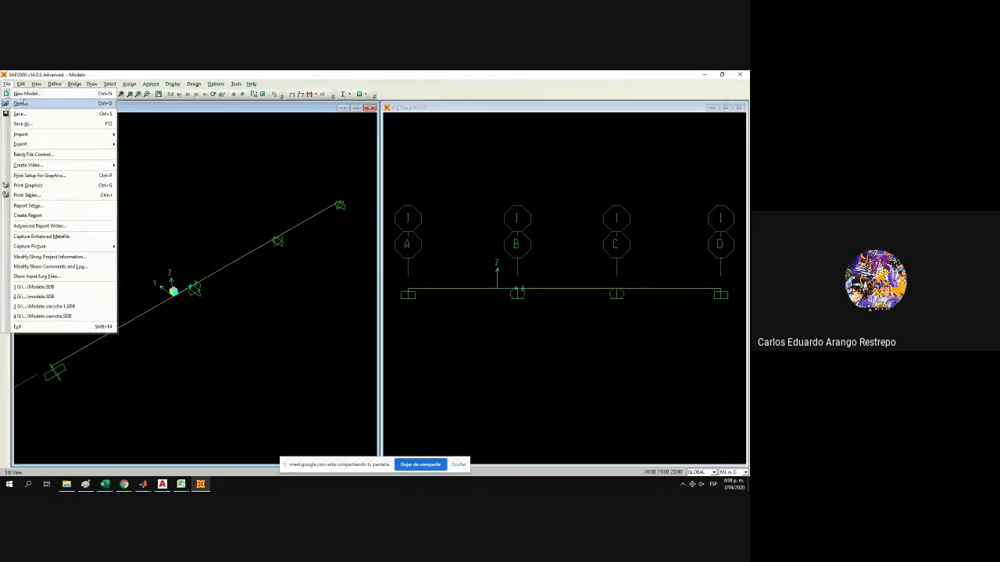
# Open the model file modelo viga, discarding the changes to the current model.
pyautogui.click(19, 104)
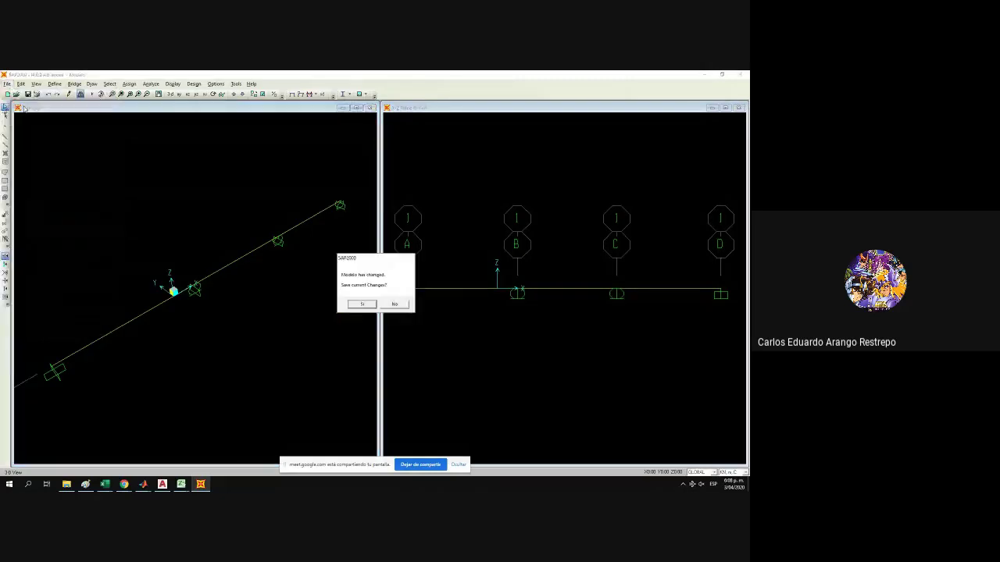
pyautogui.click(394, 305)
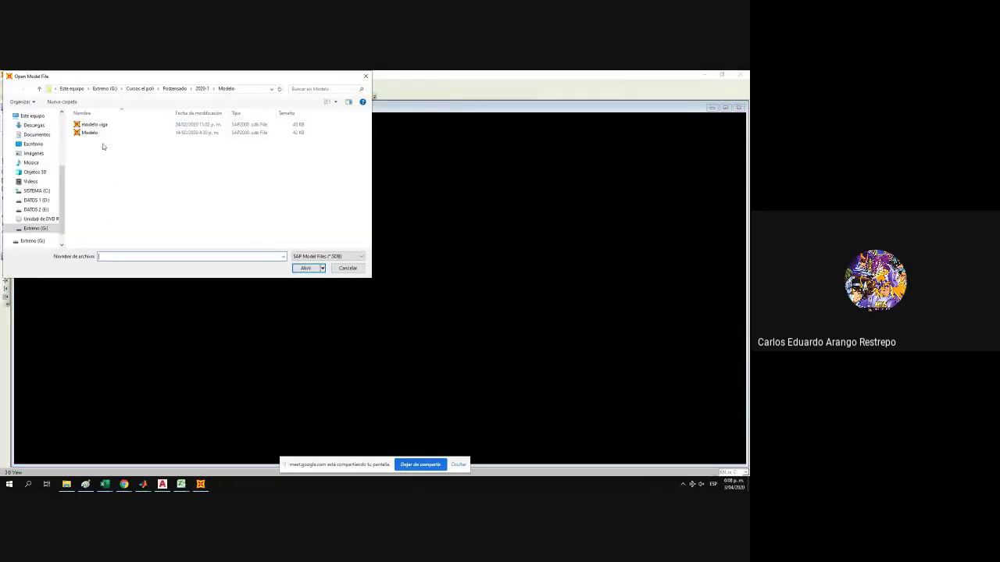
pyautogui.doubleClick(94, 124)
# Open the LOSA model from the modelo folder under Postensado, without saving the current model.
pyautogui.click(7, 84)
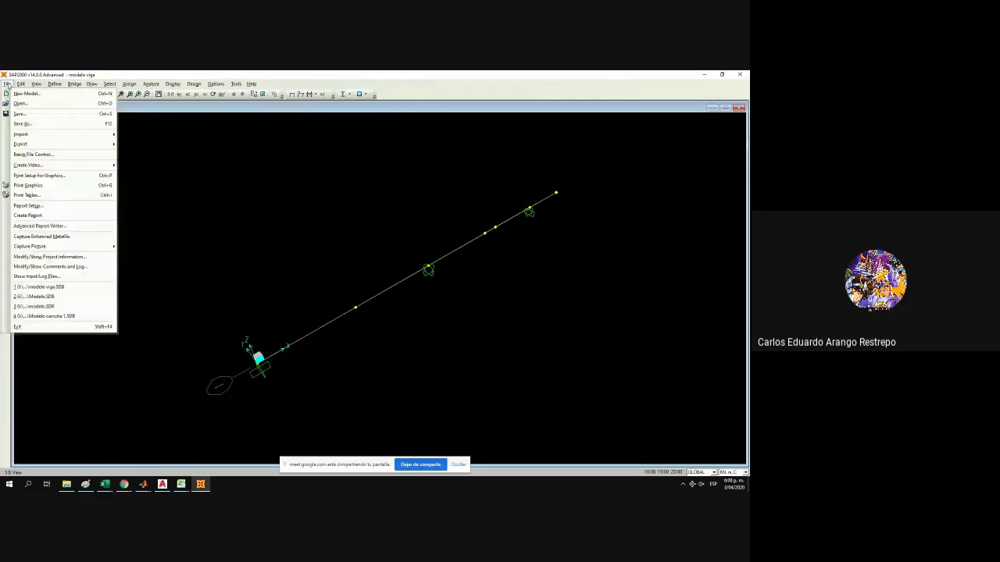
pyautogui.click(21, 104)
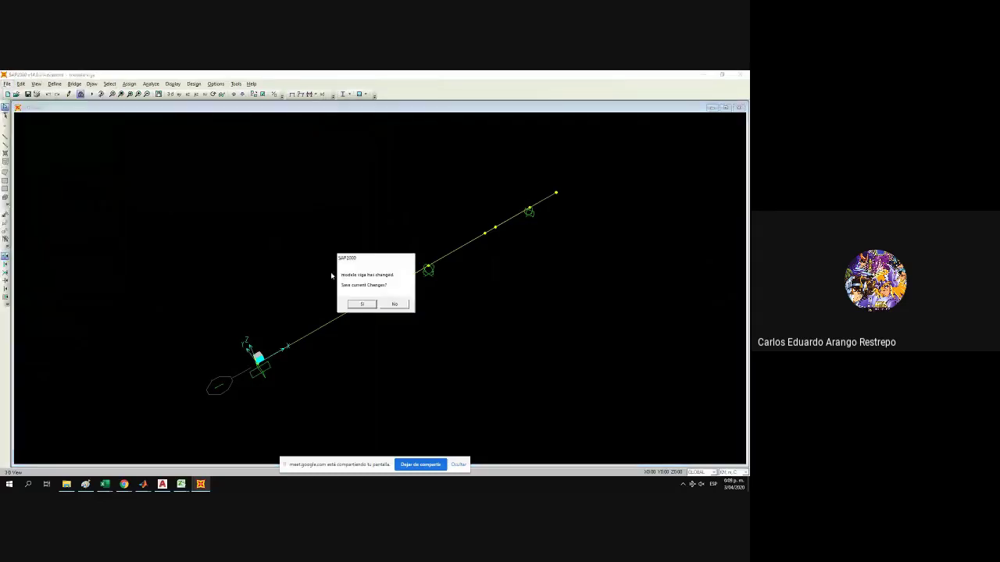
pyautogui.click(393, 304)
pyautogui.click(203, 89)
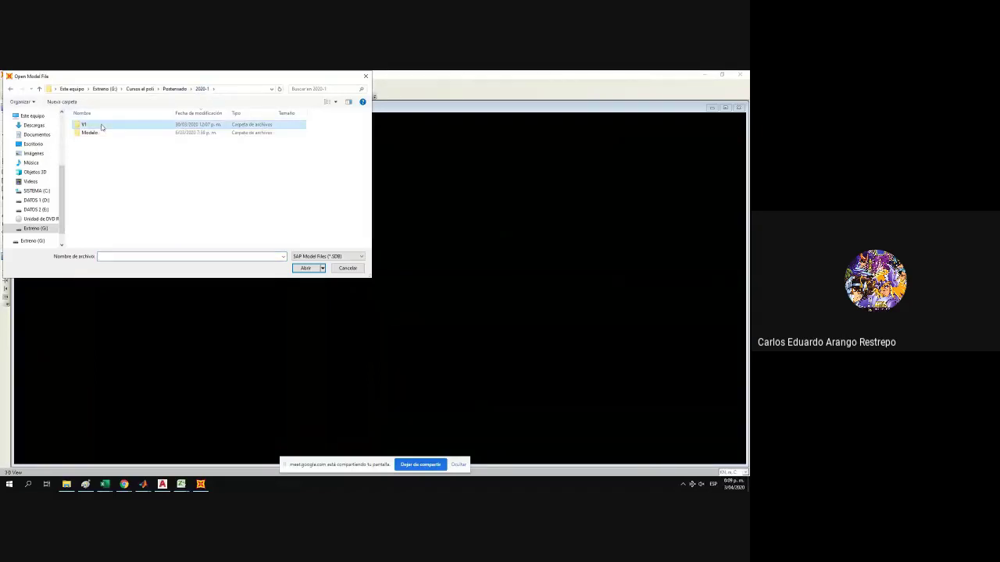
pyautogui.doubleClick(84, 125)
pyautogui.click(202, 89)
pyautogui.click(175, 89)
pyautogui.doubleClick(104, 141)
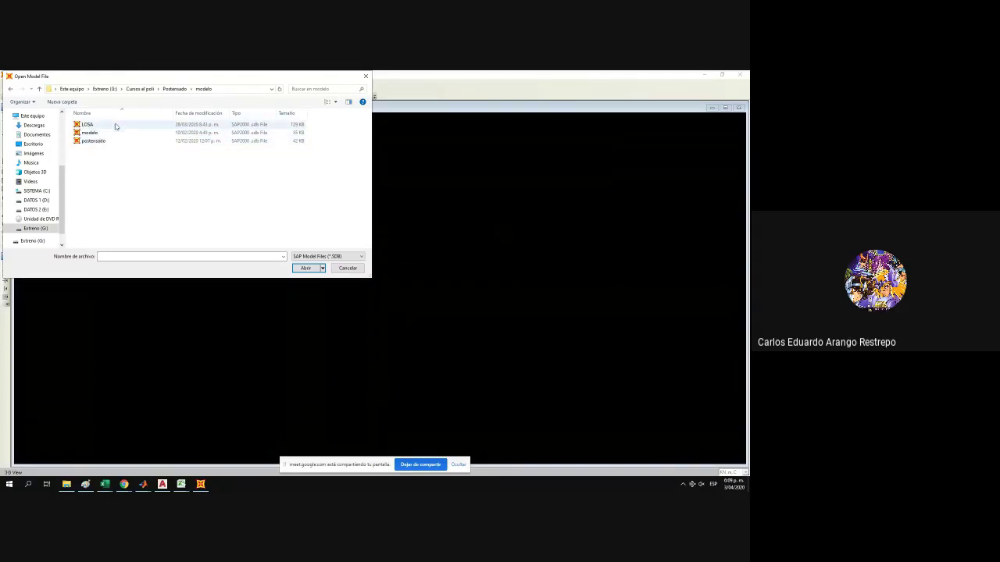
pyautogui.doubleClick(114, 126)
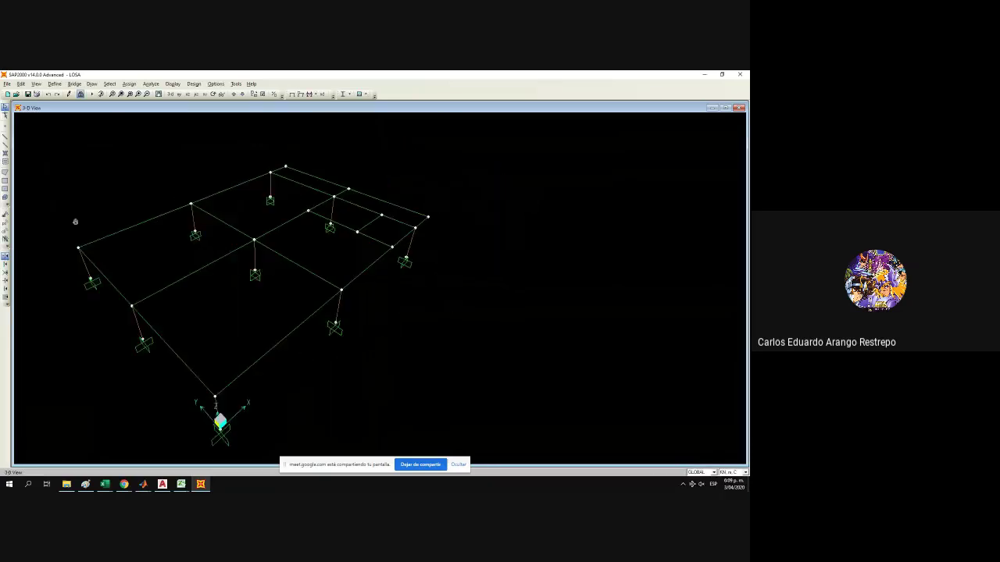
# Display the frame Moment 3-3 diagram for the 2SERV combination with filled diagrams.
pyautogui.click(173, 83)
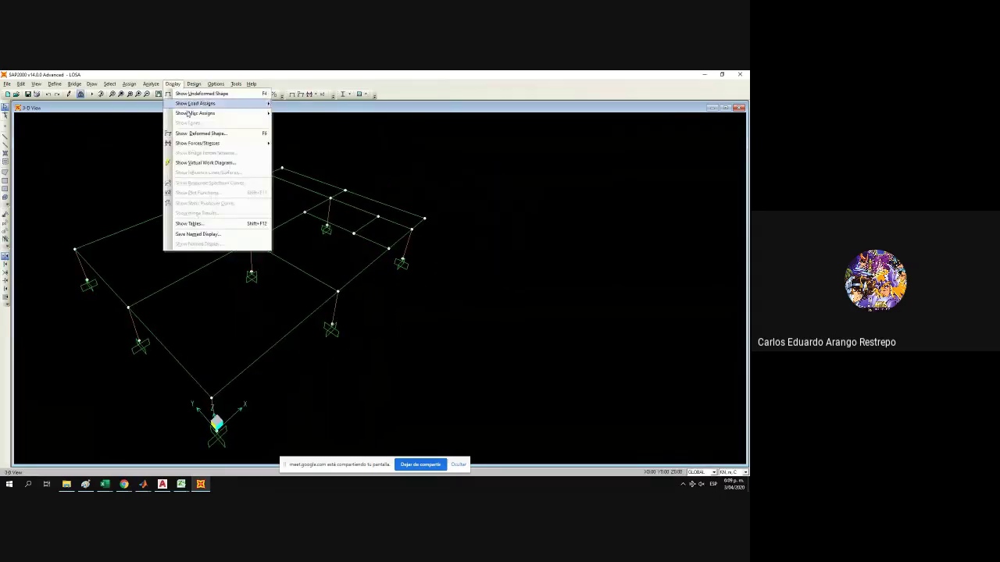
pyautogui.moveTo(235, 143)
pyautogui.click(297, 152)
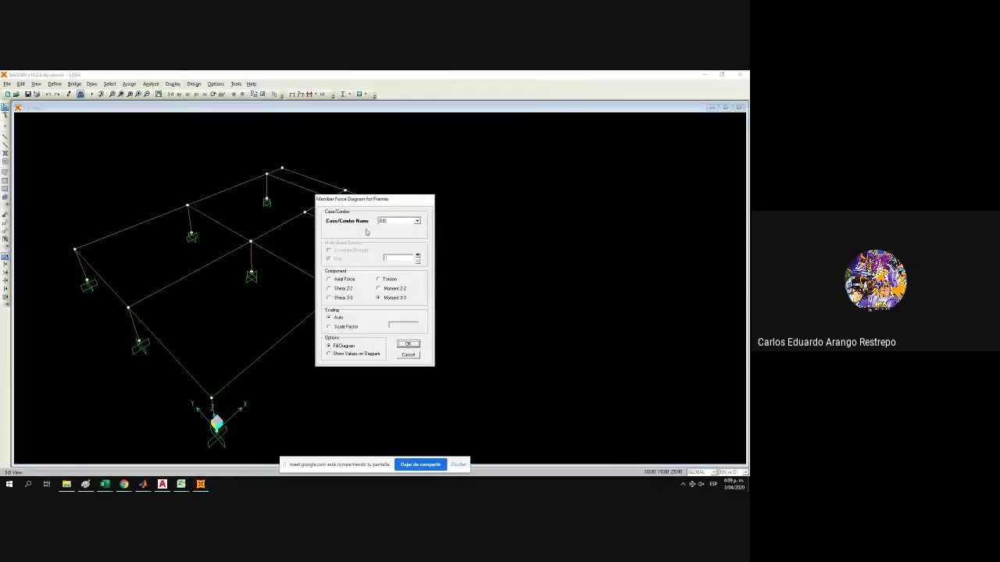
pyautogui.click(404, 222)
pyautogui.click(396, 258)
pyautogui.click(406, 345)
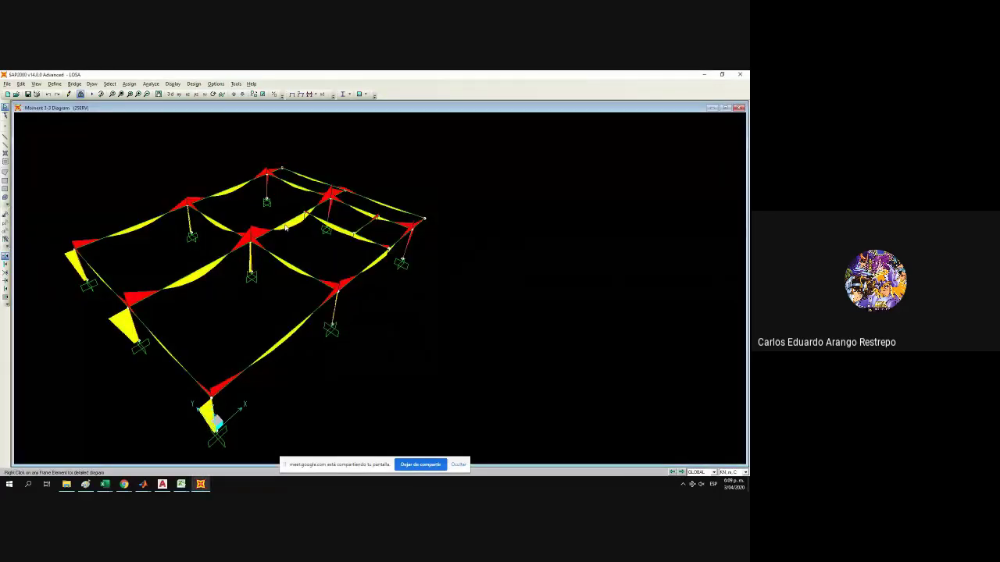
# Inspect the detailed shear, moment and deflection diagrams of the two consecutive beams on the middle axis, frame objects 17 and 16.
pyautogui.click(287, 226)
pyautogui.rightClick(288, 225)
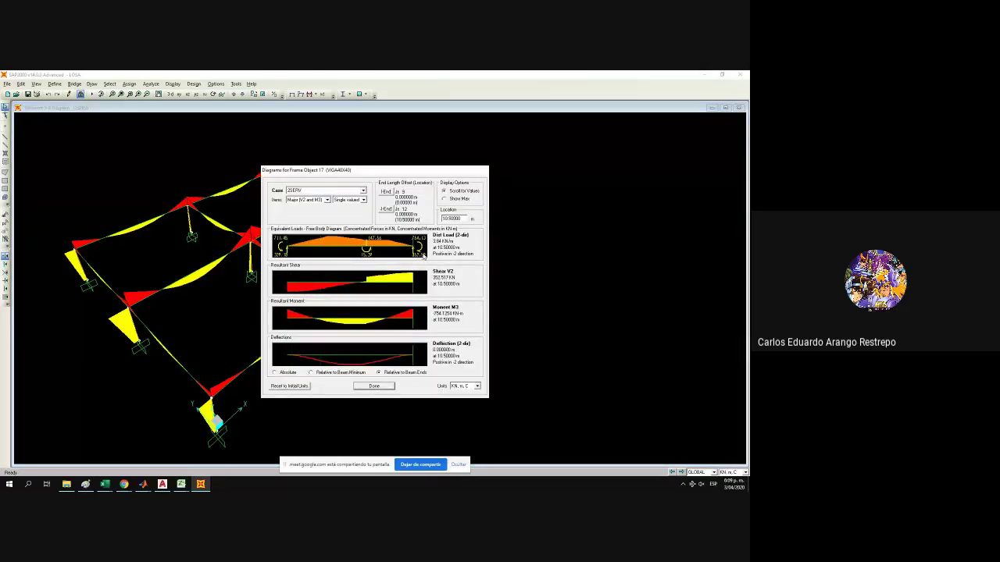
pyautogui.click(373, 387)
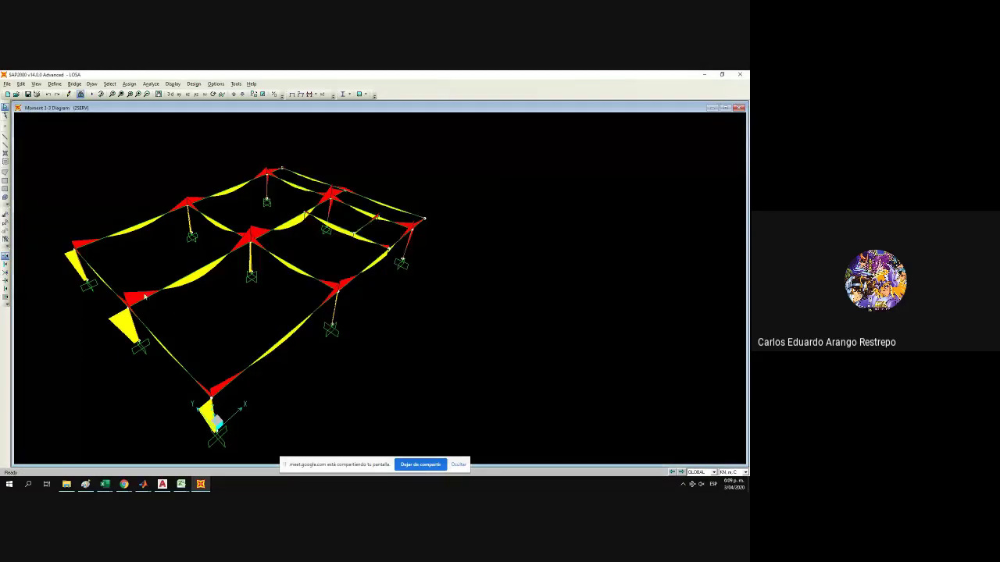
pyautogui.rightClick(174, 296)
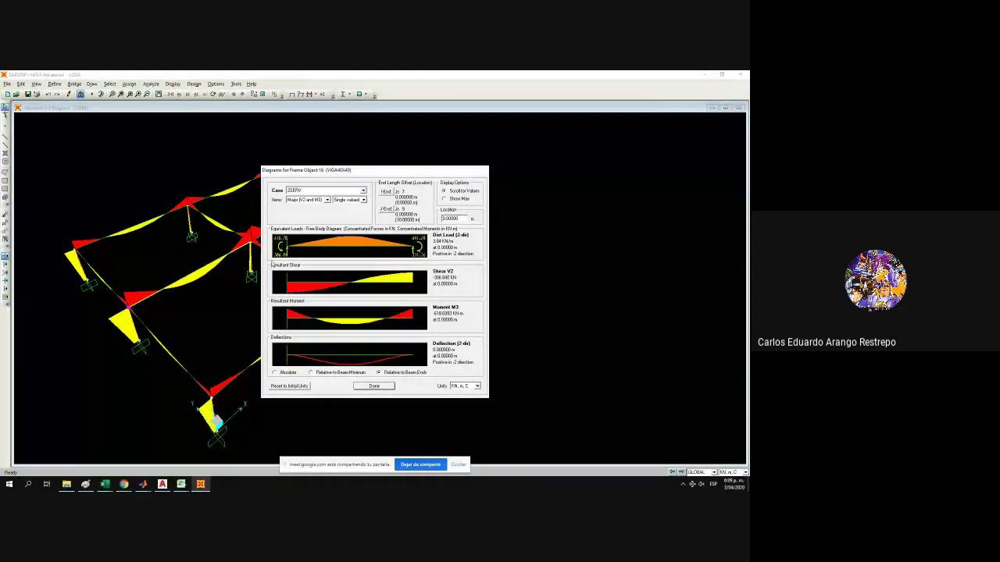
# Switch to the Excel workbook trazado de cables and review its span moments, section properties and cable calculation tables.
pyautogui.click(181, 485)
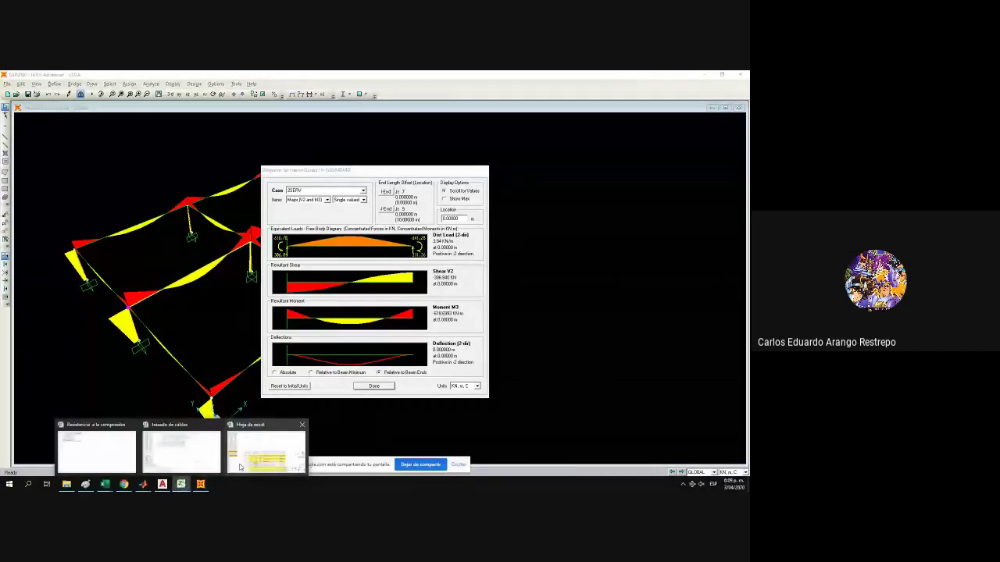
pyautogui.click(173, 467)
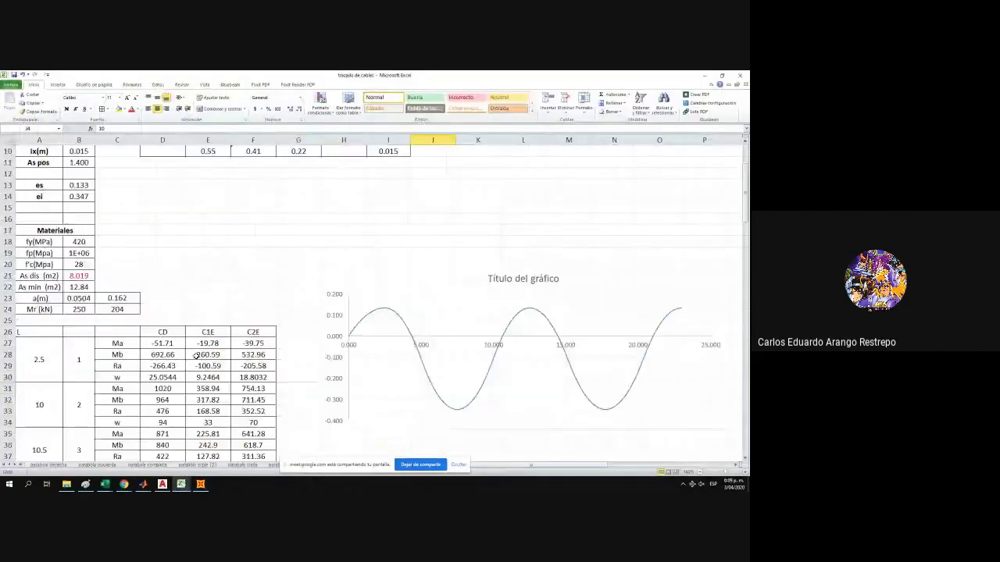
pyautogui.scroll(-3, 154, 349)
pyautogui.scroll(1, 154, 350)
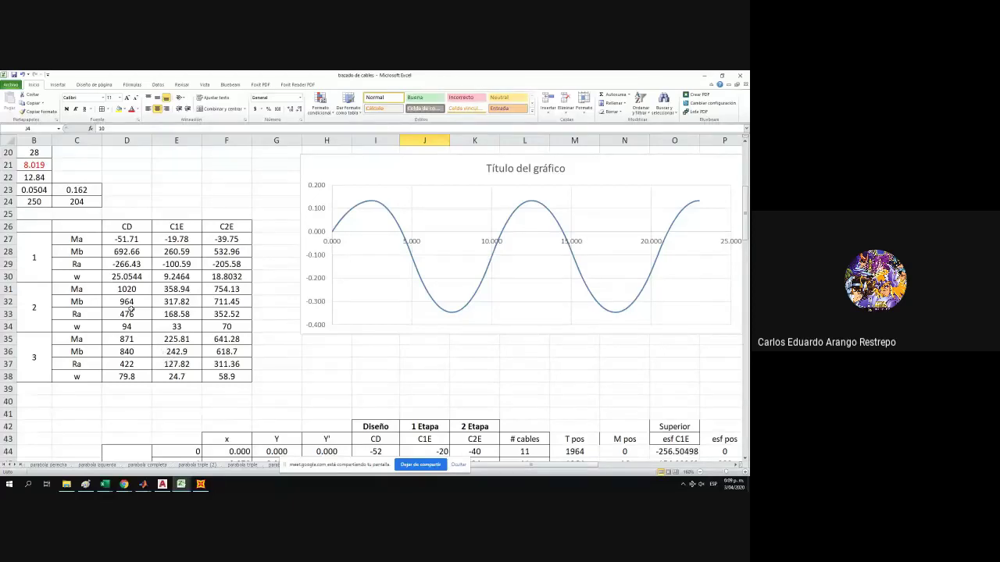
pyautogui.scroll(6, 149, 322)
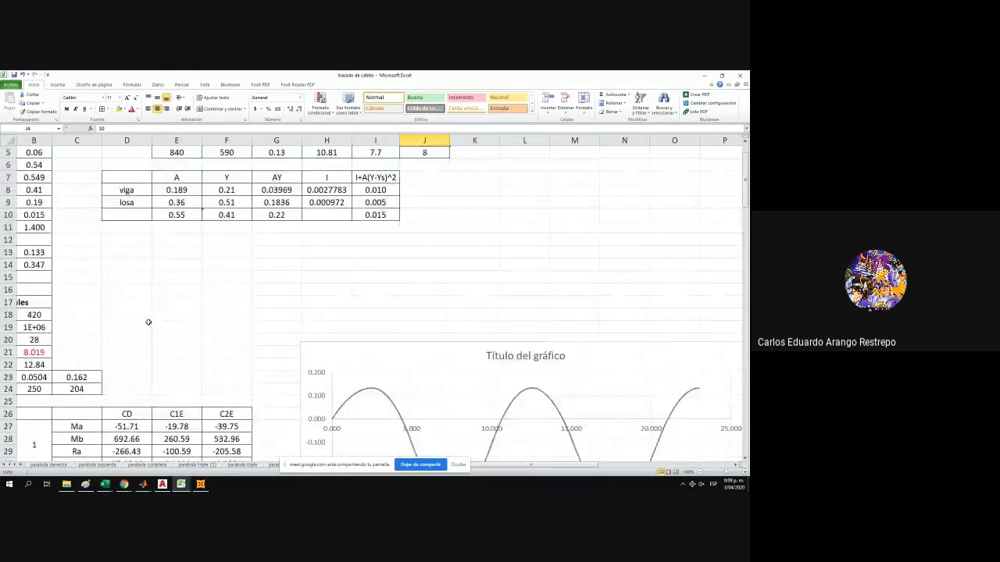
pyautogui.hscroll(-1, 313, 300)
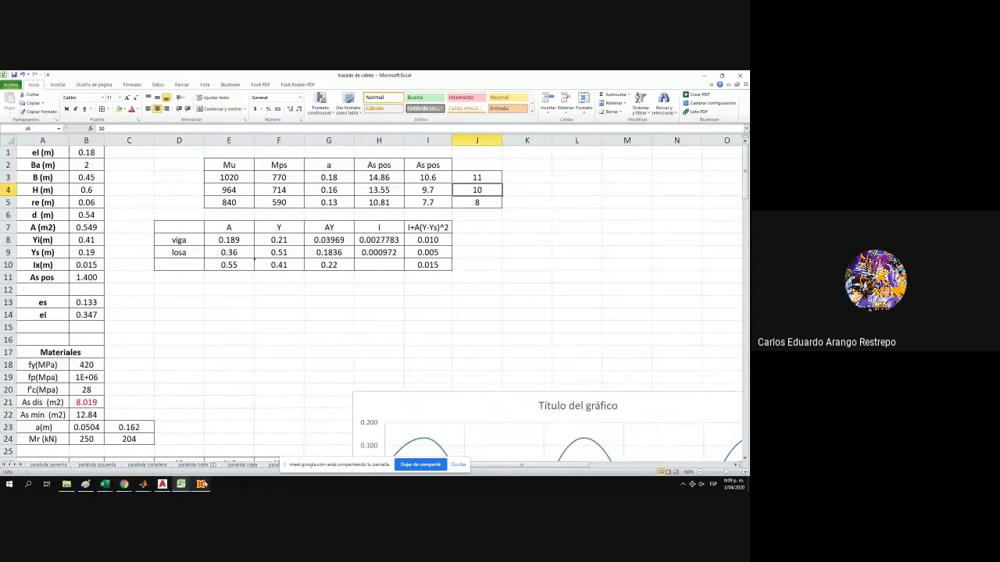
# Switch to the workbook Hoja de excel and examine the moments table and post-tensioning design table for axes C, B and A.
pyautogui.moveTo(180, 484)
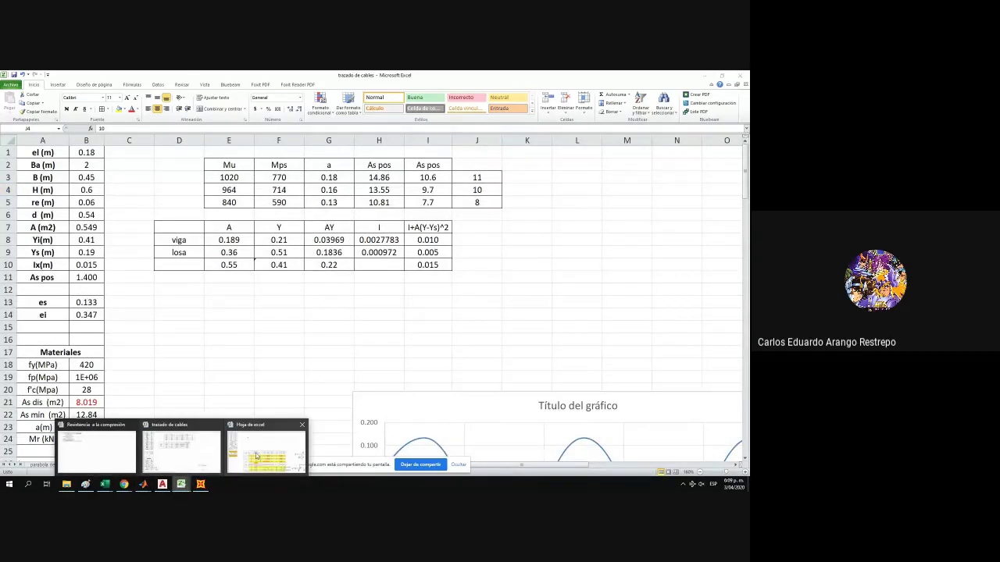
pyautogui.click(257, 457)
pyautogui.scroll(-1, 334, 340)
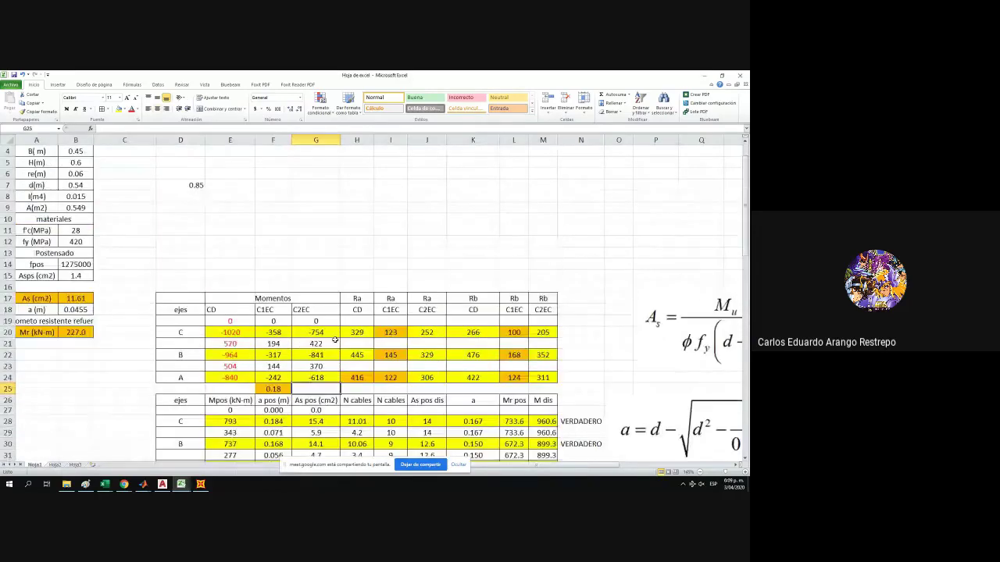
pyautogui.scroll(1, 334, 340)
pyautogui.scroll(-4, 234, 273)
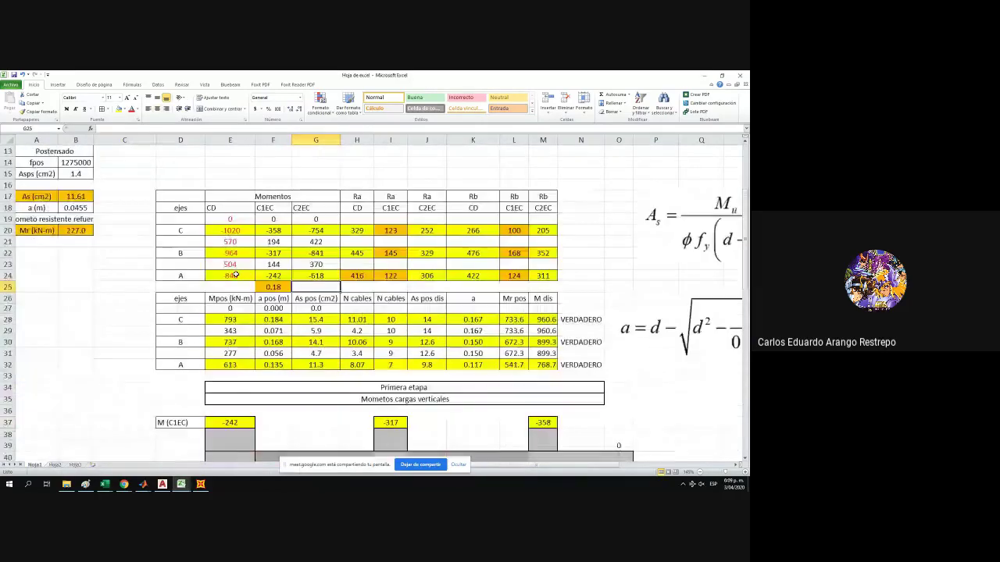
pyautogui.scroll(2, 232, 276)
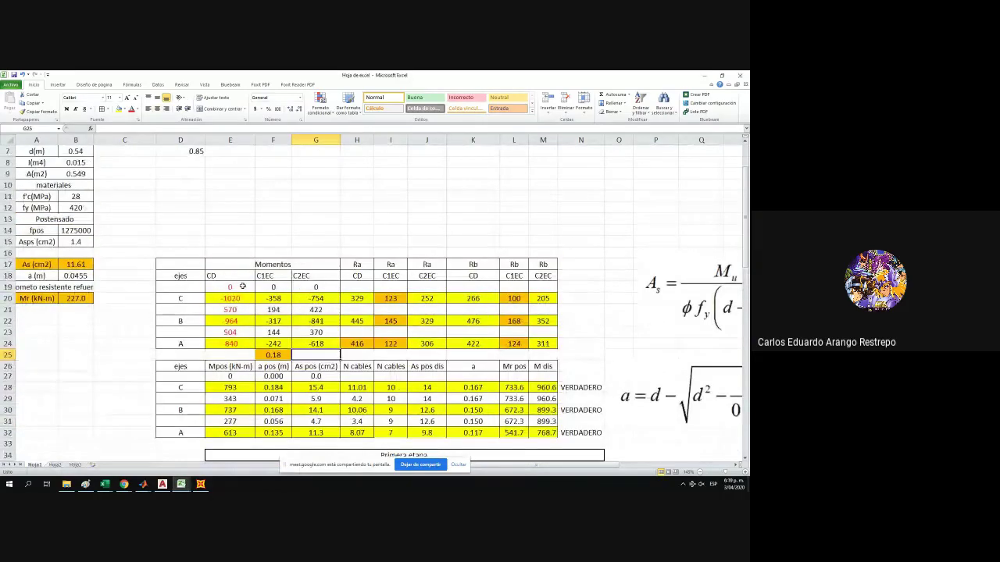
pyautogui.scroll(-4, 243, 287)
pyautogui.scroll(4, 243, 286)
pyautogui.scroll(-1, 354, 321)
# Check the cable count cells and the As pos dis formula =+I28*Astor for axis C in row 28.
pyautogui.click(390, 353)
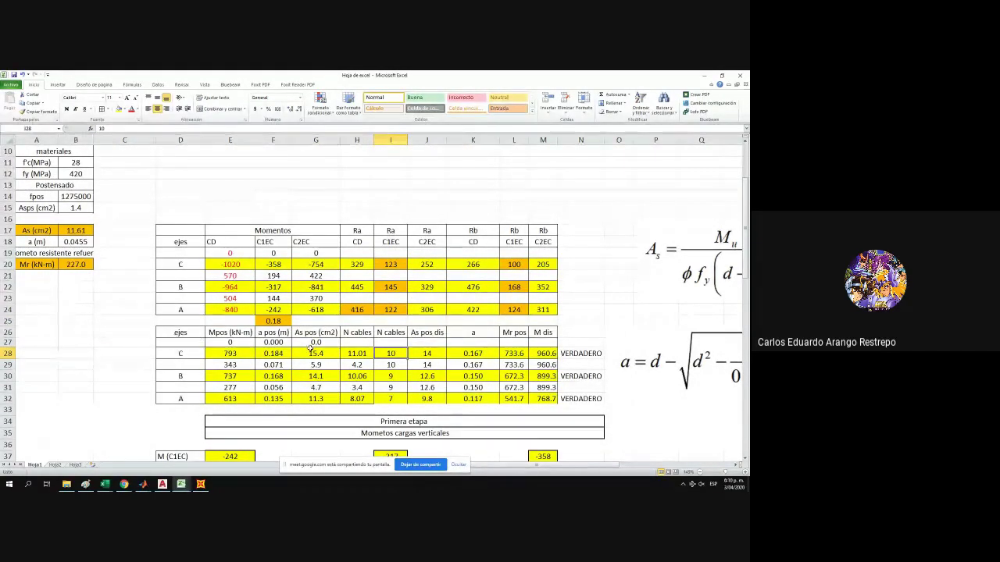
pyautogui.click(356, 353)
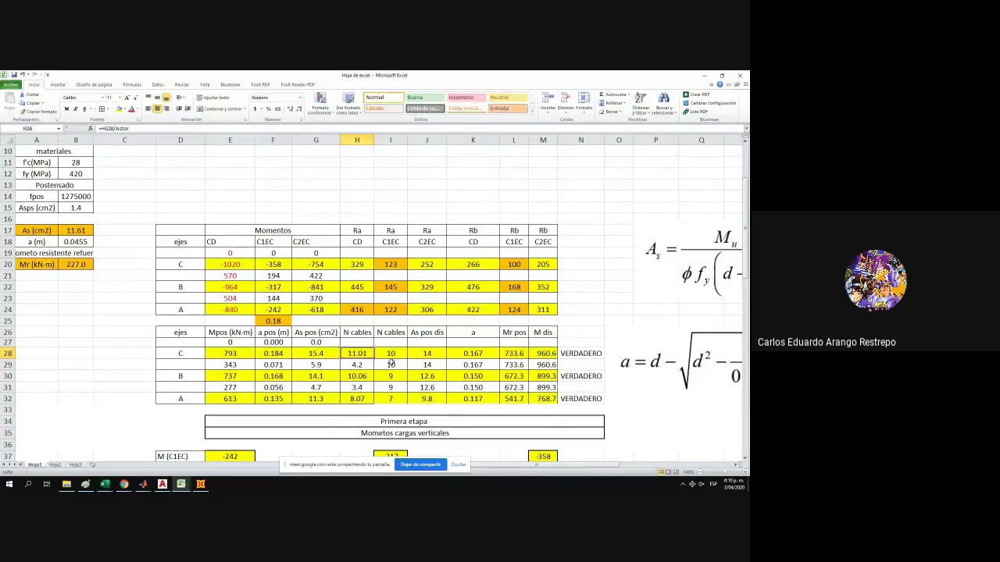
pyautogui.click(436, 353)
pyautogui.write('=+I28*Asto')
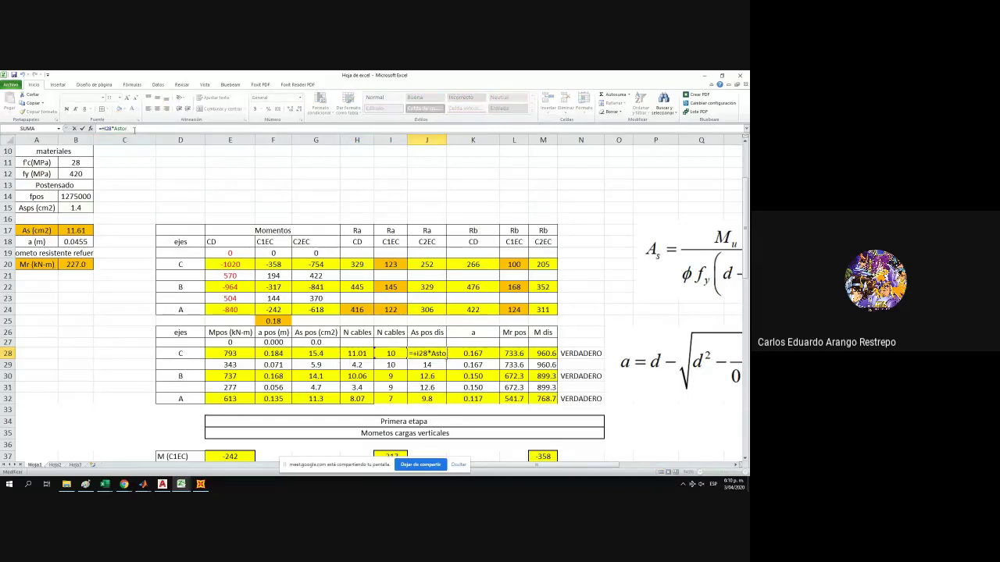
pyautogui.write('r')
pyautogui.hotkey('ctrl', 'Return')
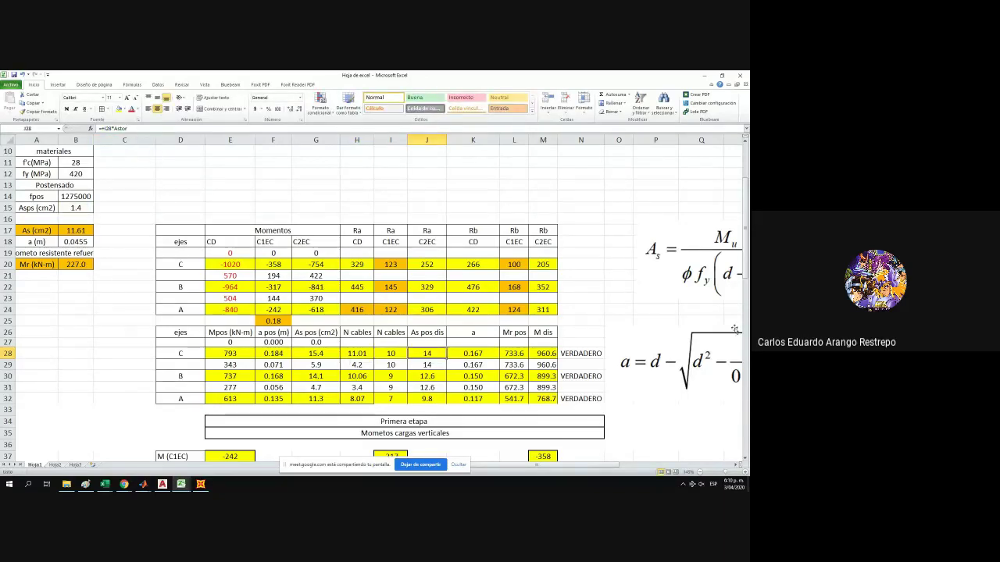
# Review how the post-tensioning steel area in G28 leads to the calculated and adopted cable counts in H28 and I28.
pyautogui.moveTo(744, 284); pyautogui.dragTo(744, 263)
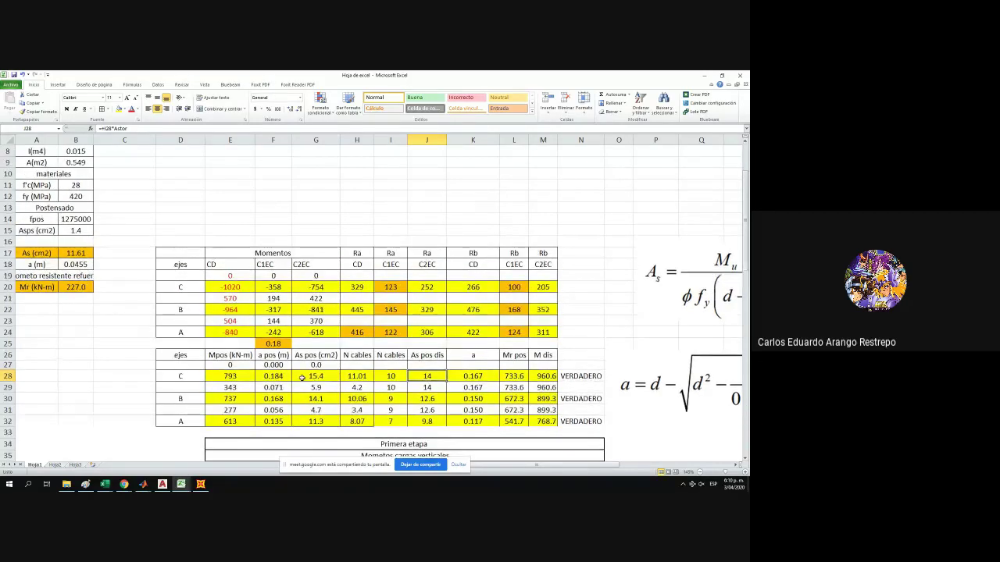
pyautogui.click(301, 378)
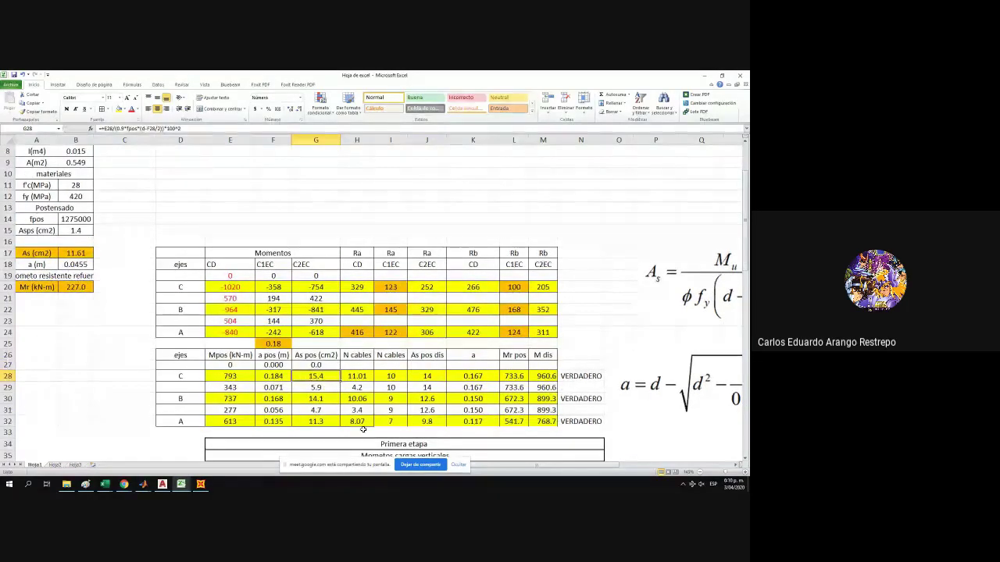
pyautogui.click(362, 379)
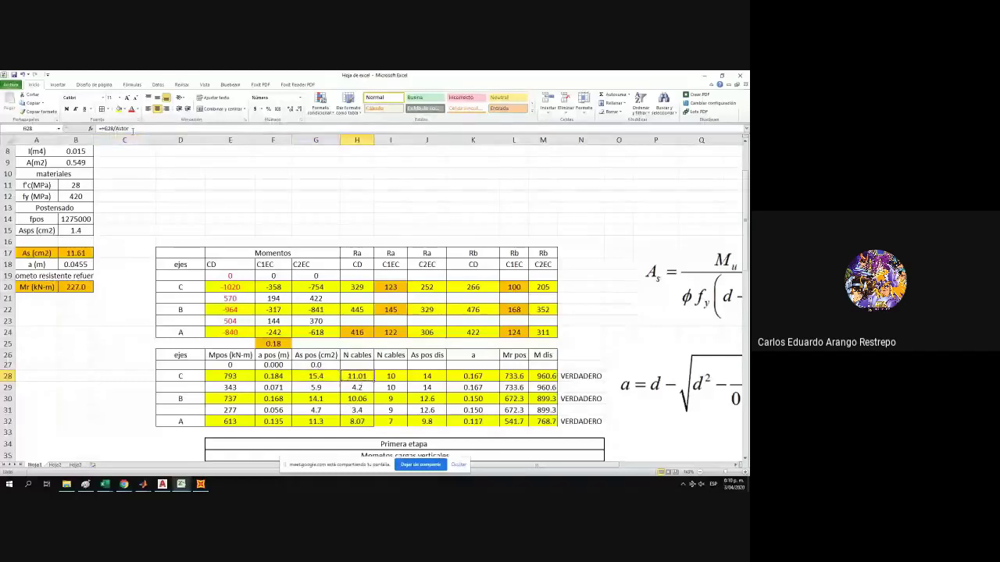
pyautogui.click(385, 378)
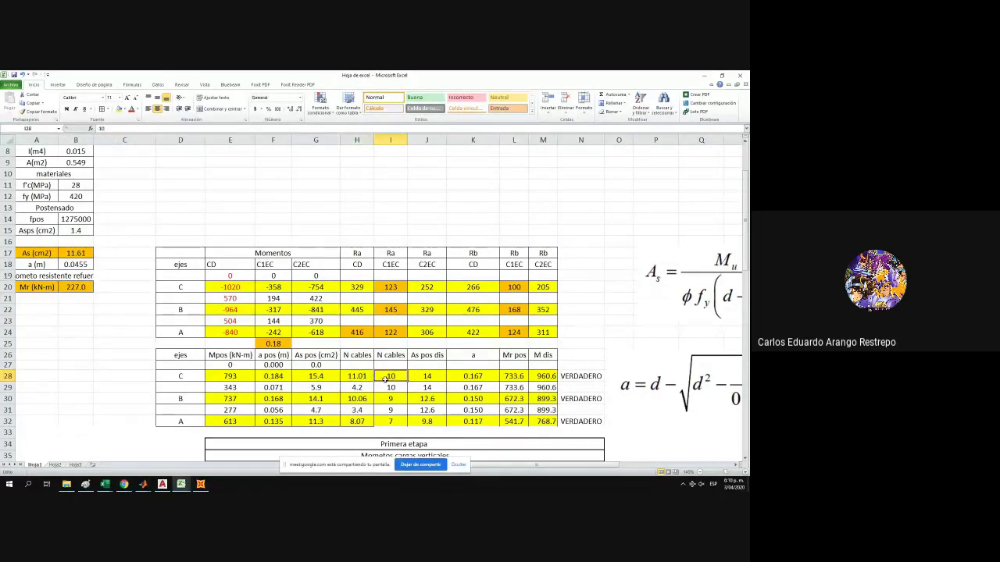
# Set the As (cm2) reinforcement area formula in B17 to =4*3.87.
pyautogui.scroll(-1, 385, 376)
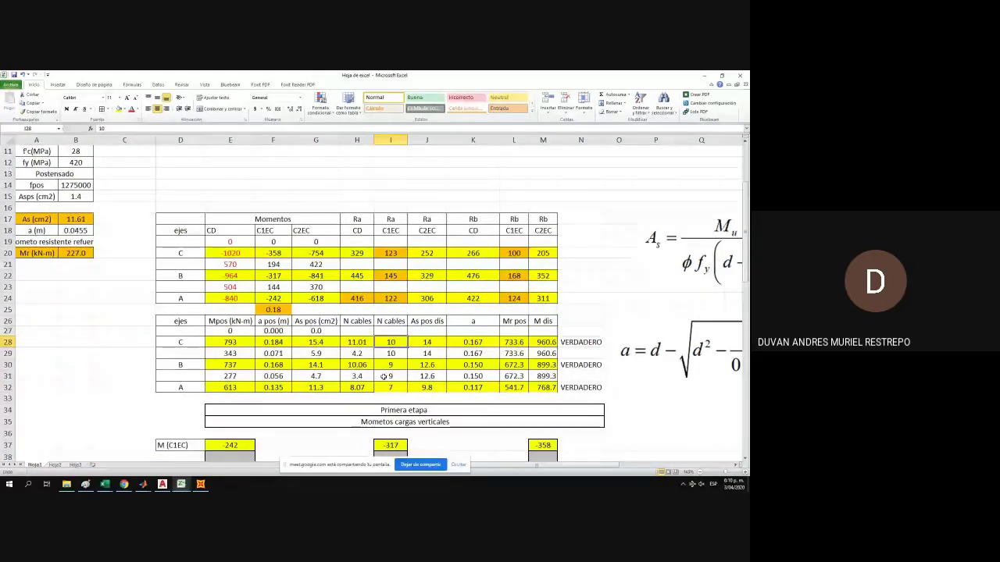
pyautogui.scroll(-1, 385, 377)
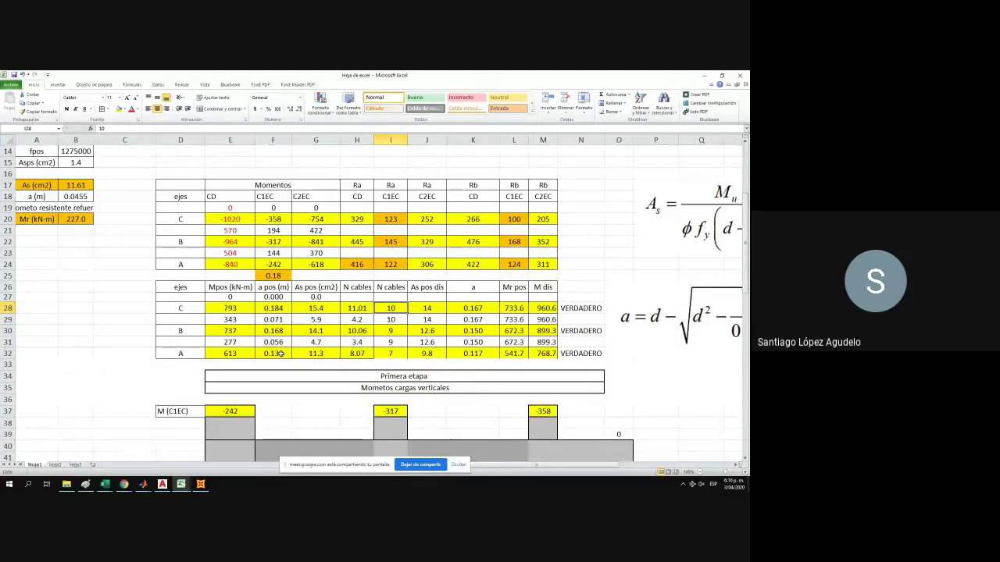
pyautogui.scroll(2, 280, 354)
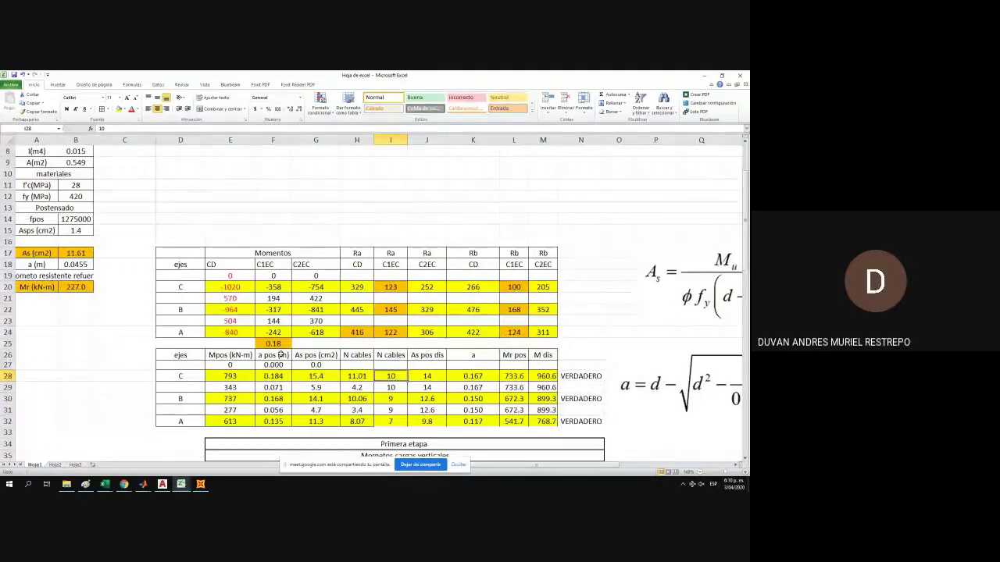
pyautogui.scroll(1, 65, 253)
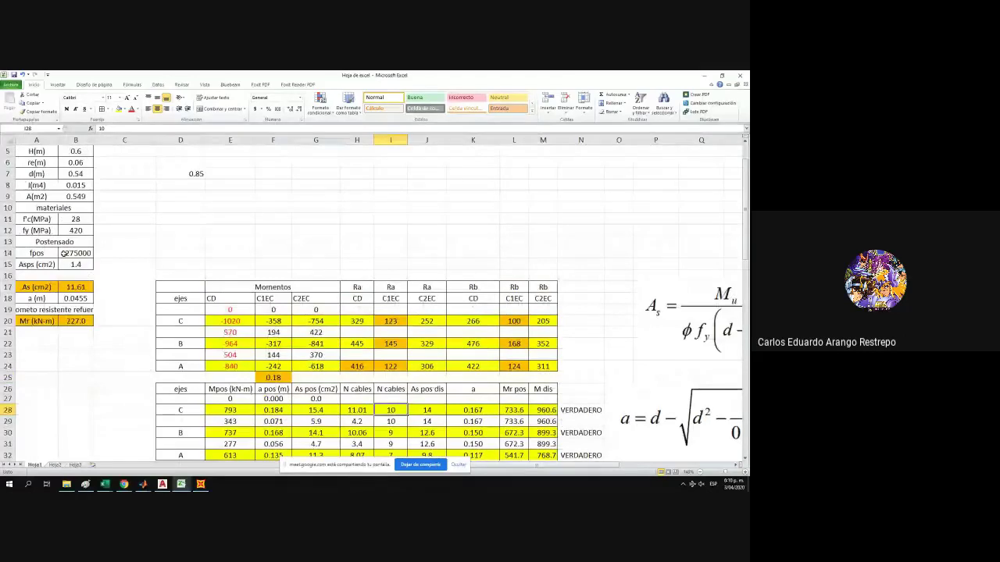
pyautogui.click(75, 287)
pyautogui.click(103, 128)
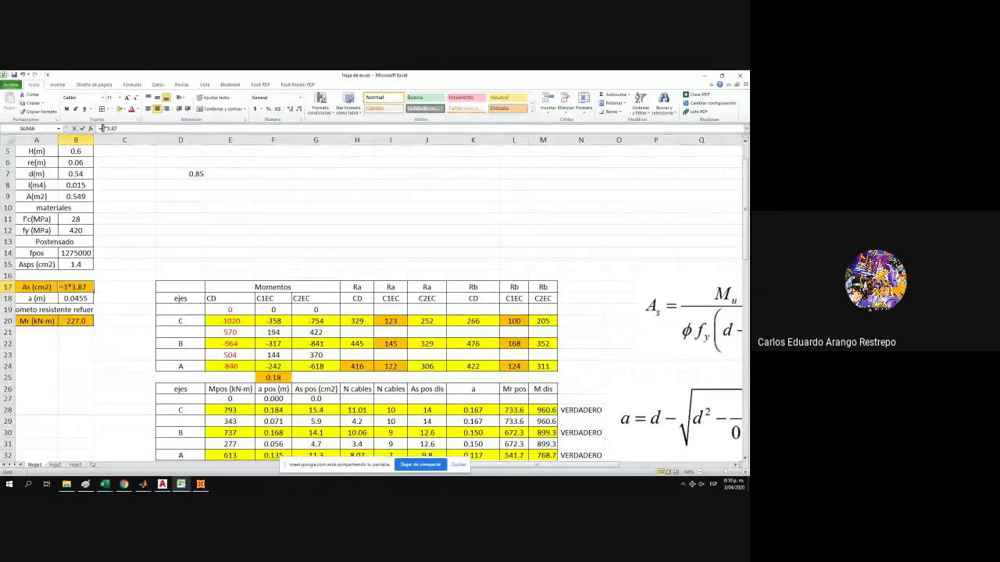
pyautogui.press('BackSpace')
pyautogui.write('4')
pyautogui.press('Return')
pyautogui.scroll(-2, 272, 199)
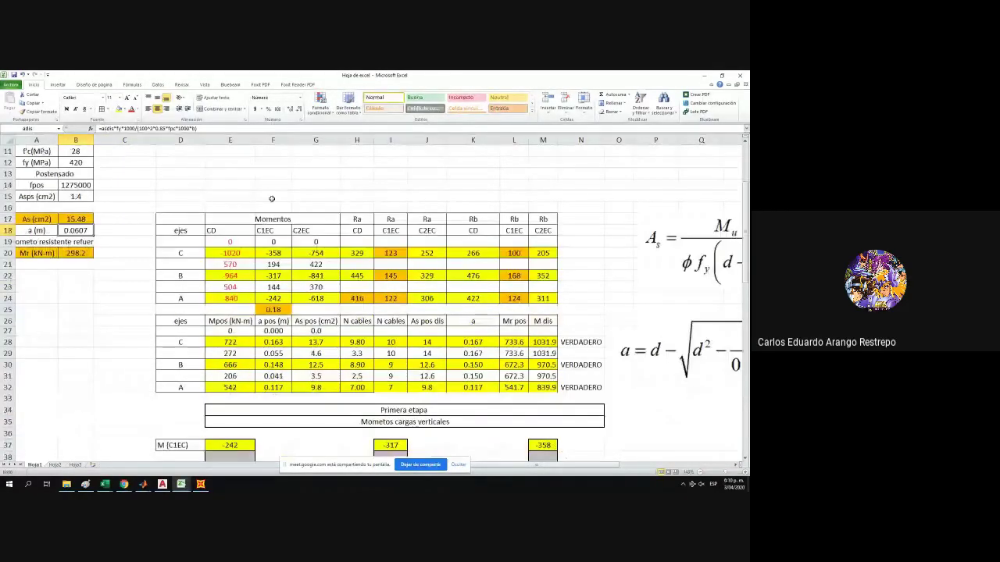
# Check the calculated cable count for axis B in H30 against the As (cm2) value in row 17.
pyautogui.click(357, 365)
pyautogui.scroll(1, 71, 297)
pyautogui.scroll(3, 71, 295)
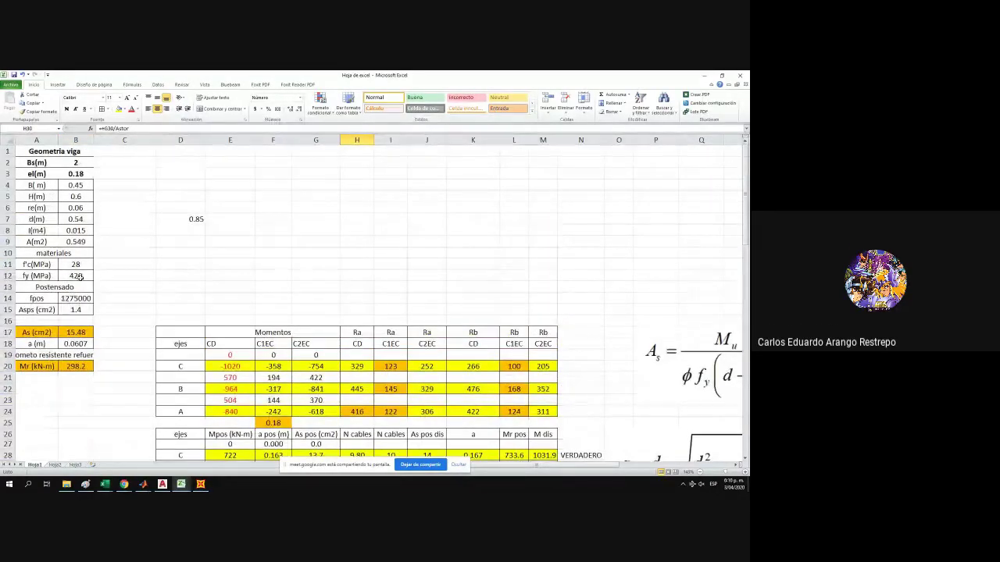
pyautogui.moveTo(76, 333); pyautogui.dragTo(37, 332)
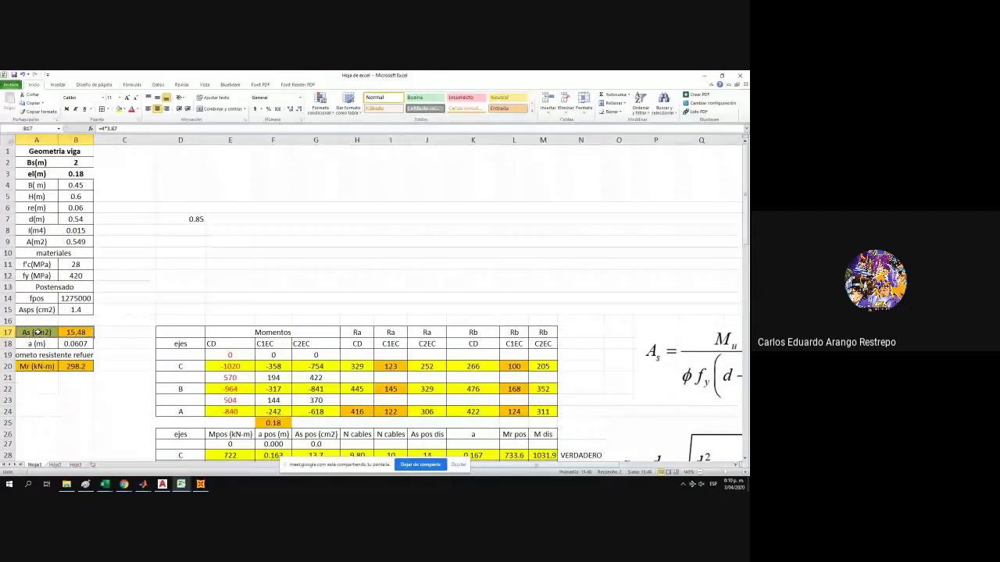
pyautogui.scroll(-2, 217, 197)
# Switch to the workbook trazado de cables and set the As min formula in B22 to =4*3.87.
pyautogui.click(181, 485)
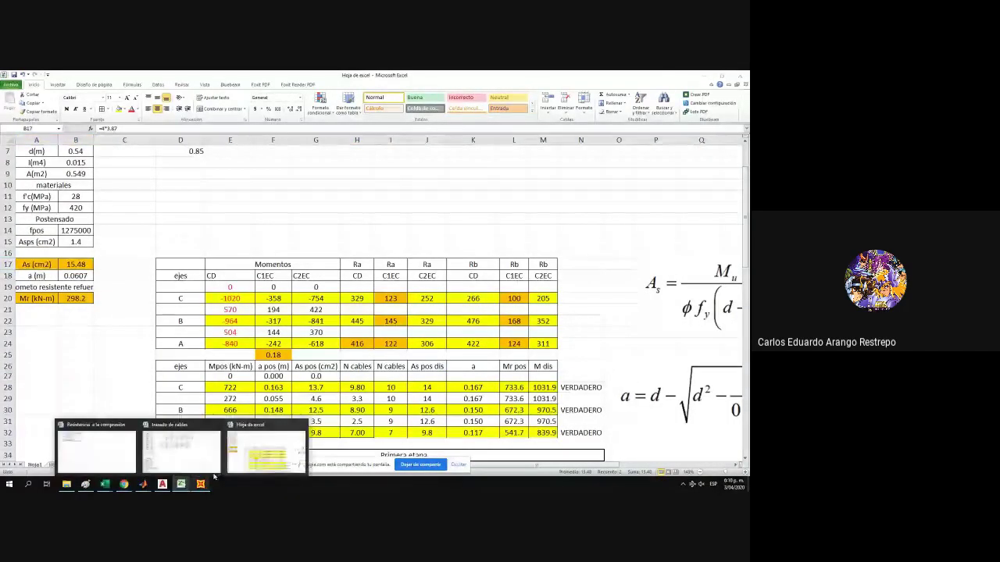
pyautogui.click(183, 449)
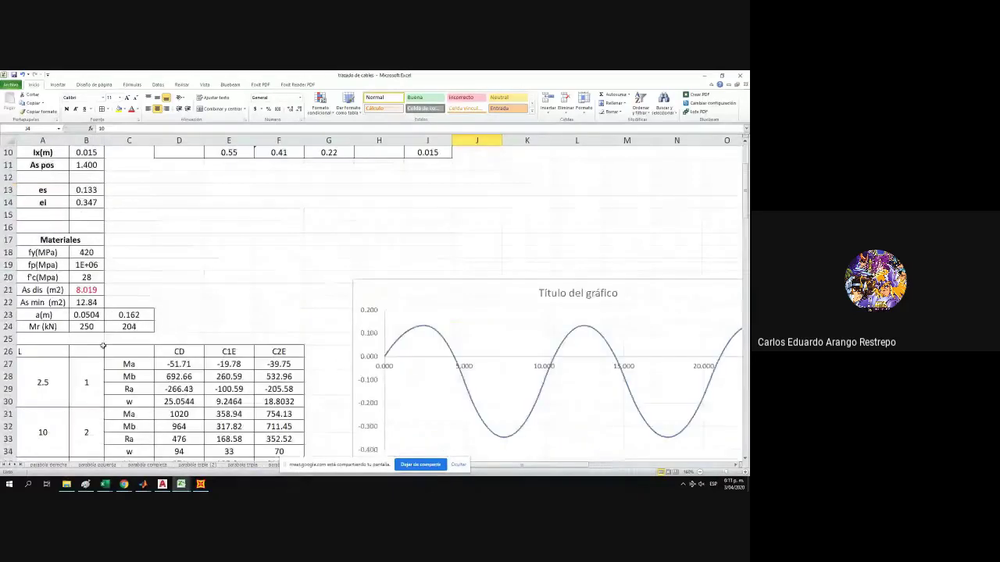
pyautogui.click(92, 290)
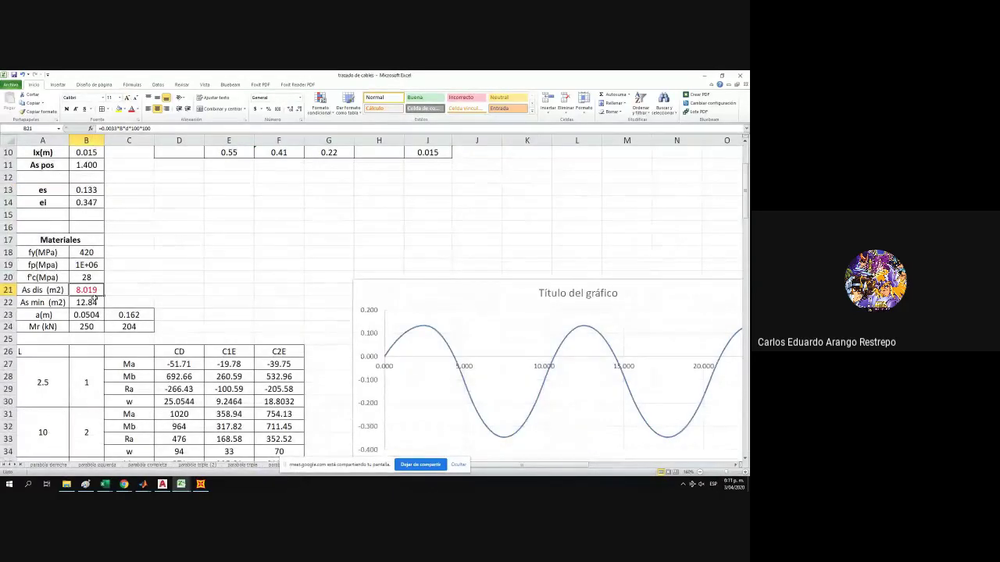
pyautogui.click(91, 301)
pyautogui.click(102, 128)
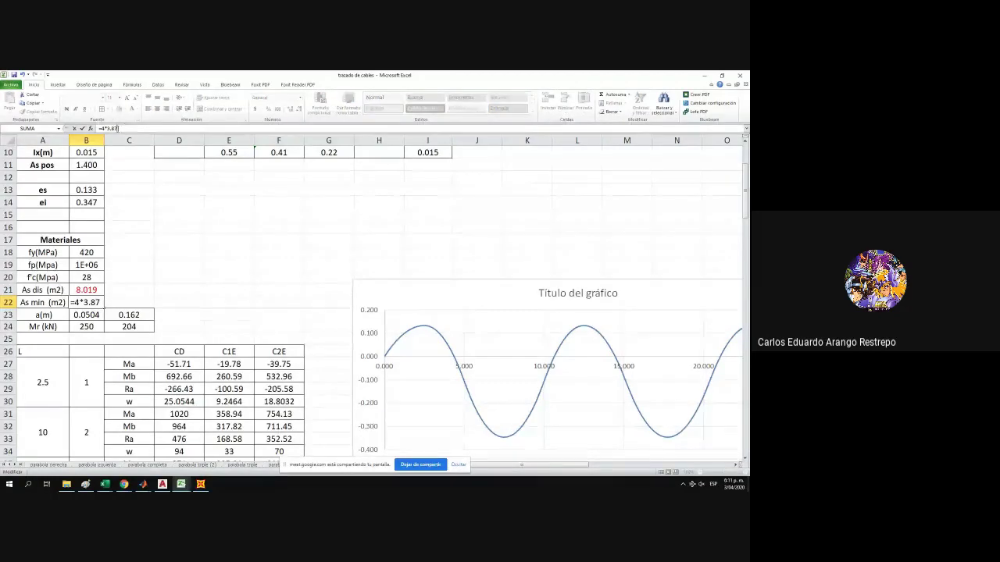
pyautogui.press('Return')
pyautogui.scroll(-2, 163, 229)
pyautogui.scroll(5, 162, 229)
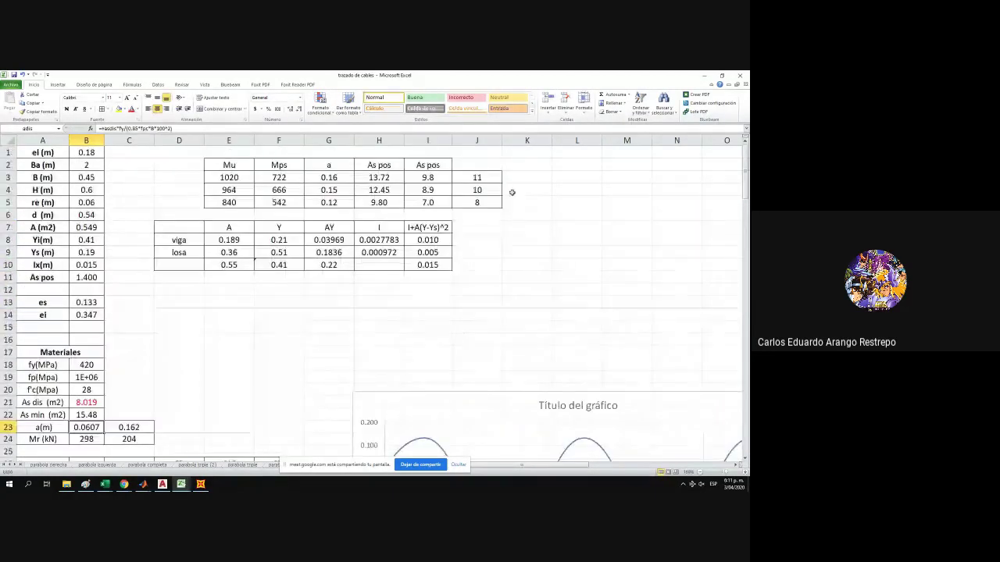
# Set the adopted cable counts in J3, J4 and J5 to 10, 9 and 8.
pyautogui.click(477, 179)
pyautogui.write('10')
pyautogui.press('Return')
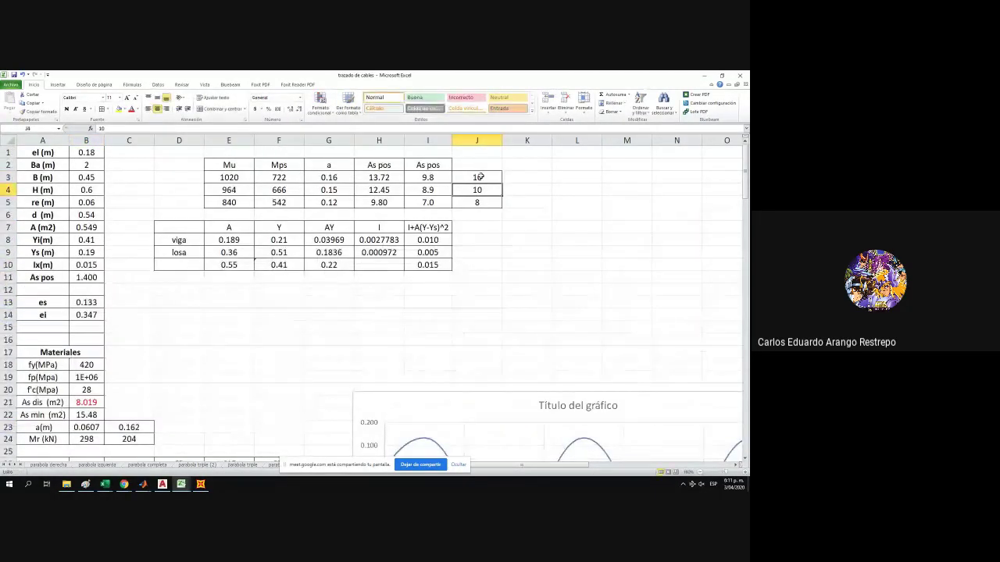
pyautogui.write('9')
pyautogui.press('Return')
pyautogui.write('8')
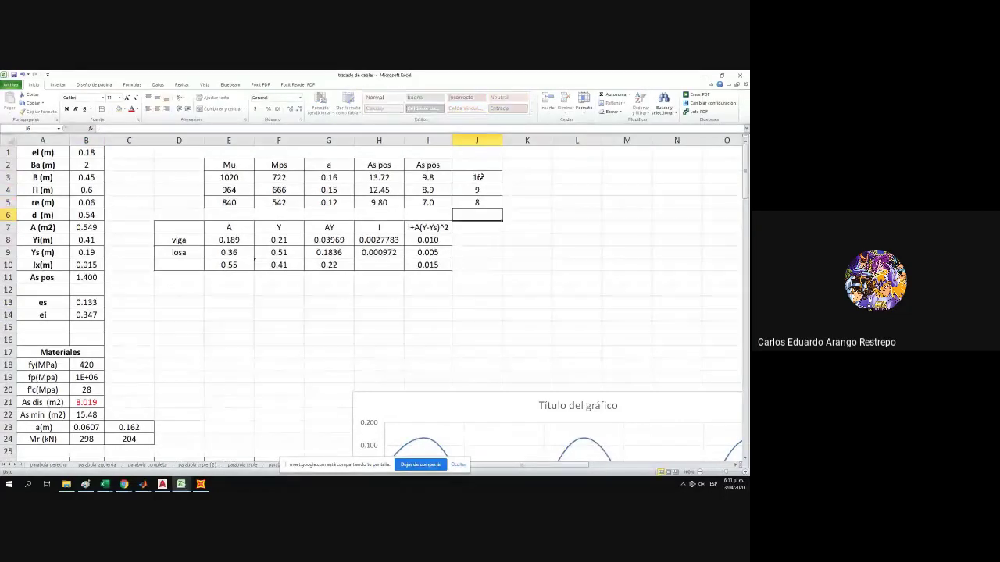
pyautogui.press('Return')
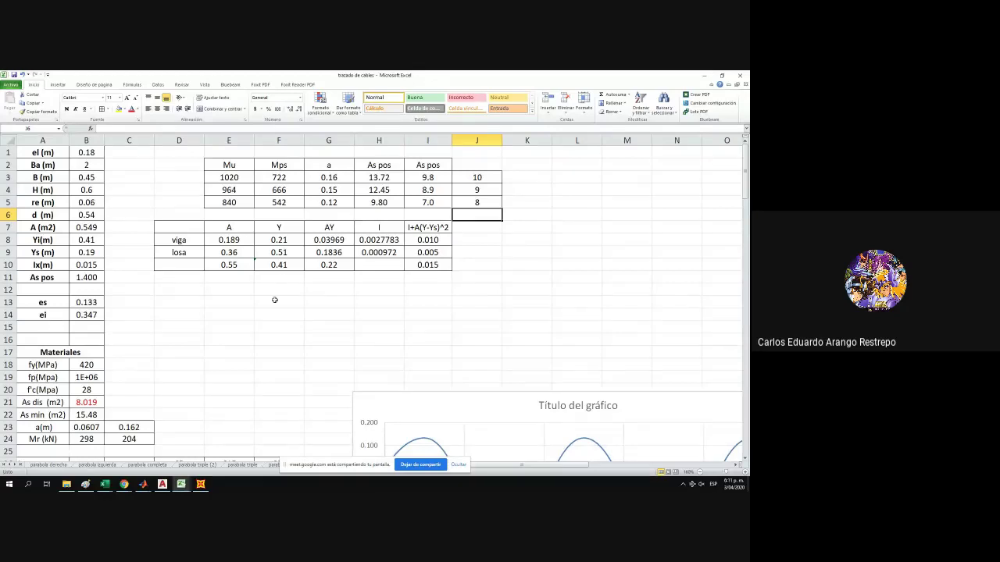
# Switch to SAP2000, close the open frame diagrams, and show only the selected interior beam line of the LOSA model.
pyautogui.moveTo(181, 485)
pyautogui.click(266, 447)
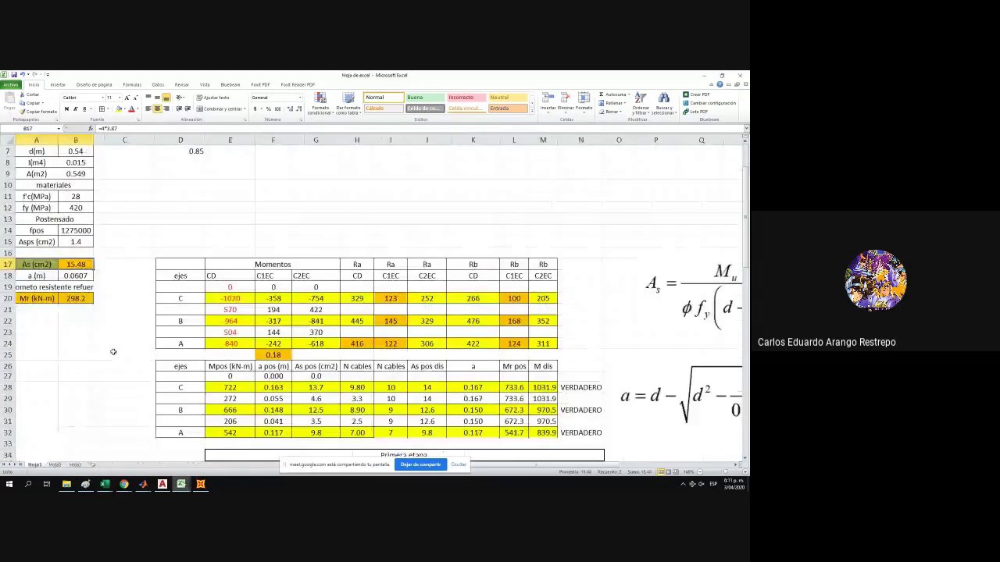
pyautogui.click(200, 484)
pyautogui.click(374, 386)
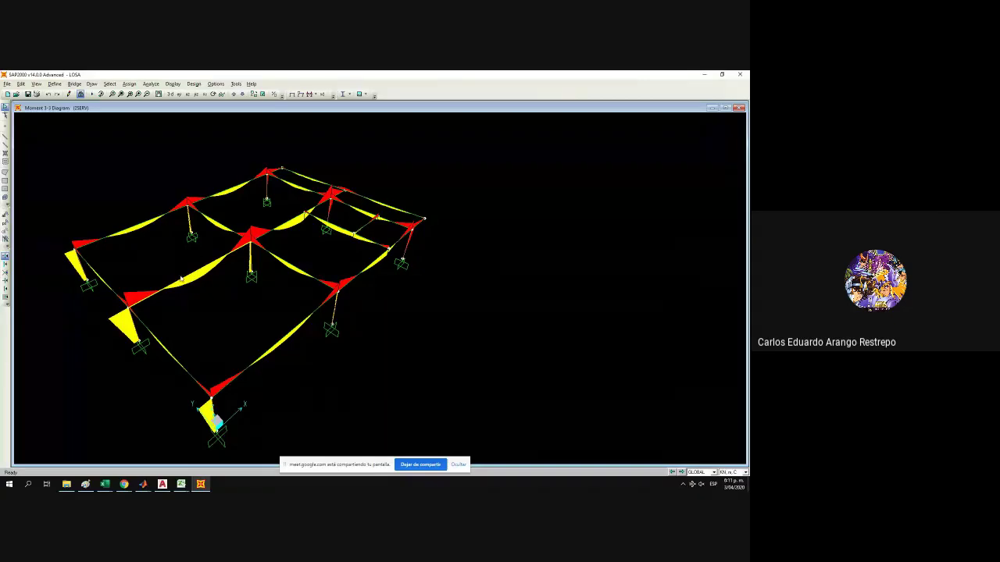
pyautogui.click(267, 241)
pyautogui.click(275, 220)
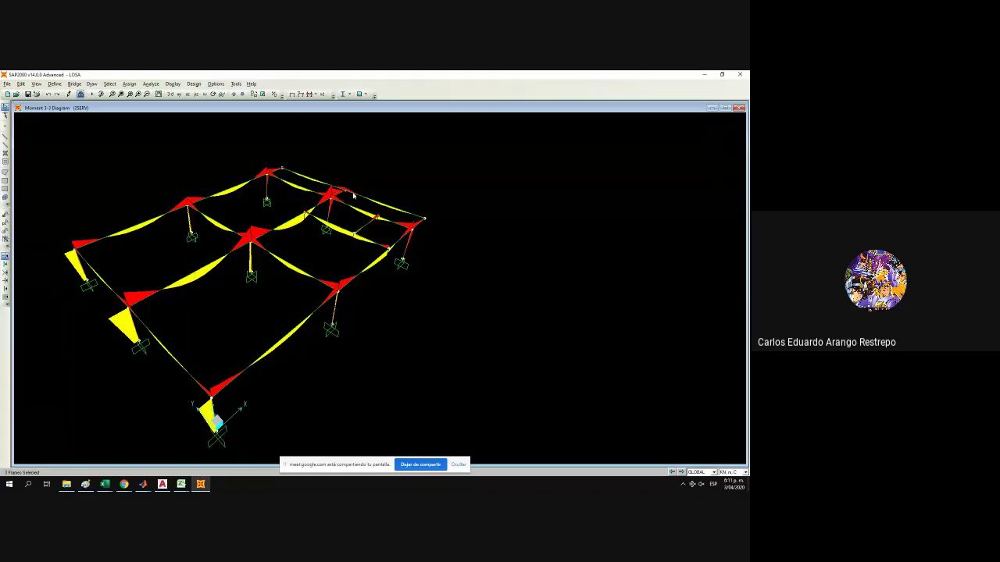
pyautogui.rightClick(419, 172)
pyautogui.click(472, 234)
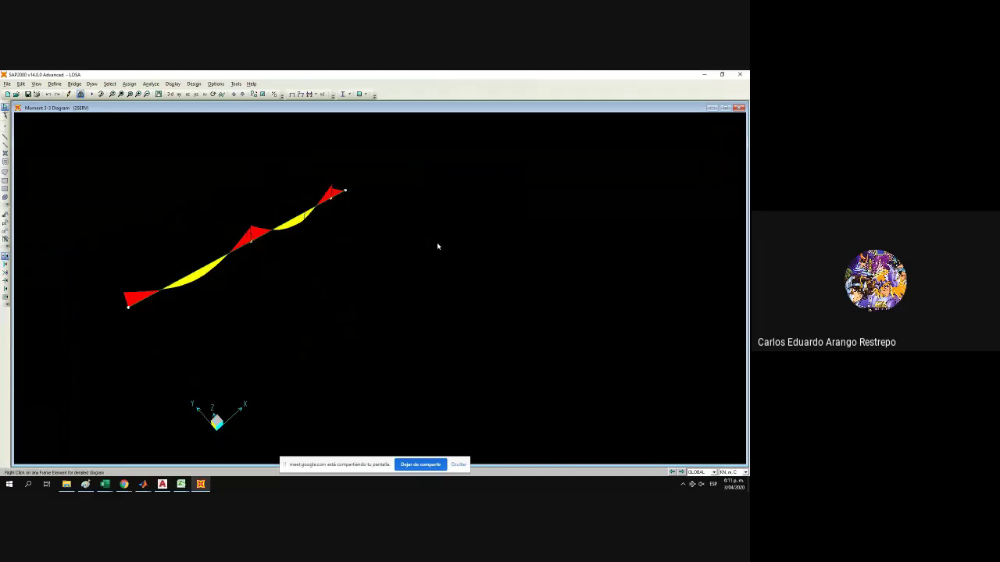
# Try the XY, XZ and YZ plane views of the isolated beam and return to its 3D view.
pyautogui.click(200, 94)
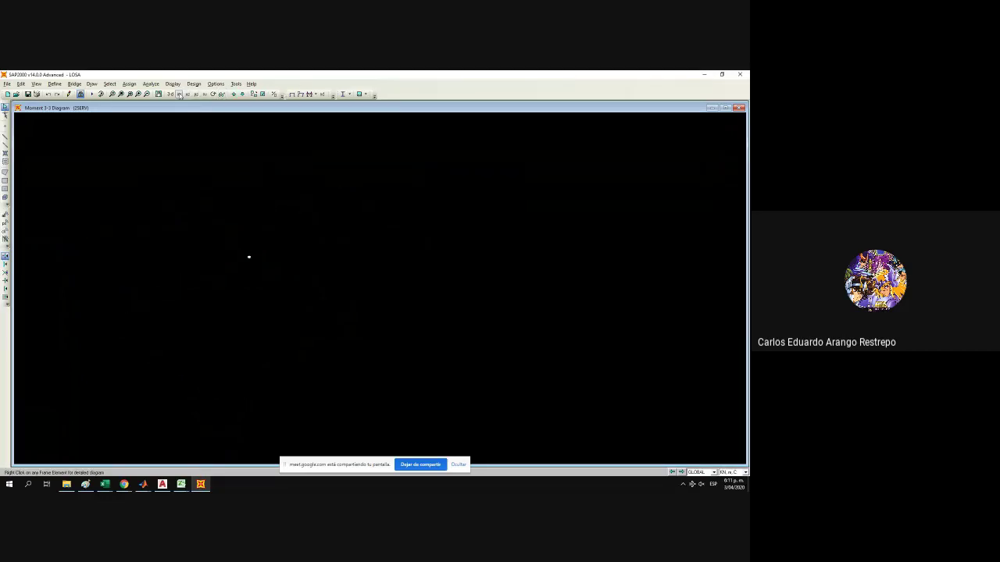
pyautogui.click(180, 95)
pyautogui.click(196, 95)
pyautogui.click(187, 95)
pyautogui.click(234, 95)
pyautogui.click(242, 94)
pyautogui.click(242, 95)
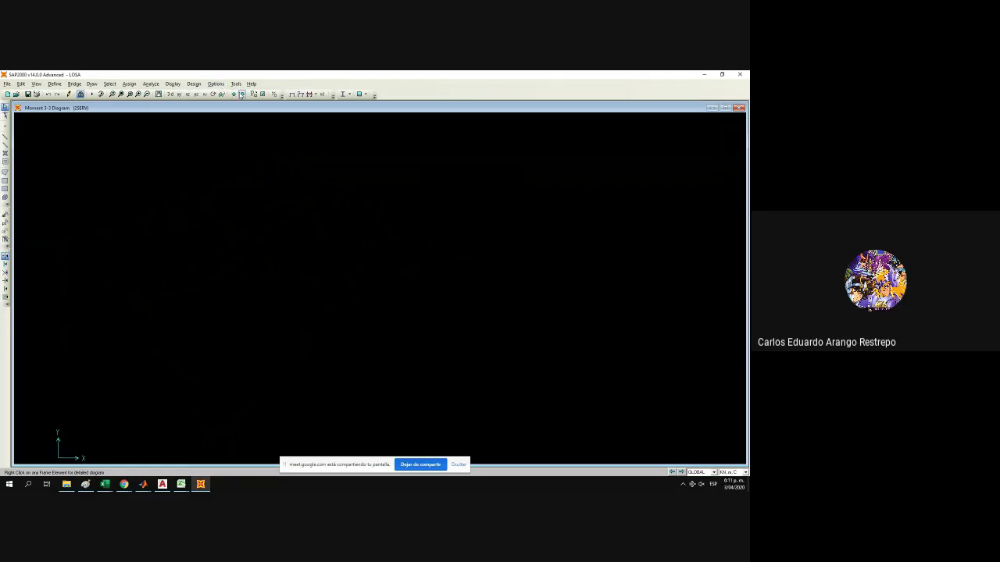
pyautogui.click(193, 95)
pyautogui.click(189, 95)
pyautogui.click(200, 95)
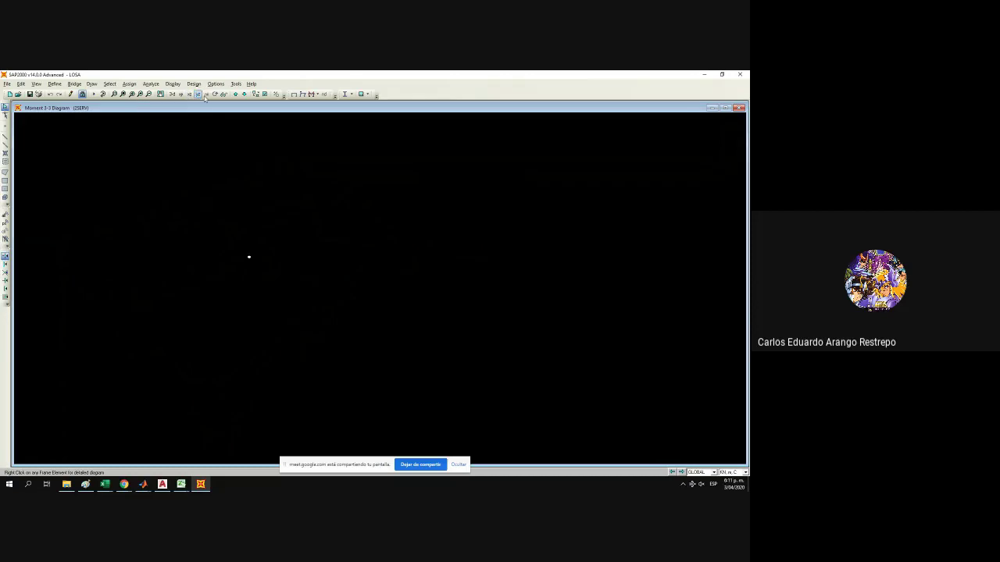
pyautogui.click(182, 94)
pyautogui.click(223, 95)
pyautogui.click(179, 94)
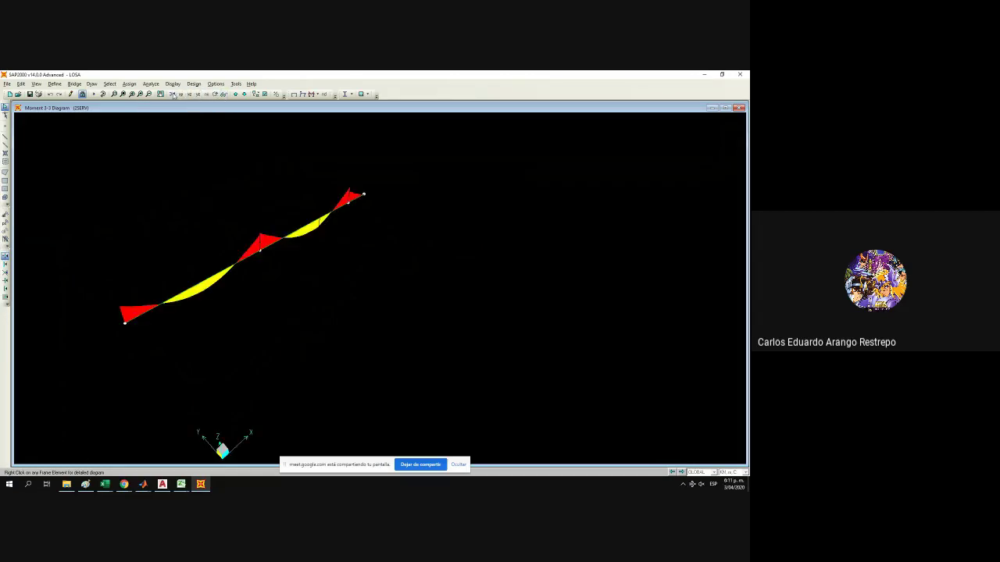
pyautogui.scroll(2, 224, 179)
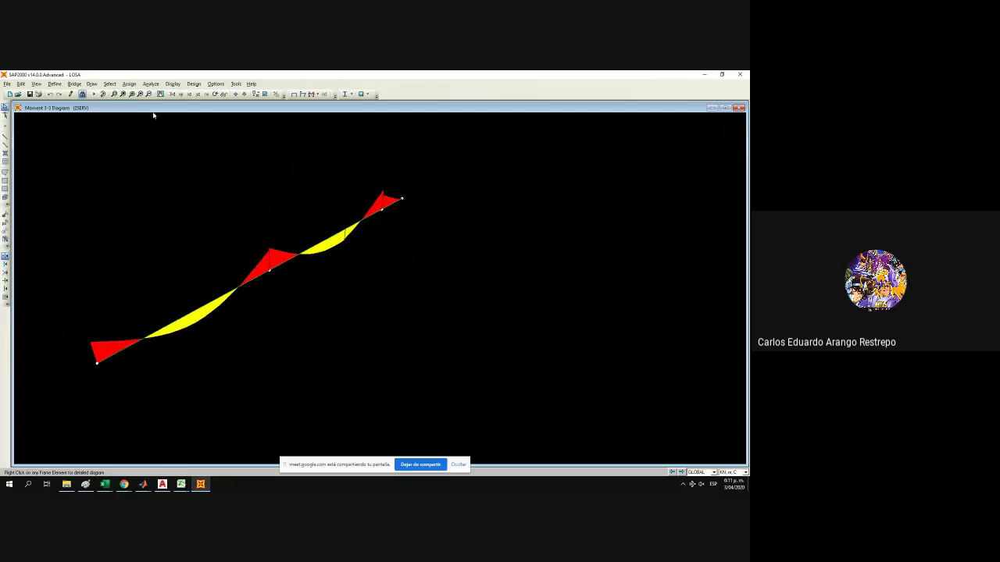
# Display the Moment 3-3 frame diagram for the 2SERV combination with values shown on the diagram.
pyautogui.click(173, 84)
pyautogui.moveTo(207, 144)
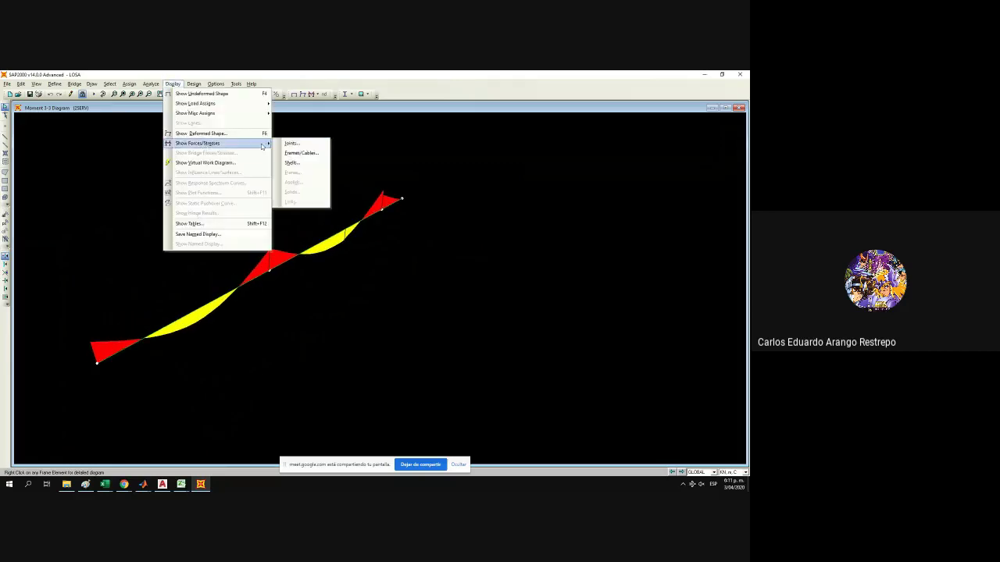
pyautogui.click(300, 152)
pyautogui.click(388, 289)
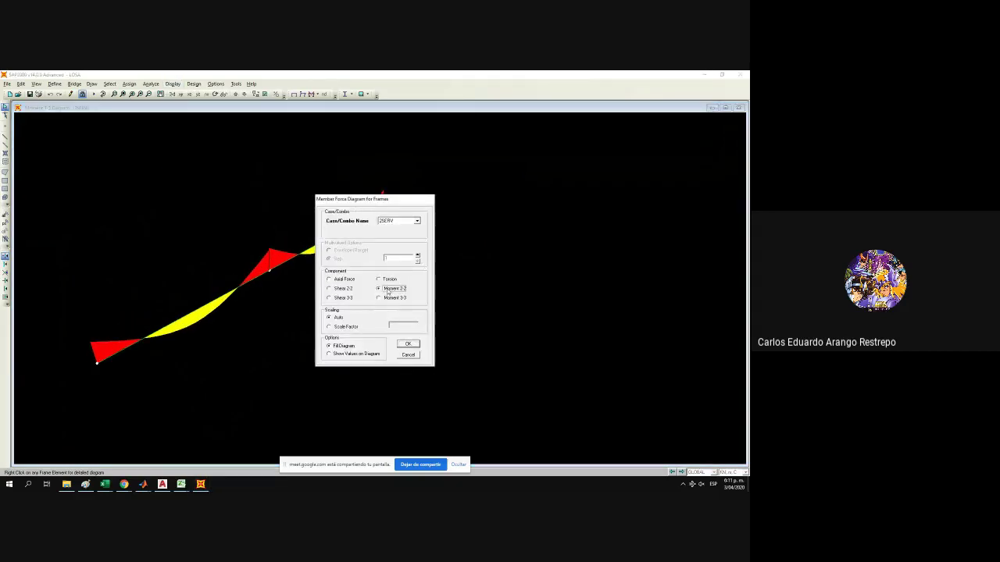
pyautogui.click(385, 298)
pyautogui.click(380, 355)
pyautogui.click(408, 345)
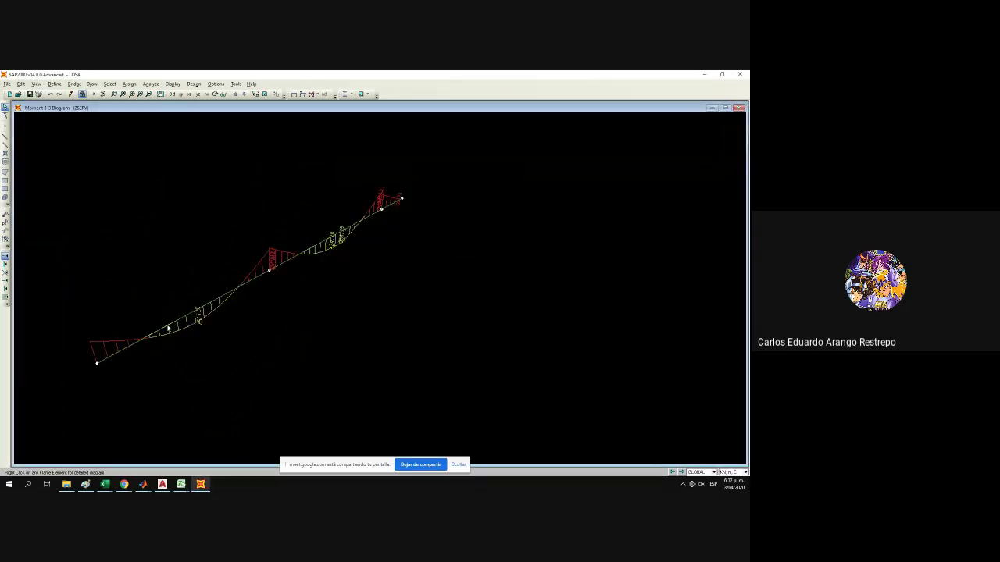
# Open the detailed diagrams of the beam's end span and place the Hoja de excel workbook beside them, with its moments table in view.
pyautogui.rightClick(168, 329)
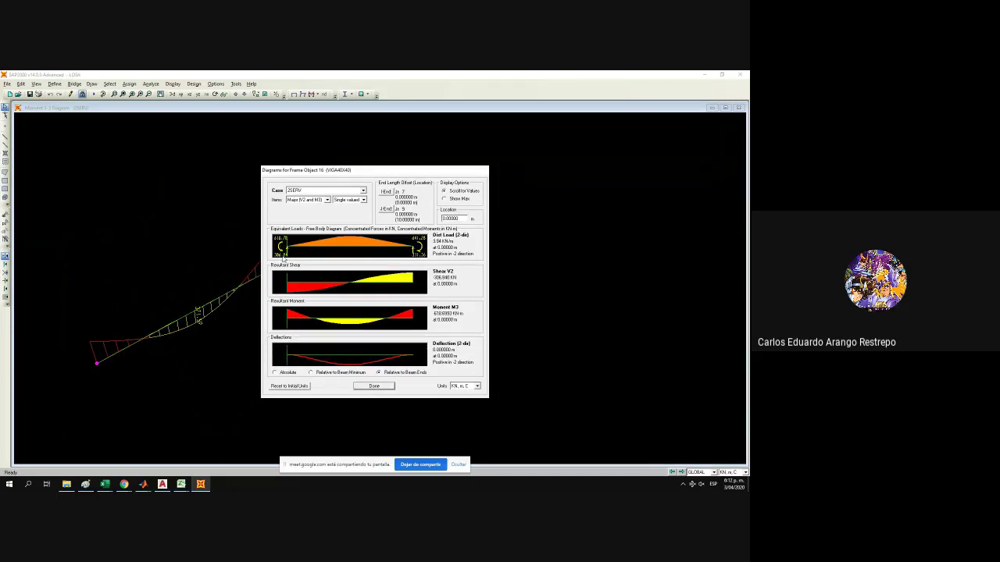
pyautogui.moveTo(322, 171); pyautogui.dragTo(120, 171)
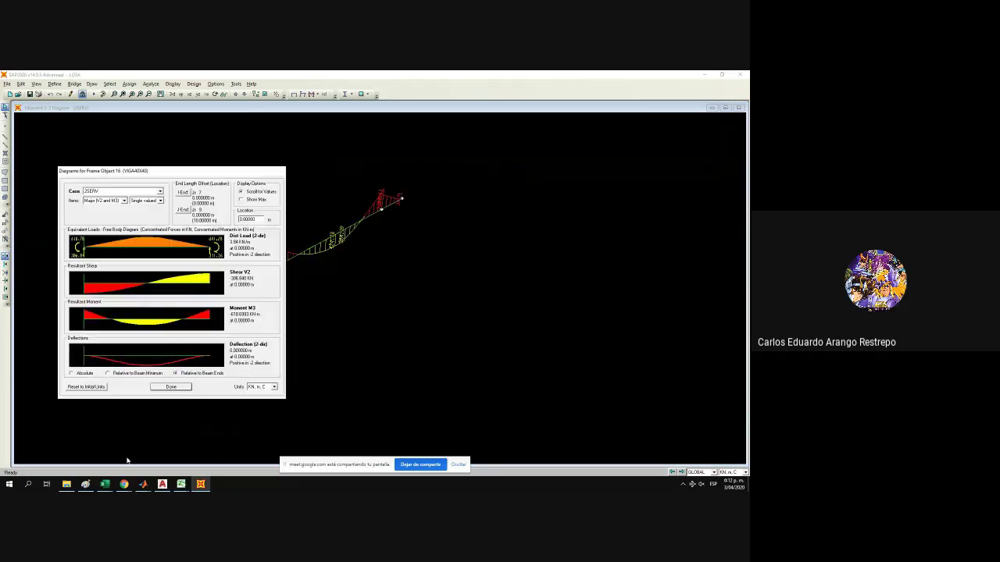
pyautogui.moveTo(181, 485)
pyautogui.click(262, 452)
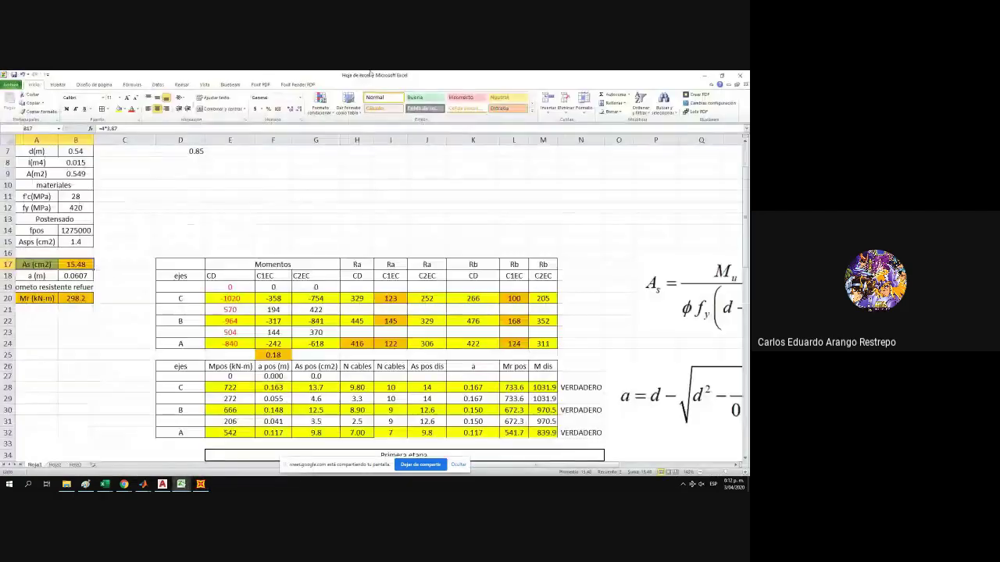
pyautogui.moveTo(370, 74); pyautogui.dragTo(746, 131)
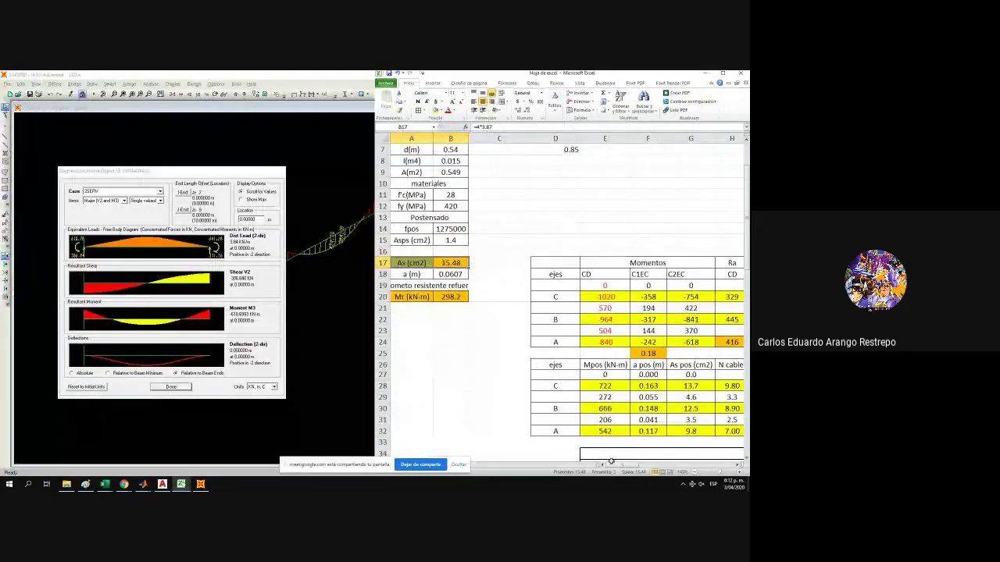
pyautogui.moveTo(613, 464)
pyautogui.mouseDown()
pyautogui.moveTo(642, 464)
pyautogui.moveTo(630, 464)
pyautogui.mouseUp()
pyautogui.scroll(-1, 617, 370)
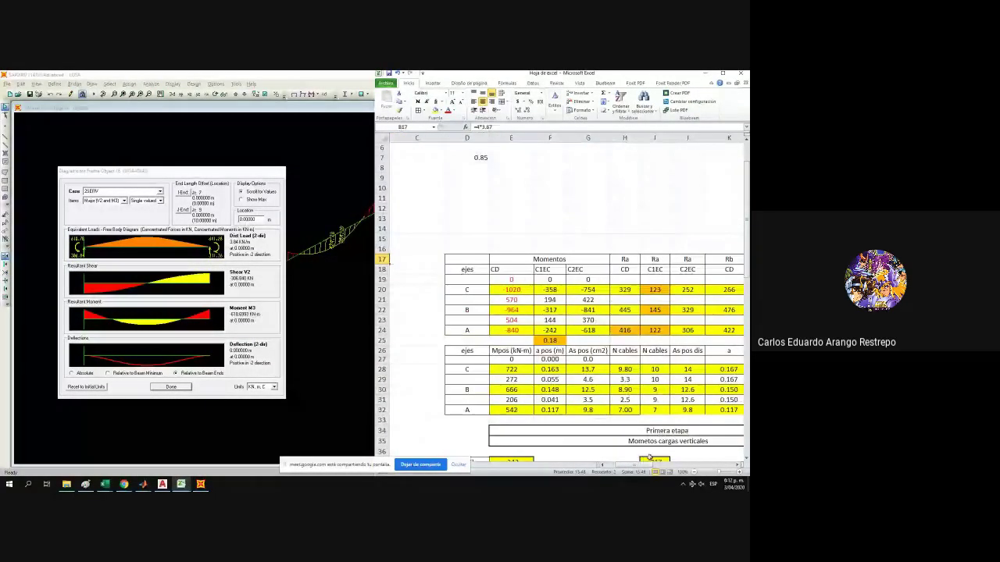
pyautogui.hscroll(1, 653, 469)
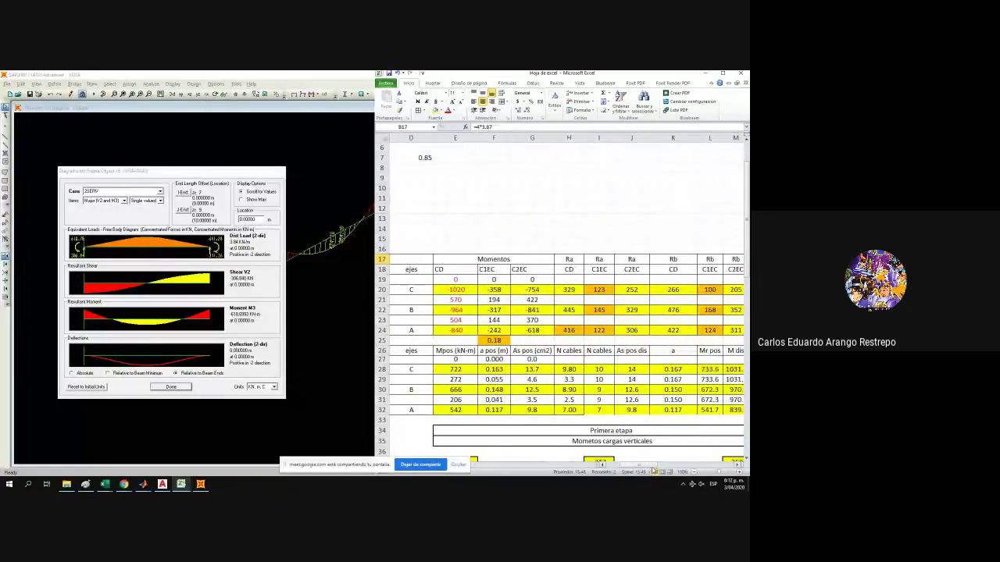
# Add the heading "diseño" above the CD moments column, then close the frame diagrams and keep SAP2000 beside the workbook.
pyautogui.click(450, 249)
pyautogui.write('d')
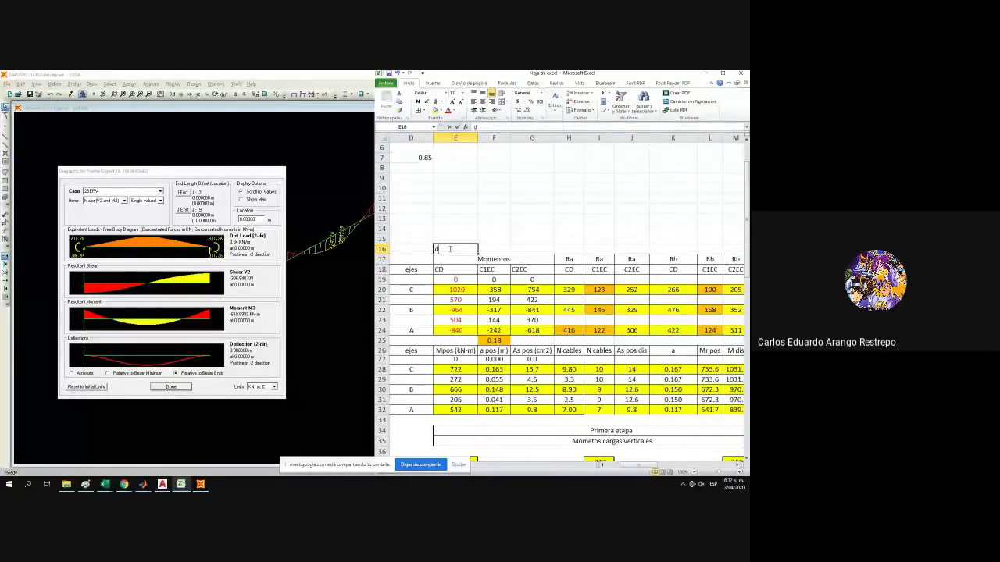
pyautogui.write('ieseño')
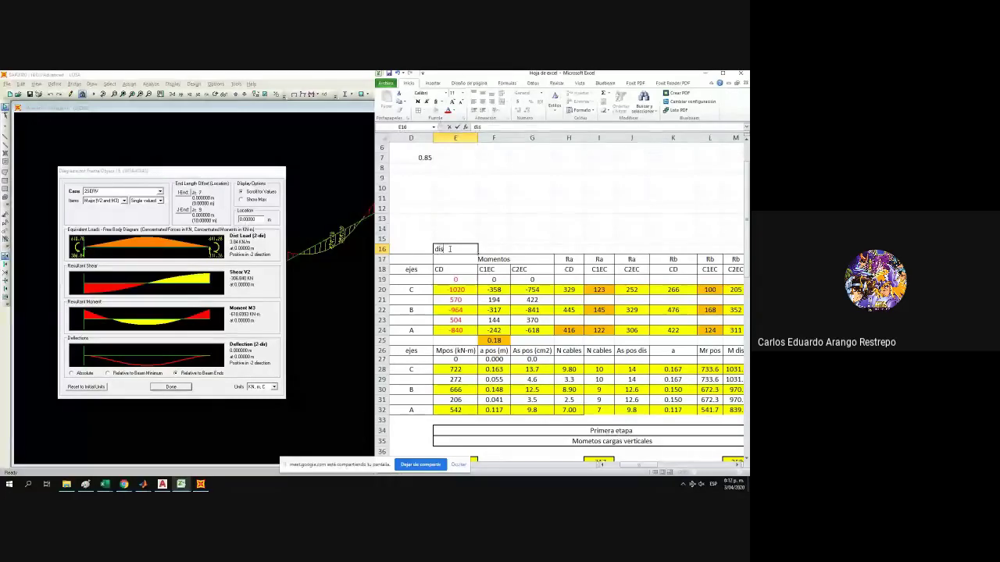
pyautogui.press('Return')
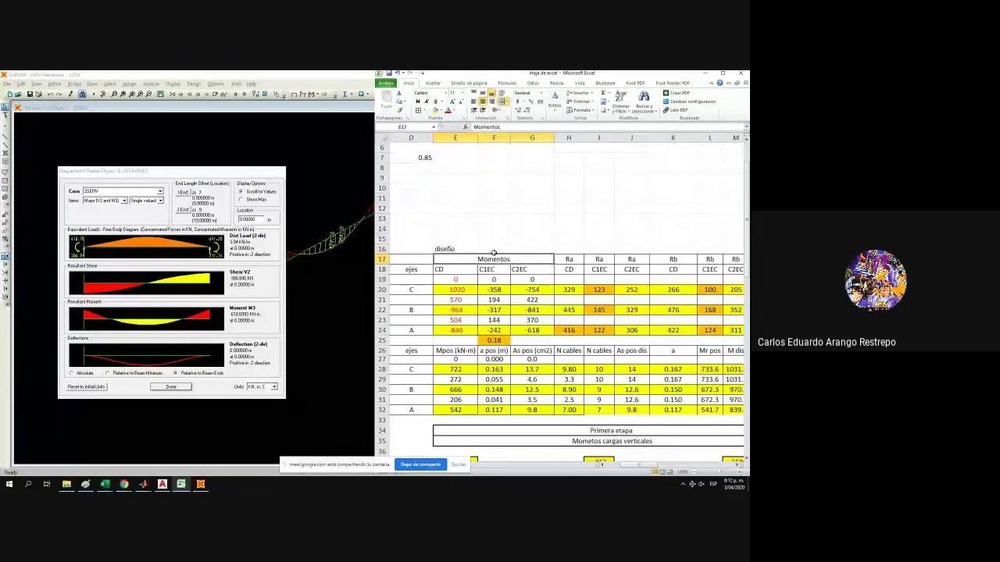
pyautogui.click(171, 386)
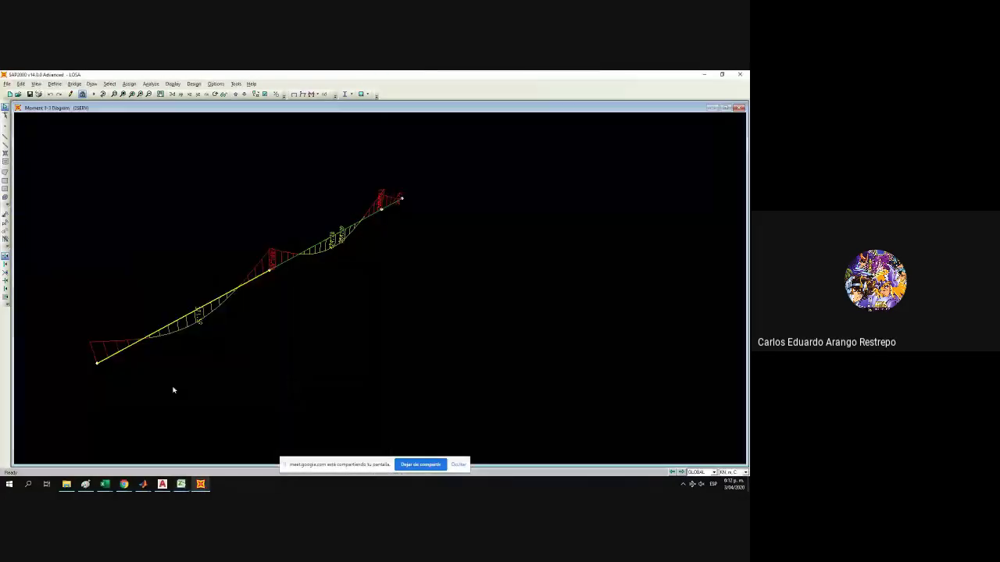
pyautogui.press('super+Left')
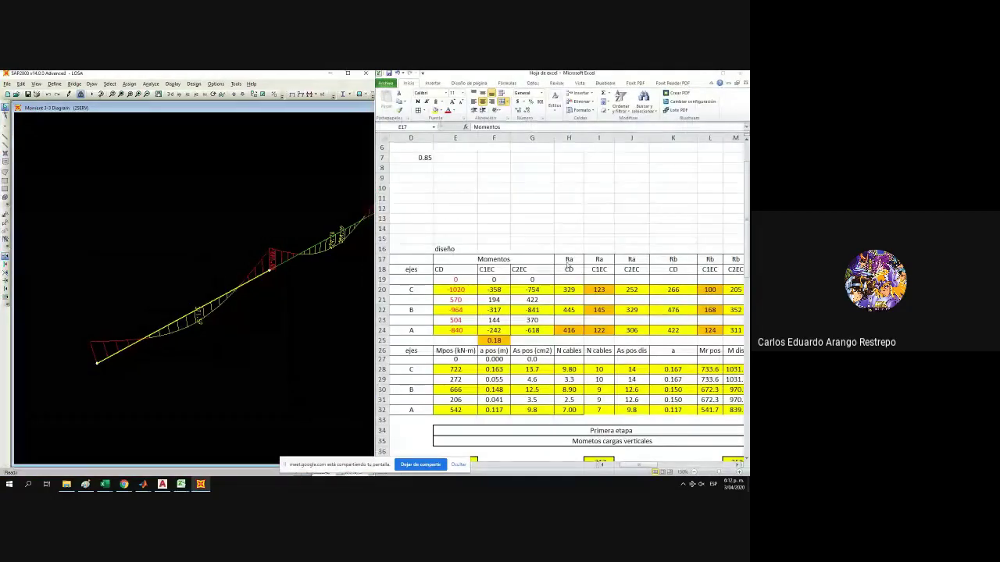
# Head the C1EC and C2EC moment columns "1 etapa" and "2 etapa", and centre all three headings in row 16.
pyautogui.click(493, 248)
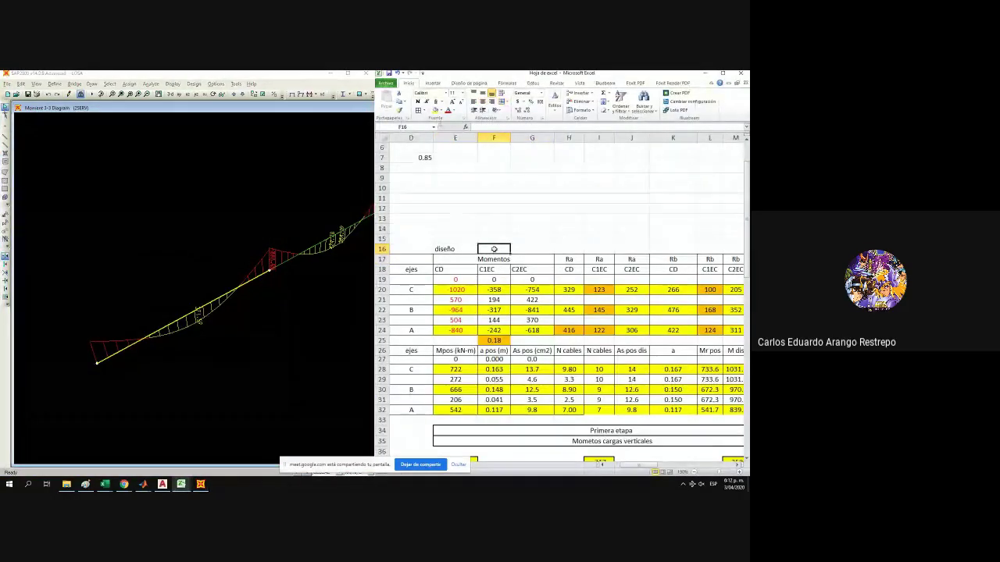
pyautogui.write('1')
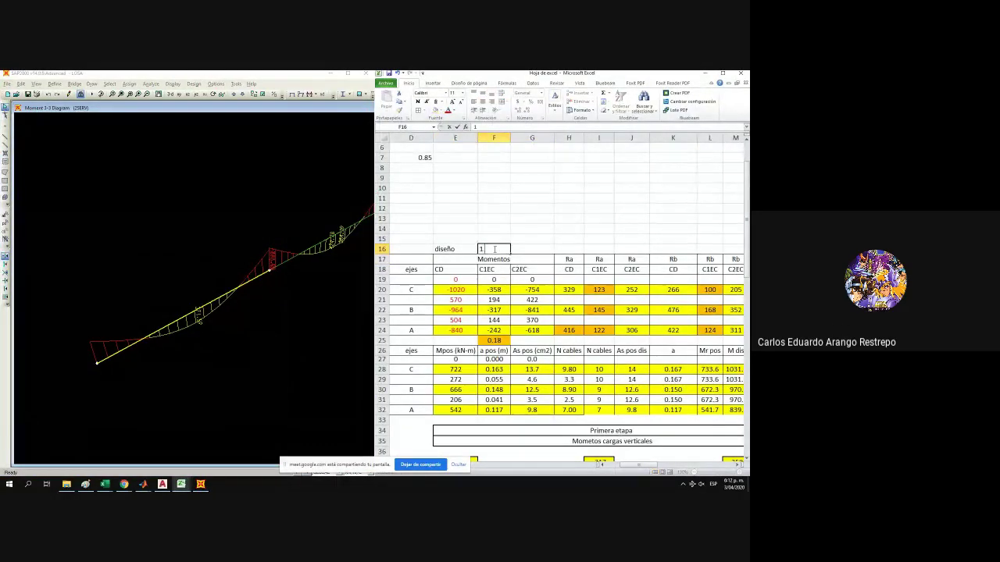
pyautogui.write(' etapa')
pyautogui.click(527, 249)
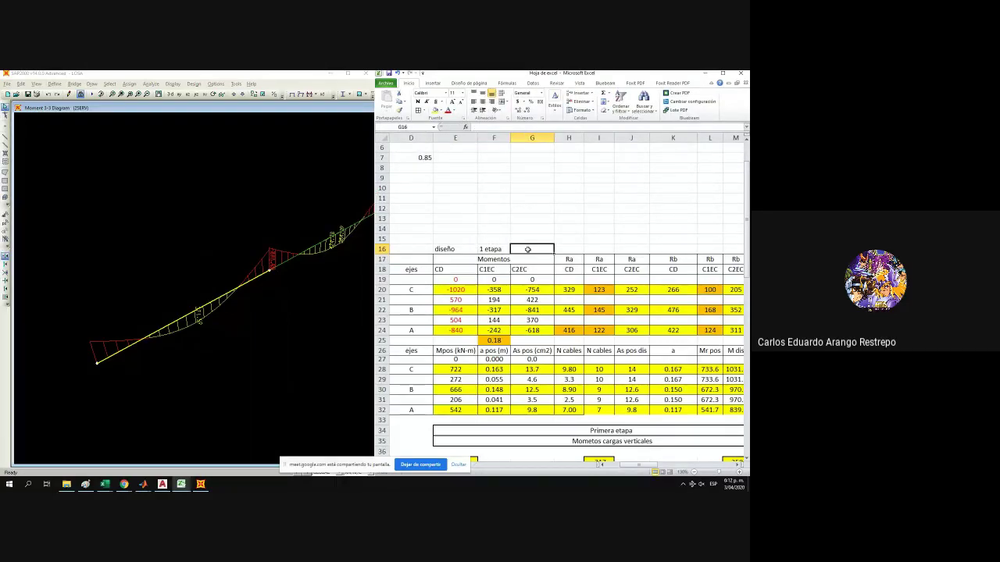
pyautogui.write('2etapa')
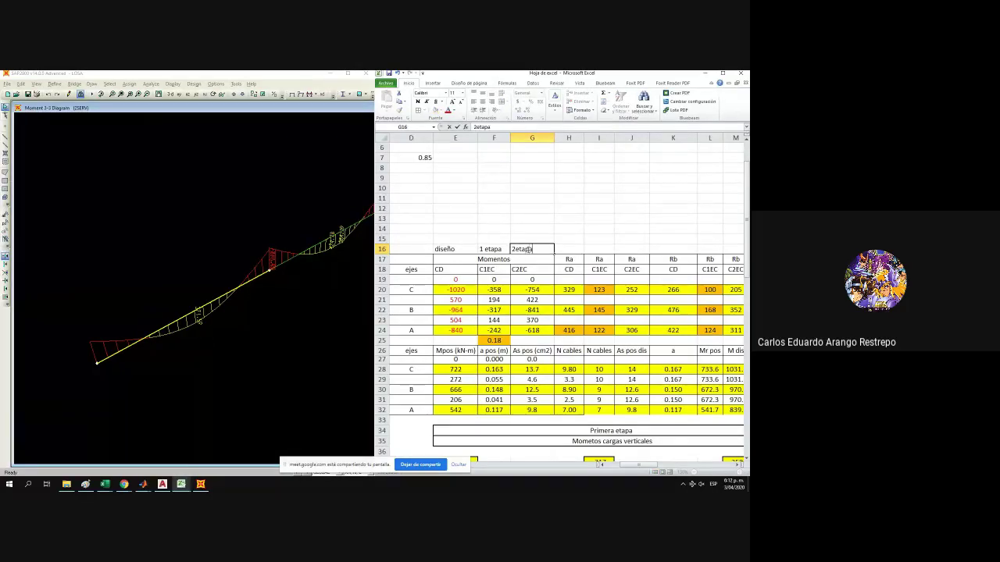
pyautogui.press('Return')
pyautogui.doubleClick(515, 249)
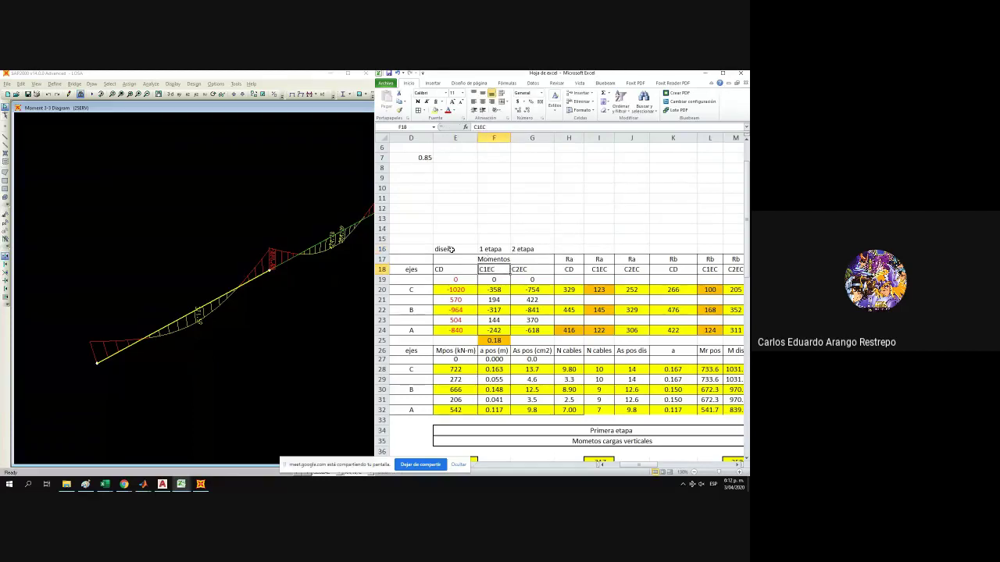
pyautogui.moveTo(445, 249); pyautogui.dragTo(539, 250)
pyautogui.click(483, 102)
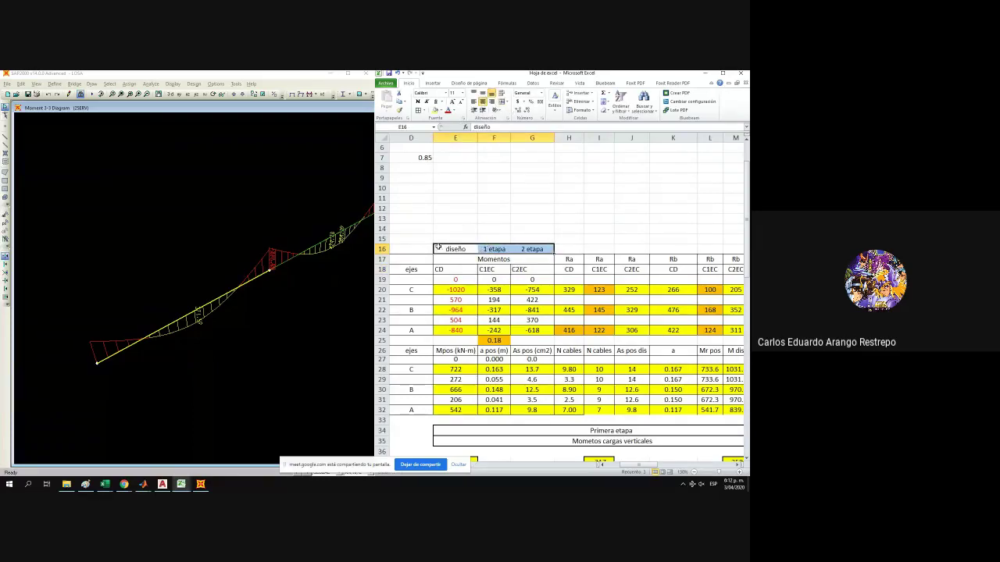
# Reopen the detailed diagrams of the beam's end span in SAP2000 and show the DIS case, clear of the moments table.
pyautogui.rightClick(194, 315)
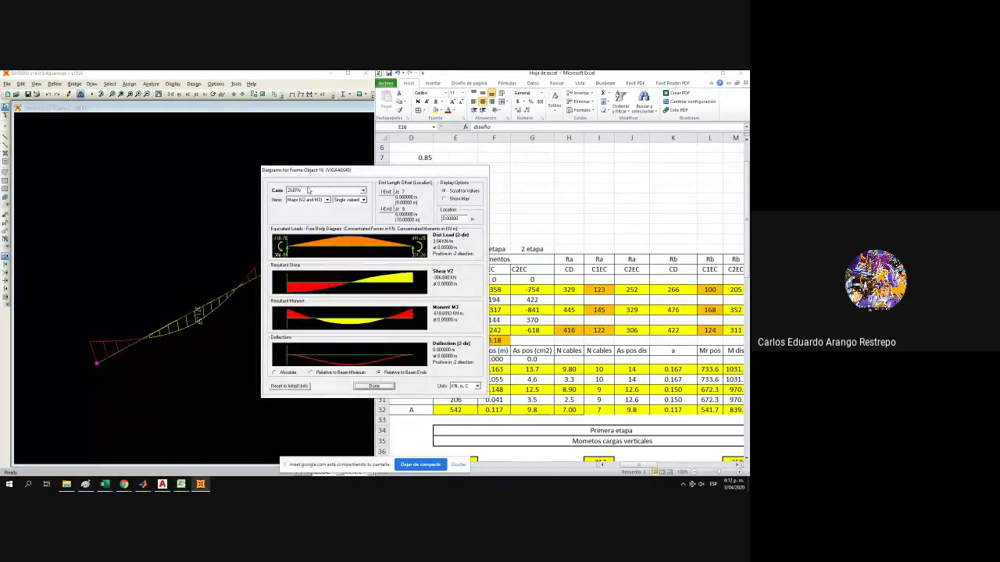
pyautogui.moveTo(321, 174); pyautogui.dragTo(141, 152)
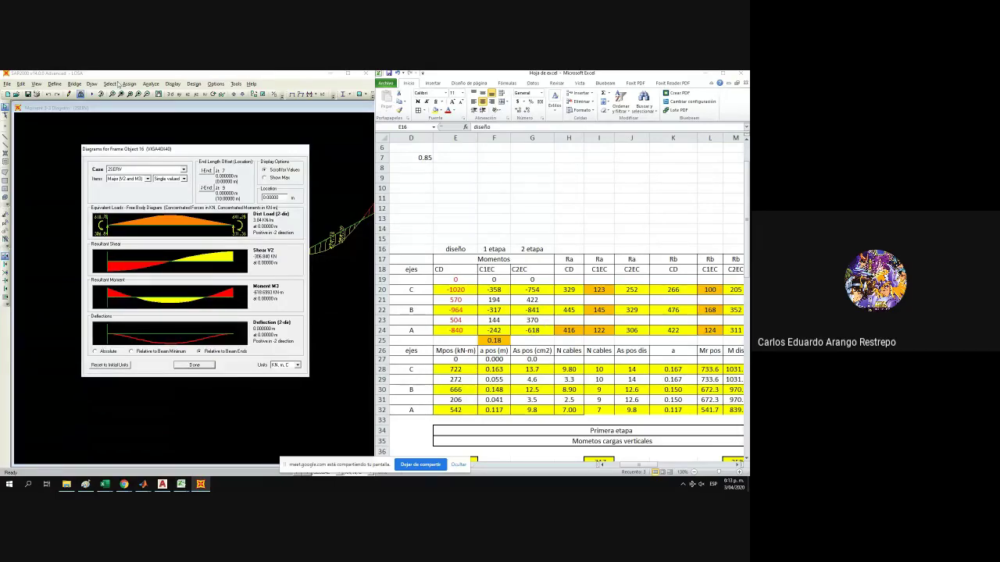
pyautogui.click(129, 170)
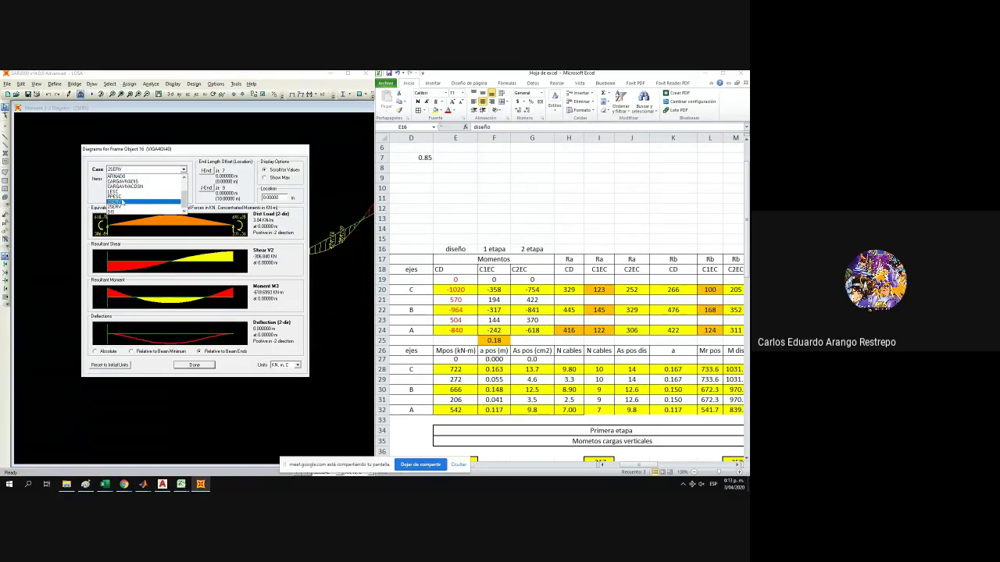
pyautogui.click(123, 211)
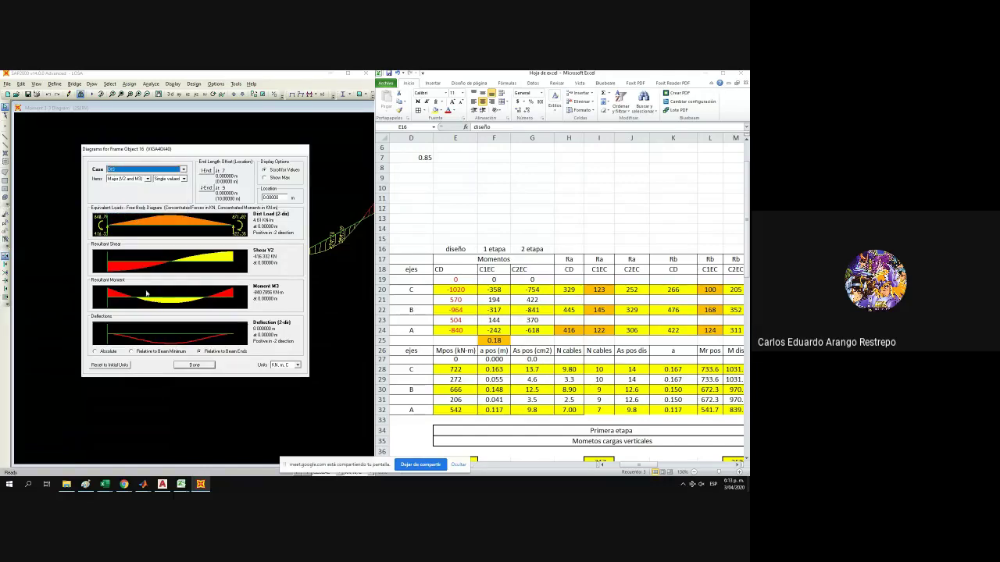
# Compare the end span's DIS moments at both ends with the CD moments of axes A and B in the workbook.
pyautogui.click(458, 331)
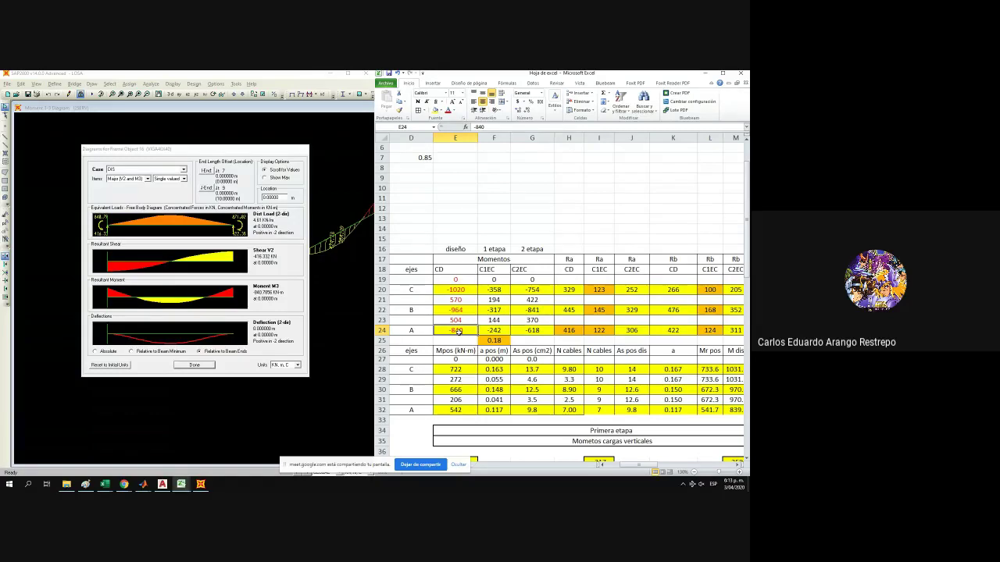
pyautogui.click(456, 311)
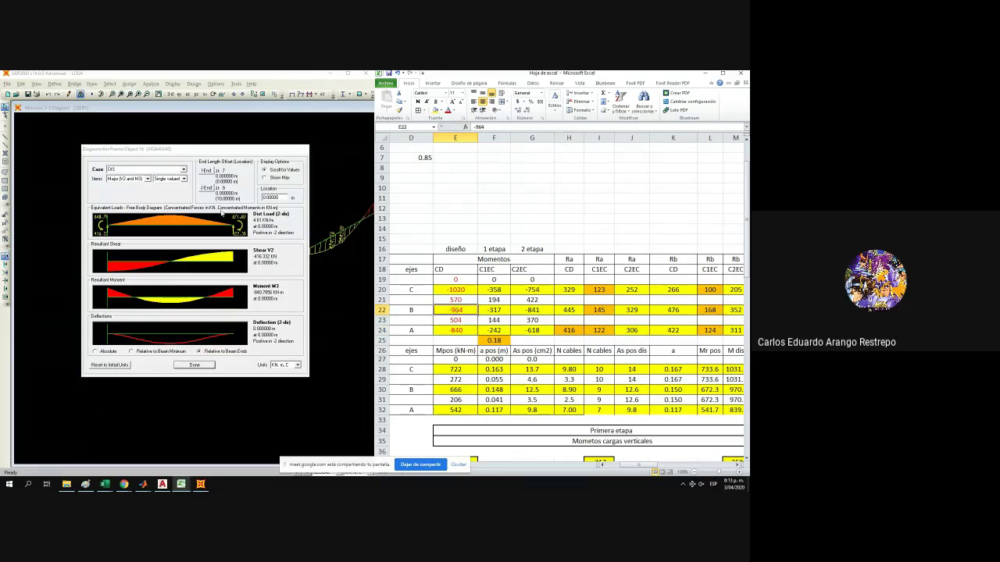
pyautogui.click(184, 234)
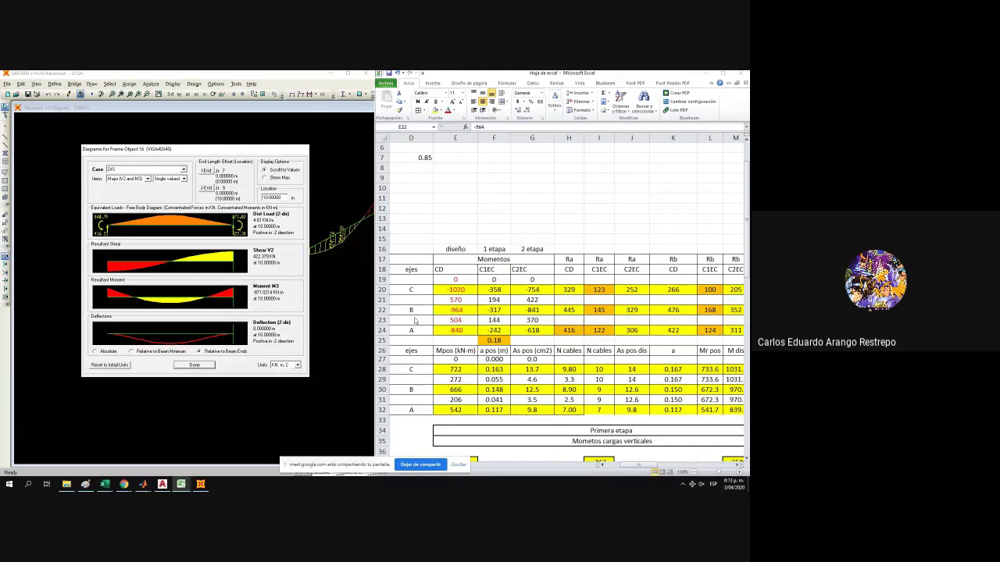
pyautogui.click(102, 236)
pyautogui.click(642, 465)
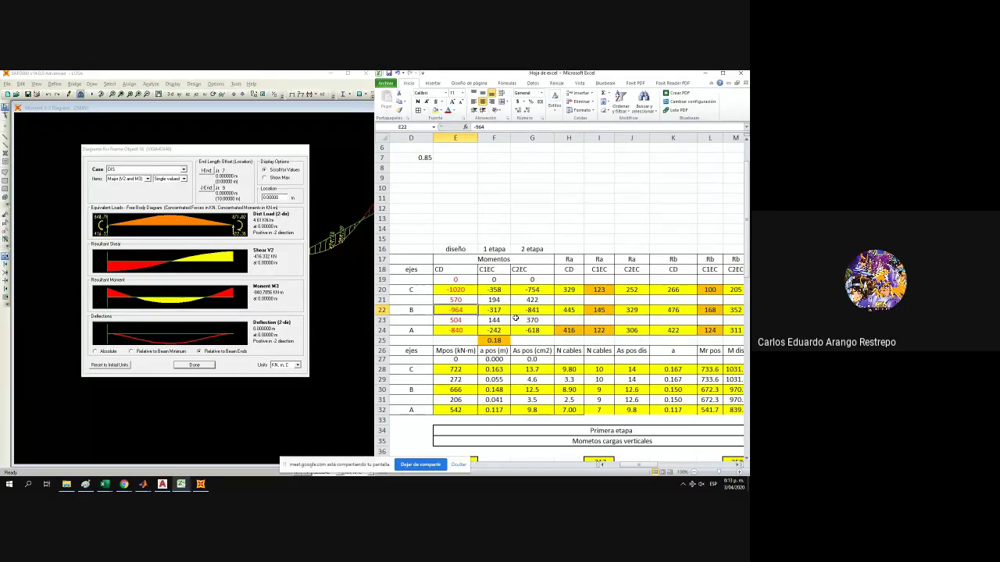
# Switch the end span's diagrams to the 2SERV case and compare them with the C2EC moments from axis A to B.
pyautogui.click(138, 170)
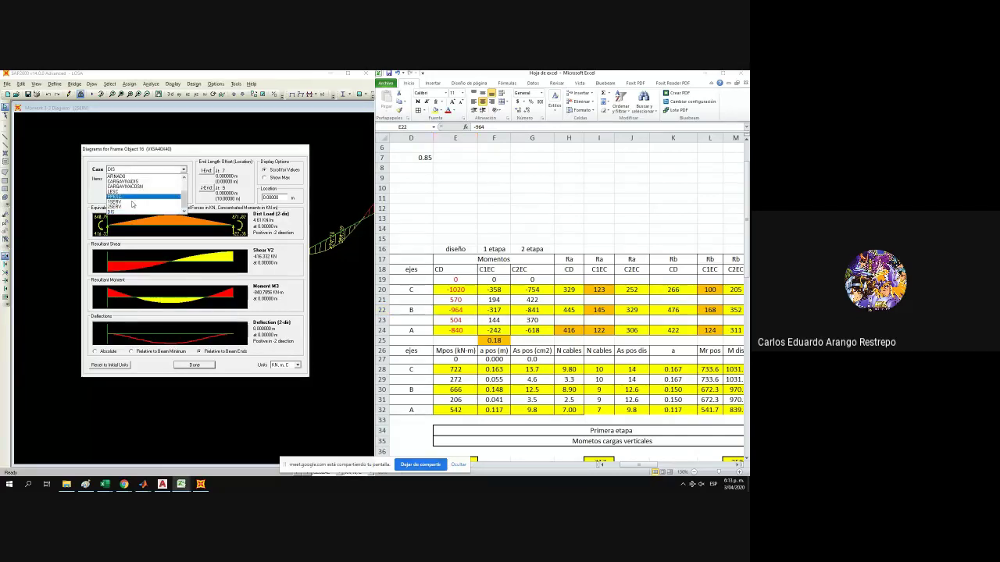
pyautogui.click(133, 207)
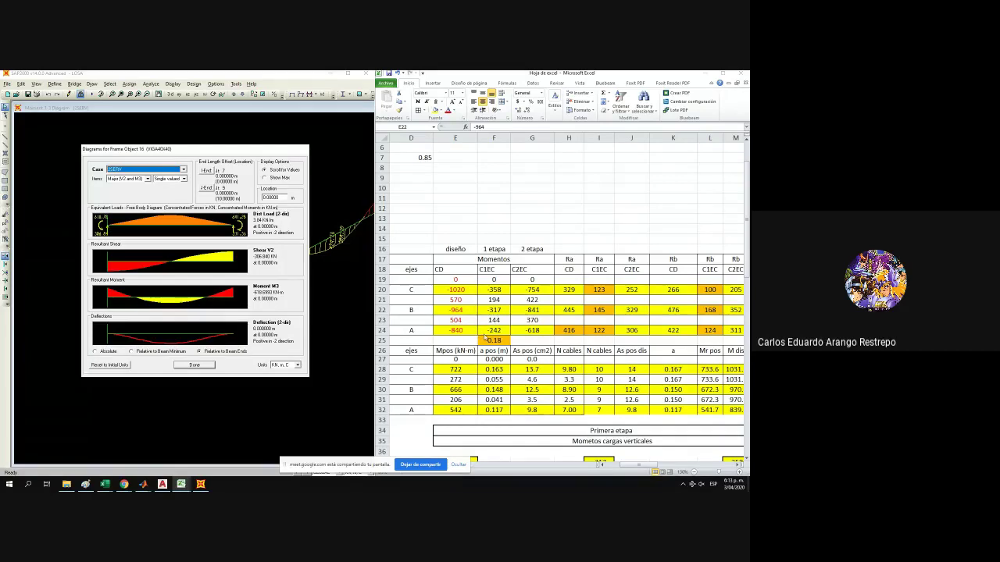
pyautogui.click(538, 332)
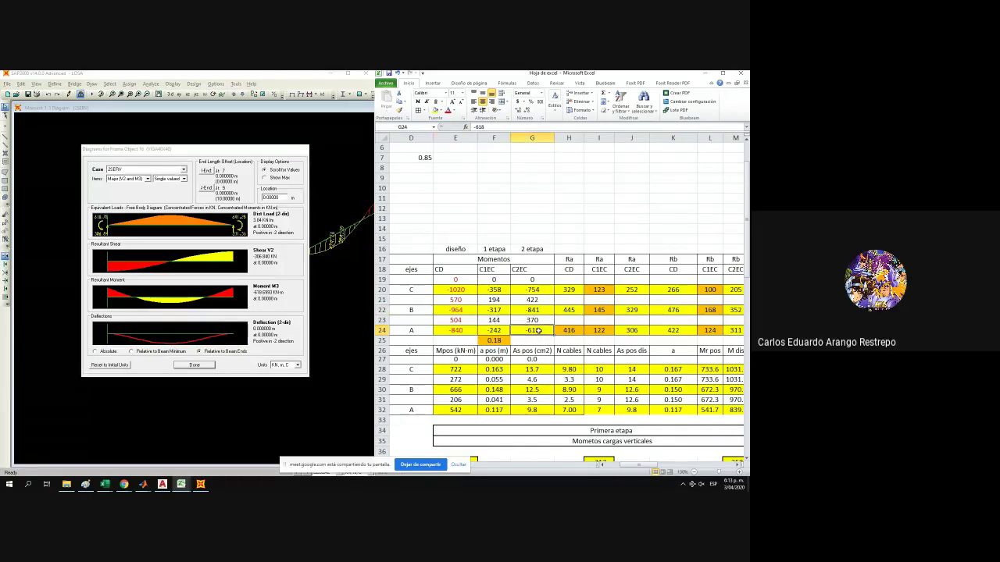
pyautogui.click(537, 321)
pyautogui.click(533, 311)
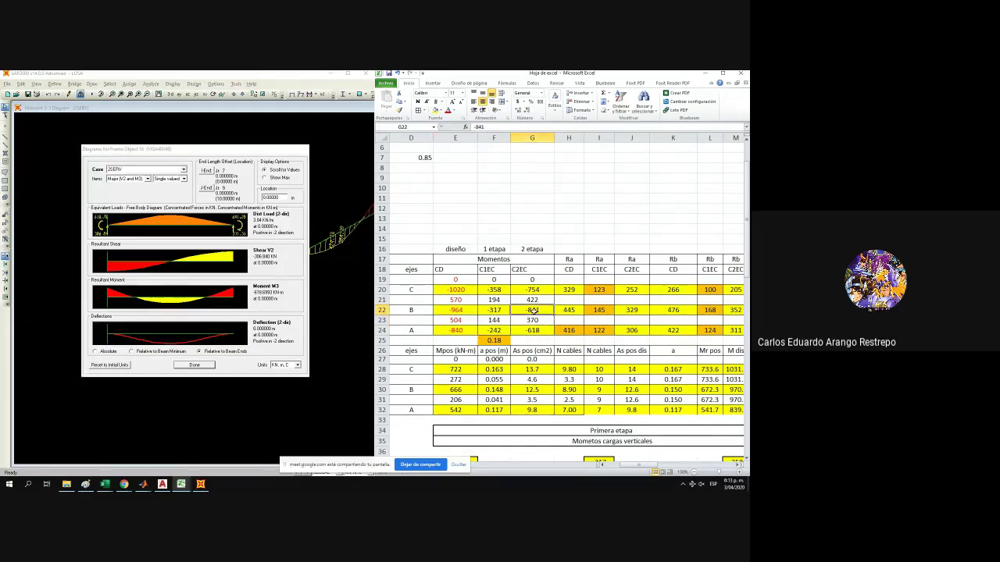
# Close the end span's diagrams and open those of the adjacent span between axes B and C, clear of the table.
pyautogui.click(214, 366)
pyautogui.click(291, 264)
pyautogui.rightClick(291, 264)
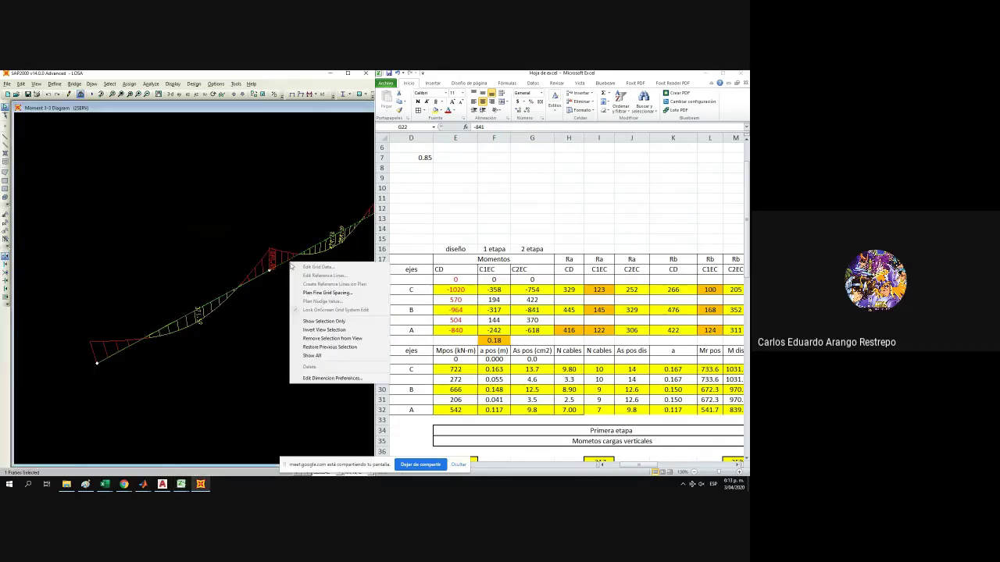
pyautogui.rightClick(292, 262)
pyautogui.rightClick(289, 260)
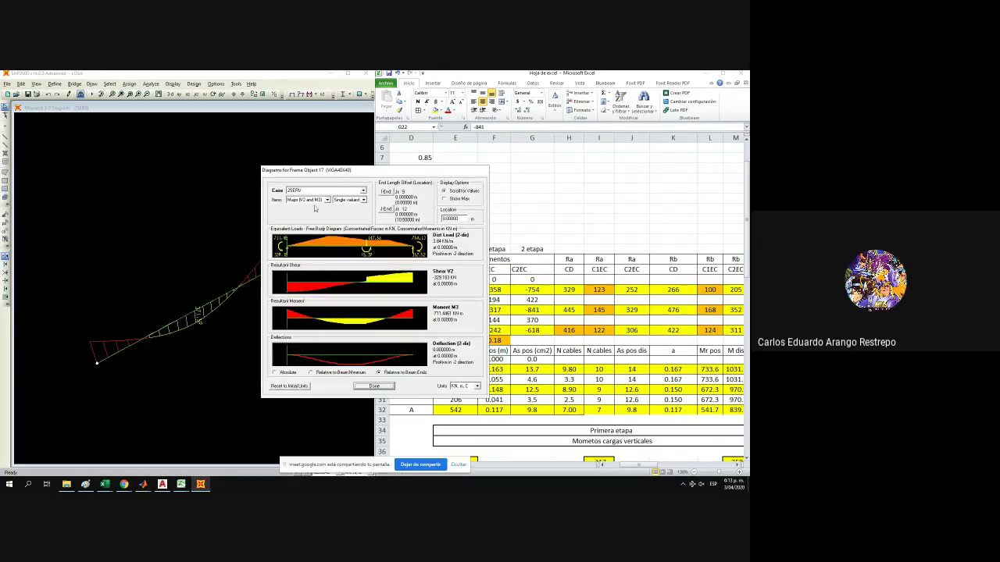
pyautogui.moveTo(356, 171); pyautogui.dragTo(231, 174)
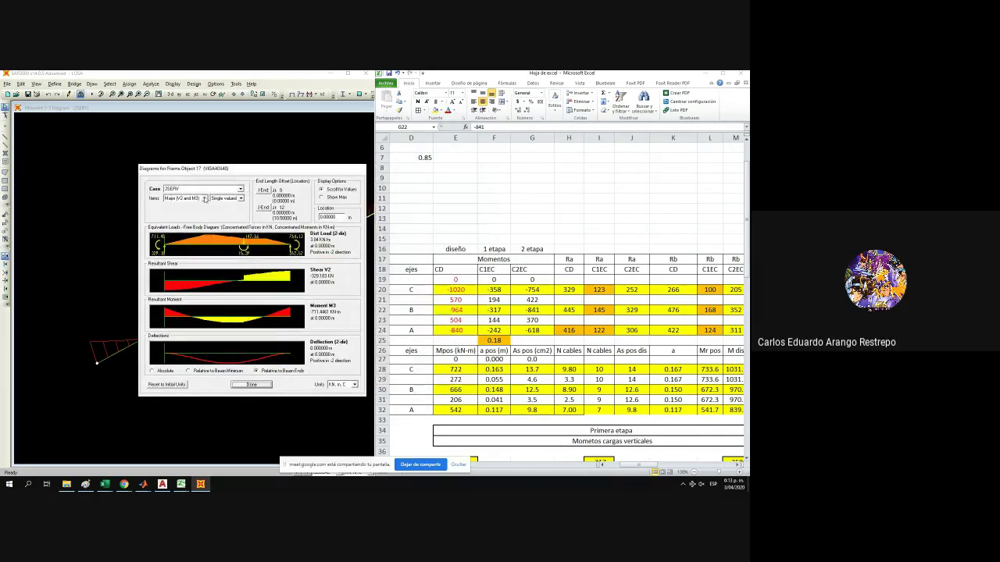
# Show the DIS case for the adjacent span and compare it with the CD moments of axes B and C.
pyautogui.click(207, 190)
pyautogui.click(194, 232)
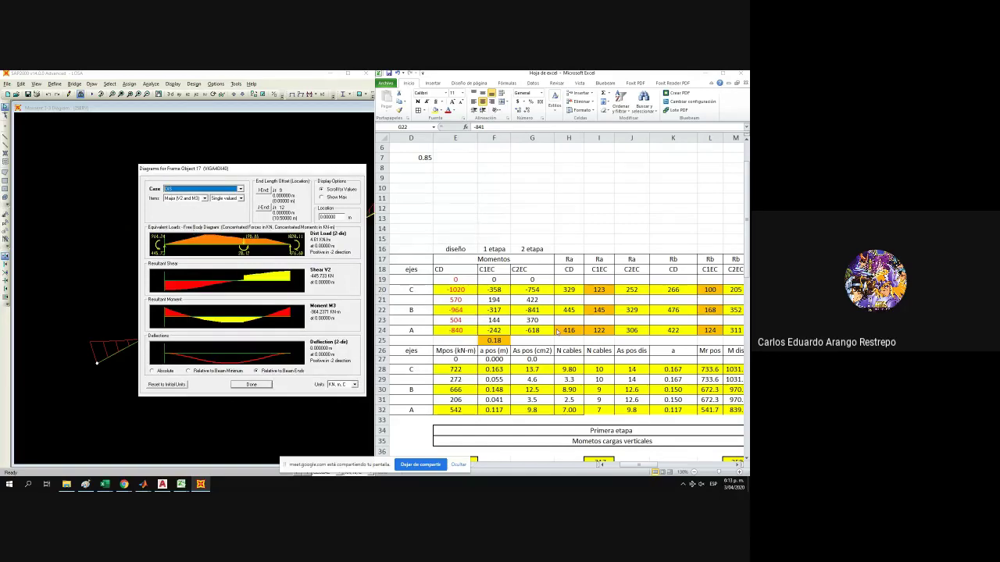
pyautogui.click(540, 312)
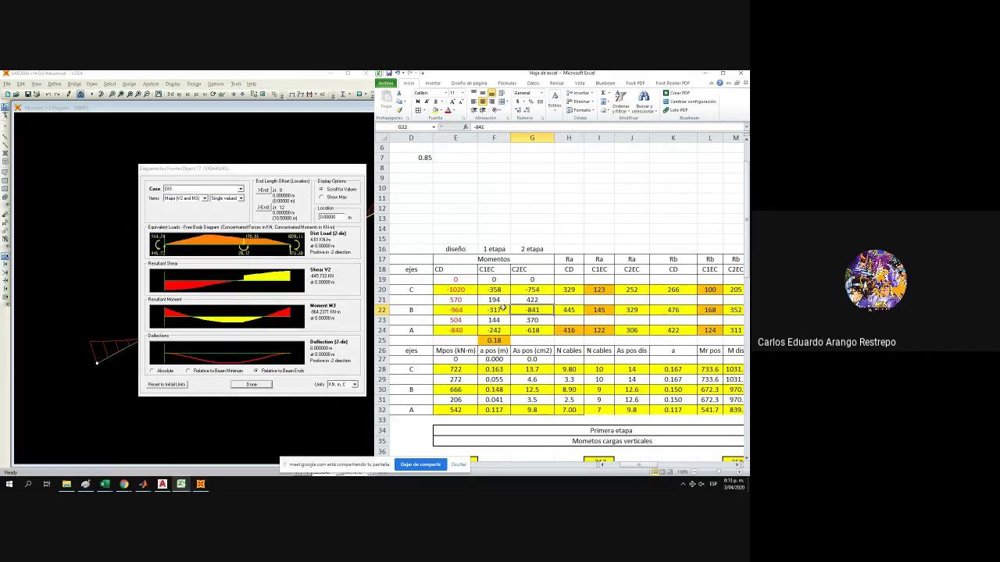
pyautogui.click(464, 310)
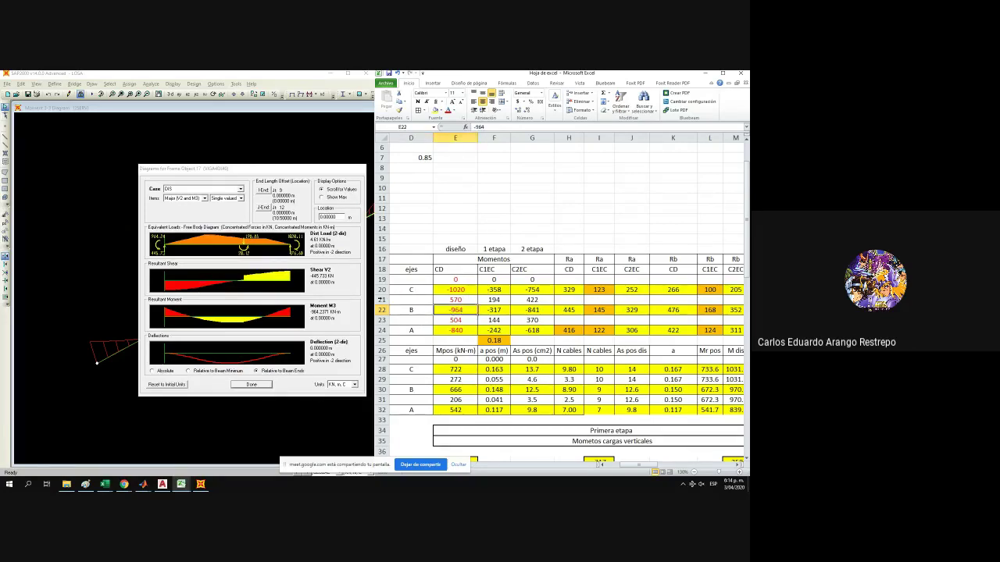
pyautogui.click(464, 289)
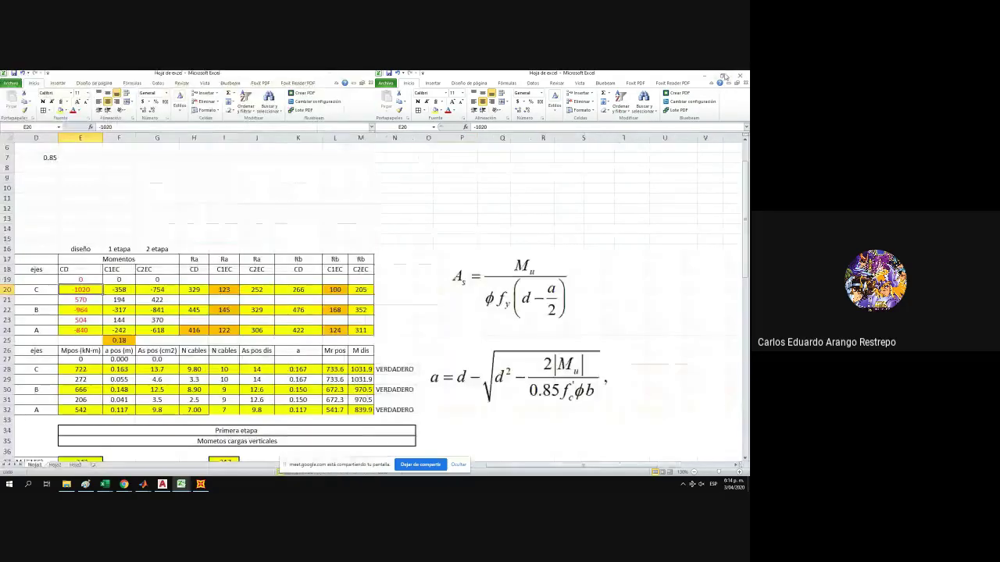
# Maximize the Hoja de excel workbook and examine the formulas for the resisting moment Mr and the steel area As.
pyautogui.click(723, 72)
pyautogui.moveTo(521, 468); pyautogui.dragTo(486, 467)
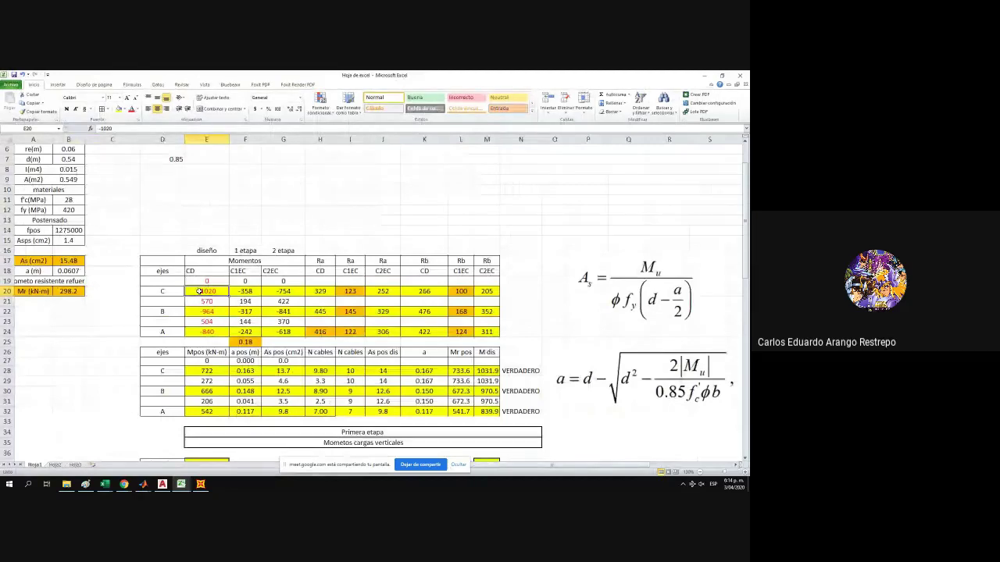
pyautogui.scroll(1, 199, 290)
pyautogui.scroll(1, 199, 290)
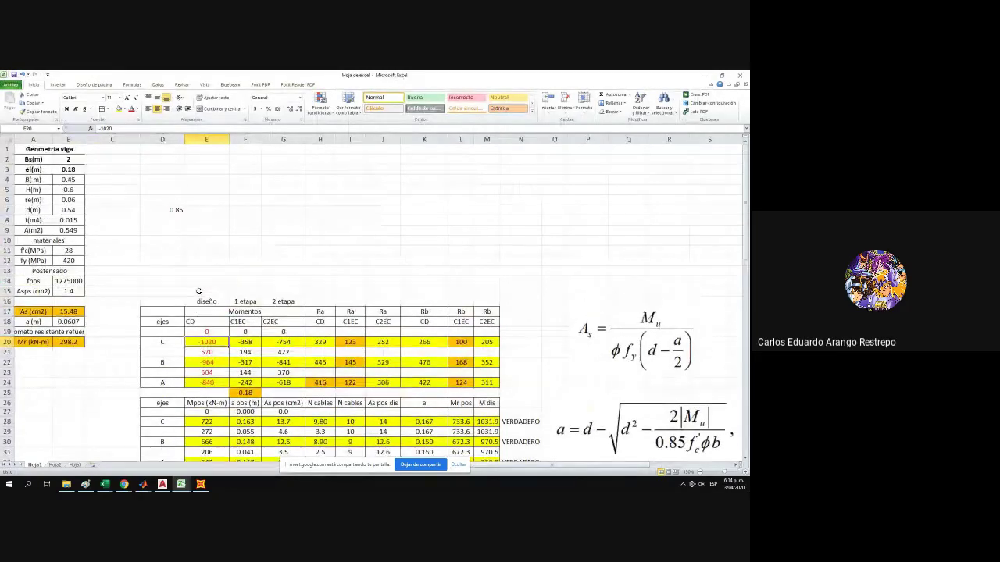
pyautogui.click(75, 343)
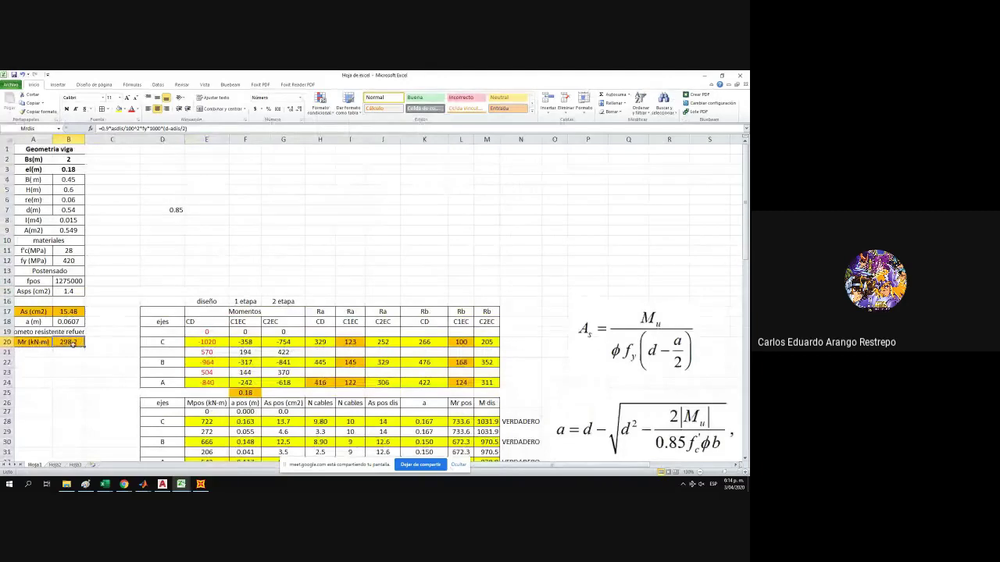
pyautogui.moveTo(68, 311); pyautogui.dragTo(31, 311)
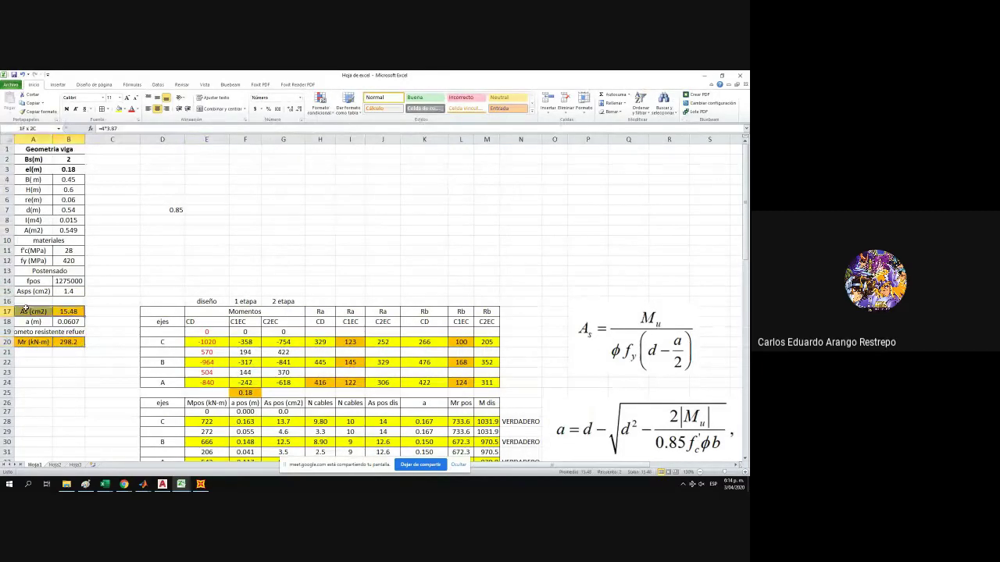
pyautogui.click(56, 311)
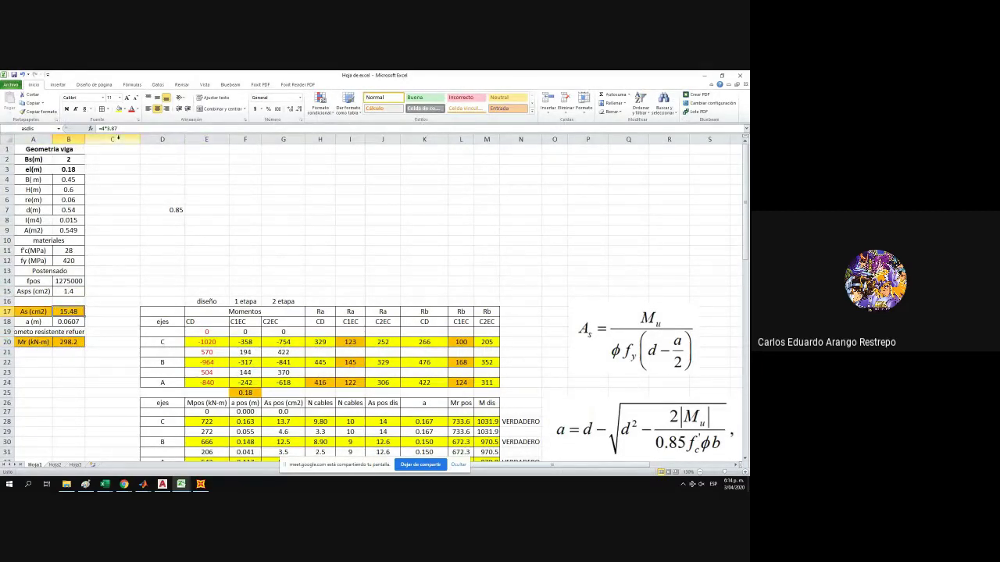
# Examine the steel area As and resisting moment Mr formulas along with the CD design moment at axis C.
pyautogui.click(114, 128)
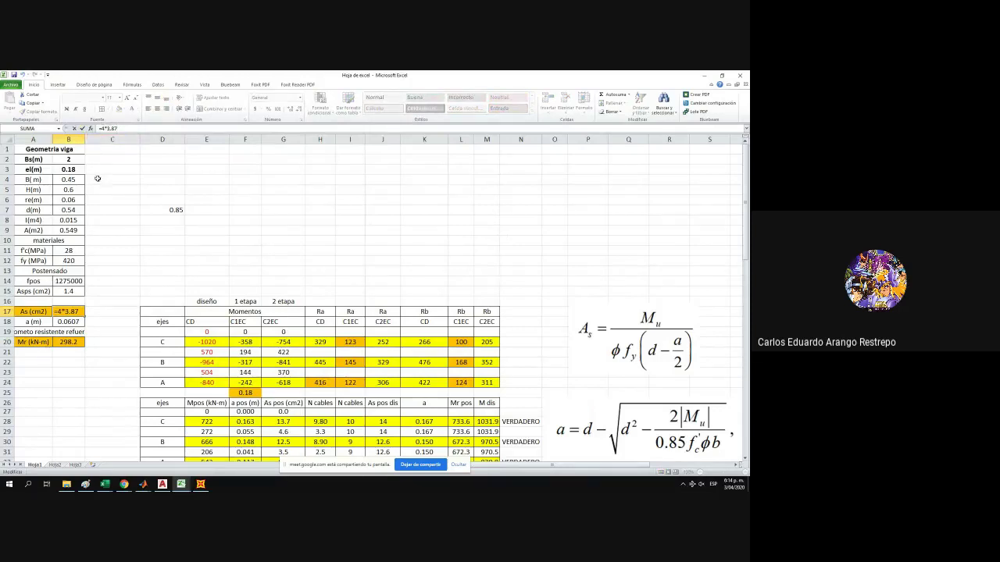
pyautogui.press('Escape')
pyautogui.click(74, 341)
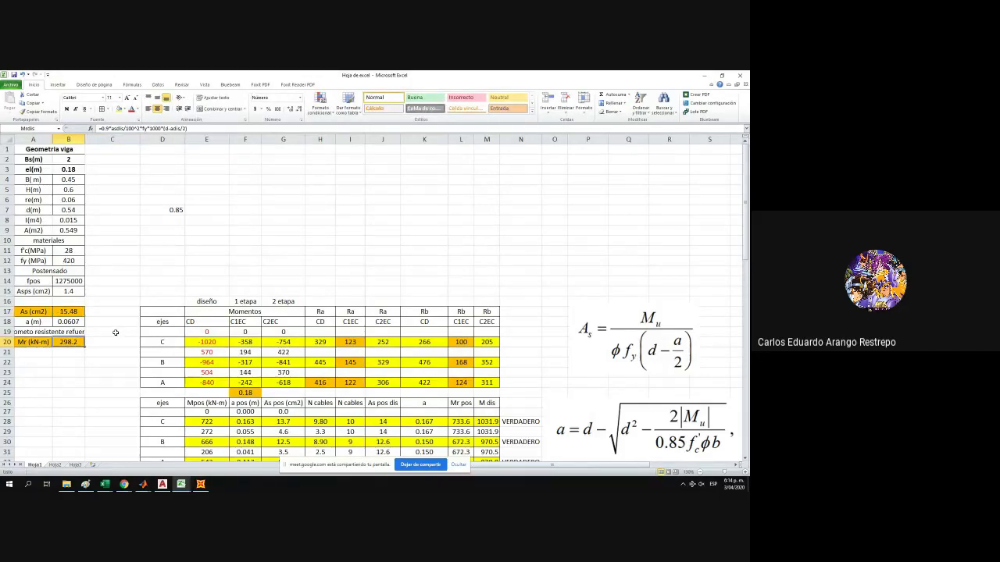
pyautogui.scroll(-2, 111, 323)
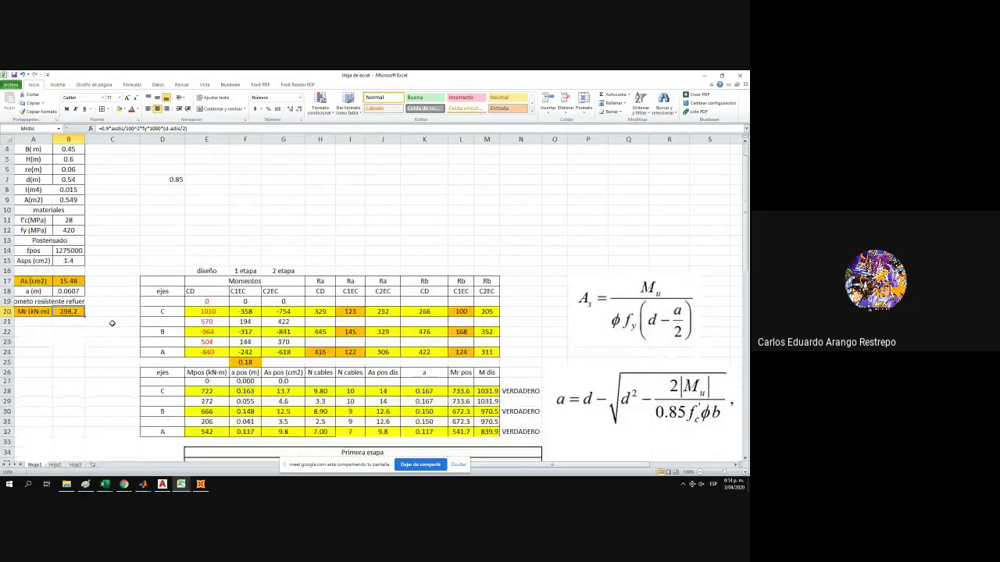
pyautogui.click(221, 282)
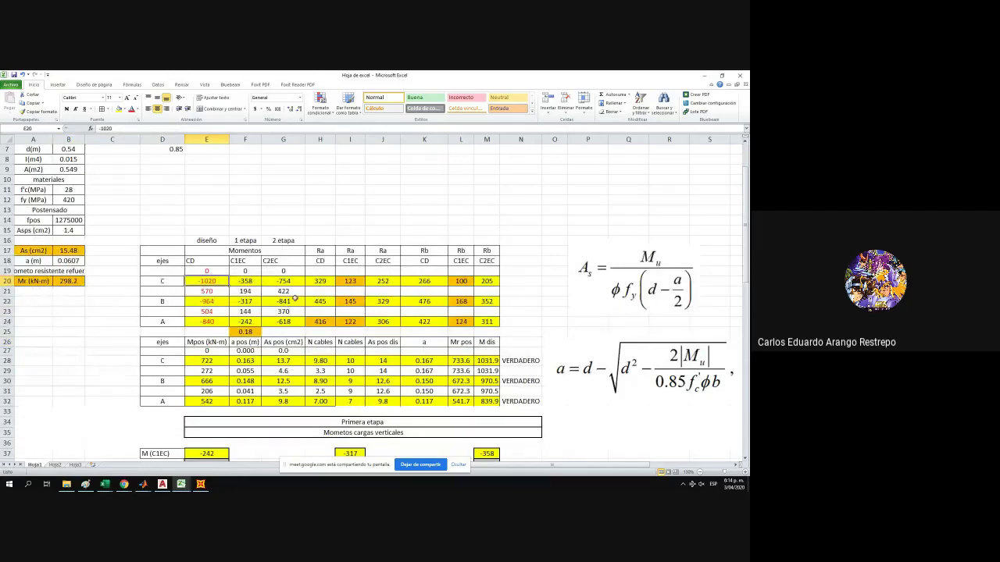
pyautogui.scroll(2, 285, 282)
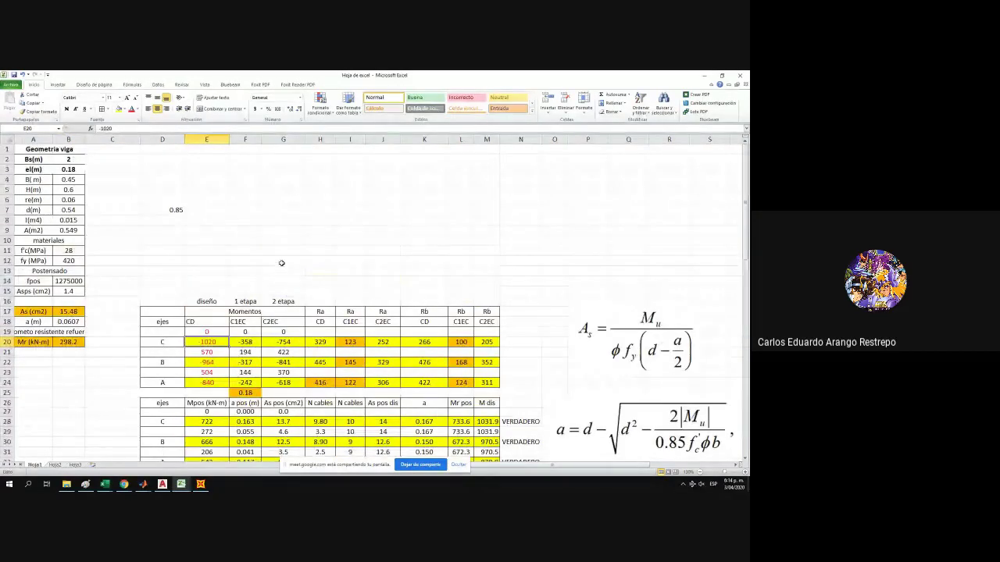
pyautogui.scroll(-8, 281, 263)
pyautogui.scroll(8, 237, 271)
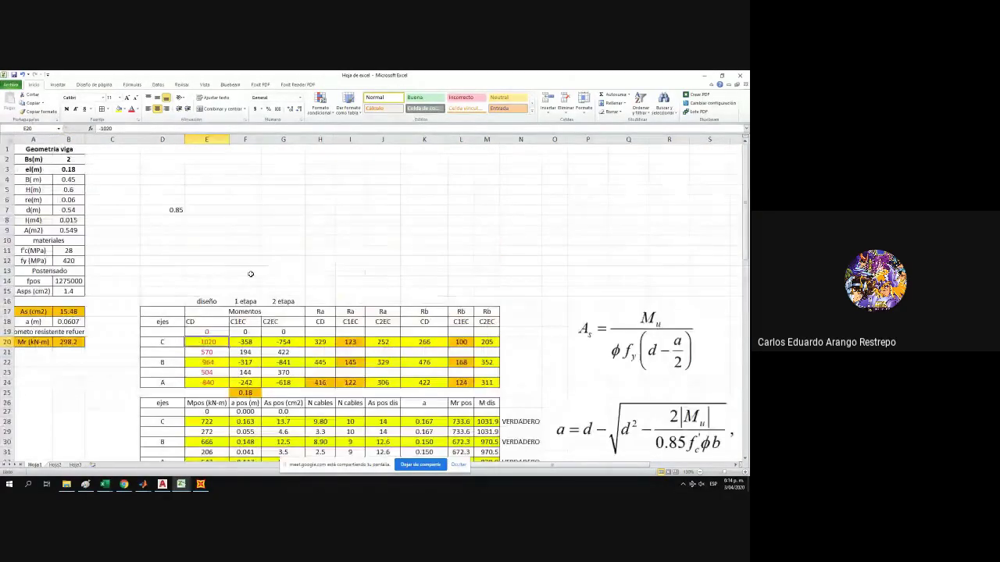
pyautogui.scroll(-2, 237, 272)
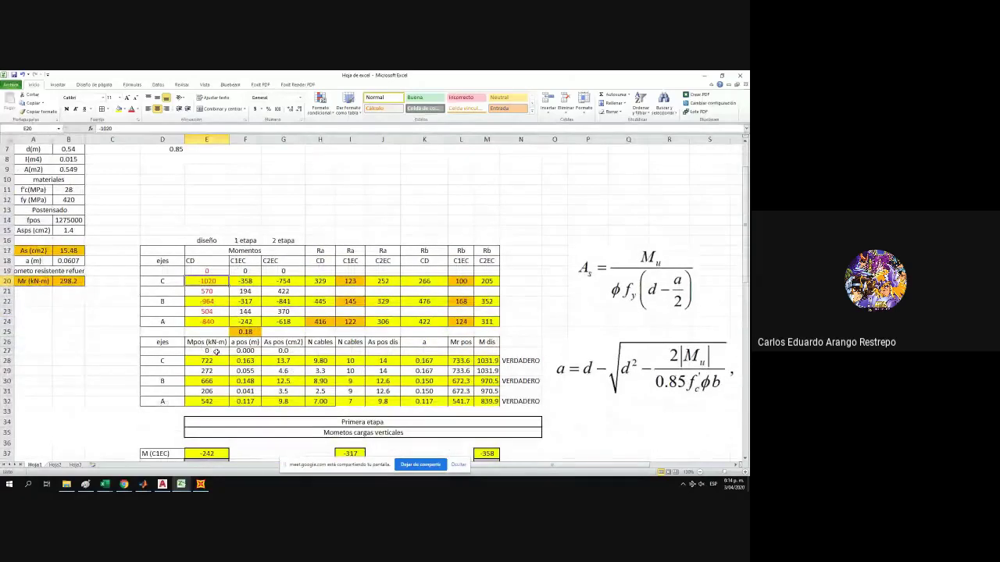
# Inspect the Mpos formula for axis C in cell E28 and leave it as it is.
pyautogui.click(216, 353)
pyautogui.click(216, 359)
pyautogui.doubleClick(216, 359)
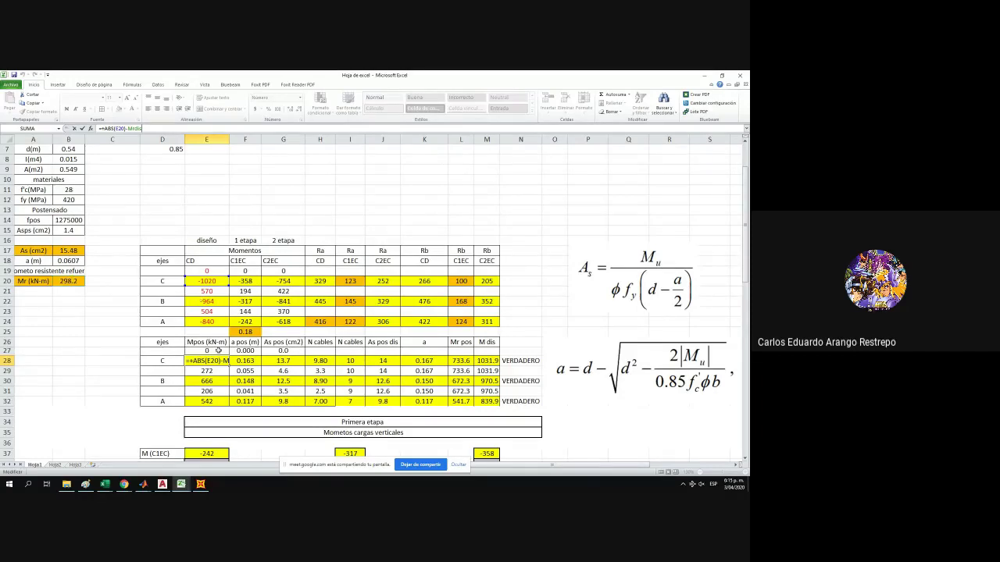
pyautogui.press('Escape')
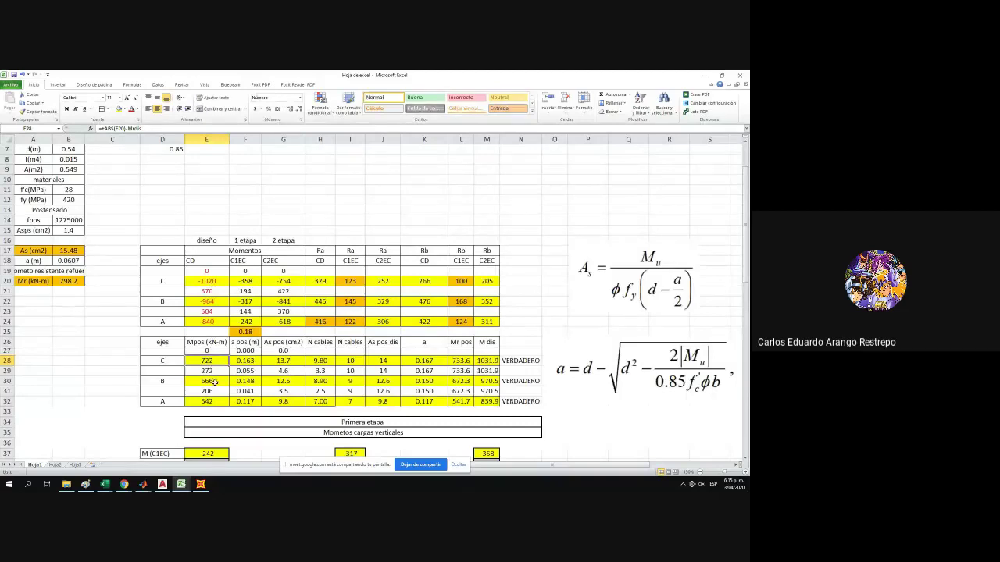
# Go through the CD design moments at axes C, B and A and in the spans between them.
pyautogui.click(213, 281)
pyautogui.click(214, 302)
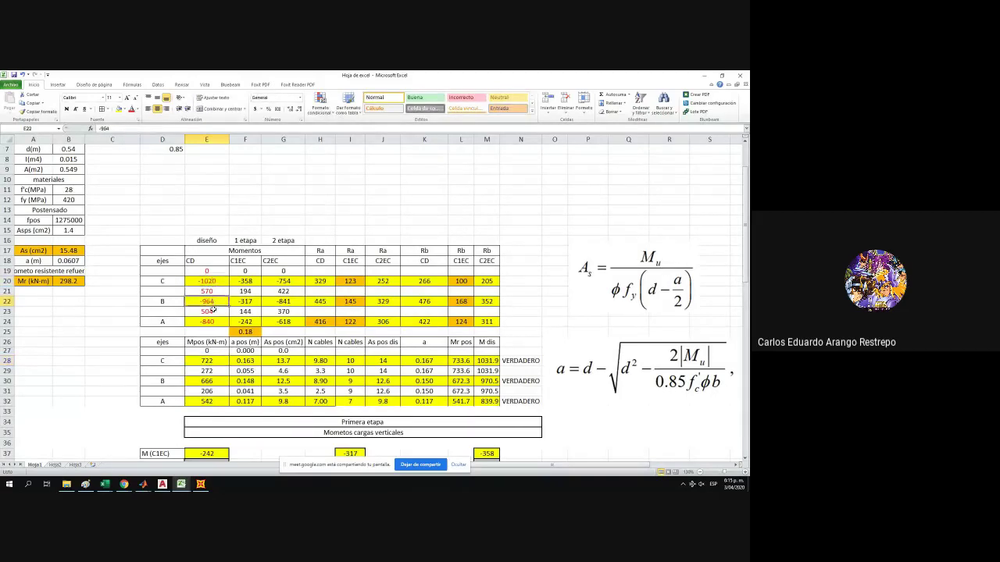
pyautogui.click(210, 321)
pyautogui.click(211, 282)
pyautogui.click(211, 300)
pyautogui.click(211, 321)
pyautogui.click(213, 291)
pyautogui.click(214, 312)
pyautogui.click(212, 283)
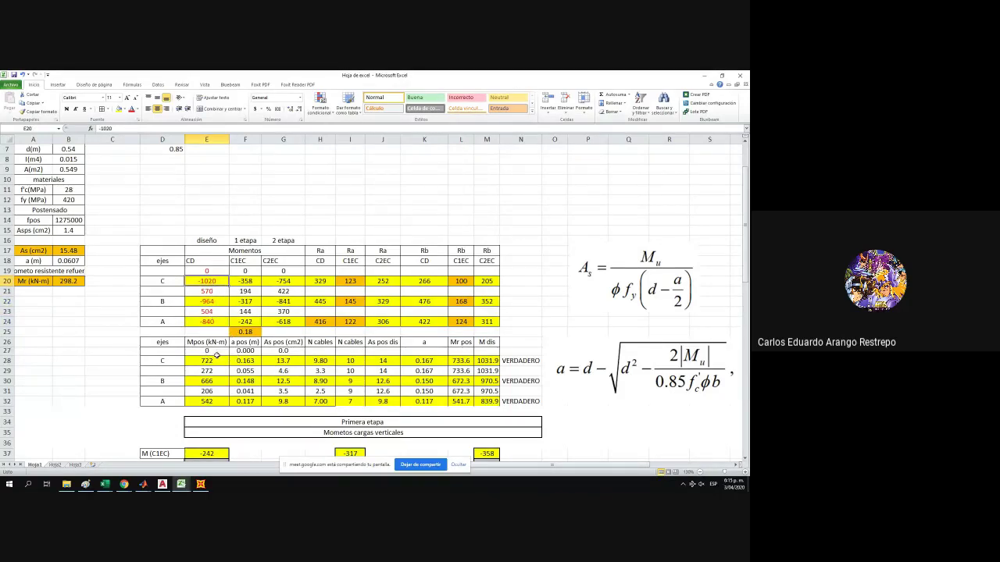
# Review the Mpos values in E27:E32 and the N cables and As pos formulas for axis C.
pyautogui.click(216, 352)
pyautogui.moveTo(217, 353); pyautogui.dragTo(214, 399)
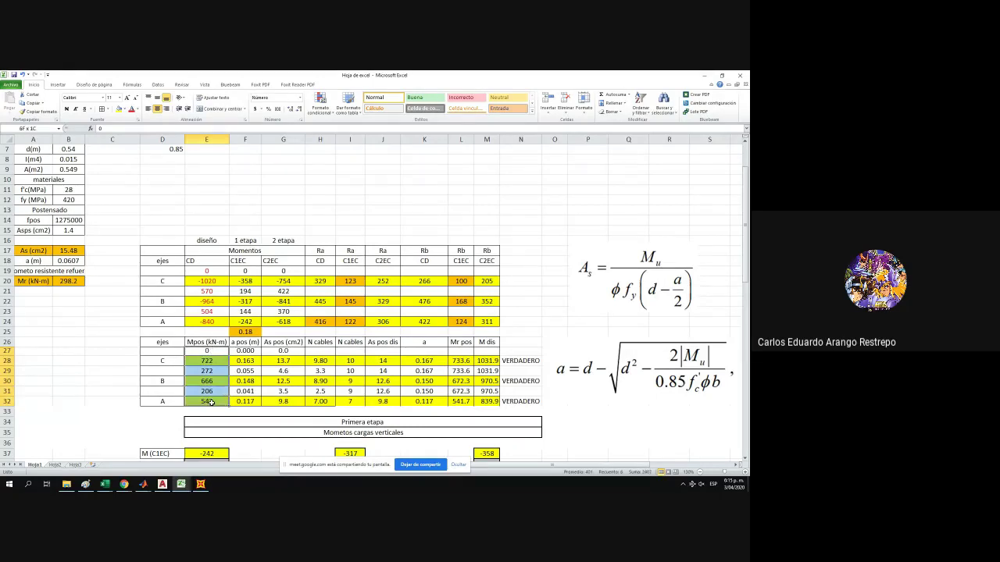
pyautogui.scroll(-2, 204, 391)
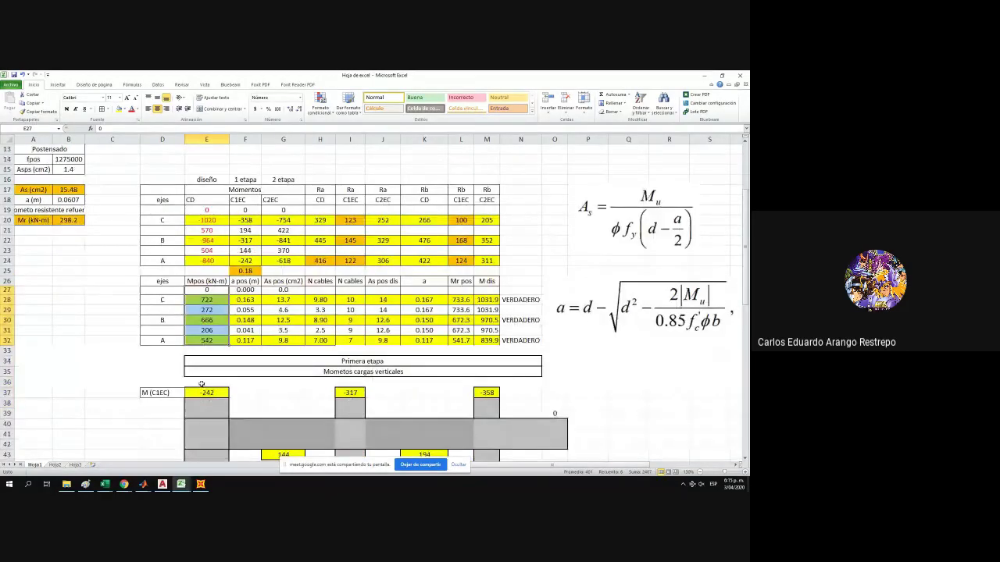
pyautogui.moveTo(206, 290); pyautogui.dragTo(209, 337)
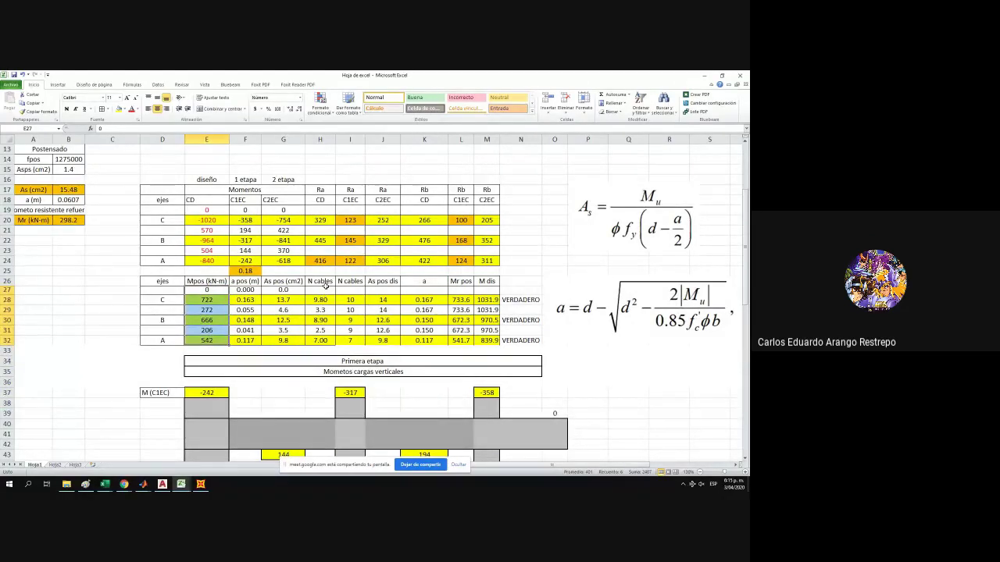
pyautogui.click(321, 300)
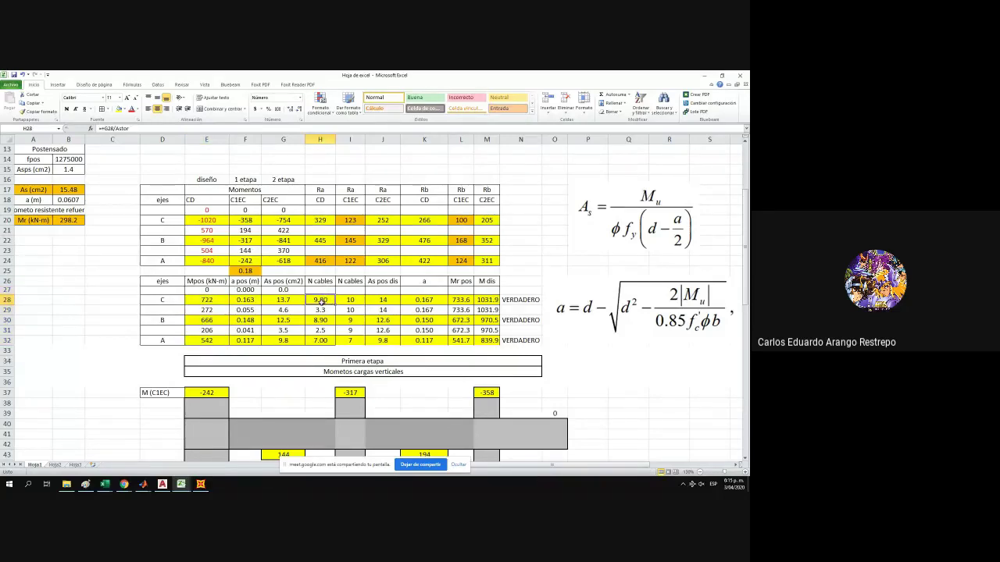
pyautogui.click(300, 302)
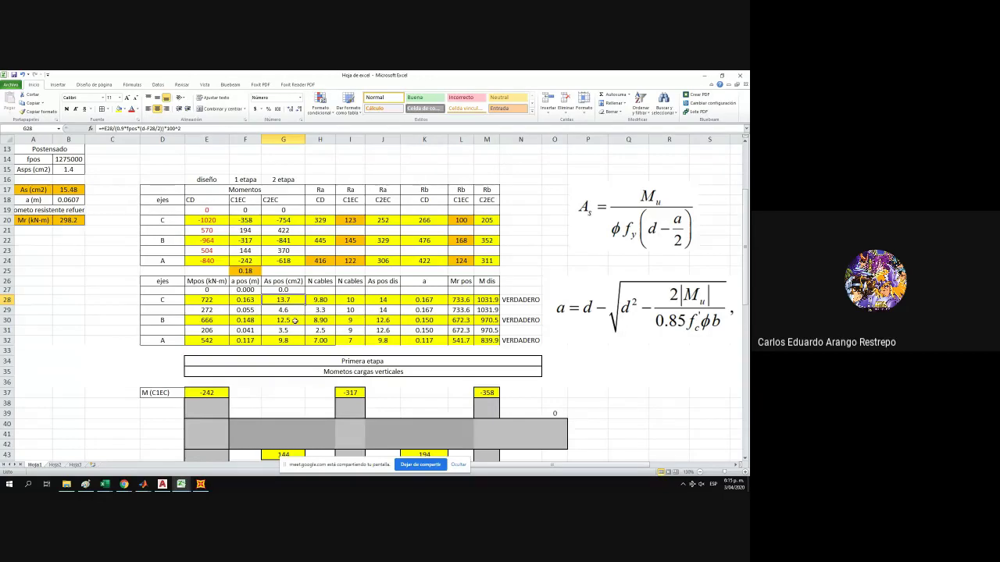
# In cell M36 of the Primera etapa diagram, reference axis C's As pos value from G28.
pyautogui.scroll(-2, 196, 398)
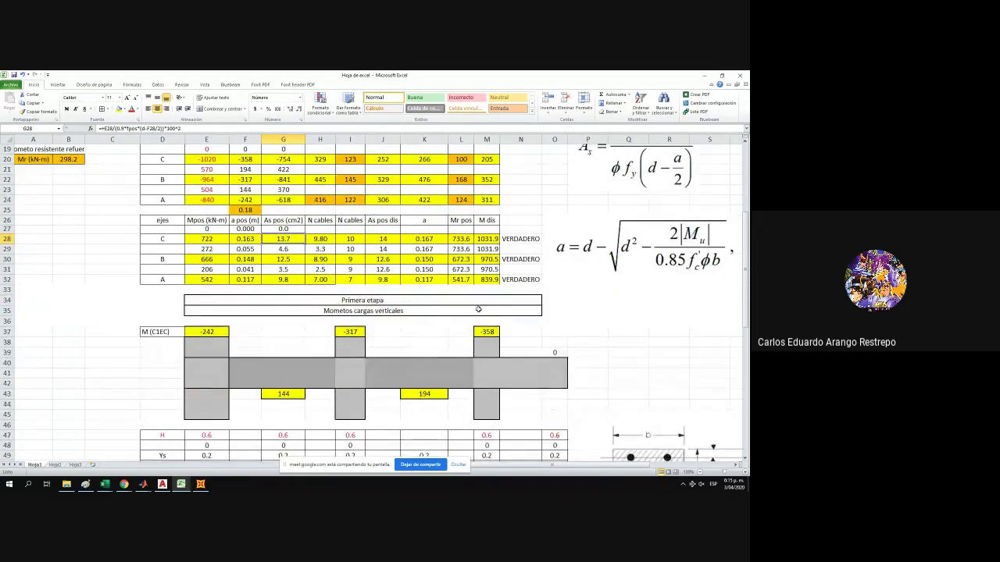
pyautogui.click(483, 323)
pyautogui.write('=+')
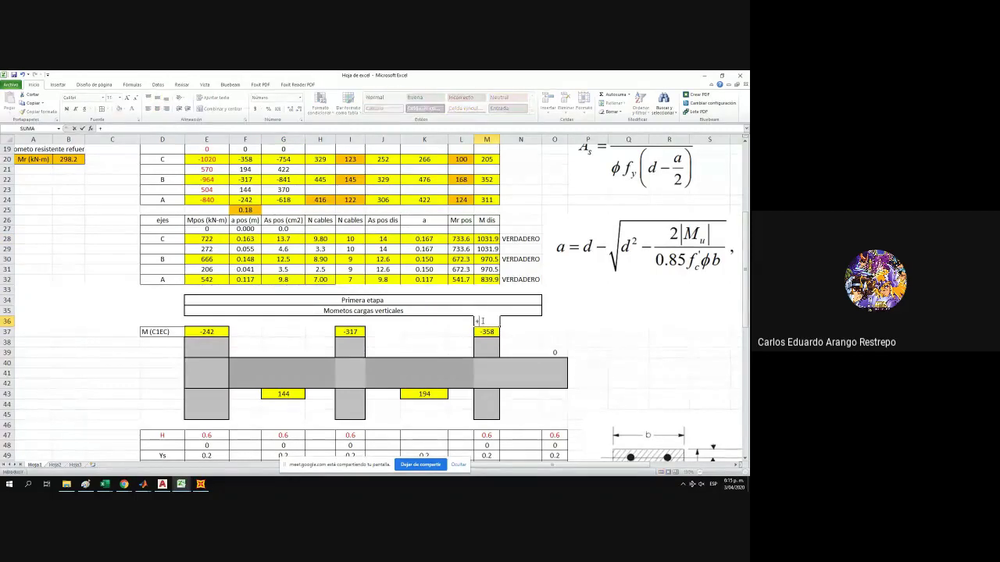
pyautogui.click(285, 241)
pyautogui.press('Return')
# In cell I36, above the middle support, reference axis B's As pos value from G30.
pyautogui.press('Left')
pyautogui.press('Left')
pyautogui.press('Left')
pyautogui.press('Left')
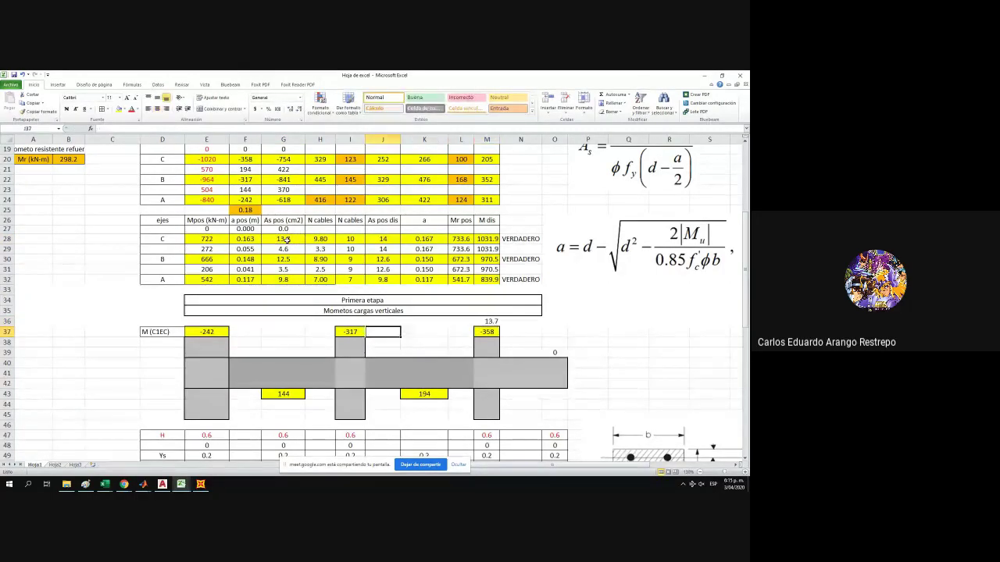
pyautogui.press('Up')
pyautogui.write('=+')
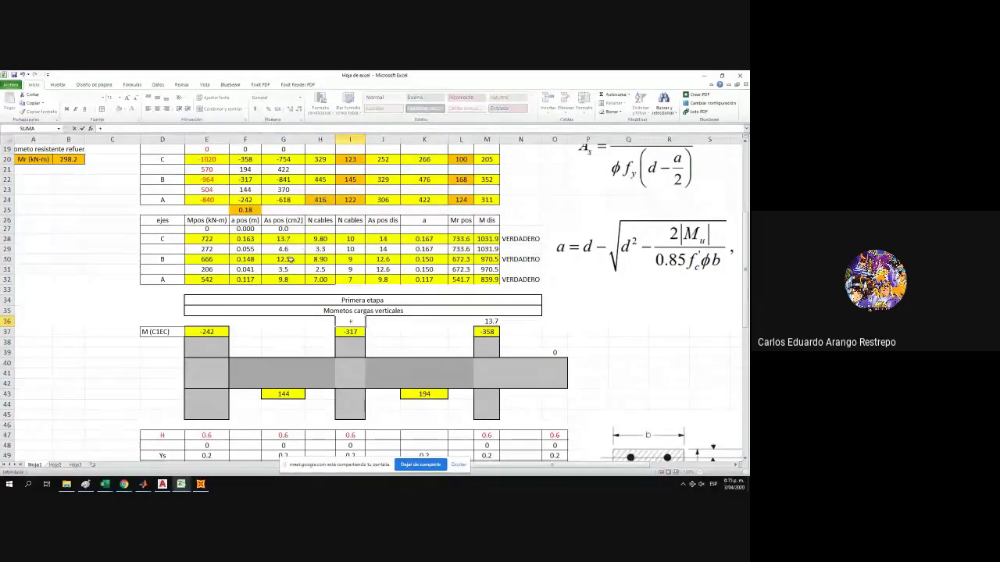
pyautogui.click(288, 259)
pyautogui.press('Return')
# In cell E36, above the first support, reference axis A's As pos value from G32.
pyautogui.press('Left')
pyautogui.press('Left')
pyautogui.press('Up')
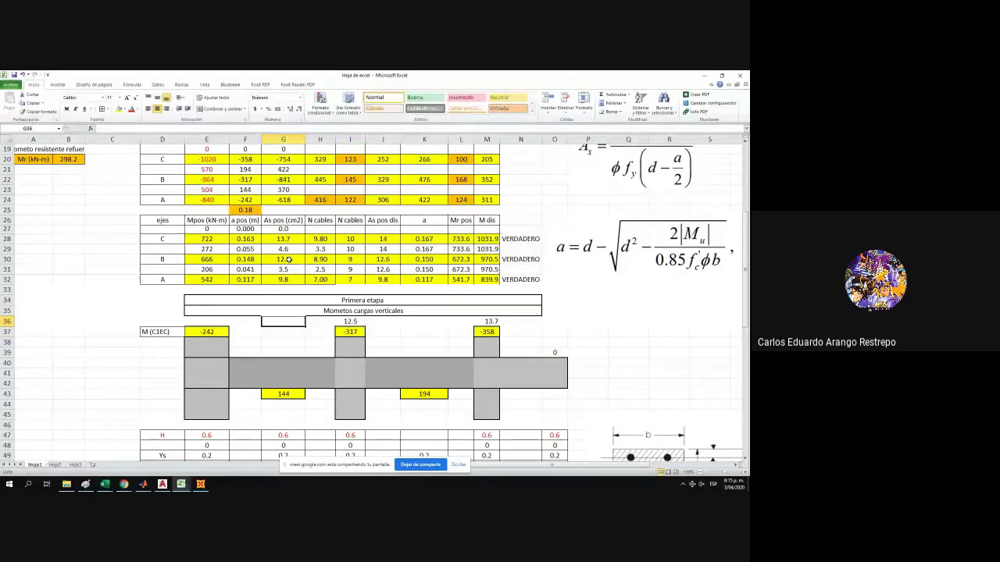
pyautogui.press('Left')
pyautogui.press('Left')
pyautogui.write('=+')
pyautogui.click(289, 279)
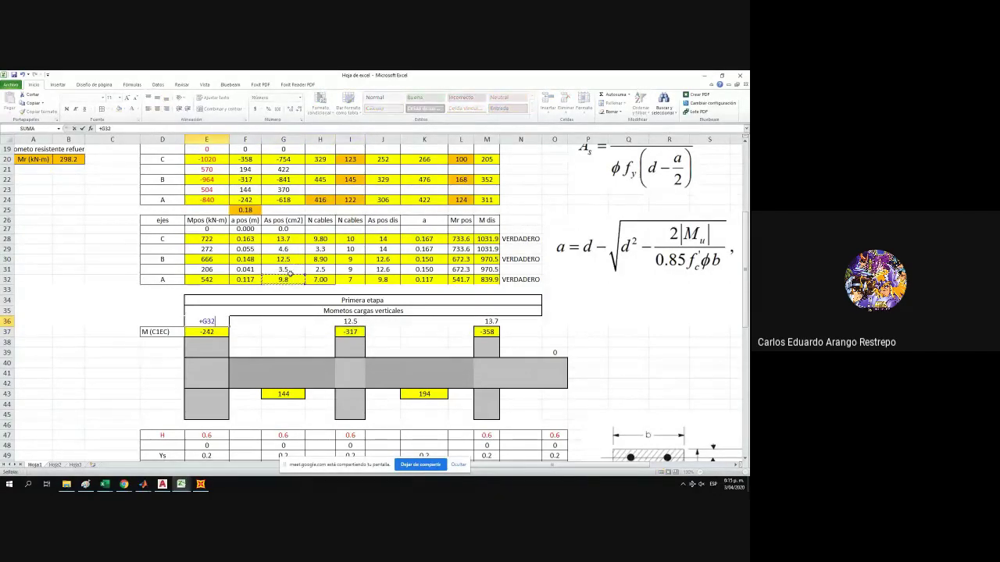
pyautogui.press('Return')
pyautogui.click(207, 321)
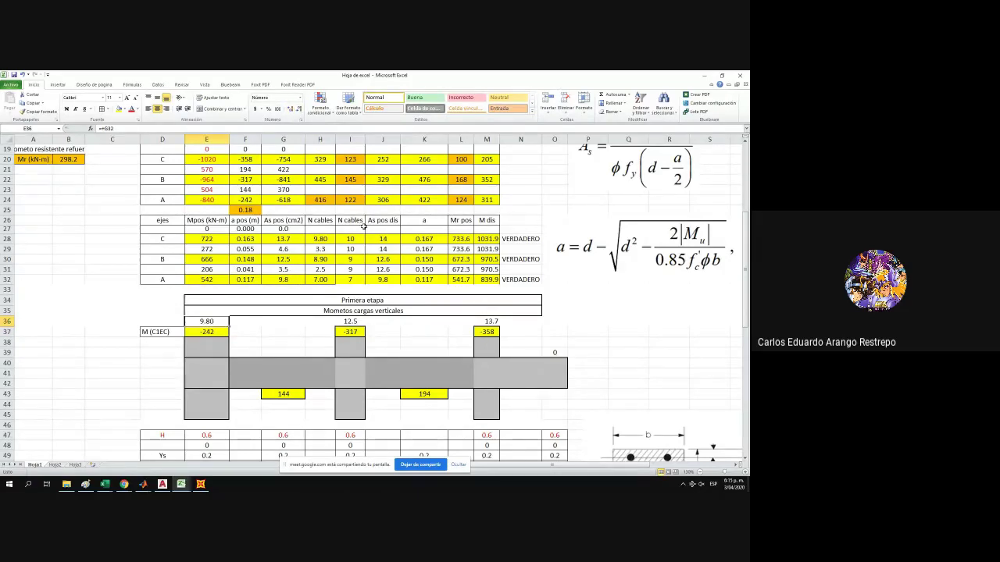
# Examine how the N cables formula in H28 divides axis C's As pos by the tendon area, leaving it intact.
pyautogui.click(323, 239)
pyautogui.click(282, 239)
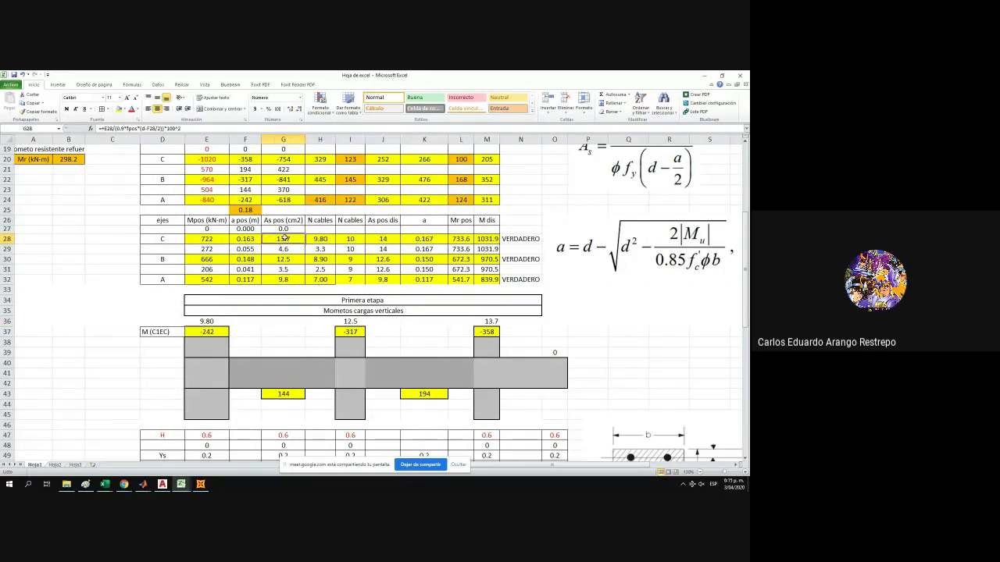
pyautogui.doubleClick(316, 239)
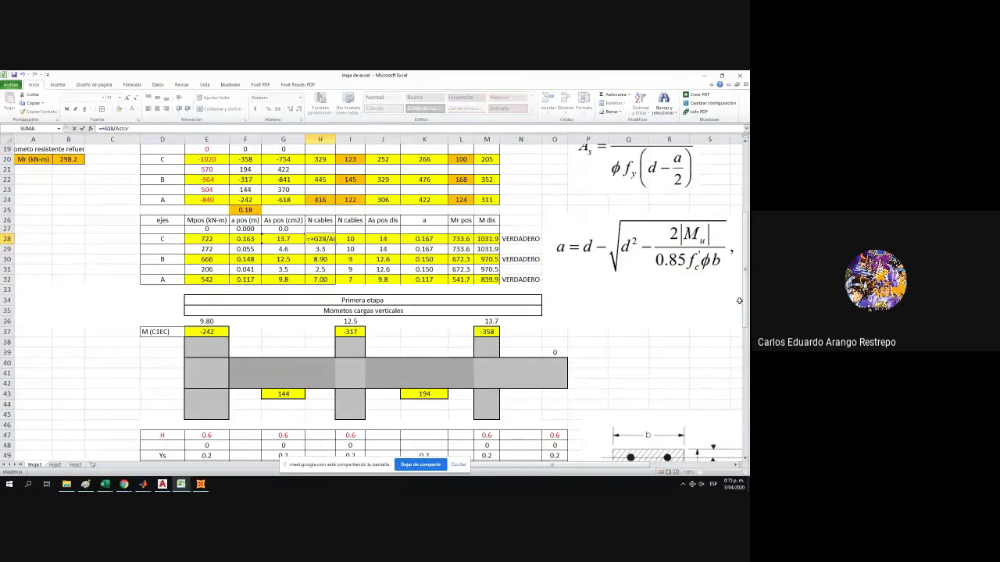
pyautogui.moveTo(746, 297); pyautogui.dragTo(727, 218)
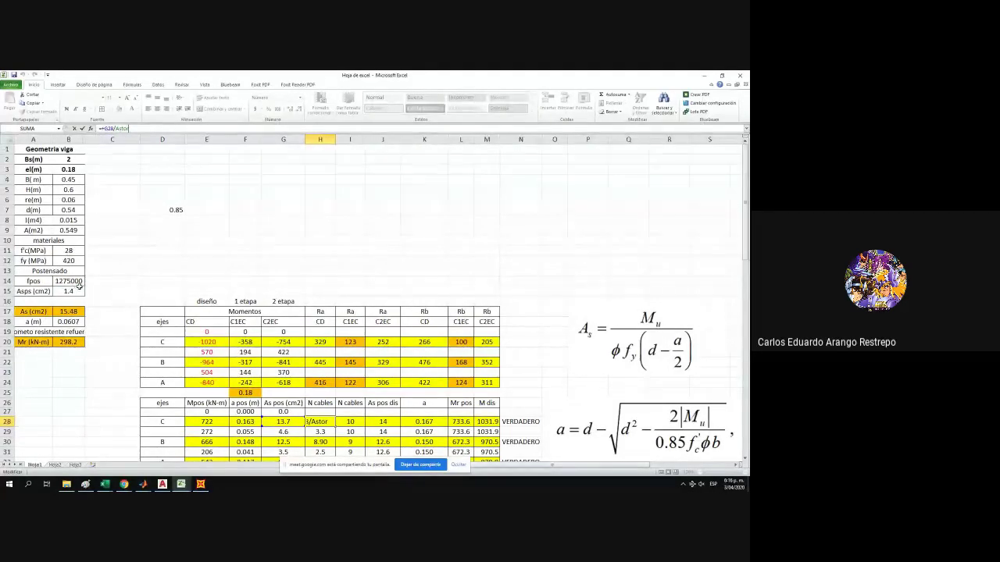
pyautogui.press('Return')
pyautogui.scroll(-7, 334, 216)
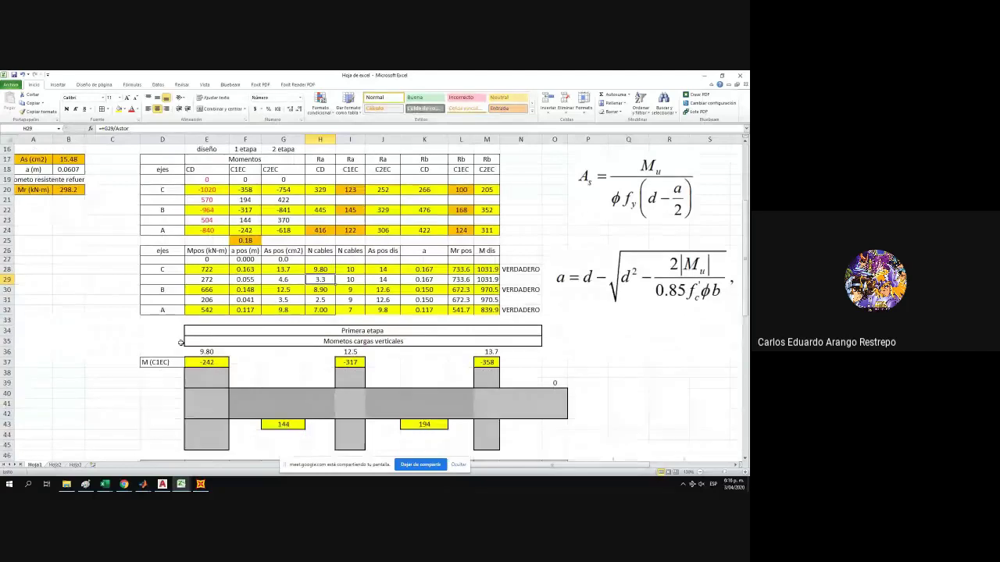
pyautogui.press('Up')
pyautogui.scroll(2, 332, 216)
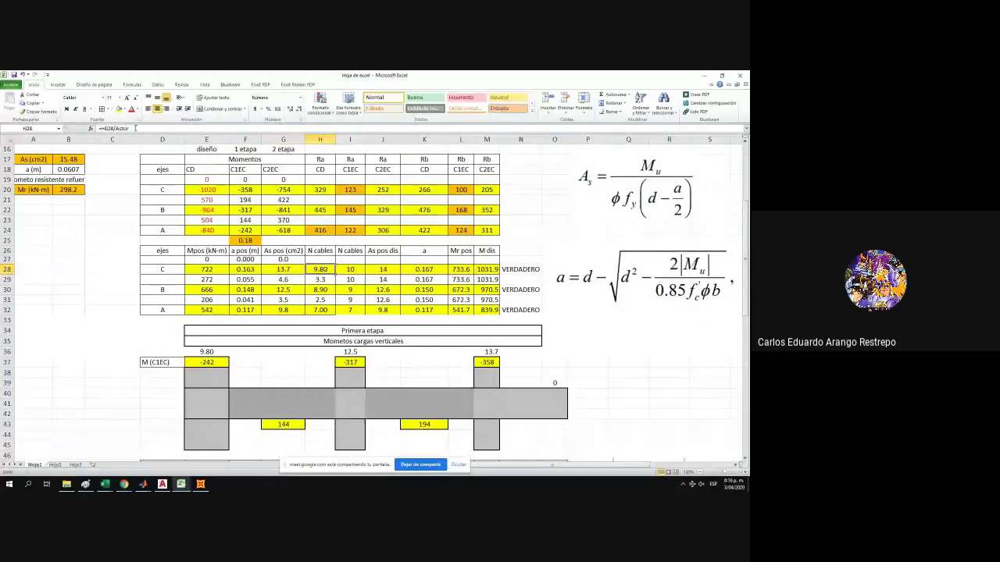
pyautogui.click(135, 128)
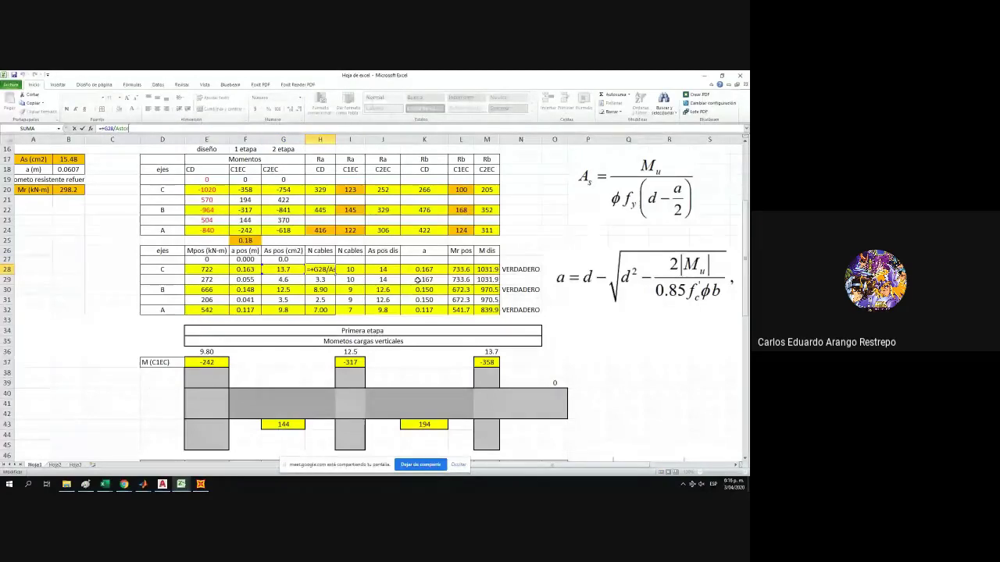
pyautogui.press('Escape')
# Replace the reference in M36 with axis C's N cables value from H28.
pyautogui.click(485, 350)
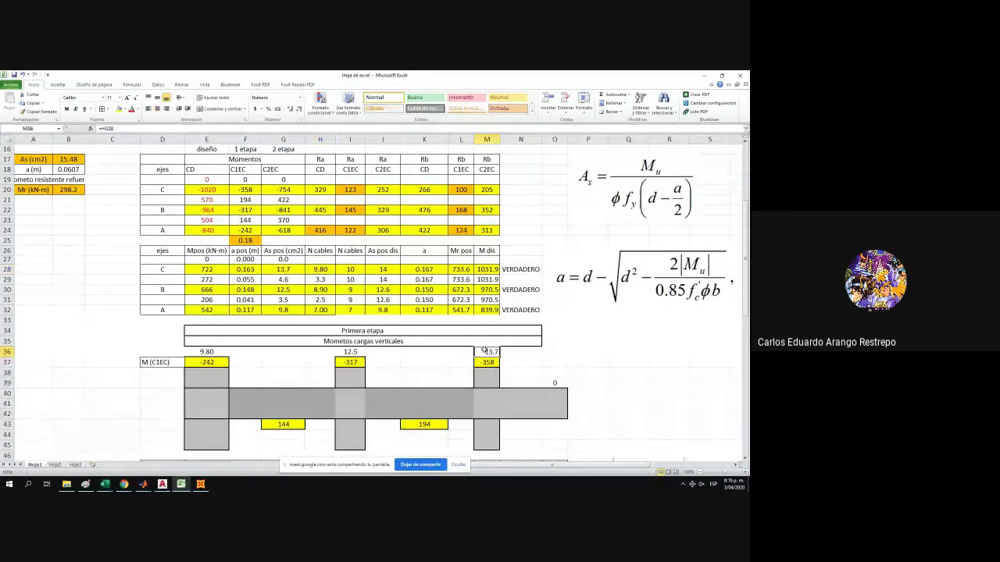
pyautogui.write('+')
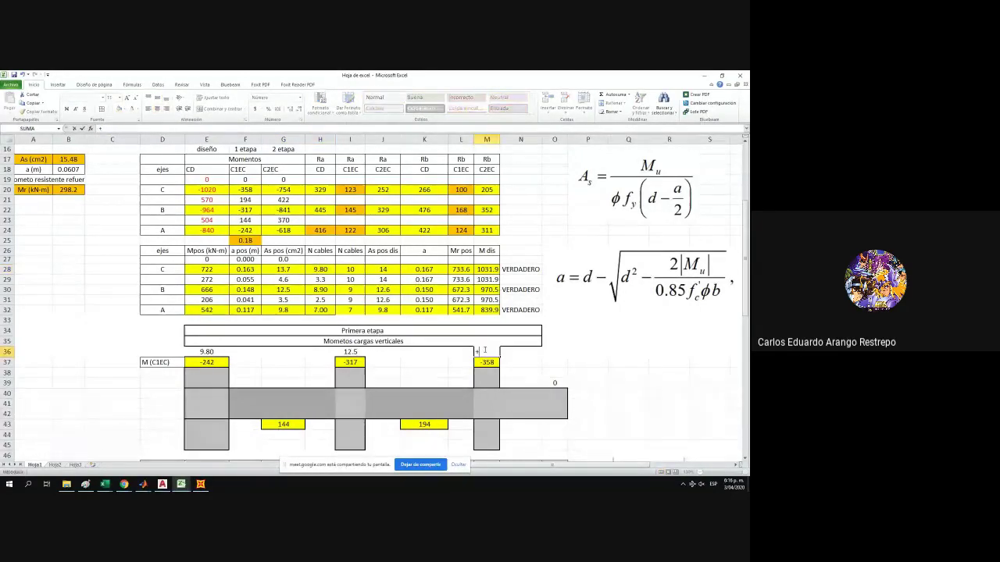
pyautogui.click(321, 271)
pyautogui.press('Return')
# Replace the reference in I36 with axis B's N cables value from H30.
pyautogui.click(350, 353)
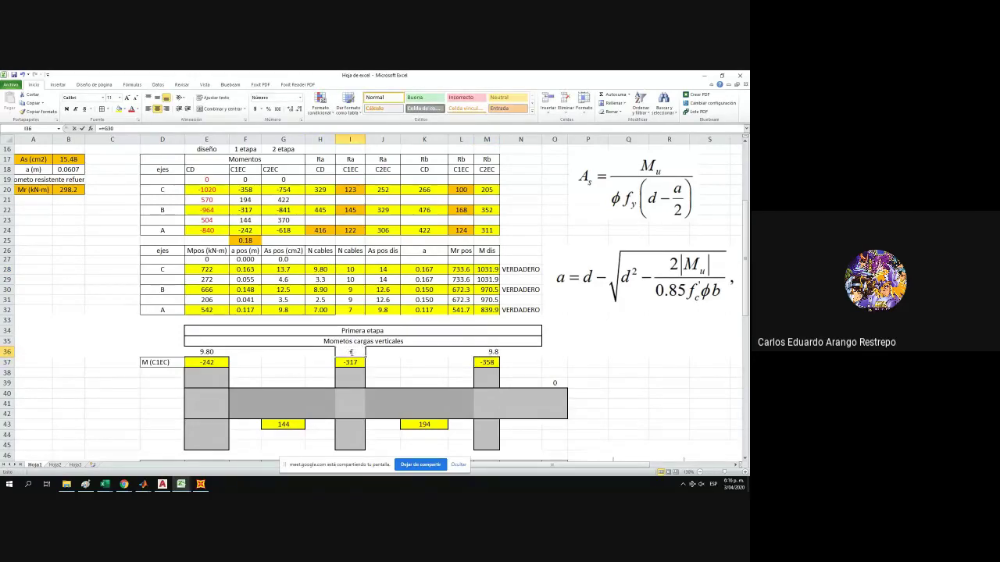
pyautogui.write('+')
pyautogui.click(321, 290)
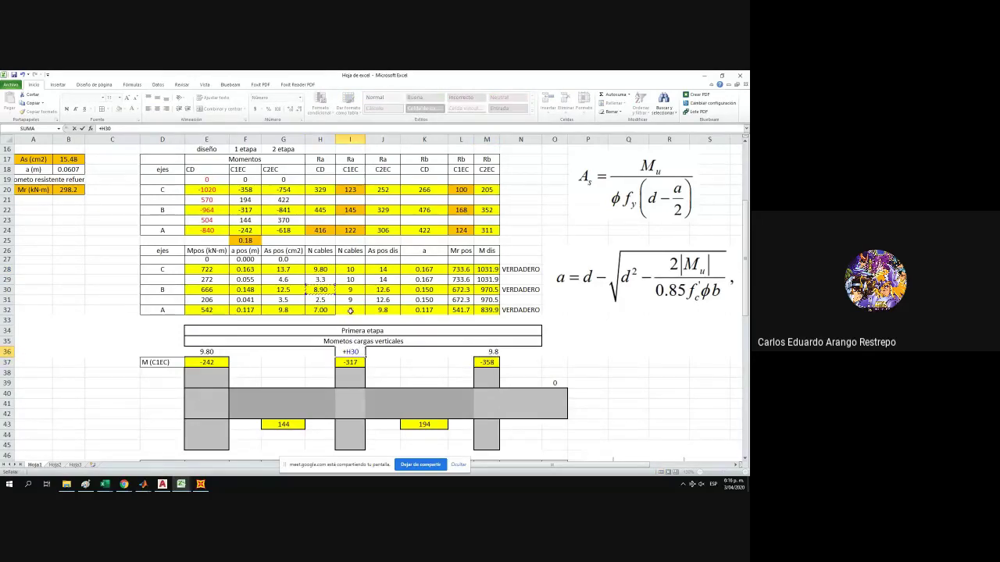
pyautogui.scroll(-3, 350, 310)
pyautogui.press('Return')
# Replace the reference in E36 with axis A's N cables value from H32.
pyautogui.click(207, 322)
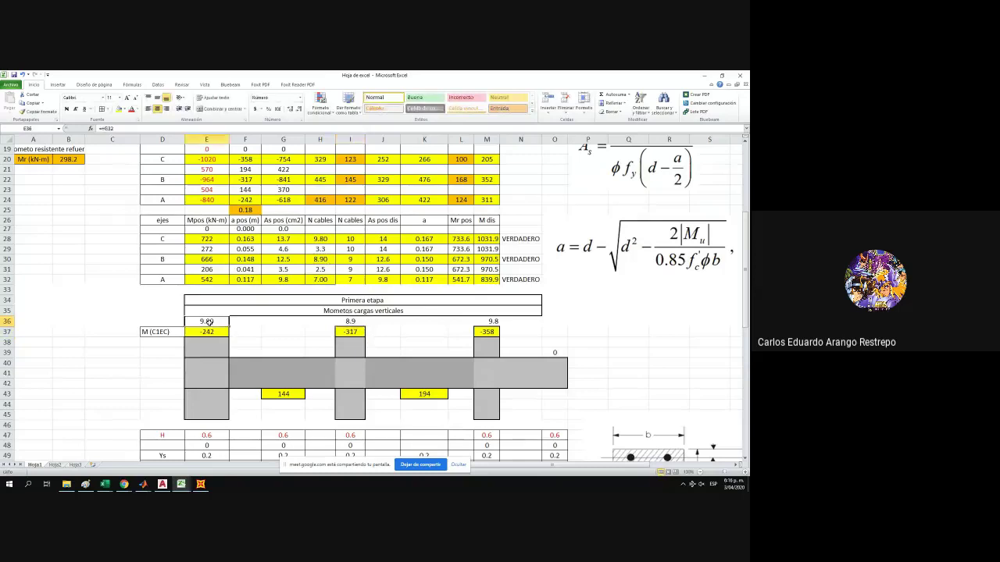
pyautogui.write('+')
pyautogui.click(320, 280)
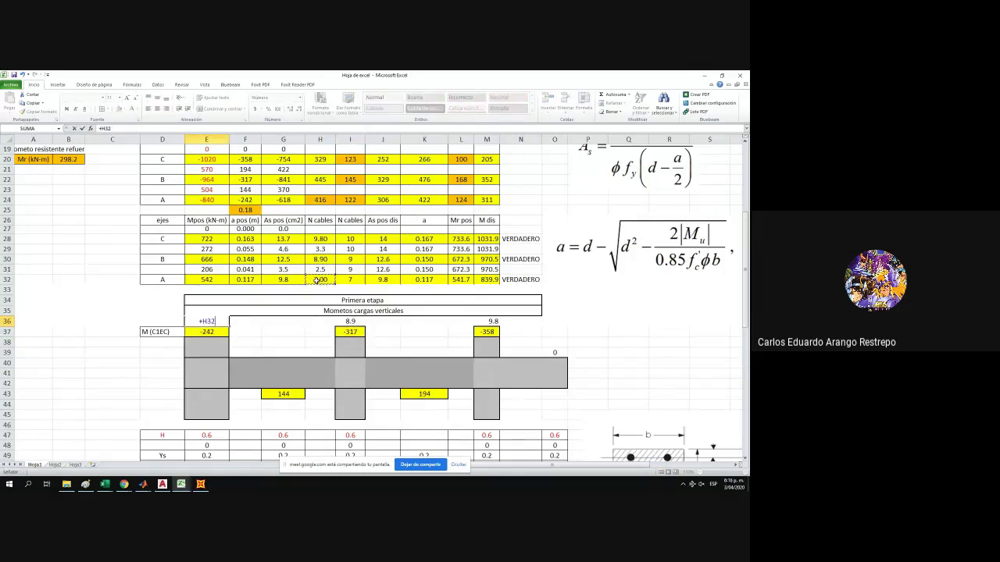
pyautogui.press('Return')
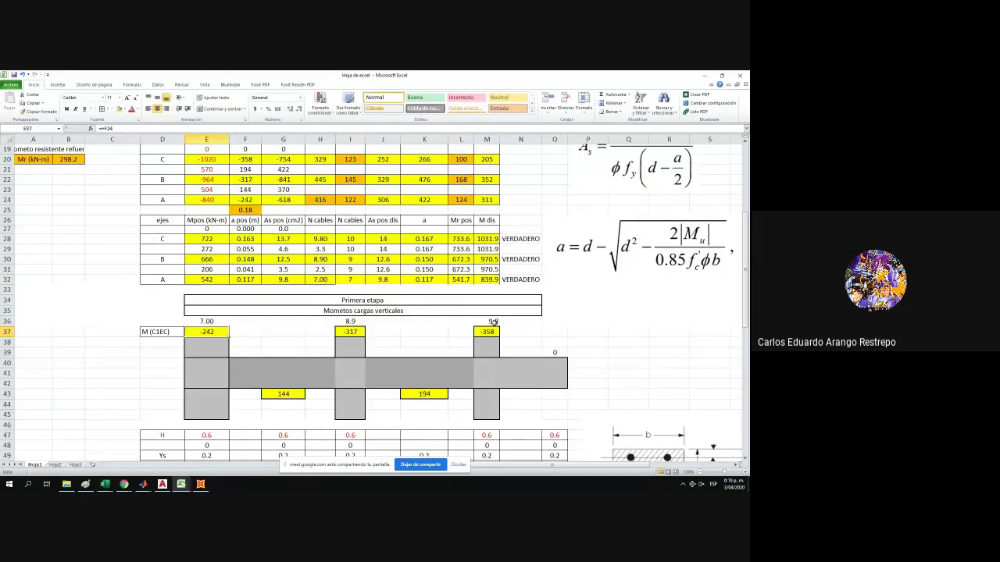
# Enter whole-number cable counts above the supports: 10 in M36, 9 in I36 and 7 in E36.
pyautogui.click(492, 322)
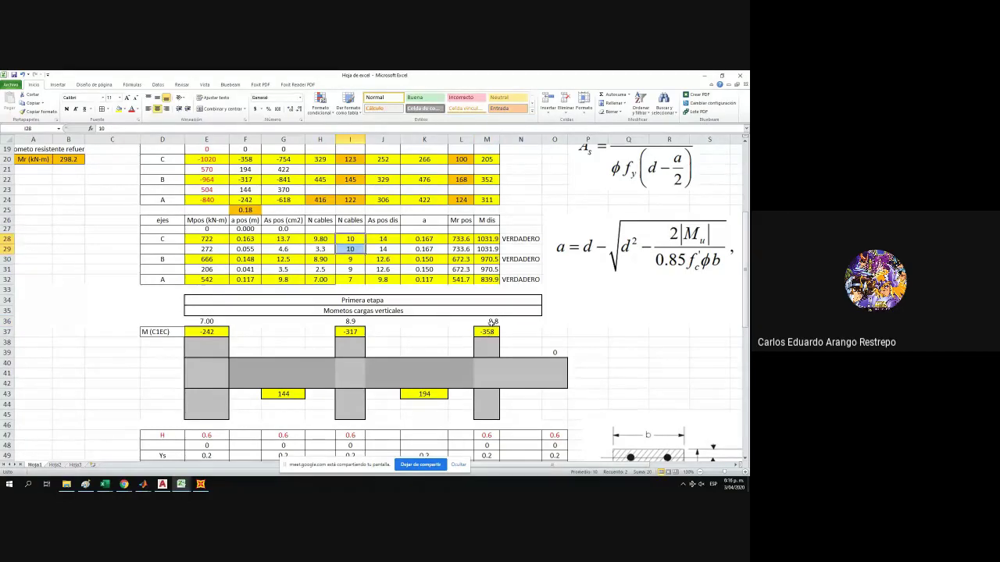
pyautogui.write('10')
pyautogui.press('Return')
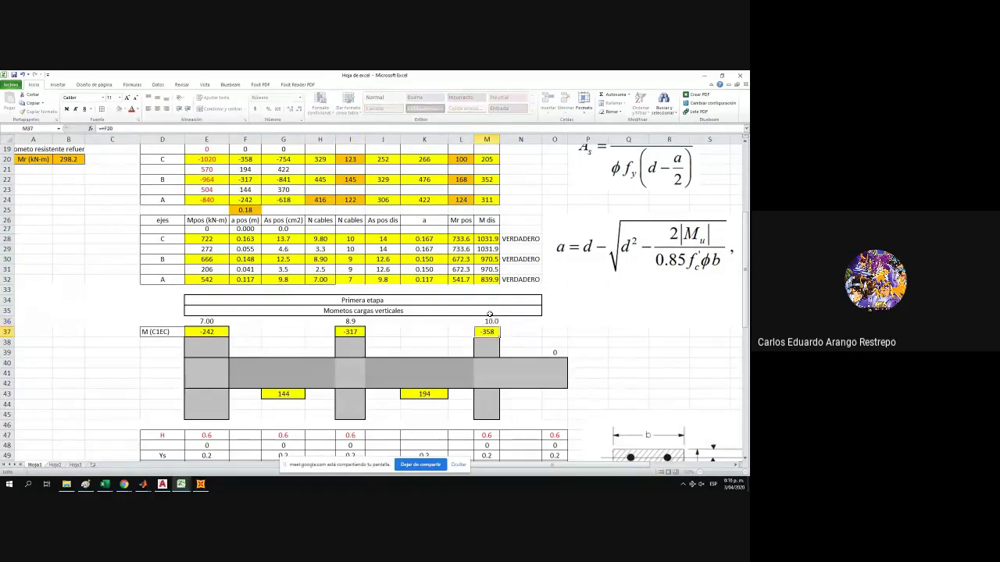
pyautogui.click(345, 321)
pyautogui.write('+')
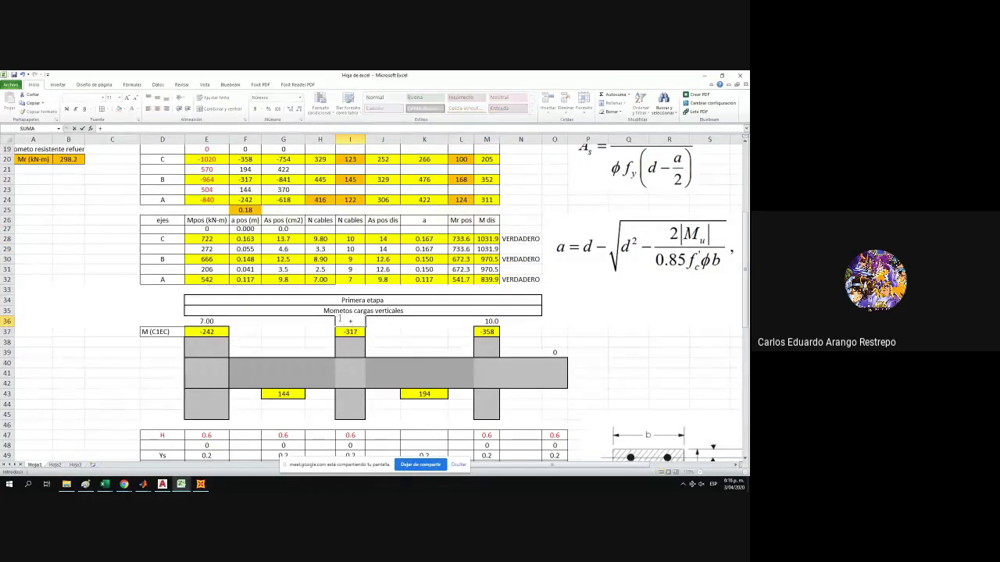
pyautogui.press('Escape')
pyautogui.press('Left')
pyautogui.press('Left')
pyautogui.press('Left')
pyautogui.press('Left')
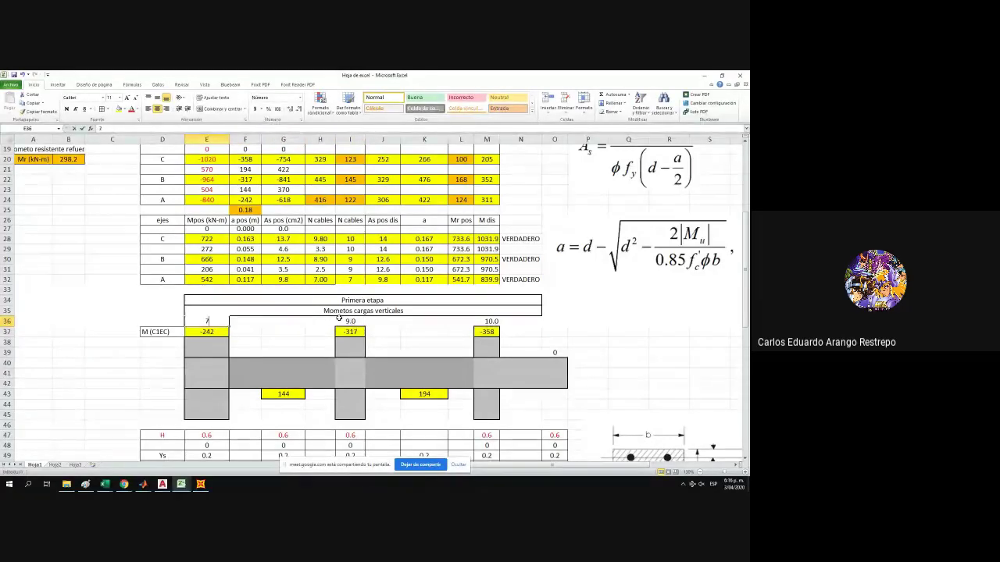
pyautogui.press('Down')
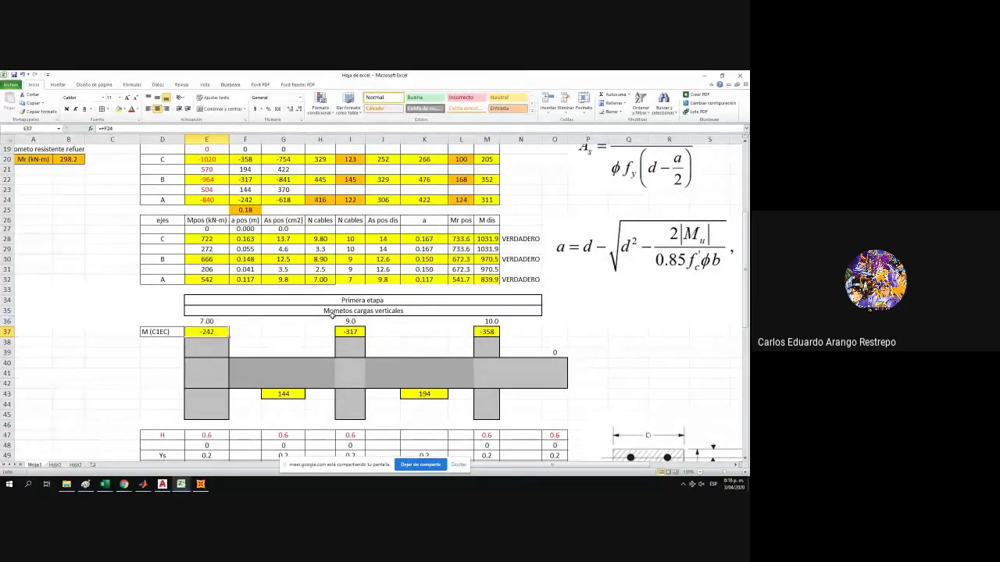
# Check the cable counts in E36 and I36 above the supports, and center the count in M36 horizontally.
pyautogui.scroll(-3, 339, 319)
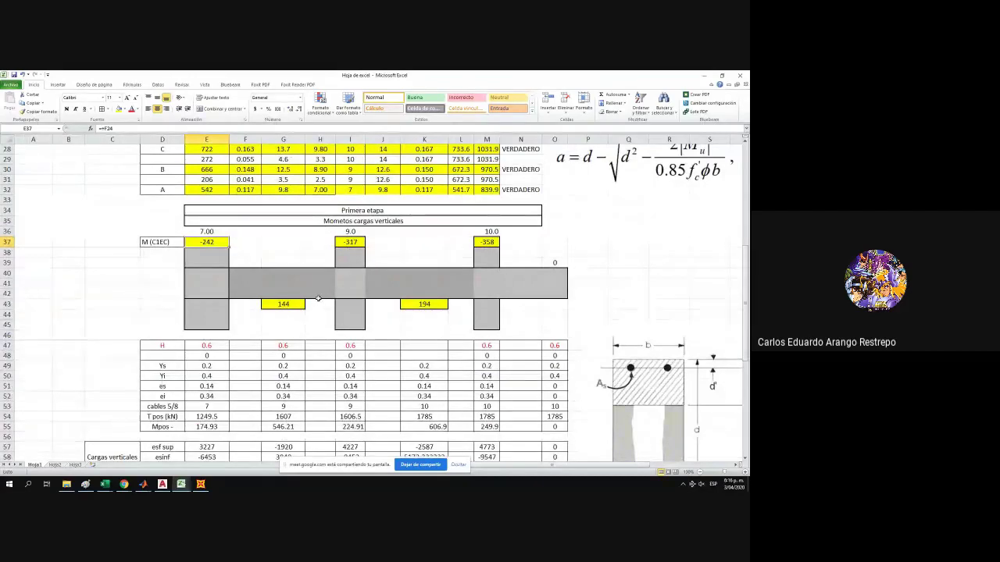
pyautogui.scroll(2, 332, 312)
pyautogui.click(223, 290)
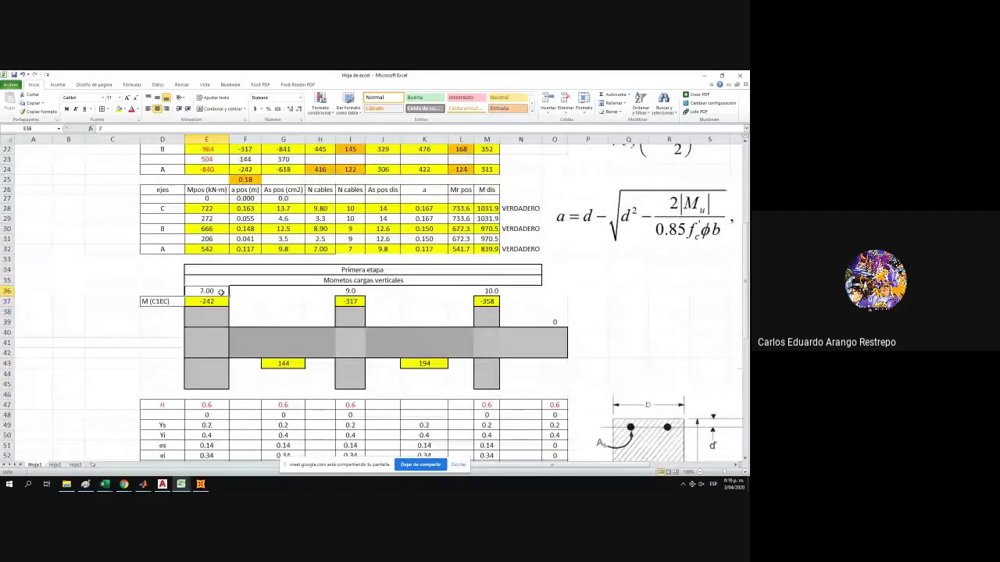
pyautogui.scroll(2, 223, 291)
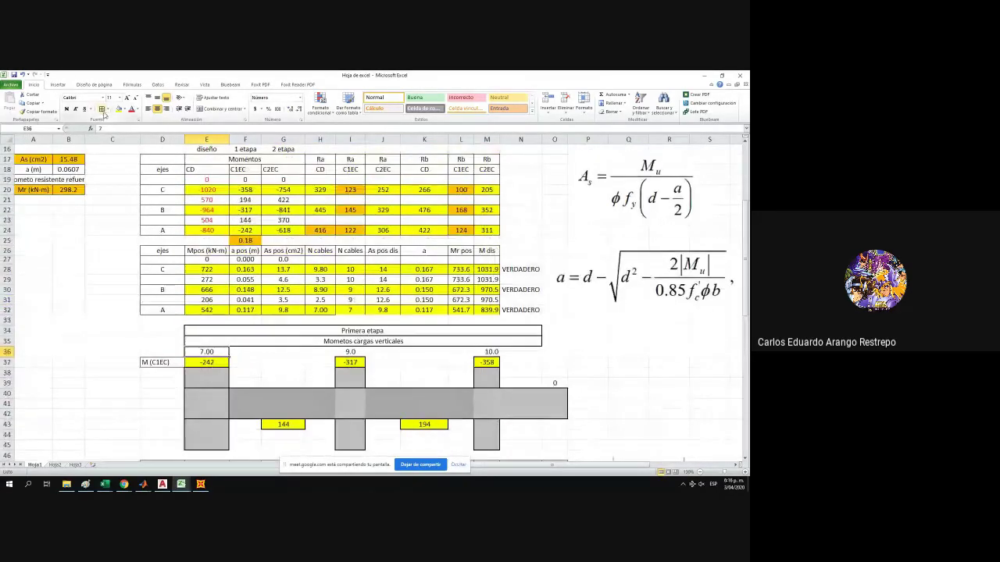
pyautogui.click(356, 352)
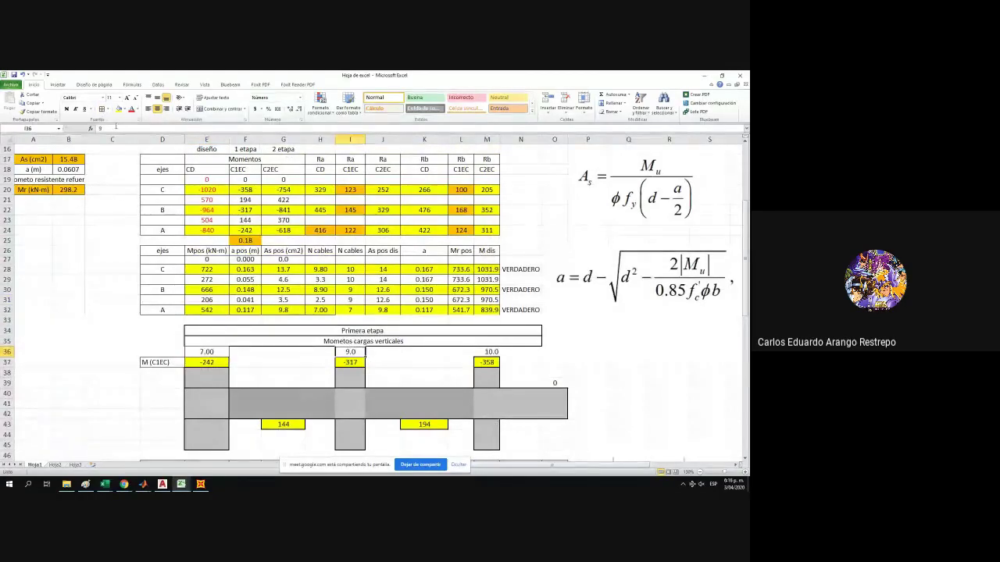
pyautogui.click(488, 353)
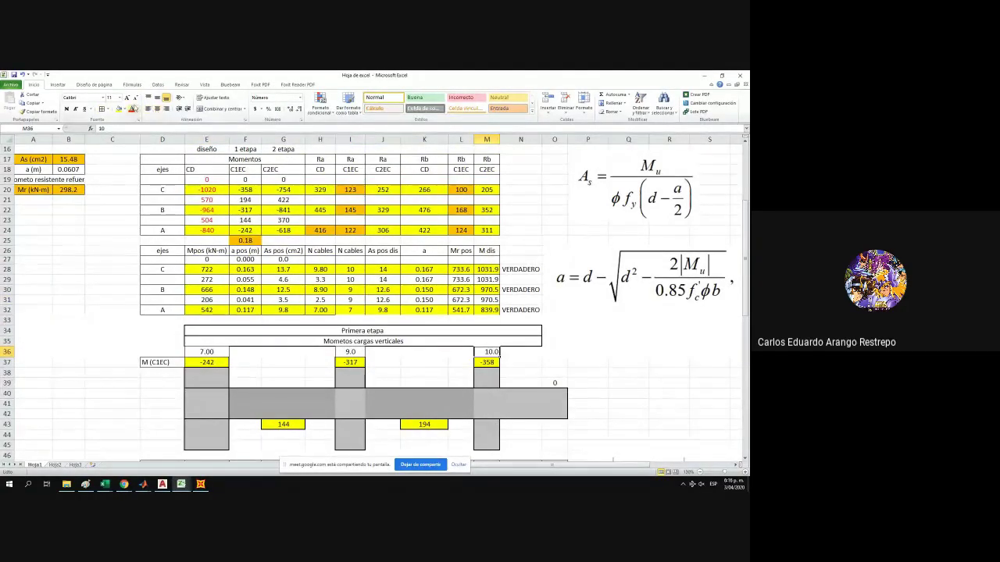
pyautogui.click(157, 108)
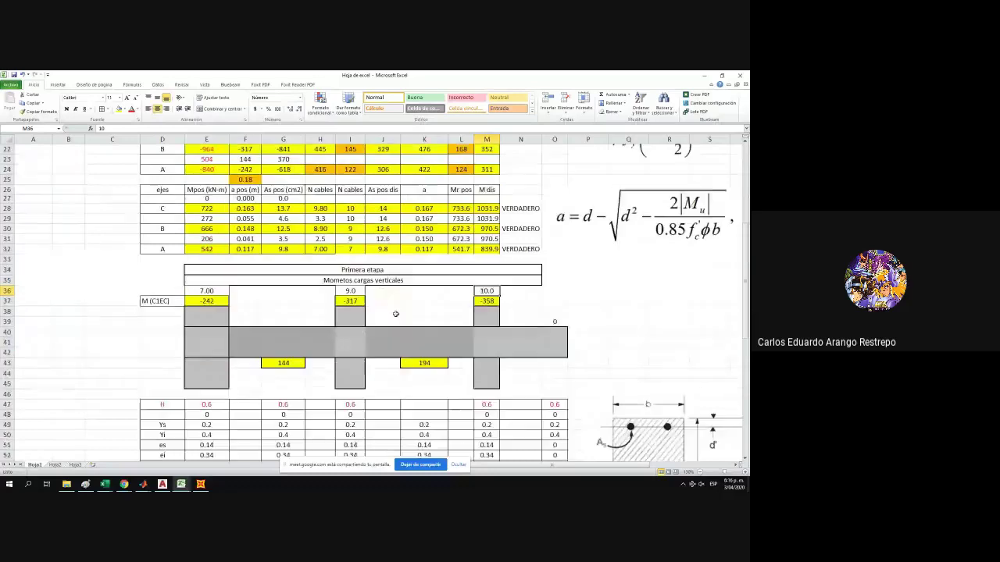
# Examine the section properties, cables 5/8 and stress tables below the beam diagram, along with the stress chart.
pyautogui.scroll(-2, 399, 307)
pyautogui.scroll(-3, 399, 308)
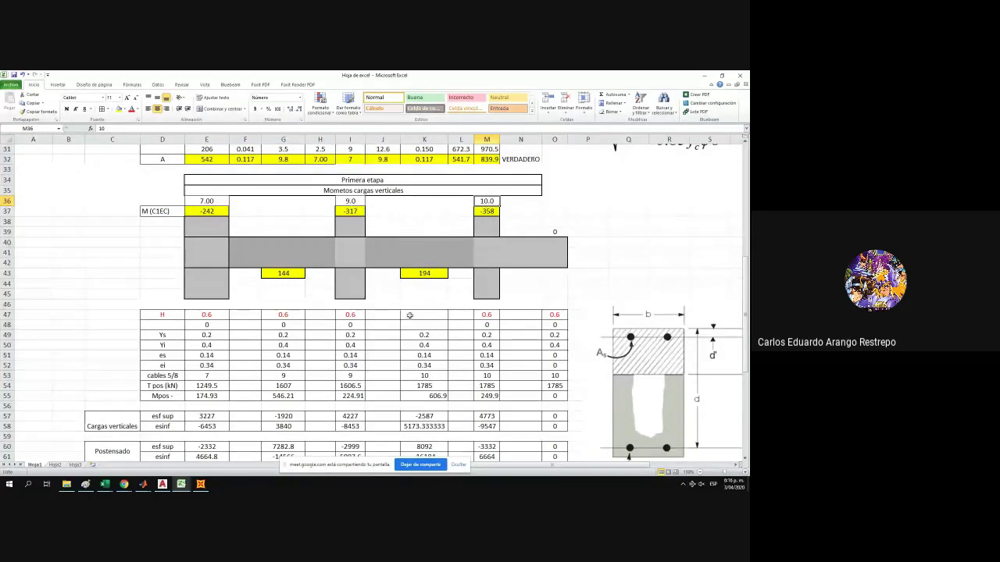
pyautogui.scroll(-1, 399, 354)
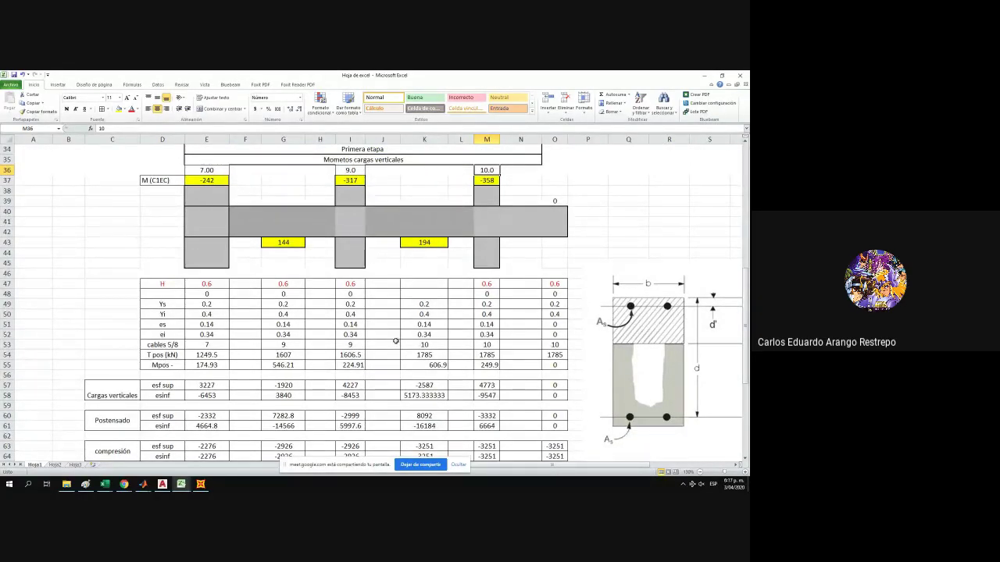
pyautogui.scroll(4, 395, 341)
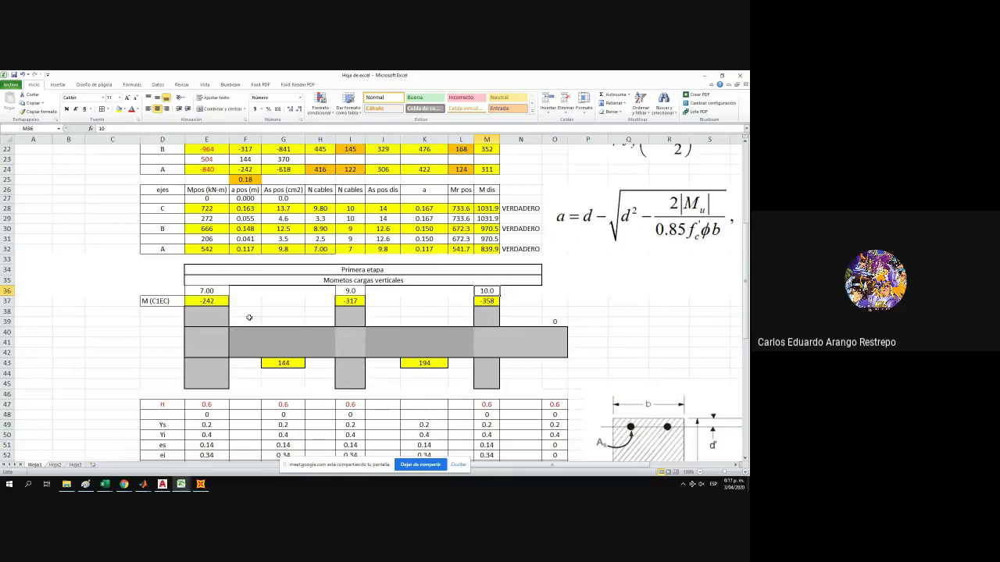
pyautogui.scroll(-2, 251, 320)
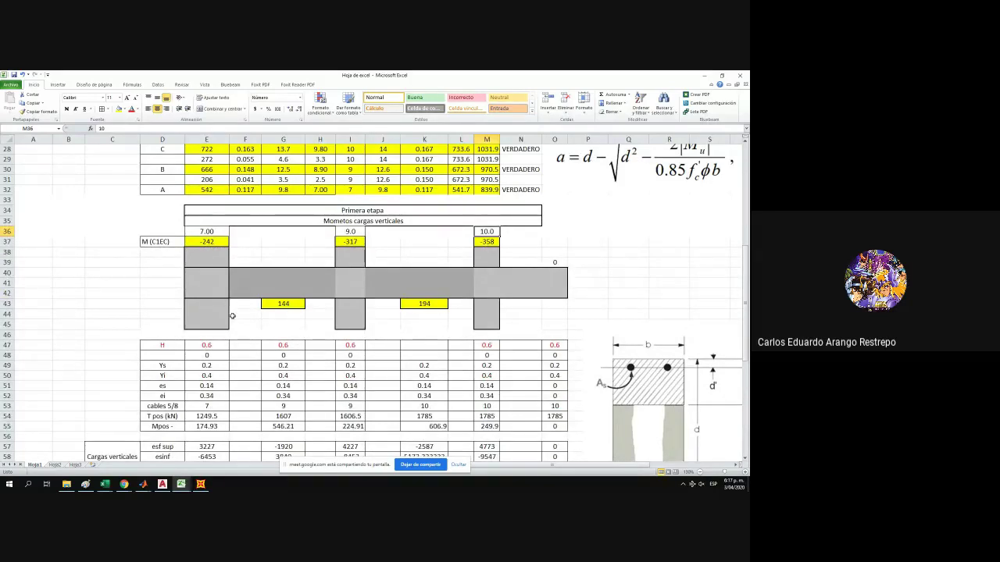
pyautogui.scroll(-3, 257, 330)
pyautogui.scroll(-9, 282, 298)
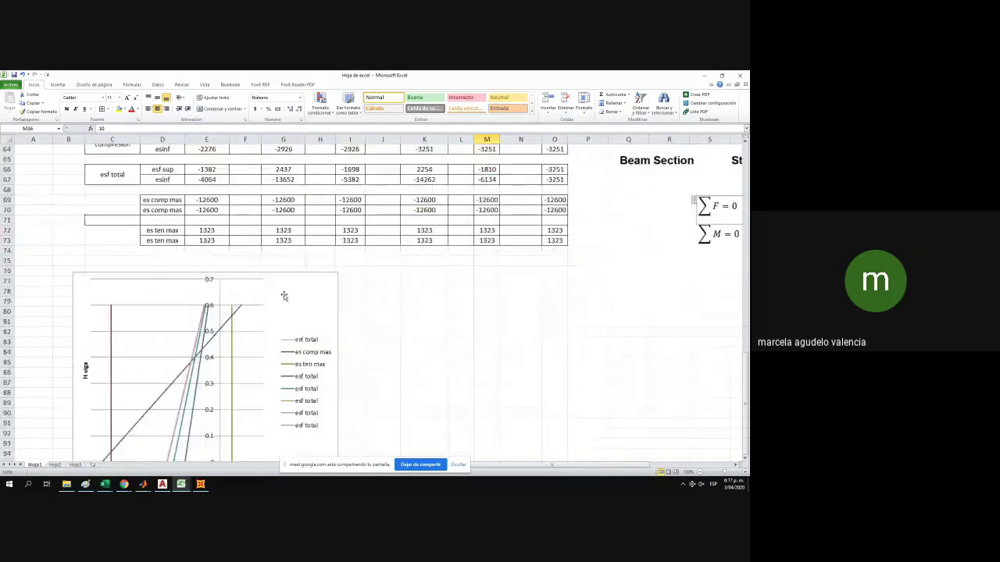
pyautogui.scroll(7, 272, 322)
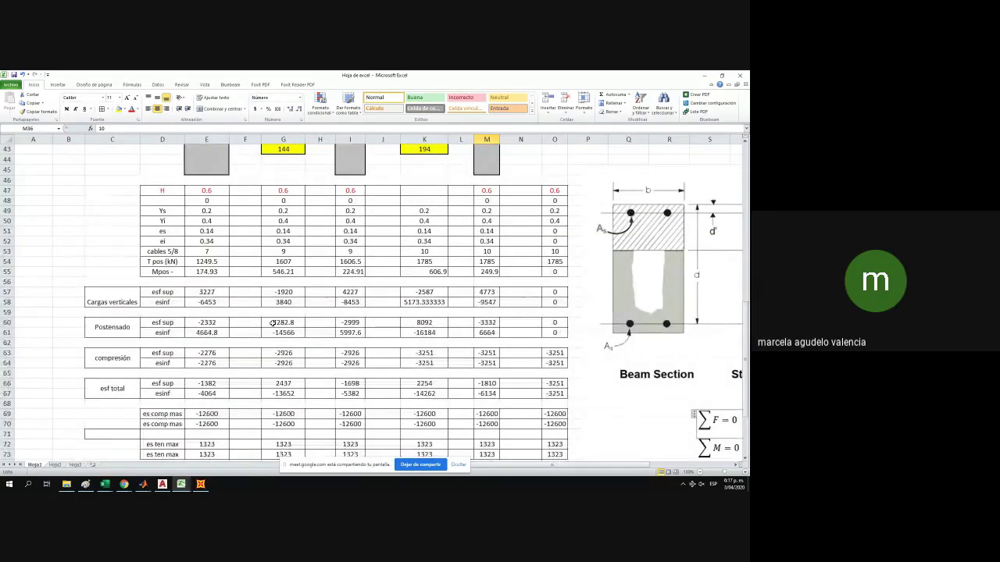
pyautogui.scroll(-3, 273, 322)
pyautogui.scroll(8, 279, 325)
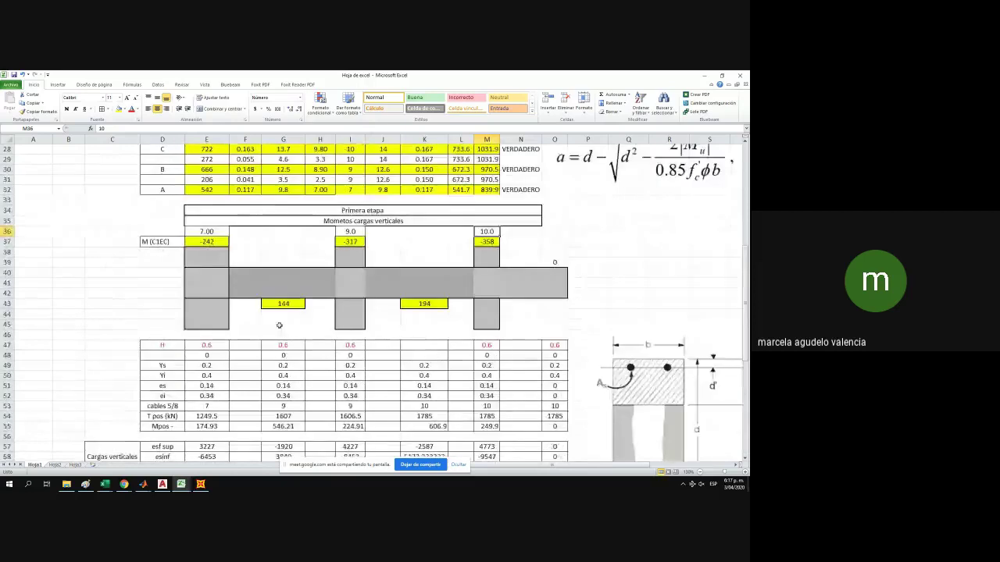
# Set axis A's design N cables value in I32 to 8.
pyautogui.scroll(3, 279, 325)
pyautogui.click(348, 279)
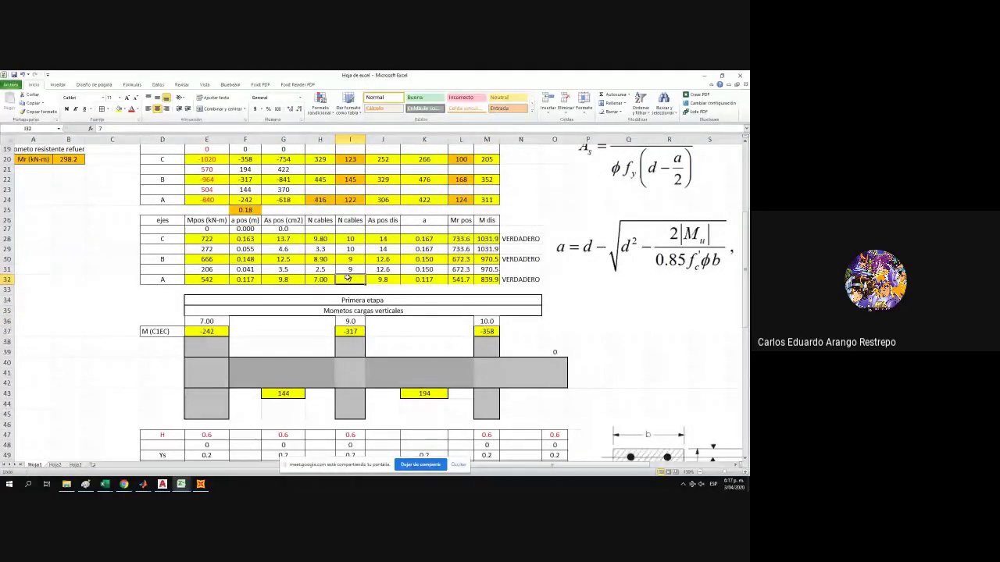
pyautogui.write('8')
pyautogui.press('Return')
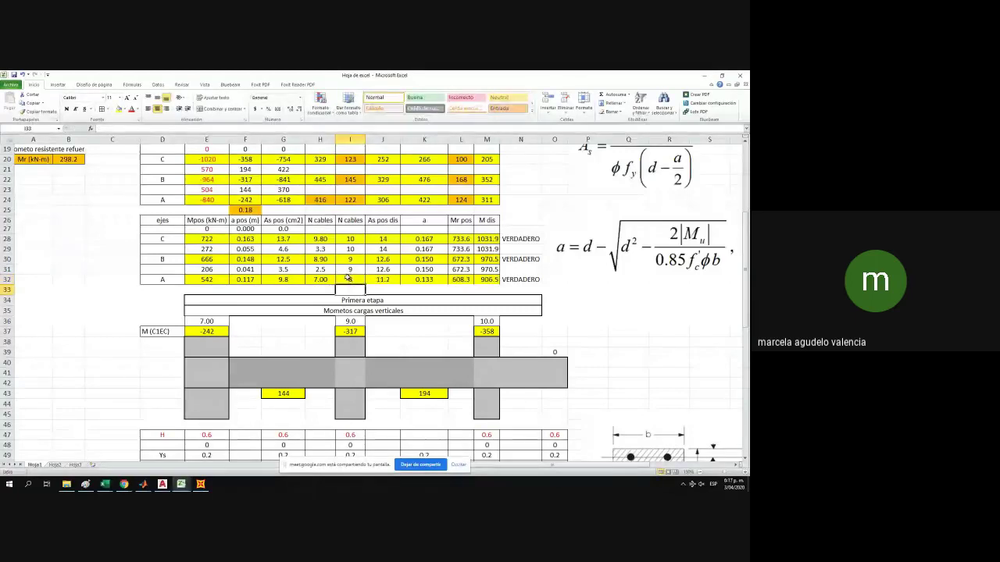
# Examine how axis A's cable count in I32 carries into the cables 5/8 row and the stress tables below.
pyautogui.scroll(1, 349, 273)
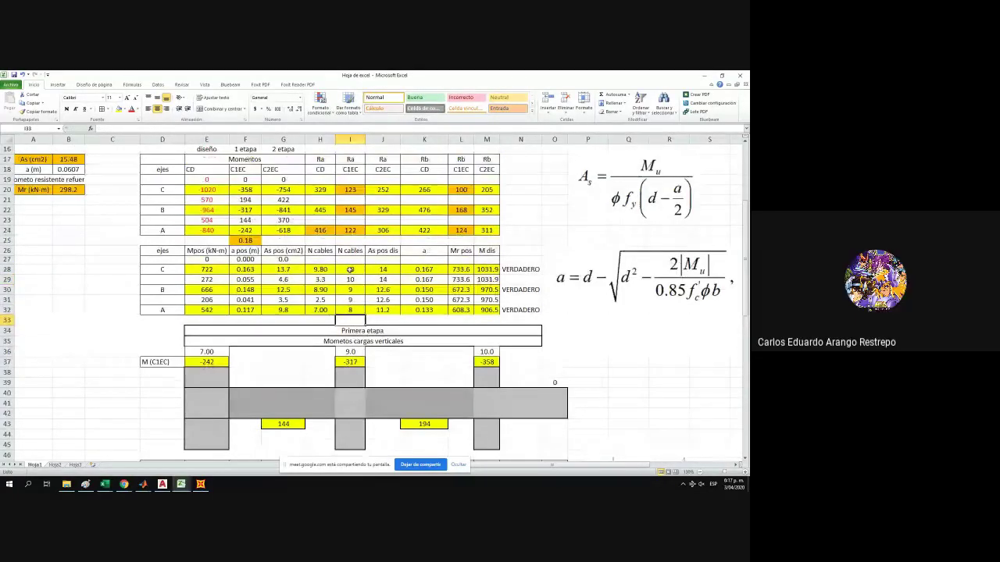
pyautogui.scroll(-20, 351, 273)
pyautogui.scroll(12, 357, 286)
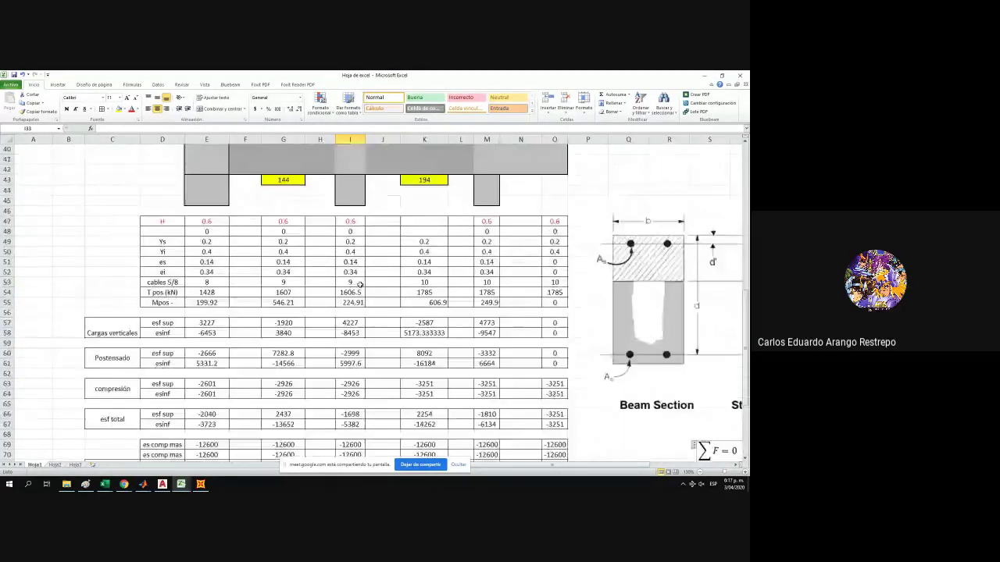
pyautogui.scroll(9, 360, 284)
pyautogui.click(353, 342)
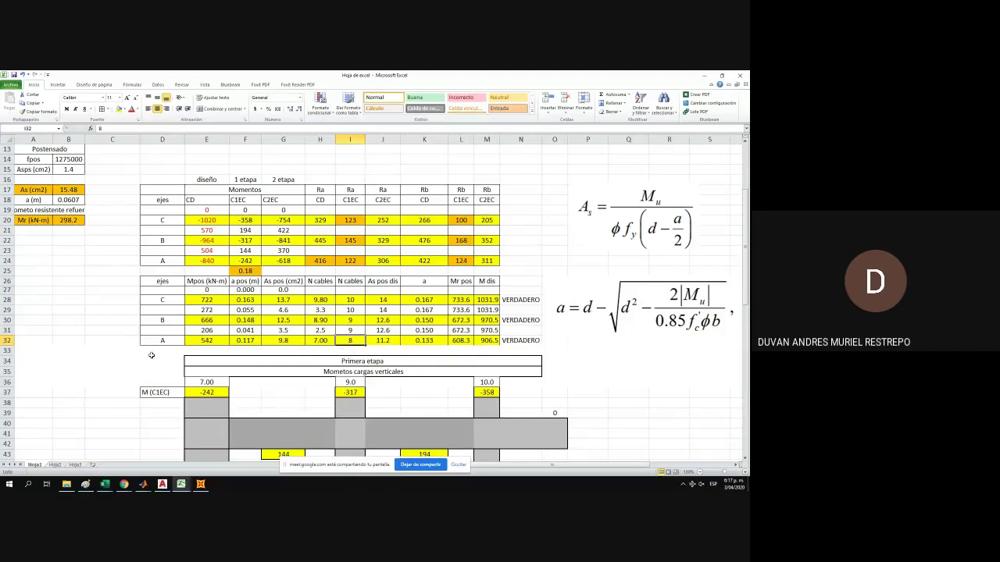
pyautogui.keyDown('ctrl'); pyautogui.scroll(-1, 89, 358); pyautogui.keyUp('ctrl')
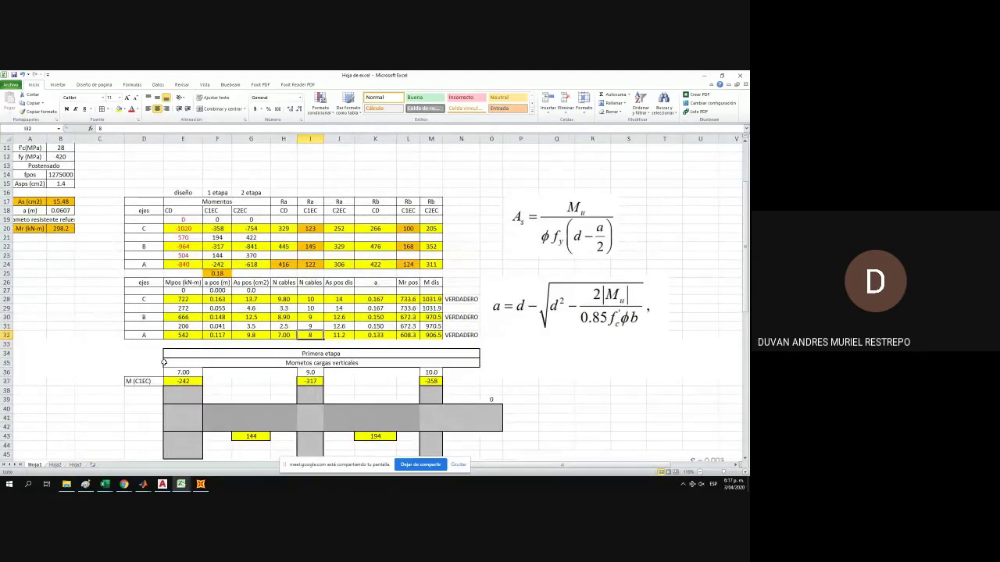
pyautogui.write('+')
pyautogui.press('Escape')
# Temporarily display three more decimals of axis A's calculated N cables in H32, and restore the two-decimal format.
pyautogui.click(293, 332)
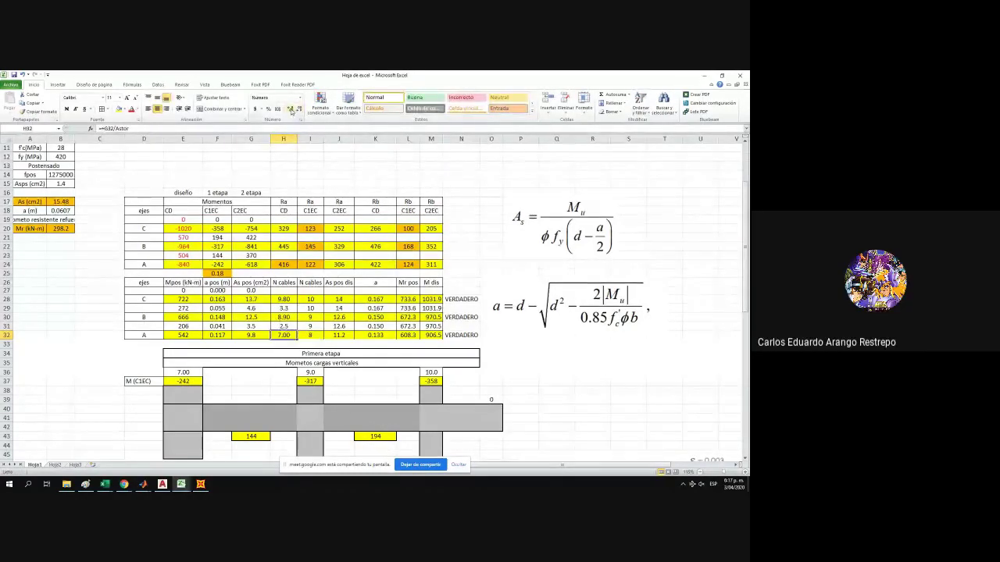
pyautogui.click(291, 110)
pyautogui.click(291, 110)
pyautogui.click(290, 110)
pyautogui.click(298, 110)
pyautogui.click(298, 110)
pyautogui.click(298, 111)
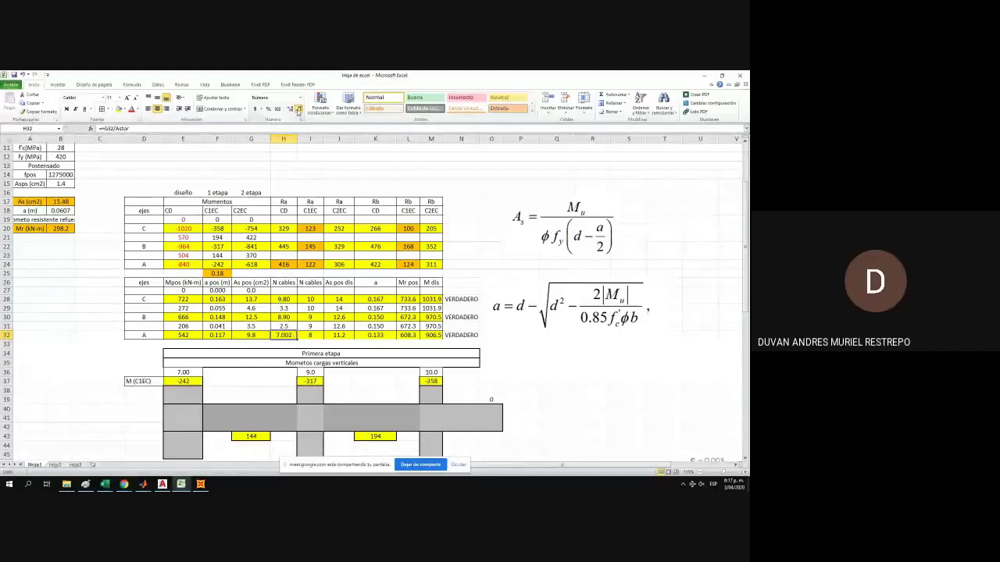
# Examine axis C's Mr pos and M dis formulas in L28 and M28 and compare M dis with the design moment in E20.
pyautogui.click(434, 300)
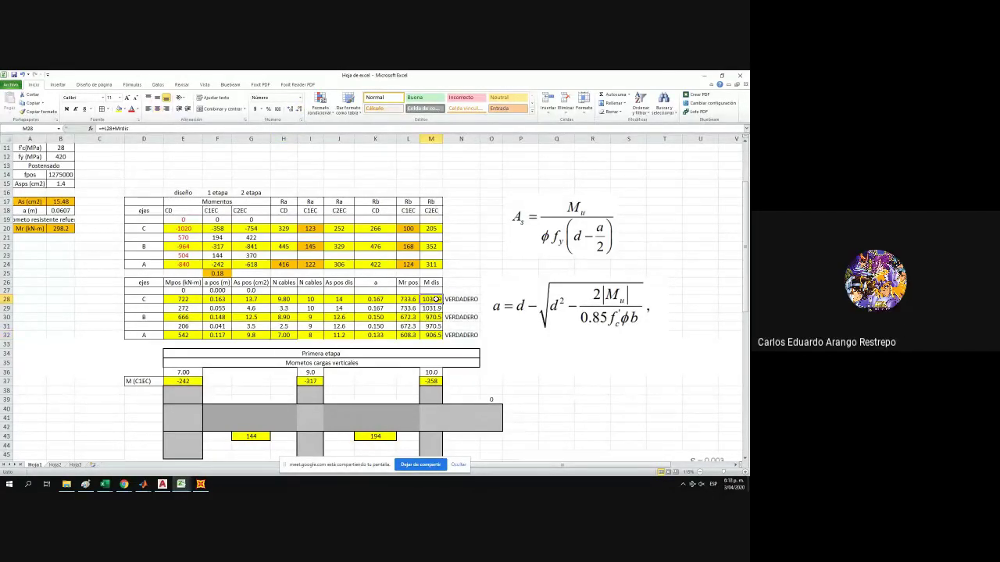
pyautogui.scroll(2, 434, 300)
pyautogui.scroll(-1, 440, 309)
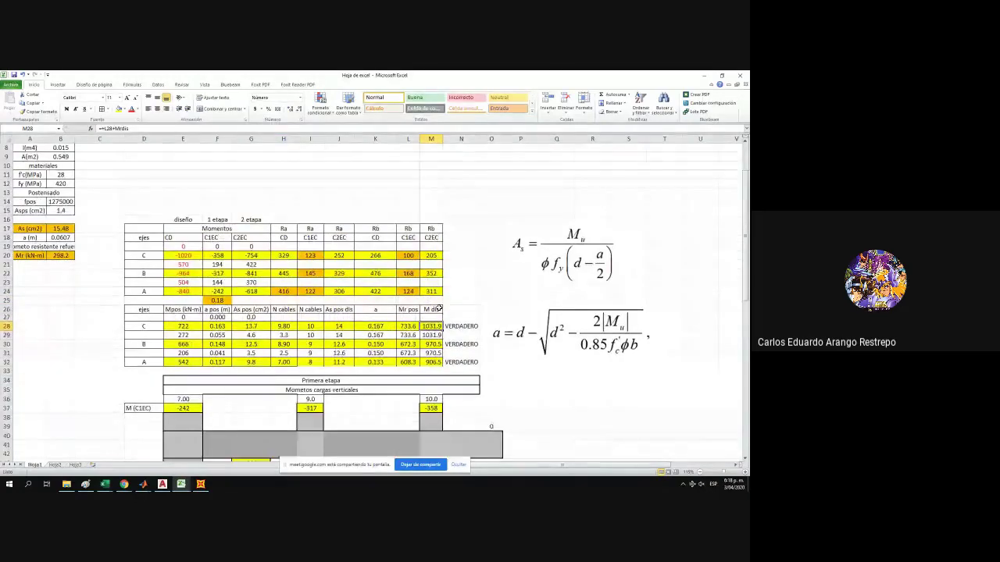
pyautogui.click(412, 325)
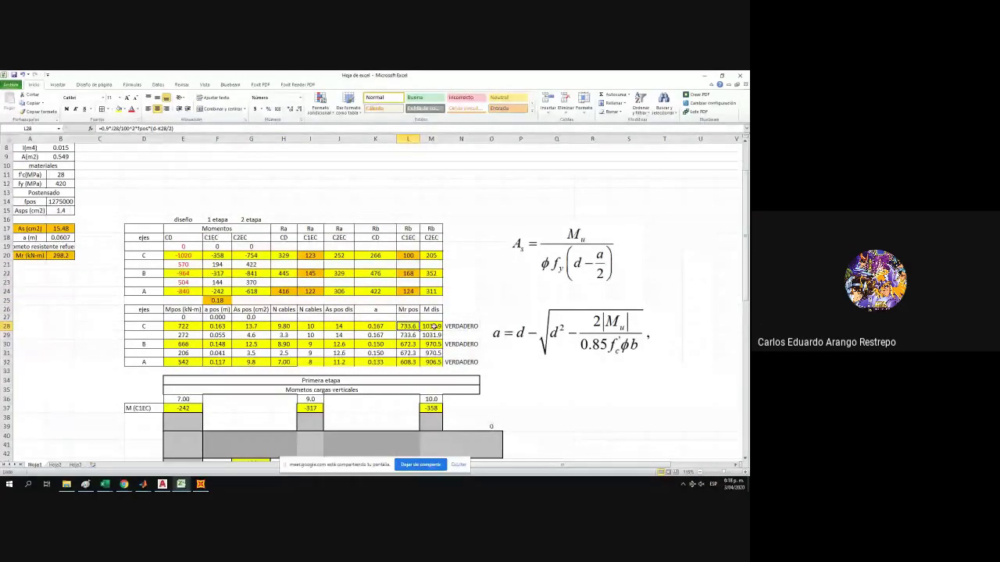
pyautogui.click(432, 326)
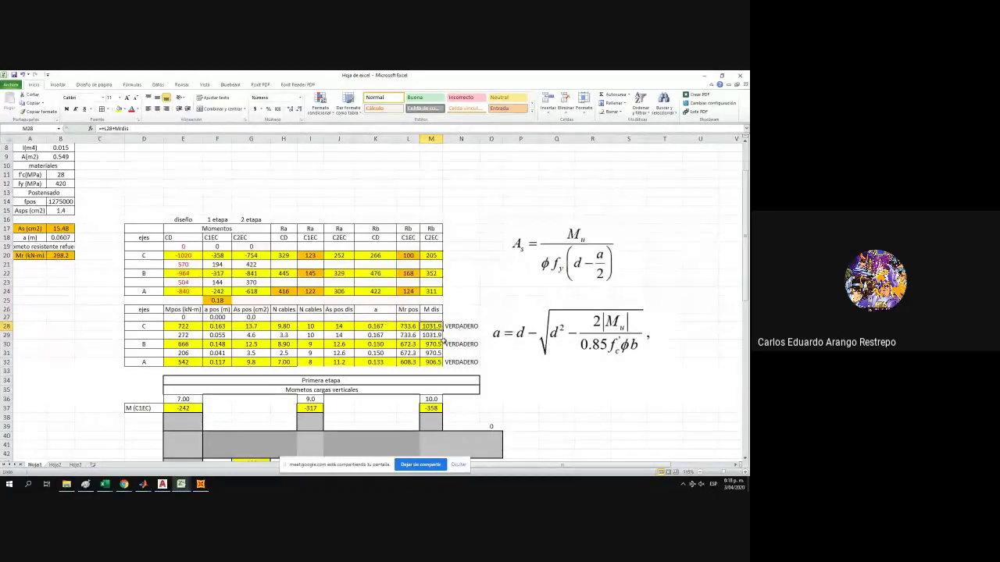
pyautogui.click(188, 258)
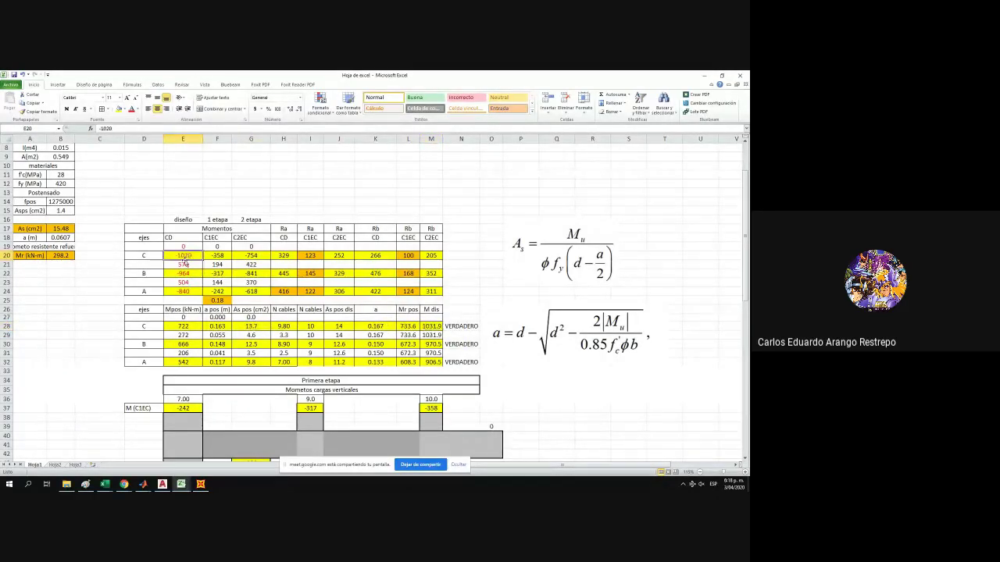
pyautogui.click(438, 326)
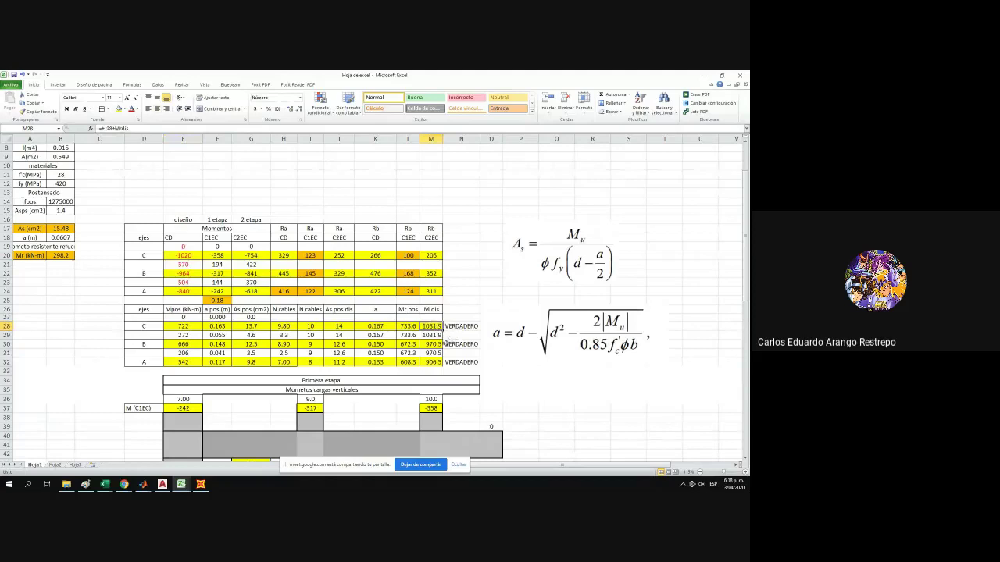
# Compare the M dis values for axes B and A in M30 and M32 with their design moments in E22 and E24.
pyautogui.click(432, 343)
pyautogui.click(182, 274)
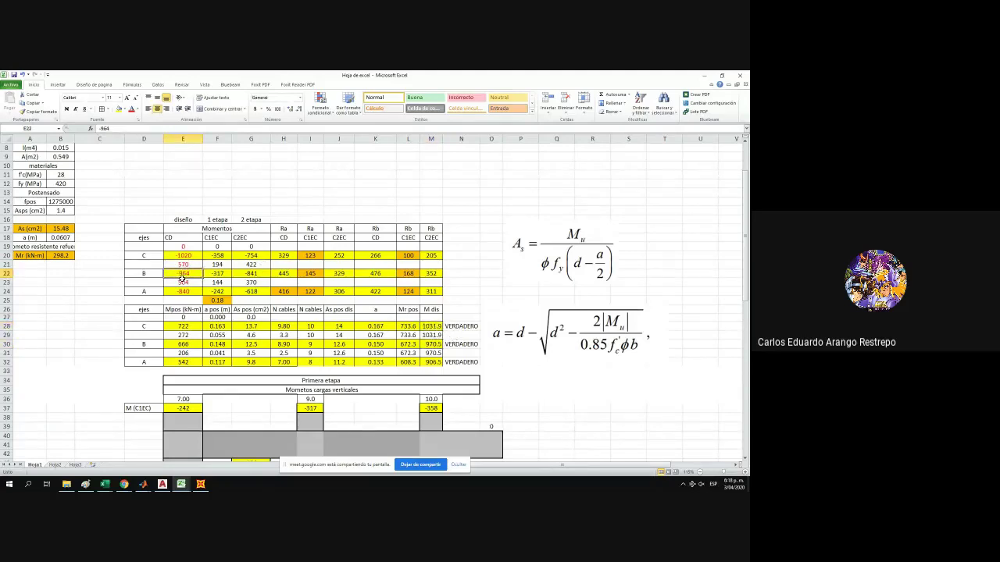
pyautogui.click(437, 353)
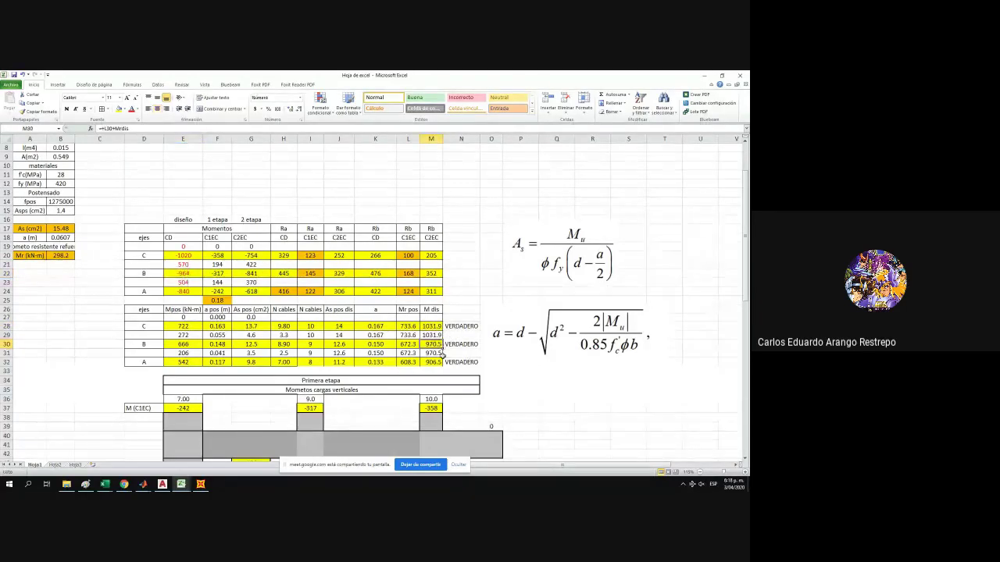
pyautogui.click(437, 371)
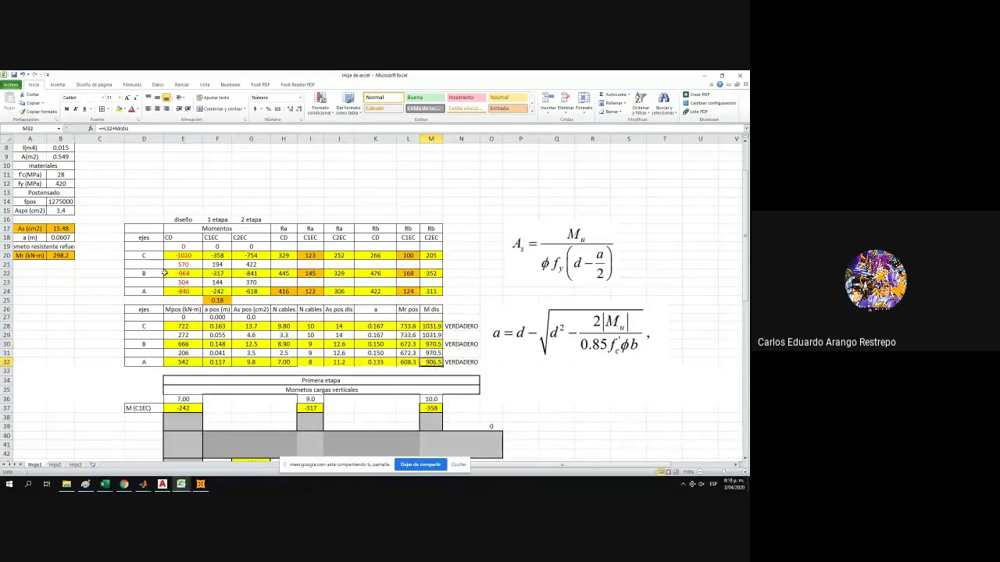
pyautogui.click(185, 292)
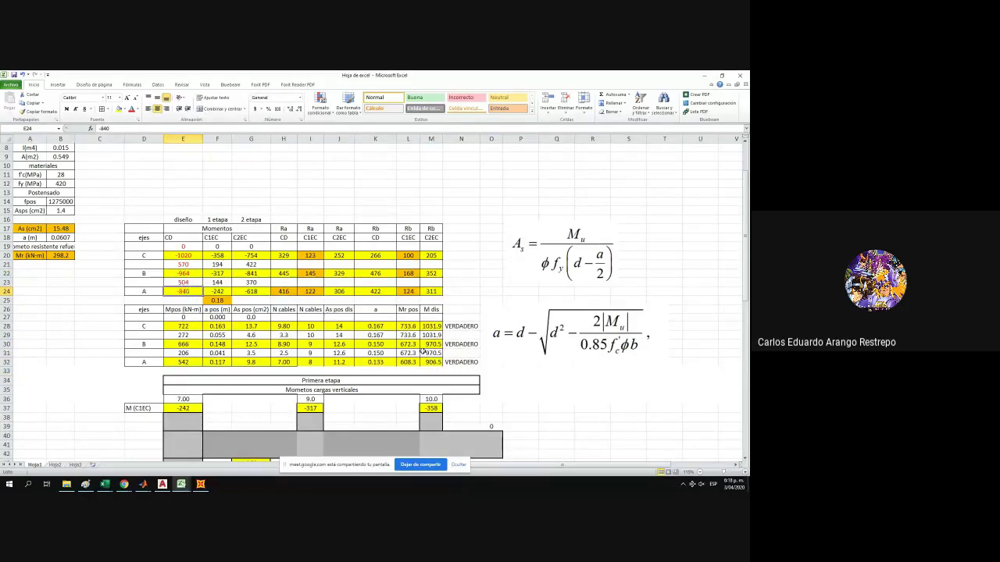
pyautogui.moveTo(427, 352); pyautogui.dragTo(432, 361)
pyautogui.click(427, 369)
# Try 7 design cables at axis A in I32, compare M dis with the design moment in E24, and restore 8 cables.
pyautogui.scroll(-1, 370, 345)
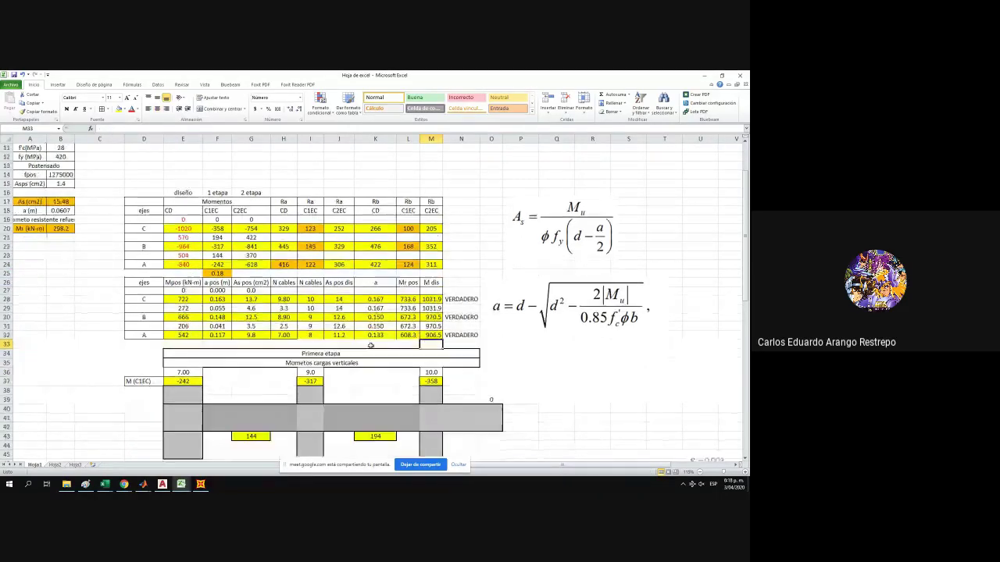
pyautogui.scroll(-9, 371, 345)
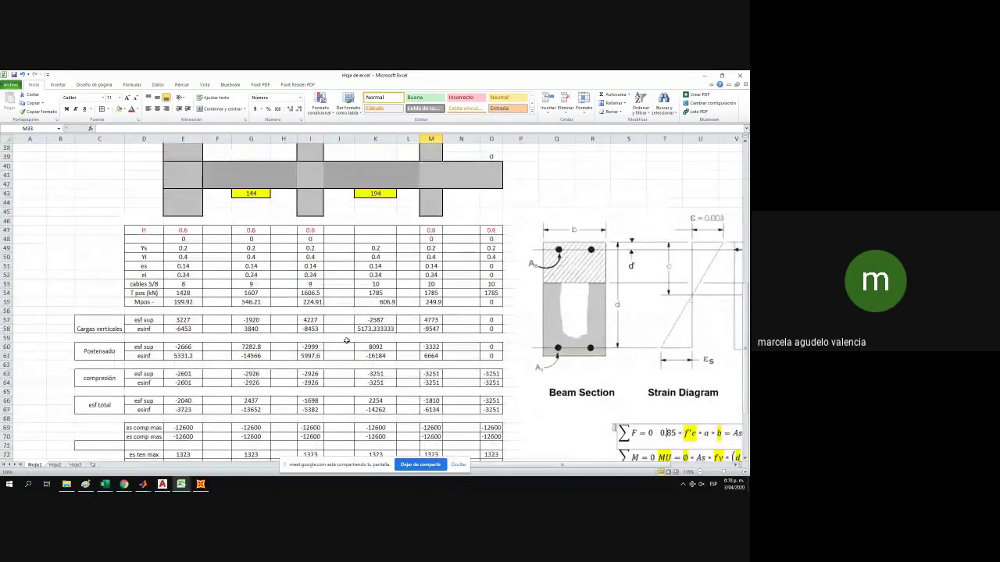
pyautogui.scroll(3, 346, 341)
pyautogui.scroll(8, 347, 341)
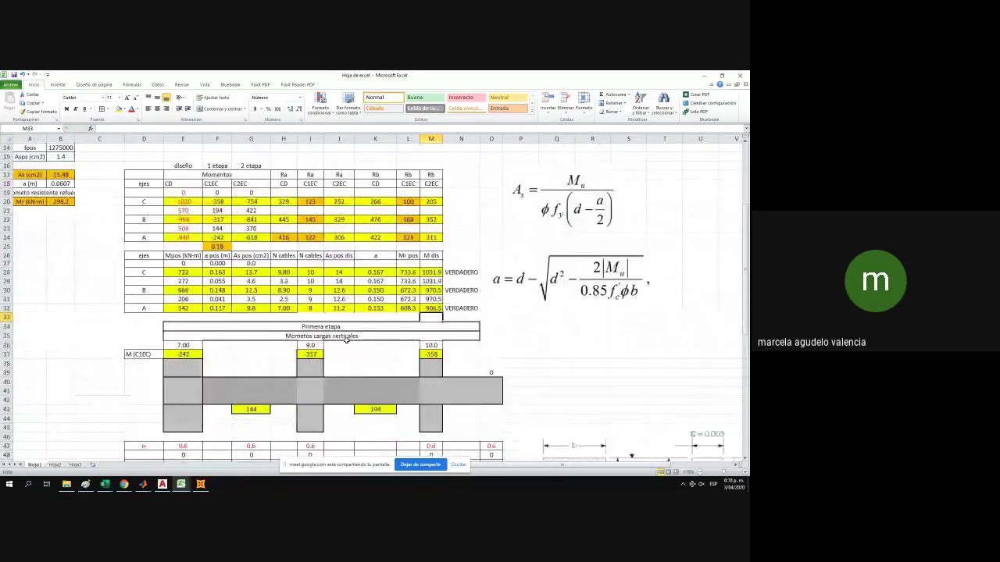
pyautogui.click(310, 389)
pyautogui.write('7')
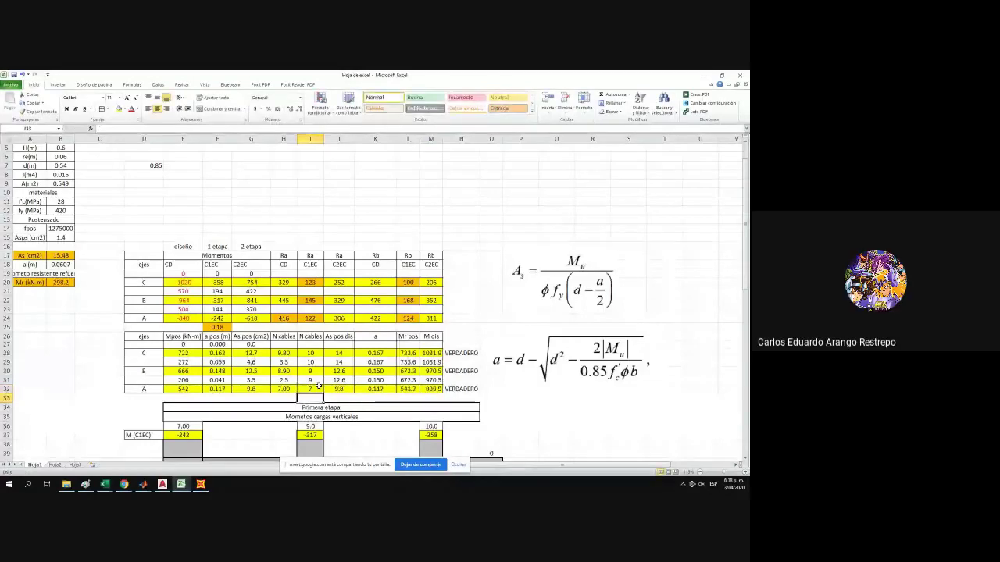
pyautogui.click(431, 389)
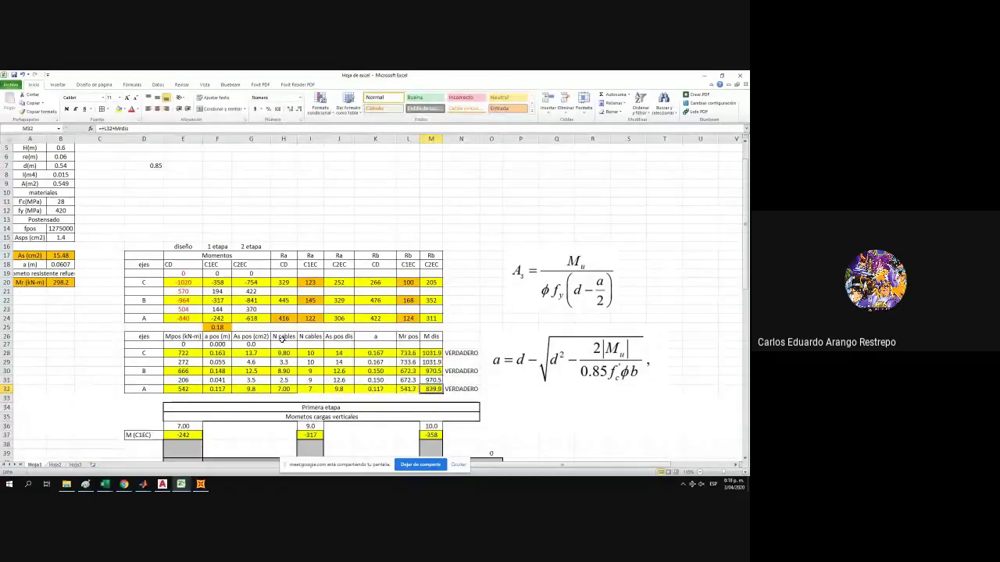
pyautogui.click(191, 321)
pyautogui.click(305, 389)
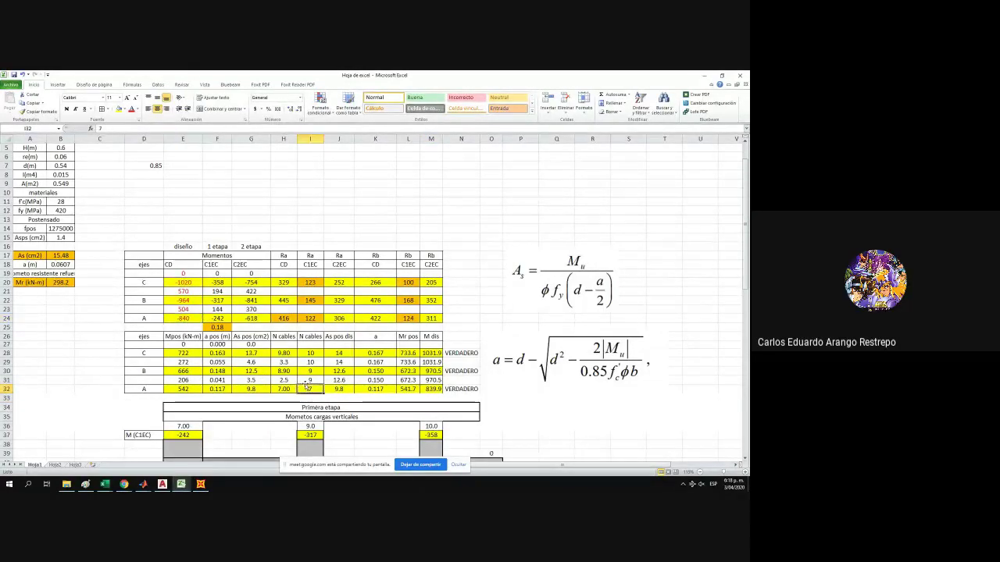
pyautogui.write('8')
pyautogui.press('Return')
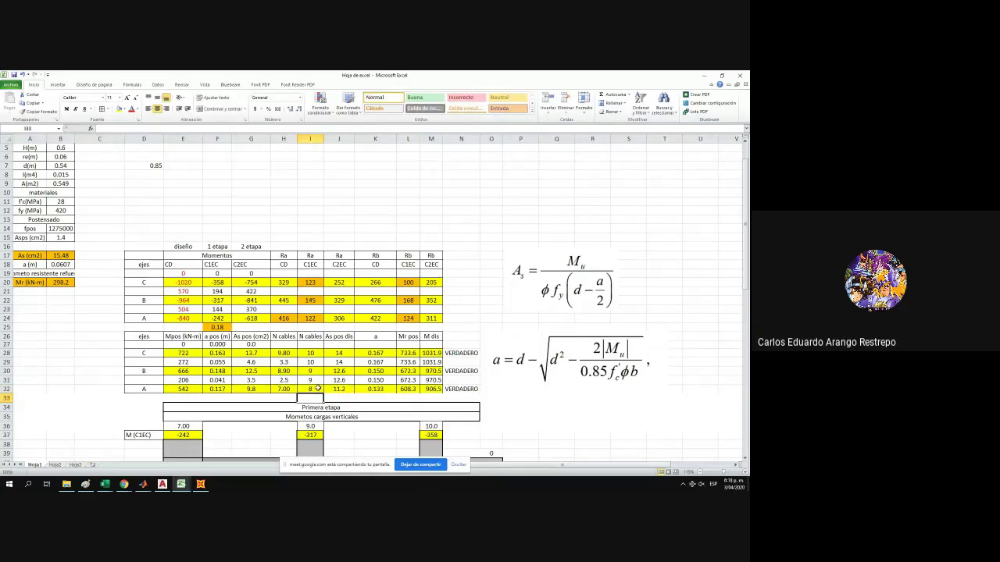
# Examine the stress chart below the tables, identifying the sloped esf total series and the es comp mas limit series.
pyautogui.scroll(2, 203, 355)
pyautogui.scroll(-13, 203, 356)
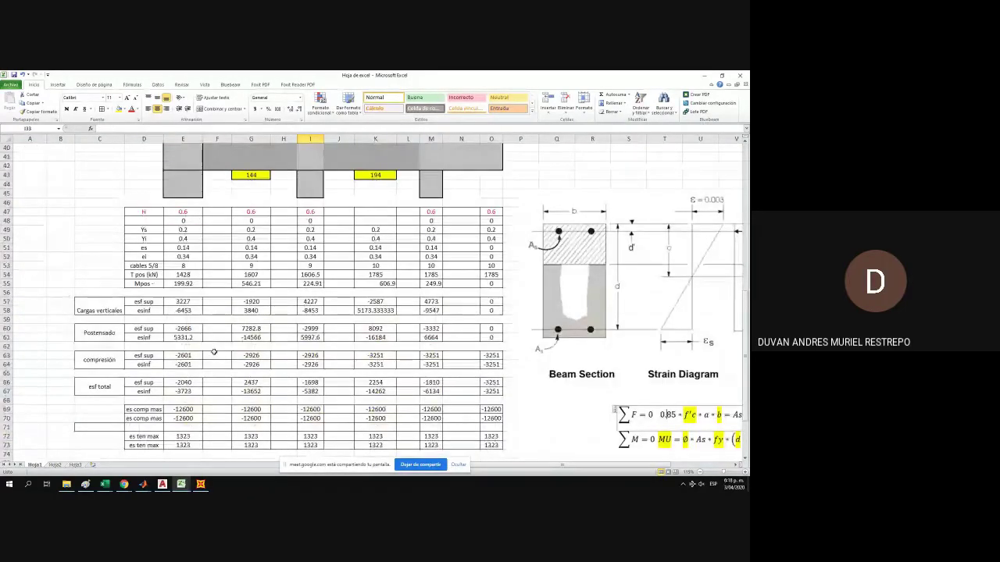
pyautogui.scroll(-9, 213, 352)
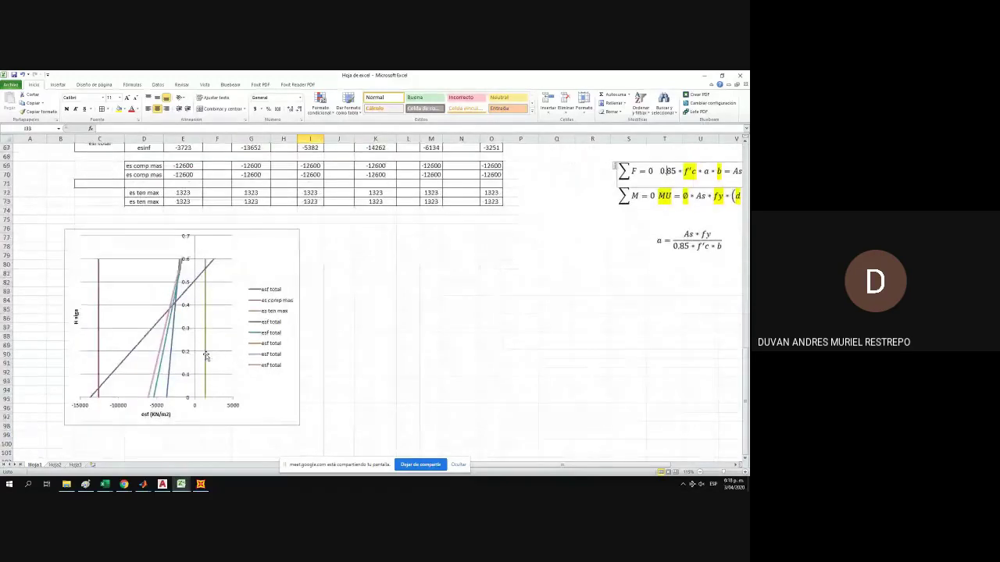
pyautogui.click(132, 355)
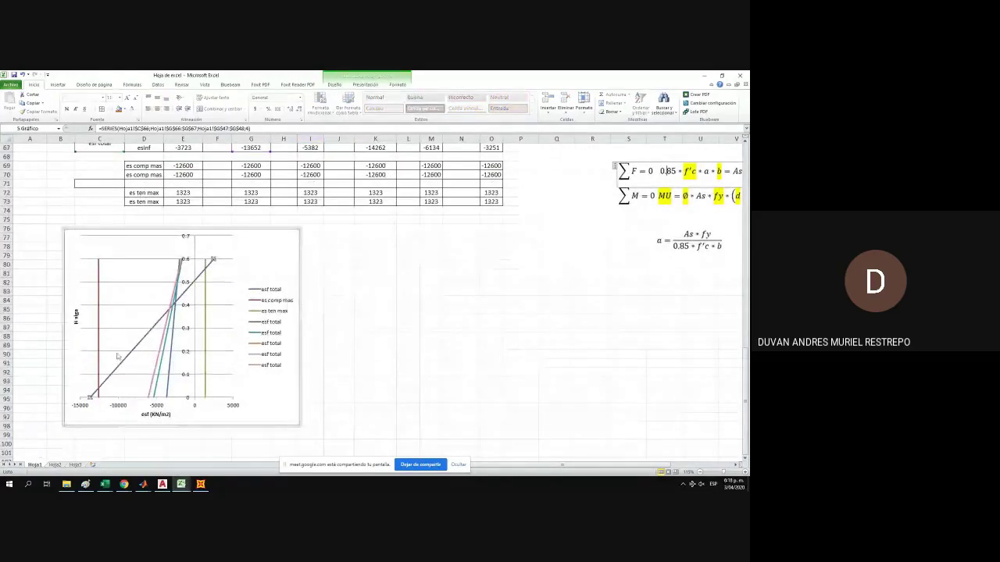
pyautogui.click(99, 356)
pyautogui.scroll(3, 110, 357)
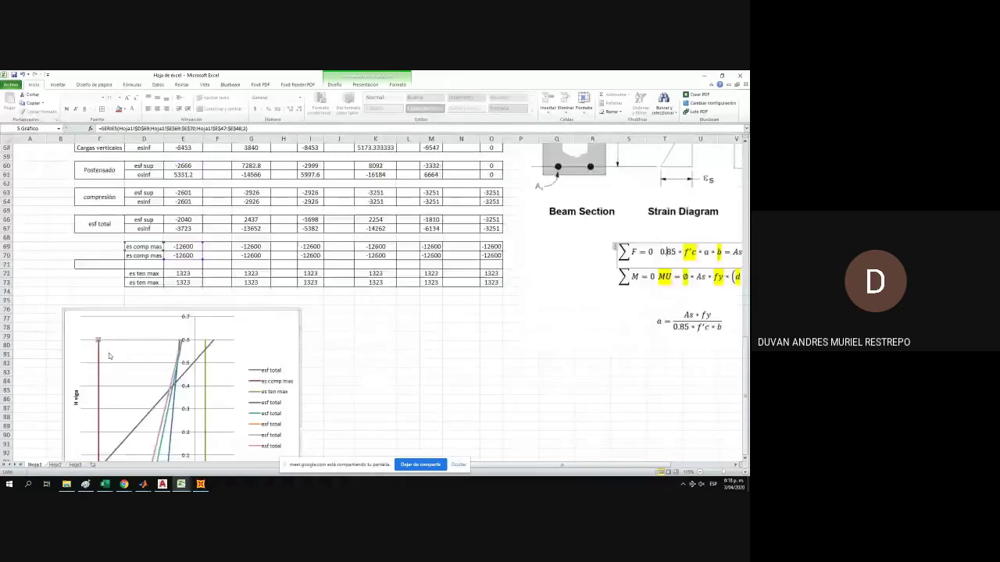
# Widen columns A and B of the beam data block so the "Mometo resistente refuerzo" label fits.
pyautogui.scroll(1, 109, 357)
pyautogui.scroll(12, 111, 352)
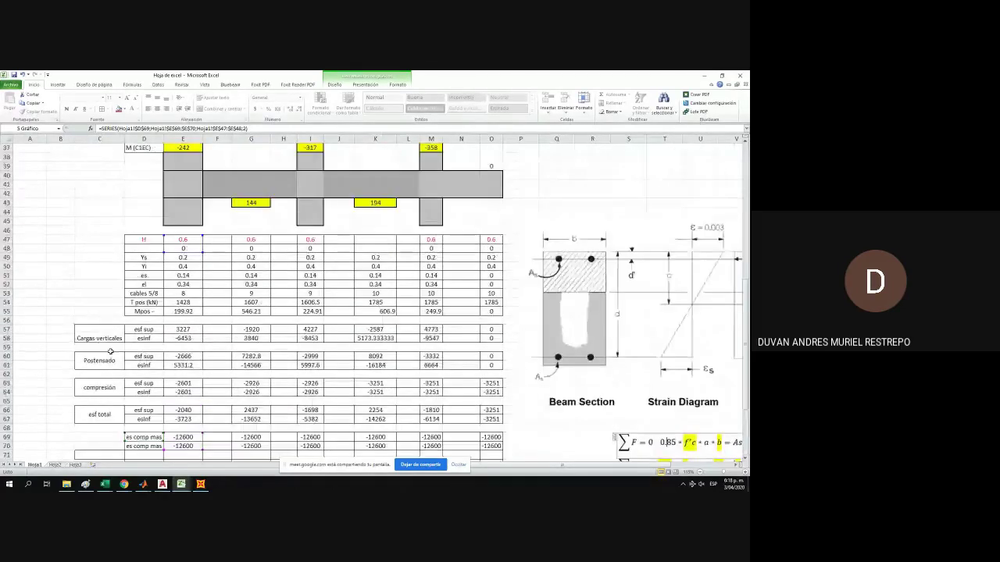
pyautogui.scroll(6, 111, 351)
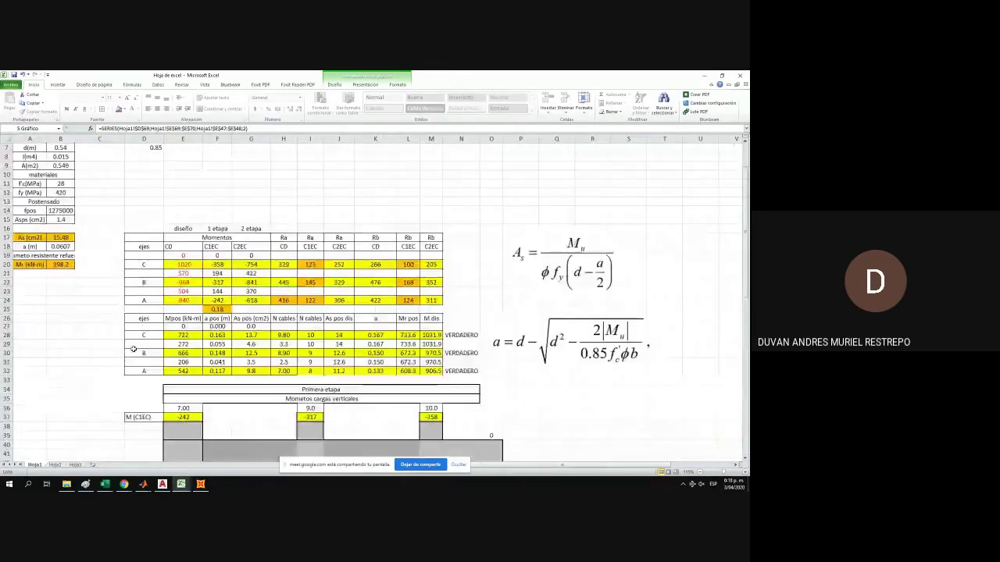
pyautogui.click(114, 344)
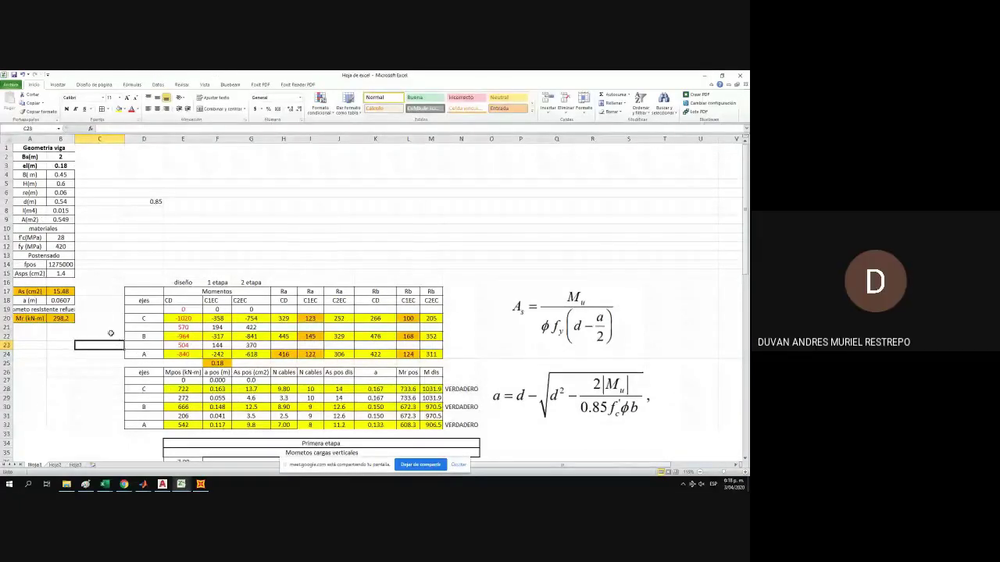
pyautogui.moveTo(70, 139)
pyautogui.mouseDown()
pyautogui.moveTo(85, 139)
pyautogui.moveTo(58, 139)
pyautogui.mouseUp()
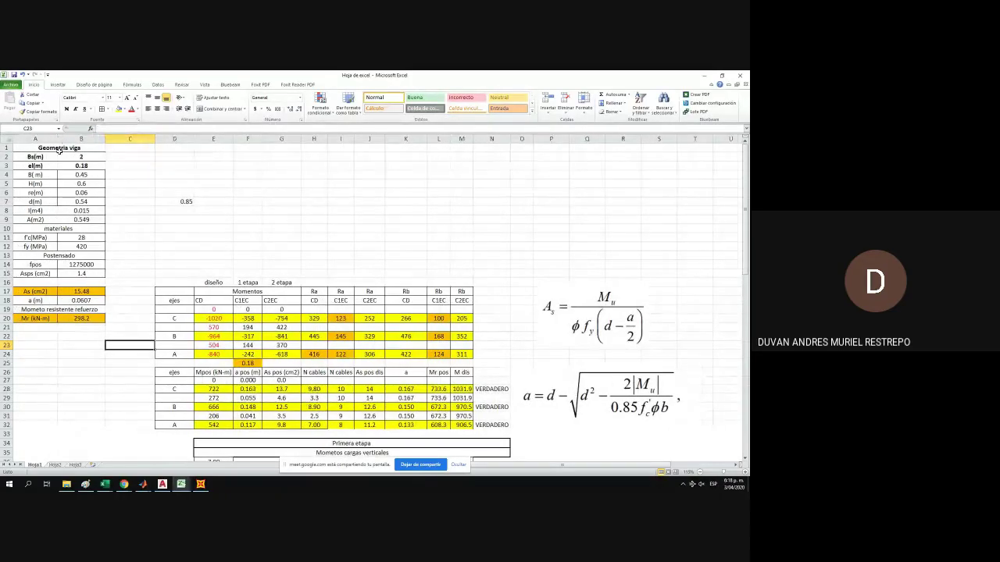
# Highlight the Ra reaction columns for CD and C1EC in H17:I24 of the moments table.
pyautogui.scroll(-5, 247, 278)
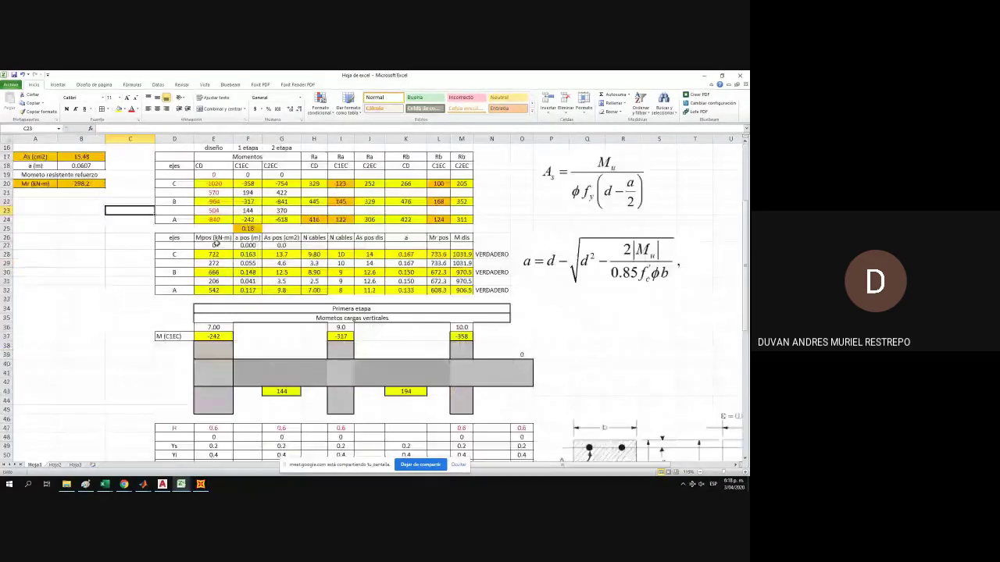
pyautogui.scroll(3, 343, 236)
pyautogui.moveTo(314, 237); pyautogui.dragTo(341, 300)
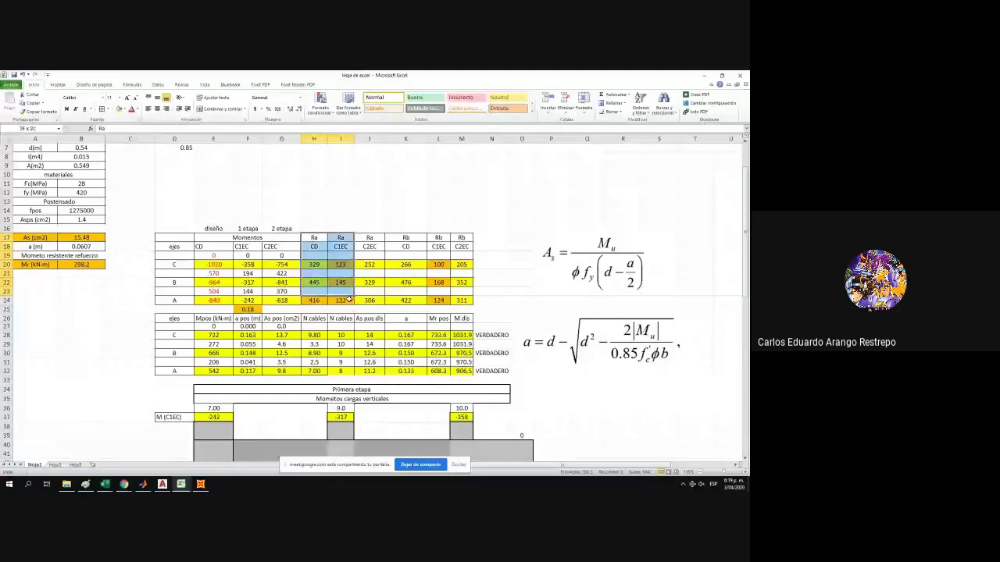
# Place Excel and SAP2000 side by side, closing SAP2000's frame diagram dialog, to view the moment diagram beside the moments table.
pyautogui.moveTo(2, 125); pyautogui.dragTo(1, 160)
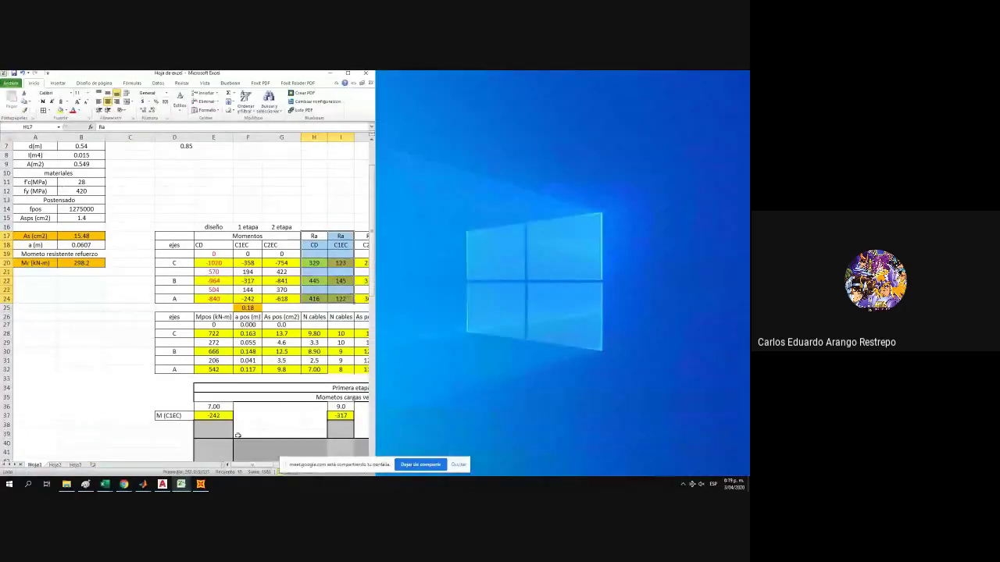
pyautogui.click(201, 485)
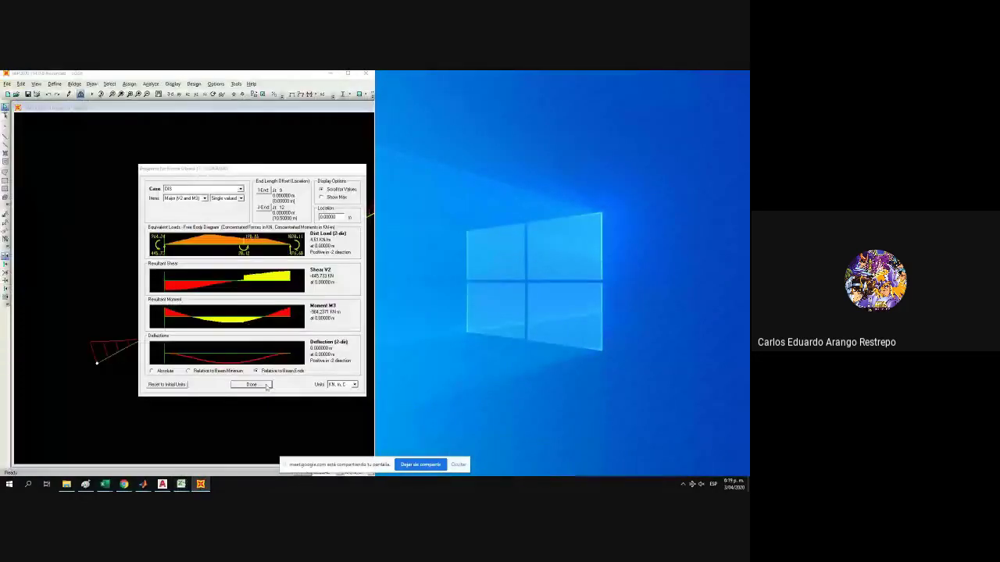
pyautogui.click(259, 384)
pyautogui.moveTo(294, 74); pyautogui.dragTo(748, 148)
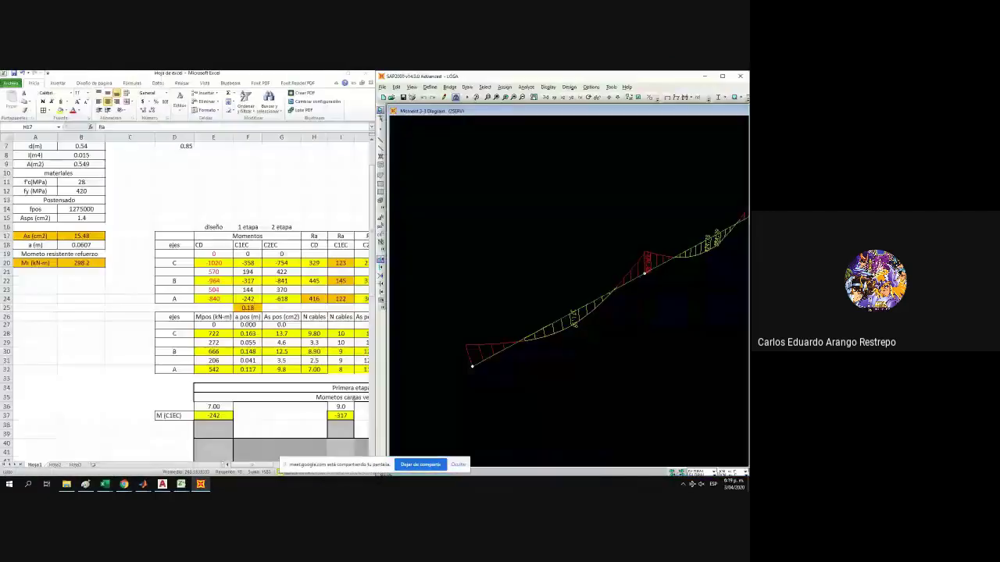
pyautogui.click(70, 123)
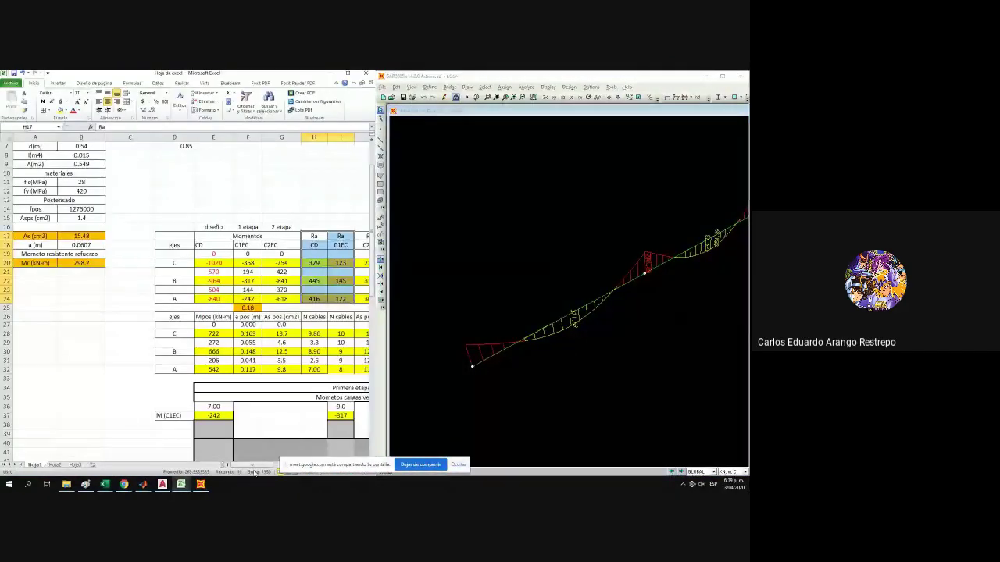
pyautogui.moveTo(266, 466); pyautogui.dragTo(278, 467)
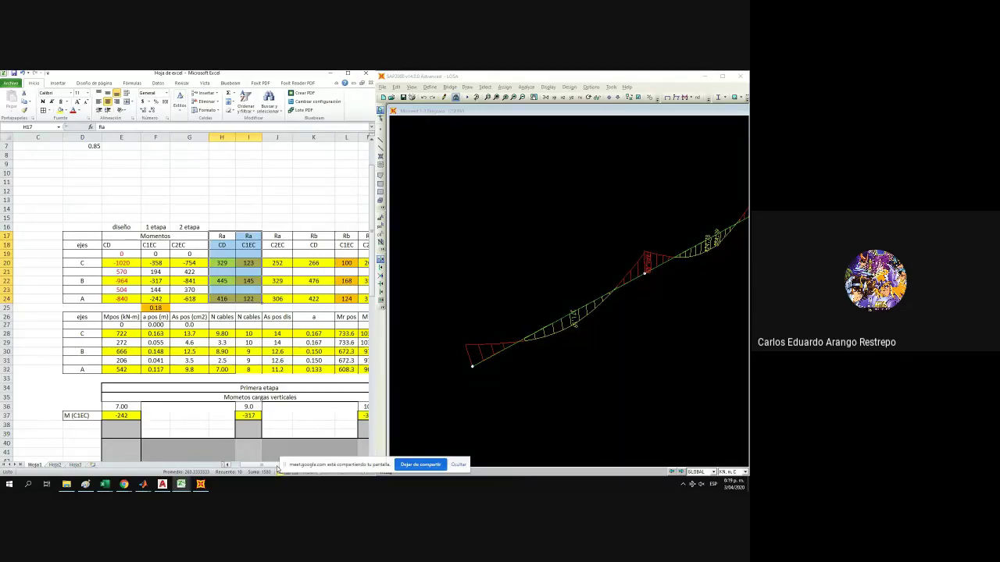
# Restore Excel to full screen and review the first-stage beam diagram and stress tables below the cable design table.
pyautogui.click(348, 73)
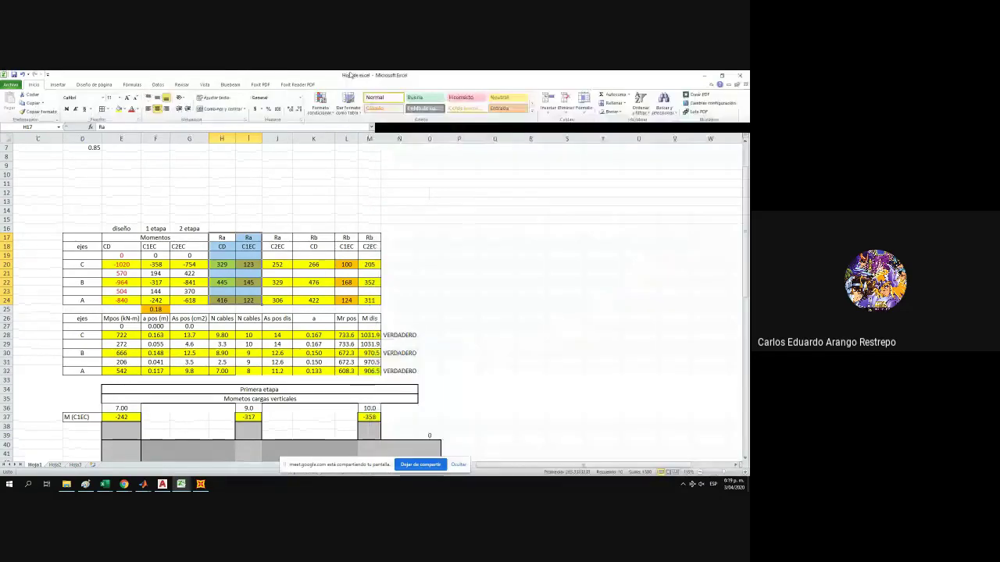
pyautogui.moveTo(549, 467); pyautogui.dragTo(528, 466)
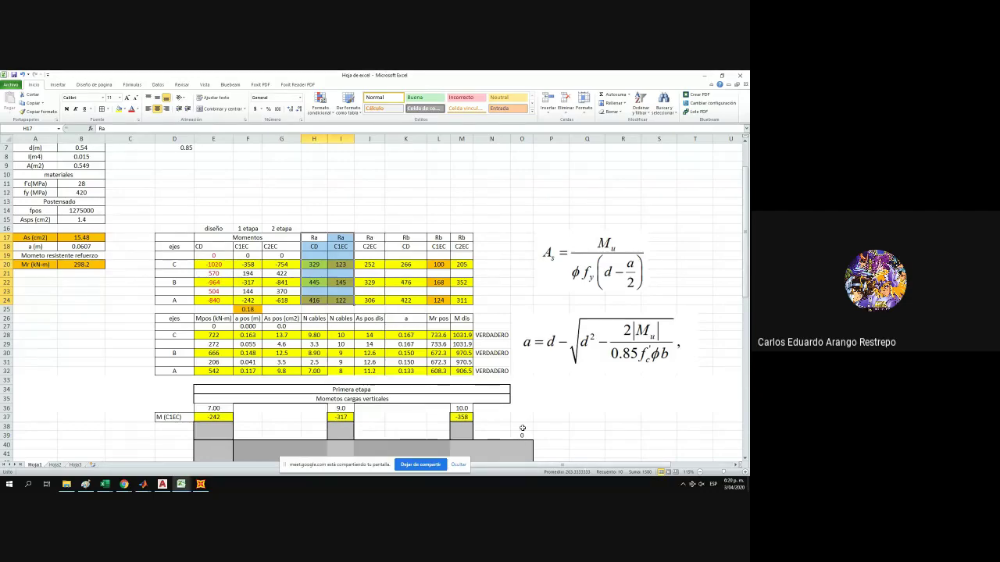
pyautogui.scroll(-4, 312, 342)
pyautogui.scroll(-9, 312, 341)
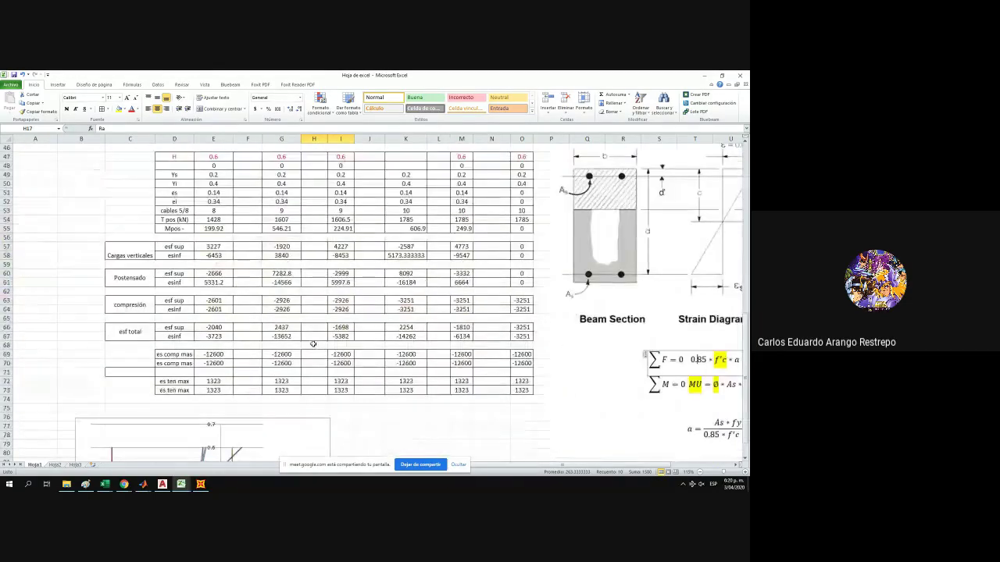
pyautogui.scroll(6, 312, 344)
pyautogui.scroll(7, 313, 344)
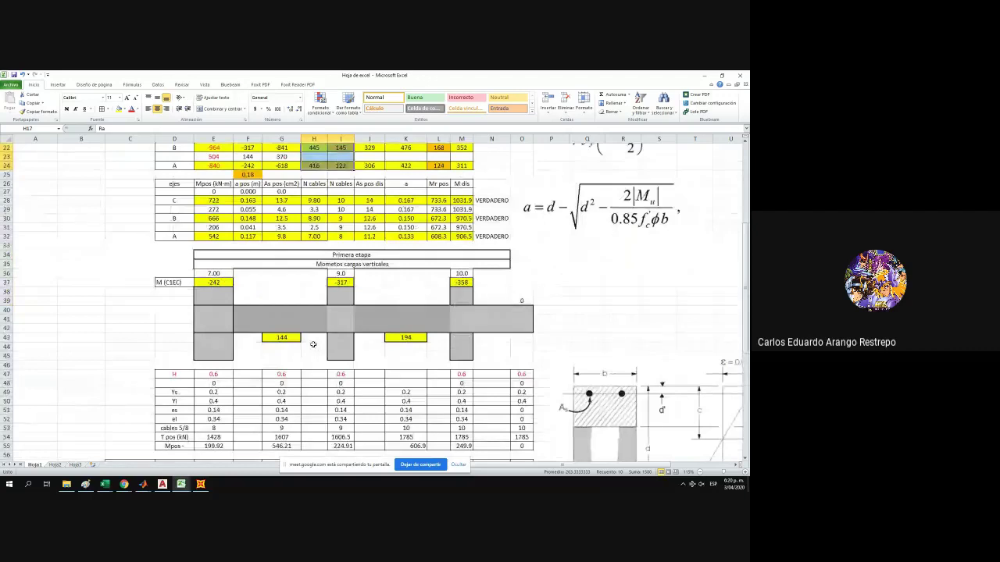
pyautogui.scroll(2, 312, 344)
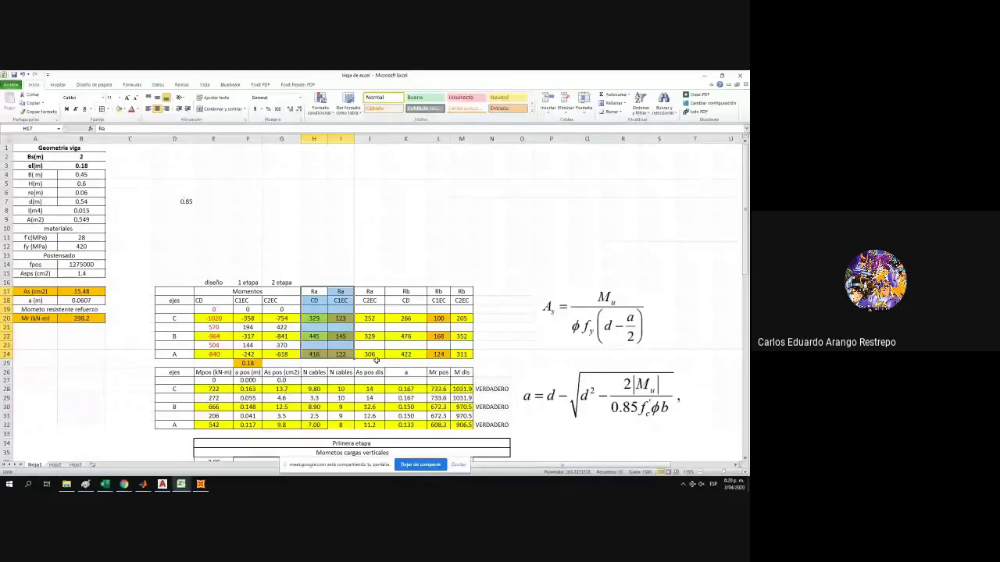
# Clear the stray =1-0.15 calculation from cell D7.
pyautogui.click(182, 203)
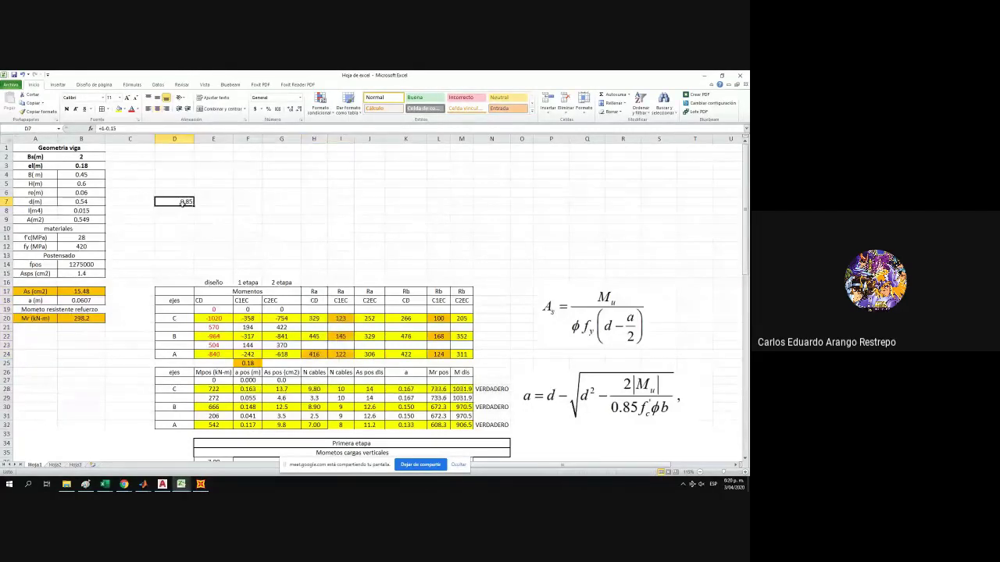
pyautogui.press('Delete')
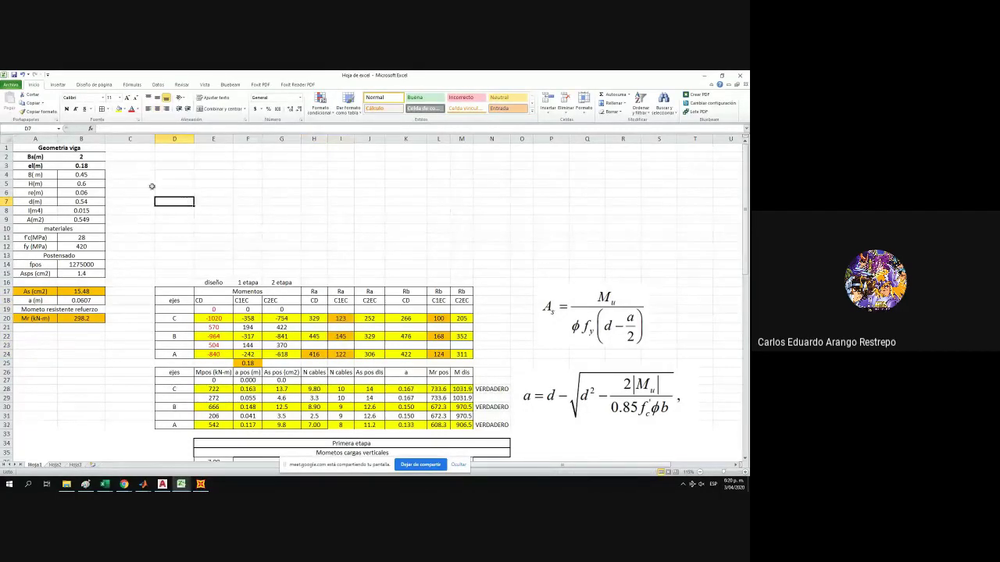
# Add borders to the diseño, 1 etapa and 2 etapa header cells E16:G16 above the moments table.
pyautogui.moveTo(43, 147); pyautogui.dragTo(81, 318)
pyautogui.click(376, 283)
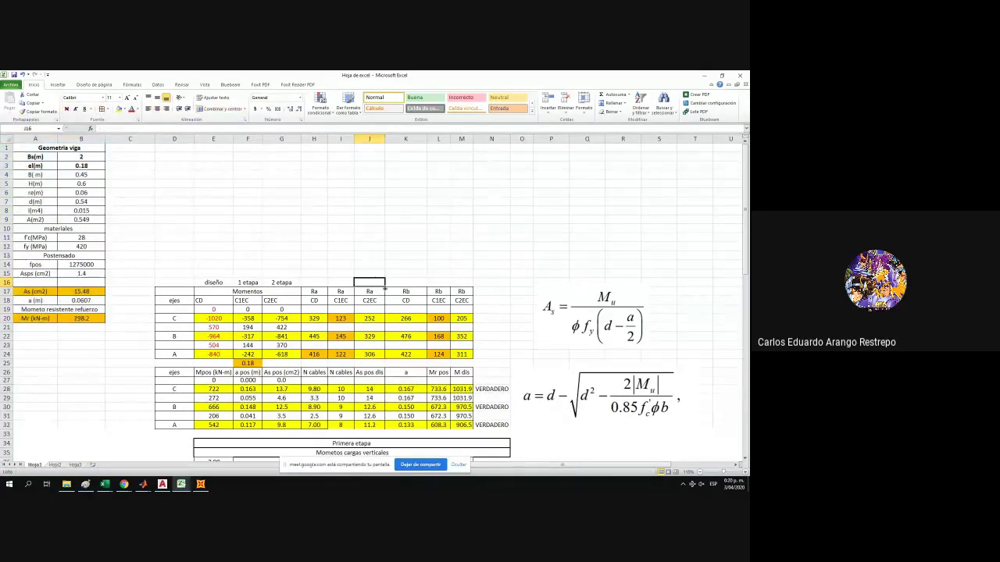
pyautogui.moveTo(225, 282); pyautogui.dragTo(281, 283)
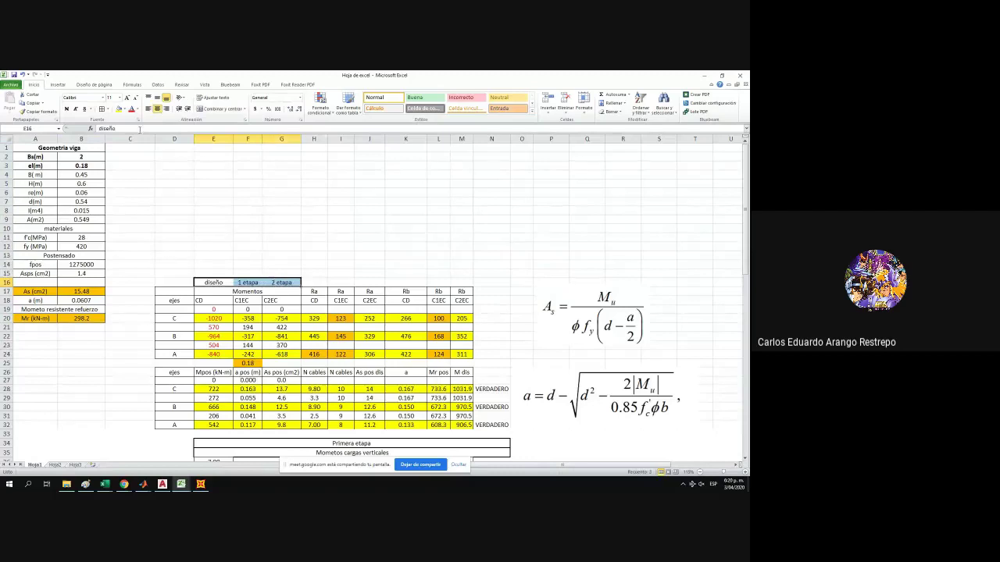
pyautogui.click(102, 108)
pyautogui.click(333, 235)
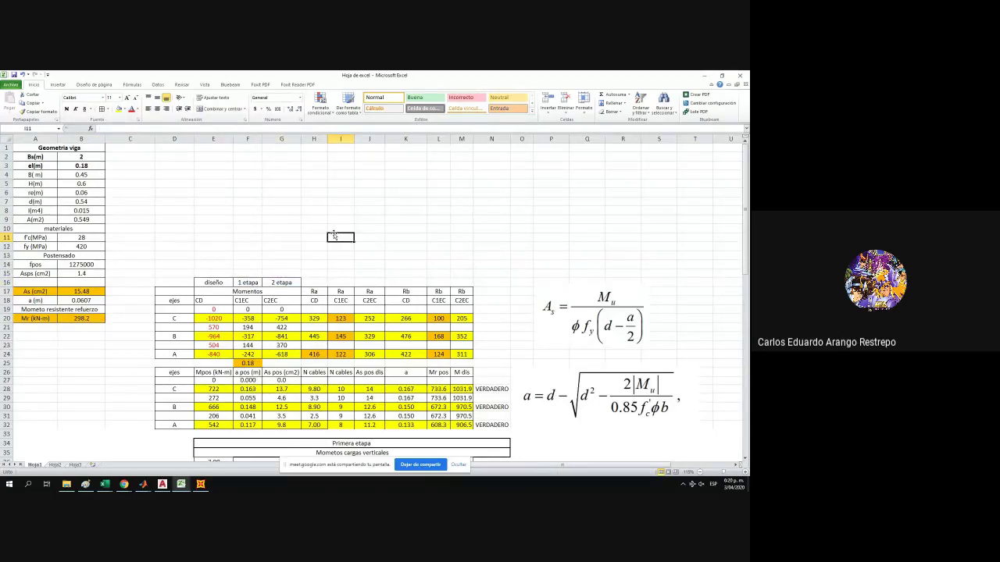
# Examine the stress distribution chart, its maximum compression line and the stress tables above it.
pyautogui.scroll(-20, 332, 236)
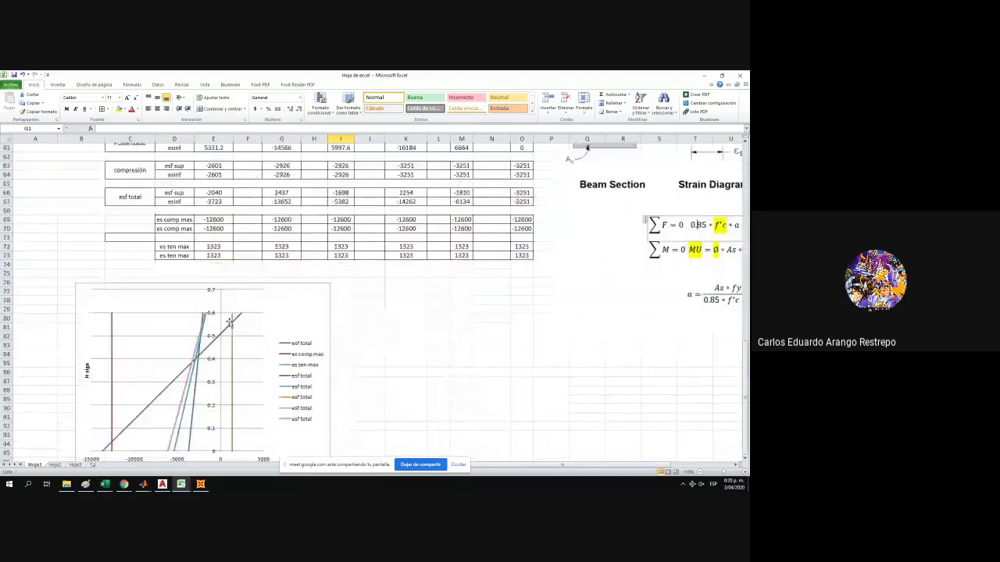
pyautogui.click(113, 383)
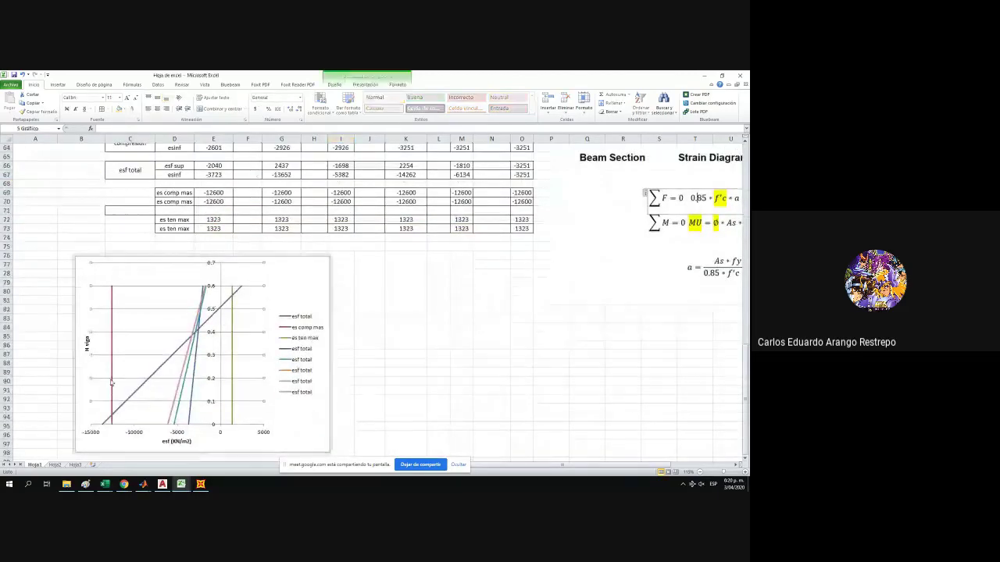
pyautogui.scroll(4, 114, 376)
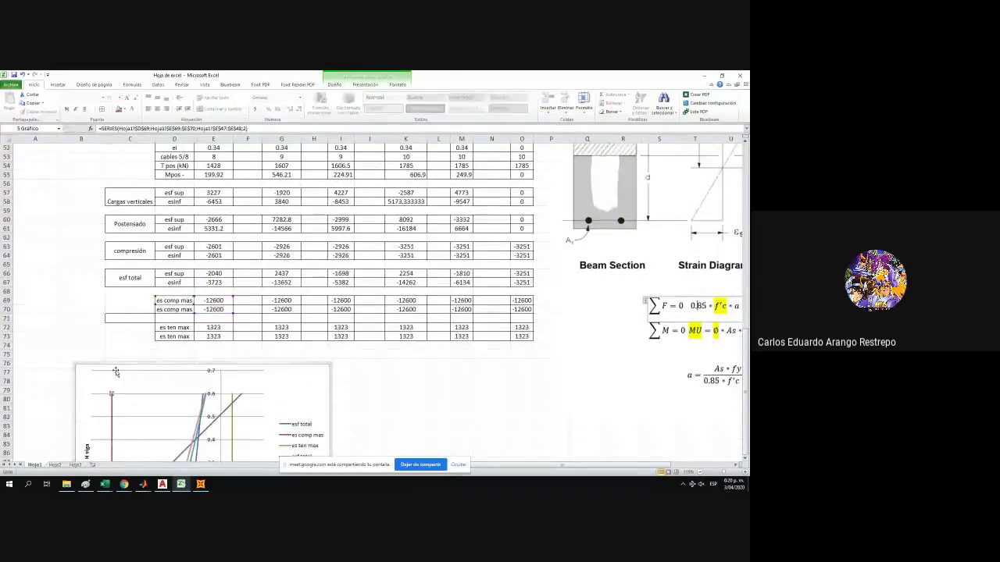
pyautogui.click(119, 351)
pyautogui.scroll(12, 120, 351)
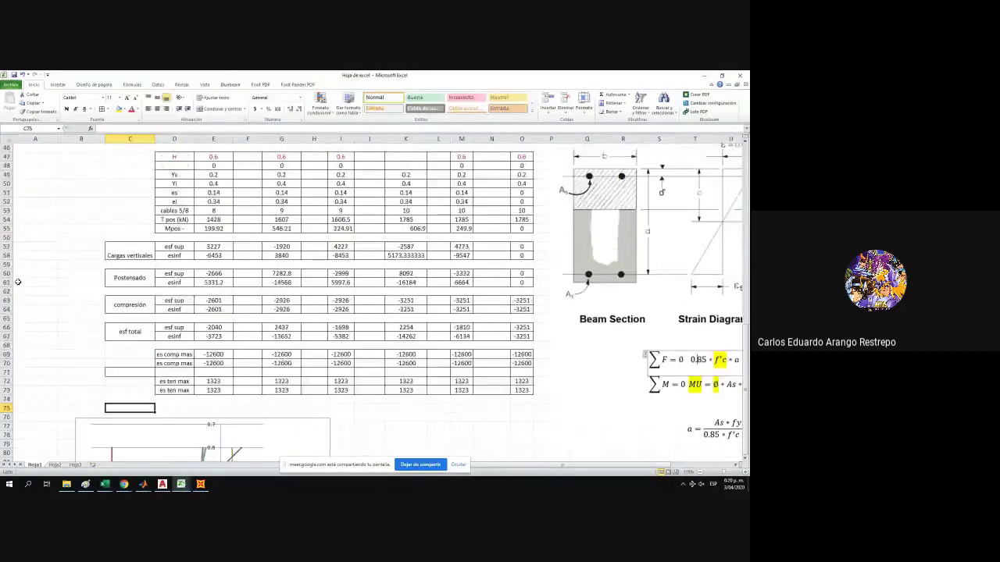
pyautogui.scroll(5, 21, 273)
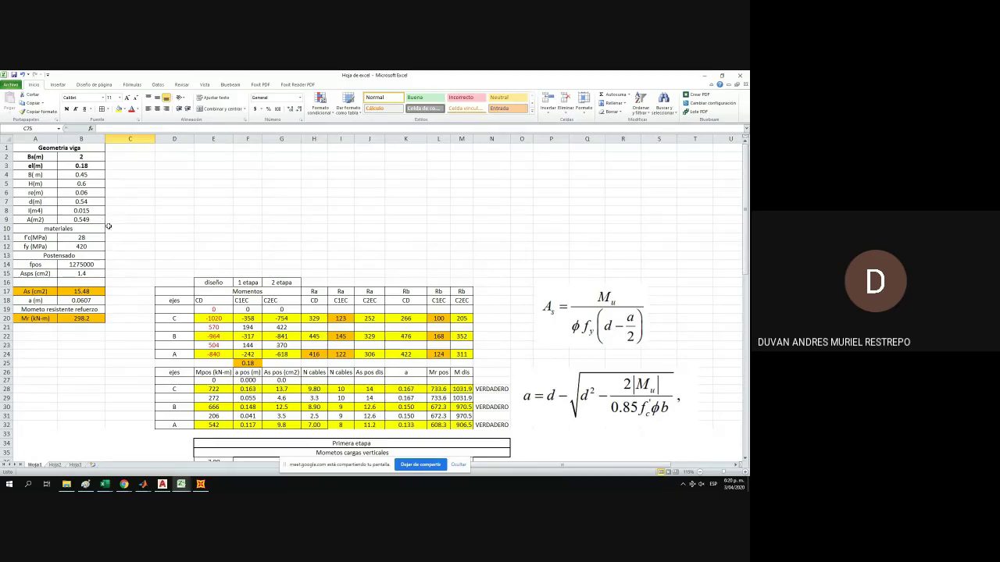
# Review the slab width Bs in B2 against the design tables, first-stage beam diagram and stress chart.
pyautogui.click(164, 200)
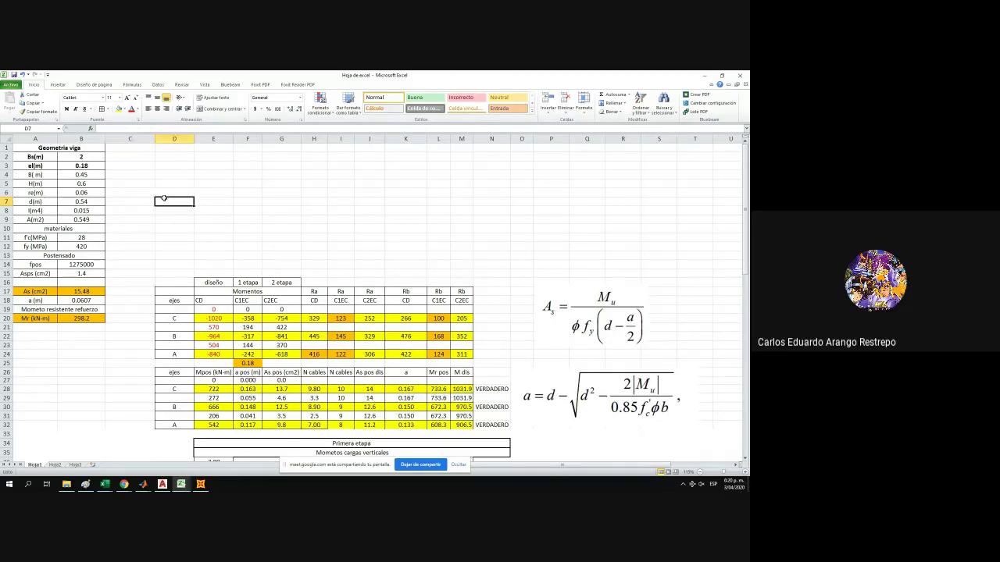
pyautogui.click(163, 157)
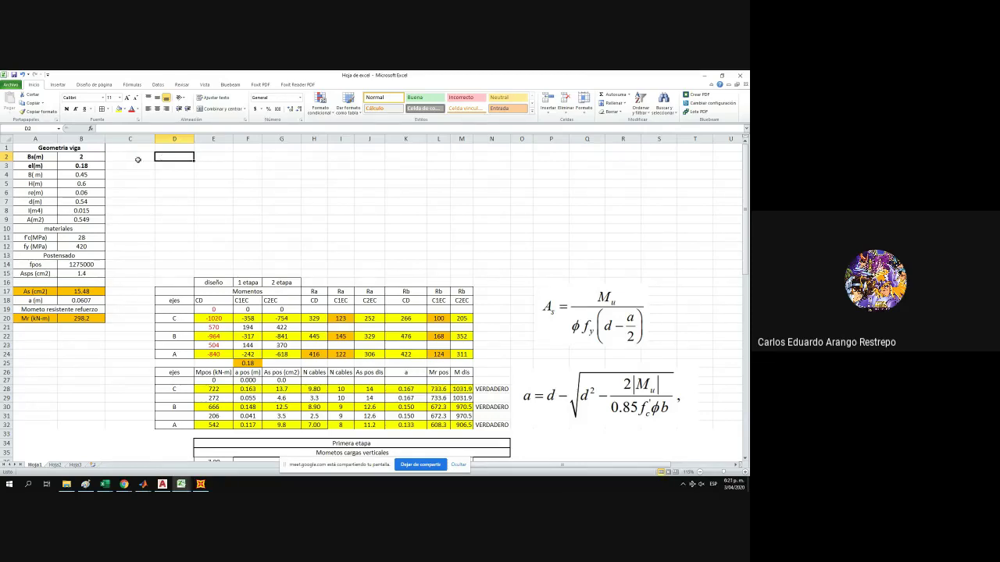
pyautogui.click(90, 156)
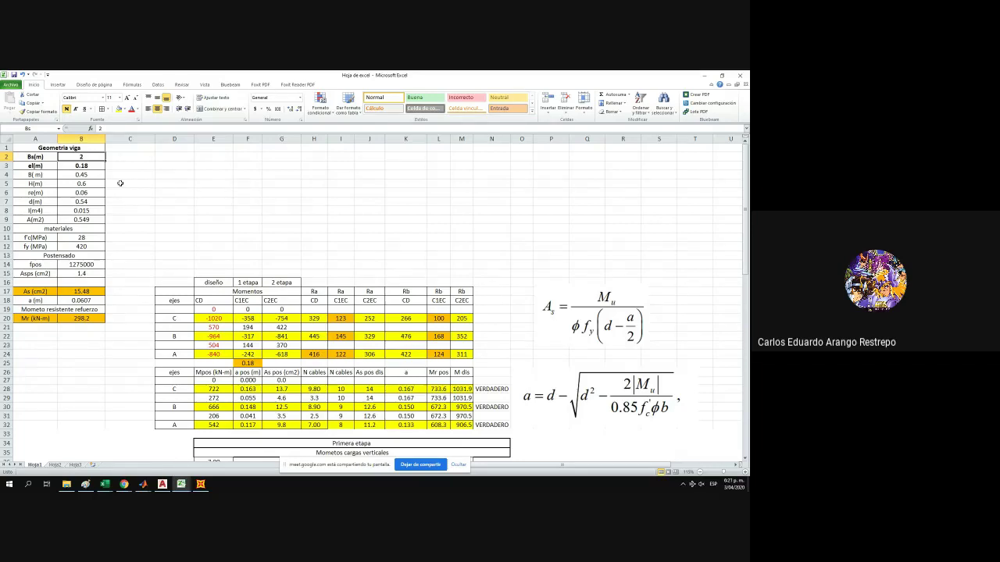
pyautogui.scroll(-6, 125, 185)
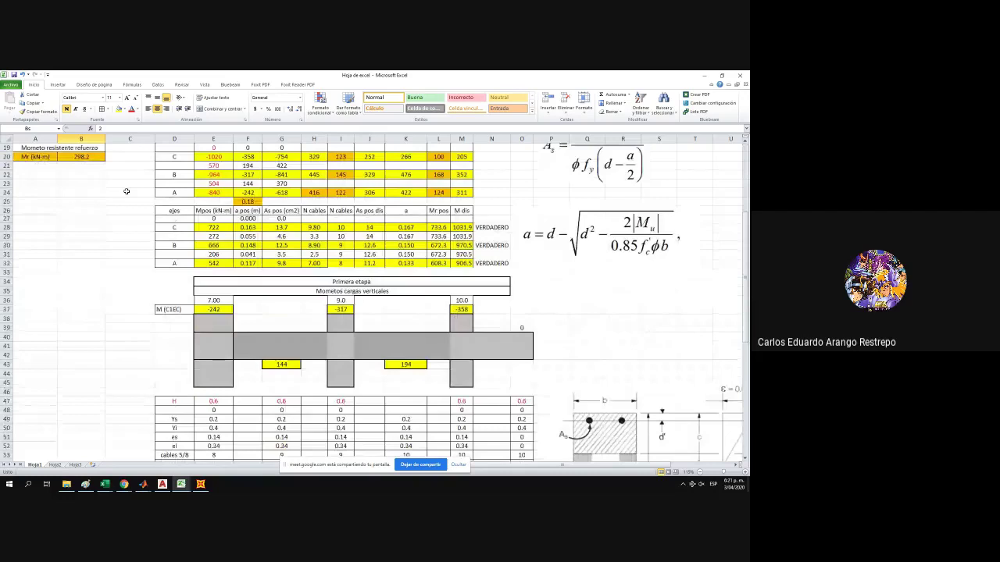
pyautogui.scroll(-18, 126, 191)
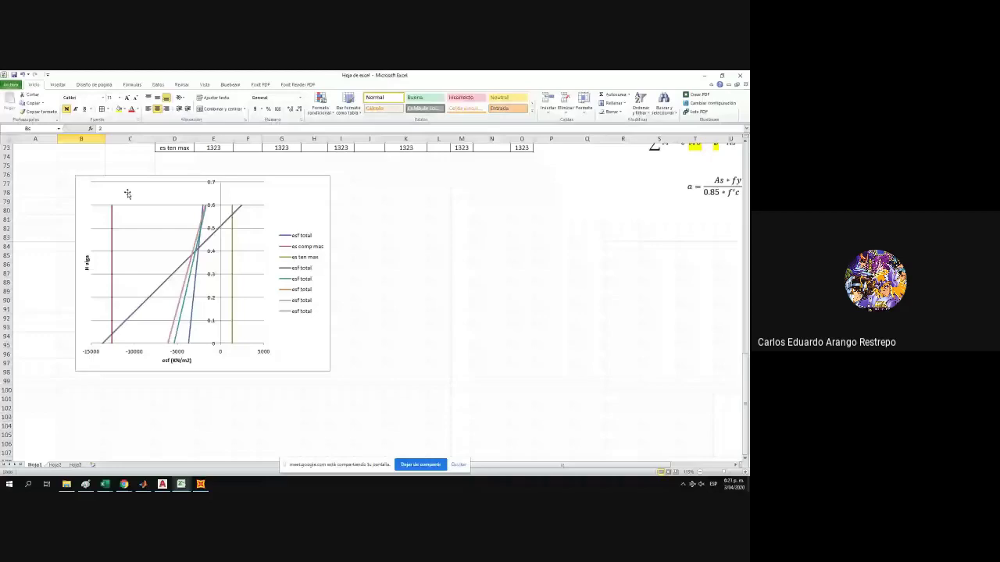
pyautogui.scroll(20, 126, 192)
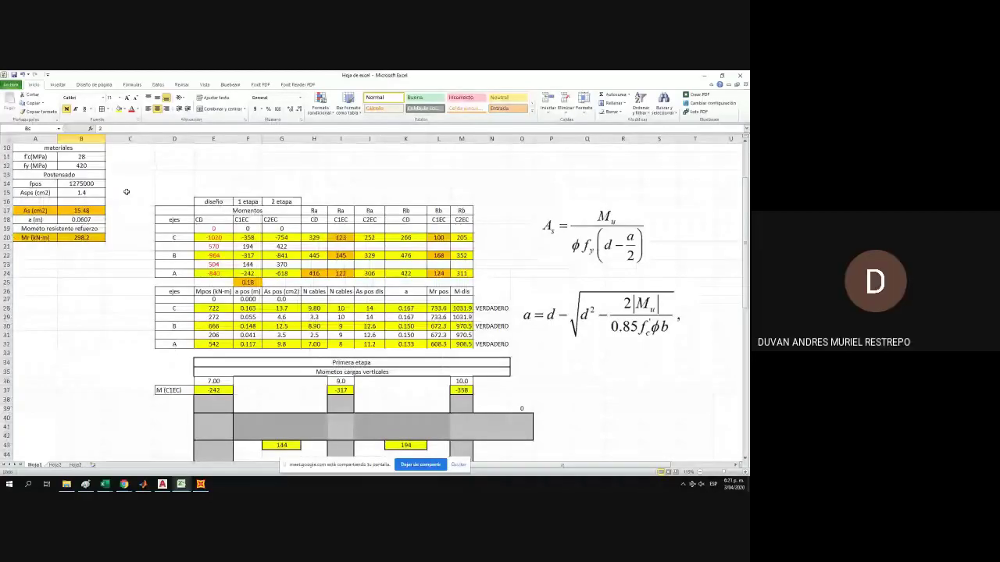
pyautogui.scroll(3, 102, 201)
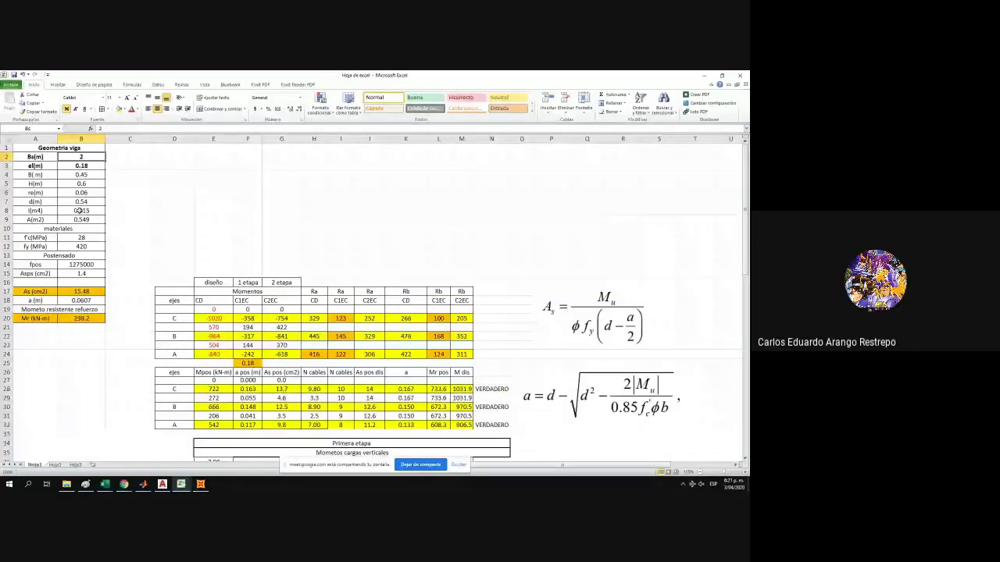
pyautogui.click(79, 210)
pyautogui.press('super+Left')
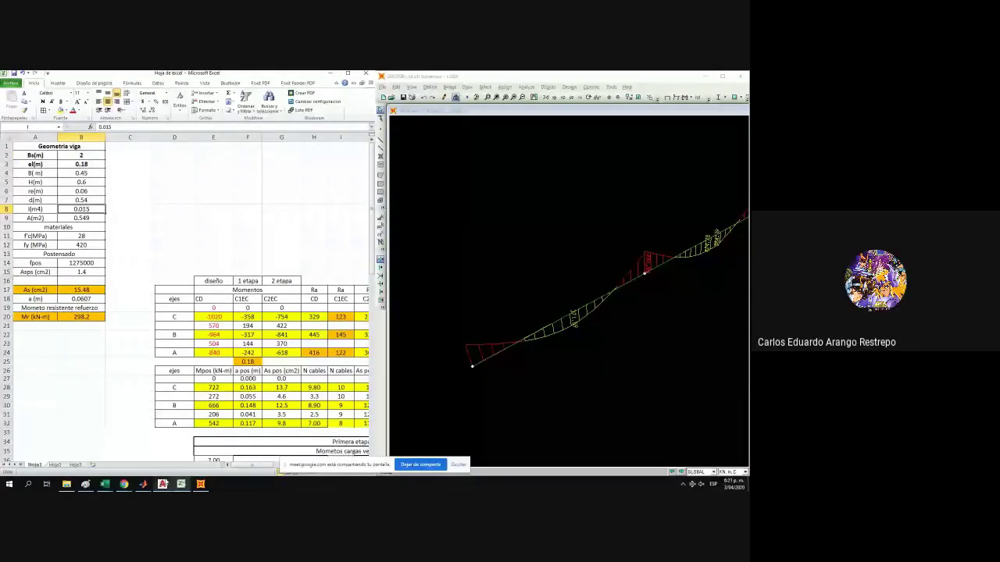
pyautogui.click(181, 484)
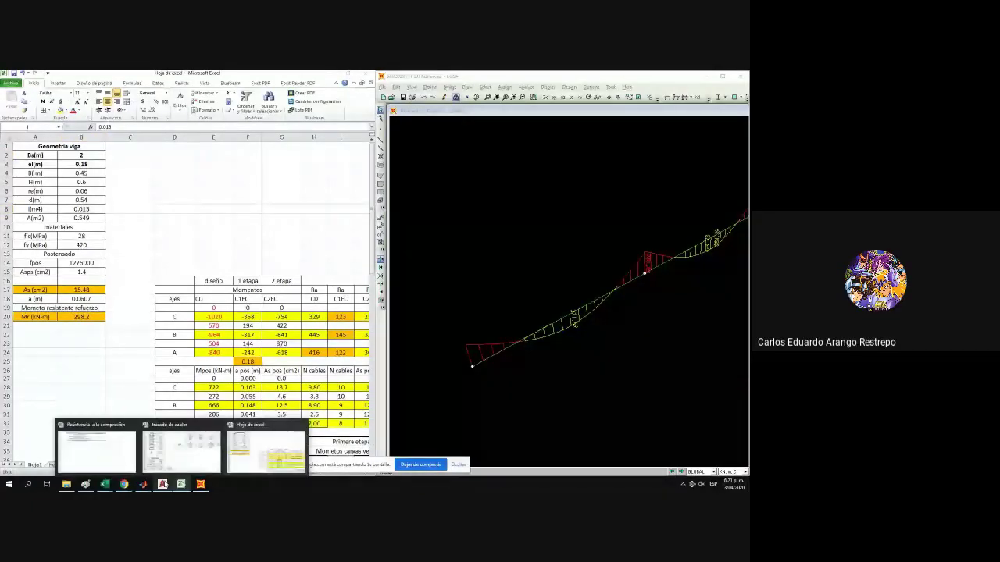
pyautogui.click(265, 451)
pyautogui.rightClick(224, 486)
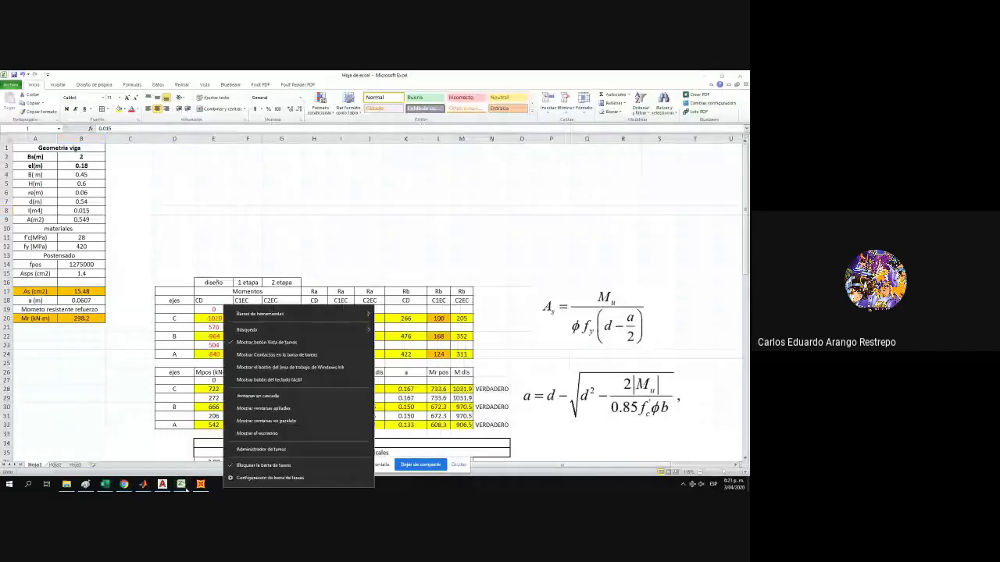
# Open NSR-10.pdf from the NSR 10 folder on the G: drive using File Explorer.
pyautogui.click(74, 487)
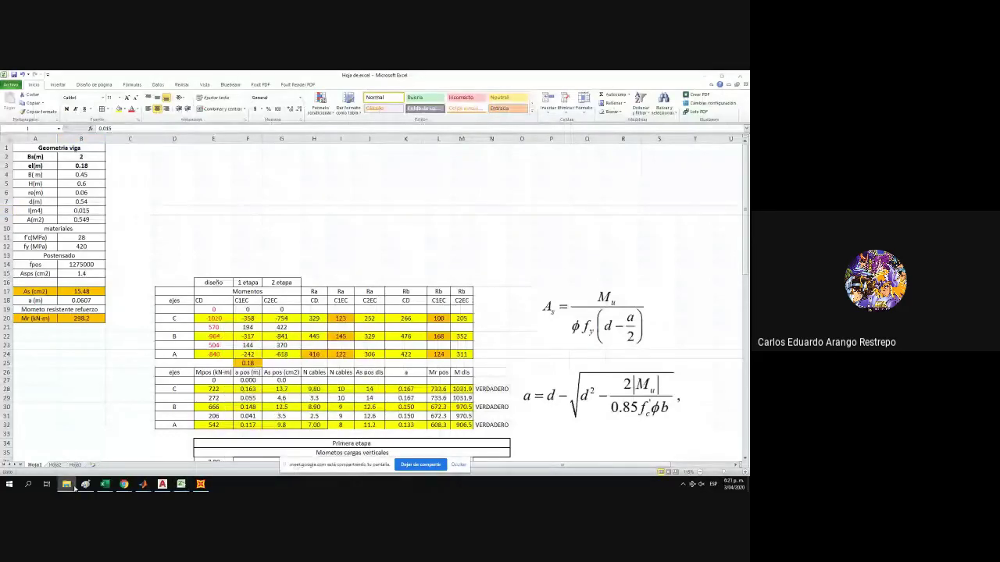
pyautogui.click(74, 488)
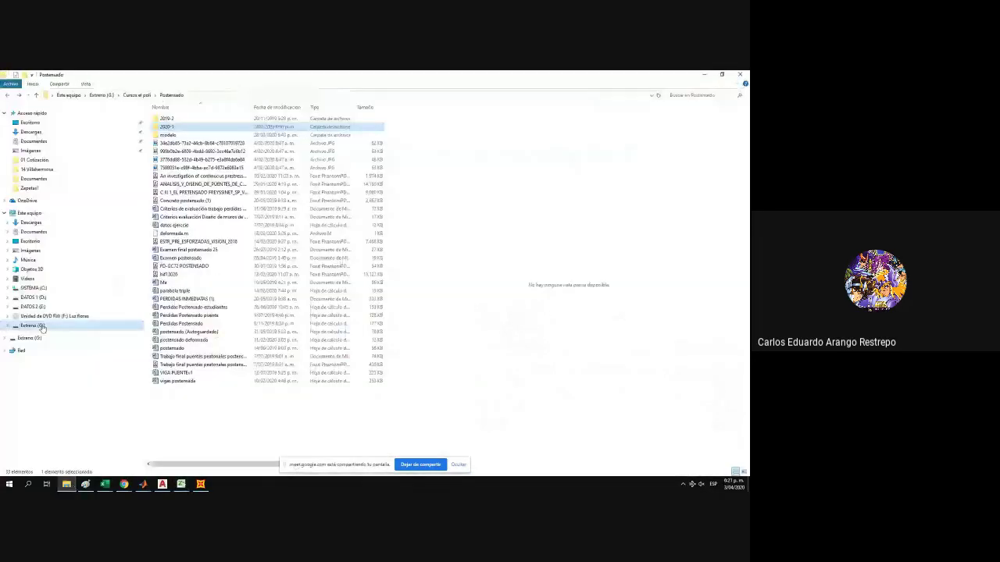
pyautogui.click(41, 327)
pyautogui.scroll(-15, 243, 225)
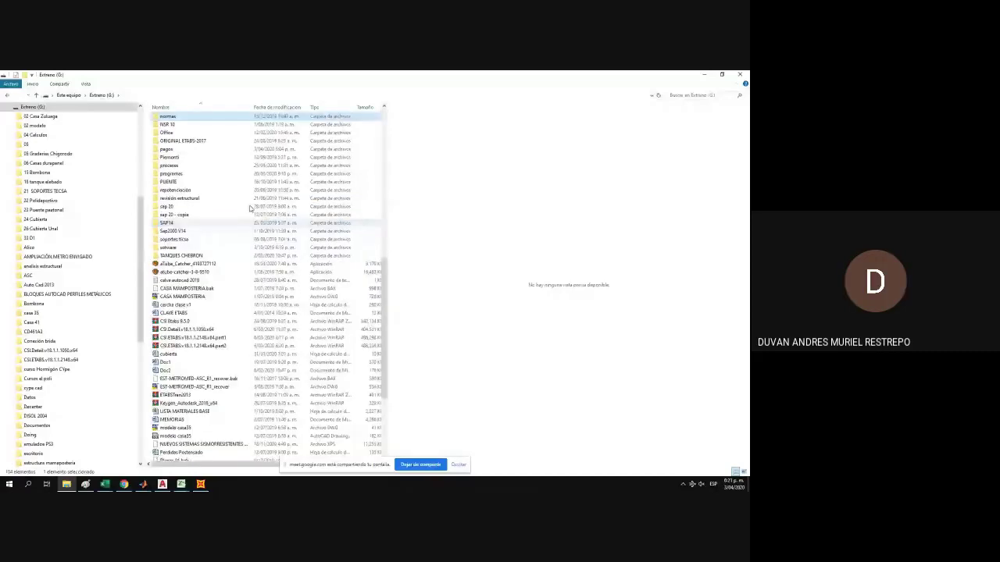
pyautogui.doubleClick(168, 128)
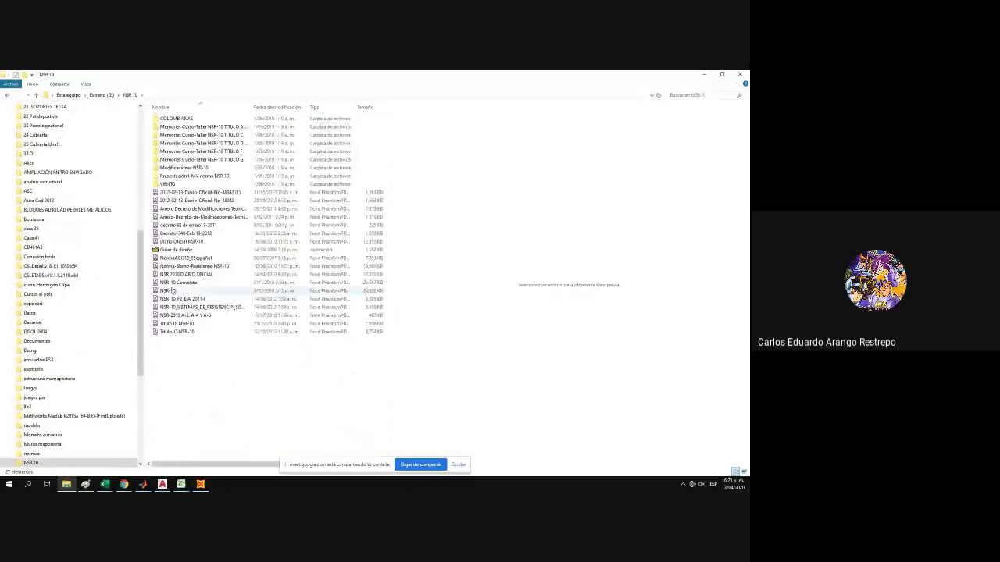
pyautogui.click(174, 290)
pyautogui.doubleClick(172, 290)
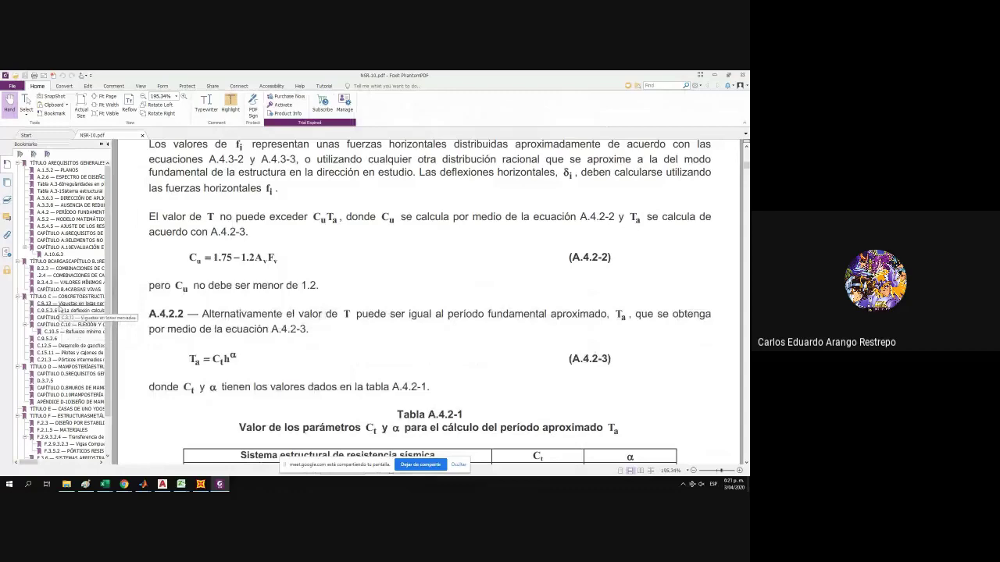
# Find section C.8.12 Sistemas de vigas T in the NSR-10 code and read its effective flange width limits.
pyautogui.click(59, 304)
pyautogui.scroll(-2, 470, 356)
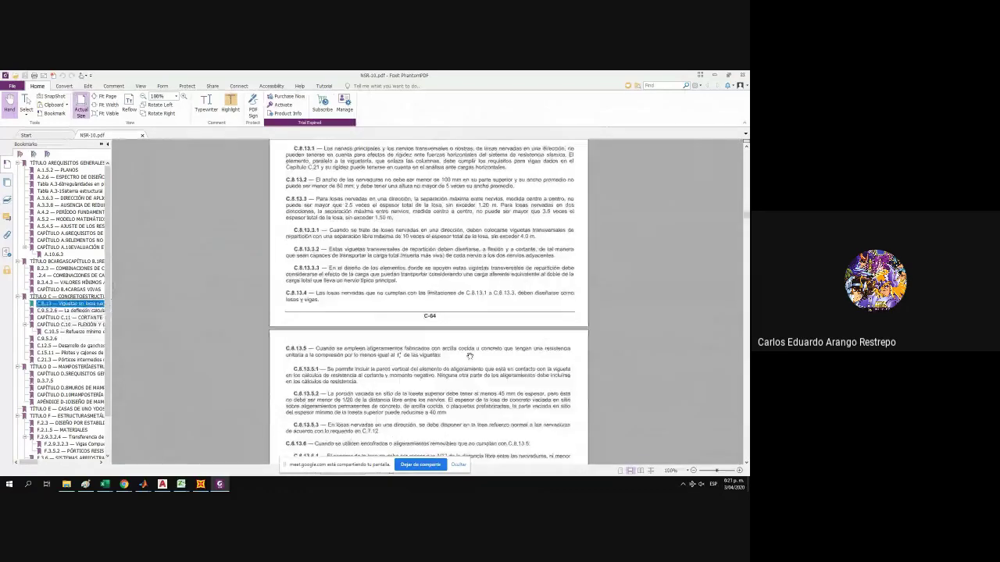
pyautogui.scroll(5, 470, 356)
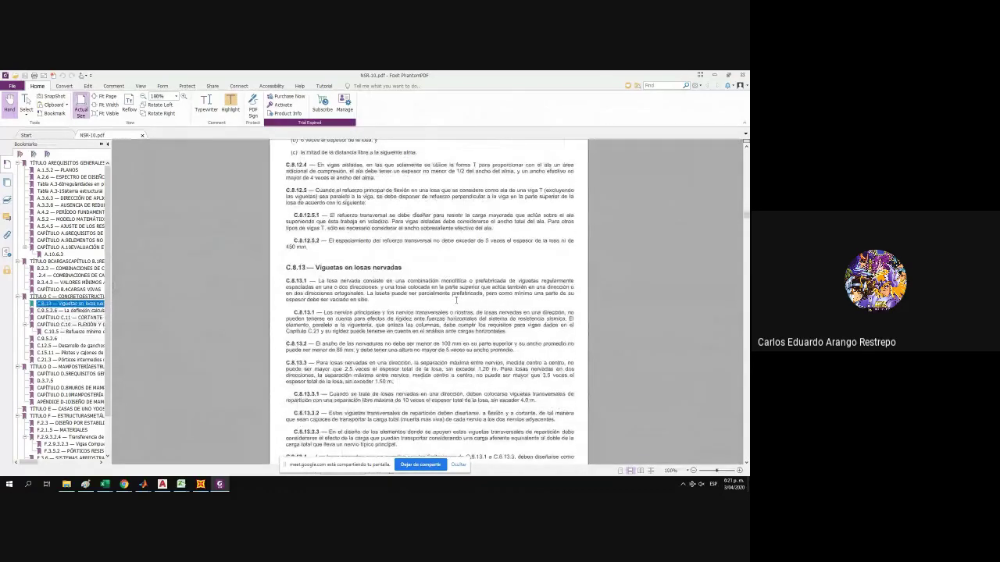
pyautogui.scroll(3, 456, 300)
pyautogui.scroll(2, 442, 293)
pyautogui.scroll(-1, 440, 295)
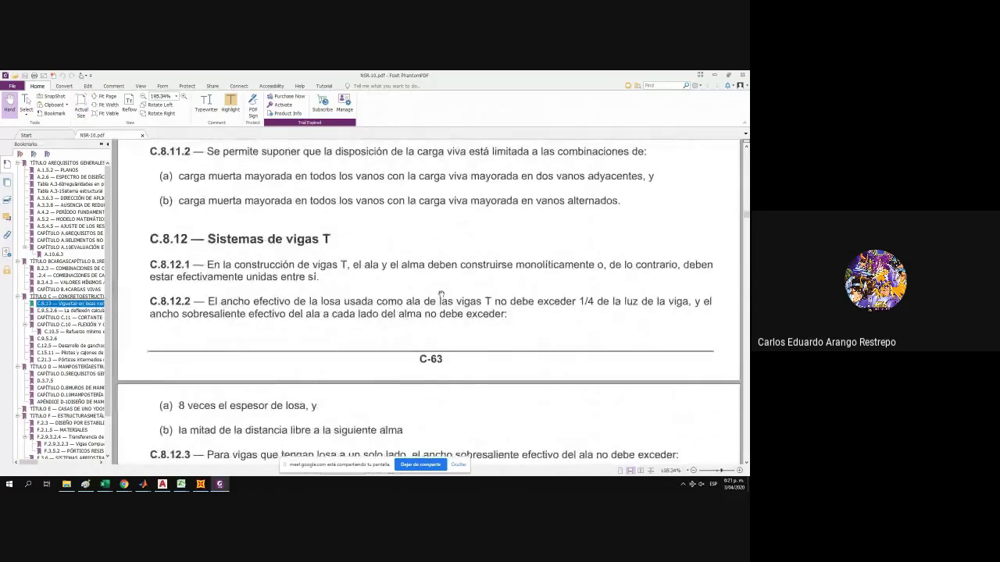
pyautogui.scroll(-1, 441, 294)
pyautogui.scroll(1, 442, 295)
pyautogui.scroll(-1, 482, 298)
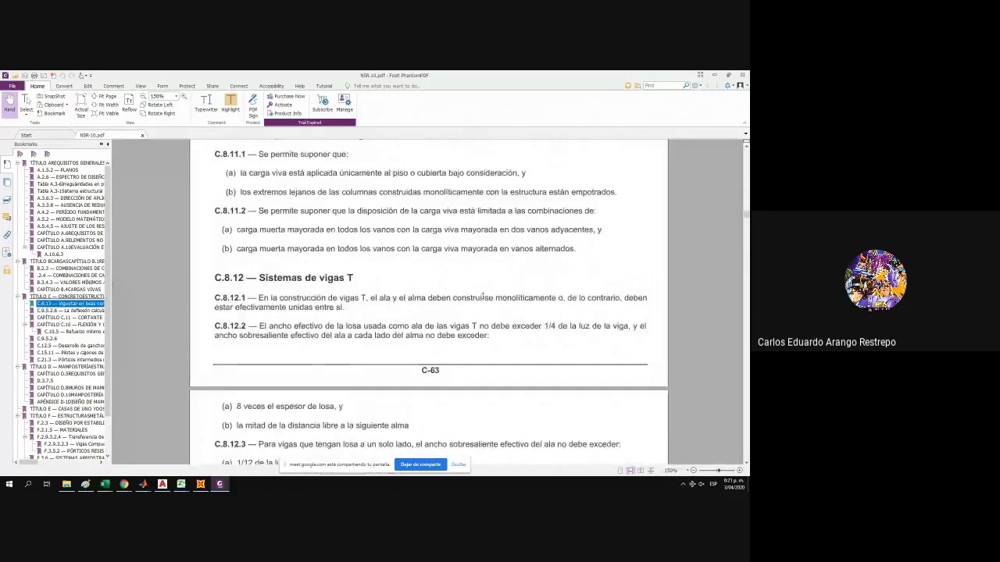
pyautogui.scroll(-2, 482, 298)
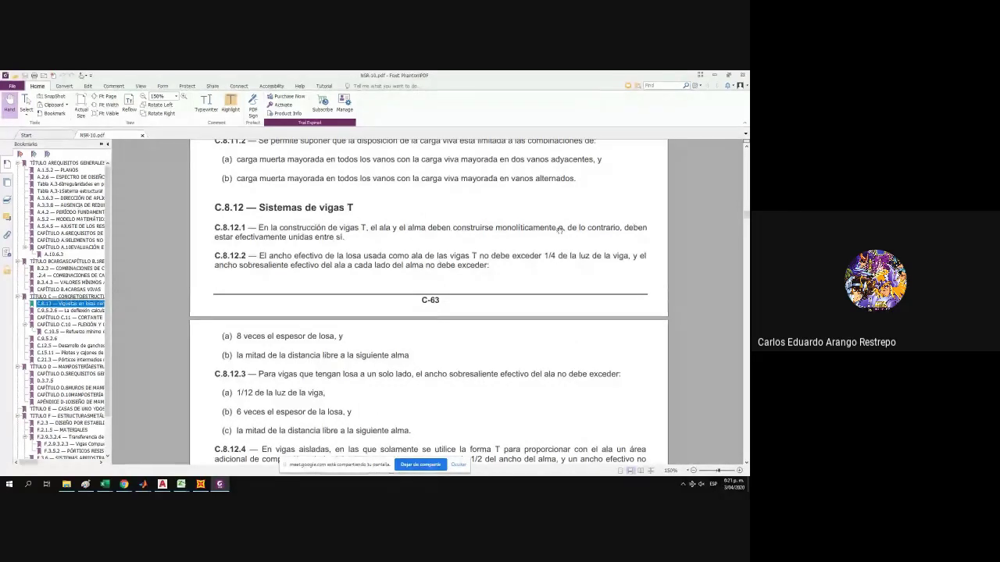
pyautogui.scroll(-1, 275, 258)
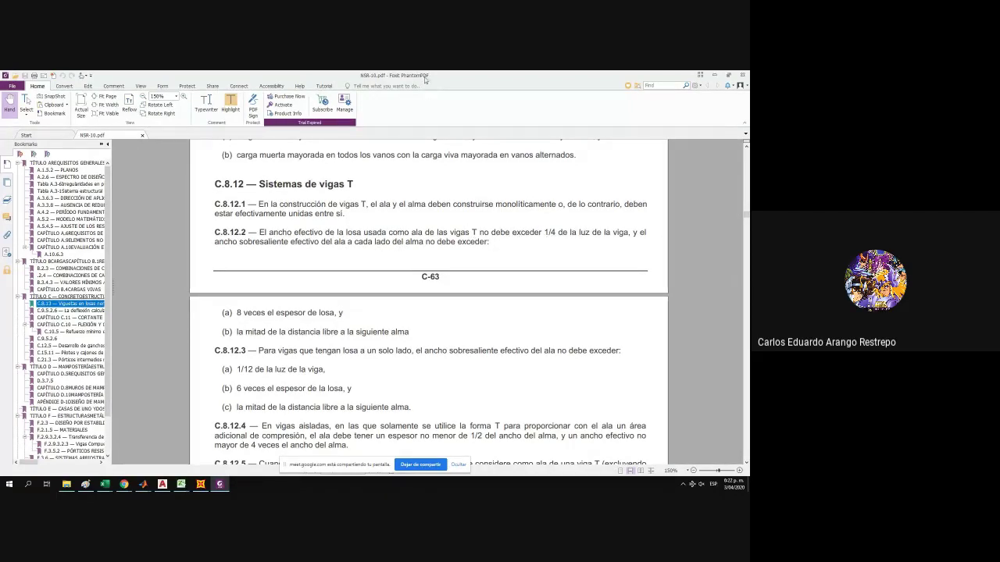
# Switch to AutoCAD, start a new drawing and draw a rectangle 1 unit wide and 5 units high.
pyautogui.hotkey('alt', 'Tab')
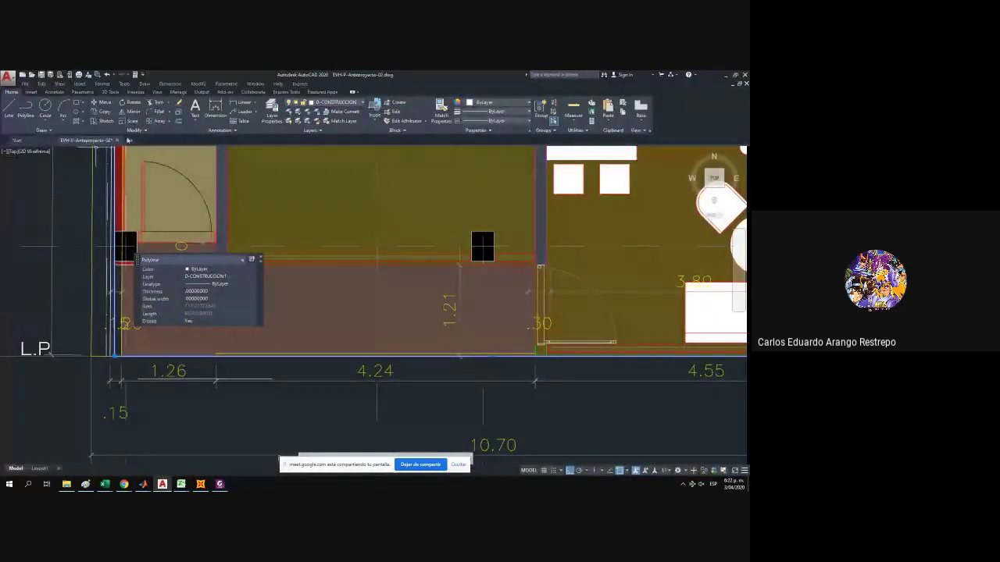
pyautogui.click(129, 140)
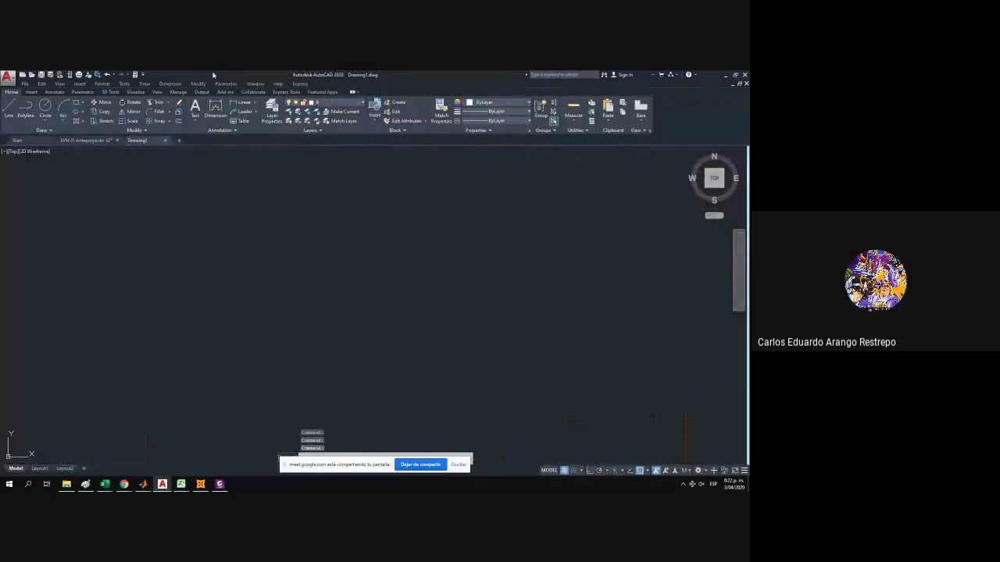
pyautogui.click(75, 102)
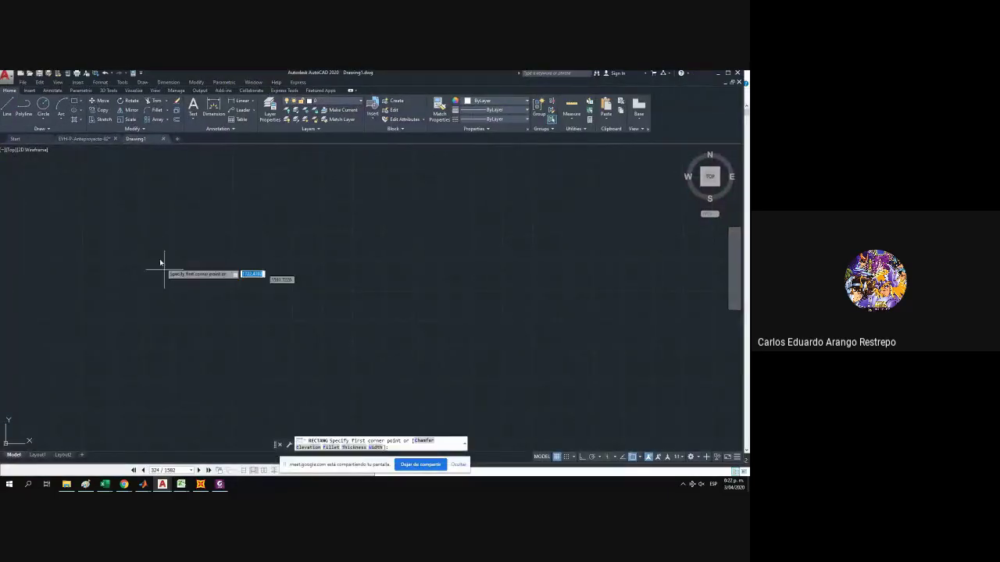
pyautogui.click(153, 231)
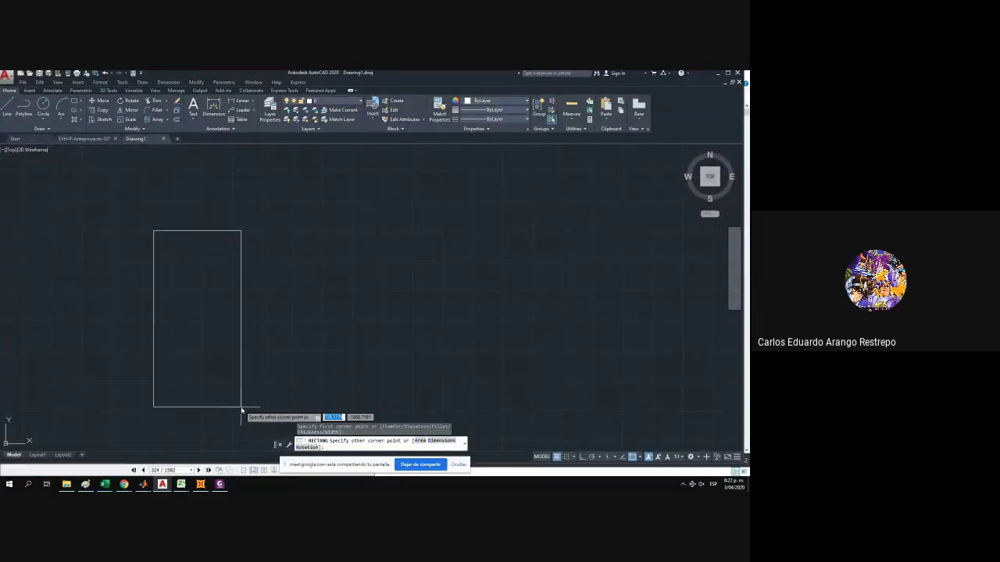
pyautogui.write('1')
pyautogui.press('Tab')
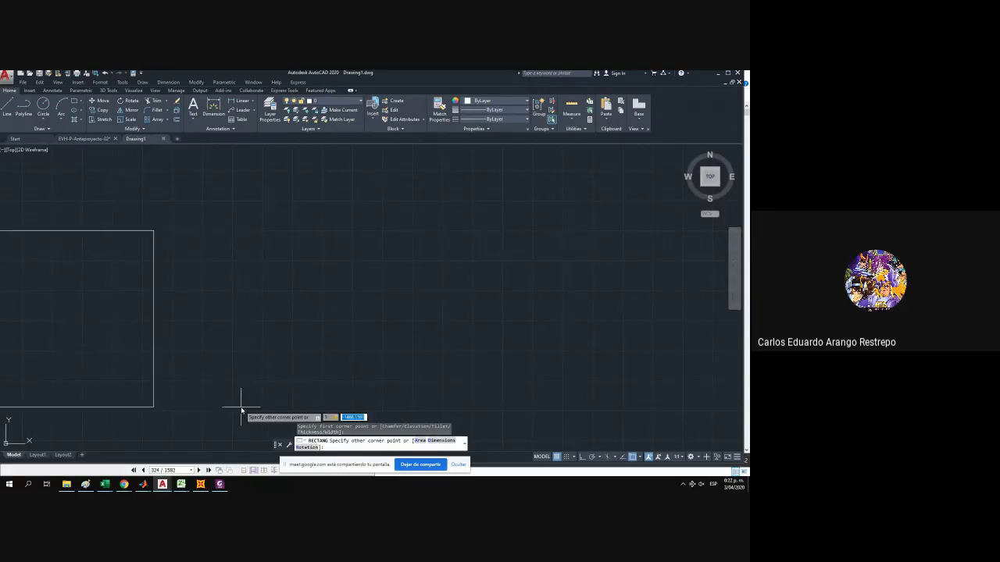
pyautogui.write('2')
pyautogui.press('Return')
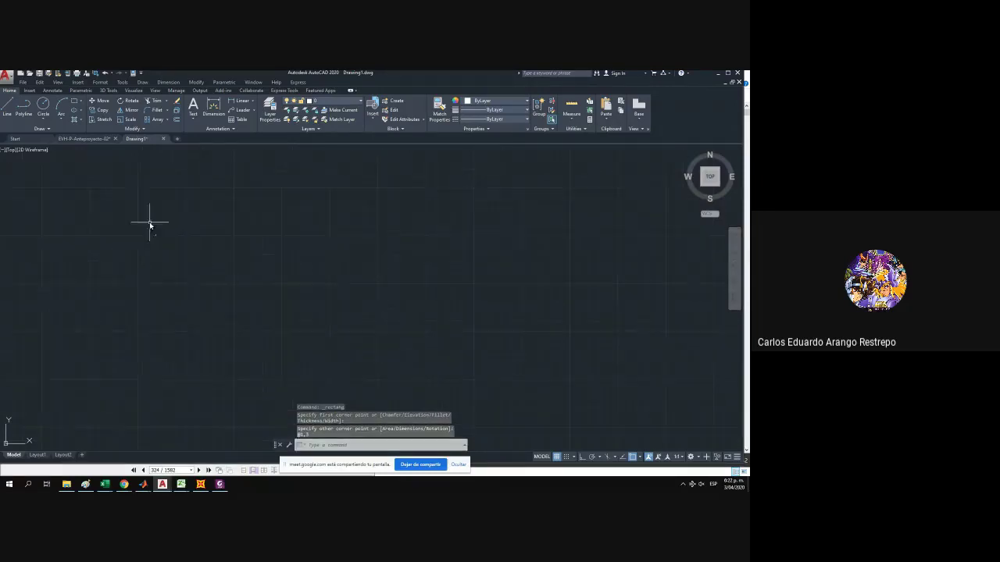
# Draw a vertical axis line with ortho on from the rectangle's bottom-edge midpoint to a point above its top edge.
pyautogui.scroll(5, 168, 257)
pyautogui.moveTo(310, 256); pyautogui.dragTo(0, 287)
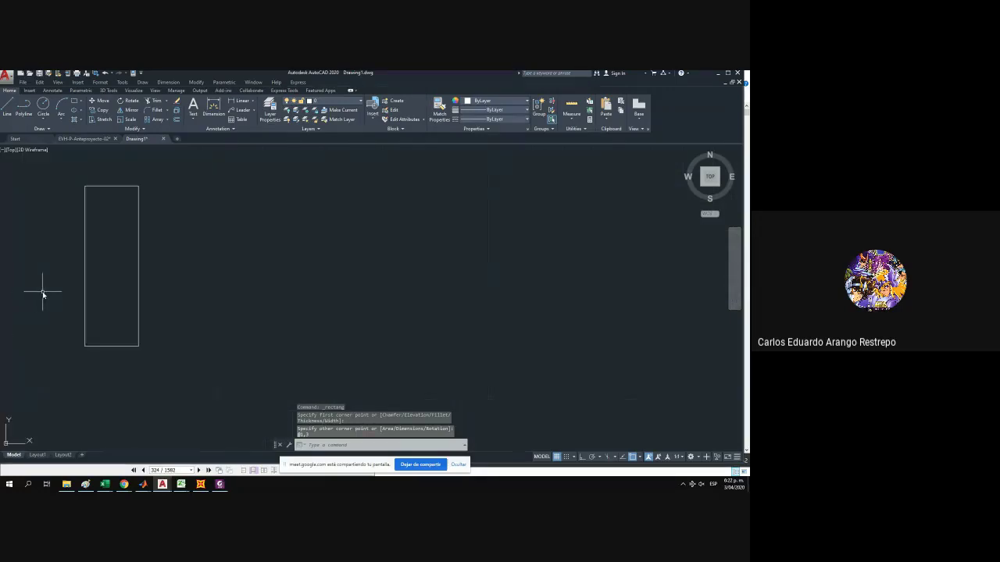
pyautogui.click(8, 106)
pyautogui.click(143, 411)
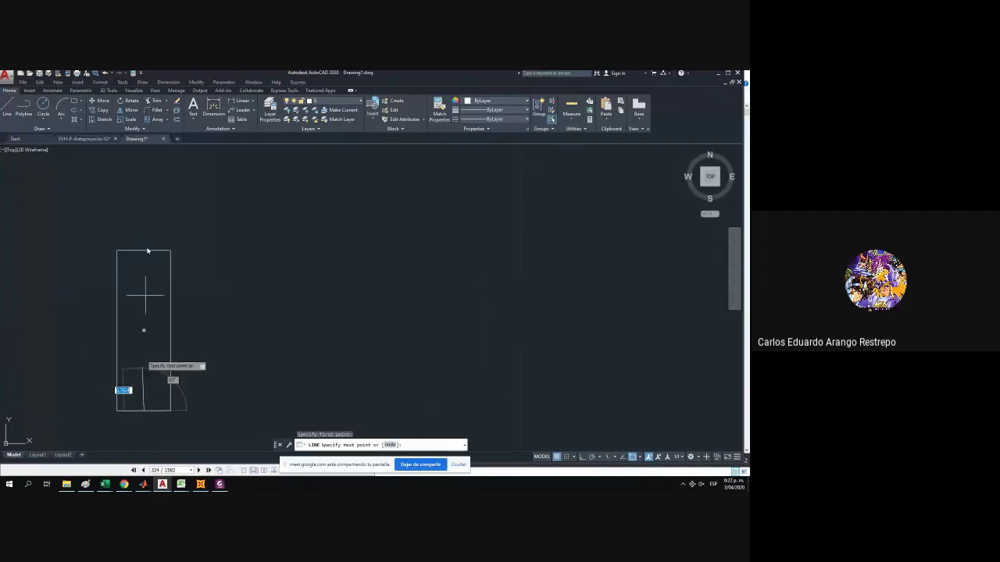
pyautogui.click(581, 458)
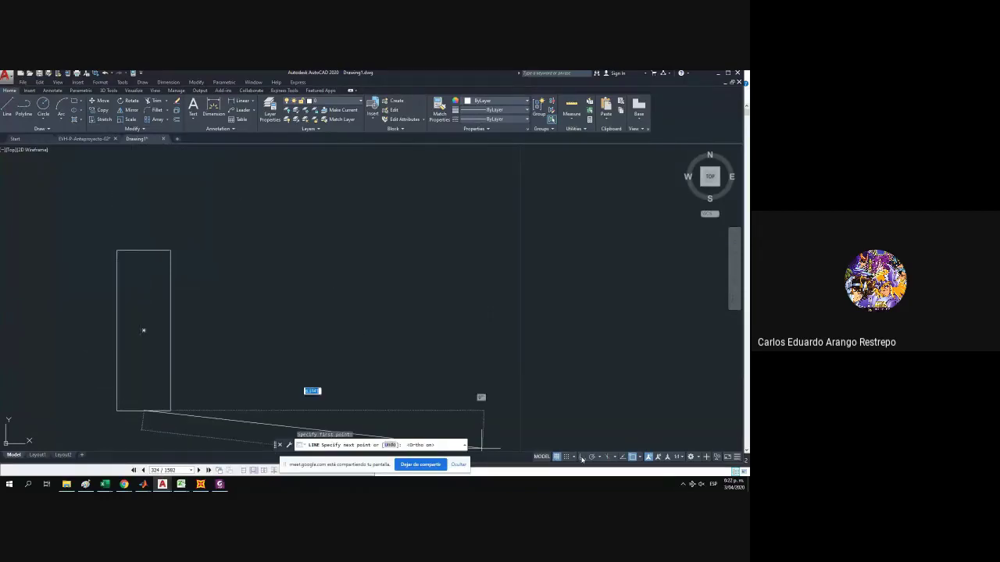
pyautogui.click(137, 192)
pyautogui.press('Escape')
pyautogui.click(190, 288)
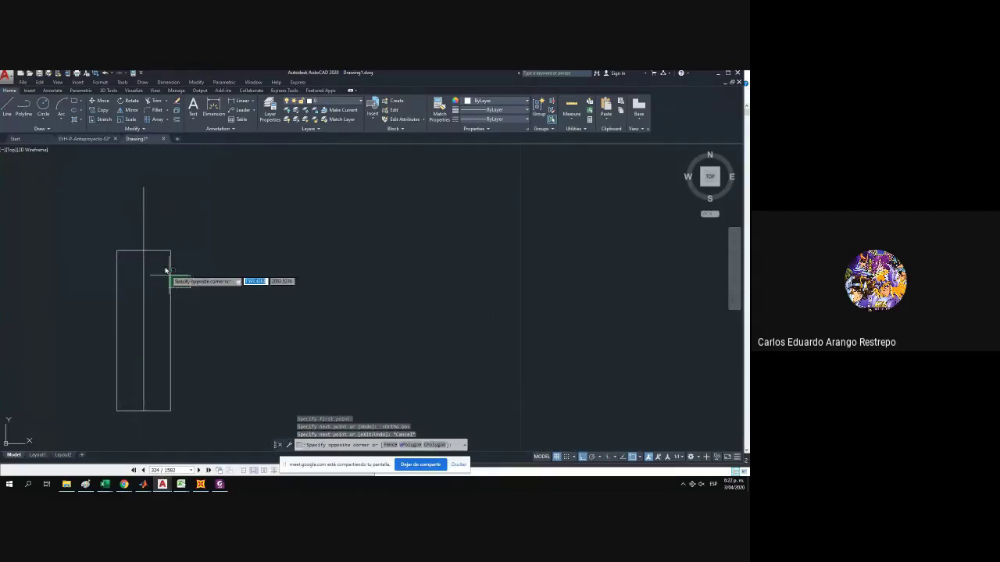
pyautogui.click(164, 271)
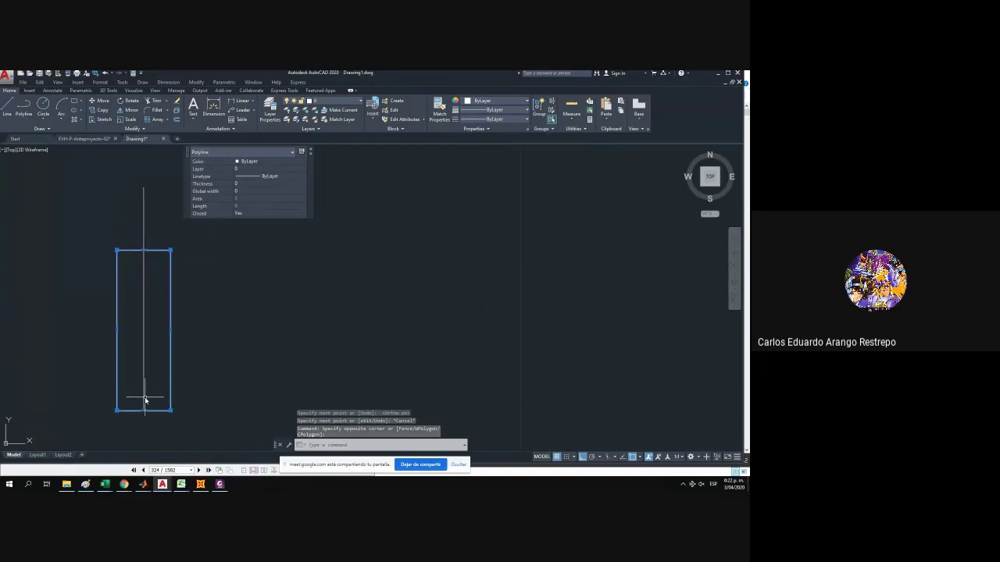
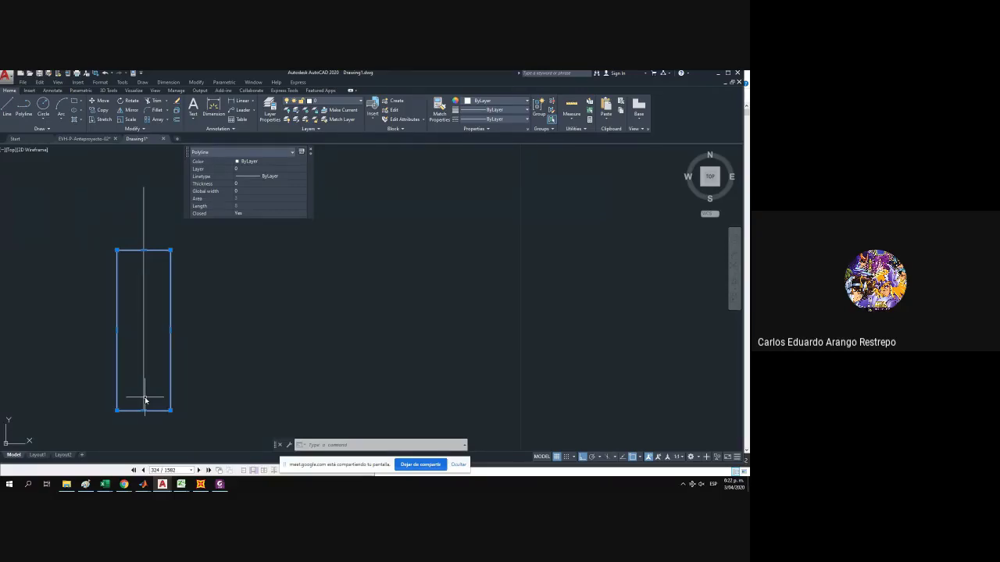
pyautogui.click(131, 487)
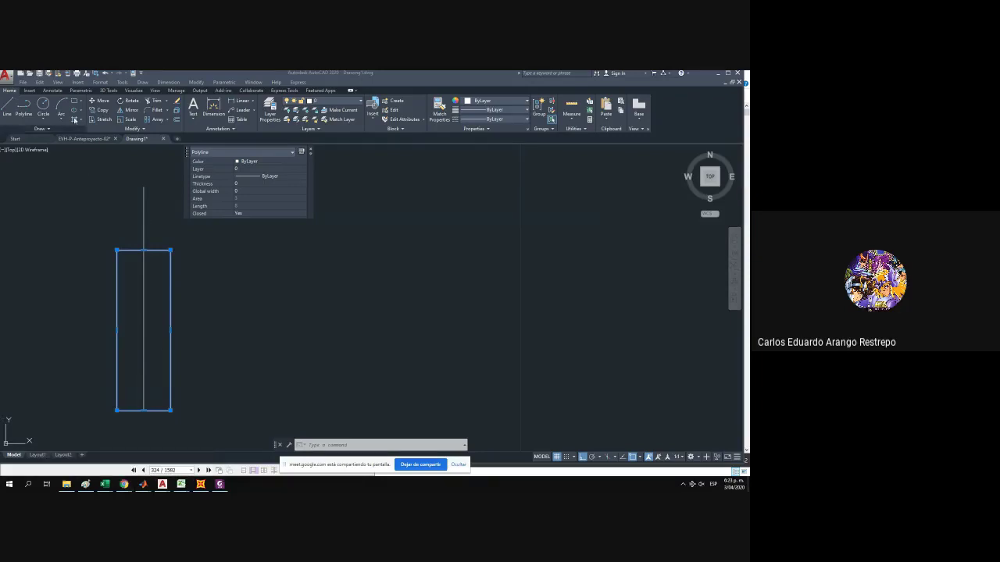
# Draw a horizontal rectangle 10 units wide and 1.5 units high, starting on the right edge of the upright rectangle.
pyautogui.click(74, 105)
pyautogui.click(74, 105)
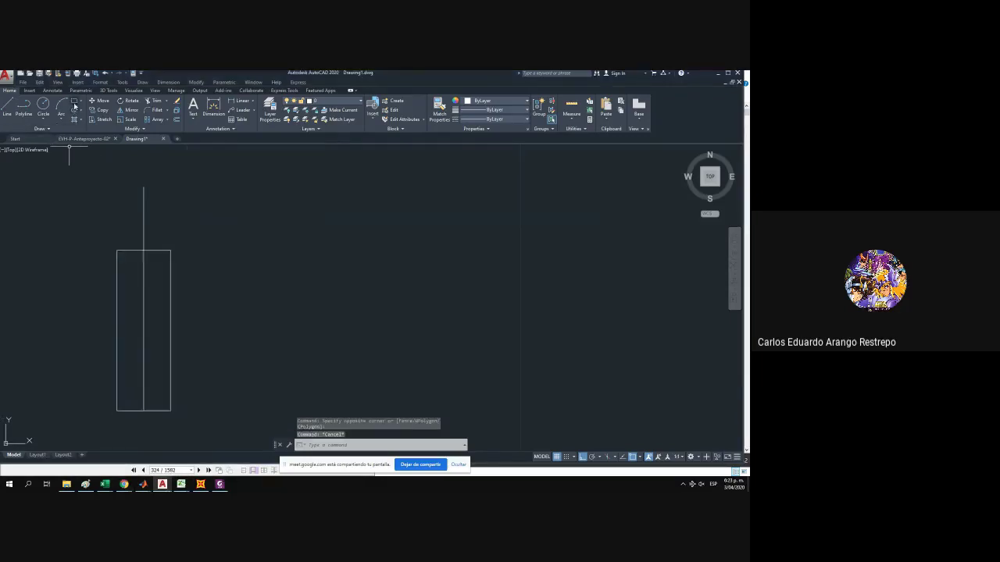
pyautogui.click(171, 287)
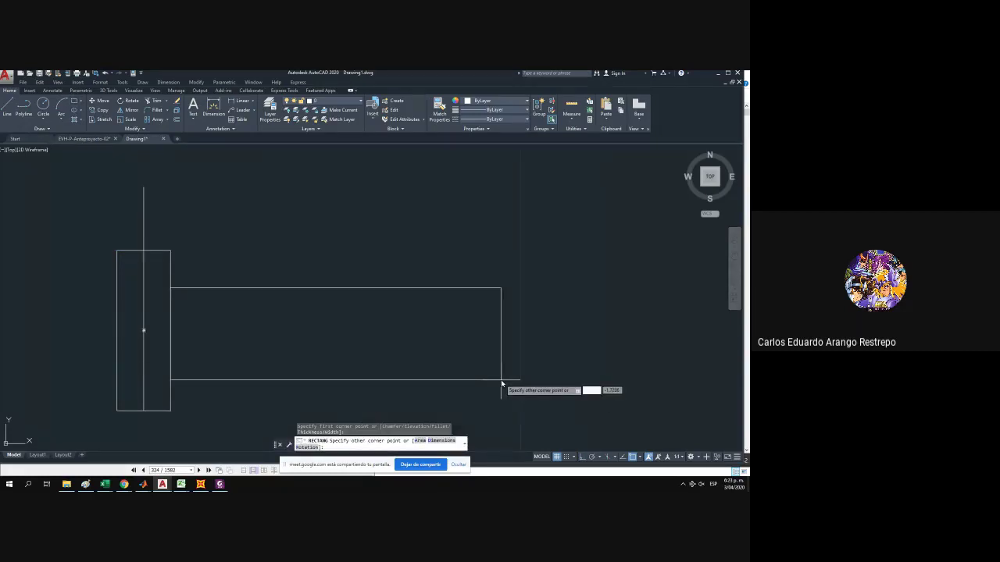
pyautogui.write('15')
pyautogui.press('Tab')
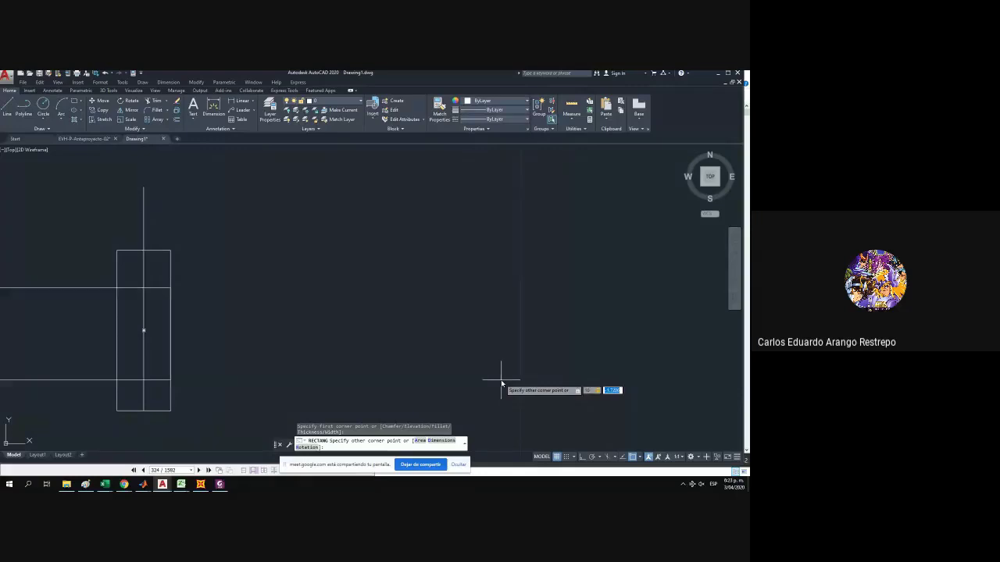
pyautogui.write('1.5')
pyautogui.press('Return')
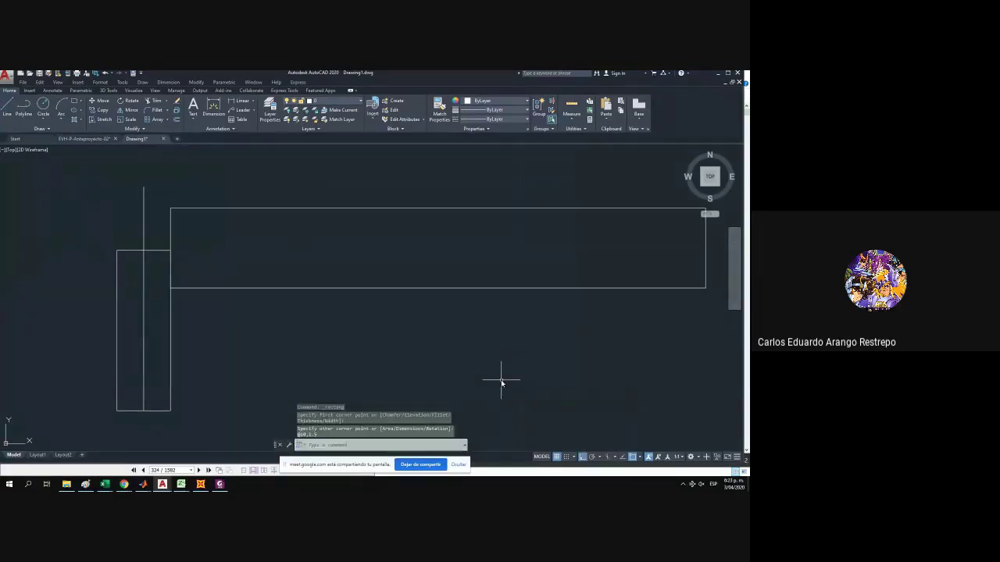
# Move the horizontal rectangle by its left-edge midpoint to the centre of the upright rectangle.
pyautogui.click(490, 368)
pyautogui.click(313, 281)
pyautogui.click(99, 101)
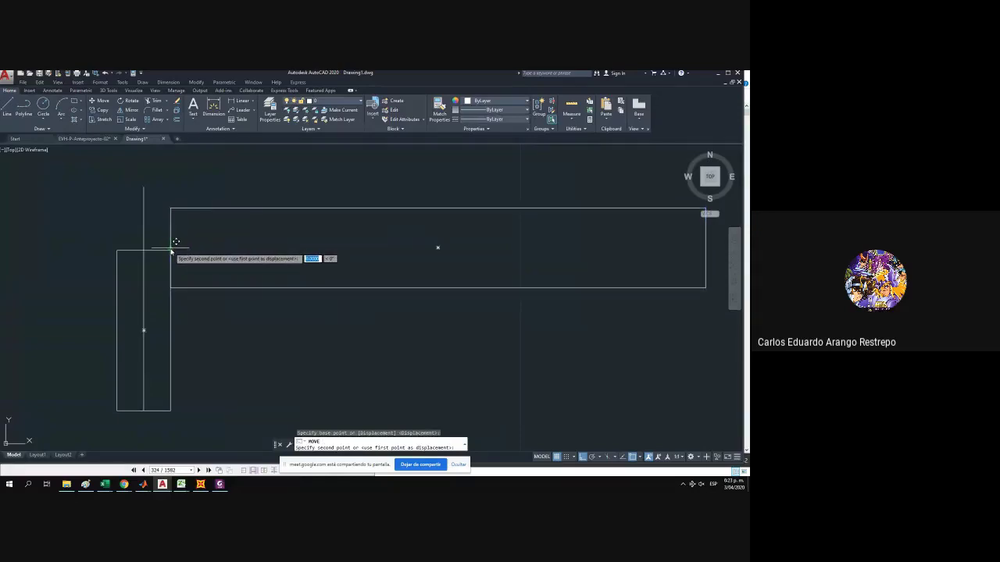
pyautogui.click(171, 248)
pyautogui.click(147, 332)
pyautogui.scroll(-4, 156, 328)
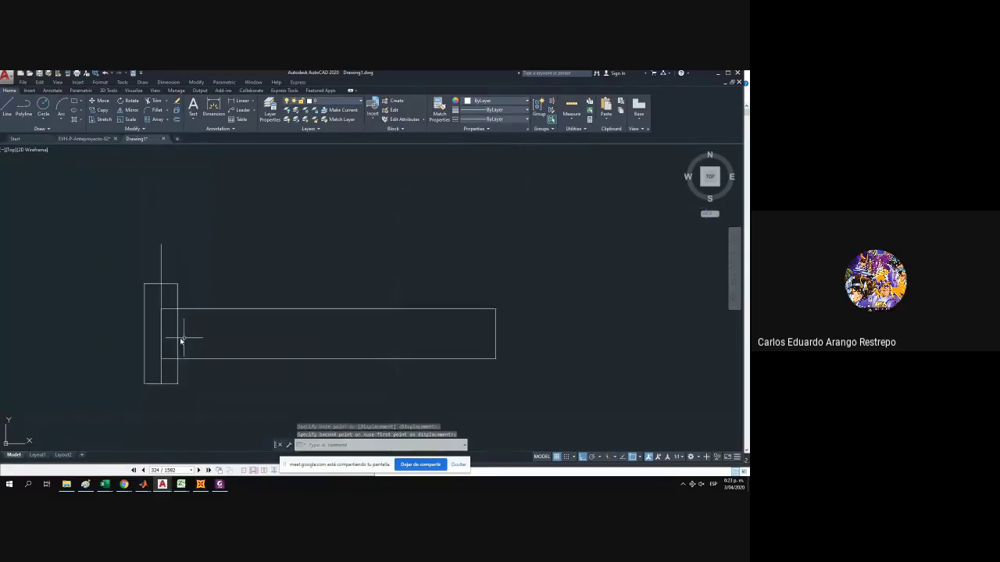
# Copy the upright rectangle from its centre to the right-edge midpoint of the horizontal rectangle.
pyautogui.click(139, 310)
pyautogui.click(126, 321)
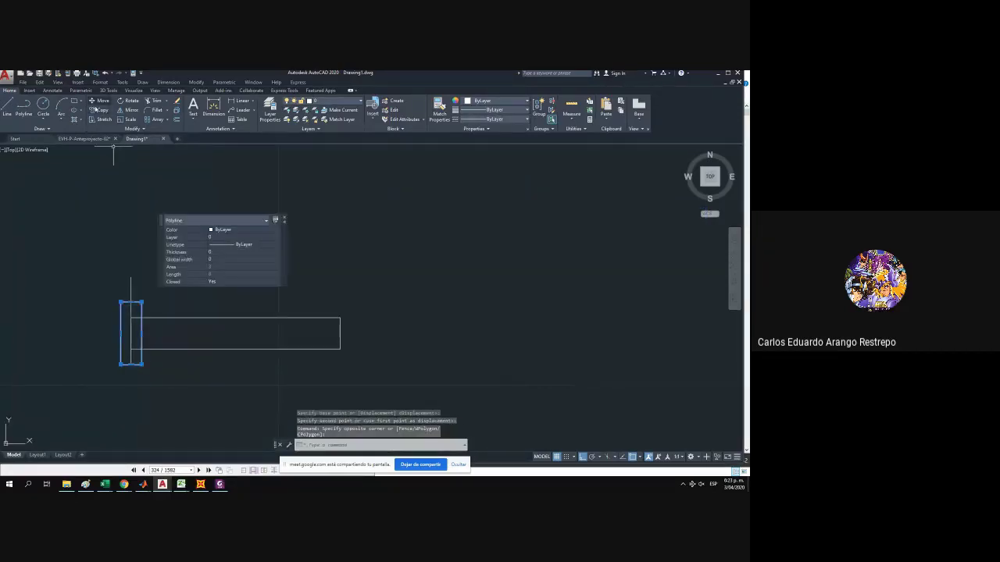
pyautogui.click(100, 110)
pyautogui.click(131, 334)
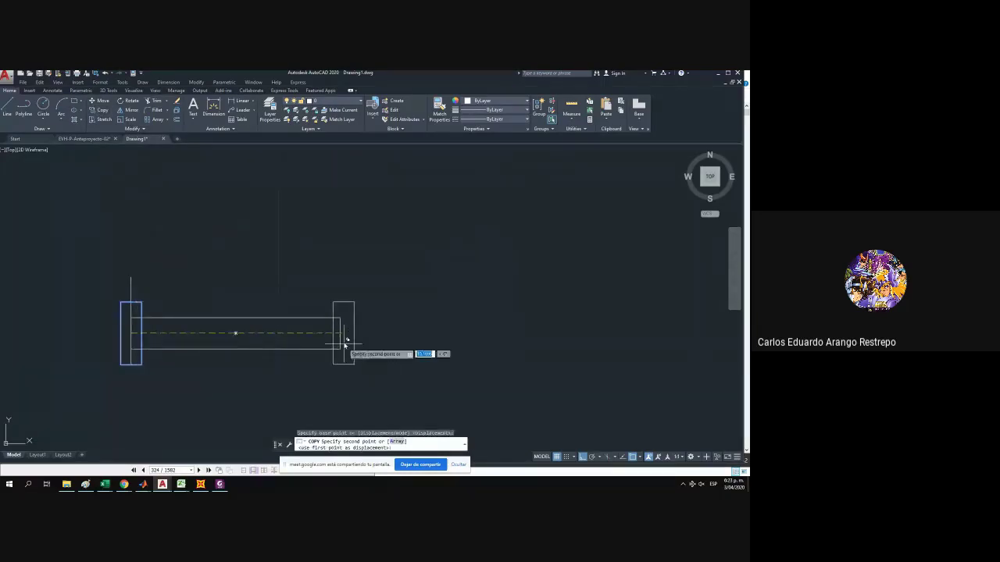
pyautogui.click(339, 335)
pyautogui.press('Escape')
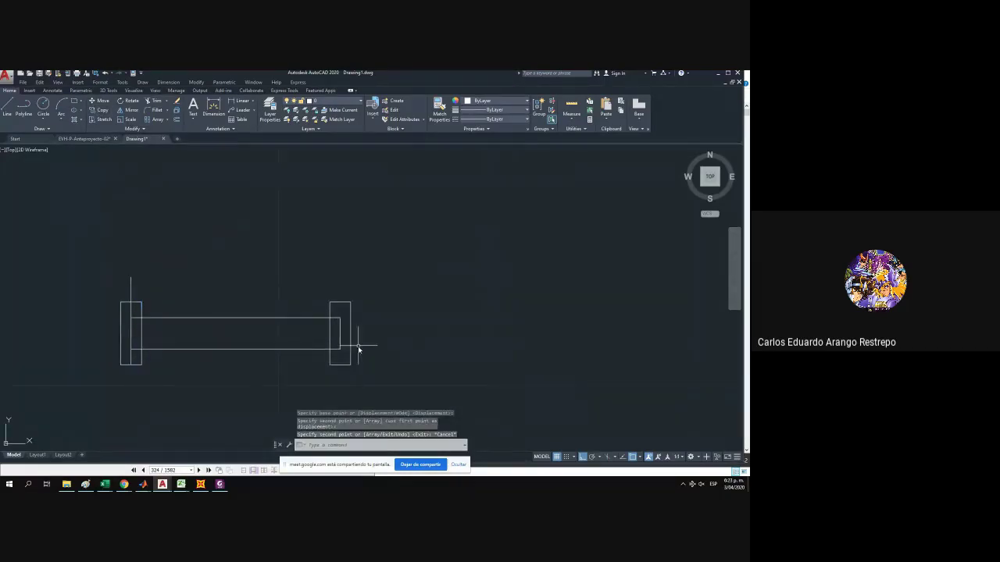
# Draw a second span rectangle 10.5 units wide and 1.5 units high from the first span's upper right corner.
pyautogui.moveTo(346, 349); pyautogui.dragTo(323, 350)
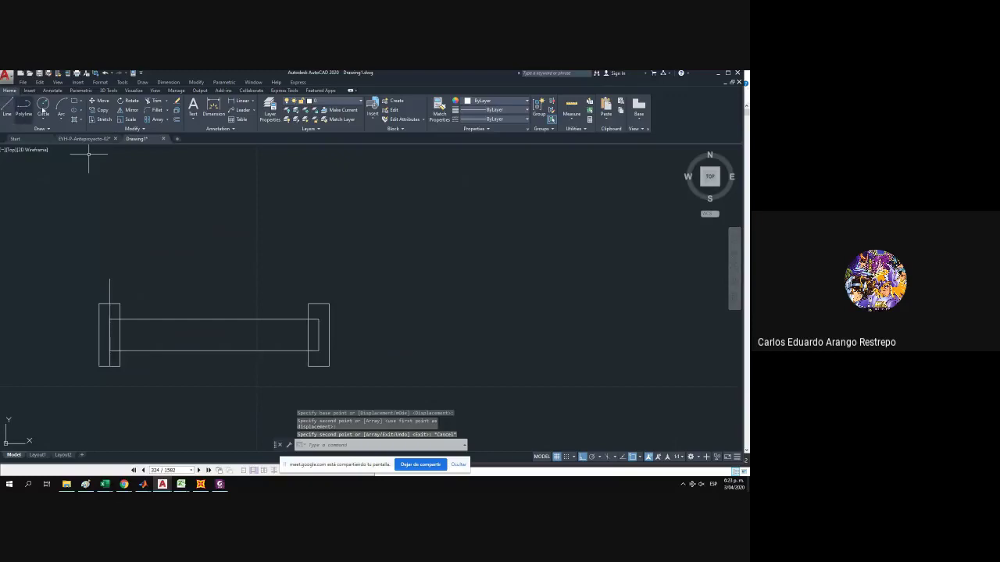
pyautogui.click(74, 102)
pyautogui.click(318, 319)
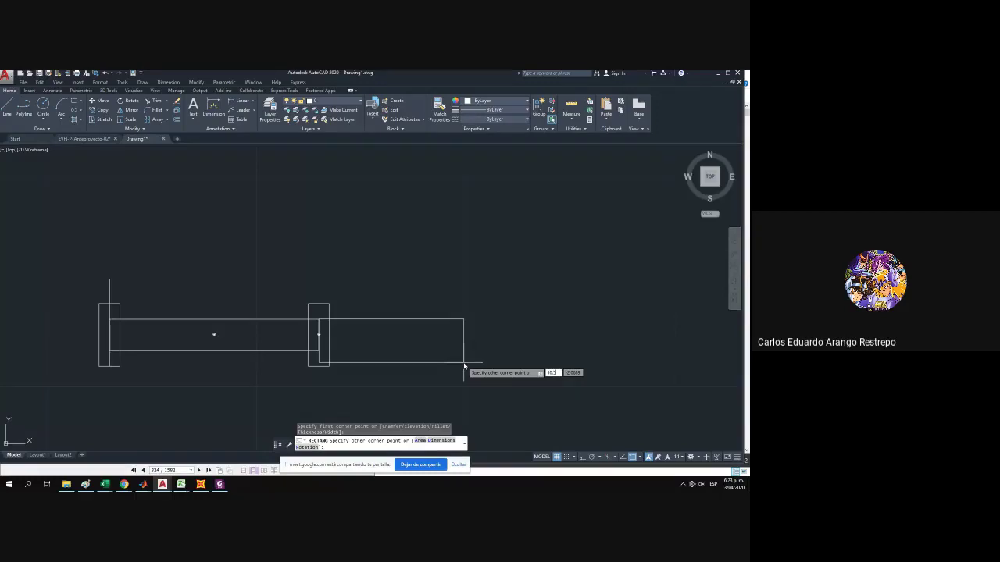
pyautogui.press('Tab')
pyautogui.write('1')
pyautogui.press('Return')
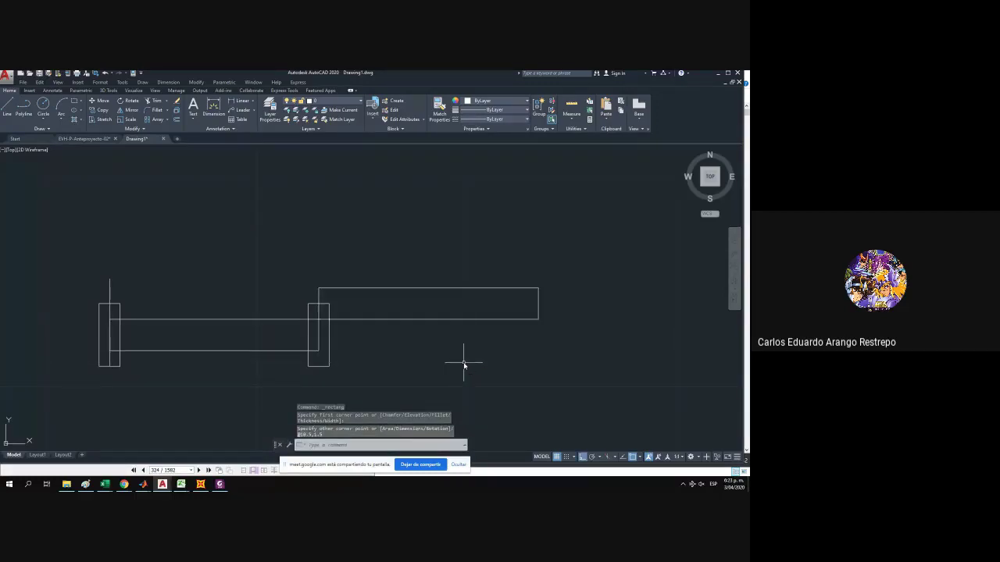
# Move the second span rectangle down by its upper left corner to line up with the first span's top edge.
pyautogui.click(516, 343)
pyautogui.click(327, 255)
pyautogui.press('Escape')
pyautogui.click(438, 306)
pyautogui.click(395, 233)
pyautogui.click(99, 100)
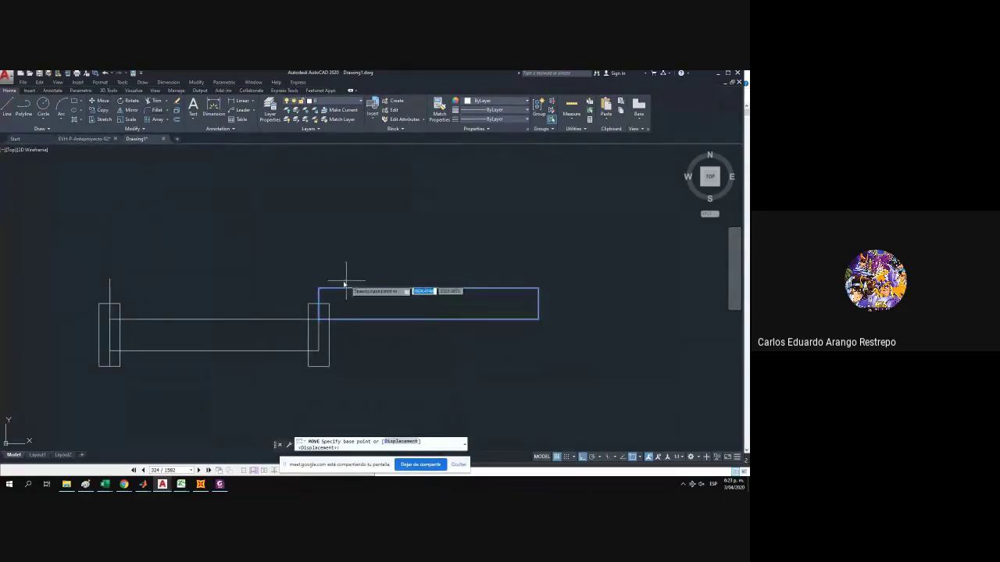
pyautogui.click(319, 288)
pyautogui.click(319, 320)
pyautogui.moveTo(315, 322); pyautogui.dragTo(288, 326)
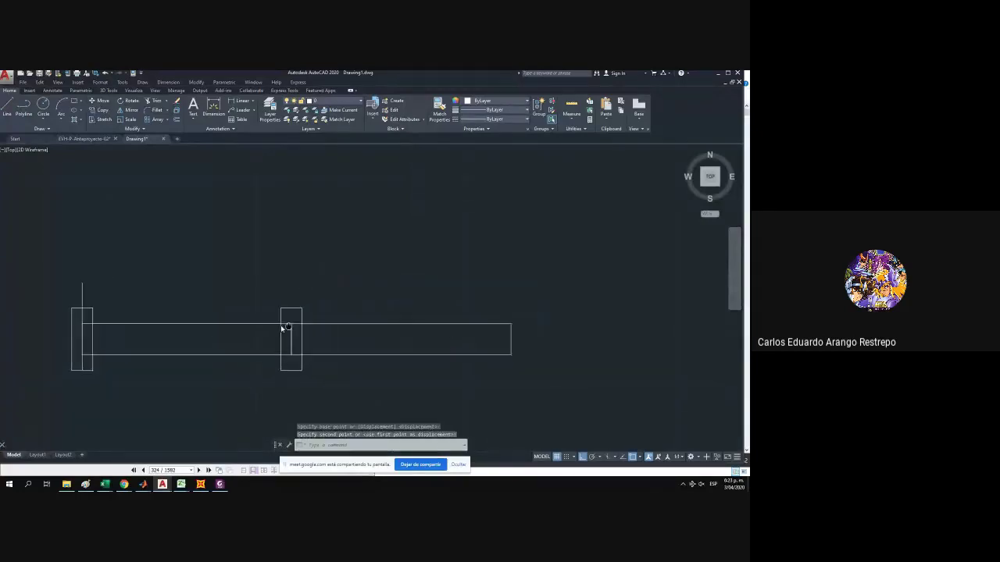
# Copy the middle upright rectangle to the right end of the second span.
pyautogui.click(242, 313)
pyautogui.click(101, 110)
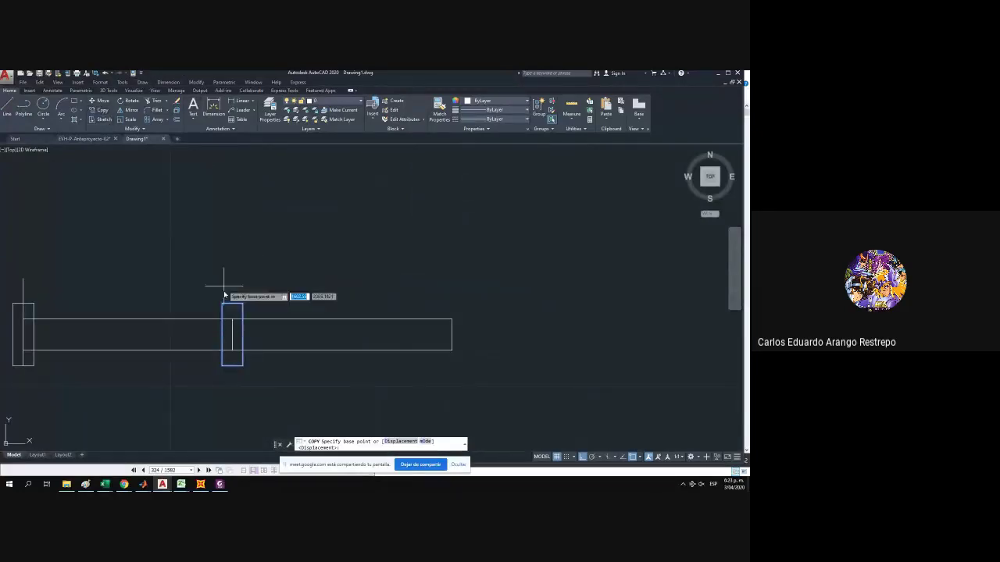
pyautogui.click(232, 320)
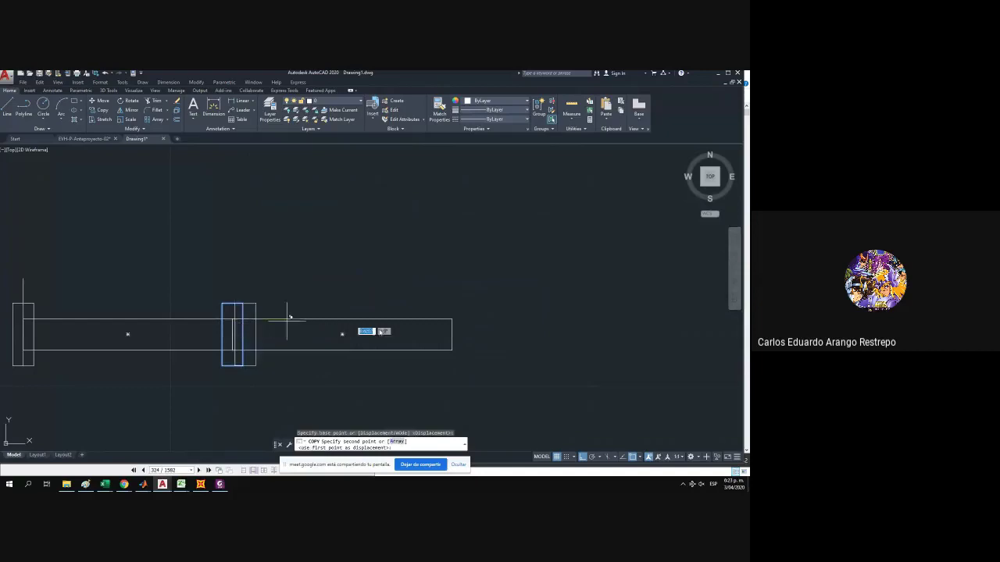
pyautogui.click(452, 322)
pyautogui.press('Escape')
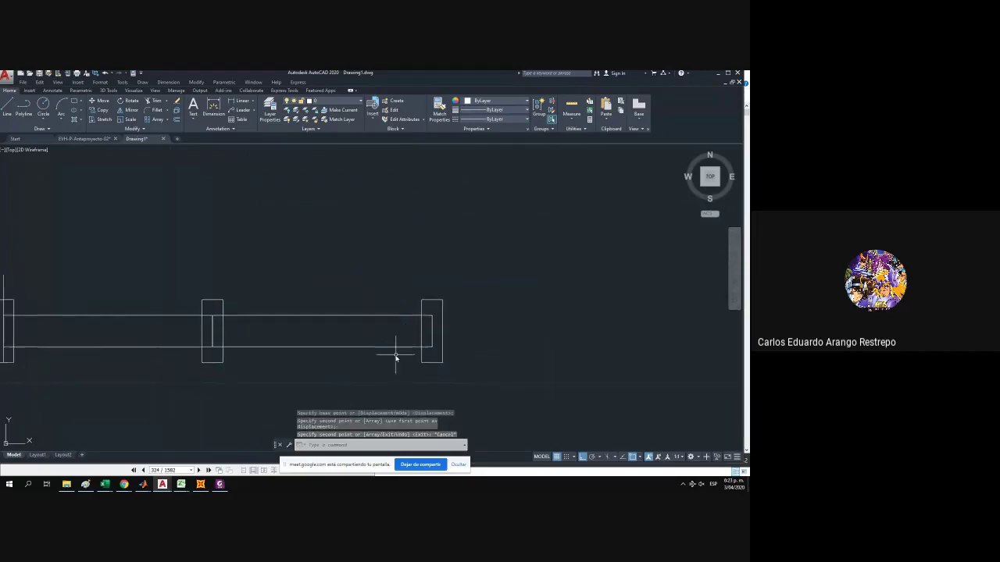
# Draw a cantilever rectangle 2.5 units wide and 1.5 units high from the second span's upper right corner.
pyautogui.click(81, 102)
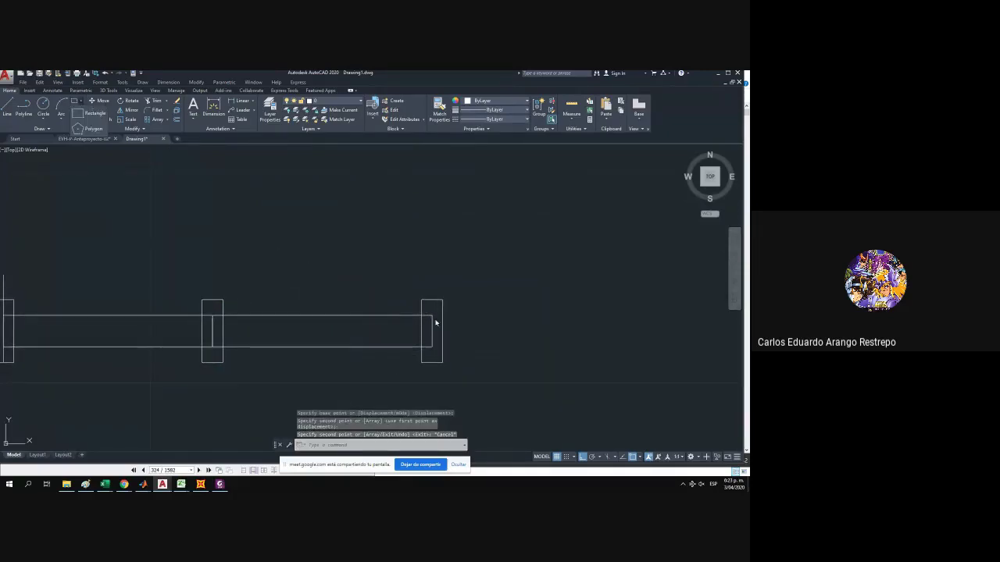
pyautogui.click(102, 114)
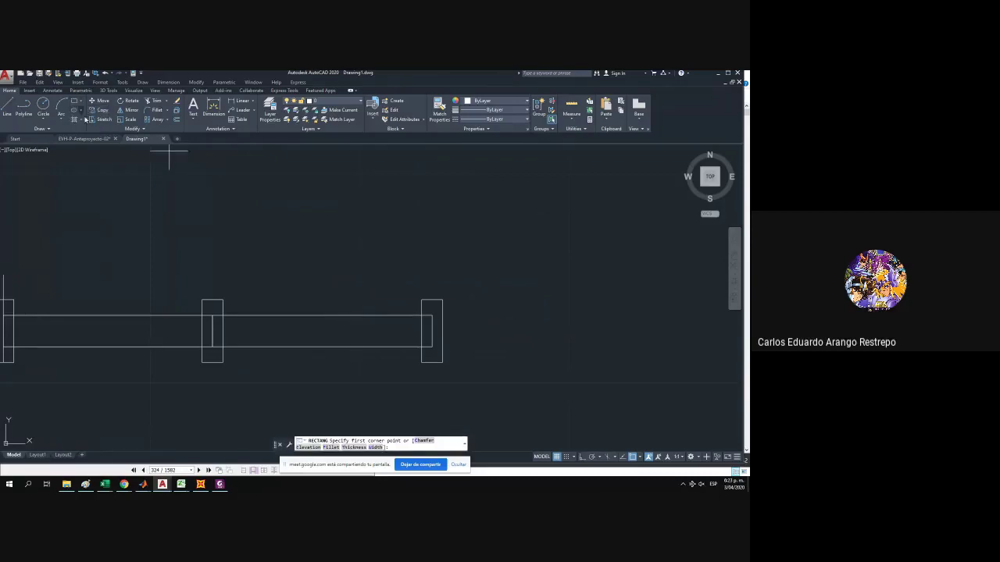
pyautogui.click(431, 316)
pyautogui.write('2.3')
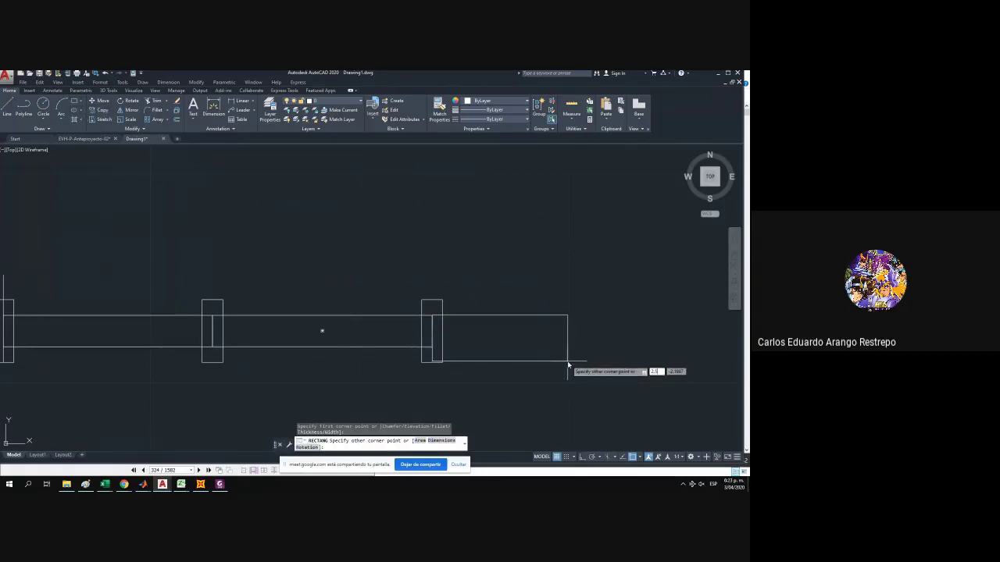
pyautogui.press('Tab')
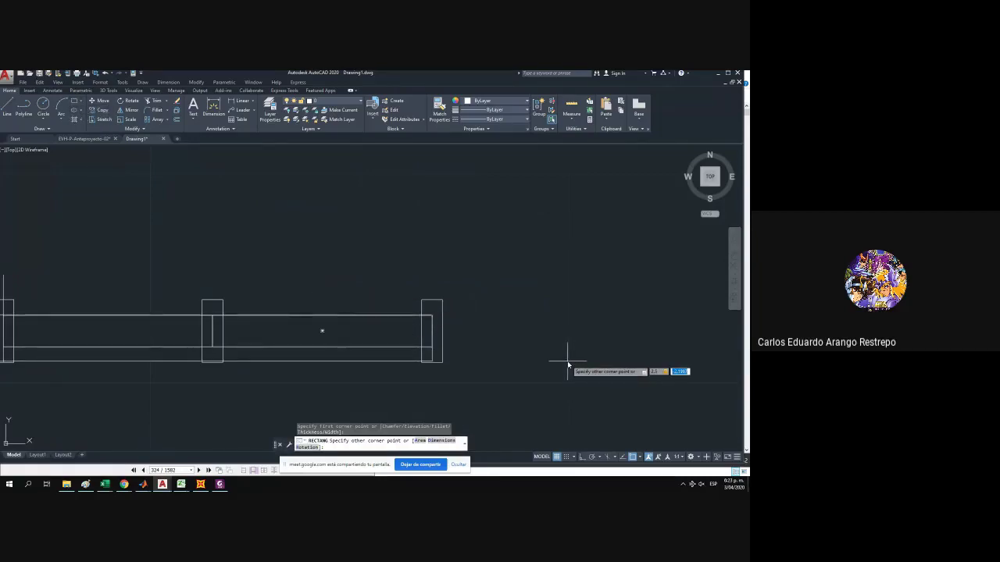
pyautogui.write('1.5')
pyautogui.press('Return')
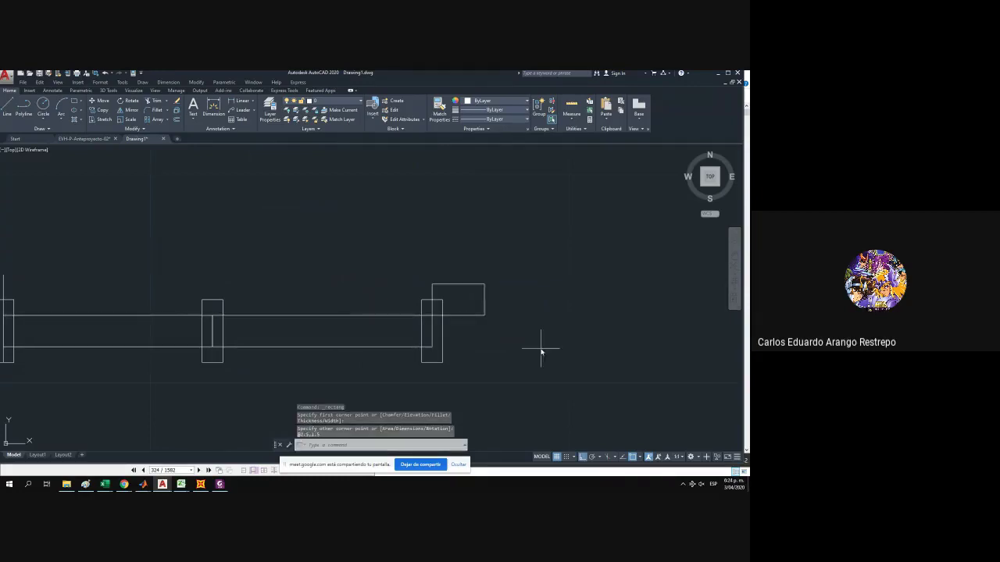
# Move the cantilever rectangle down by its upper left corner to align it with the second span.
pyautogui.moveTo(540, 346); pyautogui.dragTo(453, 264)
pyautogui.click(98, 101)
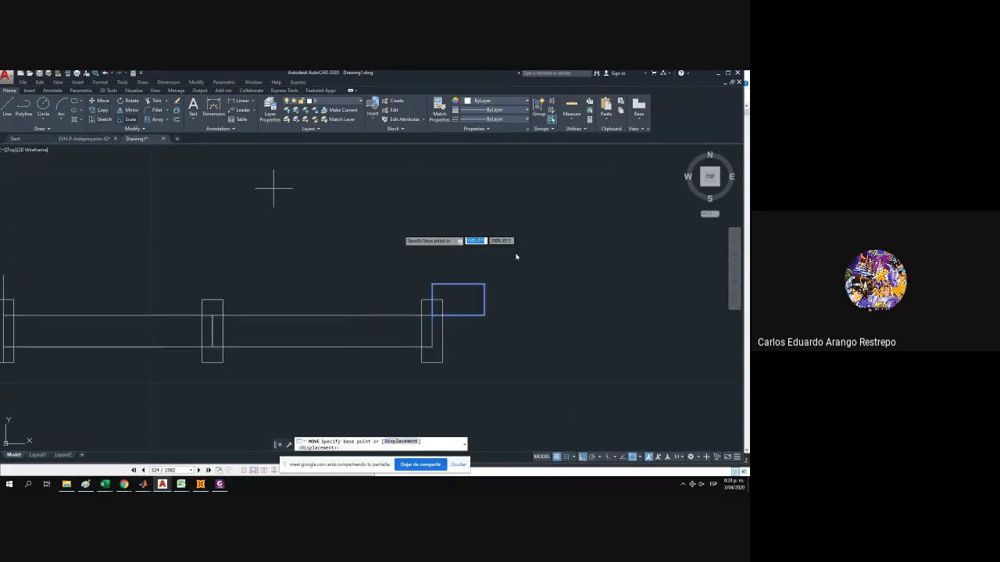
pyautogui.click(432, 285)
pyautogui.click(432, 315)
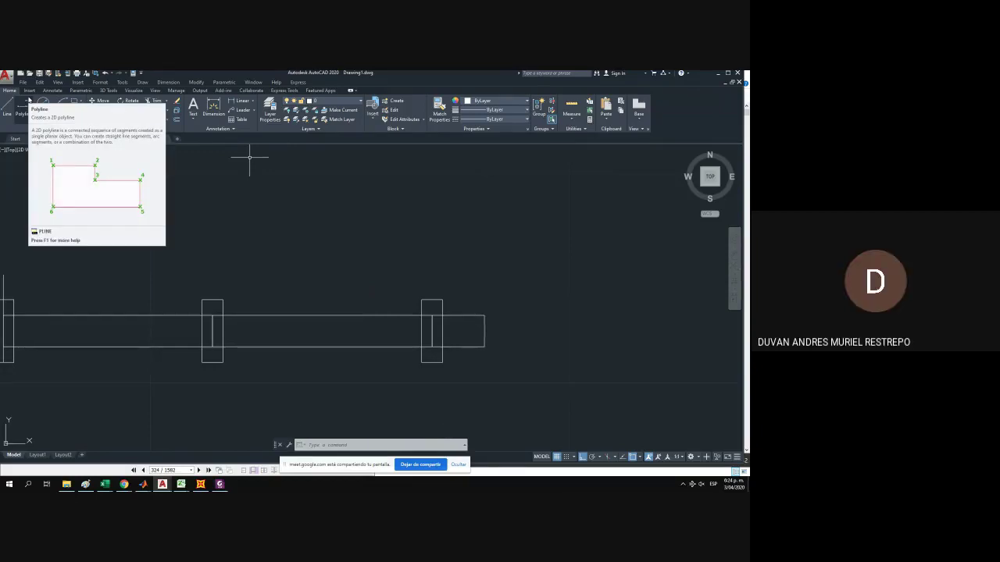
pyautogui.moveTo(192, 156); pyautogui.dragTo(257, 192)
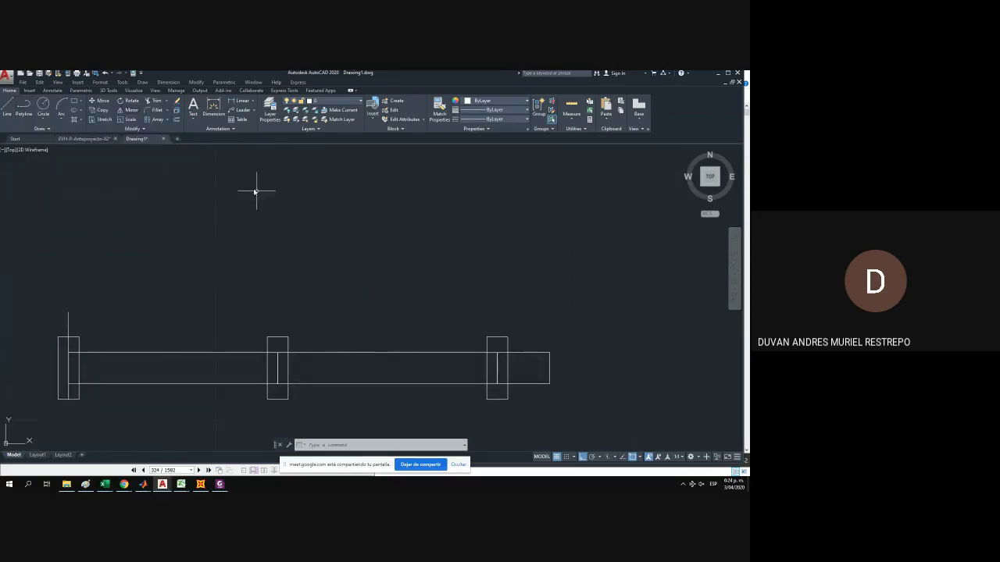
# Open the recent drawing Planos V1.dwg and bring its contents into view.
pyautogui.click(8, 81)
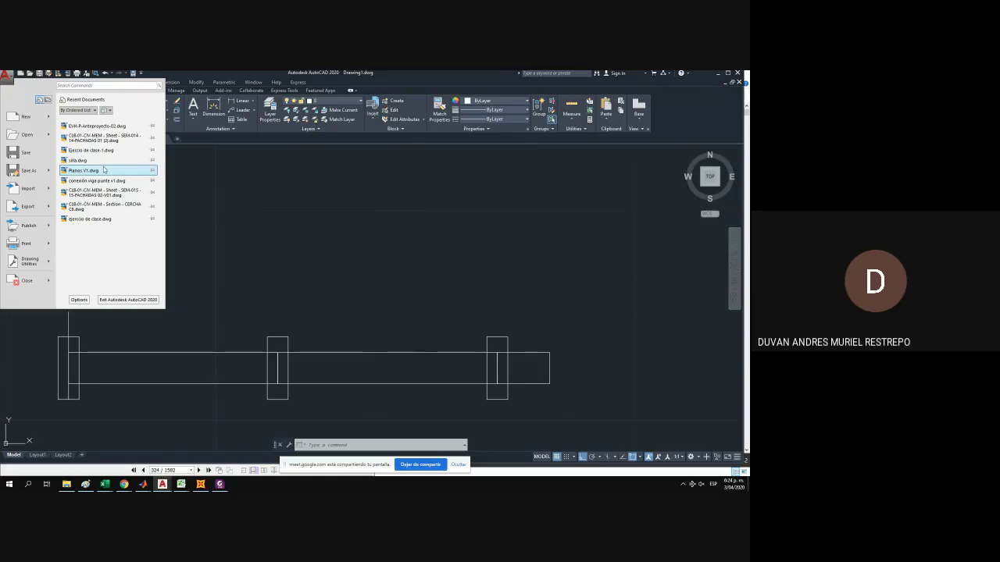
pyautogui.click(103, 170)
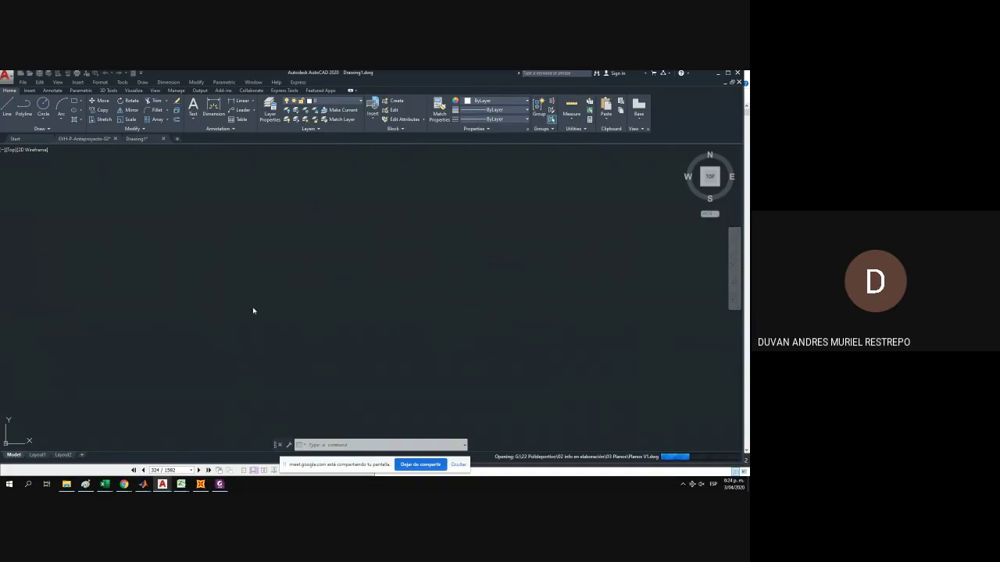
pyautogui.scroll(-4, 224, 281)
pyautogui.moveTo(224, 281); pyautogui.dragTo(306, 268)
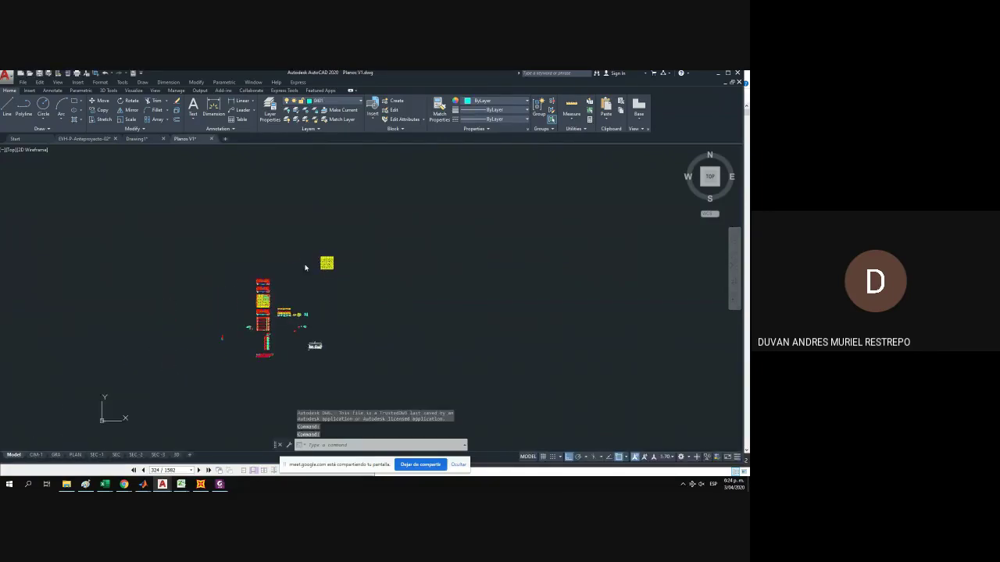
pyautogui.scroll(4, 264, 288)
pyautogui.scroll(2, 224, 264)
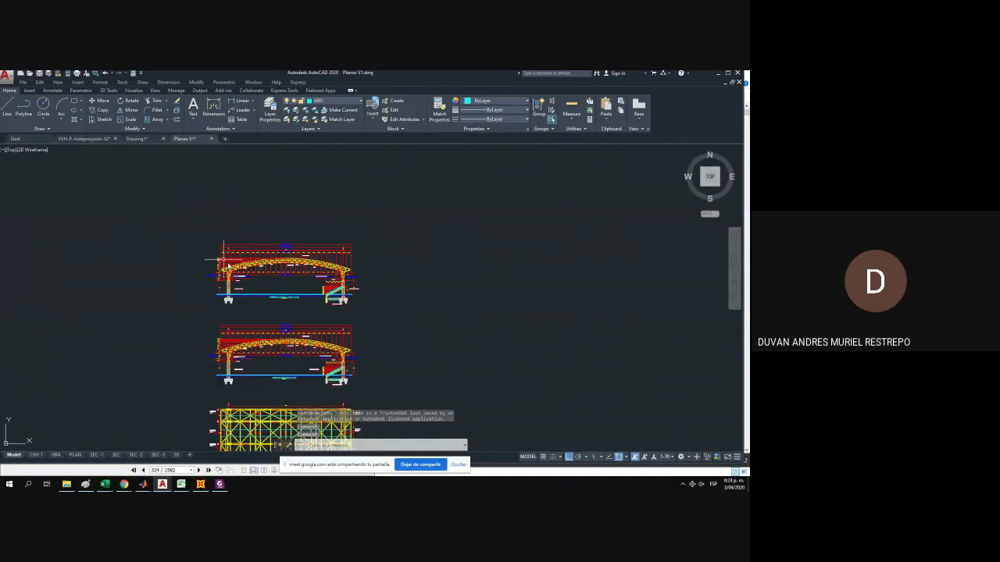
pyautogui.scroll(5, 227, 250)
pyautogui.click(240, 247)
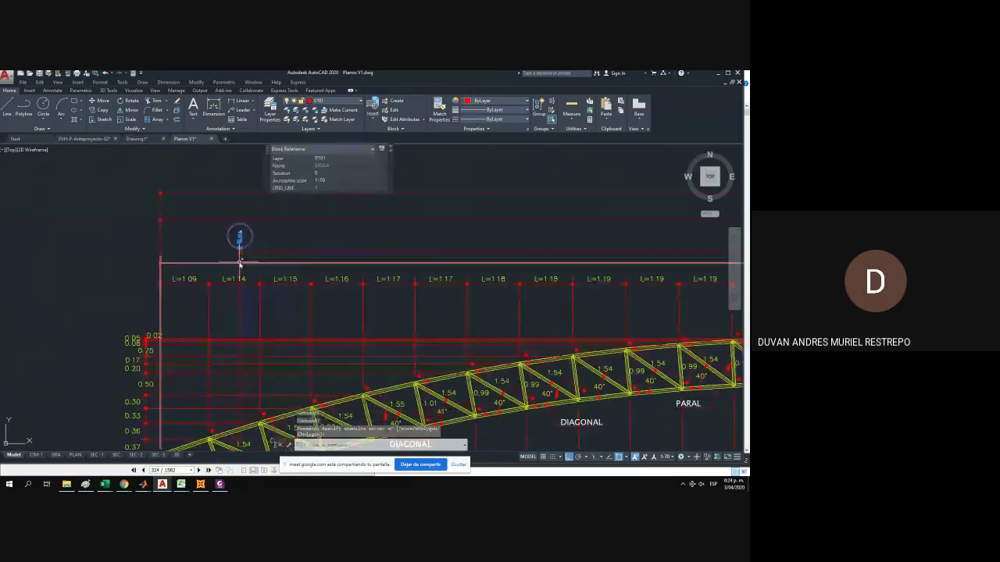
pyautogui.click(239, 313)
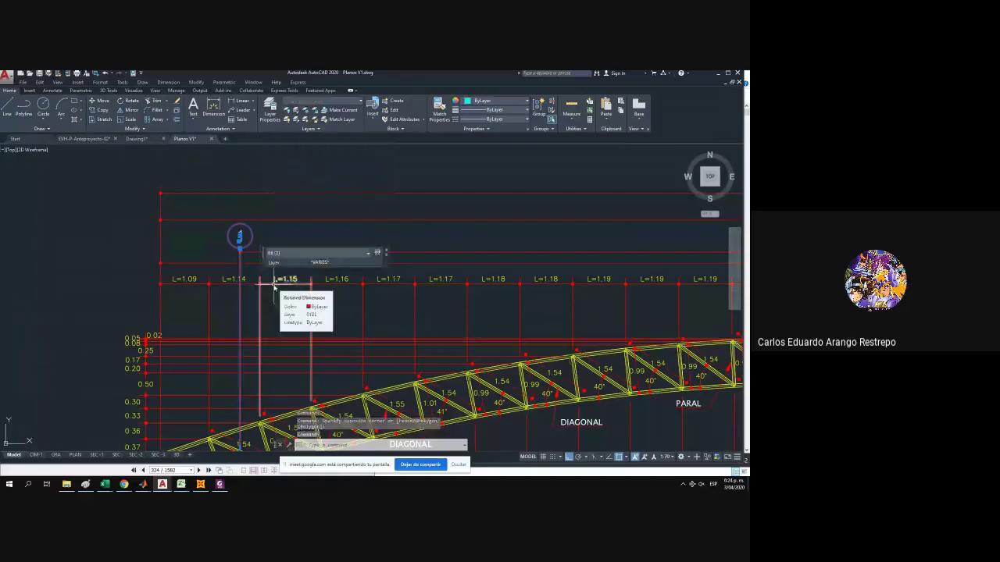
pyautogui.click(99, 110)
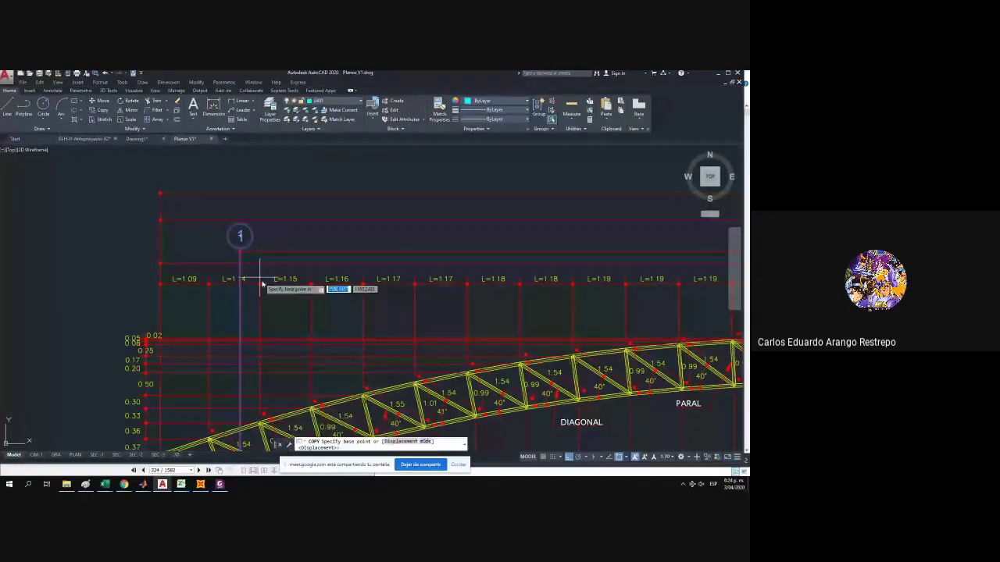
pyautogui.click(240, 249)
pyautogui.press('Escape')
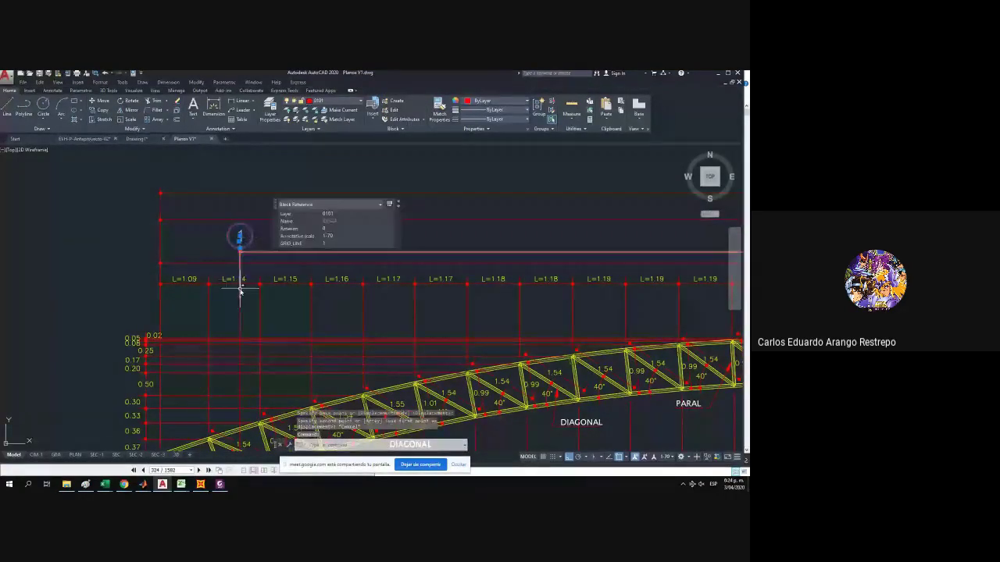
pyautogui.press('Escape')
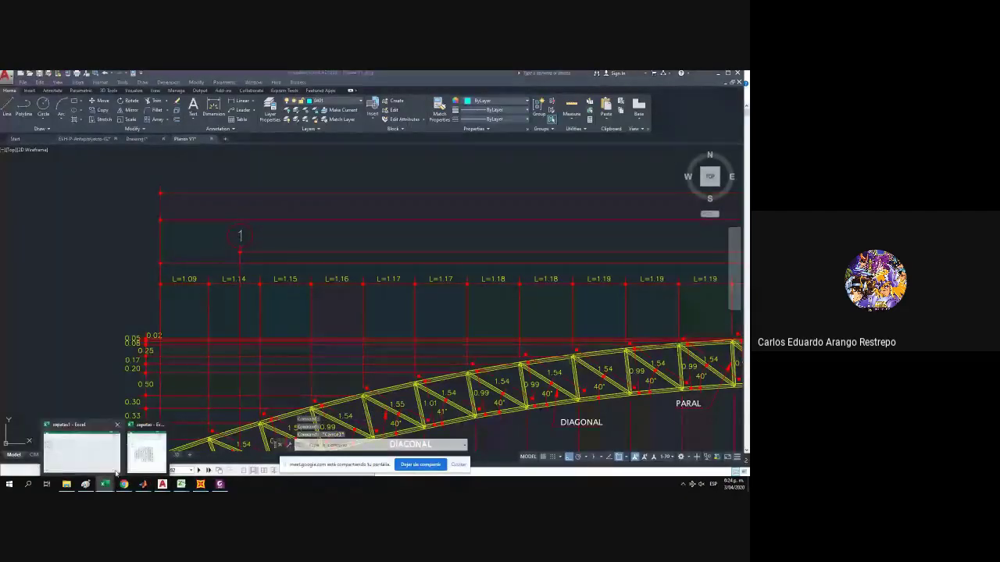
pyautogui.click(145, 453)
pyautogui.click(722, 77)
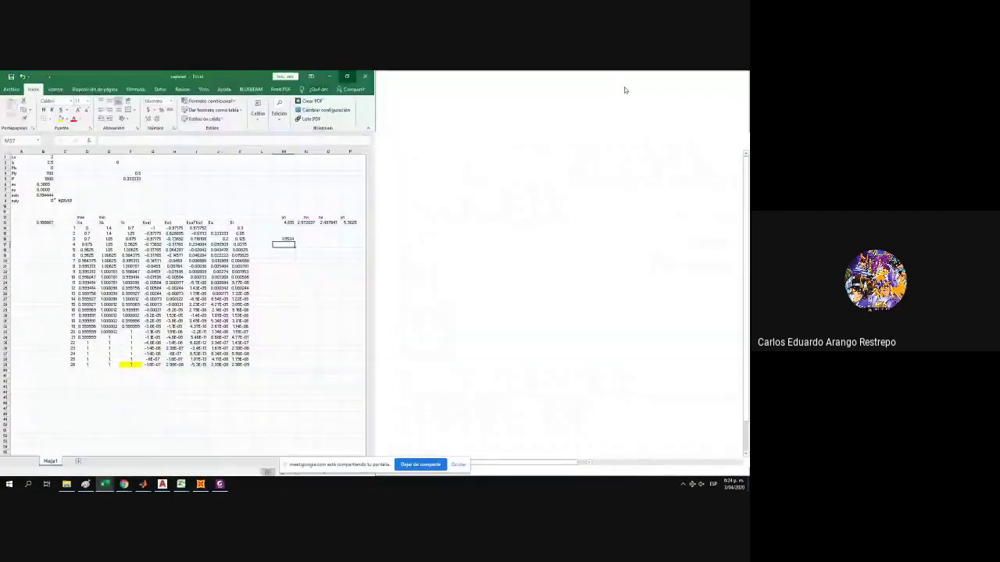
pyautogui.click(48, 157)
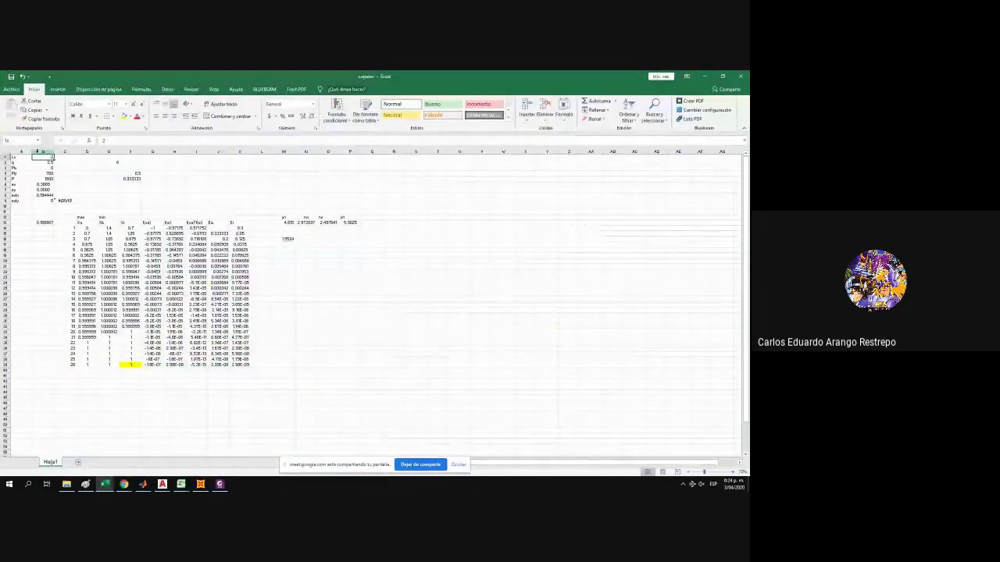
# Switch to the Hoja de excel workbook, set the slab width Bs to 2.1 m and review the stress chart.
pyautogui.moveTo(104, 484)
pyautogui.click(182, 447)
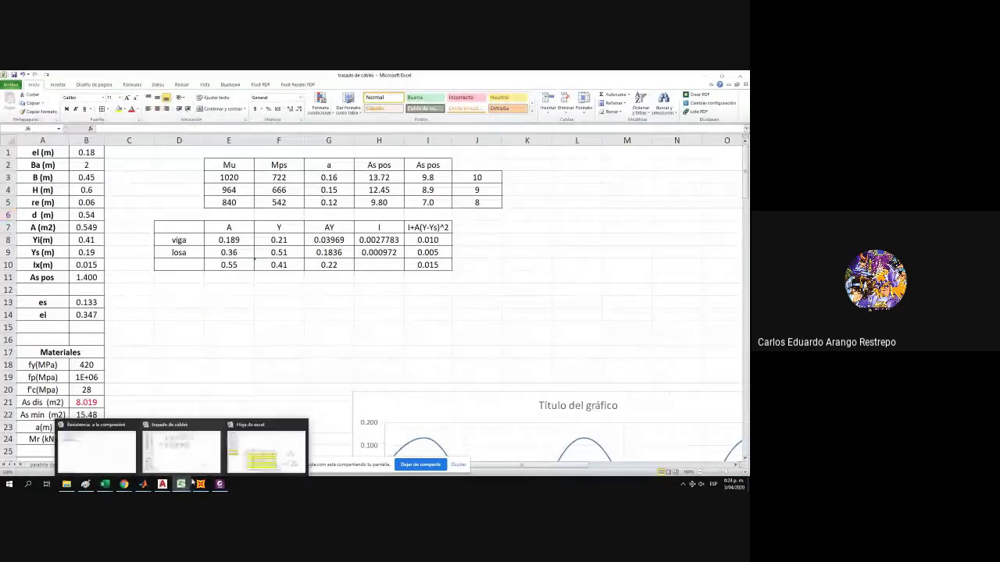
pyautogui.click(235, 465)
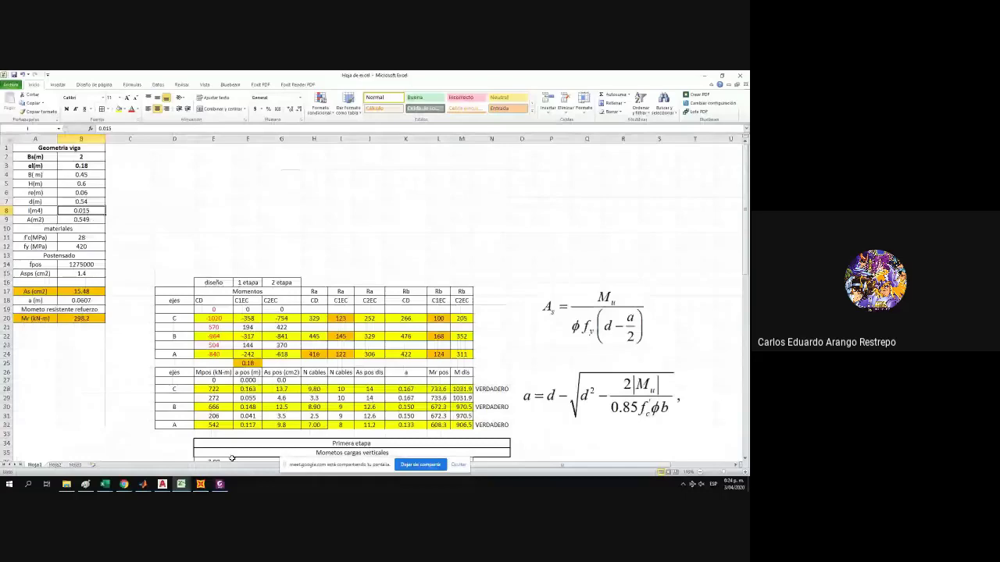
pyautogui.click(72, 156)
pyautogui.write('2.1')
pyautogui.press('Return')
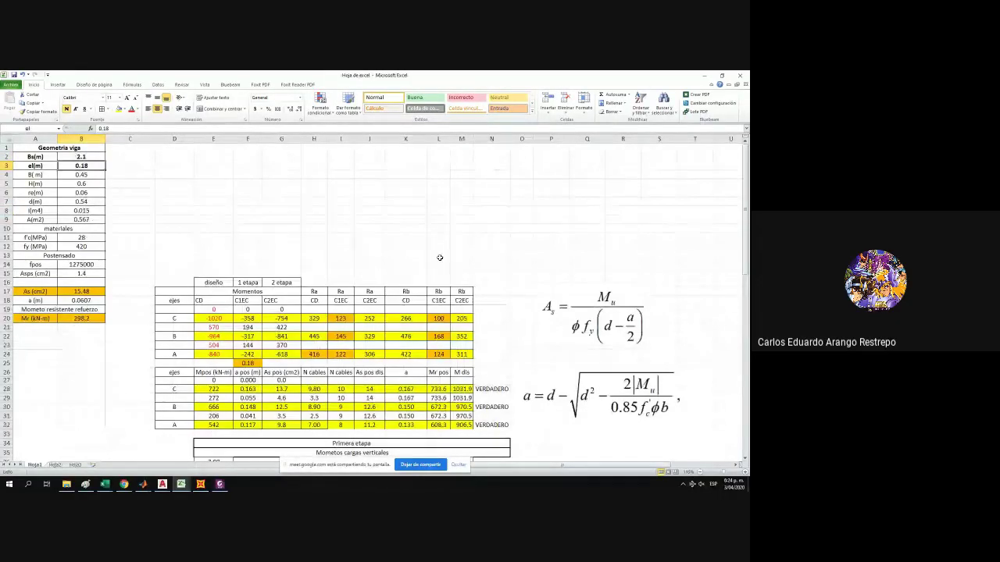
pyautogui.scroll(-19, 440, 258)
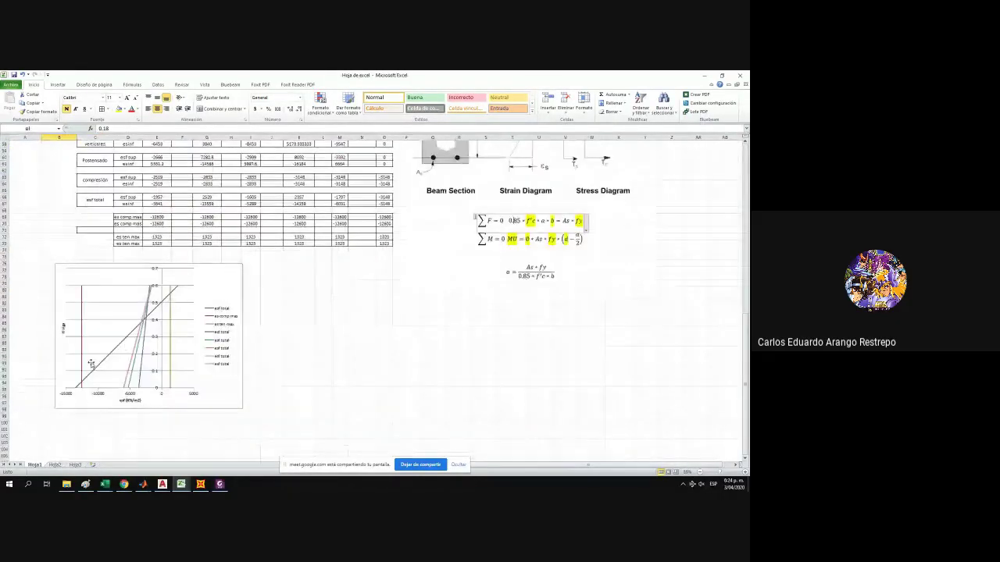
pyautogui.scroll(19, 90, 364)
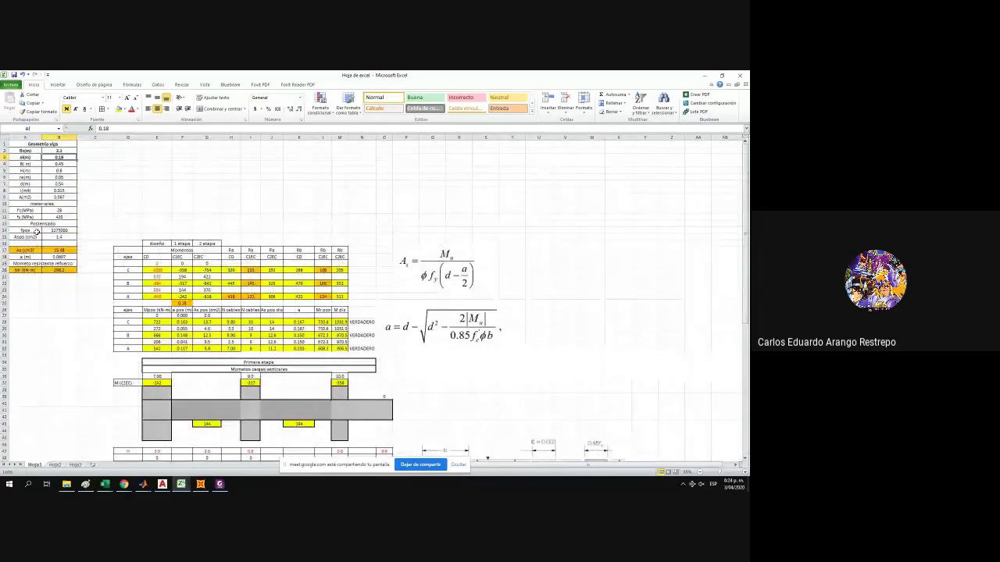
pyautogui.scroll(2, 33, 220)
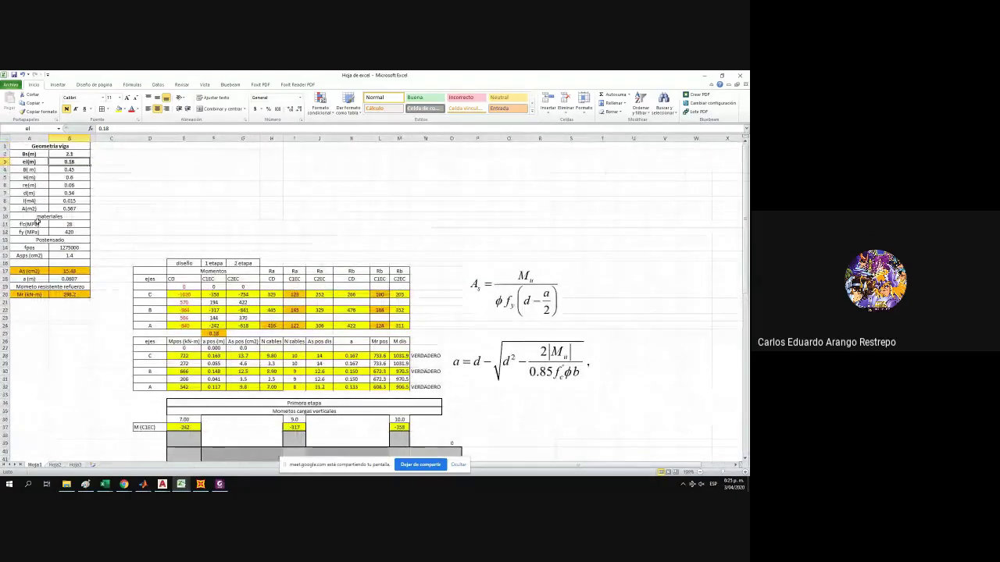
# Set the beam width B to 0.5 m and check the stress tables and chart.
pyautogui.click(67, 170)
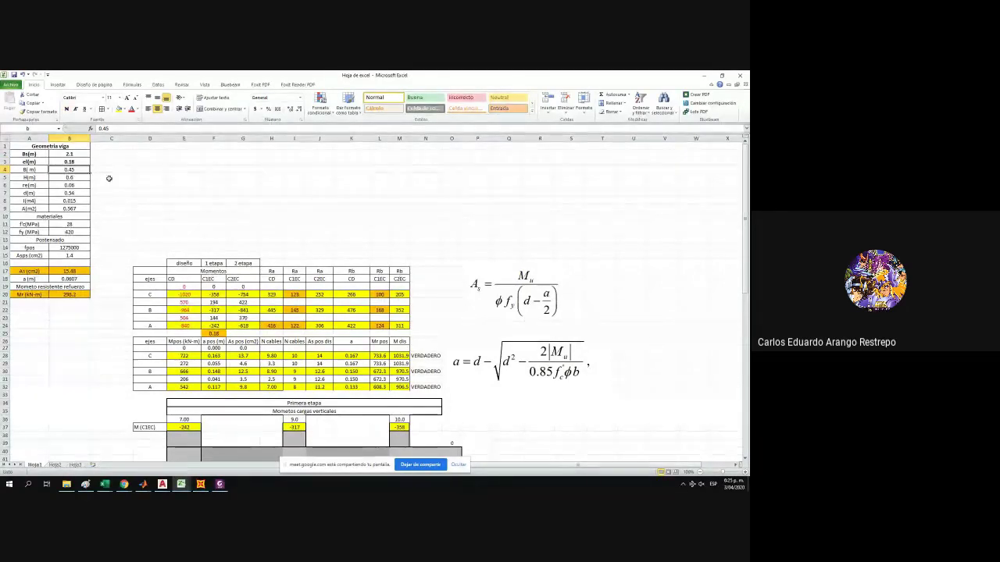
pyautogui.write('0.')
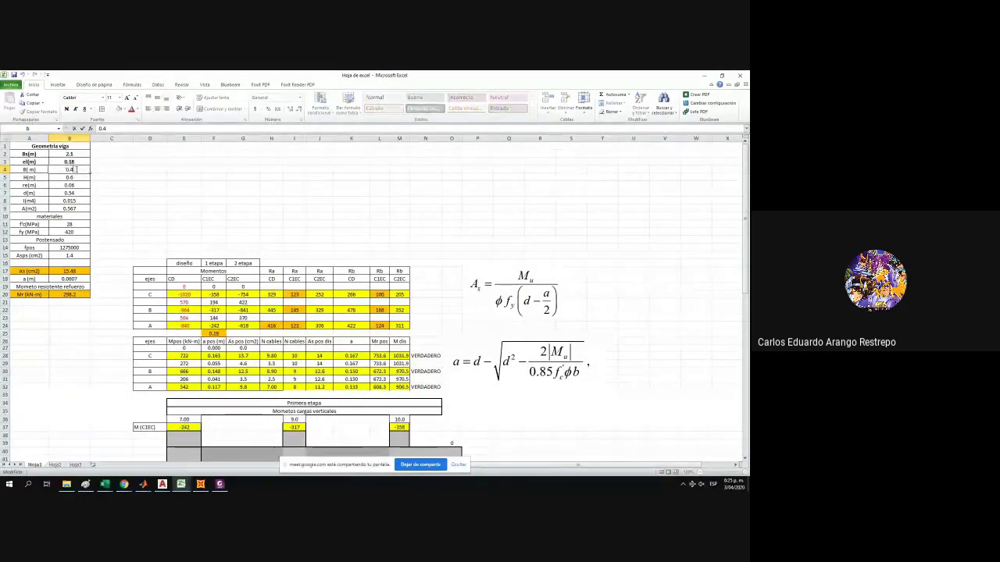
pyautogui.write('5')
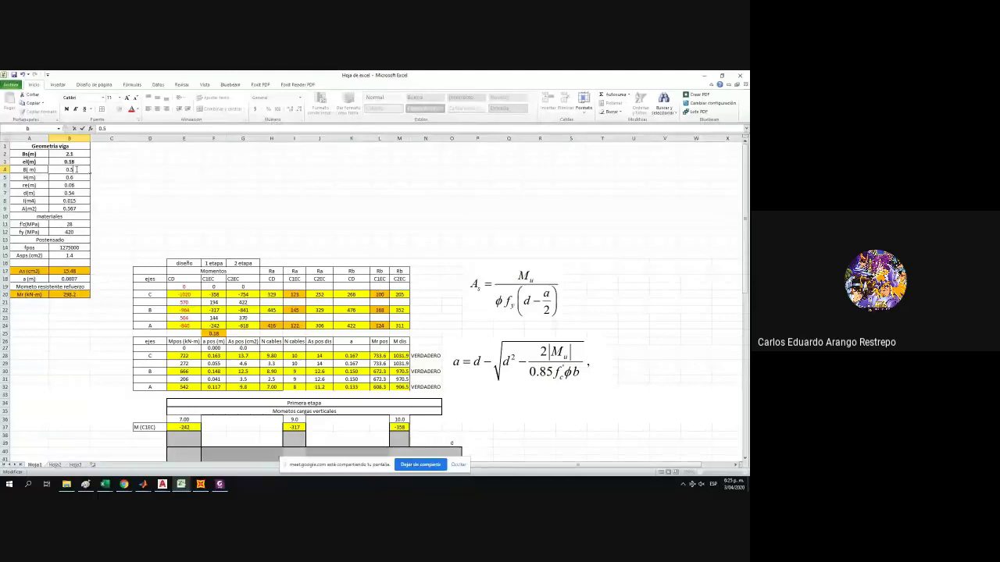
pyautogui.press('Return')
pyautogui.scroll(-18, 156, 190)
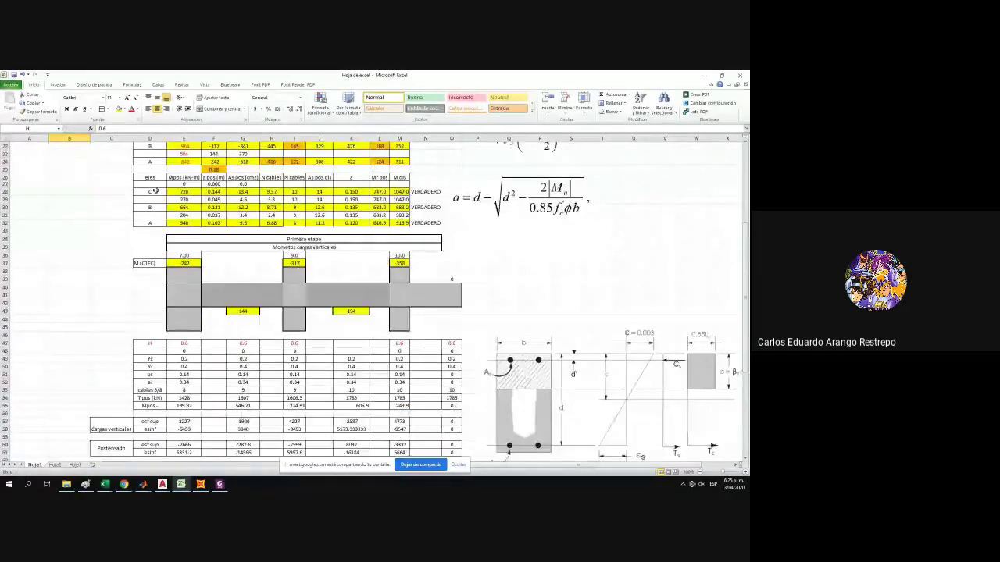
pyautogui.scroll(11, 156, 186)
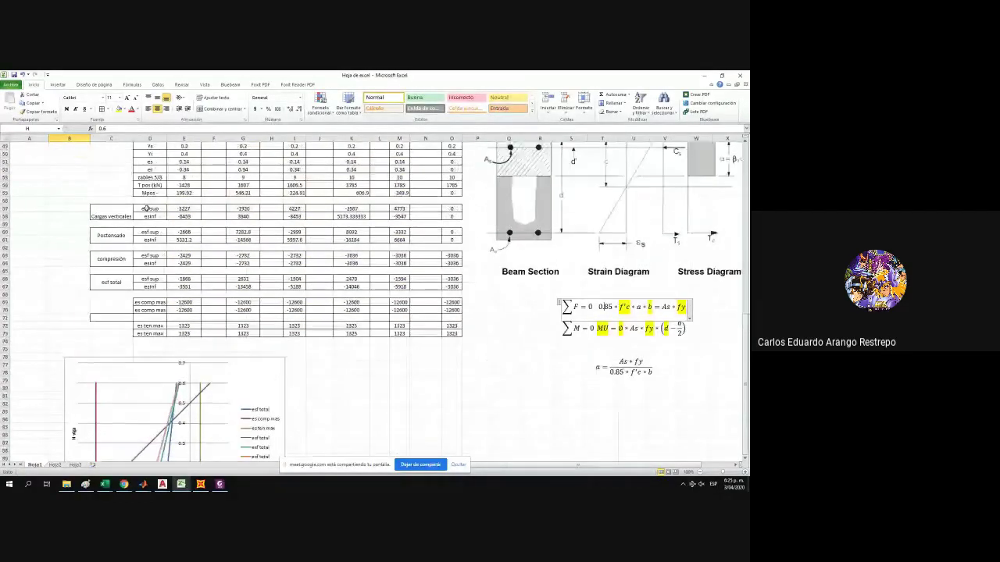
pyautogui.scroll(7, 114, 170)
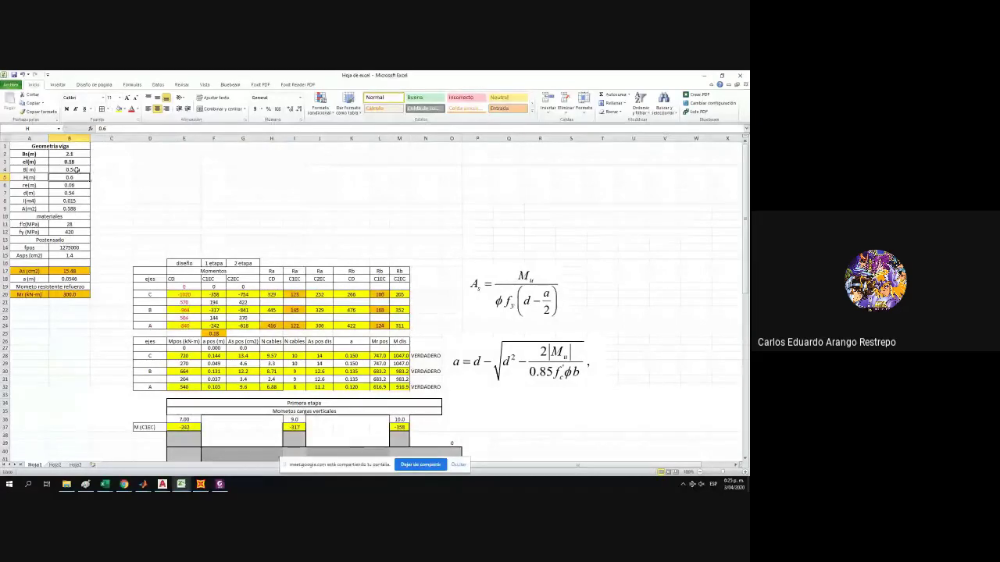
# Set the beam width B to 0.55 m and look over the stress tables.
pyautogui.doubleClick(77, 169)
pyautogui.write('5')
pyautogui.press('Return')
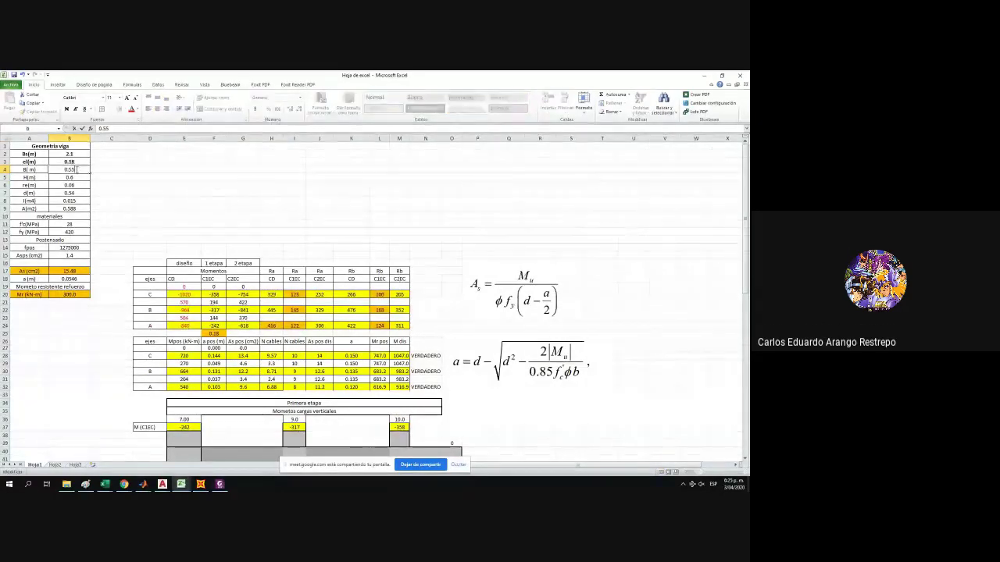
pyautogui.scroll(-15, 112, 223)
pyautogui.scroll(14, 115, 211)
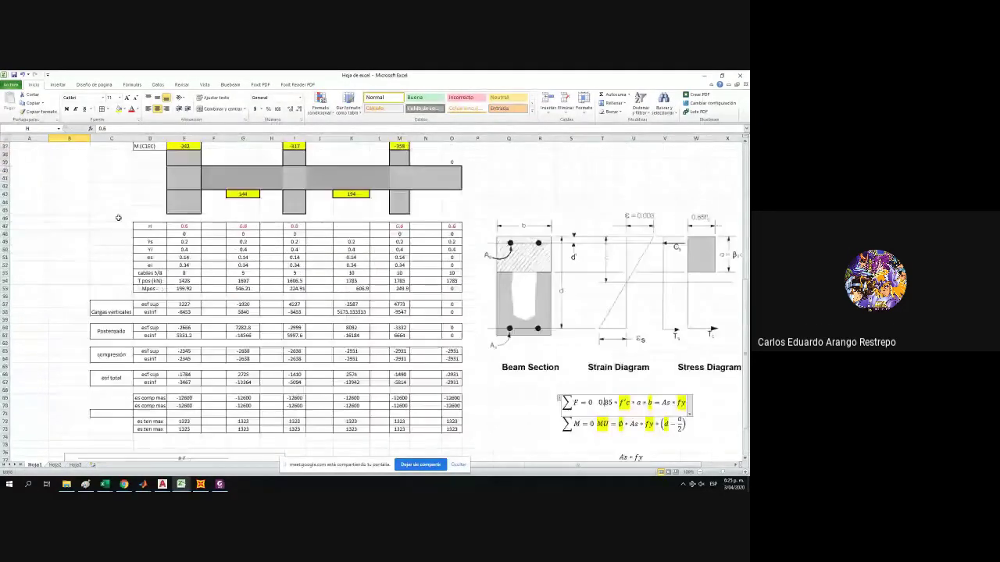
# Return the beam width B to 0.45 m in the beam geometry table.
pyautogui.scroll(2, 116, 211)
pyautogui.click(78, 169)
pyautogui.write('0.')
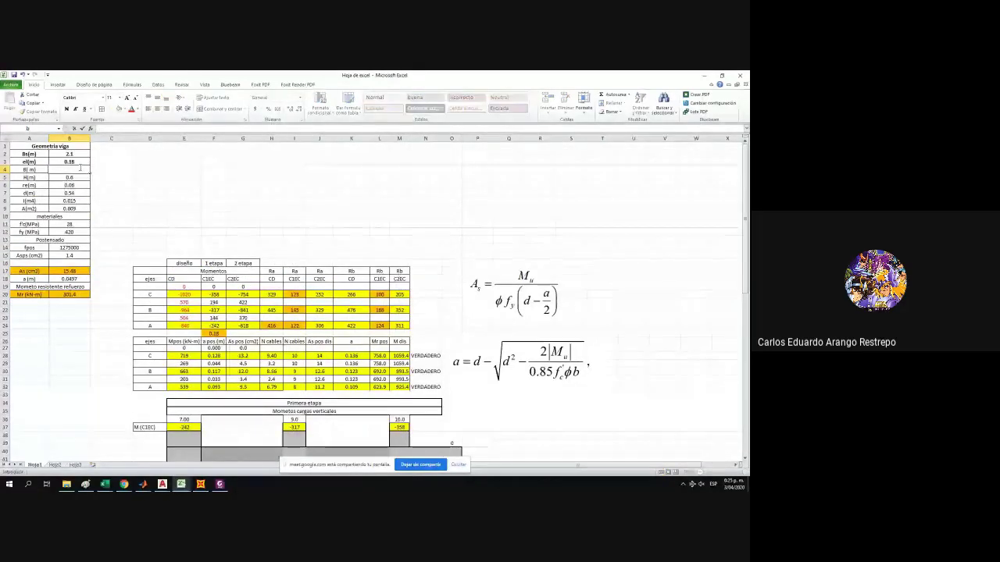
pyautogui.write('45')
pyautogui.press('Return')
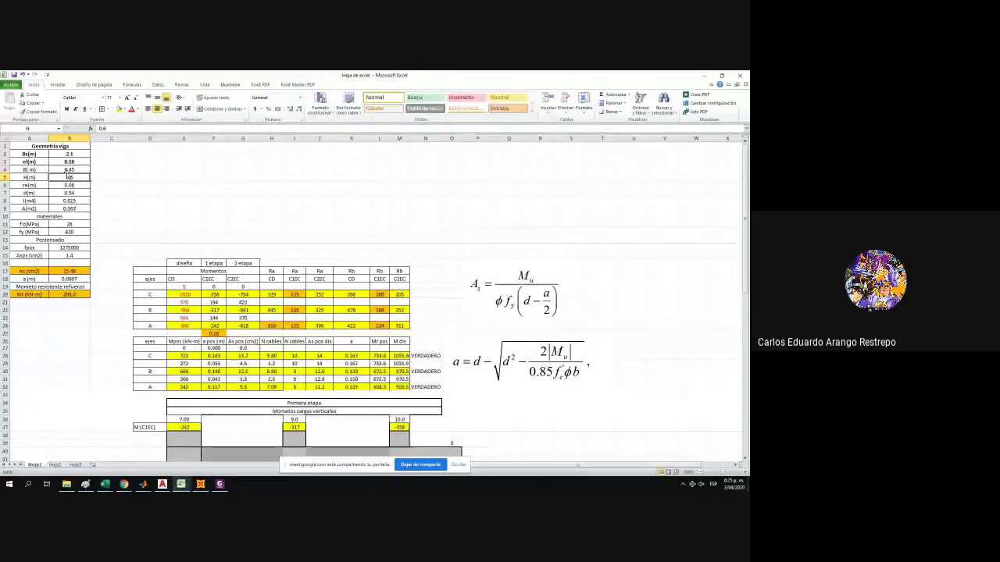
# Set the concrete strength f'c to 35 MPa and review the stresses further down the sheet.
pyautogui.click(71, 224)
pyautogui.click(72, 232)
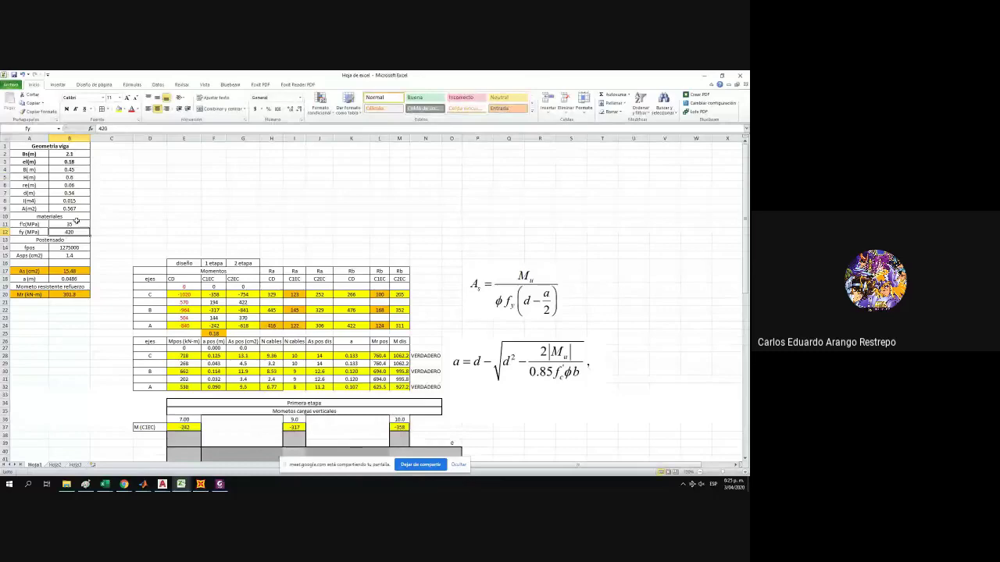
pyautogui.scroll(-20, 99, 267)
pyautogui.scroll(20, 99, 267)
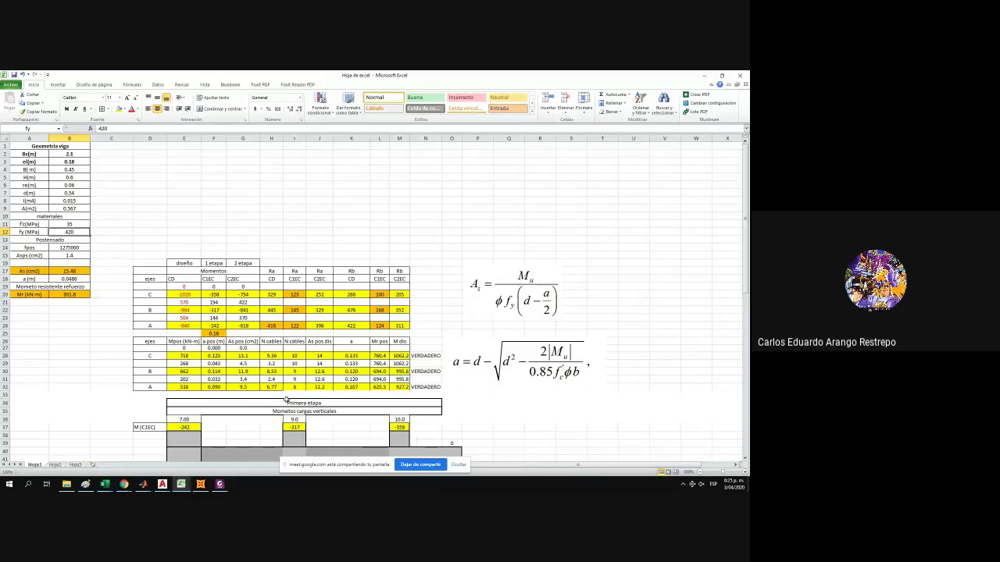
# Compare the required and adopted cable counts for the axes and set the adopted number for axis A to 7.
pyautogui.scroll(2, 264, 386)
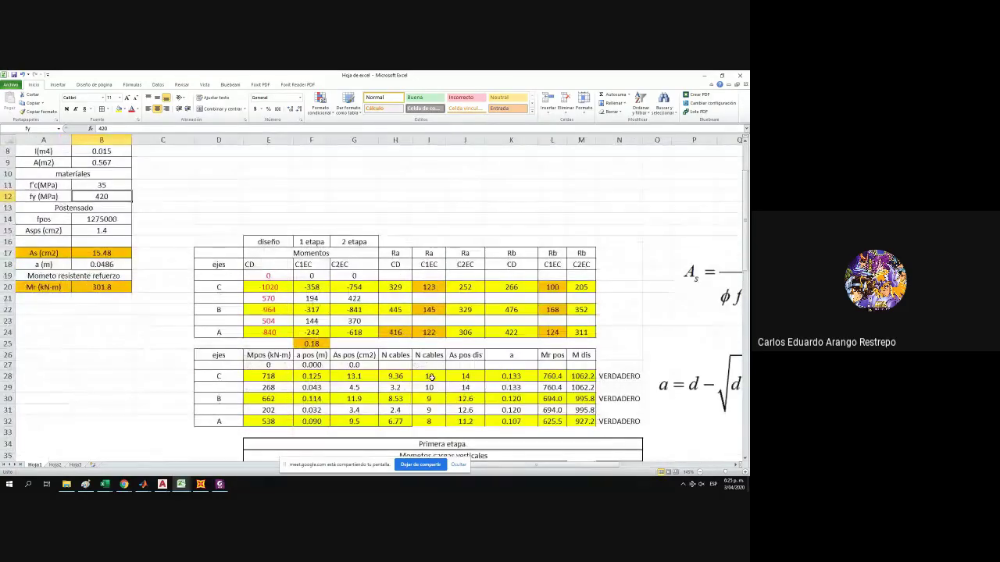
pyautogui.scroll(-3, 337, 395)
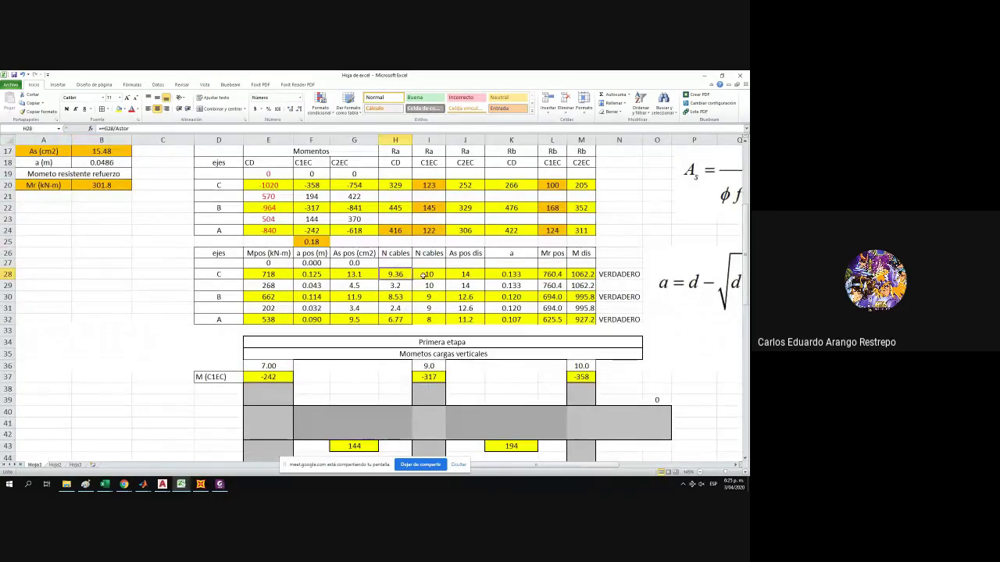
pyautogui.click(392, 297)
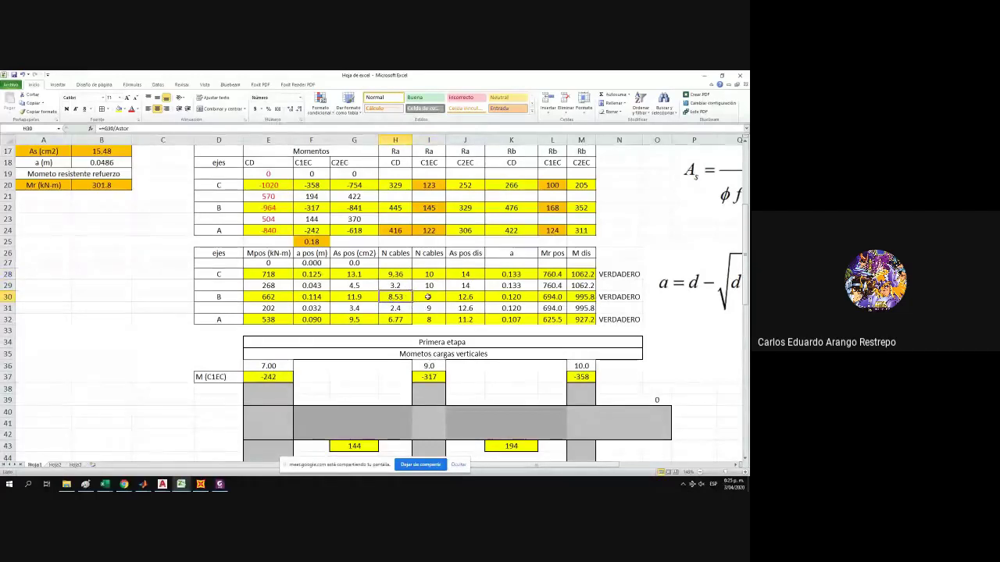
pyautogui.press('Right')
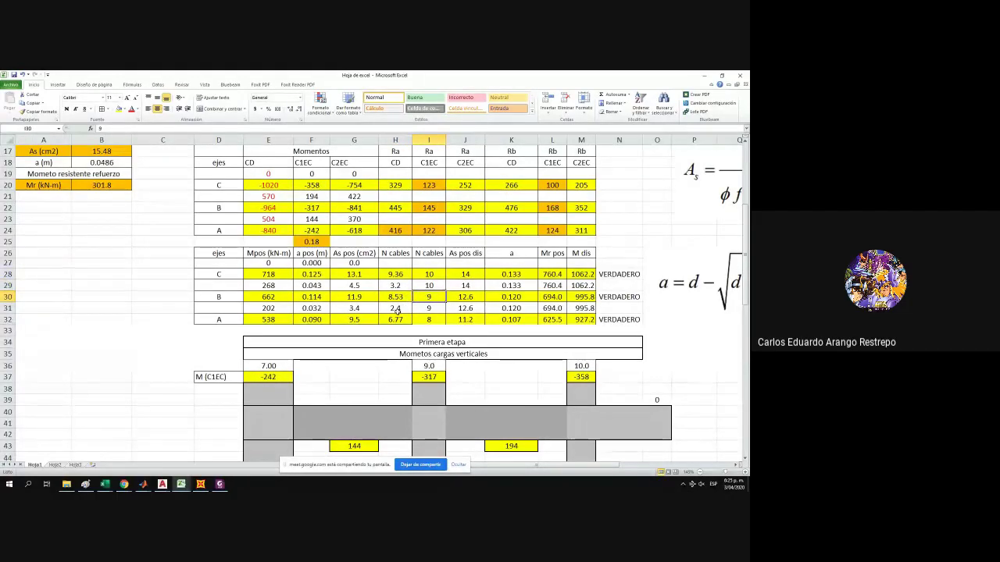
pyautogui.click(397, 318)
pyautogui.click(432, 318)
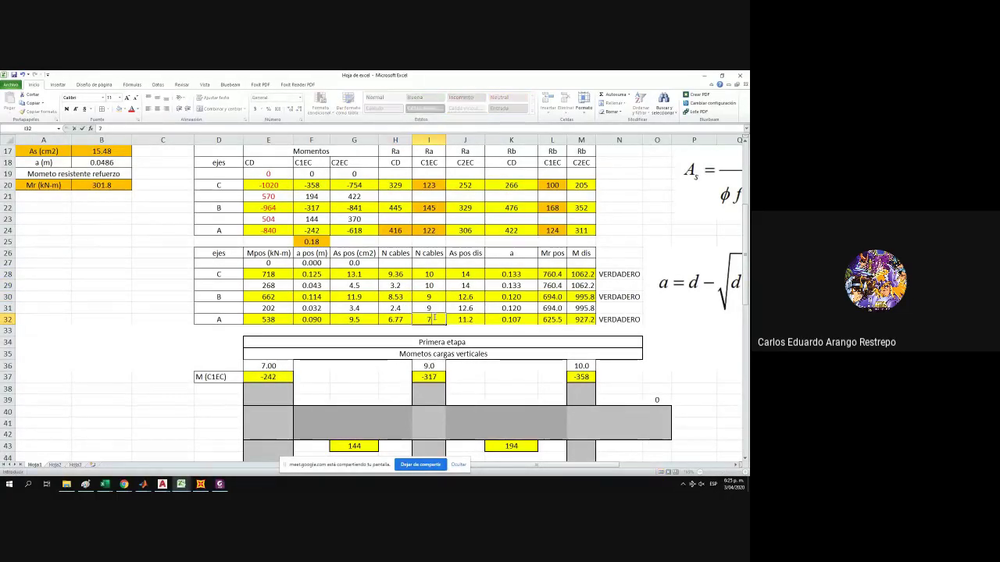
pyautogui.write('7')
pyautogui.press('Return')
# Examine the total stress chart against its limits, the first-stage beam diagram and the cable and moment tables.
pyautogui.scroll(-18, 430, 314)
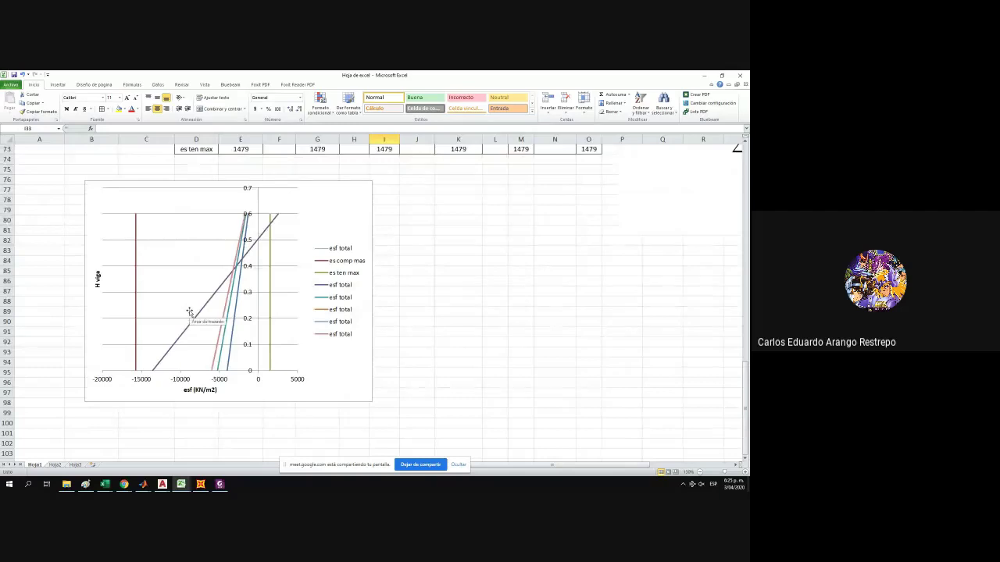
pyautogui.scroll(17, 489, 290)
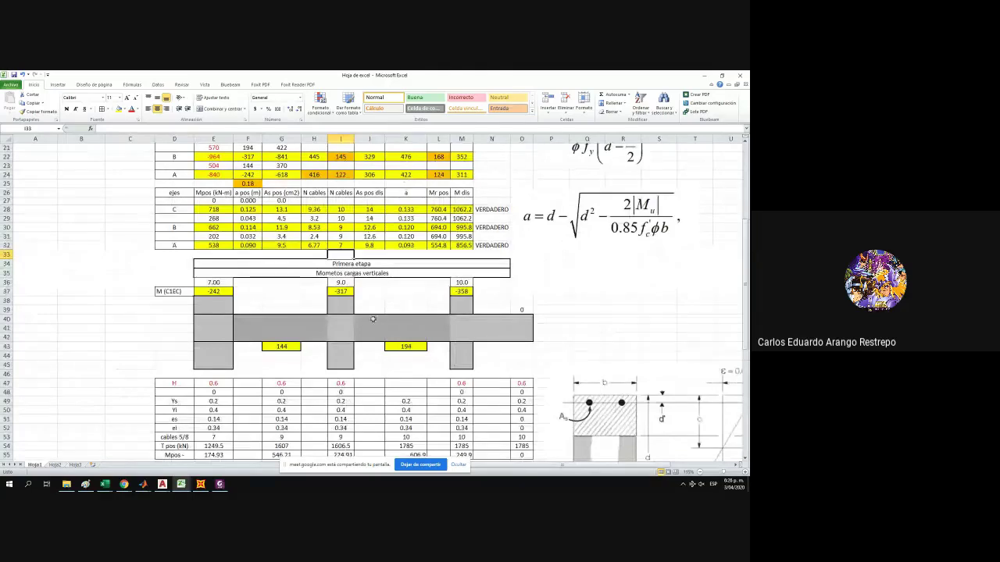
pyautogui.scroll(1, 195, 317)
pyautogui.scroll(-9, 213, 291)
pyautogui.scroll(9, 213, 291)
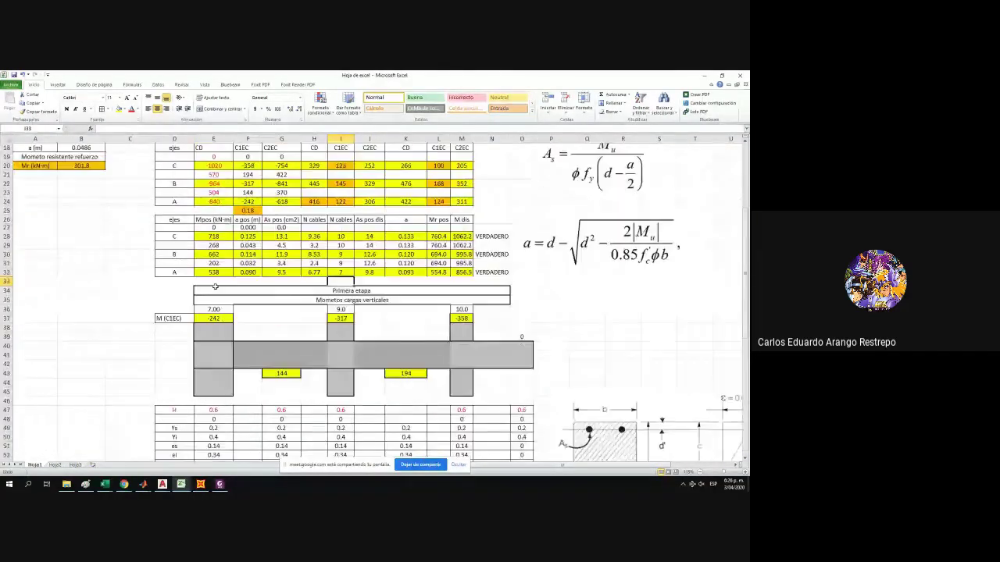
pyautogui.scroll(3, 218, 283)
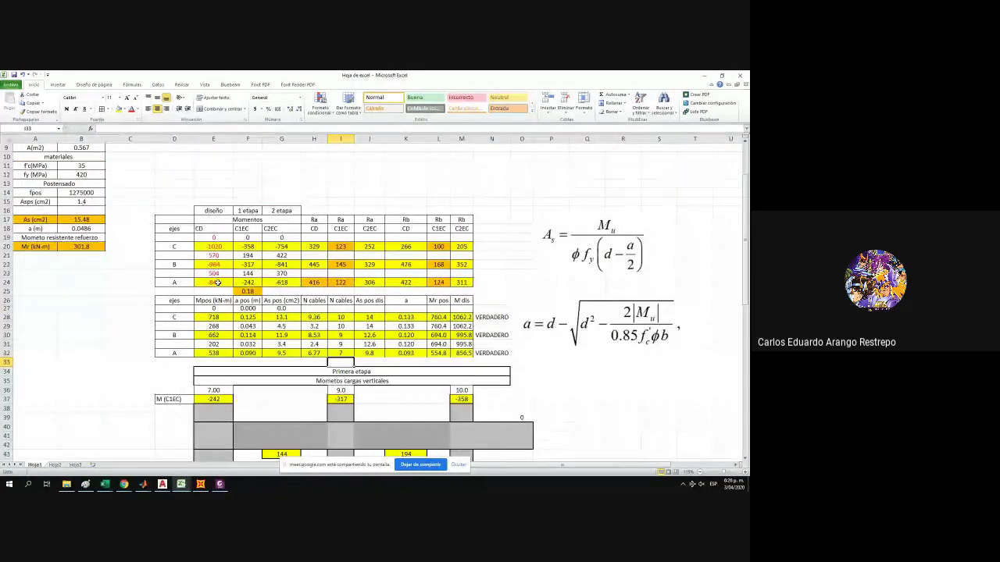
# Switch to the "trazado de cables" workbook and look over its cable profile chart and moment chart.
pyautogui.scroll(-18, 219, 283)
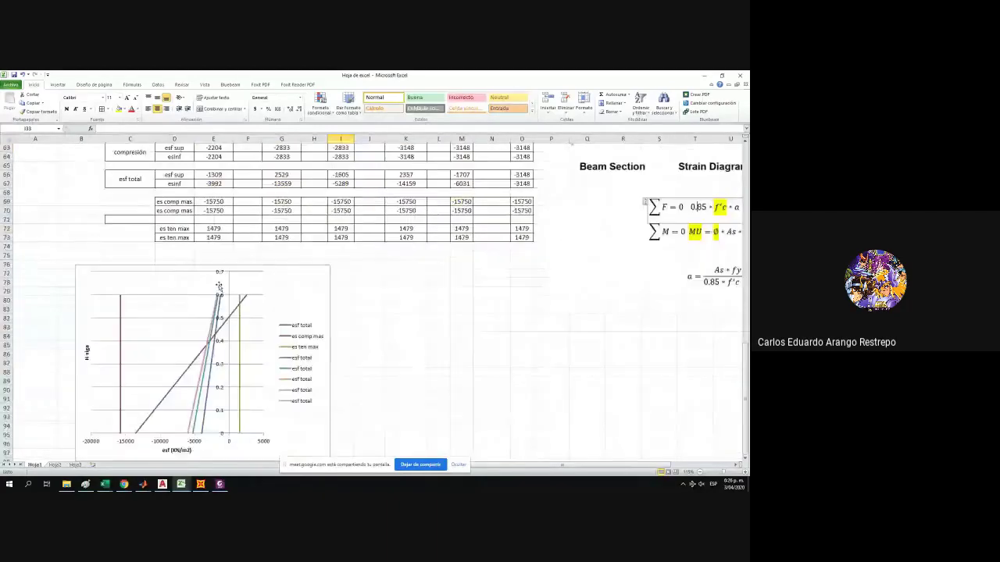
pyautogui.scroll(20, 218, 285)
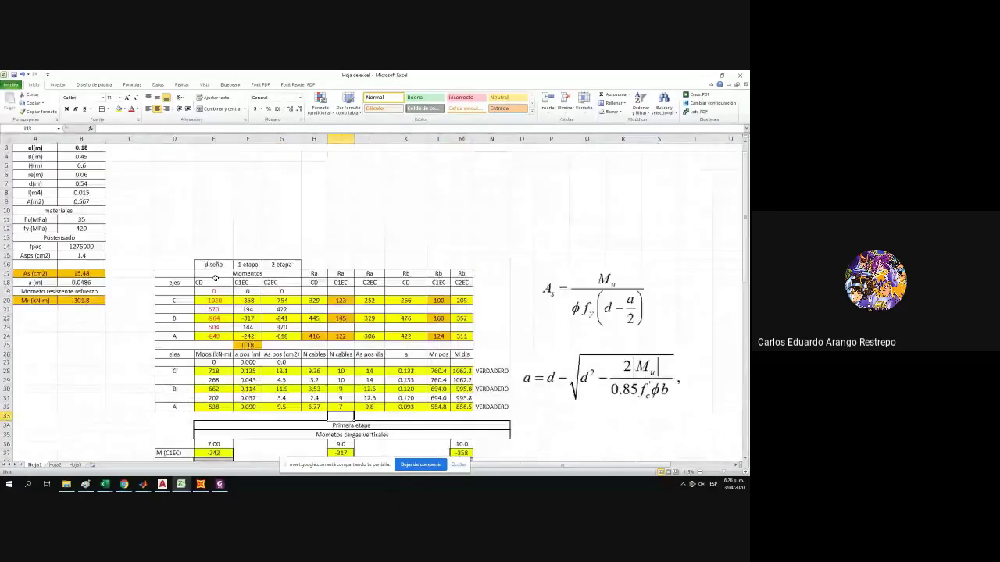
pyautogui.moveTo(181, 484)
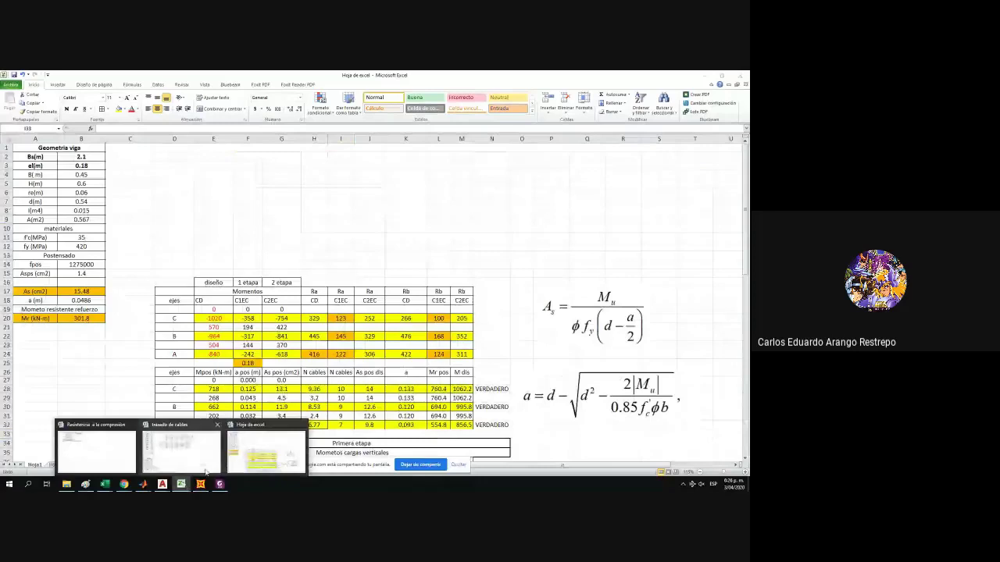
pyautogui.click(198, 463)
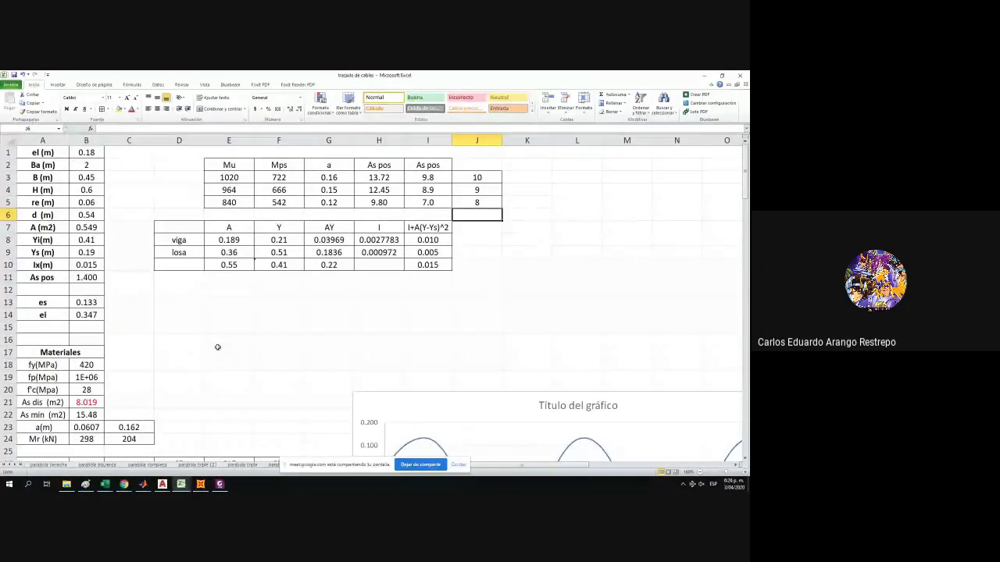
pyautogui.scroll(-5, 217, 347)
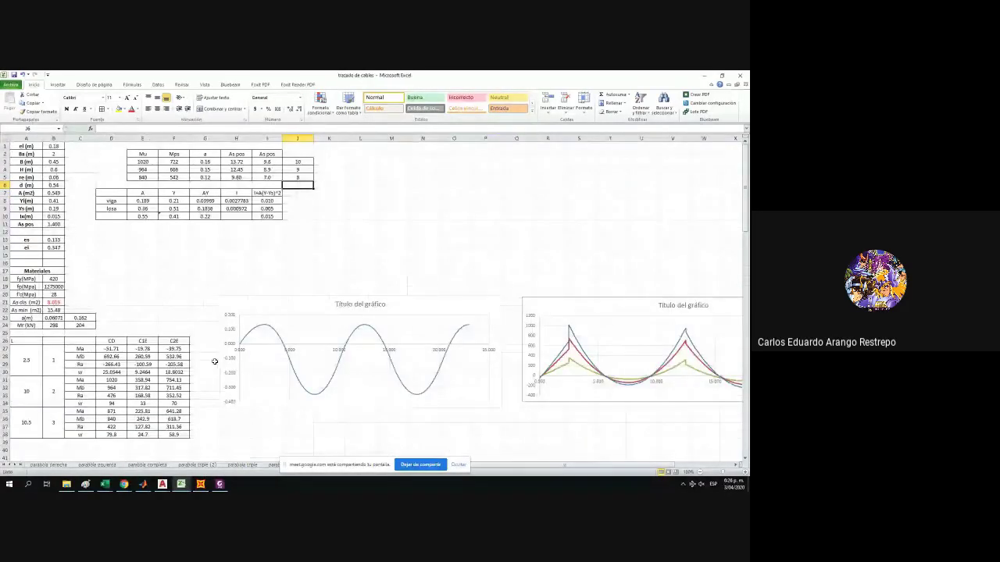
pyautogui.scroll(-3, 250, 359)
pyautogui.scroll(-1, 308, 359)
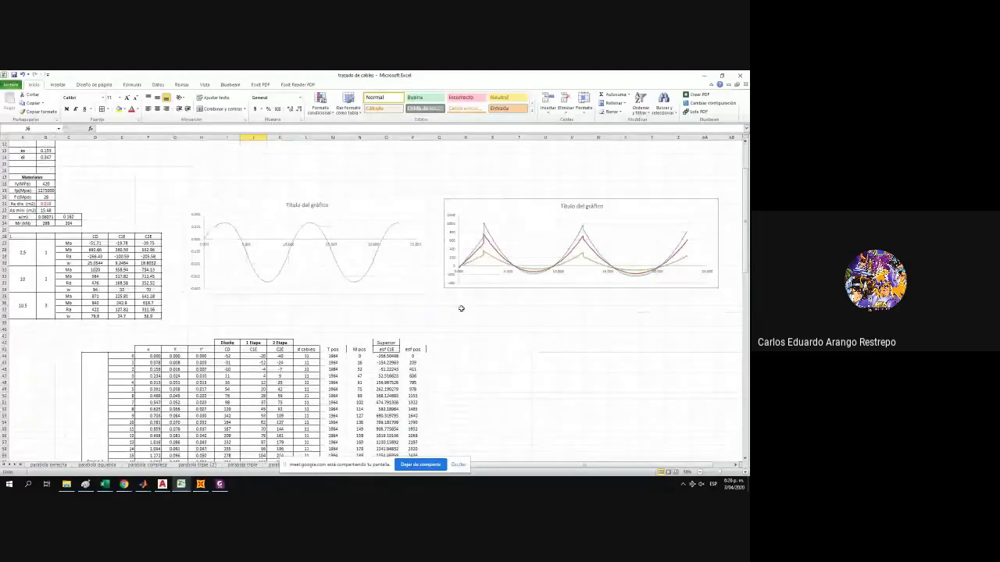
# Examine the section property tables, the span moments and the Tramo 1 table of the cable layout sheet.
pyautogui.scroll(6, 95, 250)
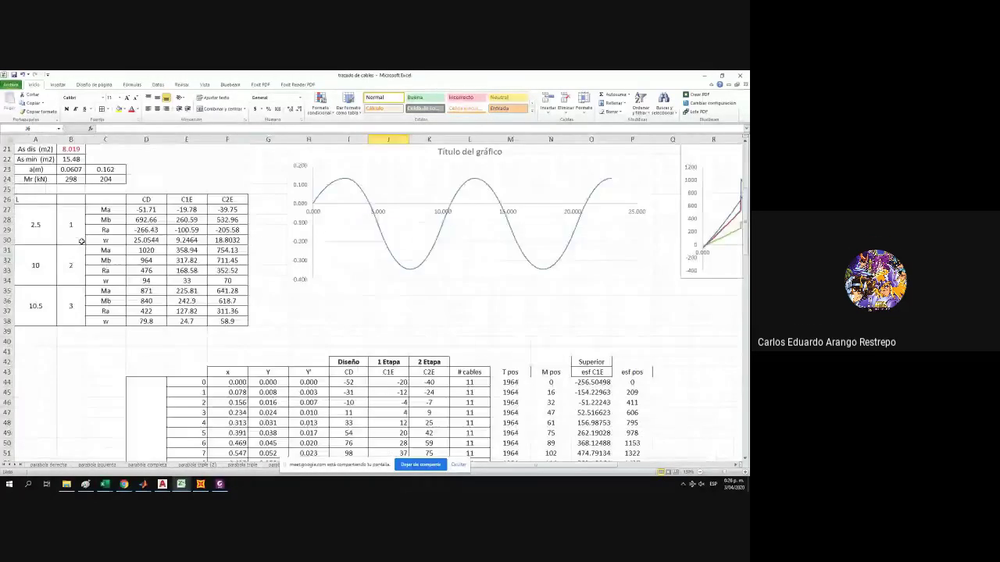
pyautogui.scroll(1, 65, 211)
pyautogui.scroll(1, 65, 211)
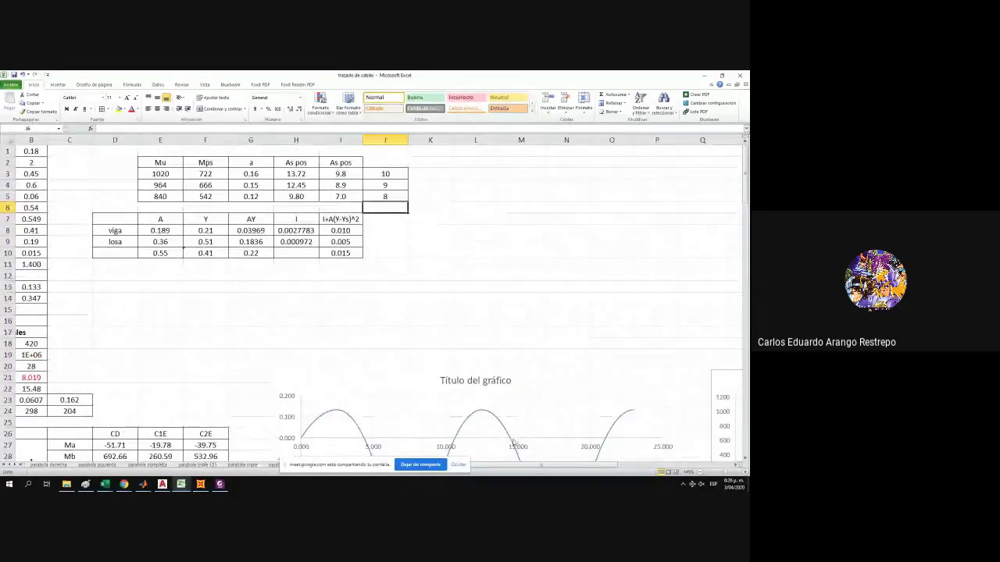
pyautogui.moveTo(501, 465); pyautogui.dragTo(400, 452)
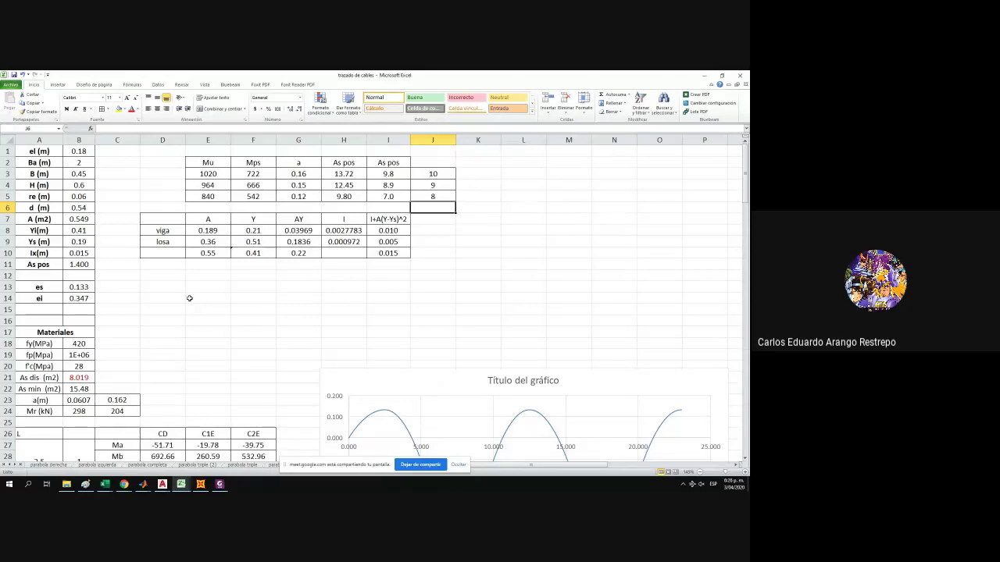
pyautogui.scroll(-4, 393, 349)
pyautogui.keyDown('ctrl'); pyautogui.scroll(-2, 384, 350); pyautogui.keyUp('ctrl')
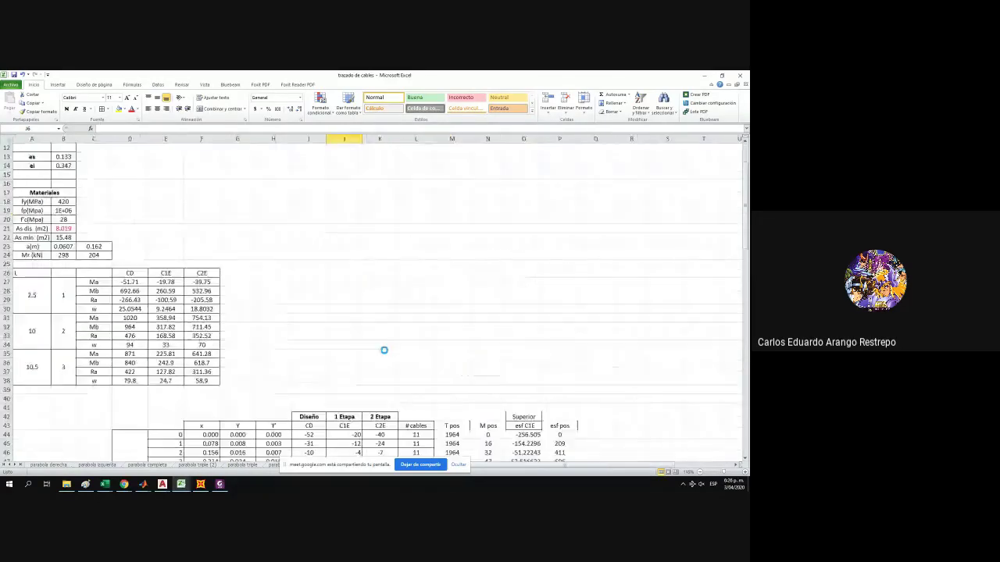
pyautogui.scroll(-10, 384, 350)
pyautogui.scroll(5, 403, 282)
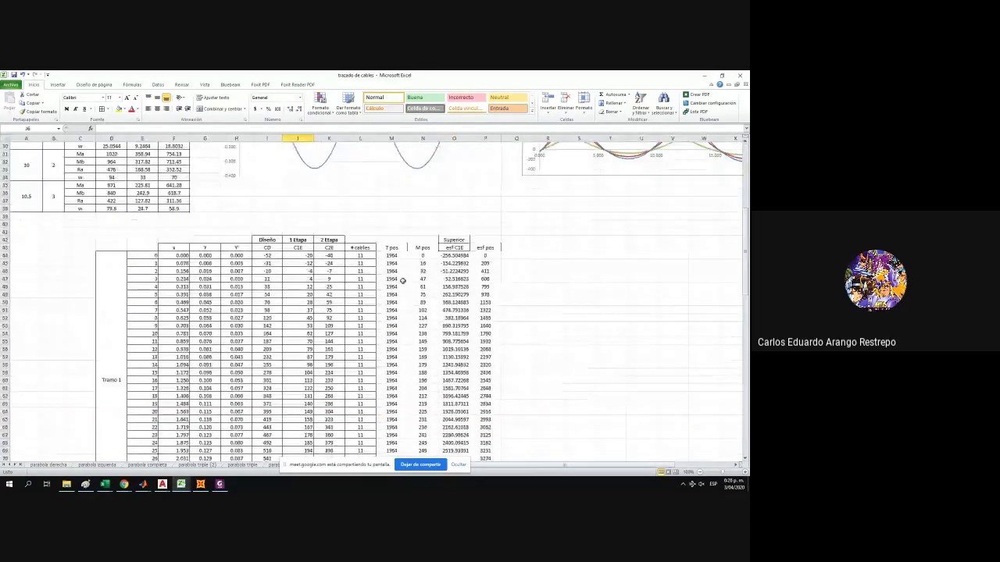
# Apply borders to the T pos, M pos, esf C1E and esf pos columns of the Tramo 1 table, including headers.
pyautogui.moveTo(388, 247); pyautogui.dragTo(483, 247)
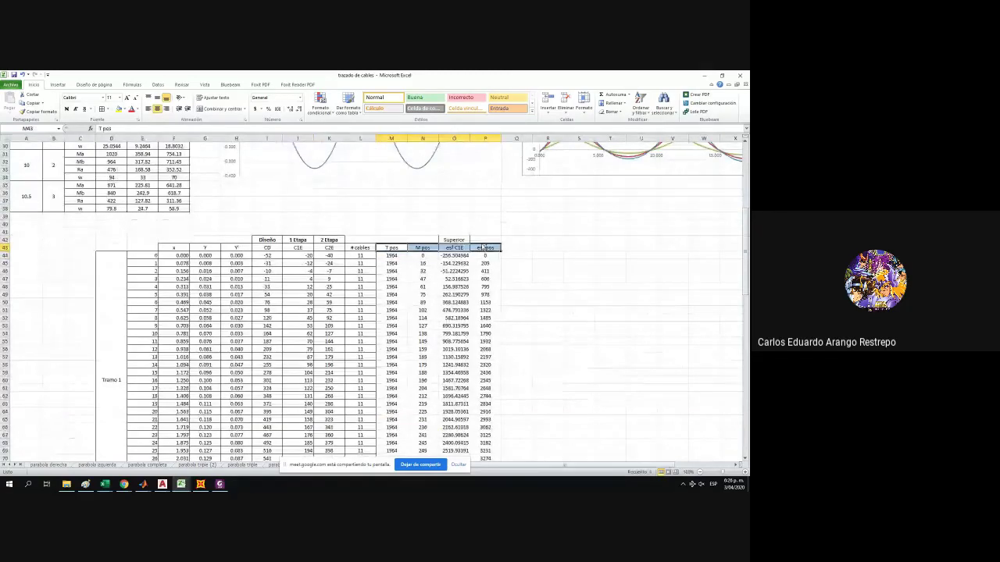
pyautogui.hotkey('ctrl', 'shift', 'Down')
pyautogui.click(103, 108)
pyautogui.scroll(20, 250, 212)
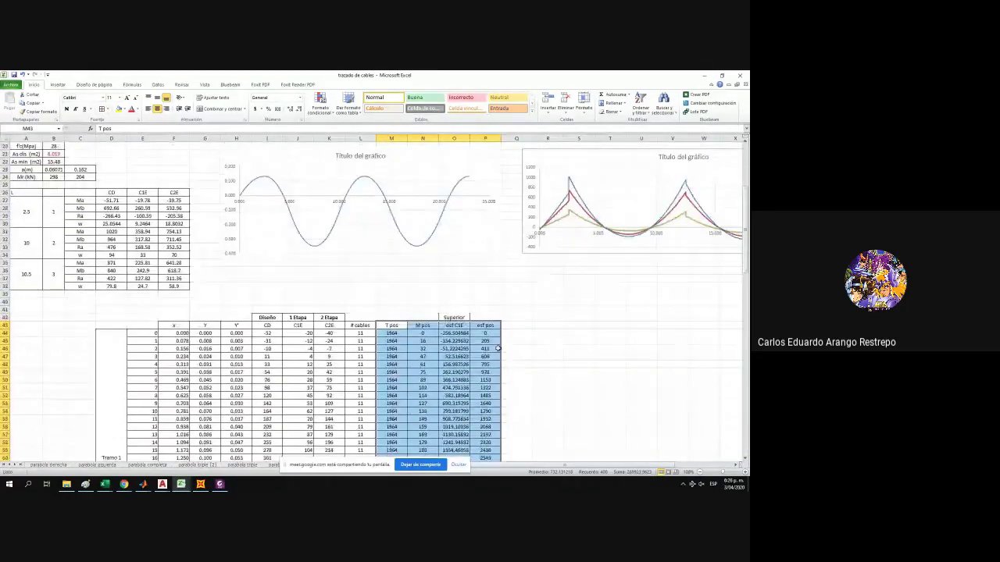
# Review the 1 Etapa and 2 Etapa moment column headings beside the Diseño column in the Tramo 1 table.
pyautogui.click(273, 316)
pyautogui.click(295, 318)
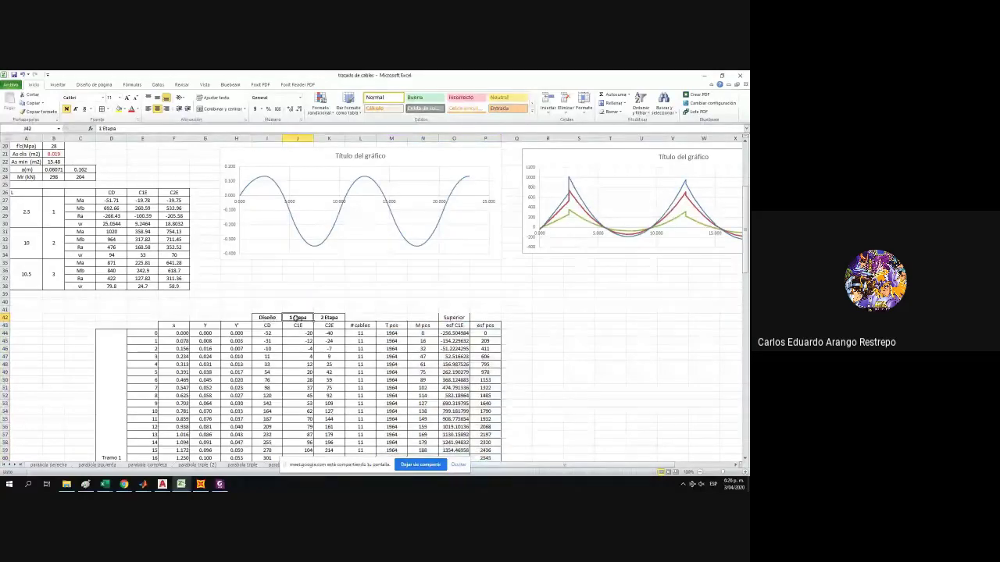
pyautogui.click(330, 318)
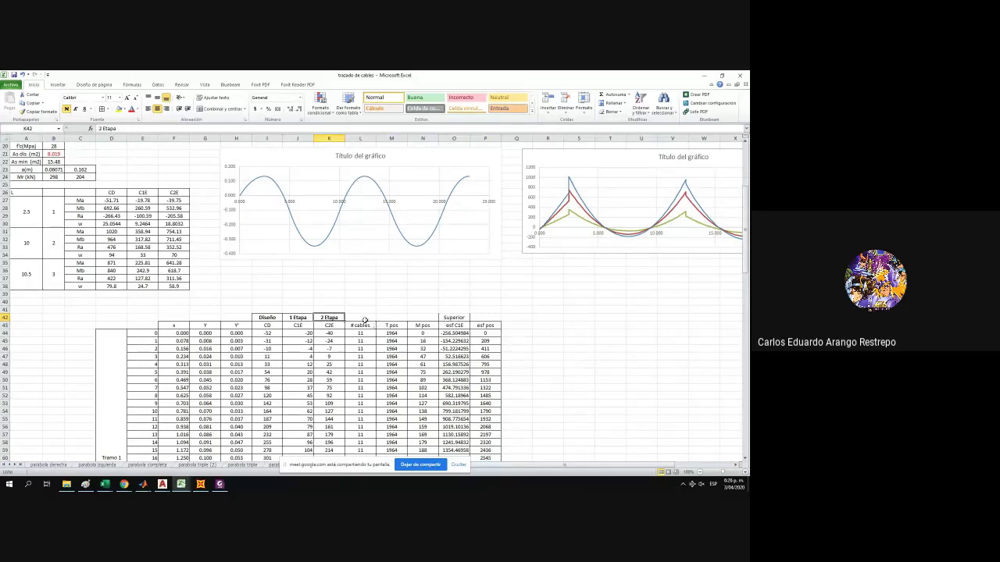
# Check the As dis and As min formulas under Materiales, and fill the As min label and value cells with yellow.
pyautogui.scroll(6, 341, 313)
pyautogui.scroll(1, 340, 310)
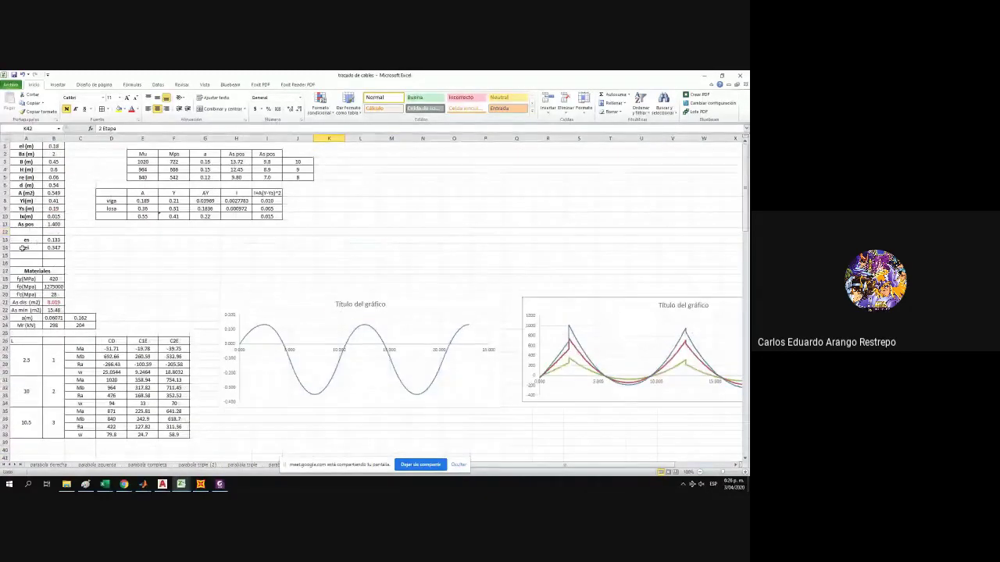
pyautogui.scroll(1, 24, 248)
pyautogui.click(55, 301)
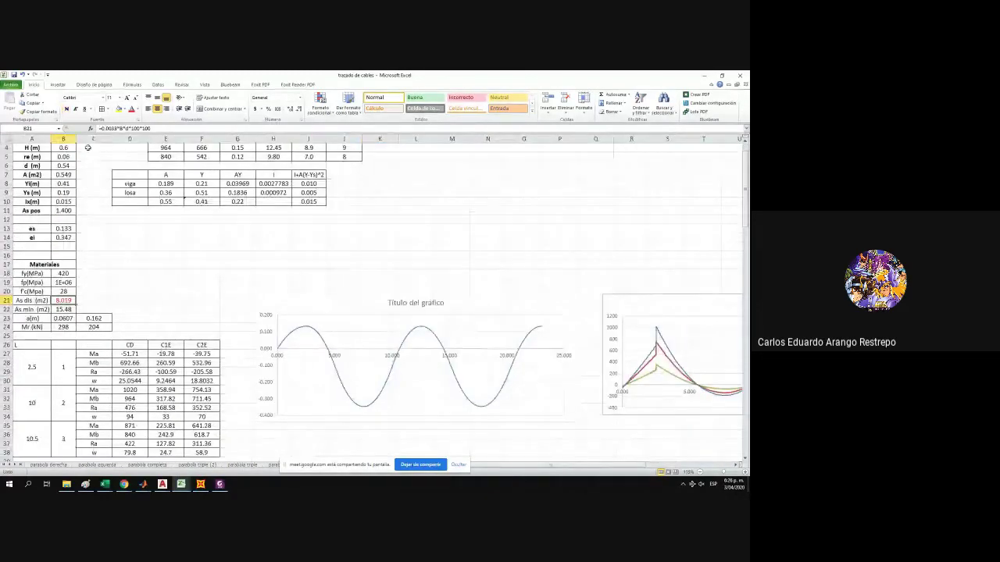
pyautogui.click(61, 310)
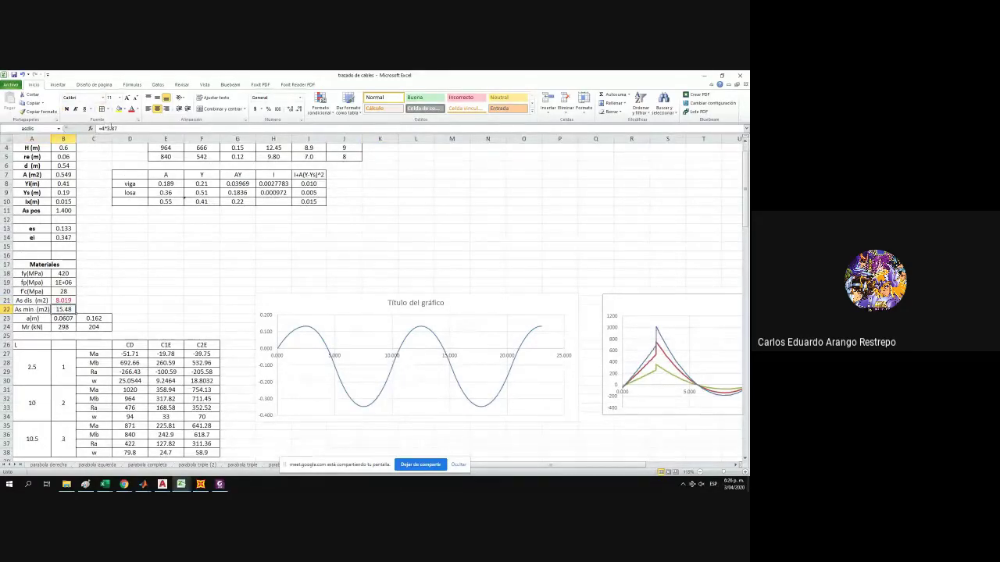
pyautogui.moveTo(32, 310); pyautogui.dragTo(64, 309)
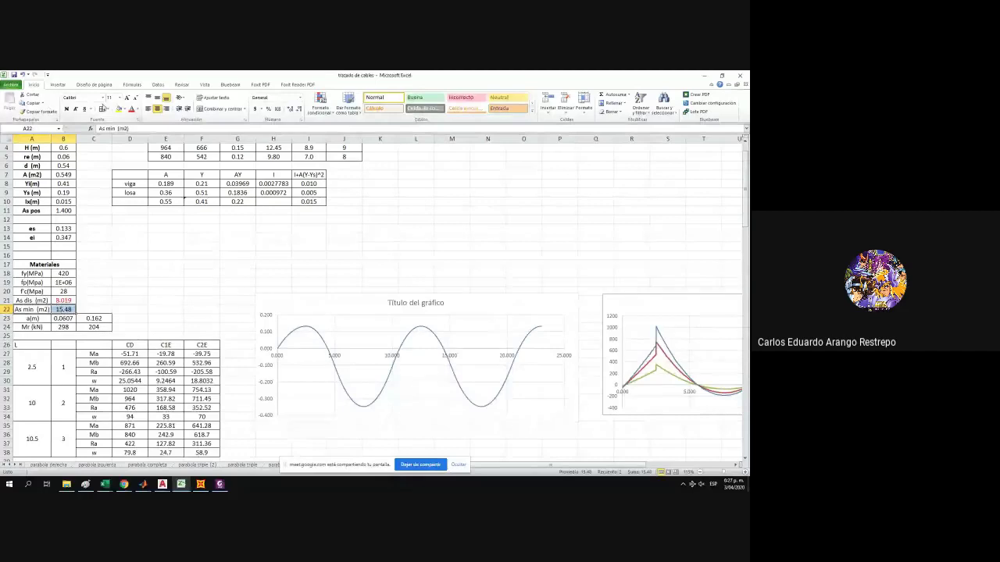
pyautogui.click(119, 109)
# Try to place the "trazado de cables" and "Hoja de excel" workbooks side by side on the screen.
pyautogui.moveTo(252, 74); pyautogui.dragTo(741, 200)
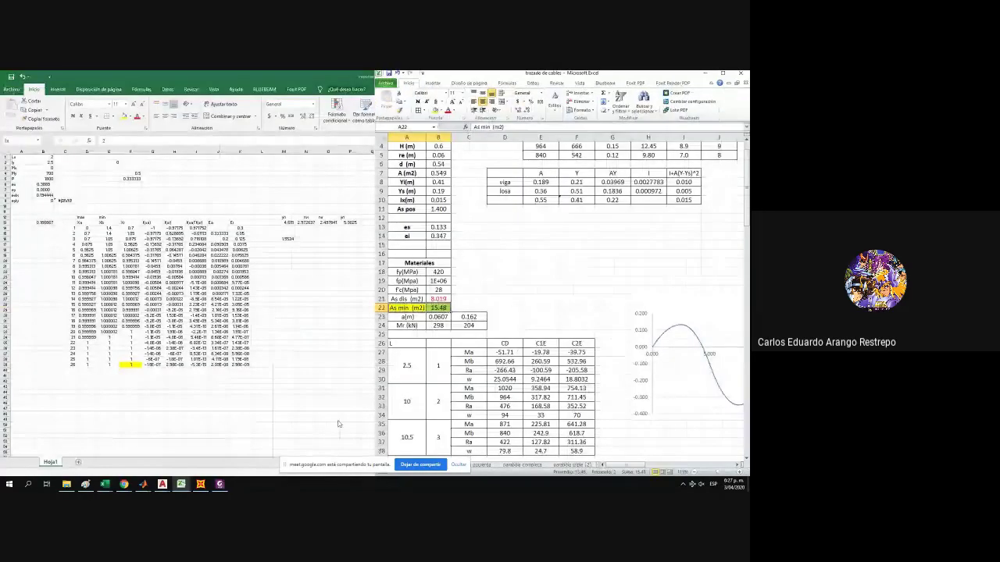
pyautogui.hotkey('ctrl', 'Tab')
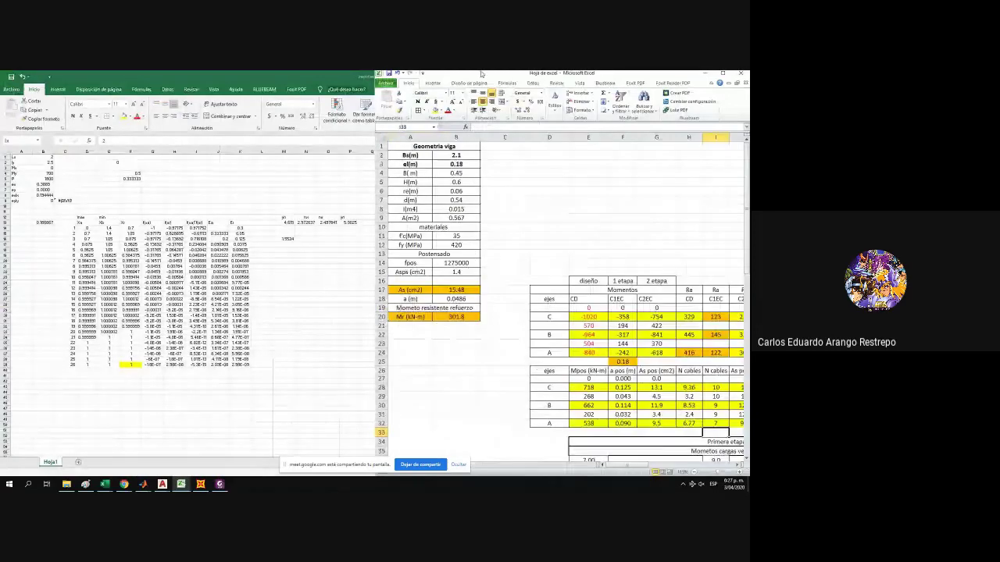
pyautogui.moveTo(481, 74); pyautogui.dragTo(2, 157)
pyautogui.click(383, 299)
# Close the "zapatas" and "Resistencia a la compresión" workbooks, saving the changes in both.
pyautogui.click(740, 76)
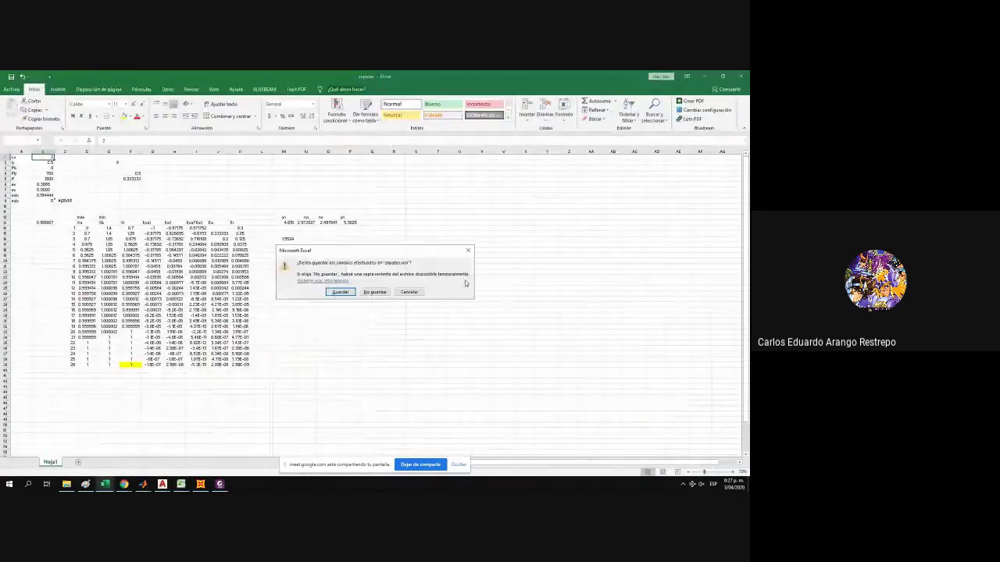
pyautogui.click(338, 291)
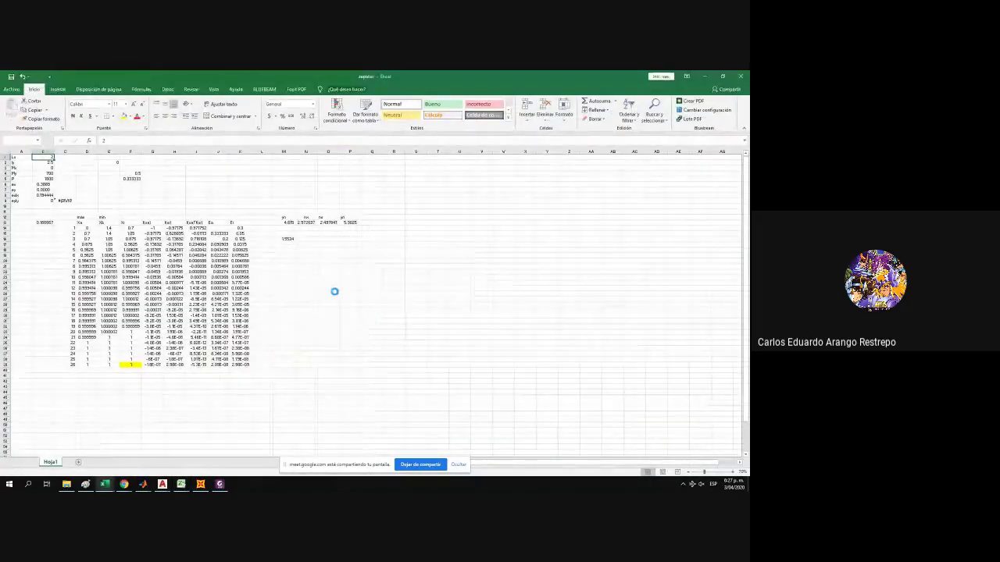
pyautogui.click(181, 485)
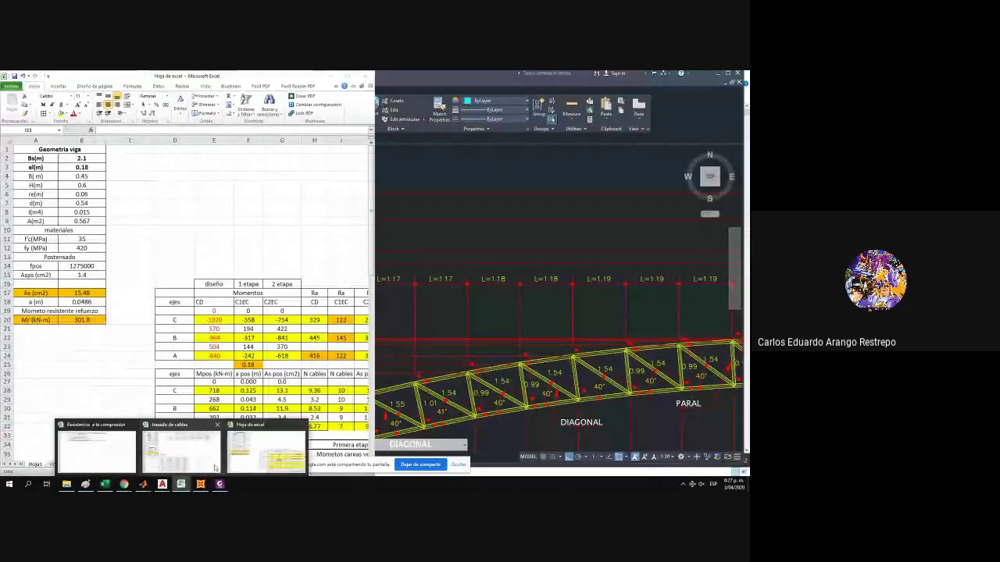
pyautogui.click(125, 456)
pyautogui.click(368, 76)
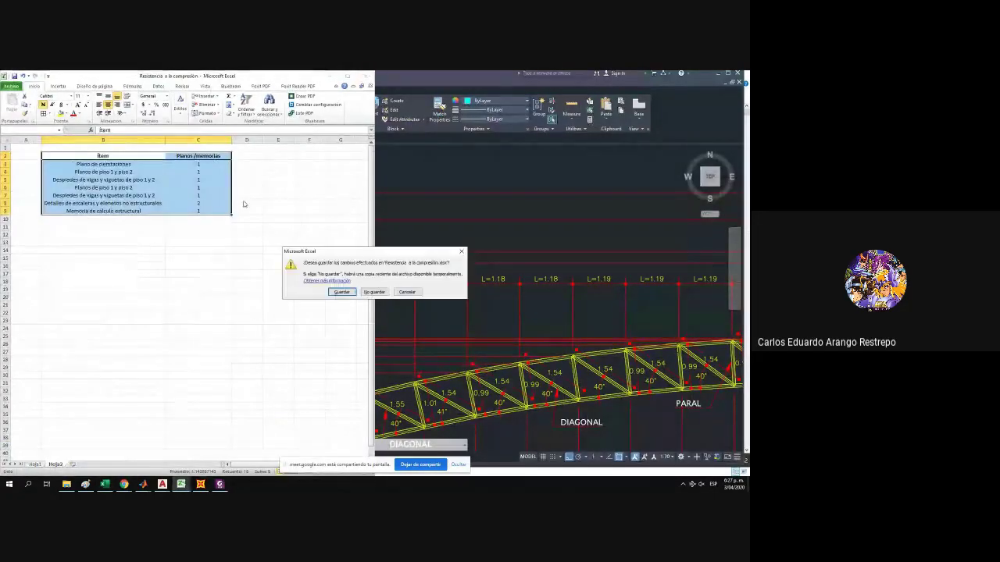
pyautogui.click(342, 292)
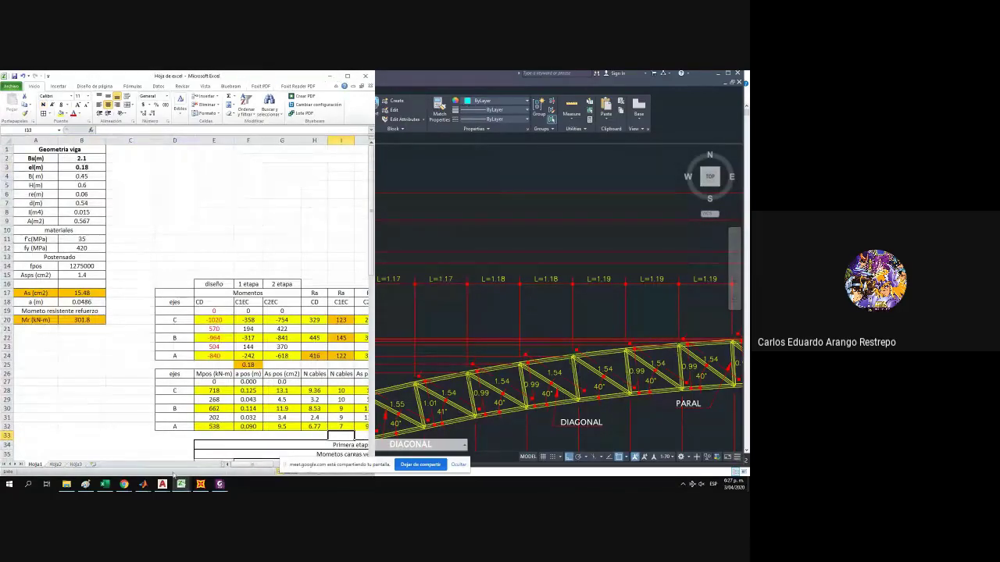
# Maximize the "Hoja de excel" workbook and arrange all open workbook windows with the Vertical option.
pyautogui.moveTo(180, 485)
pyautogui.click(202, 465)
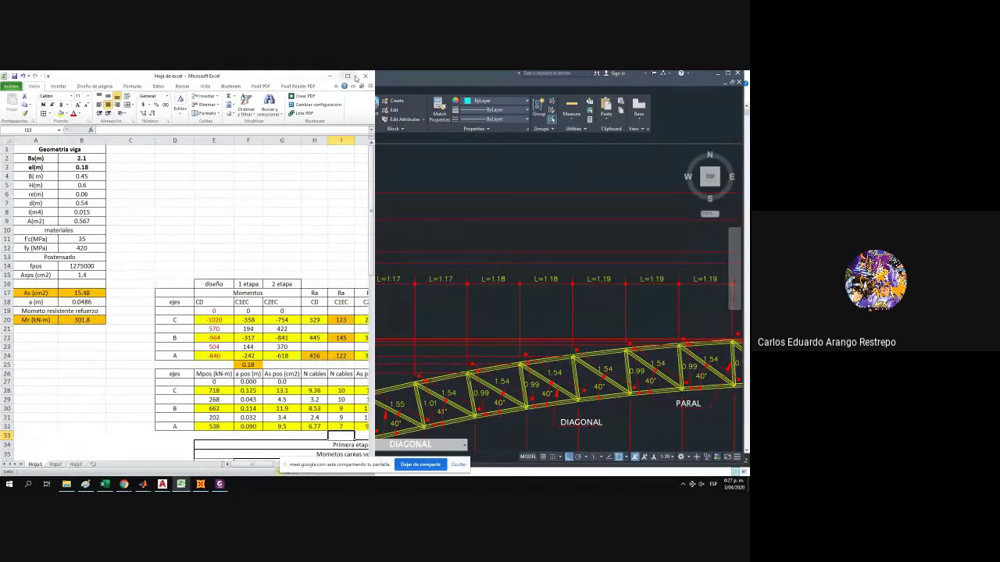
pyautogui.click(350, 76)
pyautogui.click(204, 84)
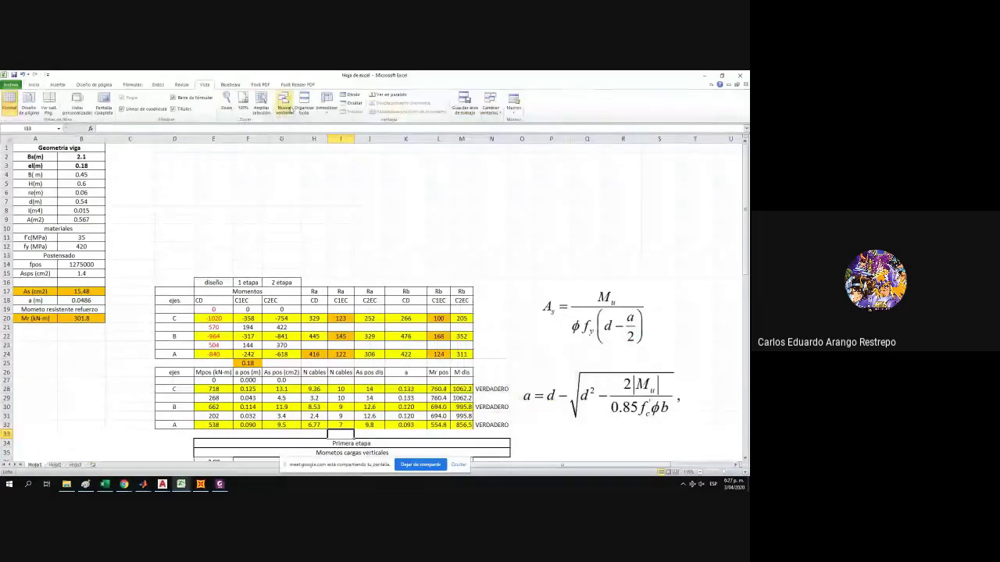
pyautogui.click(303, 104)
pyautogui.click(222, 245)
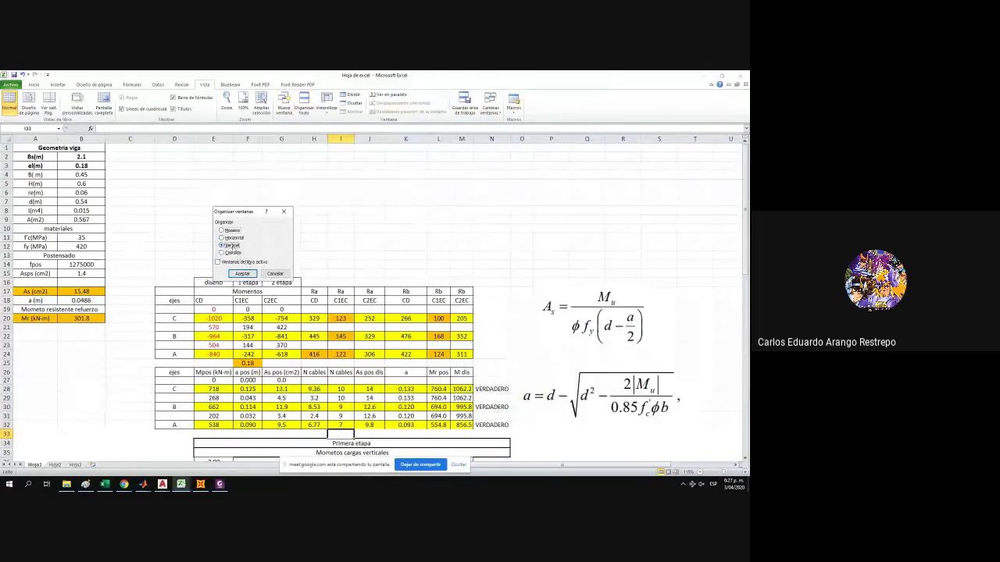
pyautogui.click(242, 273)
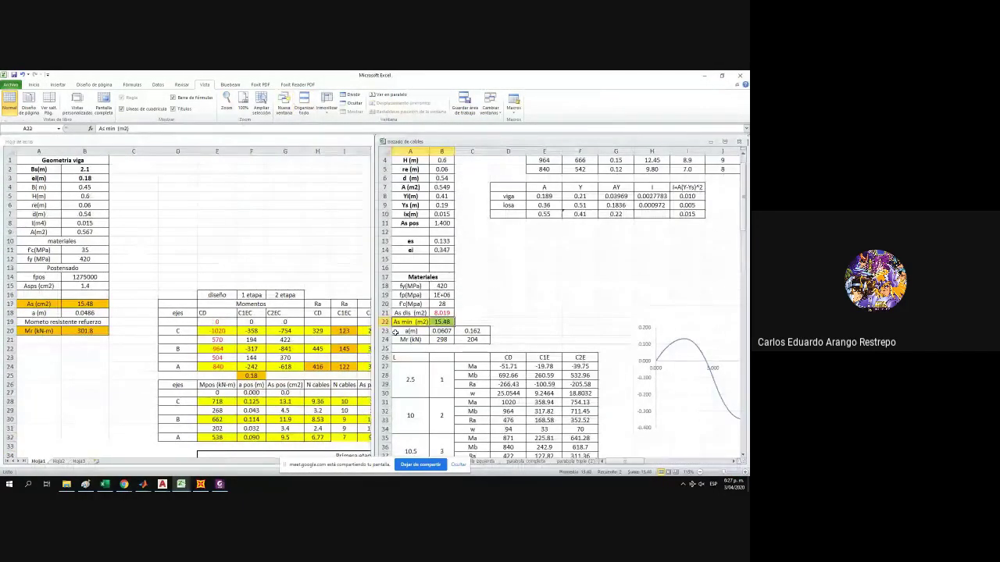
# Compare the As steel area in "Hoja de excel" with the As dis and As min cells in "trazado de cables", including their formulas.
pyautogui.click(151, 312)
pyautogui.moveTo(87, 304); pyautogui.dragTo(30, 303)
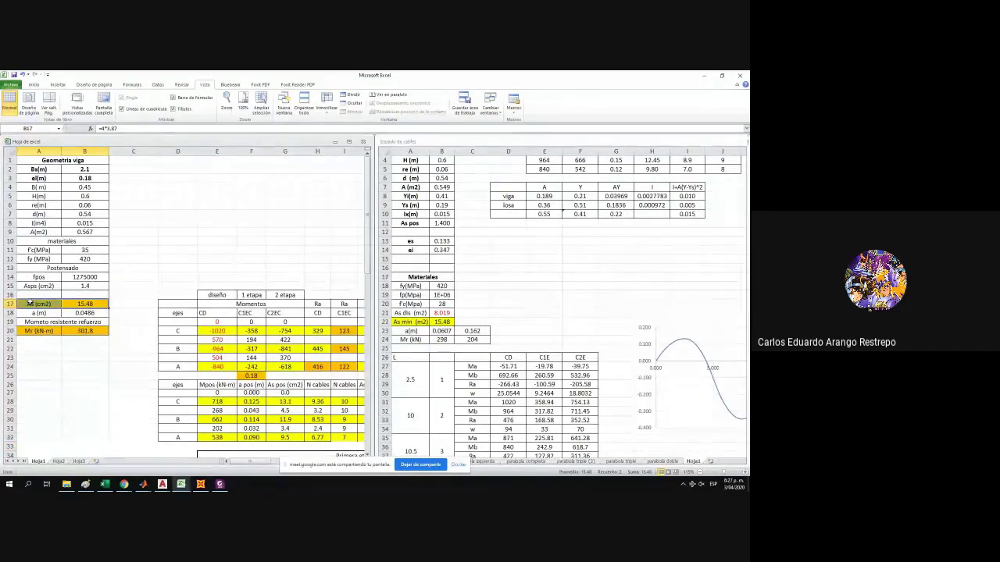
pyautogui.moveTo(410, 322); pyautogui.dragTo(444, 321)
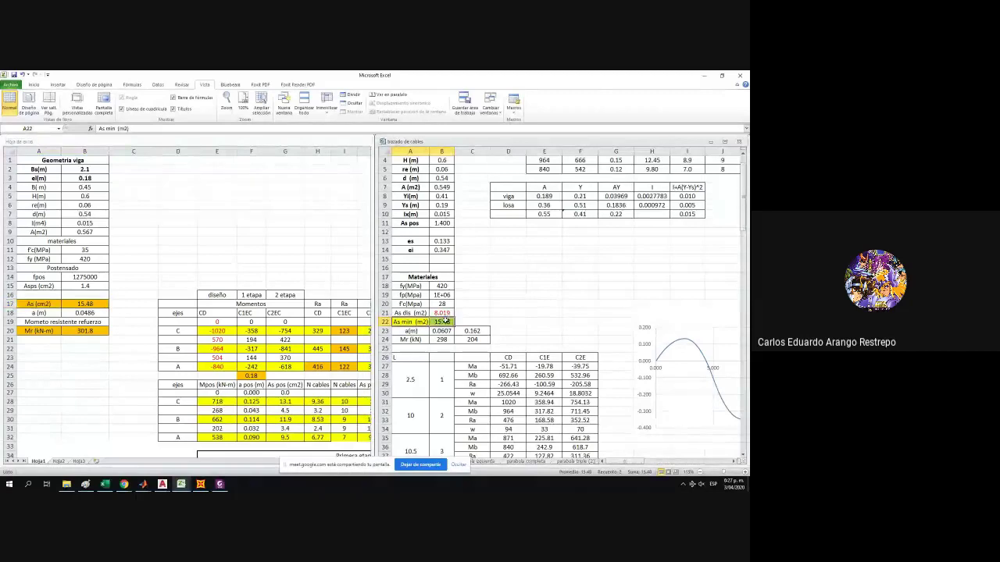
pyautogui.click(444, 321)
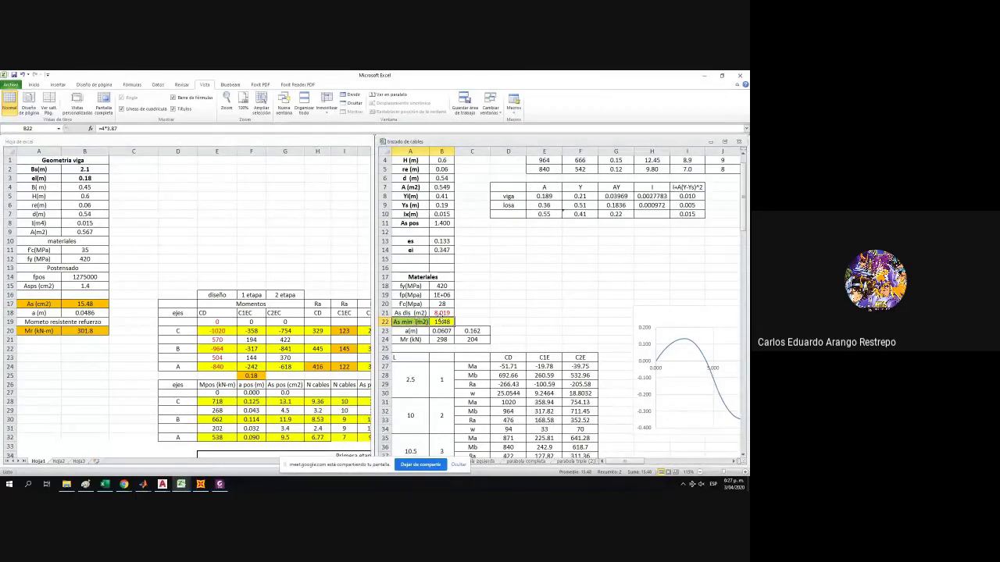
pyautogui.click(436, 313)
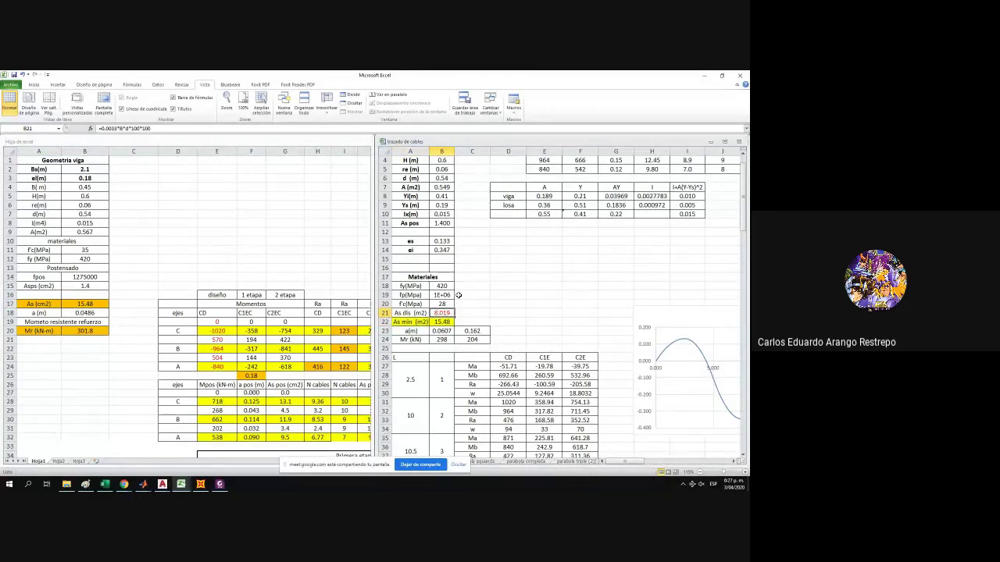
pyautogui.moveTo(441, 321); pyautogui.dragTo(418, 322)
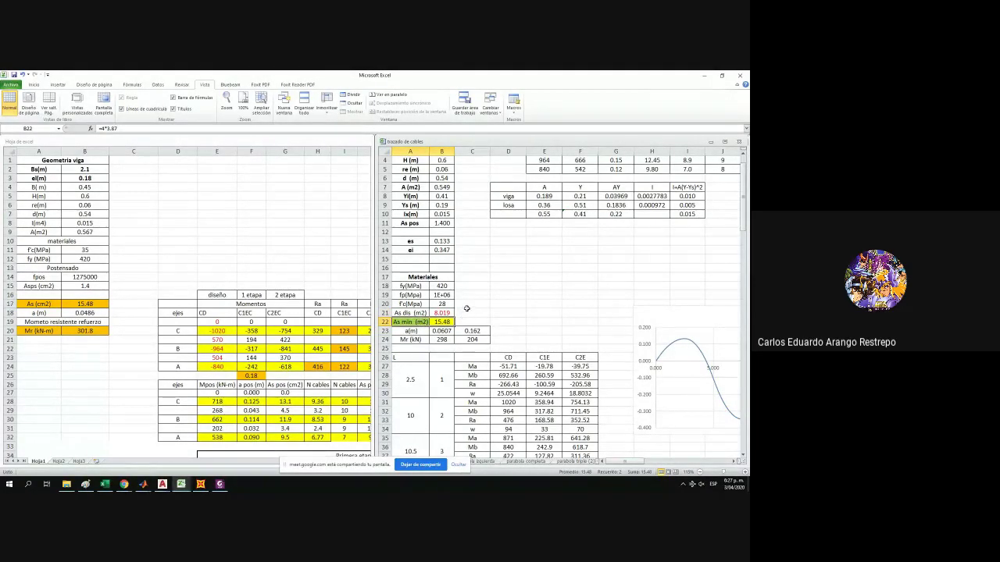
# Set the slab width Ba (m) to 2.1 in the geometry data of the "trazado de cables" workbook.
pyautogui.scroll(1, 455, 263)
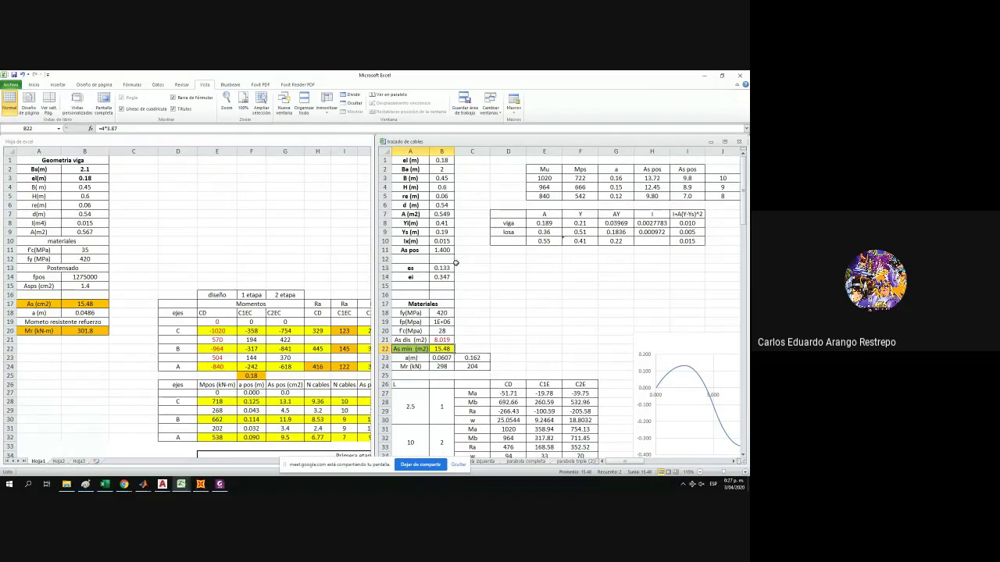
pyautogui.moveTo(412, 160); pyautogui.dragTo(450, 159)
pyautogui.click(442, 168)
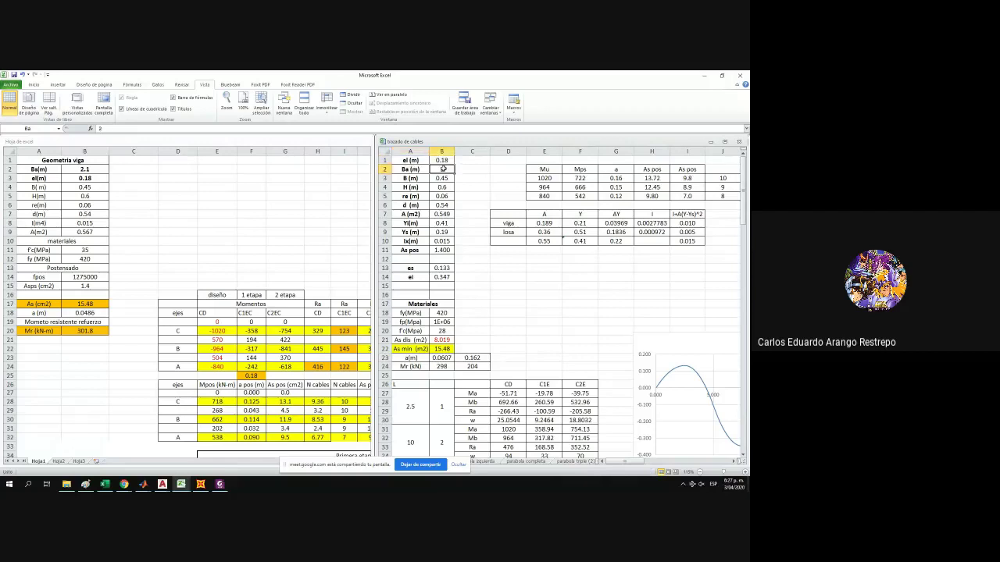
pyautogui.doubleClick(443, 169)
pyautogui.write('.')
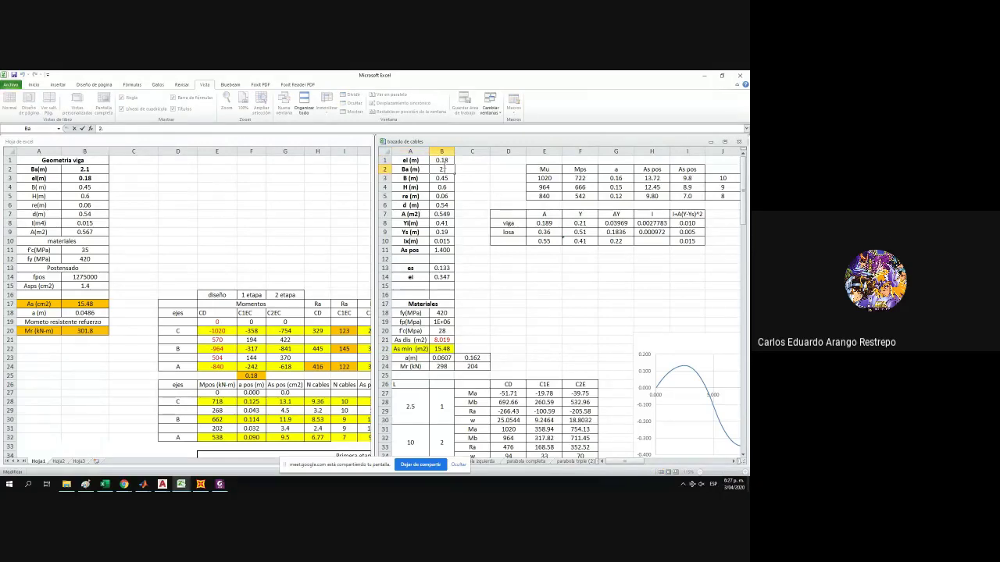
pyautogui.write('1')
pyautogui.press('Return')
# Relabel the width and height rows in "trazado de cables" as "Biga (m)", "B losa (m)" and "H viga (m)".
pyautogui.moveTo(396, 178); pyautogui.dragTo(435, 179)
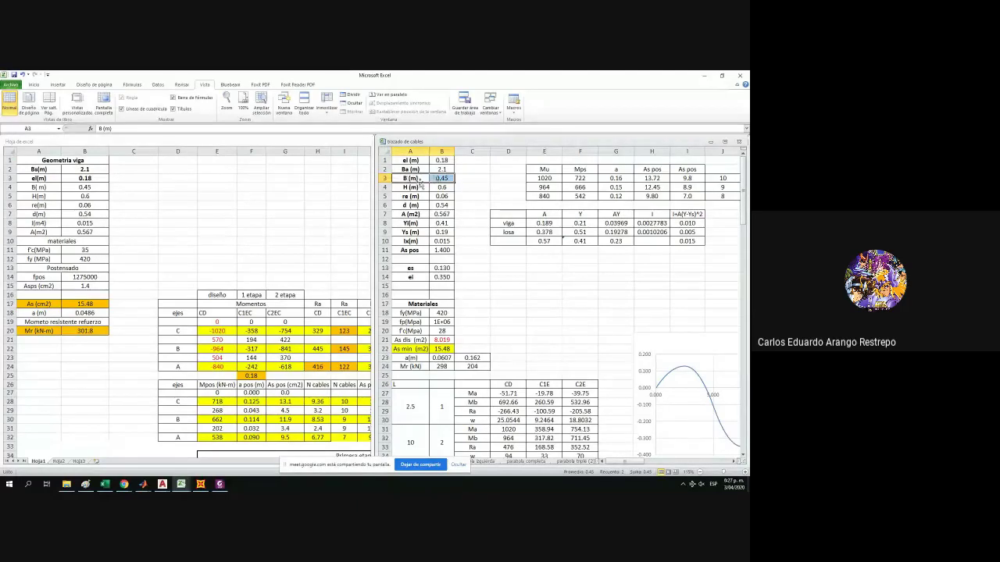
pyautogui.doubleClick(409, 178)
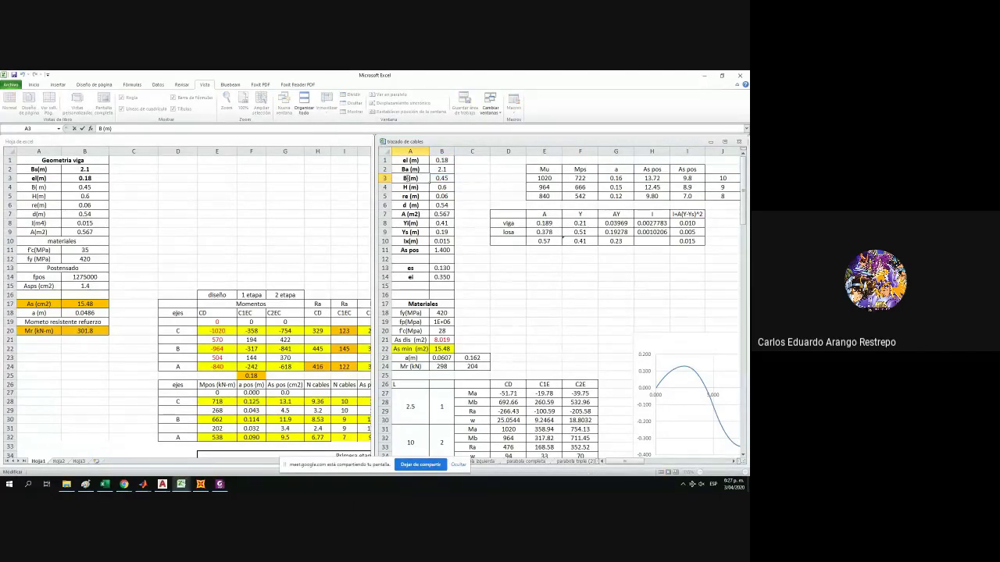
pyautogui.write('iga')
pyautogui.click(407, 169)
pyautogui.doubleClick(405, 168)
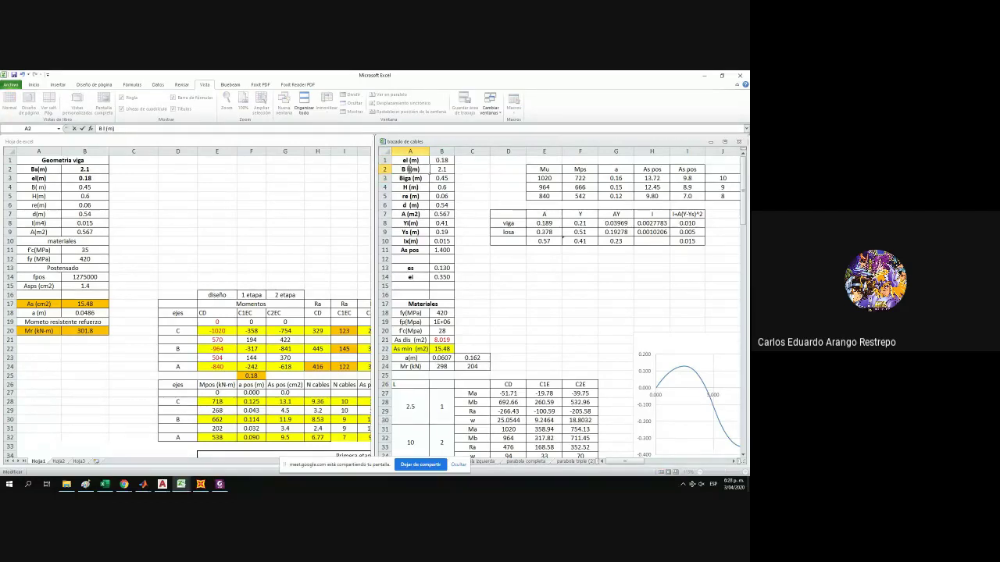
pyautogui.write('losa')
pyautogui.click(411, 188)
pyautogui.write('viga')
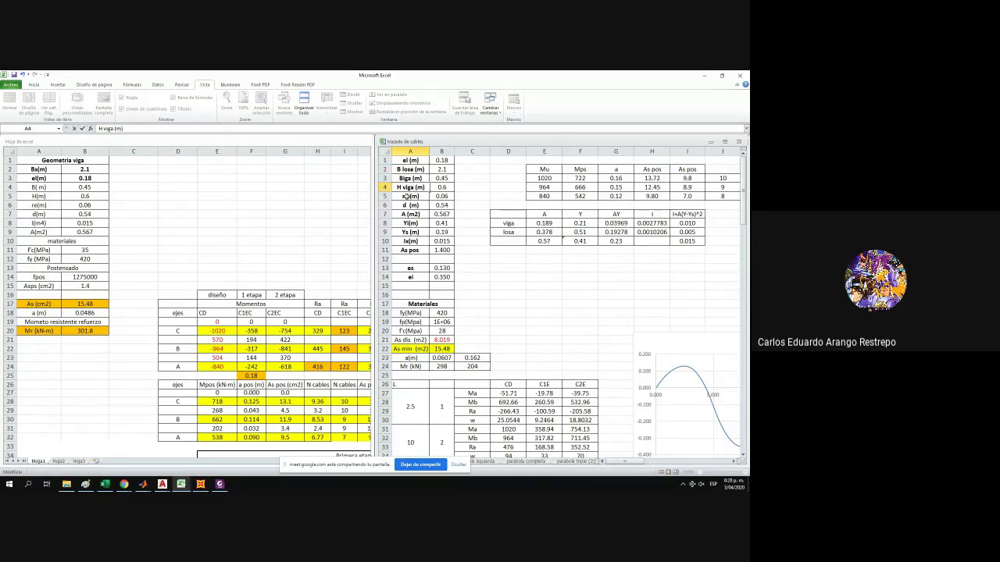
pyautogui.click(406, 197)
# Rename the area label in cell A7 of "trazado de cables" as "A viga (m2)".
pyautogui.click(407, 213)
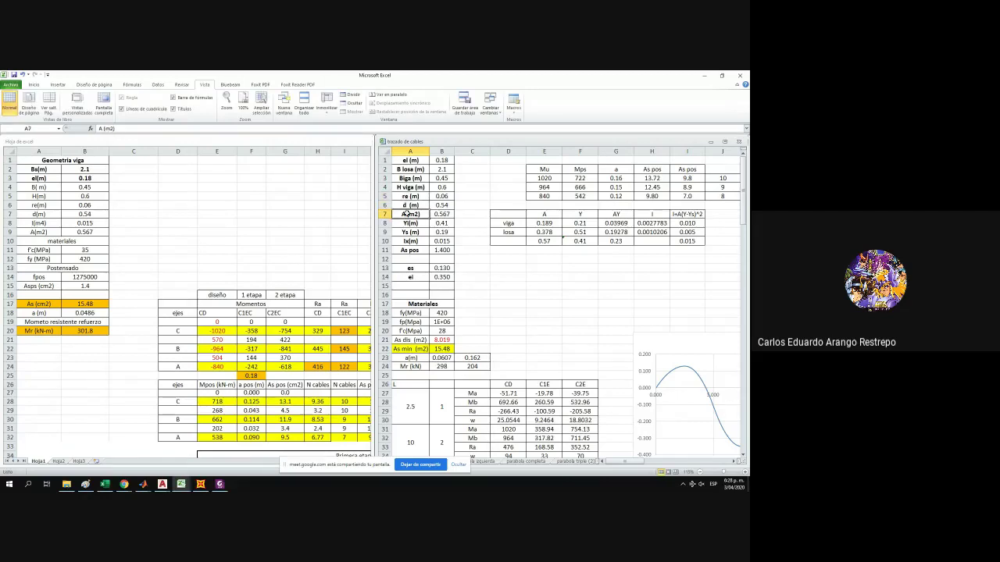
pyautogui.doubleClick(405, 213)
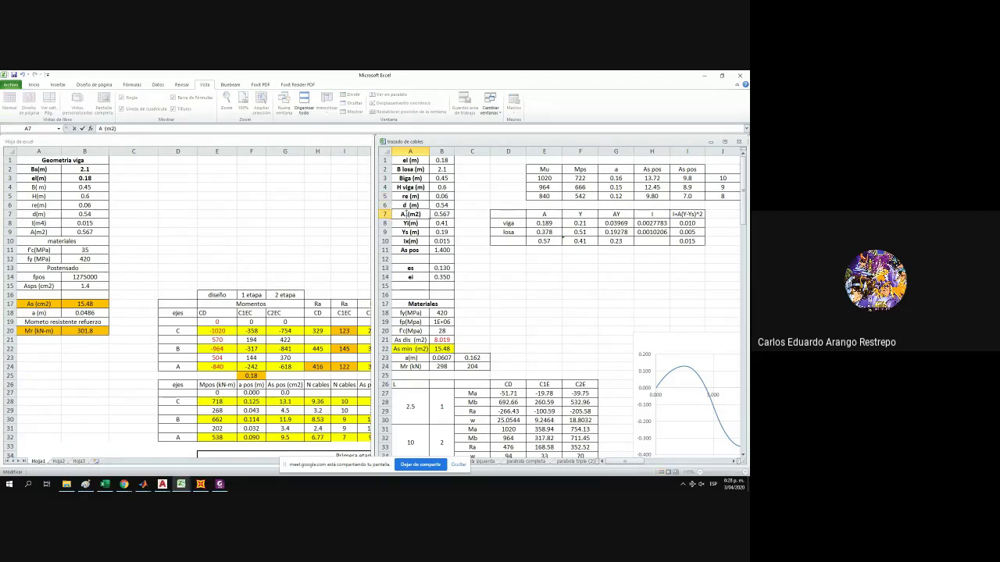
pyautogui.write('viga')
pyautogui.press('Return')
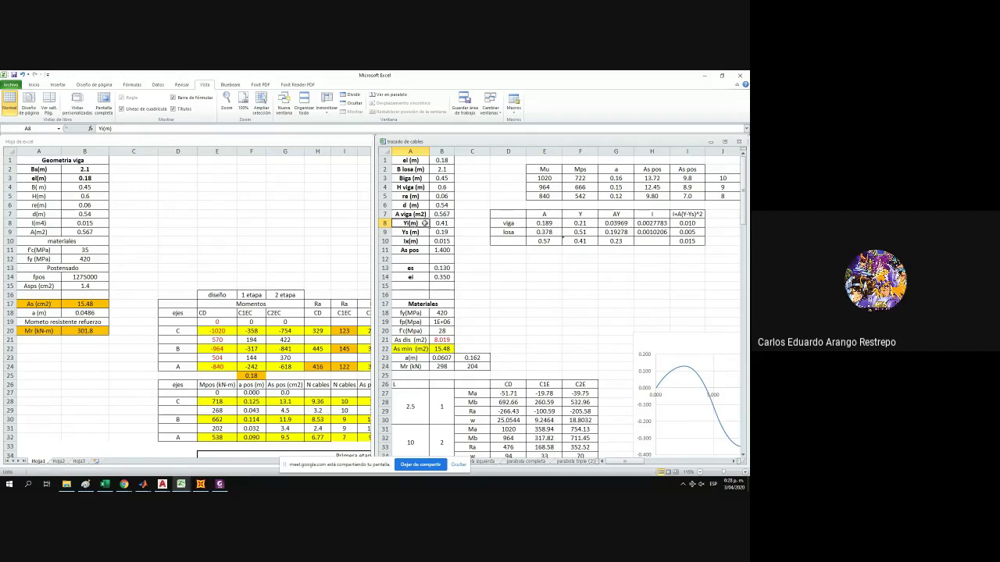
# Examine the section properties and the es and ei eccentricities in "trazado de cables", including the es formula.
pyautogui.moveTo(433, 224); pyautogui.dragTo(409, 268)
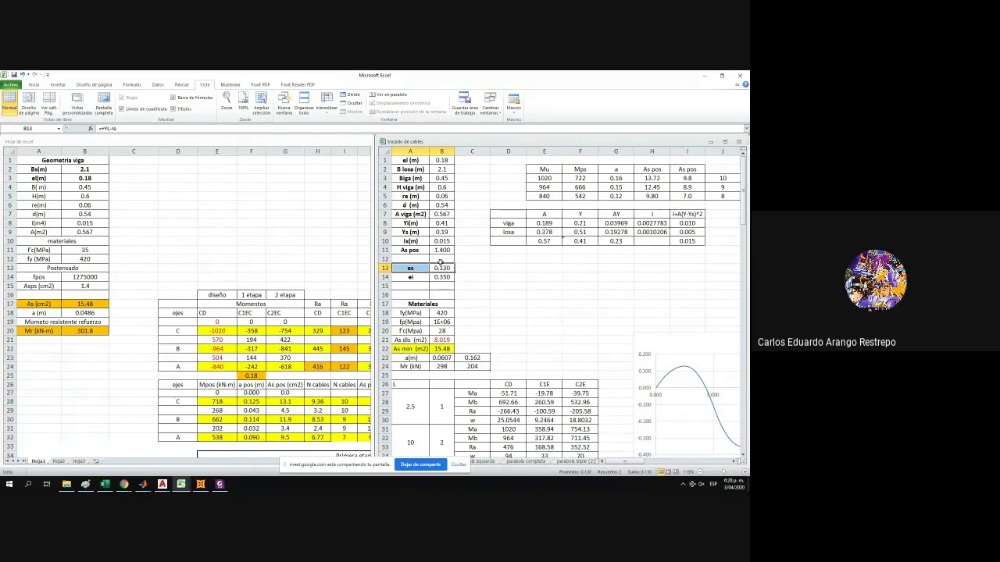
pyautogui.moveTo(404, 268); pyautogui.dragTo(443, 277)
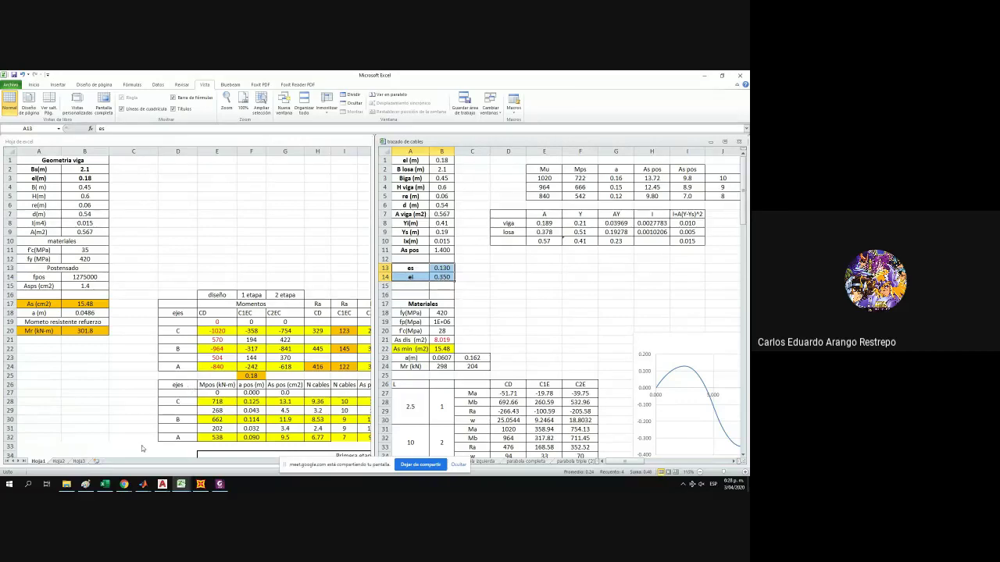
pyautogui.click(161, 484)
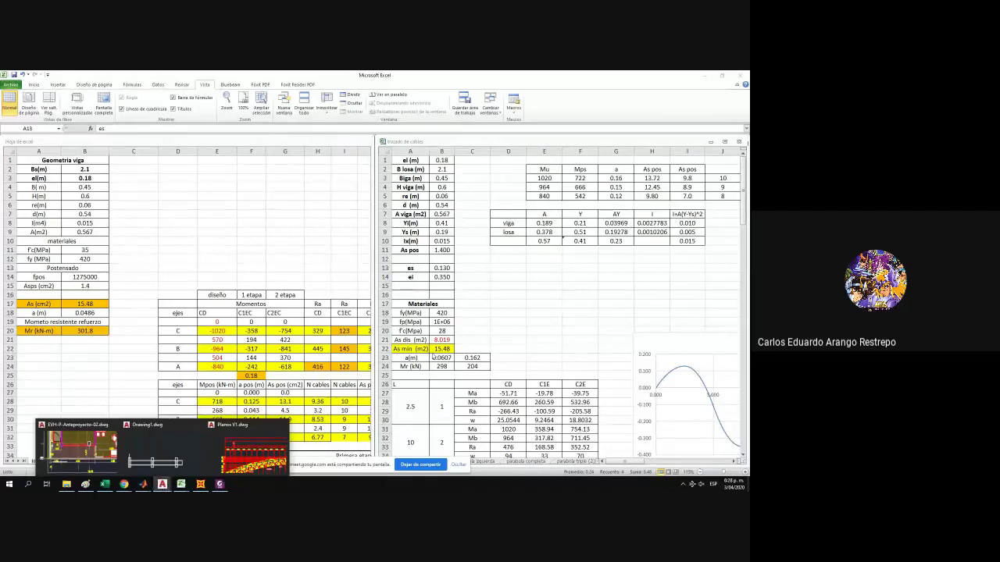
pyautogui.click(471, 294)
pyautogui.scroll(2, 428, 272)
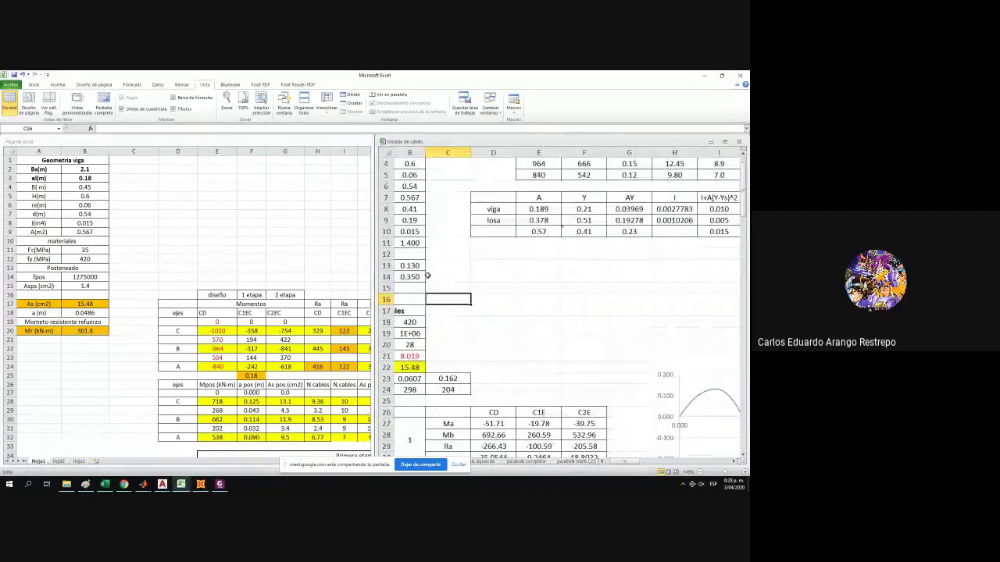
pyautogui.moveTo(624, 463); pyautogui.dragTo(617, 466)
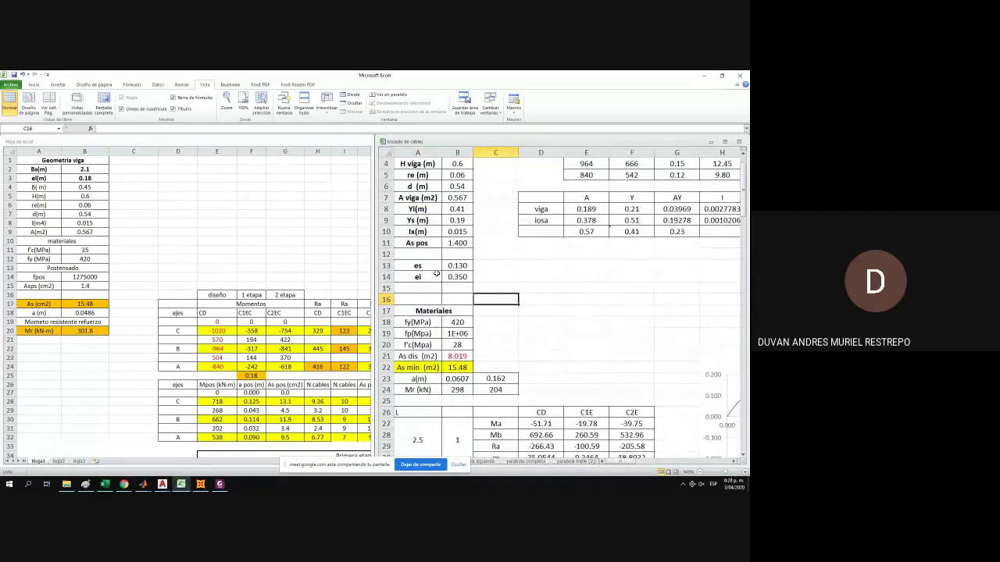
pyautogui.moveTo(420, 265); pyautogui.dragTo(458, 273)
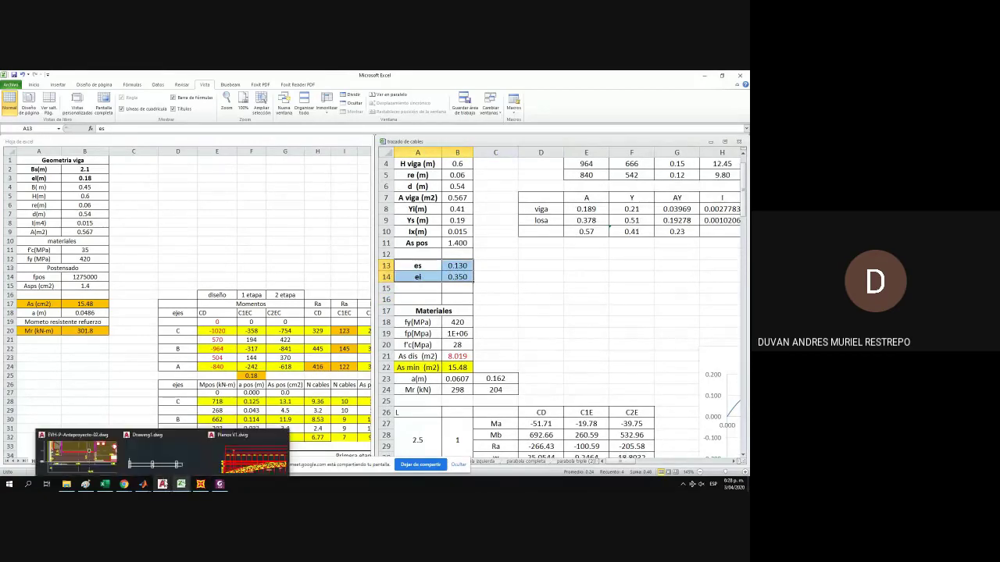
pyautogui.click(580, 381)
pyautogui.keyDown('ctrl'); pyautogui.scroll(-3, 569, 345); pyautogui.keyUp('ctrl')
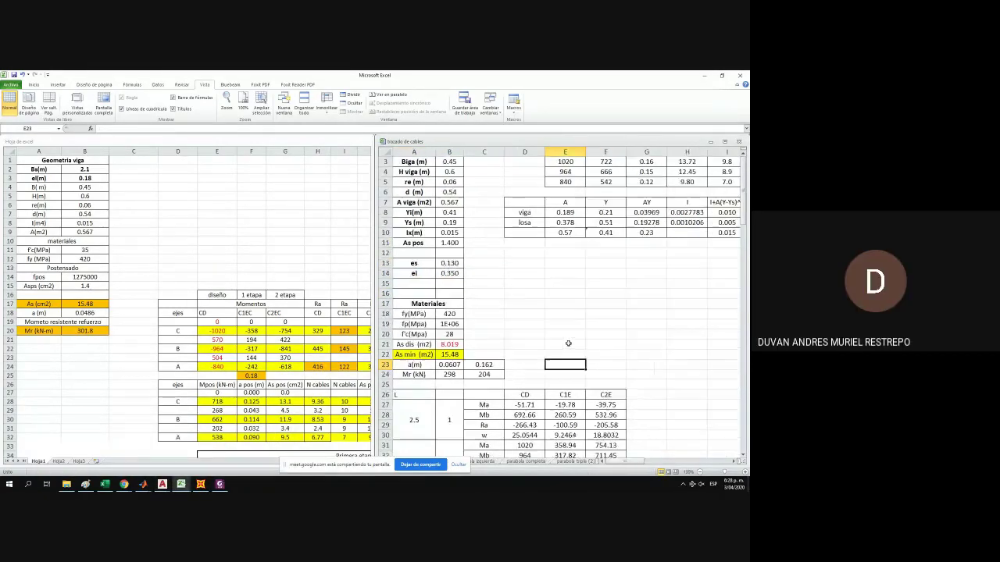
pyautogui.moveTo(632, 465)
pyautogui.mouseDown()
pyautogui.moveTo(664, 464)
pyautogui.moveTo(623, 464)
pyautogui.mouseUp()
pyautogui.keyDown('ctrl'); pyautogui.scroll(3, 475, 295); pyautogui.keyUp('ctrl')
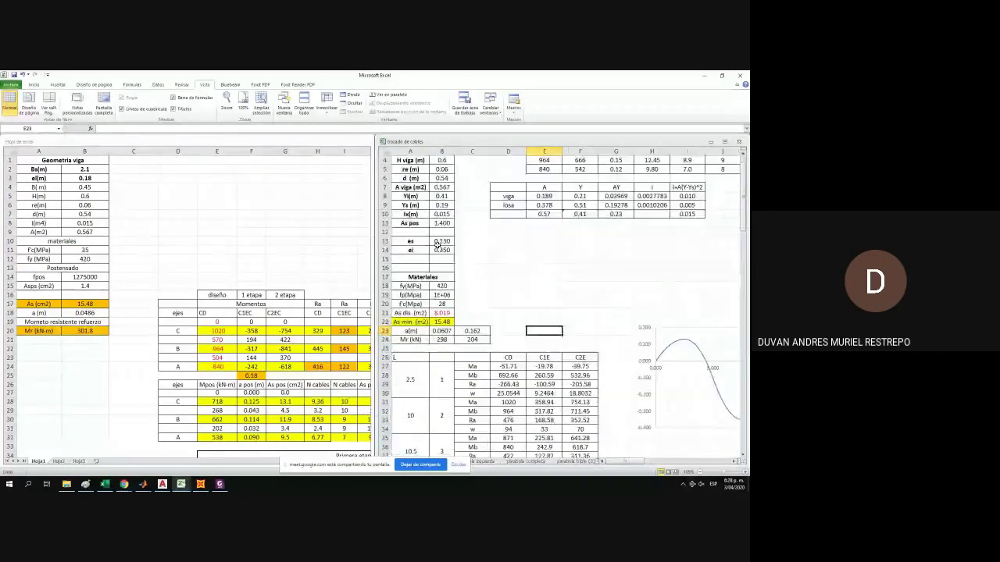
# Delete the empty row 15 between the eccentricities and the Materiales block in "trazado de cables".
pyautogui.moveTo(627, 464); pyautogui.dragTo(611, 464)
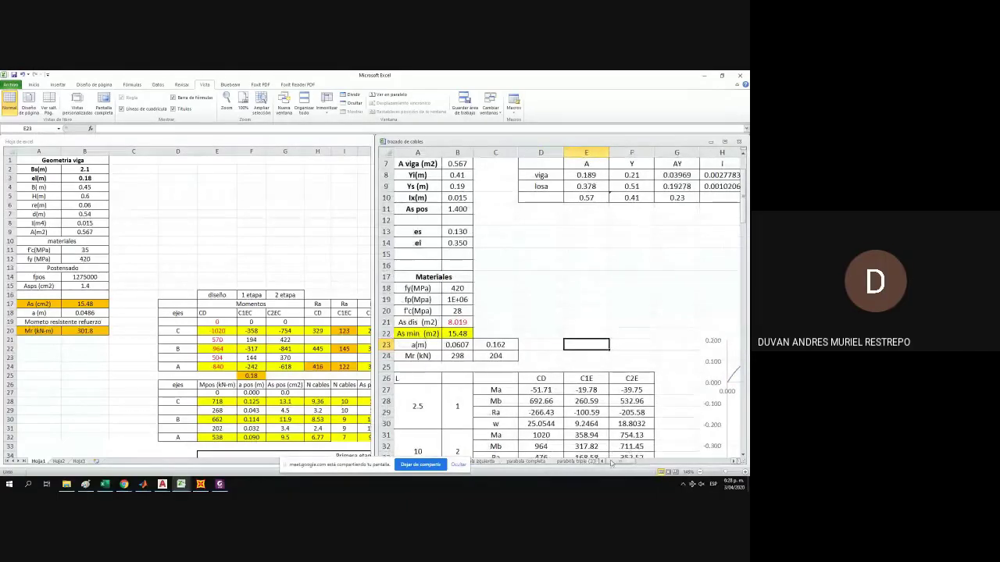
pyautogui.click(386, 254)
pyautogui.hotkey('ctrl', '-')
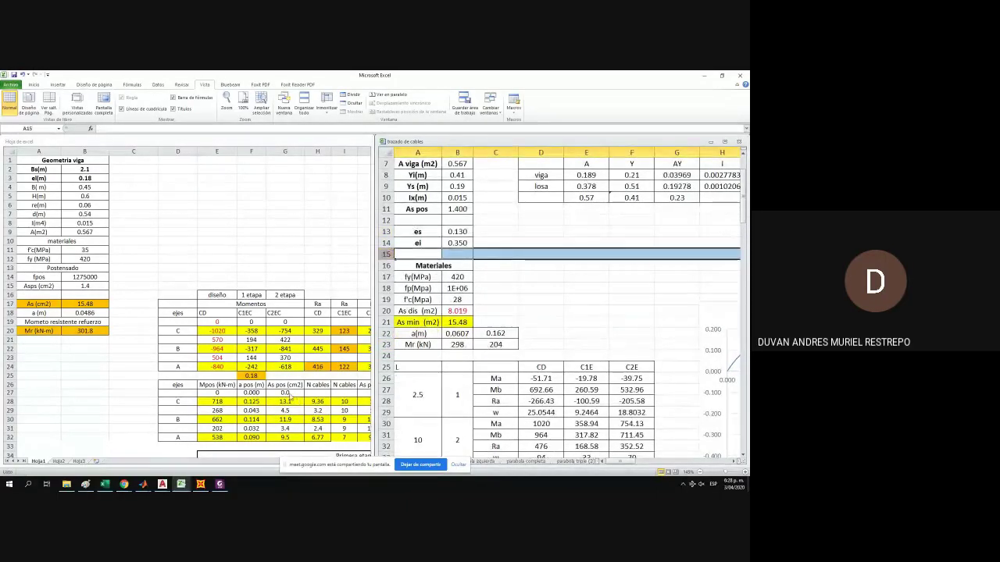
pyautogui.click(539, 311)
pyautogui.scroll(-1, 553, 318)
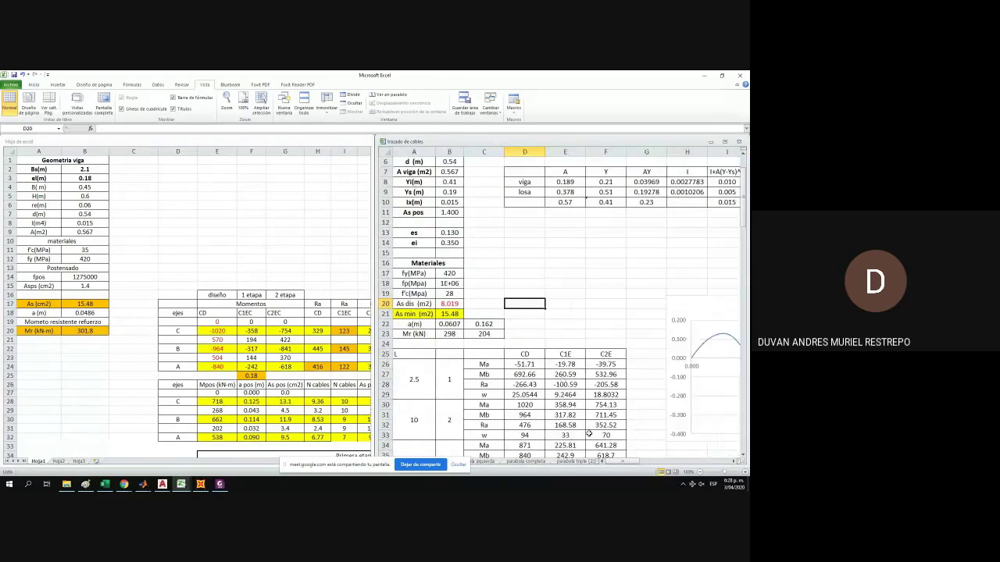
pyautogui.moveTo(619, 464); pyautogui.dragTo(598, 468)
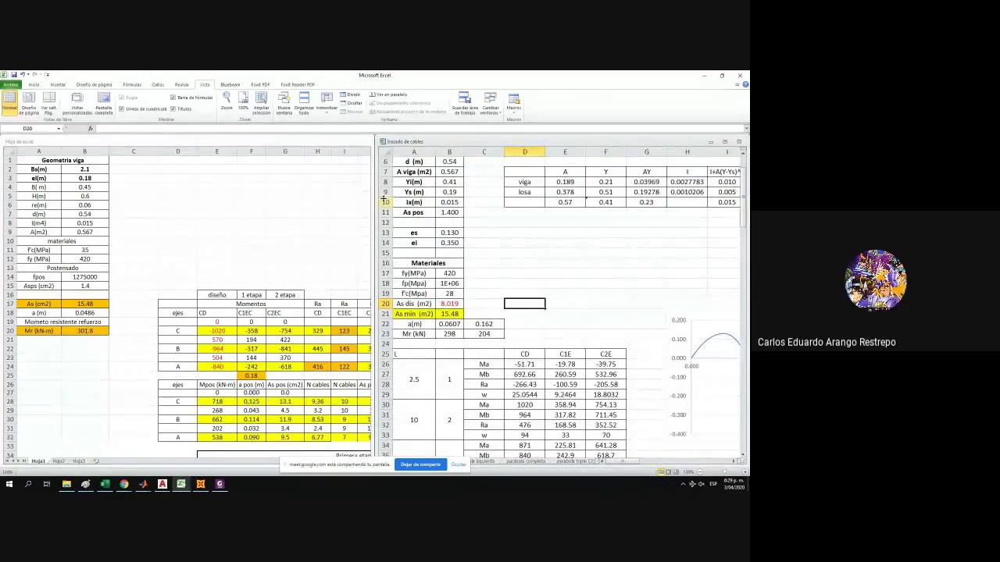
# Set the slab width B losa to 2 m in the trazado de cables workbook.
pyautogui.click(449, 192)
pyautogui.scroll(2, 449, 189)
pyautogui.click(449, 171)
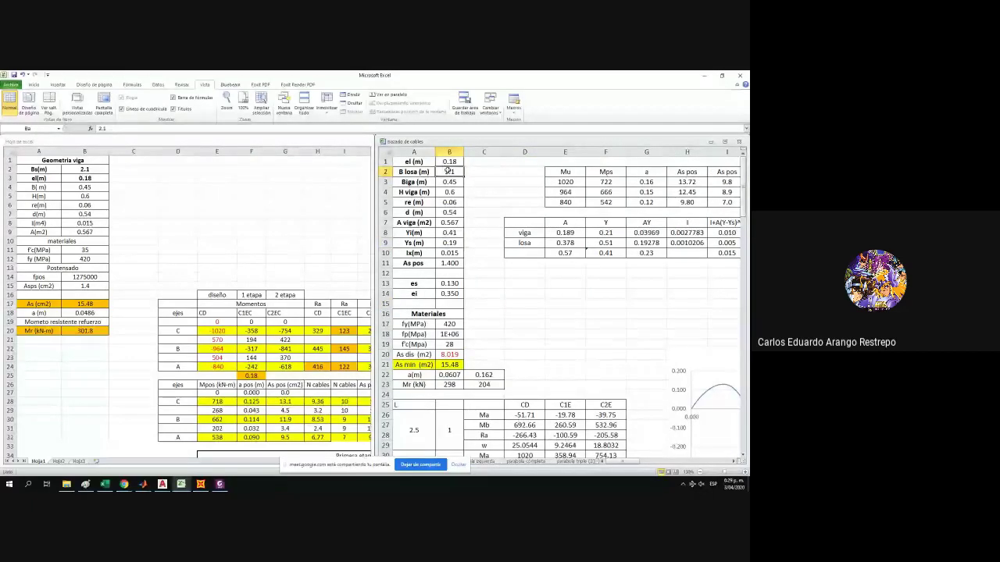
pyautogui.write('2')
pyautogui.press('Return')
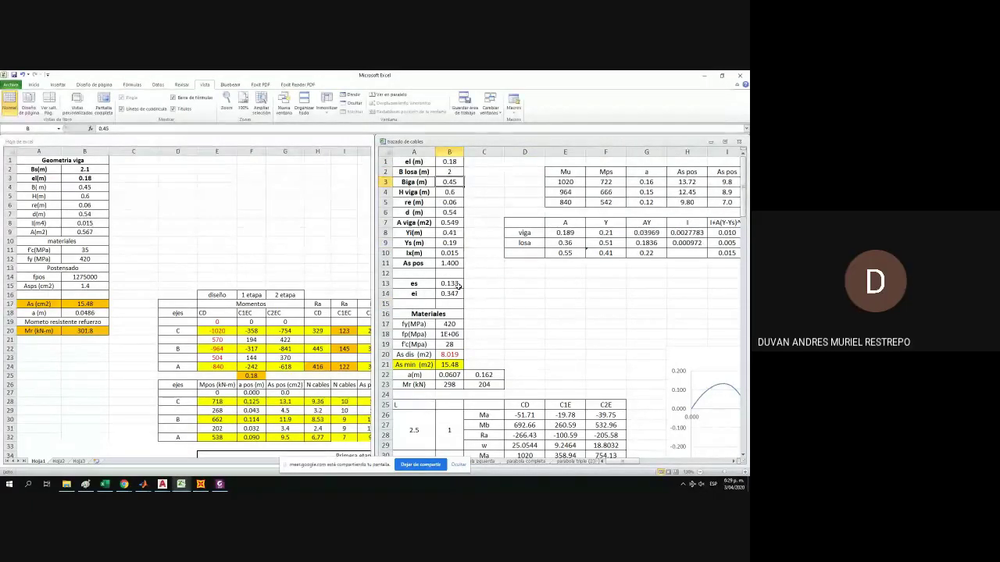
pyautogui.moveTo(454, 286); pyautogui.dragTo(452, 293)
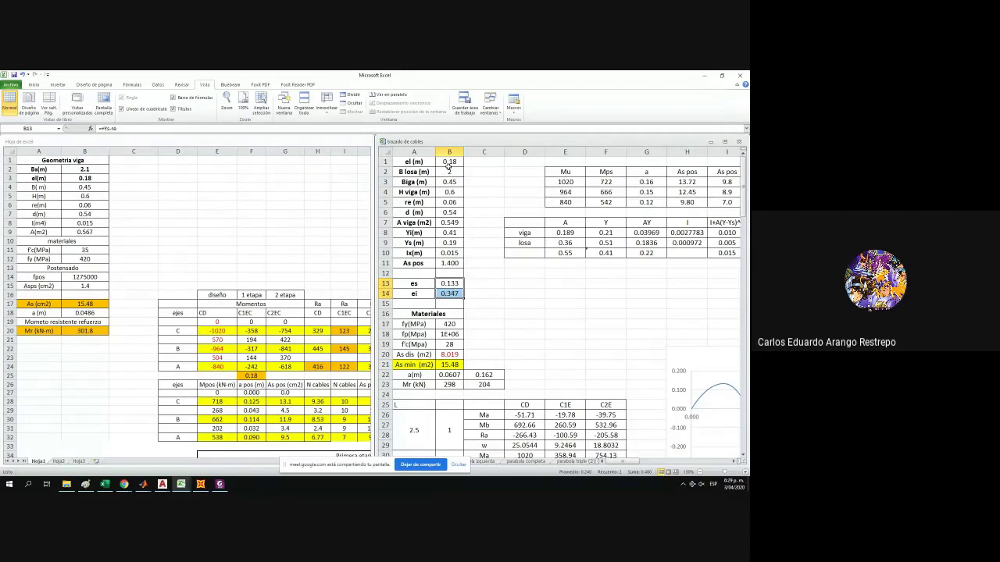
pyautogui.click(449, 171)
pyautogui.write('2.')
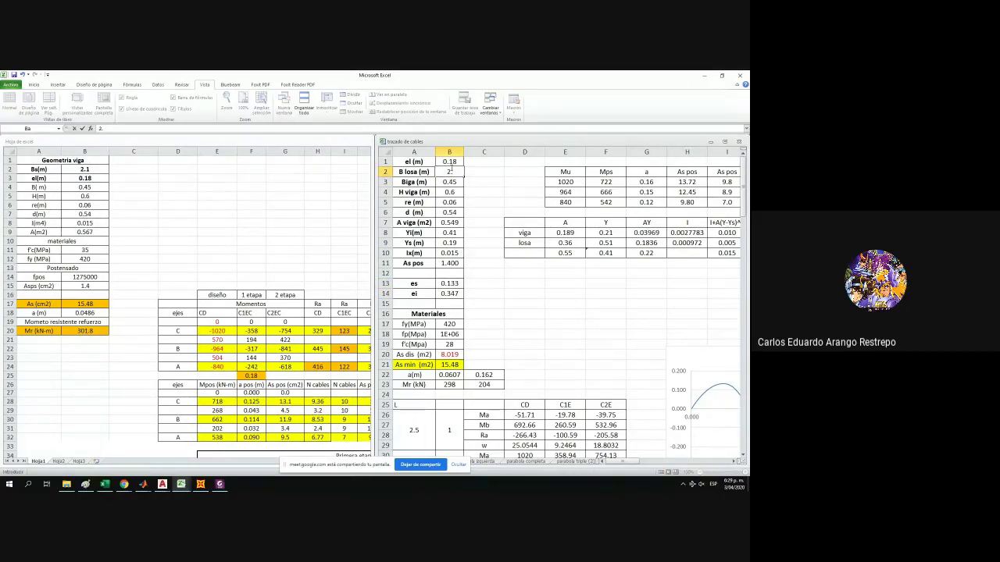
pyautogui.press('Return')
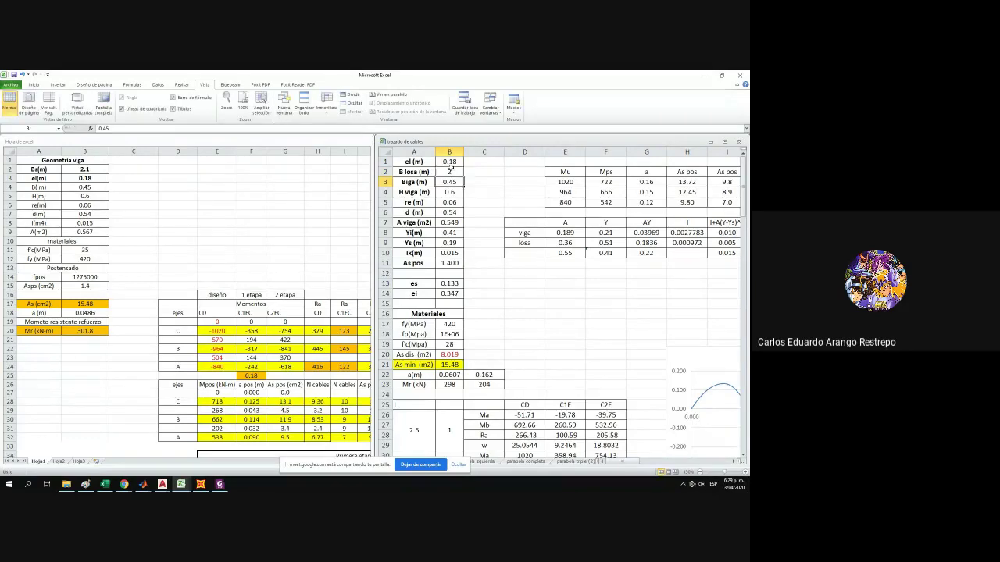
# Format the es and ei eccentricity values to two decimal places.
pyautogui.moveTo(451, 283); pyautogui.dragTo(451, 293)
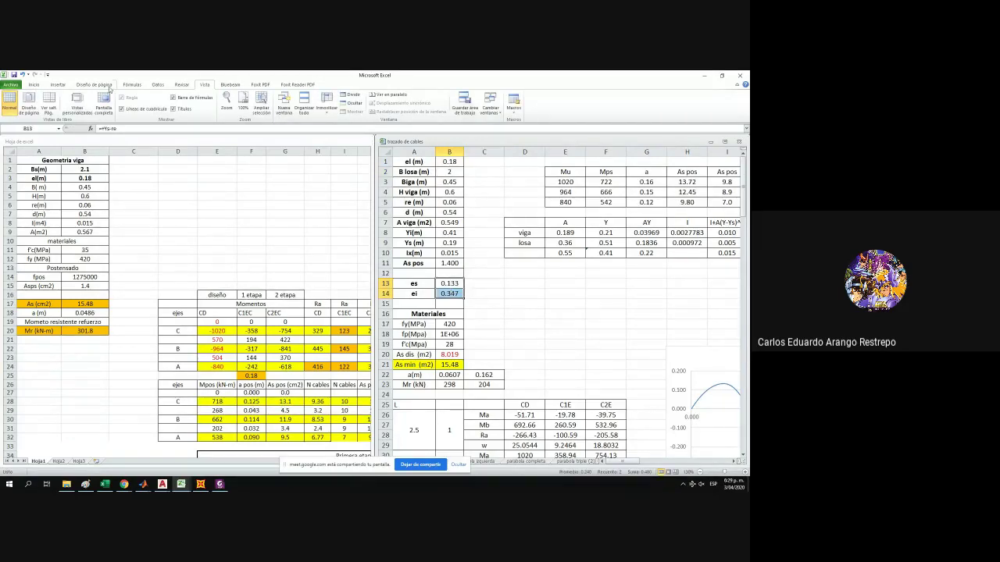
pyautogui.click(37, 85)
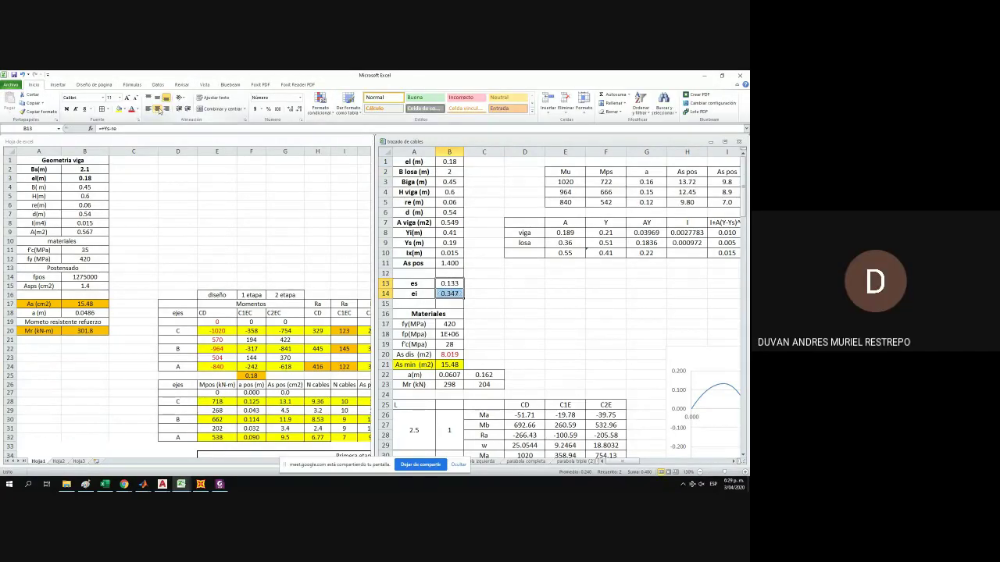
pyautogui.click(298, 109)
pyautogui.click(298, 110)
pyautogui.click(290, 109)
pyautogui.click(290, 110)
pyautogui.click(297, 111)
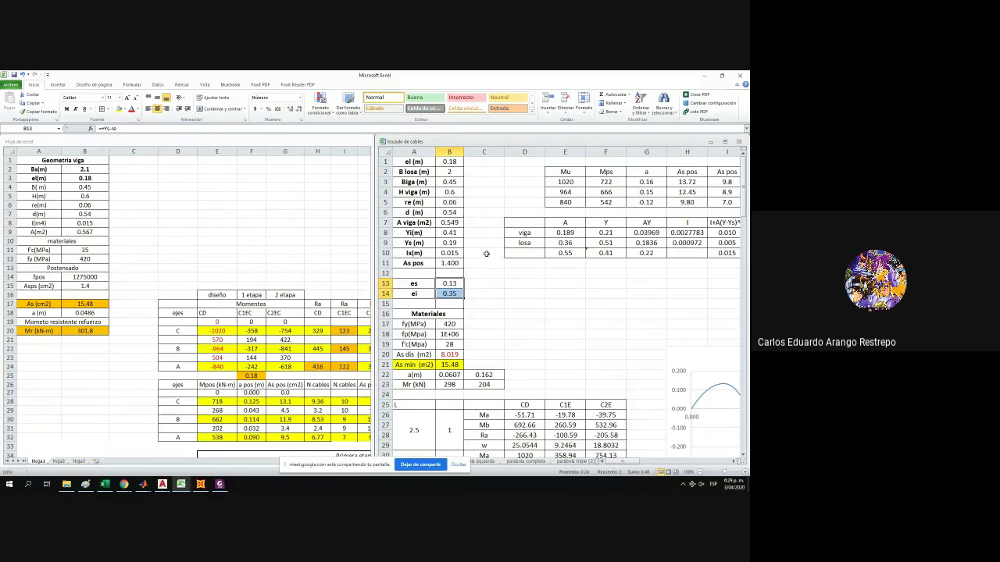
# Maximize the trazado de cables workbook and add the unit (m) to the es and ei labels.
pyautogui.doubleClick(435, 142)
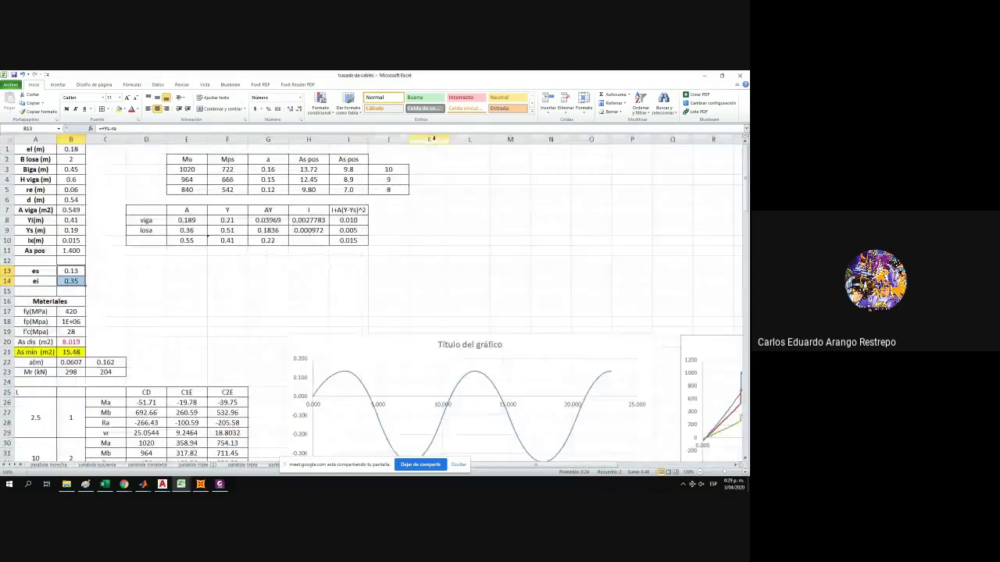
pyautogui.doubleClick(40, 270)
pyautogui.write('(m')
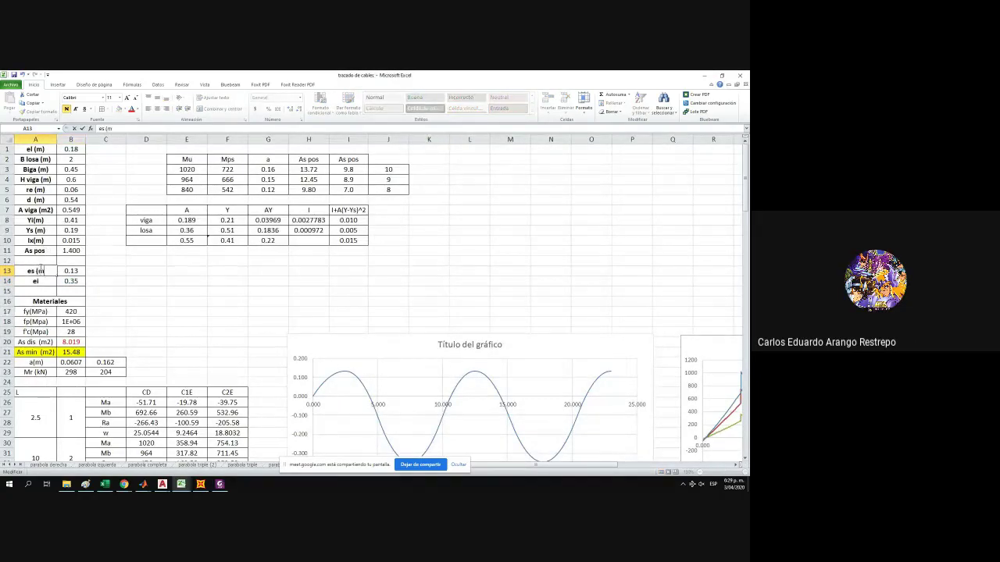
pyautogui.press('Return')
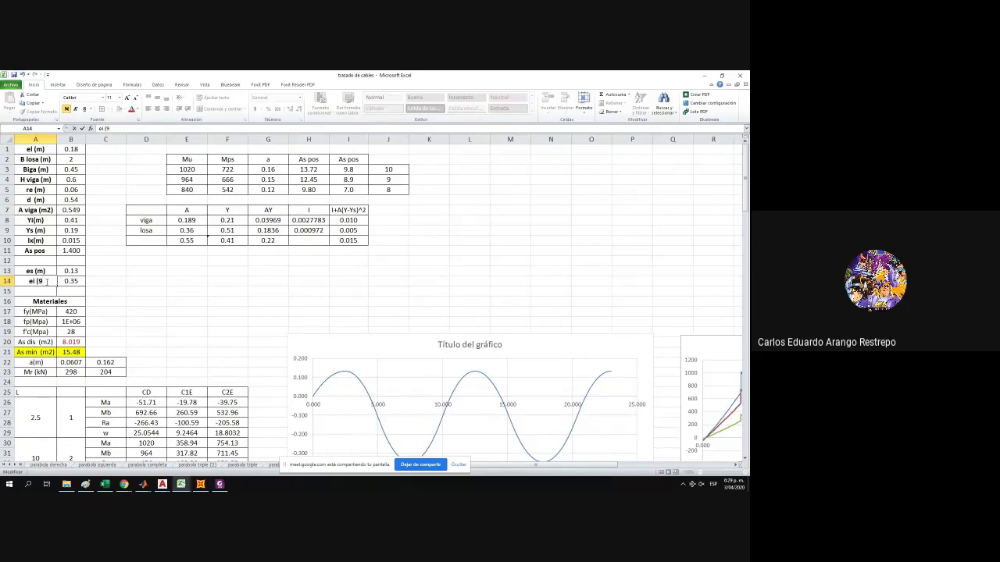
pyautogui.write('(m)')
pyautogui.click(106, 280)
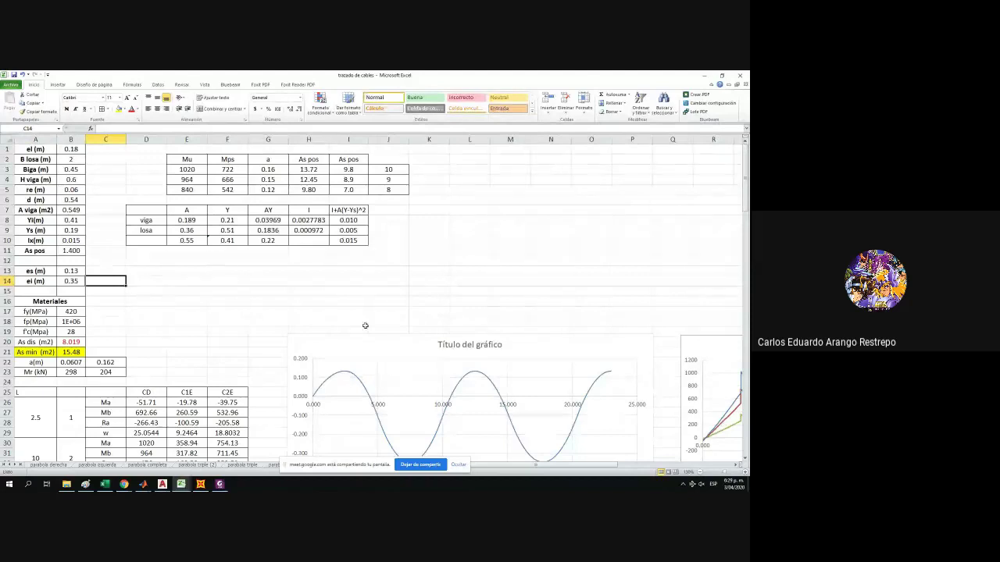
# Move the cable profile chart up beside the section-properties table.
pyautogui.moveTo(355, 336); pyautogui.dragTo(446, 203)
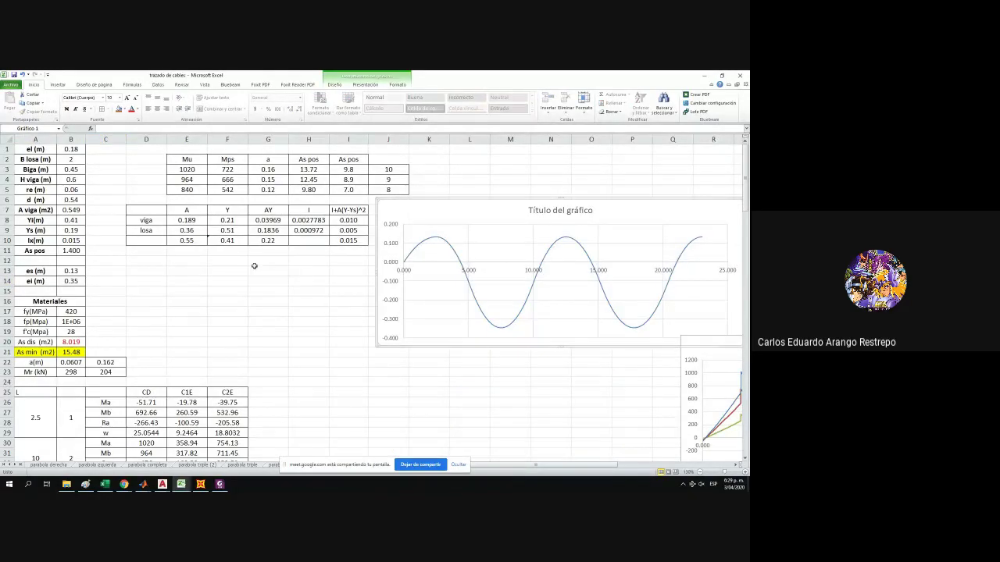
pyautogui.scroll(-1, 254, 265)
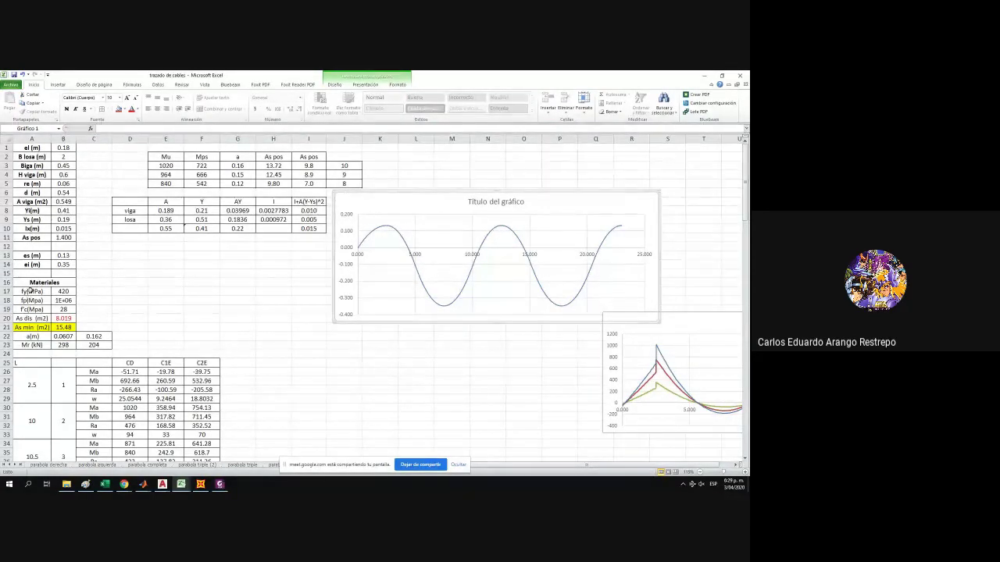
# Bold the material labels in A17:A23 and the A, Y, AY and I headings of the section-properties table.
pyautogui.moveTo(27, 293); pyautogui.dragTo(31, 345)
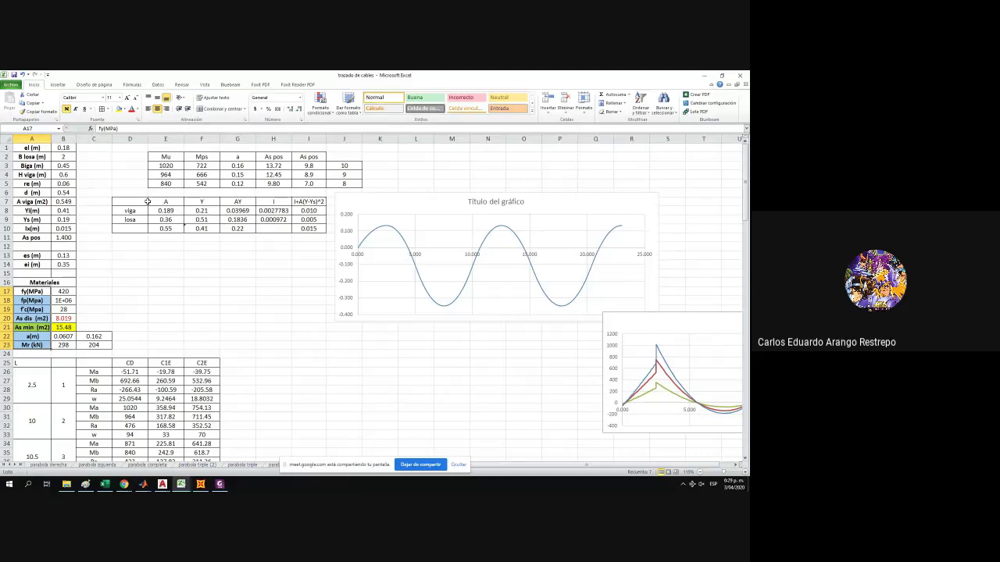
pyautogui.moveTo(147, 202); pyautogui.dragTo(273, 202)
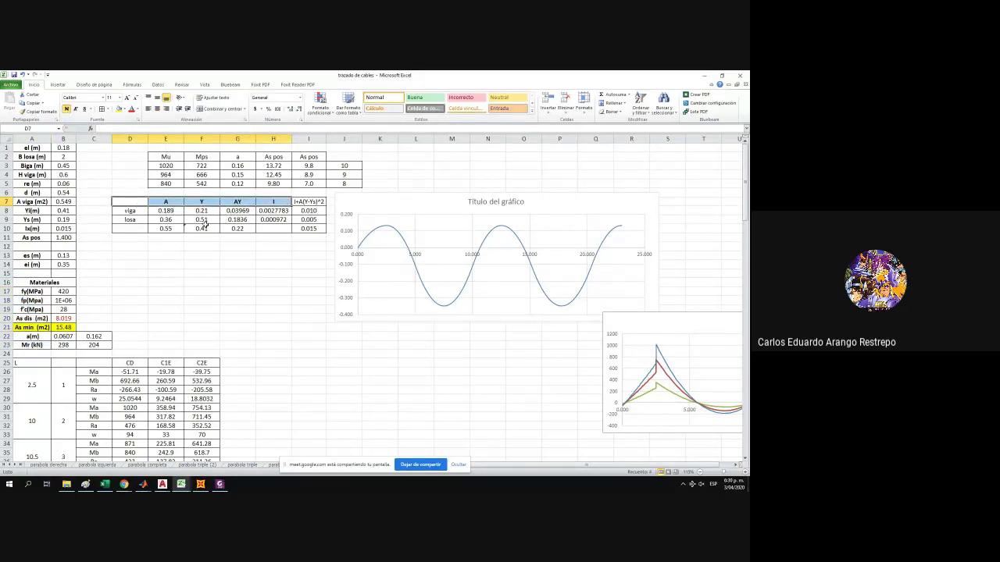
pyautogui.click(203, 228)
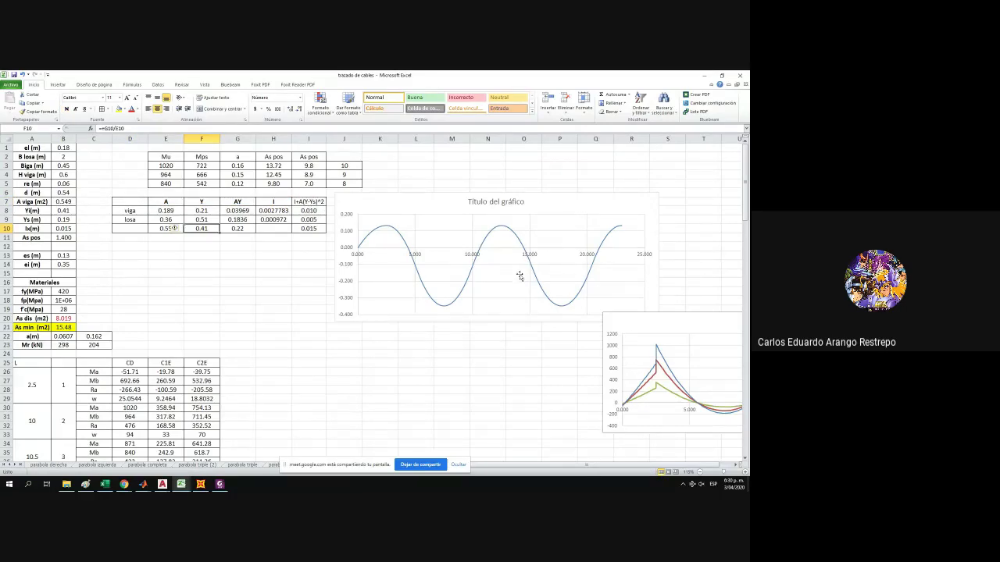
# Move the bending moment chart next to the materials block, above the span table.
pyautogui.scroll(-3, 222, 354)
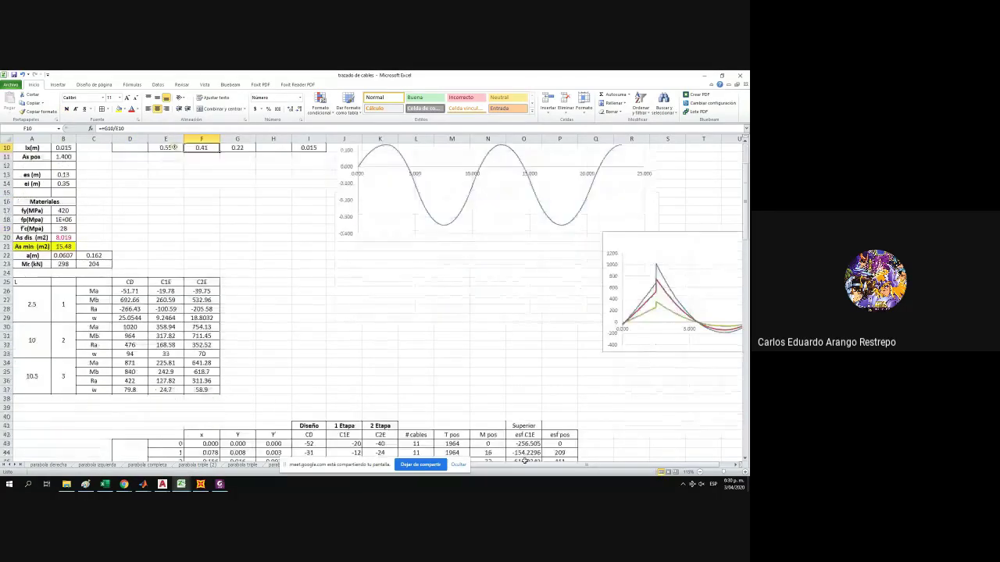
pyautogui.moveTo(630, 234); pyautogui.dragTo(195, 151)
pyautogui.scroll(-1, 250, 242)
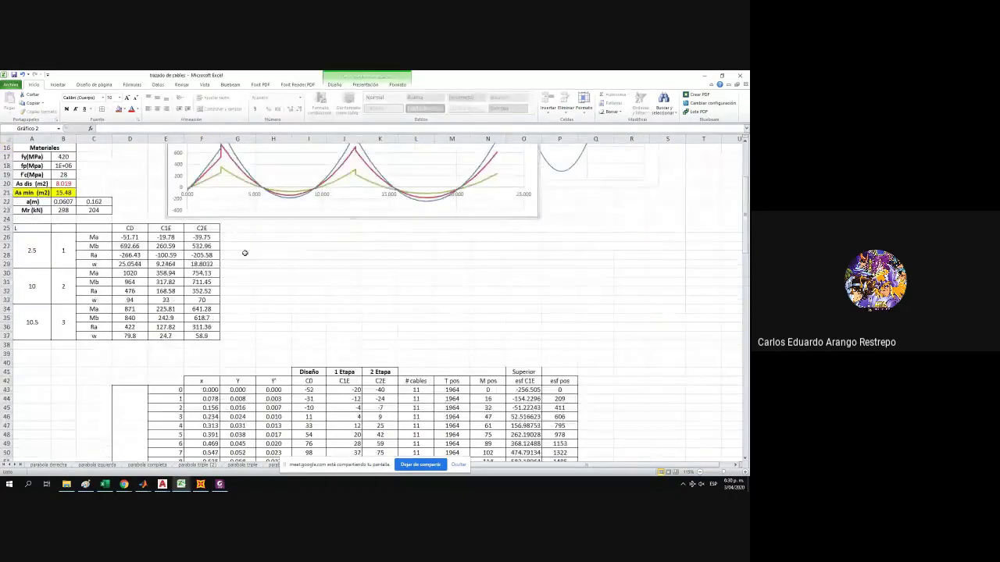
pyautogui.keyDown('ctrl'); pyautogui.scroll(-1, 214, 263); pyautogui.keyUp('ctrl')
# Examine the span table's CD column and the Ma, Mb and Ra rows of the 2.5 m span.
pyautogui.moveTo(33, 240); pyautogui.dragTo(175, 329)
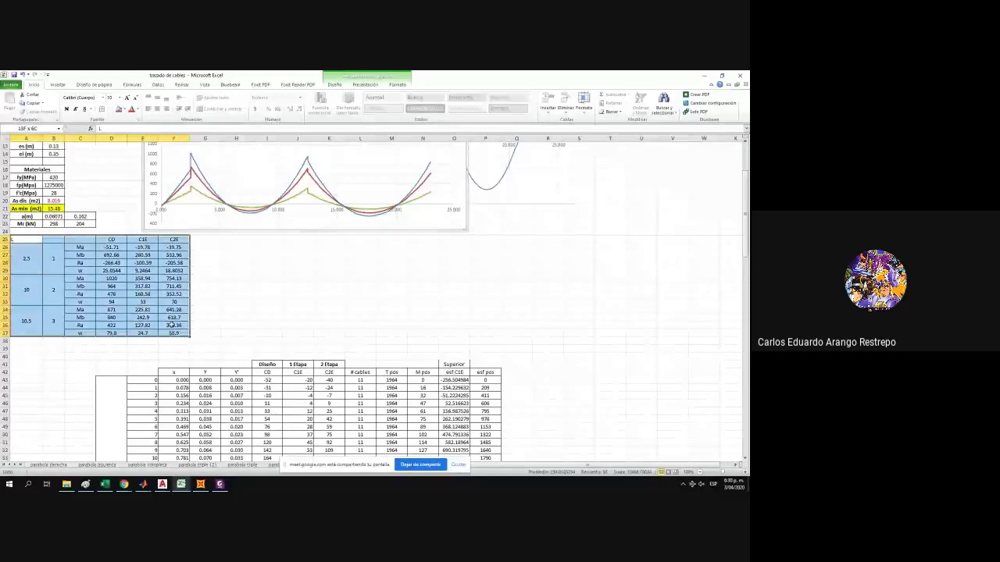
pyautogui.moveTo(108, 247); pyautogui.dragTo(111, 334)
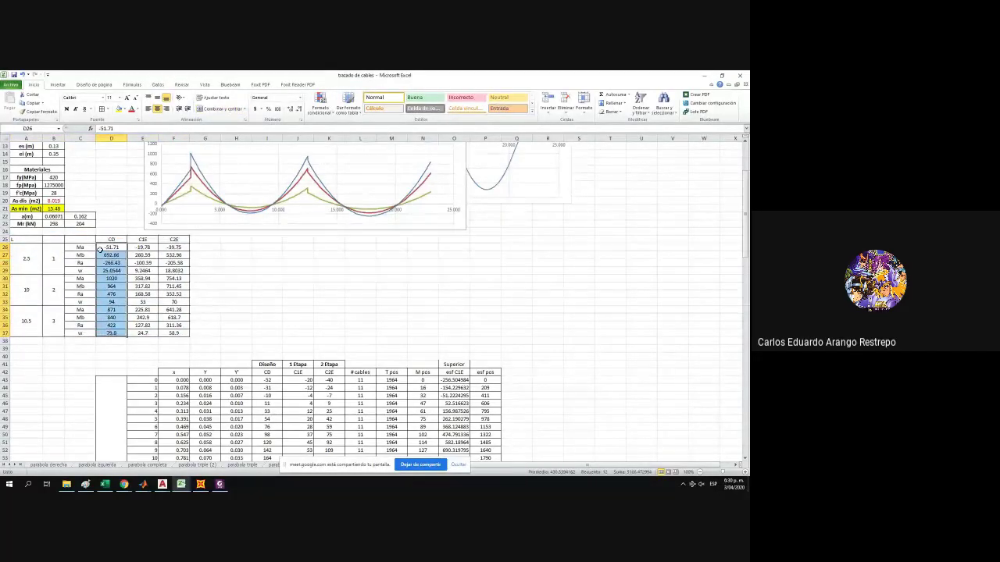
pyautogui.moveTo(82, 249); pyautogui.dragTo(176, 256)
pyautogui.moveTo(77, 248); pyautogui.dragTo(162, 261)
# Switch to SAP2000 and display the force diagrams of the 2.5 m end frame for the DIS case.
pyautogui.click(200, 484)
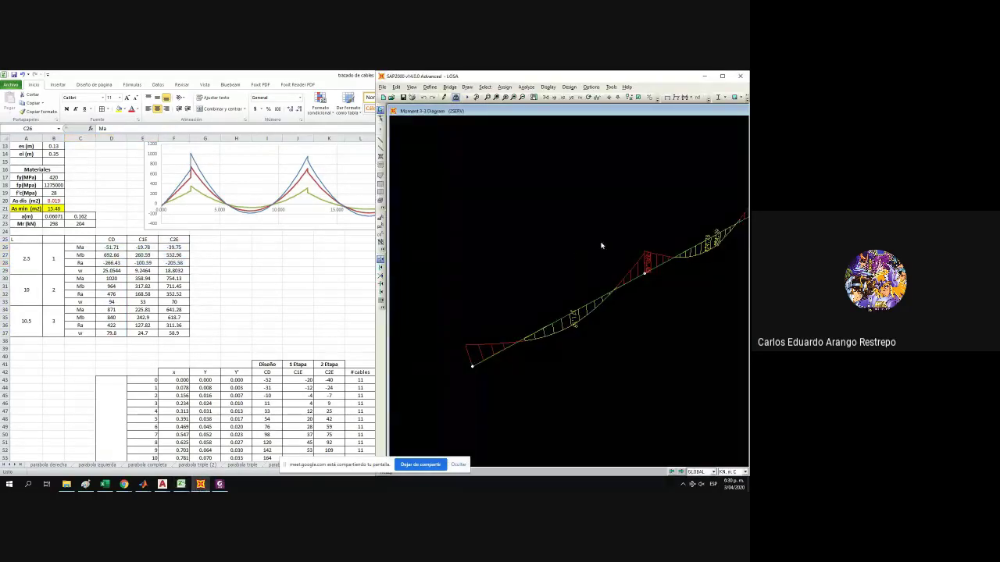
pyautogui.scroll(-1, 596, 234)
pyautogui.moveTo(596, 235); pyautogui.dragTo(440, 320)
pyautogui.scroll(2, 557, 317)
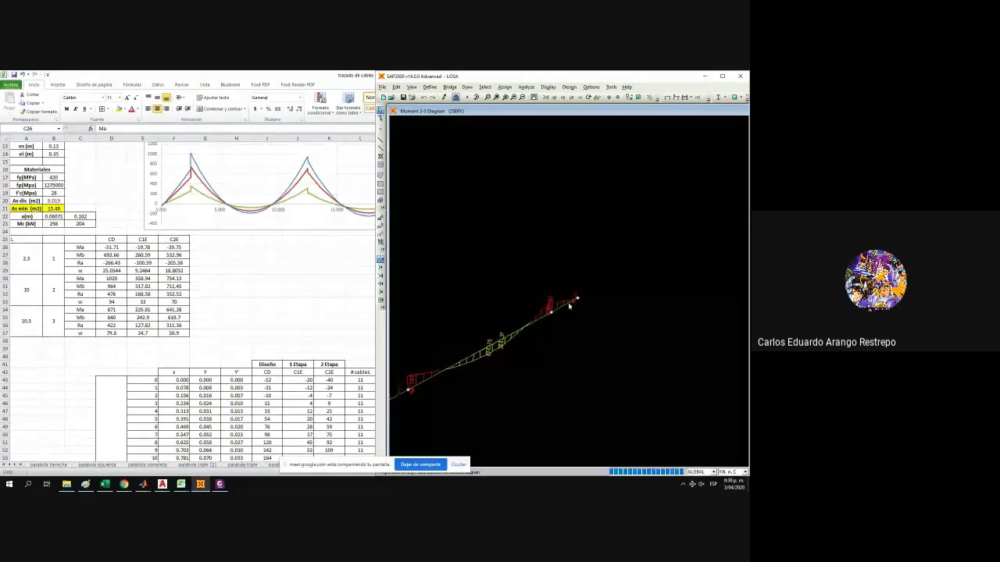
pyautogui.rightClick(559, 311)
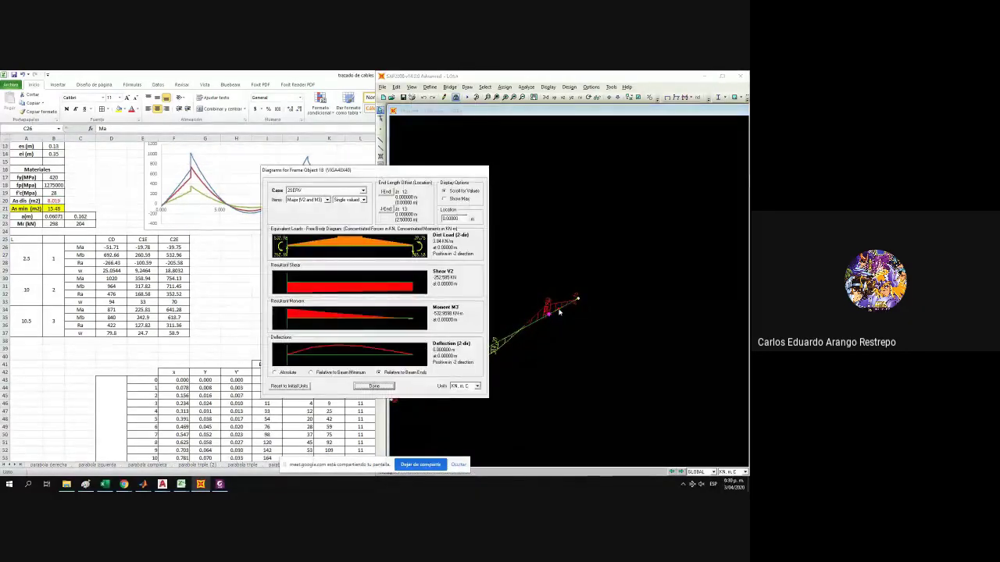
pyautogui.moveTo(327, 177); pyautogui.dragTo(272, 149)
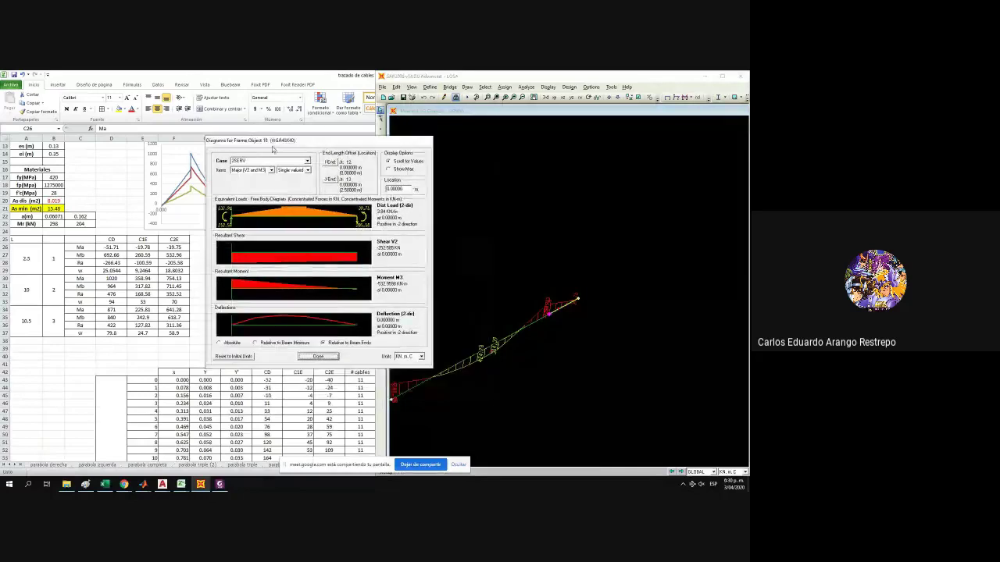
pyautogui.click(274, 161)
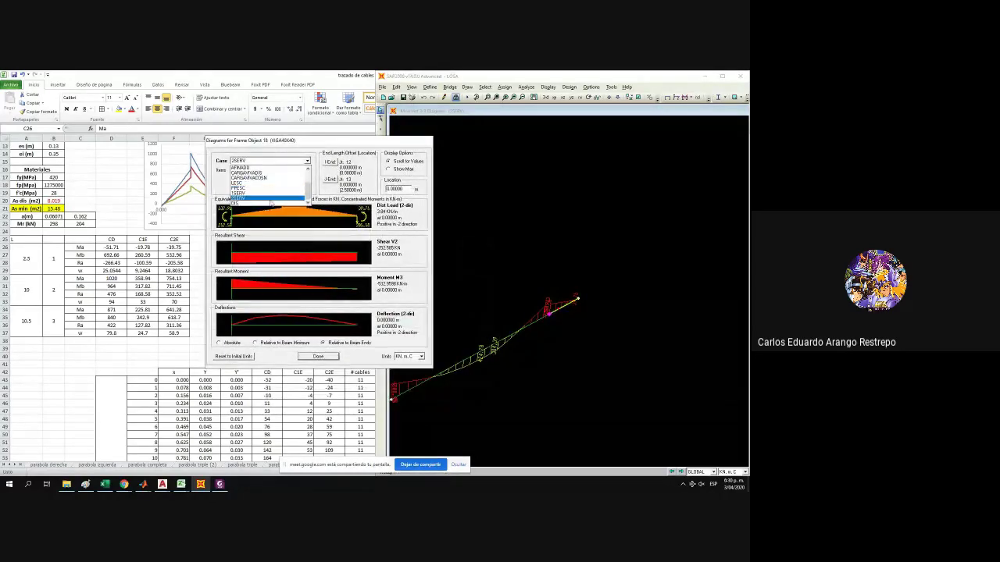
pyautogui.click(271, 202)
# Arrange the workbook and the frame diagrams dialog side by side.
pyautogui.click(116, 255)
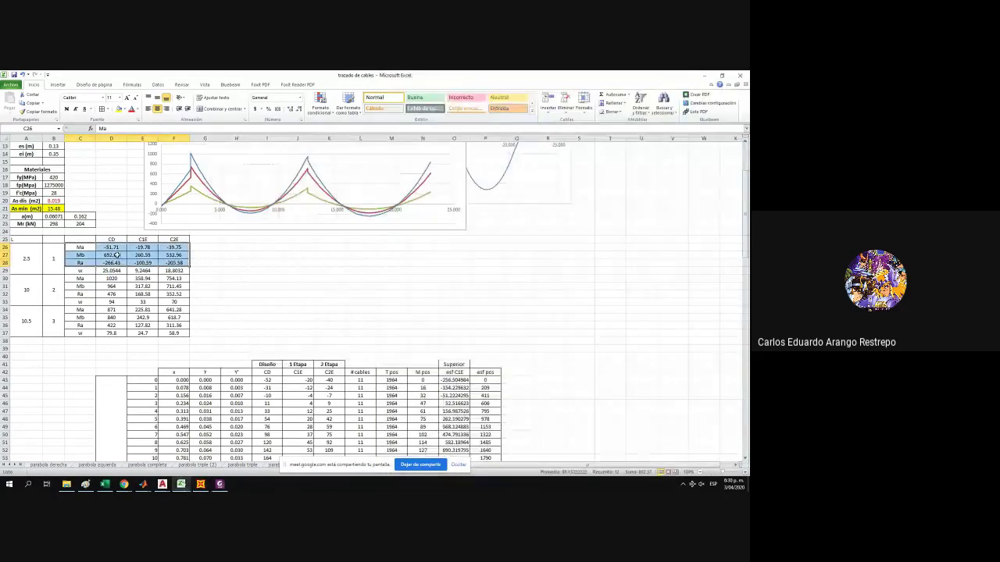
pyautogui.moveTo(274, 75); pyautogui.dragTo(2, 94)
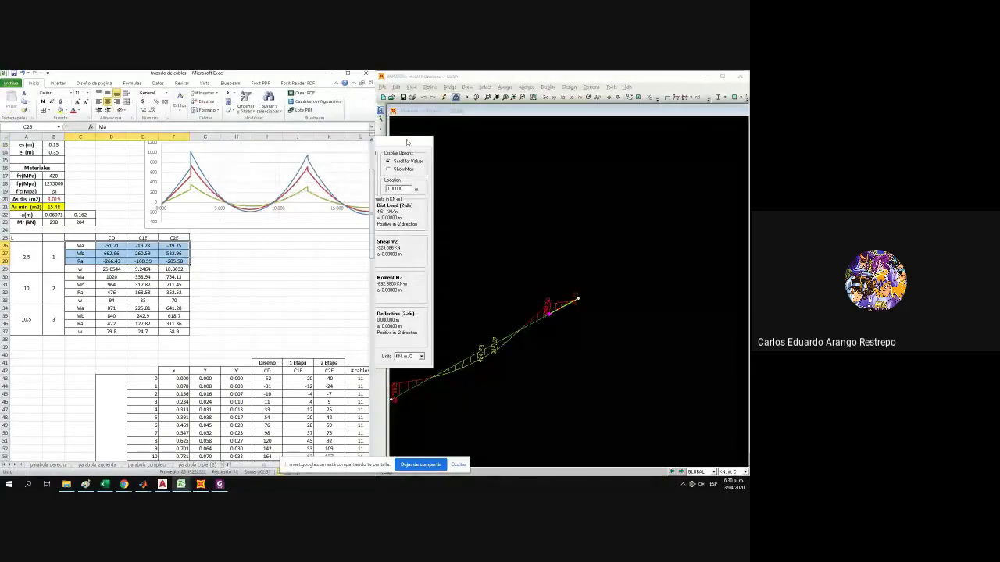
pyautogui.moveTo(407, 142); pyautogui.dragTo(593, 136)
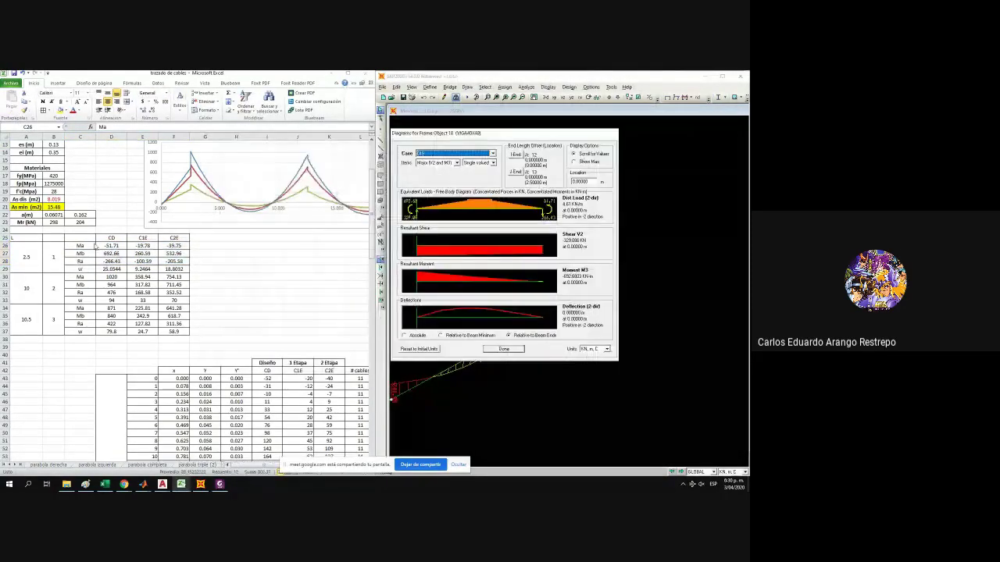
# Highlight the CD values of Mb and Ma for the 2.5 m span in yellow.
pyautogui.click(112, 253)
pyautogui.click(60, 110)
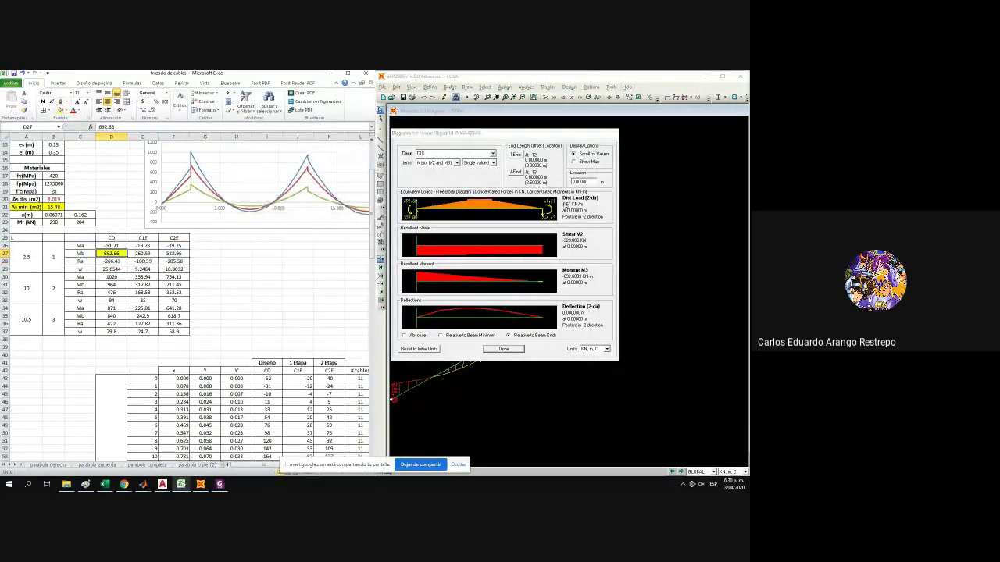
pyautogui.click(112, 261)
pyautogui.click(115, 246)
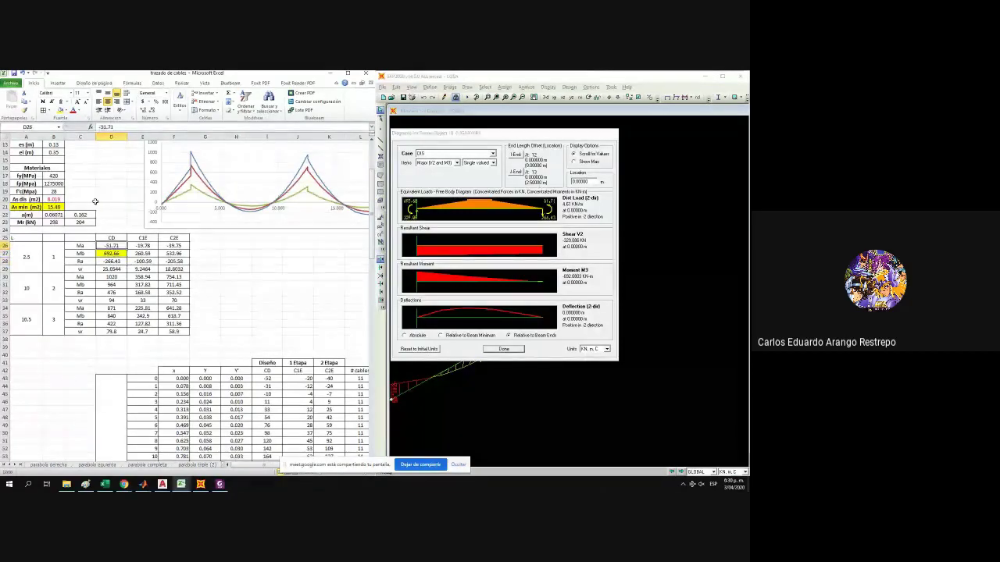
pyautogui.click(60, 110)
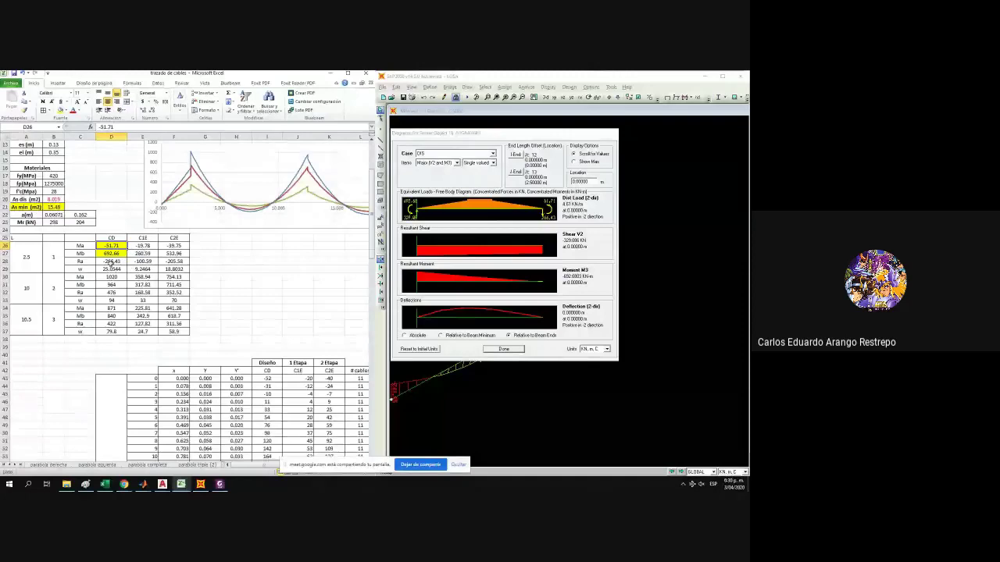
# Check the CD column's Ra value and w formula for the 2.5 m span, and close the frame diagrams.
pyautogui.click(110, 262)
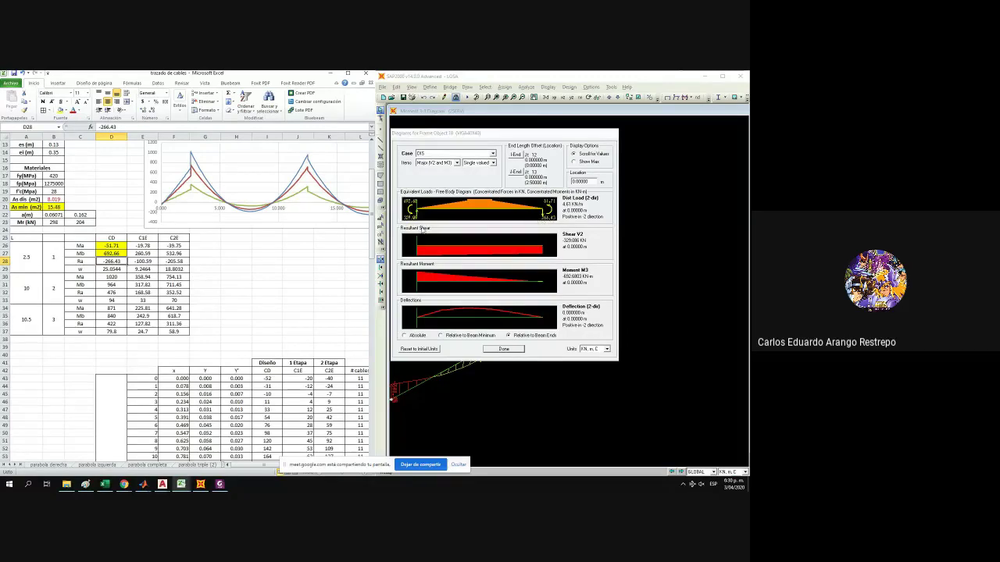
pyautogui.click(118, 269)
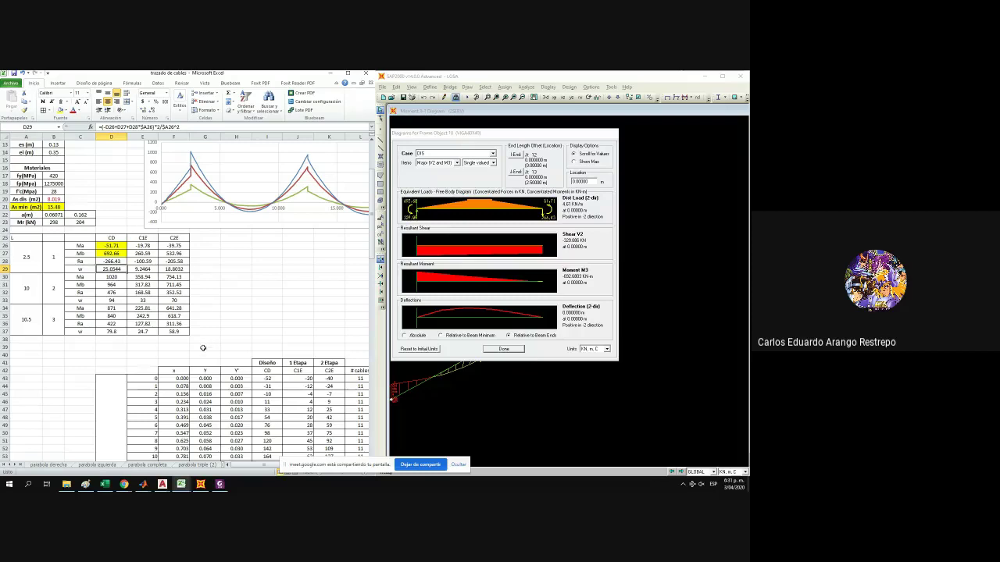
pyautogui.click(507, 350)
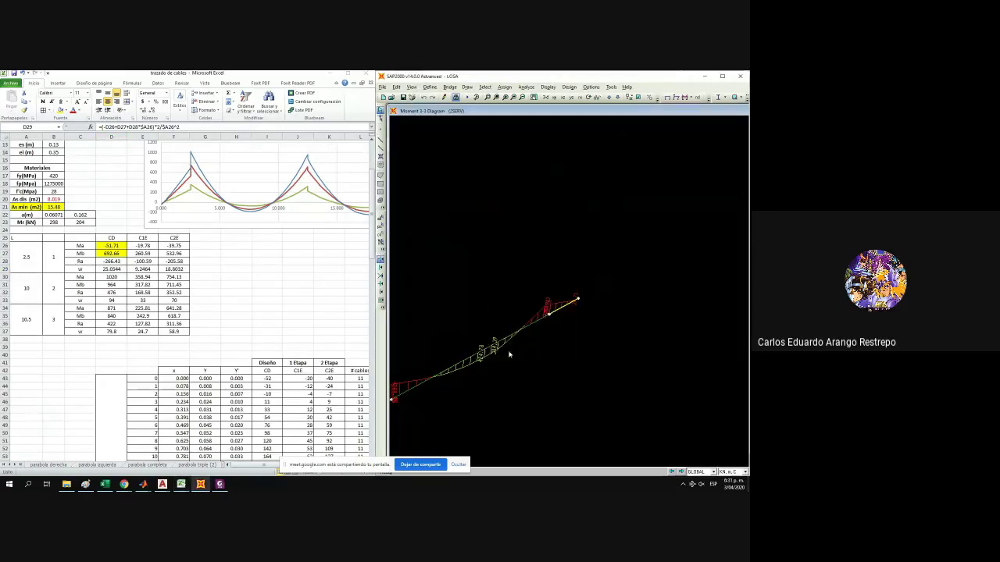
# Point out the 2.5 m span's Ra values for CD, C1E and C2E, and maximize the workbook.
pyautogui.moveTo(102, 269); pyautogui.dragTo(184, 269)
pyautogui.moveTo(110, 261); pyautogui.dragTo(183, 260)
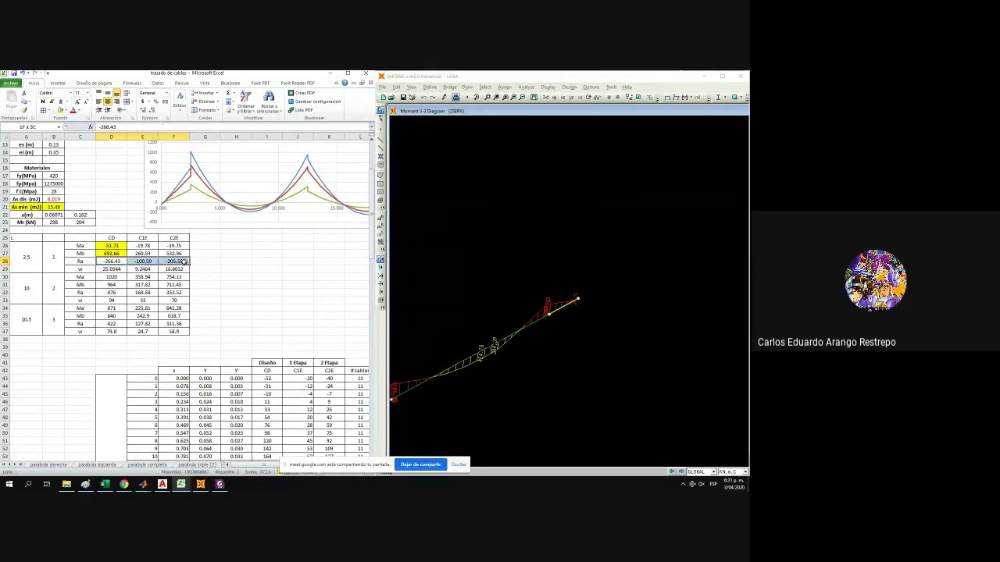
pyautogui.click(356, 72)
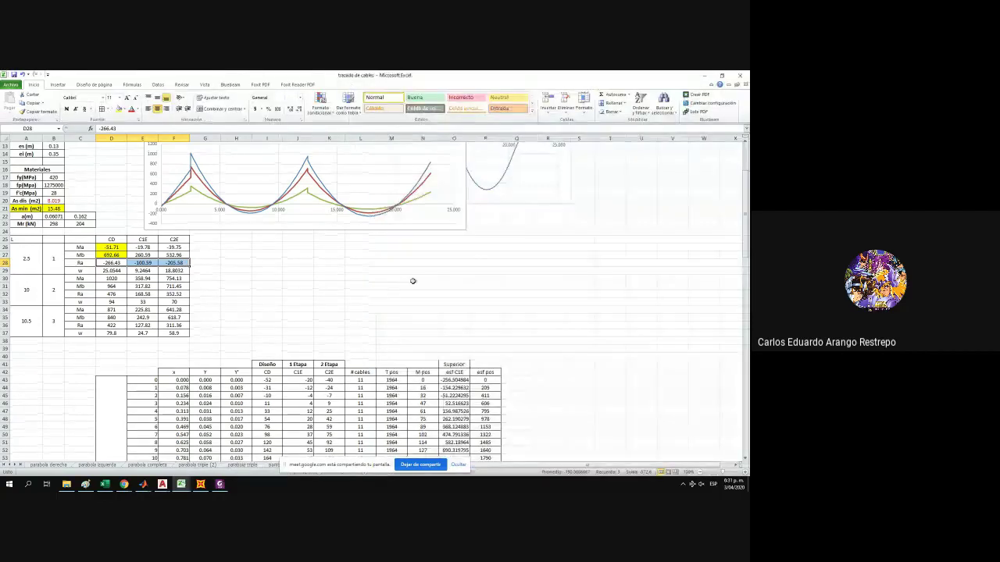
# Apply a border to the Superior heading in cell O41 above the stress column.
pyautogui.click(456, 364)
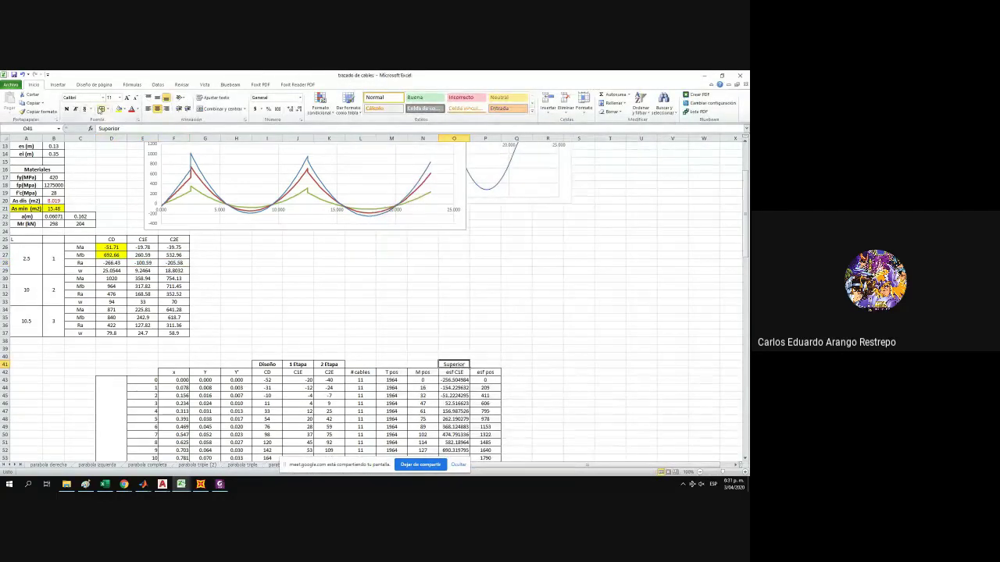
pyautogui.click(102, 109)
pyautogui.click(539, 308)
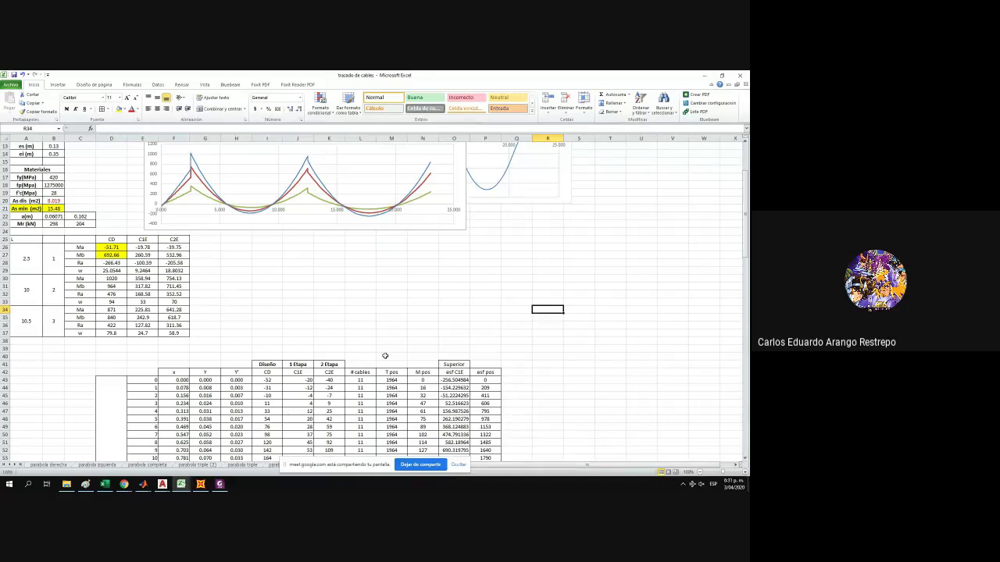
# Highlight rows 109 and 141 of the cable table in yellow to match row 76.
pyautogui.scroll(-11, 358, 362)
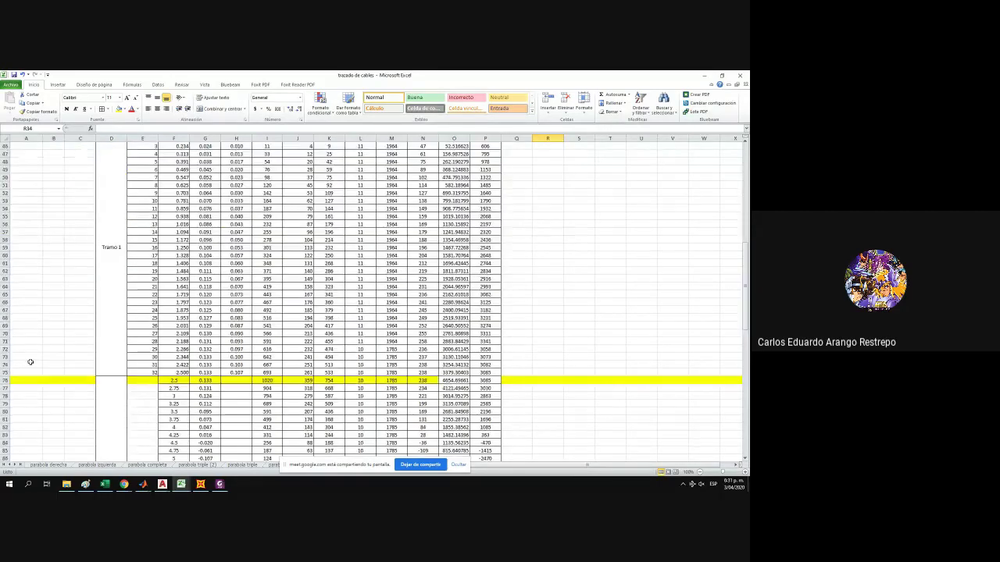
pyautogui.click(4, 380)
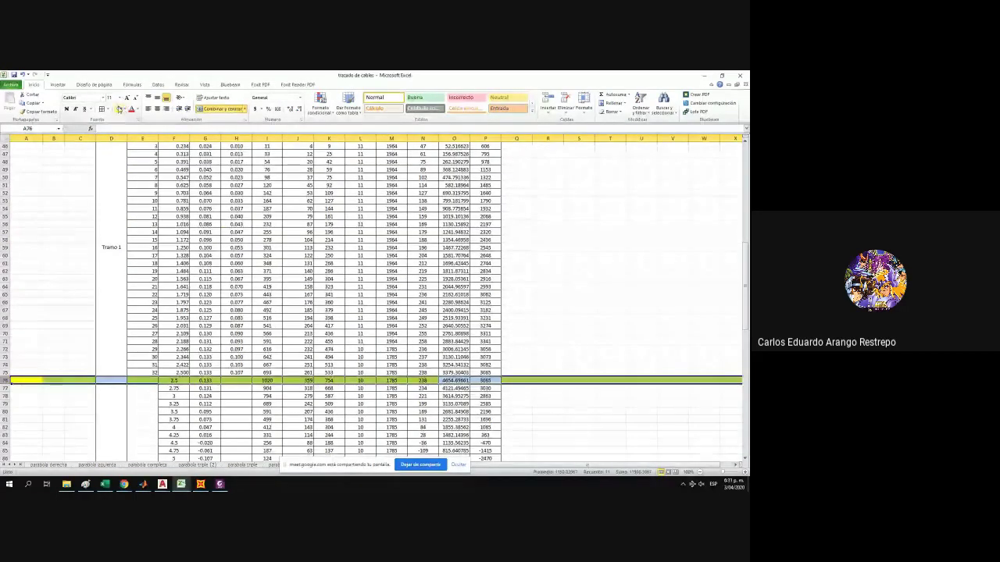
pyautogui.scroll(-14, 156, 205)
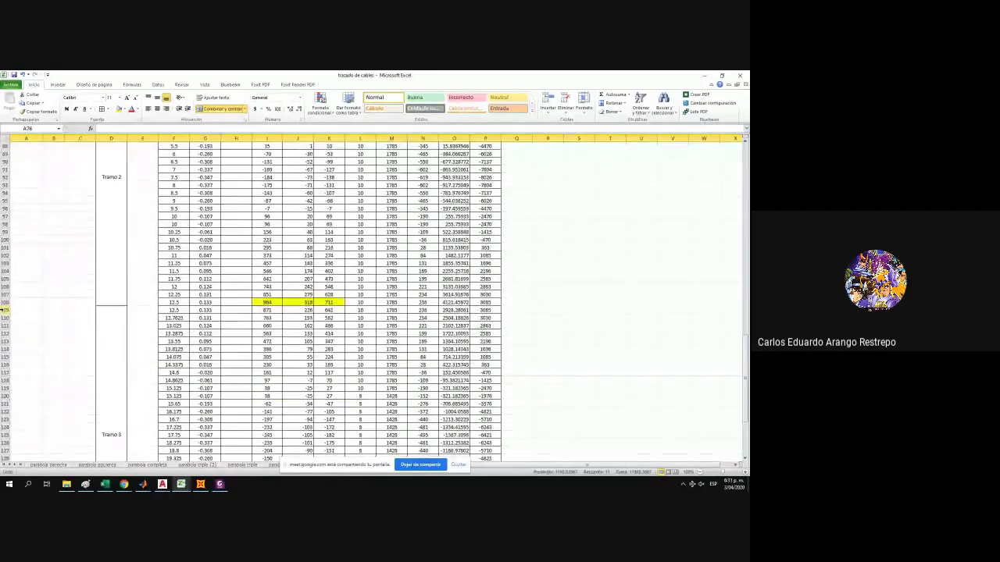
pyautogui.click(5, 310)
pyautogui.scroll(-7, 101, 374)
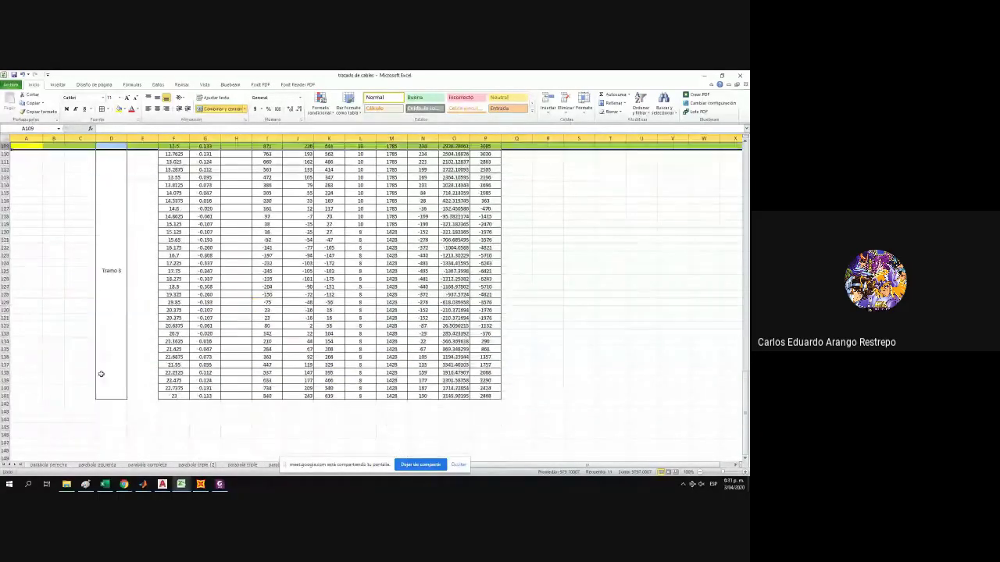
pyautogui.click(5, 396)
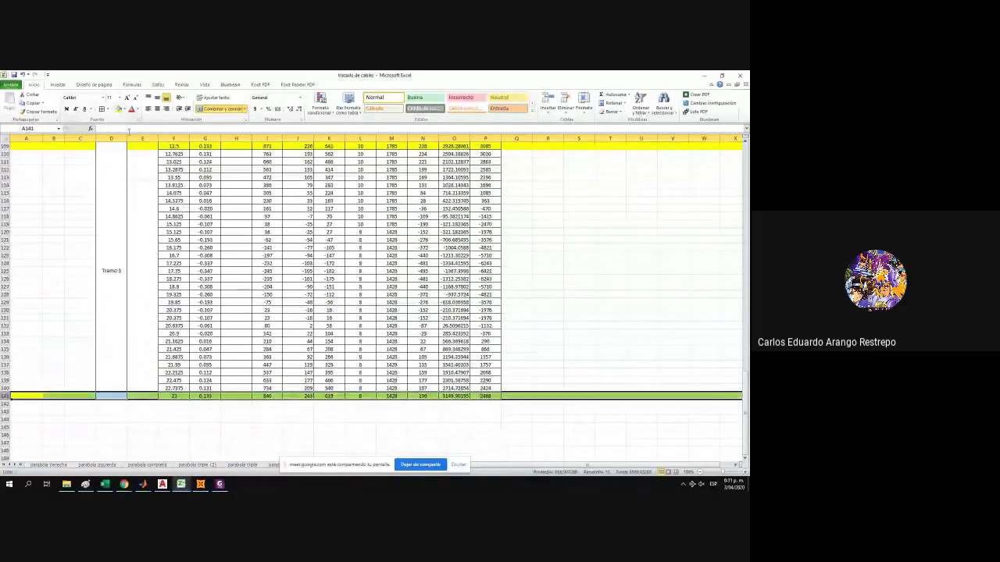
# Remove the yellow highlight from the CD, C1E and C2E moments in cells I108 to K108.
pyautogui.scroll(5, 289, 246)
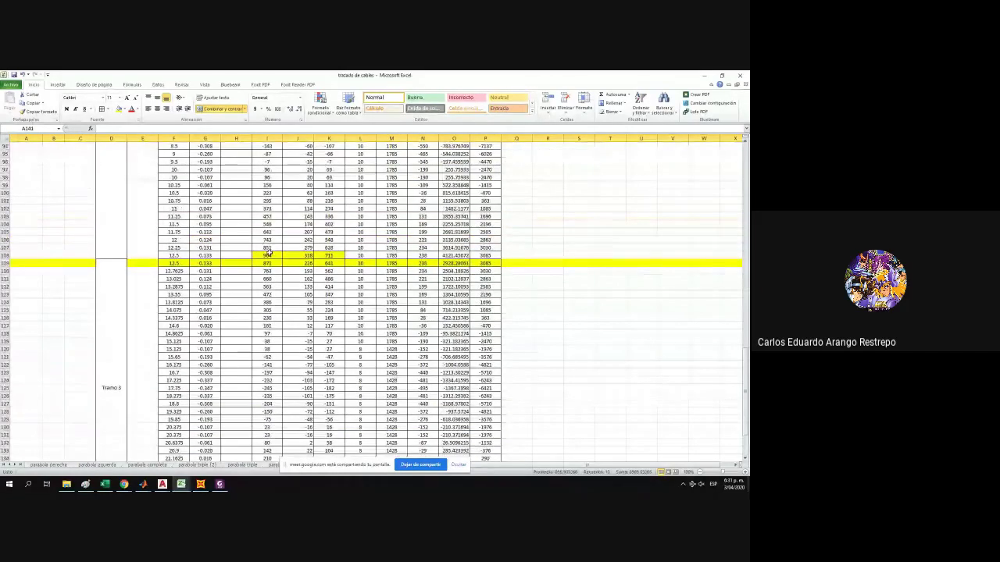
pyautogui.moveTo(268, 255); pyautogui.dragTo(332, 255)
pyautogui.click(125, 109)
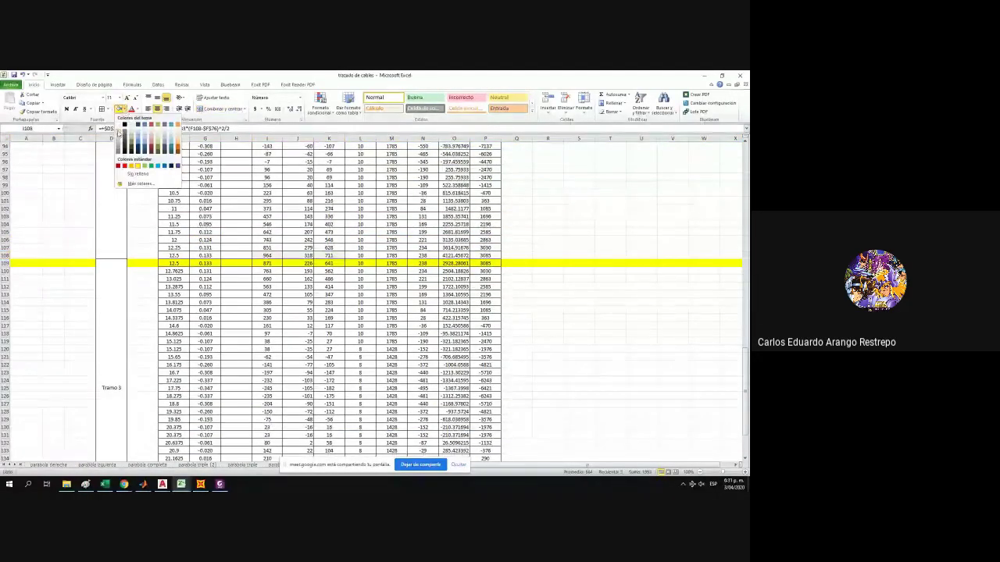
pyautogui.click(118, 134)
# Highlight row 43, the first station of Tramo 1, in yellow.
pyautogui.scroll(20, 396, 278)
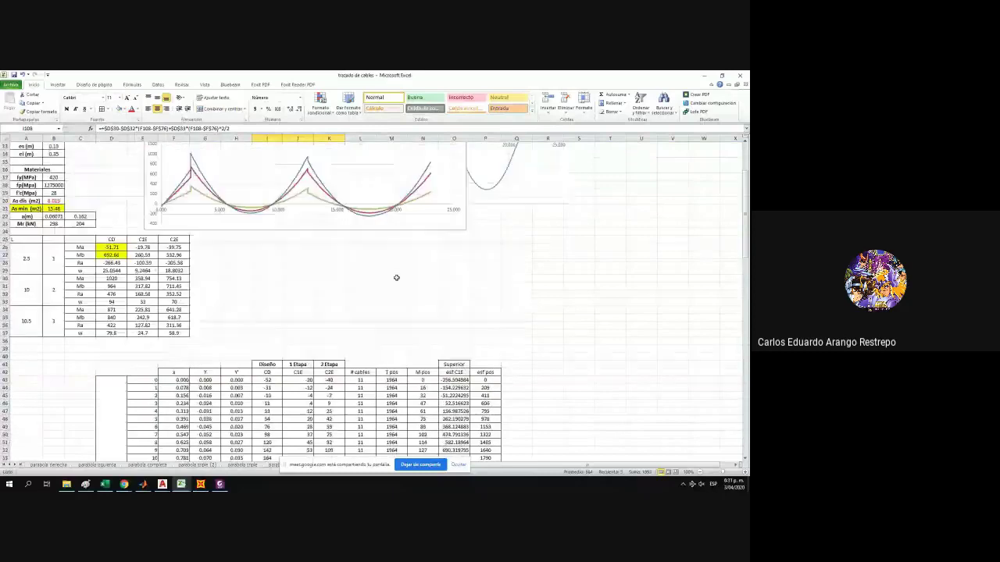
pyautogui.click(5, 380)
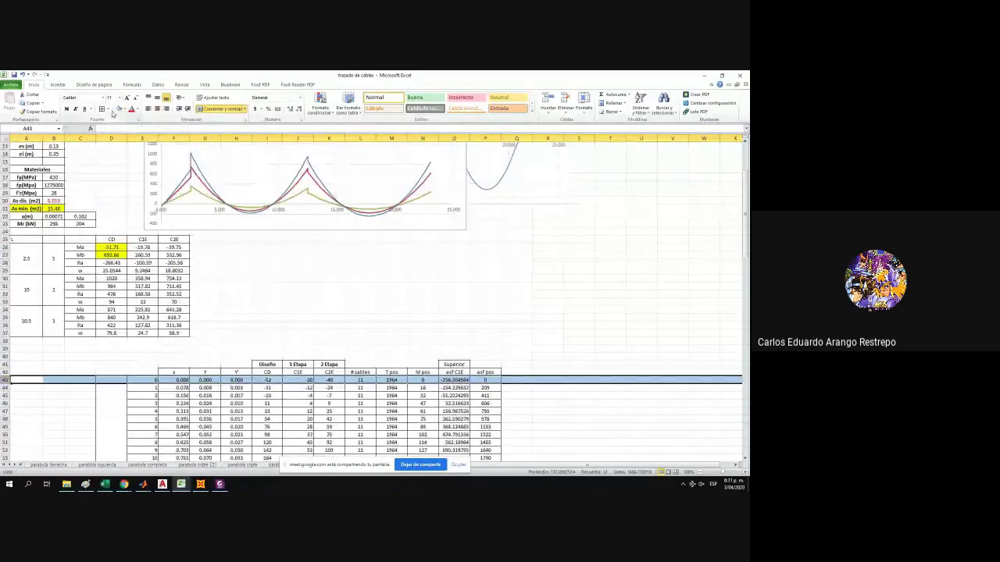
pyautogui.click(107, 109)
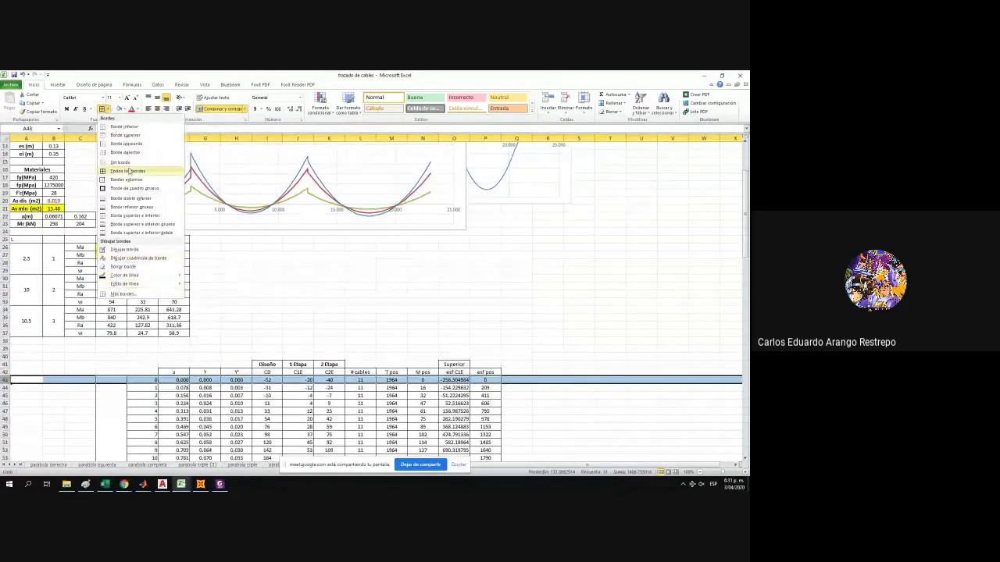
pyautogui.click(272, 207)
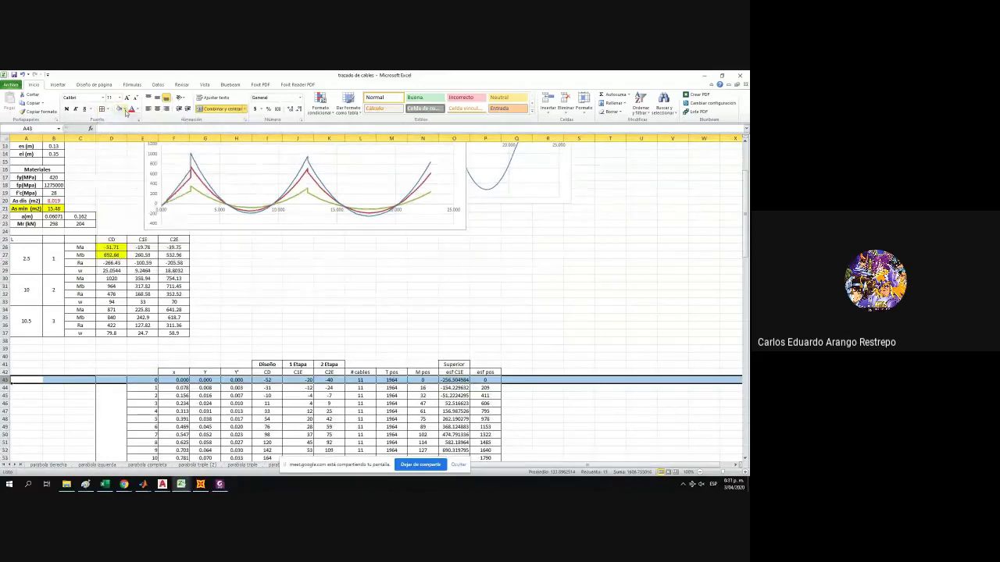
pyautogui.click(125, 110)
pyautogui.click(135, 156)
pyautogui.scroll(1, 261, 276)
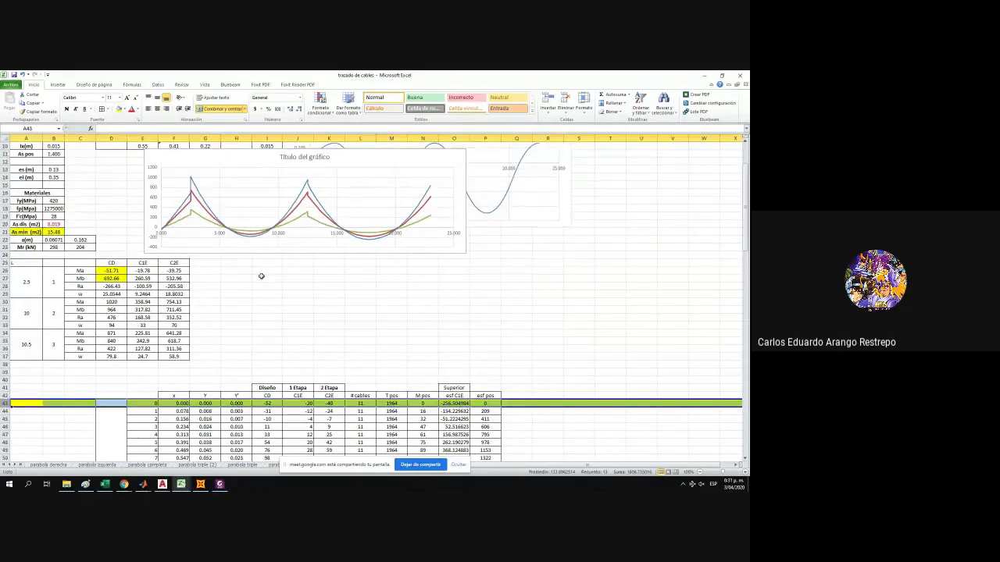
pyautogui.scroll(3, 261, 276)
# Examine the moment chart, switch to SAP2000, and bring the whole beam's Moment 3-3 diagram into view for comparison.
pyautogui.moveTo(191, 251)
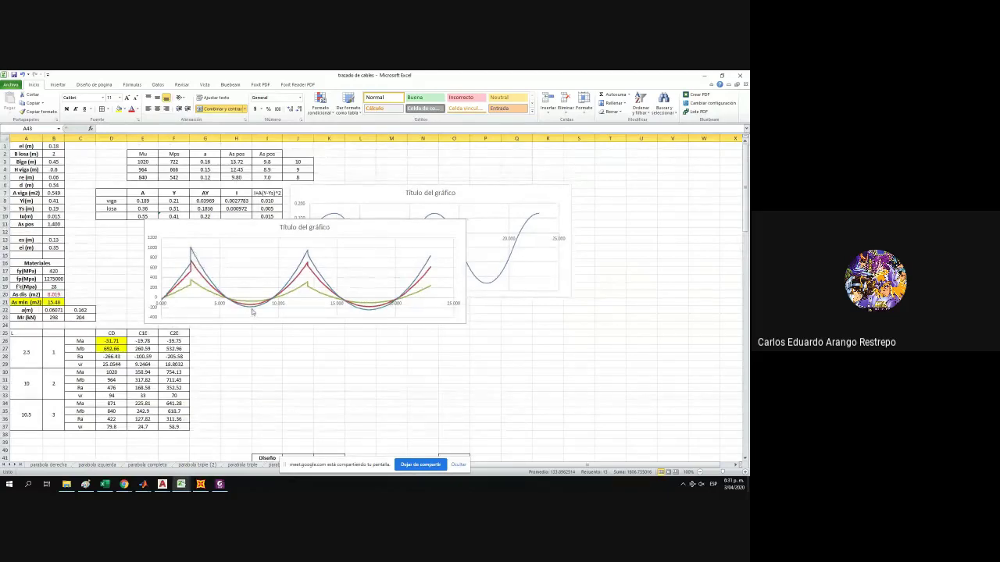
pyautogui.moveTo(252, 312)
pyautogui.moveTo(308, 255)
pyautogui.click(232, 223)
pyautogui.click(200, 484)
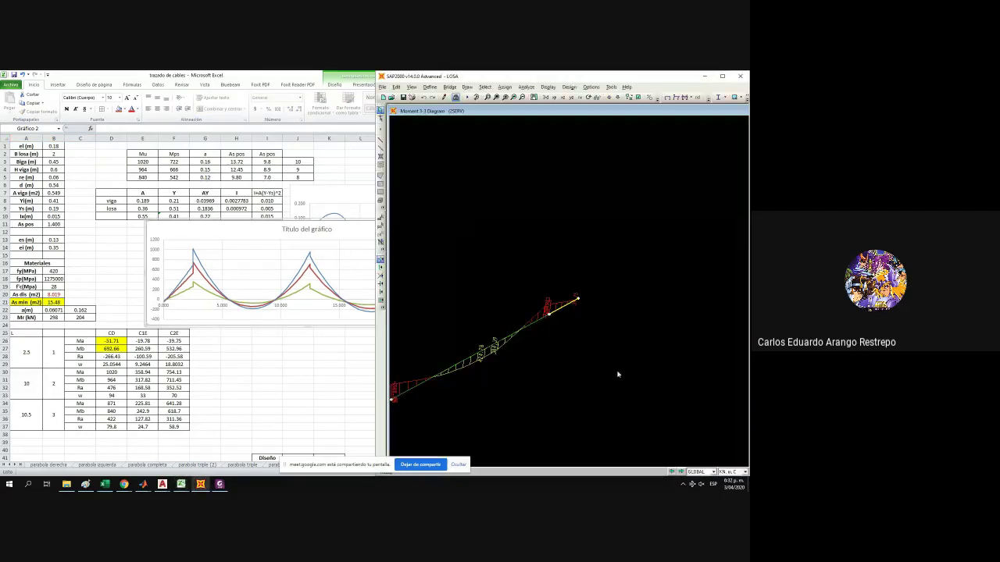
pyautogui.moveTo(573, 346); pyautogui.dragTo(714, 289)
pyautogui.scroll(-5, 609, 275)
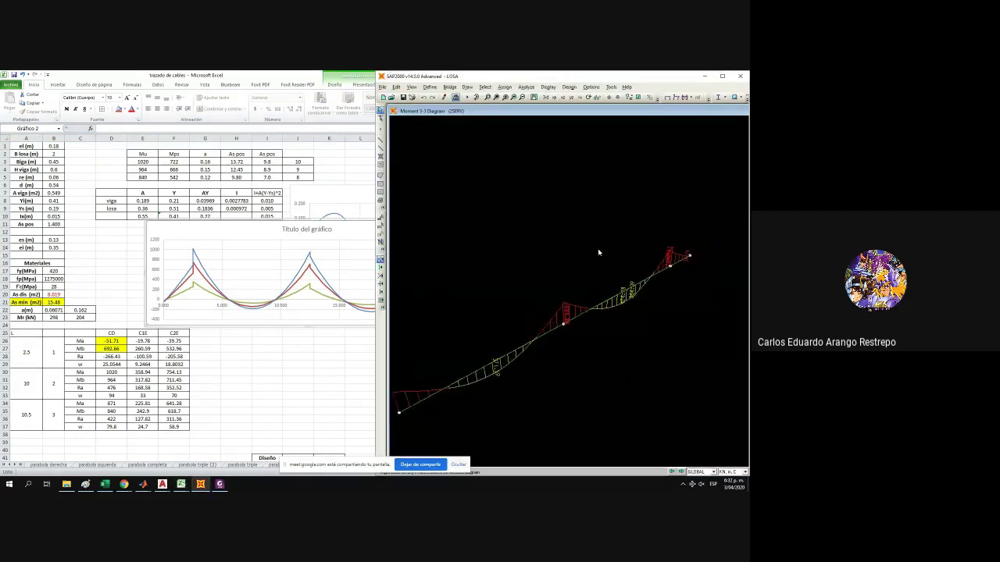
pyautogui.moveTo(598, 252); pyautogui.dragTo(591, 227)
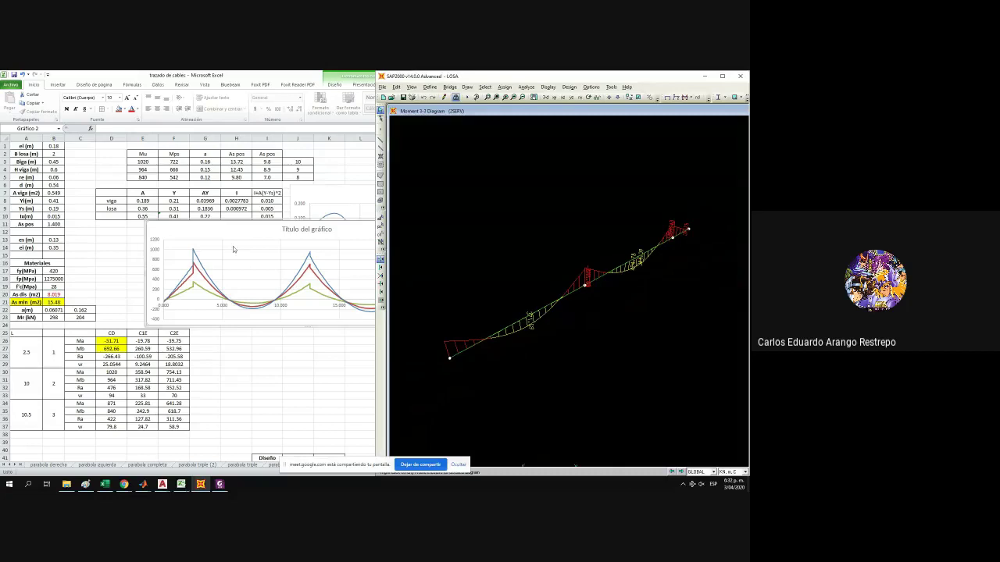
# Move the moment chart clear of the SAP2000 window and fit the workbook into the other half of the screen.
pyautogui.click(239, 220)
pyautogui.moveTo(268, 225); pyautogui.dragTo(157, 226)
pyautogui.moveTo(432, 77); pyautogui.dragTo(1, 150)
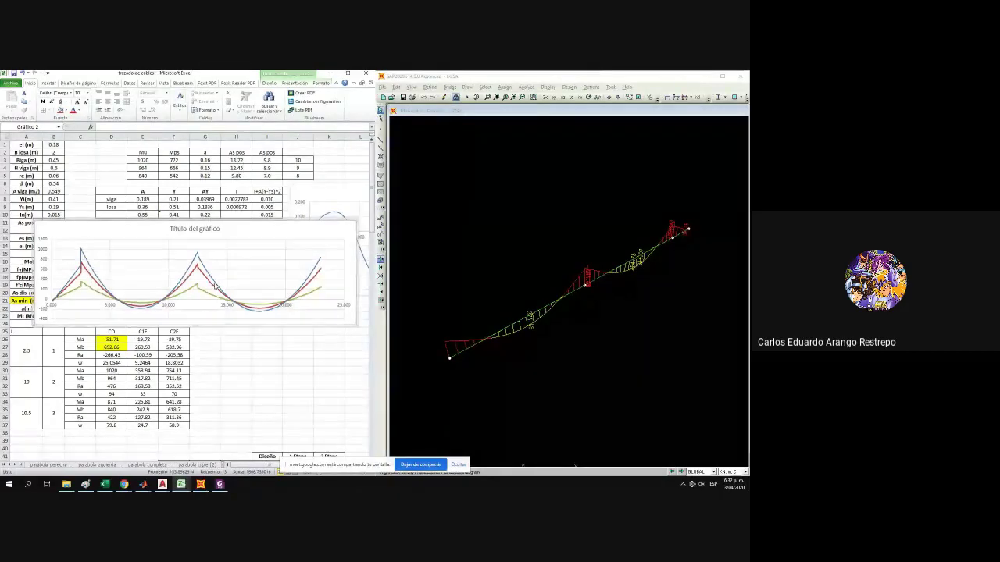
# Check the source ranges of the design, second-stage and first-stage moment series in the chart.
pyautogui.click(204, 261)
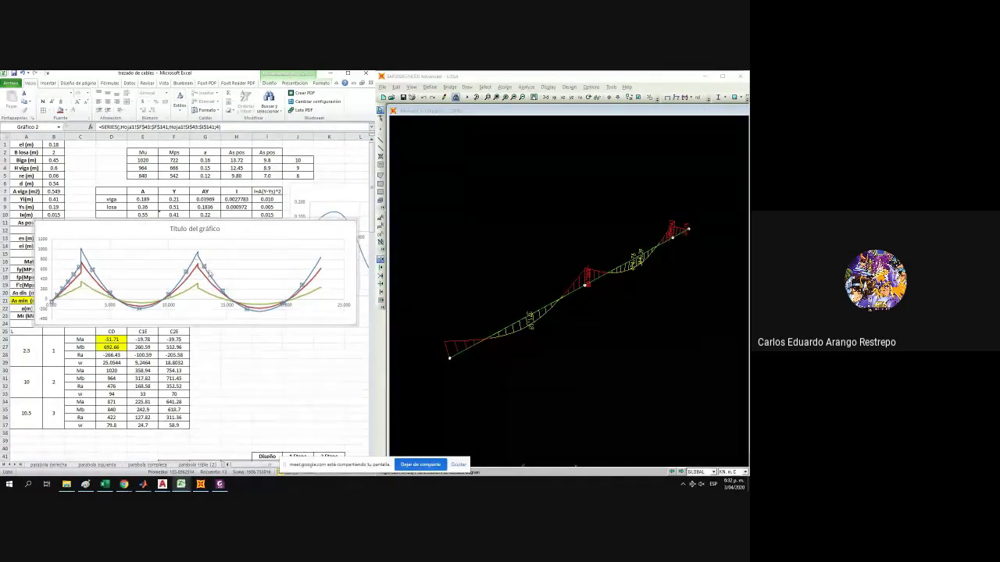
pyautogui.click(209, 284)
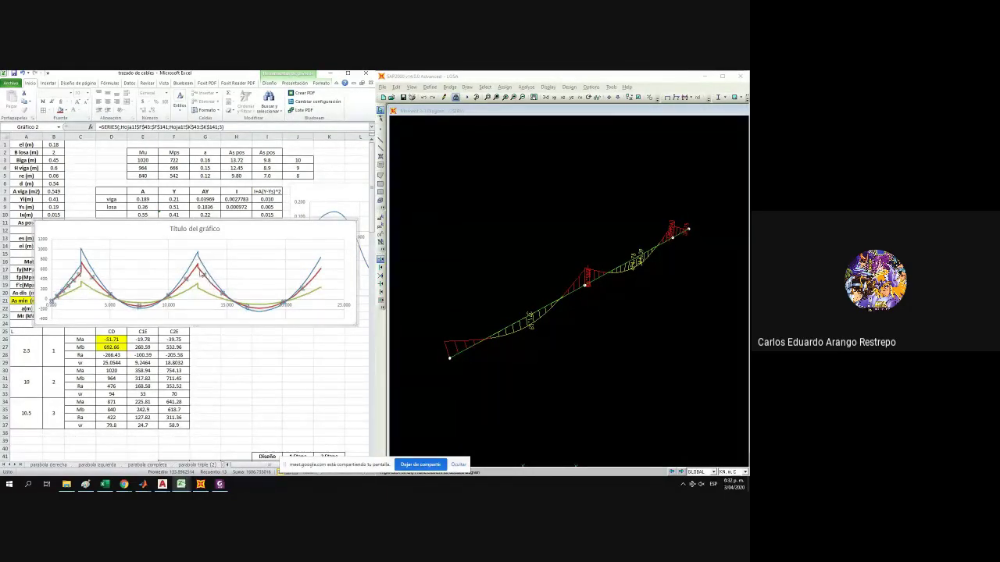
pyautogui.click(209, 295)
# Maximize the workbook and place the moment chart below the cable profile chart, clear of the data tables.
pyautogui.click(354, 74)
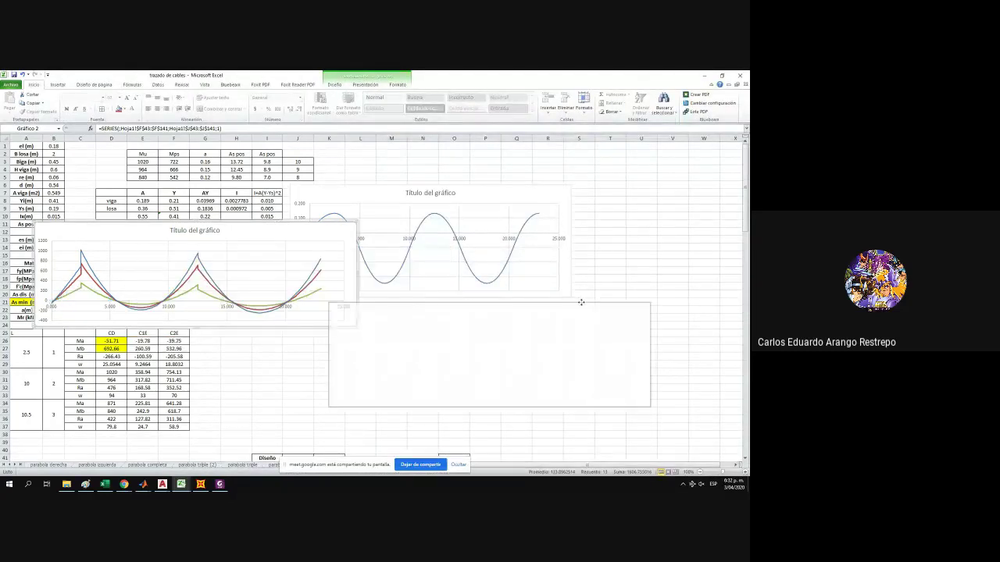
pyautogui.moveTo(599, 300); pyautogui.dragTo(599, 301)
pyautogui.click(236, 348)
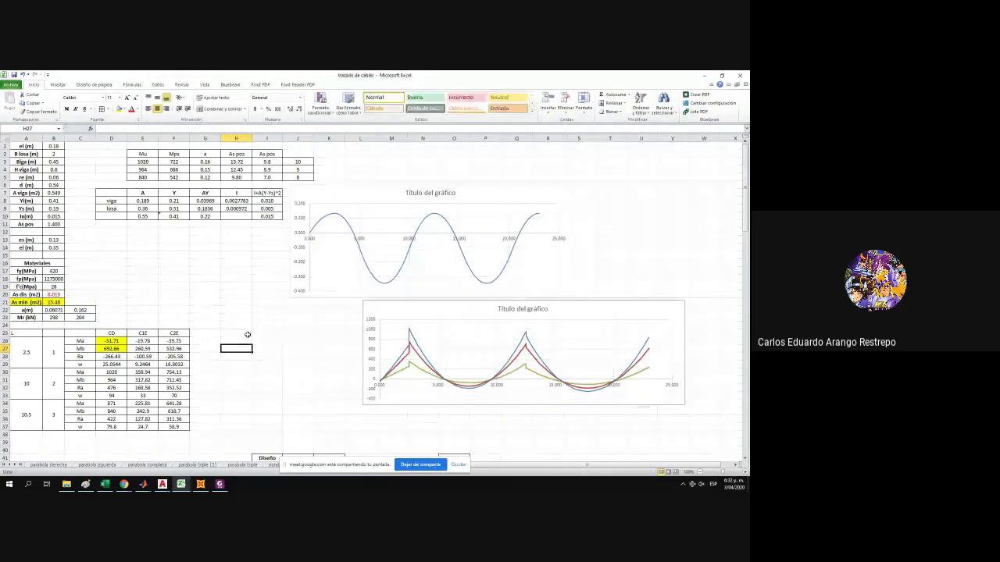
pyautogui.scroll(-7, 254, 331)
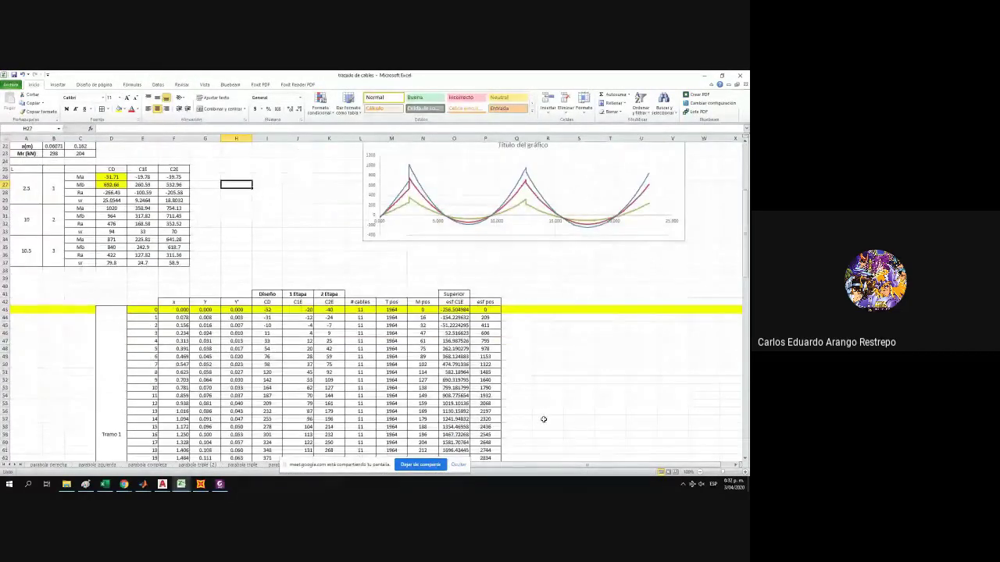
pyautogui.scroll(7, 350, 230)
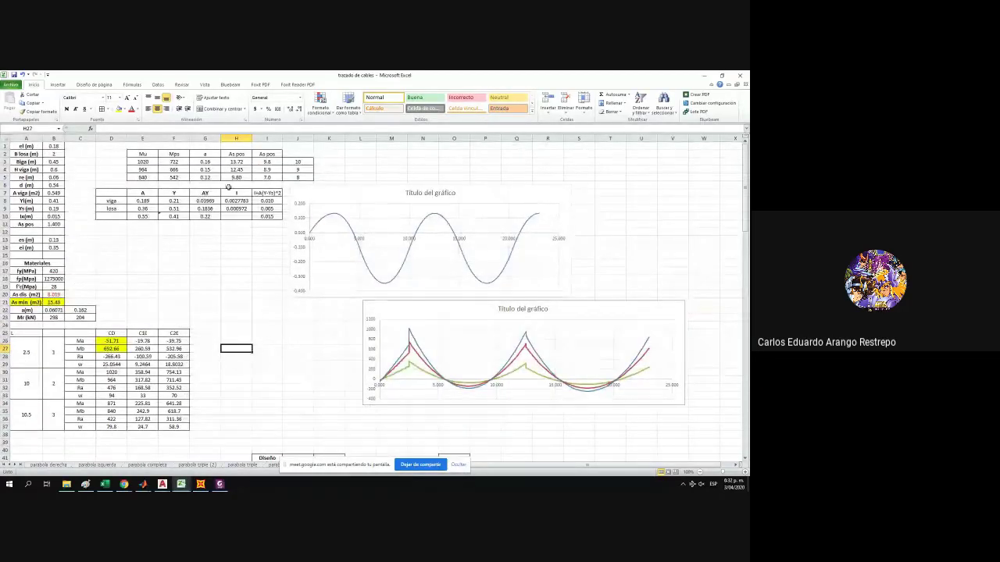
# Dock the cable layout workbook to one side, bring up the Hoja de excel workbook, and maximize it.
pyautogui.moveTo(318, 84); pyautogui.dragTo(748, 90)
pyautogui.moveTo(188, 486)
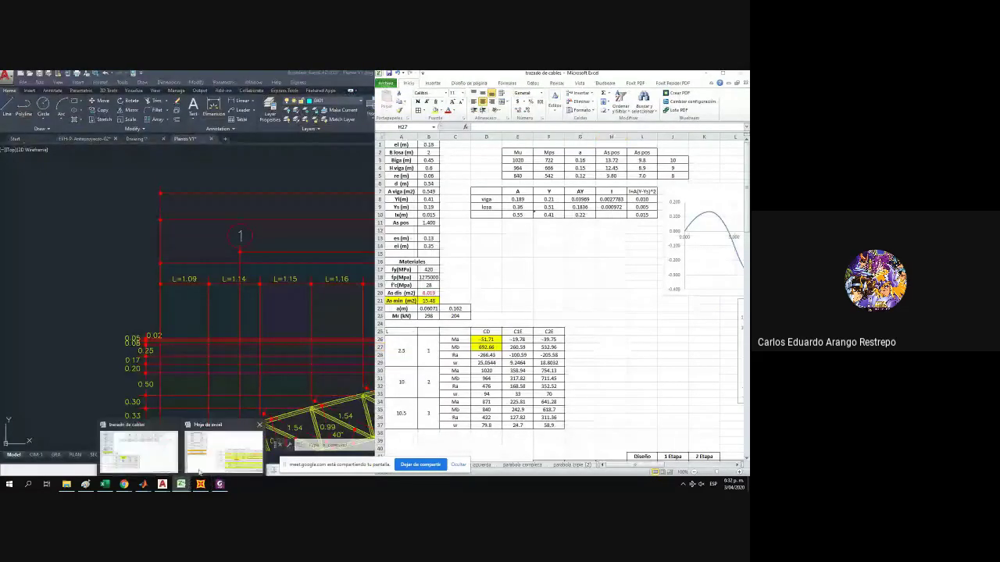
pyautogui.click(207, 461)
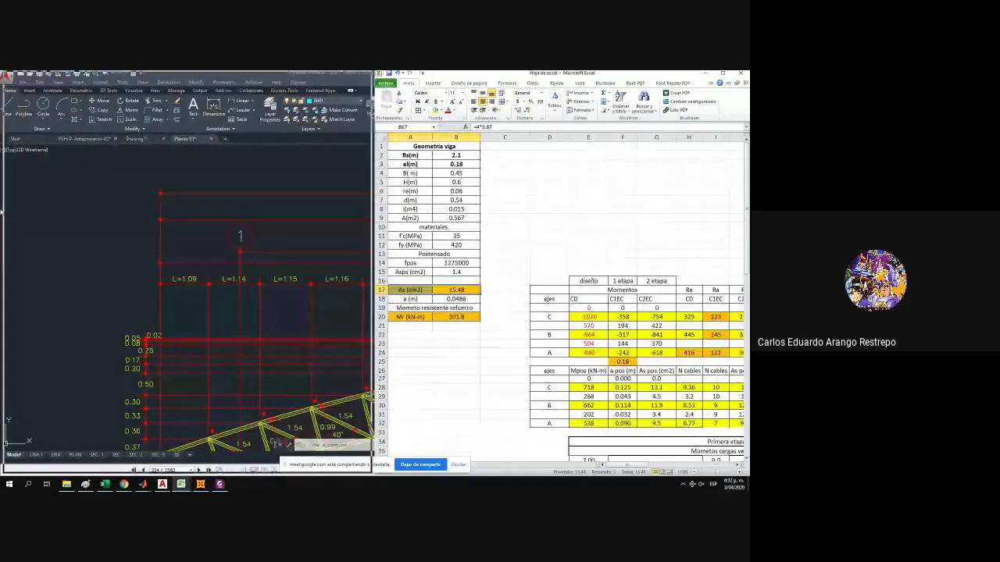
pyautogui.press('super+Left')
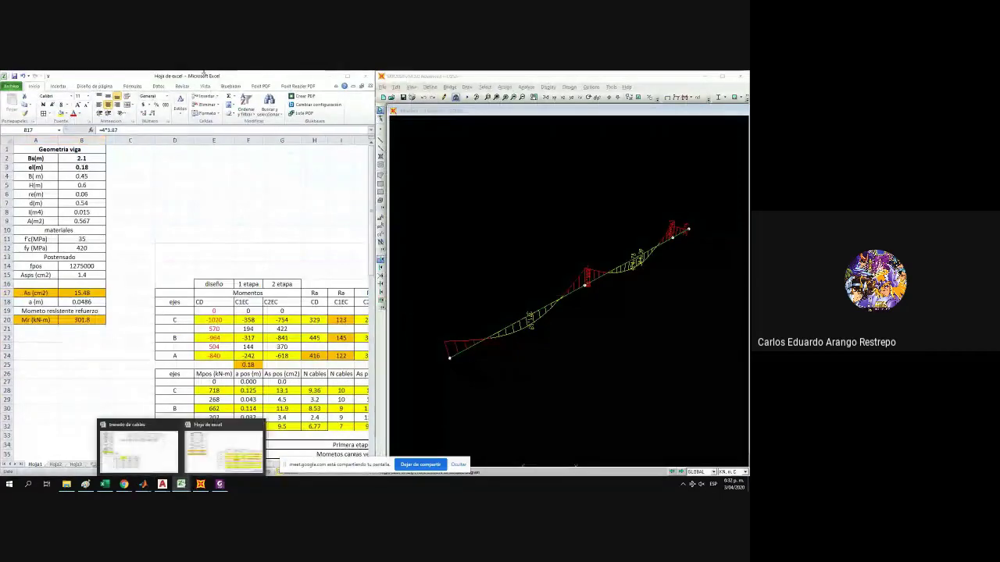
pyautogui.doubleClick(350, 77)
# Arrange the Hoja de excel and trazado de cables workbooks side by side with the Vertical layout.
pyautogui.click(203, 84)
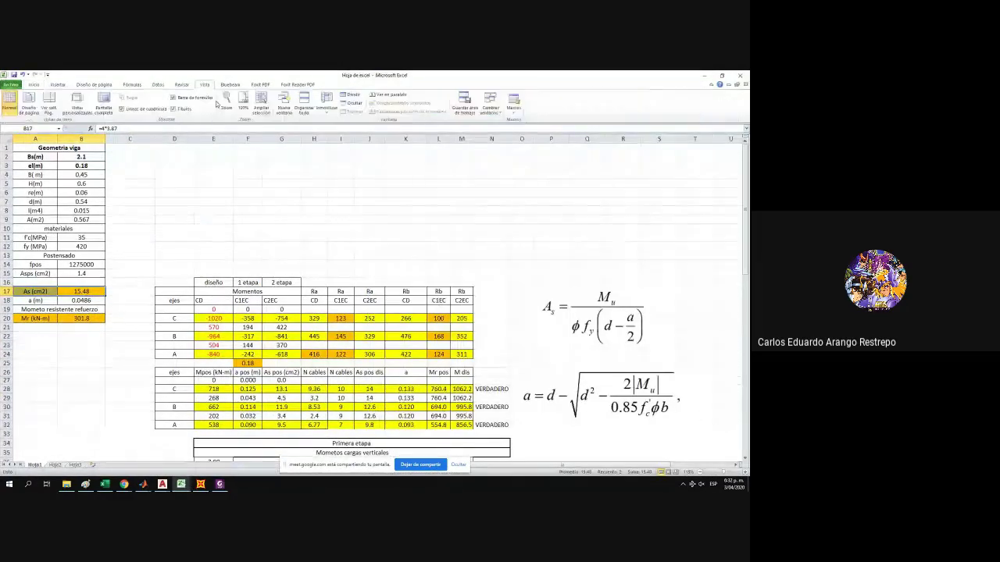
pyautogui.click(303, 108)
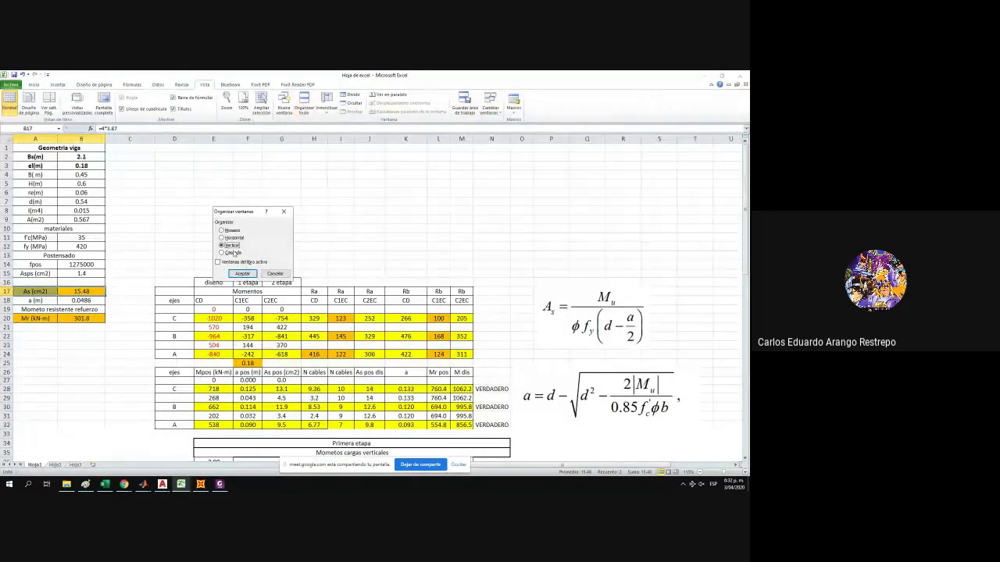
pyautogui.click(244, 272)
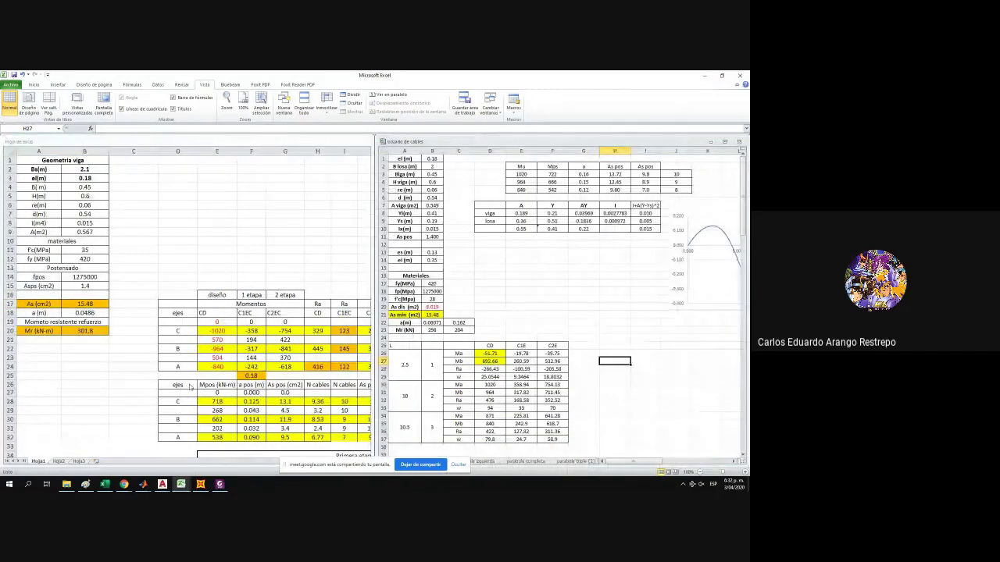
# Look over the moments, Ra and Rb reactions and cable count tables in Hoja de excel.
pyautogui.moveTo(230, 463); pyautogui.dragTo(272, 465)
pyautogui.scroll(-3, 288, 355)
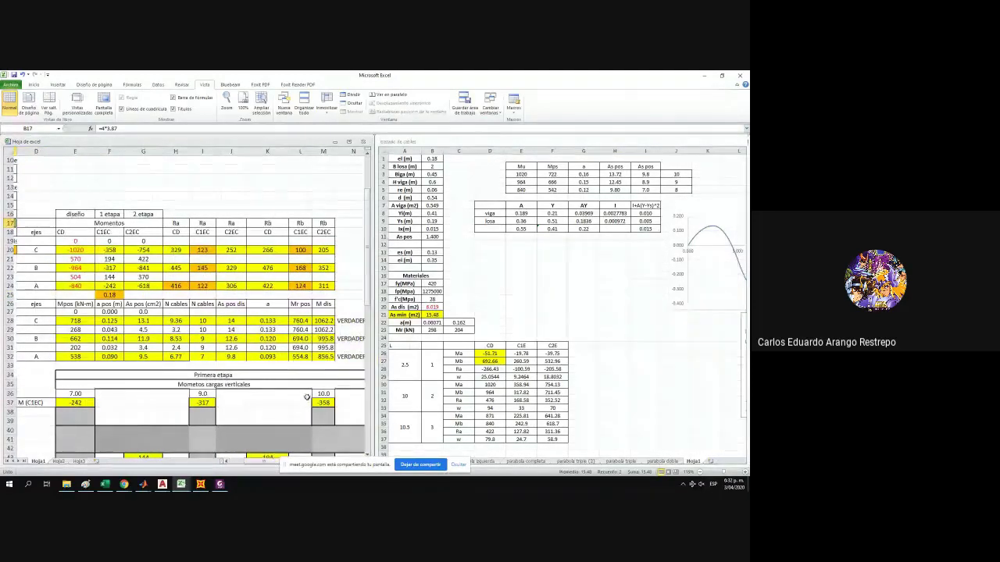
pyautogui.moveTo(254, 463); pyautogui.dragTo(231, 463)
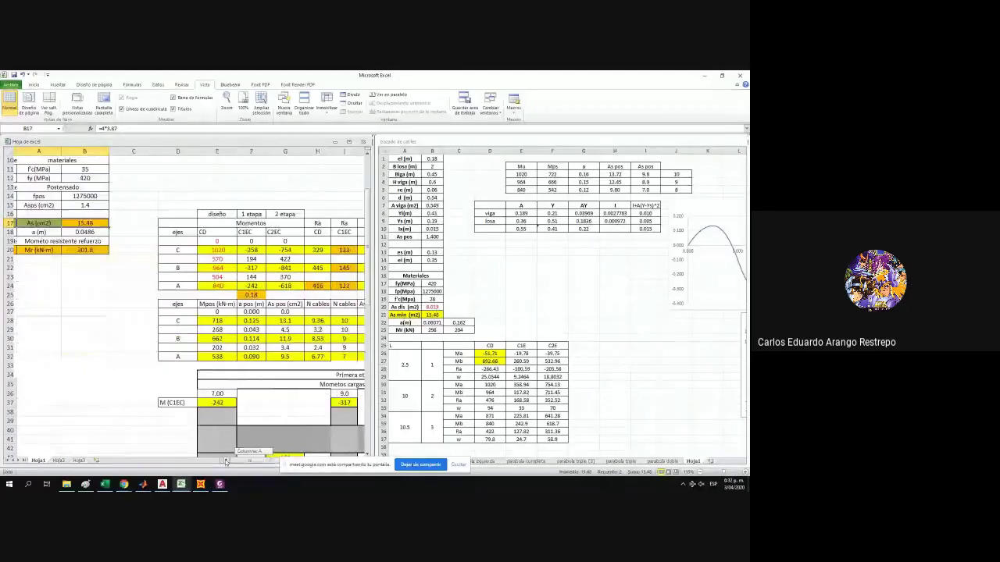
# Set the concrete strength f'c to 28 MPa in the beam materials of Hoja de excel.
pyautogui.scroll(3, 39, 313)
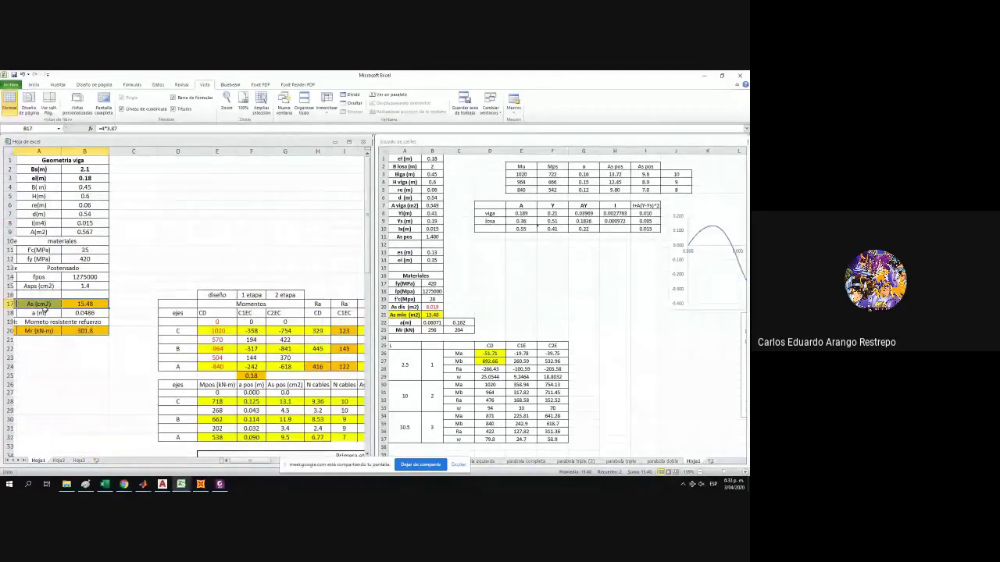
pyautogui.click(71, 251)
pyautogui.write('28')
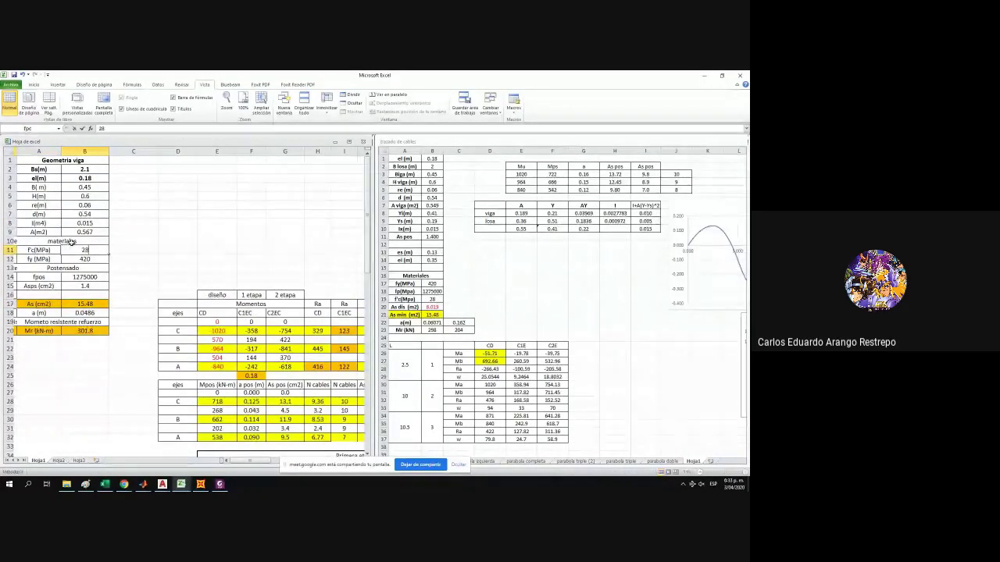
pyautogui.press('Return')
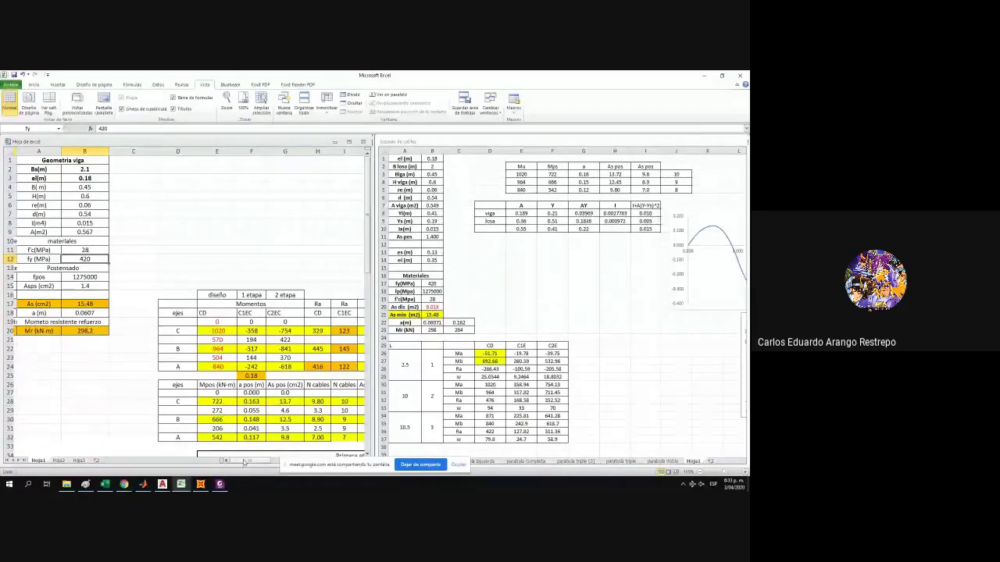
# Set the adopted number of cables for axis A to 8 in the Hoja de excel cable table.
pyautogui.moveTo(243, 462); pyautogui.dragTo(260, 462)
pyautogui.scroll(-3, 254, 385)
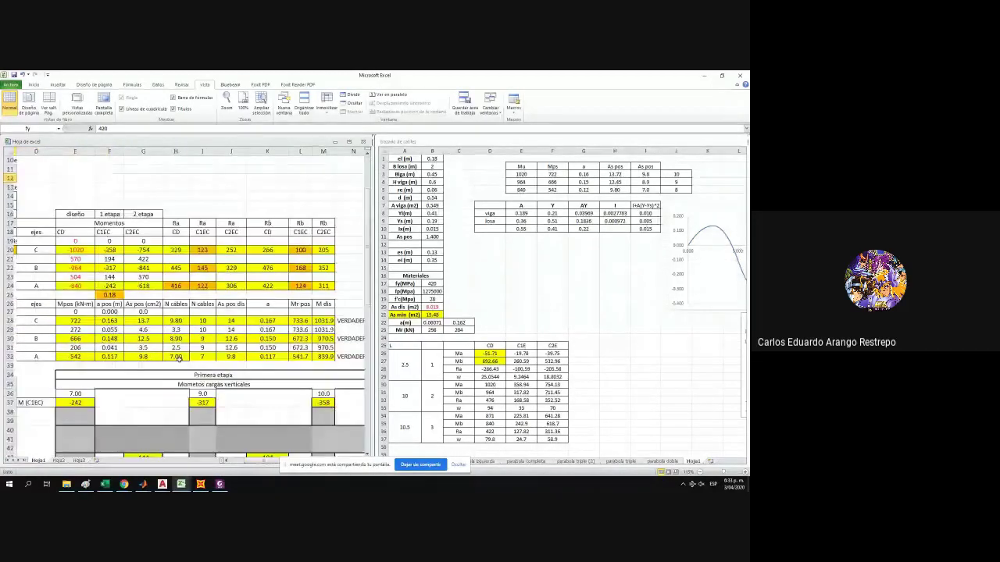
pyautogui.click(204, 322)
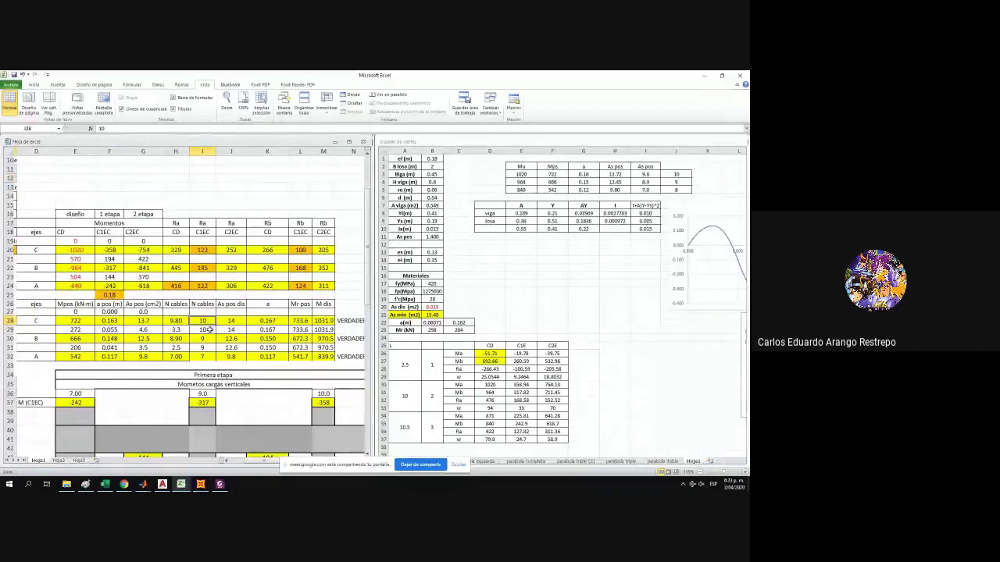
pyautogui.click(205, 330)
pyautogui.click(203, 356)
pyautogui.write('8')
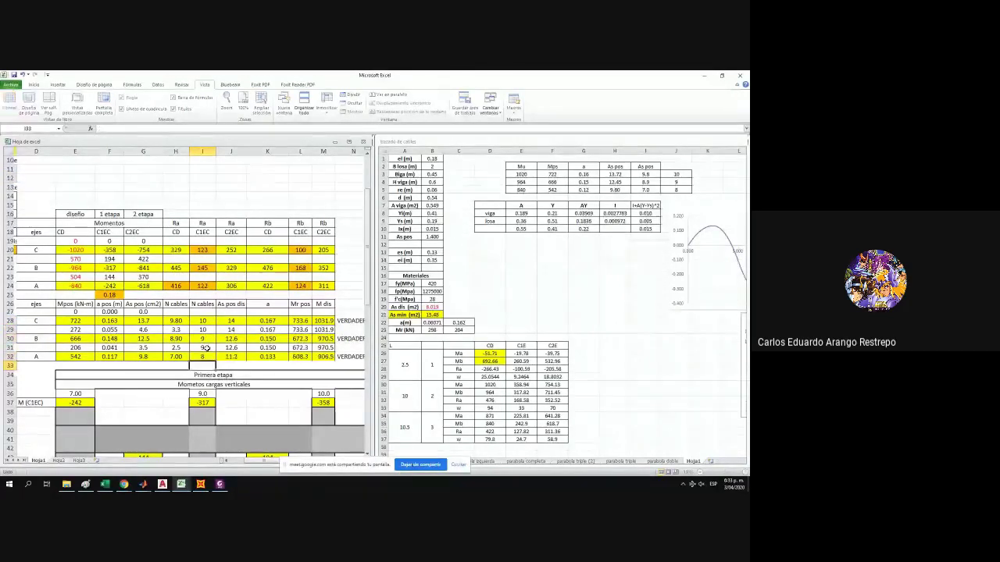
pyautogui.press('Return')
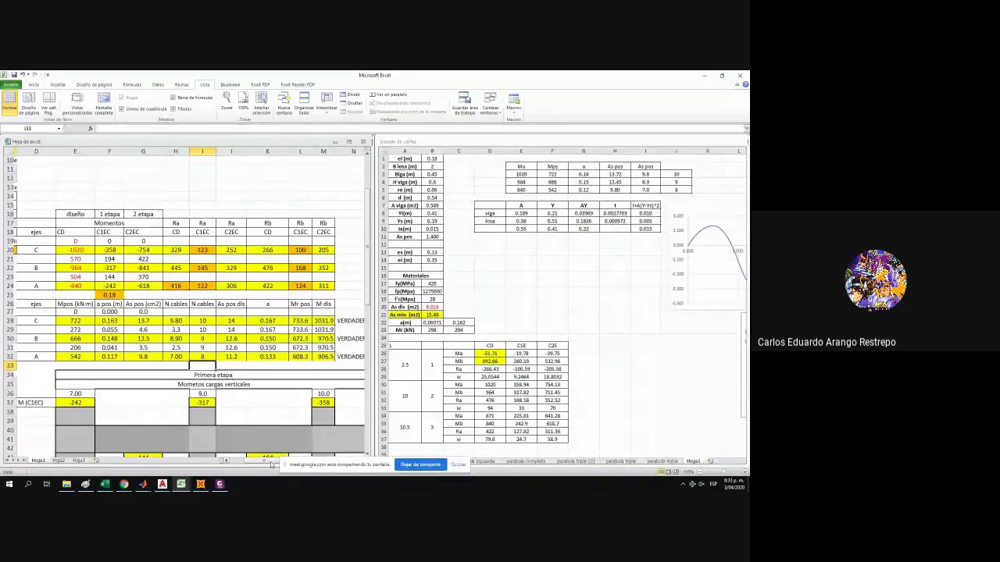
# Compare the material inputs and cable counts in Hoja de excel with the As pos and cable count values in trazado de cables.
pyautogui.moveTo(271, 461); pyautogui.dragTo(234, 462)
pyautogui.scroll(3, 71, 264)
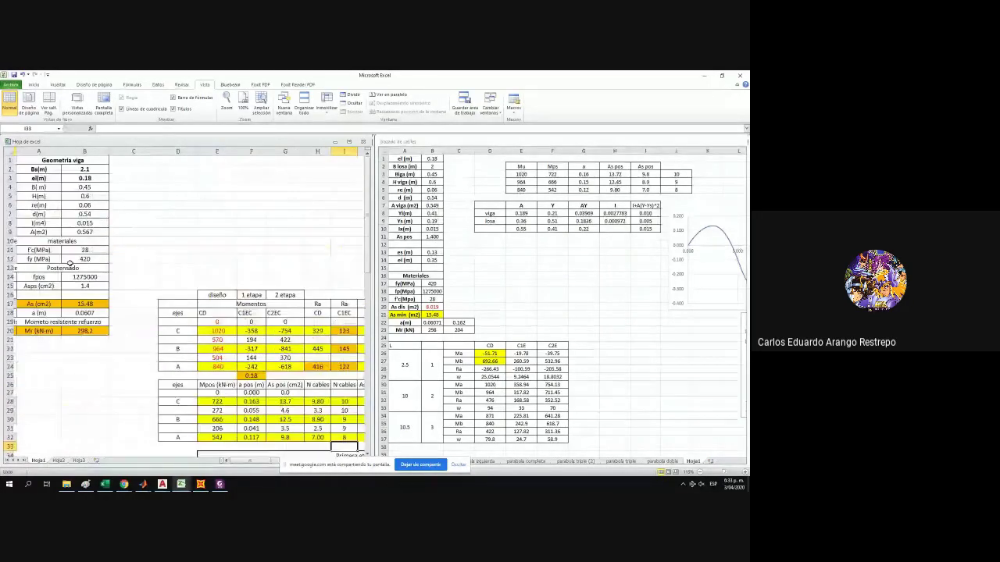
pyautogui.scroll(-5, 305, 434)
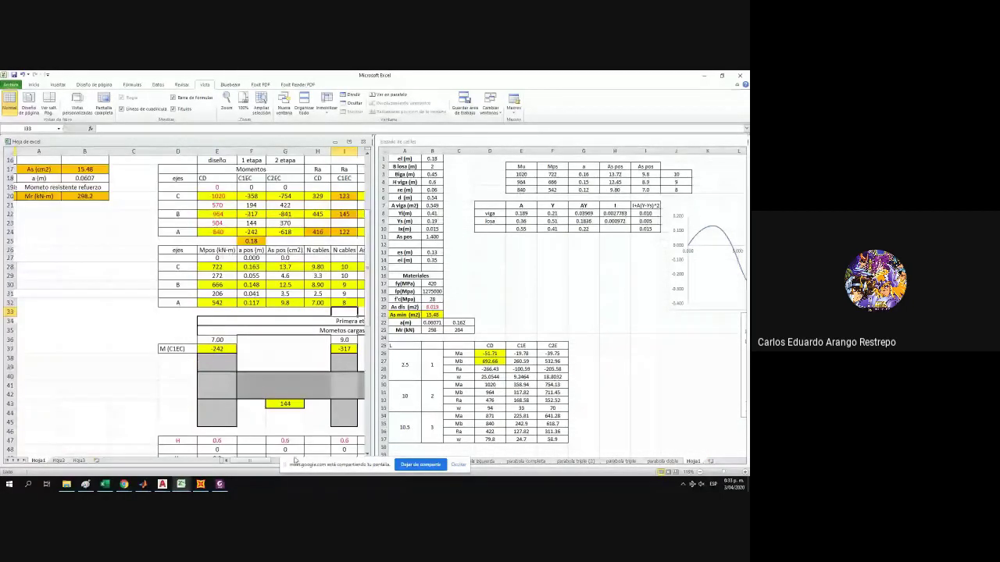
pyautogui.moveTo(262, 462); pyautogui.dragTo(276, 462)
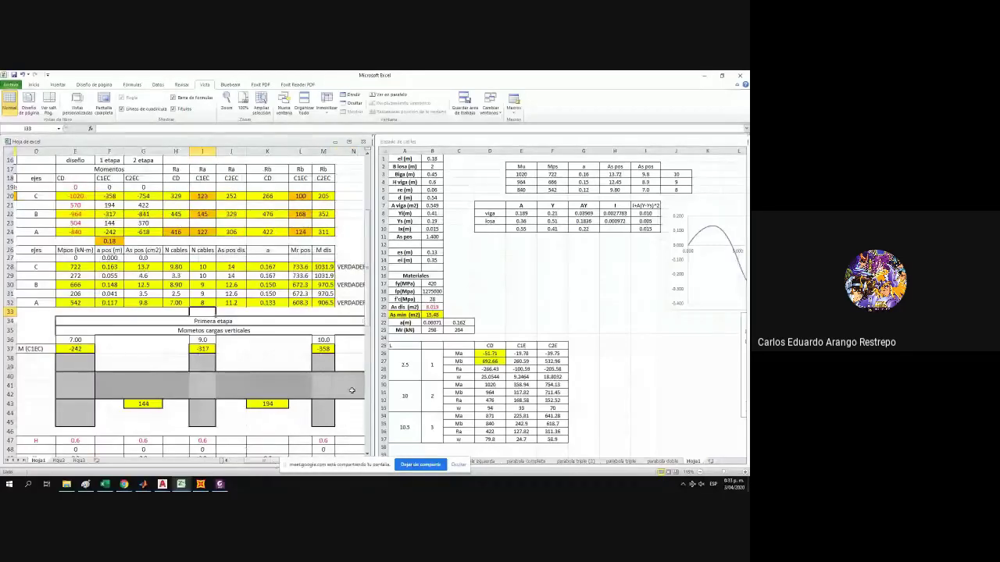
pyautogui.click(644, 174)
pyautogui.click(648, 206)
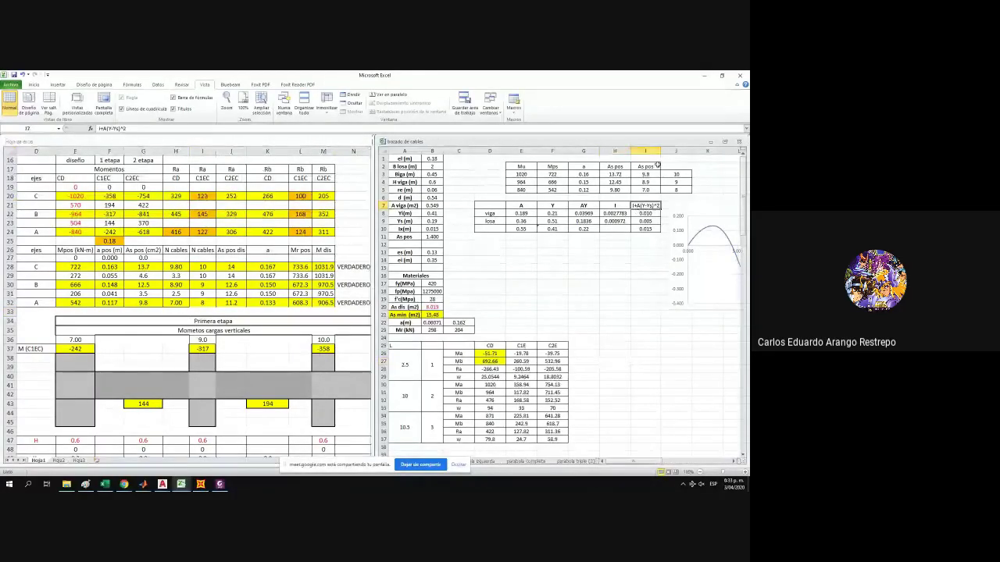
pyautogui.scroll(5, 693, 208)
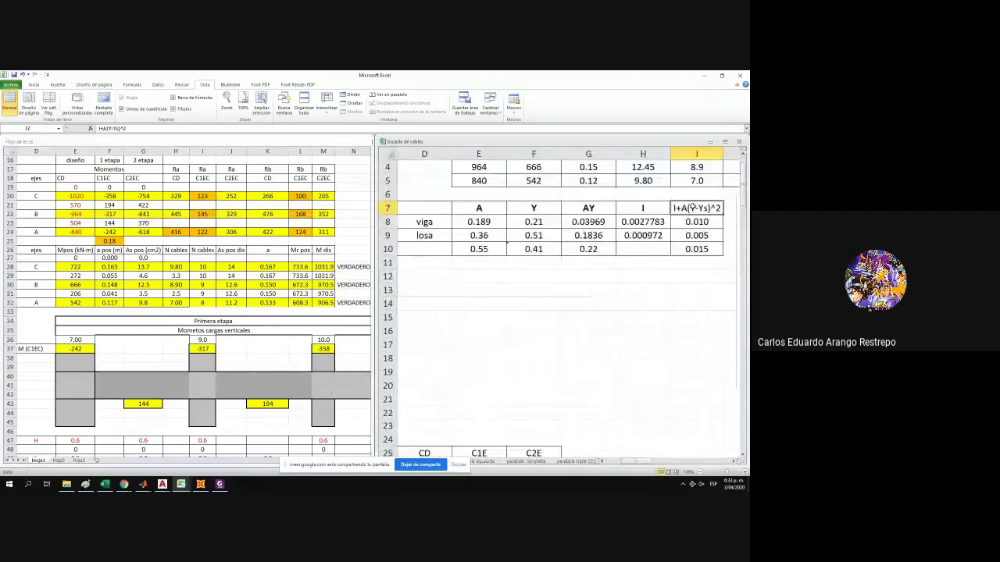
pyautogui.scroll(-3, 688, 205)
pyautogui.scroll(2, 669, 201)
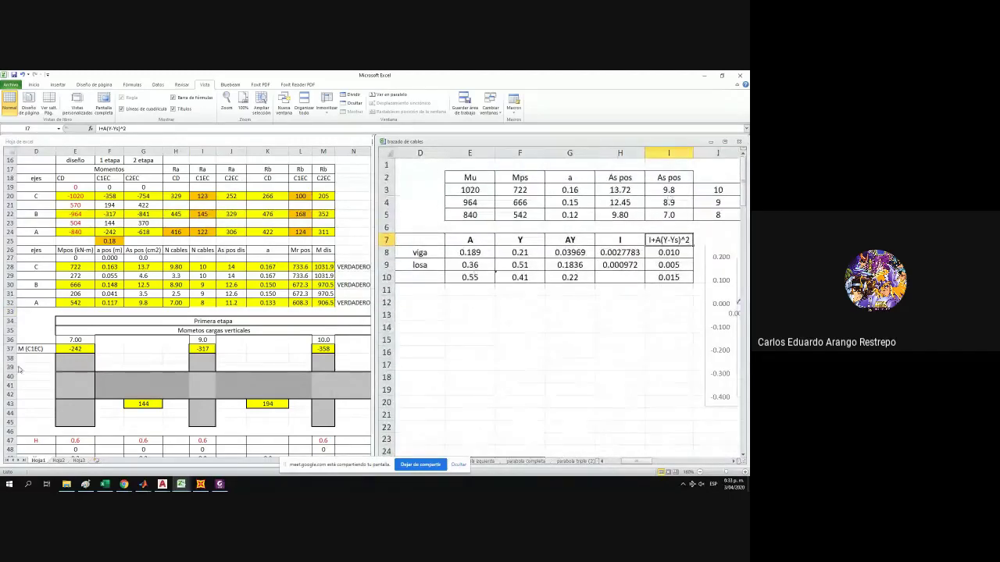
pyautogui.click(679, 203)
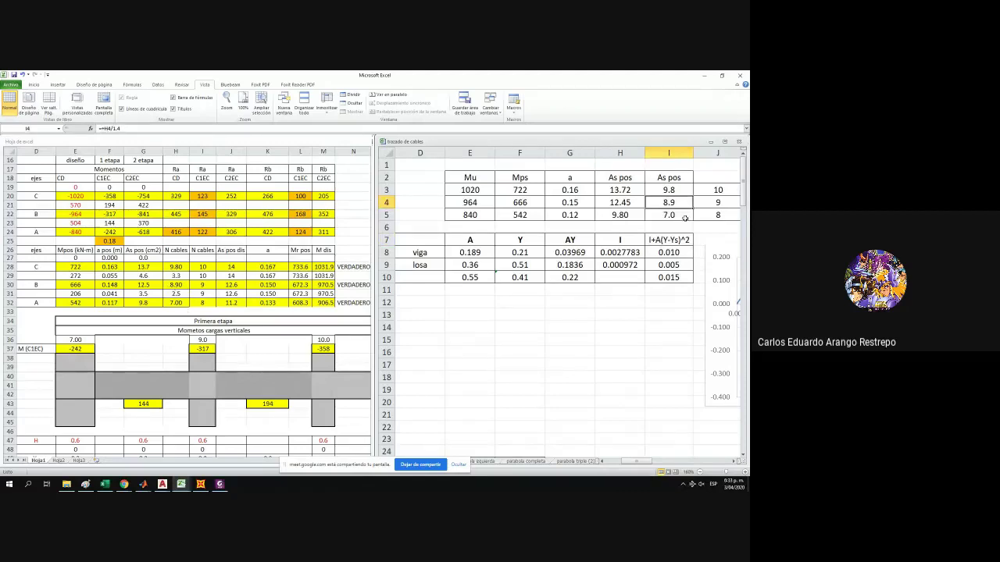
pyautogui.click(732, 191)
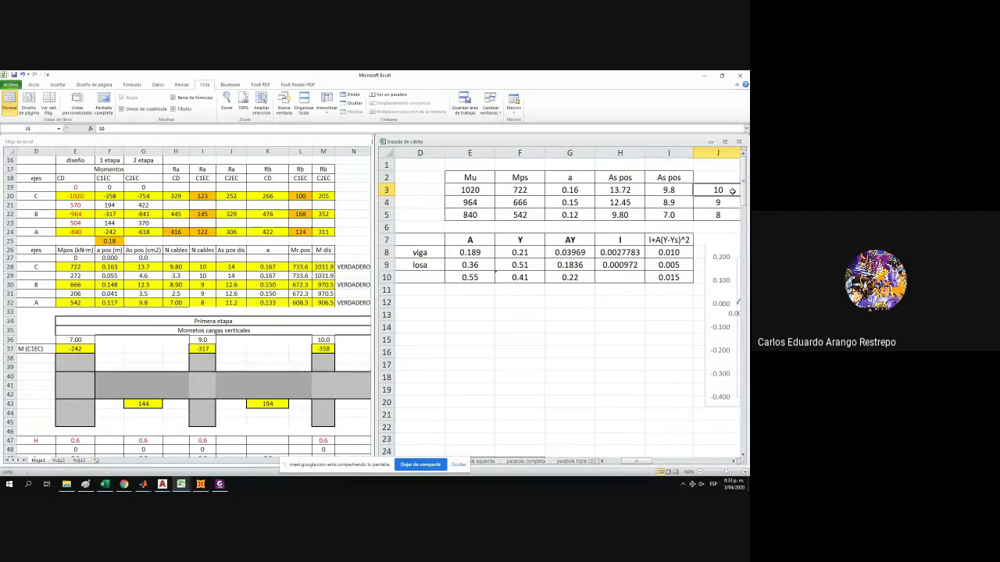
pyautogui.click(730, 201)
pyautogui.click(726, 215)
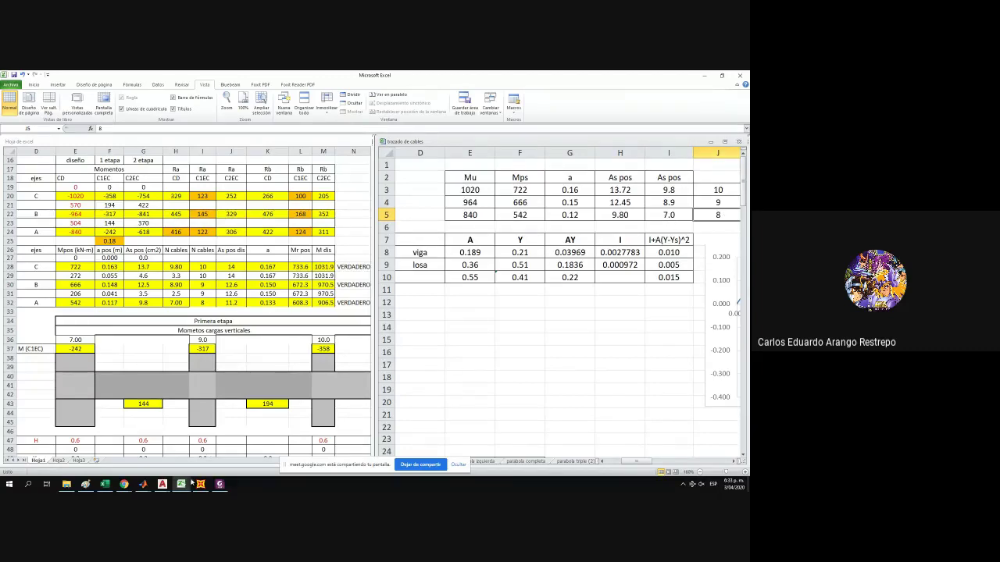
# Switch to AutoCAD and copy the axis line with grid bubble 1 from Planos V1, using a base point.
pyautogui.click(162, 485)
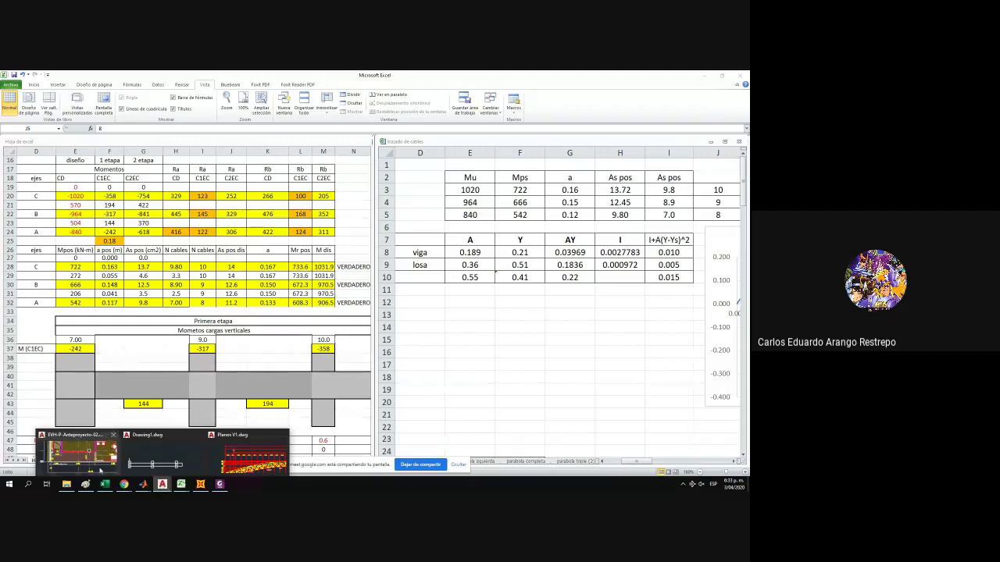
pyautogui.click(156, 457)
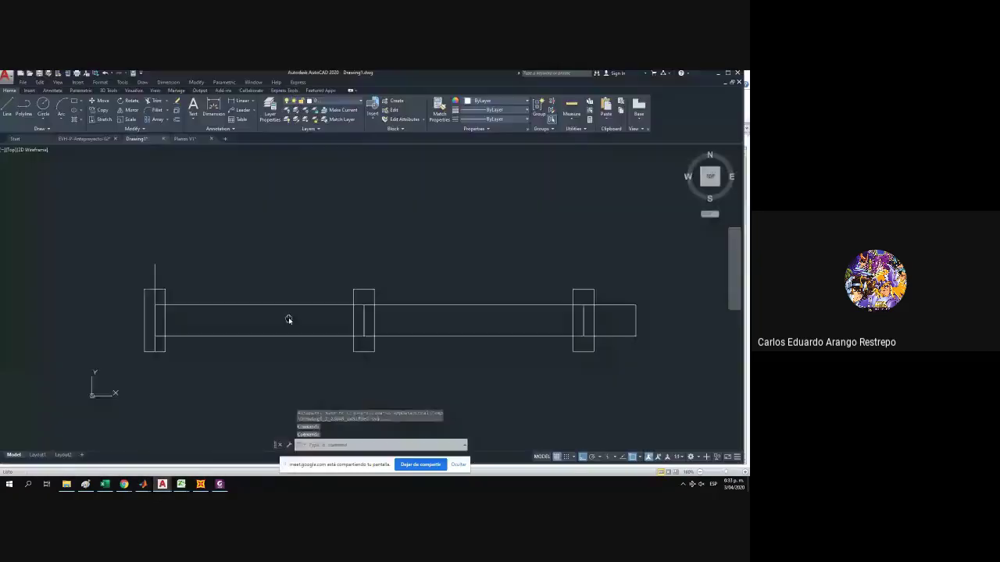
pyautogui.click(184, 138)
pyautogui.scroll(3, 242, 234)
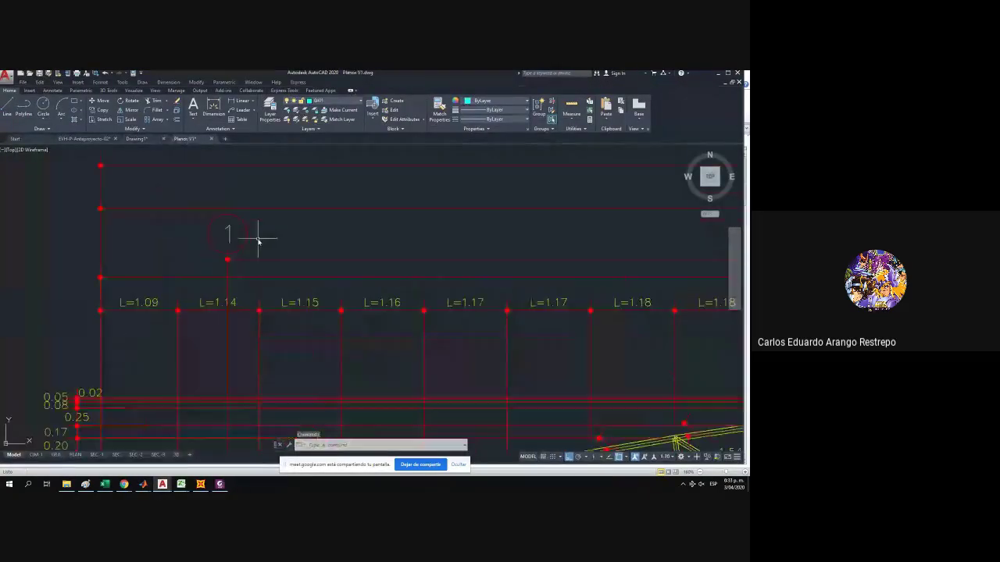
pyautogui.click(226, 379)
pyautogui.click(228, 380)
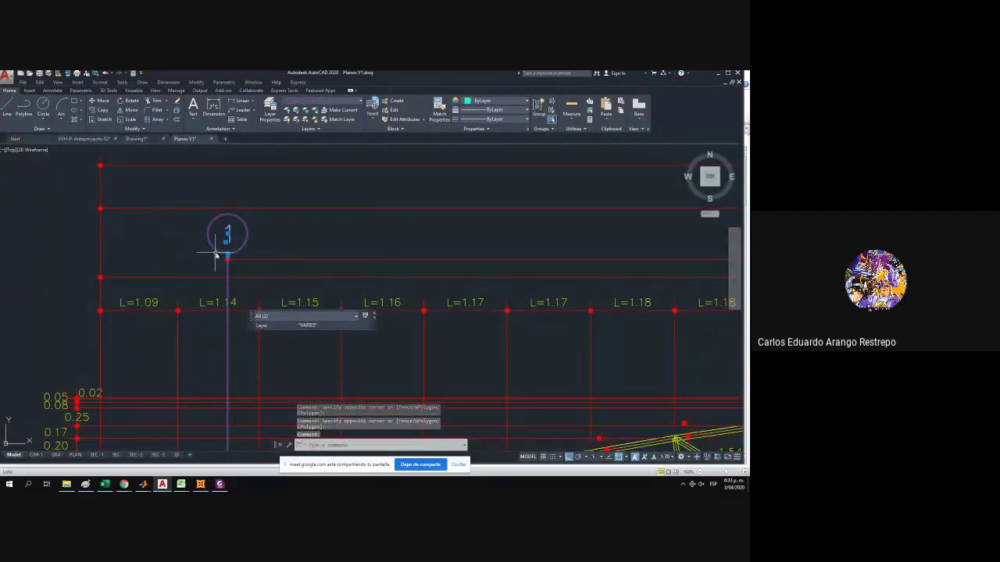
pyautogui.hotkey('ctrl', 'shift', 'c')
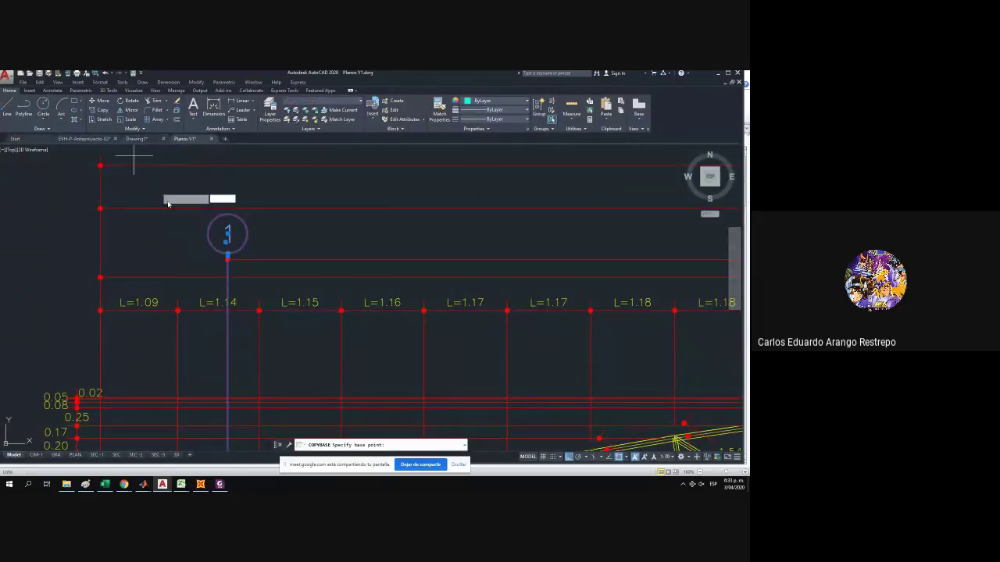
pyautogui.press('Escape')
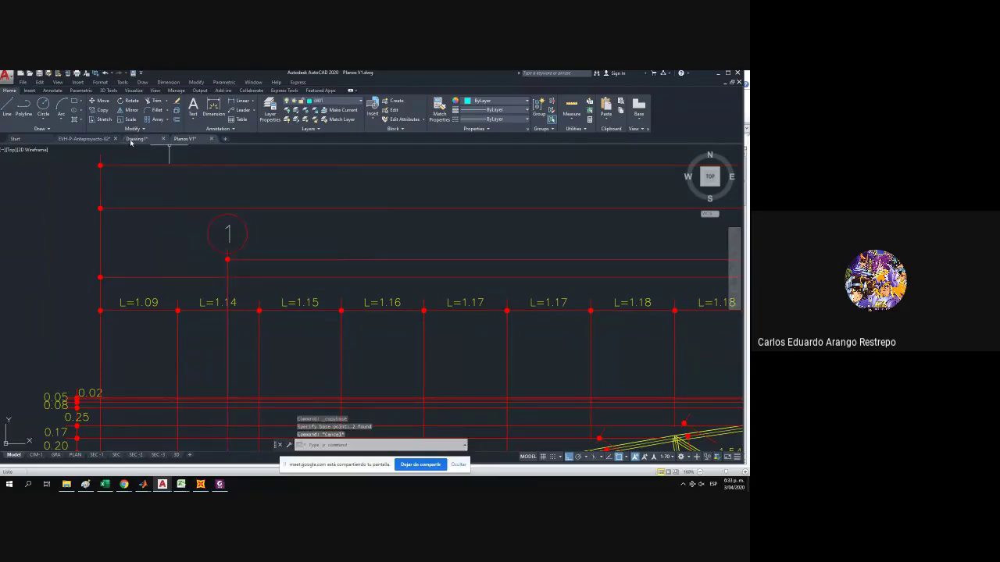
# Paste the copied axis as a block in Drawing1 at the top of the vertical line on the first column.
pyautogui.click(131, 140)
pyautogui.hotkey('ctrl', 'shift', 'v')
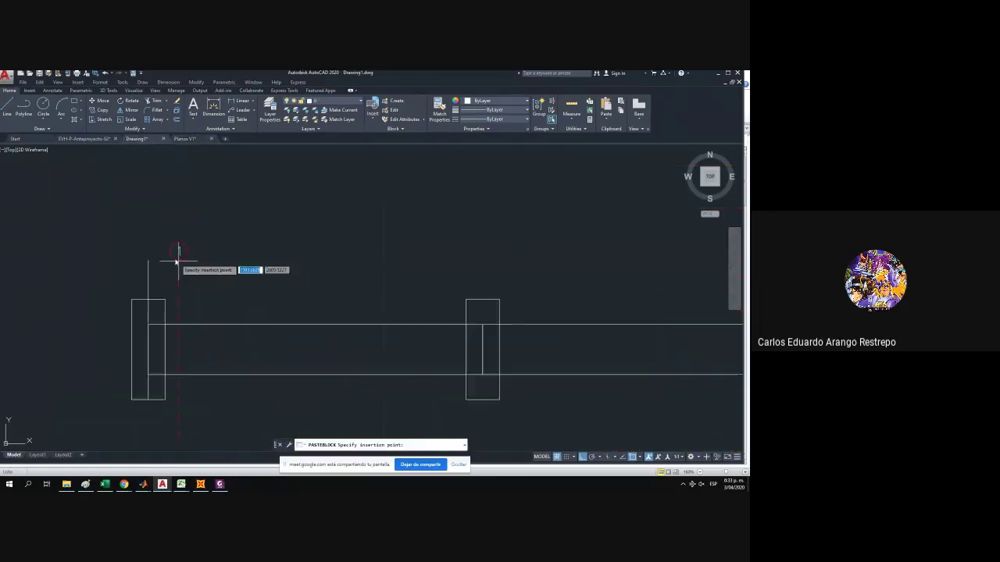
pyautogui.scroll(2, 176, 259)
pyautogui.click(132, 260)
# Copy the first column's axis with its grid bubble to the centrelines of the second and third columns.
pyautogui.click(156, 272)
pyautogui.click(98, 214)
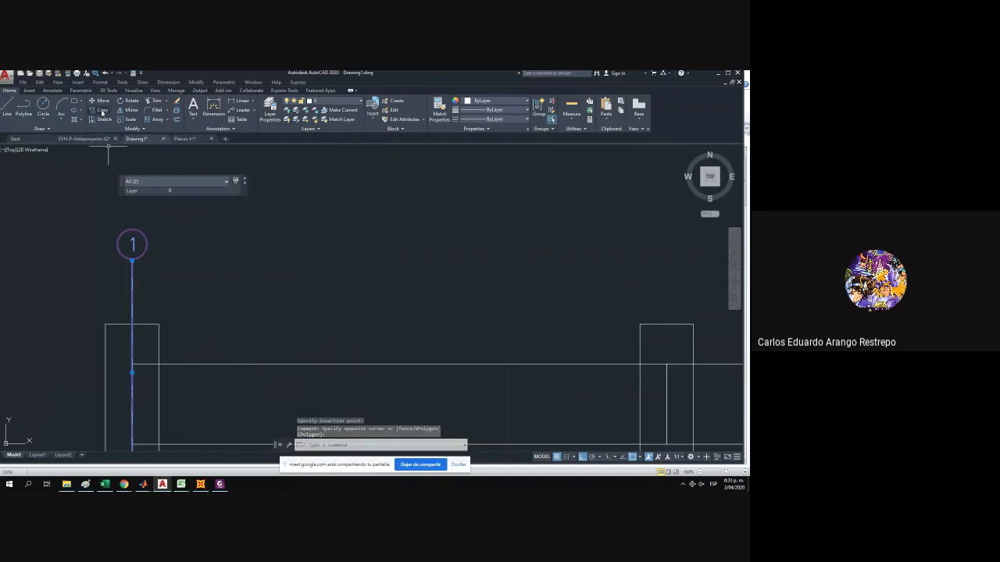
pyautogui.write('co')
pyautogui.press('Return')
pyautogui.click(131, 336)
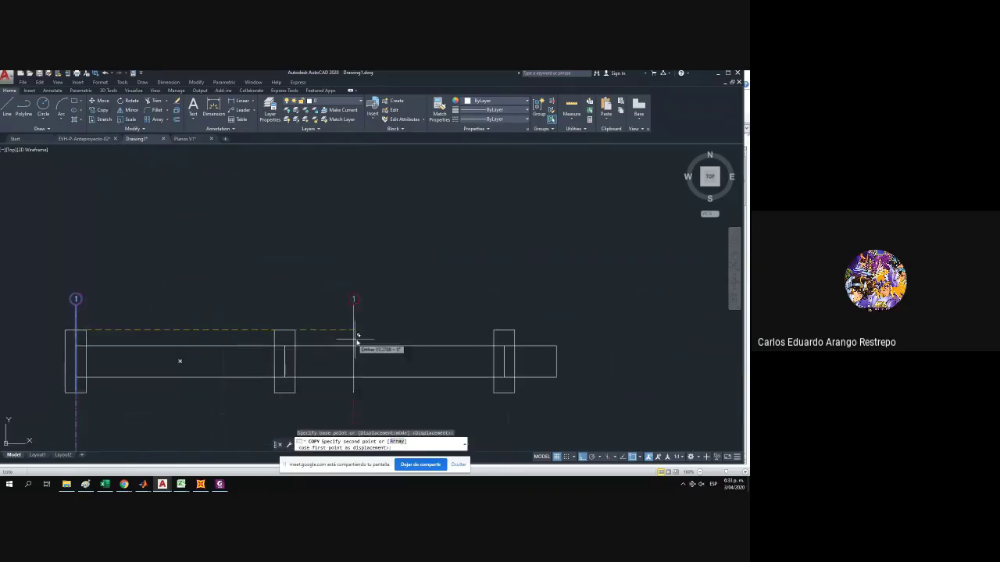
pyautogui.scroll(-4, 39, 335)
pyautogui.click(286, 334)
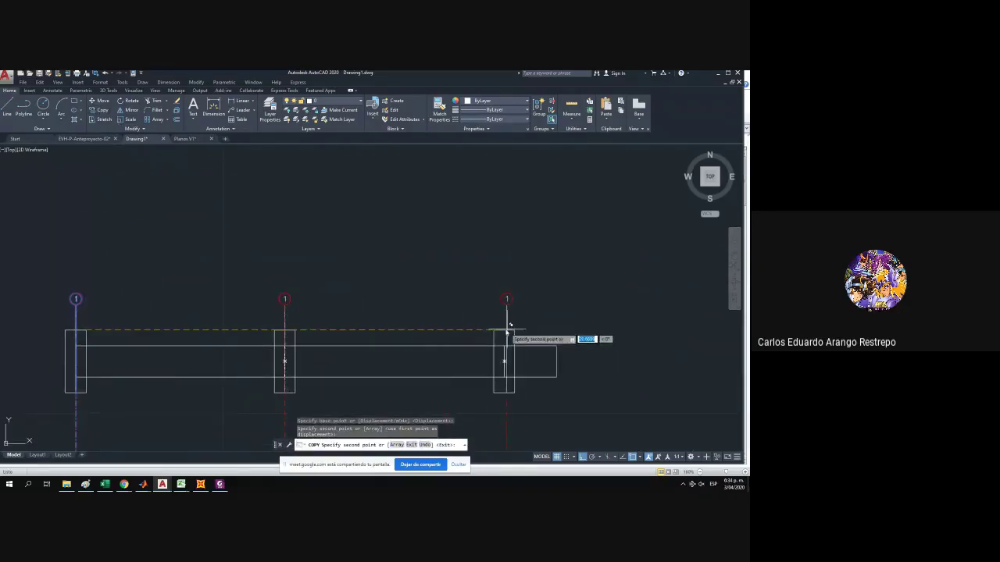
pyautogui.click(504, 332)
pyautogui.press('Escape')
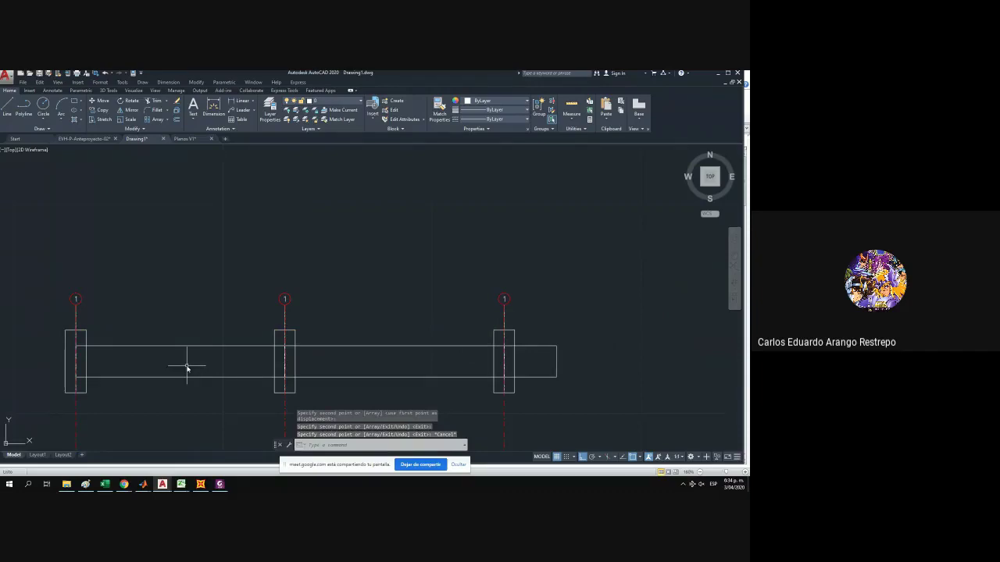
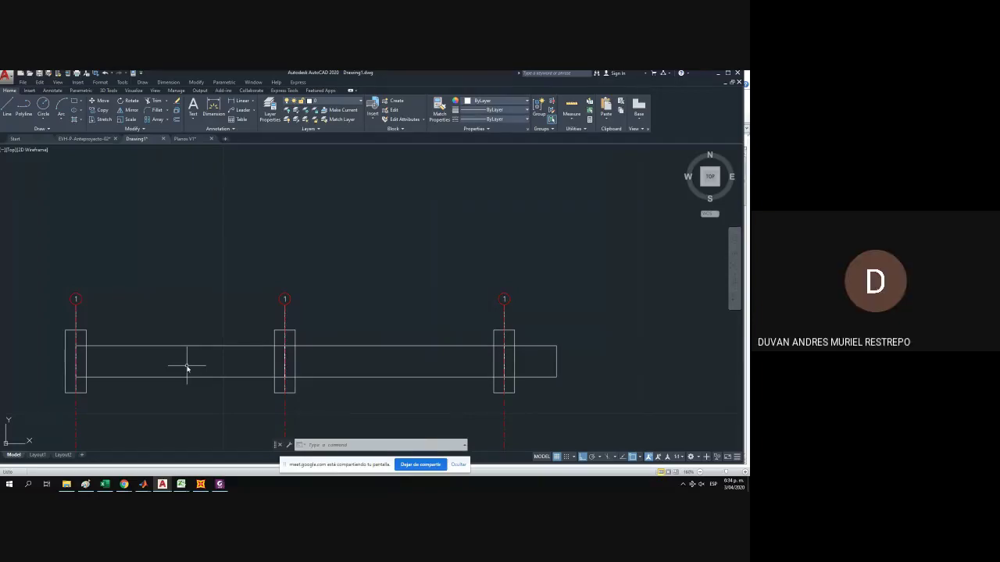
# Explode the pasted axis block at the first column.
pyautogui.scroll(4, 53, 305)
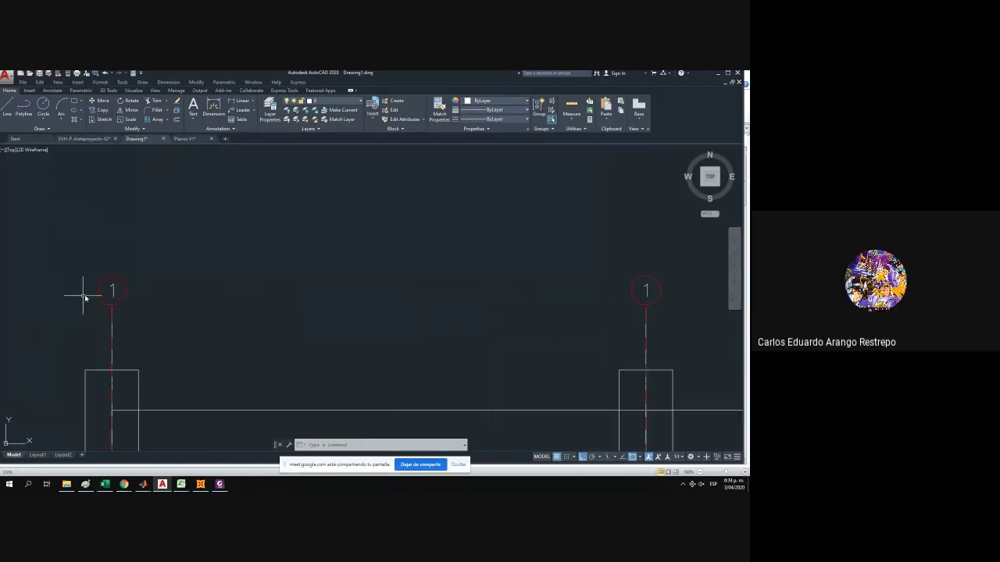
pyautogui.doubleClick(113, 290)
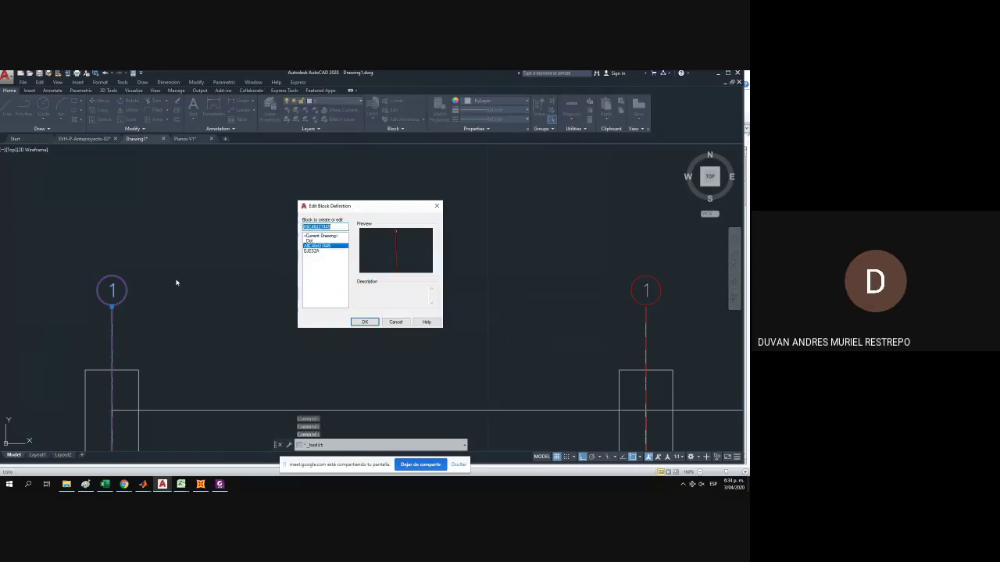
pyautogui.press('Escape')
pyautogui.click(67, 264)
pyautogui.click(114, 152)
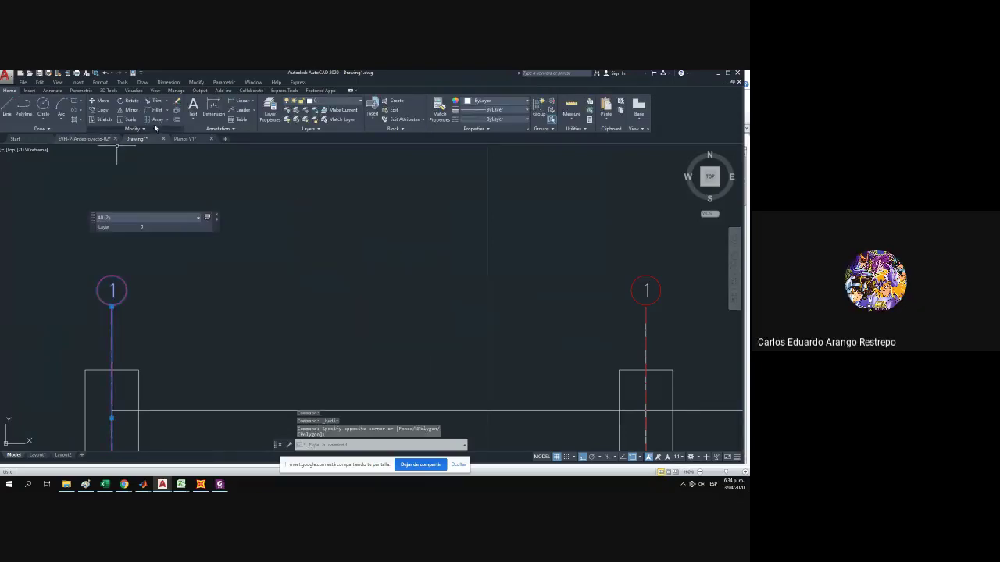
pyautogui.doubleClick(112, 292)
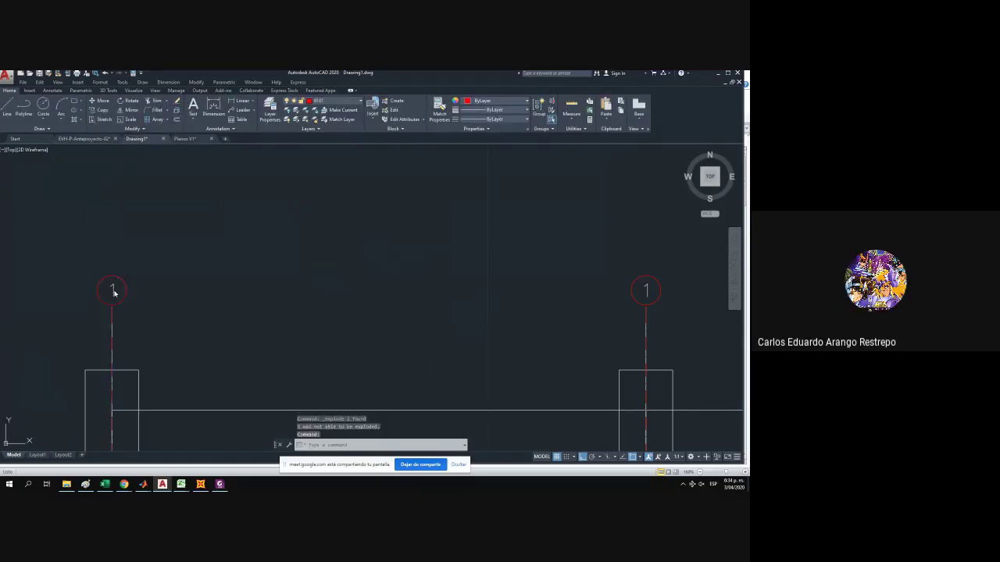
# Change the grid bubble label at the first column's axis to A.
pyautogui.doubleClick(113, 292)
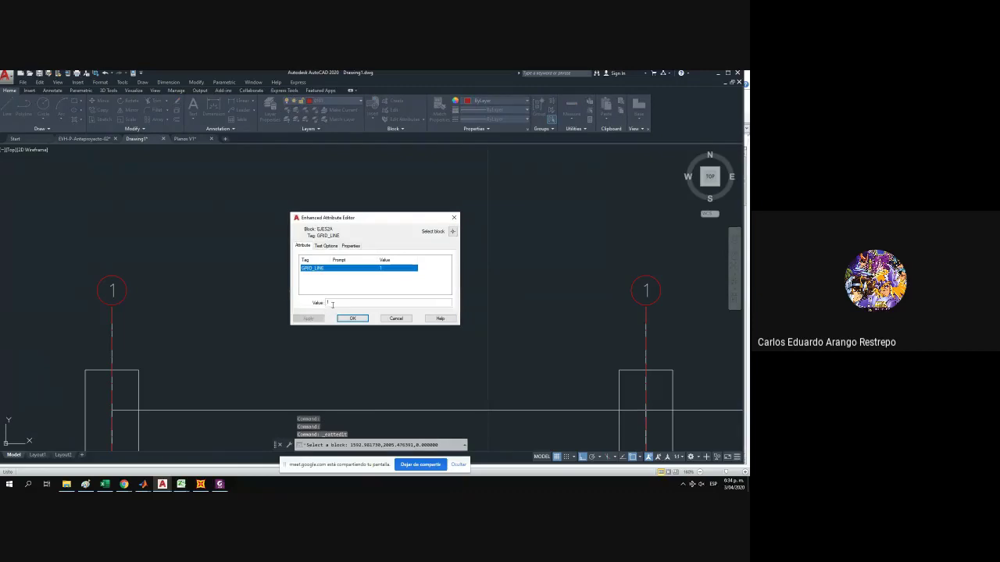
pyautogui.press('Escape')
pyautogui.doubleClick(133, 291)
pyautogui.doubleClick(126, 293)
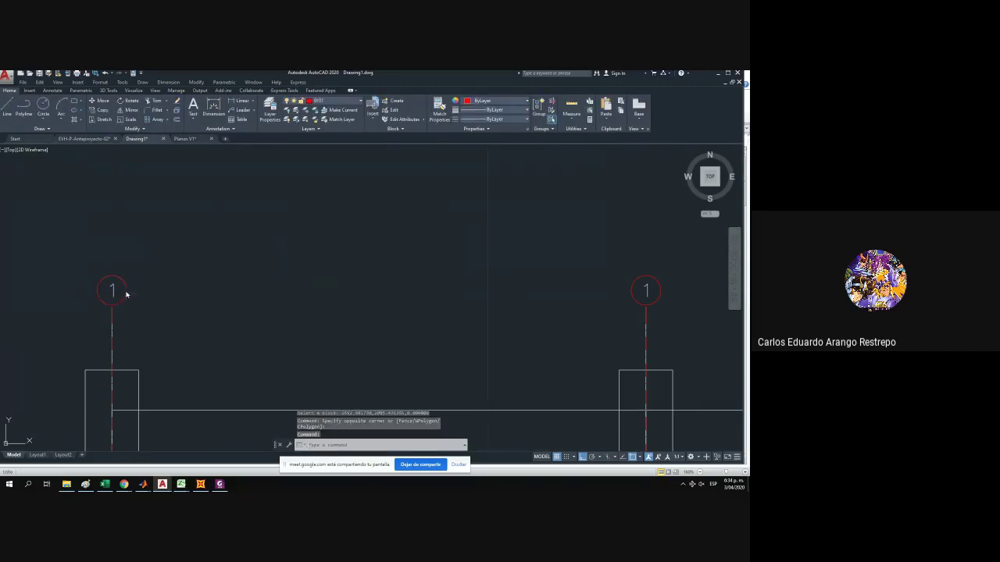
pyautogui.doubleClick(113, 293)
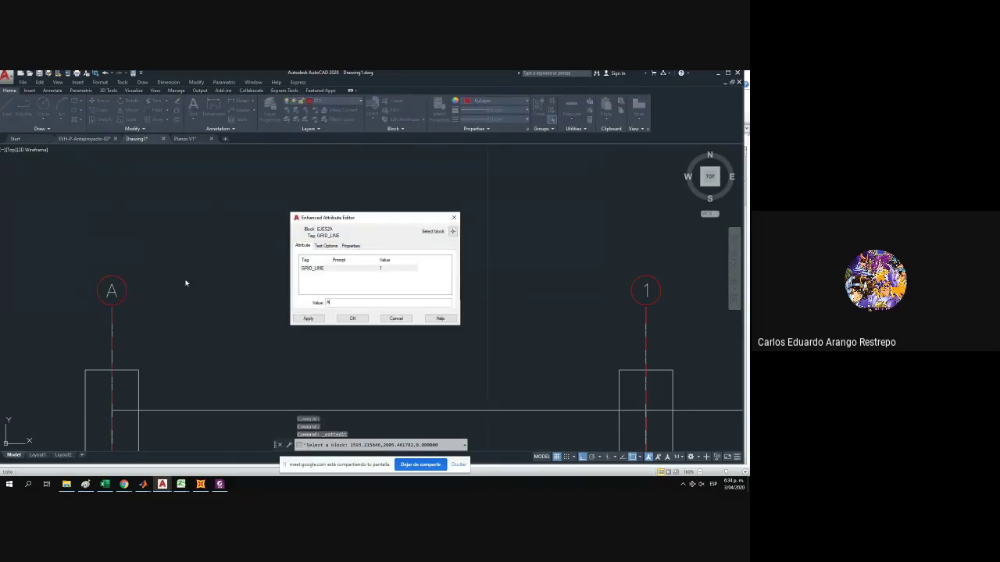
pyautogui.click(352, 318)
# Explode the second column's axis block and change its grid bubble label to B.
pyautogui.moveTo(622, 301); pyautogui.dragTo(266, 277)
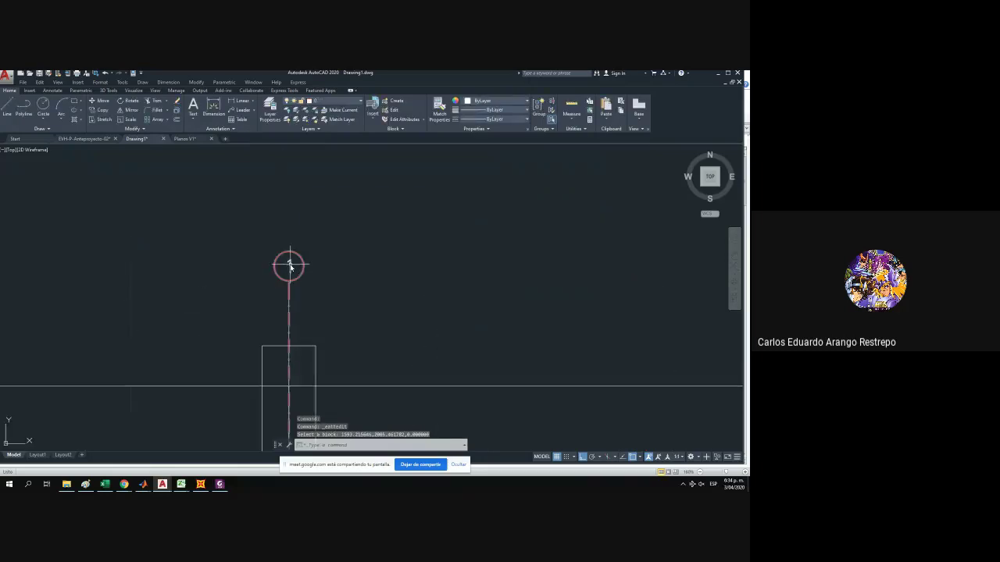
pyautogui.click(290, 265)
pyautogui.doubleClick(288, 267)
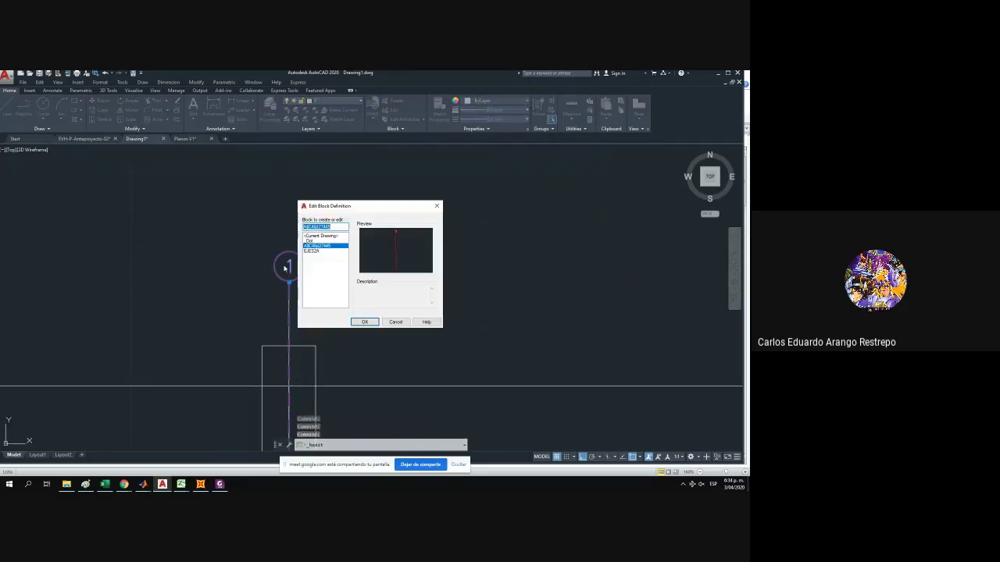
pyautogui.press('Escape')
pyautogui.click(305, 302)
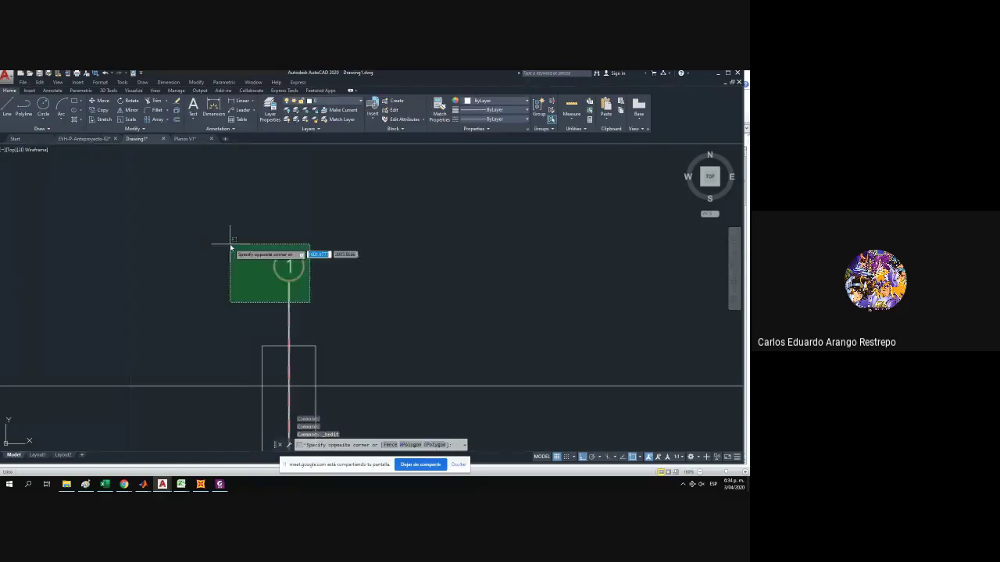
pyautogui.click(230, 242)
pyautogui.click(178, 114)
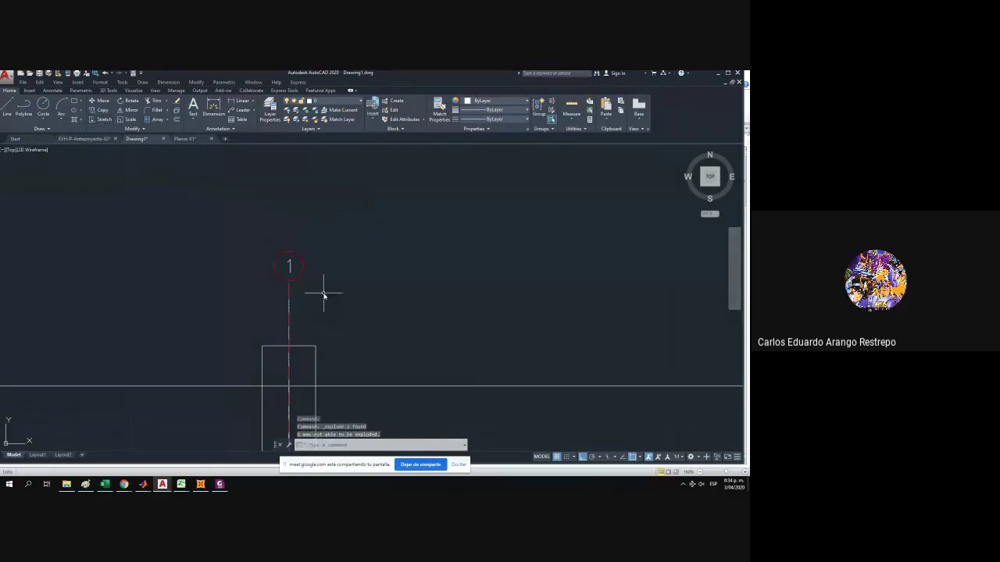
pyautogui.doubleClick(289, 270)
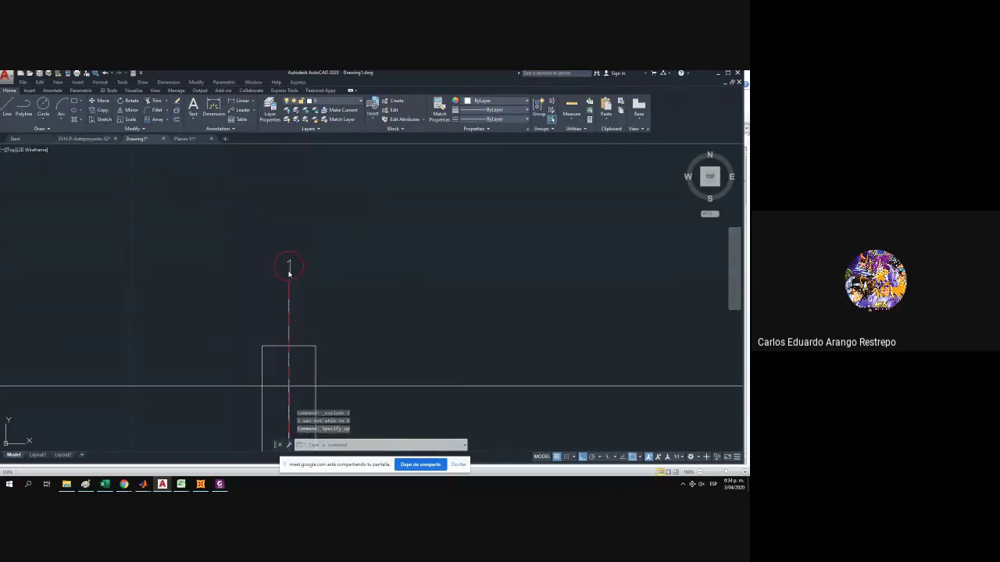
pyautogui.press('Return')
pyautogui.click(353, 318)
# Explode the axis block at the third column.
pyautogui.moveTo(469, 350); pyautogui.dragTo(84, 298)
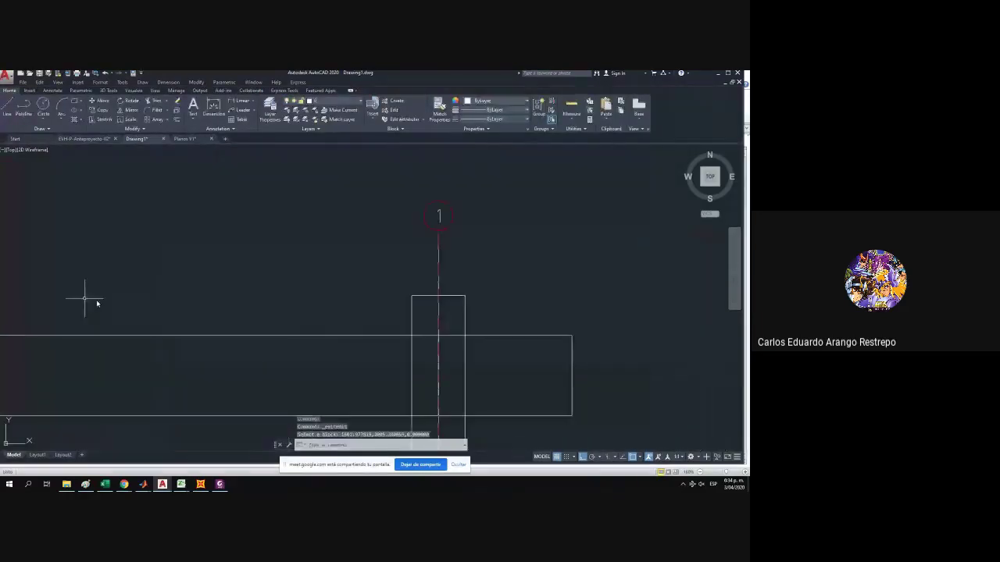
pyautogui.click(438, 215)
pyautogui.click(442, 217)
pyautogui.click(440, 217)
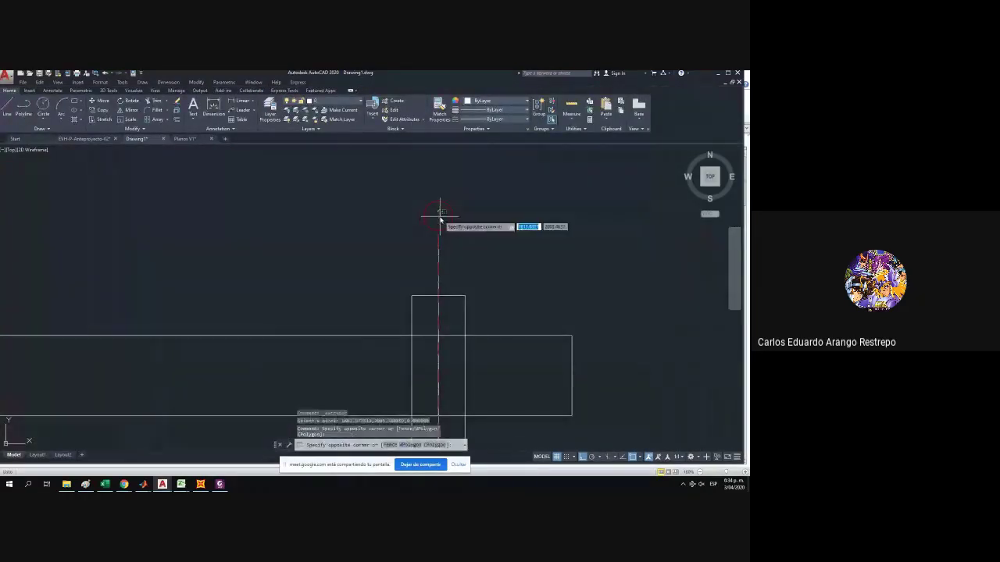
pyautogui.click(440, 218)
pyautogui.doubleClick(440, 219)
pyautogui.press('Escape')
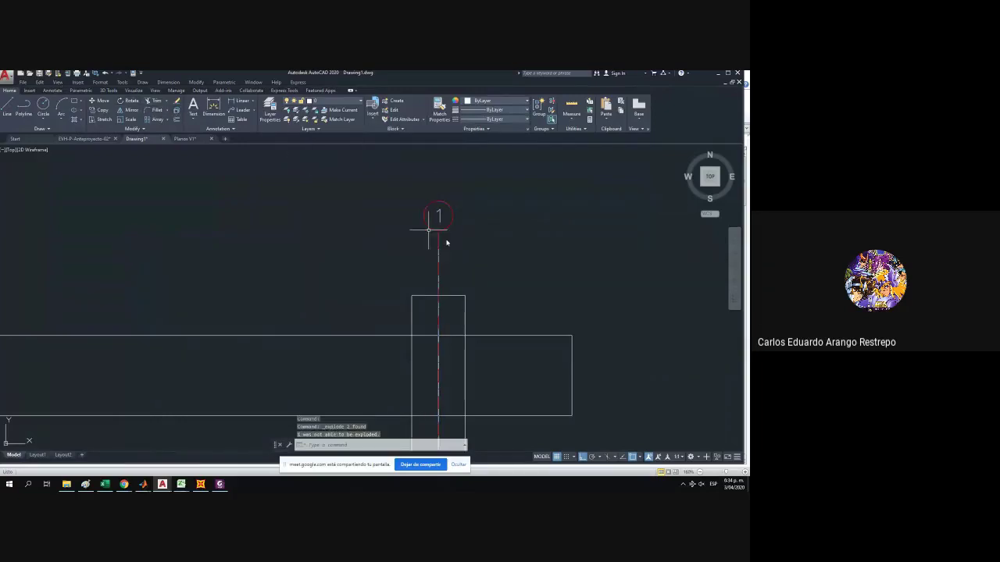
# Change the grid bubble label at the third column's axis to C.
pyautogui.click(441, 222)
pyautogui.doubleClick(440, 222)
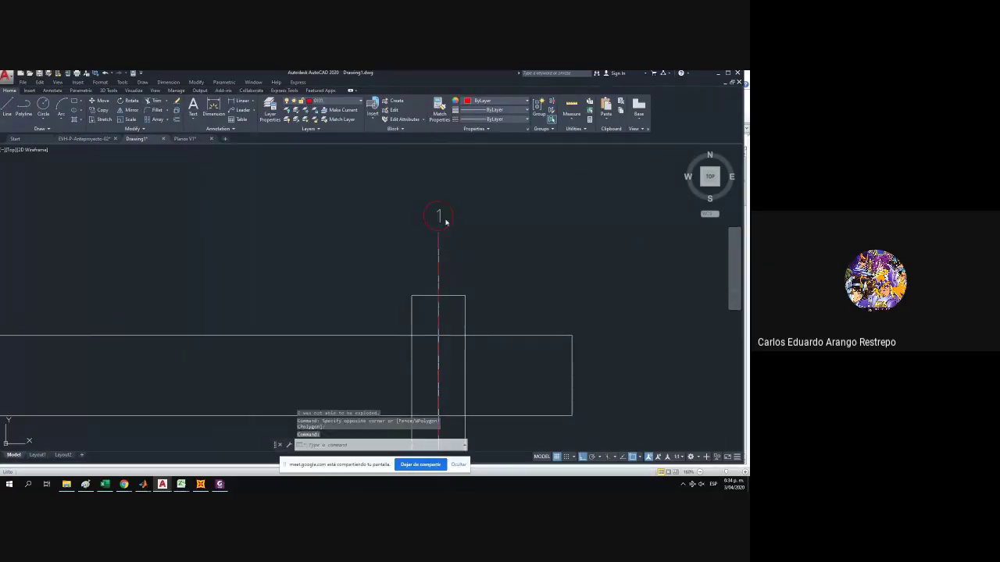
pyautogui.click(362, 319)
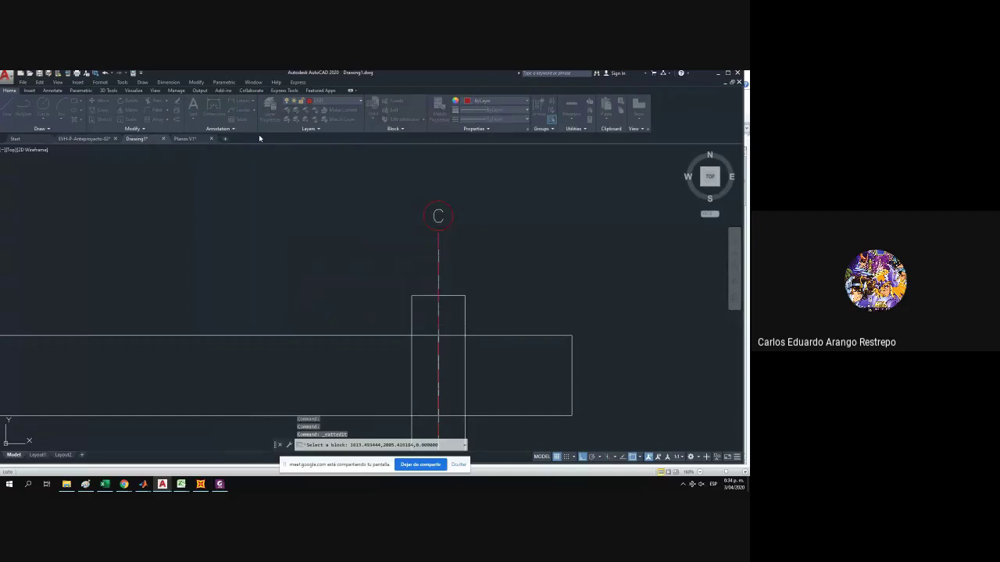
pyautogui.click(311, 110)
pyautogui.press('Escape')
pyautogui.scroll(-2, 653, 252)
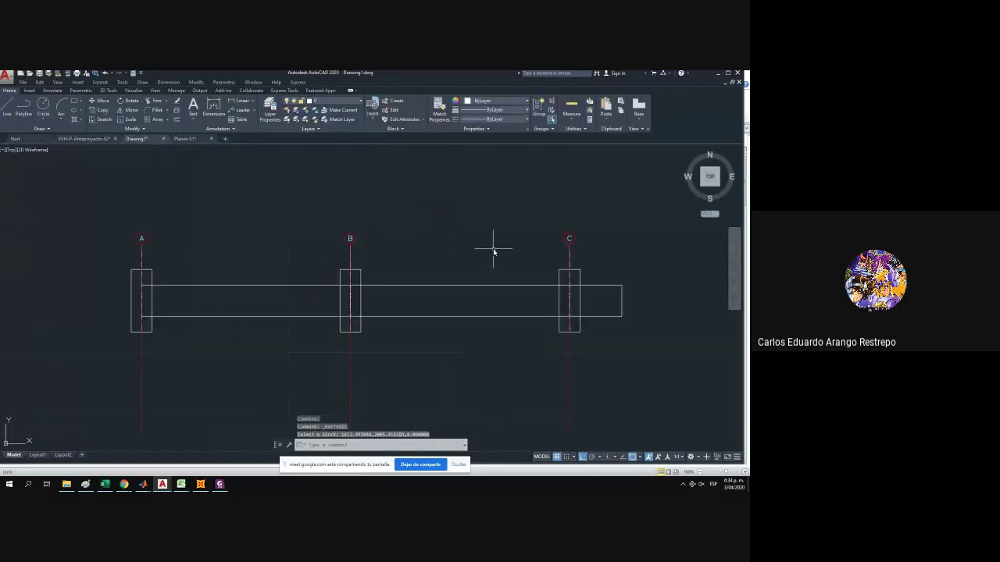
pyautogui.scroll(2, 196, 316)
pyautogui.scroll(-2, 140, 318)
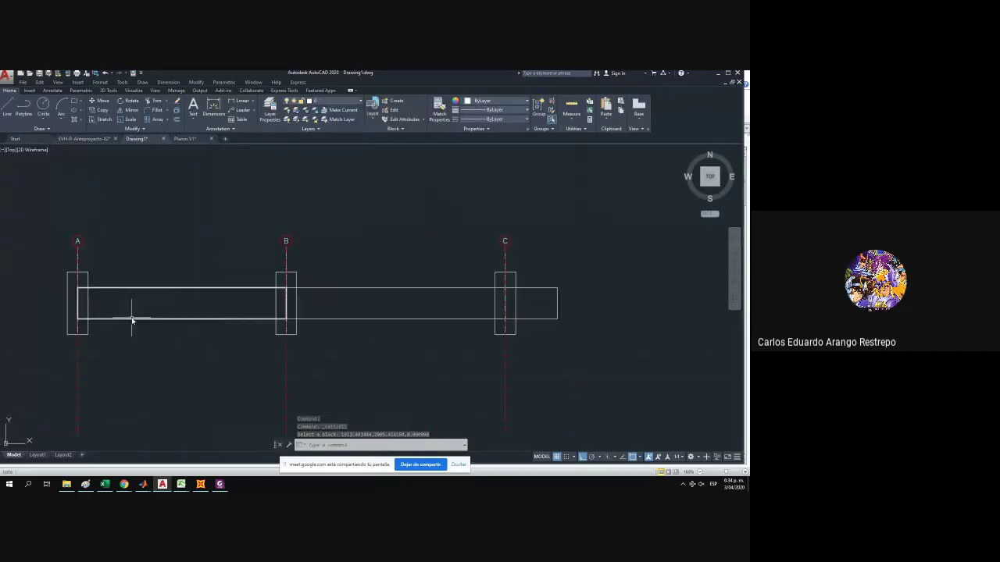
# Switch to the Excel workbooks and maximise the cable layout workbook, showing its beam geometry and materials table.
pyautogui.click(105, 484)
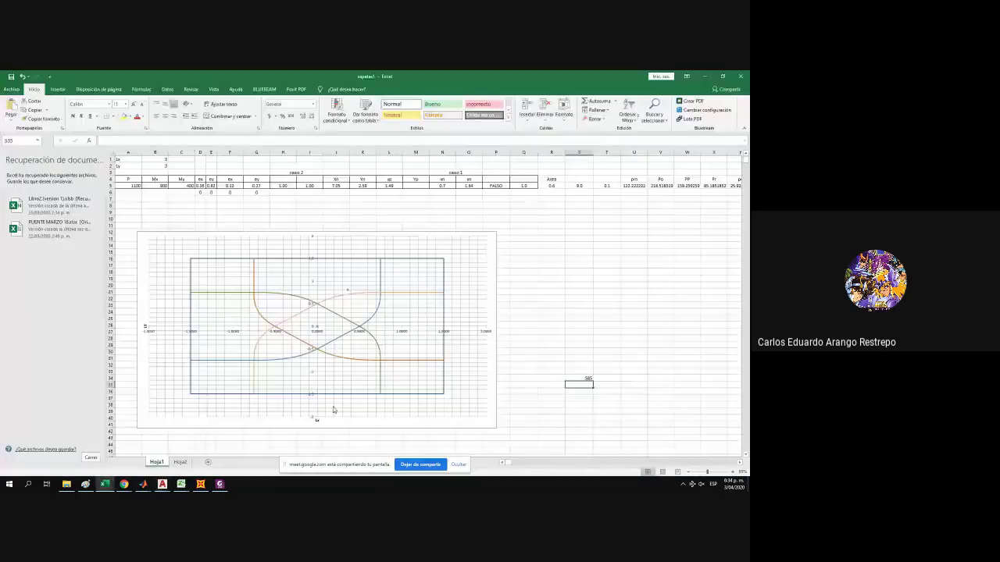
pyautogui.moveTo(105, 484)
pyautogui.click(234, 438)
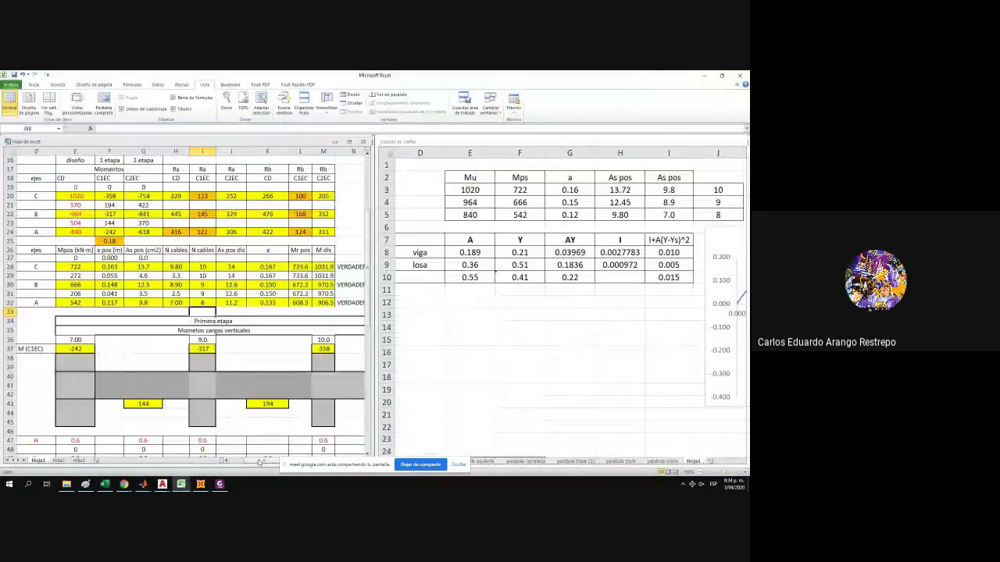
pyautogui.scroll(5, 94, 328)
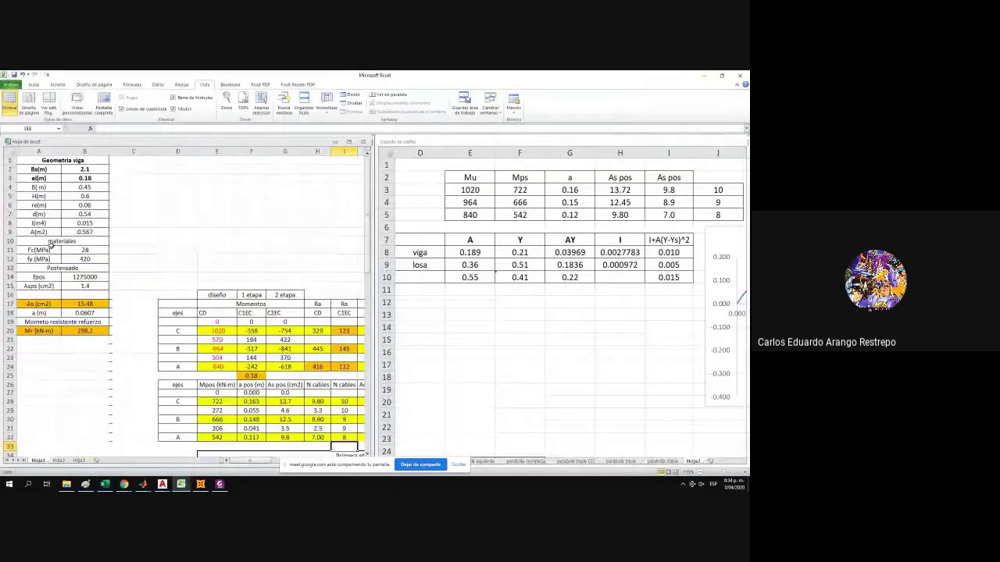
pyautogui.click(535, 277)
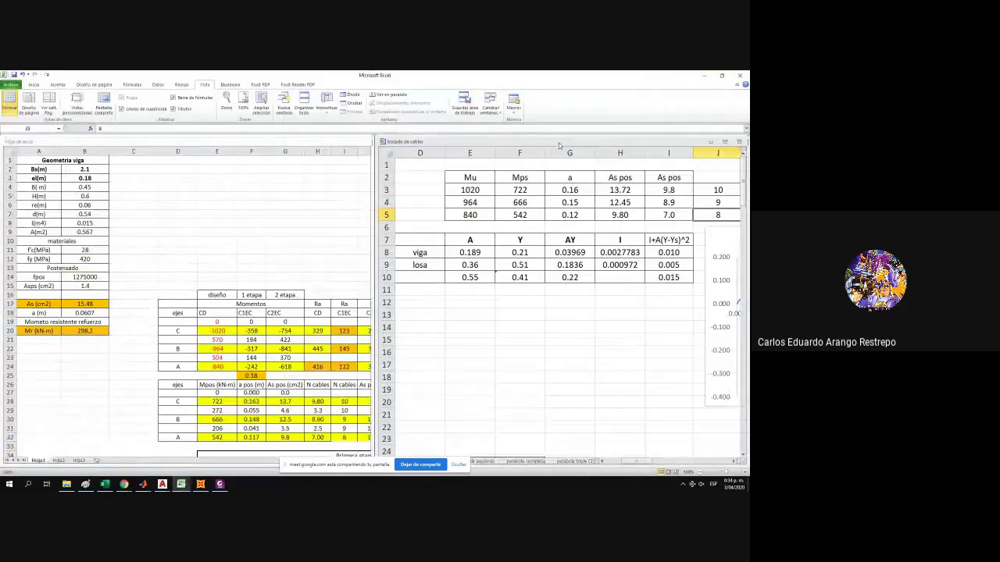
pyautogui.doubleClick(561, 142)
pyautogui.moveTo(552, 467); pyautogui.dragTo(519, 463)
pyautogui.scroll(1, 22, 311)
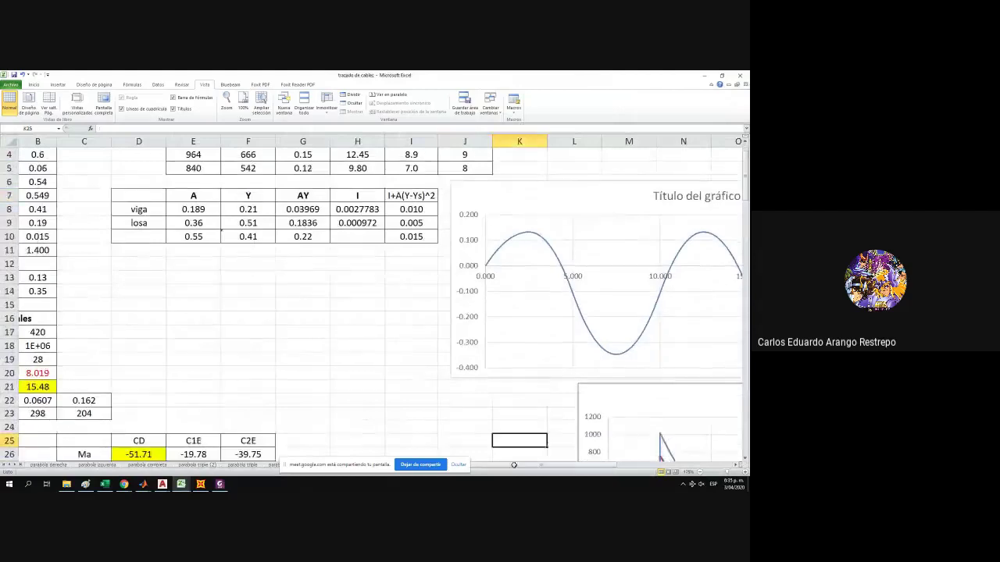
pyautogui.click(504, 467)
pyautogui.scroll(2, 256, 431)
# Arrange AutoCAD's Drawing1 and the cable layout workbook side by side, filling half the screen each.
pyautogui.press('super+Right')
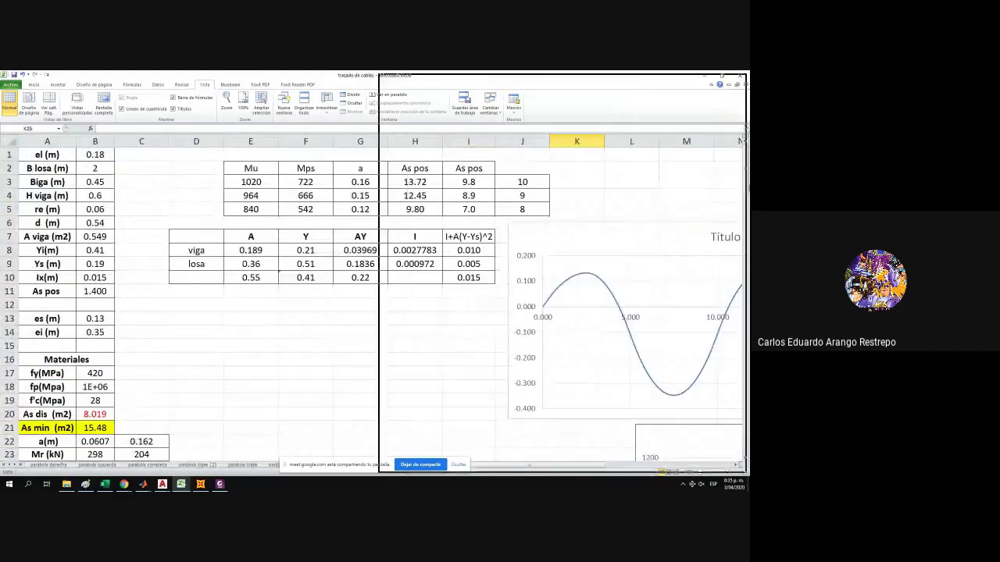
pyautogui.moveTo(162, 484)
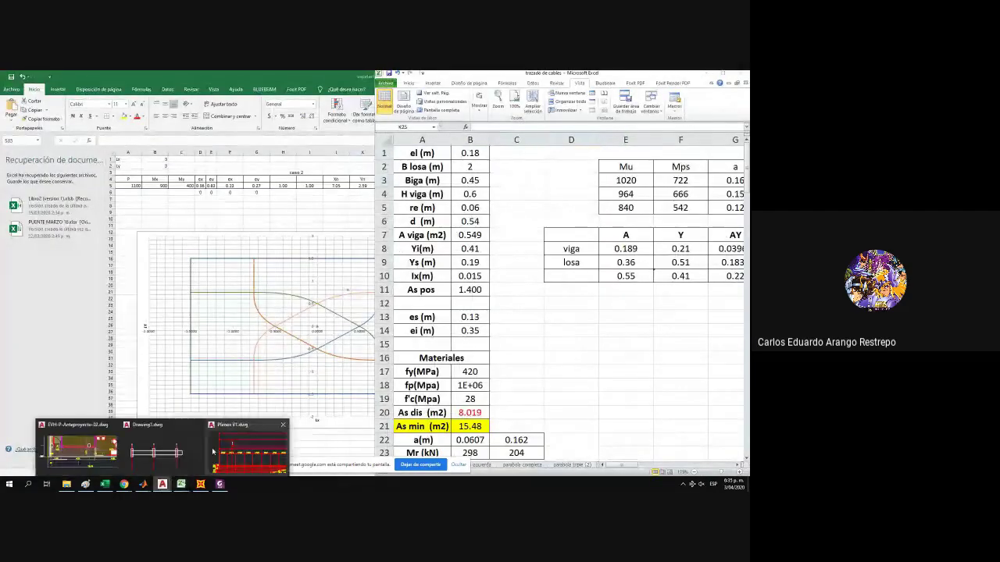
pyautogui.click(185, 442)
pyautogui.press('super+Left')
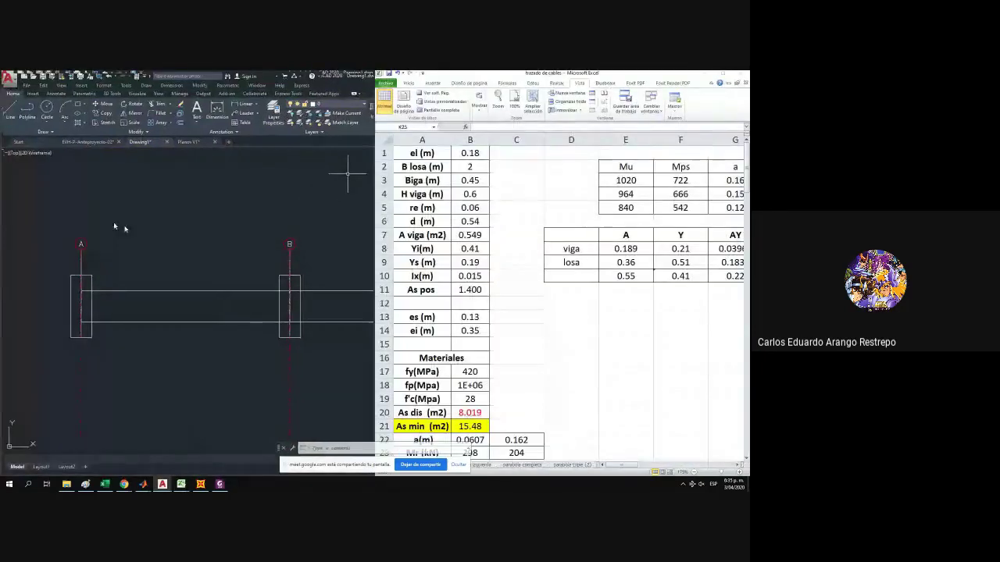
pyautogui.moveTo(192, 331)
pyautogui.mouseDown()
pyautogui.moveTo(289, 335)
pyautogui.moveTo(253, 352)
pyautogui.mouseUp()
# Select the Yi(m) label and value in the cable layout workbook to check the section's centroid height.
pyautogui.click(566, 350)
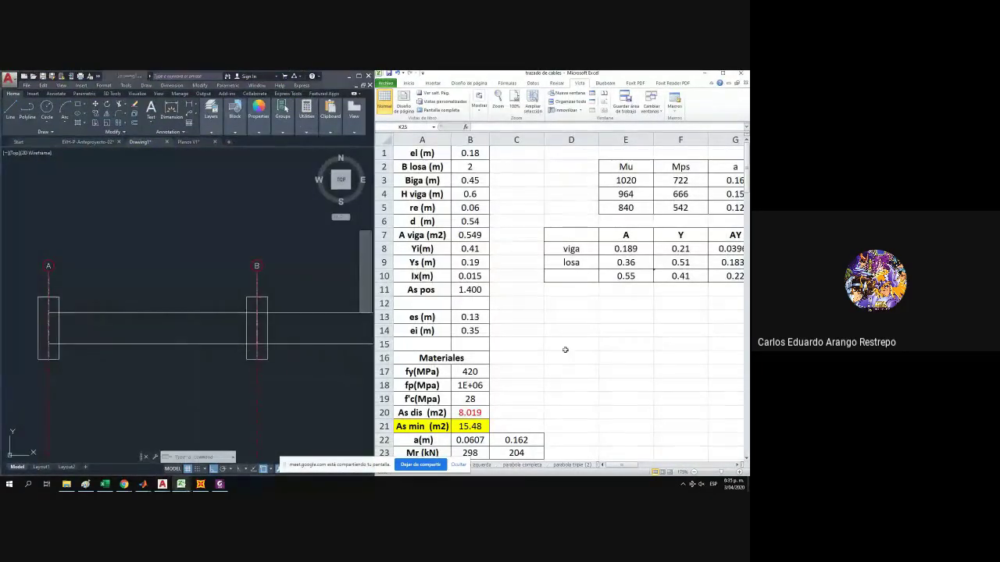
pyautogui.click(508, 322)
pyautogui.click(486, 247)
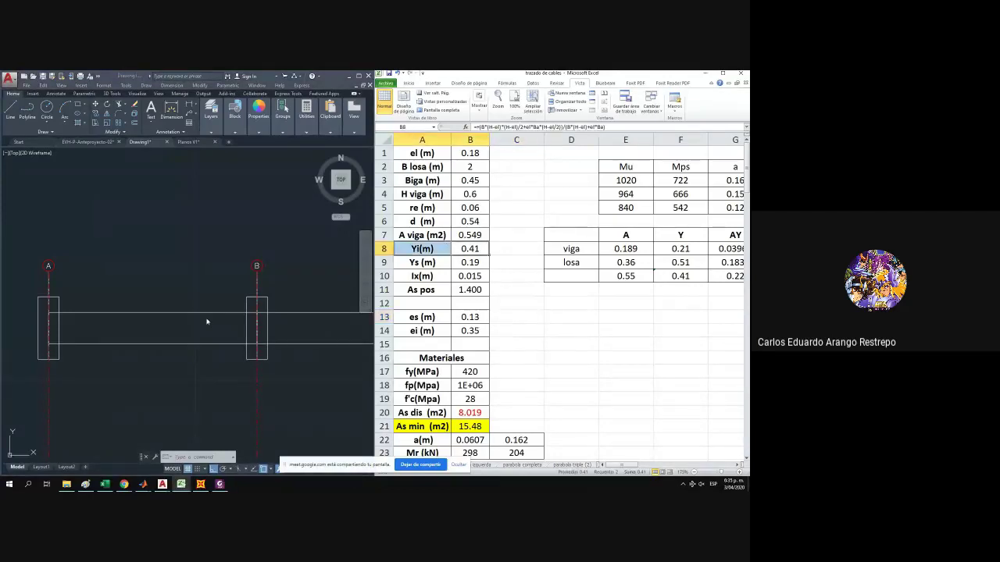
pyautogui.scroll(-4, 64, 278)
pyautogui.scroll(4, 66, 281)
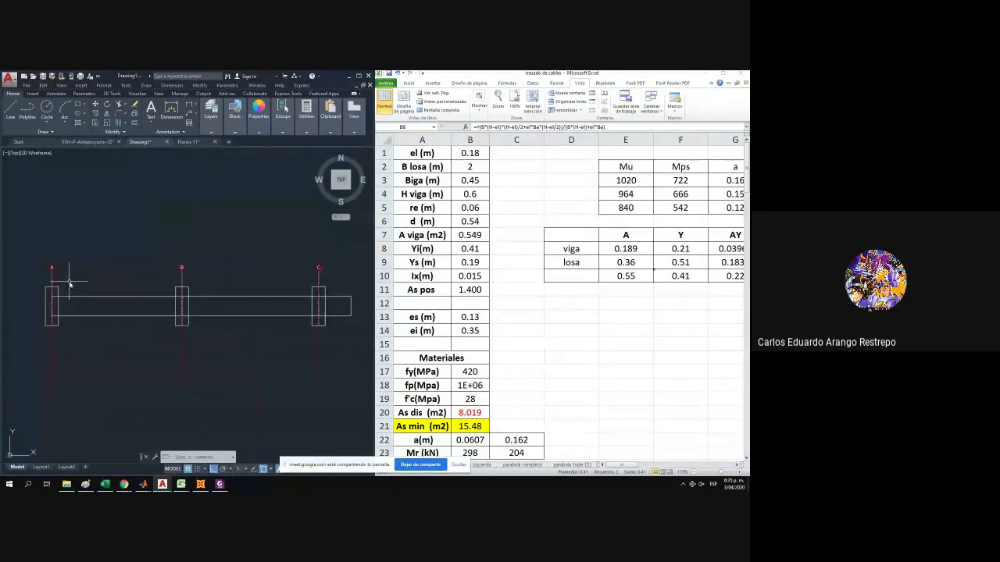
pyautogui.click(12, 104)
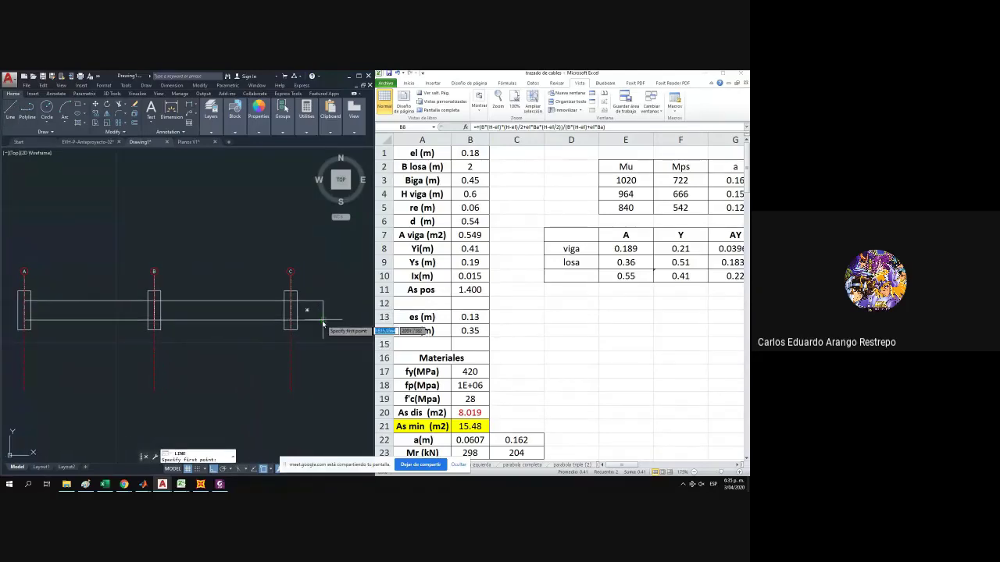
pyautogui.click(322, 320)
pyautogui.scroll(3, 325, 316)
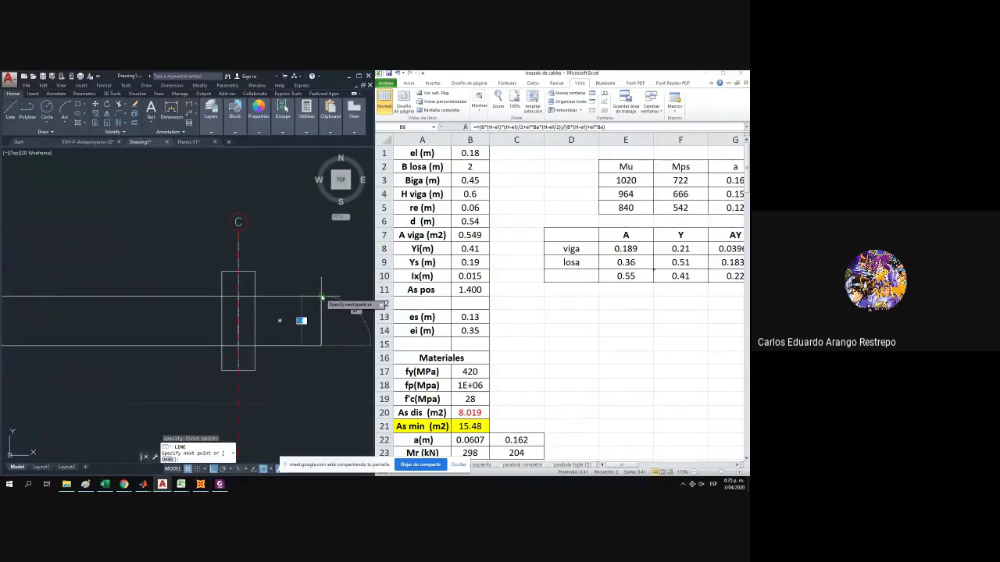
pyautogui.scroll(-3, 321, 298)
pyautogui.press('Escape')
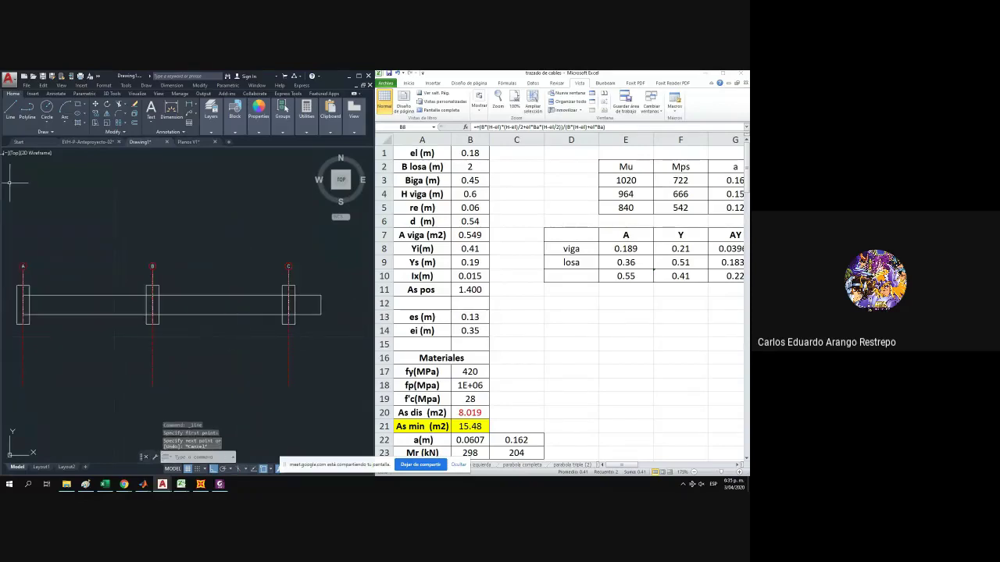
# Draw a vertical line 0.6 long downward from the beam's top edge in the span between axes A and B.
pyautogui.click(4, 117)
pyautogui.scroll(3, 101, 289)
pyautogui.click(78, 320)
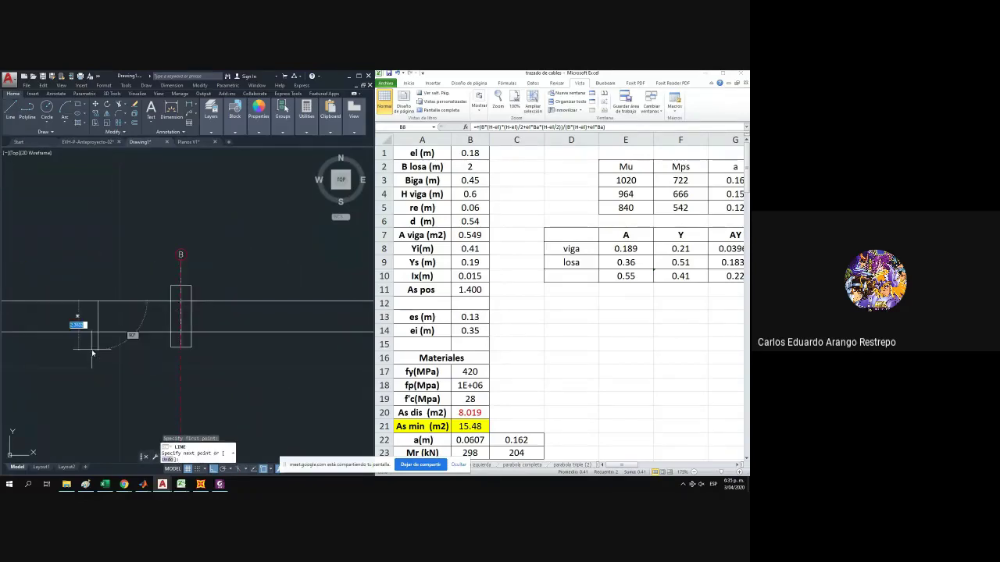
pyautogui.press('Escape')
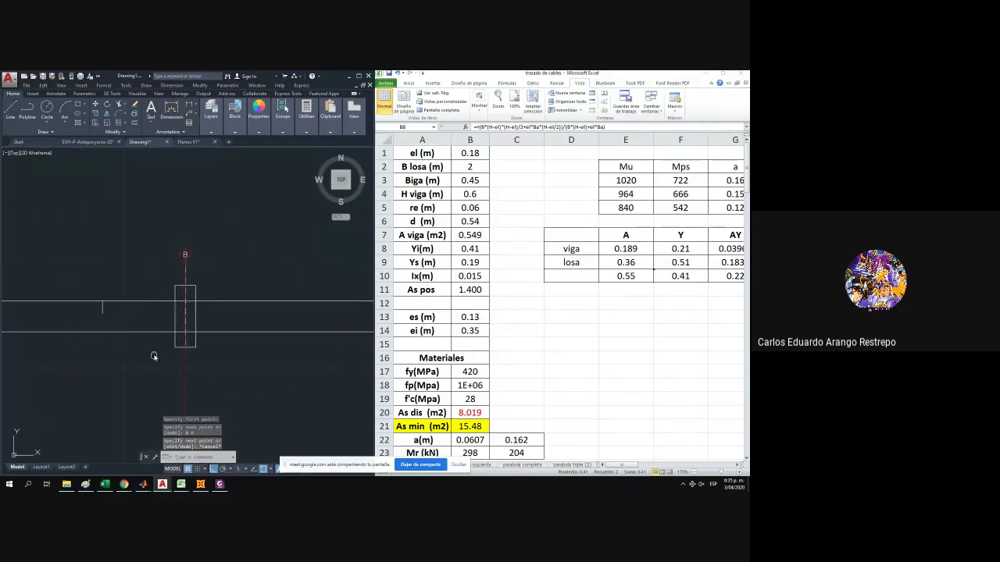
# Move the short vertical line by its upper end to the midpoint of the beam's top edge between axes A and B.
pyautogui.click(111, 330)
pyautogui.moveTo(102, 330); pyautogui.dragTo(171, 344)
pyautogui.press('Escape')
pyautogui.click(178, 331)
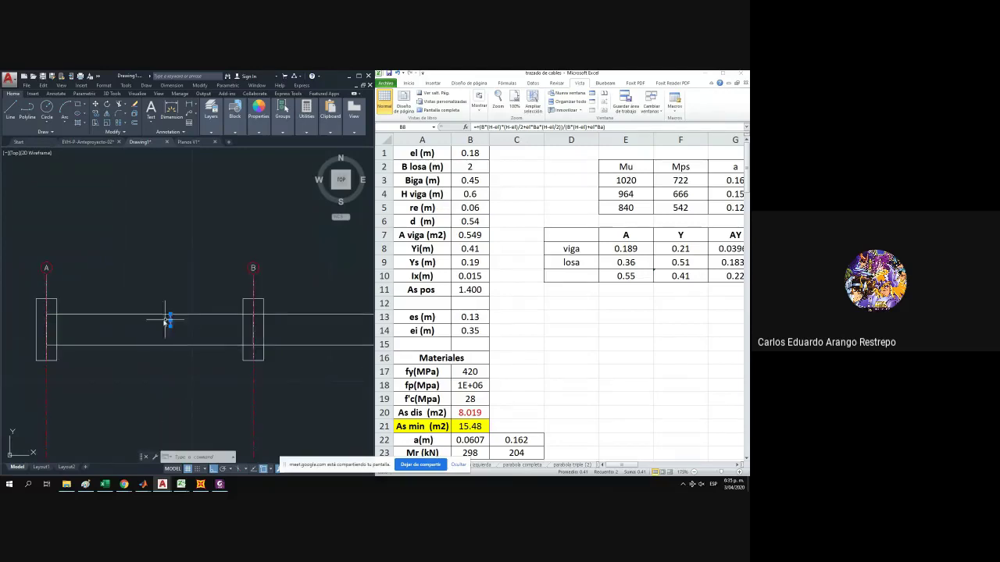
pyautogui.click(165, 319)
pyautogui.click(95, 105)
pyautogui.click(152, 325)
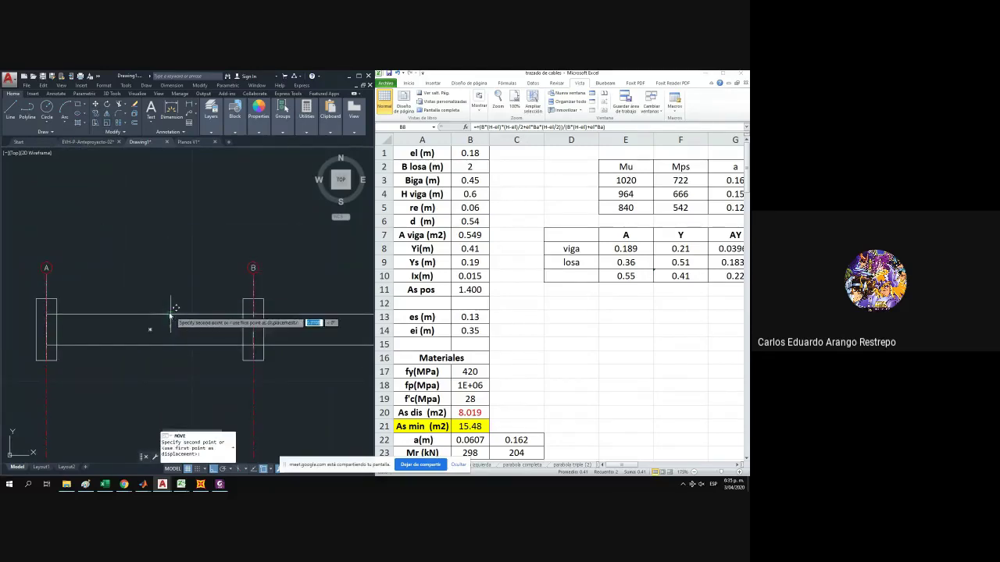
pyautogui.click(145, 341)
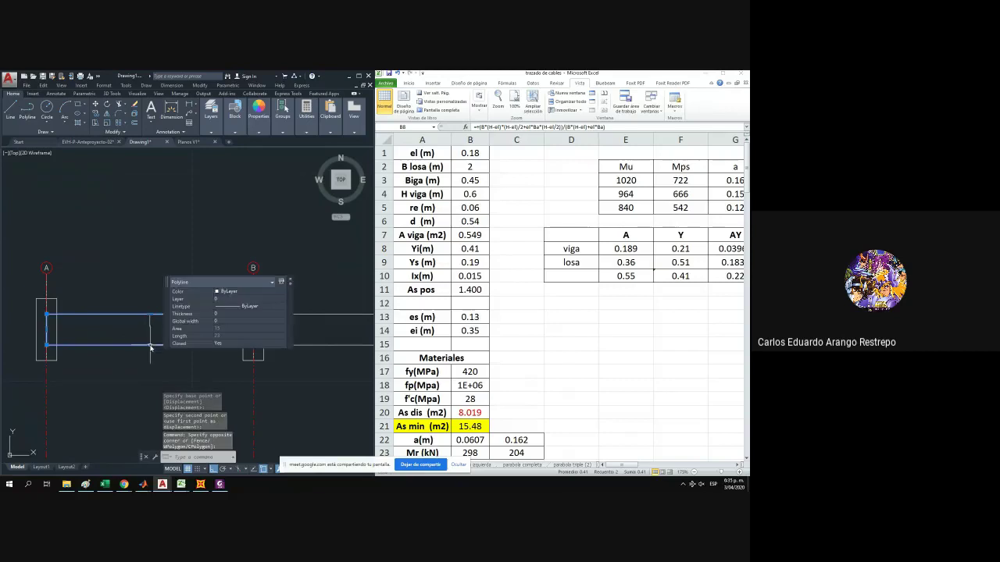
pyautogui.press('Escape')
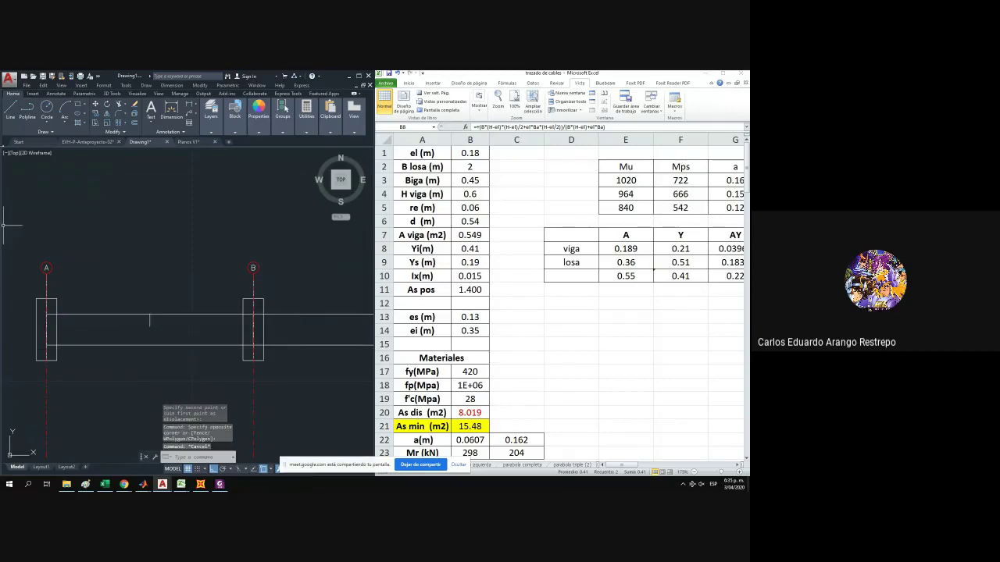
# Draw a horizontal line from the midpoint of the beam's end at axis A to beyond the free end past axis C.
pyautogui.click(10, 111)
pyautogui.click(46, 330)
pyautogui.scroll(-3, 30, 332)
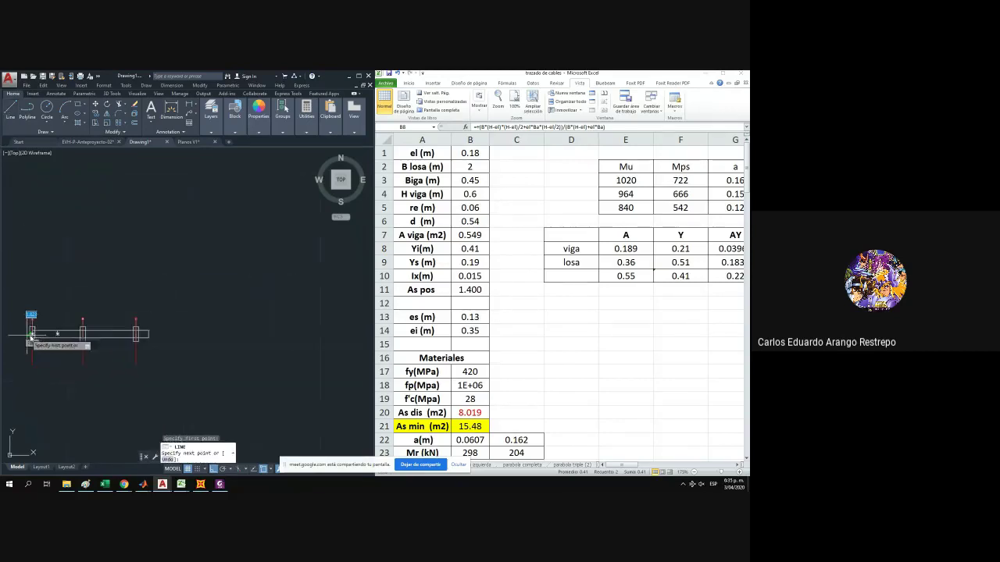
pyautogui.click(224, 337)
pyautogui.press('Escape')
pyautogui.scroll(3, 74, 348)
pyautogui.moveTo(11, 283); pyautogui.dragTo(286, 323)
pyautogui.scroll(2, 300, 317)
pyautogui.click(258, 313)
pyautogui.click(183, 257)
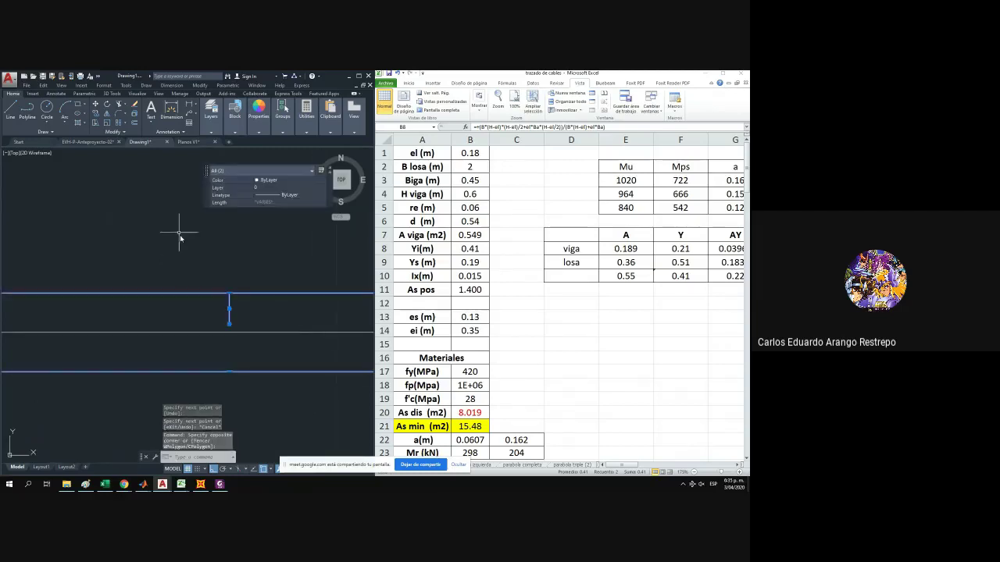
pyautogui.press('Escape')
pyautogui.click(250, 323)
pyautogui.click(254, 328)
pyautogui.click(253, 328)
pyautogui.press('Escape')
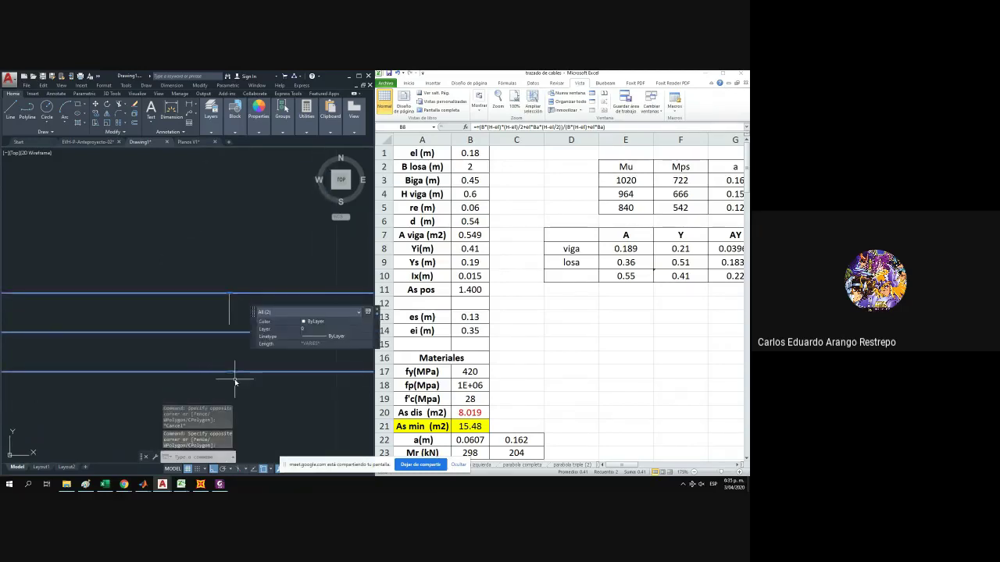
# Draw a rectangle over the full beam length, from the lower corner at axis A to the upper corner of the free end past C.
pyautogui.scroll(-3, 234, 360)
pyautogui.click(78, 105)
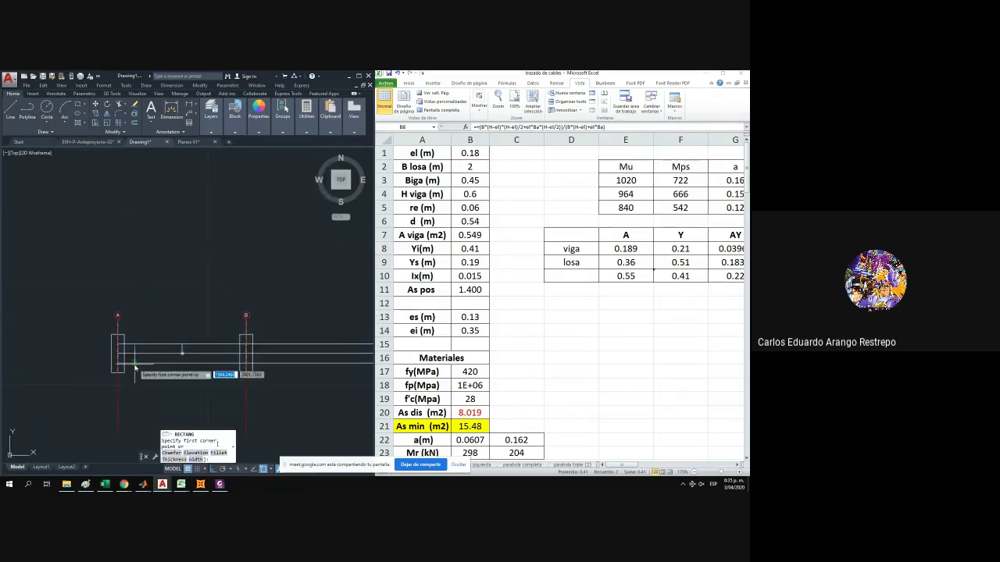
pyautogui.scroll(2, 135, 363)
pyautogui.click(94, 363)
pyautogui.scroll(-3, 99, 361)
pyautogui.scroll(2, 93, 347)
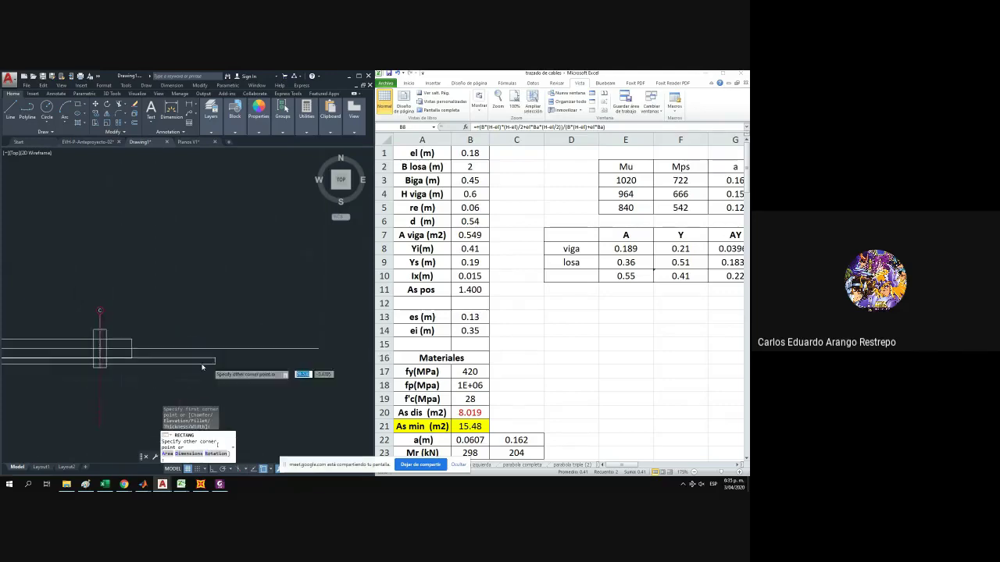
pyautogui.click(84, 324)
pyautogui.scroll(-4, 328, 321)
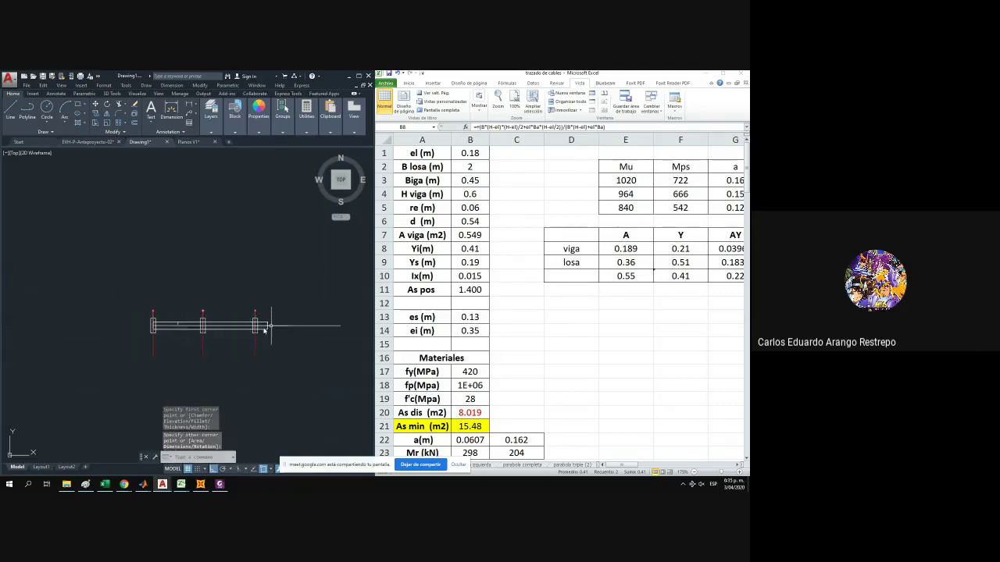
# Stretch the bottom edge of the rectangle between axes A and B up to the lower end of the short vertical line.
pyautogui.scroll(4, 198, 335)
pyautogui.click(138, 313)
pyautogui.click(110, 305)
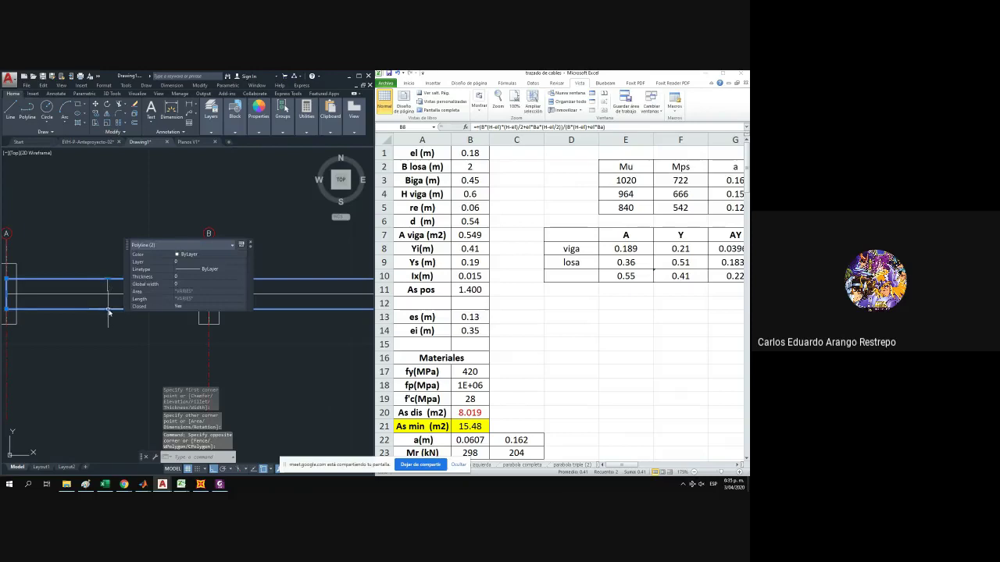
pyautogui.click(108, 309)
pyautogui.click(108, 291)
pyautogui.press('Escape')
pyautogui.click(154, 318)
pyautogui.click(114, 304)
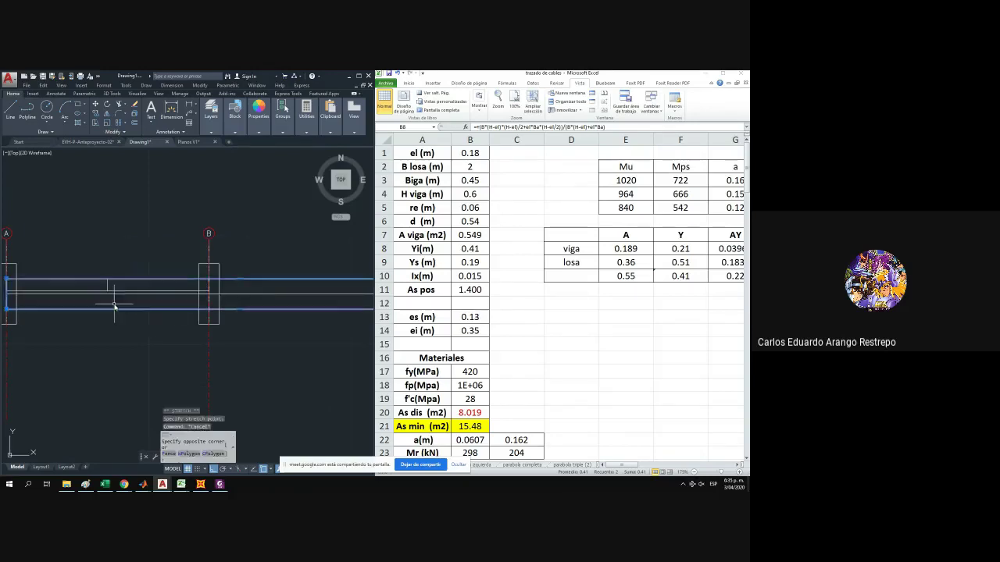
pyautogui.click(124, 300)
pyautogui.press('Escape')
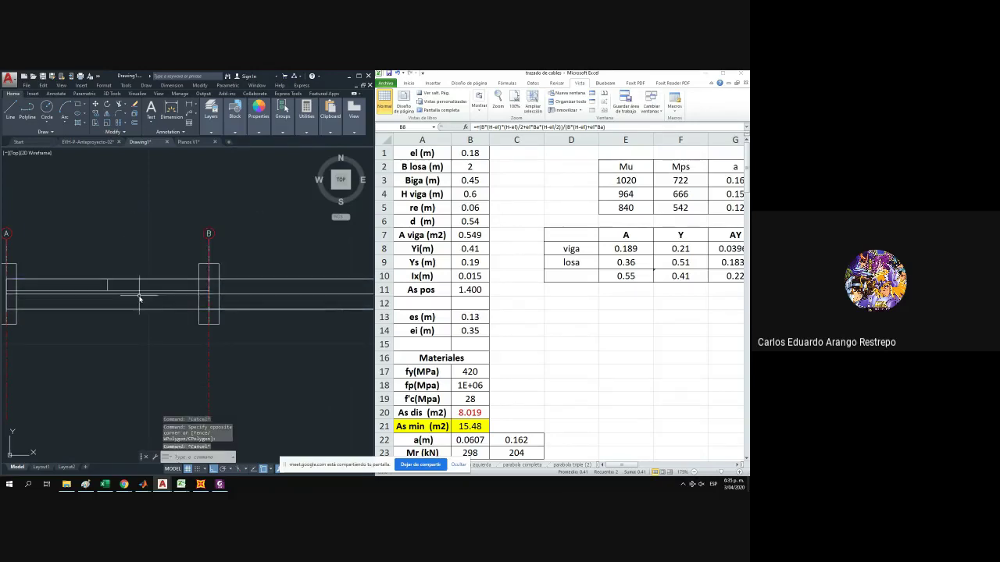
# Erase the horizontal line running along the beam's mid-height.
pyautogui.scroll(2, 194, 315)
pyautogui.click(185, 292)
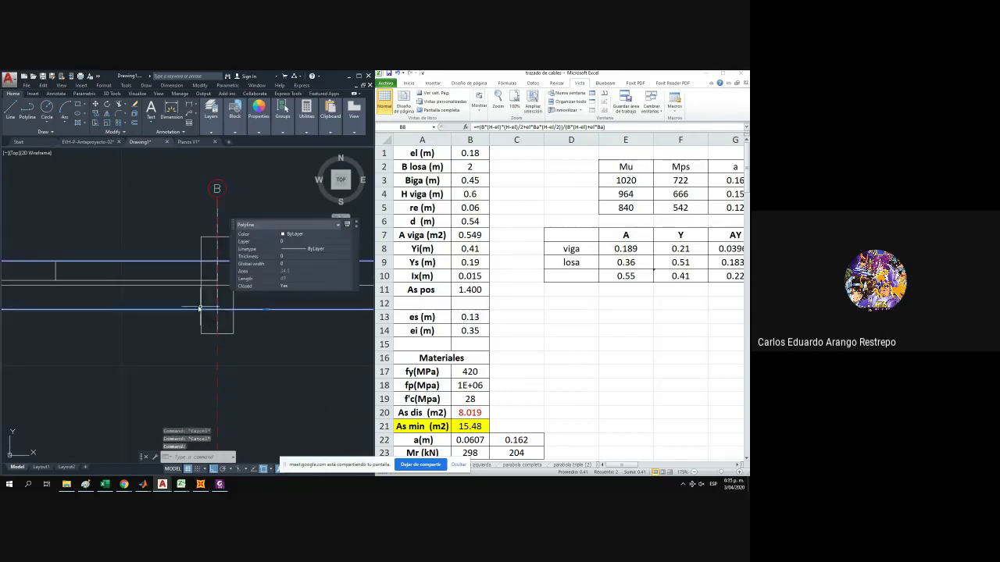
pyautogui.press('Escape')
pyautogui.click(185, 293)
pyautogui.press('Delete')
pyautogui.scroll(-3, 191, 292)
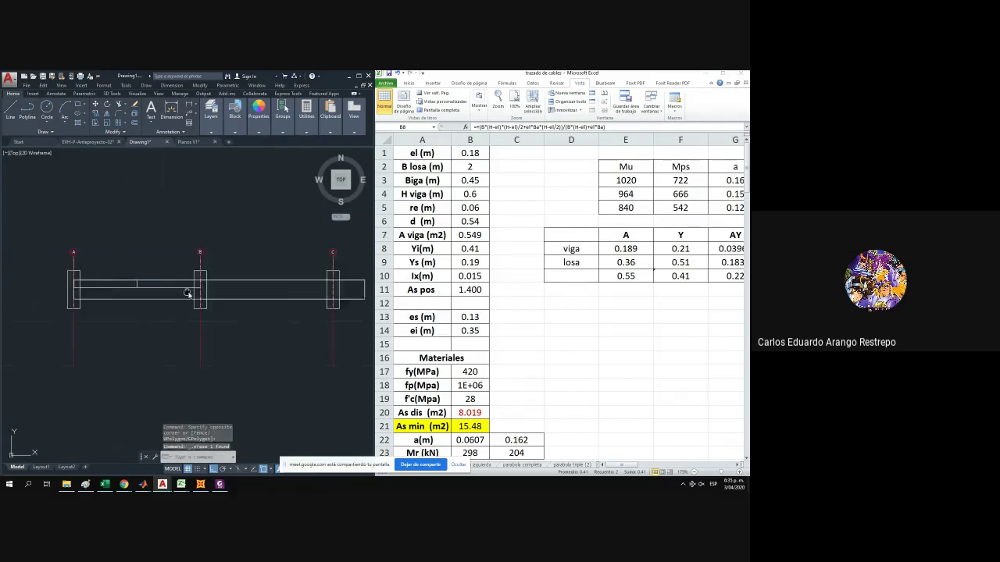
# Stretch the end of the shallow rectangle at axis B out to the beam's free end past axis C.
pyautogui.click(185, 292)
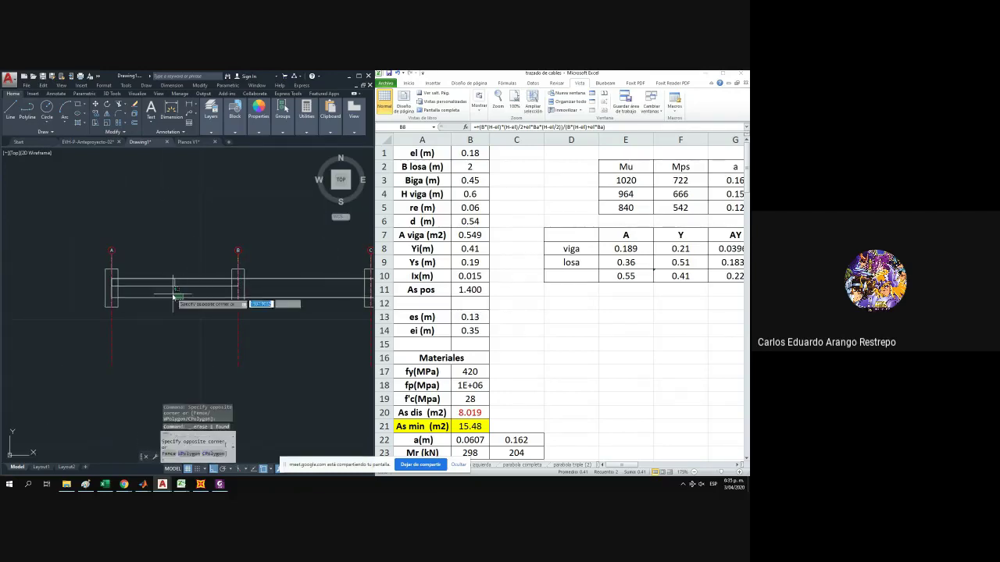
pyautogui.click(175, 300)
pyautogui.moveTo(256, 306)
pyautogui.mouseDown()
pyautogui.moveTo(146, 330)
pyautogui.moveTo(188, 335)
pyautogui.mouseUp()
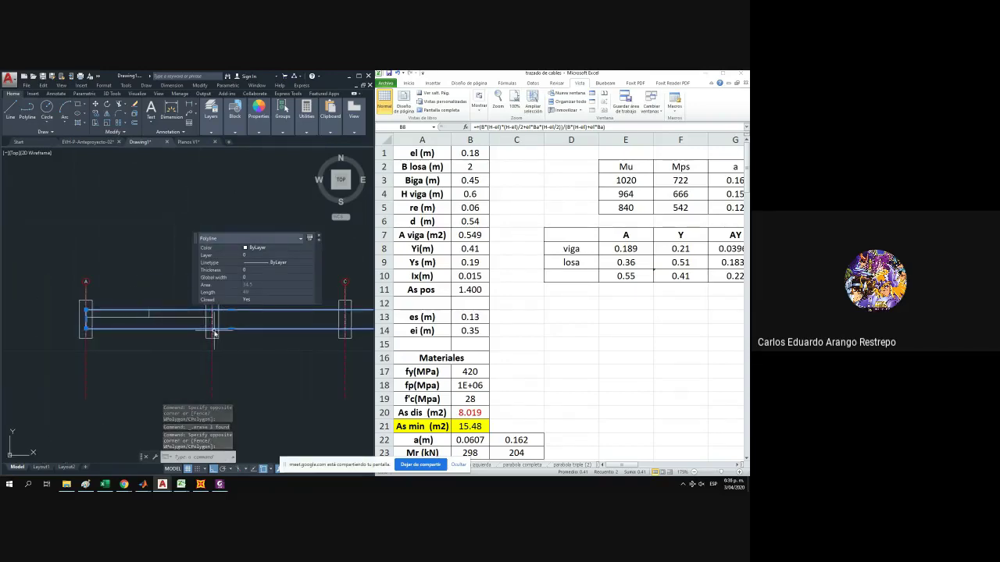
pyautogui.press('Escape')
pyautogui.click(177, 320)
pyautogui.click(214, 316)
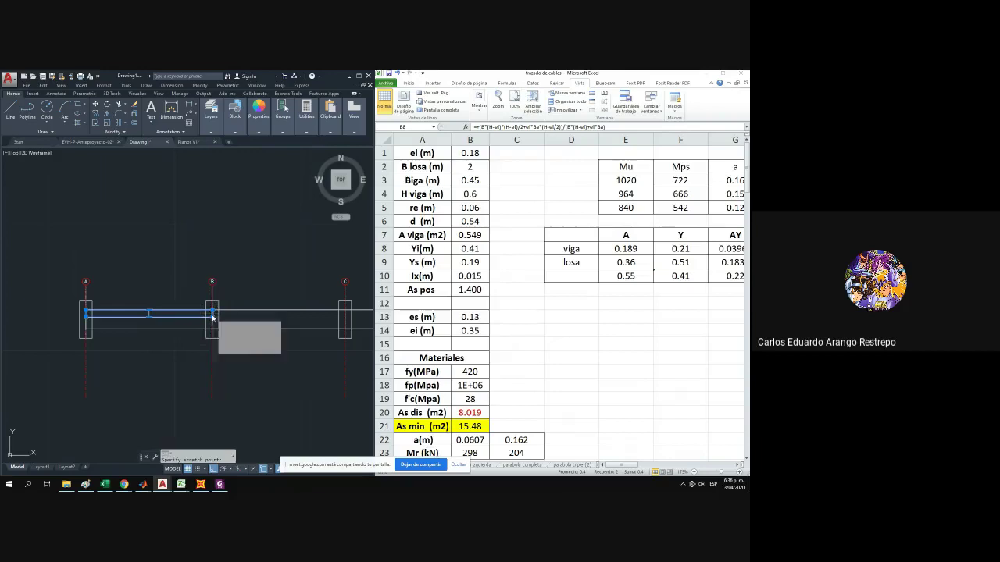
pyautogui.click(228, 325)
pyautogui.press('Escape')
pyautogui.moveTo(244, 339); pyautogui.dragTo(424, 348)
# Erase the full-depth rectangle that spans the whole beam length.
pyautogui.click(205, 358)
pyautogui.click(181, 346)
pyautogui.press('Delete')
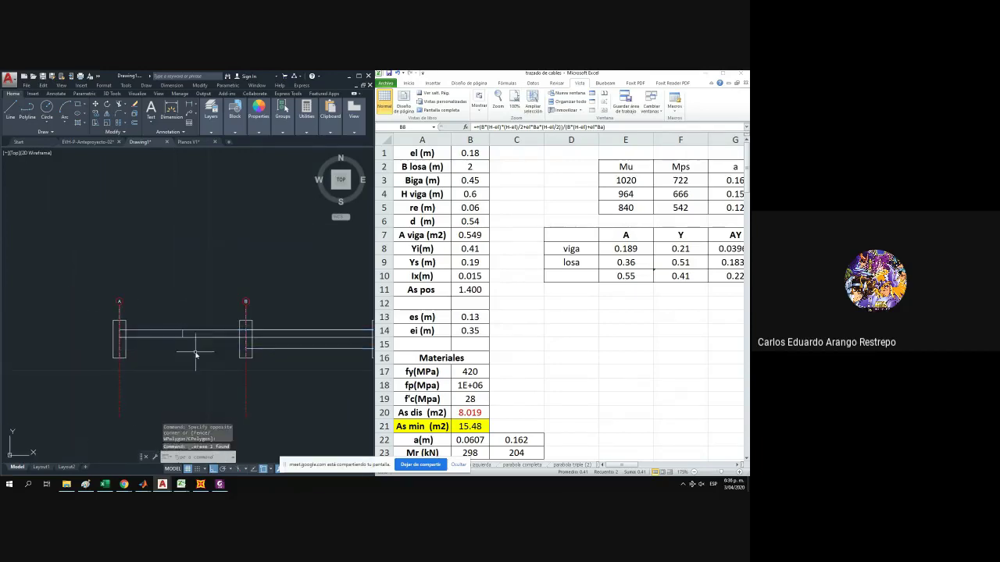
pyautogui.click(197, 354)
pyautogui.click(154, 285)
pyautogui.click(96, 104)
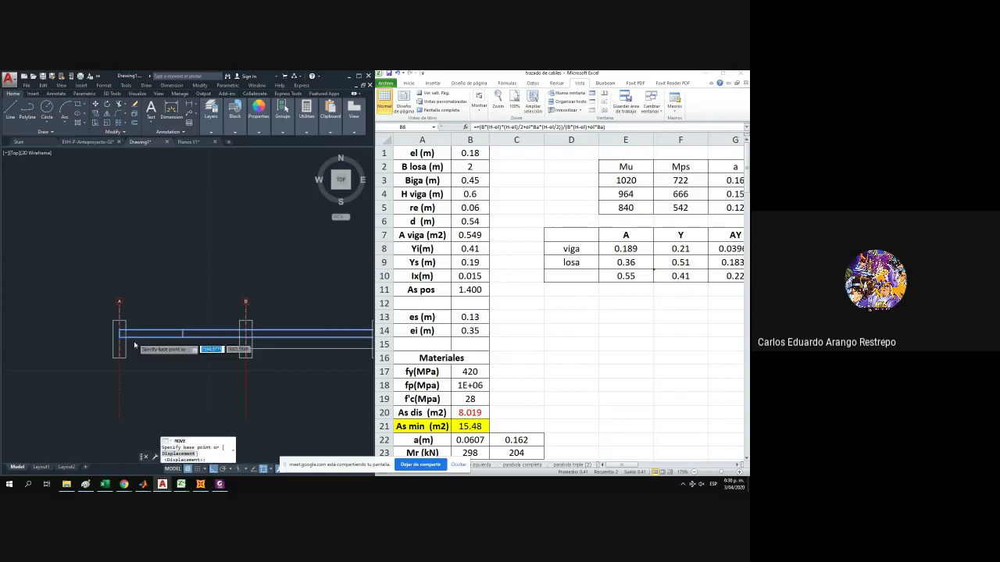
pyautogui.scroll(3, 133, 341)
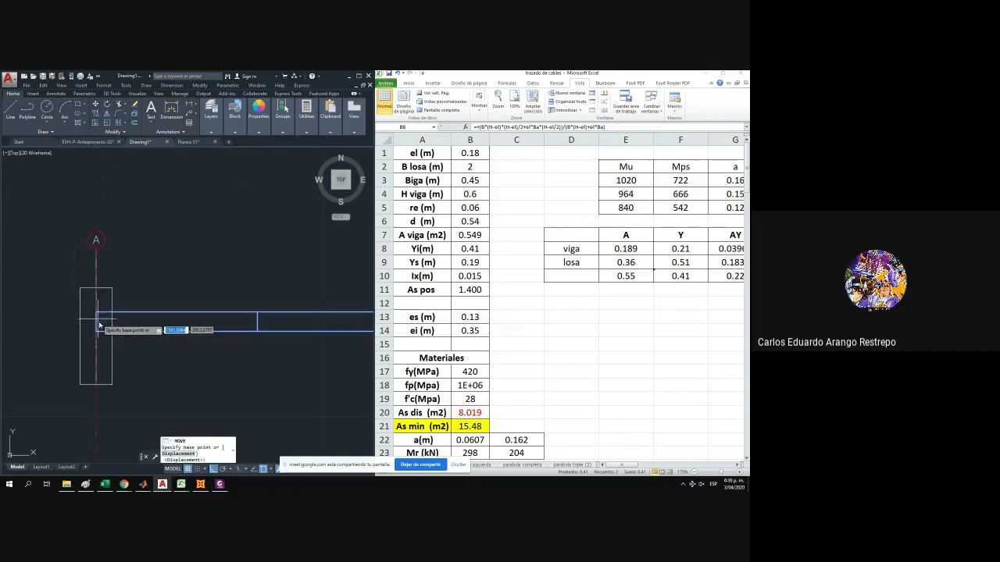
pyautogui.click(98, 325)
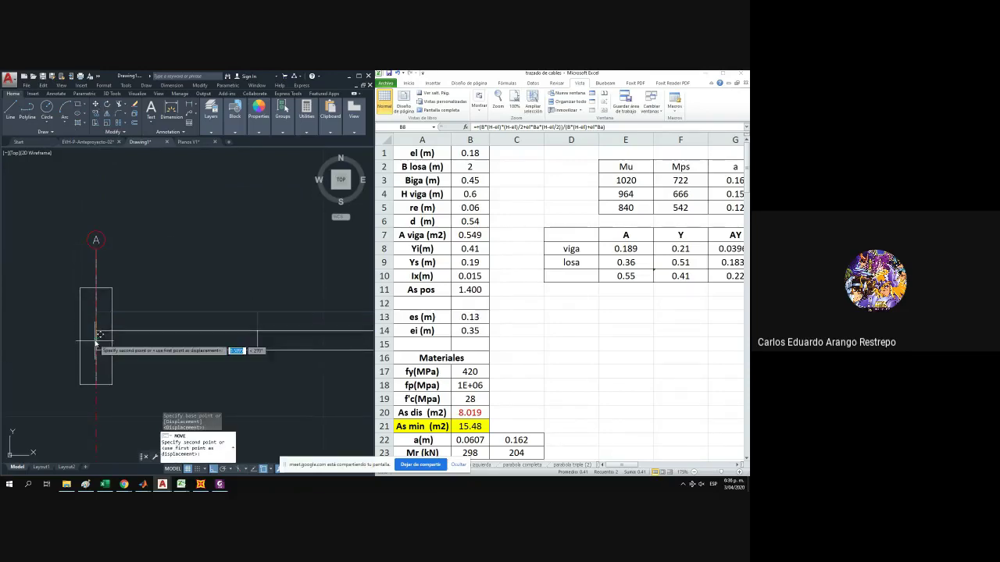
pyautogui.press('Escape')
# Draw a horizontal guide line at column A's mid-height, from the column's inner edge outward past its outer edge.
pyautogui.click(9, 113)
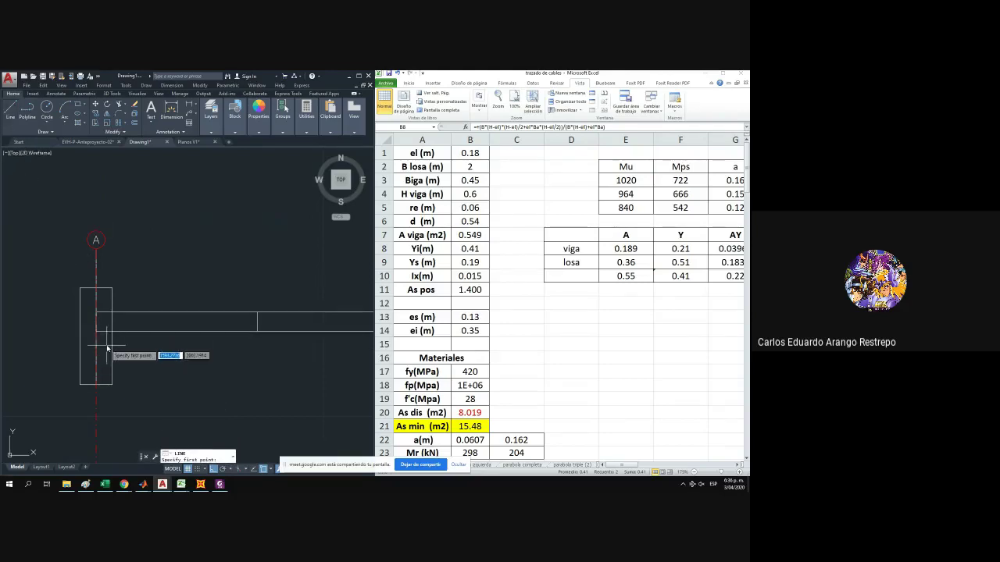
pyautogui.click(113, 337)
pyautogui.click(42, 336)
pyautogui.press('Escape')
# Move the shallow full-length rectangle by the midpoint of its end edge onto the guide line at axis A.
pyautogui.click(183, 365)
pyautogui.click(139, 325)
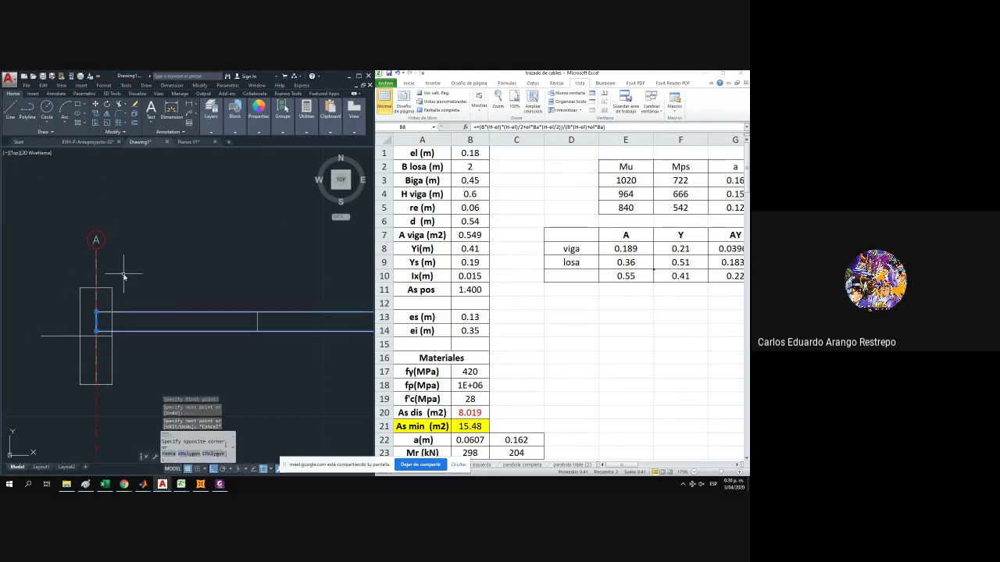
pyautogui.click(96, 104)
pyautogui.scroll(2, 92, 321)
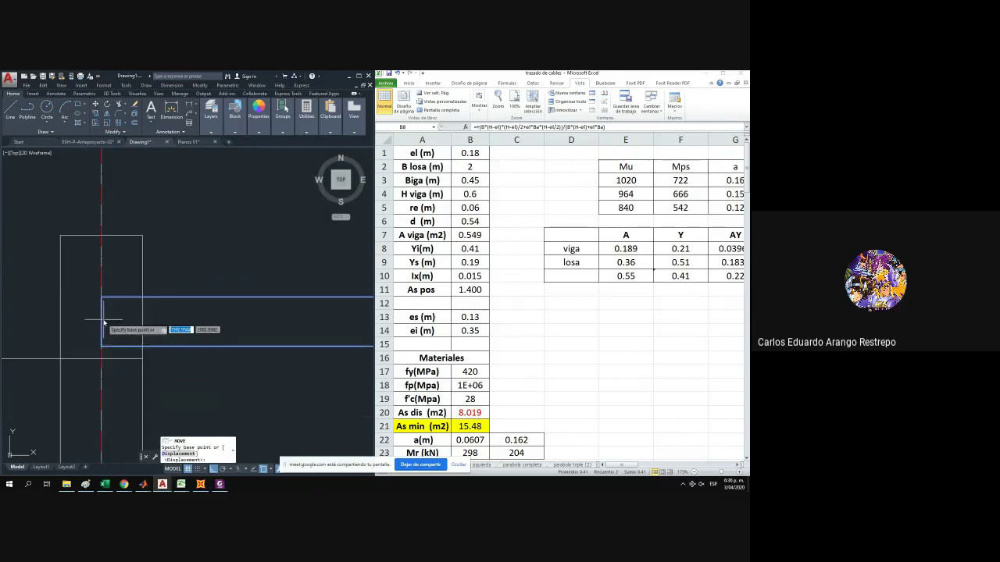
pyautogui.click(101, 321)
pyautogui.scroll(-4, 125, 344)
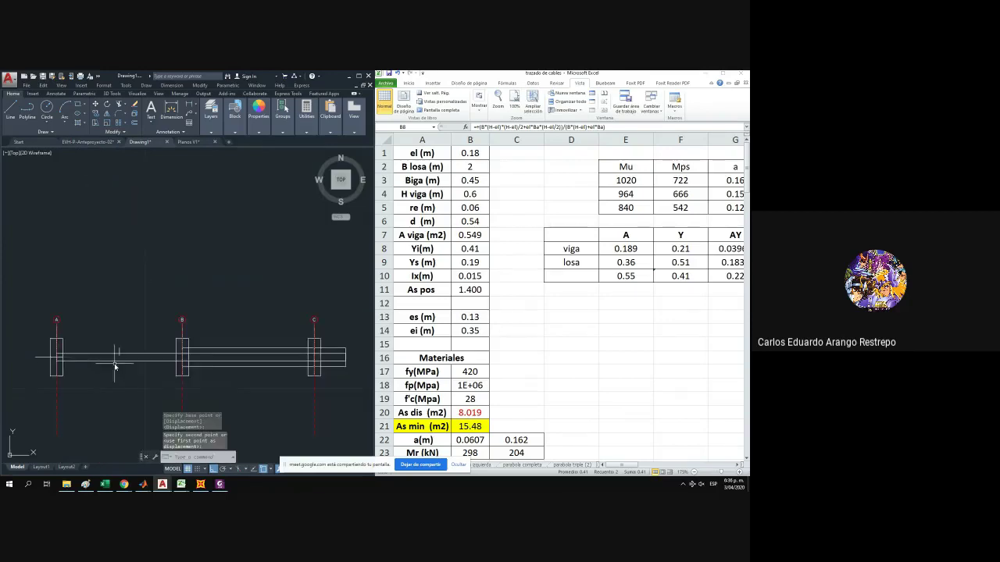
# Erase the short vertical line and the full-depth rectangle between axes B and C.
pyautogui.click(125, 346)
pyautogui.click(104, 342)
pyautogui.press('Delete')
pyautogui.click(294, 348)
pyautogui.click(280, 333)
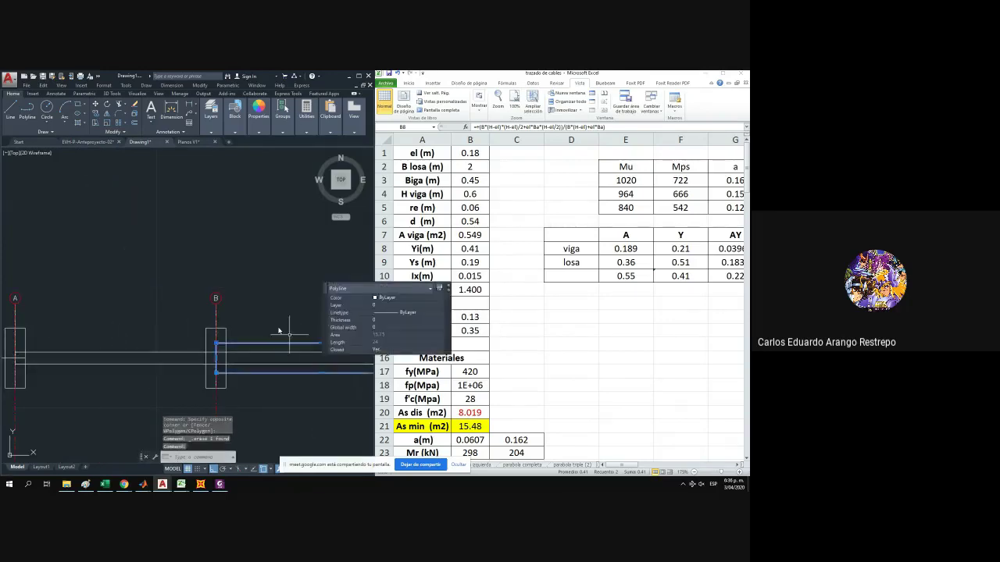
pyautogui.press('Delete')
pyautogui.moveTo(280, 336); pyautogui.dragTo(273, 324)
# Erase the full-depth rectangle past axis C and the horizontal guide line at column A.
pyautogui.scroll(-4, 273, 324)
pyautogui.scroll(4, 360, 327)
pyautogui.click(337, 339)
pyautogui.click(305, 315)
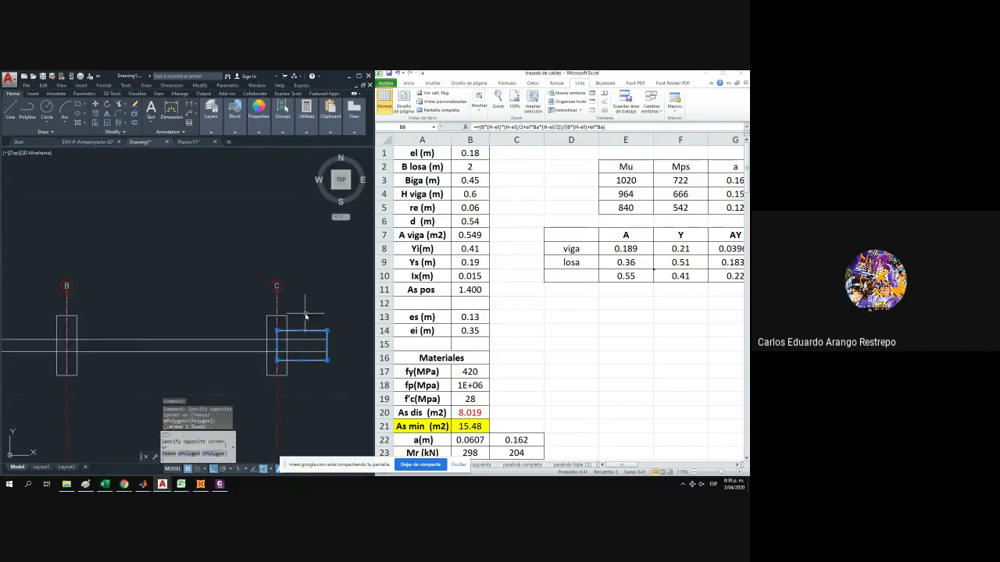
pyautogui.press('Delete')
pyautogui.scroll(-3, 234, 328)
pyautogui.scroll(3, 151, 267)
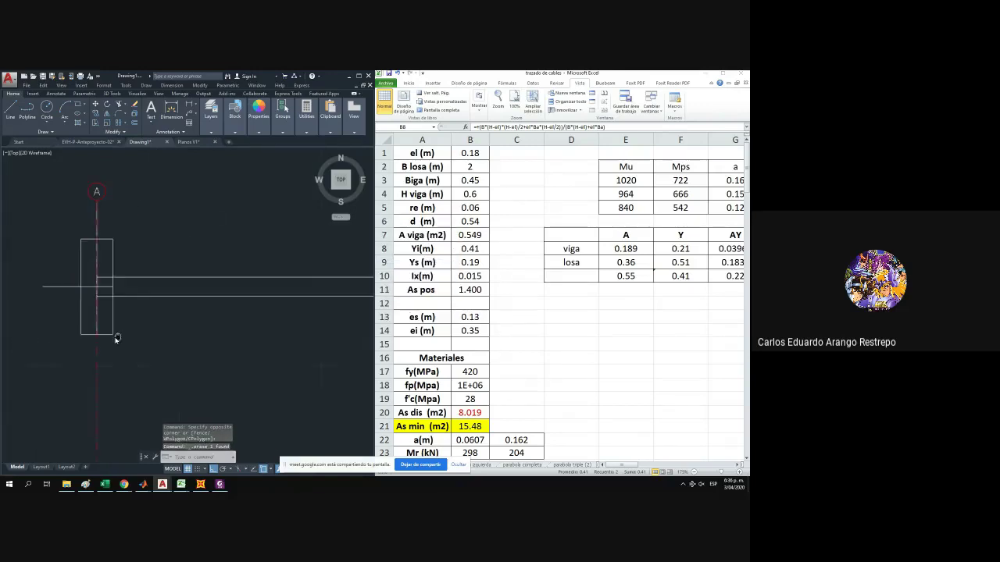
pyautogui.moveTo(152, 264); pyautogui.dragTo(120, 276)
pyautogui.click(23, 299)
pyautogui.press('Delete')
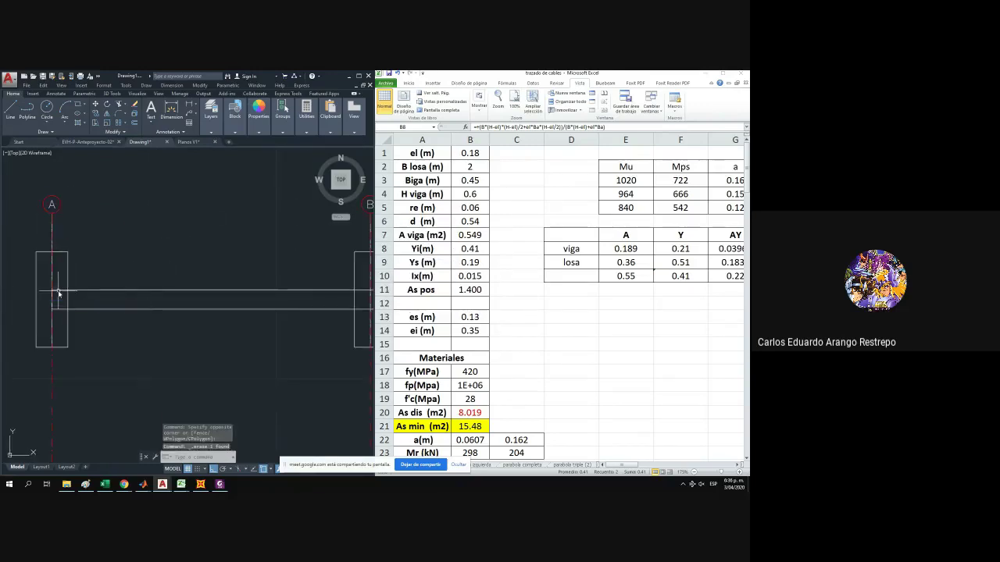
pyautogui.click(10, 109)
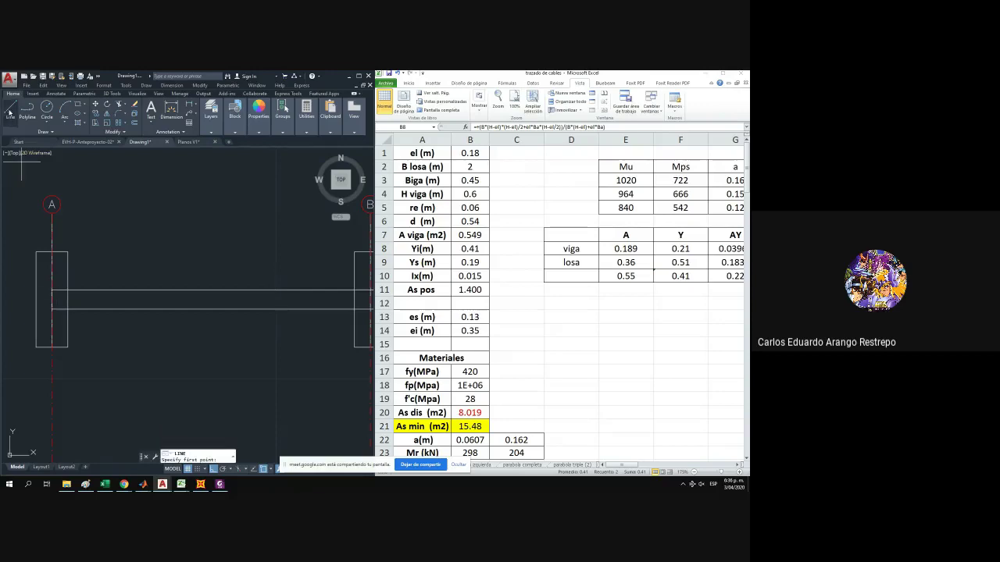
pyautogui.click(141, 293)
pyautogui.moveTo(141, 293)
pyautogui.mouseDown()
pyautogui.moveTo(153, 268)
pyautogui.moveTo(137, 268)
pyautogui.moveTo(127, 284)
pyautogui.mouseUp()
pyautogui.press('Escape')
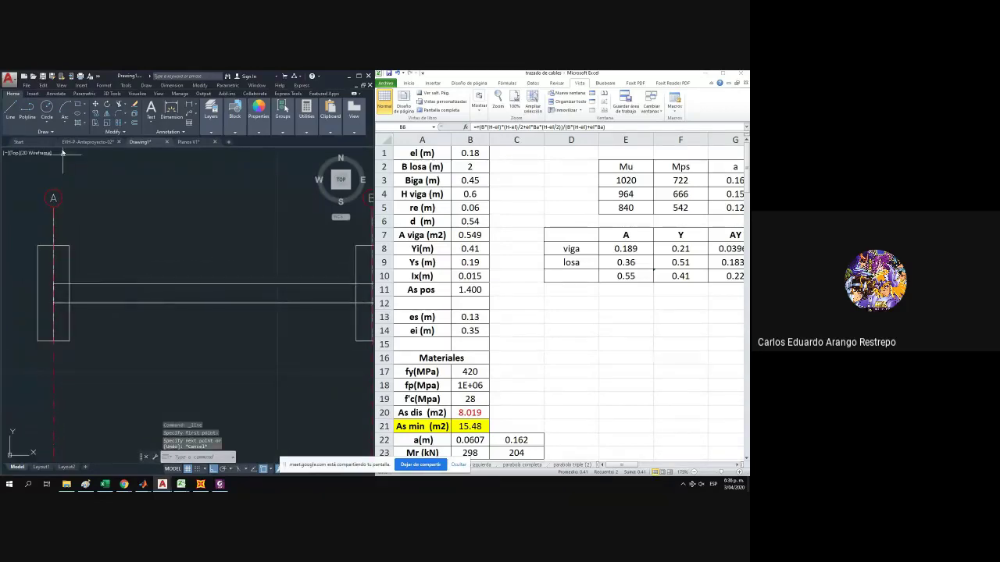
pyautogui.click(11, 108)
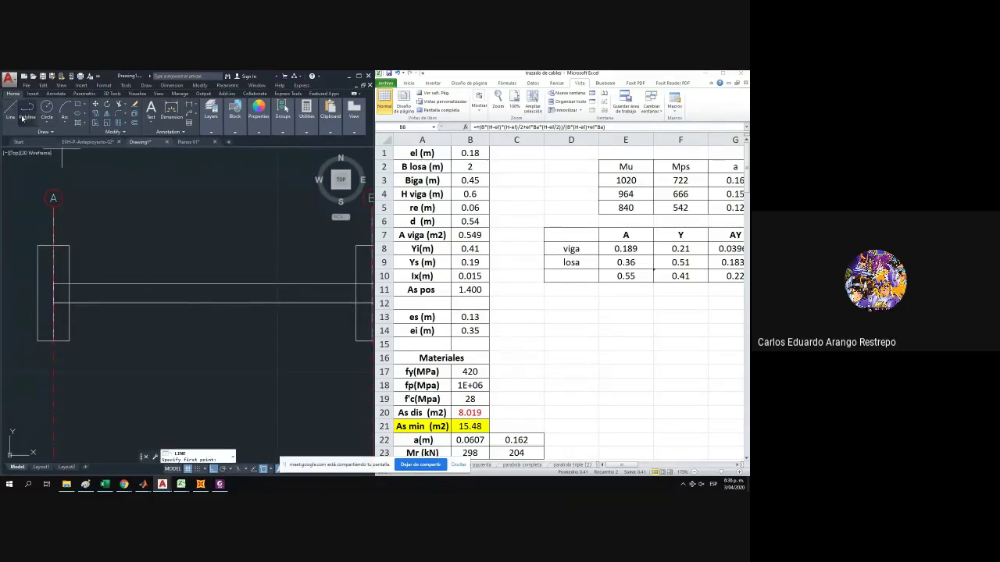
pyautogui.press('Escape')
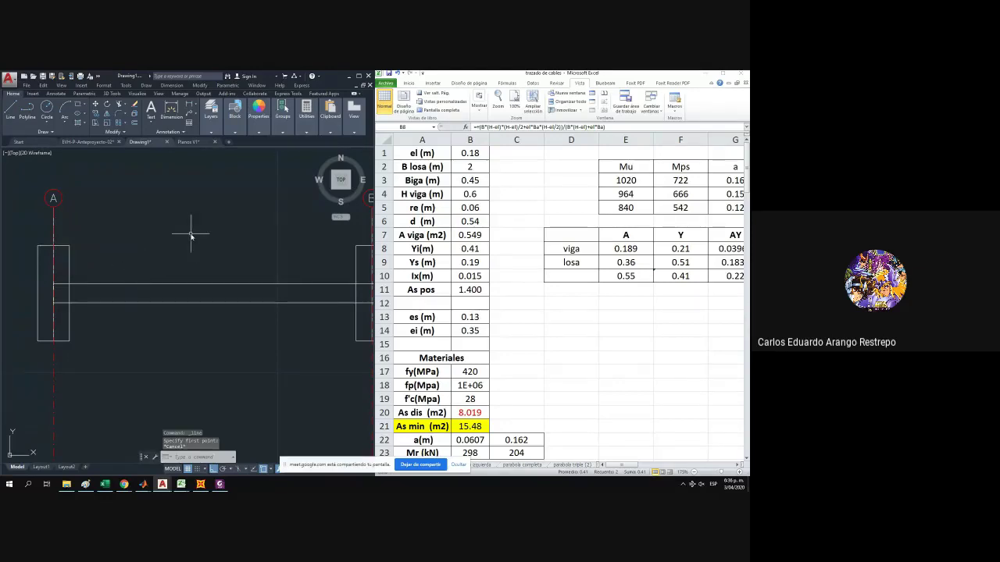
# Undo the latest edits back to before the full-length, full-depth beam rectangle was erased.
pyautogui.hotkey('ctrl', 'z')
pyautogui.hotkey('ctrl', 'z')
pyautogui.hotkey('ctrl', 'z')
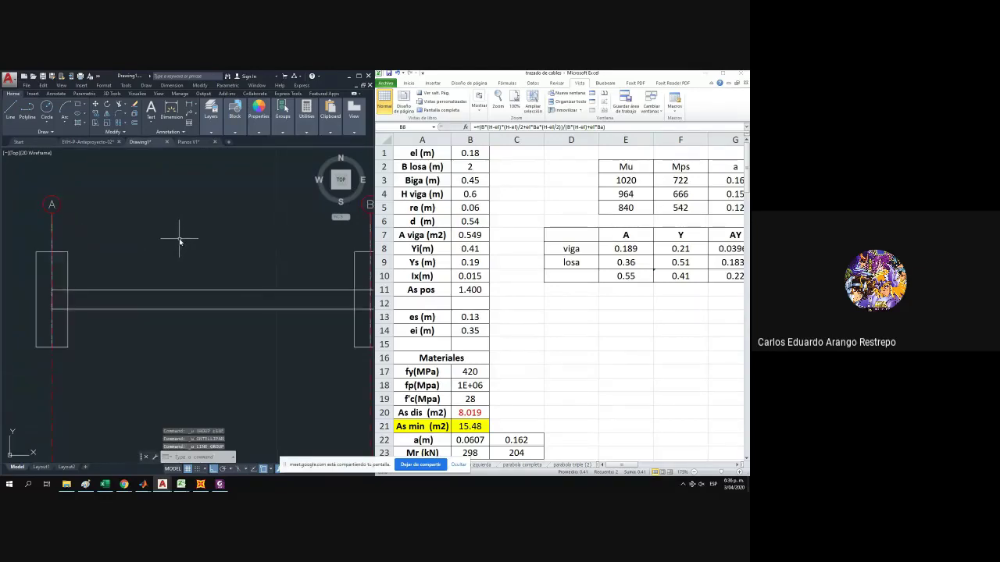
pyautogui.hotkey('ctrl', 'z')
pyautogui.hotkey('ctrl', 'z')
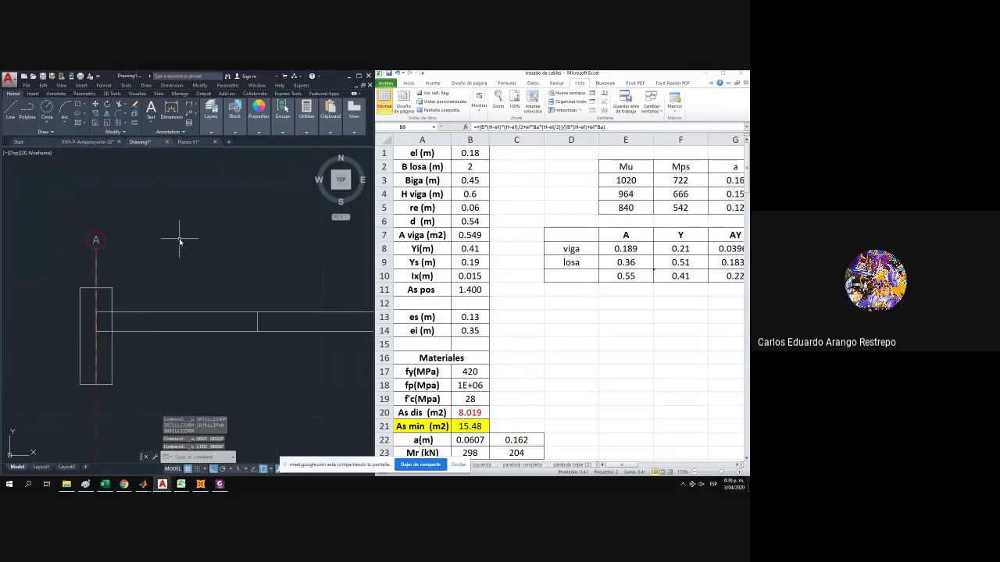
# Erase the shallow full-length rectangle along the beam's top, keeping the full-depth beam outline.
pyautogui.click(152, 328)
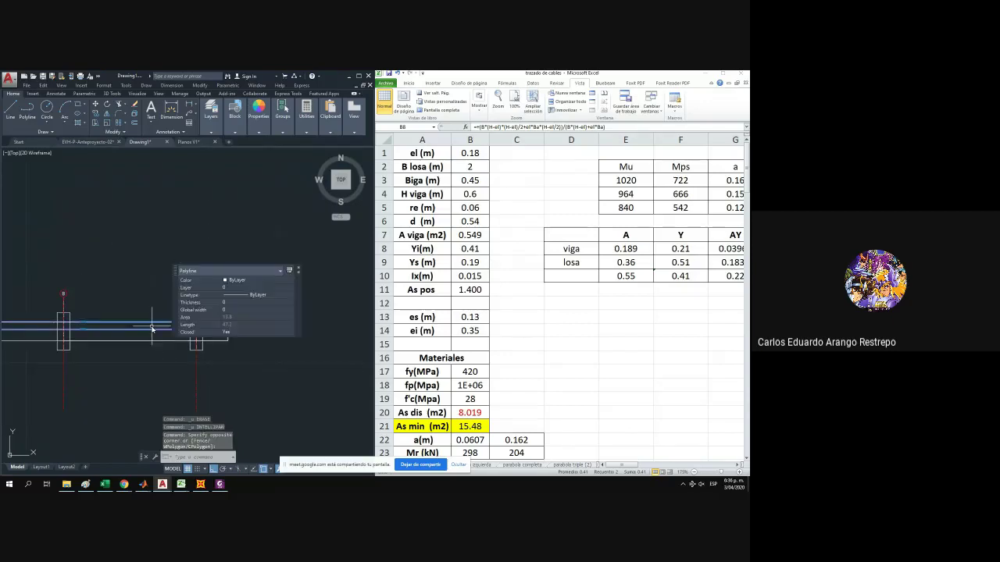
pyautogui.press('Delete')
pyautogui.scroll(3, 117, 297)
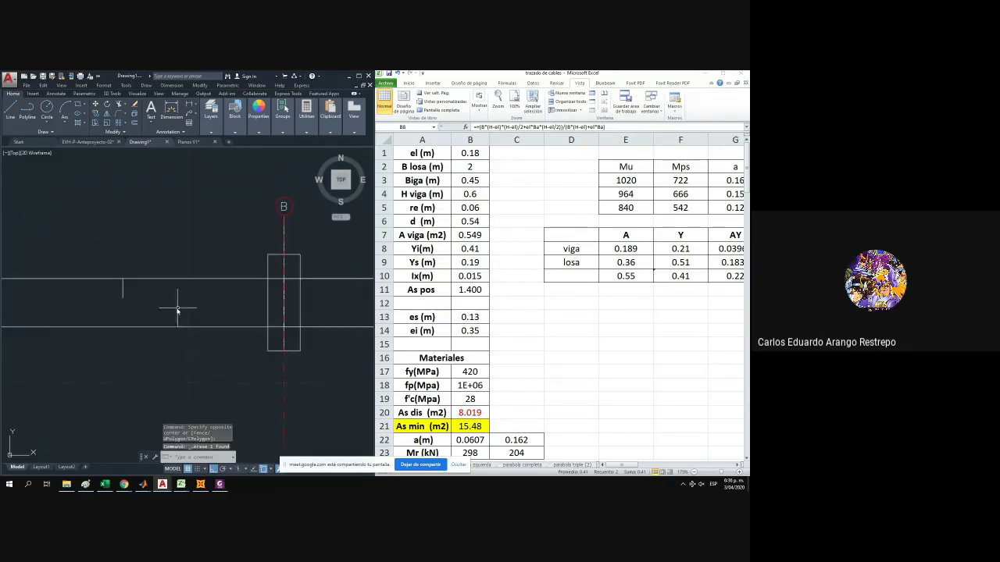
pyautogui.scroll(-4, 125, 293)
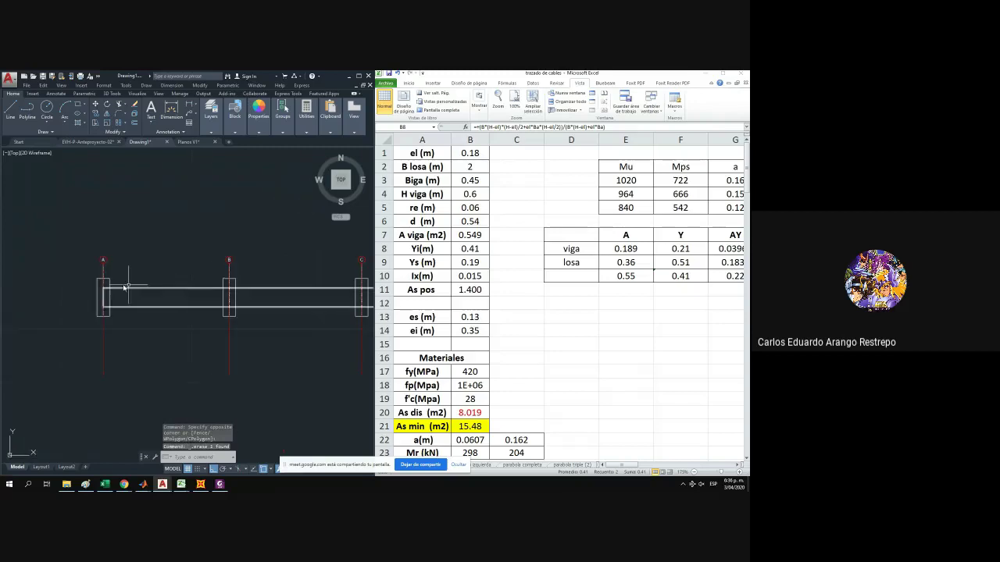
pyautogui.click(34, 111)
pyautogui.scroll(4, 85, 301)
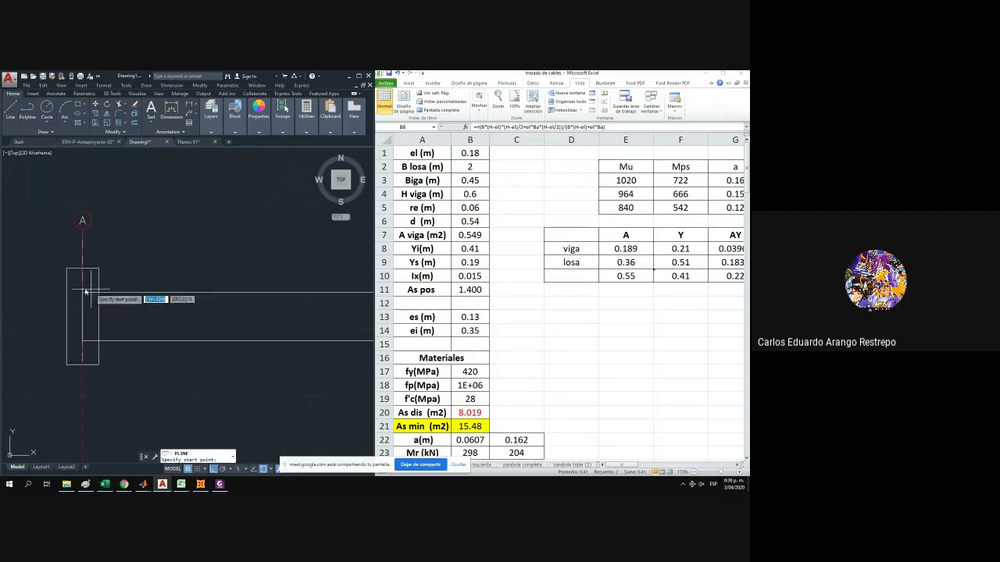
pyautogui.scroll(2, 82, 298)
pyautogui.scroll(-1, 82, 297)
pyautogui.press('Escape')
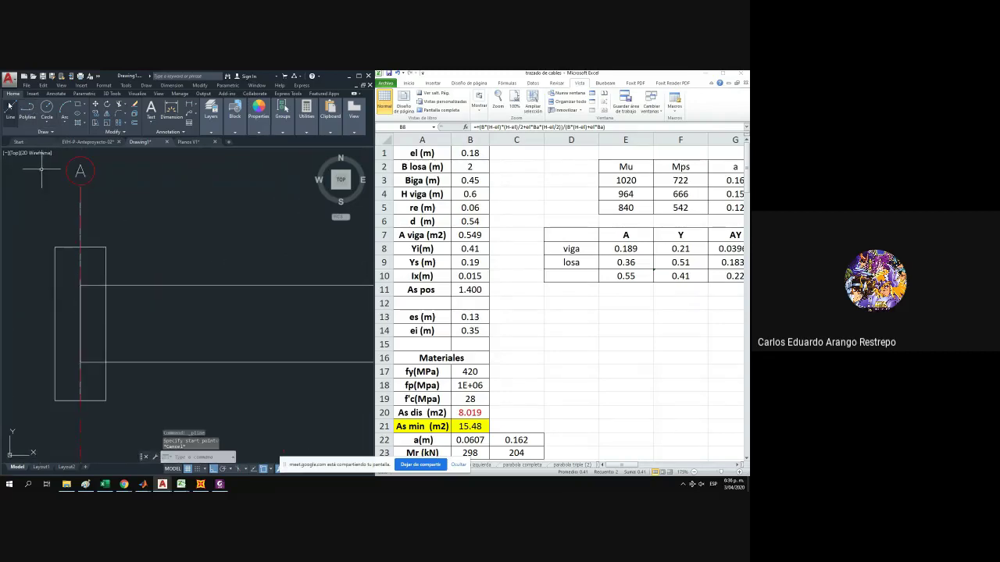
pyautogui.click(11, 111)
pyautogui.moveTo(119, 350); pyautogui.dragTo(74, 329)
pyautogui.scroll(-2, 75, 329)
pyautogui.press('Escape')
# Offset the full-depth beam outline 0.07 to its inside.
pyautogui.click(145, 306)
pyautogui.click(118, 276)
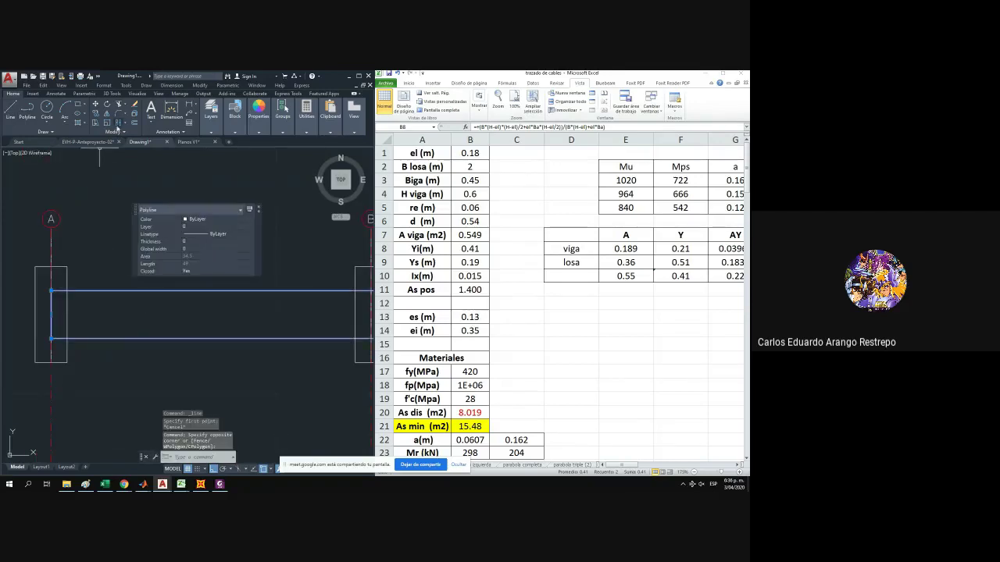
pyautogui.click(135, 123)
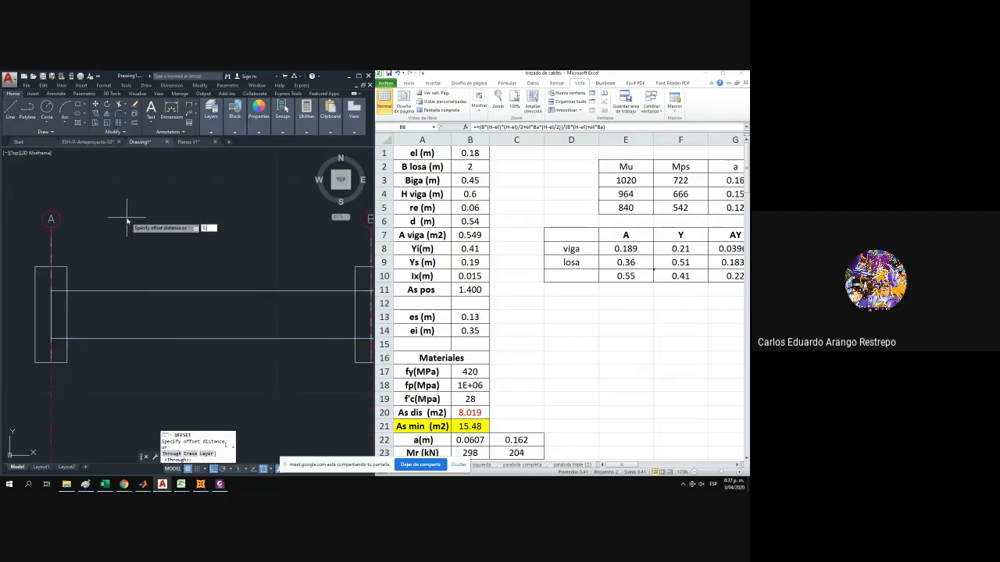
pyautogui.write('0.07')
pyautogui.press('Return')
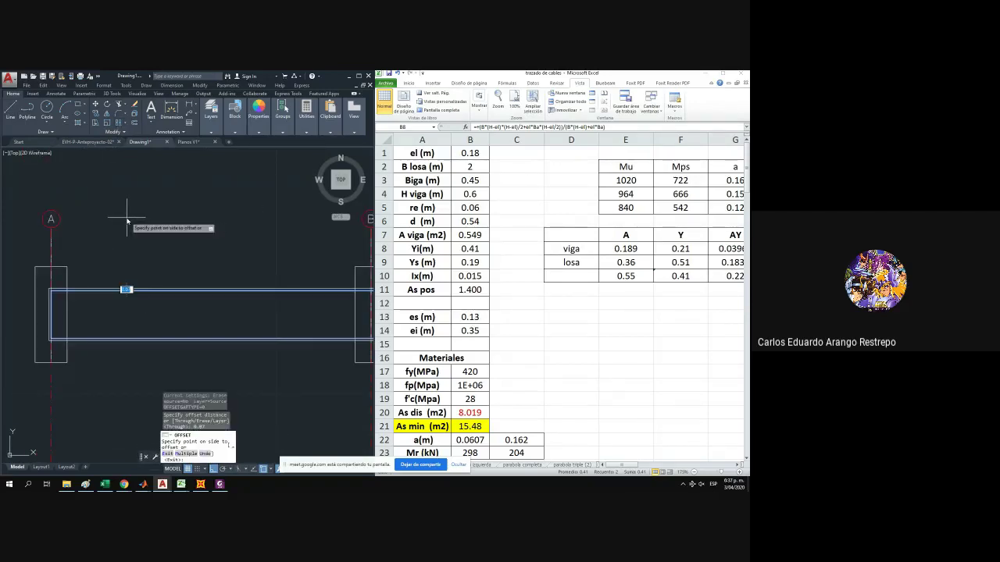
pyautogui.click(138, 339)
pyautogui.click(133, 327)
pyautogui.press('Escape')
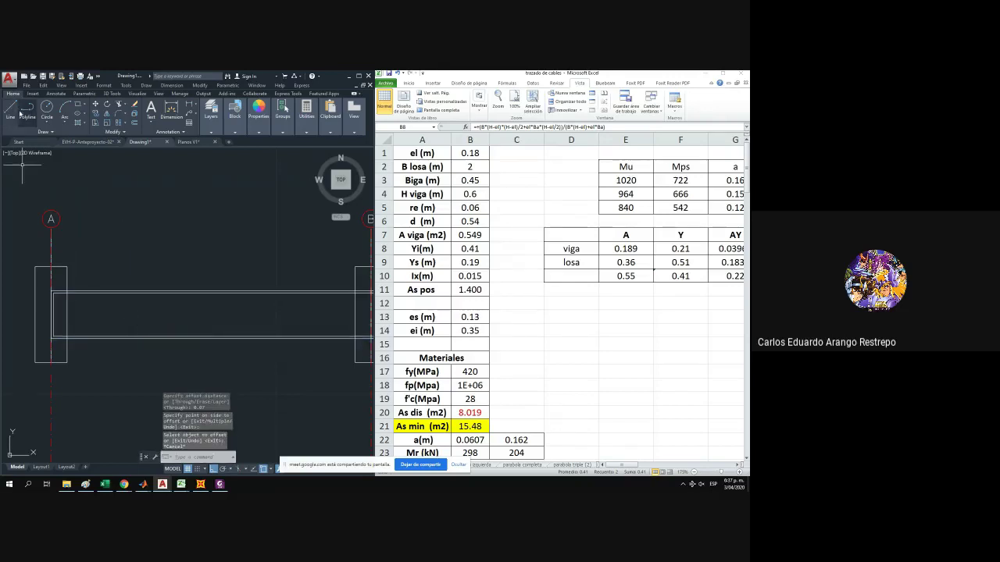
# Maximize the drawing window and make the cyan layer current.
pyautogui.moveTo(234, 117)
pyautogui.click(357, 76)
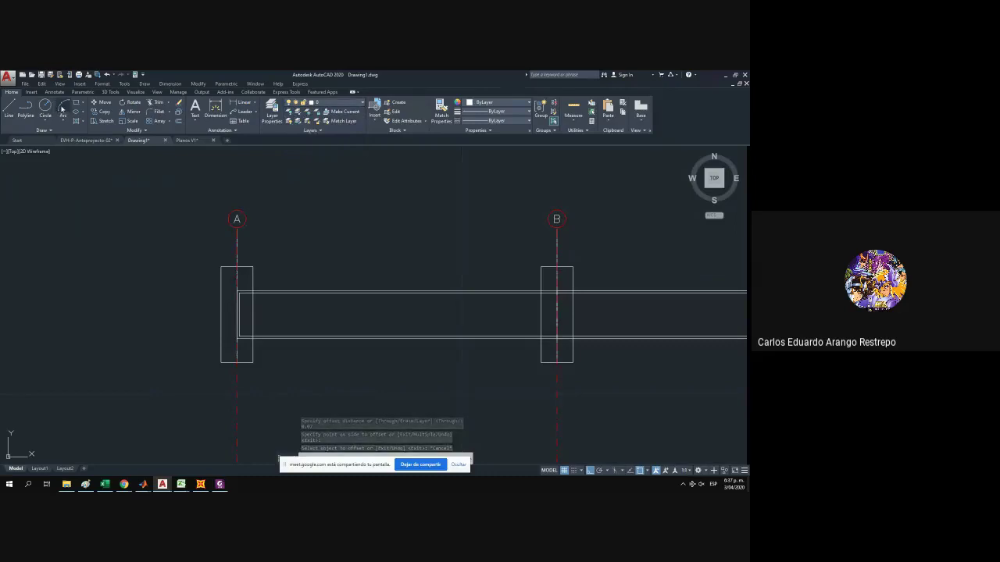
pyautogui.click(338, 104)
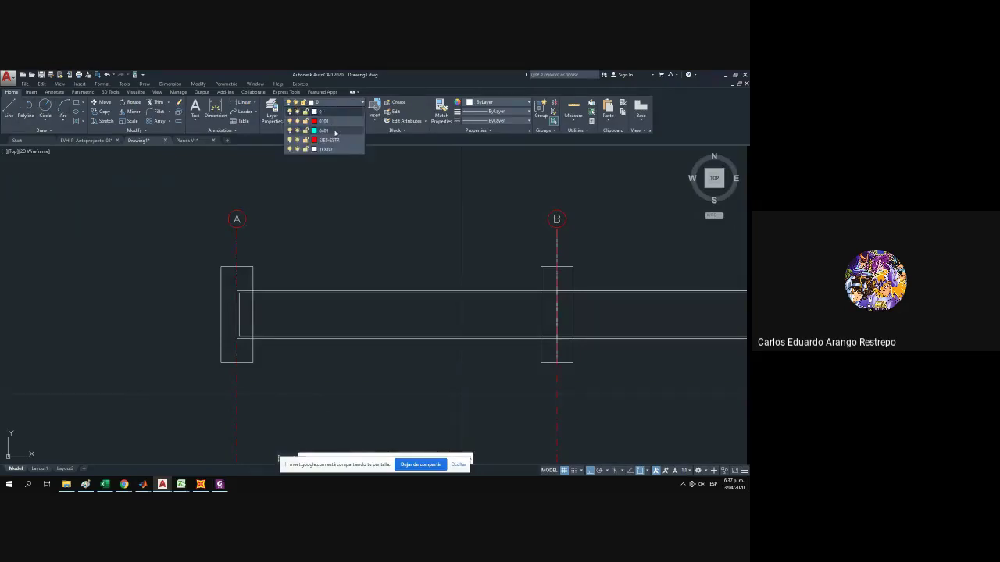
pyautogui.click(335, 132)
pyautogui.scroll(4, 295, 282)
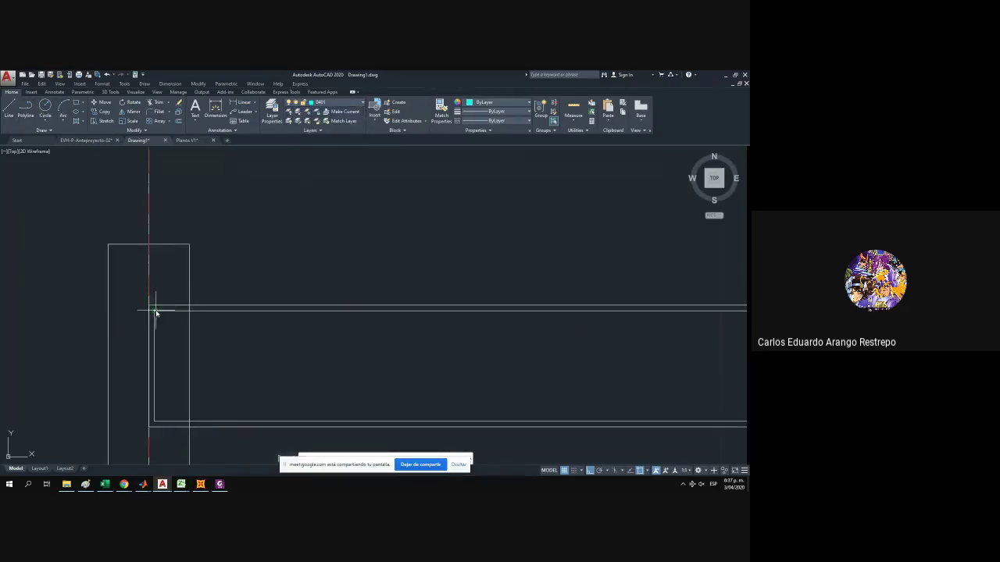
pyautogui.click(155, 311)
pyautogui.scroll(-2, 141, 318)
pyautogui.press('Escape')
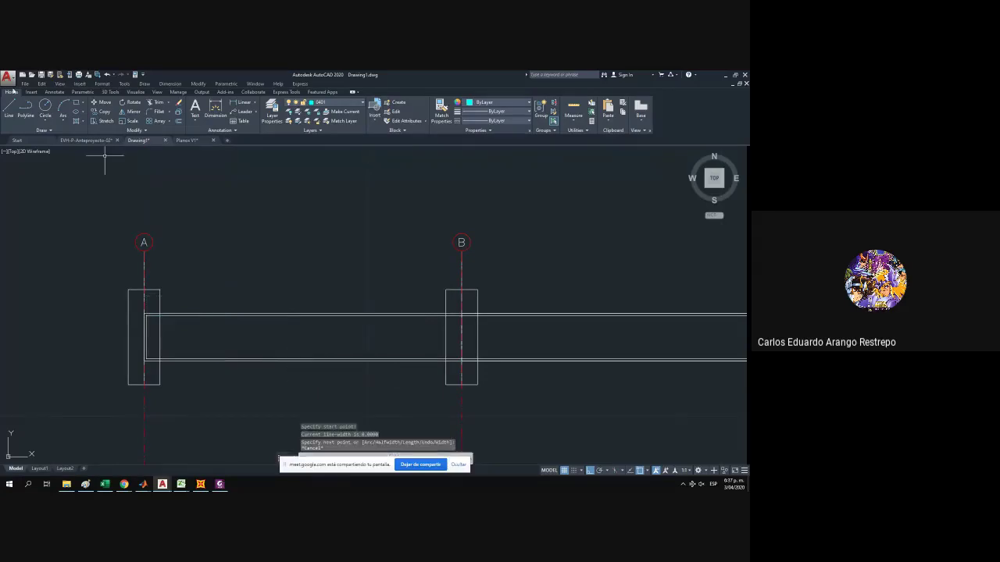
# Draw a horizontal line between the facing bottom corners of columns A and B, and a vertical line up from its midpoint through the beam.
pyautogui.click(10, 110)
pyautogui.click(160, 384)
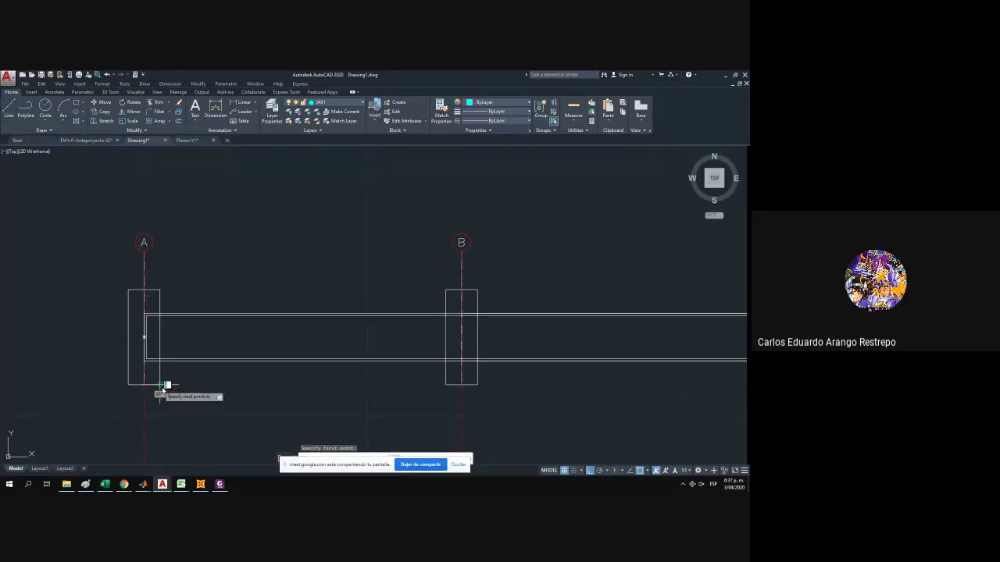
pyautogui.click(445, 384)
pyautogui.press('Escape')
pyautogui.click(9, 109)
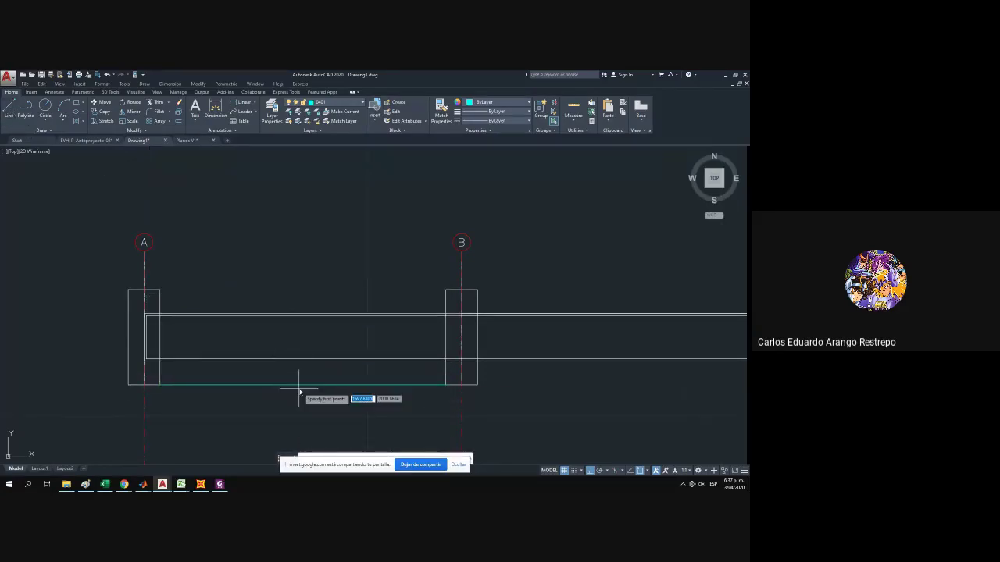
pyautogui.click(297, 168)
pyautogui.press('Escape')
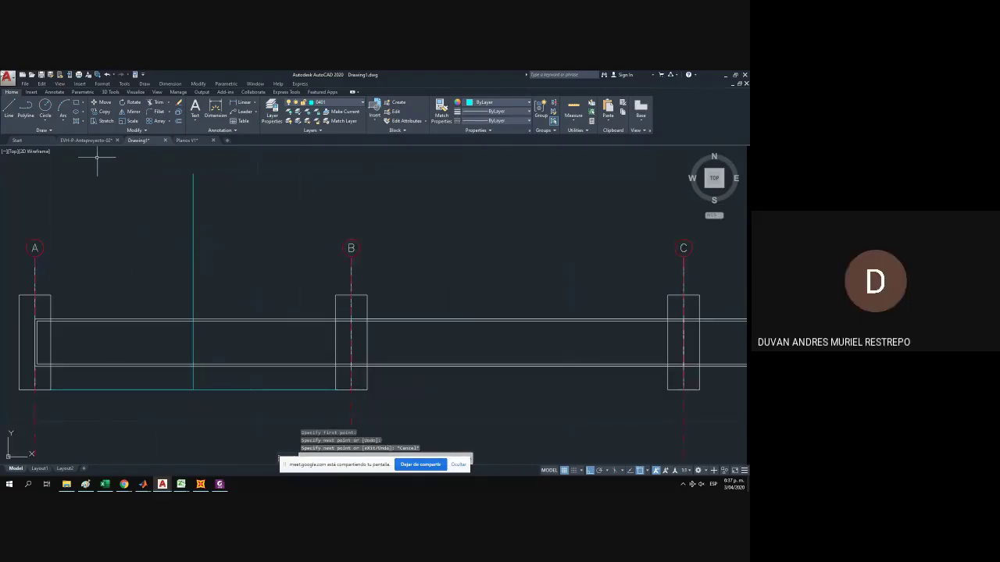
# Draw a horizontal line between the facing bottom corners of columns B and C, and a vertical midspan line up from its midpoint.
pyautogui.click(10, 110)
pyautogui.scroll(-1, 279, 264)
pyautogui.moveTo(297, 264); pyautogui.dragTo(133, 225)
pyautogui.click(170, 304)
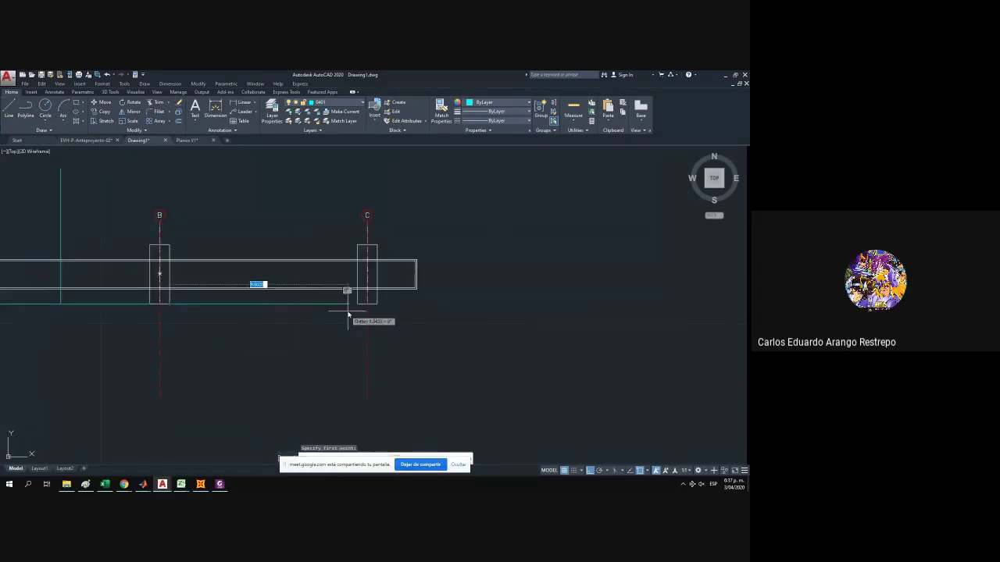
pyautogui.click(357, 304)
pyautogui.press('Escape')
pyautogui.click(10, 109)
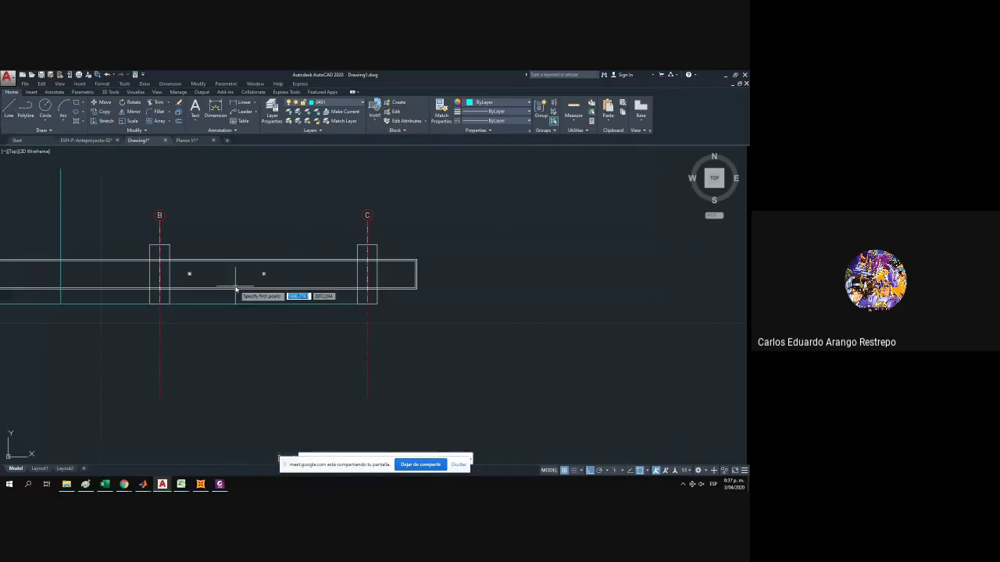
pyautogui.click(268, 286)
pyautogui.press('Escape')
pyautogui.scroll(-5, 299, 250)
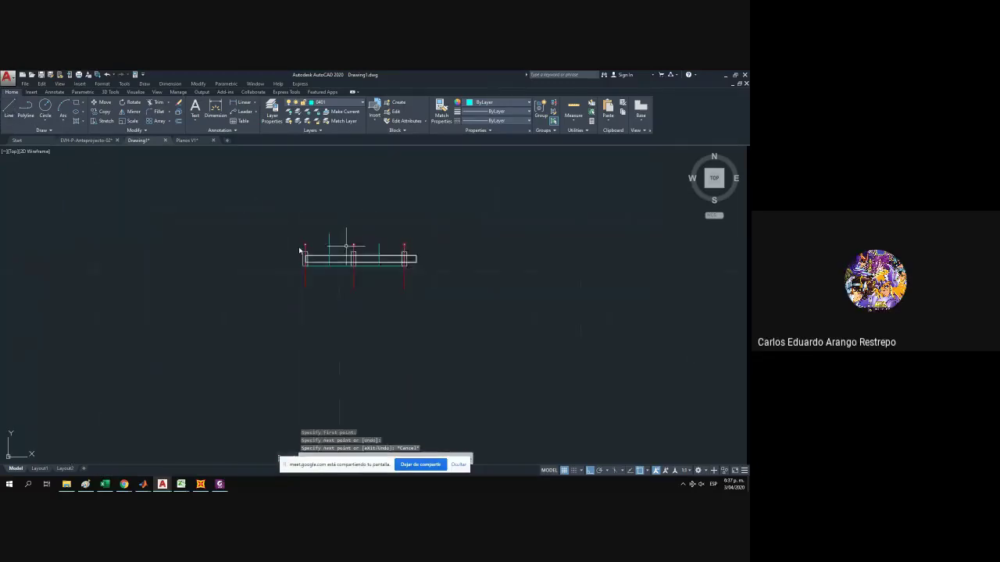
pyautogui.scroll(5, 299, 250)
pyautogui.moveTo(378, 259); pyautogui.dragTo(118, 293)
pyautogui.click(25, 109)
pyautogui.scroll(4, 89, 324)
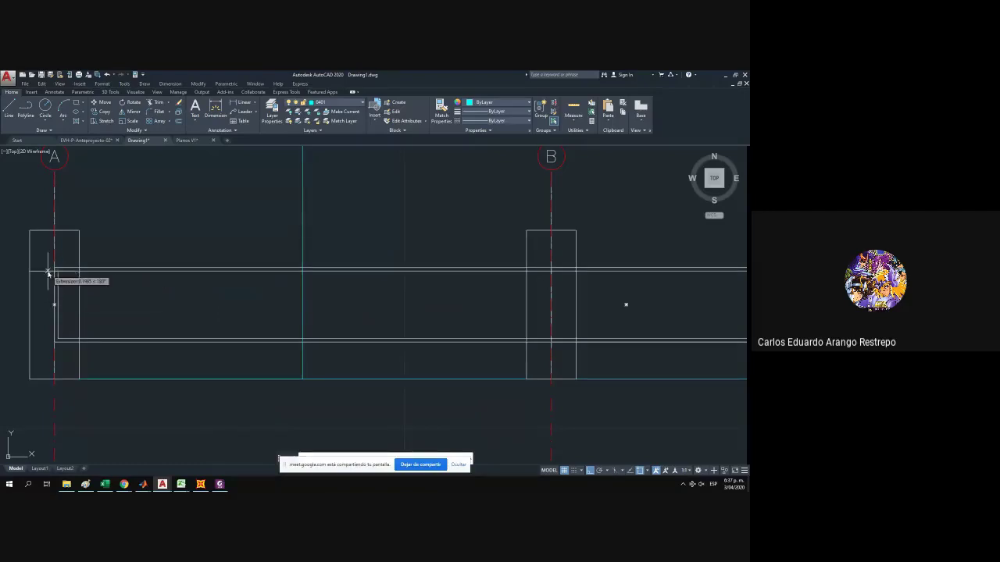
pyautogui.press('Escape')
# Draw a horizontal guide line from the inner outline's upper corner at axis A outward past column A's outer face.
pyautogui.click(8, 110)
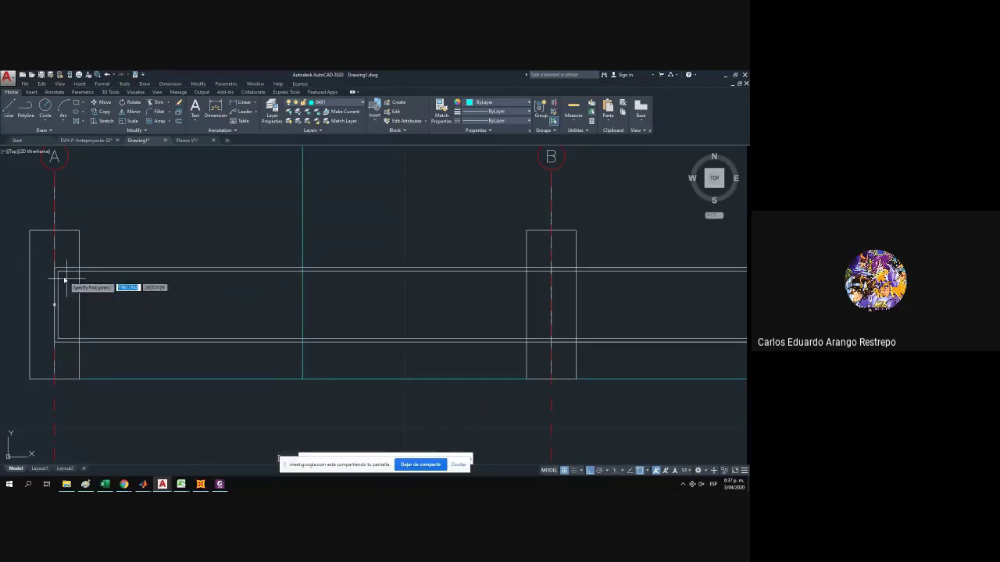
pyautogui.click(6, 271)
pyautogui.press('Escape')
pyautogui.scroll(-2, 122, 205)
# Draw a horizontal guide line from the inner outline's upper corner beyond axis C outward past the beam's end.
pyautogui.moveTo(330, 228); pyautogui.dragTo(226, 256)
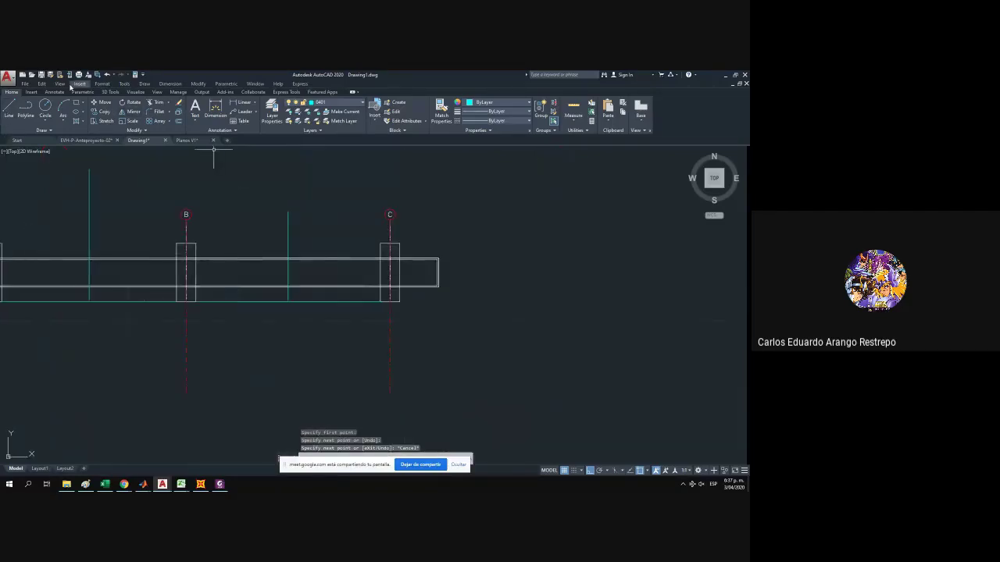
pyautogui.click(13, 105)
pyautogui.scroll(2, 435, 258)
pyautogui.click(439, 262)
pyautogui.click(513, 261)
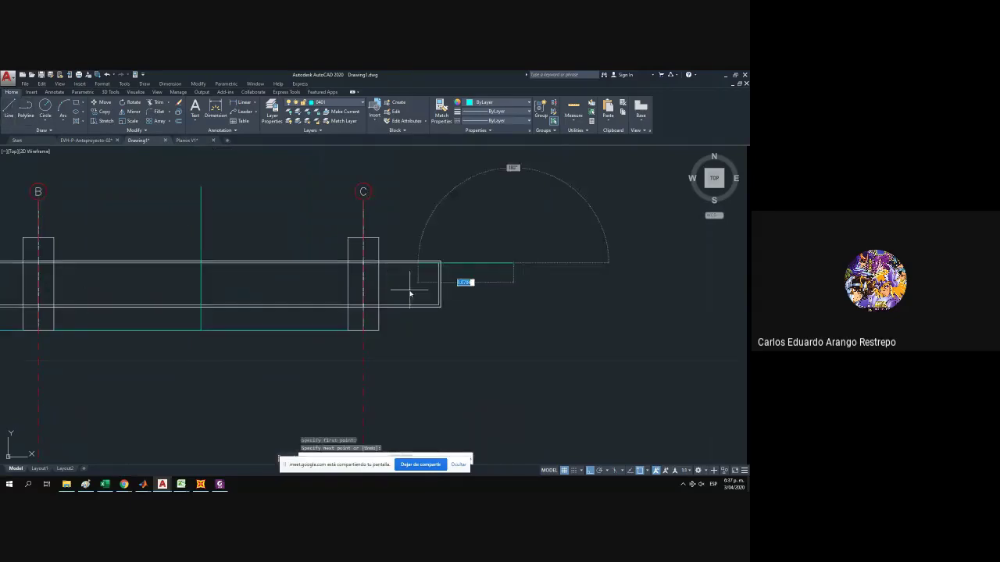
pyautogui.scroll(-4, 410, 290)
pyautogui.moveTo(410, 290); pyautogui.dragTo(558, 286)
pyautogui.press('Escape')
pyautogui.press('Escape')
# Try a straight polyline from column A's outer face down to the A–B midspan line, and erase it.
pyautogui.scroll(5, 437, 282)
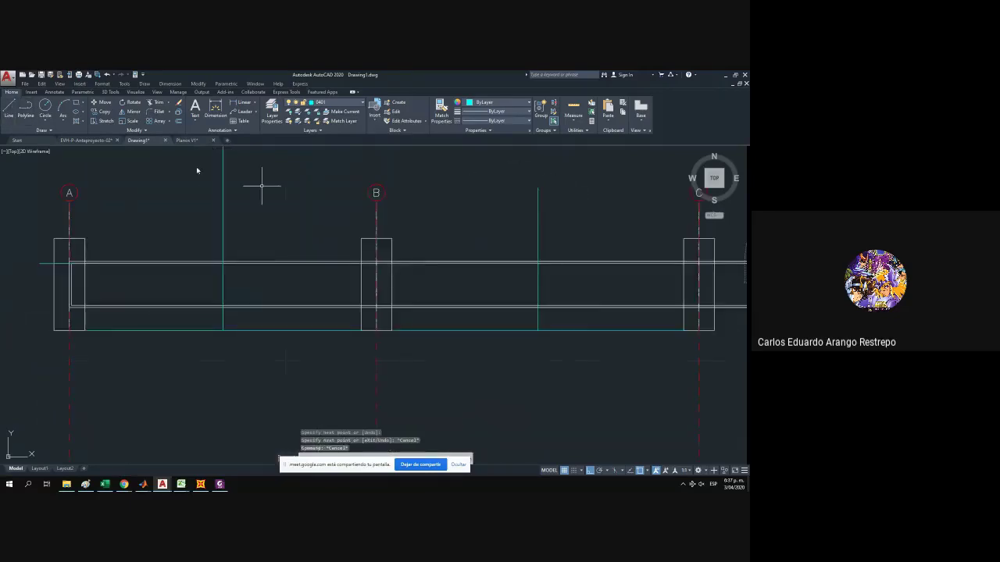
pyautogui.click(31, 108)
pyautogui.scroll(2, 54, 245)
pyautogui.click(57, 247)
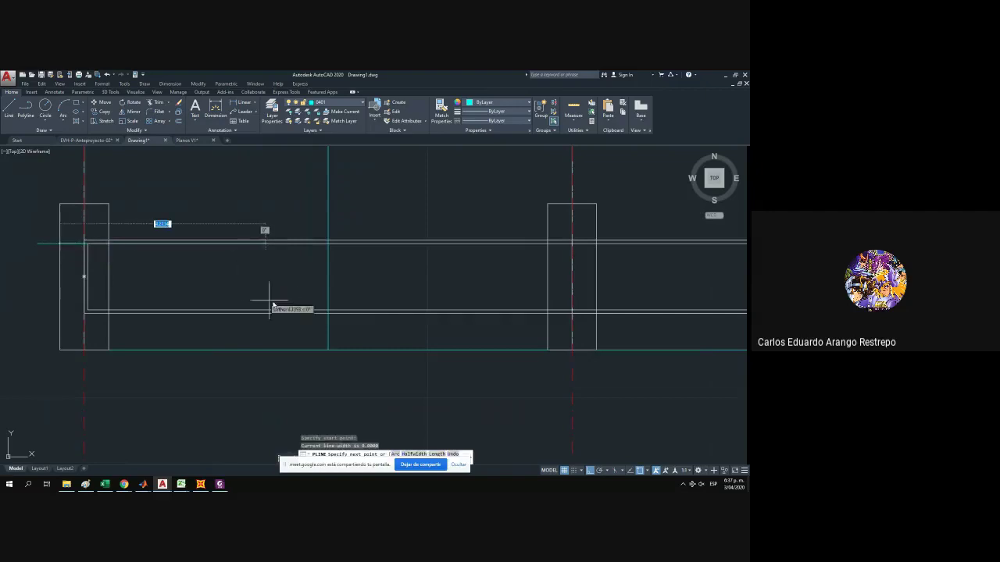
pyautogui.click(329, 313)
pyautogui.scroll(-2, 309, 287)
pyautogui.moveTo(275, 291); pyautogui.dragTo(338, 284)
pyautogui.press('Escape')
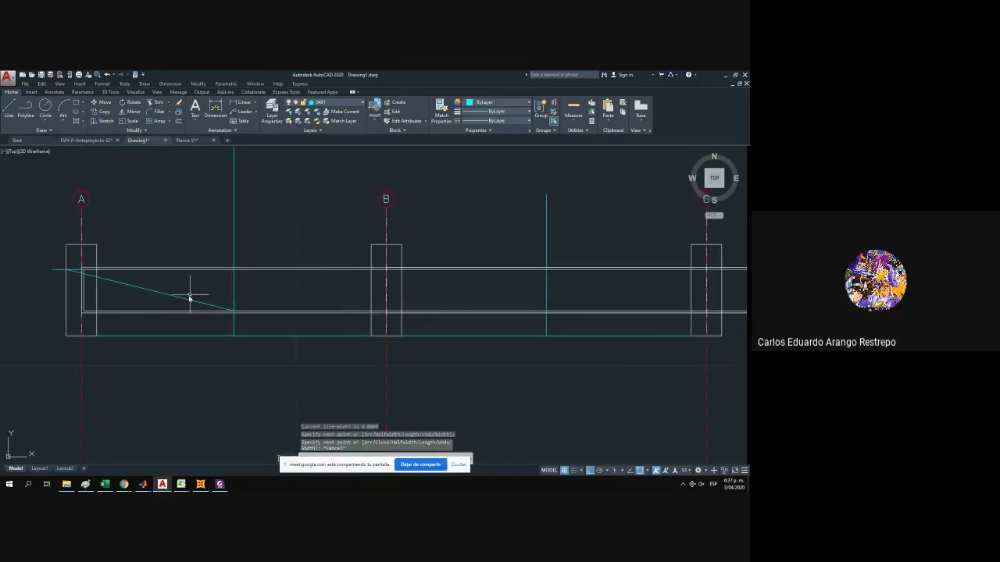
pyautogui.click(178, 300)
pyautogui.press('Delete')
# Start the cable polyline at column A's outer face on the guide line, running to the inner outline's bottom at A–B midspan and its top at axis B.
pyautogui.click(26, 109)
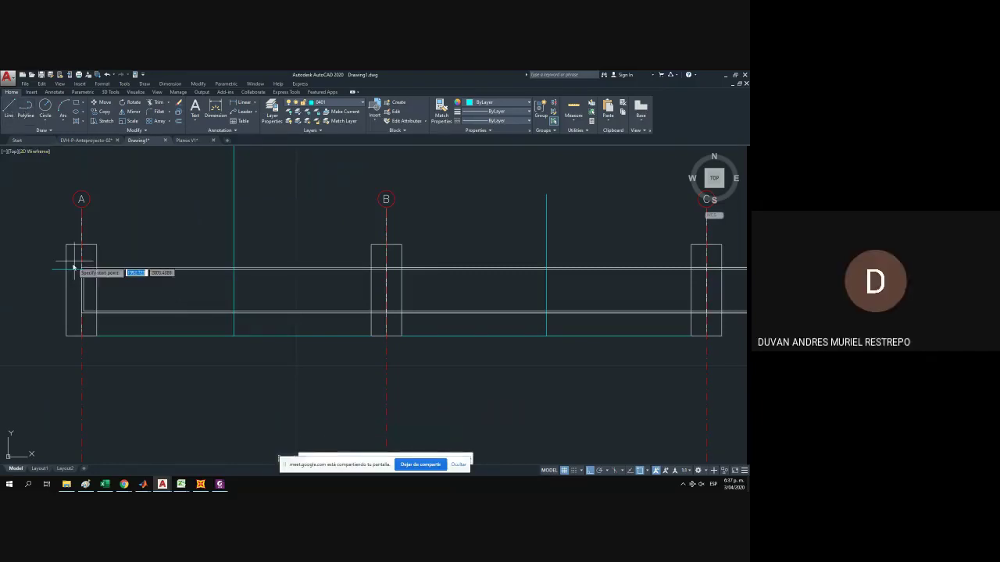
pyautogui.scroll(4, 74, 272)
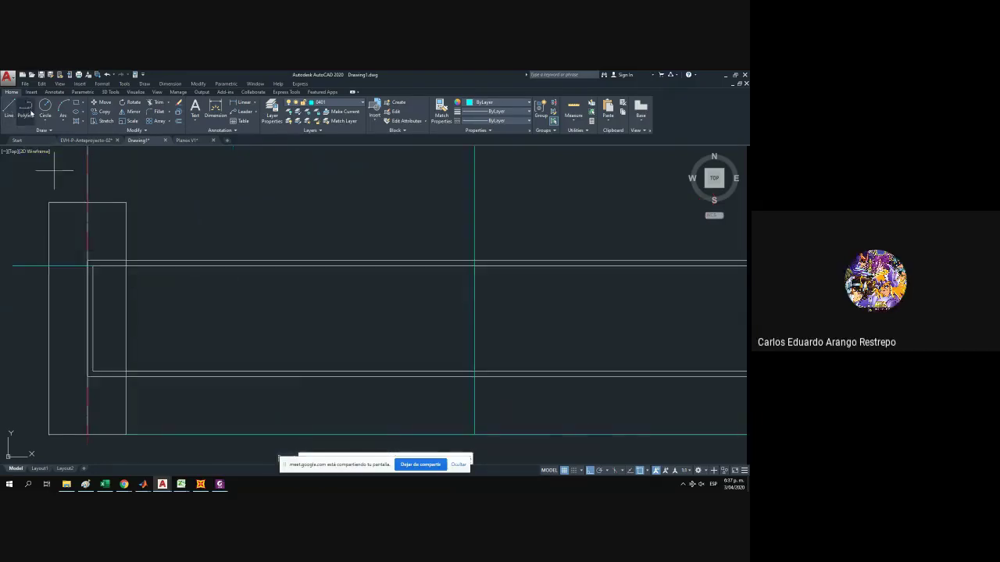
pyautogui.click(47, 268)
pyautogui.scroll(-4, 116, 289)
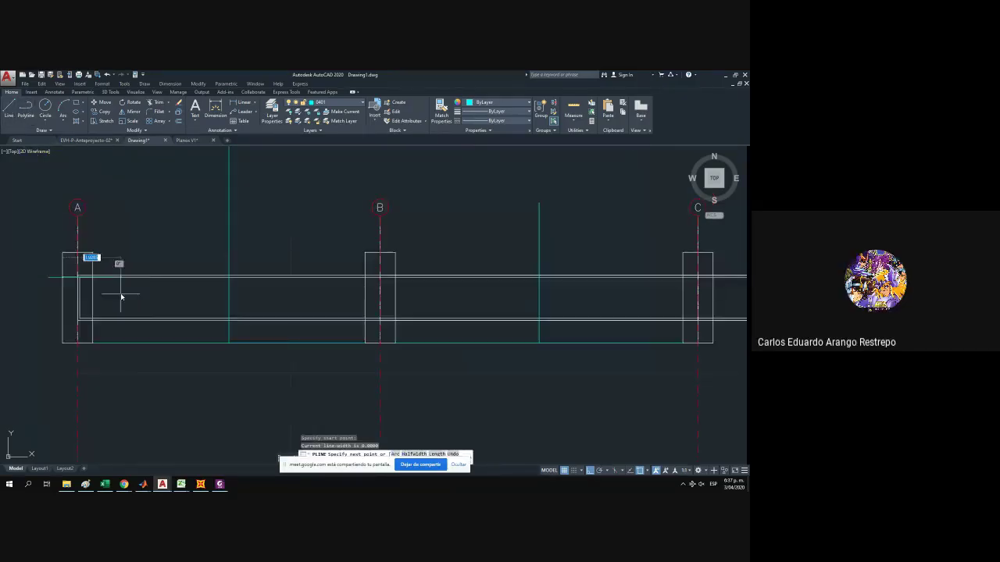
pyautogui.scroll(5, 224, 330)
pyautogui.click(247, 313)
pyautogui.scroll(-3, 269, 297)
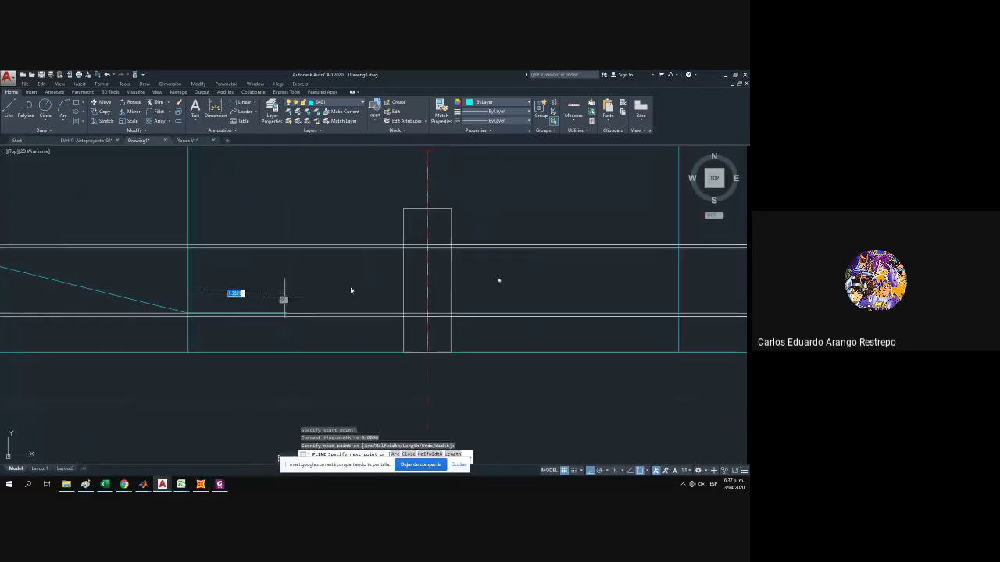
pyautogui.scroll(2, 430, 249)
pyautogui.click(426, 251)
pyautogui.scroll(-2, 426, 251)
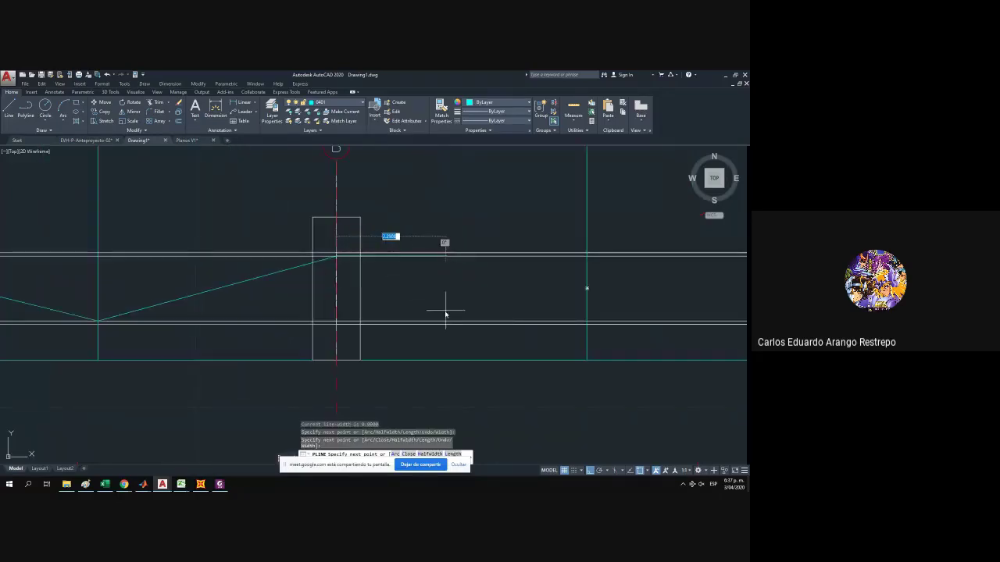
# Continue the cable polyline to the inner outline's bottom at B–C midspan, its top at axis C, and the beam end's mid-height.
pyautogui.scroll(-2, 446, 313)
pyautogui.click(484, 322)
pyautogui.scroll(2, 263, 312)
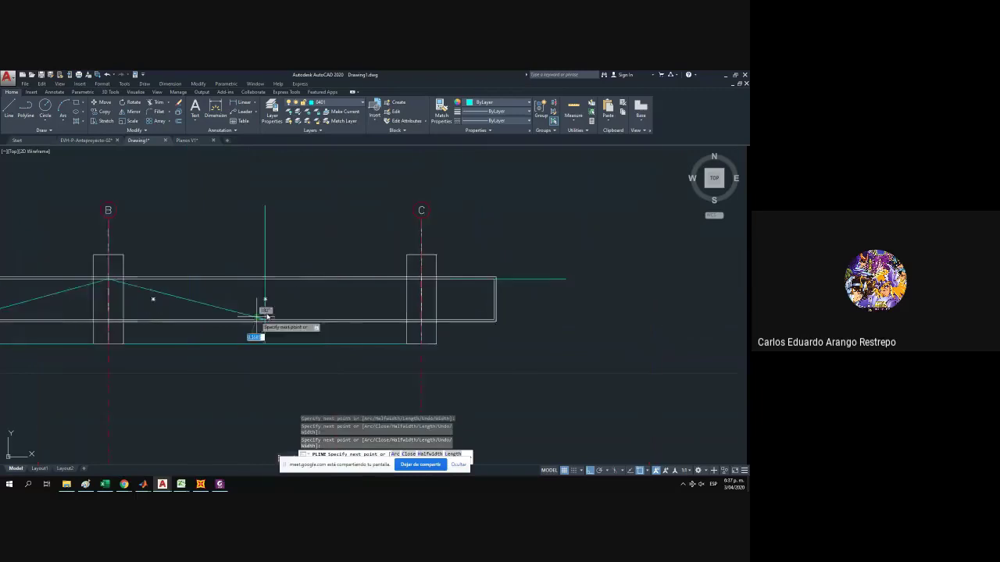
pyautogui.scroll(2, 464, 280)
pyautogui.click(479, 282)
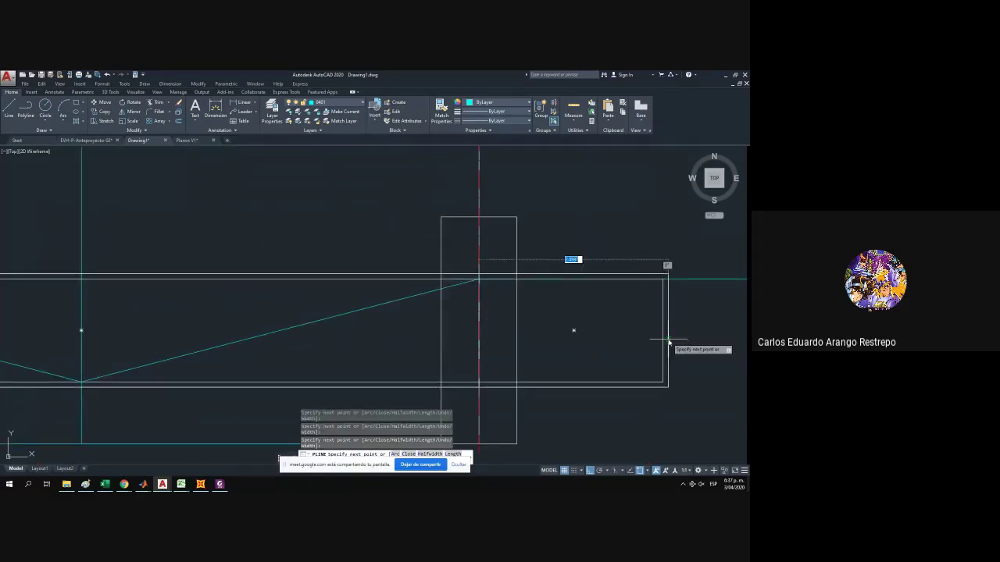
pyautogui.click(668, 332)
pyautogui.scroll(-3, 537, 329)
pyautogui.press('Escape')
pyautogui.press('Escape')
# Convert the cable polyline's first segment, from column A to the A–B midspan, into a downward-sagging arc.
pyautogui.scroll(2, 226, 341)
pyautogui.moveTo(172, 331); pyautogui.dragTo(276, 320)
pyautogui.click(262, 307)
pyautogui.click(227, 310)
pyautogui.scroll(4, 228, 313)
pyautogui.moveTo(208, 310)
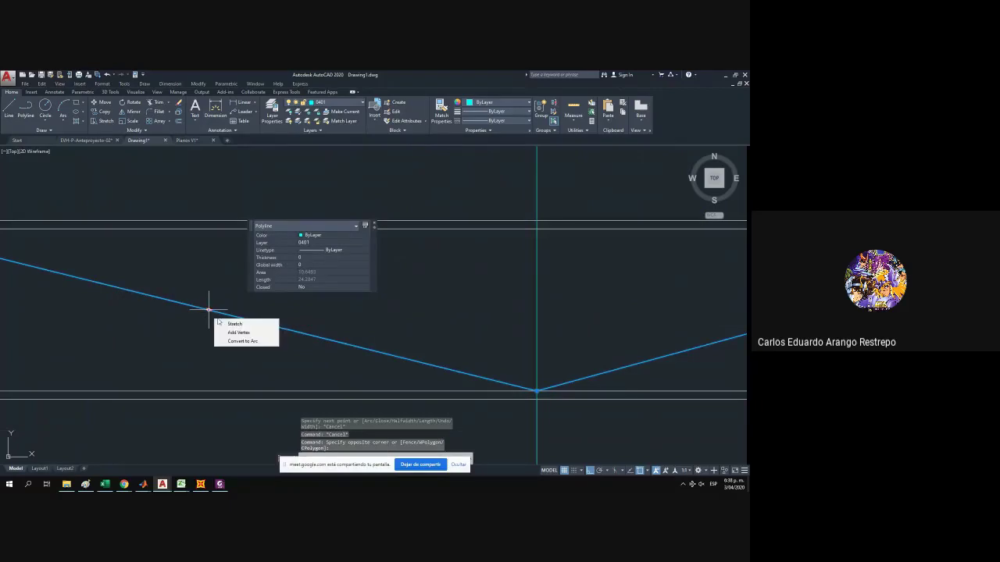
pyautogui.click(241, 342)
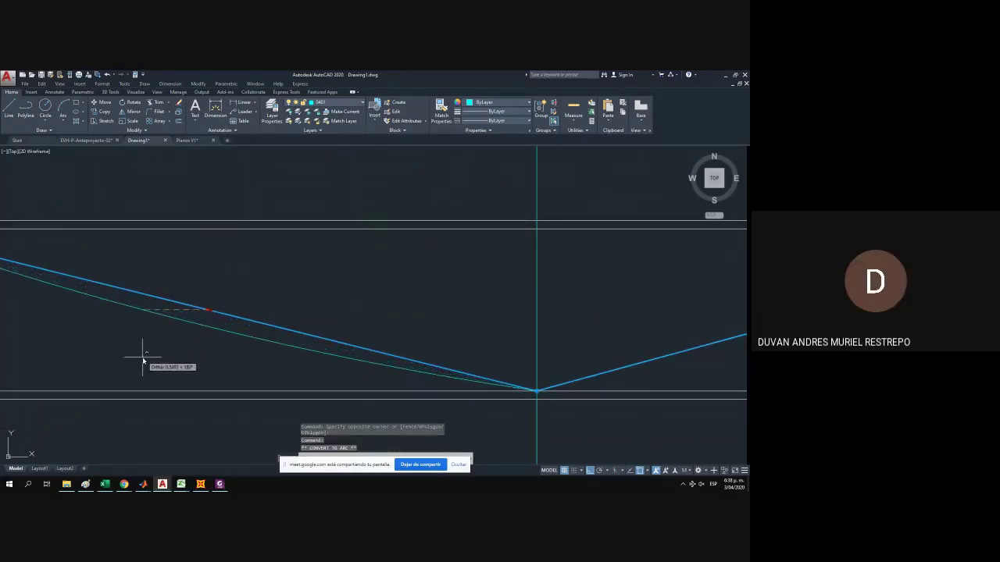
pyautogui.scroll(-6, 93, 377)
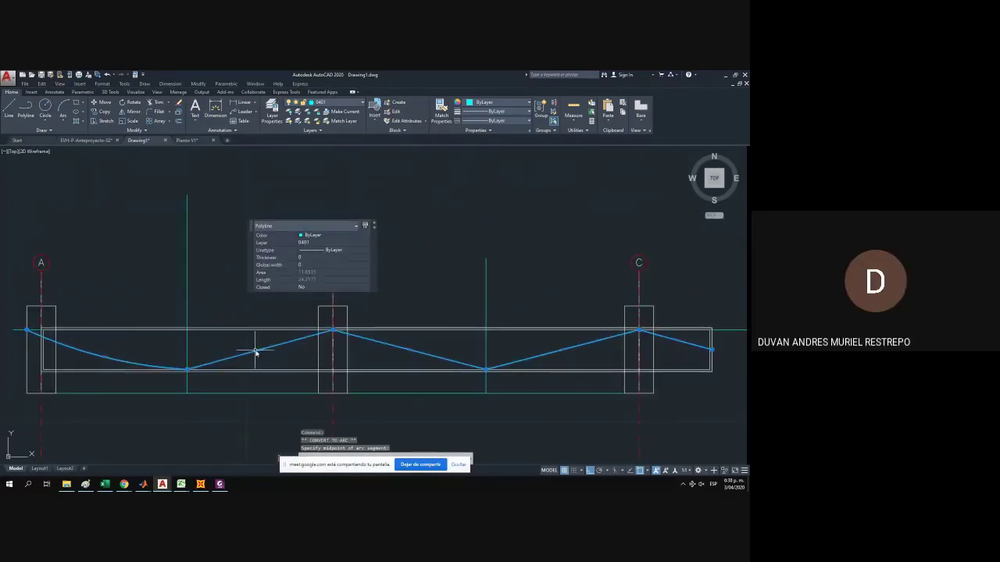
# Convert the cable segment from the A–B midspan to axis B into a downward-sagging arc.
pyautogui.moveTo(260, 351)
pyautogui.click(287, 382)
pyautogui.scroll(4, 282, 358)
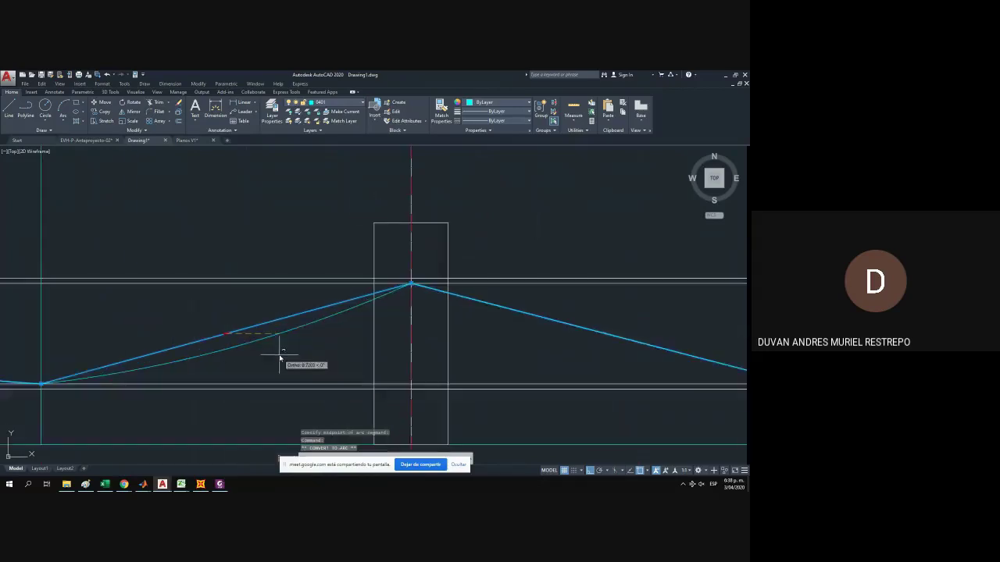
pyautogui.click(293, 365)
pyautogui.scroll(-4, 268, 357)
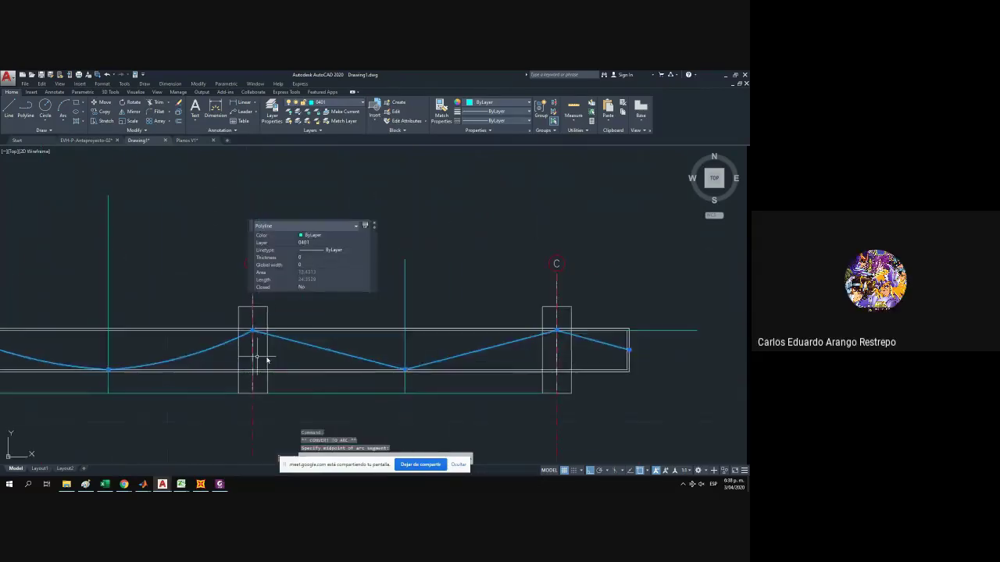
# Add a vertex to the cable's first arc, in span A–B just past column A's inner face.
pyautogui.scroll(3, 242, 352)
pyautogui.moveTo(319, 339); pyautogui.dragTo(260, 338)
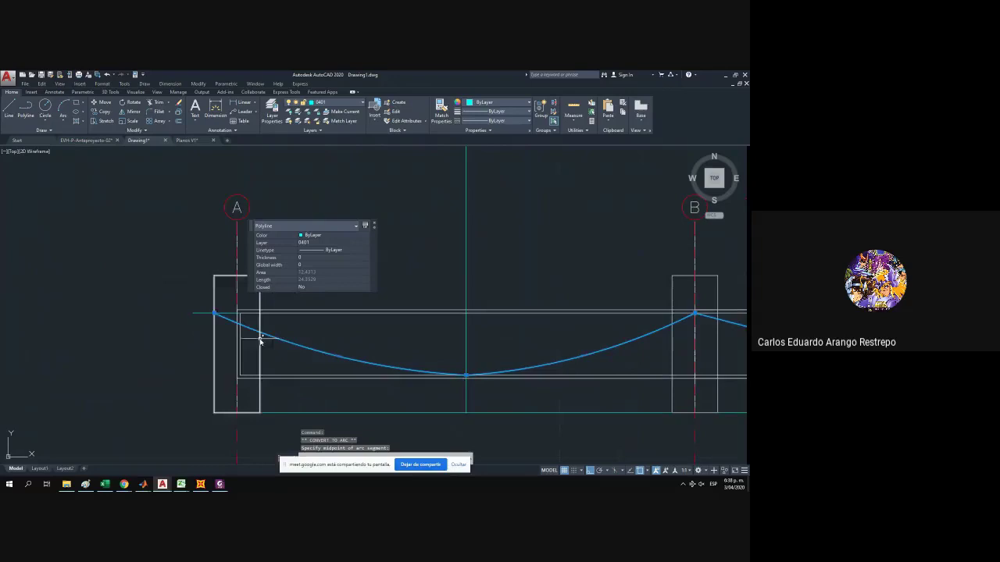
pyautogui.moveTo(338, 359)
pyautogui.click(355, 375)
pyautogui.scroll(4, 288, 326)
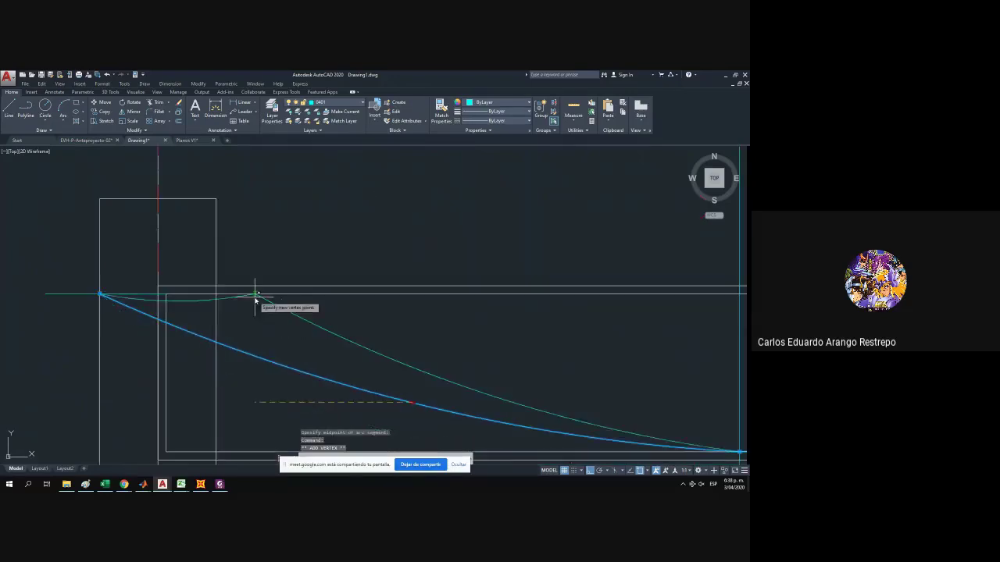
pyautogui.click(253, 314)
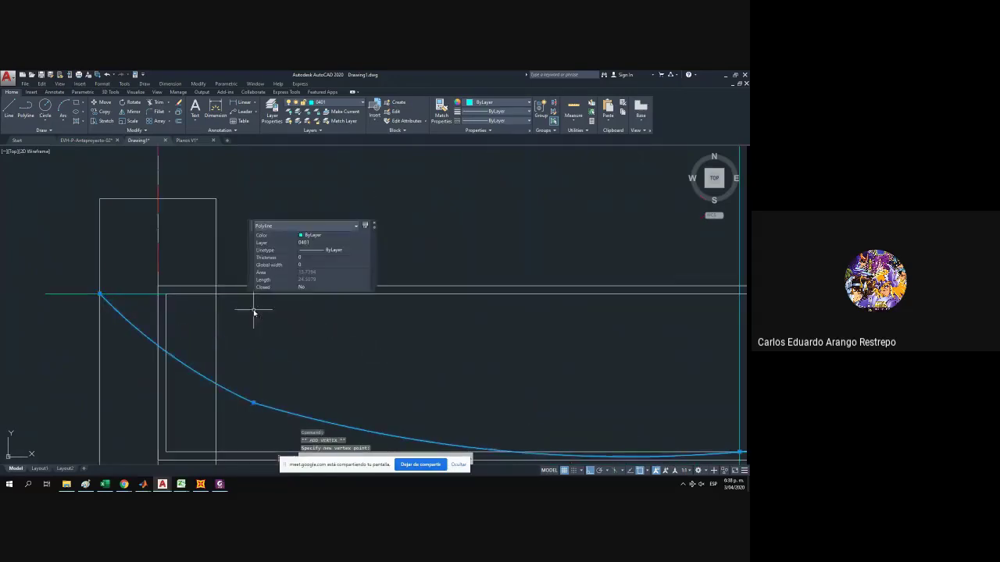
# Raise the vertex beside column A vertically and bend the arc between the cable's start and that vertex upward.
pyautogui.click(254, 402)
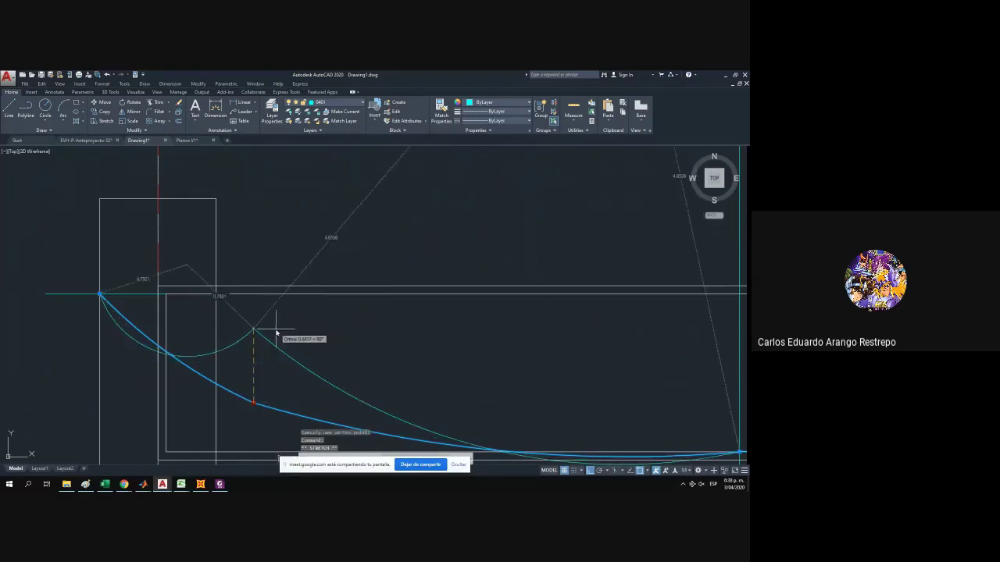
pyautogui.click(277, 330)
pyautogui.click(165, 358)
pyautogui.click(166, 354)
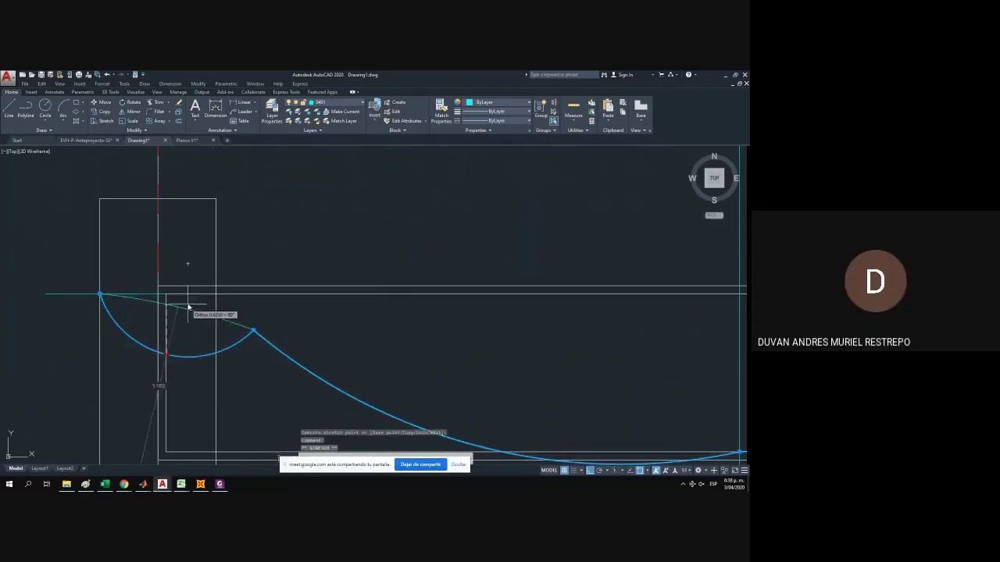
pyautogui.click(191, 305)
pyautogui.scroll(-5, 78, 316)
pyautogui.press('Escape')
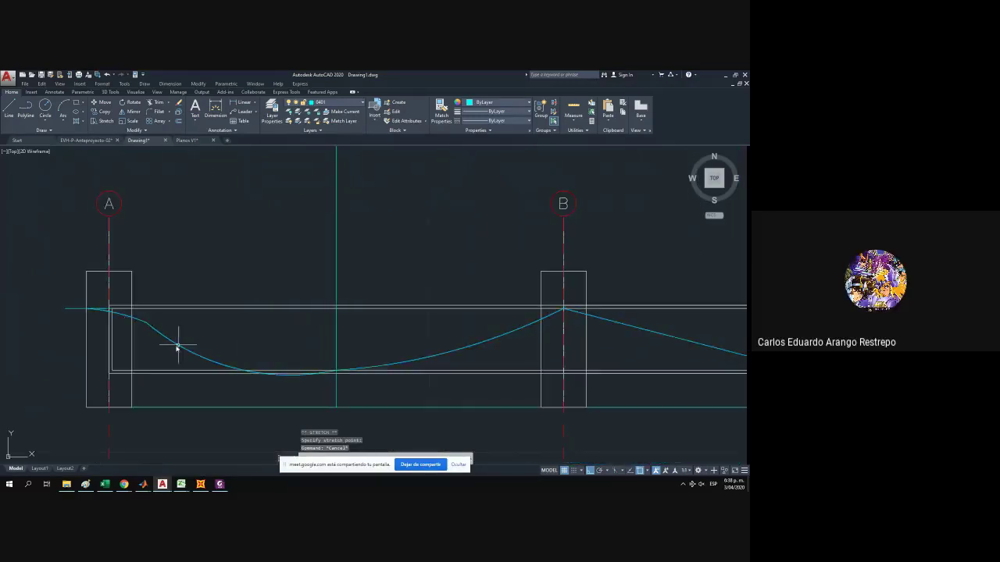
# Lower the vertex beside column A slightly to smooth the transition between the two arcs.
pyautogui.scroll(5, 176, 345)
pyautogui.click(176, 345)
pyautogui.click(129, 311)
pyautogui.click(101, 288)
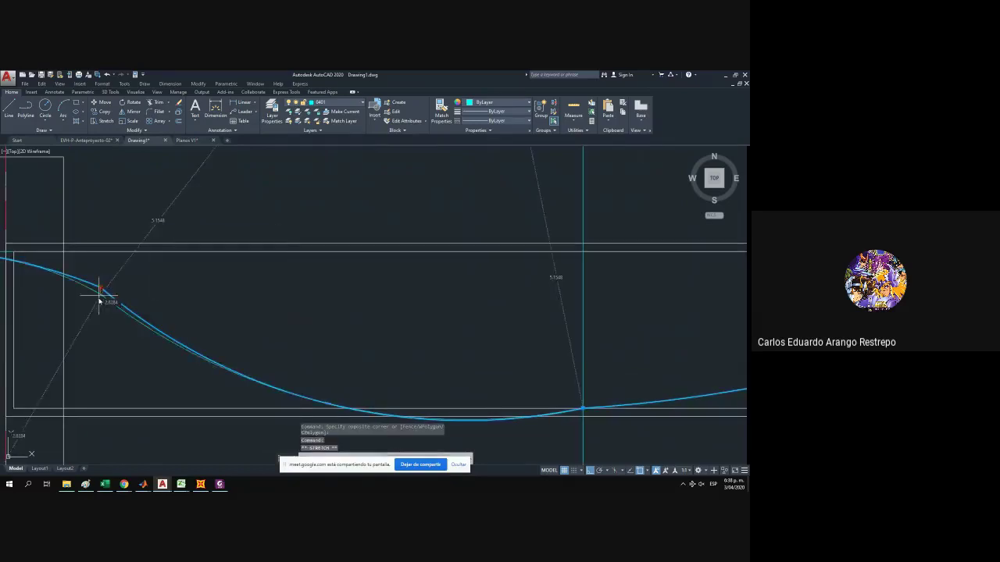
pyautogui.click(100, 301)
pyautogui.press('Escape')
pyautogui.scroll(-3, 118, 301)
# Flatten the arc from the vertex beside column A to the A–B midspan so it bottoms out on the inner outline.
pyautogui.scroll(-1, 258, 300)
pyautogui.scroll(1, 309, 299)
pyautogui.scroll(4, 309, 300)
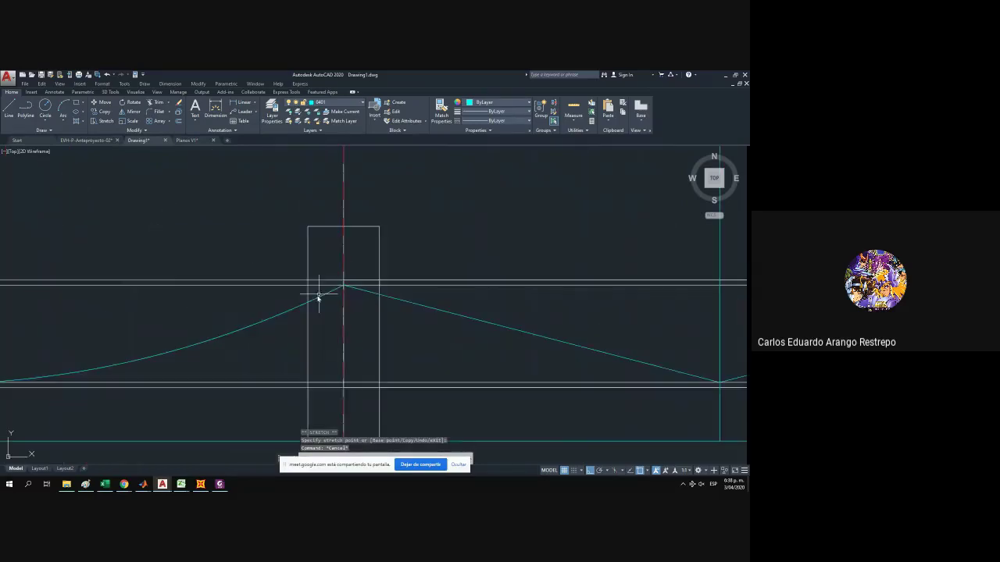
pyautogui.click(233, 334)
pyautogui.moveTo(219, 334); pyautogui.dragTo(289, 329)
pyautogui.moveTo(158, 366)
pyautogui.mouseDown()
pyautogui.moveTo(407, 350)
pyautogui.moveTo(237, 359)
pyautogui.mouseUp()
pyautogui.click(151, 358)
pyautogui.click(157, 346)
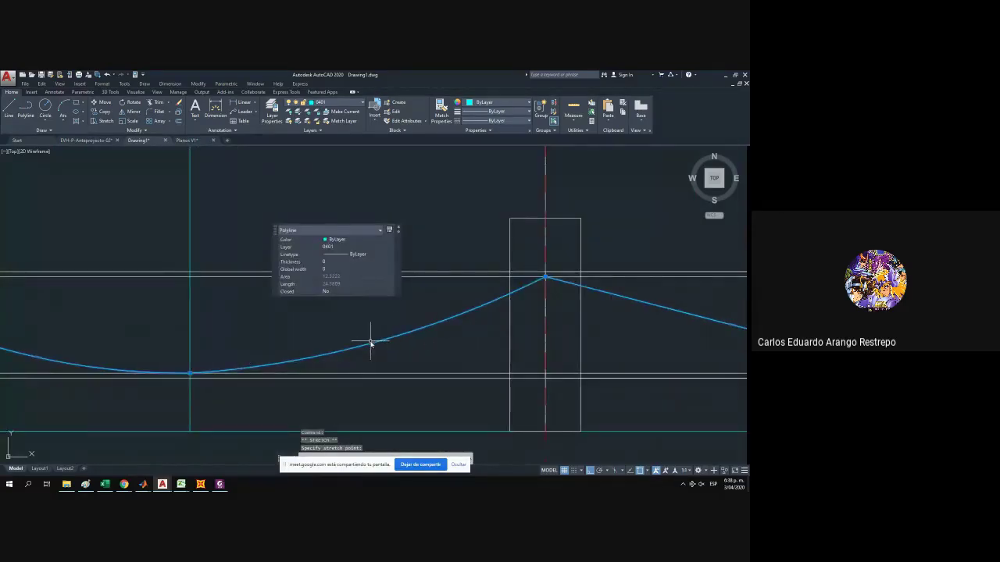
# Add a vertex to the cable arc between the A–B midspan and axis B, a short distance before column B.
pyautogui.moveTo(373, 343)
pyautogui.click(397, 364)
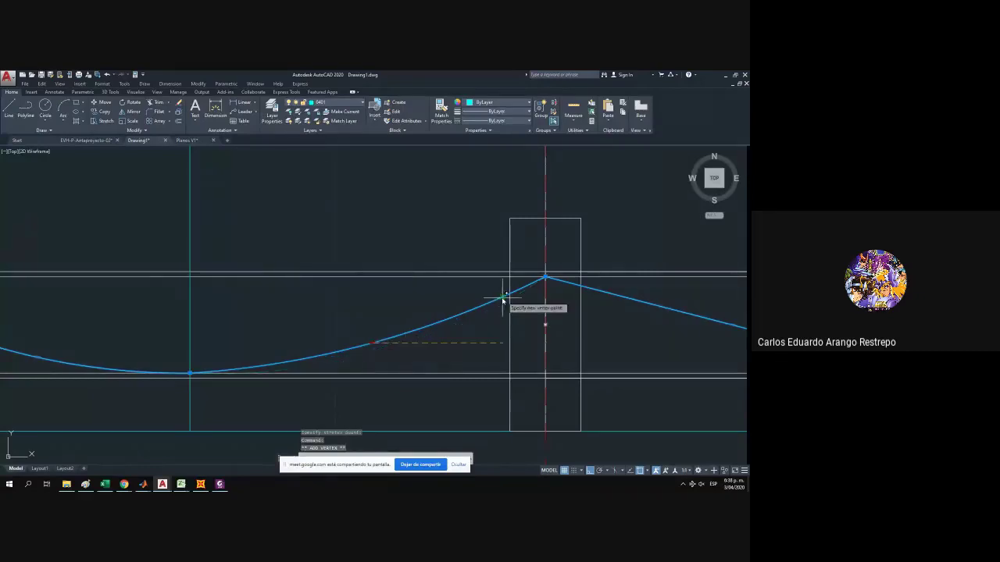
pyautogui.scroll(-3, 418, 328)
pyautogui.scroll(2, 407, 329)
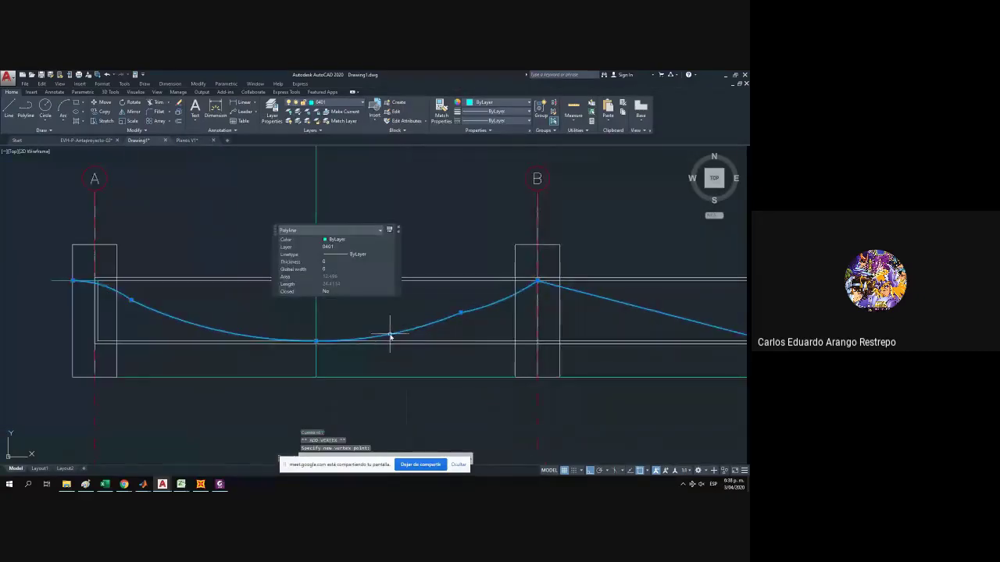
pyautogui.scroll(2, 513, 307)
pyautogui.scroll(2, 432, 320)
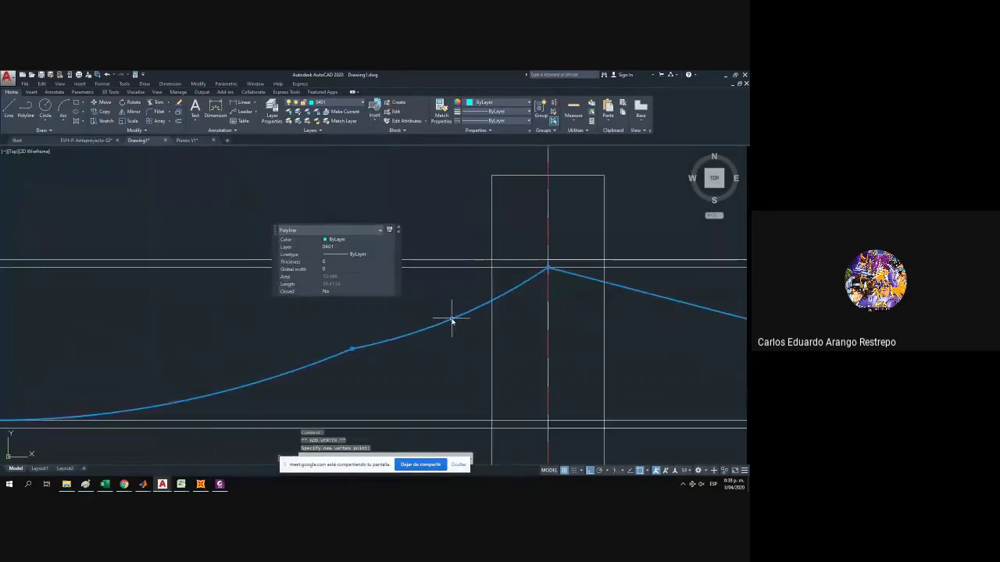
# Bend the arc between the vertex before column B and axis B upward, and raise that vertex slightly.
pyautogui.click(453, 318)
pyautogui.click(453, 317)
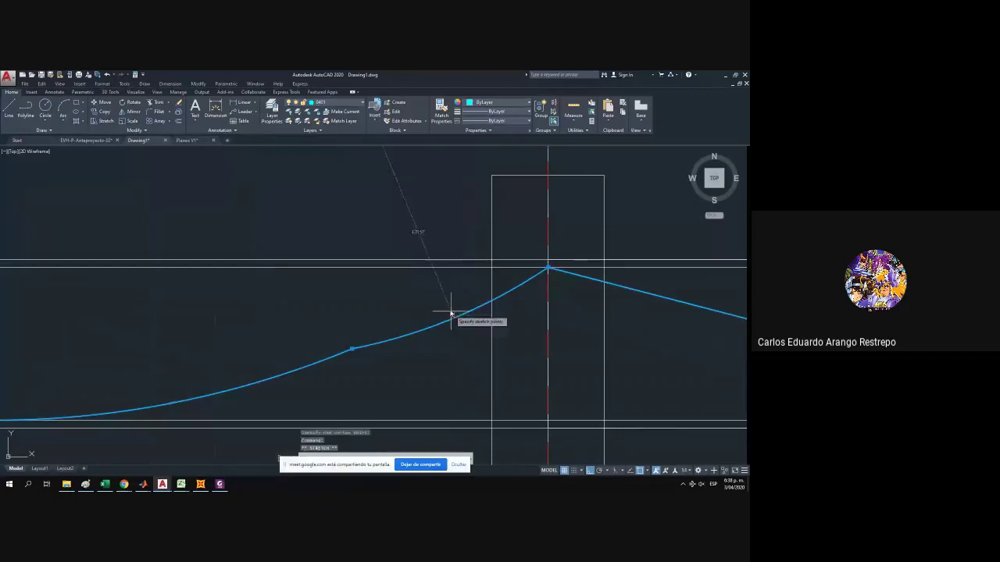
pyautogui.click(392, 282)
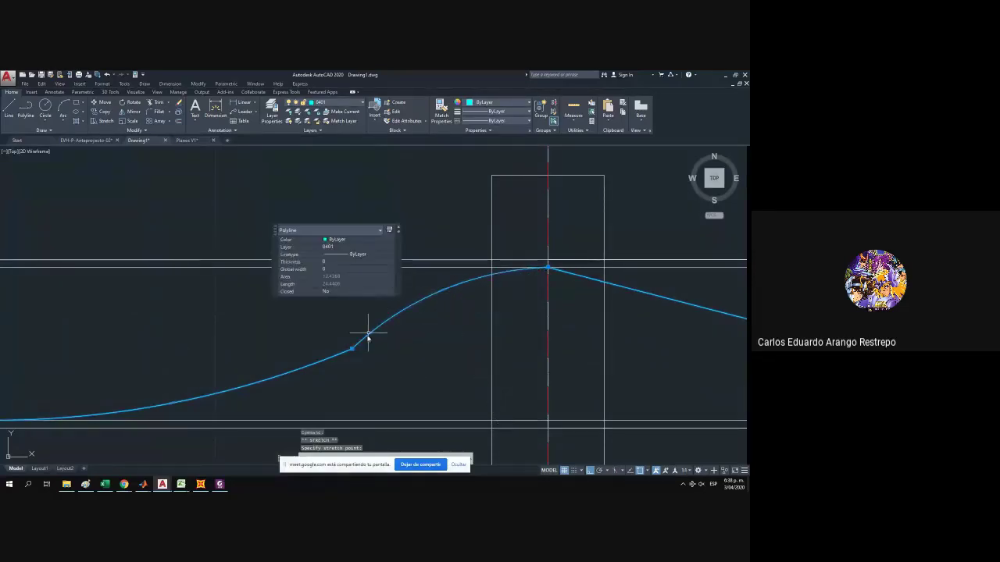
pyautogui.click(352, 349)
pyautogui.click(352, 340)
pyautogui.scroll(-2, 364, 351)
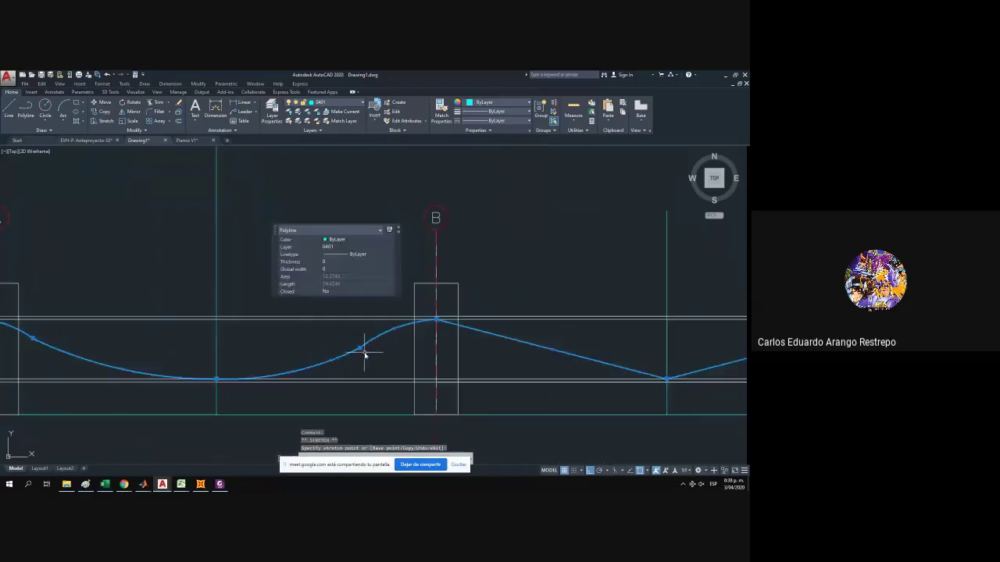
pyautogui.press('Escape')
# Add a vertex to the straight cable segment from axis B to the B–C midspan, just past column B.
pyautogui.moveTo(424, 352); pyautogui.dragTo(244, 341)
pyautogui.click(401, 339)
pyautogui.scroll(2, 414, 347)
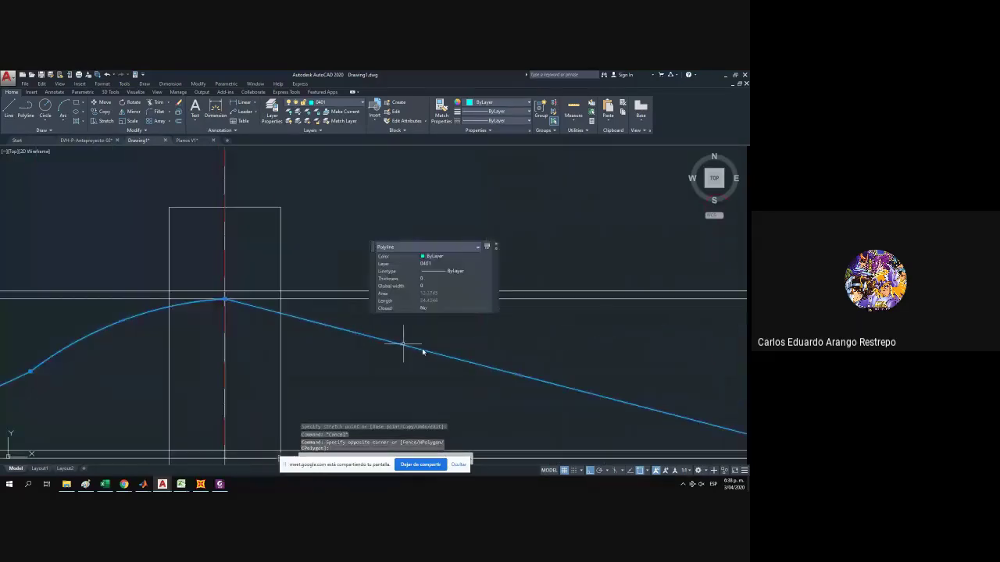
pyautogui.moveTo(520, 378)
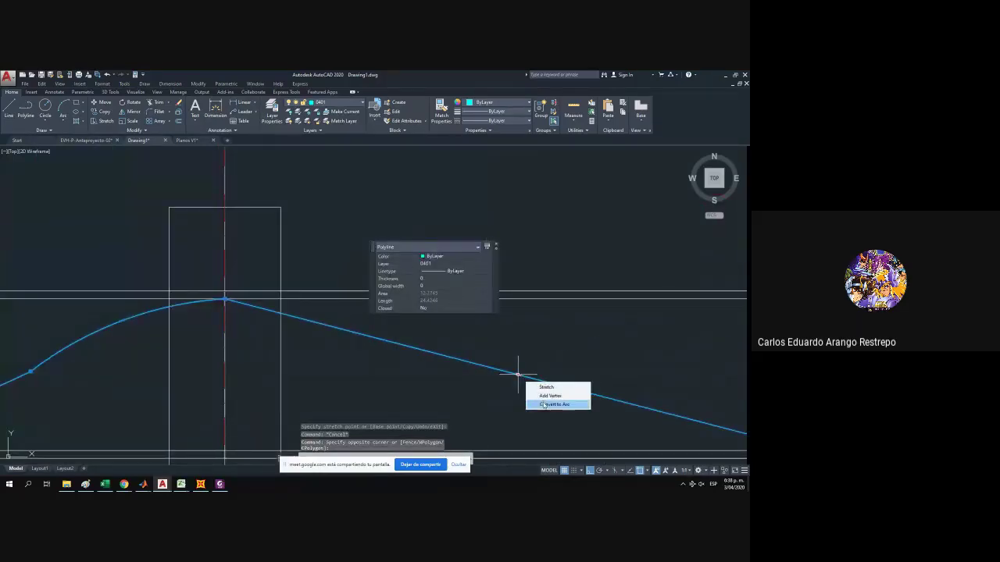
pyautogui.click(546, 396)
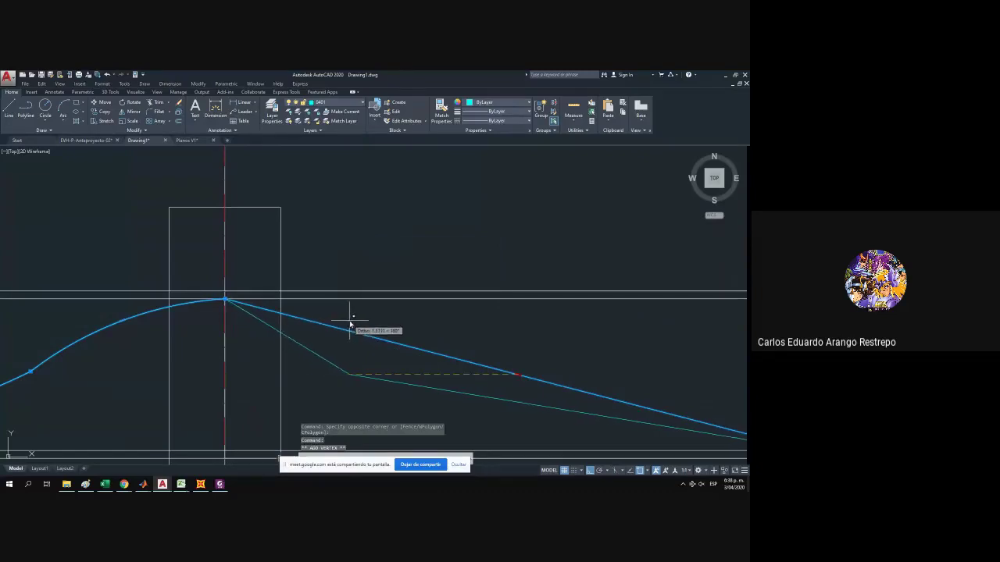
pyautogui.click(350, 324)
pyautogui.press('Escape')
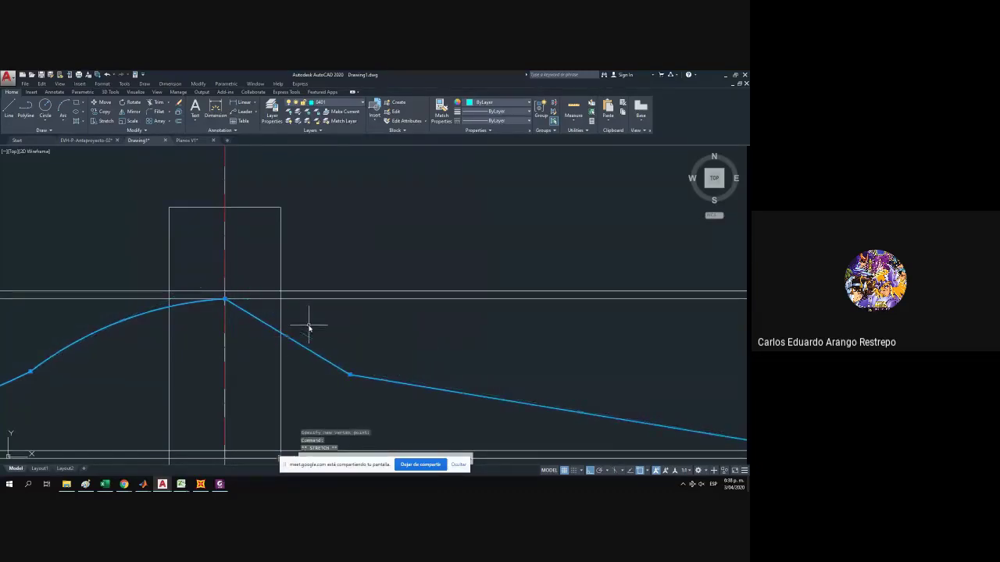
pyautogui.click(308, 361)
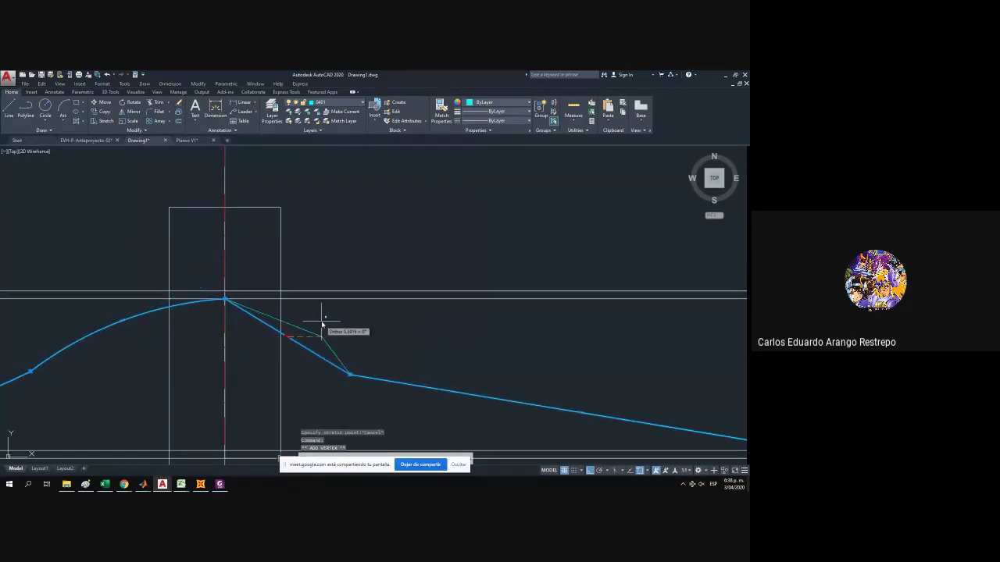
pyautogui.press('Escape')
pyautogui.click(289, 338)
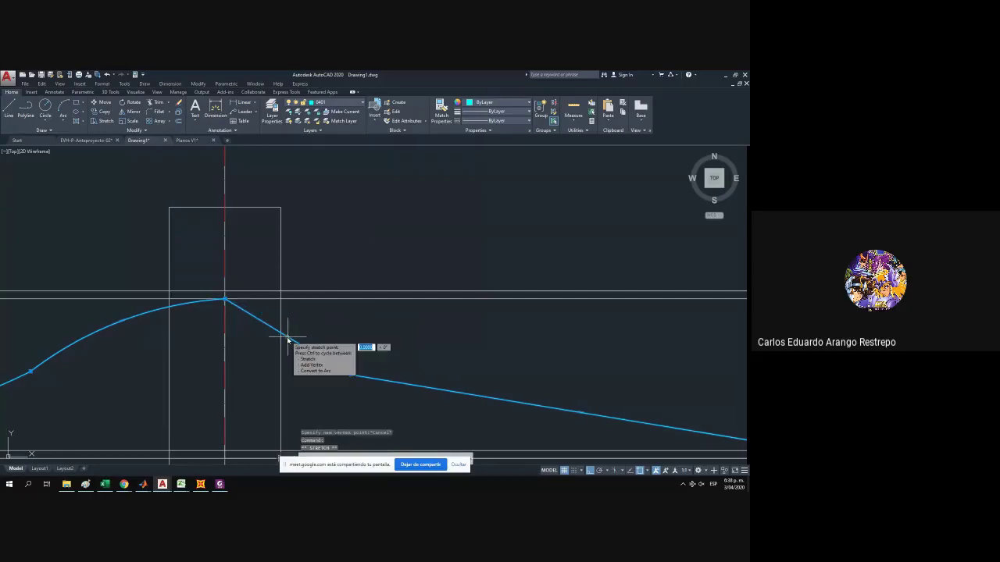
pyautogui.press('Escape')
# Convert the cable segment from axis B to the vertex just past column B into an upward-bulging arc.
pyautogui.moveTo(289, 338)
pyautogui.click(312, 368)
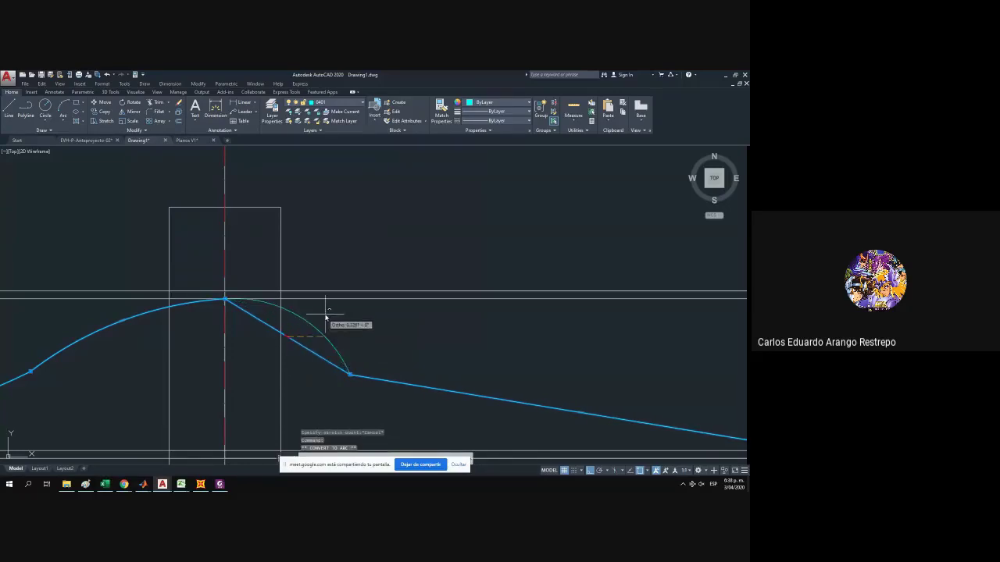
pyautogui.click(362, 332)
pyautogui.scroll(-4, 199, 305)
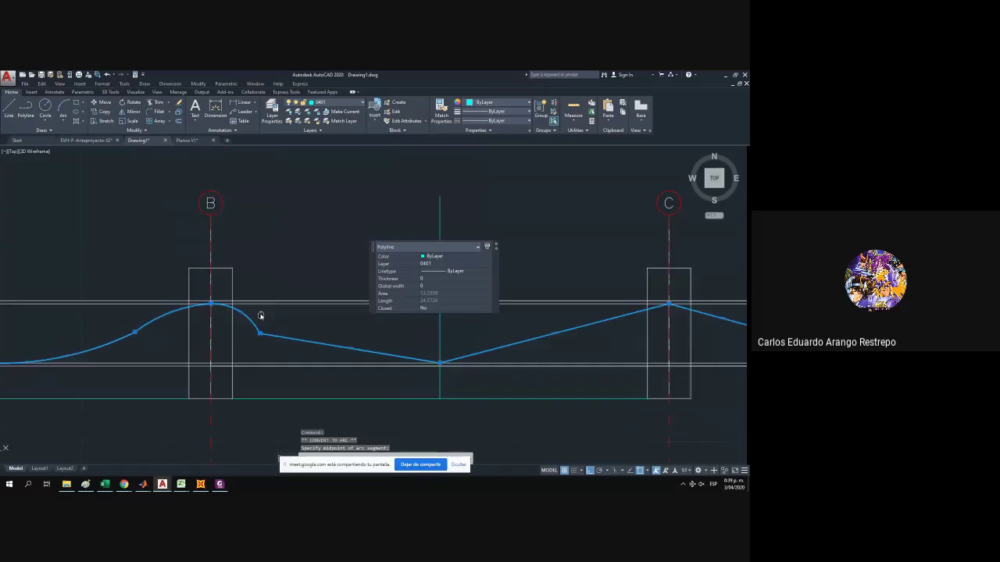
pyautogui.moveTo(349, 349)
pyautogui.click(376, 370)
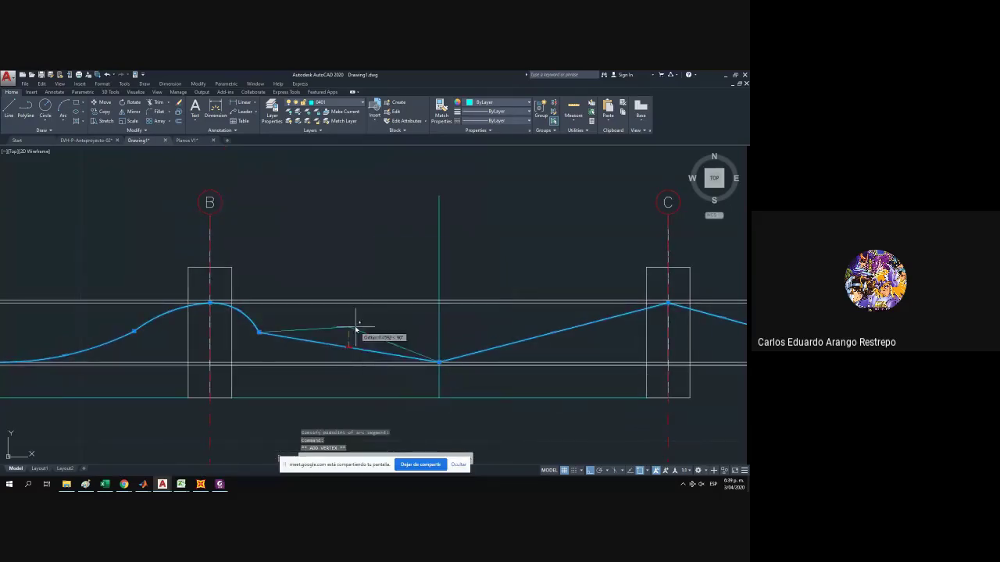
pyautogui.press('Escape')
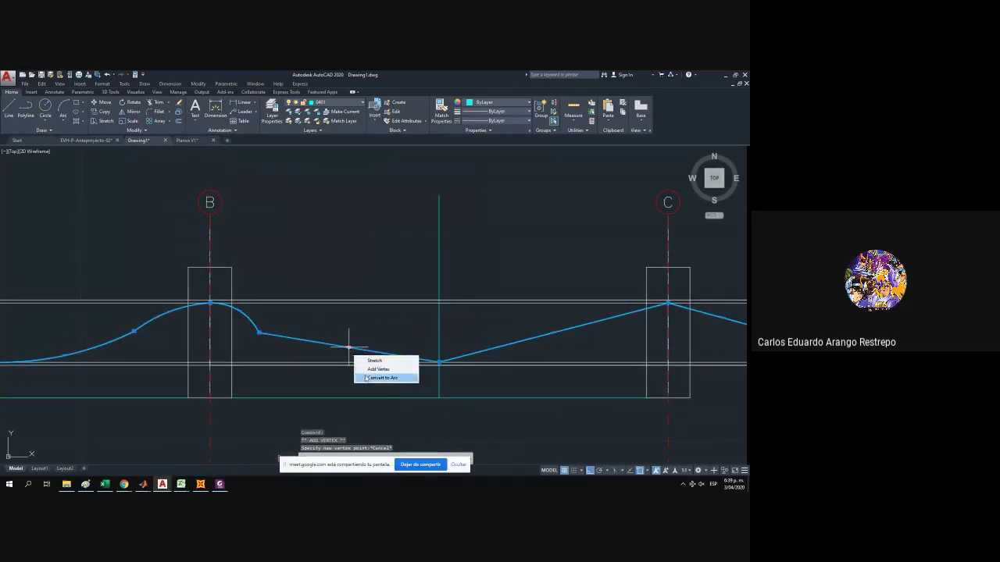
# Convert the cable segment from the vertex past column B to the B–C midspan into a downward-sagging arc.
pyautogui.click(379, 378)
pyautogui.scroll(2, 339, 357)
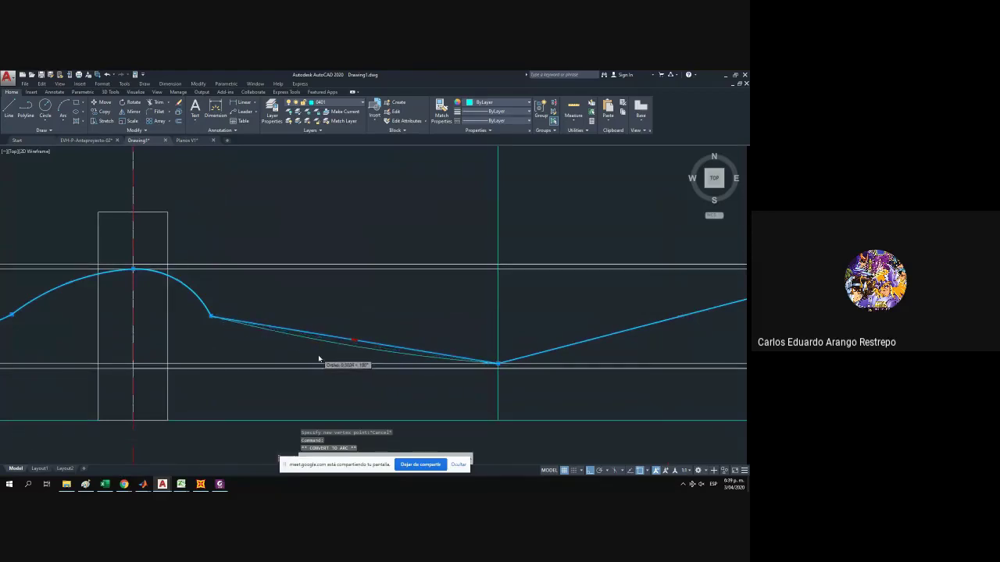
pyautogui.scroll(2, 319, 357)
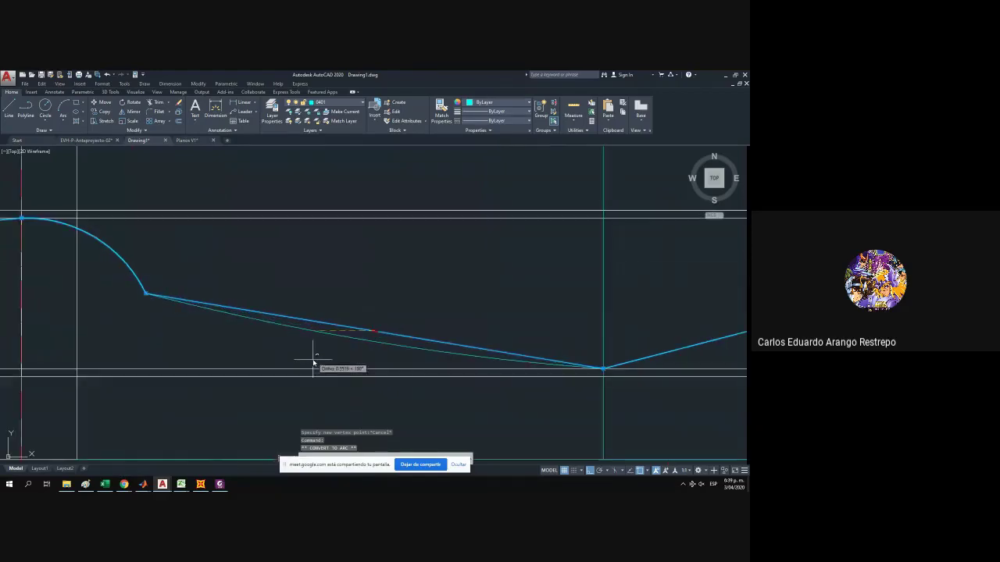
pyautogui.click(261, 349)
pyautogui.moveTo(261, 349); pyautogui.dragTo(352, 347)
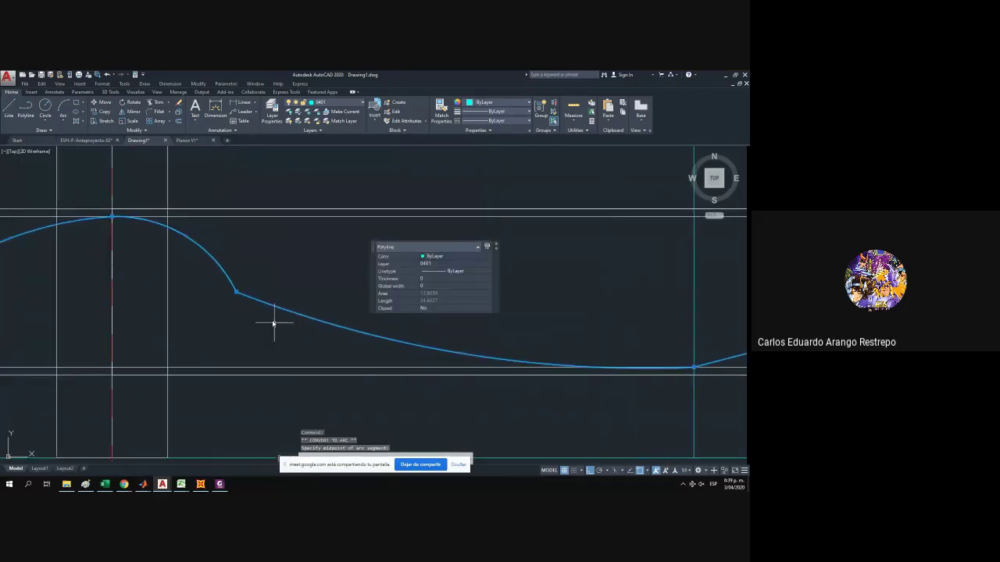
# Move the vertex past column B horizontally toward the B–C midspan to smooth the curve.
pyautogui.click(237, 292)
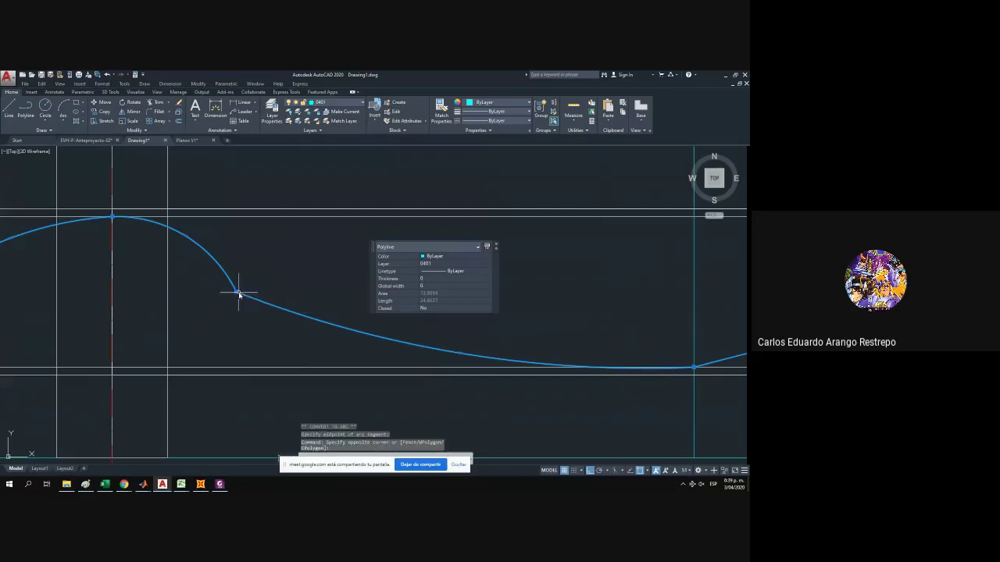
pyautogui.click(311, 288)
pyautogui.press('Escape')
# Convert the cable segment from the B–C midspan to axis C into a downward-sagging arc.
pyautogui.scroll(-8, 324, 304)
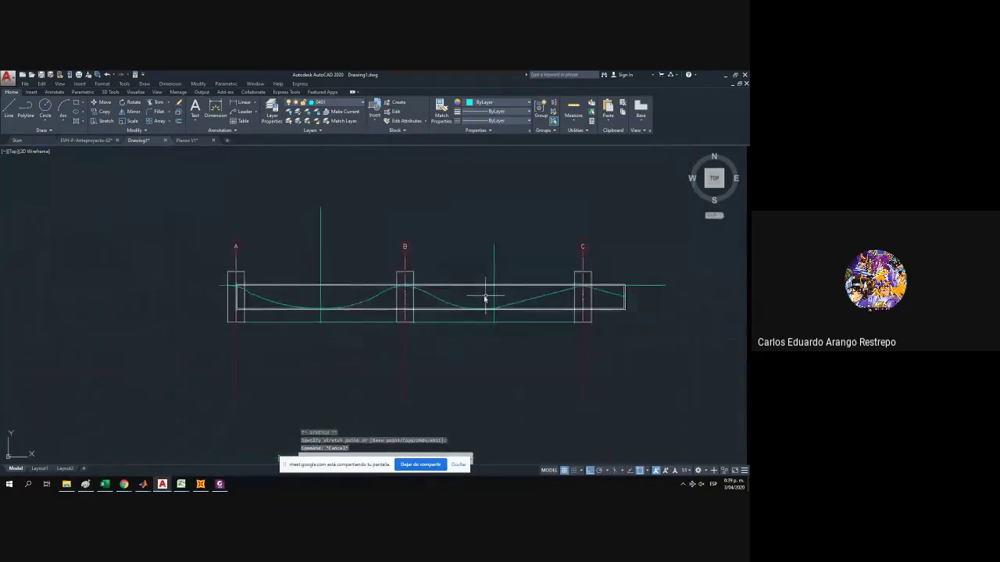
pyautogui.moveTo(517, 301); pyautogui.dragTo(394, 309)
pyautogui.scroll(2, 393, 308)
pyautogui.click(385, 310)
pyautogui.click(378, 292)
pyautogui.scroll(1, 397, 296)
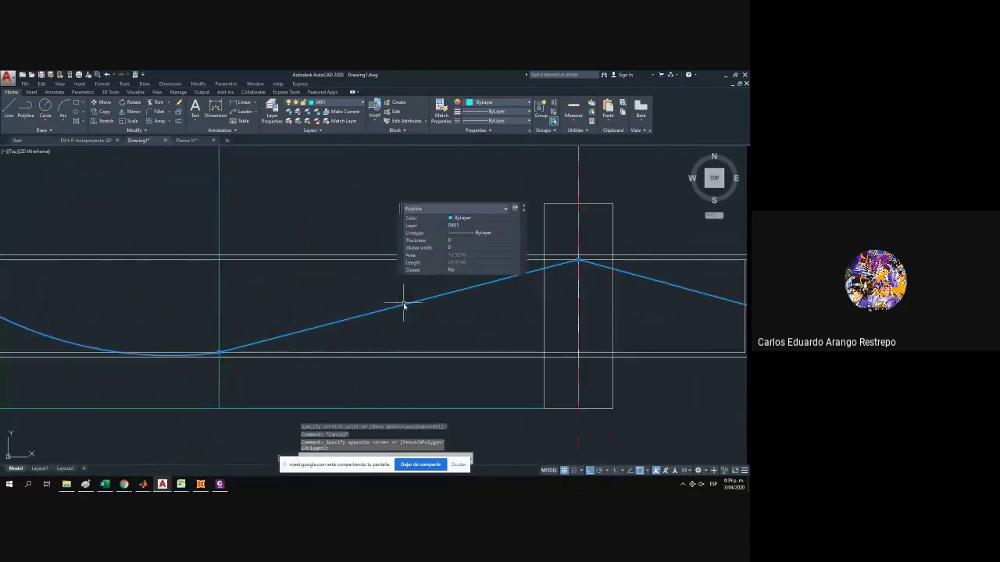
pyautogui.moveTo(404, 306)
pyautogui.click(422, 337)
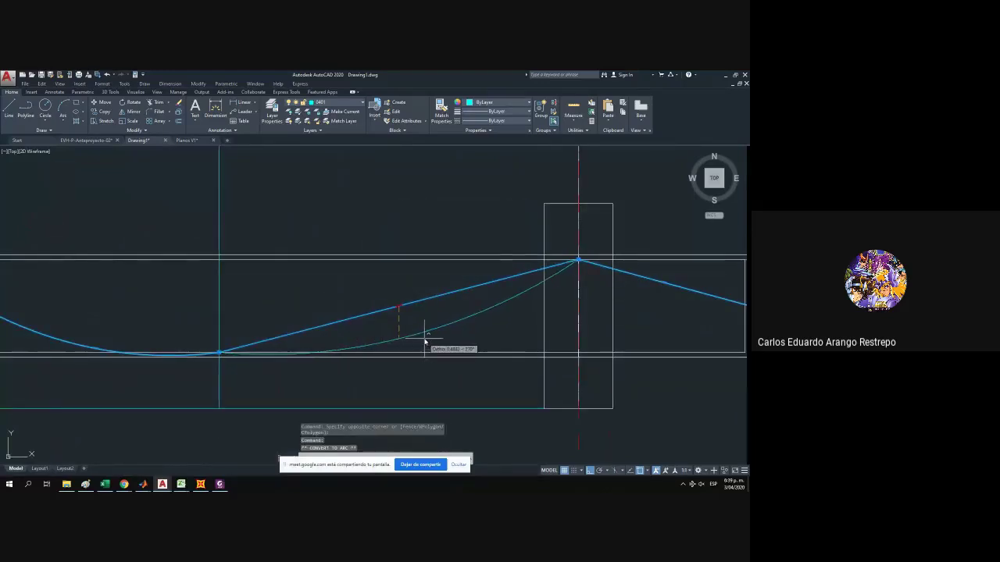
pyautogui.click(425, 340)
# Flatten the arc leading into the B–C midspan so it bottoms out on the inner outline.
pyautogui.moveTo(57, 324); pyautogui.dragTo(168, 335)
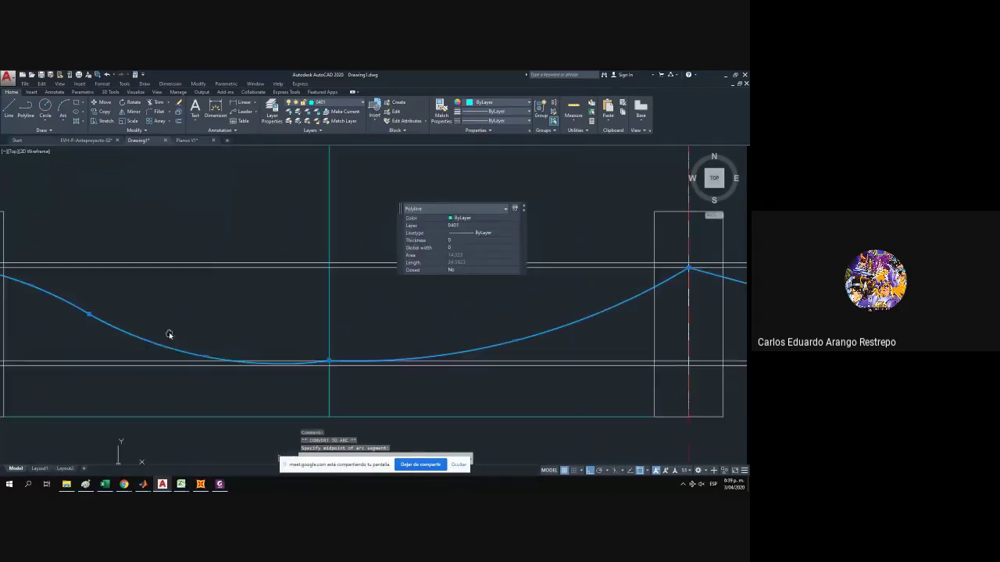
pyautogui.click(206, 357)
pyautogui.click(207, 353)
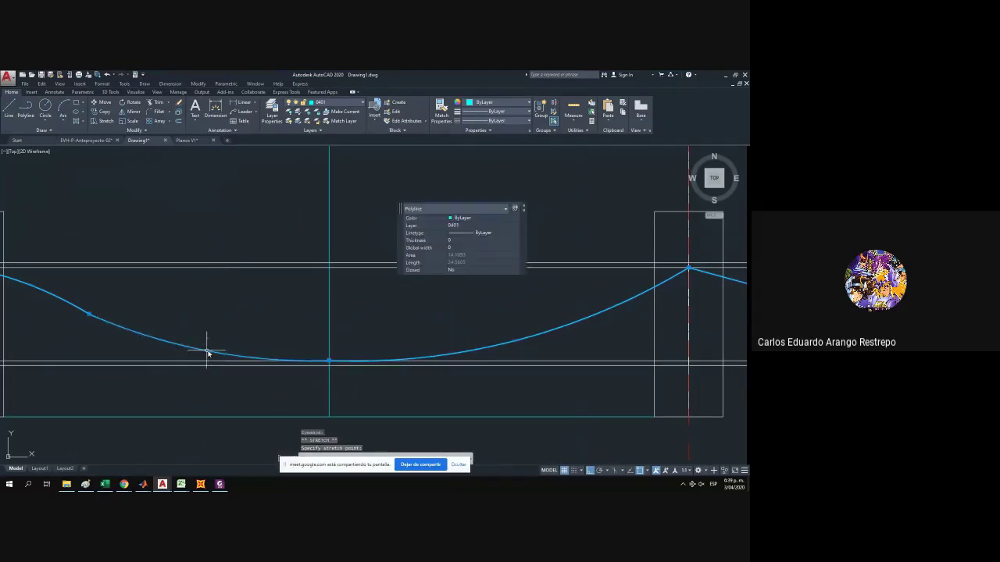
pyautogui.moveTo(407, 332); pyautogui.dragTo(86, 342)
pyautogui.moveTo(207, 338); pyautogui.dragTo(290, 333)
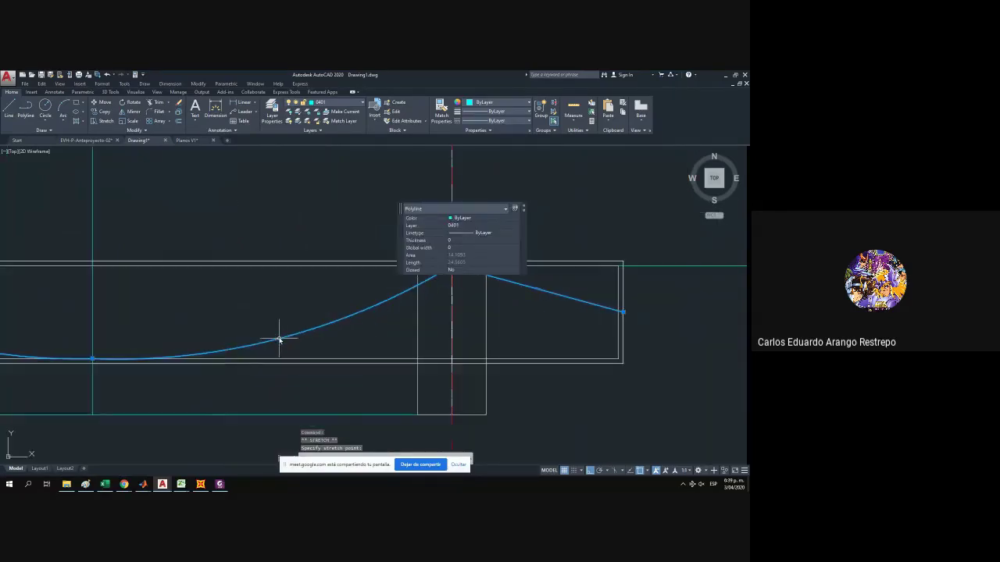
# Add a cable vertex between the B–C midspan and axis C, and flatten the arc joining it to the midspan.
pyautogui.moveTo(279, 341)
pyautogui.click(305, 358)
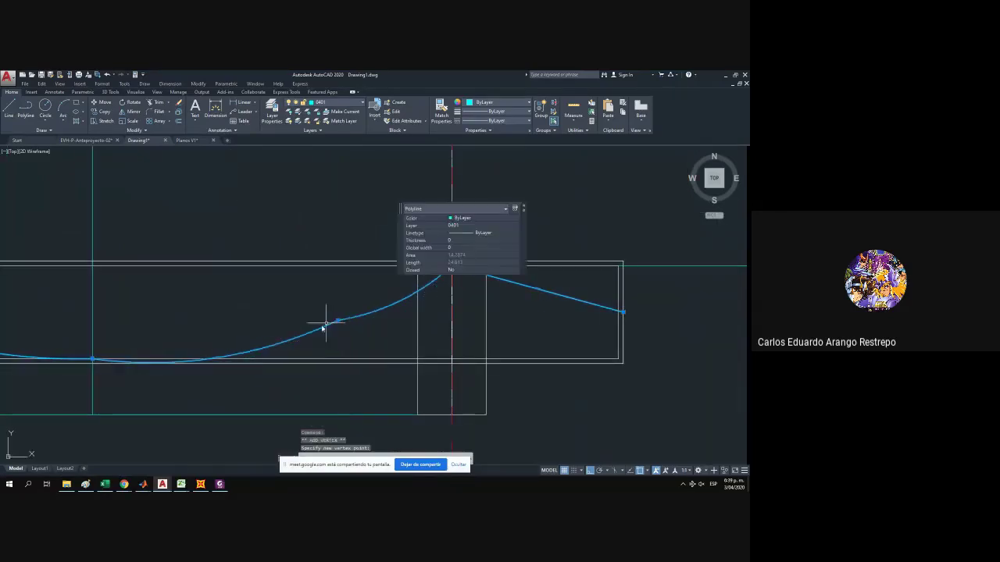
pyautogui.click(218, 360)
pyautogui.click(219, 359)
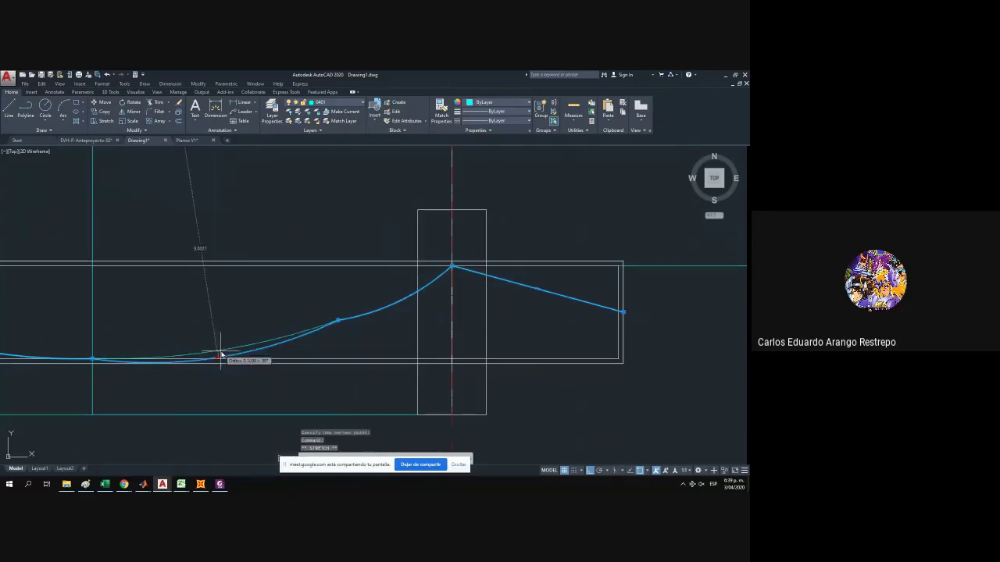
pyautogui.scroll(2, 220, 358)
pyautogui.click(223, 354)
# Reverse the cable arc between the new vertex and axis C so it bows upward toward the support.
pyautogui.moveTo(362, 328); pyautogui.dragTo(293, 348)
pyautogui.click(336, 303)
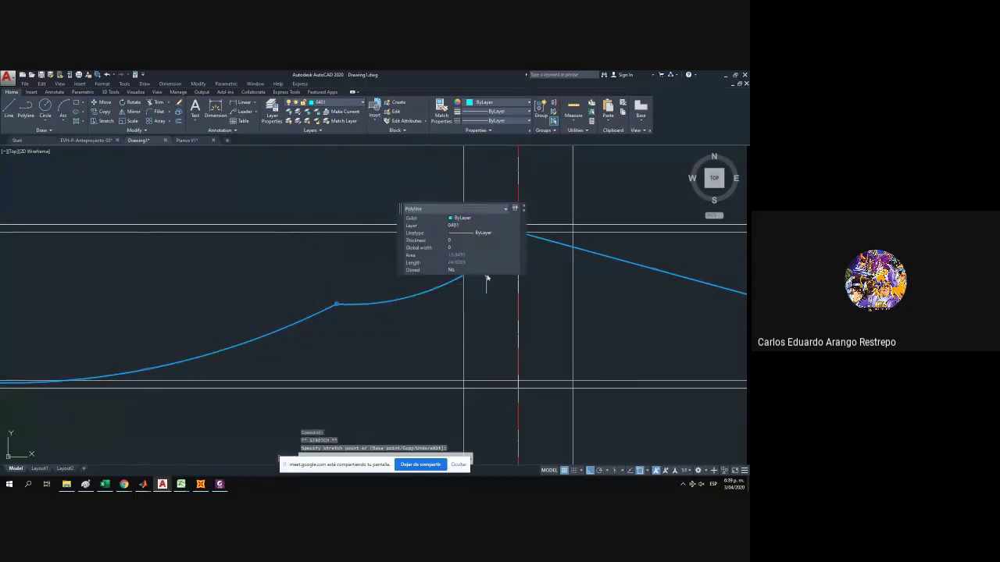
pyautogui.click(437, 284)
pyautogui.click(438, 289)
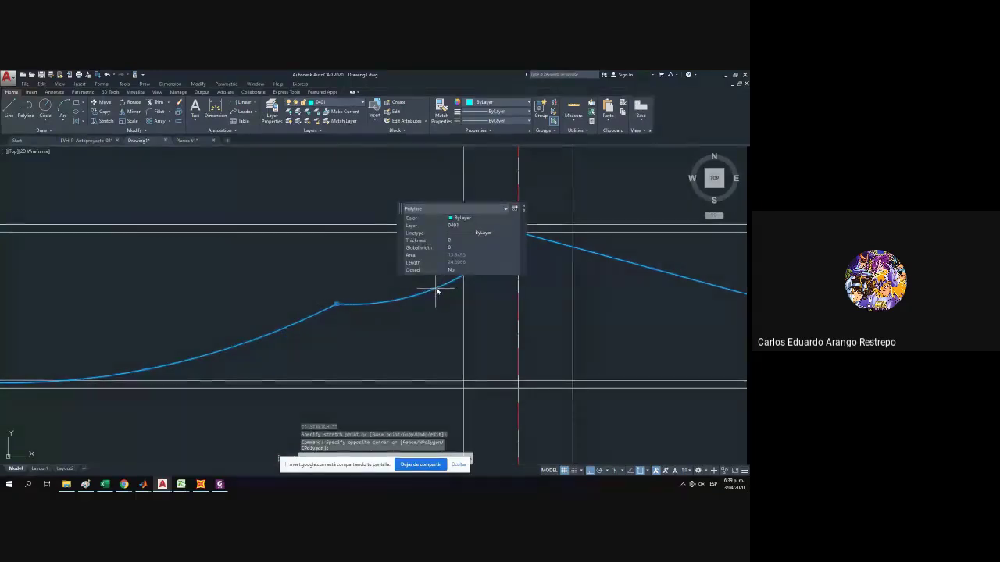
pyautogui.click(435, 288)
pyautogui.click(422, 250)
pyautogui.scroll(-2, 309, 289)
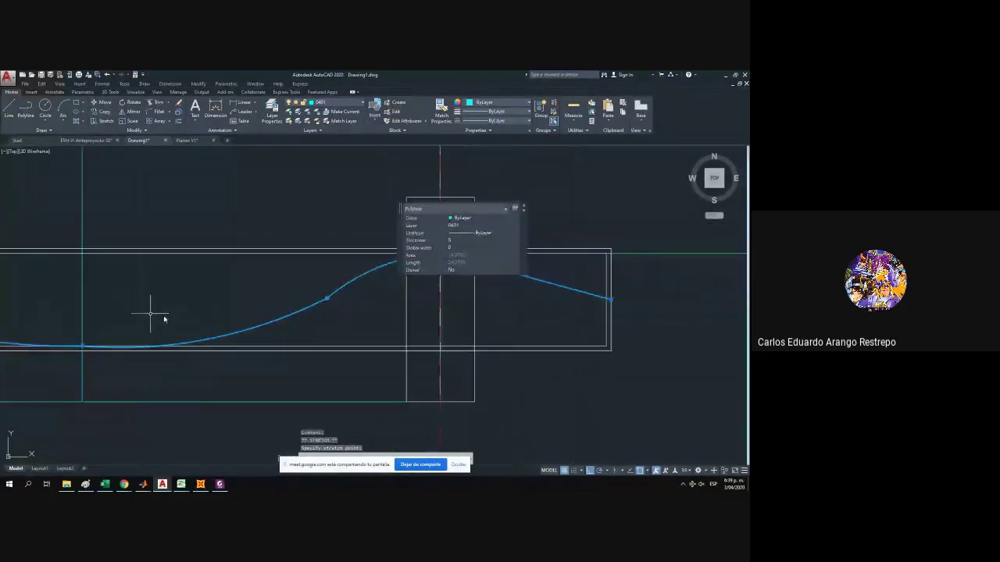
# Convert the straight overhang segment of the cable past axis C into an upward-bowing arc.
pyautogui.moveTo(537, 298); pyautogui.dragTo(363, 332)
pyautogui.press('Escape')
pyautogui.click(347, 308)
pyautogui.moveTo(353, 309)
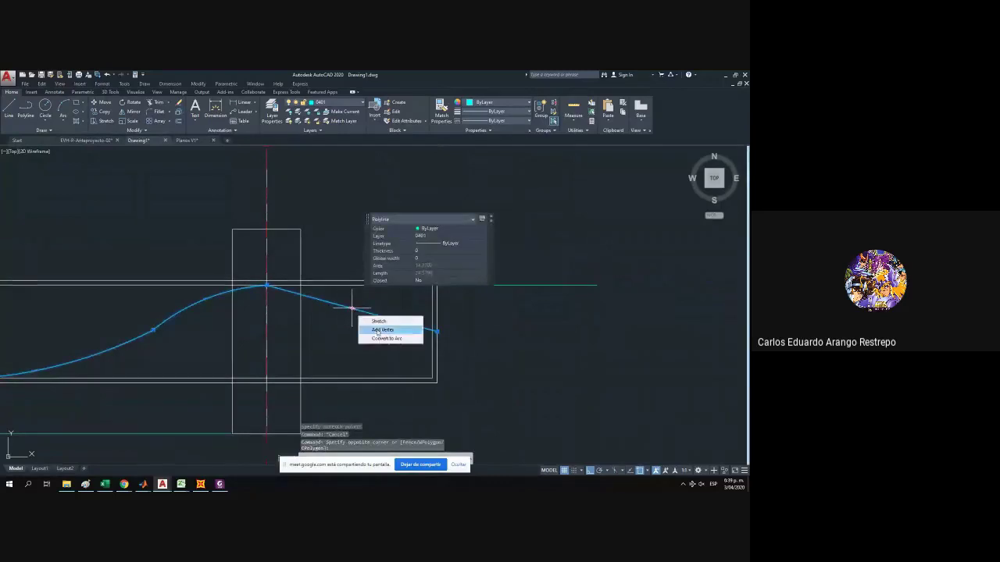
pyautogui.click(375, 335)
pyautogui.click(377, 306)
pyautogui.scroll(-2, 341, 315)
pyautogui.press('Escape')
pyautogui.moveTo(256, 331); pyautogui.dragTo(505, 322)
# Draw a line along the column bases from axis B to axis C and divide it into 4 segments.
pyautogui.click(8, 109)
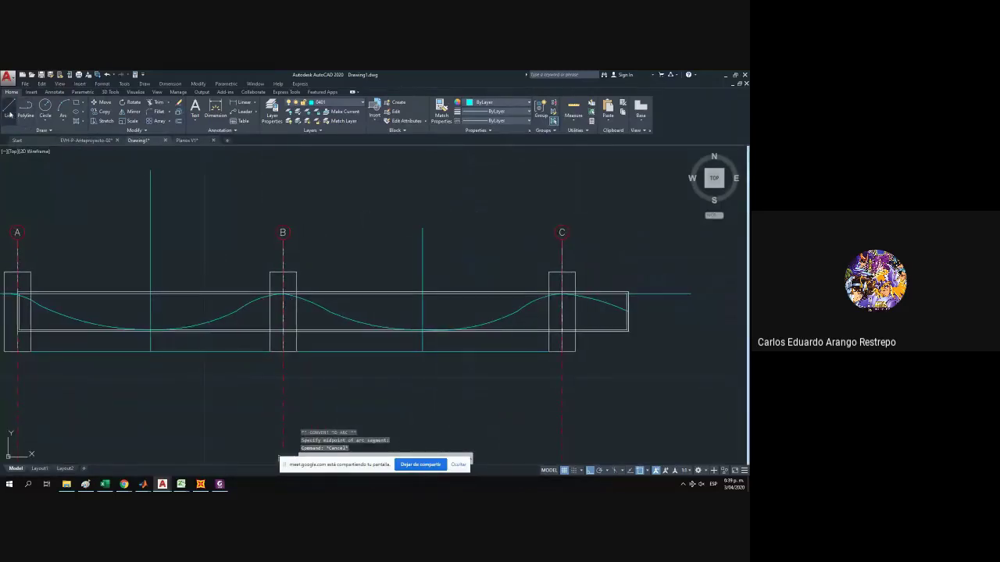
pyautogui.click(283, 352)
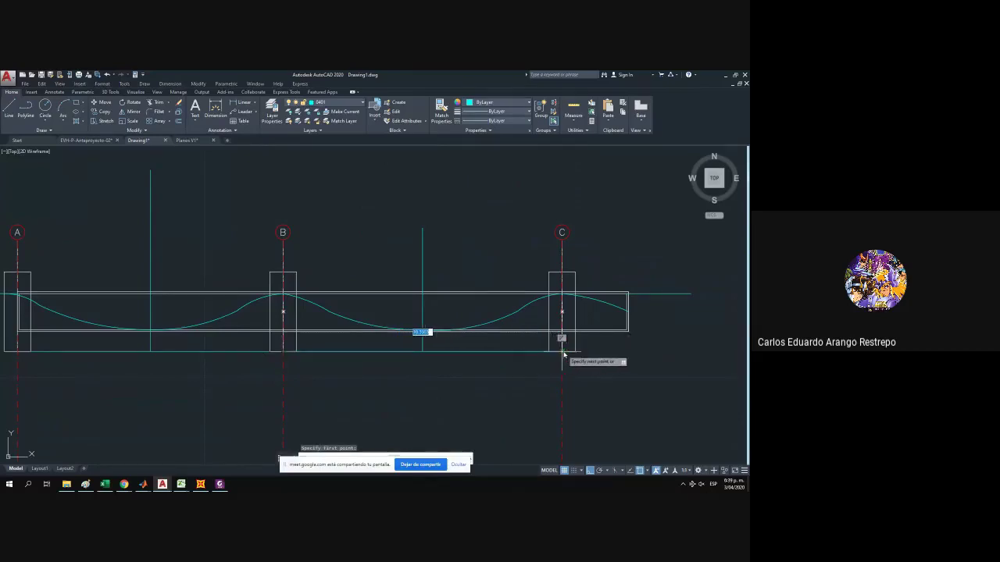
pyautogui.click(562, 351)
pyautogui.press('Escape')
pyautogui.click(500, 352)
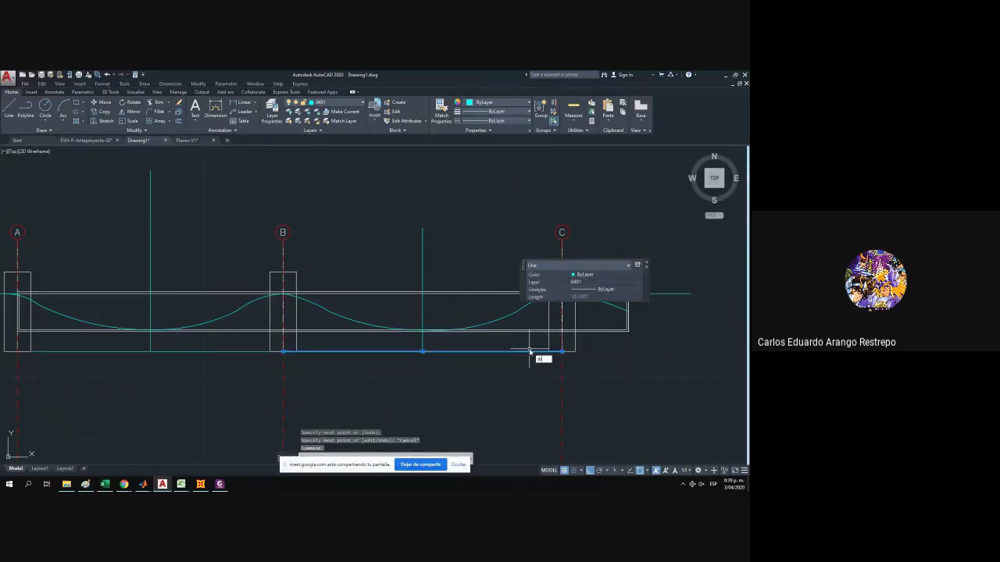
pyautogui.press('Return')
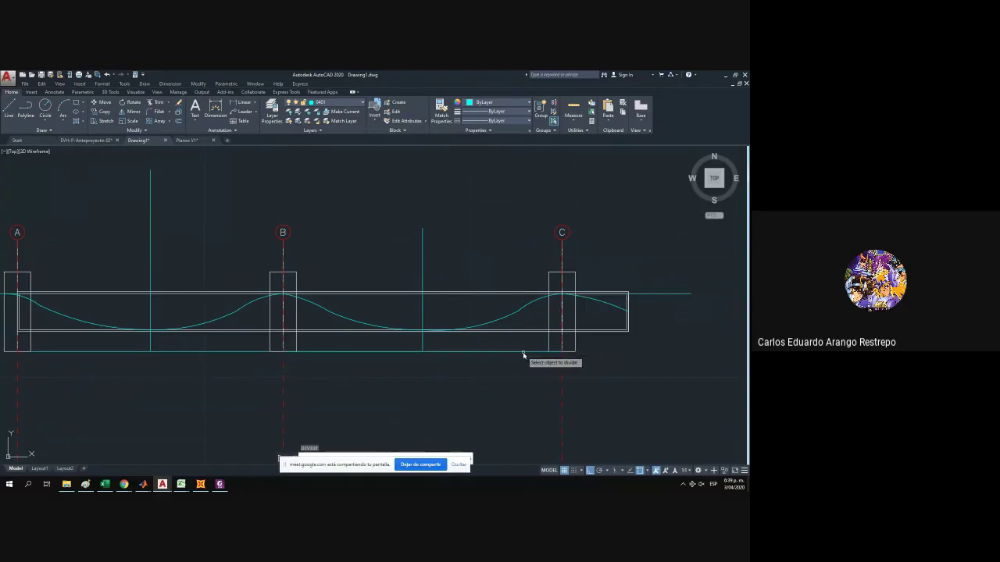
pyautogui.click(523, 352)
pyautogui.write('4')
pyautogui.press('Return')
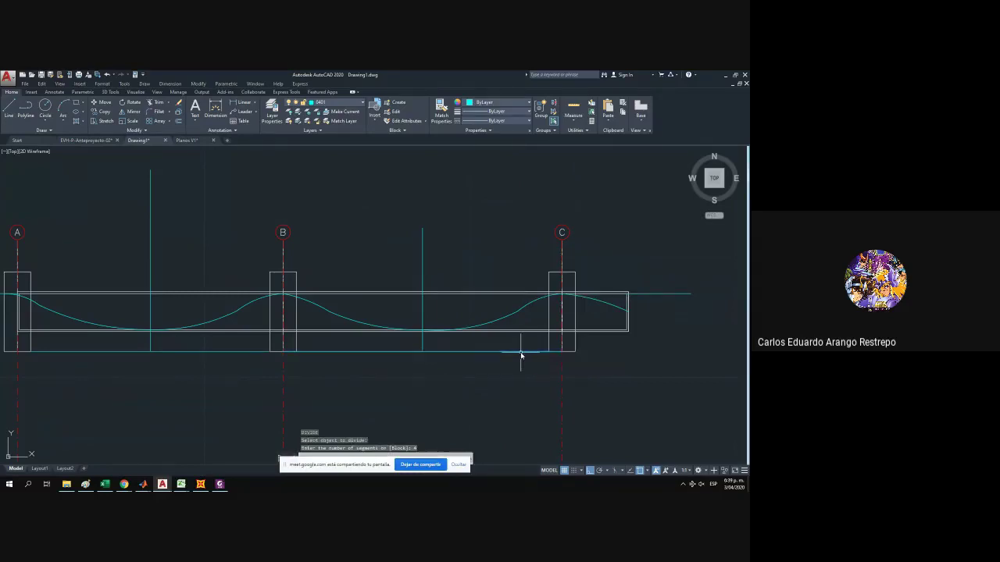
# Change the point style to a circle with a cross through it.
pyautogui.click(102, 84)
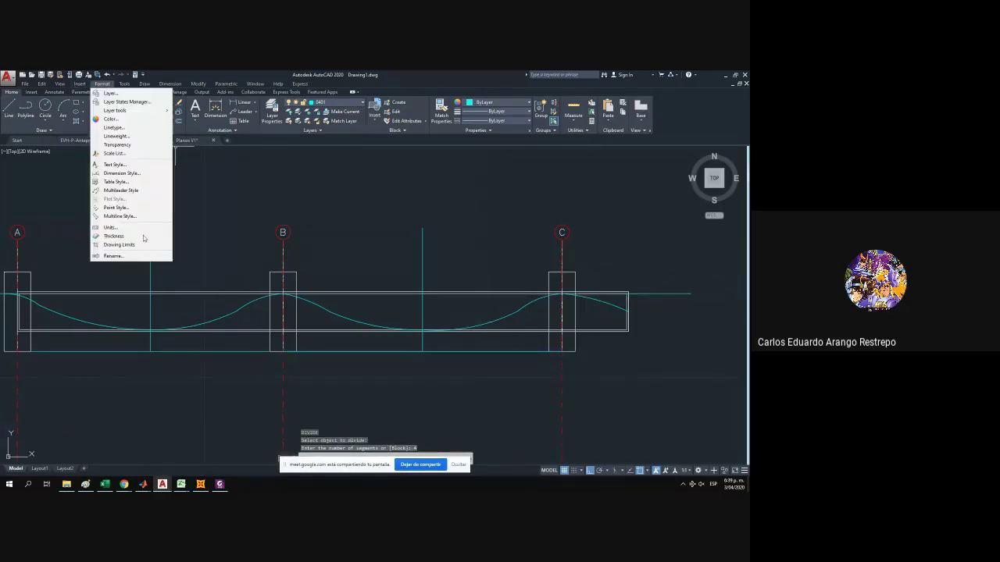
pyautogui.click(137, 210)
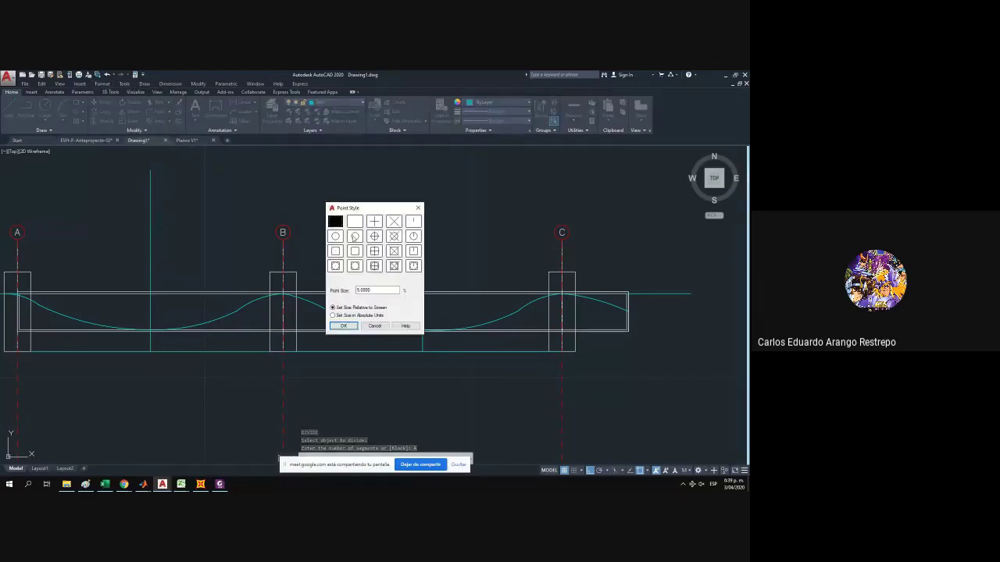
pyautogui.click(374, 236)
pyautogui.click(343, 326)
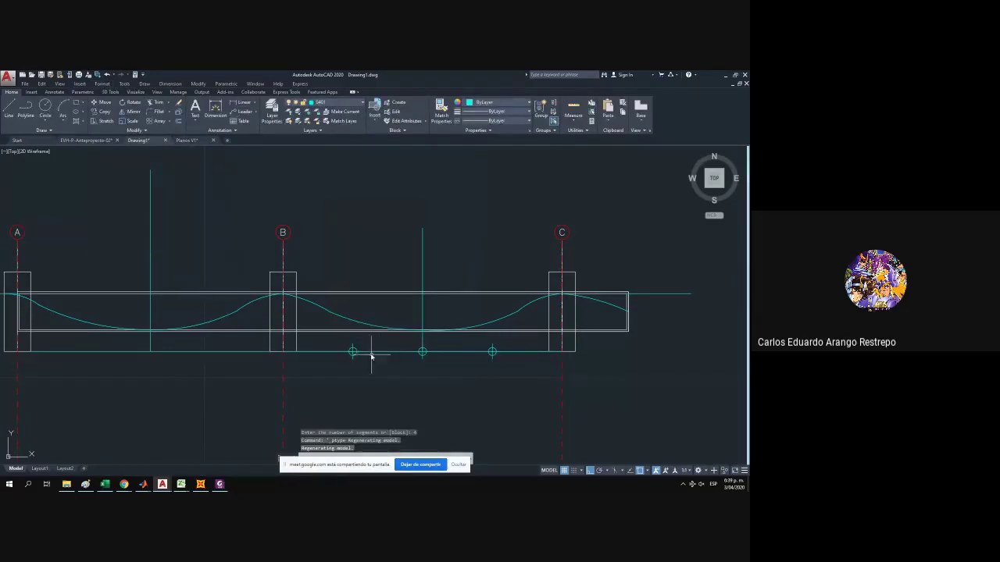
# Copy the B–C midspan vertical line onto the division points on either side of it.
pyautogui.click(447, 296)
pyautogui.click(375, 307)
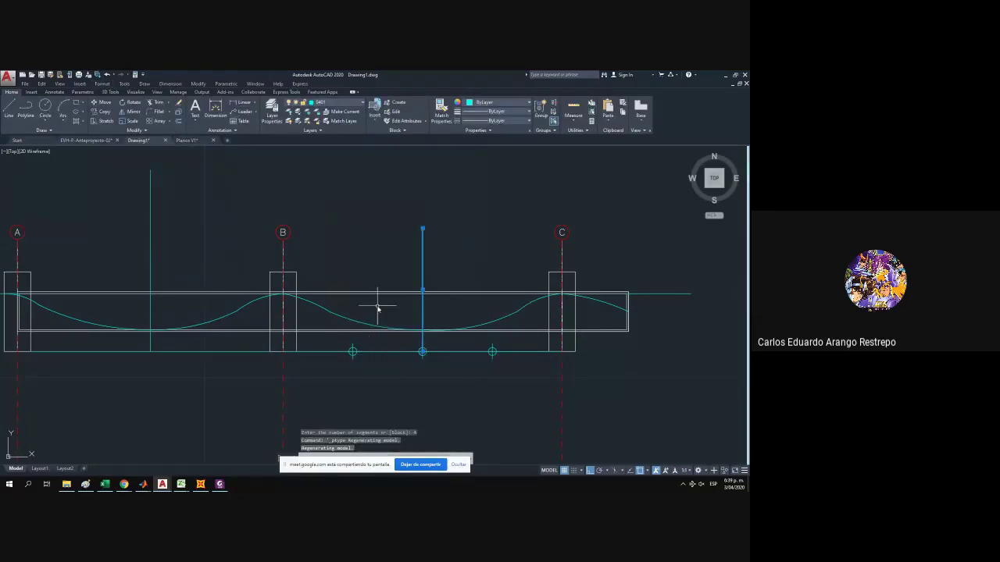
pyautogui.click(102, 112)
pyautogui.click(422, 351)
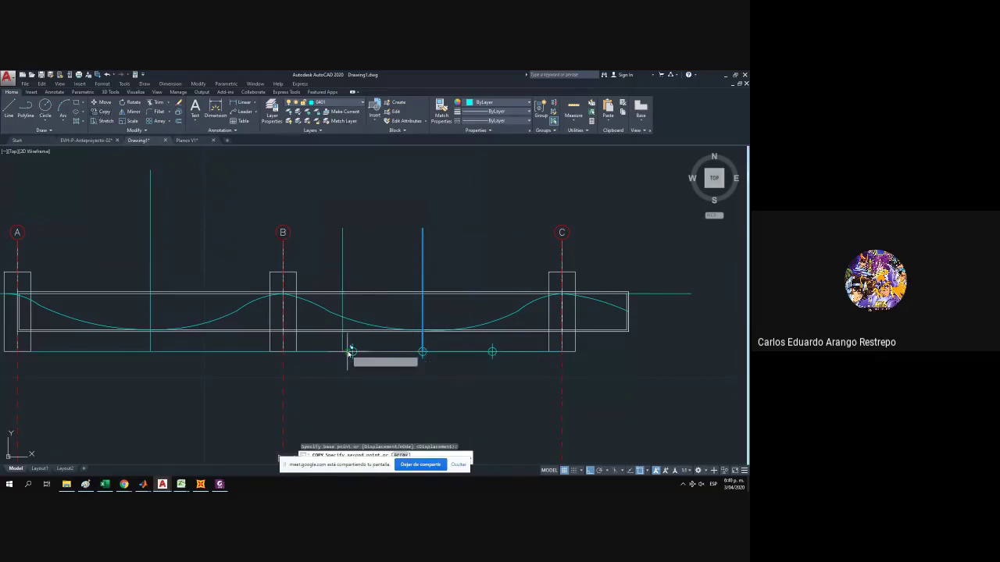
pyautogui.click(353, 351)
pyautogui.click(492, 352)
pyautogui.press('Escape')
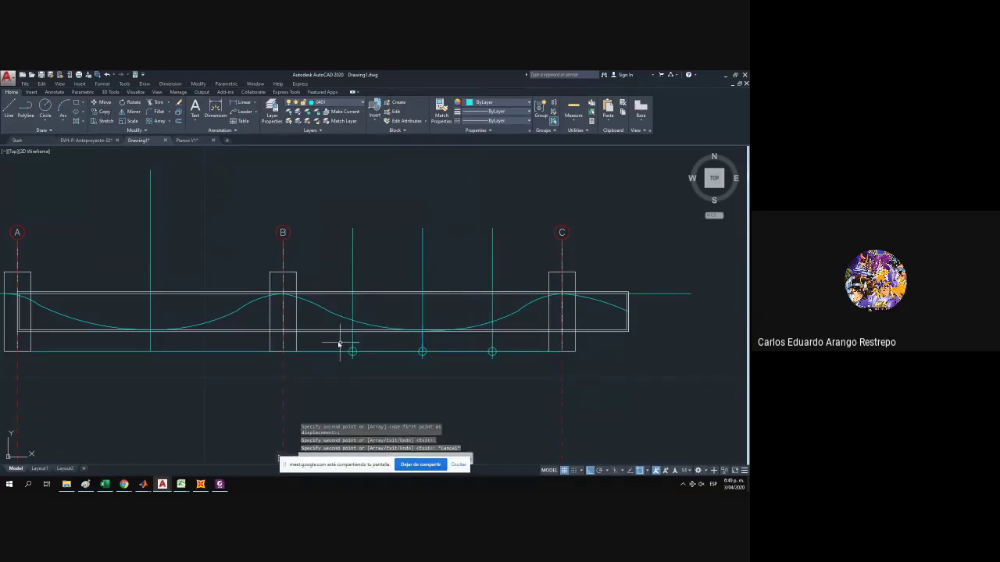
# Move the cable vertex past column B onto the first quarter-span line of span B–C.
pyautogui.click(339, 344)
pyautogui.click(330, 308)
pyautogui.click(328, 310)
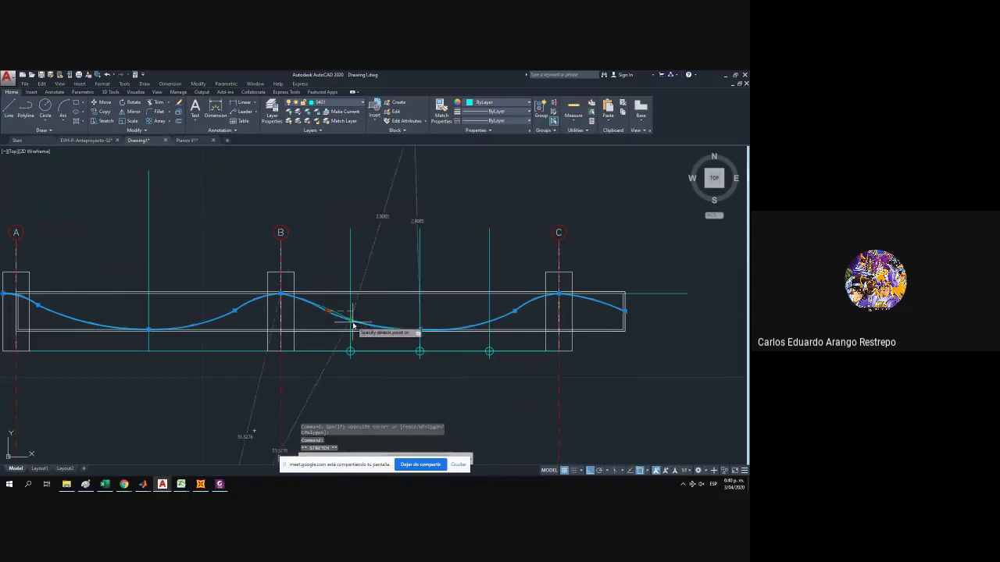
pyautogui.scroll(2, 351, 326)
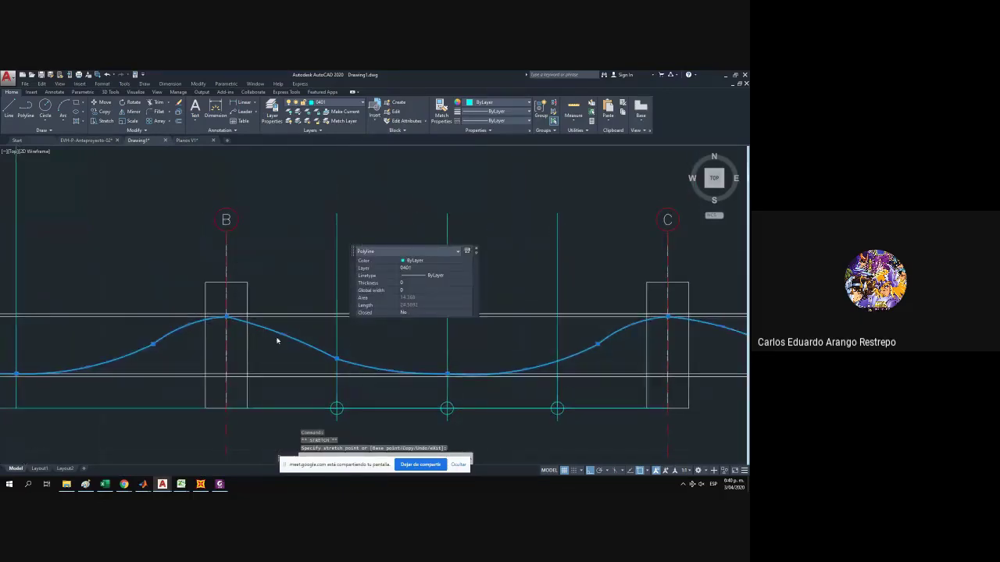
# Bow the arc between axis B and the quarter-span vertex further upward, and raise that vertex slightly.
pyautogui.scroll(5, 276, 341)
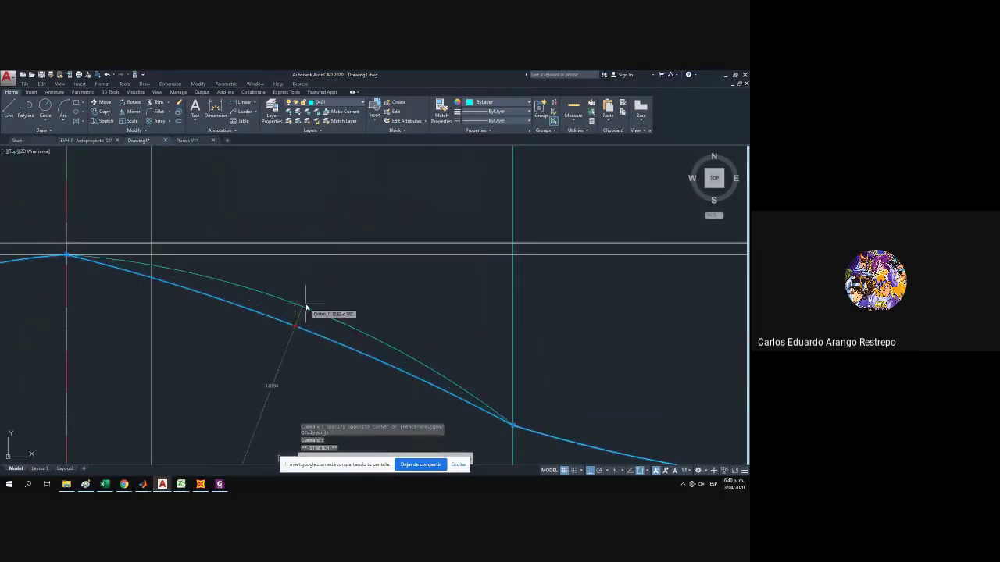
pyautogui.scroll(-5, 99, 332)
pyautogui.moveTo(350, 360); pyautogui.dragTo(257, 348)
pyautogui.scroll(1, 64, 355)
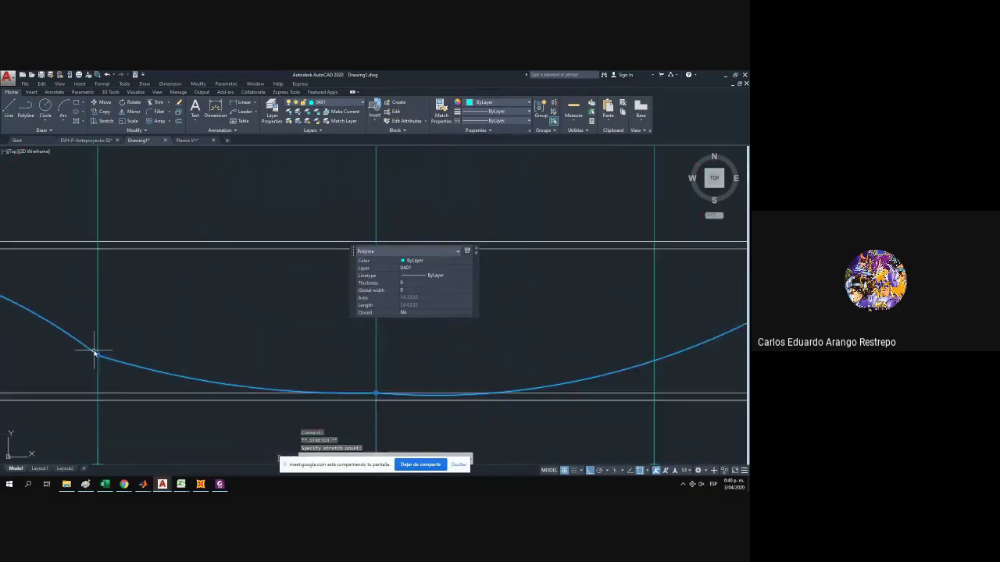
pyautogui.click(98, 355)
pyautogui.click(103, 348)
# Move the cable vertex before column C onto the quarter-span line nearest C, and flatten the arc from the B–C midspan to it.
pyautogui.scroll(-4, 123, 346)
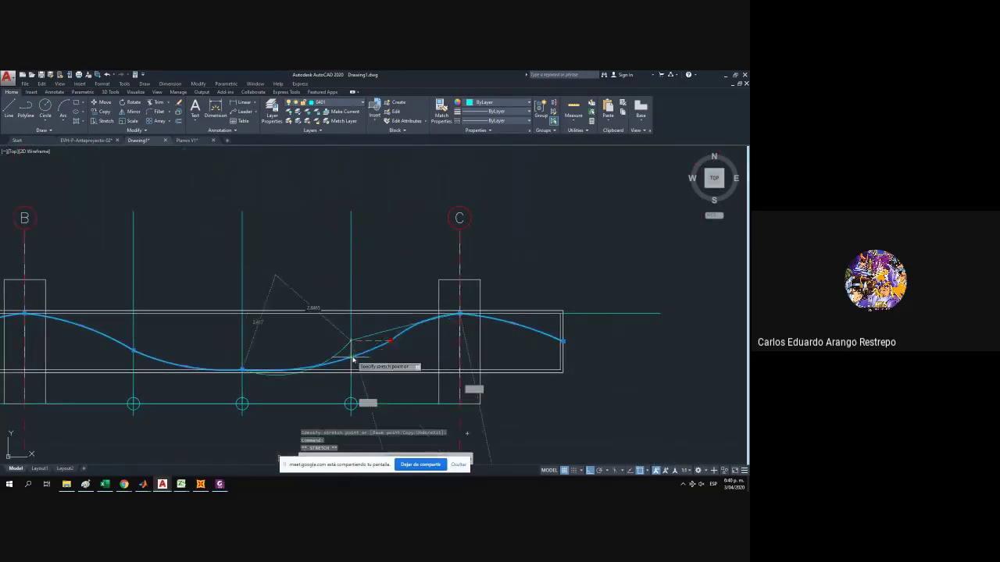
pyautogui.click(351, 357)
pyautogui.scroll(4, 351, 357)
pyautogui.click(228, 385)
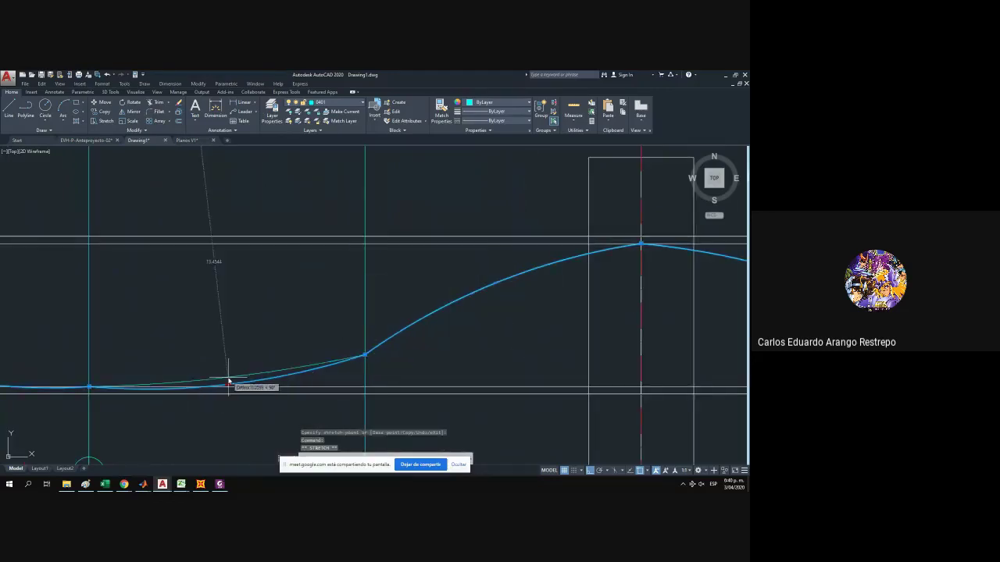
pyautogui.click(228, 377)
# Flatten the arc from the quarter-span vertex nearest B to the midspan so it bottoms out on the inner outline.
pyautogui.moveTo(86, 378); pyautogui.dragTo(315, 386)
pyautogui.click(178, 388)
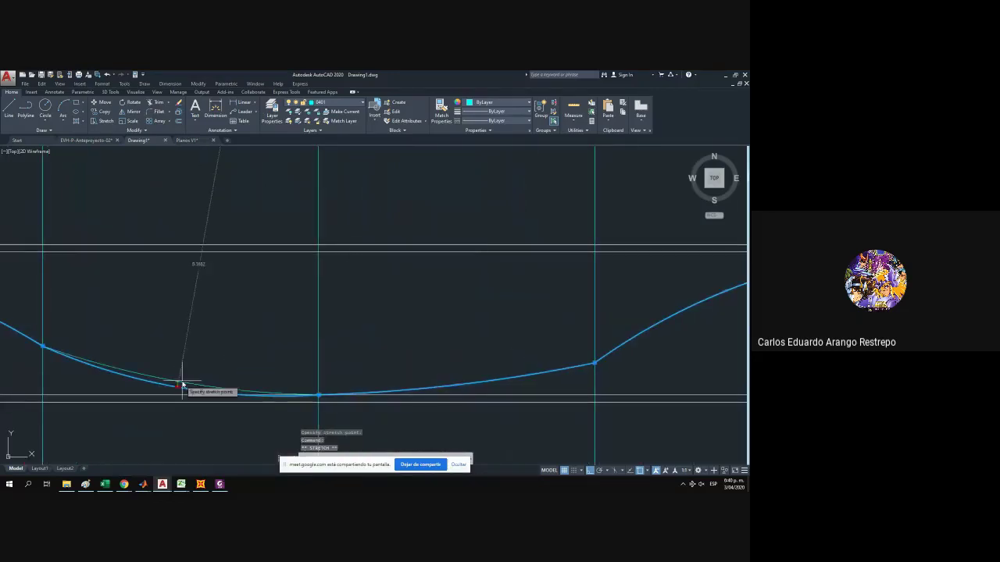
pyautogui.click(180, 383)
pyautogui.moveTo(741, 334); pyautogui.dragTo(379, 380)
pyautogui.scroll(-8, 232, 408)
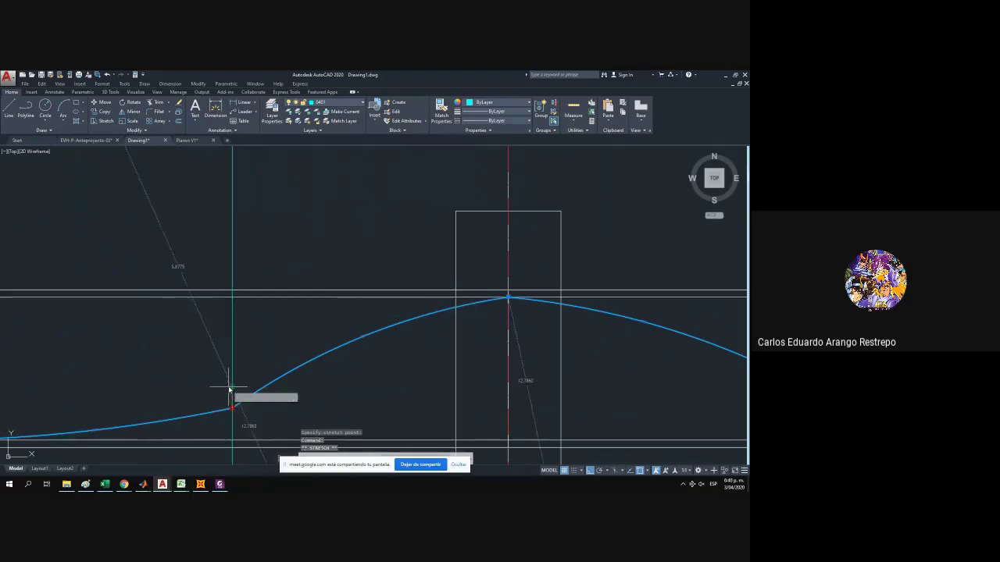
pyautogui.press('Escape')
pyautogui.press('Escape')
# Delete the vertical guide lines, division points and base lines in span B–C.
pyautogui.scroll(3, 299, 400)
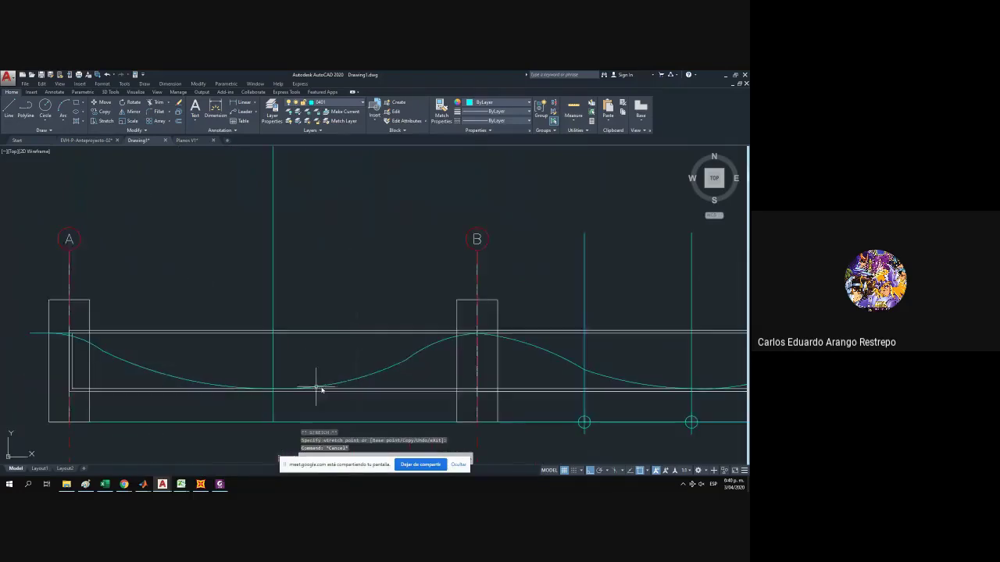
pyautogui.scroll(-2, 388, 373)
pyautogui.click(614, 416)
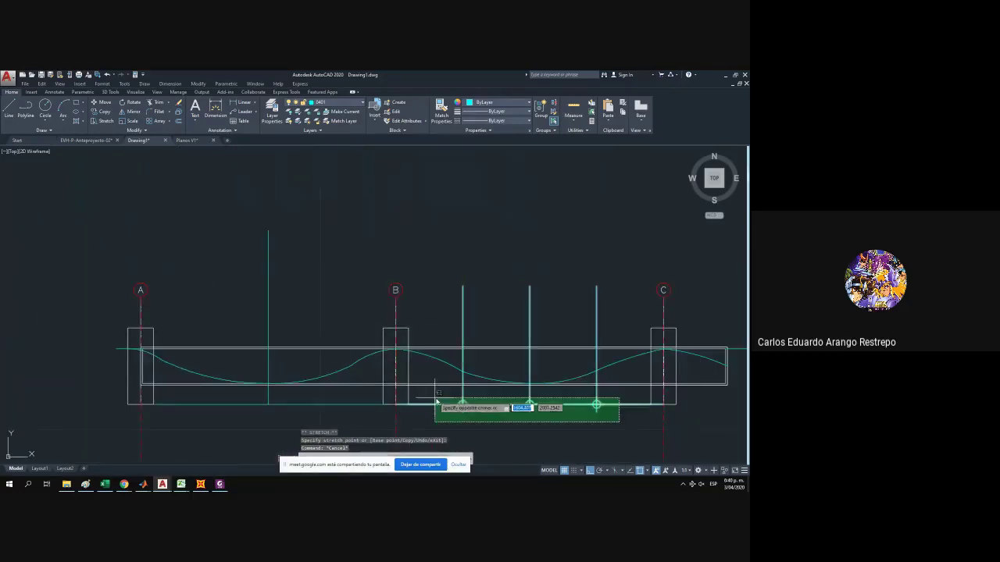
pyautogui.click(436, 401)
pyautogui.press('Delete')
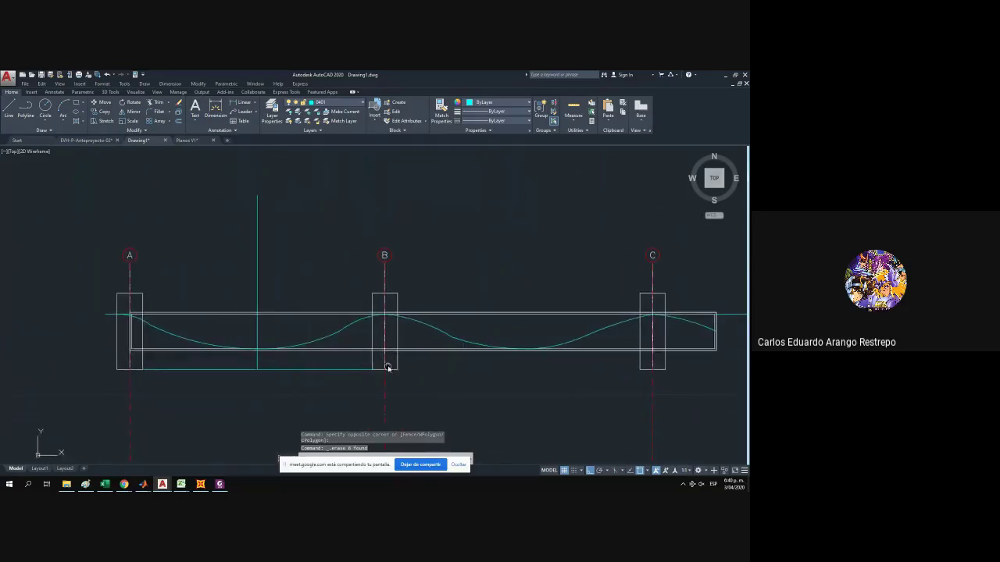
# Delete the midspan guide line and the column-base line in span A–B.
pyautogui.moveTo(349, 364); pyautogui.dragTo(278, 378)
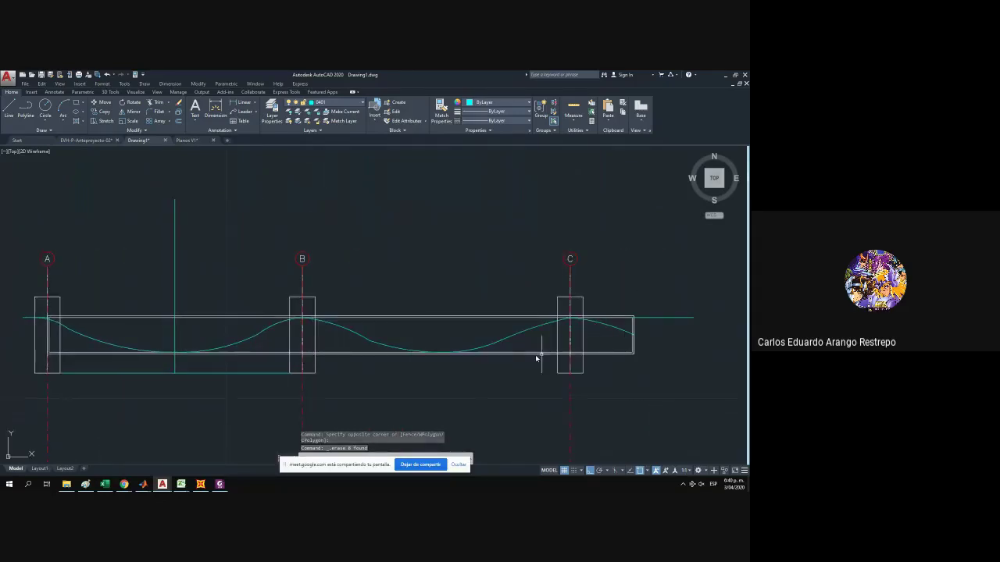
pyautogui.click(230, 380)
pyautogui.click(148, 372)
pyautogui.press('Delete')
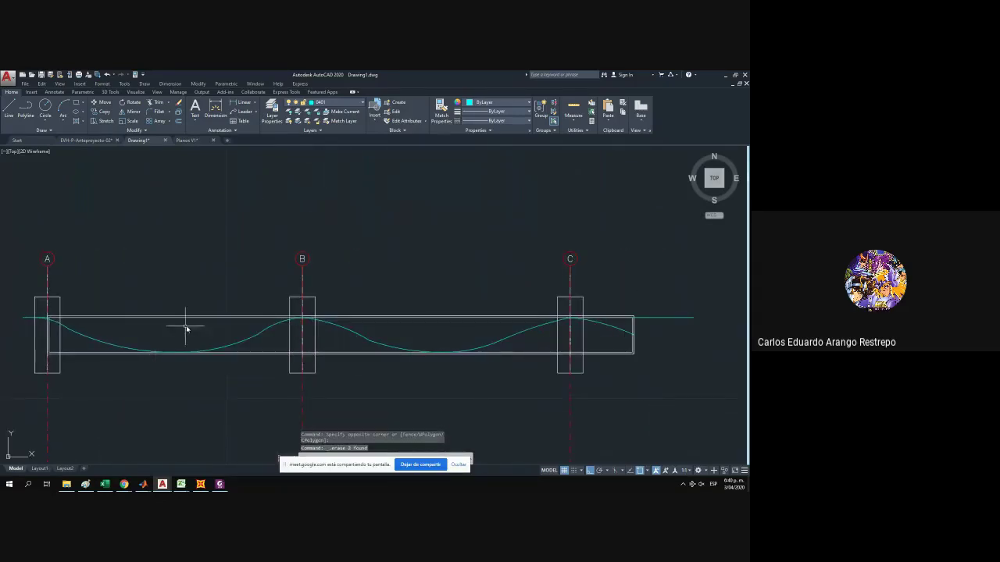
# Delete the horizontal guide line extending outward from the beam end at axis A.
pyautogui.moveTo(208, 335); pyautogui.dragTo(226, 336)
pyautogui.scroll(3, 46, 322)
pyautogui.click(49, 317)
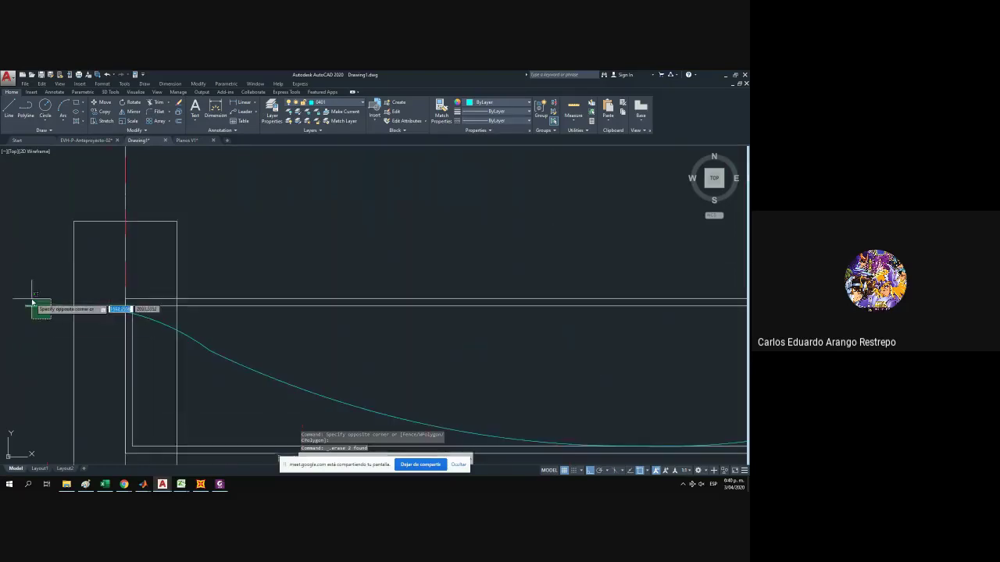
pyautogui.press('Escape')
pyautogui.click(104, 307)
pyautogui.press('Escape')
pyautogui.click(110, 306)
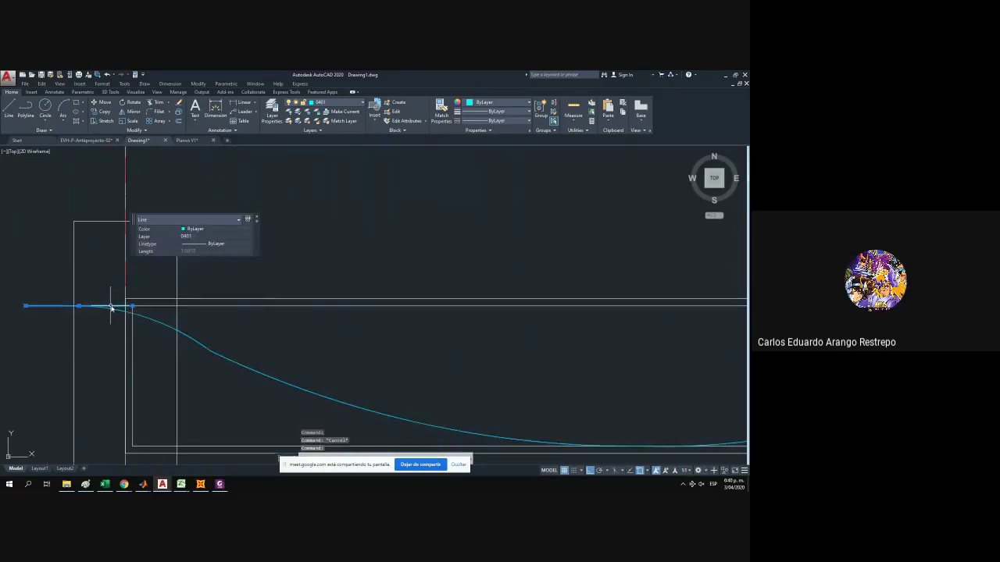
pyautogui.press('Delete')
# Delete the horizontal guide line extending beyond the overhang end past axis C.
pyautogui.scroll(-8, 87, 357)
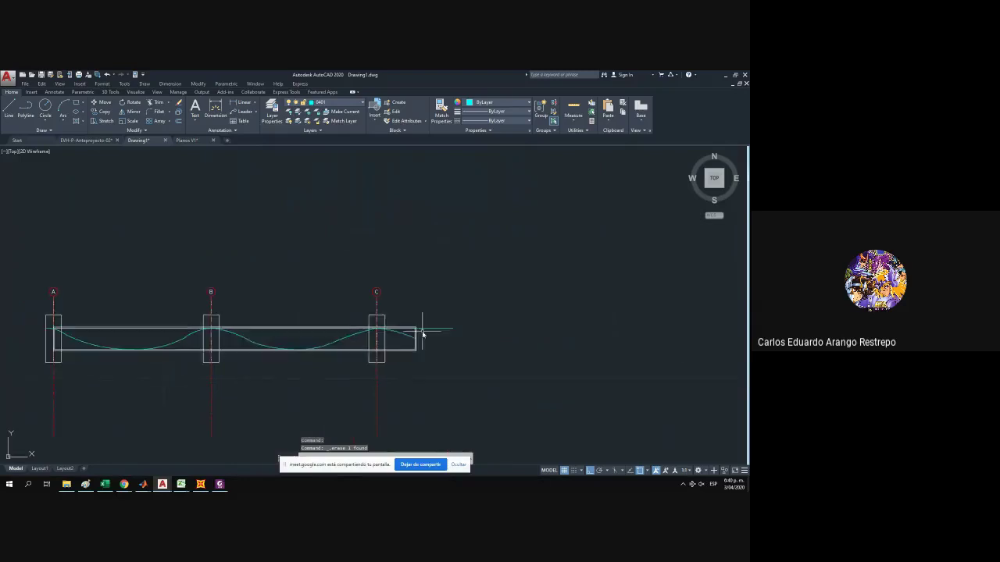
pyautogui.click(442, 336)
pyautogui.click(438, 320)
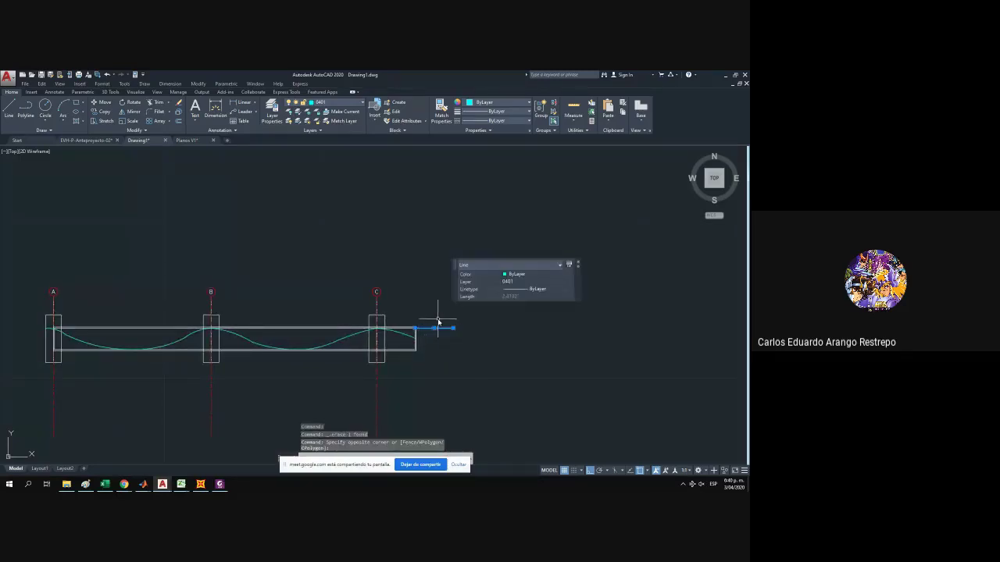
pyautogui.press('Delete')
pyautogui.moveTo(410, 334); pyautogui.dragTo(439, 338)
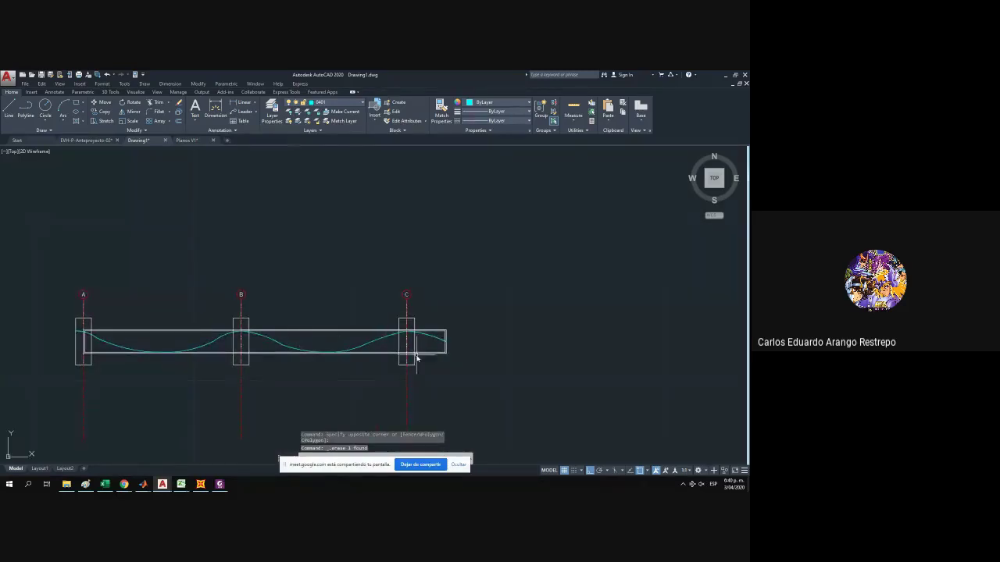
# Delete the inner cover-offset rectangle inside the beam outline.
pyautogui.moveTo(293, 340); pyautogui.dragTo(307, 339)
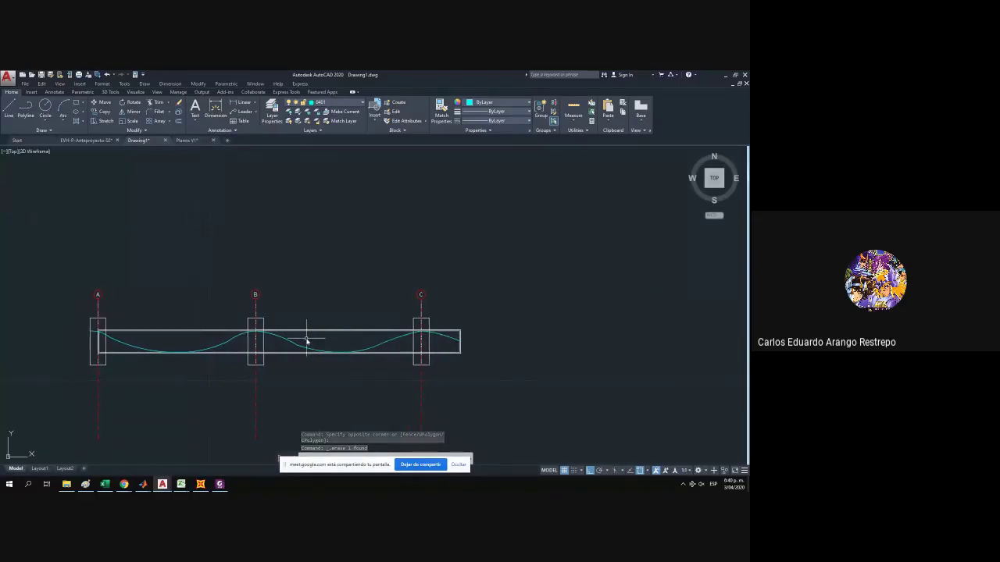
pyautogui.click(304, 336)
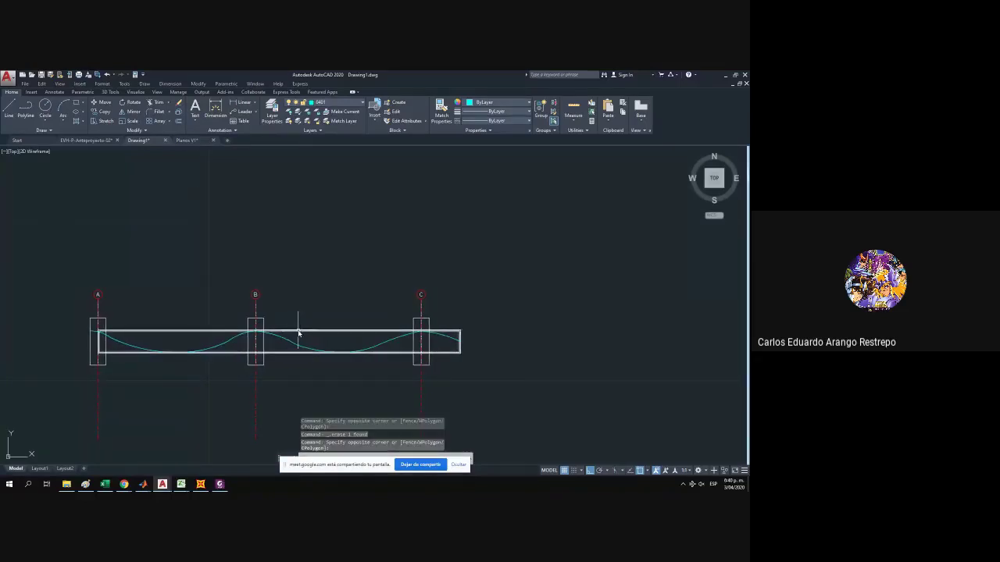
pyautogui.click(302, 334)
pyautogui.press('Delete')
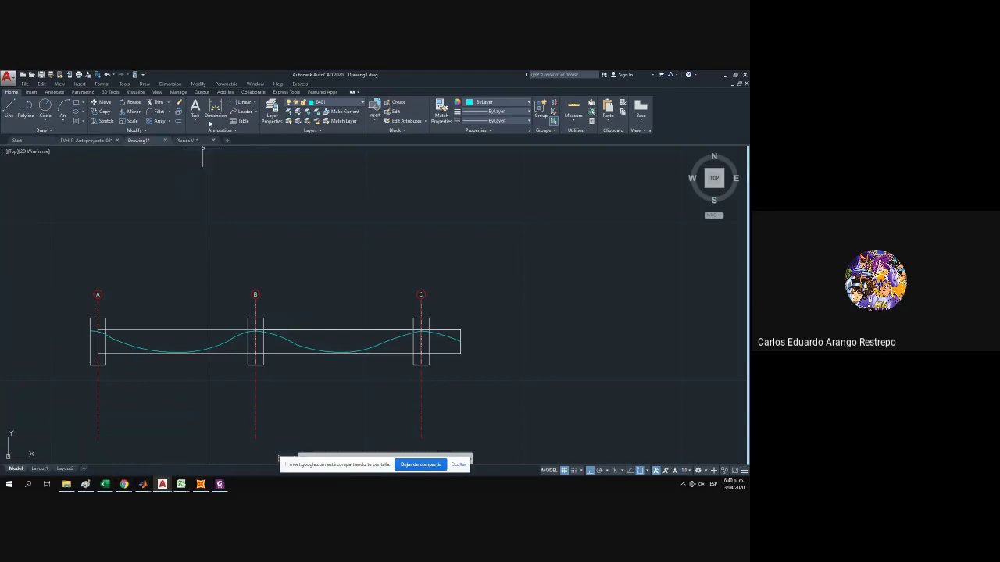
# Copy the L=1.14 rotated dimension from the Planos V1 drawing with a base point.
pyautogui.click(185, 139)
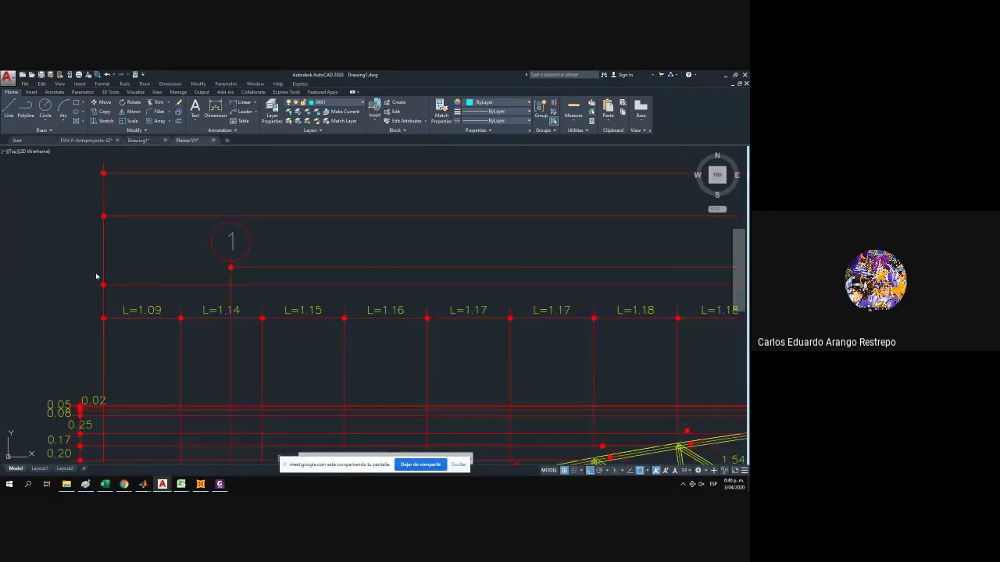
pyautogui.click(250, 313)
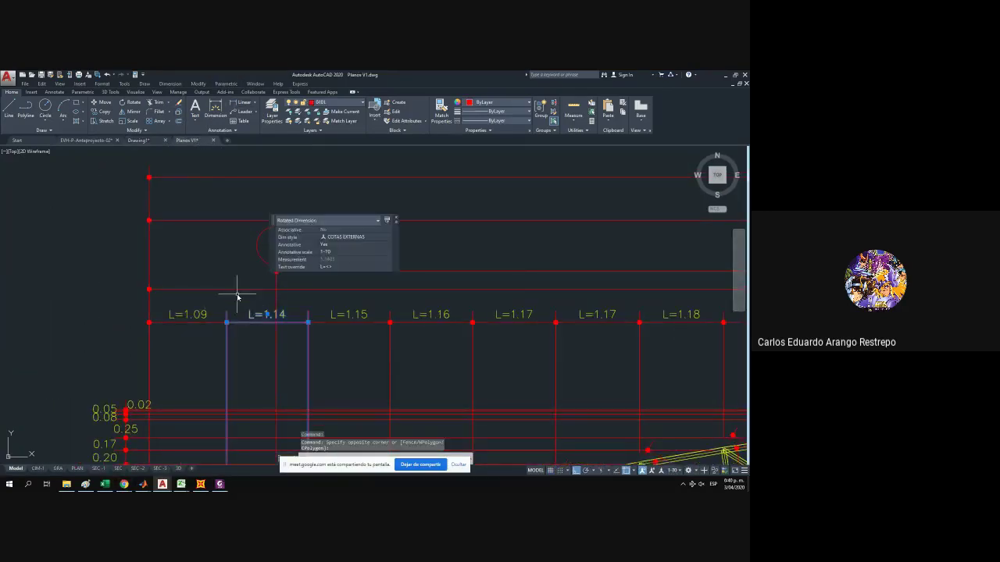
pyautogui.hotkey('ctrl', 'shift', 'c')
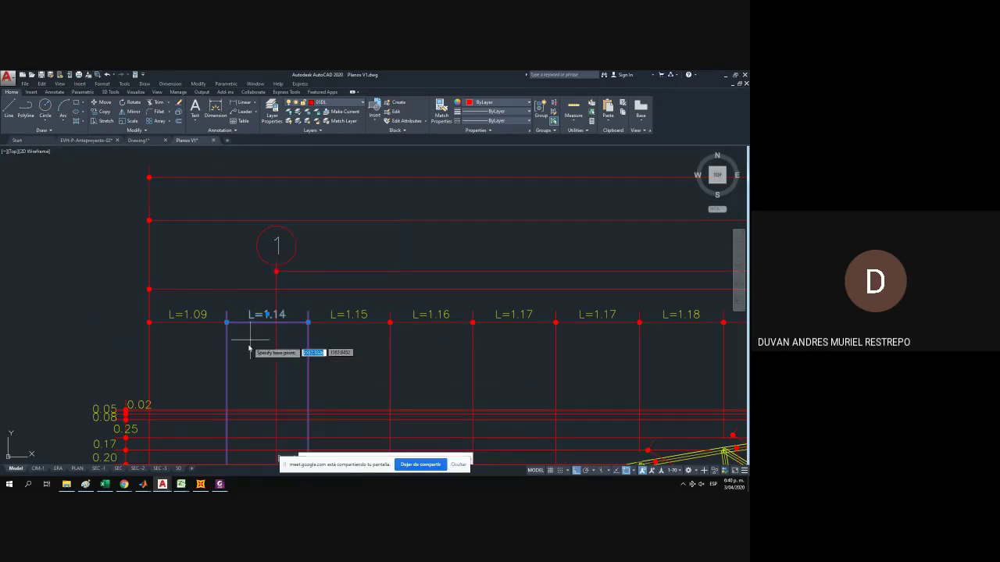
pyautogui.press('Escape')
# Paste the copied dimension into Drawing1, inserting it on axis A at the top of the column.
pyautogui.click(139, 140)
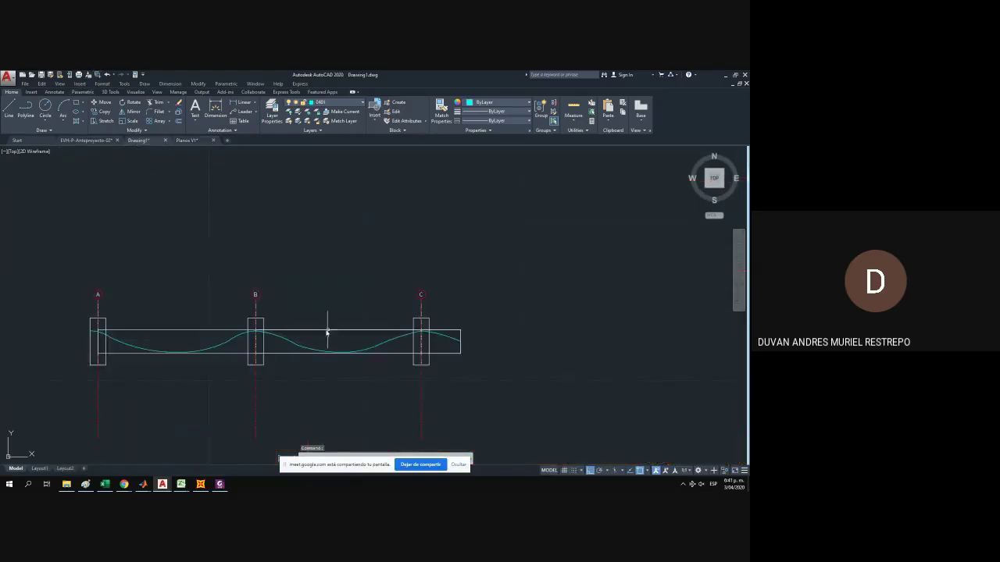
pyautogui.hotkey('ctrl', 'v')
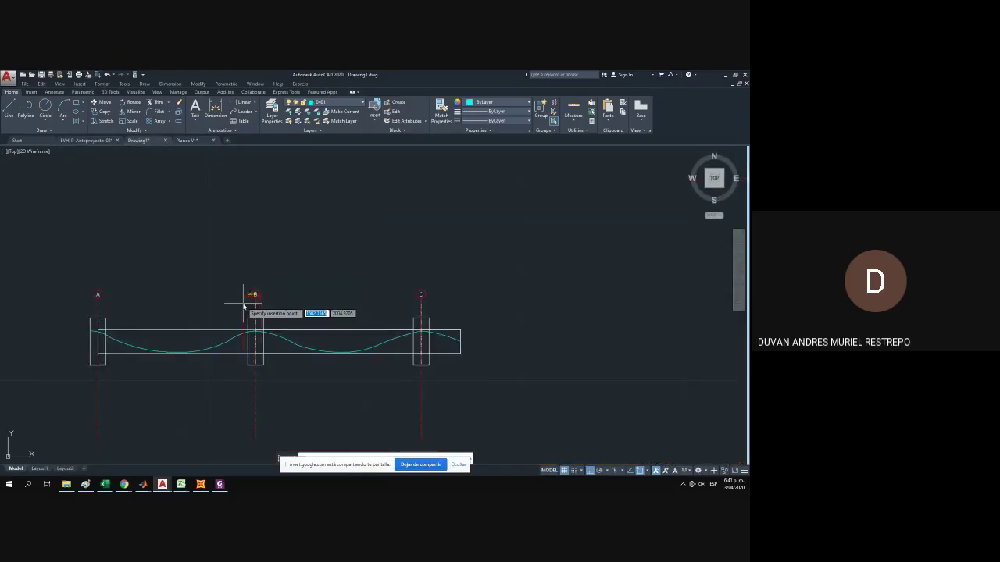
pyautogui.scroll(3, 97, 321)
pyautogui.click(86, 315)
pyautogui.click(134, 307)
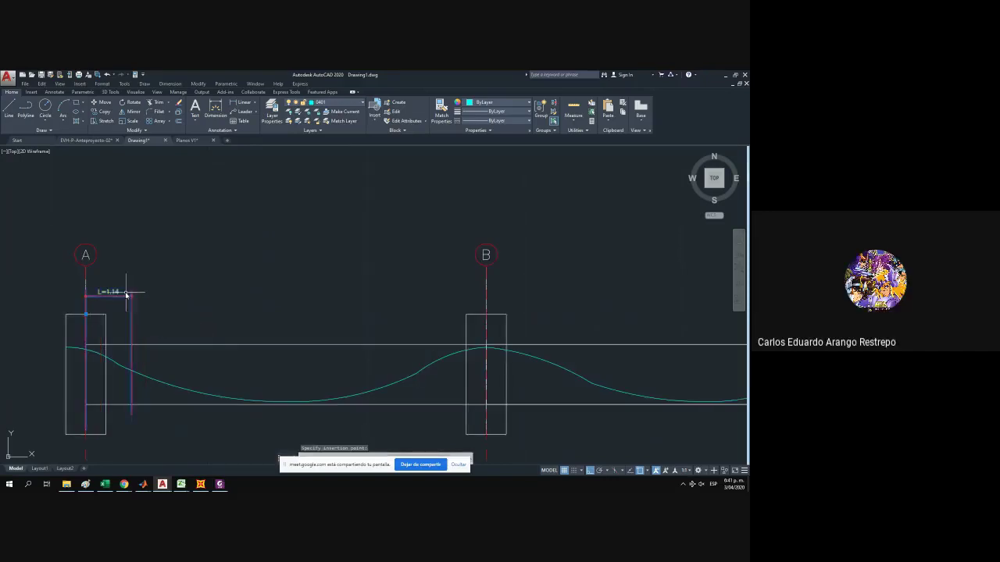
pyautogui.click(125, 294)
pyautogui.press('Escape')
pyautogui.click(152, 270)
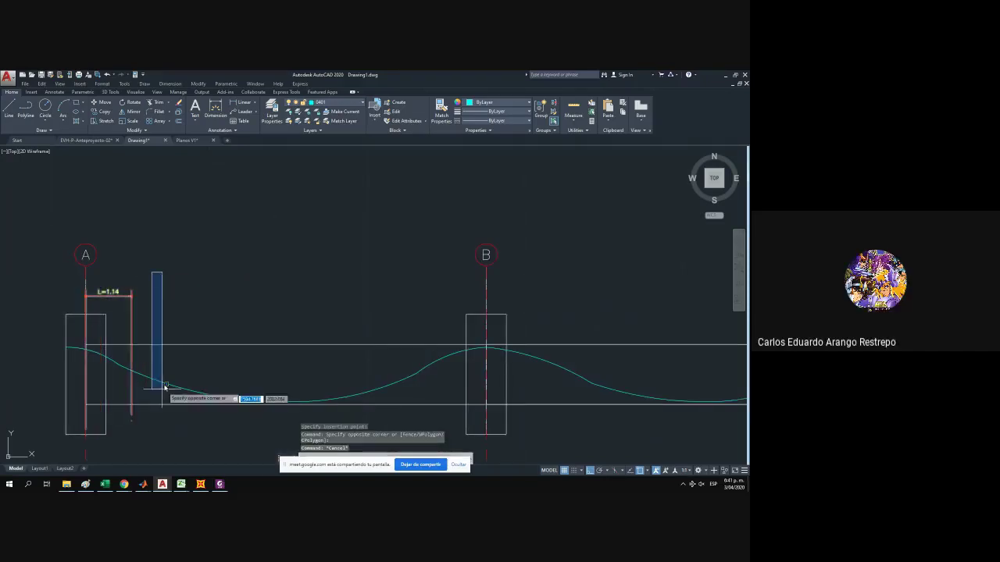
pyautogui.press('Escape')
# Switch to the Excel workbook zapatas1, close it without saving, and discard the recovered files.
pyautogui.click(104, 484)
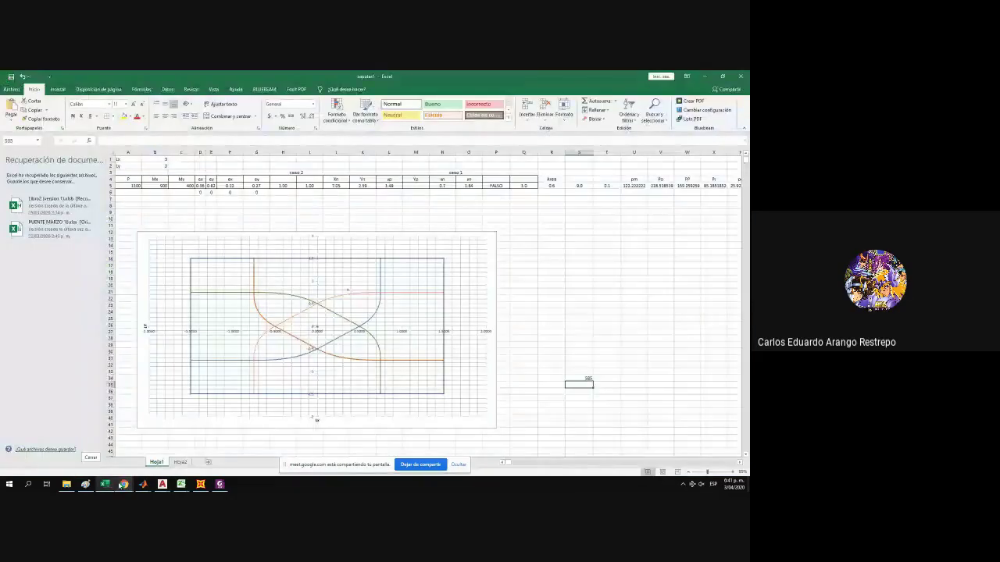
pyautogui.click(739, 76)
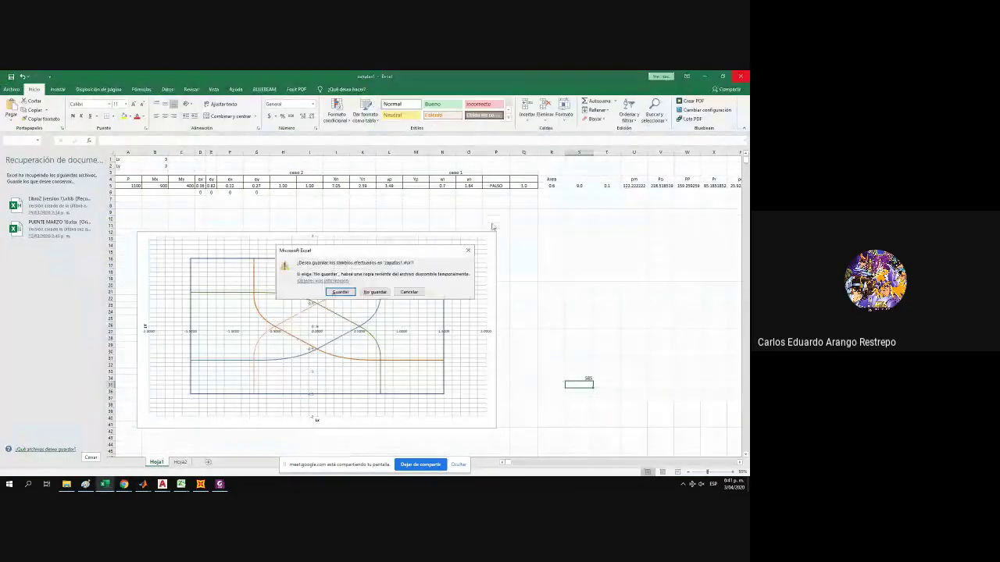
pyautogui.click(373, 292)
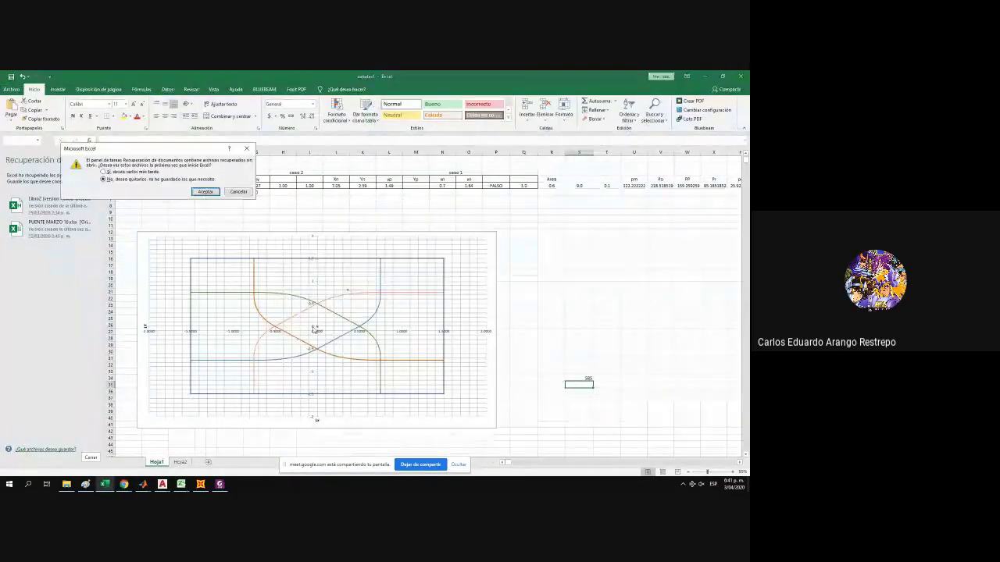
pyautogui.click(205, 192)
# Examine the cable profile along the beam from axis A to the overhang past axis C.
pyautogui.scroll(-2, 204, 383)
pyautogui.moveTo(201, 383); pyautogui.dragTo(100, 353)
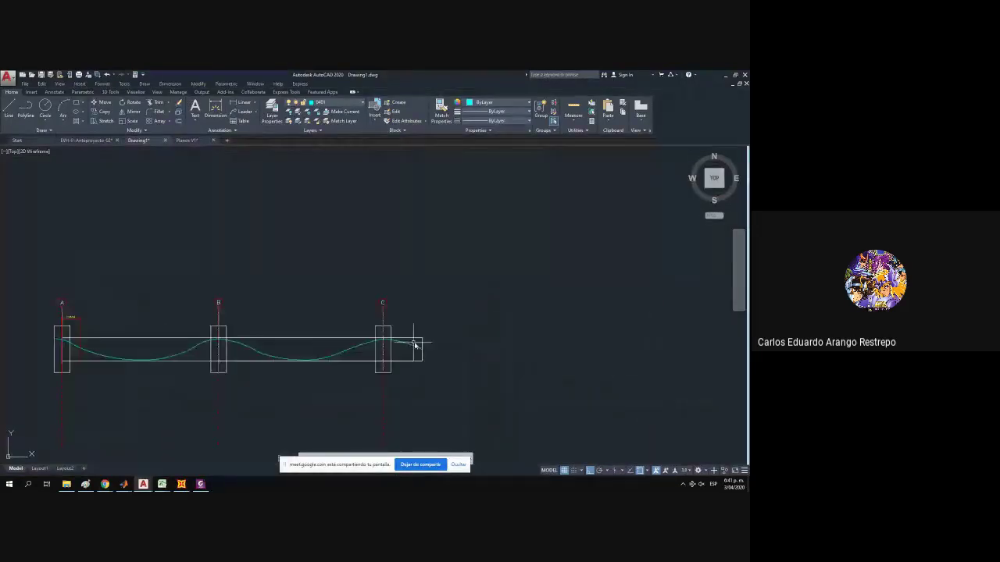
pyautogui.scroll(2, 414, 346)
pyautogui.moveTo(422, 343); pyautogui.dragTo(497, 333)
pyautogui.scroll(-1, 504, 331)
pyautogui.moveTo(146, 383); pyautogui.dragTo(237, 367)
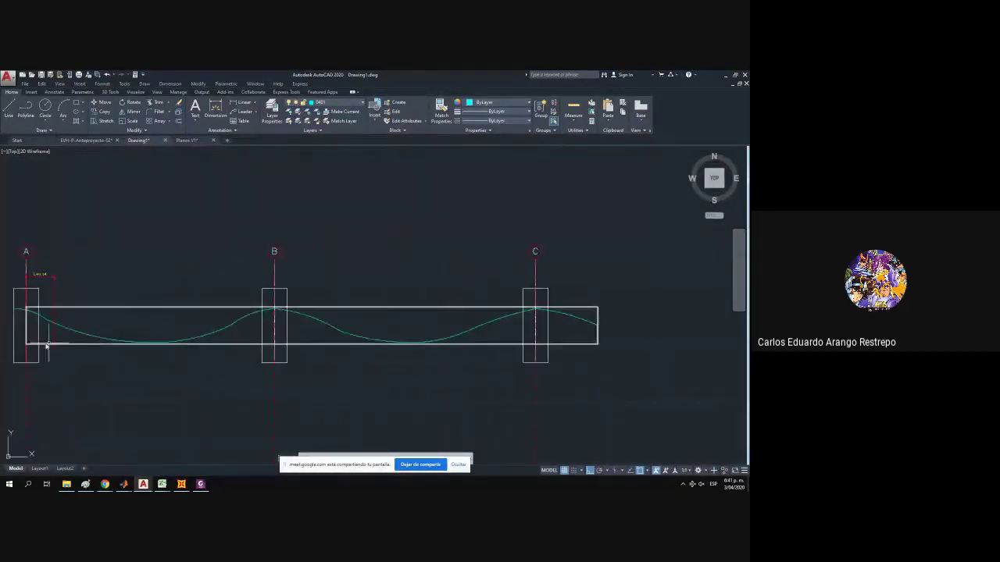
pyautogui.moveTo(430, 344); pyautogui.dragTo(459, 342)
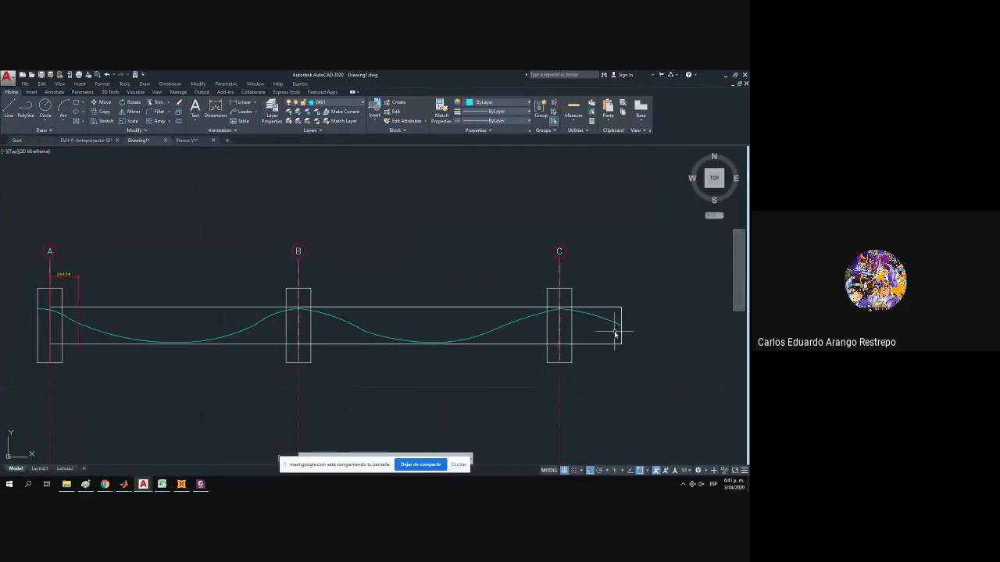
pyautogui.moveTo(76, 328); pyautogui.dragTo(170, 332)
pyautogui.moveTo(105, 329); pyautogui.dragTo(27, 333)
pyautogui.moveTo(273, 347)
pyautogui.mouseDown()
pyautogui.moveTo(230, 351)
pyautogui.moveTo(204, 340)
pyautogui.mouseUp()
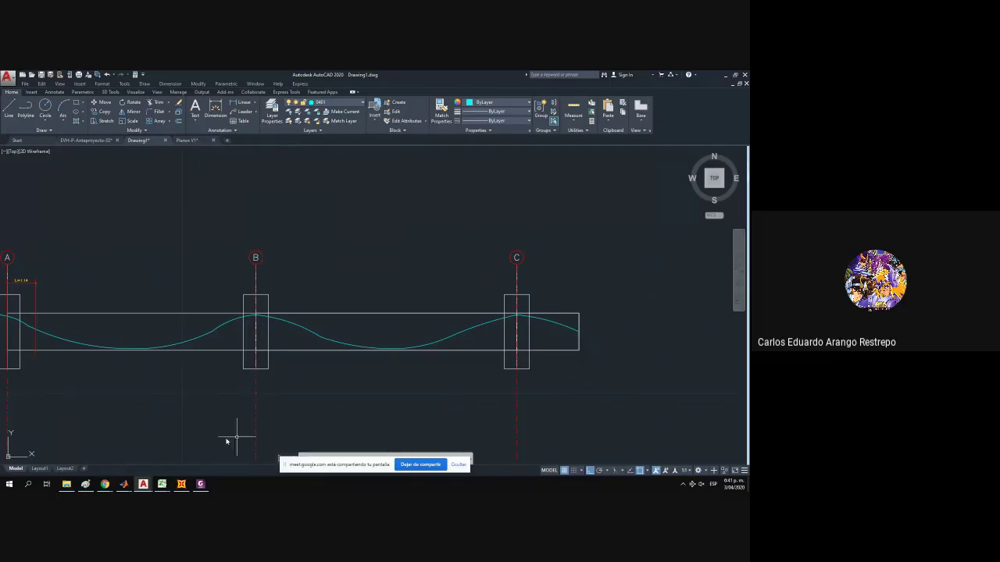
# Switch to the trazado de cables workbook in Excel and maximize its window.
pyautogui.click(161, 485)
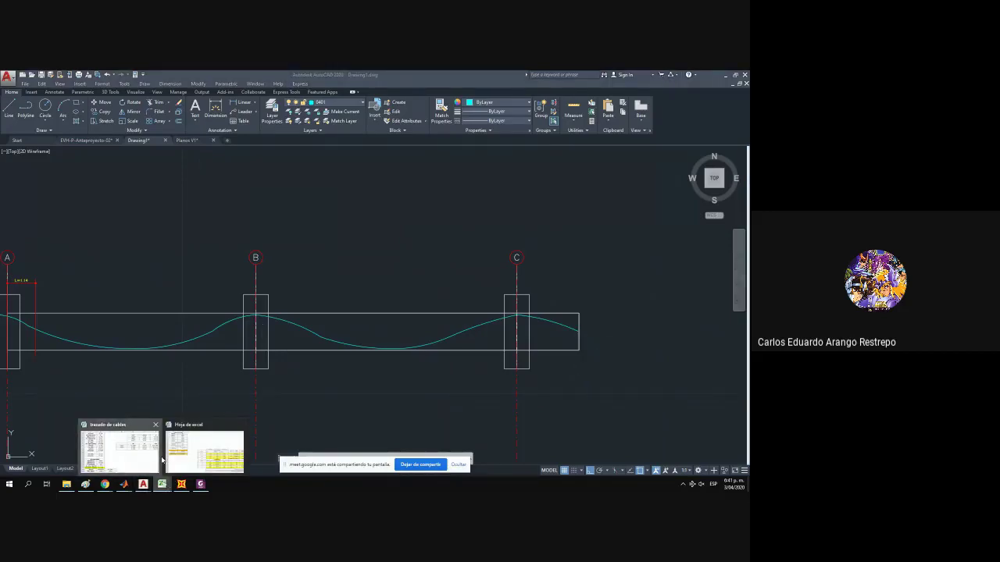
pyautogui.click(160, 458)
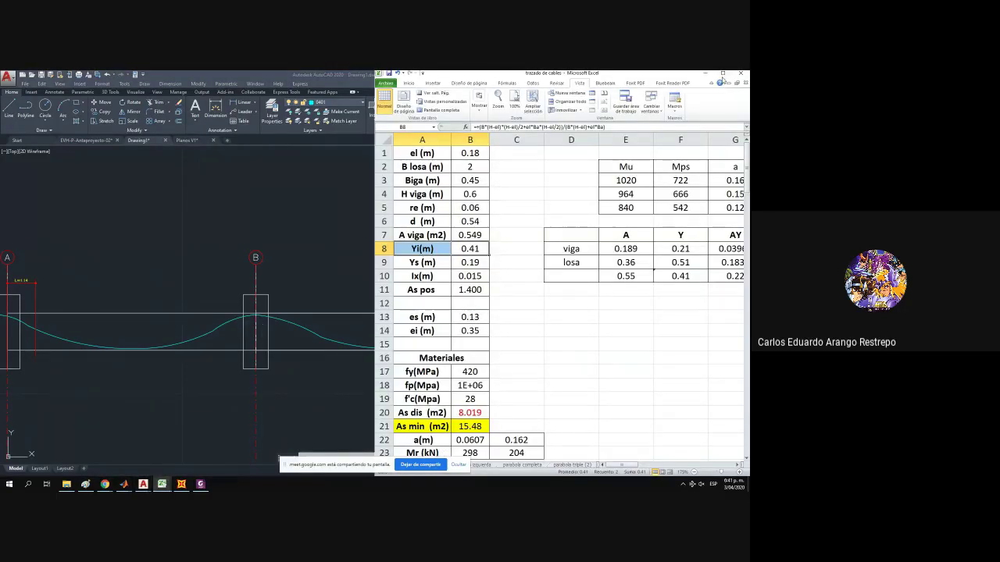
pyautogui.click(722, 76)
pyautogui.click(723, 78)
# Examine the cable profile chart and the moment chart alongside the section property tables.
pyautogui.scroll(-2, 467, 295)
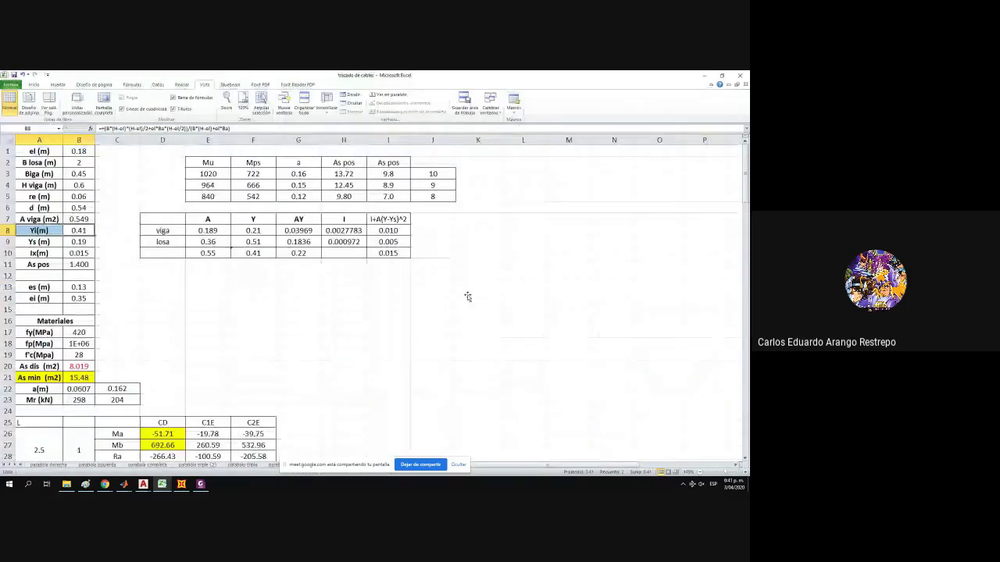
pyautogui.scroll(-4, 467, 294)
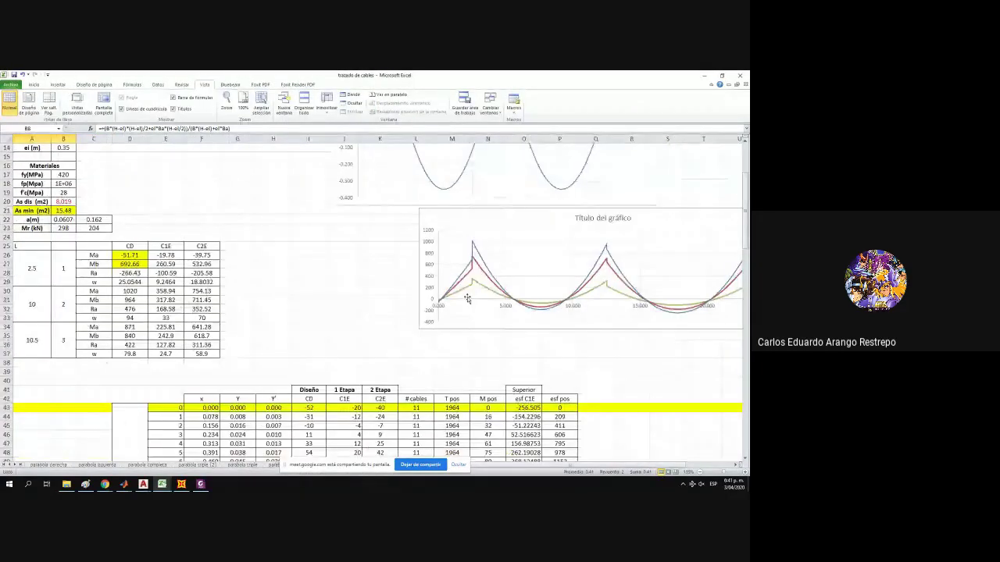
pyautogui.hscroll(2, 468, 299)
pyautogui.scroll(3, 451, 341)
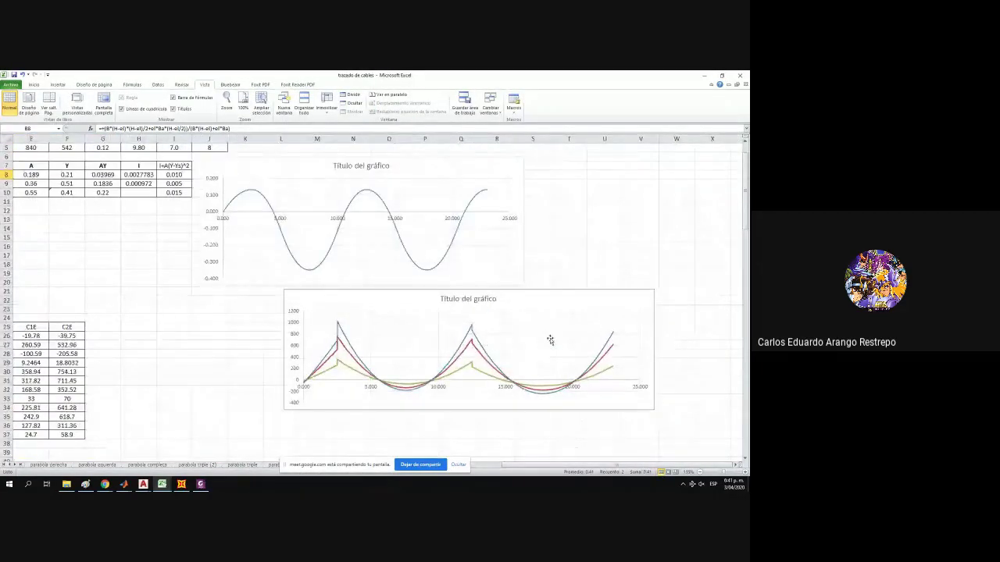
pyautogui.scroll(2, 278, 279)
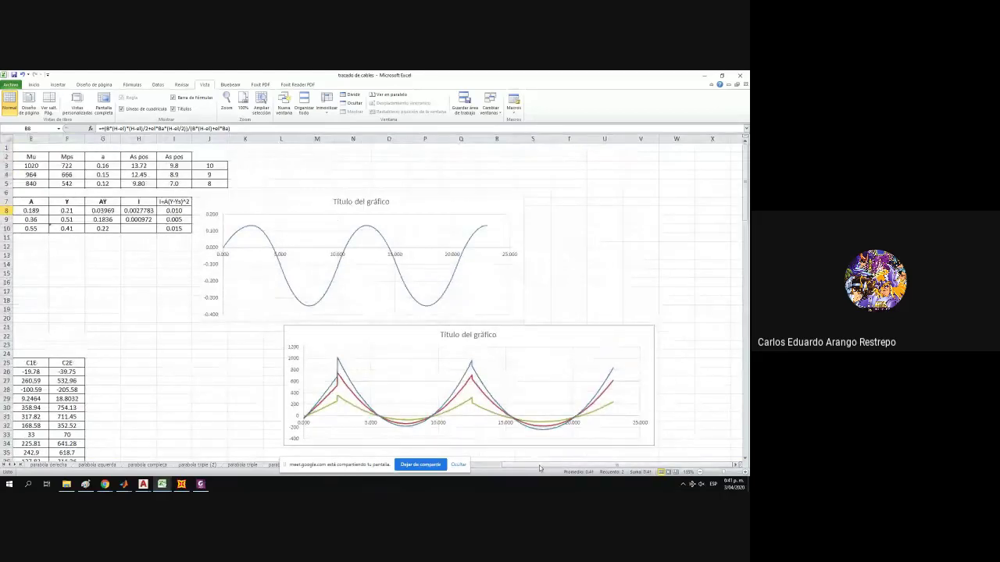
pyautogui.hscroll(-2, 281, 263)
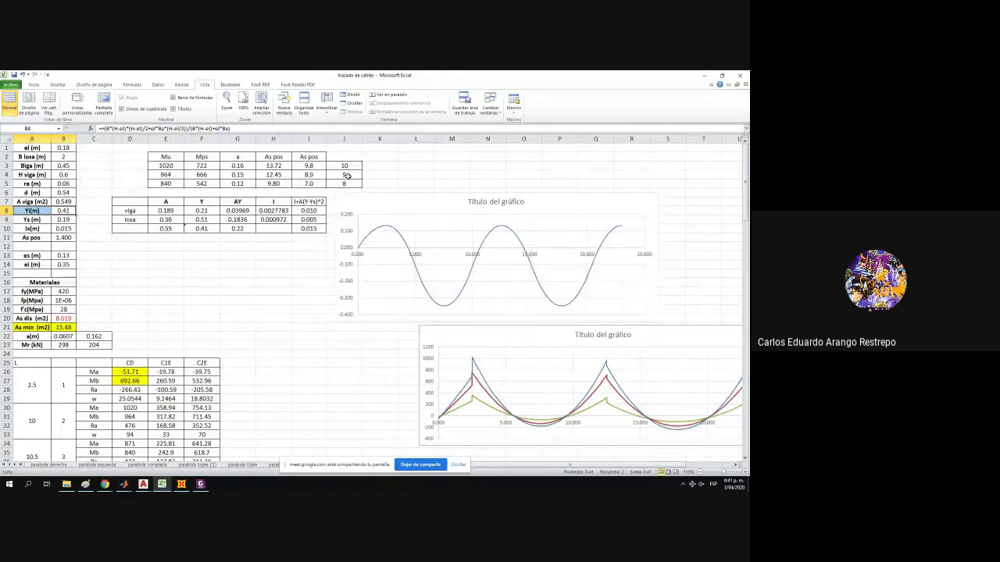
# Highlight the rounded cable quantities in cells J3 to J5, beside the As pos column.
pyautogui.click(349, 166)
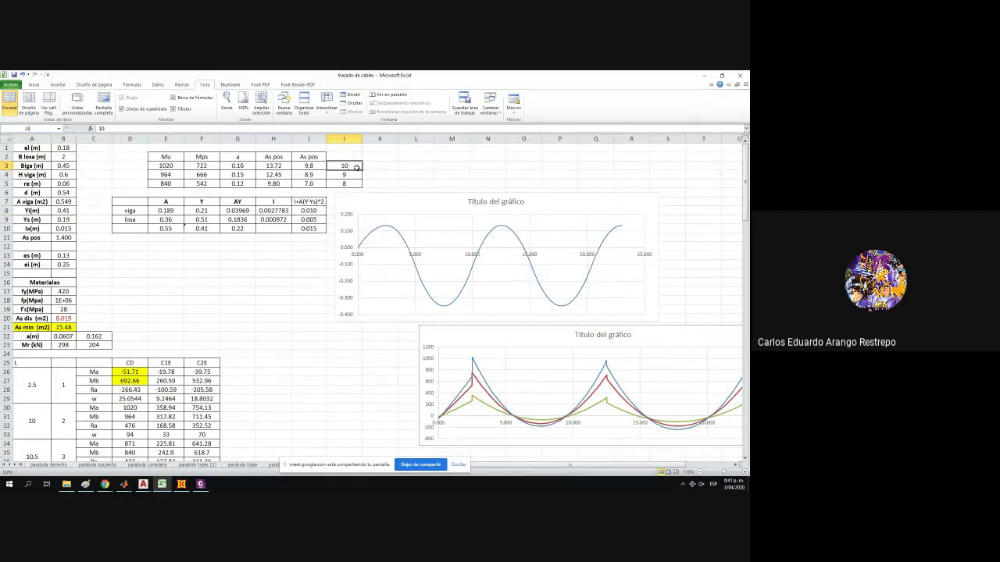
pyautogui.moveTo(353, 167); pyautogui.dragTo(353, 185)
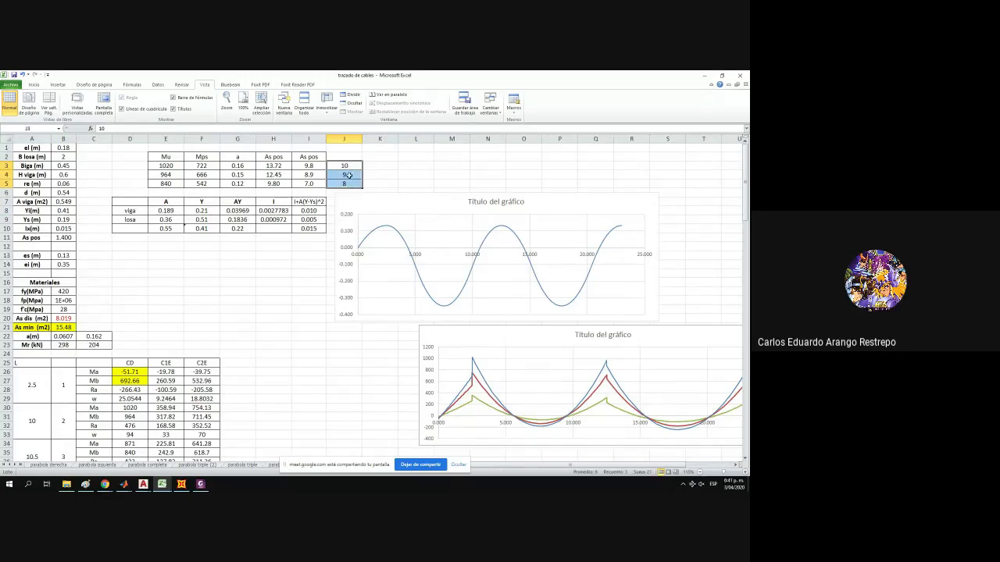
pyautogui.click(353, 166)
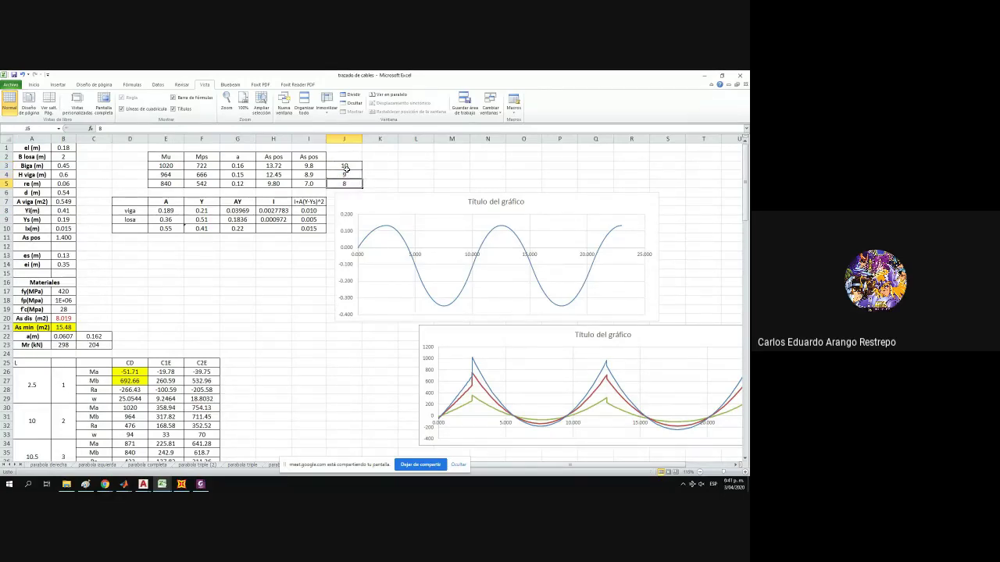
pyautogui.moveTo(348, 166); pyautogui.dragTo(346, 183)
pyautogui.click(347, 166)
# Compare the moment chart with the Tramo 1 table of moments, cable counts and stresses.
pyautogui.scroll(-1, 347, 174)
pyautogui.scroll(-7, 348, 215)
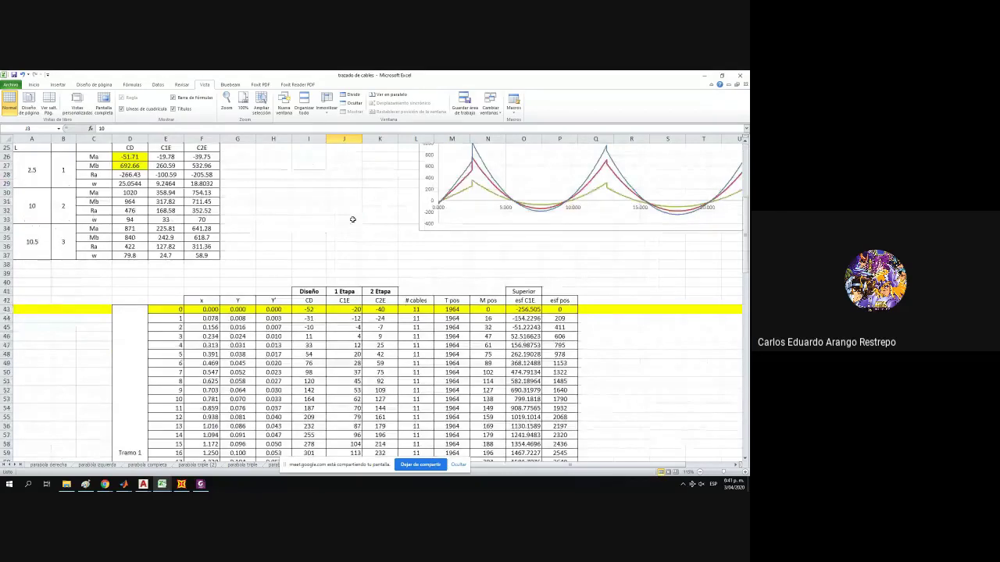
pyautogui.scroll(8, 352, 220)
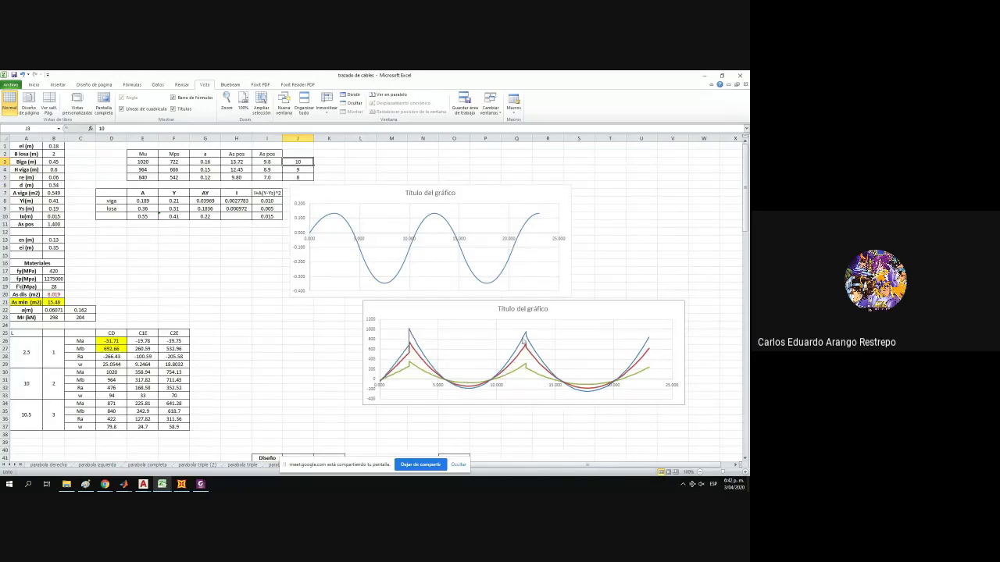
pyautogui.moveTo(524, 338)
pyautogui.scroll(-7, 373, 365)
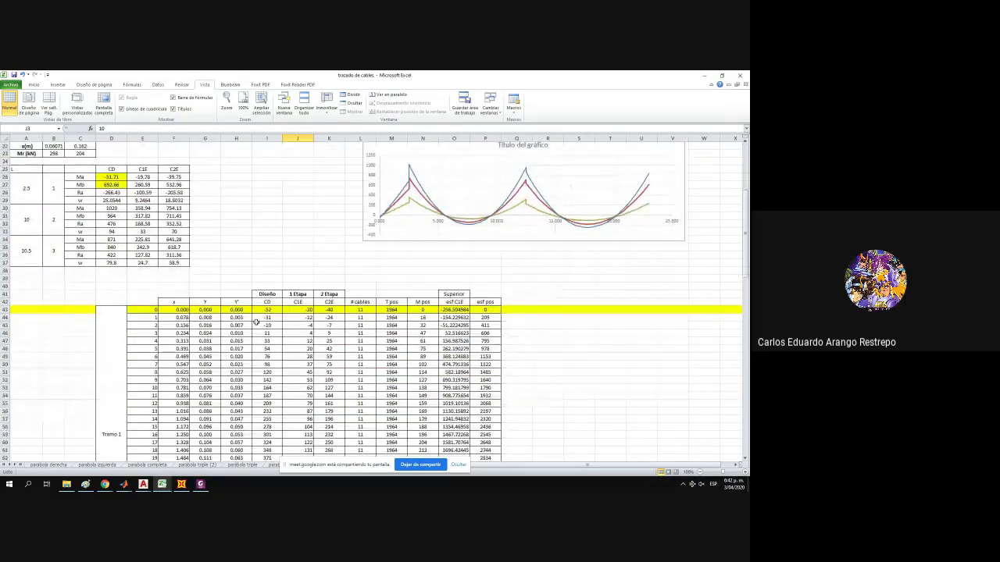
pyautogui.scroll(4, 255, 321)
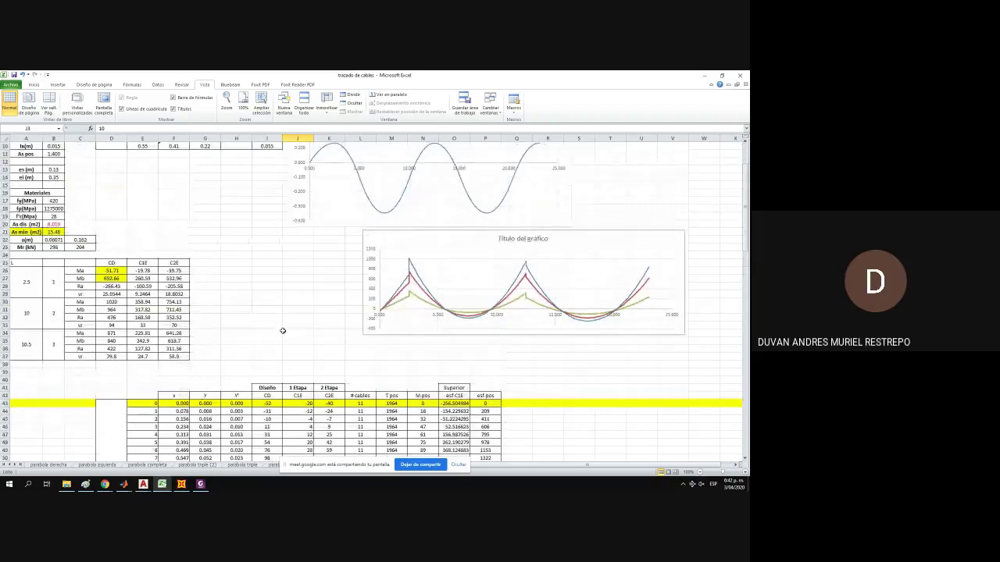
pyautogui.scroll(3, 247, 325)
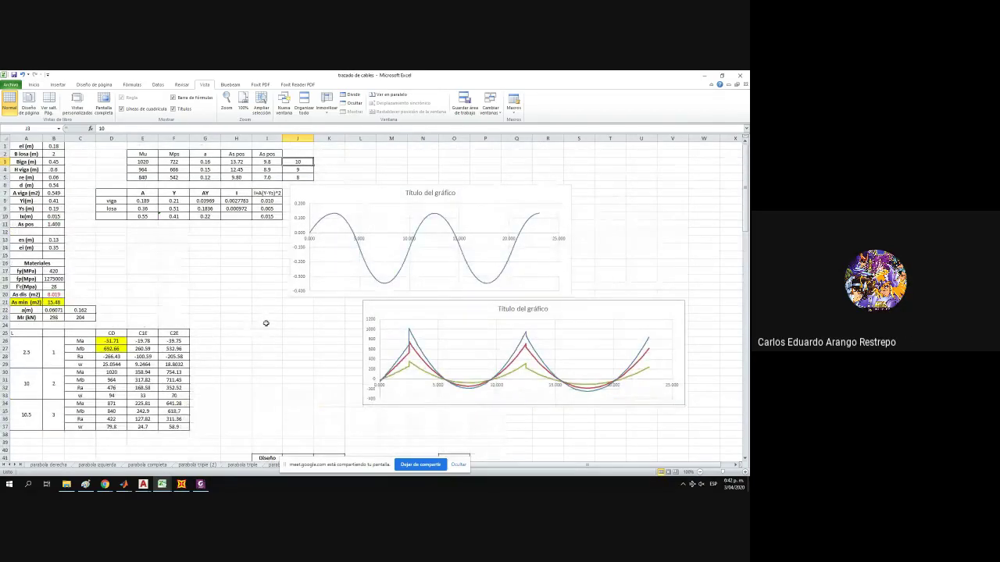
# Highlight the CD values in cells D26 to D37 and switch to the LOSA model's Moment 3-3 diagram in SAP2000.
pyautogui.scroll(-2, 265, 322)
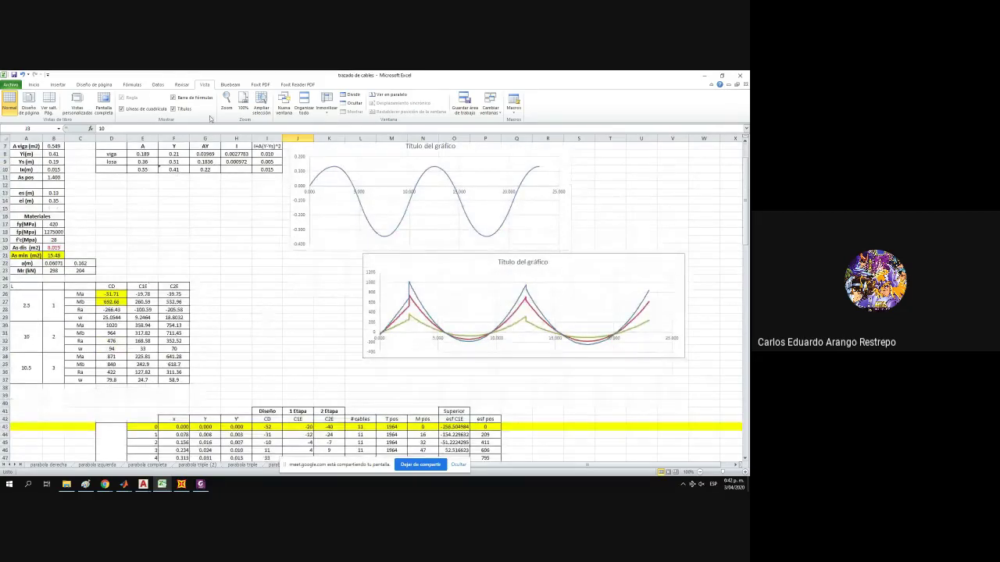
pyautogui.moveTo(115, 295); pyautogui.dragTo(121, 382)
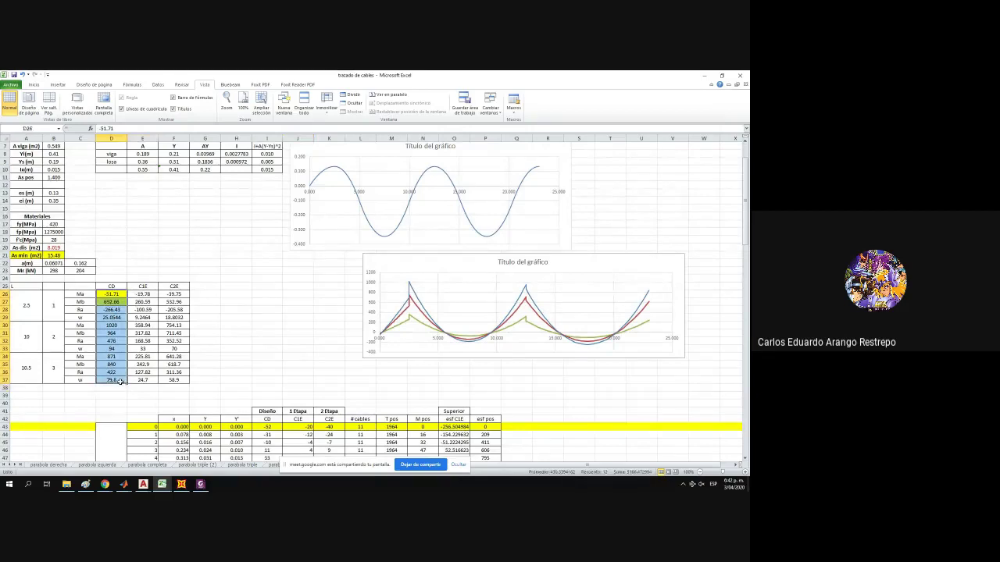
pyautogui.click(181, 485)
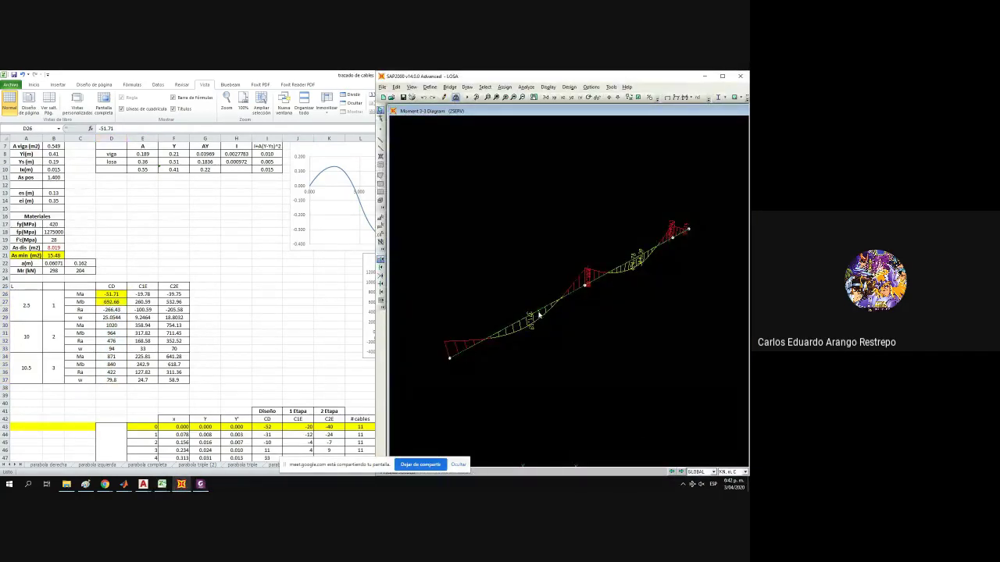
# Display the force diagrams of the 10 m beam span beside the left overhang, using load case DIS.
pyautogui.rightClick(536, 311)
pyautogui.click(526, 318)
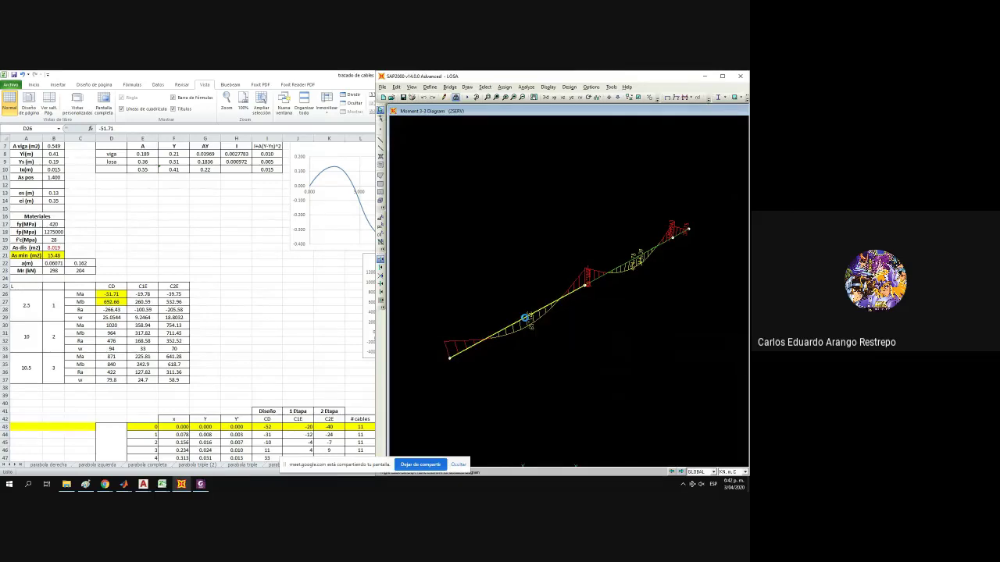
pyautogui.rightClick(525, 318)
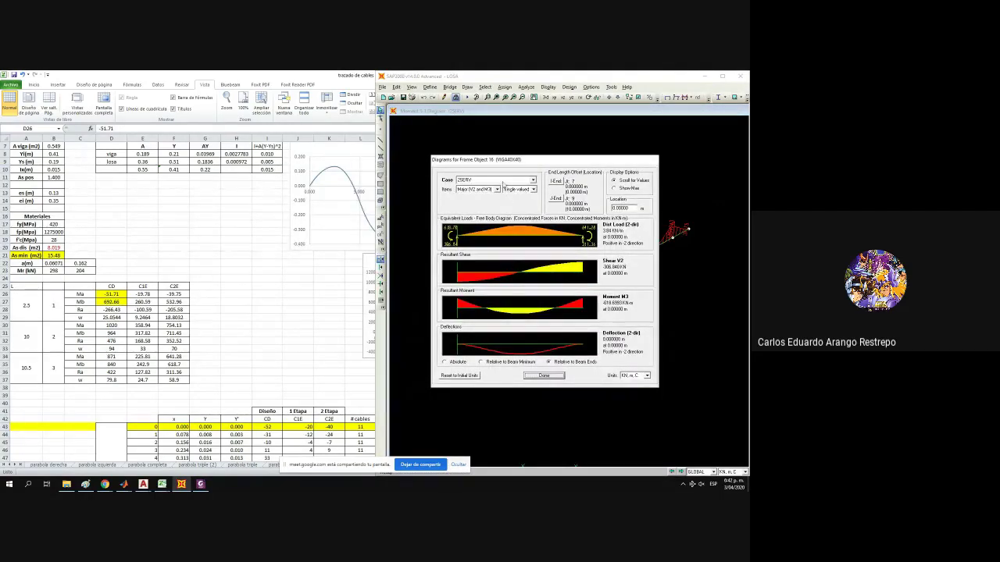
pyautogui.click(504, 185)
pyautogui.click(488, 224)
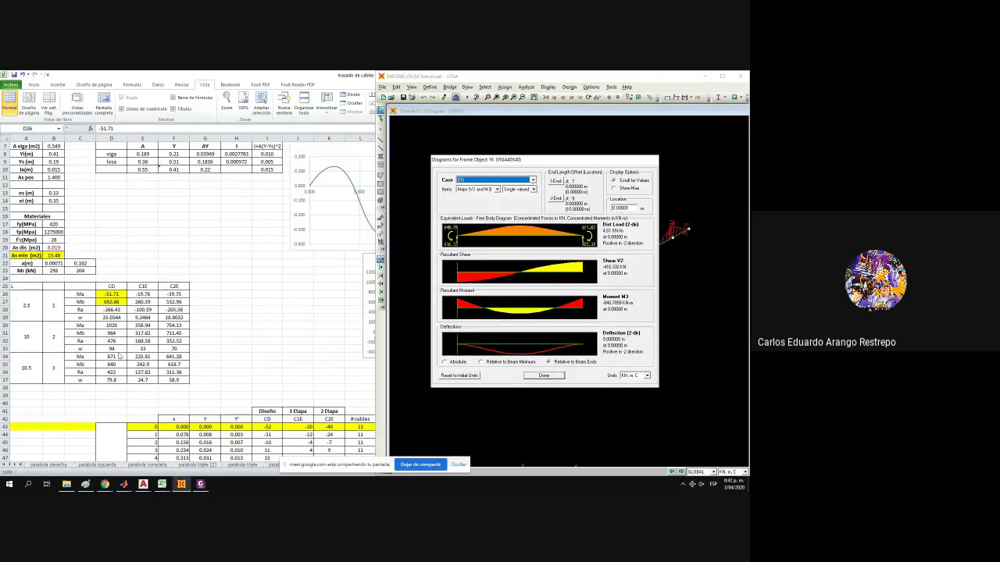
# Place the Excel spreadsheet beside SAP2000 and highlight the Ma, Mb and Ra values in D34 to D36 in yellow.
pyautogui.click(118, 368)
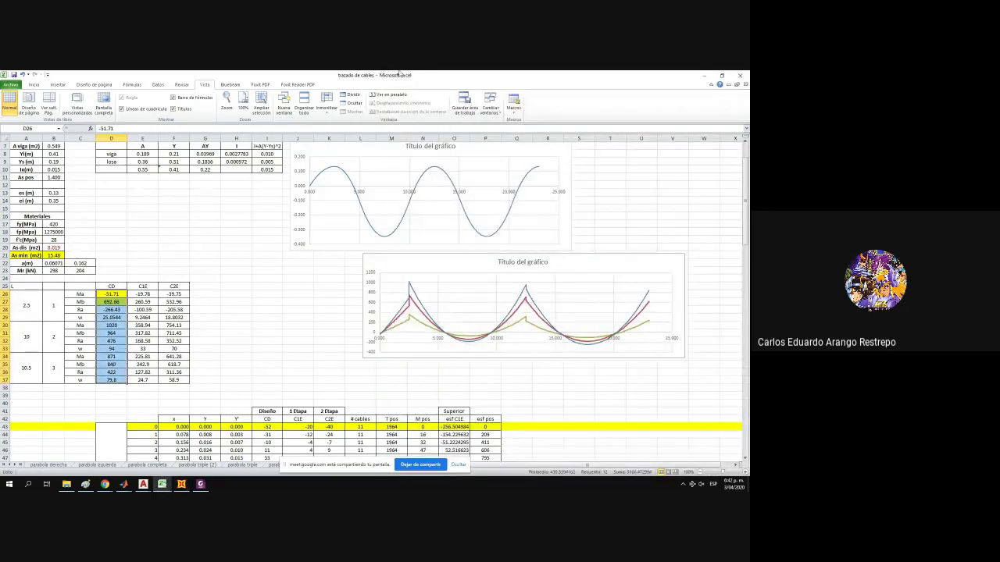
pyautogui.moveTo(122, 77); pyautogui.dragTo(2, 163)
pyautogui.click(111, 363)
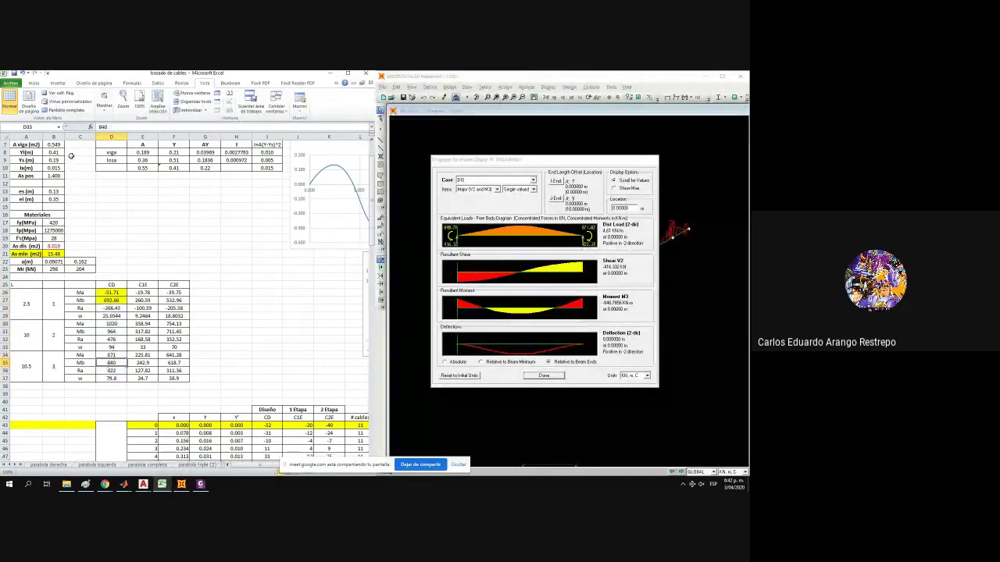
pyautogui.click(34, 83)
pyautogui.click(60, 110)
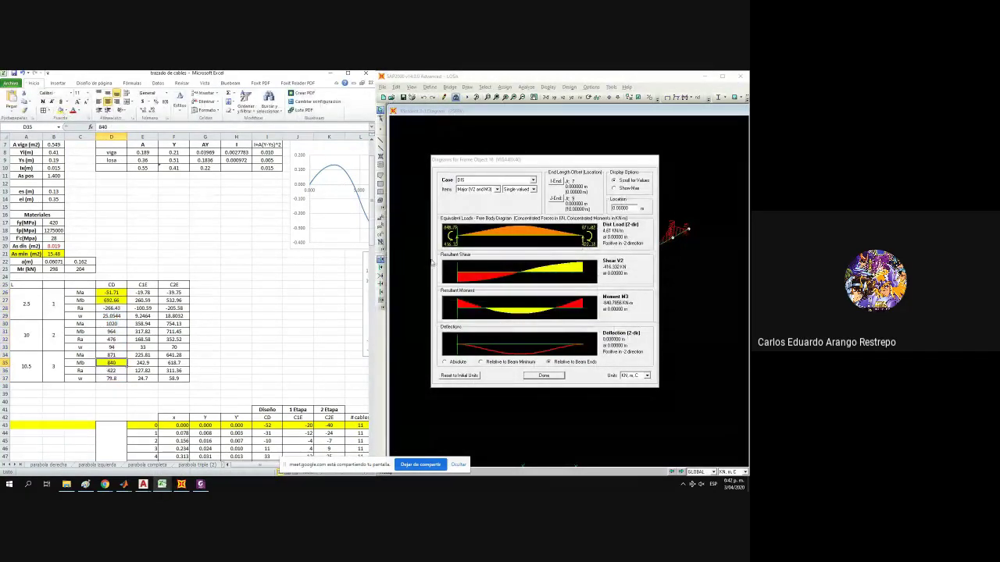
pyautogui.click(112, 355)
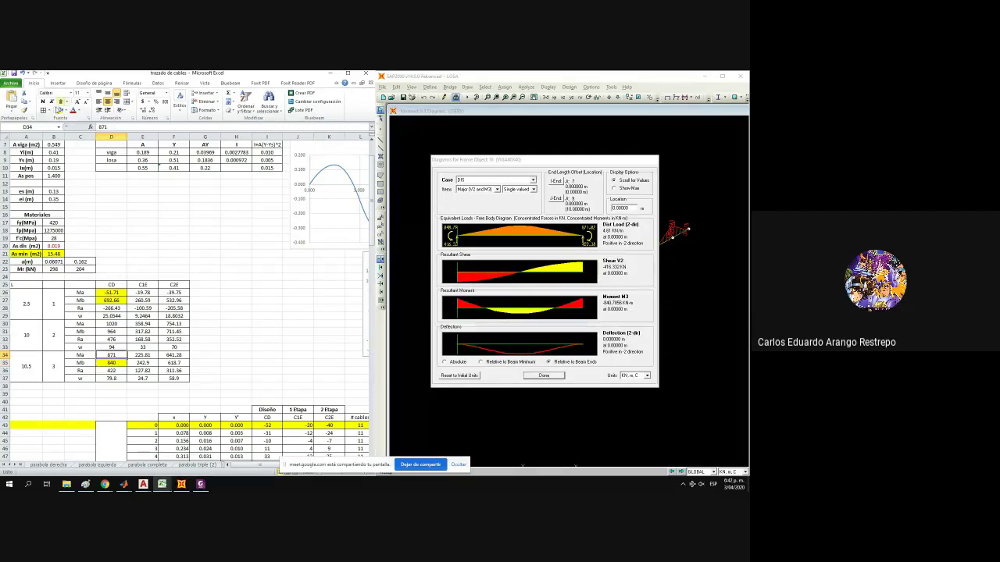
pyautogui.click(60, 111)
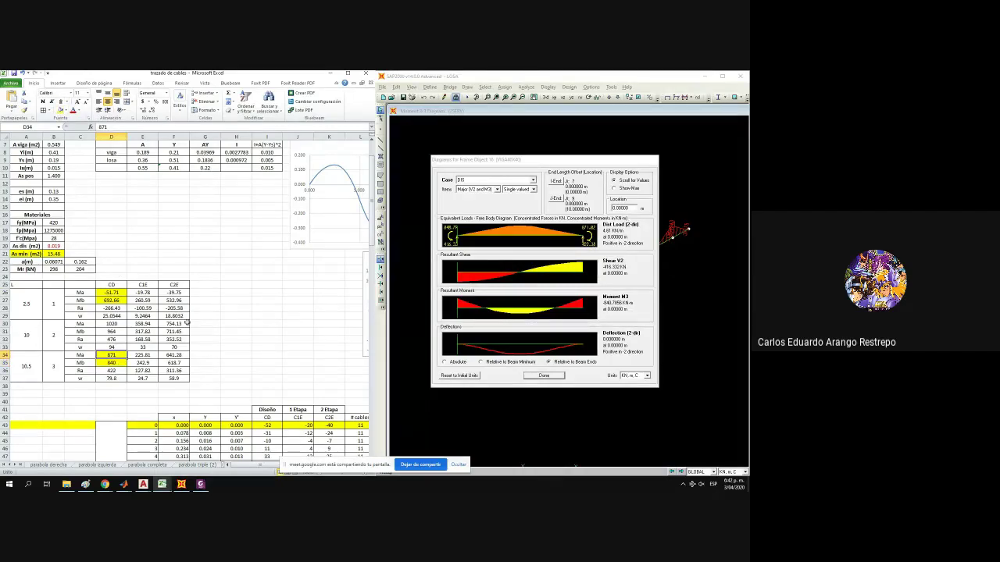
pyautogui.click(113, 370)
pyautogui.click(60, 110)
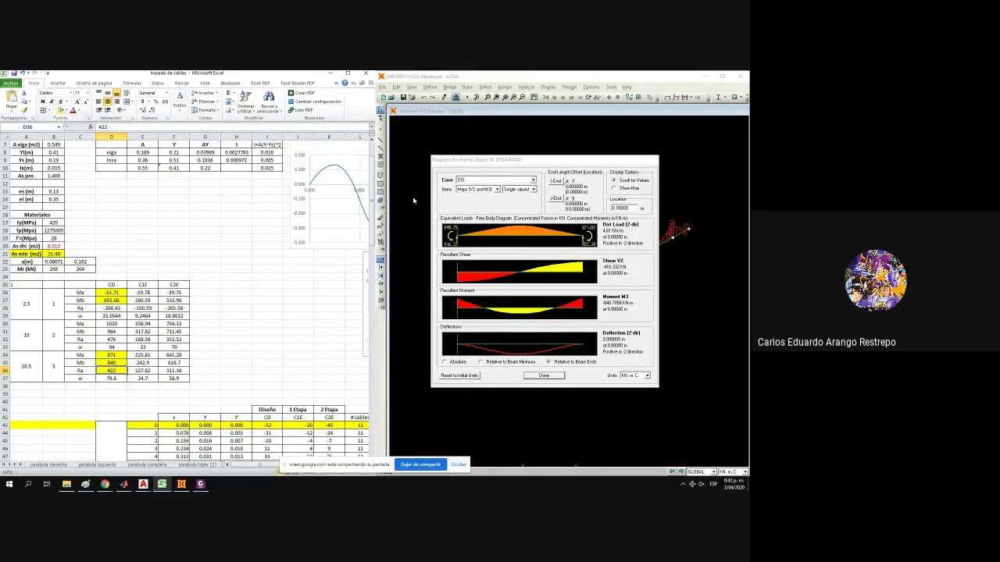
pyautogui.click(546, 377)
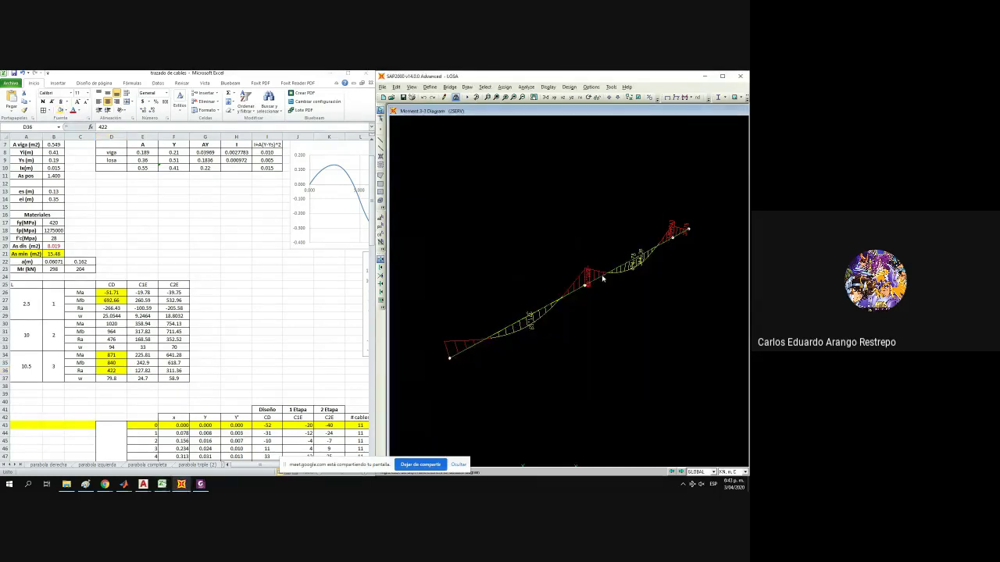
# Display the diagrams of the adjacent 10.5 m beam span in SAP2000, using load case DIS.
pyautogui.rightClick(603, 279)
pyautogui.moveTo(341, 173); pyautogui.dragTo(502, 168)
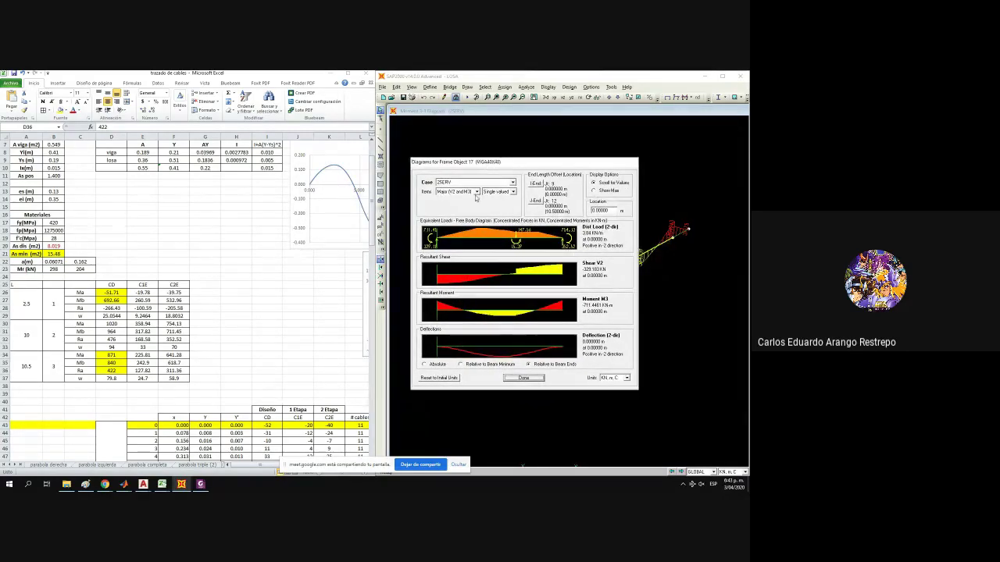
pyautogui.click(491, 183)
pyautogui.click(479, 227)
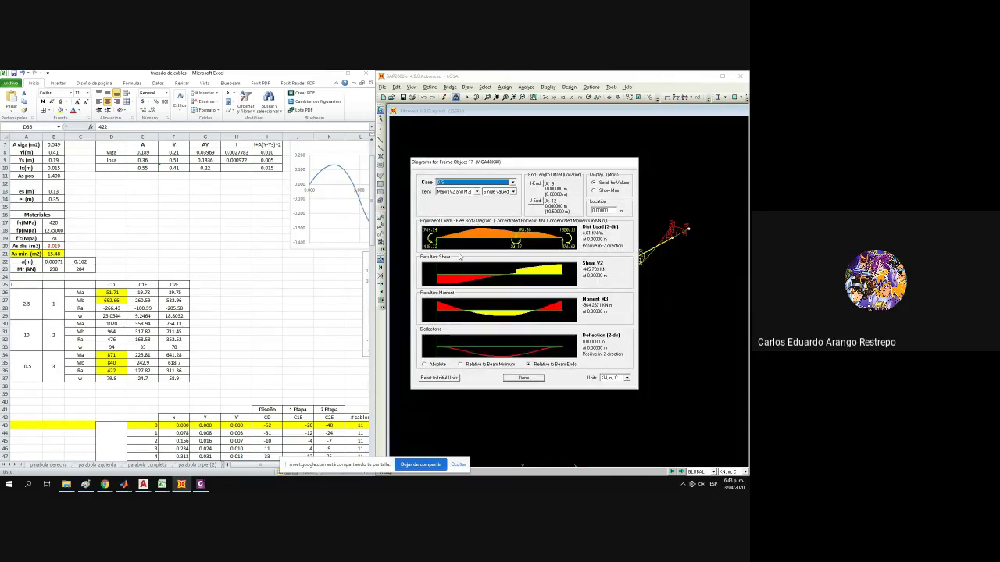
# Highlight the second section's Ma, Mb and Ra values in spreadsheet cells D30 to D32 in yellow.
pyautogui.click(118, 331)
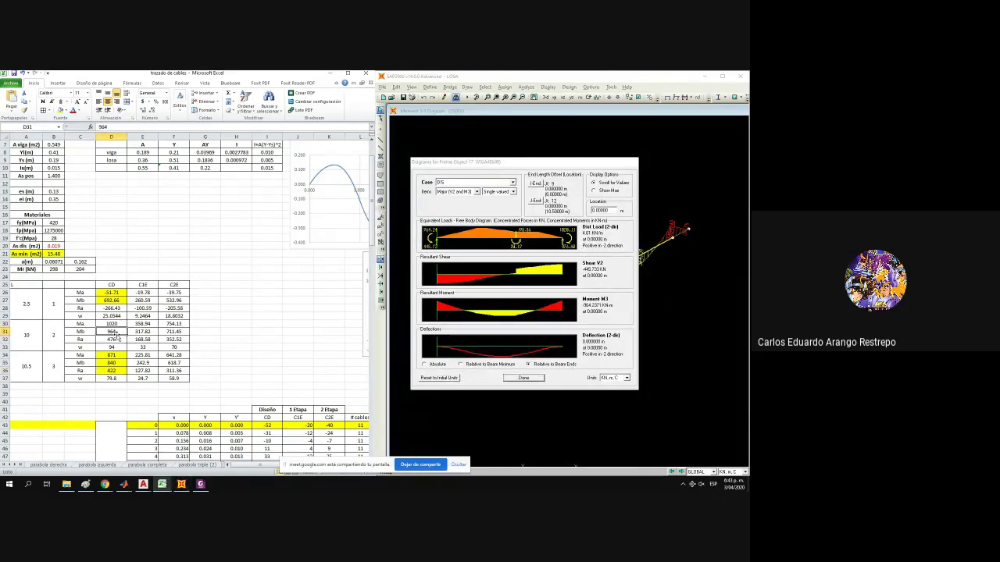
pyautogui.click(61, 111)
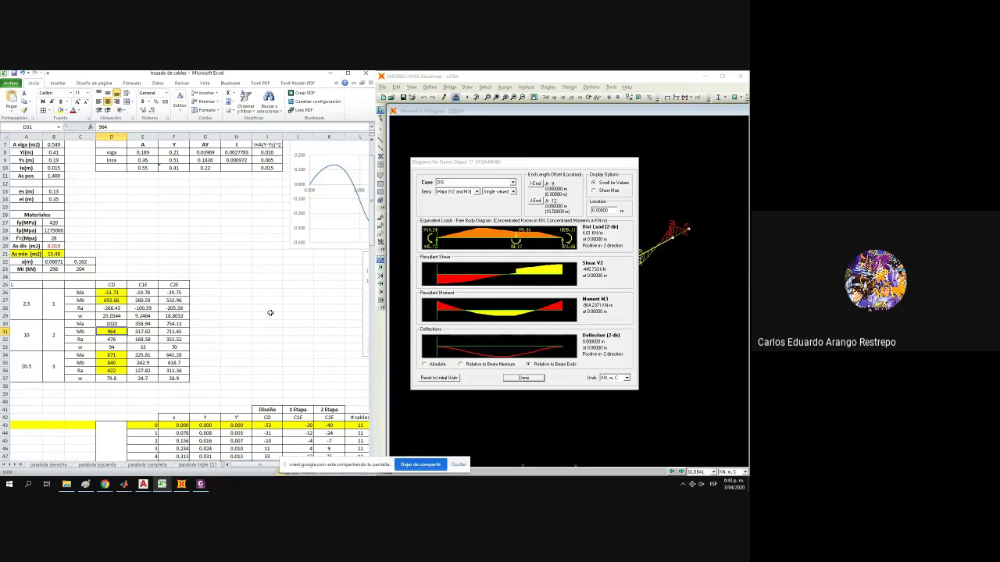
pyautogui.click(538, 273)
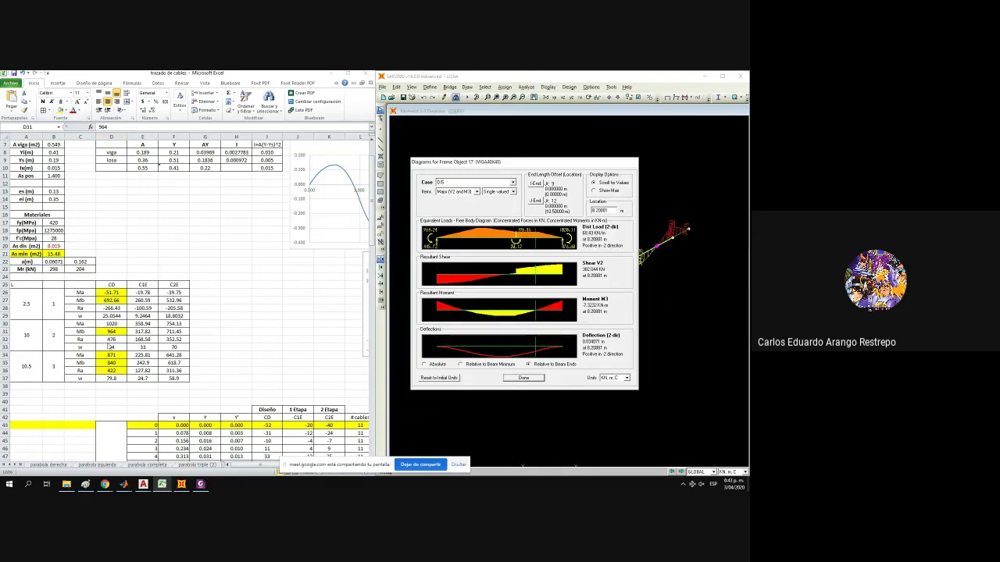
pyautogui.click(115, 334)
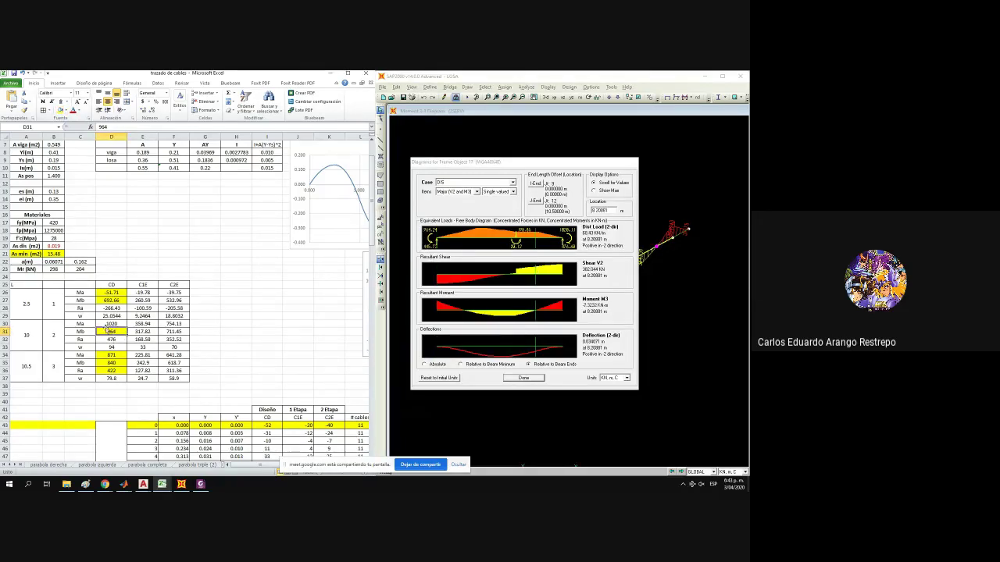
pyautogui.click(108, 324)
pyautogui.click(60, 111)
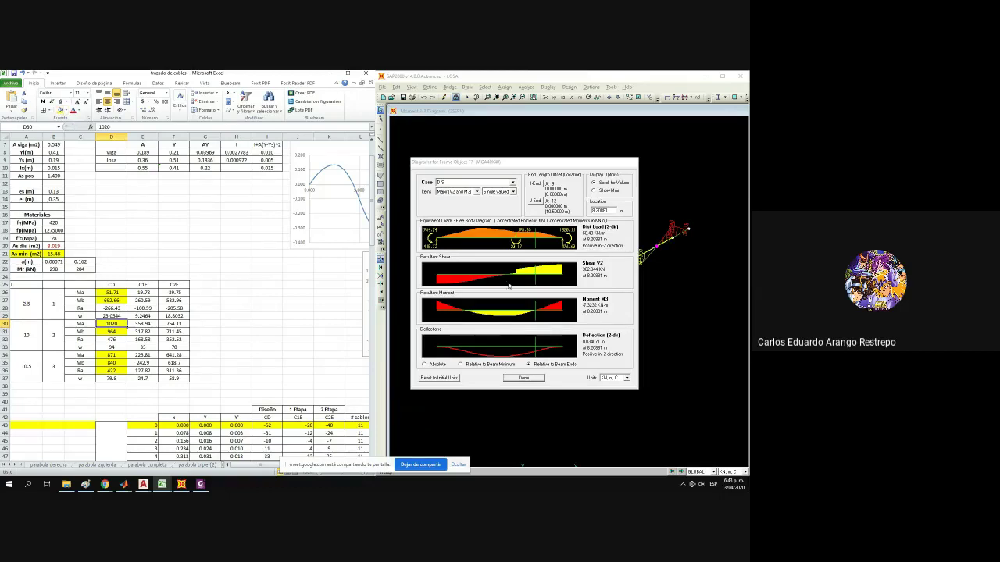
pyautogui.click(117, 339)
pyautogui.click(484, 293)
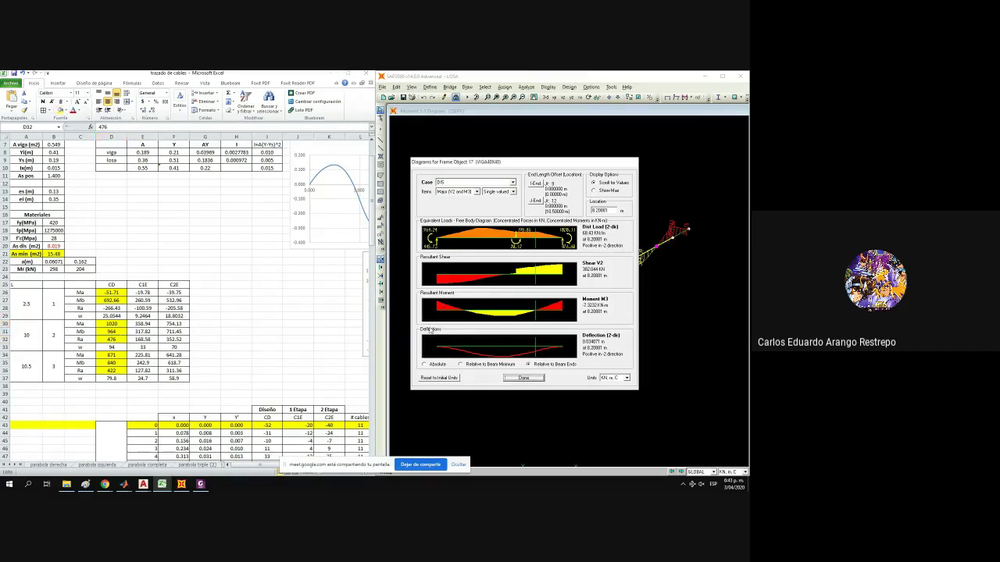
pyautogui.click(509, 379)
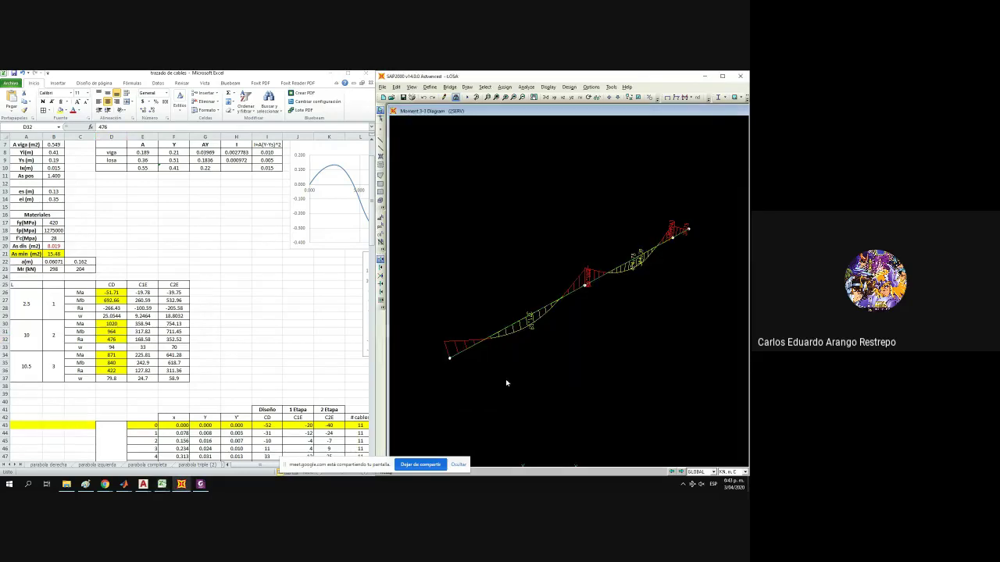
# Display the diagrams of the 2.5 m end cantilever in SAP2000, using load case DIS.
pyautogui.rightClick(680, 235)
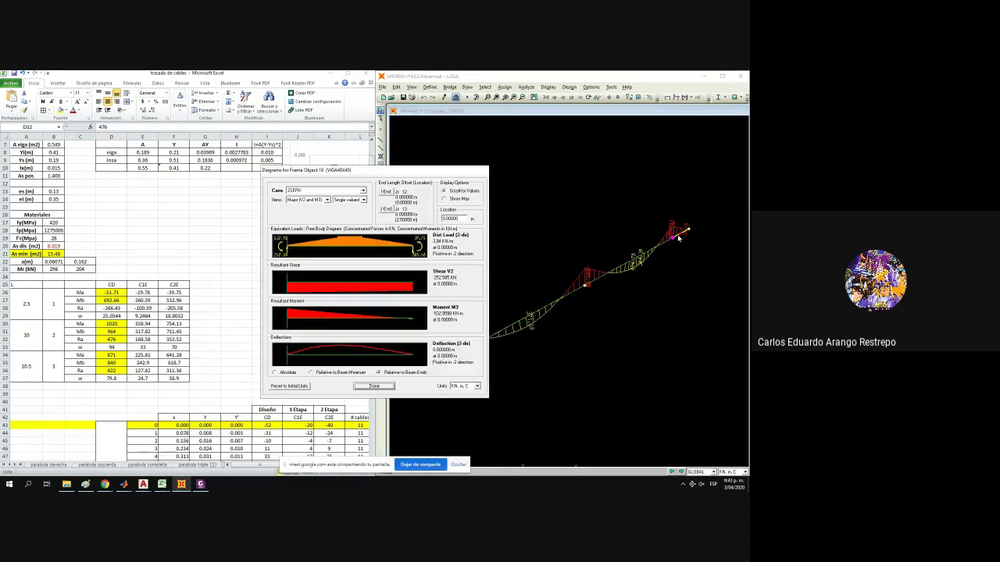
pyautogui.hotkey('alt', 'Tab')
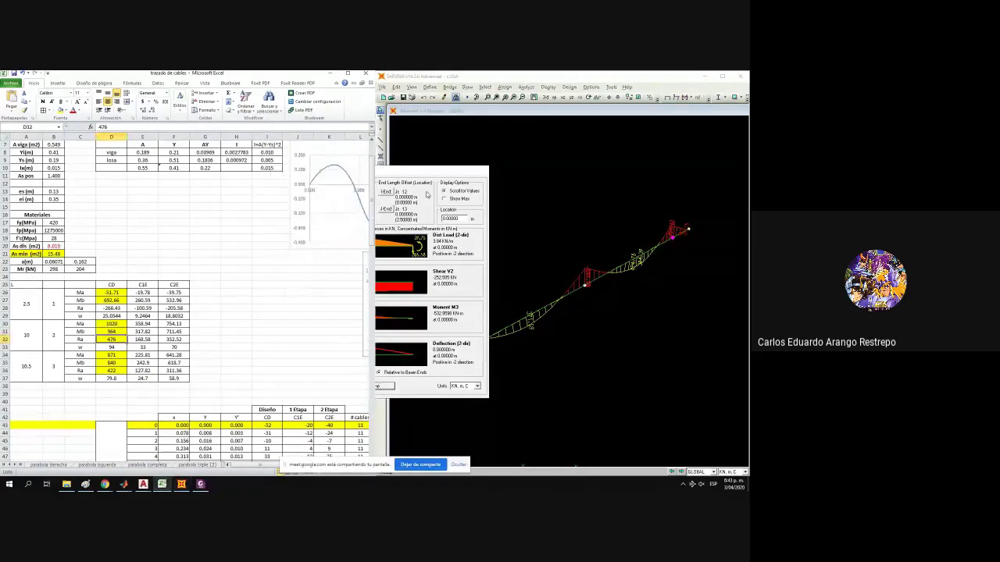
pyautogui.moveTo(438, 173); pyautogui.dragTo(522, 174)
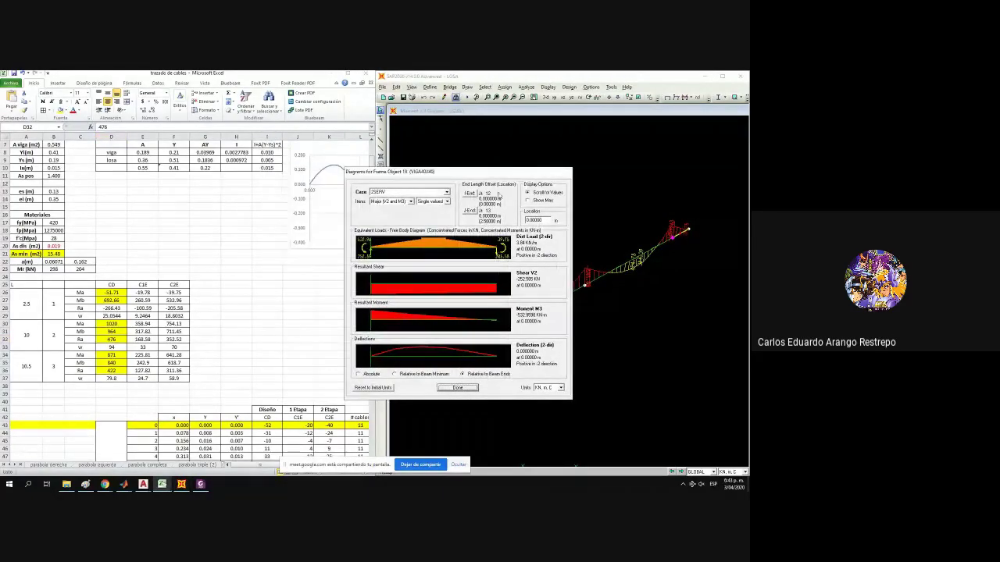
pyautogui.click(418, 194)
pyautogui.click(409, 238)
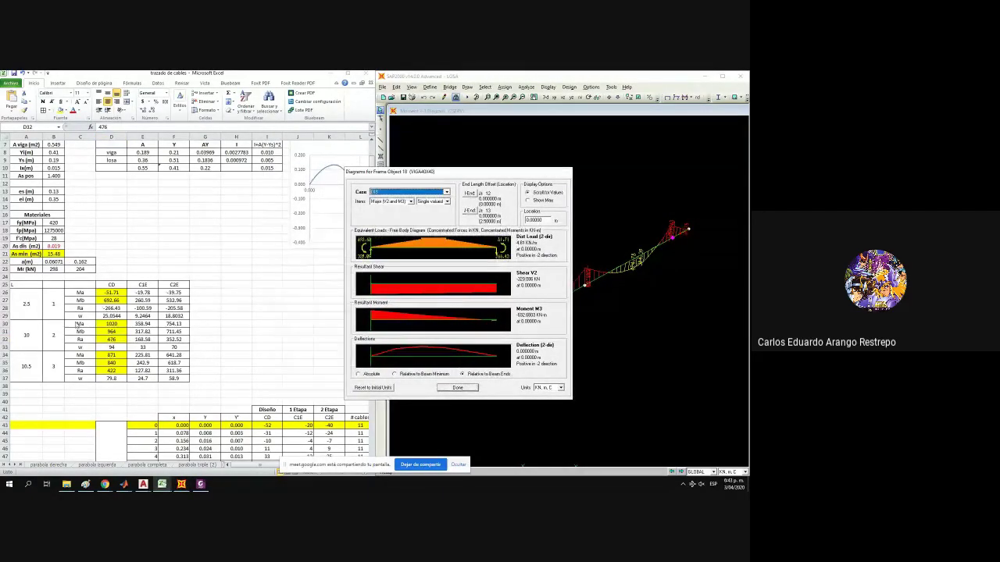
# Compare the cantilever's end moments with cells D26 and D27, and highlight the Ra value in D28 in yellow.
pyautogui.click(112, 292)
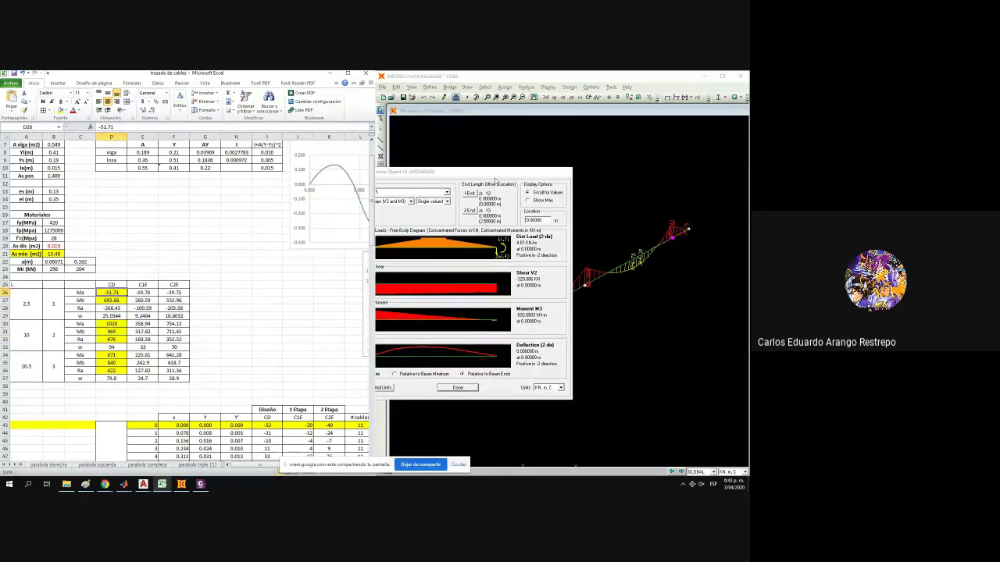
pyautogui.moveTo(499, 174); pyautogui.dragTo(543, 170)
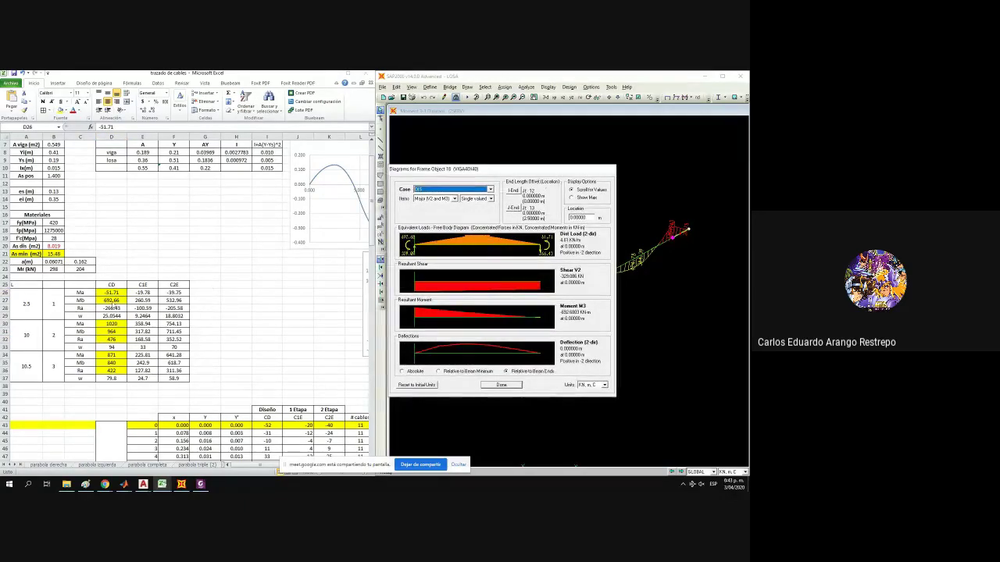
pyautogui.click(112, 300)
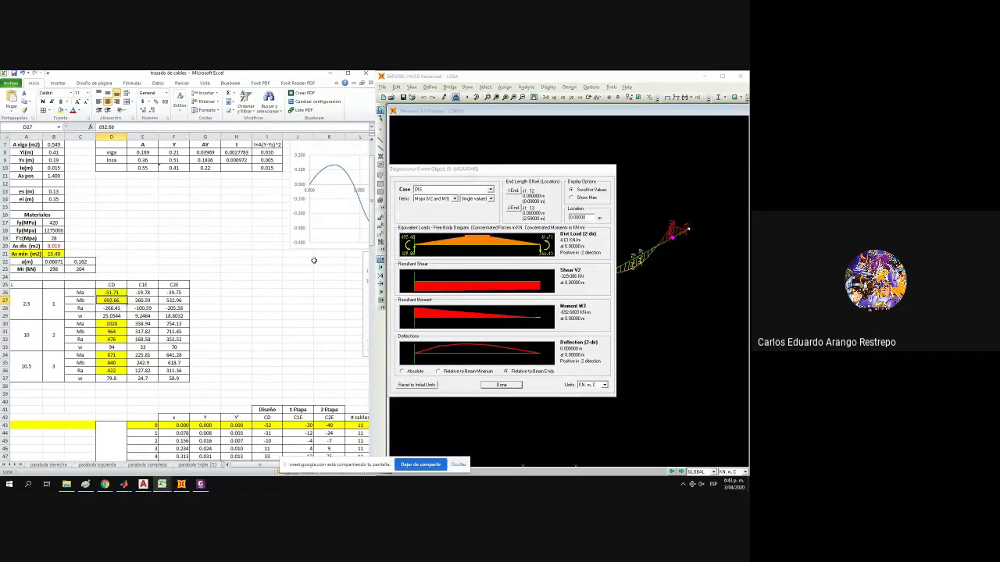
pyautogui.click(102, 308)
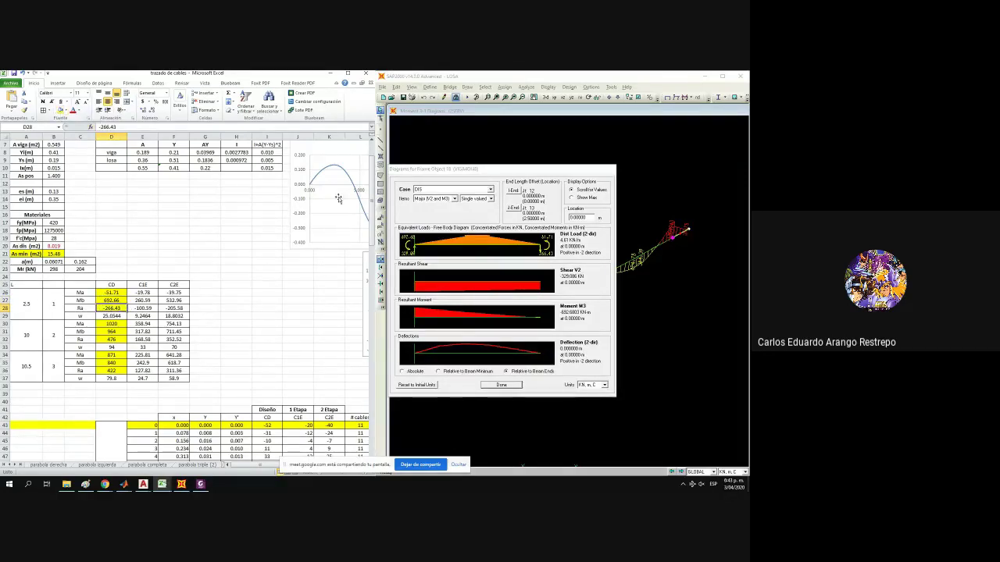
# Review the C1E and C2E value columns in rows 26 to 37 of the spreadsheet.
pyautogui.click(178, 277)
pyautogui.click(139, 291)
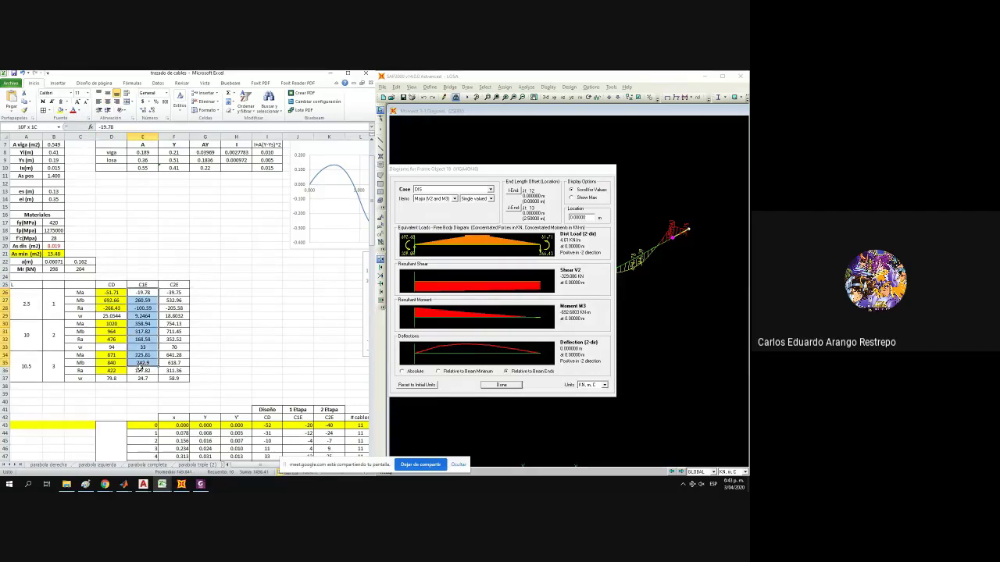
pyautogui.moveTo(176, 300); pyautogui.dragTo(184, 379)
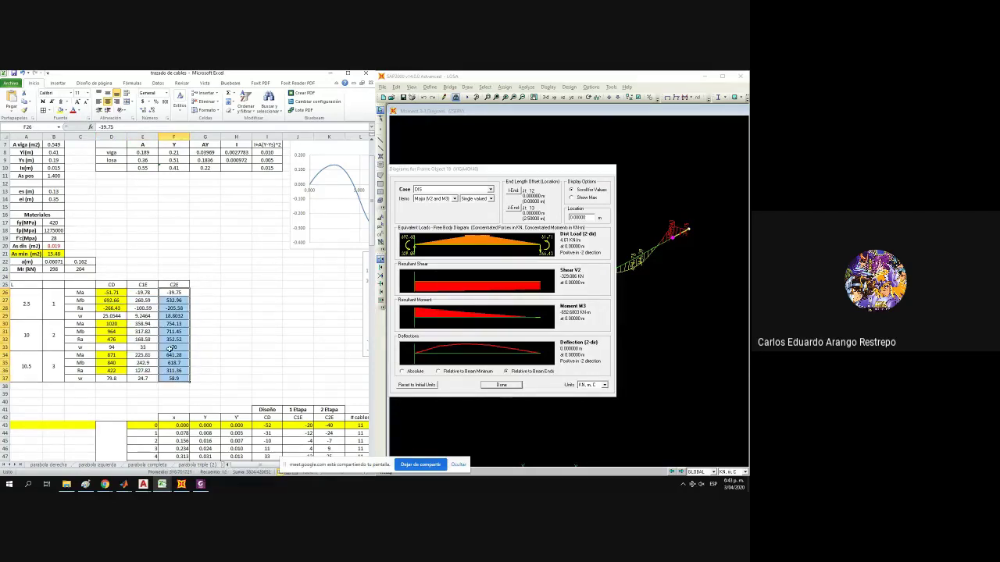
# Enter "diseño" above the CD column in D24 and copy the "1 Etapa" and "2 Etapa" headings into E24 and F24.
pyautogui.click(109, 277)
pyautogui.write('dis')
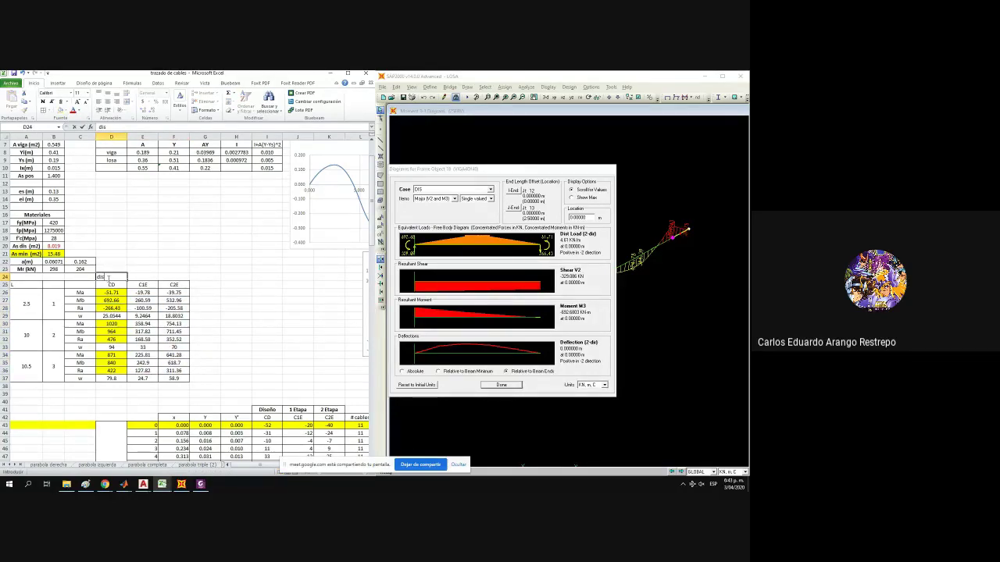
pyautogui.write('eño')
pyautogui.click(141, 285)
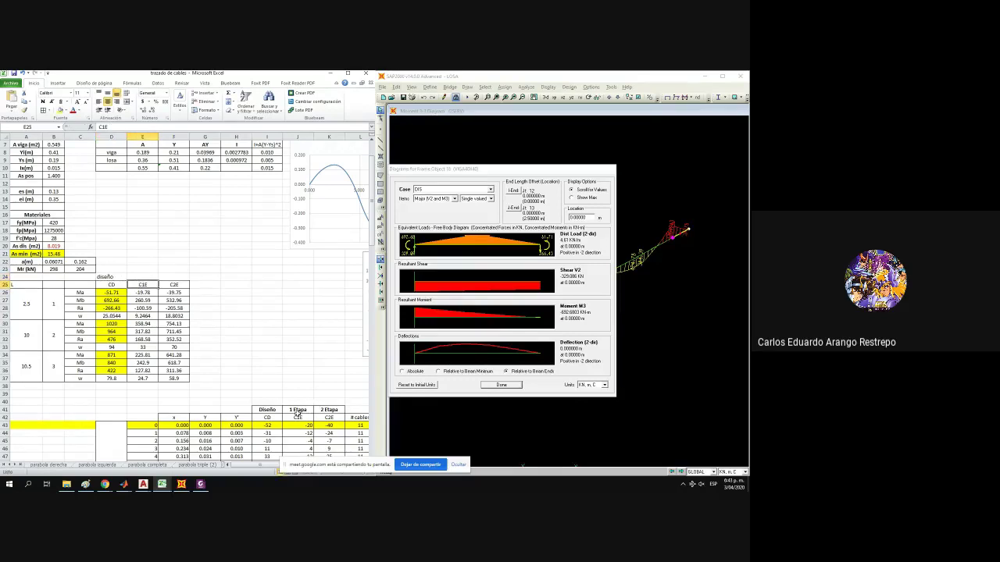
pyautogui.moveTo(298, 412); pyautogui.dragTo(329, 413)
pyautogui.hotkey('ctrl', 'c')
pyautogui.click(143, 278)
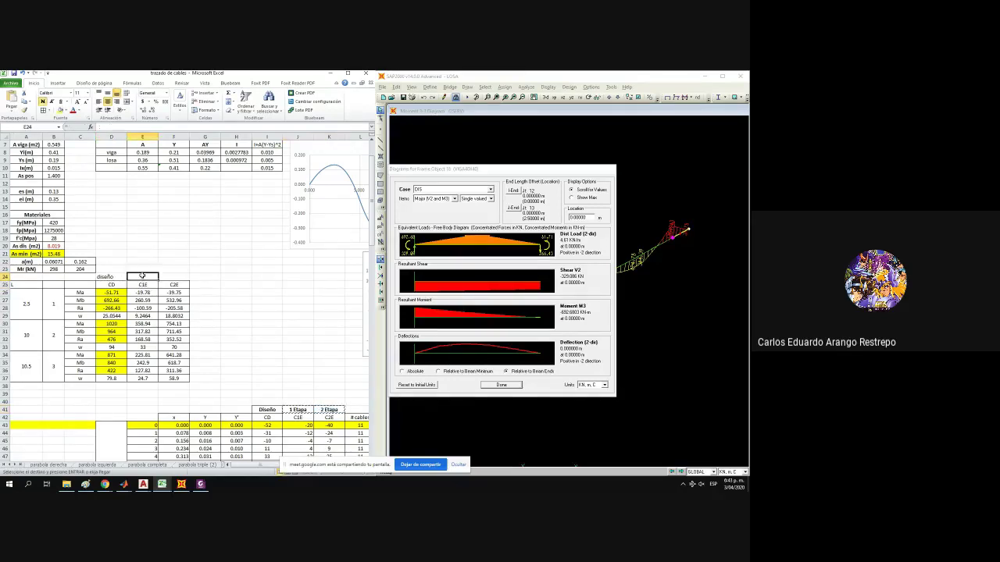
pyautogui.hotkey('ctrl', 'v')
# Centre the "diseño" heading in D24 and make it bold.
pyautogui.click(115, 276)
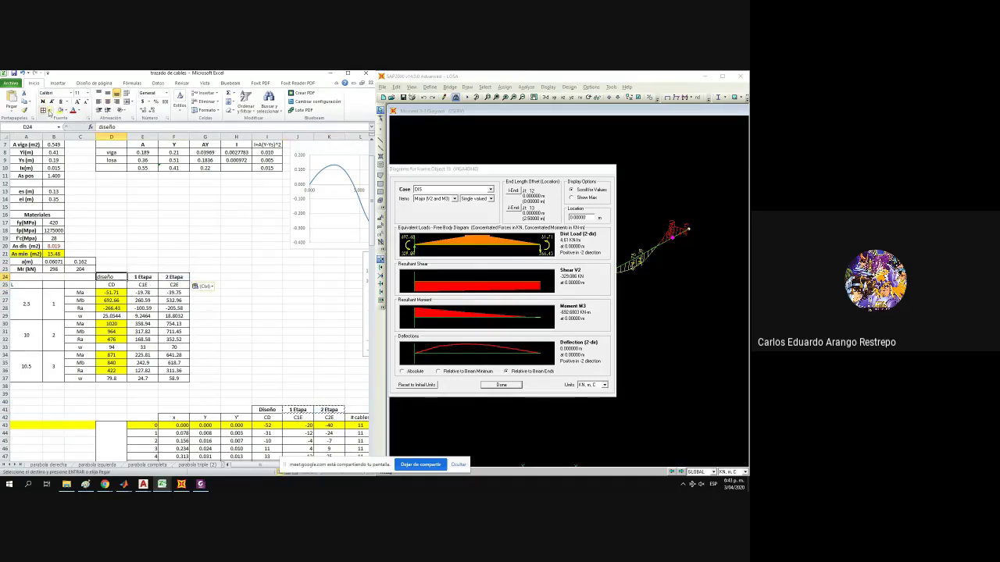
pyautogui.click(106, 102)
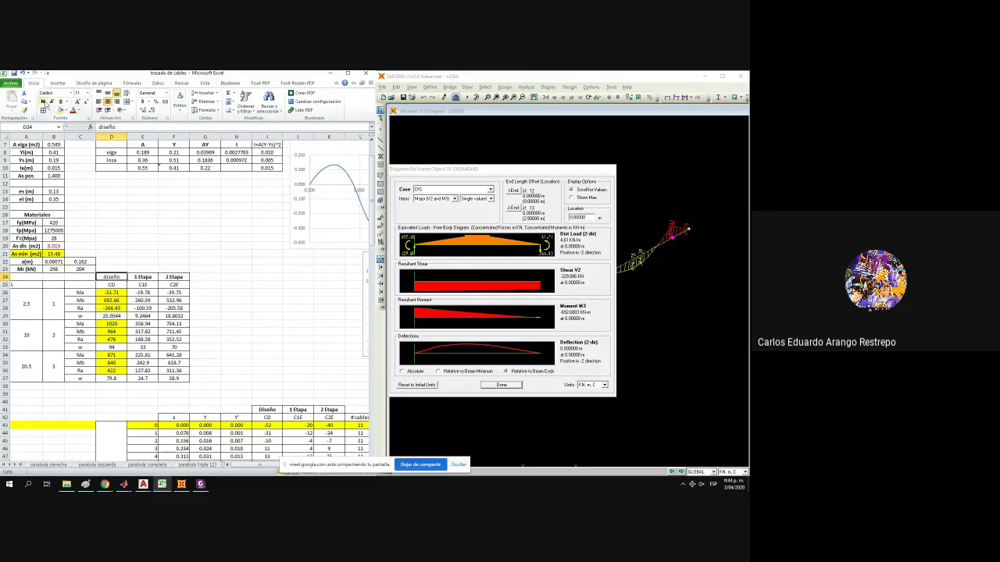
pyautogui.click(43, 101)
pyautogui.click(197, 291)
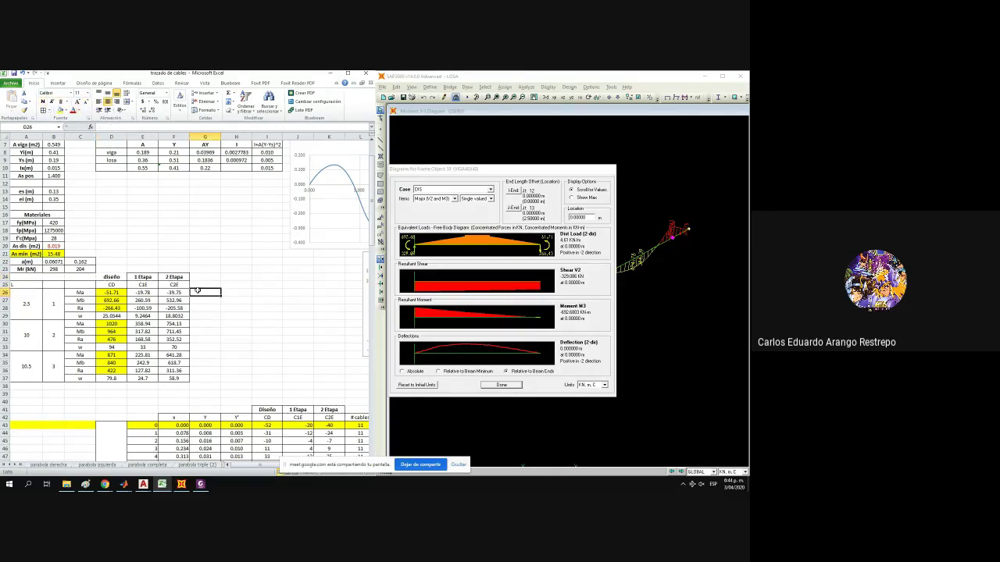
# Check the diseño, 1 Etapa and 2 Etapa headings in row 24 and maximize the spreadsheet window.
pyautogui.moveTo(115, 276); pyautogui.dragTo(134, 277)
pyautogui.click(108, 277)
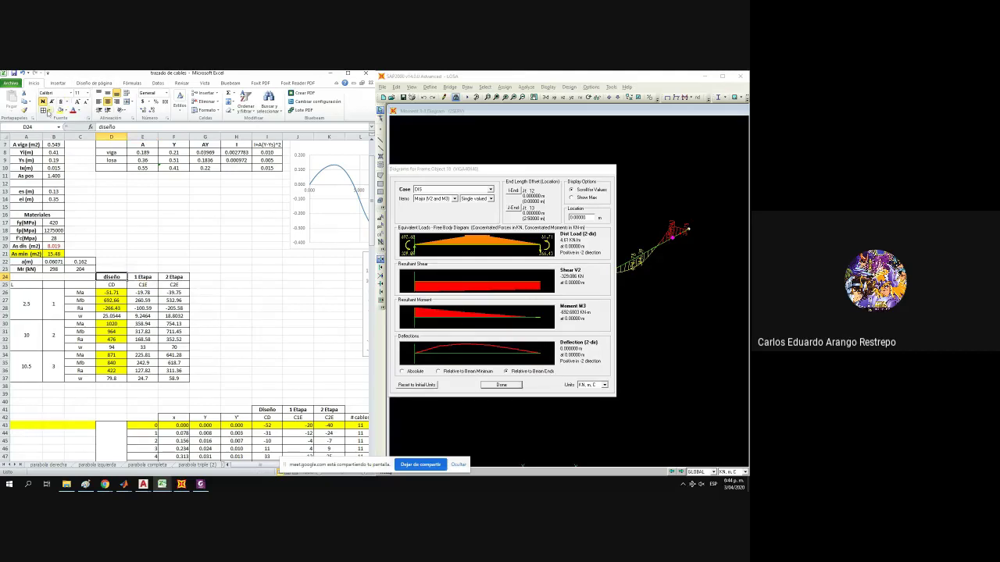
pyautogui.click(141, 277)
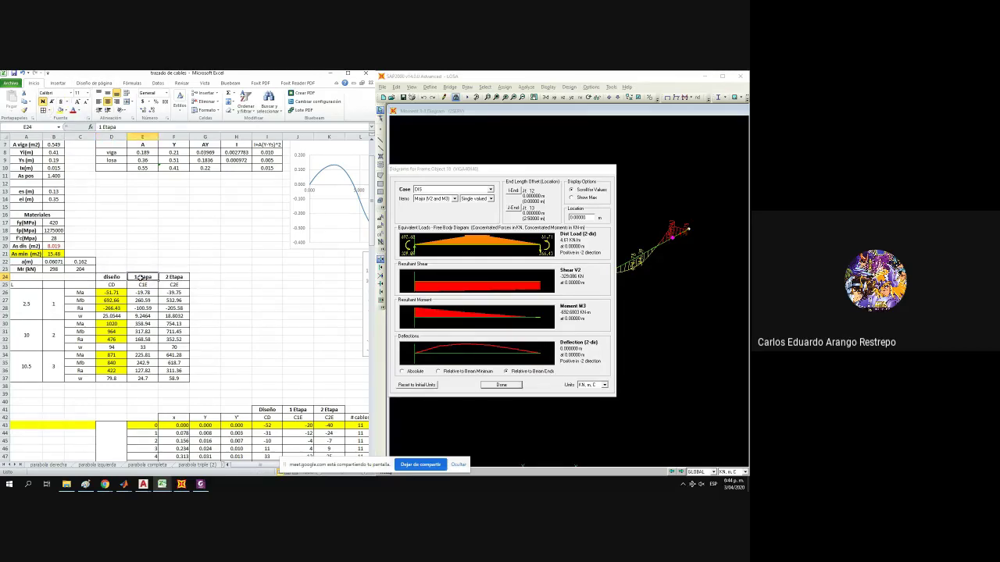
pyautogui.click(179, 277)
pyautogui.click(348, 73)
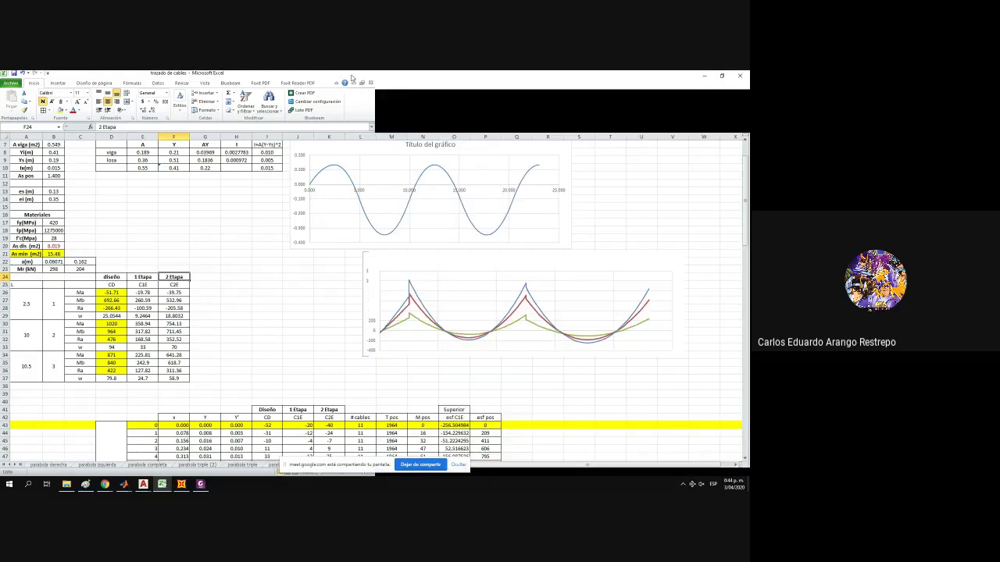
# Highlight the As pos values and the rounded values beside them in I3:J5 in yellow.
pyautogui.scroll(-3, 444, 373)
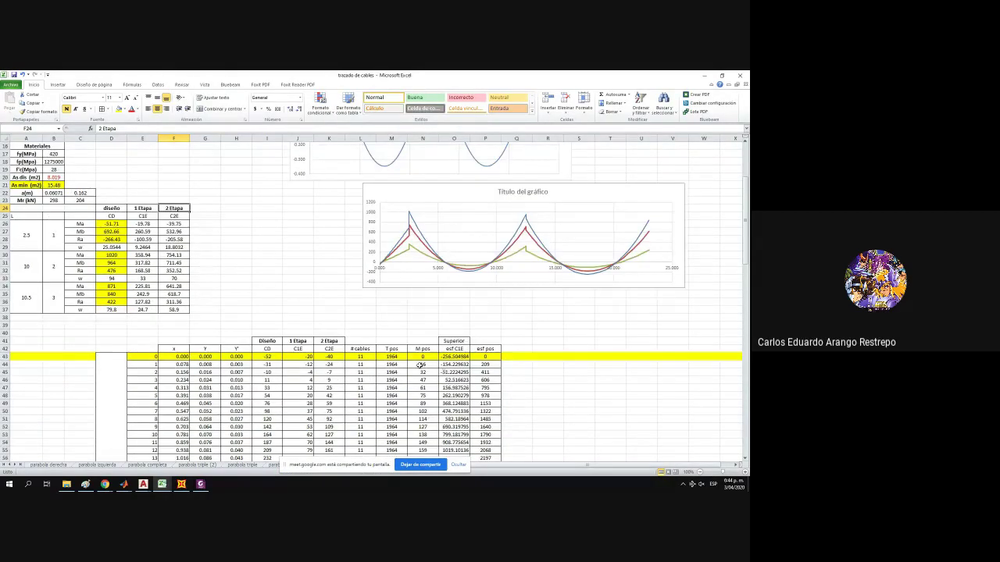
pyautogui.scroll(5, 420, 365)
pyautogui.click(294, 161)
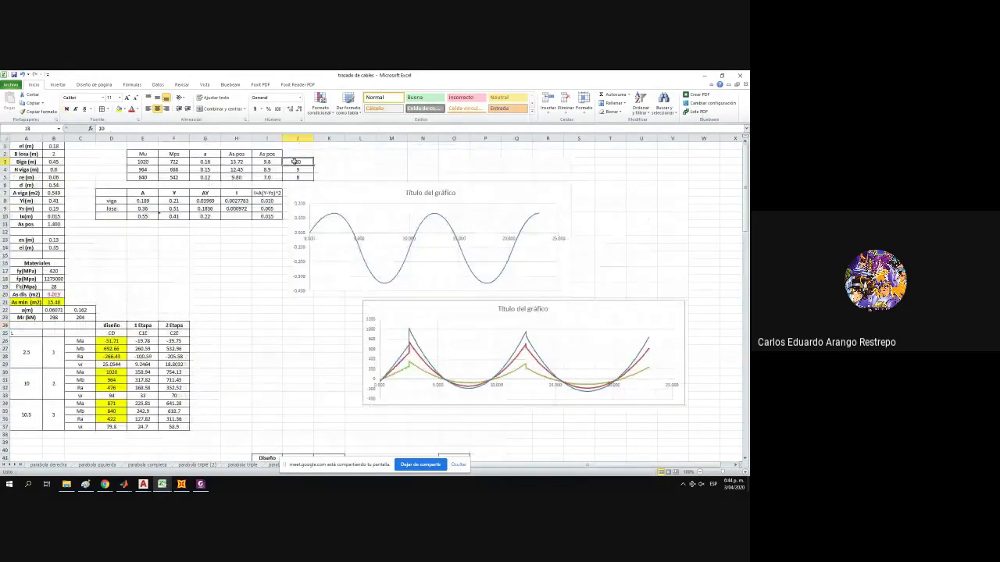
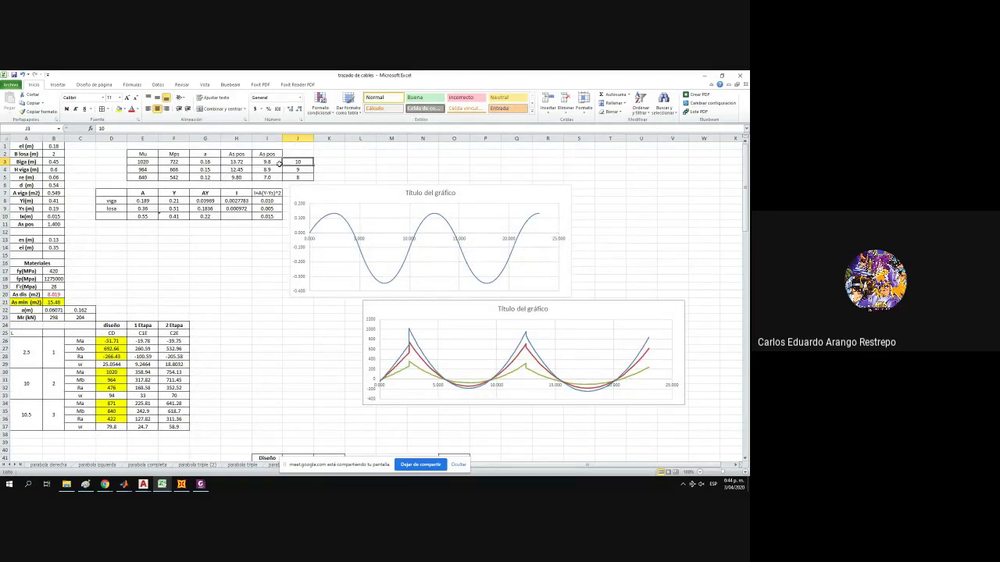
pyautogui.moveTo(277, 162); pyautogui.dragTo(294, 159)
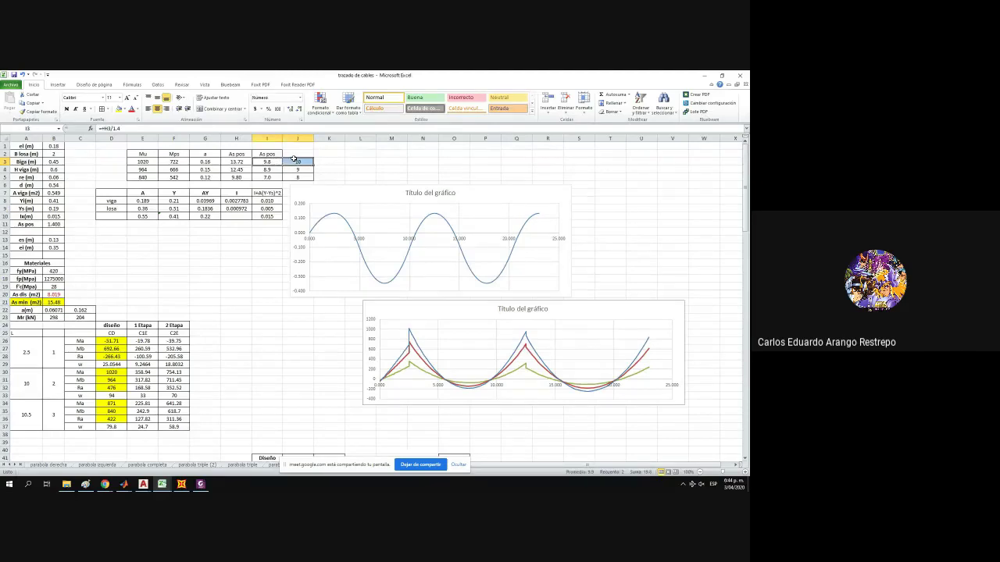
pyautogui.click(123, 110)
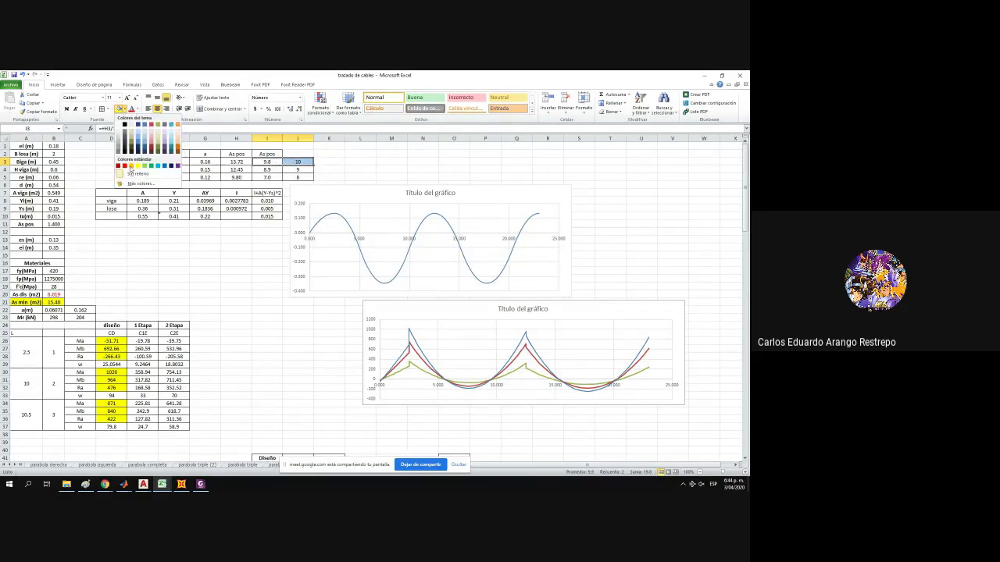
pyautogui.press('Escape')
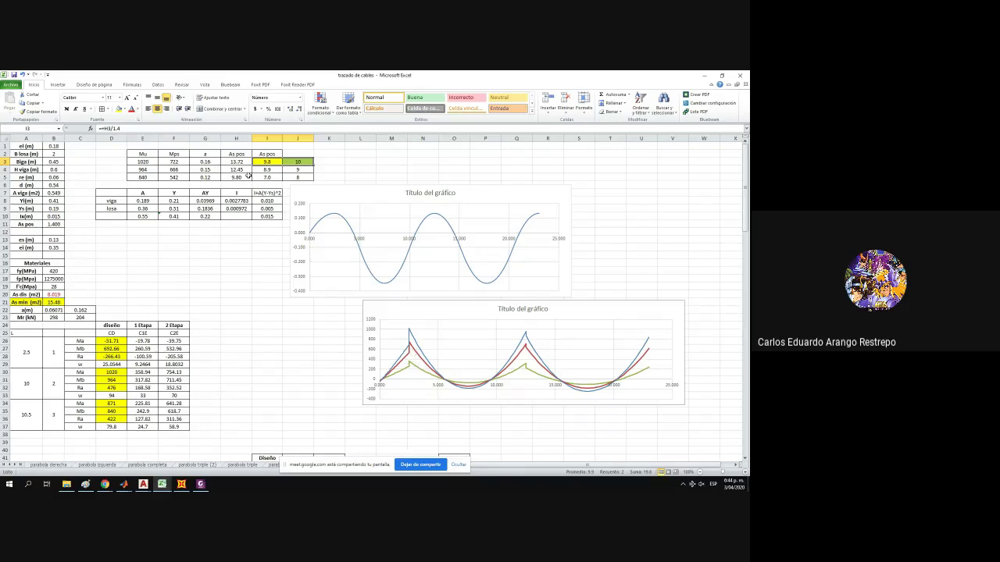
pyautogui.moveTo(266, 169); pyautogui.dragTo(293, 178)
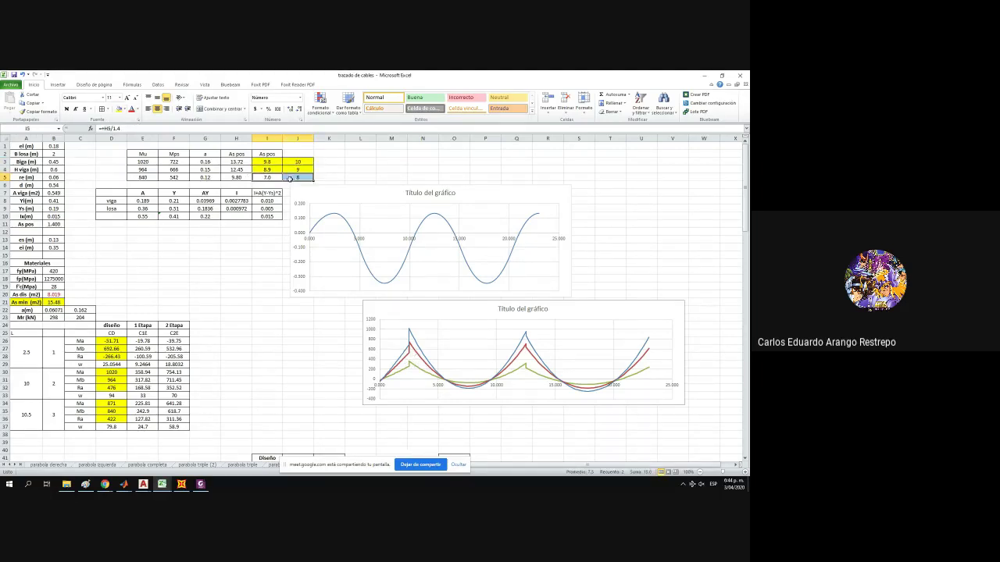
pyautogui.click(118, 110)
# Link the first # cables value, in L43 of the Tramo 1 table, to cell J3 with the formula +J3.
pyautogui.scroll(-2, 371, 270)
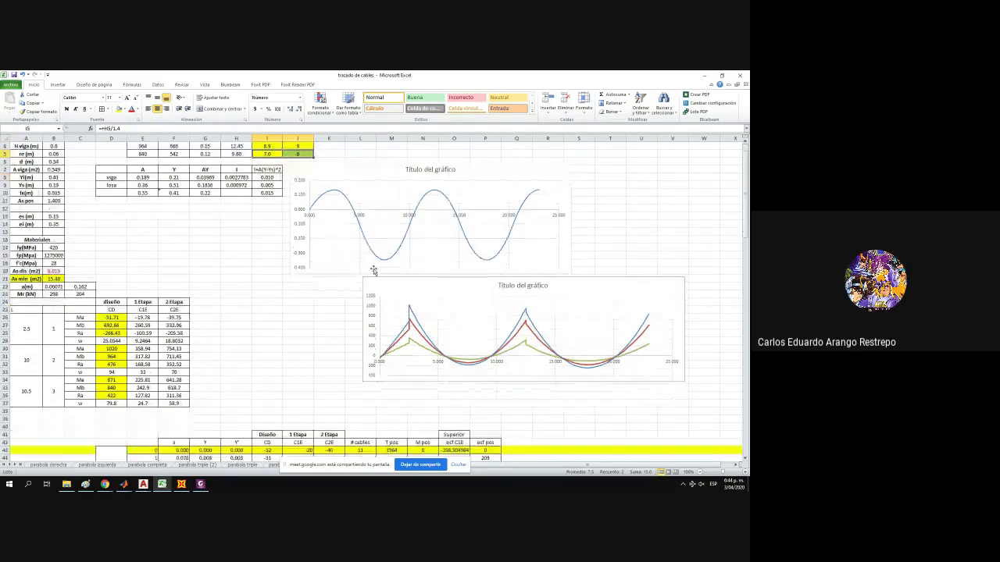
pyautogui.scroll(-5, 374, 301)
pyautogui.scroll(-3, 373, 302)
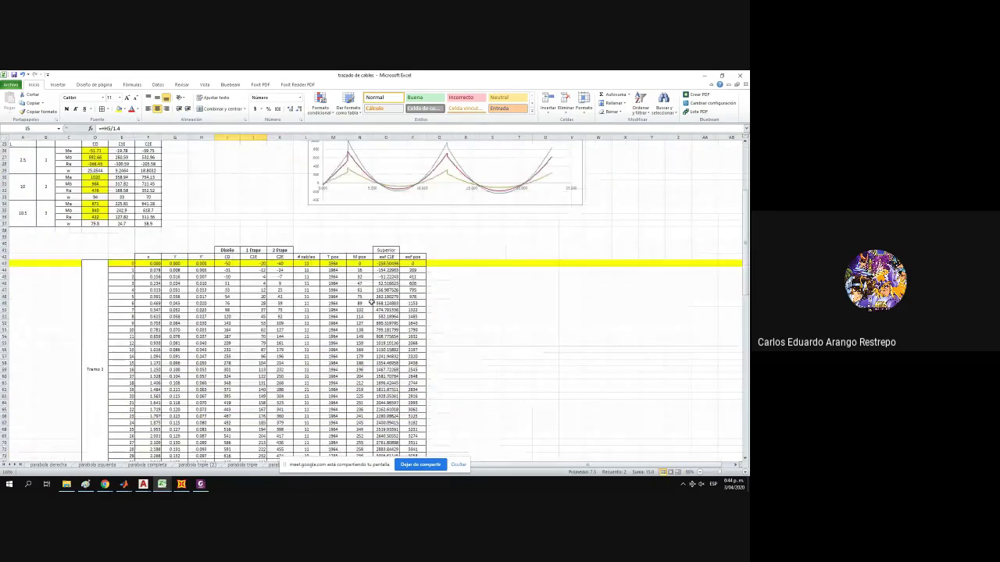
pyautogui.click(306, 261)
pyautogui.scroll(8, 171, 214)
pyautogui.click(97, 128)
pyautogui.write('+J3')
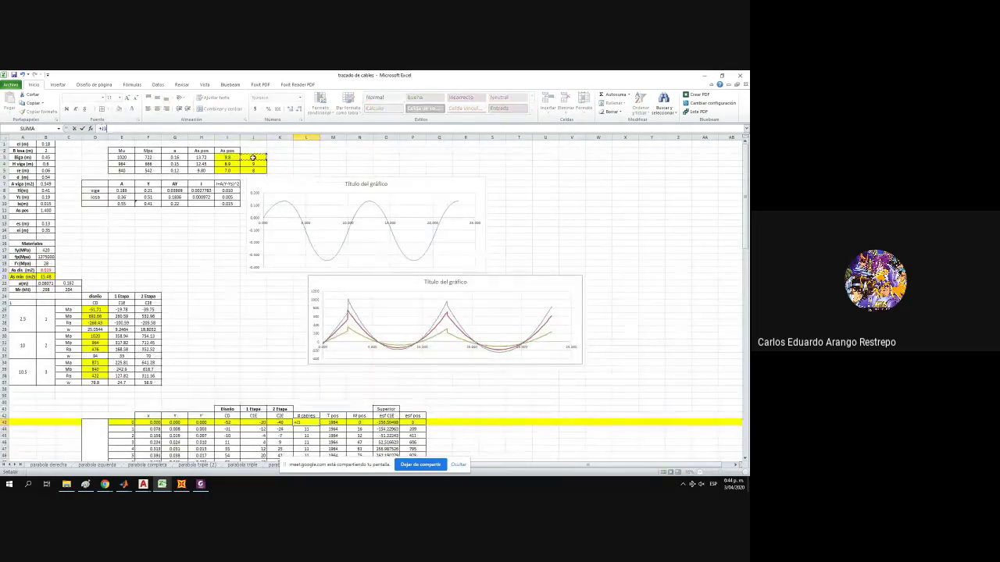
pyautogui.click(253, 157)
pyautogui.press('Return')
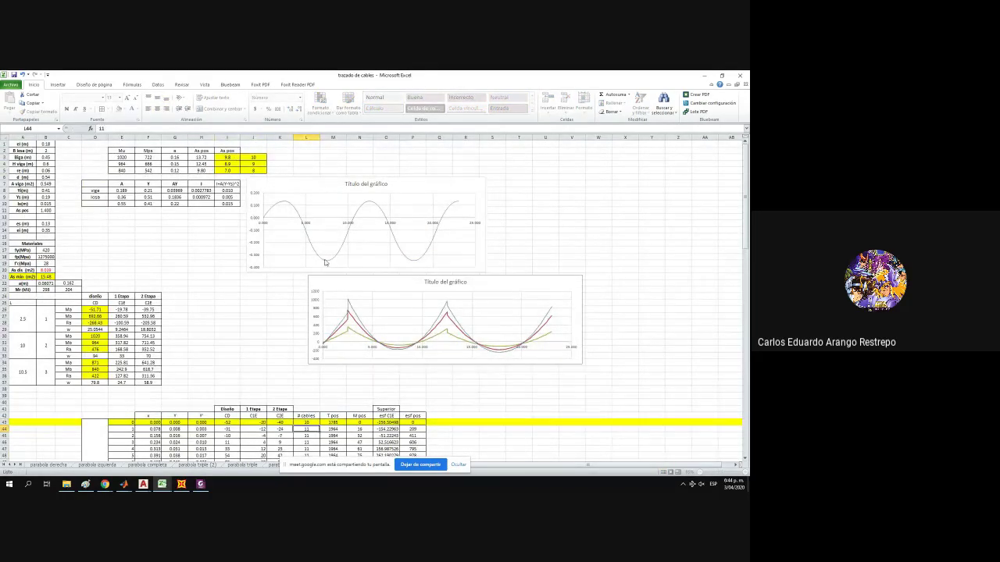
# Set the number of cables in L44 to 10 and fill it down through Tramo 1 to the highlighted row 76.
pyautogui.scroll(-5, 328, 258)
pyautogui.scroll(-8, 343, 310)
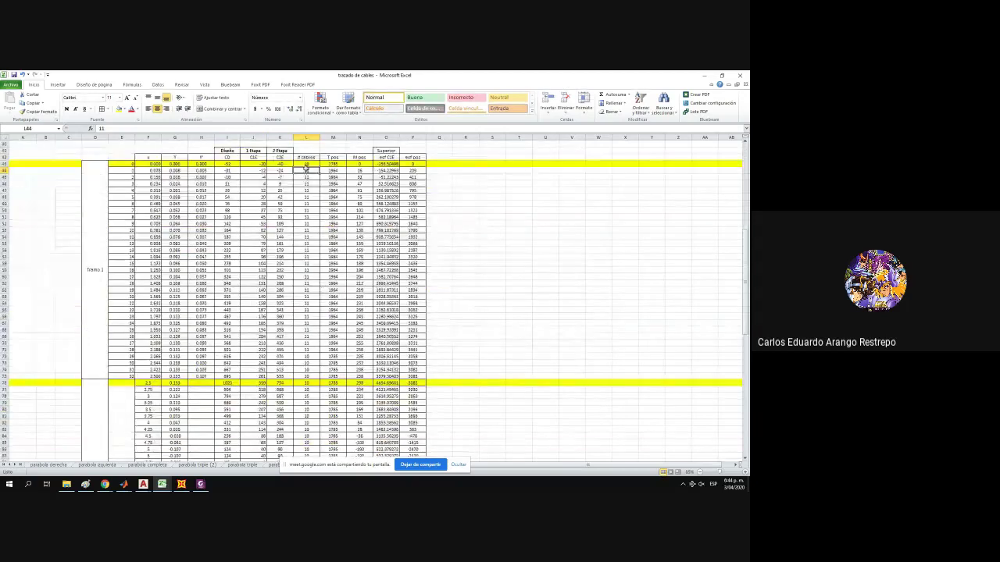
pyautogui.click(306, 163)
pyautogui.click(312, 170)
pyautogui.write('1')
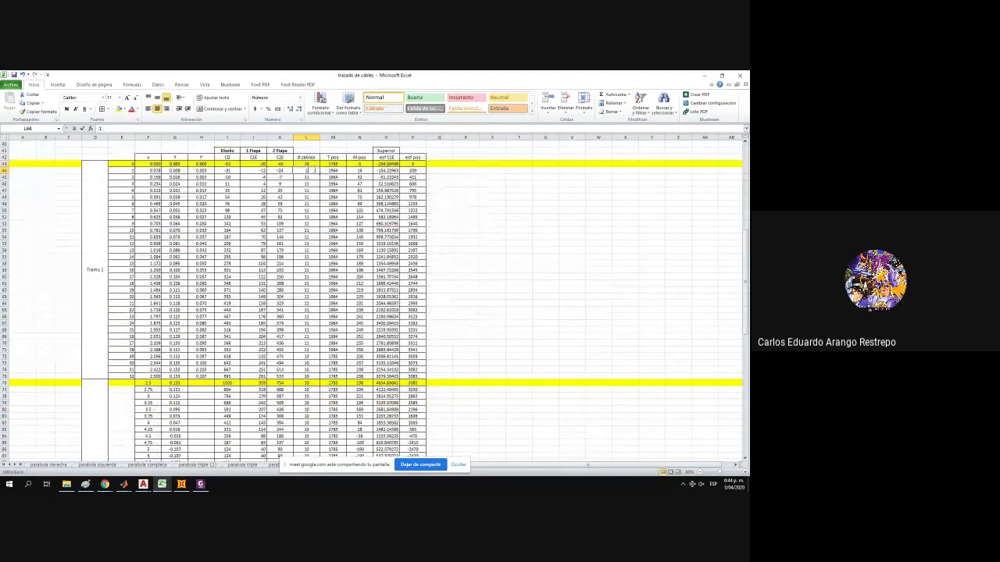
pyautogui.write('0')
pyautogui.press('Return')
pyautogui.click(316, 169)
pyautogui.moveTo(320, 174); pyautogui.dragTo(318, 380)
pyautogui.click(317, 383)
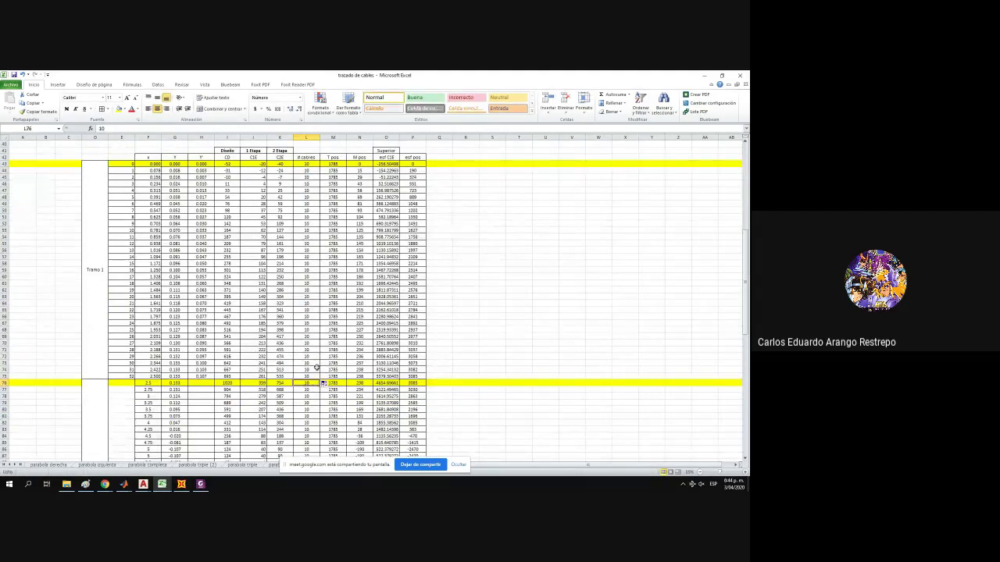
# Set the number of cables in L77, at the start of Tramo 2, to 9 and check the moment chart.
pyautogui.scroll(10, 317, 367)
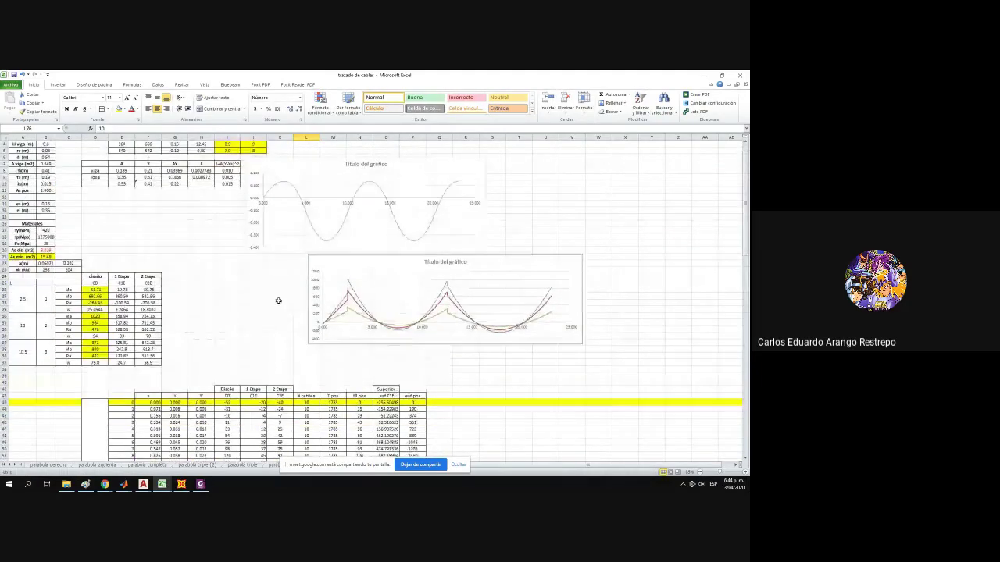
pyautogui.scroll(-15, 297, 304)
pyautogui.click(317, 310)
pyautogui.write('9')
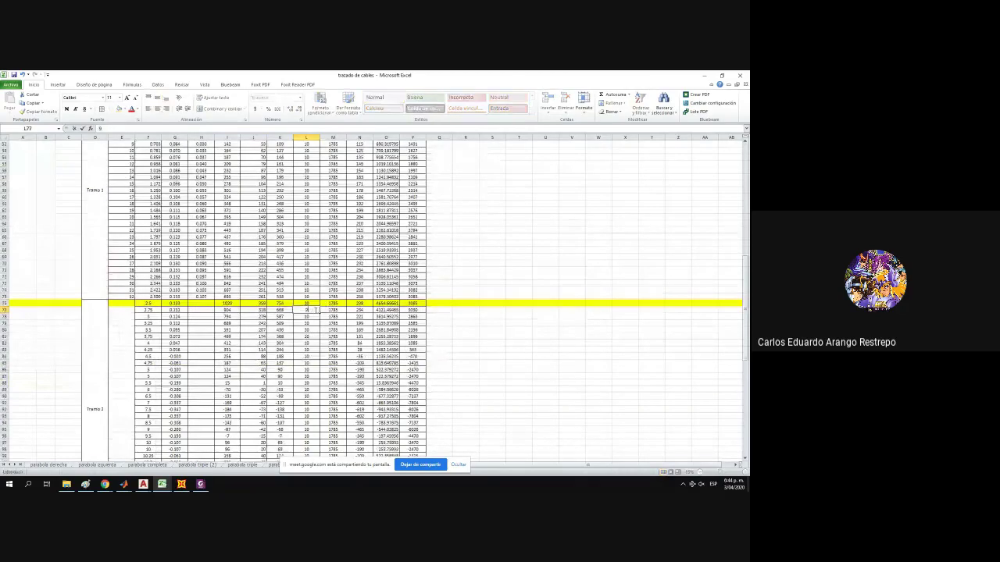
pyautogui.scroll(15, 317, 310)
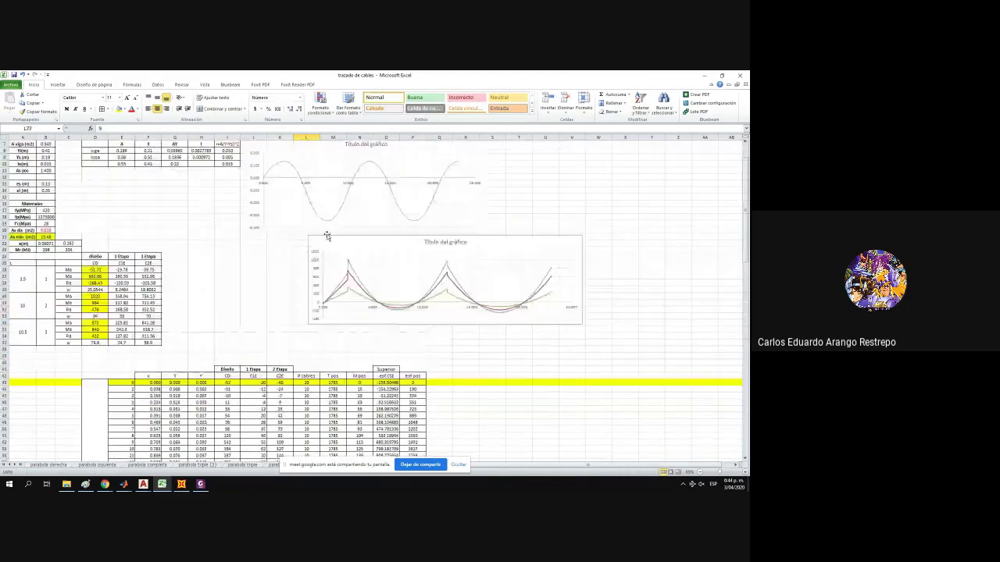
pyautogui.scroll(2, 227, 156)
pyautogui.scroll(-17, 253, 211)
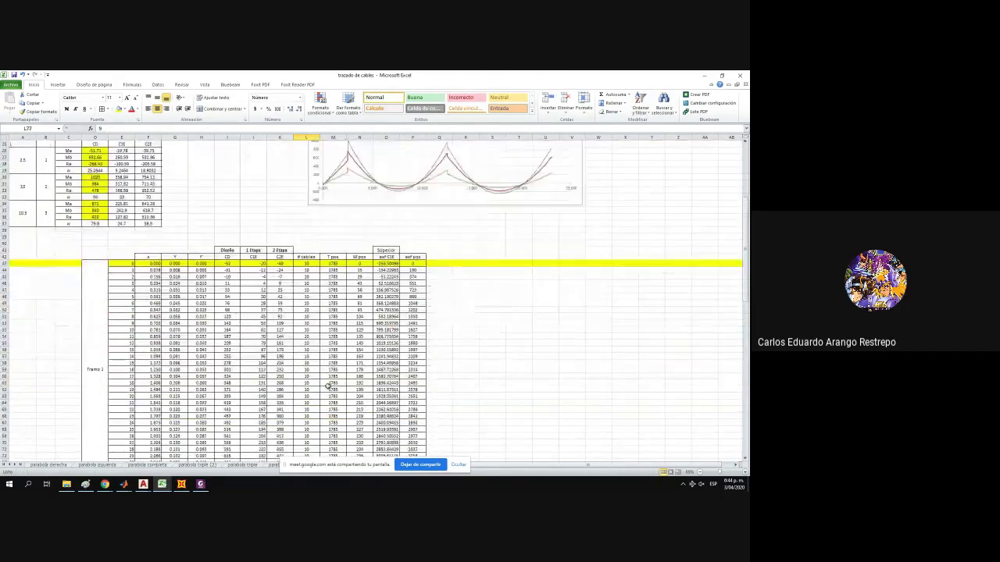
pyautogui.scroll(-2, 330, 380)
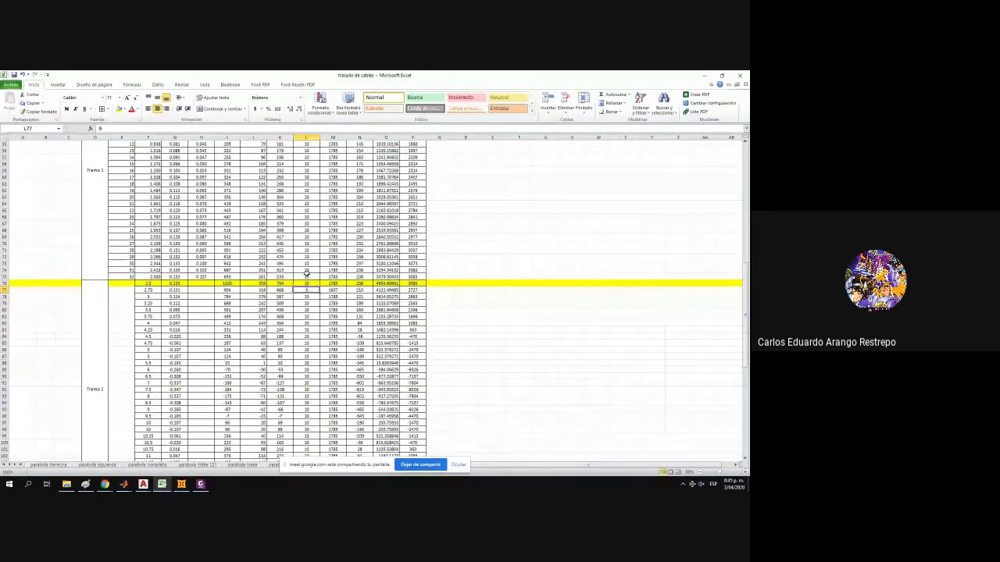
# Set the number of cables in L68 to 9, fill it down to L76, and check the moment chart.
pyautogui.click(305, 282)
pyautogui.scroll(5, 303, 313)
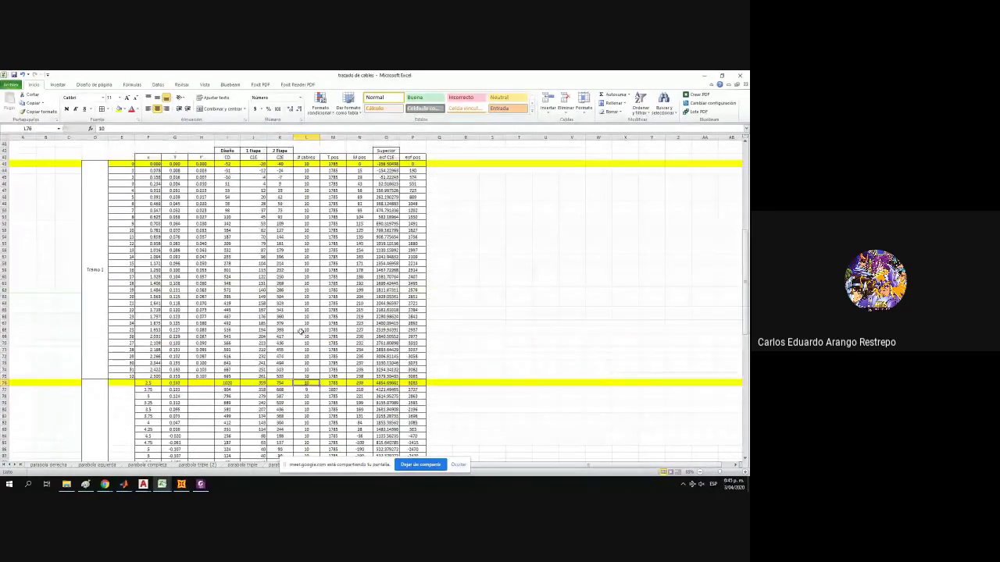
pyautogui.click(306, 330)
pyautogui.write('9')
pyautogui.press('Up')
pyautogui.click(306, 330)
pyautogui.moveTo(320, 332); pyautogui.dragTo(304, 370)
pyautogui.scroll(5, 232, 249)
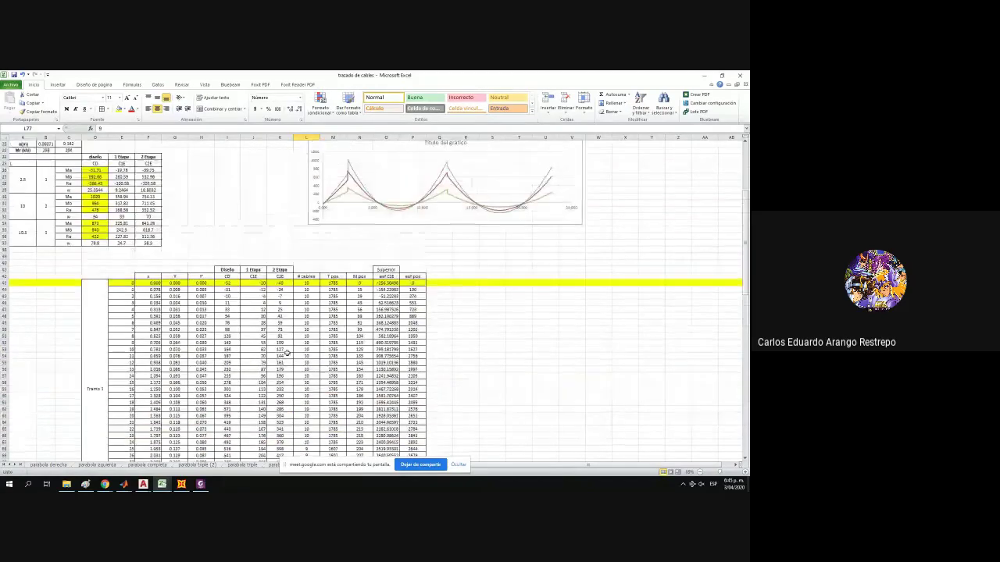
pyautogui.scroll(3, 231, 249)
pyautogui.scroll(-15, 246, 312)
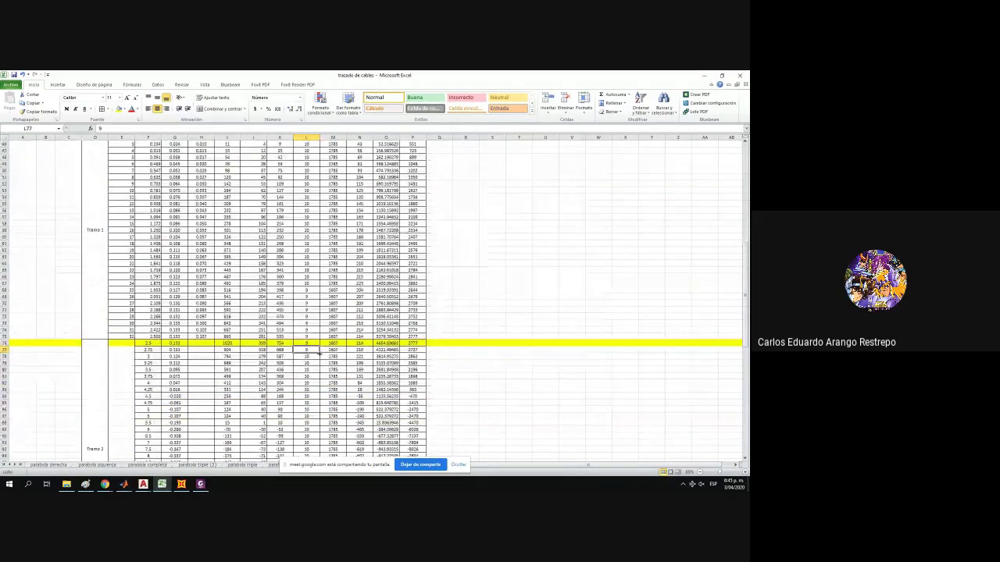
# Fill the 9 cables of L77 down through Tramo 2 to L107.
pyautogui.moveTo(319, 353)
pyautogui.mouseDown()
pyautogui.moveTo(313, 455)
pyautogui.moveTo(319, 352)
pyautogui.mouseUp()
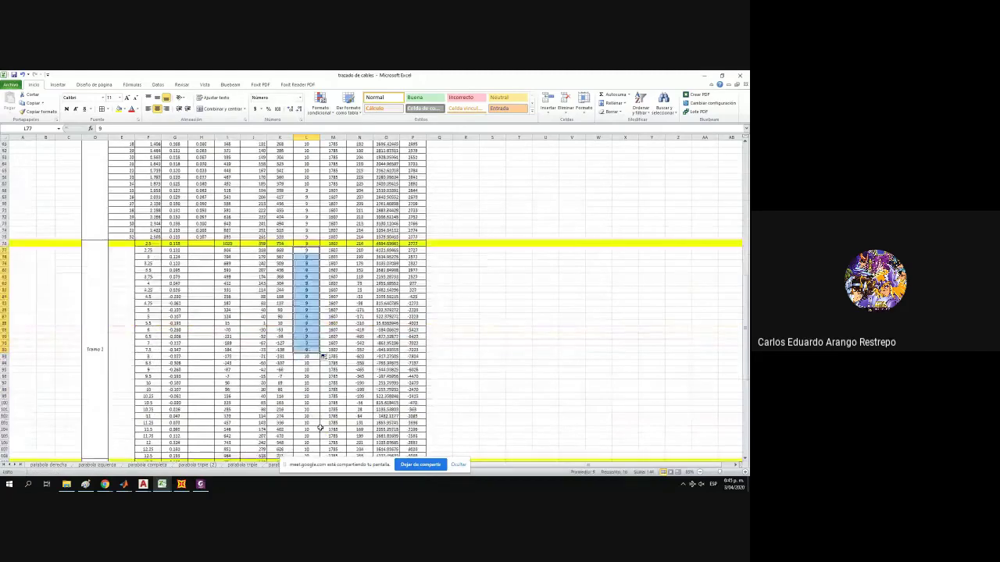
pyautogui.scroll(-4, 319, 409)
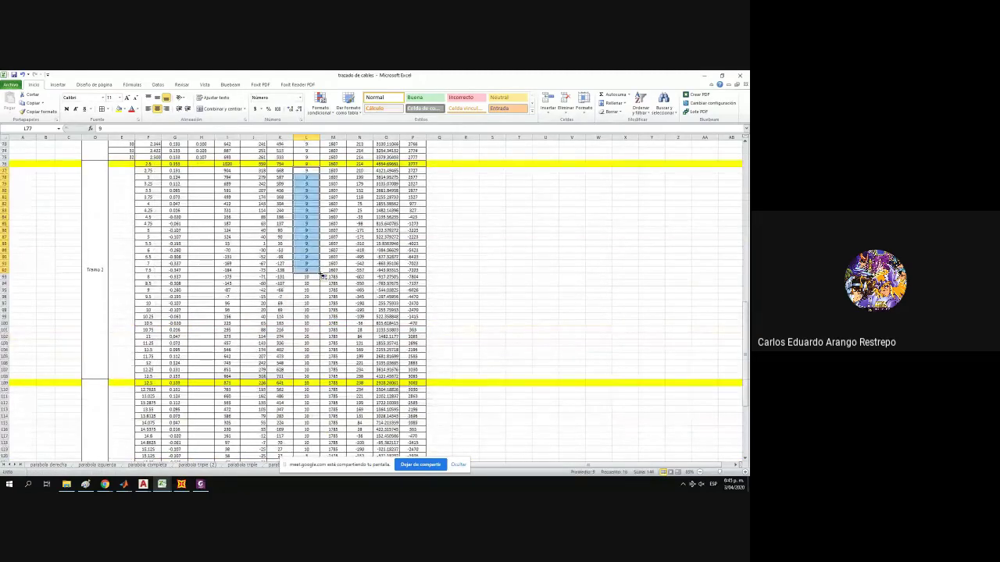
pyautogui.moveTo(319, 274); pyautogui.dragTo(320, 373)
pyautogui.scroll(-4, 320, 367)
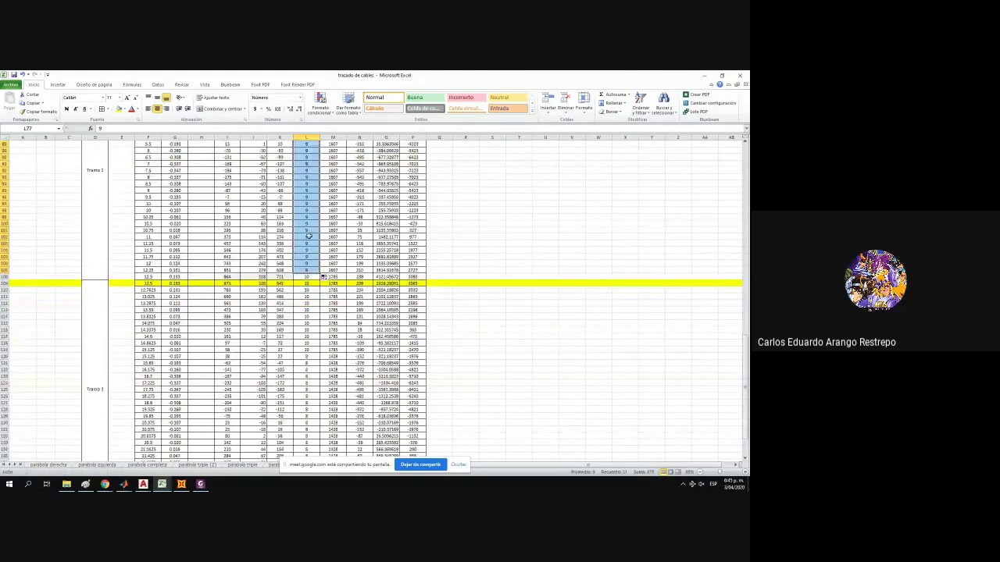
# Set the number of cables in L102 to 8 and fill it down to L108 at the end of Tramo 2.
pyautogui.click(309, 240)
pyautogui.click(310, 236)
pyautogui.doubleClick(310, 235)
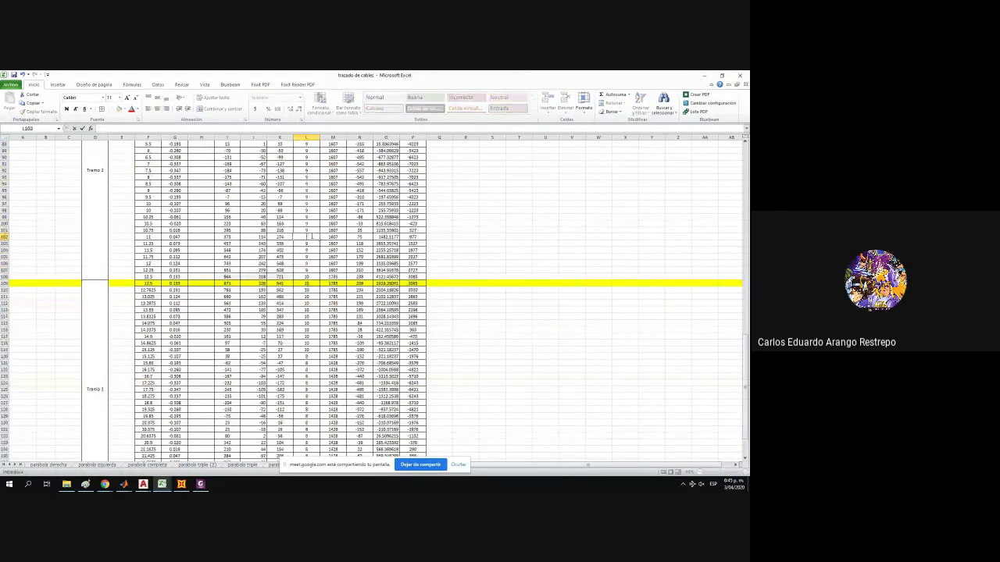
pyautogui.write('8')
pyautogui.press('Return')
pyautogui.click(311, 237)
pyautogui.moveTo(319, 239); pyautogui.dragTo(318, 278)
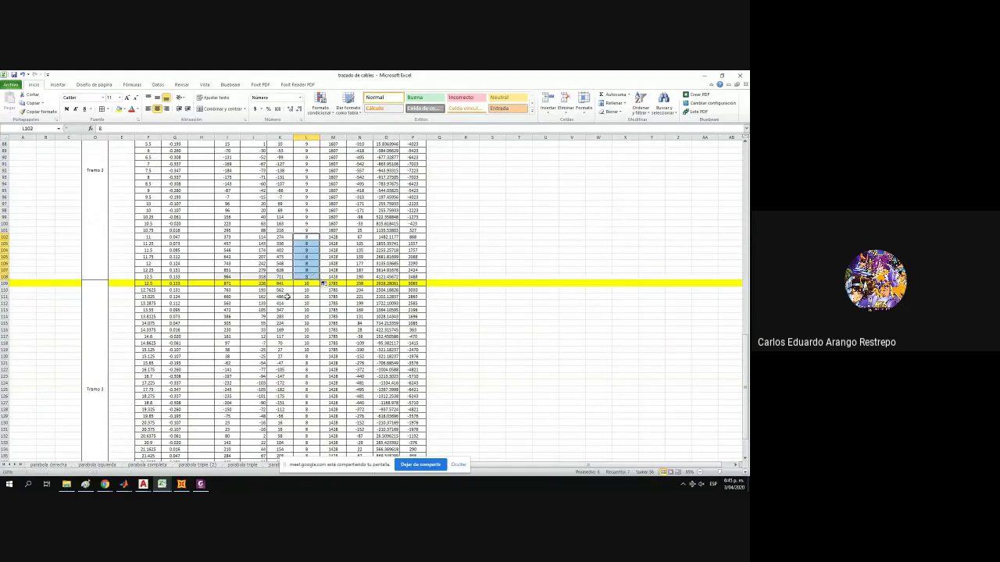
# Set the number of cables in L109 and L110 to 8 and fill it down to the last row of Tramo 3.
pyautogui.click(310, 283)
pyautogui.write('8')
pyautogui.press('Return')
pyautogui.write('8')
pyautogui.press('Return')
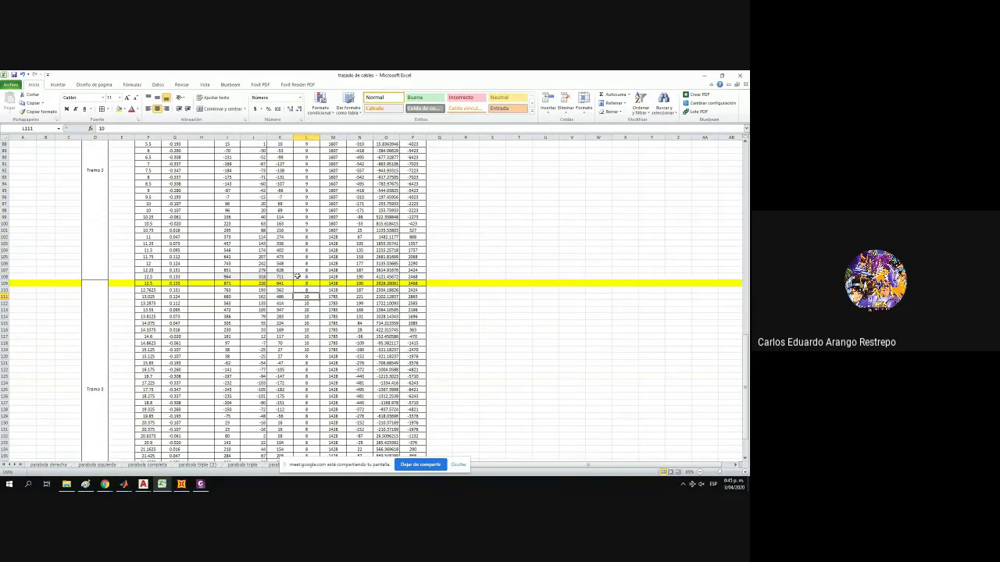
pyautogui.click(303, 289)
pyautogui.doubleClick(318, 293)
pyautogui.scroll(-3, 317, 311)
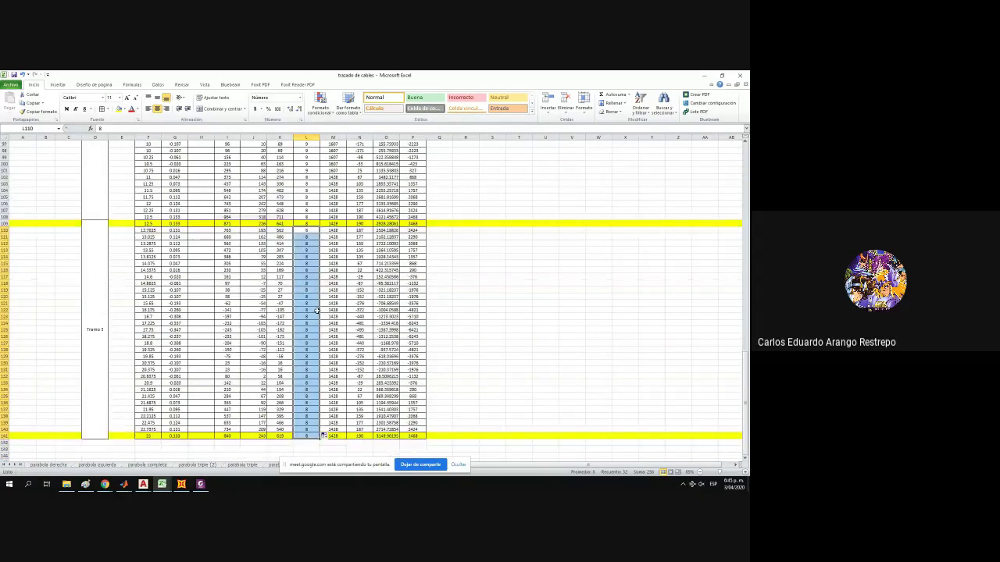
pyautogui.scroll(-2, 317, 311)
pyautogui.scroll(5, 311, 313)
pyautogui.scroll(12, 309, 313)
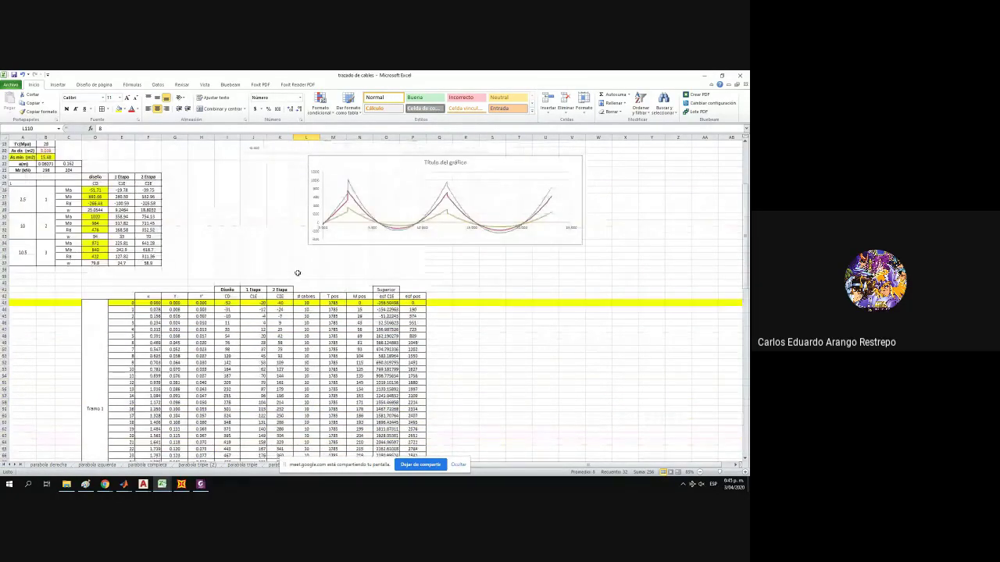
# Inspect the x coordinates at the start and end of Tramo 1 and Tramo 2 in the cable table.
pyautogui.scroll(-2, 107, 357)
pyautogui.click(65, 261)
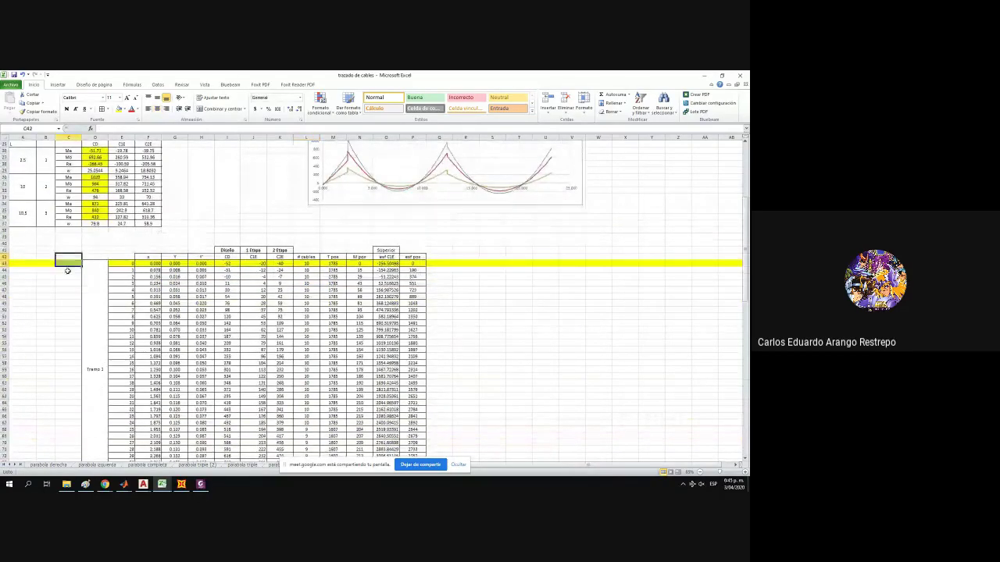
pyautogui.scroll(-5, 68, 297)
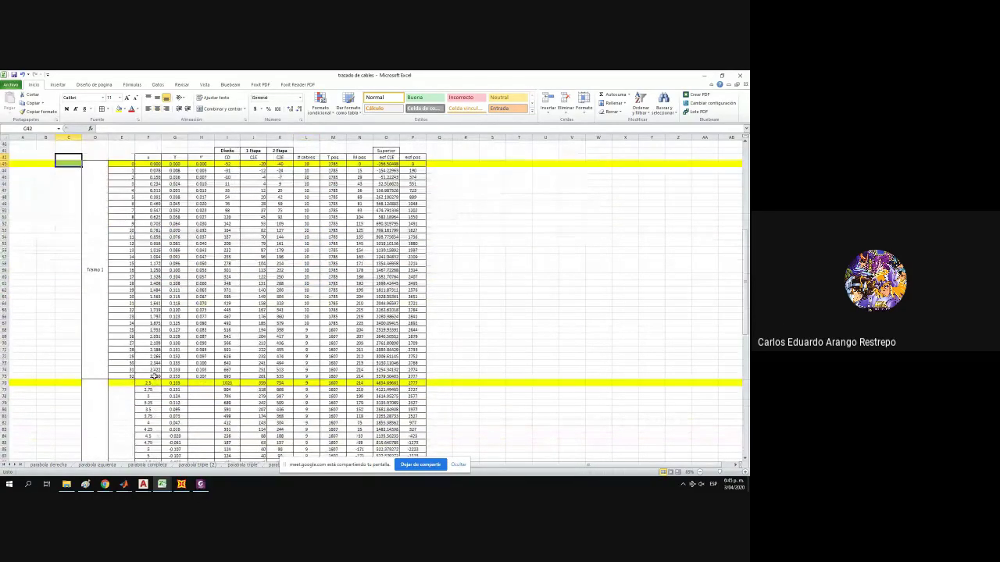
pyautogui.scroll(3, 155, 377)
pyautogui.scroll(-3, 226, 371)
pyautogui.scroll(-2, 241, 382)
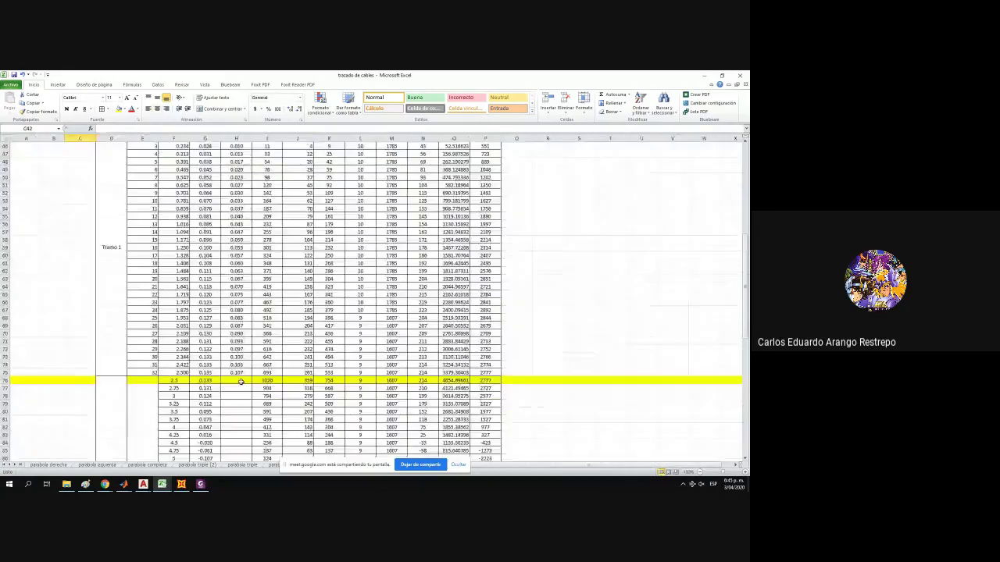
pyautogui.scroll(-2, 242, 382)
pyautogui.scroll(6, 242, 382)
pyautogui.click(148, 190)
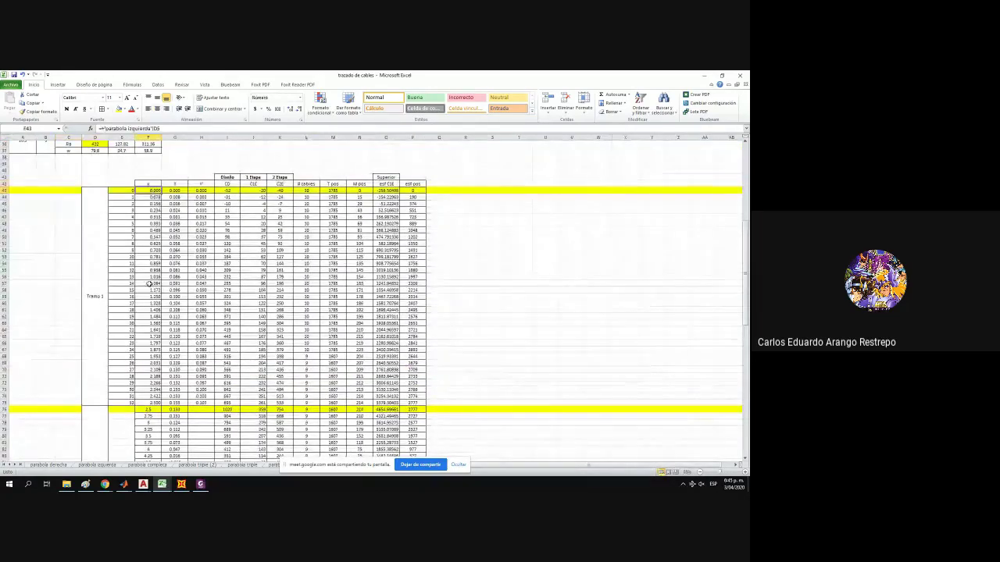
pyautogui.click(148, 399)
pyautogui.scroll(-7, 149, 403)
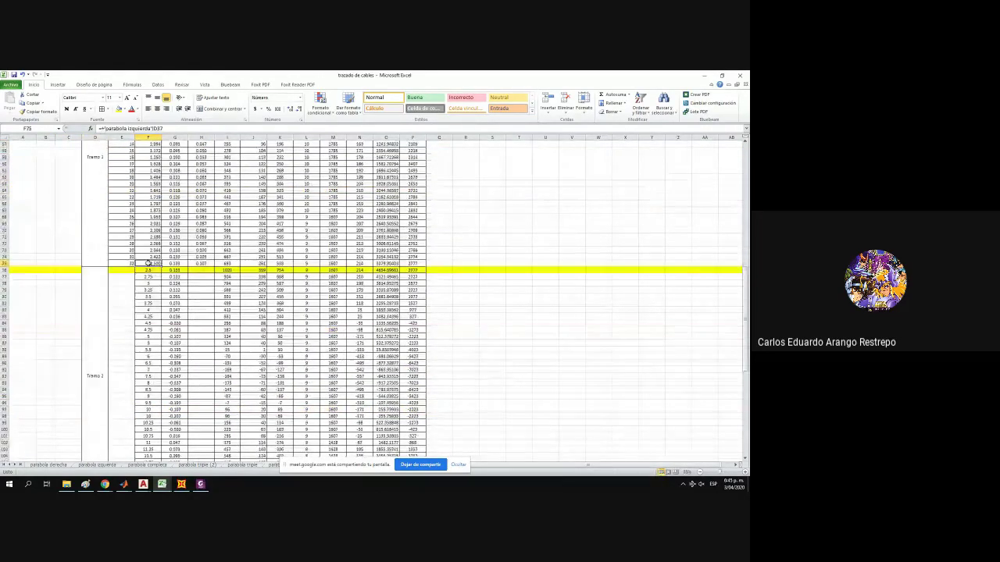
pyautogui.scroll(-6, 148, 297)
pyautogui.click(150, 369)
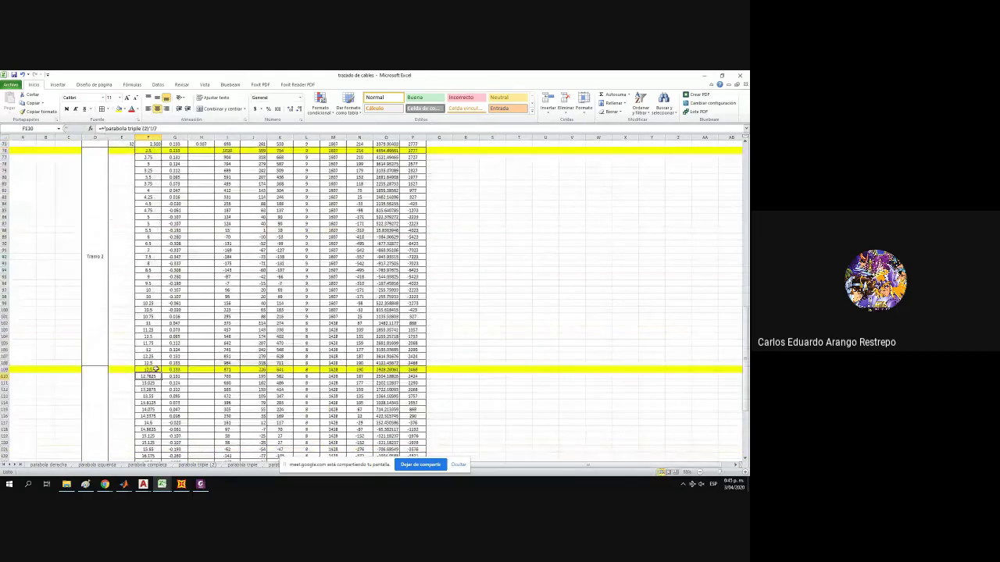
# Compare the start and end x coordinates of Tramo 3 with the moment chart.
pyautogui.scroll(20, 156, 369)
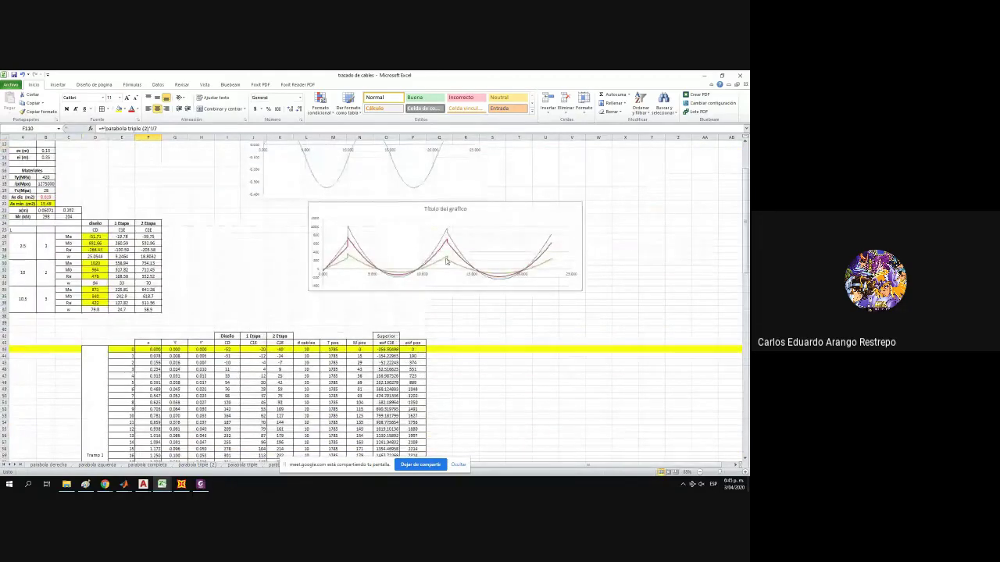
pyautogui.scroll(-20, 141, 347)
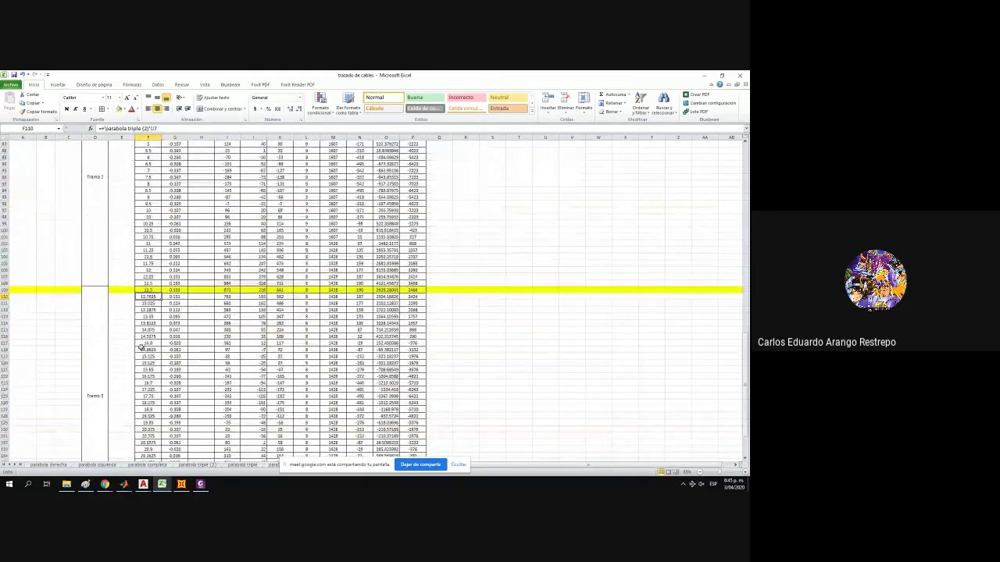
pyautogui.click(148, 290)
pyautogui.scroll(-8, 148, 312)
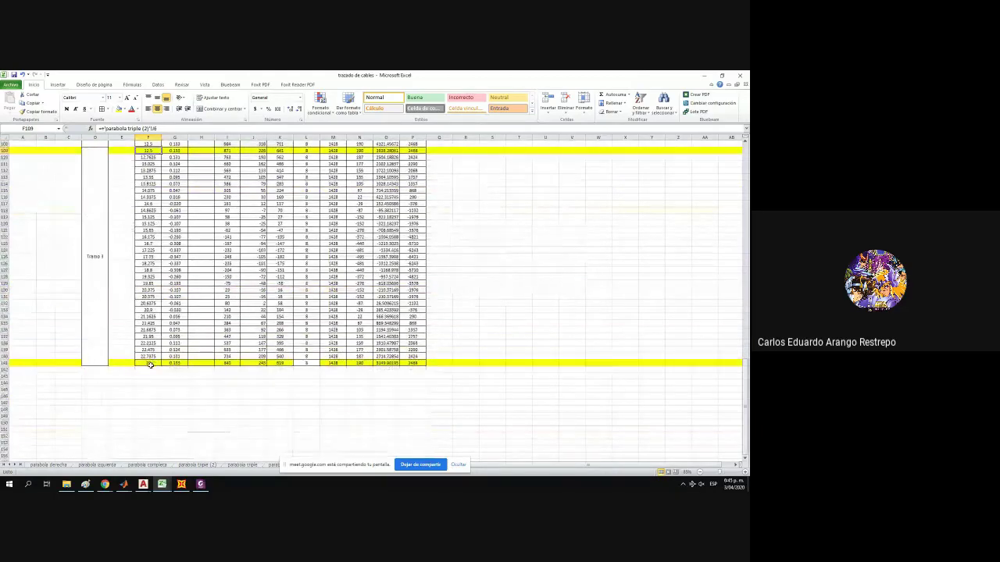
pyautogui.click(148, 365)
pyautogui.scroll(20, 313, 330)
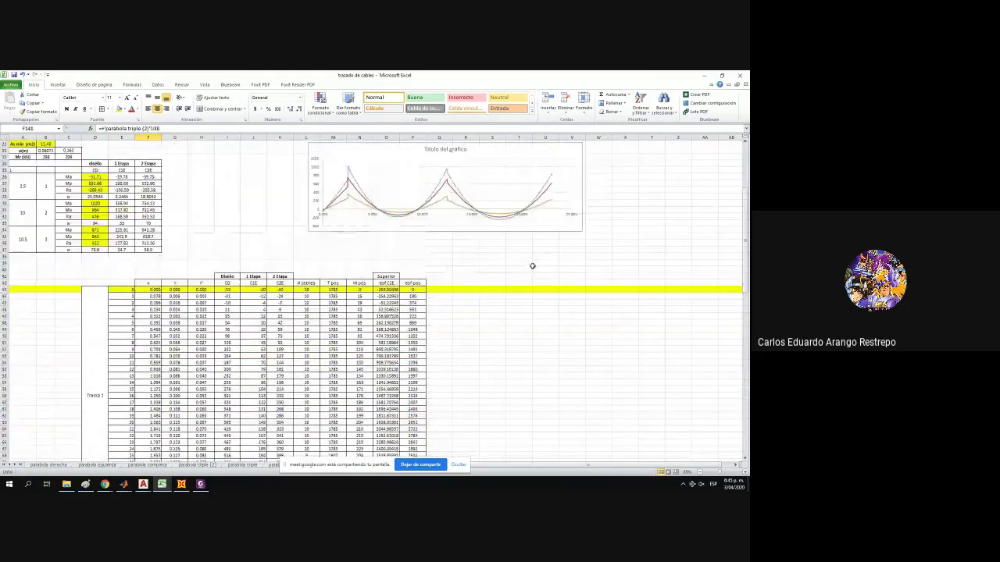
# Compare the highlighted start and end rows of the three tramos in the cable table with the moment chart.
pyautogui.click(4, 290)
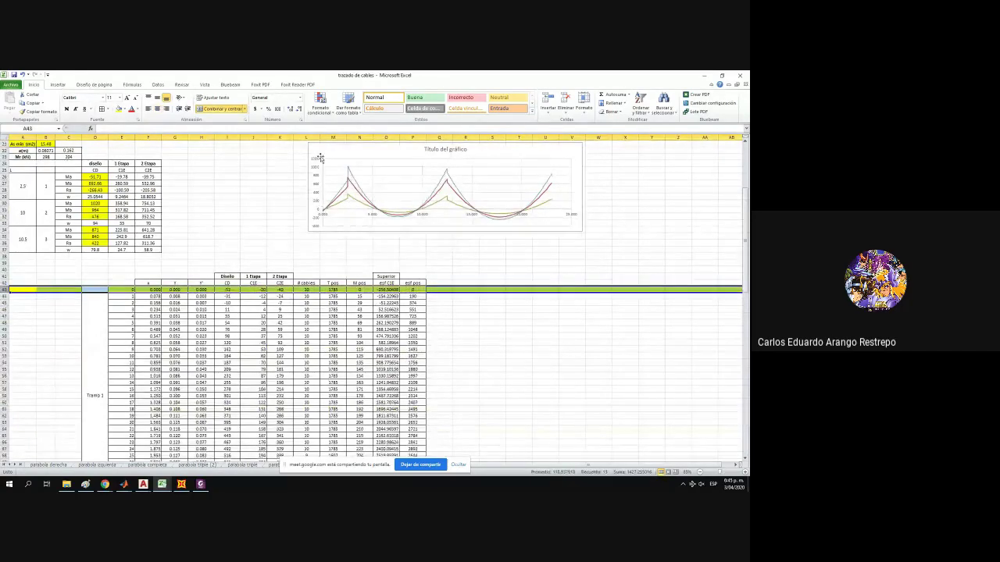
pyautogui.scroll(-7, 4, 374)
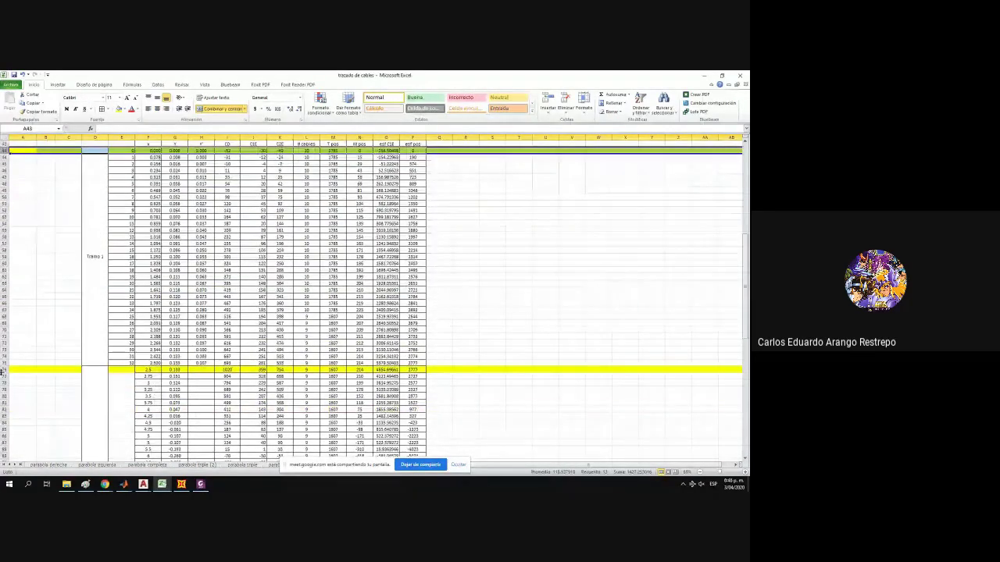
pyautogui.scroll(9, 364, 269)
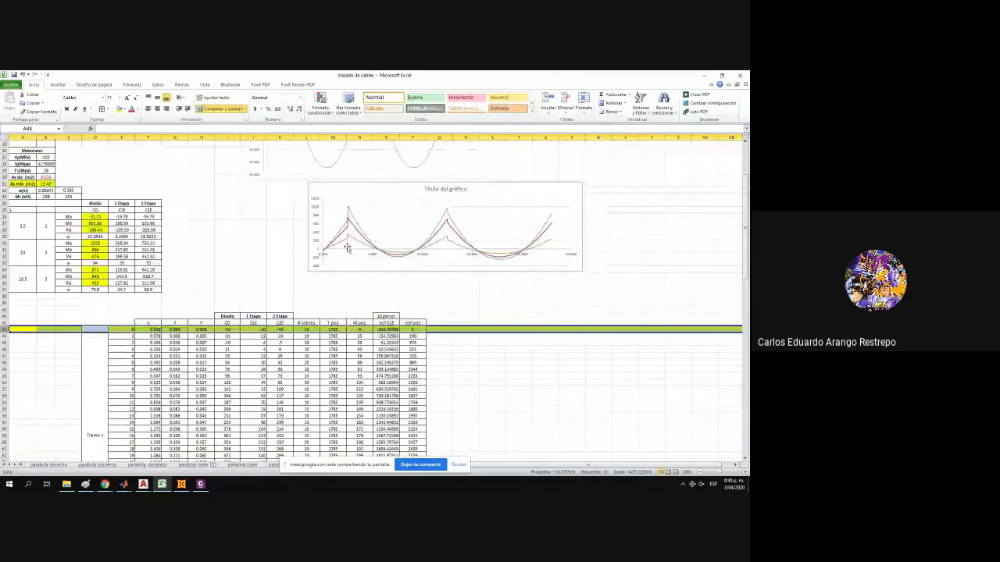
pyautogui.scroll(-20, 347, 248)
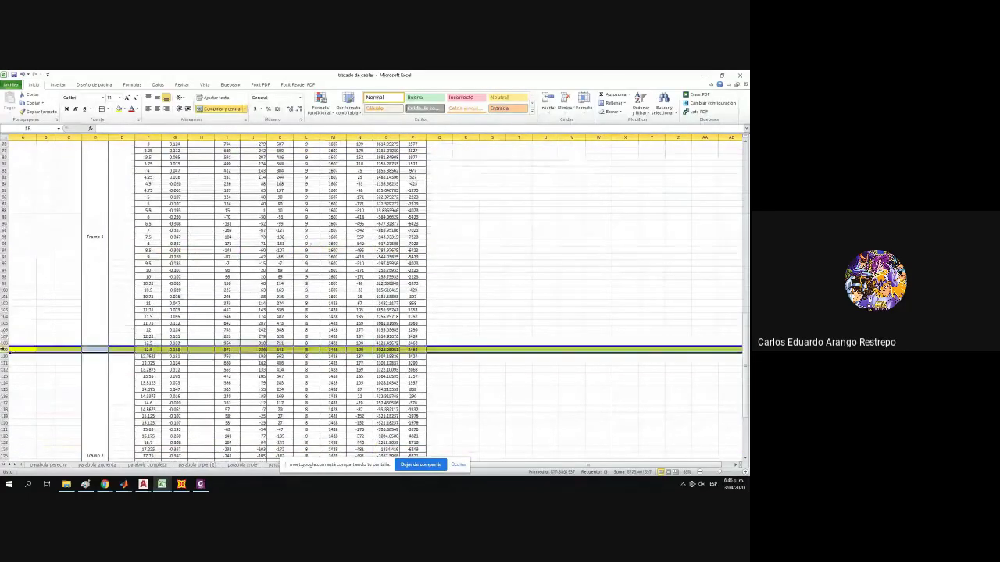
pyautogui.scroll(20, 455, 247)
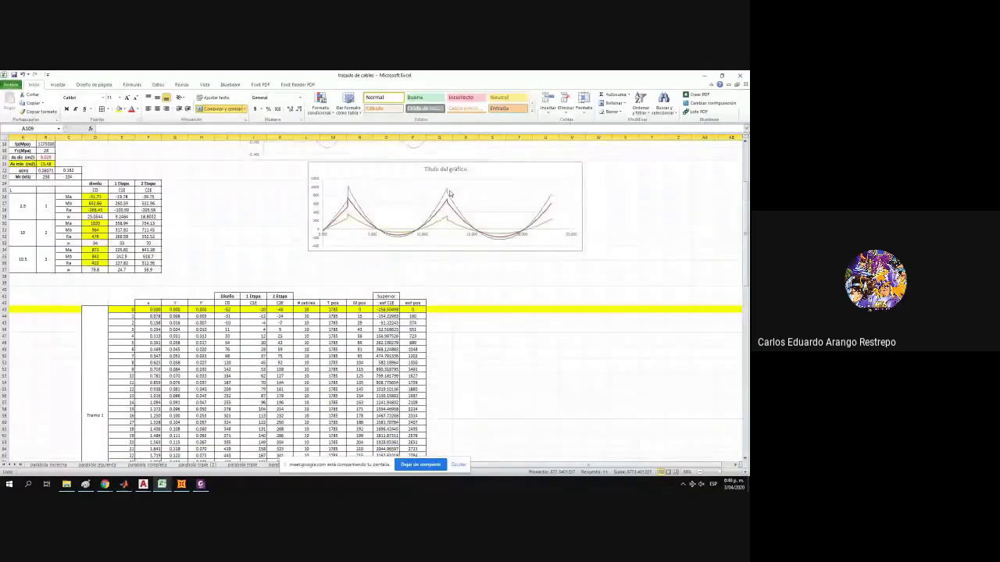
pyautogui.scroll(-20, 427, 268)
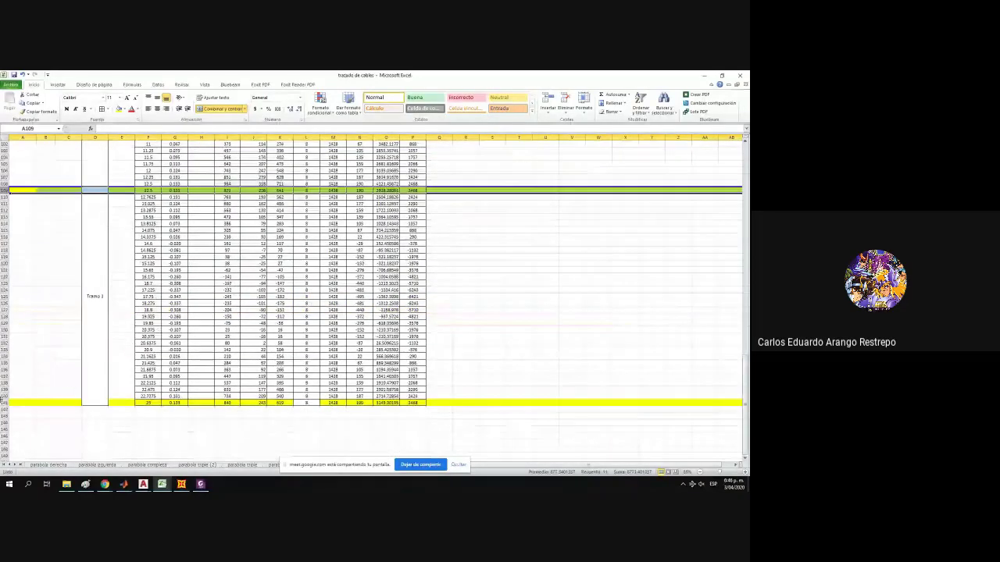
pyautogui.scroll(20, 477, 226)
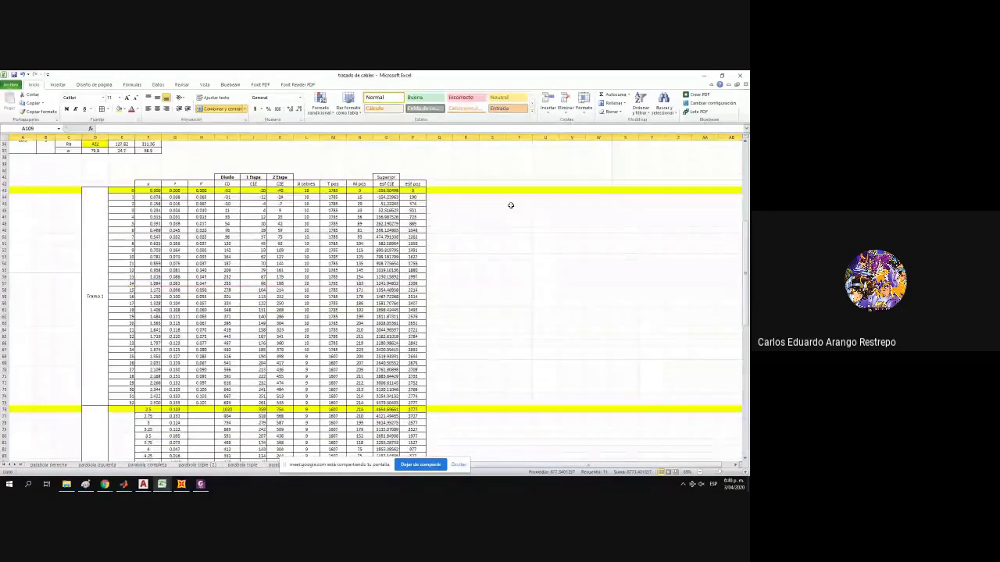
pyautogui.scroll(5, 510, 204)
pyautogui.scroll(2, 533, 241)
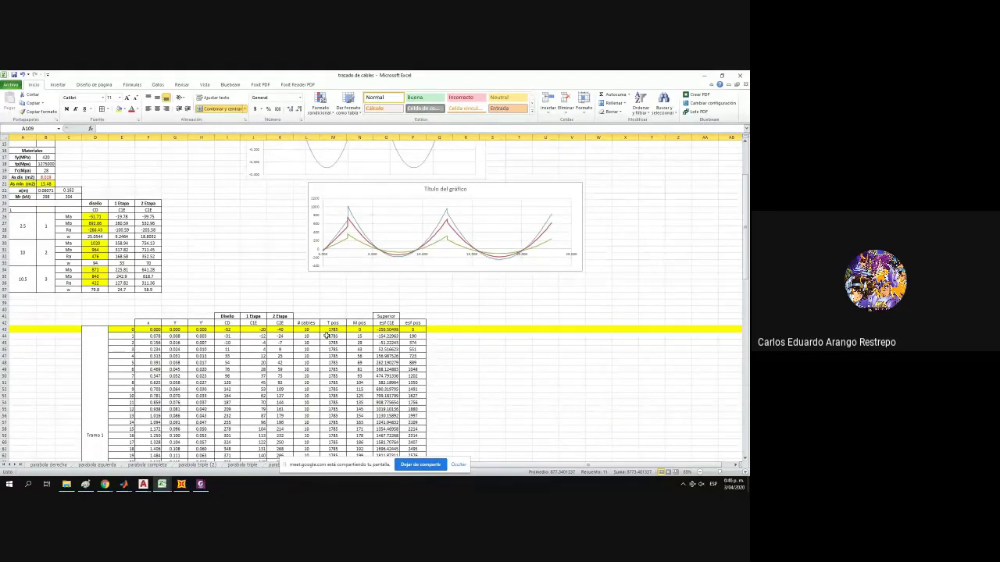
pyautogui.scroll(1, 191, 350)
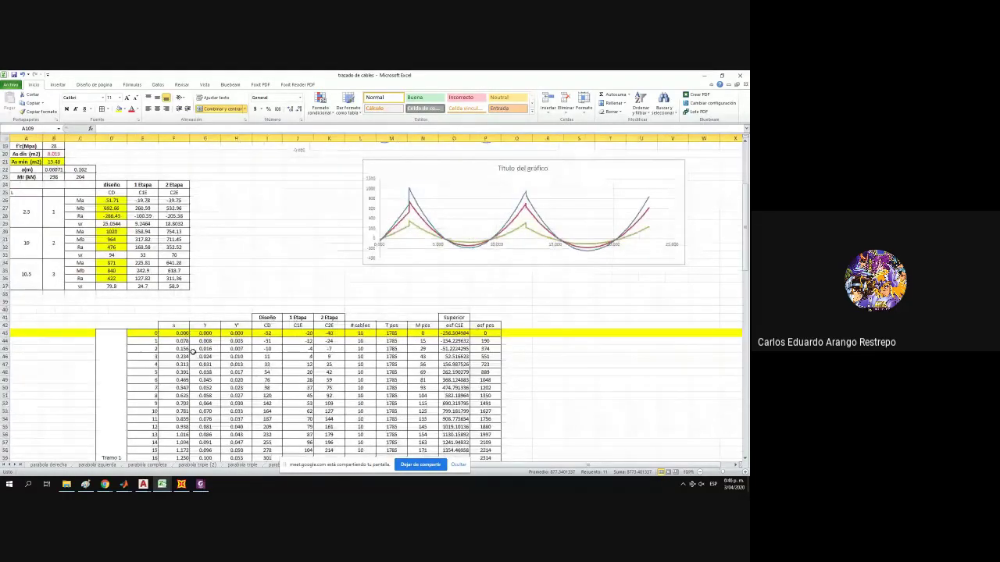
# Inspect the design and stage moments, the number of cables and the T pos formula in row 43 of Tramo 1.
pyautogui.click(268, 334)
pyautogui.click(296, 333)
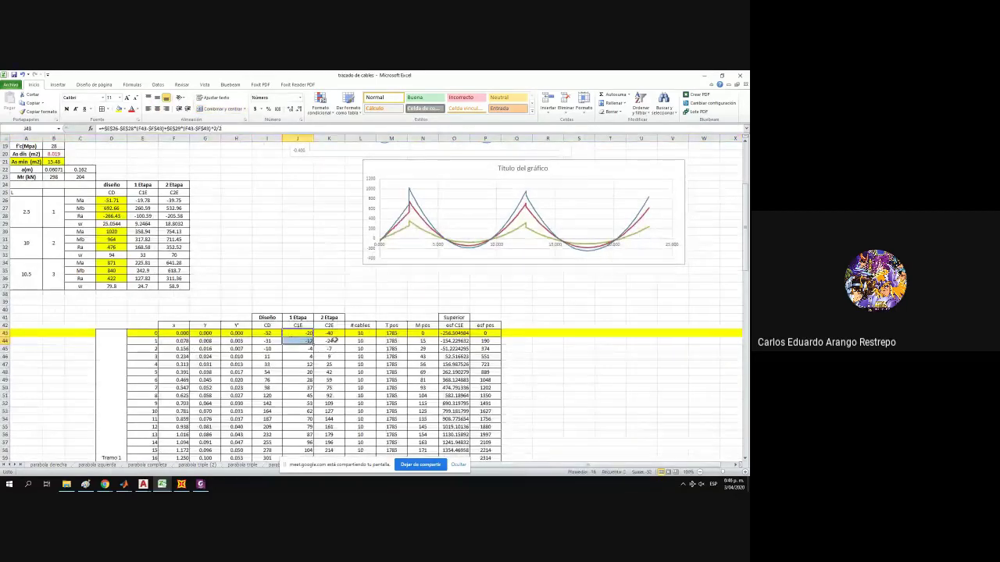
pyautogui.click(329, 335)
pyautogui.click(361, 333)
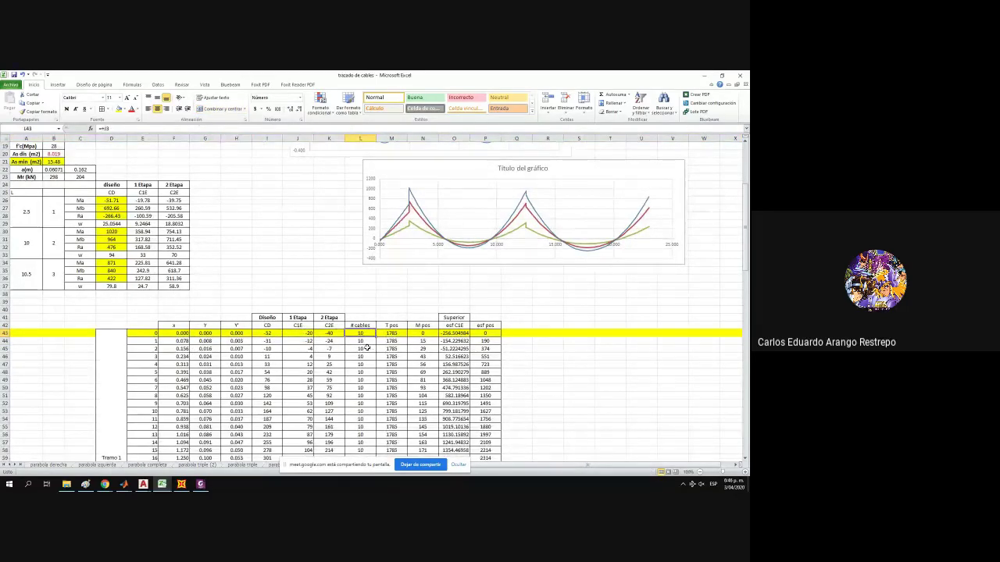
pyautogui.scroll(-1, 371, 339)
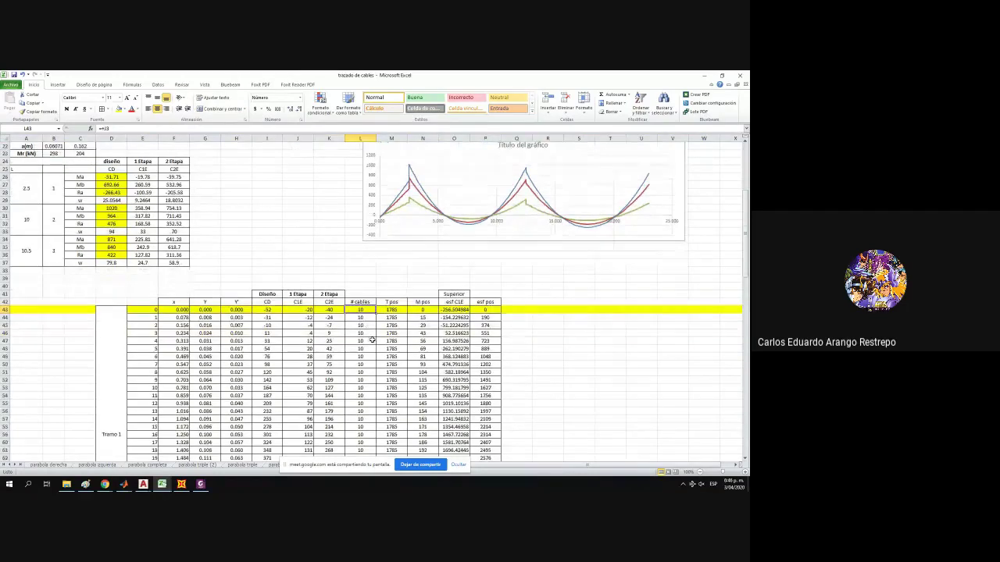
pyautogui.scroll(3, 384, 343)
pyautogui.scroll(2, 394, 400)
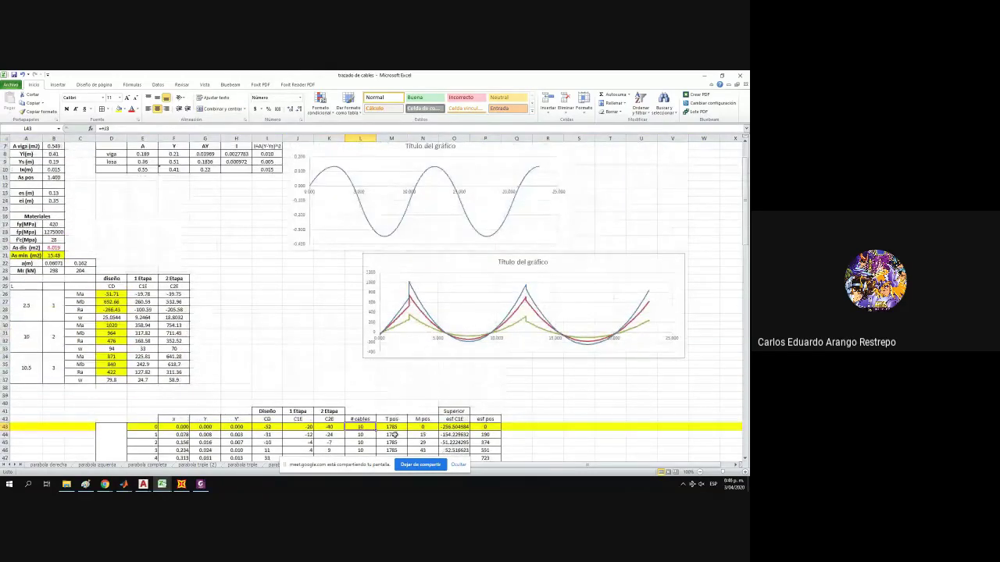
pyautogui.click(393, 427)
pyautogui.click(137, 127)
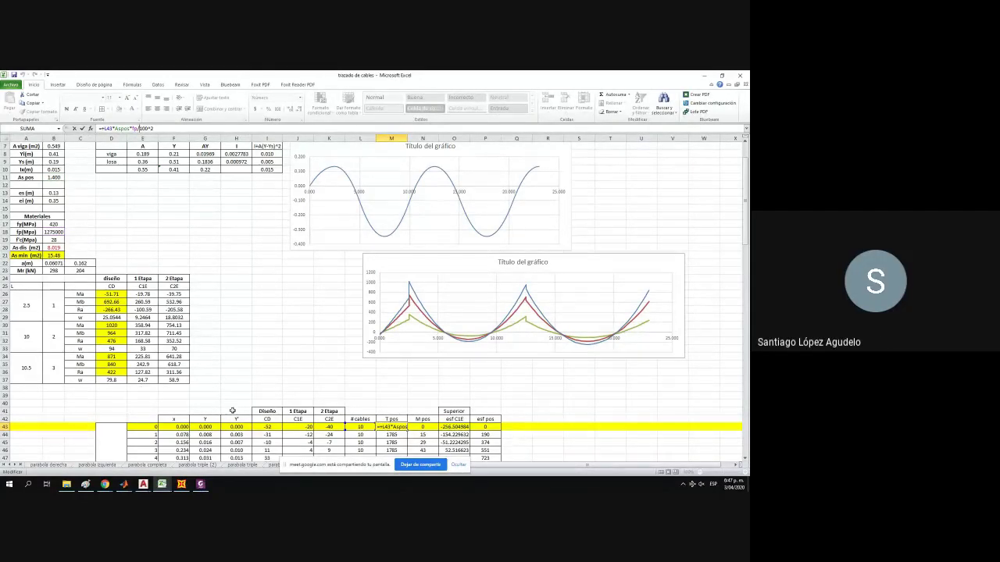
pyautogui.press('Escape')
pyautogui.write('+L44')
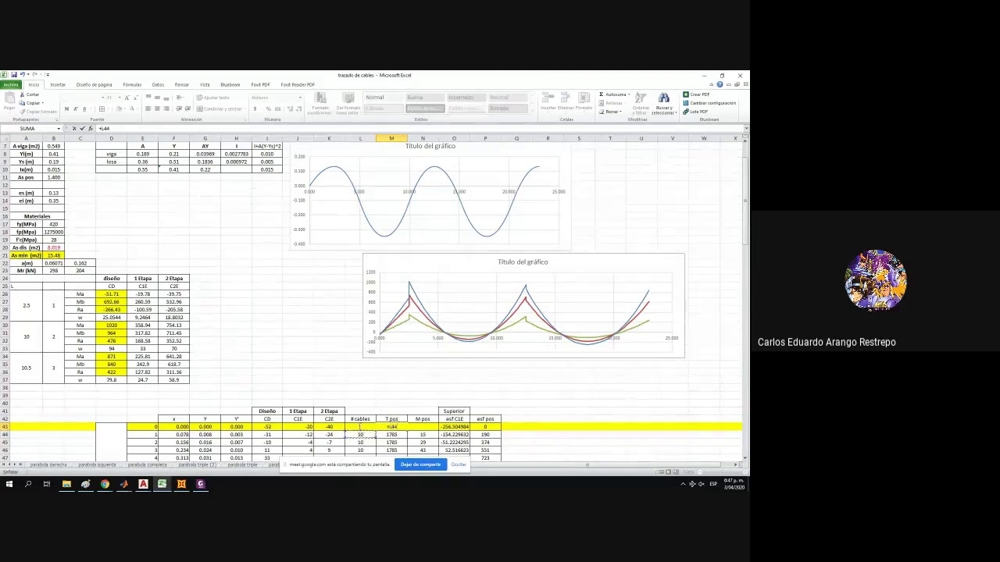
pyautogui.click(360, 434)
pyautogui.press('BackSpace')
pyautogui.press('Escape')
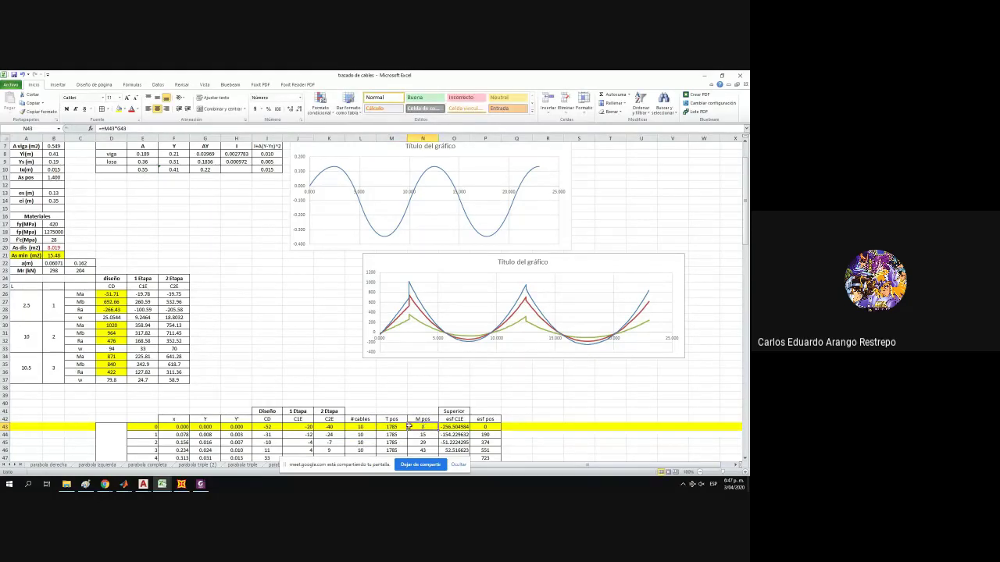
# Enter the T pos formula =+L43*fp*Aspos/100^2 in M43, multiplying the number of cables by the cable stress and area.
pyautogui.write('+')
pyautogui.moveTo(373, 428); pyautogui.dragTo(361, 436)
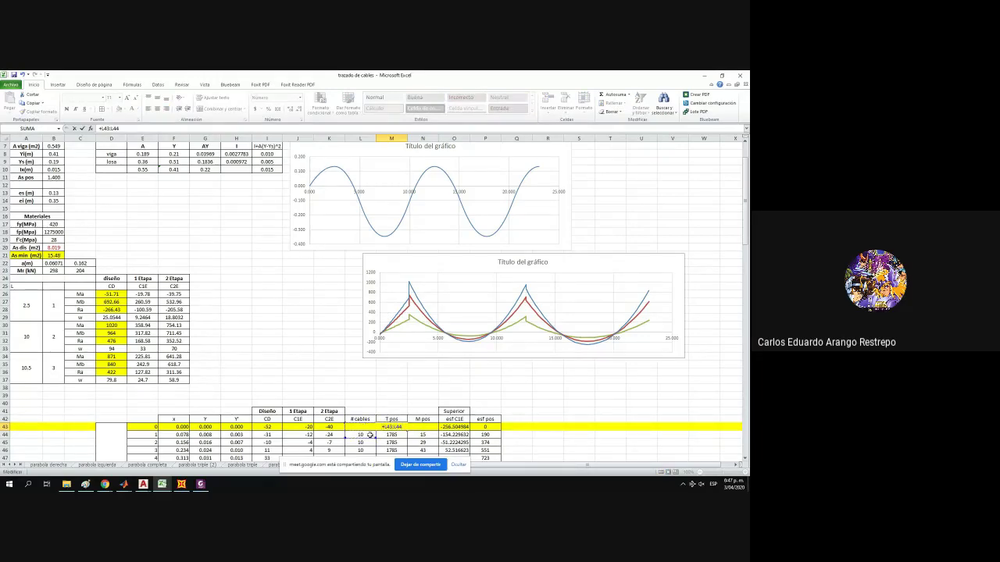
pyautogui.moveTo(376, 436); pyautogui.dragTo(378, 432)
pyautogui.write('*fp*')
pyautogui.click(53, 178)
pyautogui.write('/100^2')
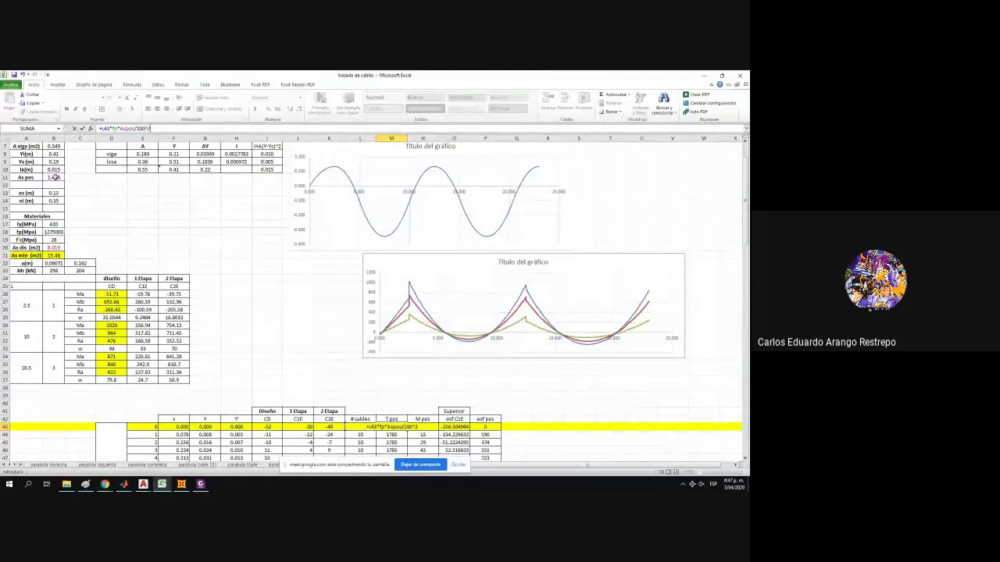
pyautogui.press('Return')
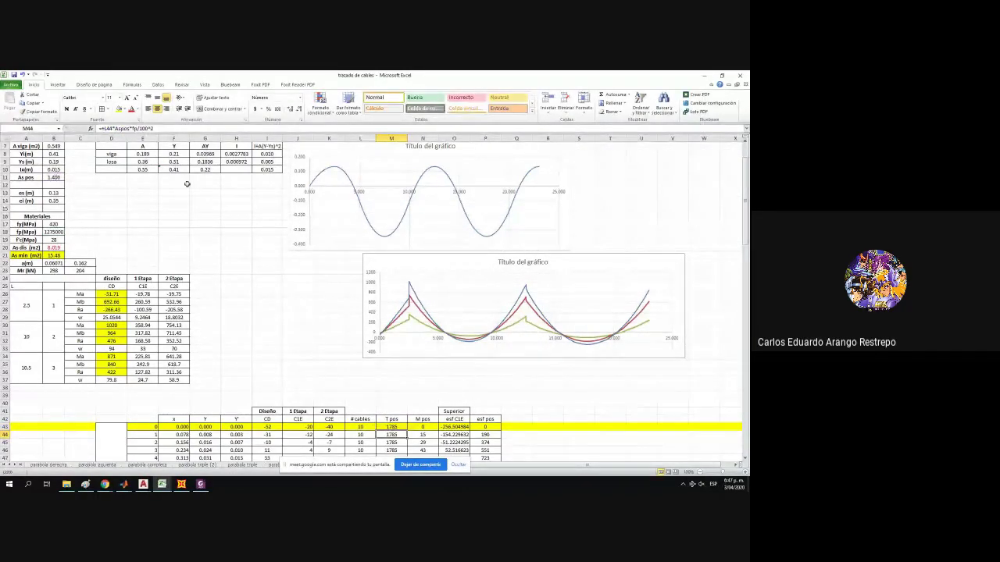
pyautogui.click(394, 426)
# Examine the T pos force, number of cables and second-stage moment in the first row of Tramo 2 against Tramo 1.
pyautogui.scroll(-3, 406, 422)
pyautogui.scroll(-4, 406, 423)
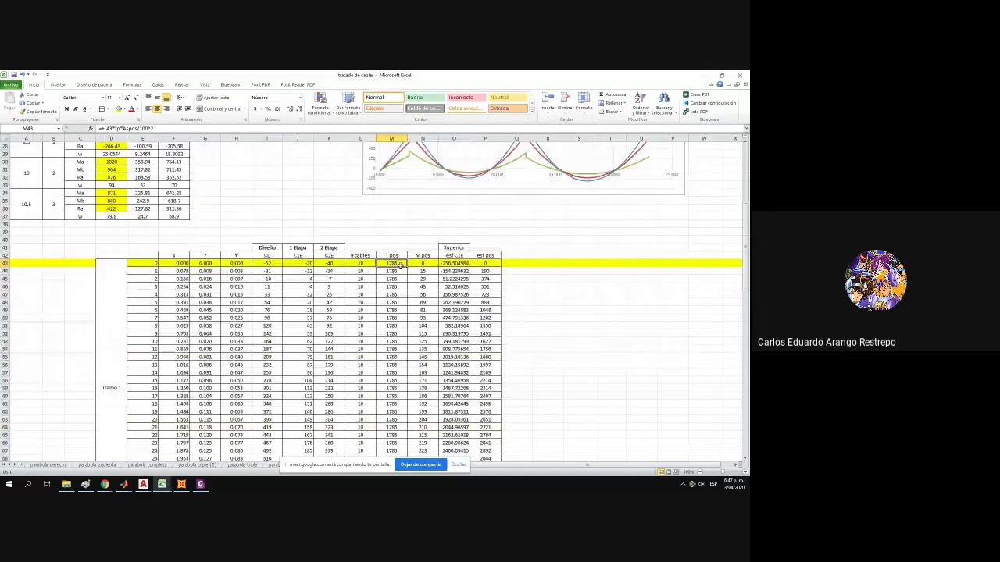
pyautogui.scroll(-8, 400, 266)
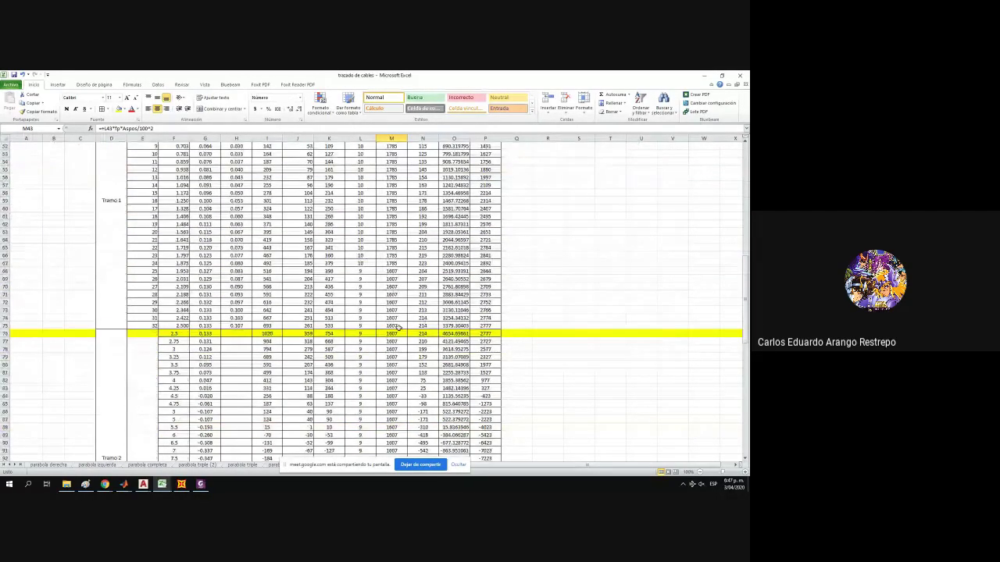
pyautogui.click(398, 334)
pyautogui.scroll(1, 403, 335)
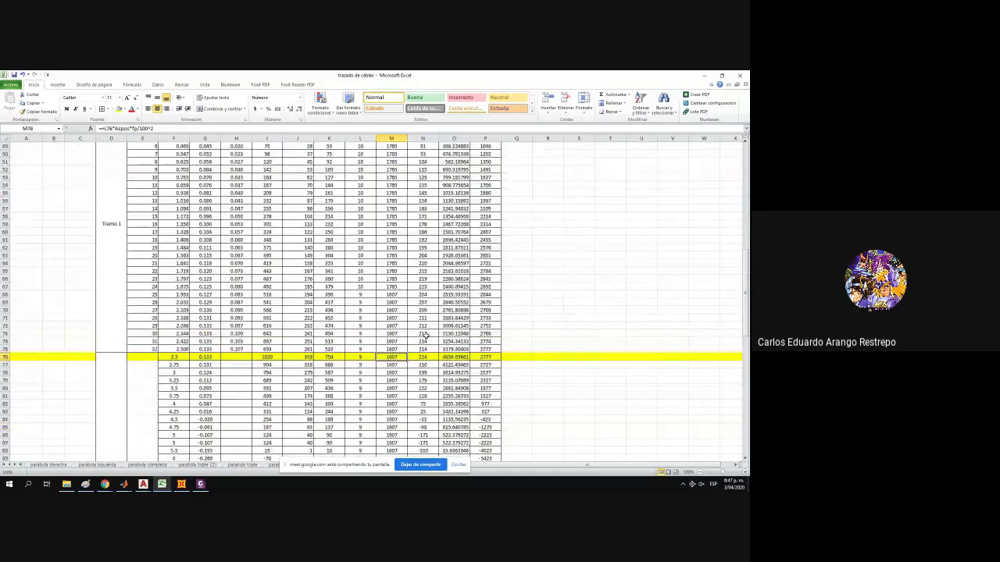
pyautogui.click(361, 357)
pyautogui.scroll(16, 363, 312)
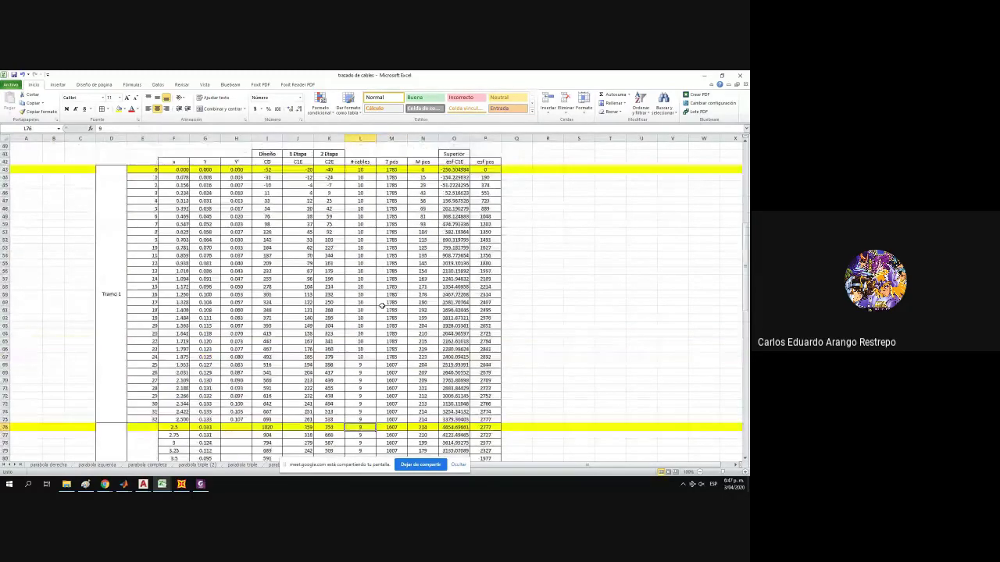
pyautogui.scroll(-17, 367, 297)
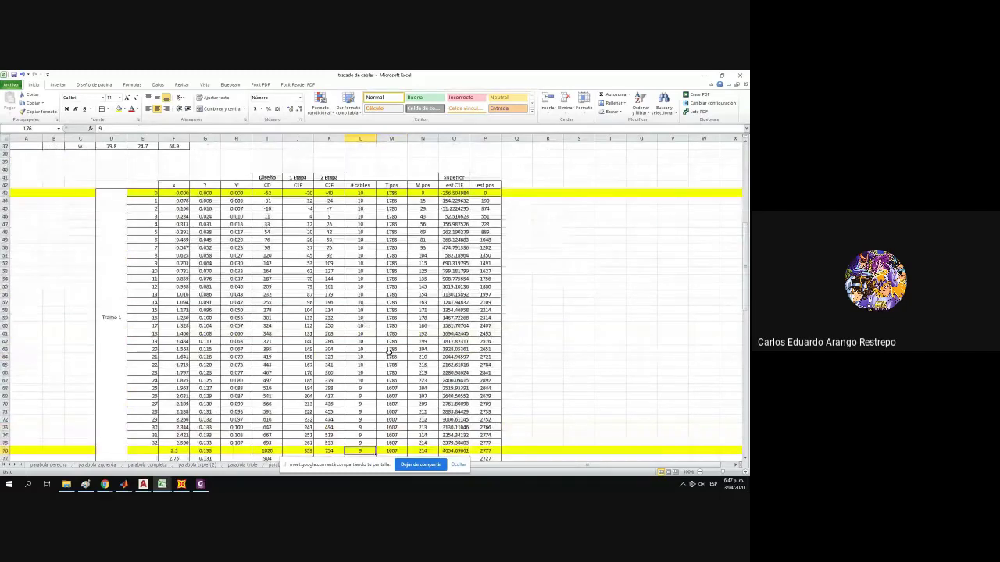
pyautogui.click(328, 334)
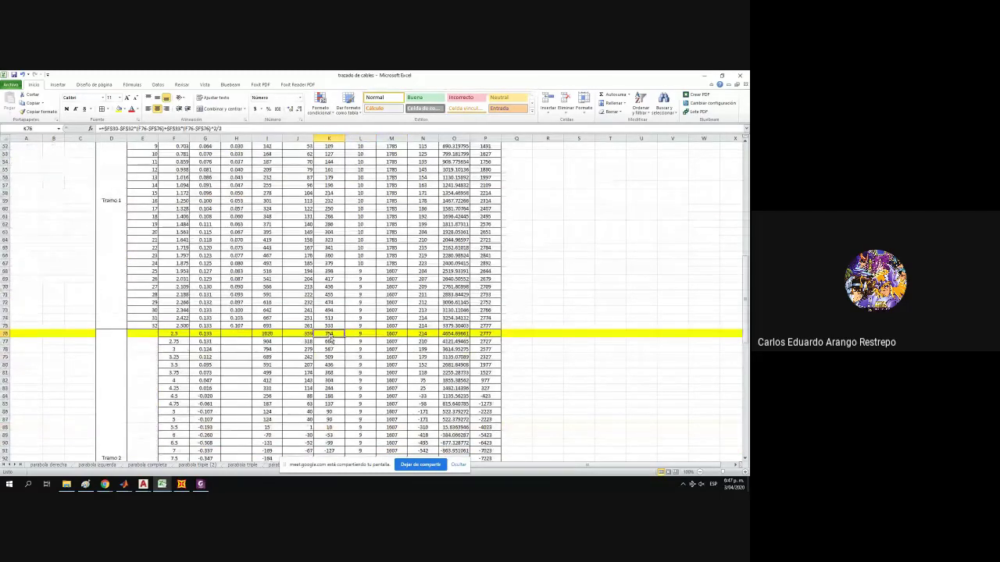
pyautogui.scroll(6, 344, 335)
pyautogui.scroll(-5, 367, 336)
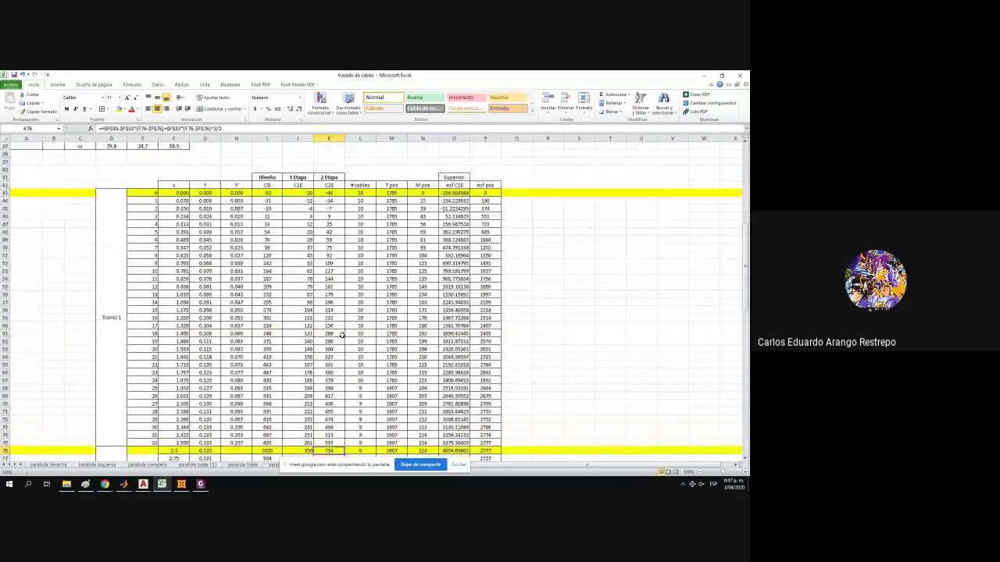
pyautogui.click(400, 357)
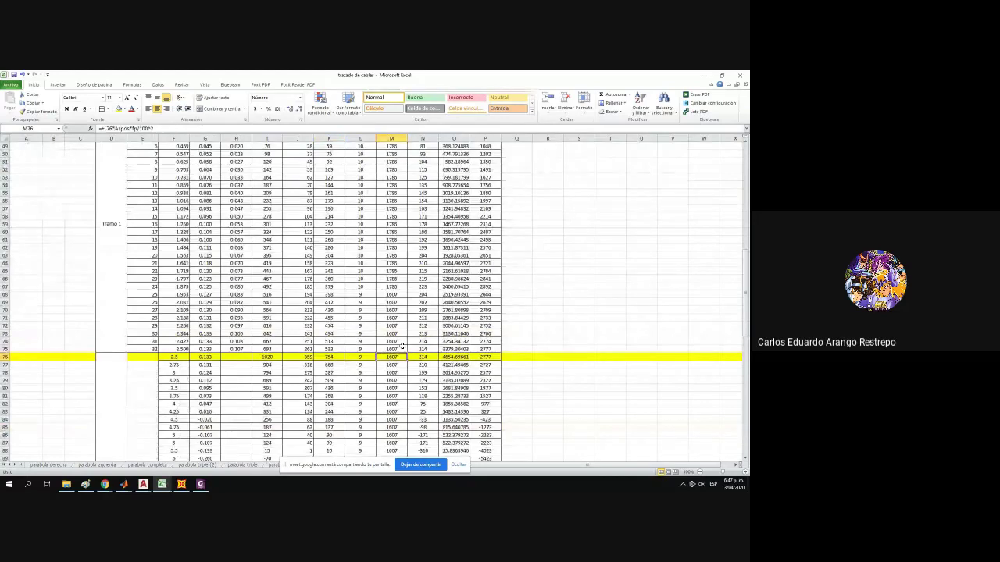
# Check the number of cables from the start of Tramo 3 and the source of its Mu value in E5.
pyautogui.scroll(-10, 414, 333)
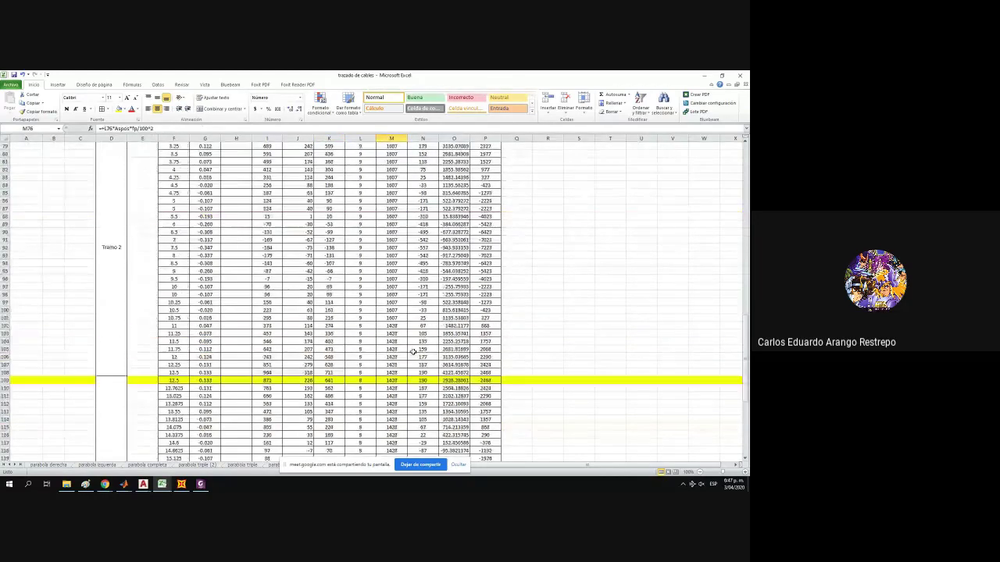
pyautogui.click(362, 380)
pyautogui.scroll(-8, 371, 373)
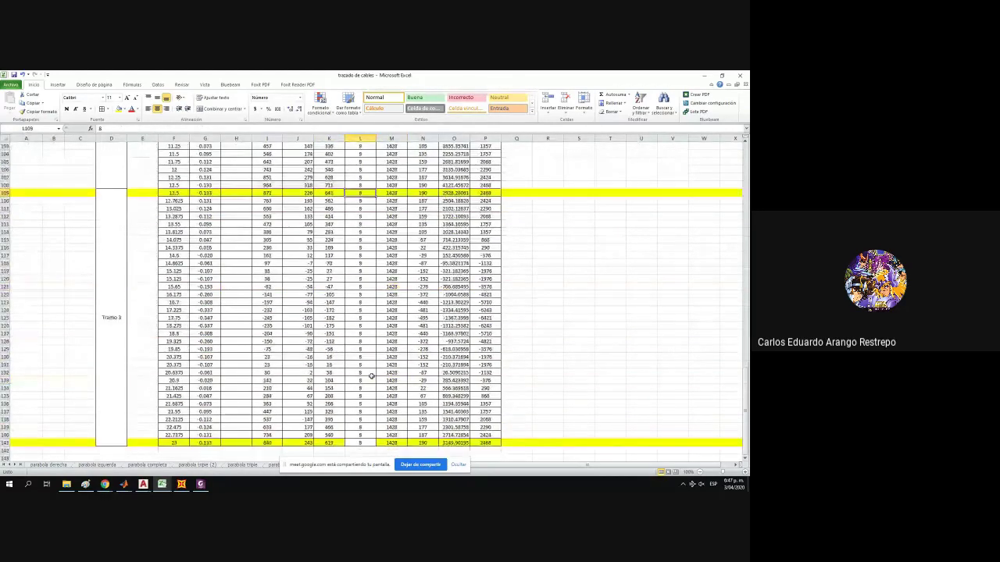
pyautogui.scroll(5, 375, 373)
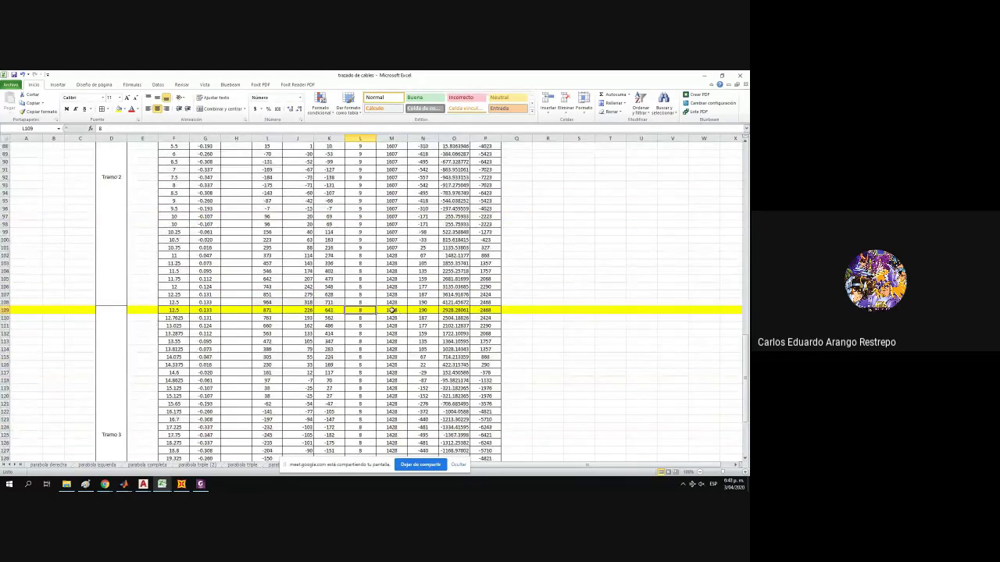
pyautogui.scroll(19, 414, 320)
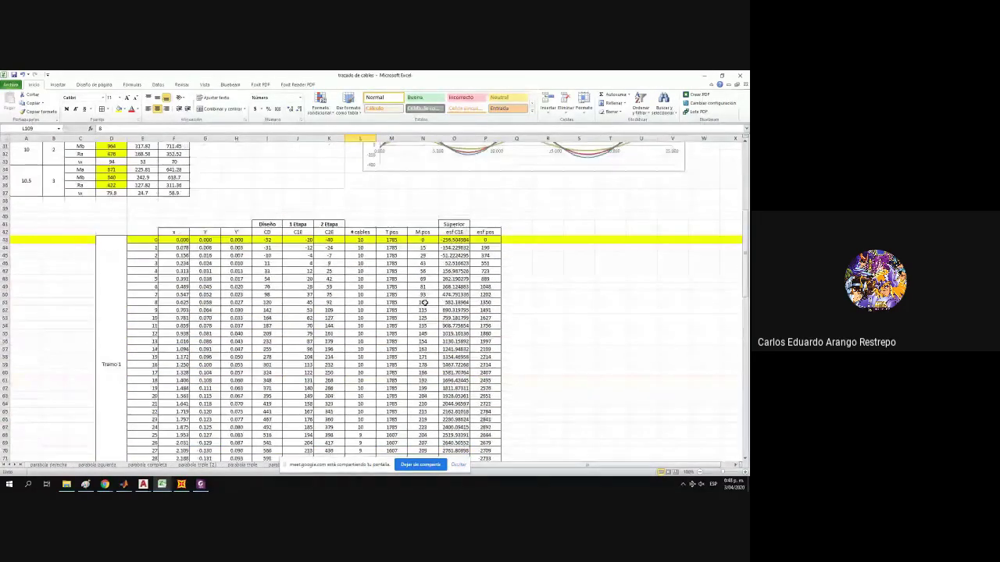
pyautogui.scroll(10, 425, 303)
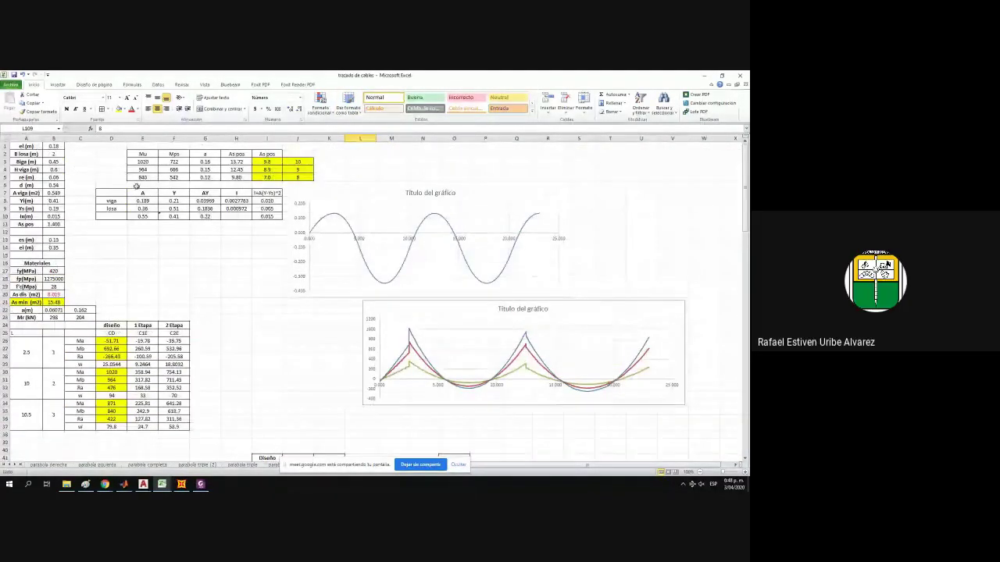
pyautogui.click(143, 177)
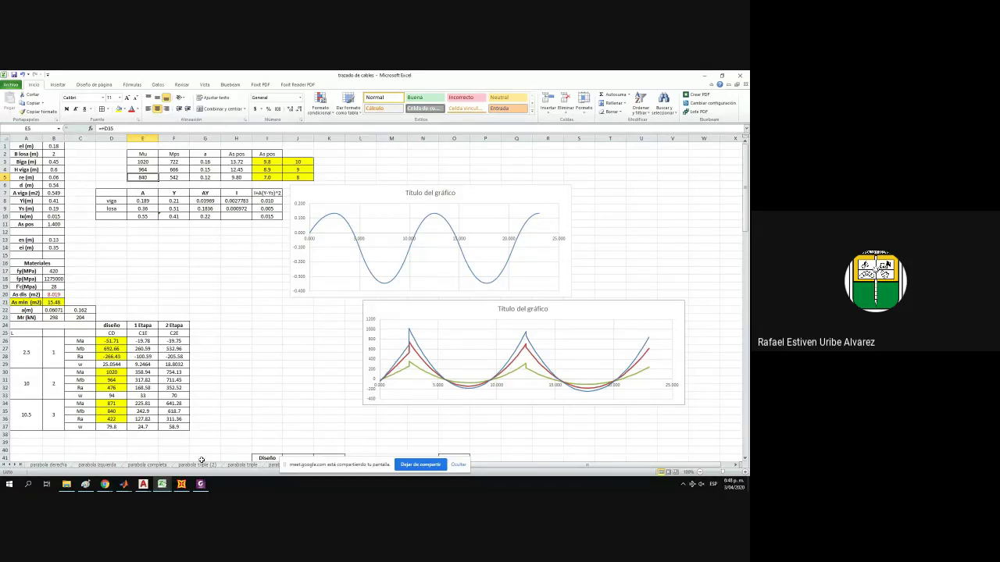
# Switch to Drawing1.dwg in AutoCAD and view the cable profile between axes B and C.
pyautogui.click(142, 486)
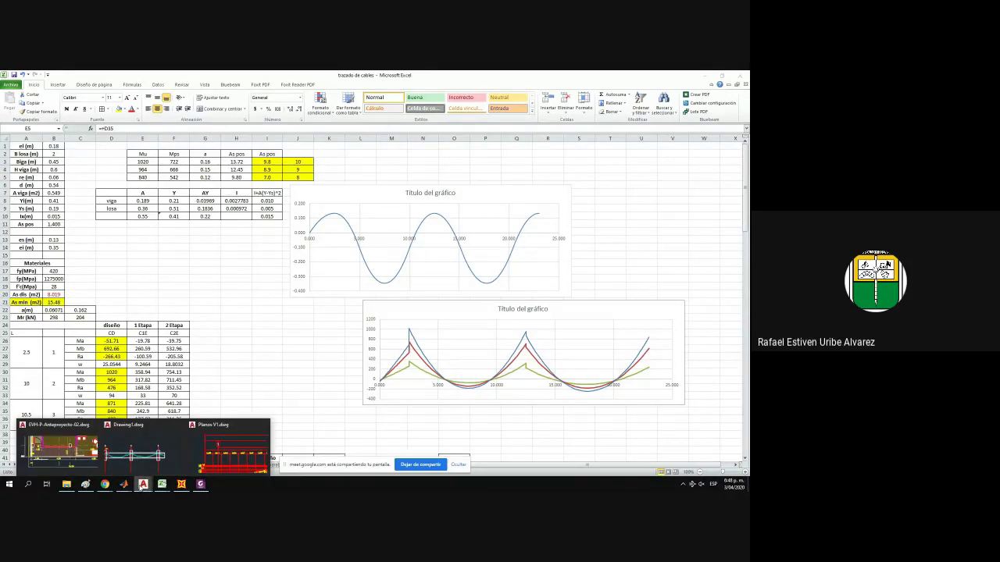
pyautogui.click(151, 442)
pyautogui.moveTo(270, 344); pyautogui.dragTo(168, 348)
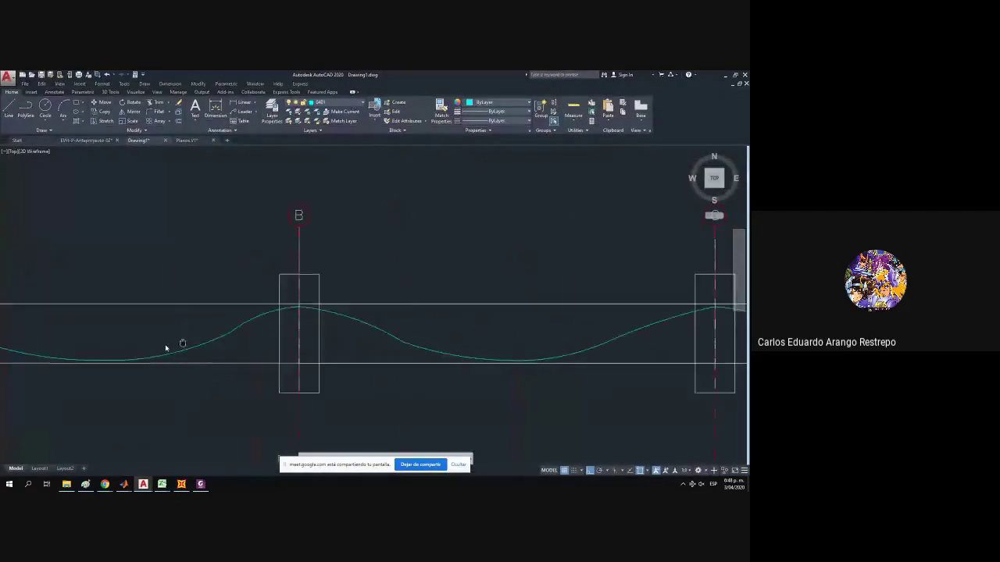
# Switch from Drawing1 to the Planos V1 drawing and locate the CUERDA SUPERIOR leader above the truss.
pyautogui.scroll(-1, 234, 344)
pyautogui.moveTo(578, 316); pyautogui.dragTo(287, 314)
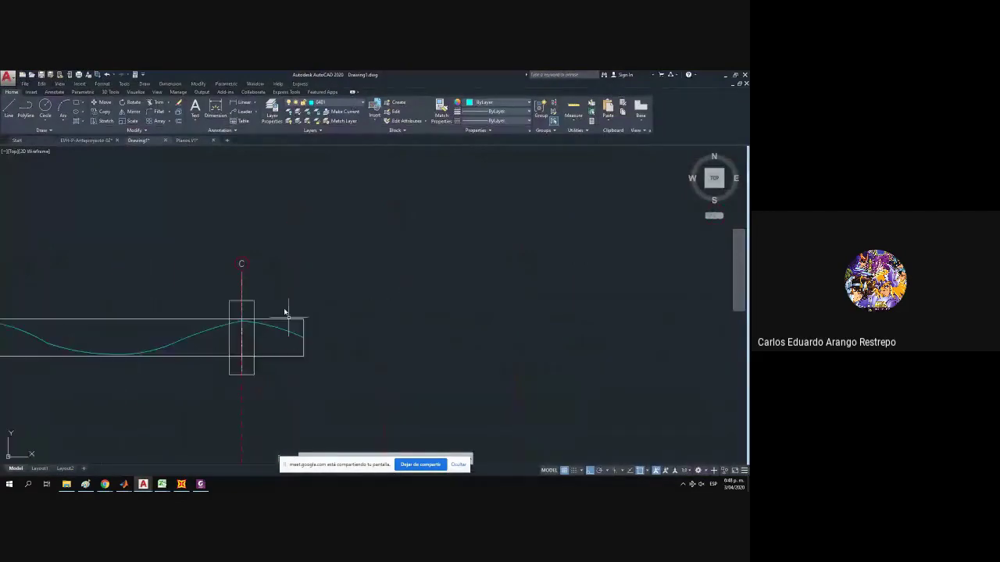
pyautogui.click(187, 140)
pyautogui.scroll(6, 232, 304)
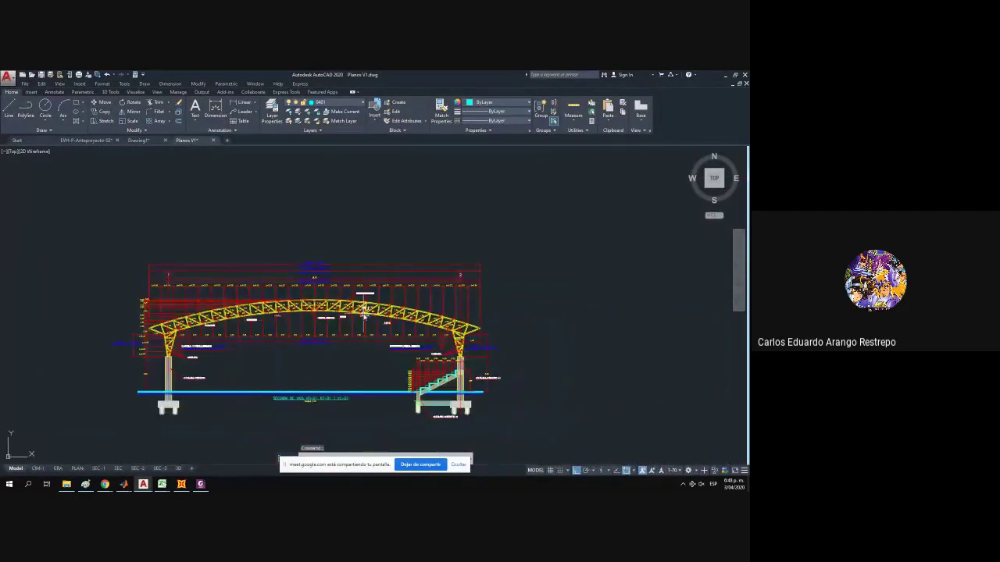
pyautogui.click(292, 256)
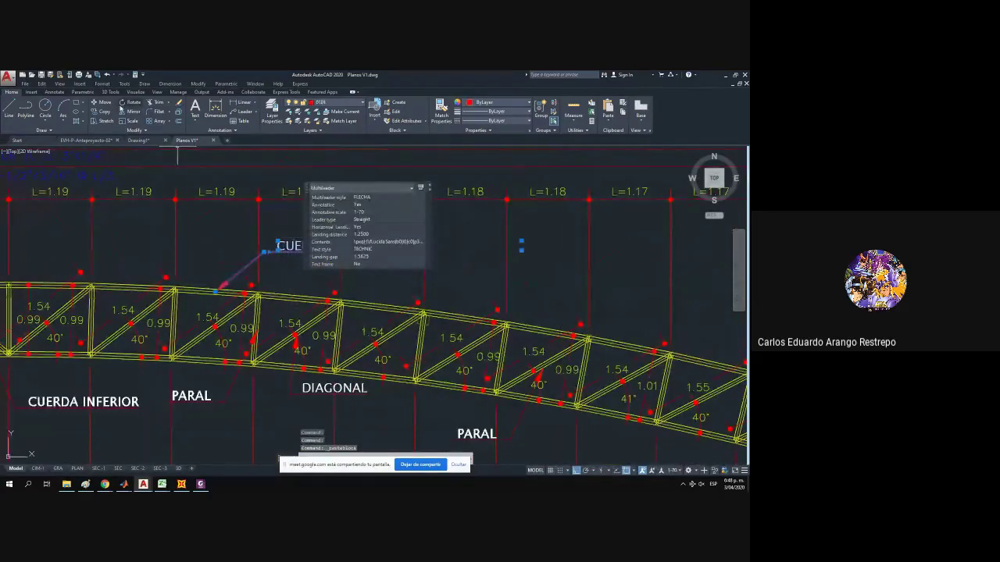
pyautogui.click(104, 111)
pyautogui.click(218, 291)
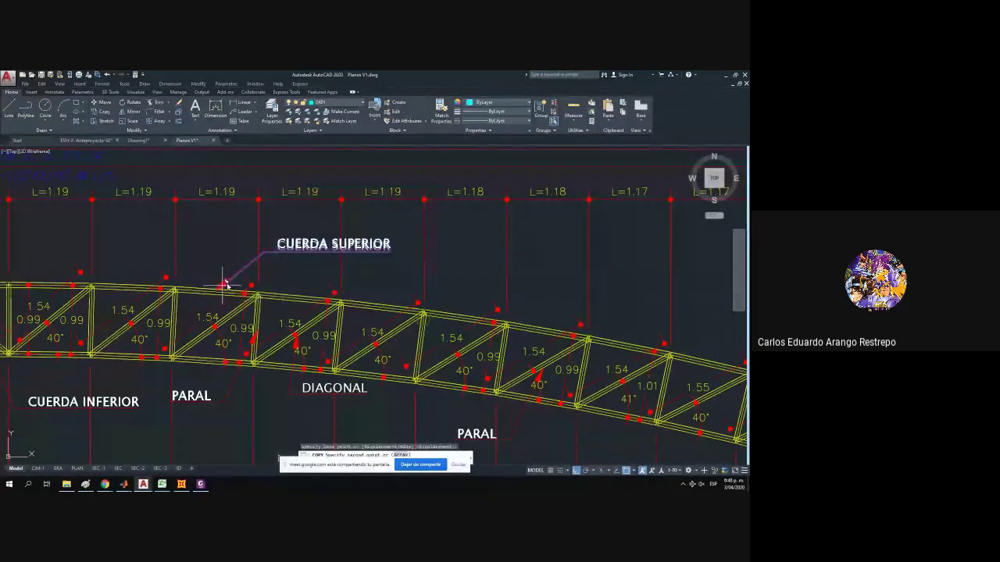
pyautogui.press('Escape')
# Copy the CUERDA SUPERIOR multileader from Planos V1 to the clipboard.
pyautogui.click(254, 277)
pyautogui.click(234, 258)
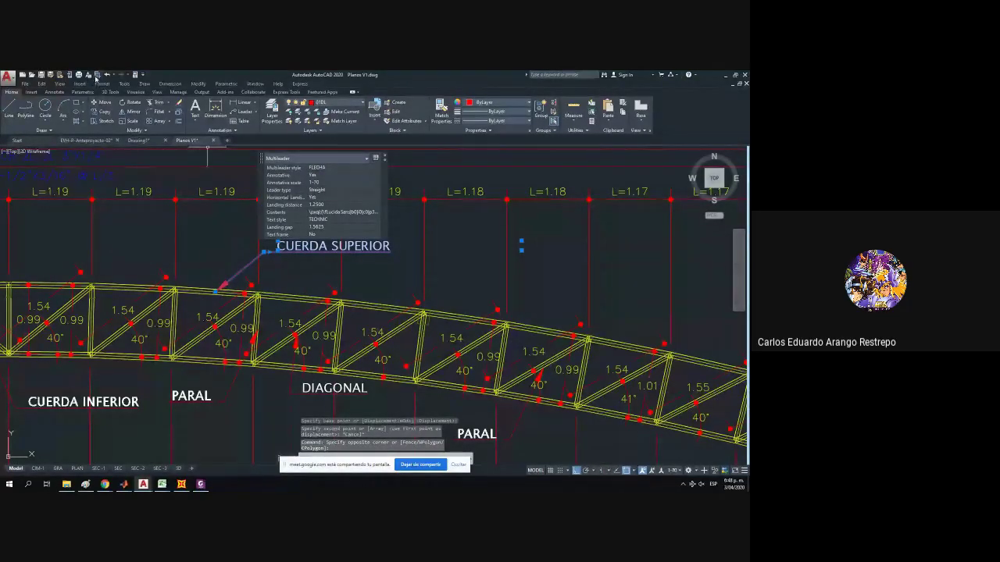
pyautogui.hotkey('ctrl', 'c')
pyautogui.press('Escape')
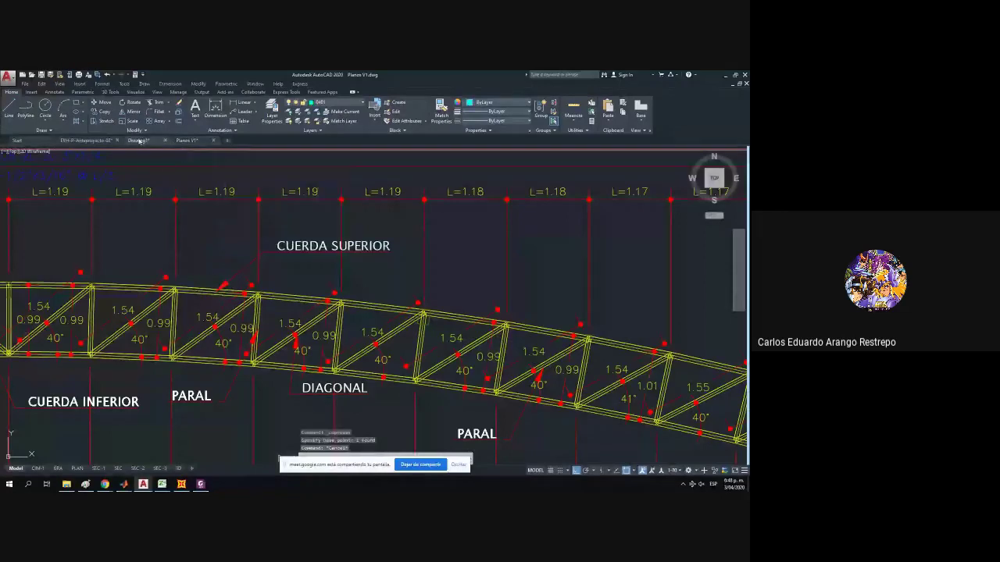
# Paste the CUERDA SUPERIOR leader into Drawing1 with its arrow on the cable in the overhang beyond axis C.
pyautogui.click(139, 141)
pyautogui.hotkey('ctrl', 'v')
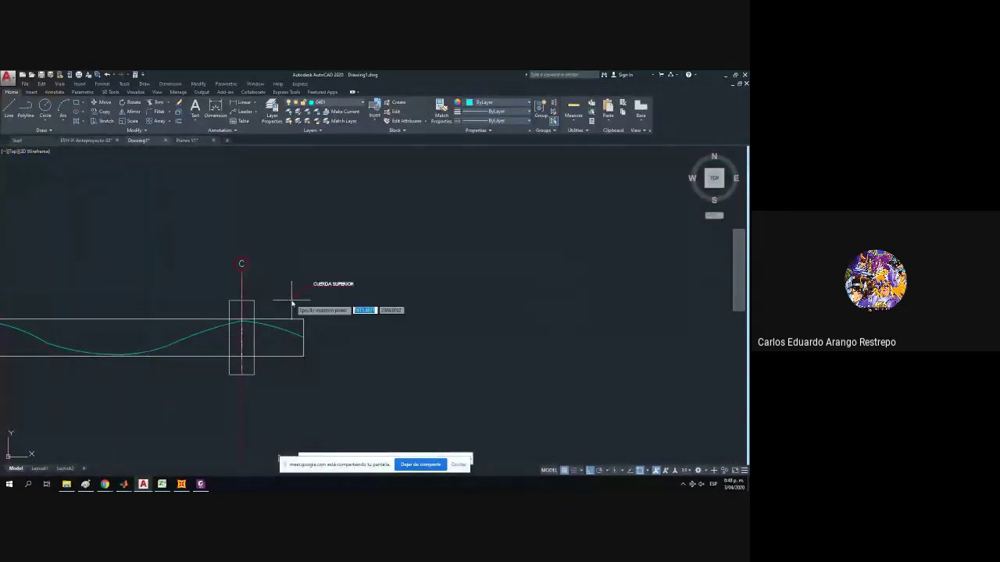
pyautogui.click(289, 330)
pyautogui.press('Escape')
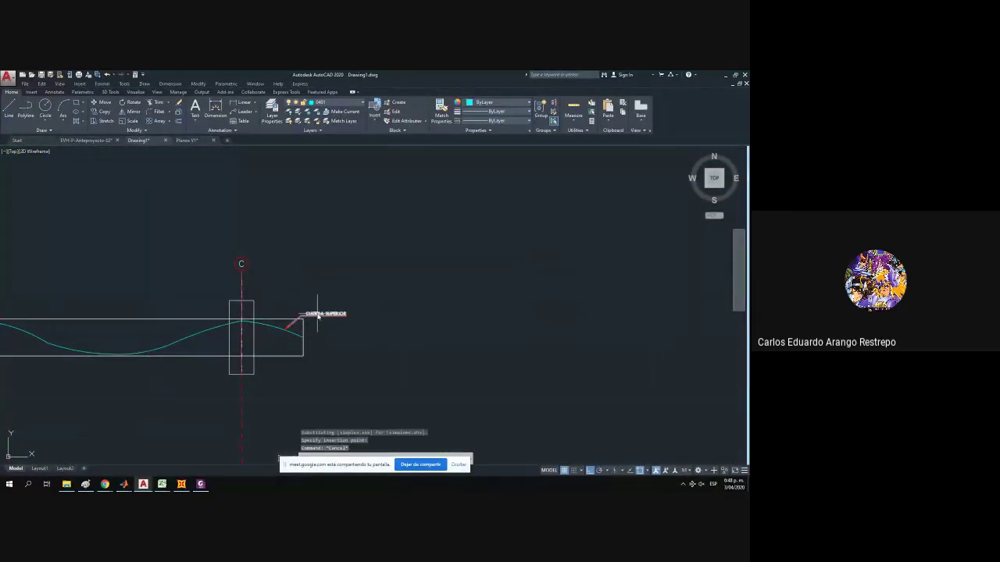
# Explode the pasted CUERDA SUPERIOR block into an editable multileader.
pyautogui.scroll(3, 319, 312)
pyautogui.click(317, 314)
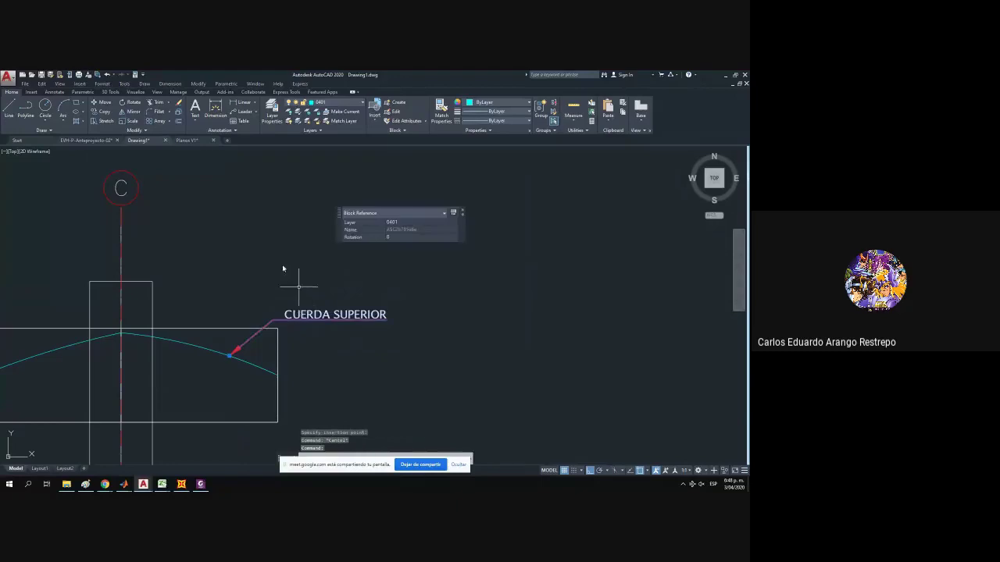
pyautogui.click(178, 112)
# Replace the CUERDA SUPERIOR leader text with 9 torones 5/8", with the fraction stacked.
pyautogui.click(301, 318)
pyautogui.doubleClick(302, 318)
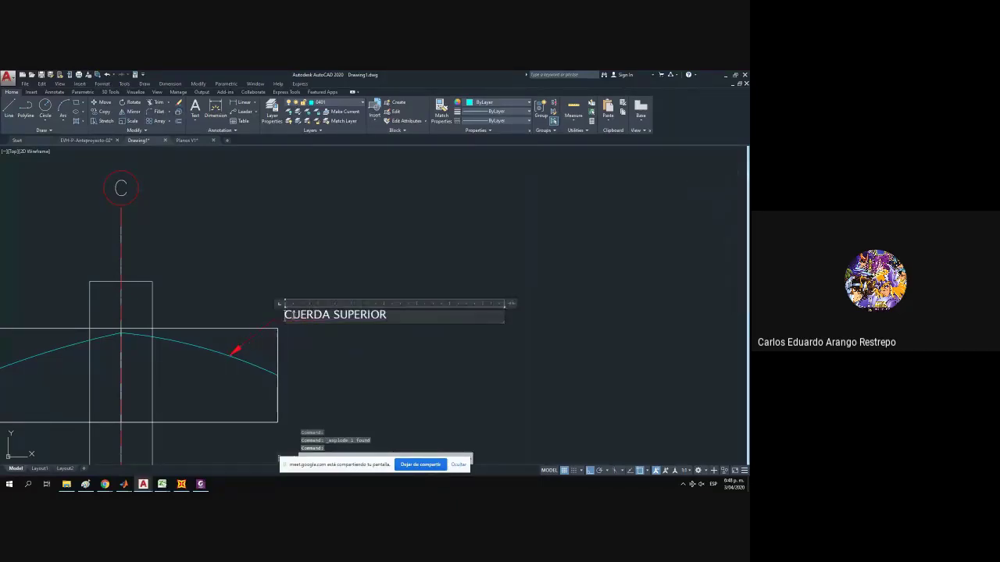
pyautogui.write('9')
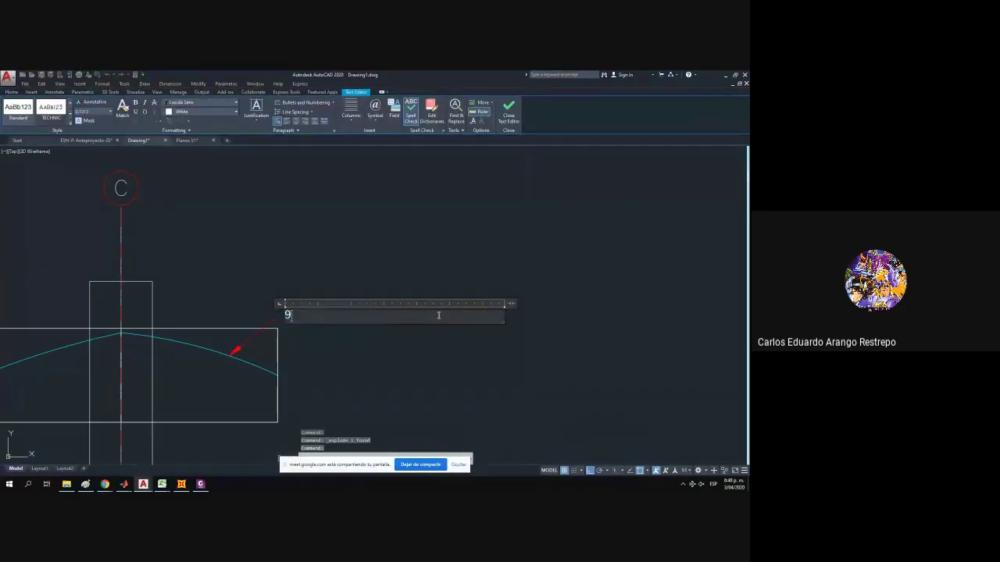
pyautogui.write(' torones 5"/8')
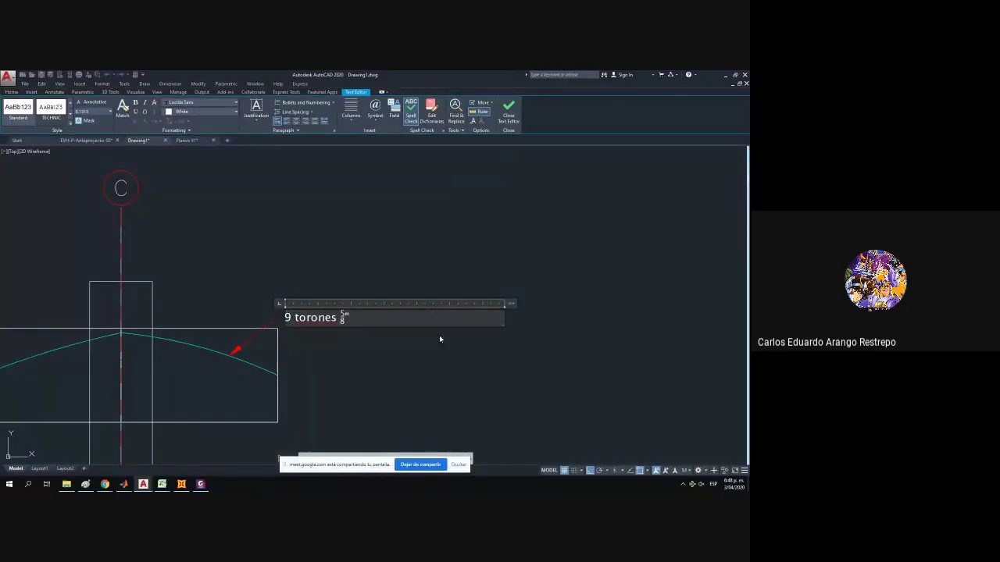
pyautogui.click(401, 358)
pyautogui.click(377, 350)
pyautogui.click(306, 299)
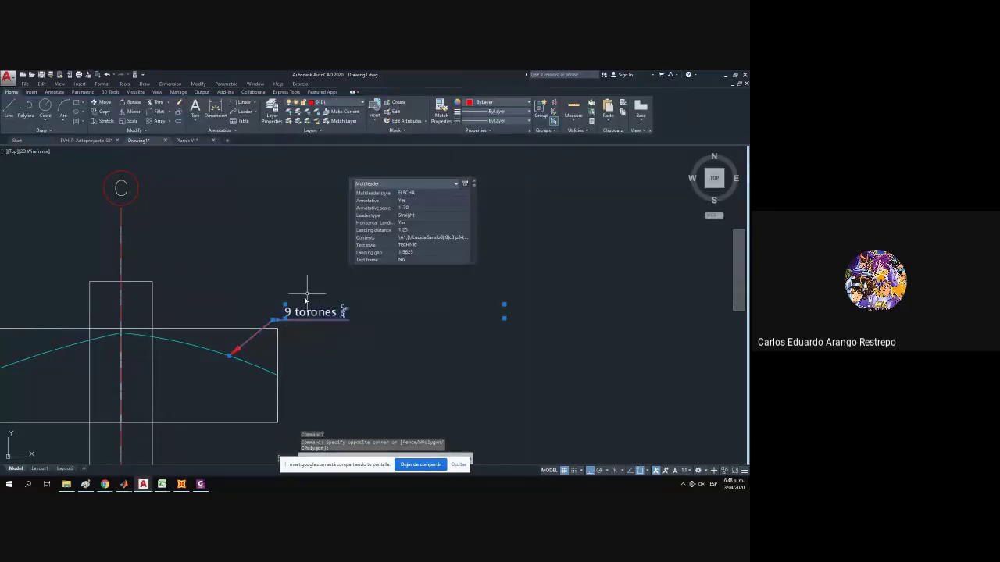
# Check the strand count in the Hoja de excel workbook and change the leader beyond axis C to 10 torones 5/8".
pyautogui.moveTo(161, 484)
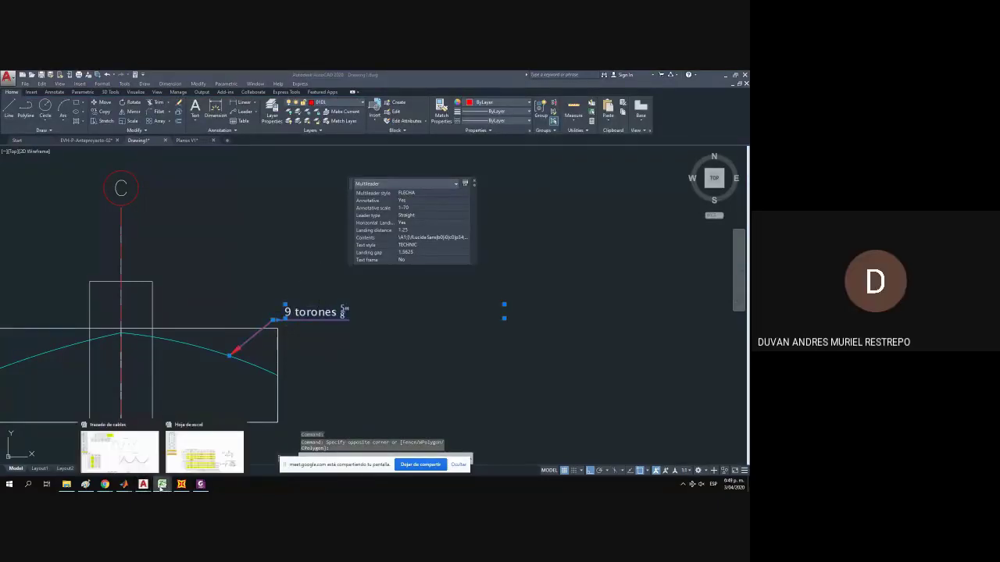
pyautogui.click(205, 449)
pyautogui.hotkey('alt', 'Tab')
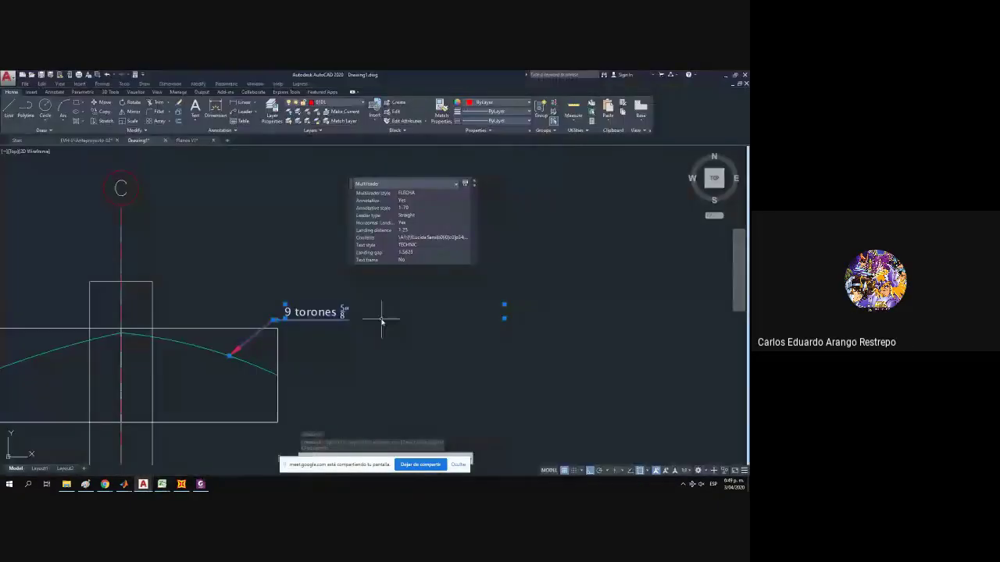
pyautogui.doubleClick(288, 314)
pyautogui.doubleClick(287, 313)
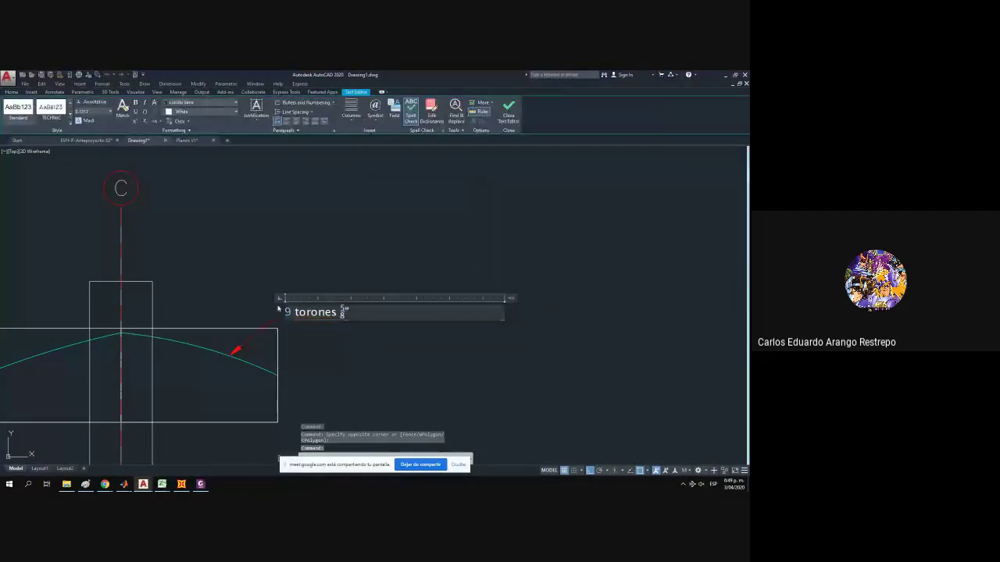
pyautogui.click(290, 380)
# Copy the 10 torones 5/8" leader onto the cable just after axis B.
pyautogui.scroll(-5, 469, 321)
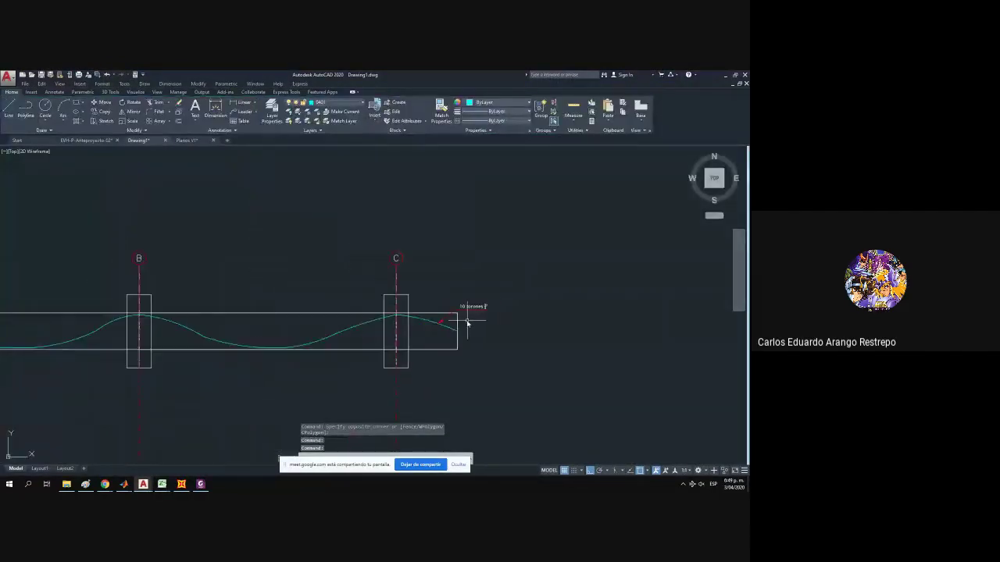
pyautogui.scroll(5, 397, 314)
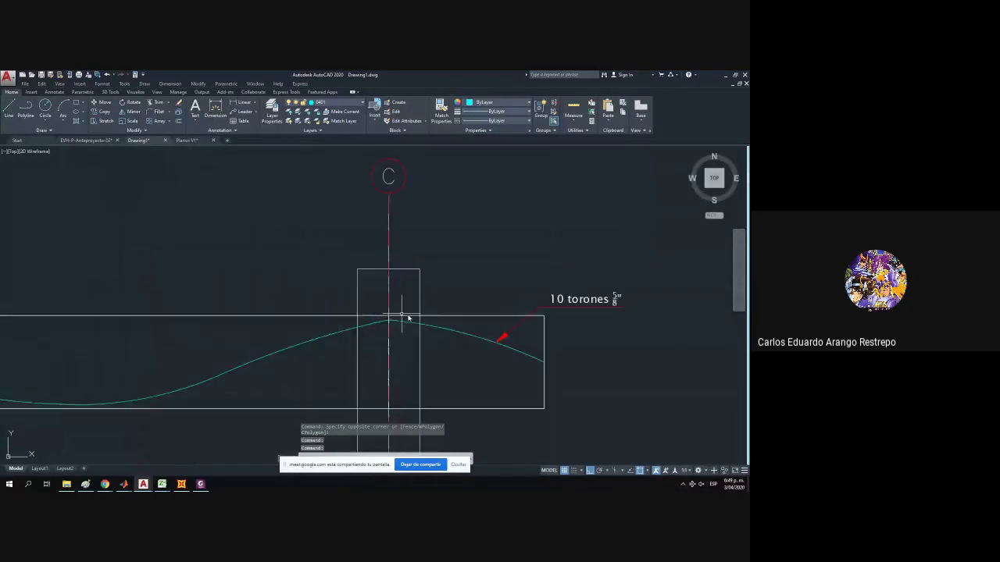
pyautogui.moveTo(400, 316); pyautogui.dragTo(502, 287)
pyautogui.scroll(-5, 502, 287)
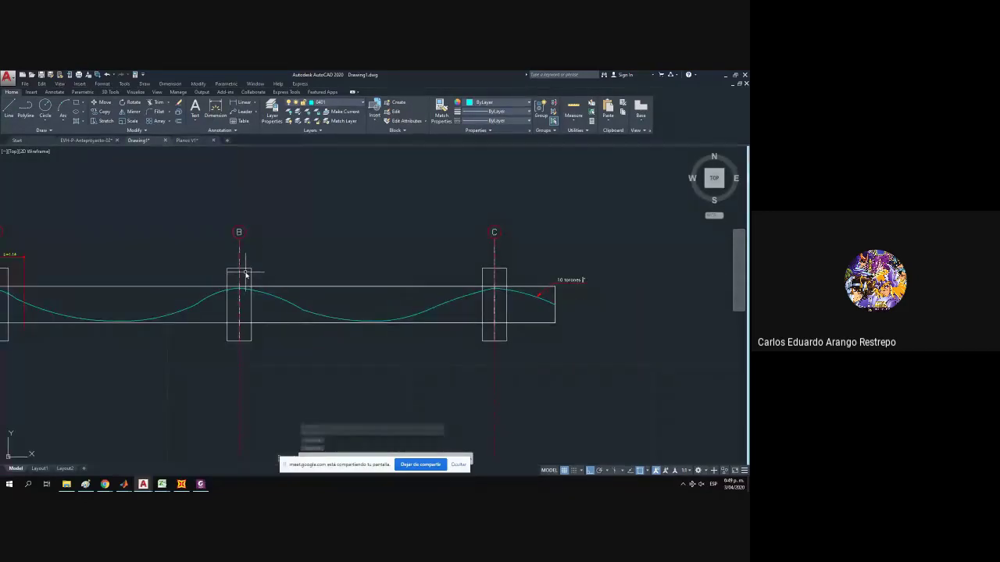
pyautogui.click(692, 292)
pyautogui.click(576, 276)
pyautogui.click(101, 111)
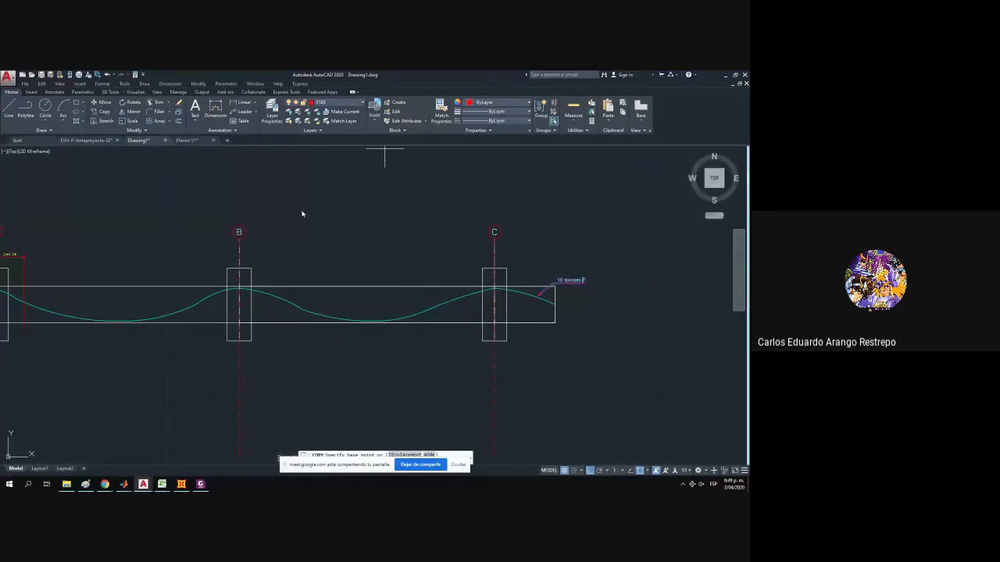
pyautogui.click(537, 294)
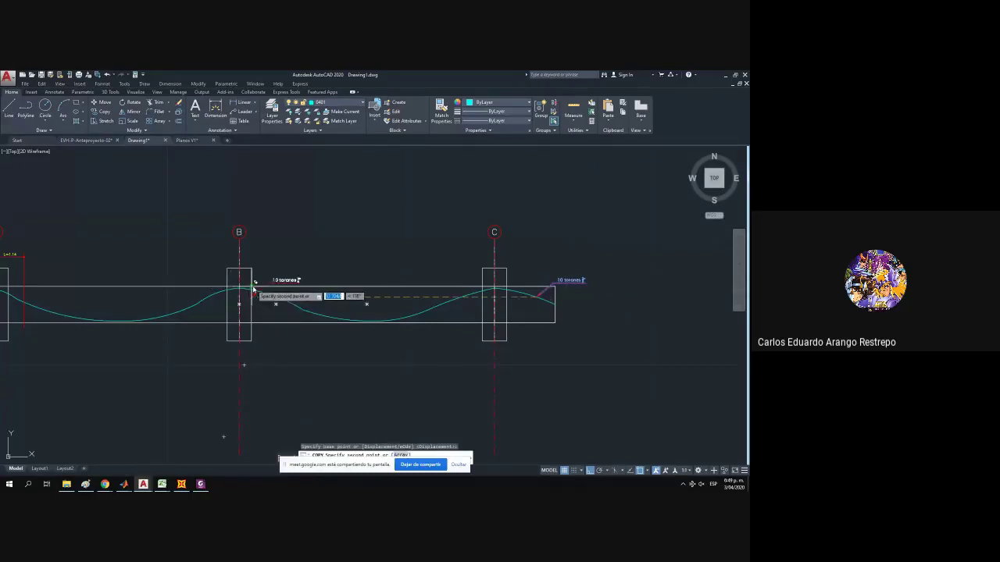
pyautogui.scroll(4, 232, 293)
pyautogui.click(255, 292)
pyautogui.press('Escape')
# Change the copied leader text at axis B to 9 torones 5/8".
pyautogui.click(335, 258)
pyautogui.doubleClick(334, 258)
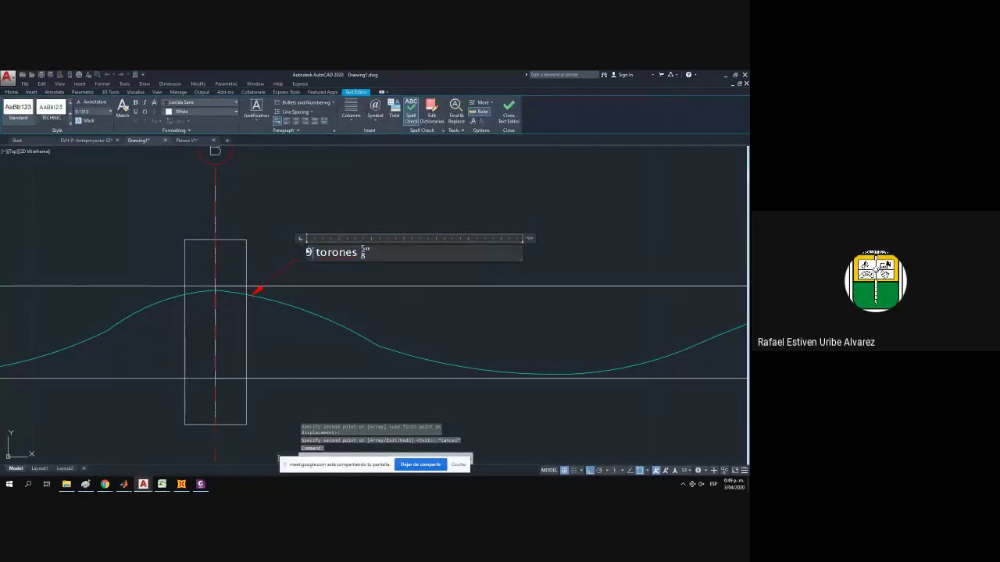
pyautogui.click(394, 268)
# Copy the 9 torones 5/8" leader from axis B onto the cable at axis A.
pyautogui.click(100, 111)
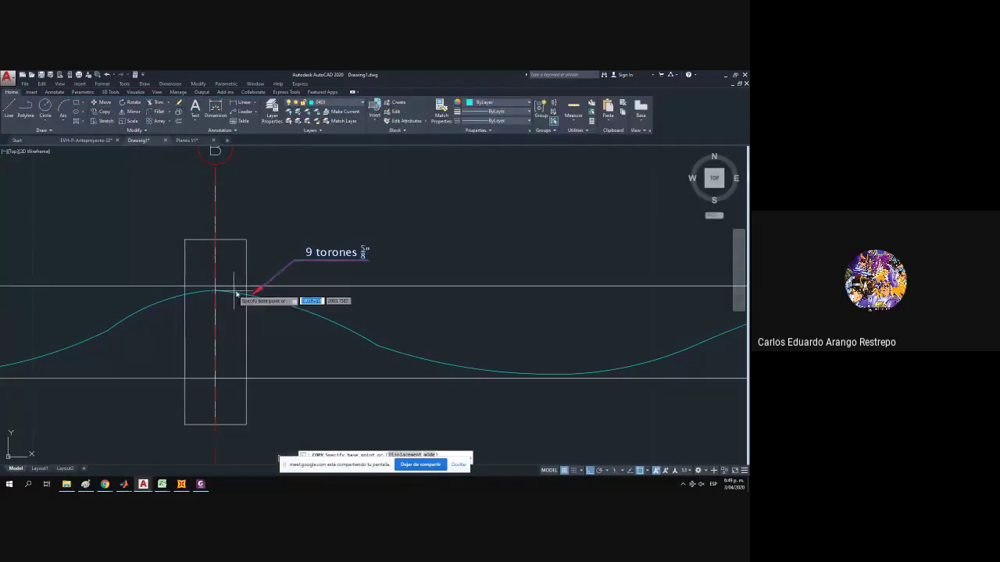
pyautogui.click(252, 294)
pyautogui.scroll(-5, 325, 293)
pyautogui.scroll(3, 55, 304)
pyautogui.moveTo(73, 307); pyautogui.dragTo(298, 305)
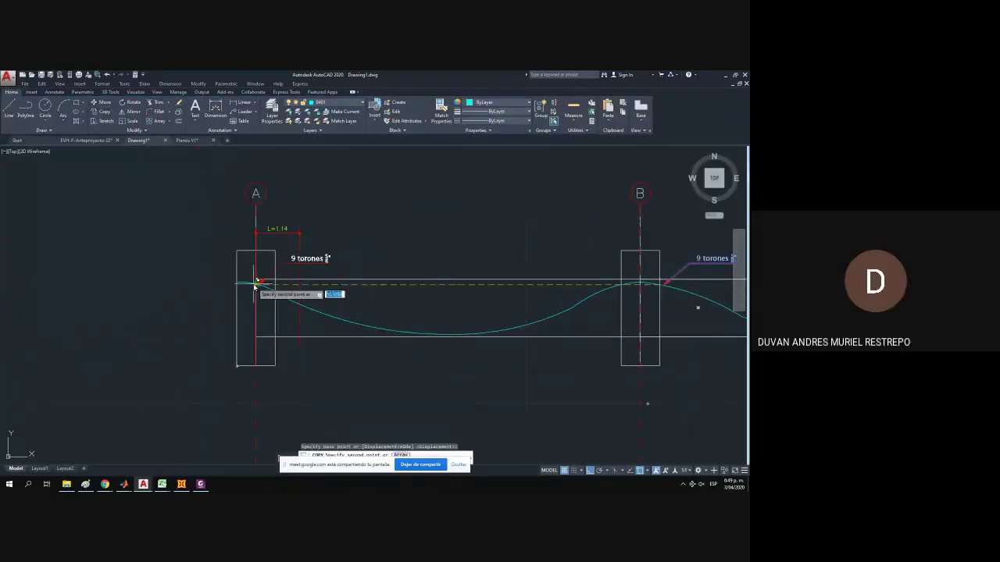
pyautogui.click(258, 284)
pyautogui.press('Escape')
# Edit the number of strands in the copied leader text at axis A.
pyautogui.scroll(-1, 151, 299)
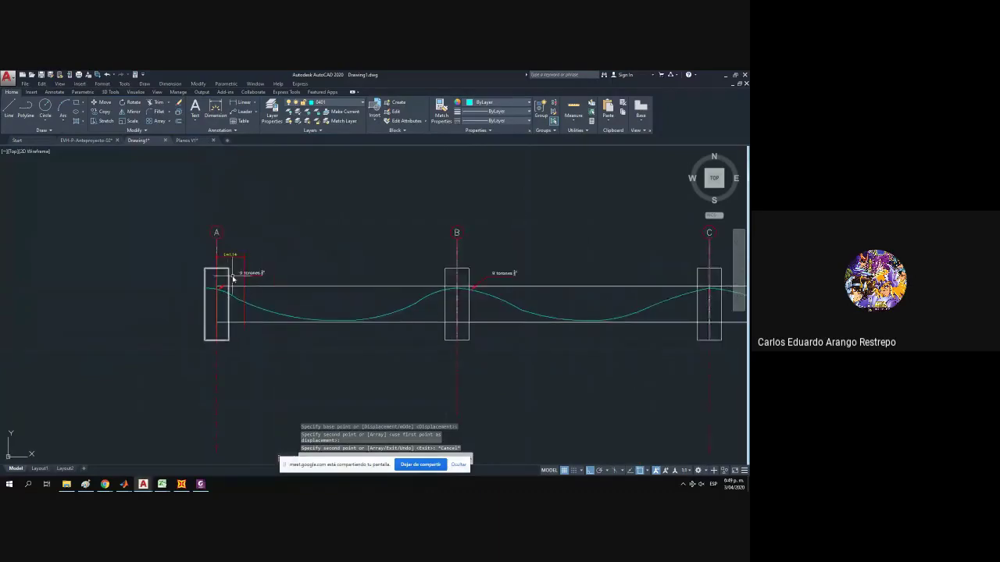
pyautogui.scroll(4, 238, 273)
pyautogui.doubleClick(242, 275)
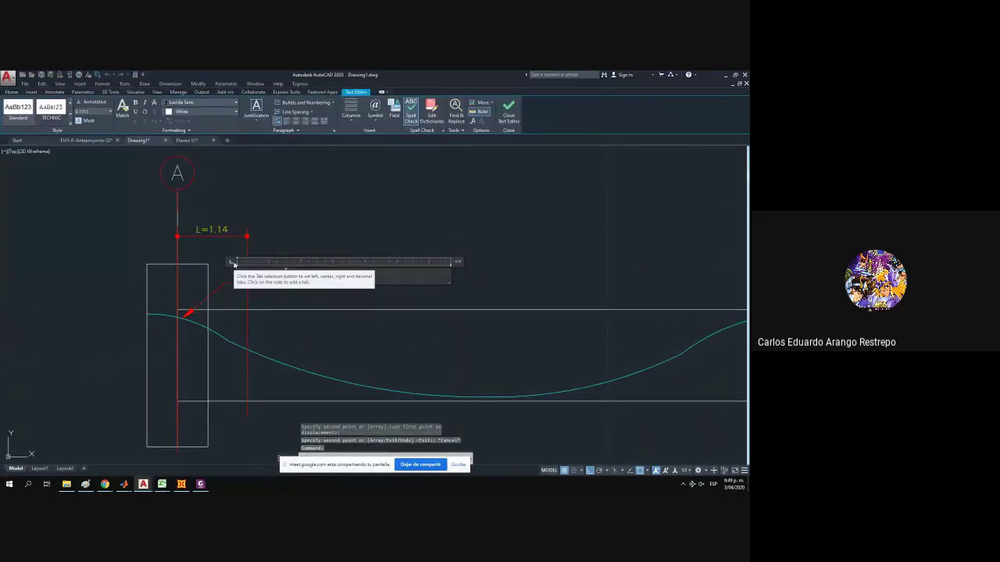
pyautogui.click(349, 208)
# Draw a short sloping polyline below the cable in span B–C near axis B, with orthogonal restriction turned off.
pyautogui.scroll(-2, 104, 229)
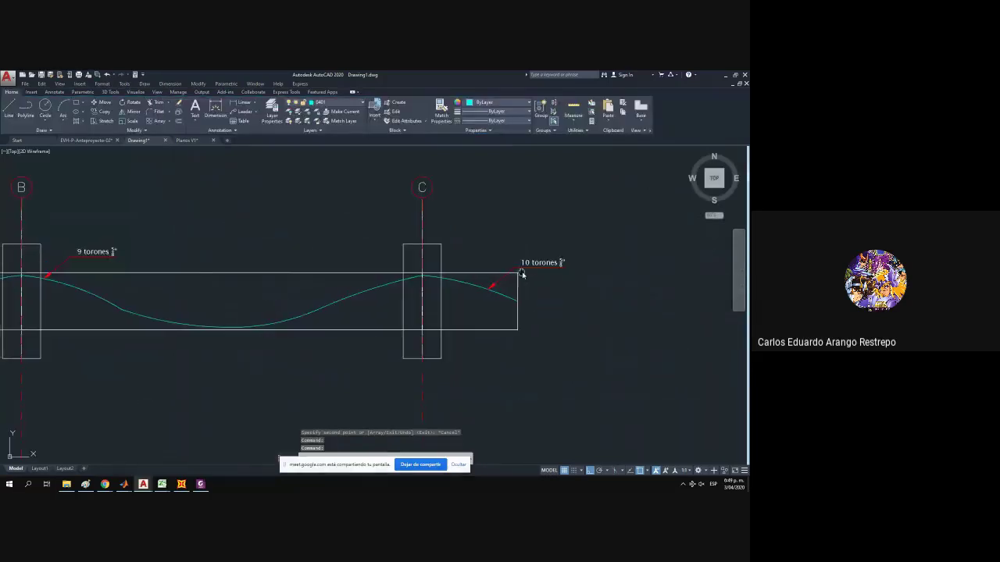
pyautogui.moveTo(522, 273); pyautogui.dragTo(535, 270)
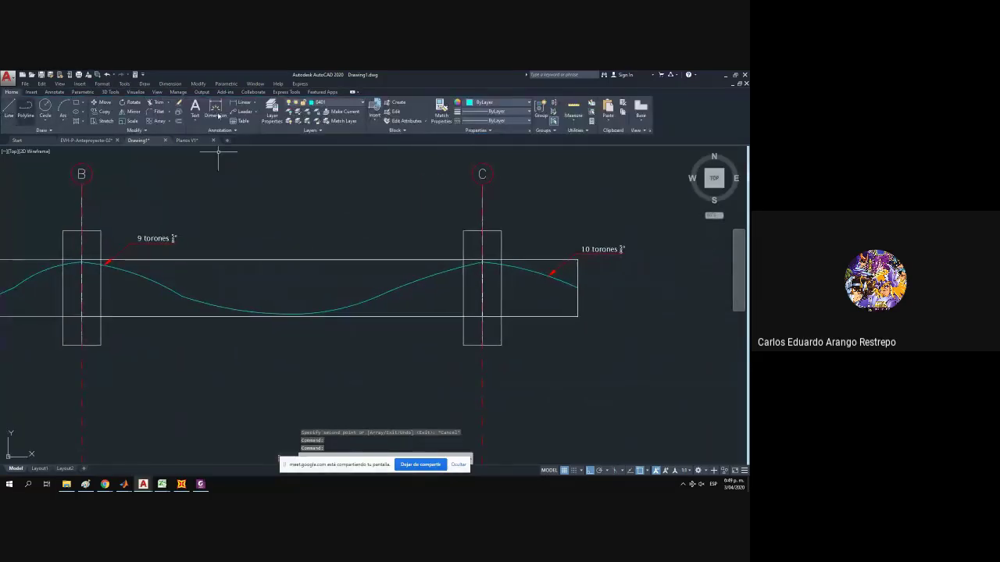
pyautogui.click(26, 109)
pyautogui.moveTo(209, 298); pyautogui.dragTo(250, 305)
pyautogui.scroll(2, 250, 303)
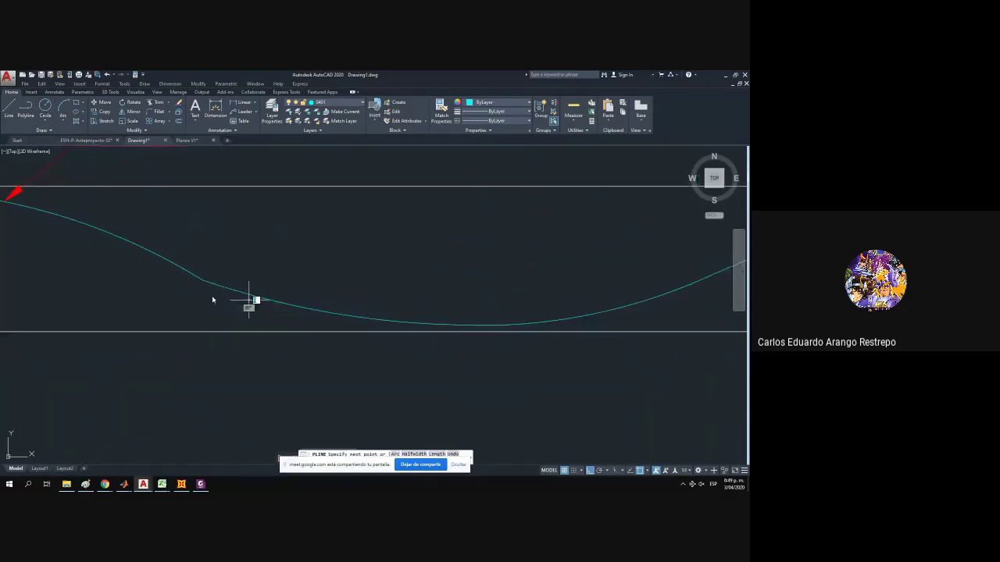
pyautogui.click(249, 300)
pyautogui.moveTo(143, 285); pyautogui.dragTo(159, 286)
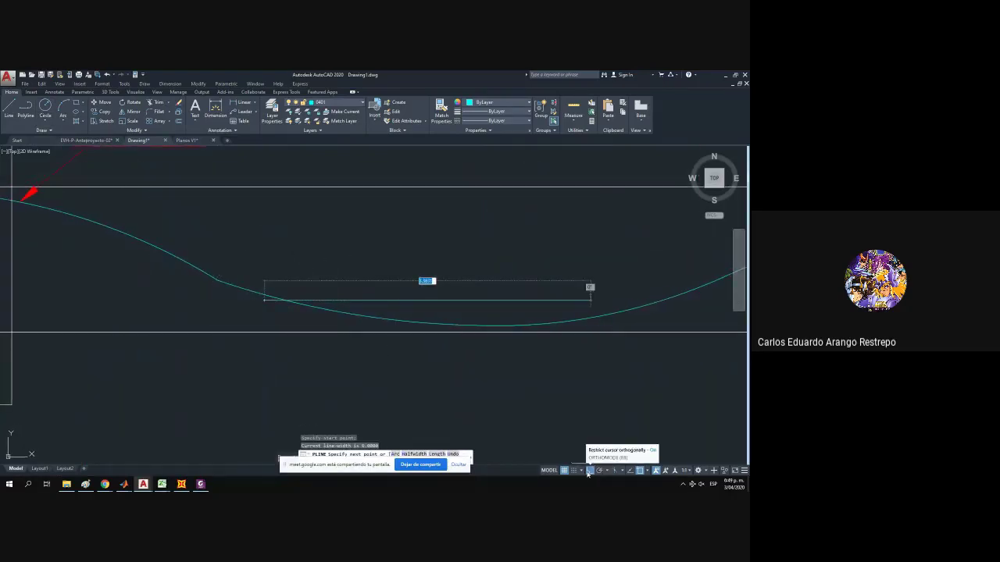
pyautogui.scroll(-5, 343, 348)
pyautogui.click(286, 319)
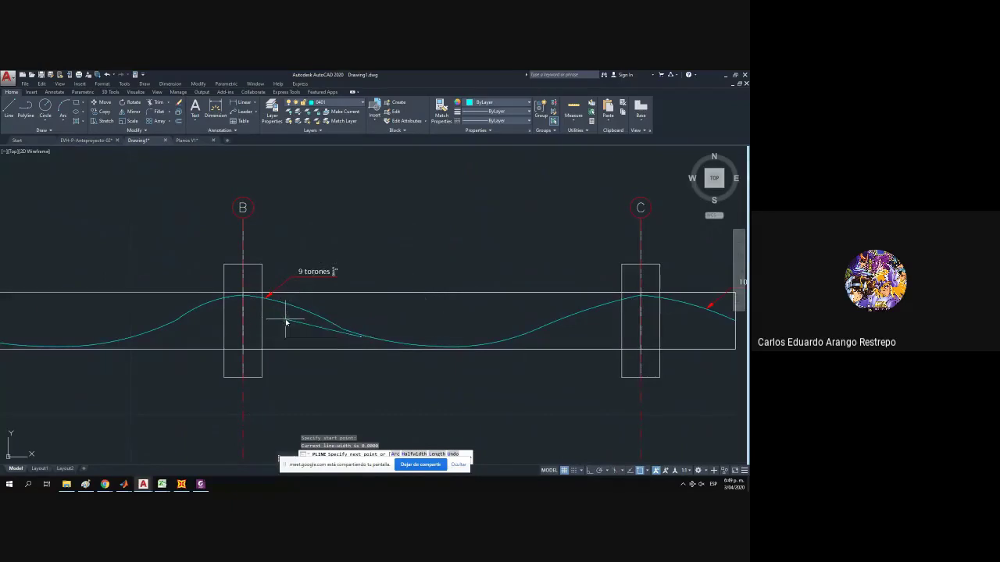
pyautogui.press('Escape')
# Stretch the lower end of the short polyline onto the cable curve in span B–C.
pyautogui.scroll(5, 363, 347)
pyautogui.click(359, 330)
pyautogui.click(344, 311)
pyautogui.click(358, 314)
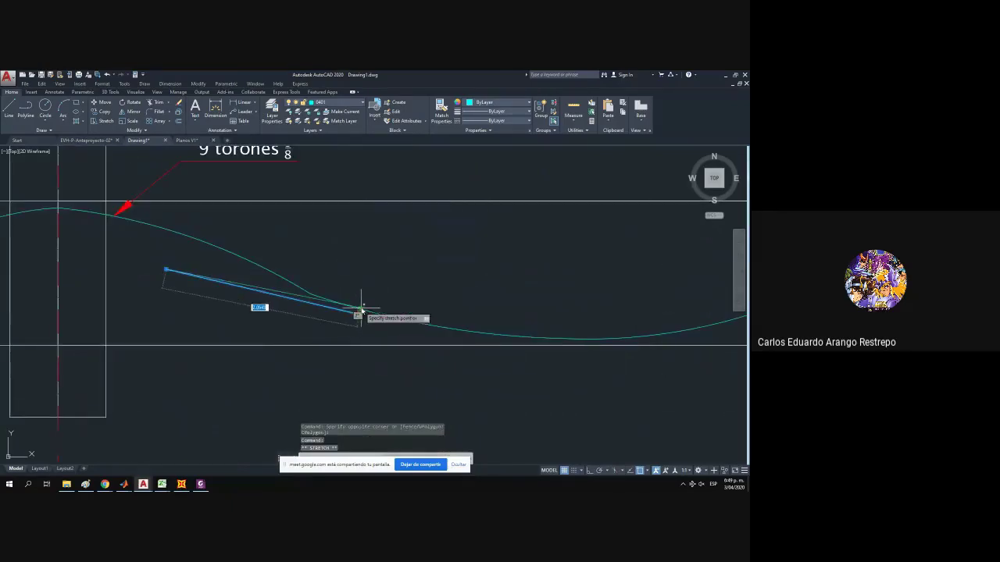
pyautogui.click(362, 313)
# Stretch the cable polyline's inflection vertex after axis B slightly to smooth the kink in the curve.
pyautogui.scroll(2, 329, 301)
pyautogui.click(299, 289)
pyautogui.click(299, 289)
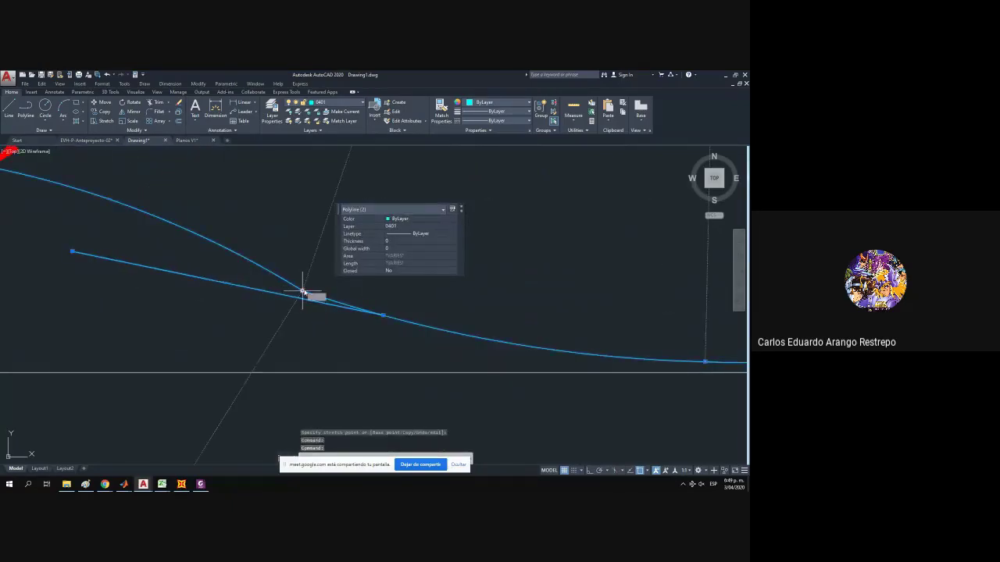
pyautogui.press('Escape')
# Readjust the short polyline's lower end to meet the reshaped cable curve between axes B and C.
pyautogui.scroll(-5, 326, 307)
pyautogui.click(325, 307)
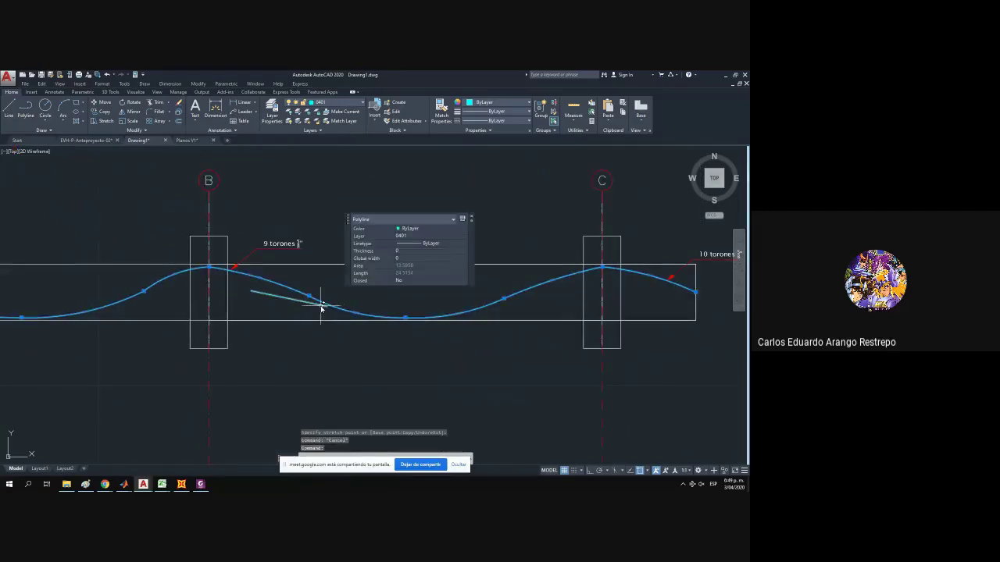
pyautogui.scroll(5, 324, 305)
pyautogui.click(335, 305)
pyautogui.click(335, 304)
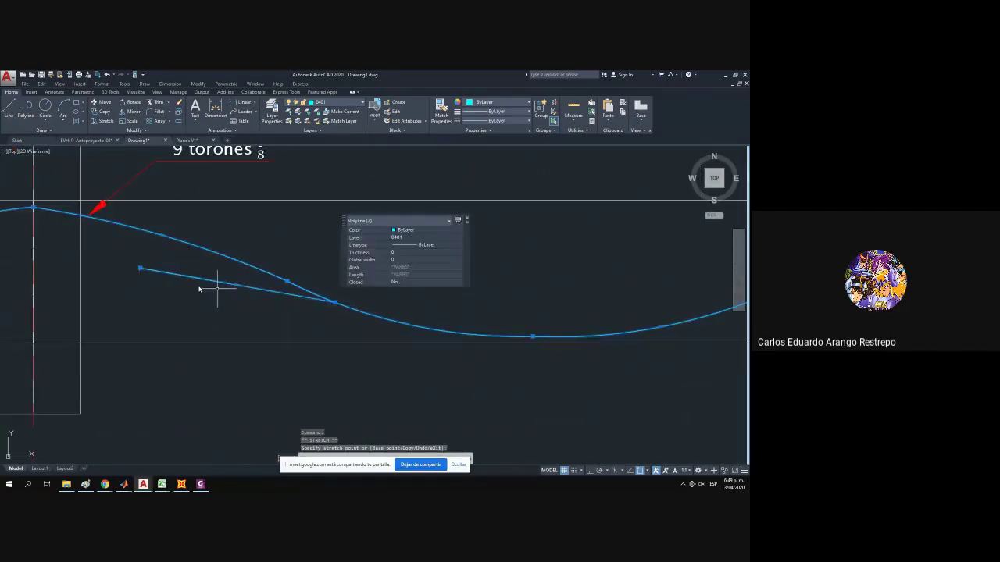
# Shorten the short polyline in span B–C from its free end and convert it to an arc bowing upward before meeting the cable.
pyautogui.click(143, 271)
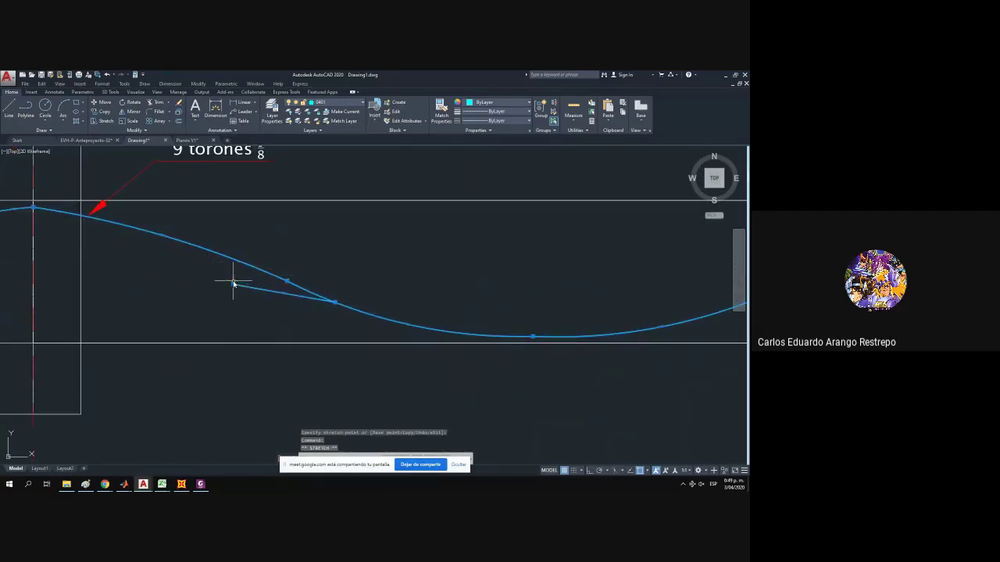
pyautogui.click(233, 284)
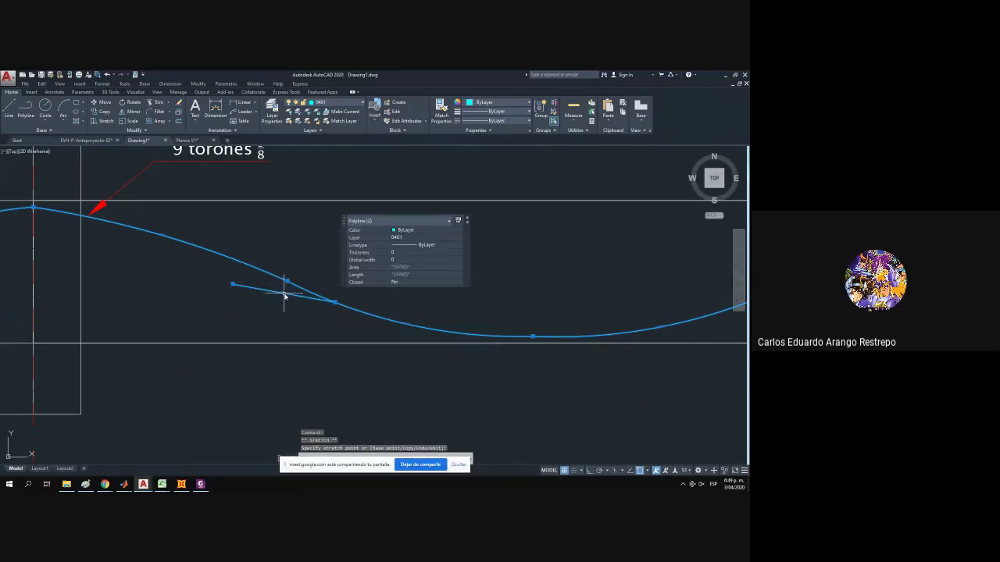
pyautogui.moveTo(285, 294)
pyautogui.click(320, 326)
pyautogui.scroll(2, 279, 287)
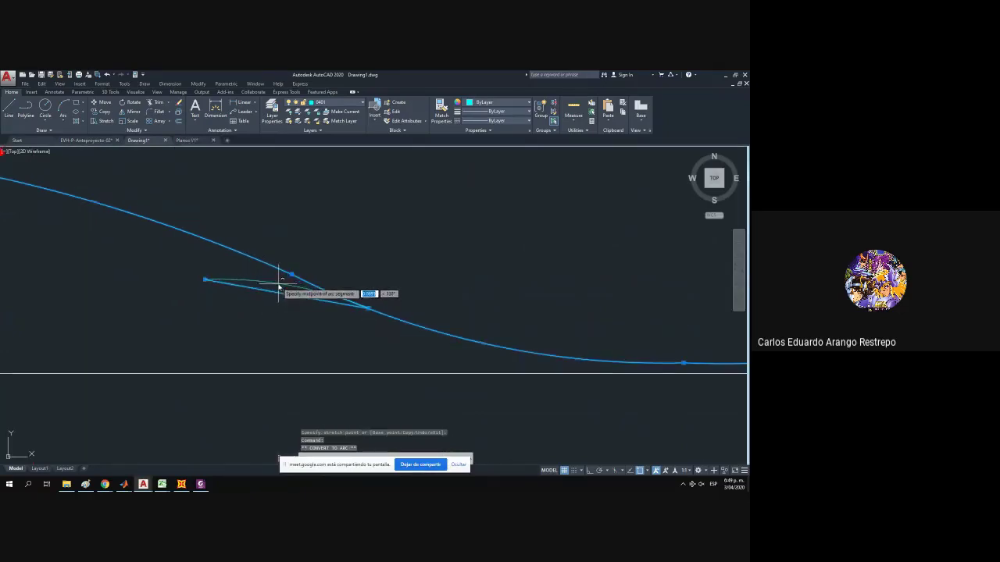
pyautogui.click(282, 286)
pyautogui.scroll(-5, 208, 319)
pyautogui.press('Escape')
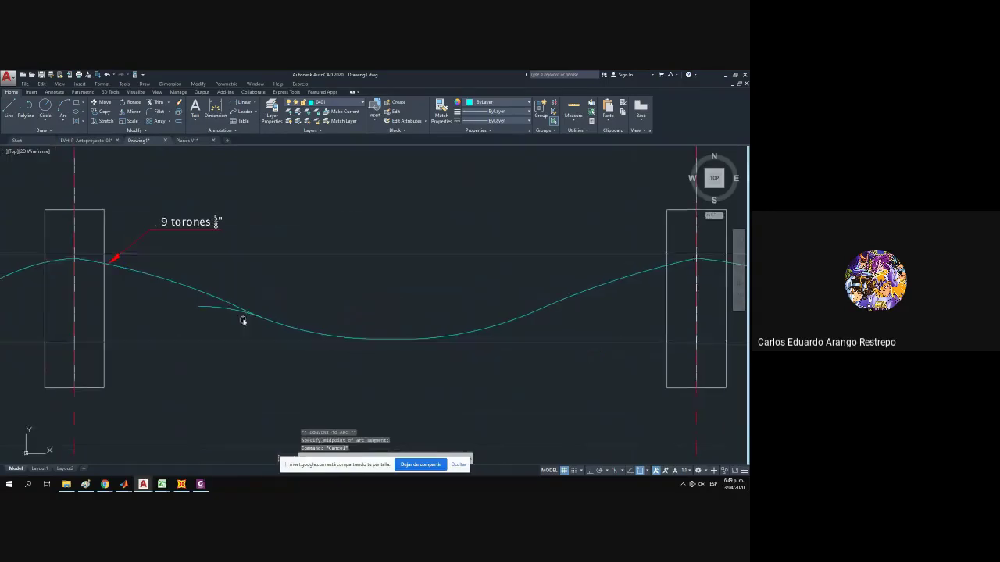
# Copy the "9 torones 5/8"" leader near axis B to below the beam and point its arrow at the short arc.
pyautogui.click(183, 222)
pyautogui.click(100, 111)
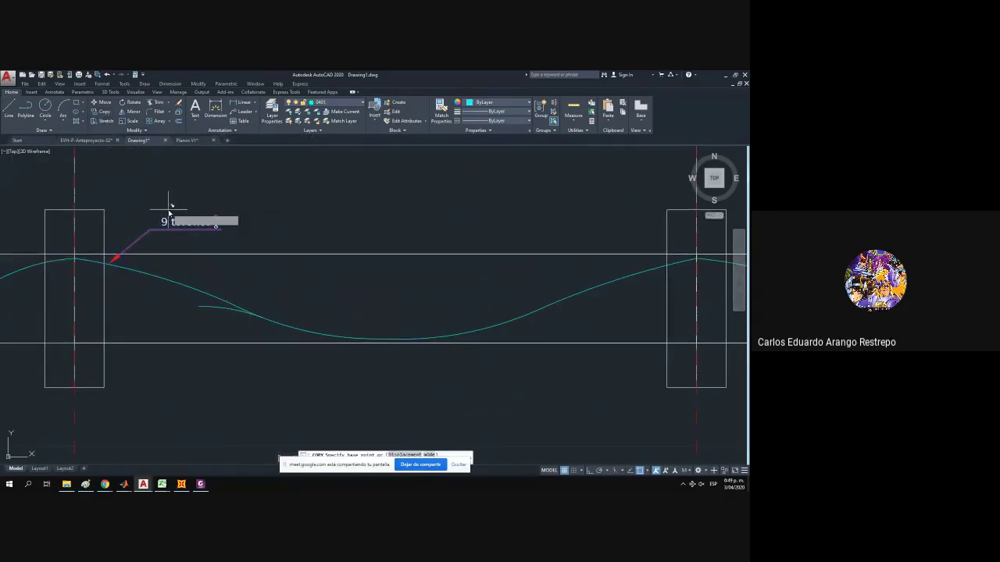
pyautogui.click(169, 210)
pyautogui.click(213, 367)
pyautogui.press('Escape')
pyautogui.click(181, 393)
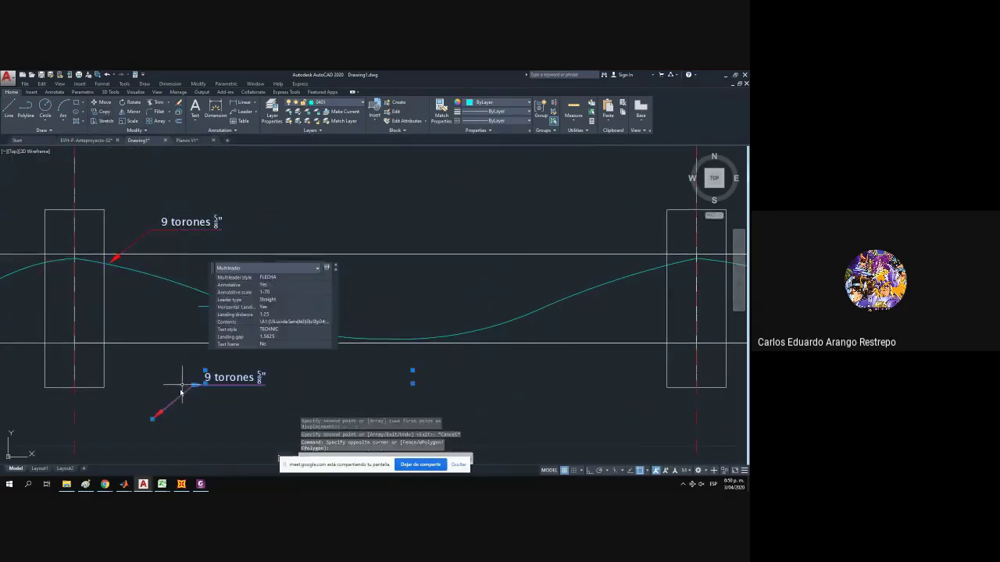
pyautogui.click(153, 420)
pyautogui.click(209, 306)
pyautogui.press('Escape')
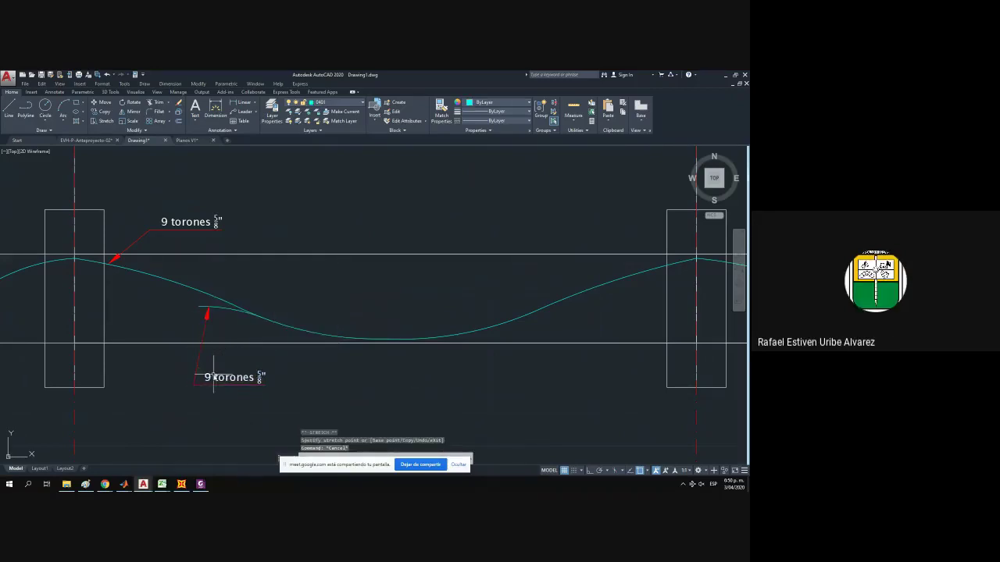
# Change the copied leader's text to "1 torones 5/8"".
pyautogui.click(210, 376)
pyautogui.doubleClick(209, 377)
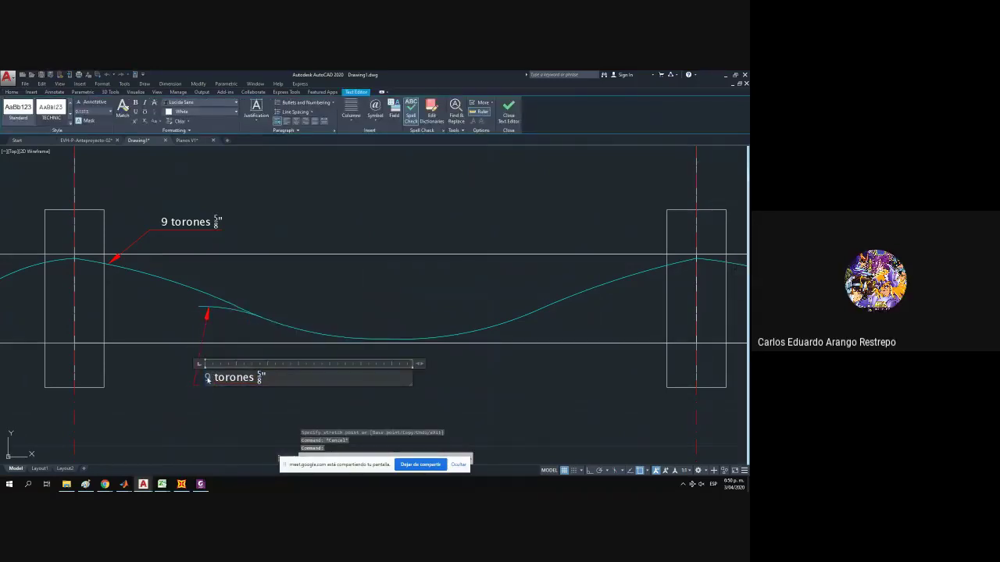
pyautogui.click(217, 410)
# Copy the short arc and its "1 torones" leader from the arc's cable end onto the cable curve in span A–B.
pyautogui.scroll(-4, 304, 360)
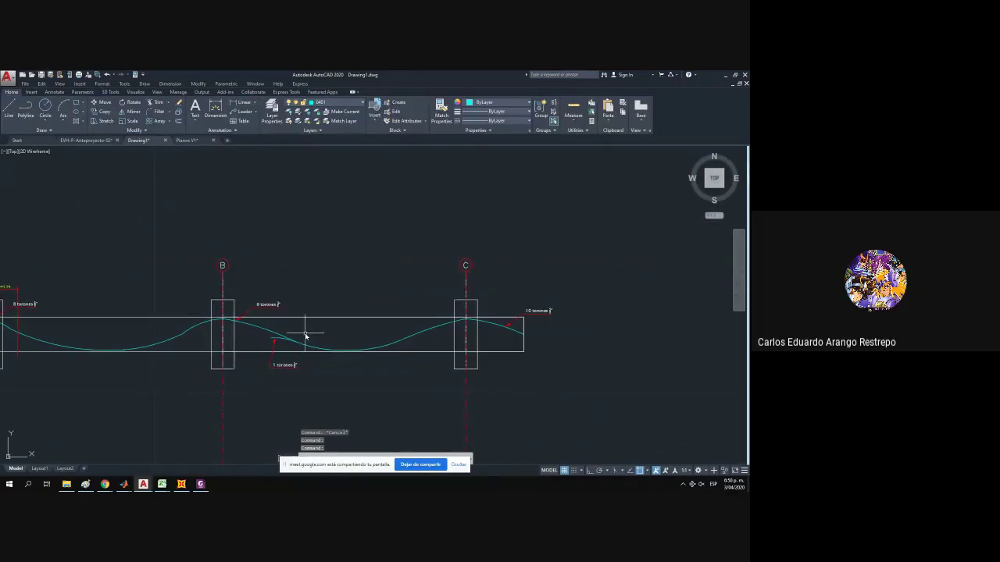
pyautogui.scroll(1, 329, 342)
pyautogui.scroll(-1, 329, 351)
pyautogui.moveTo(330, 351); pyautogui.dragTo(429, 339)
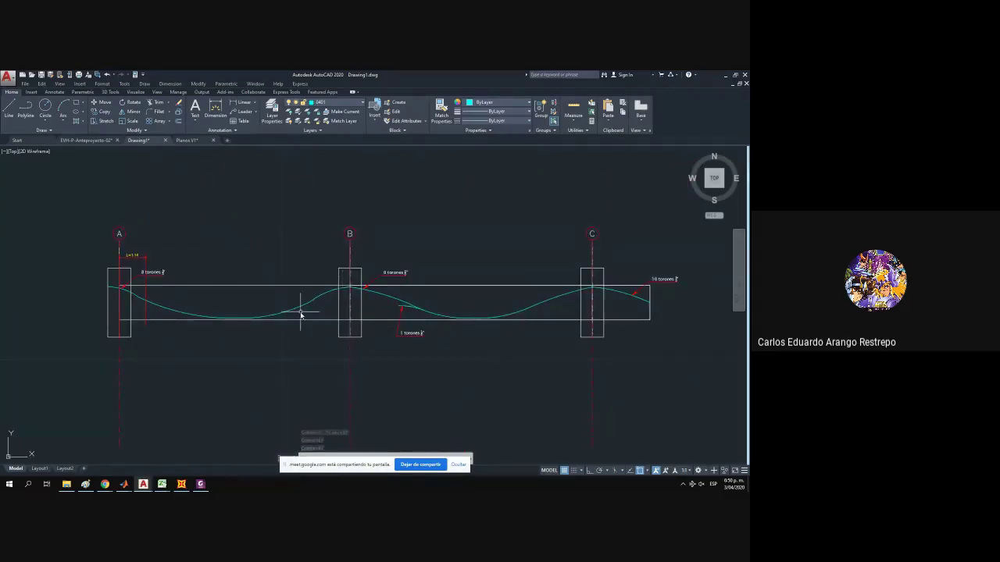
pyautogui.scroll(4, 417, 315)
pyautogui.click(355, 292)
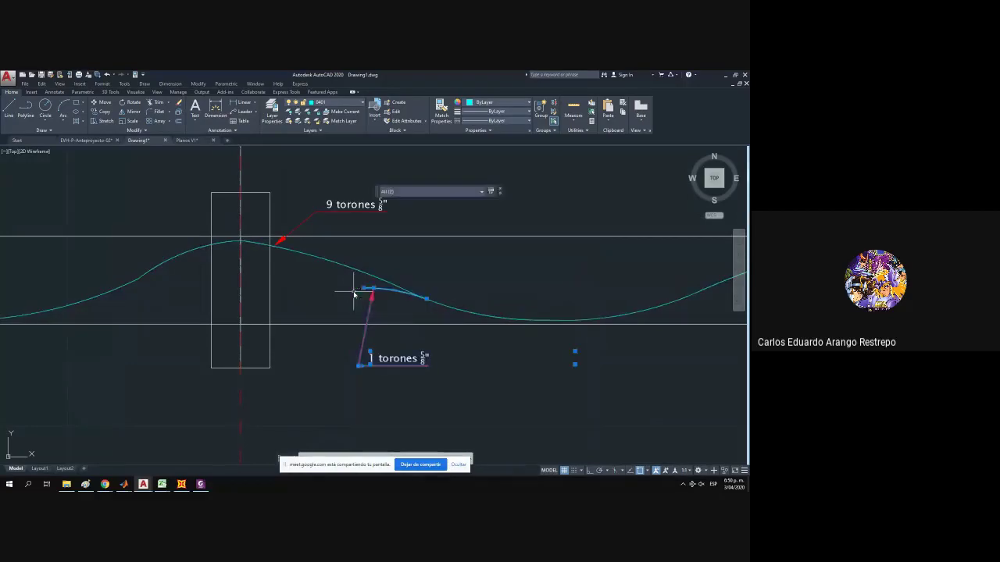
pyautogui.write('co')
pyautogui.press('Return')
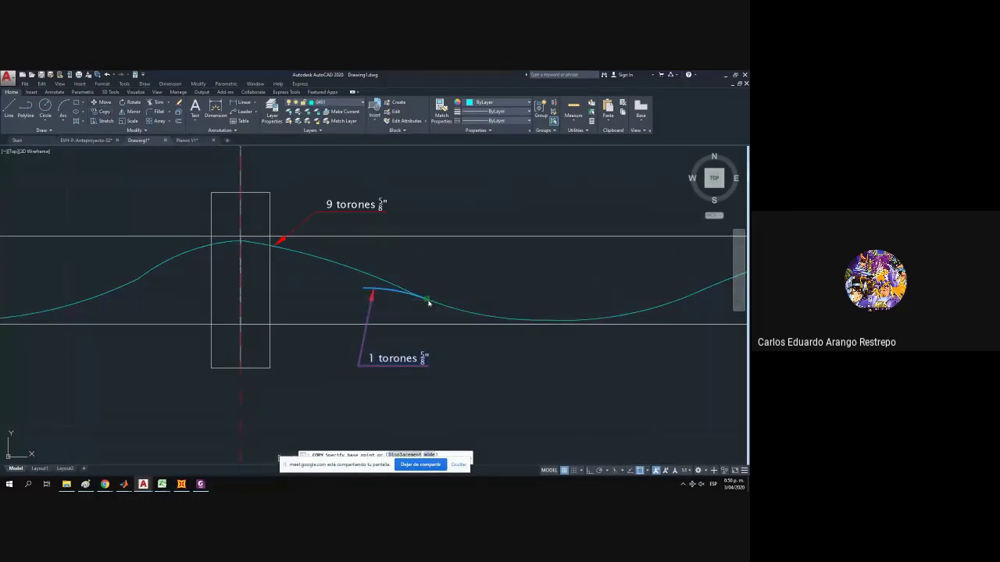
pyautogui.click(429, 303)
pyautogui.scroll(-2, 429, 302)
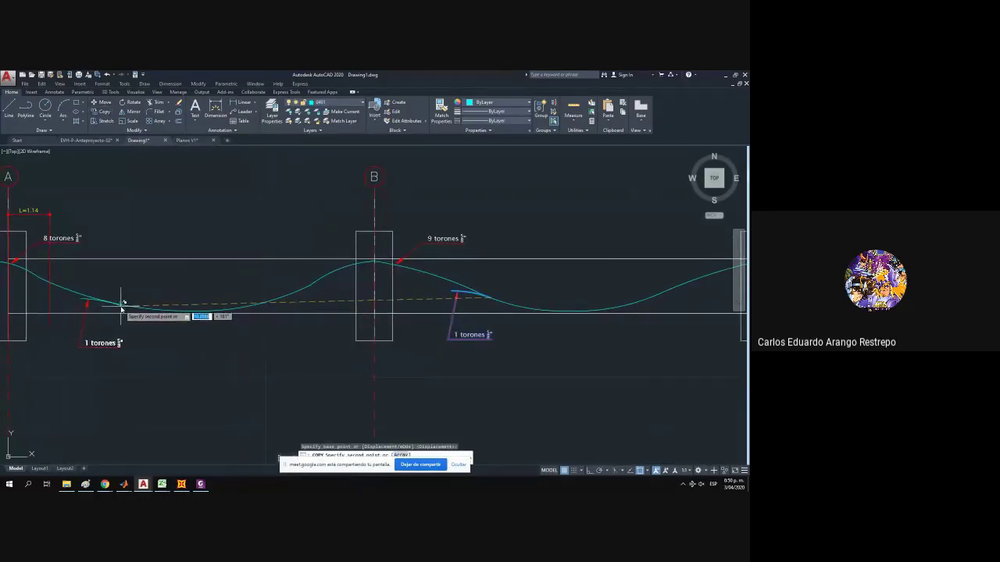
pyautogui.click(121, 305)
pyautogui.press('Escape')
# Bend the copied arc in span A–B below the cable and lower its free end so that it runs nearly horizontal.
pyautogui.scroll(5, 114, 301)
pyautogui.click(113, 304)
pyautogui.click(110, 304)
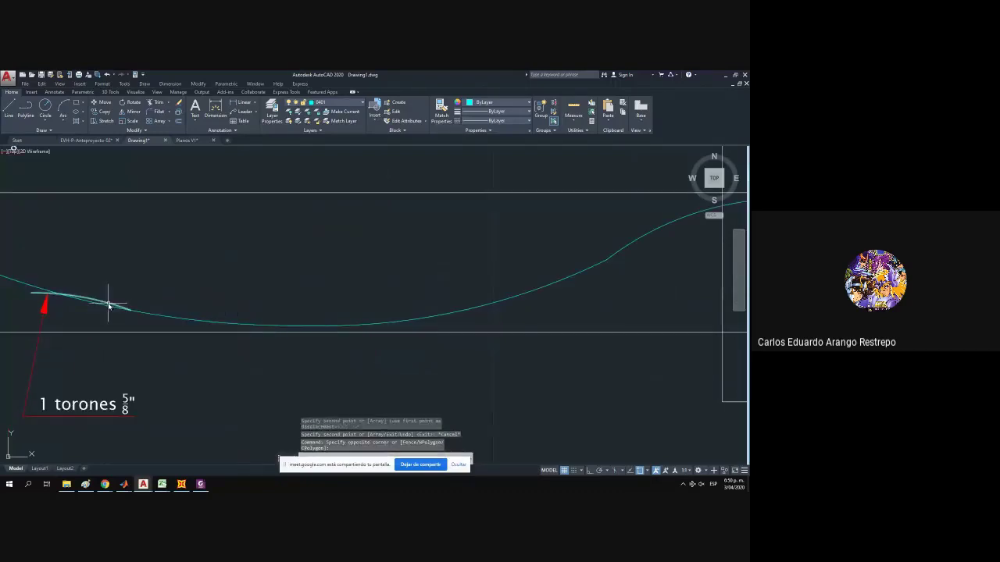
pyautogui.click(87, 299)
pyautogui.click(83, 299)
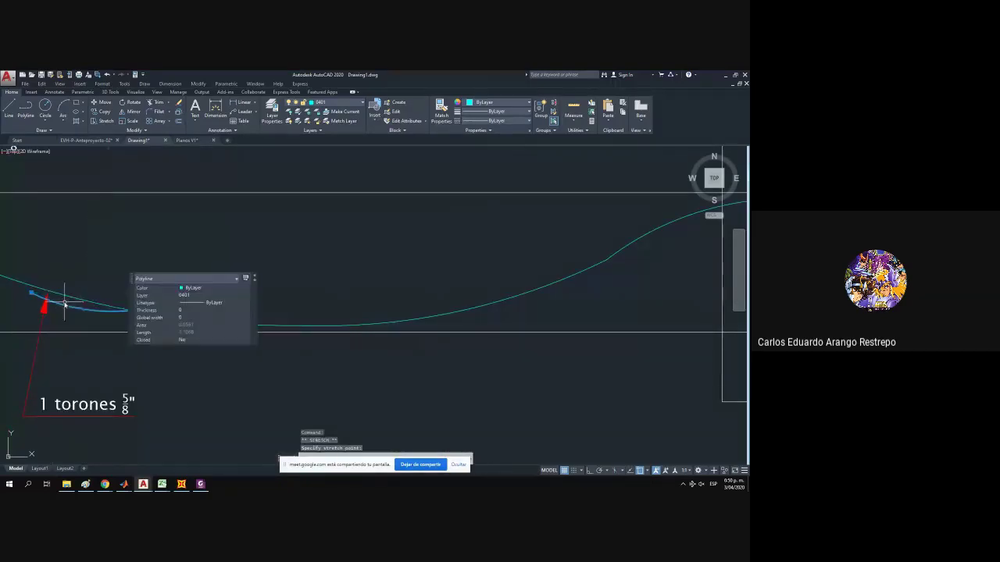
pyautogui.click(32, 293)
pyautogui.click(27, 307)
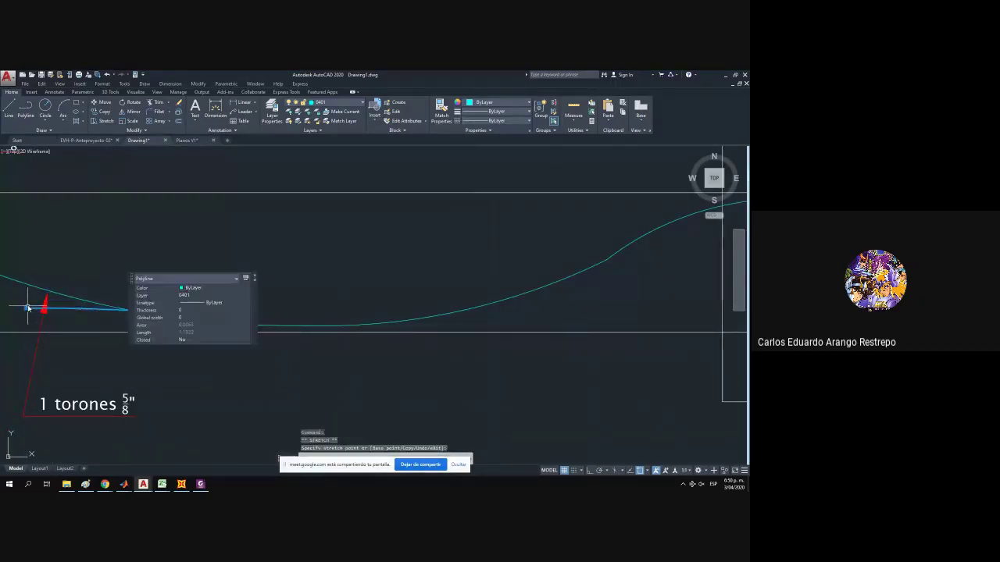
pyautogui.press('Escape')
# Adjust the copied "1 torones" leader in span A–B so its arrowhead meets the lowered strand end.
pyautogui.click(45, 300)
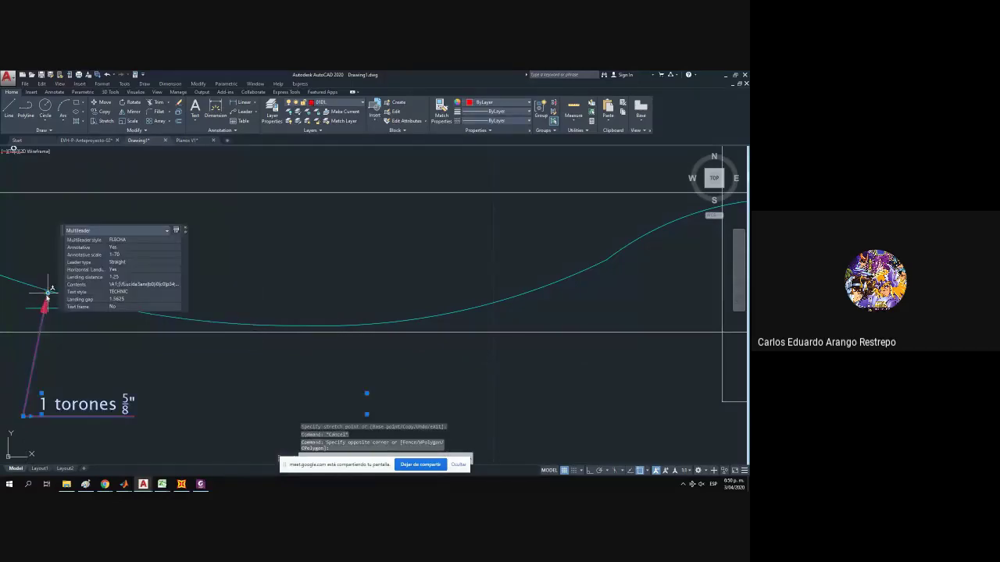
pyautogui.click(47, 296)
pyautogui.press('Escape')
# Examine the cable profile and strand labels along the whole beam, from axis A to the free end beyond axis C.
pyautogui.scroll(-3, 80, 396)
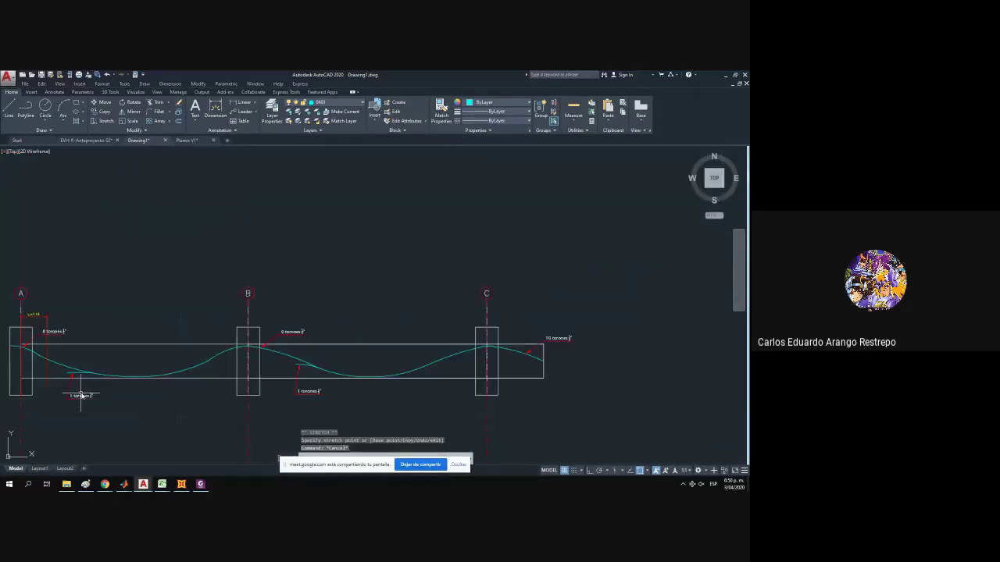
pyautogui.scroll(4, 156, 360)
pyautogui.moveTo(130, 355); pyautogui.dragTo(133, 354)
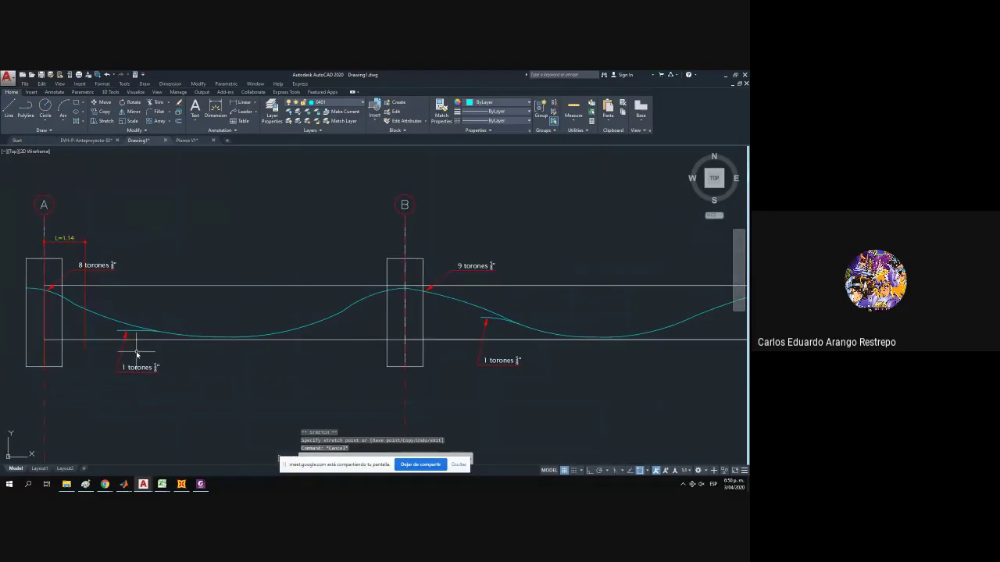
pyautogui.moveTo(160, 298); pyautogui.dragTo(31, 292)
pyautogui.scroll(-4, 264, 317)
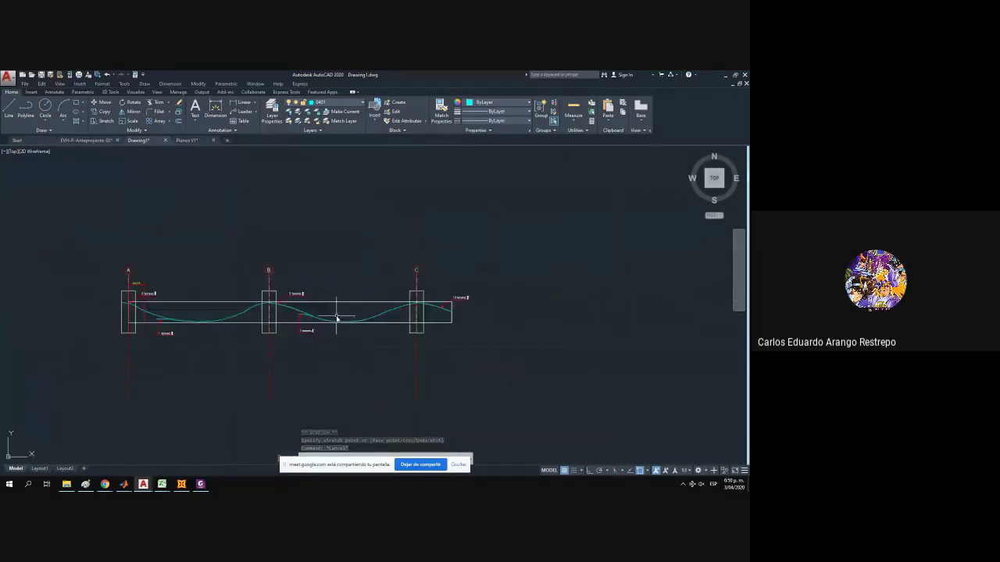
pyautogui.scroll(4, 501, 316)
pyautogui.scroll(-4, 408, 312)
pyautogui.scroll(4, 372, 306)
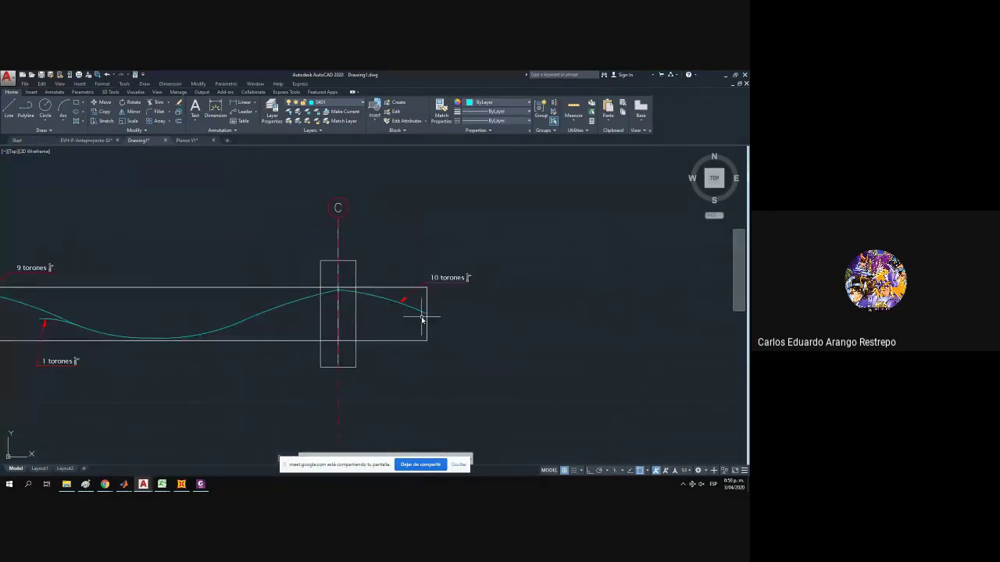
pyautogui.scroll(-2, 422, 317)
pyautogui.moveTo(422, 317); pyautogui.dragTo(592, 317)
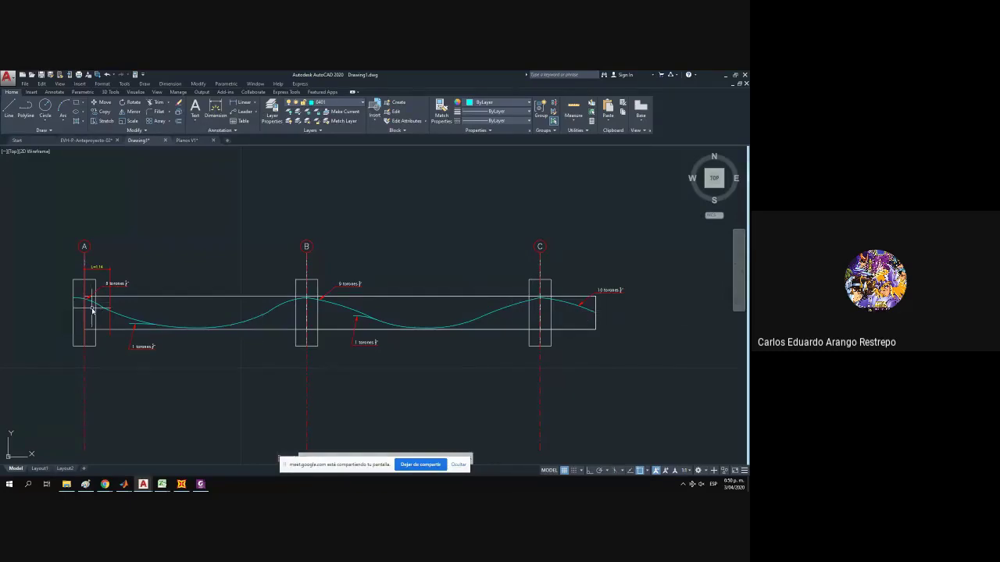
pyautogui.scroll(2, 98, 311)
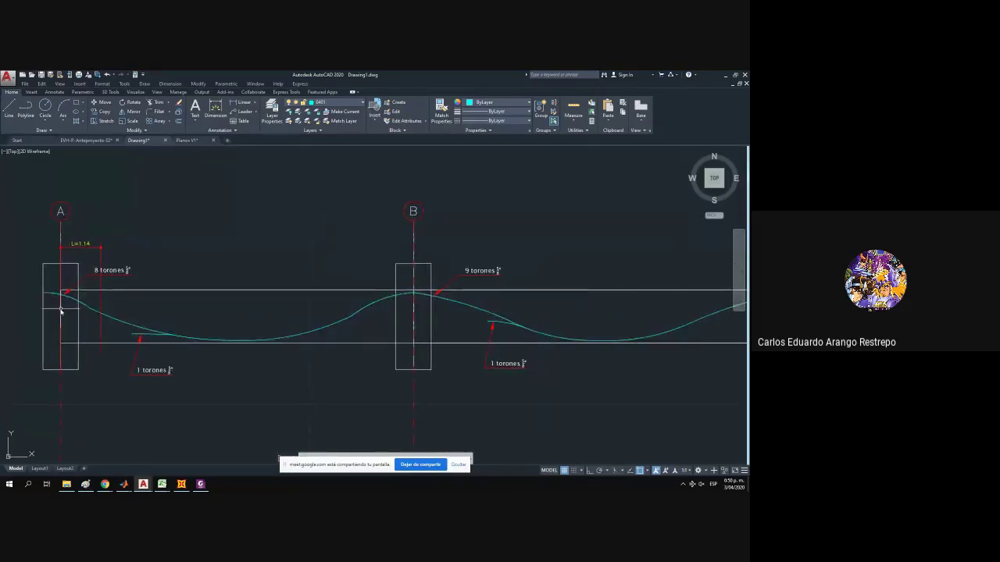
pyautogui.scroll(-2, 60, 308)
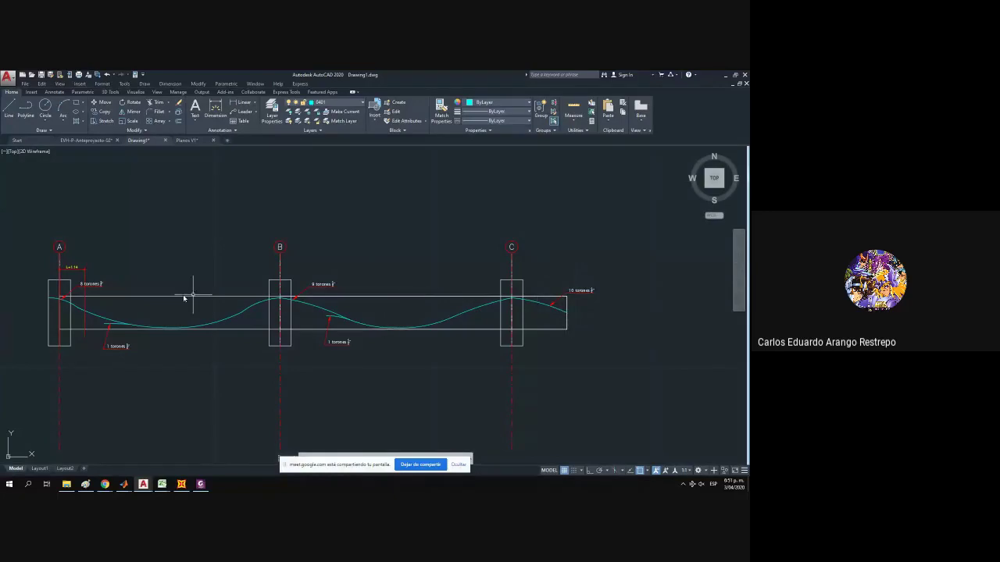
pyautogui.moveTo(77, 303); pyautogui.dragTo(85, 299)
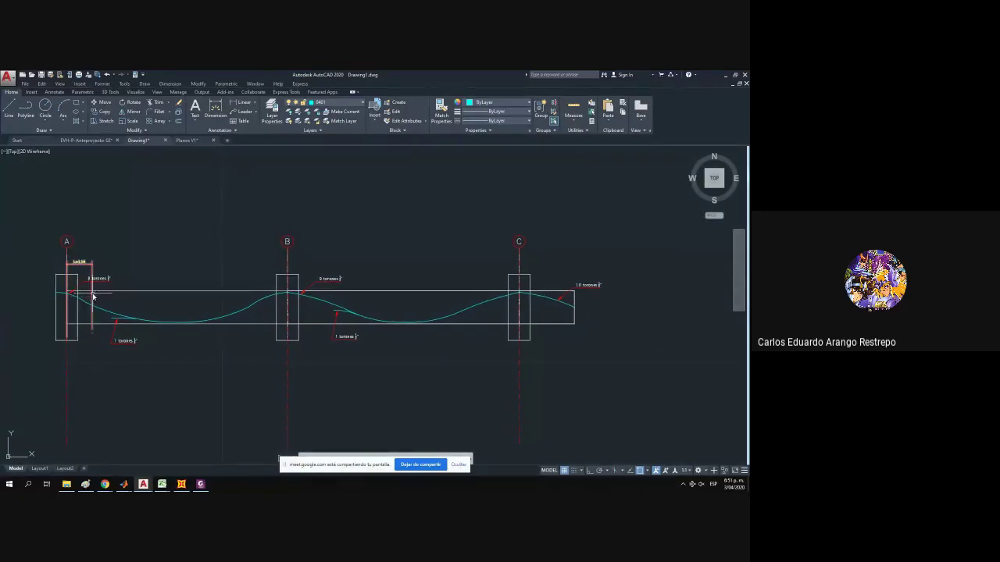
# Dock the drawing window to half of the screen with the whole beam in view.
pyautogui.moveTo(241, 97); pyautogui.dragTo(2, 131)
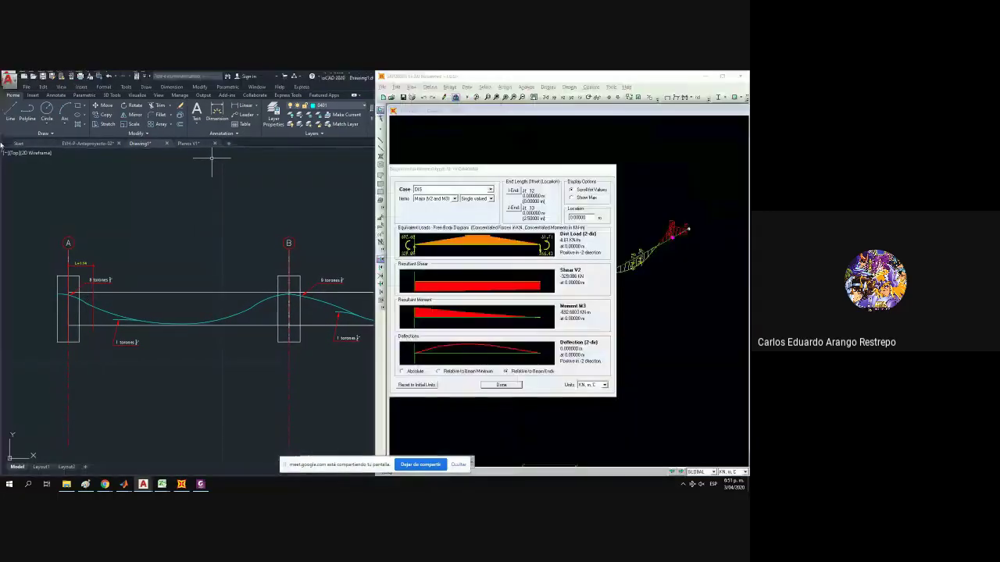
pyautogui.scroll(-4, 253, 417)
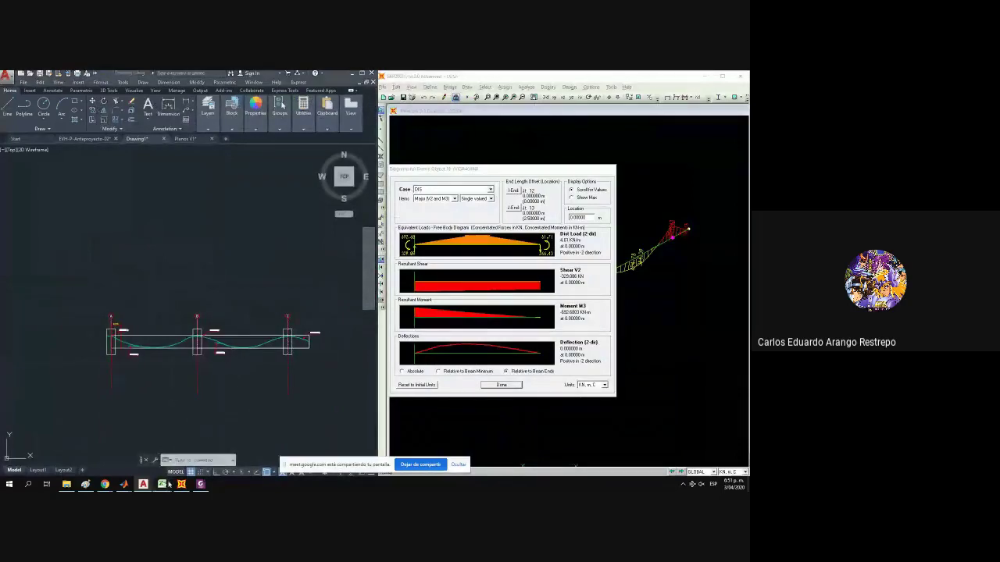
pyautogui.moveTo(161, 484)
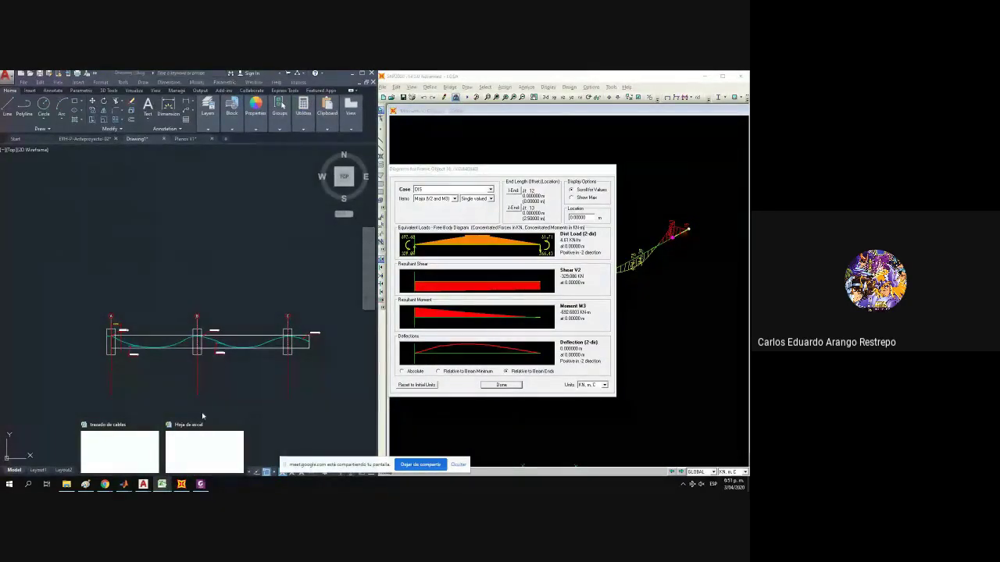
pyautogui.click(186, 432)
pyautogui.doubleClick(451, 78)
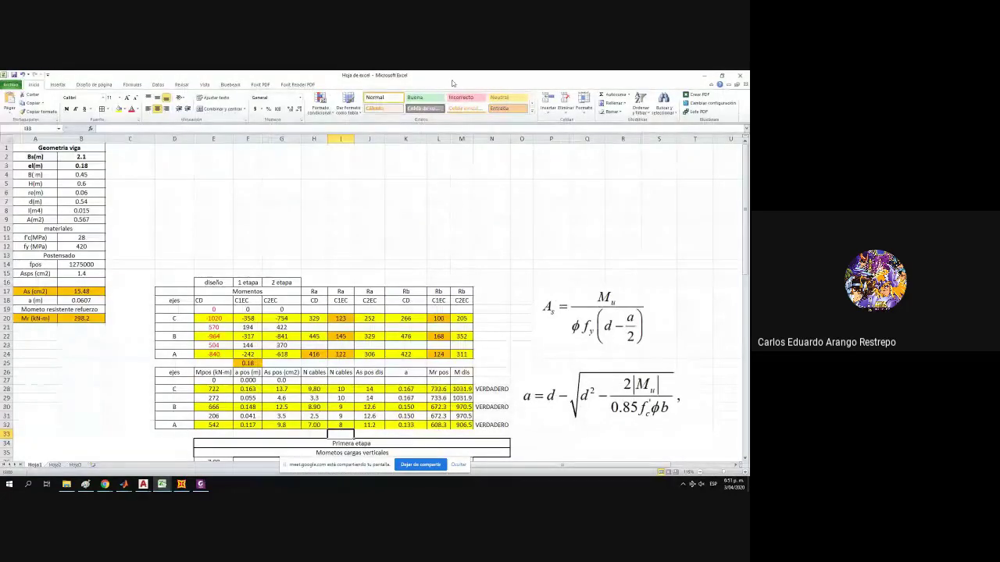
pyautogui.click(707, 75)
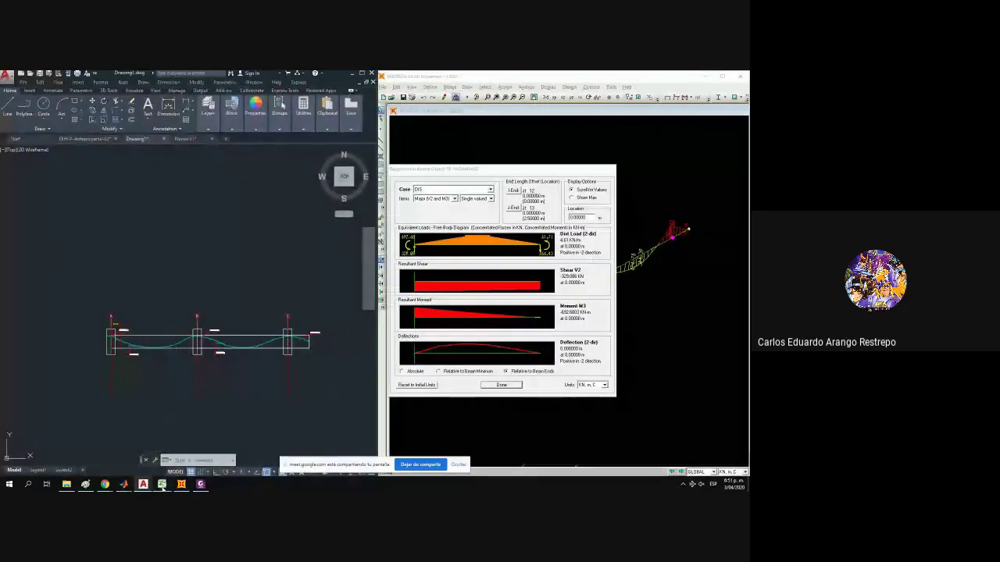
# Switch to the "trazado de cables" workbook in Excel, tile it beside the drawing and show its tables for the beam spans.
pyautogui.moveTo(162, 485)
pyautogui.click(123, 461)
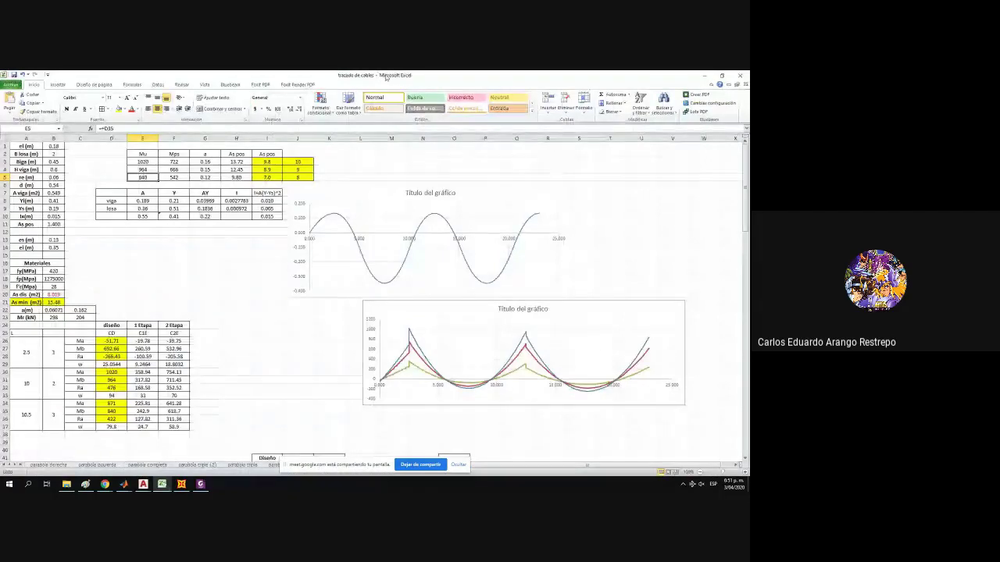
pyautogui.moveTo(385, 78); pyautogui.dragTo(746, 204)
pyautogui.click(601, 290)
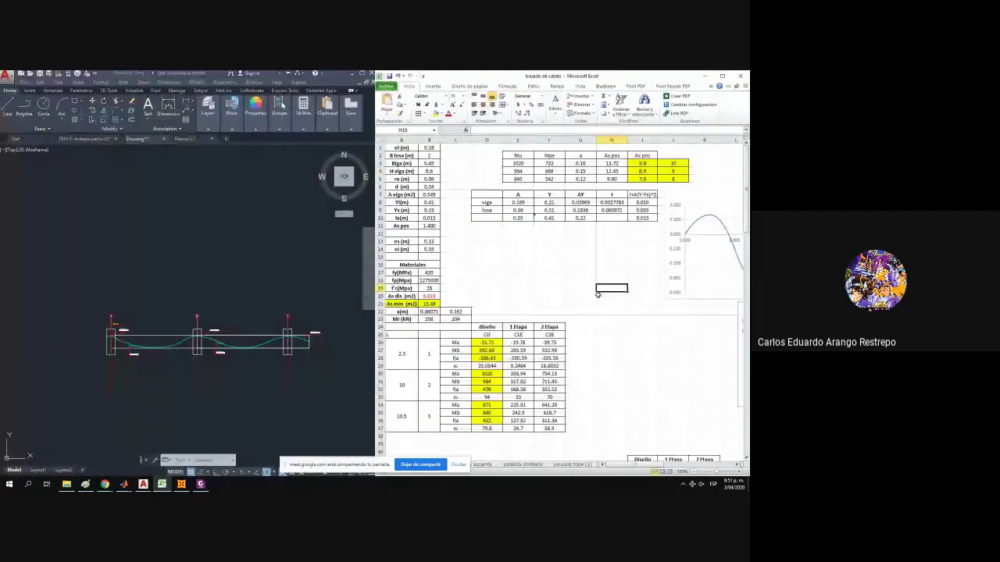
pyautogui.scroll(-12, 602, 290)
pyautogui.click(254, 362)
pyautogui.scroll(4, 254, 364)
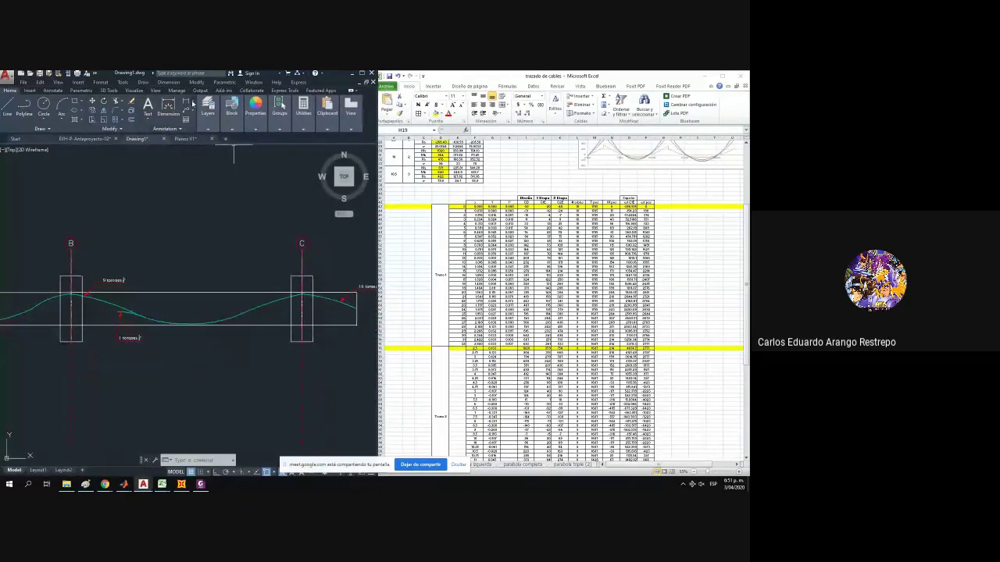
pyautogui.click(187, 103)
pyautogui.moveTo(351, 346); pyautogui.dragTo(320, 338)
pyautogui.scroll(2, 320, 339)
pyautogui.click(329, 309)
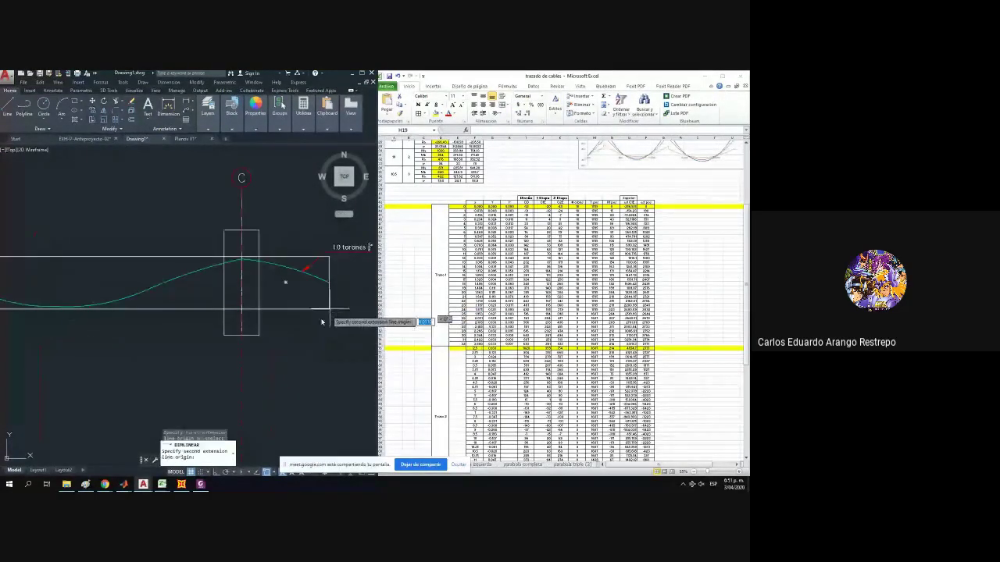
pyautogui.click(321, 322)
pyautogui.scroll(-4, 266, 369)
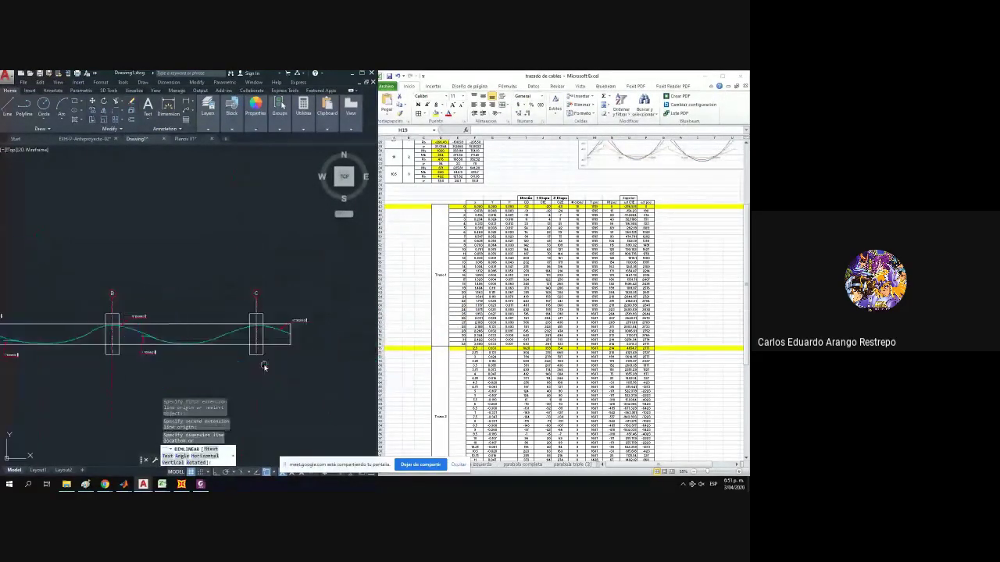
pyautogui.press('Escape')
pyautogui.scroll(-4, 224, 243)
# Explode the block at axis A that holds the "L=" dimension and select the released dimension.
pyautogui.scroll(5, 143, 275)
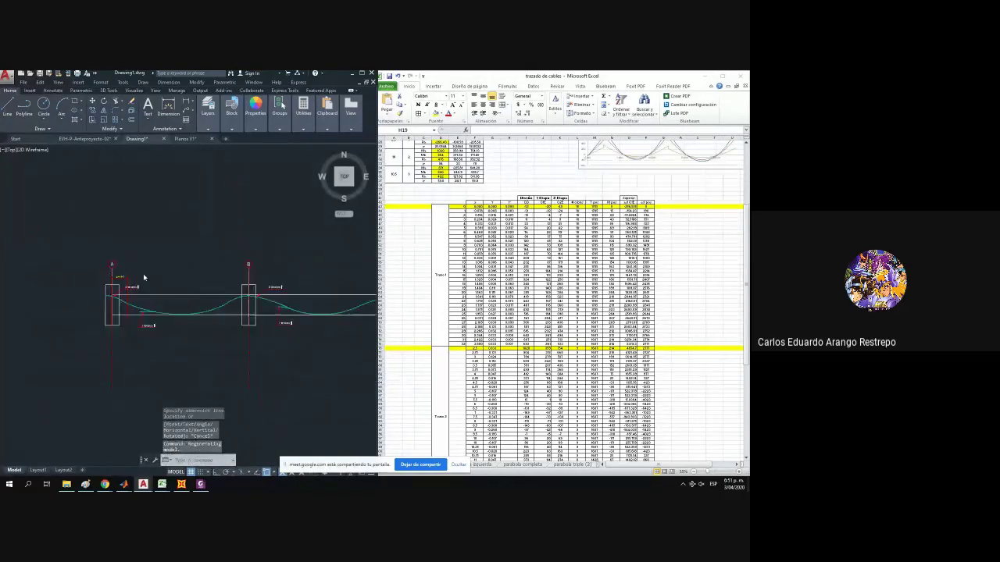
pyautogui.click(111, 283)
pyautogui.doubleClick(111, 283)
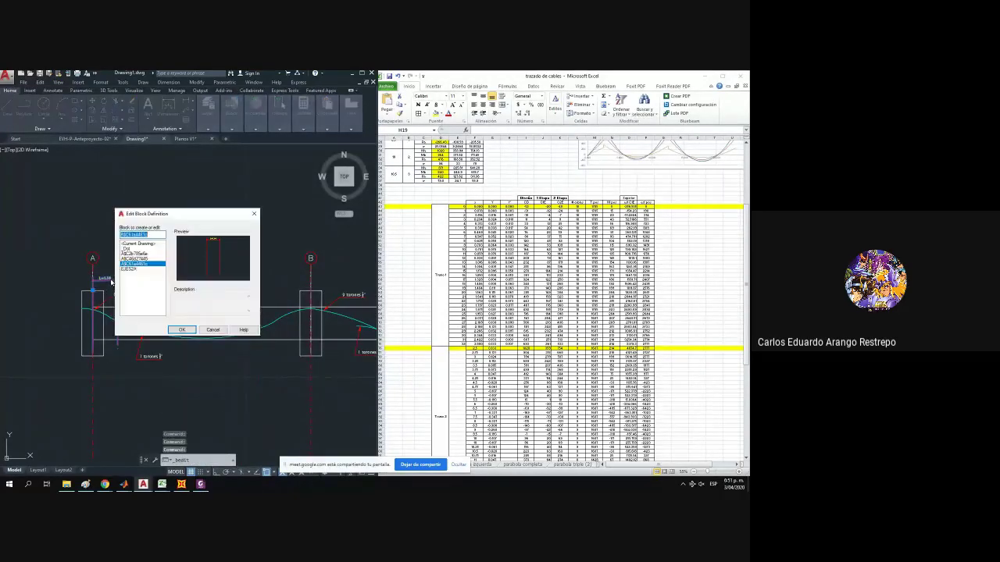
pyautogui.press('Escape')
pyautogui.click(131, 114)
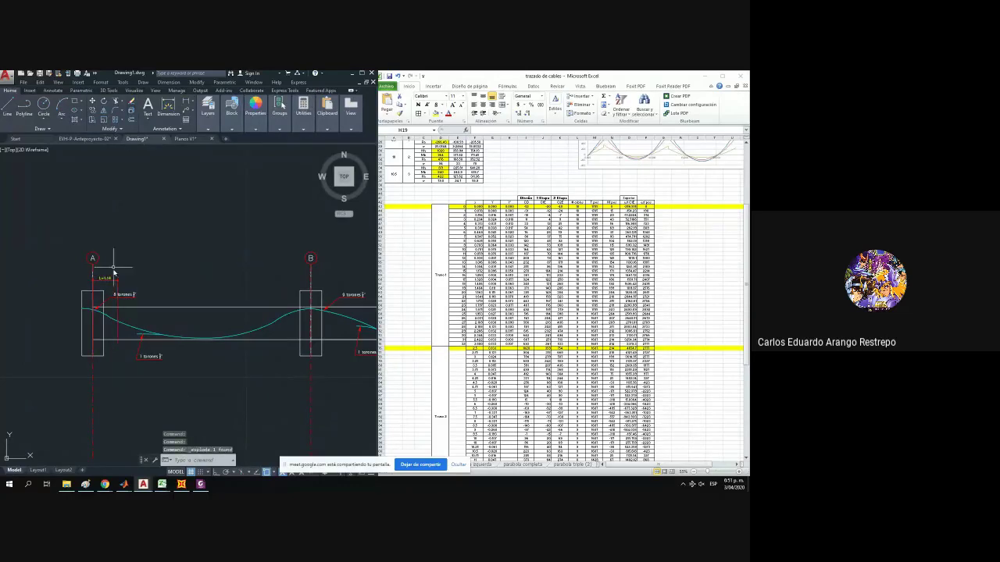
pyautogui.scroll(3, 101, 285)
pyautogui.click(107, 286)
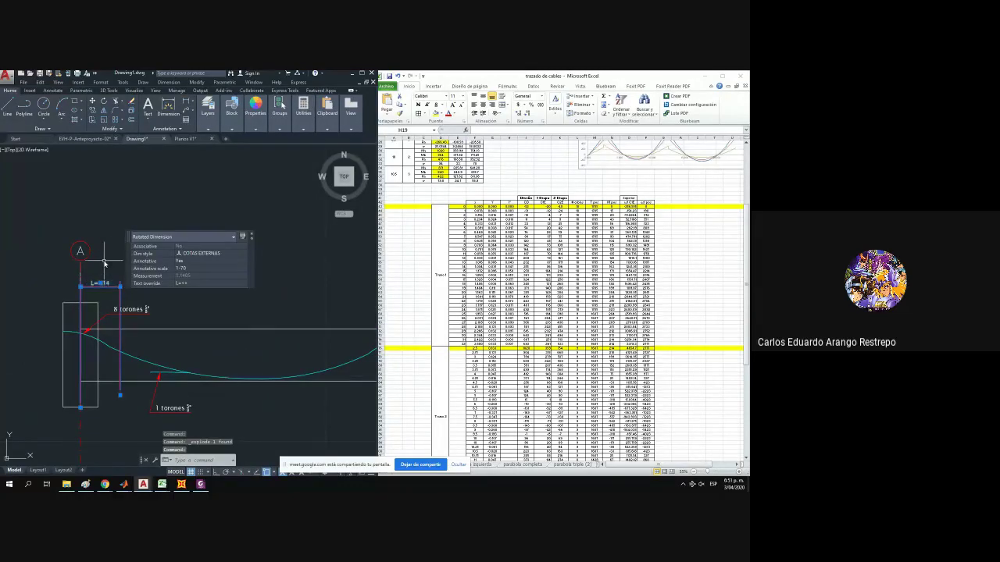
# Maximize the drawing window, bring span A–B into view and clear the selection.
pyautogui.click(362, 75)
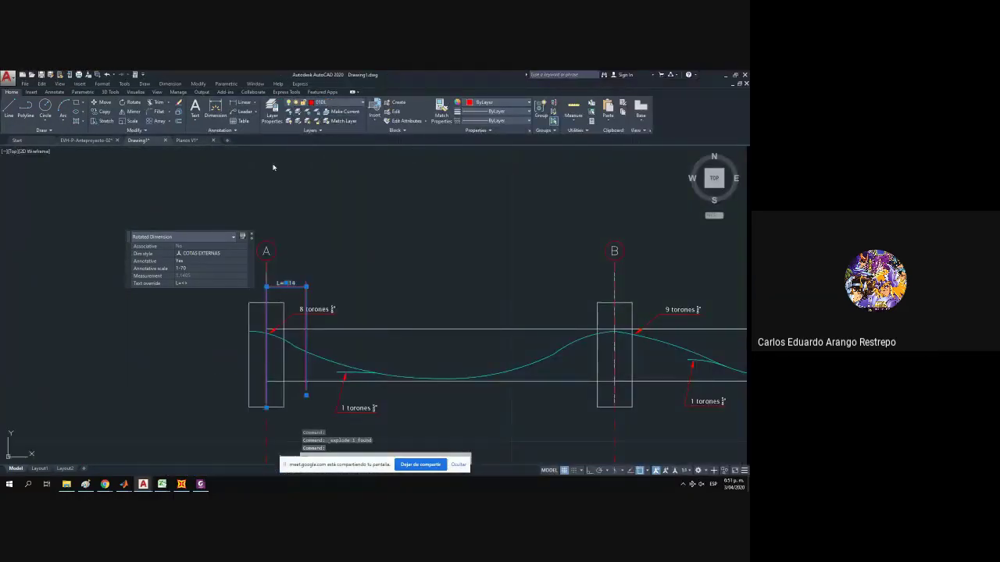
pyautogui.moveTo(413, 208); pyautogui.dragTo(305, 209)
pyautogui.press('Escape')
pyautogui.click(342, 104)
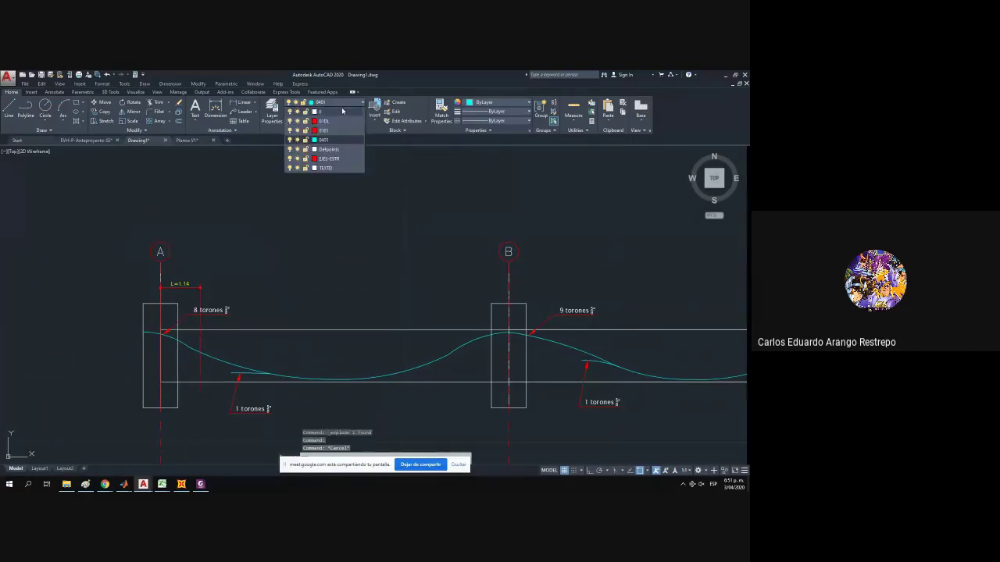
pyautogui.click(77, 103)
pyautogui.click(55, 92)
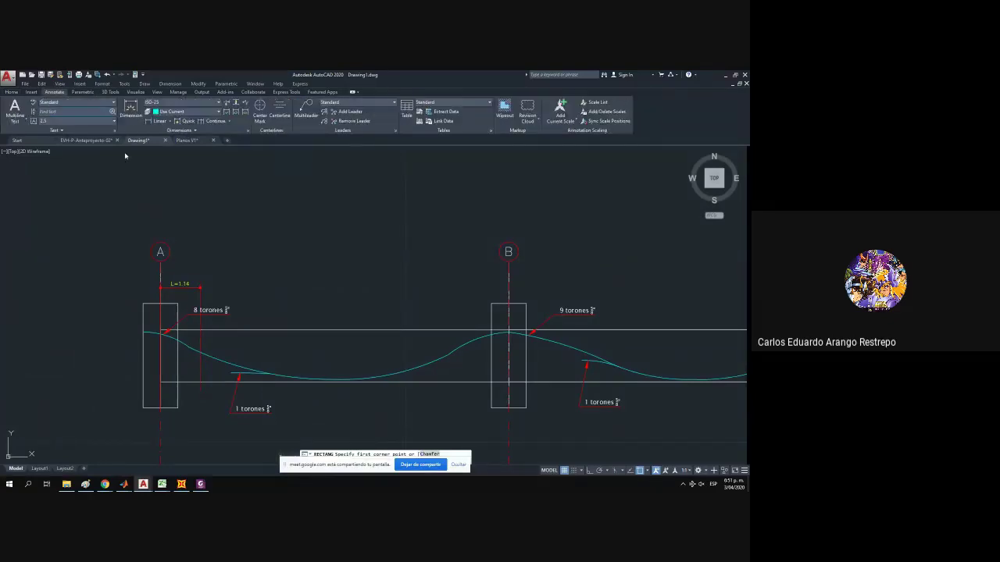
pyautogui.click(187, 277)
pyautogui.click(180, 288)
pyautogui.press('Escape')
pyautogui.press('Escape')
pyautogui.click(203, 290)
pyautogui.click(201, 288)
pyautogui.click(183, 281)
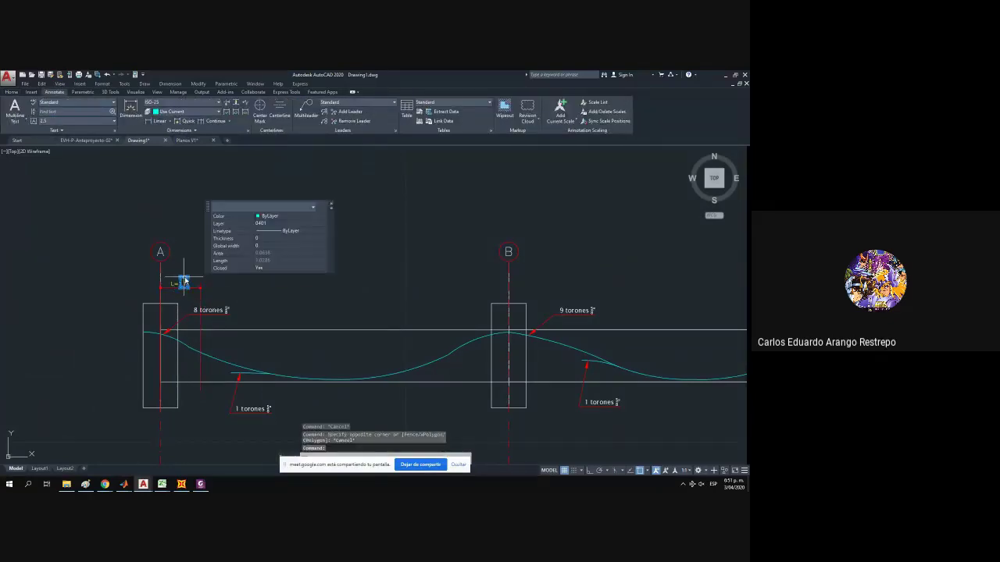
pyautogui.press('Delete')
pyautogui.click(205, 285)
pyautogui.click(171, 284)
pyautogui.press('Escape')
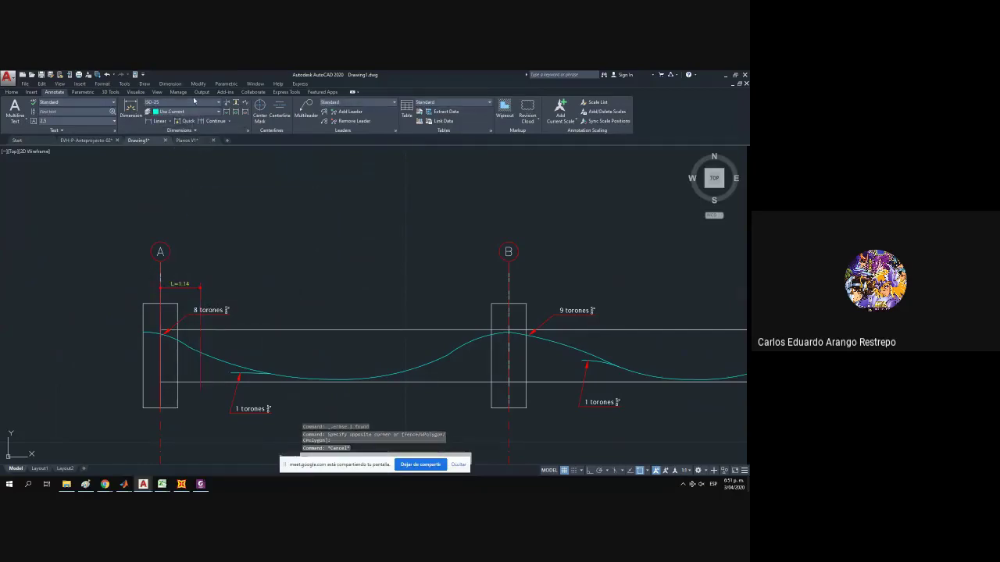
# Make COTAS EXTERNAS the current dimension style and assign new dimensions to the red layer used by the dimension at axis A.
pyautogui.click(197, 103)
pyautogui.click(209, 105)
pyautogui.click(209, 104)
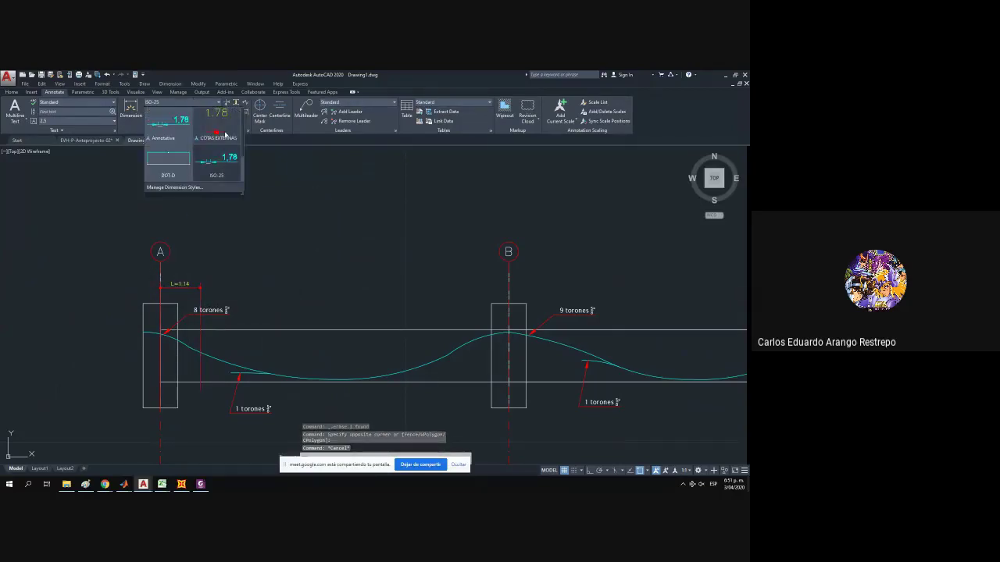
pyautogui.click(223, 135)
pyautogui.click(203, 289)
pyautogui.press('Escape')
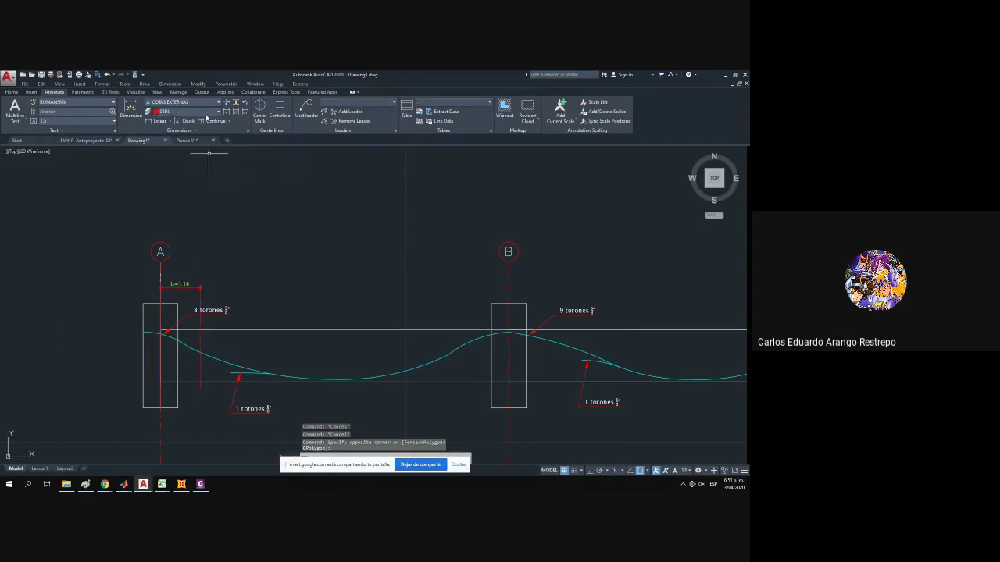
pyautogui.click(198, 111)
pyautogui.click(193, 139)
# Check the text of the existing dimension at axis A and make ROMANSMV the current text style.
pyautogui.click(201, 289)
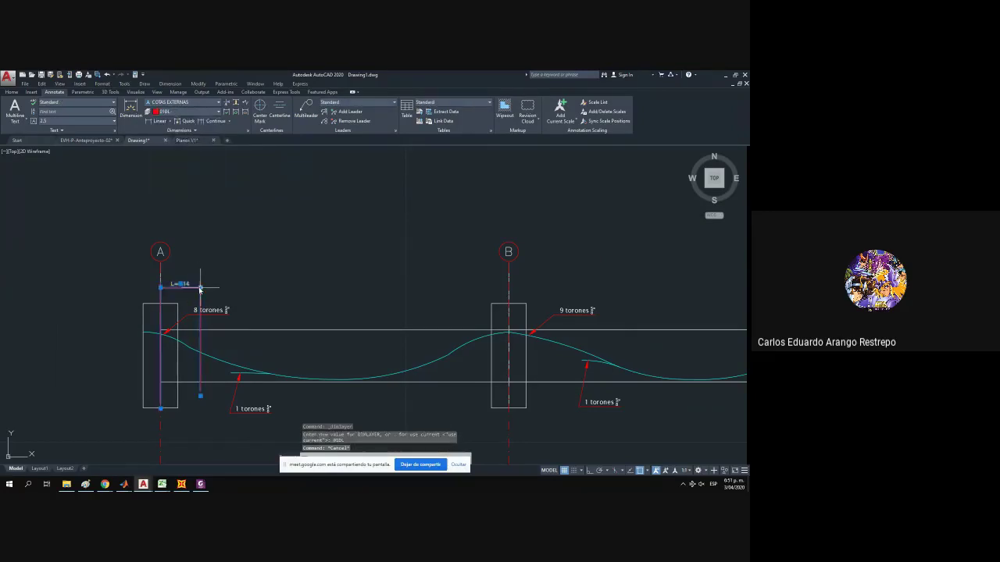
pyautogui.click(180, 284)
pyautogui.press('Escape')
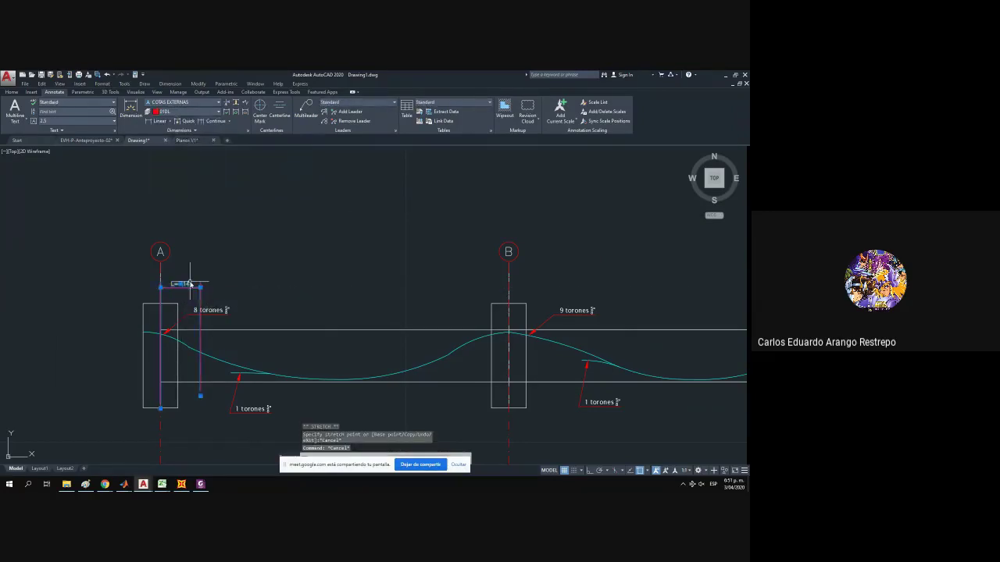
pyautogui.click(190, 283)
pyautogui.press('Escape')
pyautogui.click(86, 102)
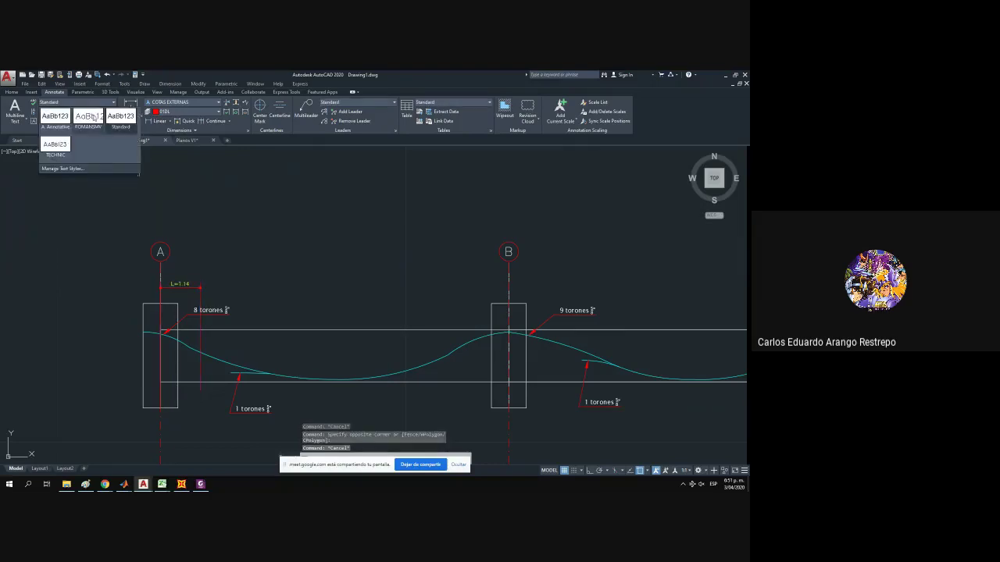
pyautogui.click(88, 117)
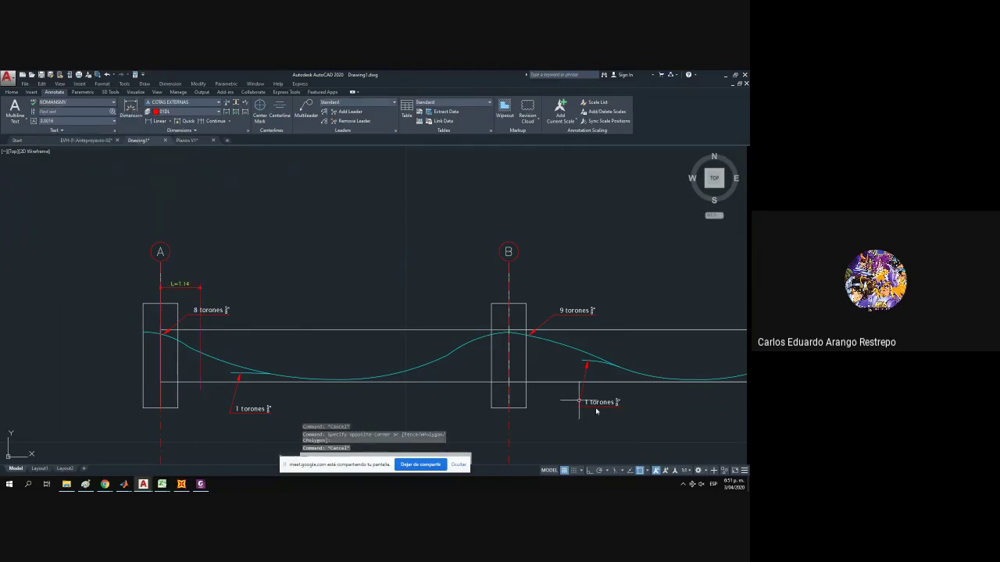
# Set the drawing's annotation scale to 1-70, matching the existing dimension at axis A.
pyautogui.click(179, 283)
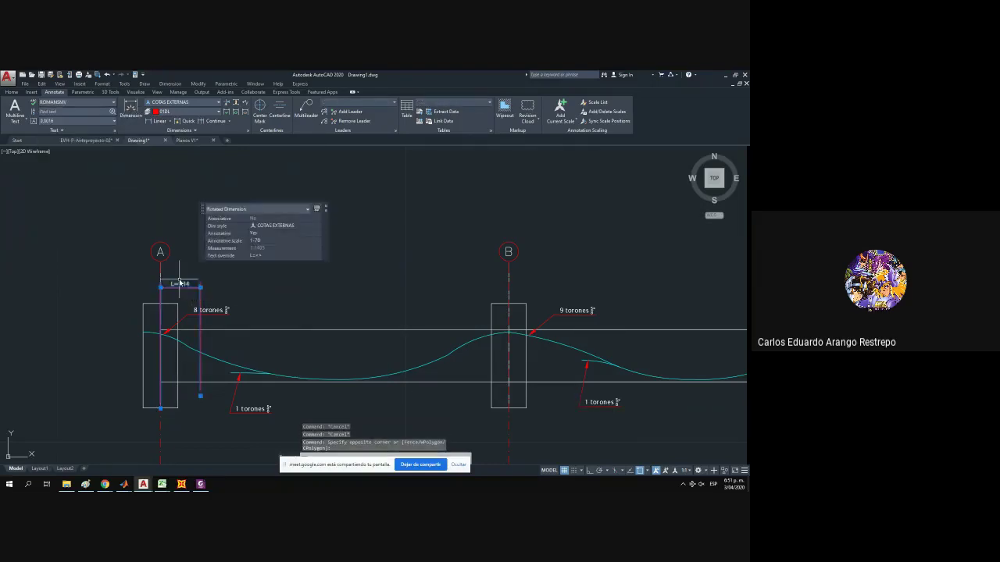
pyautogui.click(686, 472)
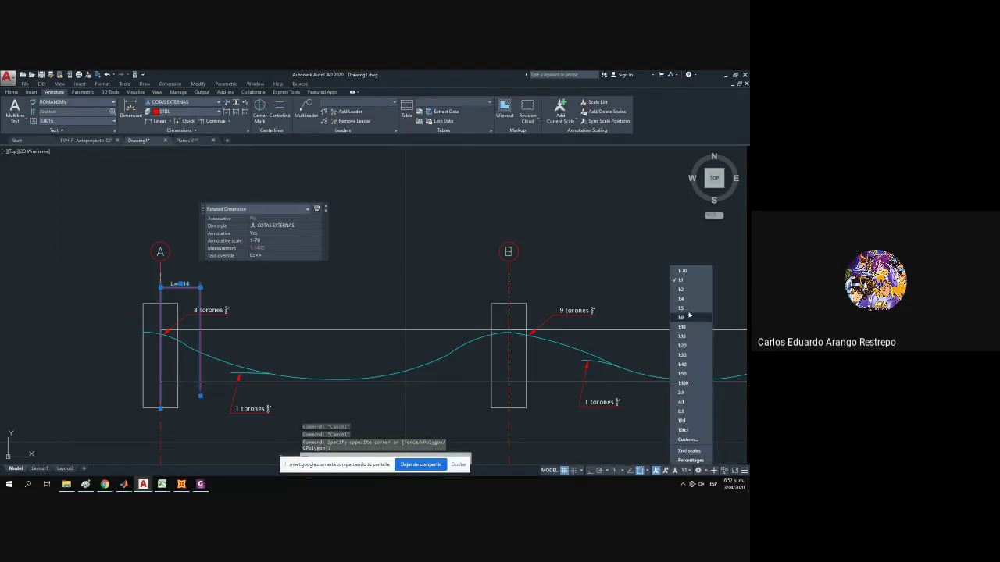
pyautogui.click(682, 271)
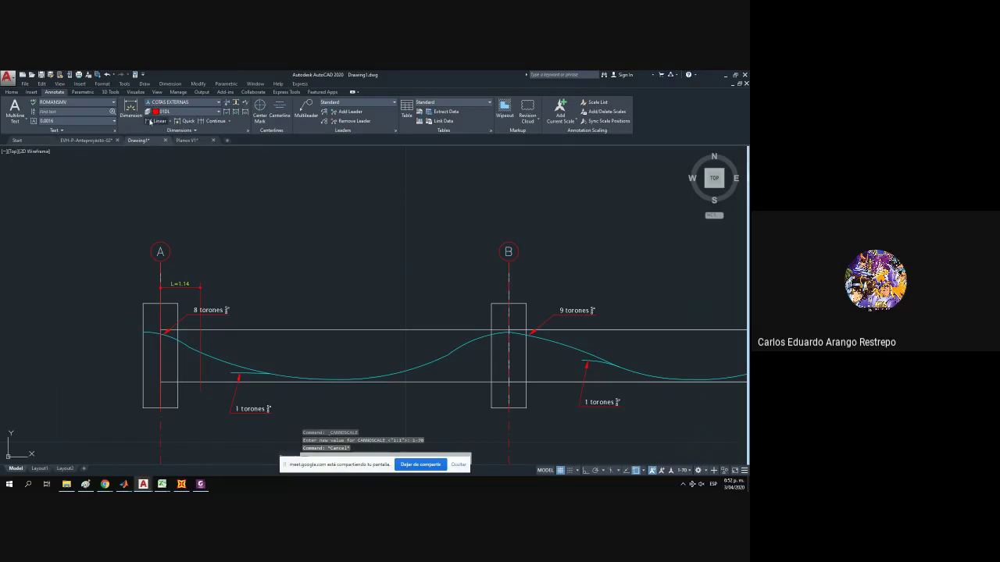
# Add a linear dimension below the beam between the free end and axis C.
pyautogui.click(150, 123)
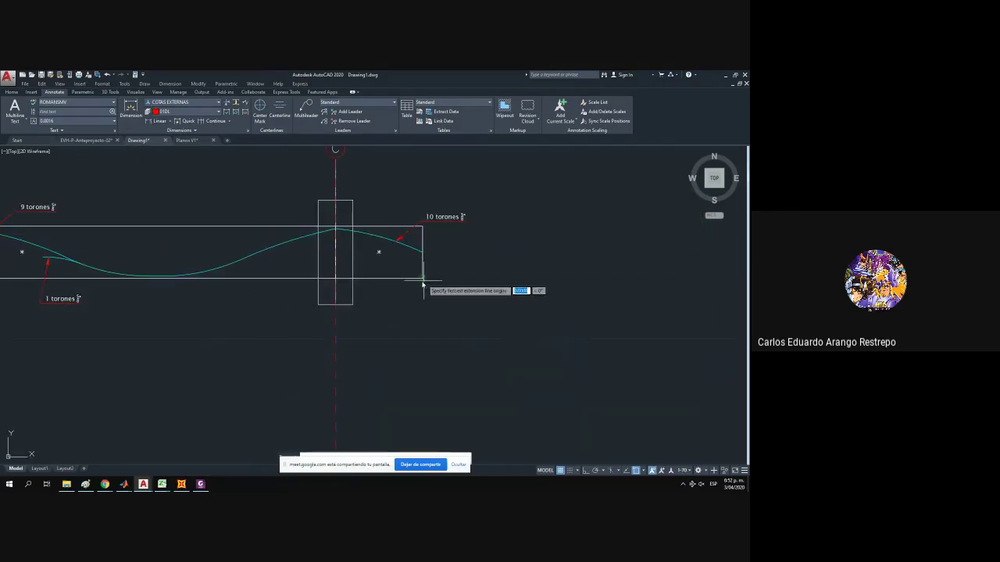
pyautogui.click(423, 279)
pyautogui.click(335, 312)
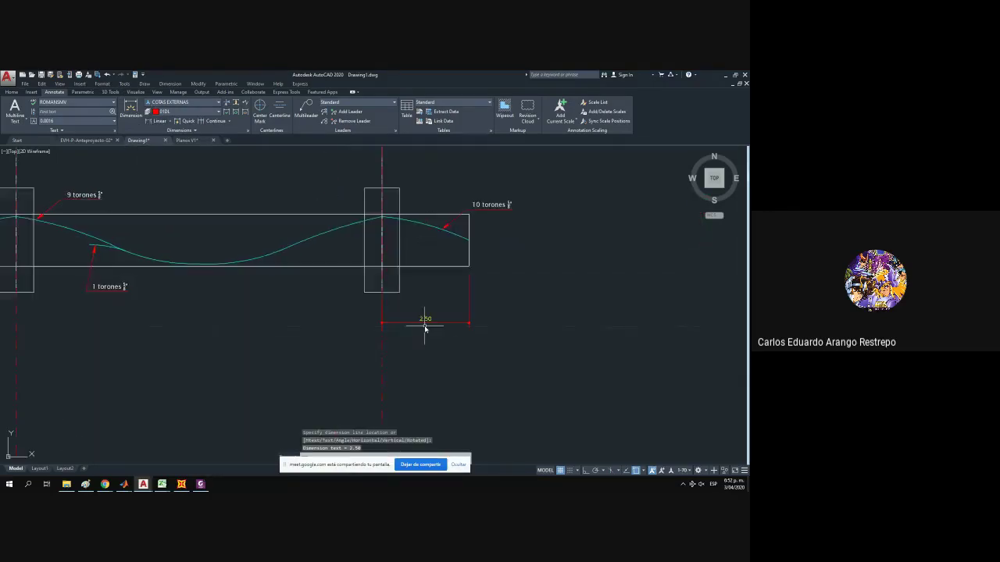
# Dimension the span between axes C and B, in line with the overhang dimension.
pyautogui.press('space')
pyautogui.scroll(5, 398, 326)
pyautogui.click(358, 242)
pyautogui.scroll(-7, 423, 266)
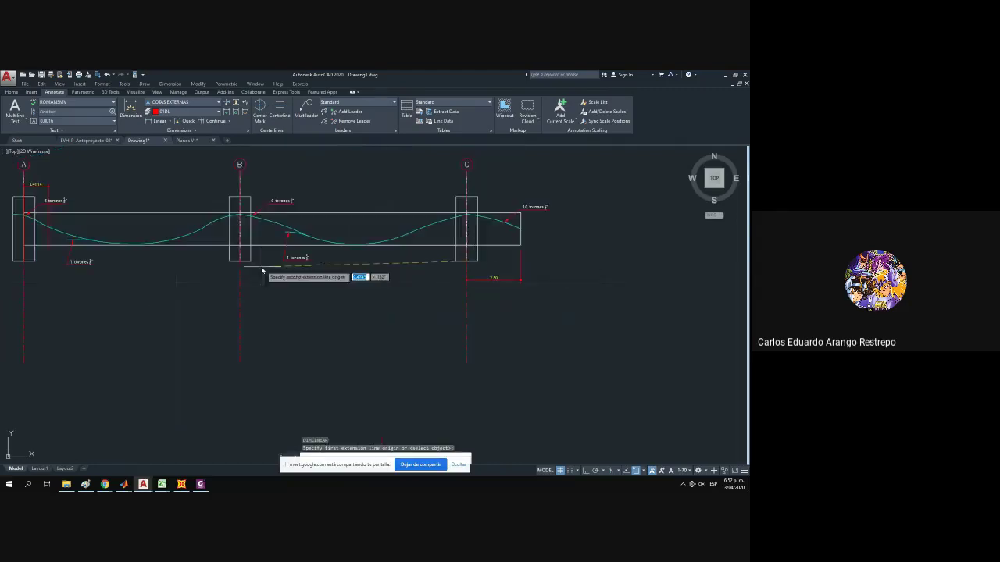
pyautogui.click(239, 261)
pyautogui.moveTo(257, 296); pyautogui.dragTo(447, 317)
# Dimension the span between axes B and A, aligned with the other span dimensions below the beam.
pyautogui.press('space')
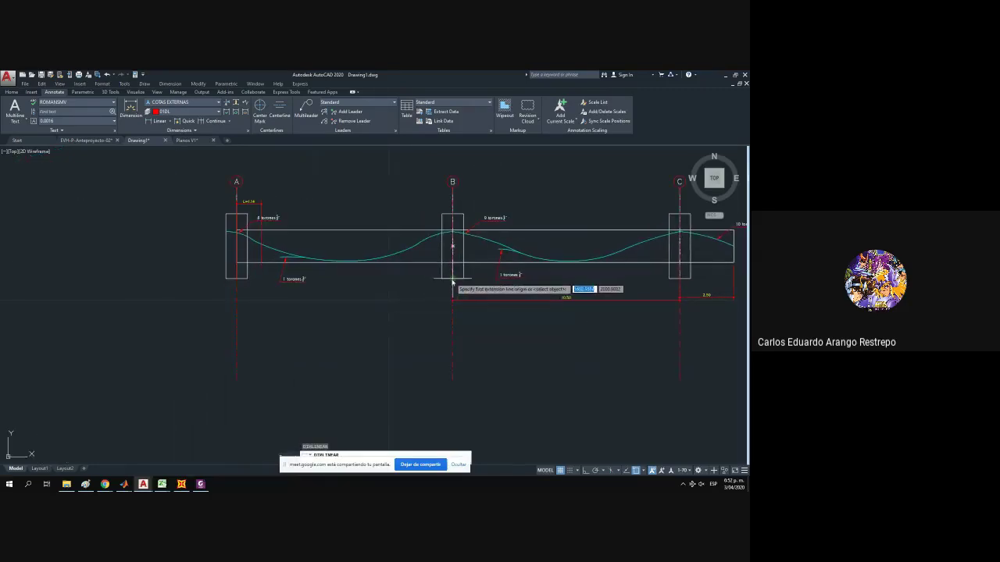
pyautogui.click(453, 279)
pyautogui.click(238, 279)
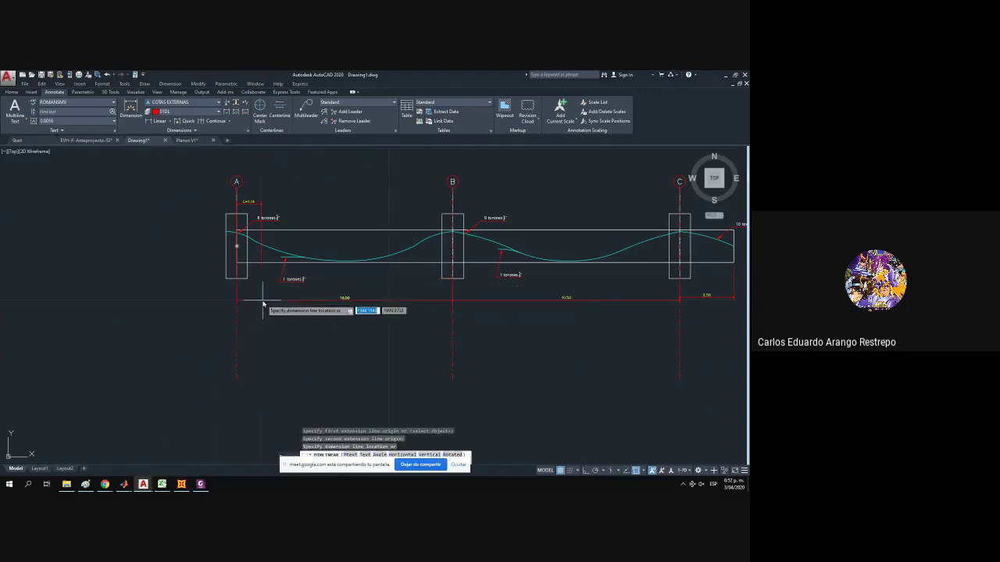
pyautogui.click(265, 302)
pyautogui.press('Escape')
# Draw a horizontal line at the column bases from axis A to the near face of column B.
pyautogui.click(11, 91)
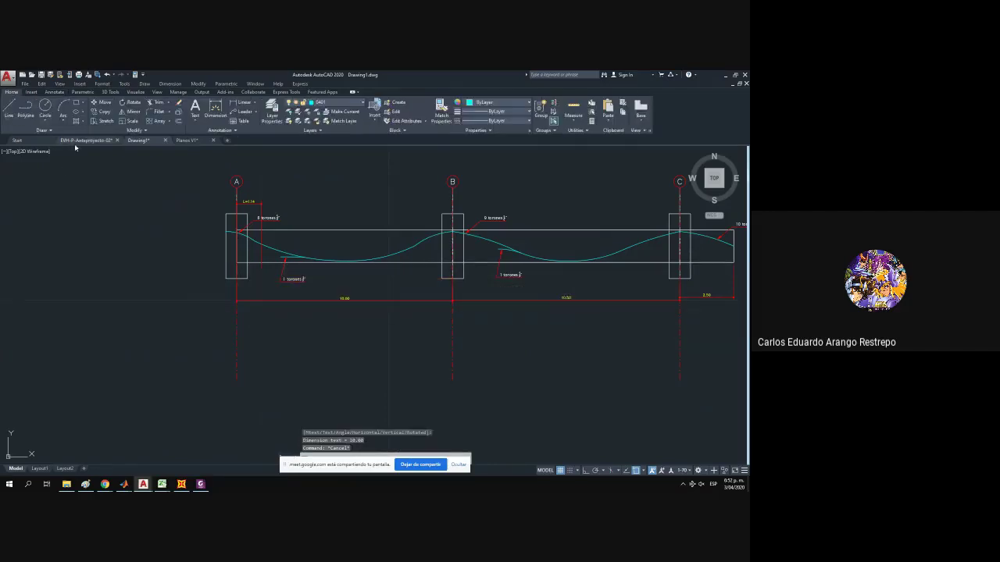
pyautogui.click(9, 109)
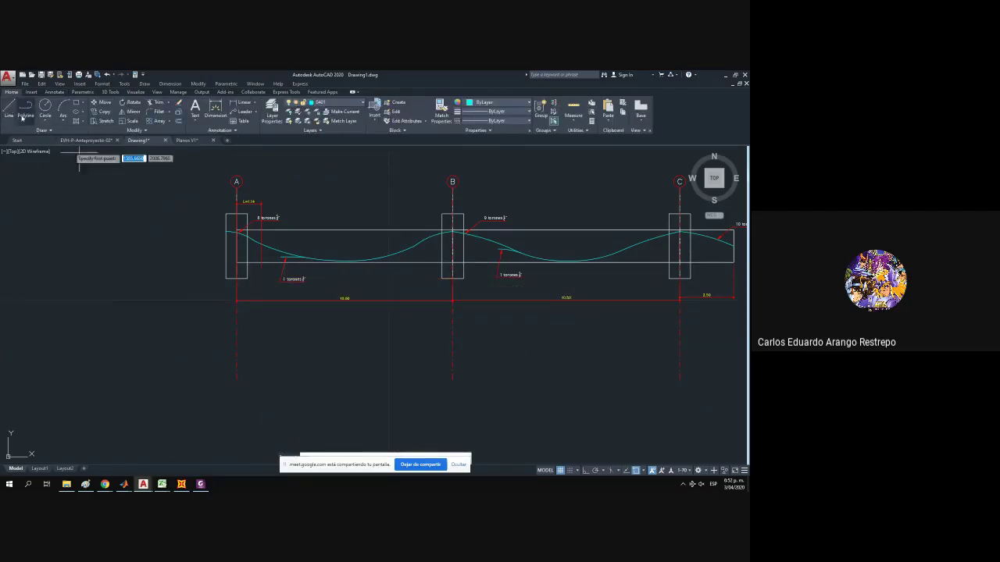
pyautogui.click(237, 281)
pyautogui.click(438, 279)
pyautogui.press('Escape')
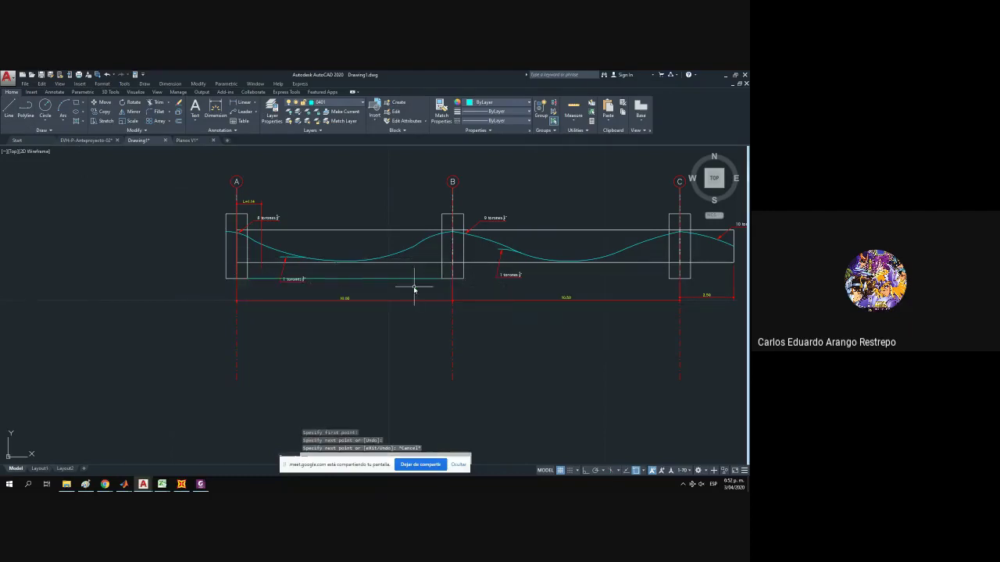
pyautogui.press('Return')
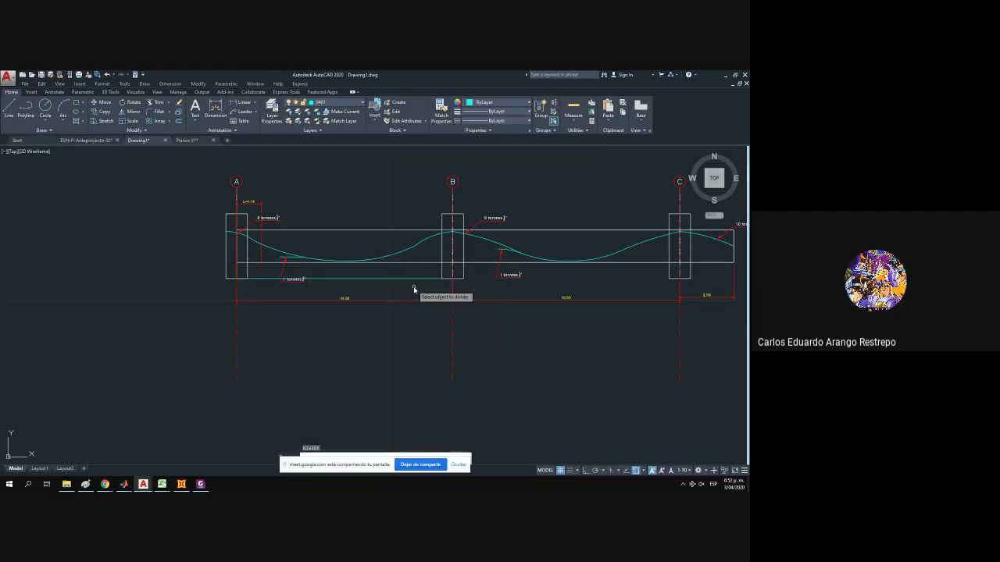
pyautogui.press('Return')
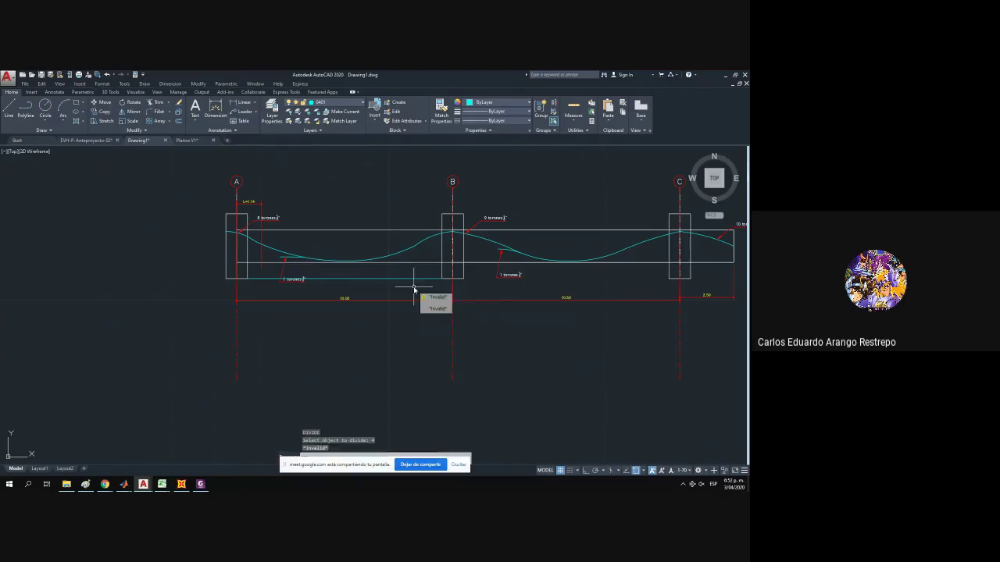
pyautogui.press('Escape')
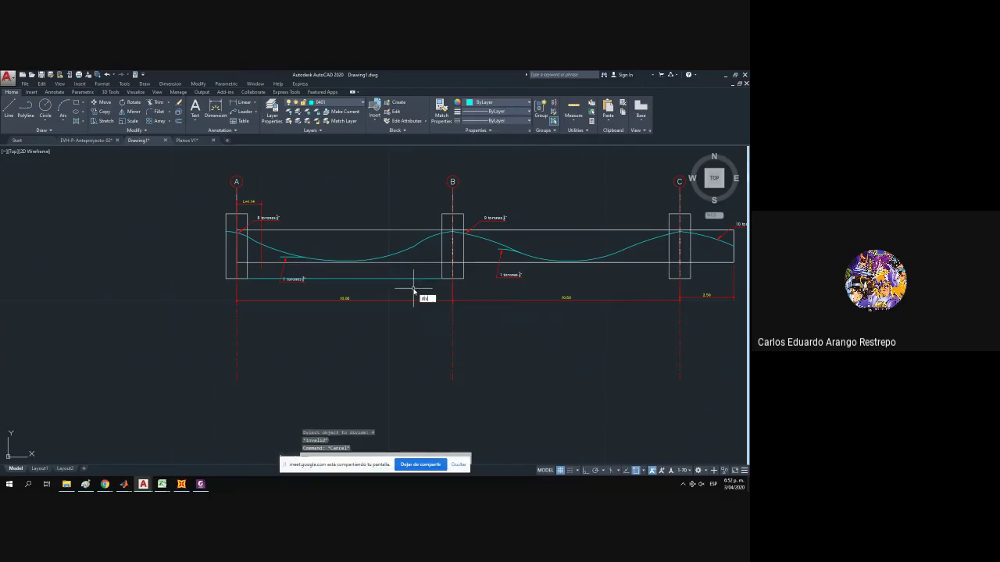
# Divide the horizontal line below span A–B into 3 equal segments with the Divide command.
pyautogui.press('Return')
pyautogui.click(403, 279)
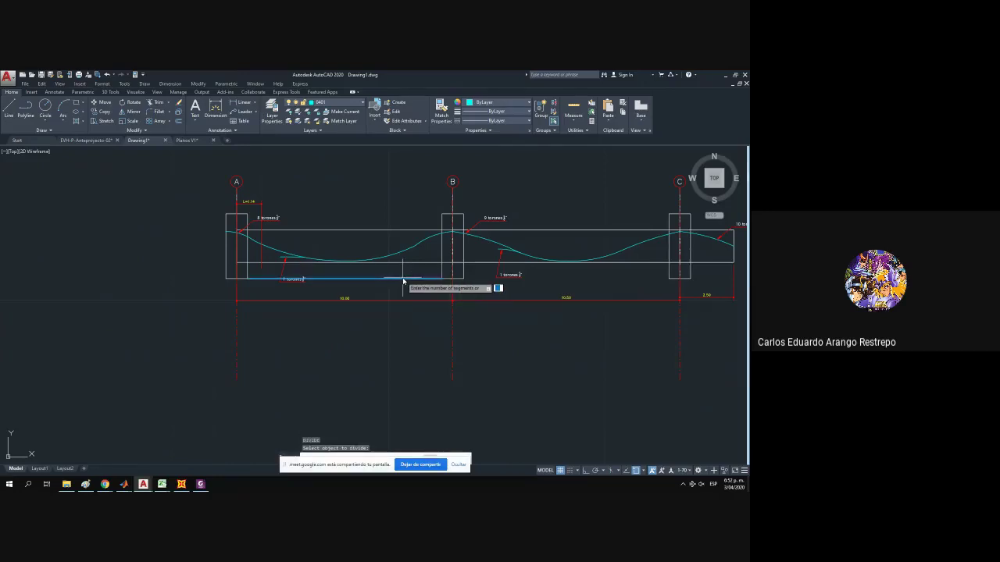
pyautogui.write('3')
pyautogui.press('Return')
pyautogui.scroll(2, 269, 251)
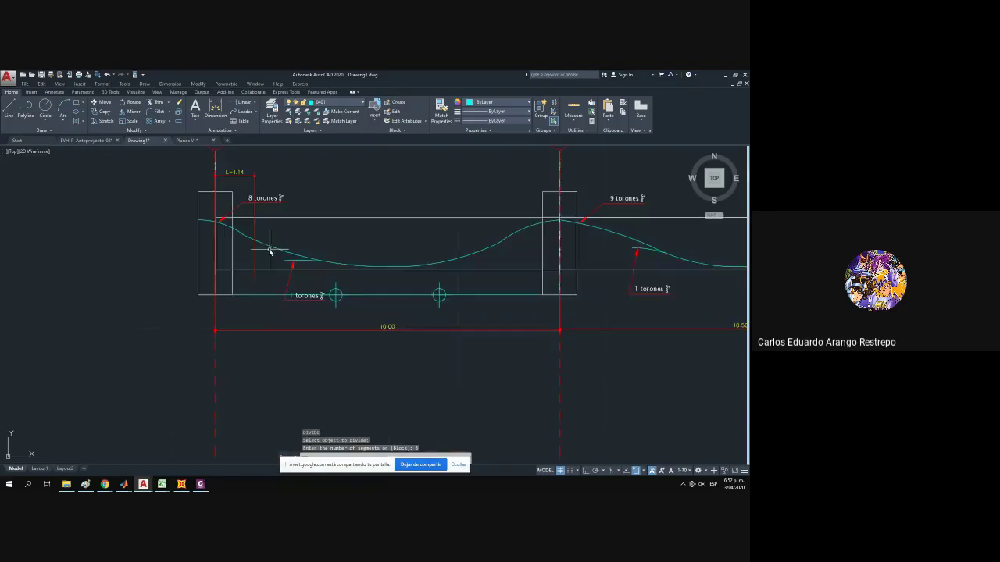
# Draw a vertical line up through the beam from the first division point in span A–B.
pyautogui.click(11, 107)
pyautogui.click(335, 295)
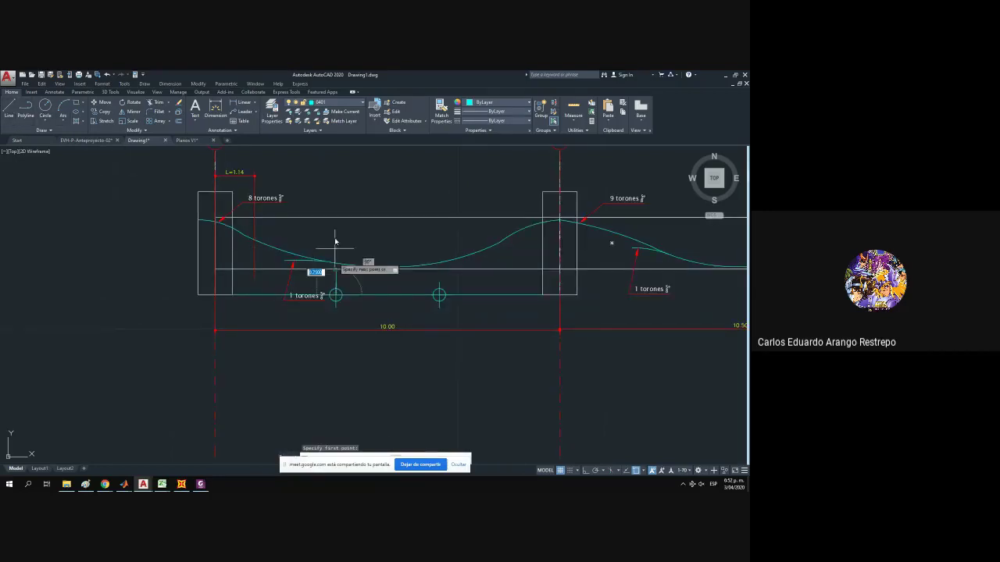
pyautogui.click(336, 172)
pyautogui.press('Escape')
# Stretch the inner end of the 1-strand cable in span A–B to the vertical line at the first third.
pyautogui.scroll(2, 316, 270)
pyautogui.click(310, 262)
pyautogui.click(296, 235)
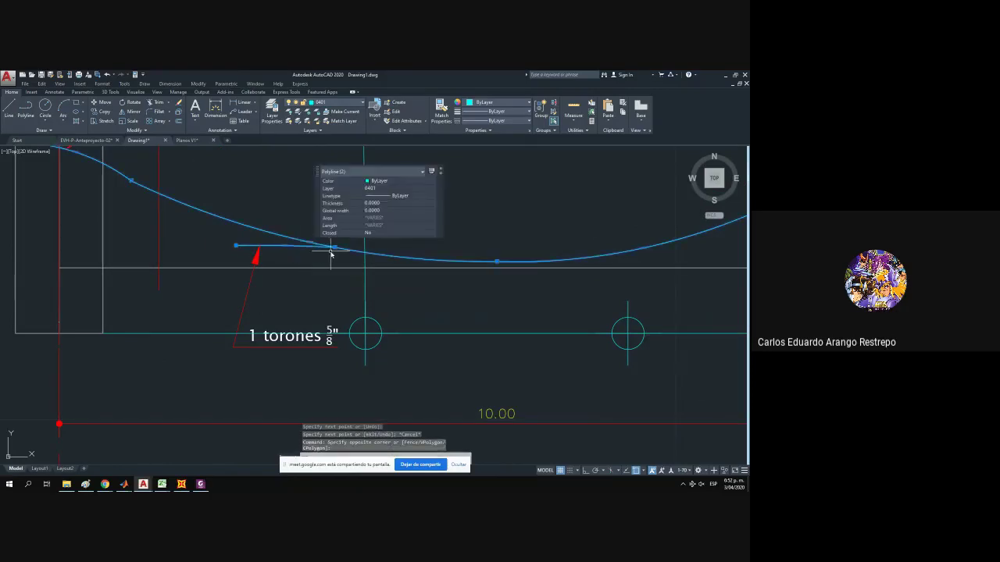
pyautogui.click(333, 247)
pyautogui.press('Escape')
pyautogui.scroll(-4, 378, 292)
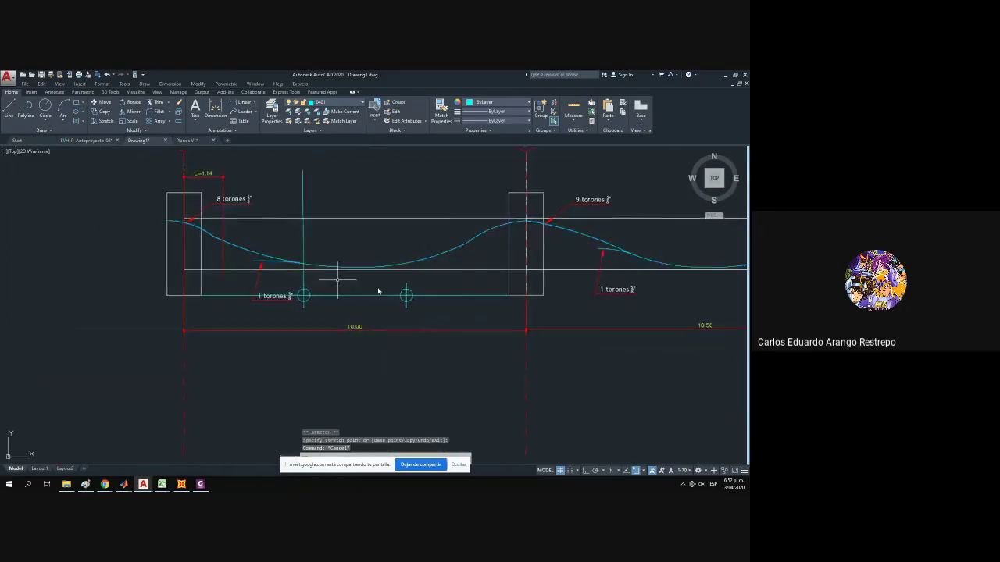
# Draw a horizontal line at the column bases between the near faces of columns B and C.
pyautogui.scroll(-4, 378, 291)
pyautogui.press('space')
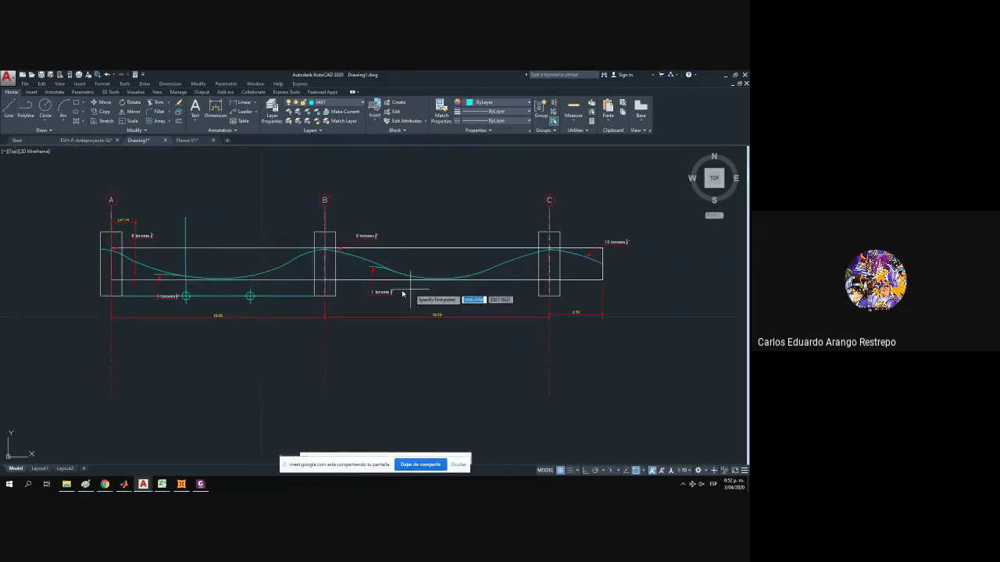
pyautogui.click(339, 307)
pyautogui.click(513, 303)
pyautogui.press('Escape')
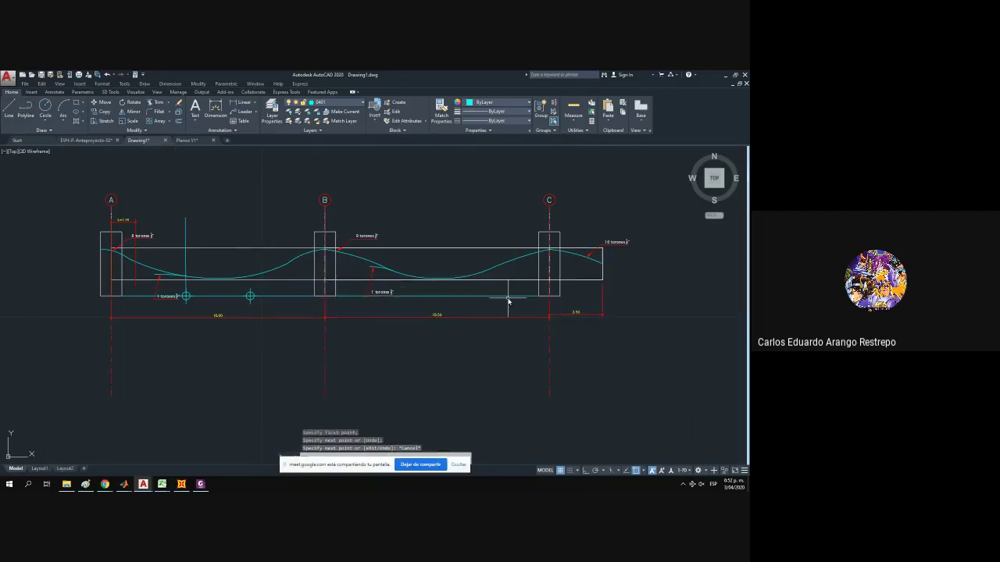
# Divide the horizontal line below span B–C into 3 equal segments with the Divide command.
pyautogui.write('div')
pyautogui.press('space')
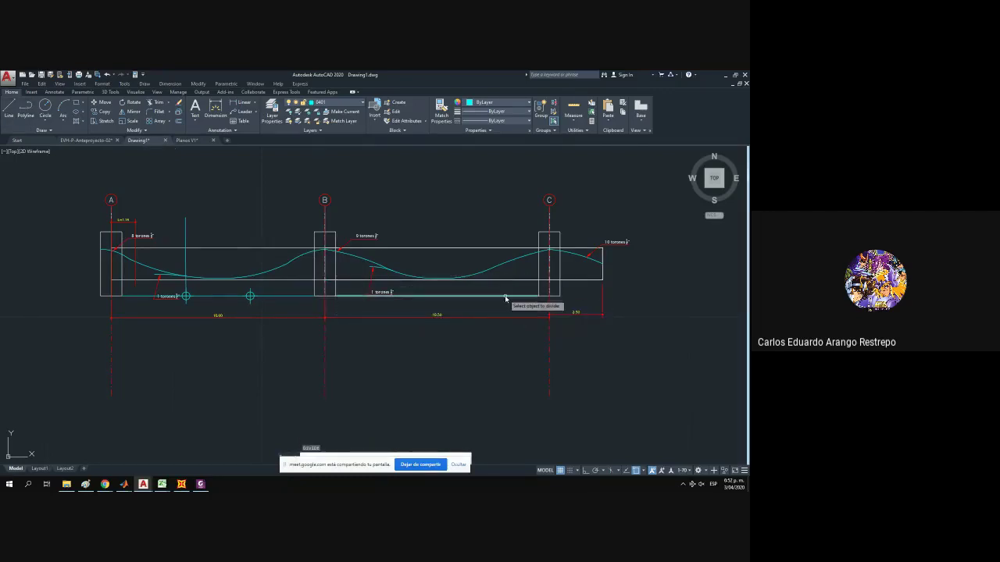
pyautogui.click(505, 296)
pyautogui.write('3')
pyautogui.press('Return')
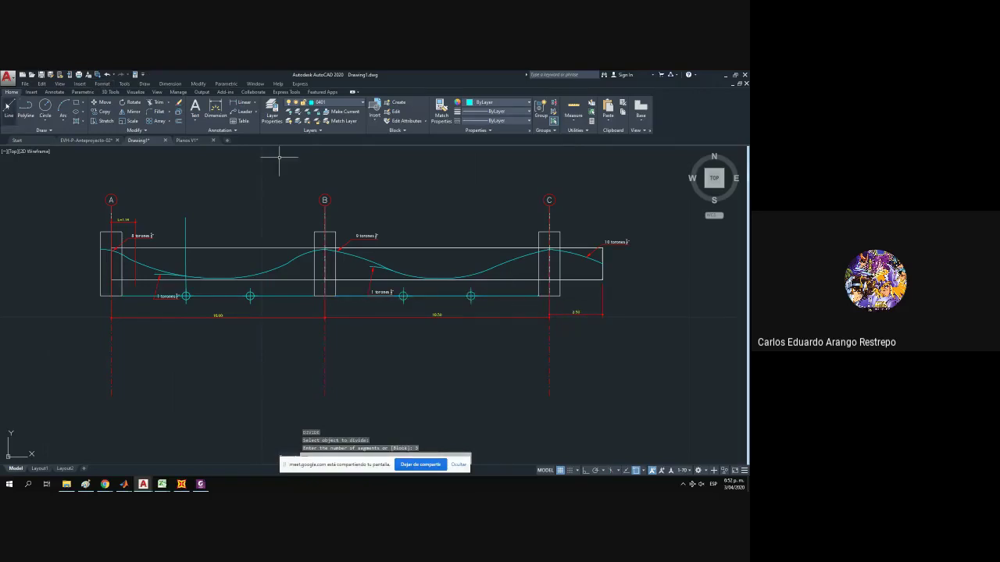
# Draw a vertical line with ortho on, upward from the first division point in span B–C.
pyautogui.write('l')
pyautogui.press('Return')
pyautogui.click(403, 296)
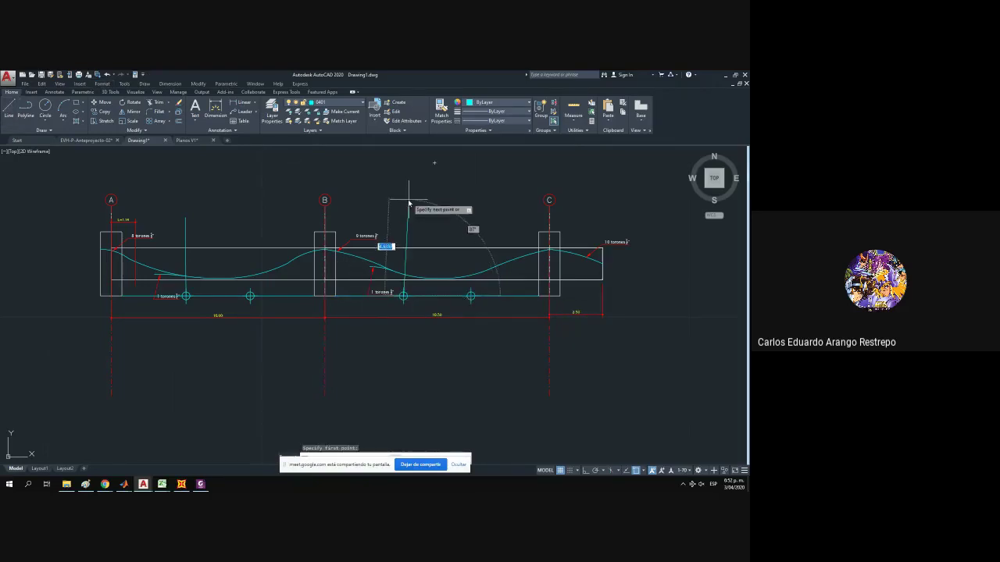
pyautogui.press('F8')
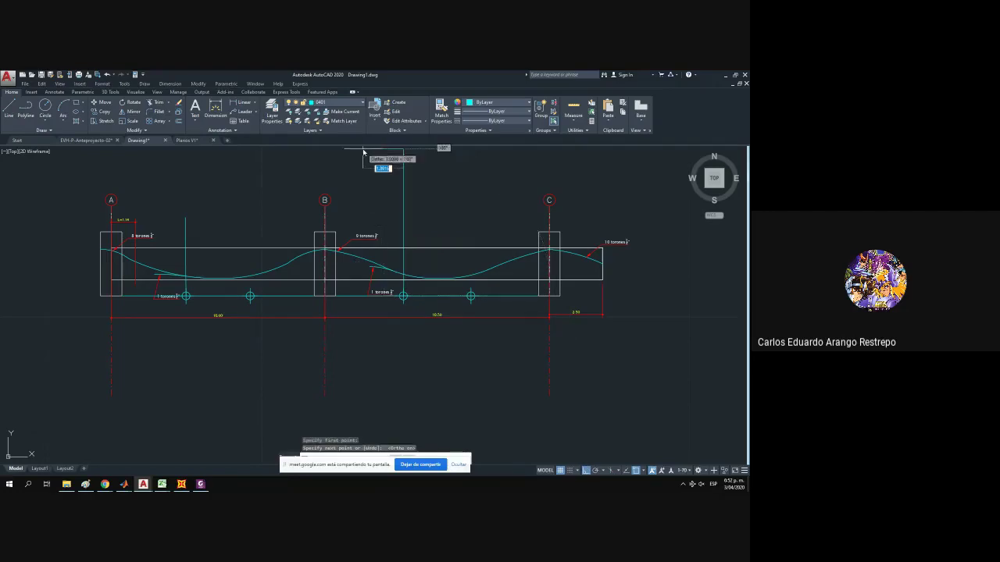
pyautogui.press('Escape')
# Stretch the inner end of the 1-strand cable in span B–C to the vertical line at the first third.
pyautogui.scroll(2, 379, 273)
pyautogui.click(383, 272)
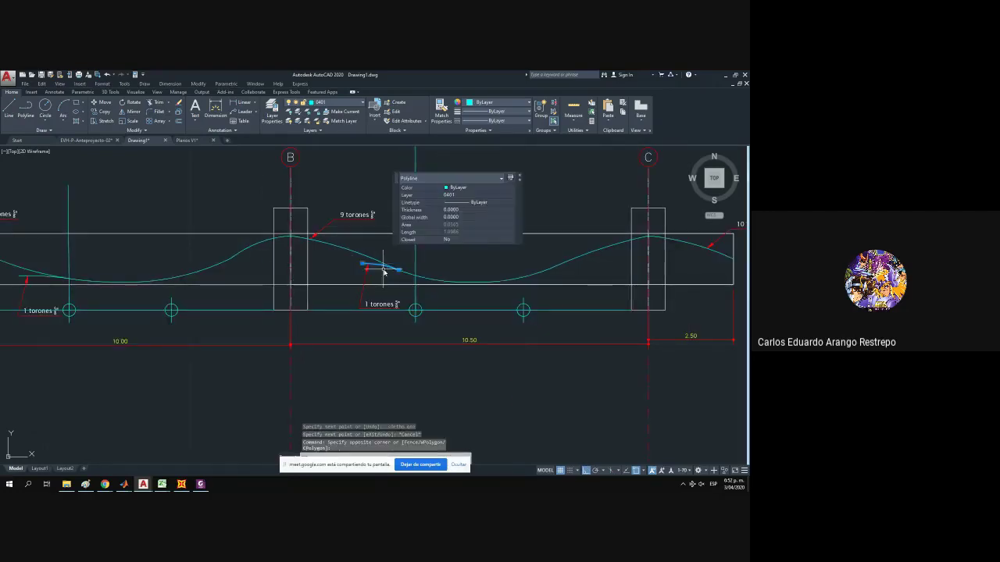
pyautogui.click(395, 272)
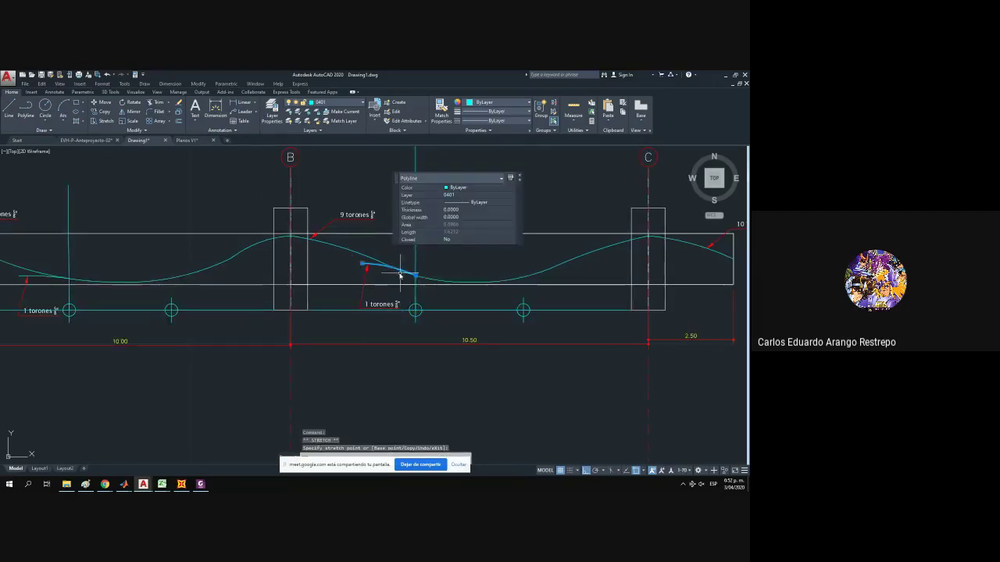
pyautogui.click(389, 267)
pyautogui.click(390, 271)
pyautogui.moveTo(386, 271)
pyautogui.mouseDown()
pyautogui.moveTo(377, 263)
pyautogui.moveTo(371, 272)
pyautogui.mouseUp()
pyautogui.press('Escape')
# Dimension the distance from the beam's free end to the first third point of span B–C, below the span dimensions.
pyautogui.click(233, 103)
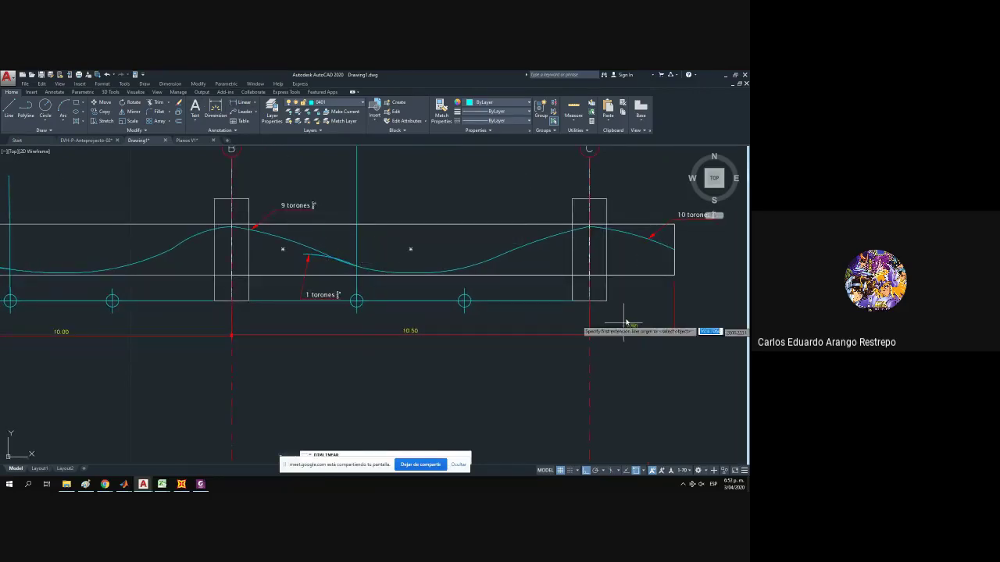
pyautogui.click(355, 312)
pyautogui.click(382, 388)
pyautogui.scroll(-2, 371, 377)
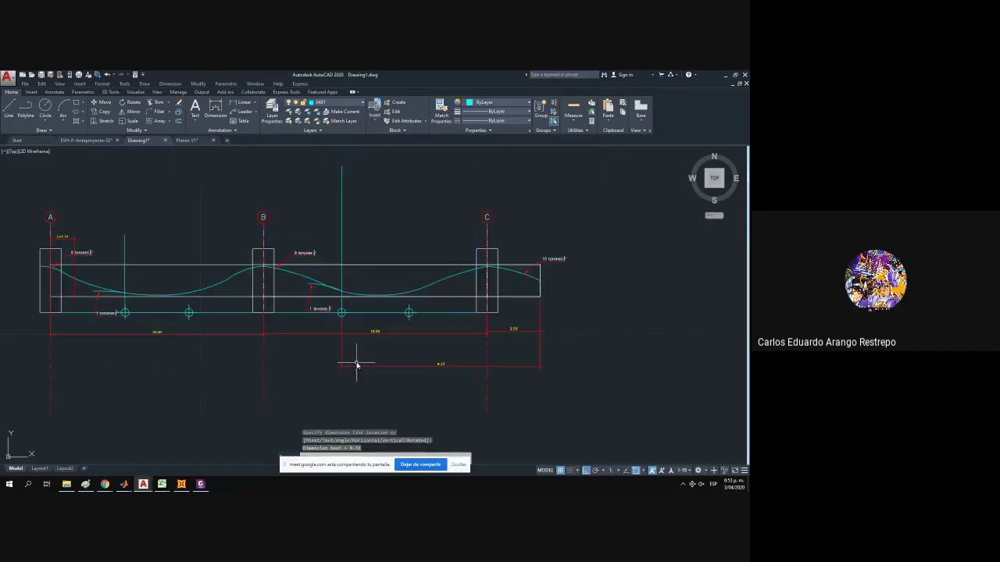
# Place the drawing beside the Excel workbook trazado de cables and fill the table row at position 9.5 (F96:P96) yellow.
pyautogui.moveTo(156, 75); pyautogui.dragTo(1, 86)
pyautogui.click(612, 228)
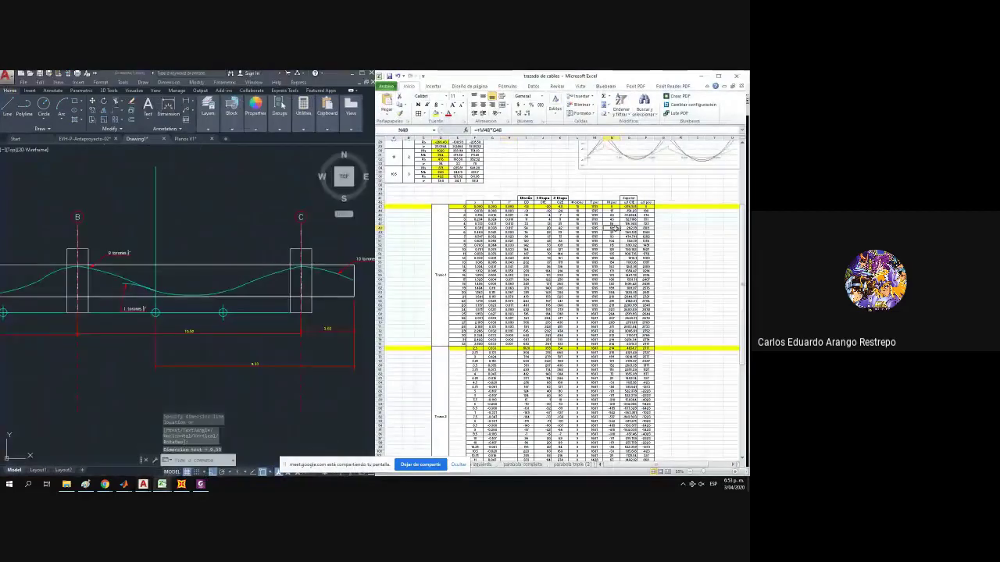
pyautogui.scroll(-4, 600, 244)
pyautogui.scroll(-4, 508, 313)
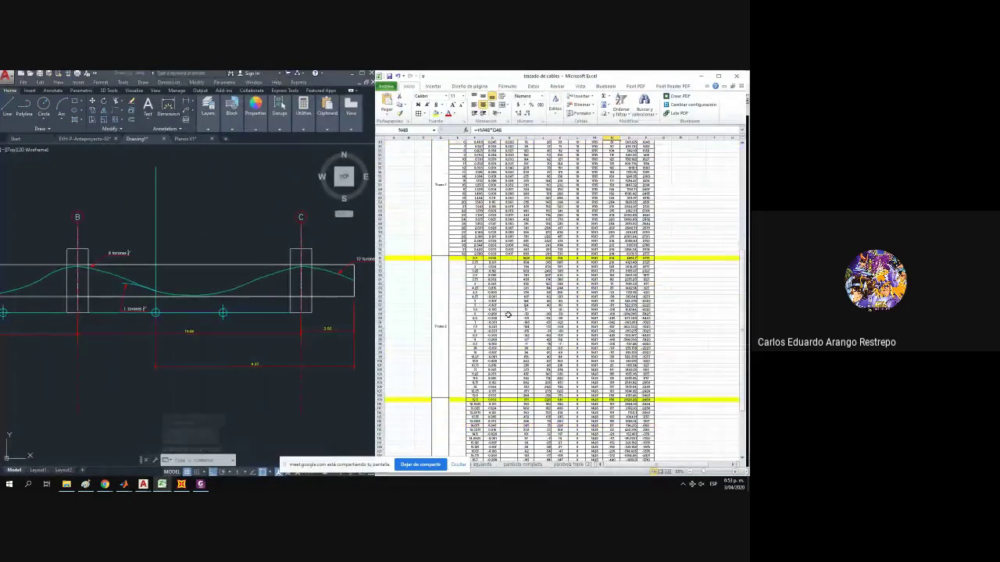
pyautogui.keyDown('ctrl'); pyautogui.scroll(3, 477, 310); pyautogui.keyUp('ctrl')
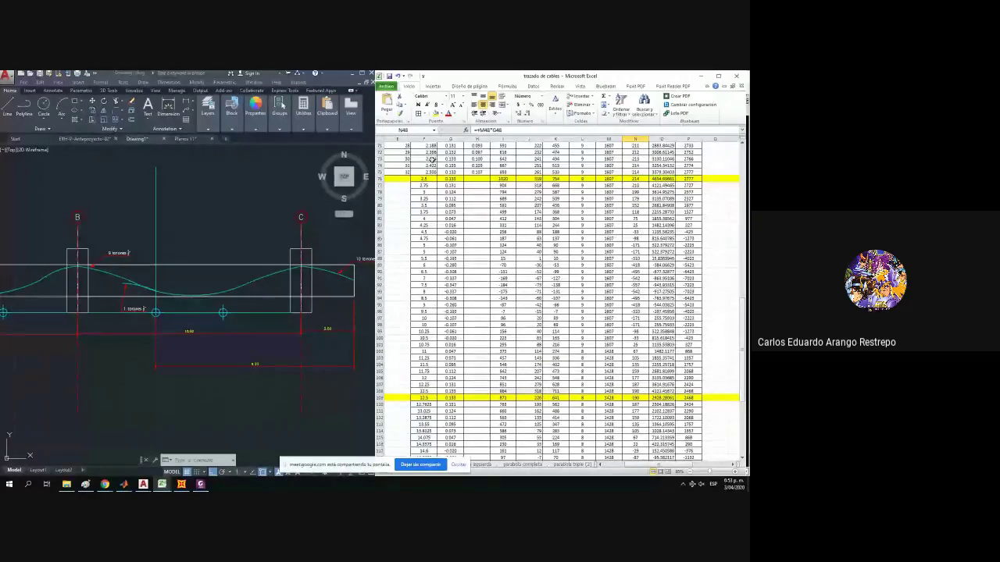
pyautogui.scroll(15, 424, 238)
pyautogui.scroll(-5, 440, 201)
pyautogui.scroll(-11, 440, 205)
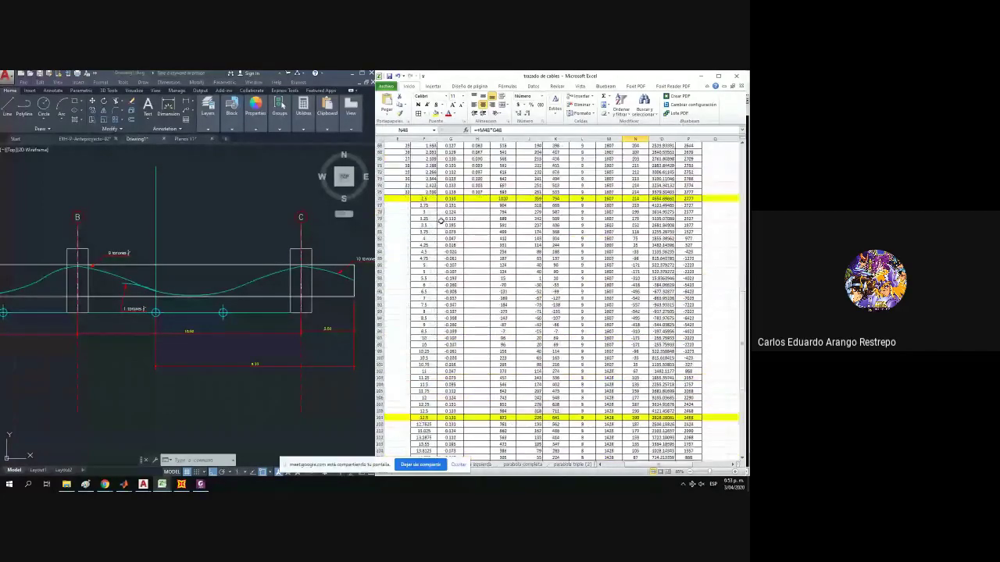
pyautogui.moveTo(426, 291); pyautogui.dragTo(678, 291)
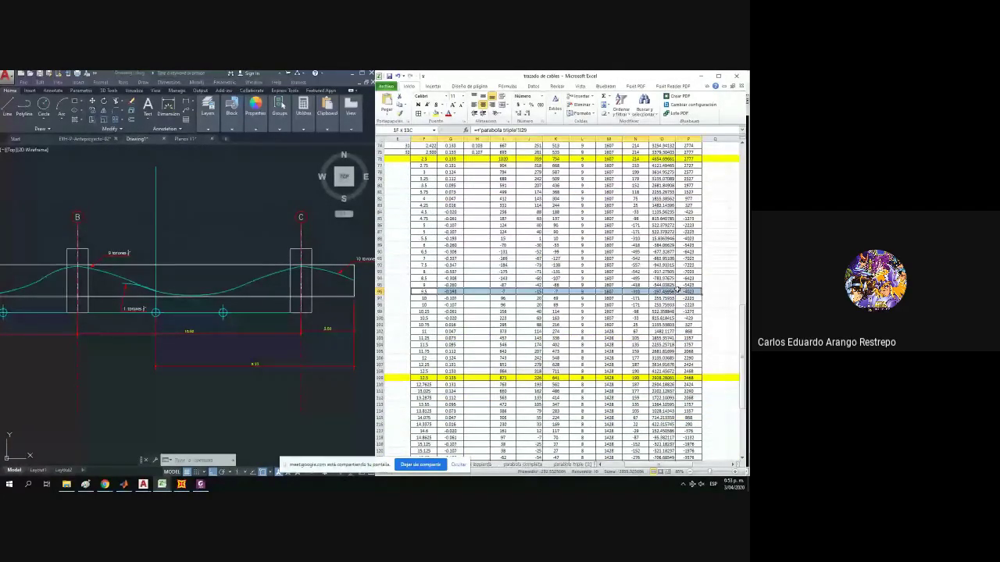
pyautogui.click(438, 114)
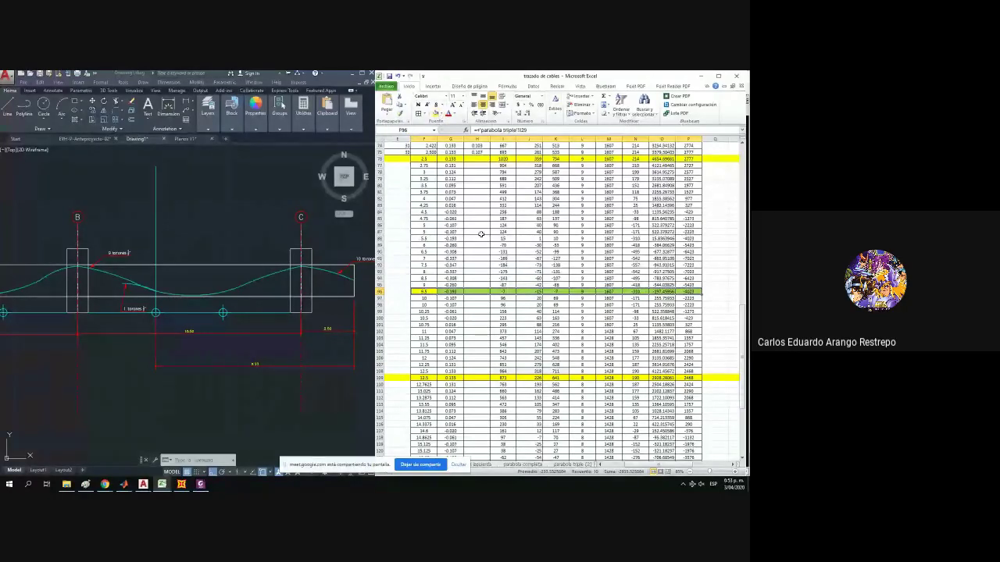
# Check the dimension running from the beam's free end to the cable end in span B–C.
pyautogui.click(204, 343)
pyautogui.click(246, 367)
pyautogui.scroll(2, 245, 370)
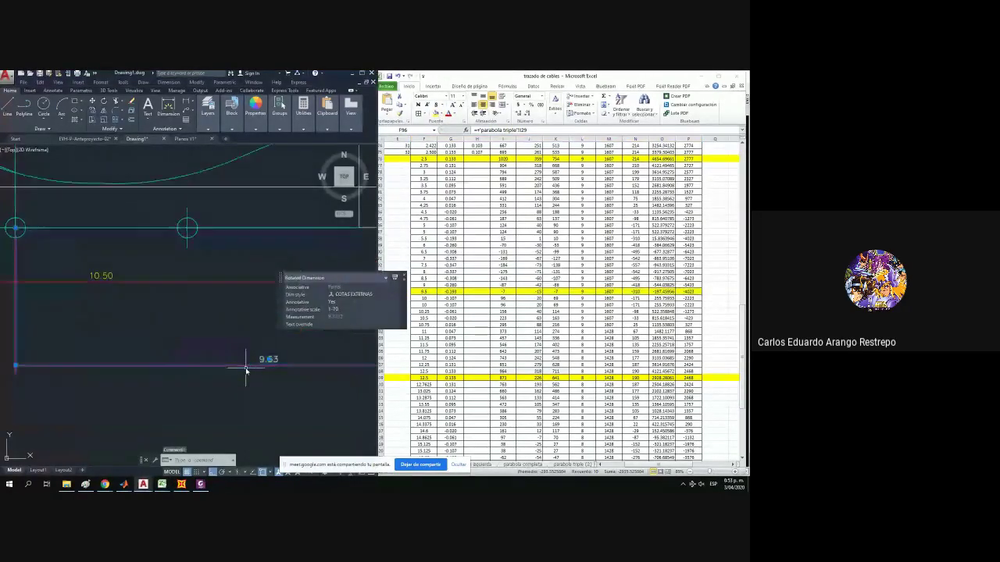
pyautogui.scroll(-3, 240, 345)
pyautogui.press('Escape')
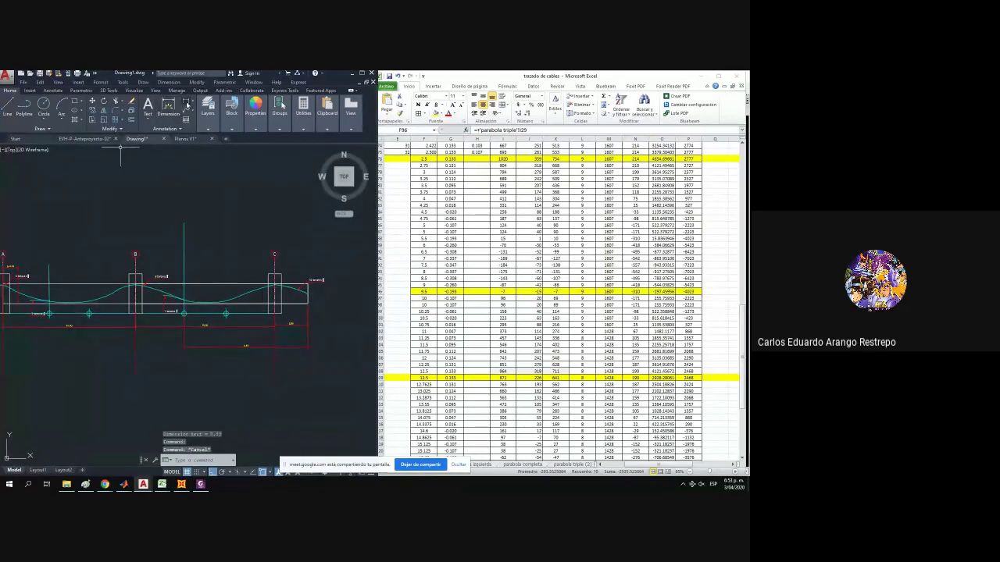
# Dimension the distance from the beam's free end to the first third point of span A–B, below the previous dimension.
pyautogui.click(187, 104)
pyautogui.click(308, 347)
pyautogui.scroll(3, 308, 347)
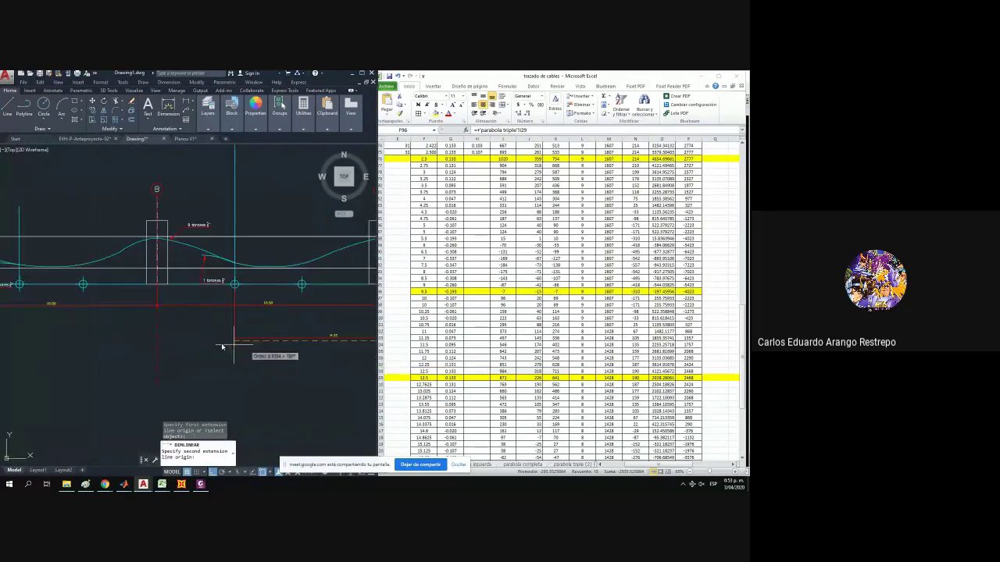
pyautogui.scroll(-3, 234, 346)
pyautogui.scroll(2, 176, 338)
pyautogui.click(133, 293)
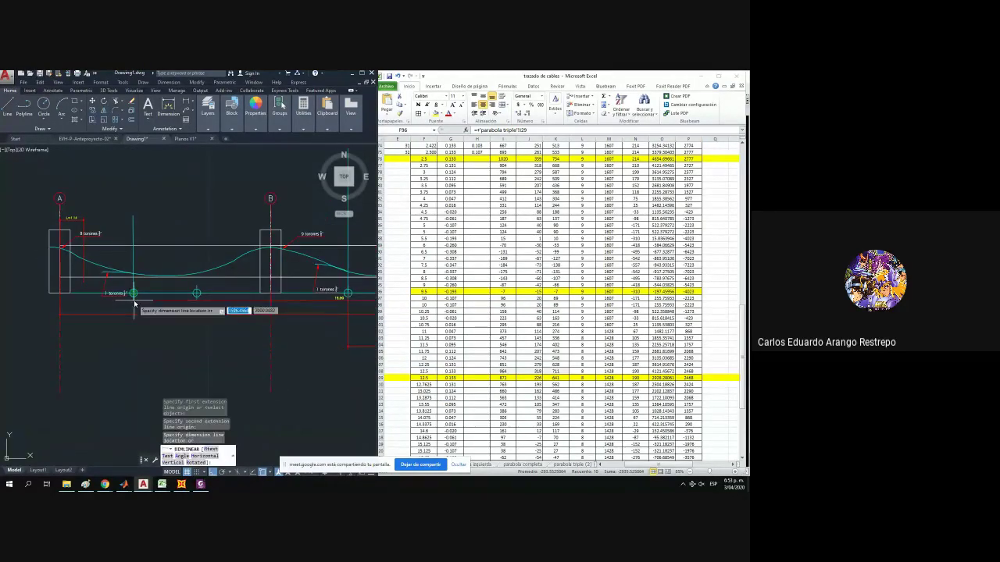
pyautogui.click(137, 358)
pyautogui.scroll(3, 187, 374)
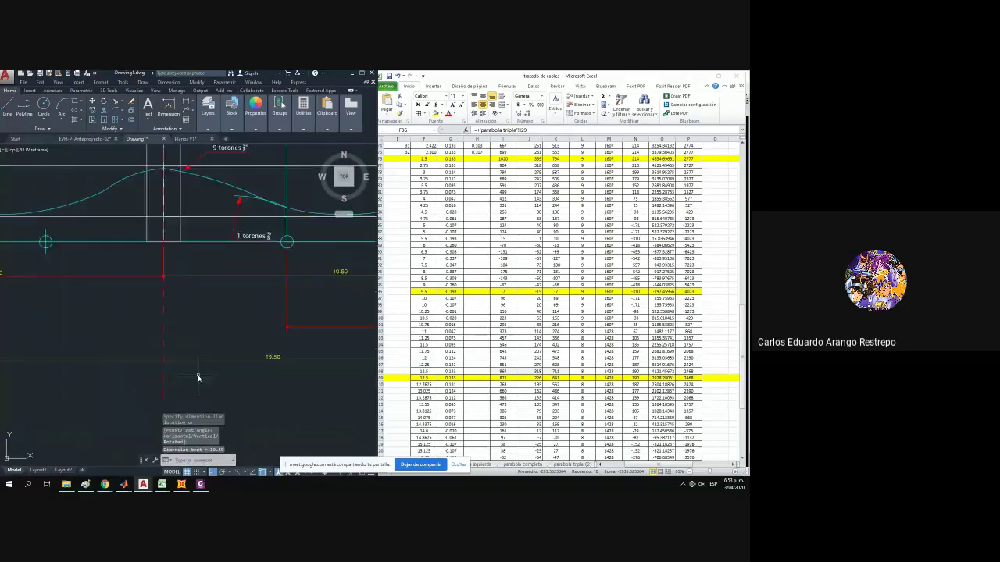
pyautogui.scroll(-3, 149, 368)
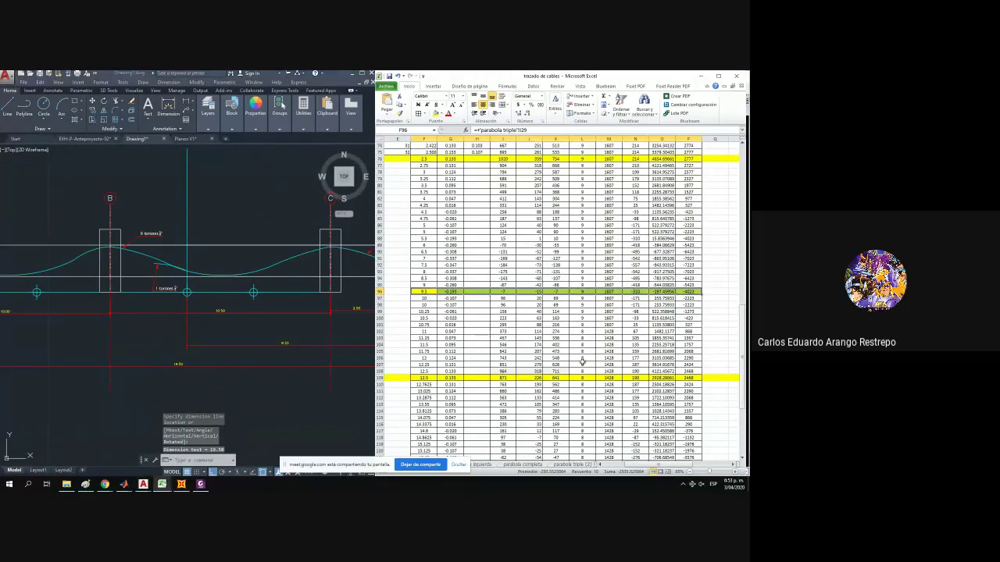
# Fill the table row at position 19.325 (F128:P128) yellow in the Excel workbook.
pyautogui.scroll(-2, 582, 362)
pyautogui.scroll(-8, 582, 362)
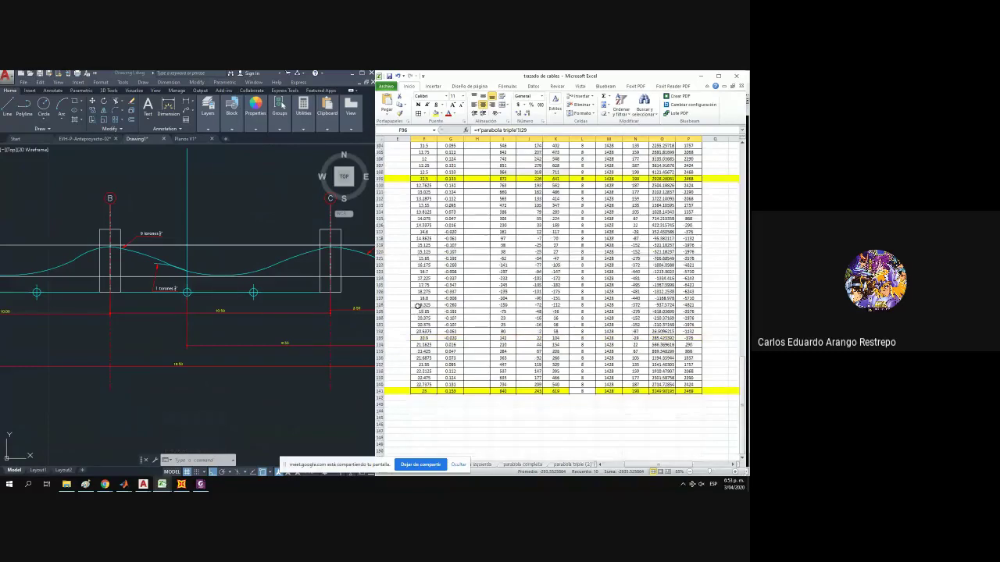
pyautogui.moveTo(418, 305); pyautogui.dragTo(687, 306)
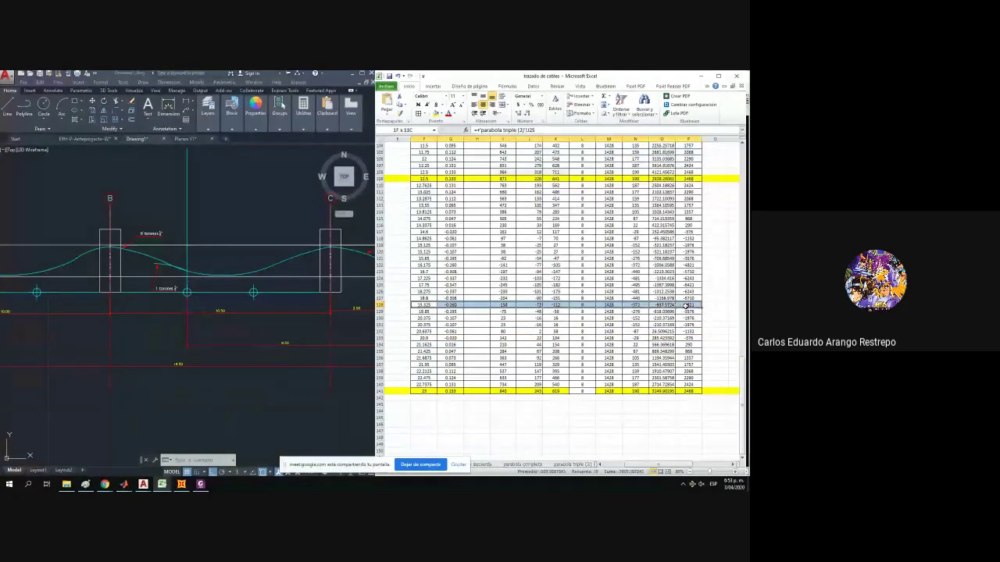
# Fill the strand count of 10 from L67 down to the yellow row at position 9.5 (L96).
pyautogui.scroll(17, 645, 251)
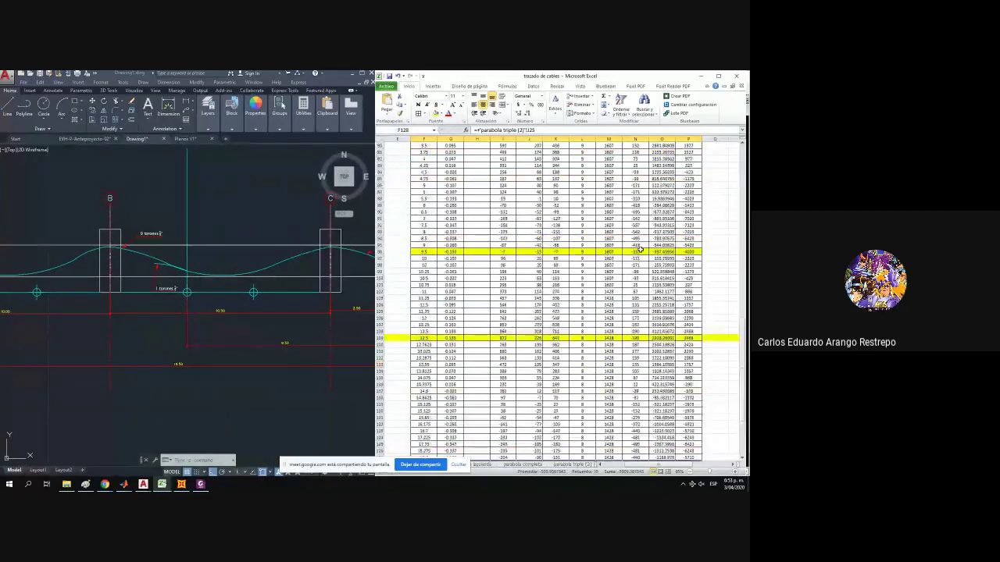
pyautogui.scroll(1, 645, 251)
pyautogui.click(592, 258)
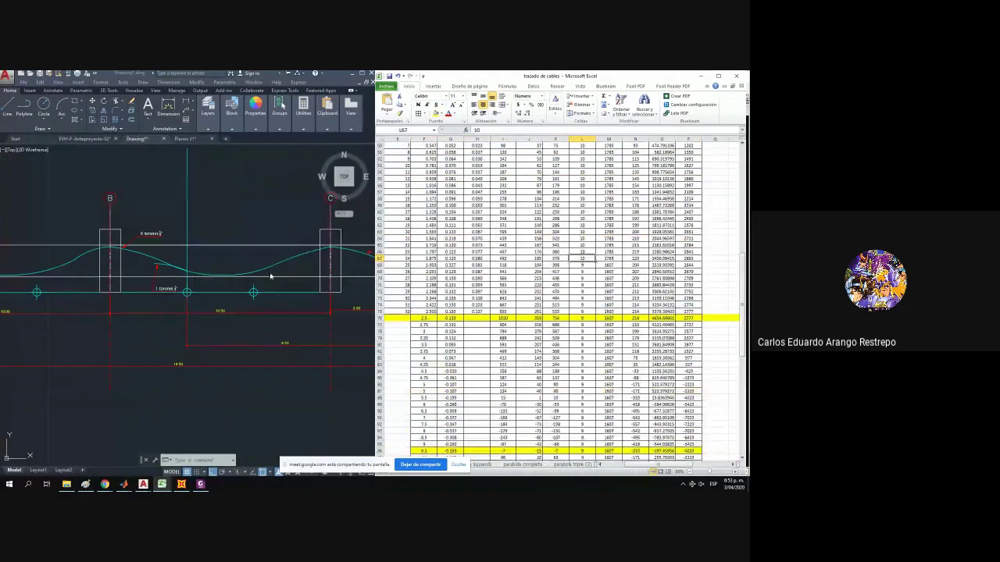
pyautogui.moveTo(270, 277); pyautogui.dragTo(208, 279)
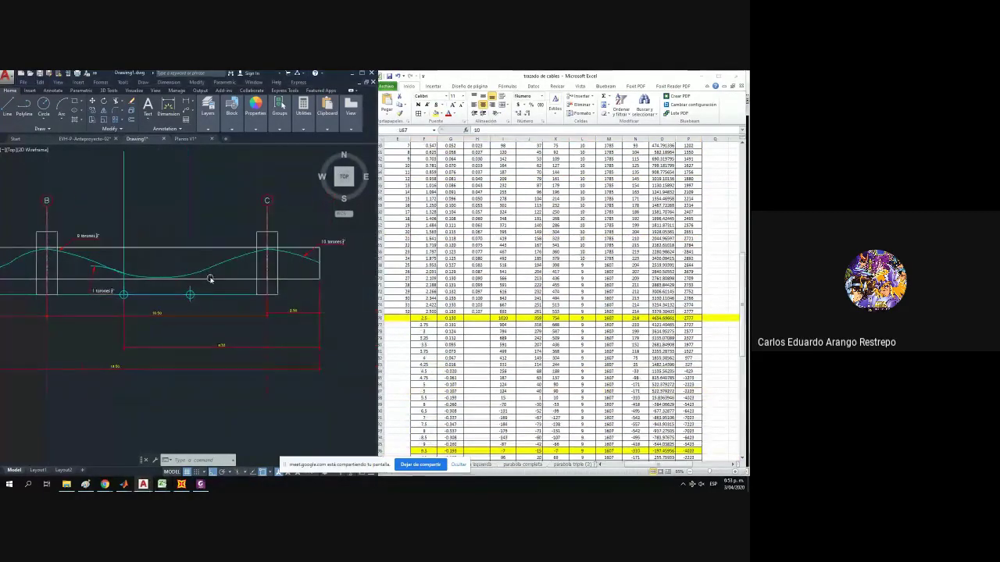
pyautogui.click(373, 279)
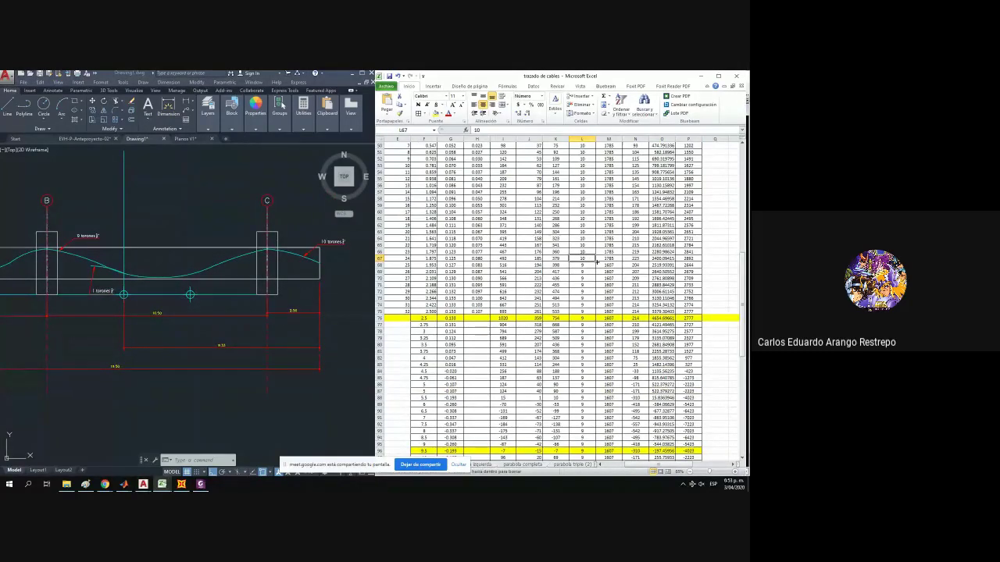
pyautogui.scroll(4, 597, 263)
pyautogui.scroll(-6, 596, 242)
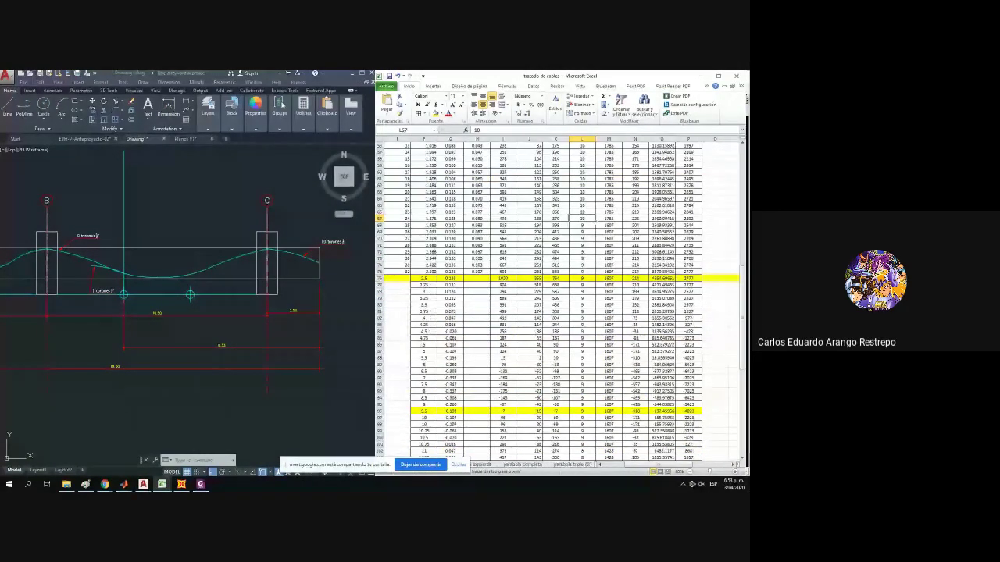
pyautogui.moveTo(595, 232); pyautogui.dragTo(599, 412)
pyautogui.scroll(-4, 598, 409)
# Fill the strand count of 9 from L97 down to the yellow row at position 19.325 (L128).
pyautogui.click(583, 337)
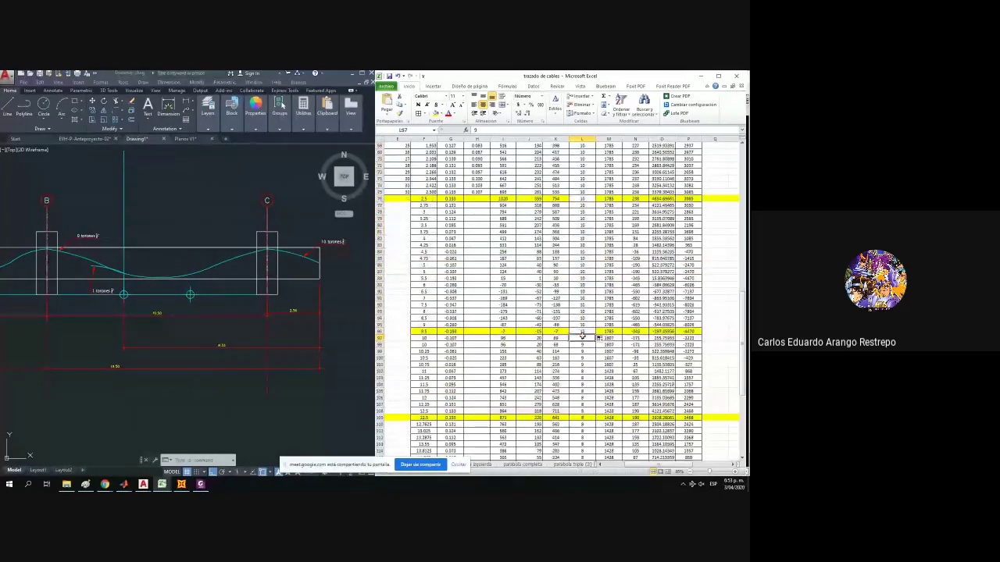
pyautogui.moveTo(124, 377); pyautogui.dragTo(252, 374)
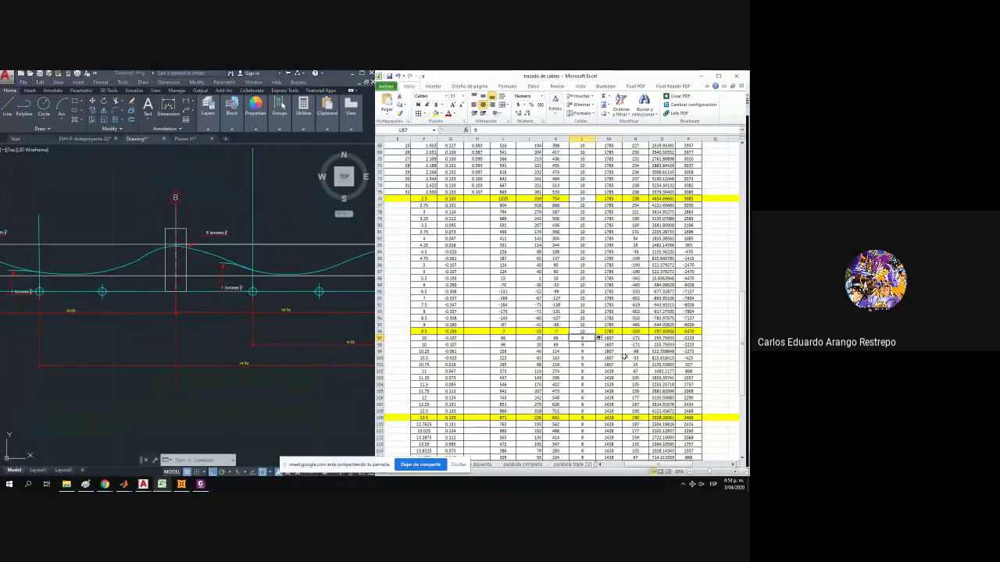
pyautogui.scroll(-2, 591, 292)
pyautogui.moveTo(600, 298); pyautogui.dragTo(597, 404)
pyautogui.scroll(-5, 584, 319)
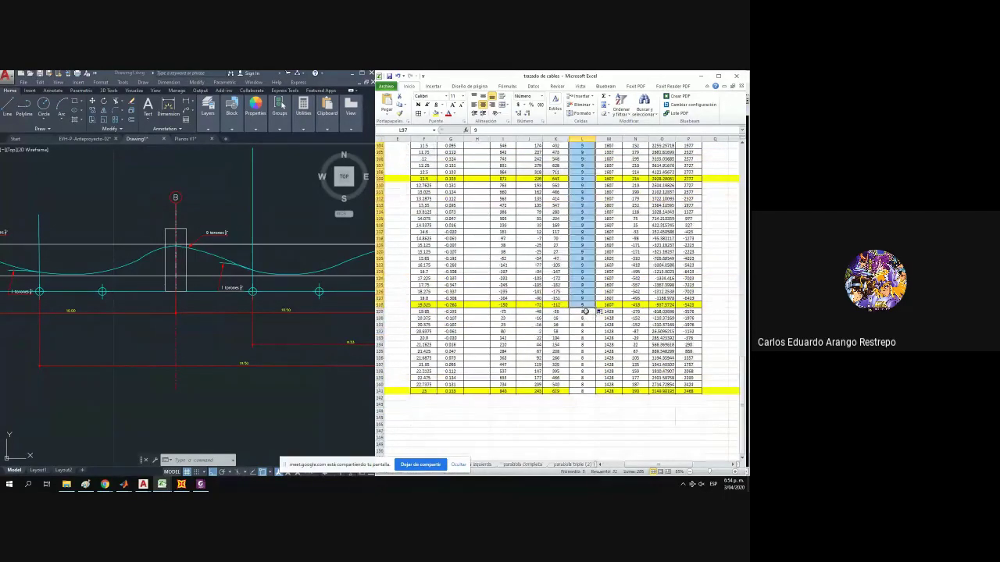
# Review the strand counts from L129 to L141, then maximize the workbook window and return to the table's first rows.
pyautogui.moveTo(584, 311); pyautogui.dragTo(588, 391)
pyautogui.scroll(10, 591, 383)
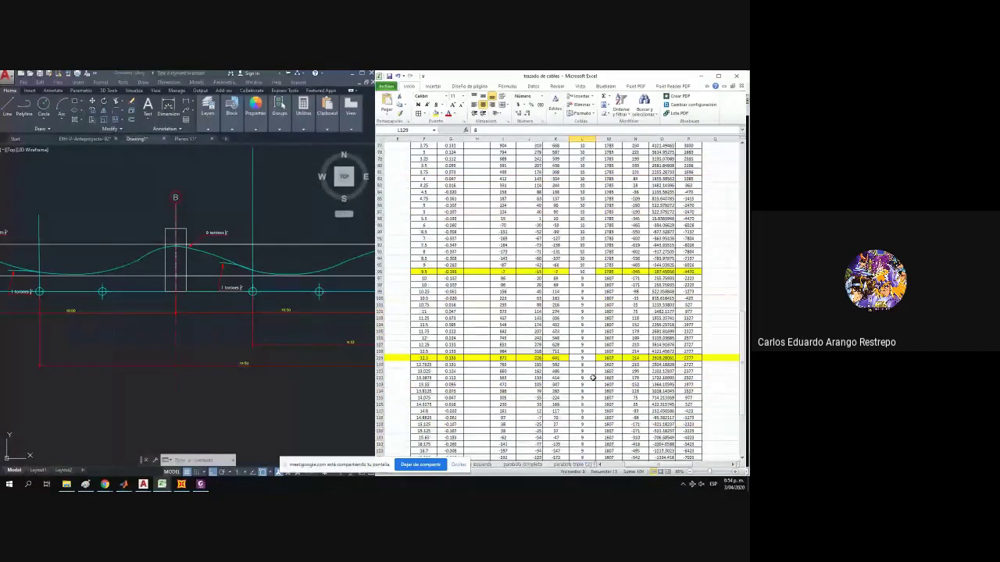
pyautogui.scroll(3, 593, 378)
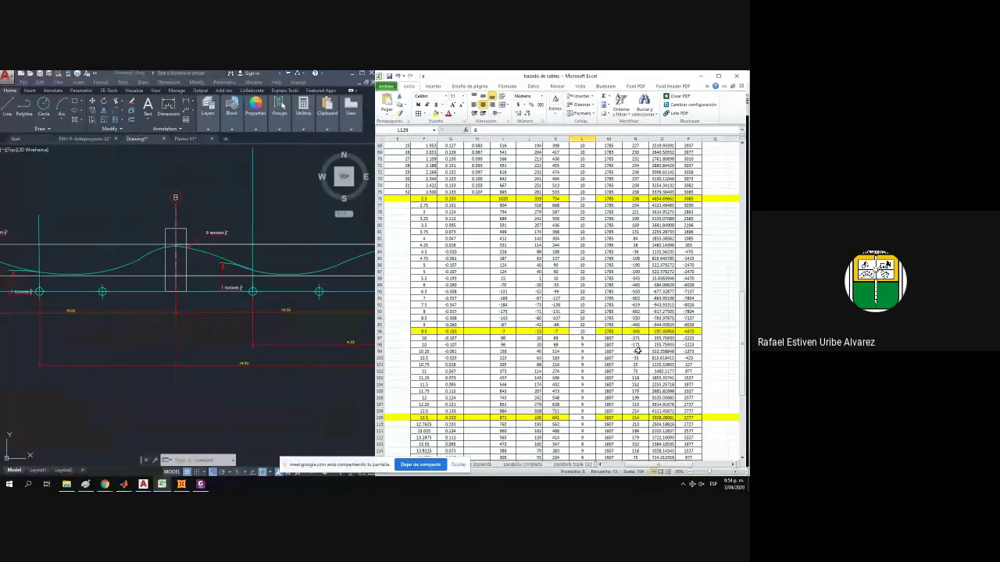
pyautogui.scroll(20, 638, 351)
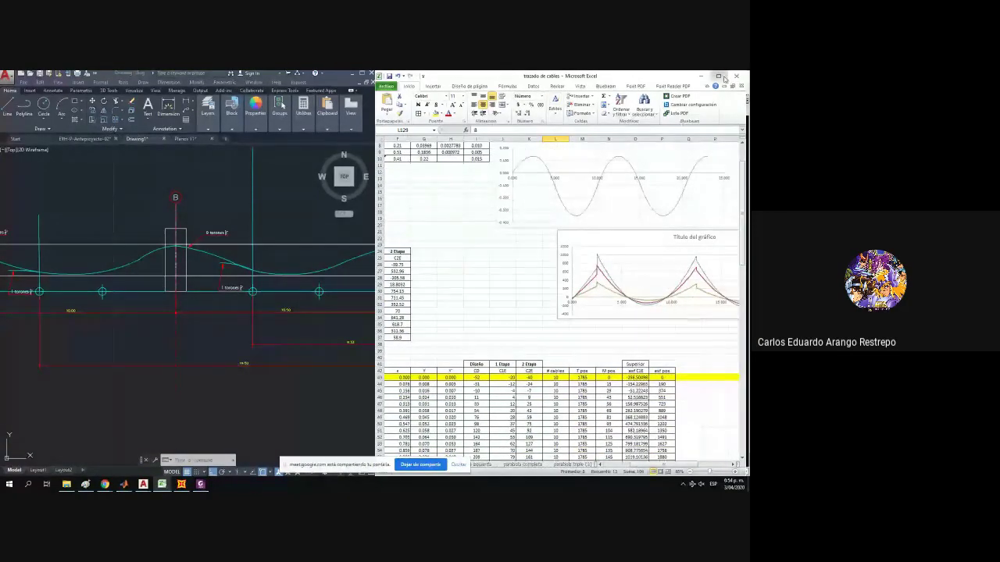
pyautogui.click(718, 76)
pyautogui.hscroll(2, 296, 282)
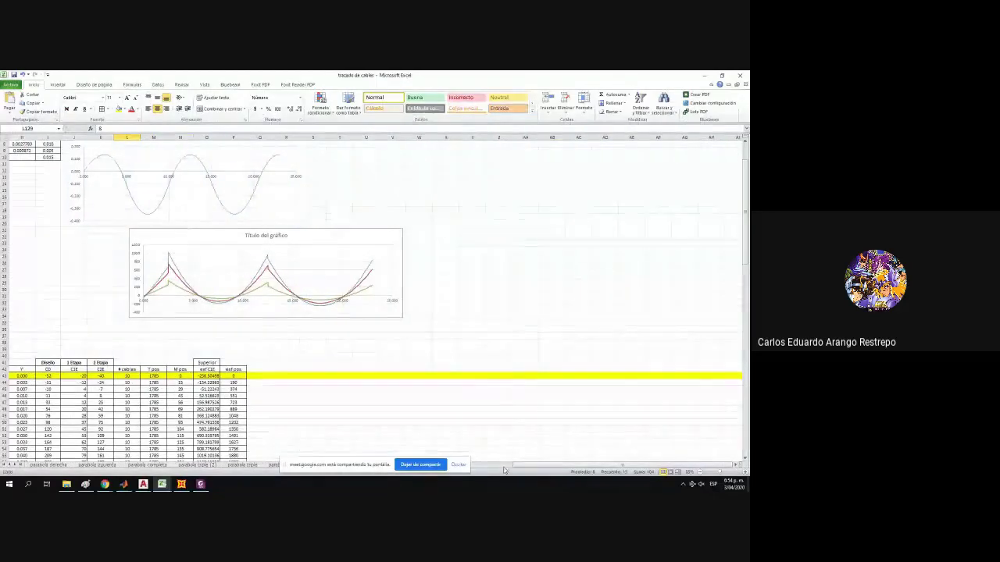
pyautogui.moveTo(531, 466); pyautogui.dragTo(497, 467)
# Examine the yellow rows at positions 9.5 and 19.325 where the strand count changes.
pyautogui.scroll(-8, 370, 397)
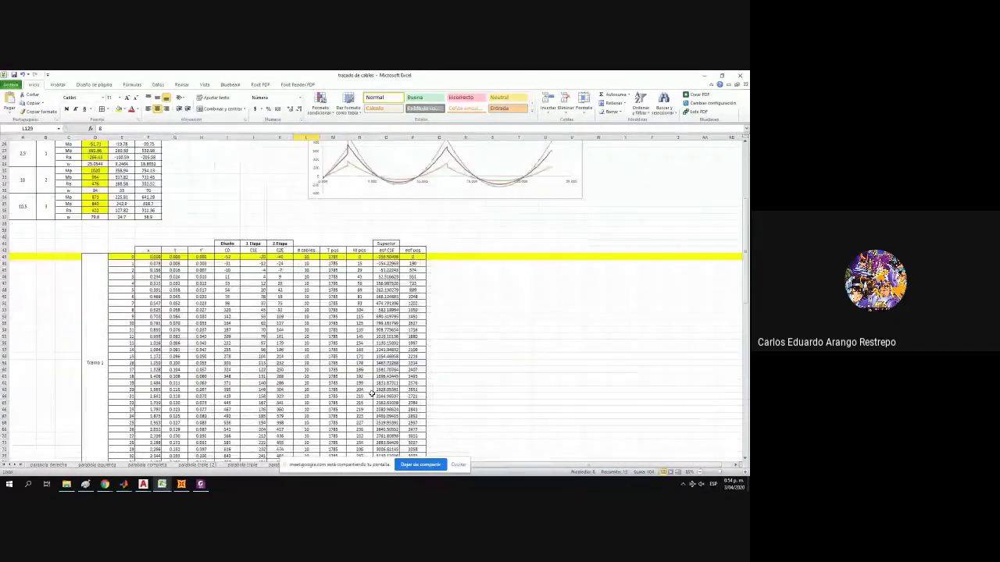
pyautogui.scroll(-11, 349, 377)
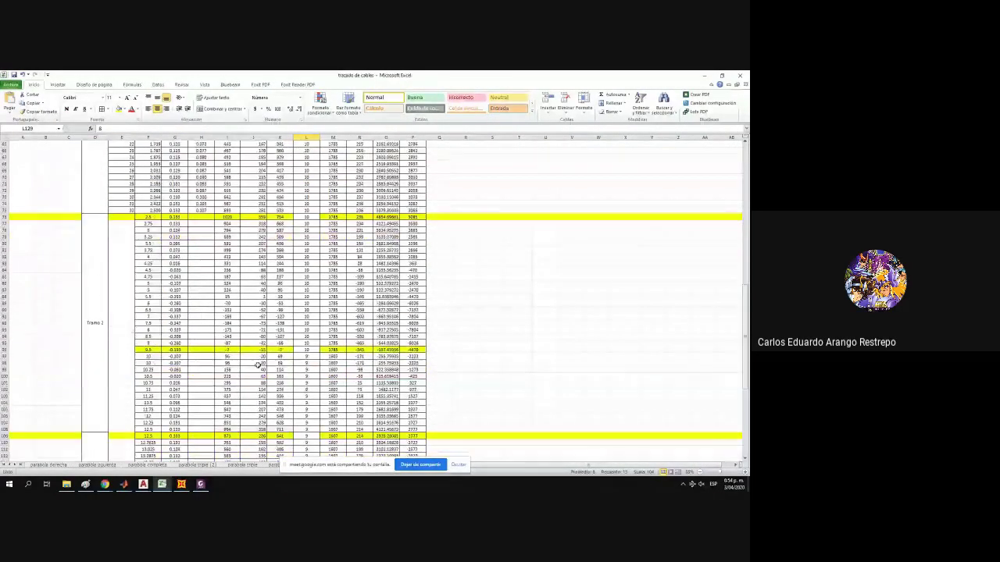
pyautogui.moveTo(412, 350); pyautogui.dragTo(156, 351)
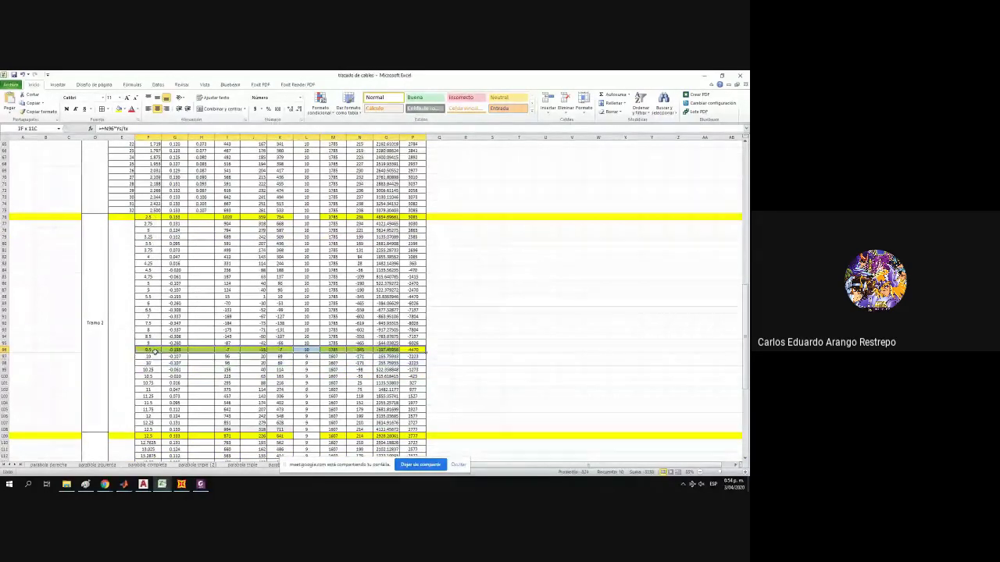
pyautogui.scroll(-10, 281, 363)
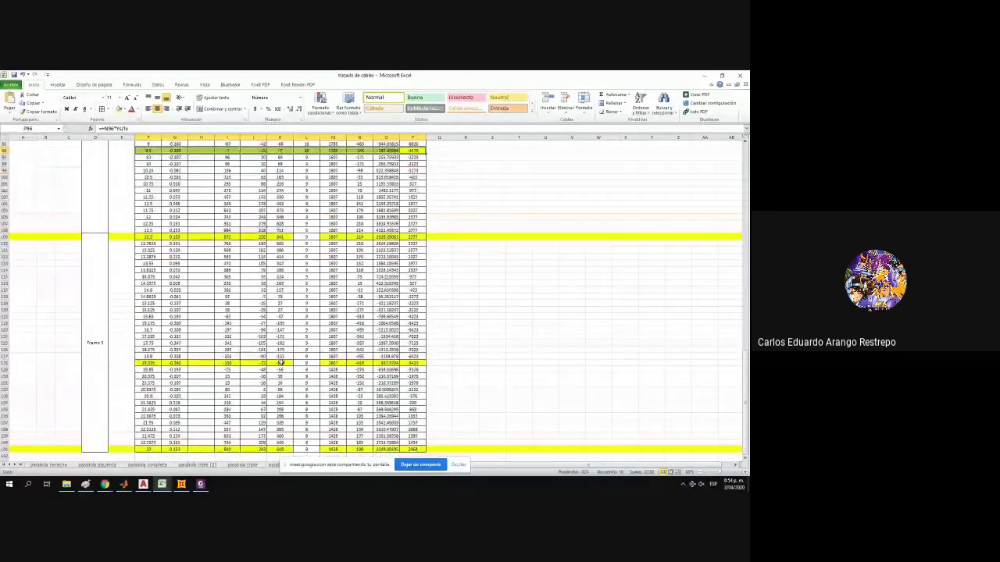
pyautogui.moveTo(414, 362); pyautogui.dragTo(157, 367)
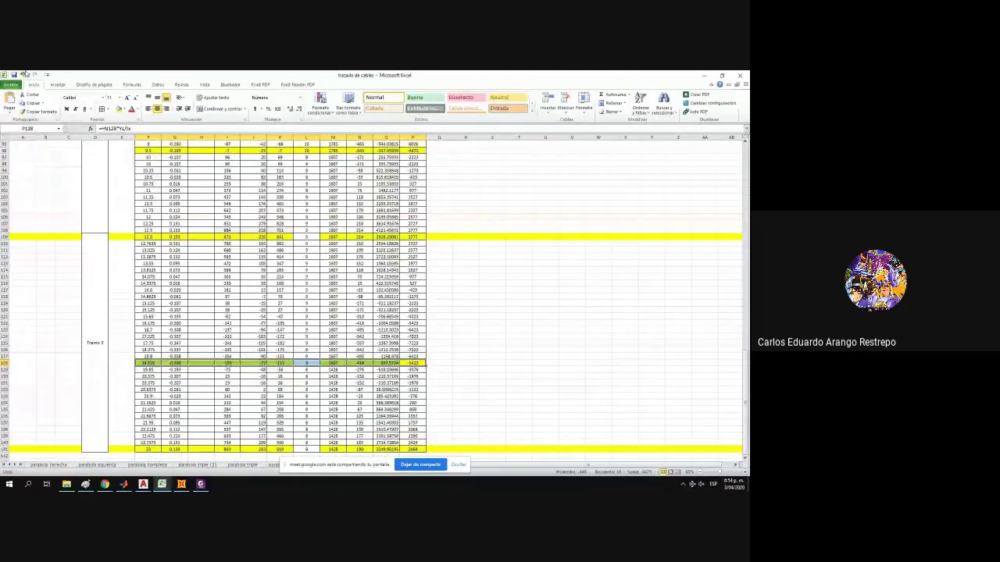
pyautogui.scroll(20, 333, 264)
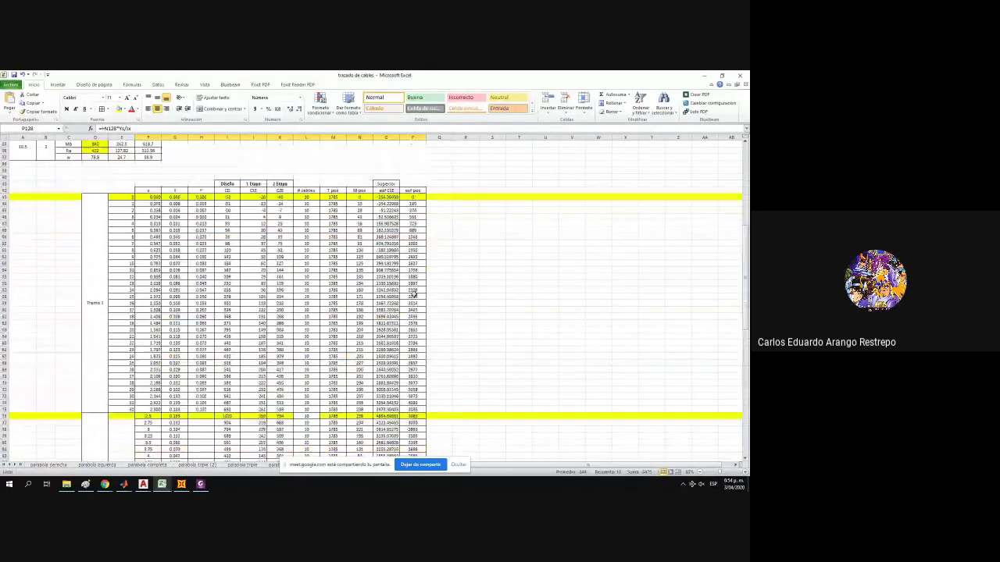
# Inspect the T pos formula in M43 and the As pos and material inputs it refers to.
pyautogui.click(328, 275)
pyautogui.scroll(1, 328, 273)
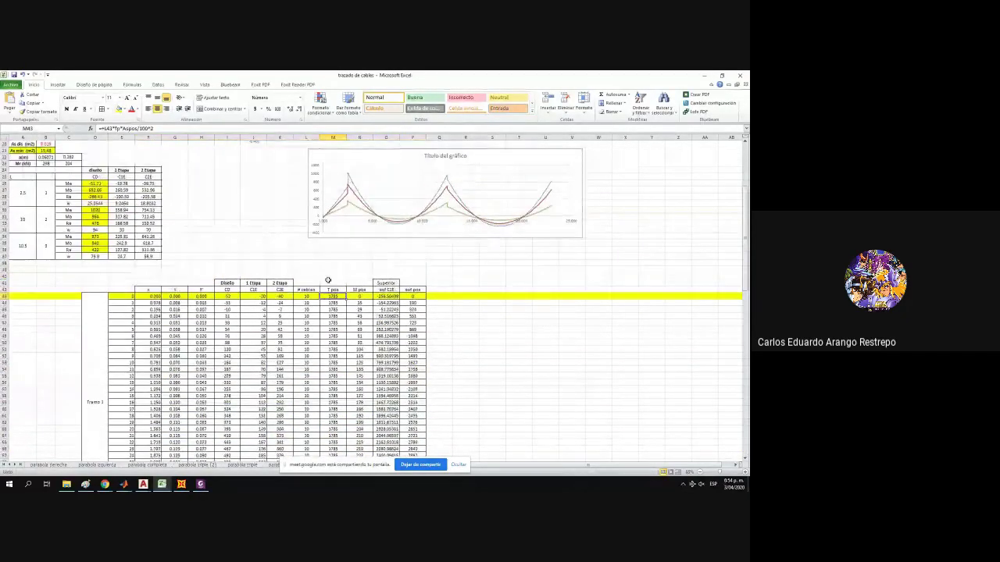
pyautogui.scroll(8, 329, 275)
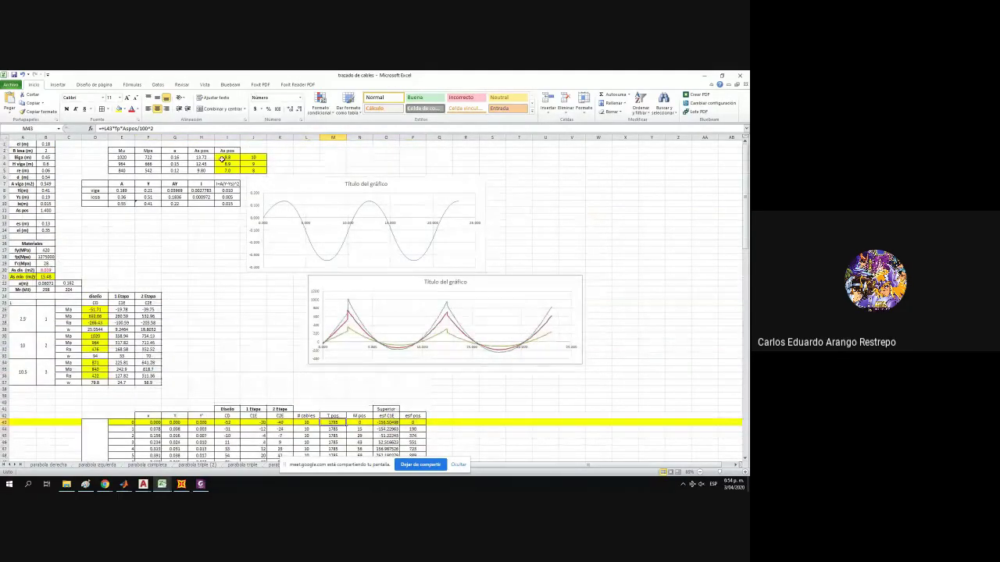
pyautogui.scroll(-1, 265, 209)
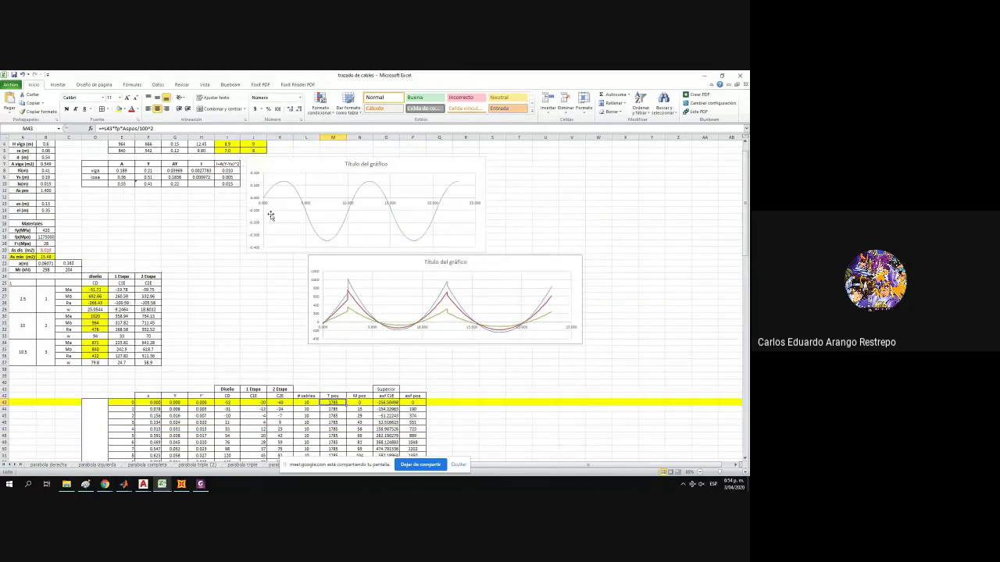
pyautogui.scroll(-3, 271, 216)
pyautogui.click(156, 129)
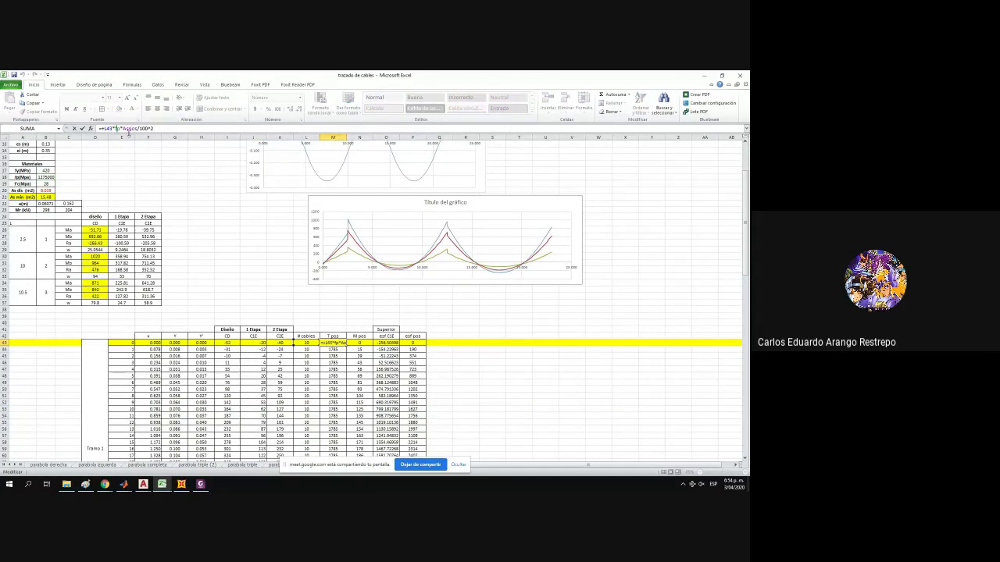
pyautogui.press('Return')
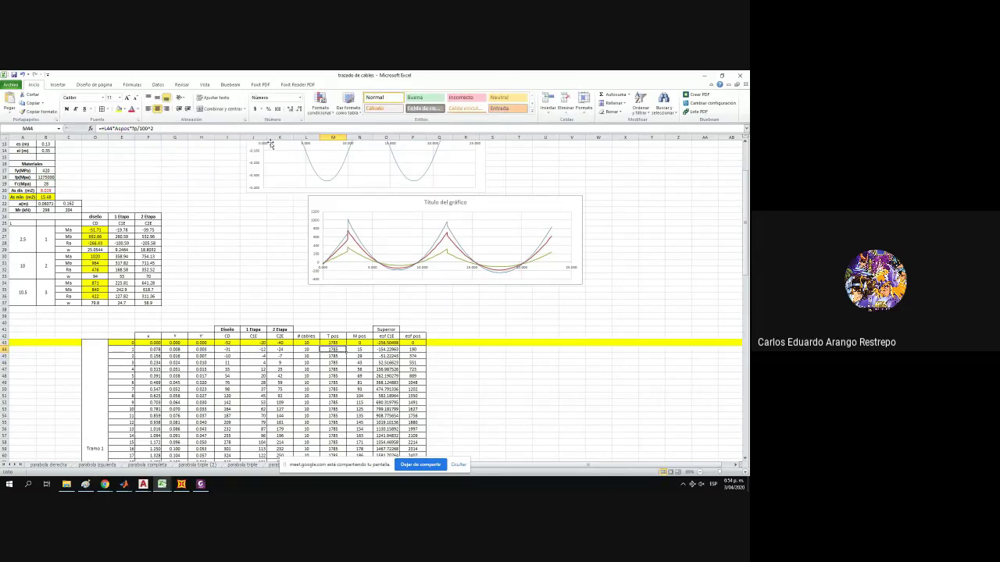
# Inspect the M pos formula in N43, its Y value in G43, and the cable profile chart plotted from that column.
pyautogui.click(351, 344)
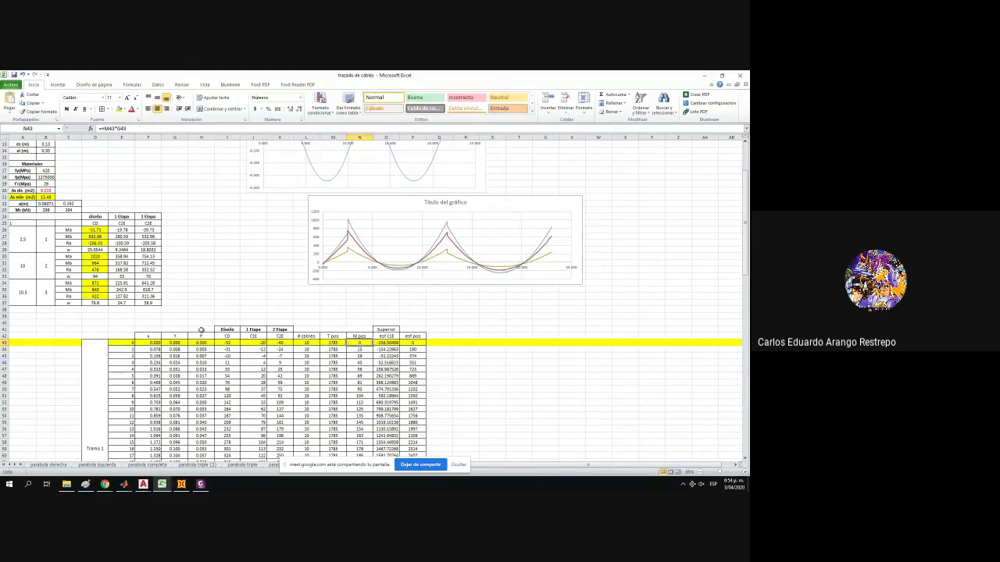
pyautogui.scroll(1, 148, 320)
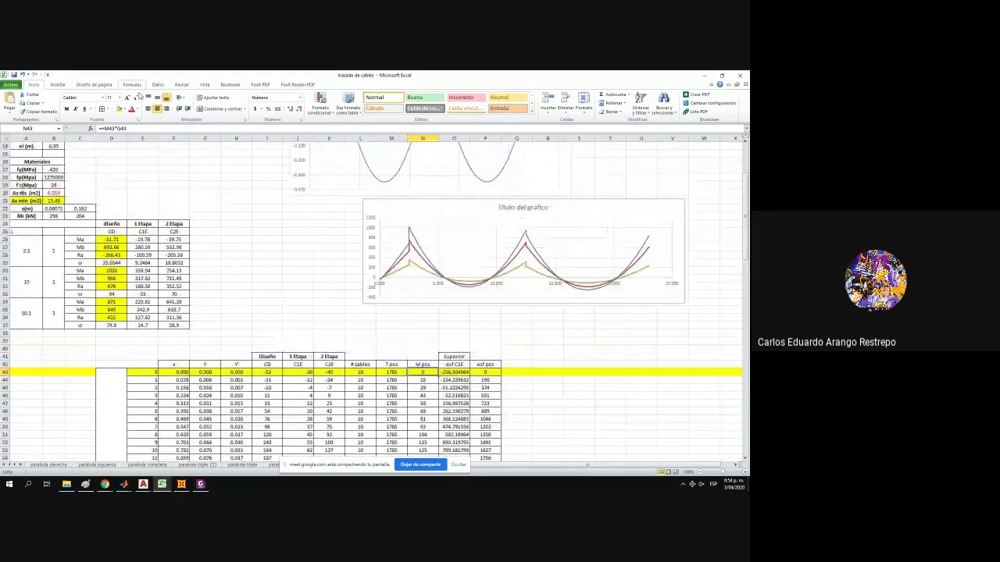
pyautogui.click(144, 127)
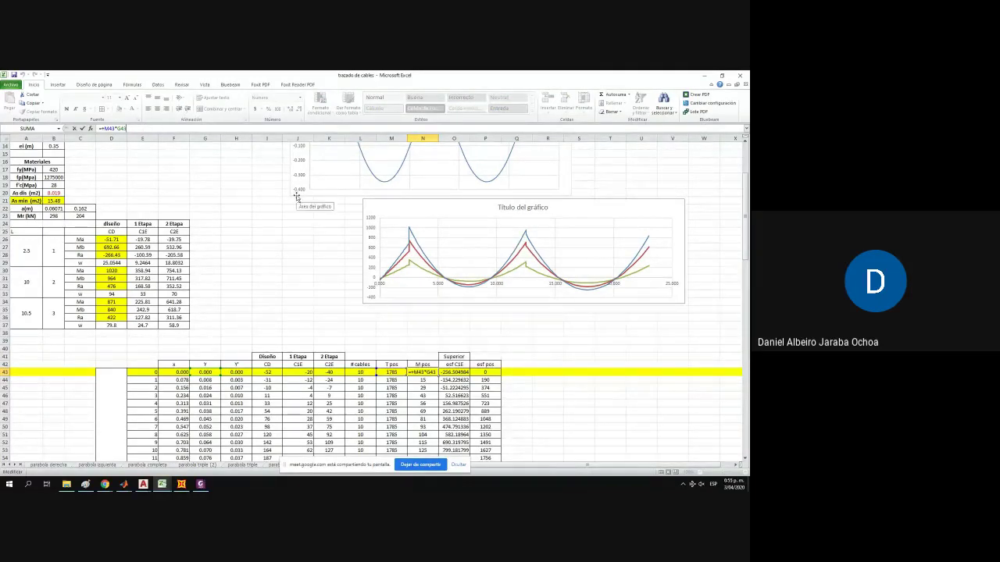
pyautogui.click(207, 372)
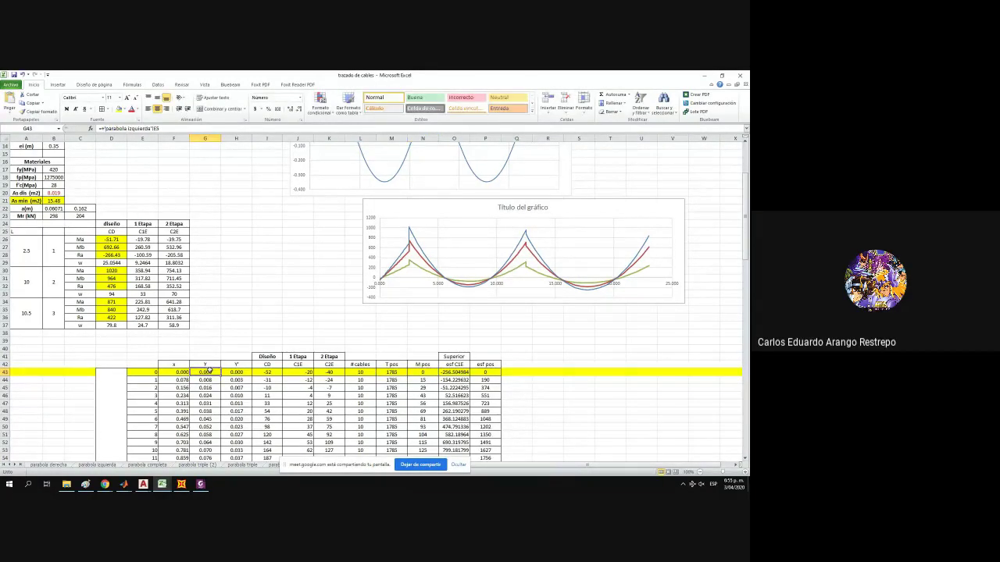
pyautogui.scroll(1, 427, 257)
pyautogui.click(389, 206)
pyautogui.scroll(3, 368, 246)
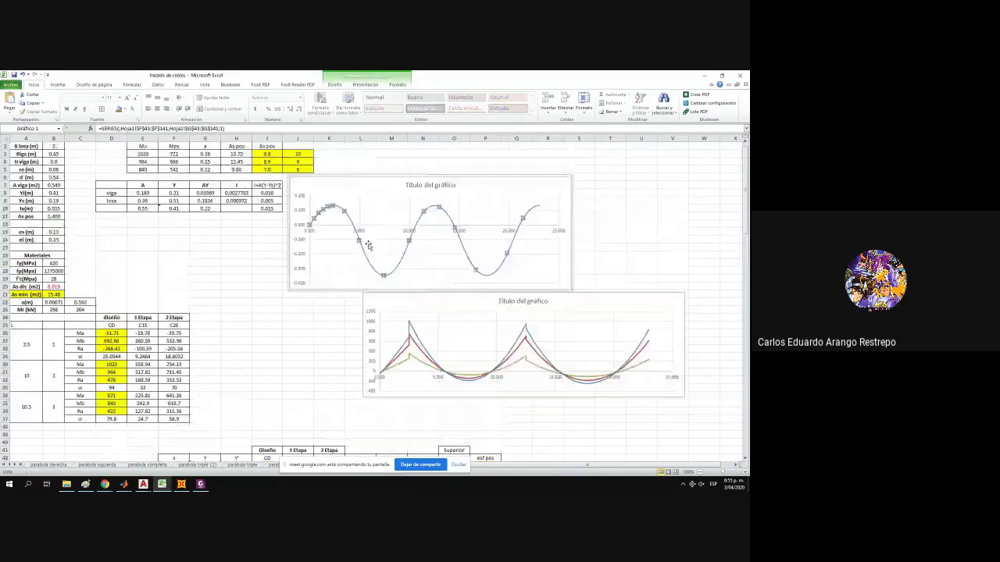
pyautogui.scroll(-2, 290, 357)
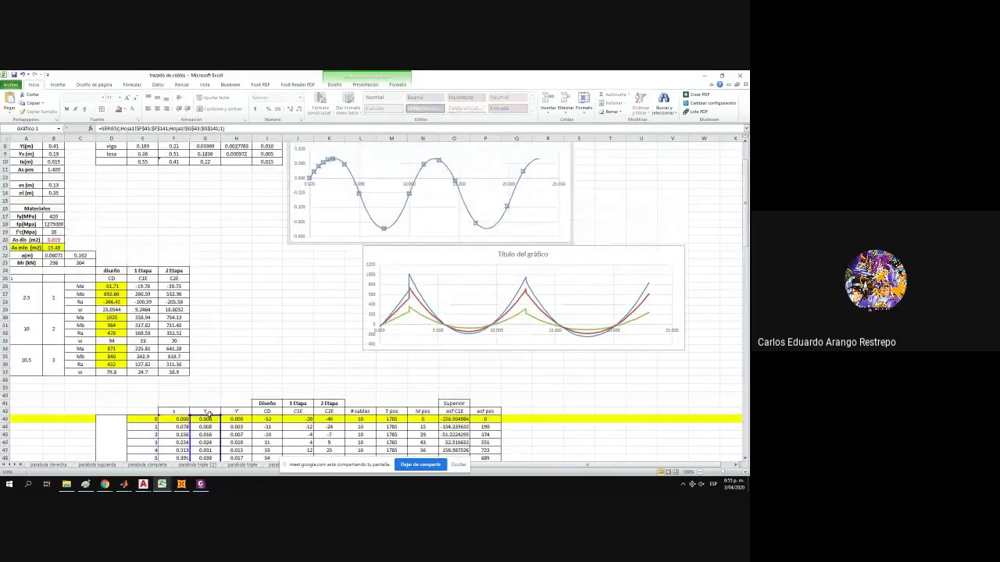
# Rename the Y column heading in G42 to "e" and format it bold at size 16.
pyautogui.click(205, 411)
pyautogui.write('e')
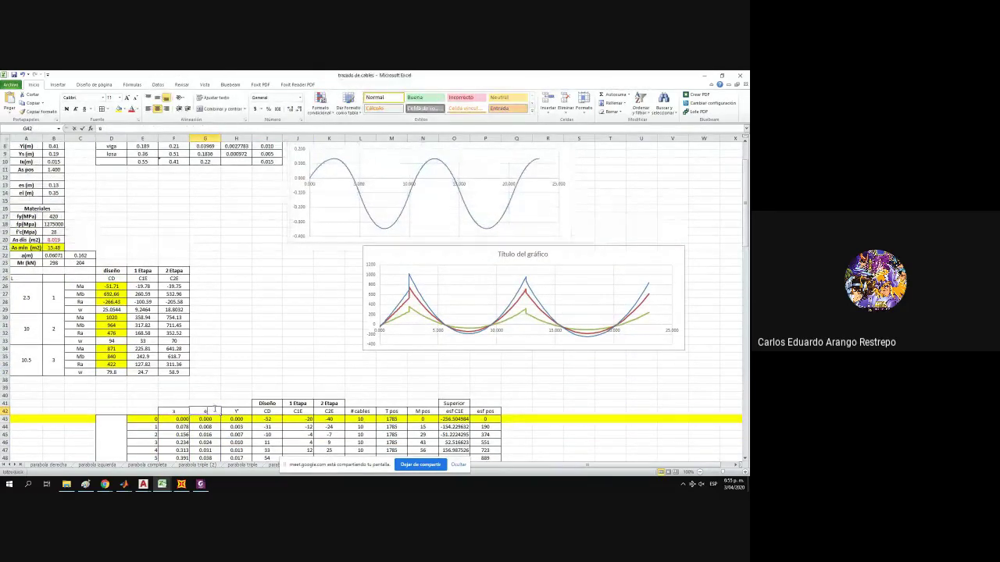
pyautogui.press('Return')
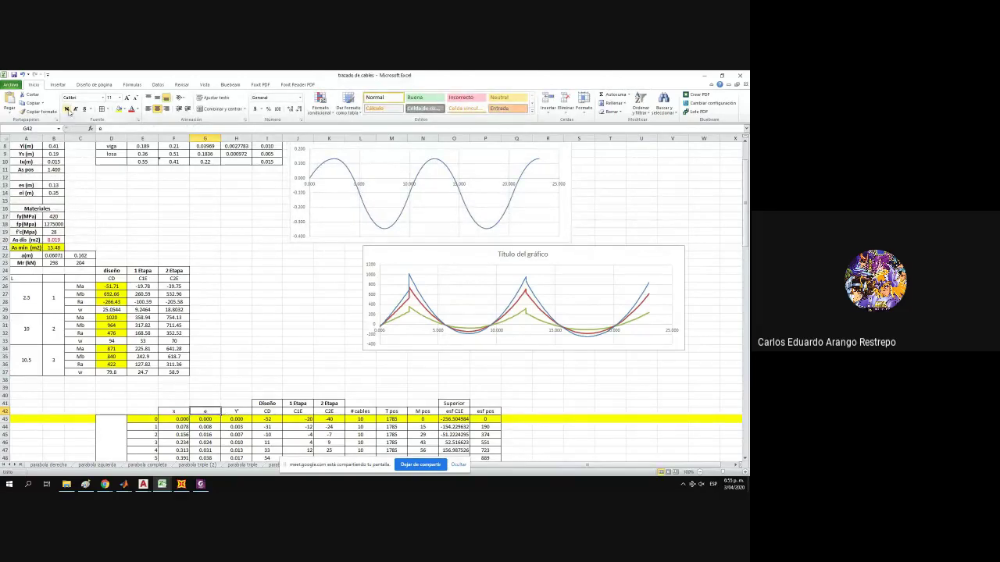
pyautogui.click(128, 97)
pyautogui.click(128, 97)
pyautogui.click(127, 97)
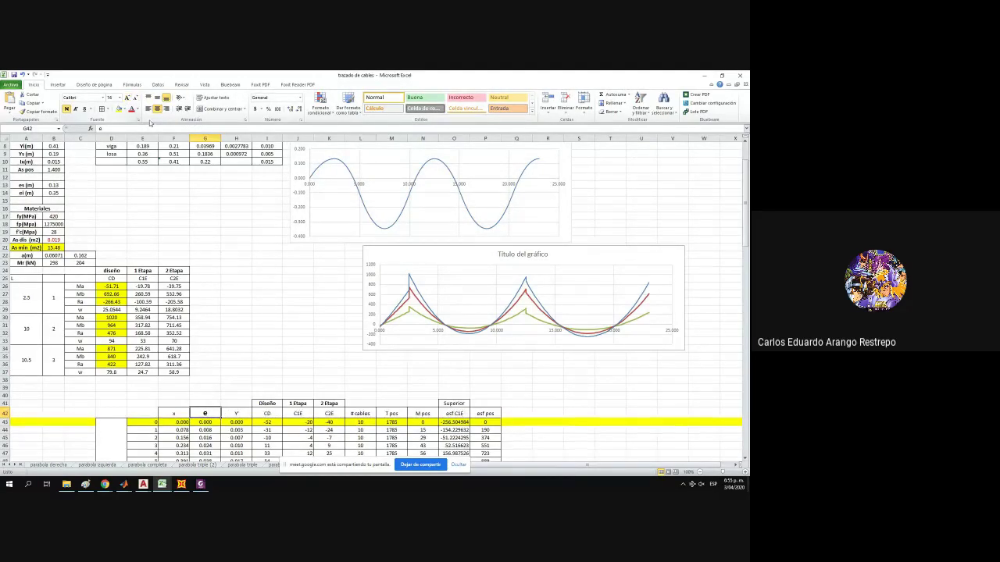
# Check the M pos formula in N43 and N44 against the T pos and e columns.
pyautogui.scroll(-3, 344, 249)
pyautogui.click(411, 352)
pyautogui.write('=+M43*$G43')
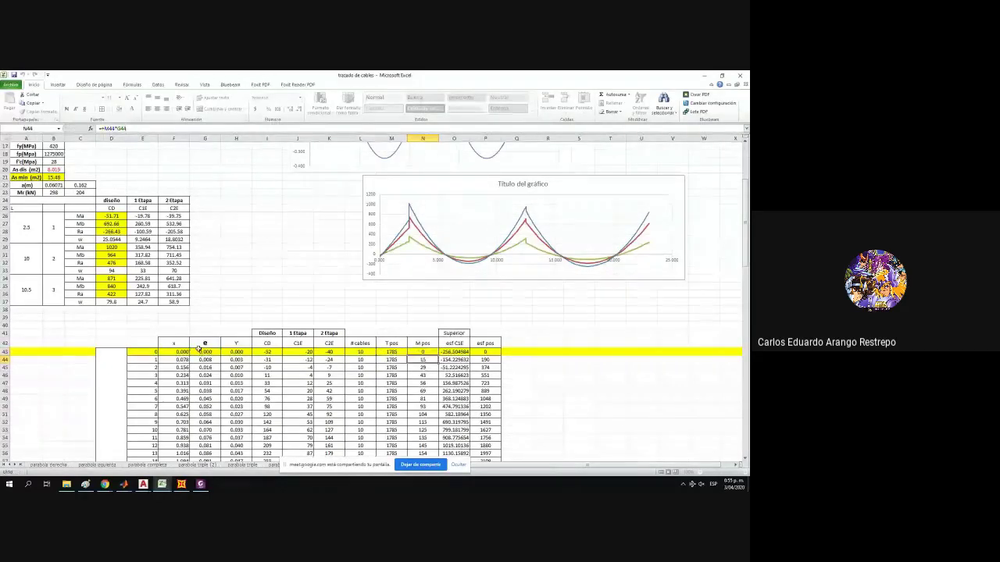
pyautogui.press('Return')
pyautogui.scroll(-5, 424, 368)
pyautogui.scroll(5, 424, 367)
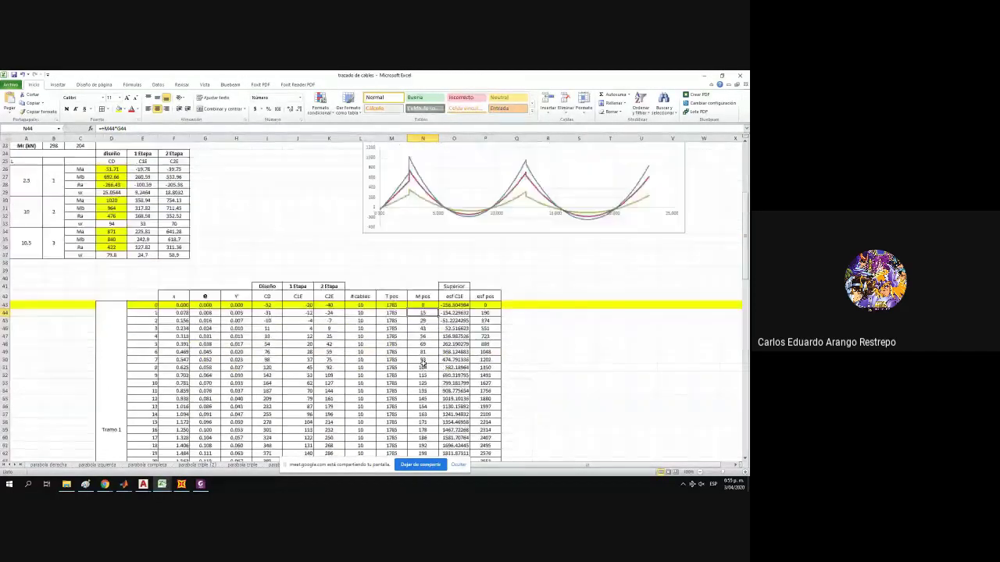
pyautogui.scroll(1, 422, 363)
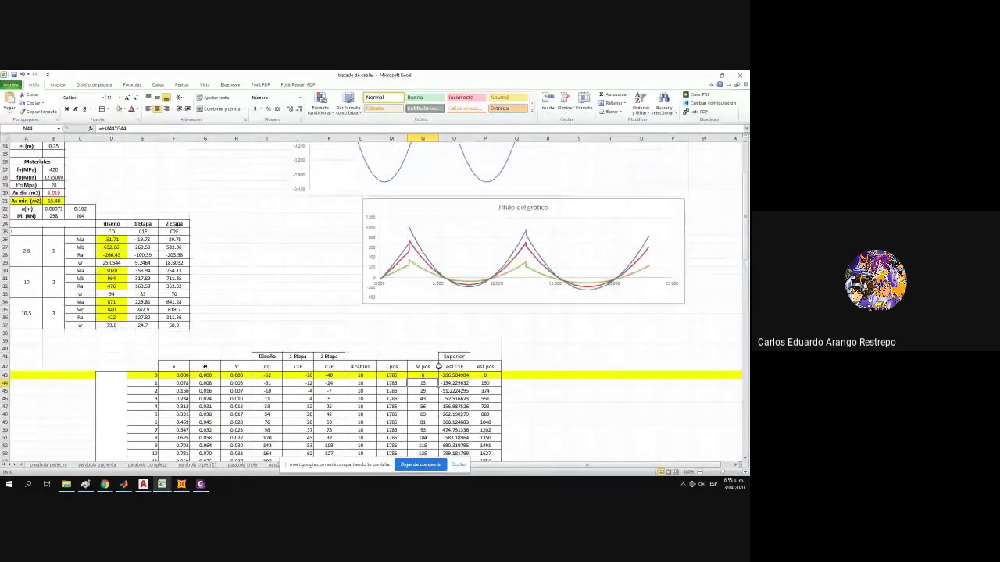
# Examine the M pos, T pos and 1 Etapa column headings of the table.
pyautogui.click(423, 366)
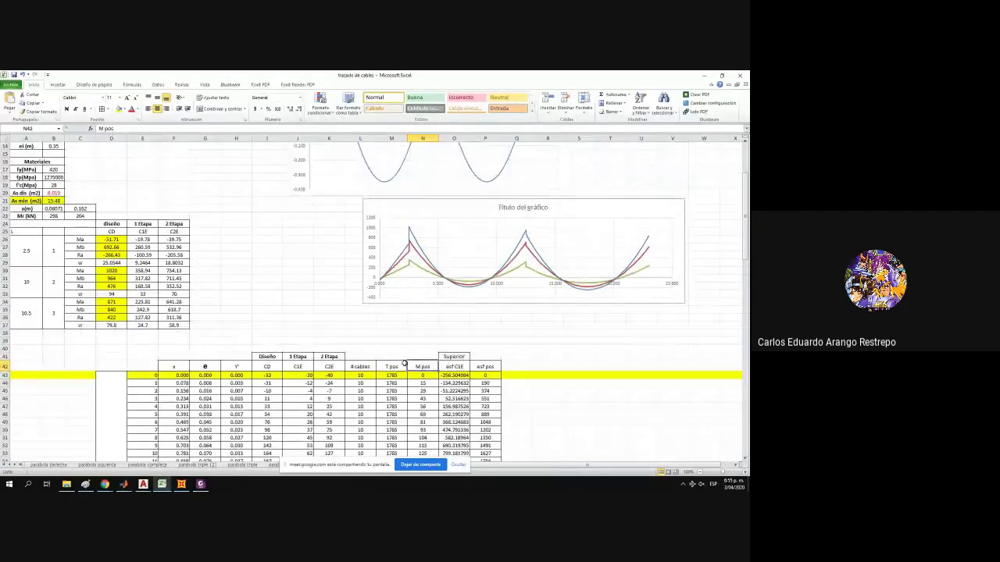
pyautogui.click(394, 365)
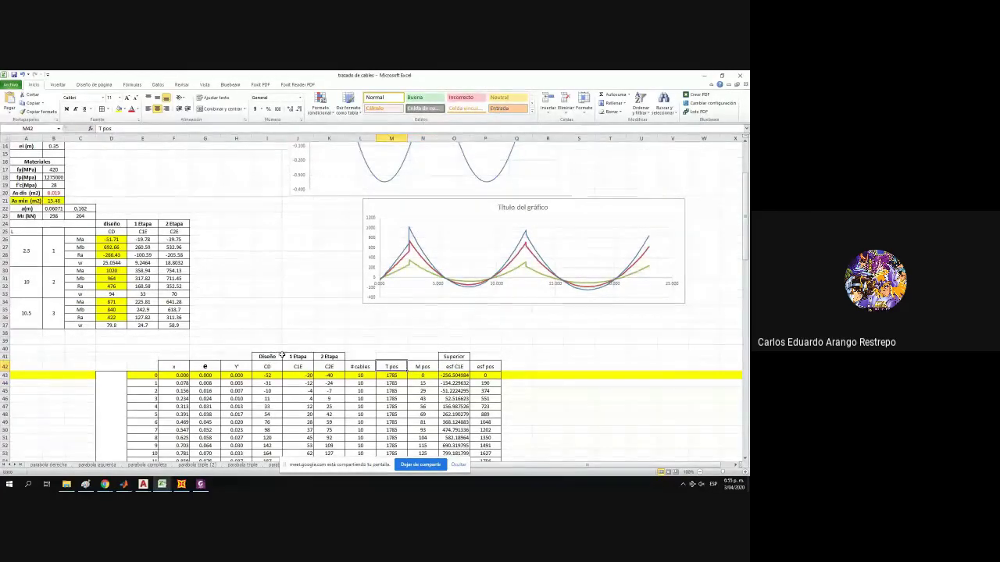
pyautogui.click(307, 357)
pyautogui.click(299, 357)
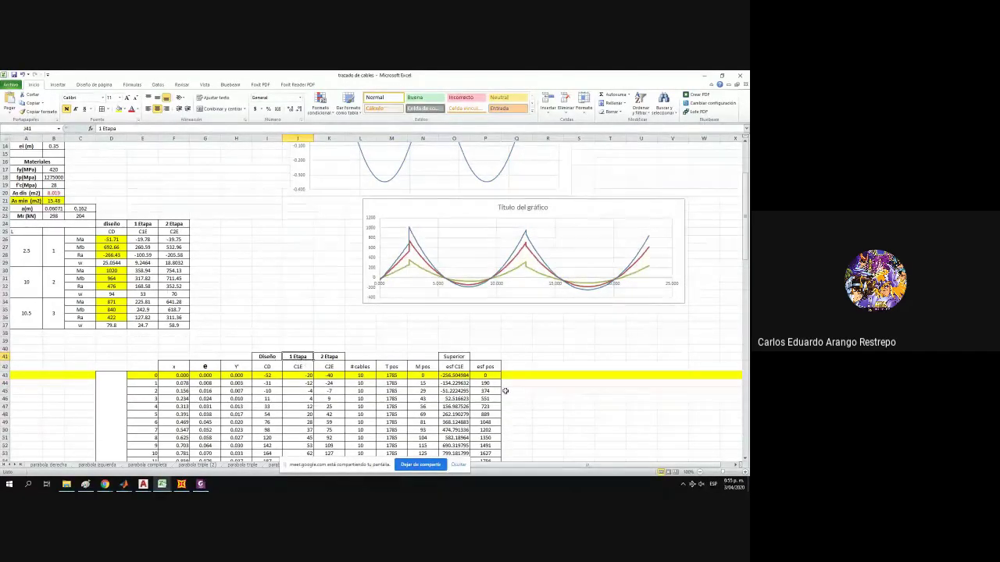
# Reduce the esf C1E stress in O43 to one decimal place and align it vertically to the middle.
pyautogui.click(458, 375)
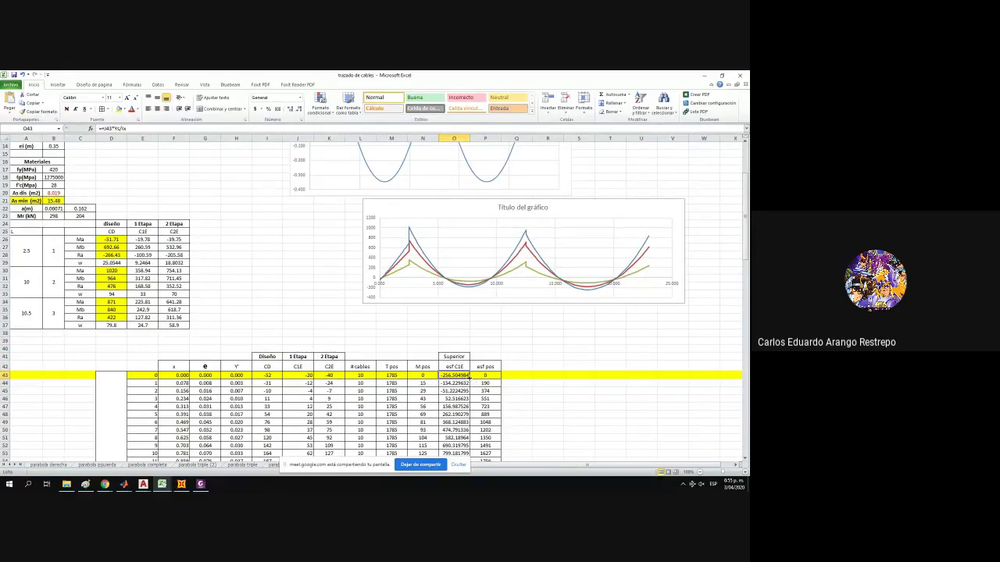
pyautogui.click(298, 109)
pyautogui.click(298, 109)
pyautogui.click(298, 108)
pyautogui.click(299, 108)
pyautogui.click(298, 109)
pyautogui.click(157, 97)
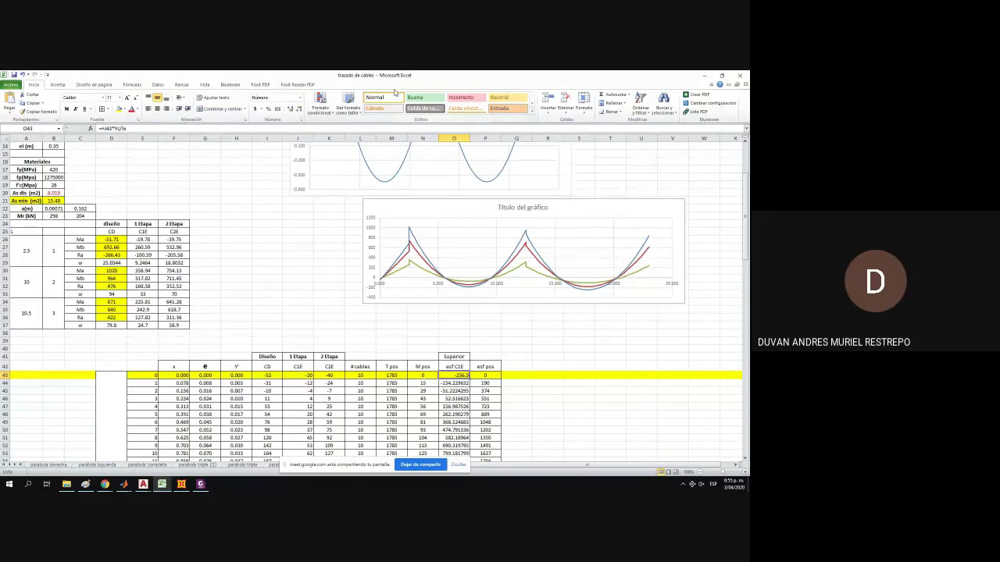
# Check the esf C1E formula in O43 against the Ys and Ix section properties at the start of the sheet.
pyautogui.click(57, 85)
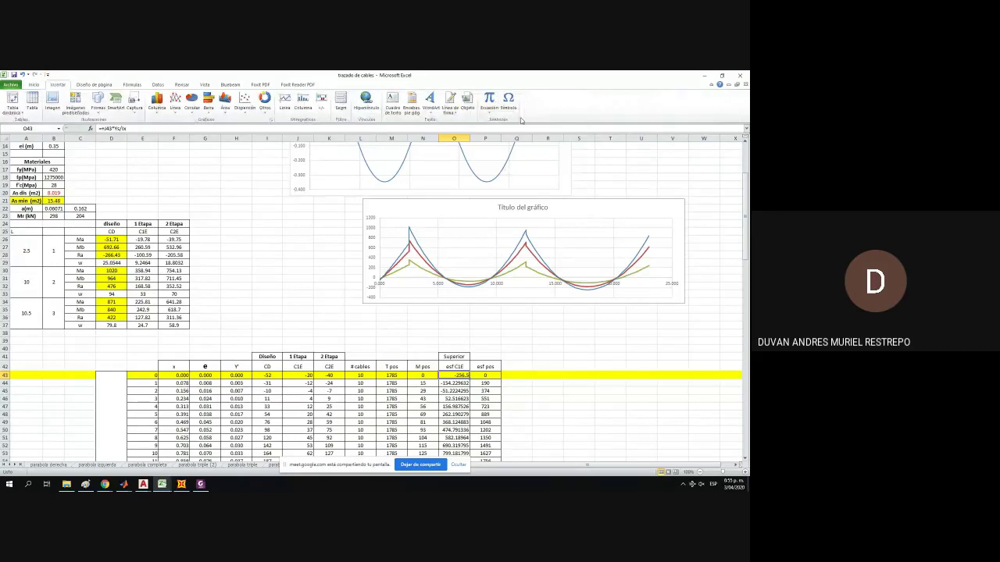
pyautogui.click(134, 128)
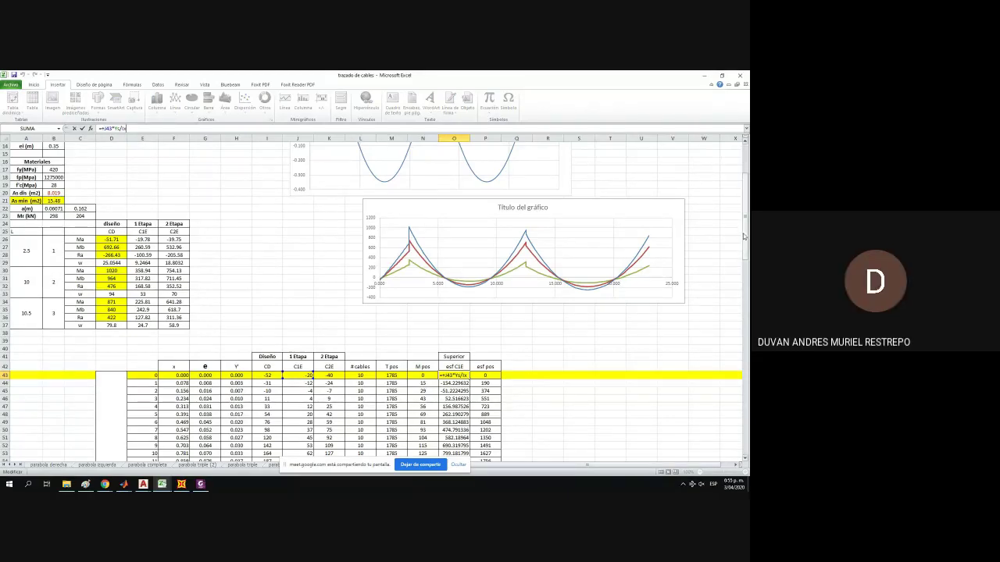
pyautogui.scroll(3, 744, 234)
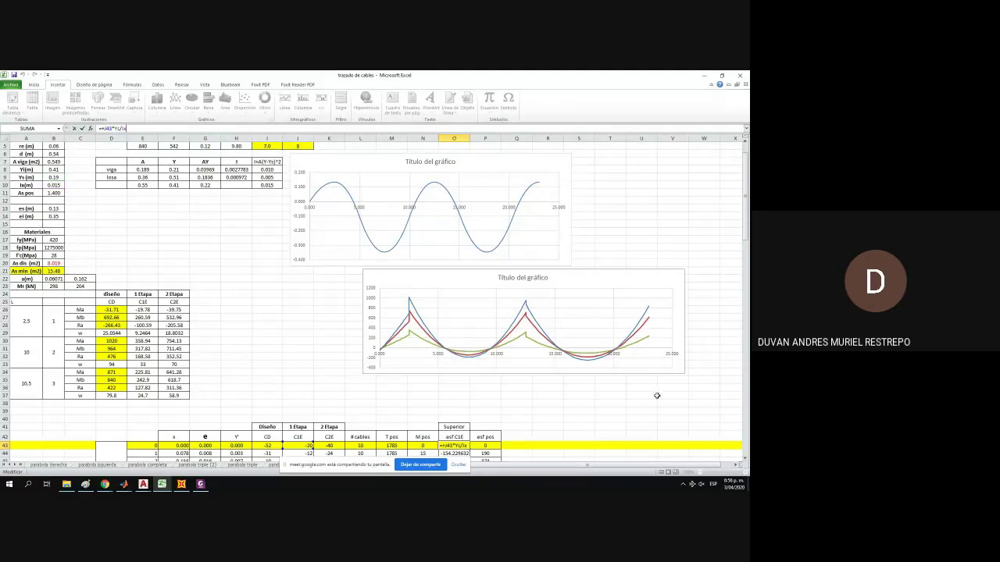
pyautogui.click(582, 392)
# Merge and center the Superior heading across O41:Q41.
pyautogui.scroll(-2, 469, 377)
pyautogui.moveTo(469, 376); pyautogui.dragTo(517, 380)
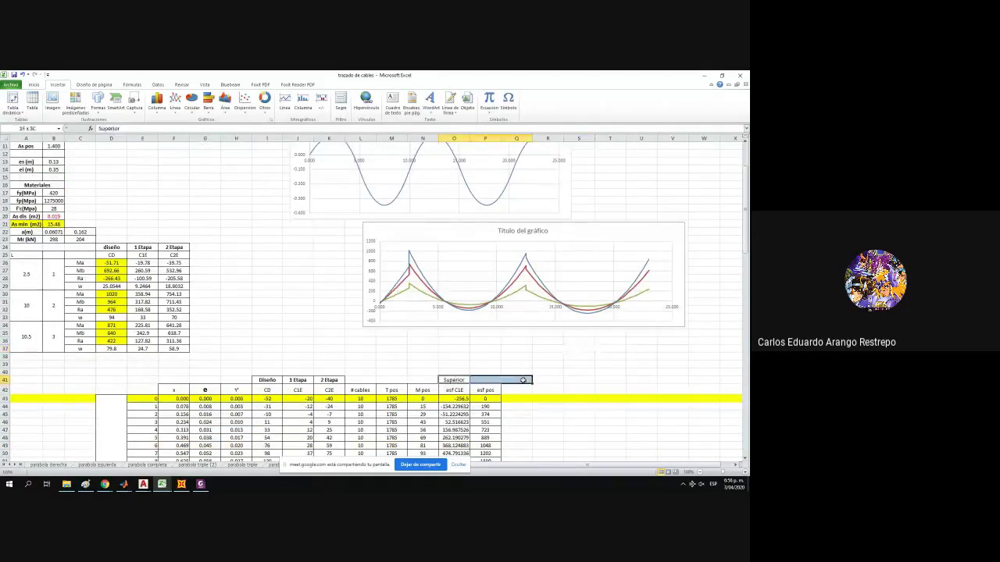
pyautogui.click(34, 85)
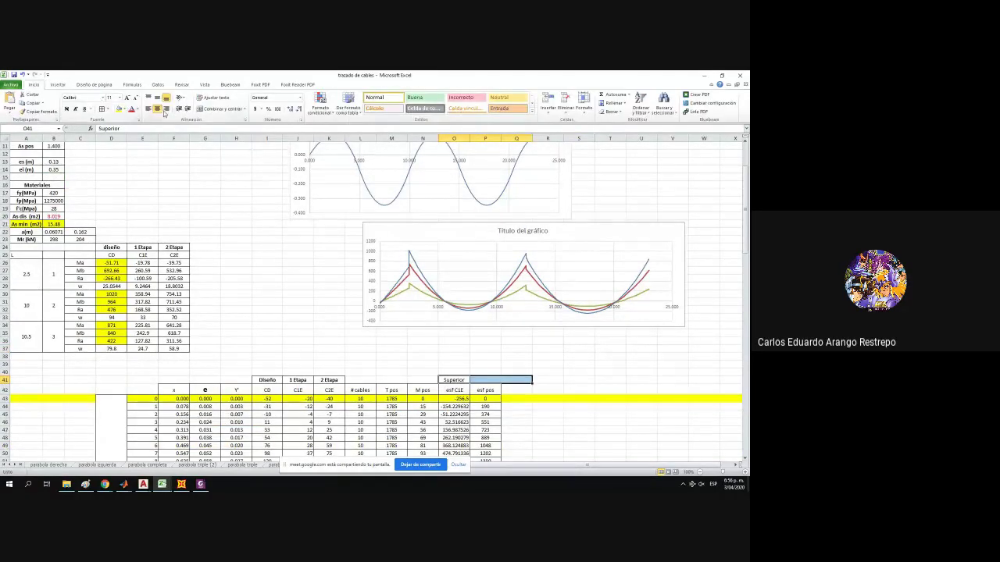
pyautogui.click(222, 108)
pyautogui.scroll(-3, 506, 363)
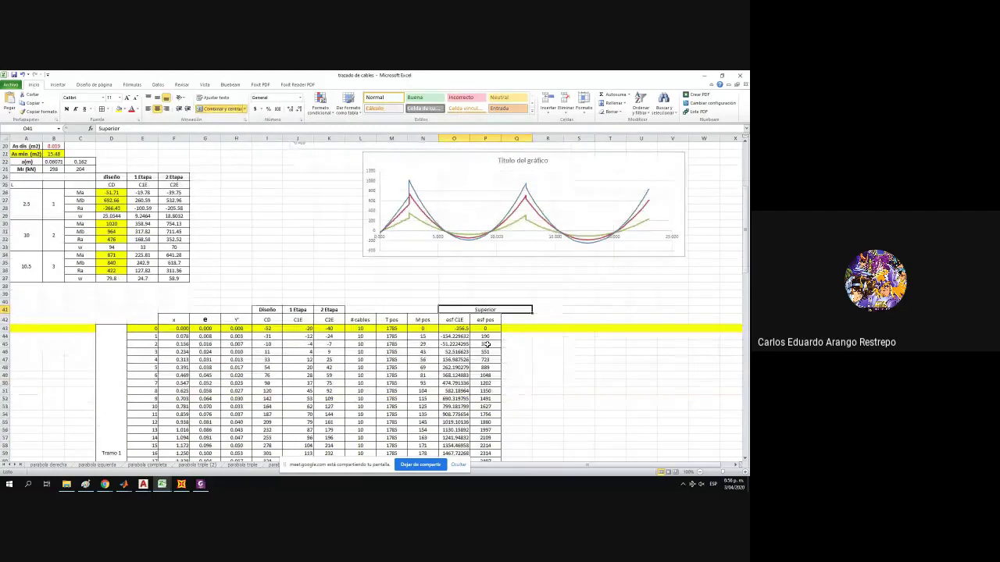
# Extend the merged stress heading to "Superior 1 Etapa" and make it bold.
pyautogui.doubleClick(499, 310)
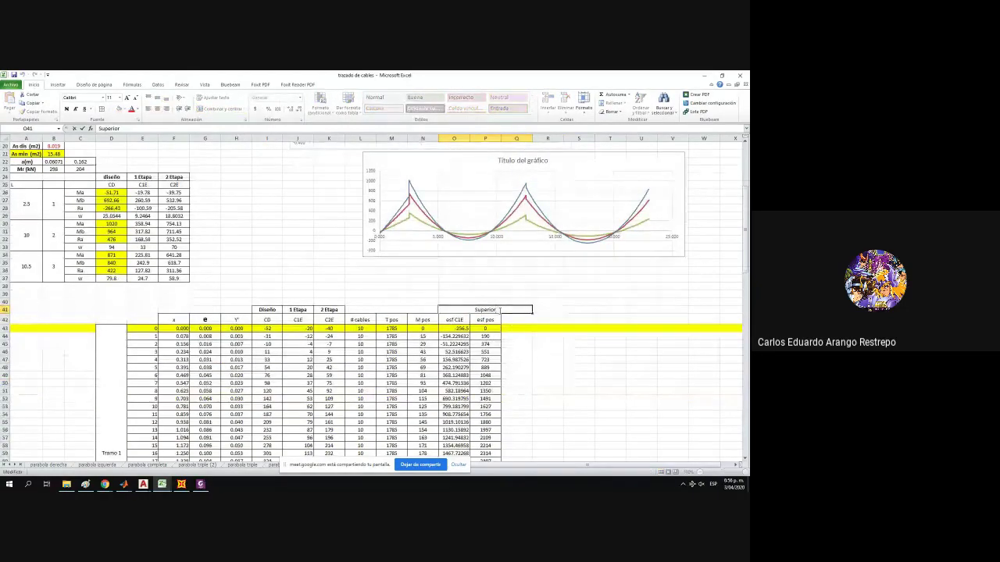
pyautogui.click(298, 310)
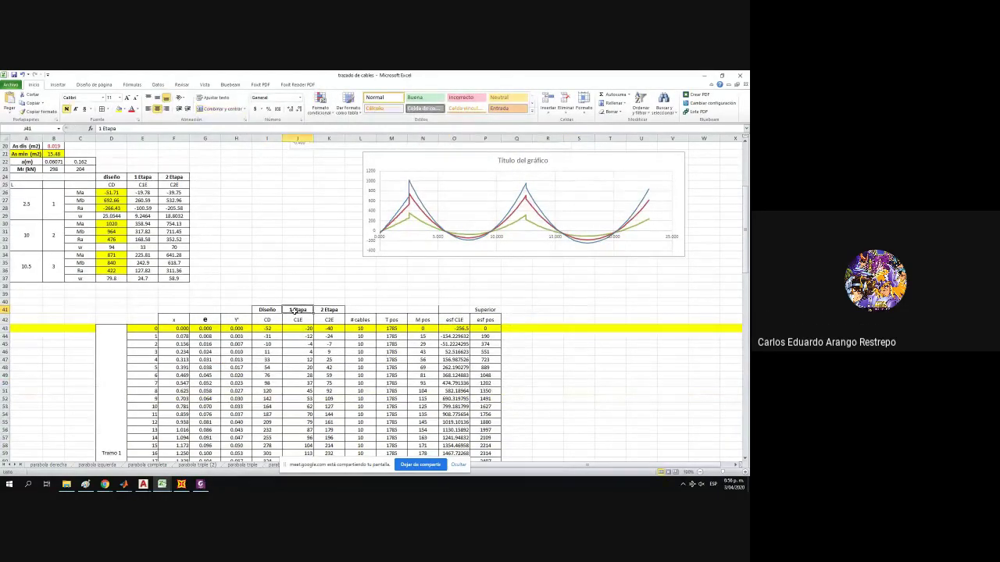
pyautogui.click(500, 310)
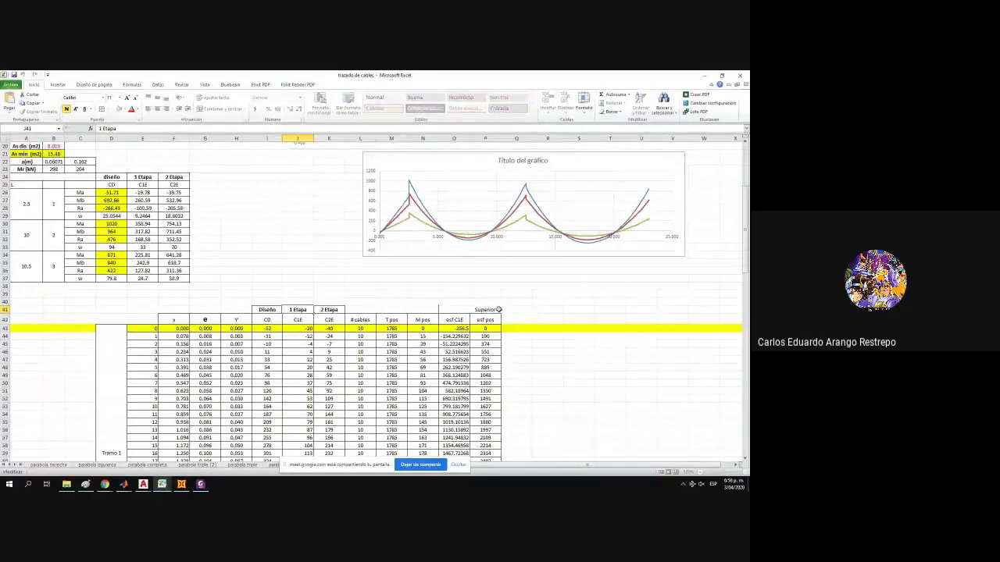
pyautogui.write('1 Etapa')
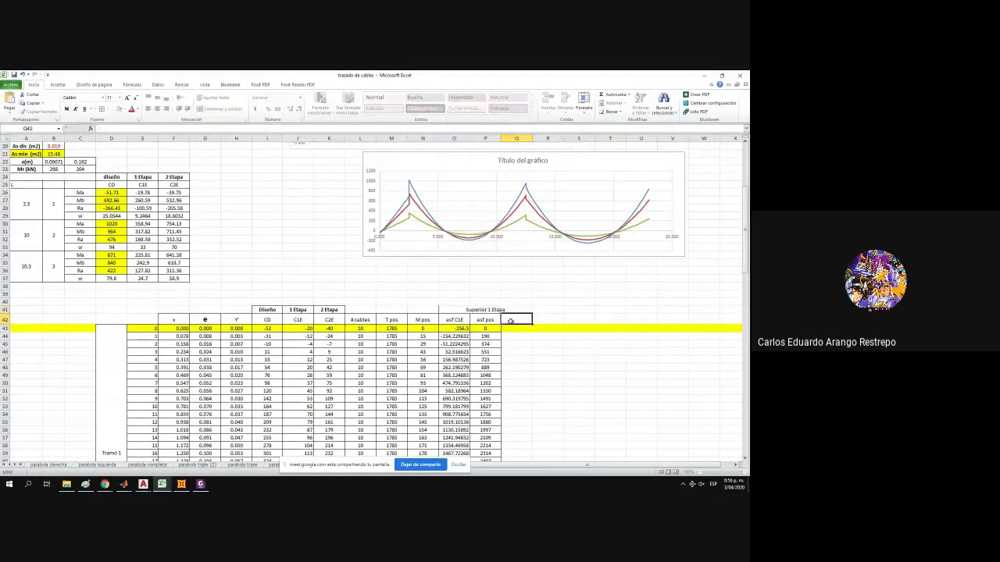
pyautogui.press('Return')
pyautogui.click(66, 109)
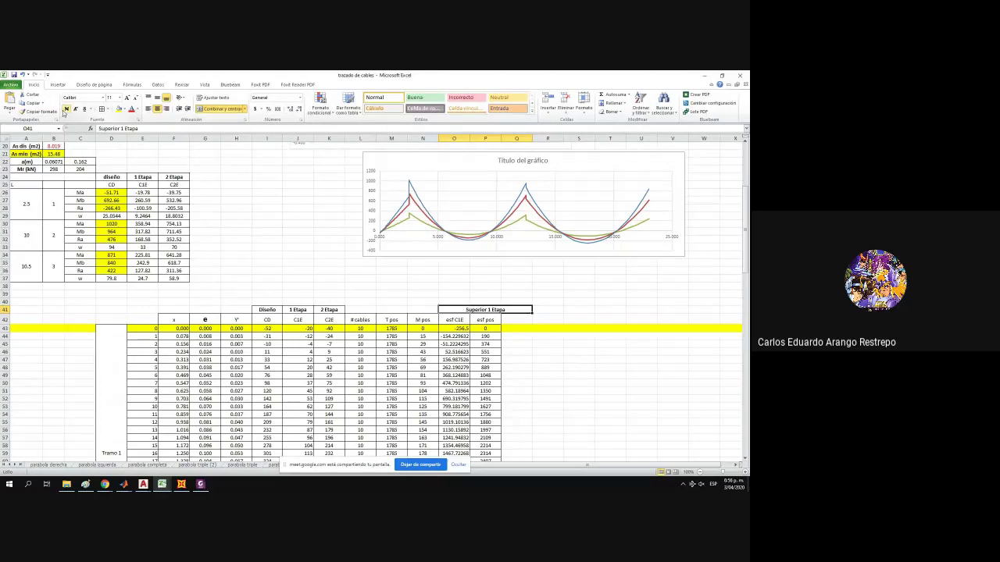
# Check the O43 stress formula against the 1 Etapa moment column and its curve in the moment chart.
pyautogui.click(437, 336)
pyautogui.click(452, 310)
pyautogui.click(462, 327)
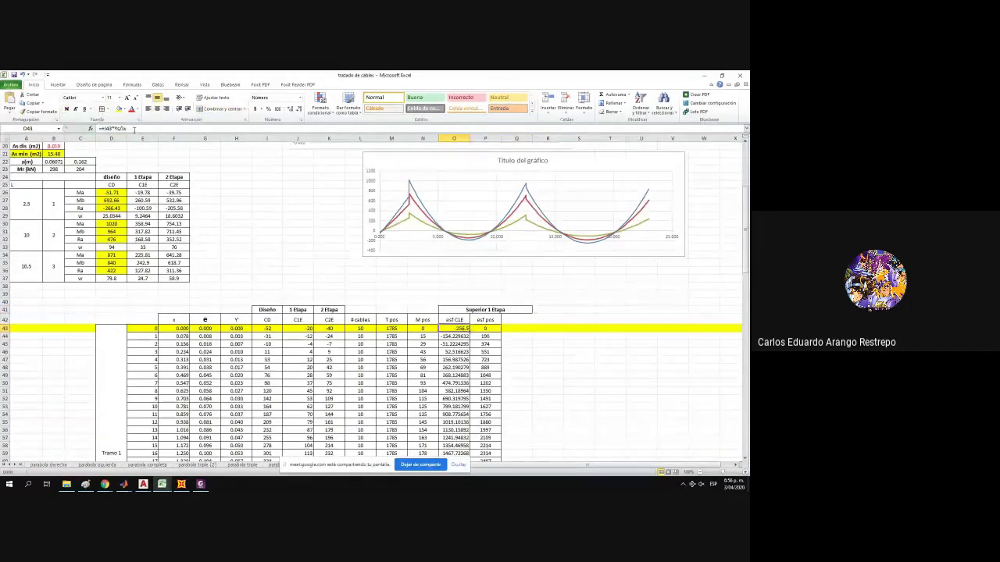
pyautogui.click(134, 128)
pyautogui.click(297, 310)
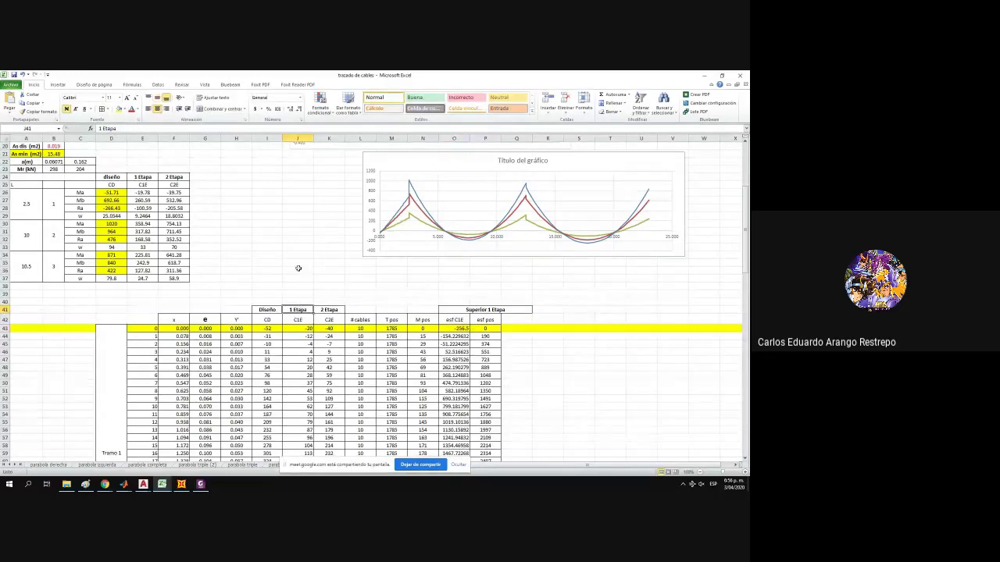
pyautogui.click(300, 137)
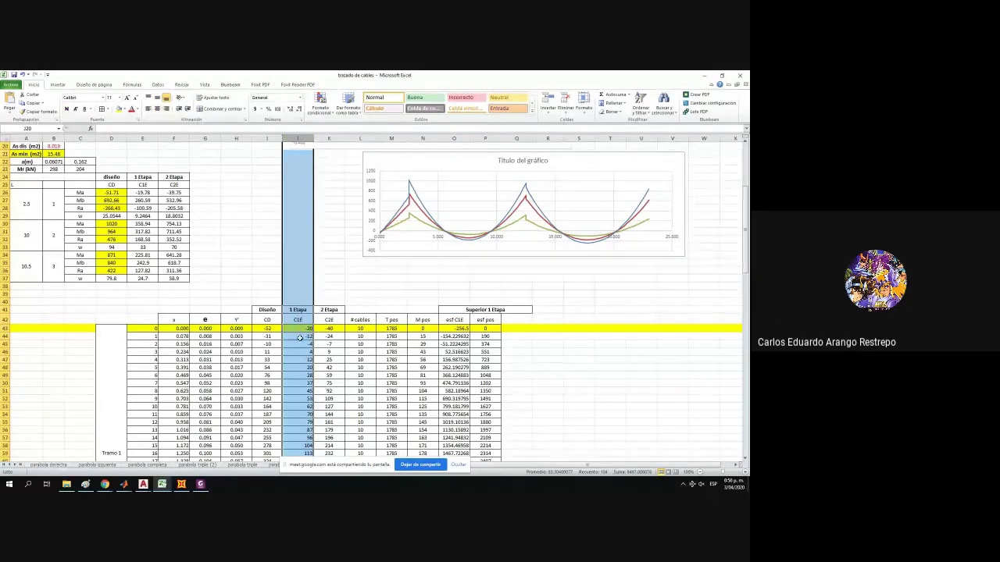
pyautogui.click(416, 224)
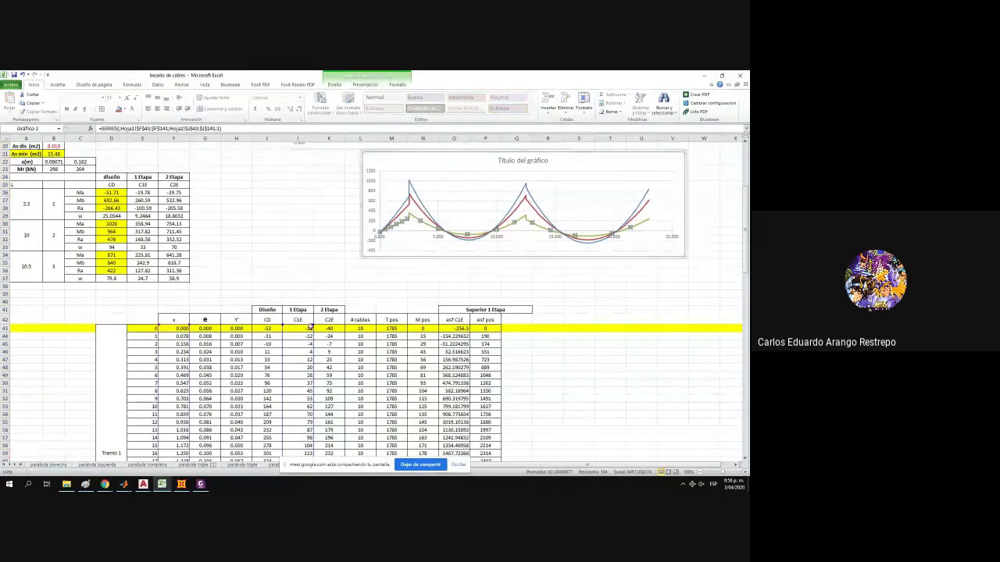
pyautogui.press('Escape')
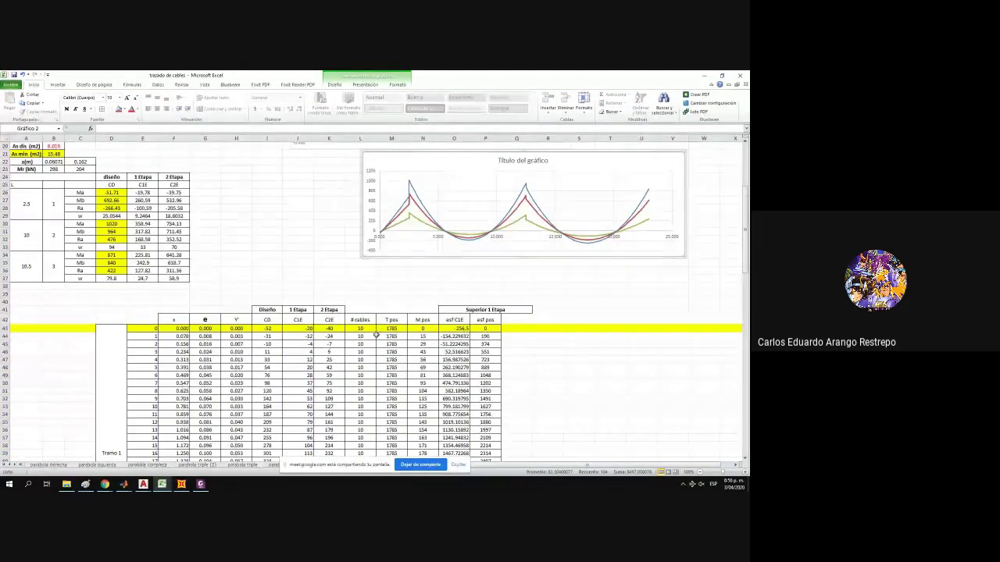
# Write the formula note "MC1E*Ys/I" in O40 above the esf C1E column and align it right.
pyautogui.click(456, 329)
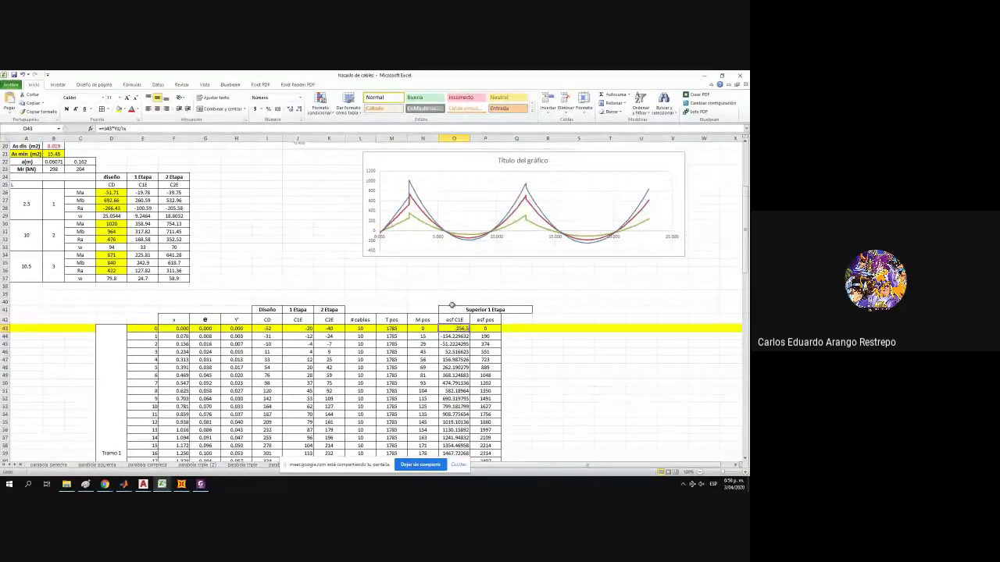
pyautogui.click(453, 304)
pyautogui.write('MC1E*Ys/I')
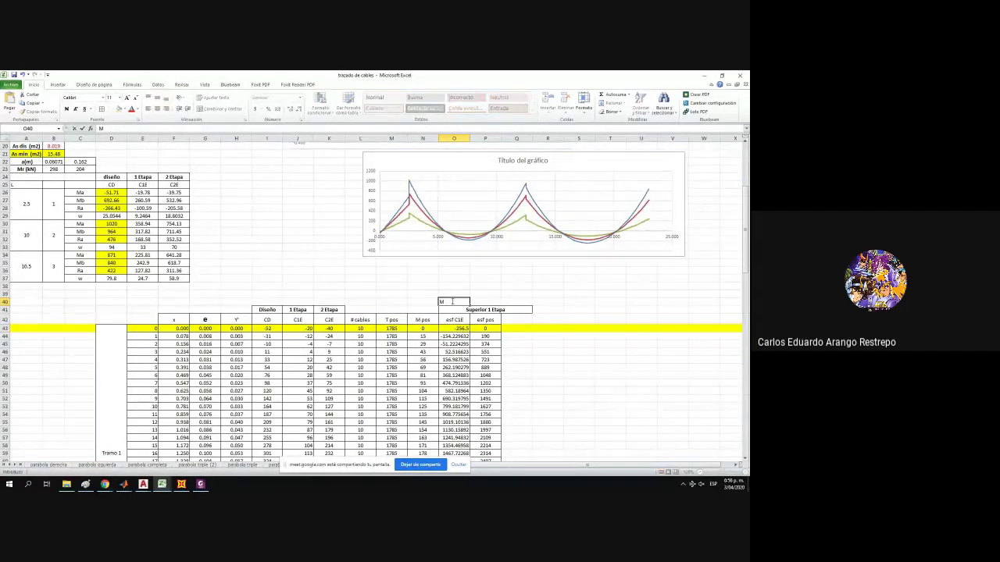
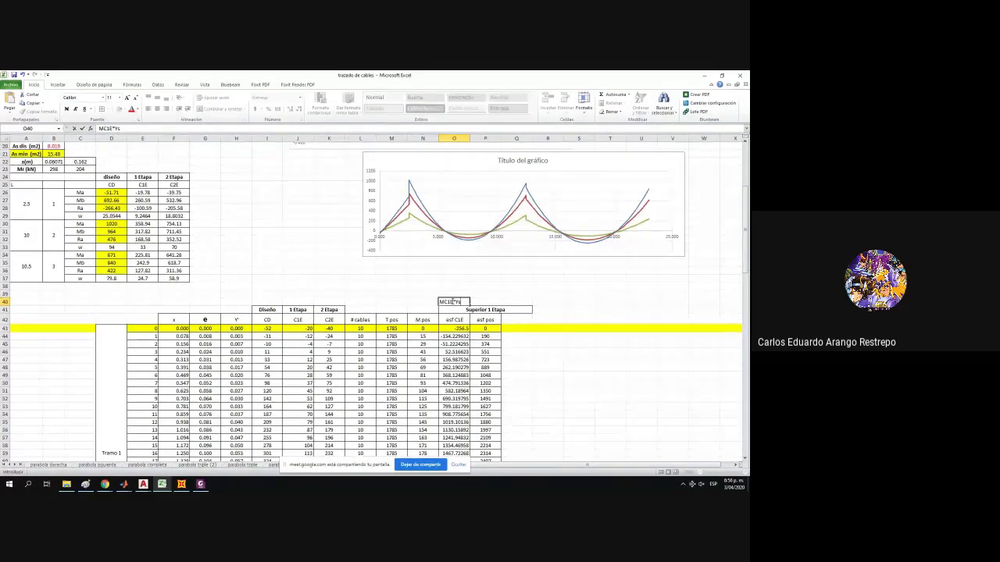
pyautogui.write('/I')
pyautogui.click(521, 329)
pyautogui.click(455, 303)
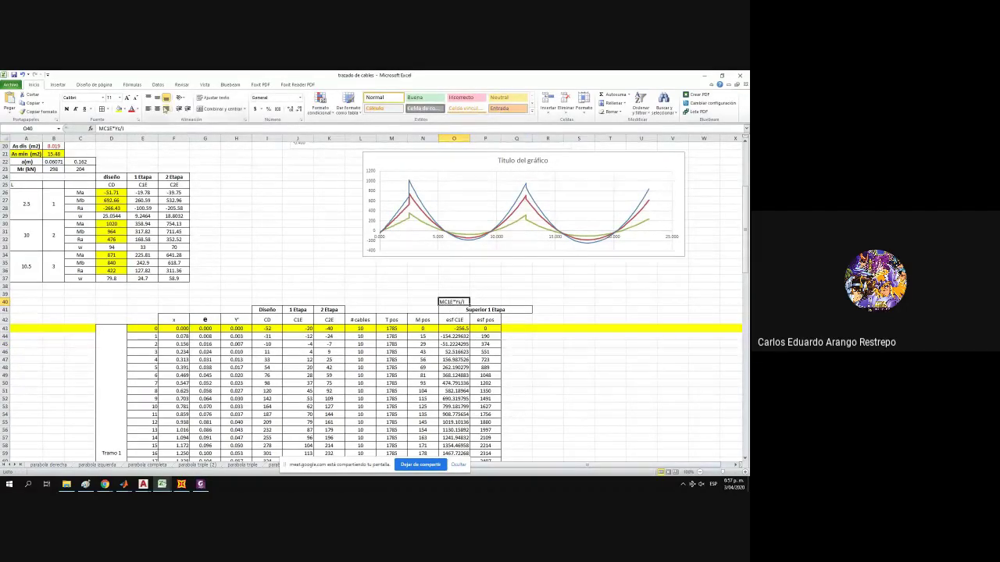
pyautogui.click(165, 109)
# Review the esf pos formula in P43 and write the note "Mpos*Ys/I" in P40.
pyautogui.click(484, 327)
pyautogui.click(145, 128)
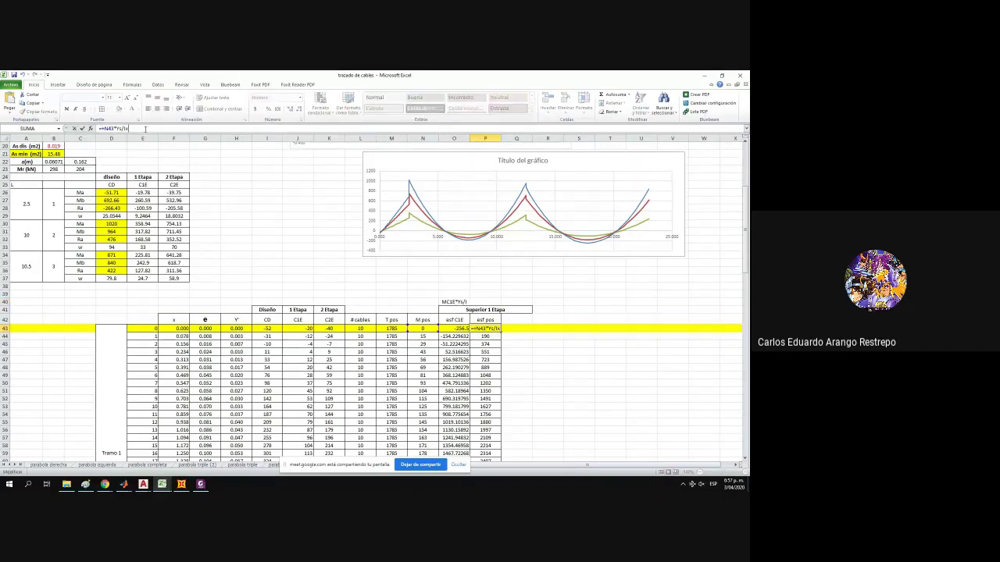
pyautogui.click(472, 303)
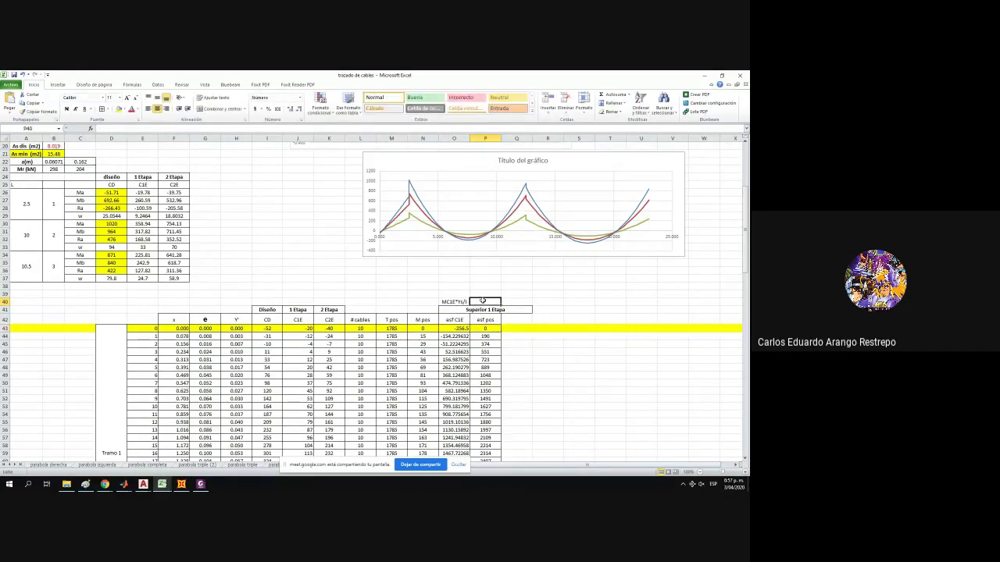
pyautogui.write('Mpos')
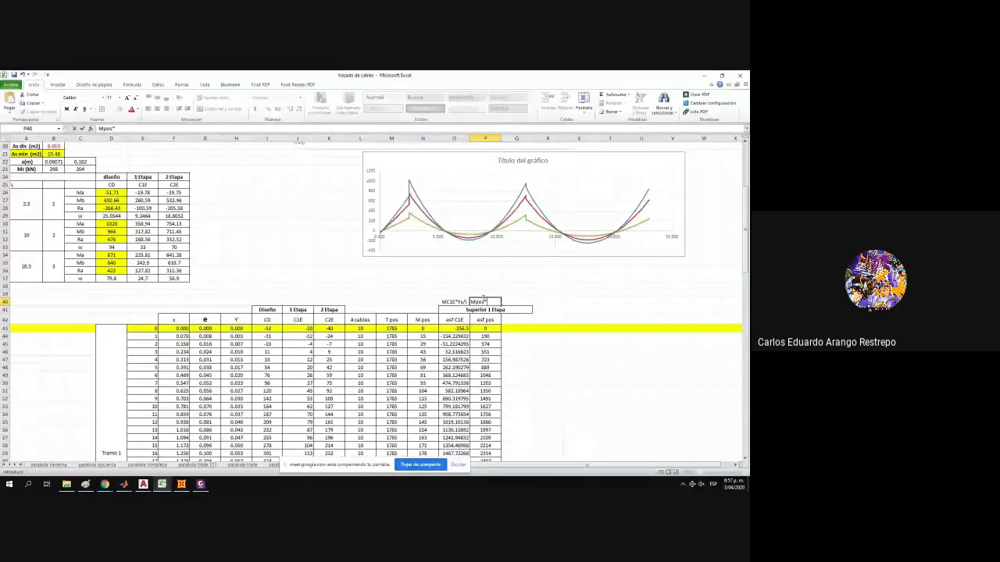
pyautogui.write('*Ys/I')
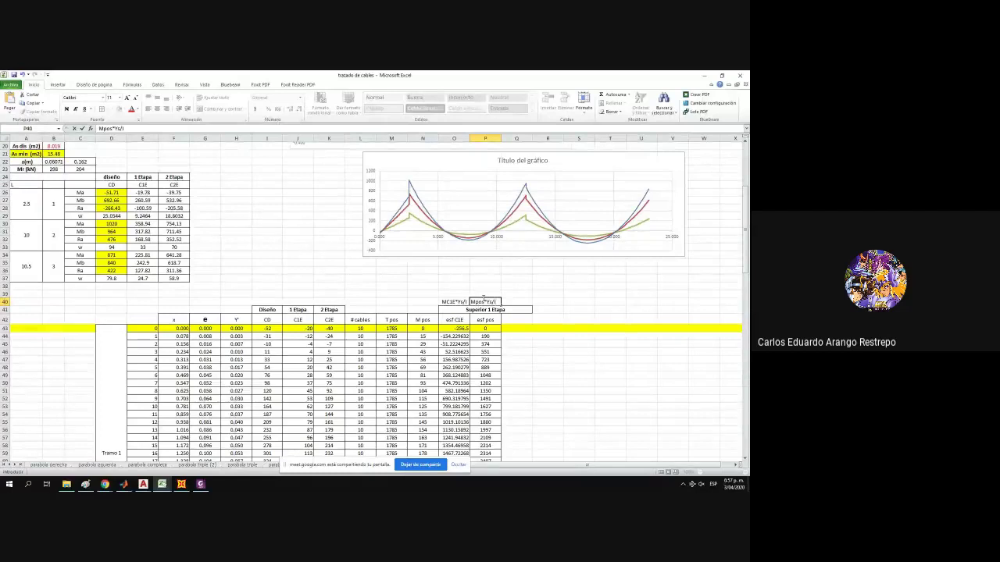
pyautogui.press('Return')
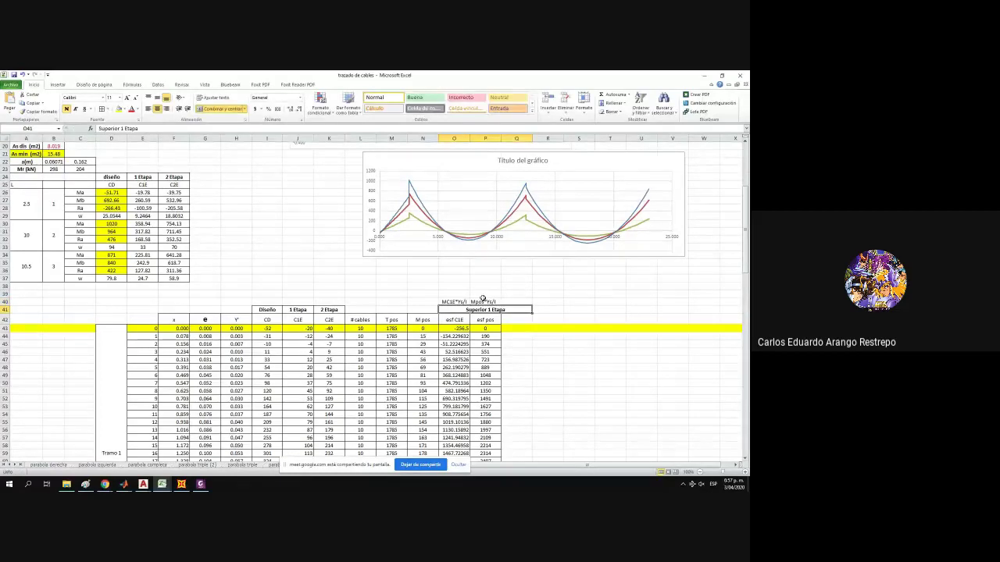
# Check the P43 stress formula against the M pos value and the Ys and Ix section properties.
pyautogui.click(485, 328)
pyautogui.click(174, 137)
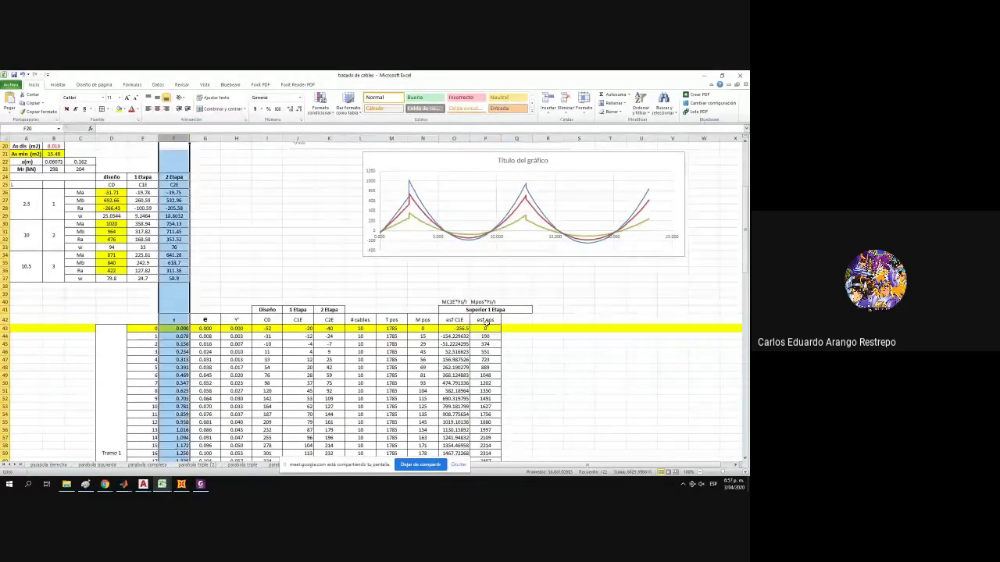
pyautogui.click(486, 329)
pyautogui.click(236, 127)
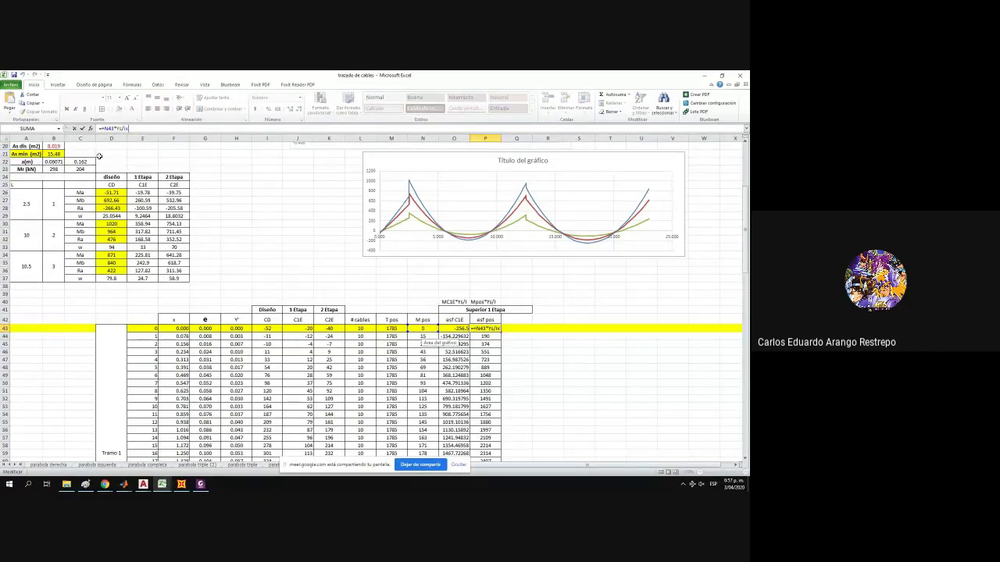
pyautogui.moveTo(746, 238); pyautogui.dragTo(746, 199)
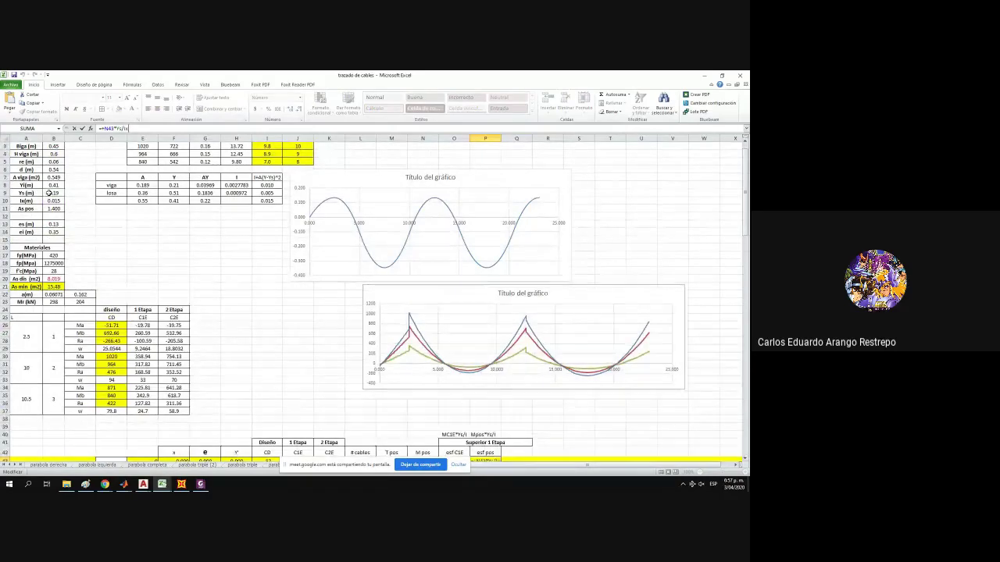
pyautogui.press('Return')
# Narrow column P slightly and write the formula note "T/A" in Q40, consulting the section properties for the area.
pyautogui.scroll(-4, 230, 203)
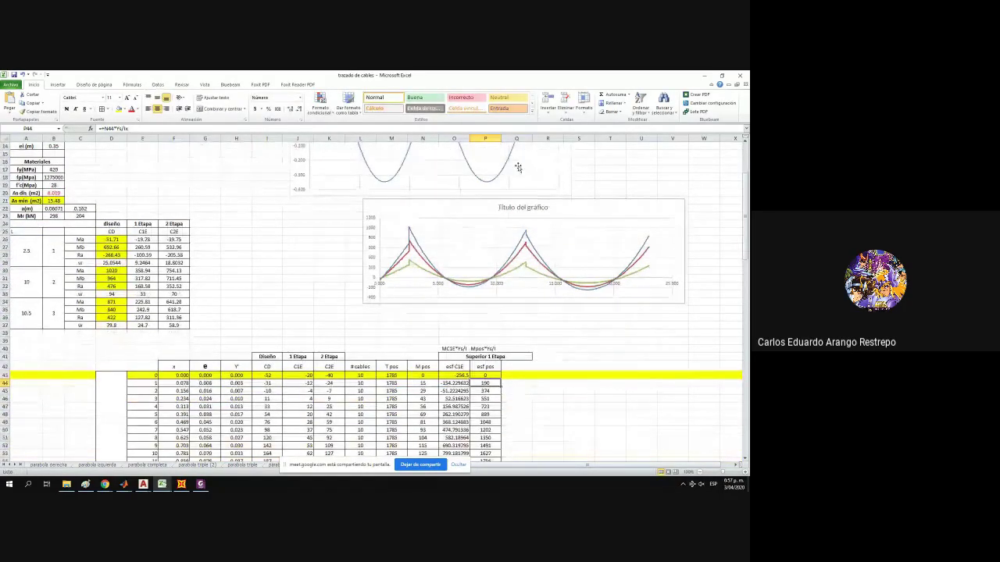
pyautogui.moveTo(500, 137); pyautogui.dragTo(498, 138)
pyautogui.click(508, 347)
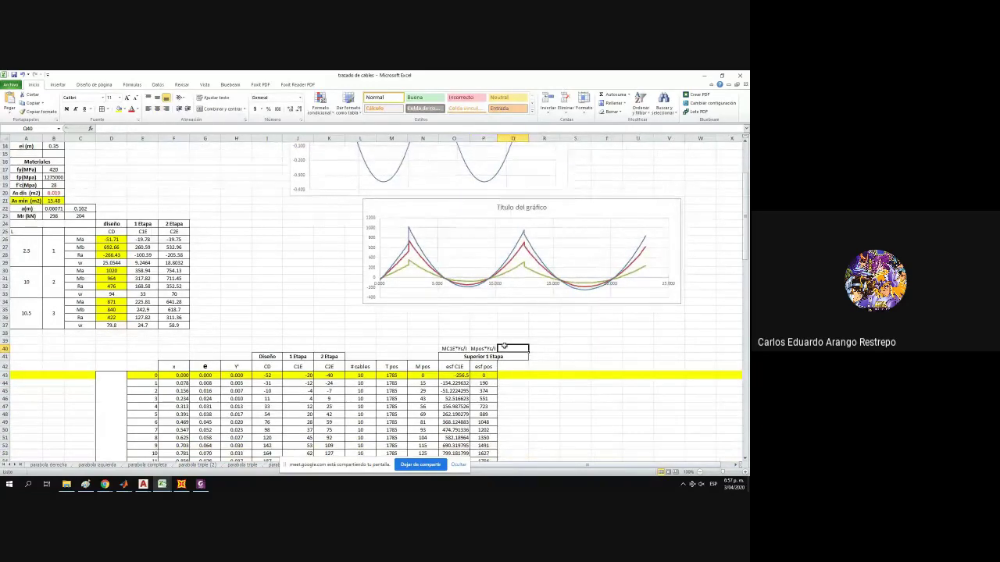
pyautogui.write('T/')
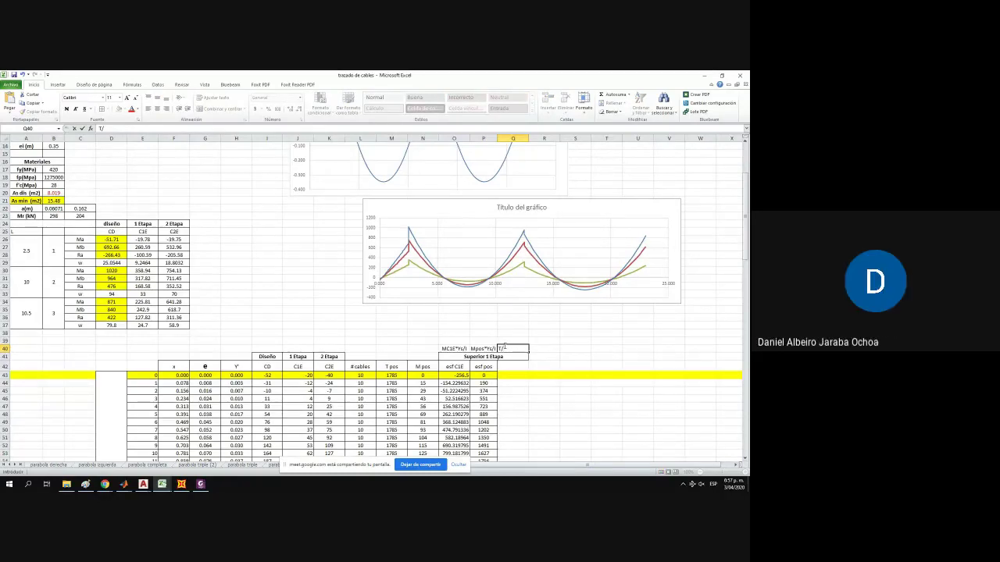
pyautogui.scroll(-1, 384, 328)
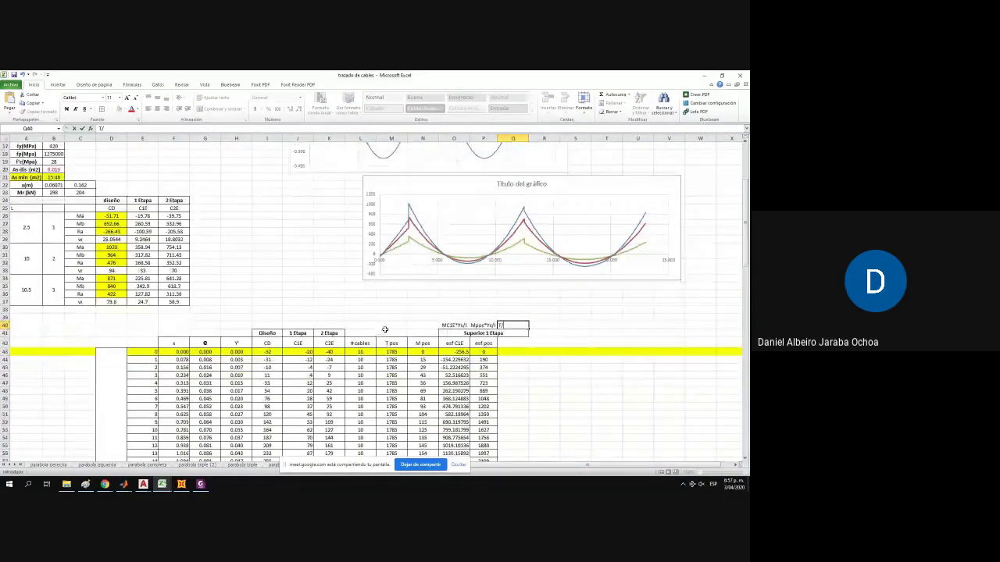
pyautogui.scroll(4, 197, 282)
pyautogui.scroll(2, 198, 281)
pyautogui.click(53, 224)
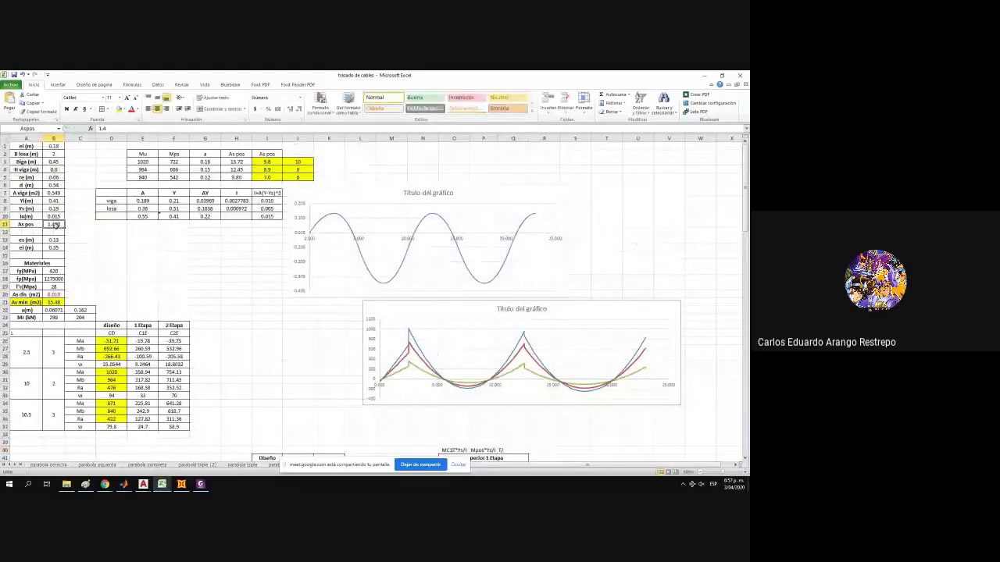
pyautogui.scroll(-4, 497, 349)
pyautogui.doubleClick(514, 356)
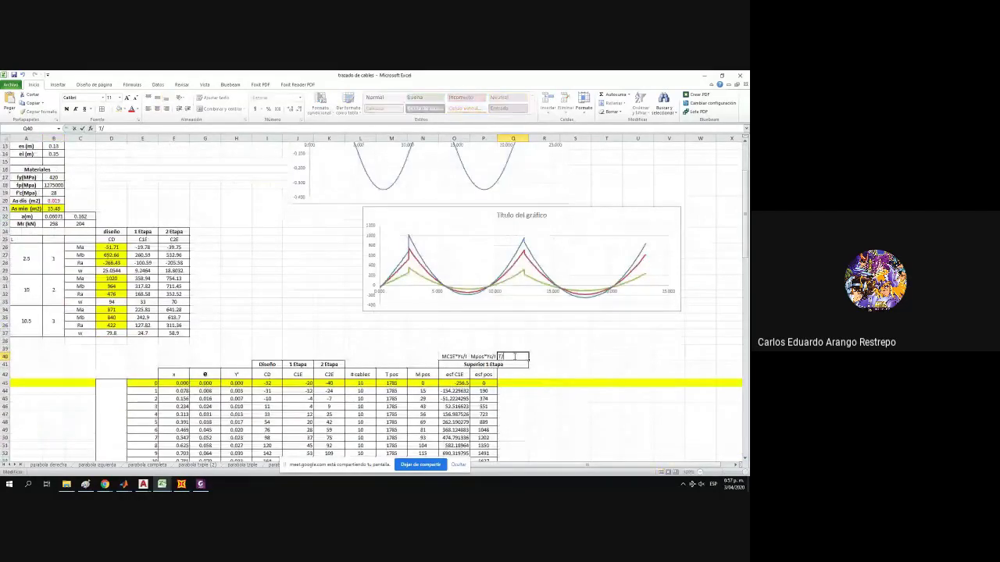
pyautogui.write('A')
pyautogui.press('Return')
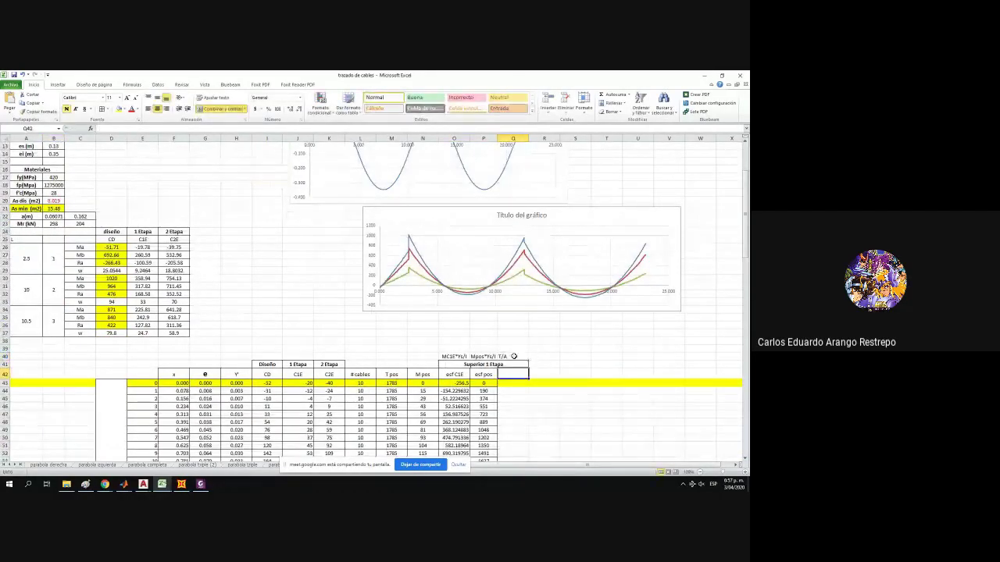
# Enter the axial stress formula =+M43/B7 in Q42, dividing the T pos force by the beam area.
pyautogui.write('=')
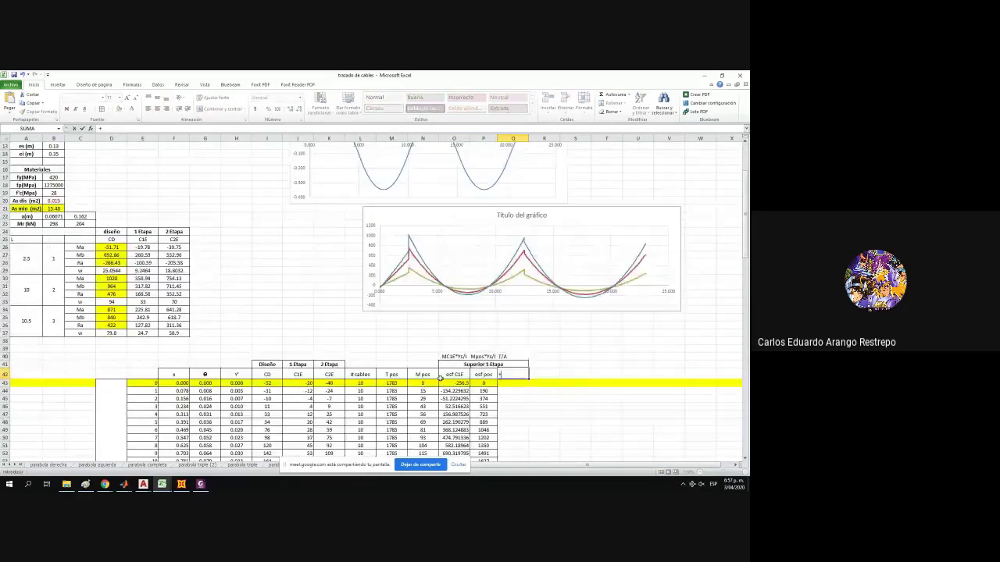
pyautogui.scroll(-1, 371, 361)
pyautogui.click(392, 360)
pyautogui.write('/')
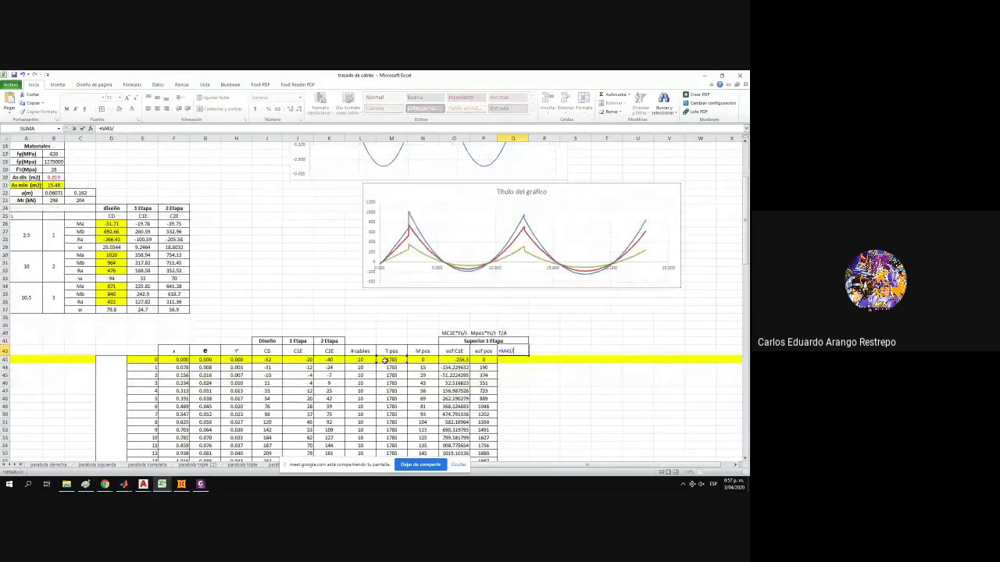
pyautogui.scroll(5, 94, 278)
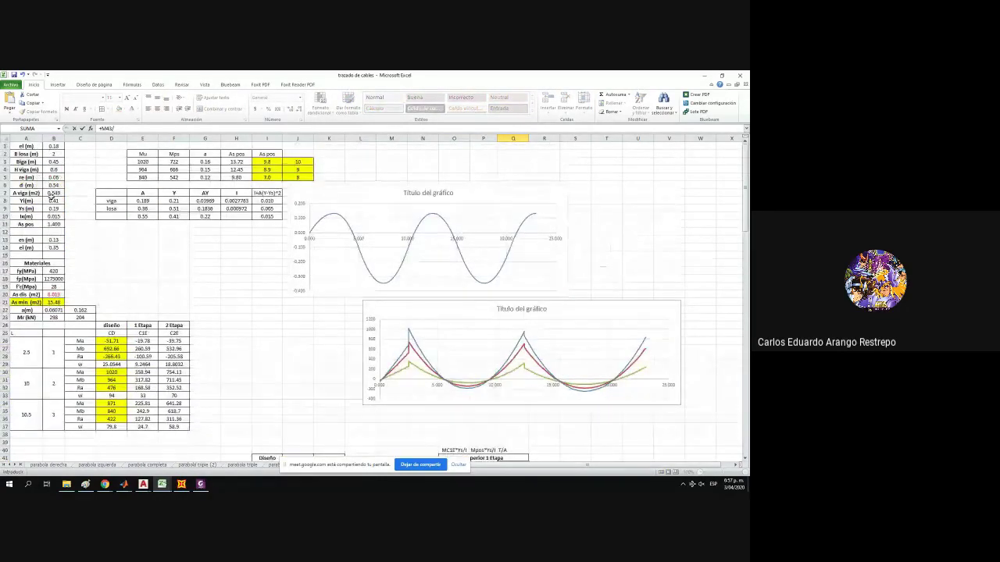
pyautogui.click(51, 193)
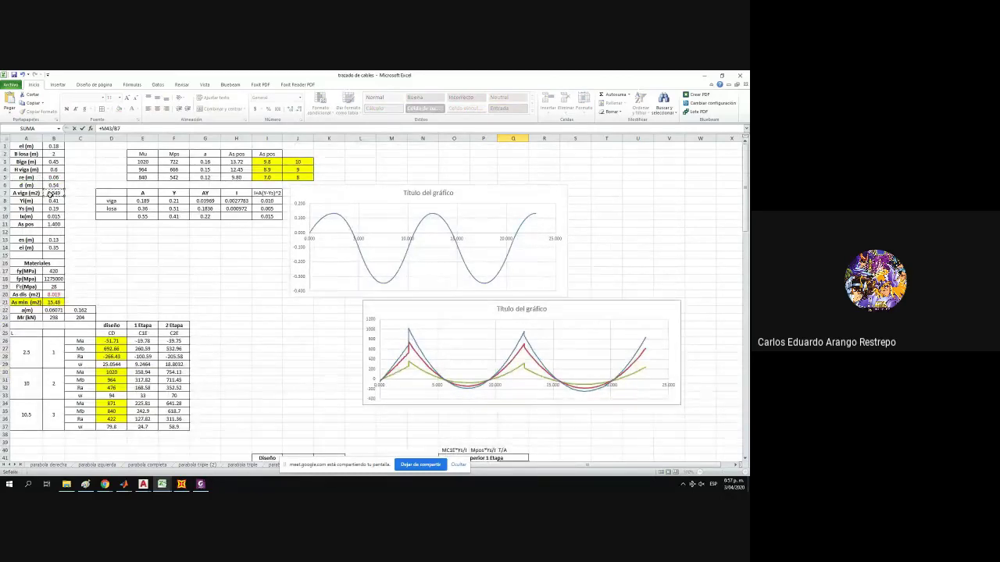
pyautogui.press('Return')
# Name the beam area cell B7 "Av".
pyautogui.click(51, 193)
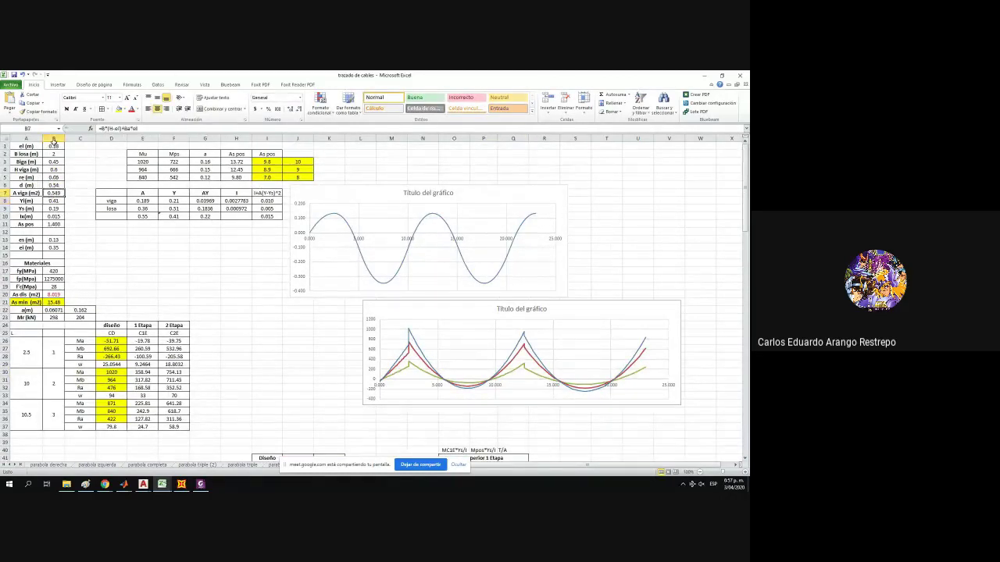
pyautogui.write('Av')
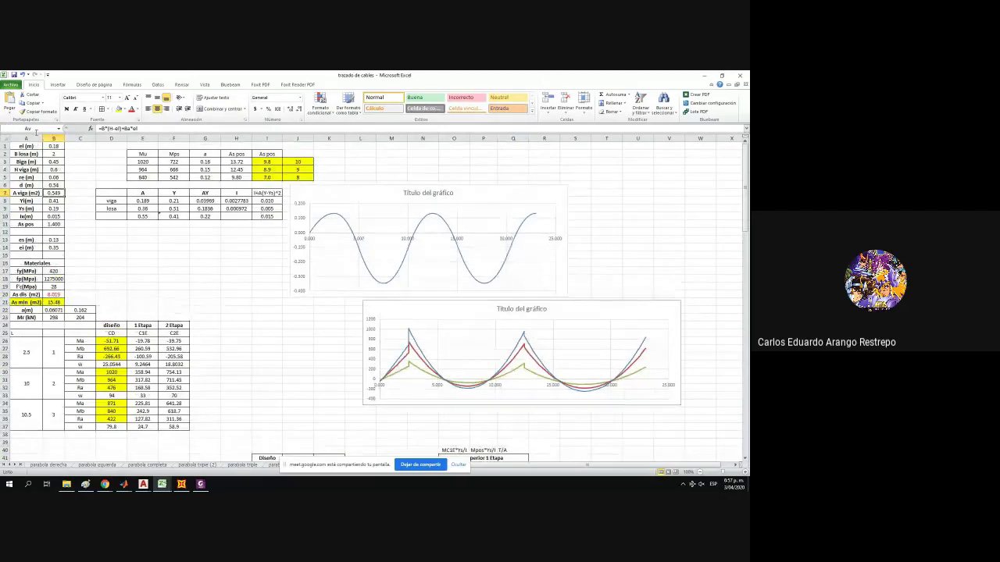
pyautogui.press('Return')
# Replace the B7 reference in the Q42 formula with the named area Av.
pyautogui.scroll(-2, 556, 298)
pyautogui.scroll(-2, 557, 299)
pyautogui.doubleClick(513, 374)
pyautogui.scroll(3, 512, 374)
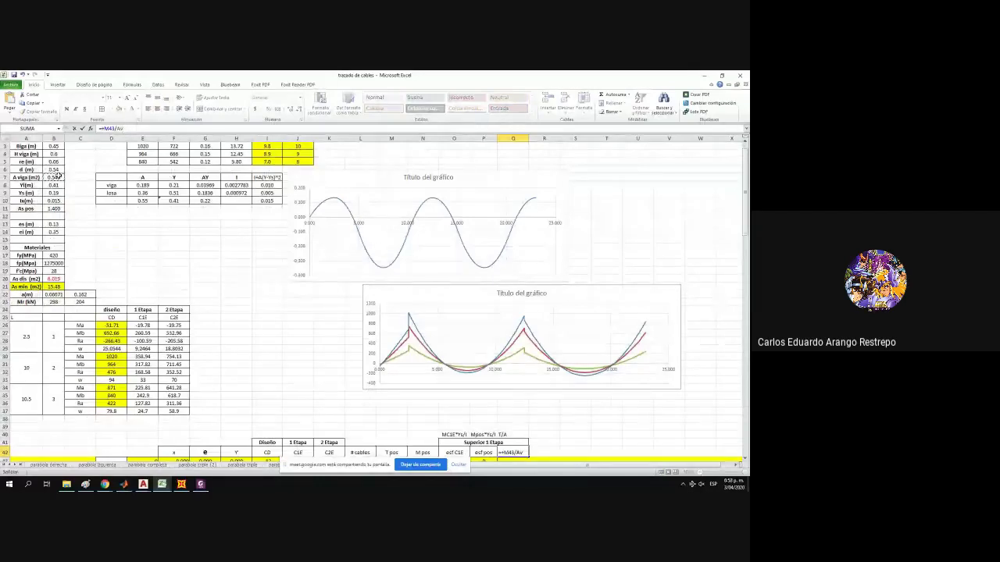
pyautogui.press('Return')
# Move the axial stress formula from Q42 to Q43 and enter the header "esf com" in Q42.
pyautogui.scroll(-3, 250, 254)
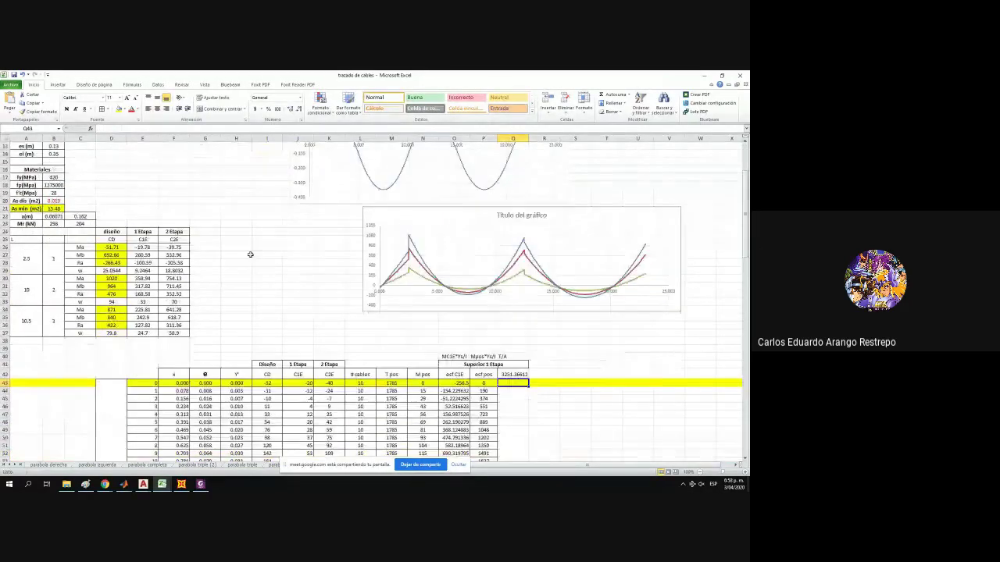
pyautogui.scroll(-1, 496, 379)
pyautogui.click(517, 350)
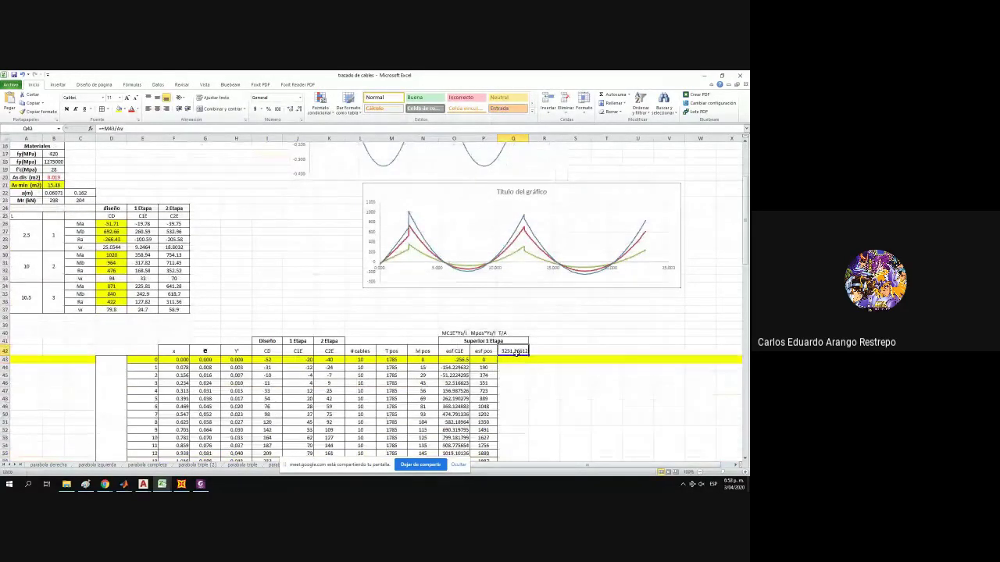
pyautogui.moveTo(518, 355); pyautogui.dragTo(517, 362)
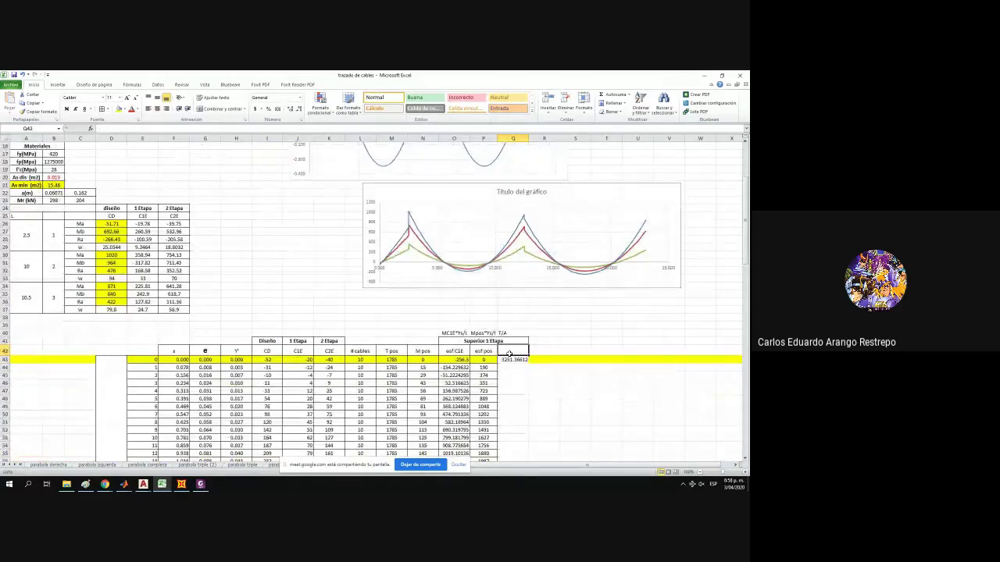
pyautogui.click(508, 352)
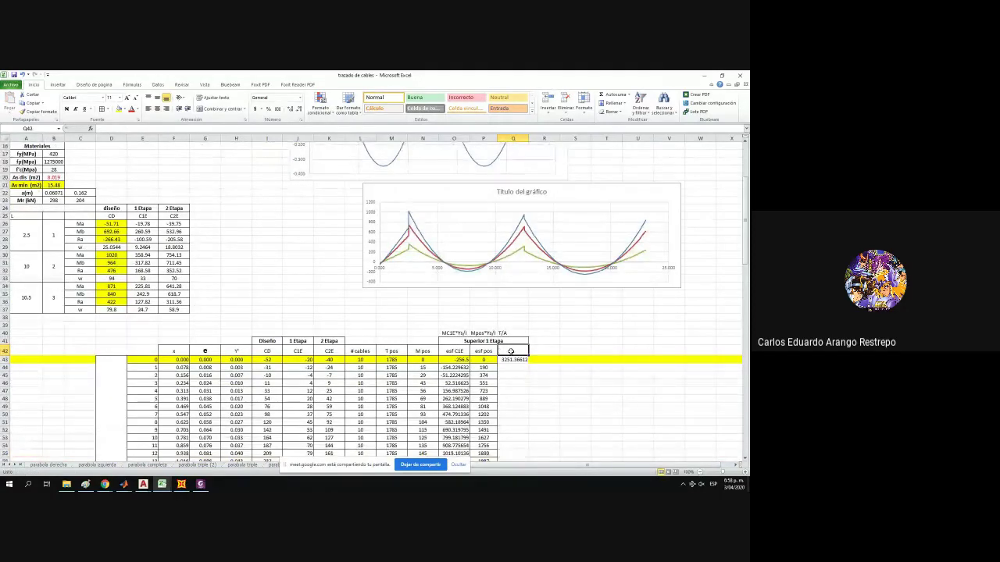
pyautogui.write('es')
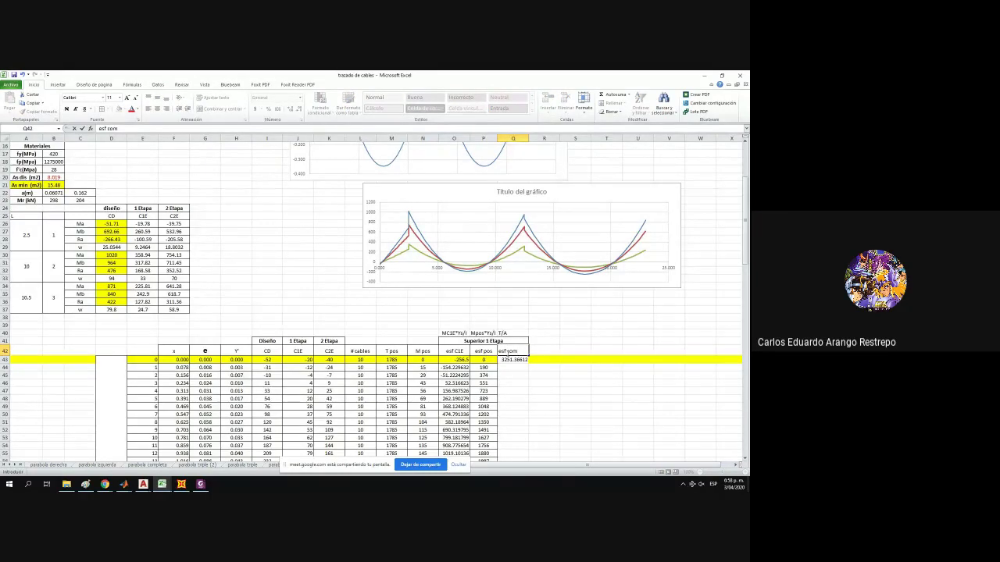
pyautogui.write('f com')
# Widen stress columns O to Q equally and select row 76 from column Q back to column A.
pyautogui.scroll(-4, 500, 331)
pyautogui.moveTo(454, 138); pyautogui.dragTo(536, 138)
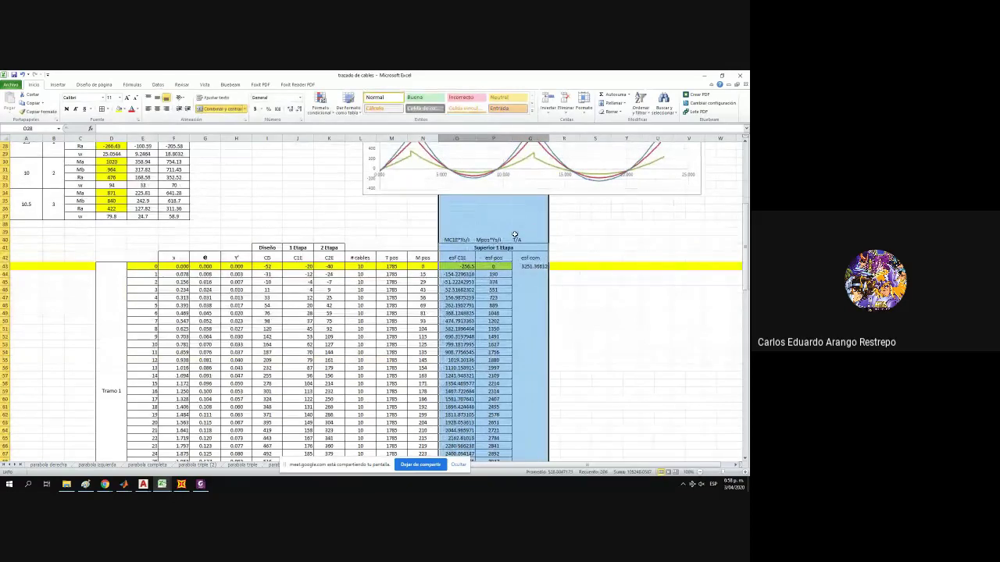
pyautogui.scroll(-4, 519, 289)
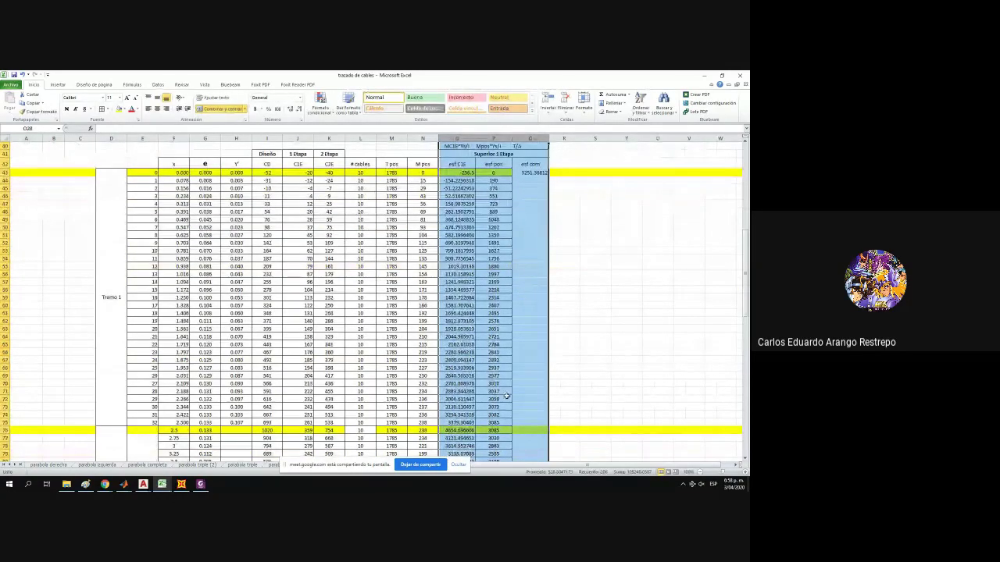
pyautogui.moveTo(515, 432); pyautogui.dragTo(11, 433)
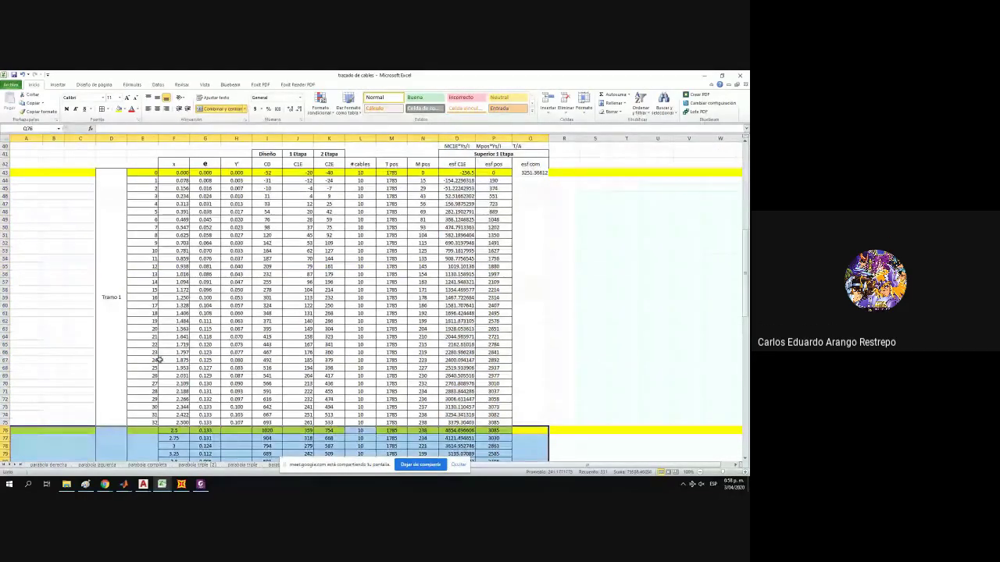
# Place the Excel workbook side by side with the AutoCAD beam drawing and bring the stress columns into view.
pyautogui.scroll(8, 361, 261)
pyautogui.moveTo(424, 75); pyautogui.dragTo(748, 117)
pyautogui.hscroll(6, 642, 459)
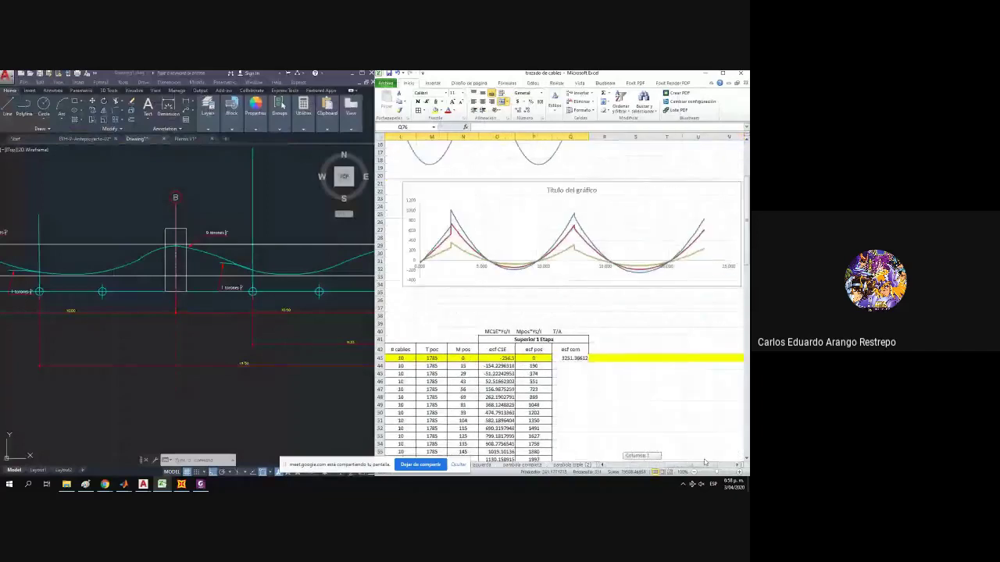
# In AutoCAD, erase the construction line with its circles below the B–C span and the vertical guide line.
pyautogui.moveTo(233, 388); pyautogui.dragTo(78, 394)
pyautogui.scroll(-2, 79, 394)
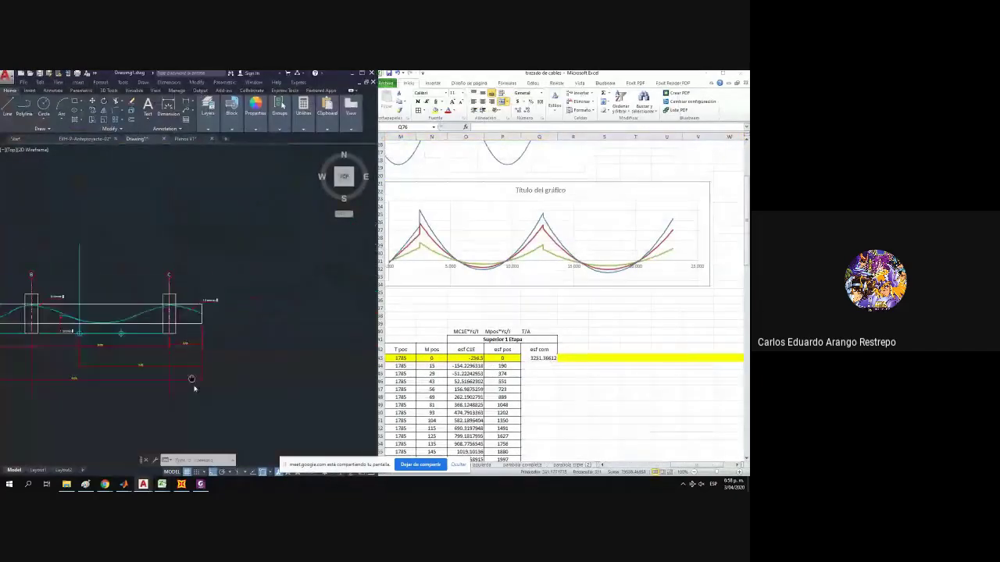
pyautogui.moveTo(193, 381); pyautogui.dragTo(246, 388)
pyautogui.scroll(2, 245, 388)
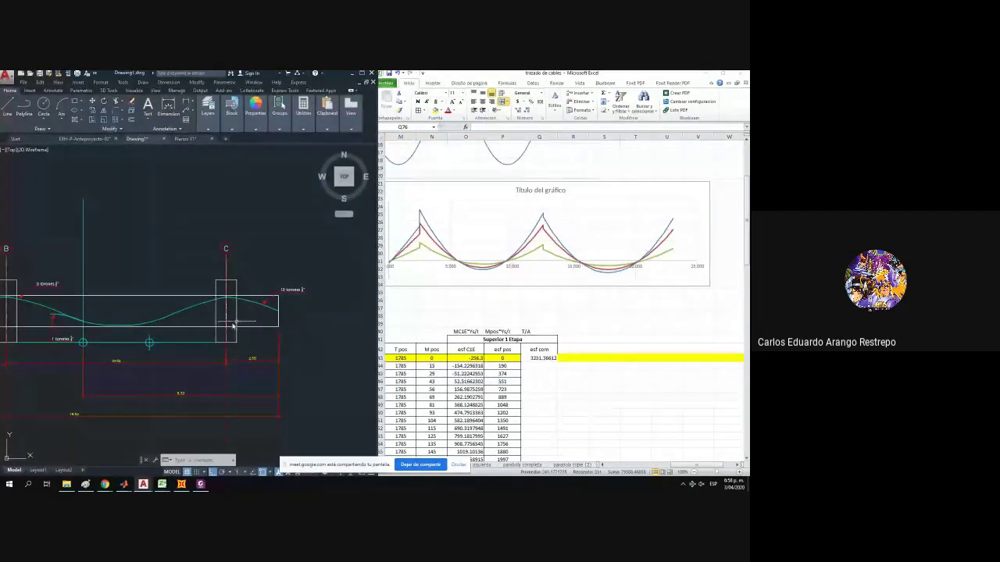
pyautogui.click(190, 349)
pyautogui.click(89, 343)
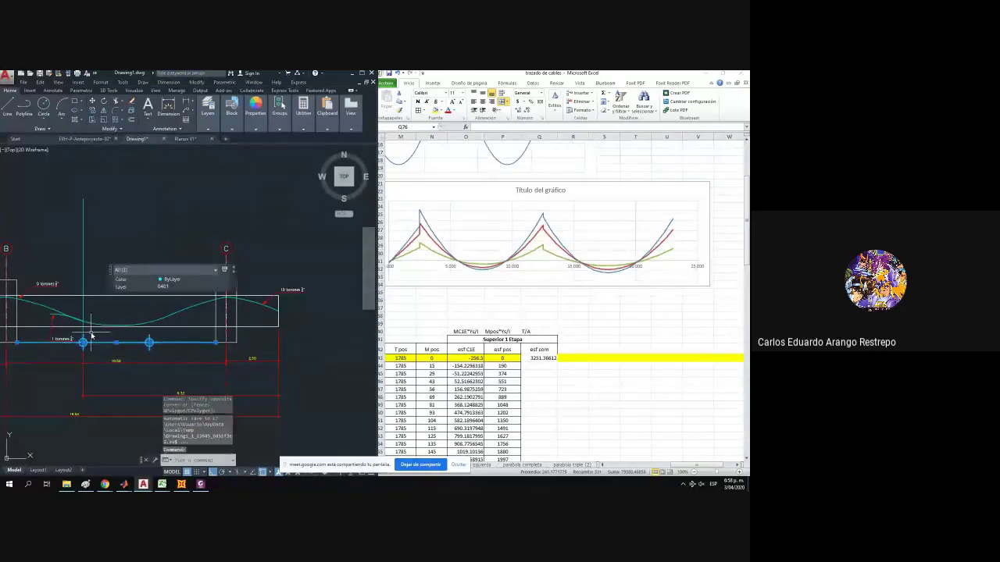
pyautogui.press('Delete')
pyautogui.click(86, 333)
pyautogui.press('Delete')
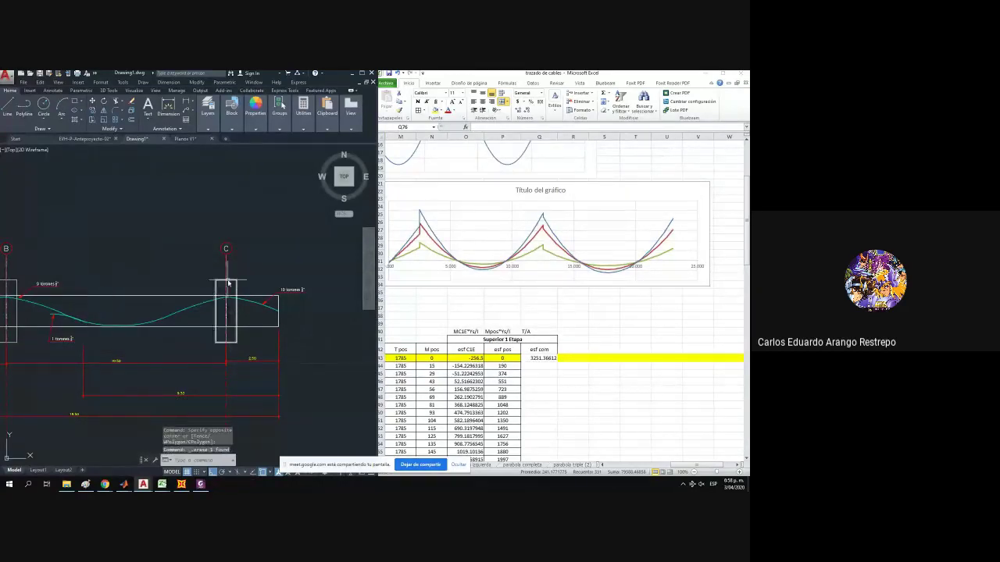
# Examine the beam drawing at axis C, then switch to Excel and review the esf C1E formula in O43.
pyautogui.scroll(5, 217, 309)
pyautogui.scroll(-4, 216, 308)
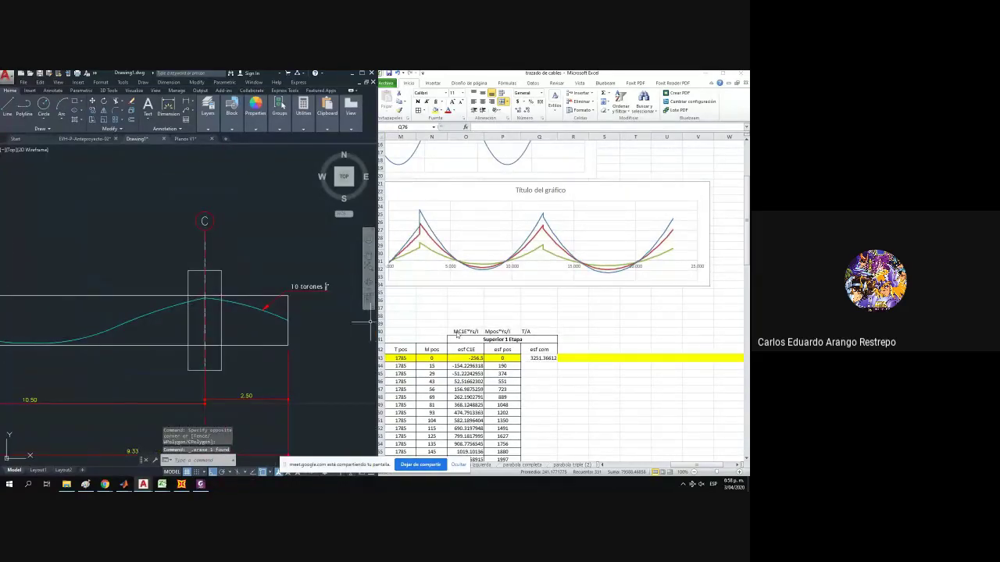
pyautogui.click(462, 364)
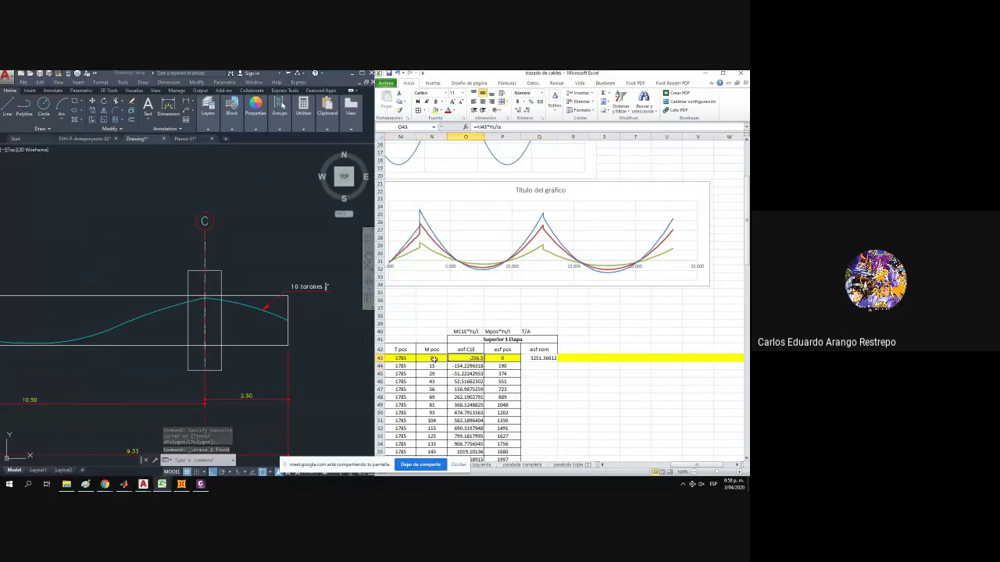
pyautogui.moveTo(466, 350); pyautogui.dragTo(466, 380)
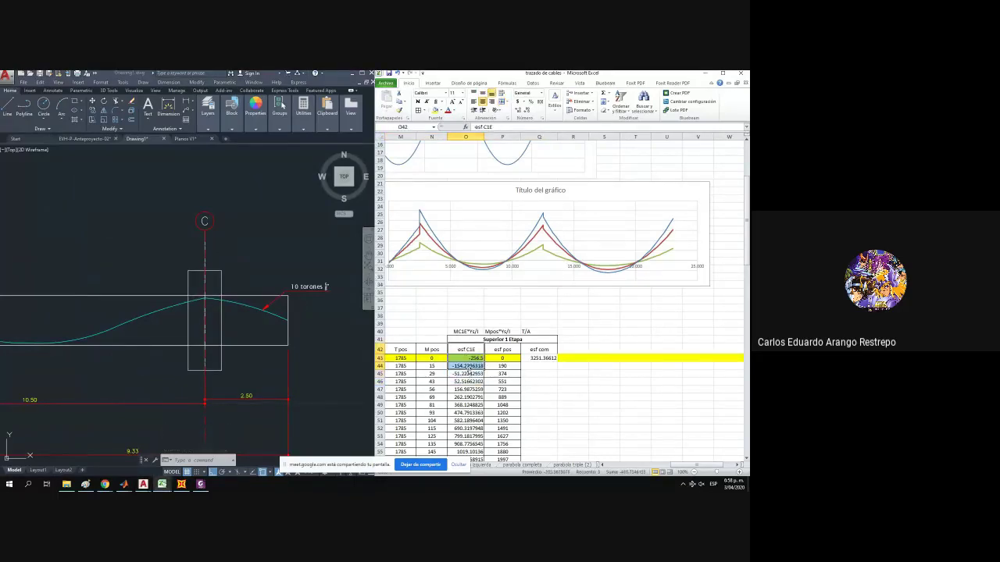
pyautogui.click(465, 358)
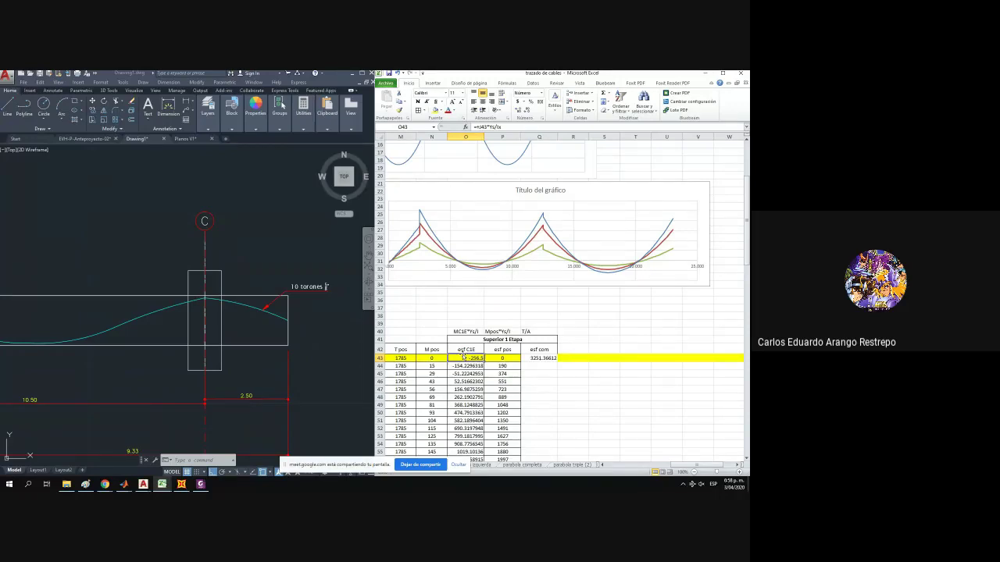
# Make the esf C1E formula in O76 negative so that it reads =-J76*Ys/Ix.
pyautogui.scroll(-11, 463, 354)
pyautogui.click(454, 355)
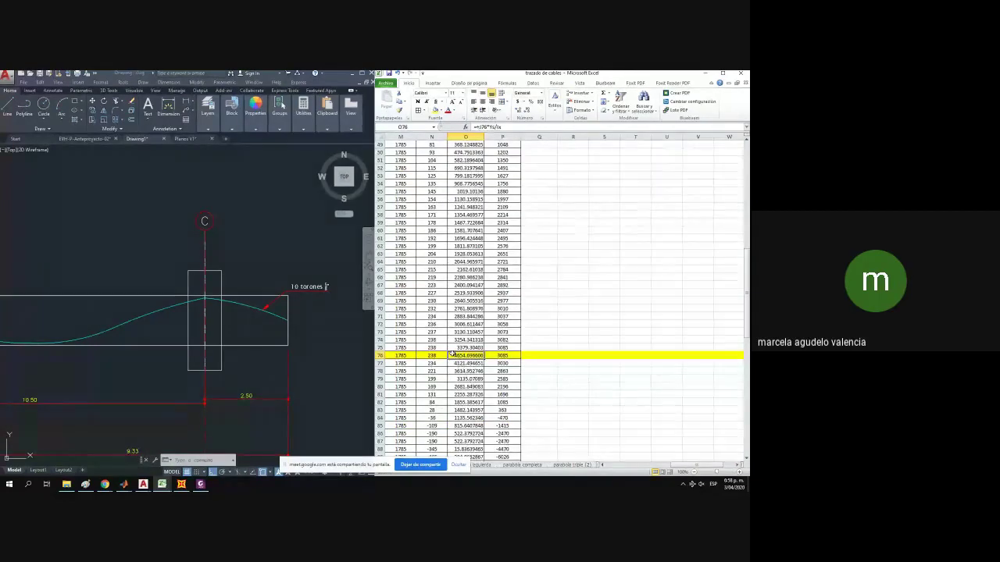
pyautogui.doubleClick(452, 356)
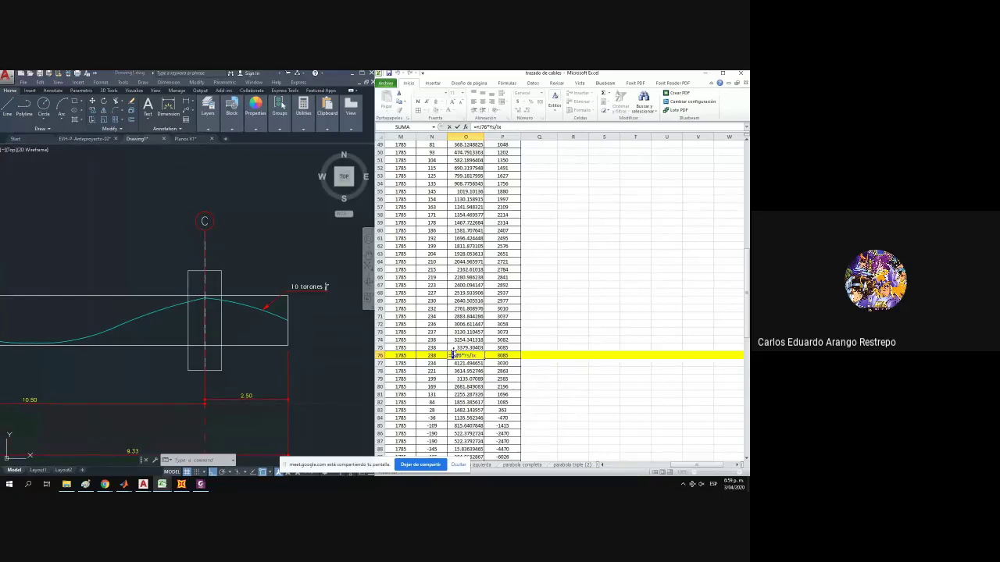
pyautogui.write('-')
pyautogui.press('Return')
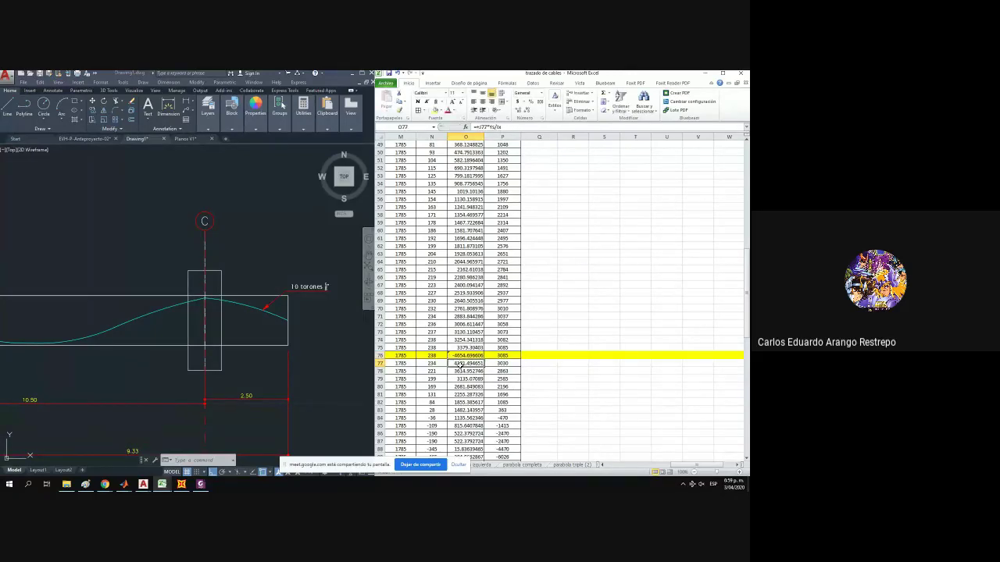
# Reduce the displayed decimals of the O76 stress value to one.
pyautogui.click(461, 355)
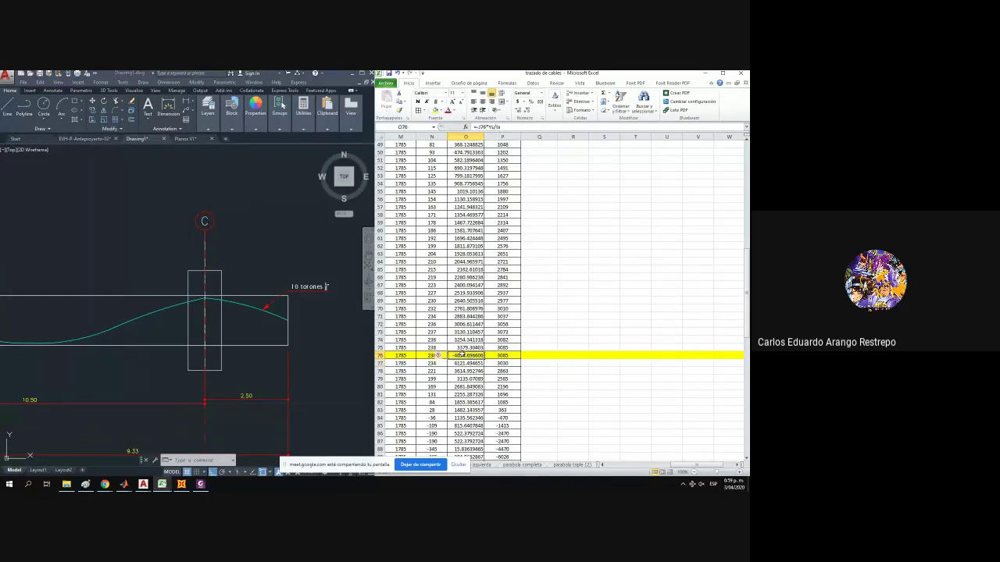
pyautogui.click(530, 115)
pyautogui.click(530, 115)
pyautogui.click(529, 115)
pyautogui.click(530, 115)
pyautogui.click(530, 115)
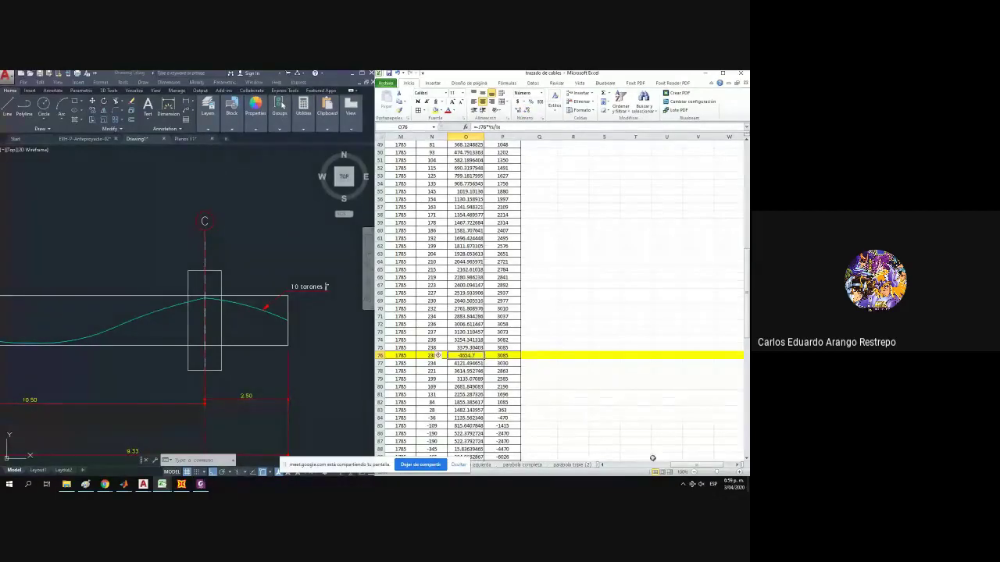
# Compare the x position in row 76 with the cantilever dimension beside axis C in the AutoCAD drawing.
pyautogui.moveTo(684, 465); pyautogui.dragTo(613, 465)
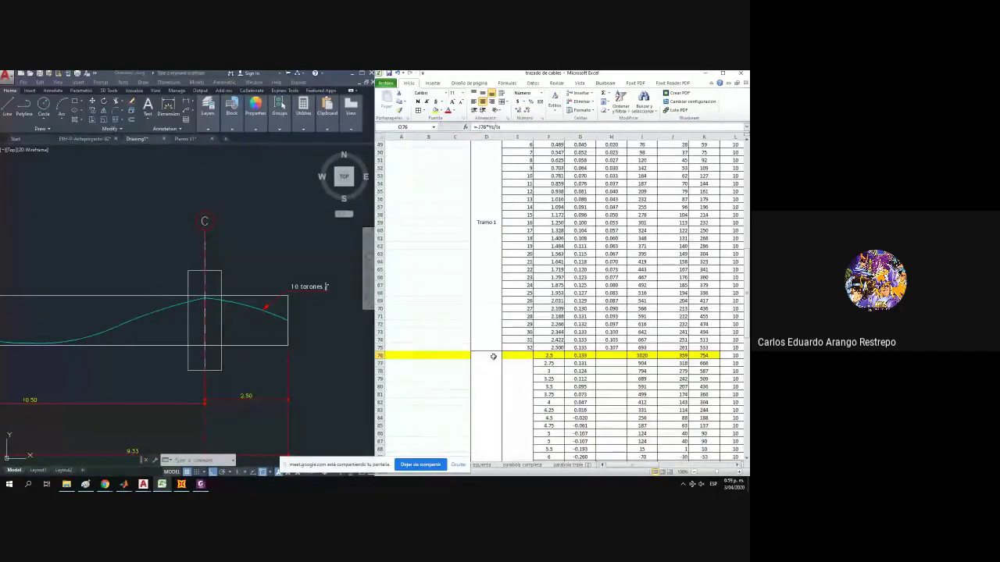
pyautogui.click(211, 396)
pyautogui.click(205, 401)
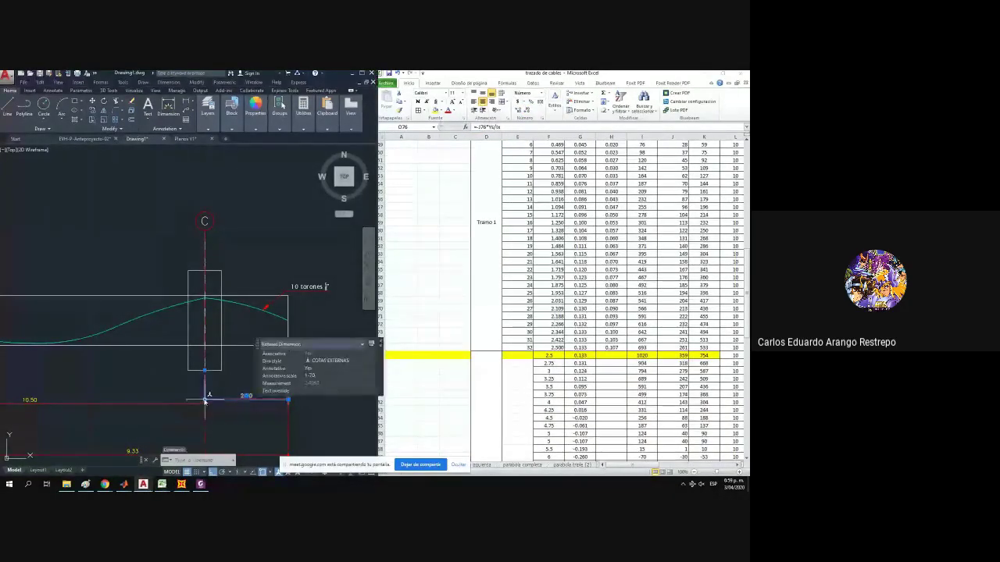
pyautogui.click(205, 402)
pyautogui.scroll(5, 204, 401)
pyautogui.scroll(-2, 164, 409)
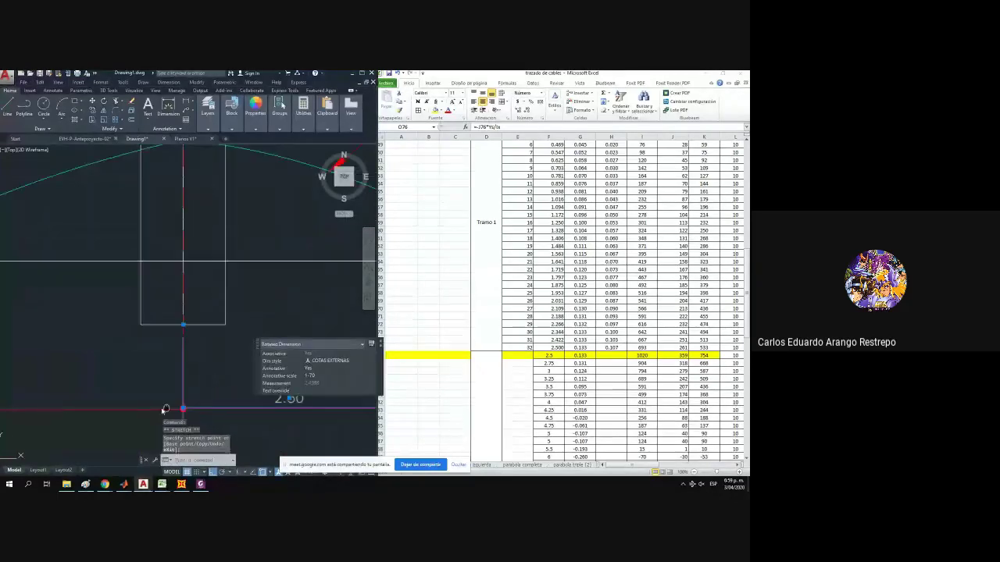
pyautogui.scroll(-2, 127, 393)
# Make the esf C1E formula in O75 negative by putting a minus sign before J75.
pyautogui.click(500, 357)
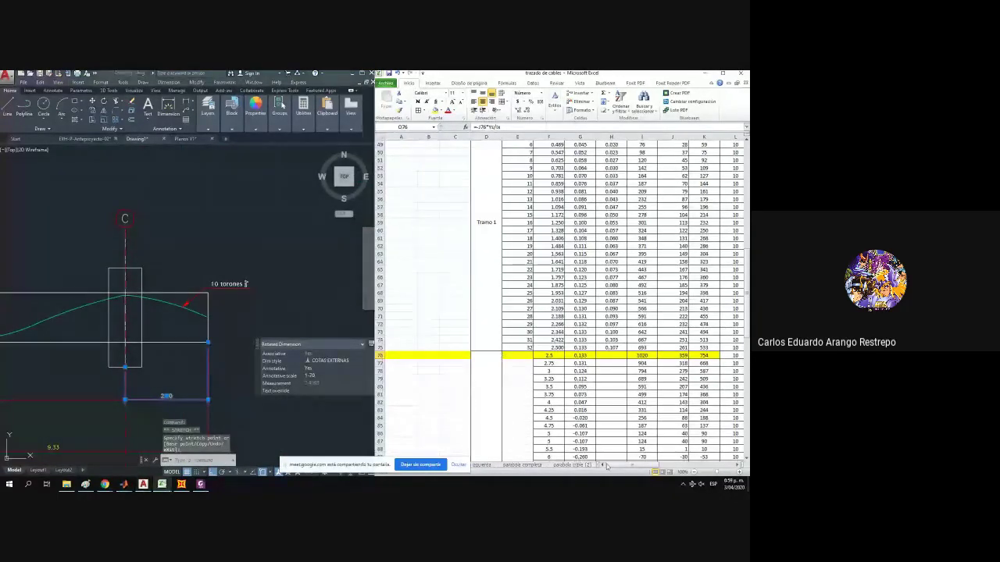
pyautogui.moveTo(631, 466); pyautogui.dragTo(678, 465)
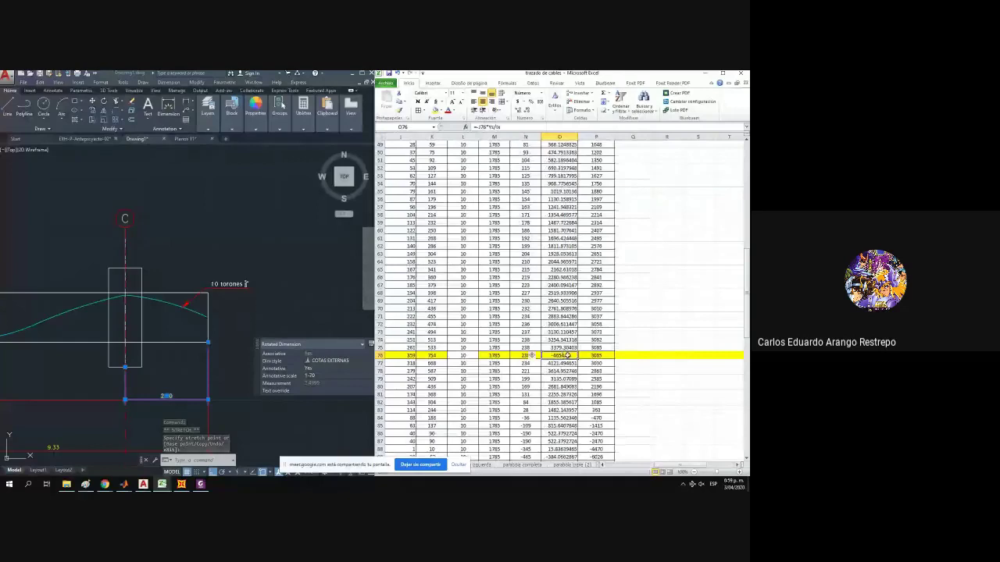
pyautogui.doubleClick(547, 347)
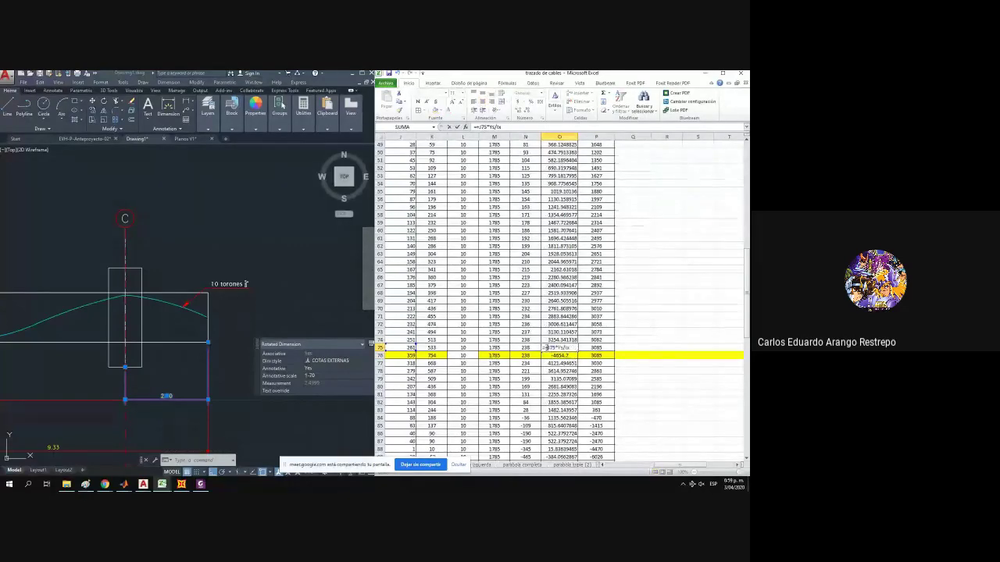
pyautogui.write('-')
pyautogui.press('Return')
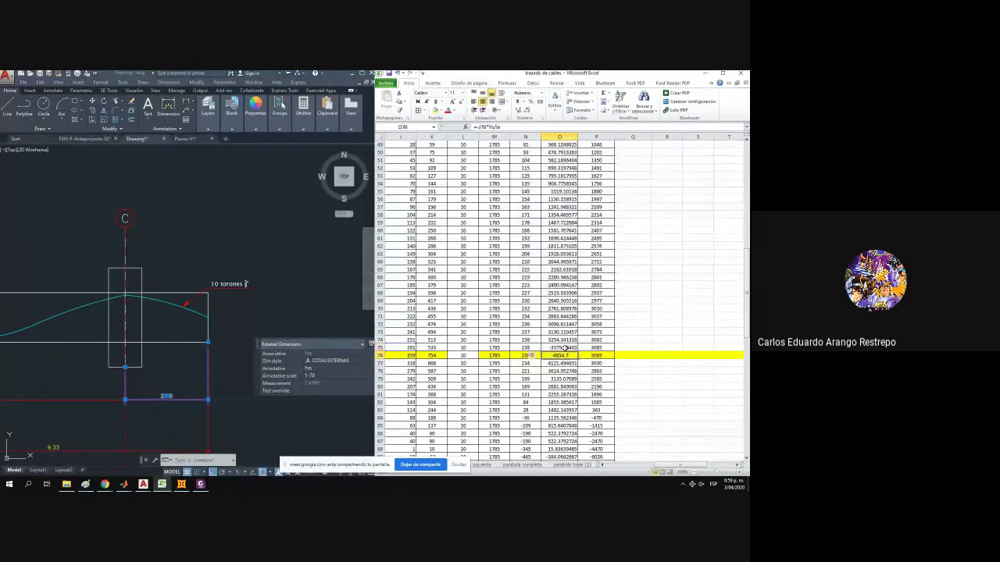
# Show the esf C1E value in O75 without decimals and centre it in the cell.
pyautogui.click(566, 348)
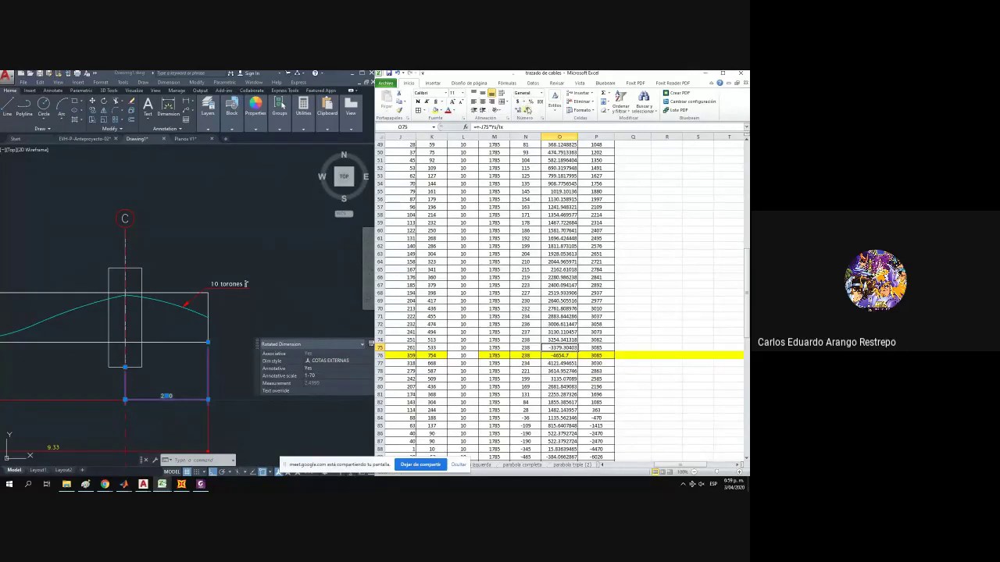
pyautogui.click(529, 109)
pyautogui.click(528, 110)
pyautogui.click(528, 109)
pyautogui.click(528, 109)
pyautogui.click(528, 109)
pyautogui.click(483, 102)
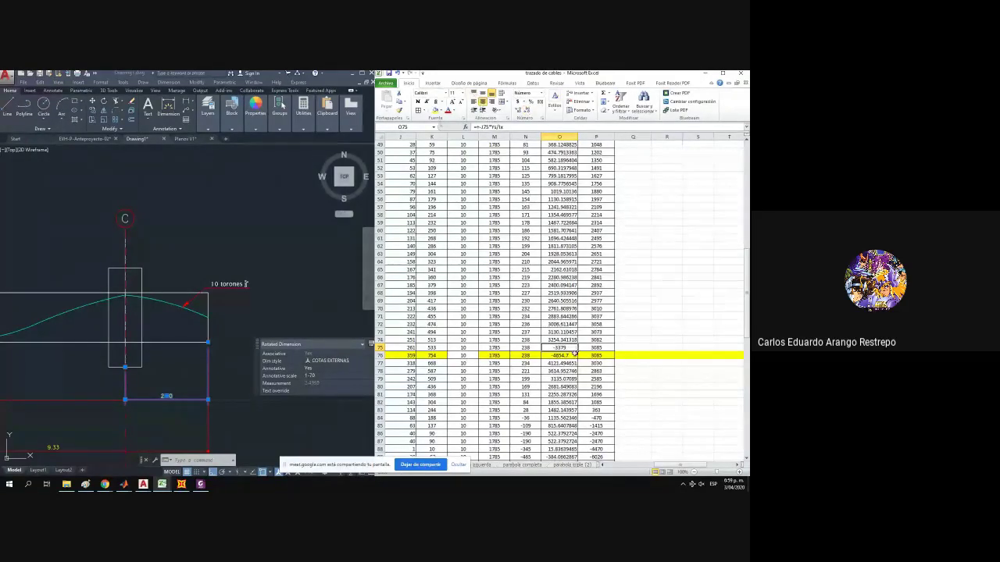
# Fill the negative esf C1E formula from O75 upward through the Tramo 1 rows.
pyautogui.scroll(3, 565, 178)
pyautogui.moveTo(564, 177); pyautogui.dragTo(564, 171)
pyautogui.scroll(-5, 582, 254)
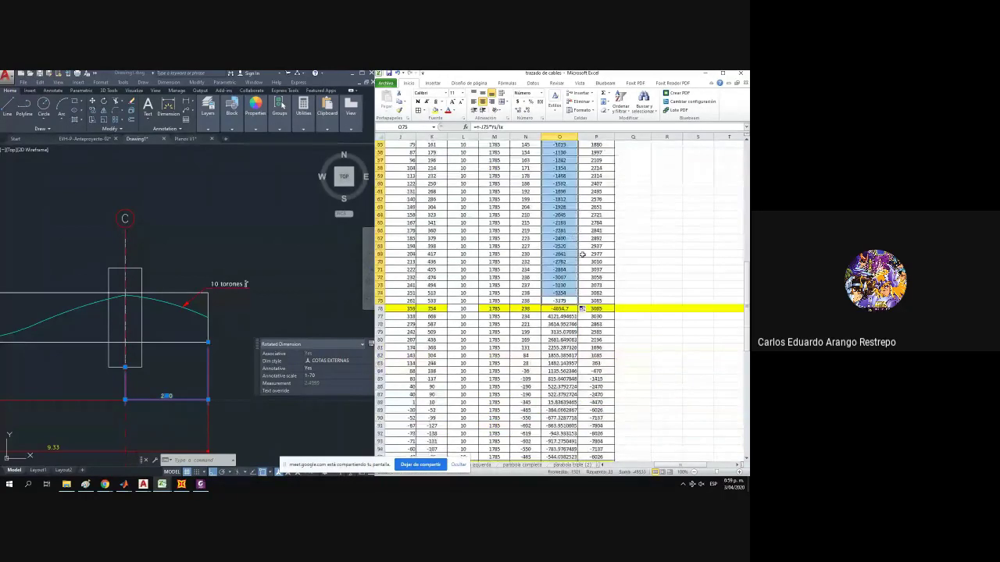
pyautogui.click(573, 299)
# Make the esf C1E formula in O77 negative so that it reads =-J77*Ys/Ix.
pyautogui.click(566, 309)
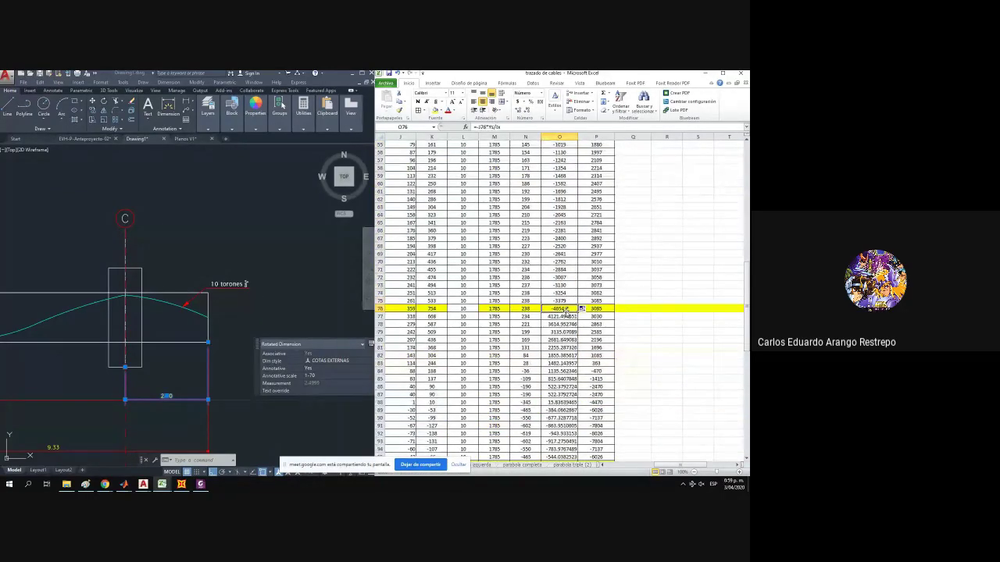
pyautogui.click(564, 315)
pyautogui.doubleClick(546, 315)
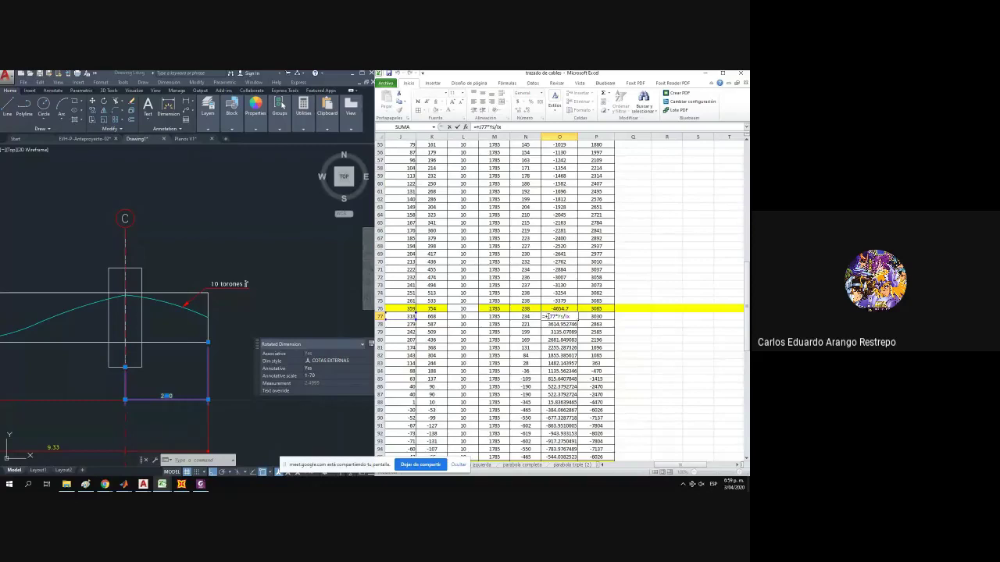
pyautogui.press('Escape')
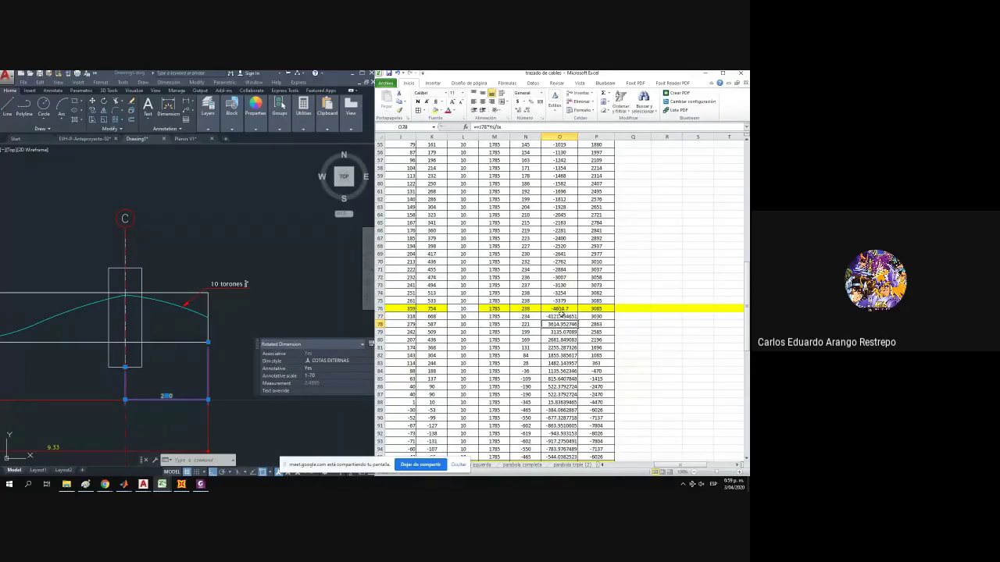
# Show O77 centred without decimals and fill its formula down the esf C1E column to row 141.
pyautogui.click(528, 111)
pyautogui.click(527, 111)
pyautogui.click(528, 111)
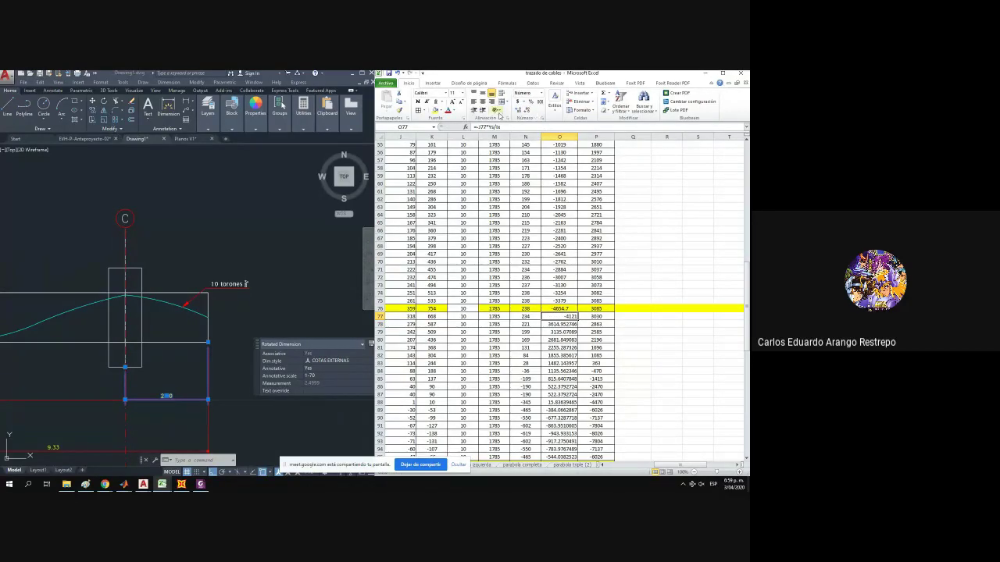
pyautogui.doubleClick(578, 320)
pyautogui.scroll(-16, 579, 329)
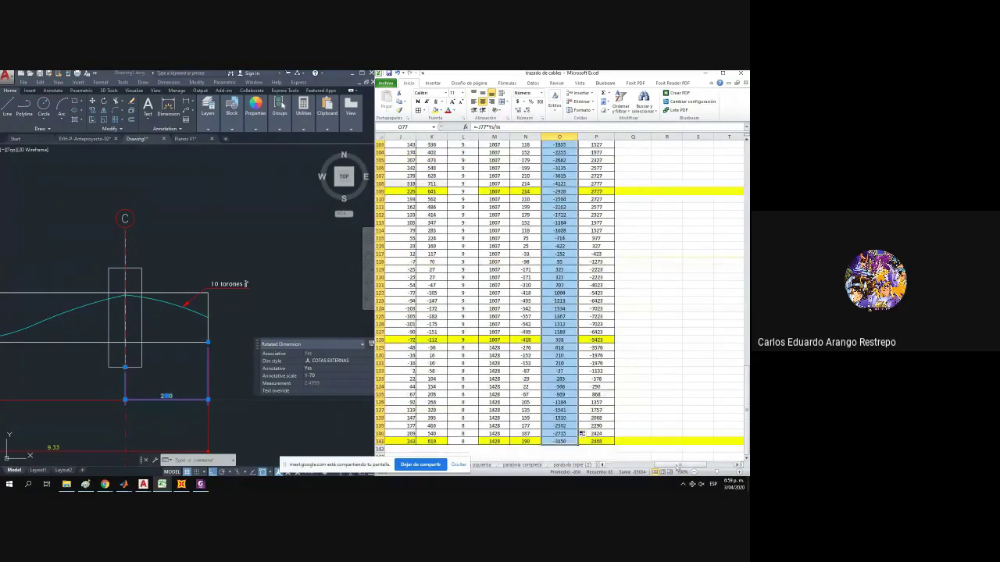
# Fill row 109, at x = 12.5 where Tramo 3 starts, with the standard orange colour.
pyautogui.hscroll(-5, 676, 467)
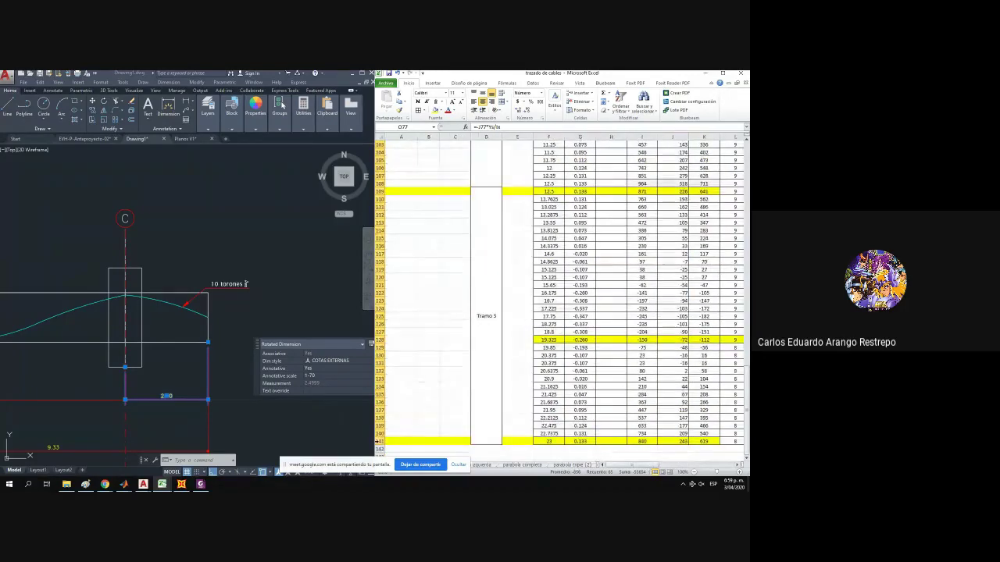
pyautogui.click(379, 441)
pyautogui.scroll(8, 464, 187)
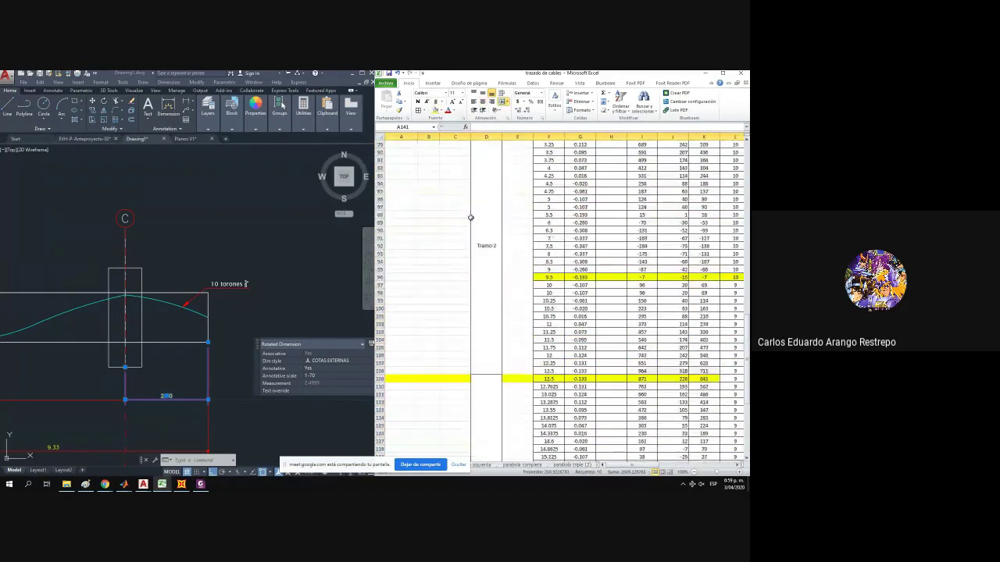
pyautogui.click(381, 380)
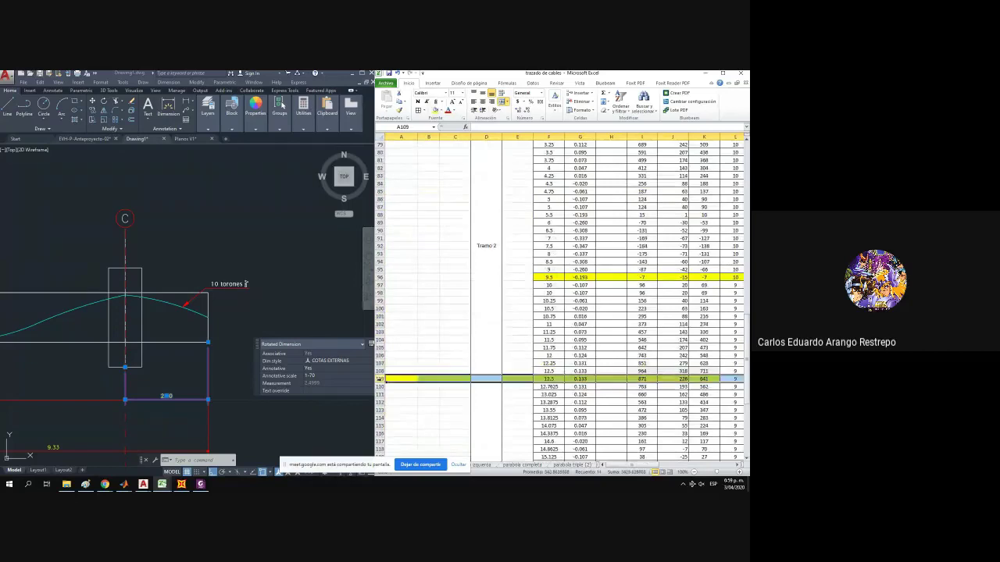
pyautogui.click(441, 110)
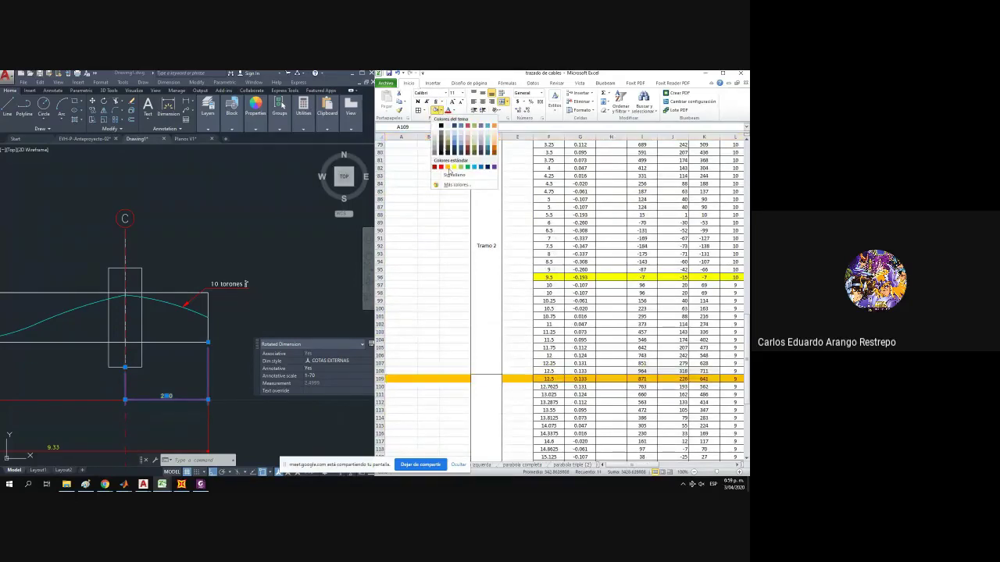
pyautogui.click(450, 168)
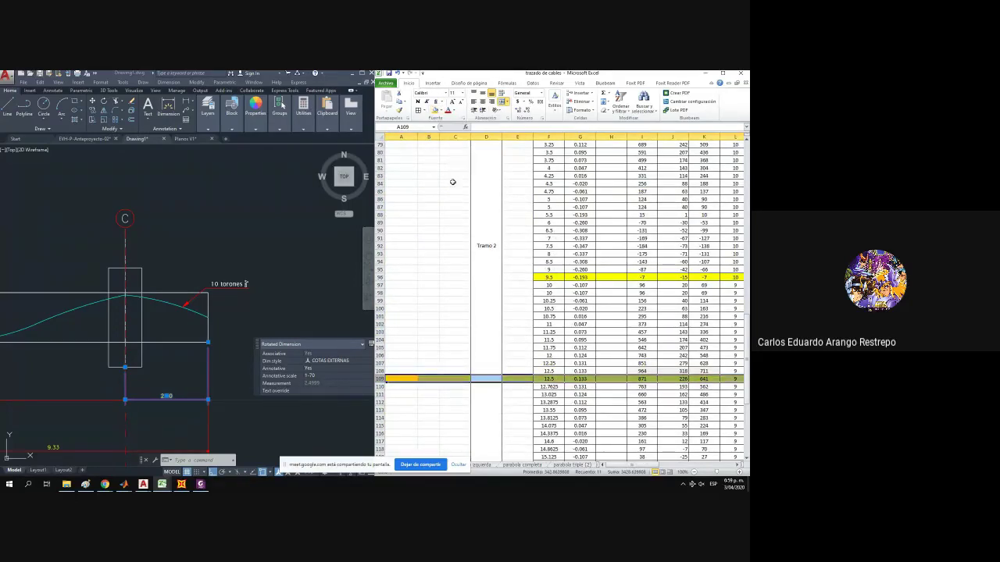
# Apply the same orange fill to row 141 and to row 76 at the start of Tramo 2.
pyautogui.scroll(-10, 478, 336)
pyautogui.click(379, 395)
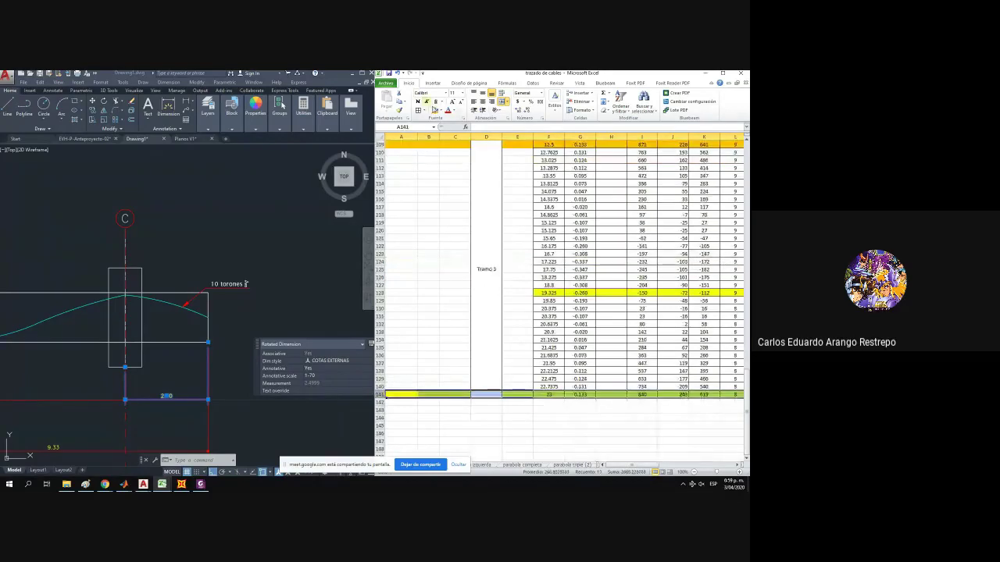
pyautogui.scroll(17, 473, 201)
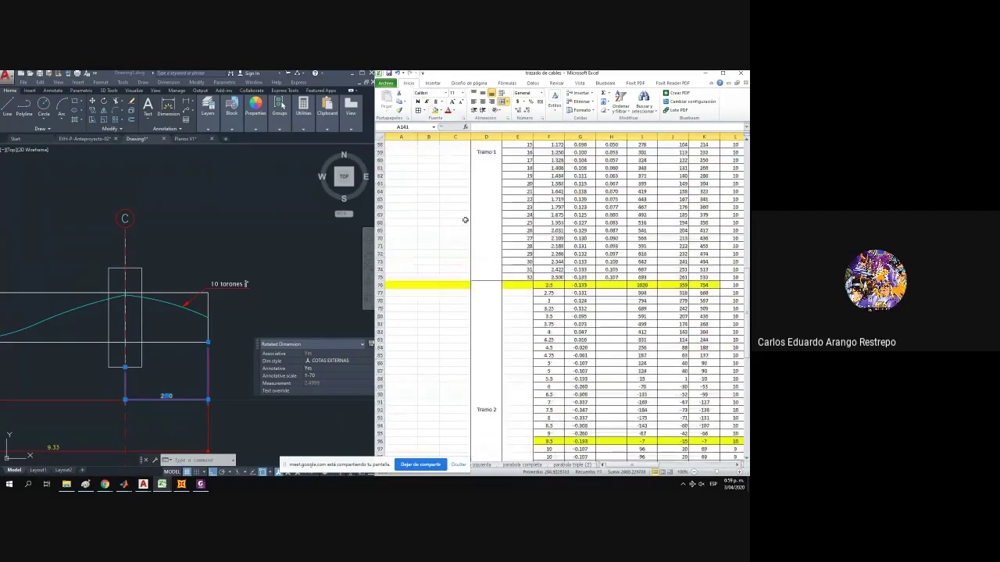
pyautogui.click(380, 286)
pyautogui.click(437, 111)
pyautogui.scroll(8, 472, 208)
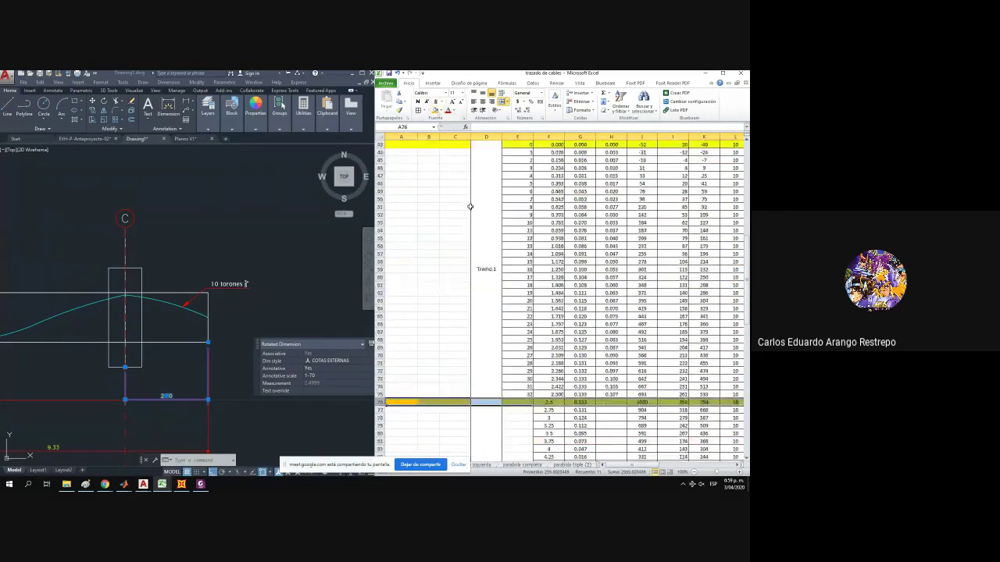
pyautogui.scroll(-9, 465, 246)
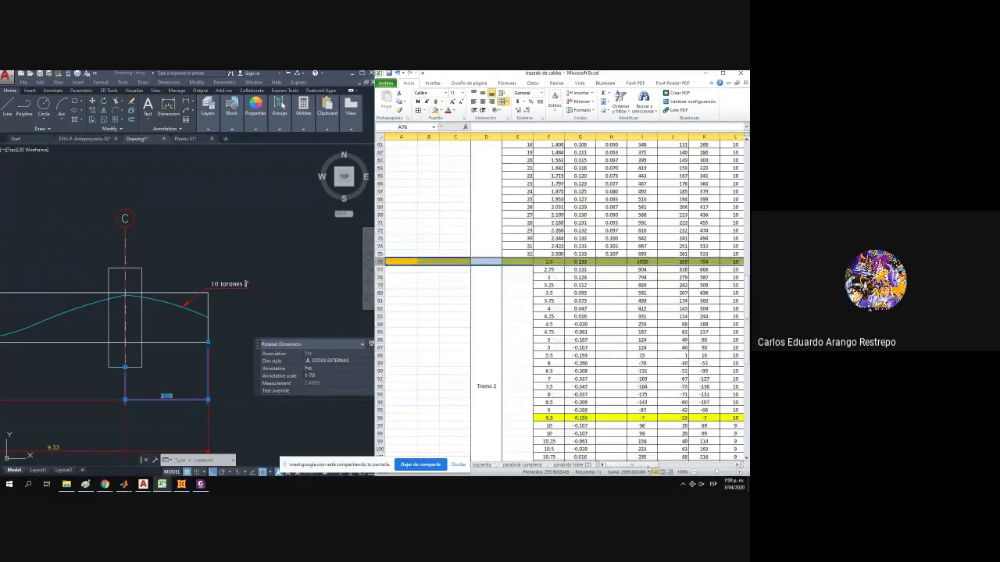
# Colour the text of the whole esf C1E column (column O) red.
pyautogui.moveTo(647, 466); pyautogui.dragTo(696, 466)
pyautogui.scroll(8, 679, 414)
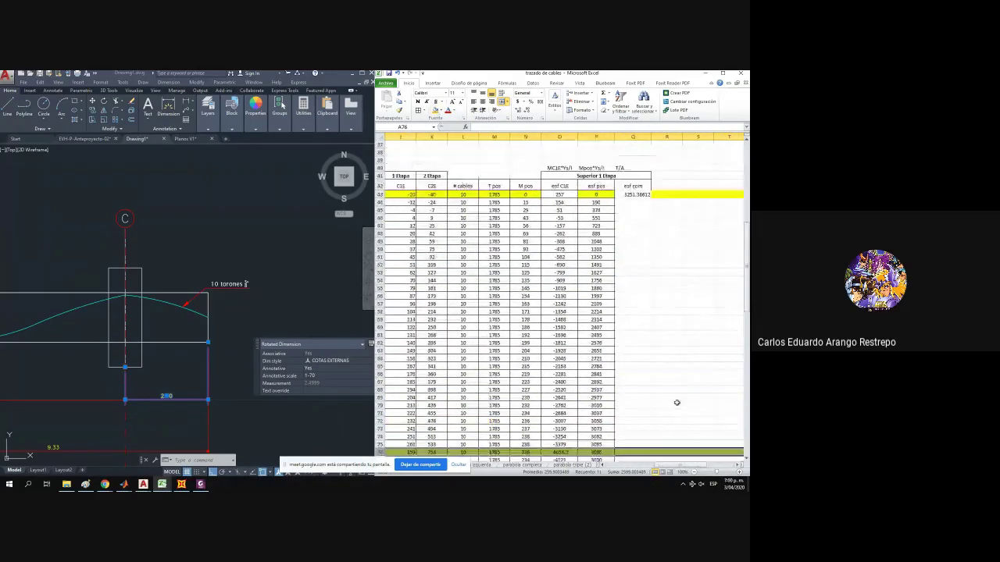
pyautogui.scroll(2, 676, 403)
pyautogui.click(559, 136)
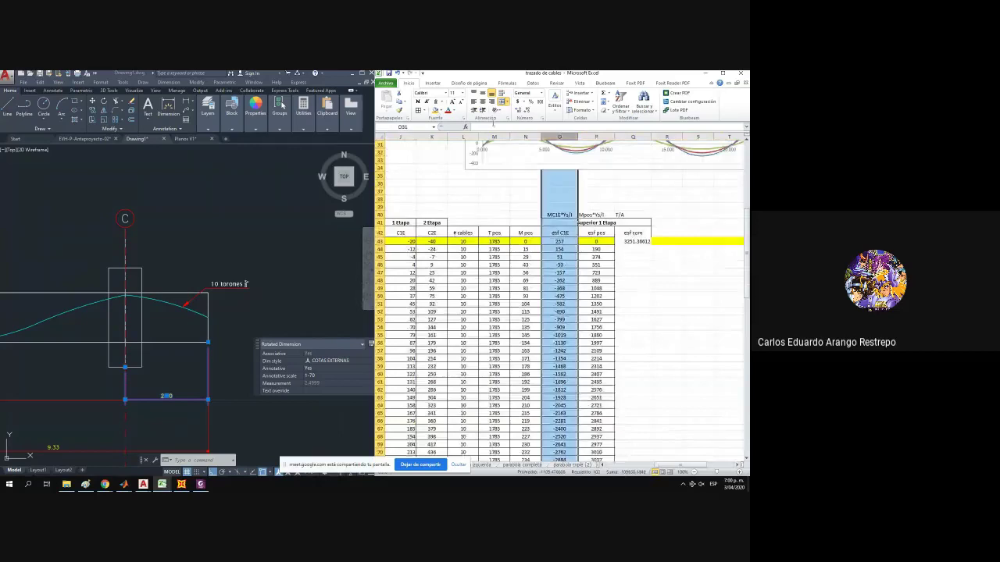
pyautogui.scroll(-9, 640, 308)
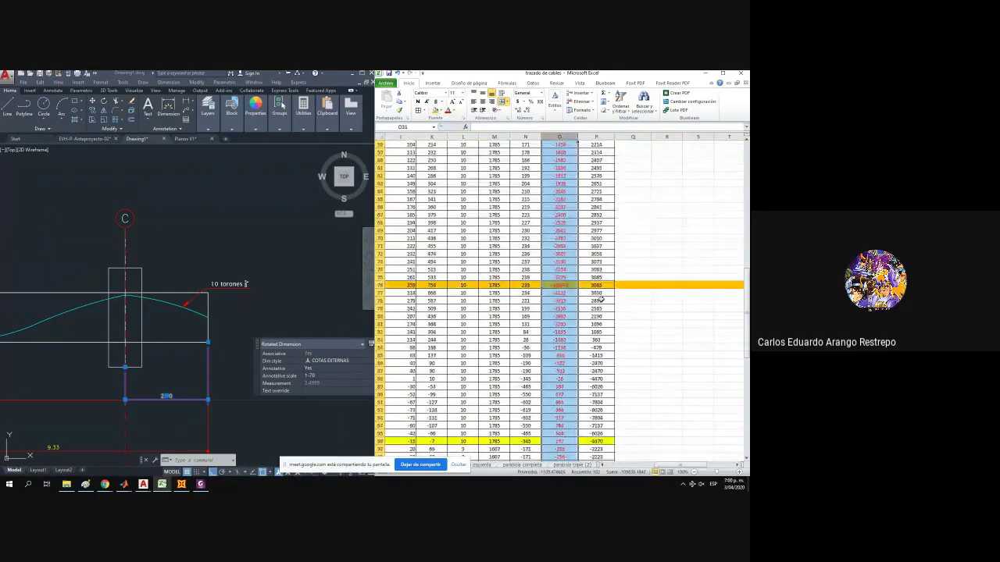
# Examine the signs of the esf C1E stresses at the orange support rows and the yellow midspan rows.
pyautogui.click(560, 286)
pyautogui.scroll(-7, 601, 301)
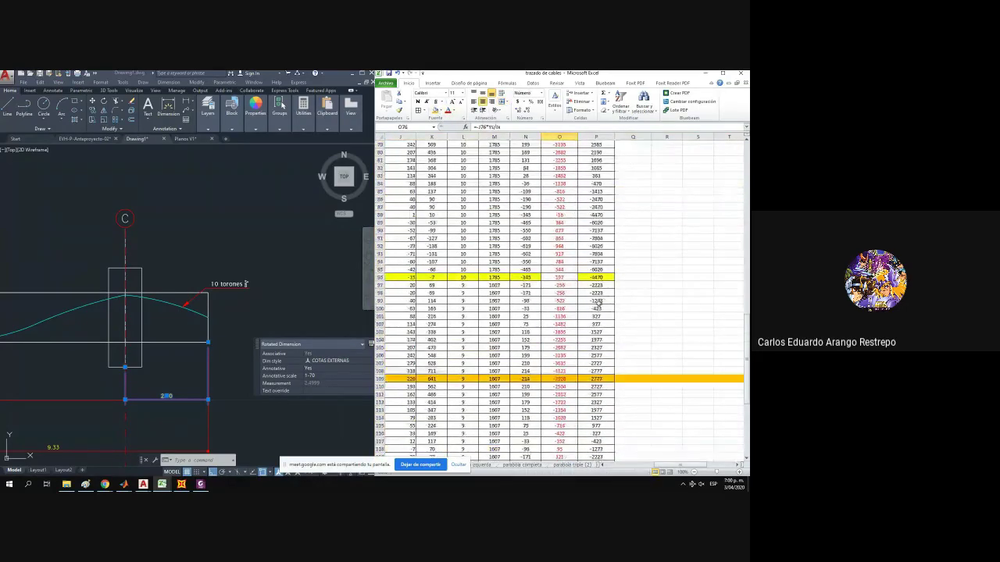
pyautogui.click(560, 378)
pyautogui.scroll(-11, 561, 368)
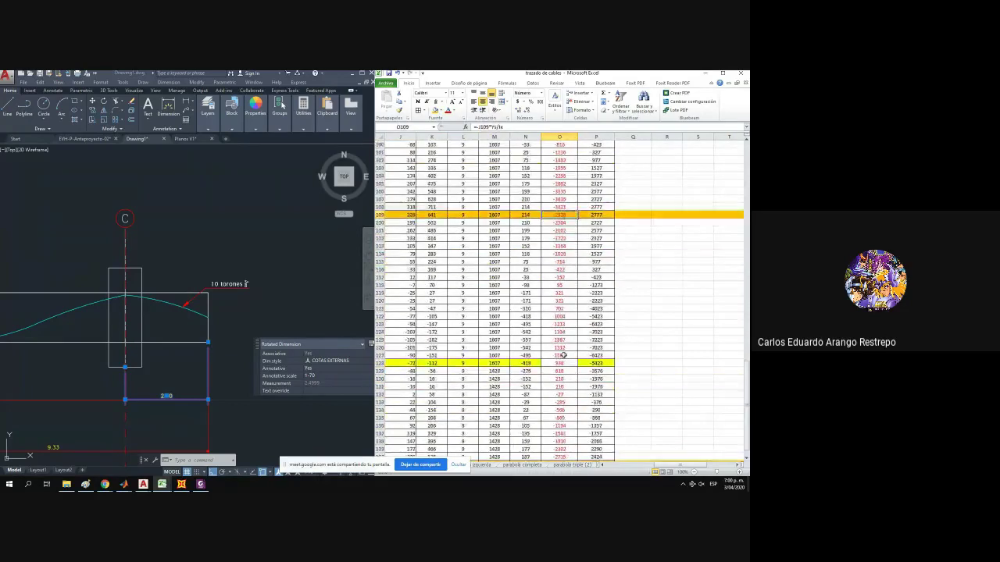
pyautogui.click(559, 371)
pyautogui.scroll(5, 559, 366)
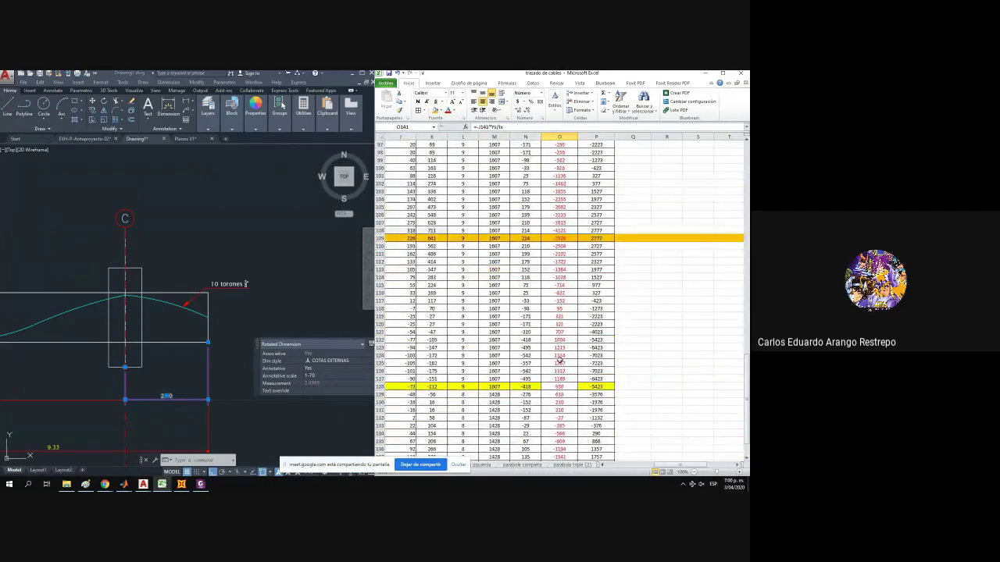
pyautogui.moveTo(604, 386); pyautogui.dragTo(524, 386)
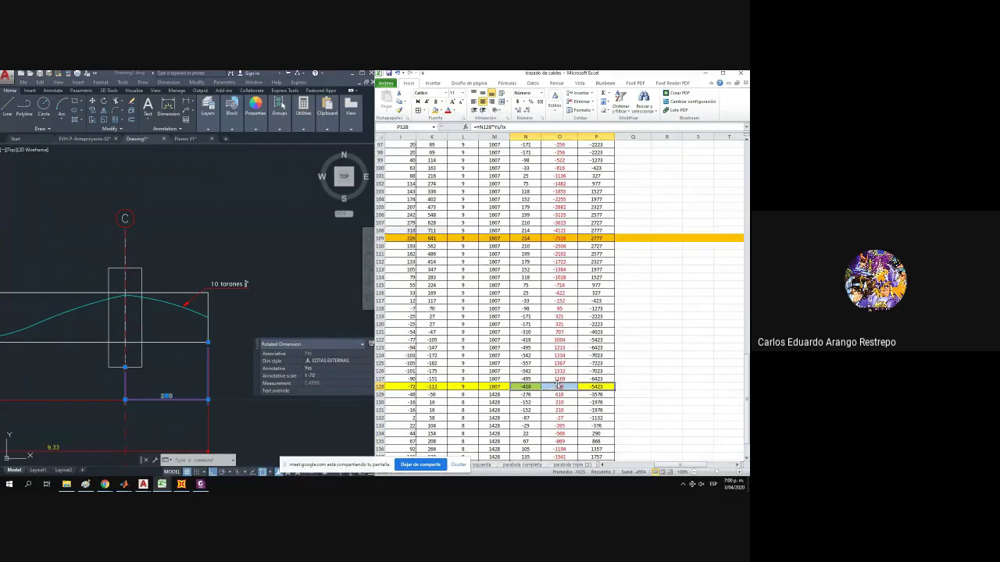
pyautogui.scroll(5, 558, 336)
pyautogui.click(562, 255)
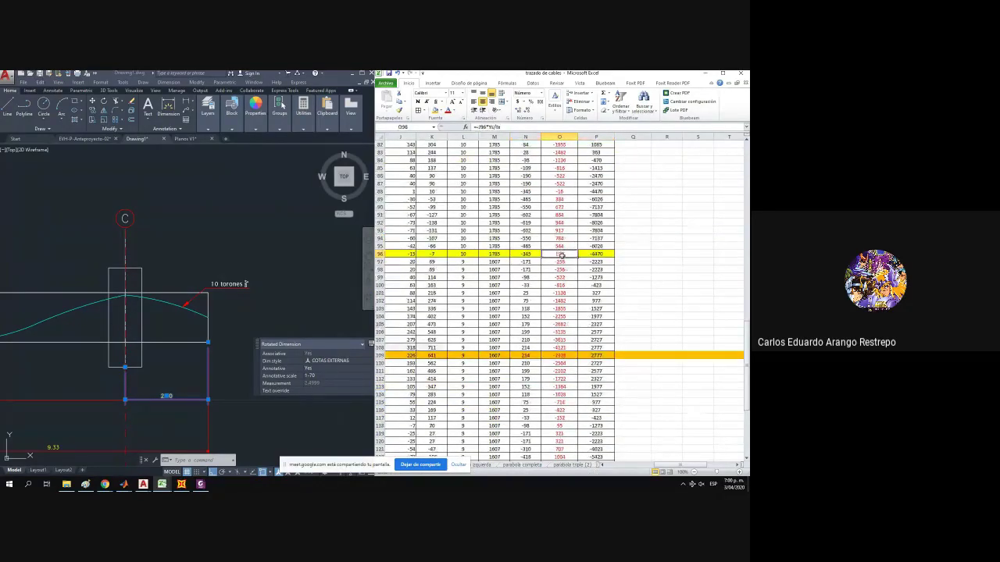
pyautogui.scroll(4, 561, 255)
pyautogui.scroll(10, 562, 256)
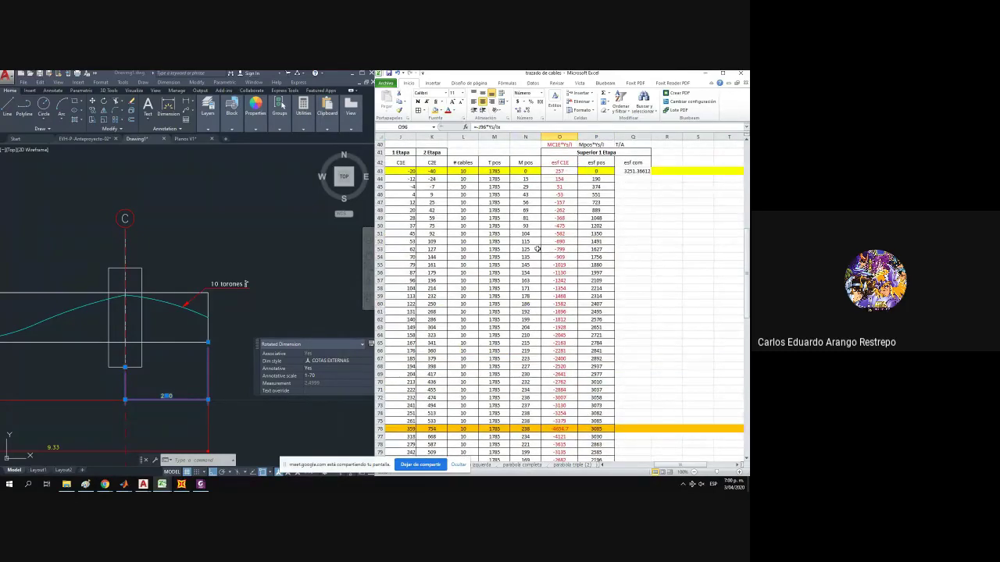
pyautogui.scroll(7, 538, 249)
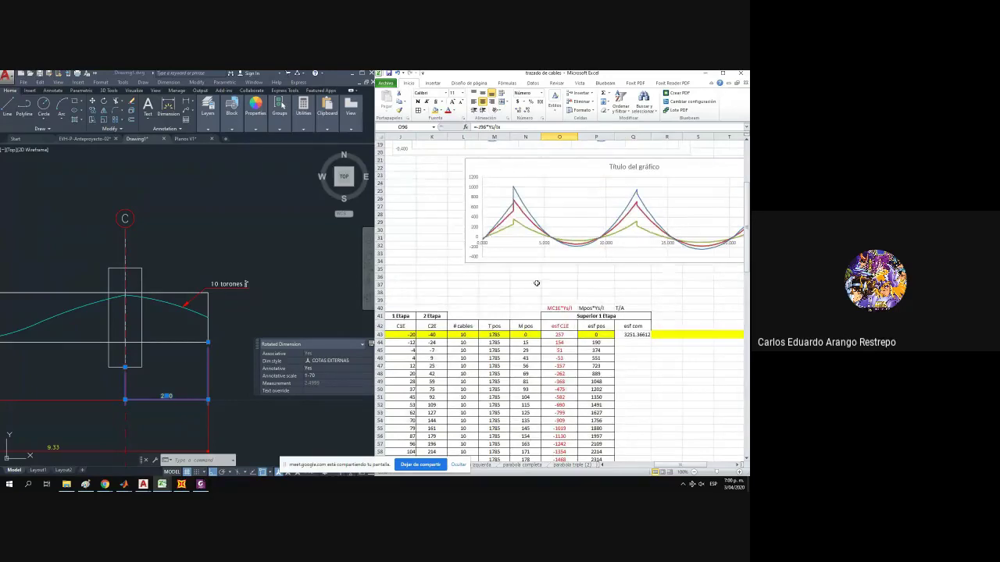
pyautogui.scroll(-20, 537, 283)
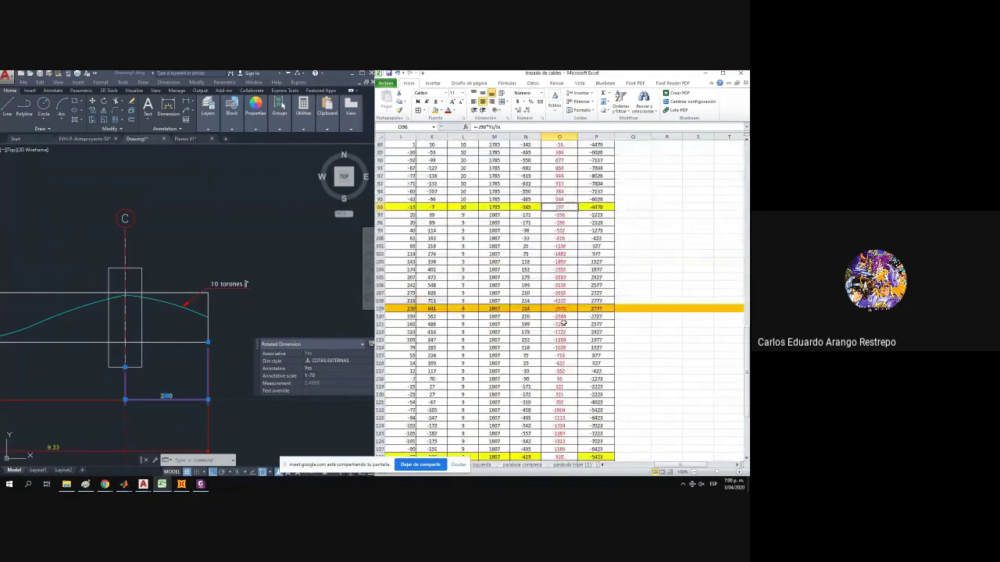
pyautogui.scroll(13, 566, 320)
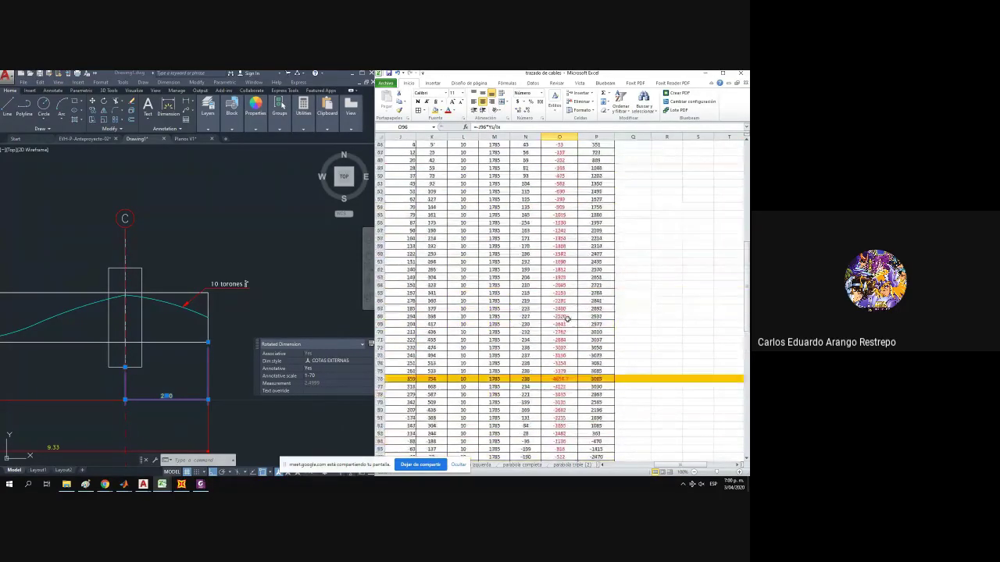
pyautogui.scroll(5, 568, 319)
# Check the esf pos formulas in P43 and P76.
pyautogui.click(605, 241)
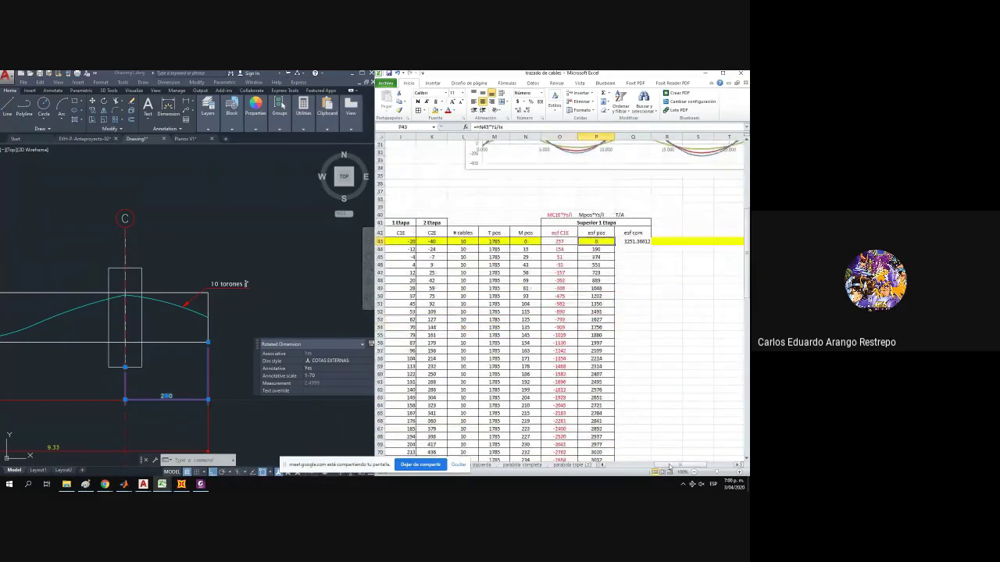
pyautogui.scroll(-6, 629, 429)
pyautogui.click(601, 355)
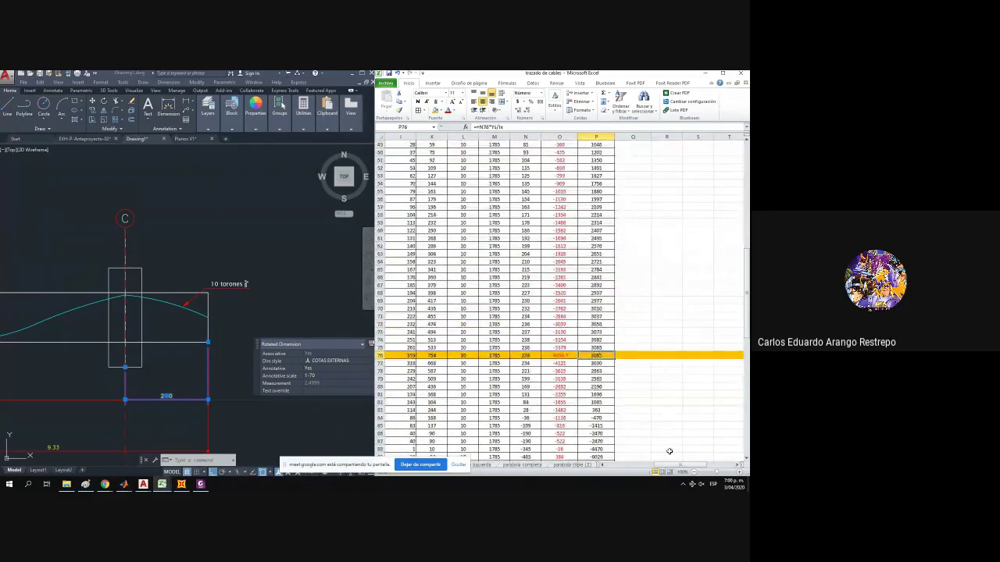
# Colour the text of the whole esf pos column (column P) blue.
pyautogui.scroll(-1, 670, 452)
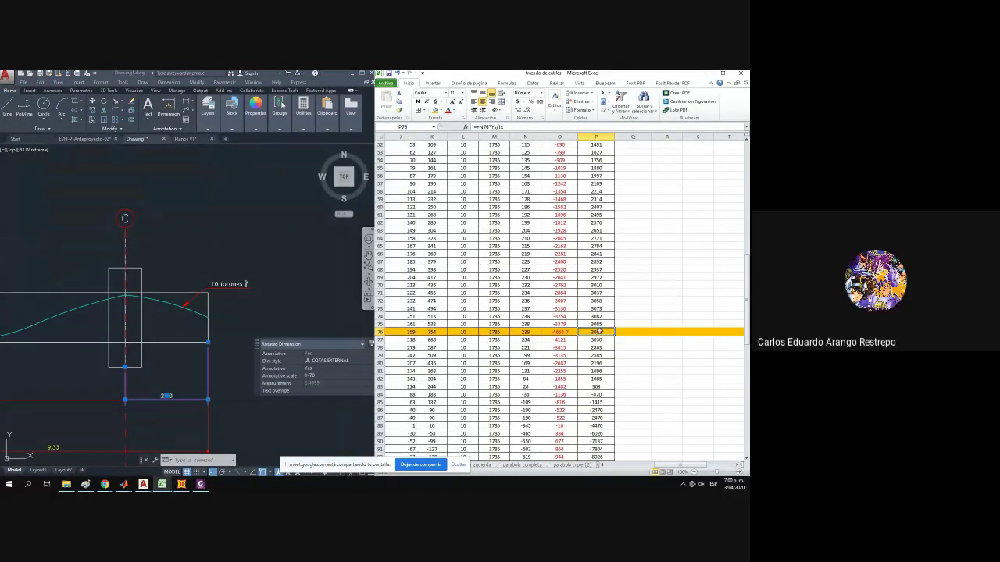
pyautogui.scroll(8, 595, 331)
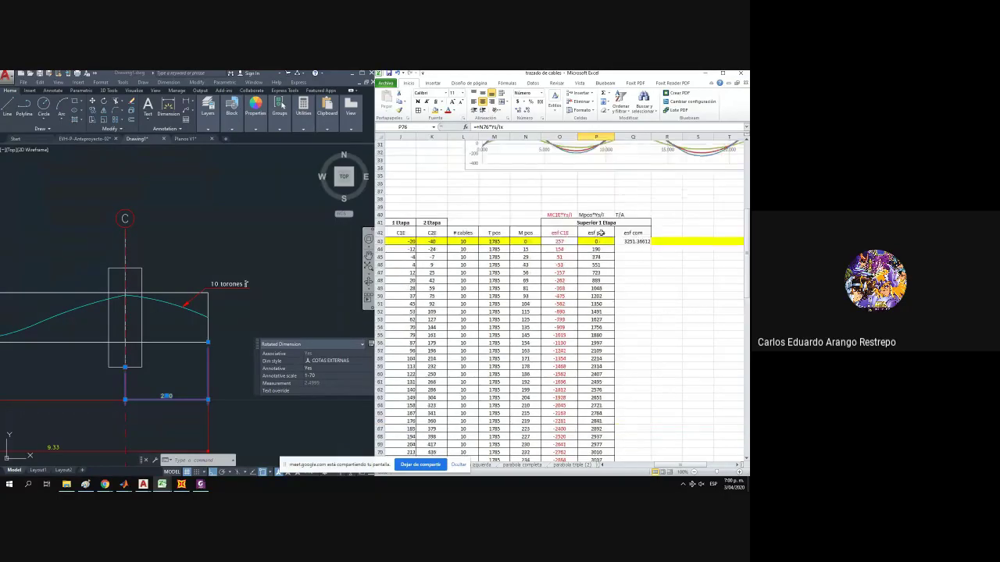
pyautogui.scroll(-4, 589, 234)
pyautogui.click(588, 136)
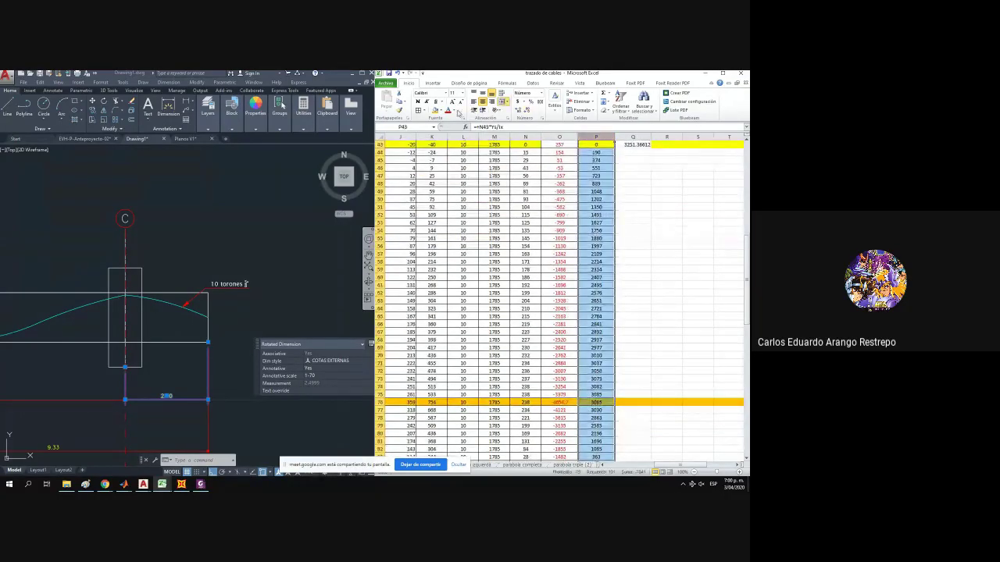
pyautogui.click(456, 110)
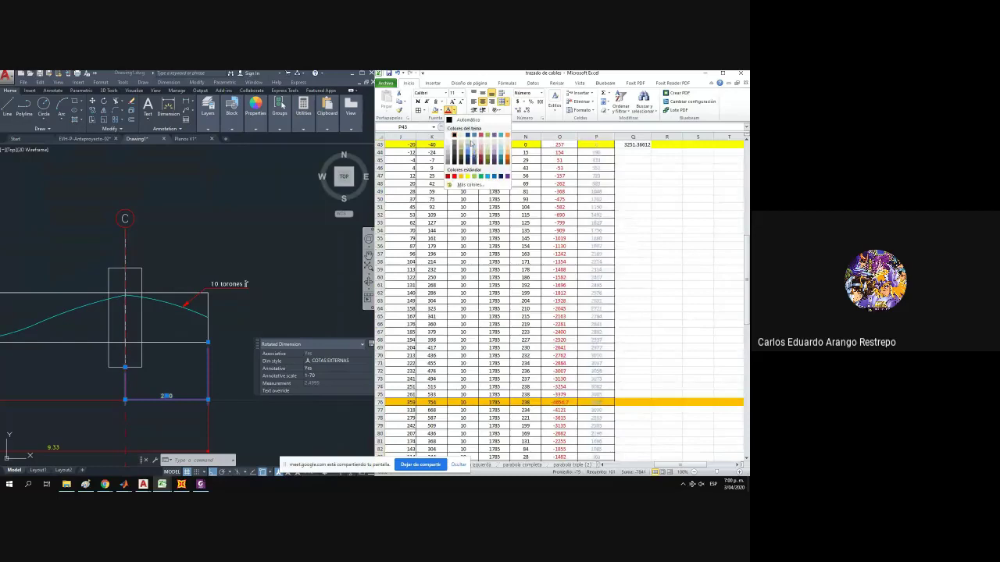
pyautogui.click(469, 140)
# Examine the esf pos stresses and formulas at the orange support rows 76, 109 and 141 and the yellow rows 128 and 96.
pyautogui.scroll(-3, 599, 331)
pyautogui.click(599, 332)
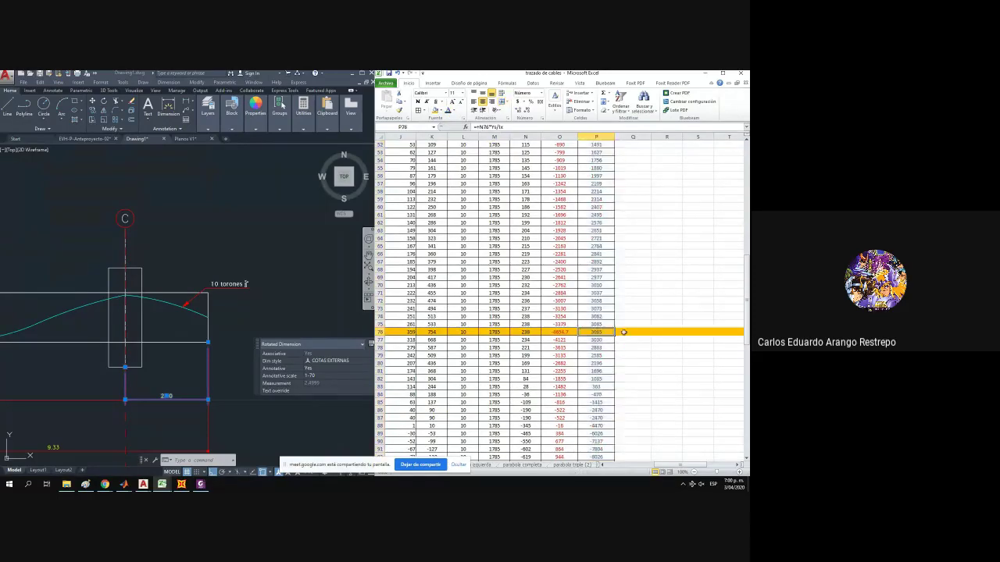
pyautogui.scroll(-10, 633, 331)
pyautogui.click(602, 356)
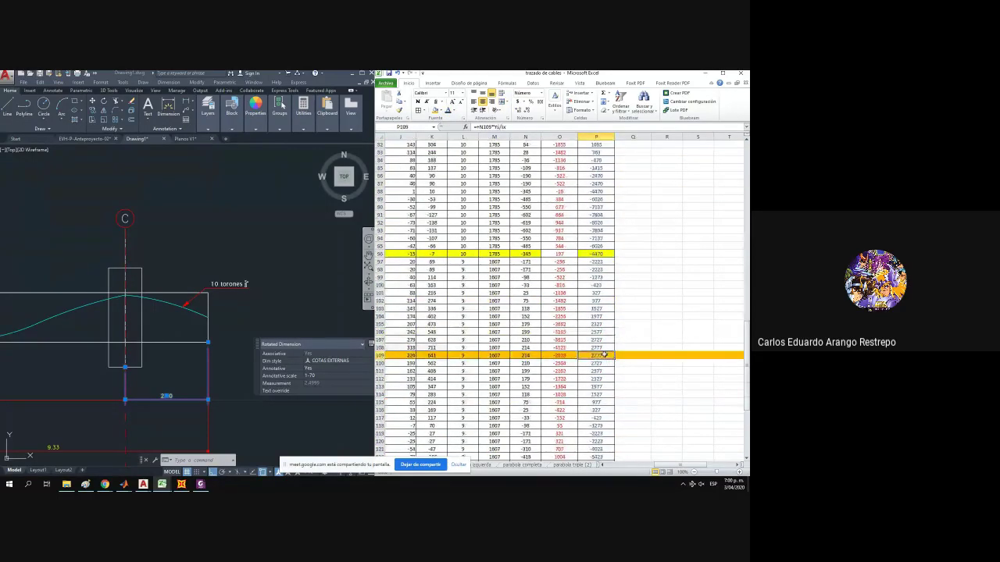
pyautogui.scroll(-4, 603, 356)
pyautogui.scroll(-6, 606, 348)
pyautogui.click(600, 368)
pyautogui.scroll(3, 606, 328)
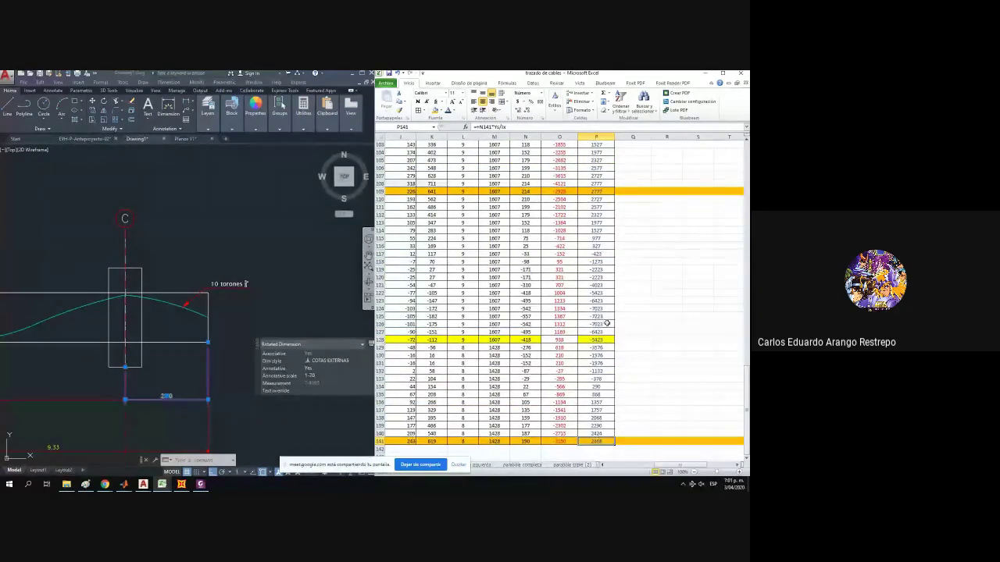
pyautogui.click(598, 340)
pyautogui.scroll(8, 597, 313)
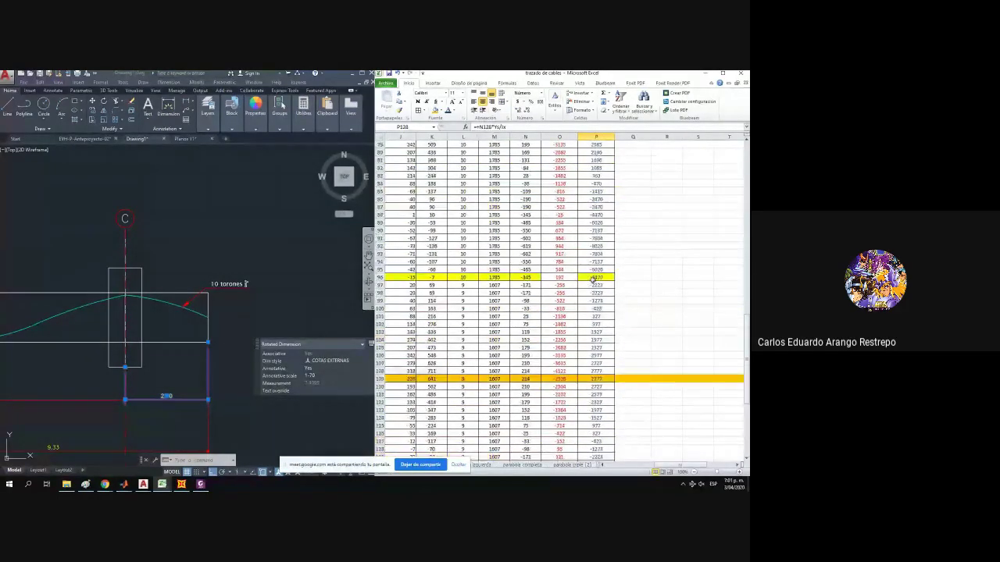
pyautogui.click(595, 278)
pyautogui.scroll(14, 595, 278)
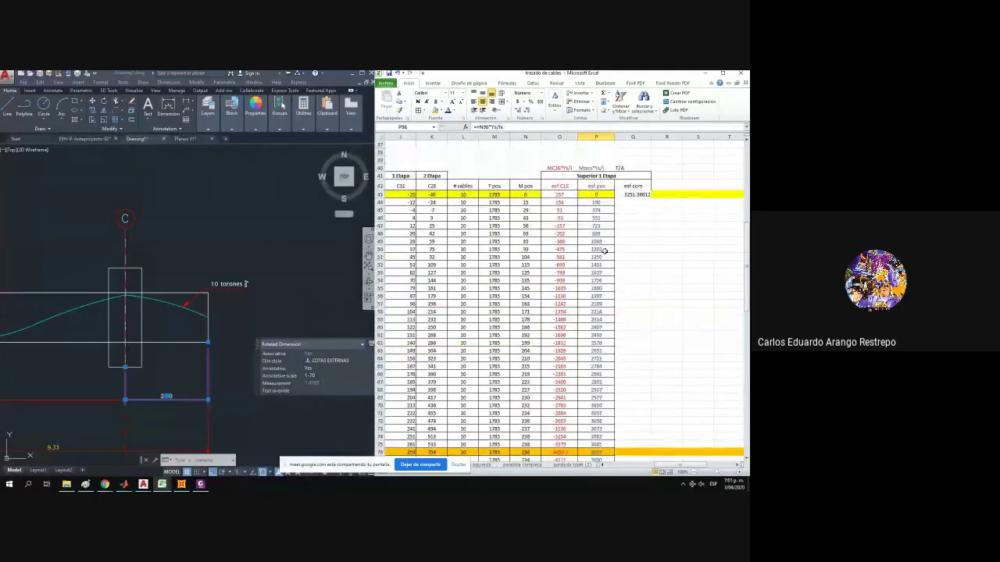
# Format the esf com value in Q43 to show no decimals and centre it in the cell.
pyautogui.click(660, 461)
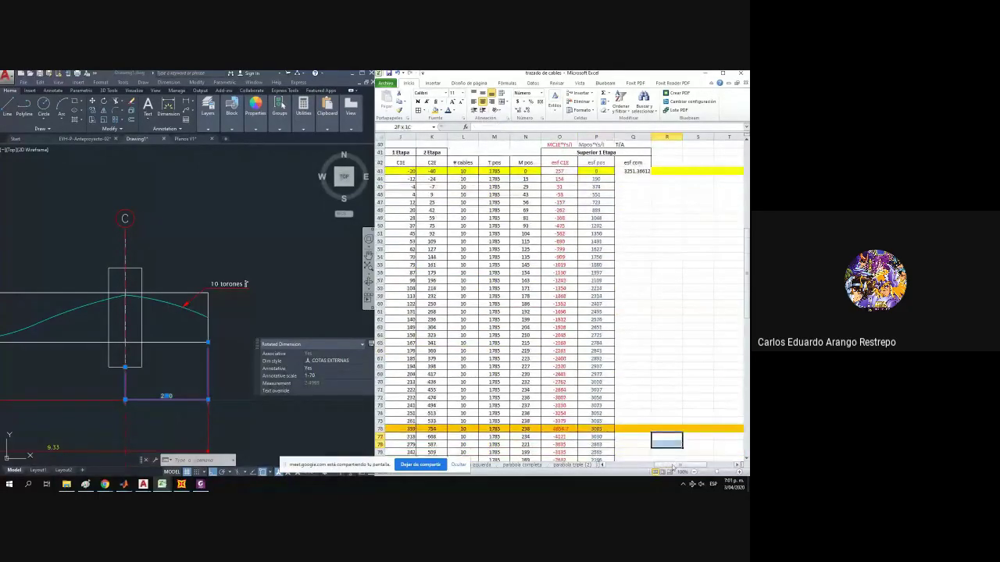
pyautogui.hscroll(2, 547, 312)
pyautogui.doubleClick(494, 173)
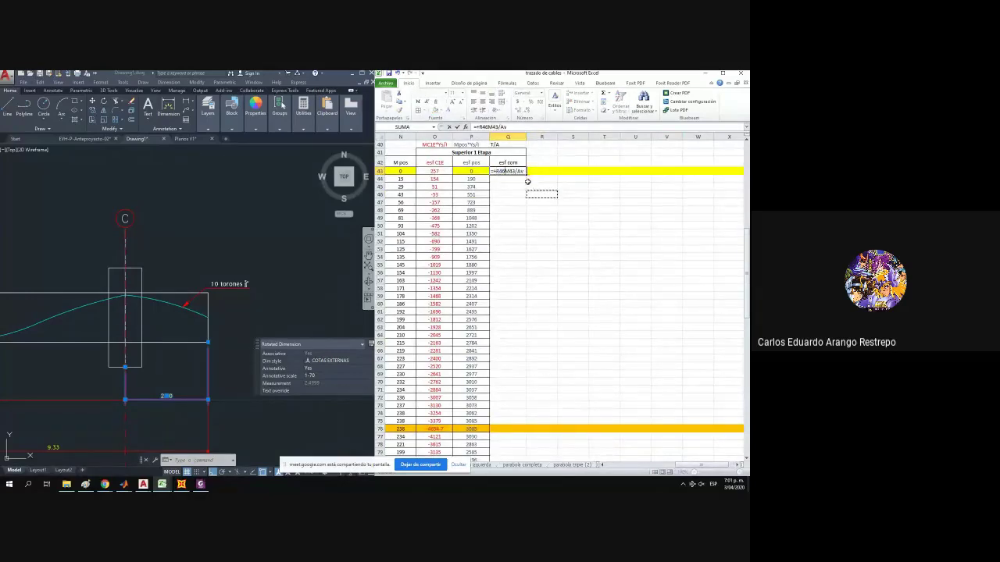
pyautogui.press('Escape')
pyautogui.click(528, 109)
pyautogui.click(528, 110)
pyautogui.click(528, 109)
pyautogui.click(528, 109)
pyautogui.click(528, 110)
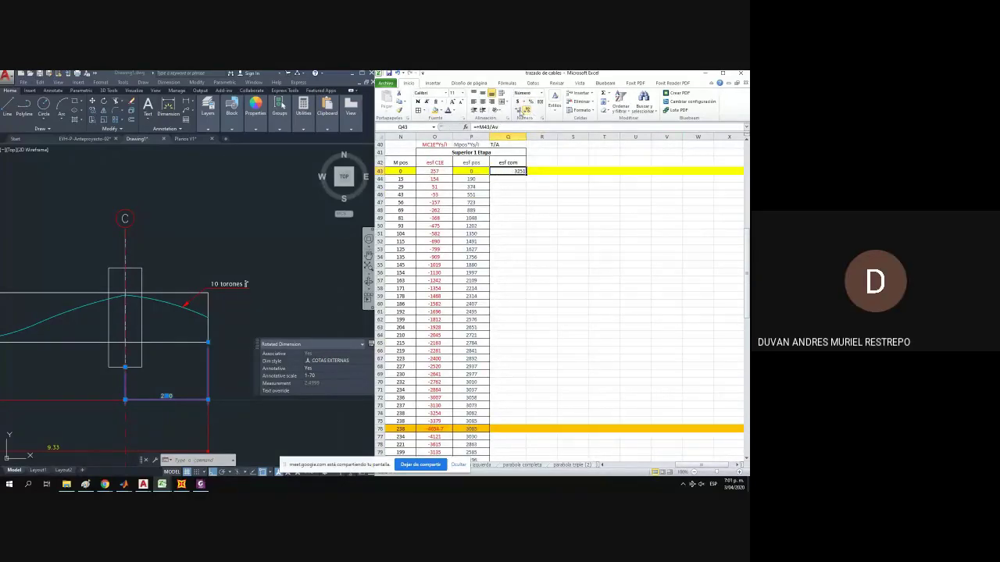
pyautogui.click(484, 103)
# Make the esf com formula in Q43 negative, =-M43/Av, and fill it down the column to the end of the table.
pyautogui.click(473, 126)
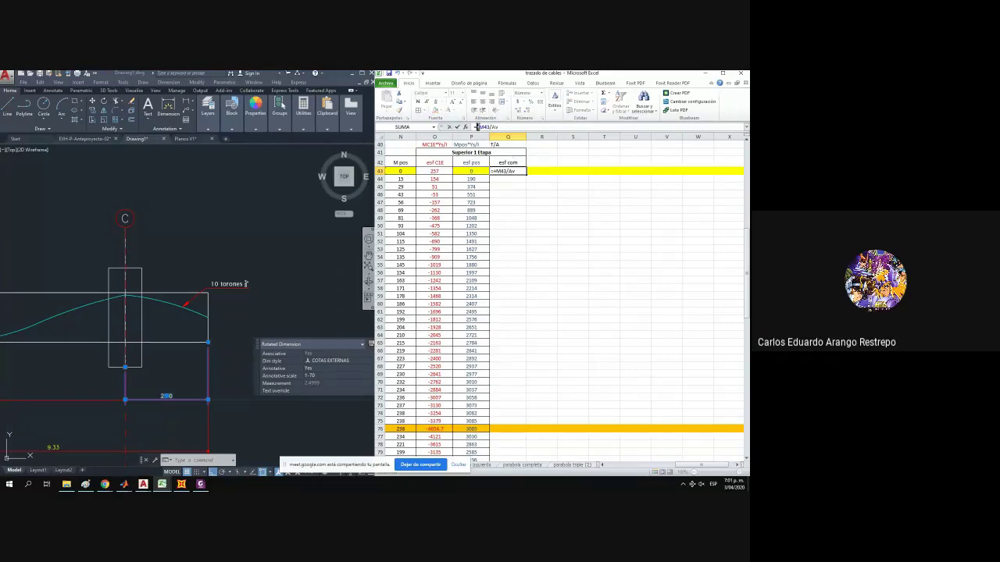
pyautogui.write('-')
pyautogui.press('Return')
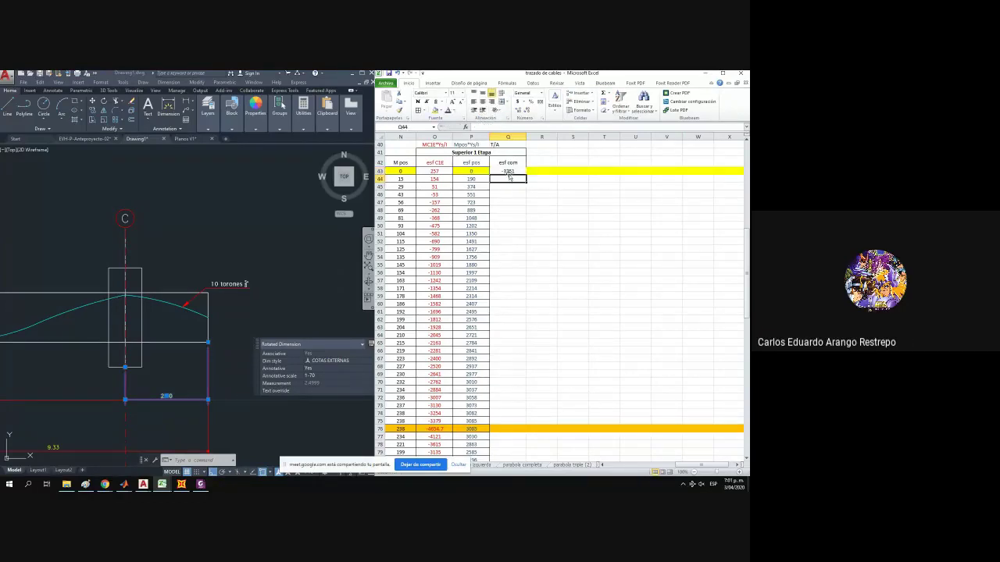
pyautogui.click(521, 172)
pyautogui.doubleClick(527, 175)
pyautogui.scroll(-5, 484, 234)
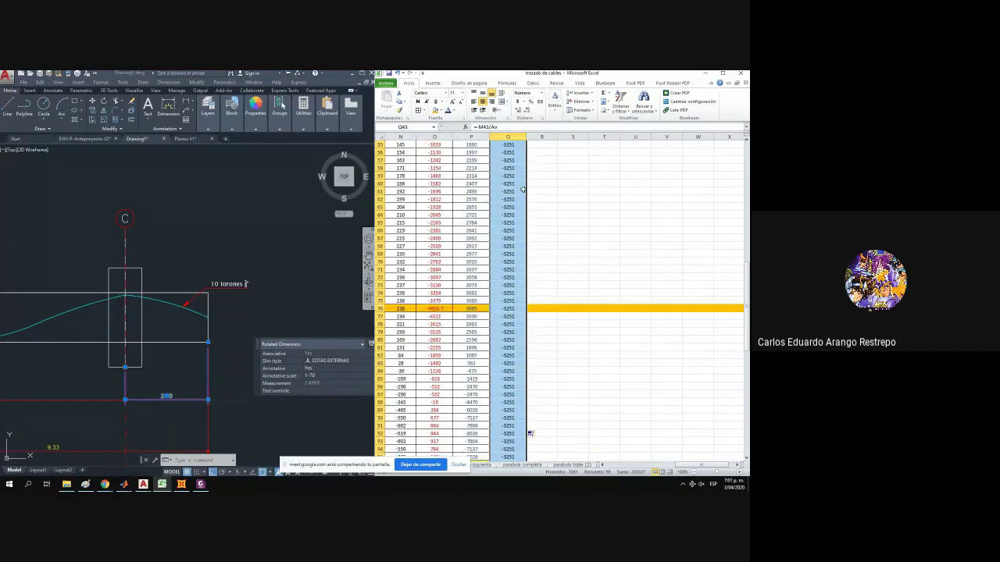
pyautogui.scroll(5, 484, 234)
pyautogui.scroll(2, 547, 227)
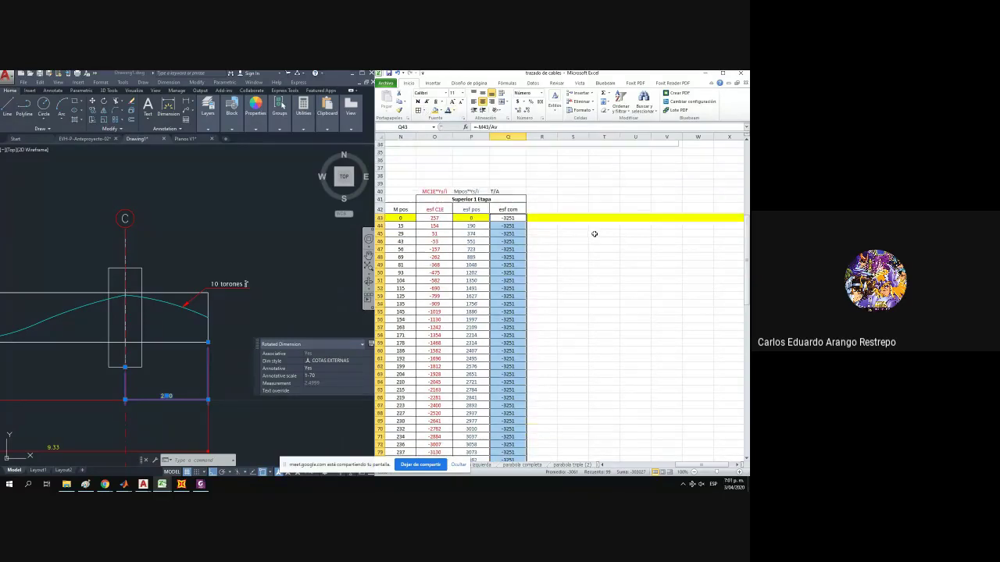
# Add the column heading "esf total" in R42, beside esf com.
pyautogui.click(538, 216)
pyautogui.click(535, 210)
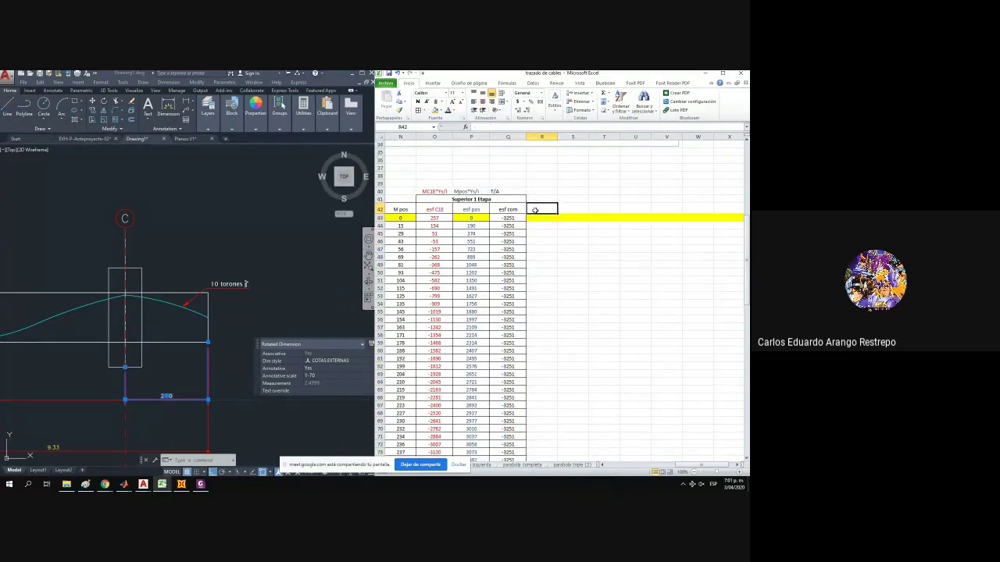
pyautogui.write('esf')
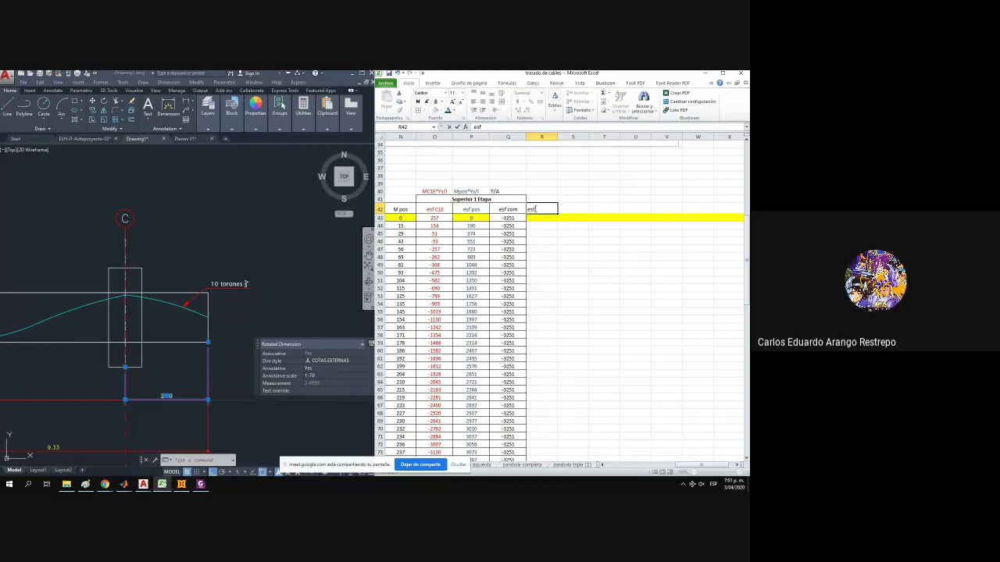
pyautogui.write(' tota')
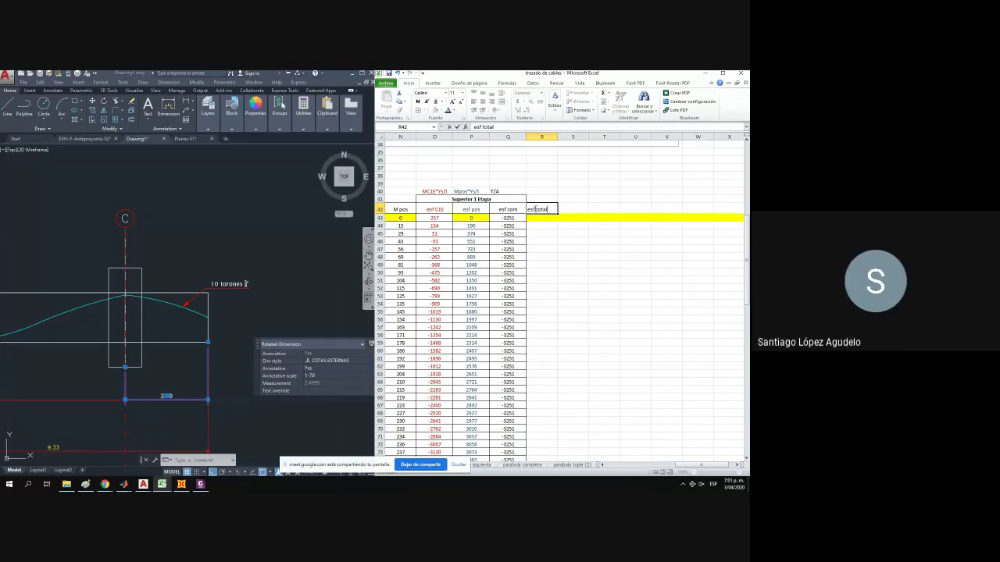
pyautogui.write('l')
pyautogui.click(455, 127)
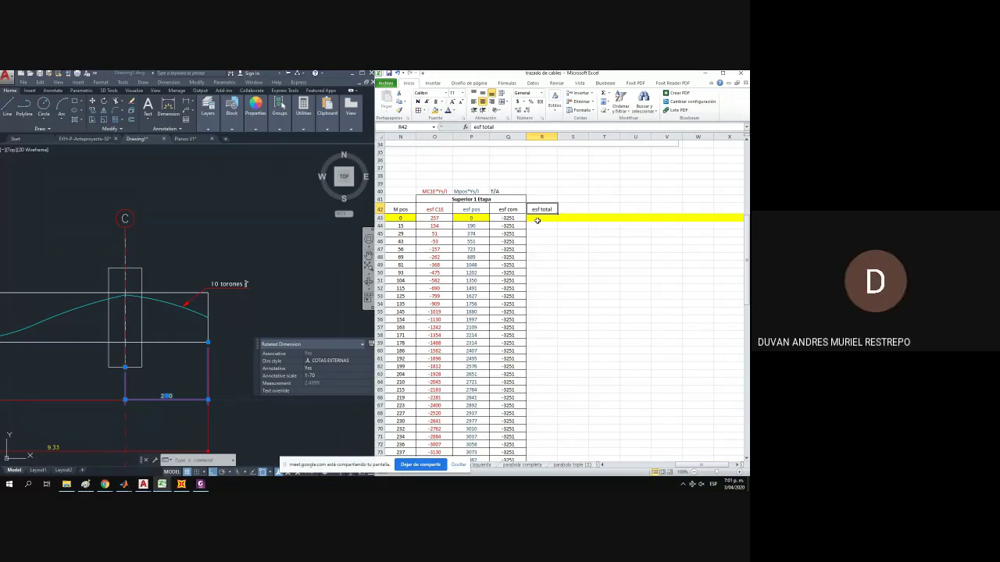
# Autofit the width of all the sheet's columns so the stress table takes up less space.
pyautogui.click(225, 280)
pyautogui.moveTo(227, 273); pyautogui.dragTo(244, 276)
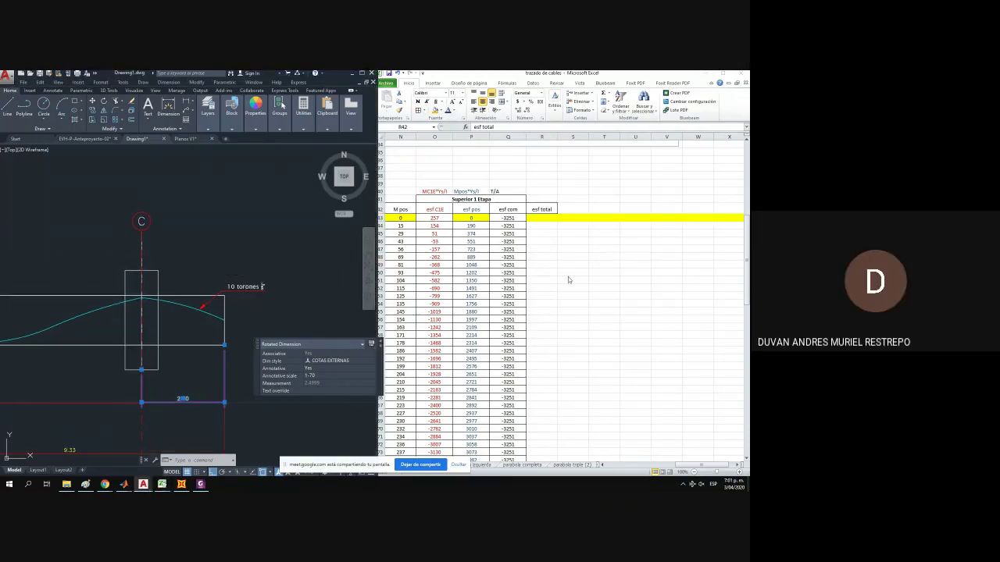
pyautogui.click(567, 278)
pyautogui.scroll(-1, 567, 279)
pyautogui.scroll(-1, 553, 279)
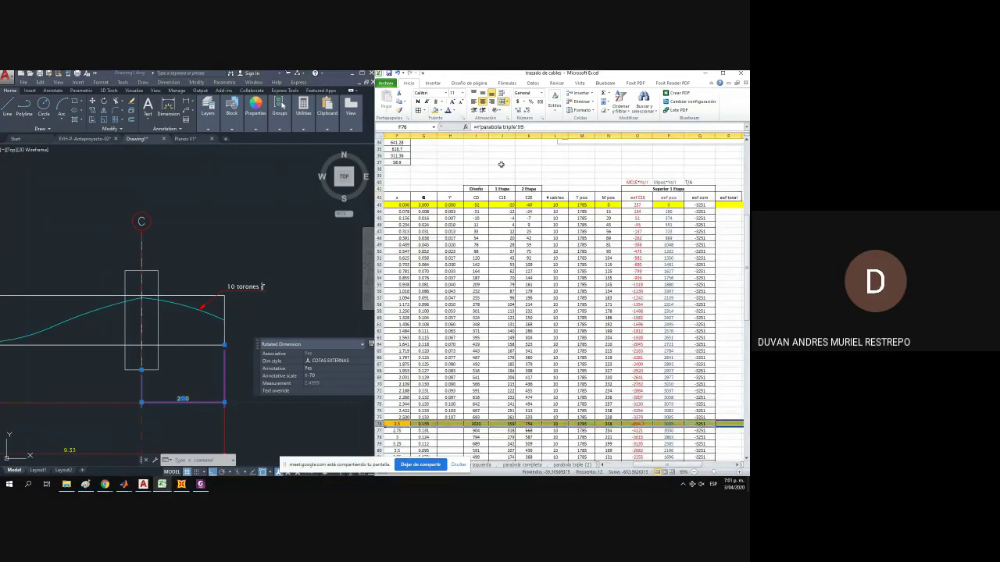
pyautogui.click(656, 271)
pyautogui.scroll(-3, 657, 271)
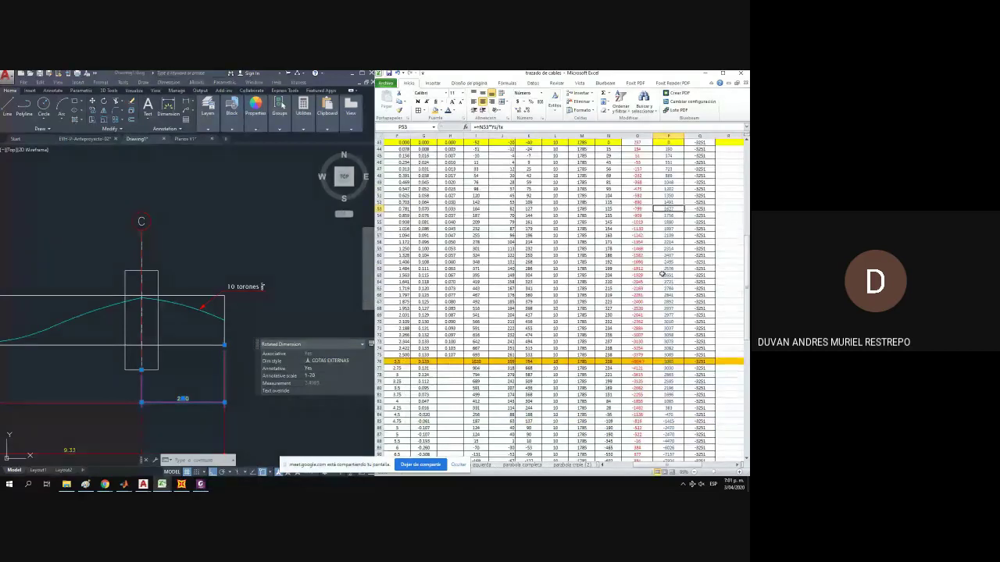
pyautogui.click(380, 135)
pyautogui.doubleClick(410, 135)
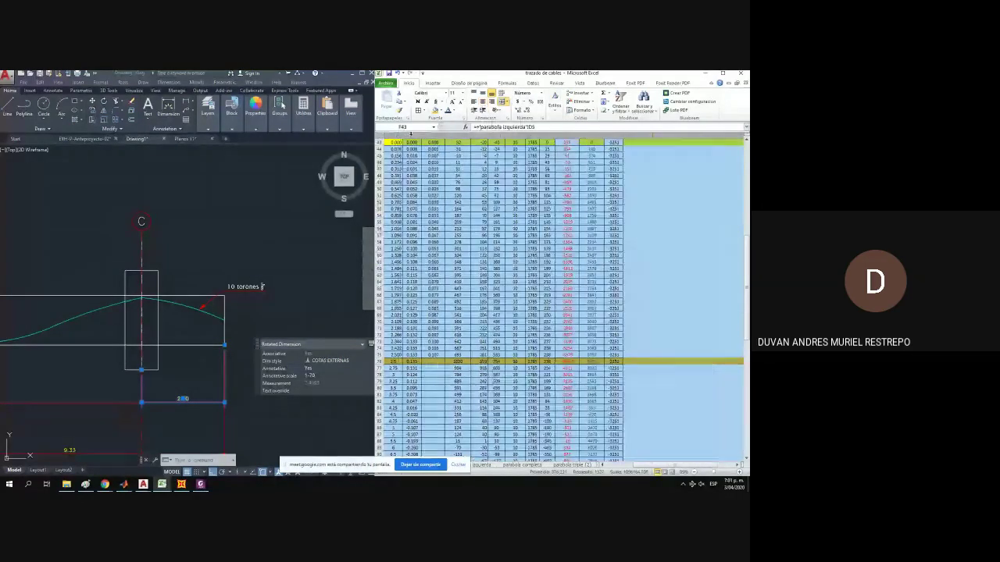
# Label the orange support row 76 with "C" in cell C76, beside the start of Tramo 2.
pyautogui.moveTo(664, 465); pyautogui.dragTo(629, 465)
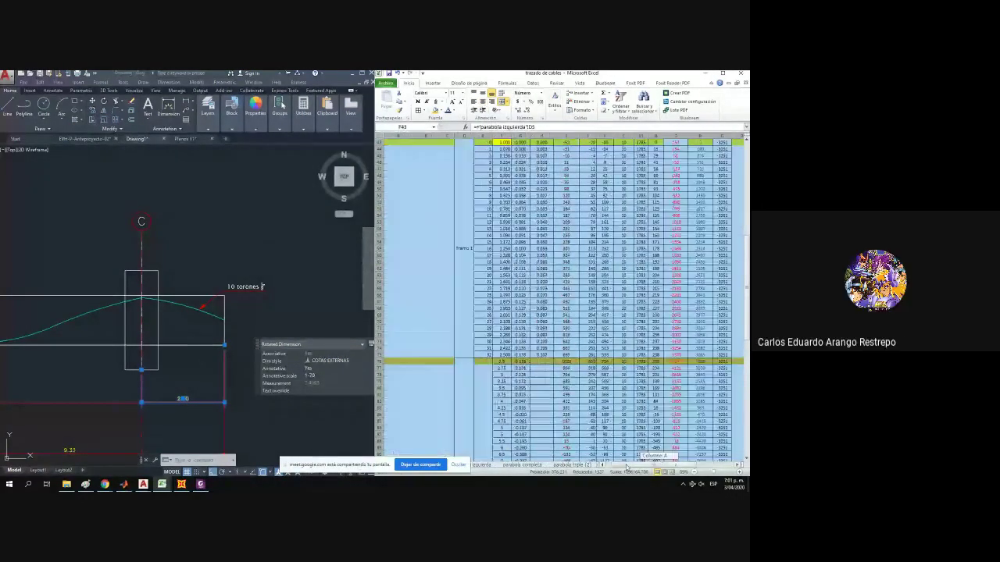
pyautogui.scroll(4, 460, 228)
pyautogui.scroll(-4, 454, 311)
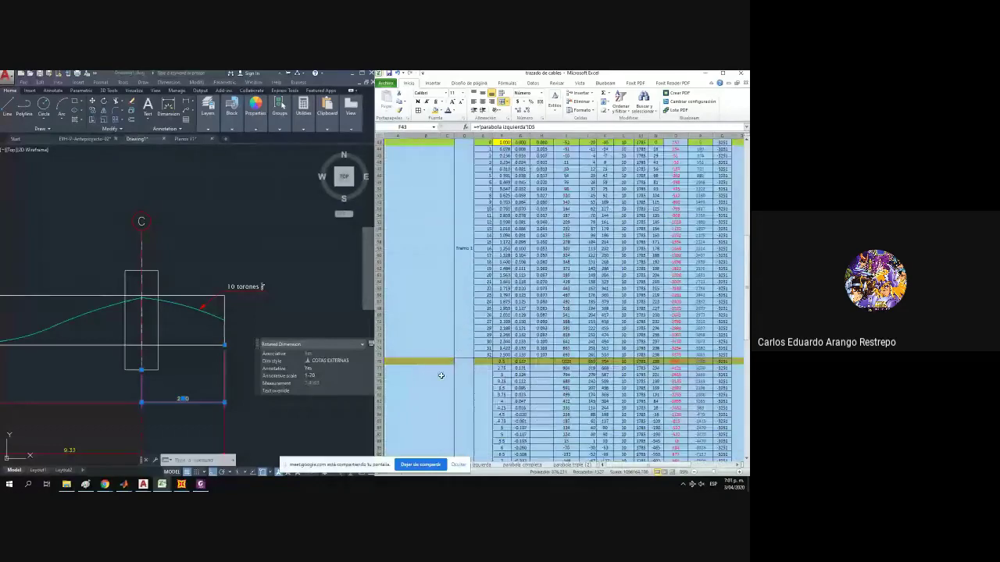
pyautogui.click(442, 362)
pyautogui.write('C')
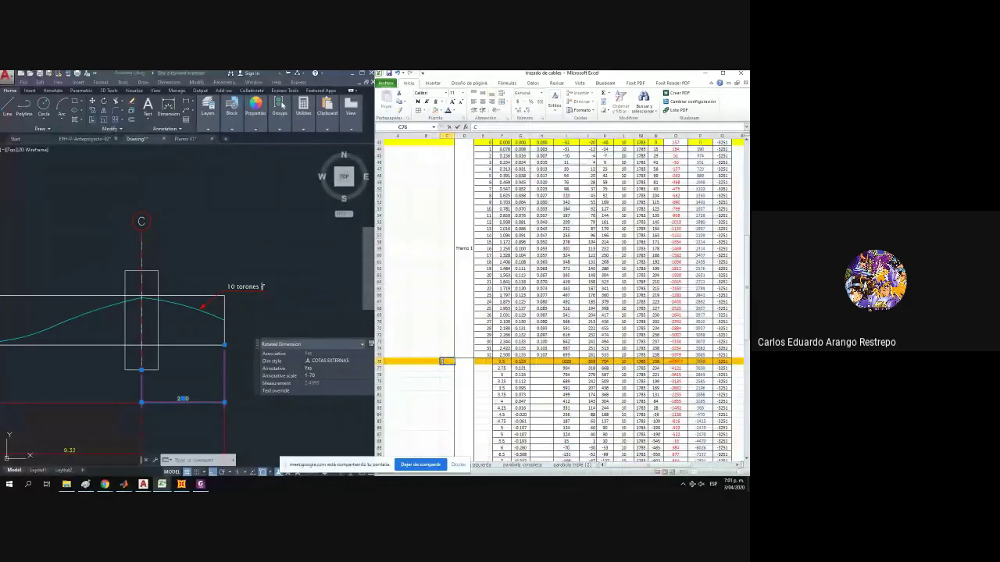
# Label the orange row 76 with C in cell C76, in bold text enlarged to size 16.
pyautogui.hotkey('ctrl', 'Return')
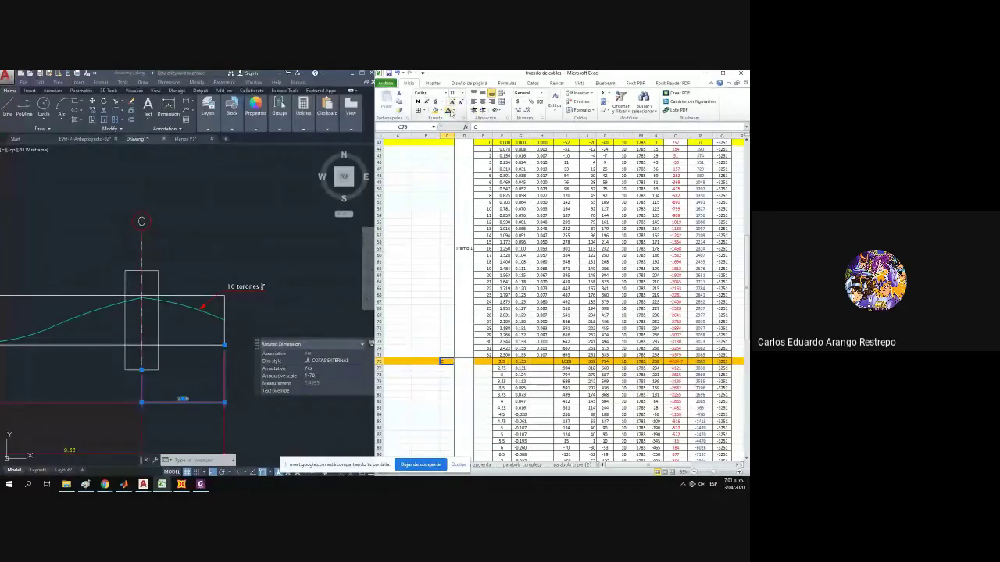
pyautogui.click(452, 102)
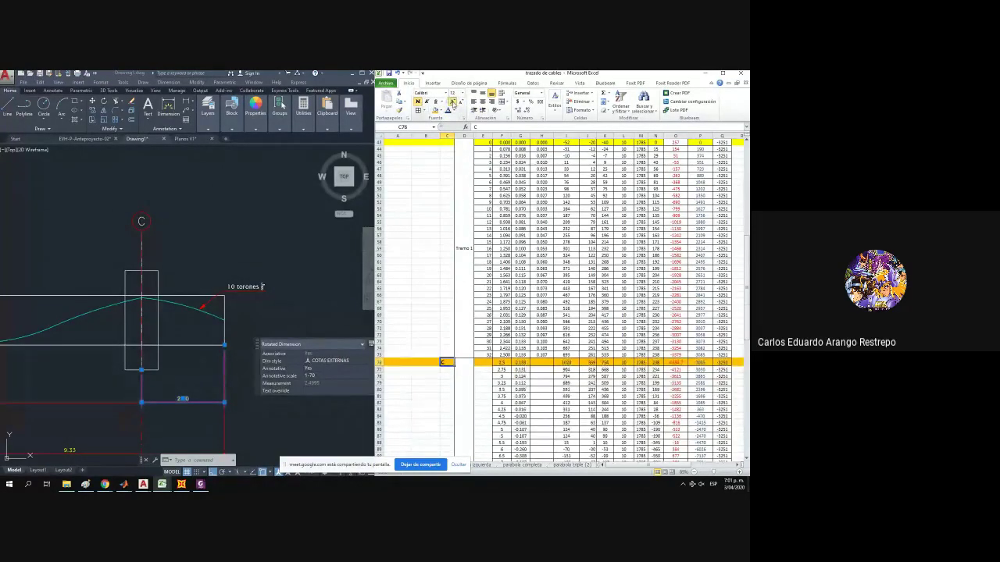
pyautogui.click(452, 102)
# Check in the AutoCAD drawing which axis corresponds to the orange row 109 of the Excel table.
pyautogui.scroll(-12, 401, 365)
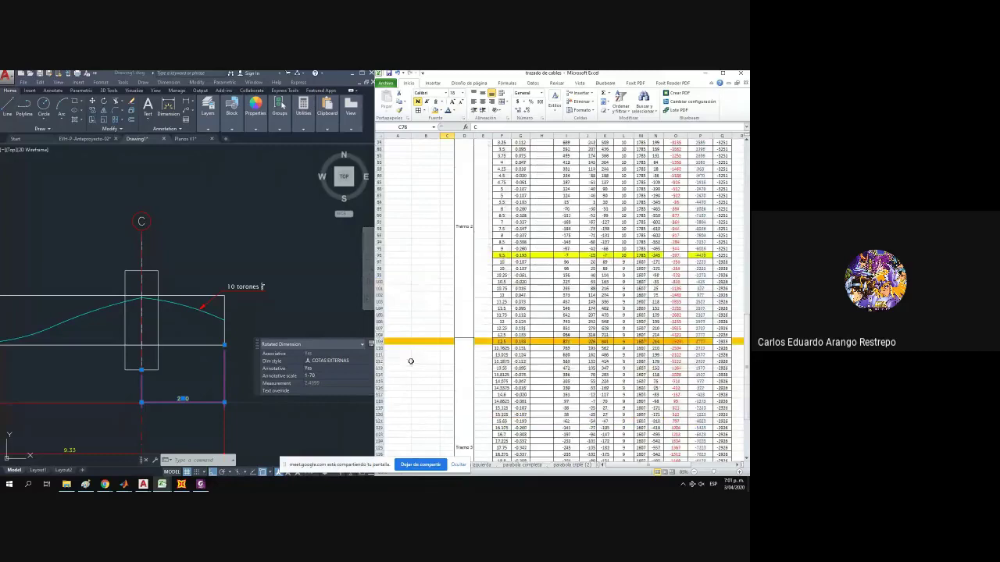
pyautogui.click(442, 342)
pyautogui.click(143, 484)
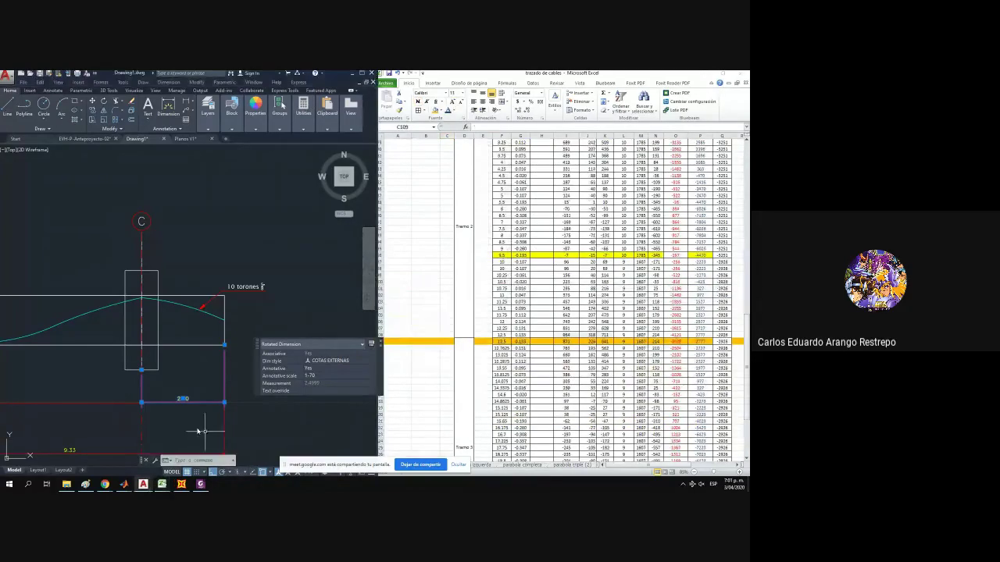
pyautogui.moveTo(38, 385); pyautogui.dragTo(236, 365)
pyautogui.scroll(-3, 234, 369)
pyautogui.scroll(2, 223, 358)
pyautogui.click(446, 340)
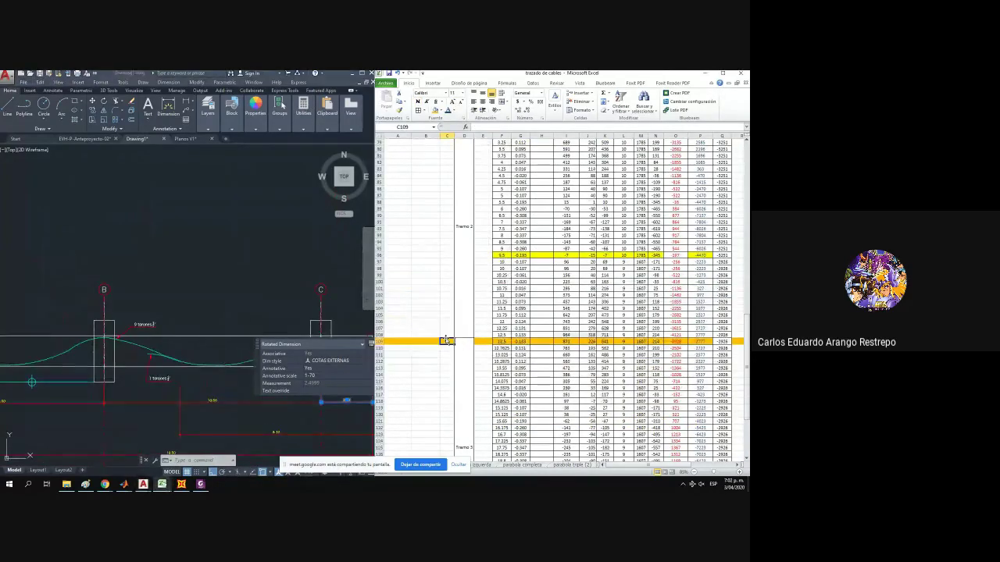
# Copy the formatting of the C label in cell C76 to cell C109 and enter B there.
pyautogui.scroll(4, 445, 342)
pyautogui.click(444, 203)
pyautogui.write('C')
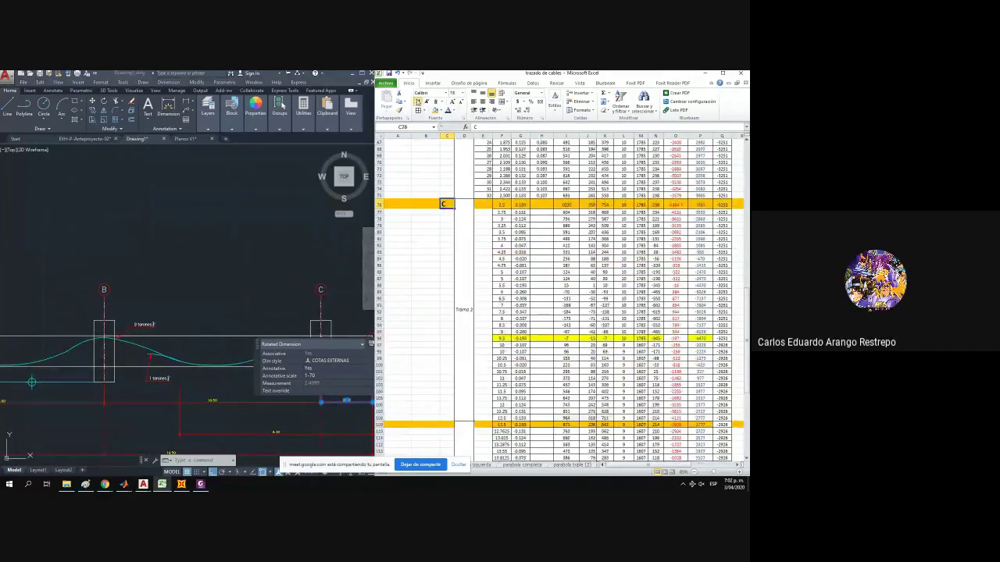
pyautogui.click(402, 111)
pyautogui.scroll(-5, 451, 277)
pyautogui.click(450, 320)
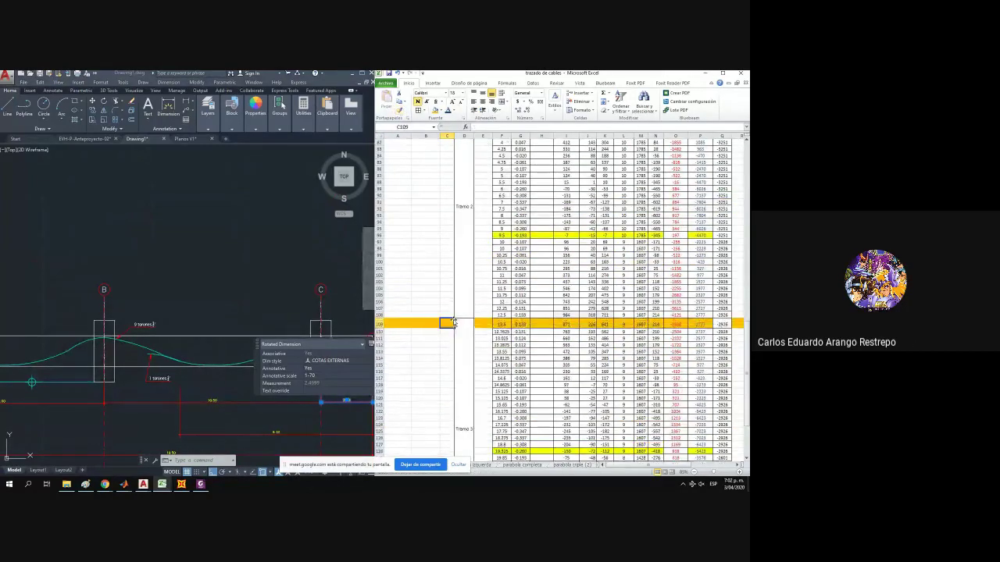
pyautogui.scroll(-2, 466, 289)
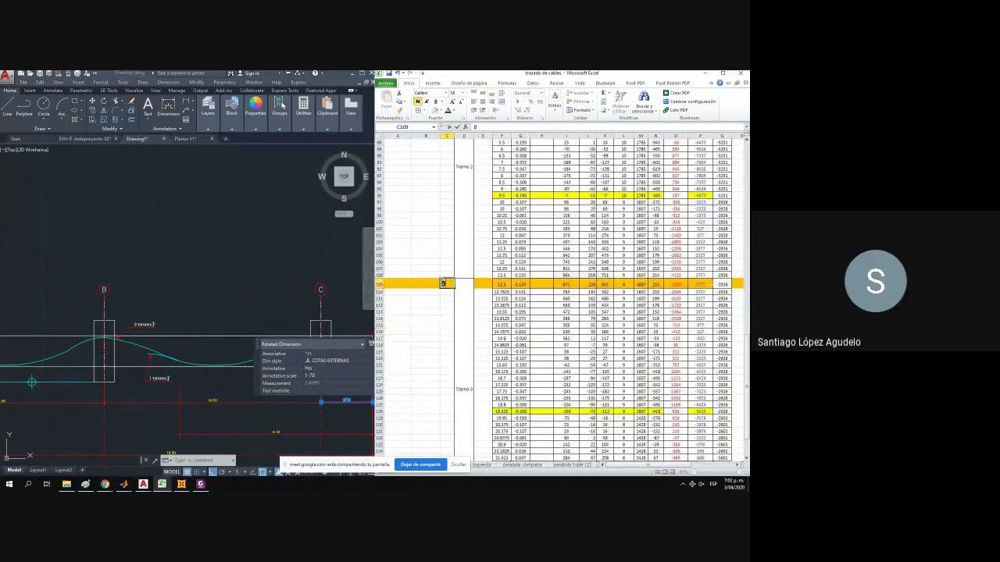
pyautogui.press('Return')
# Enter A in cell C141 and apply the formatting of the B label in C109 to it.
pyautogui.scroll(-8, 440, 281)
pyautogui.click(445, 334)
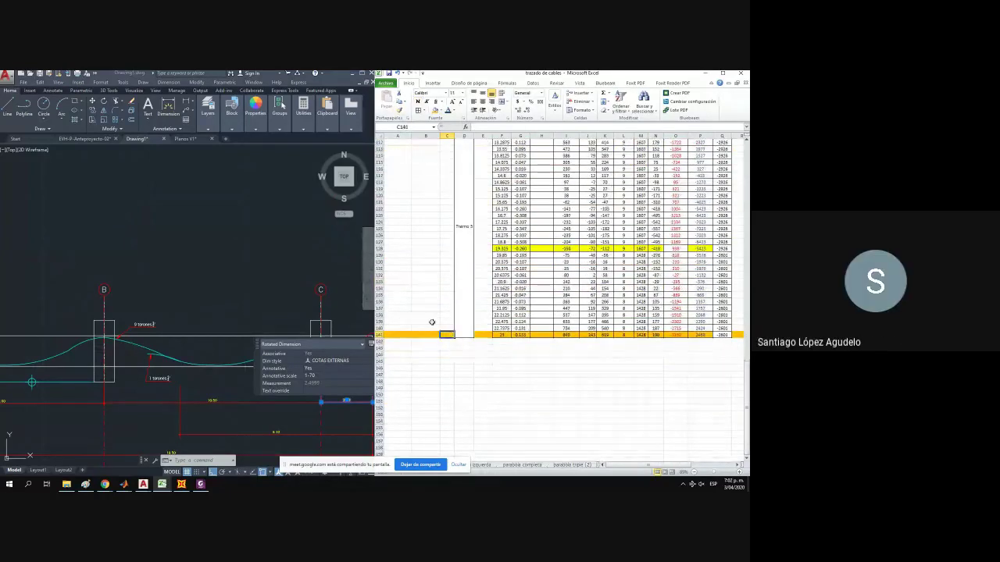
pyautogui.write('A')
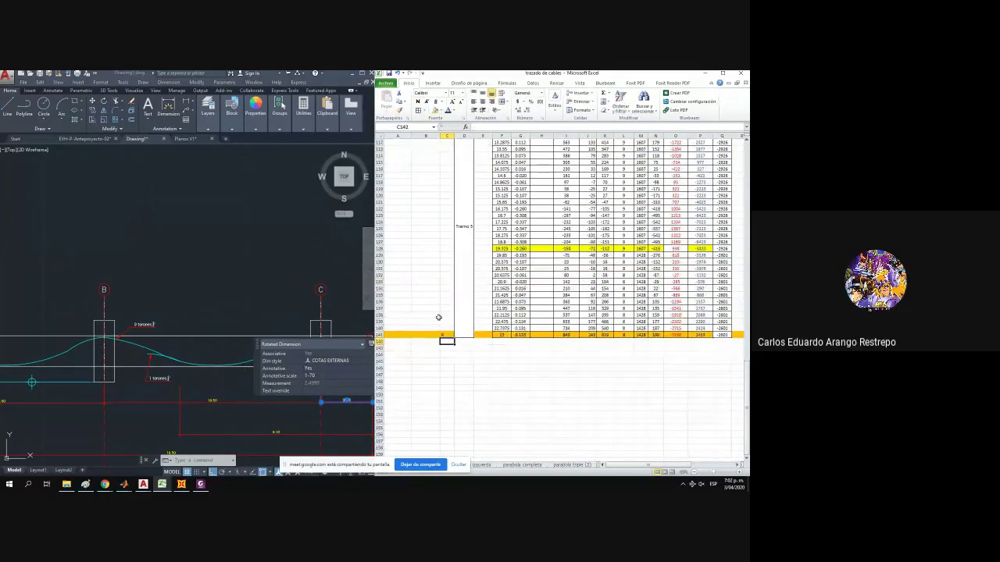
pyautogui.scroll(5, 440, 319)
pyautogui.click(445, 225)
pyautogui.write('B')
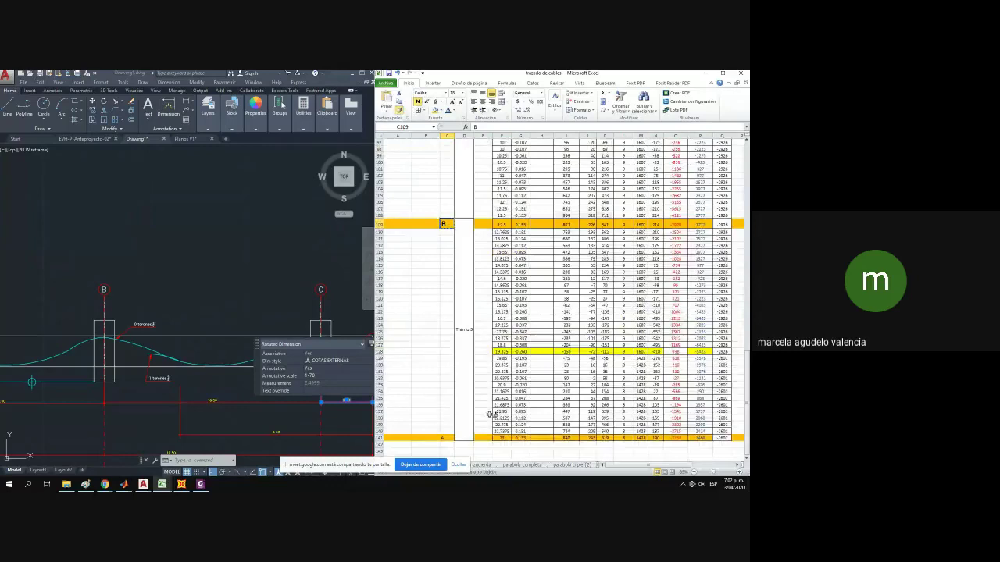
pyautogui.scroll(-3, 468, 418)
pyautogui.click(444, 400)
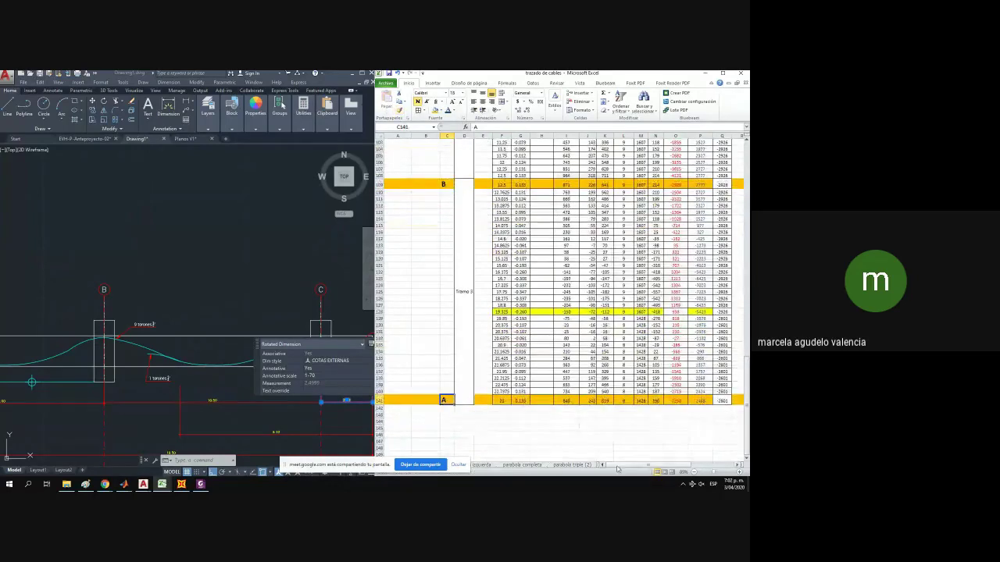
# Extend the orange fill across row 141 from column E, matching the other axis rows.
pyautogui.moveTo(617, 469); pyautogui.dragTo(660, 465)
pyautogui.scroll(1, 645, 408)
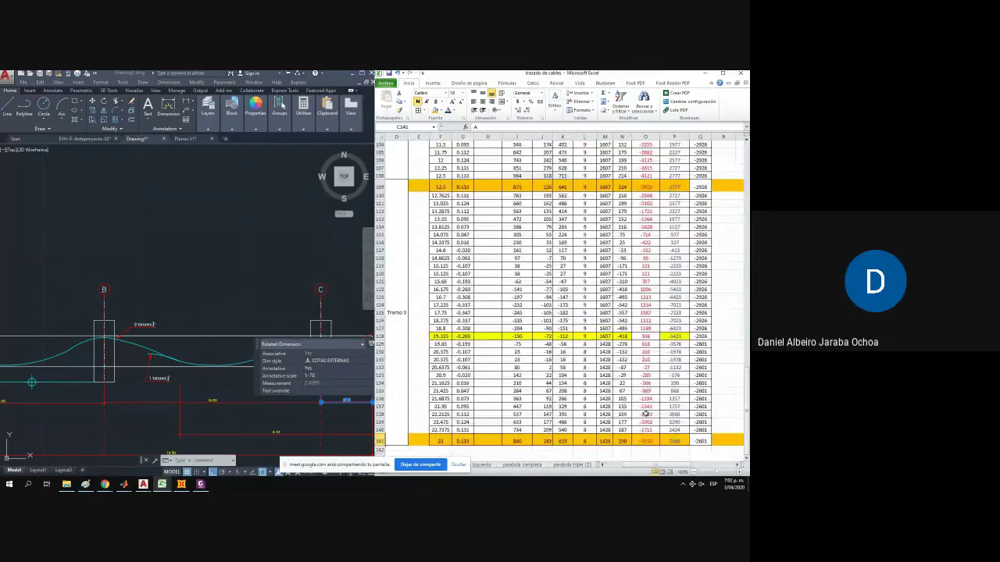
pyautogui.click(377, 440)
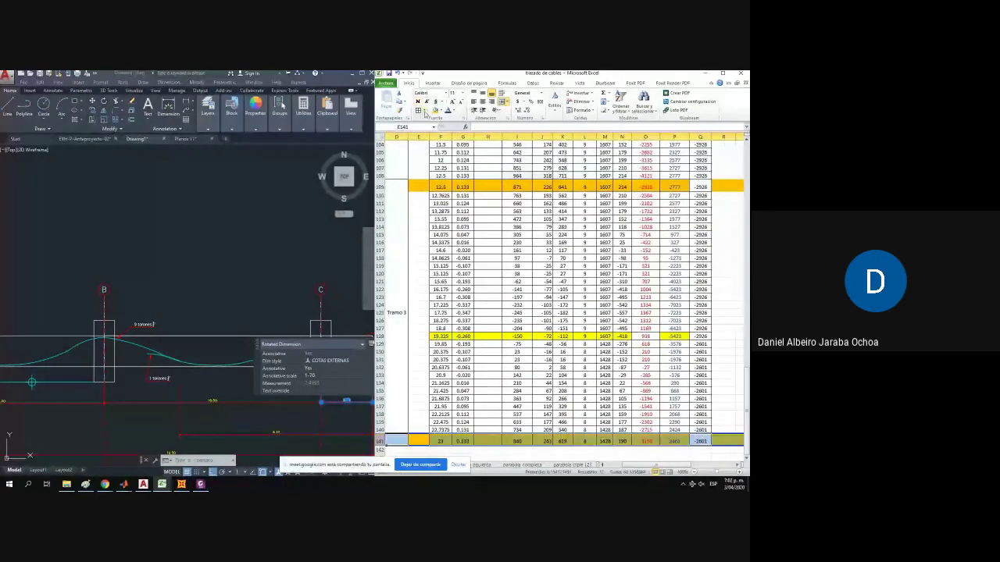
pyautogui.click(434, 111)
# Examine the esf C1E and esf pos stress formulas in row 76 alongside axis C in the drawing.
pyautogui.moveTo(679, 467); pyautogui.dragTo(692, 467)
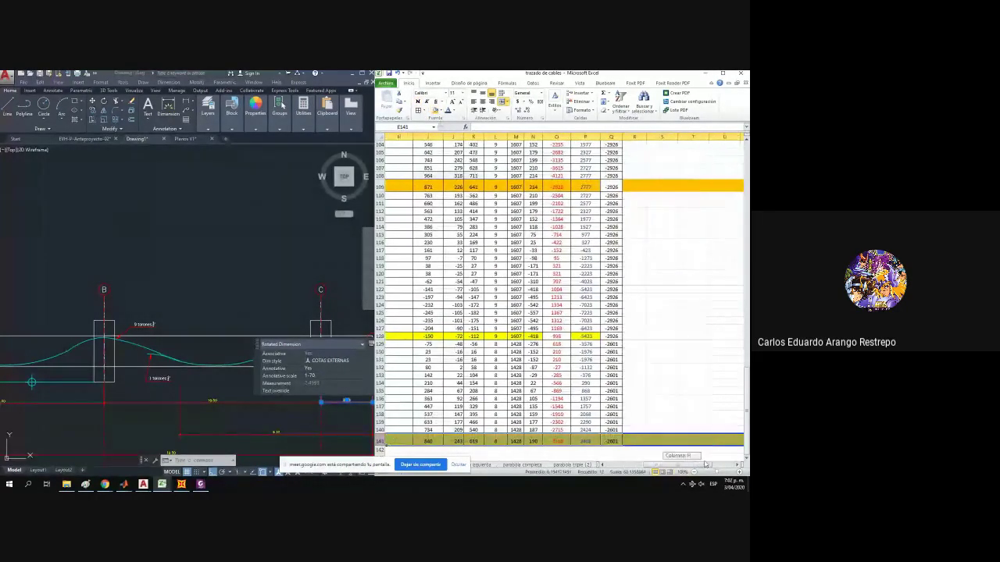
pyautogui.scroll(15, 654, 349)
pyautogui.scroll(15, 654, 346)
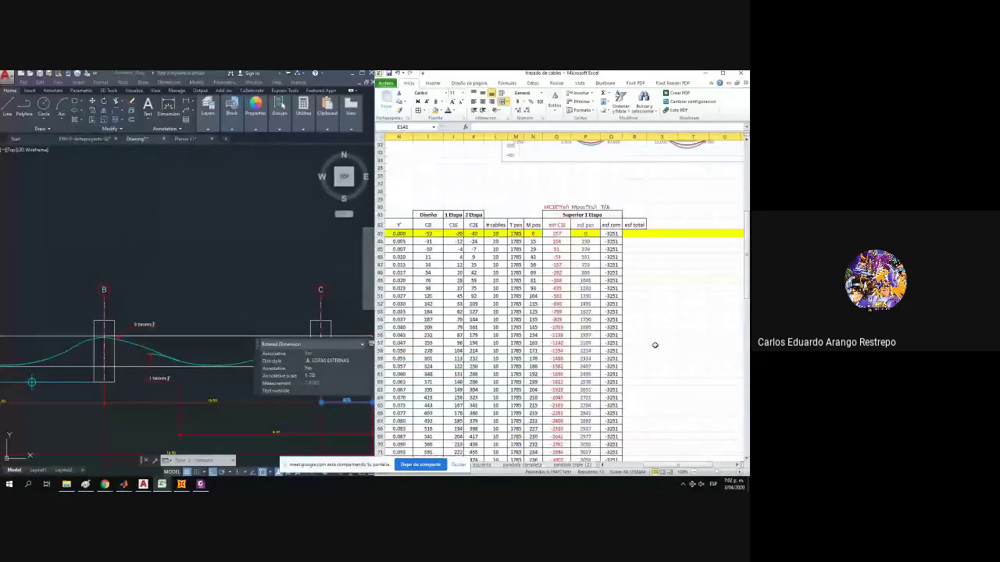
pyautogui.scroll(-12, 648, 344)
pyautogui.click(645, 374)
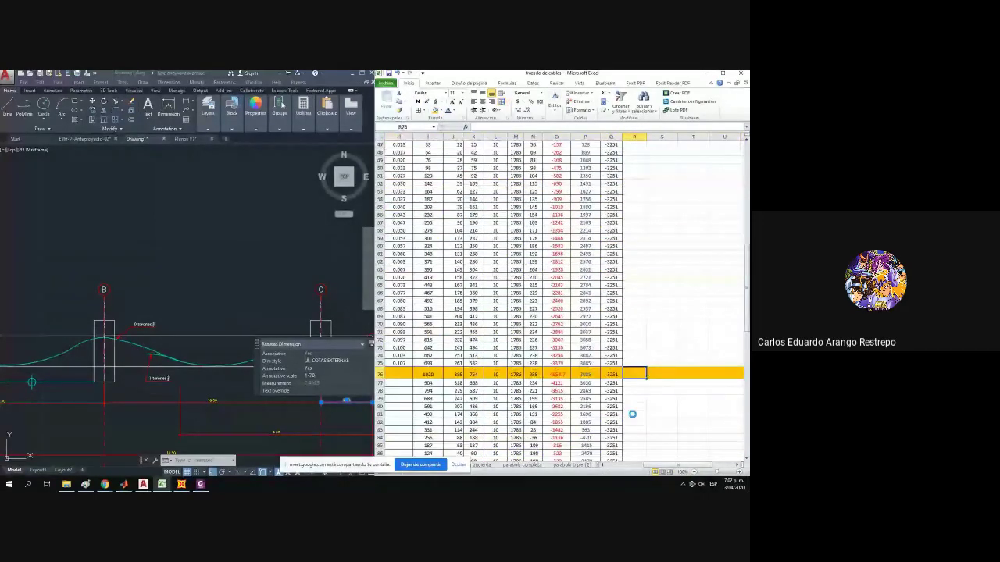
pyautogui.scroll(-1, 634, 414)
pyautogui.click(385, 364)
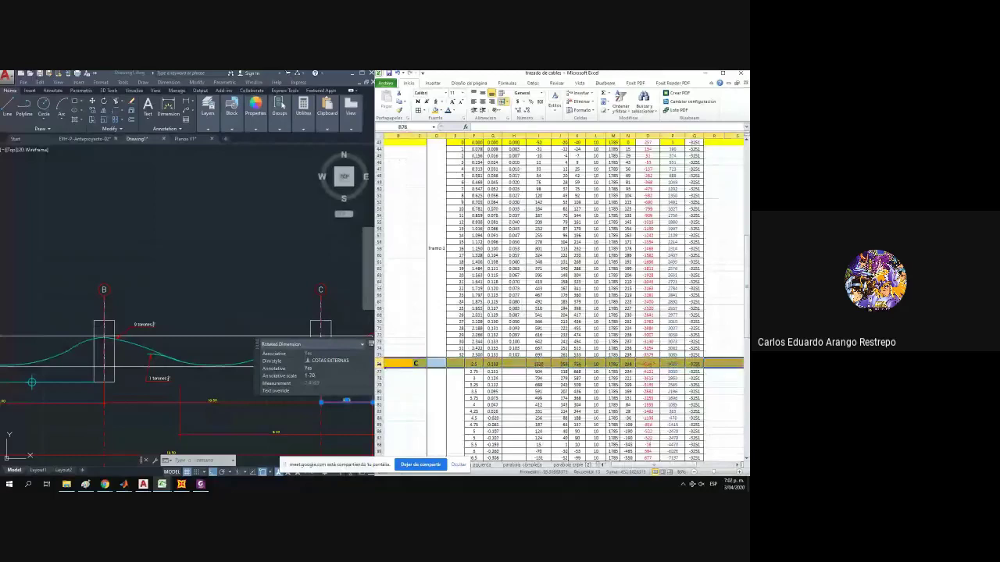
pyautogui.moveTo(208, 310); pyautogui.dragTo(45, 290)
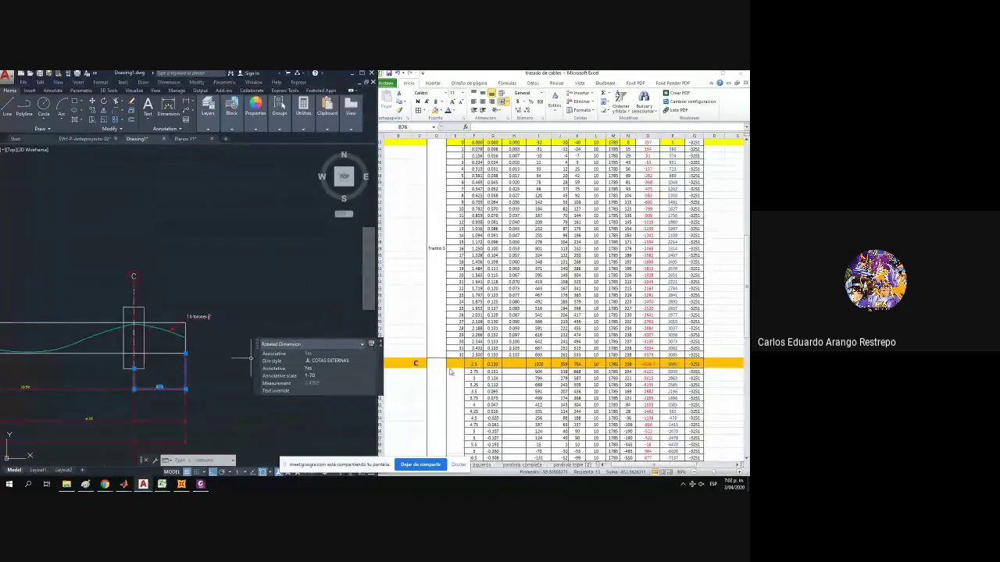
pyautogui.click(652, 364)
pyautogui.scroll(3, 654, 364)
pyautogui.scroll(-2, 655, 364)
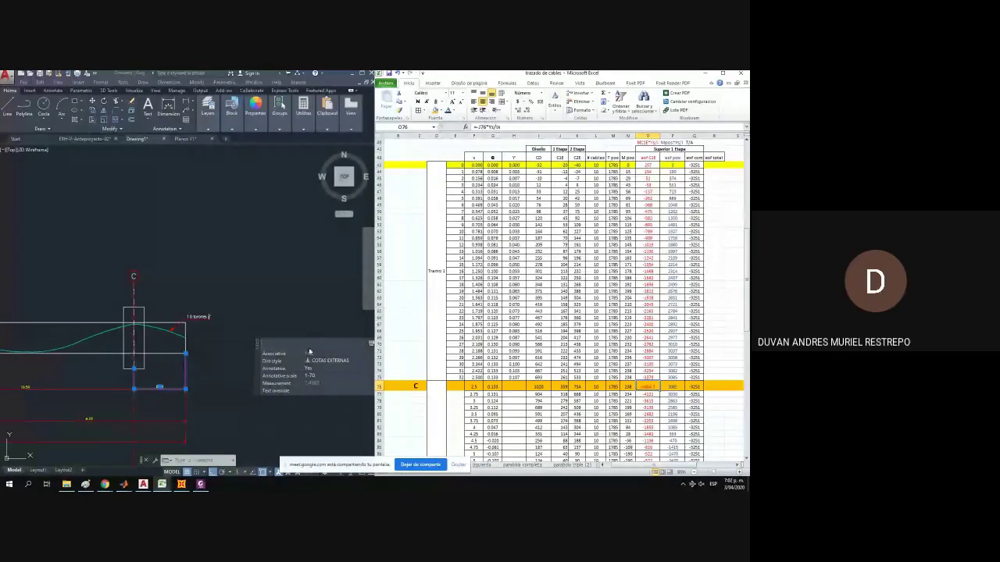
pyautogui.click(687, 387)
pyautogui.click(675, 385)
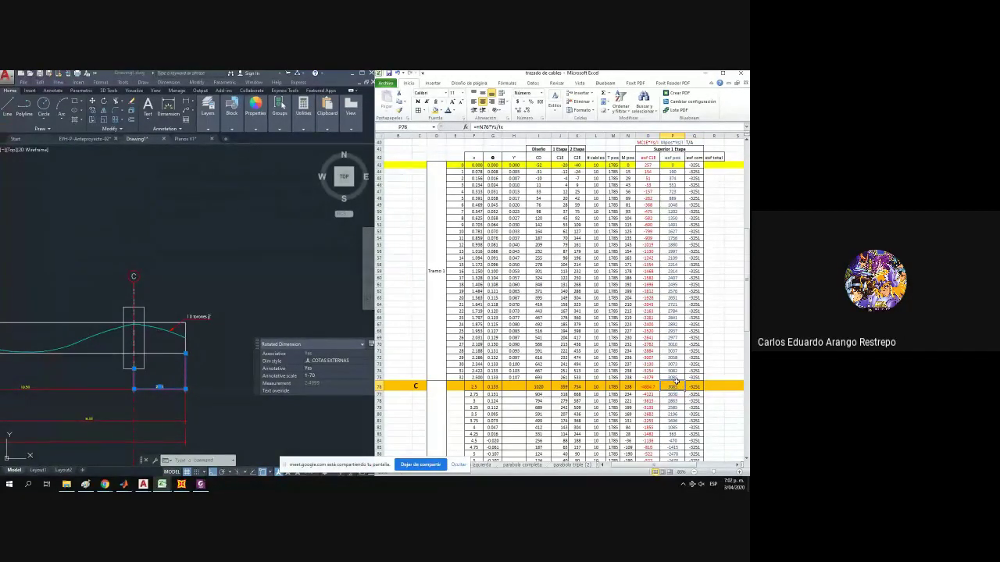
pyautogui.moveTo(695, 465); pyautogui.dragTo(700, 465)
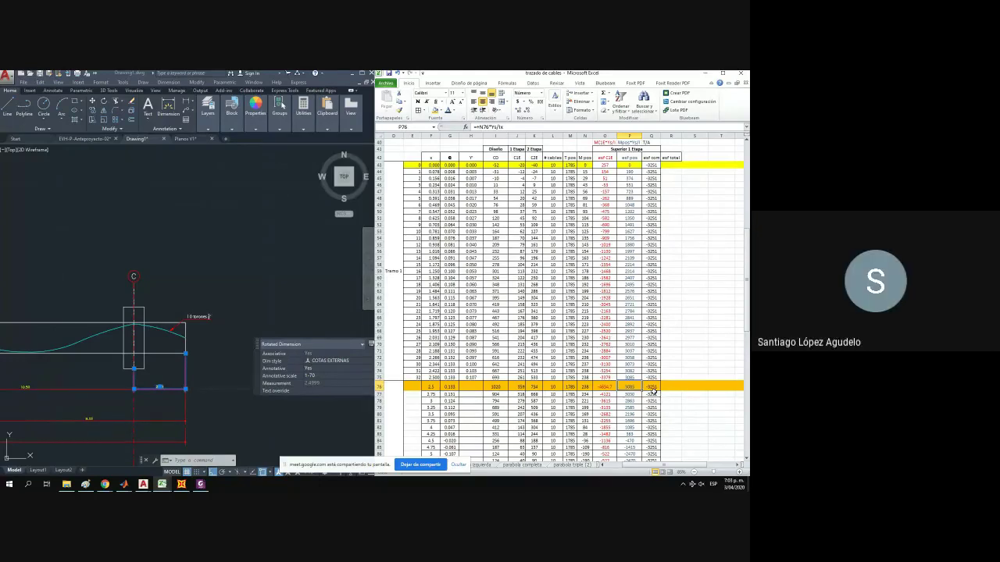
# Remove the minus sign from the esf C1E formula in cell O76.
pyautogui.click(603, 384)
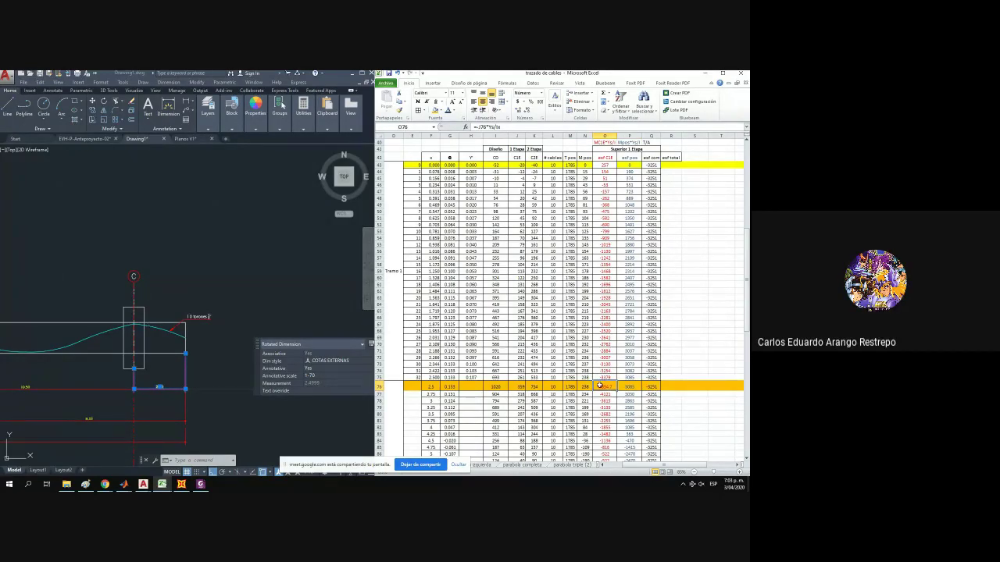
pyautogui.doubleClick(600, 385)
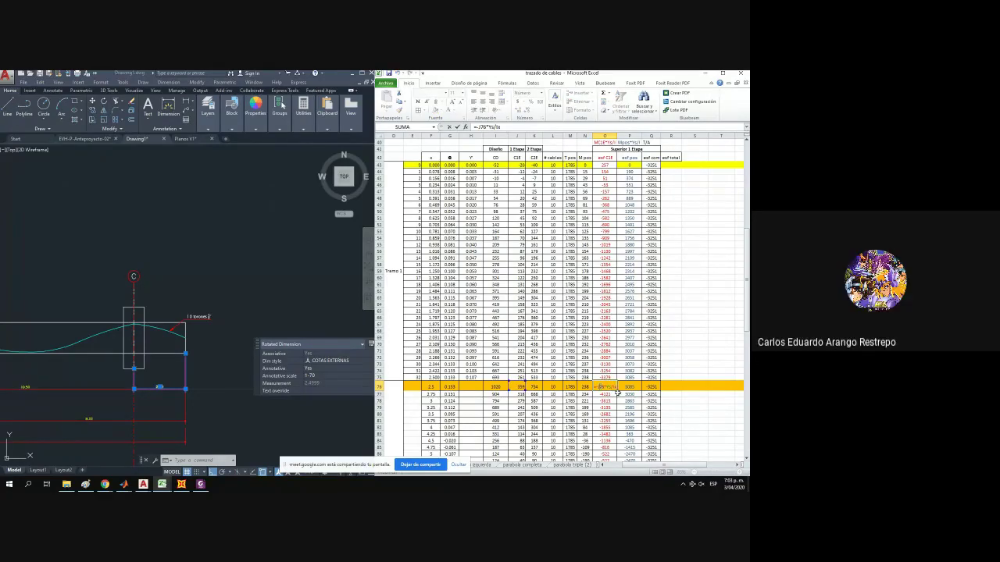
pyautogui.press('Escape')
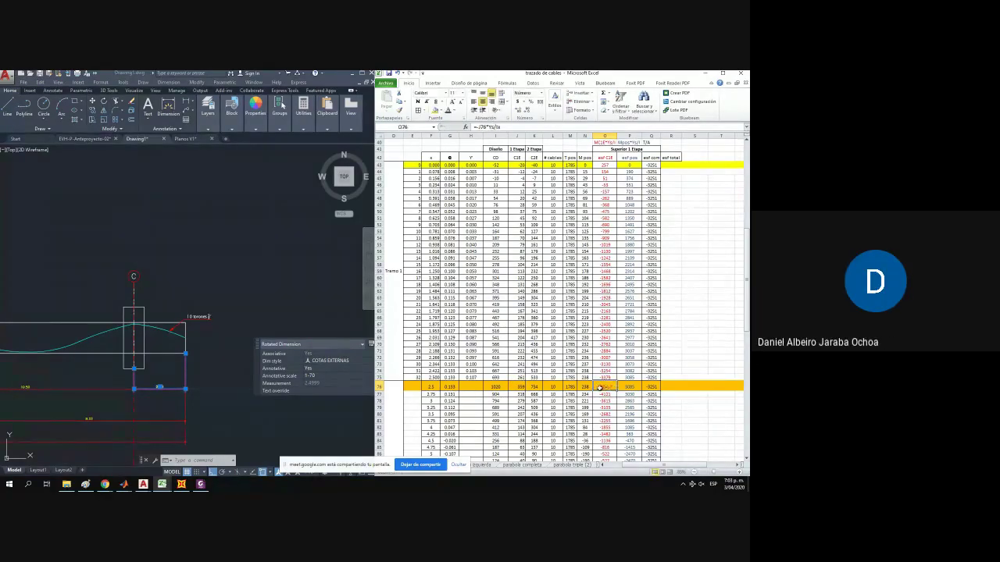
pyautogui.doubleClick(600, 387)
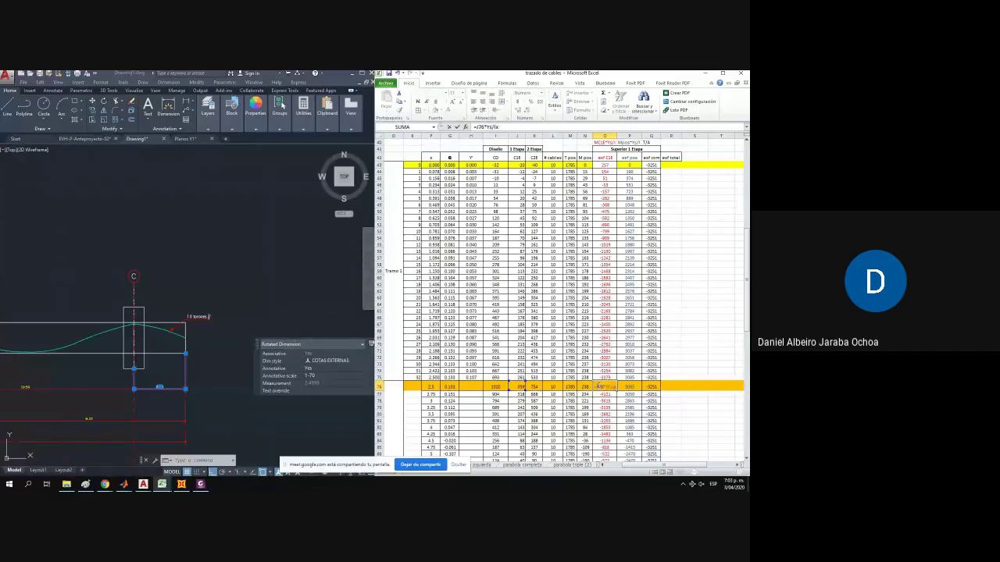
pyautogui.press('Return')
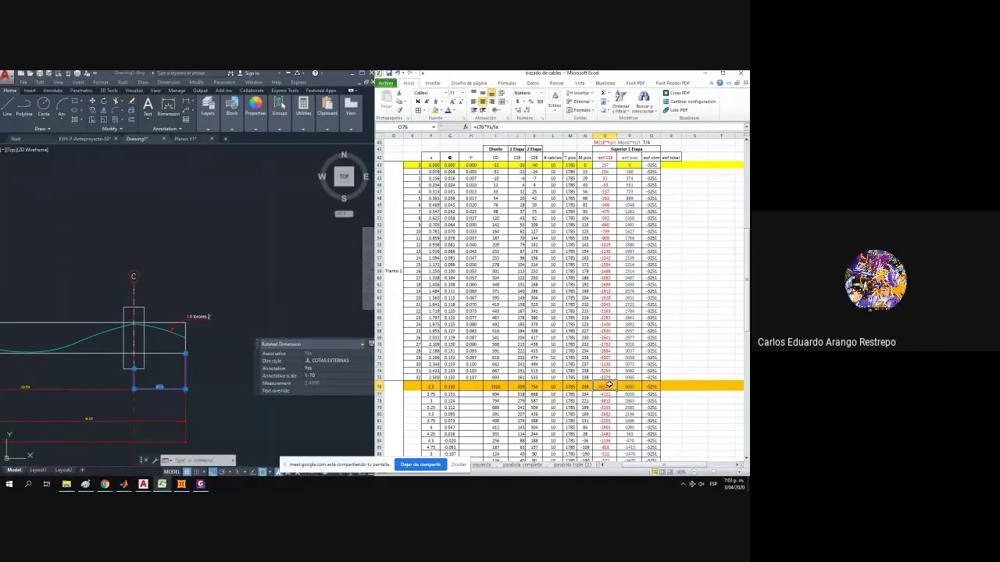
# Replace the minus sign with a plus in the esf C1E formula in O75 and fill it up to O43.
pyautogui.click(603, 377)
pyautogui.doubleClick(603, 377)
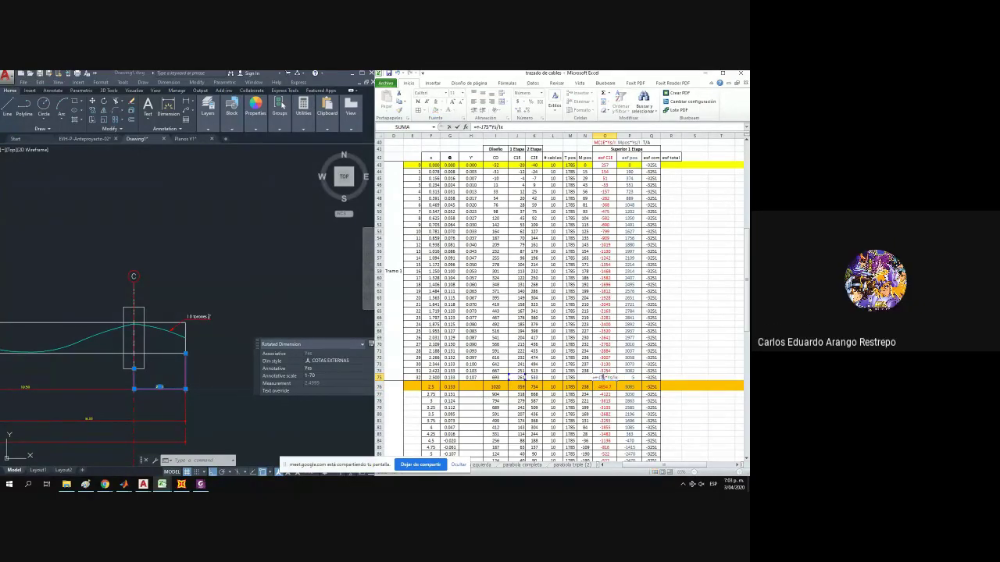
pyautogui.press('BackSpace')
pyautogui.write('+')
pyautogui.press('Return')
pyautogui.click(603, 377)
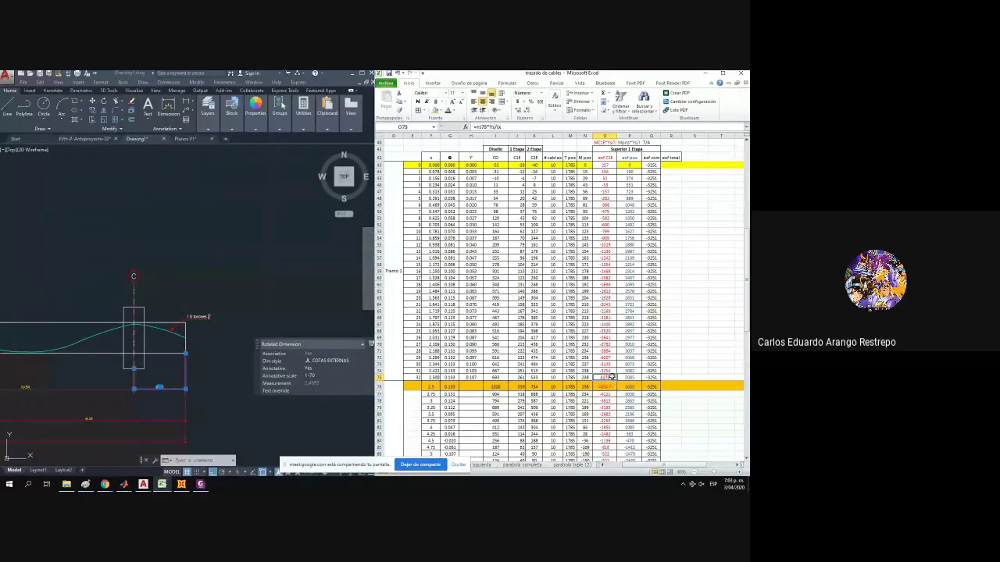
pyautogui.moveTo(618, 381); pyautogui.dragTo(616, 165)
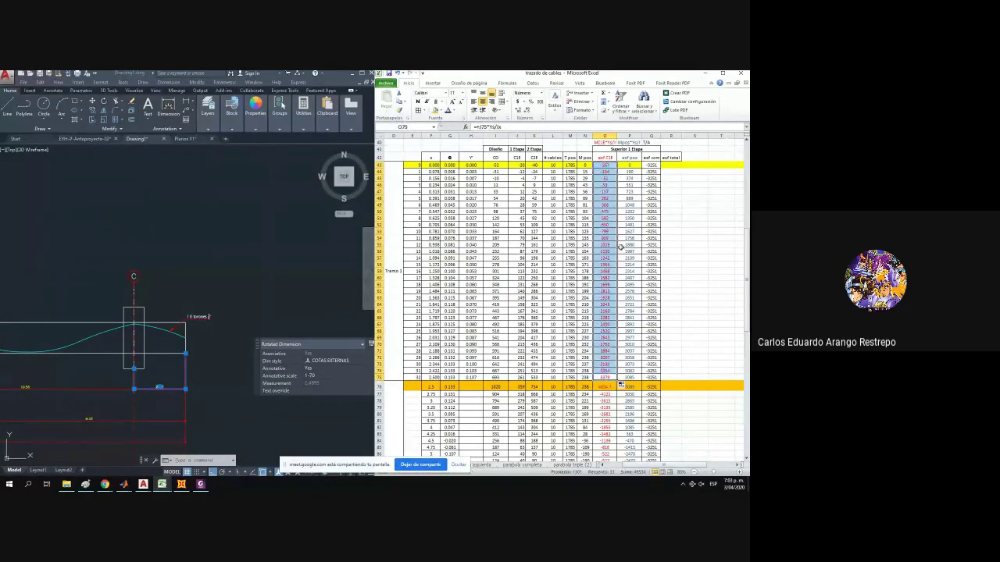
# Remove the minus sign from the esf C1E formula in O77 and fill it down the rest of the column.
pyautogui.scroll(-4, 617, 246)
pyautogui.click(608, 313)
pyautogui.doubleClick(606, 313)
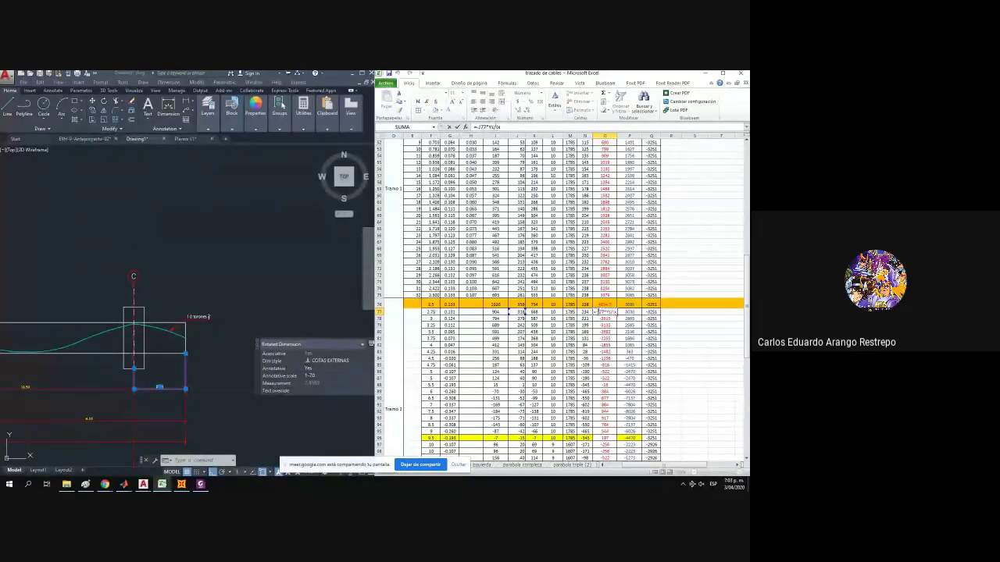
pyautogui.press('BackSpace')
pyautogui.write('+')
pyautogui.press('Return')
pyautogui.click(606, 312)
pyautogui.doubleClick(617, 316)
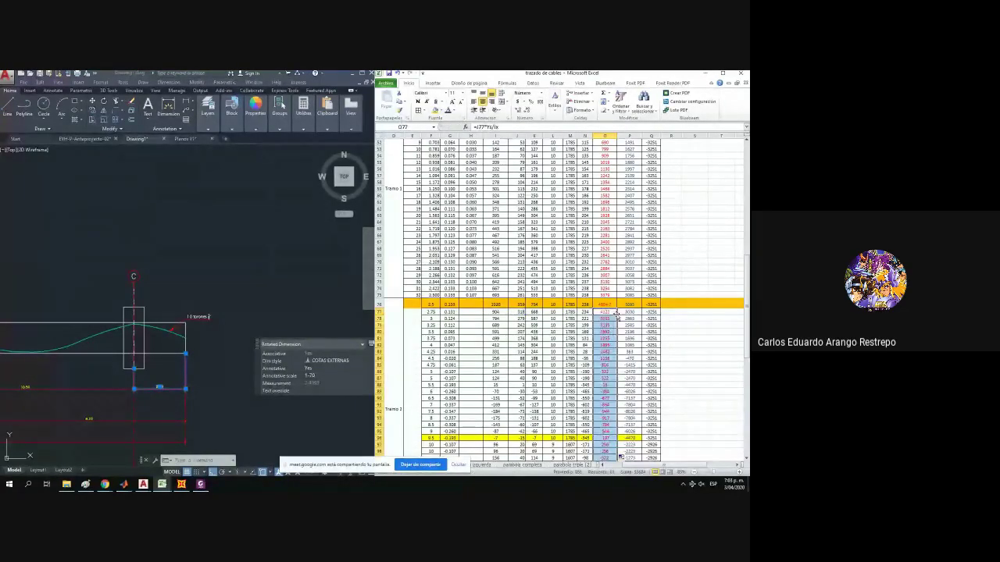
# Review the esf C1E values in column O around the orange rows 76 and 109.
pyautogui.scroll(-8, 617, 316)
pyautogui.scroll(6, 617, 312)
pyautogui.scroll(2, 617, 308)
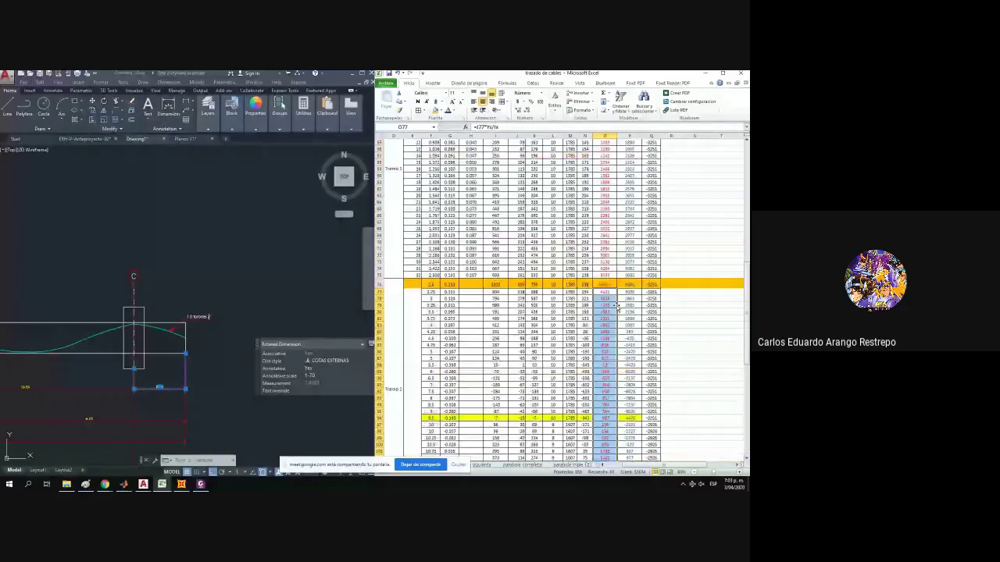
pyautogui.scroll(-7, 618, 306)
pyautogui.scroll(5, 613, 282)
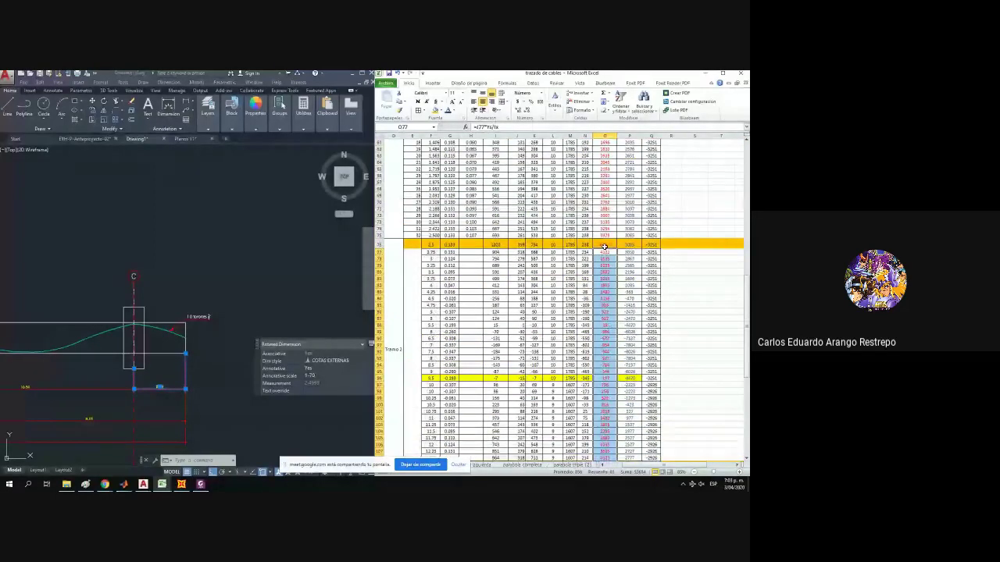
pyautogui.click(604, 246)
pyautogui.scroll(-7, 604, 247)
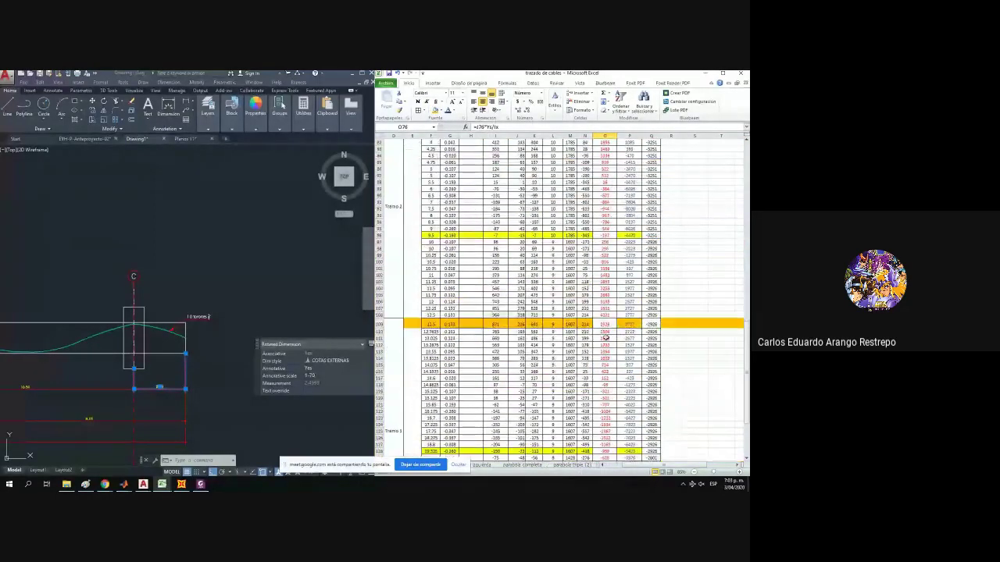
# Apply the orange row fill to the esf C1E cells O109 and O141.
pyautogui.click(603, 321)
pyautogui.click(434, 110)
pyautogui.scroll(-9, 605, 328)
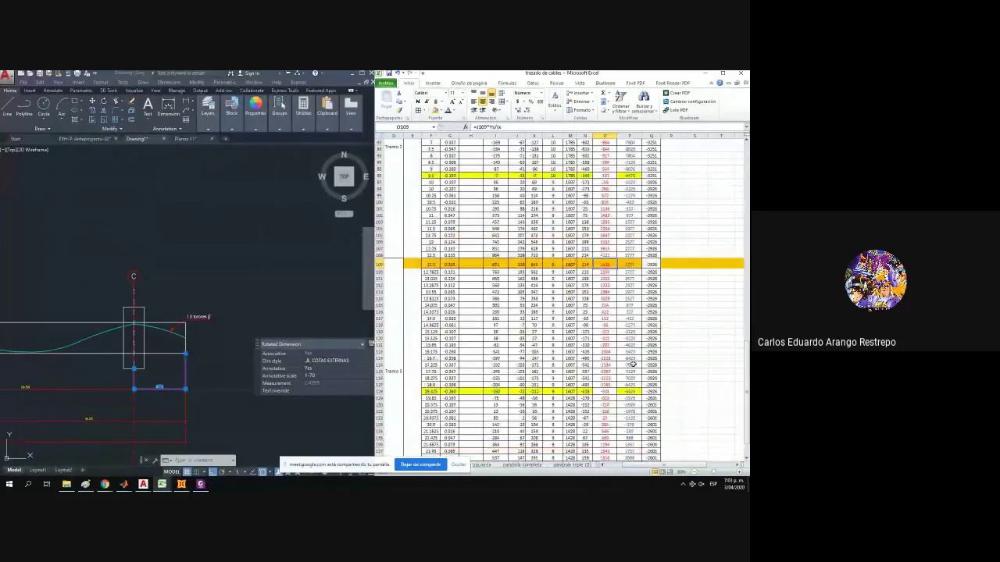
pyautogui.click(606, 360)
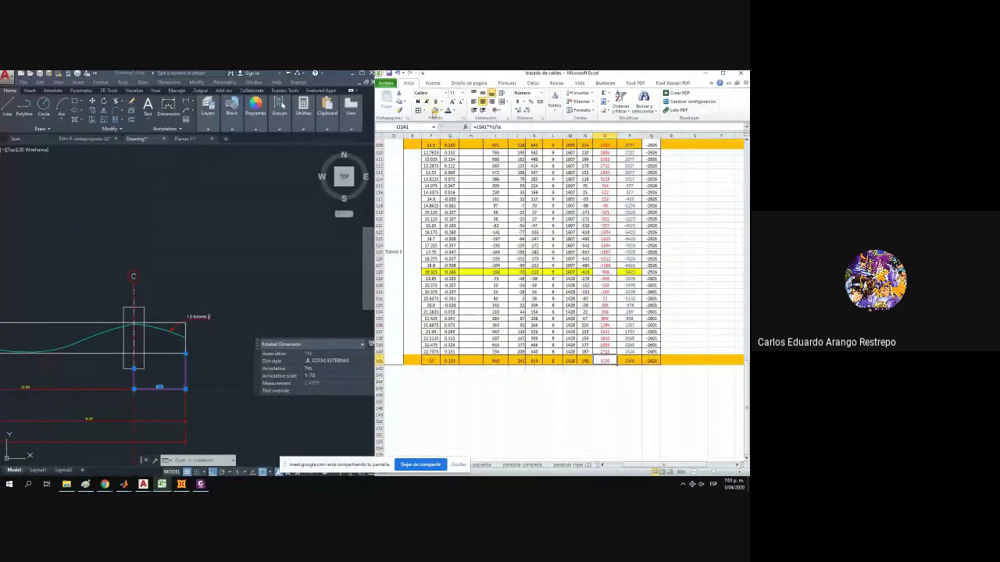
pyautogui.scroll(13, 672, 285)
pyautogui.scroll(12, 672, 287)
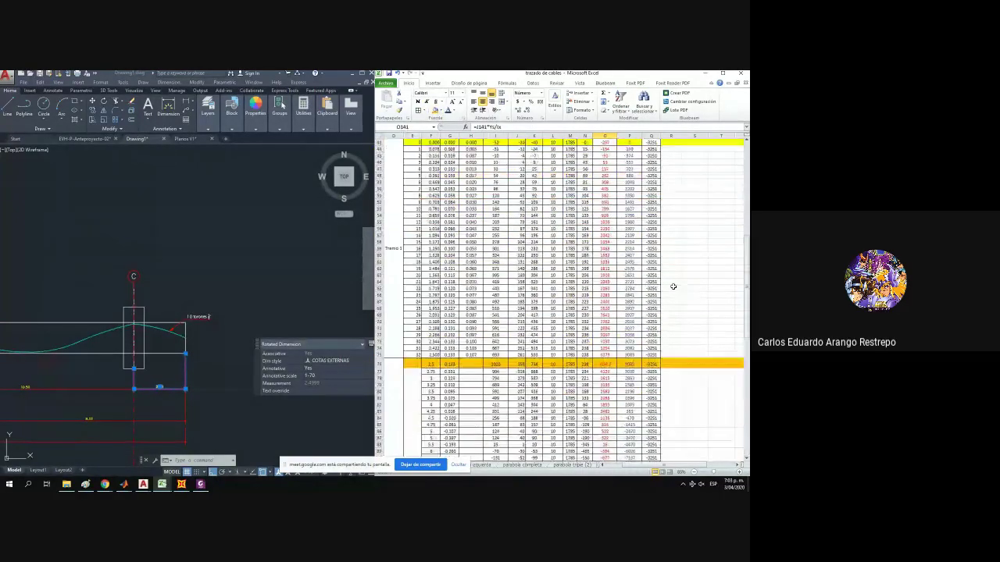
# Replace the plus sign with a minus in the esf pos formula in P76 and fill it up into P75.
pyautogui.scroll(-4, 669, 351)
pyautogui.doubleClick(630, 386)
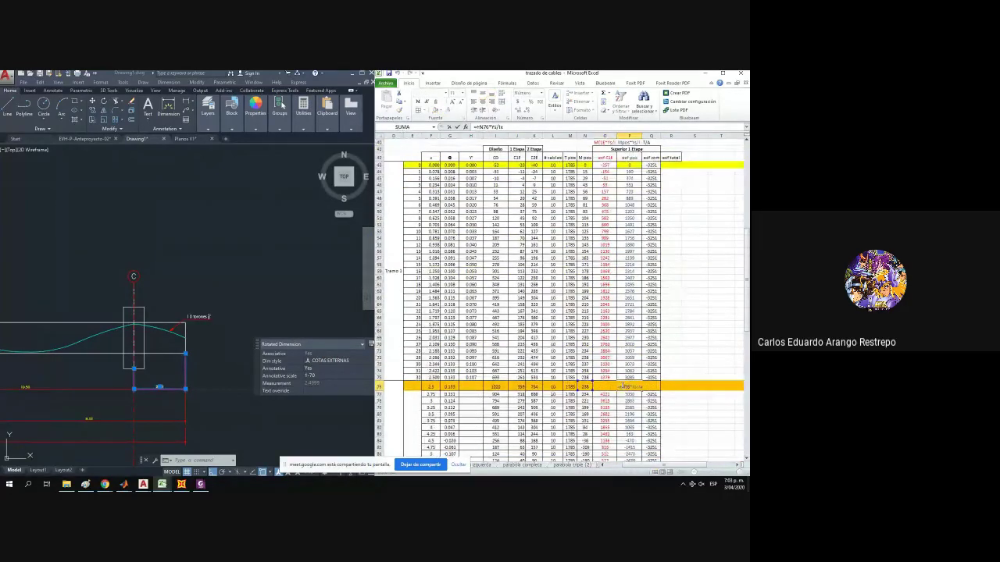
pyautogui.press('Escape')
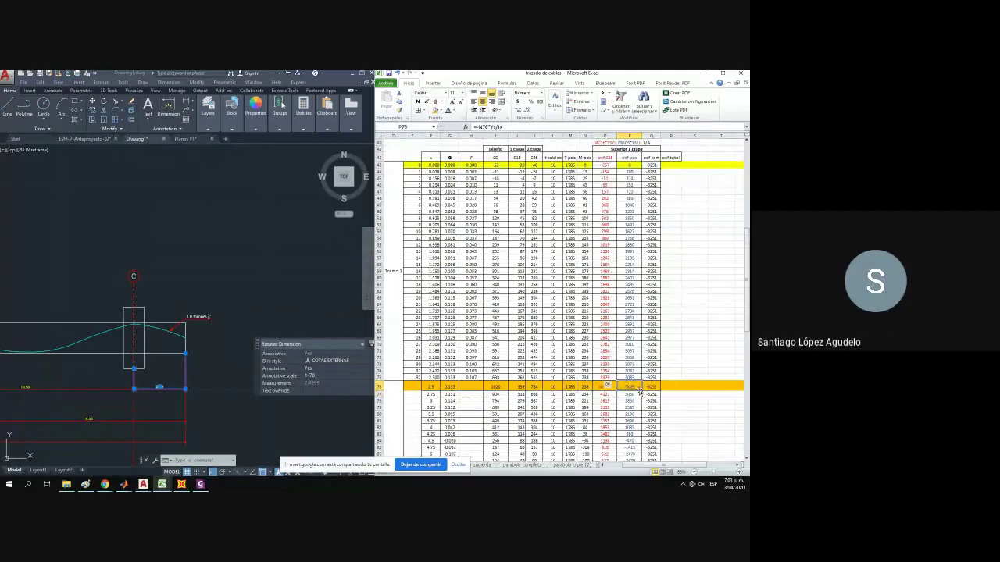
pyautogui.moveTo(643, 390)
pyautogui.mouseDown()
pyautogui.moveTo(641, 343)
pyautogui.moveTo(639, 377)
pyautogui.mouseUp()
# Set the fill of P75 to white and copy its esf pos formula up to P43.
pyautogui.doubleClick(634, 377)
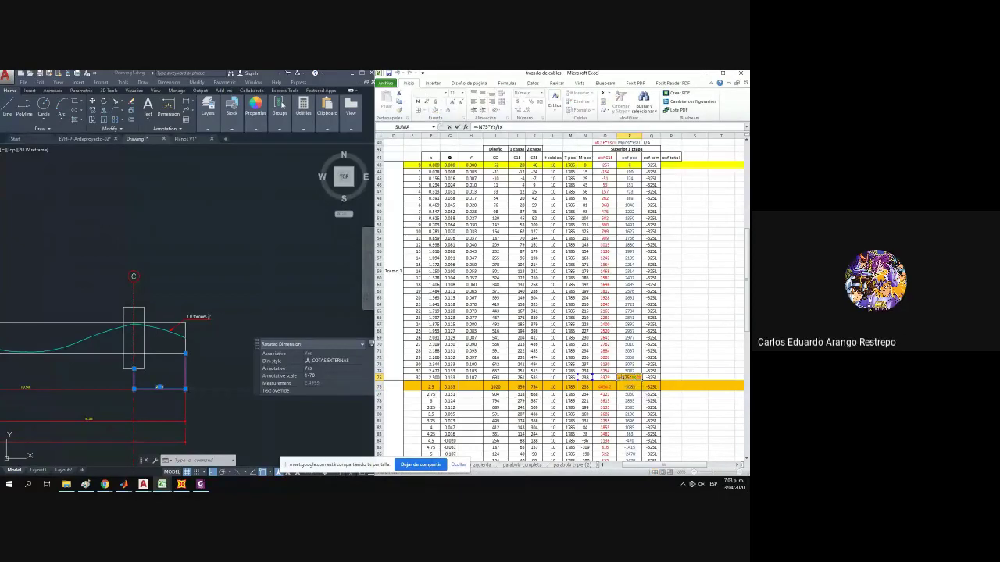
pyautogui.press('BackSpace')
pyautogui.press('Escape')
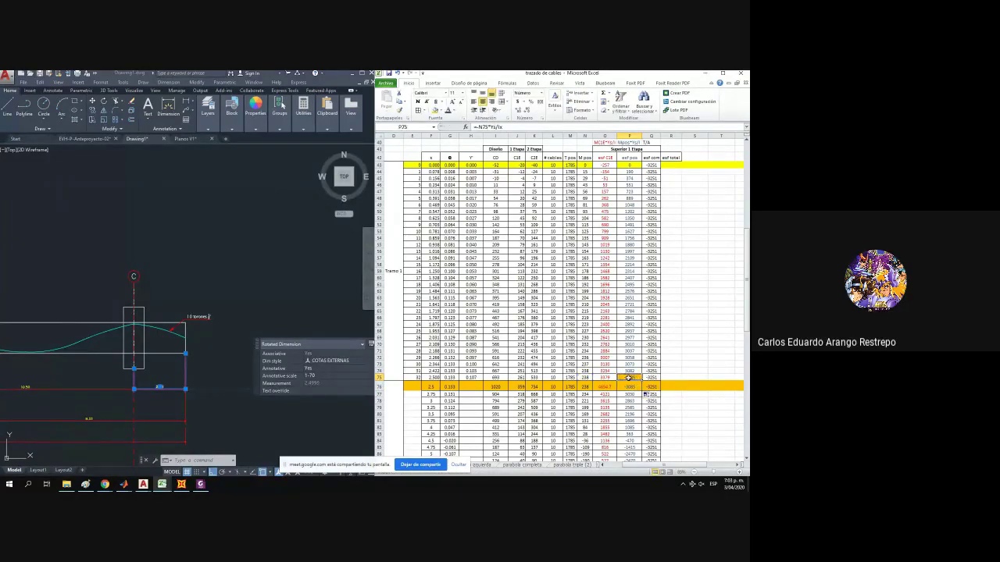
pyautogui.click(440, 110)
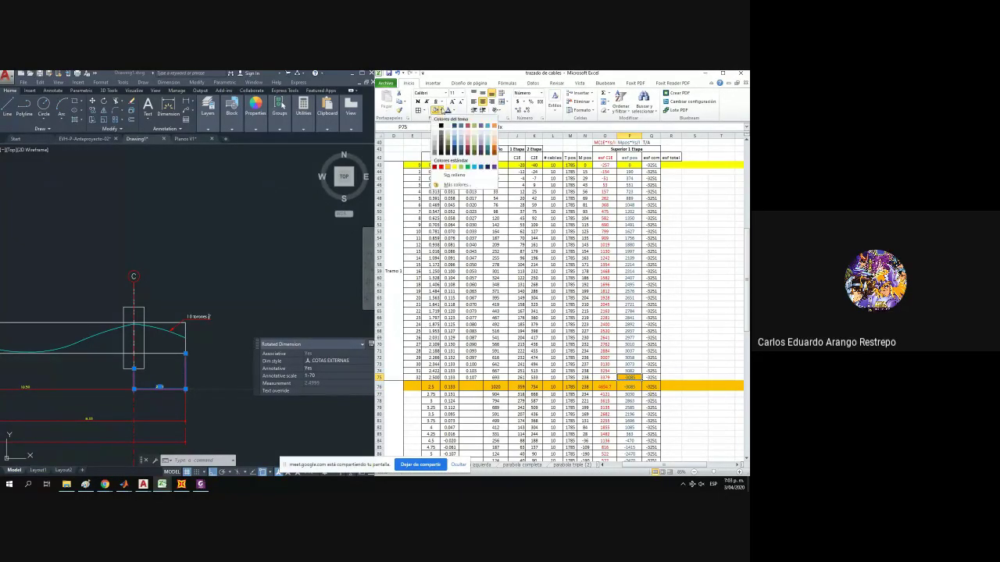
pyautogui.click(436, 125)
pyautogui.moveTo(642, 380); pyautogui.dragTo(636, 165)
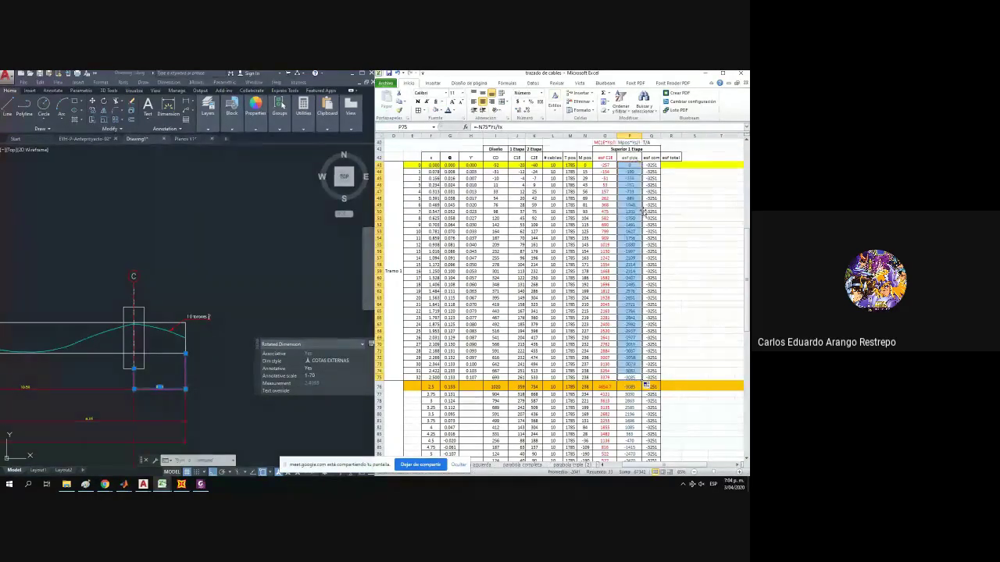
# Replace the plus sign with a minus in the esf pos formula in P77 and fill it down to P141.
pyautogui.scroll(-2, 646, 313)
pyautogui.click(632, 350)
pyautogui.scroll(-20, 632, 315)
pyautogui.click(626, 304)
pyautogui.scroll(9, 629, 303)
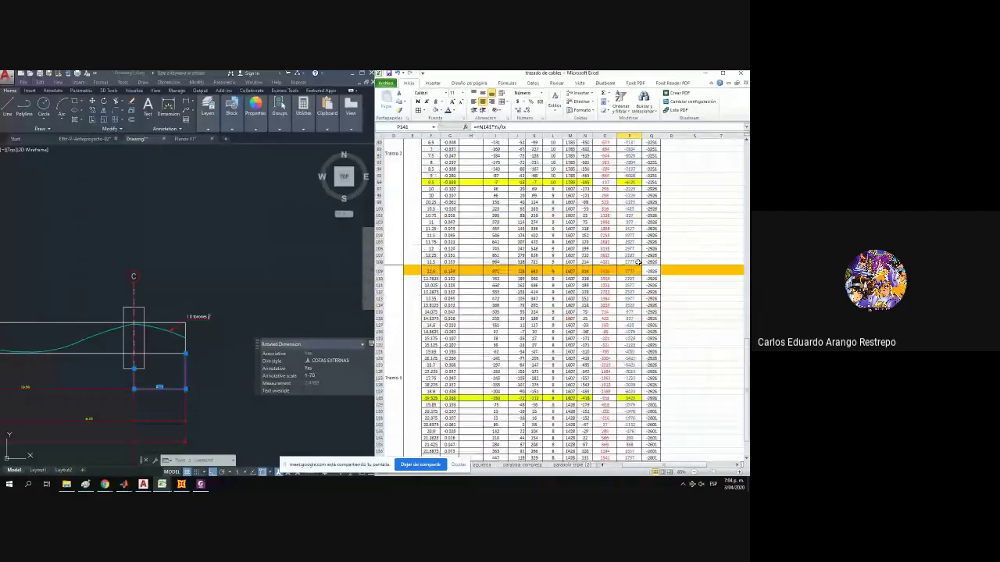
pyautogui.scroll(10, 639, 260)
pyautogui.doubleClick(629, 258)
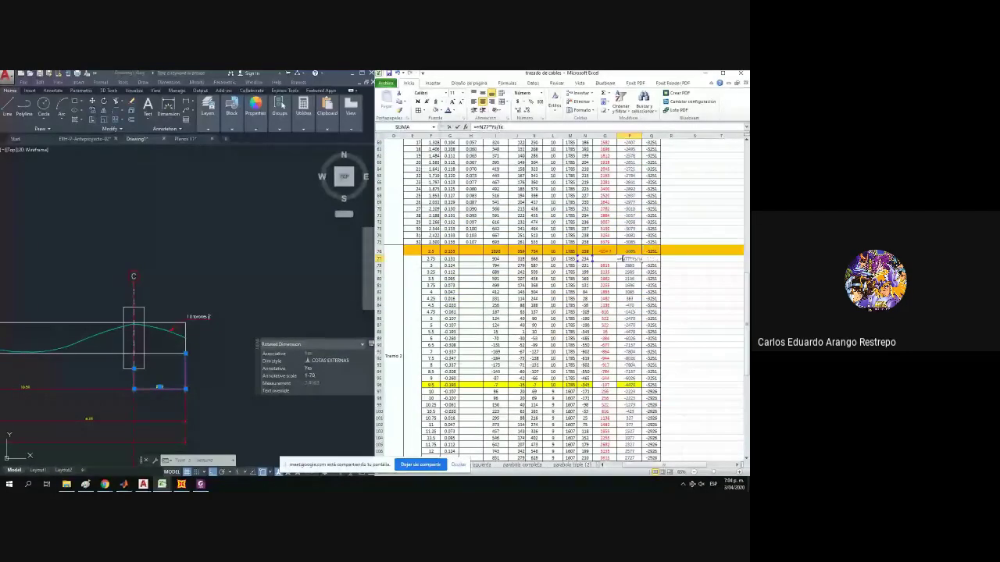
pyautogui.press('Escape')
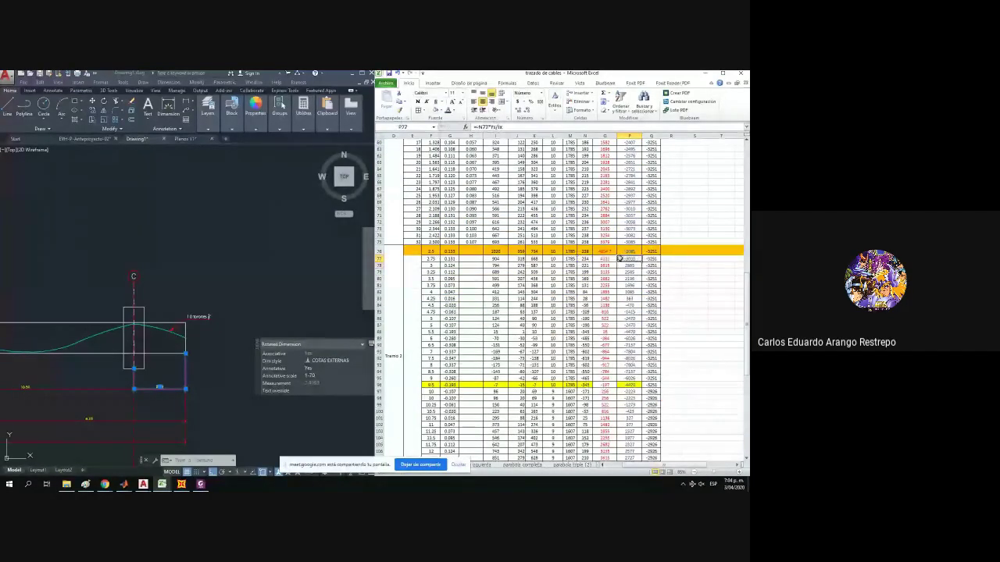
pyautogui.doubleClick(643, 263)
pyautogui.scroll(-15, 640, 279)
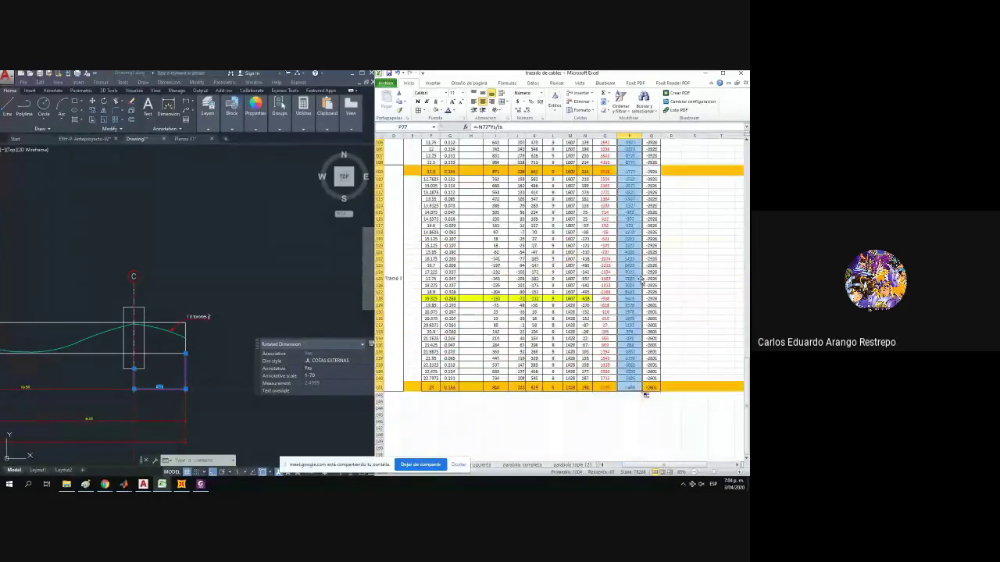
pyautogui.click(631, 388)
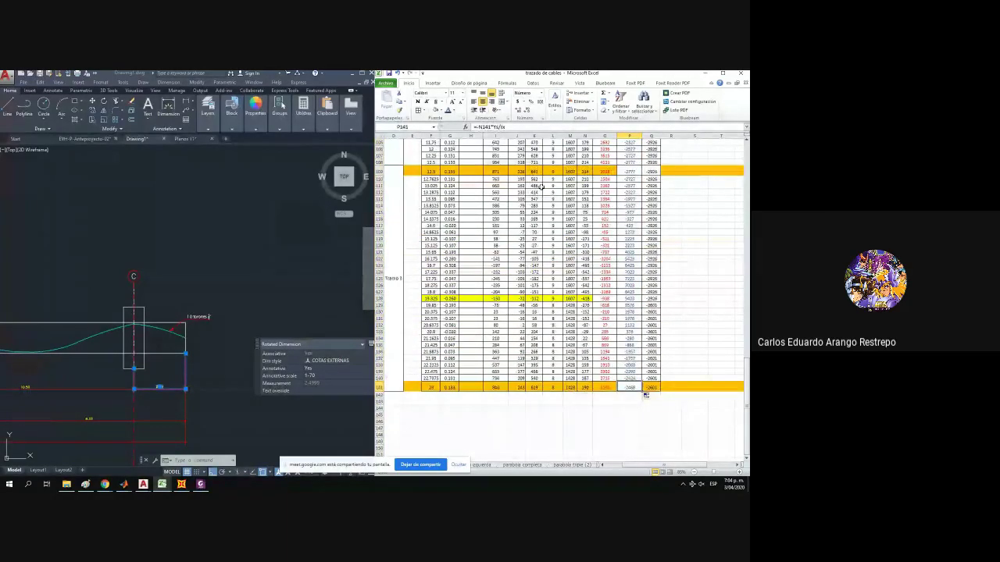
# Change the font colour of the whole esf pos column P to green.
pyautogui.scroll(3, 642, 390)
pyautogui.scroll(20, 643, 364)
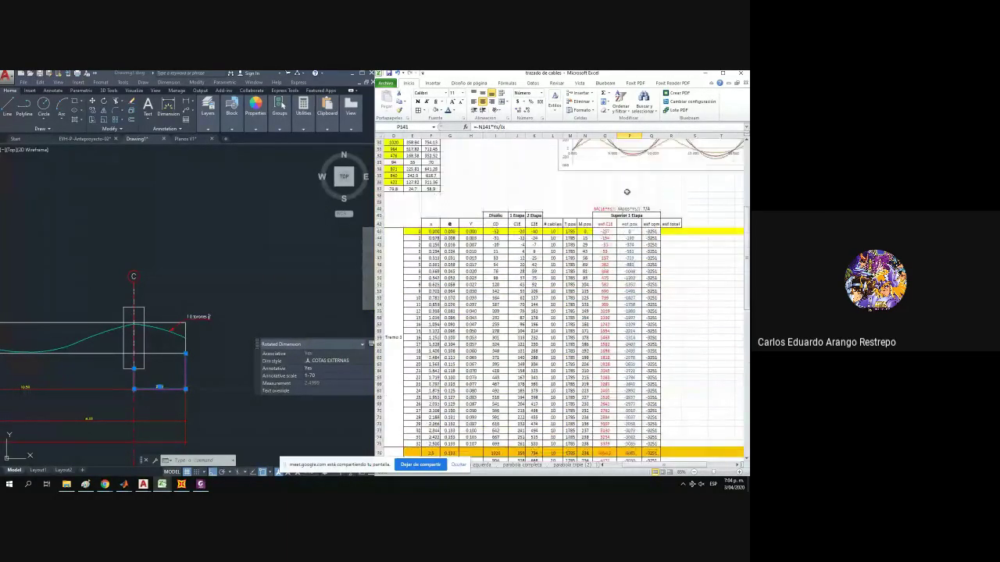
pyautogui.click(630, 136)
pyautogui.click(453, 110)
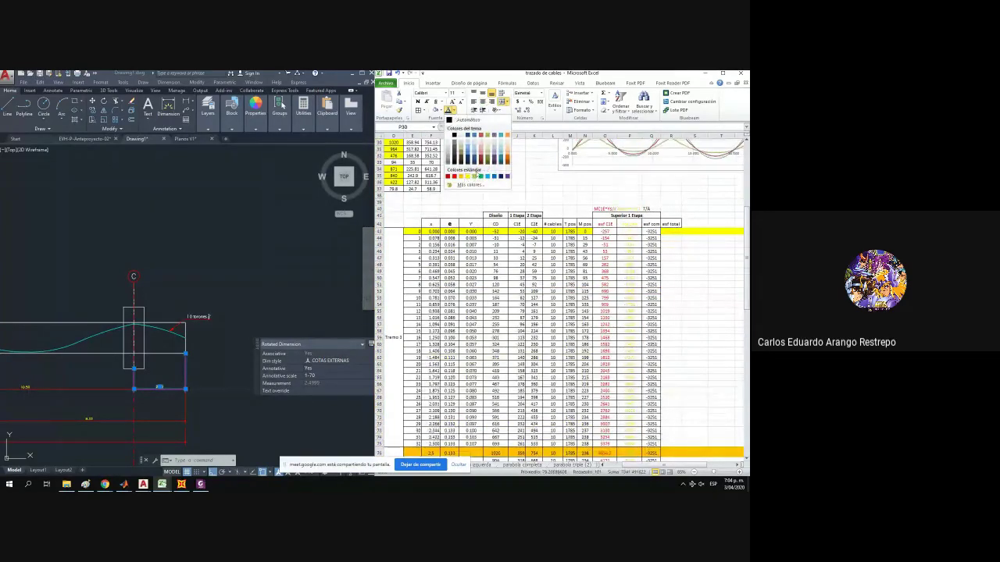
pyautogui.click(478, 177)
pyautogui.scroll(-4, 662, 258)
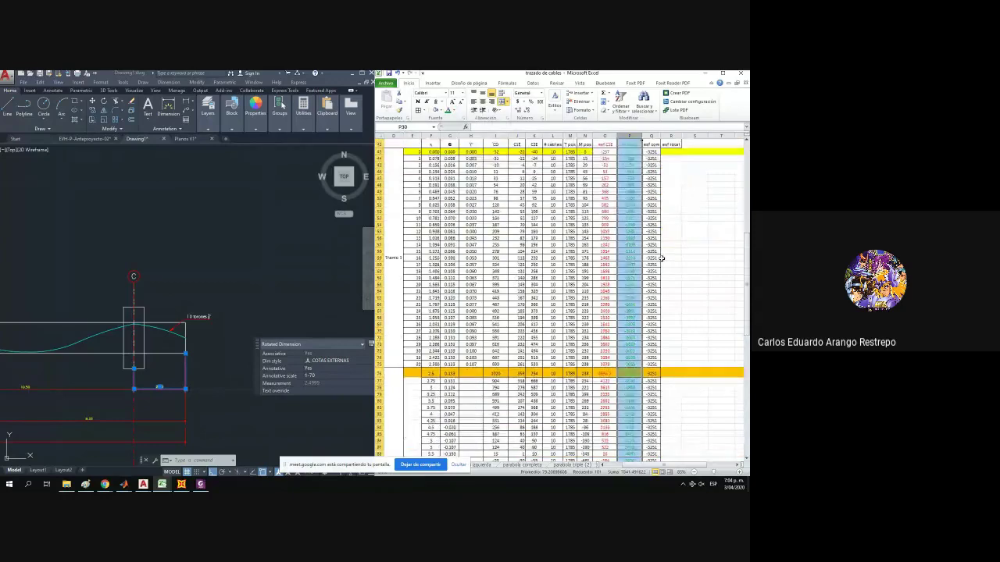
pyautogui.scroll(-3, 664, 274)
pyautogui.click(671, 320)
# Label the orange row 76 with the axis letter C in R76, formatted bold at size 14.
pyautogui.scroll(1, 692, 312)
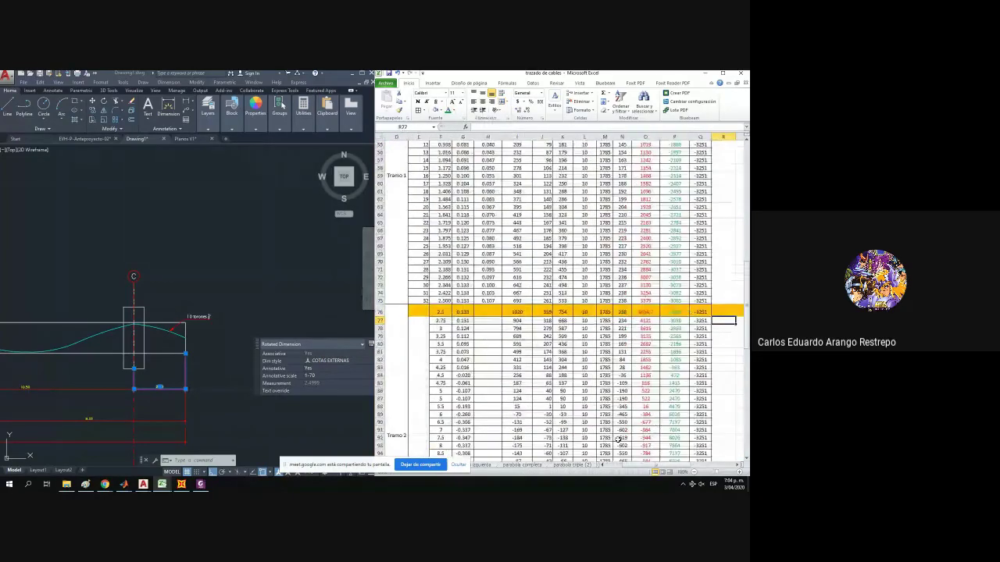
pyautogui.hscroll(4, 617, 439)
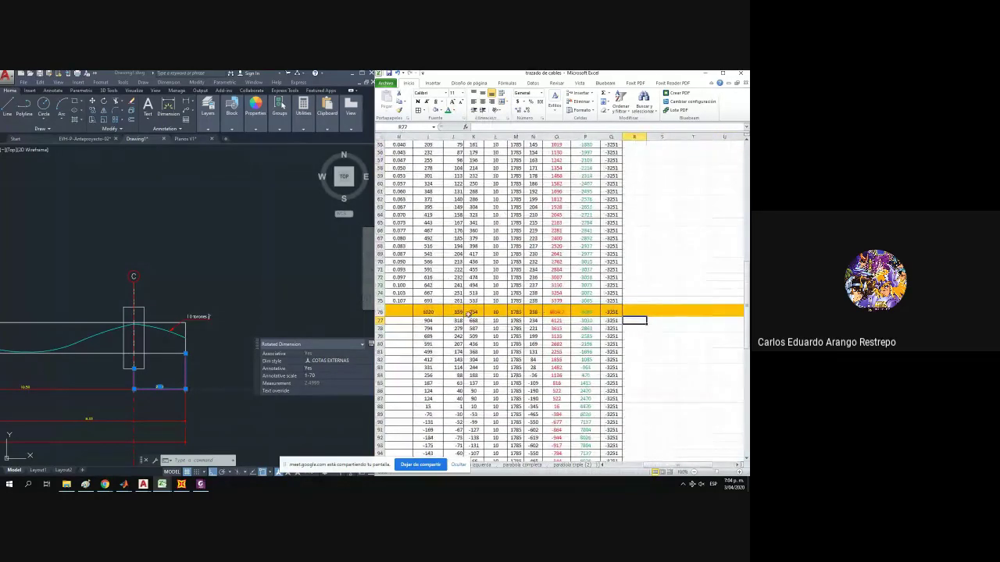
pyautogui.click(630, 311)
pyautogui.write('C')
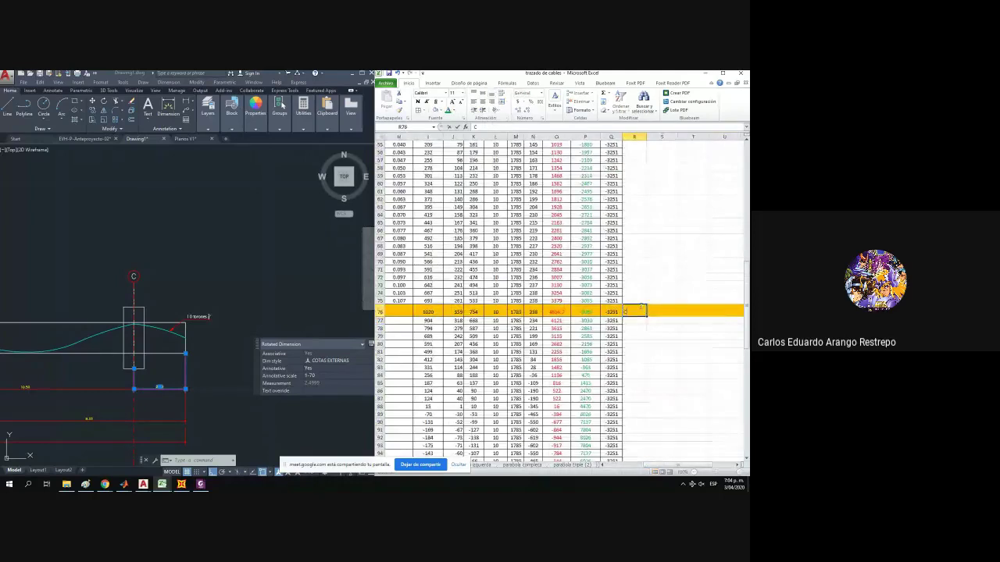
pyautogui.press('Return')
pyautogui.click(641, 308)
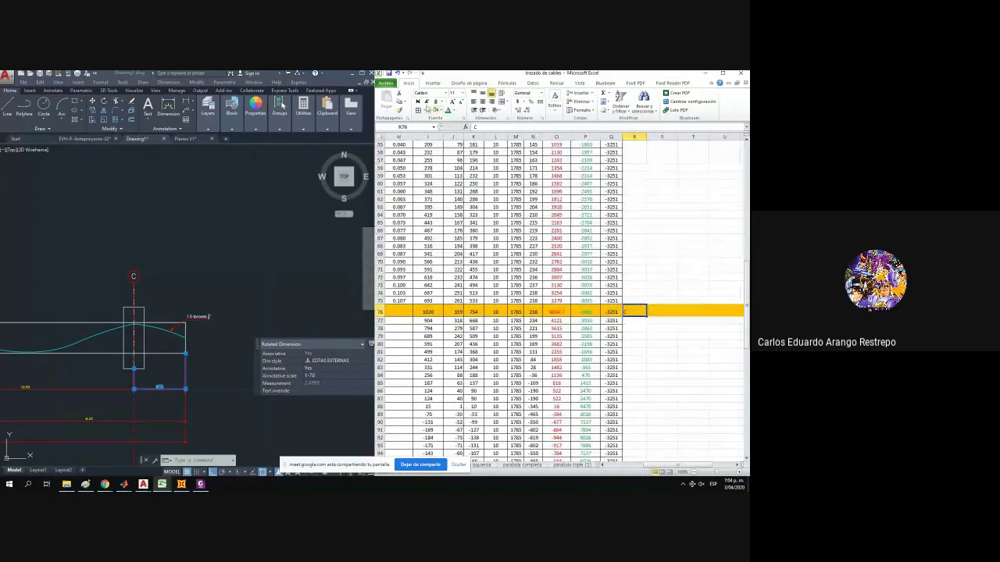
pyautogui.click(451, 102)
pyautogui.click(451, 103)
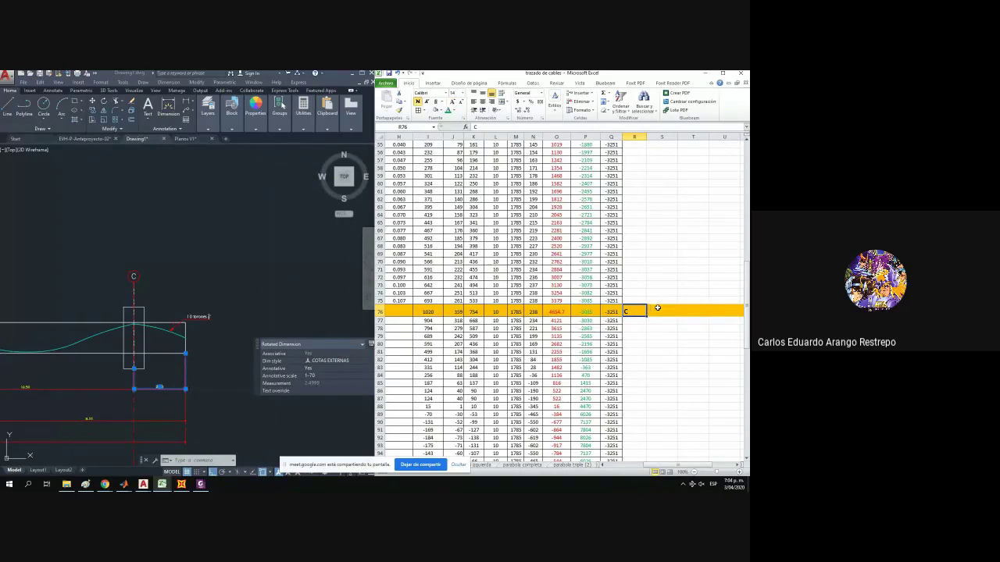
# Switch to AutoCAD and draw a small circle around the cable's high point on axis C at the beam's top edge.
pyautogui.click(125, 301)
pyautogui.scroll(4, 135, 320)
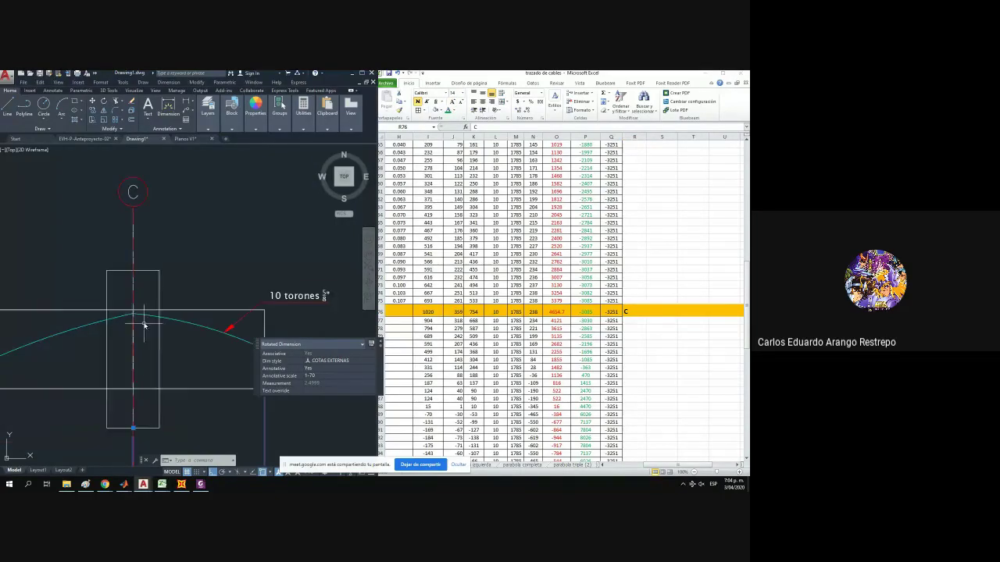
pyautogui.click(44, 105)
pyautogui.click(133, 311)
pyautogui.click(138, 304)
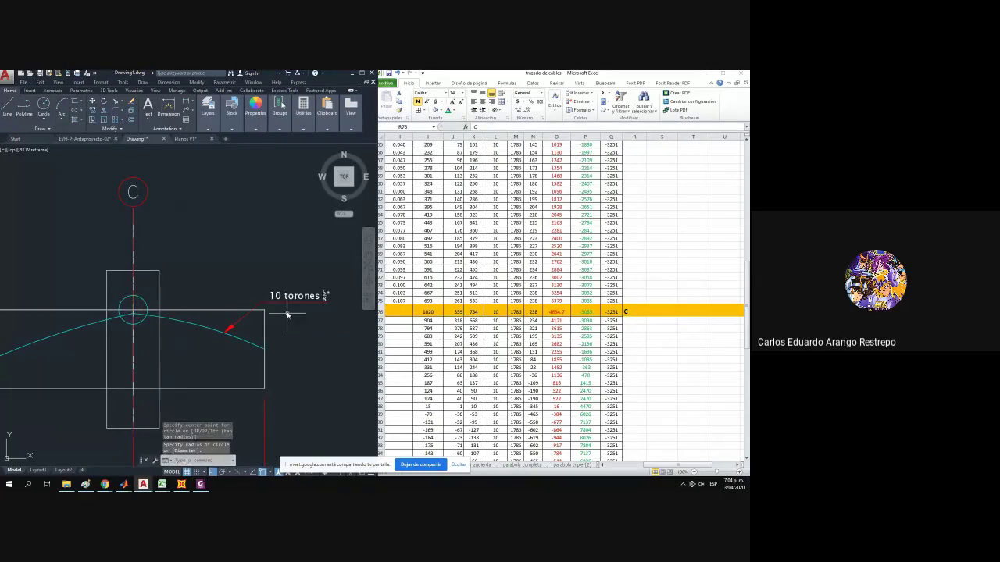
# Switch to Excel and examine the esf C1E, esf pos and esf com stresses in row 76 for axis C.
pyautogui.click(557, 311)
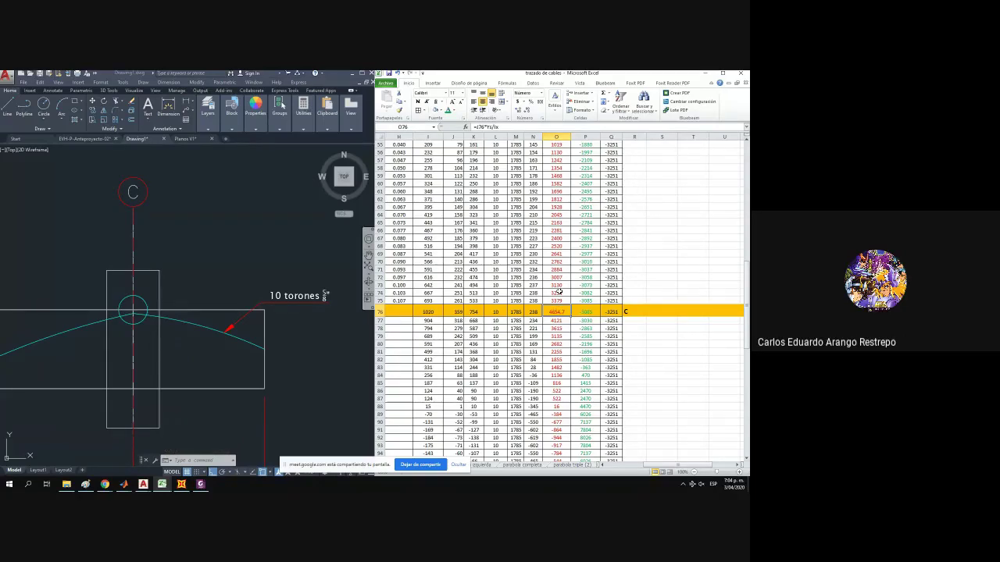
pyautogui.click(590, 312)
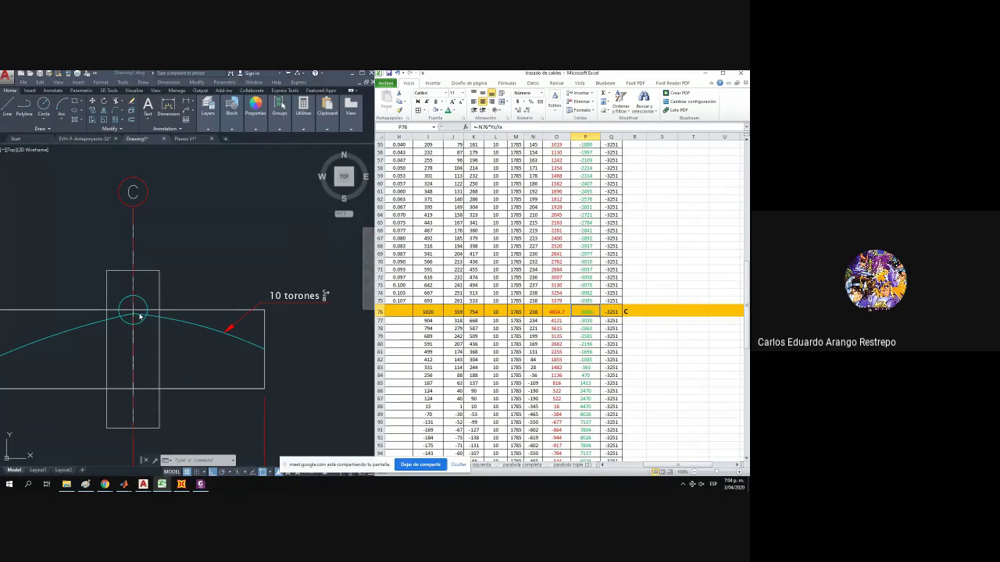
pyautogui.click(612, 313)
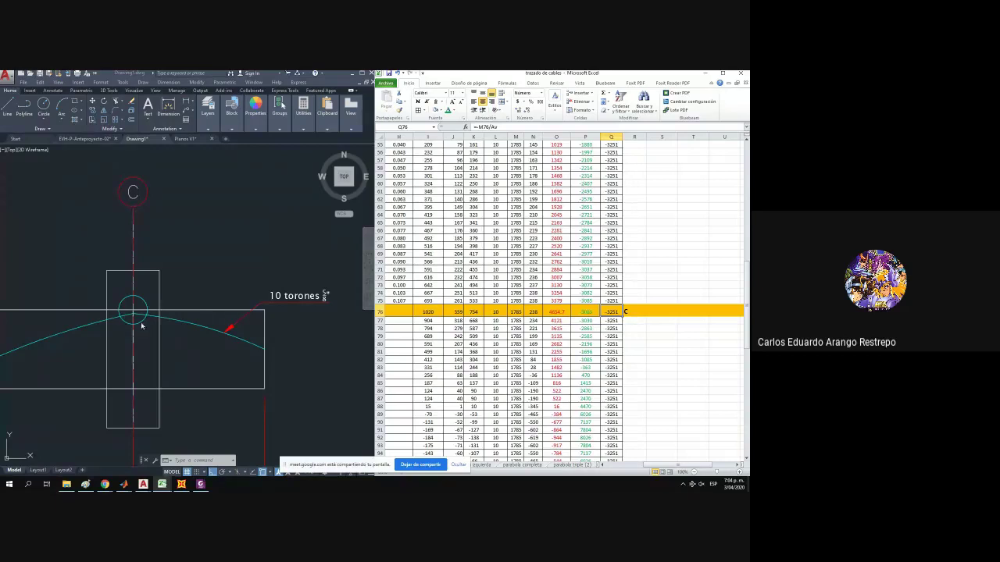
pyautogui.click(633, 313)
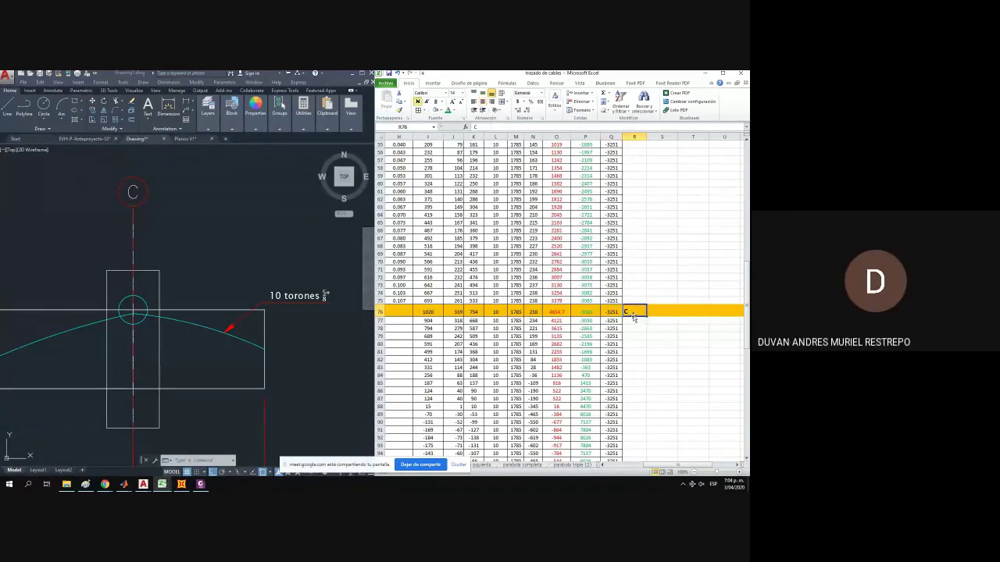
# Label the orange row 109 with the axis letter B in R109.
pyautogui.scroll(-2, 633, 316)
pyautogui.scroll(-6, 632, 316)
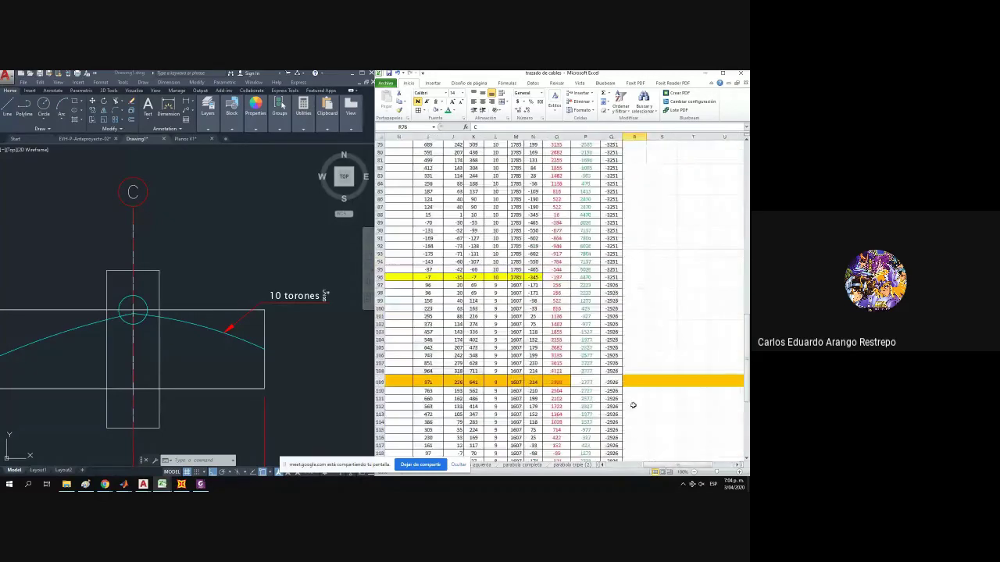
pyautogui.click(634, 382)
pyautogui.write('B')
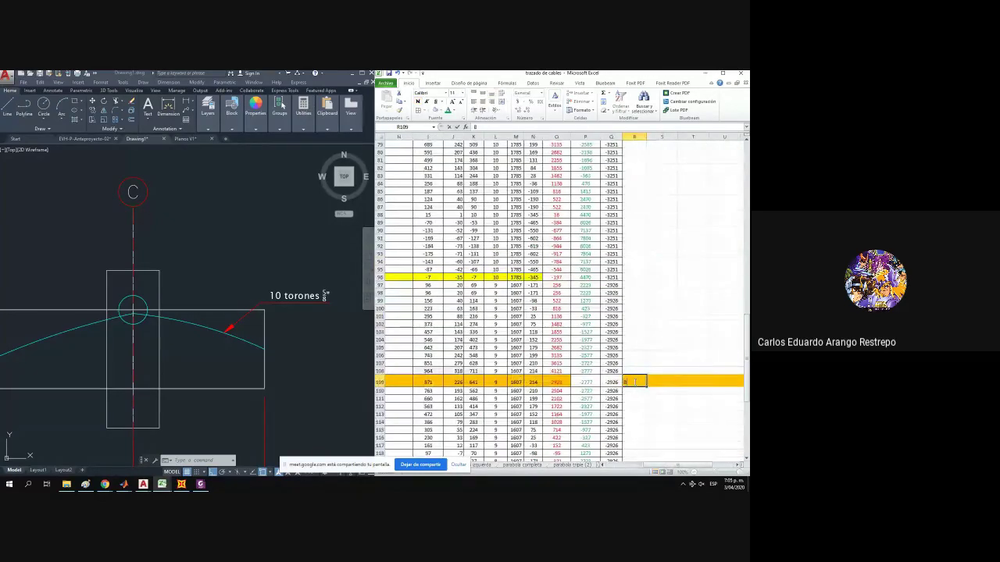
pyautogui.press('Return')
# Switch to AutoCAD and draw a small circle around the cable's high point on axis B.
pyautogui.click(213, 436)
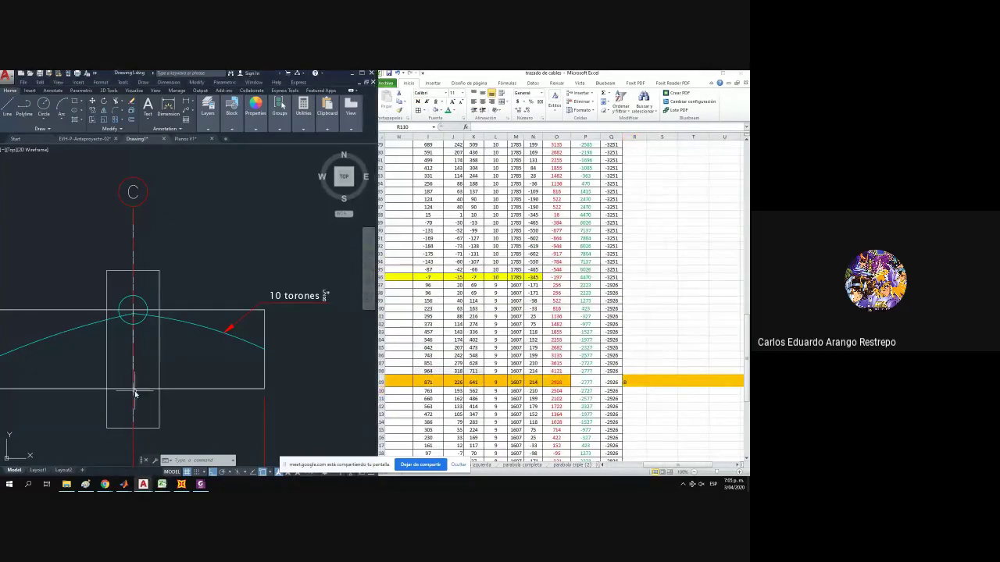
pyautogui.moveTo(134, 393); pyautogui.dragTo(331, 402)
pyautogui.moveTo(134, 372); pyautogui.dragTo(265, 394)
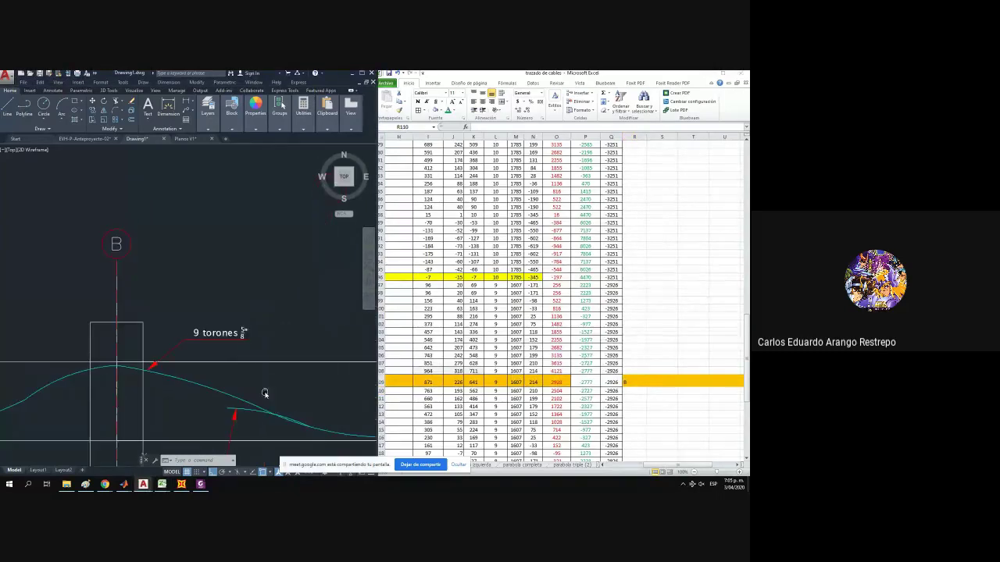
pyautogui.click(44, 104)
pyautogui.click(118, 363)
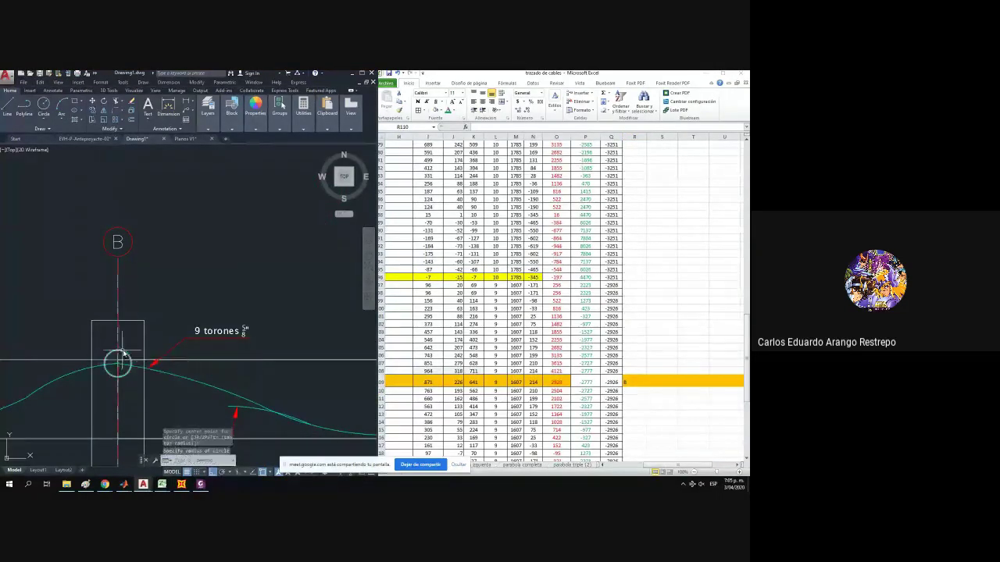
pyautogui.scroll(4, 125, 367)
# Switch to Excel and examine the esf C1E and esf com stresses in row 109 for axis B.
pyautogui.click(550, 384)
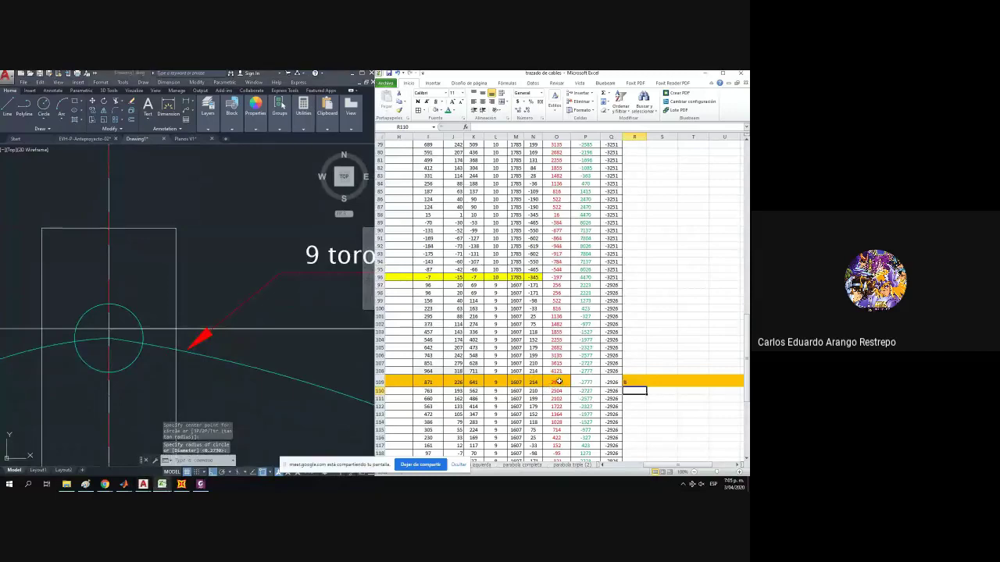
pyautogui.click(553, 382)
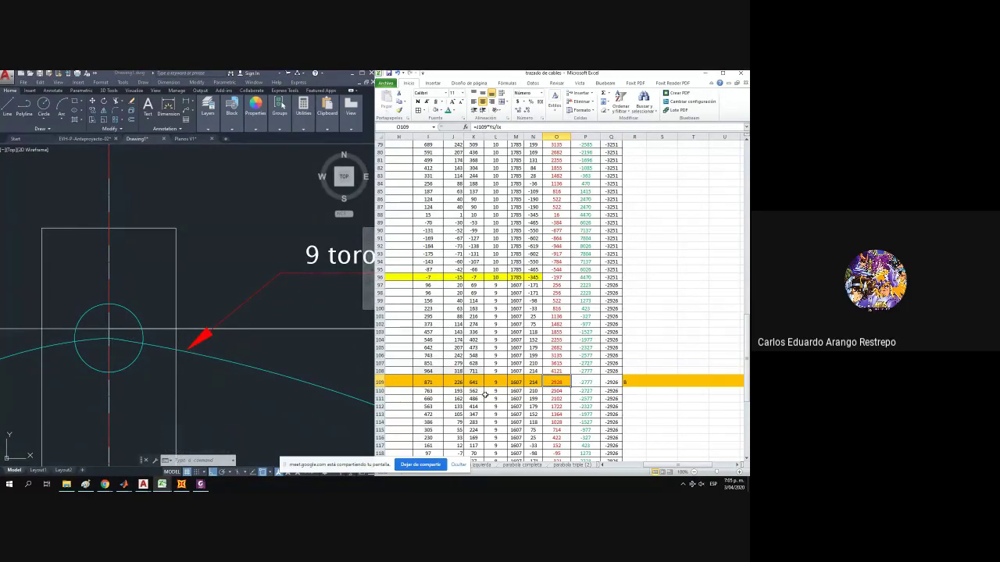
pyautogui.click(630, 382)
pyautogui.click(615, 381)
pyautogui.scroll(-4, 614, 379)
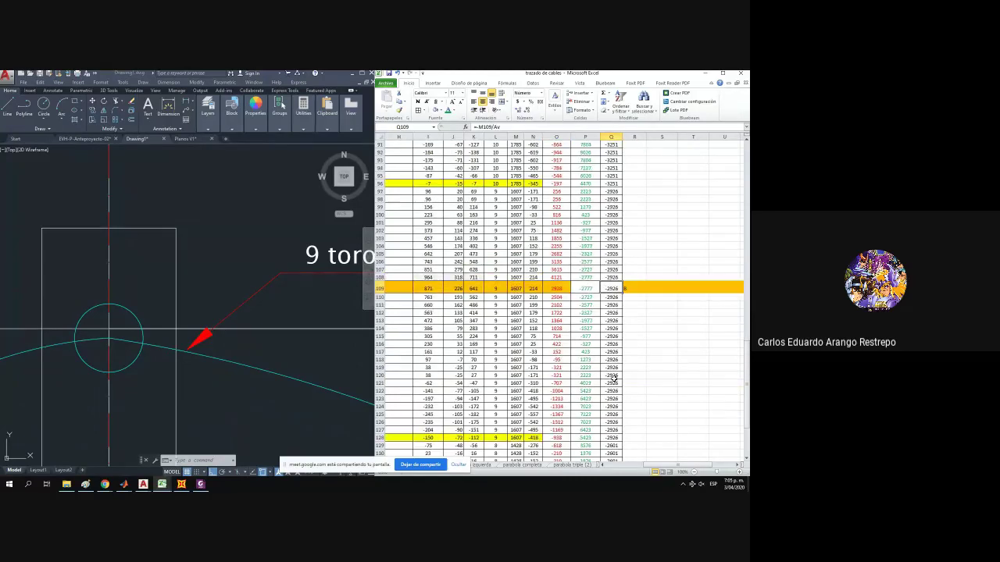
# Examine the esf C1E and esf com stresses in row 141 against the cable at axis A in the AutoCAD drawing.
pyautogui.scroll(-6, 614, 378)
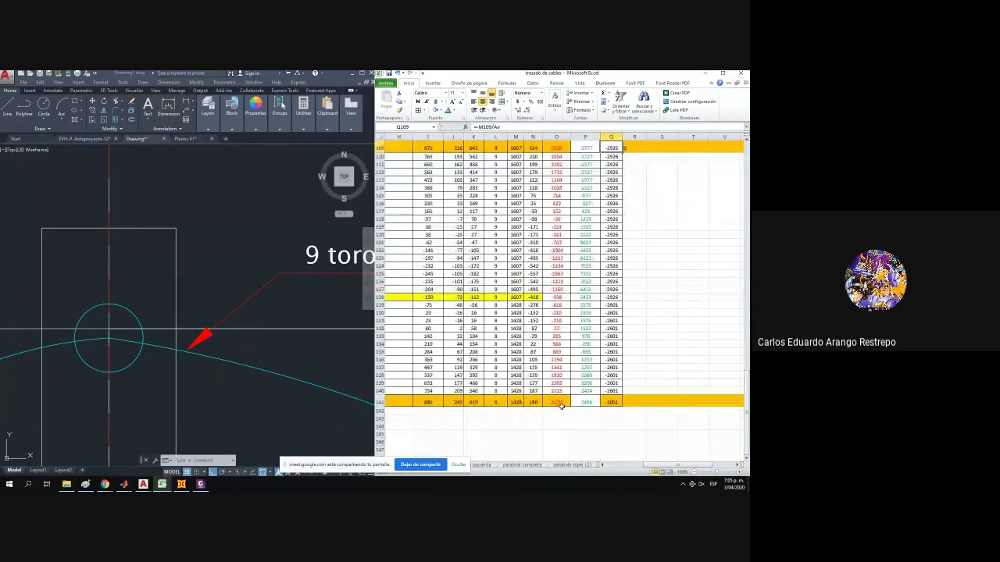
pyautogui.click(561, 405)
pyautogui.scroll(-1, 117, 342)
pyautogui.moveTo(40, 335); pyautogui.dragTo(460, 367)
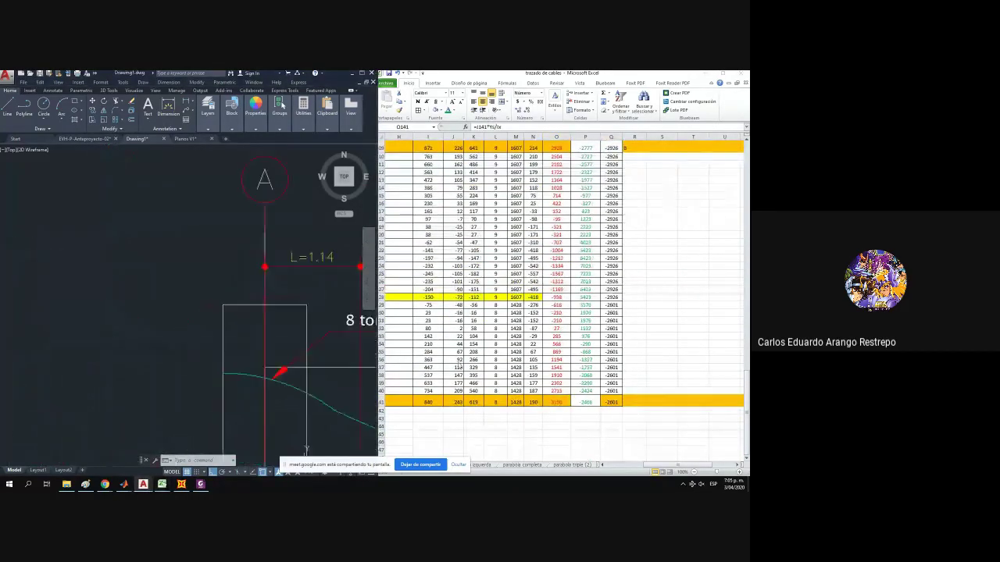
pyautogui.scroll(2, 367, 367)
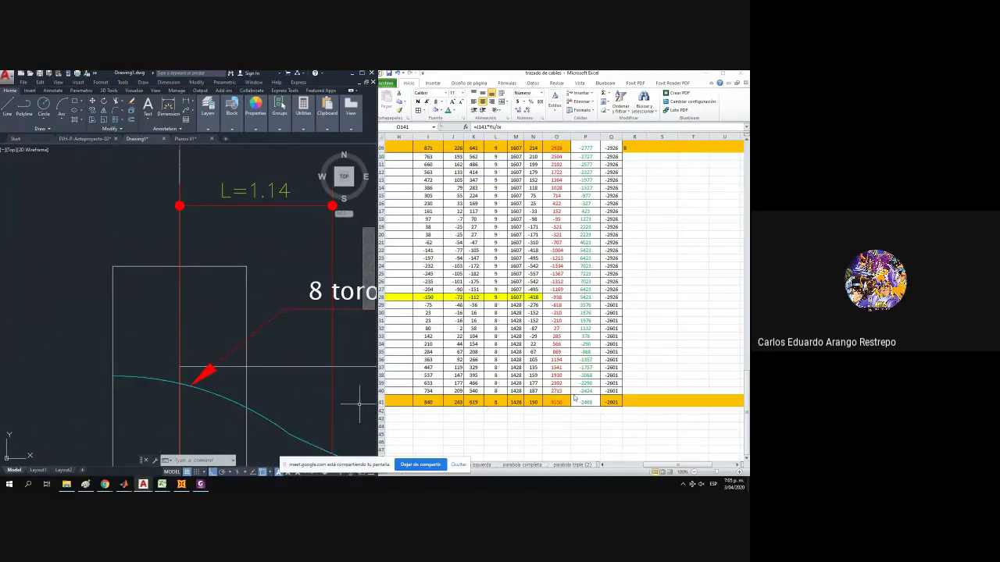
pyautogui.click(624, 412)
pyautogui.click(612, 401)
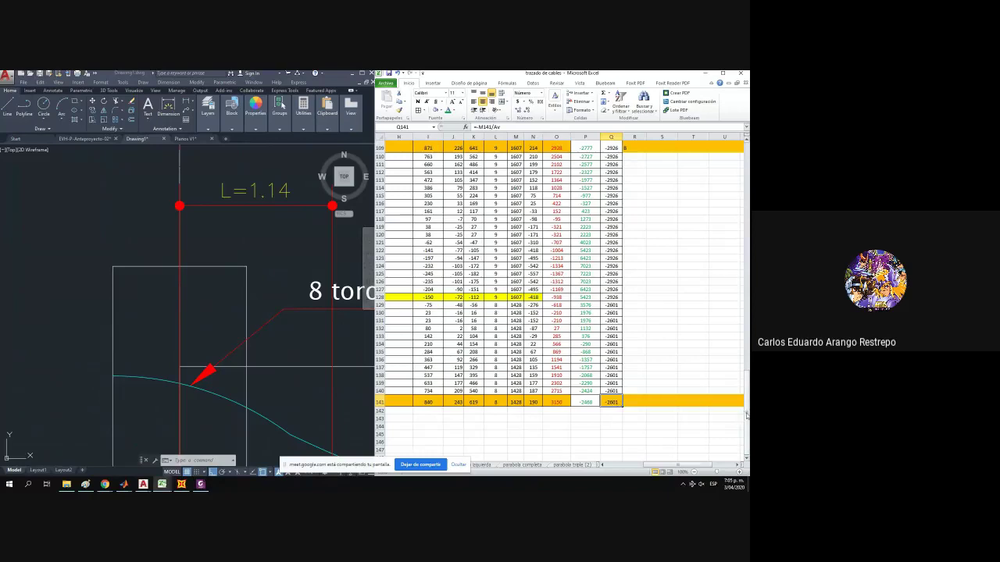
# In Excel, sum the three upper-fibre stresses O43:Q43 in the first esf total cell, R43, with the SUMA function.
pyautogui.moveTo(746, 415); pyautogui.dragTo(746, 239)
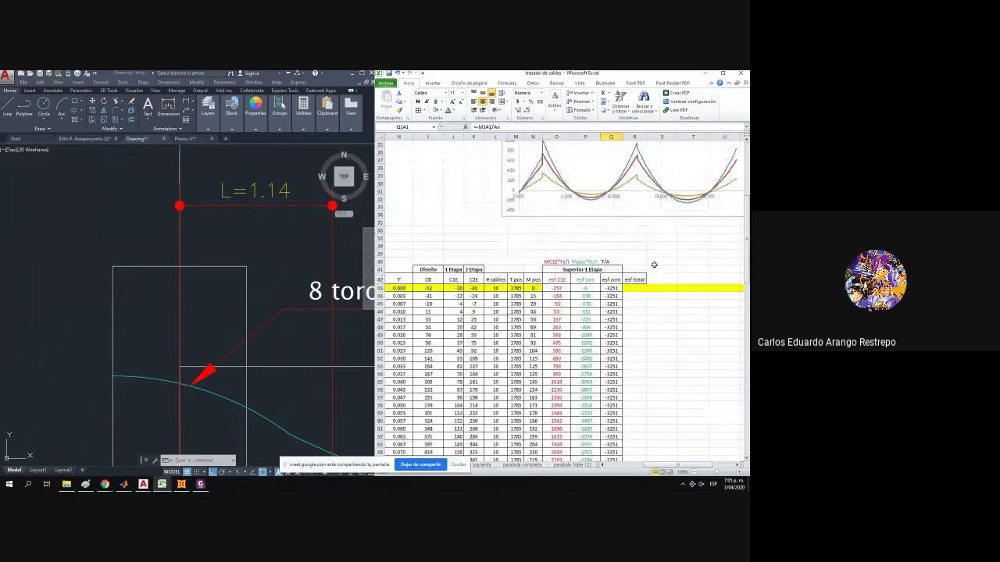
pyautogui.click(627, 289)
pyautogui.write('+')
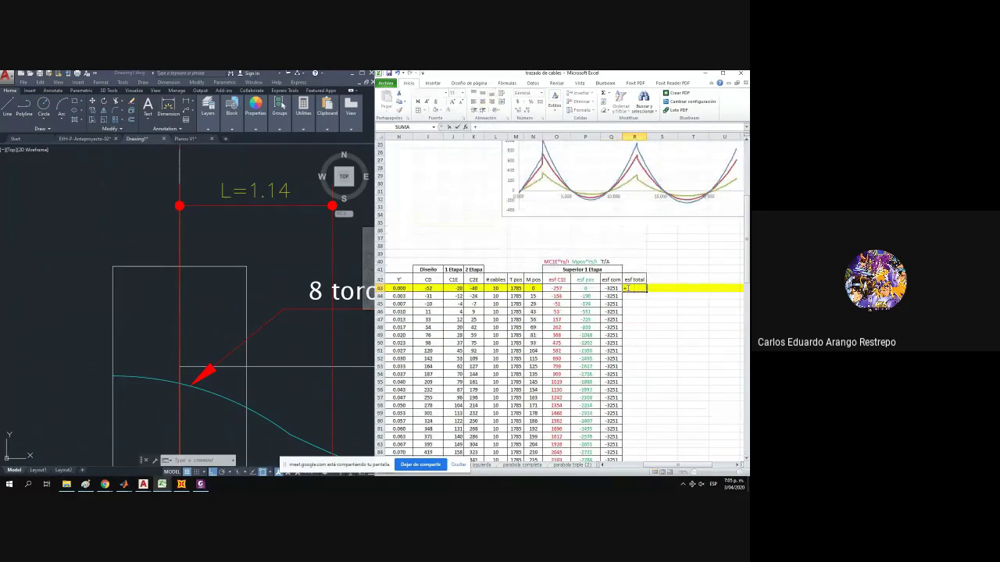
pyautogui.write('sum')
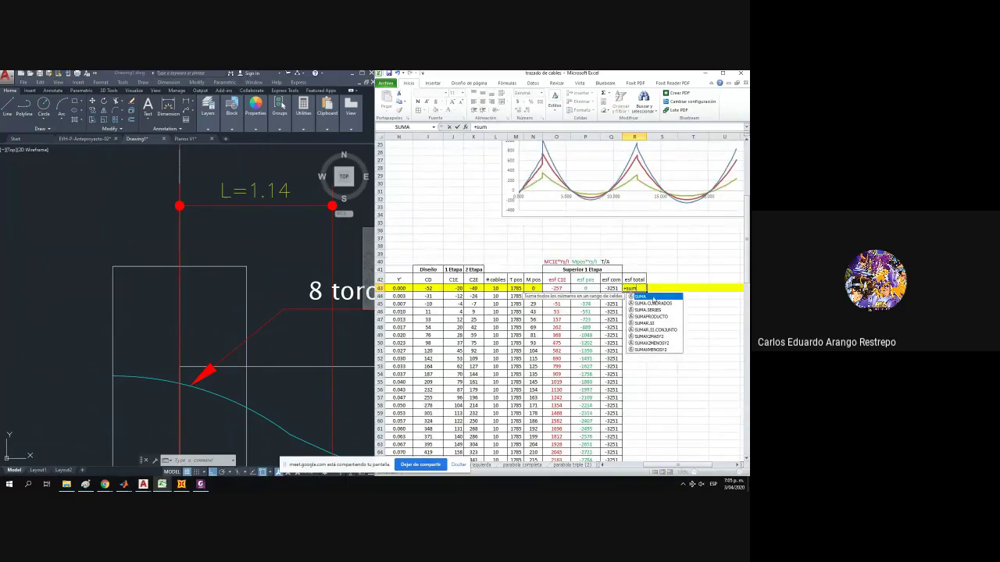
pyautogui.press('Tab')
pyautogui.click(564, 288)
pyautogui.moveTo(599, 288); pyautogui.dragTo(648, 303)
pyautogui.press('Return')
# Fill the esf total formula from R43 down the column to row 141.
pyautogui.click(638, 288)
pyautogui.doubleClick(648, 302)
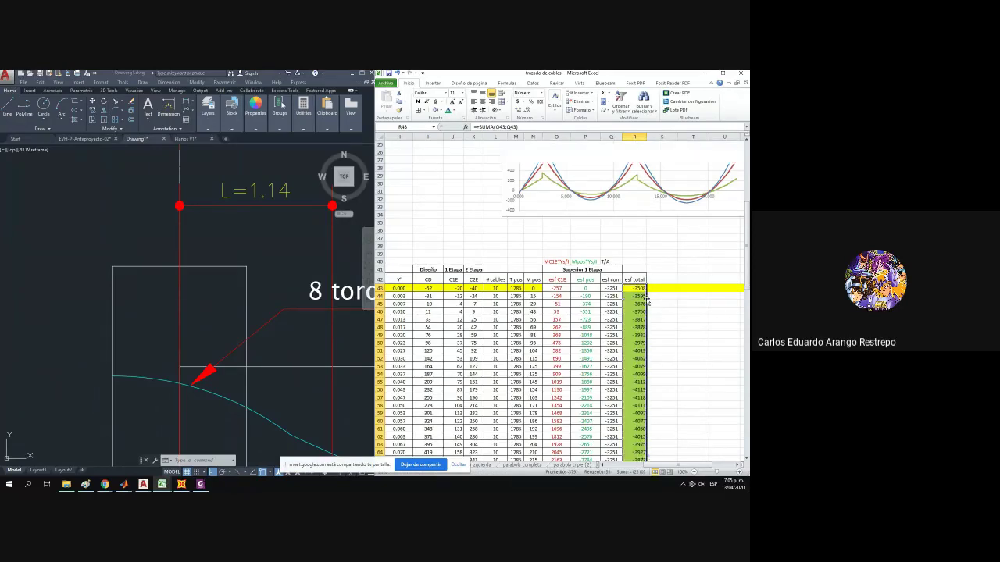
pyautogui.scroll(-11, 648, 293)
pyautogui.moveTo(650, 285); pyautogui.dragTo(647, 457)
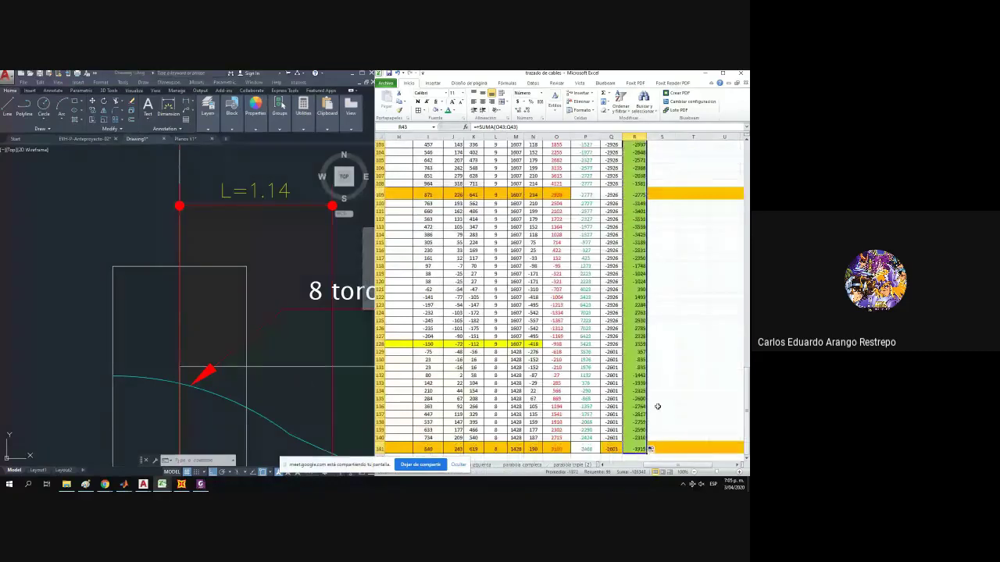
# Copy the Superior 1 Etapa heading with its three stress subheadings from O41:Q42 to S41.
pyautogui.scroll(20, 659, 320)
pyautogui.scroll(5, 660, 318)
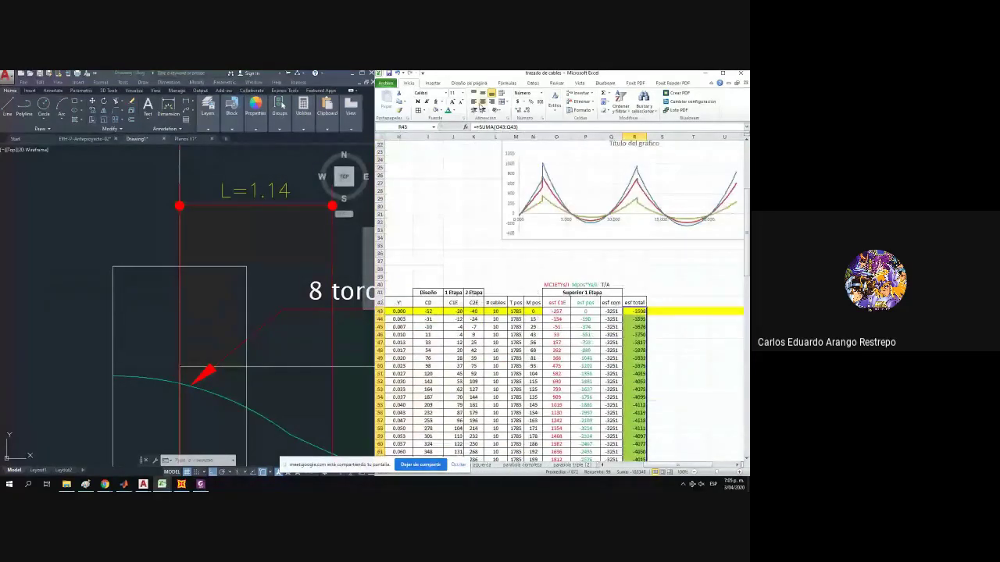
pyautogui.moveTo(685, 466); pyautogui.dragTo(697, 467)
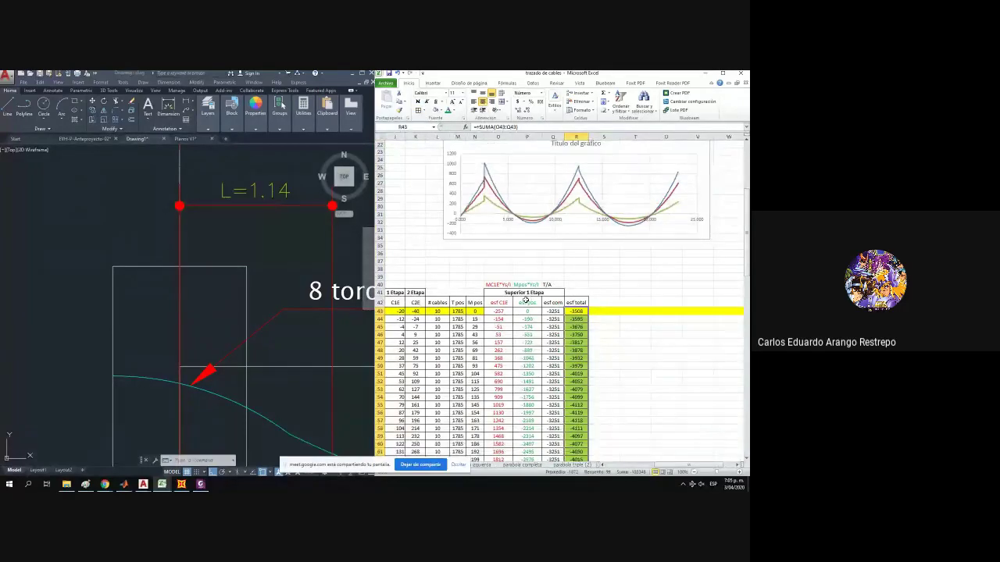
pyautogui.moveTo(515, 296); pyautogui.dragTo(521, 301)
pyautogui.hotkey('ctrl', 'c')
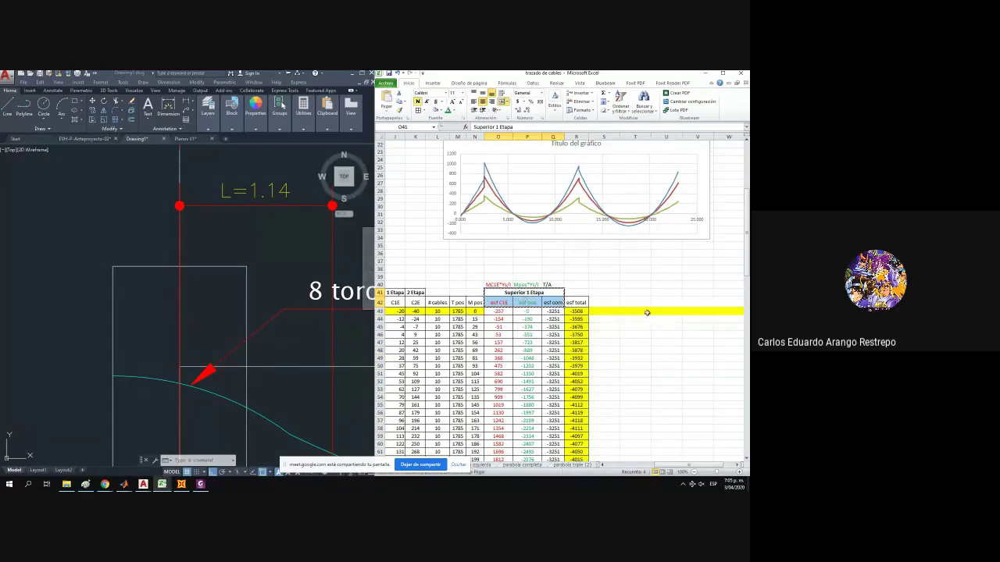
pyautogui.click(595, 293)
pyautogui.hotkey('ctrl', 'v')
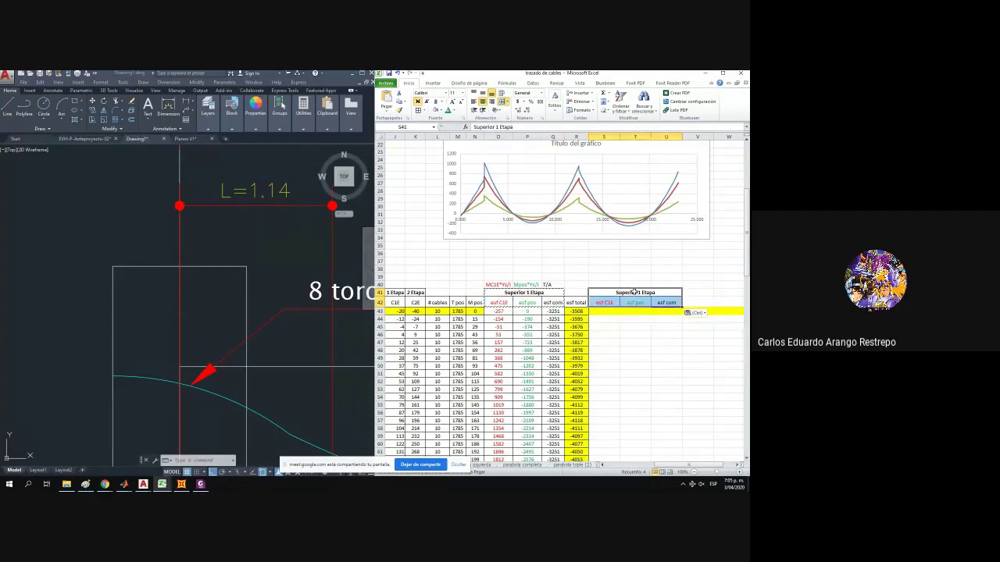
# Rename the copied heading in S41 to Inferior 1 Etapa.
pyautogui.click(638, 293)
pyautogui.doubleClick(613, 293)
pyautogui.write('In')
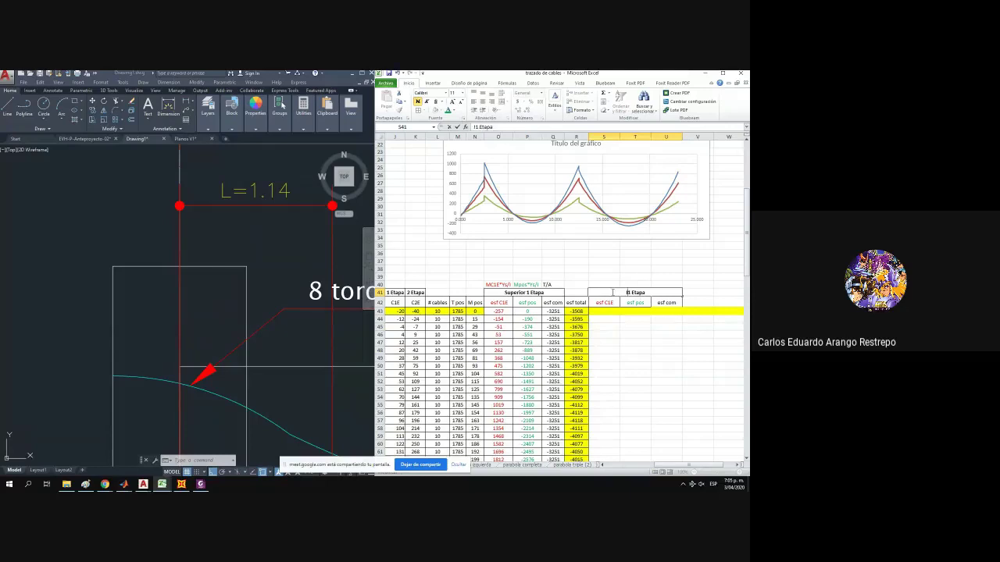
pyautogui.write('ferior')
pyautogui.click(679, 347)
# Apply cell borders to the upper and lower stress headings in O41:U42.
pyautogui.moveTo(528, 296); pyautogui.dragTo(668, 305)
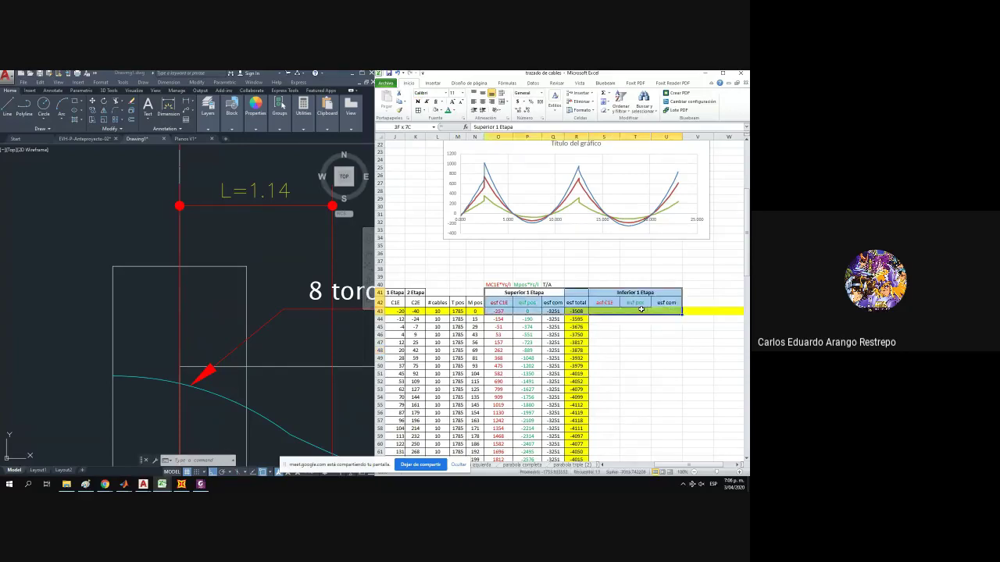
pyautogui.click(423, 111)
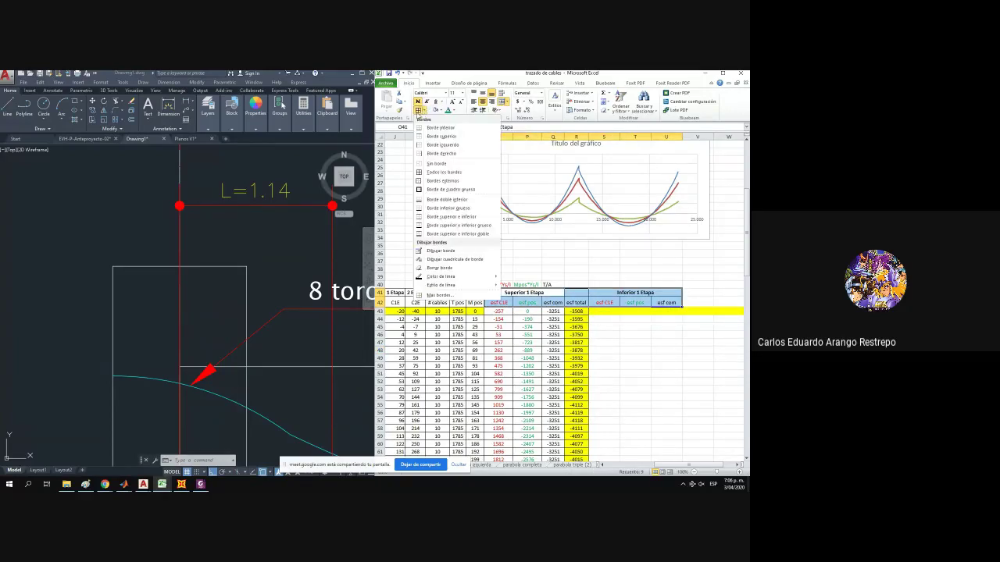
pyautogui.click(418, 113)
# Copy the formula text of the upper esf C1E cell O43 into the lower esf C1E cell S43.
pyautogui.click(507, 310)
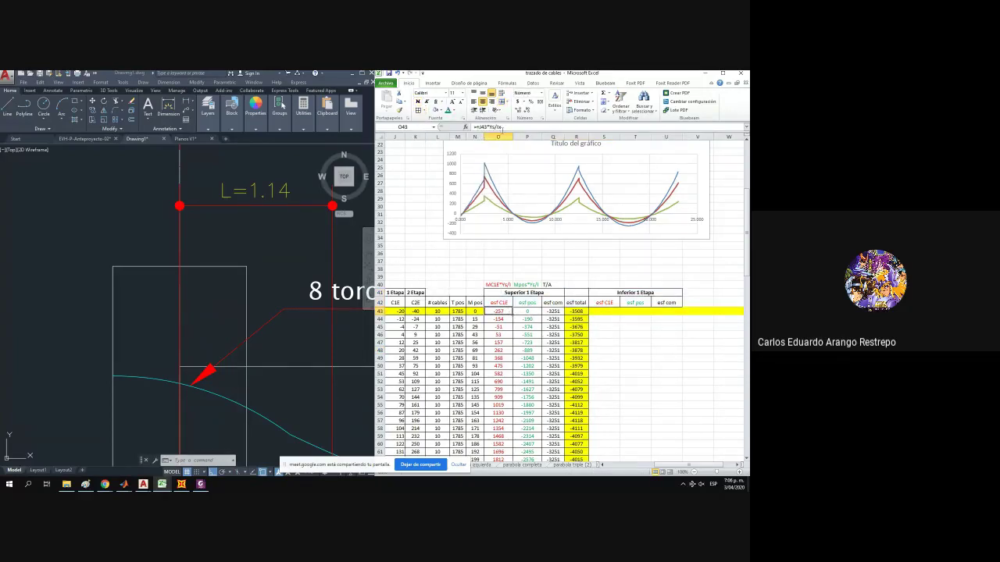
pyautogui.moveTo(502, 127); pyautogui.dragTo(472, 127)
pyautogui.hotkey('ctrl', 'c')
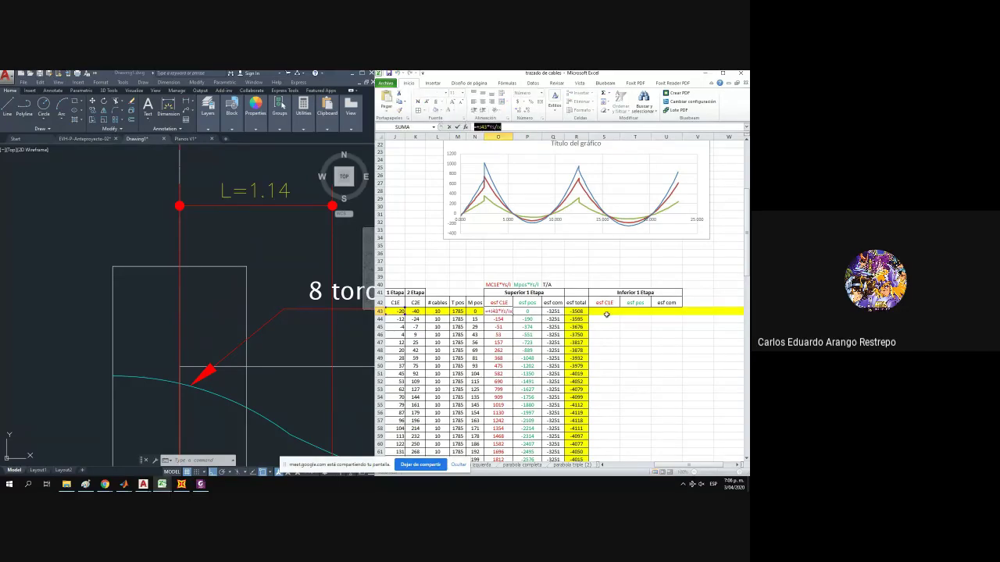
pyautogui.click(605, 312)
pyautogui.hotkey('ctrl', 'v')
# Replace Ys with Yi from the section data in the S43 formula, giving =+J43*Yi/Ix.
pyautogui.doubleClick(606, 312)
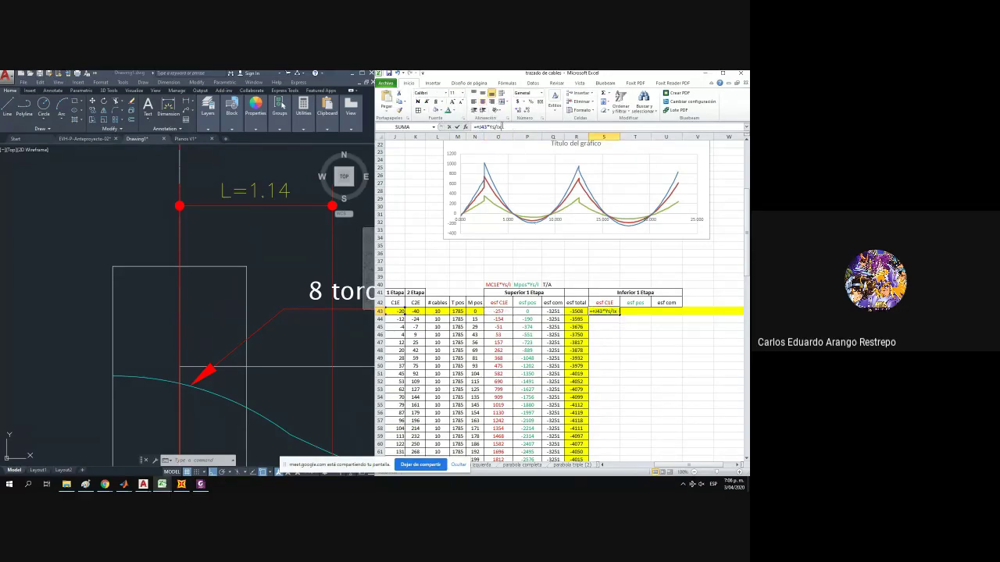
pyautogui.moveTo(672, 468); pyautogui.dragTo(608, 467)
pyautogui.moveTo(745, 262); pyautogui.dragTo(746, 199)
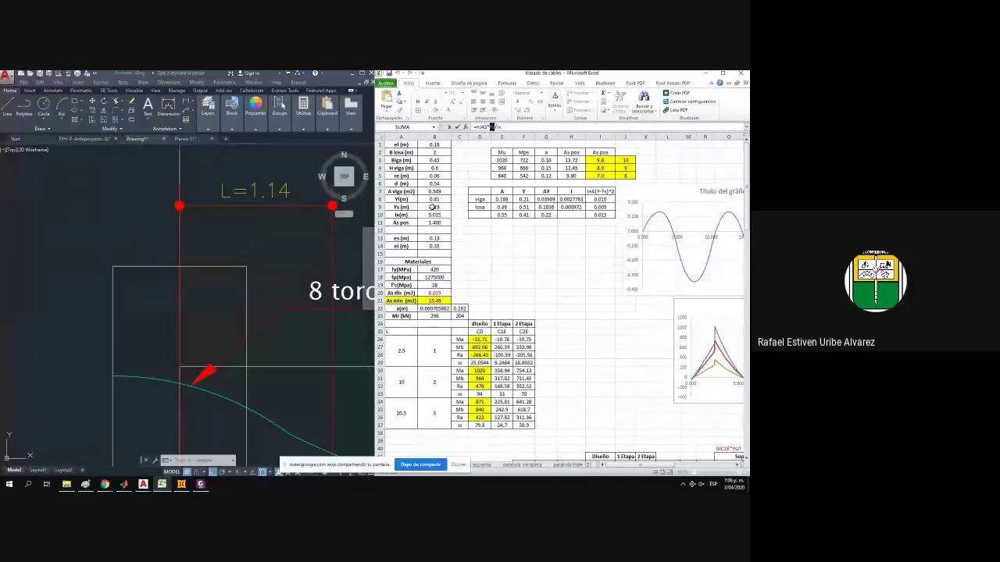
pyautogui.click(432, 198)
pyautogui.press('Return')
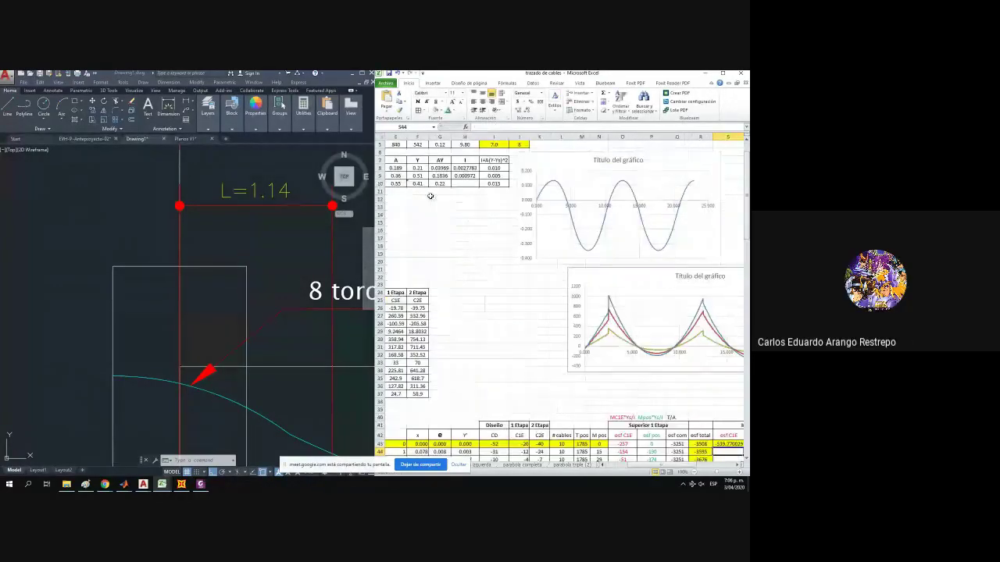
# Format S43 with one decimal and centred alignment, and fill its formula down to row 76.
pyautogui.hscroll(3, 681, 468)
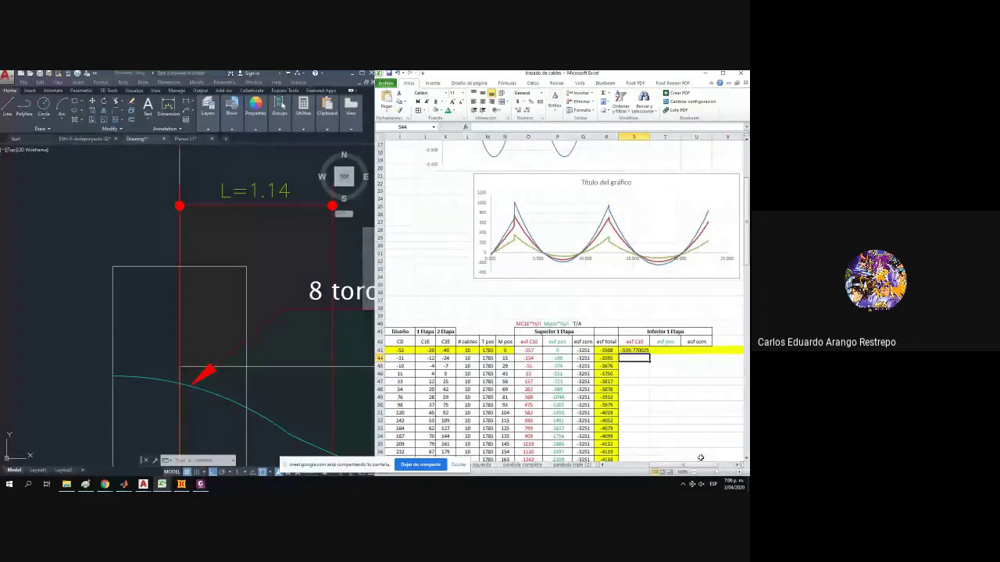
pyautogui.hscroll(2, 681, 469)
pyautogui.scroll(-5, 250, 374)
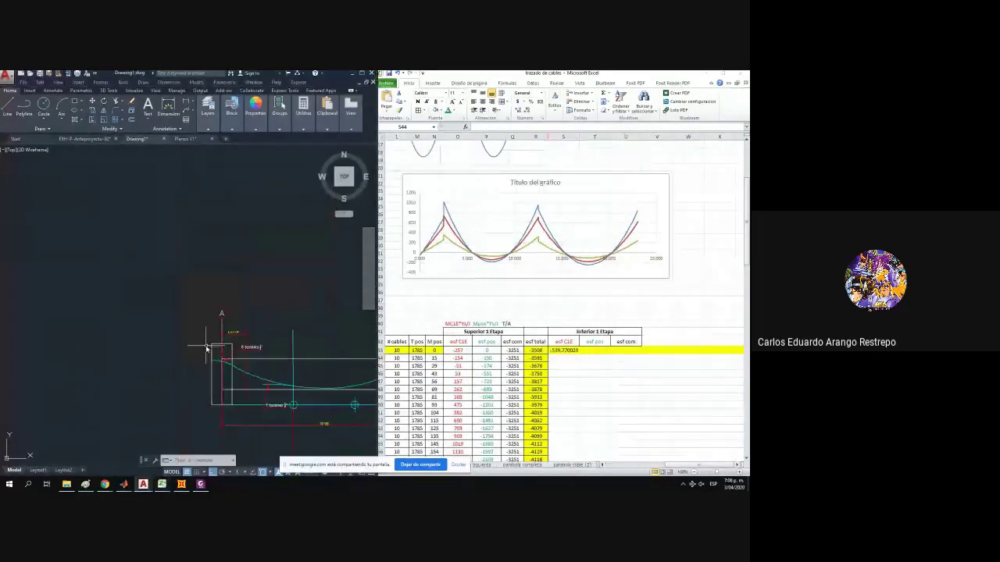
pyautogui.click(575, 351)
pyautogui.click(528, 110)
pyautogui.click(528, 110)
pyautogui.click(528, 110)
pyautogui.click(528, 110)
pyautogui.click(528, 110)
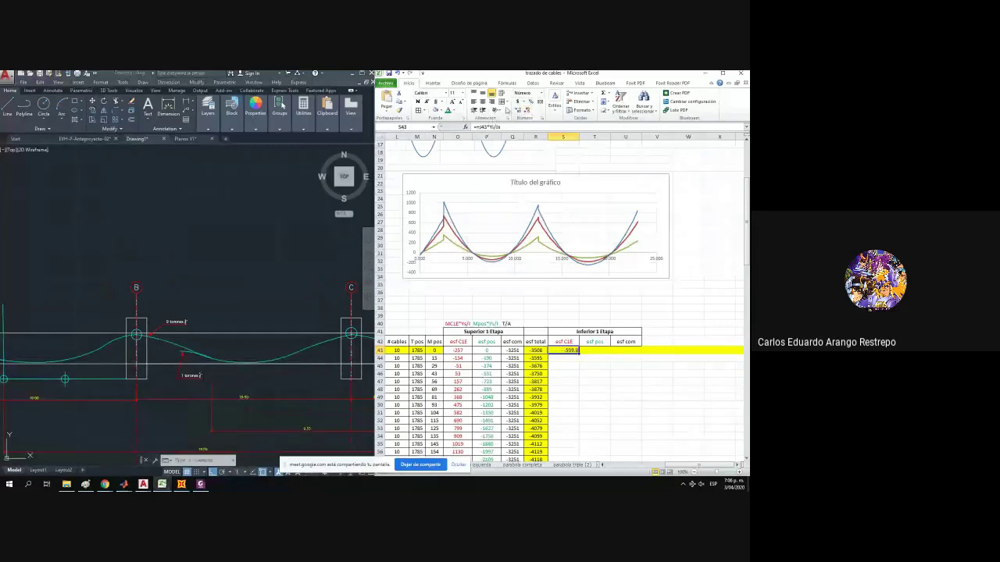
pyautogui.click(482, 101)
pyautogui.scroll(-8, 661, 298)
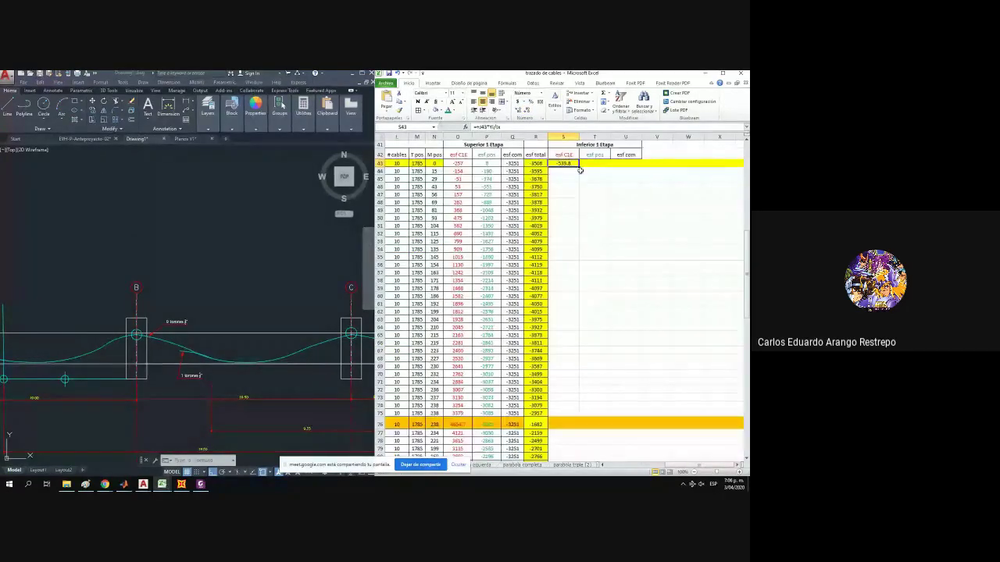
pyautogui.moveTo(579, 166); pyautogui.dragTo(601, 423)
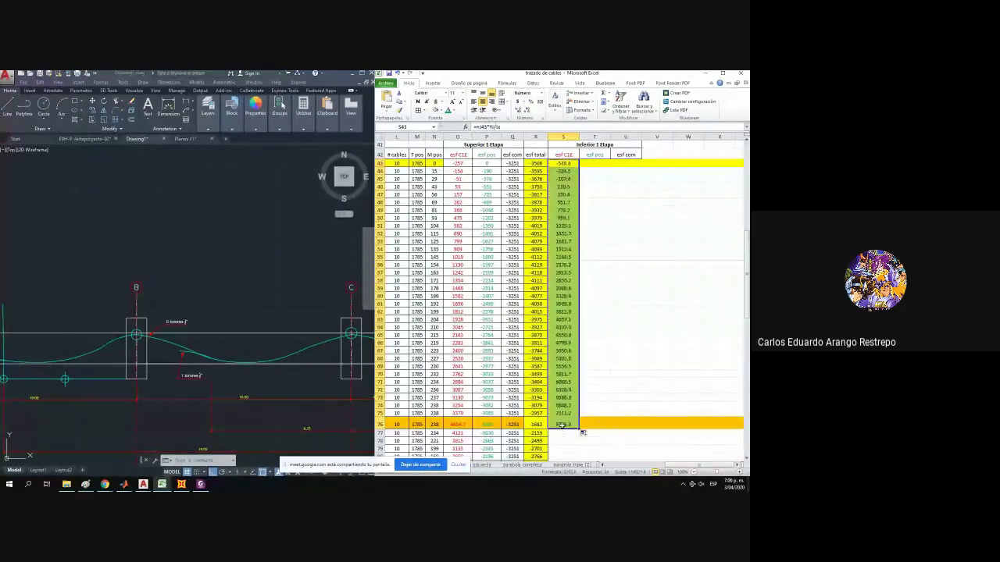
# Set the font colour of the whole axis C row 76 to orange.
pyautogui.click(556, 427)
pyautogui.click(378, 425)
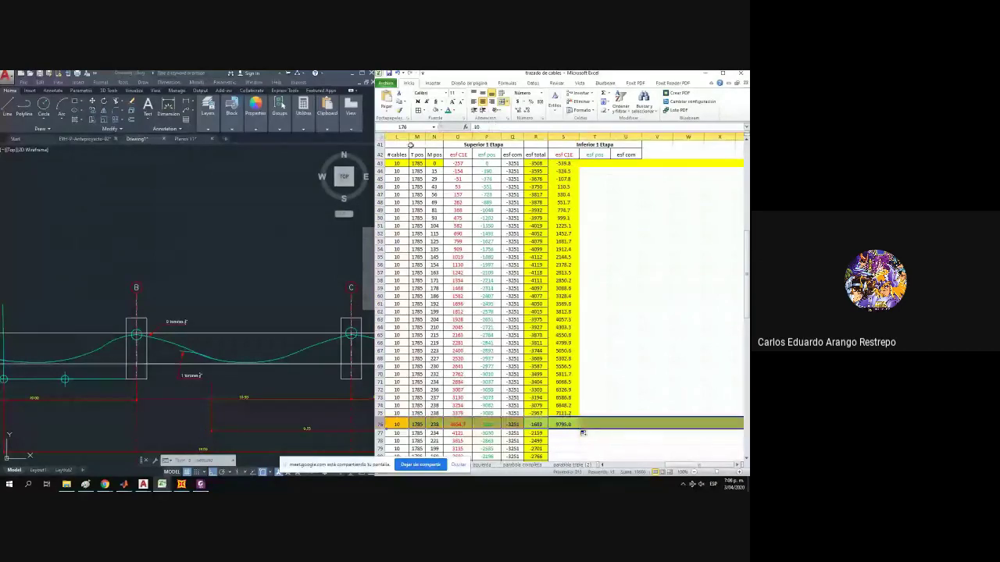
pyautogui.click(456, 112)
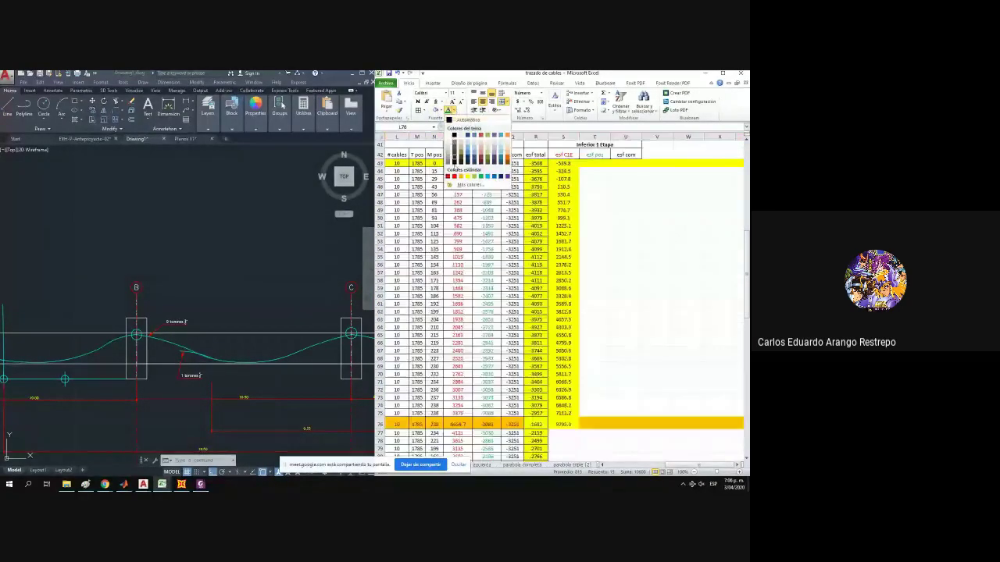
pyautogui.click(462, 176)
# Switch to AutoCAD and move the circle on axis C from the cable's high point down to the beam's bottom edge.
pyautogui.moveTo(326, 364); pyautogui.dragTo(246, 365)
pyautogui.scroll(5, 274, 353)
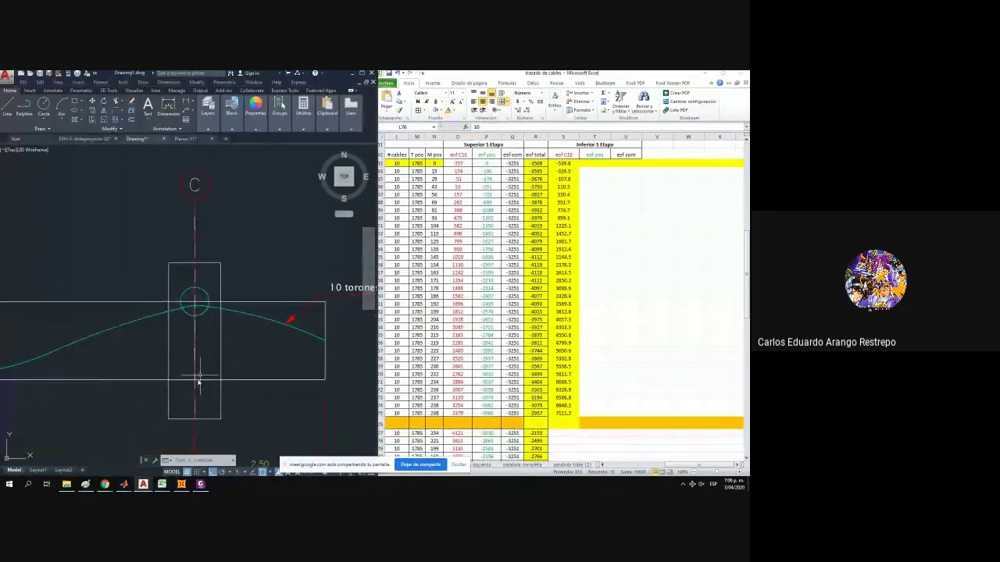
pyautogui.click(201, 313)
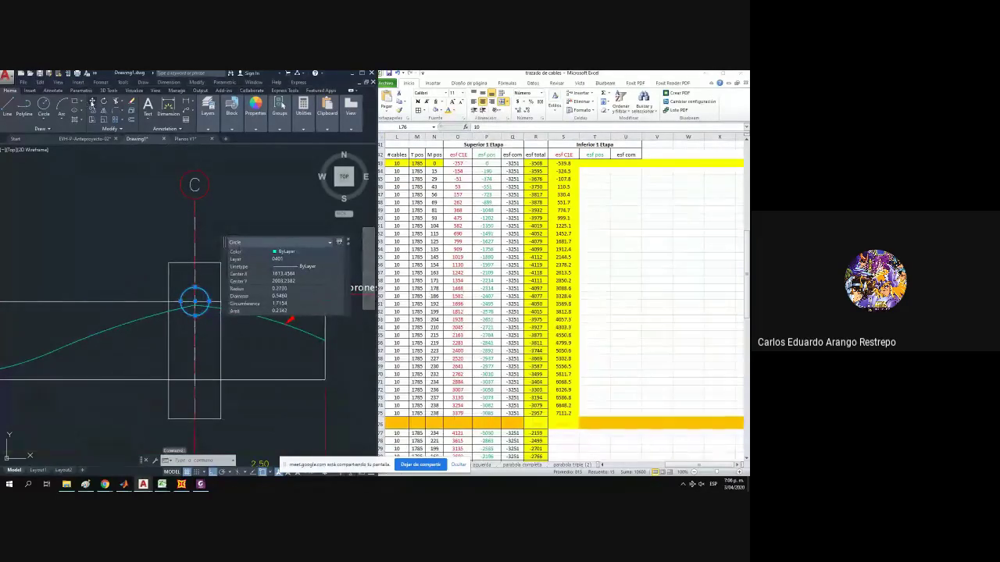
pyautogui.write('m')
pyautogui.press('Return')
pyautogui.click(194, 301)
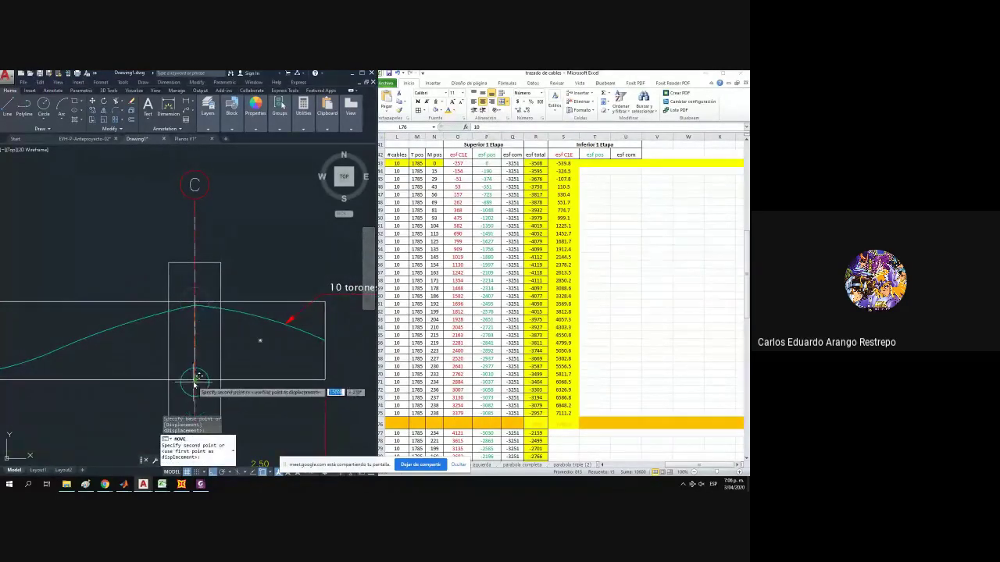
pyautogui.click(196, 384)
pyautogui.scroll(5, 199, 375)
pyautogui.scroll(-5, 202, 366)
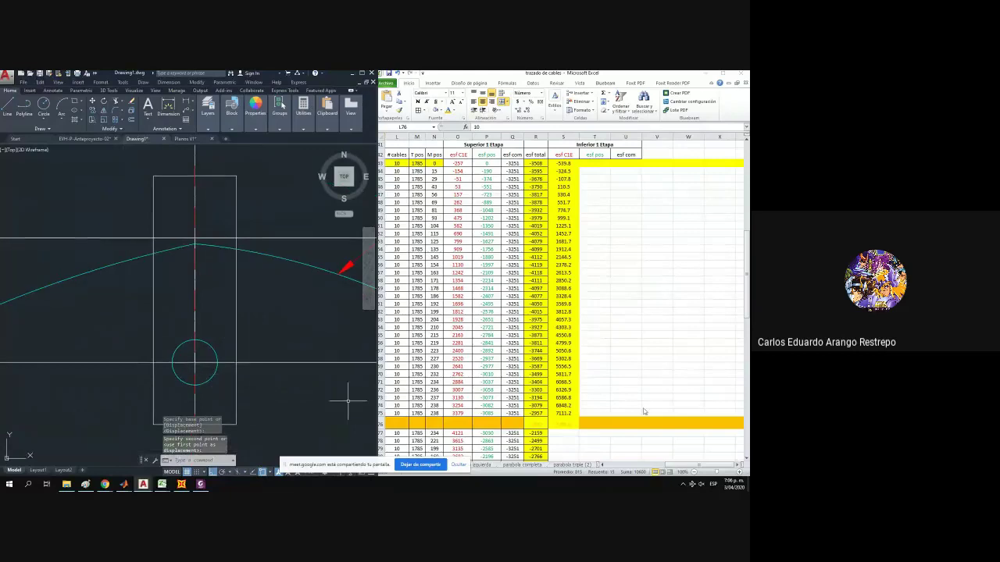
# Return the font colour of the orange axis C row 76 to Automatic in the cable stress table.
pyautogui.click(584, 420)
pyautogui.scroll(-2, 552, 422)
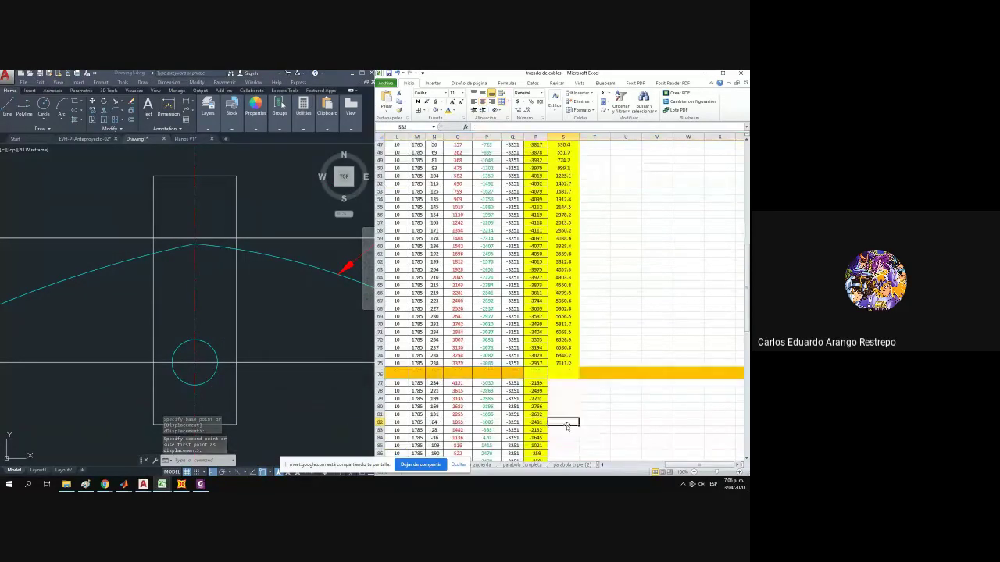
pyautogui.click(451, 110)
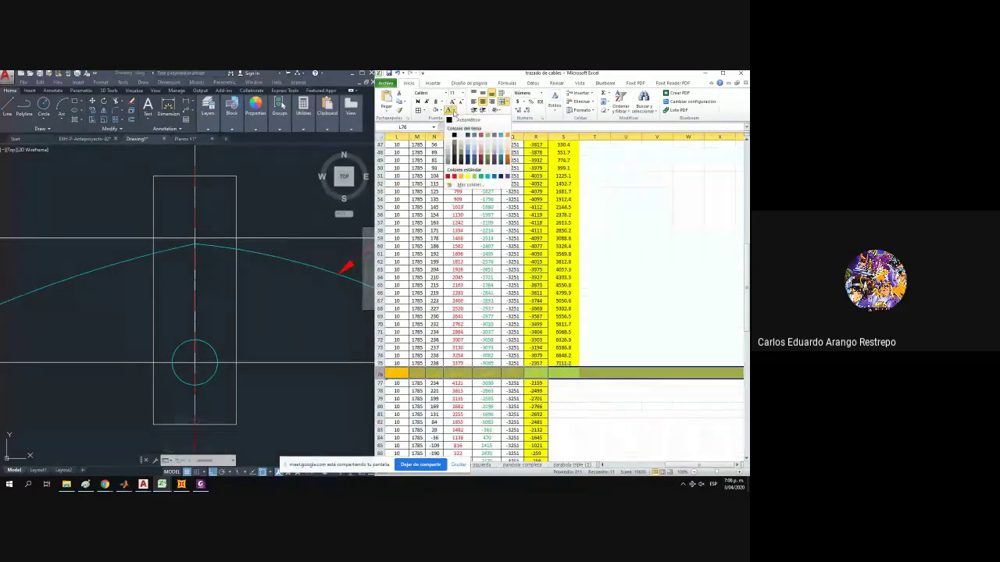
pyautogui.click(461, 121)
pyautogui.click(588, 341)
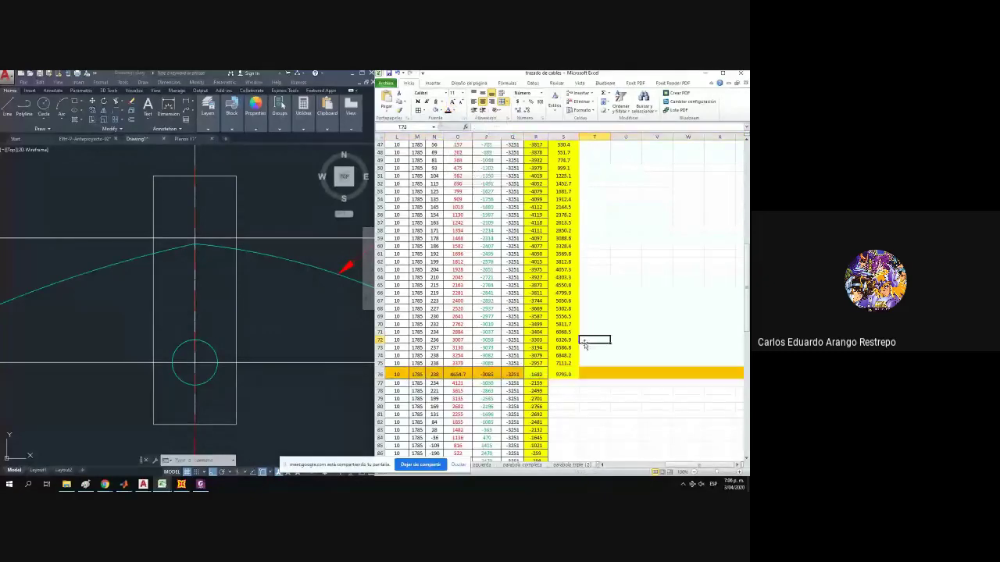
# Check the upper-fibre formulas P76 and O76, and set the font colour of the whole column S to red.
pyautogui.click(490, 376)
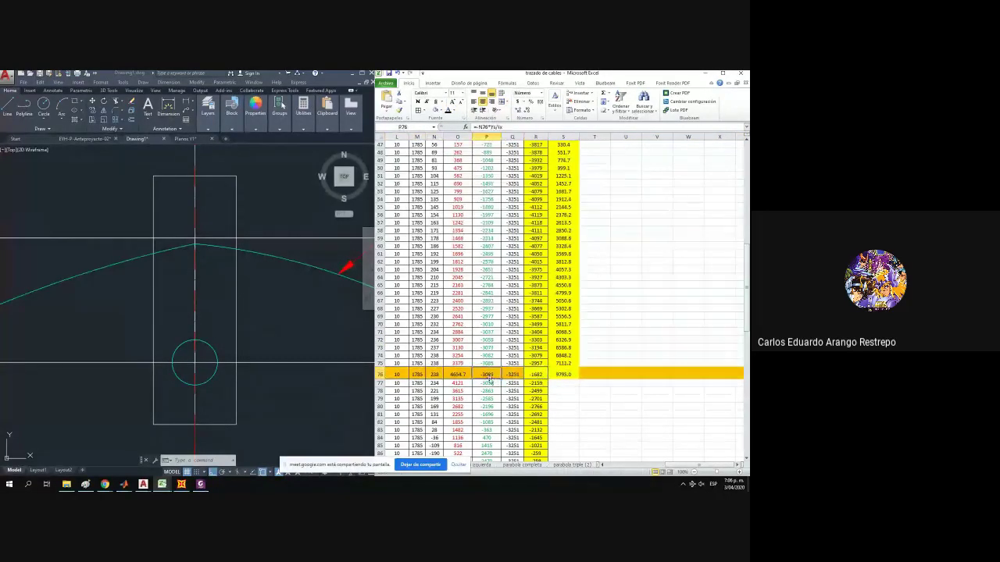
pyautogui.click(456, 375)
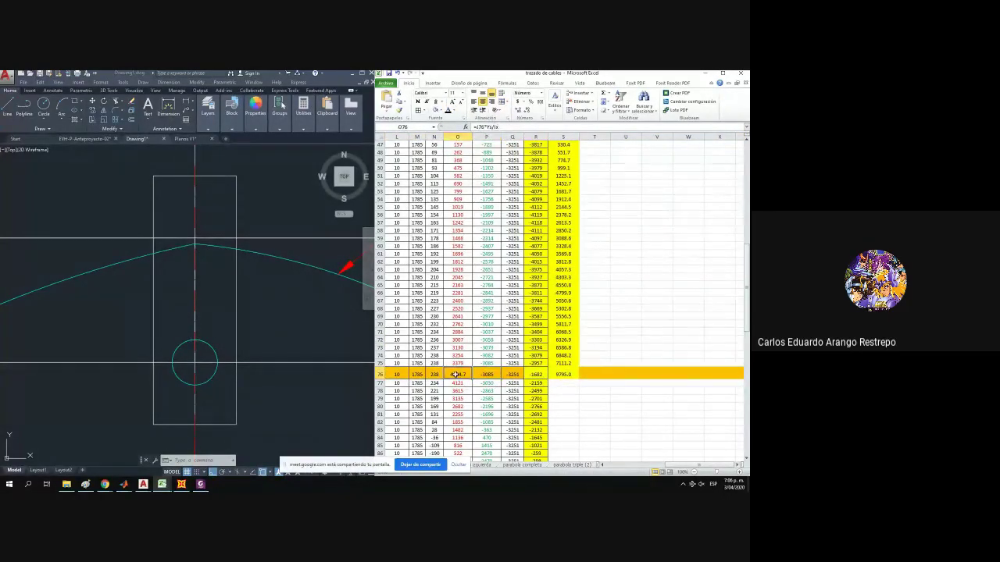
pyautogui.scroll(6, 594, 364)
pyautogui.click(566, 137)
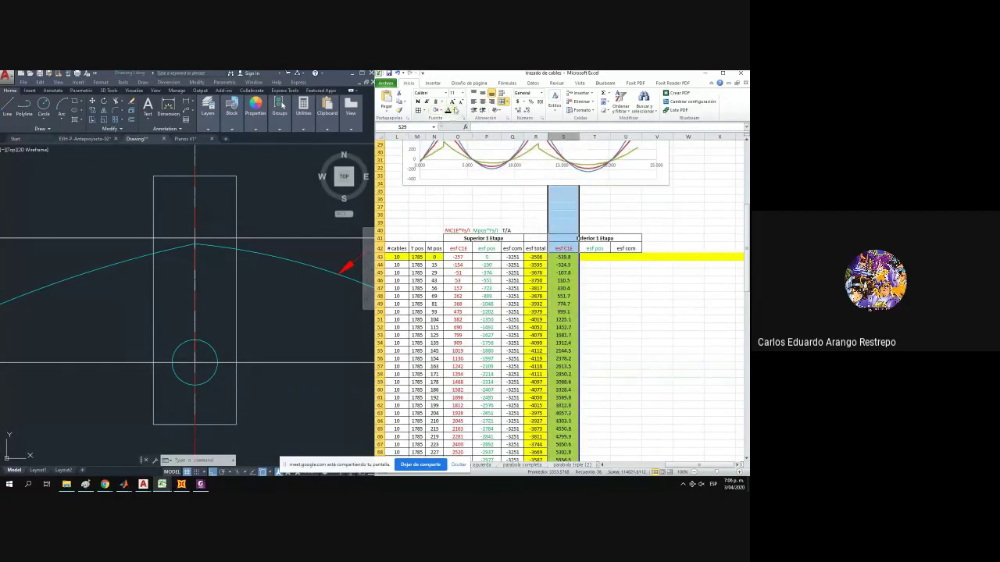
pyautogui.click(457, 110)
pyautogui.click(456, 178)
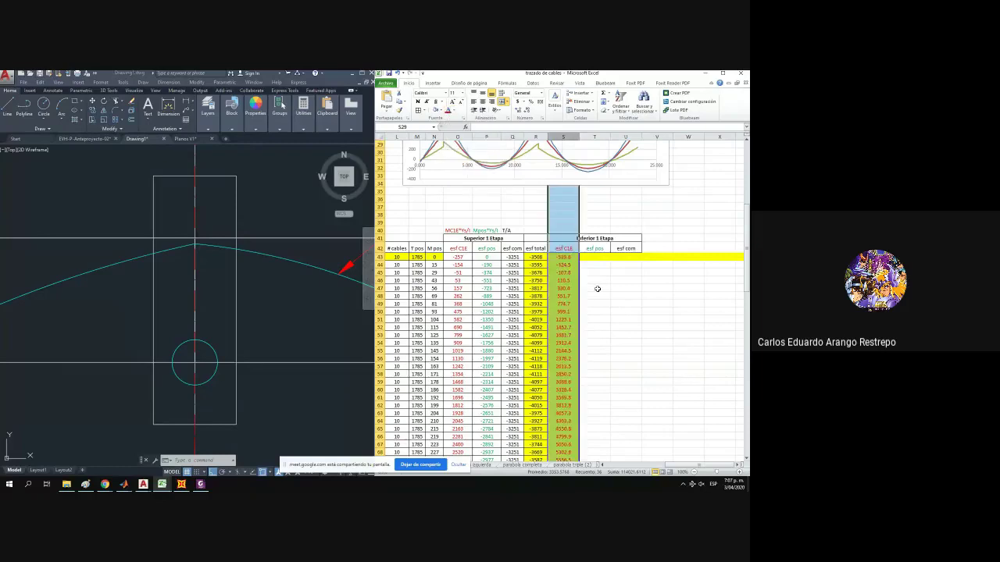
# Reverse the sign of the lower-fibre C1E stress formula in S76, giving =-J76*Yi/Ix.
pyautogui.scroll(-6, 597, 289)
pyautogui.click(575, 374)
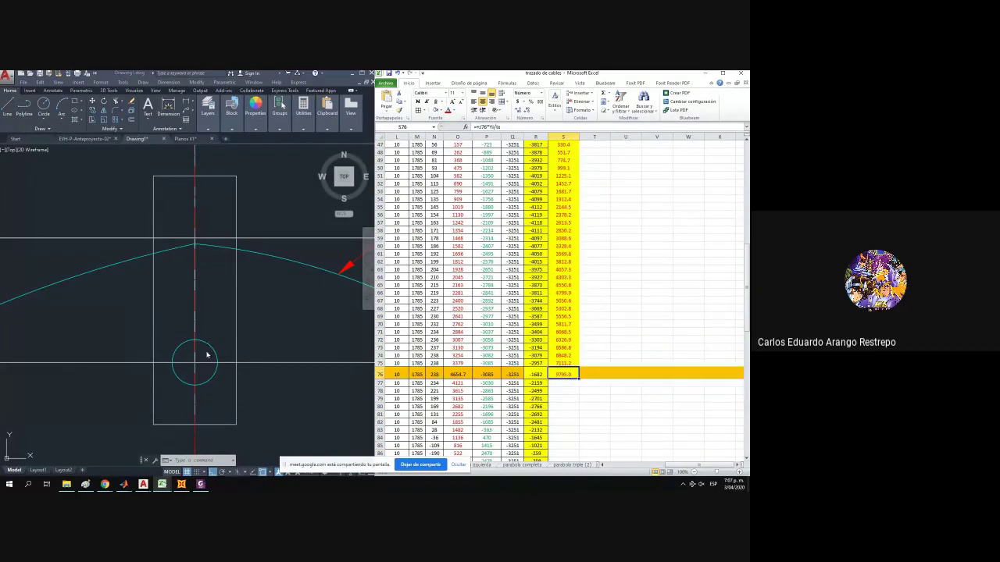
pyautogui.doubleClick(552, 375)
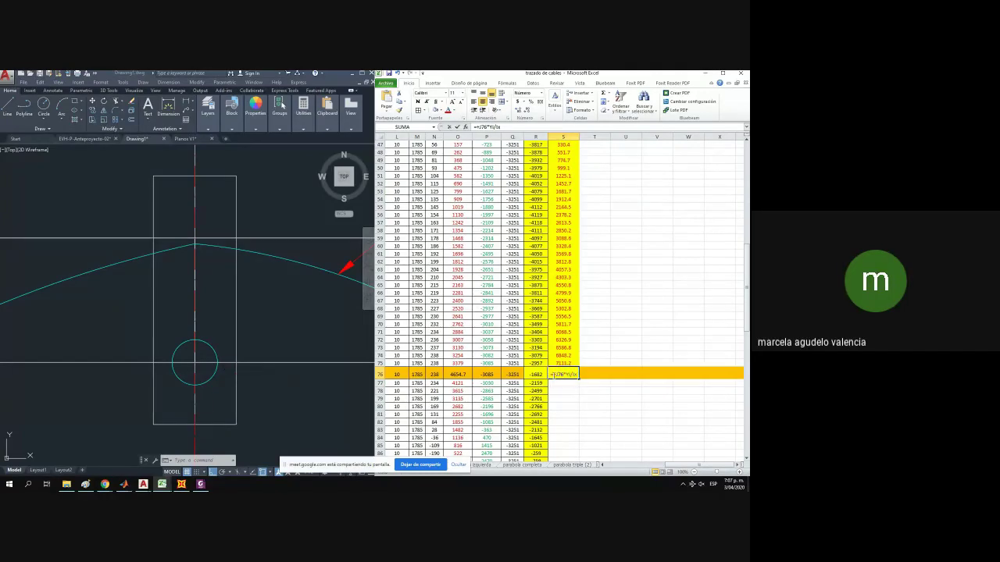
pyautogui.press('BackSpace')
pyautogui.write('-')
pyautogui.press('Return')
# Fill the S76 formula up to row 43 and down to row 141 of the lower-fibre esf C1E column.
pyautogui.click(555, 372)
pyautogui.moveTo(579, 379); pyautogui.dragTo(574, 175)
pyautogui.scroll(-4, 579, 328)
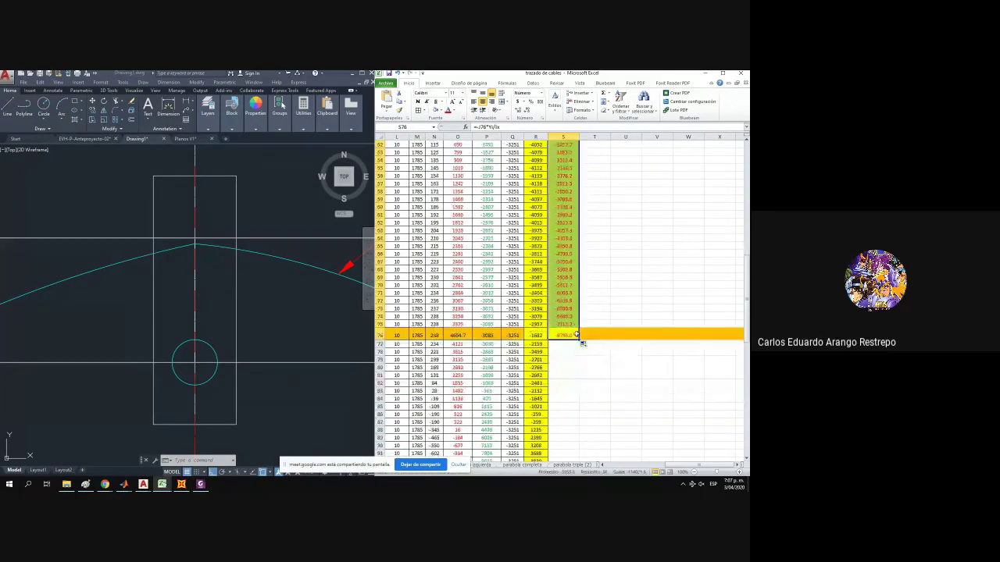
pyautogui.moveTo(576, 335); pyautogui.dragTo(575, 429)
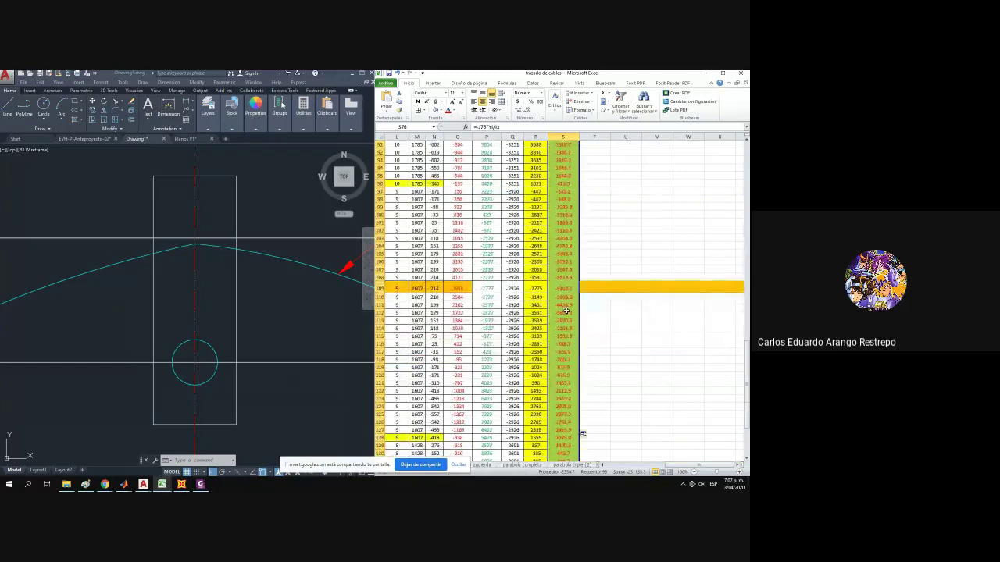
pyautogui.scroll(-4, 562, 289)
pyautogui.scroll(9, 578, 391)
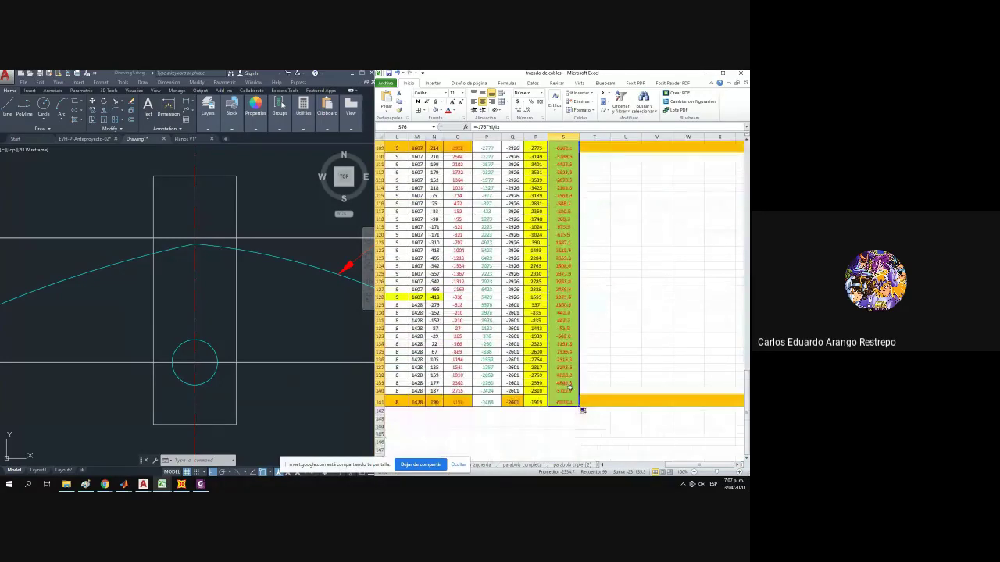
pyautogui.scroll(-1, 576, 372)
pyautogui.scroll(15, 576, 372)
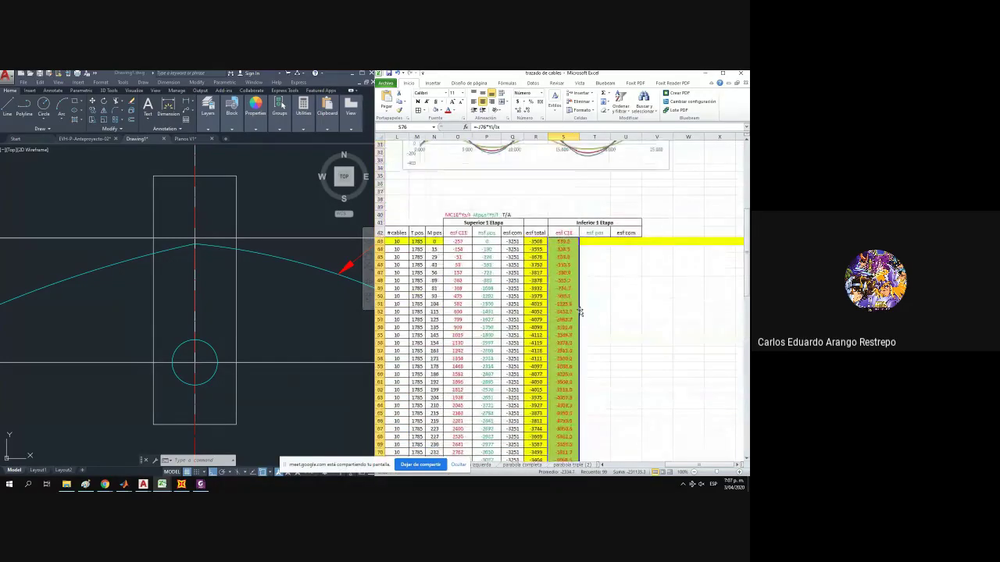
# Copy the P43 formula into T43 and replace Ys with Yi, giving =-N43*Yi/Ix.
pyautogui.click(595, 243)
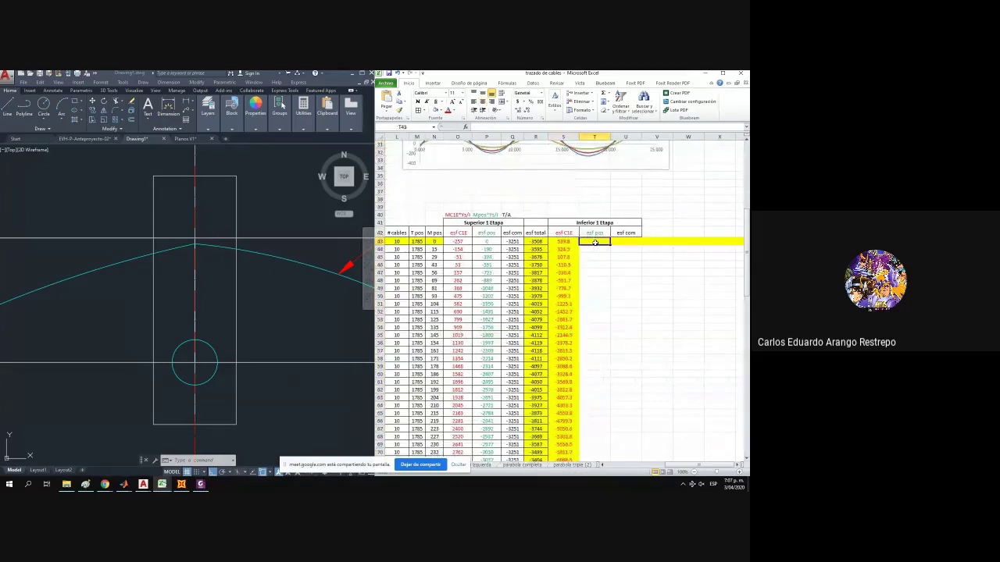
pyautogui.click(486, 242)
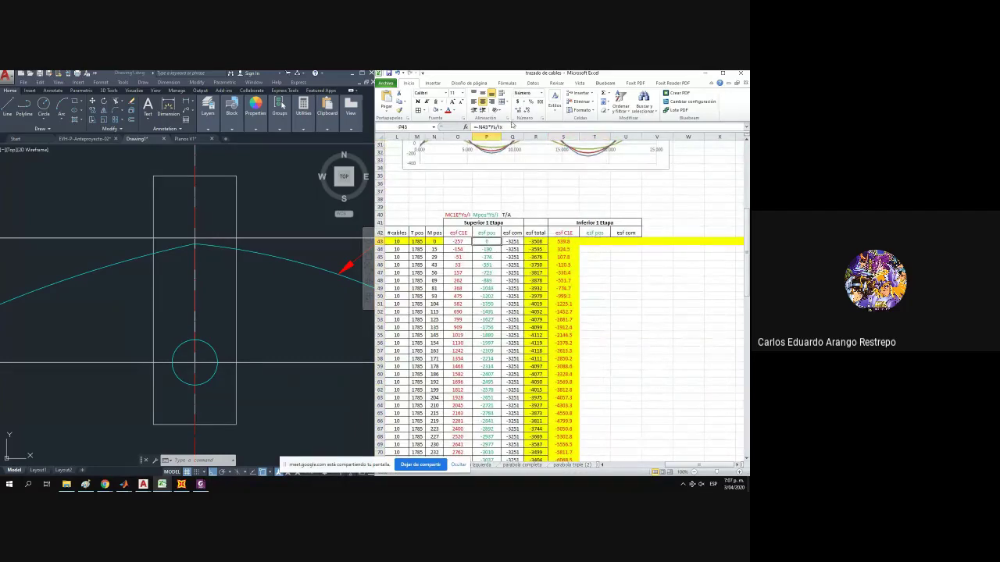
pyautogui.moveTo(502, 125); pyautogui.dragTo(424, 124)
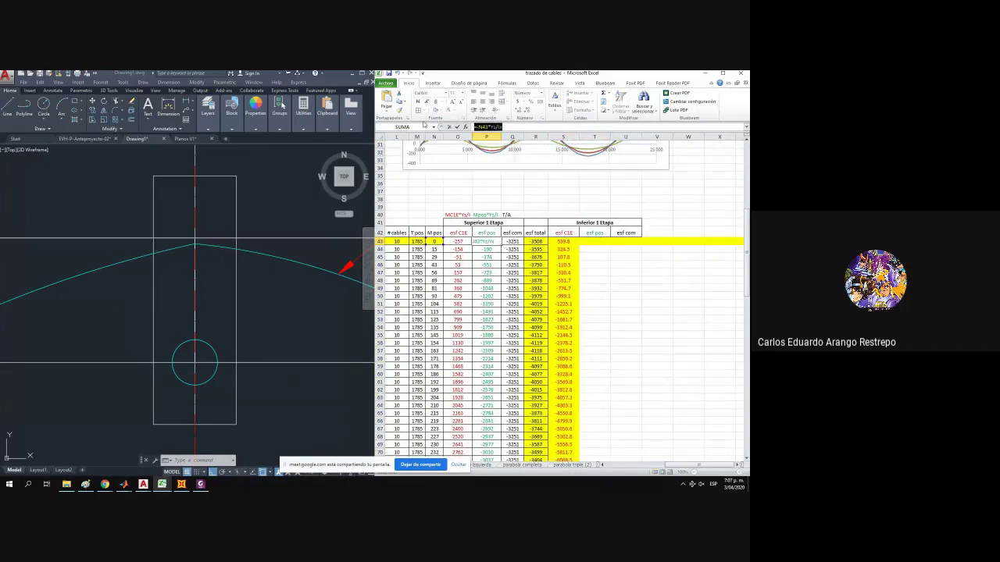
pyautogui.hotkey('ctrl', 'c')
pyautogui.press('Escape')
pyautogui.click(606, 242)
pyautogui.hotkey('ctrl', 'v')
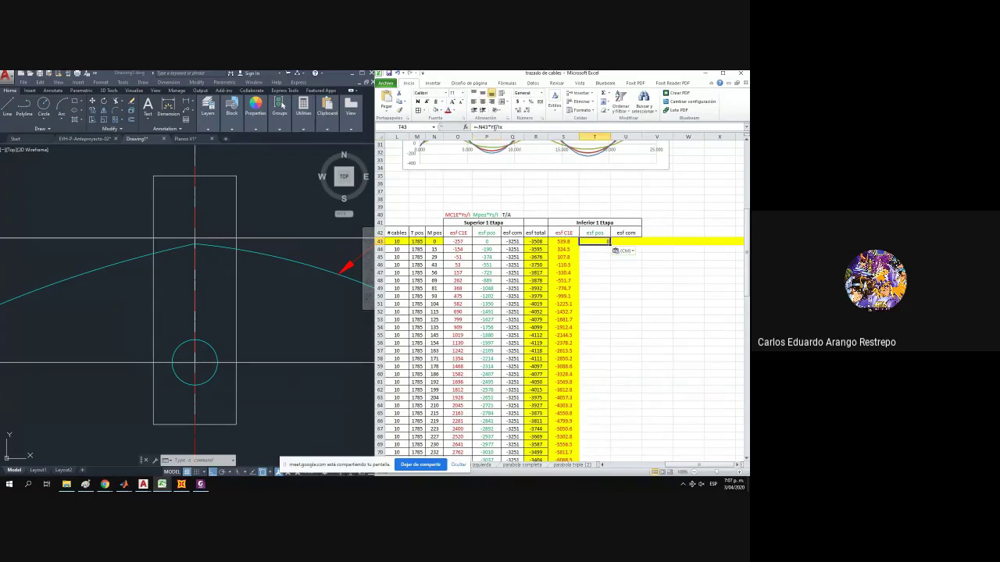
pyautogui.click(496, 128)
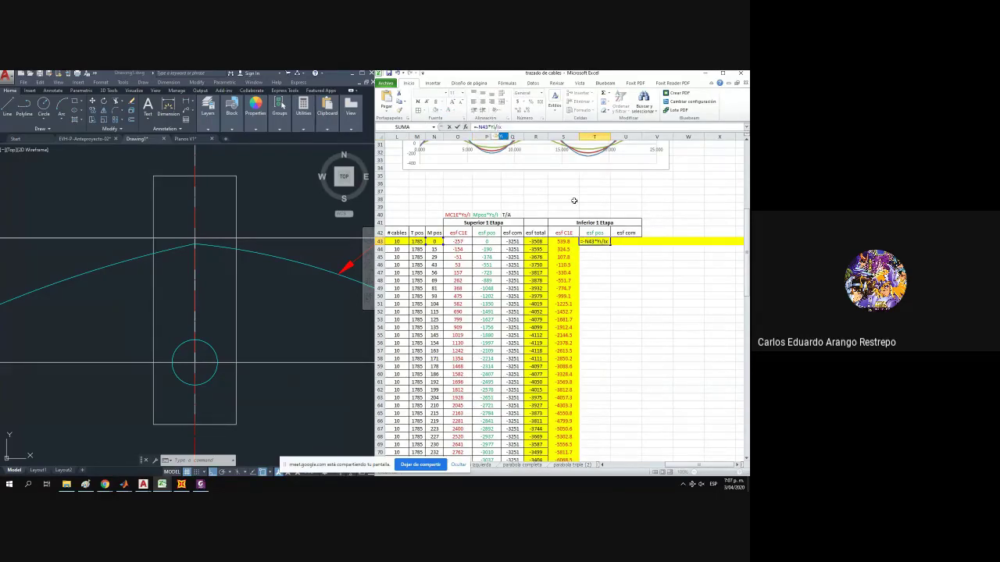
pyautogui.press('Return')
pyautogui.press('Up')
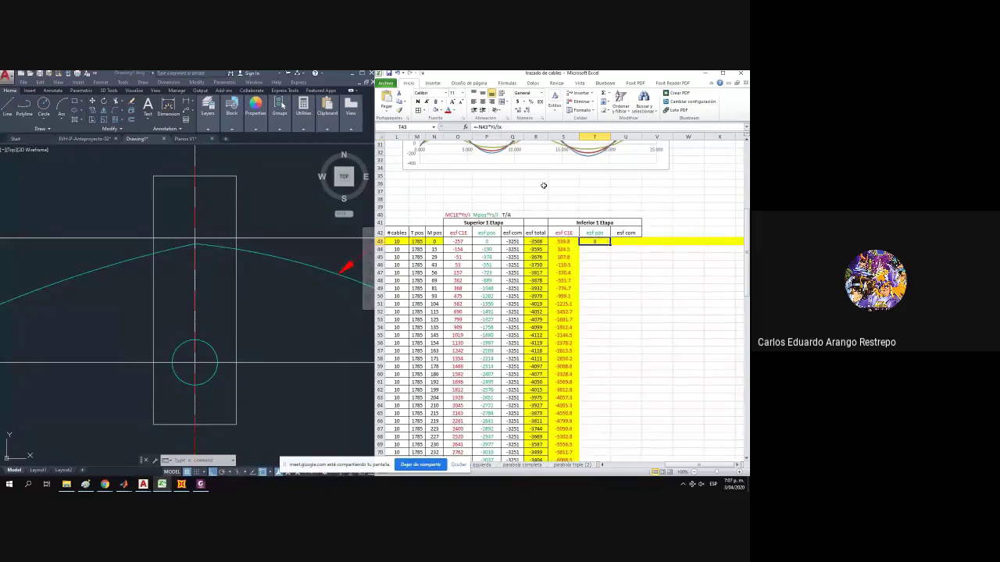
# Fill the T43 formula down the lower-fibre esf pos column to row 141.
pyautogui.scroll(-1, 543, 185)
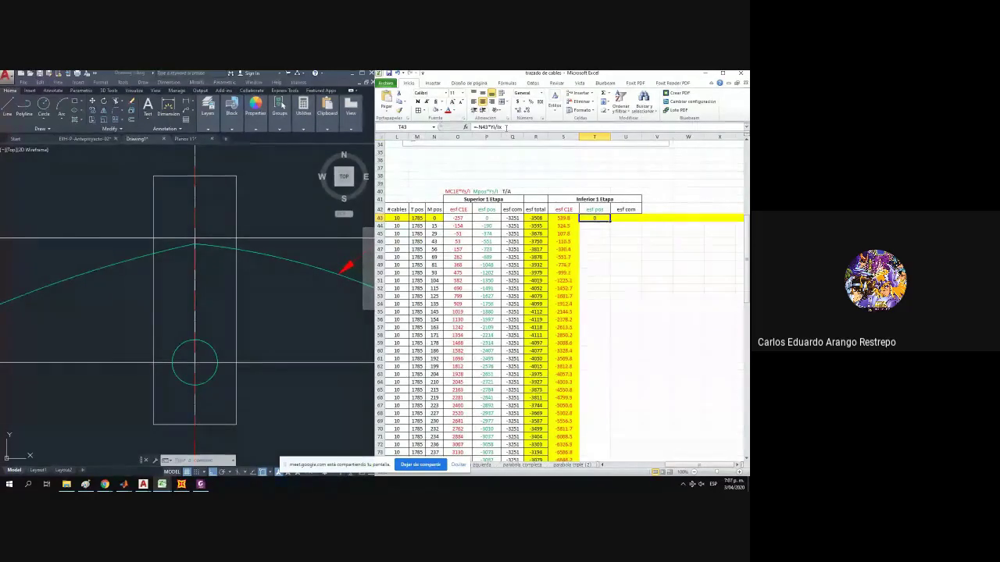
pyautogui.click(506, 127)
pyautogui.hotkey('ctrl', 'Return')
pyautogui.moveTo(611, 221); pyautogui.dragTo(608, 467)
pyautogui.scroll(13, 619, 368)
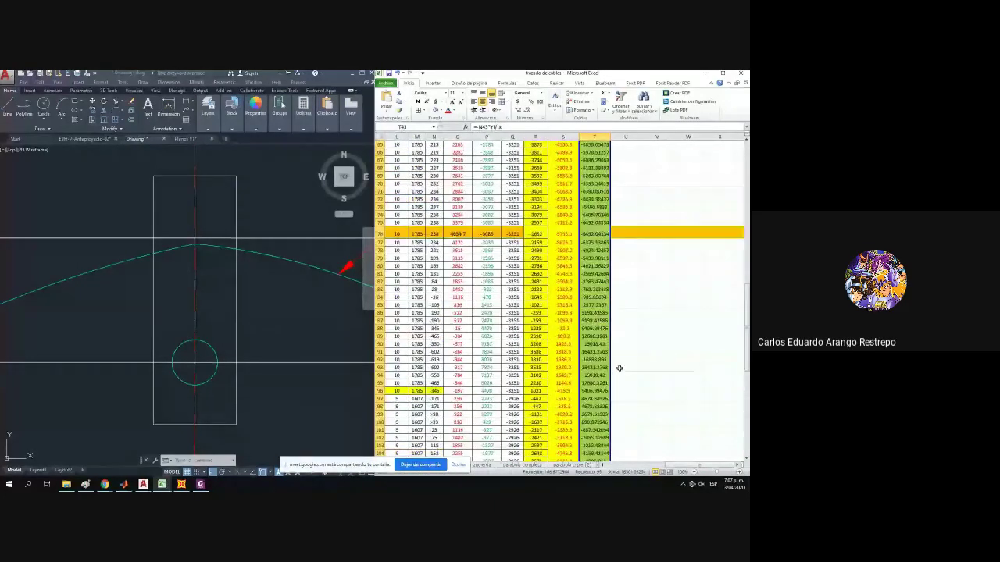
pyautogui.scroll(6, 619, 368)
# Try light green, black and olive green as the font colour of the lower-fibre esf pos values.
pyautogui.click(454, 110)
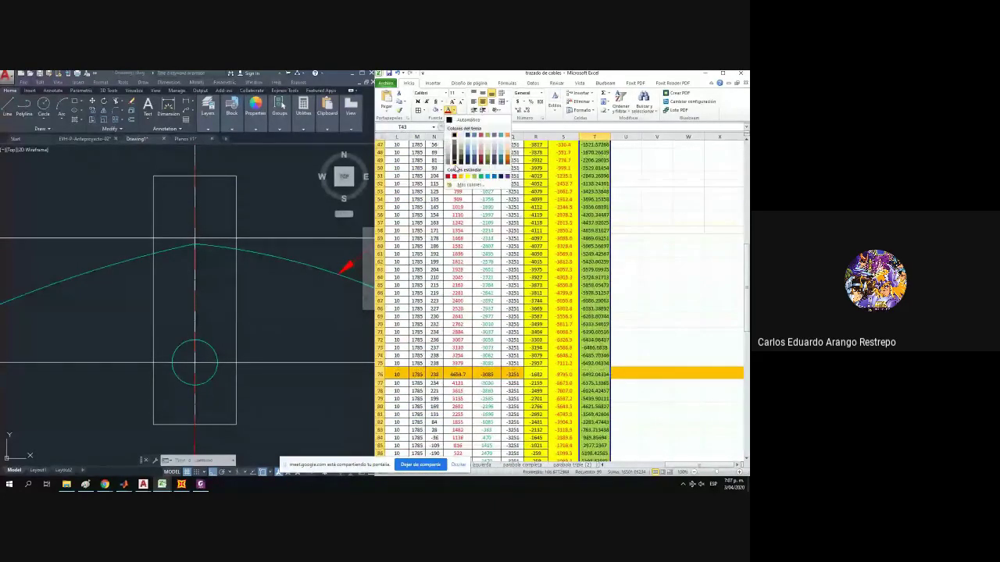
pyautogui.click(474, 177)
pyautogui.scroll(8, 583, 233)
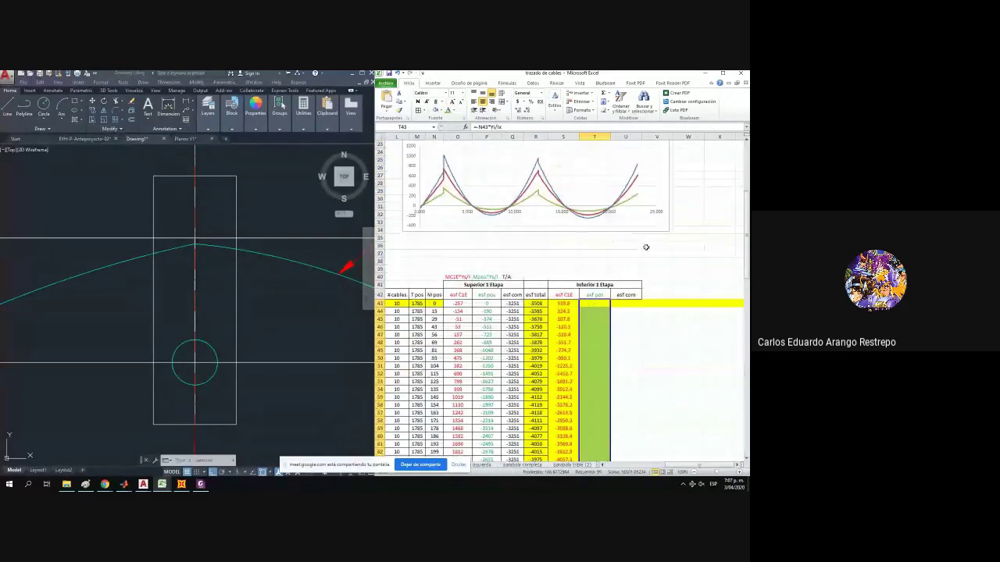
pyautogui.scroll(-1, 649, 266)
pyautogui.click(457, 112)
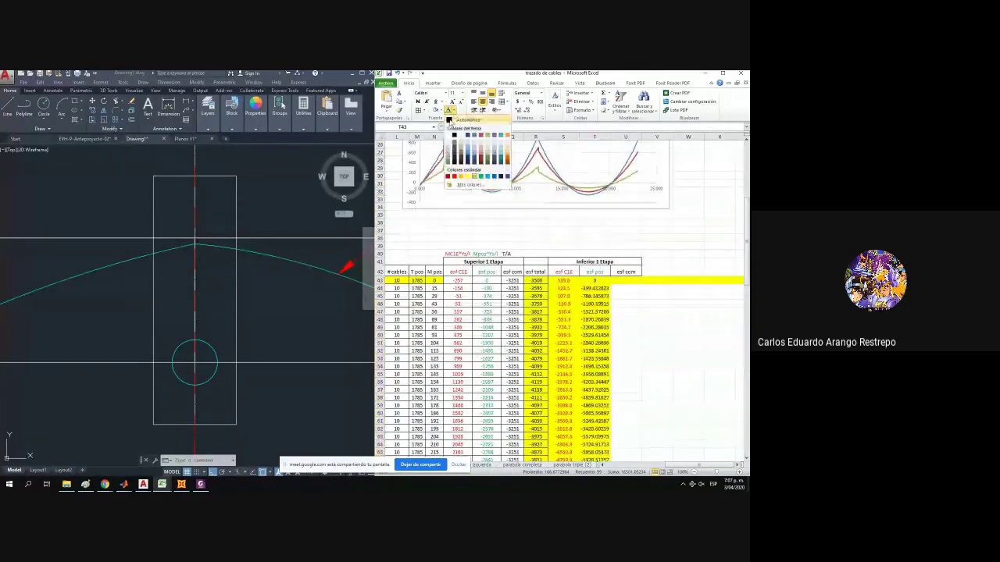
pyautogui.click(456, 139)
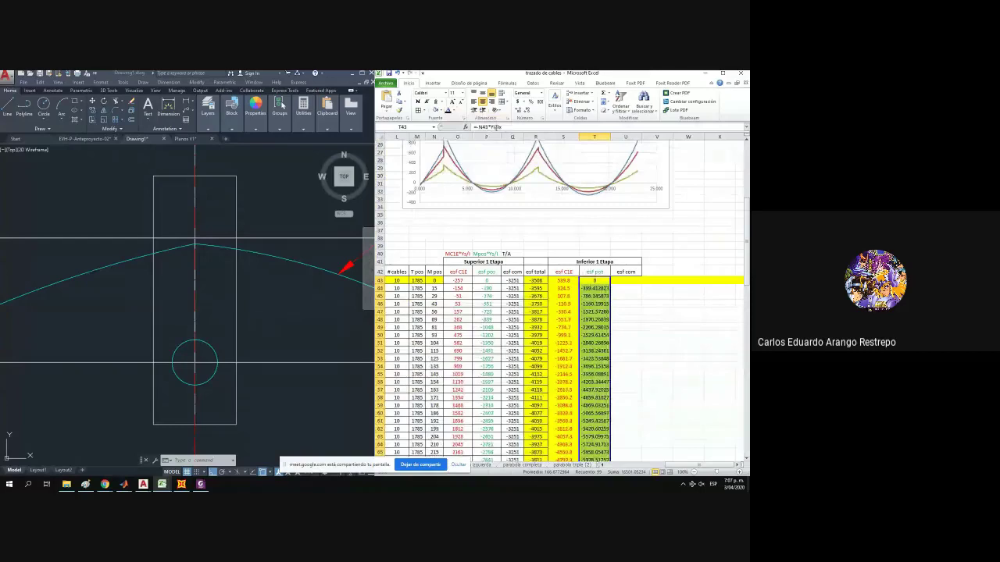
pyautogui.click(453, 112)
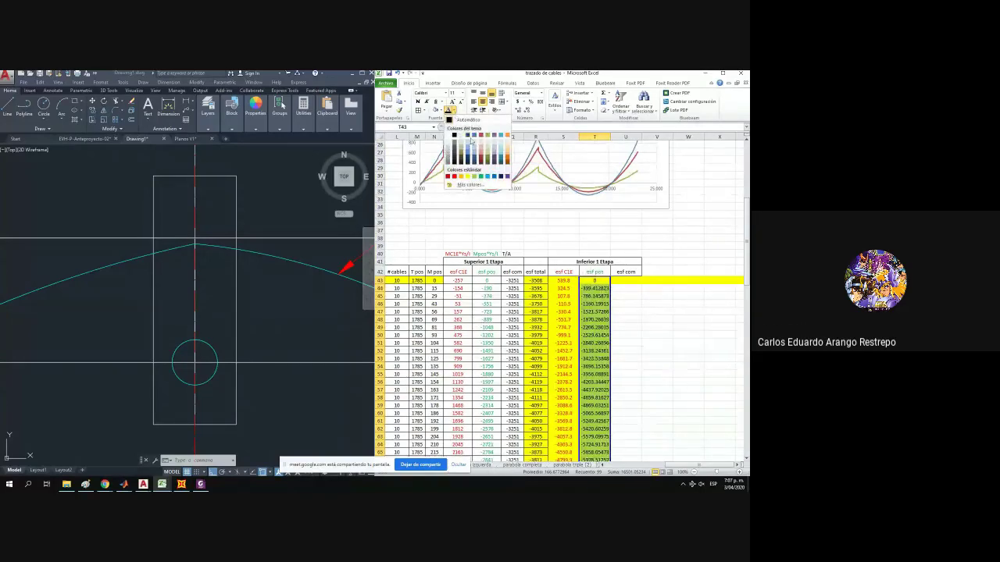
pyautogui.click(488, 161)
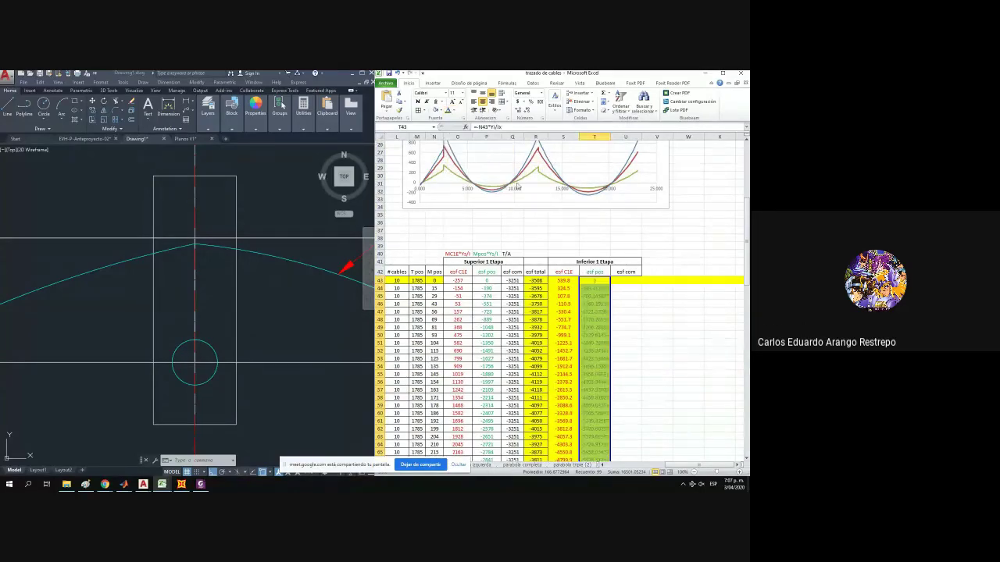
# Format T43:T141 with a dark olive green font, one decimal and no fill colour.
pyautogui.click(454, 112)
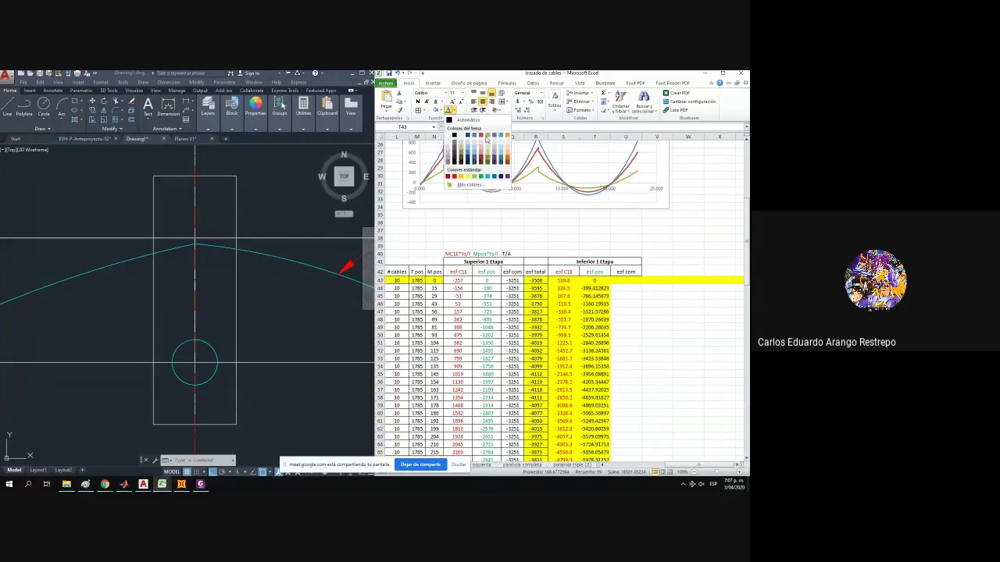
pyautogui.click(489, 165)
pyautogui.scroll(-5, 560, 297)
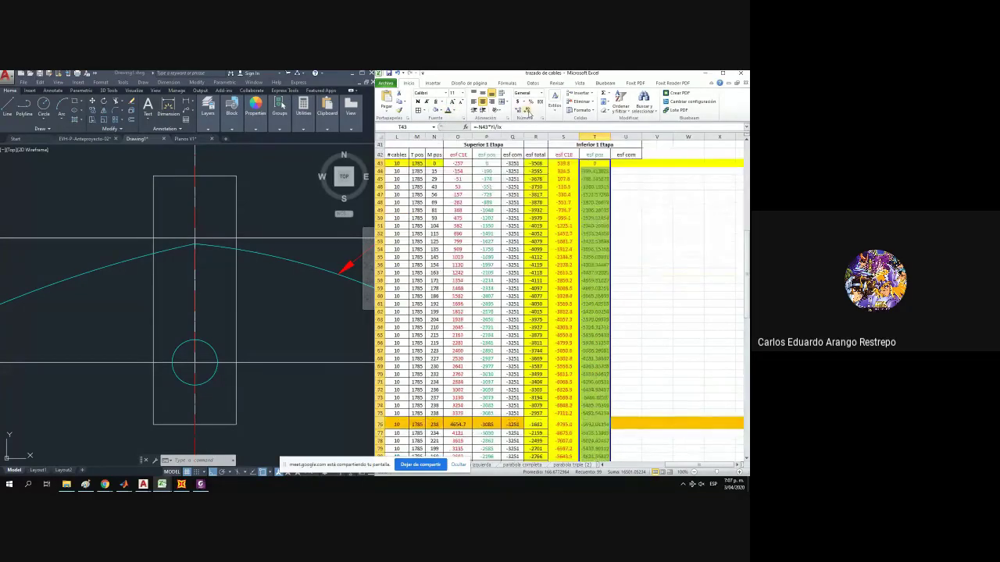
pyautogui.click(527, 110)
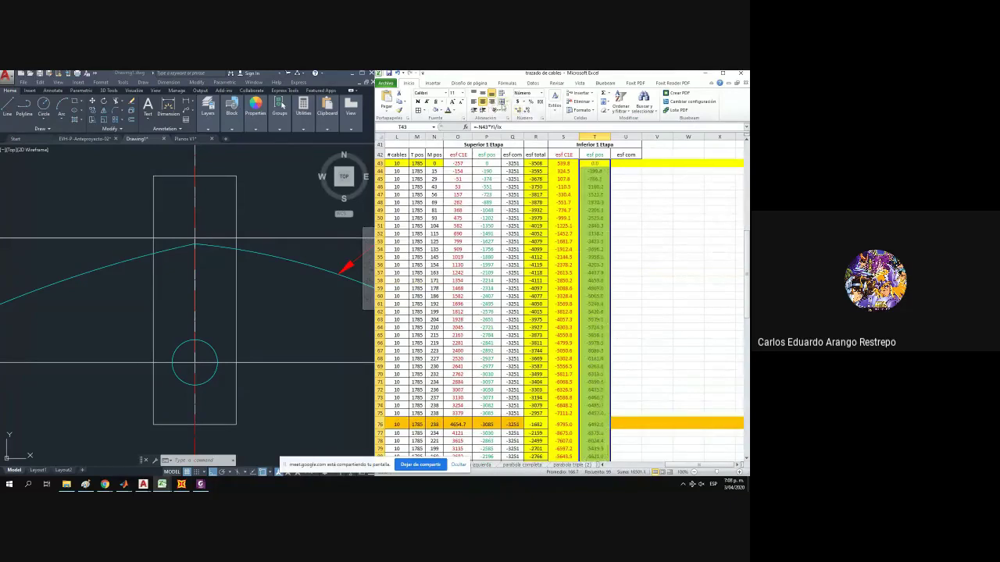
pyautogui.click(435, 110)
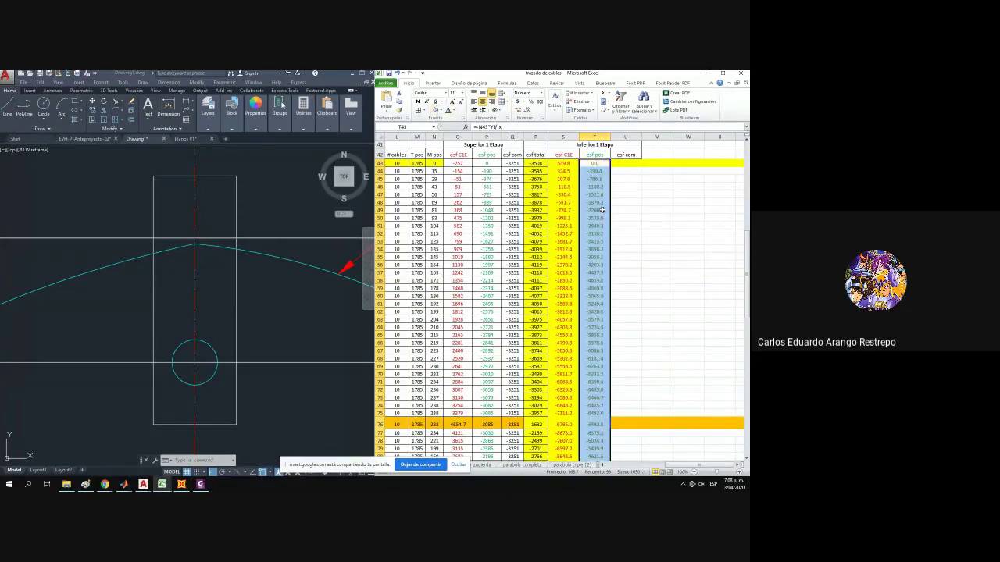
# Examine the lower-fibre post-tensioning stress T76 against the axis C row's other stresses and the circled point in the drawing.
pyautogui.scroll(-1, 645, 257)
pyautogui.scroll(-2, 645, 258)
pyautogui.click(600, 351)
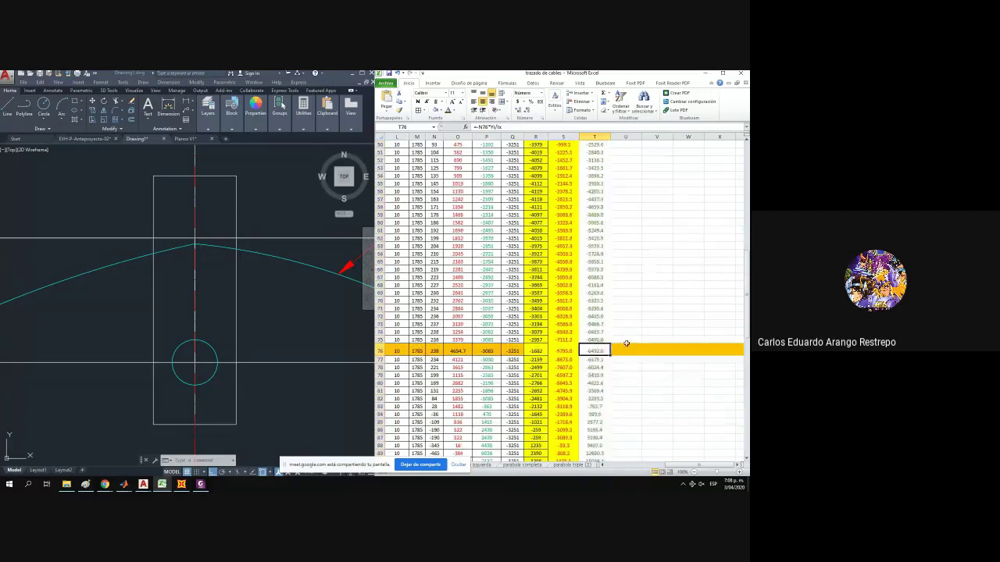
pyautogui.click(617, 347)
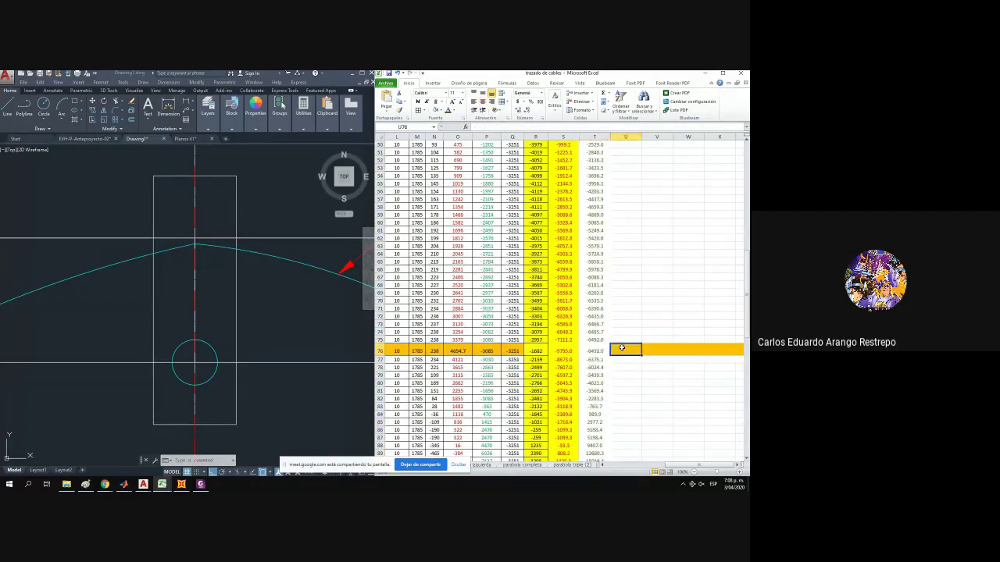
pyautogui.scroll(2, 622, 347)
pyautogui.scroll(-1, 622, 347)
pyautogui.click(593, 375)
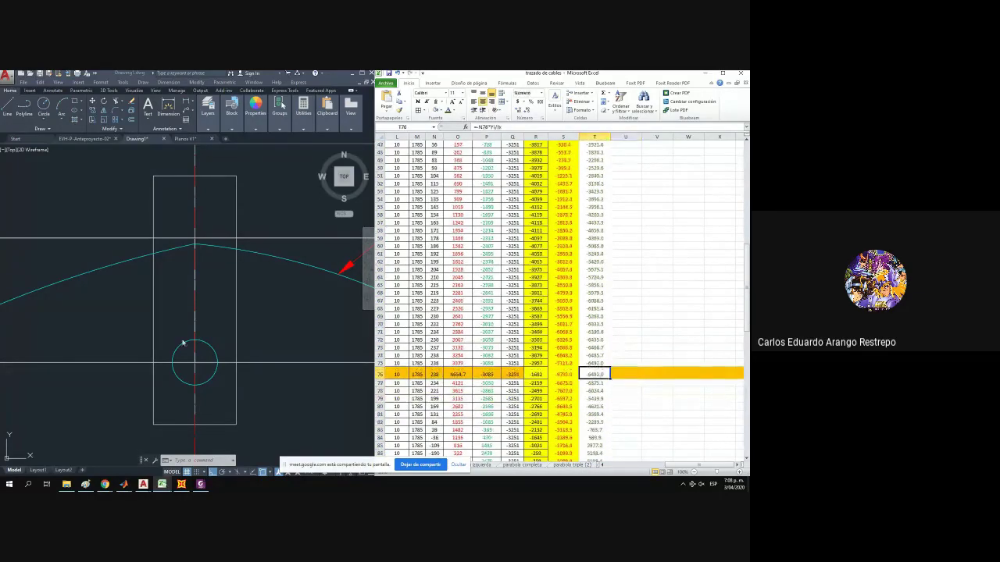
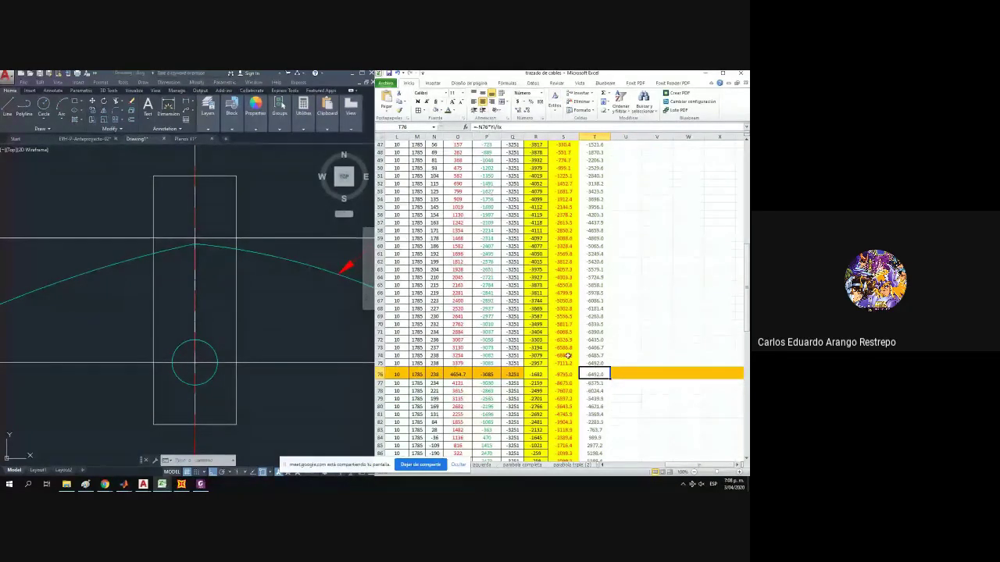
# Remove the leading minus sign from the T76 formula, making it =N76*Yi/Ix, and fill it up to T43.
pyautogui.doubleClick(589, 375)
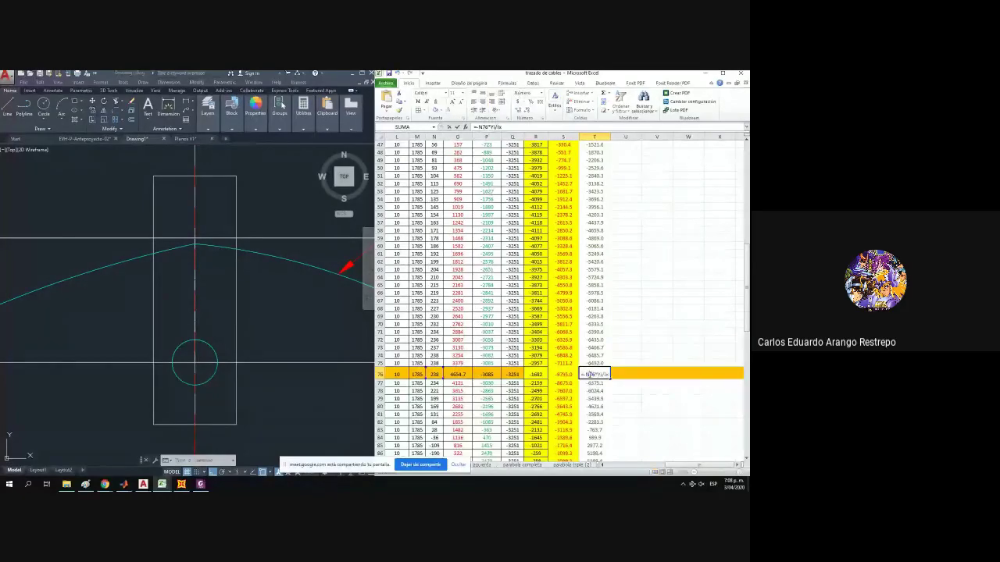
pyautogui.press('Return')
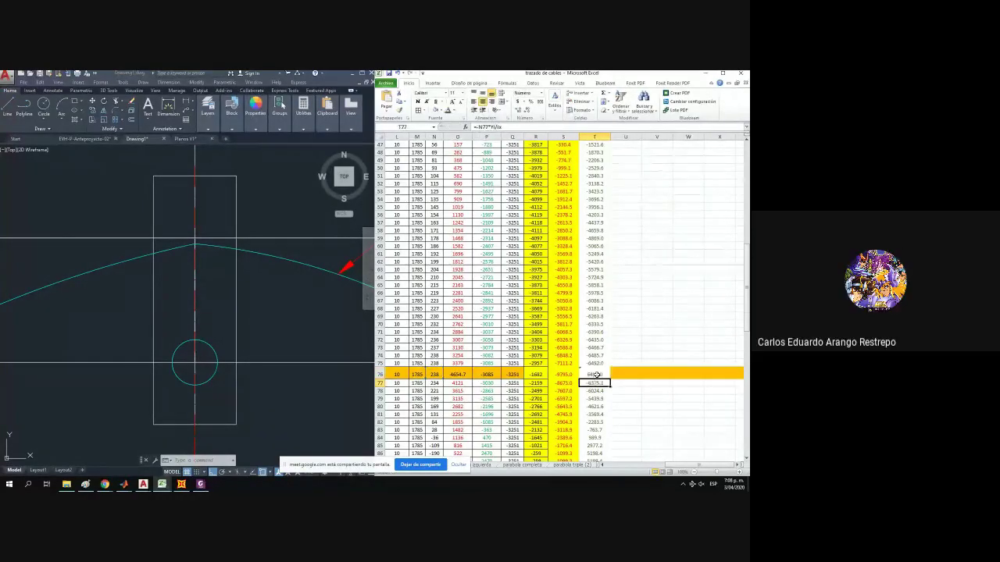
pyautogui.click(596, 374)
pyautogui.moveTo(611, 379); pyautogui.dragTo(614, 167)
pyautogui.scroll(-5, 621, 289)
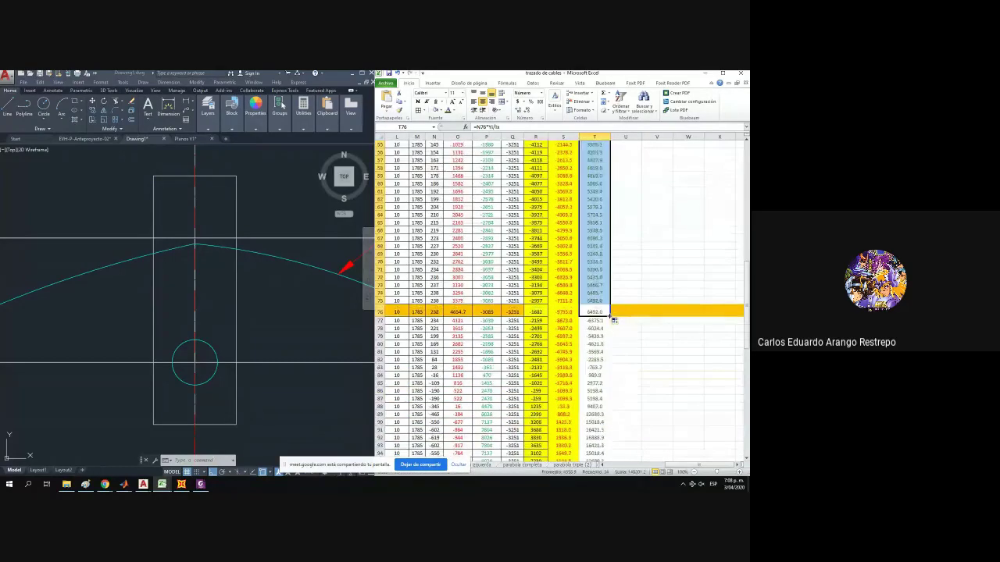
# Extend the corrected esf pos formula down to T141 and check the formulas in T109 and T141.
pyautogui.scroll(-11, 614, 321)
pyautogui.click(597, 308)
pyautogui.scroll(-5, 596, 297)
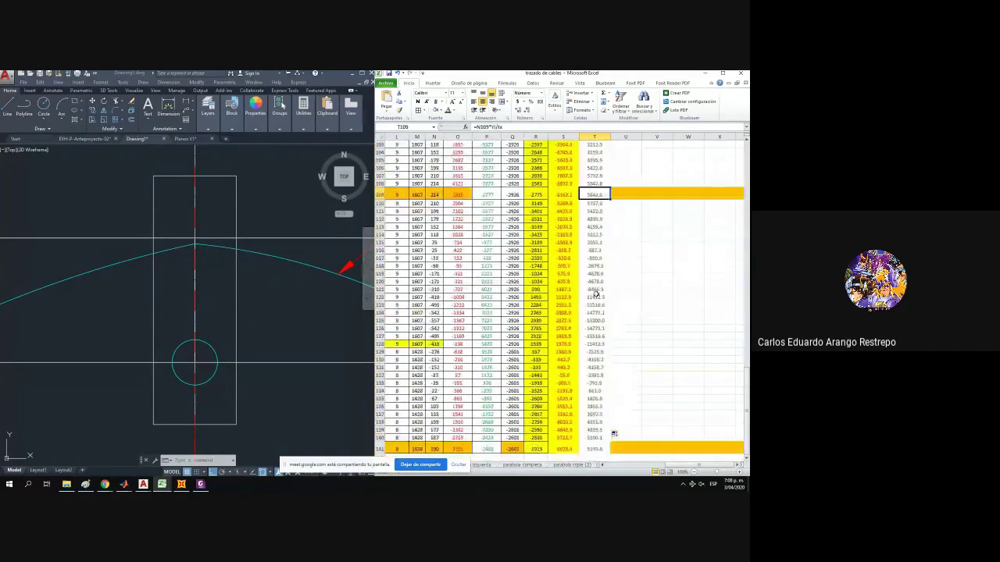
pyautogui.scroll(-5, 596, 293)
pyautogui.click(598, 328)
pyautogui.scroll(10, 608, 312)
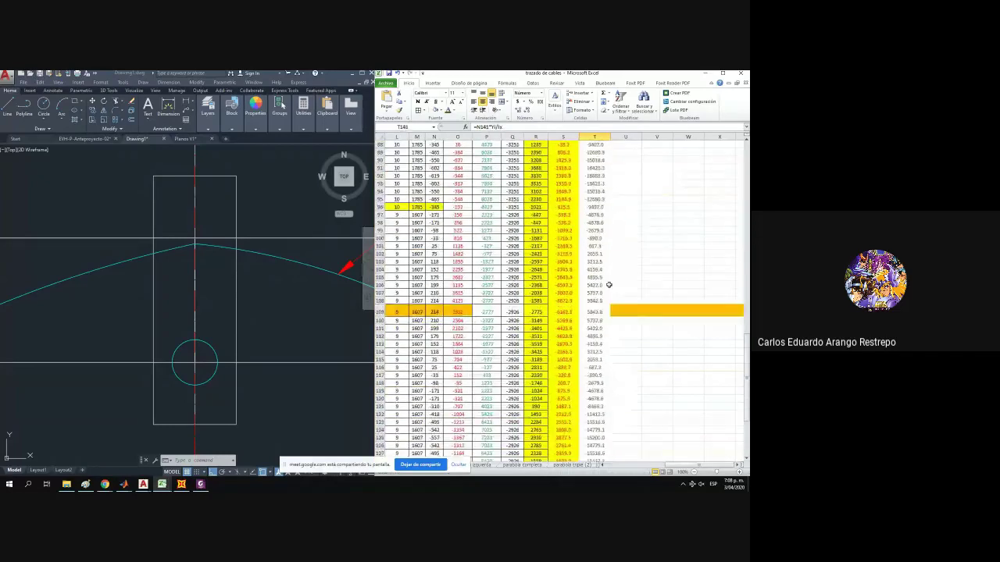
# Link U43 in the lower-fibre esf com column to Q43 and fill the formula down to row 141.
pyautogui.scroll(20, 609, 284)
pyautogui.click(614, 287)
pyautogui.write('=')
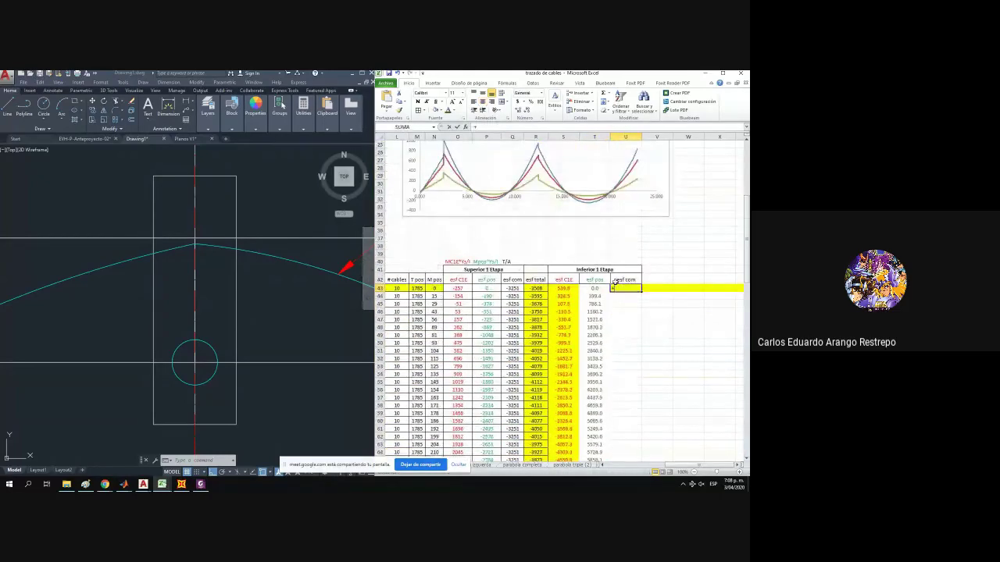
pyautogui.click(513, 288)
pyautogui.press('Return')
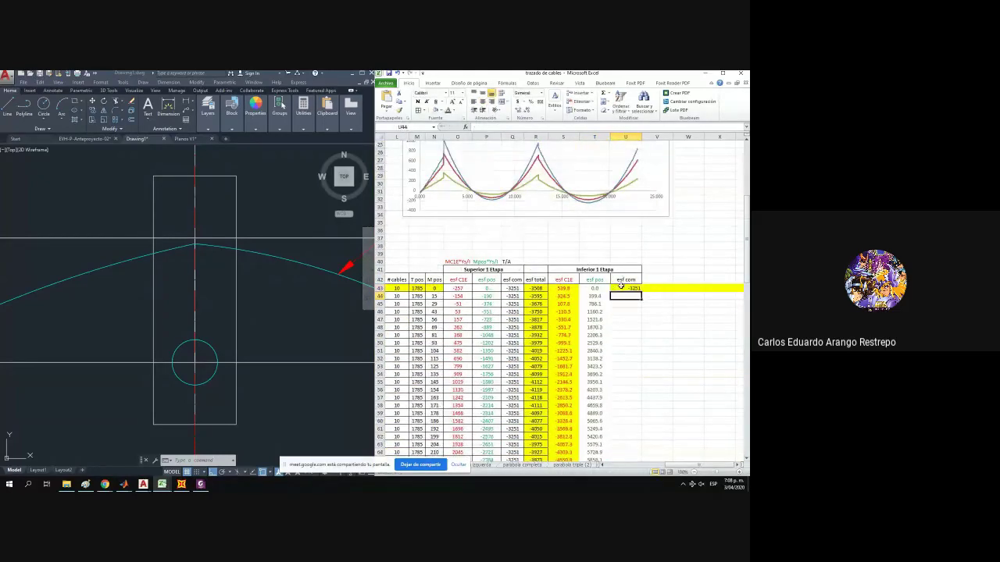
pyautogui.click(626, 288)
pyautogui.doubleClick(641, 291)
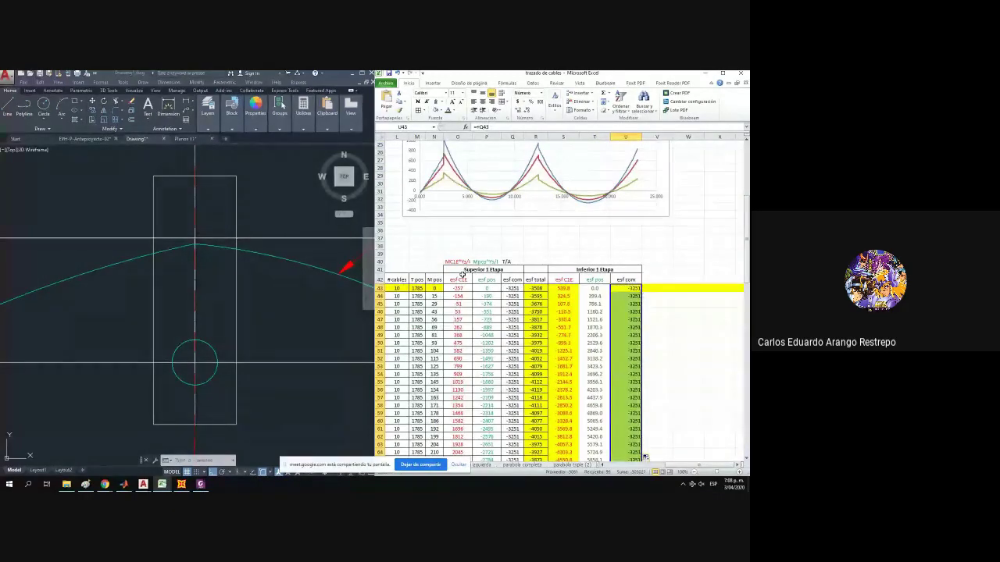
# Copy the stress formula labels in O40:Q40 to S40:U40 above the lower-fibre table.
pyautogui.moveTo(454, 264); pyautogui.dragTo(520, 262)
pyautogui.hotkey('ctrl', 'c')
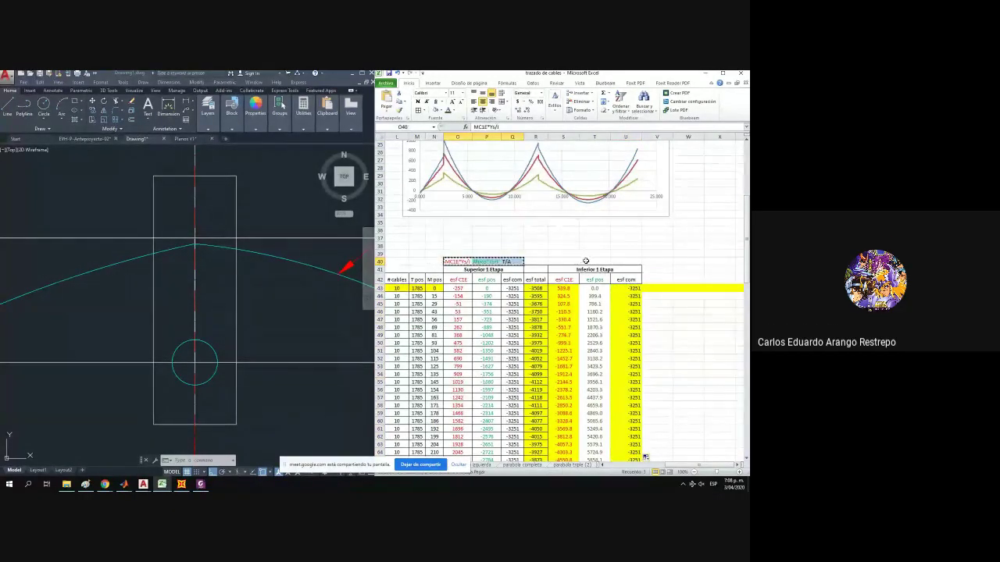
pyautogui.click(571, 261)
pyautogui.hotkey('ctrl', 'v')
pyautogui.press('Escape')
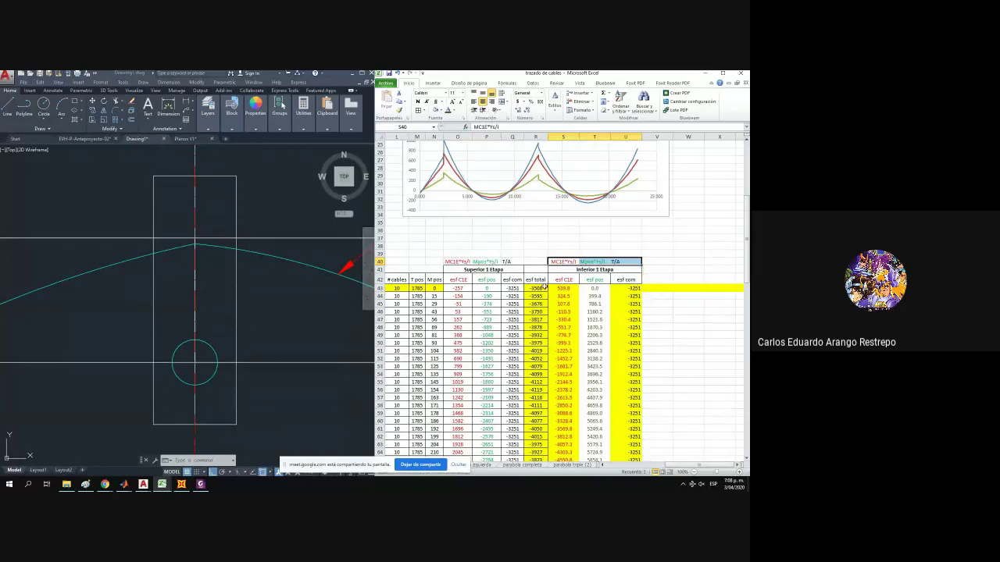
# Copy the total stress formula from R43 to V43, check that it sums S43:U43, and fill it down to row 141.
pyautogui.click(538, 289)
pyautogui.hotkey('ctrl', 'c')
pyautogui.click(657, 288)
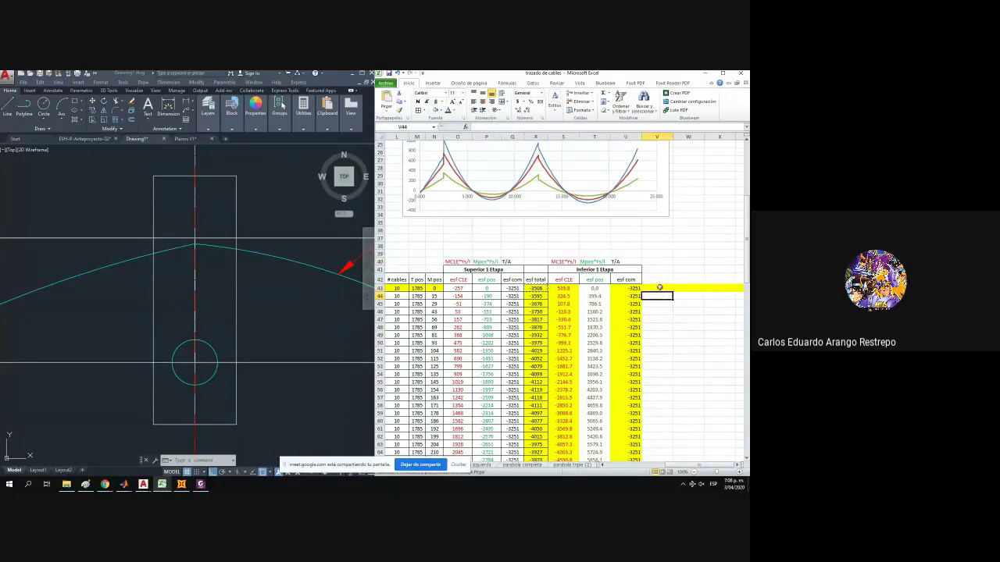
pyautogui.hotkey('ctrl', 'v')
pyautogui.press('F2')
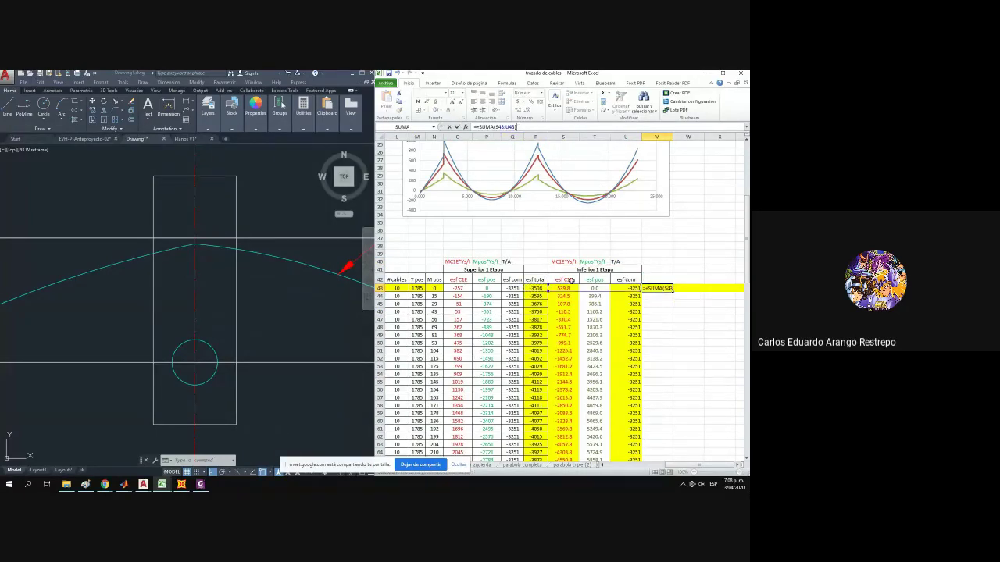
pyautogui.press('Escape')
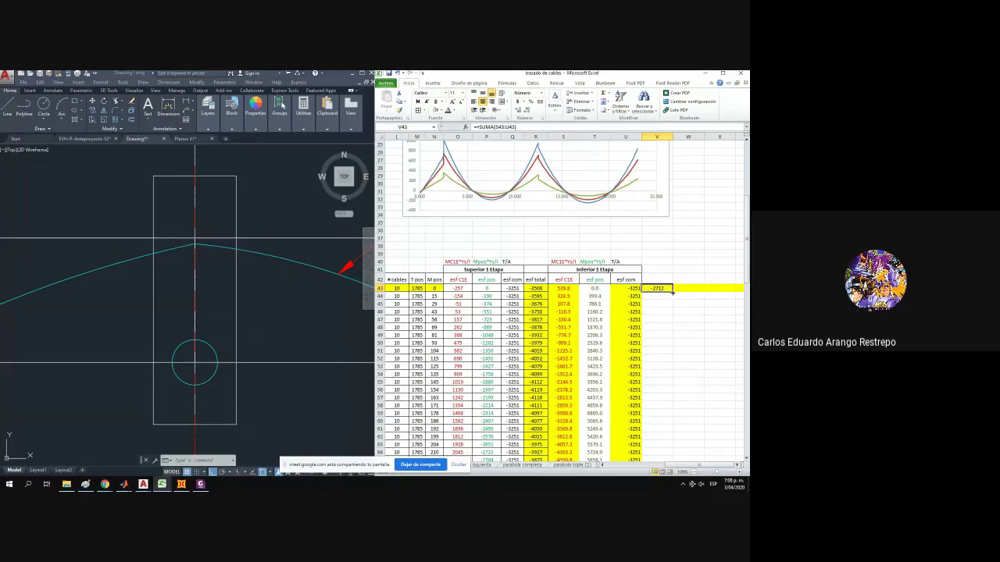
pyautogui.doubleClick(672, 293)
pyautogui.scroll(-7, 673, 299)
pyautogui.scroll(8, 665, 292)
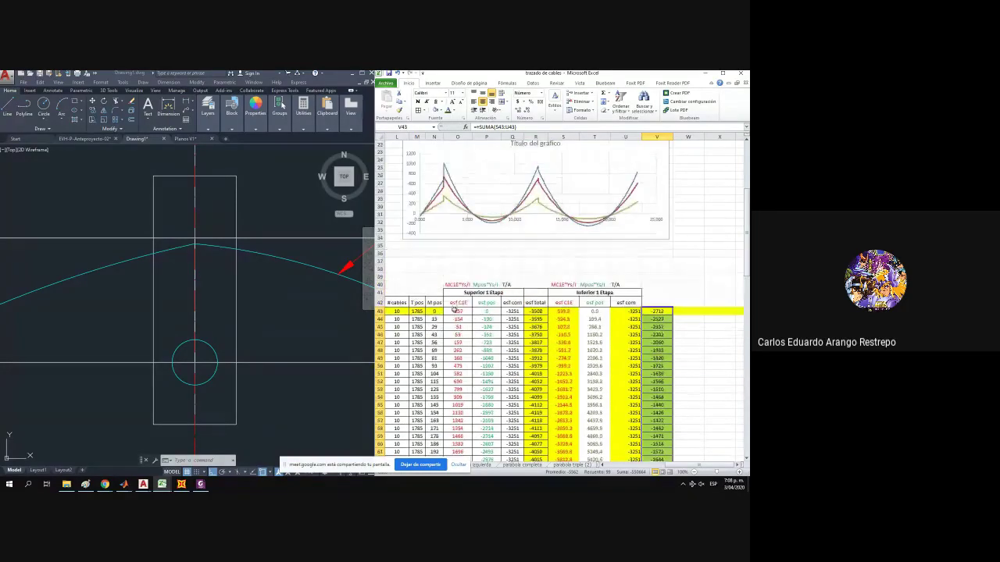
# Apply cell borders to O43:V141 and clear its fill colour.
pyautogui.moveTo(454, 310); pyautogui.dragTo(654, 311)
pyautogui.hotkey('ctrl', 'shift', 'Down')
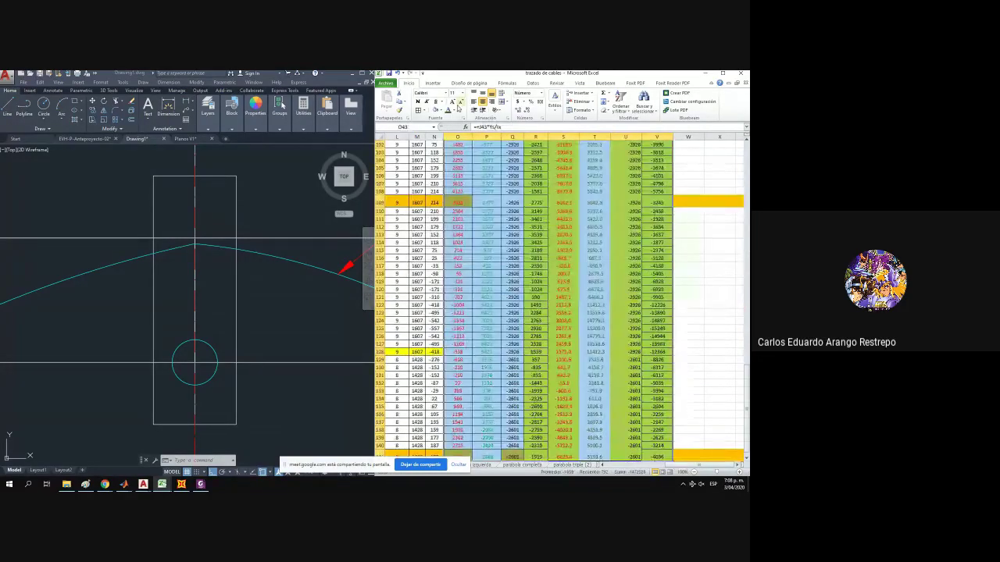
pyautogui.click(423, 112)
pyautogui.click(435, 111)
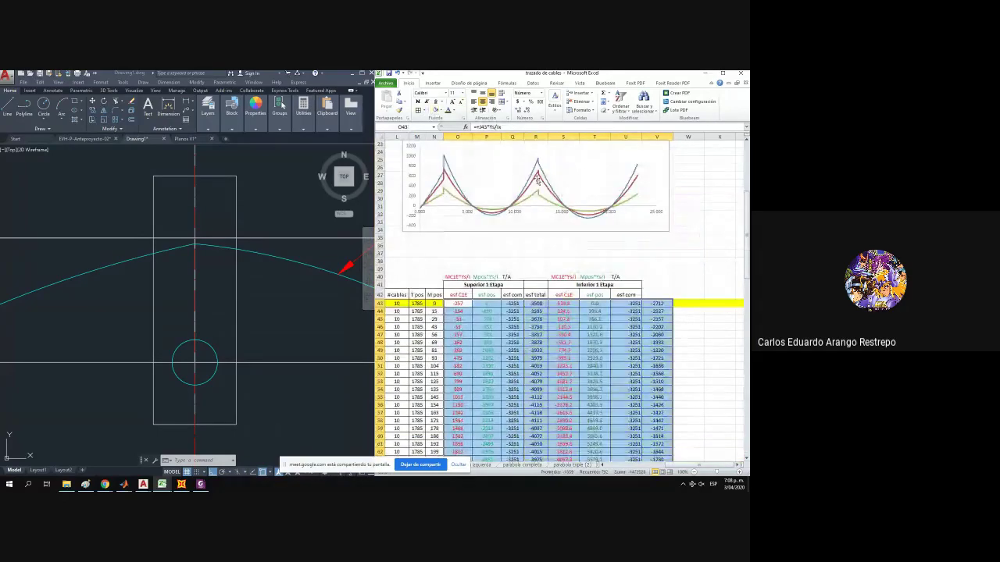
pyautogui.click(727, 302)
pyautogui.scroll(-2, 704, 301)
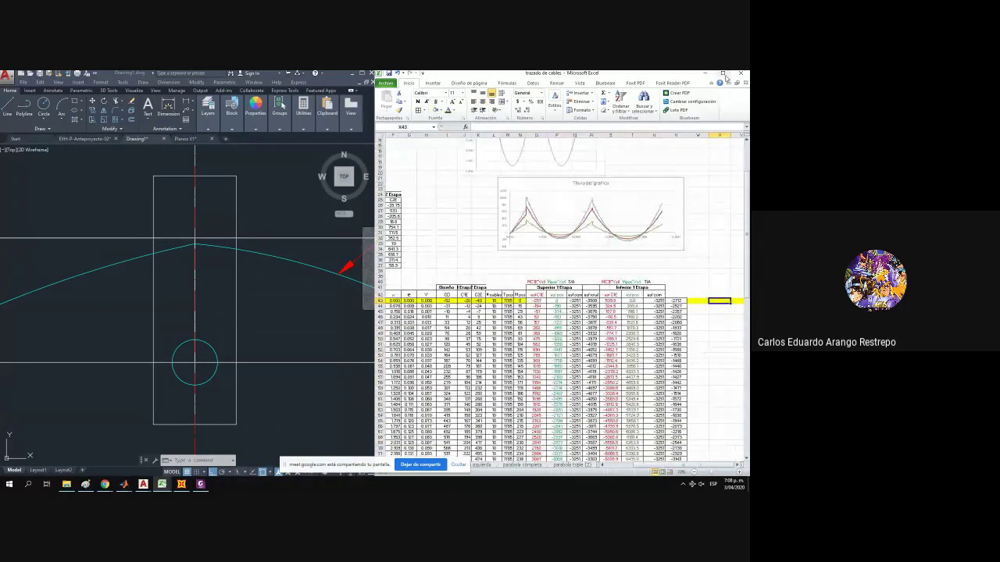
# Maximize the spreadsheet window and look over the existing charts above the stress tables.
pyautogui.click(723, 73)
pyautogui.scroll(3, 427, 319)
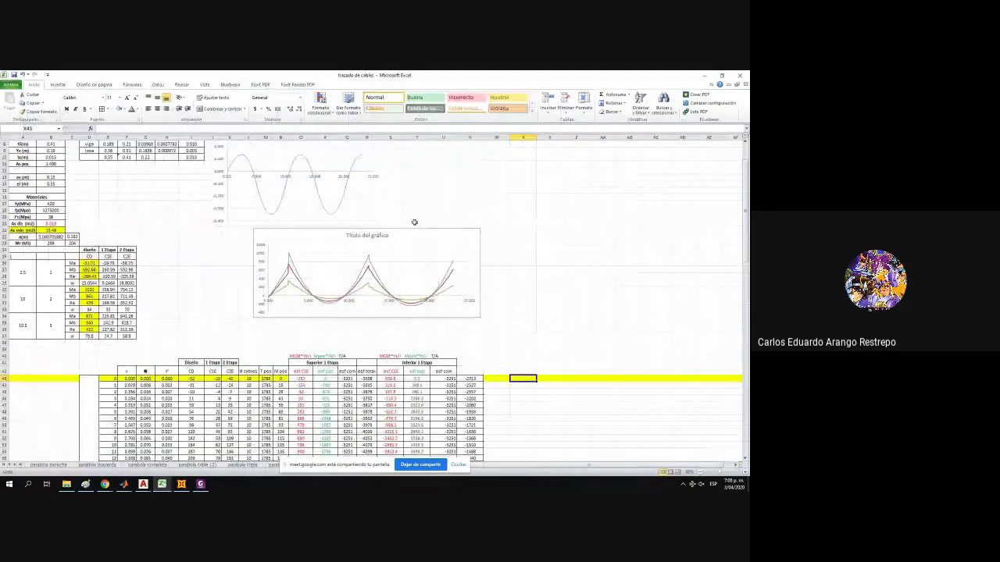
pyautogui.click(410, 229)
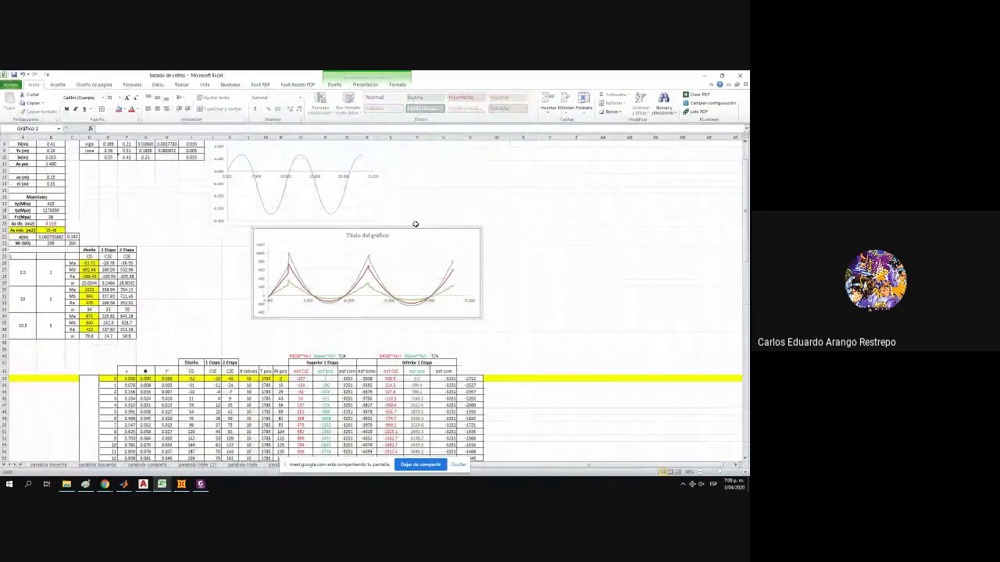
pyautogui.click(390, 351)
pyautogui.scroll(-1, 391, 350)
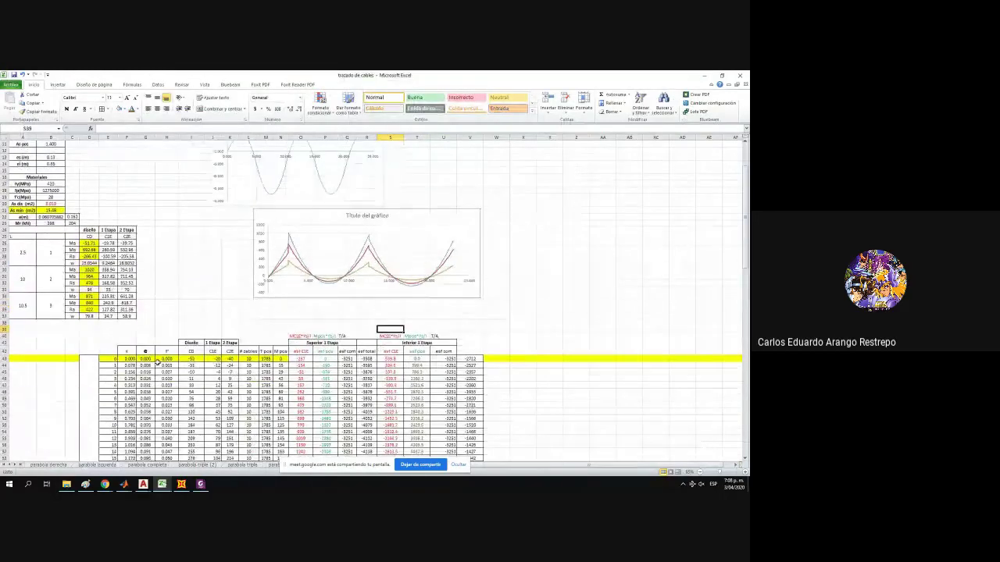
# Insert a scatter chart with smooth lines and no markers from the x values in F43:F141.
pyautogui.click(122, 357)
pyautogui.hotkey('ctrl', 'shift', 'Down')
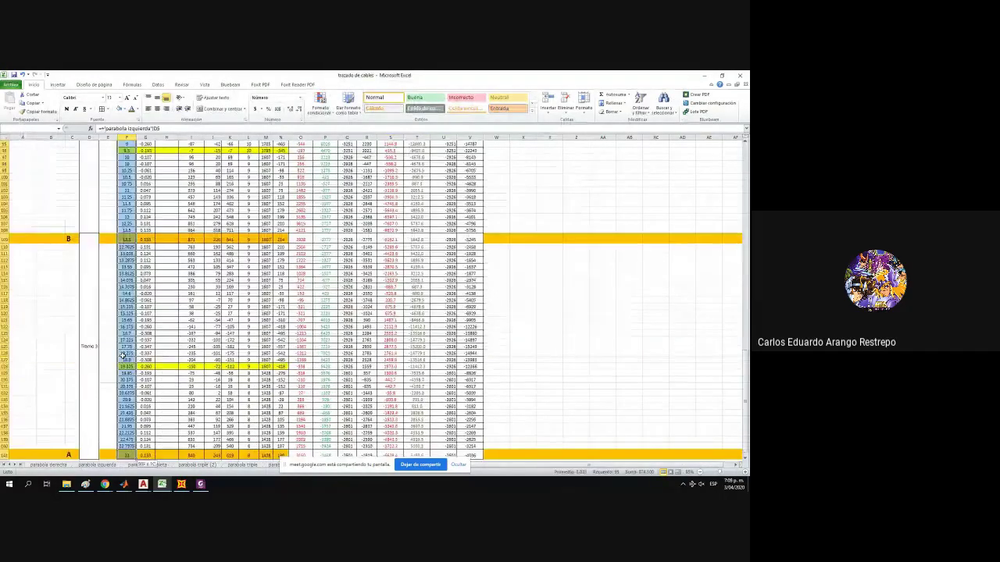
pyautogui.click(58, 84)
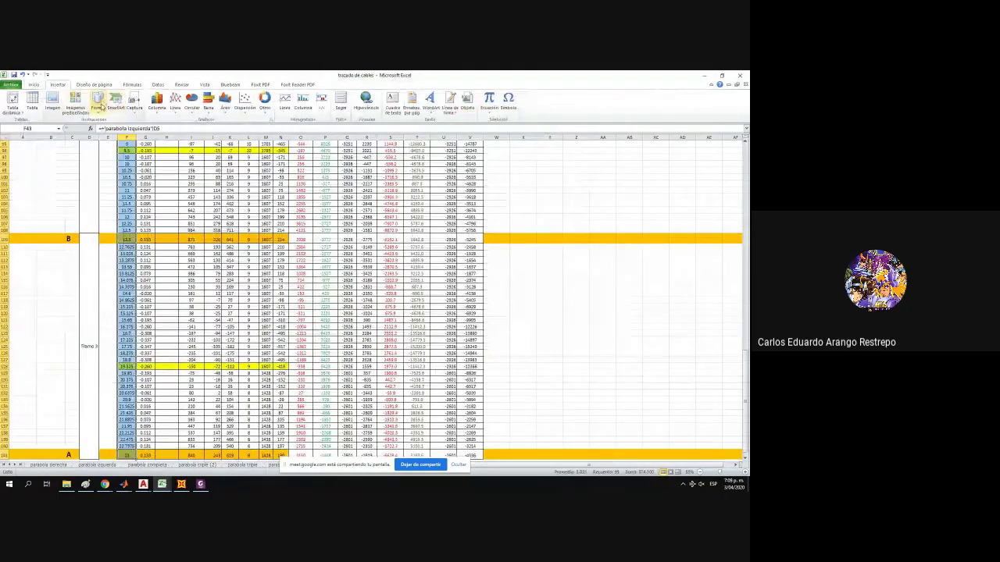
pyautogui.click(243, 109)
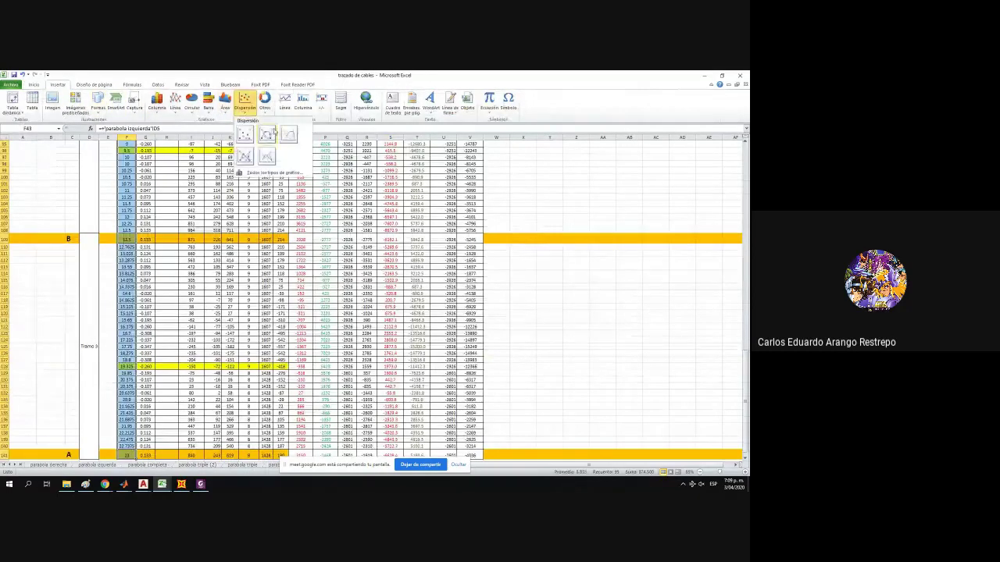
pyautogui.click(290, 137)
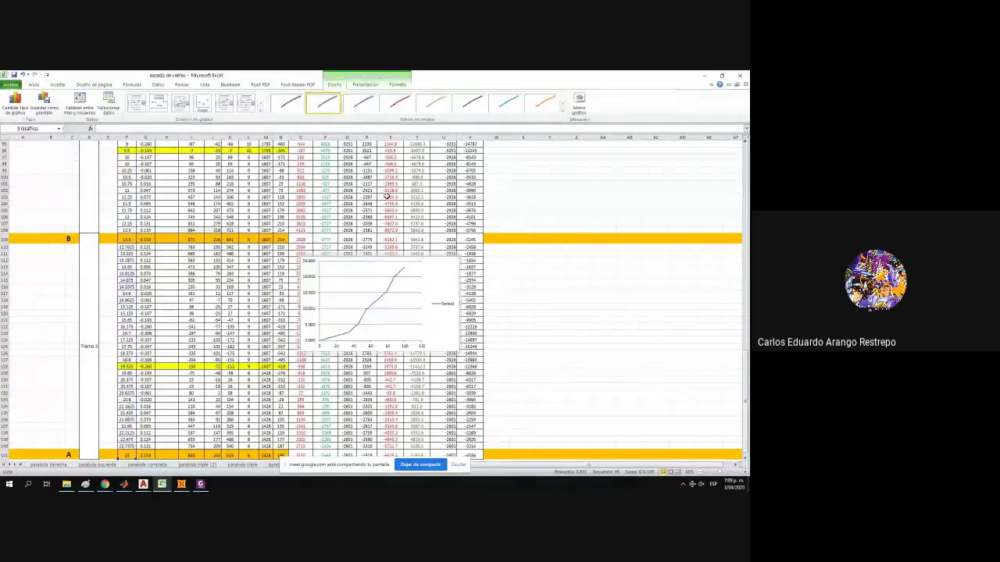
# Move the new scatter chart up beside the first rows of the lower-fibre stress table.
pyautogui.scroll(4, 526, 165)
pyautogui.moveTo(526, 165); pyautogui.dragTo(536, 200)
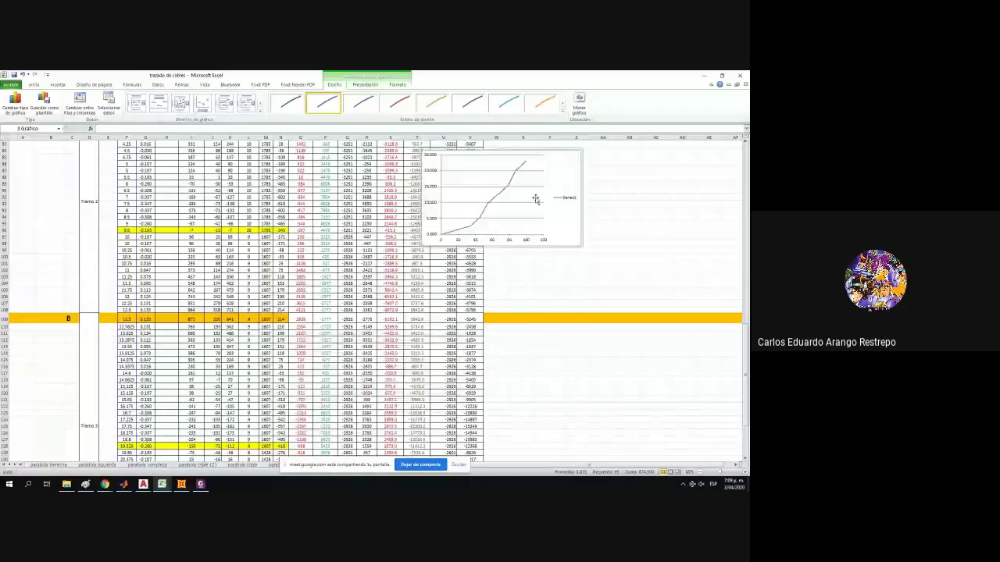
pyautogui.scroll(15, 531, 236)
pyautogui.moveTo(489, 443); pyautogui.dragTo(523, 265)
pyautogui.scroll(4, 524, 285)
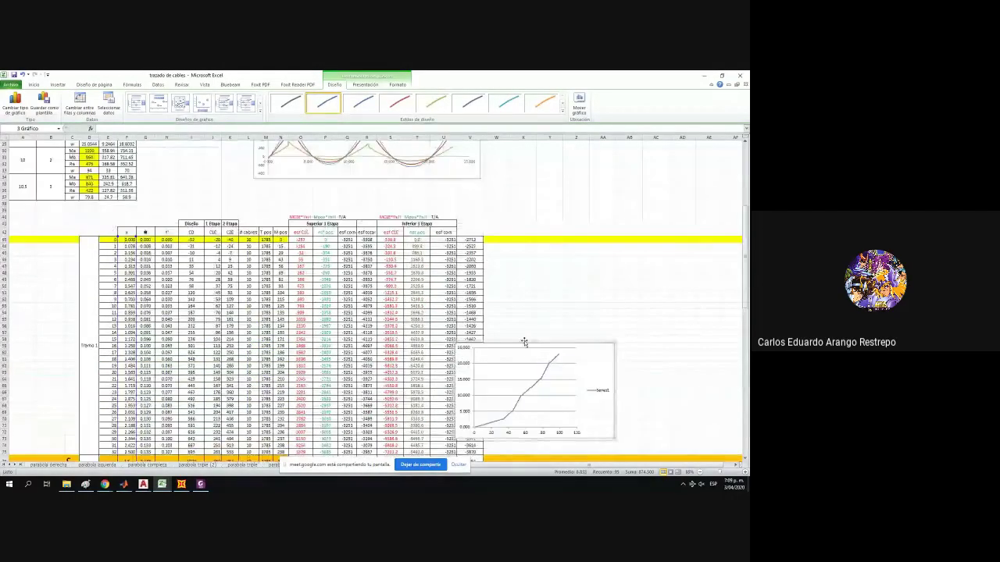
pyautogui.moveTo(523, 339); pyautogui.dragTo(539, 202)
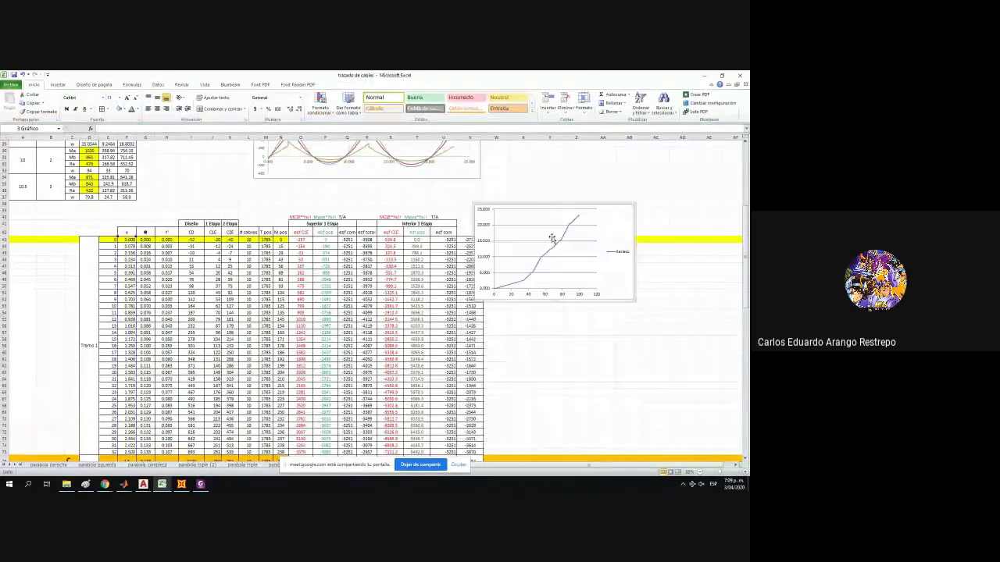
# Open the new chart's data source and set the X values of its series to F43:F141.
pyautogui.rightClick(550, 260)
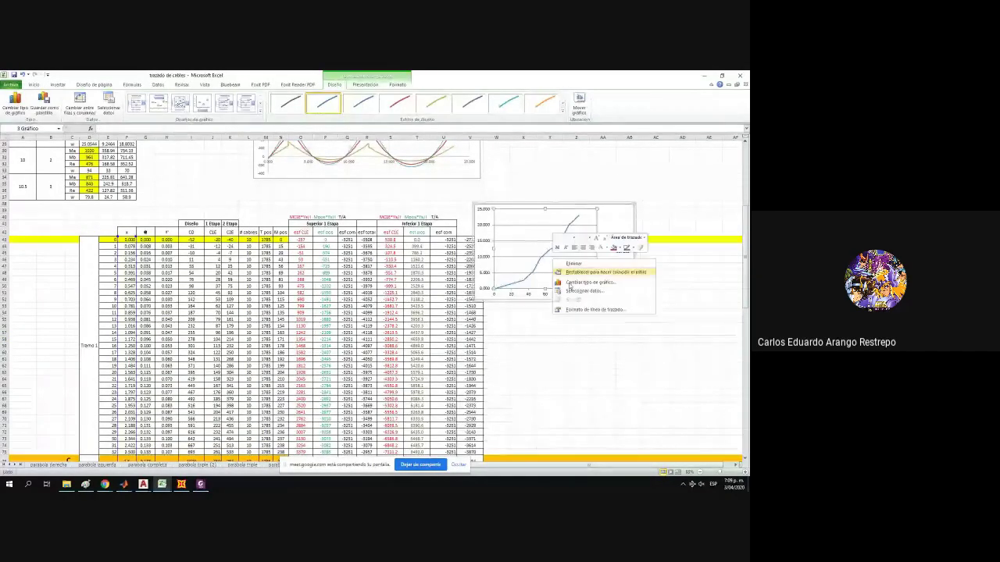
pyautogui.click(576, 291)
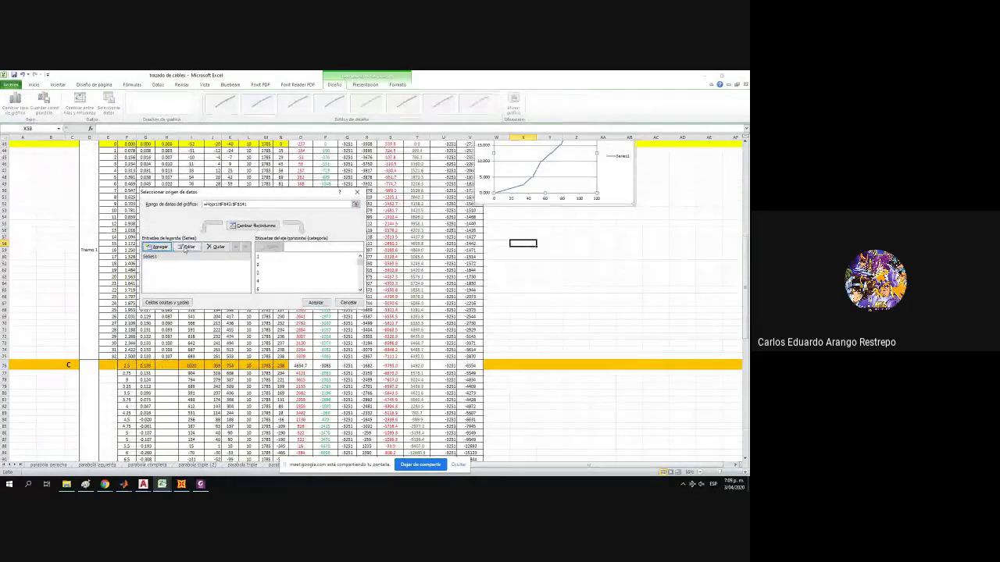
pyautogui.click(158, 247)
pyautogui.scroll(9, 269, 264)
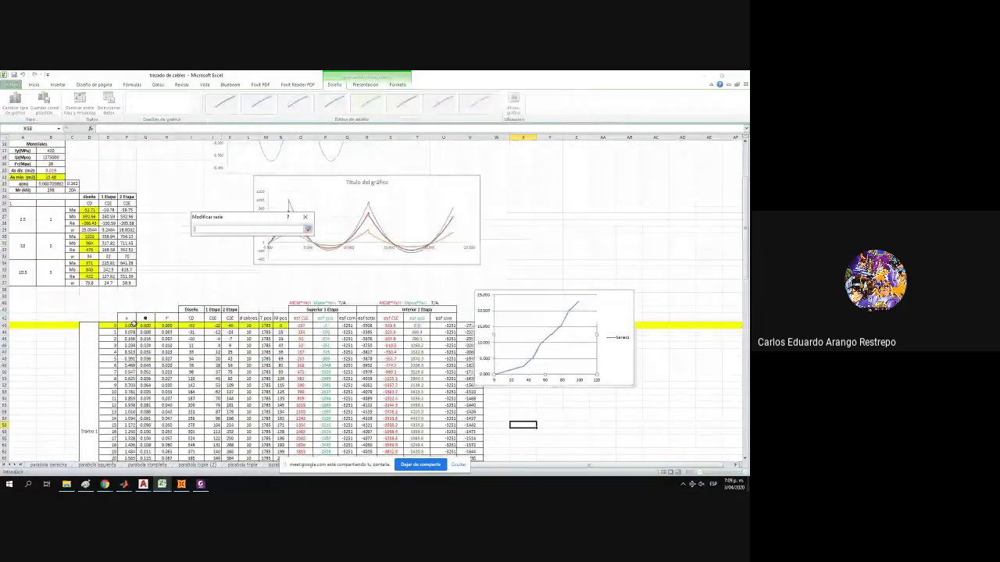
pyautogui.click(127, 326)
pyautogui.hotkey('ctrl', 'shift', 'Down')
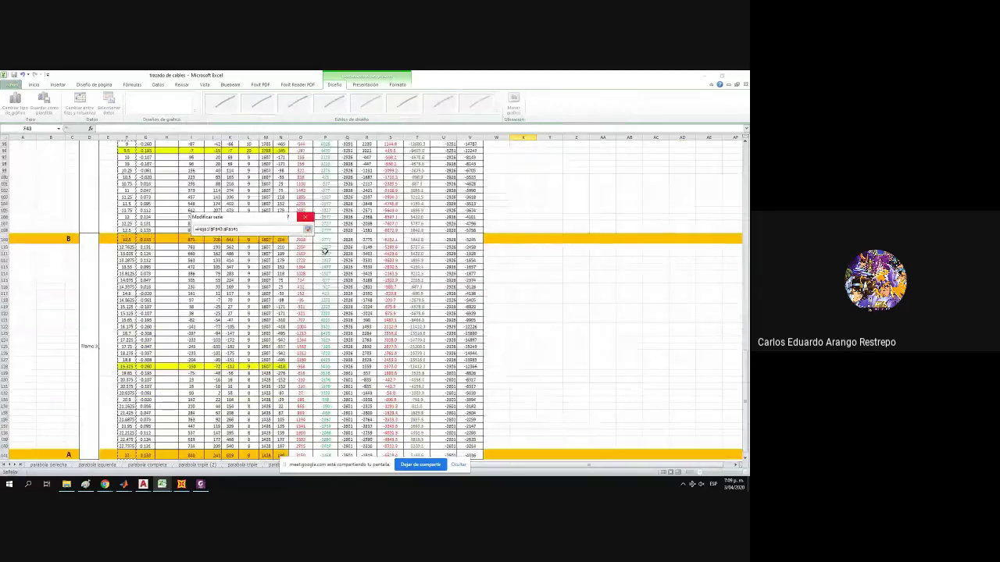
pyautogui.click(307, 229)
# Set the series' Y values to the upper-fibre esf total stresses in R43:R141.
pyautogui.click(266, 267)
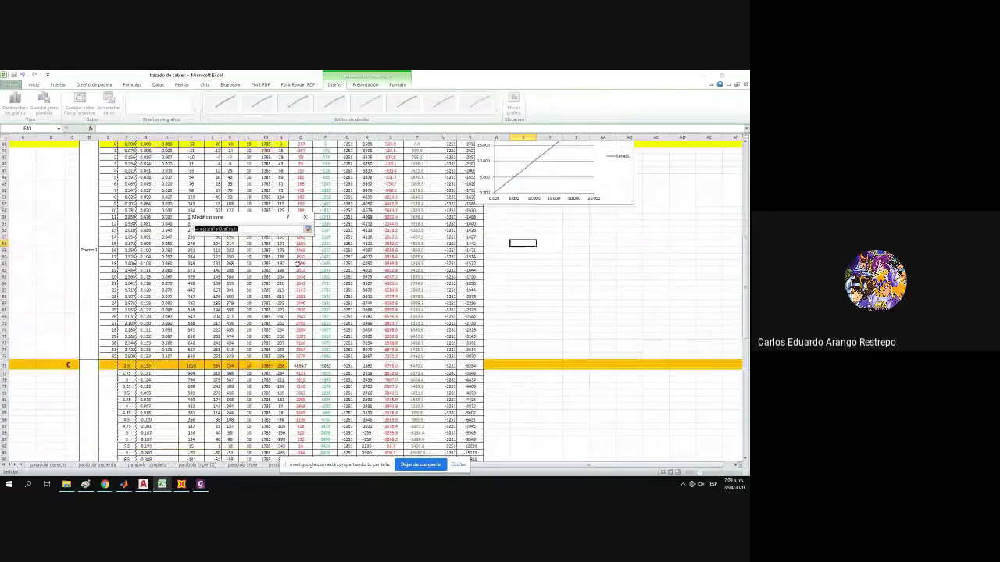
pyautogui.moveTo(743, 280); pyautogui.dragTo(745, 287)
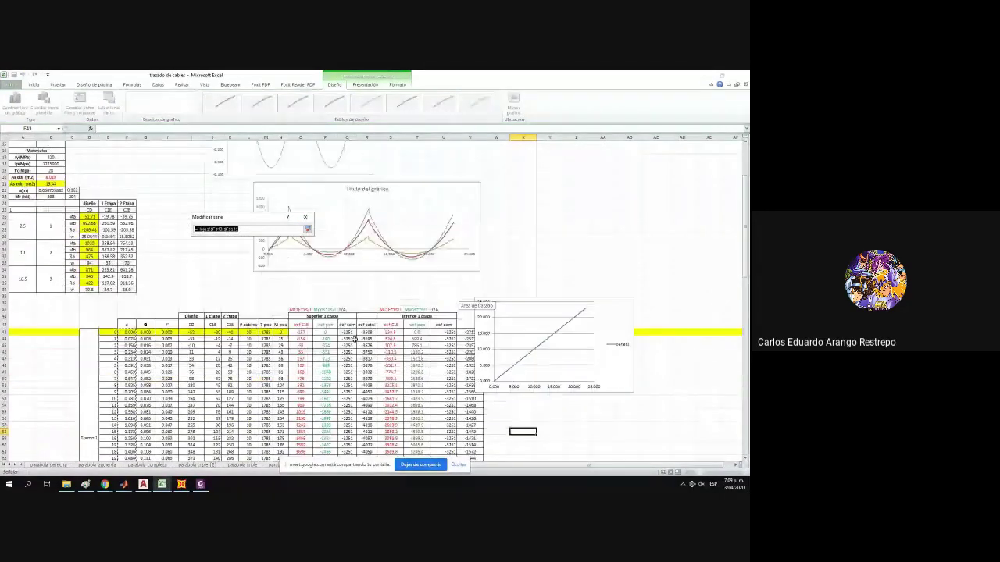
pyautogui.click(367, 332)
pyautogui.hotkey('ctrl', 'shift', 'Down')
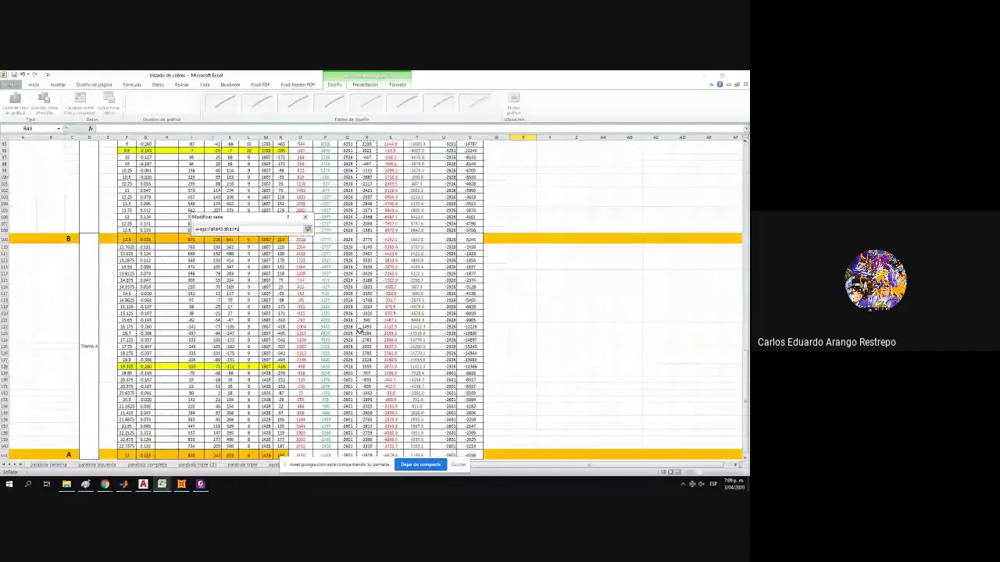
pyautogui.click(307, 229)
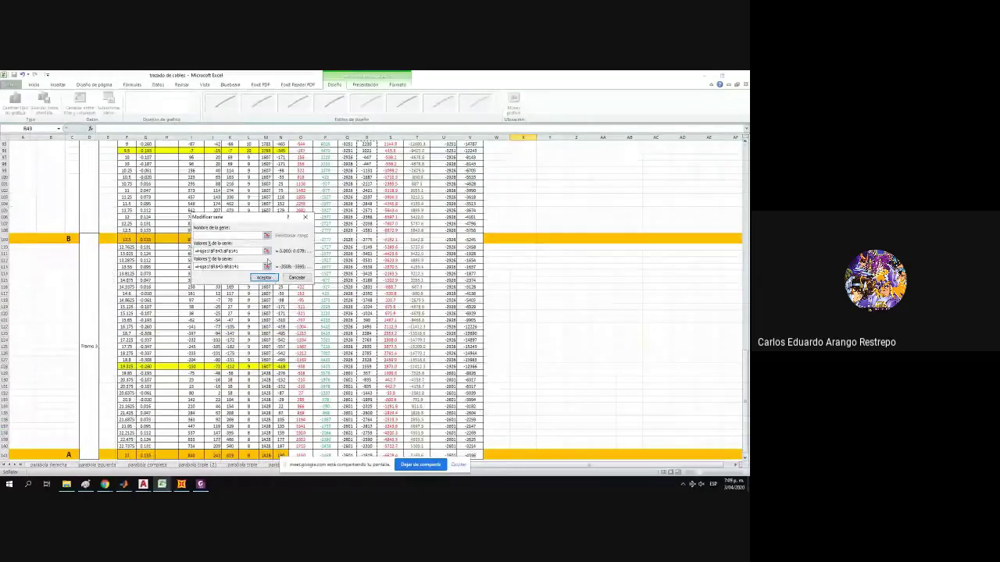
# Name the upper-fibre series from the "Superior 1 Etapa" header cell O41 and accept the series edit.
pyautogui.click(266, 235)
pyautogui.moveTo(743, 369); pyautogui.dragTo(744, 215)
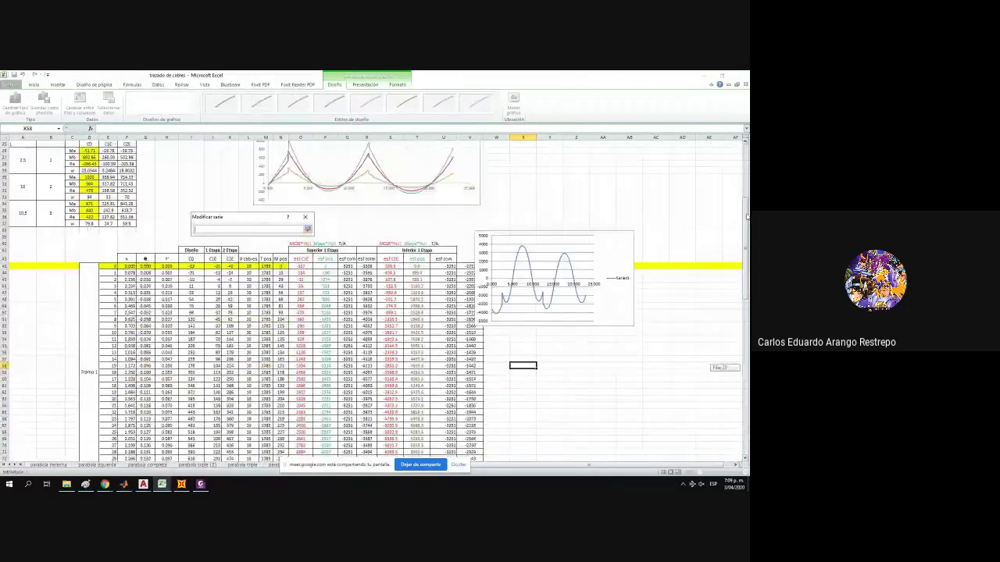
pyautogui.click(343, 250)
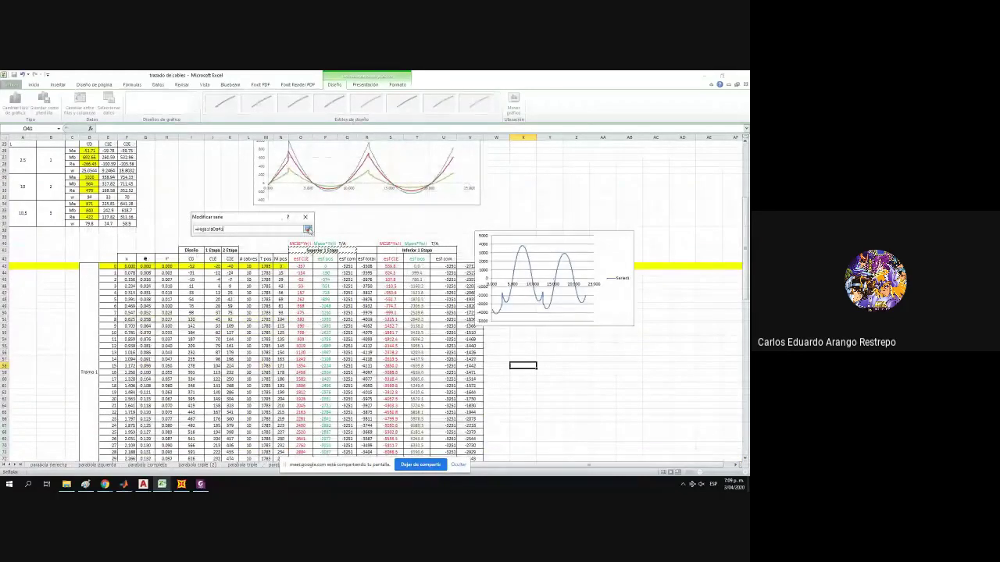
pyautogui.click(307, 230)
pyautogui.click(271, 271)
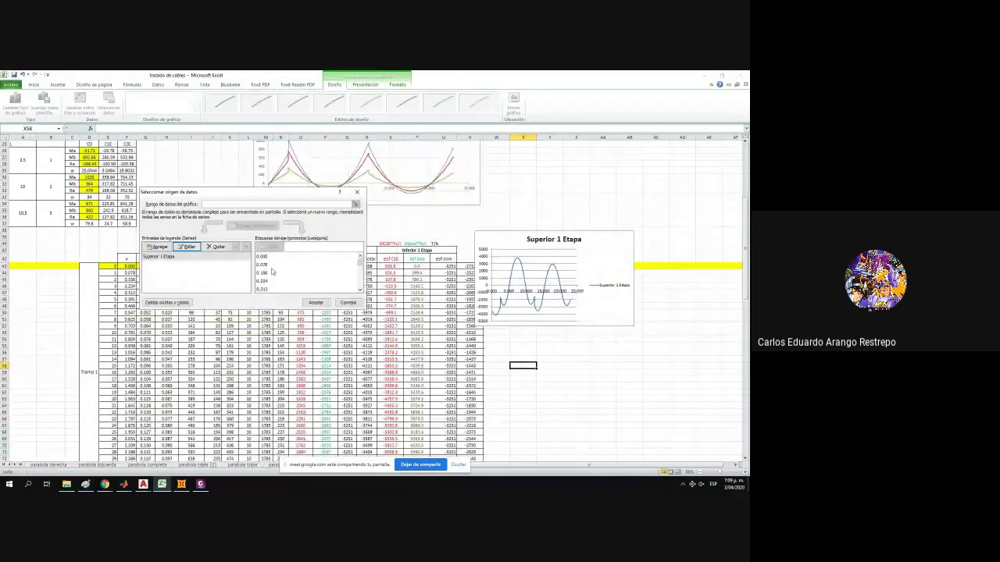
# Add a second series to the stress chart with X values from F43:F141.
pyautogui.click(191, 247)
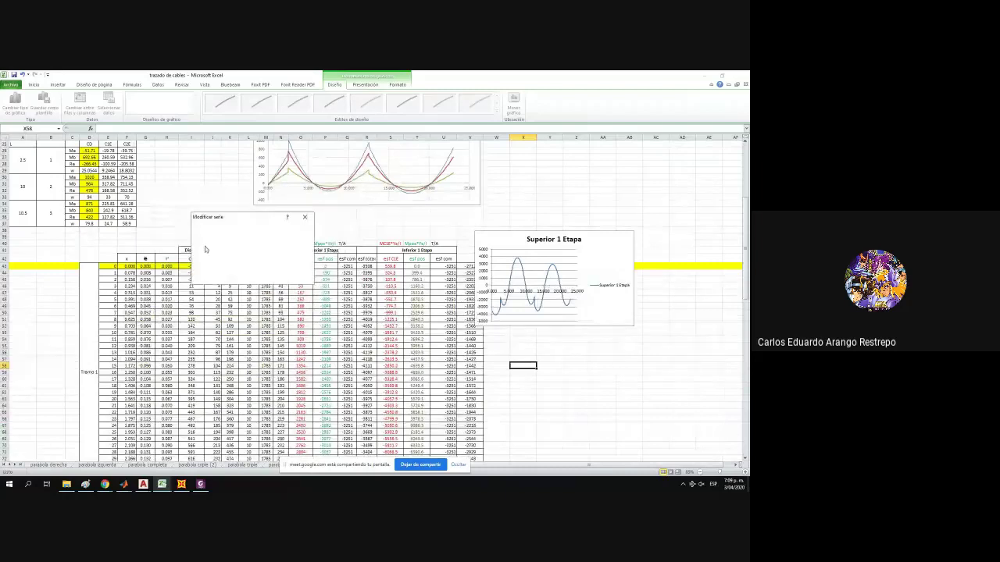
pyautogui.click(267, 252)
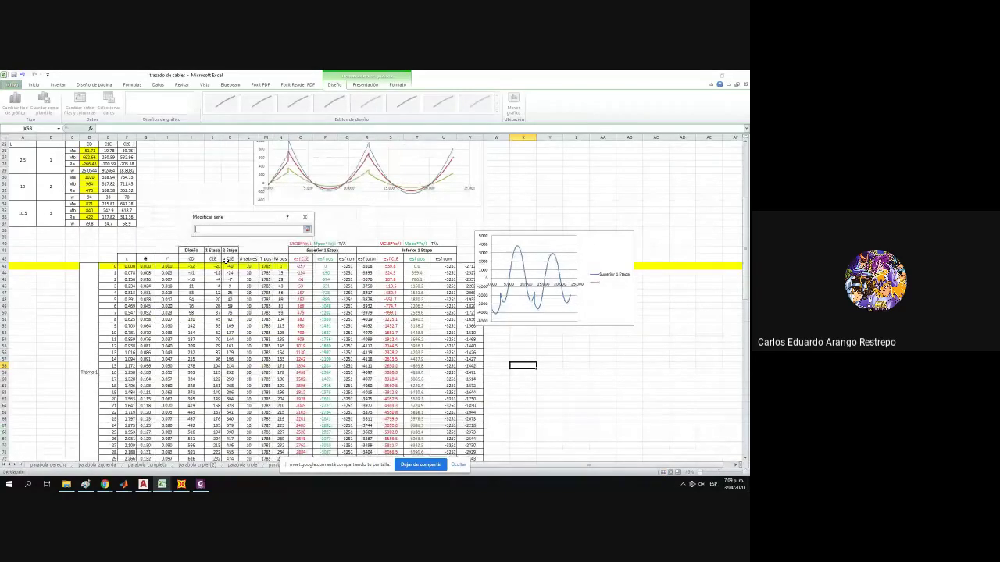
pyautogui.click(126, 266)
pyautogui.hotkey('ctrl', 'shift', 'Down')
pyautogui.click(307, 230)
# Set the second series' Y values to the lower-fibre total stresses in V43:V141 and accept the series.
pyautogui.click(267, 267)
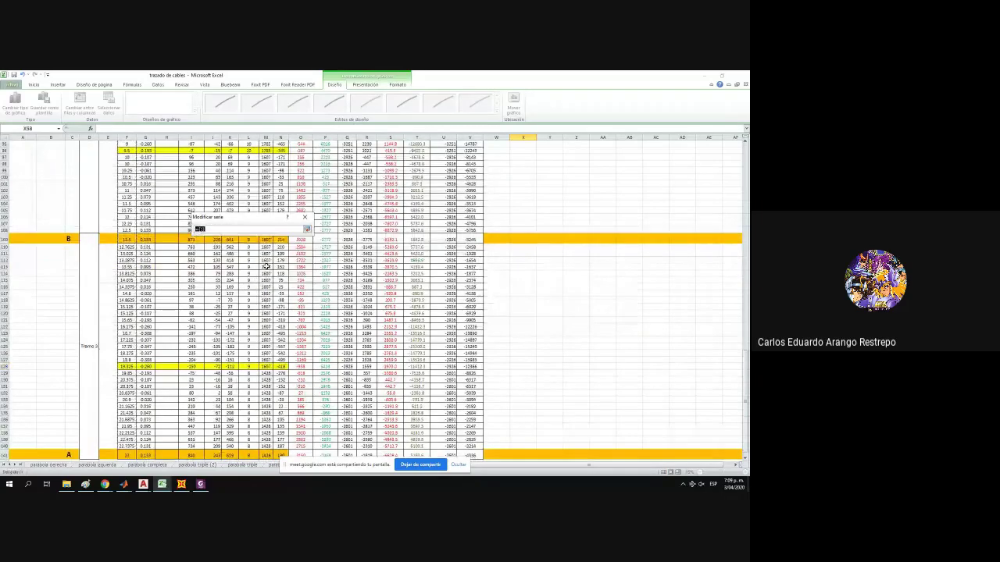
pyautogui.scroll(20, 305, 217)
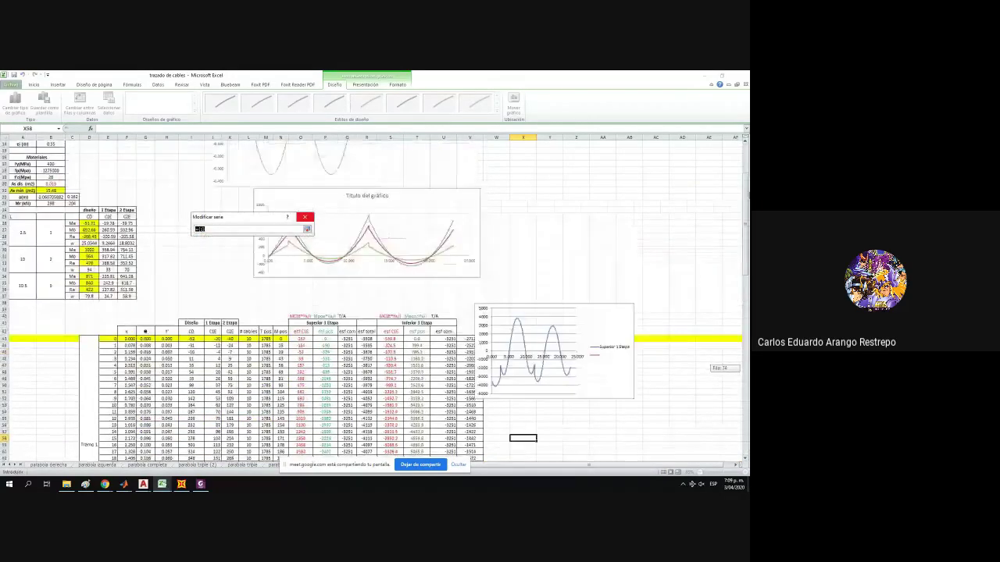
pyautogui.click(466, 333)
pyautogui.hotkey('ctrl', 'shift', 'Down')
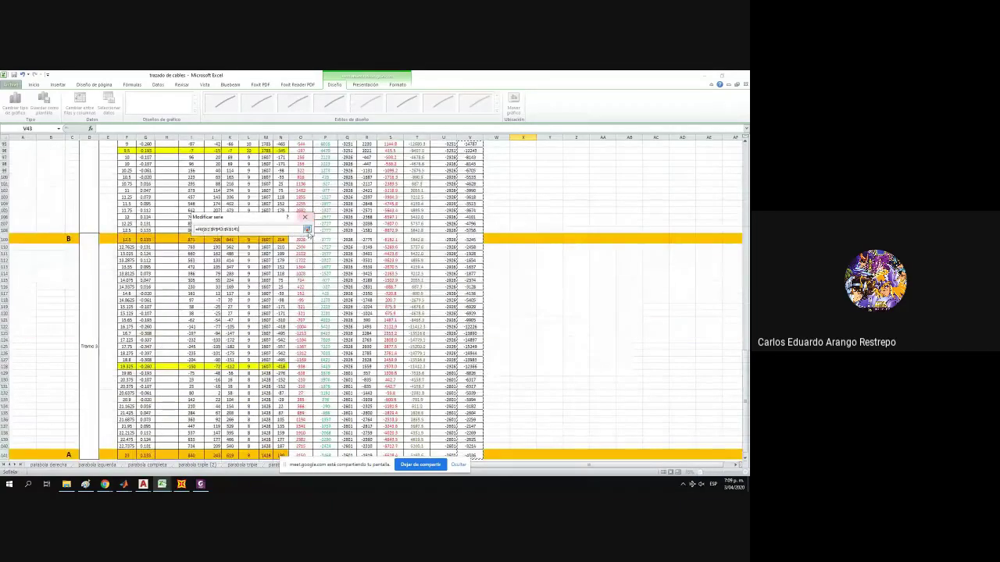
pyautogui.click(307, 229)
pyautogui.click(270, 280)
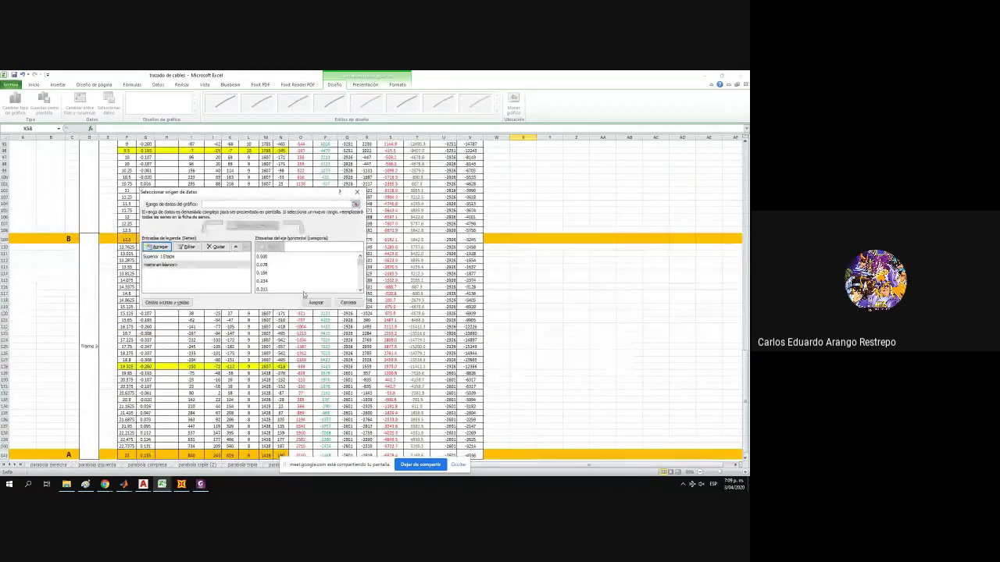
# Name the second series from the "Inferior 1 Etapa" header cell S41 and confirm the chart's data source.
pyautogui.click(164, 257)
pyautogui.click(190, 247)
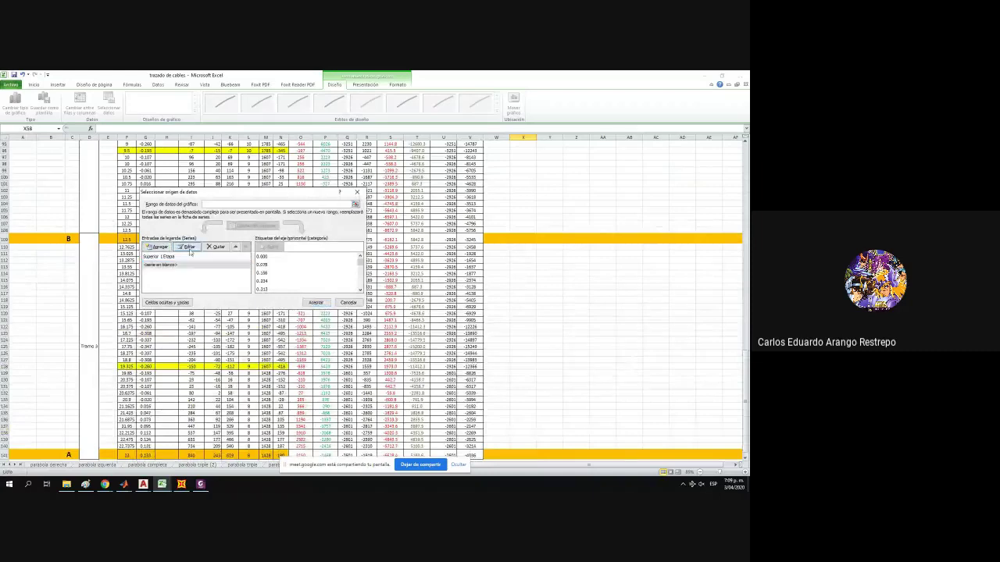
pyautogui.click(267, 235)
pyautogui.scroll(2, 421, 222)
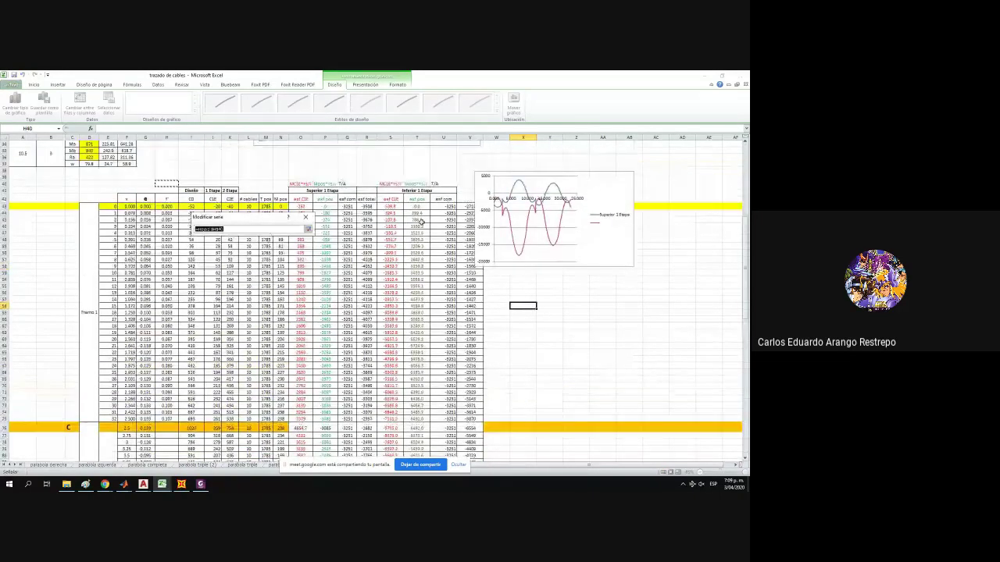
pyautogui.click(417, 190)
pyautogui.click(307, 230)
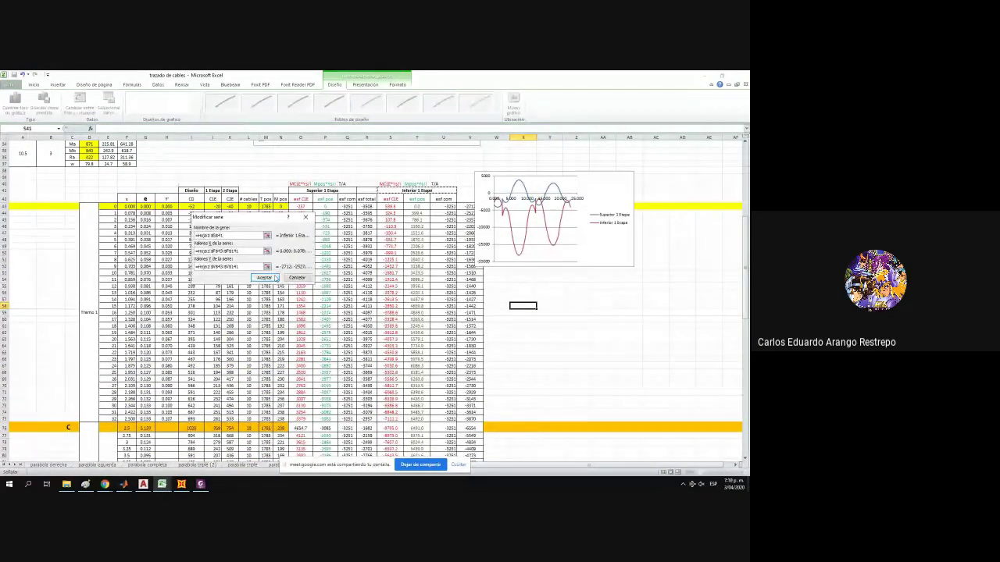
pyautogui.click(264, 278)
pyautogui.click(314, 299)
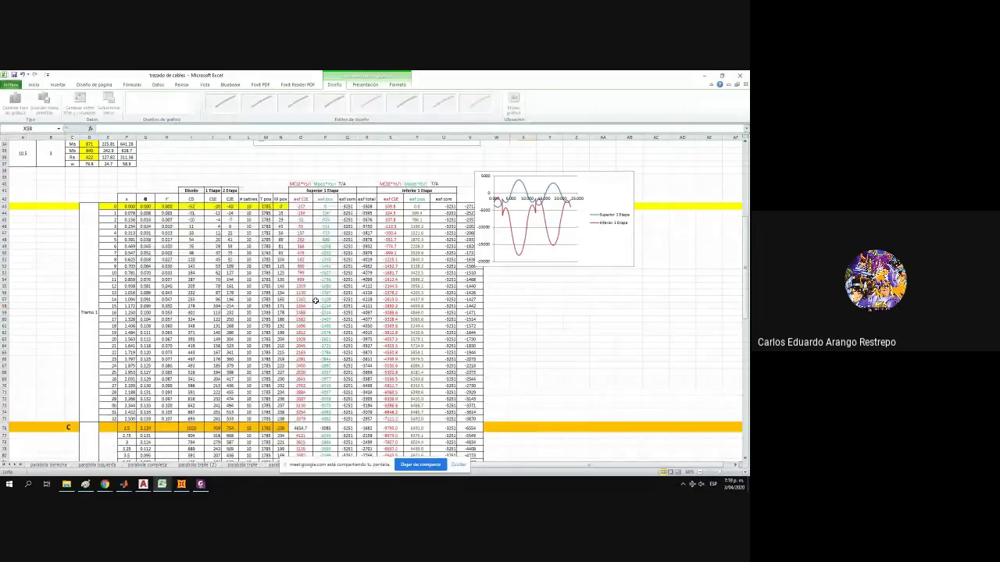
# Apply the layout with axis titles and a fine grid to the stress chart and delete both linear trendlines.
pyautogui.scroll(1, 625, 235)
pyautogui.scroll(4, 627, 232)
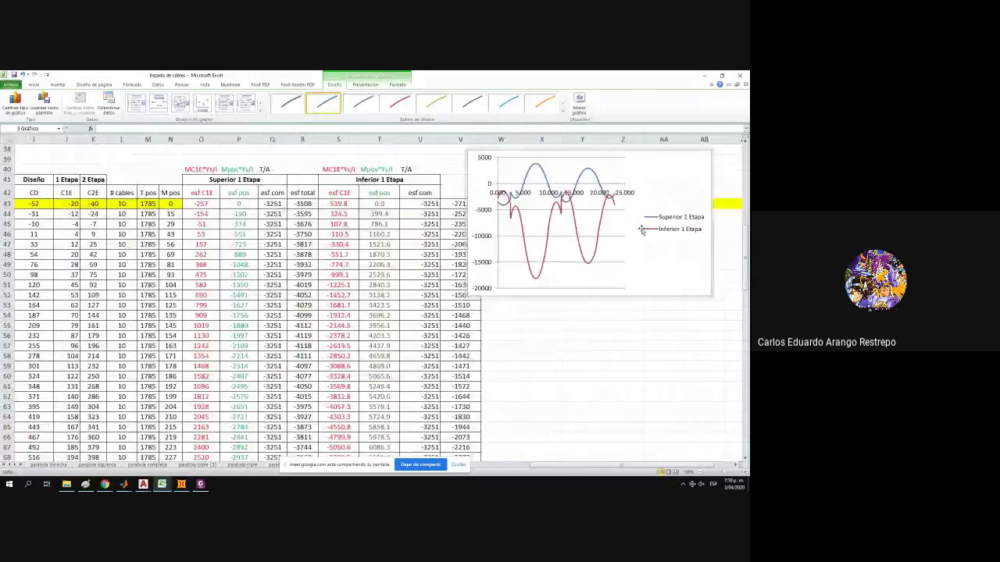
pyautogui.scroll(-4, 652, 313)
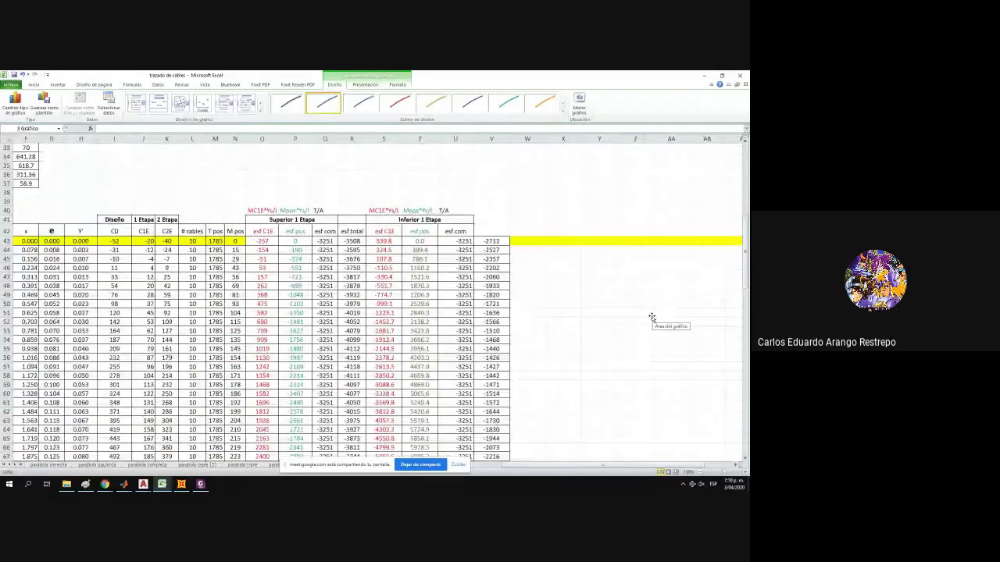
pyautogui.scroll(3, 671, 410)
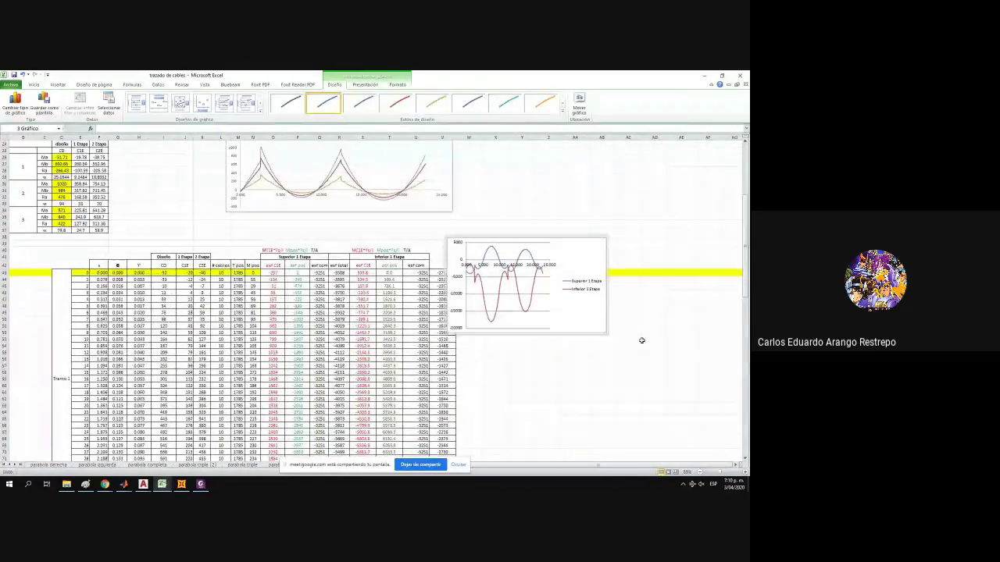
pyautogui.click(180, 102)
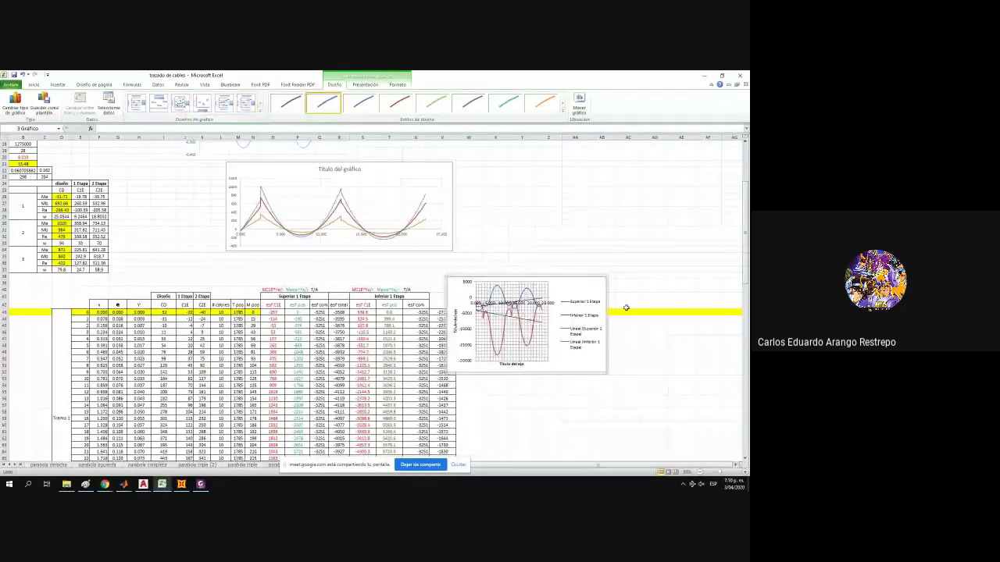
pyautogui.click(528, 322)
pyautogui.press('Delete')
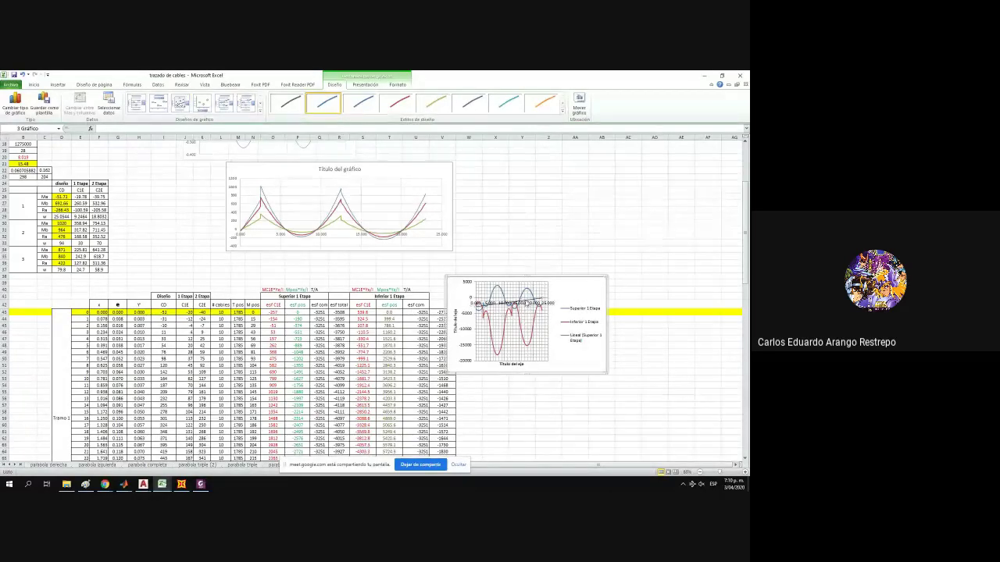
pyautogui.click(536, 301)
pyautogui.press('Delete')
# Enlarge the stress chart above the stress tables and place it side by side with the moment chart, shifting that one toward the data tables.
pyautogui.moveTo(548, 275); pyautogui.dragTo(705, 225)
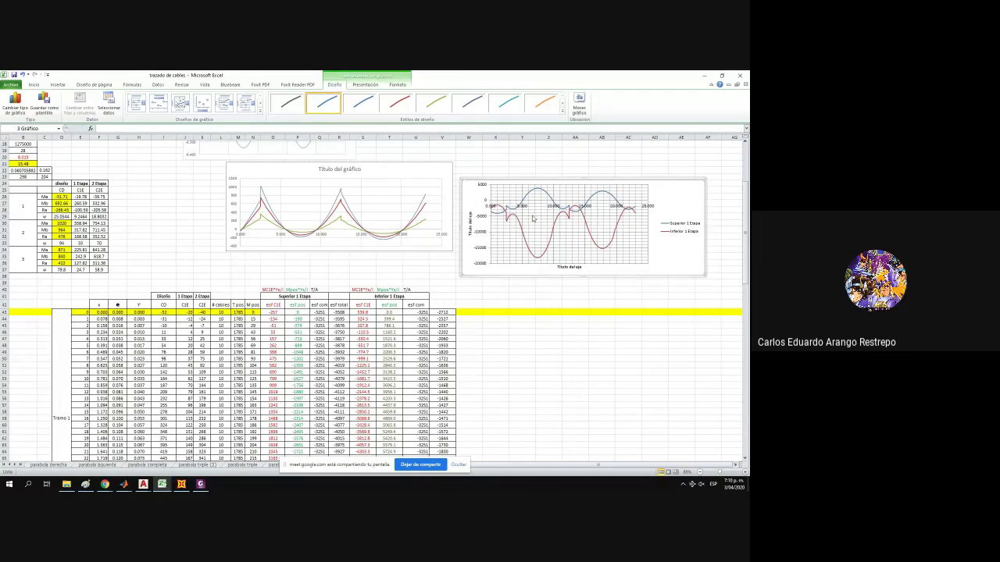
pyautogui.moveTo(380, 164); pyautogui.dragTo(275, 172)
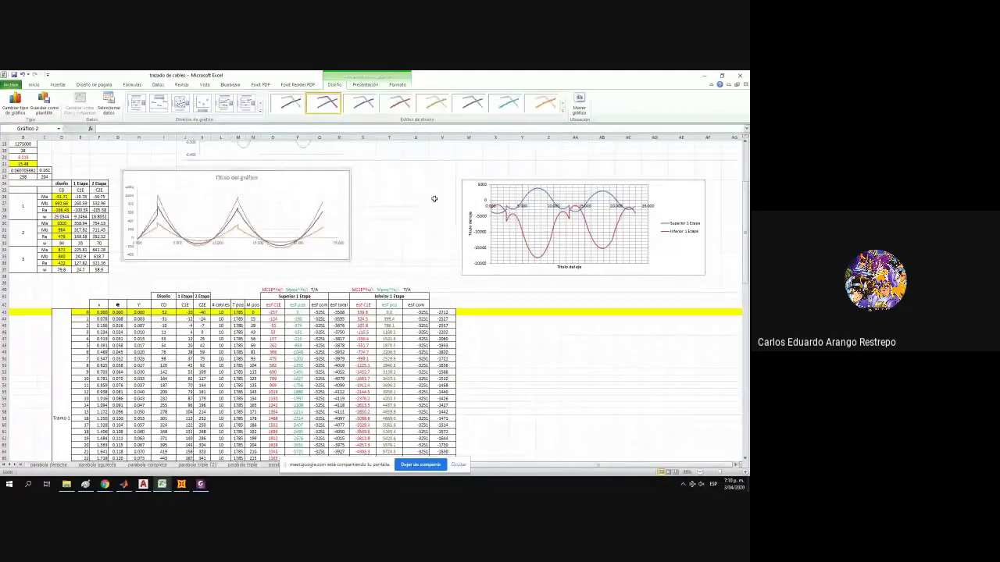
pyautogui.click(461, 228)
pyautogui.moveTo(462, 228); pyautogui.dragTo(376, 228)
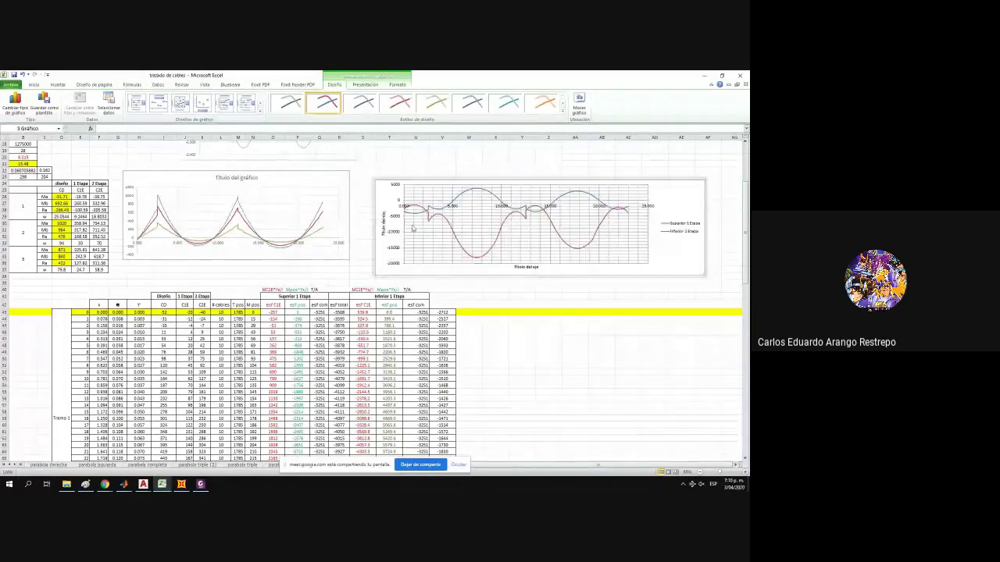
pyautogui.moveTo(426, 179); pyautogui.dragTo(403, 164)
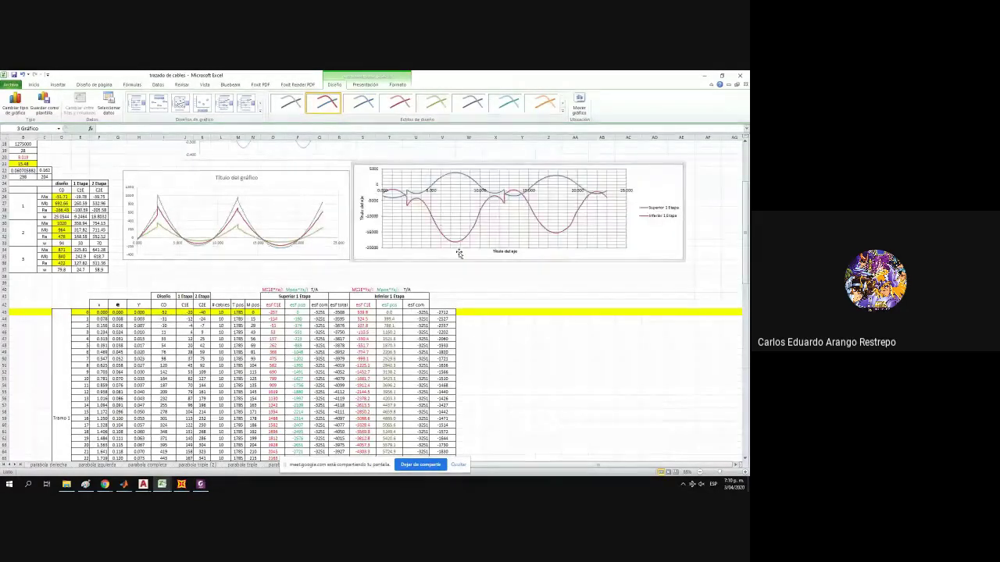
pyautogui.click(546, 226)
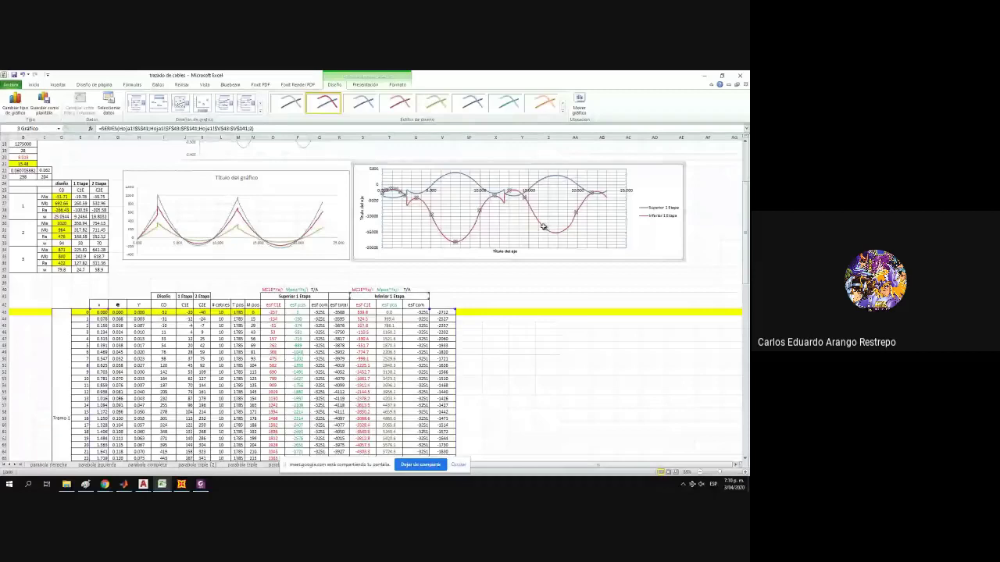
pyautogui.click(515, 305)
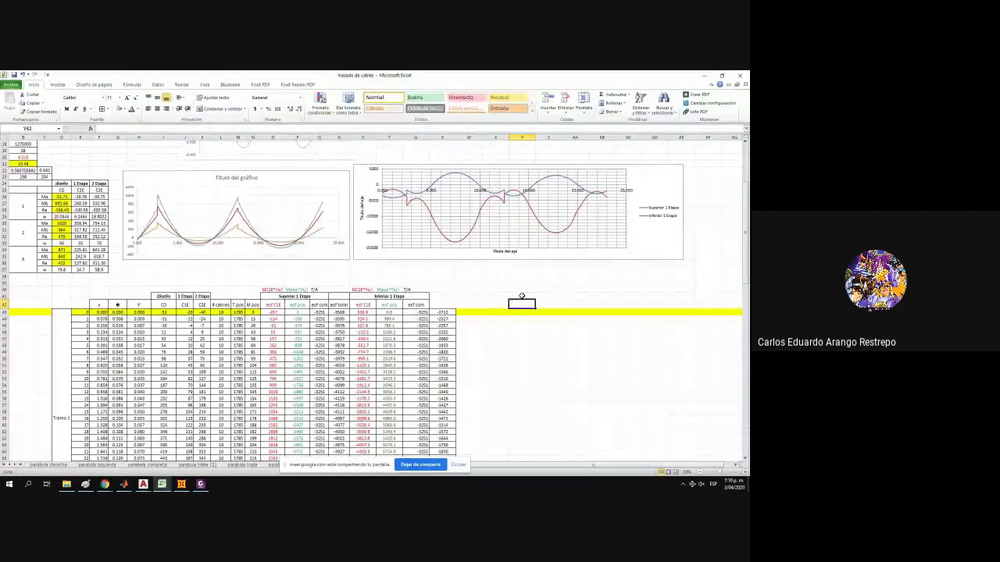
pyautogui.click(468, 312)
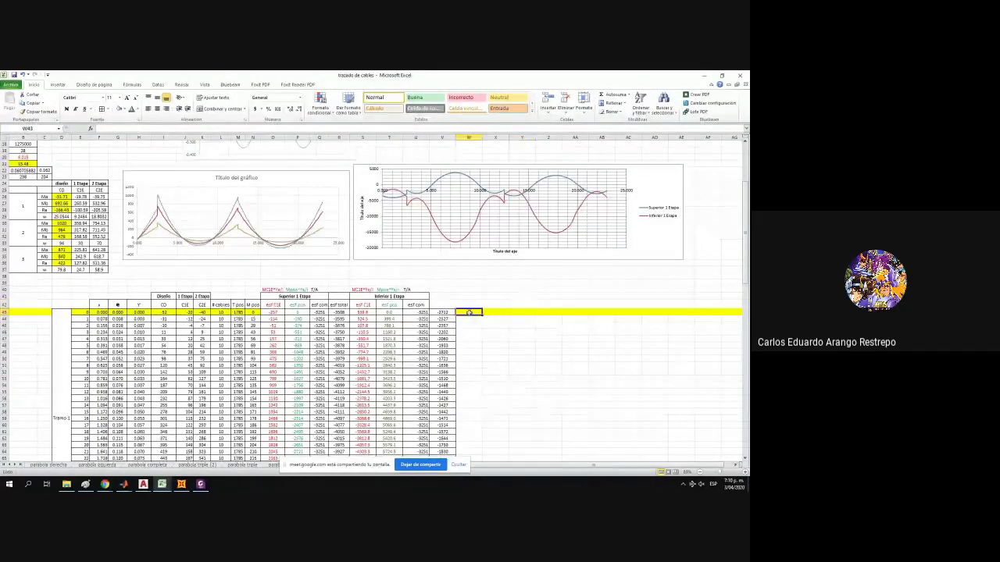
# Insert two blank rows at row 12, below "As pos" in the beam parameter list.
pyautogui.moveTo(542, 471); pyautogui.dragTo(527, 471)
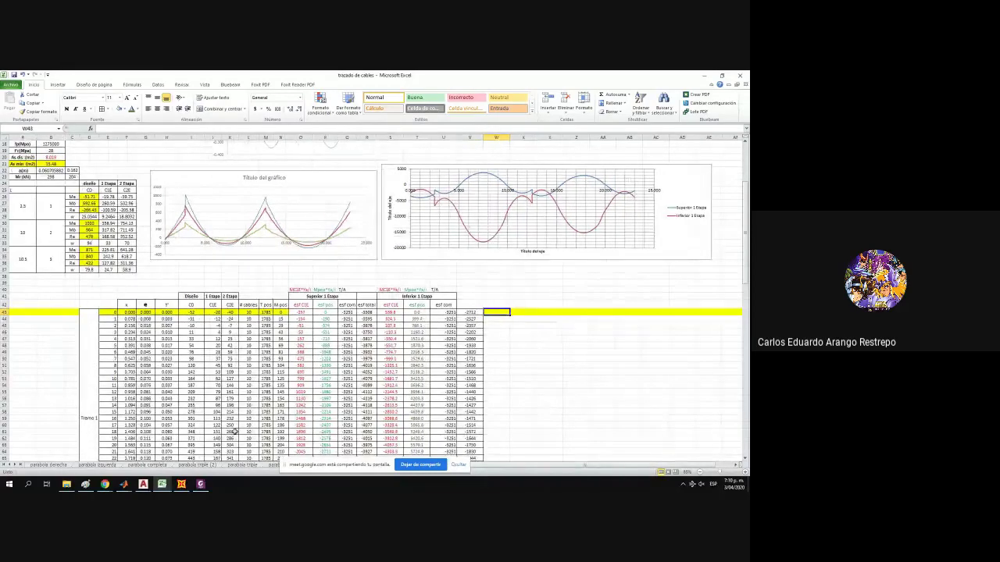
pyautogui.scroll(5, 72, 359)
pyautogui.scroll(1, 70, 357)
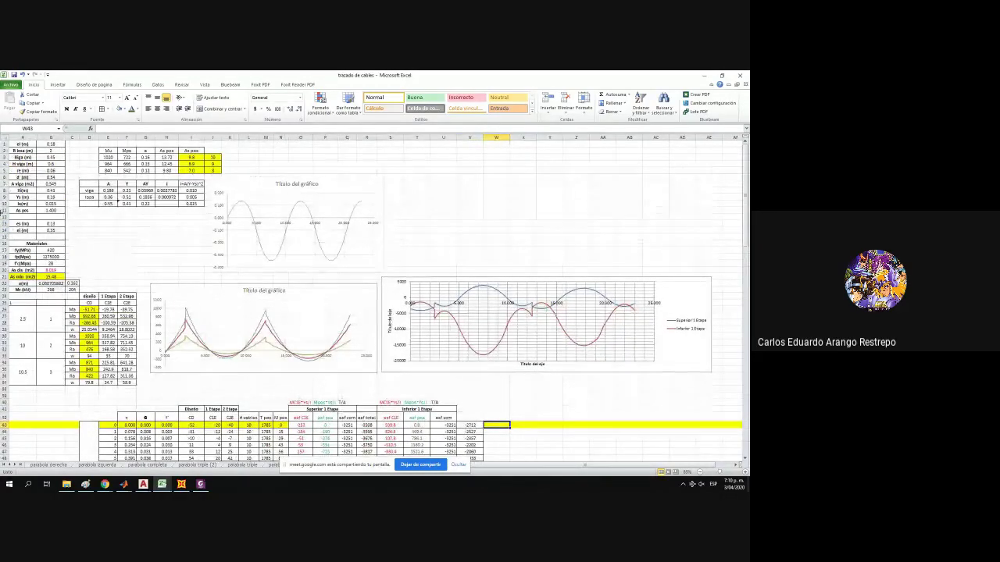
pyautogui.click(4, 217)
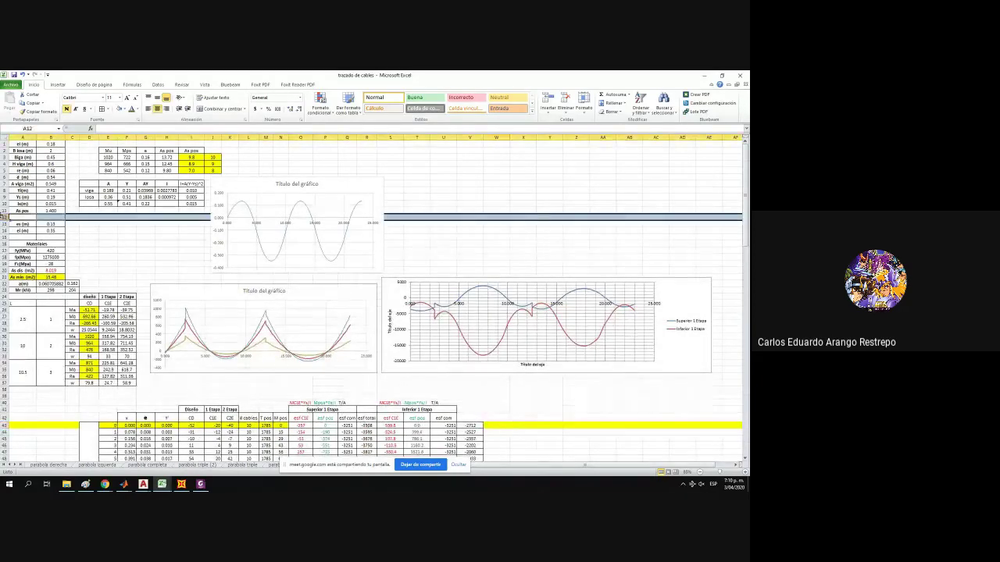
pyautogui.hotkey('ctrl', '+')
pyautogui.hotkey('ctrl', '+')
# Label cell A13 "esf com" for the allowable compressive stress.
pyautogui.click(23, 223)
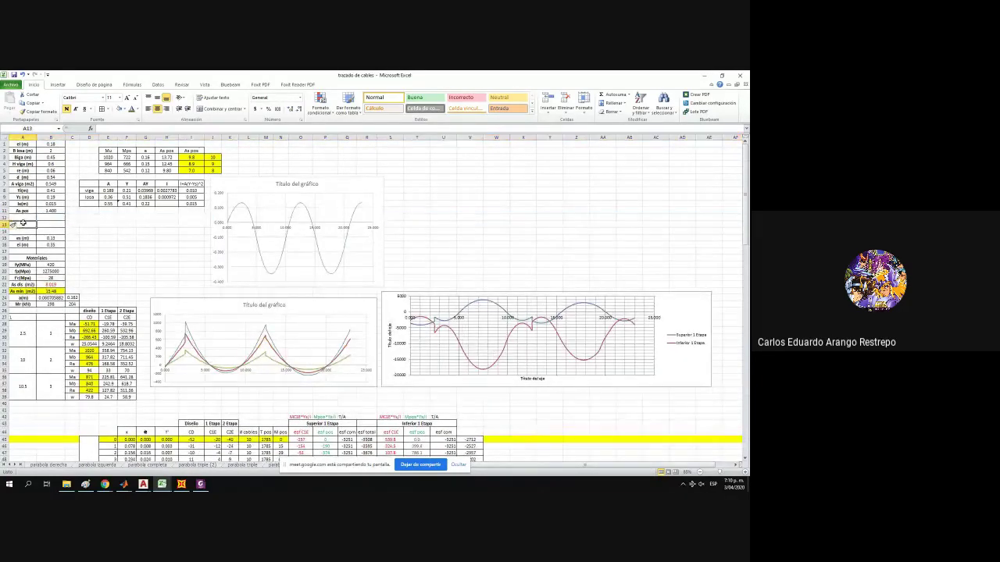
pyautogui.write('0.45')
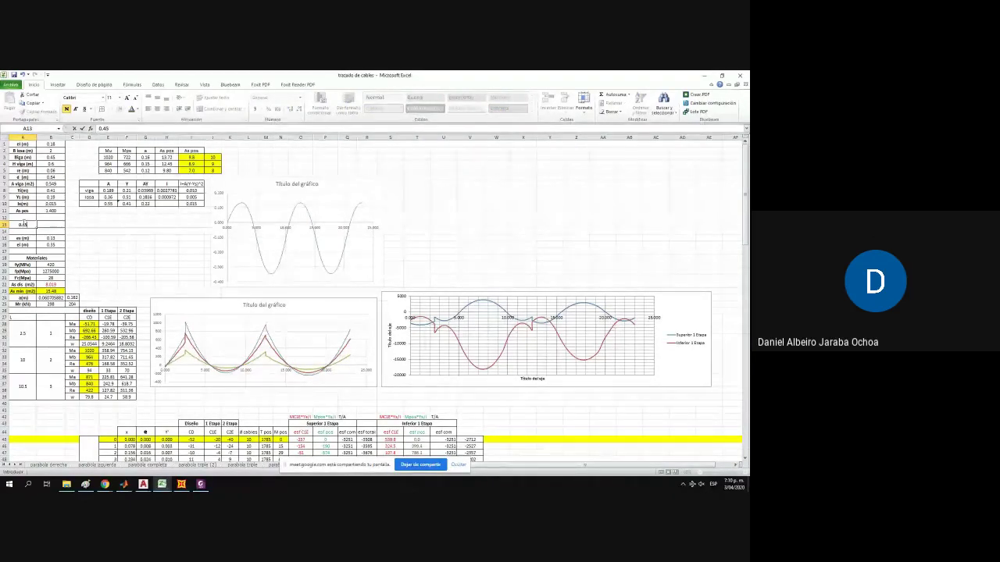
pyautogui.press('Escape')
pyautogui.write('a')
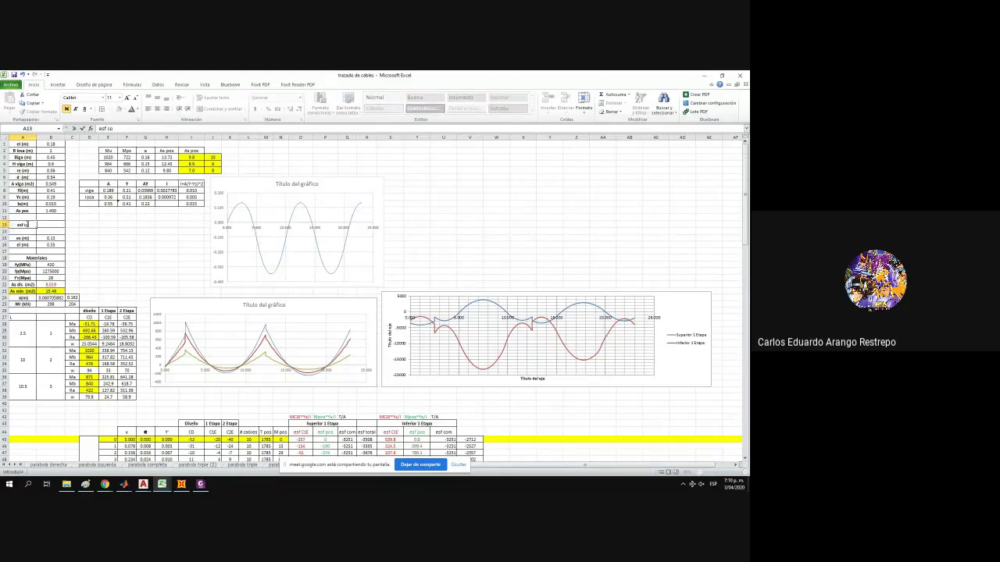
pyautogui.click(51, 230)
# Calculate the allowable compressive stress in B13 with the formula +0.45*fpc*1000.
pyautogui.scroll(3, 50, 231)
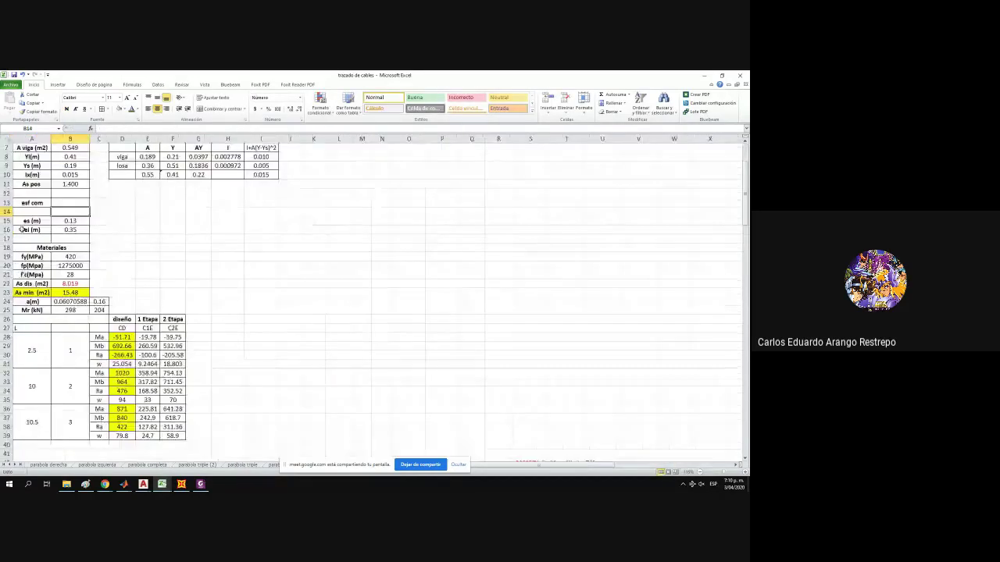
pyautogui.scroll(3, 10, 221)
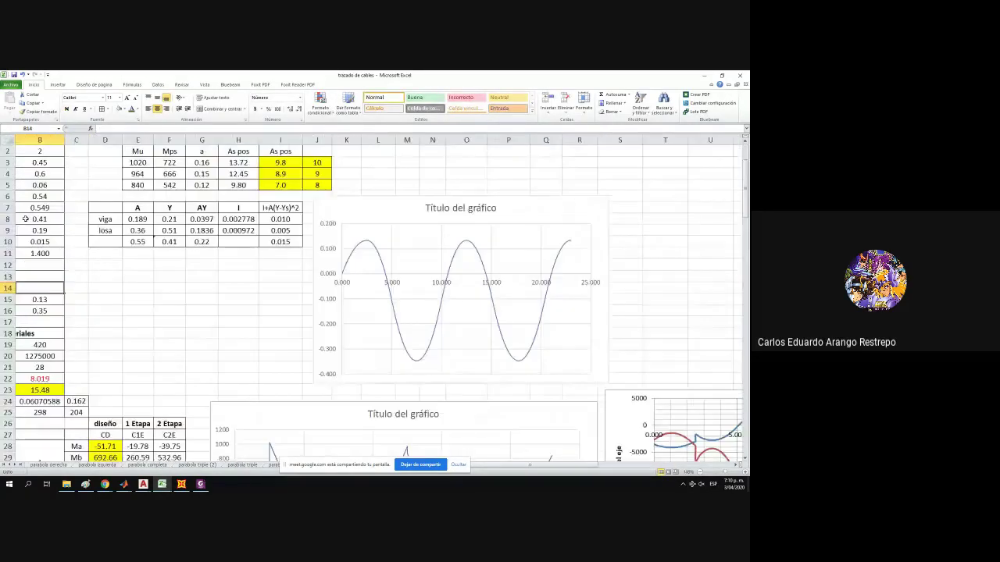
pyautogui.scroll(1, 25, 218)
pyautogui.hscroll(-1, 47, 258)
pyautogui.click(74, 288)
pyautogui.write('+')
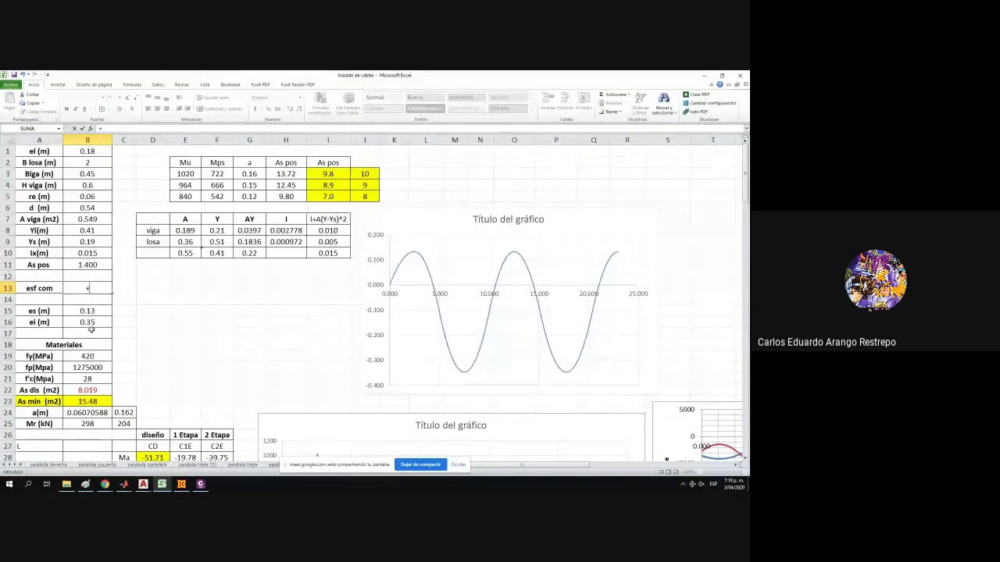
pyautogui.write('0.45/')
pyautogui.press('BackSpace')
pyautogui.write('*')
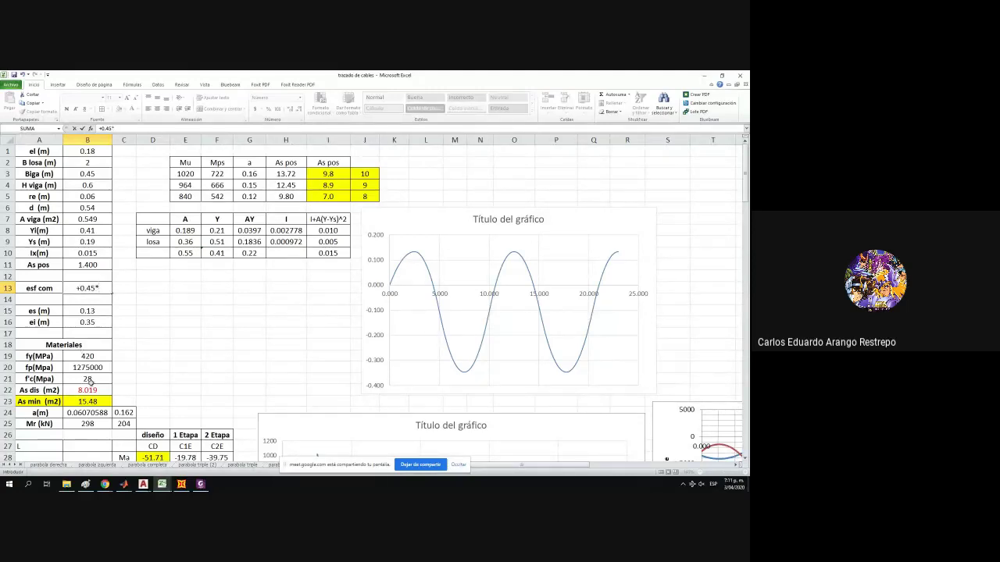
pyautogui.write('fpc*1000')
pyautogui.press('Return')
pyautogui.click(90, 288)
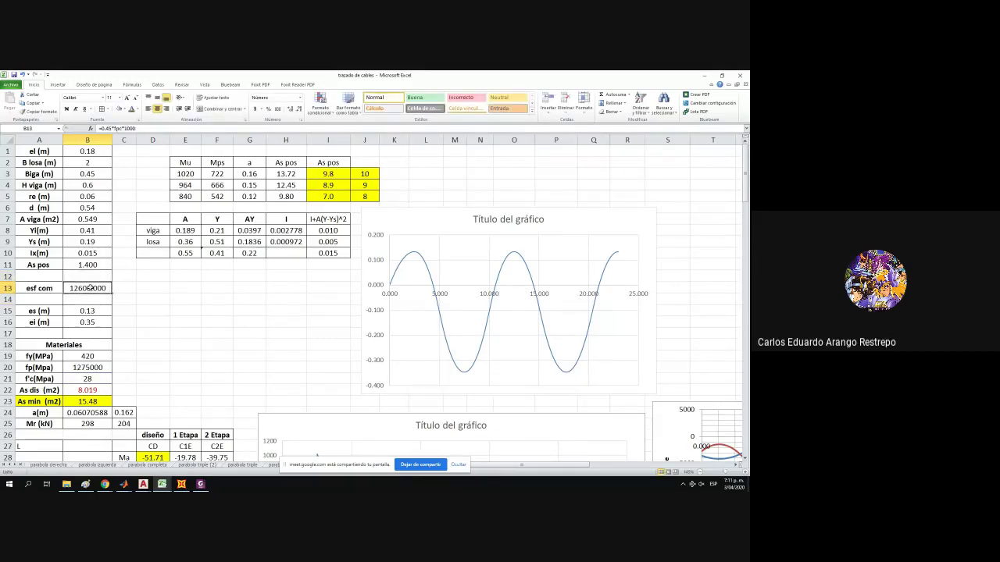
# Add the unit (kN/m2 to the "esf com" label in A13 and widen column A to fit it.
pyautogui.click(56, 288)
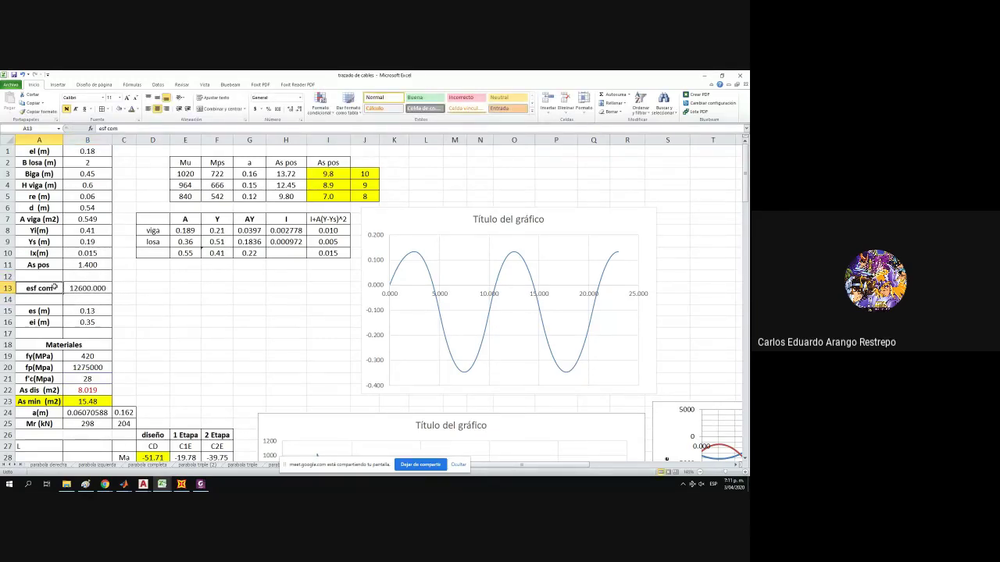
pyautogui.doubleClick(56, 288)
pyautogui.write('(')
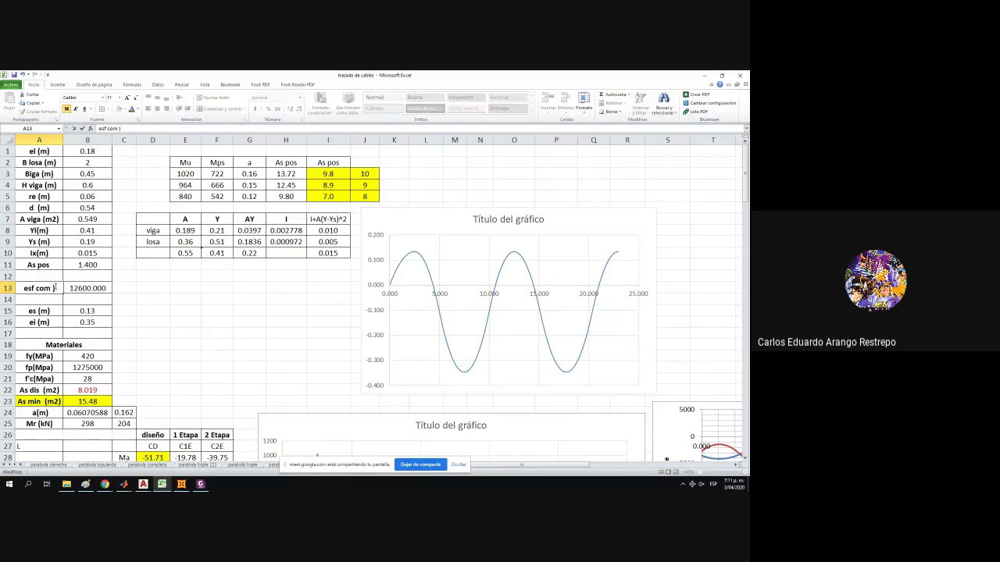
pyautogui.write('kN')
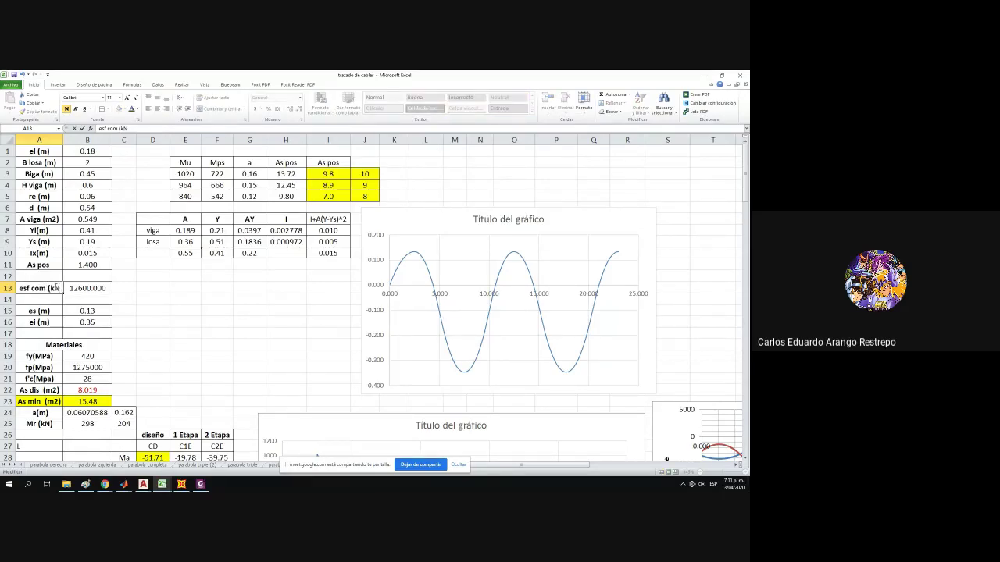
pyautogui.write('/m')
pyautogui.write(')')
pyautogui.press('Return')
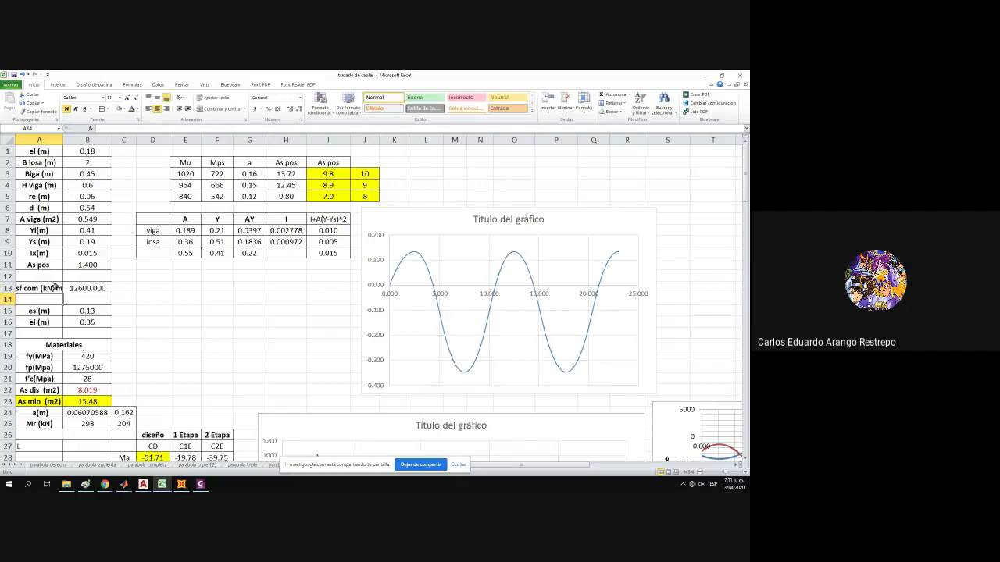
pyautogui.doubleClick(62, 140)
# Insert a row at row 14, fill the A13 label down into A14, and change "com" to "ten" for the tensile stress.
pyautogui.click(8, 300)
pyautogui.hotkey('ctrl', '+')
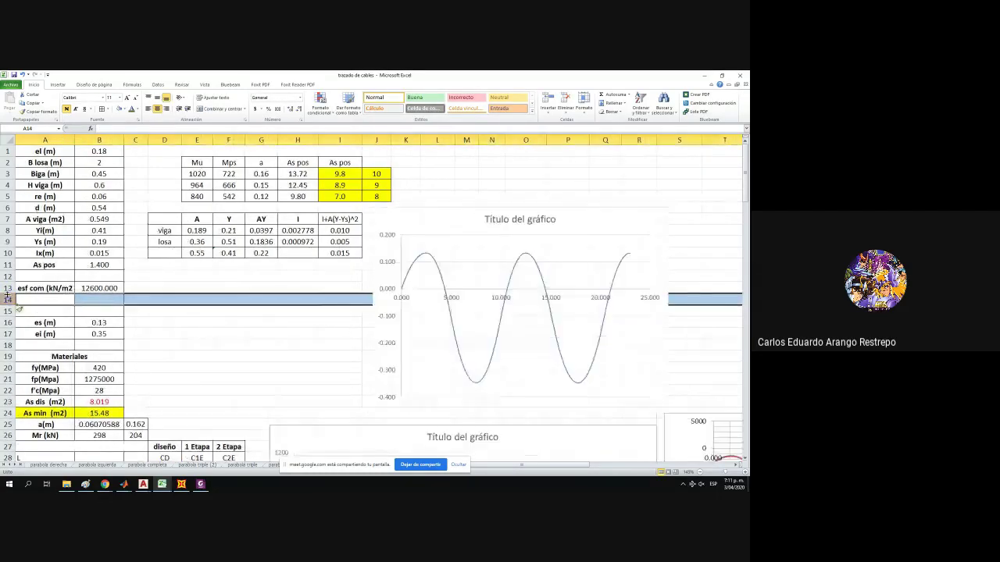
pyautogui.click(34, 289)
pyautogui.moveTo(75, 294); pyautogui.dragTo(31, 300)
pyautogui.doubleClick(44, 300)
pyautogui.write('ten')
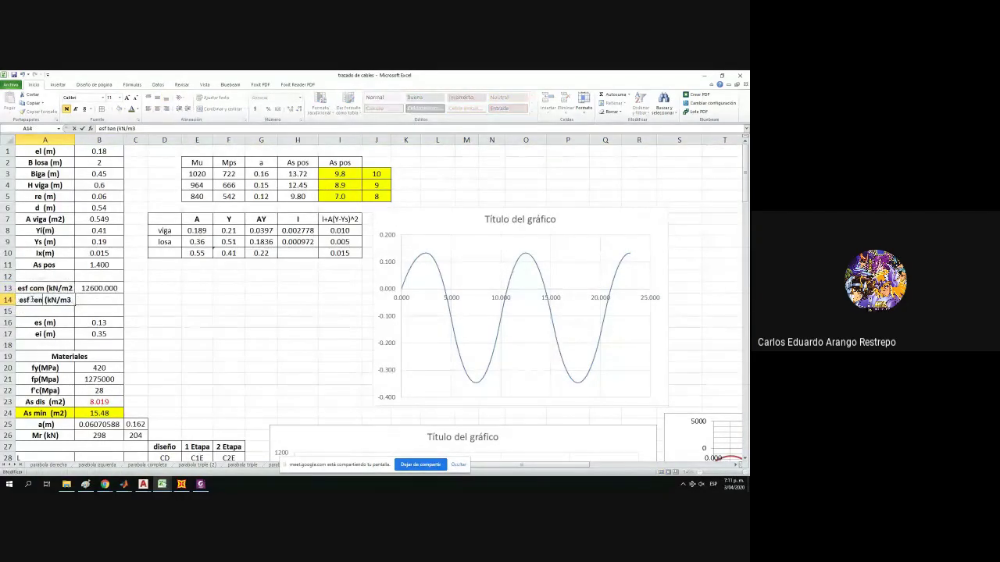
pyautogui.press('Tab')
# Calculate the allowable tensile stress in B14 with the formula =0.25*RCUAD(fpc)*1000, referencing the f'c value.
pyautogui.write('0.25*')
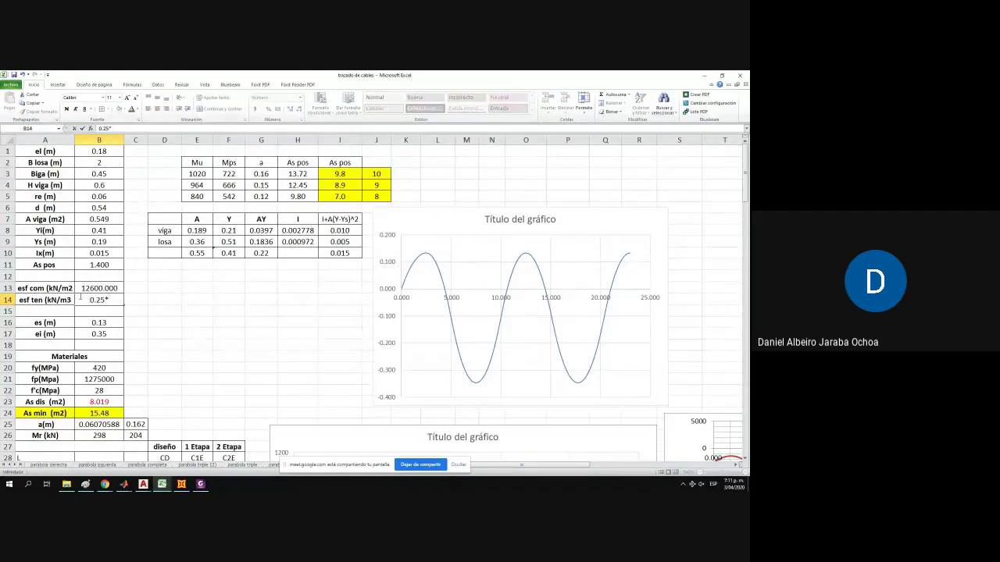
pyautogui.press('BackSpace')
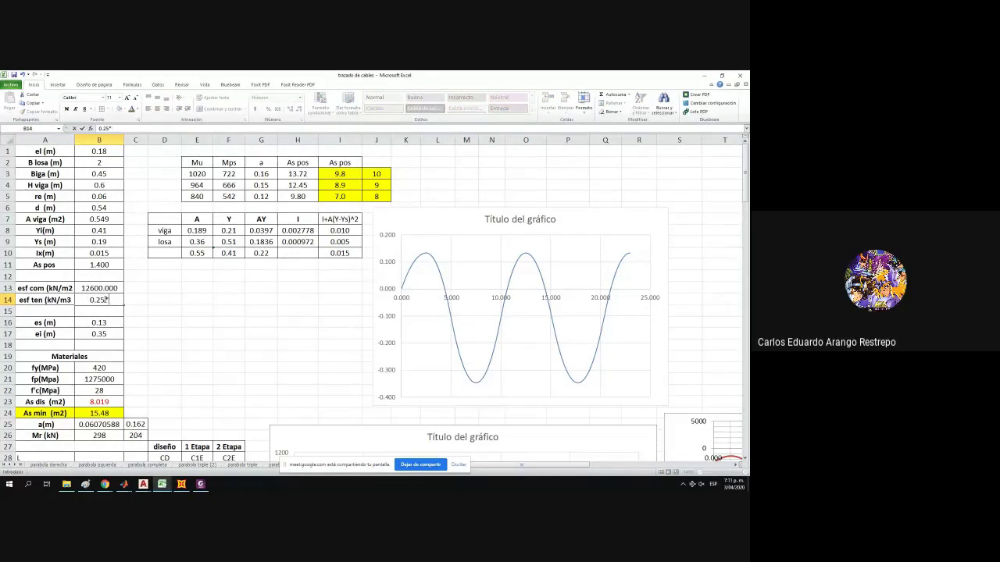
pyautogui.doubleClick(90, 300)
pyautogui.write('=0.25*ra')
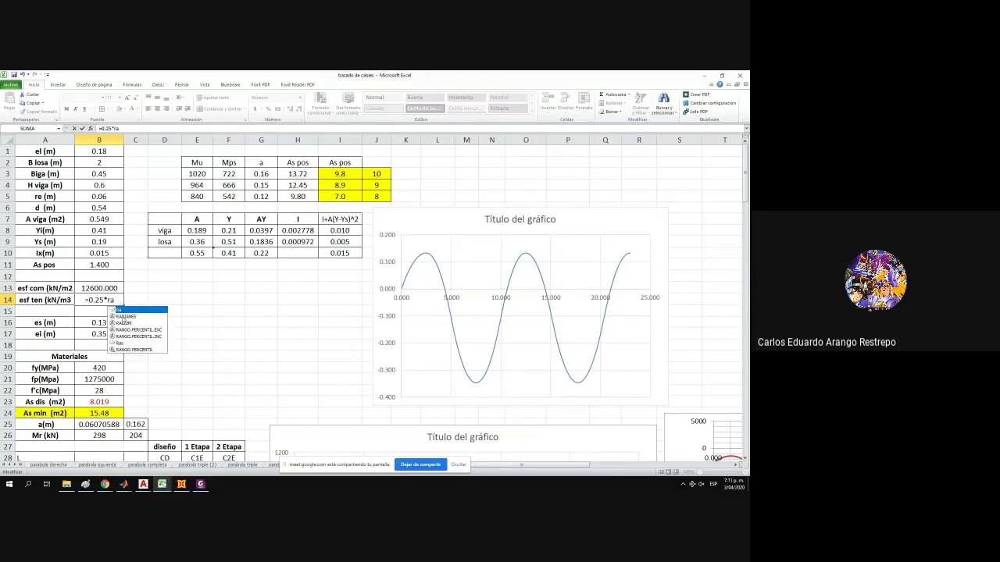
pyautogui.press('BackSpace')
pyautogui.write('c')
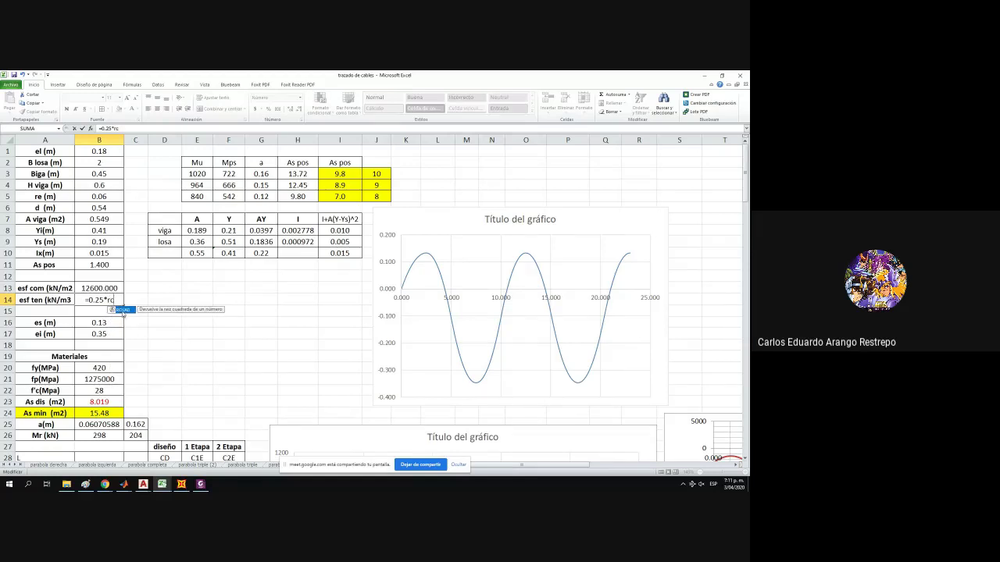
pyautogui.doubleClick(121, 310)
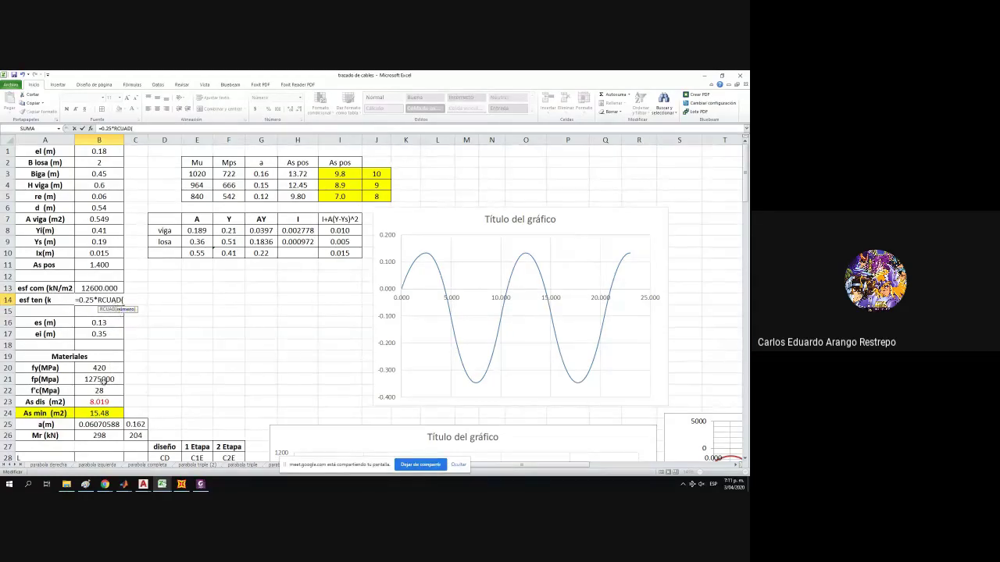
pyautogui.click(97, 390)
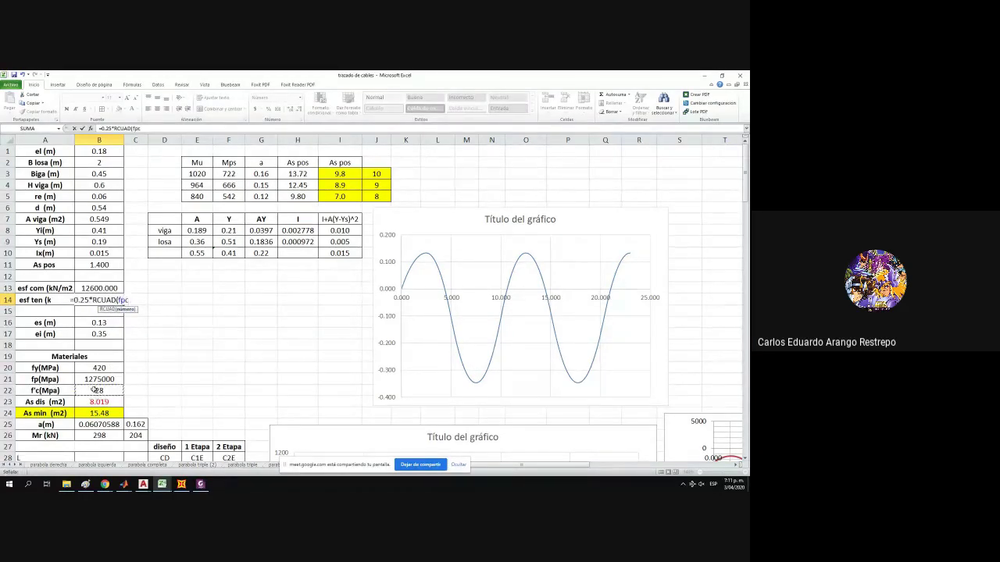
pyautogui.write(')*1000')
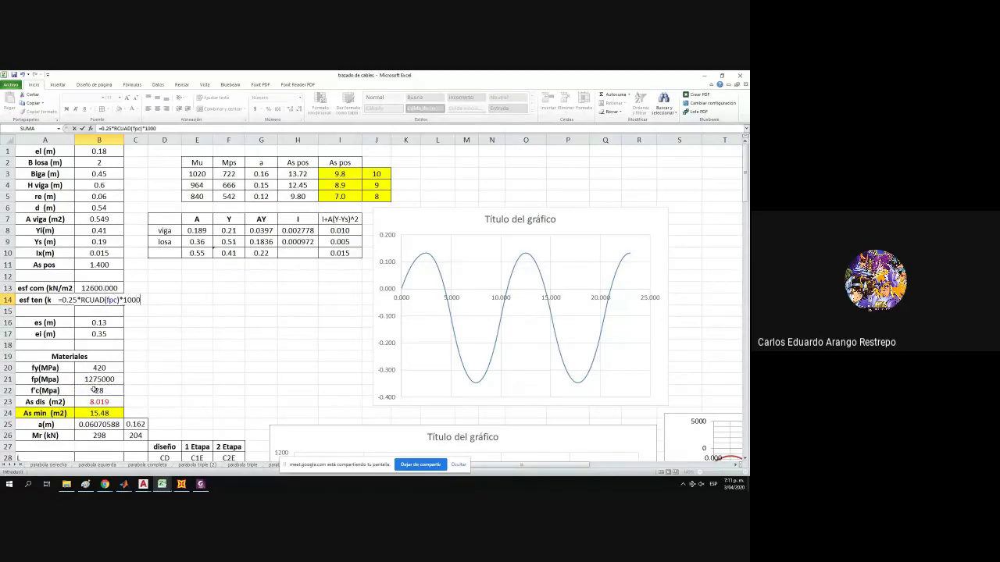
pyautogui.press('Return')
# Format the allowable stress values in B13:B14 to show no decimals.
pyautogui.moveTo(94, 288); pyautogui.dragTo(94, 300)
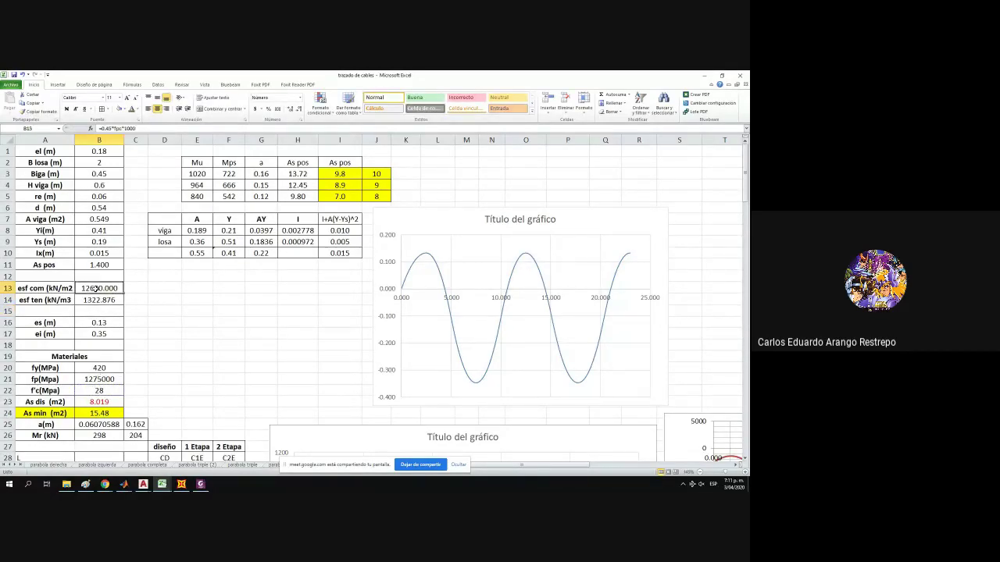
pyautogui.click(300, 108)
pyautogui.click(300, 108)
pyautogui.click(300, 109)
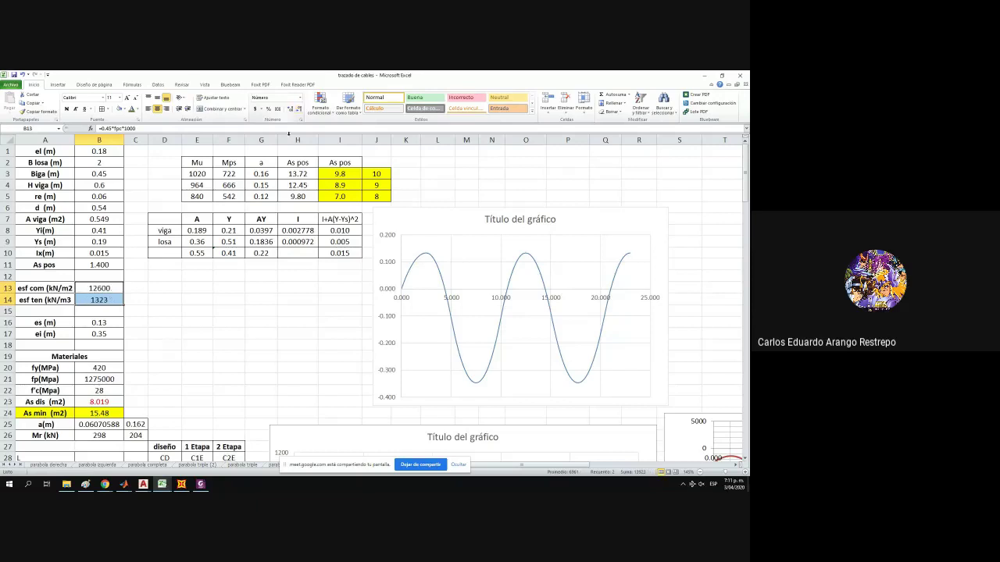
pyautogui.moveTo(35, 289); pyautogui.dragTo(93, 300)
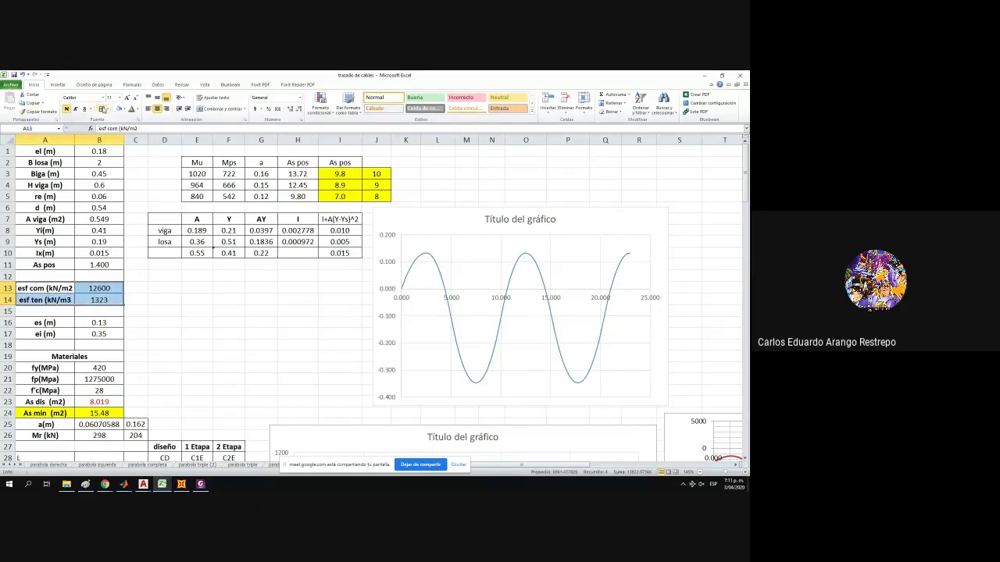
pyautogui.moveTo(160, 231); pyautogui.dragTo(160, 242)
# Correct the labels in A14 and A13 to "esf ten (kN/m2)" and "esf com (kN/m2)".
pyautogui.doubleClick(70, 299)
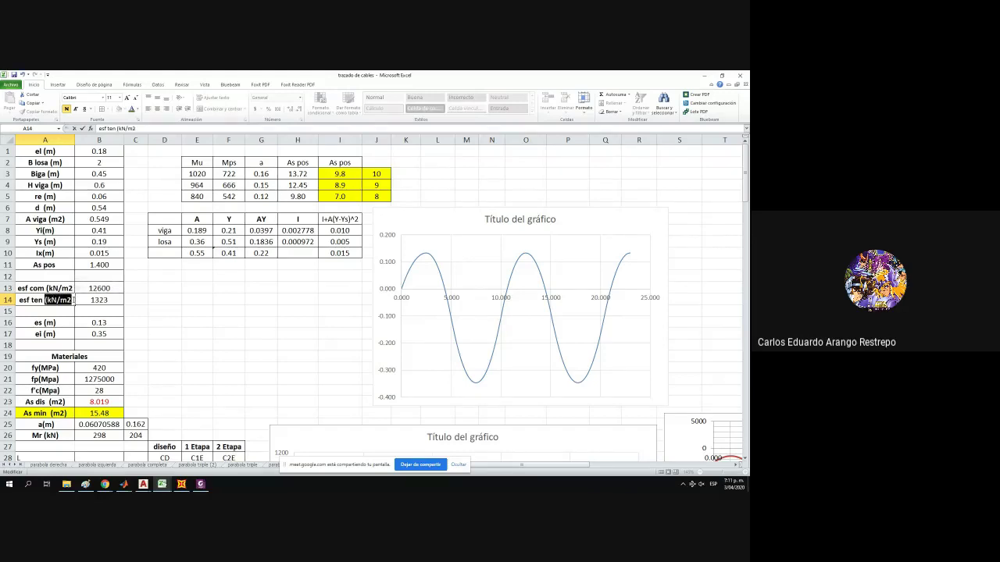
pyautogui.write('(')
pyautogui.press('BackSpace')
pyautogui.write(')')
pyautogui.click(73, 288)
pyautogui.doubleClick(72, 287)
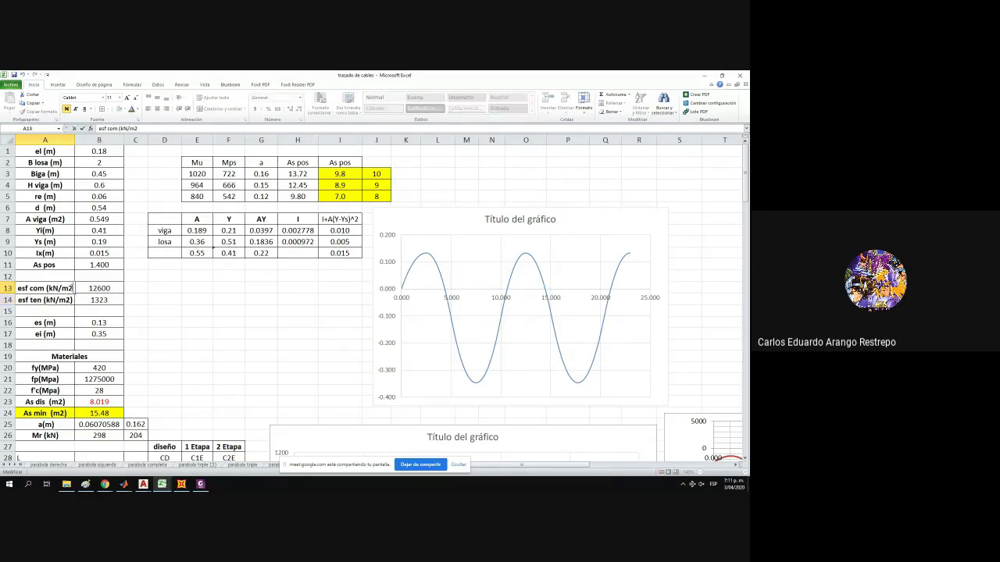
pyautogui.write(')')
pyautogui.press('Tab')
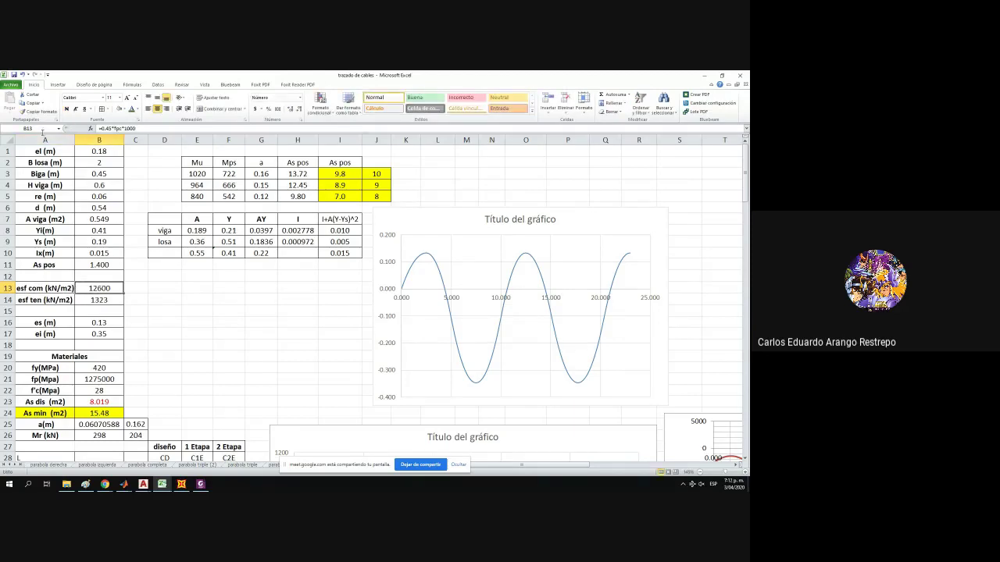
# Define the cell names esfcom for B13 and esften for B14.
pyautogui.click(37, 129)
pyautogui.press('Return')
pyautogui.click(110, 298)
pyautogui.click(59, 129)
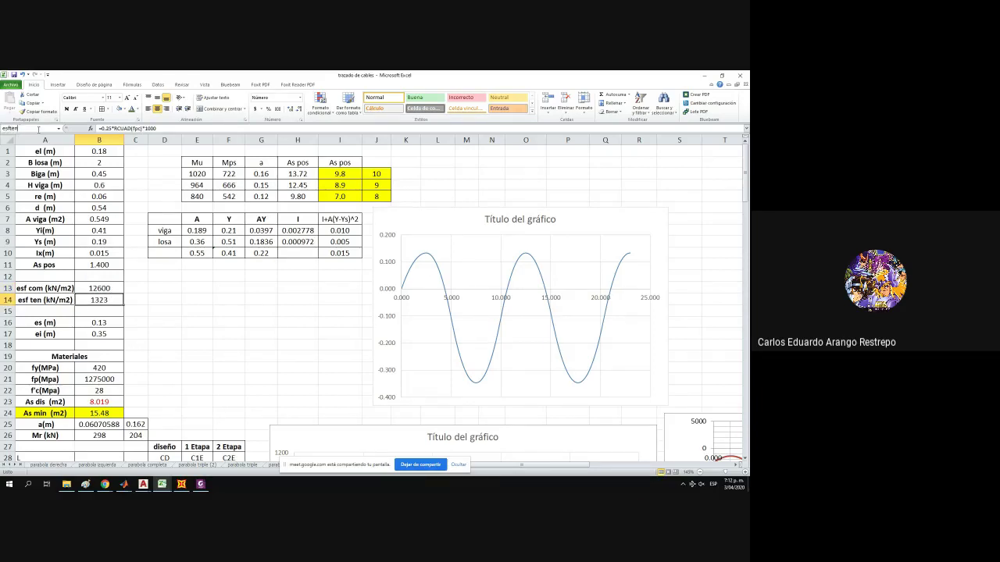
pyautogui.press('Return')
# Enter the negative of the allowable compressive stress esfcom in W46, beside the lower-fibre stress table.
pyautogui.click(407, 185)
pyautogui.scroll(-2, 435, 214)
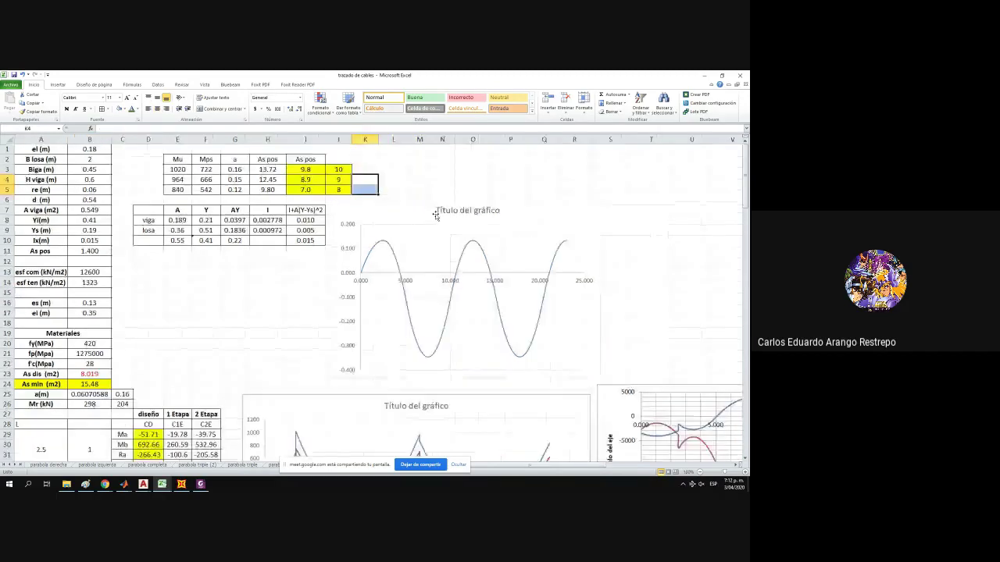
pyautogui.scroll(-4, 649, 359)
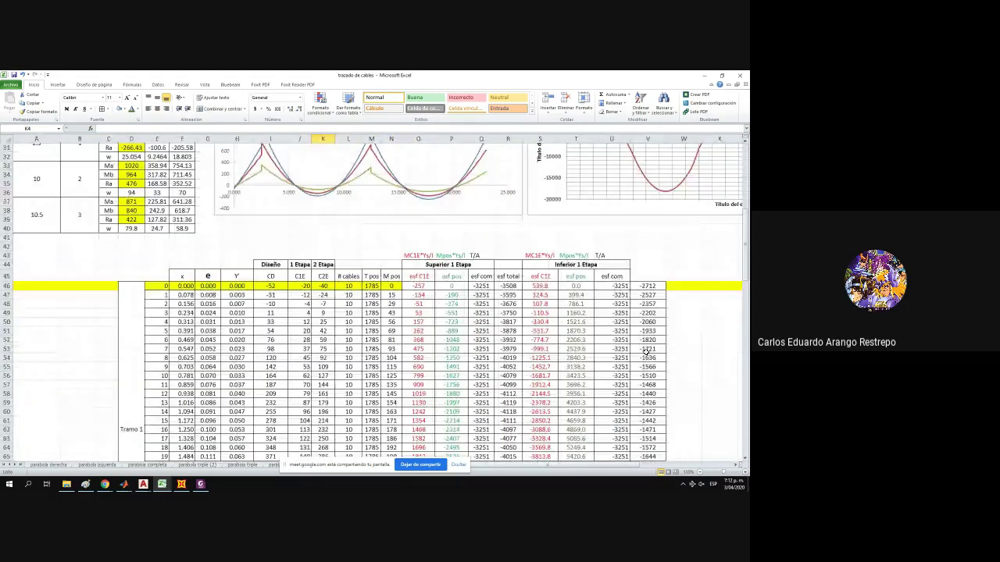
pyautogui.click(684, 286)
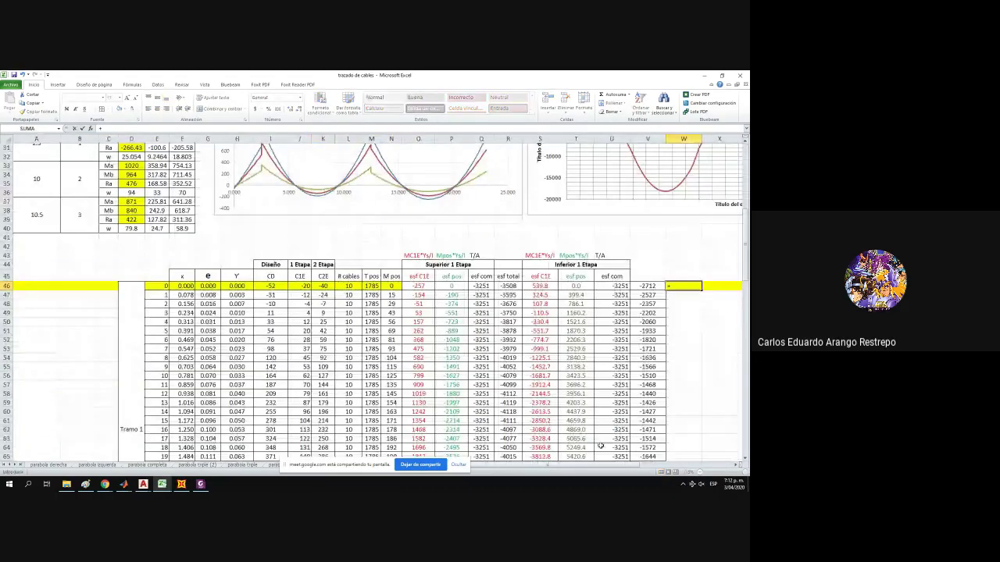
pyautogui.write('=')
pyautogui.scroll(8, 59, 266)
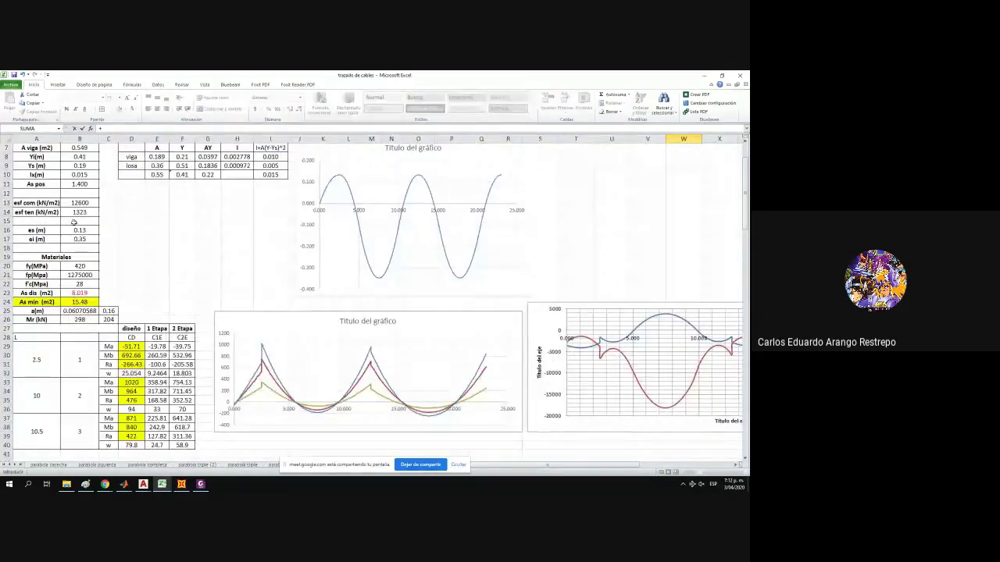
pyautogui.click(81, 204)
pyautogui.click(102, 128)
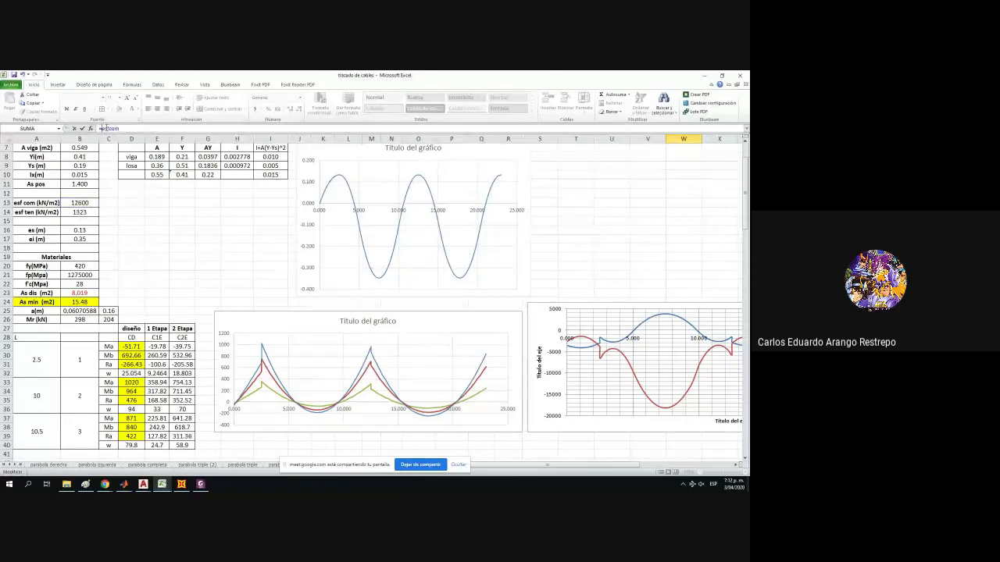
pyautogui.write('=')
pyautogui.press('BackSpace')
pyautogui.press('Tab')
# Reference the allowable tensile stress esften in X46, beside the compressive limit, and select that cell.
pyautogui.write('+')
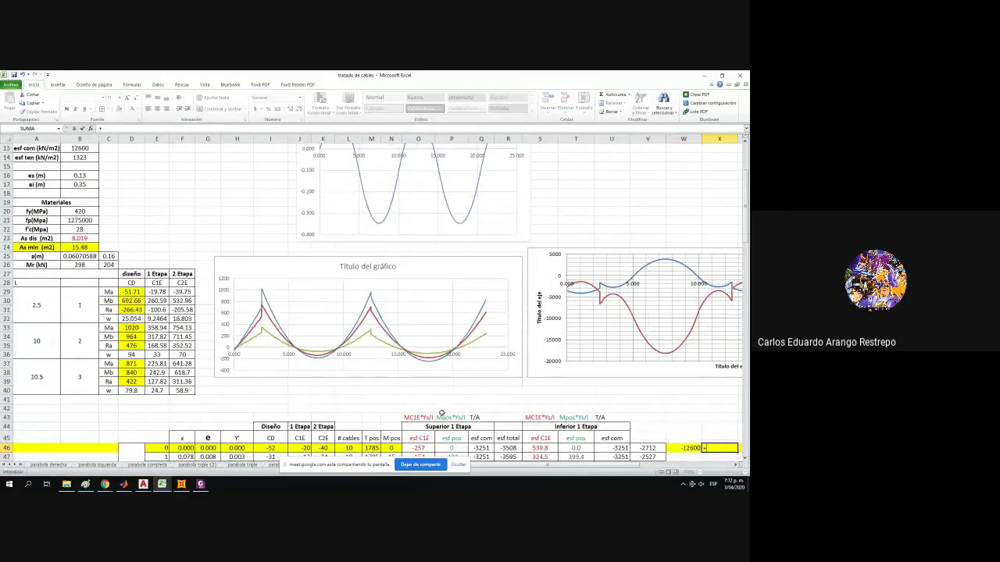
pyautogui.scroll(3, 175, 380)
pyautogui.scroll(1, 177, 381)
pyautogui.click(78, 267)
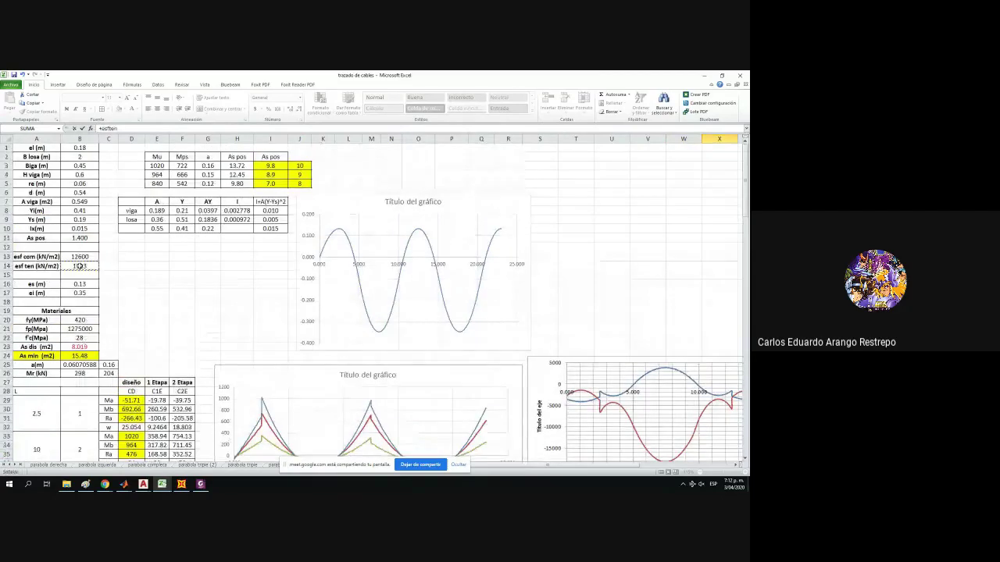
pyautogui.press('Return')
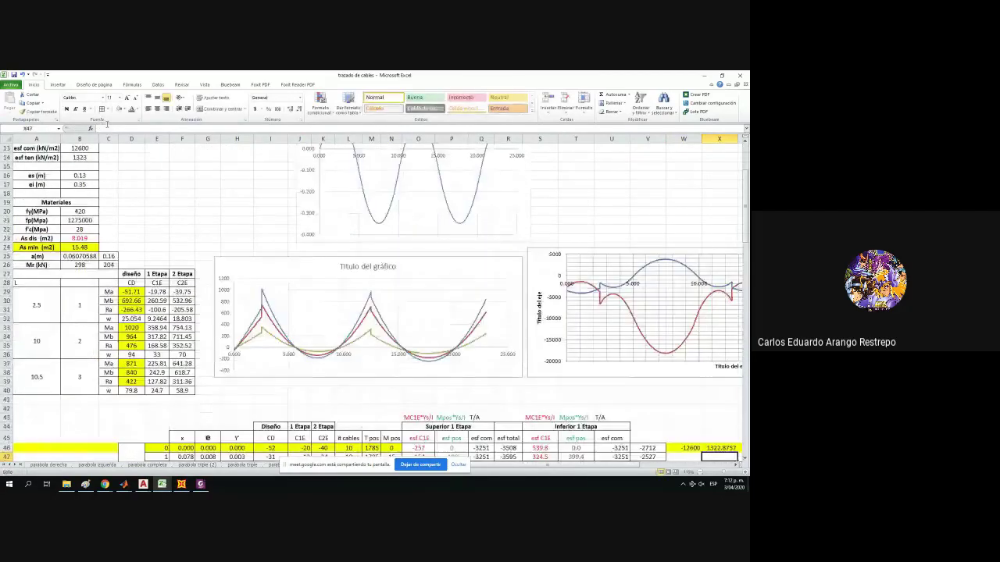
pyautogui.scroll(-4, 629, 442)
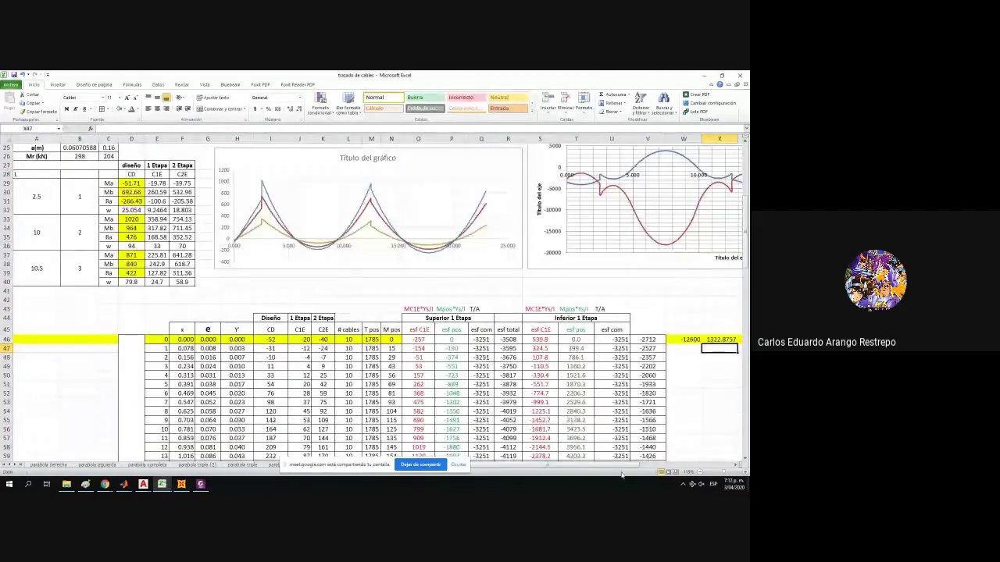
pyautogui.moveTo(621, 466); pyautogui.dragTo(717, 465)
pyautogui.click(398, 339)
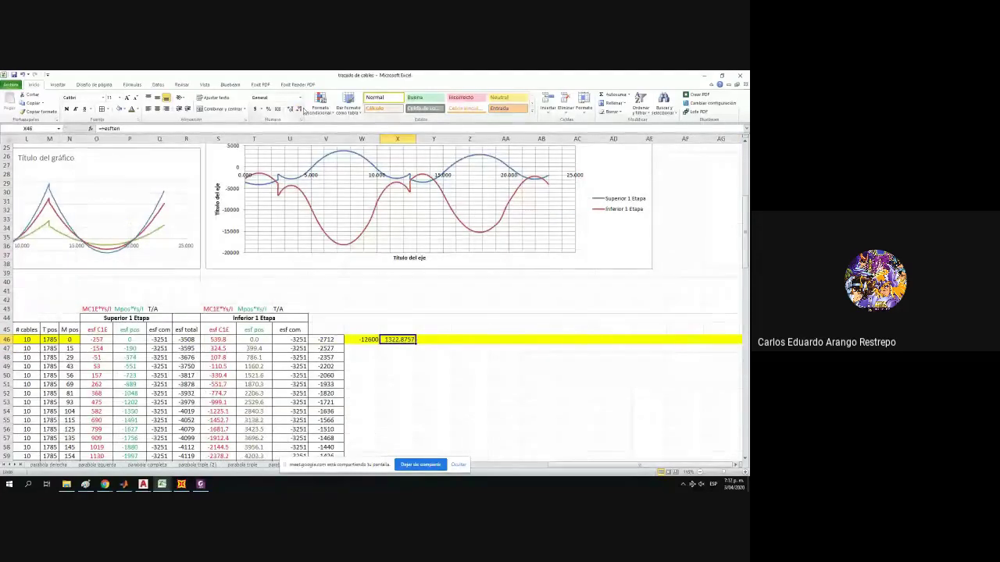
# Format the tensile limit in X46 to display no decimal places.
pyautogui.click(299, 108)
pyautogui.click(299, 108)
pyautogui.click(299, 108)
pyautogui.click(299, 108)
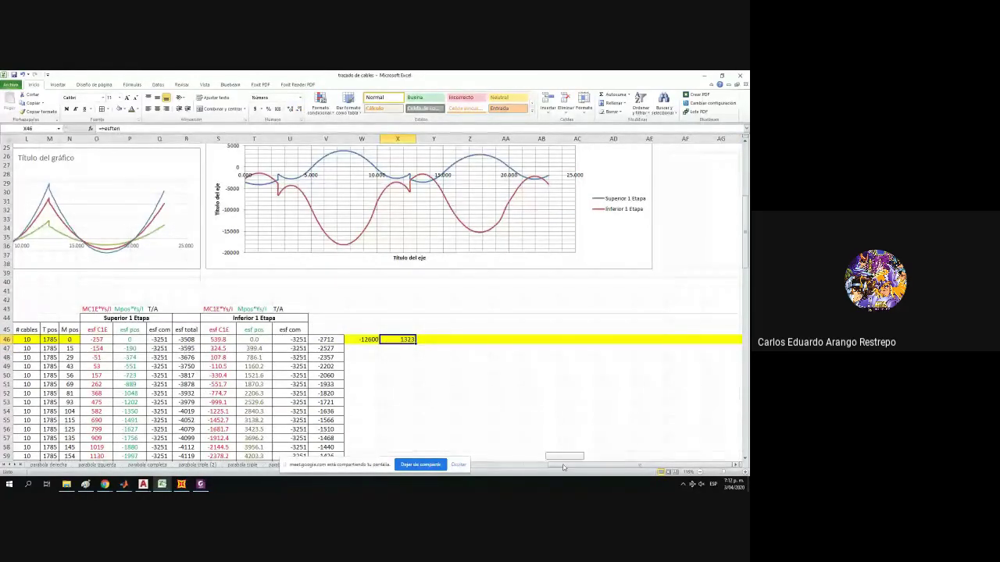
# Copy the label "esf com (kN/m2)" from A13 to W45, above the compressive limit.
pyautogui.hscroll(-4, 477, 464)
pyautogui.hscroll(-1, 477, 464)
pyautogui.scroll(6, 375, 296)
pyautogui.click(38, 203)
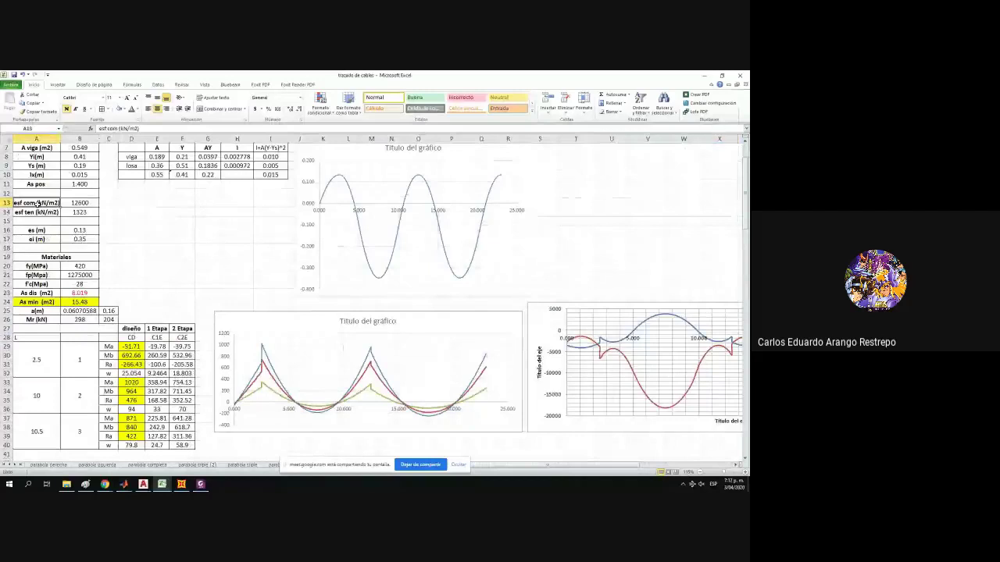
pyautogui.scroll(-5, 375, 297)
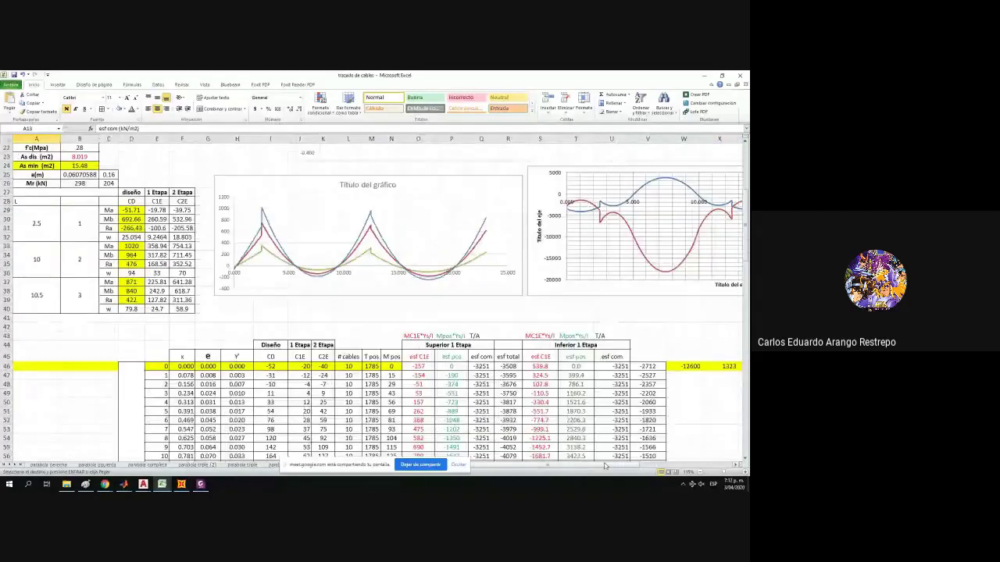
pyautogui.hscroll(2, 631, 466)
pyautogui.click(578, 357)
pyautogui.hotkey('ctrl', 'v')
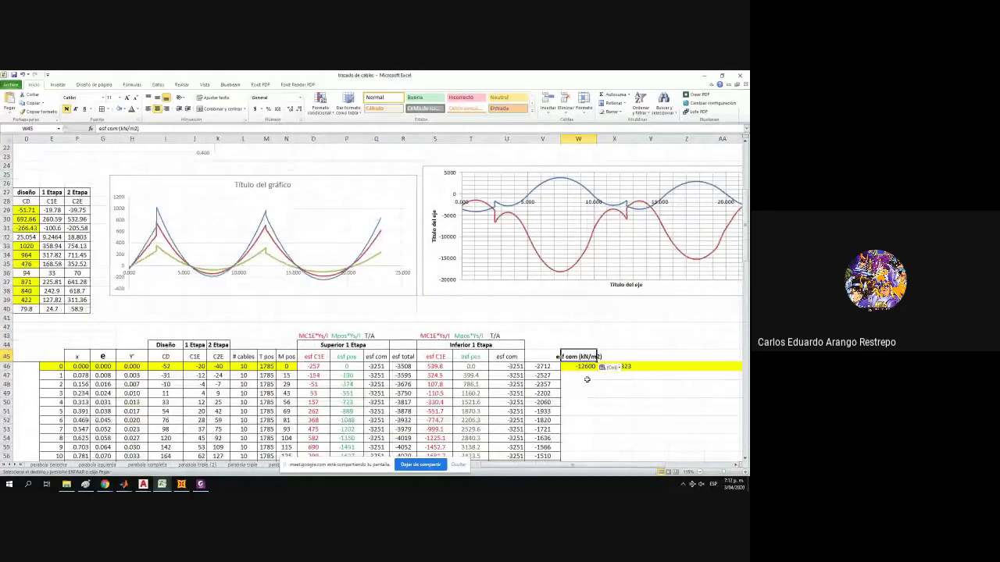
# Copy the label "esf ten (kN/m2)" from A14 to X45, above the tensile limit.
pyautogui.hscroll(-2, 375, 328)
pyautogui.scroll(7, 111, 334)
pyautogui.click(23, 266)
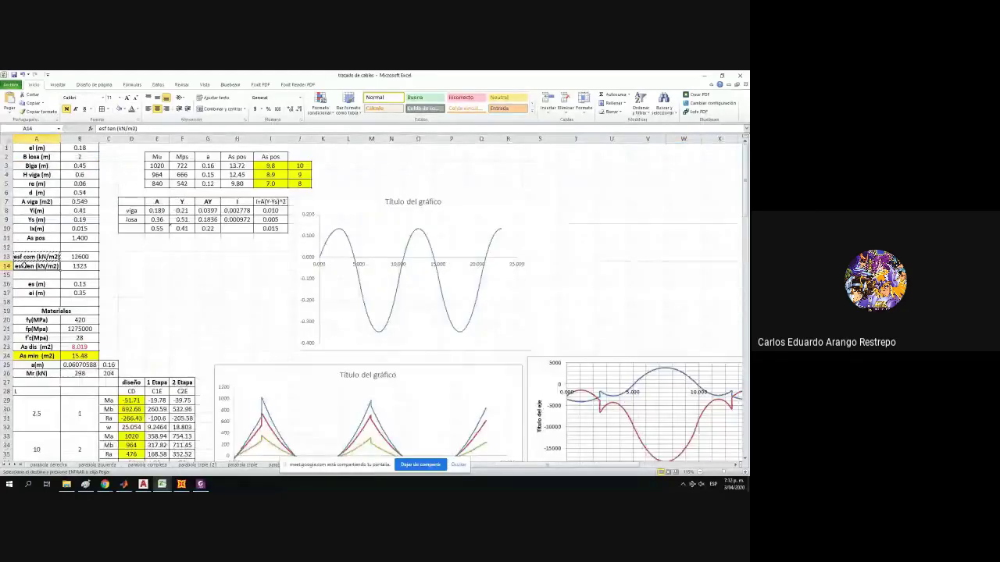
pyautogui.scroll(-6, 401, 332)
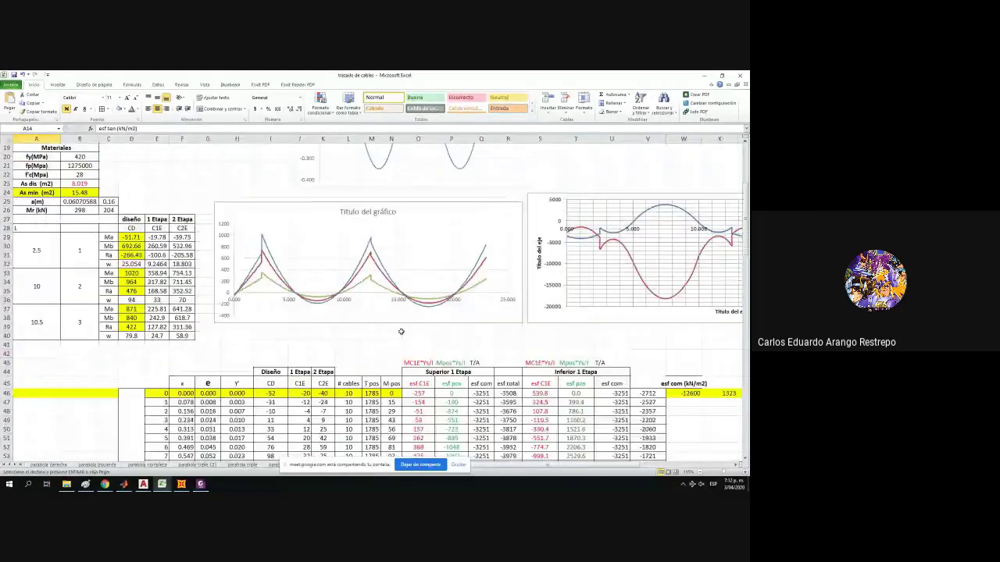
pyautogui.scroll(-4, 401, 332)
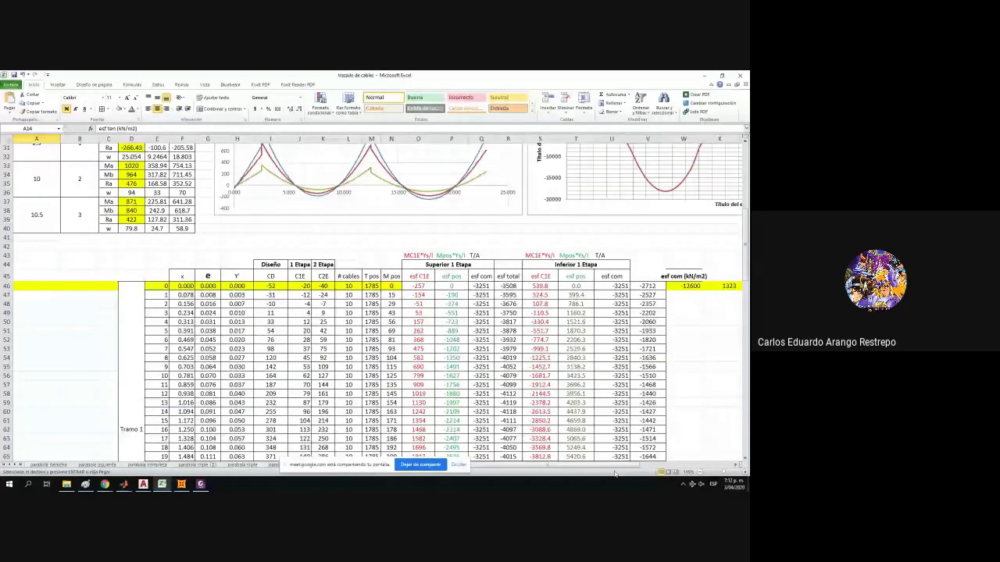
pyautogui.hscroll(2, 615, 473)
# Fit the widths of columns W and X to their header labels.
pyautogui.click(491, 139)
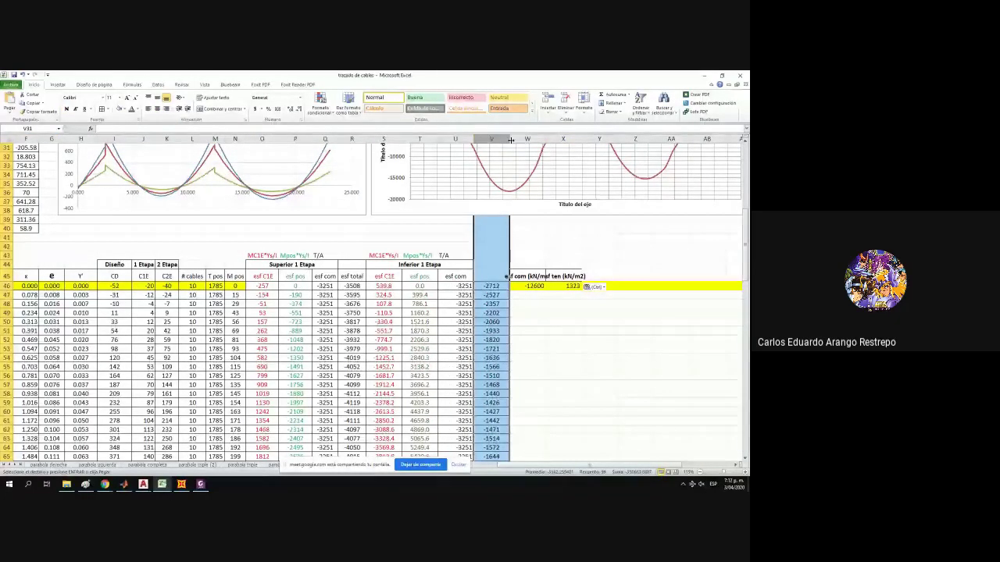
pyautogui.moveTo(527, 139); pyautogui.dragTo(563, 139)
pyautogui.doubleClick(545, 139)
# Center the limits in W46:X46 and fill both down through row 144.
pyautogui.moveTo(535, 286); pyautogui.dragTo(583, 286)
pyautogui.click(156, 109)
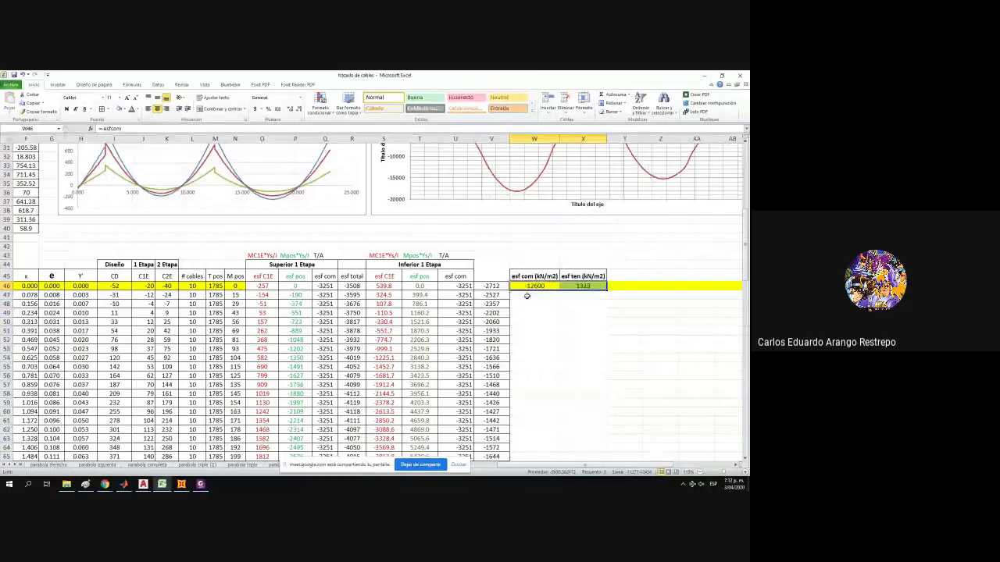
pyautogui.doubleClick(607, 291)
# Add a new series to the first-stage stress chart with F46:F144 as its X values.
pyautogui.scroll(2, 543, 235)
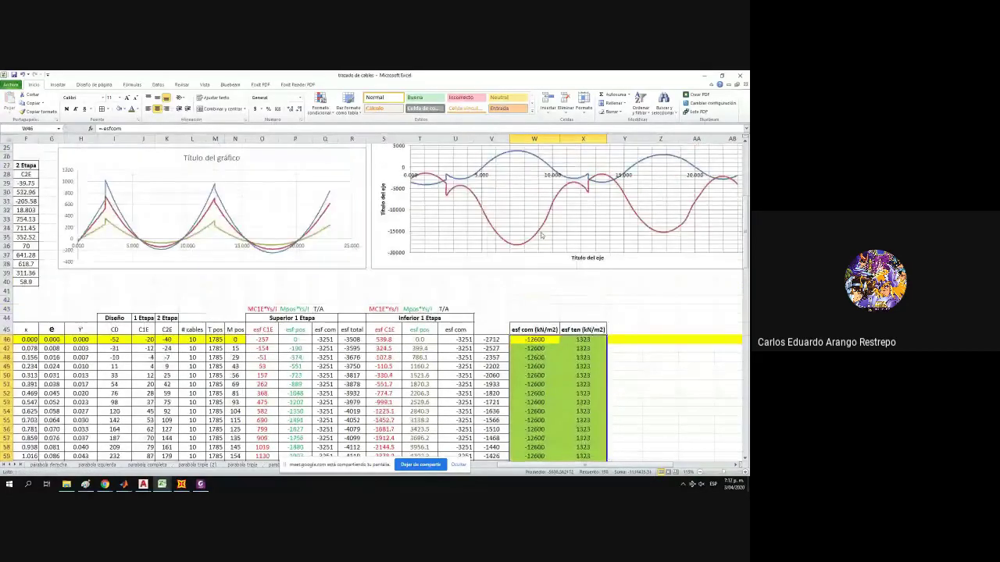
pyautogui.click(541, 236)
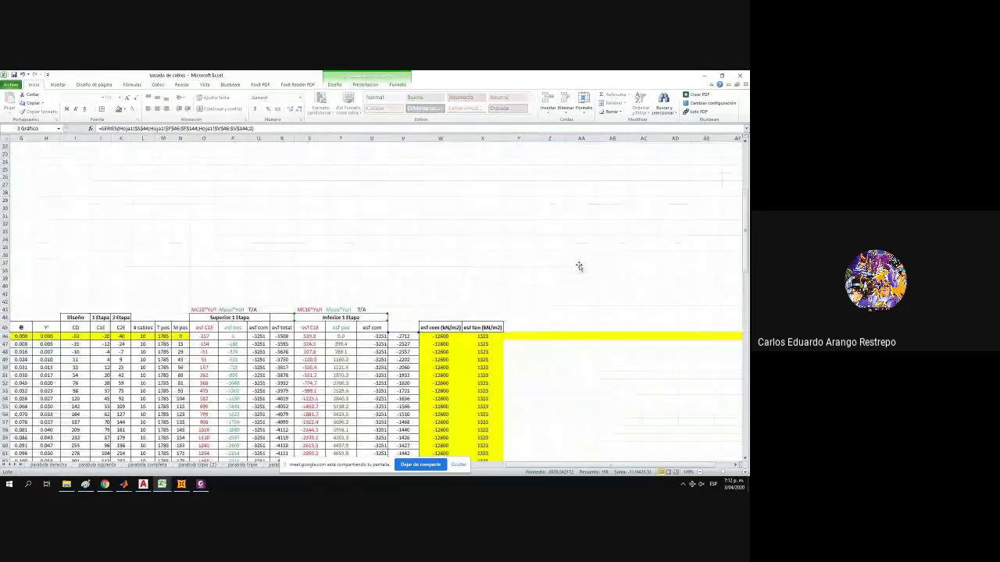
pyautogui.rightClick(454, 244)
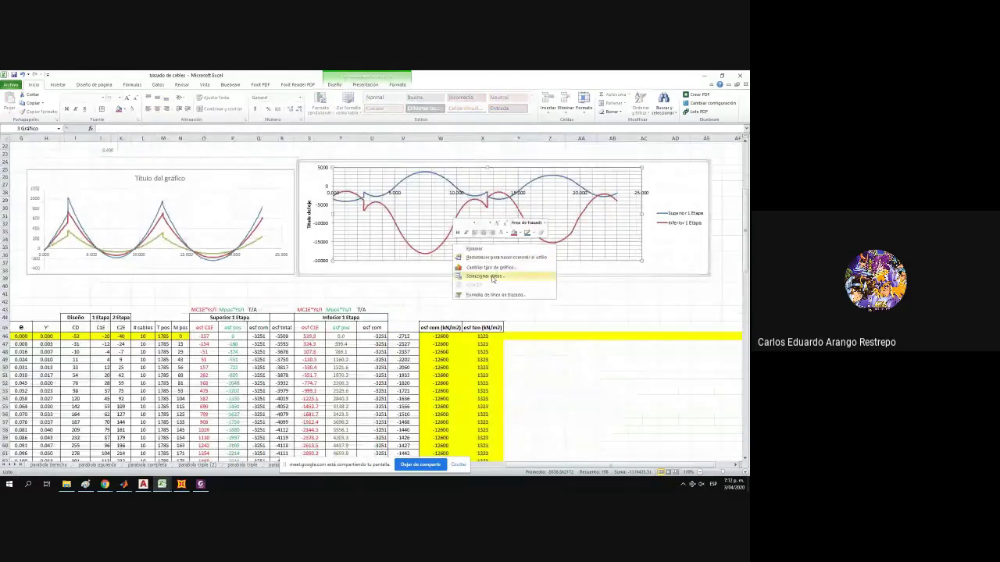
pyautogui.click(490, 277)
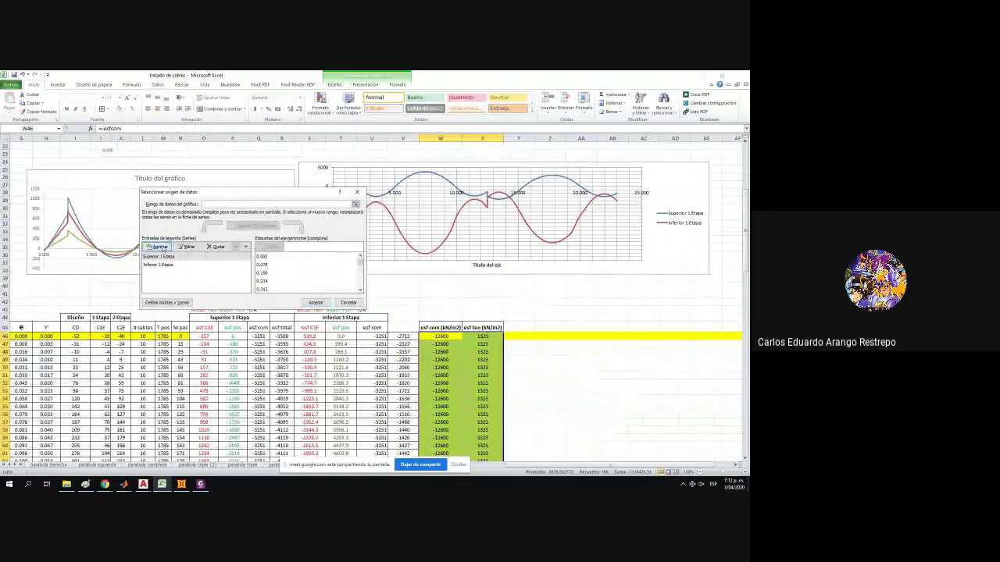
pyautogui.click(161, 248)
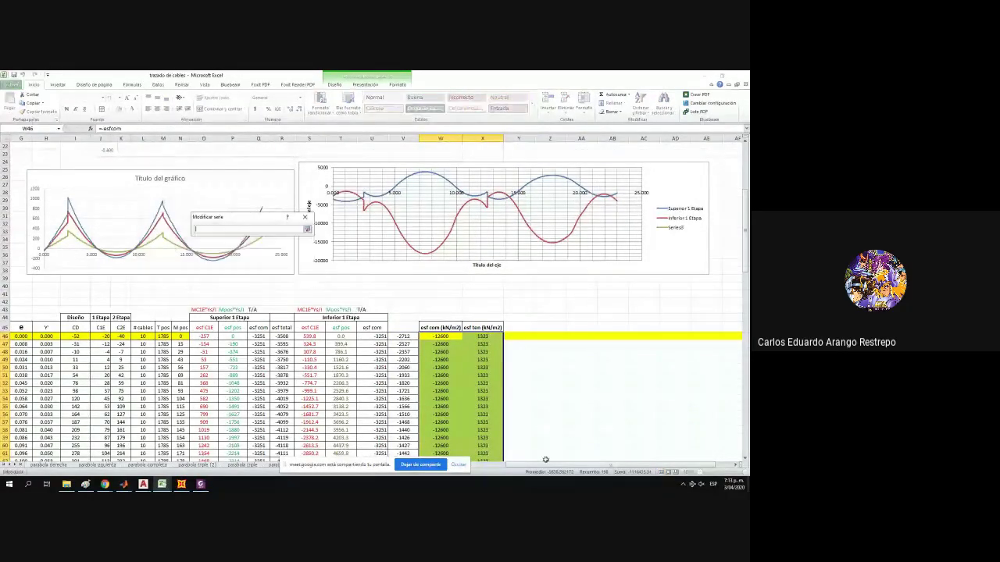
pyautogui.moveTo(539, 465); pyautogui.dragTo(488, 465)
pyautogui.click(159, 337)
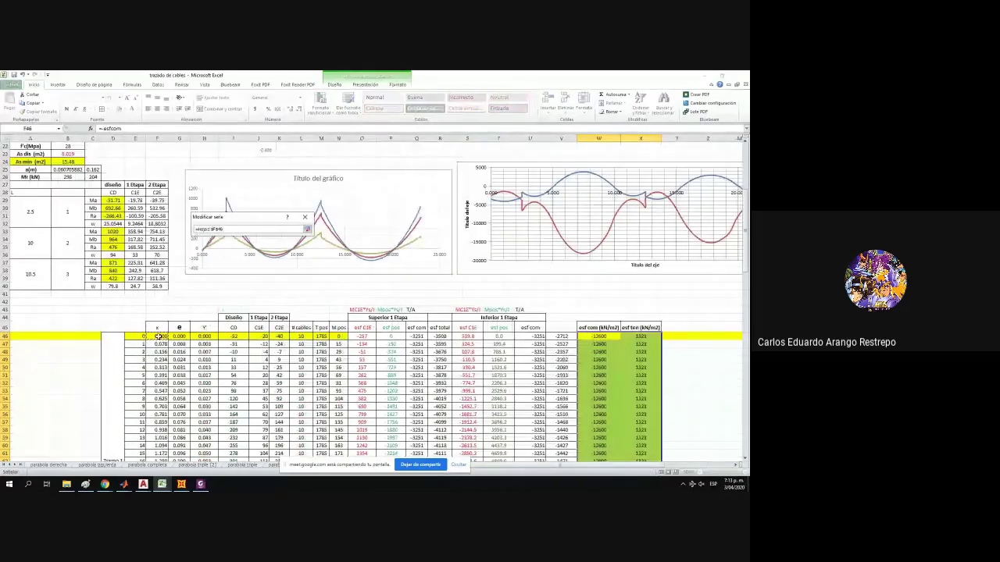
pyautogui.hotkey('ctrl', 'shift', 'Down')
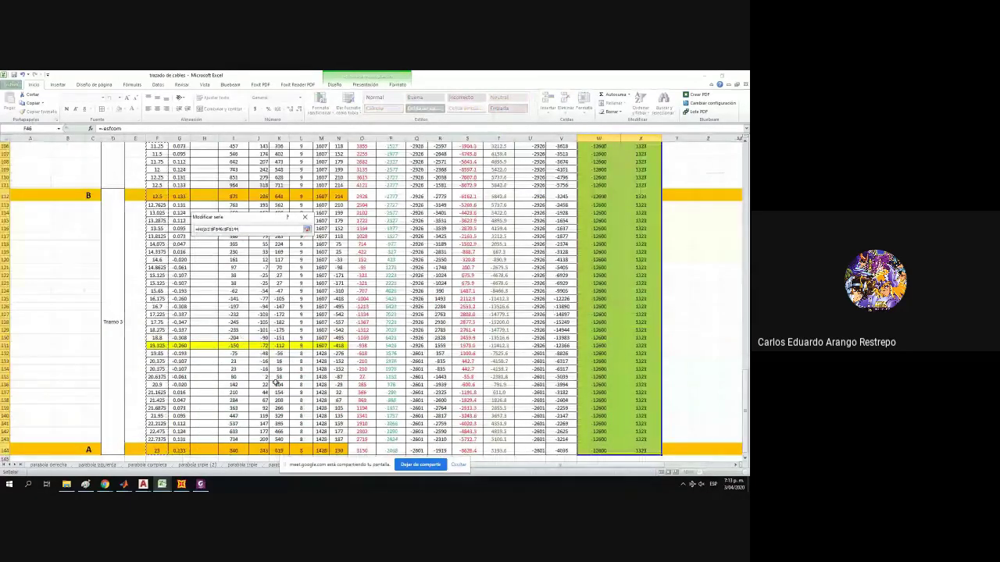
pyautogui.click(308, 229)
# Use W46:W144 as the new series' Y values, name it from W45, and accept the series.
pyautogui.scroll(20, 714, 339)
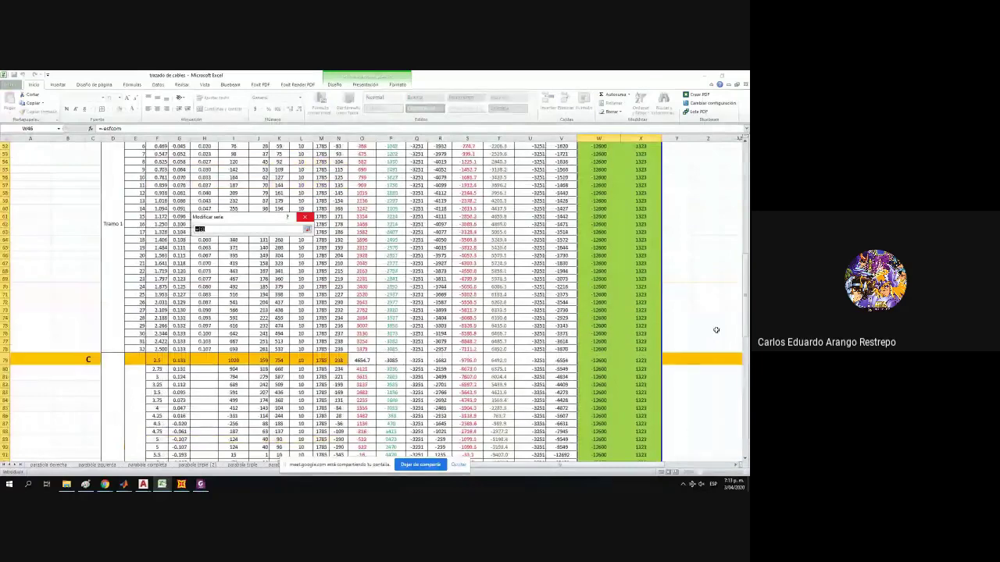
pyautogui.scroll(5, 714, 325)
pyautogui.click(598, 336)
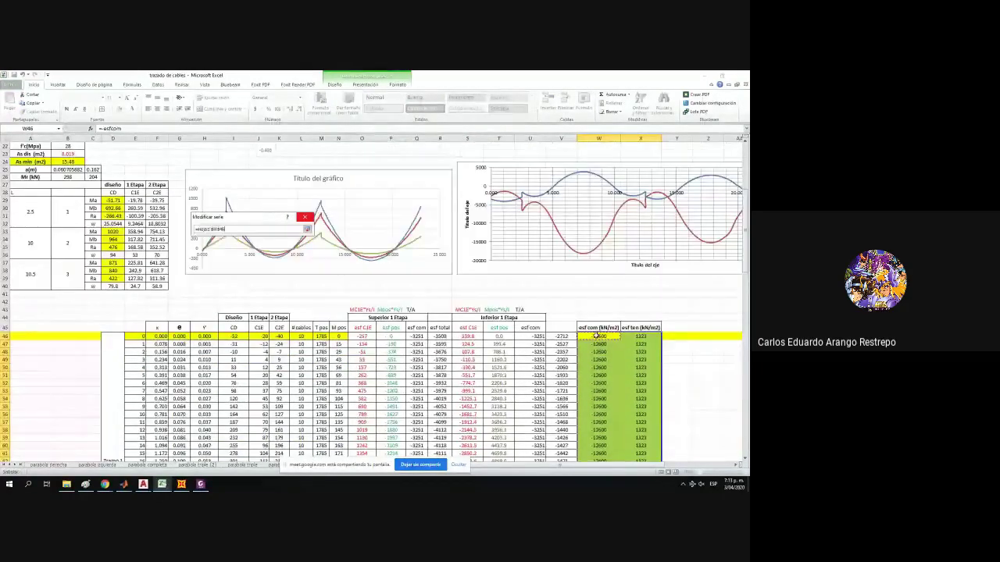
pyautogui.hotkey('ctrl', 'shift', 'Down')
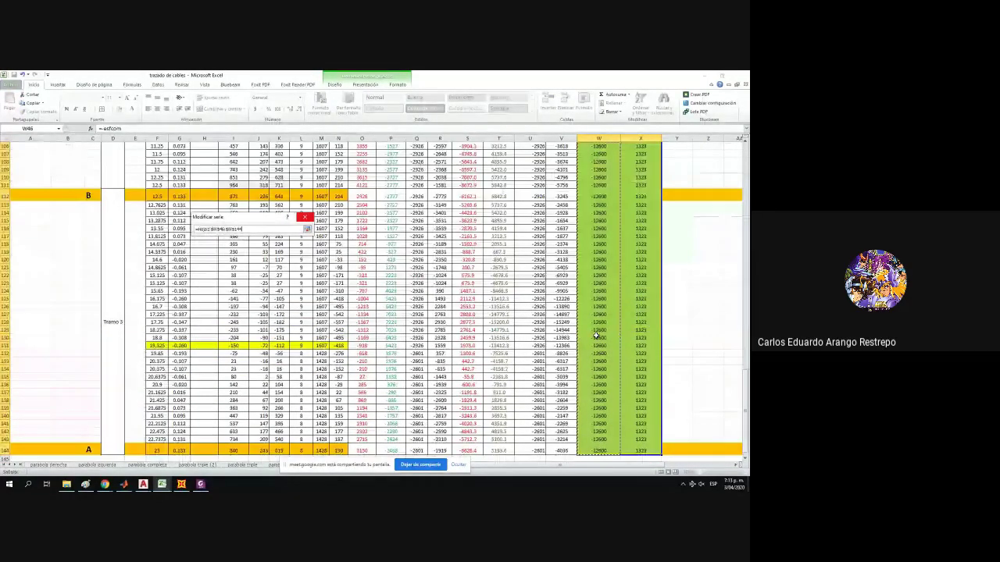
pyautogui.scroll(9, 709, 301)
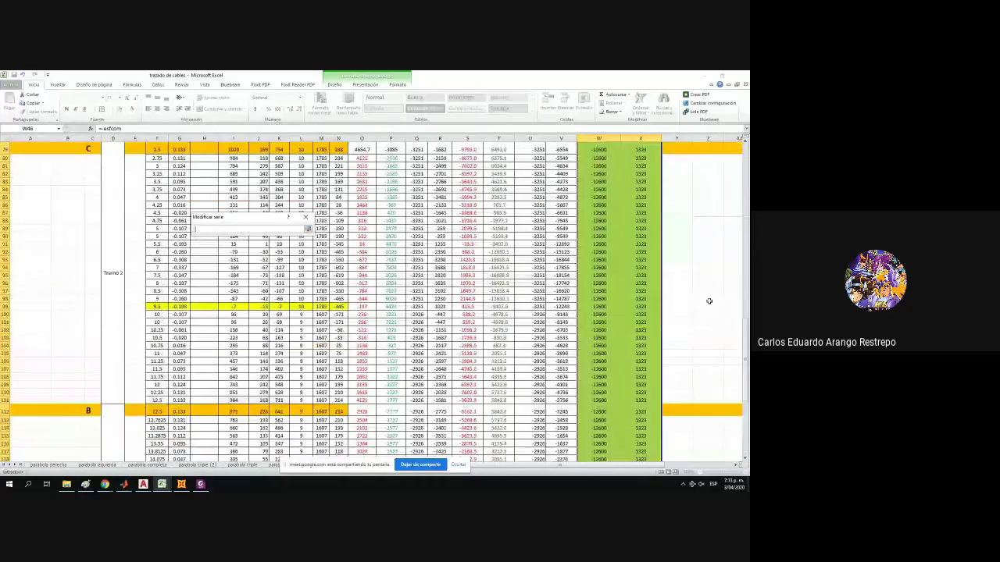
pyautogui.scroll(19, 709, 301)
pyautogui.click(598, 328)
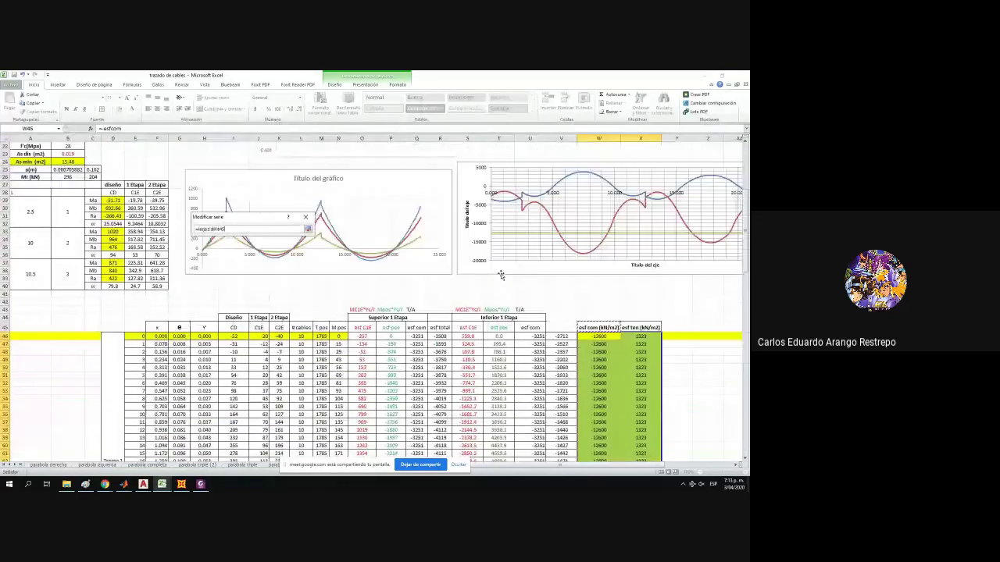
pyautogui.click(308, 229)
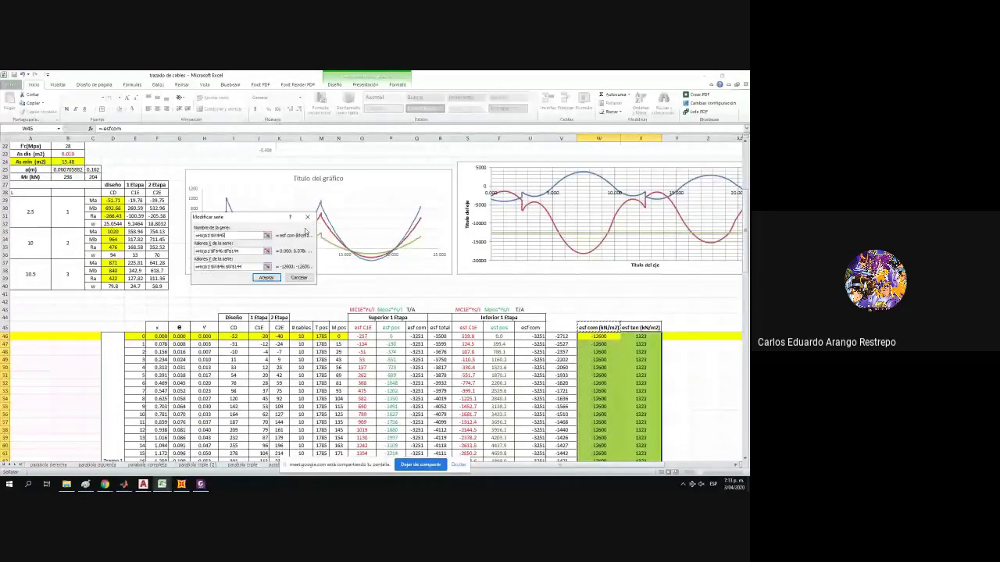
pyautogui.click(268, 281)
# Add another series to the stress chart for the tensile limit, with F46:F144 as its X values.
pyautogui.click(160, 248)
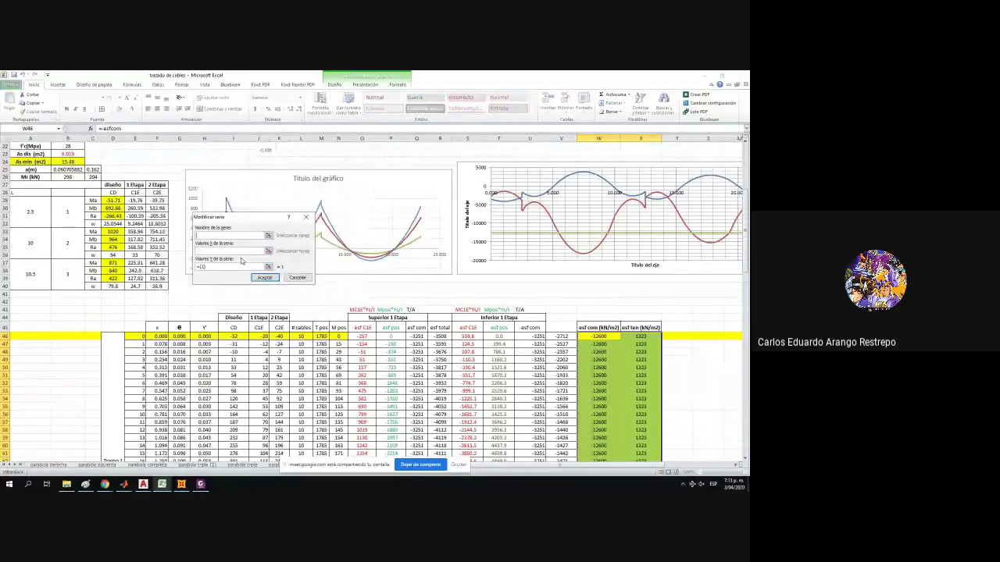
pyautogui.click(267, 259)
pyautogui.click(163, 336)
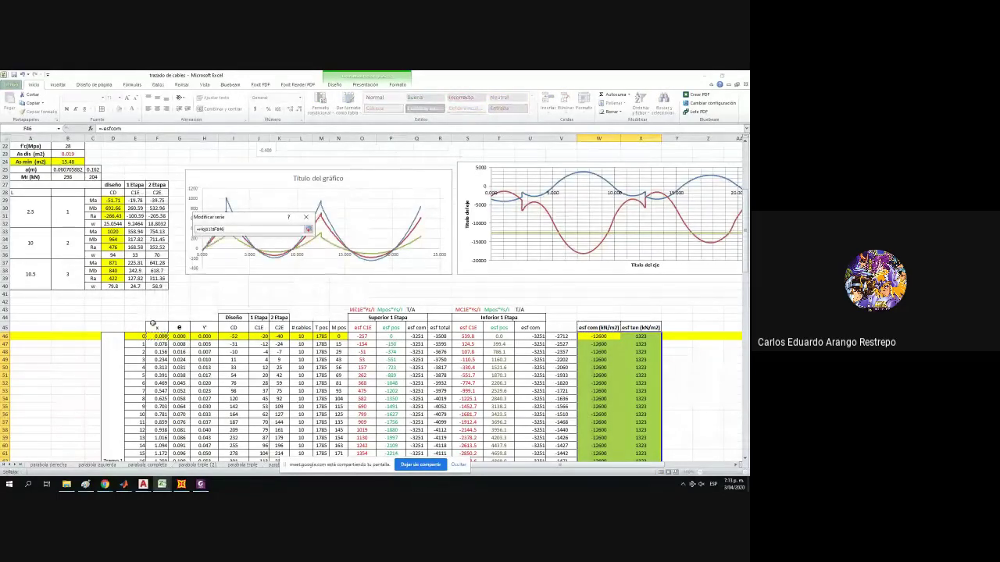
pyautogui.hotkey('ctrl', 'shift', 'Down')
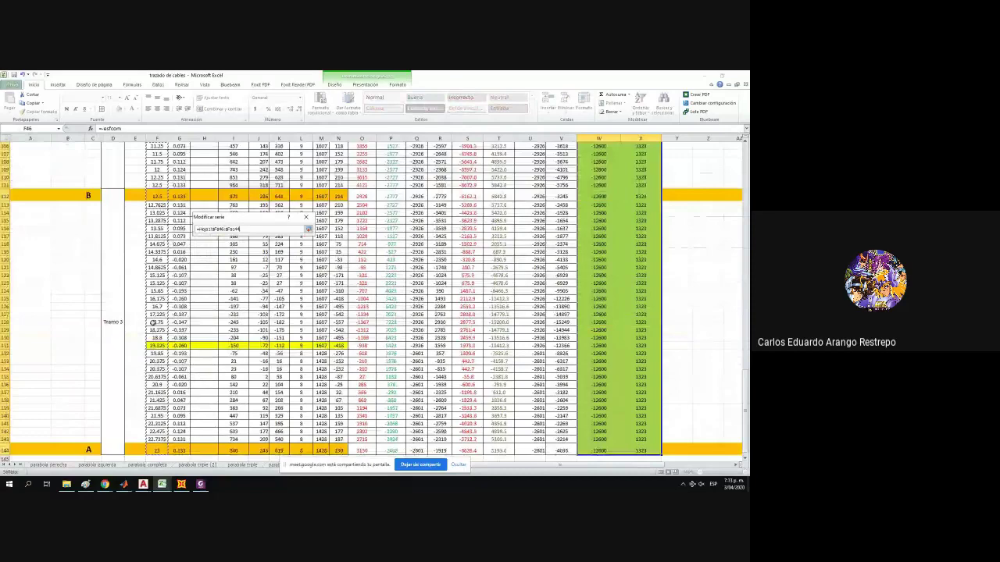
pyautogui.press('Tab')
# Use X46:X144 as the tensile series' Y values, name it from X45, and accept the chart data.
pyautogui.scroll(3, 674, 325)
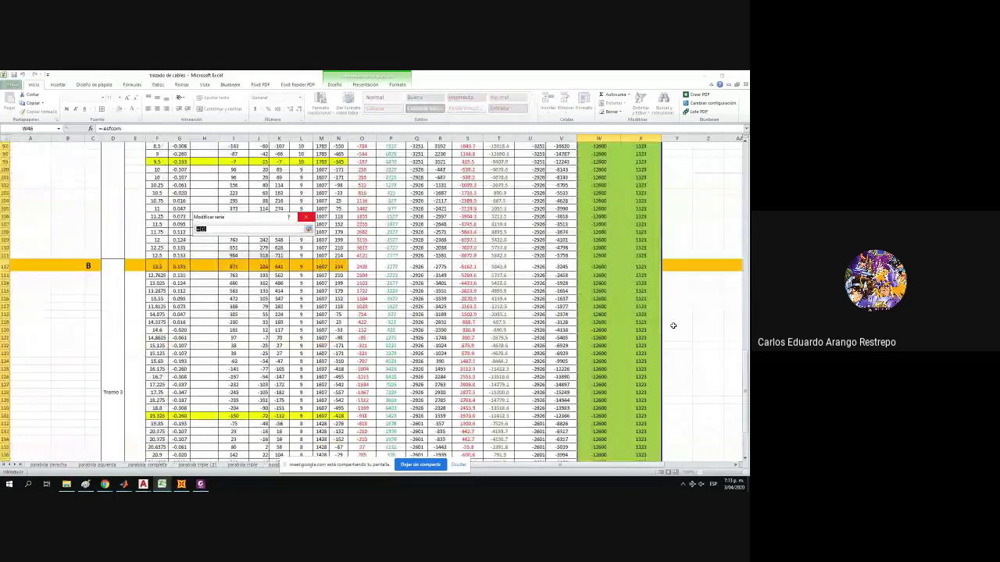
pyautogui.scroll(20, 673, 325)
pyautogui.click(641, 243)
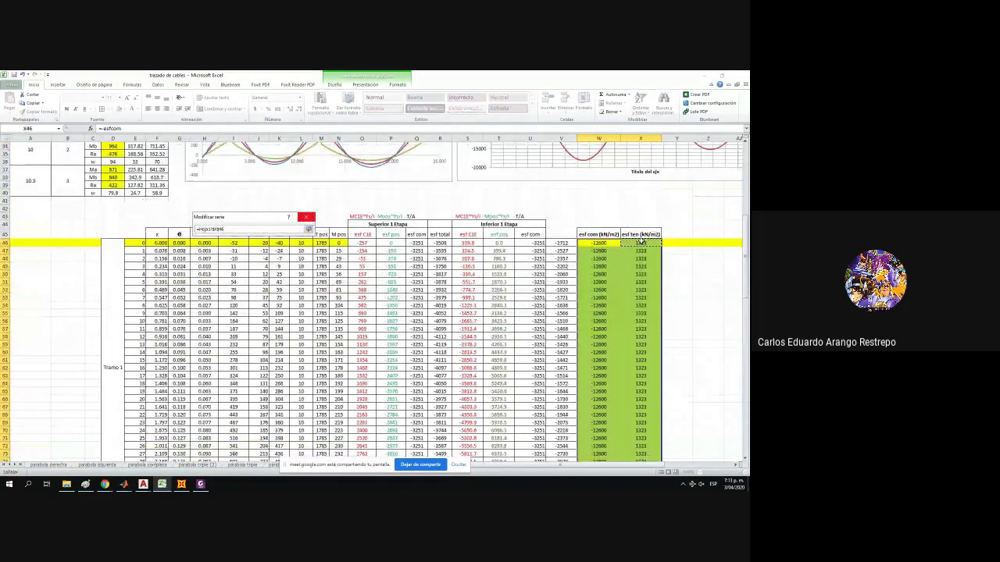
pyautogui.hotkey('ctrl', 'shift', 'Down')
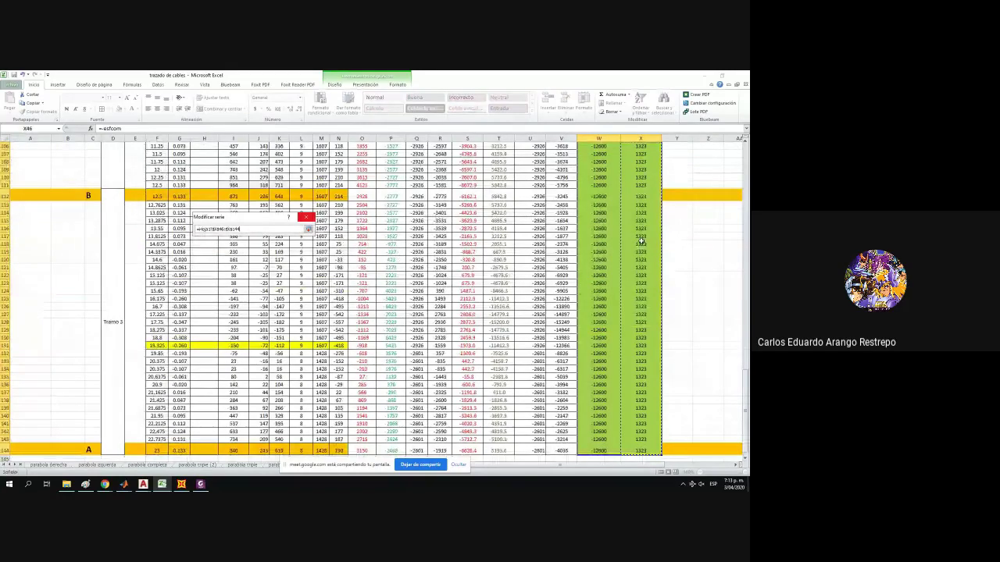
pyautogui.scroll(10, 664, 258)
pyautogui.scroll(16, 690, 267)
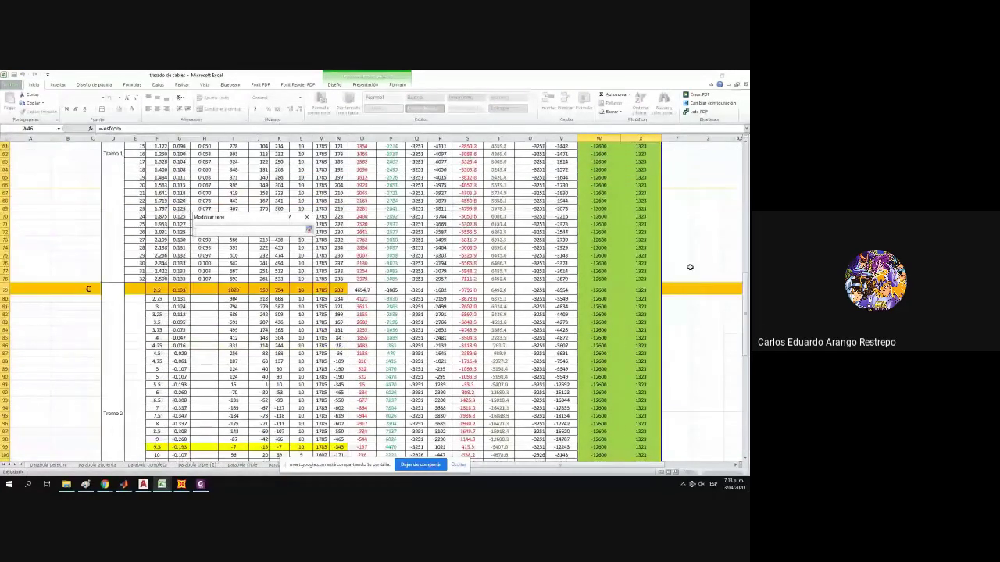
pyautogui.click(641, 281)
pyautogui.press('Return')
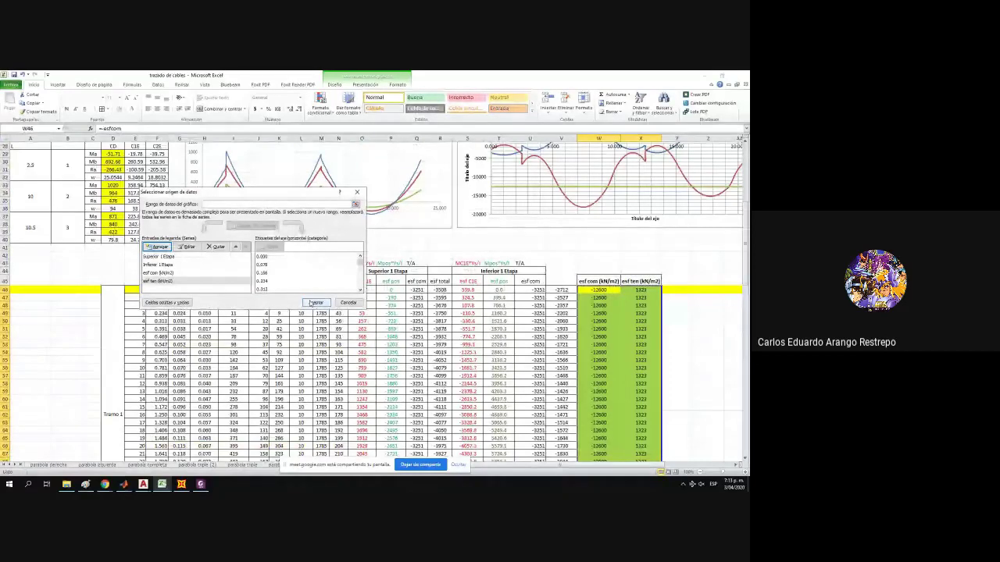
pyautogui.click(315, 302)
# Compare the lower-fibre stress curve with the compressive and tensile limit lines in the chart.
pyautogui.moveTo(625, 467); pyautogui.dragTo(669, 467)
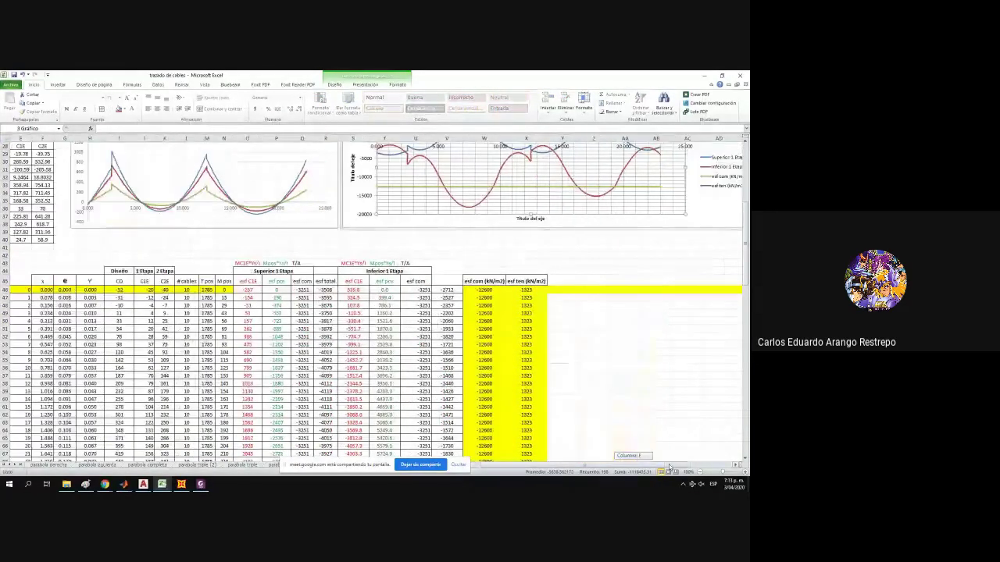
pyautogui.scroll(6, 636, 382)
pyautogui.keyDown('ctrl'); pyautogui.scroll(-1, 636, 382); pyautogui.keyUp('ctrl')
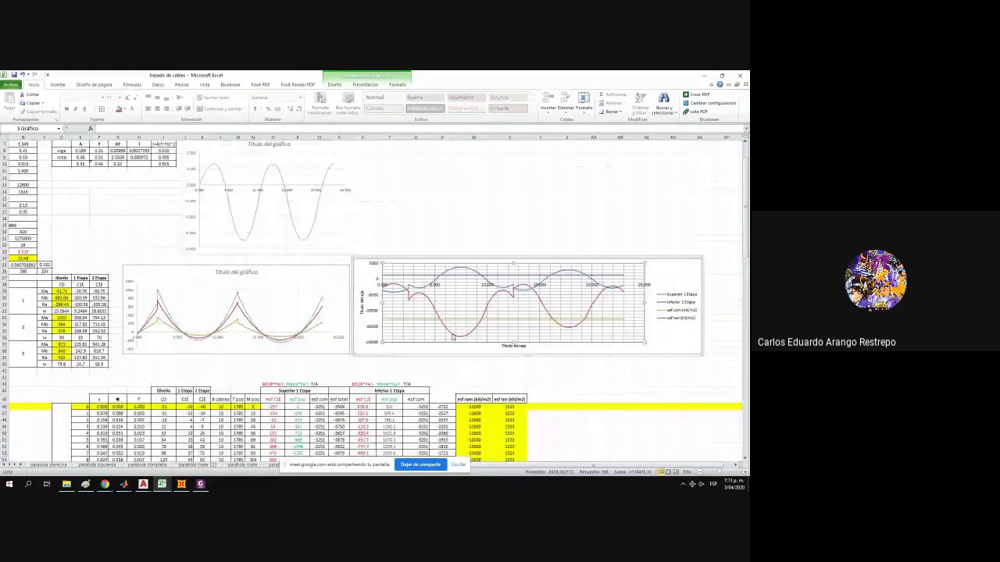
pyautogui.click(465, 337)
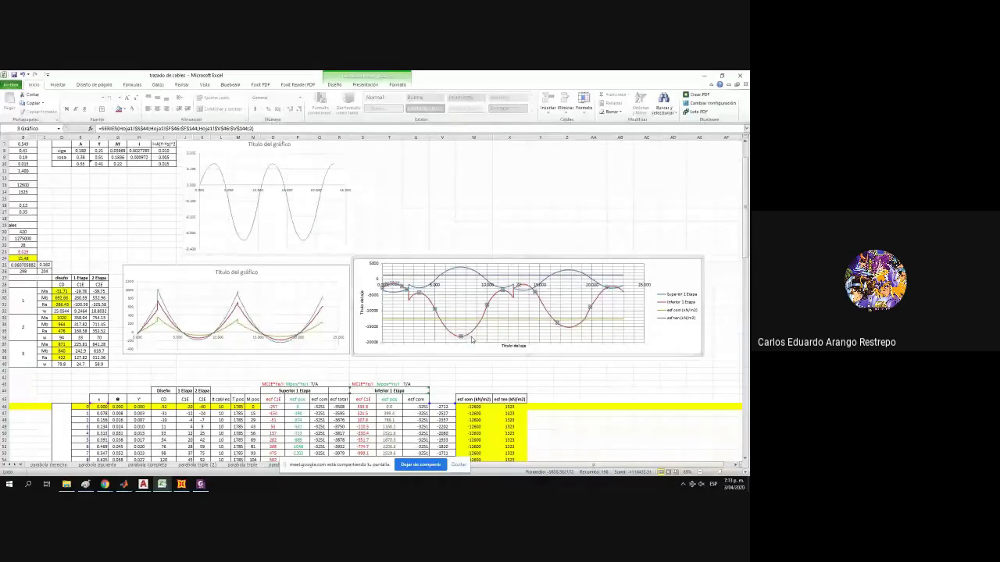
pyautogui.click(482, 353)
pyautogui.scroll(2, 482, 353)
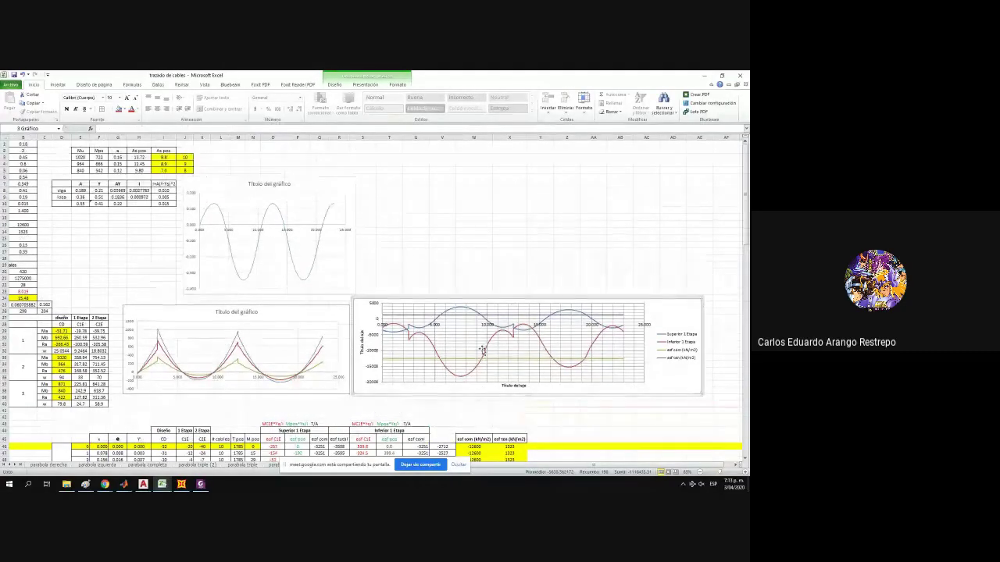
pyautogui.click(568, 357)
pyautogui.scroll(-3, 531, 366)
pyautogui.scroll(-1, 531, 367)
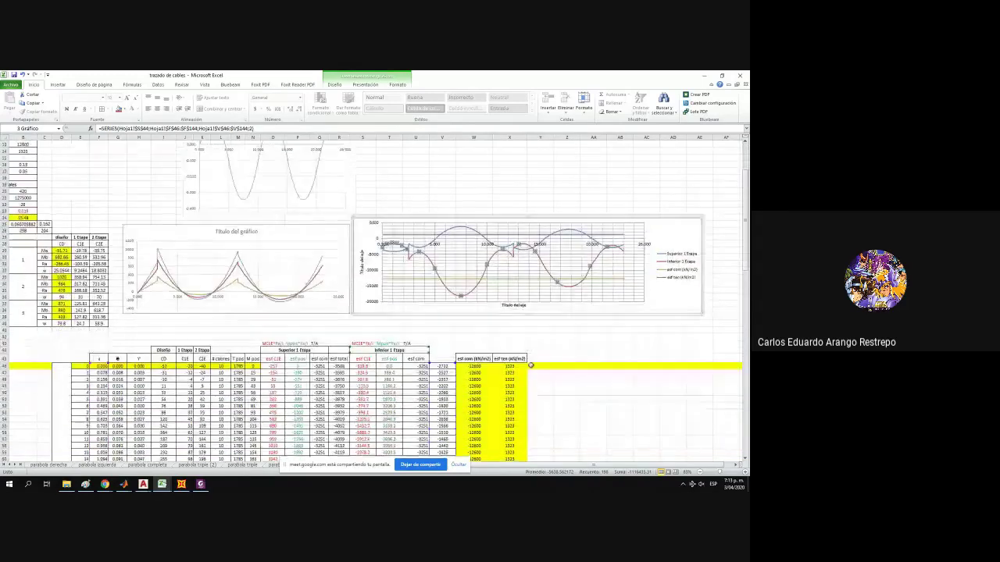
# Highlight the slab width label and value, A2:B2, with a yellow fill.
pyautogui.scroll(1, 531, 364)
pyautogui.click(531, 363)
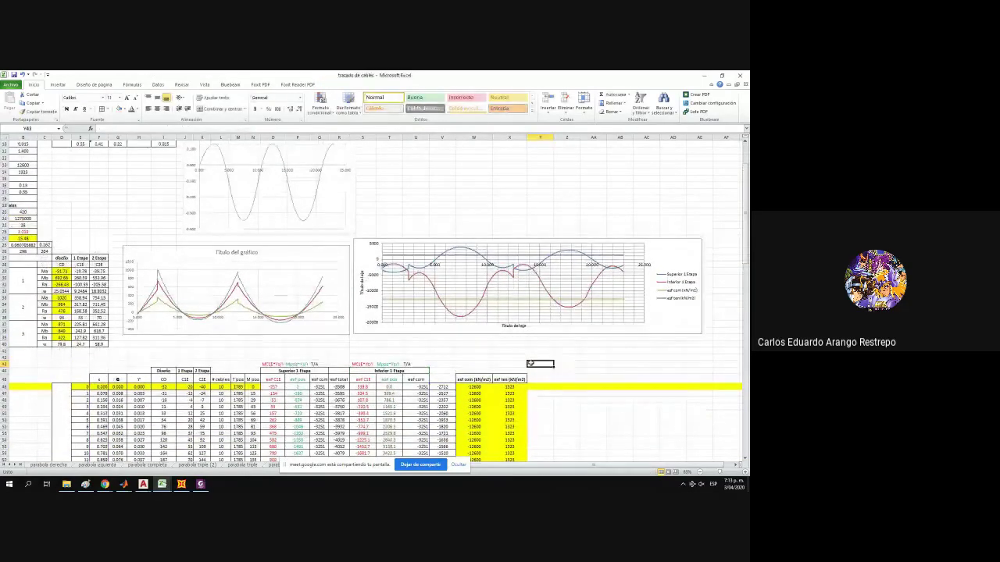
pyautogui.scroll(1, 530, 363)
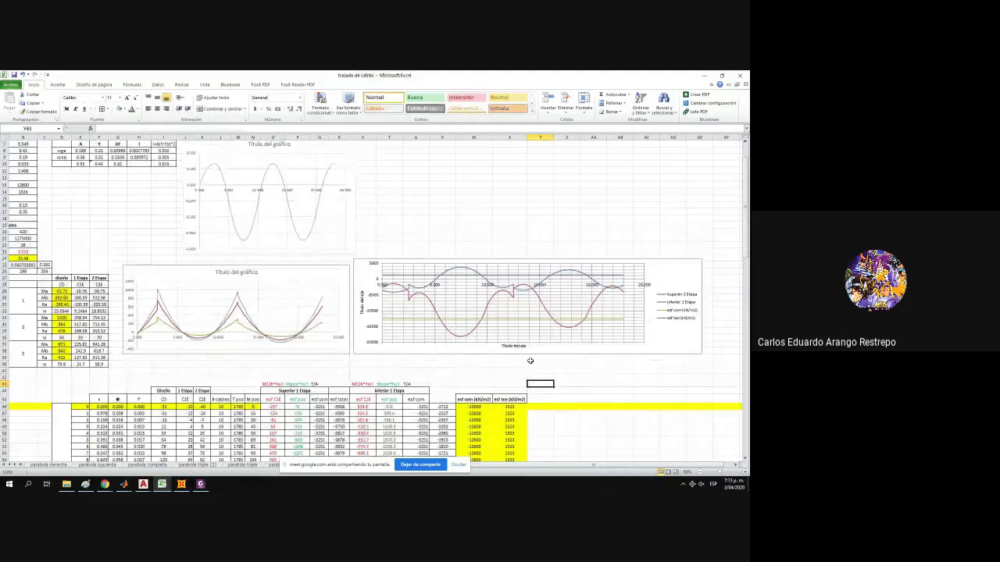
pyautogui.scroll(2, 580, 452)
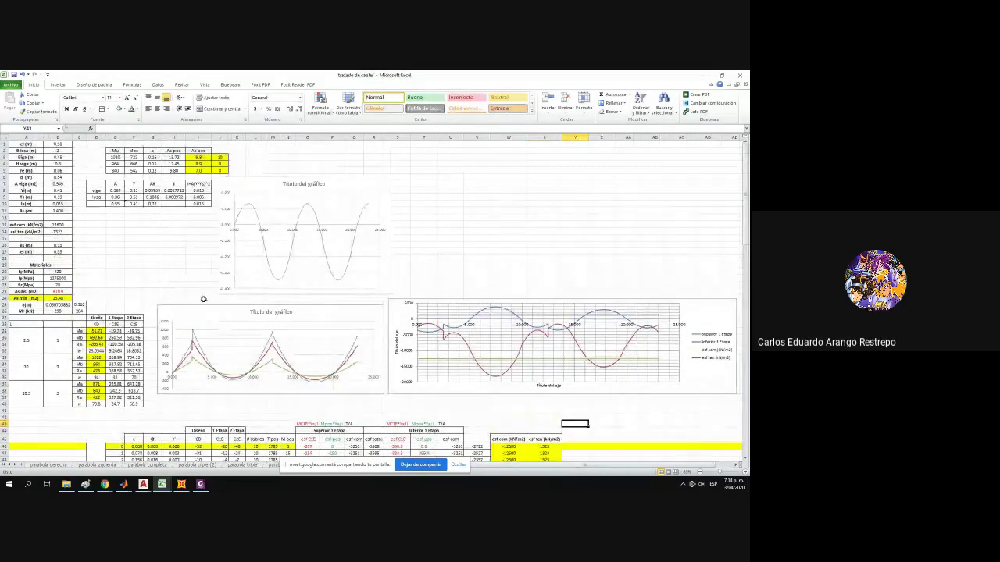
pyautogui.click(61, 151)
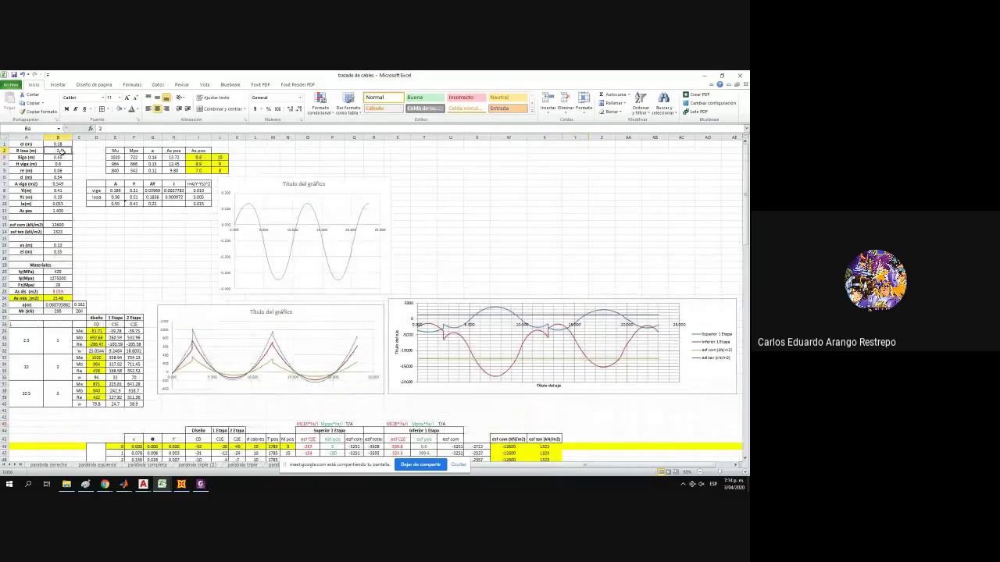
pyautogui.press('Left')
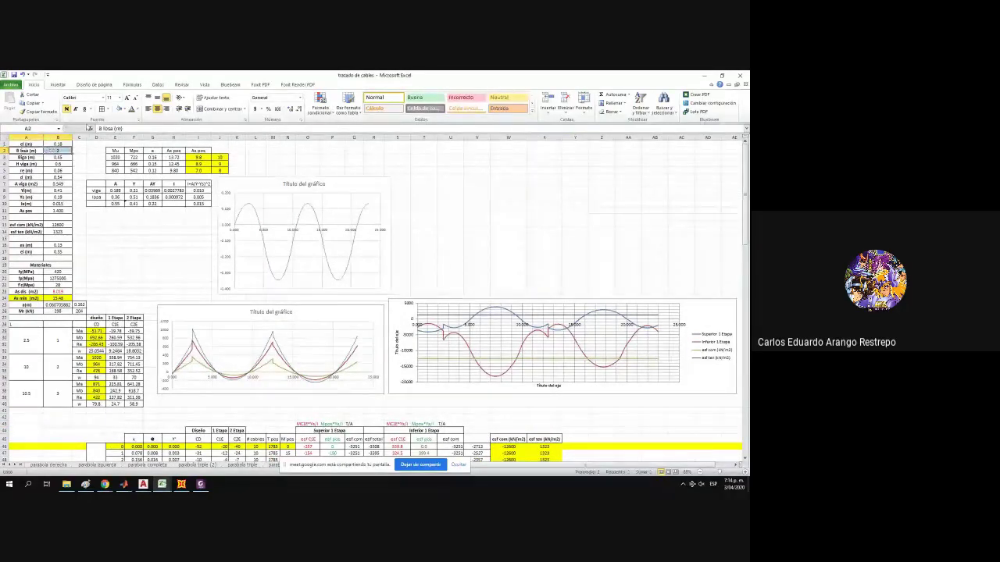
pyautogui.click(121, 111)
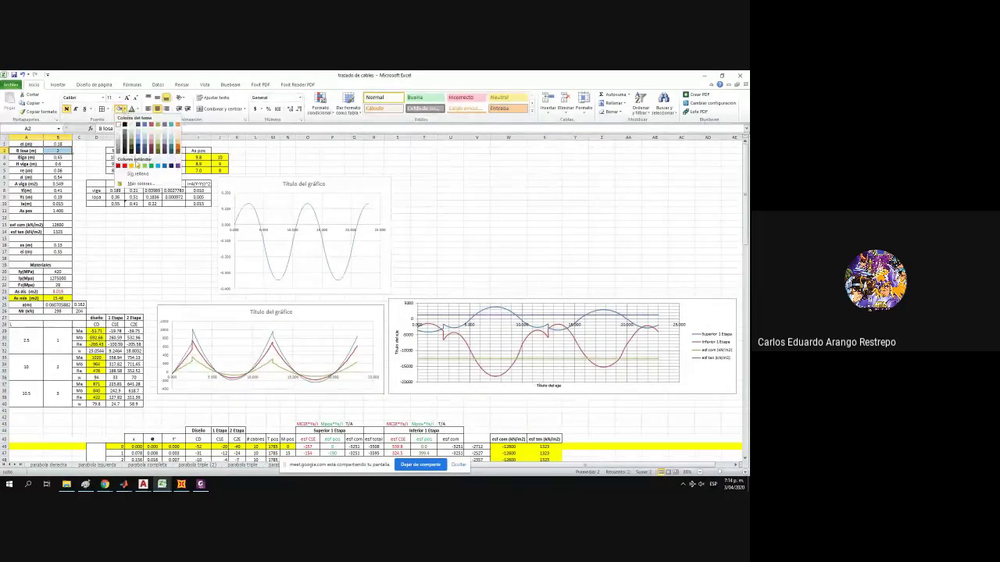
pyautogui.click(138, 164)
# Set the slab width in B2 to 2.1 m.
pyautogui.click(60, 149)
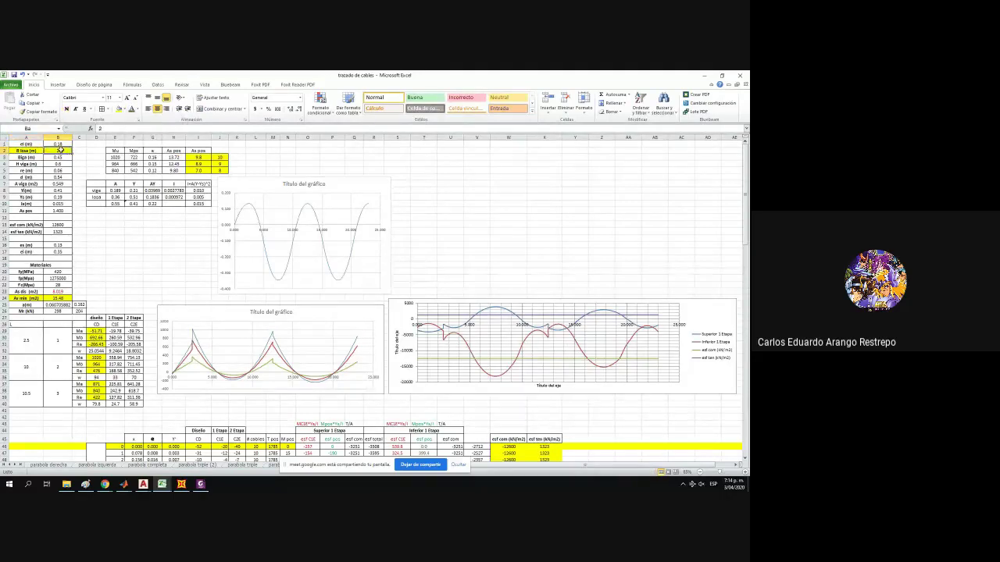
pyautogui.write('2')
pyautogui.press('Return')
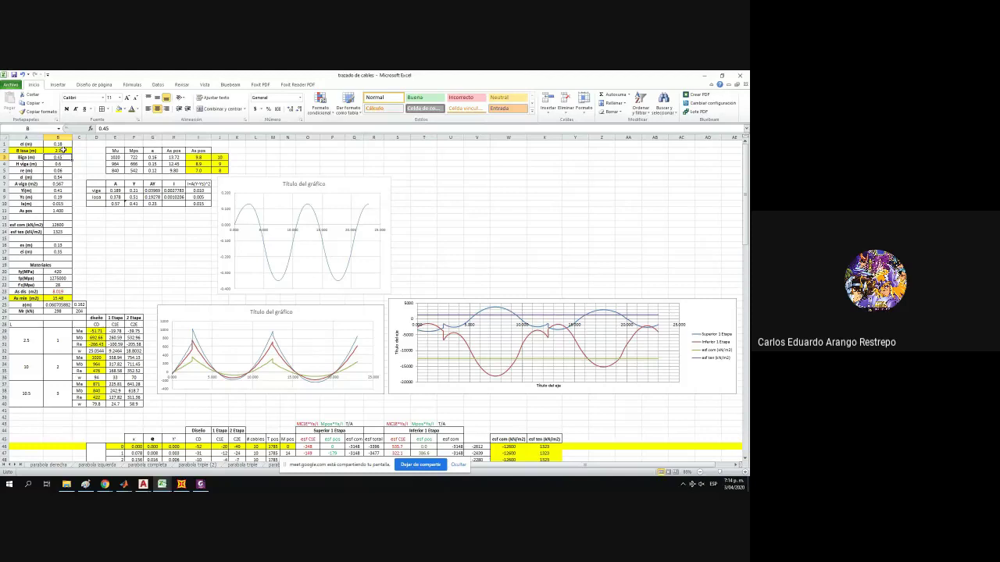
pyautogui.click(65, 149)
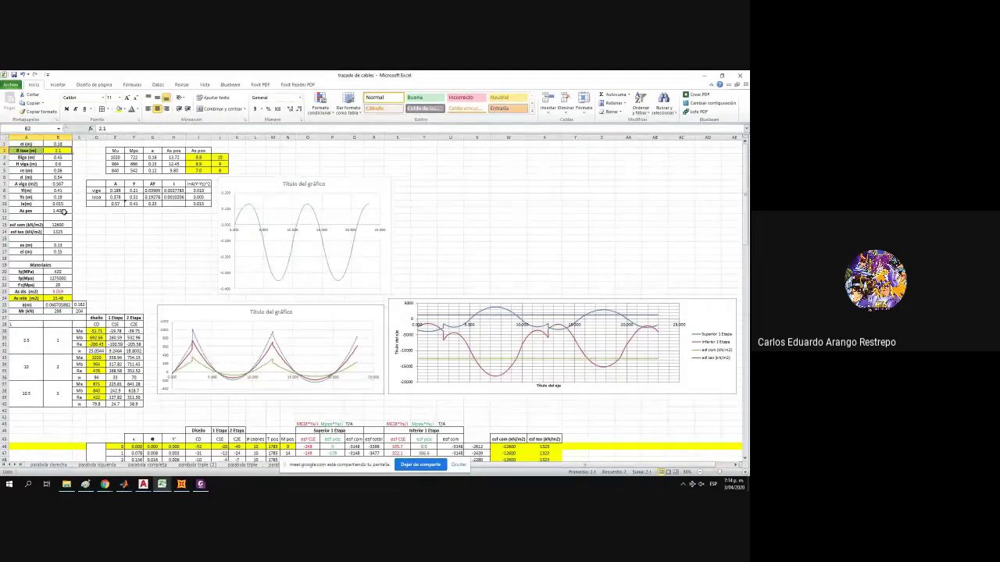
# Compare the upper- and lower-fibre stress curves with the compressive and tensile limit lines in the first-stage stress chart.
pyautogui.click(59, 299)
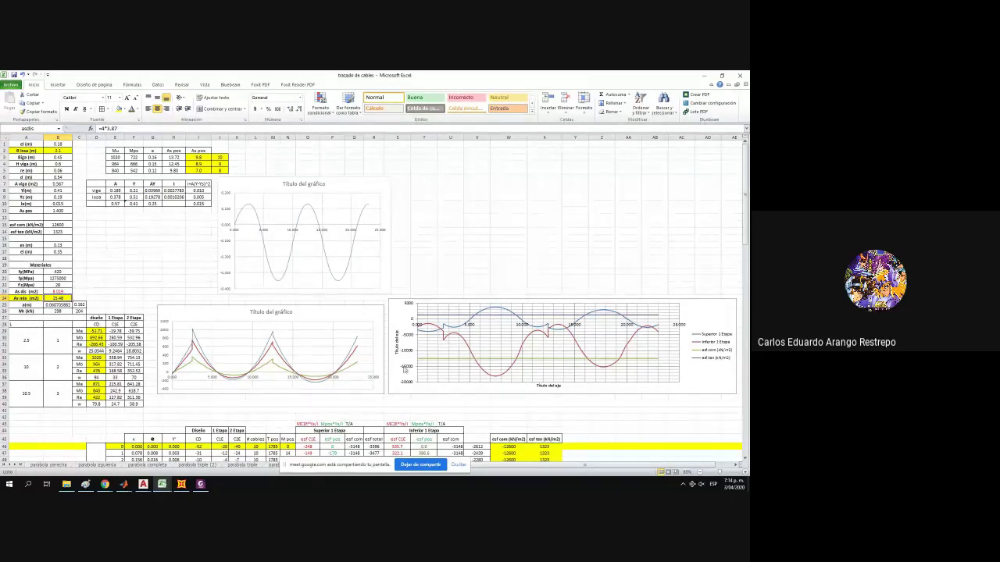
pyautogui.click(472, 358)
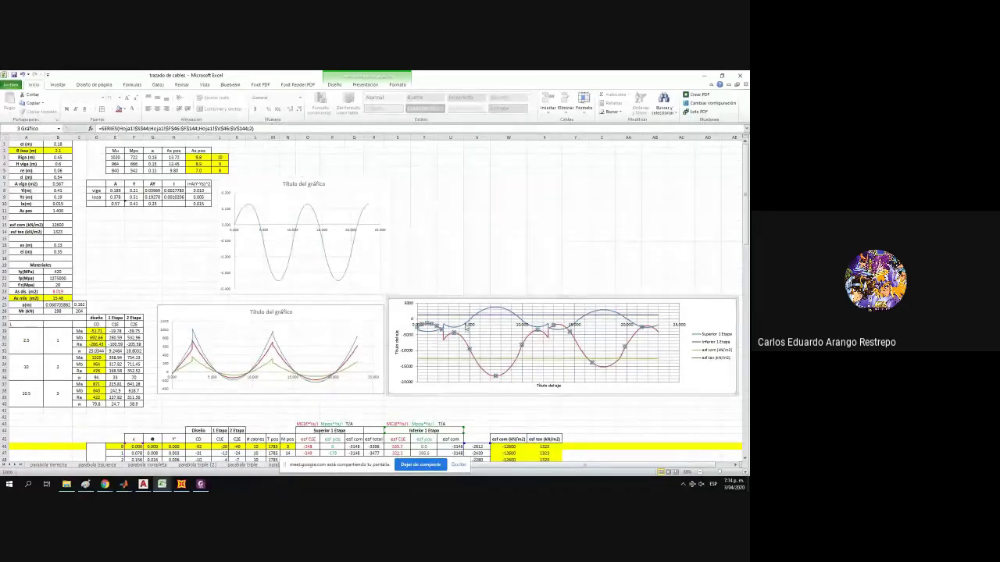
pyautogui.click(469, 320)
pyautogui.click(476, 318)
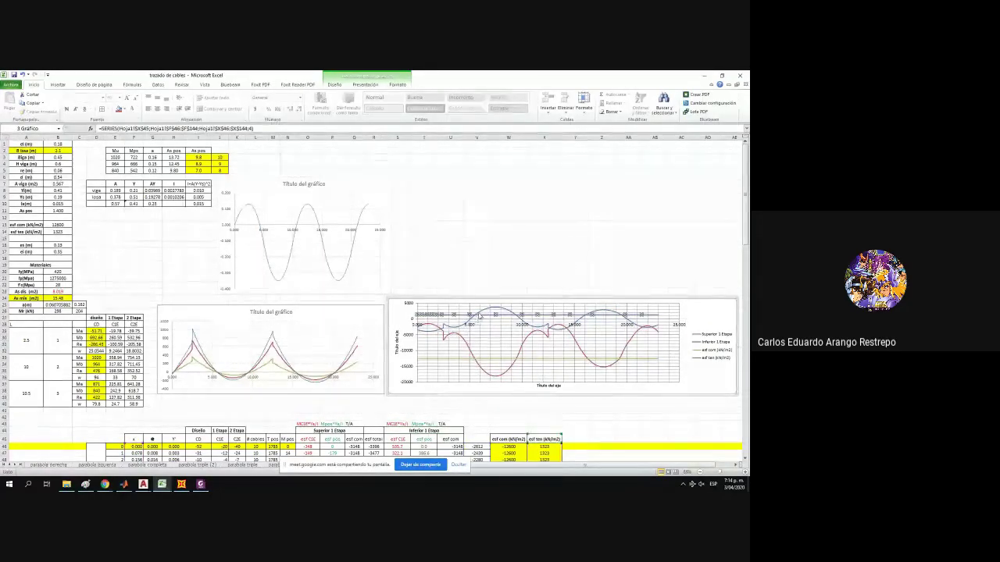
pyautogui.scroll(-3, 472, 325)
pyautogui.scroll(-1, 471, 331)
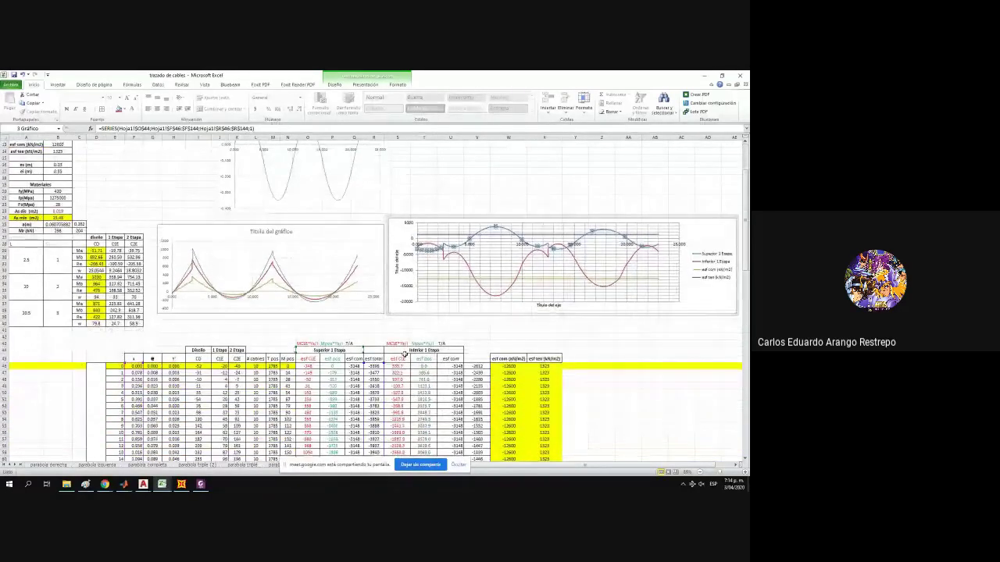
pyautogui.click(481, 295)
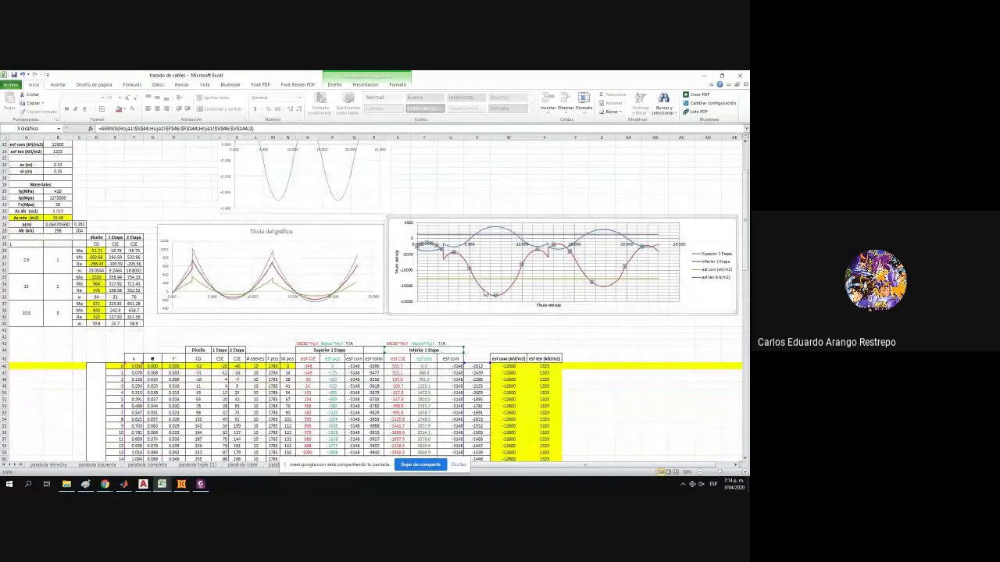
pyautogui.click(435, 329)
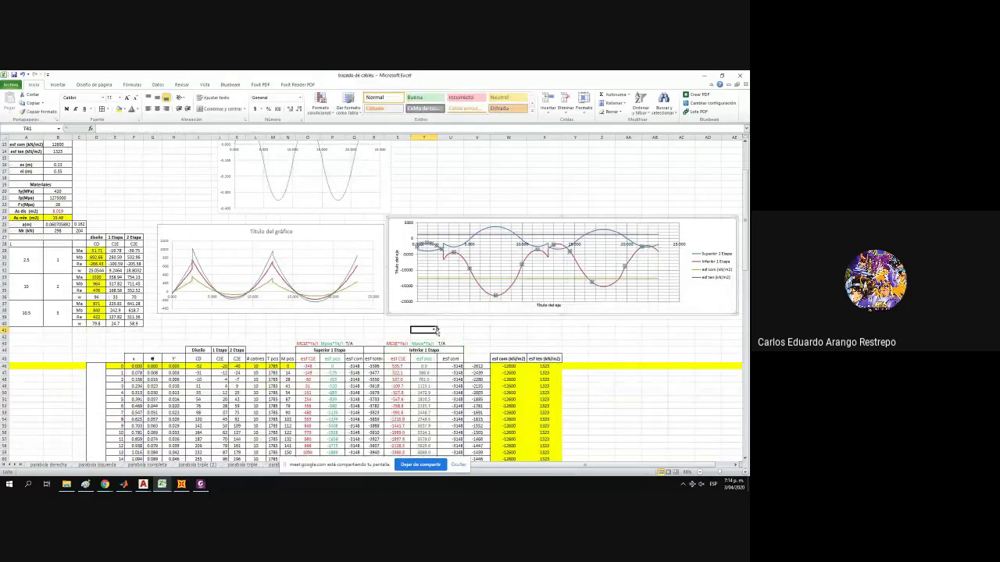
pyautogui.scroll(2, 289, 314)
pyautogui.scroll(2, 269, 313)
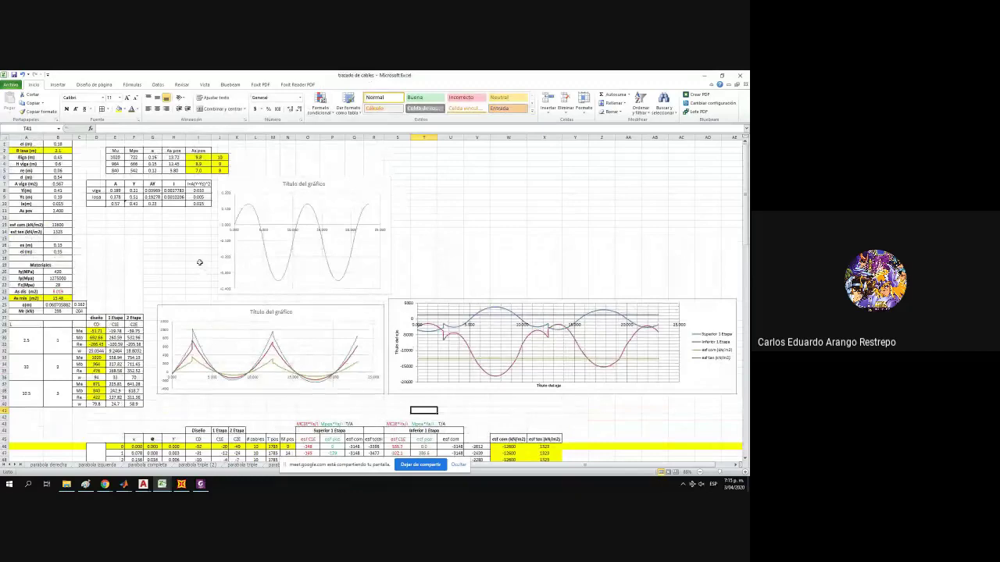
# Review the beam area formula in B7 and set the concrete strength f'c to 35 MPa.
pyautogui.click(56, 210)
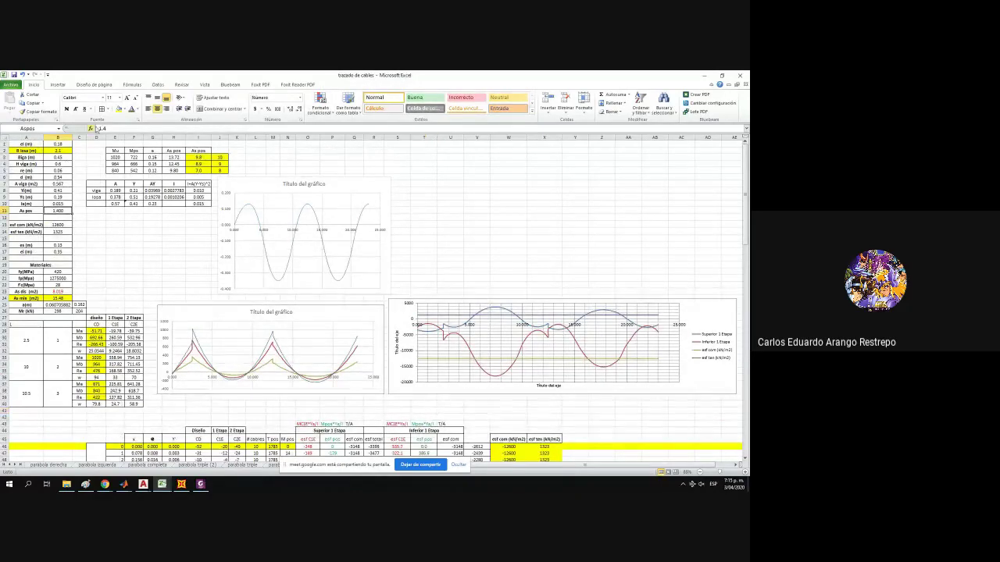
pyautogui.click(58, 183)
pyautogui.click(147, 129)
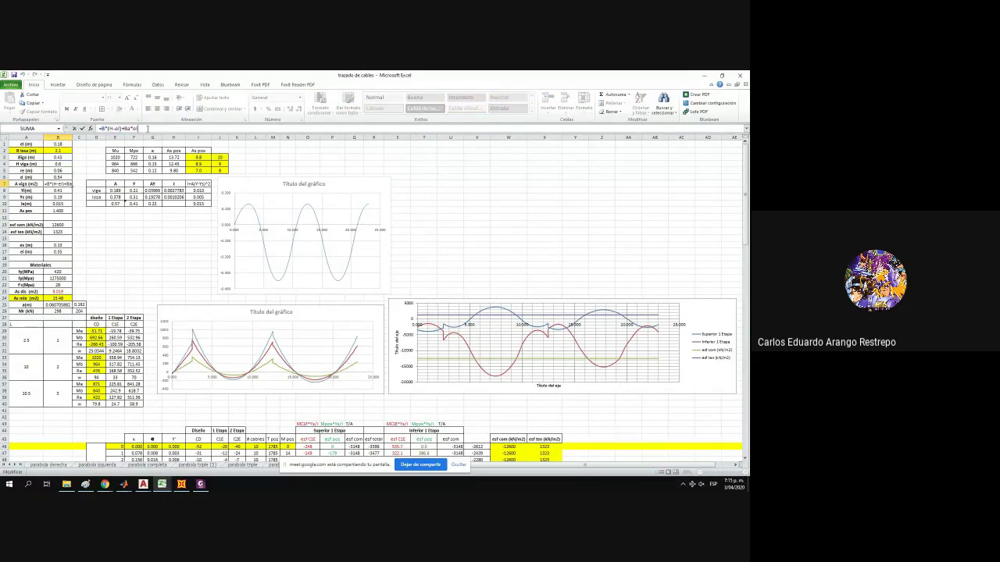
pyautogui.press('Escape')
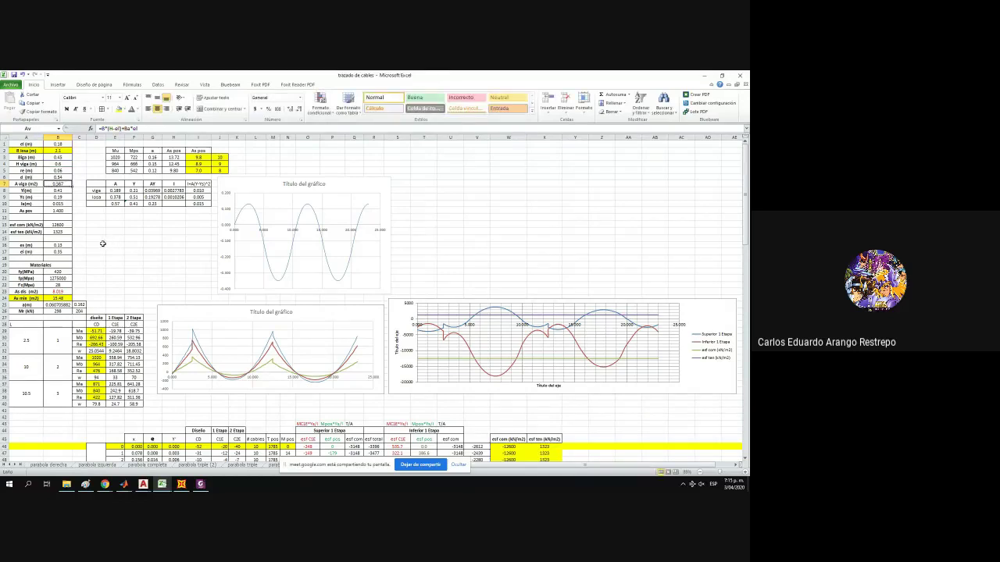
pyautogui.click(64, 285)
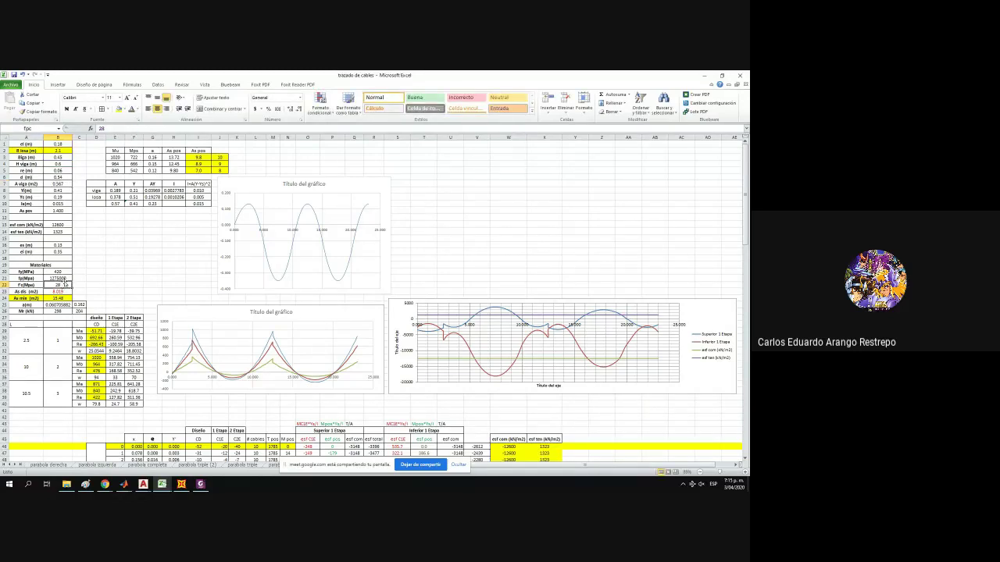
pyautogui.write('35')
pyautogui.press('Return')
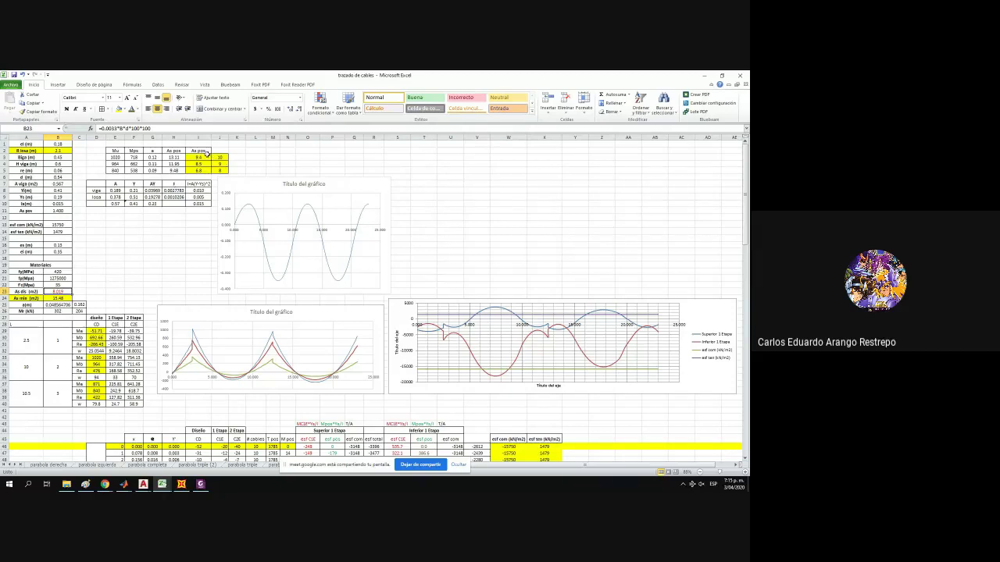
# Review the required cable counts in I3:I5 and set the adopted count for the third row, J5, to 7.
pyautogui.click(193, 157)
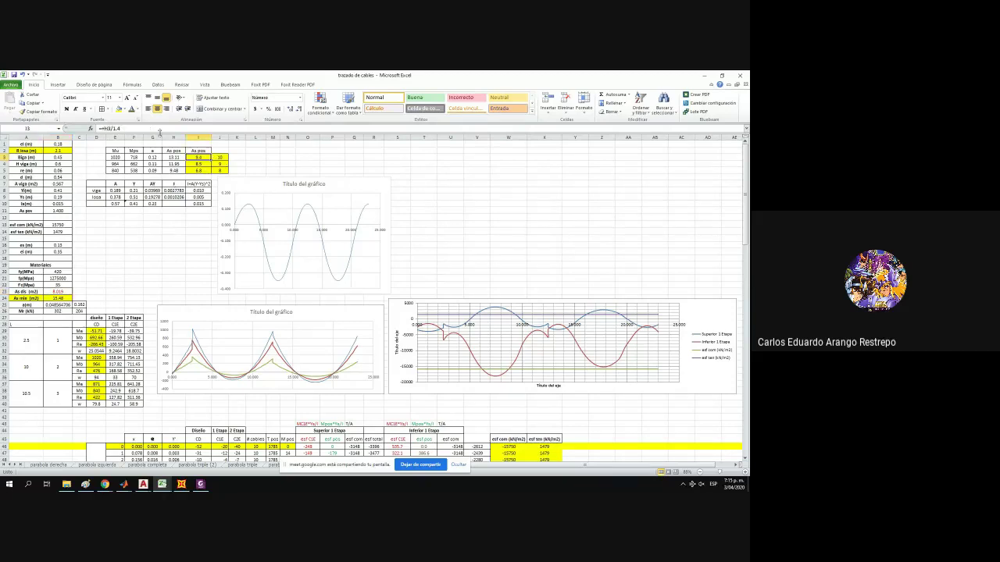
pyautogui.click(207, 162)
pyautogui.click(208, 169)
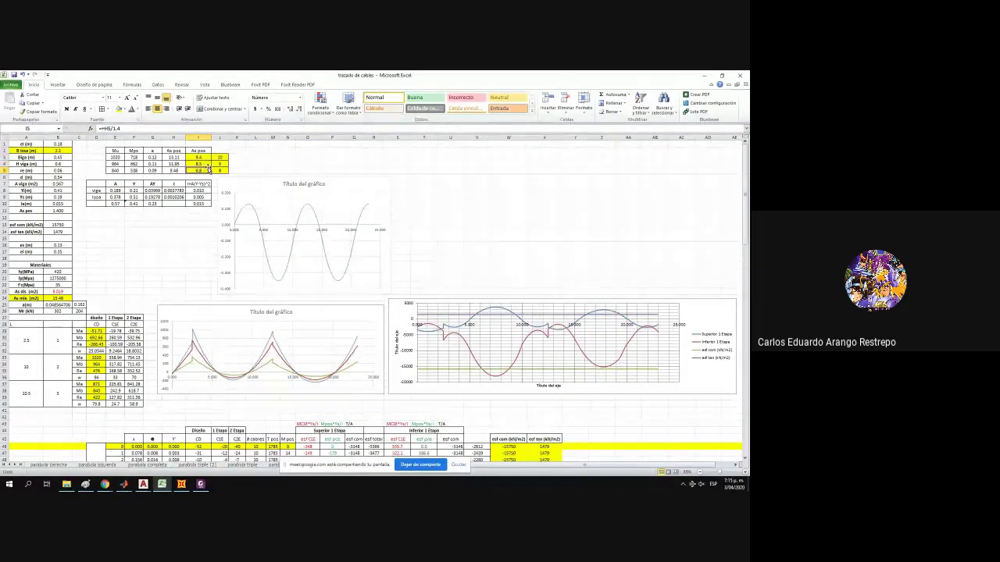
pyautogui.click(219, 170)
pyautogui.write('7')
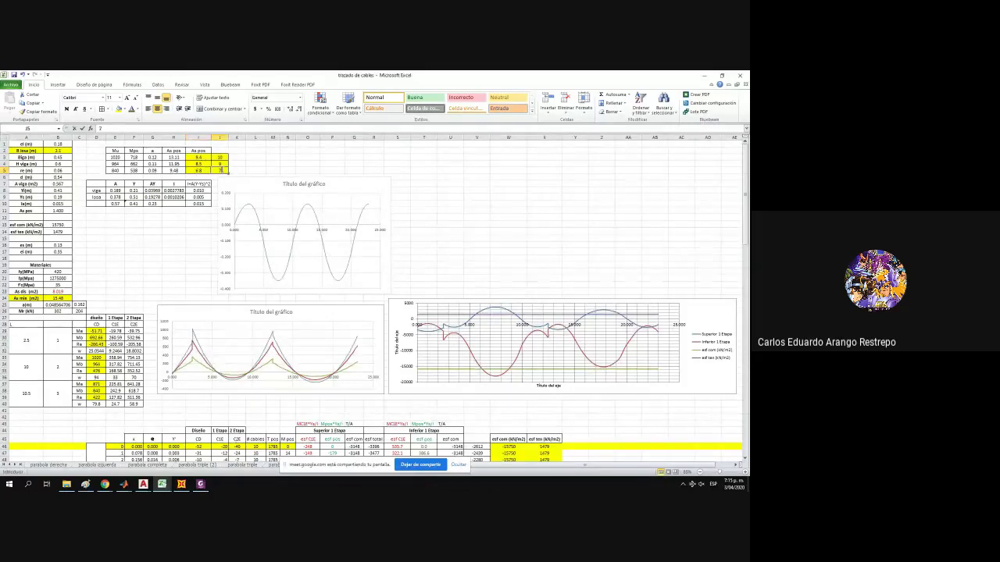
pyautogui.press('Return')
# Link the number of cables in L132, in the third span, to the adopted count in J5.
pyautogui.scroll(-13, 250, 195)
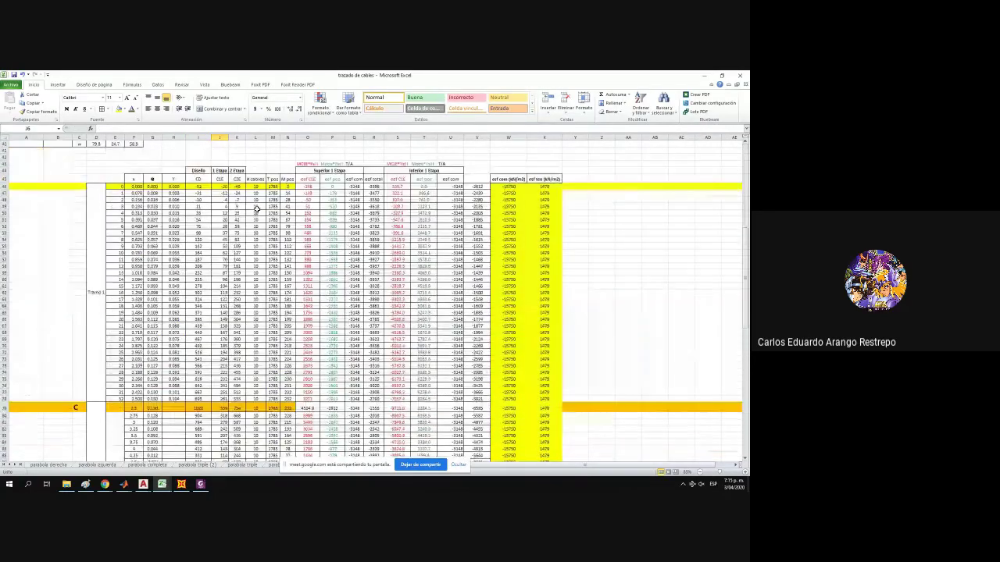
pyautogui.scroll(-20, 256, 209)
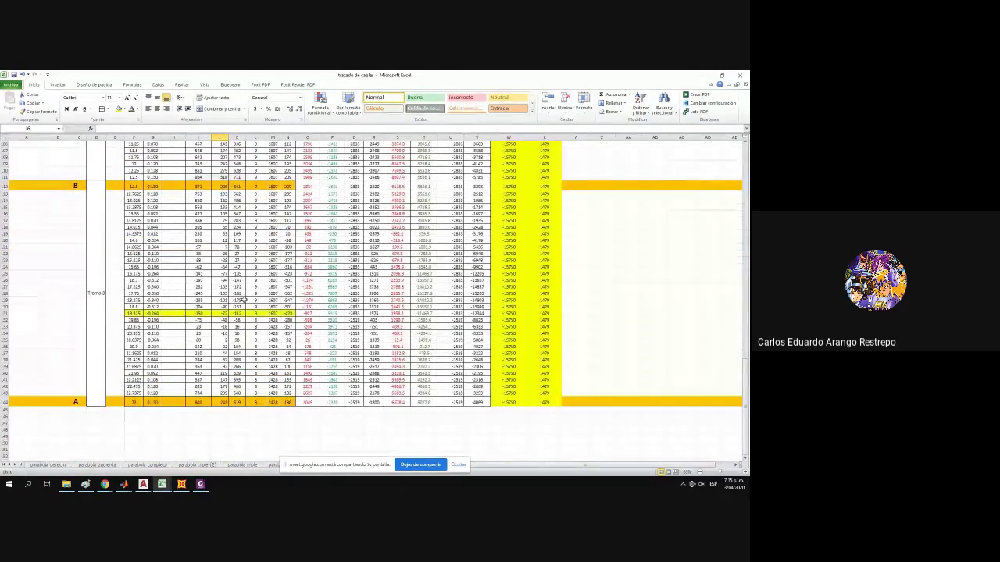
pyautogui.click(255, 320)
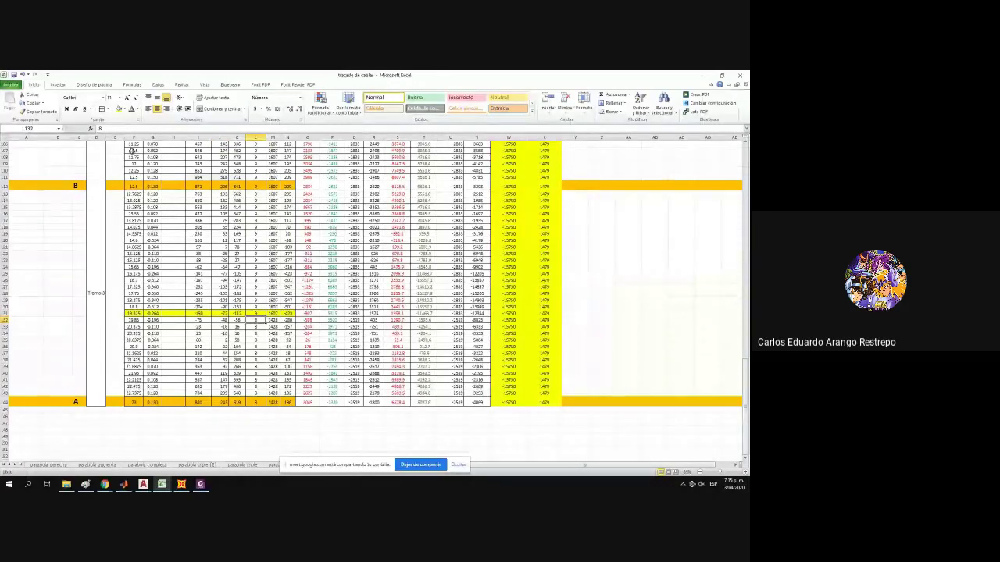
pyautogui.write('+')
pyautogui.scroll(20, 156, 164)
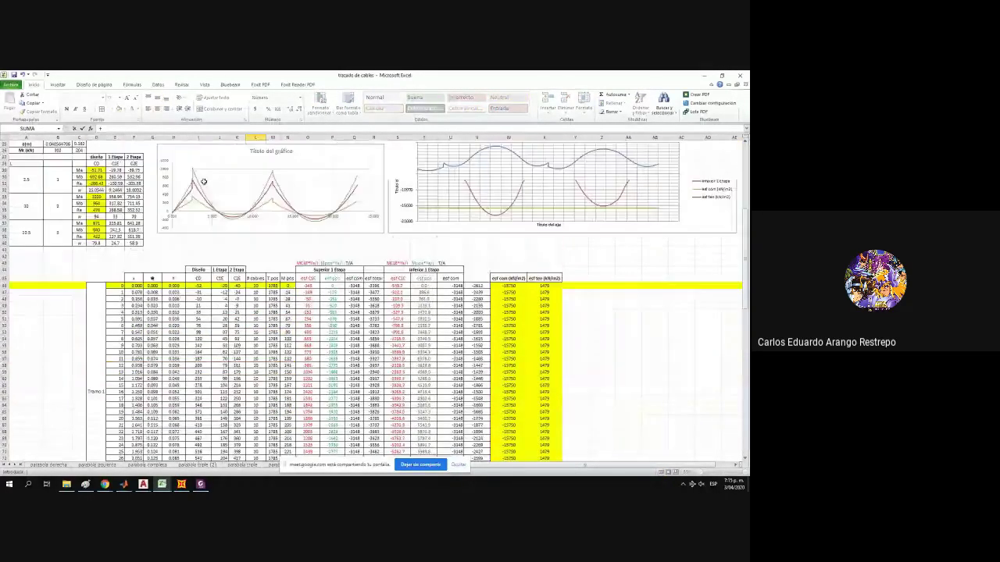
pyautogui.click(223, 170)
pyautogui.press('Return')
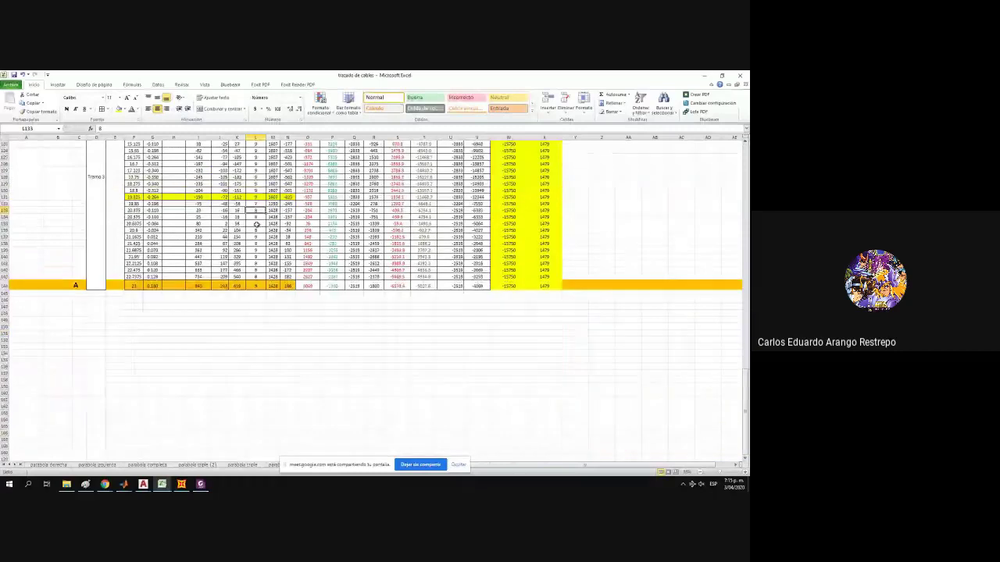
# Make the L132 reference absolute as $J$5 and fill it down the number-of-cables column to L144.
pyautogui.moveTo(268, 205); pyautogui.dragTo(269, 291)
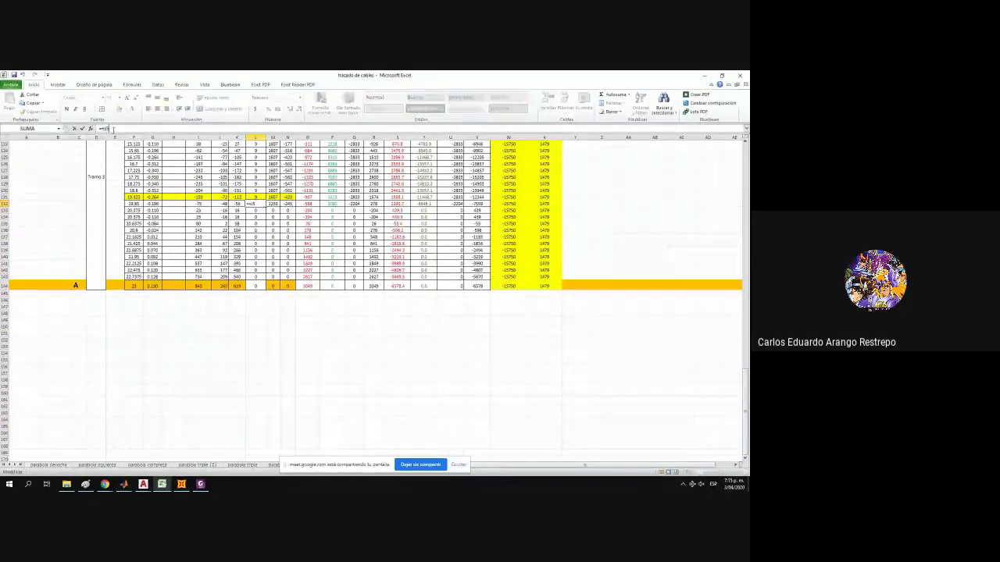
pyautogui.click(256, 208)
pyautogui.click(256, 206)
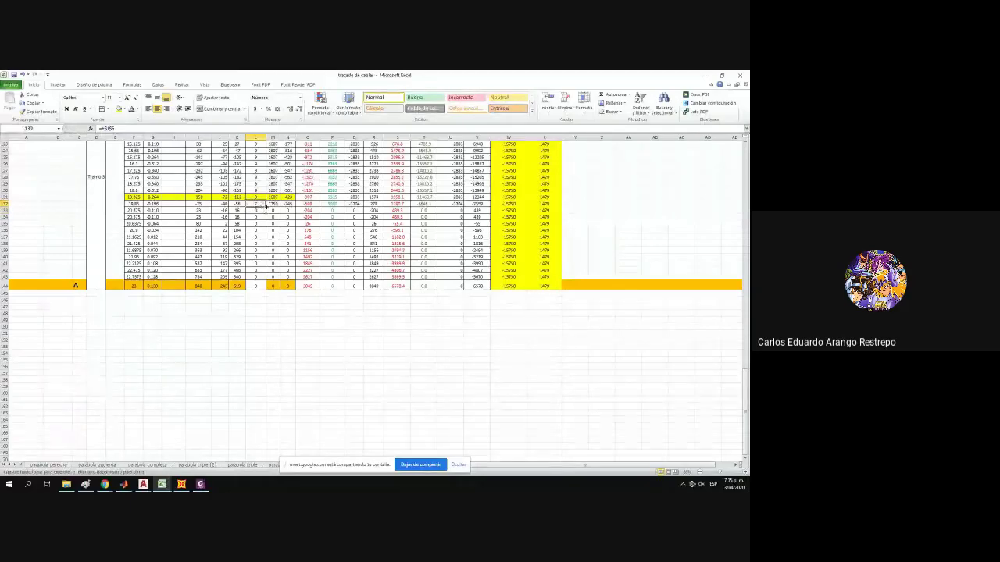
pyautogui.moveTo(268, 207); pyautogui.dragTo(268, 287)
# Check the required cable counts in I3:I5 against the adopted counts beside them.
pyautogui.scroll(5, 263, 242)
pyautogui.scroll(20, 263, 242)
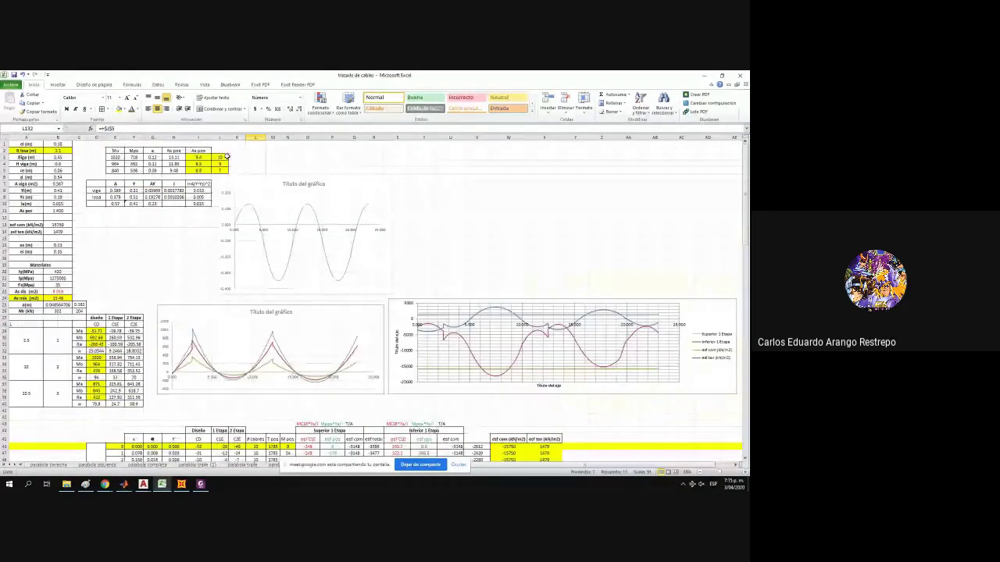
pyautogui.click(221, 157)
pyautogui.click(200, 157)
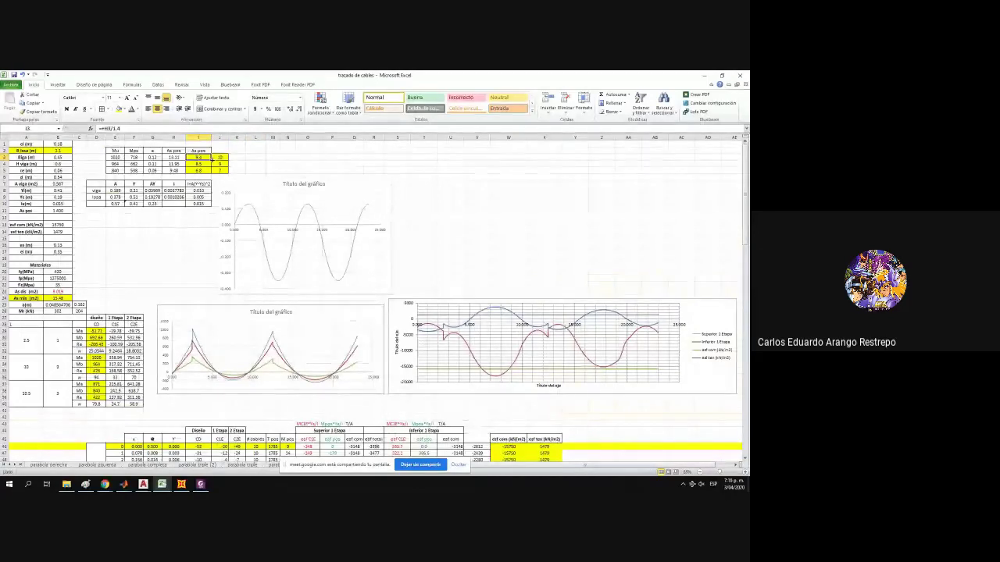
pyautogui.click(200, 164)
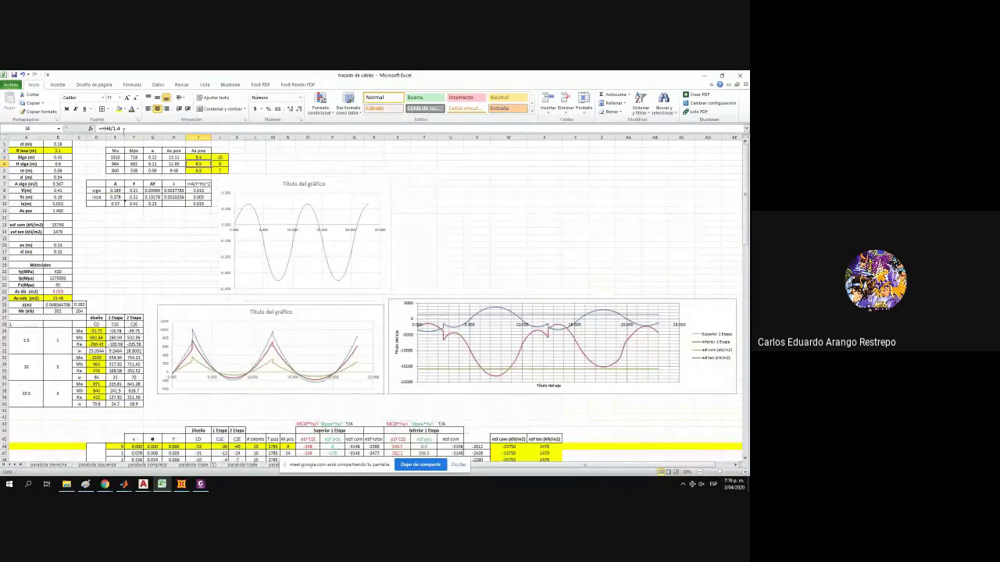
pyautogui.click(190, 169)
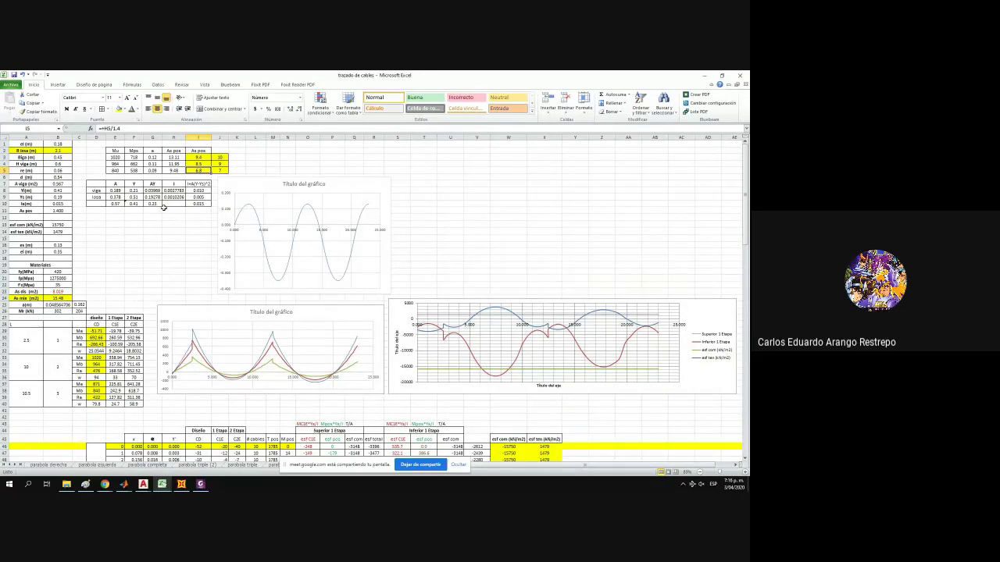
# Set the beam width in B3 to 0.5 m and highlight its label and value in yellow.
pyautogui.moveTo(43, 157); pyautogui.dragTo(61, 157)
pyautogui.click(60, 157)
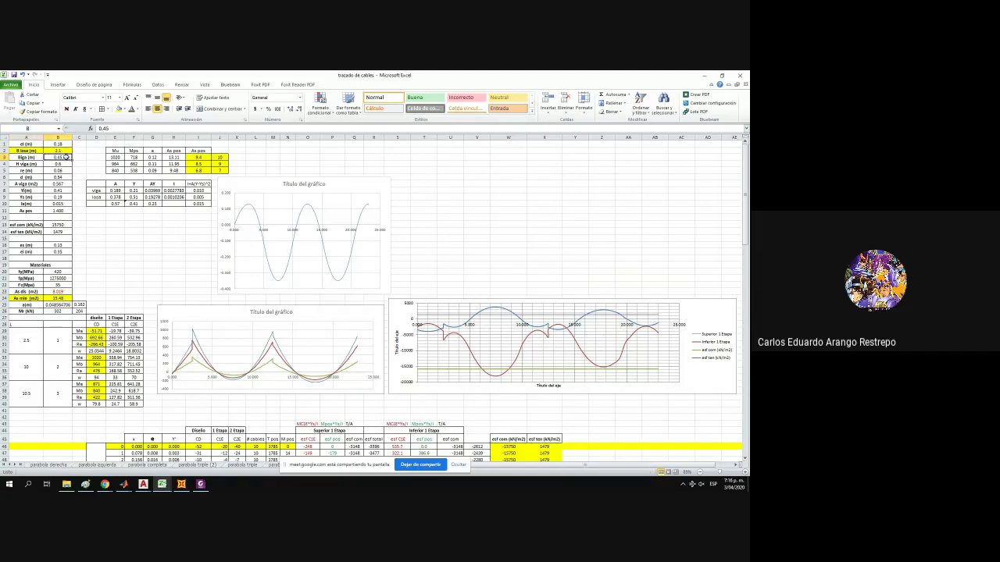
pyautogui.write('0.5')
pyautogui.press('Return')
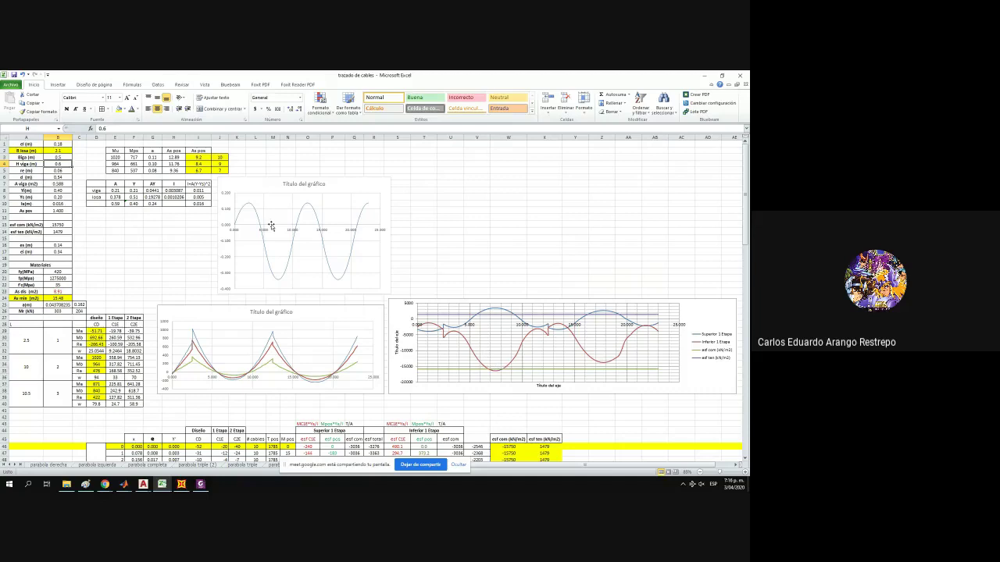
pyautogui.moveTo(22, 157); pyautogui.dragTo(61, 157)
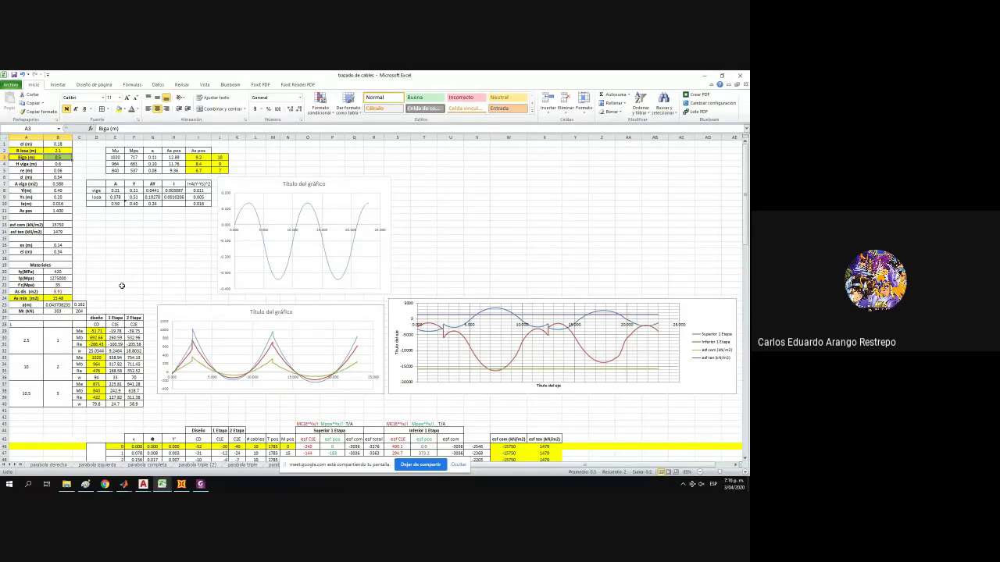
# Change the adopted reinforcing steel area in B24 to the formula =4*5.1.
pyautogui.click(58, 290)
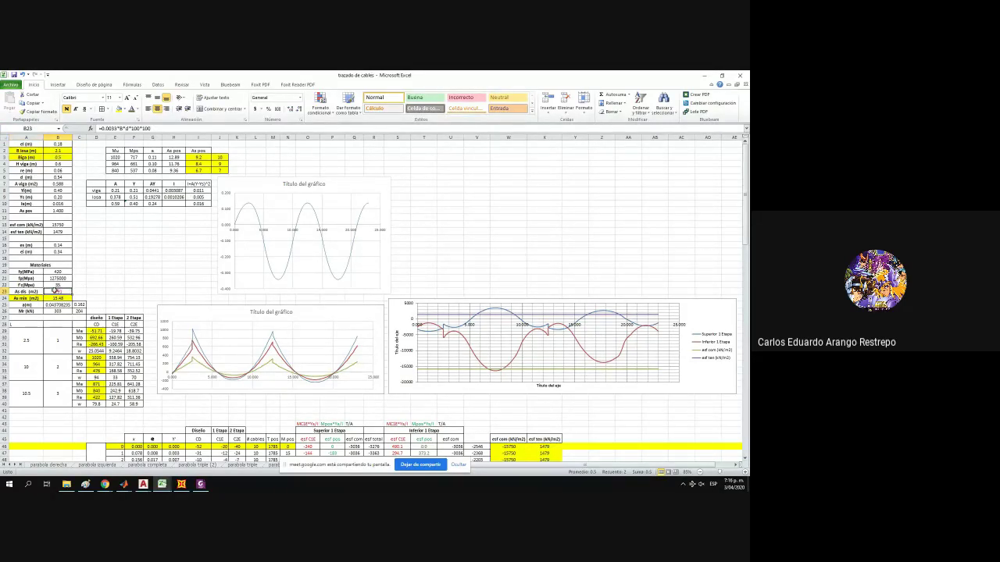
pyautogui.click(59, 285)
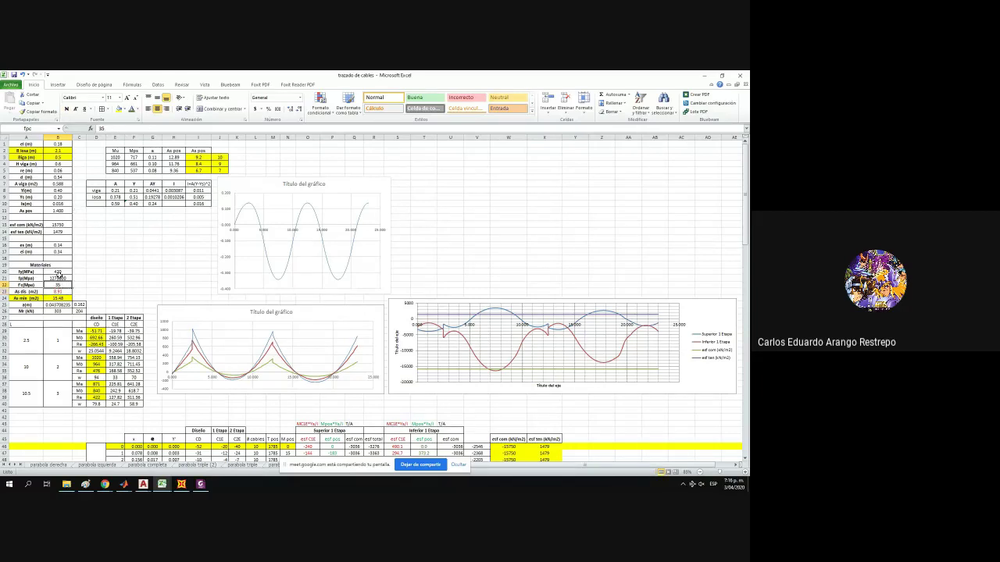
pyautogui.click(59, 298)
pyautogui.moveTo(63, 291); pyautogui.dragTo(45, 290)
pyautogui.click(51, 290)
pyautogui.click(58, 299)
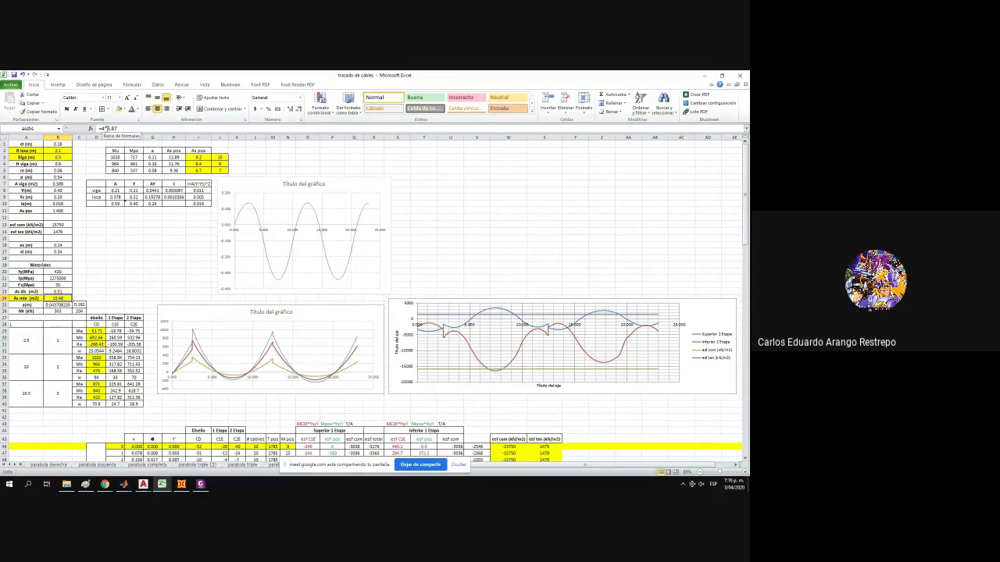
pyautogui.click(115, 128)
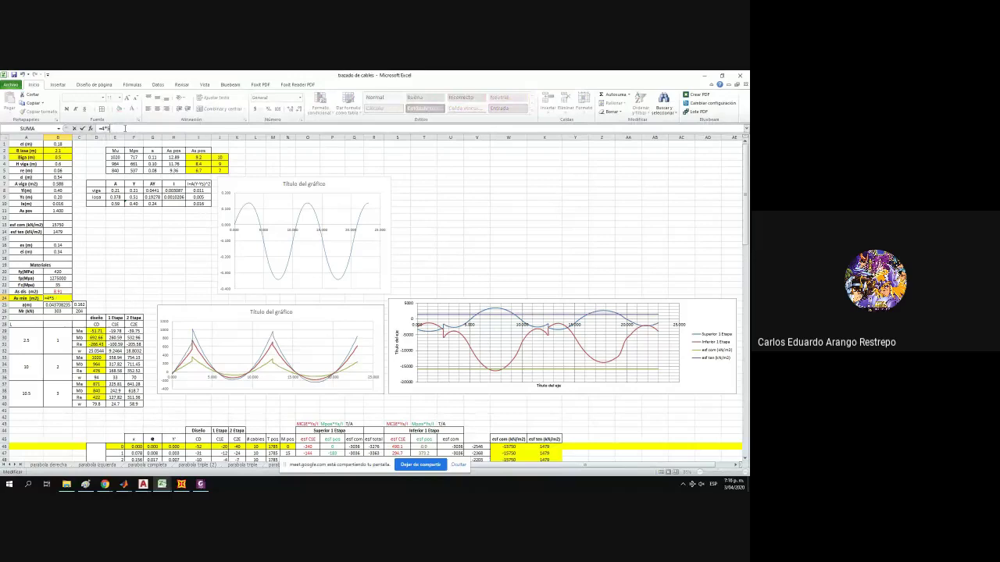
pyautogui.press('Return')
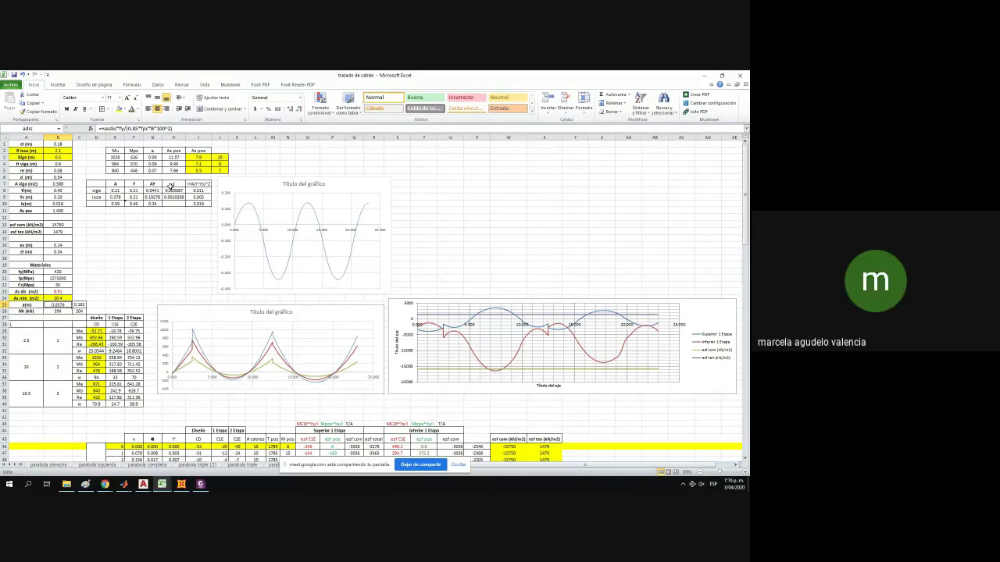
# Review the material values in B20:B26, including the steel-area formulas in B23 and B24 and the resisting moment in B26.
pyautogui.click(67, 298)
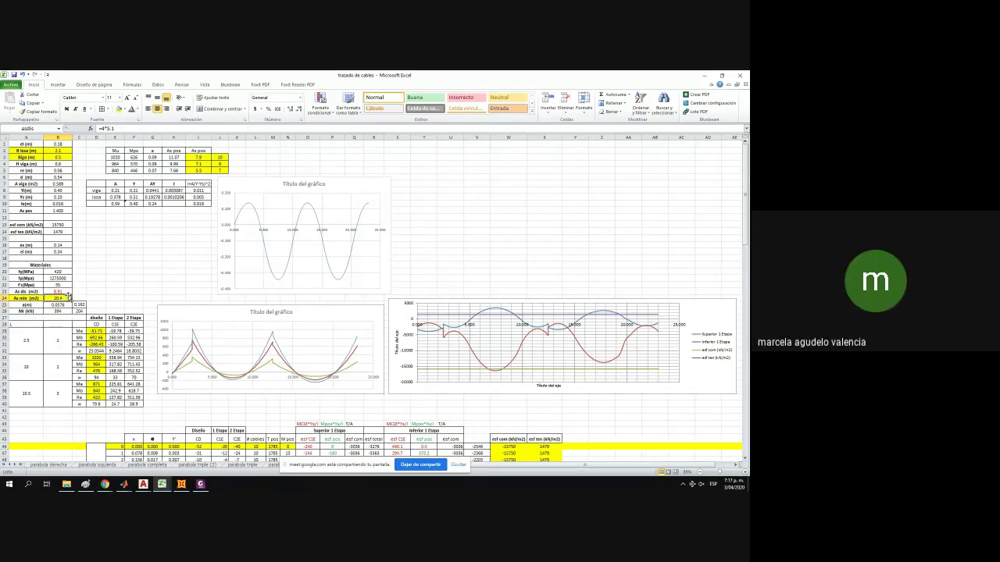
pyautogui.moveTo(68, 271); pyautogui.dragTo(67, 311)
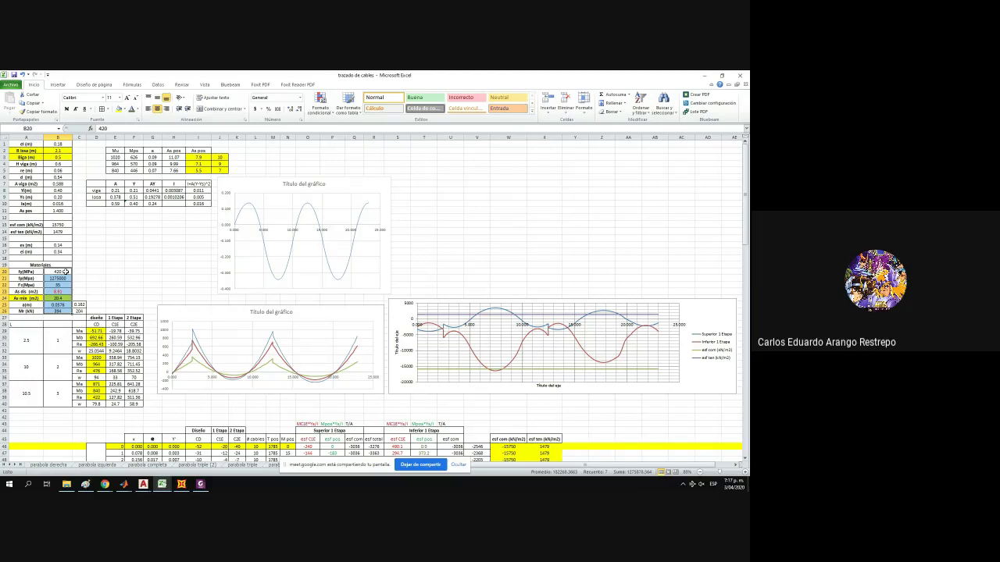
pyautogui.click(57, 291)
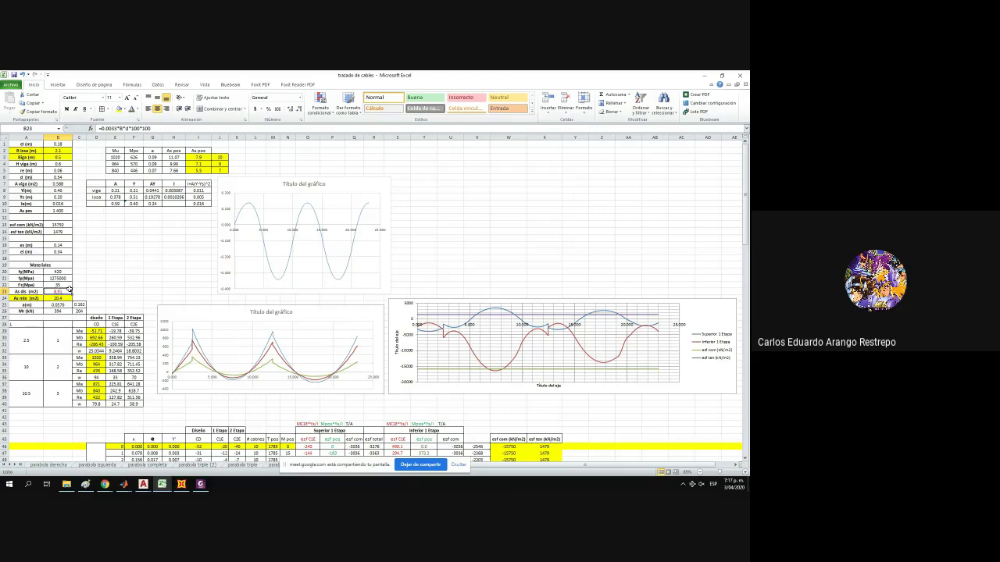
pyautogui.click(57, 298)
pyautogui.scroll(4, 51, 296)
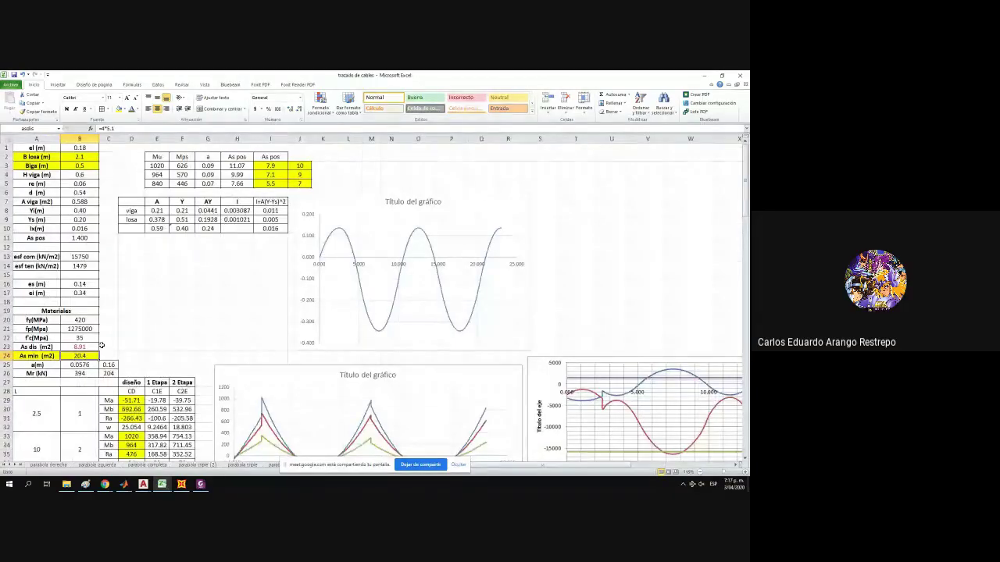
pyautogui.press('Down')
pyautogui.press('Down')
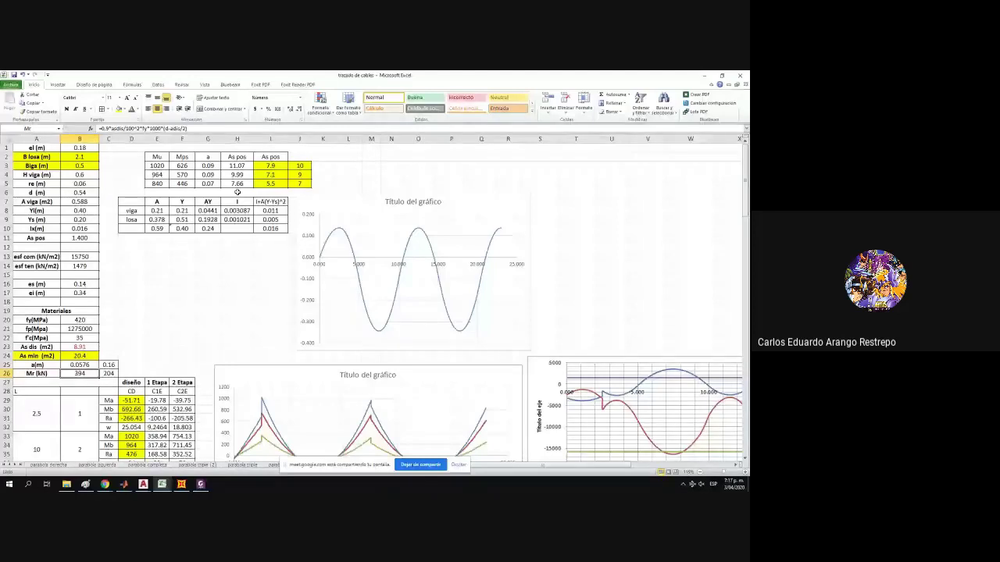
# Check the required post-tensioning steel in columns H and I and set the adopted cable counts in J3 and J4 to 8.
pyautogui.moveTo(236, 166); pyautogui.dragTo(237, 183)
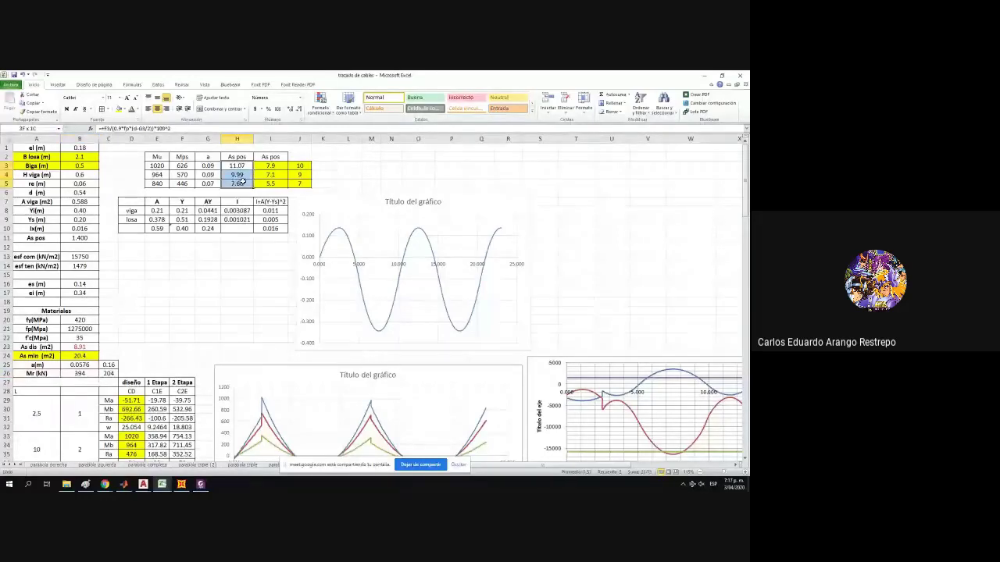
pyautogui.click(269, 166)
pyautogui.click(297, 165)
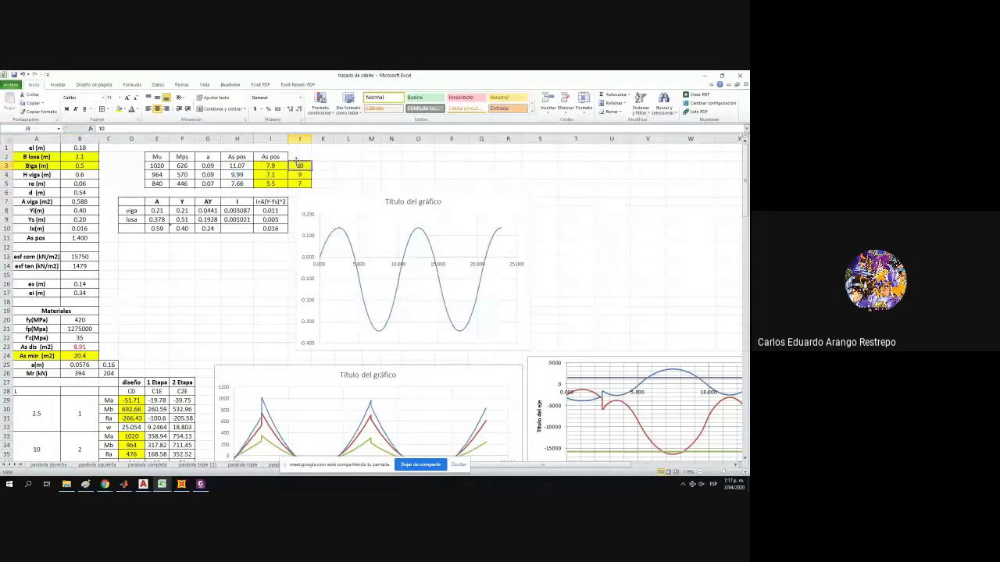
pyautogui.write('8')
pyautogui.press('Return')
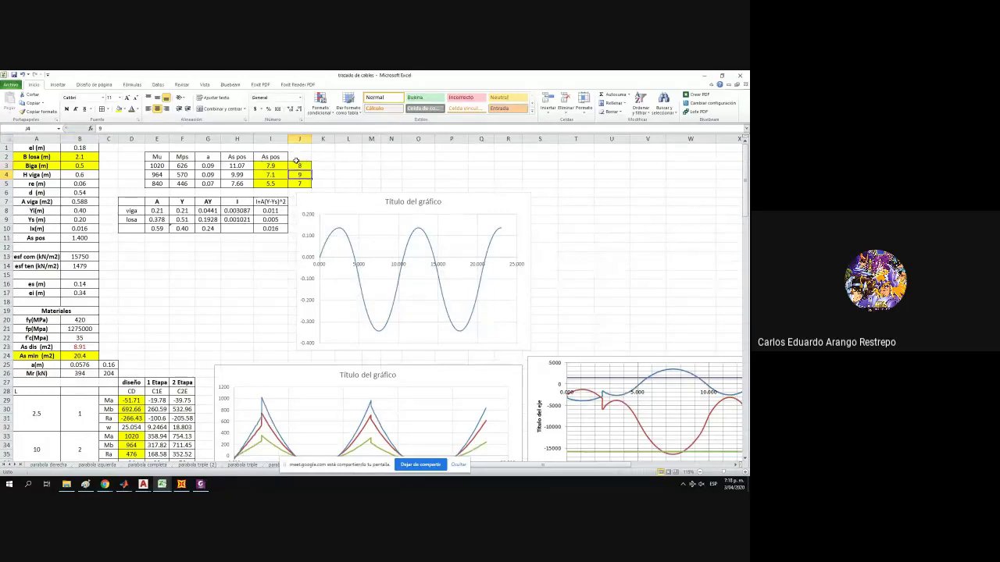
pyautogui.write('8')
pyautogui.press('Return')
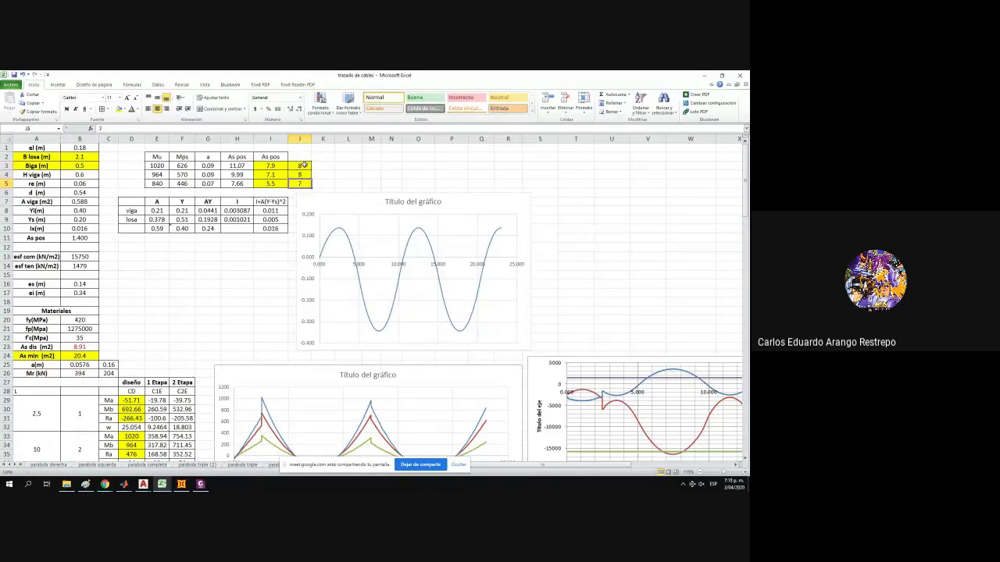
# Make the L46 cable-count reference absolute as $J$3 and fill it down the number-of-cables column to L99.
pyautogui.scroll(-6, 311, 178)
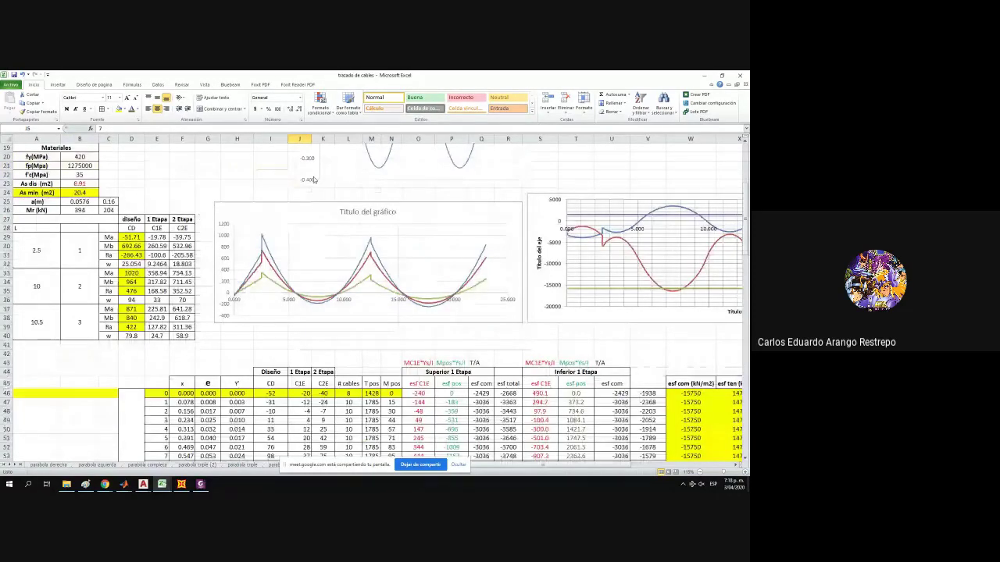
pyautogui.scroll(-5, 312, 180)
pyautogui.scroll(-2, 423, 265)
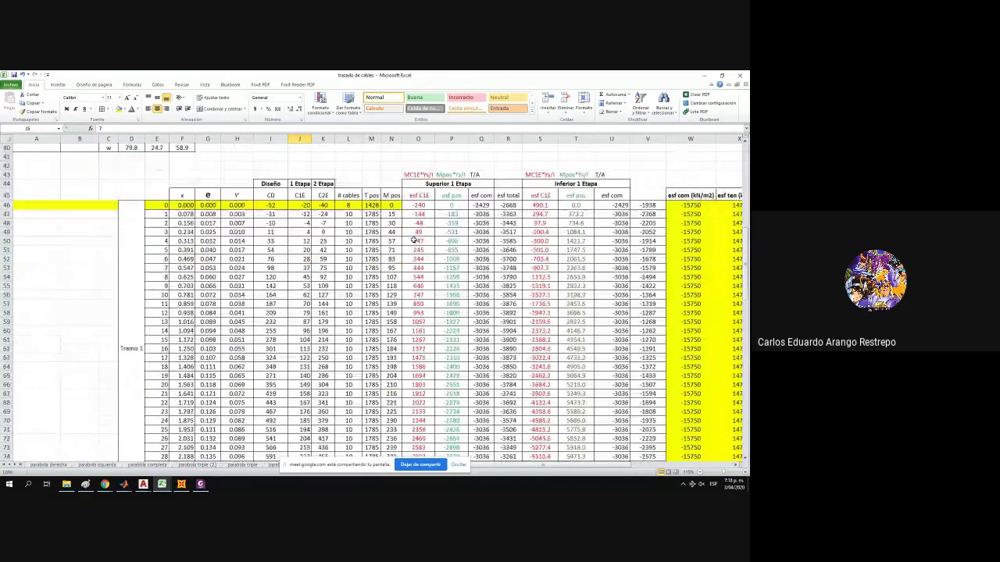
pyautogui.scroll(4, 414, 239)
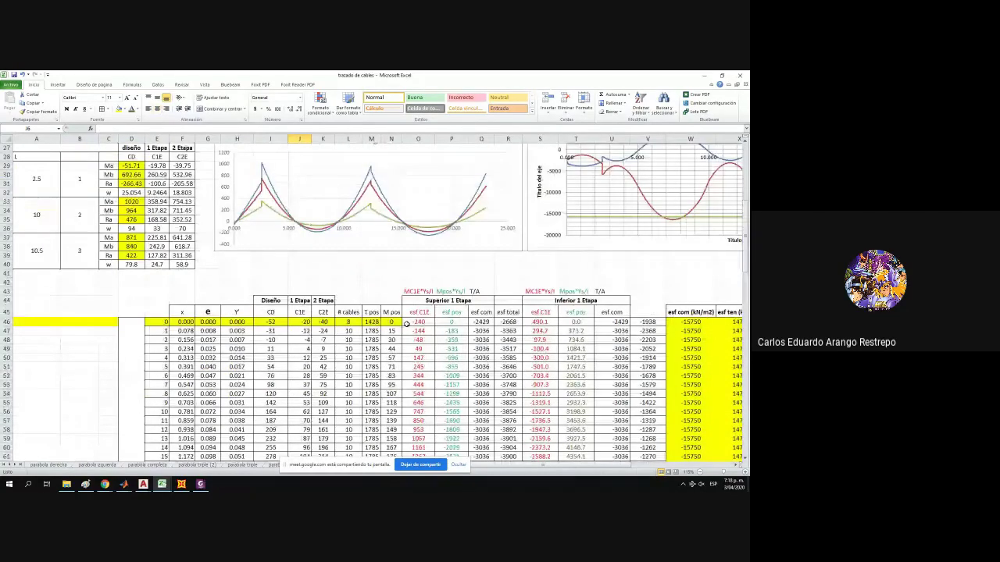
pyautogui.scroll(-1, 386, 328)
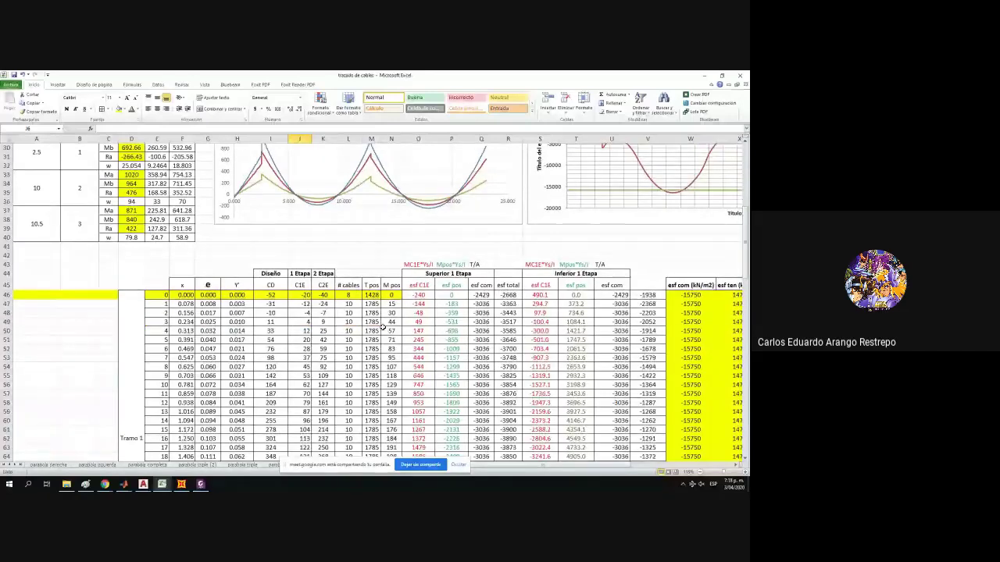
pyautogui.click(350, 295)
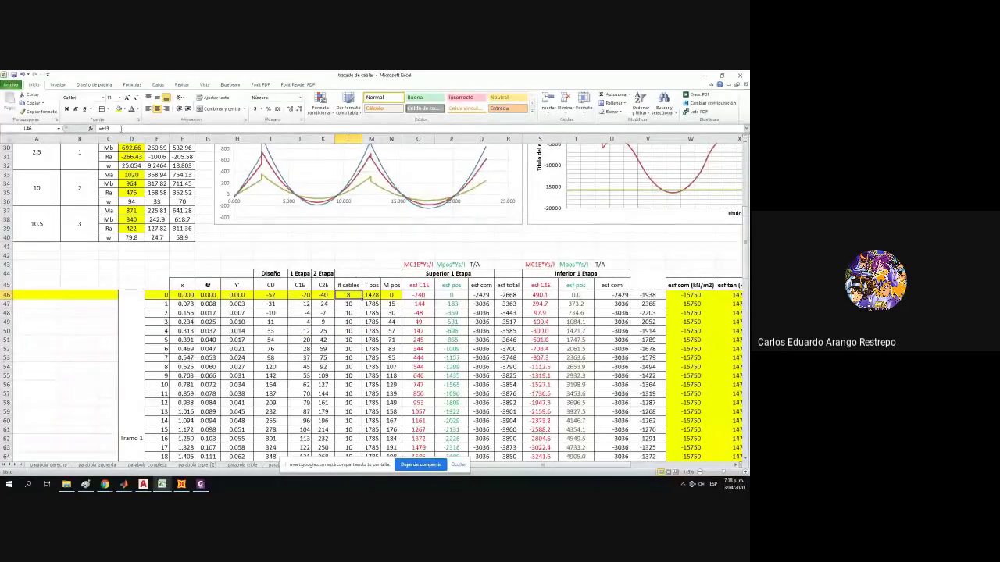
pyautogui.write('=+J3')
pyautogui.press('F4')
pyautogui.press('Return')
pyautogui.click(359, 294)
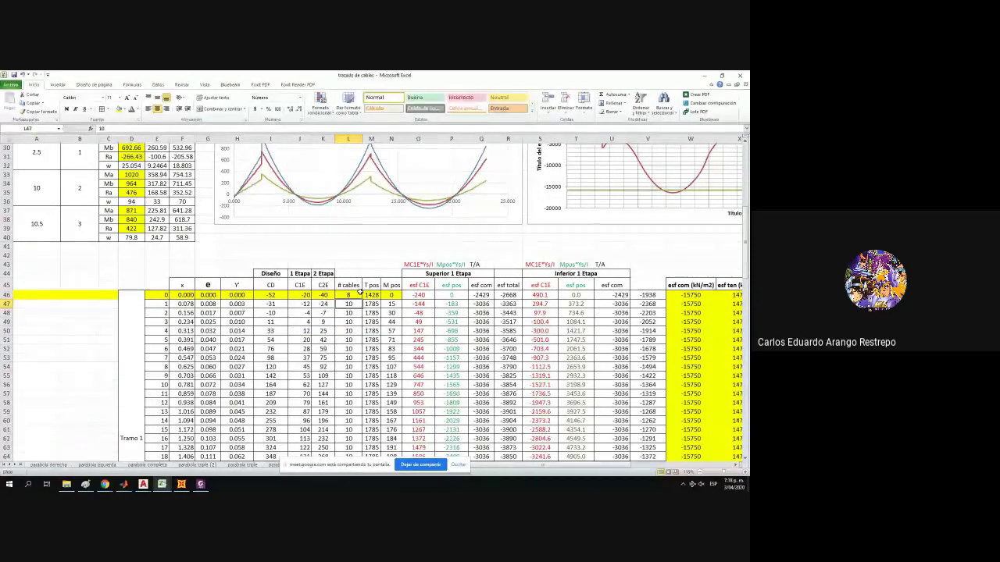
pyautogui.moveTo(361, 299); pyautogui.dragTo(348, 368)
# Link the number of cables in L100 to the adopted count in J4 with the absolute reference $J$4.
pyautogui.click(349, 378)
pyautogui.write('+')
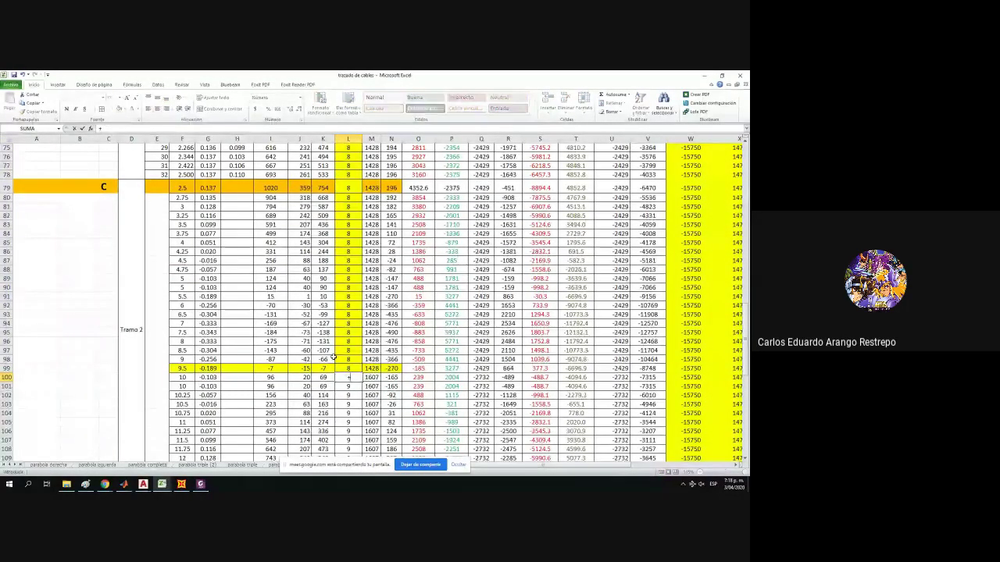
pyautogui.scroll(20, 333, 357)
pyautogui.click(297, 175)
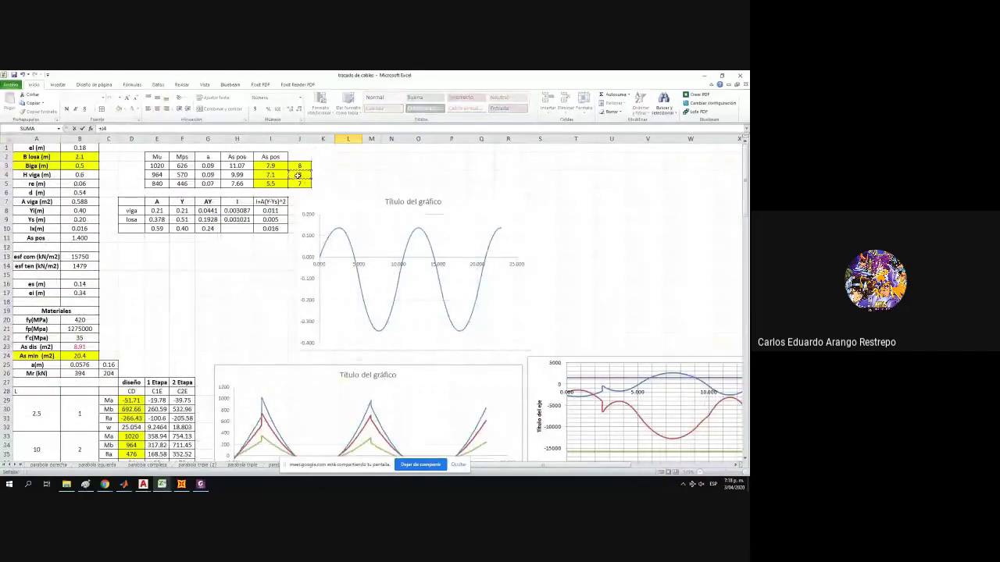
pyautogui.press('F4')
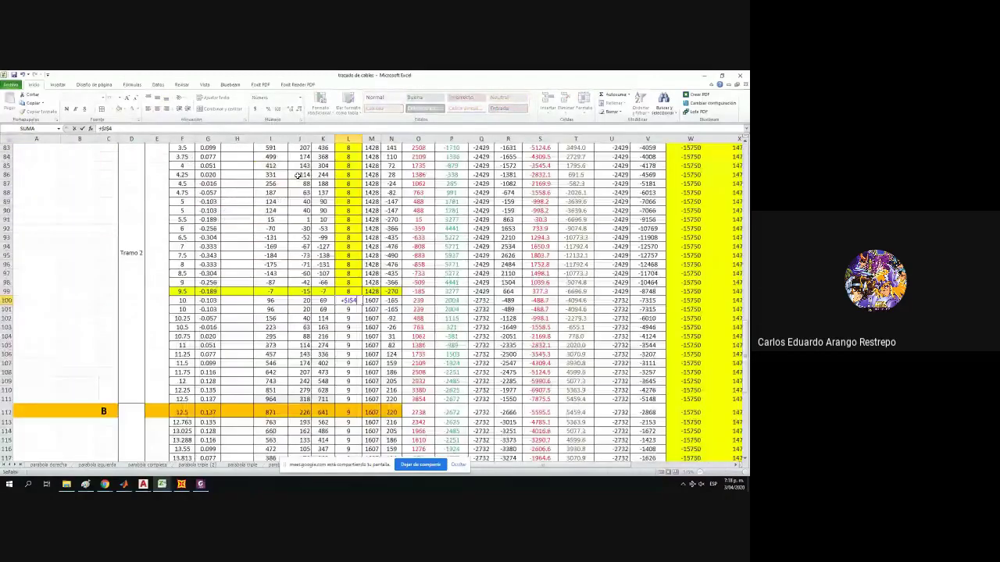
pyautogui.press('Return')
# Fill the $J$3 cable-count formula from L99 down to L131.
pyautogui.scroll(-6, 298, 175)
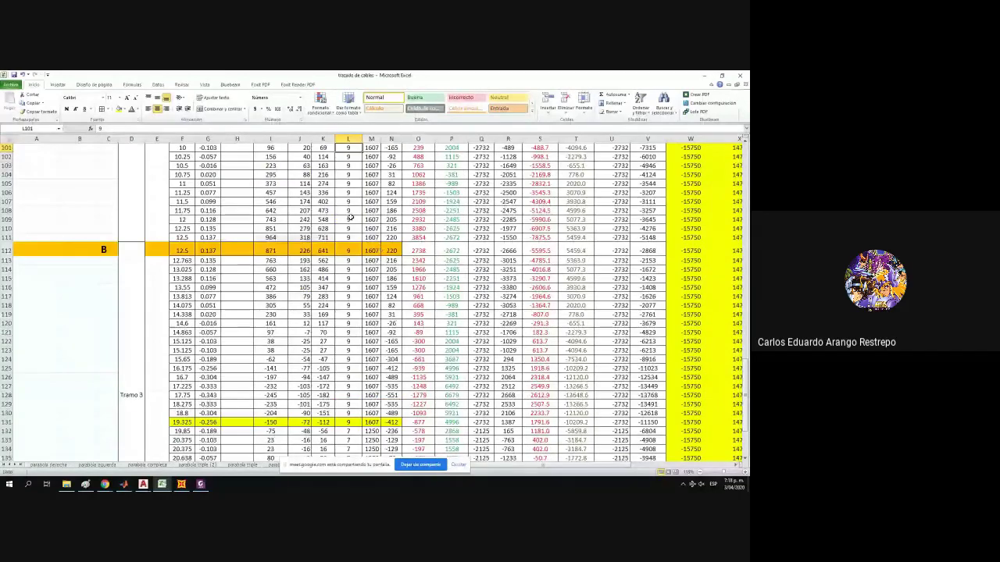
pyautogui.scroll(2, 349, 218)
pyautogui.scroll(-4, 350, 217)
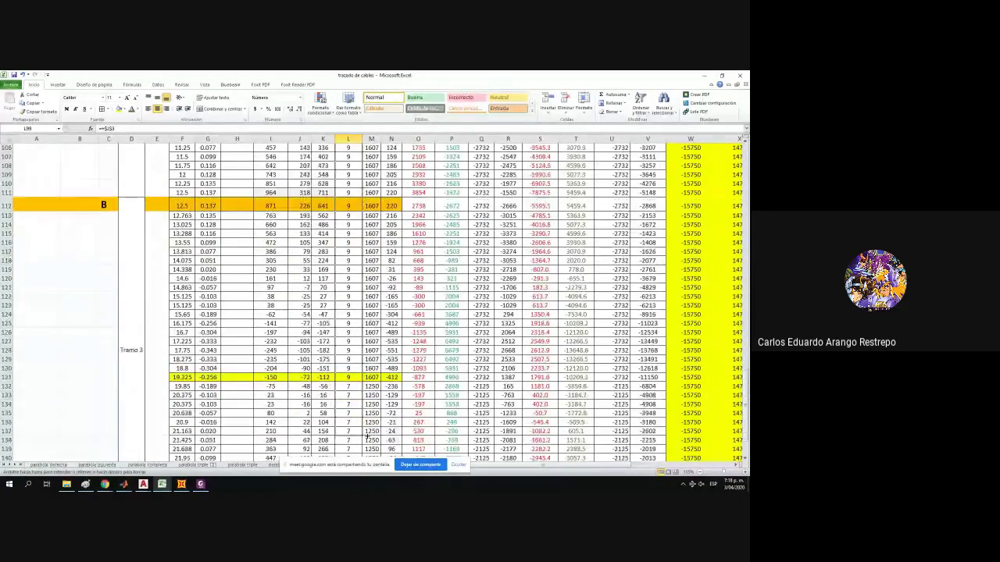
pyautogui.moveTo(367, 407); pyautogui.dragTo(361, 386)
pyautogui.scroll(4, 367, 378)
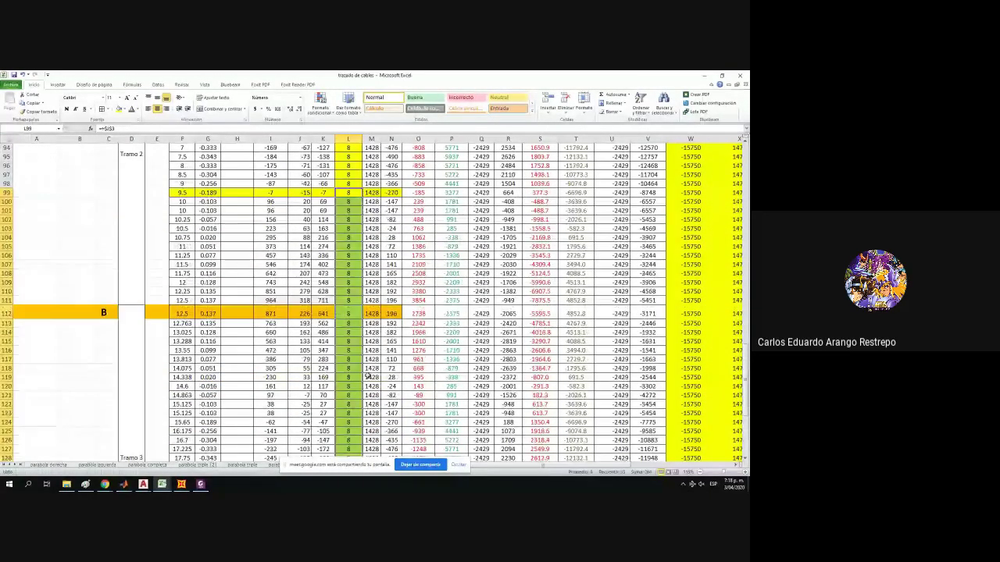
# Examine the first-stage stress chart against the allowable limits and check the concrete strength in B22.
pyautogui.scroll(20, 367, 376)
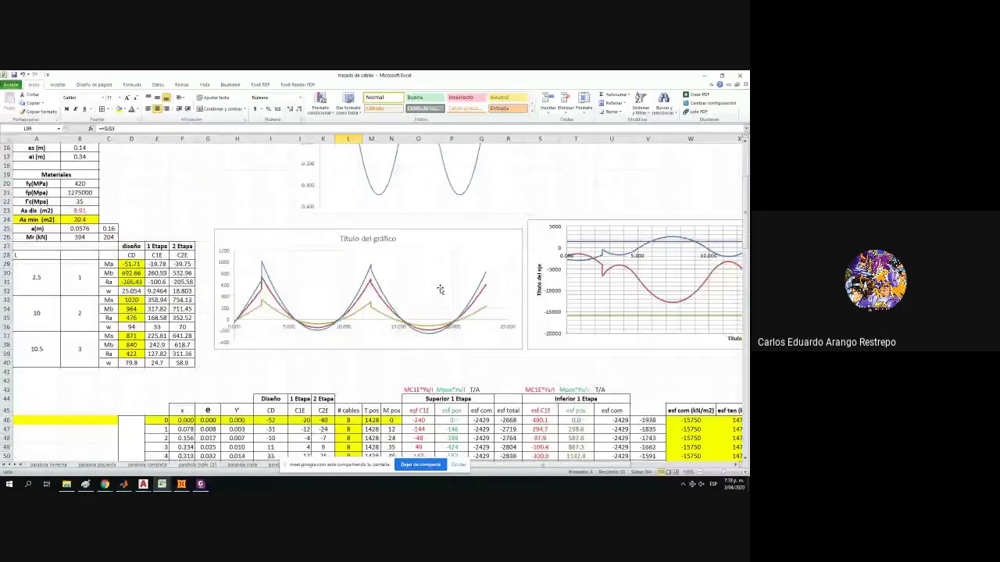
pyautogui.scroll(-1, 547, 298)
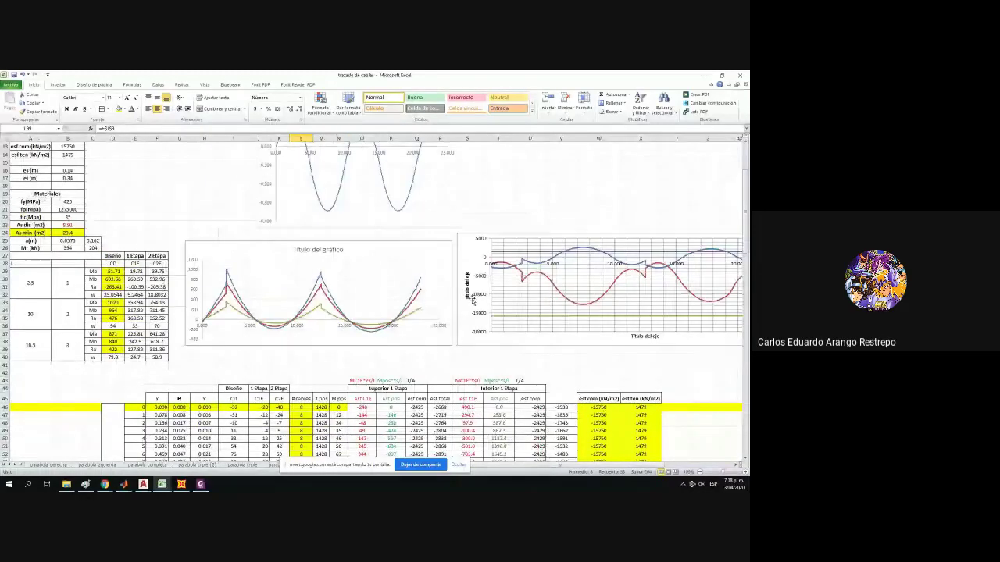
pyautogui.scroll(4, 427, 304)
pyautogui.scroll(-1, 461, 315)
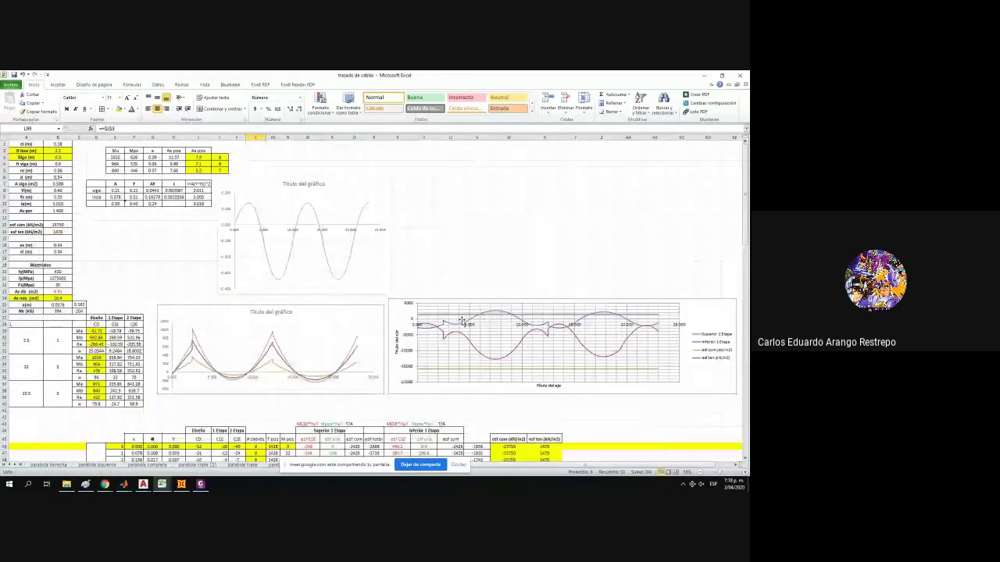
pyautogui.scroll(1, 74, 320)
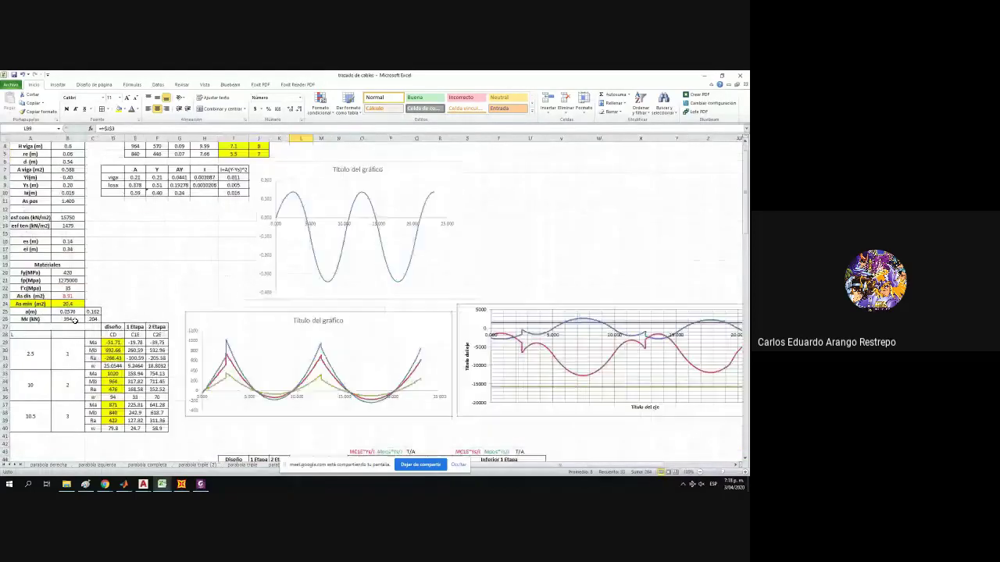
pyautogui.scroll(1, 191, 332)
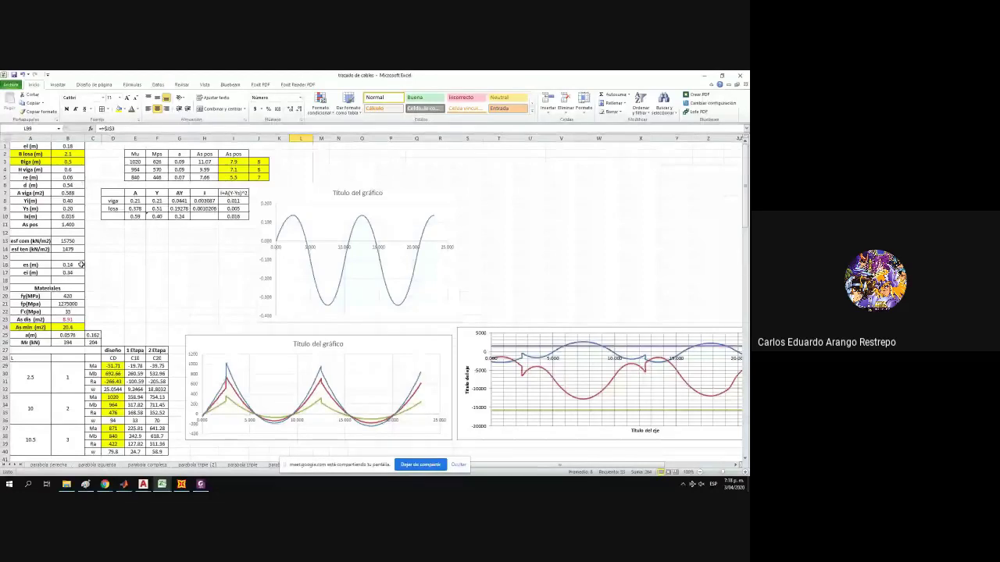
pyautogui.click(68, 311)
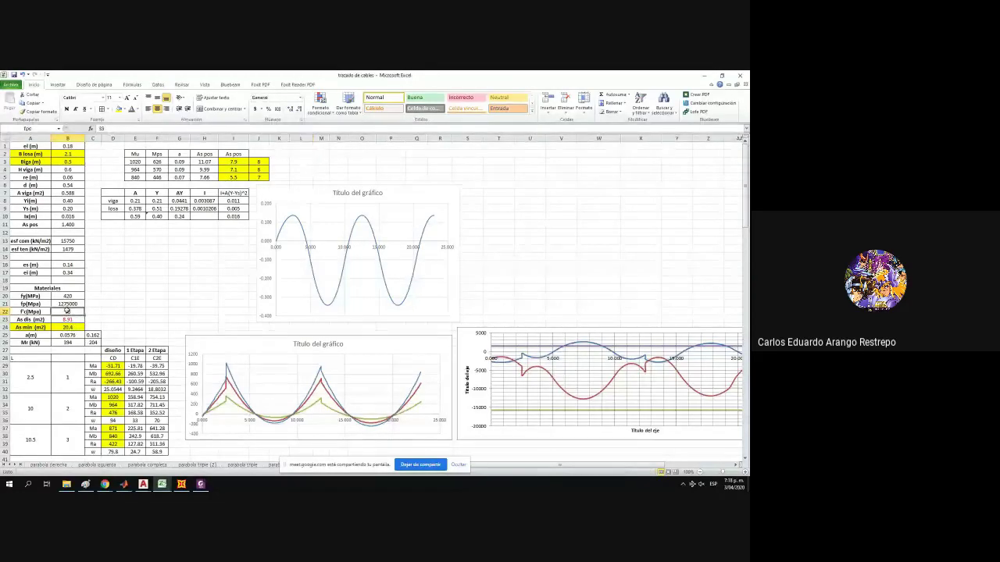
# Set the concrete strength f'c in B22 to 28 MPa and check the first-stage stress chart against the limits.
pyautogui.write('28')
pyautogui.press('Return')
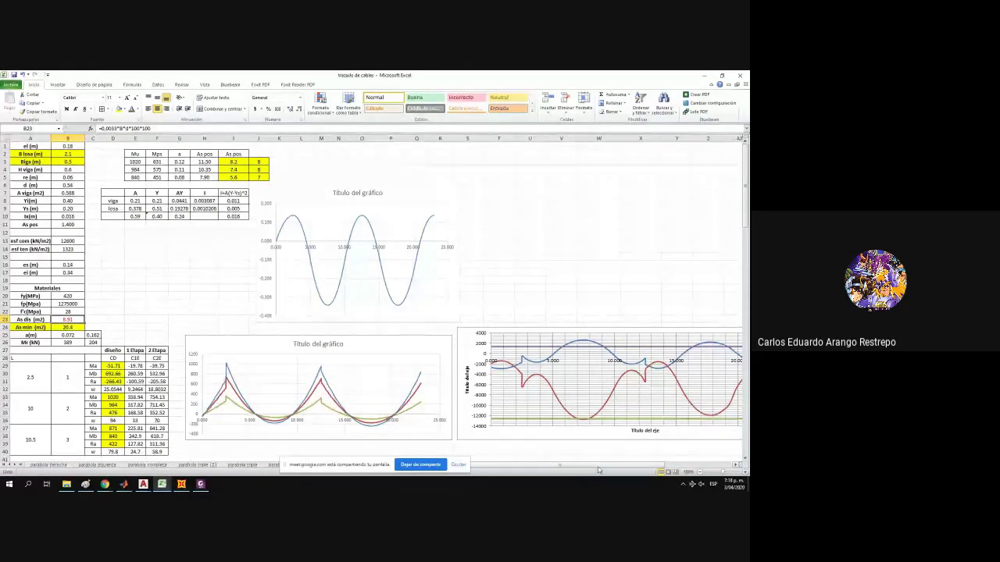
pyautogui.hscroll(2, 510, 422)
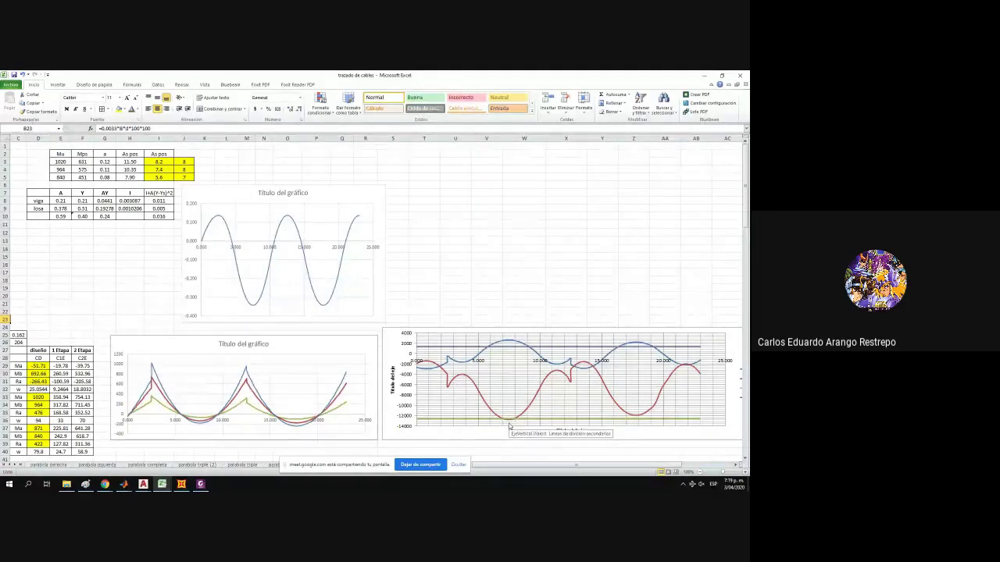
pyautogui.scroll(-1, 552, 362)
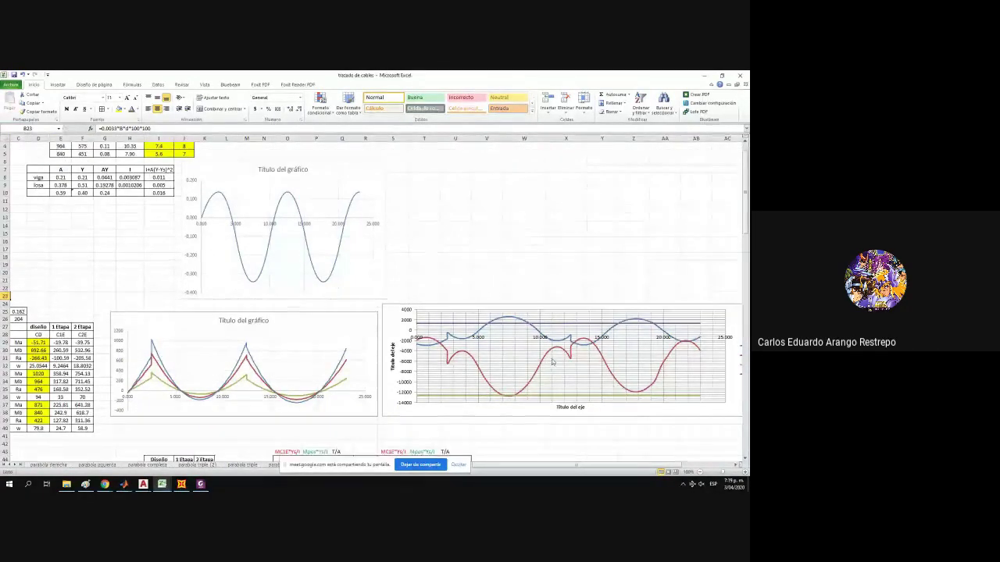
# Switch to Drawing1 in AutoCAD and examine the cable profile in the 10.00 span between axes A and B.
pyautogui.moveTo(143, 484)
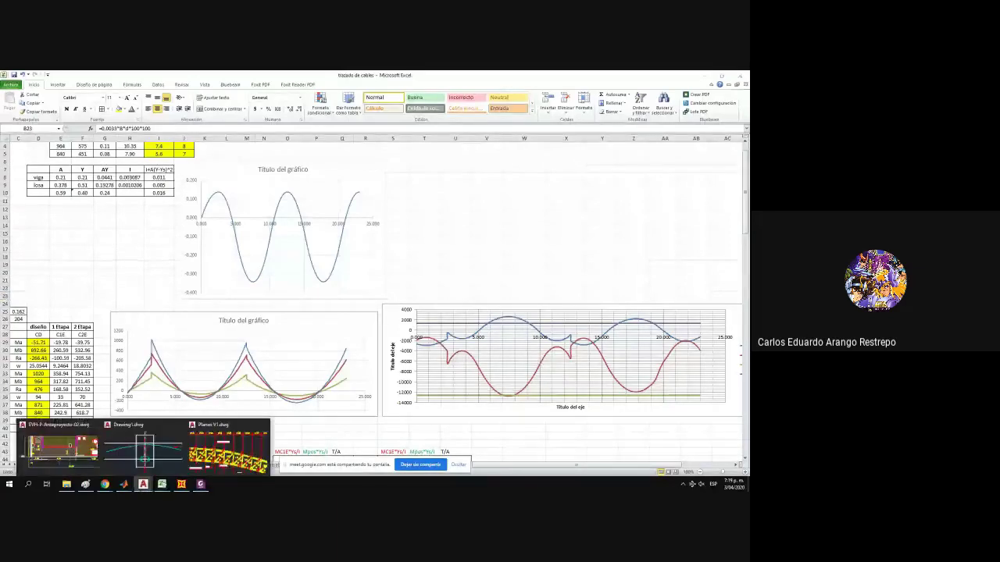
pyautogui.click(106, 457)
pyautogui.scroll(-4, 235, 414)
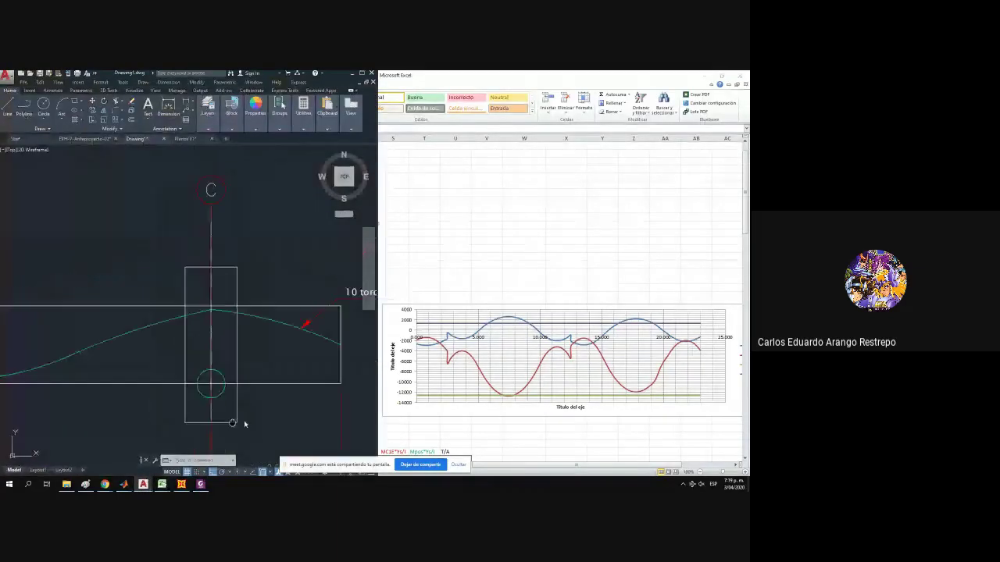
pyautogui.moveTo(118, 408); pyautogui.dragTo(203, 413)
pyautogui.moveTo(31, 397); pyautogui.dragTo(141, 397)
pyautogui.scroll(5, 137, 395)
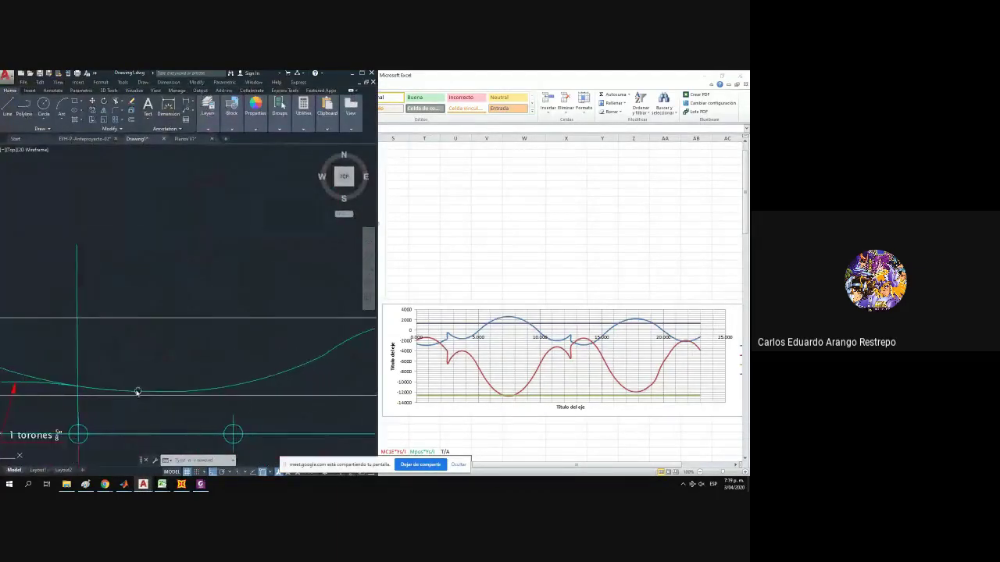
pyautogui.scroll(-5, 112, 391)
pyautogui.scroll(4, 156, 386)
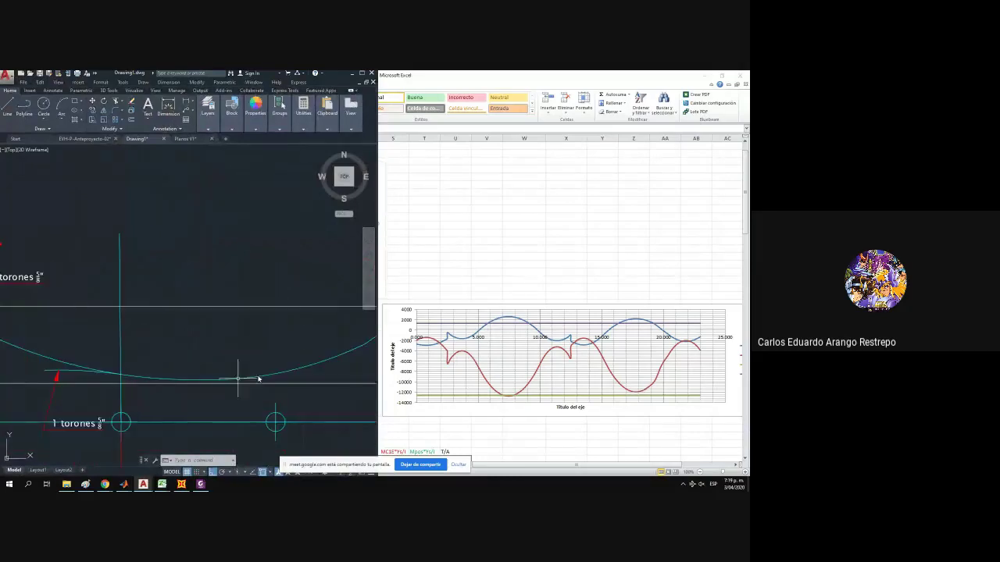
pyautogui.scroll(-2, 226, 382)
pyautogui.moveTo(241, 378)
pyautogui.mouseDown()
pyautogui.moveTo(198, 381)
pyautogui.moveTo(241, 368)
pyautogui.moveTo(156, 352)
pyautogui.mouseUp()
pyautogui.click(361, 74)
pyautogui.scroll(4, 262, 372)
pyautogui.scroll(-2, 201, 361)
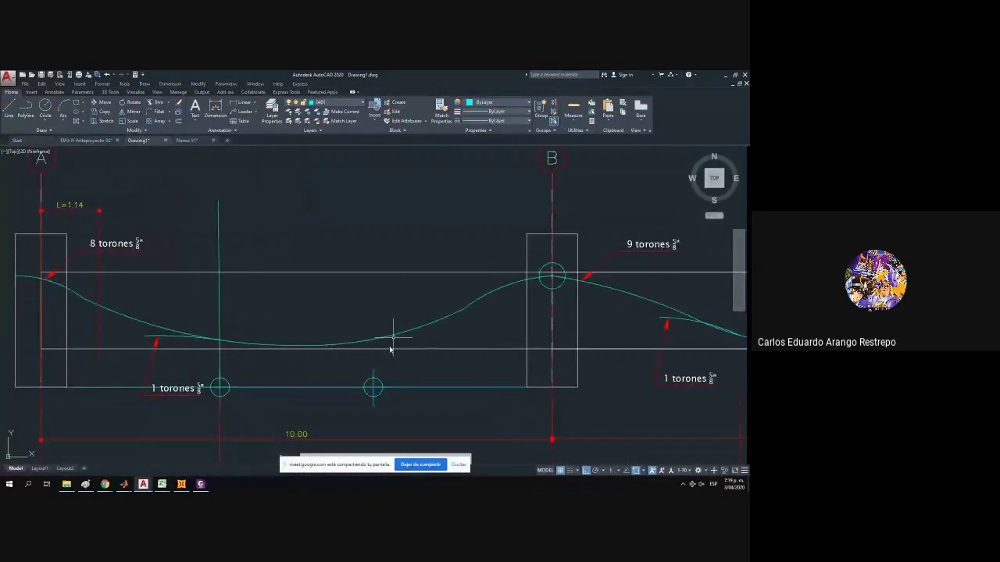
# Draw a vertical line from the second circle below span A-B up through the cable profile and above the beam.
pyautogui.write('l')
pyautogui.press('Return')
pyautogui.click(373, 388)
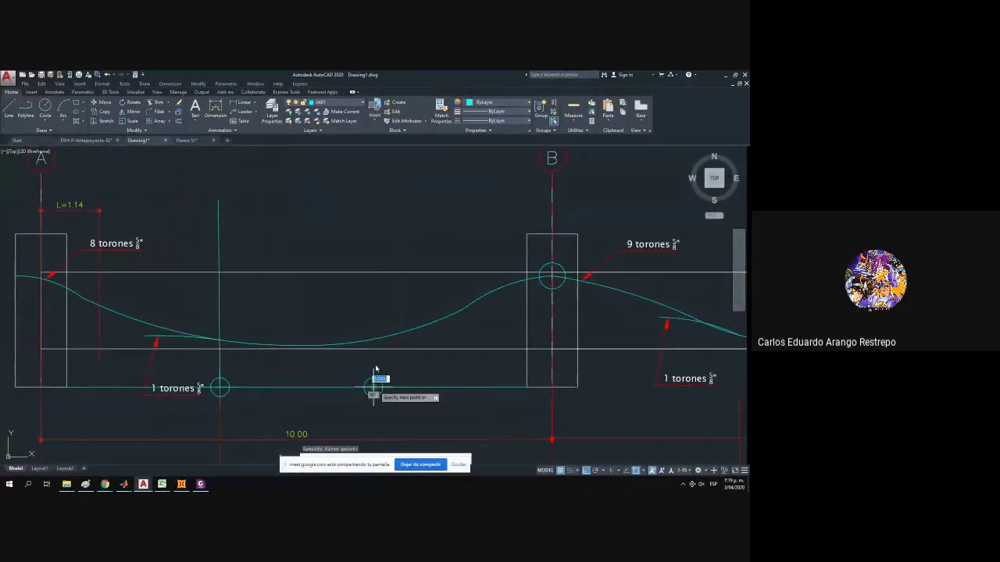
pyautogui.click(388, 180)
pyautogui.press('Escape')
# Move the "1 torones" cable segment and its leader in span A-B to where the second vertical line meets the cable.
pyautogui.click(169, 370)
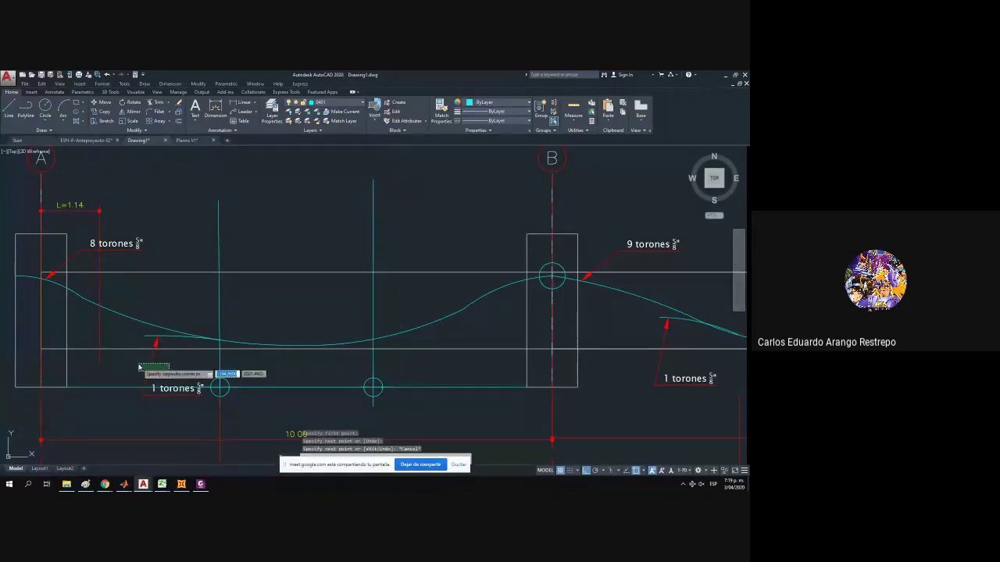
pyautogui.click(138, 365)
pyautogui.click(153, 335)
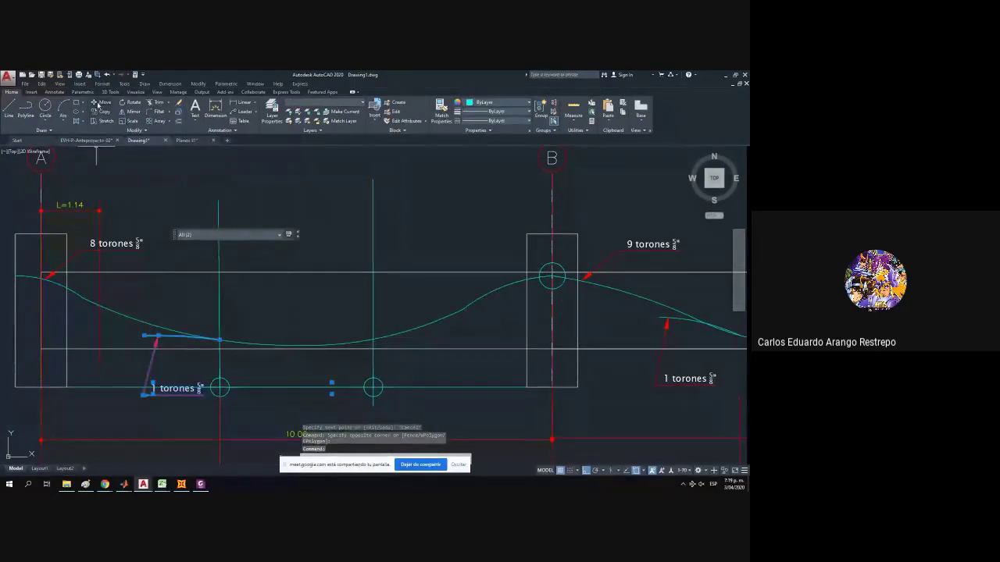
pyautogui.write('m')
pyautogui.press('Return')
pyautogui.click(219, 343)
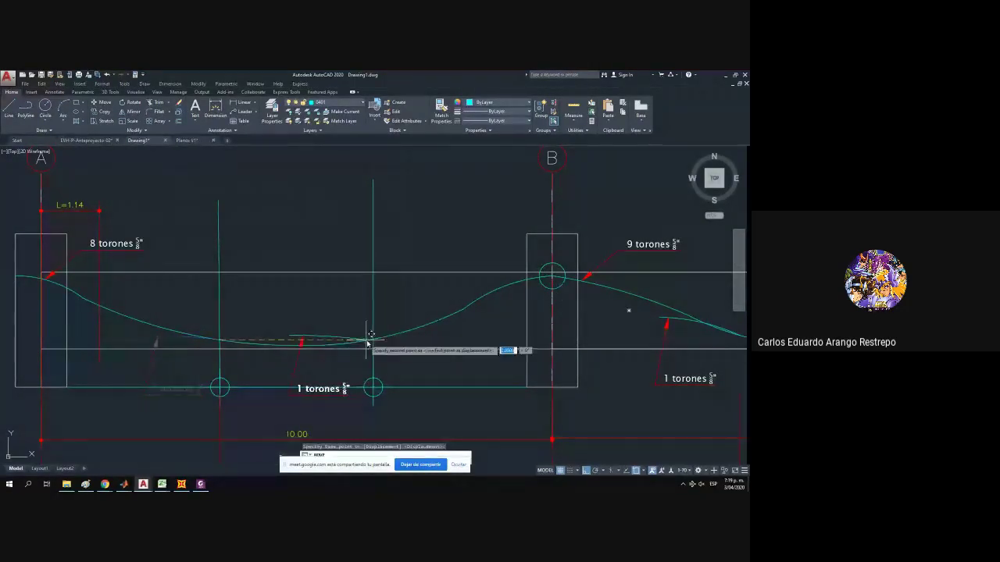
pyautogui.click(372, 343)
pyautogui.press('Escape')
# Reshape the moved one-strand cable arc by lowering its free end and its midpoint below the main cable.
pyautogui.click(321, 332)
pyautogui.click(313, 339)
pyautogui.click(298, 336)
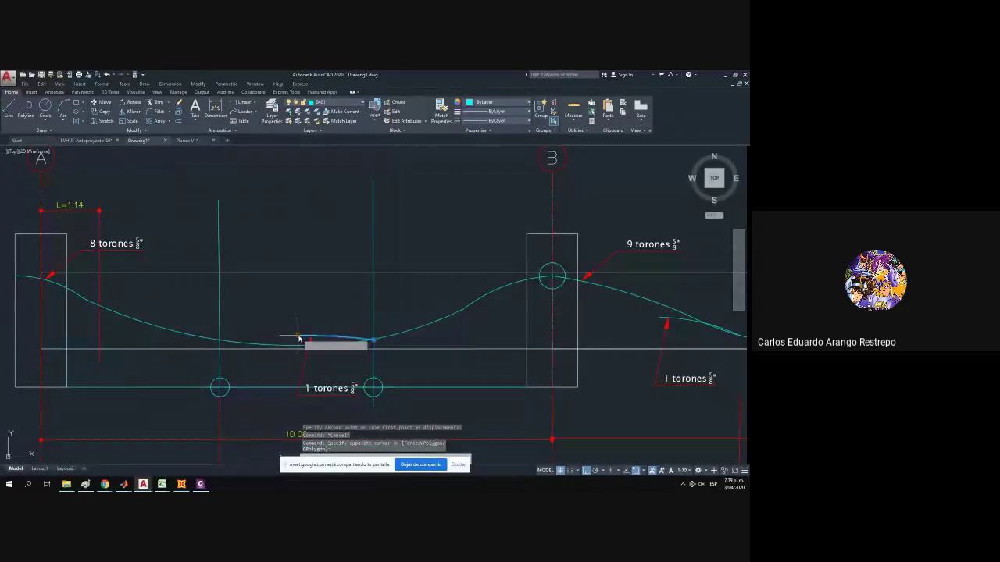
pyautogui.click(295, 363)
pyautogui.click(331, 337)
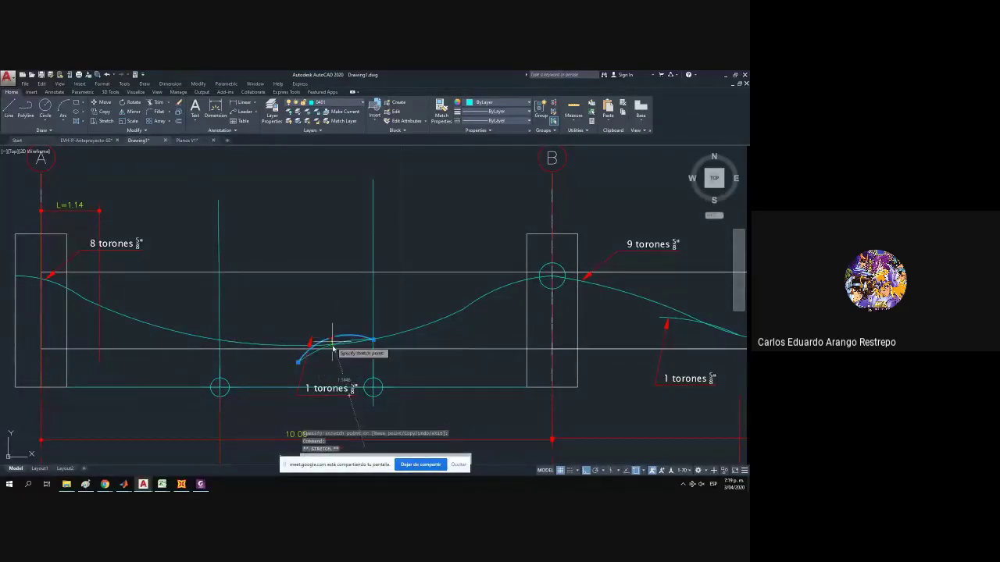
pyautogui.click(333, 351)
pyautogui.press('Escape')
pyautogui.click(310, 344)
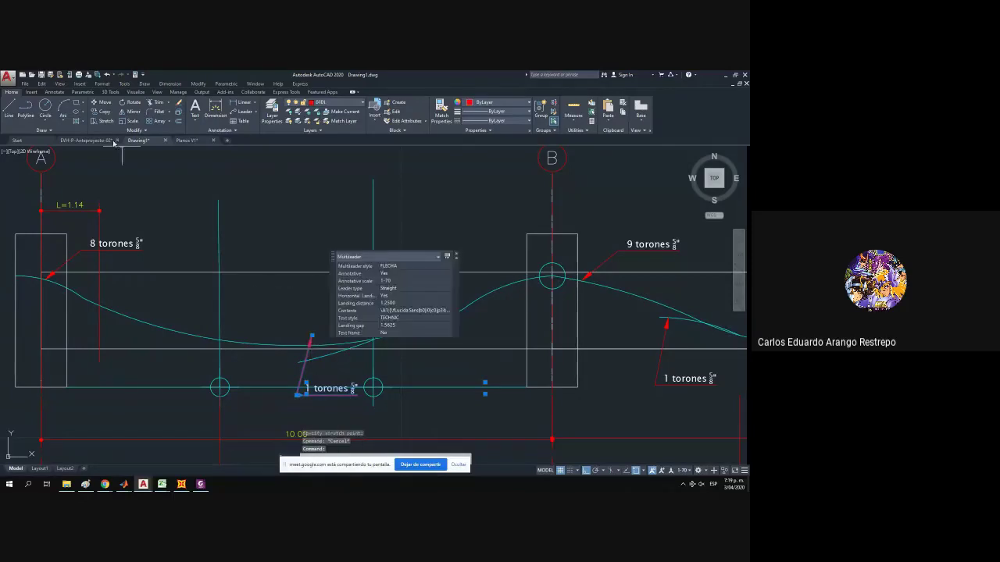
pyautogui.click(100, 102)
pyautogui.press('Escape')
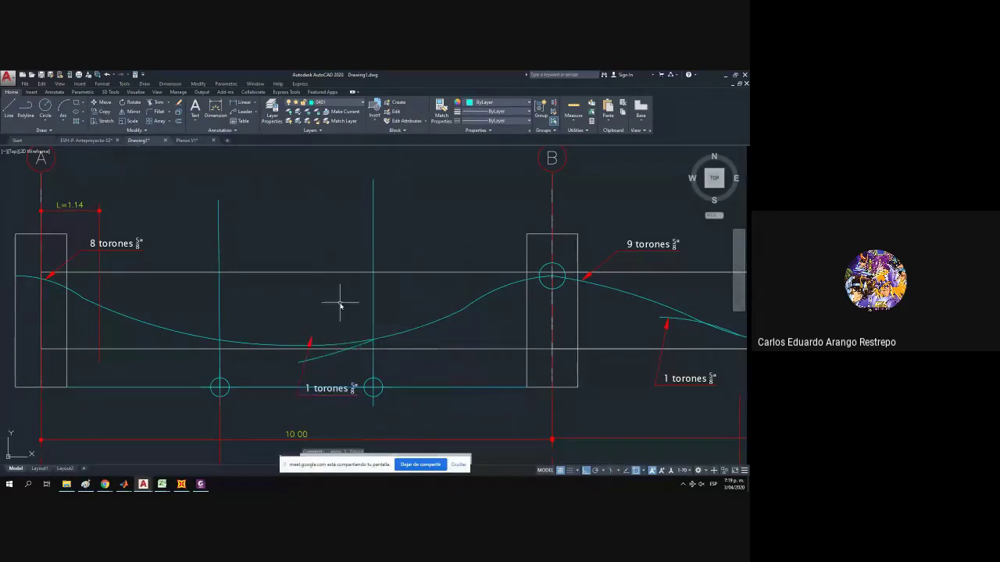
# Undo the arc reshaping and the move of the "1 torones" segment, and return to the Excel workbook.
pyautogui.hotkey('ctrl', 'z')
pyautogui.hotkey('ctrl', 'z')
pyautogui.hotkey('ctrl', 'z')
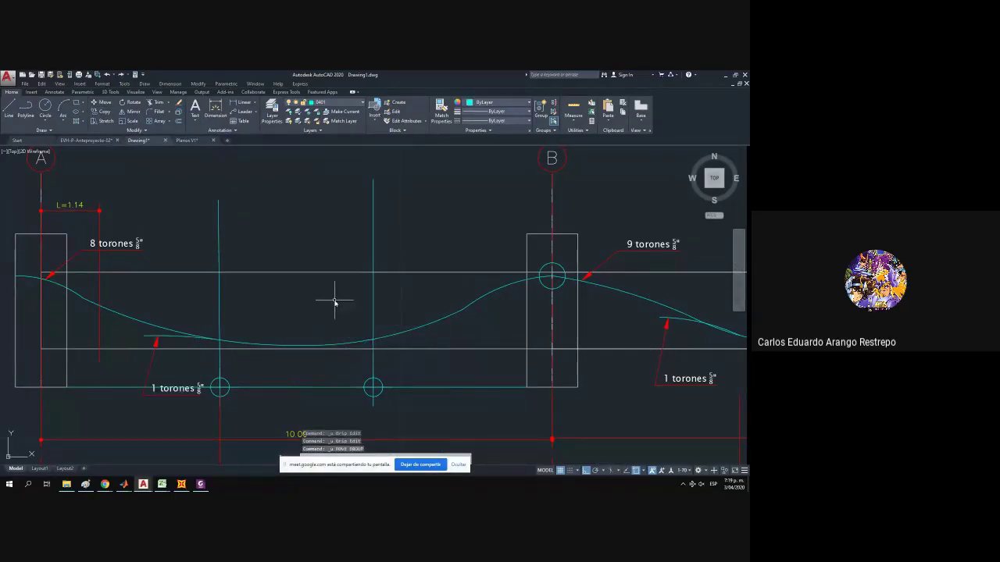
pyautogui.click(725, 79)
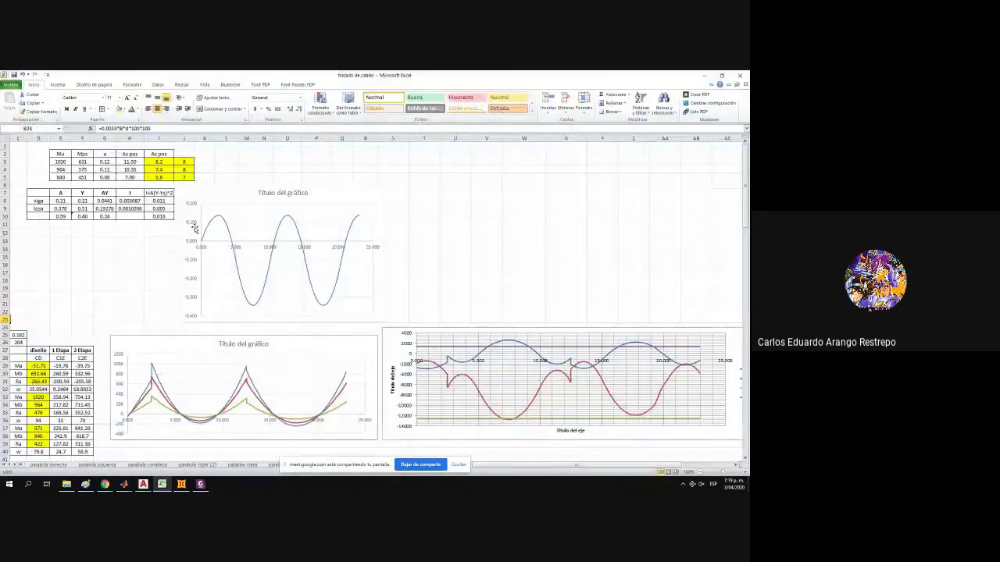
# Examine the cable counts in column J, the As dis and As min cells, the charts and the stress table.
pyautogui.click(185, 170)
pyautogui.click(185, 178)
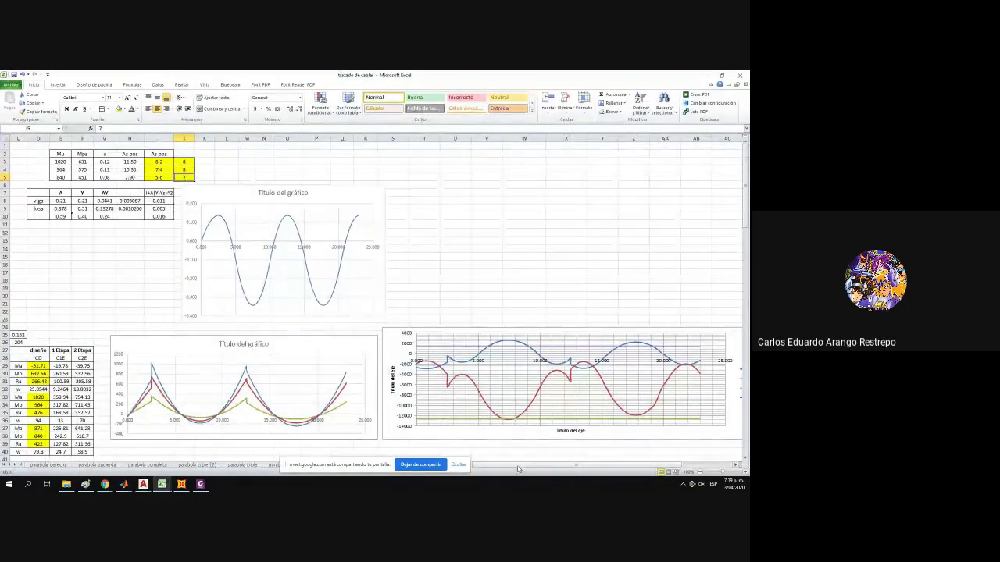
pyautogui.moveTo(515, 466); pyautogui.dragTo(494, 466)
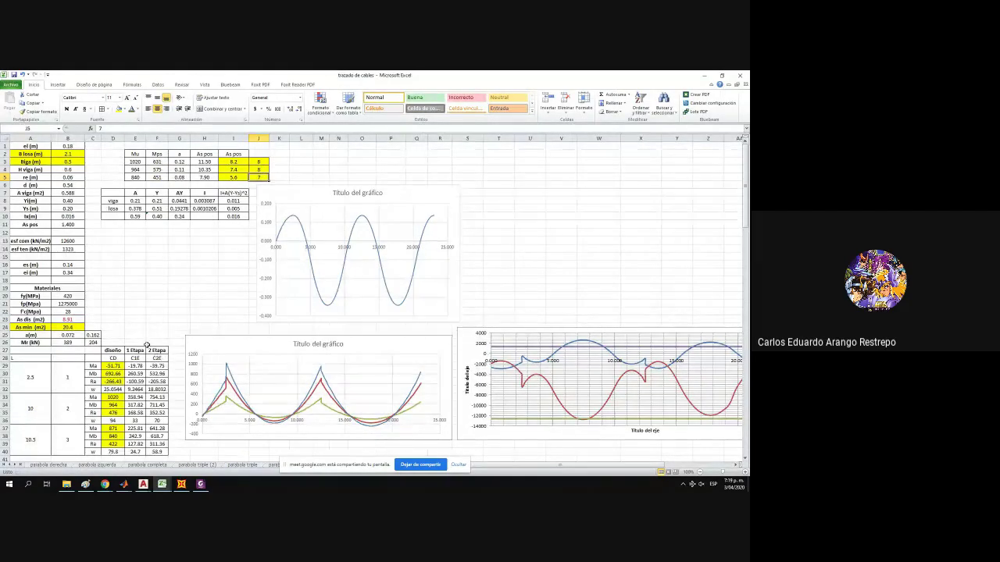
pyautogui.moveTo(530, 467); pyautogui.dragTo(506, 471)
pyautogui.scroll(-1, 180, 299)
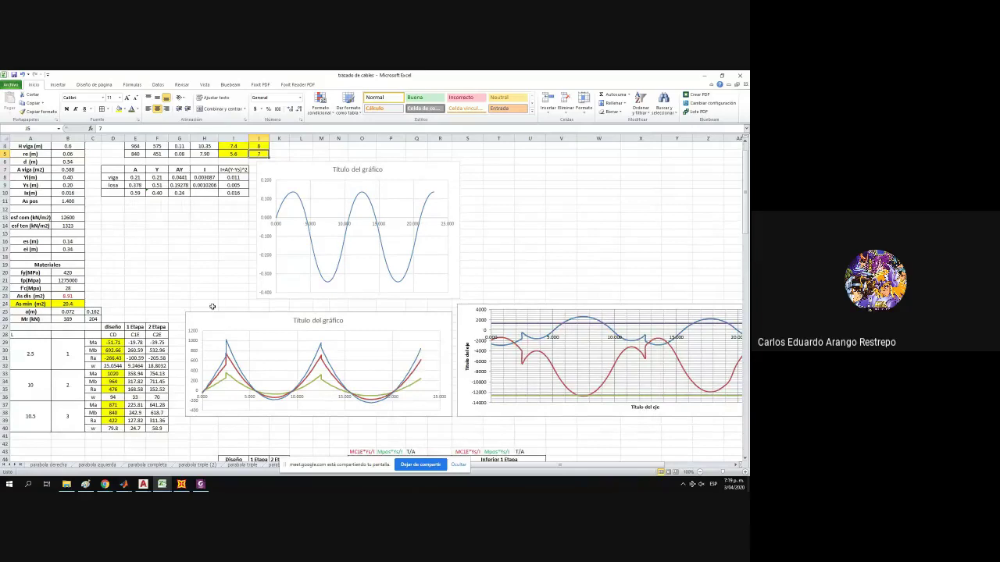
pyautogui.click(68, 296)
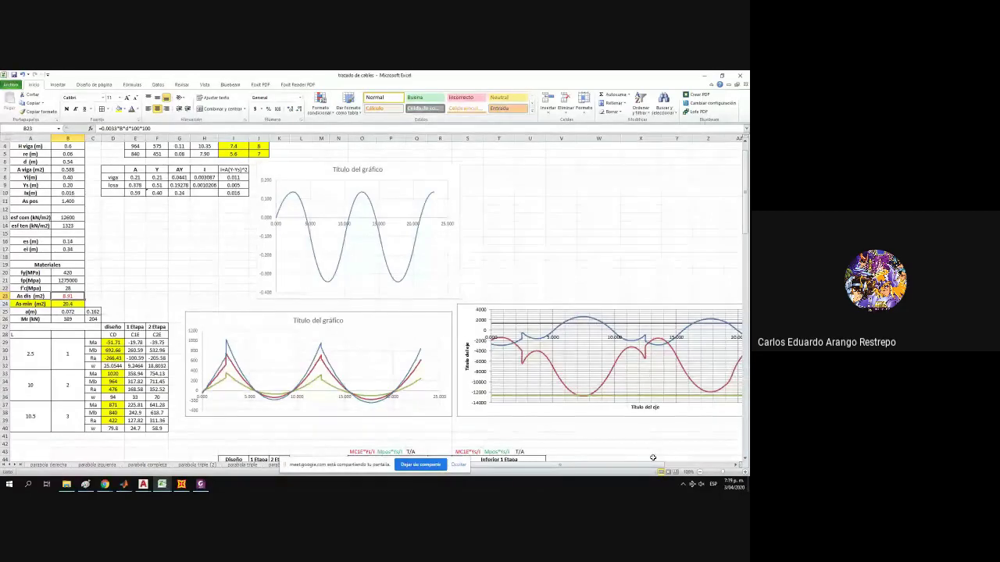
pyautogui.moveTo(653, 466); pyautogui.dragTo(677, 469)
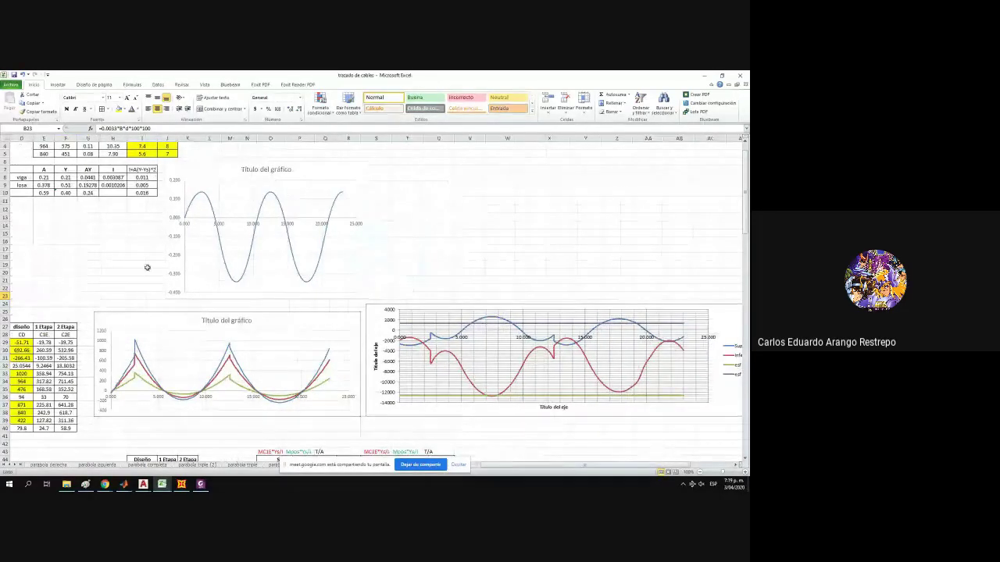
pyautogui.moveTo(585, 466); pyautogui.dragTo(484, 469)
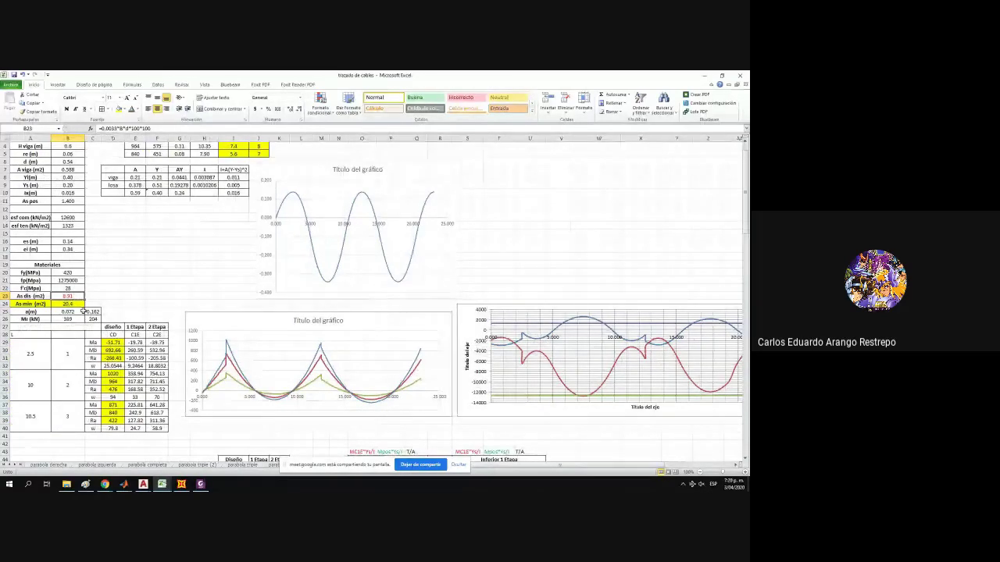
pyautogui.click(69, 304)
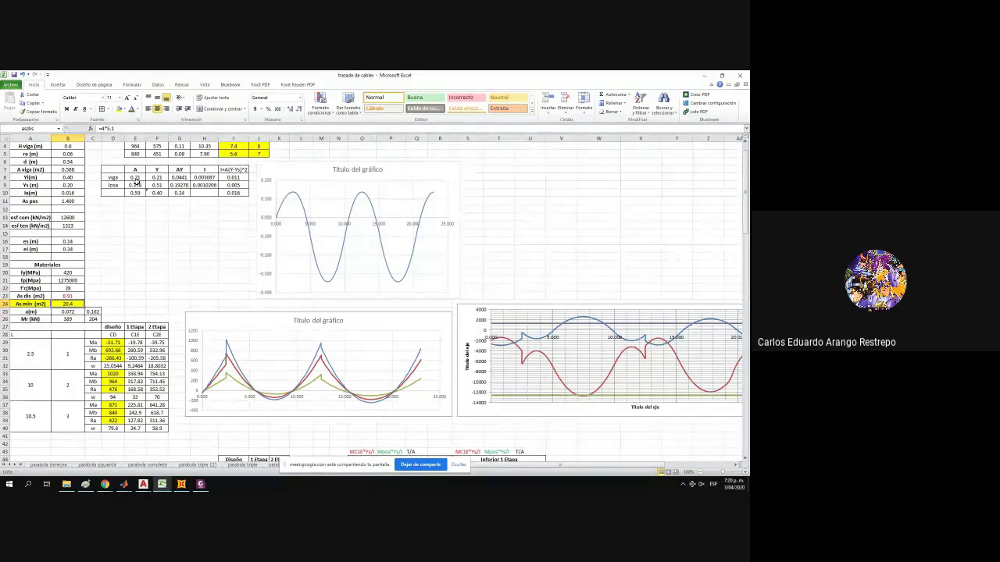
pyautogui.scroll(-4, 174, 197)
pyautogui.scroll(-3, 174, 197)
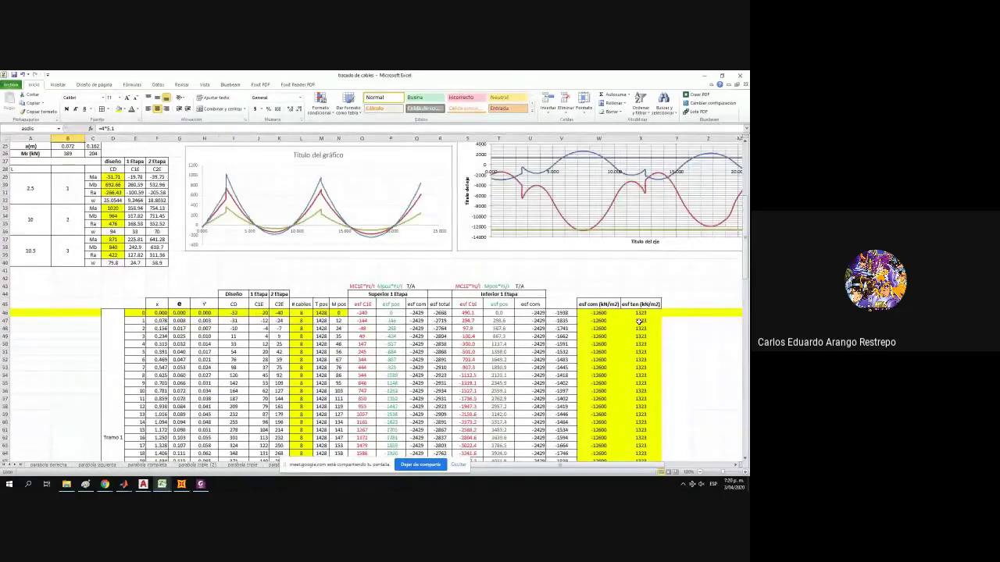
pyautogui.scroll(6, 411, 280)
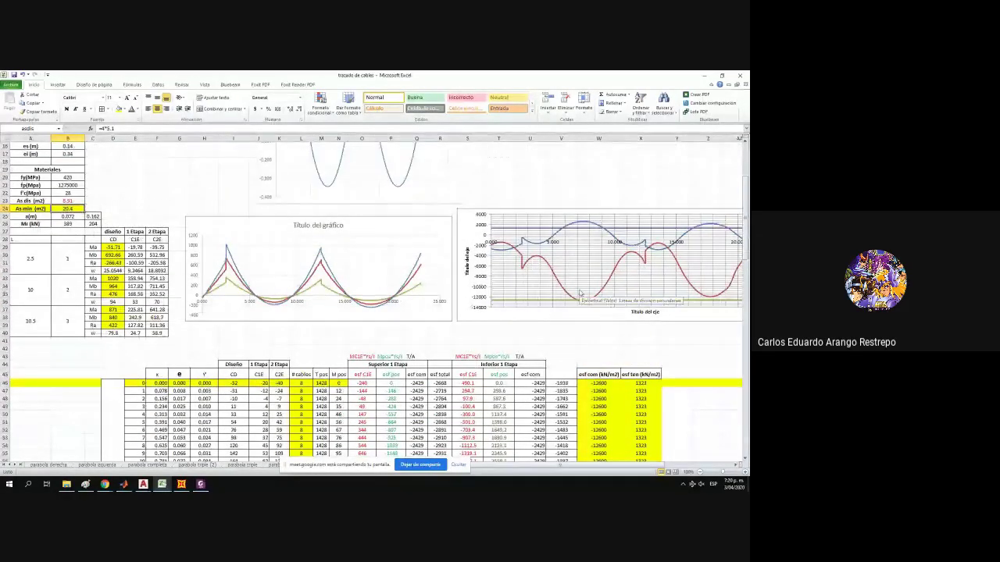
# Check the formulas behind the As dis and As min values in the materials table.
pyautogui.click(75, 271)
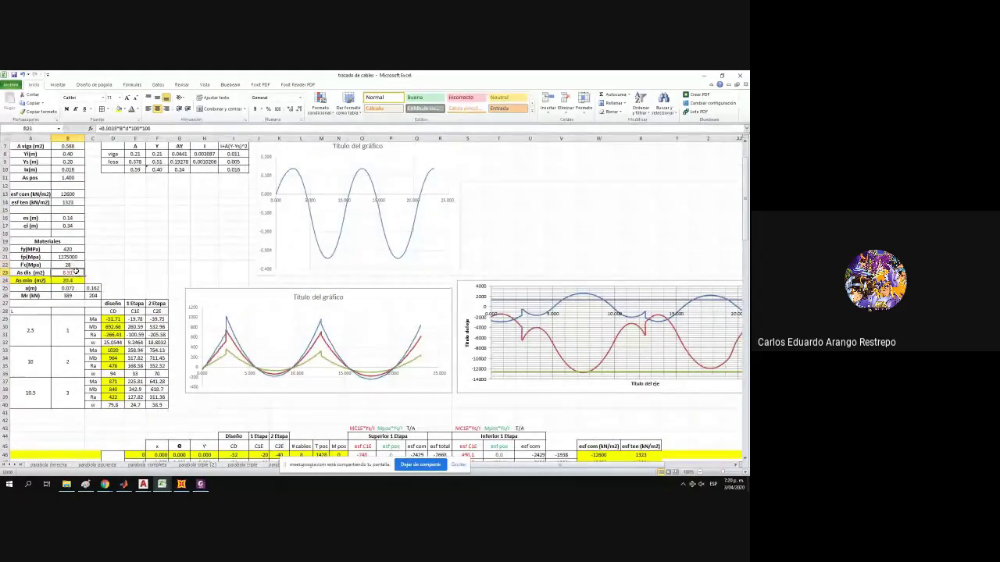
pyautogui.click(68, 281)
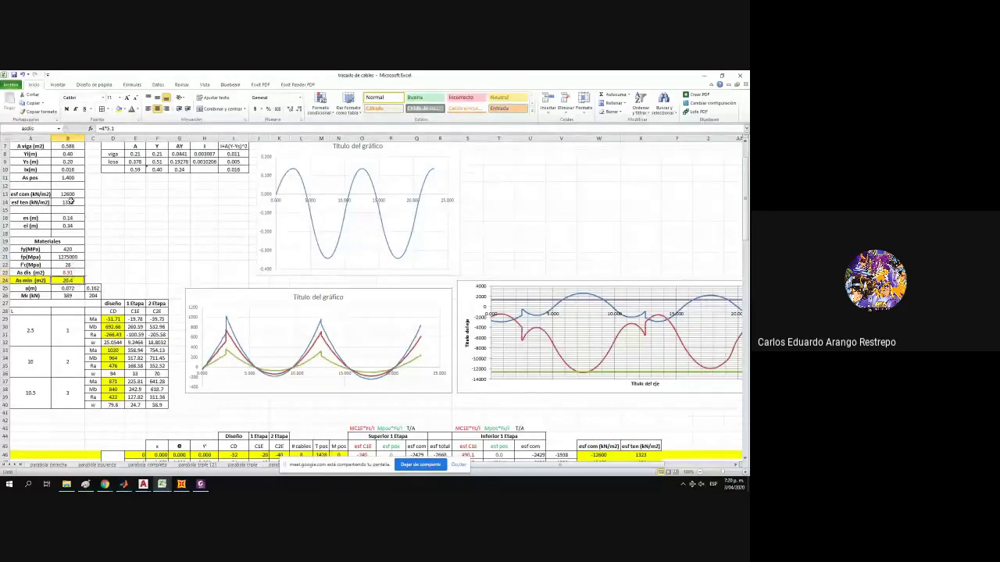
pyautogui.click(103, 129)
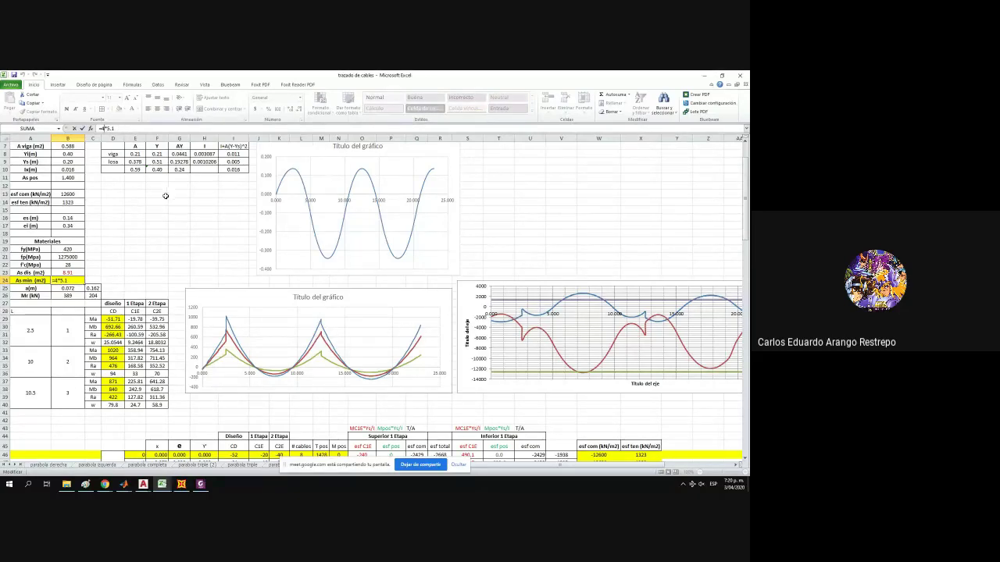
pyautogui.press('Escape')
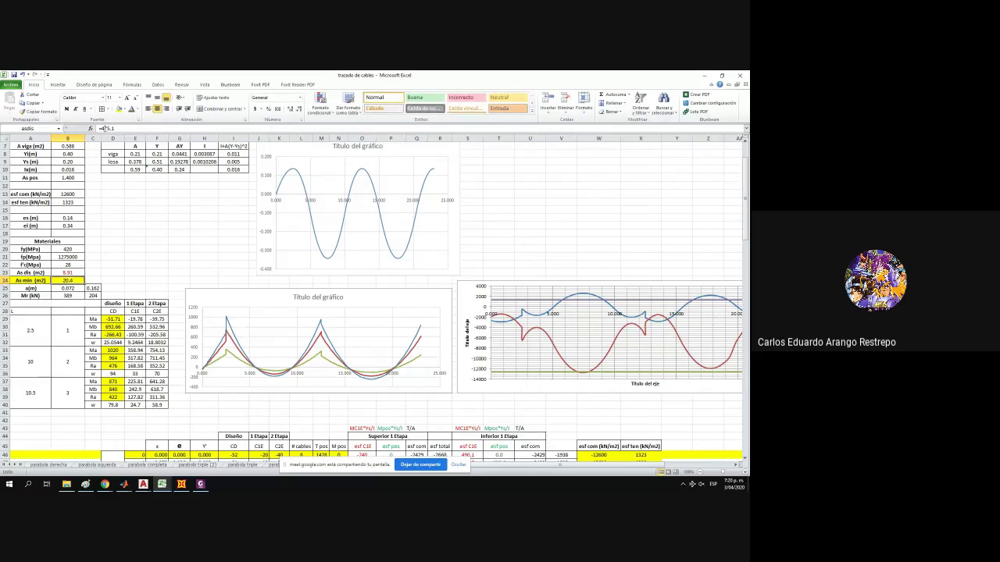
pyautogui.click(102, 129)
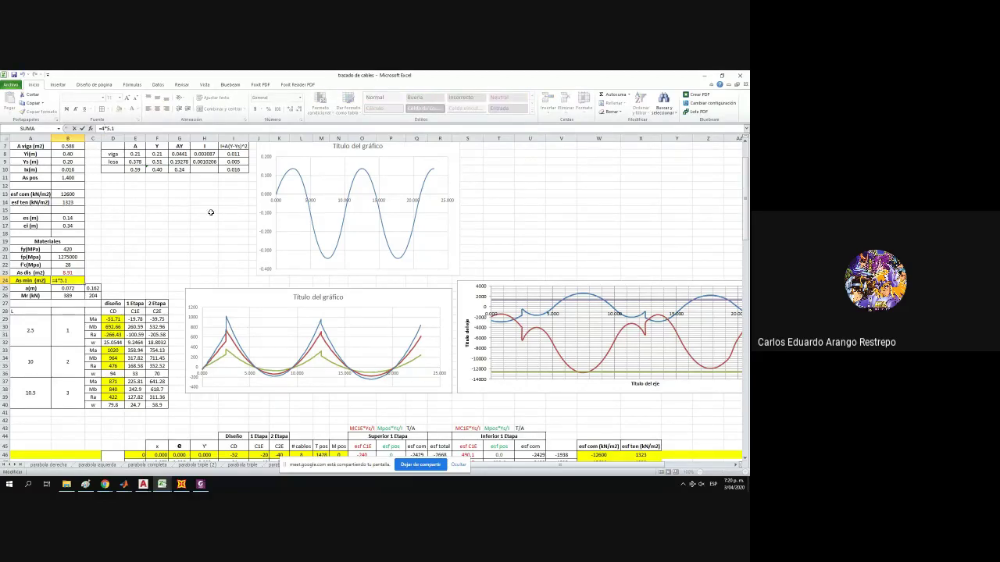
pyautogui.press('Escape')
pyautogui.scroll(2, 259, 193)
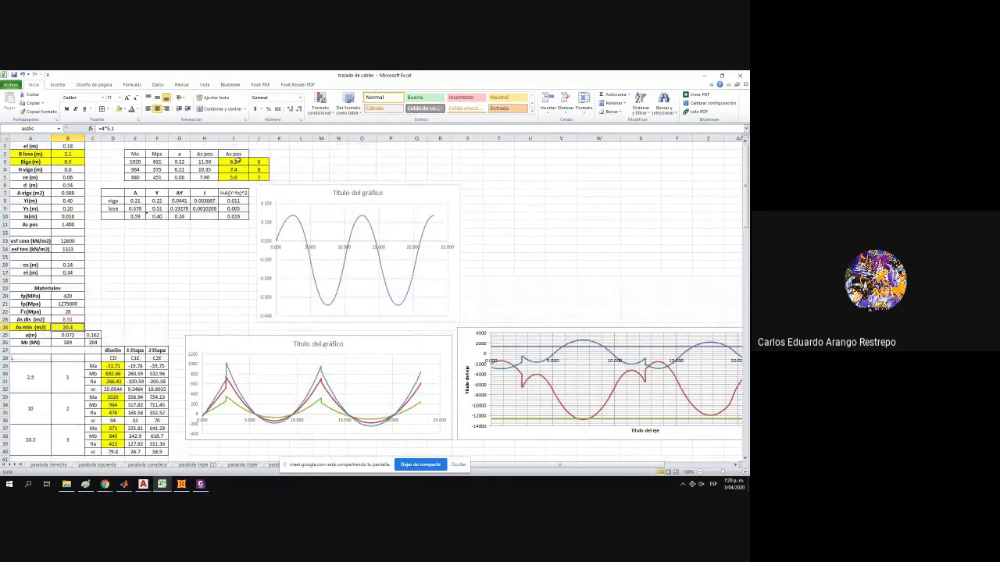
# Set the number of cables in J5, for the 840 moment row, to 6.
pyautogui.click(258, 177)
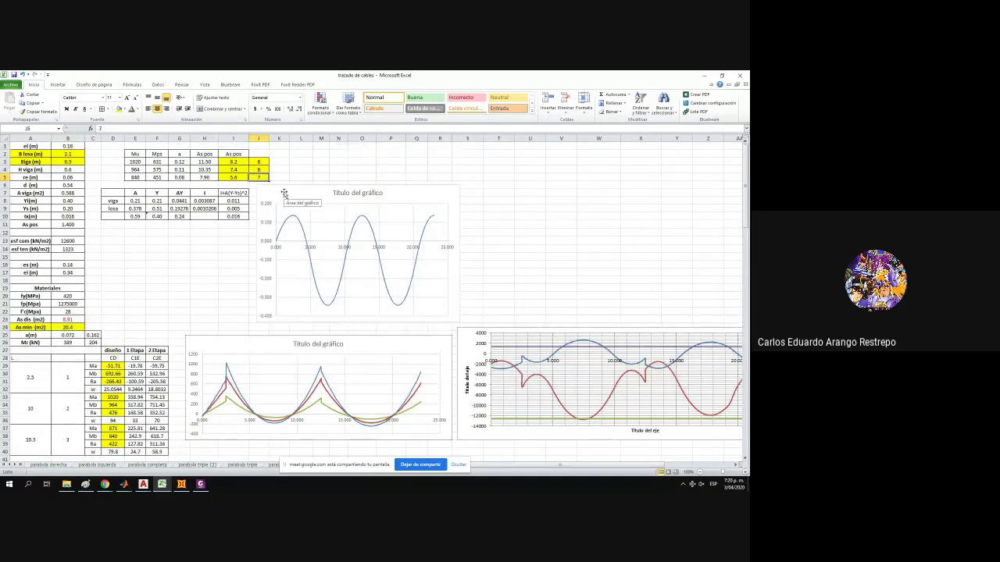
pyautogui.write('6')
pyautogui.press('Return')
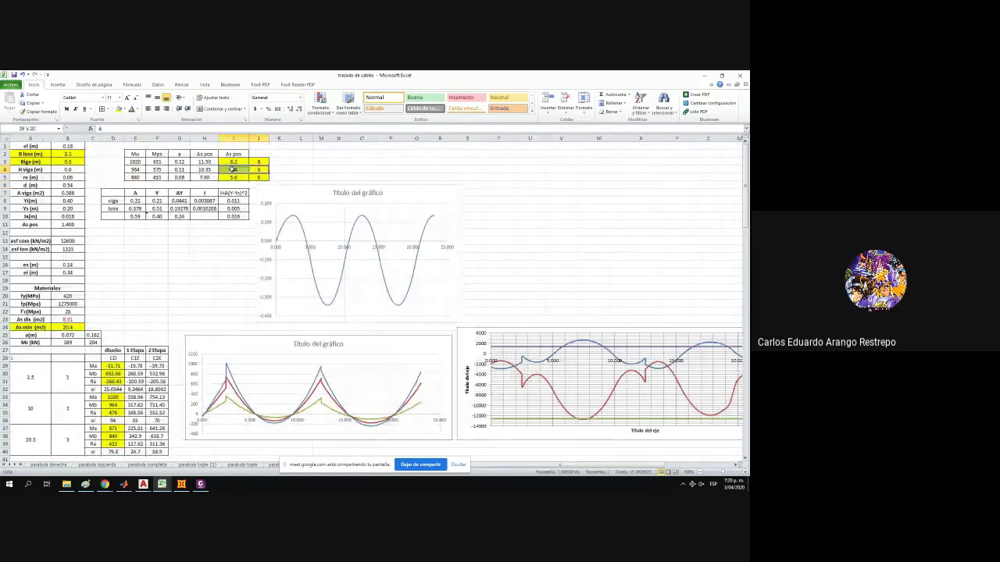
# Set the number of cables in J3, for the 1020 moment row, to 9.
pyautogui.click(261, 161)
pyautogui.write('9')
pyautogui.press('Return')
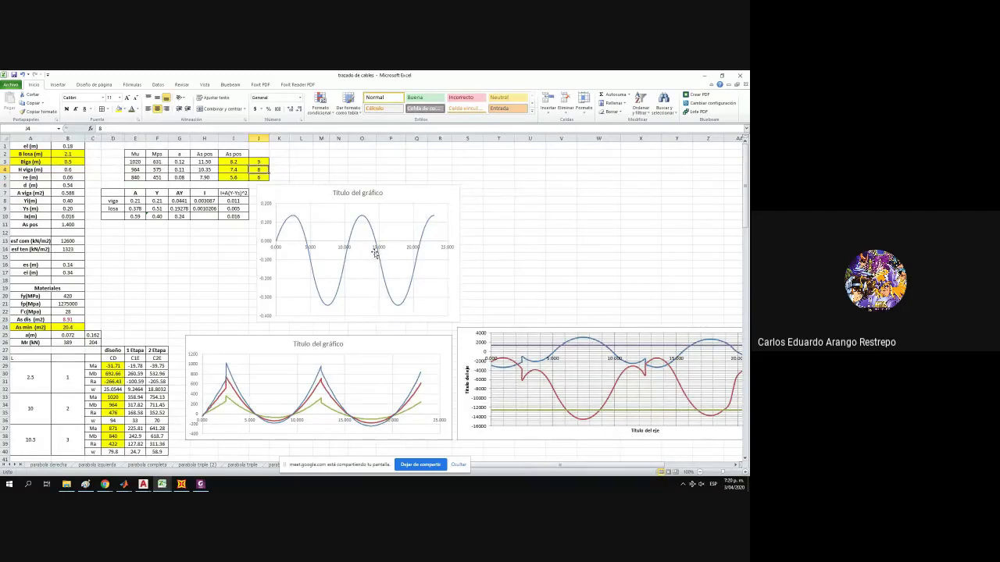
pyautogui.moveTo(662, 467); pyautogui.dragTo(609, 468)
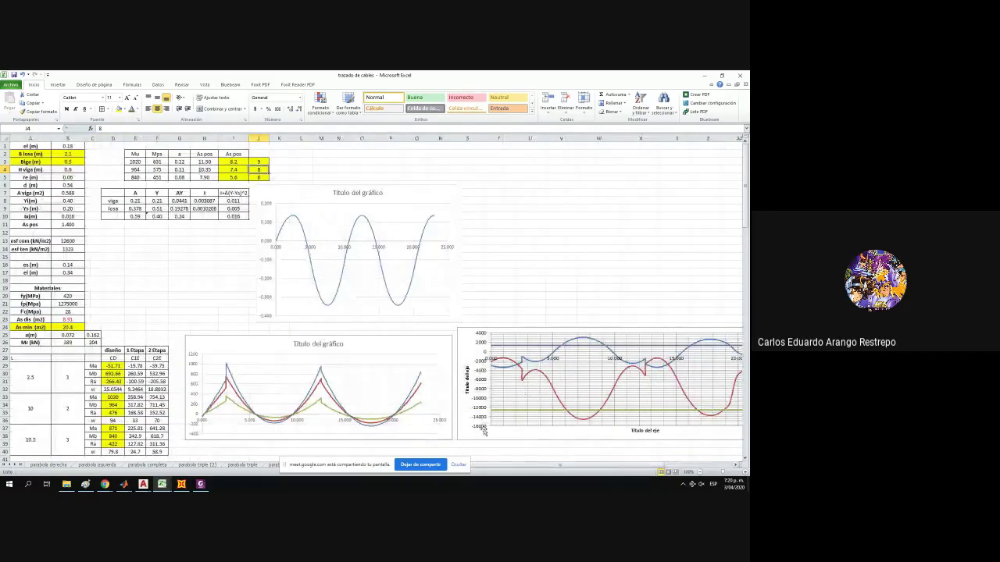
# Set the concrete strength f'c in the materials table to 35 MPa.
pyautogui.doubleClick(67, 312)
pyautogui.write('3')
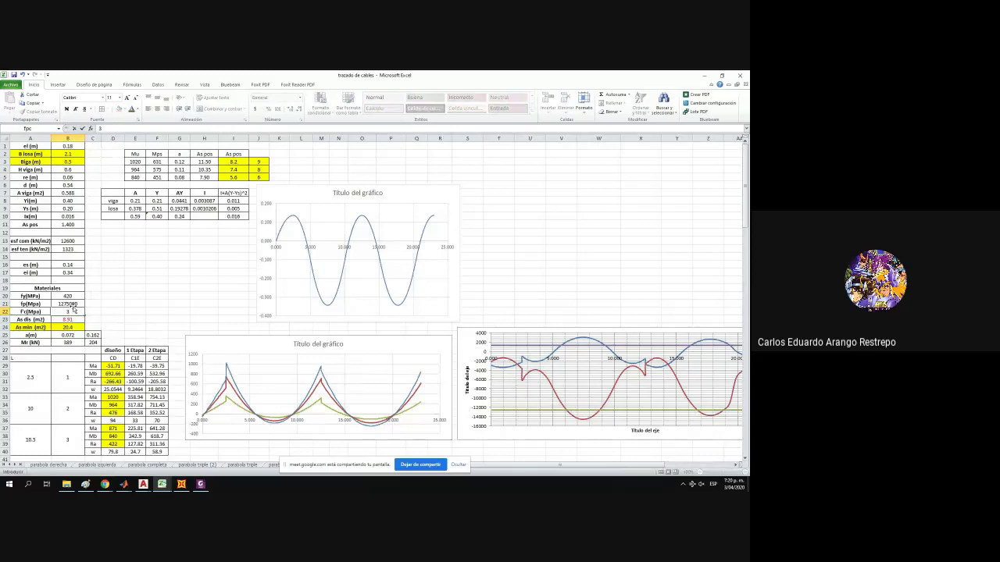
pyautogui.write('5')
pyautogui.press('Return')
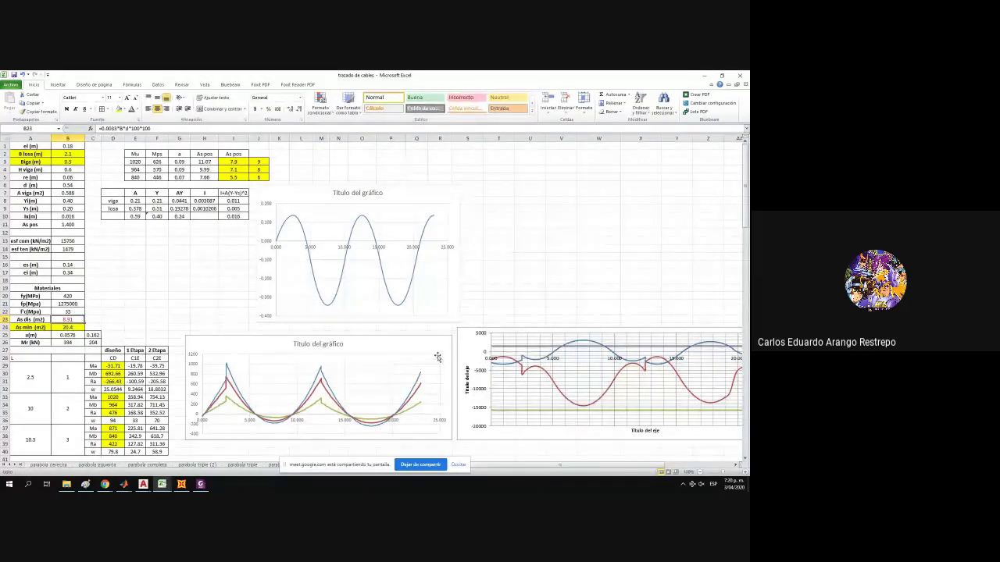
# Set the number of cables in J3, for the 1020 moment row, to 8.
pyautogui.click(263, 162)
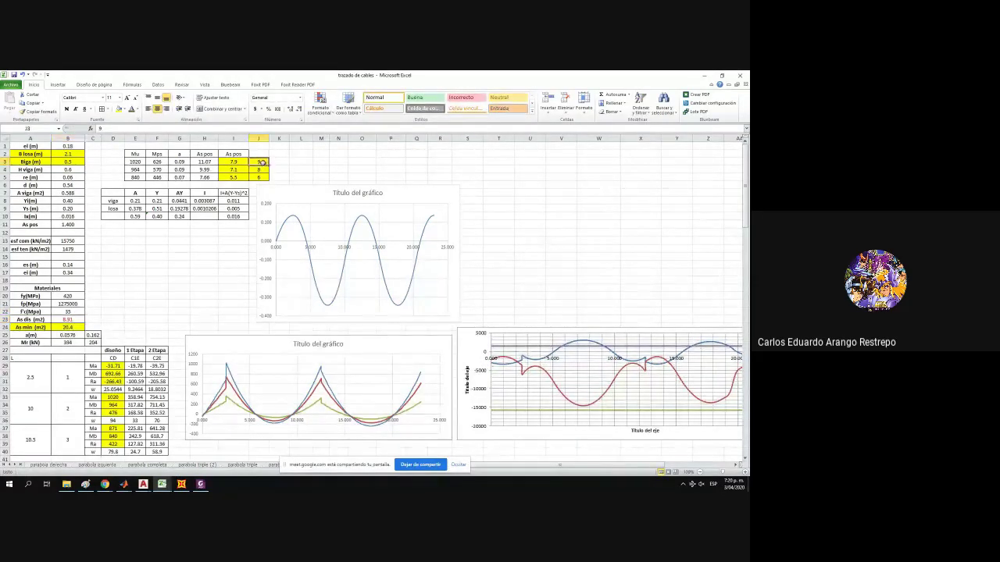
pyautogui.write('8')
pyautogui.press('Return')
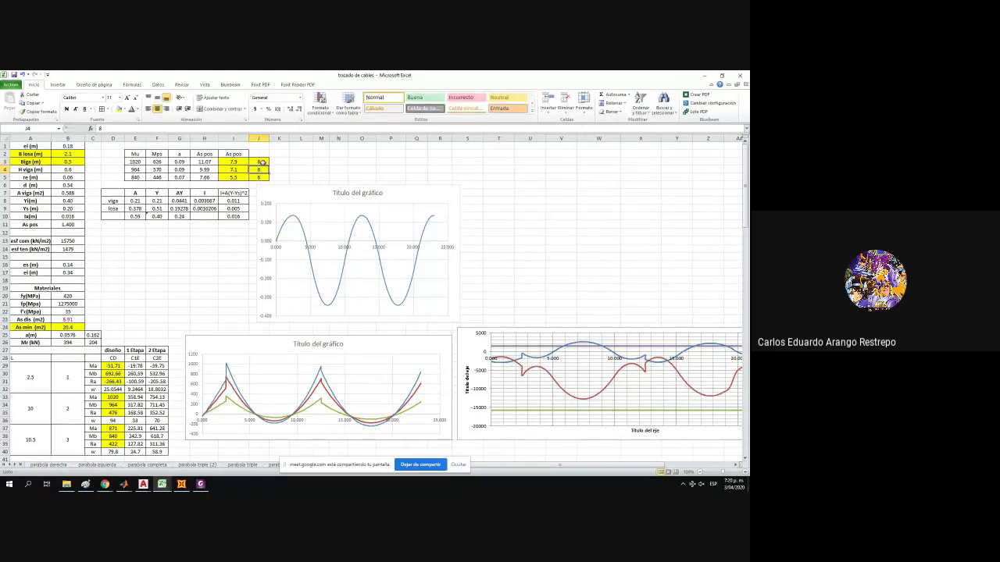
pyautogui.press('Return')
pyautogui.keyDown('ctrl'); pyautogui.scroll(-1, 541, 280); pyautogui.keyUp('ctrl')
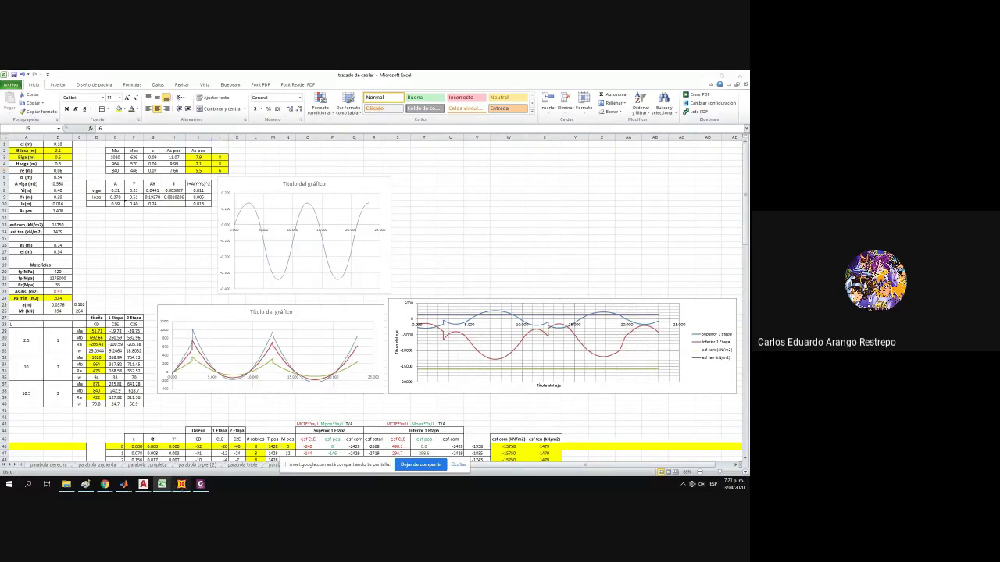
# Switch to the SAP2000 model and show all of its hidden members in the moment diagram view.
pyautogui.click(181, 484)
pyautogui.click(518, 387)
pyautogui.rightClick(562, 226)
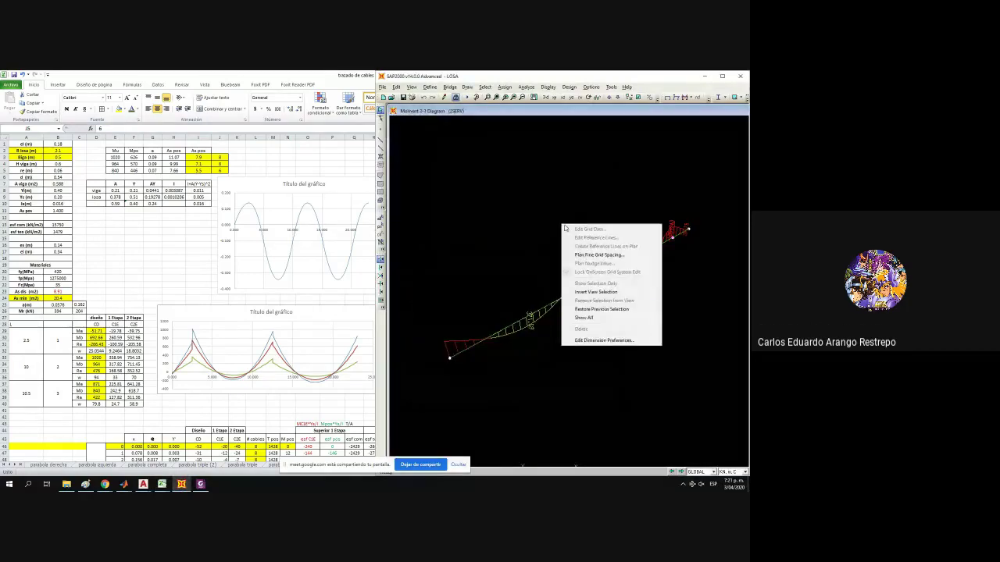
pyautogui.click(590, 318)
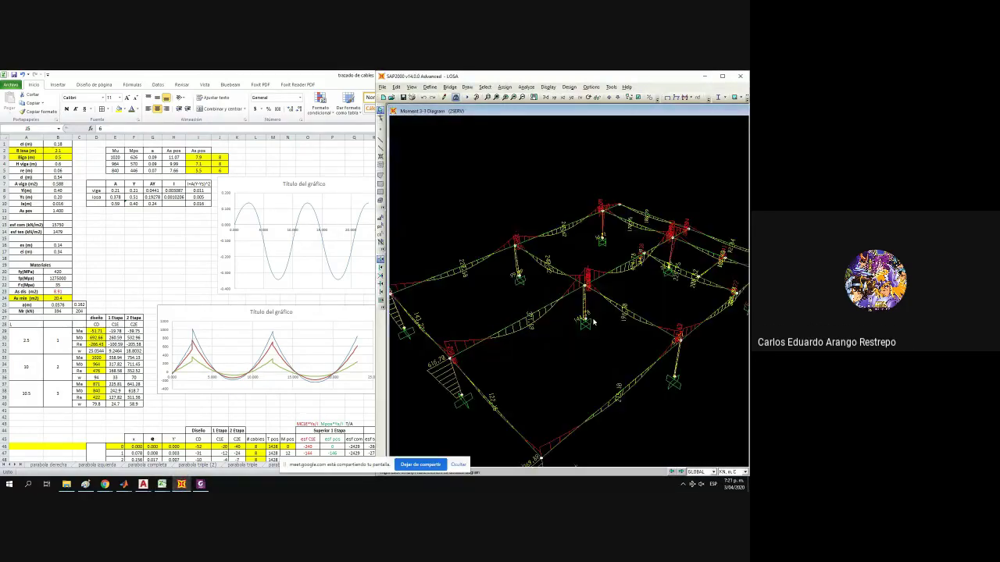
# Display the undeformed model and make its area objects visible in the 3-D view.
pyautogui.rightClick(475, 166)
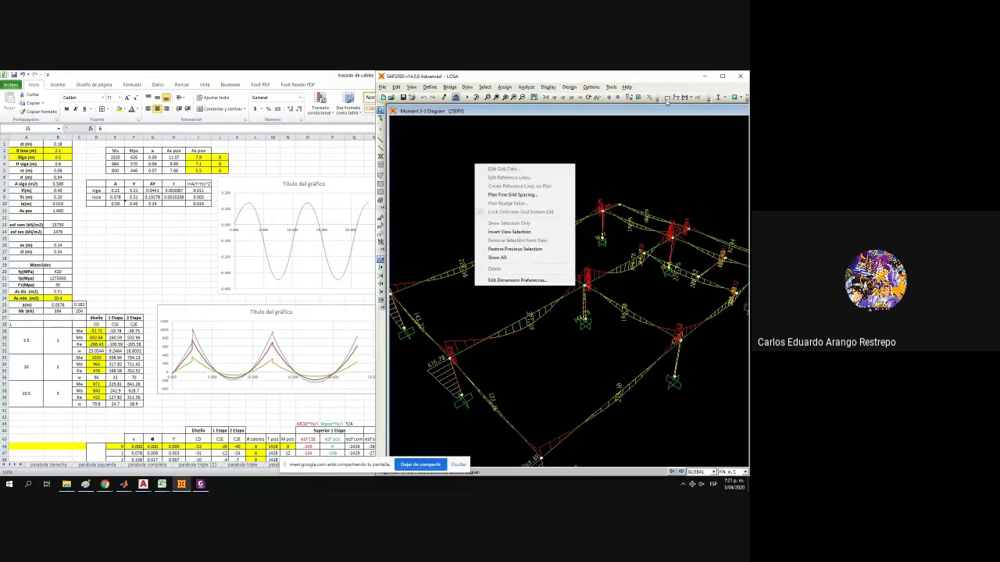
pyautogui.click(666, 98)
pyautogui.rightClick(482, 165)
pyautogui.click(499, 257)
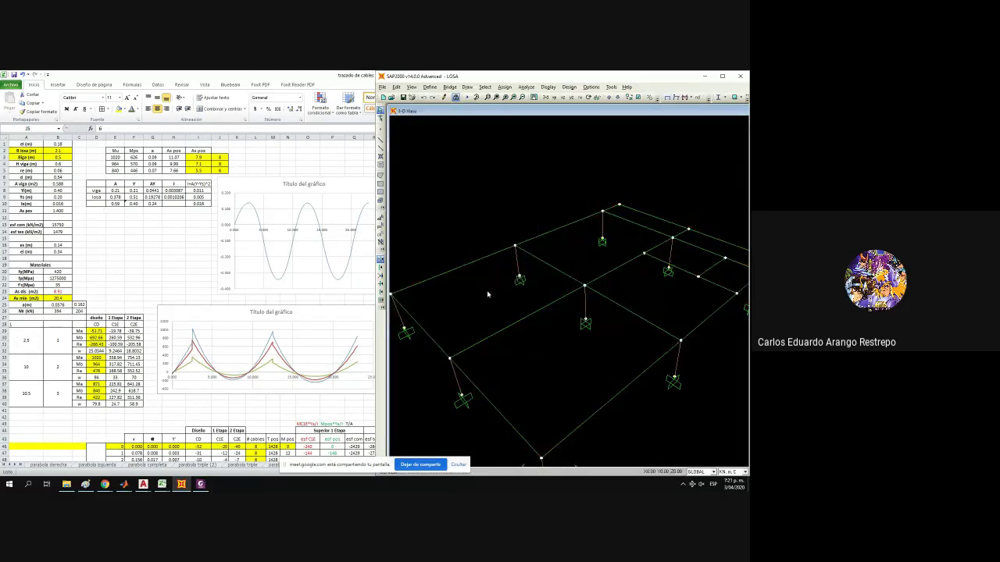
pyautogui.click(649, 100)
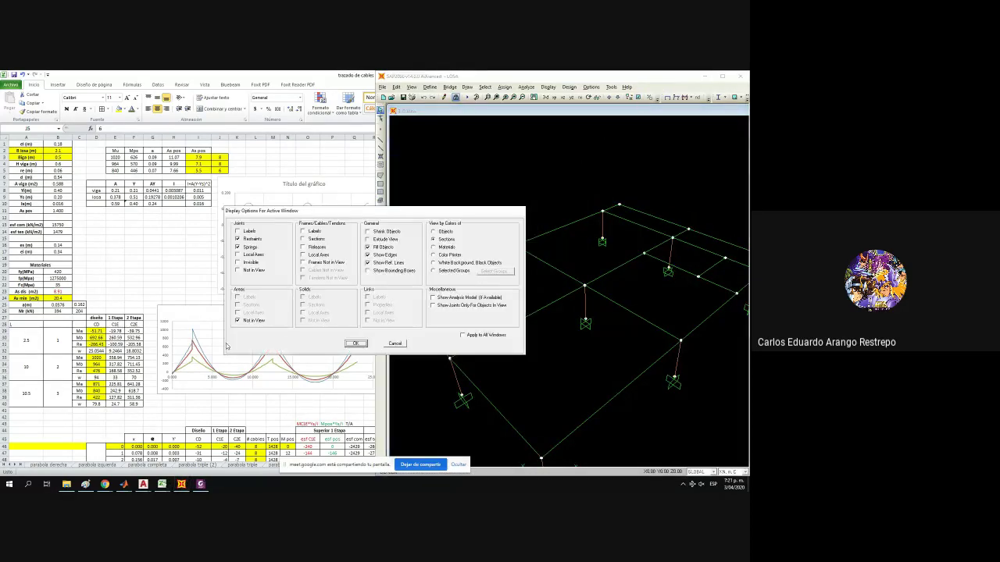
pyautogui.click(250, 321)
pyautogui.click(356, 344)
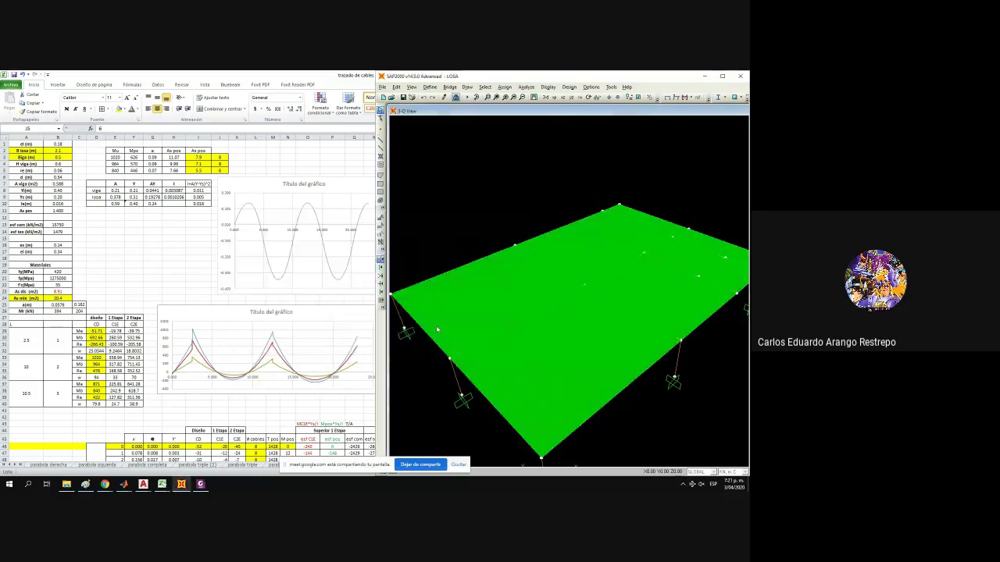
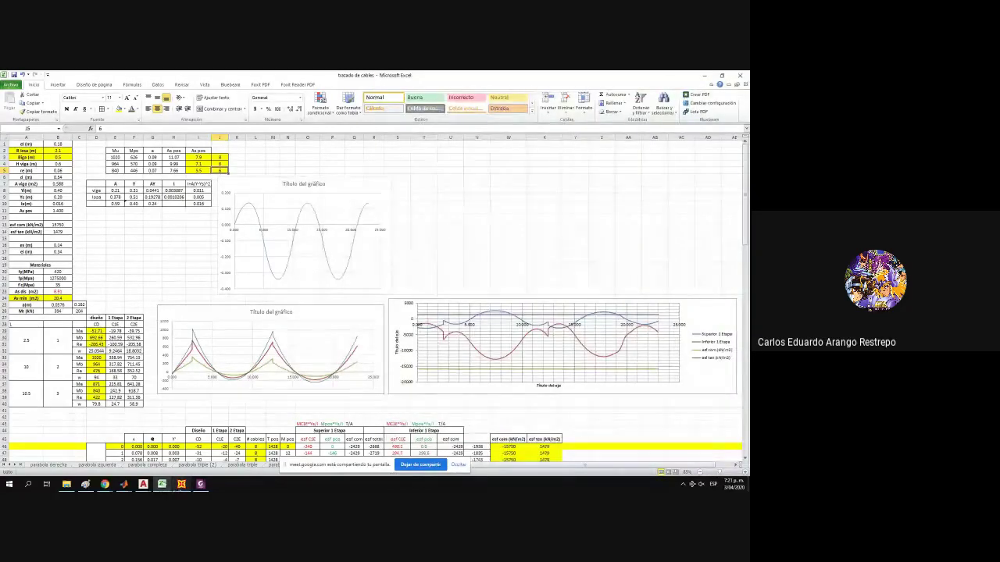
# Examine the load patterns assigned to the selected slab area, and return to the Excel workbook.
pyautogui.click(361, 194)
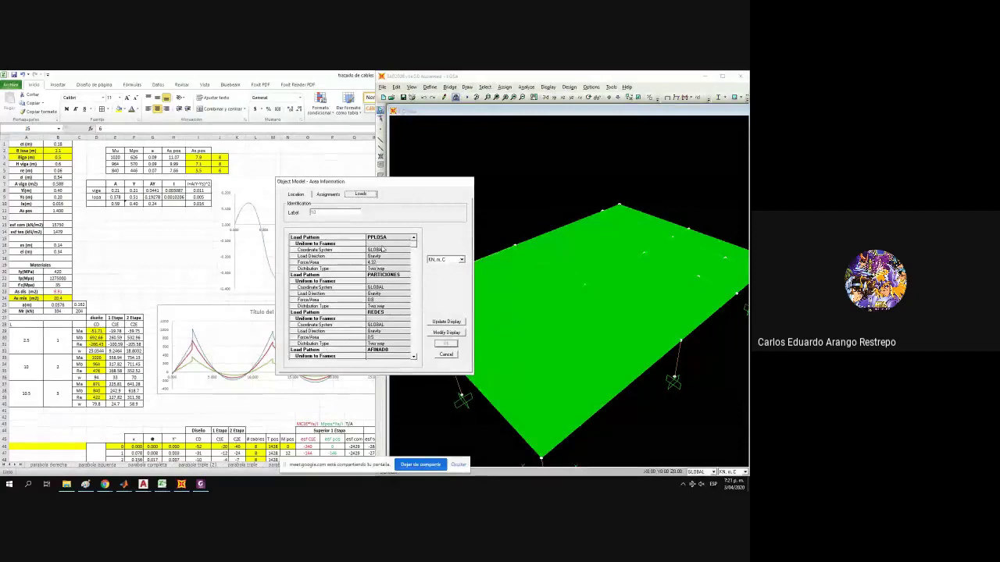
pyautogui.click(413, 357)
pyautogui.scroll(-5, 413, 359)
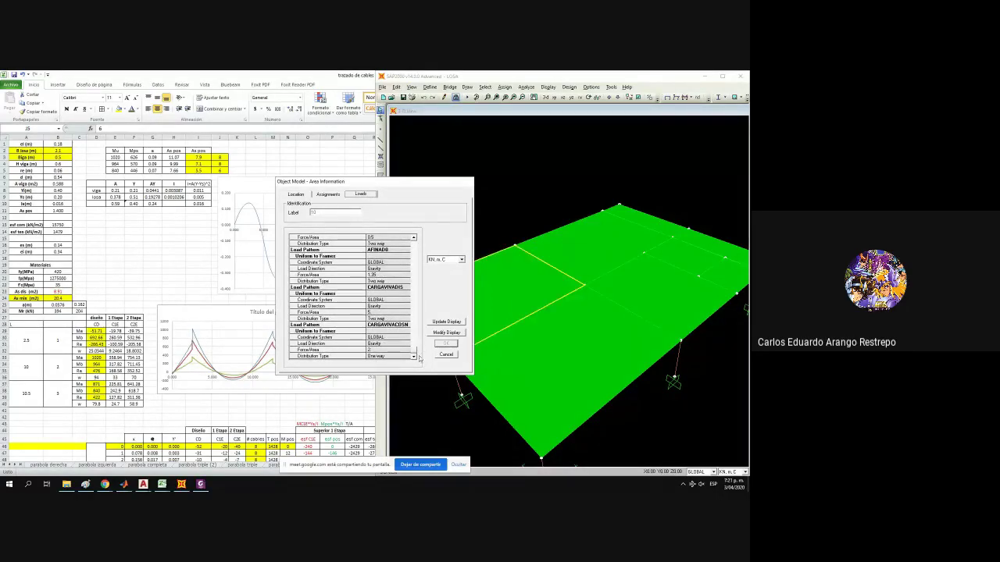
pyautogui.moveTo(414, 353); pyautogui.dragTo(407, 247)
pyautogui.click(446, 355)
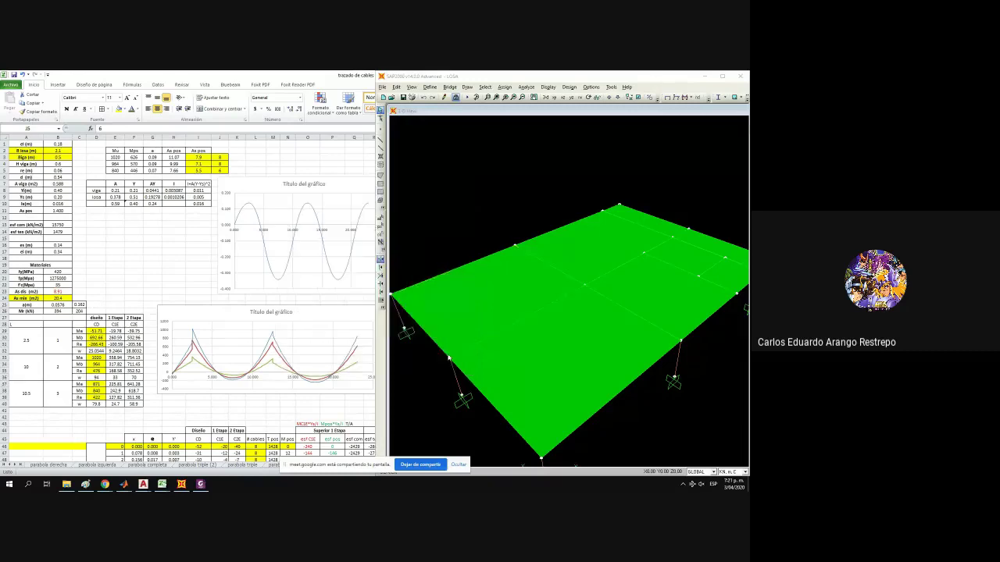
pyautogui.click(352, 82)
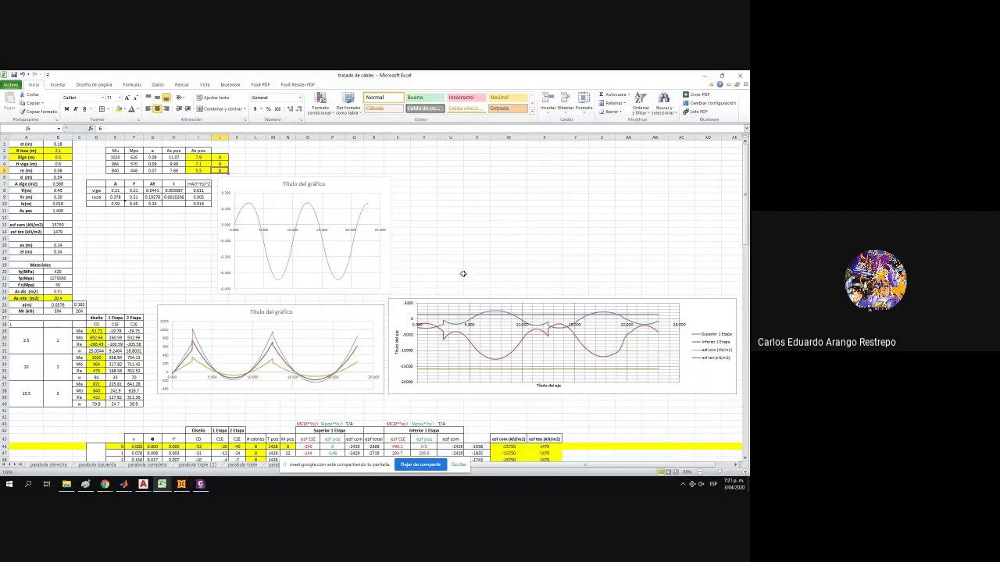
# Copy the "esf total" heading from R45 into V45, above the unlabelled totals column of the Inferior 1 Etapa stresses.
pyautogui.scroll(-1, 330, 278)
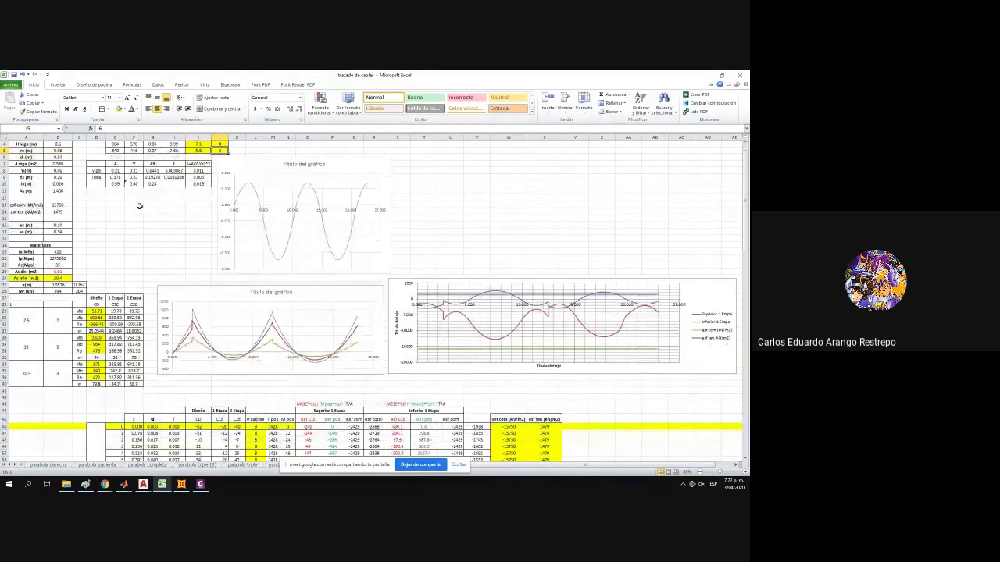
pyautogui.scroll(1, 273, 258)
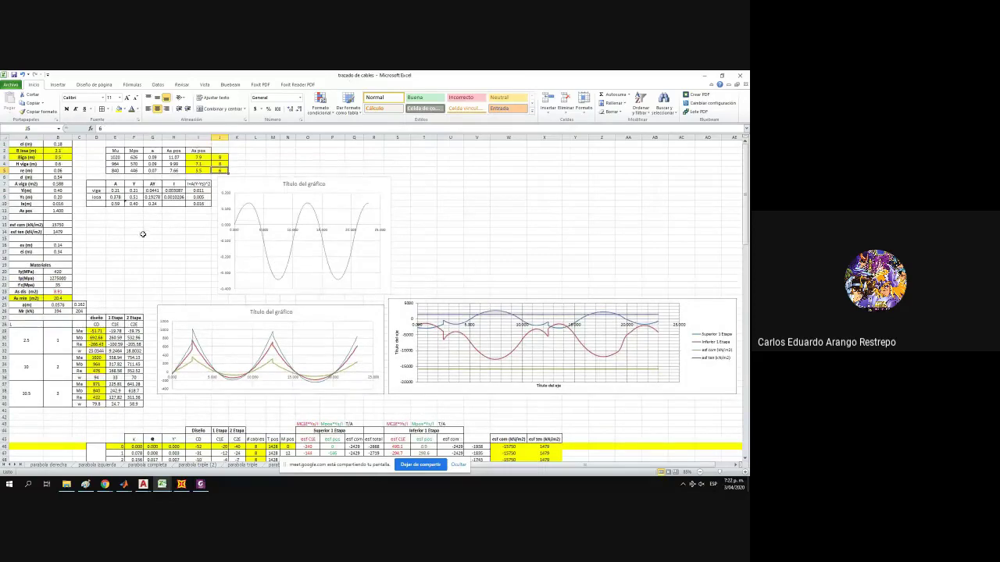
pyautogui.scroll(-1, 623, 315)
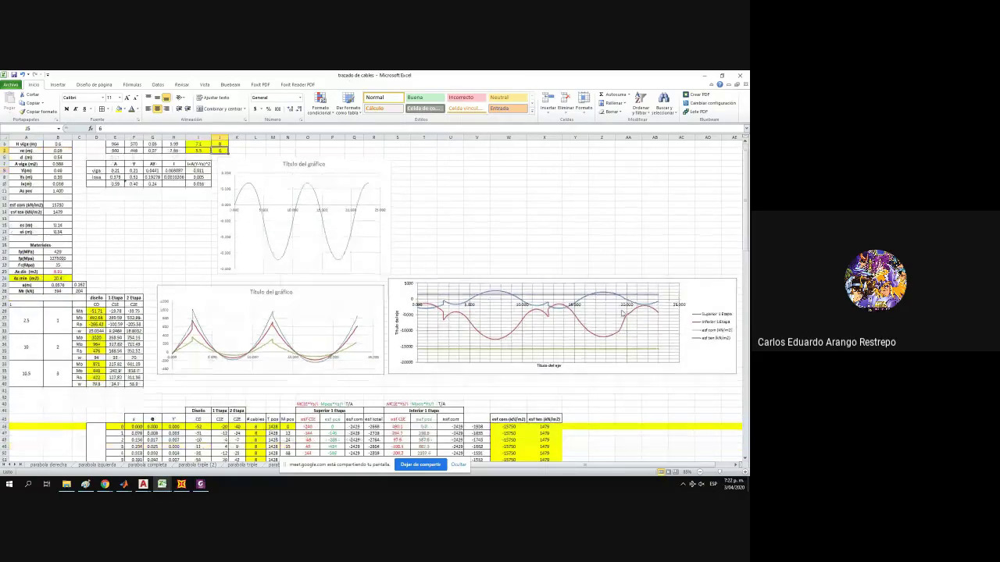
pyautogui.scroll(-9, 623, 314)
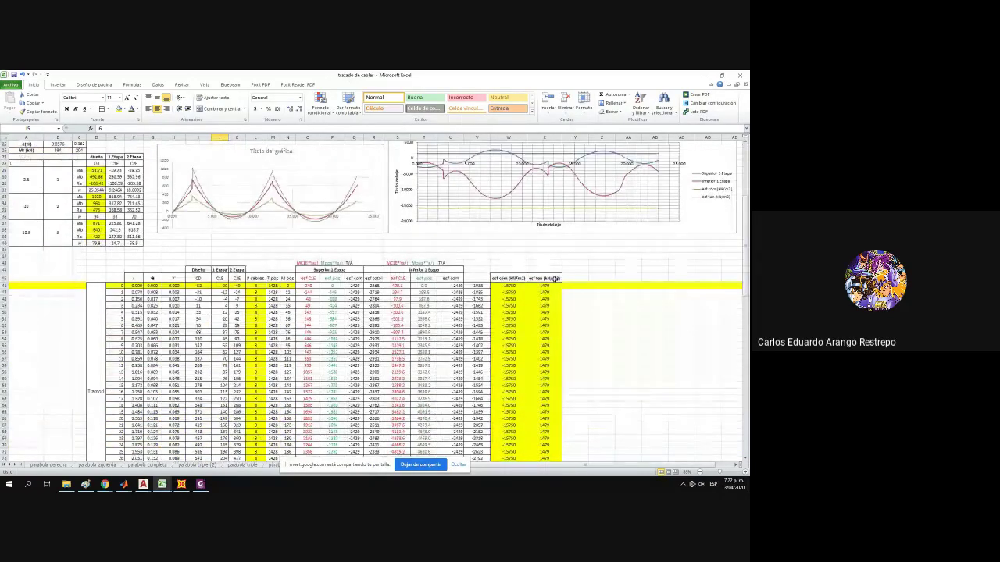
pyautogui.moveTo(316, 217); pyautogui.dragTo(559, 217)
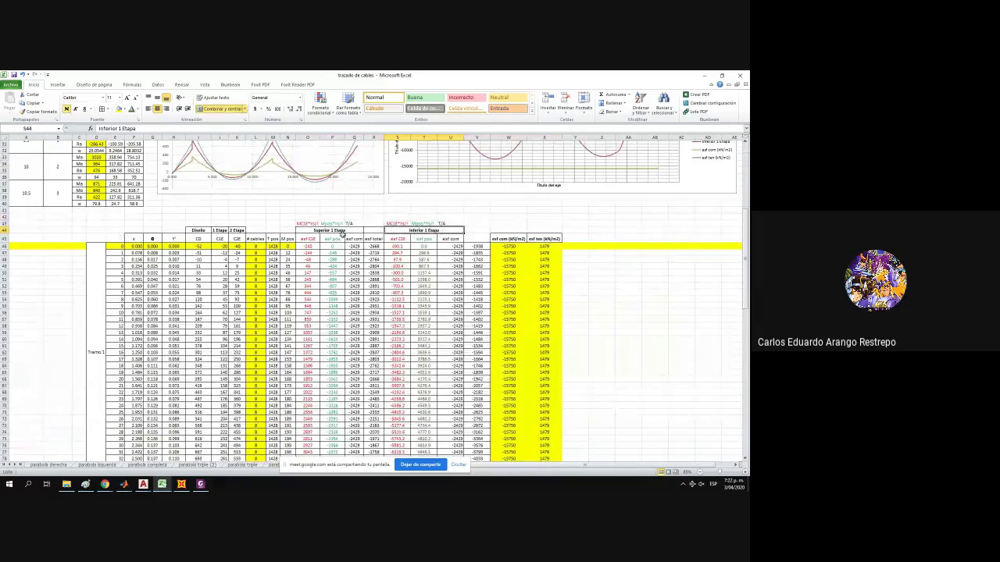
pyautogui.moveTo(509, 232); pyautogui.dragTo(545, 231)
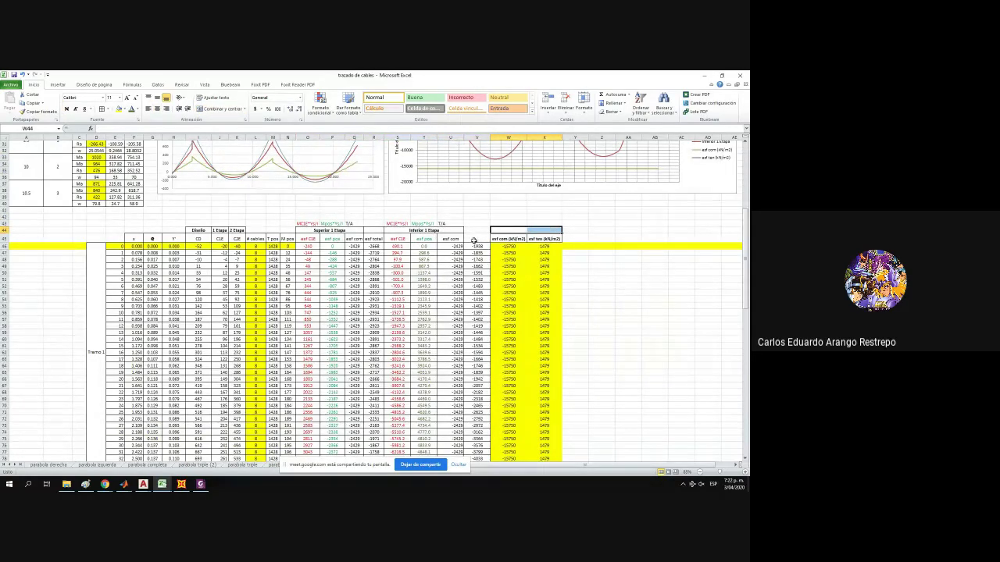
pyautogui.click(482, 247)
pyautogui.click(374, 238)
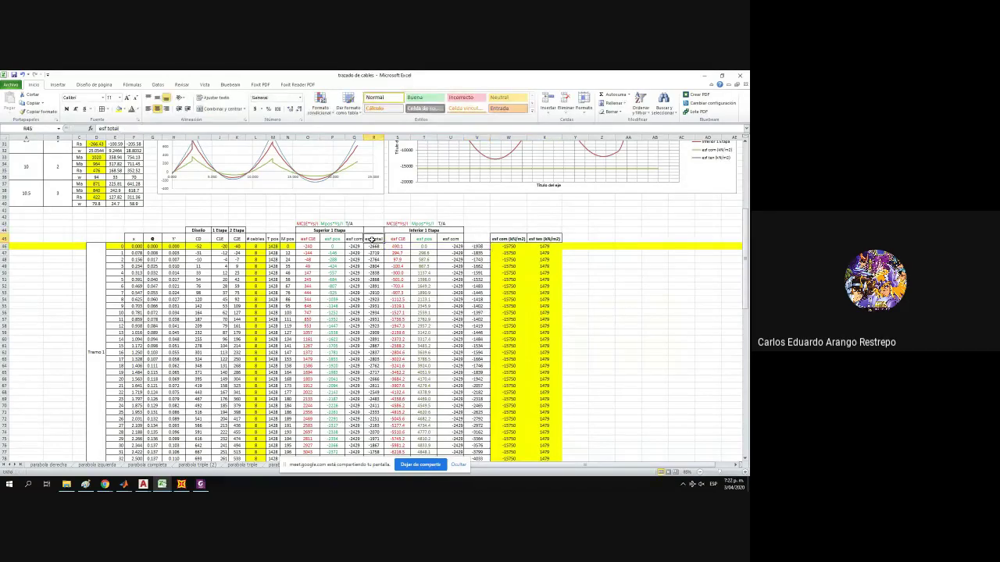
pyautogui.hotkey('ctrl', 'c')
pyautogui.click(477, 238)
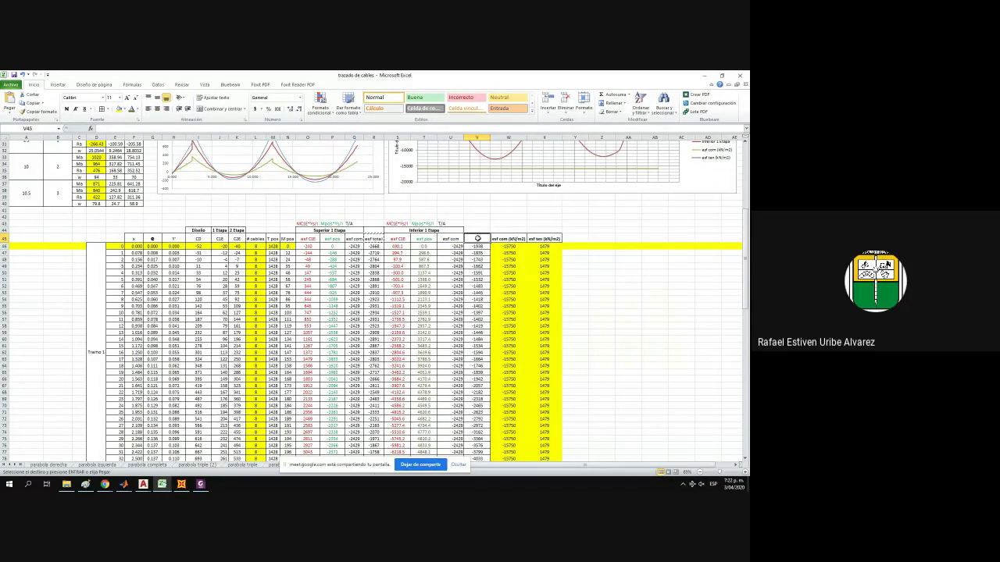
pyautogui.press('Return')
pyautogui.click(655, 319)
# Change the minimum steel area formula in B24 to =3*5.1.
pyautogui.scroll(6, 621, 312)
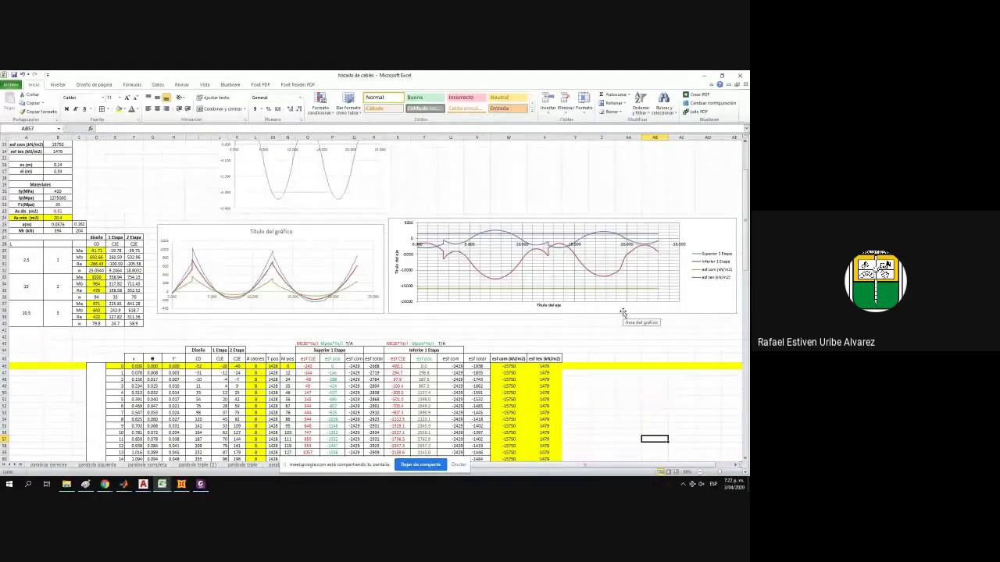
pyautogui.scroll(2, 244, 290)
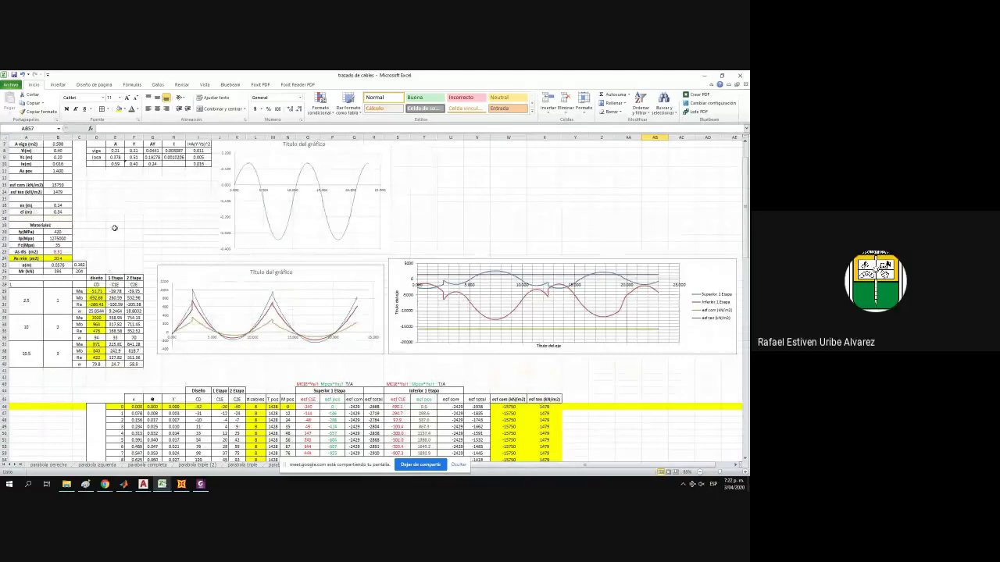
pyautogui.click(58, 251)
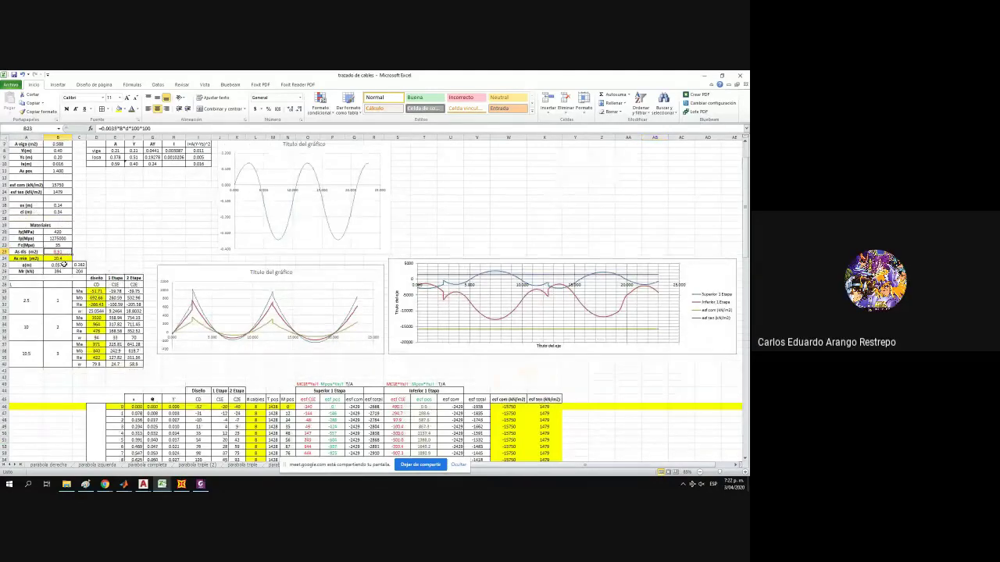
pyautogui.click(58, 252)
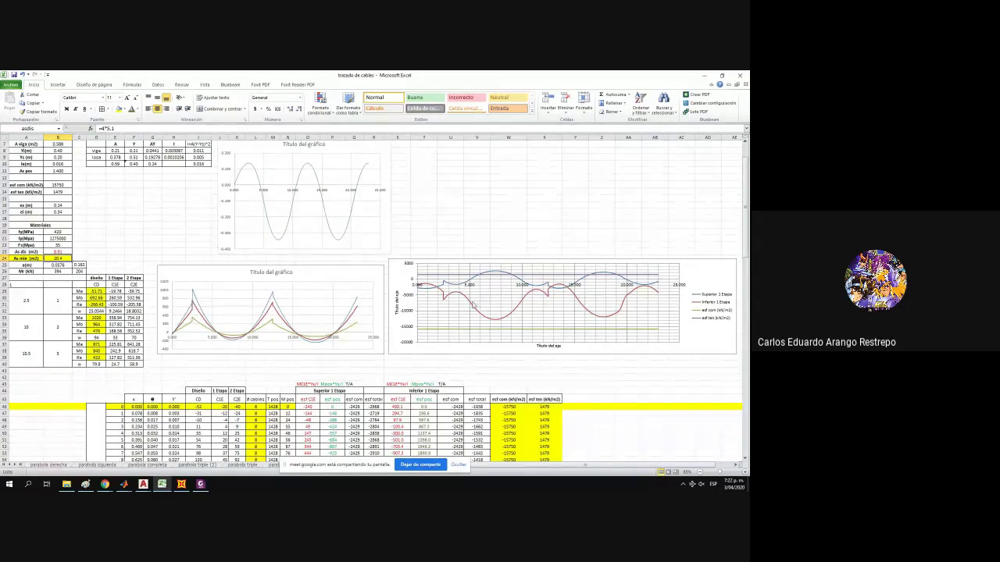
pyautogui.scroll(2, 473, 305)
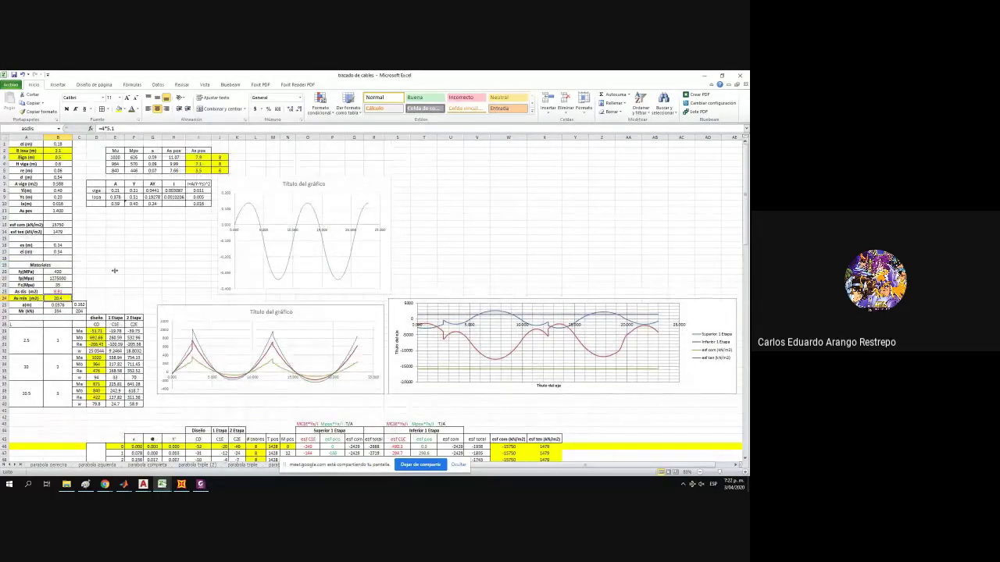
pyautogui.click(103, 129)
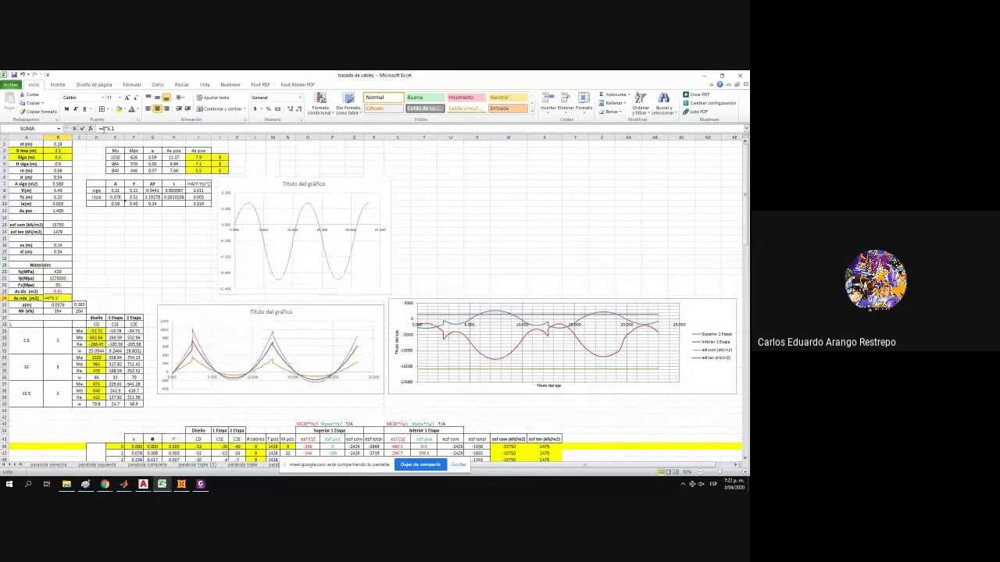
pyautogui.press('Return')
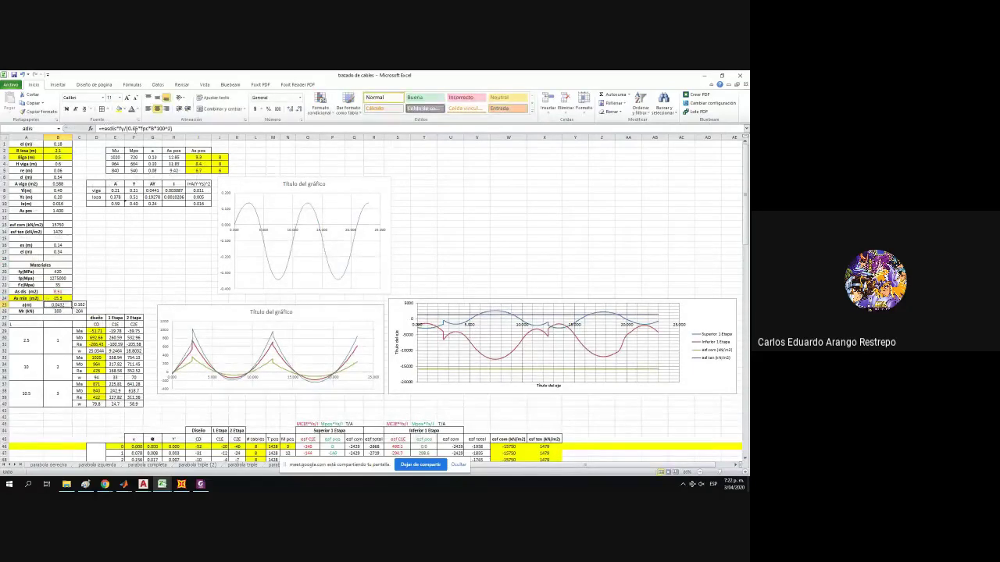
# Try 10 cables in J3 for the 1020 moment row, check the steel area formula, and undo the cable change.
pyautogui.click(222, 156)
pyautogui.write('10')
pyautogui.press('Return')
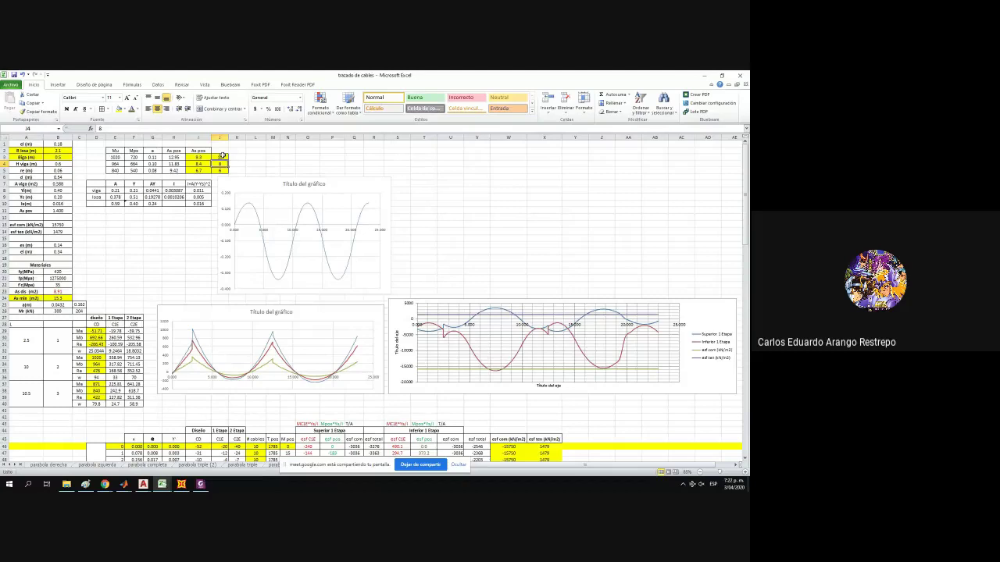
pyautogui.click(222, 157)
pyautogui.click(60, 299)
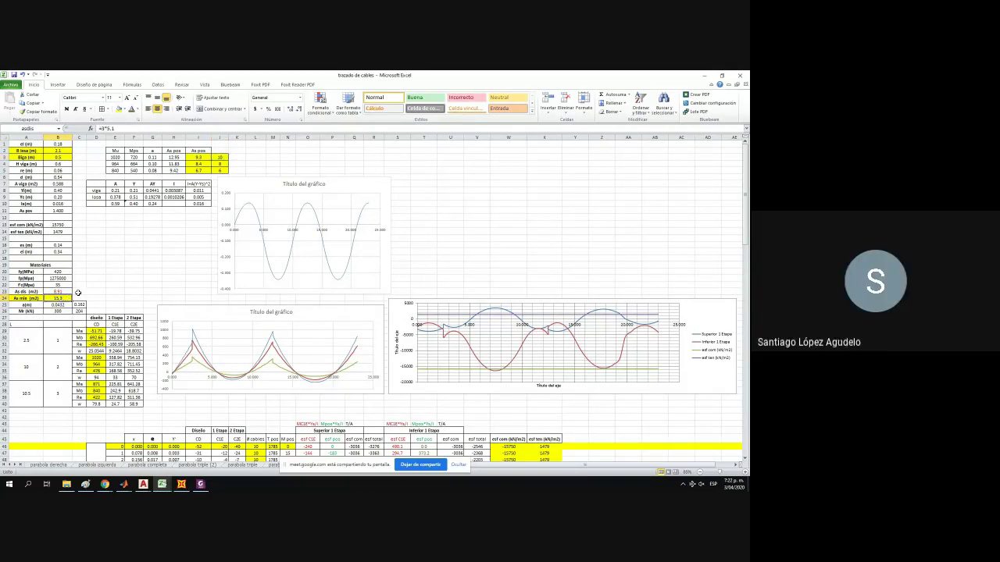
pyautogui.hotkey('ctrl', 'z')
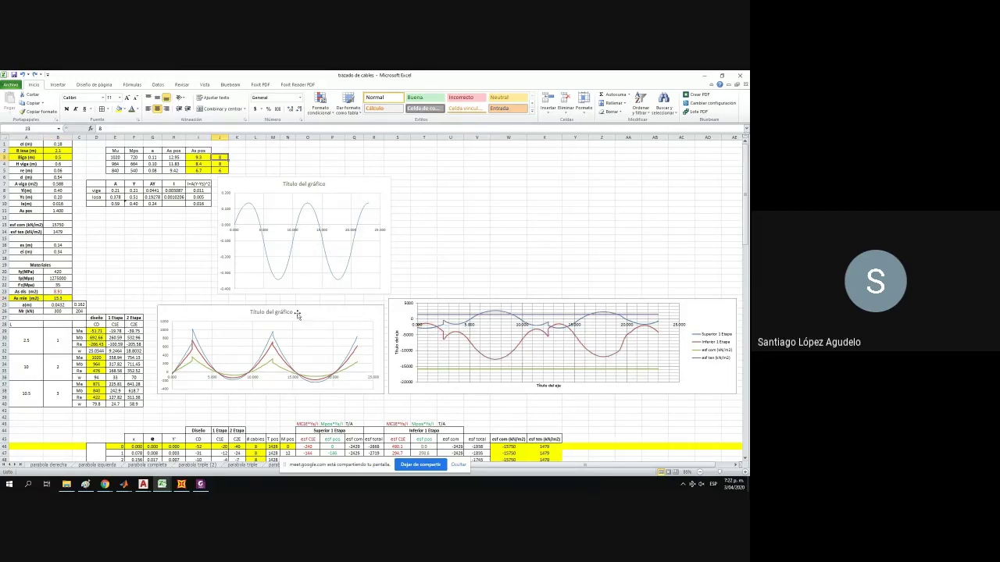
# Move the Superior/Inferior 1 Etapa stress chart up over the edge of the cable profile chart, and switch to Paint.
pyautogui.moveTo(438, 299); pyautogui.dragTo(414, 210)
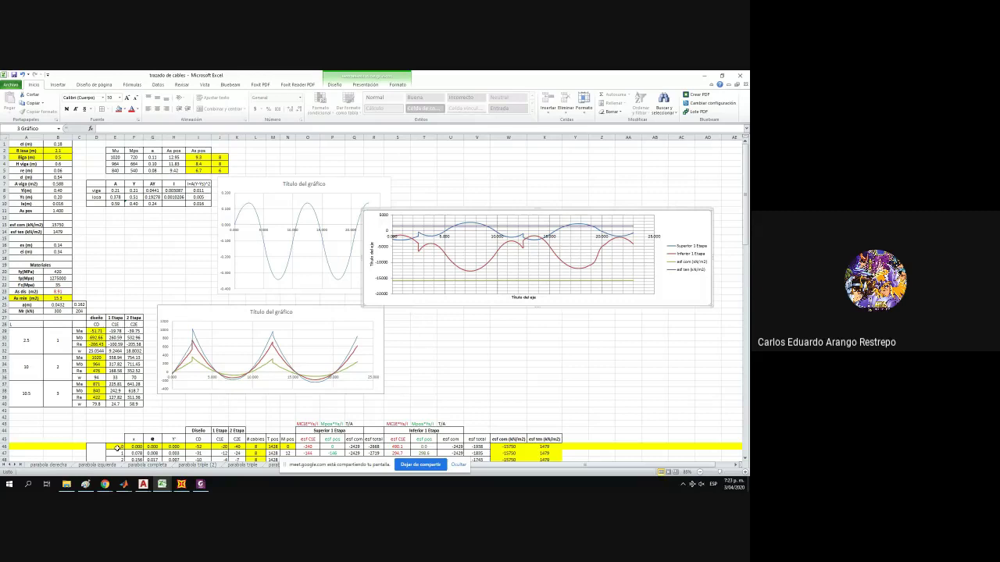
pyautogui.click(9, 484)
pyautogui.click(85, 484)
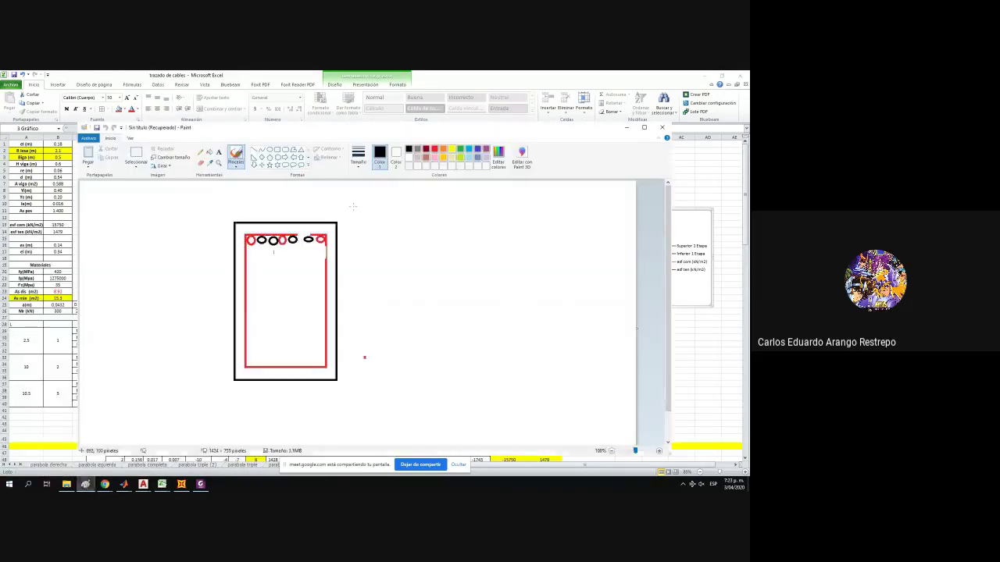
pyautogui.click(88, 139)
pyautogui.click(100, 156)
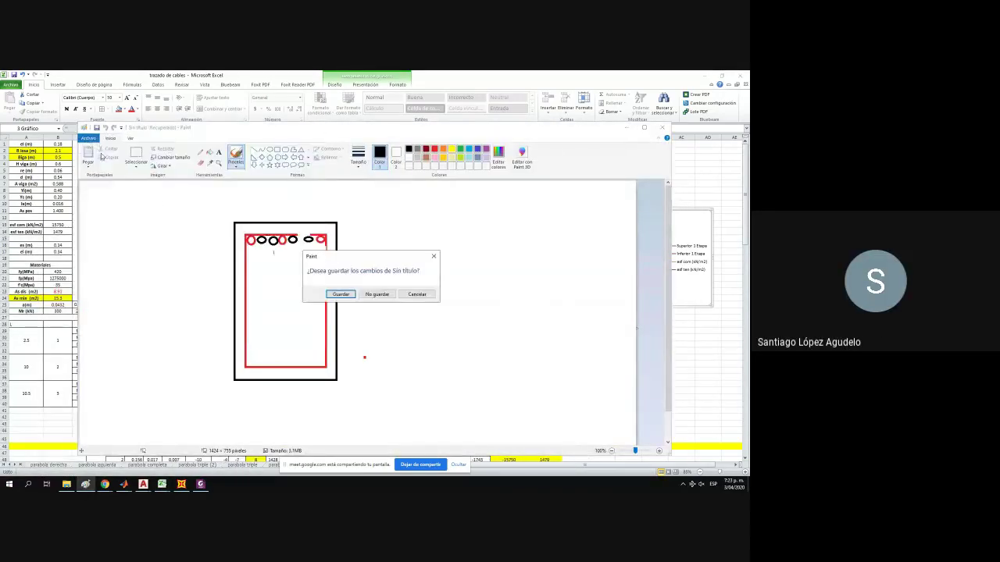
pyautogui.click(340, 294)
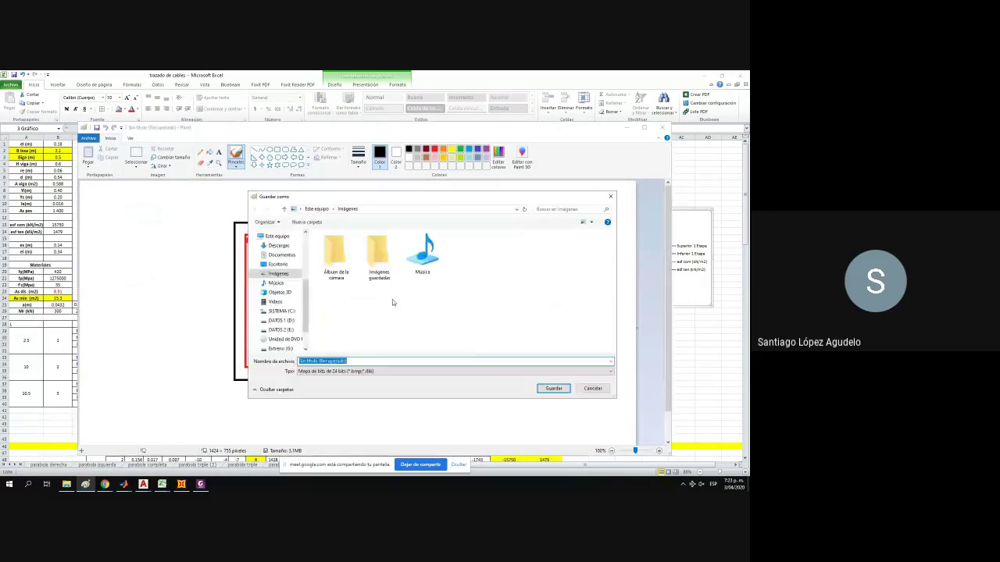
pyautogui.press('Escape')
# Erase the old beam section drawing and draw a wide rectangular beam outline about 1061 by 197 pixels.
pyautogui.click(136, 156)
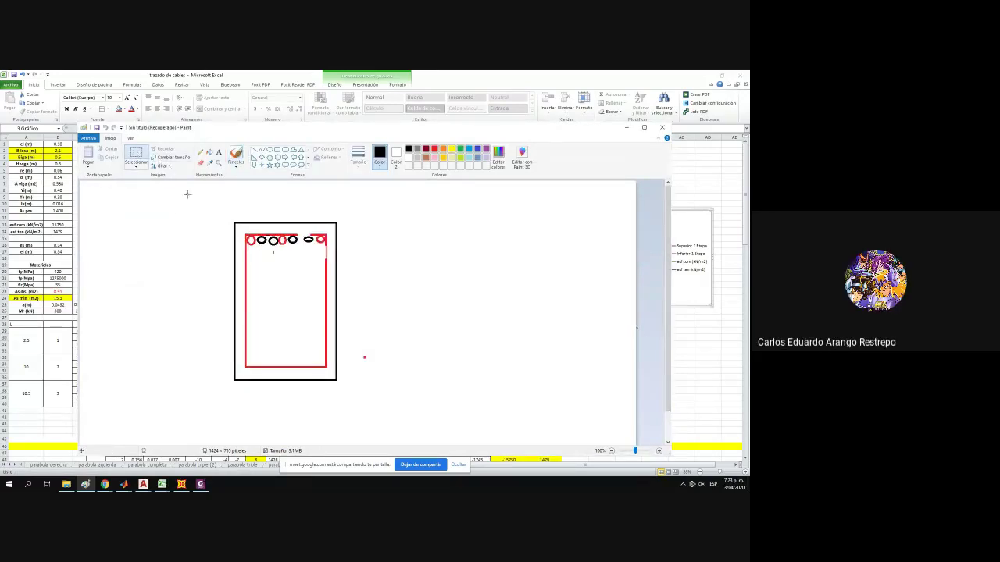
pyautogui.moveTo(373, 408)
pyautogui.mouseDown()
pyautogui.moveTo(230, 266)
pyautogui.moveTo(180, 196)
pyautogui.mouseUp()
pyautogui.press('Delete')
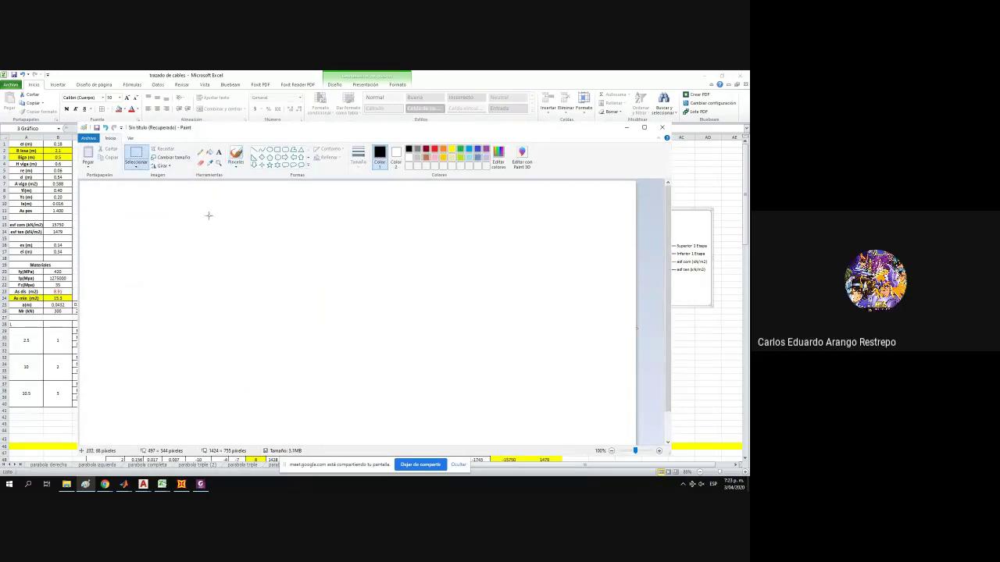
pyautogui.click(277, 150)
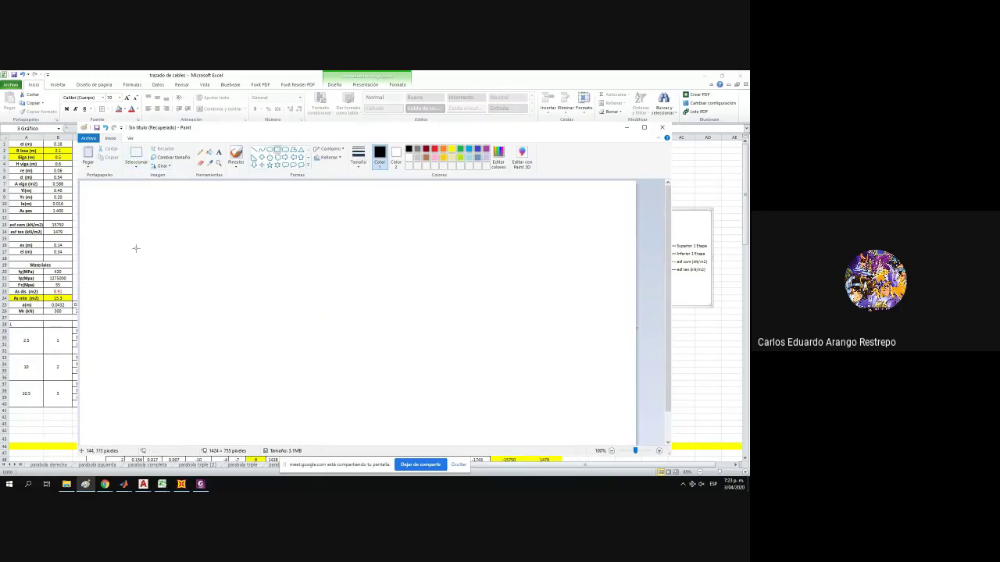
pyautogui.moveTo(135, 248)
pyautogui.mouseDown()
pyautogui.moveTo(429, 323)
pyautogui.moveTo(550, 325)
pyautogui.mouseUp()
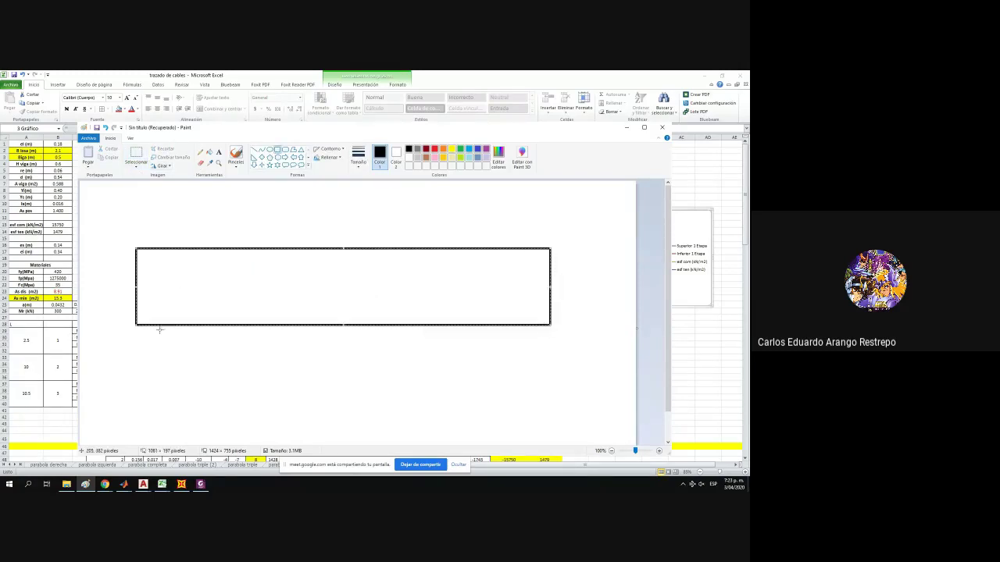
# Add a triangular support under each end of the beam and a freehand row of seven arcs above it as distributed load.
pyautogui.click(300, 150)
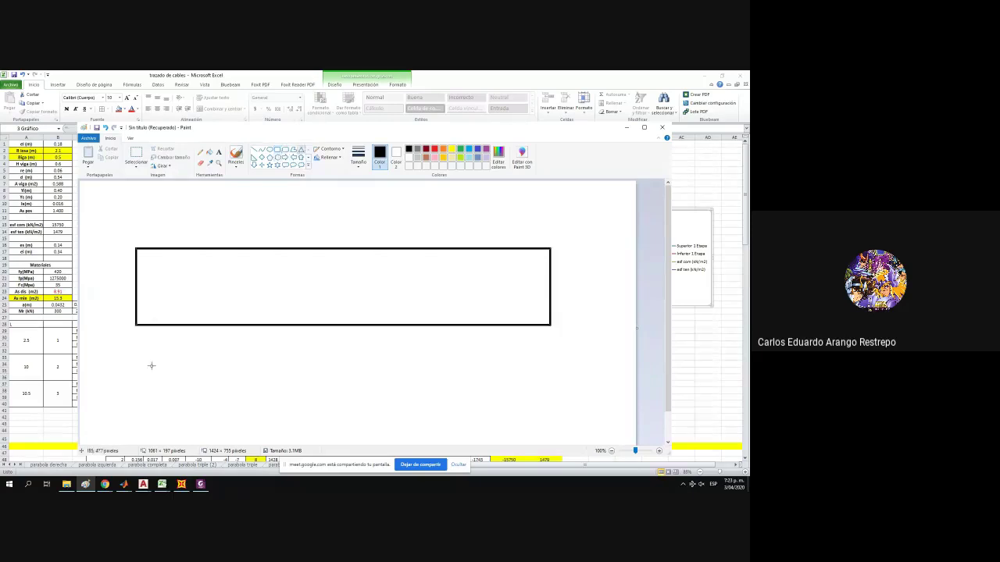
pyautogui.moveTo(153, 365); pyautogui.dragTo(125, 328)
pyautogui.moveTo(563, 362); pyautogui.dragTo(540, 323)
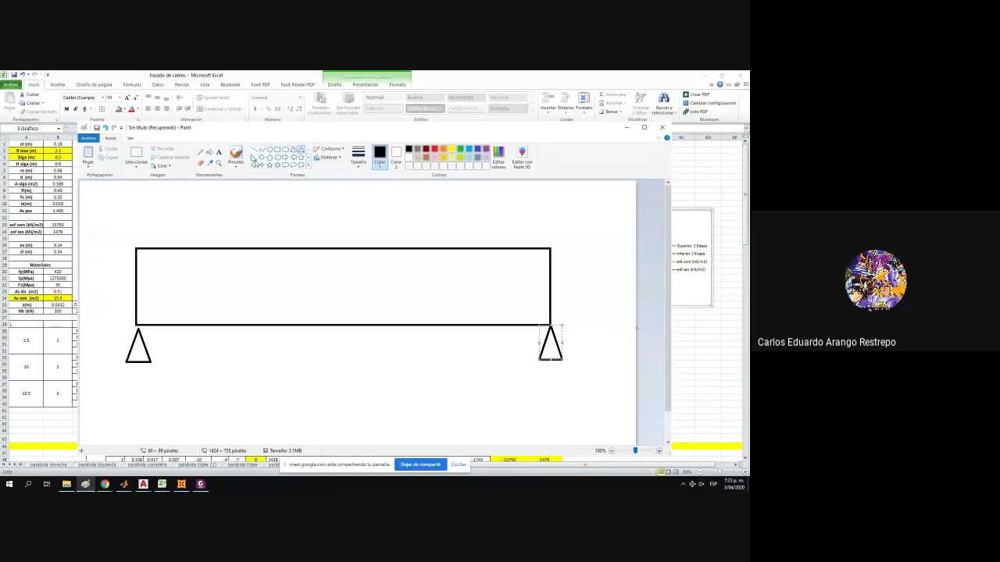
pyautogui.click(201, 151)
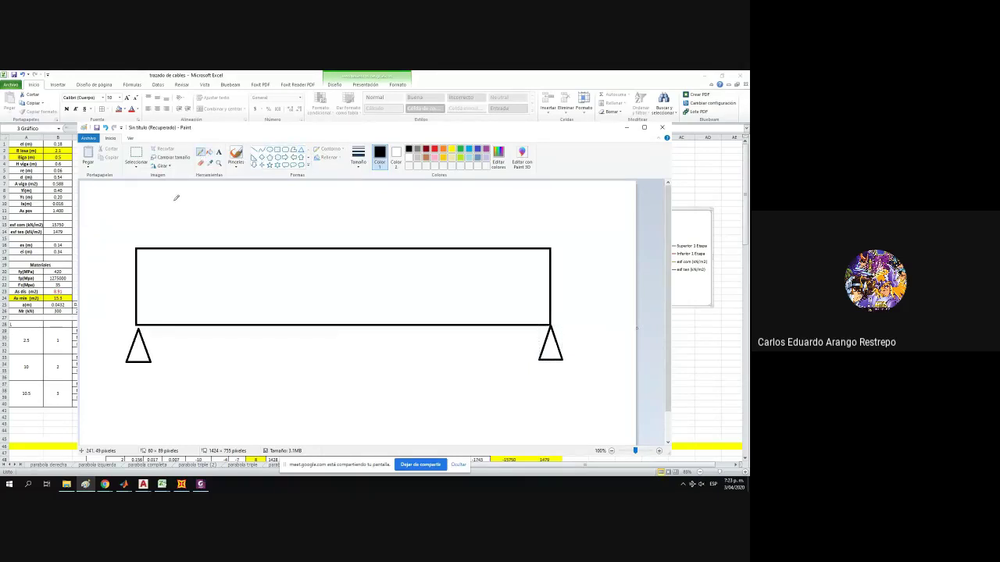
pyautogui.moveTo(142, 244)
pyautogui.mouseDown()
pyautogui.moveTo(187, 211)
pyautogui.moveTo(277, 234)
pyautogui.moveTo(422, 240)
pyautogui.moveTo(536, 217)
pyautogui.moveTo(561, 241)
pyautogui.mouseUp()
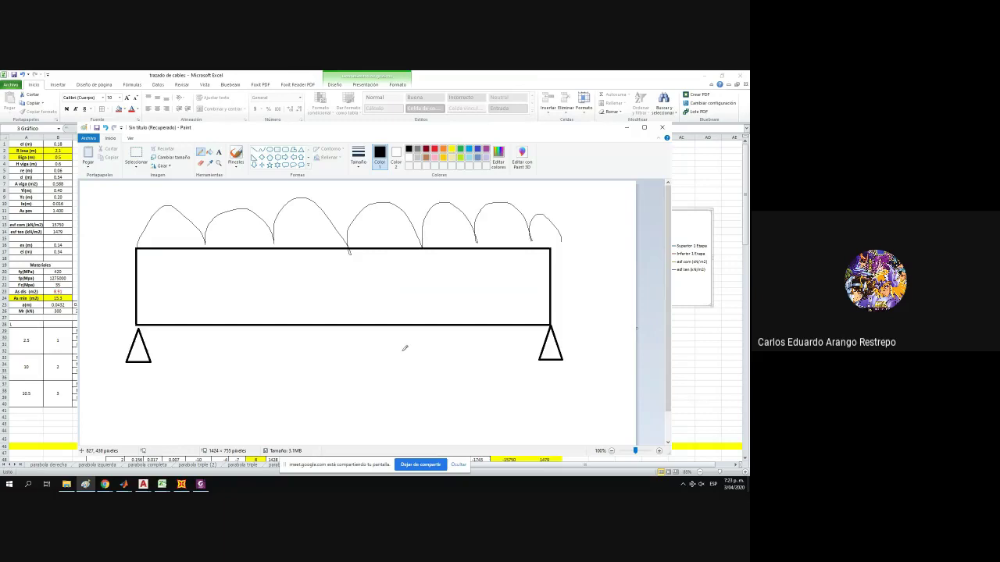
# Draw six short, near-vertical lines in the thickest line width along the beam's lower edge around midspan.
pyautogui.click(254, 150)
pyautogui.click(363, 157)
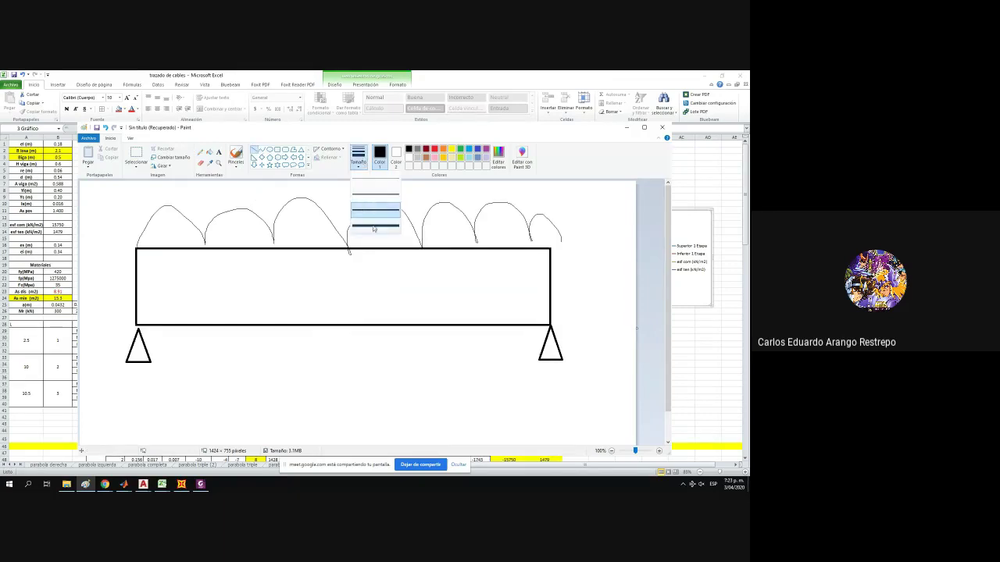
pyautogui.click(380, 230)
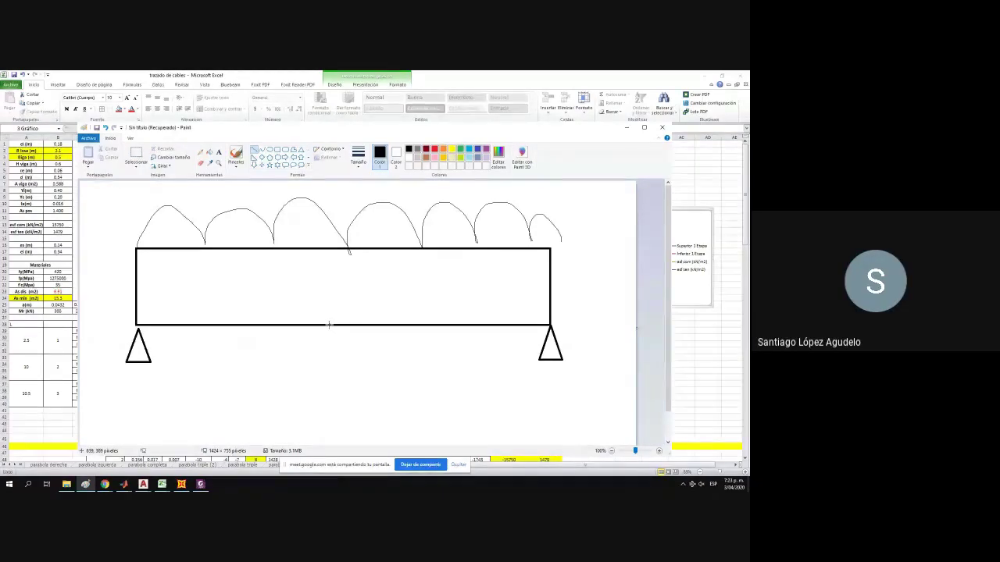
pyautogui.moveTo(328, 325)
pyautogui.mouseDown()
pyautogui.moveTo(329, 290)
pyautogui.moveTo(328, 307)
pyautogui.mouseUp()
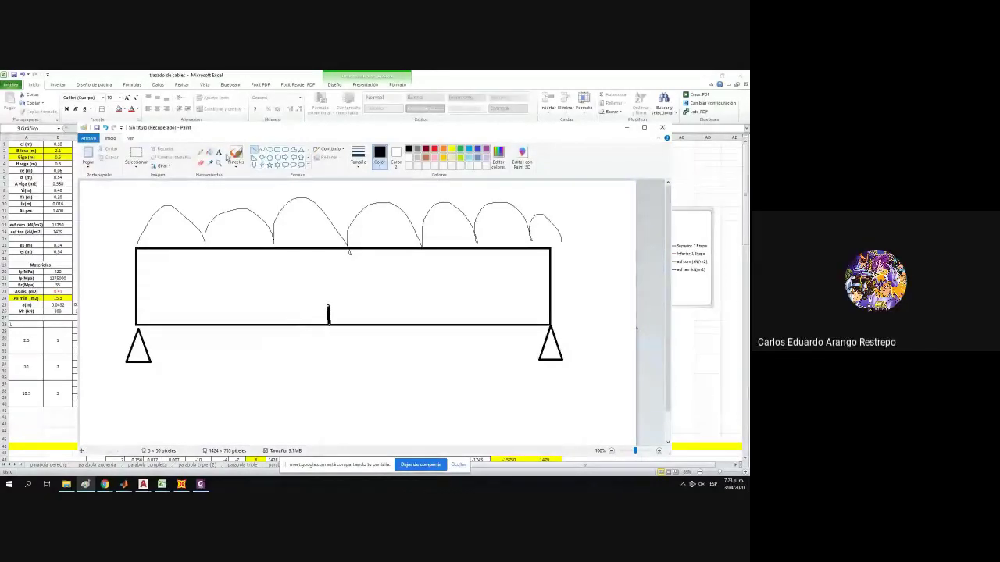
pyautogui.moveTo(346, 324)
pyautogui.mouseDown()
pyautogui.moveTo(342, 309)
pyautogui.moveTo(390, 317)
pyautogui.moveTo(390, 308)
pyautogui.mouseUp()
pyautogui.moveTo(311, 324); pyautogui.dragTo(309, 309)
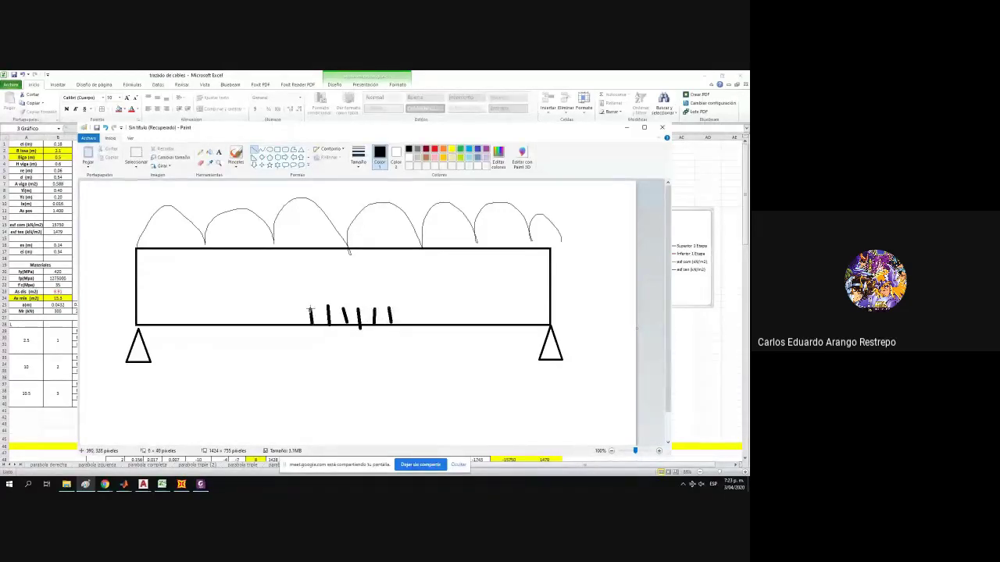
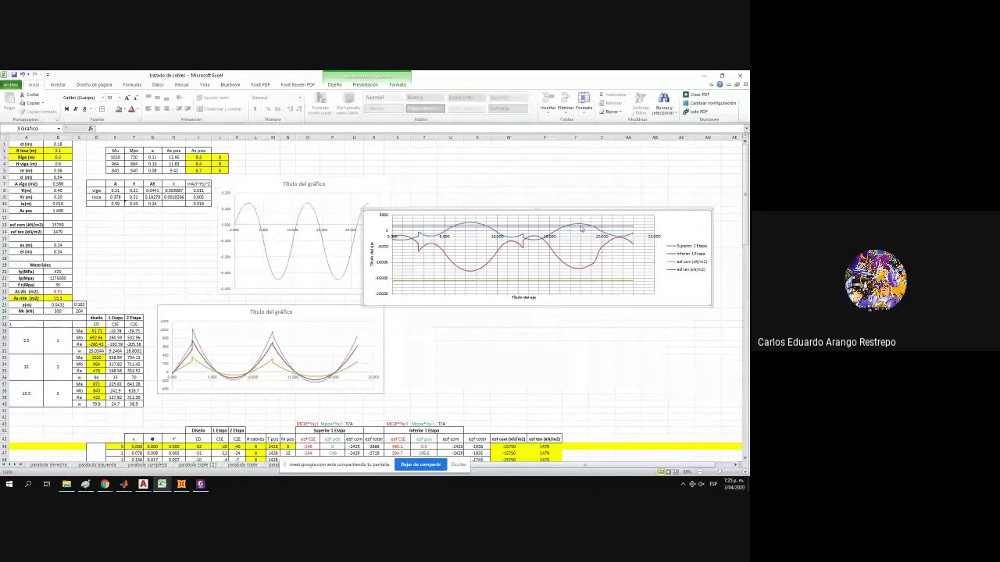
# Highlight the Superior 1 Etapa curve in the stress chart for inspection.
pyautogui.click(581, 228)
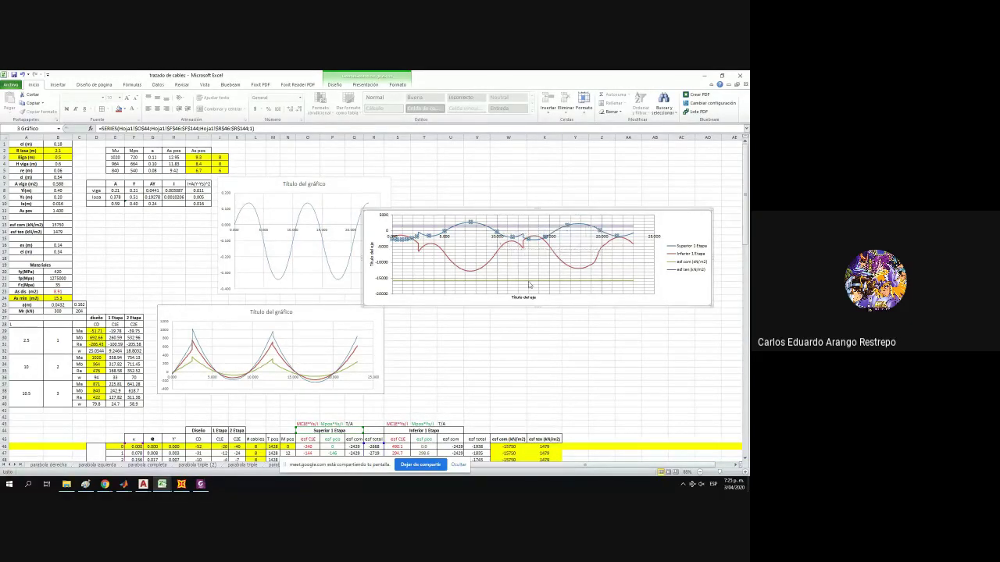
pyautogui.click(572, 317)
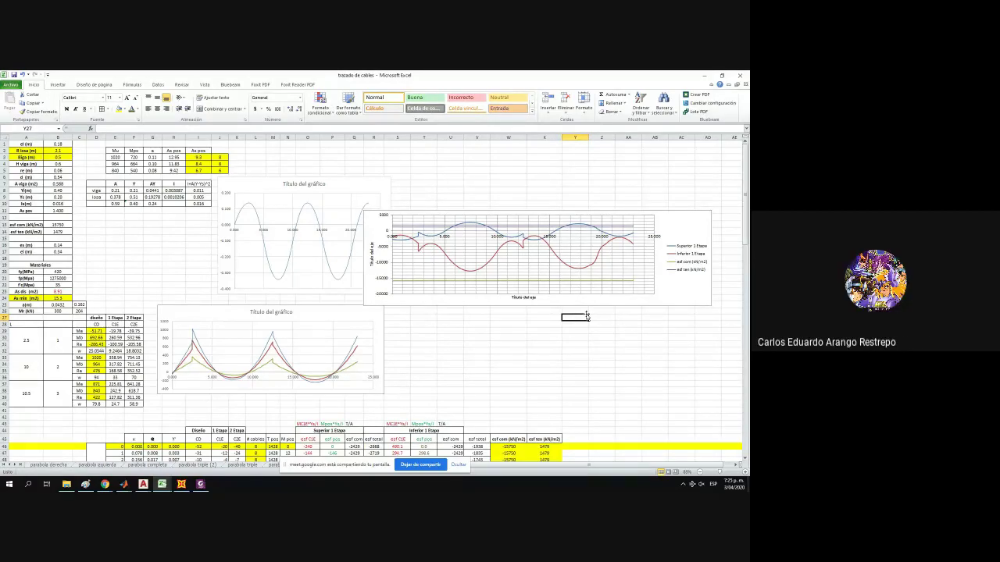
# Remove the fill colour from the esf com (kN/m2) and esf ten (kN/m2) columns, from the row 45 headers down.
pyautogui.scroll(-3, 598, 325)
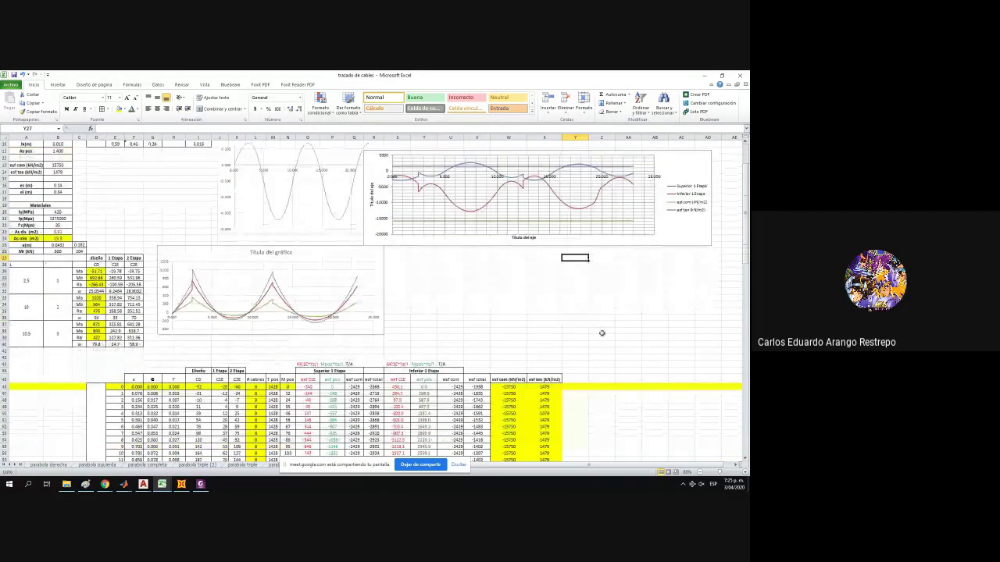
pyautogui.scroll(-3, 603, 332)
pyautogui.moveTo(499, 321); pyautogui.dragTo(536, 313)
pyautogui.hotkey('ctrl', 'shift', 'Down')
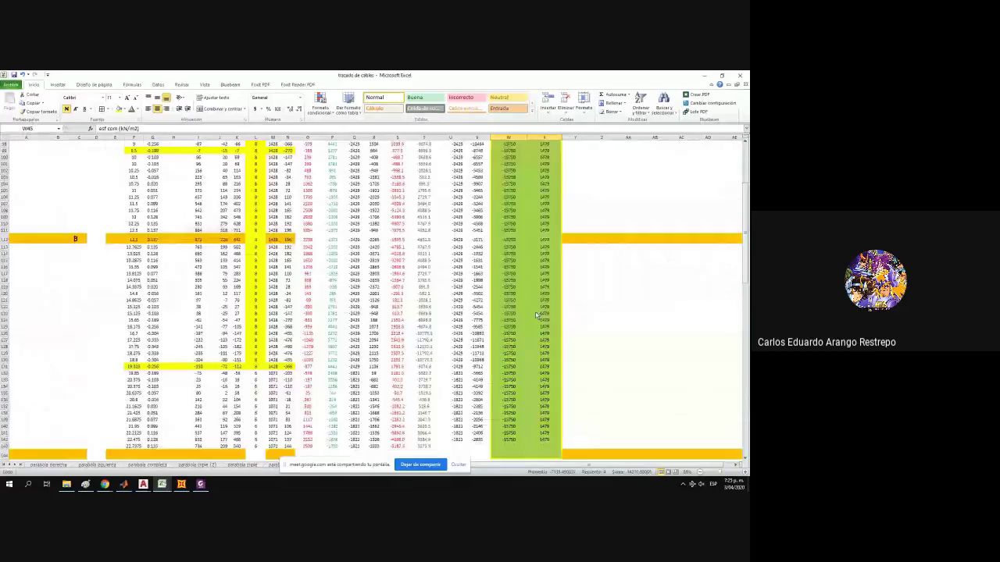
pyautogui.scroll(20, 569, 242)
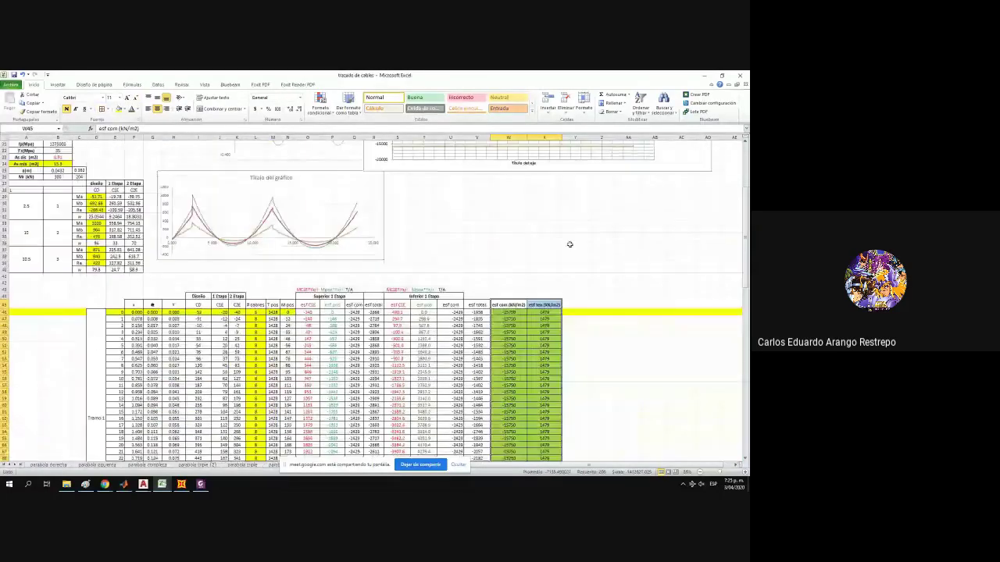
pyautogui.click(123, 109)
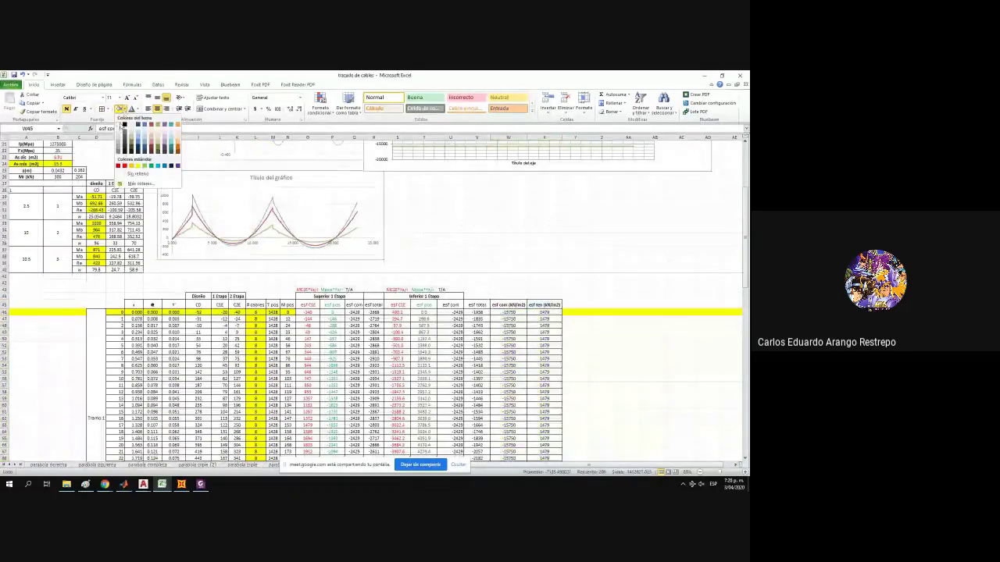
pyautogui.click(137, 173)
pyautogui.scroll(-1, 541, 264)
pyautogui.scroll(-1, 540, 264)
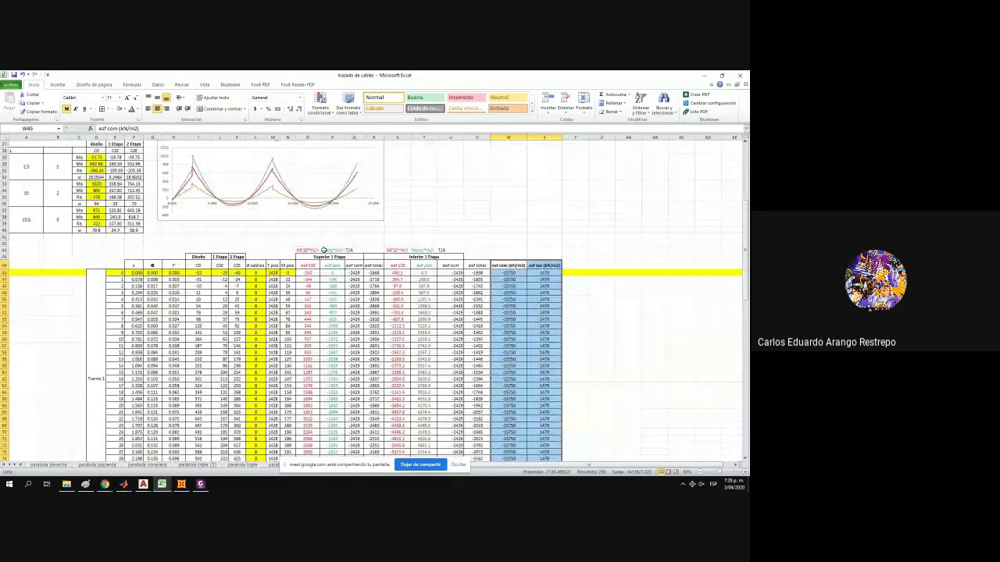
# Insert nine blank columns before the esf com (kN/m2) column W.
pyautogui.moveTo(308, 250); pyautogui.dragTo(436, 267)
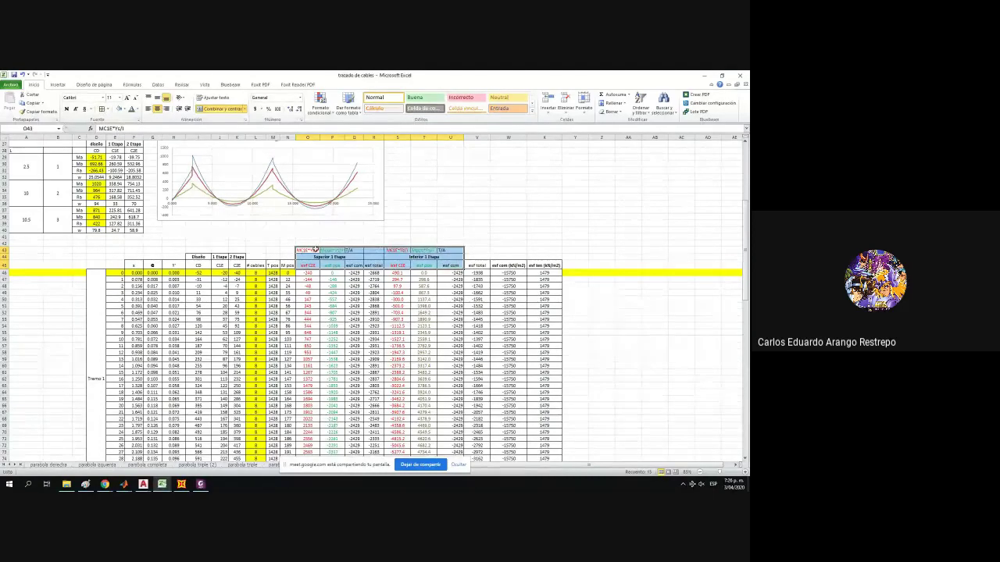
pyautogui.moveTo(314, 249); pyautogui.dragTo(391, 256)
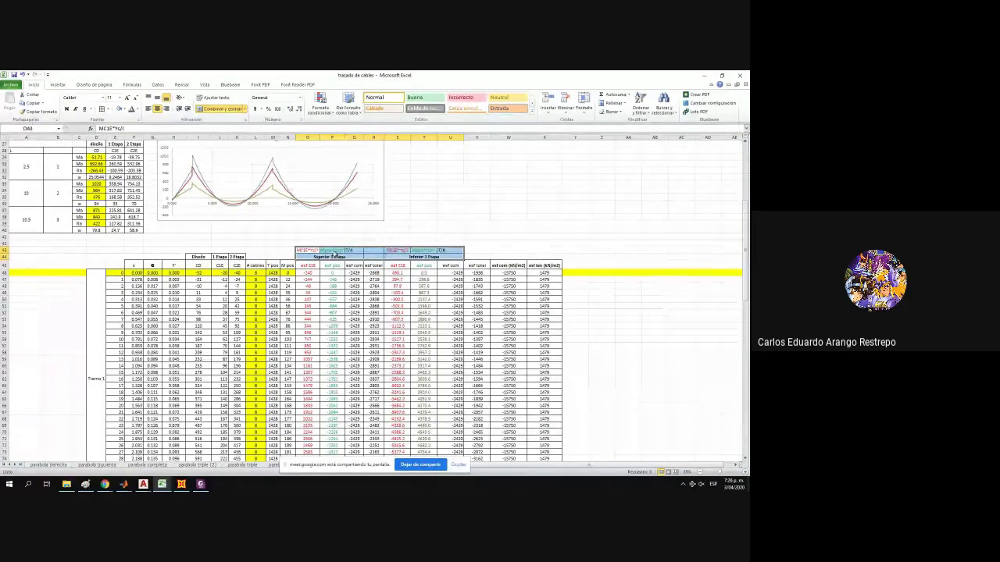
pyautogui.click(318, 251)
pyautogui.moveTo(316, 250); pyautogui.dragTo(481, 265)
pyautogui.click(505, 137)
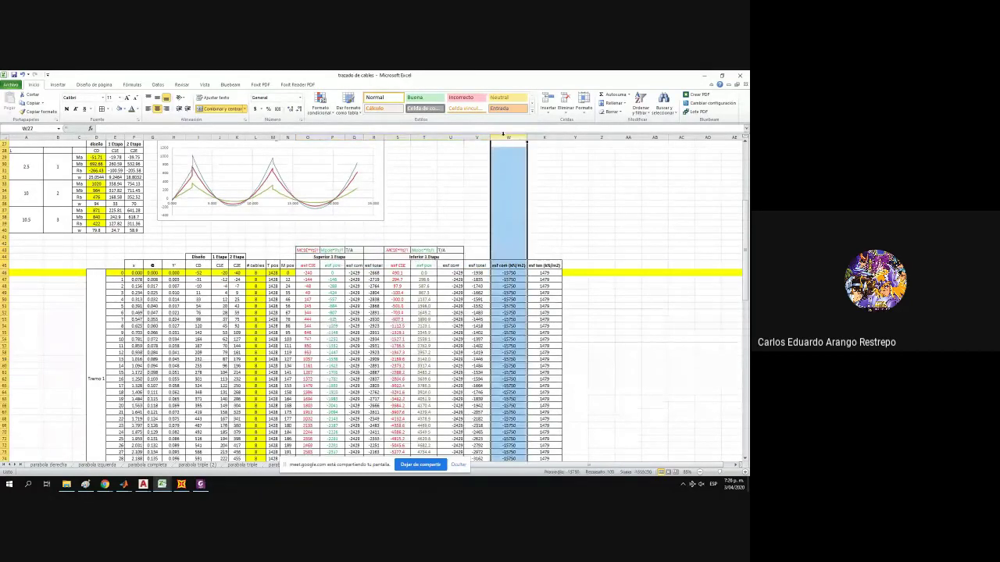
pyautogui.hotkey('ctrl', '+')
pyautogui.hotkey('ctrl', '+')
pyautogui.hotkey('ctrl', '+')
pyautogui.hotkey('ctrl', '+')
pyautogui.hotkey('ctrl', '+')
pyautogui.hotkey('ctrl', '+')
pyautogui.hotkey('ctrl', '+')
pyautogui.hotkey('ctrl', '+')
pyautogui.hotkey('ctrl', '+')
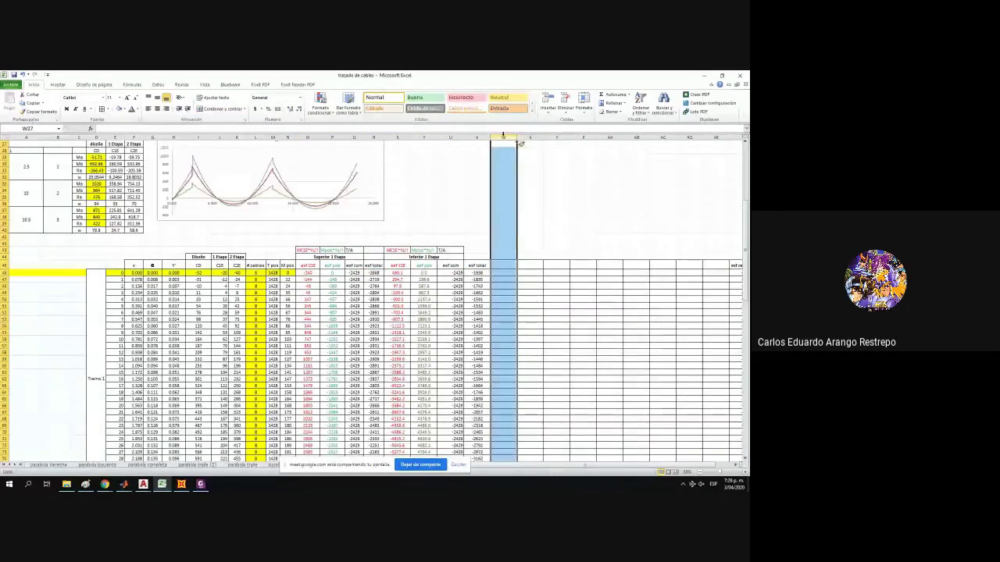
# Copy the Superior and Inferior 1 Etapa header block O43:V45 to W43, and delete the spare blank column AE.
pyautogui.moveTo(308, 250); pyautogui.dragTo(468, 268)
pyautogui.hotkey('ctrl', 'c')
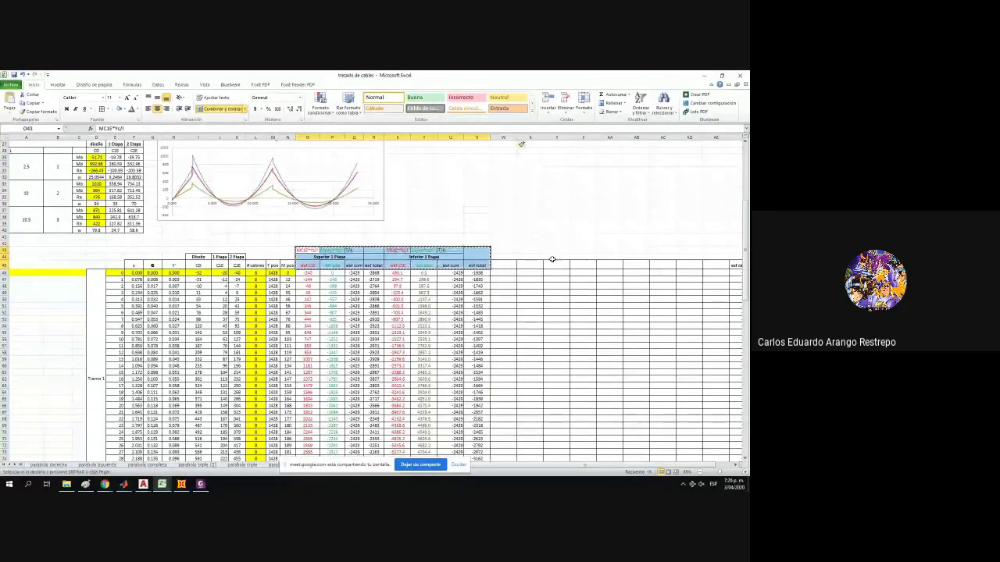
pyautogui.click(503, 250)
pyautogui.hotkey('ctrl', 'v')
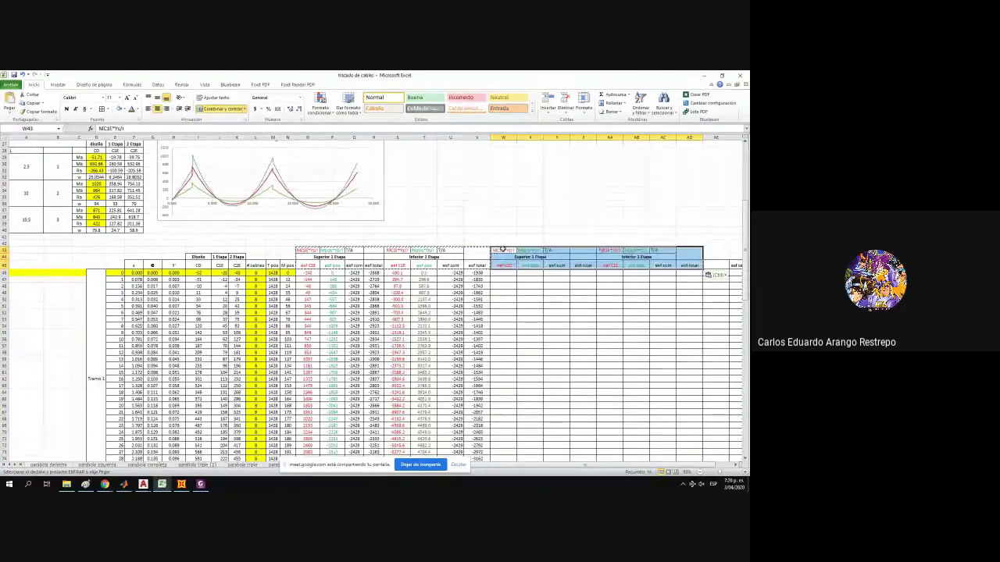
pyautogui.click(716, 137)
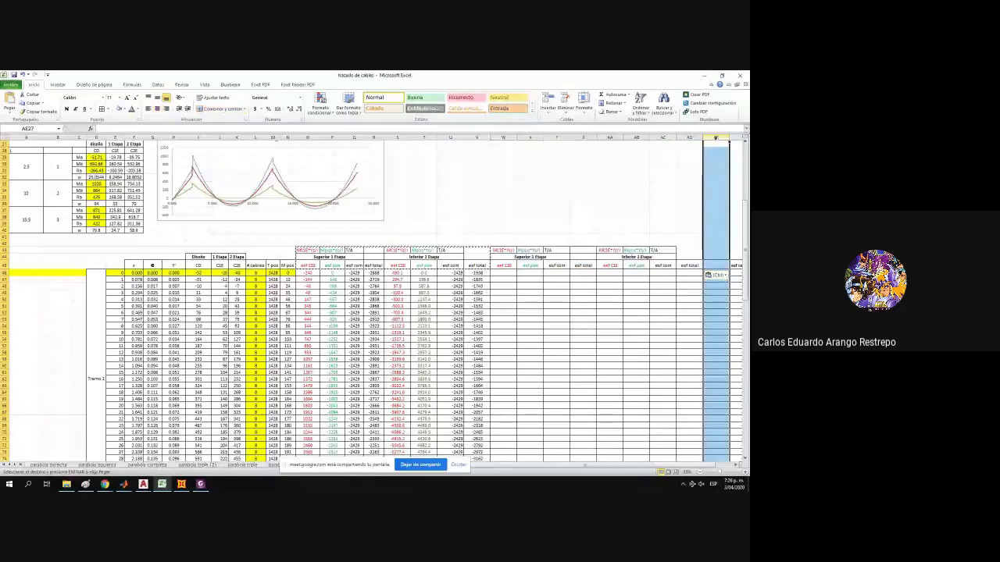
pyautogui.click(551, 309)
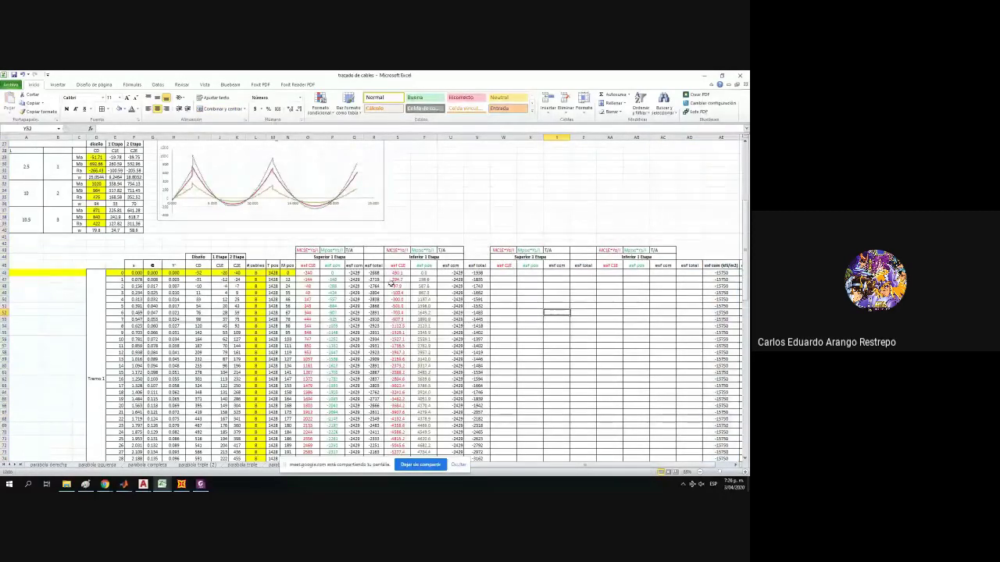
# Copy the esf C1E formula from O46 into W46 and change its moment reference to the C2E value in K46.
pyautogui.click(303, 272)
pyautogui.moveTo(126, 128); pyautogui.dragTo(82, 129)
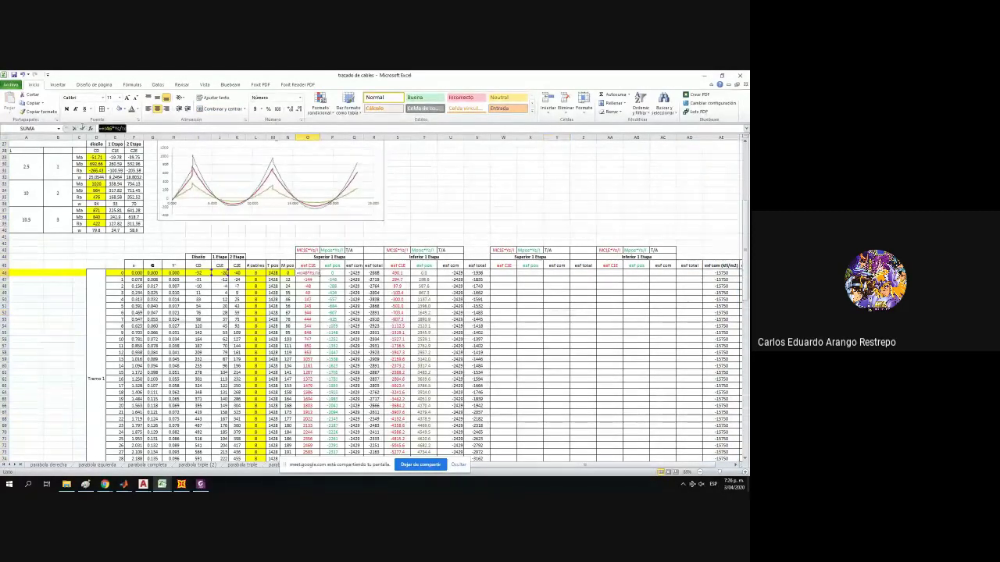
pyautogui.click(81, 128)
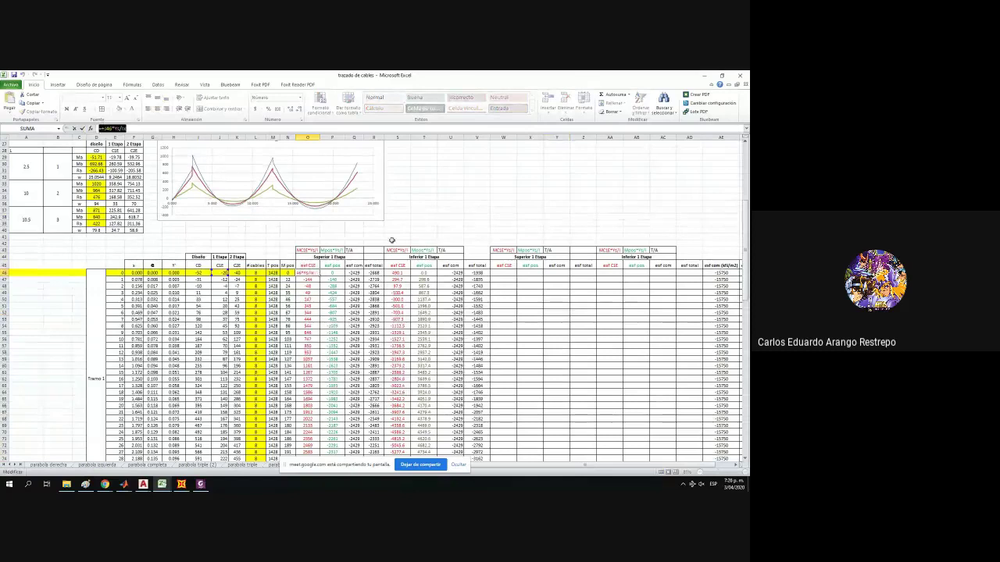
pyautogui.click(503, 274)
pyautogui.hotkey('ctrl', 'v')
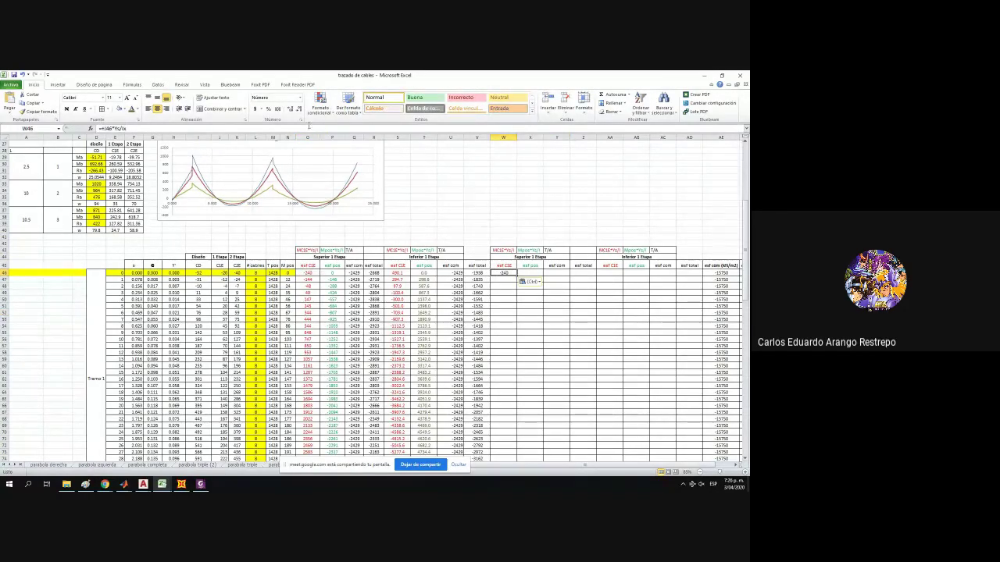
pyautogui.click(308, 128)
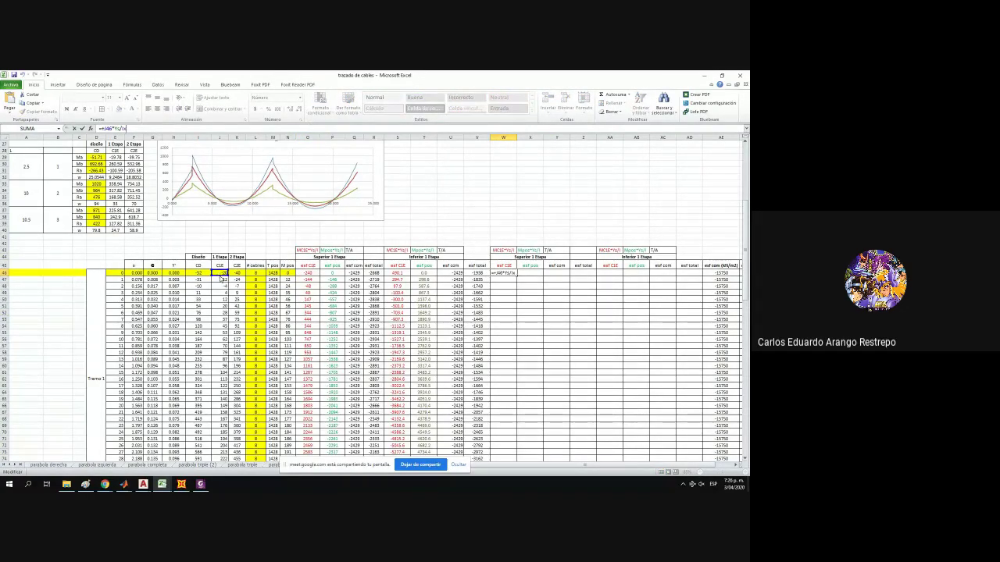
pyautogui.click(237, 273)
pyautogui.click(239, 287)
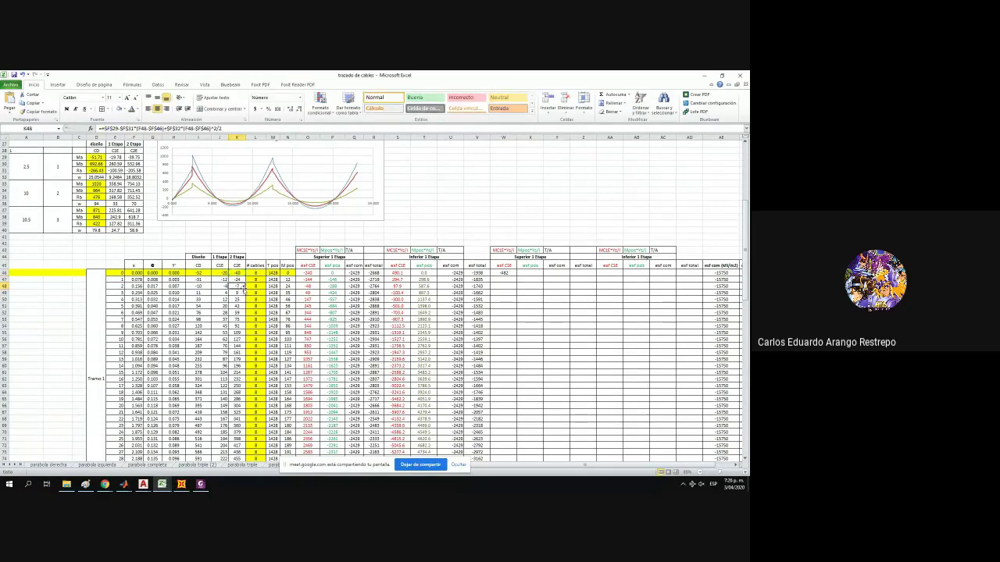
# Check the references of W46's formula =+K46*Ys/Ix and fill it down column W.
pyautogui.keyDown('ctrl'); pyautogui.scroll(2, 224, 268); pyautogui.keyUp('ctrl')
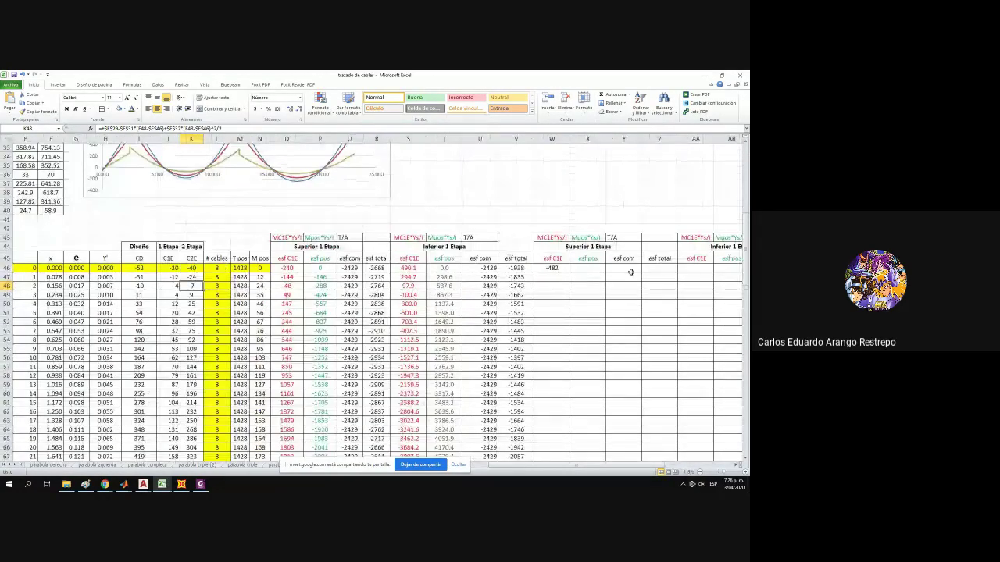
pyautogui.click(552, 268)
pyautogui.click(214, 128)
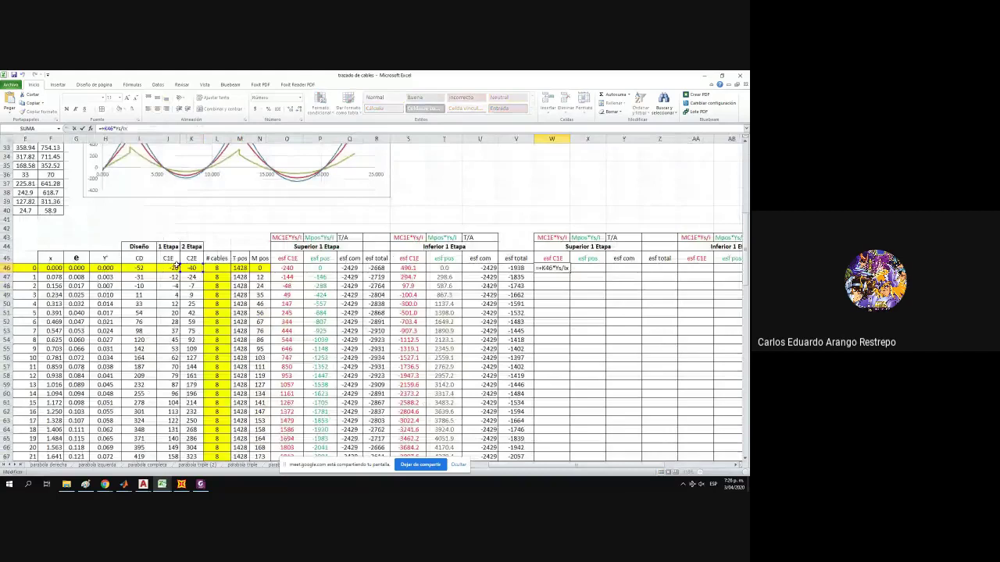
pyautogui.press('Return')
pyautogui.click(556, 269)
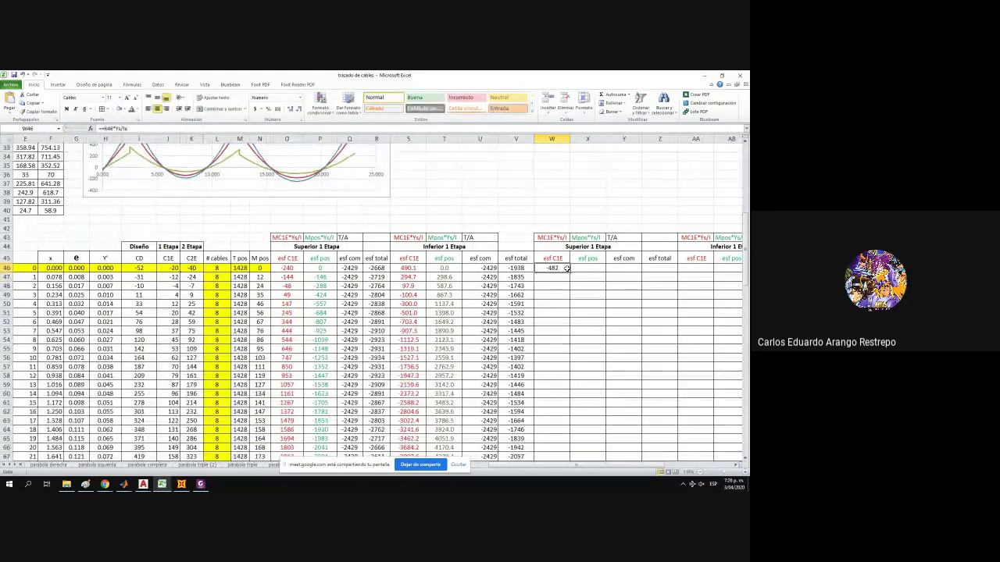
pyautogui.doubleClick(569, 272)
# Review the superior esf pos formula in P46 and the M pos column it refers to.
pyautogui.click(323, 267)
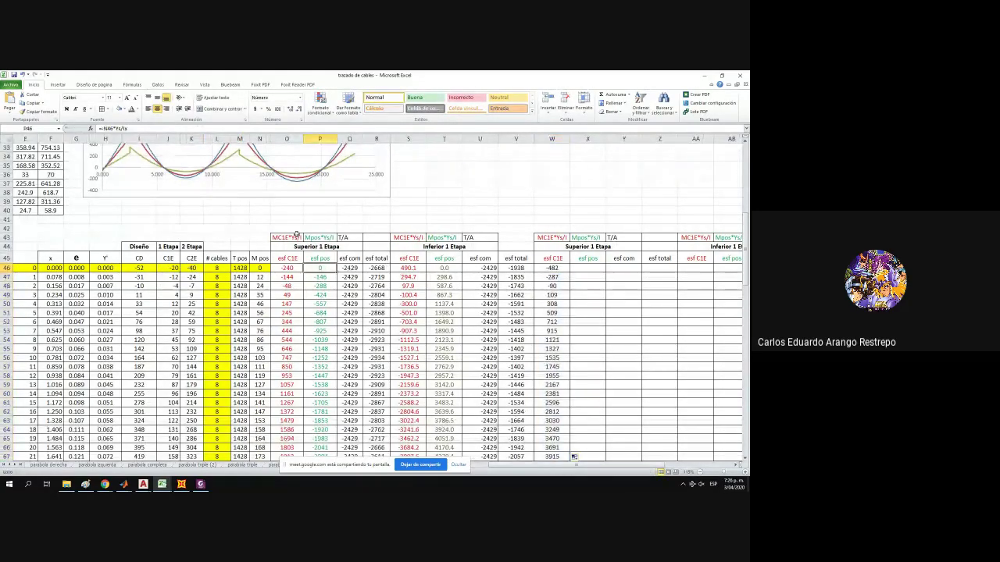
pyautogui.click(125, 128)
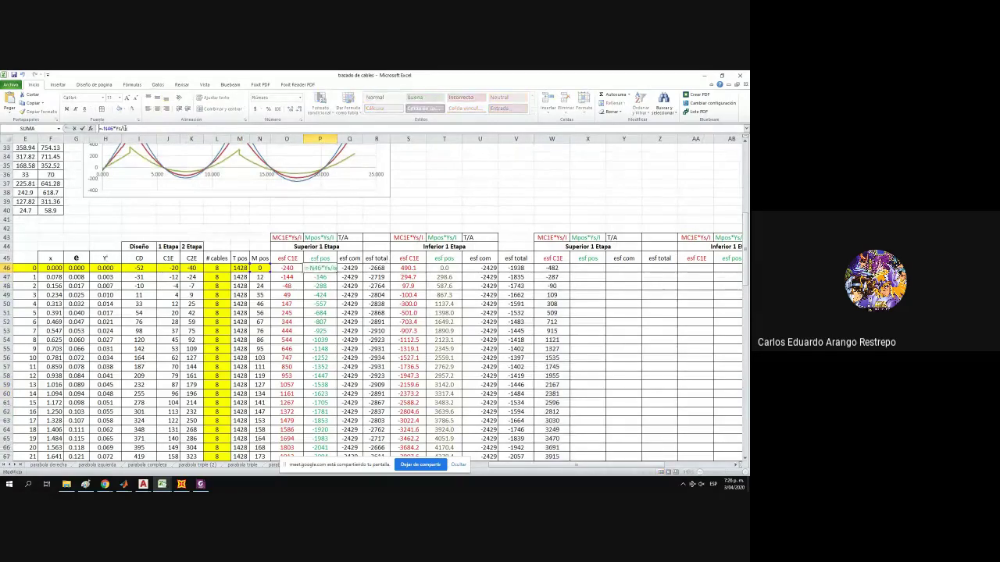
pyautogui.moveTo(127, 128); pyautogui.dragTo(98, 128)
pyautogui.press('Return')
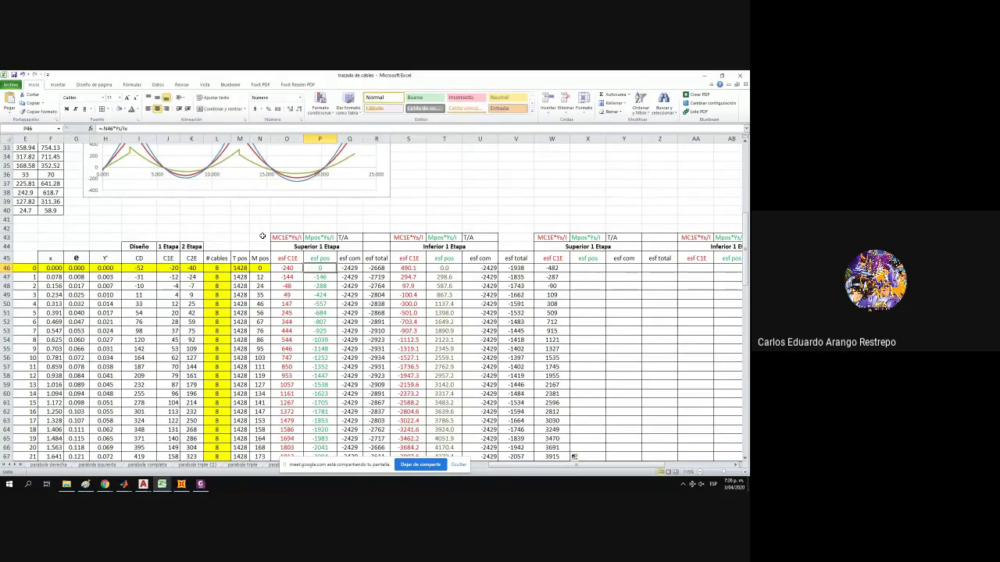
pyautogui.click(258, 256)
pyautogui.click(258, 247)
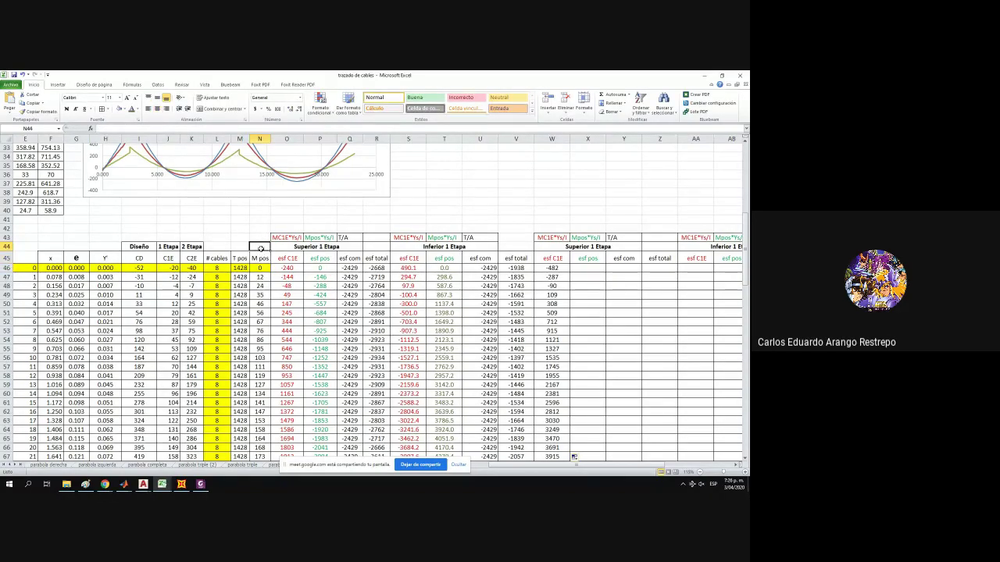
pyautogui.click(549, 138)
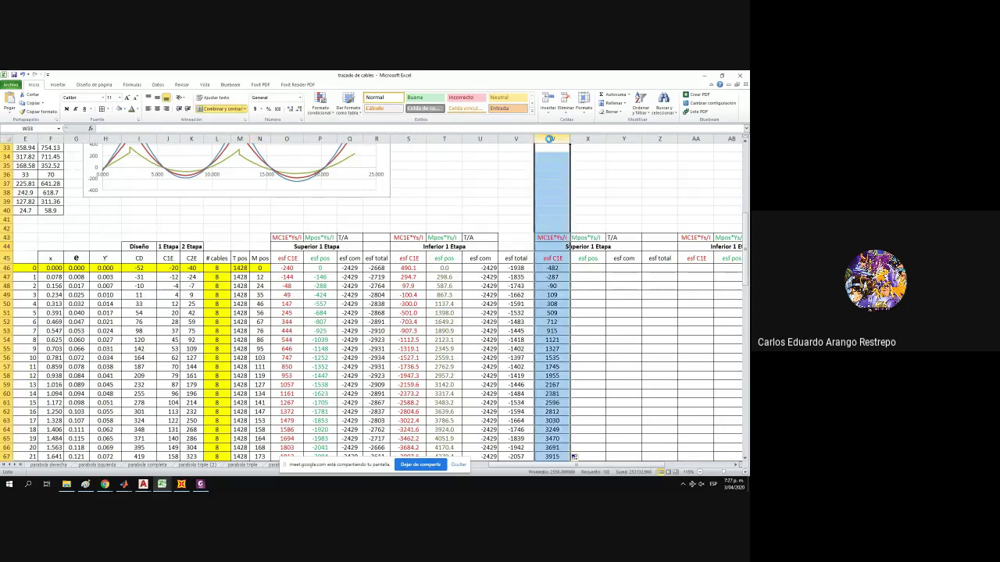
pyautogui.hotkey('ctrl', '+')
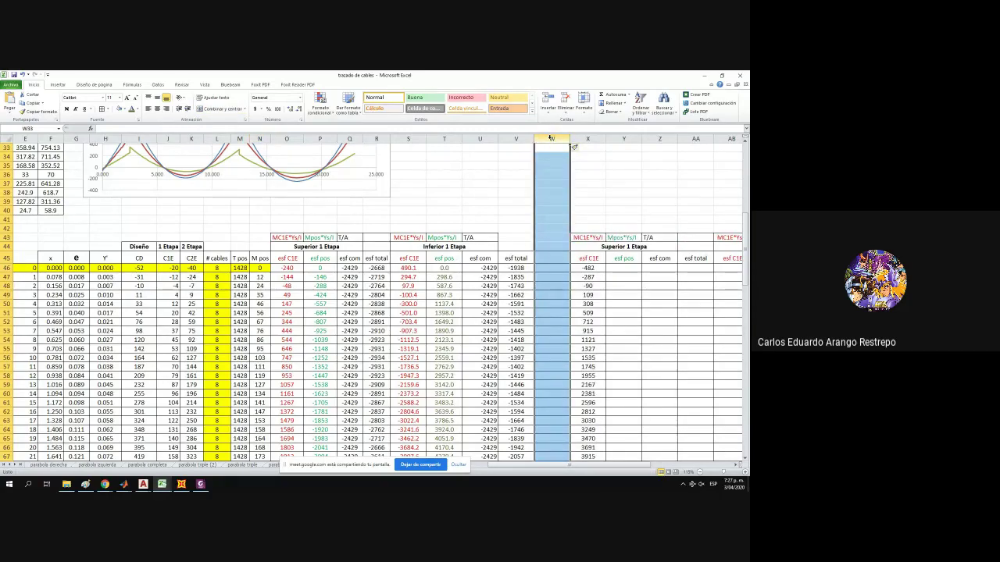
pyautogui.hotkey('ctrl', 'z')
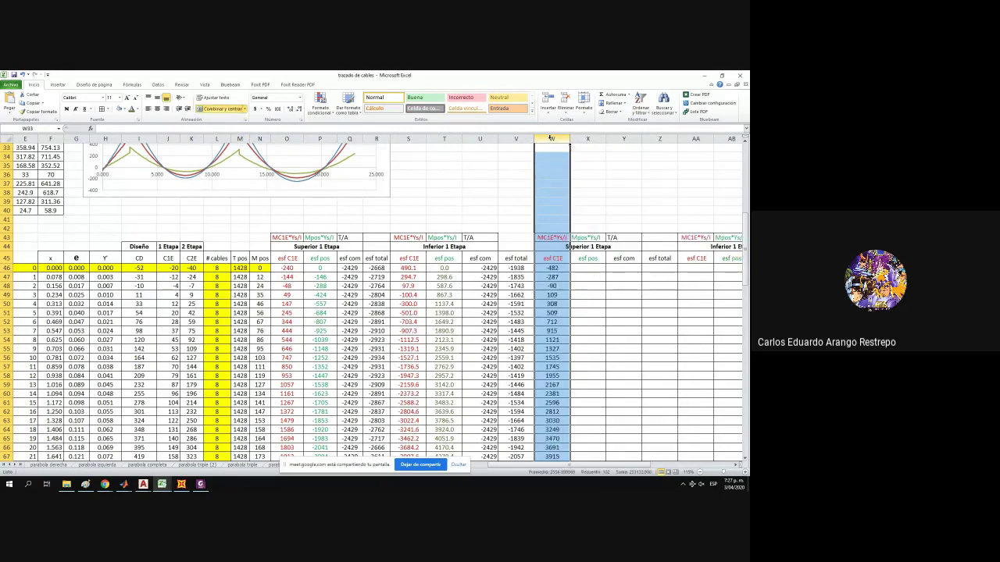
# Copy the superior esf pos formula =-N46*Ys/Ix from P46 into X46 and fill it down column X.
pyautogui.click(259, 268)
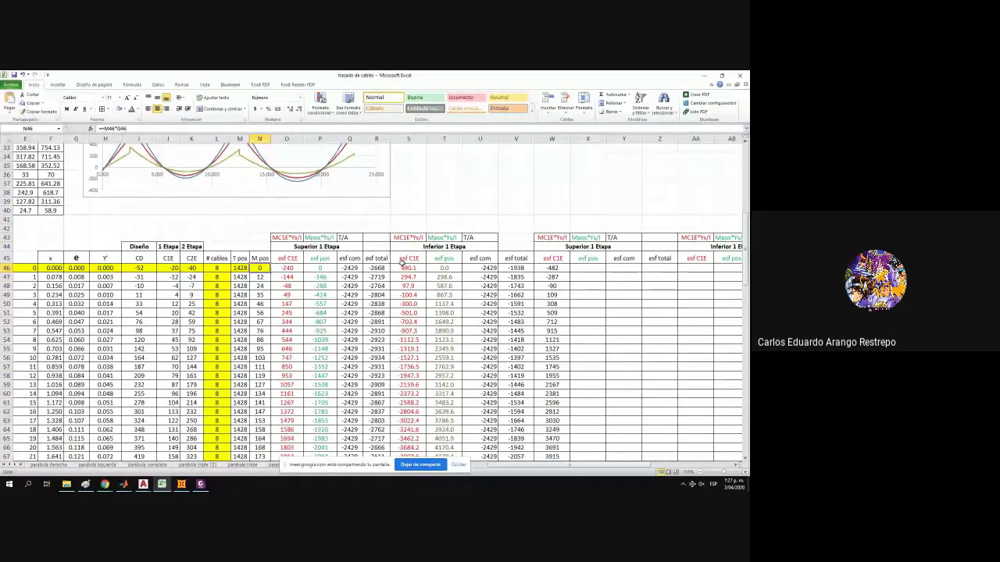
pyautogui.click(353, 268)
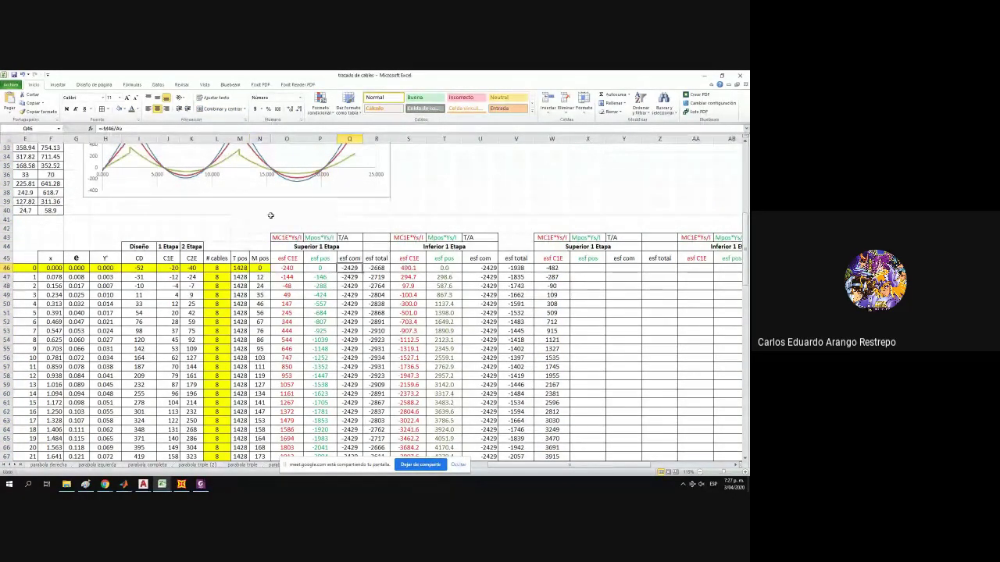
pyautogui.click(316, 267)
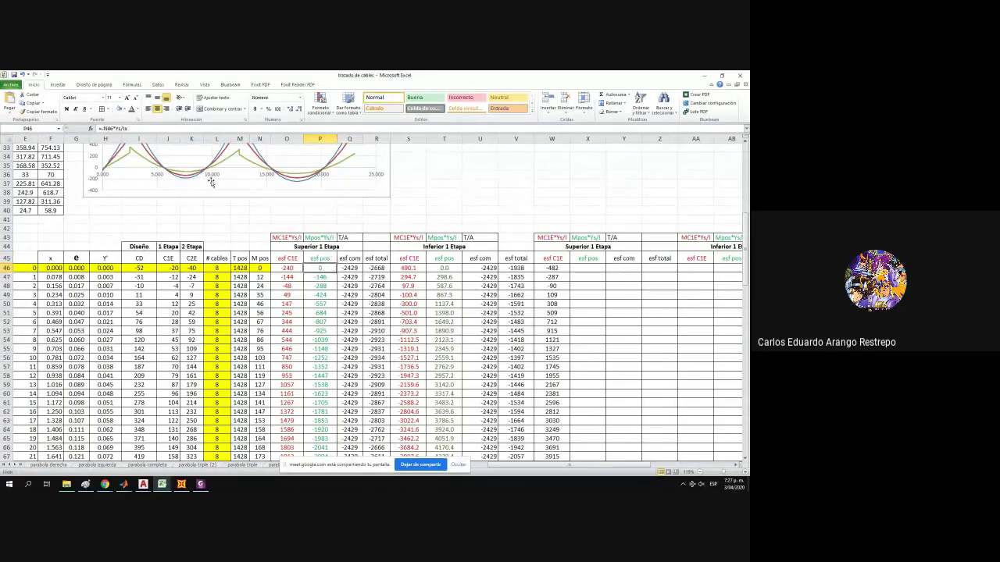
pyautogui.moveTo(144, 129); pyautogui.dragTo(97, 128)
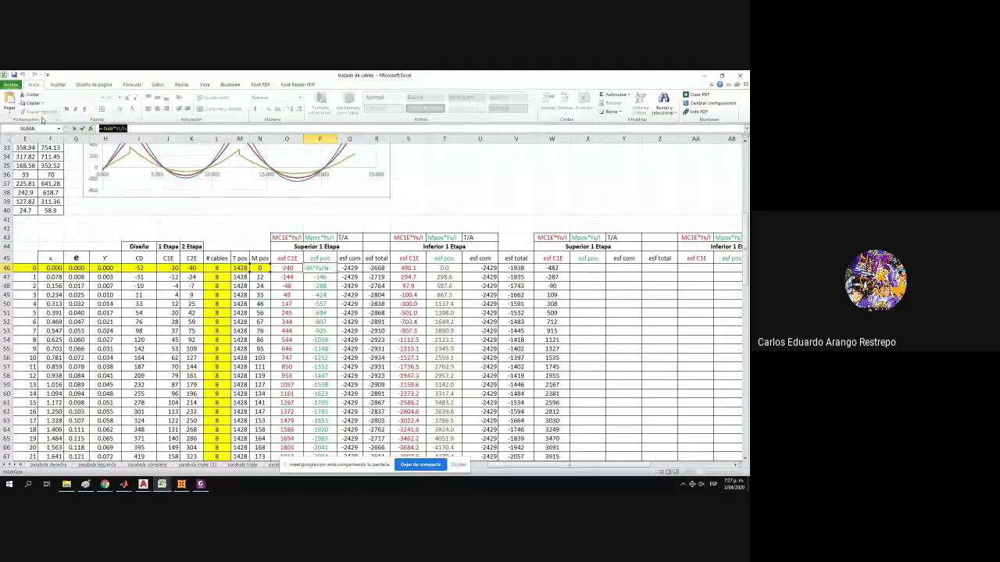
pyautogui.click(587, 259)
pyautogui.click(589, 267)
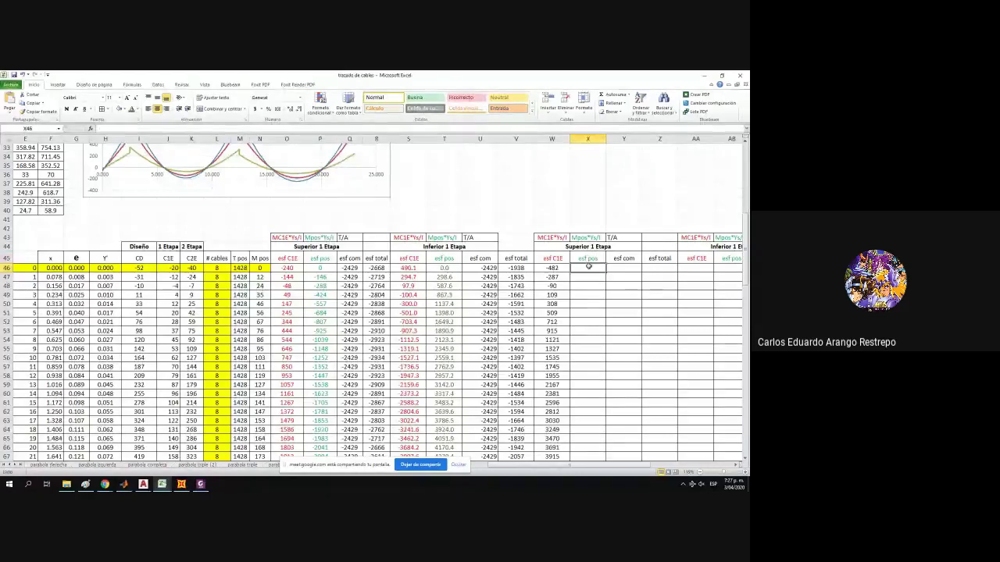
pyautogui.click(190, 130)
pyautogui.hotkey('ctrl', 'v')
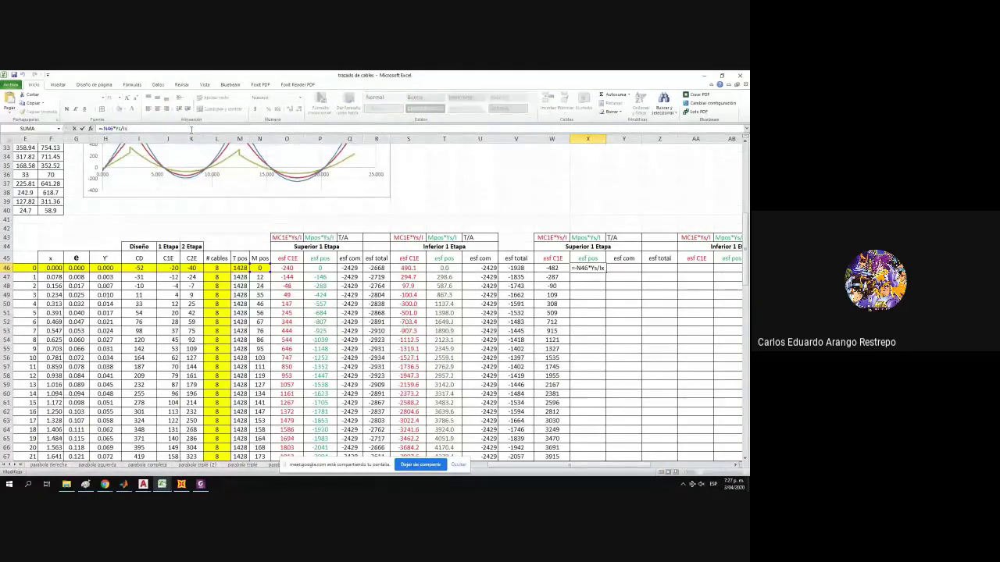
pyautogui.click(594, 268)
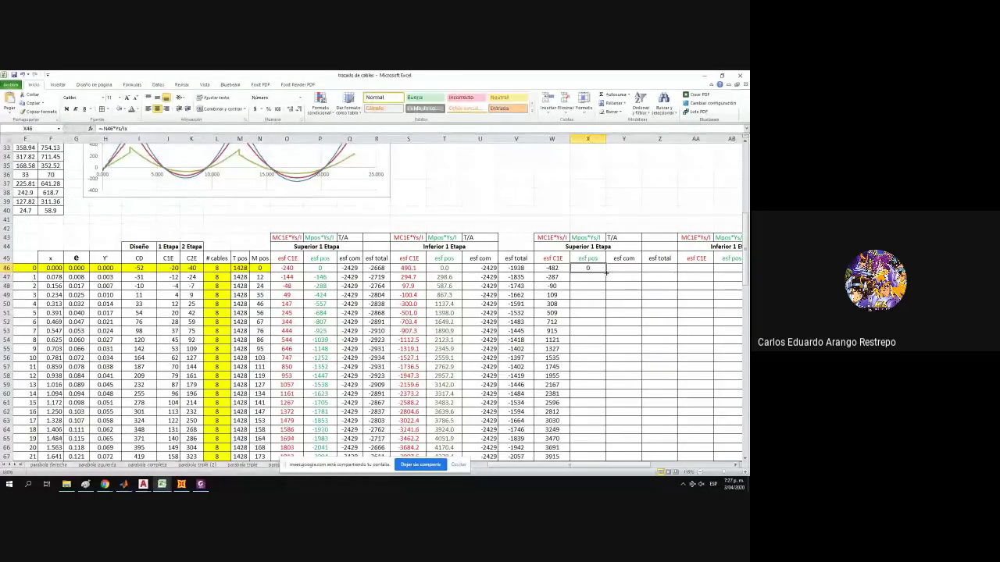
pyautogui.doubleClick(606, 272)
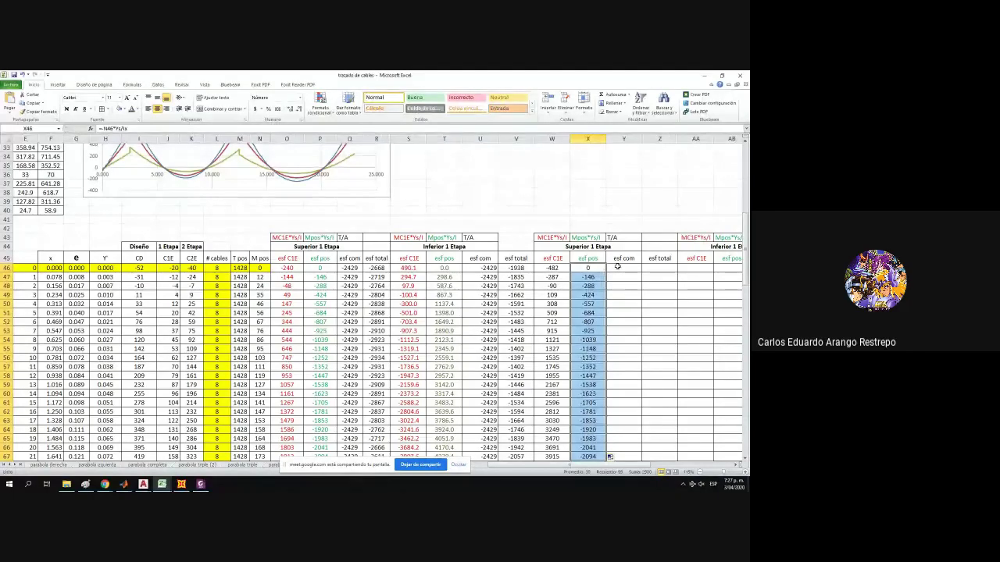
pyautogui.click(349, 268)
pyautogui.write('=M46/A')
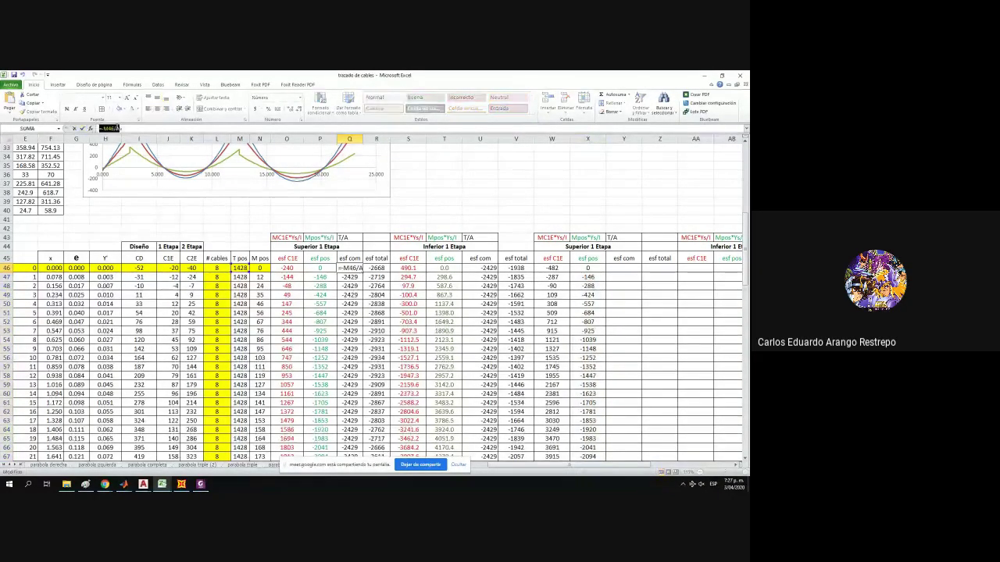
pyautogui.write('v')
pyautogui.hotkey('ctrl', 'Return')
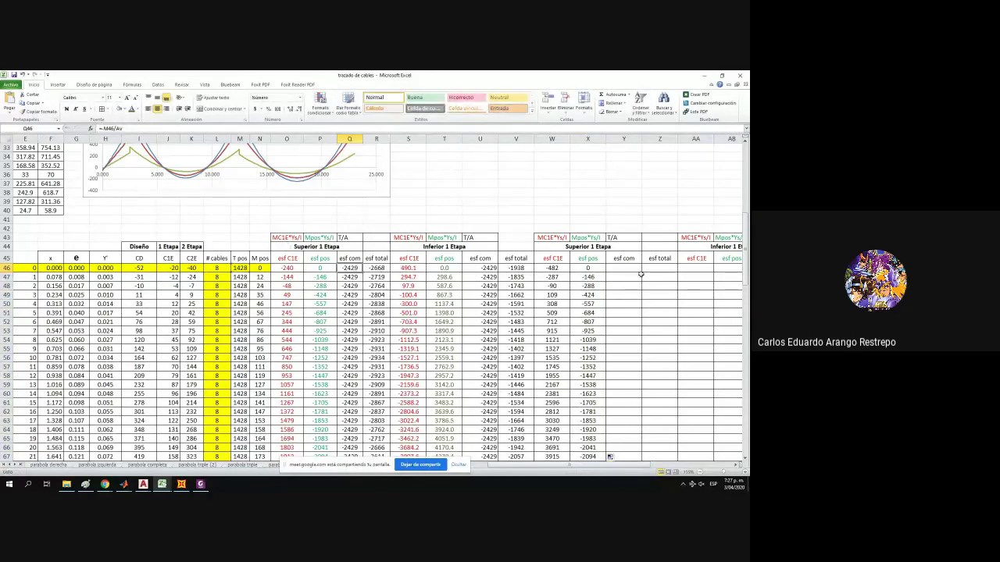
pyautogui.click(632, 270)
pyautogui.hotkey('ctrl', 'c')
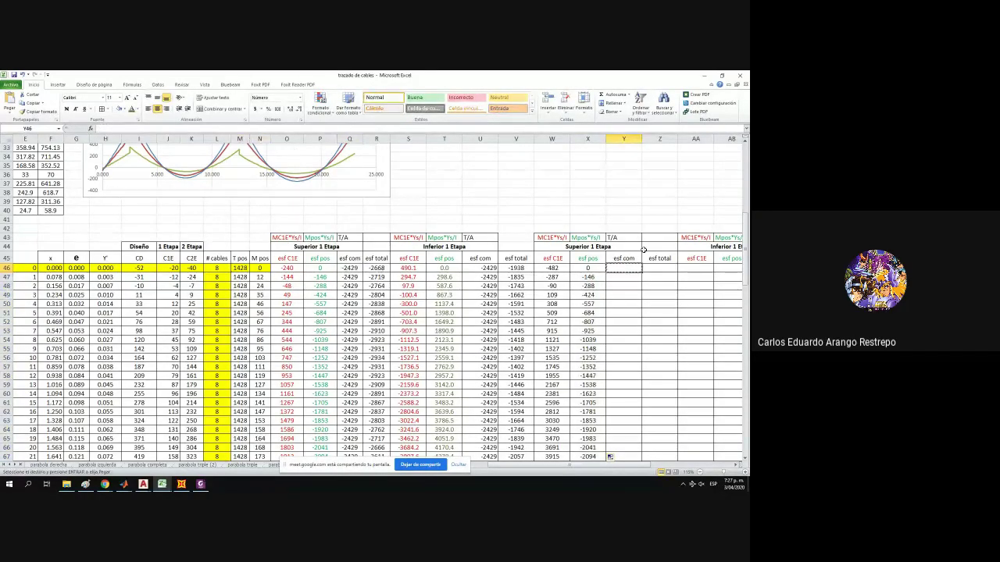
pyautogui.press('Escape')
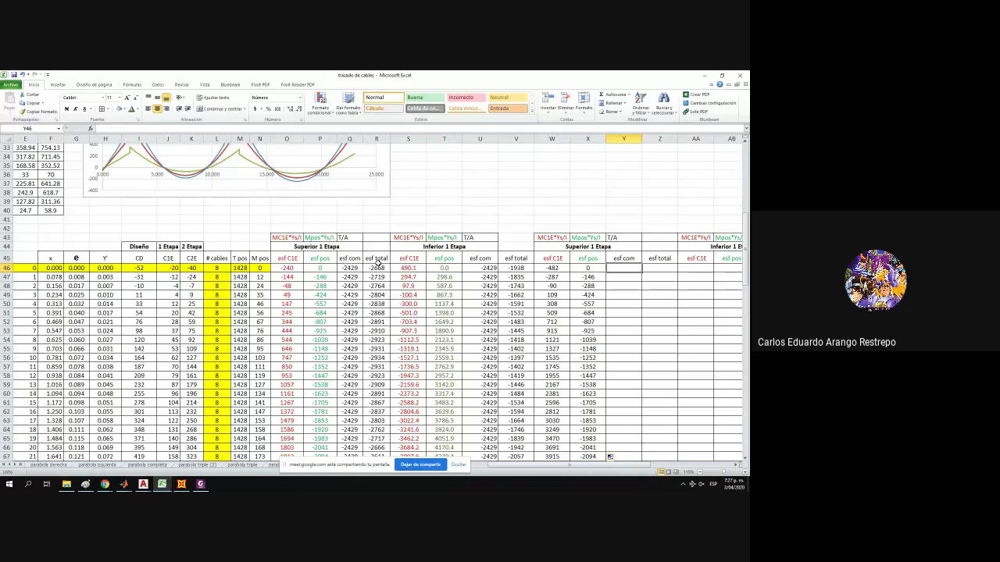
# Copy the esf com formula =-M46/Av from Q46 into Y46 and fill it down column Y.
pyautogui.click(344, 262)
pyautogui.click(344, 267)
pyautogui.click(141, 128)
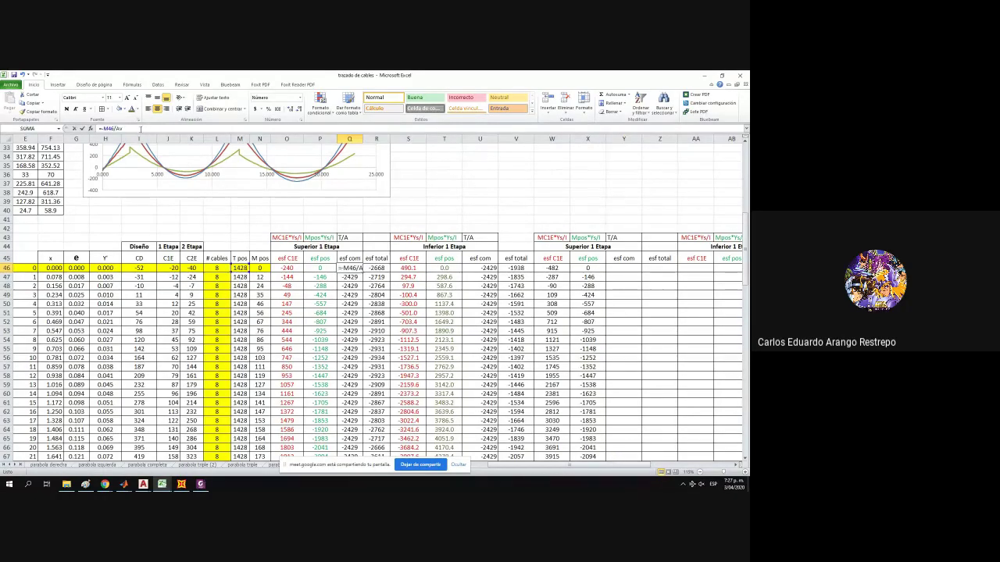
pyautogui.press('Escape')
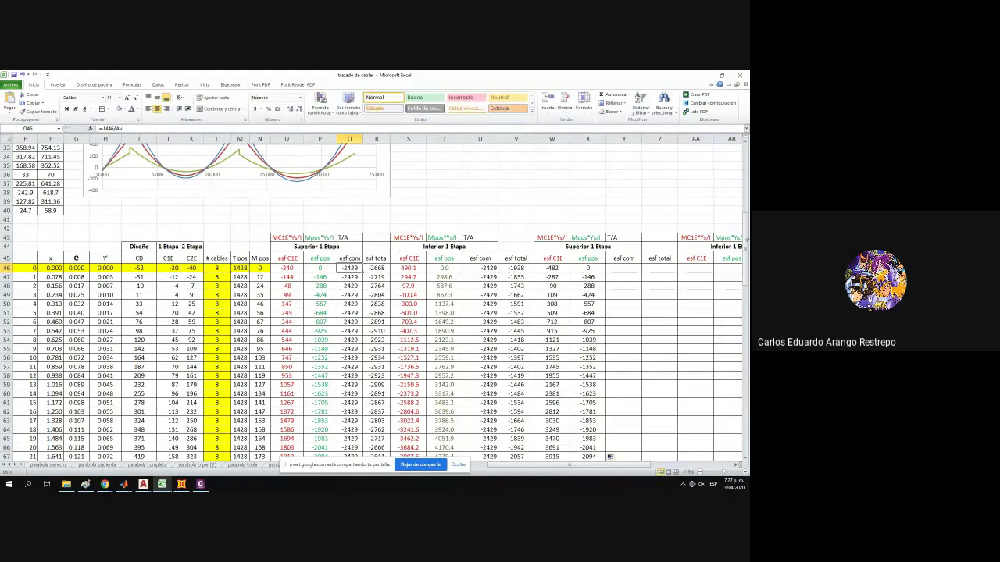
pyautogui.click(625, 267)
pyautogui.hotkey('ctrl', 'v')
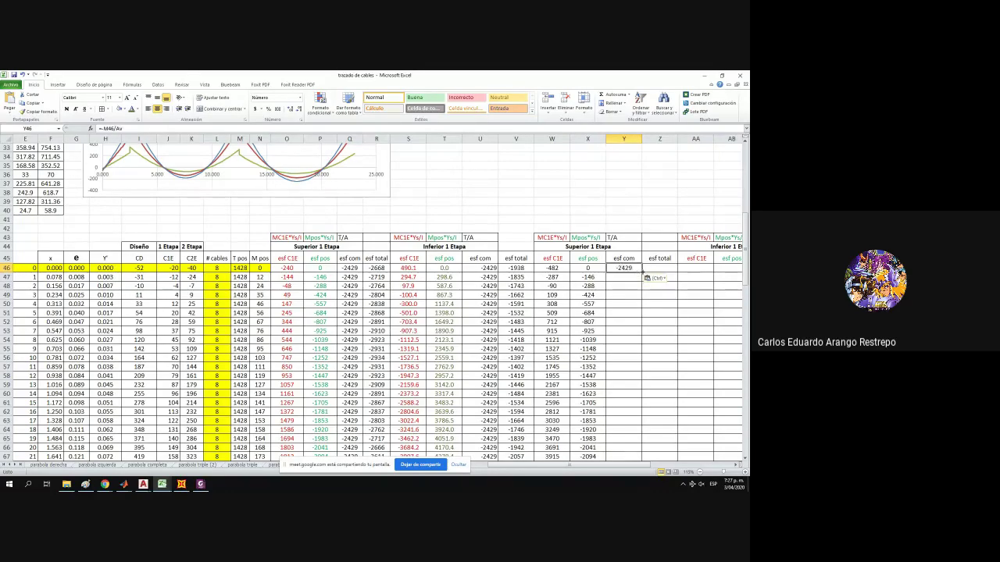
pyautogui.doubleClick(641, 272)
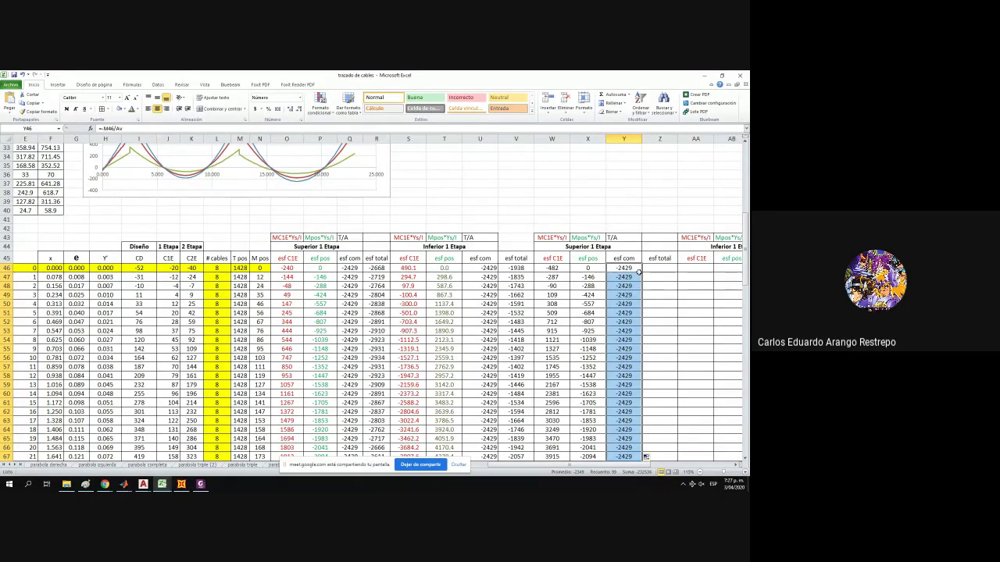
pyautogui.scroll(-1, 638, 273)
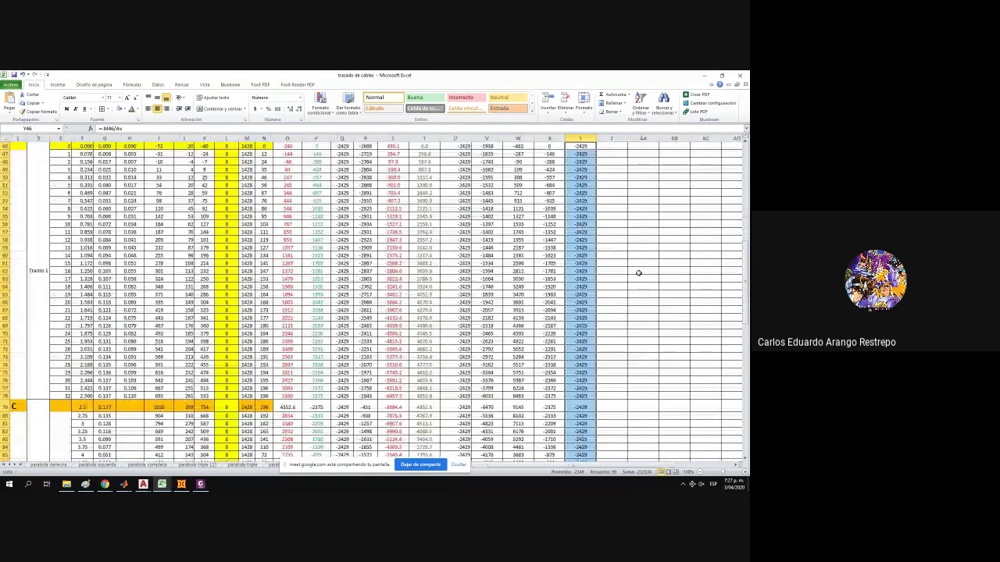
pyautogui.scroll(6, 639, 273)
# Copy the esf total sum formula from R46 into Z46 and check that it adds W46:Y46.
pyautogui.press('Right')
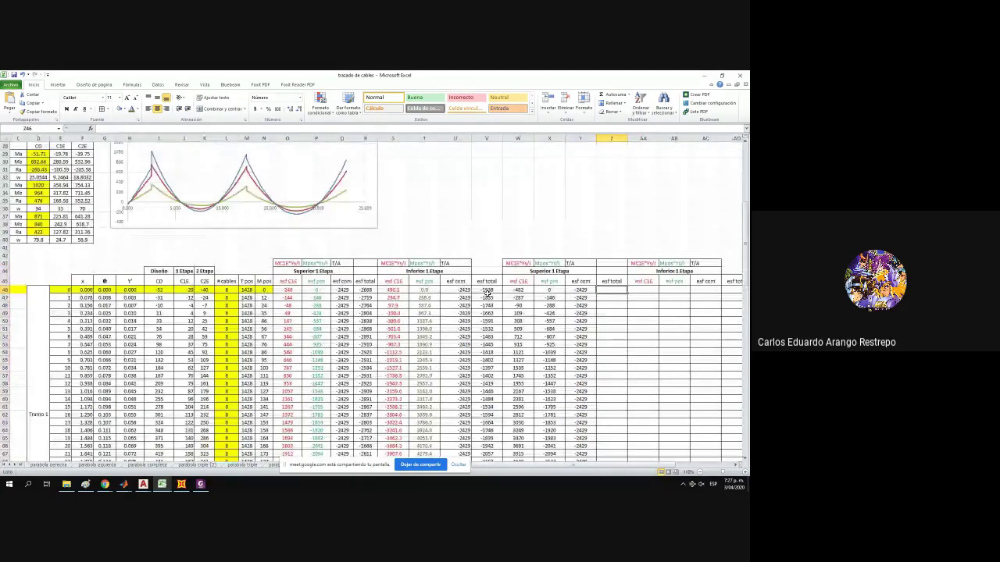
pyautogui.click(365, 290)
pyautogui.hotkey('ctrl', 'c')
pyautogui.click(611, 290)
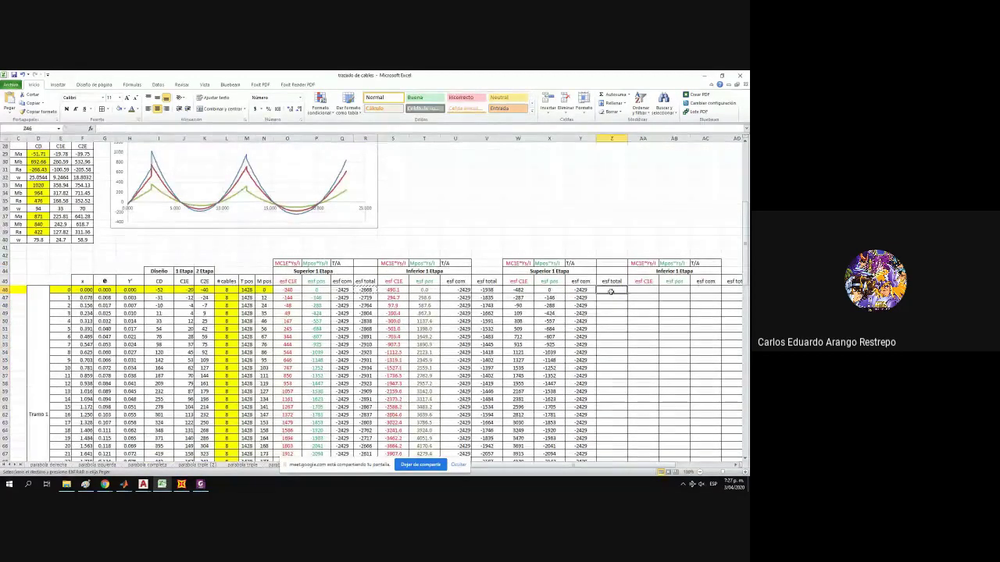
pyautogui.hotkey('ctrl', 'v')
pyautogui.click(329, 129)
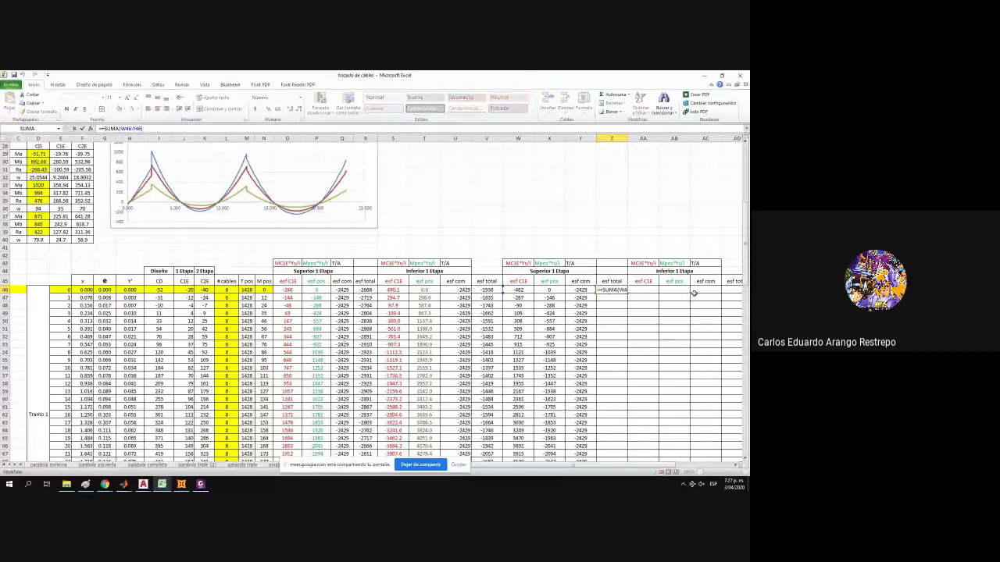
pyautogui.press('Escape')
# Set the font color of the esf C1E value at support C, cell W79, to red.
pyautogui.scroll(-2, 674, 335)
pyautogui.scroll(-6, 670, 330)
pyautogui.scroll(-1, 671, 329)
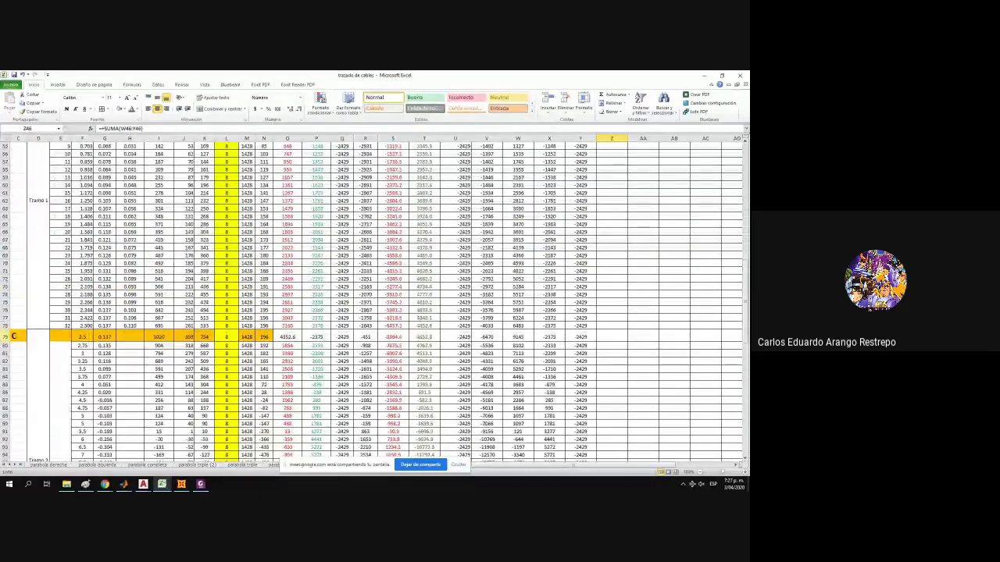
pyautogui.click(6, 336)
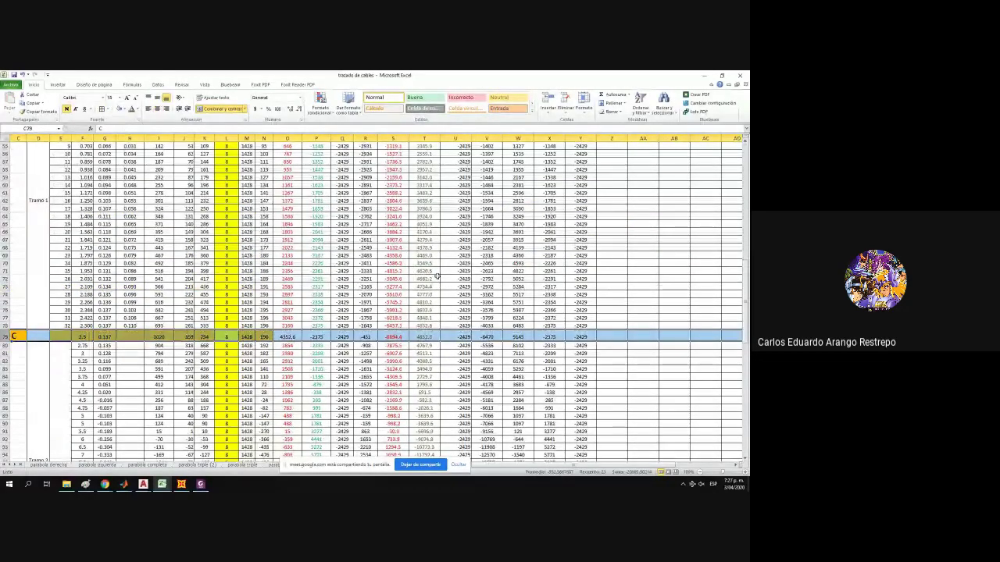
pyautogui.scroll(3, 550, 291)
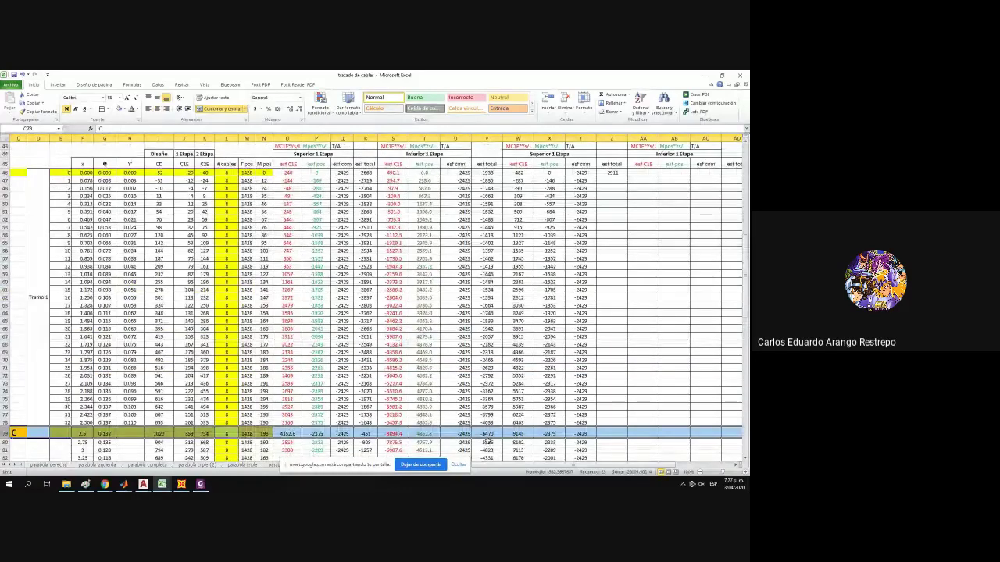
pyautogui.click(513, 433)
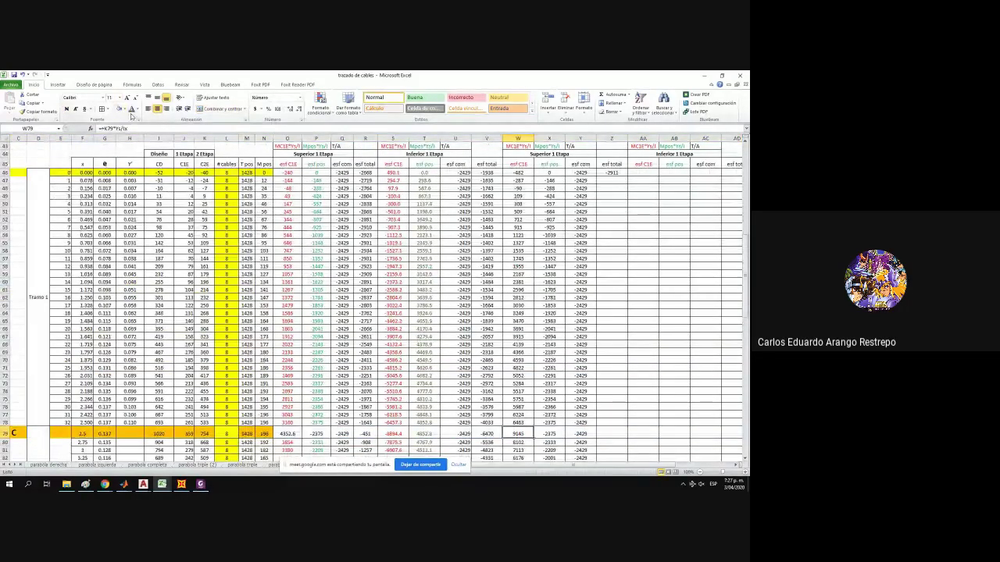
pyautogui.click(138, 112)
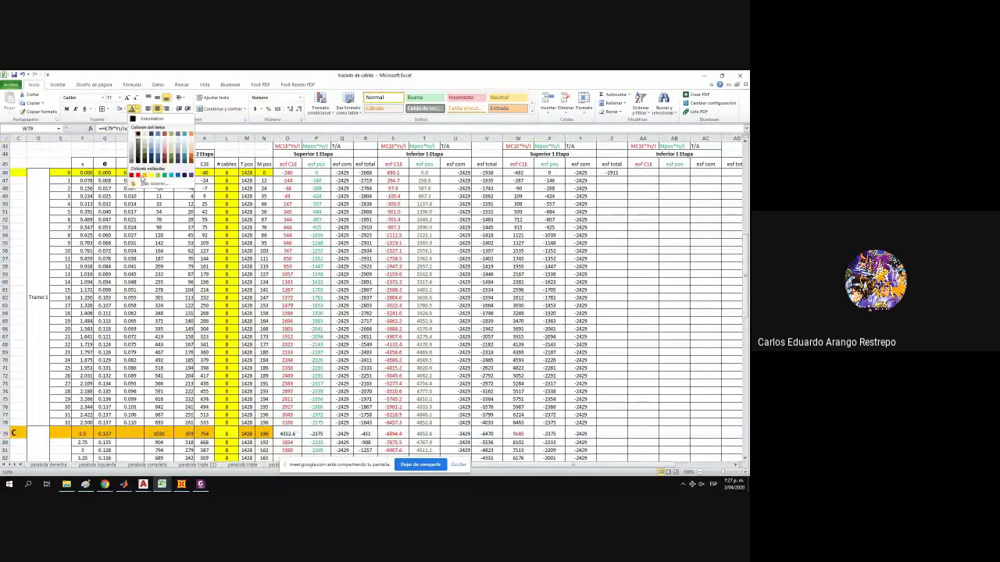
pyautogui.click(143, 180)
pyautogui.scroll(3, 439, 277)
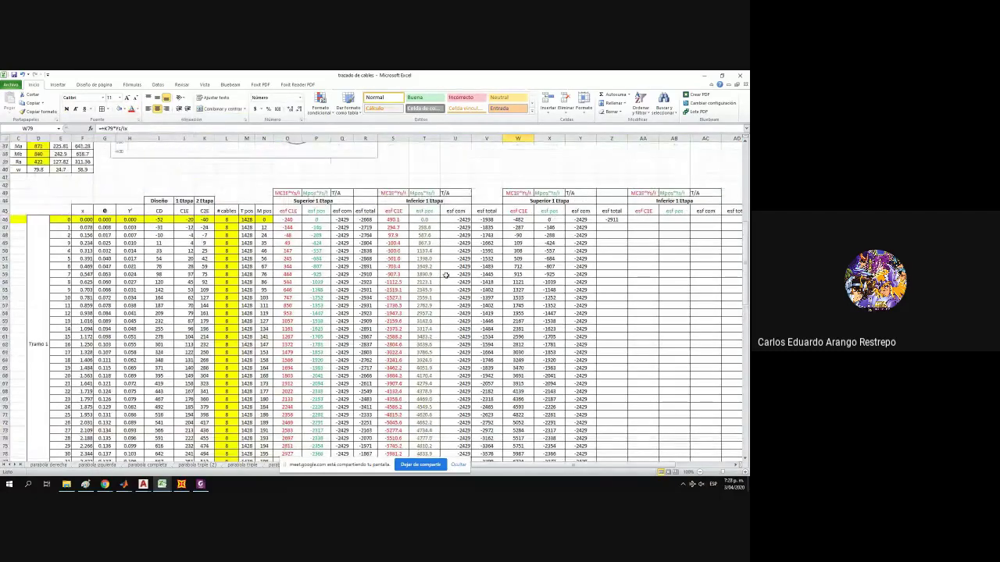
pyautogui.scroll(-3, 542, 304)
pyautogui.scroll(-2, 542, 304)
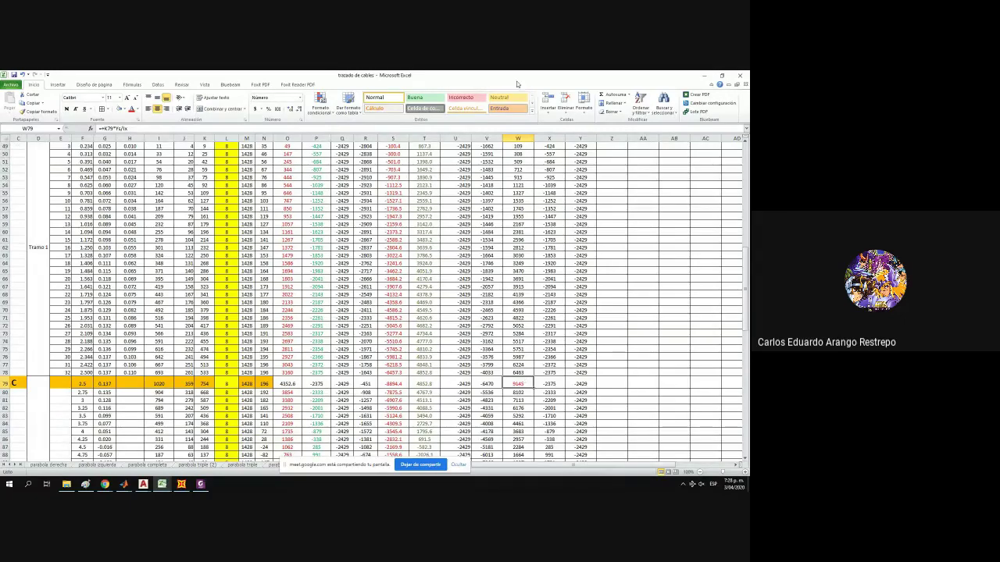
# Place the spreadsheet side by side with Drawing1.dwg in AutoCAD, showing the beam at axis C.
pyautogui.moveTo(517, 76); pyautogui.dragTo(748, 86)
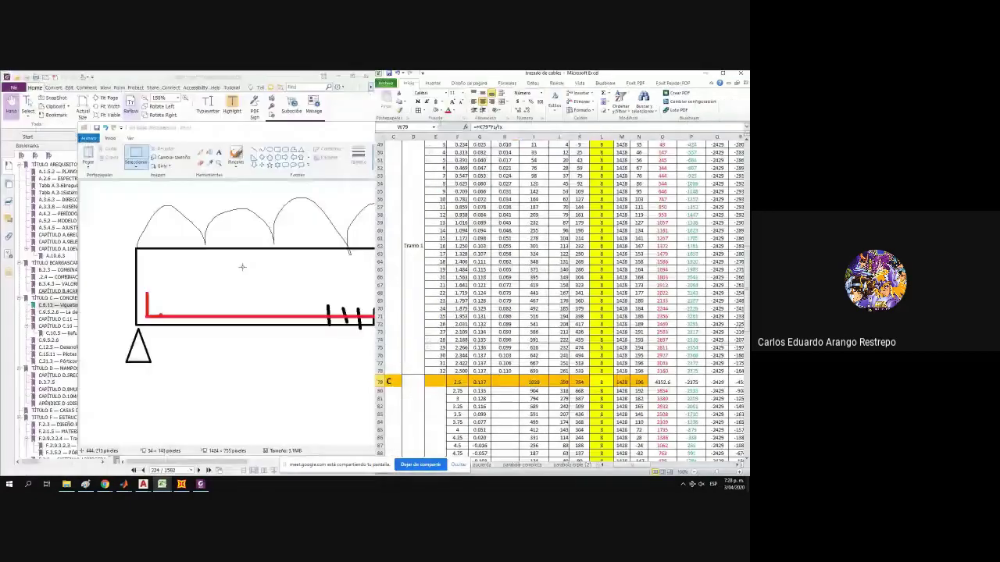
pyautogui.click(143, 485)
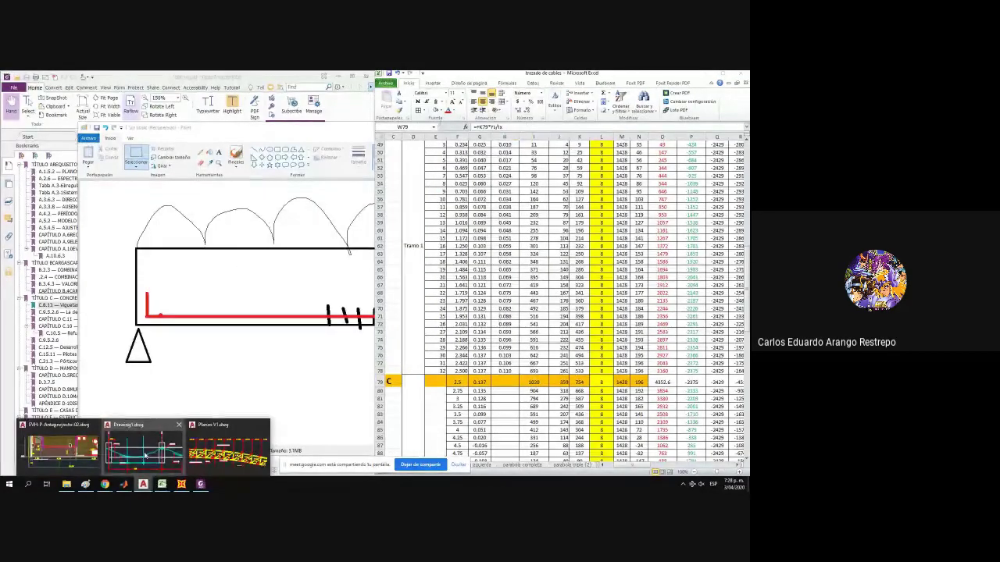
pyautogui.click(157, 455)
pyautogui.scroll(3, 349, 272)
pyautogui.moveTo(423, 74); pyautogui.dragTo(2, 129)
# Highlight cell W79, the second-stage esf C1E value at support C, with a yellow fill.
pyautogui.moveTo(639, 468); pyautogui.dragTo(697, 468)
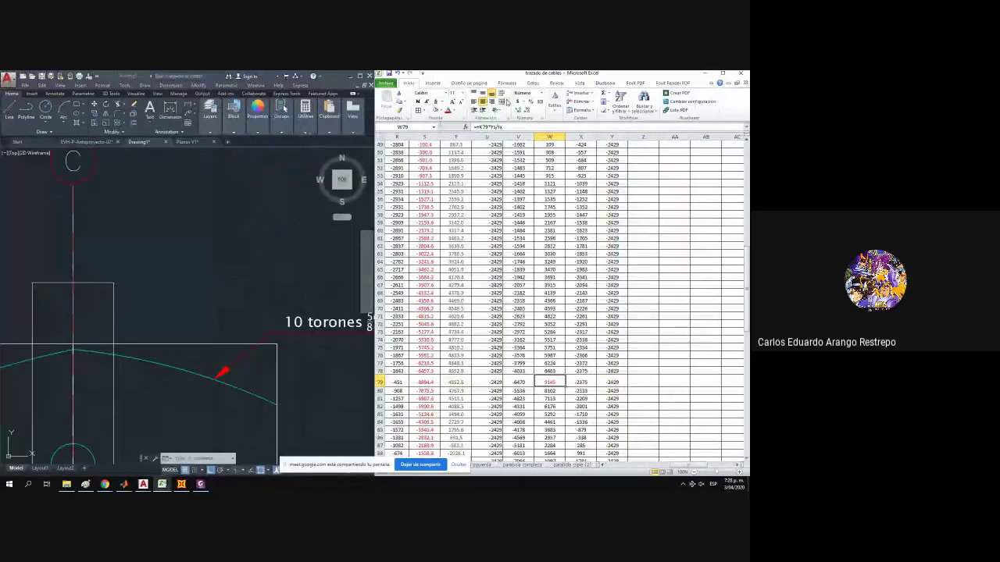
pyautogui.click(441, 111)
pyautogui.click(454, 168)
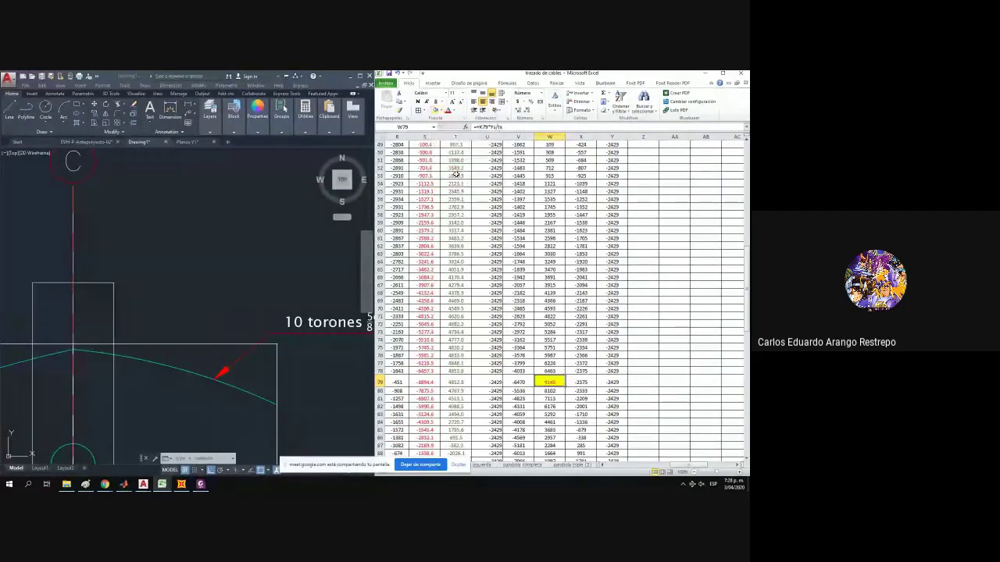
# Examine the esf pos and esf com values in X79 and Y79 against the cable position at axis C in the drawing.
pyautogui.click(580, 383)
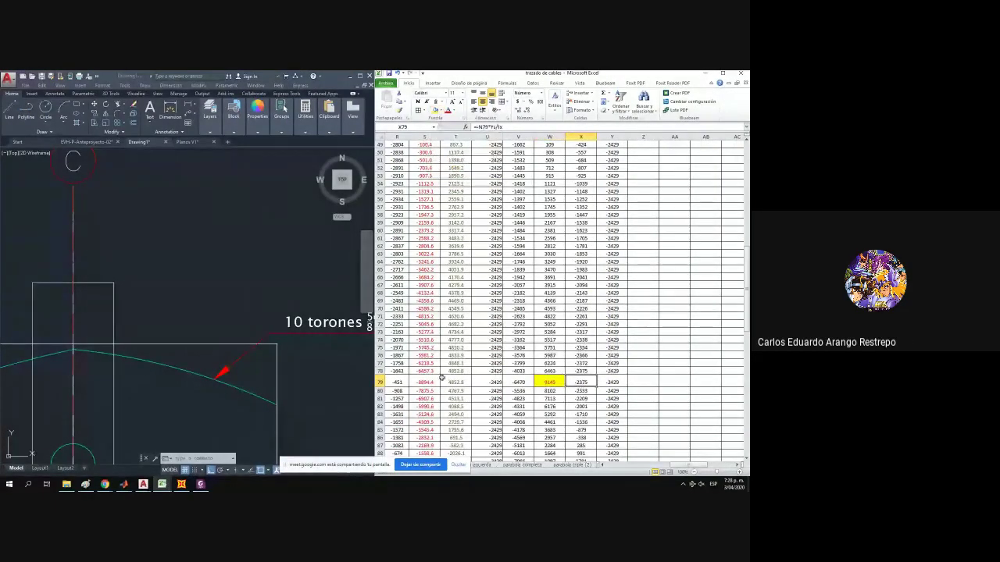
pyautogui.click(92, 357)
pyautogui.moveTo(83, 345); pyautogui.dragTo(111, 351)
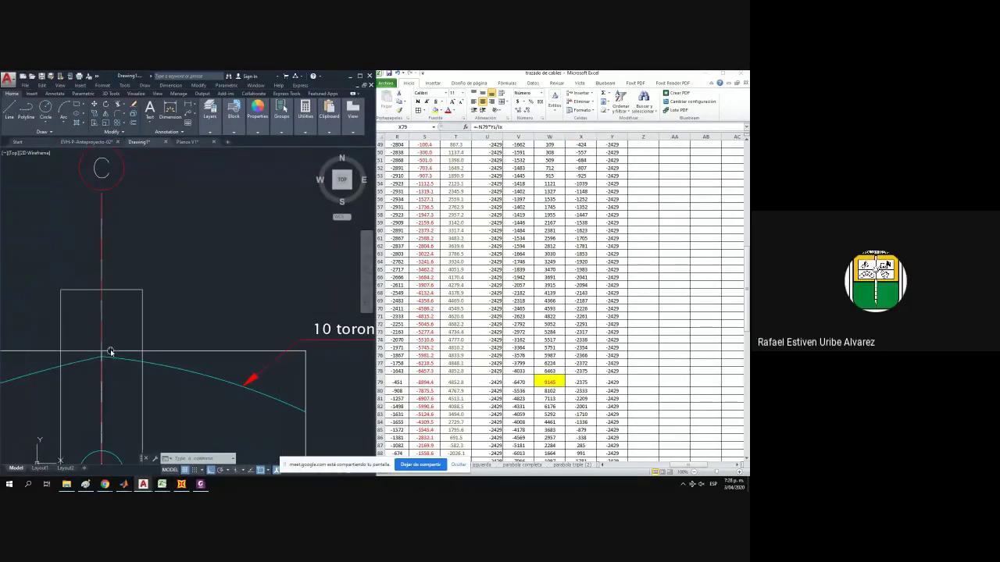
pyautogui.click(103, 351)
pyautogui.click(611, 382)
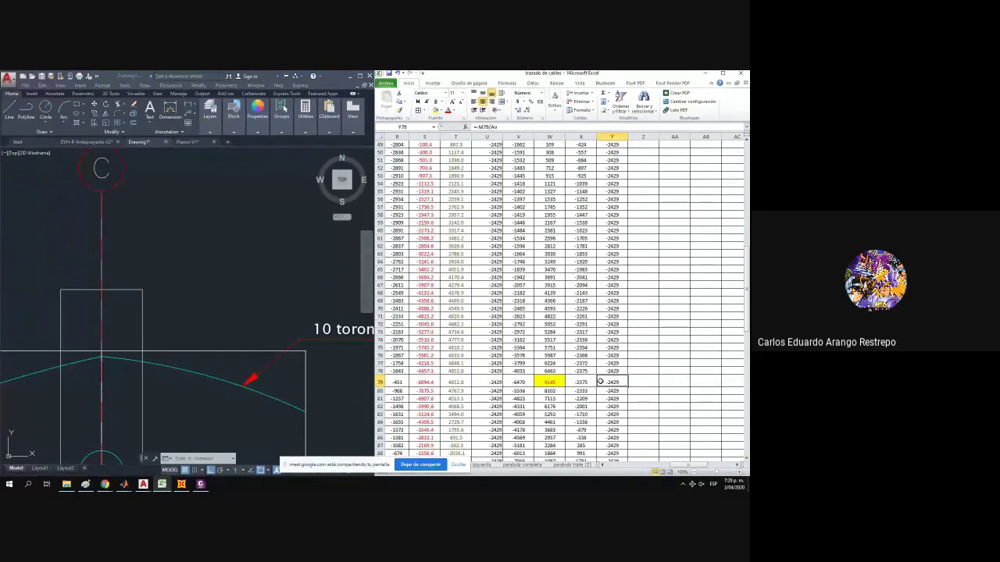
pyautogui.scroll(3, 600, 381)
pyautogui.scroll(5, 609, 381)
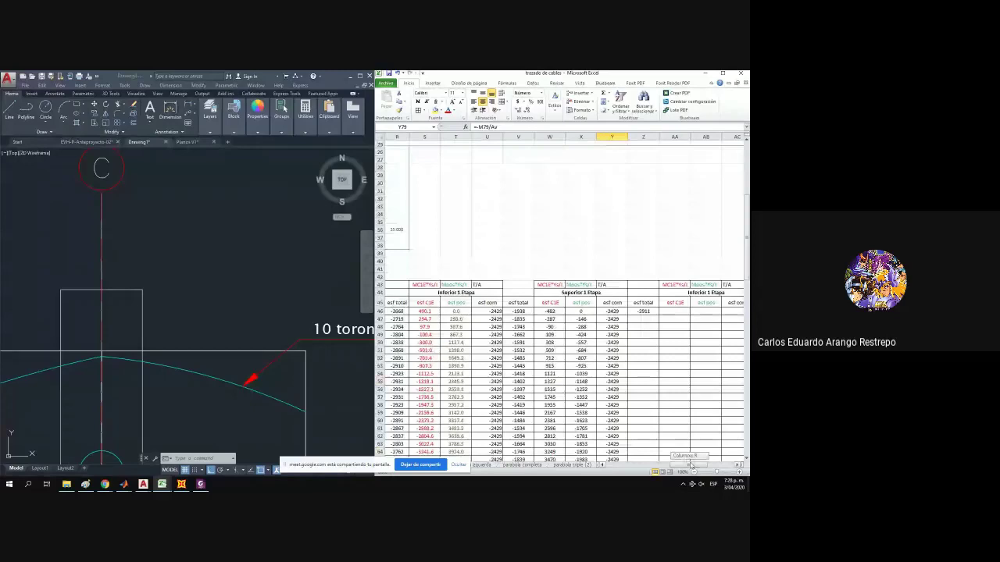
# Maximize the spreadsheet and fill the second-stage superior esf total formula from Z46 down its column.
pyautogui.moveTo(691, 466); pyautogui.dragTo(694, 466)
pyautogui.click(722, 74)
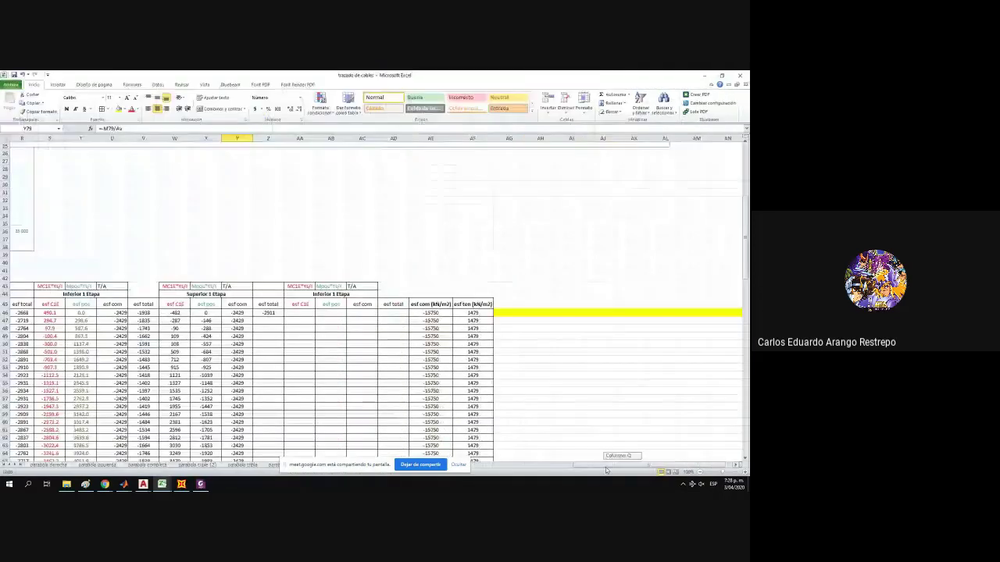
pyautogui.doubleClick(521, 316)
# Copy the first-stage inferior esf C1E formula from S46 into AA46, keeping its cell references.
pyautogui.click(537, 312)
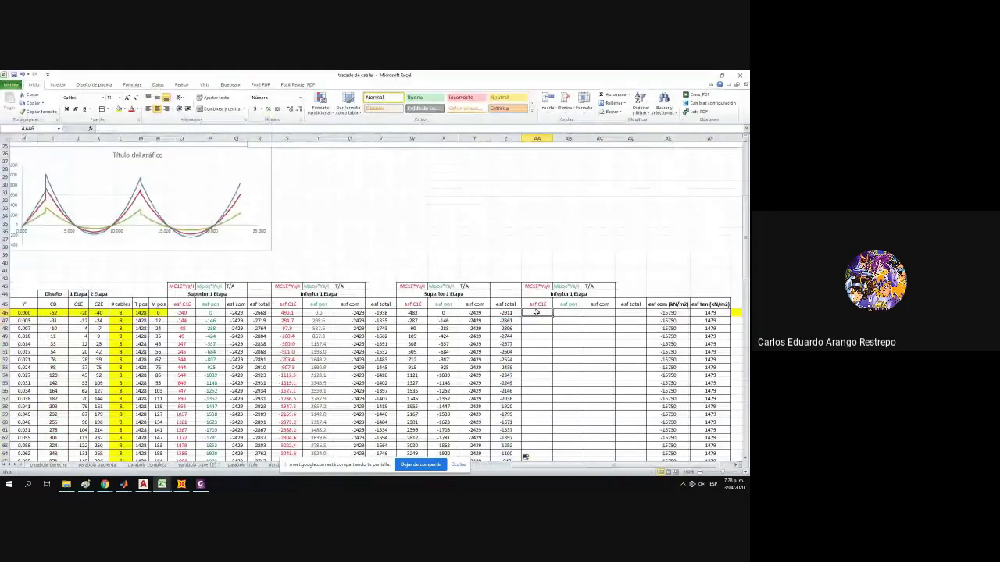
pyautogui.click(289, 312)
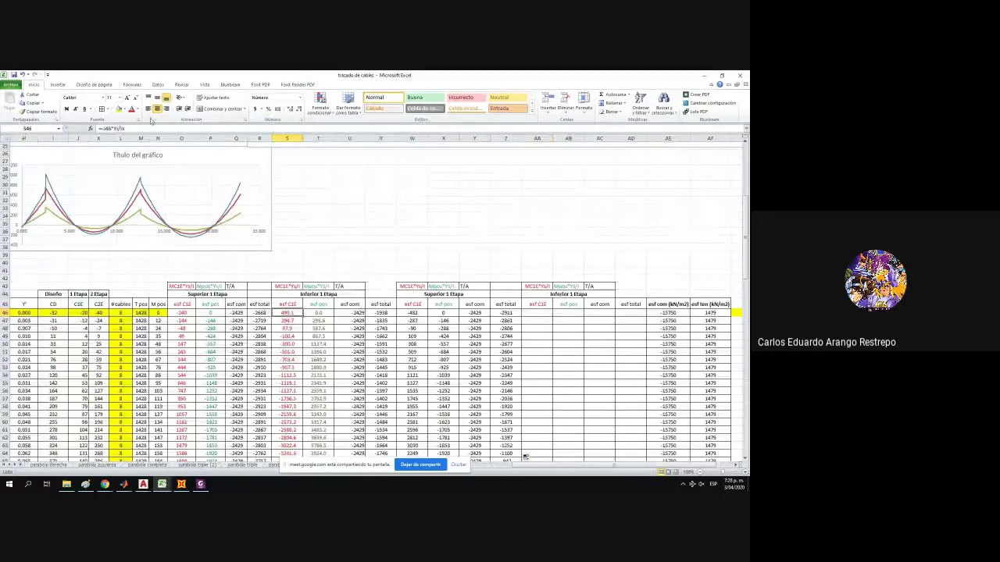
pyautogui.moveTo(134, 128); pyautogui.dragTo(54, 126)
pyautogui.hotkey('ctrl', 'c')
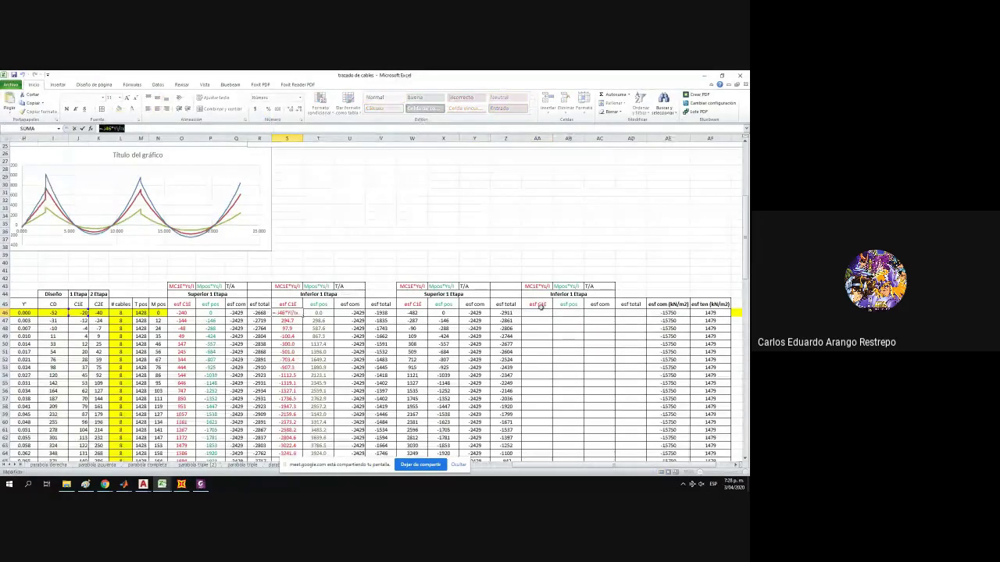
pyautogui.press('Escape')
pyautogui.click(538, 311)
pyautogui.hotkey('ctrl', 'v')
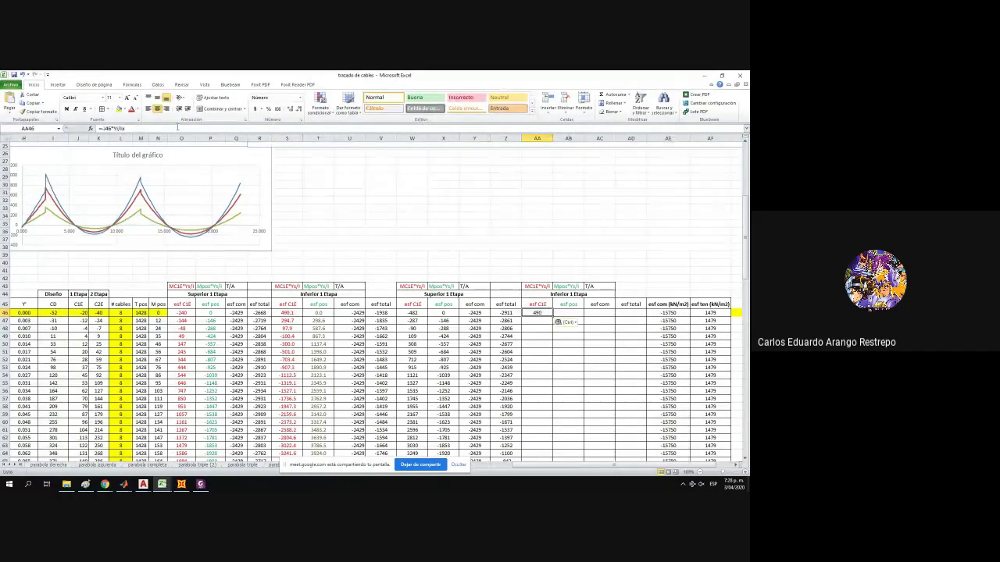
# Change the J46 reference in AA46 to the second-stage moment in K46 and fill the formula down column AA.
pyautogui.press('F2')
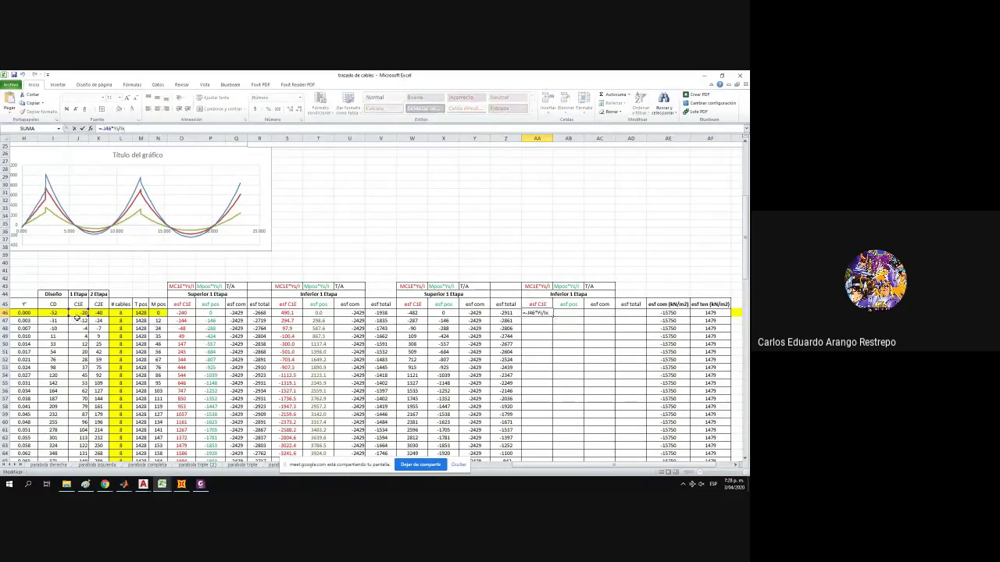
pyautogui.moveTo(76, 316); pyautogui.dragTo(95, 312)
pyautogui.hotkey('ctrl', 'Return')
pyautogui.doubleClick(553, 317)
# Copy the inferior esf pos formula =N46*Yi/Ix from T46 into AB46 and fill it down column AB.
pyautogui.click(568, 313)
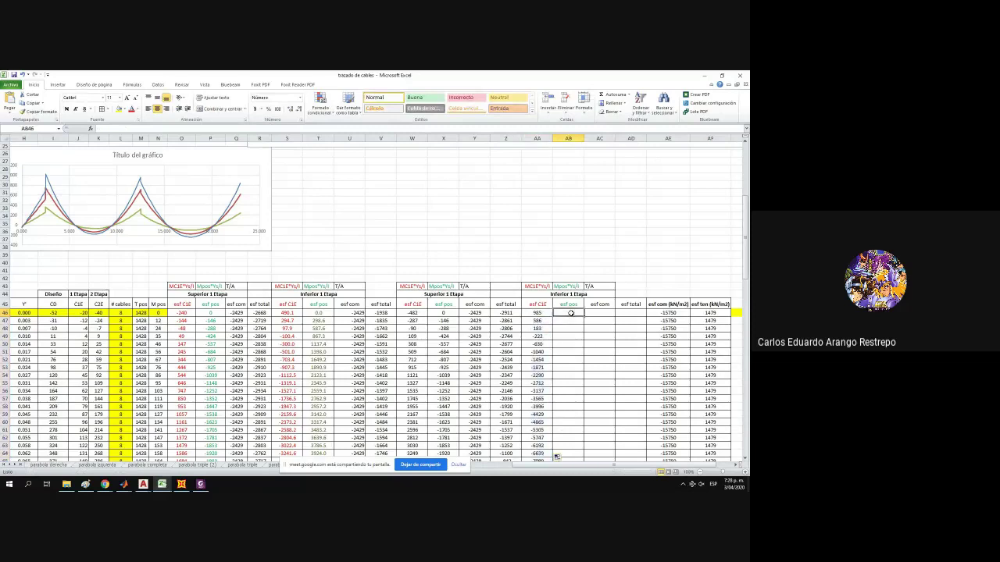
pyautogui.click(443, 312)
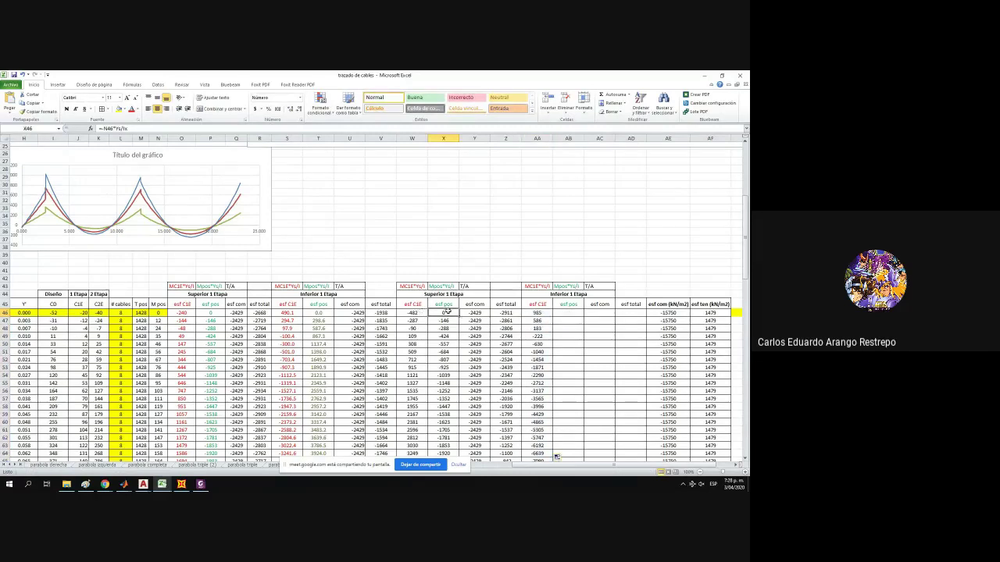
pyautogui.click(319, 313)
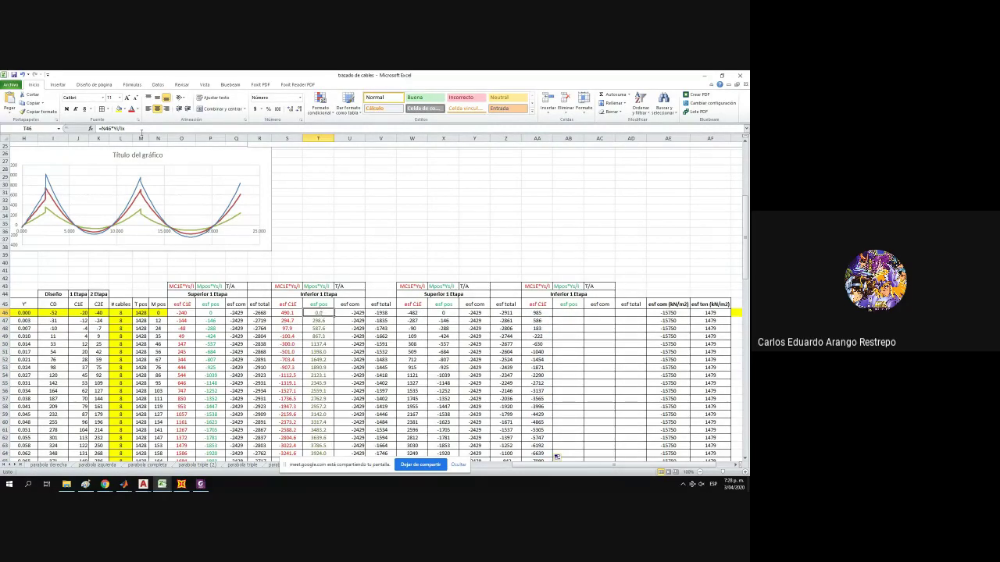
pyautogui.moveTo(141, 129); pyautogui.dragTo(20, 128)
pyautogui.press('Escape')
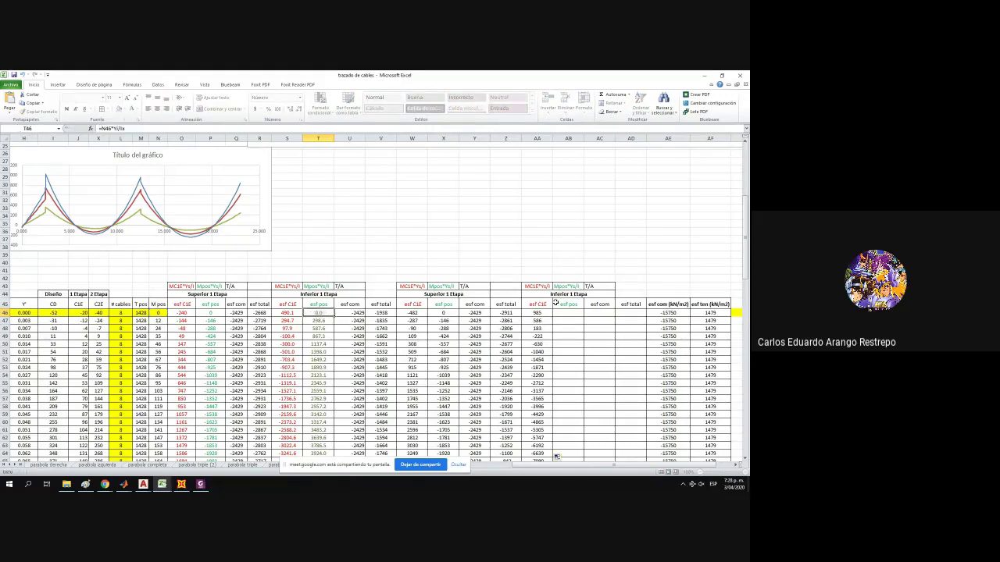
pyautogui.click(568, 313)
pyautogui.hotkey('ctrl', 'v')
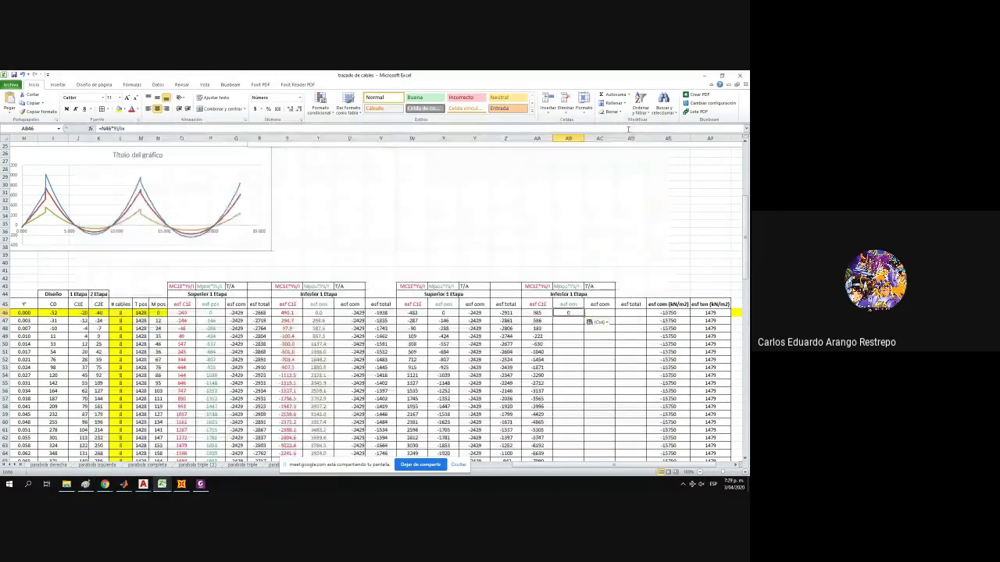
pyautogui.doubleClick(584, 316)
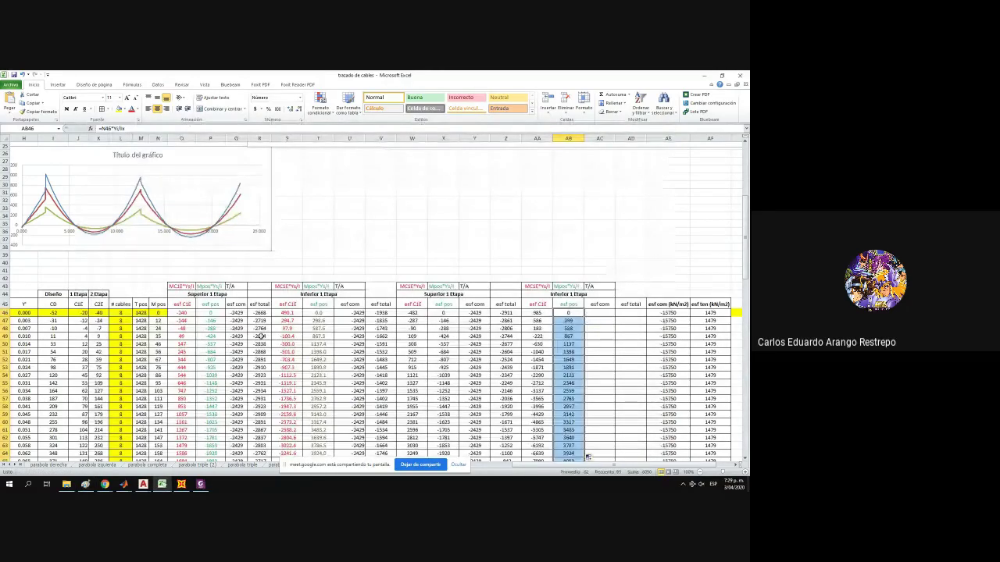
# Copy the esf com formula =+Q46 from U46 into AC46 and fill it down column AC.
pyautogui.click(349, 314)
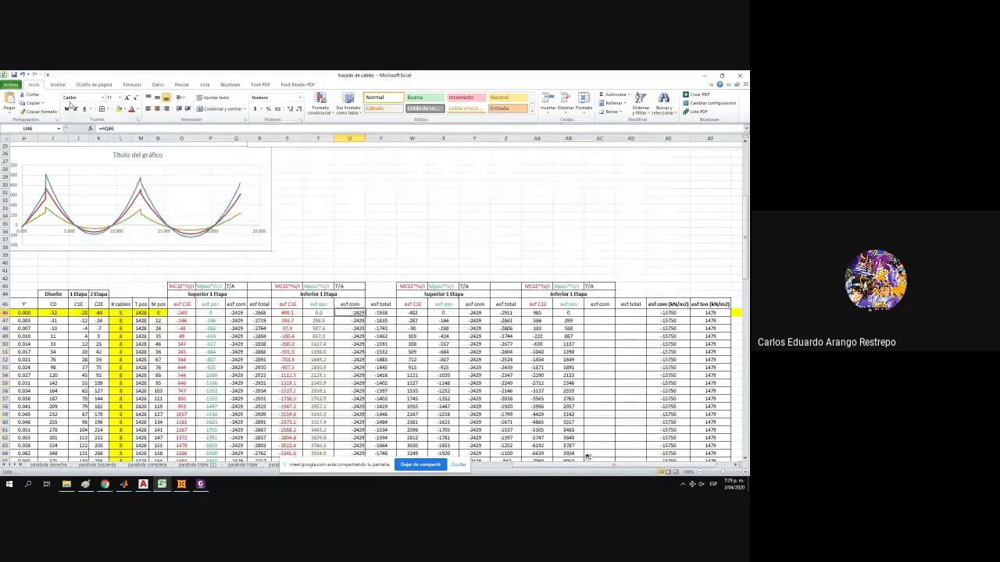
pyautogui.write('=+Q46')
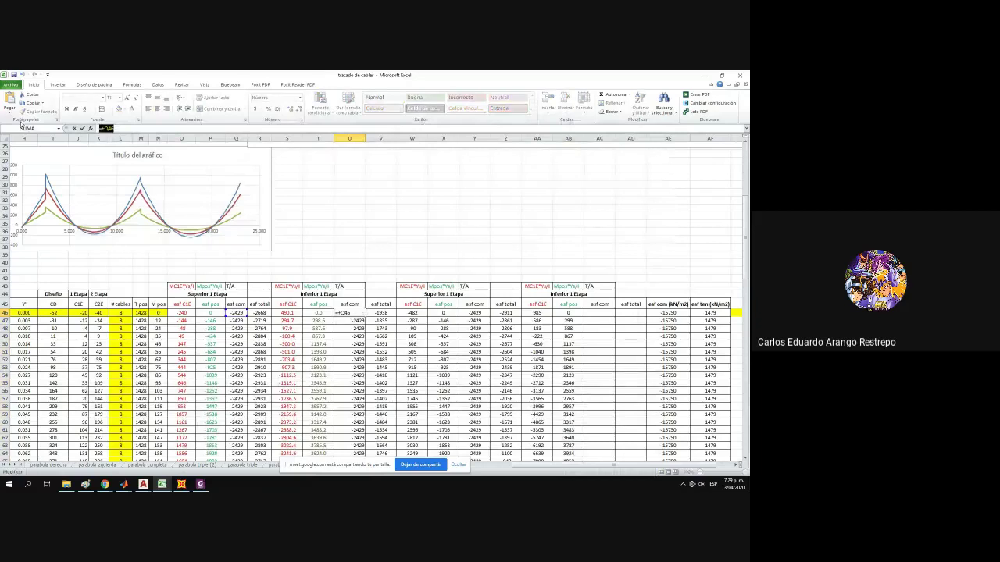
pyautogui.press('Escape')
pyautogui.click(599, 312)
pyautogui.hotkey('ctrl', 'v')
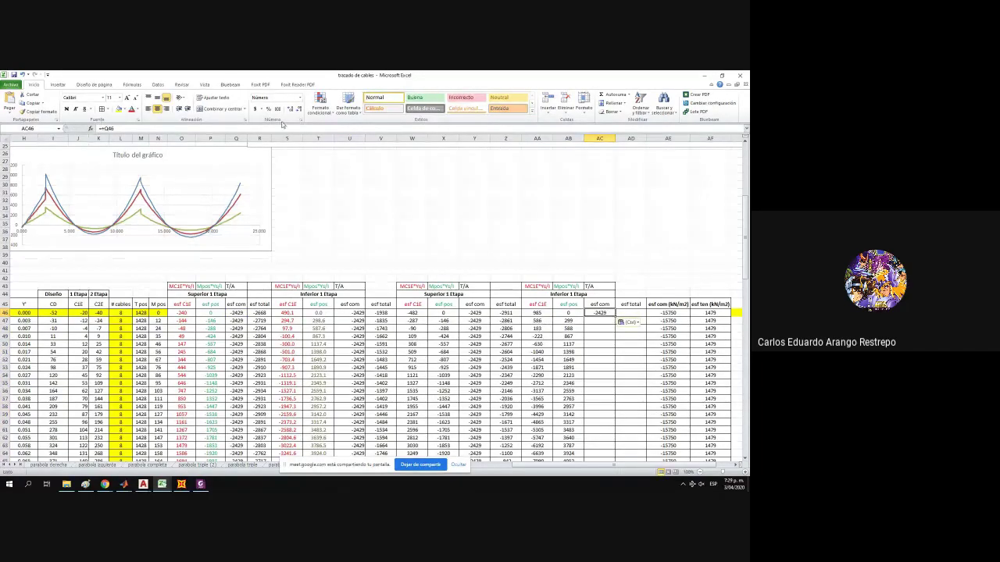
pyautogui.doubleClick(615, 317)
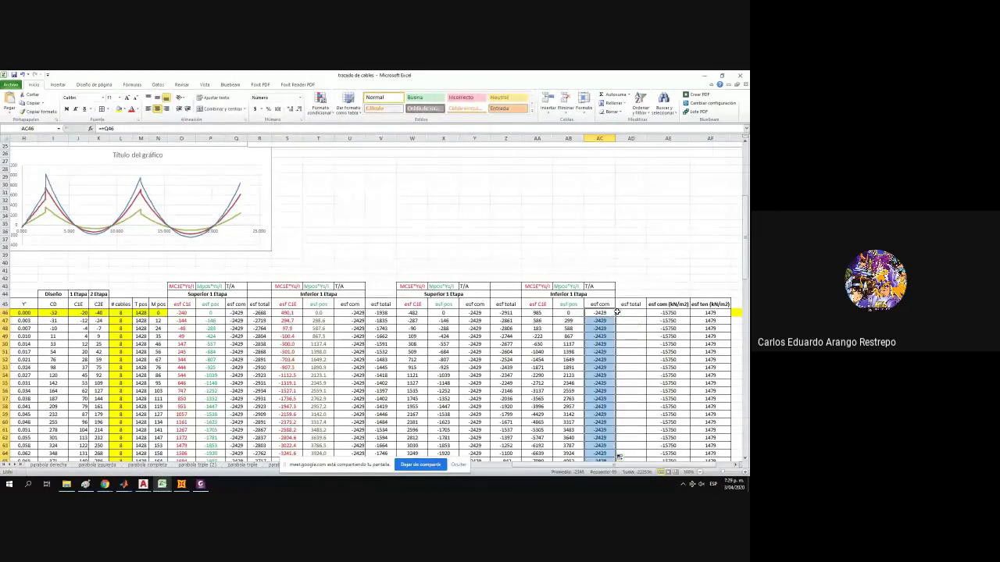
# Copy the esf total sum from V46 into AD46 so it adds AA46:AC46, and fill it down column AD.
pyautogui.click(381, 313)
pyautogui.hotkey('ctrl', 'c')
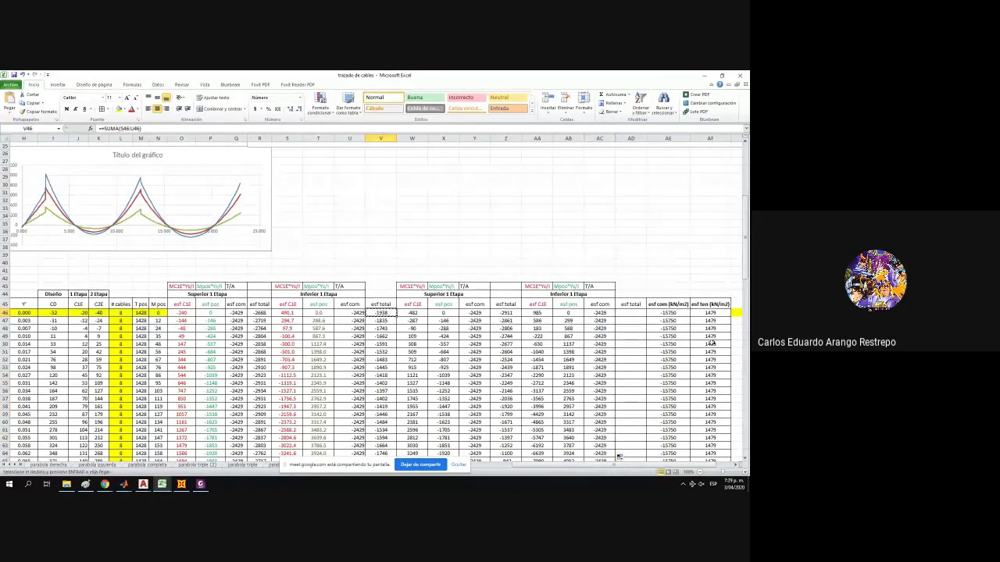
pyautogui.click(629, 313)
pyautogui.hotkey('ctrl', 'v')
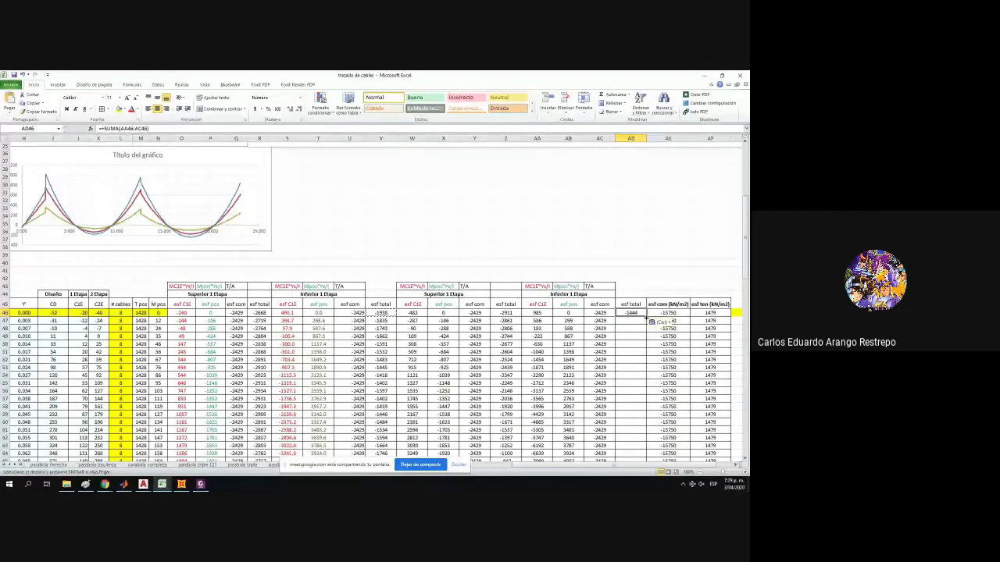
pyautogui.doubleClick(647, 317)
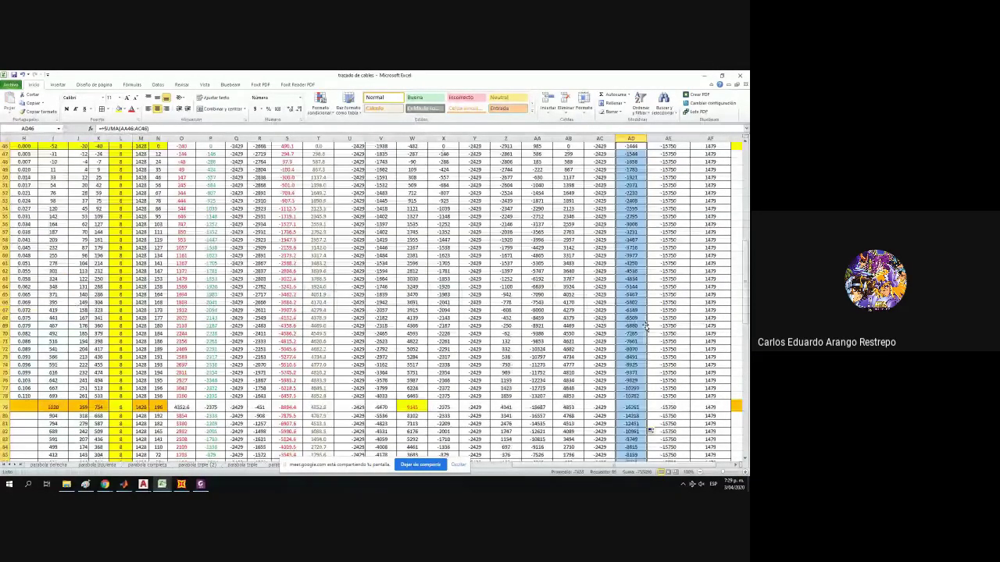
# Fill column AA, the second-stage inferior esf C1E, with yellow and row 79 at support C with orange.
pyautogui.scroll(3, 534, 141)
pyautogui.click(536, 139)
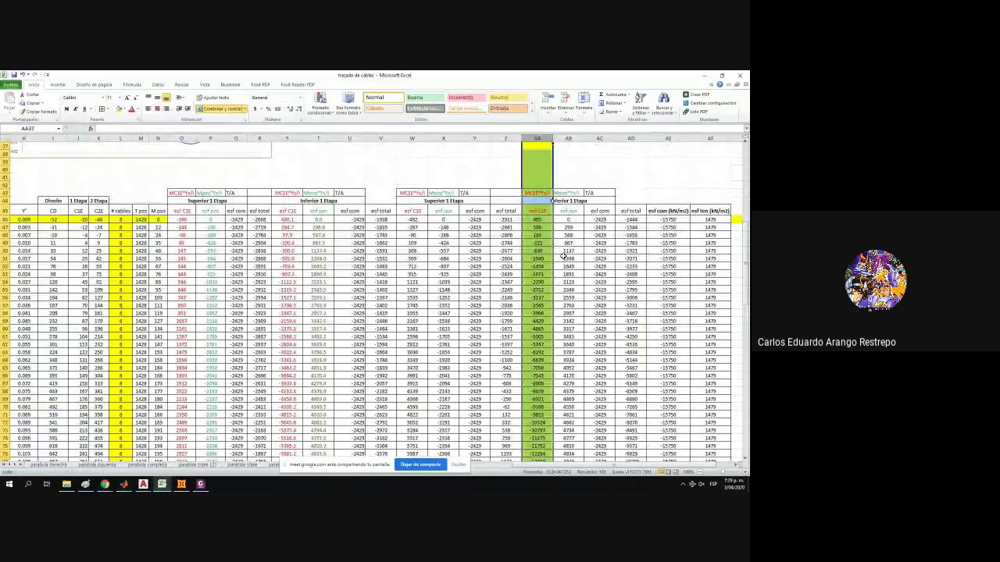
pyautogui.scroll(-7, 563, 256)
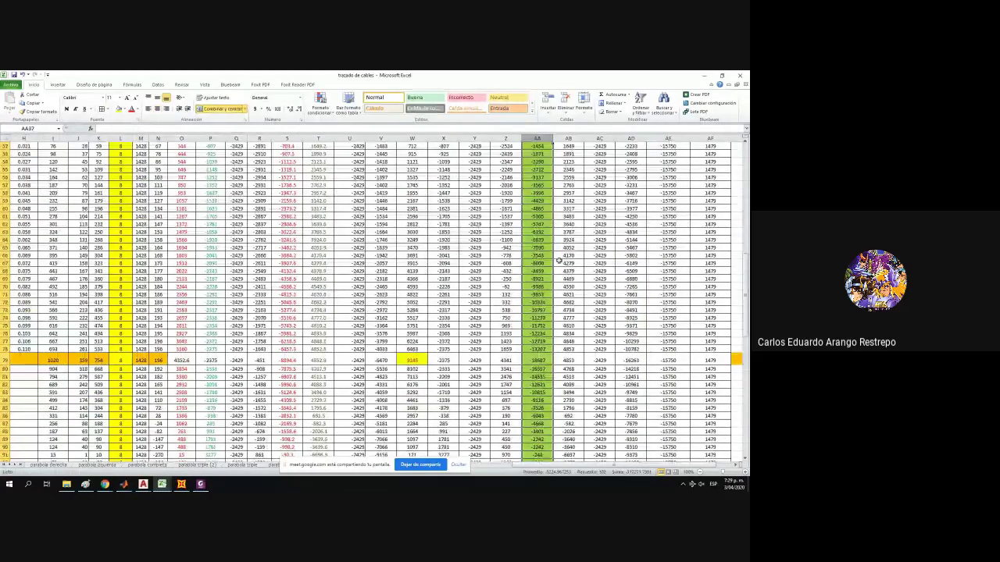
pyautogui.scroll(-4, 558, 261)
pyautogui.scroll(14, 558, 262)
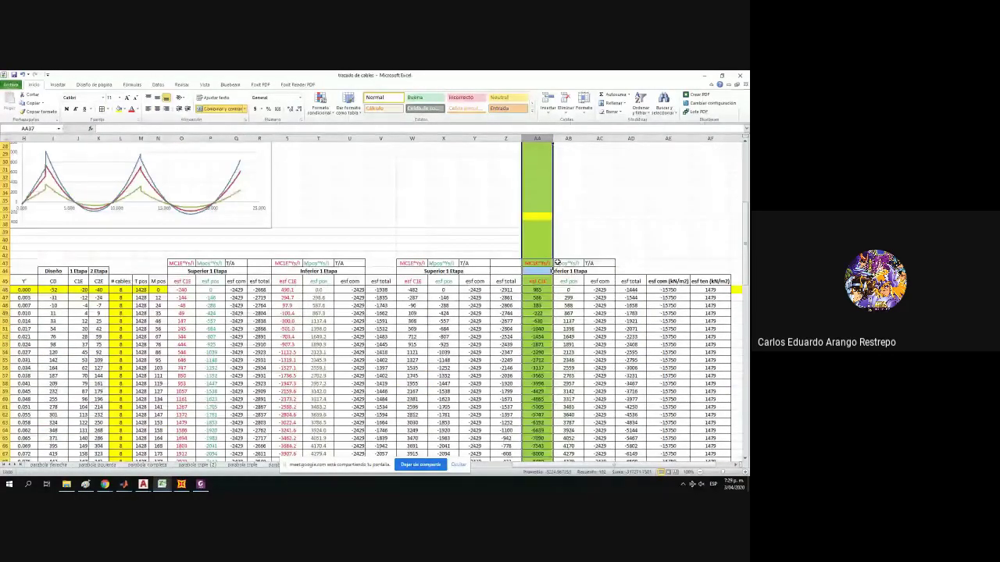
pyautogui.scroll(-5, 557, 263)
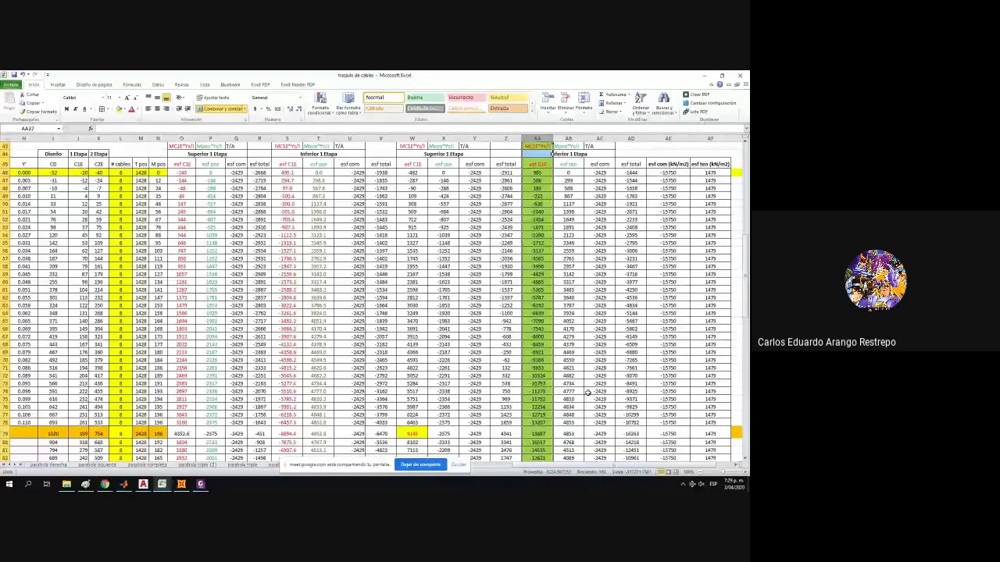
pyautogui.click(5, 434)
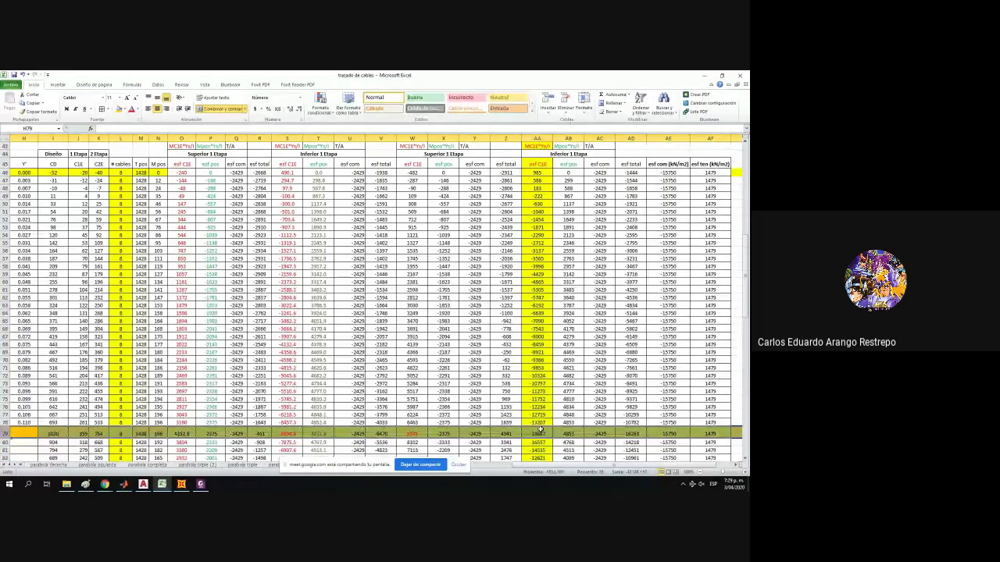
pyautogui.click(540, 429)
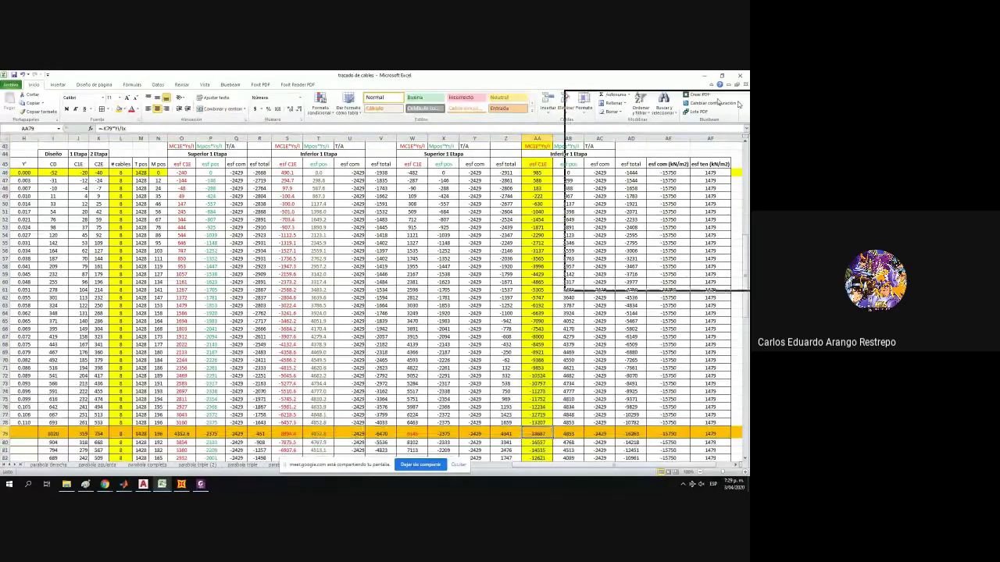
# Place the spreadsheet side by side with the AutoCAD drawing, showing row 79 beside the beam at axis C.
pyautogui.moveTo(746, 129); pyautogui.dragTo(741, 174)
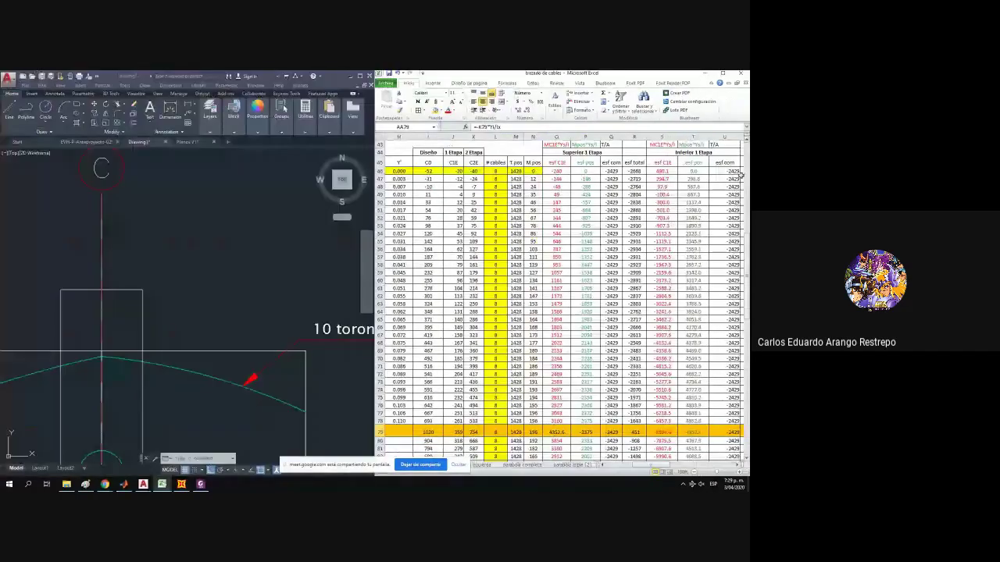
pyautogui.moveTo(667, 465); pyautogui.dragTo(723, 468)
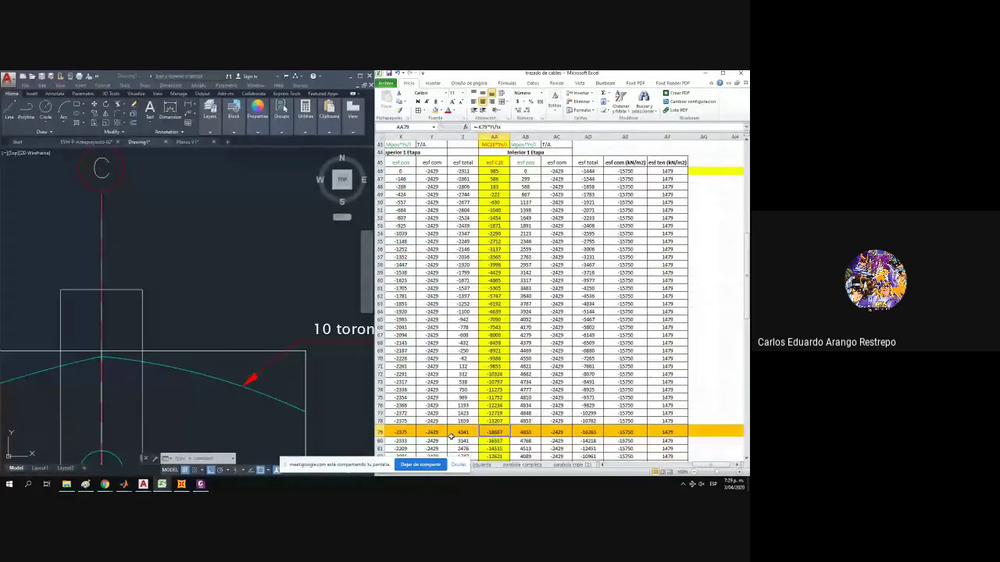
pyautogui.scroll(-3, 199, 404)
pyautogui.scroll(3, 112, 430)
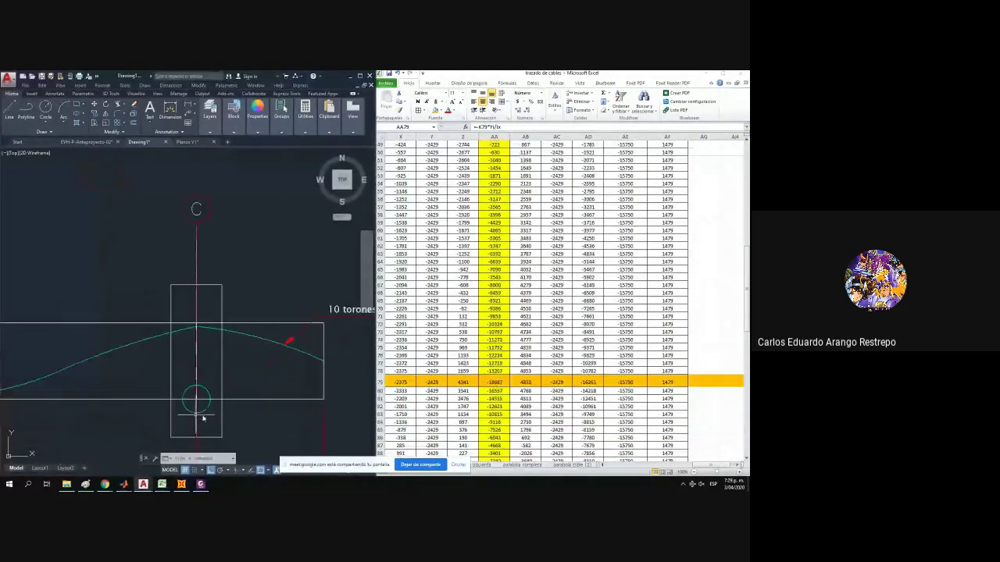
pyautogui.scroll(2, 187, 396)
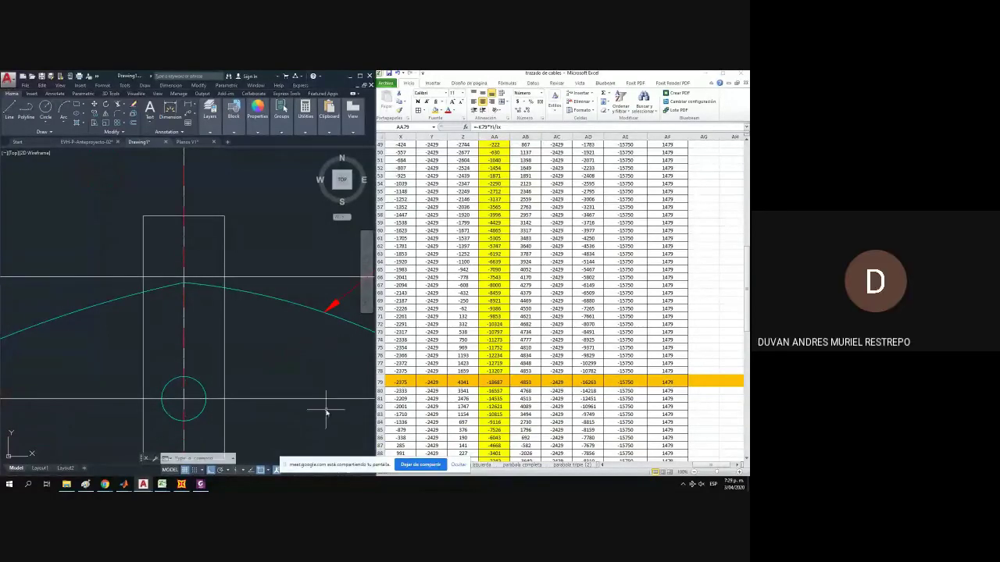
# Examine the second-stage inferior stresses in AA79, AB79 and AC79 against the cable position at axis C.
pyautogui.click(500, 382)
pyautogui.press('Right')
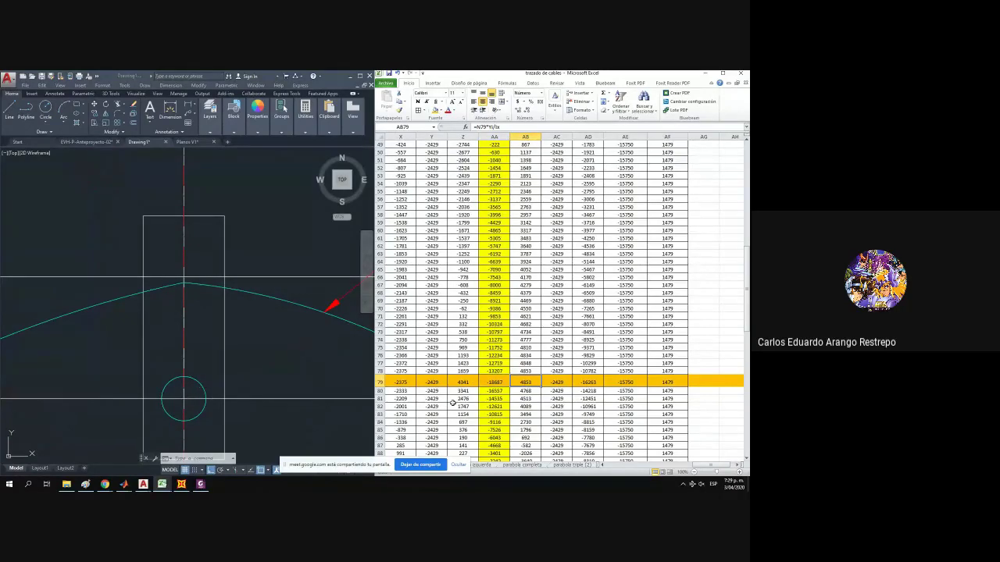
pyautogui.click(564, 383)
pyautogui.scroll(1, 564, 383)
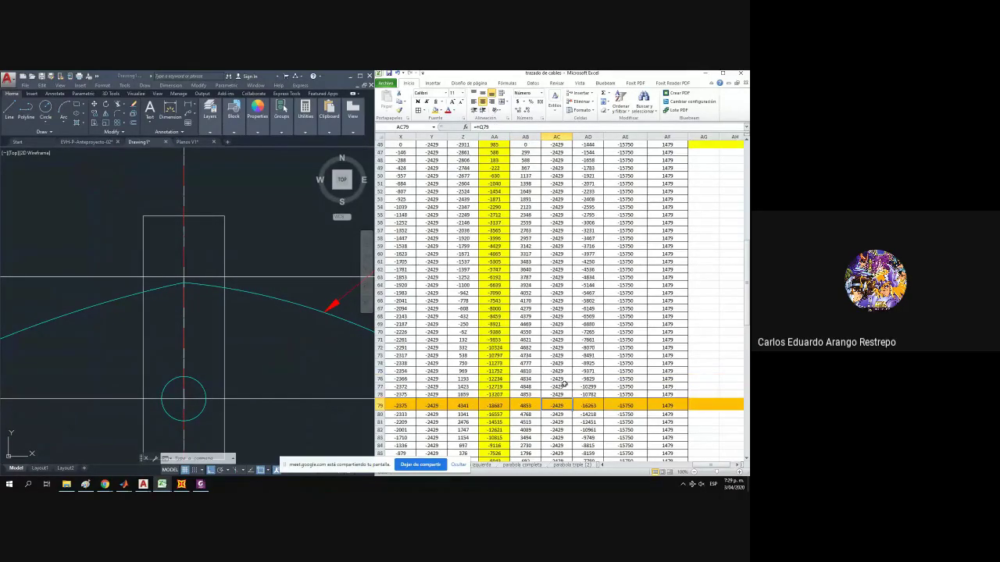
# Maximize the spreadsheet and check the second-stage esf total formulas in AD46 and Z46.
pyautogui.scroll(7, 563, 383)
pyautogui.click(723, 74)
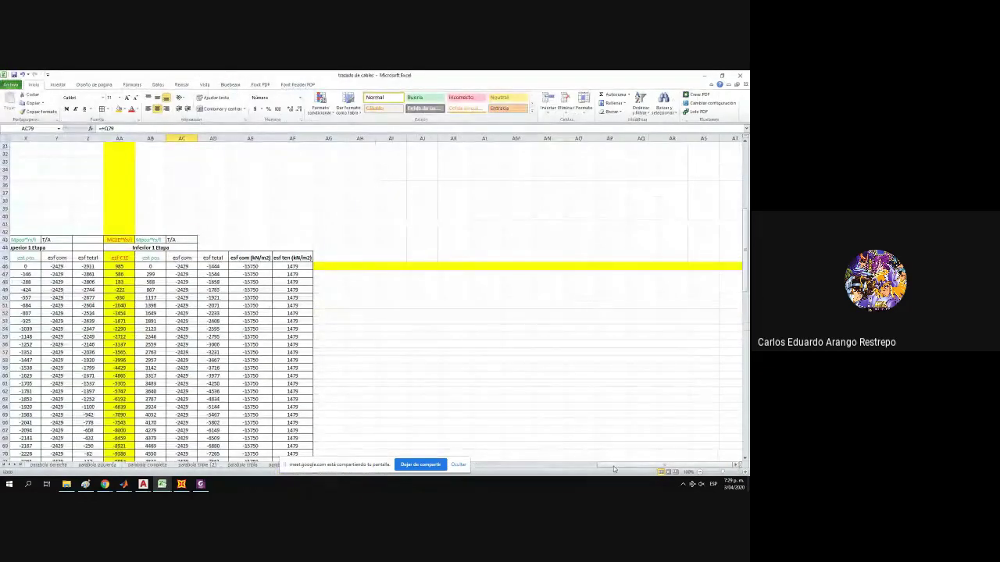
pyautogui.hscroll(-3, 368, 283)
pyautogui.click(306, 266)
pyautogui.press('F2')
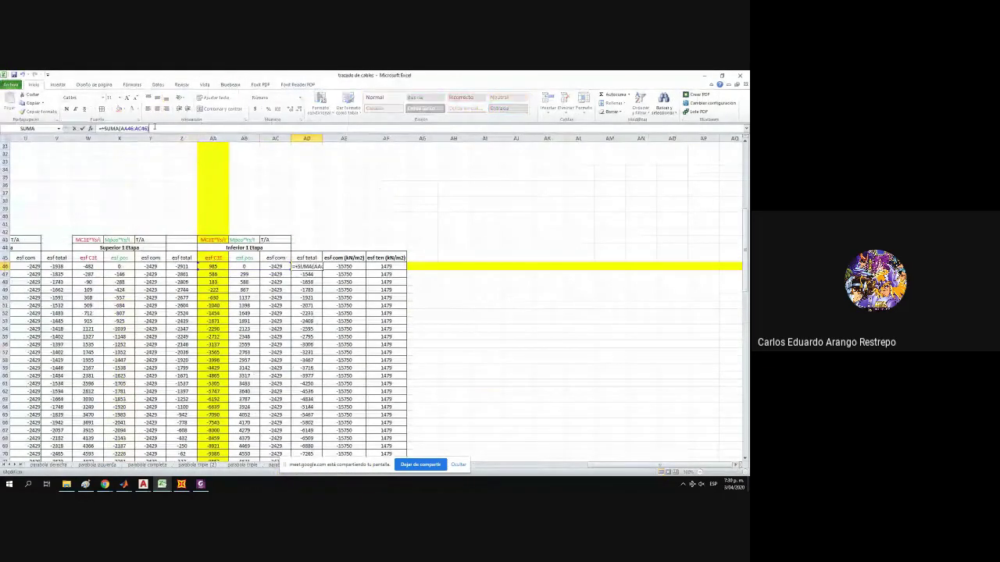
pyautogui.press('Escape')
pyautogui.press('Left')
pyautogui.press('Left')
pyautogui.press('Left')
pyautogui.press('Left')
pyautogui.press('F2')
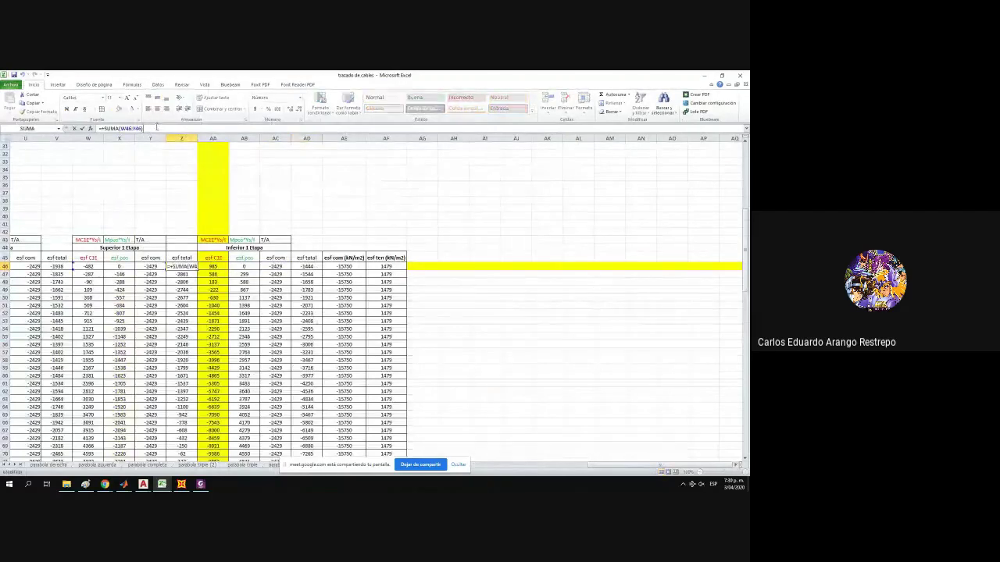
pyautogui.press('Escape')
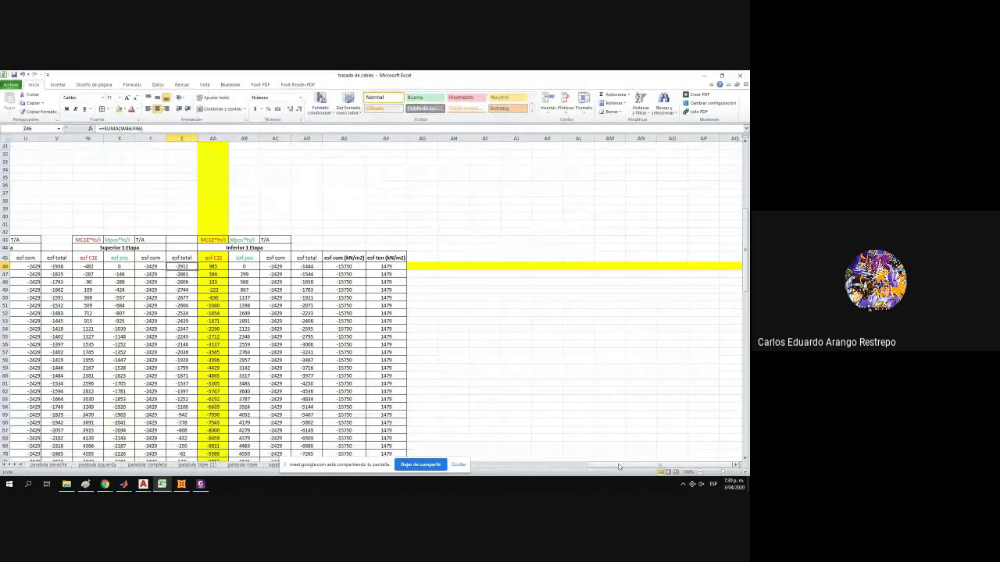
pyautogui.moveTo(619, 466); pyautogui.dragTo(547, 466)
pyautogui.scroll(-1, 223, 323)
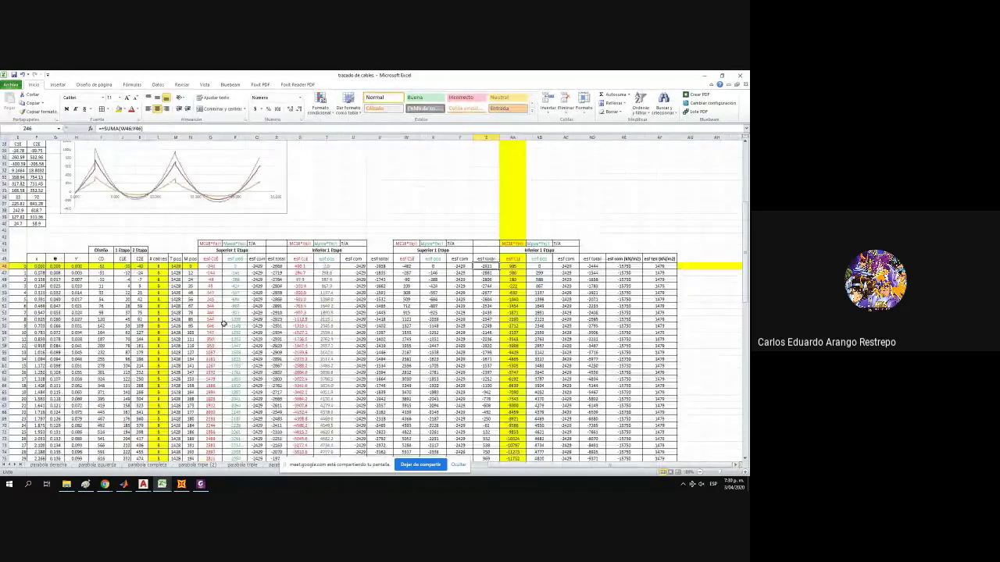
pyautogui.keyDown('ctrl'); pyautogui.scroll(-2, 223, 325); pyautogui.keyUp('ctrl')
pyautogui.scroll(3, 478, 320)
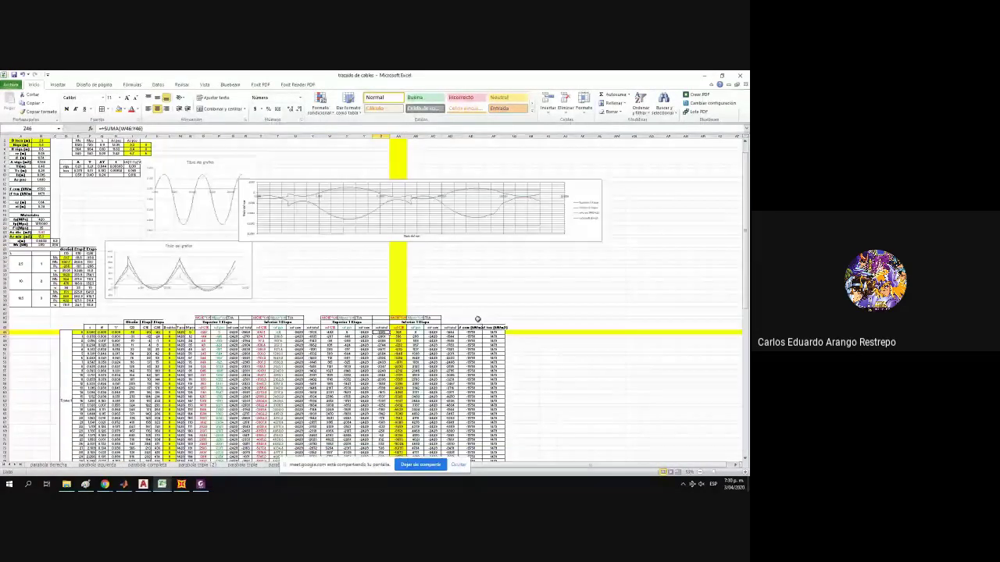
pyautogui.keyDown('ctrl'); pyautogui.scroll(2, 222, 186); pyautogui.keyUp('ctrl')
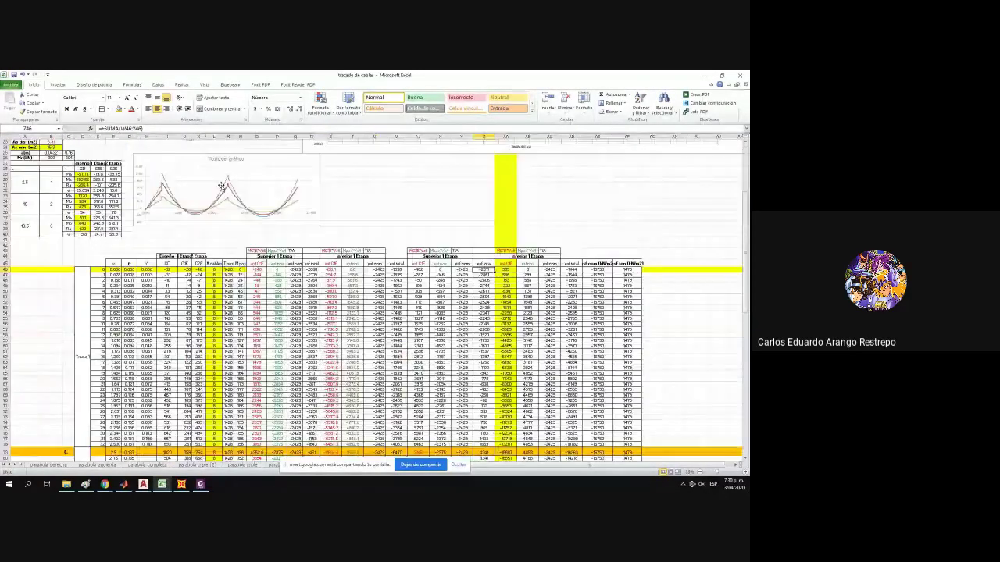
pyautogui.scroll(4, 456, 198)
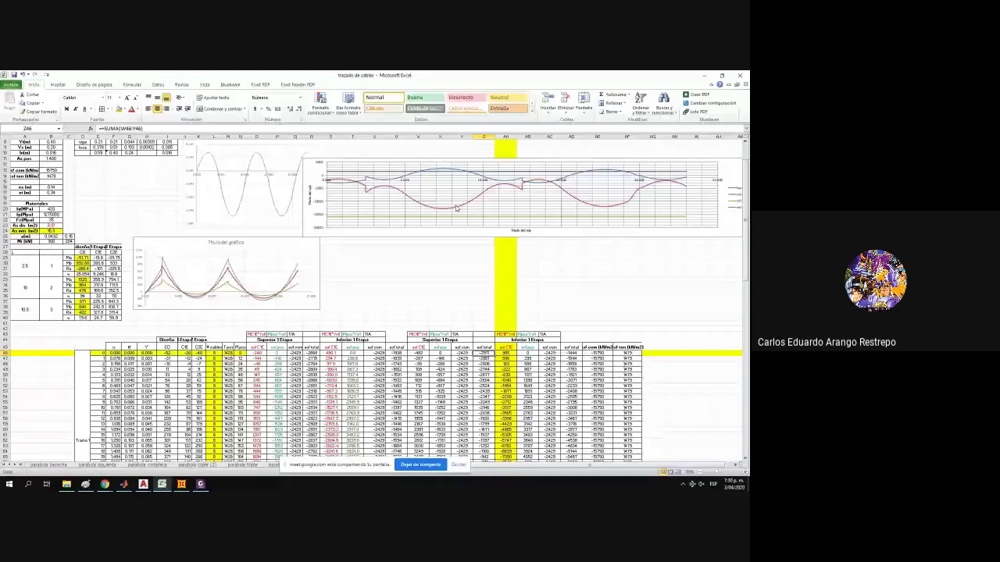
pyautogui.click(457, 208)
pyautogui.rightClick(457, 208)
pyautogui.click(480, 248)
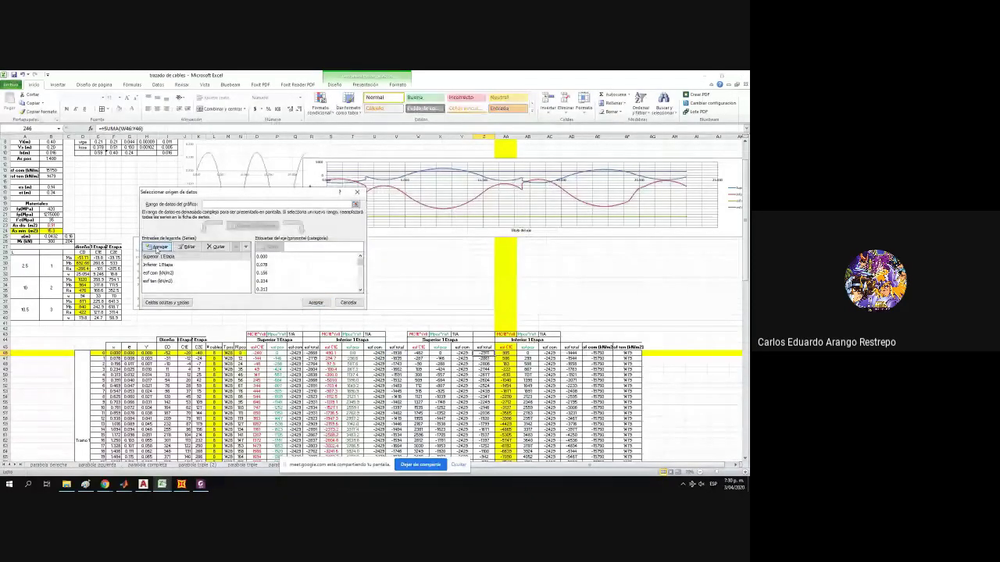
pyautogui.click(156, 248)
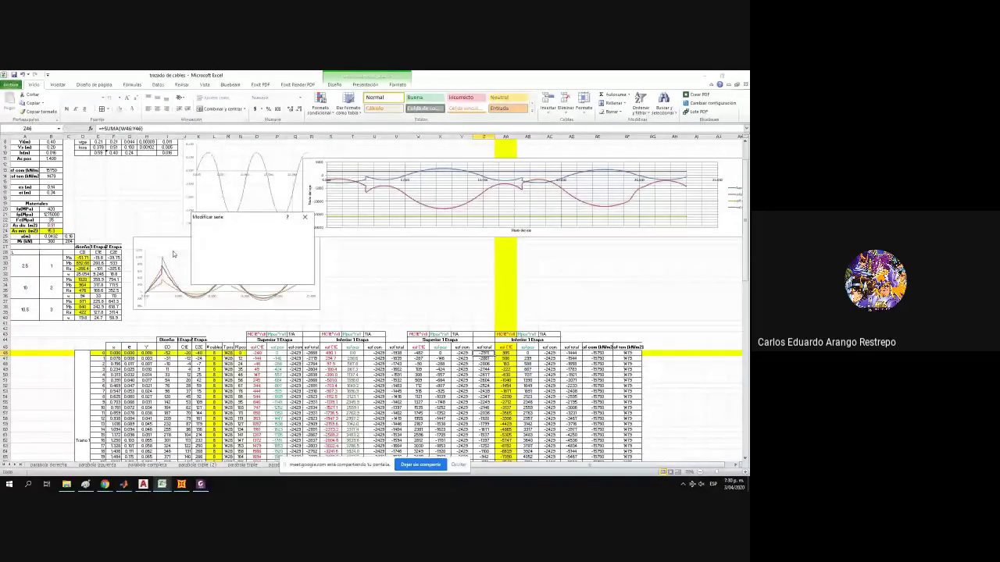
pyautogui.click(296, 277)
pyautogui.click(346, 302)
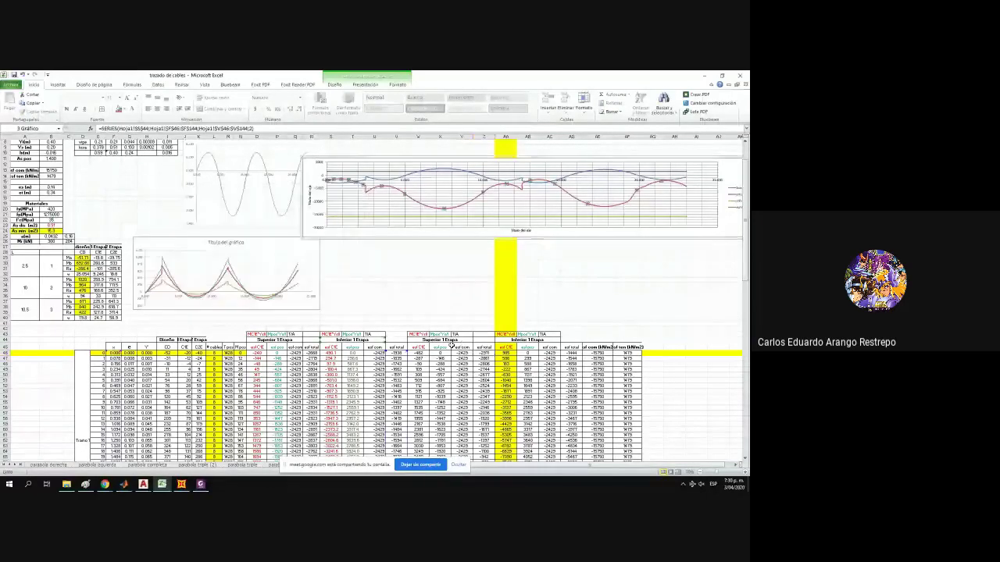
# Change the stage number in the W44 block header so it reads Superior 2 Etapa.
pyautogui.click(451, 343)
pyautogui.scroll(2, 448, 349)
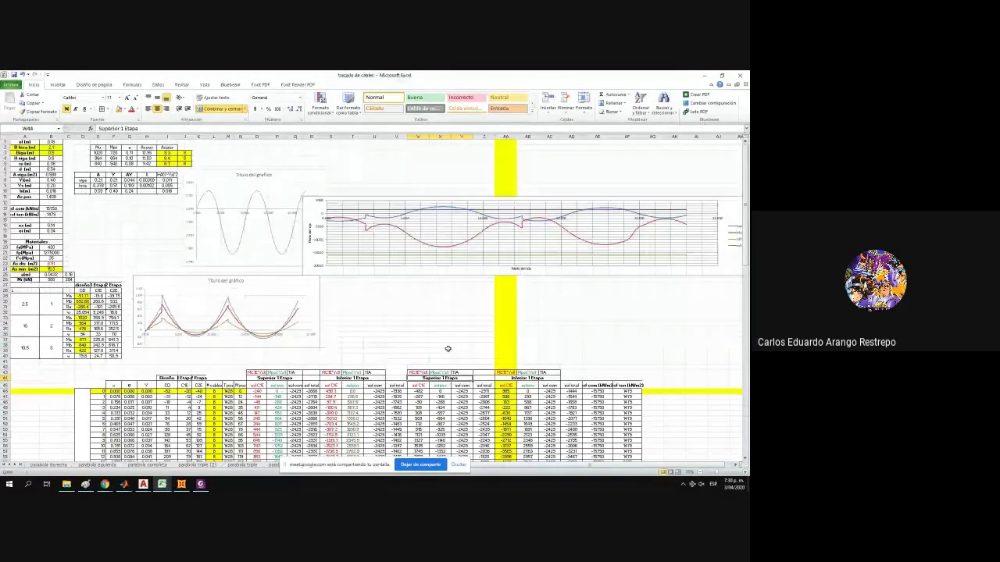
pyautogui.scroll(4, 447, 348)
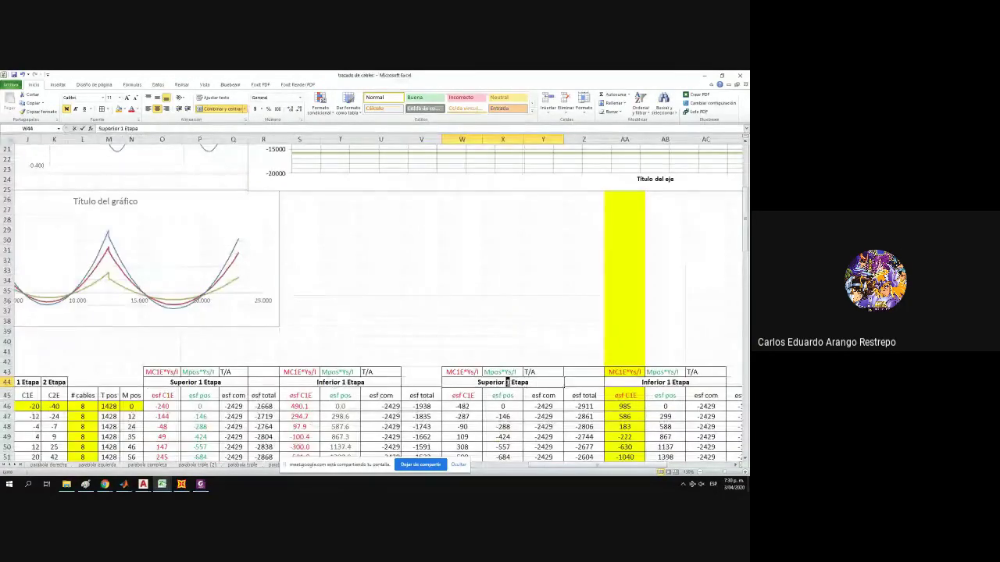
pyautogui.doubleClick(507, 382)
pyautogui.press('BackSpace')
pyautogui.write('2')
pyautogui.click(705, 426)
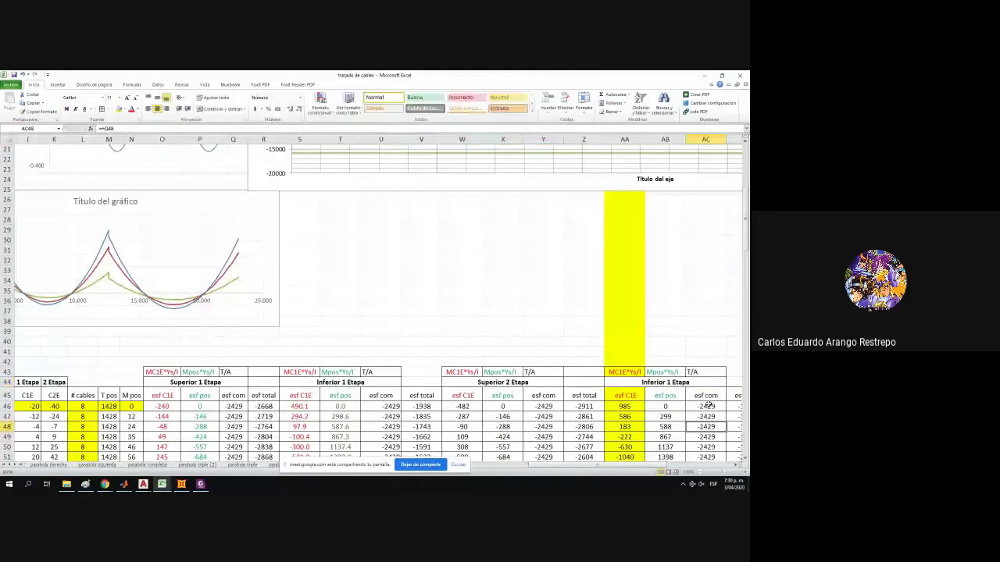
# Change the stage number in the AA44 block header so it reads Inferior 2 Etapa.
pyautogui.doubleClick(675, 383)
pyautogui.press('BackSpace')
pyautogui.write('2')
pyautogui.press('Return')
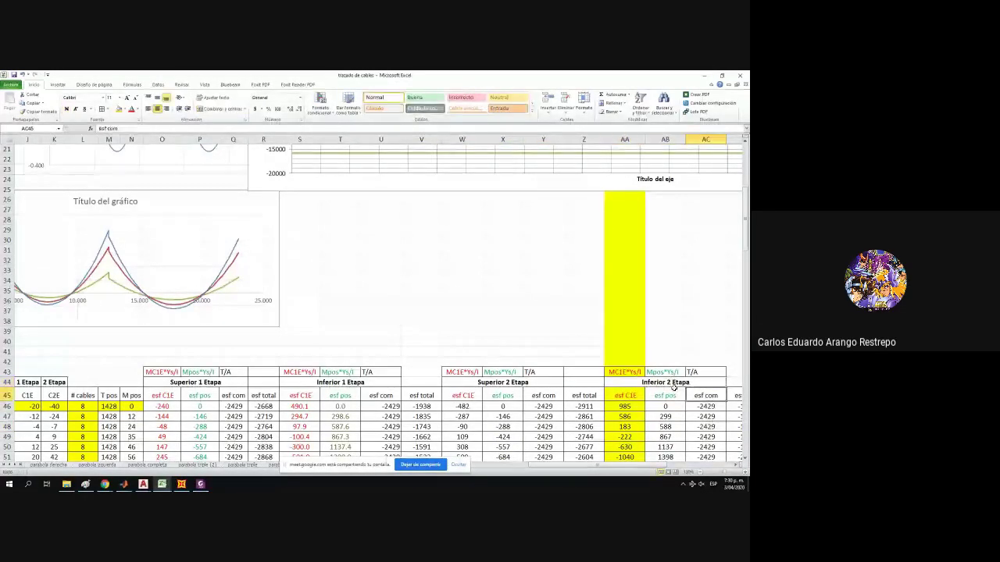
# Add a new data series to the stress chart, with F46:F144 as its X values.
pyautogui.scroll(-1, 674, 388)
pyautogui.scroll(-2, 675, 391)
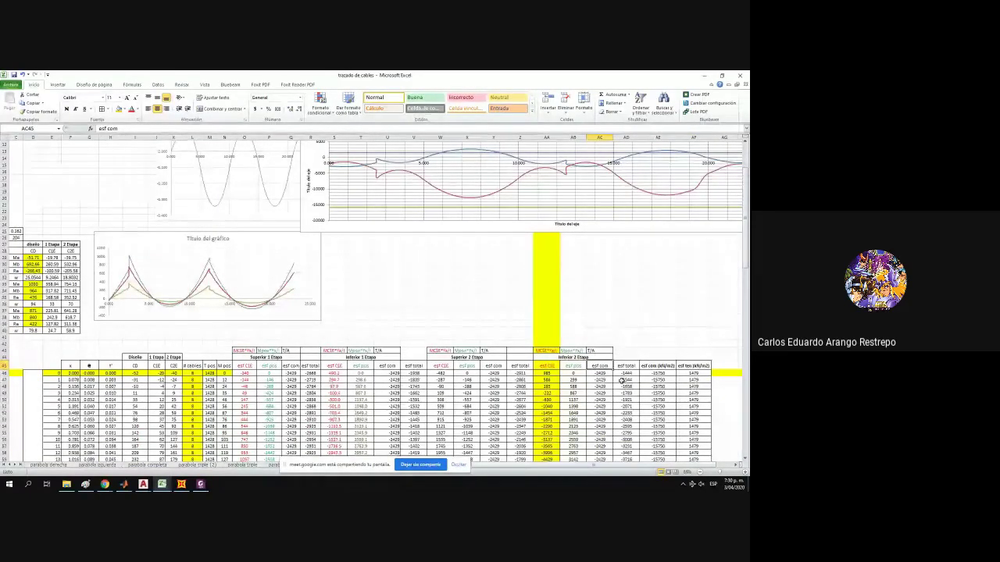
pyautogui.scroll(1, 621, 380)
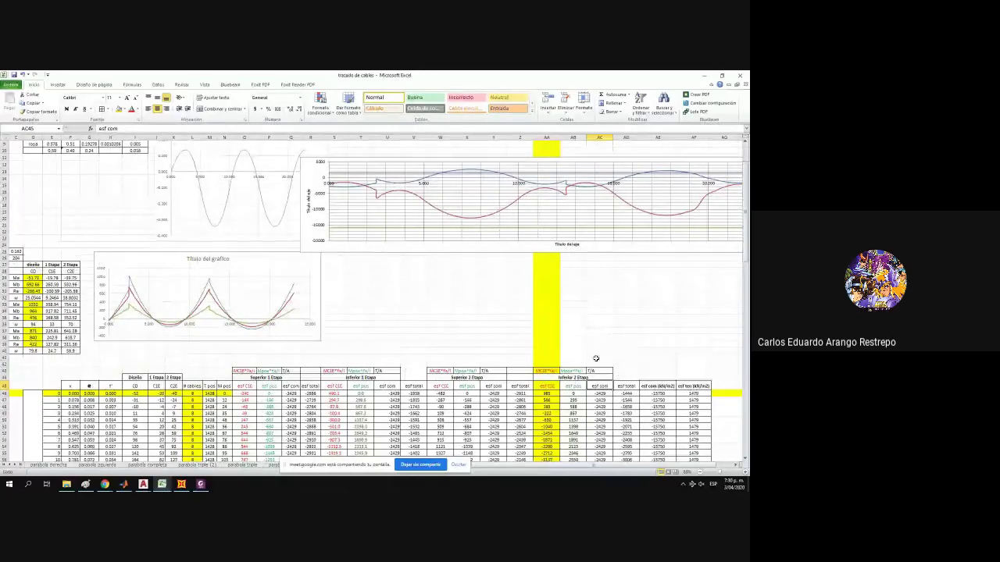
pyautogui.scroll(1, 586, 347)
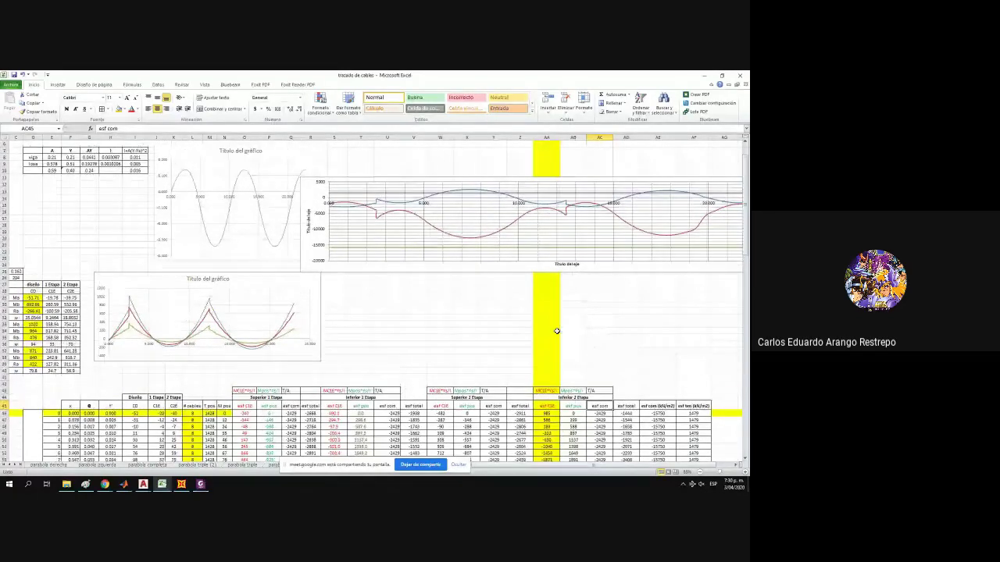
pyautogui.click(450, 237)
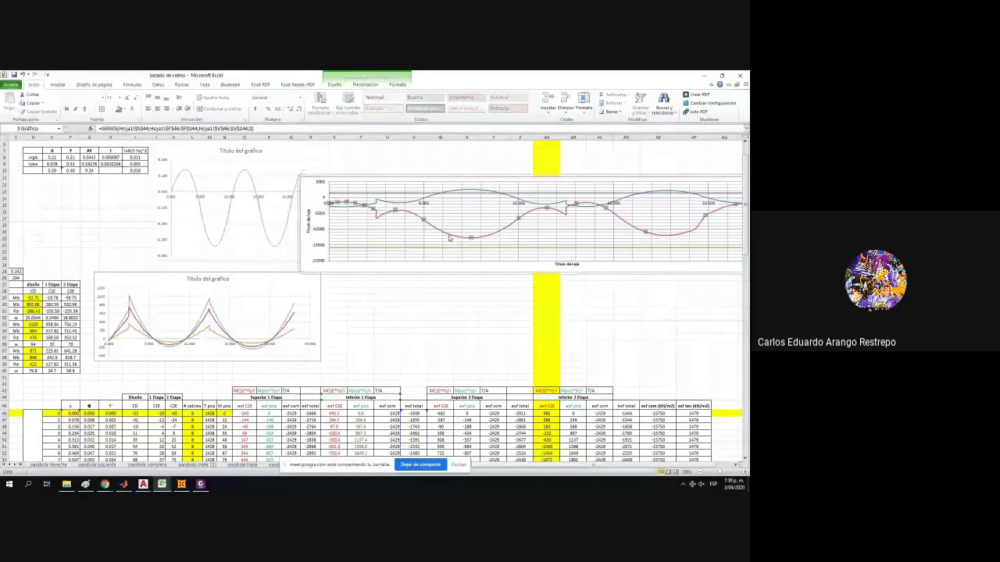
pyautogui.rightClick(449, 238)
pyautogui.click(476, 267)
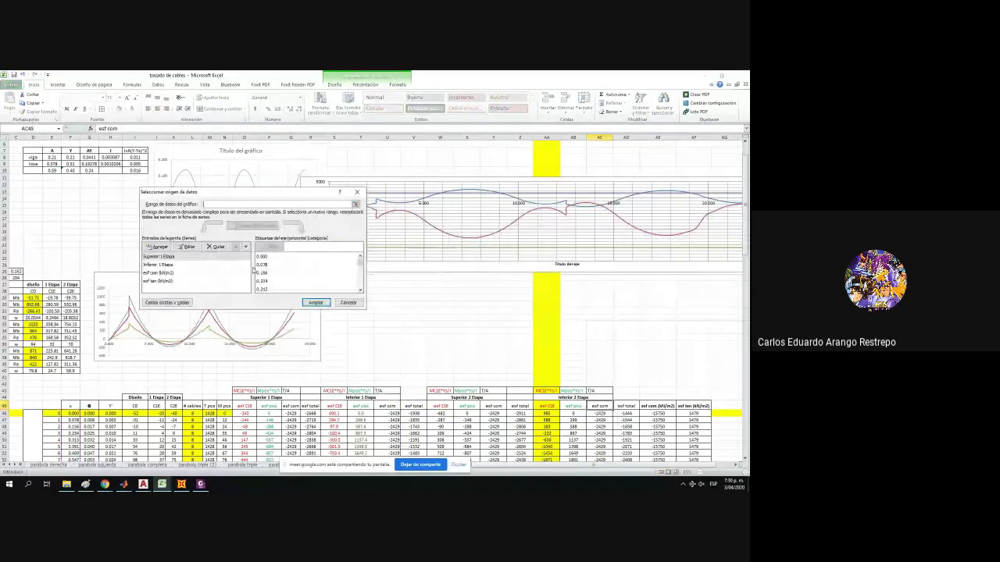
pyautogui.click(158, 247)
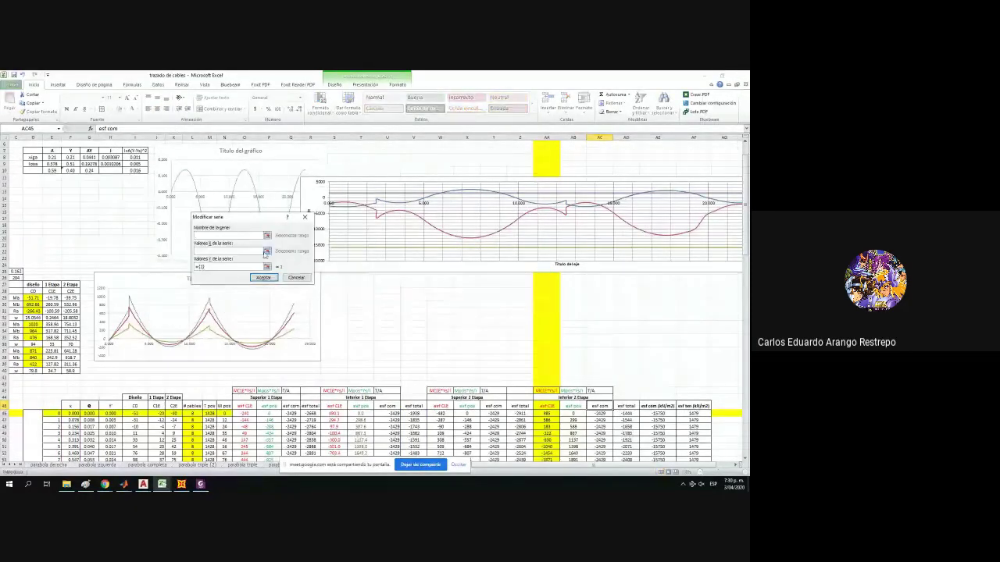
pyautogui.click(266, 252)
pyautogui.click(71, 413)
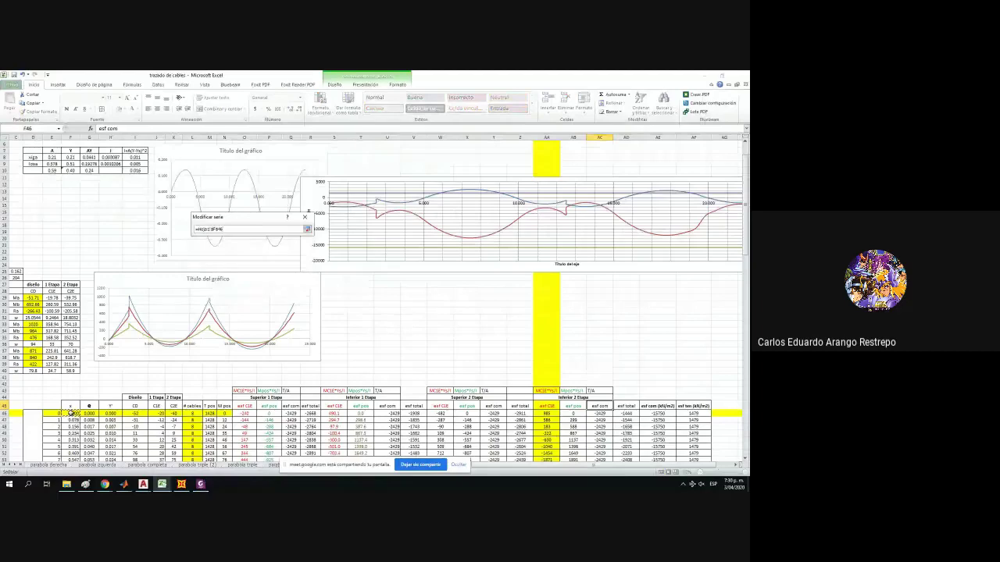
pyautogui.hotkey('ctrl', 'shift', 'Down')
pyautogui.press('Return')
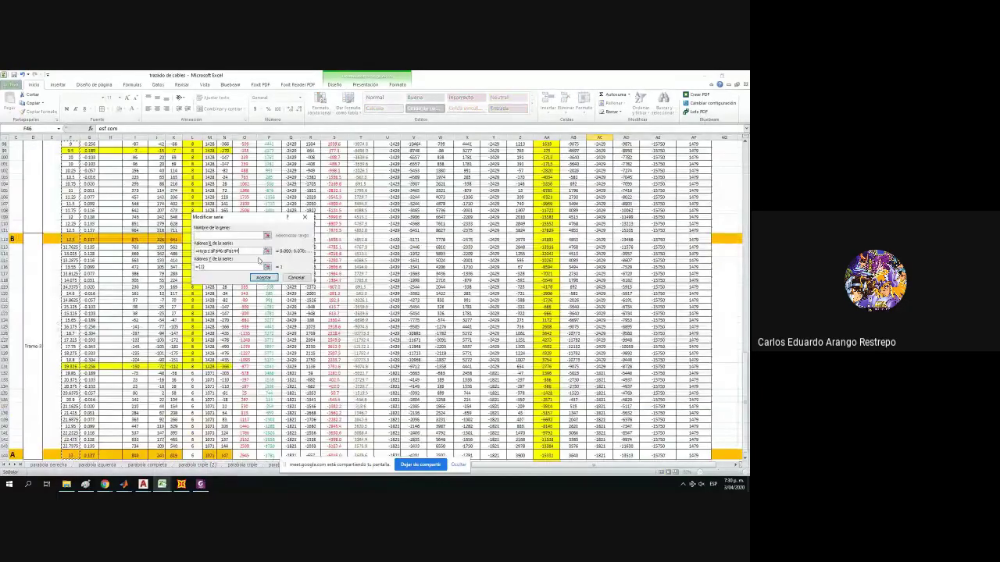
# Set the new series' Y values to the second-stage superior esf total range Z46:Z144.
pyautogui.click(268, 271)
pyautogui.scroll(4, 684, 353)
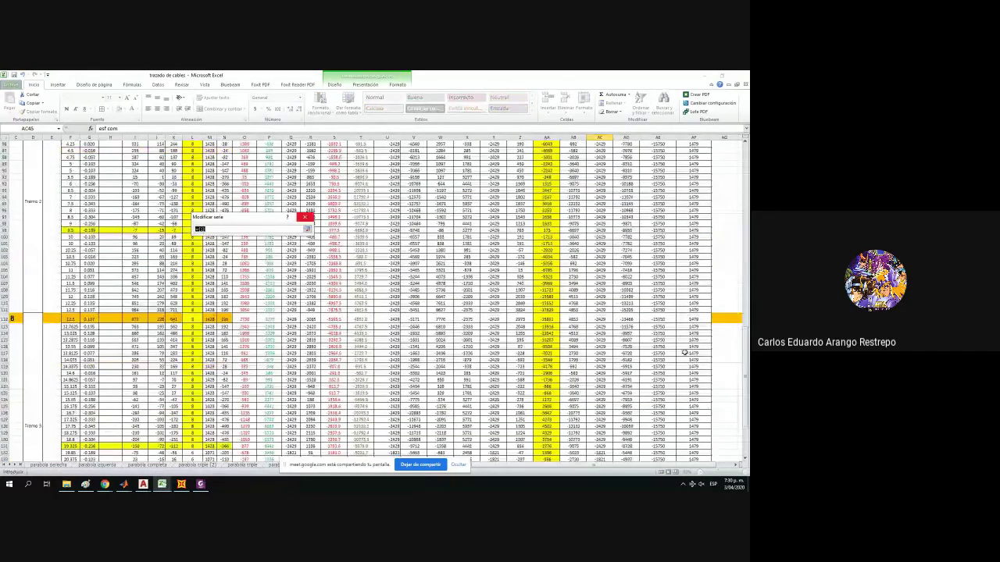
pyautogui.scroll(20, 685, 353)
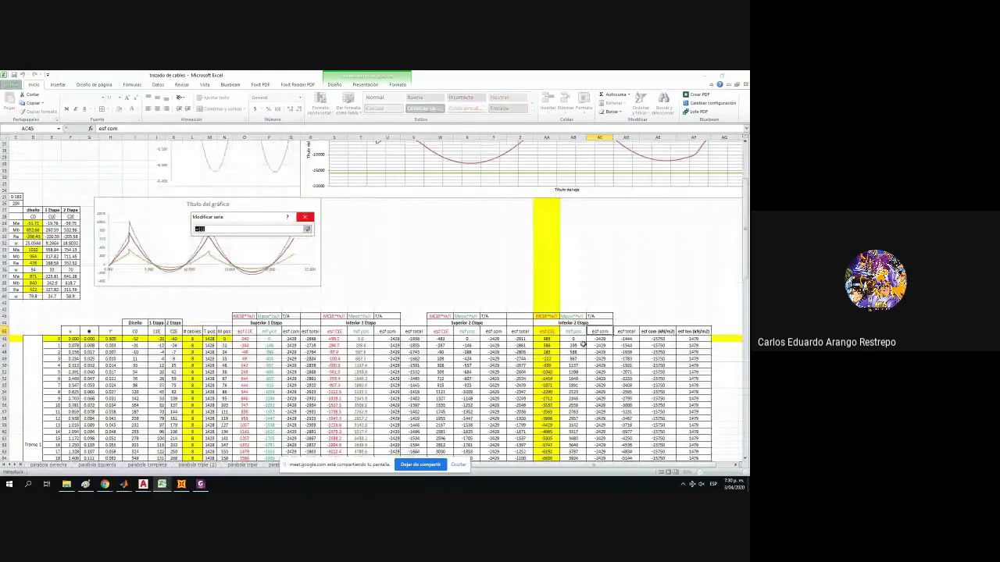
pyautogui.click(517, 338)
pyautogui.hotkey('ctrl', 'shift', 'Down')
pyautogui.press('Return')
# Name the new series from header cell W44, Superior 2 Etapa, and accept it.
pyautogui.click(266, 237)
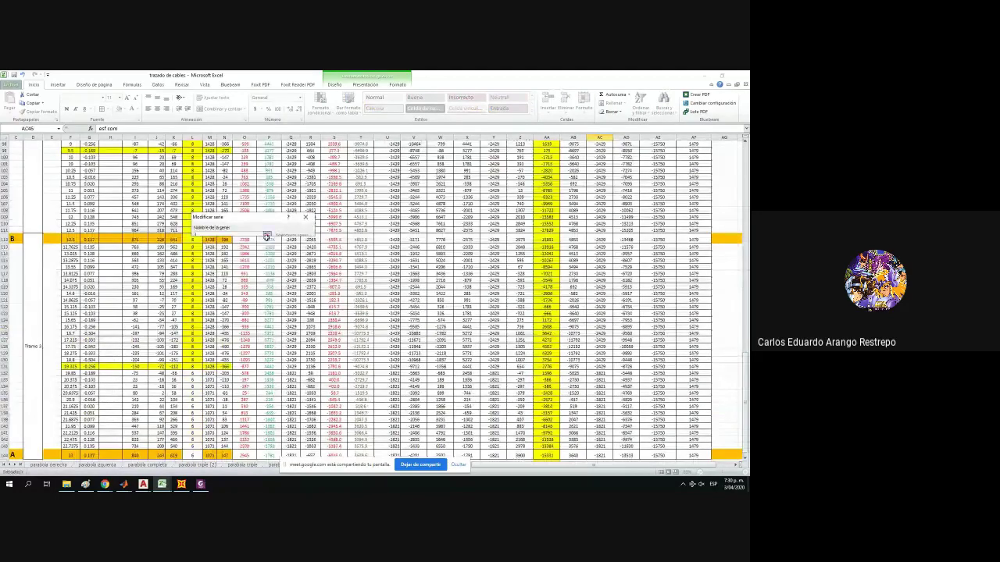
pyautogui.scroll(6, 671, 300)
pyautogui.scroll(18, 494, 263)
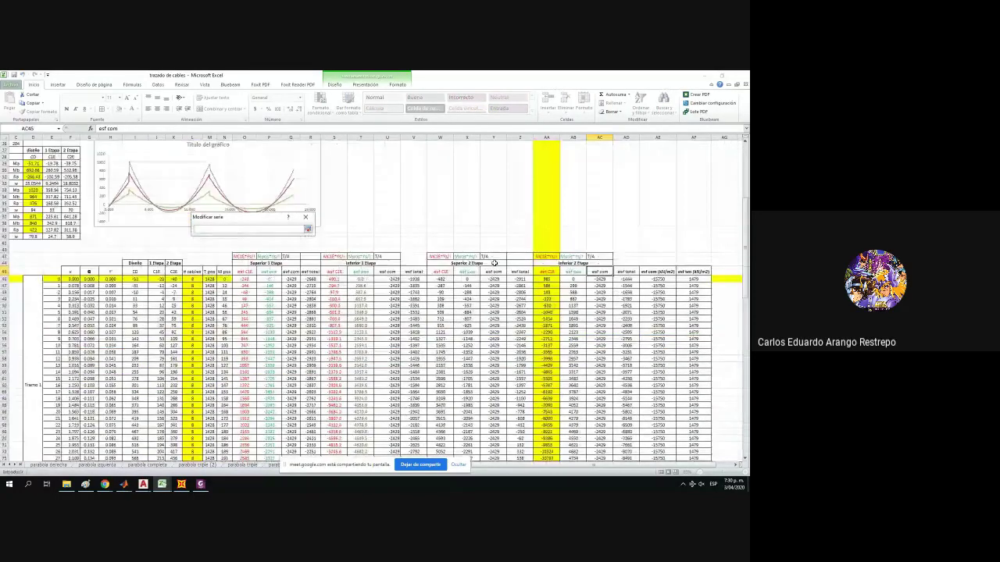
pyautogui.click(307, 229)
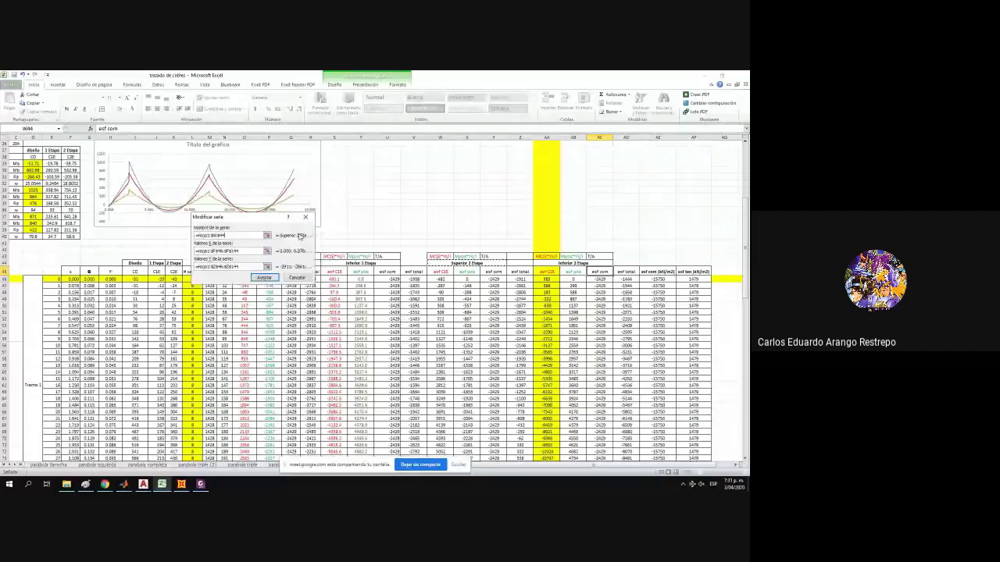
pyautogui.click(264, 277)
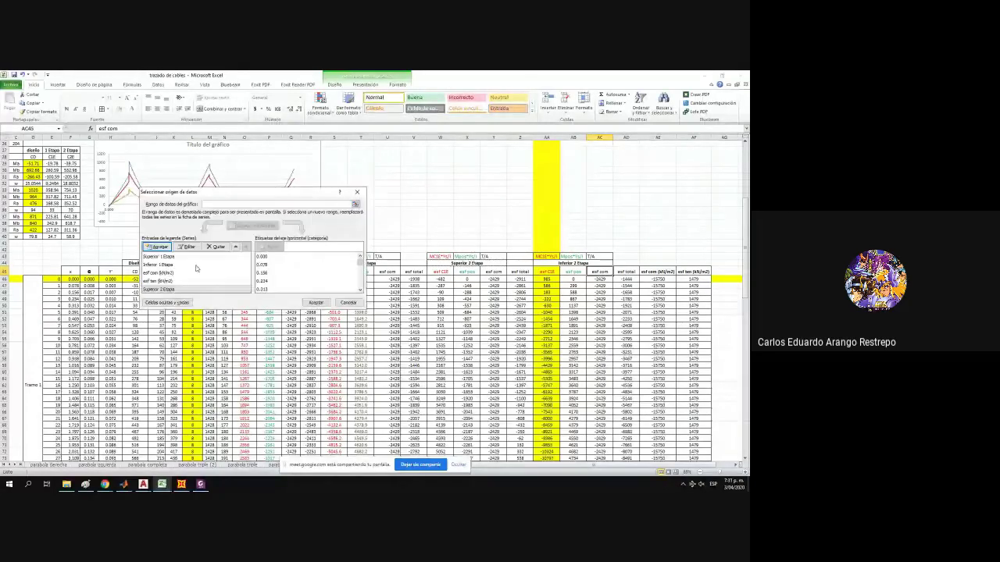
# Add another series to the stress chart, named from AA44, Inferior 2 Etapa, with F46:F144 as its X values.
pyautogui.click(160, 246)
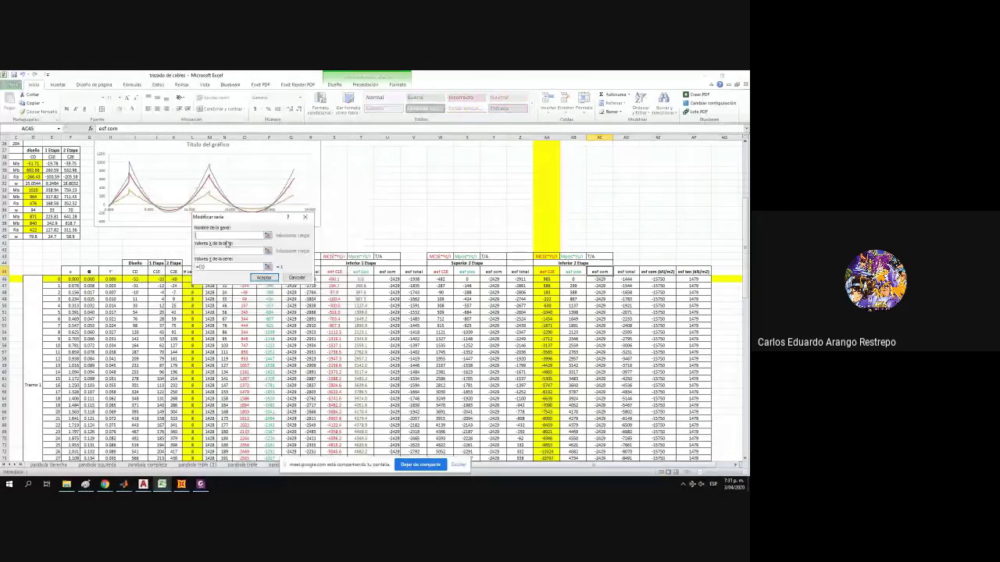
pyautogui.click(267, 235)
pyautogui.click(547, 257)
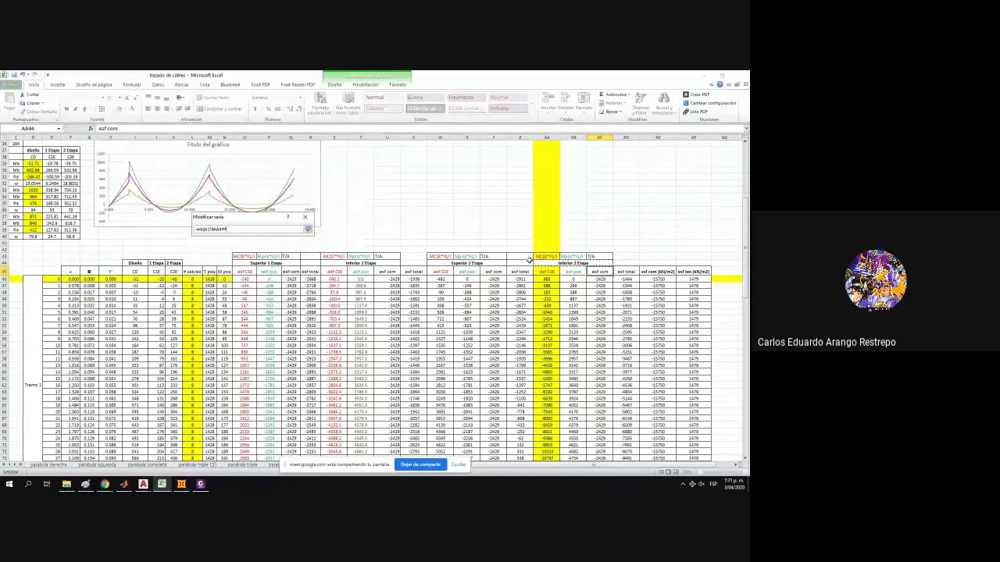
pyautogui.click(308, 231)
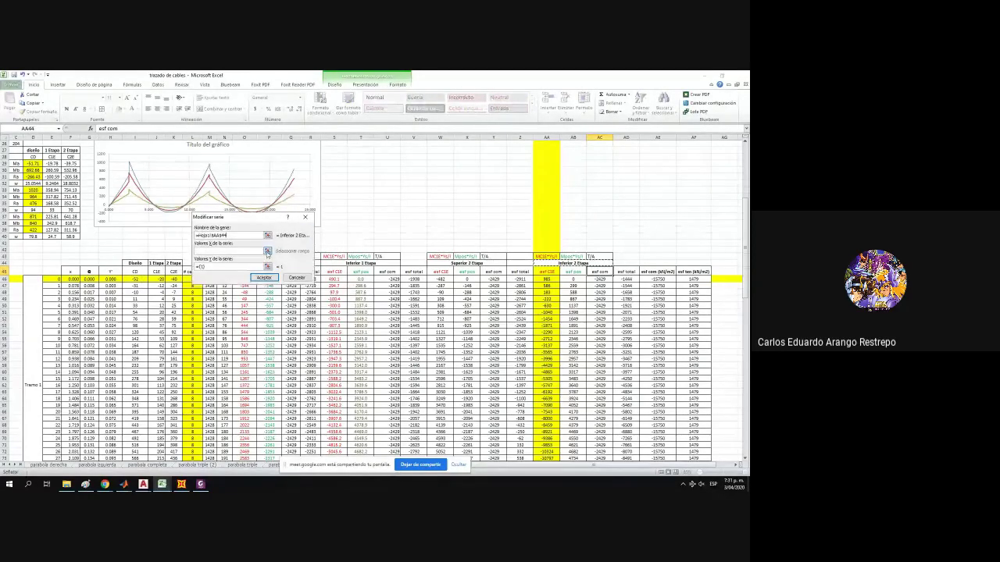
pyautogui.click(267, 253)
pyautogui.click(71, 279)
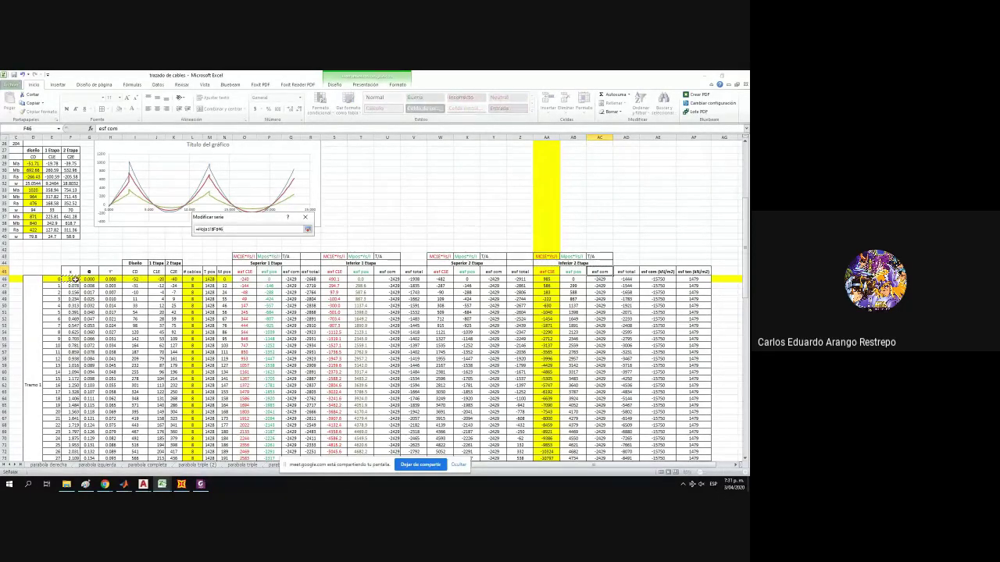
pyautogui.hotkey('ctrl', 'shift', 'Down')
pyautogui.click(308, 230)
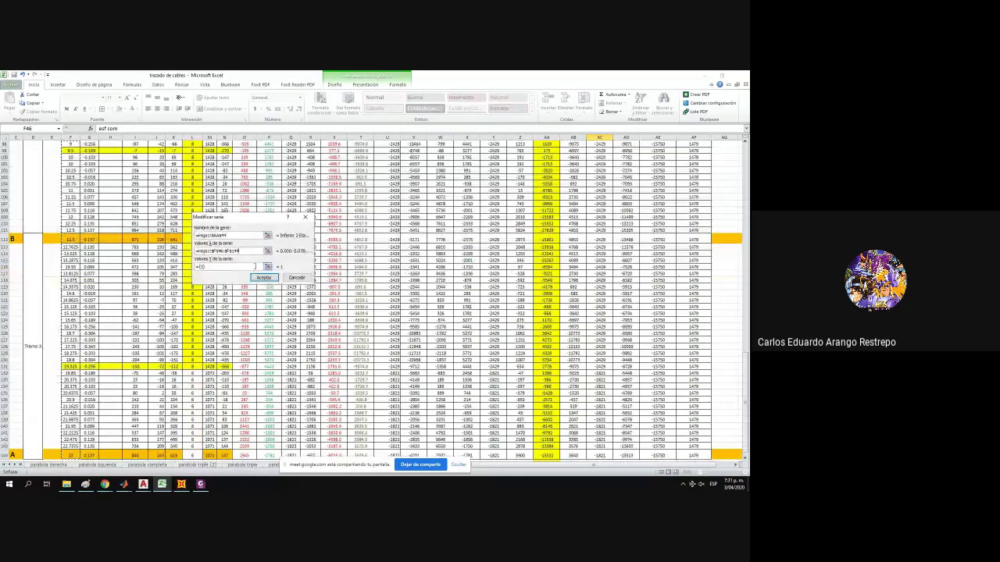
# Set the Inferior 2 Etapa series' Y values to AD46:AD144 and apply the chart's data source changes.
pyautogui.click(272, 266)
pyautogui.scroll(20, 628, 280)
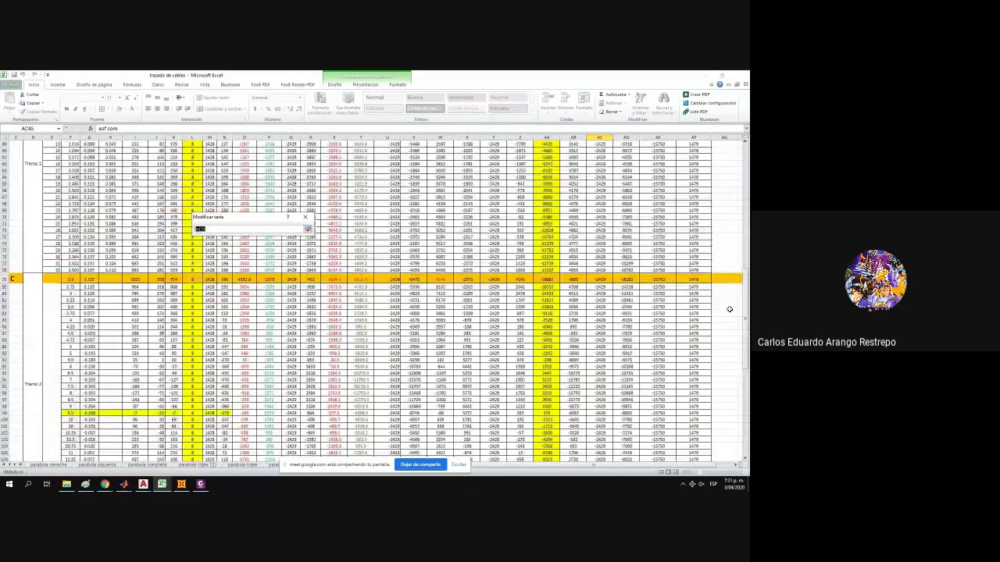
pyautogui.click(628, 280)
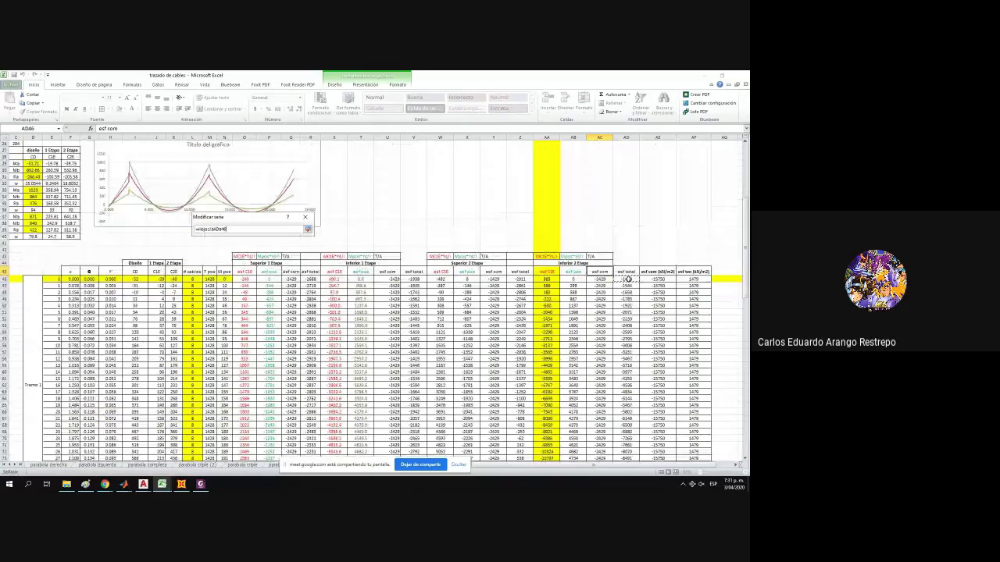
pyautogui.hotkey('ctrl', 'shift', 'Down')
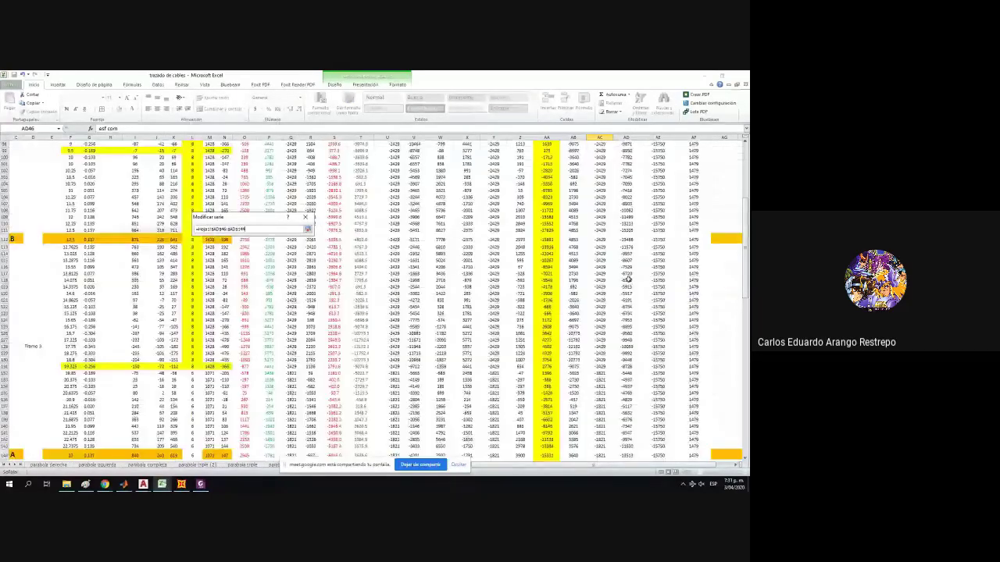
pyautogui.press('Return')
pyautogui.click(265, 277)
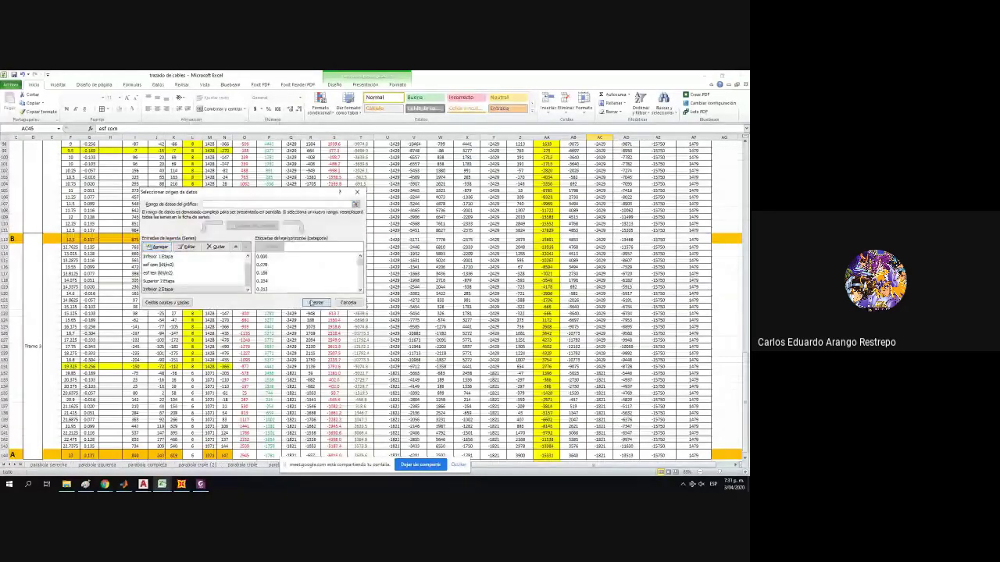
pyautogui.click(314, 301)
pyautogui.scroll(4, 716, 344)
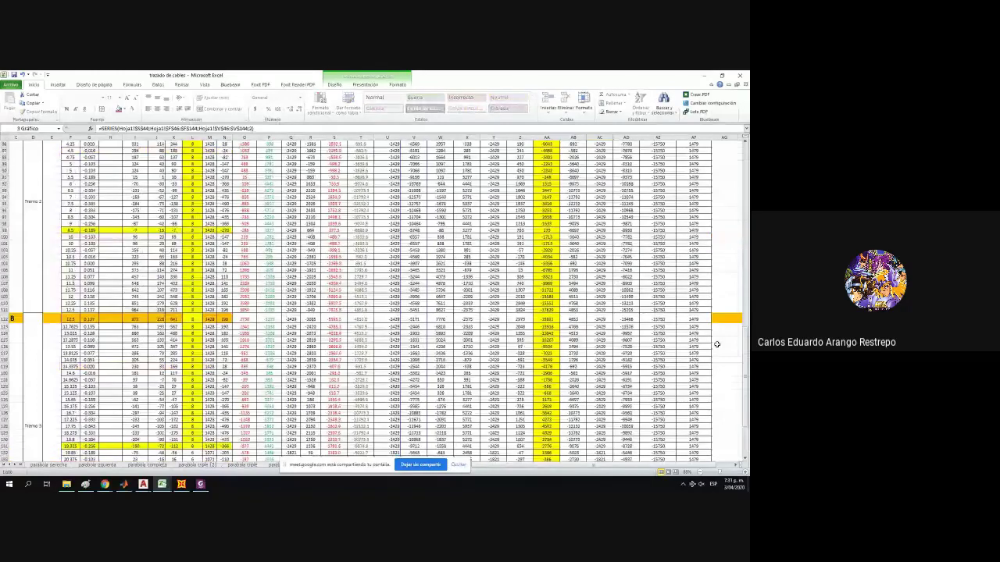
# Examine the Inferior 2 Etapa and Superior 2 Etapa curves on the stress chart around the first support peak.
pyautogui.scroll(5, 718, 341)
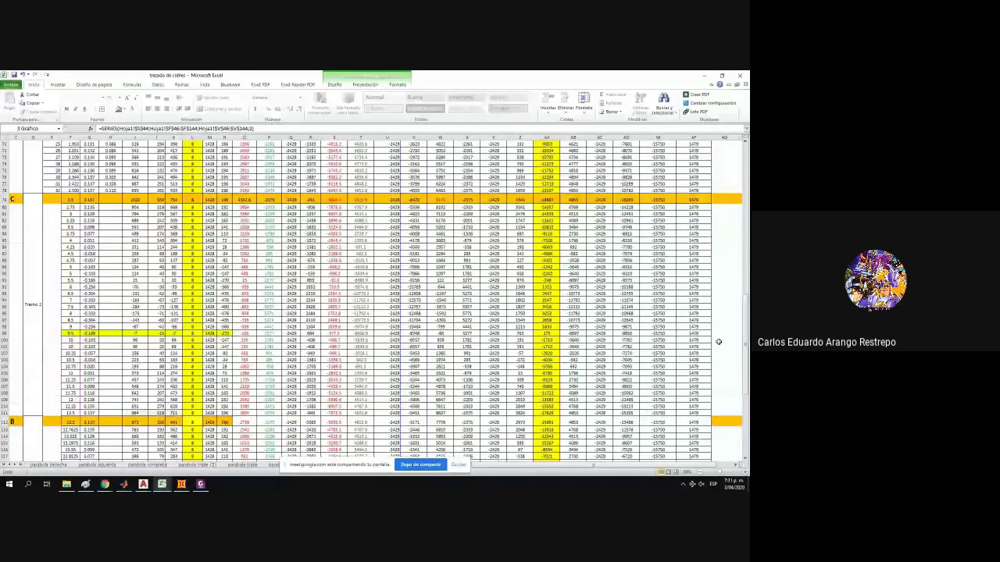
pyautogui.scroll(15, 719, 342)
pyautogui.click(656, 297)
pyautogui.scroll(4, 625, 360)
pyautogui.hscroll(1, 592, 418)
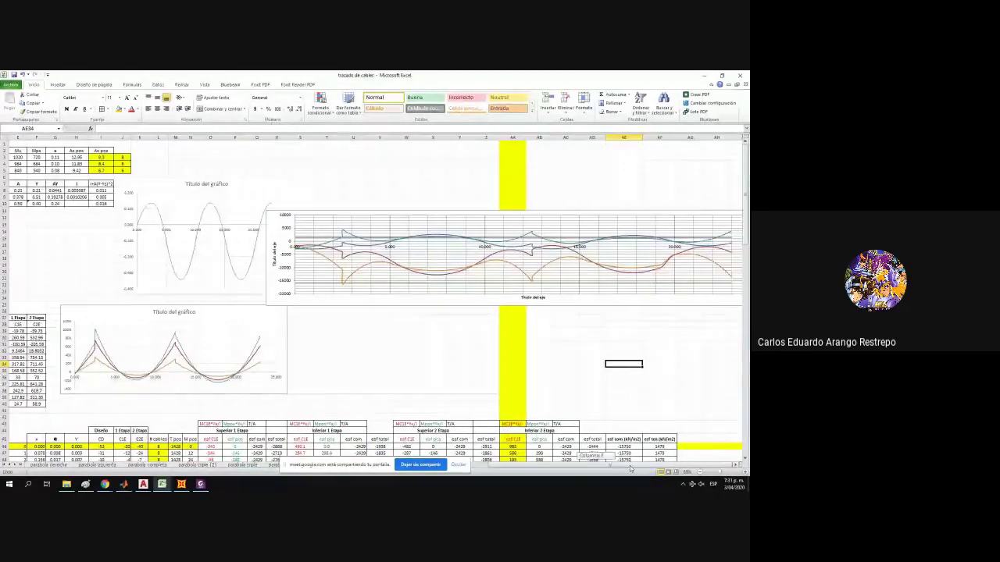
pyautogui.scroll(-1, 385, 295)
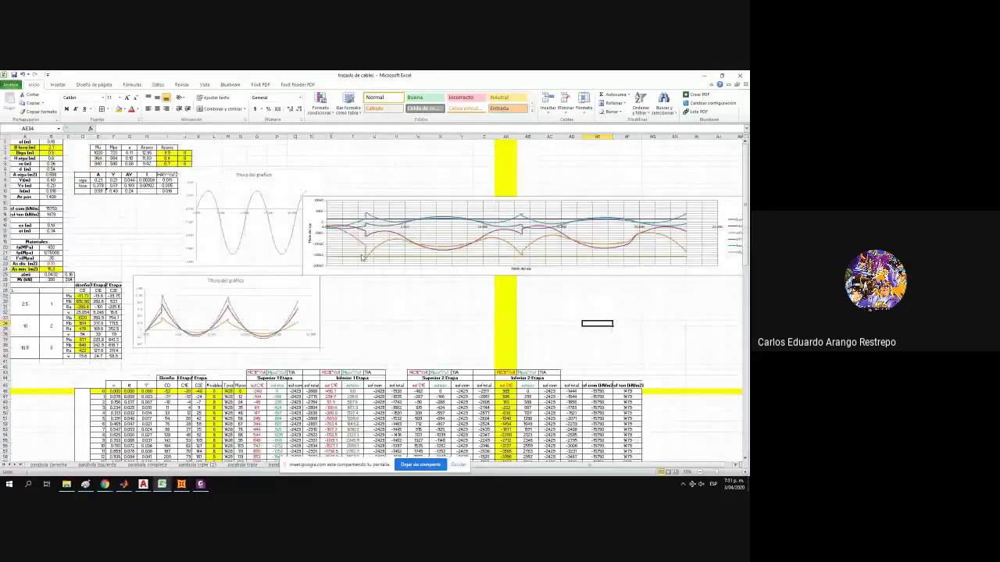
pyautogui.click(371, 256)
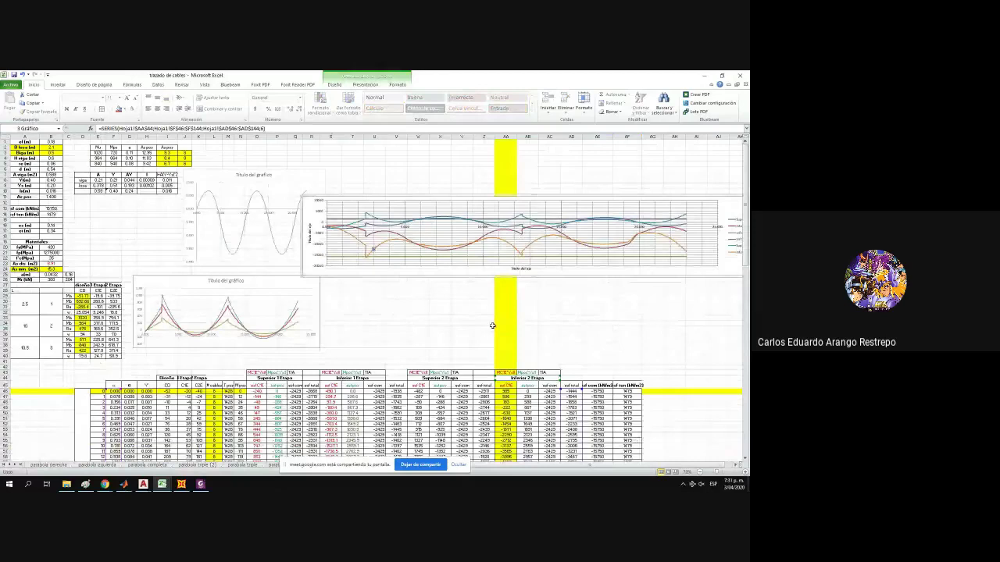
pyautogui.scroll(-2, 492, 326)
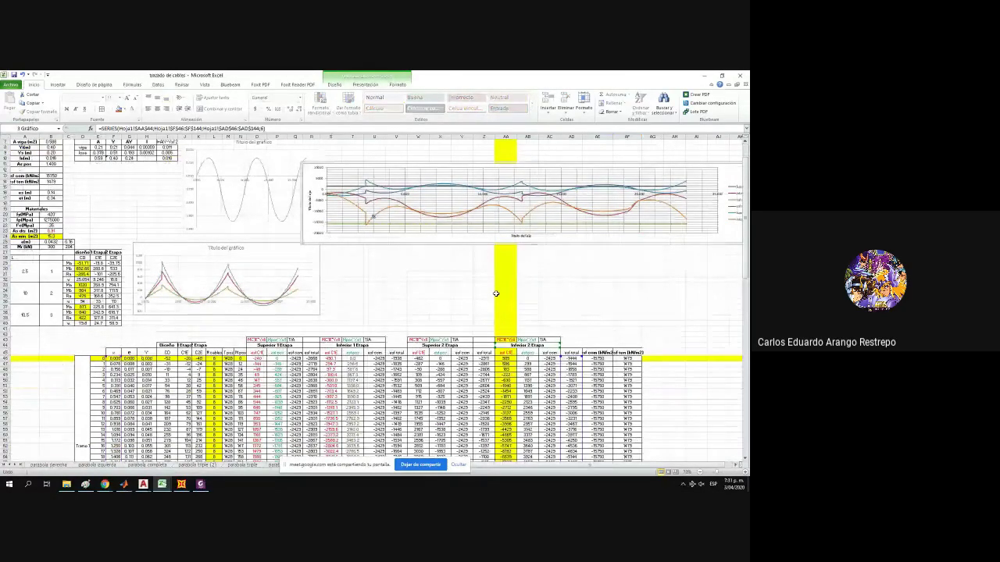
pyautogui.click(495, 292)
pyautogui.click(375, 189)
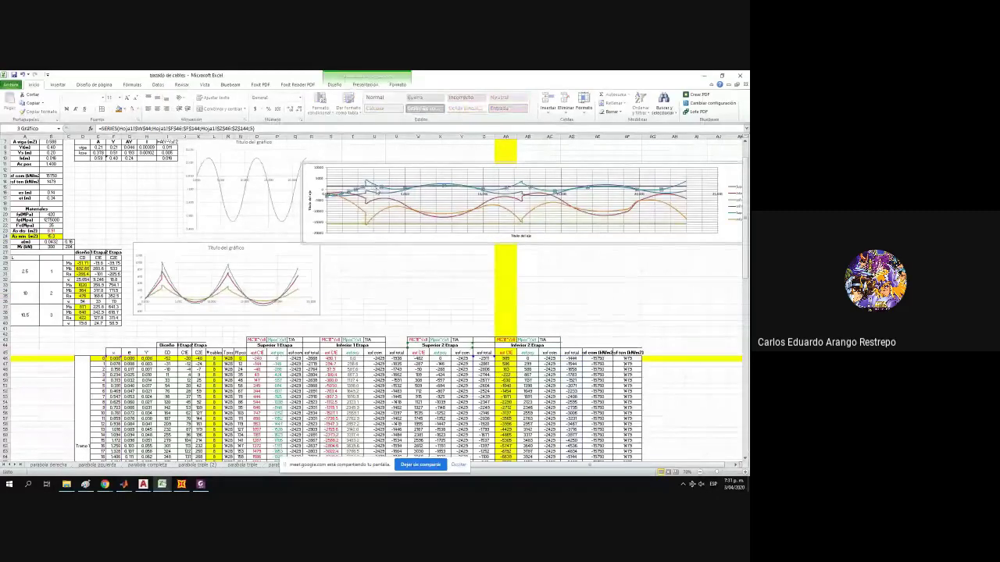
pyautogui.click(504, 297)
pyautogui.scroll(3, 411, 255)
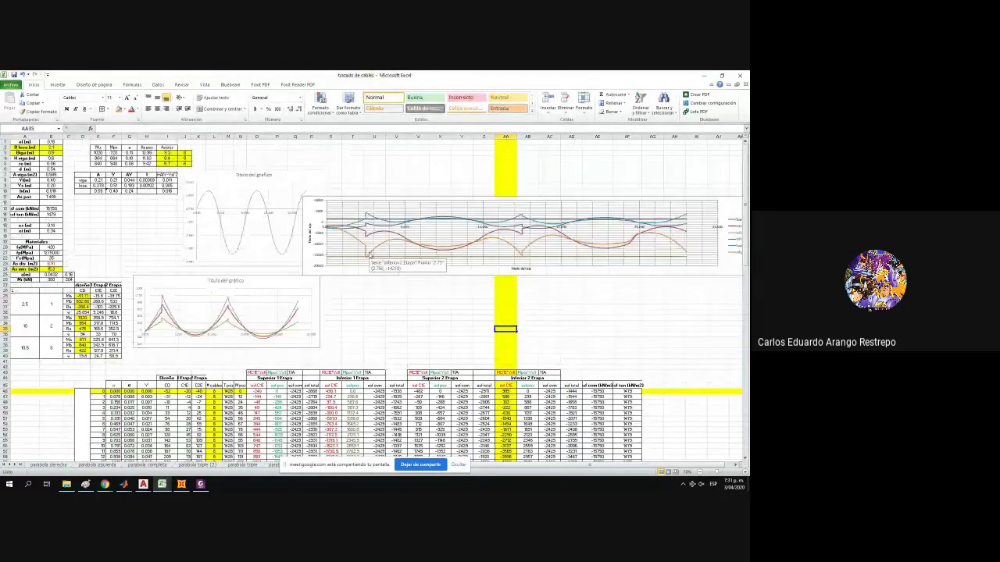
pyautogui.click(371, 255)
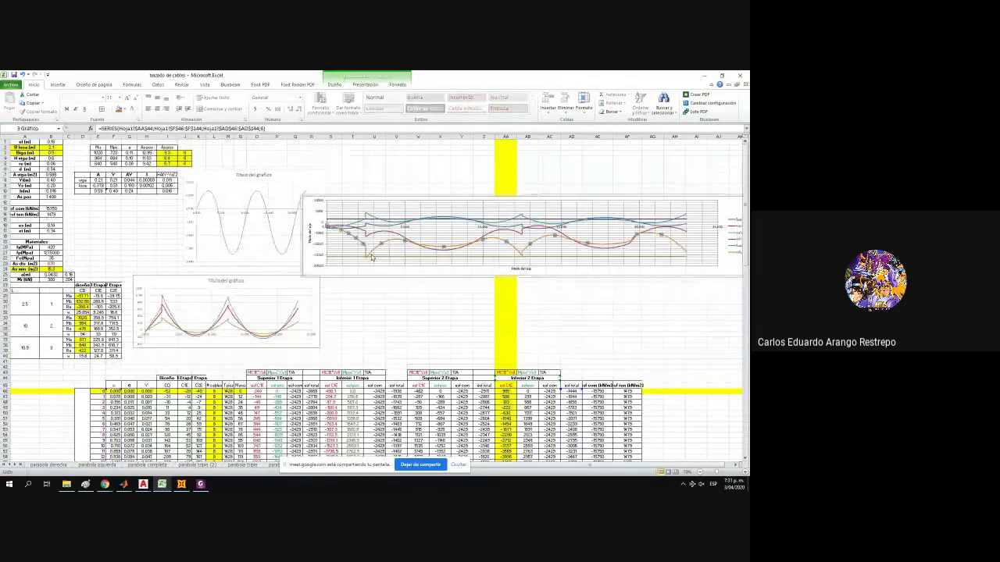
# Edit the multiplier in the steel area formula in B24 so that the cell gives 20.4.
pyautogui.click(52, 264)
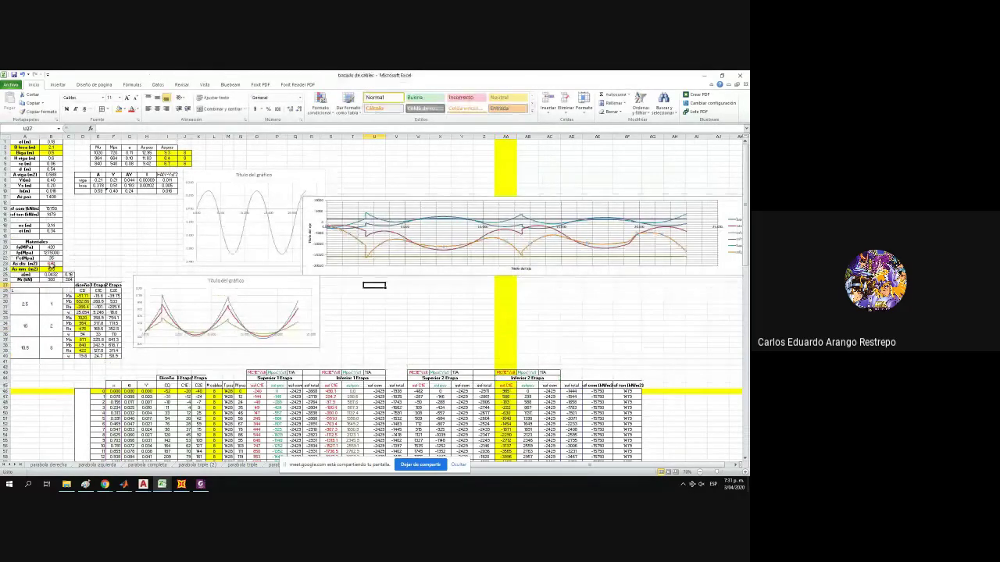
pyautogui.click(52, 270)
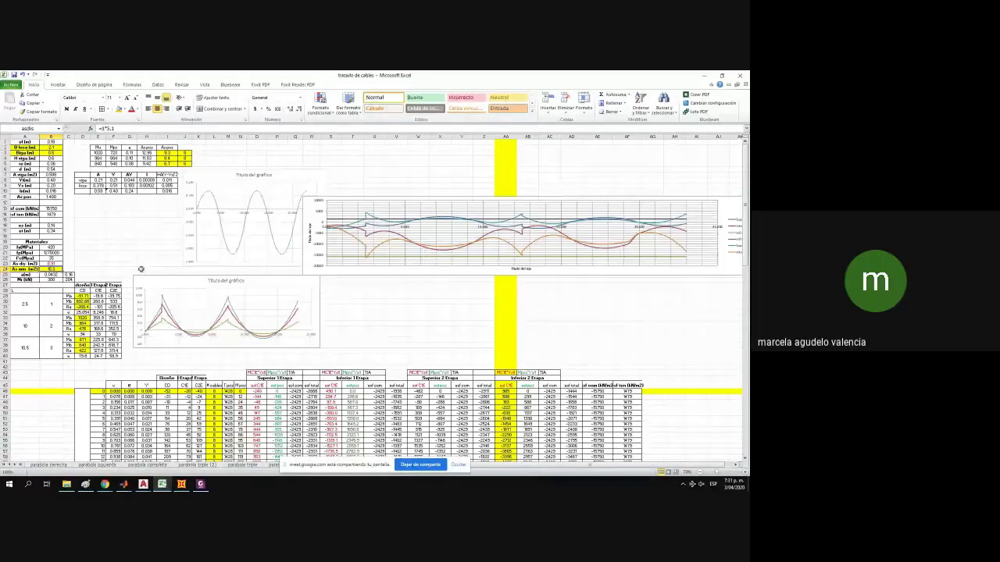
pyautogui.scroll(1, 2, 256)
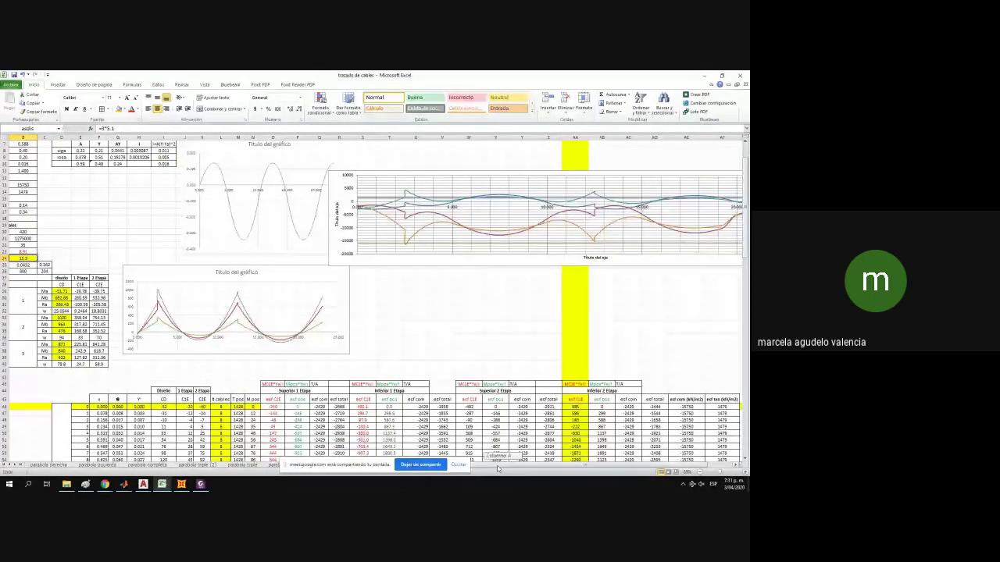
pyautogui.scroll(2, 58, 291)
pyautogui.hscroll(-1, 58, 292)
pyautogui.click(57, 291)
pyautogui.click(61, 298)
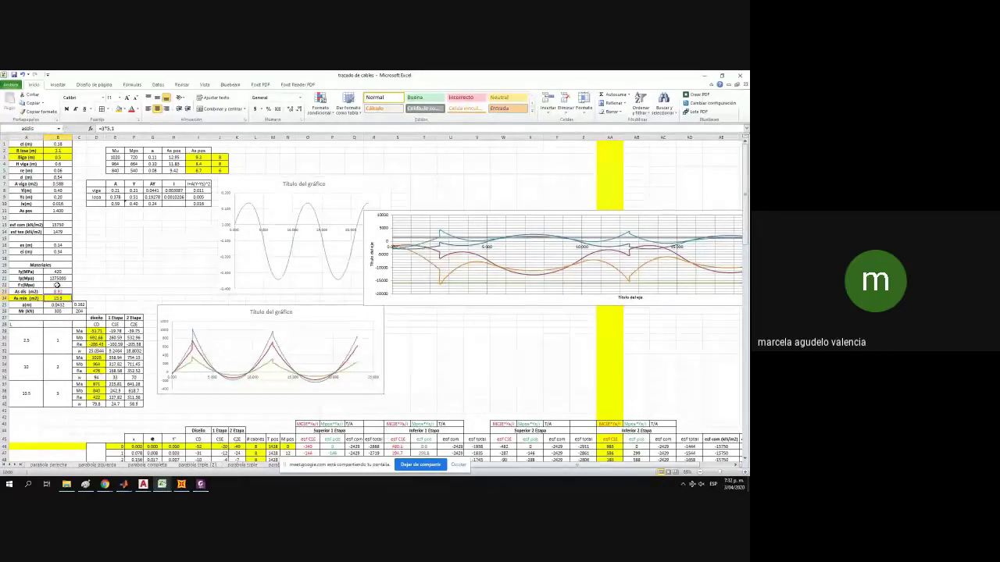
pyautogui.moveTo(101, 128); pyautogui.dragTo(105, 129)
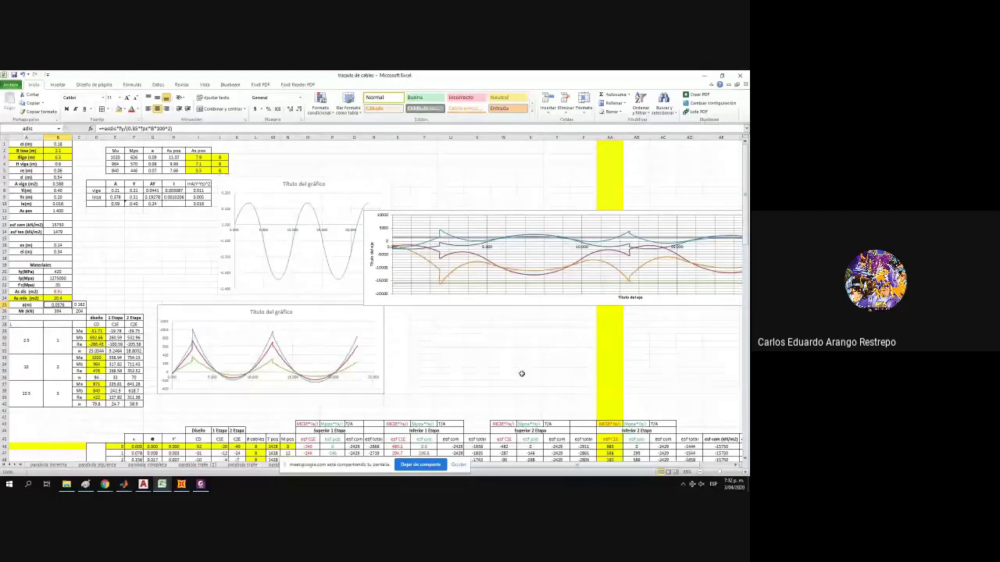
# Check the Inferior 2 Etapa and Superior 1 Etapa curves against the allowable stress lines on the stress chart.
pyautogui.moveTo(558, 466); pyautogui.dragTo(591, 466)
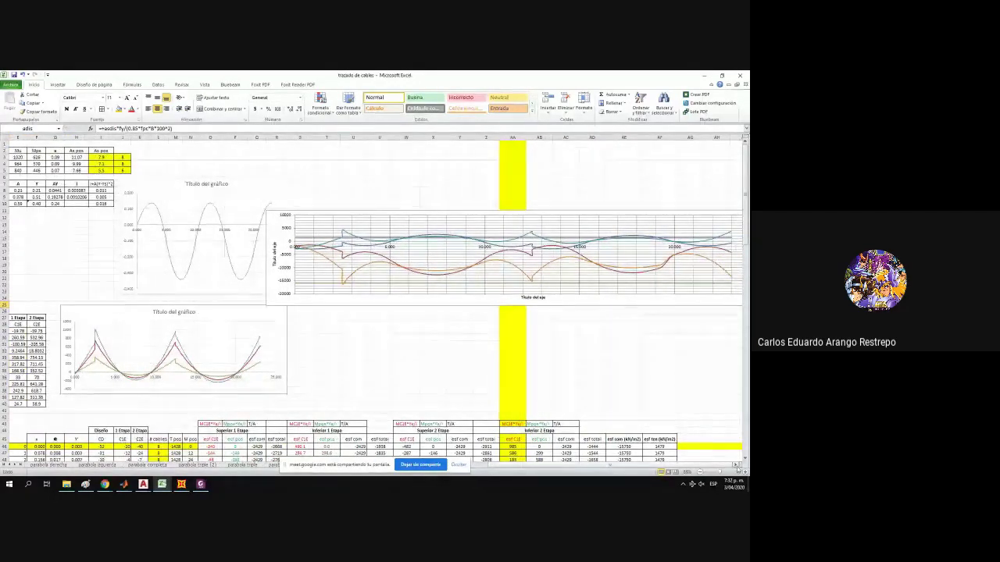
pyautogui.hscroll(2, 547, 351)
pyautogui.click(308, 286)
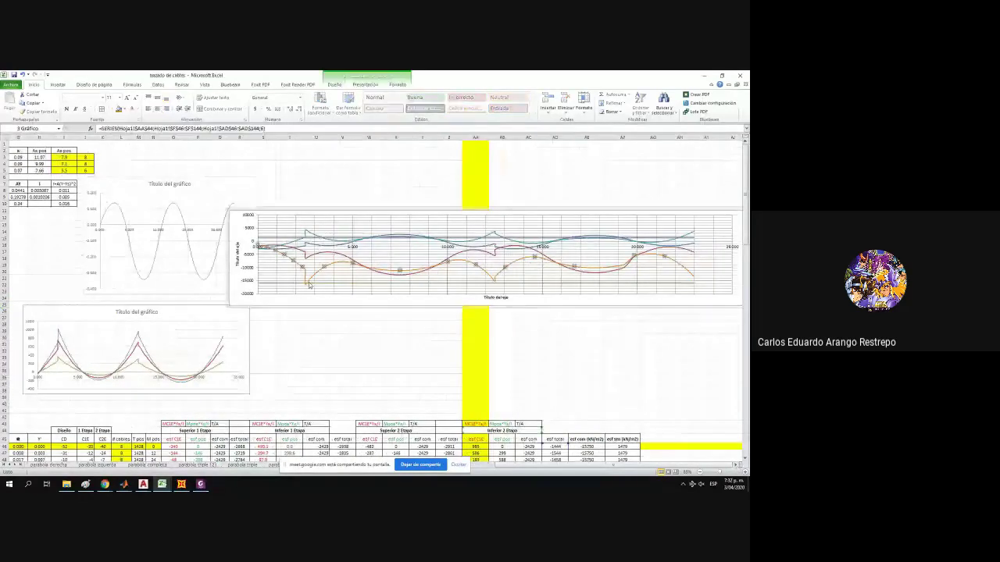
pyautogui.click(461, 248)
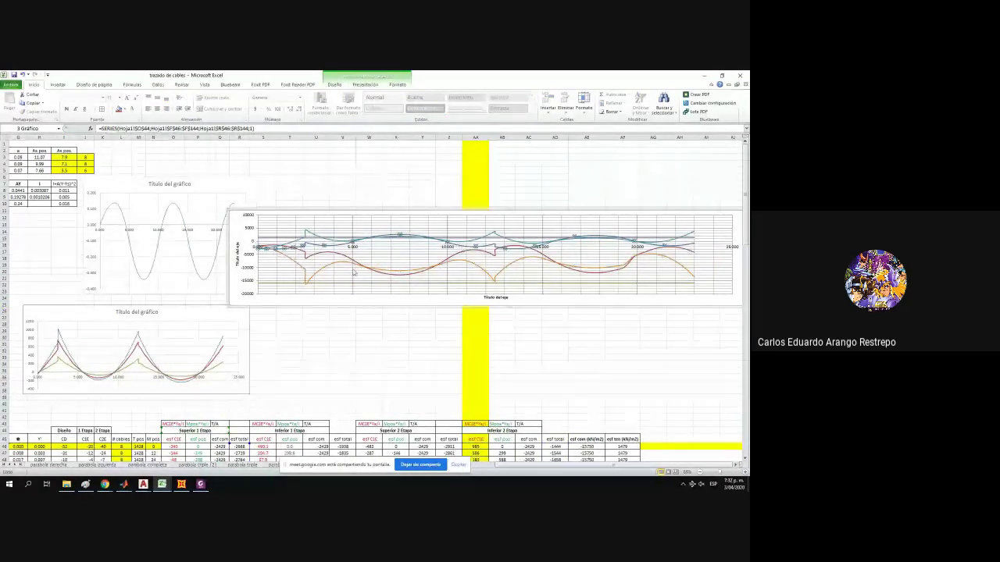
pyautogui.click(306, 288)
pyautogui.click(306, 289)
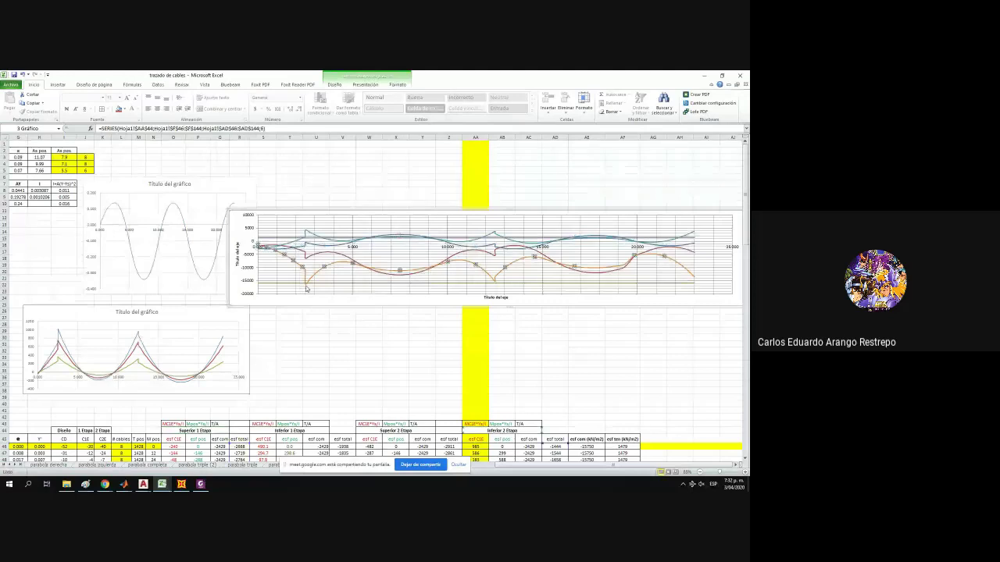
pyautogui.scroll(-6, 642, 306)
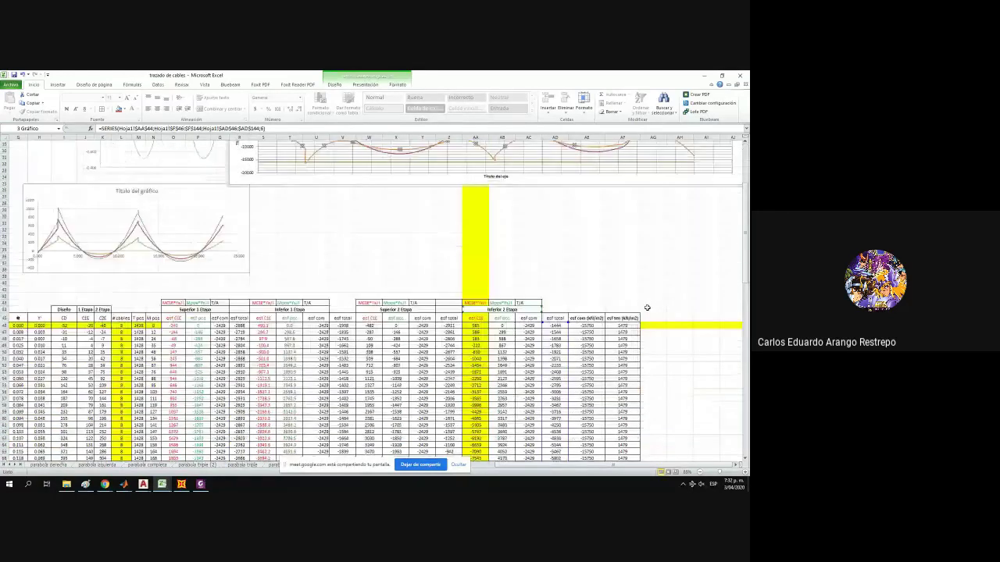
pyautogui.scroll(5, 647, 307)
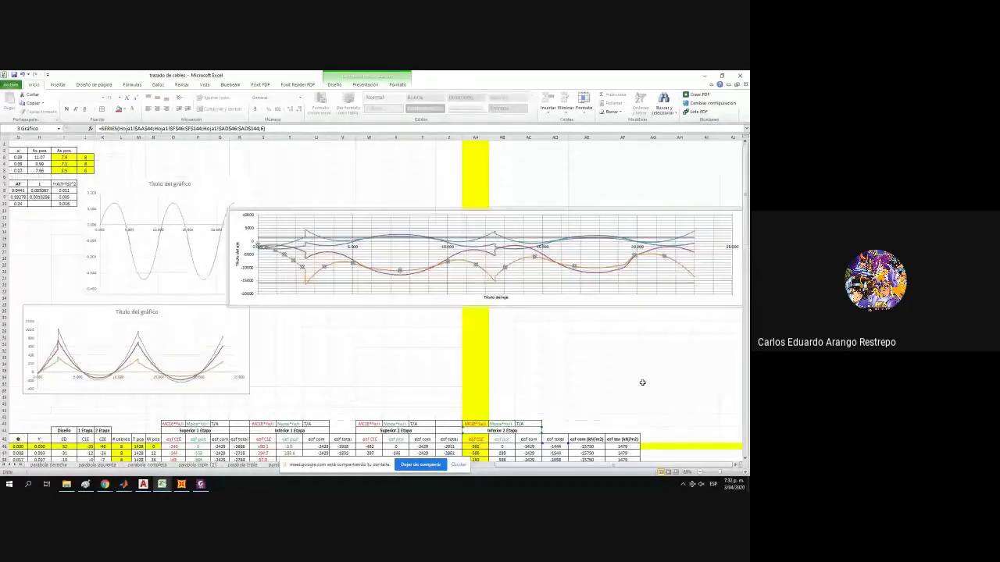
# Set the beam height H viga to 0.65 m and the beam width Bviga to 0.45 m.
pyautogui.hscroll(-3, 642, 382)
pyautogui.click(173, 277)
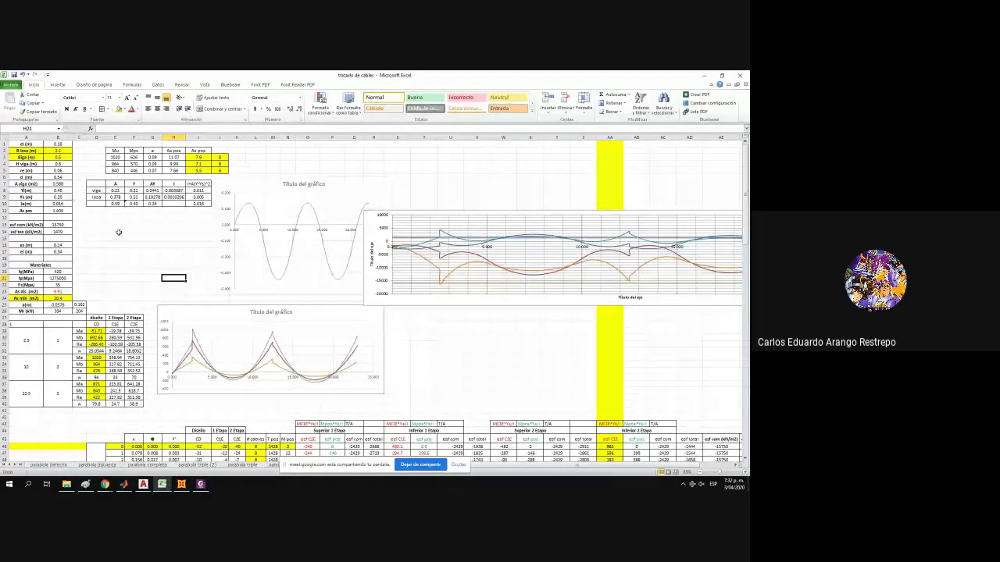
pyautogui.click(119, 232)
pyautogui.scroll(-1, 101, 232)
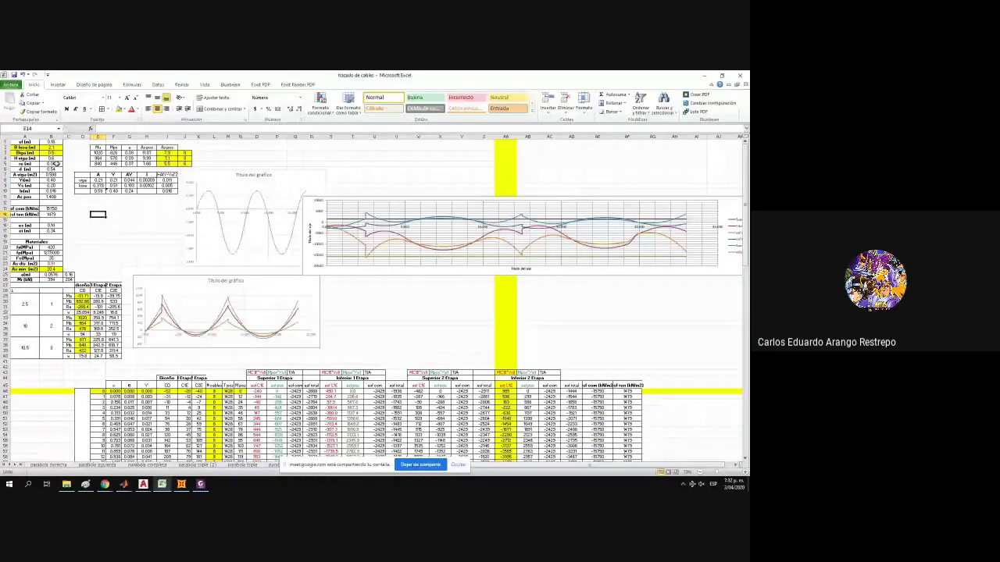
pyautogui.doubleClick(53, 158)
pyautogui.write('5')
pyautogui.press('Return')
pyautogui.doubleClick(53, 152)
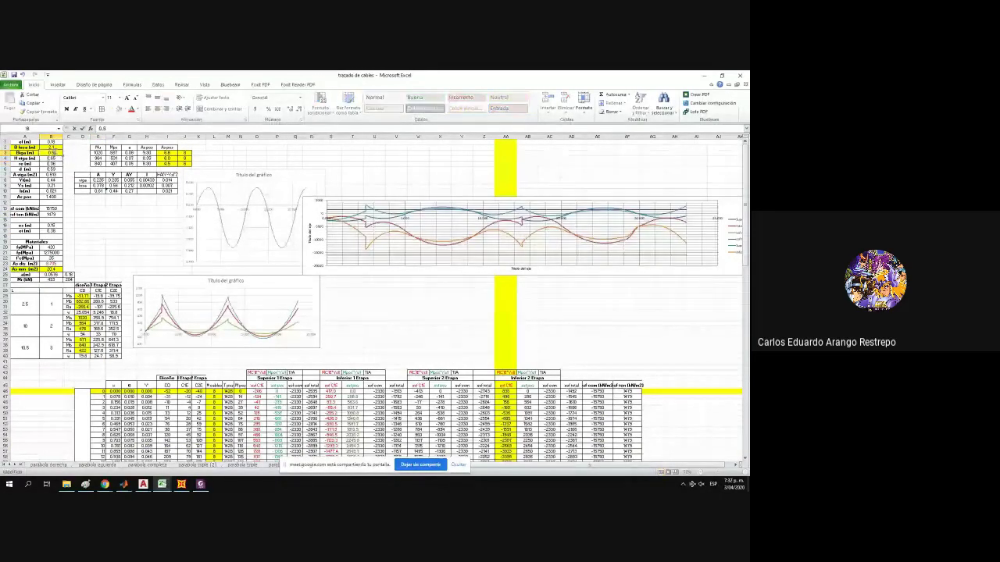
pyautogui.press('BackSpace')
pyautogui.write('45')
pyautogui.press('Return')
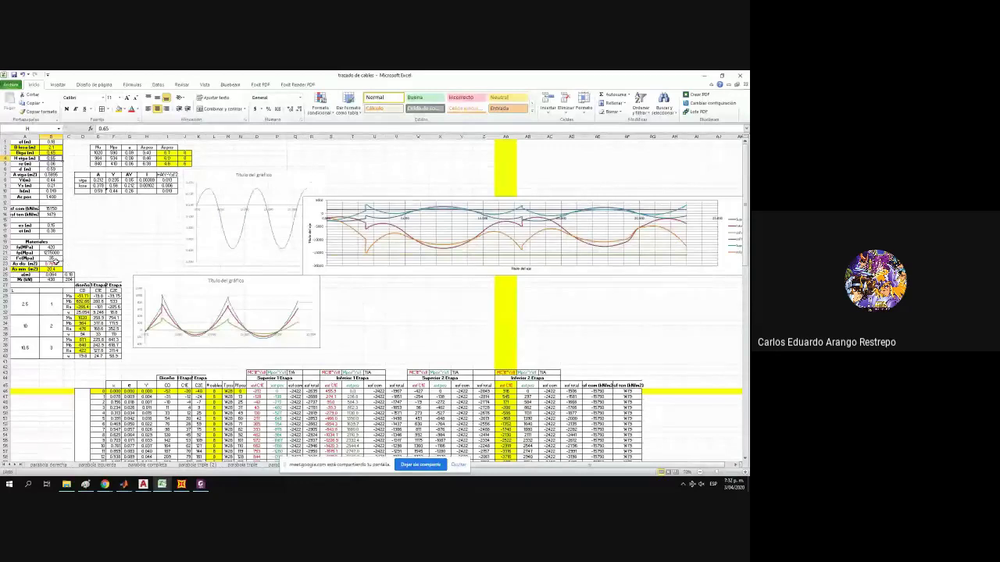
# Change the steel area formula in B24 to =3*5.1 and check the adopted cable counts beside the required As pos values.
pyautogui.click(186, 153)
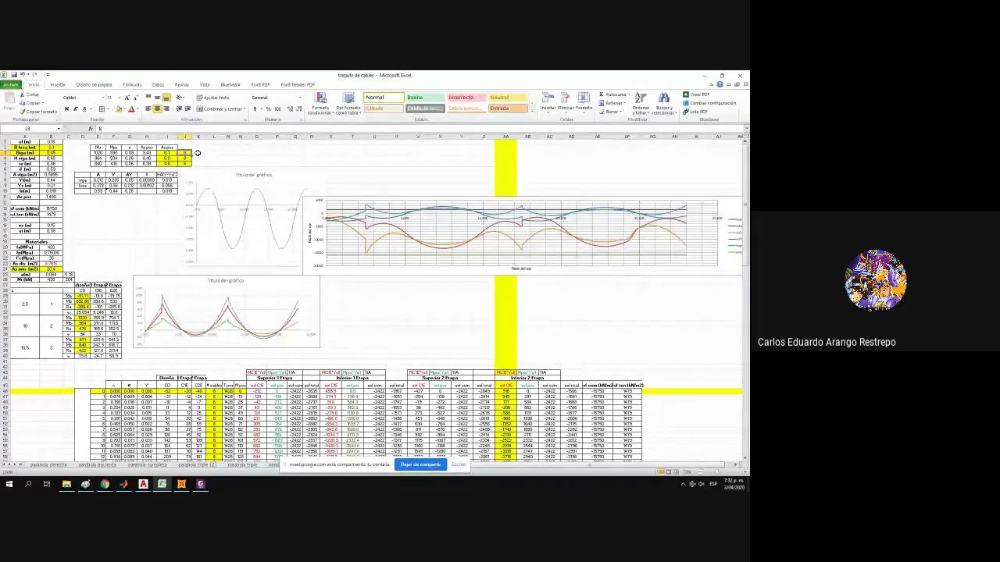
pyautogui.click(51, 264)
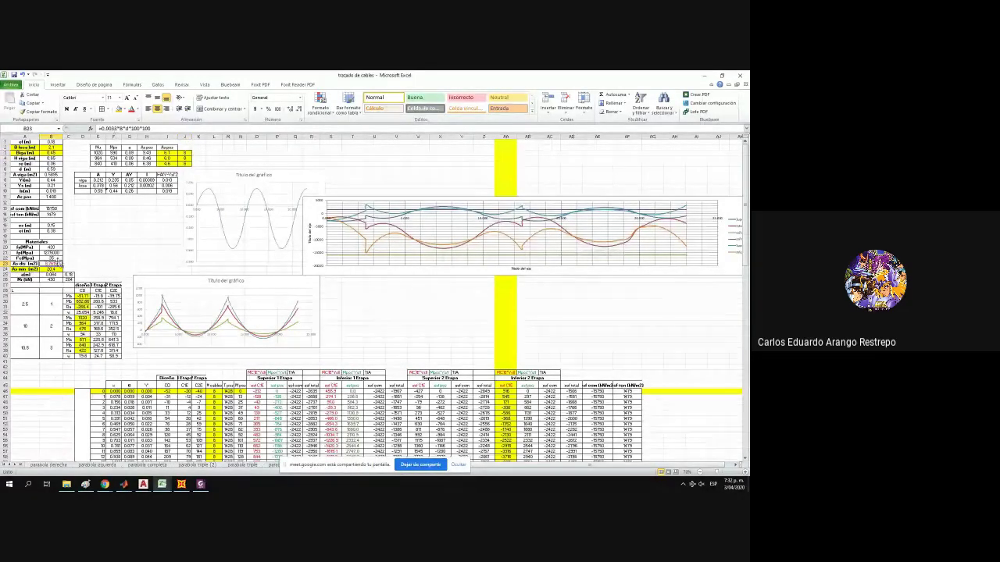
pyautogui.write('=F*5.1')
pyautogui.press('Return')
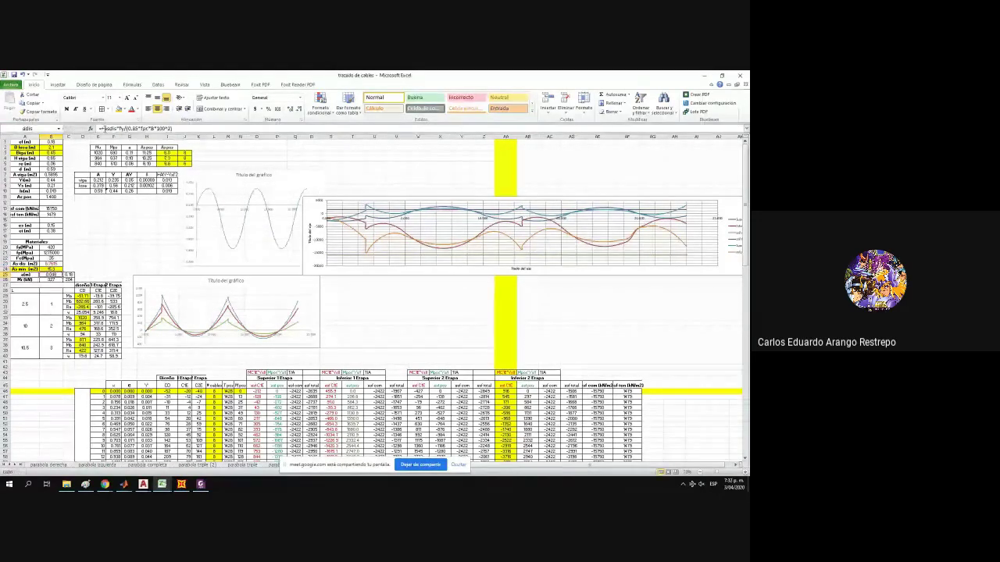
pyautogui.click(186, 159)
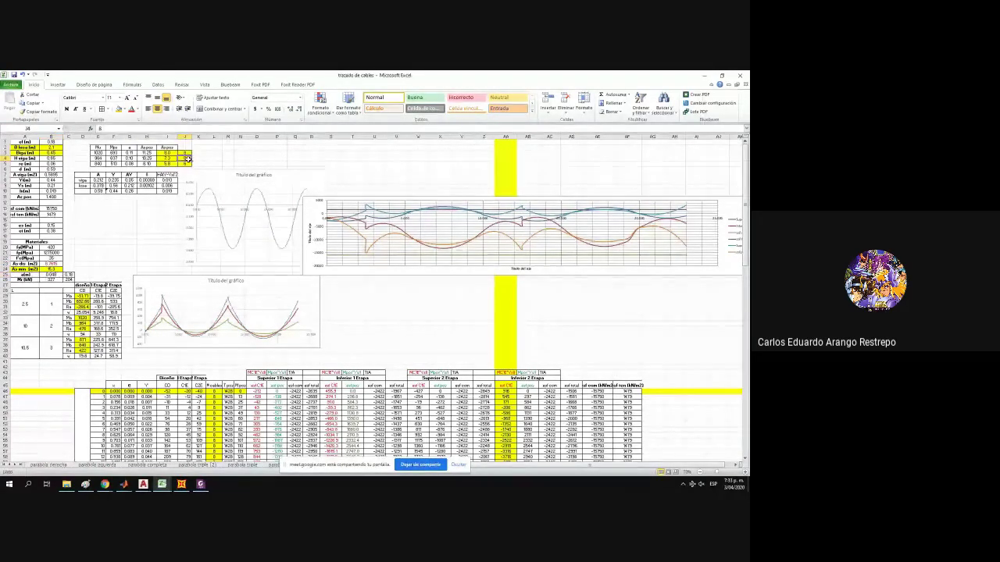
pyautogui.click(188, 164)
# Highlight the H viga label and value cells A4:B4 with an orange fill.
pyautogui.scroll(1, 51, 237)
pyautogui.scroll(1, 145, 394)
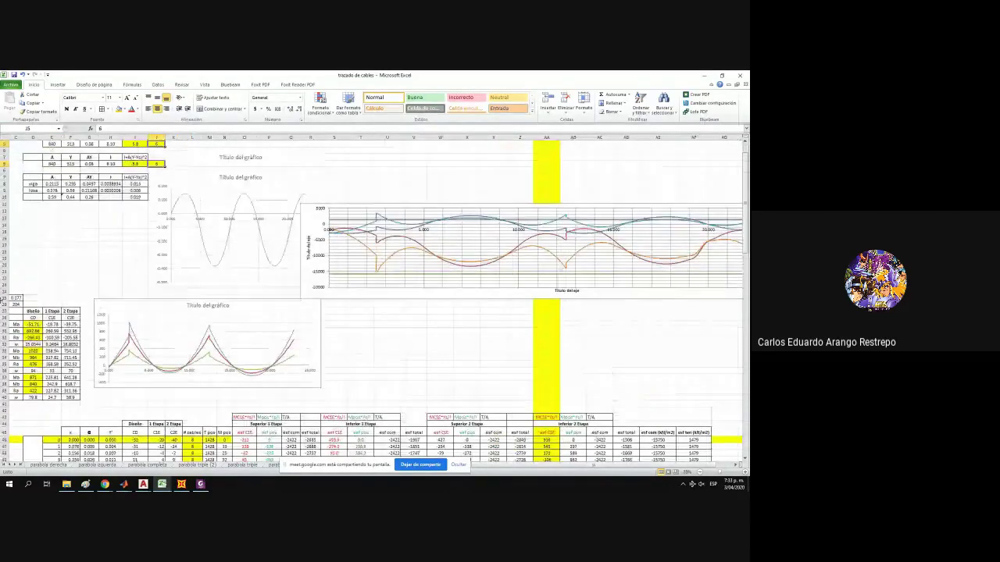
pyautogui.scroll(1, 386, 438)
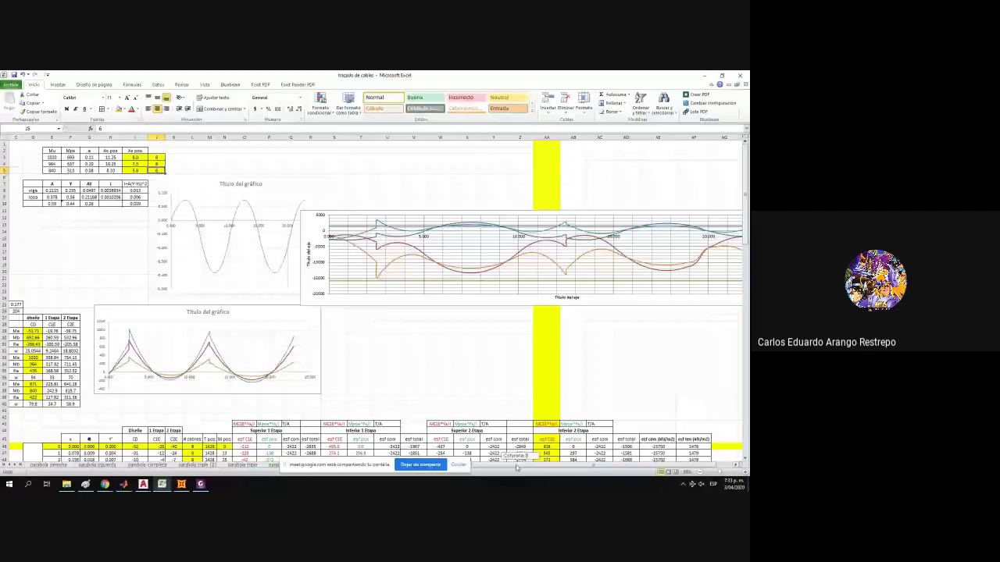
pyautogui.moveTo(517, 468); pyautogui.dragTo(509, 467)
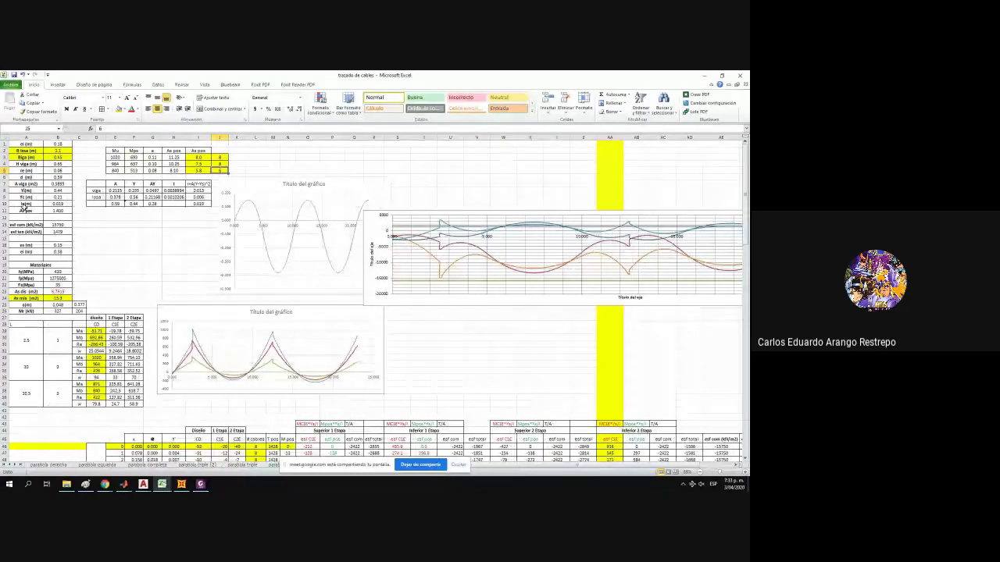
pyautogui.click(63, 163)
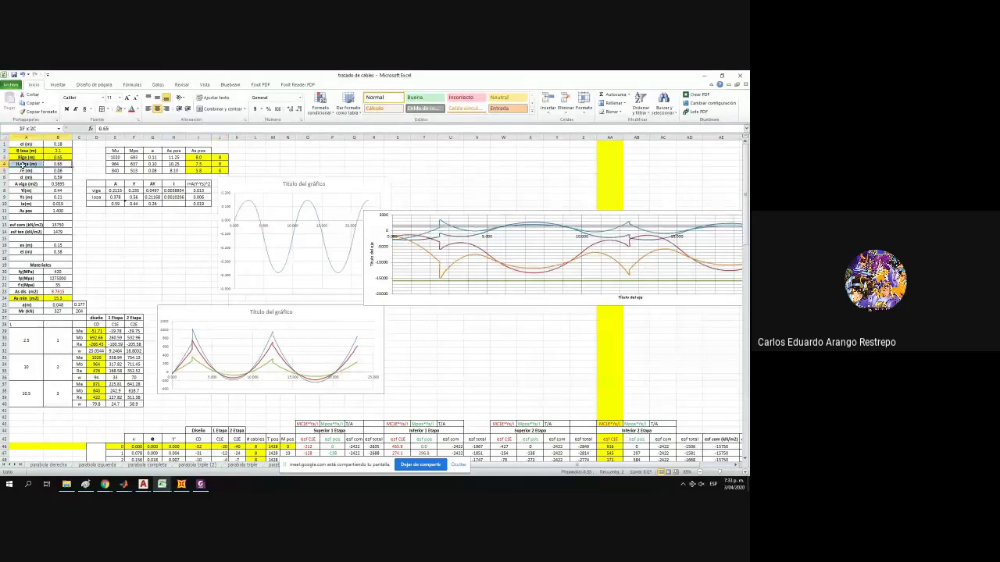
pyautogui.click(120, 109)
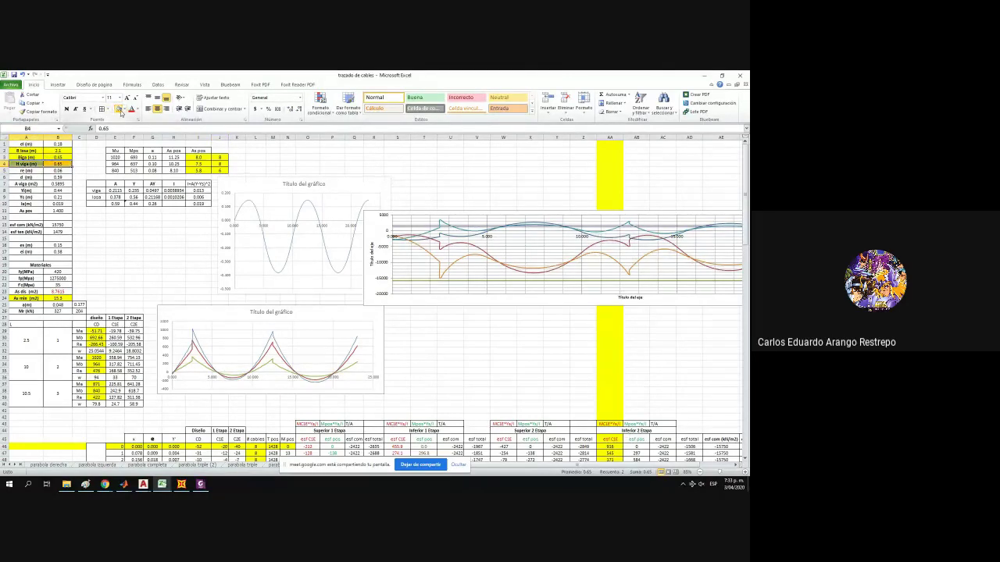
pyautogui.click(79, 232)
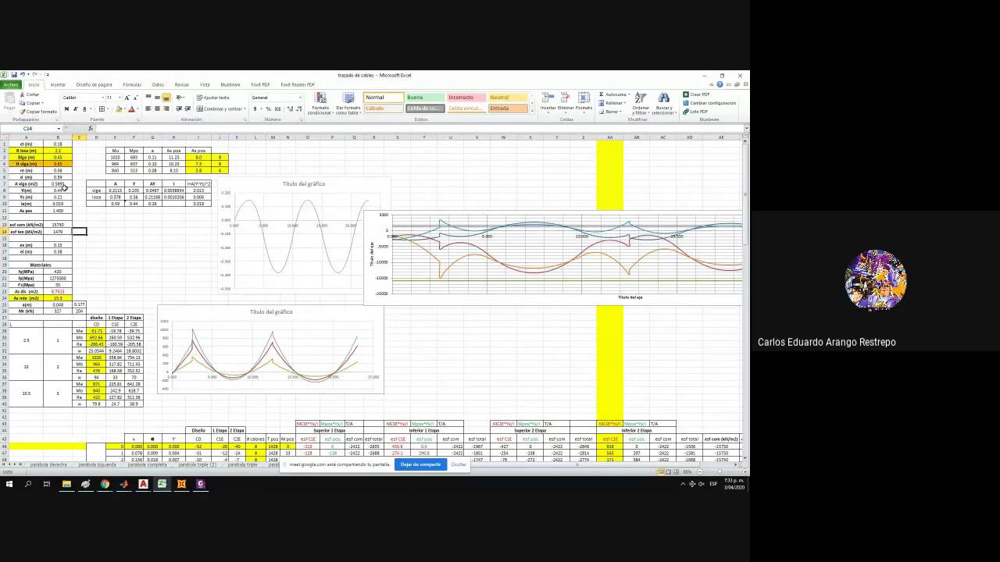
# Highlight the As min label and value cells A24:B24 with an orange fill.
pyautogui.moveTo(64, 292)
pyautogui.mouseDown()
pyautogui.moveTo(31, 294)
pyautogui.moveTo(60, 290)
pyautogui.mouseUp()
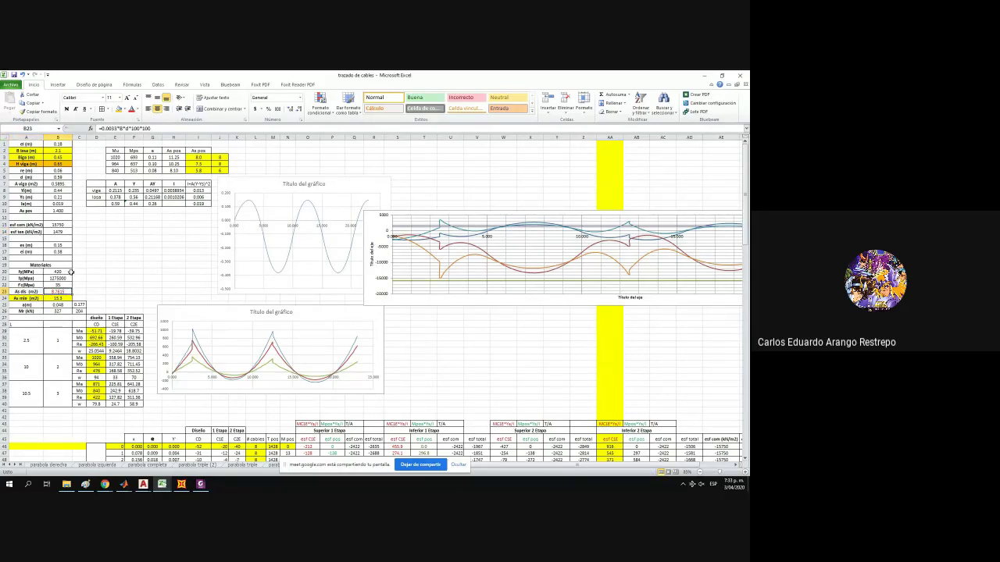
pyautogui.click(61, 299)
pyautogui.click(115, 129)
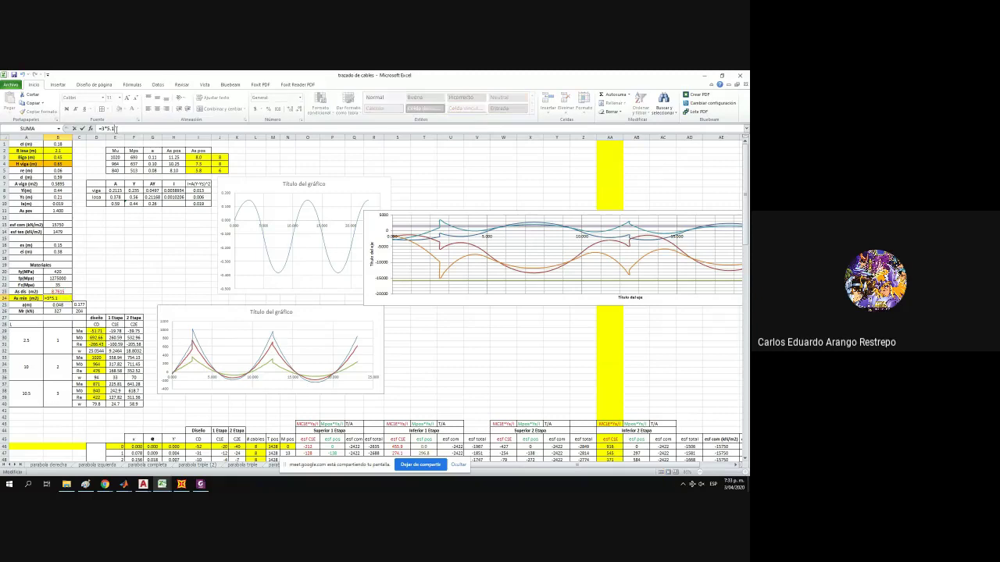
pyautogui.click(104, 250)
pyautogui.moveTo(31, 298); pyautogui.dragTo(56, 297)
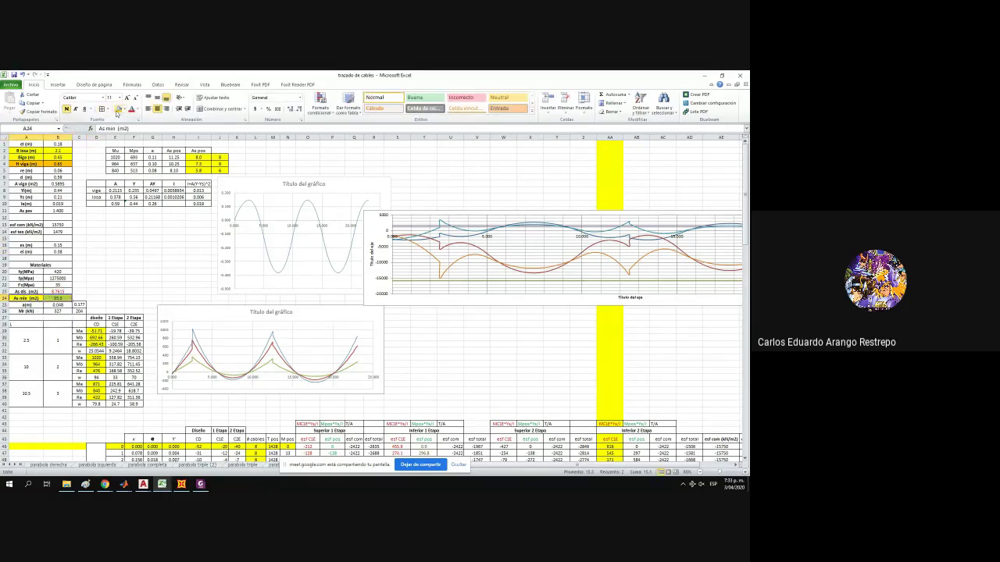
pyautogui.click(118, 110)
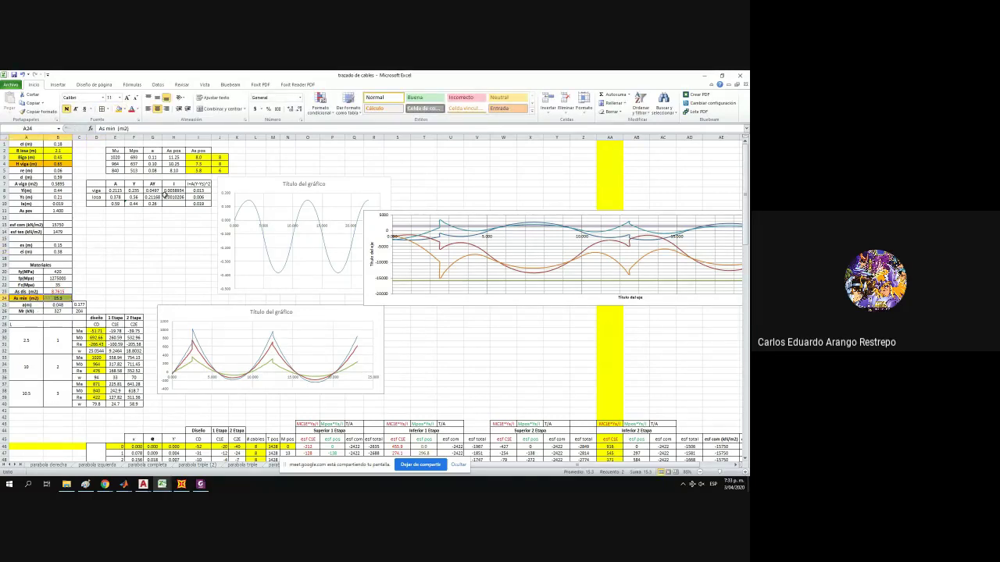
# Show the As pos value in I3 with one decimal and the steel area in B23 with three decimals.
pyautogui.click(199, 157)
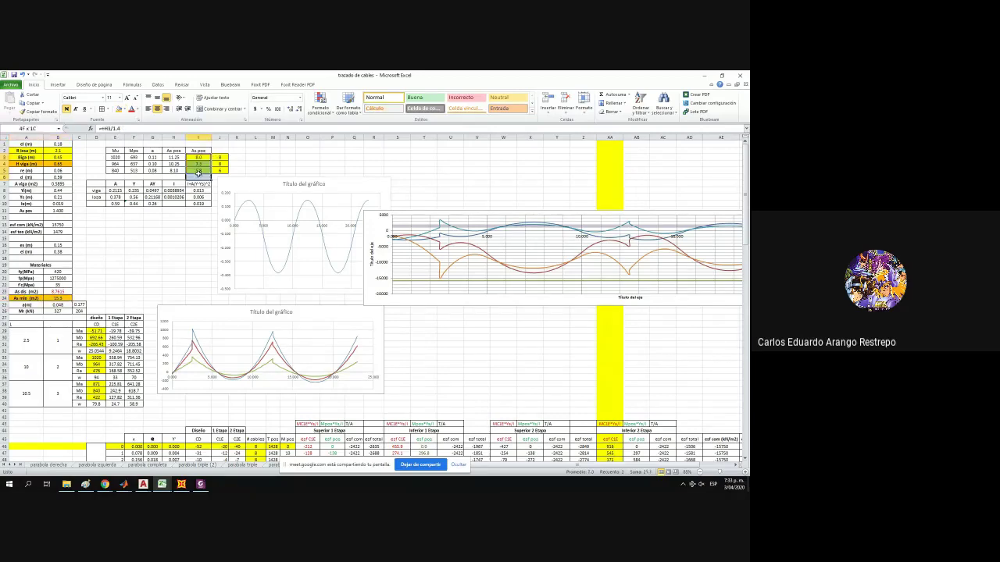
pyautogui.click(289, 109)
pyautogui.click(299, 110)
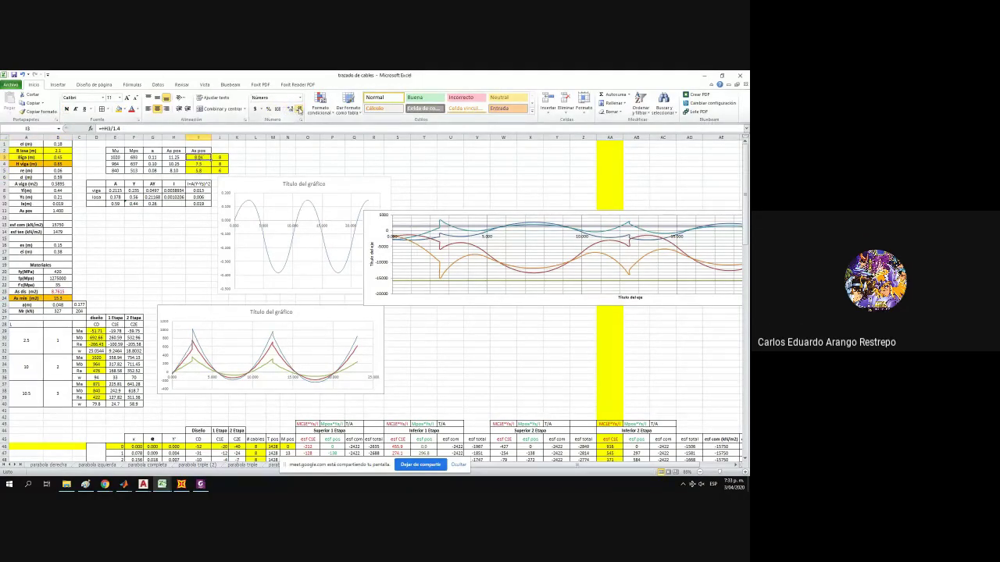
pyautogui.click(298, 109)
pyautogui.click(64, 291)
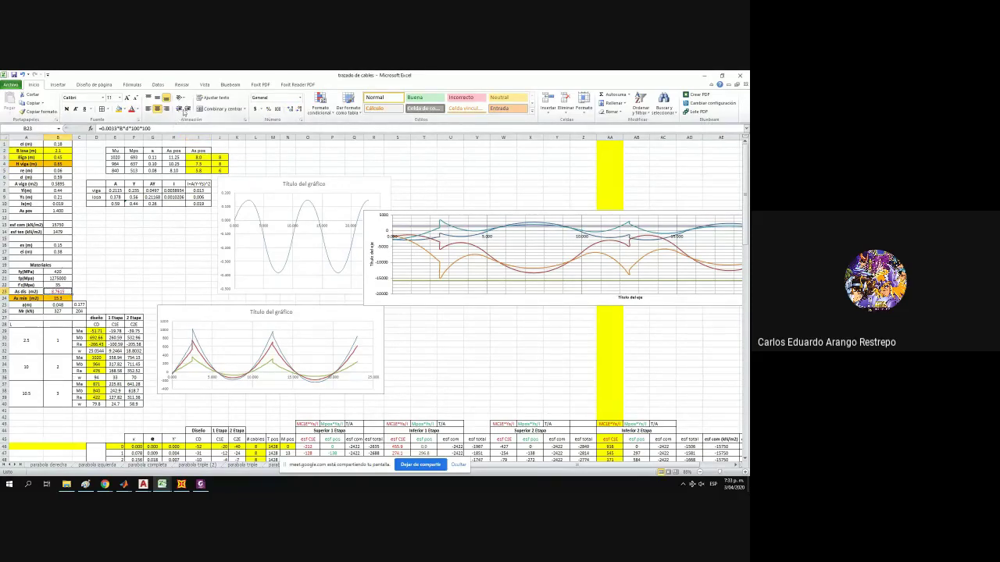
# Examine the adopted cable counts in J4:J5, the stress table across all spans and the full stress chart.
pyautogui.click(221, 164)
pyautogui.click(222, 170)
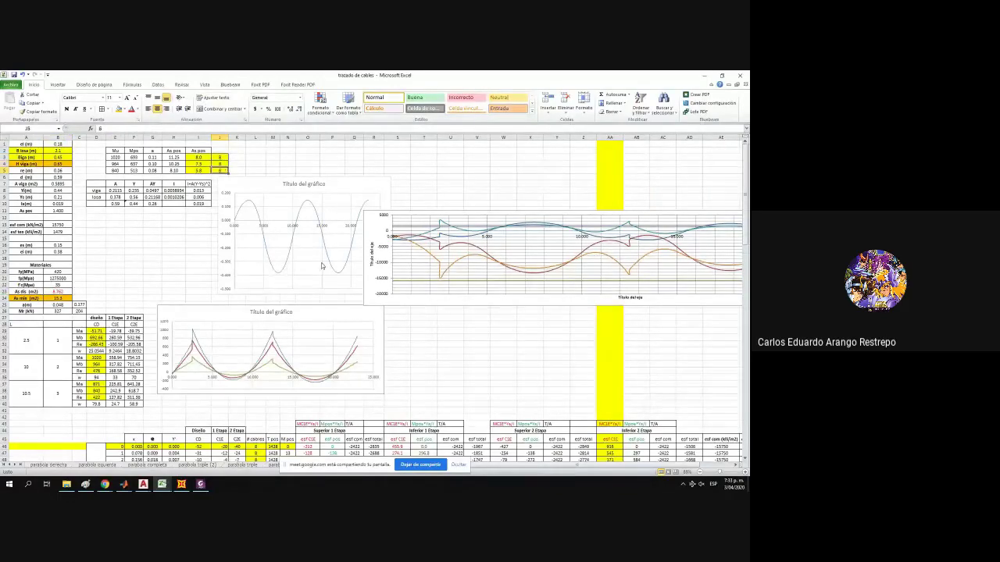
pyautogui.scroll(-5, 321, 266)
pyautogui.scroll(-20, 324, 284)
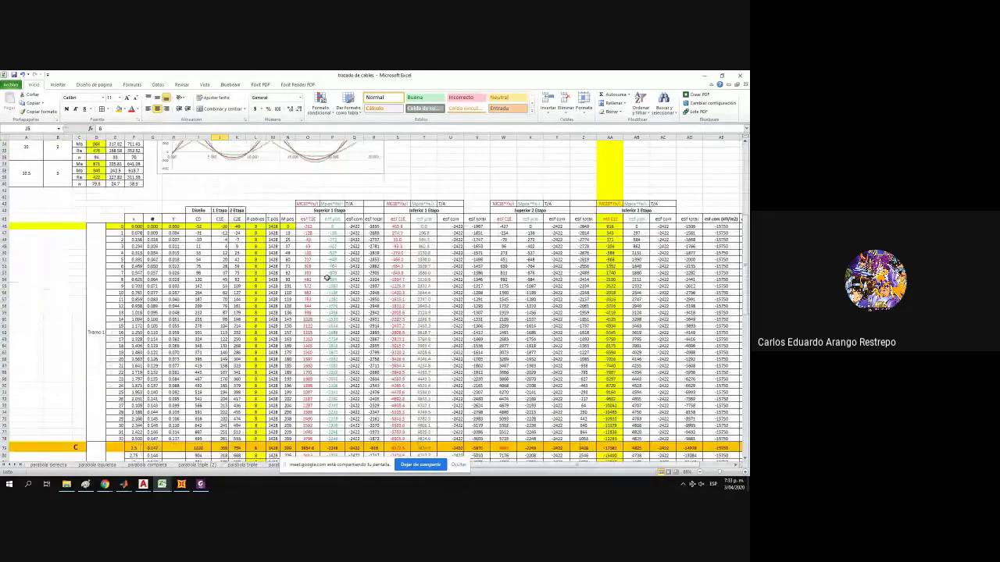
pyautogui.scroll(9, 332, 269)
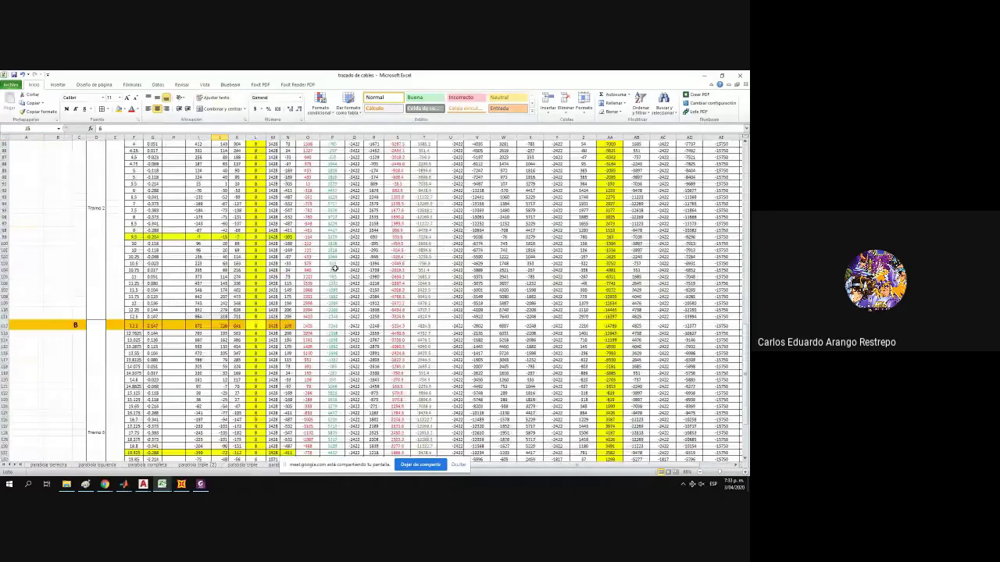
pyautogui.scroll(12, 335, 268)
pyautogui.scroll(16, 342, 274)
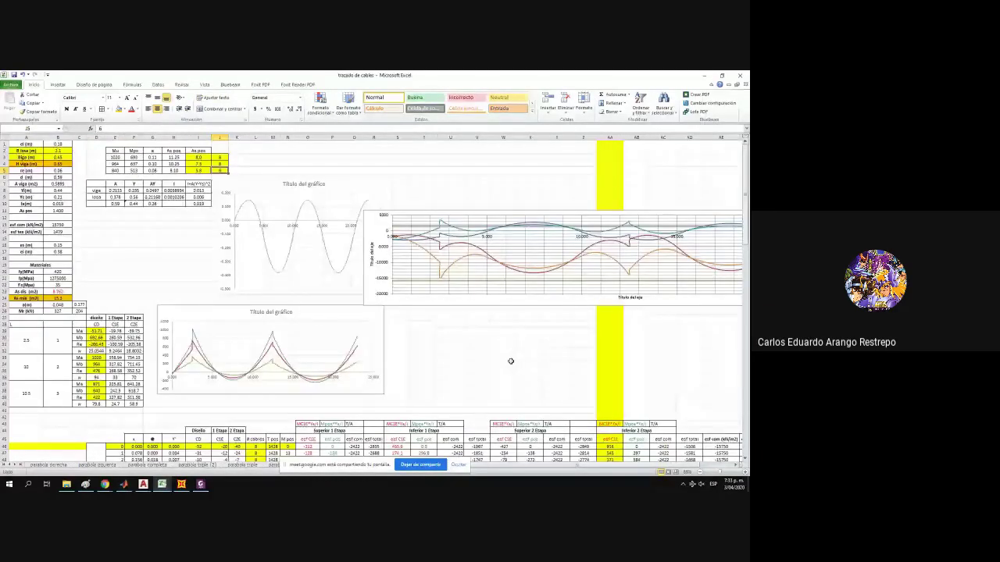
pyautogui.hscroll(3, 510, 361)
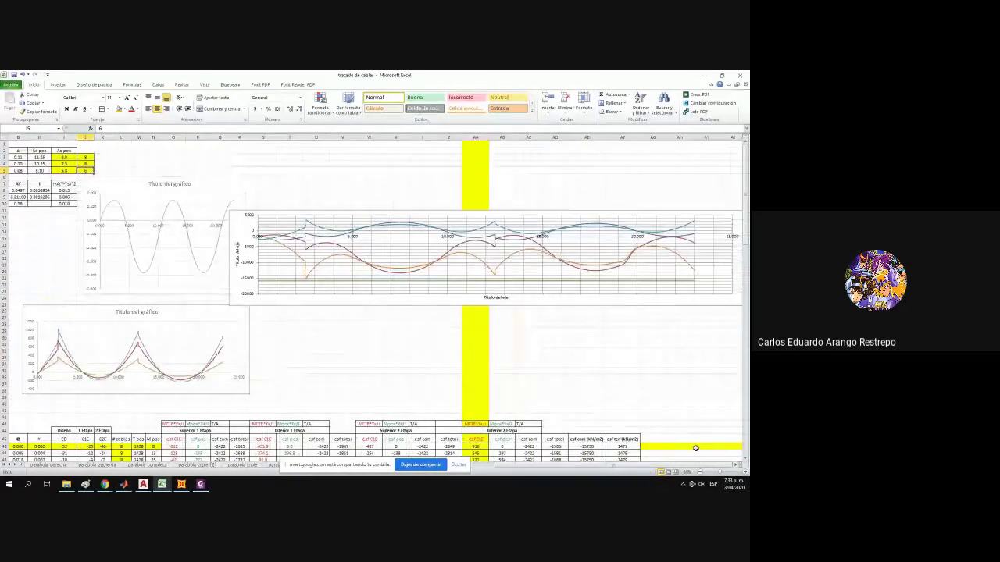
pyautogui.hscroll(-3, 547, 461)
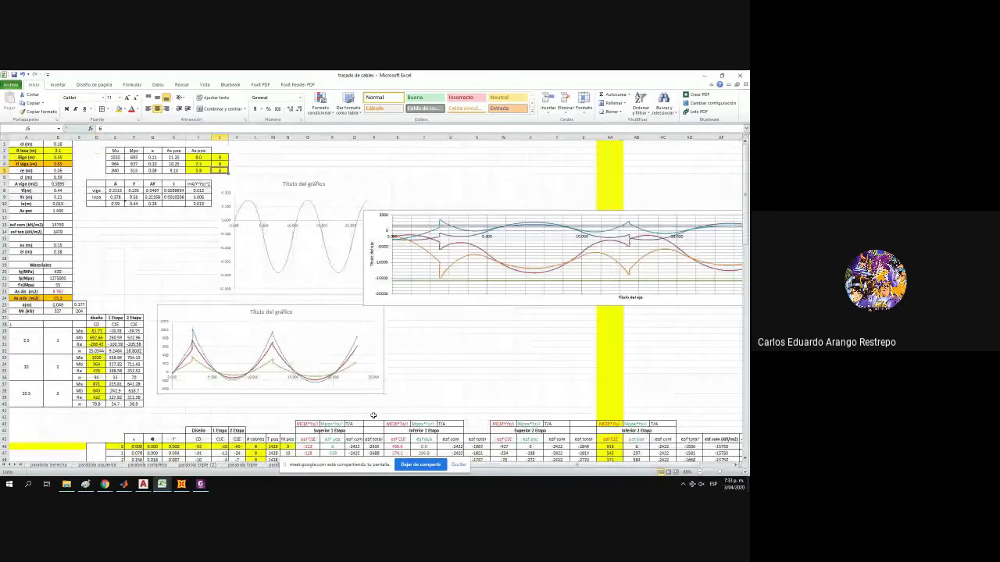
# Set the beam width Bviga to 0.5 m and the concrete strength in B22 to 28 MPa.
pyautogui.moveTo(59, 285); pyautogui.dragTo(26, 286)
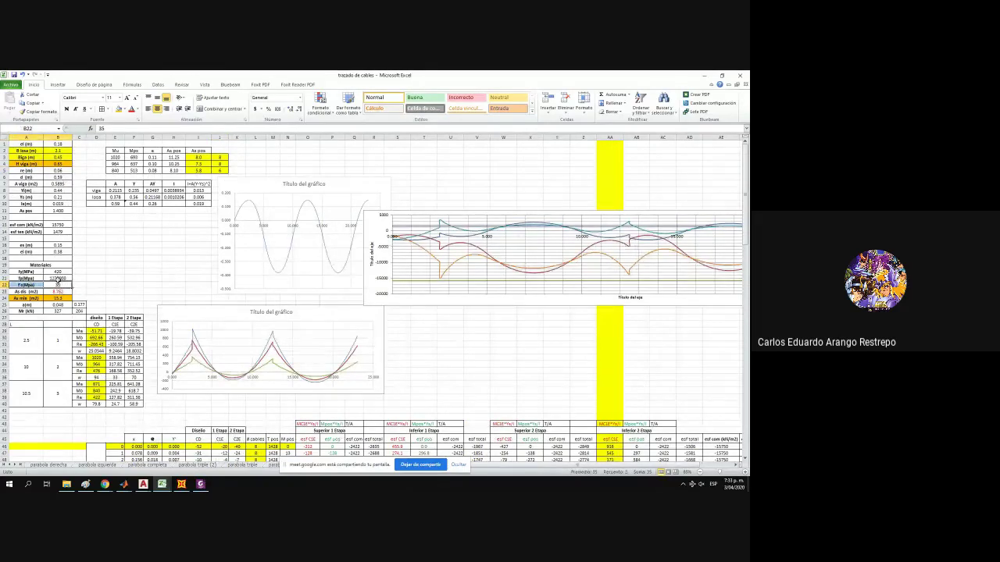
pyautogui.click(62, 158)
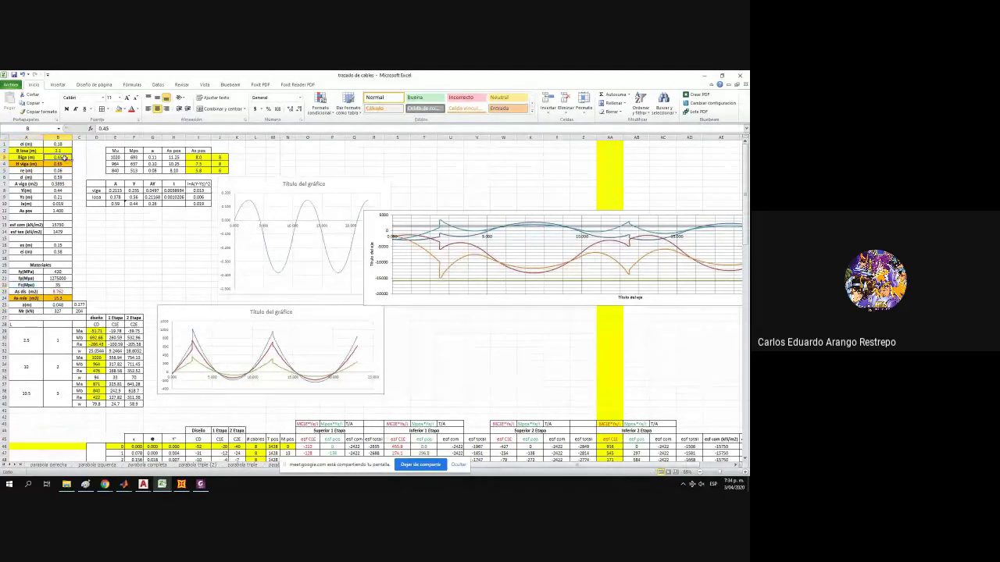
pyautogui.write('0.65')
pyautogui.press('Return')
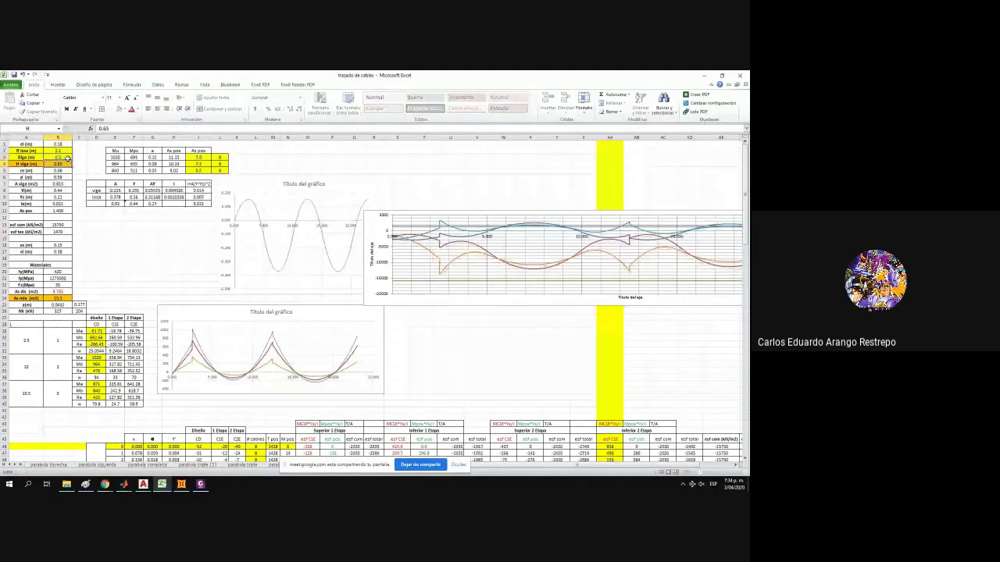
pyautogui.click(62, 291)
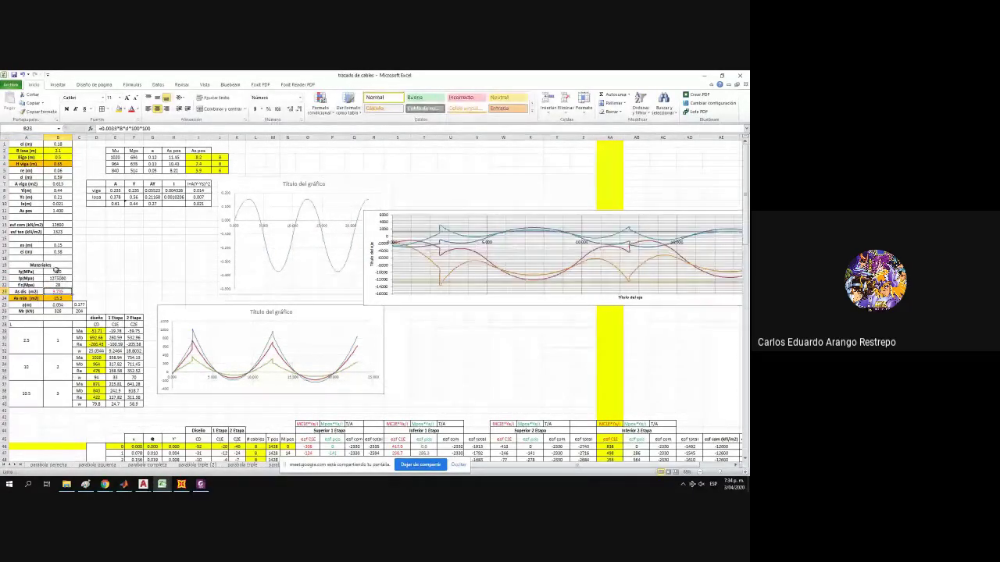
# Set the beam height H viga to 0.7 m and check the stress curves against the allowable lines.
pyautogui.click(58, 163)
pyautogui.write('0.7')
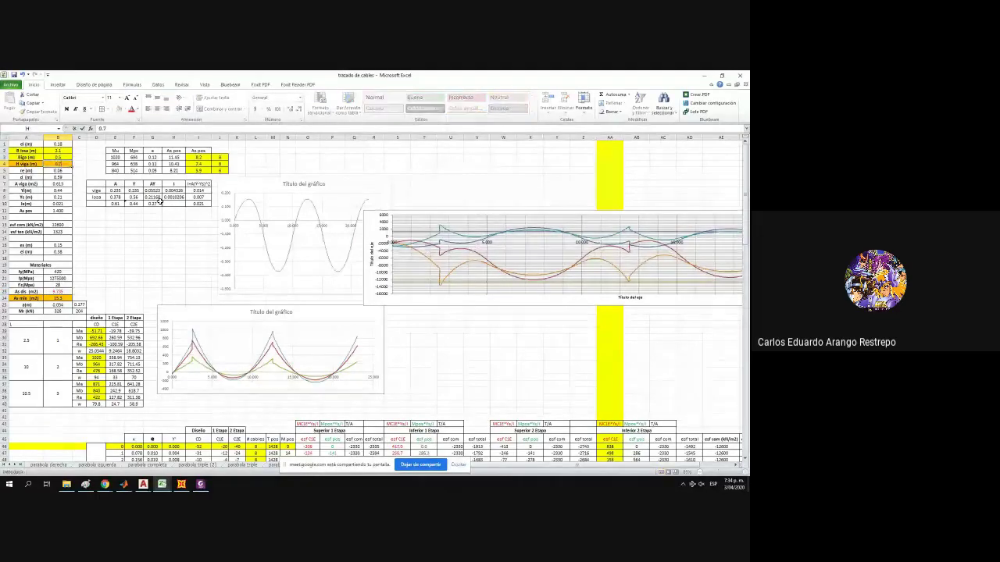
pyautogui.press('Return')
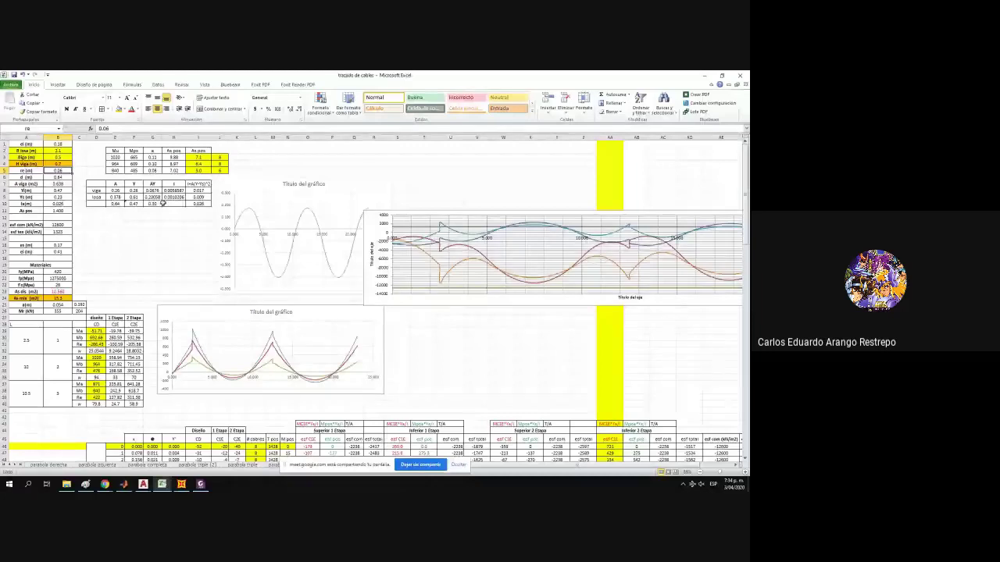
pyautogui.moveTo(26, 164); pyautogui.dragTo(58, 164)
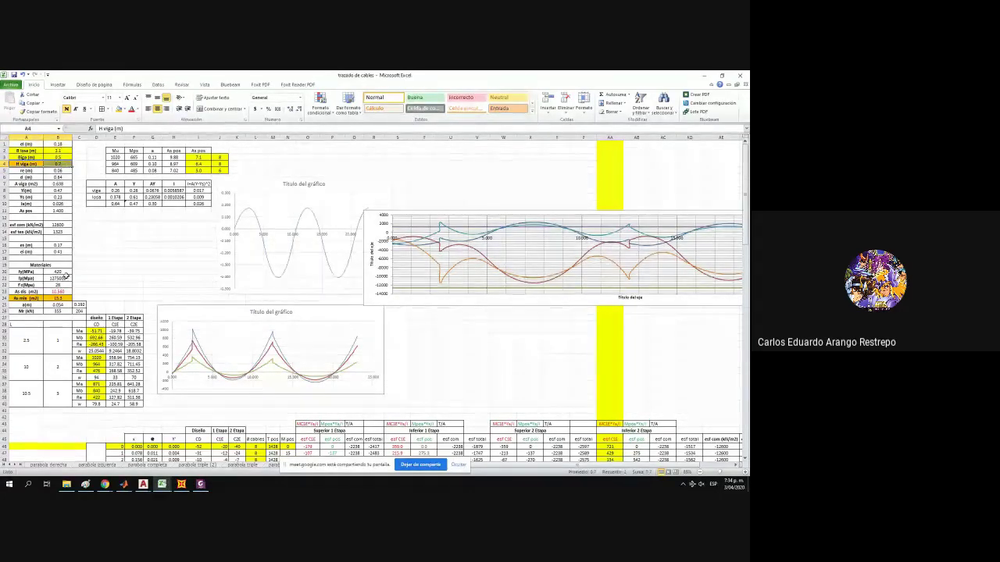
pyautogui.moveTo(26, 284); pyautogui.dragTo(63, 285)
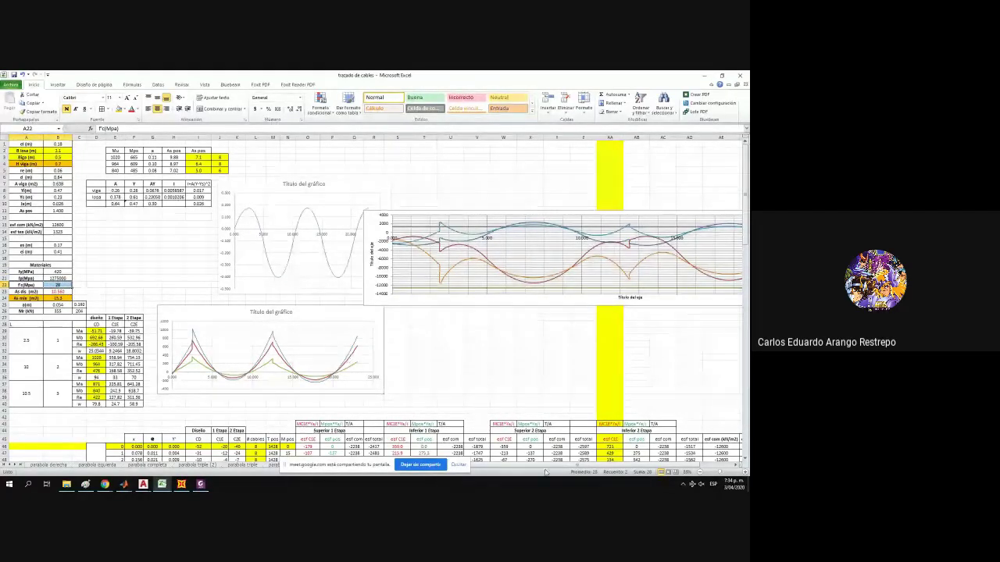
pyautogui.moveTo(556, 466); pyautogui.dragTo(722, 466)
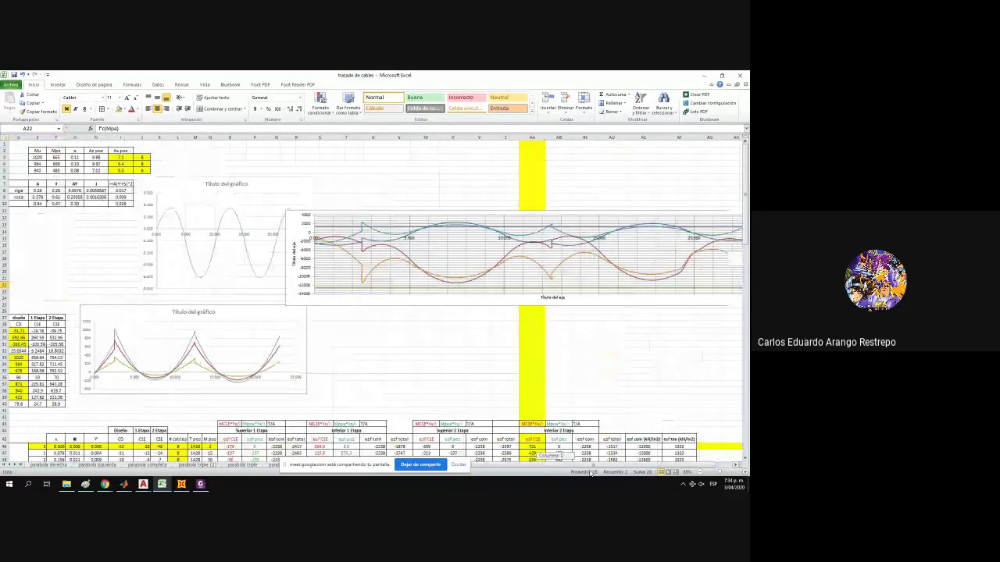
pyautogui.click(735, 466)
pyautogui.click(735, 466)
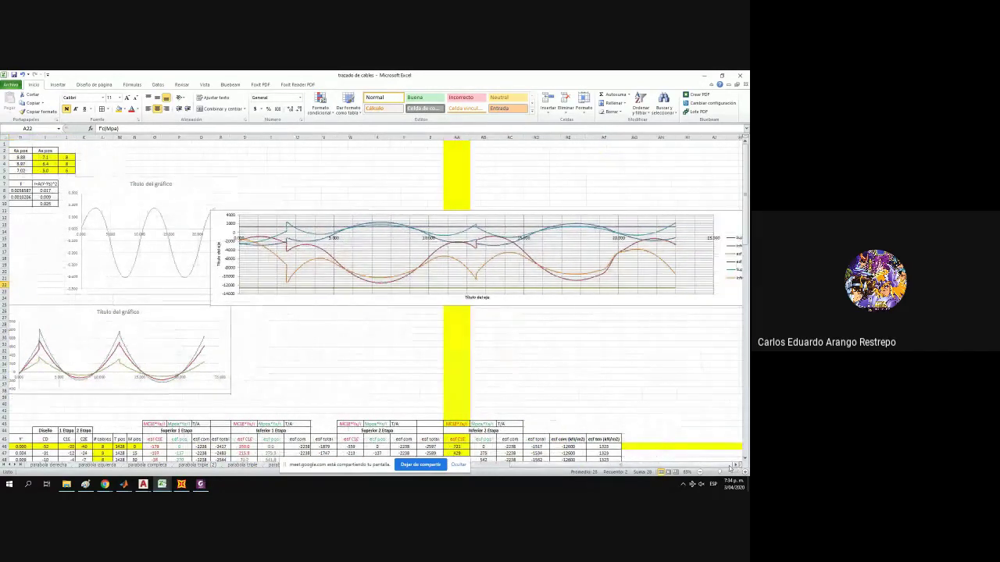
pyautogui.moveTo(613, 465); pyautogui.dragTo(504, 466)
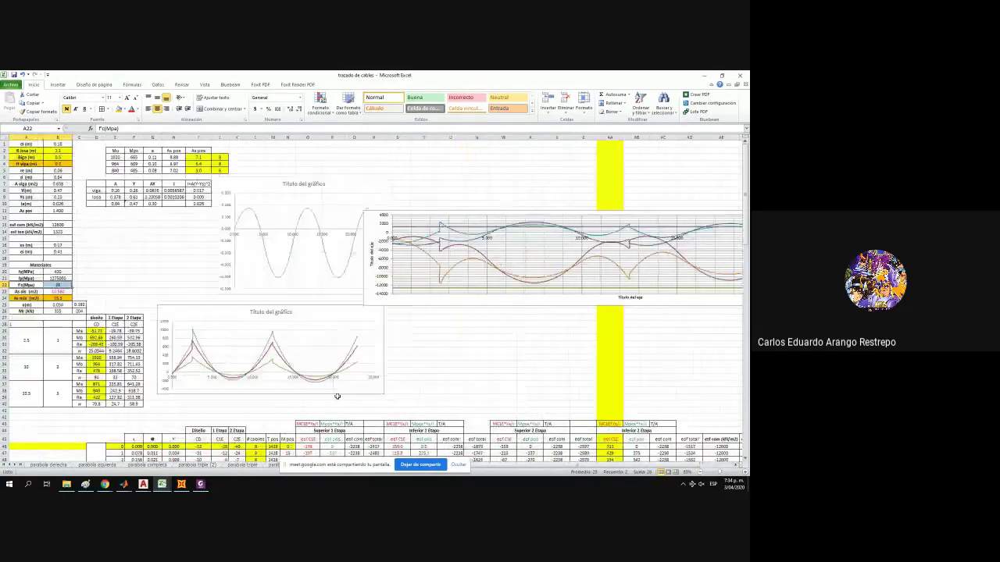
# Set the adopted cable counts to 7 in J4 and 6 in J5, and check the full length of the stress chart.
pyautogui.click(222, 164)
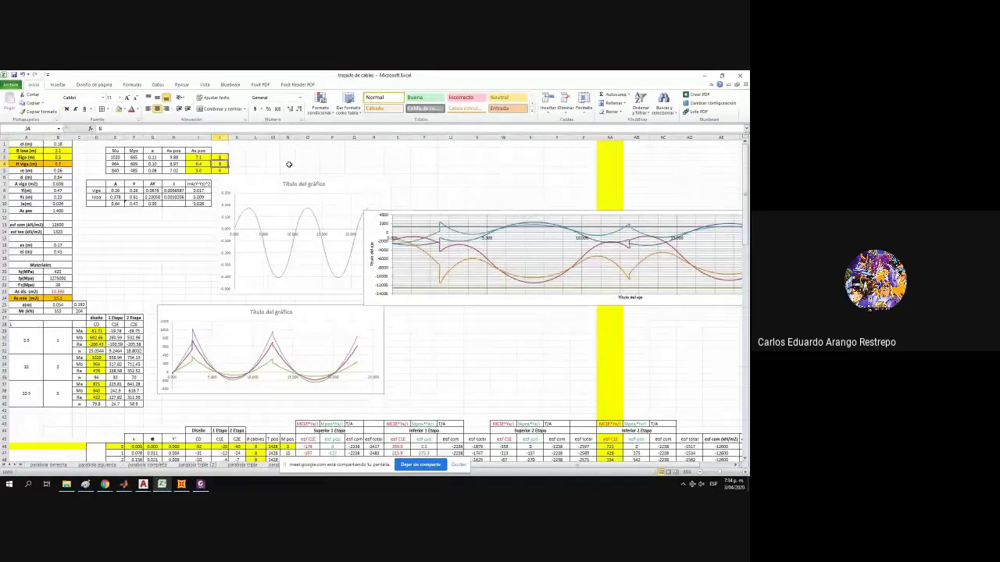
pyautogui.write('7')
pyautogui.press('Return')
pyautogui.write('6')
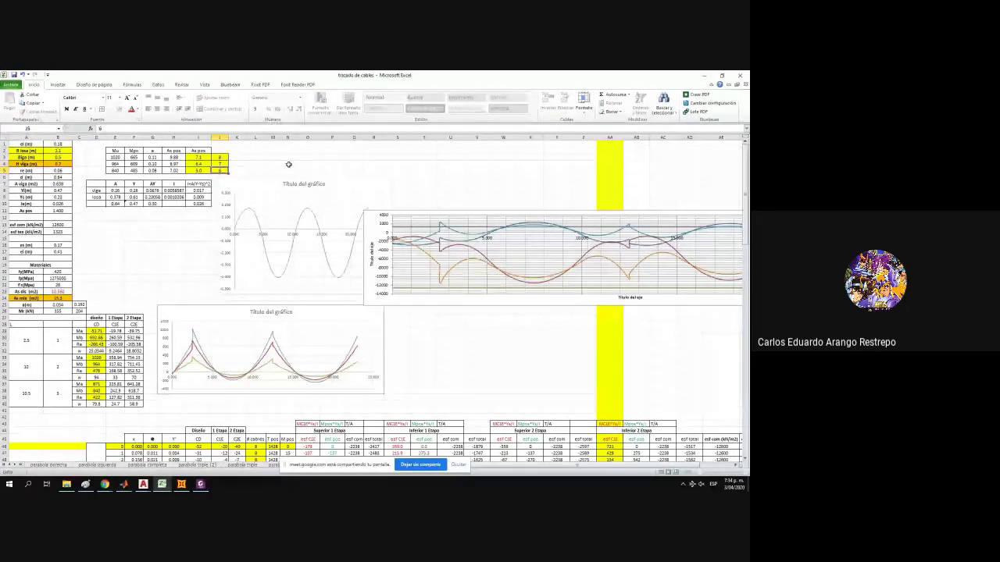
pyautogui.hotkey('ctrl', 'Return')
pyautogui.moveTo(547, 471); pyautogui.dragTo(591, 471)
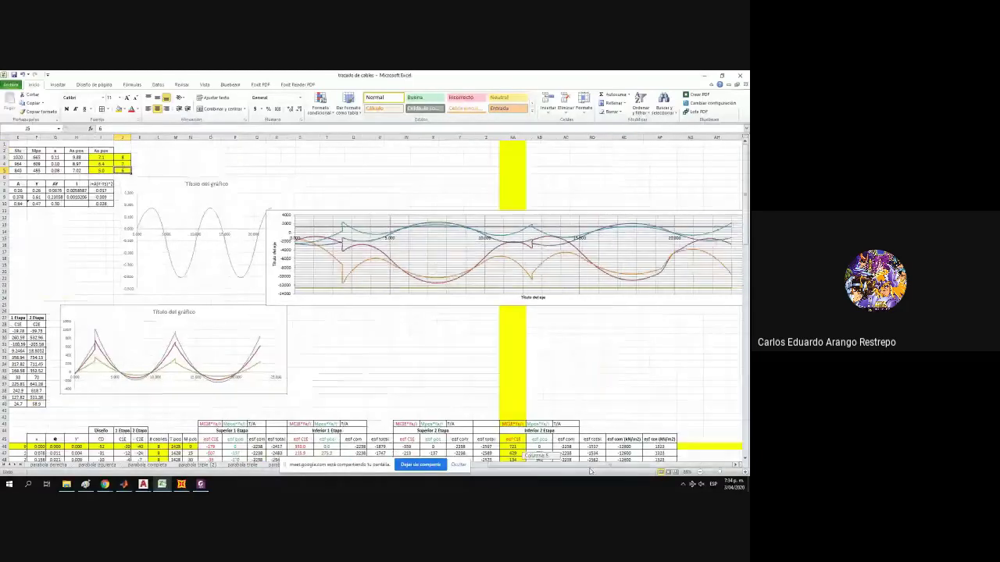
pyautogui.click(736, 466)
pyautogui.click(736, 466)
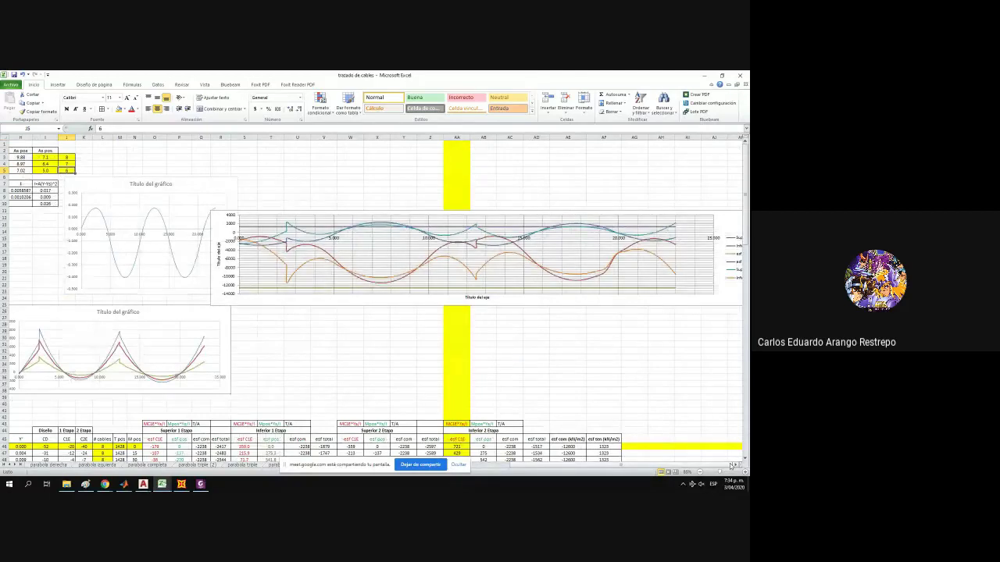
pyautogui.moveTo(645, 466); pyautogui.dragTo(586, 466)
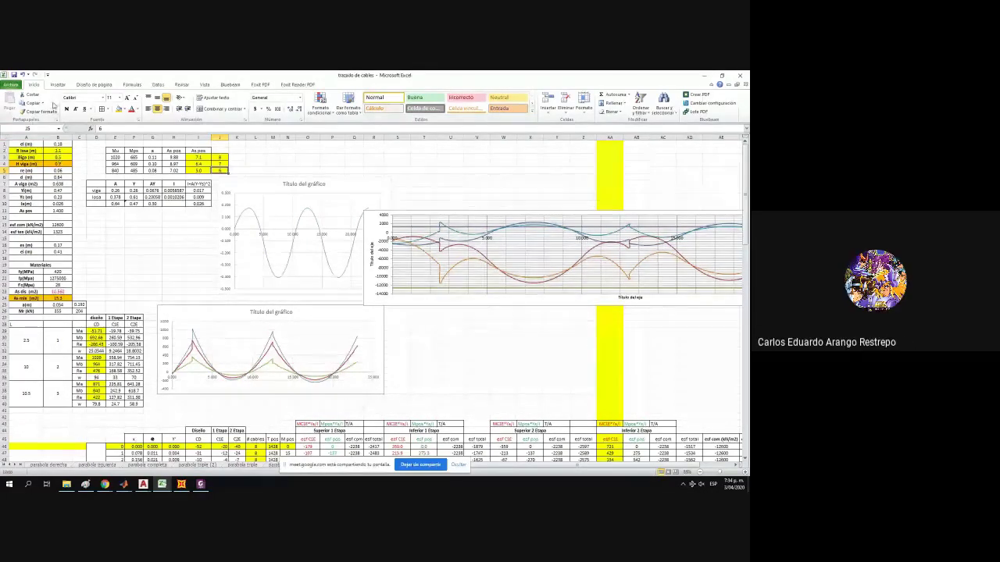
# Change the Inferior 2 Etapa series of the stress chart to an XY scatter with straight lines and no markers.
pyautogui.click(447, 275)
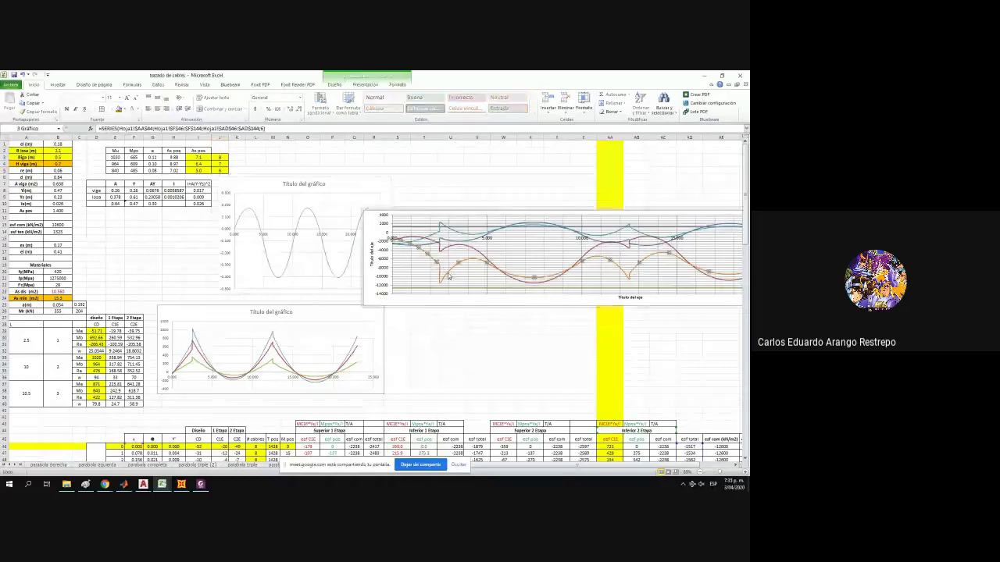
pyautogui.rightClick(447, 274)
pyautogui.click(487, 299)
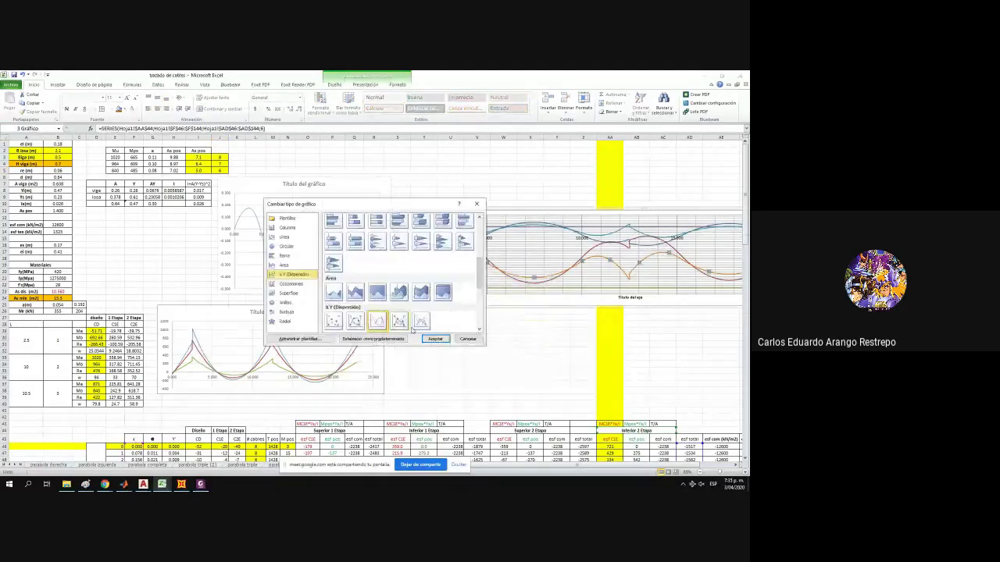
pyautogui.click(421, 320)
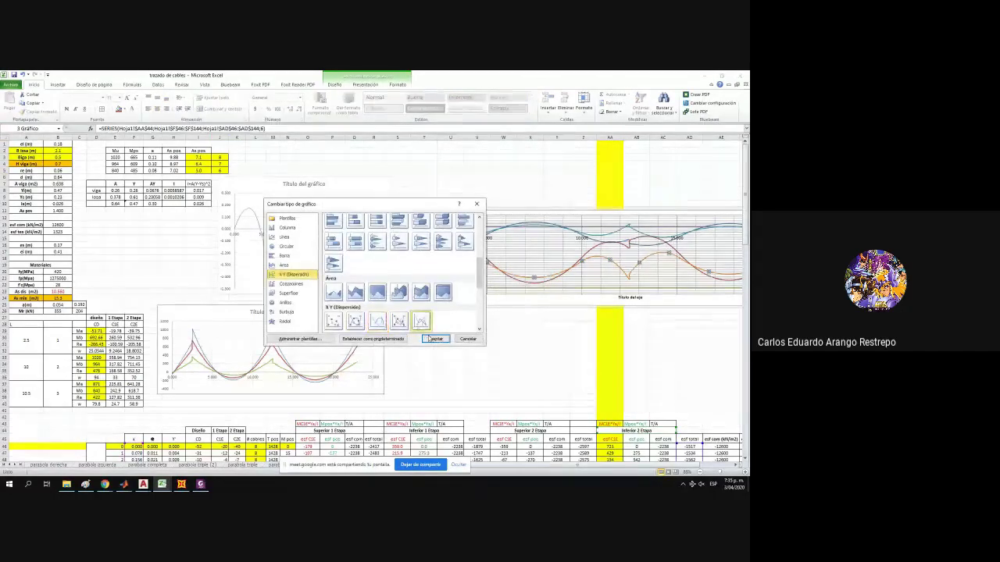
pyautogui.click(435, 338)
# Change the Inferior 1 Etapa series of the stress chart to an XY scatter with straight lines and no markers.
pyautogui.rightClick(447, 250)
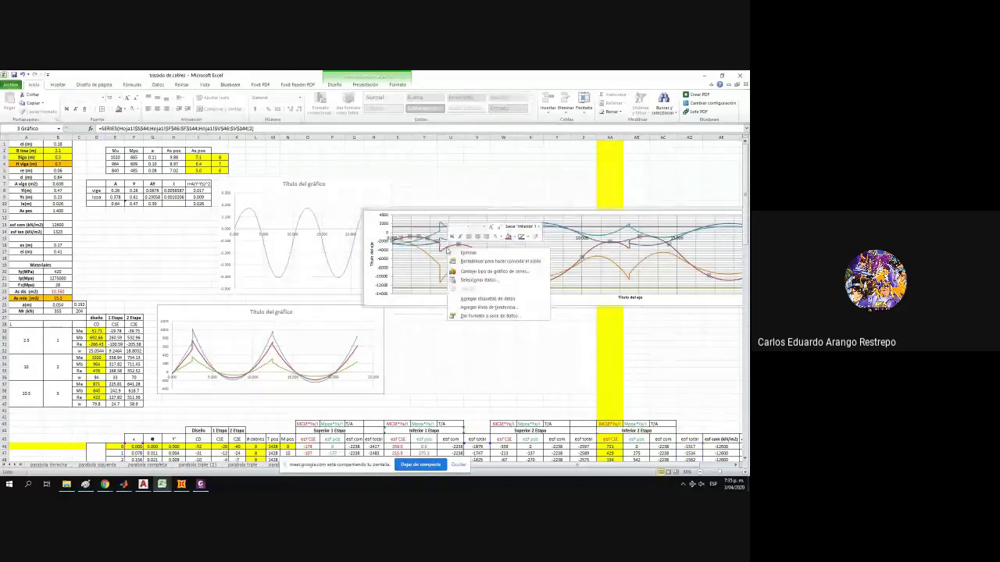
pyautogui.click(484, 275)
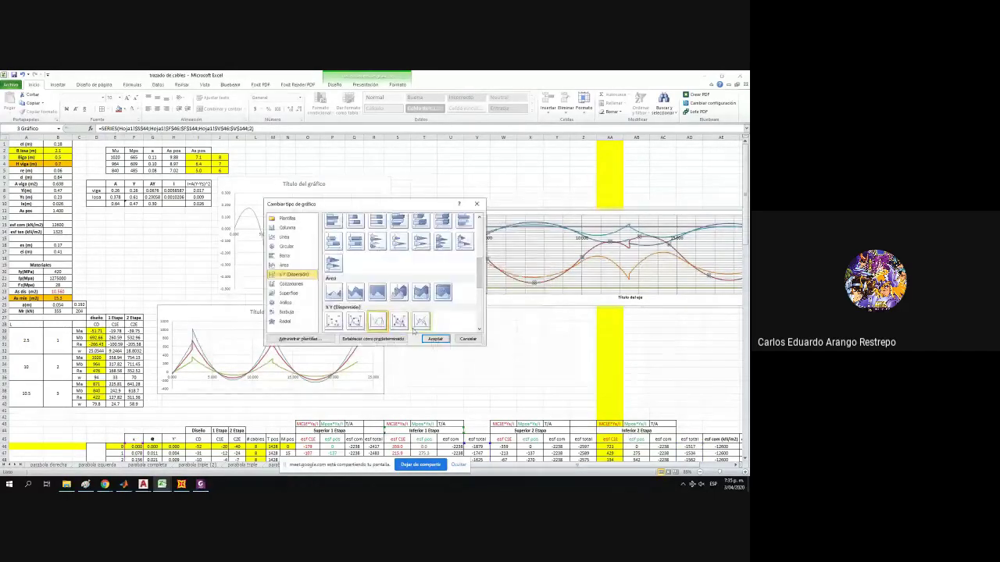
pyautogui.click(435, 339)
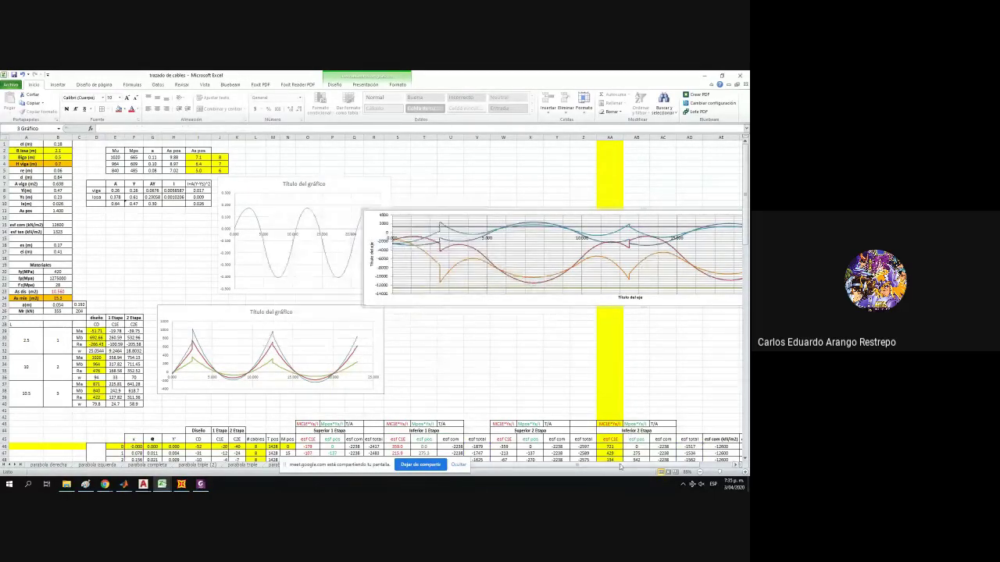
# Change the Superior 2 Etapa series of the stress chart to an XY scatter with lines and no markers.
pyautogui.moveTo(617, 465); pyautogui.dragTo(638, 465)
pyautogui.click(536, 229)
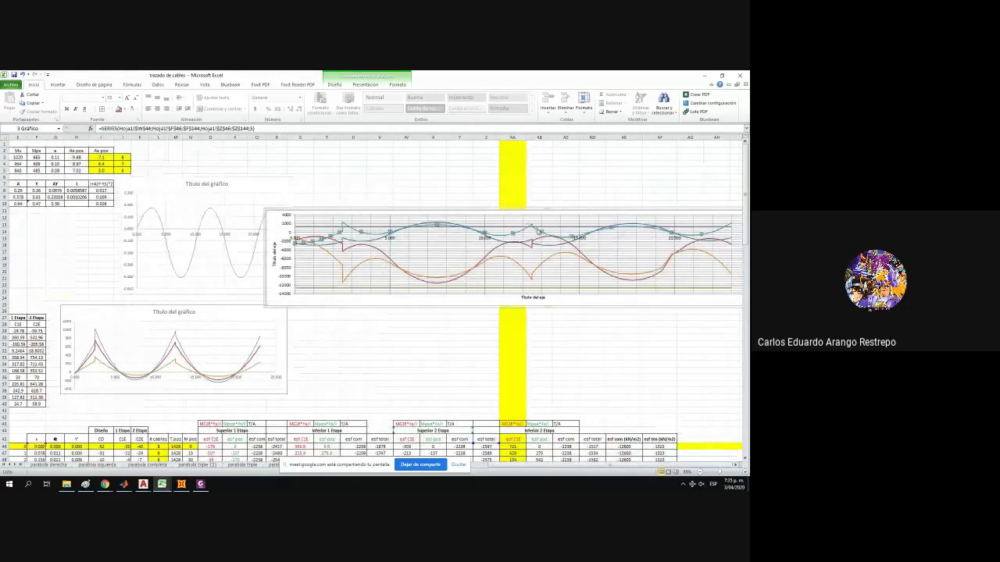
pyautogui.rightClick(537, 228)
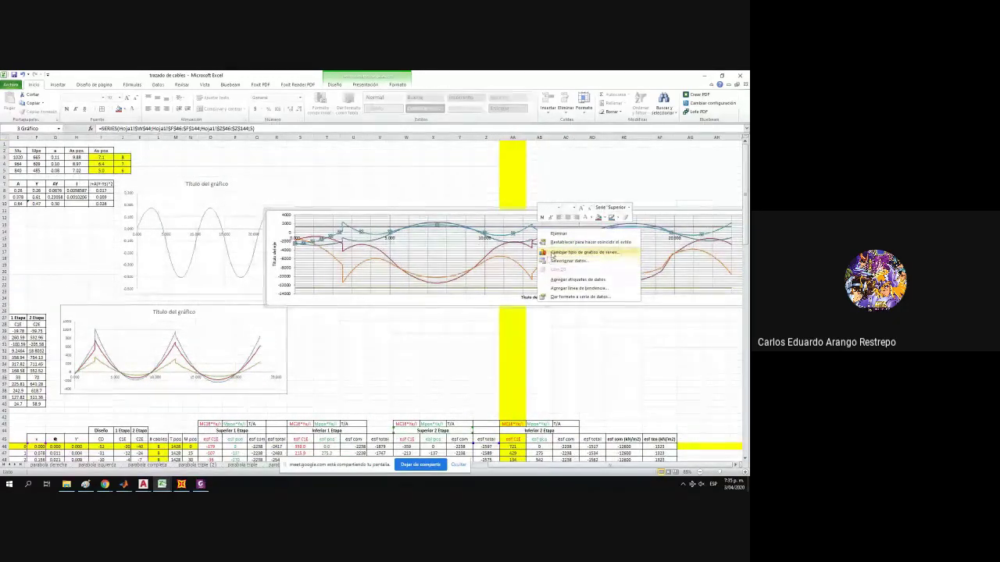
pyautogui.click(553, 253)
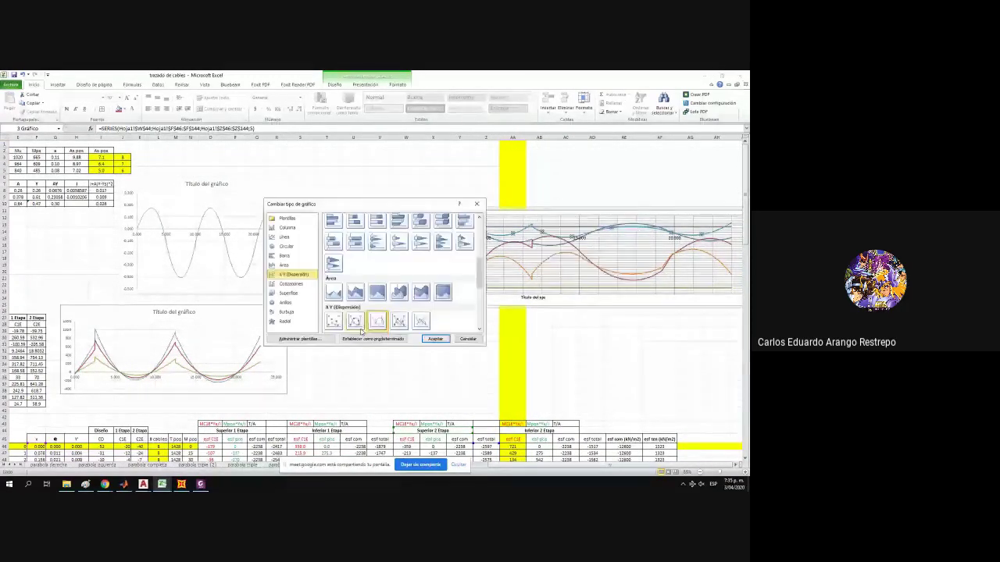
pyautogui.click(434, 339)
# Change the Superior 1 Etapa series of the stress chart to an XY scatter with lines and no markers.
pyautogui.click(502, 245)
pyautogui.rightClick(501, 244)
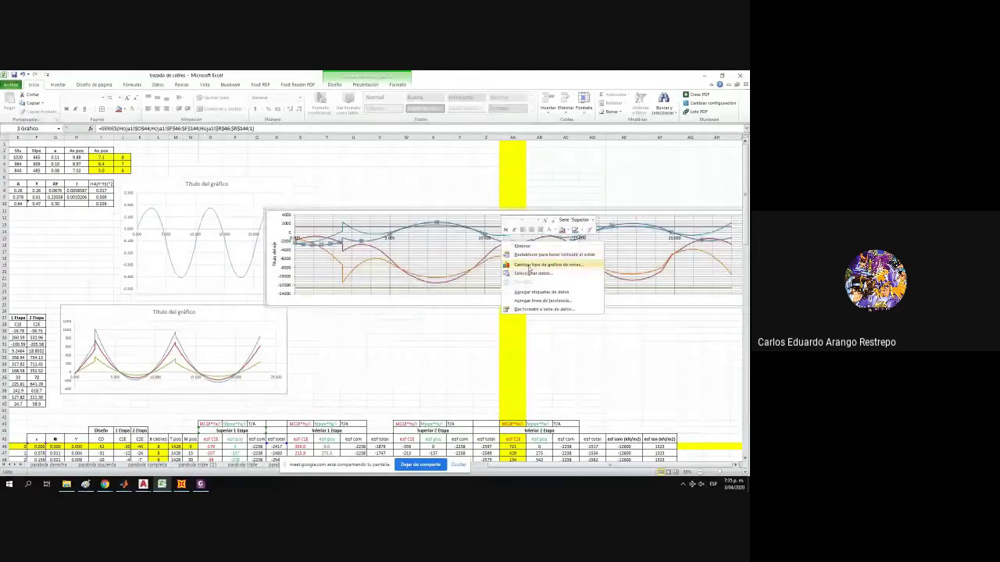
pyautogui.click(530, 267)
pyautogui.click(432, 337)
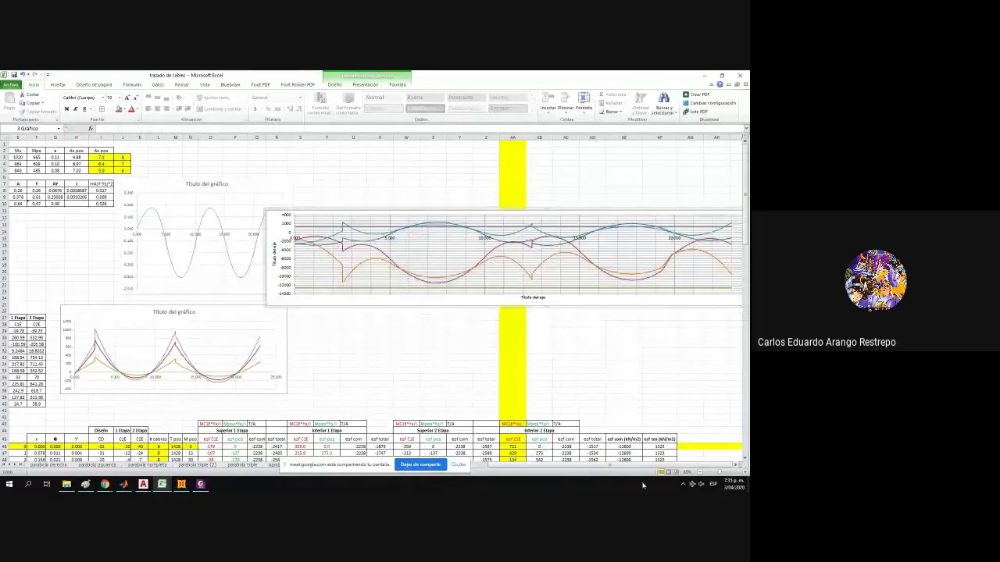
# Check the whole stress chart and its legend, and inspect the steel area formulas in cells B24 and B23.
pyautogui.click(735, 466)
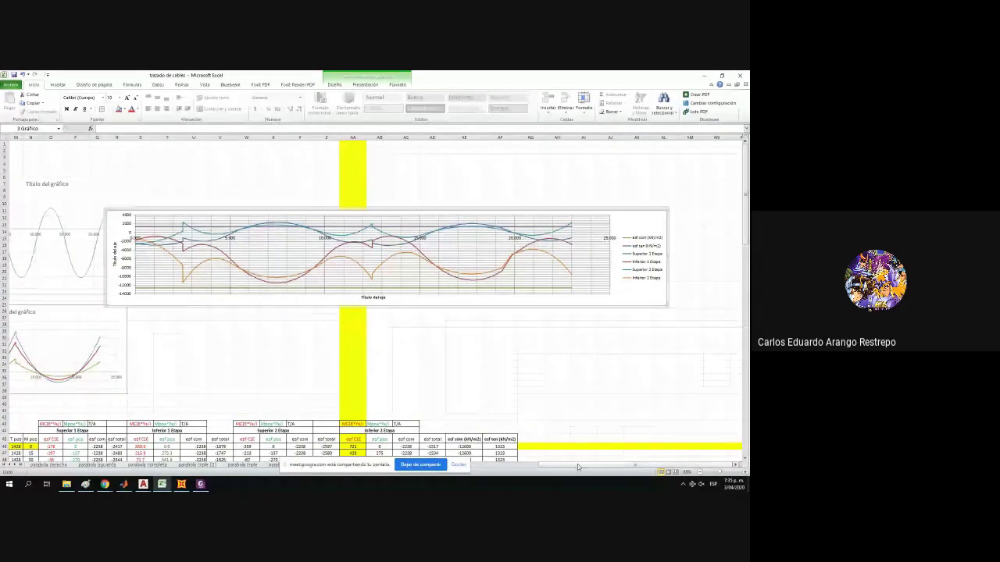
pyautogui.moveTo(578, 467); pyautogui.dragTo(553, 466)
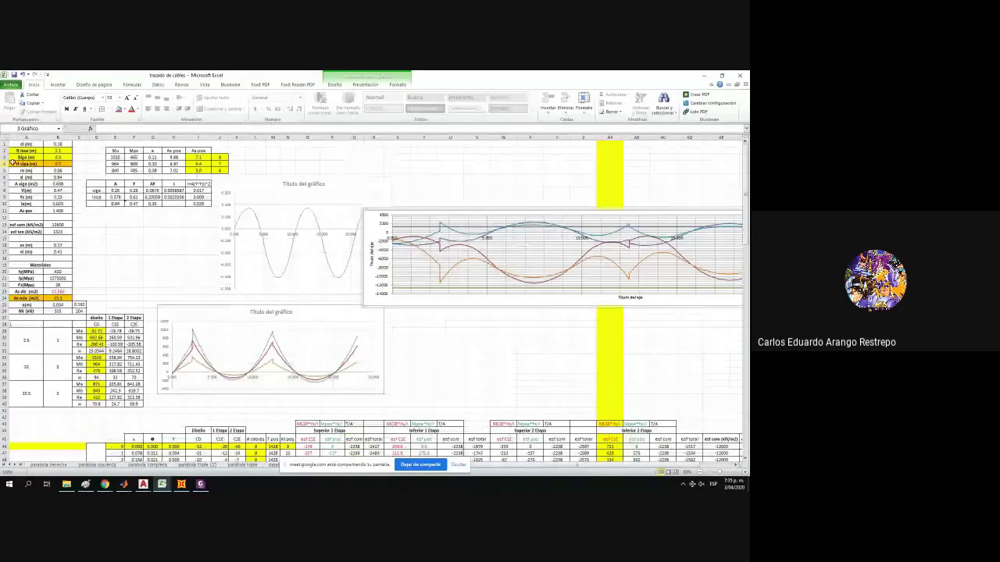
pyautogui.click(47, 299)
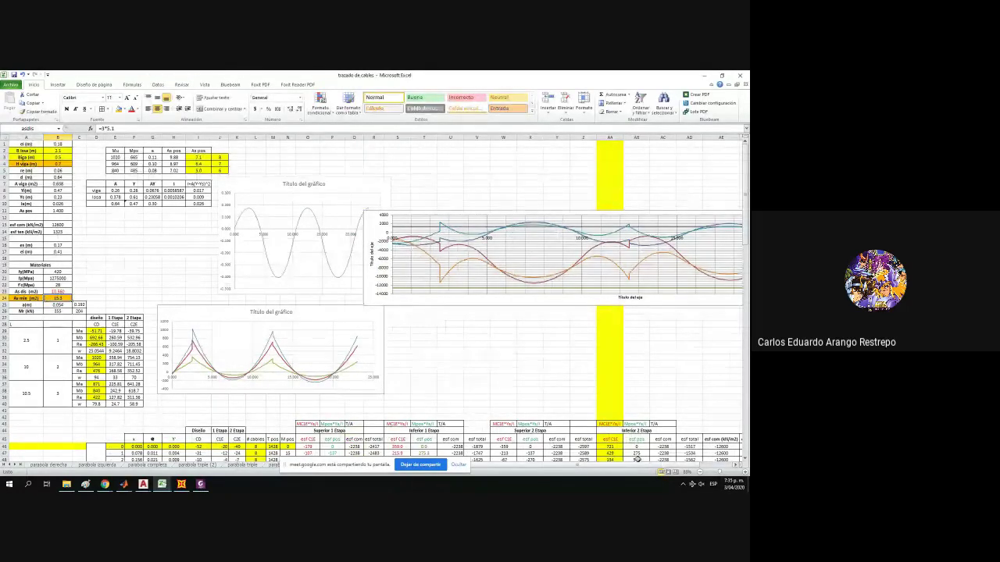
pyautogui.click(54, 292)
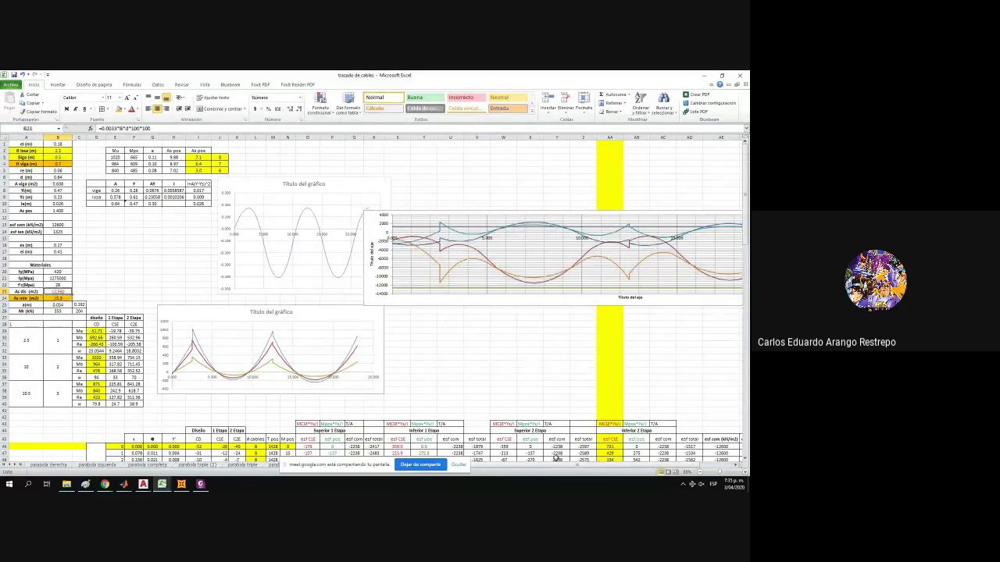
# Examine the stress curves of both stages against the allowable lines at a larger zoom.
pyautogui.moveTo(558, 466); pyautogui.dragTo(574, 468)
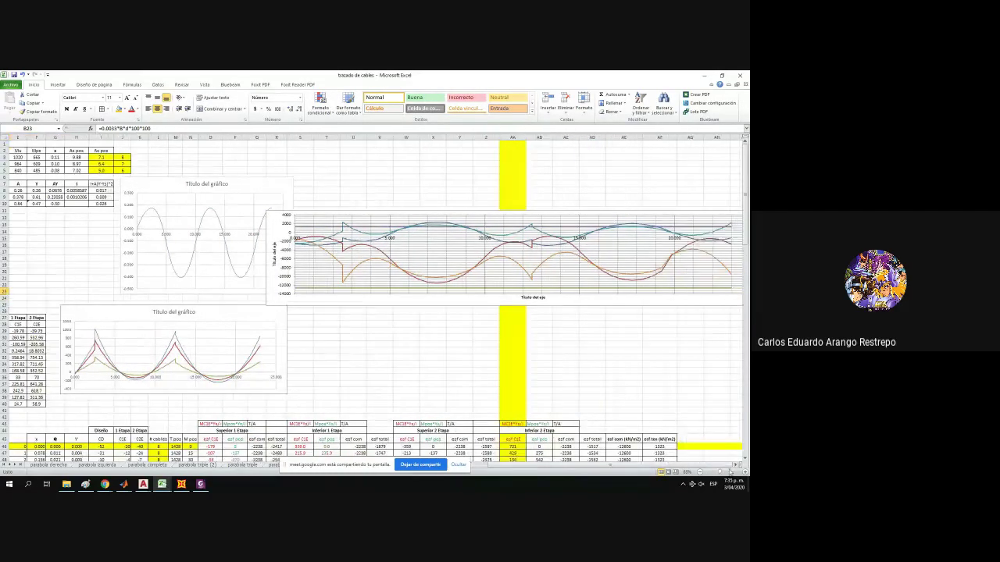
pyautogui.click(736, 466)
pyautogui.click(736, 466)
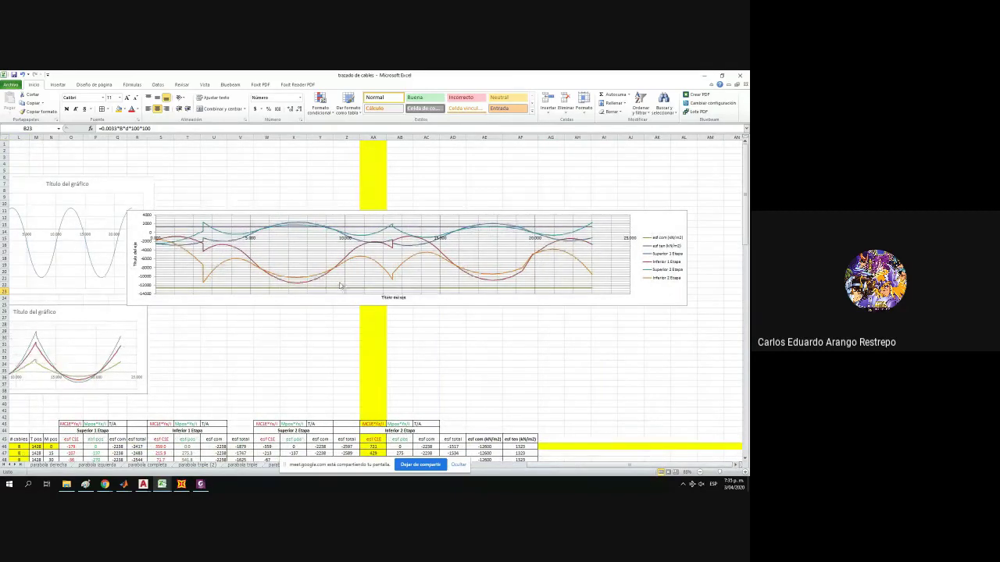
pyautogui.click(320, 311)
pyautogui.keyDown('ctrl'); pyautogui.scroll(1, 281, 293); pyautogui.keyUp('ctrl')
pyautogui.keyDown('ctrl'); pyautogui.scroll(2, 452, 238); pyautogui.keyUp('ctrl')
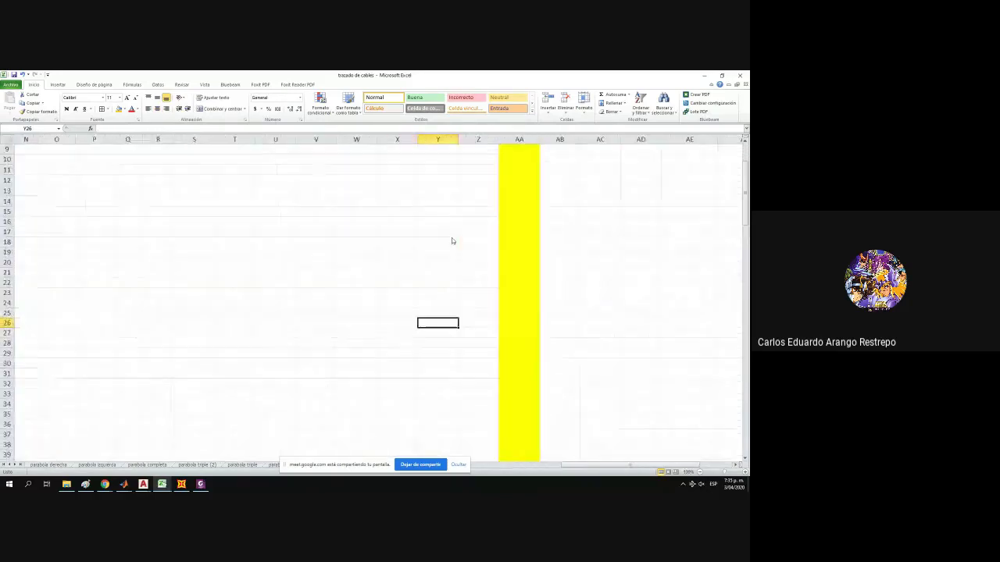
pyautogui.scroll(3, 497, 200)
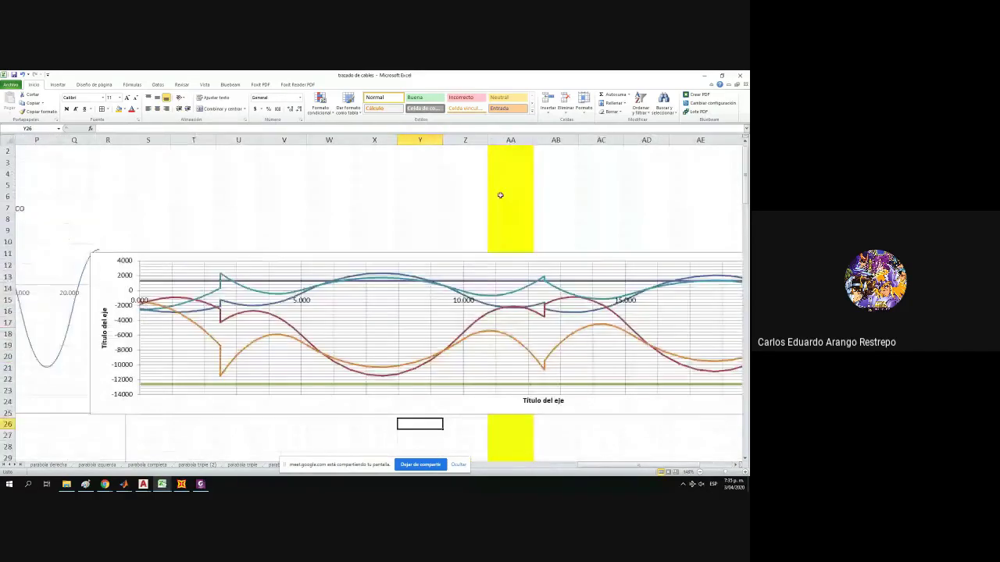
pyautogui.moveTo(599, 471)
pyautogui.mouseDown()
pyautogui.moveTo(629, 469)
pyautogui.moveTo(599, 470)
pyautogui.mouseUp()
# Switch to Paint, delete the old beam sketch from the canvas and place the window beside the spreadsheet.
pyautogui.click(85, 484)
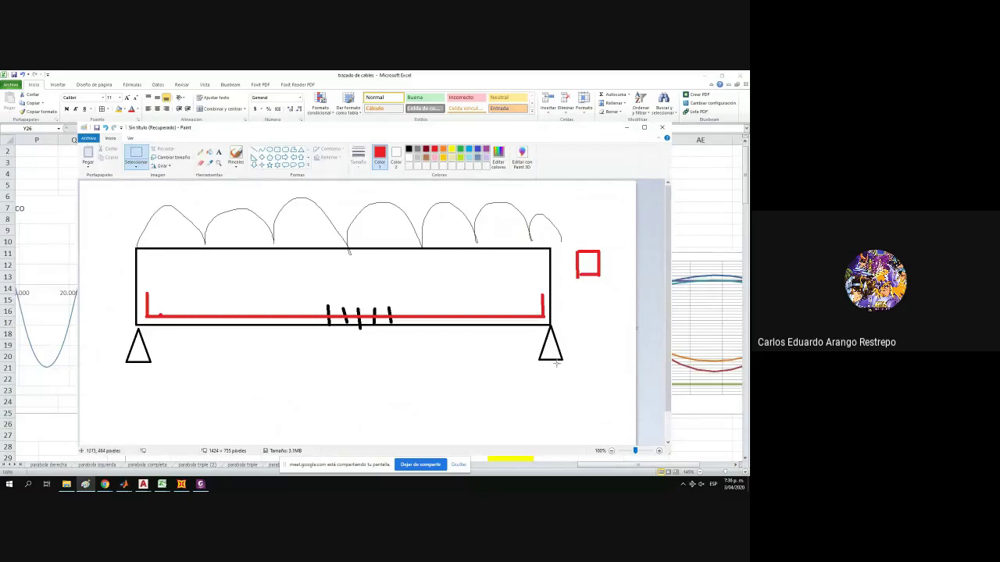
pyautogui.moveTo(617, 398)
pyautogui.mouseDown()
pyautogui.moveTo(80, 184)
pyautogui.moveTo(101, 196)
pyautogui.mouseUp()
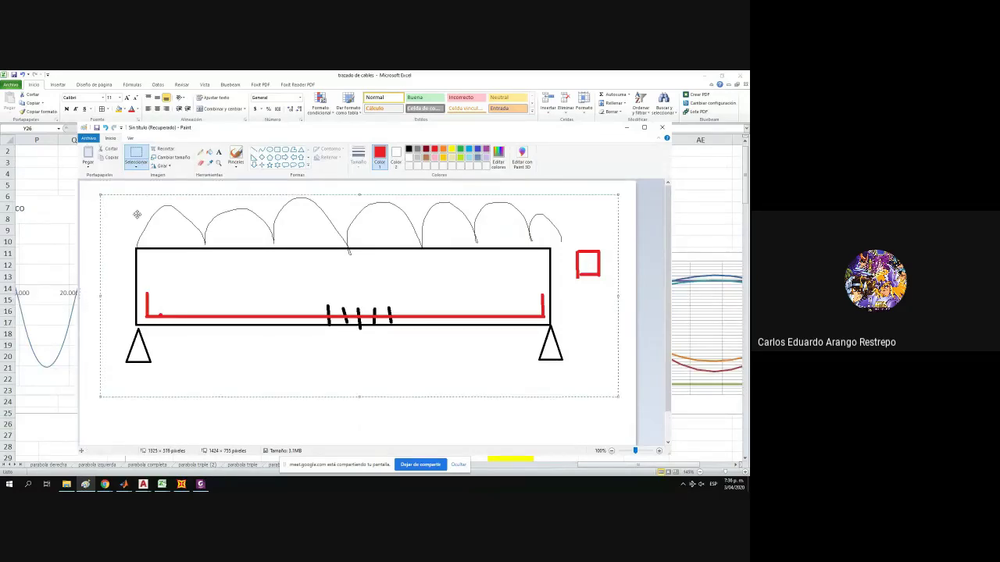
pyautogui.press('Delete')
pyautogui.moveTo(226, 128); pyautogui.dragTo(2, 123)
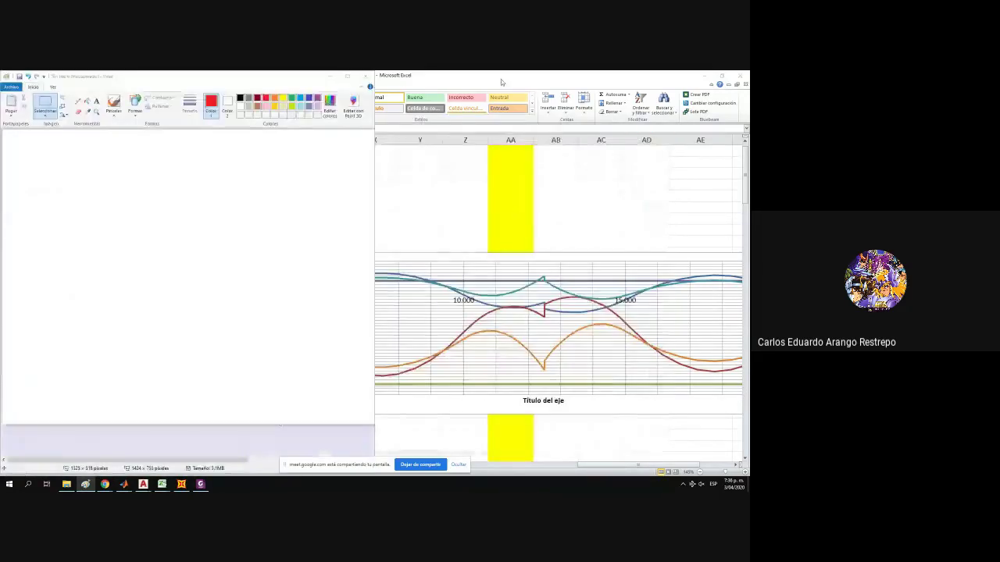
# Return to Excel and check the lowest point of the Inferior 1 Etapa curve between 5 and 10 m.
pyautogui.click(466, 336)
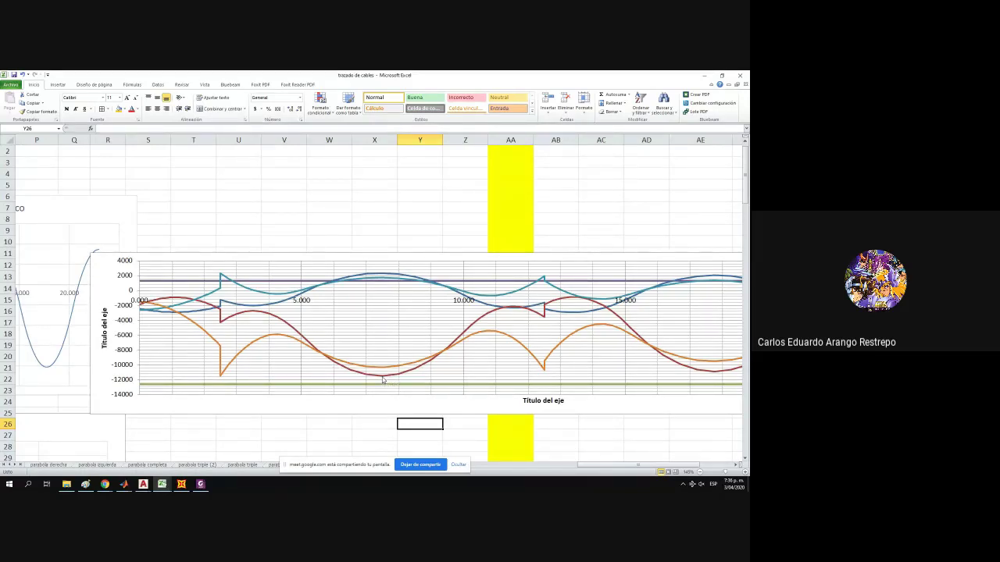
pyautogui.moveTo(383, 381)
pyautogui.moveTo(201, 485)
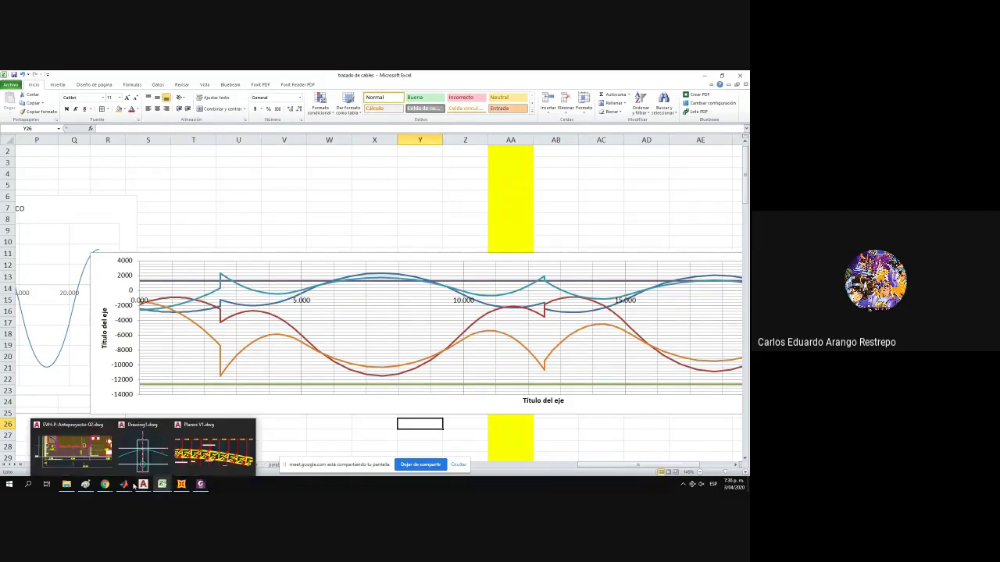
# Switch to Paint and draw a red freehand vertical line on the blank canvas for the section's height.
pyautogui.click(86, 486)
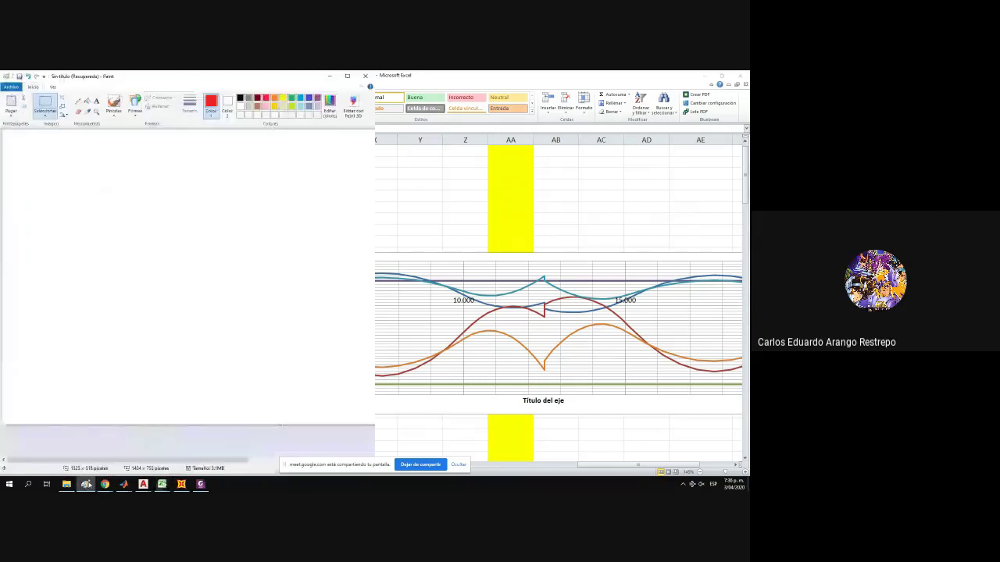
pyautogui.moveTo(111, 167); pyautogui.dragTo(111, 304)
pyautogui.click(98, 167)
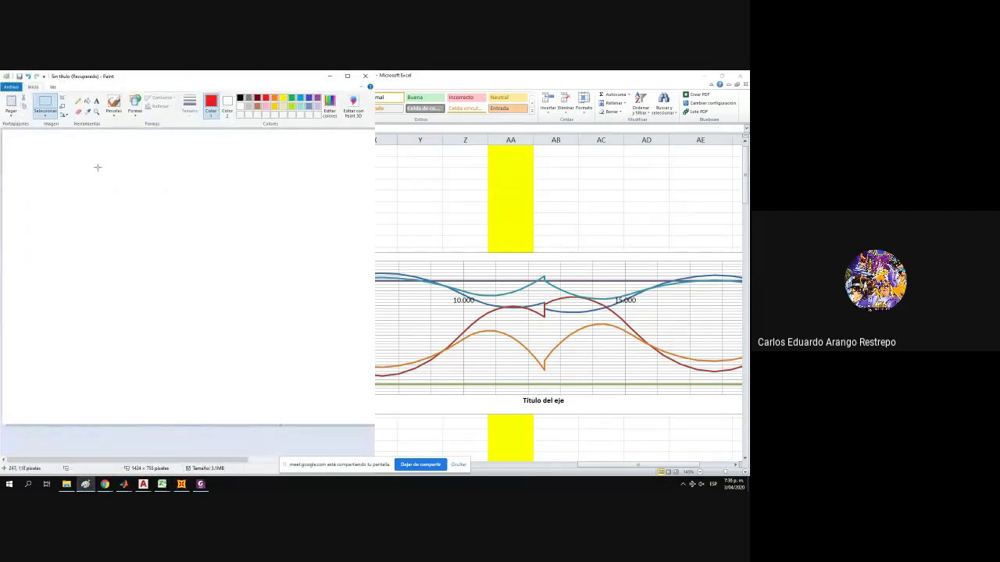
pyautogui.click(134, 110)
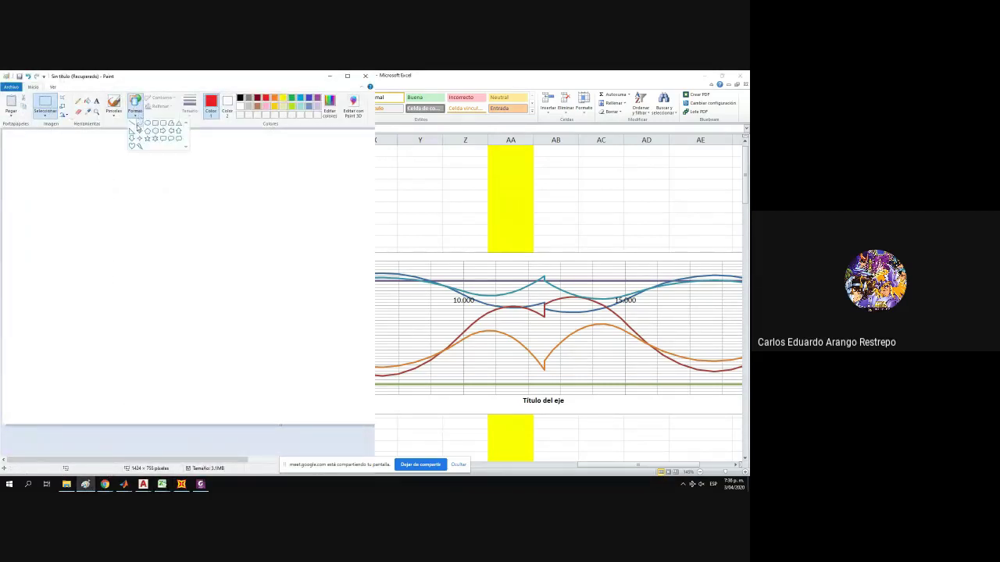
pyautogui.click(138, 128)
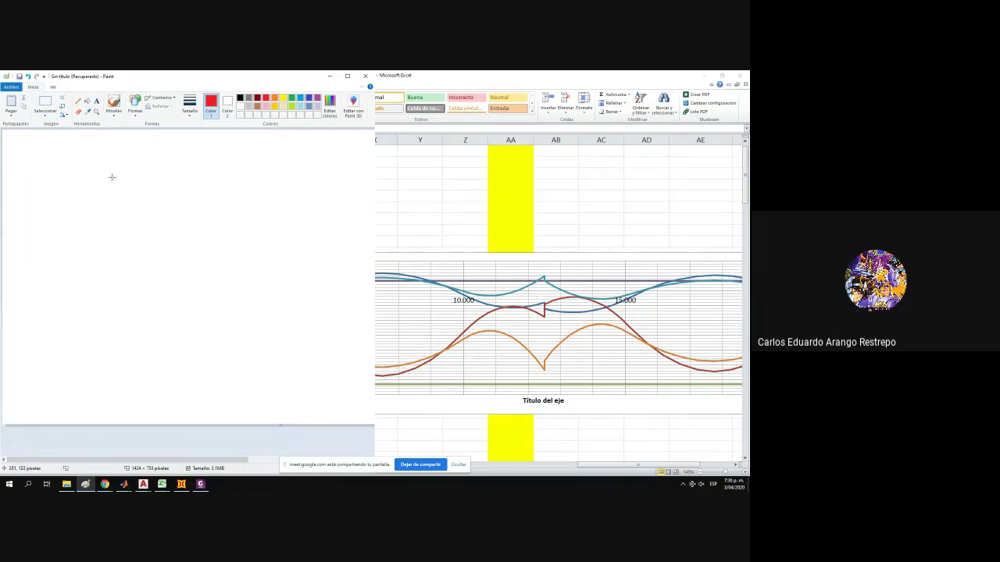
pyautogui.moveTo(112, 177)
pyautogui.mouseDown()
pyautogui.moveTo(110, 340)
pyautogui.moveTo(122, 339)
pyautogui.moveTo(114, 338)
pyautogui.mouseUp()
pyautogui.click(124, 340)
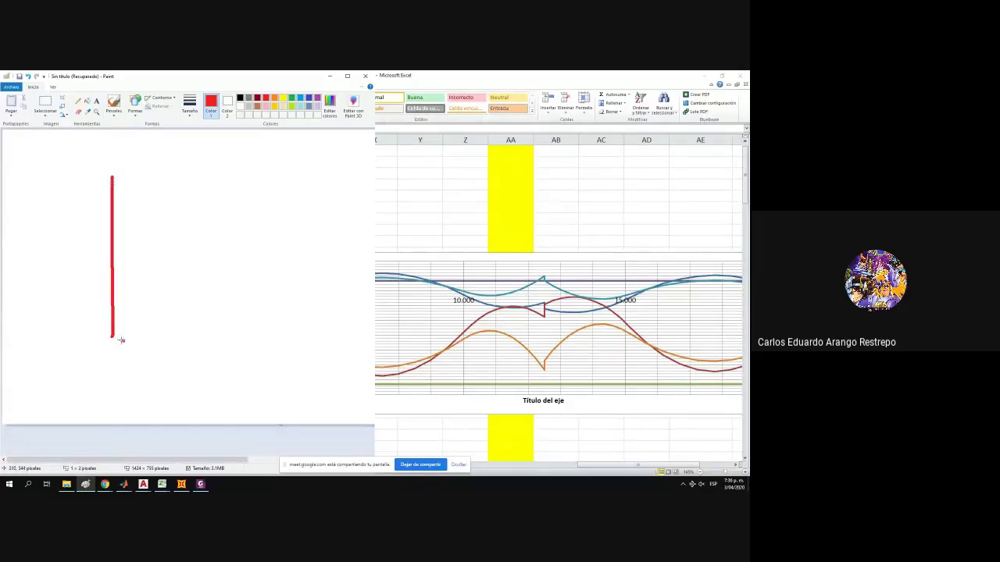
pyautogui.hotkey('ctrl', 'z')
pyautogui.moveTo(113, 337); pyautogui.dragTo(190, 338)
pyautogui.hotkey('ctrl', 'z')
pyautogui.moveTo(112, 336); pyautogui.dragTo(198, 341)
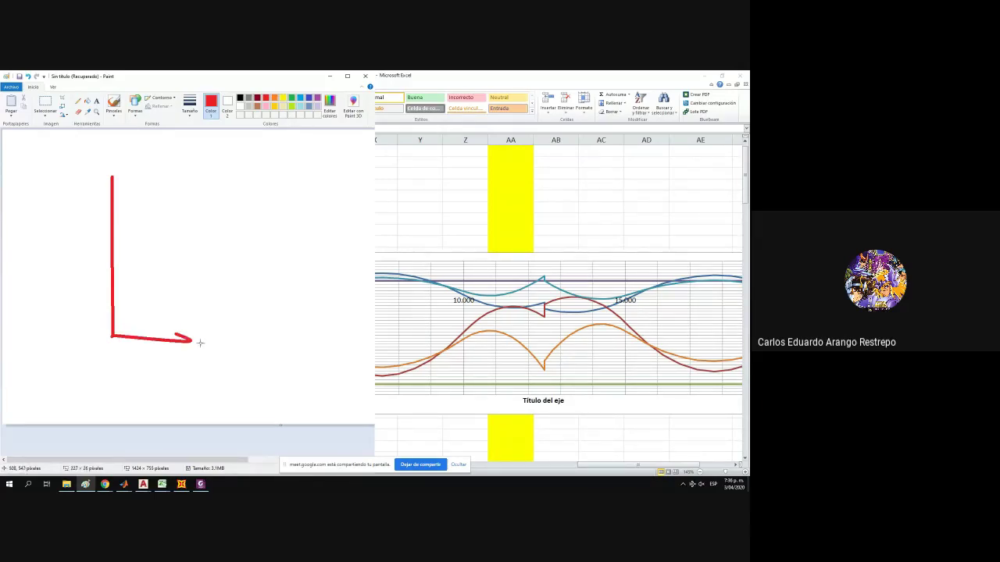
pyautogui.hotkey('ctrl', 'z')
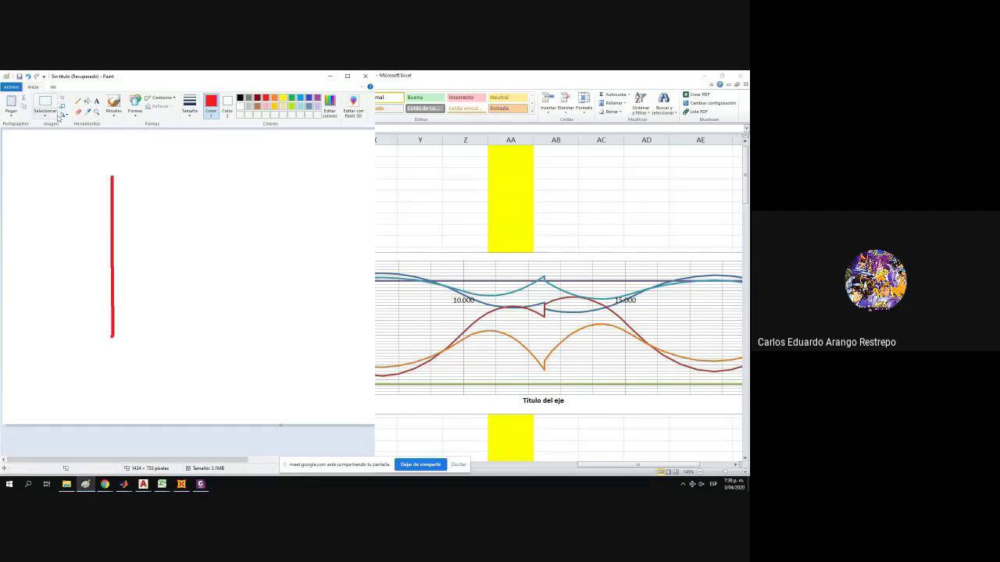
# Maximize Paint and draw a short red horizontal line to the right from the vertical line's lower end.
pyautogui.click(175, 99)
pyautogui.click(175, 98)
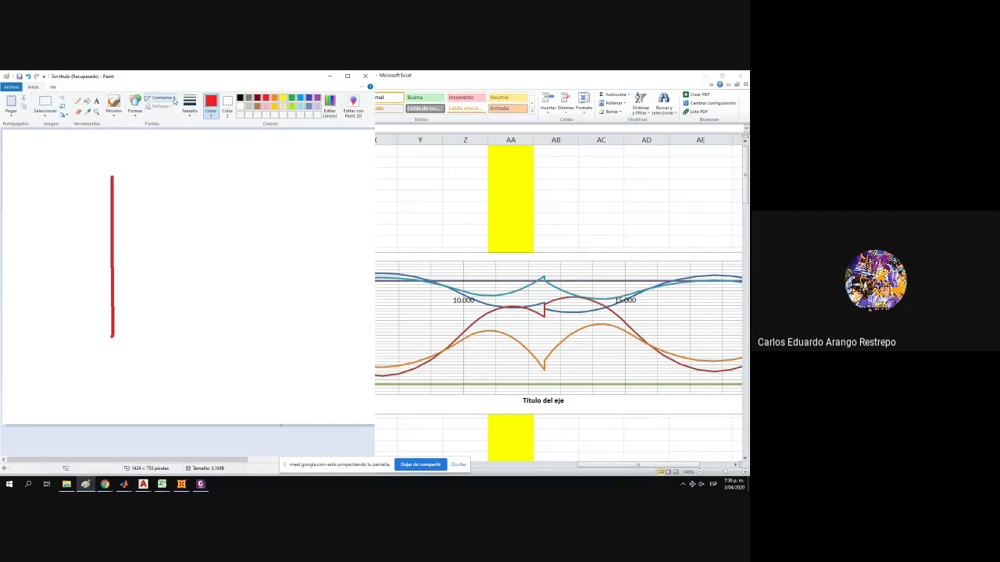
pyautogui.click(347, 77)
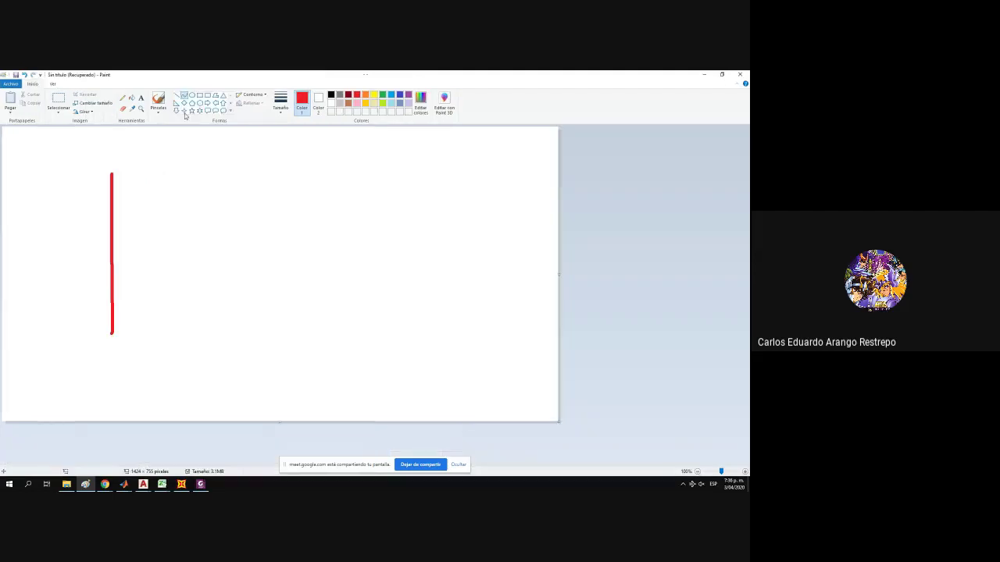
pyautogui.moveTo(111, 333); pyautogui.dragTo(170, 333)
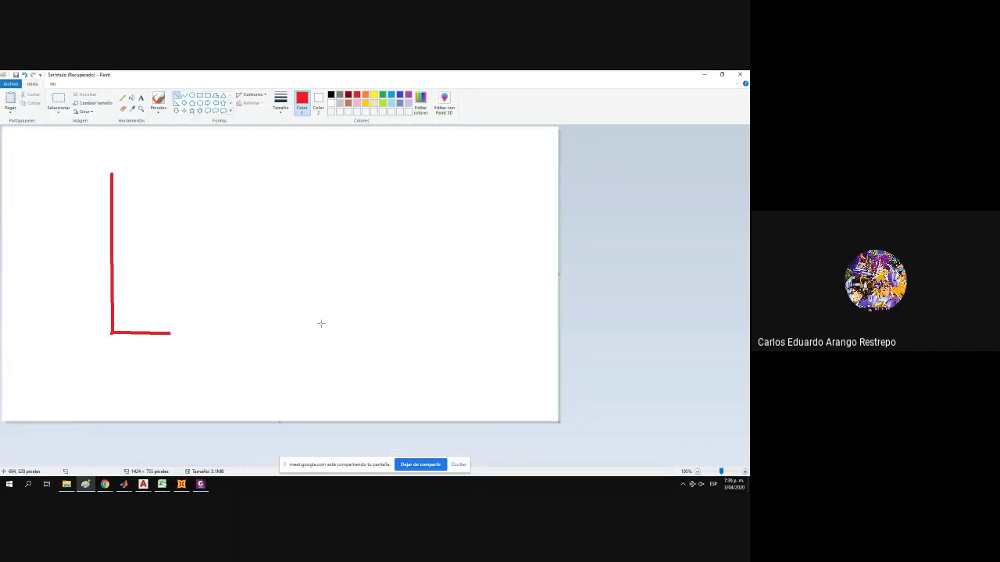
# Compare with the stress chart behind Paint and add the red text label 11746 under the lower horizontal line.
pyautogui.moveTo(552, 71); pyautogui.dragTo(98, 136)
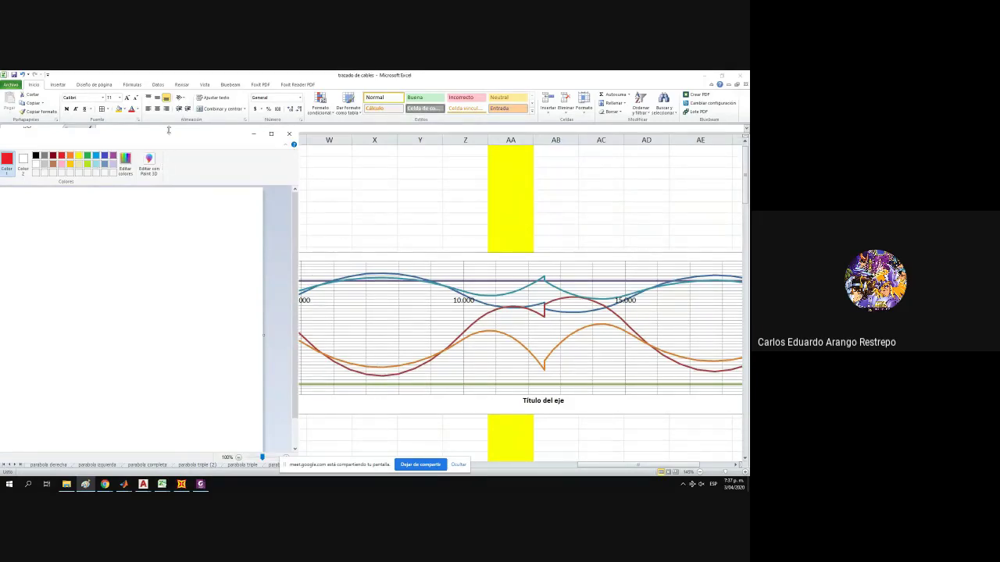
pyautogui.doubleClick(172, 135)
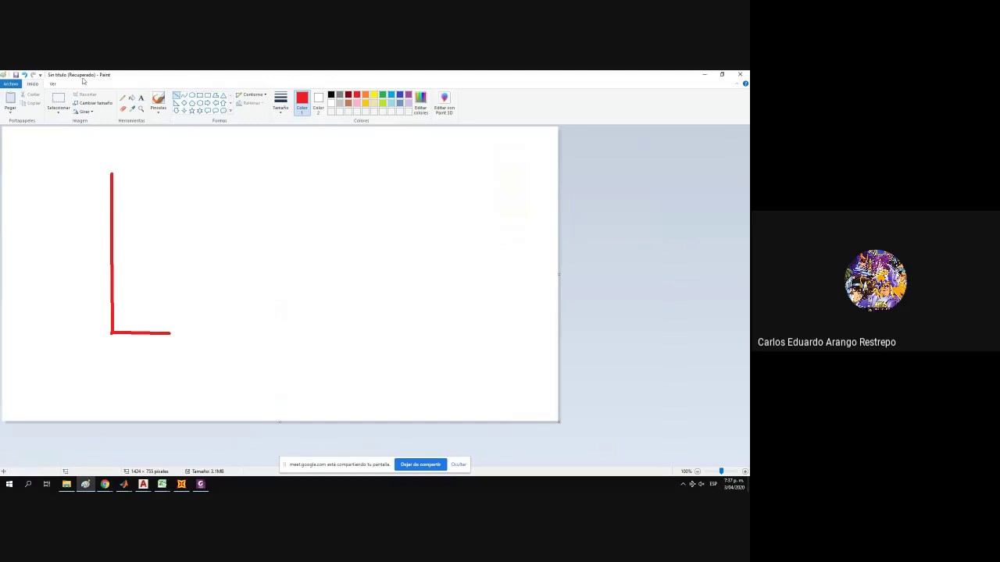
pyautogui.click(140, 99)
pyautogui.click(139, 338)
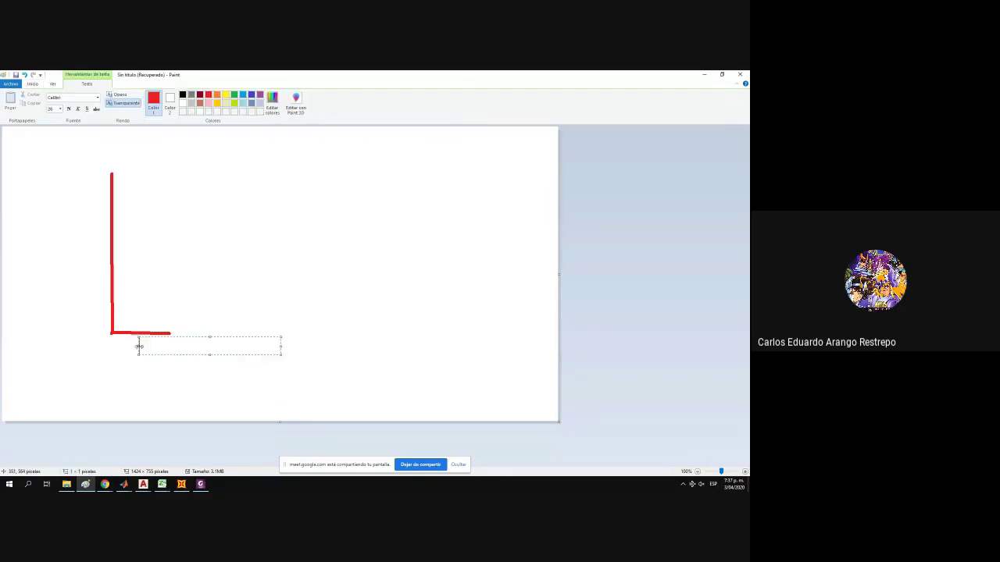
pyautogui.write('11746')
pyautogui.click(169, 299)
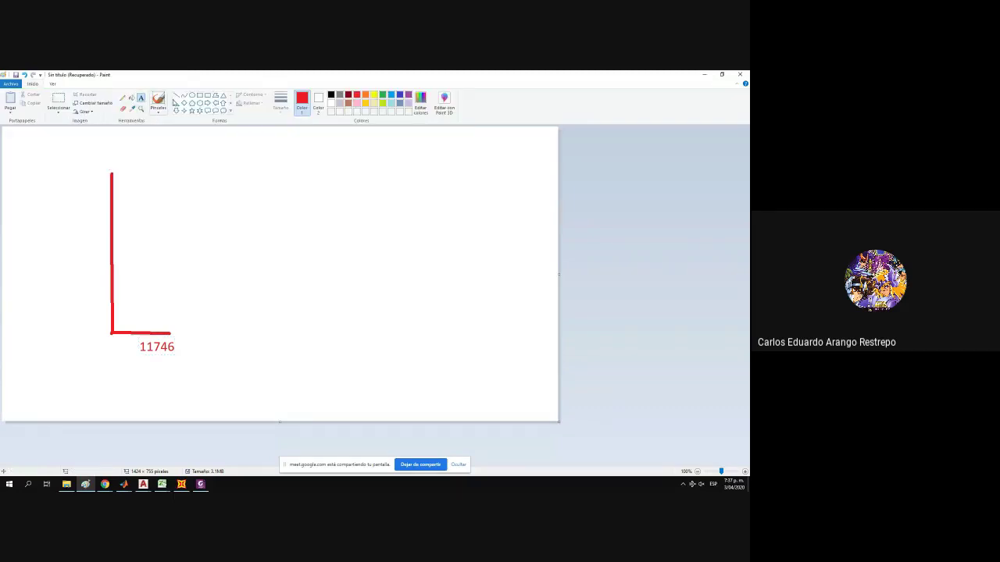
# Draw a red line about 113 px long leftward from the vertical line's upper end, and switch to the SAP2000 model.
pyautogui.click(176, 94)
pyautogui.moveTo(110, 174); pyautogui.dragTo(65, 172)
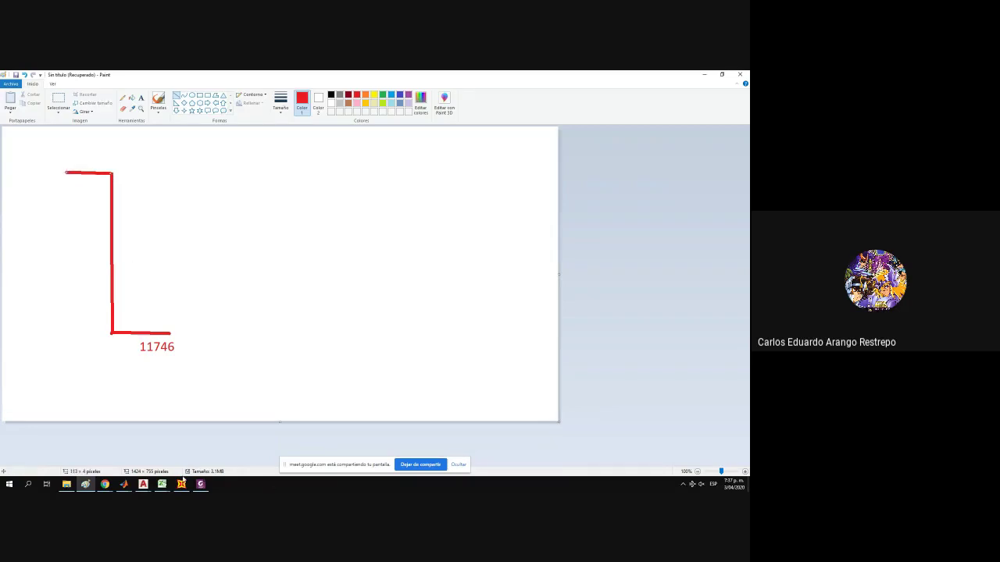
pyautogui.click(121, 488)
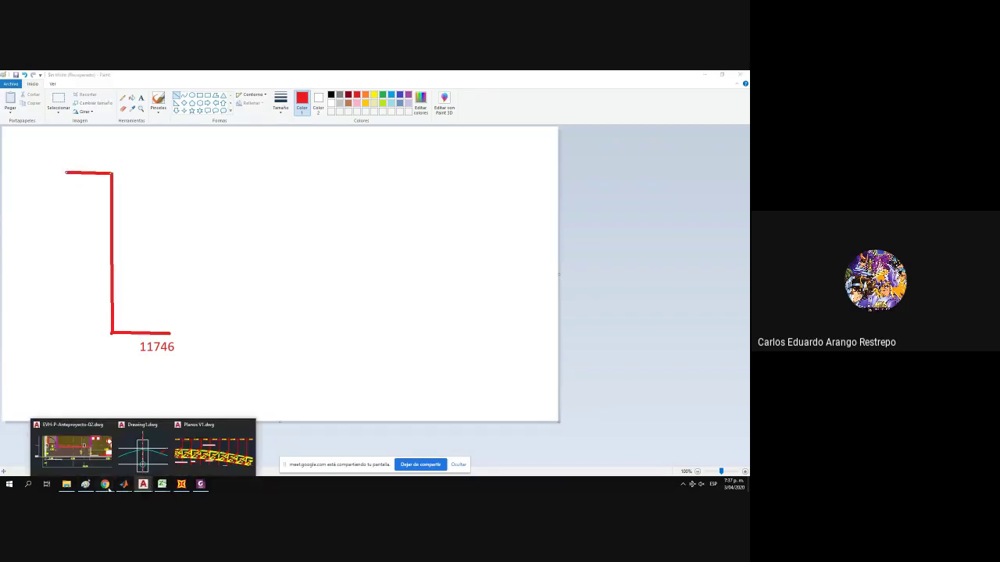
pyautogui.click(184, 487)
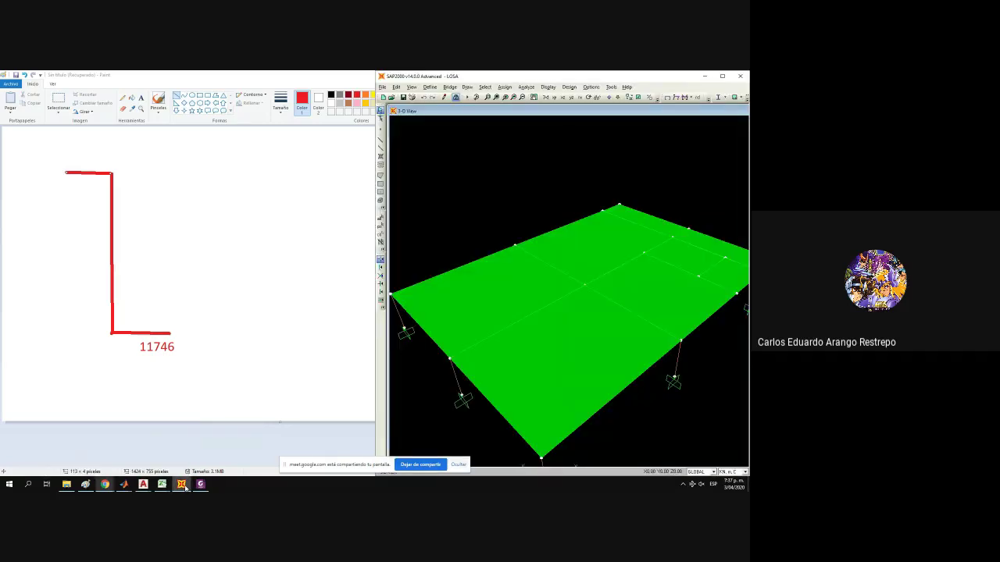
# Consult the stress chart in the Excel workbook and add the red text label 2360 above the upper horizontal line in Paint.
pyautogui.click(162, 484)
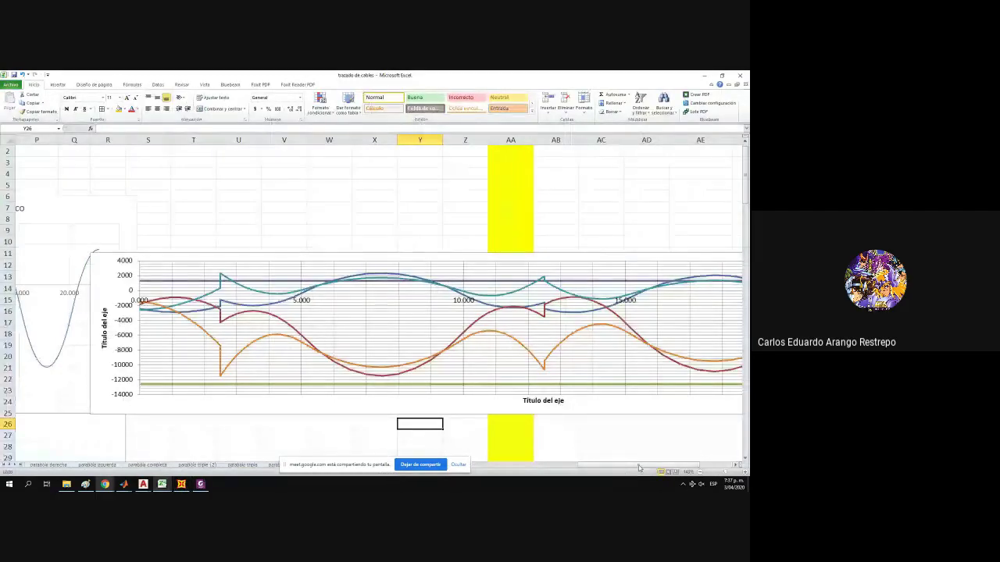
pyautogui.moveTo(639, 467); pyautogui.dragTo(672, 467)
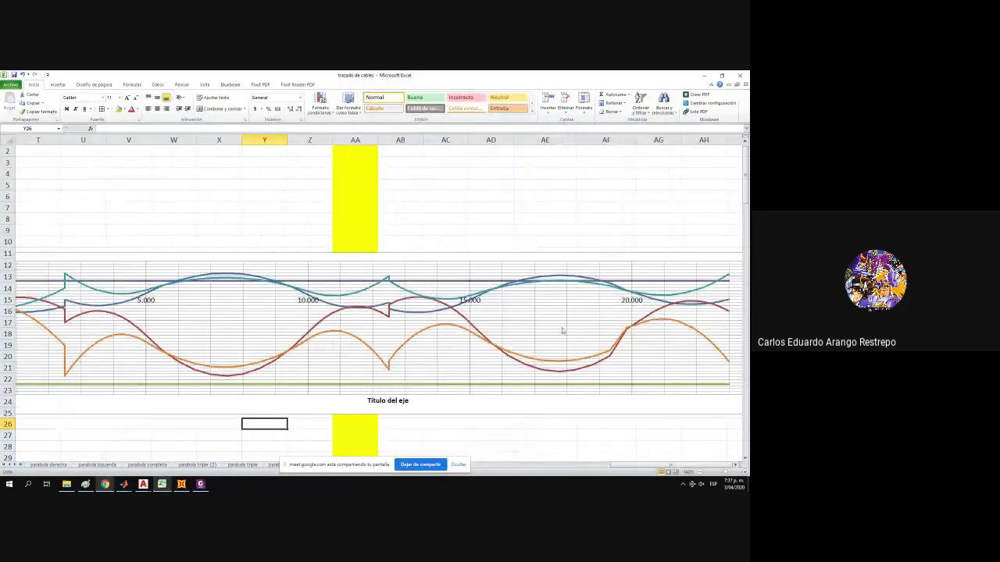
pyautogui.moveTo(564, 275)
pyautogui.moveTo(617, 469); pyautogui.dragTo(516, 465)
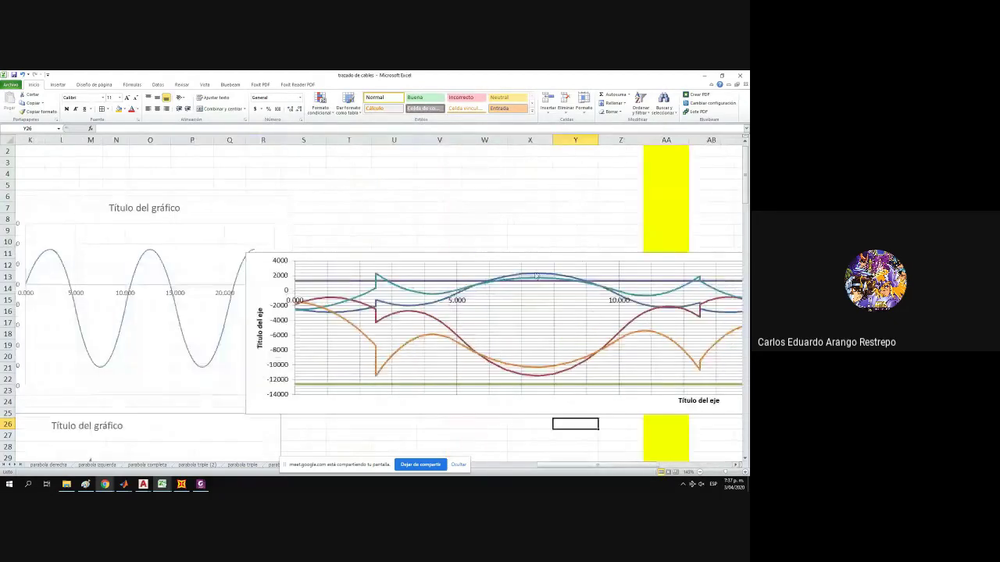
pyautogui.moveTo(536, 277)
pyautogui.click(704, 75)
pyautogui.click(142, 98)
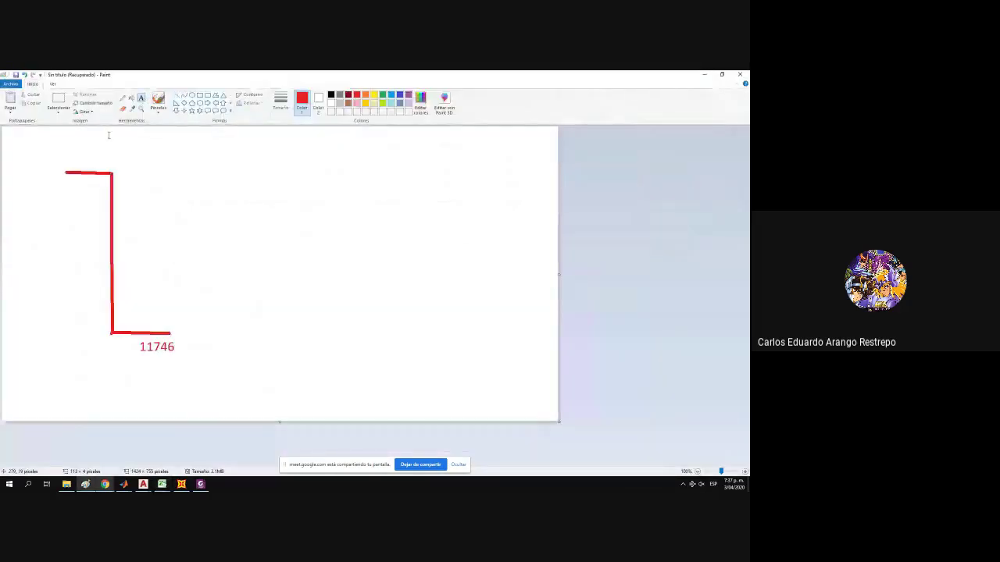
pyautogui.click(83, 153)
pyautogui.write('2360')
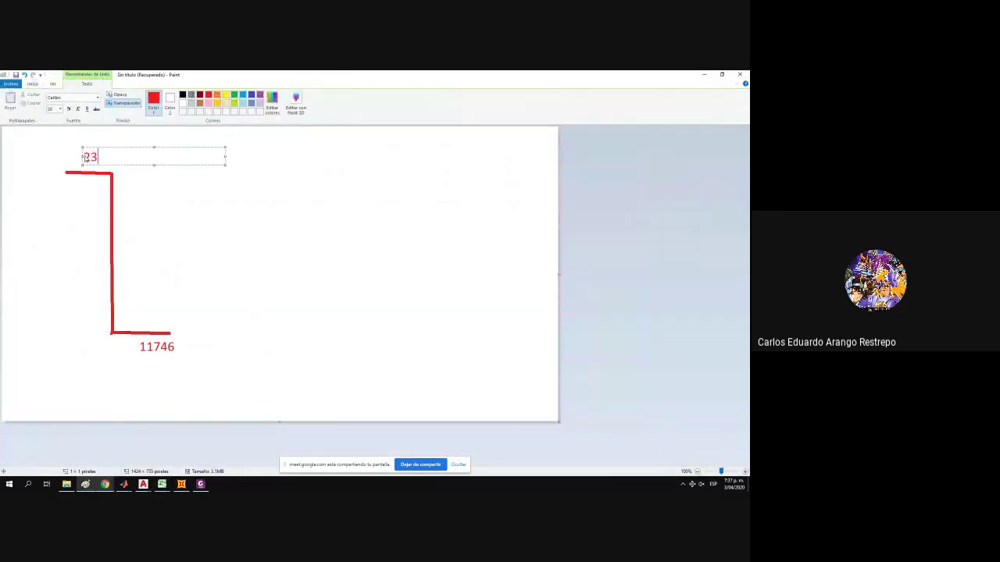
pyautogui.click(132, 226)
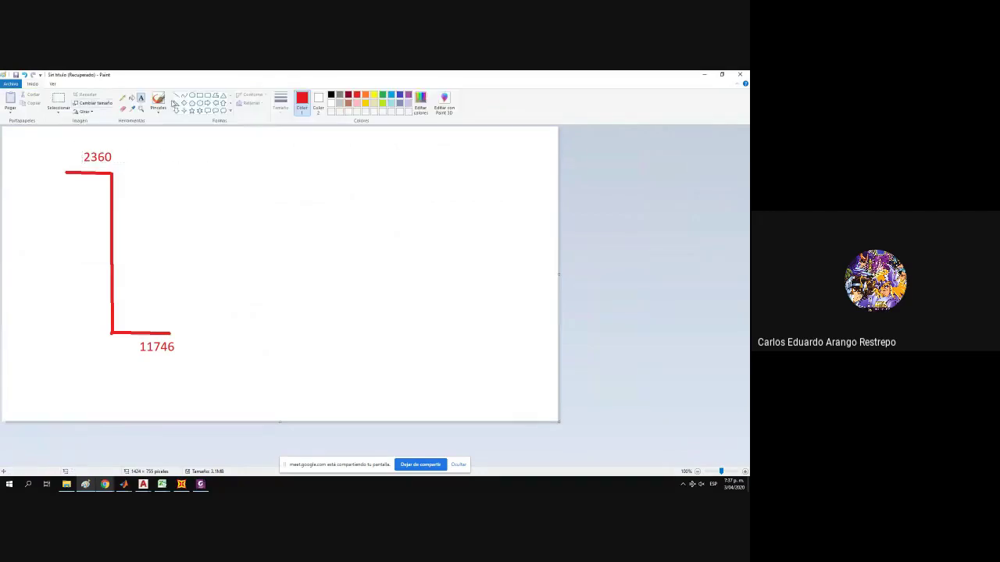
# Join the free ends of both horizontal lines with a red diagonal about 272 × 410 px, and move the whole diagram to the right.
pyautogui.moveTo(65, 174); pyautogui.dragTo(171, 335)
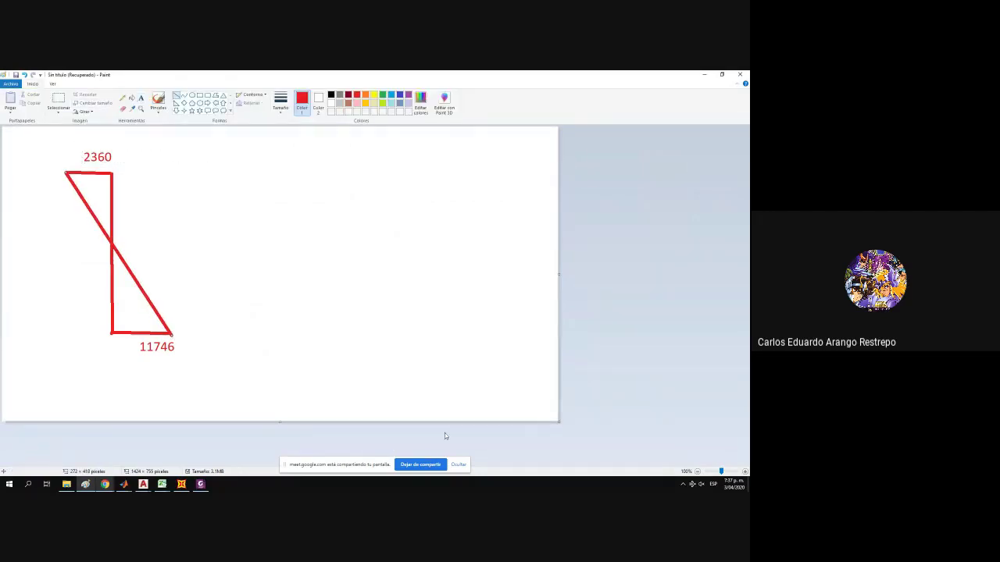
pyautogui.click(58, 100)
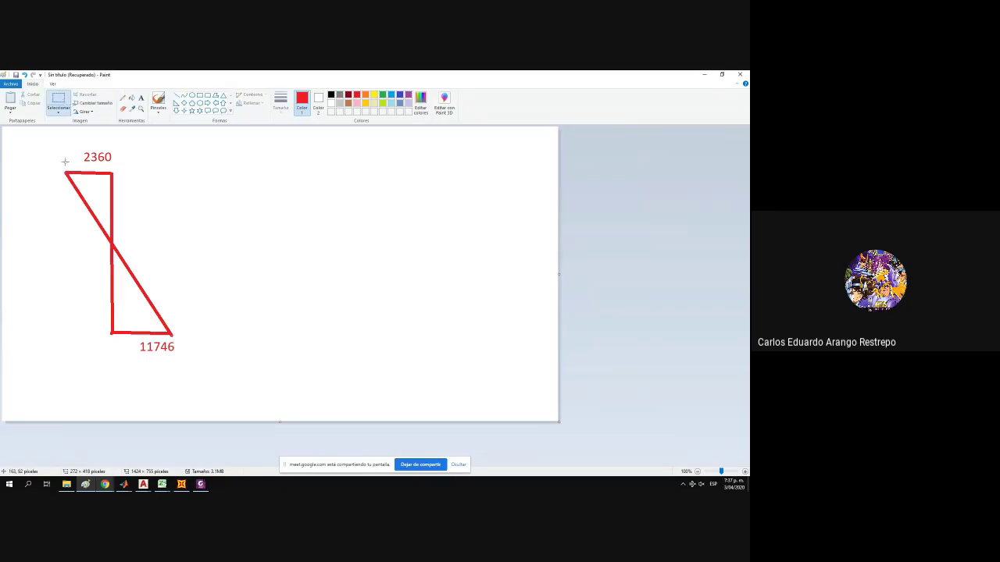
pyautogui.moveTo(49, 141)
pyautogui.mouseDown()
pyautogui.moveTo(208, 334)
pyautogui.moveTo(197, 370)
pyautogui.mouseUp()
pyautogui.moveTo(169, 271); pyautogui.dragTo(247, 277)
pyautogui.click(281, 258)
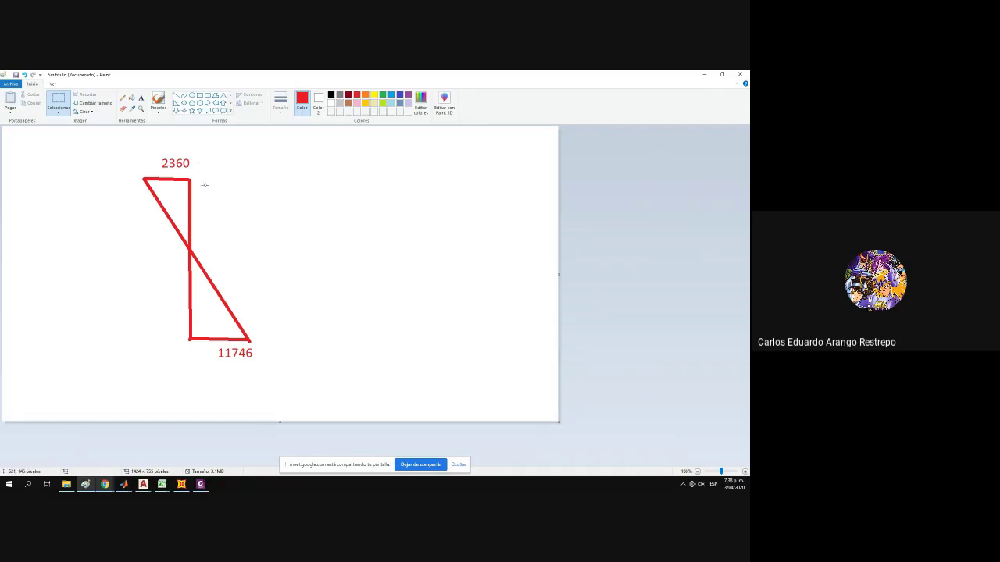
# Draw a red dimension mark about 160 px high from the diagram's upper edge to the diagonal's crossing point and label it Ht.
pyautogui.click(177, 95)
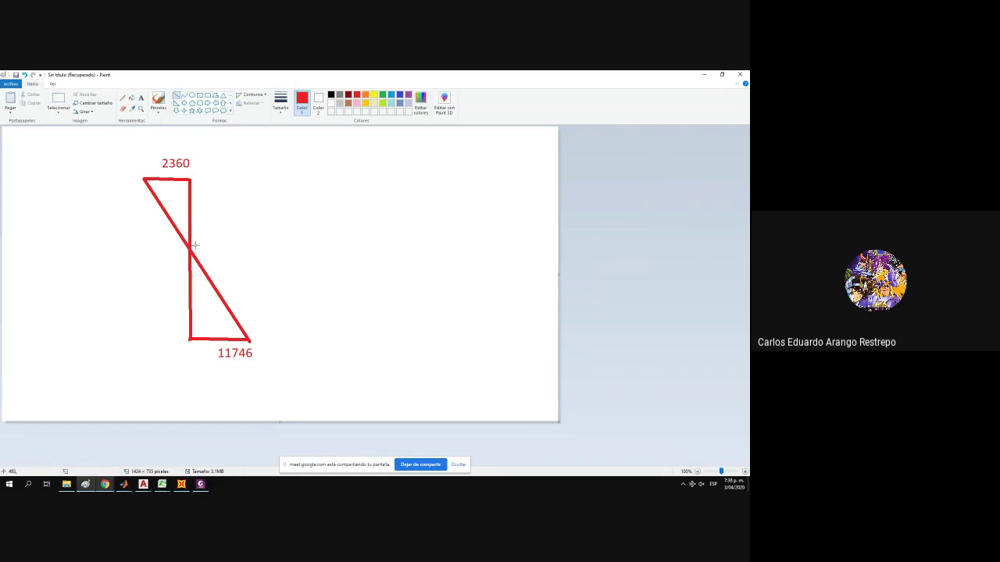
pyautogui.moveTo(193, 244); pyautogui.dragTo(247, 245)
pyautogui.moveTo(198, 180); pyautogui.dragTo(241, 180)
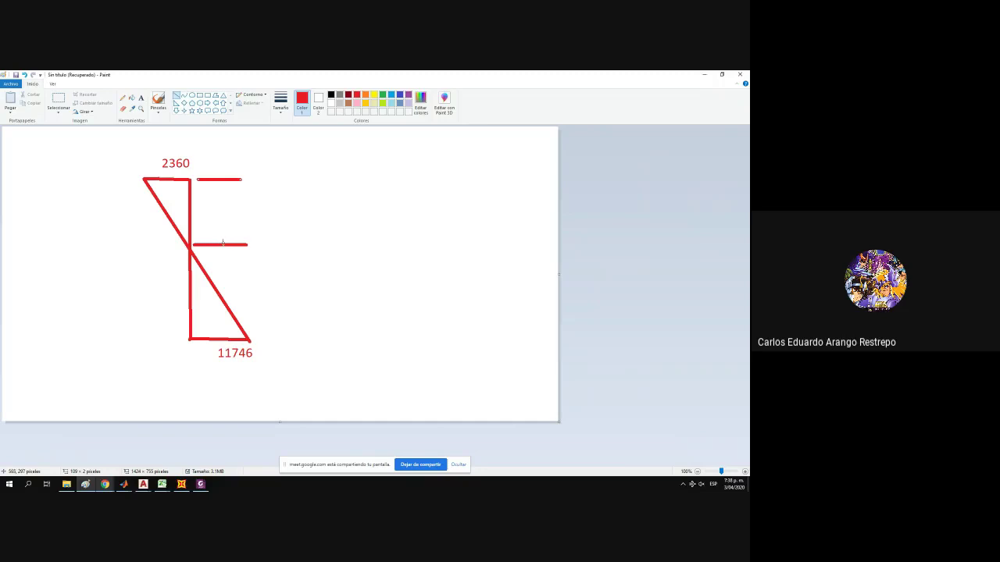
pyautogui.moveTo(222, 243); pyautogui.dragTo(223, 180)
pyautogui.click(200, 94)
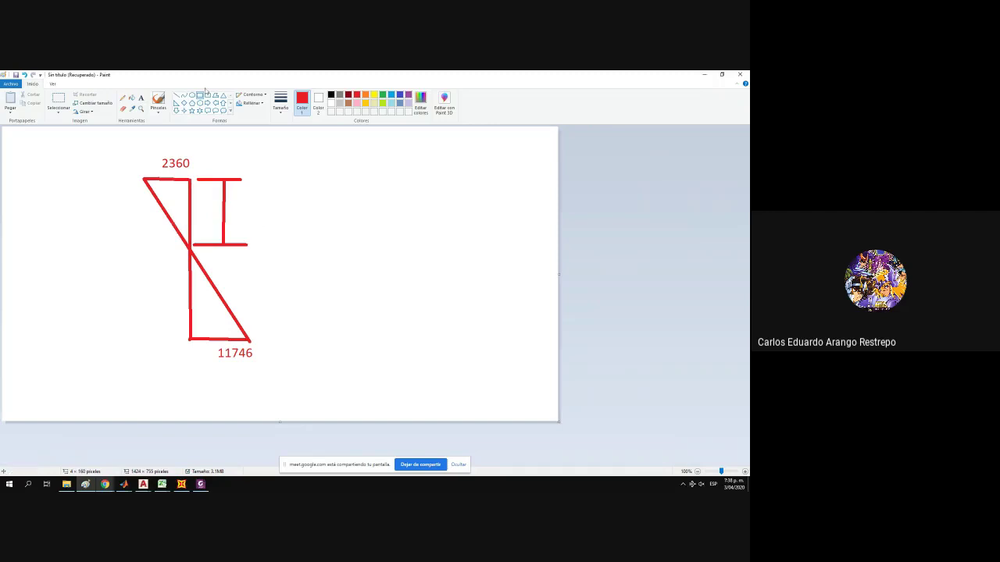
pyautogui.click(141, 98)
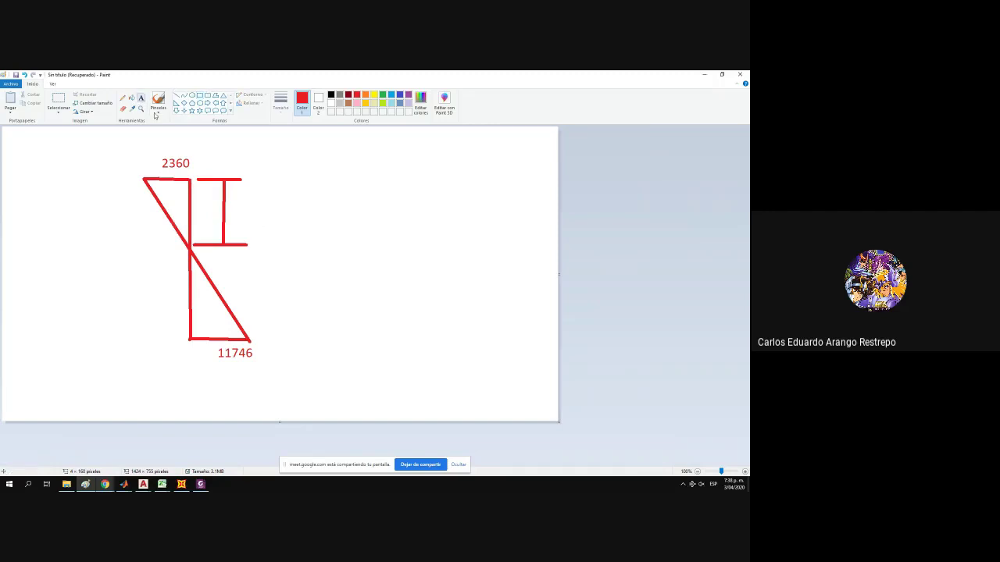
pyautogui.click(238, 205)
pyautogui.write('Ht')
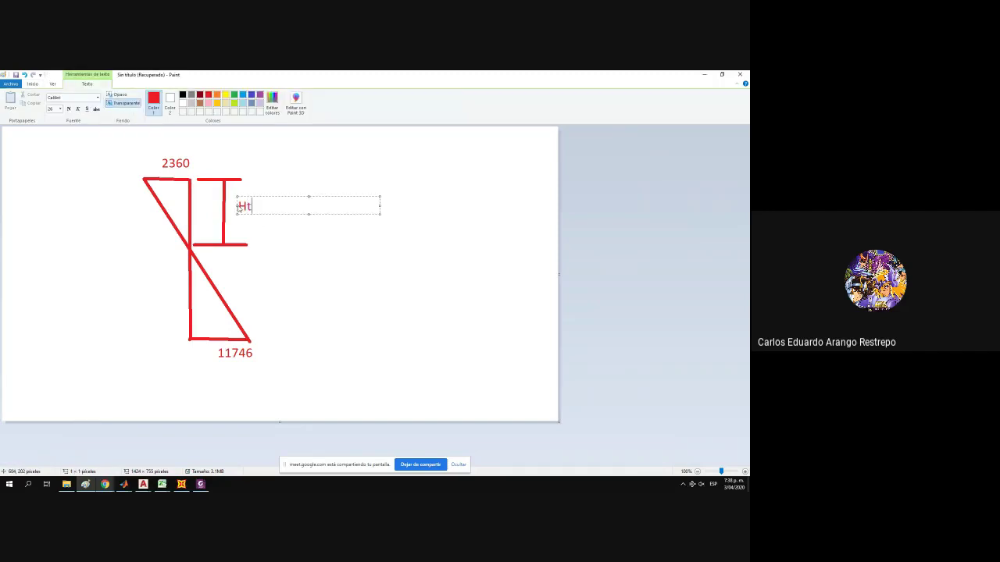
pyautogui.click(265, 257)
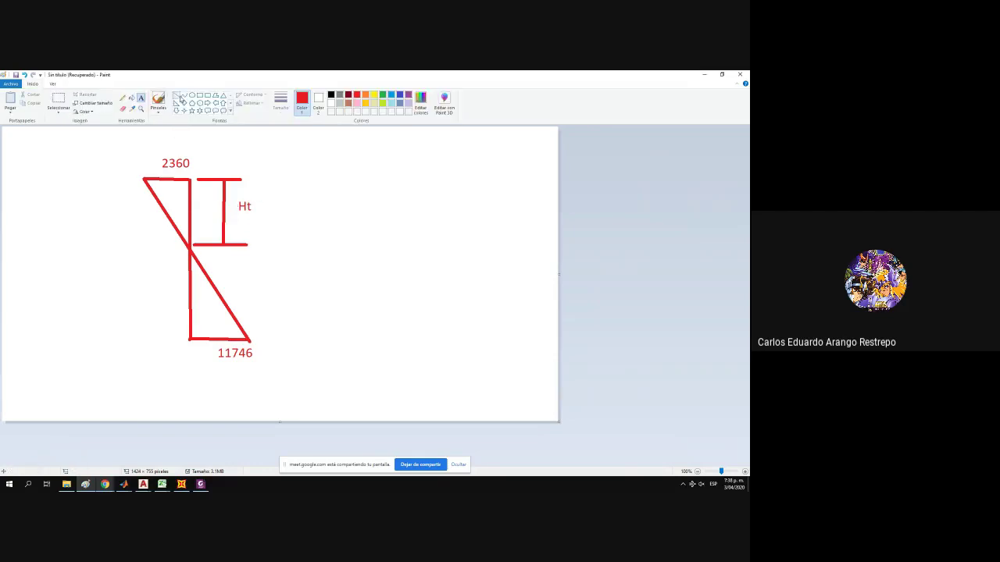
# Draw a red dimension mark spanning the diagram's full height to the right of Ht and label it Hv.
pyautogui.click(178, 95)
pyautogui.moveTo(261, 178)
pyautogui.mouseDown()
pyautogui.moveTo(313, 179)
pyautogui.moveTo(286, 203)
pyautogui.moveTo(286, 176)
pyautogui.moveTo(282, 342)
pyautogui.moveTo(313, 342)
pyautogui.mouseUp()
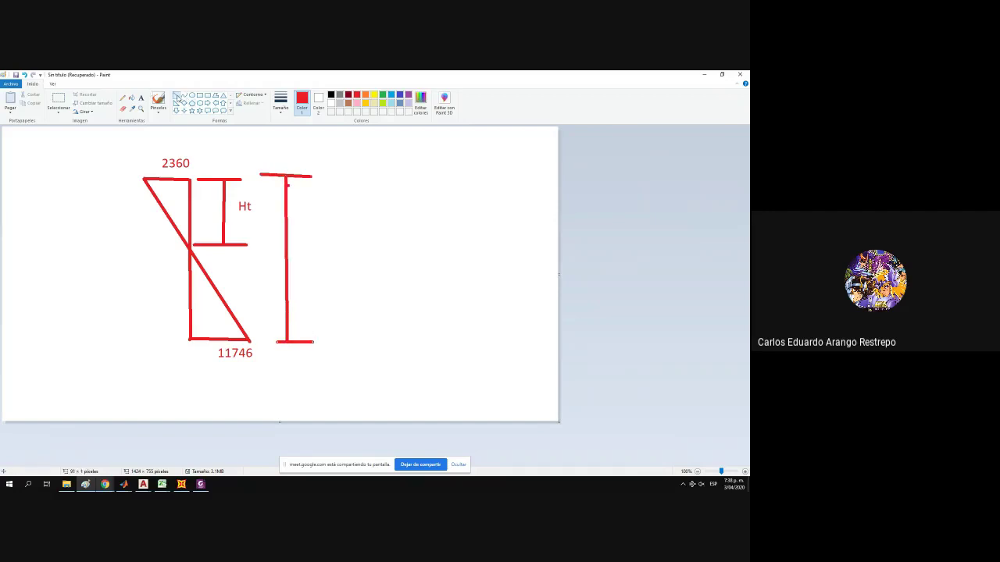
pyautogui.click(141, 98)
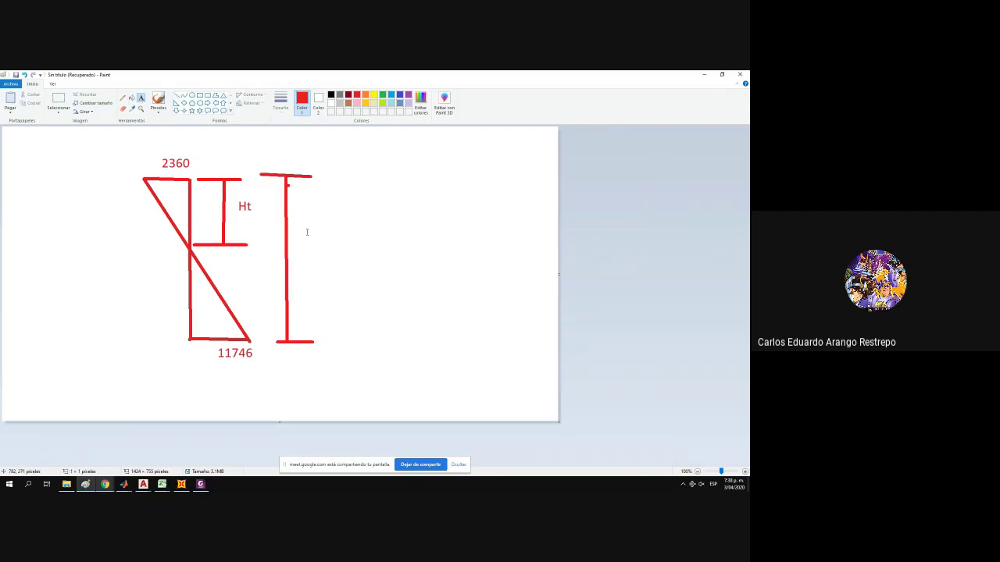
pyautogui.click(307, 232)
pyautogui.write('Hv')
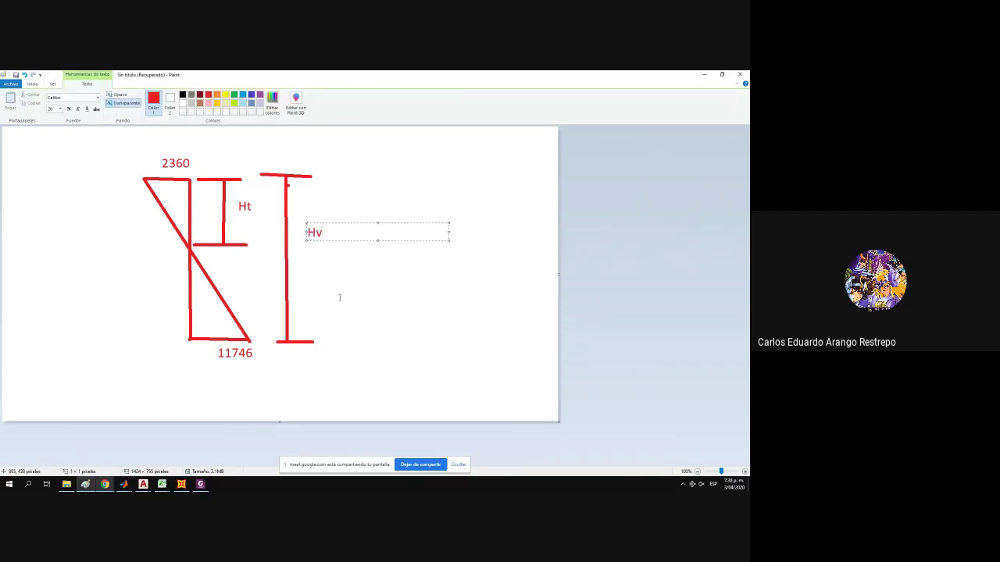
pyautogui.click(340, 297)
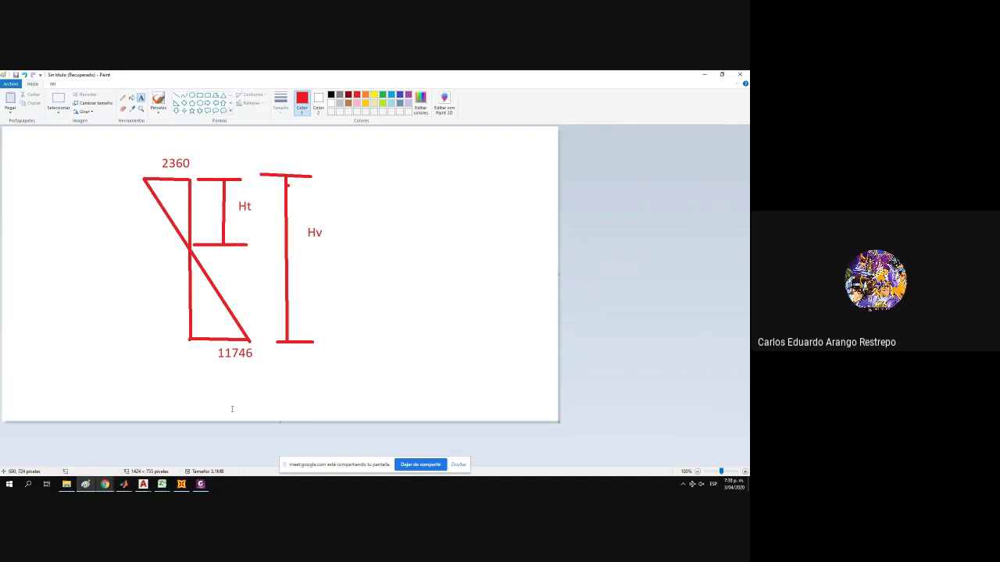
# Open Word with a blank document and arrange it side by side with Paint.
pyautogui.click(9, 485)
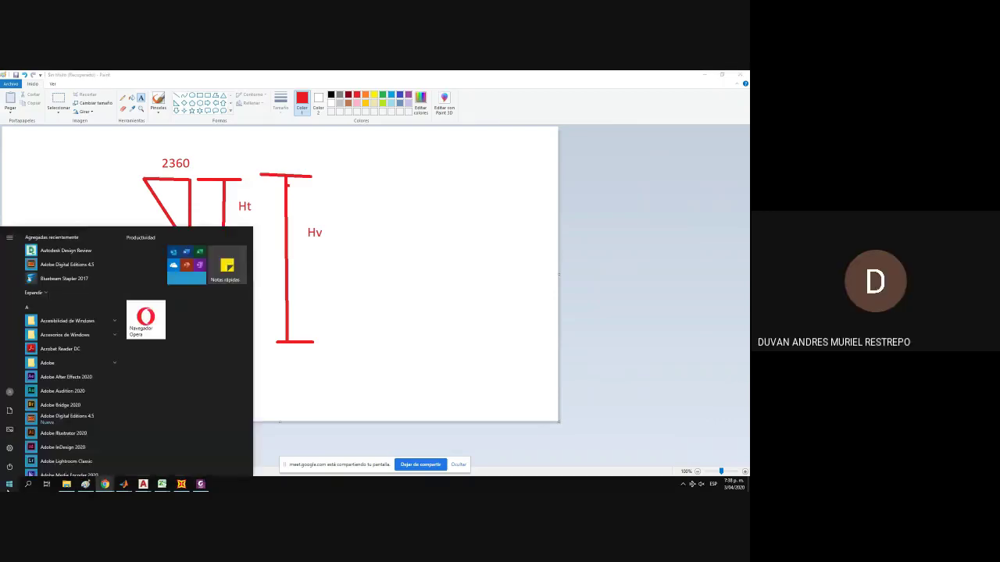
pyautogui.write('wor')
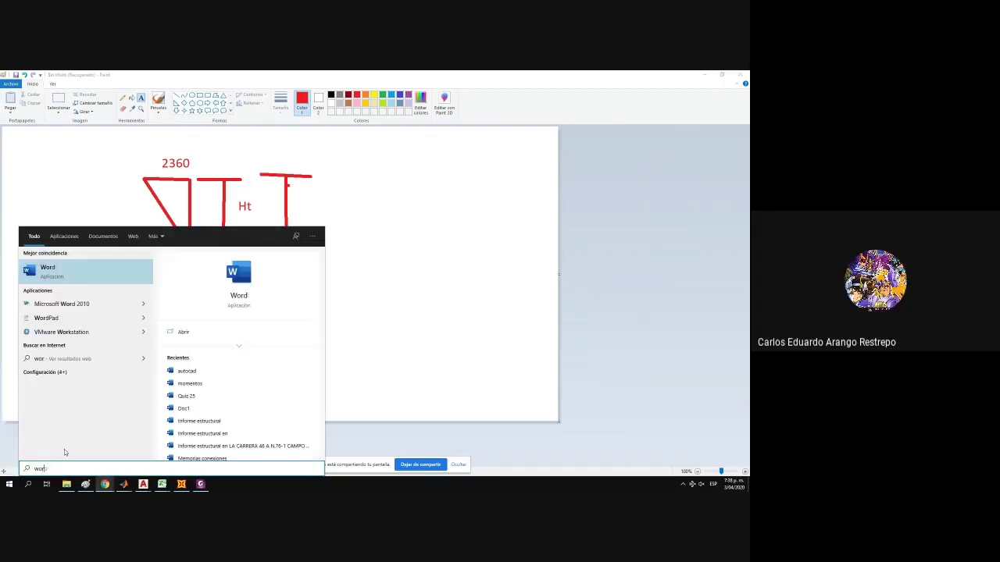
pyautogui.press('Return')
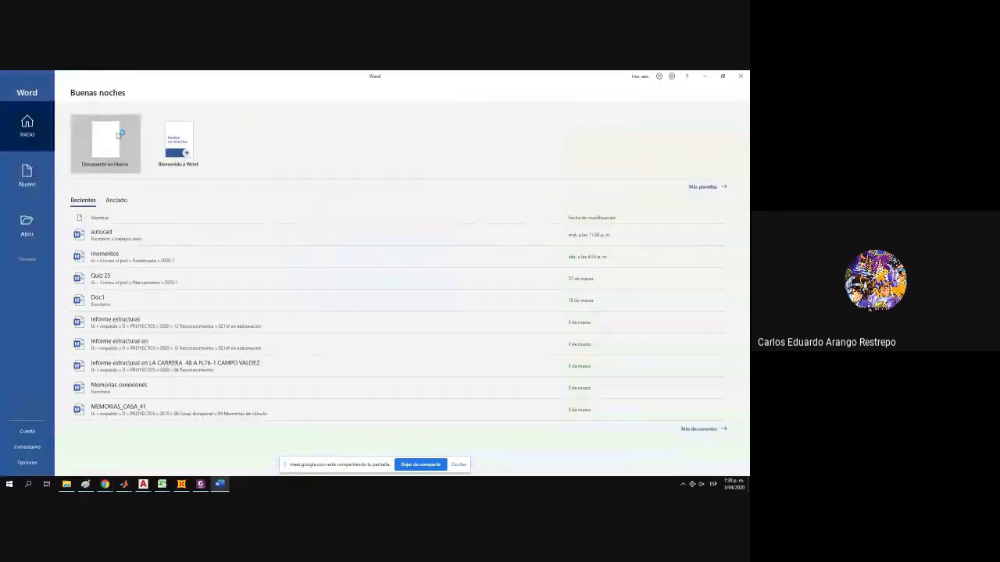
pyautogui.click(117, 136)
pyautogui.press('super+Right')
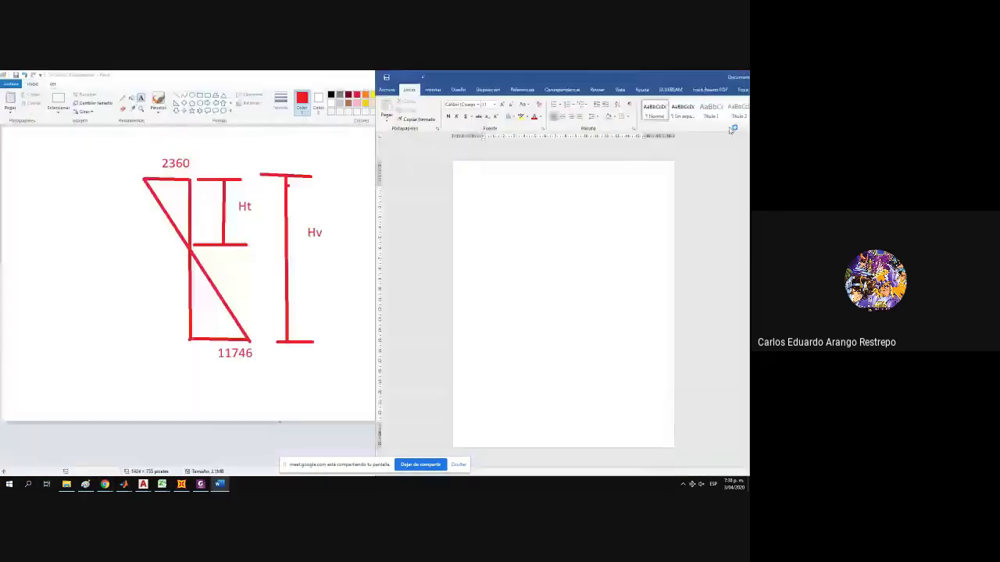
pyautogui.click(109, 133)
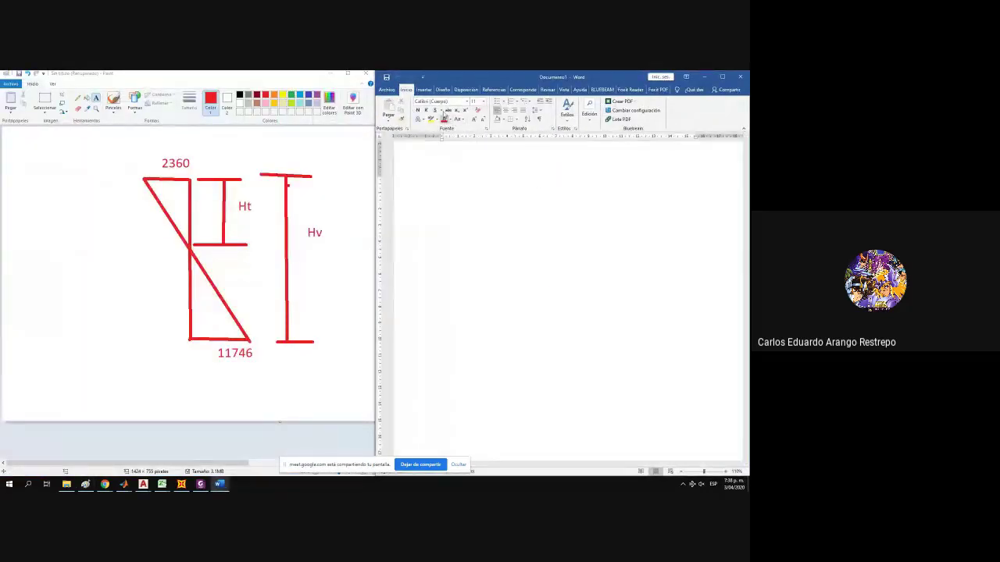
# Insert a new equation in the Word document and enter the fraction T over HT as its left side.
pyautogui.click(424, 89)
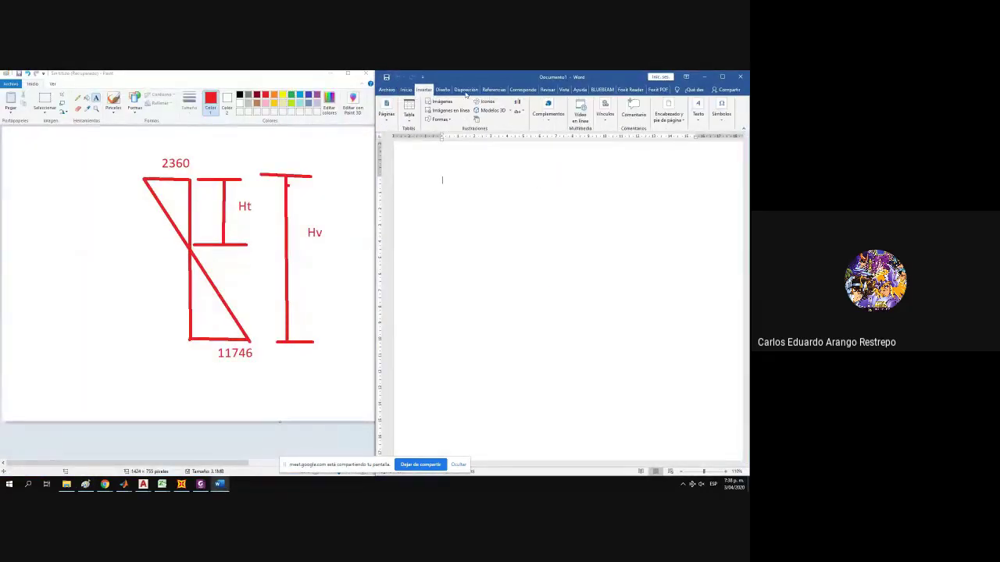
pyautogui.click(721, 112)
pyautogui.click(717, 140)
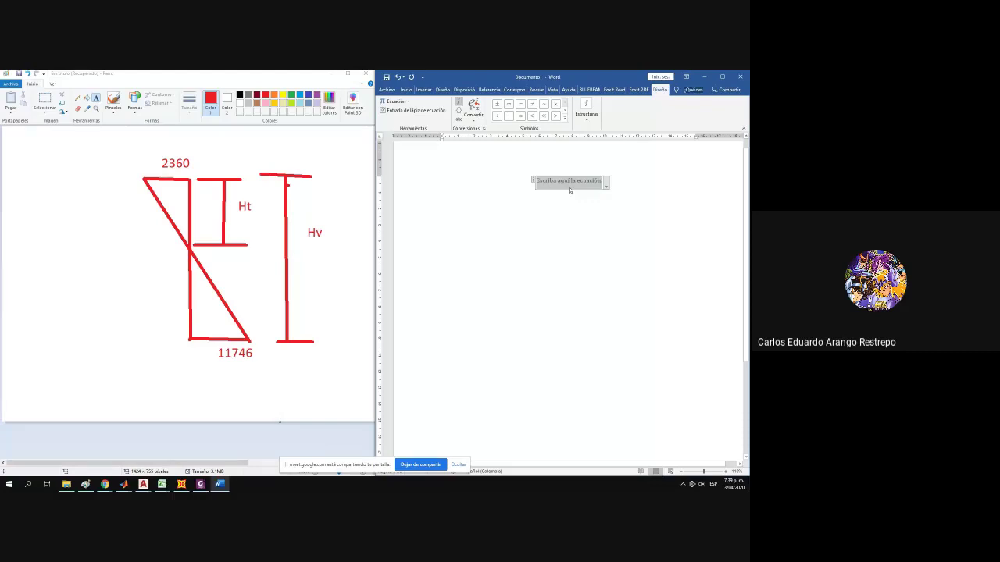
pyautogui.click(569, 187)
pyautogui.write('T/')
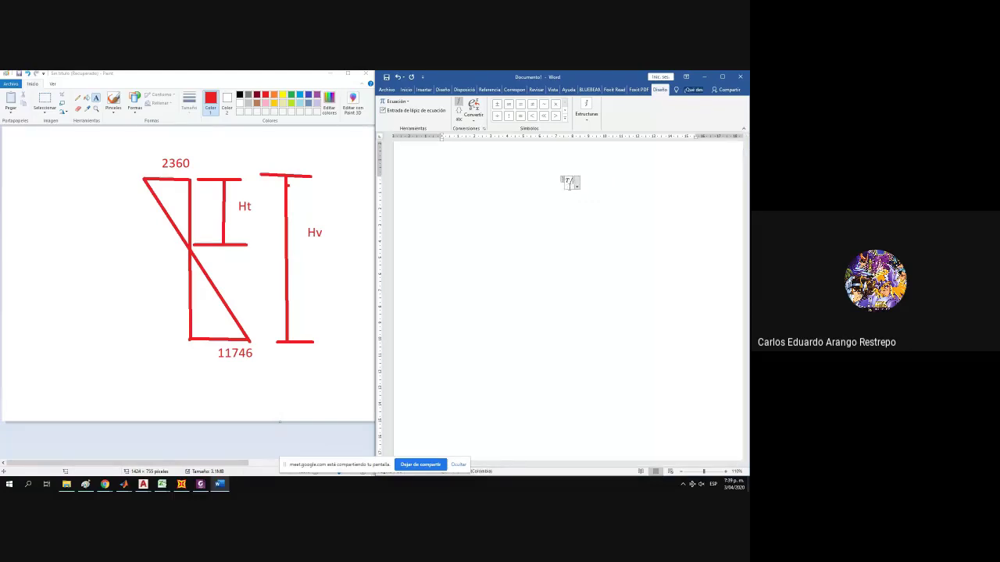
pyautogui.write('HT')
pyautogui.press('Right')
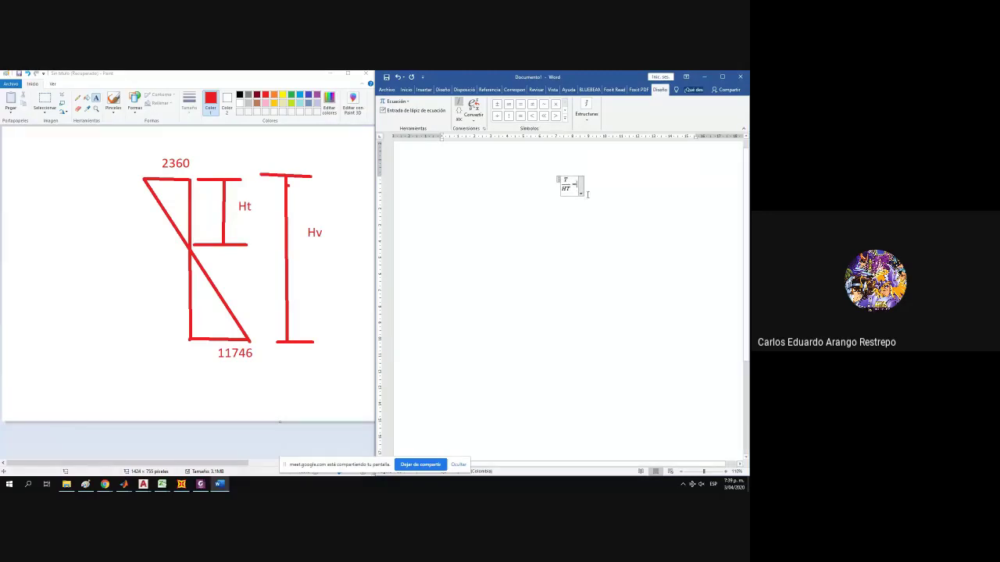
# Complete the equation with an equals sign and the fraction C over HV − Ht in built-up form.
pyautogui.write('=C')
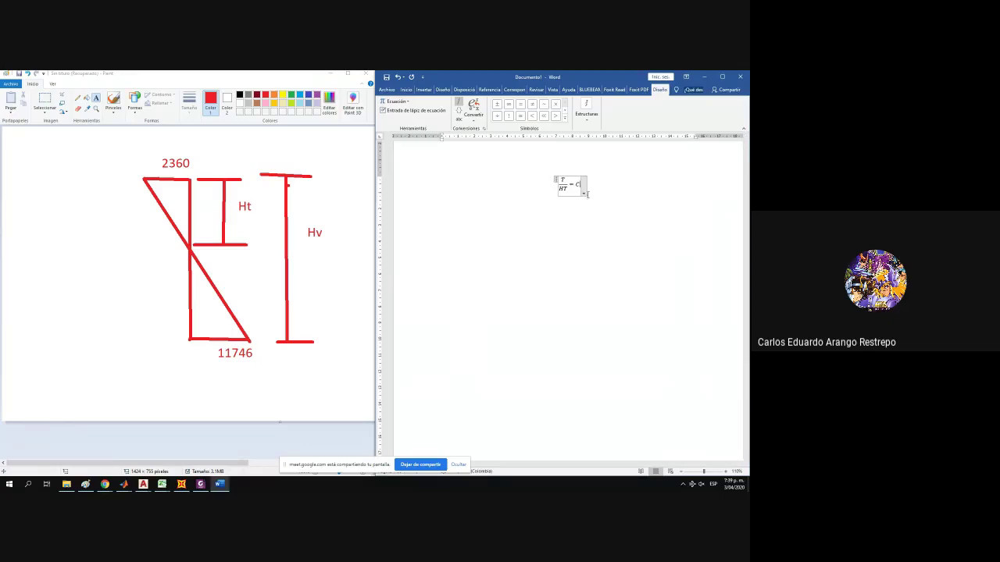
pyautogui.write('/')
pyautogui.write('(')
pyautogui.write('H')
pyautogui.write('V')
pyautogui.write('-')
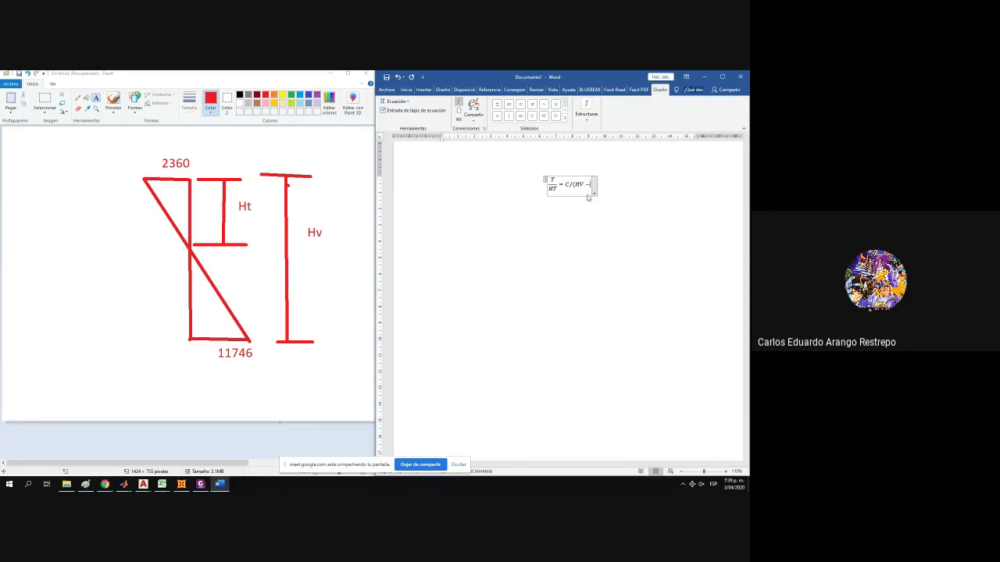
pyautogui.write('Ht')
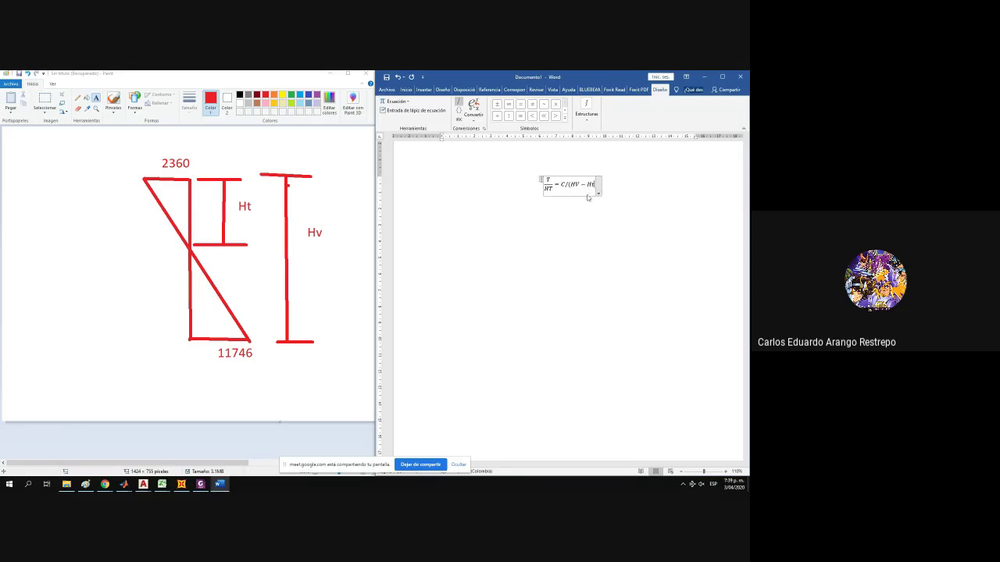
pyautogui.write(')')
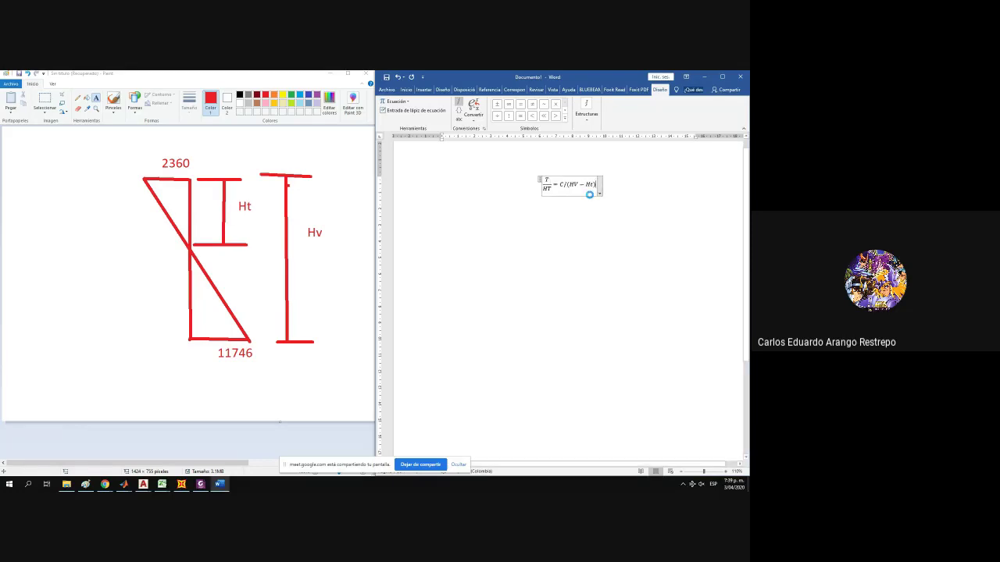
pyautogui.click(603, 250)
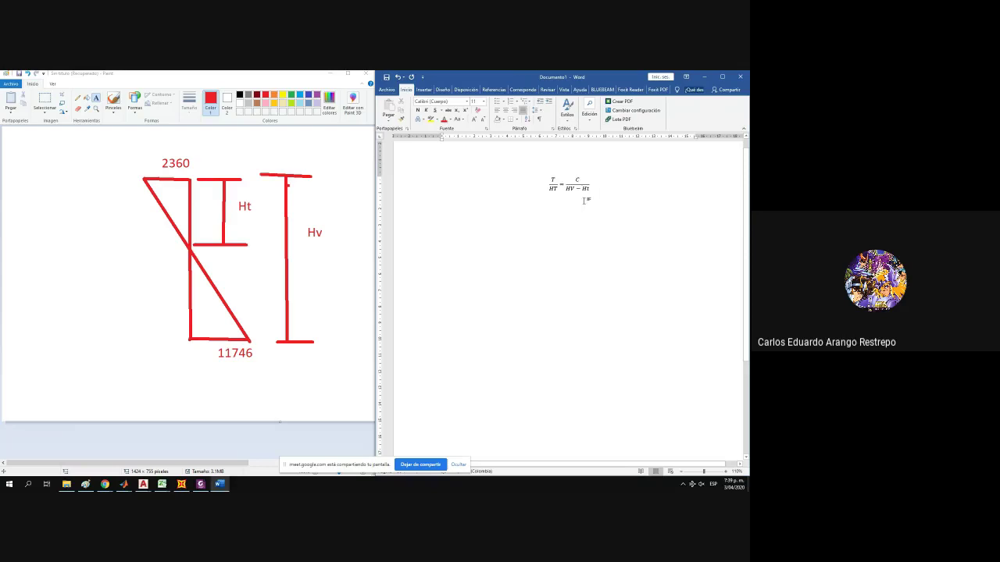
pyautogui.scroll(12, 578, 176)
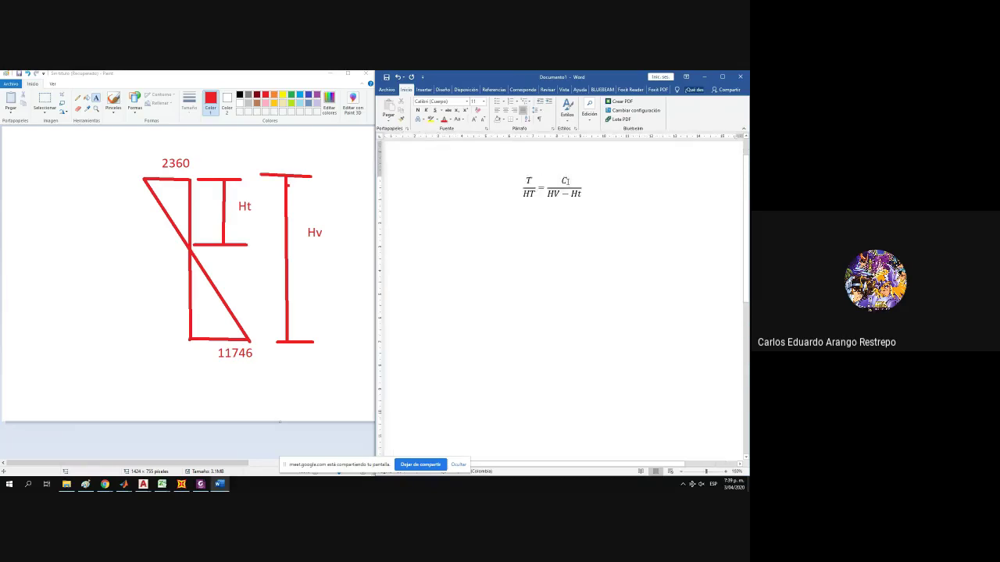
pyautogui.scroll(1, 484, 184)
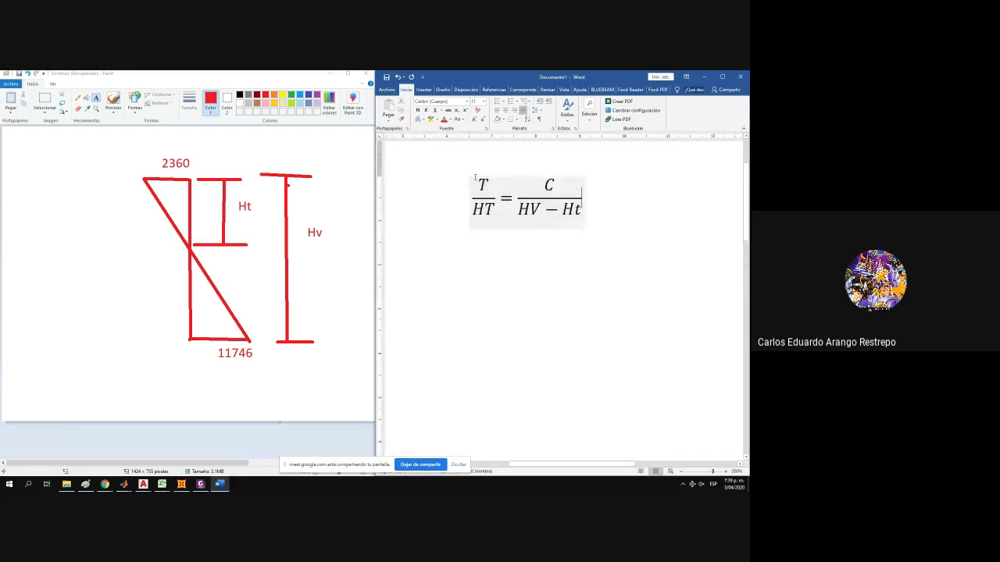
# In Paint, add a red letter T just before the 2360 stress value at the top of the diagram.
pyautogui.click(164, 160)
pyautogui.click(164, 160)
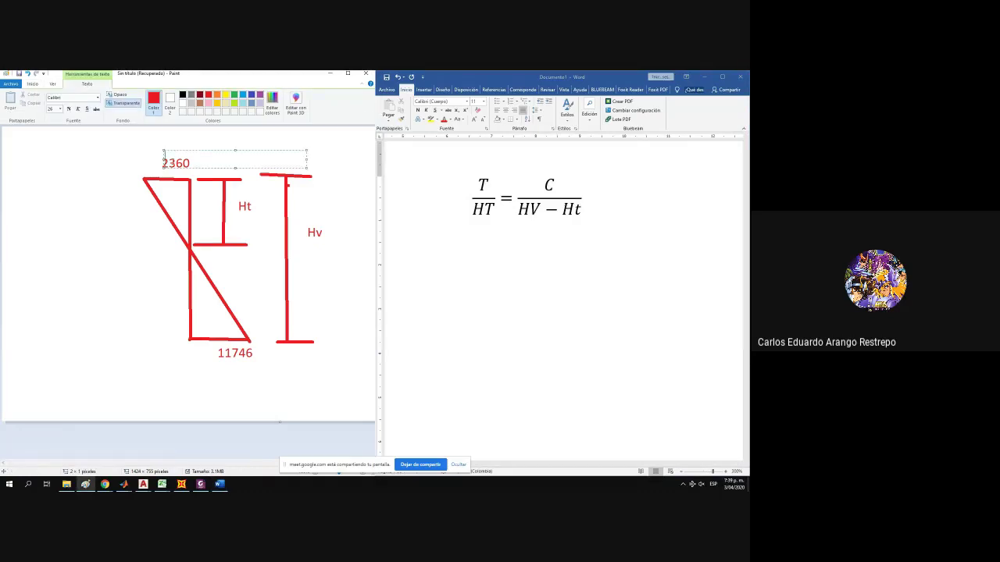
pyautogui.click(156, 161)
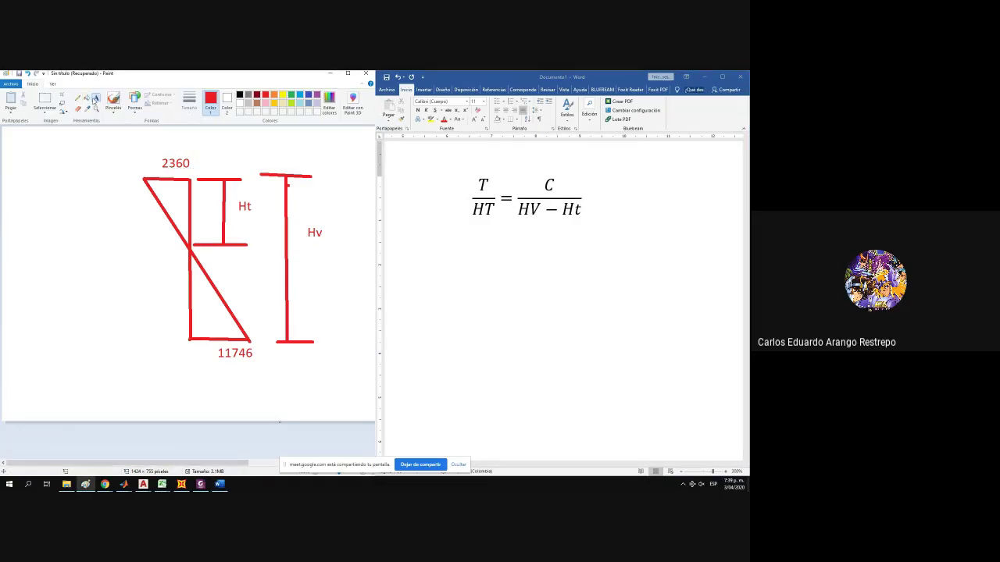
pyautogui.click(153, 155)
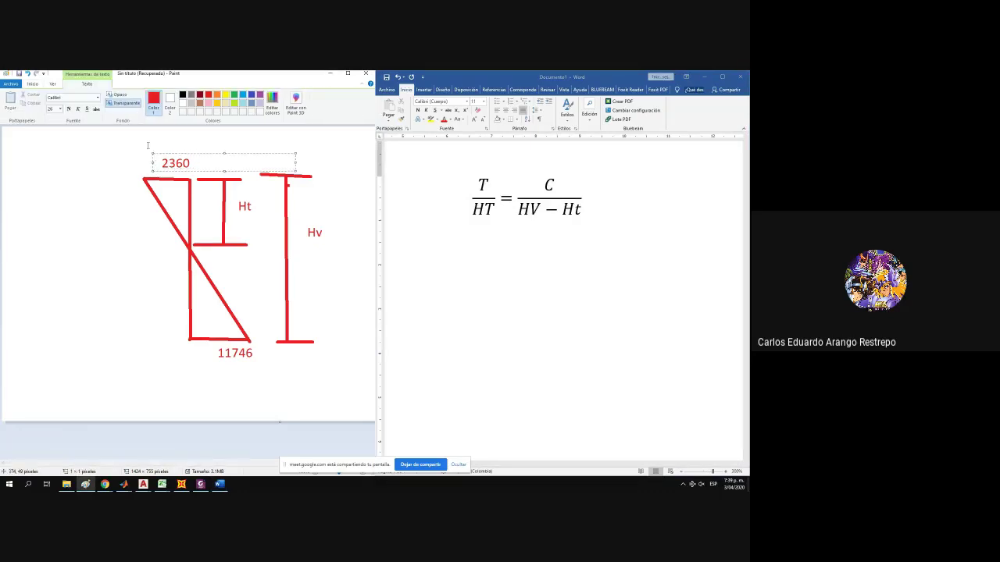
pyautogui.write('T')
pyautogui.click(209, 350)
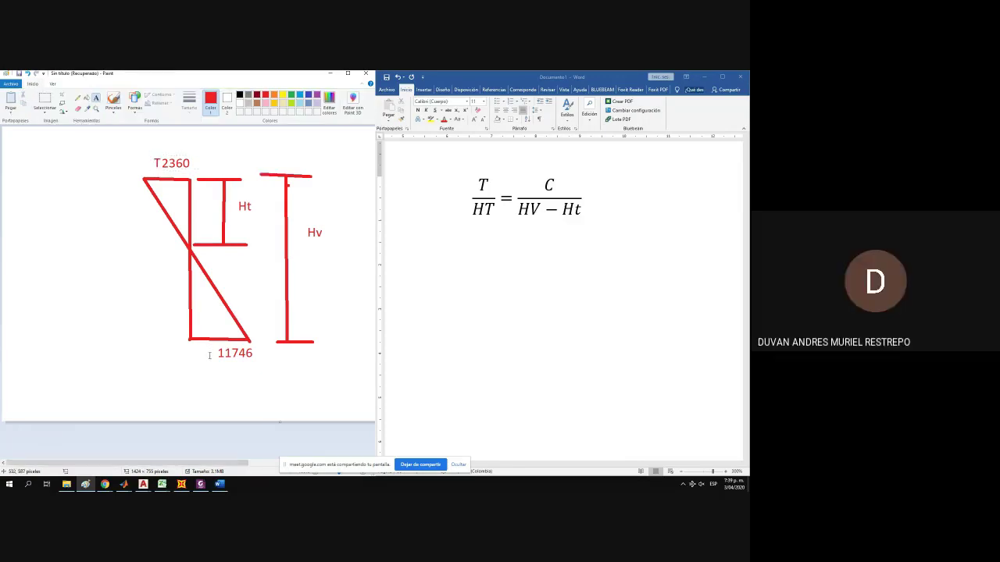
# Add a red letter C before the 11746 stress value at the diagram's base, leaving a small gap between them.
pyautogui.click(206, 344)
pyautogui.write('C')
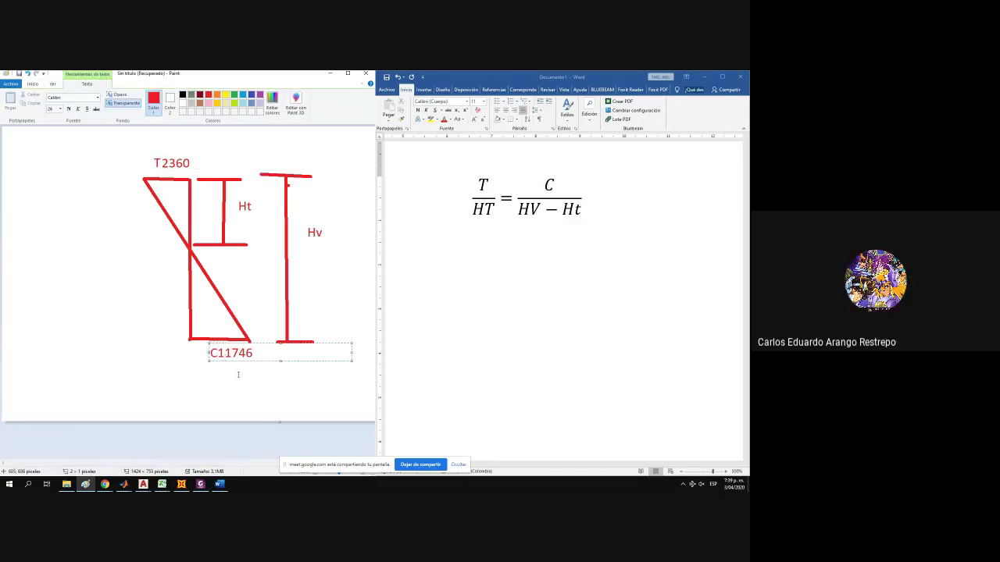
pyautogui.moveTo(248, 361); pyautogui.dragTo(242, 361)
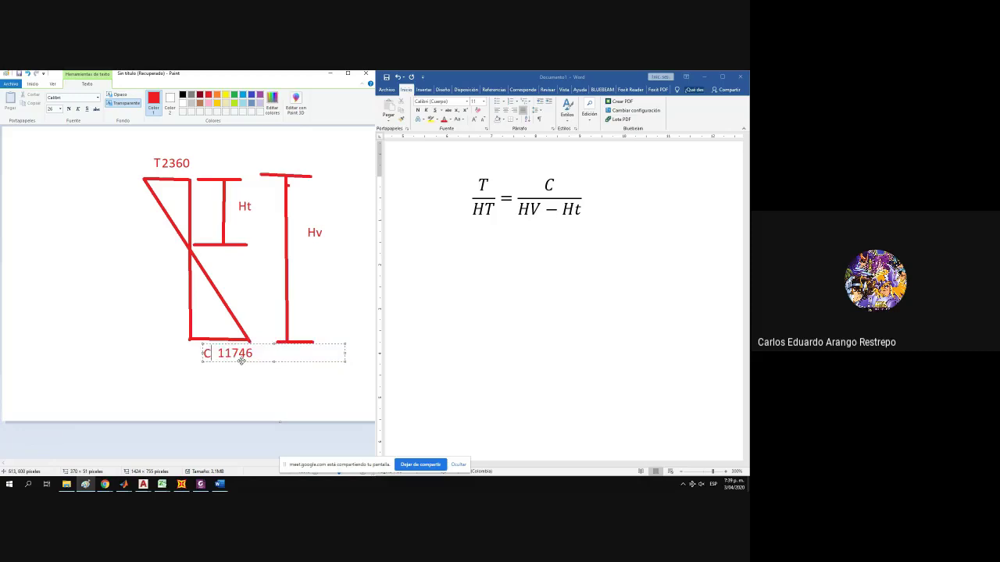
pyautogui.click(255, 375)
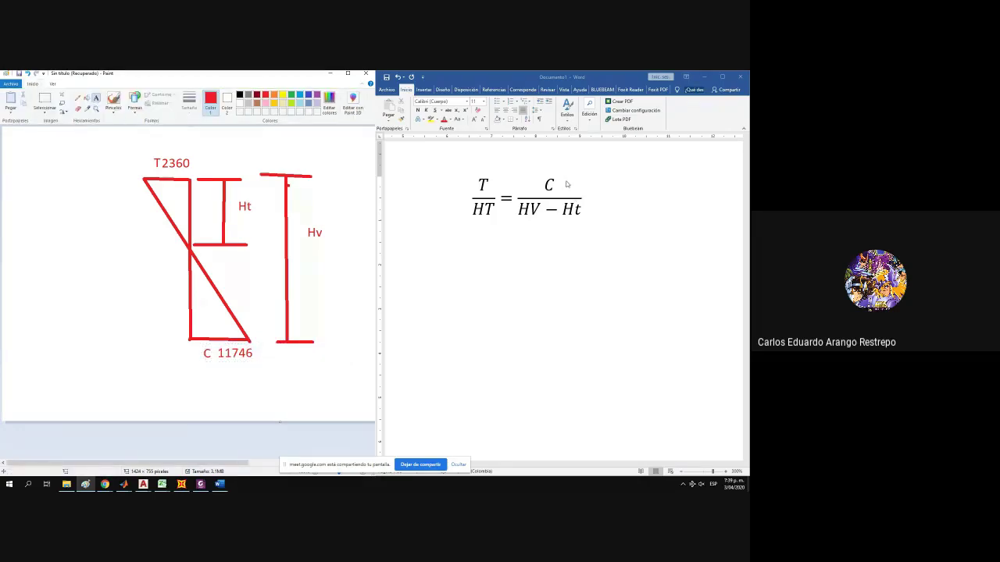
# In the Word equation, change the last term of the right-hand denominator to HT so it reads HV − HT.
pyautogui.click(581, 209)
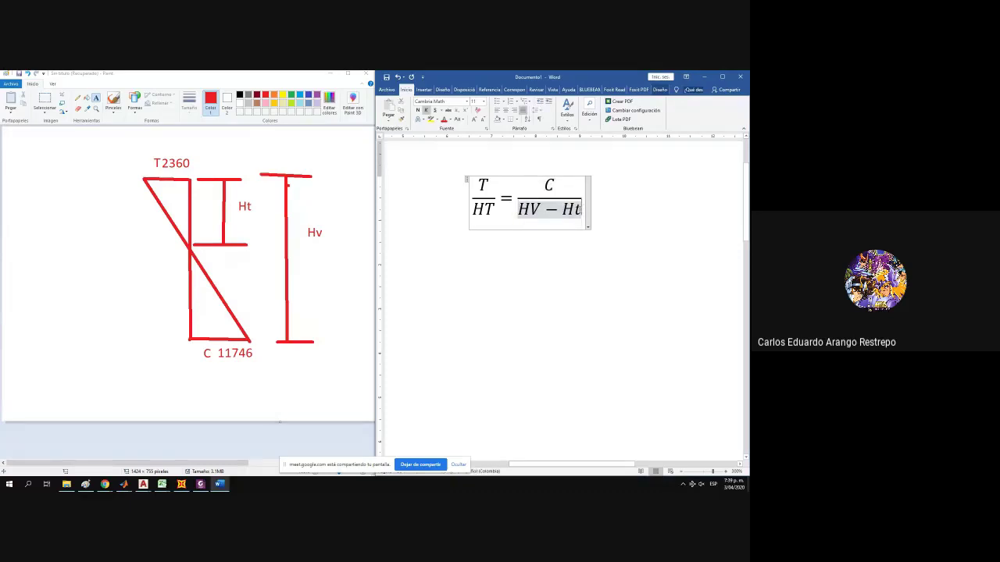
pyautogui.press('BackSpace')
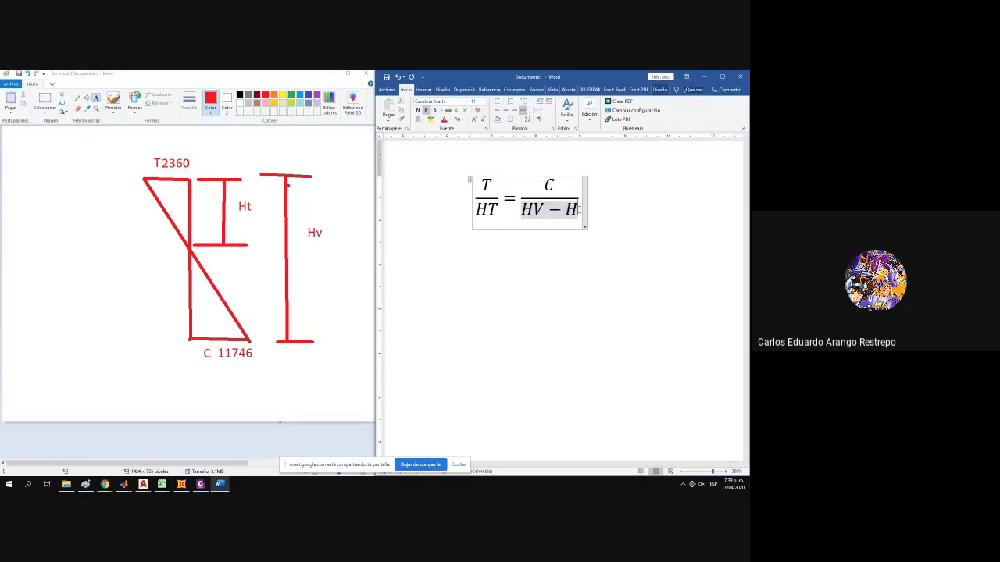
pyautogui.write('T')
pyautogui.click(592, 247)
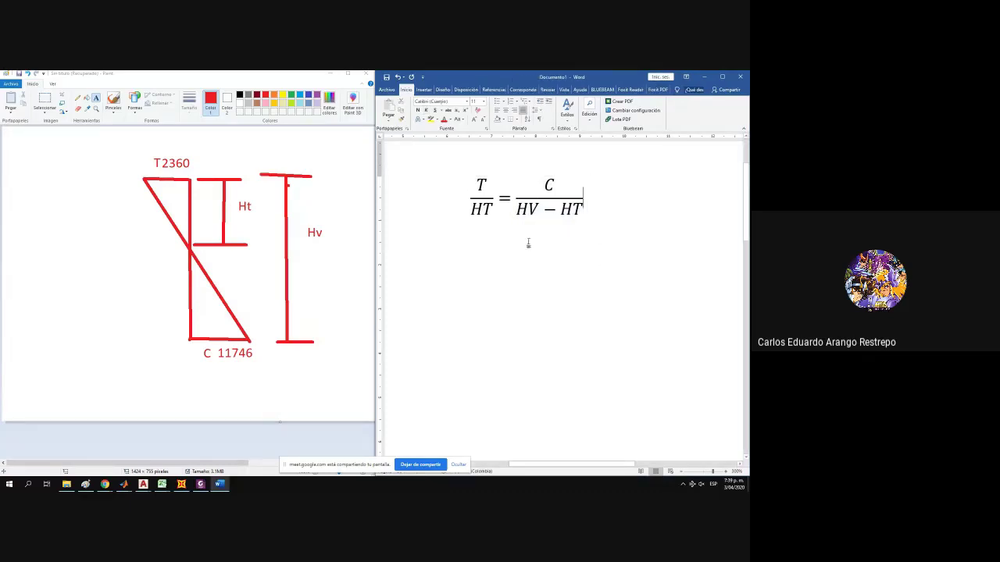
# Duplicate the complete T over HT equation onto a new line below the original.
pyautogui.click(513, 197)
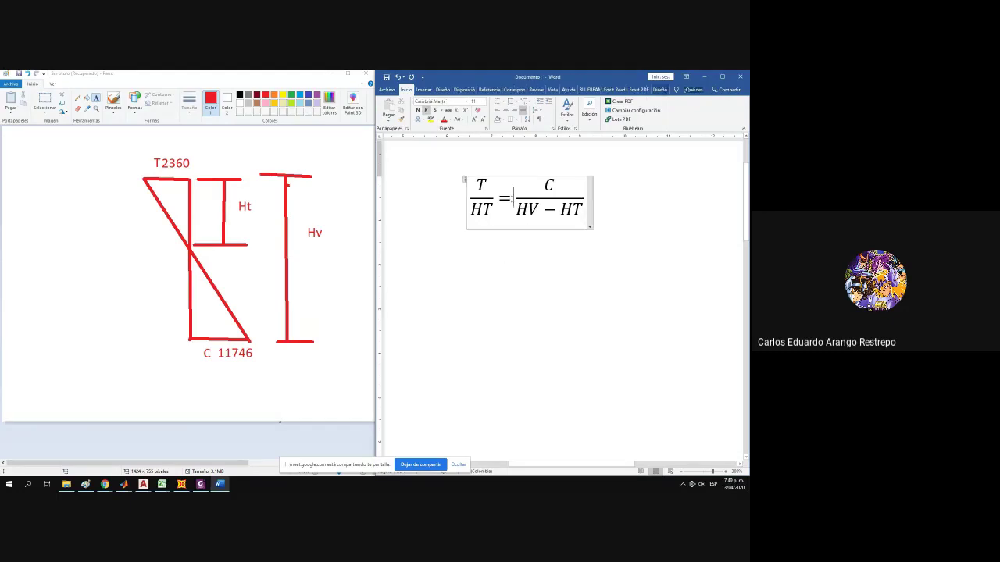
pyautogui.click(469, 184)
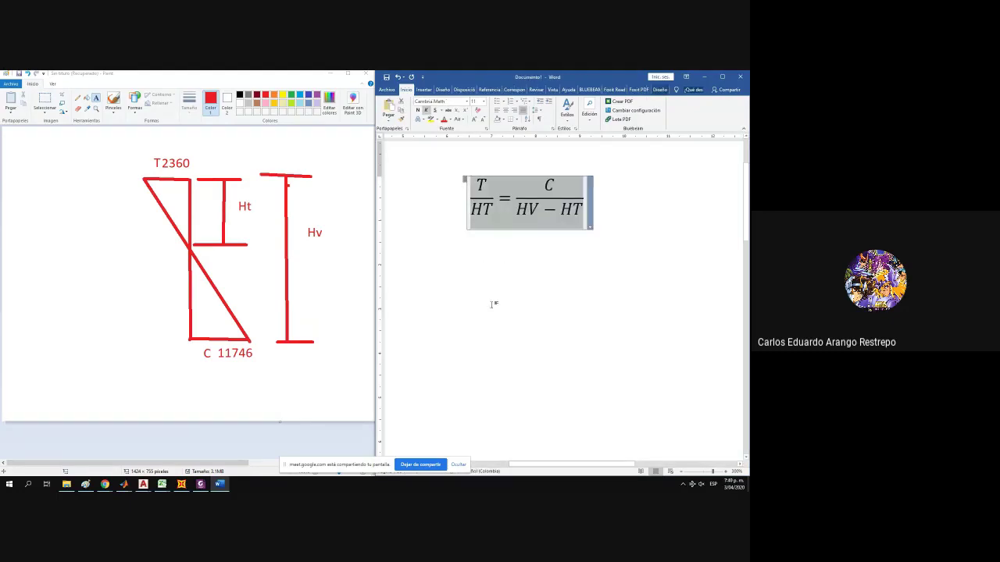
pyautogui.hotkey('ctrl', 'c')
pyautogui.hotkey('ctrl', 'v')
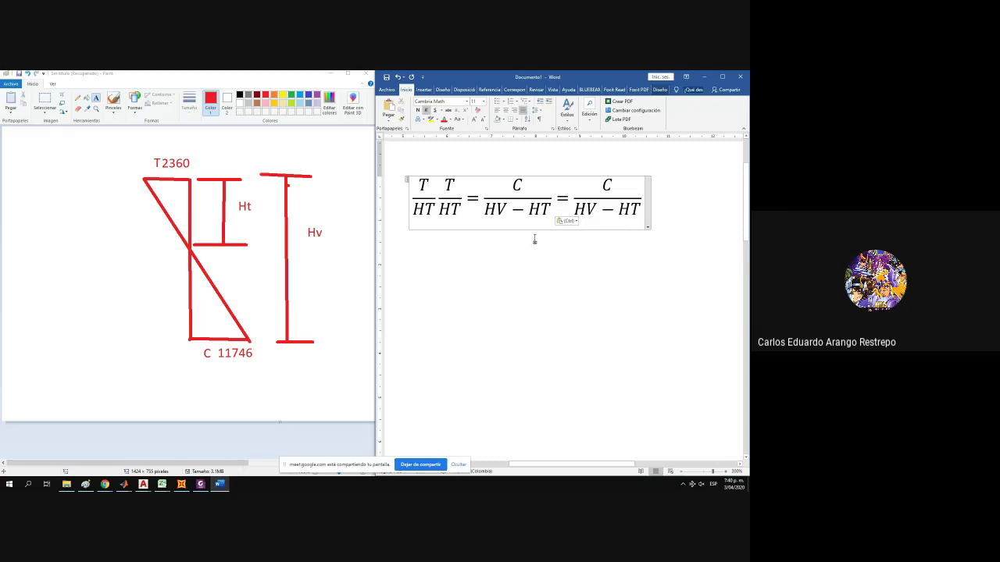
pyautogui.hotkey('ctrl', 'z')
pyautogui.click(608, 234)
pyautogui.press('Return')
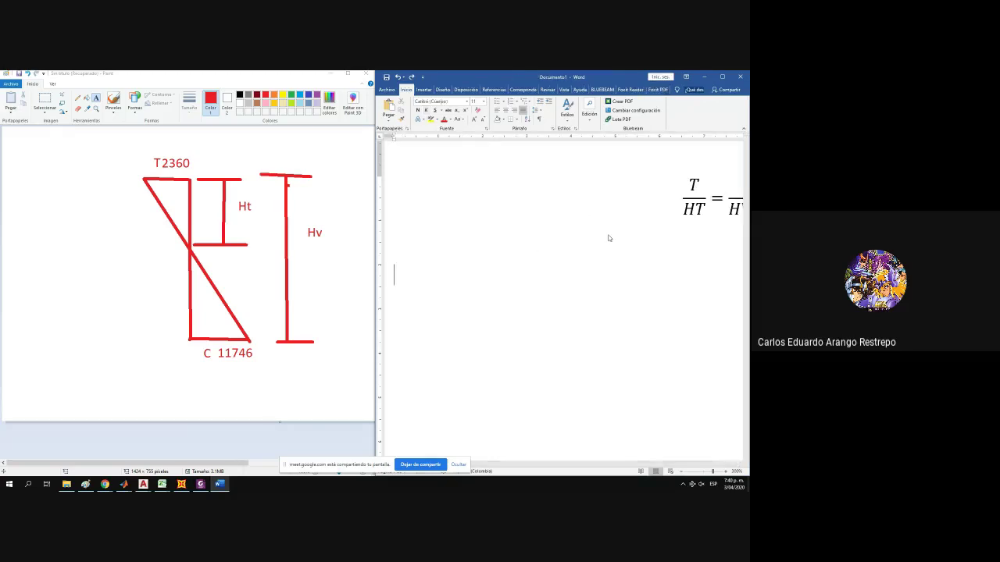
pyautogui.hotkey('ctrl', 'v')
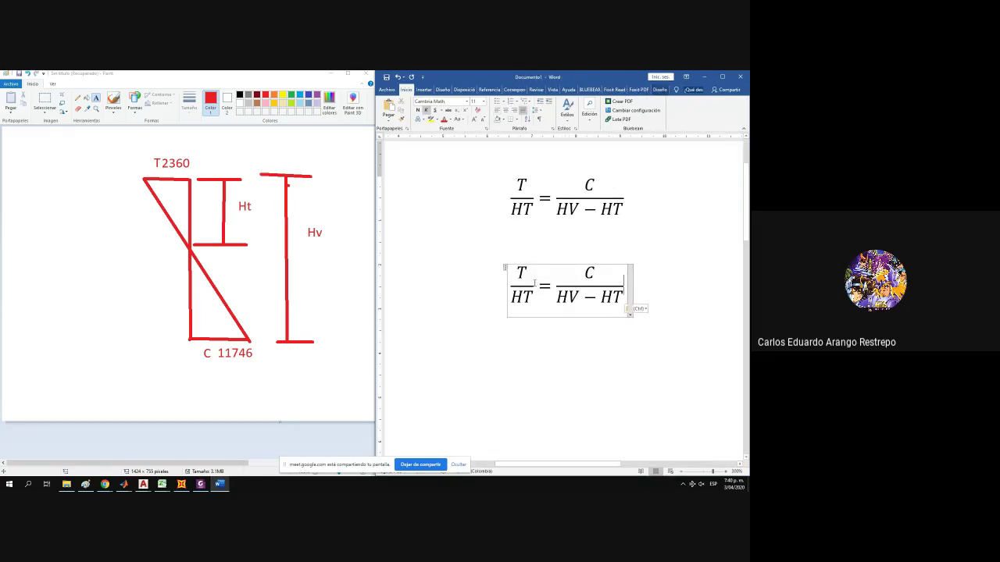
# In the copied equation, extend the left-hand numerator T with the opening of the cross-multiplied factor, (HV −.
pyautogui.doubleClick(525, 276)
pyautogui.moveTo(559, 294); pyautogui.dragTo(621, 302)
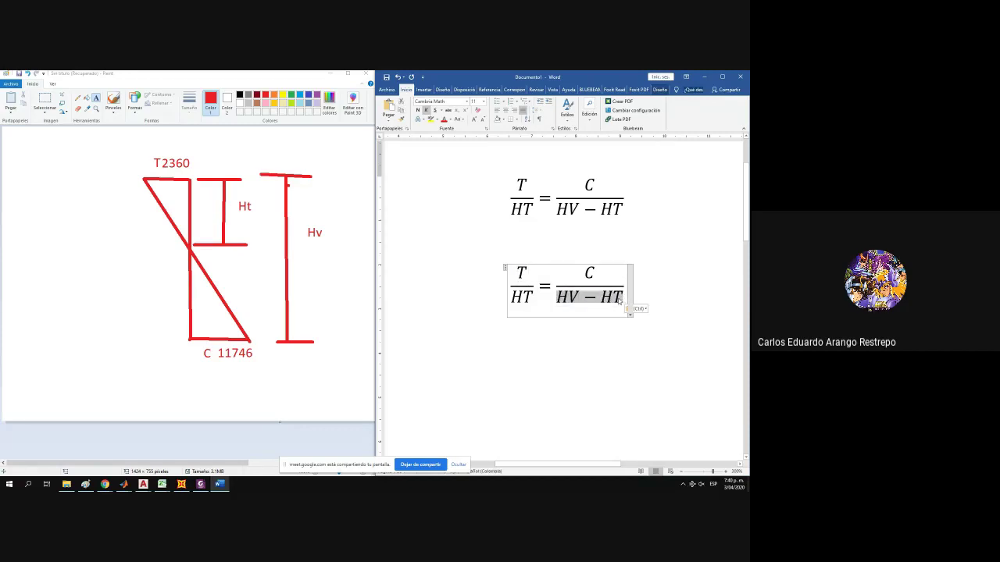
pyautogui.doubleClick(525, 274)
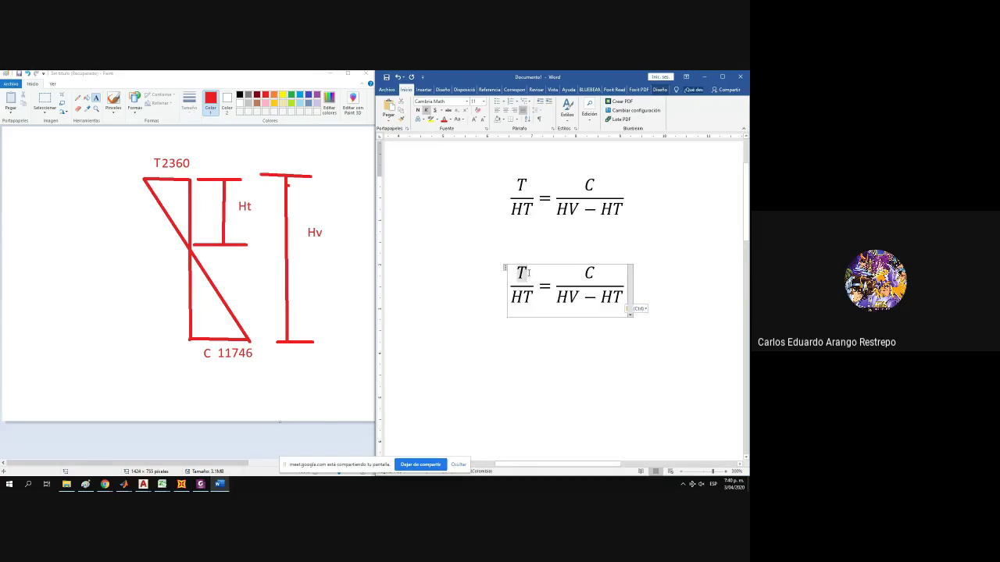
pyautogui.write('((')
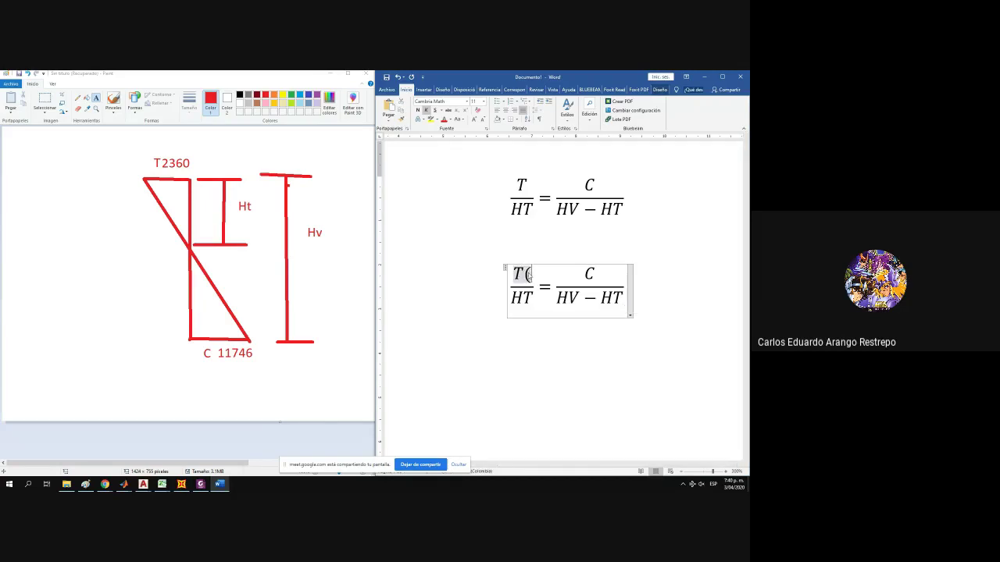
pyautogui.write('HV-')
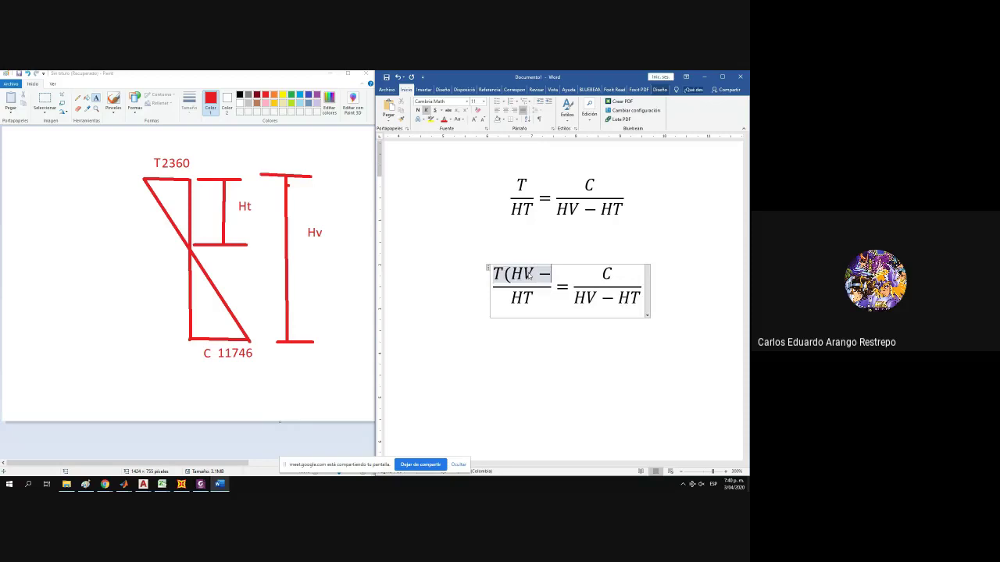
# Add HT after the minus sign in the left fraction's numerator so that it reads T(HV − HT.
pyautogui.write('HT')
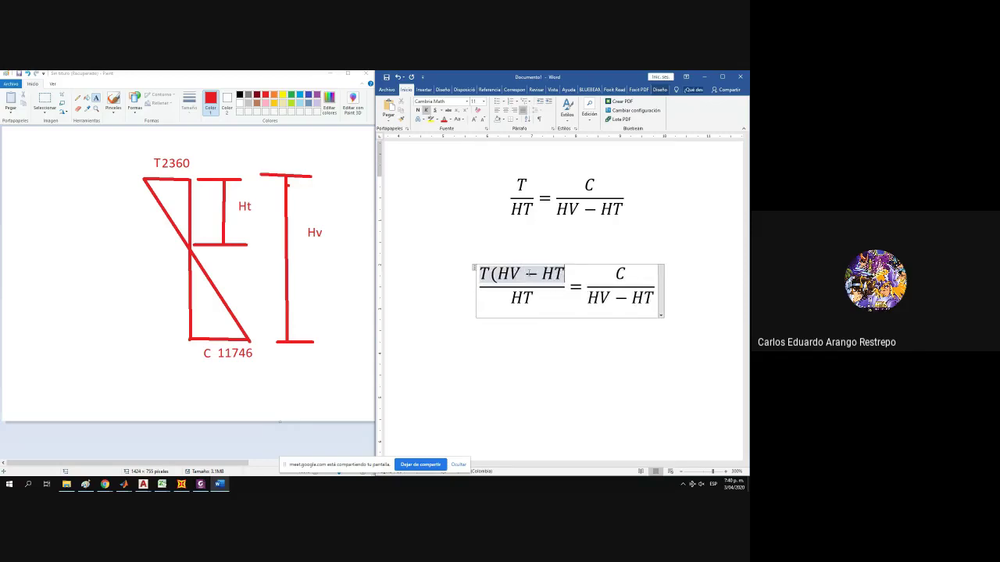
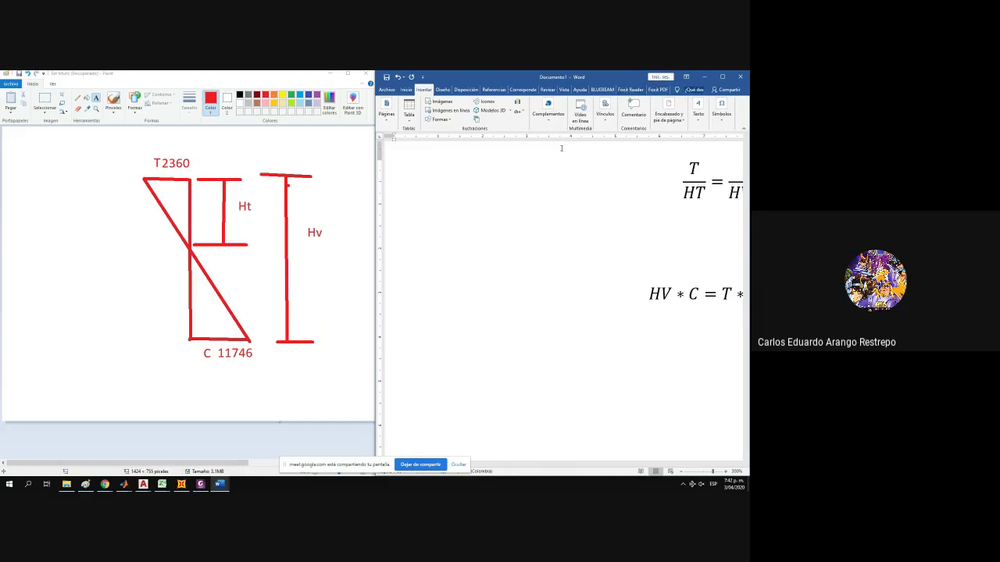
# Insert a blank equation below the HV ∗ C = T ∗ (HV − HT) equation and remove the empty lines between them.
pyautogui.click(721, 109)
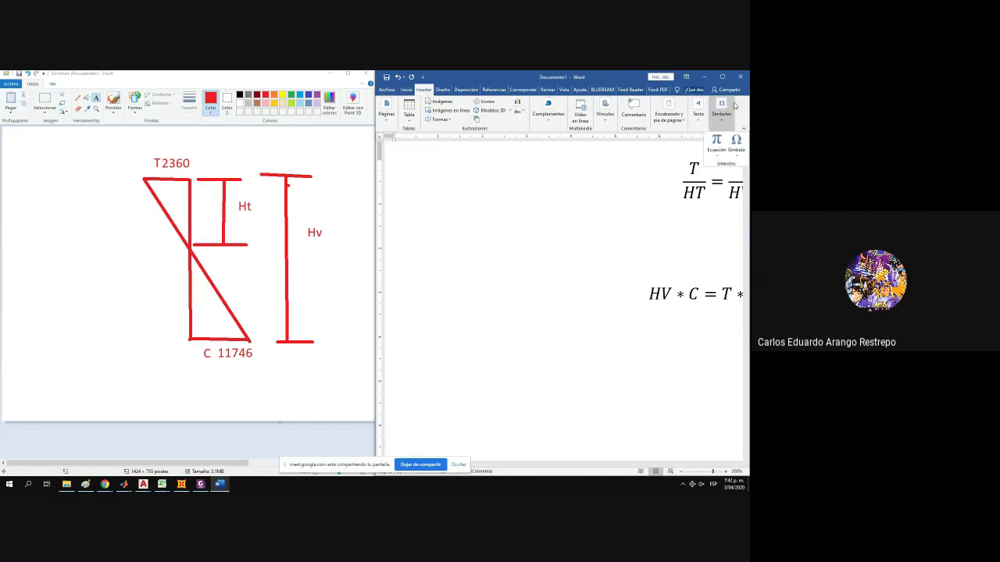
pyautogui.click(734, 144)
pyautogui.click(715, 143)
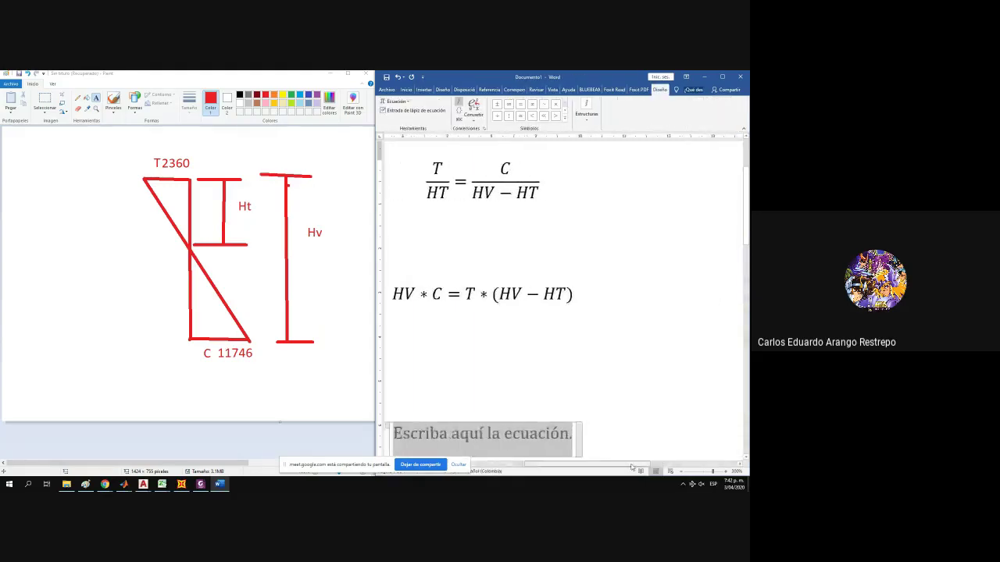
pyautogui.click(443, 413)
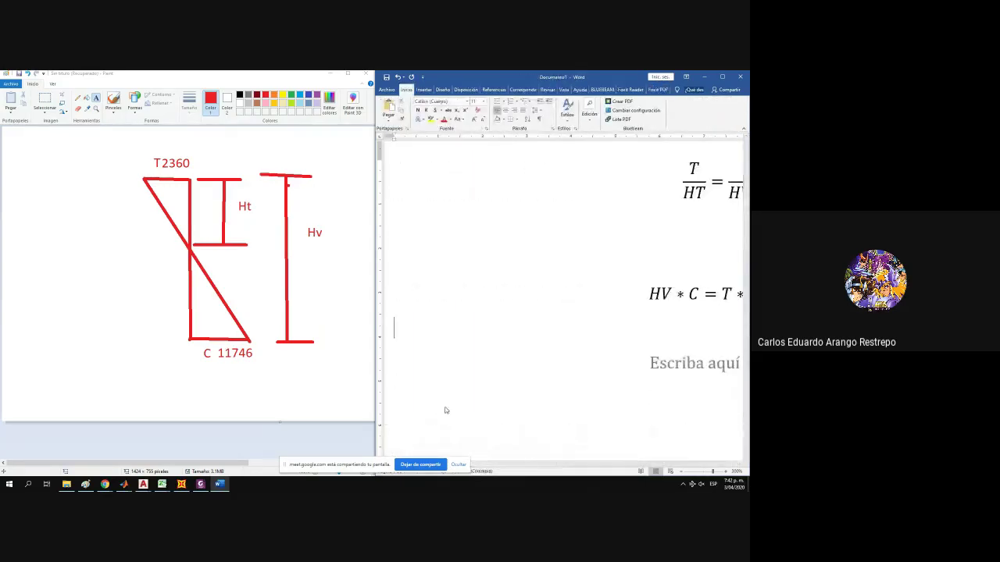
pyautogui.click(505, 329)
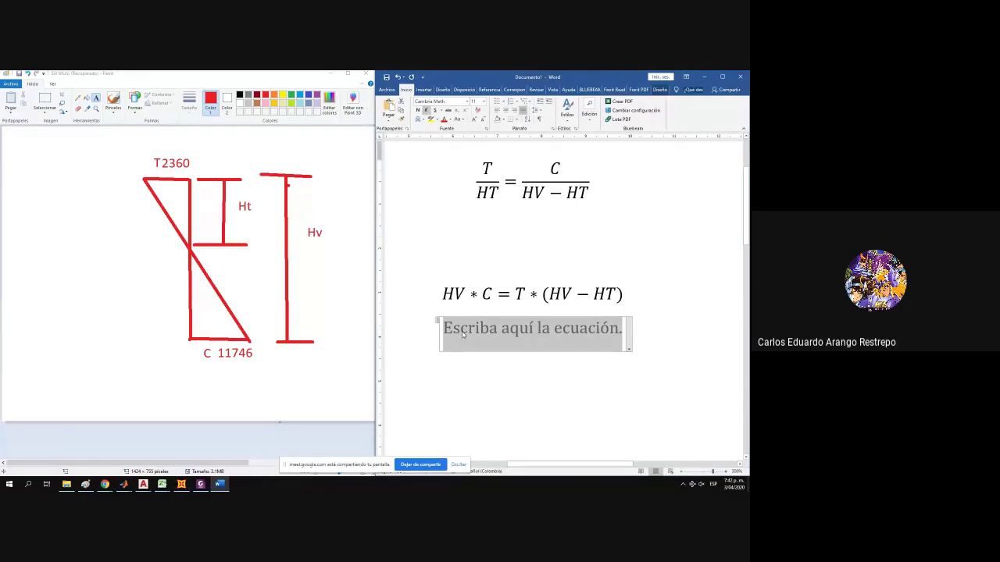
# Correct the first variable of the cross-multiplied equation from HV to HT, giving HT ∗ C = T ∗ (HV − HT).
pyautogui.click(461, 293)
pyautogui.press('BackSpace')
pyautogui.write('T')
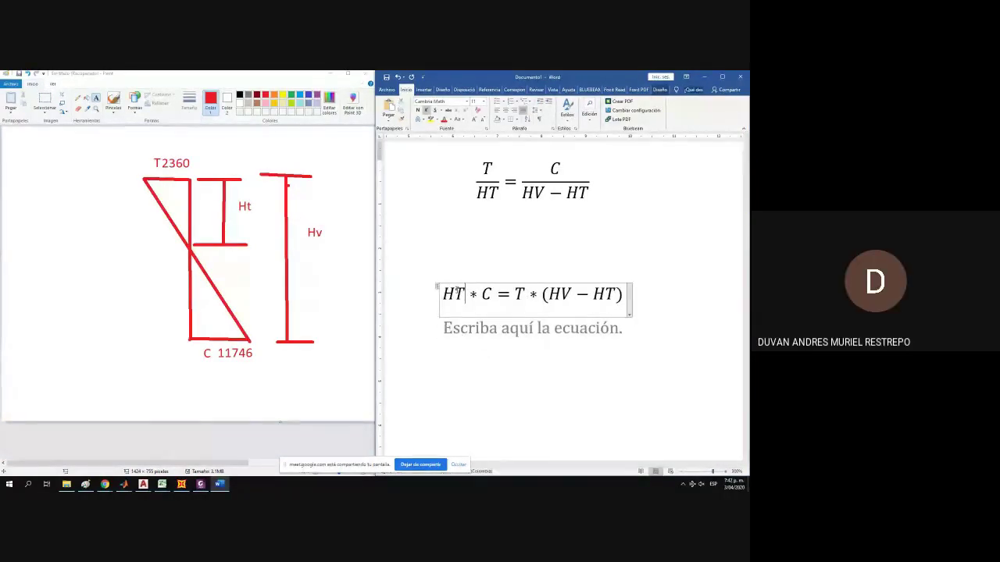
pyautogui.click(503, 317)
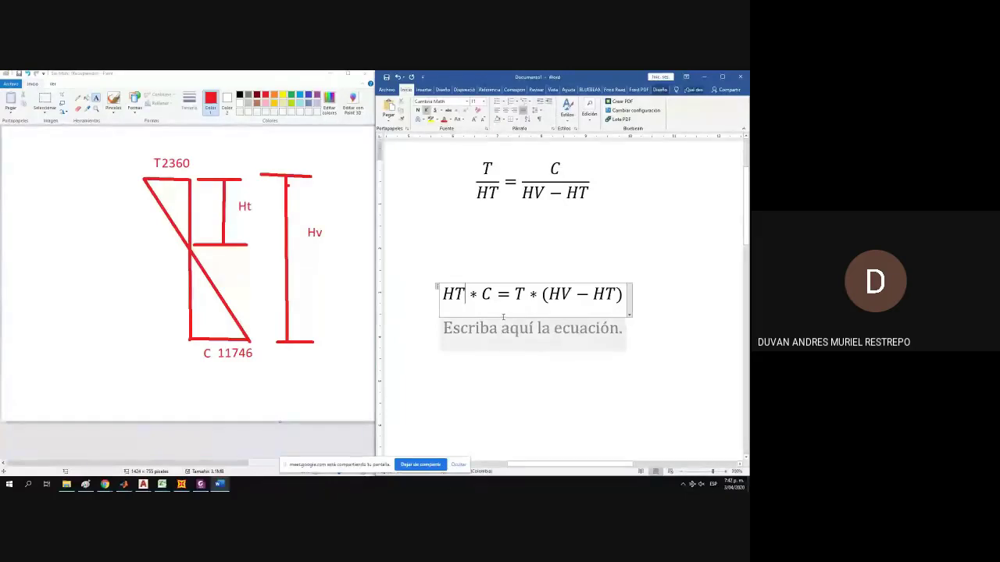
pyautogui.click(502, 315)
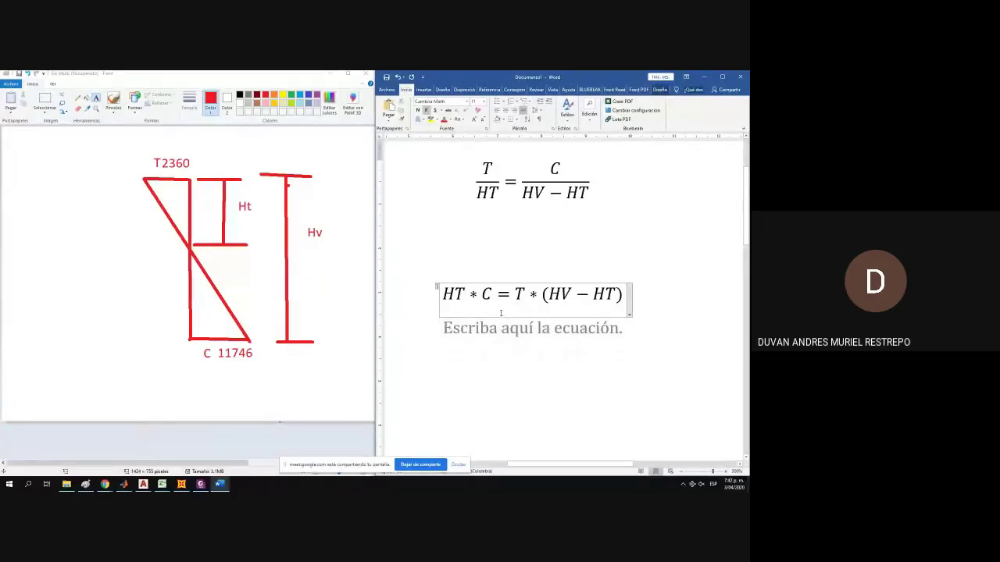
# Fill the blank equation placeholder with HT ∗ C − T ∗ (HV − HT) = 0.
pyautogui.click(479, 331)
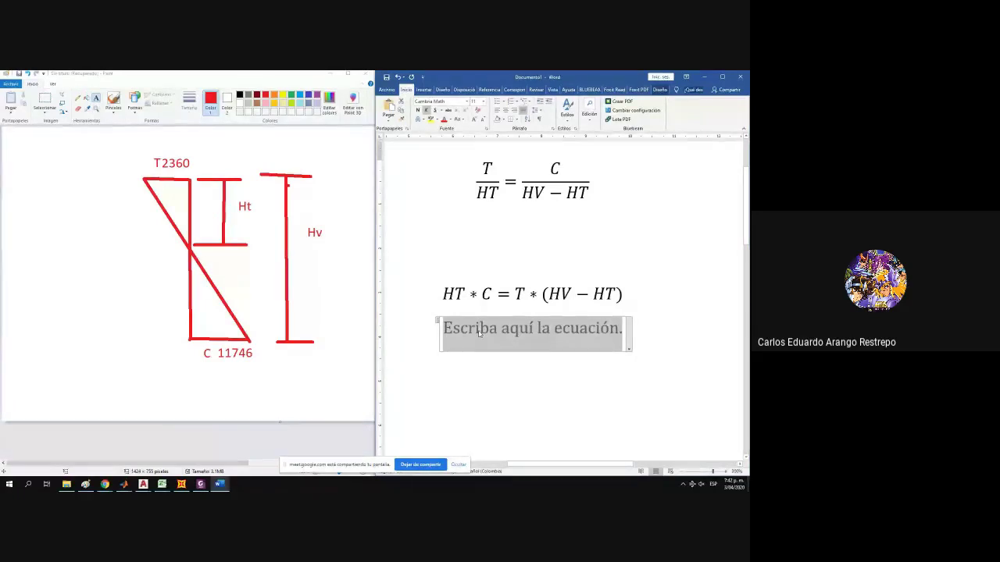
pyautogui.write('H')
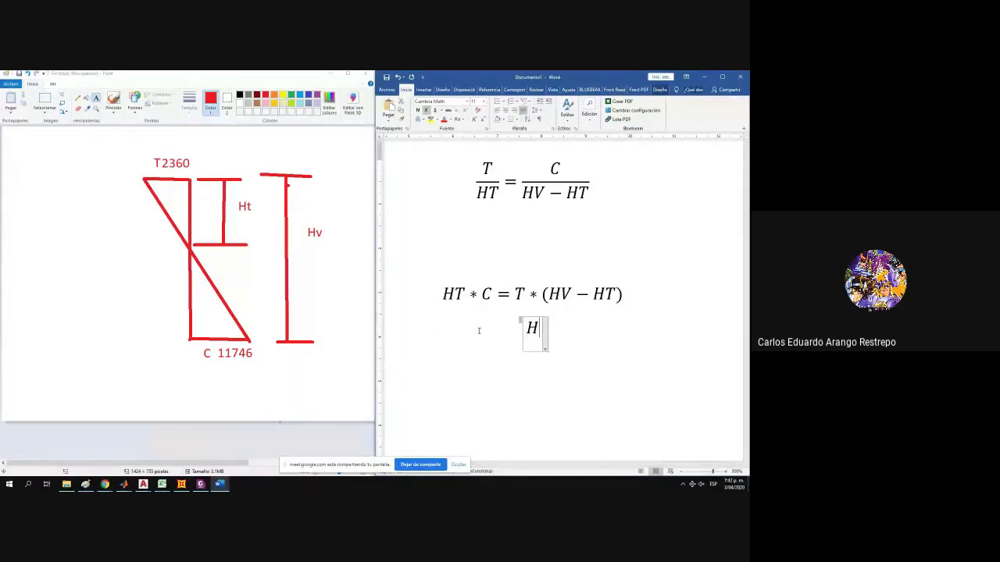
pyautogui.write('T*C')
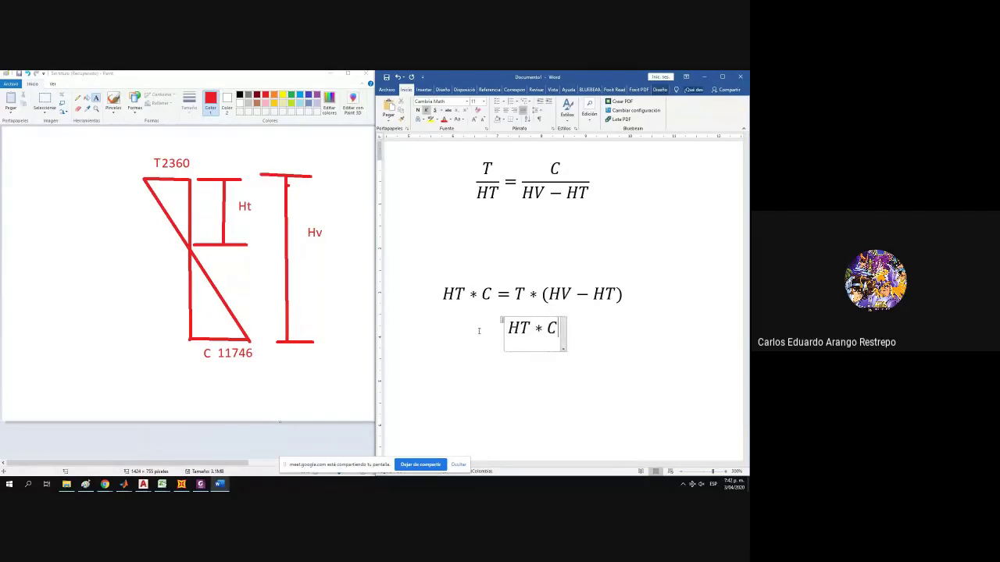
pyautogui.write('-')
pyautogui.write('(')
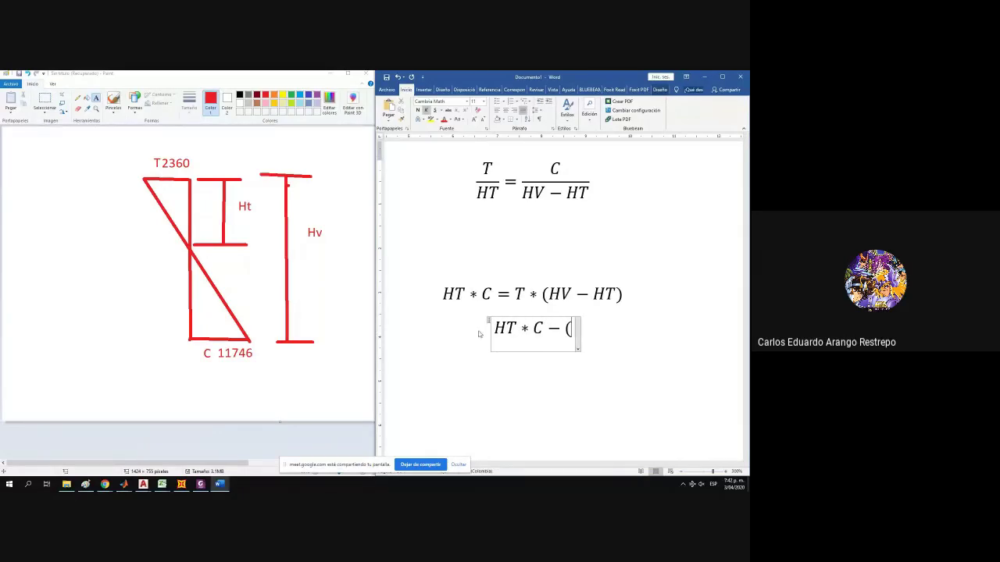
pyautogui.press('BackSpace')
pyautogui.write('T*(')
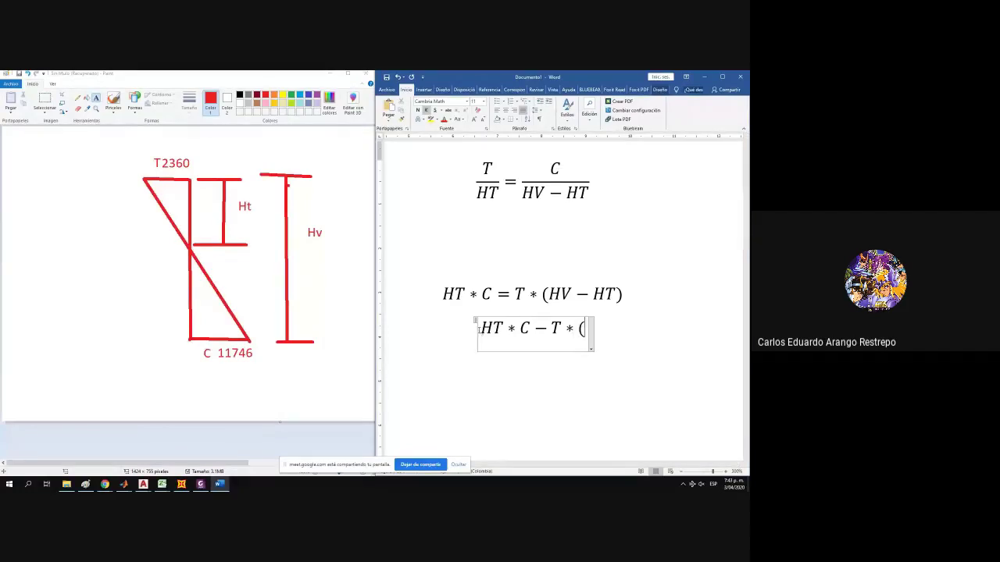
pyautogui.write('HV-')
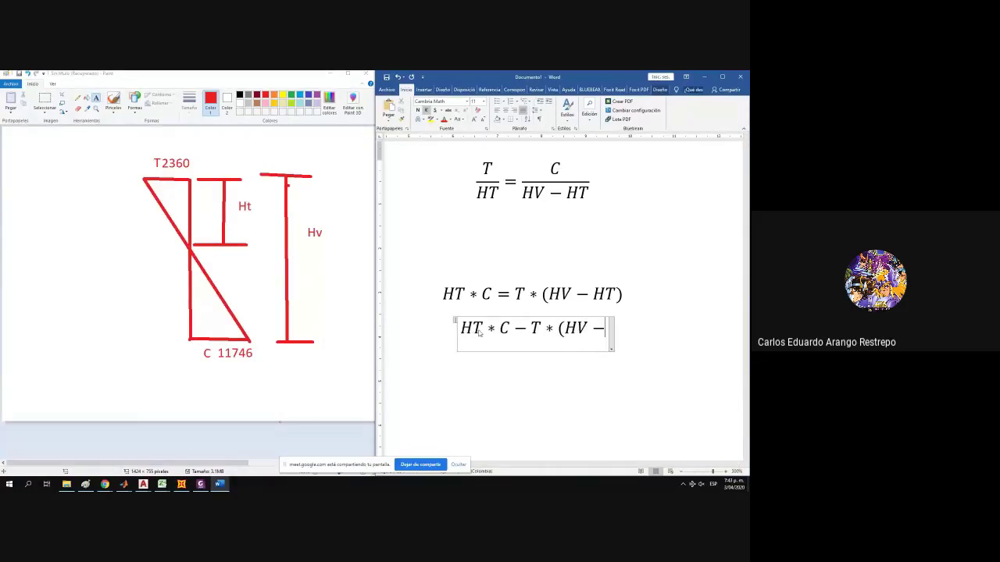
pyautogui.write('H')
pyautogui.write('T')
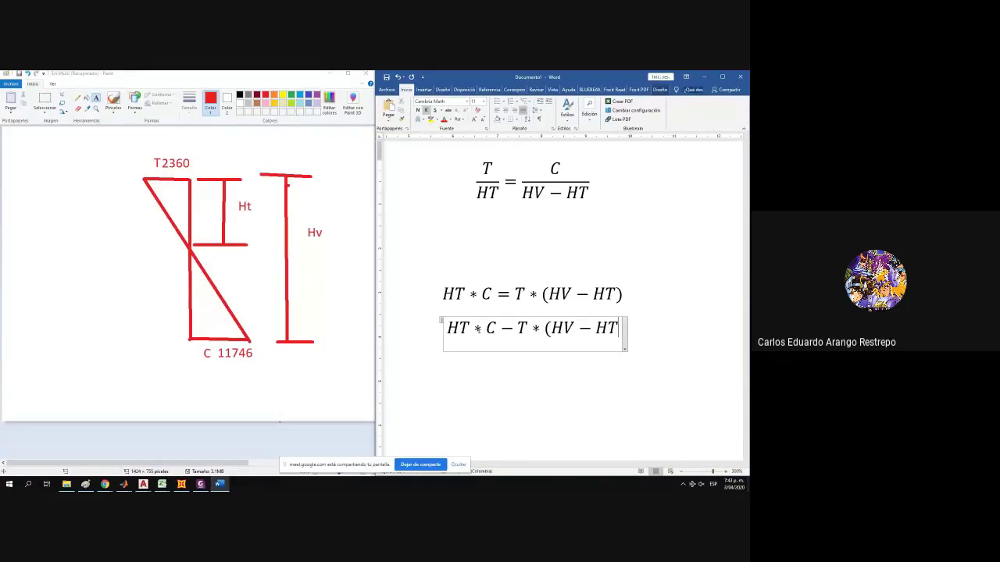
pyautogui.write(')=0')
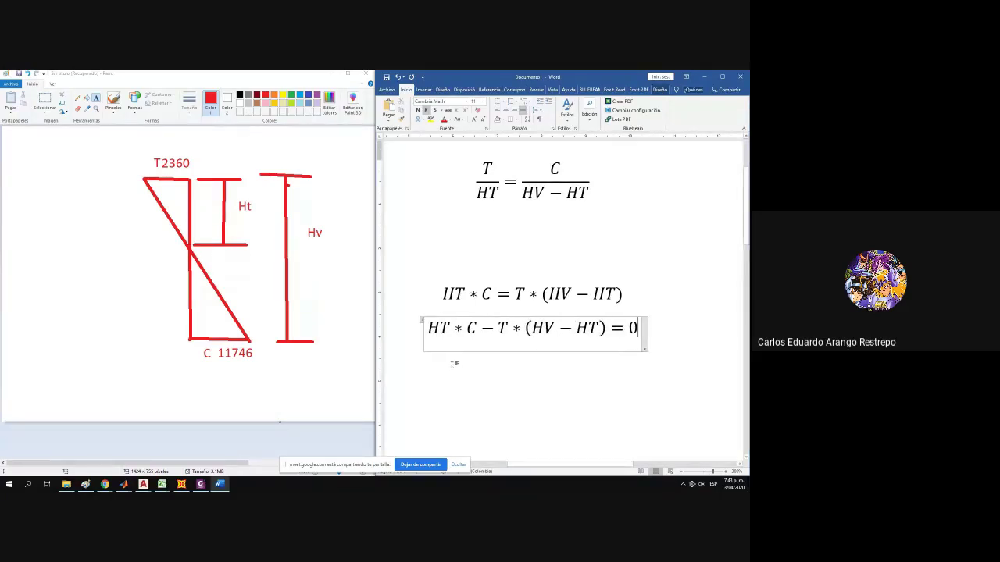
# Insert a blank equation on a new line below HT ∗ C − T ∗ (HV − HT) = 0.
pyautogui.click(687, 336)
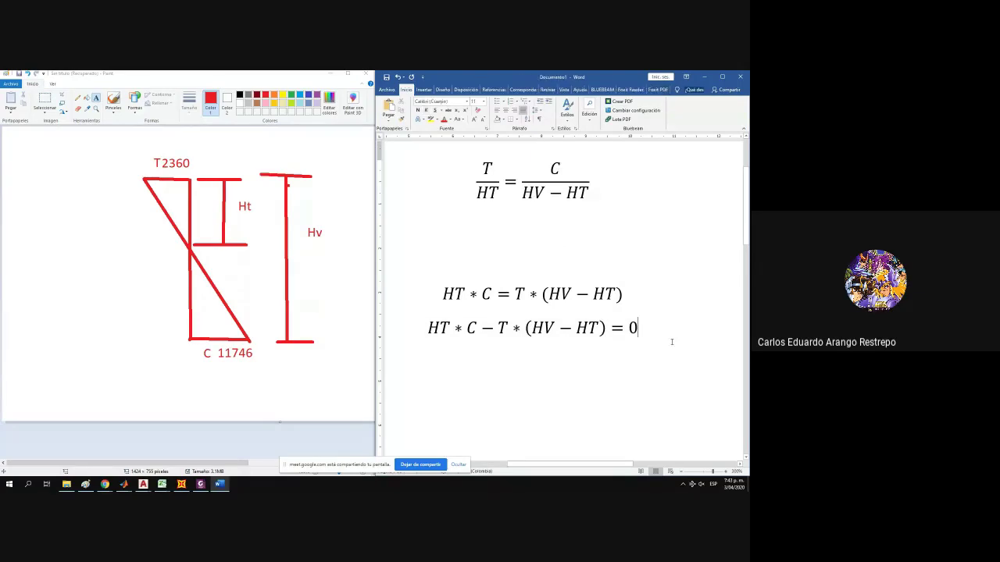
pyautogui.press('Return')
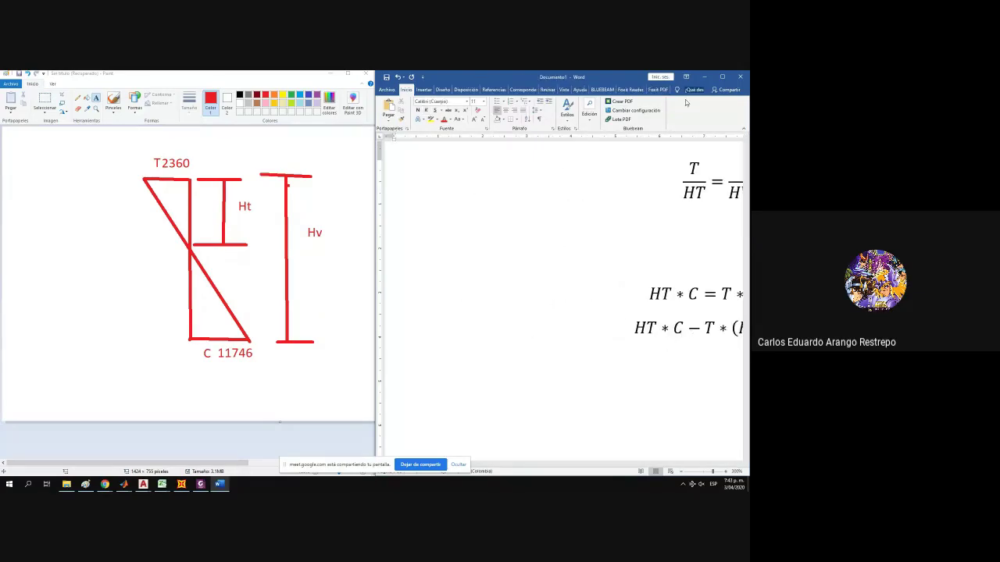
pyautogui.click(422, 90)
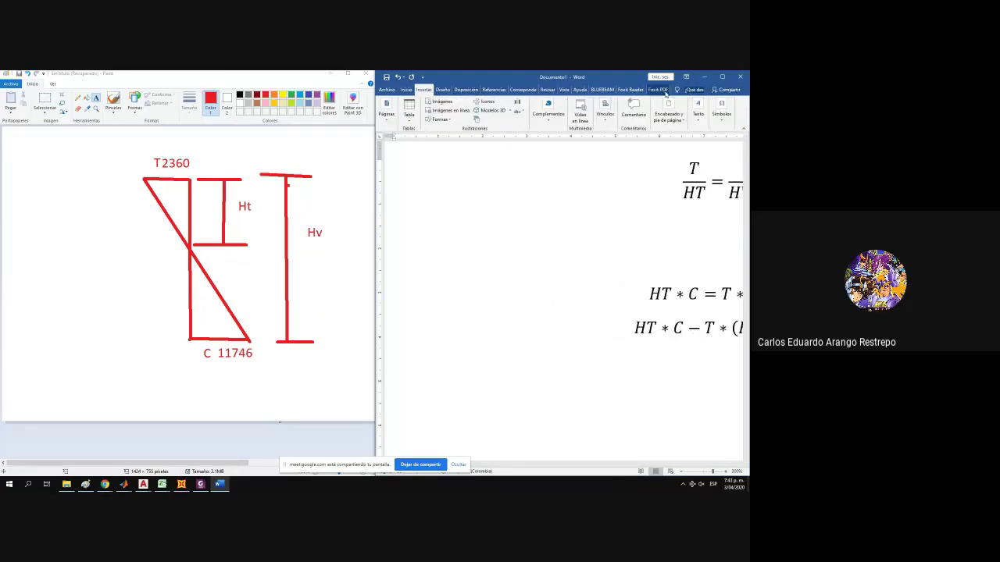
pyautogui.click(720, 111)
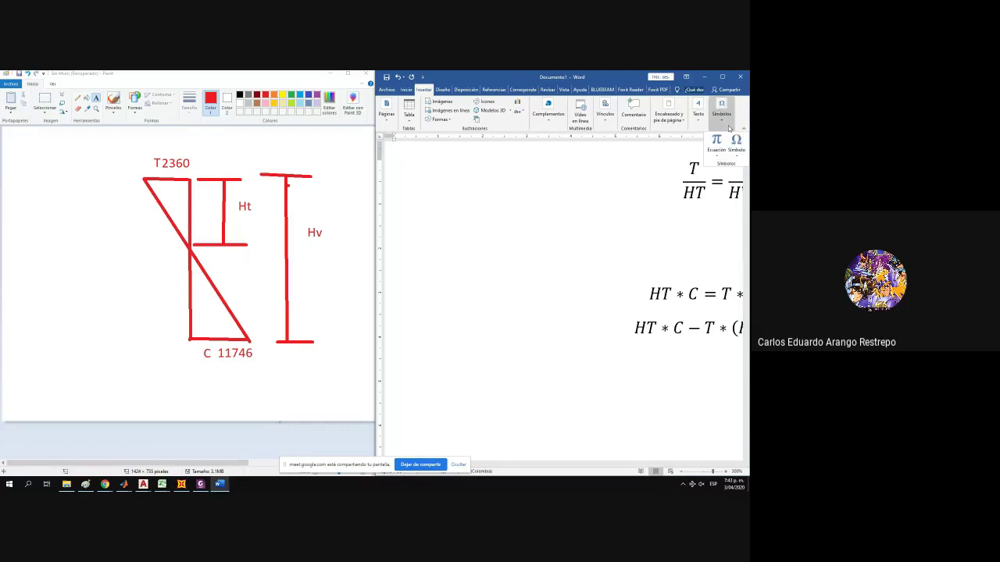
pyautogui.click(716, 155)
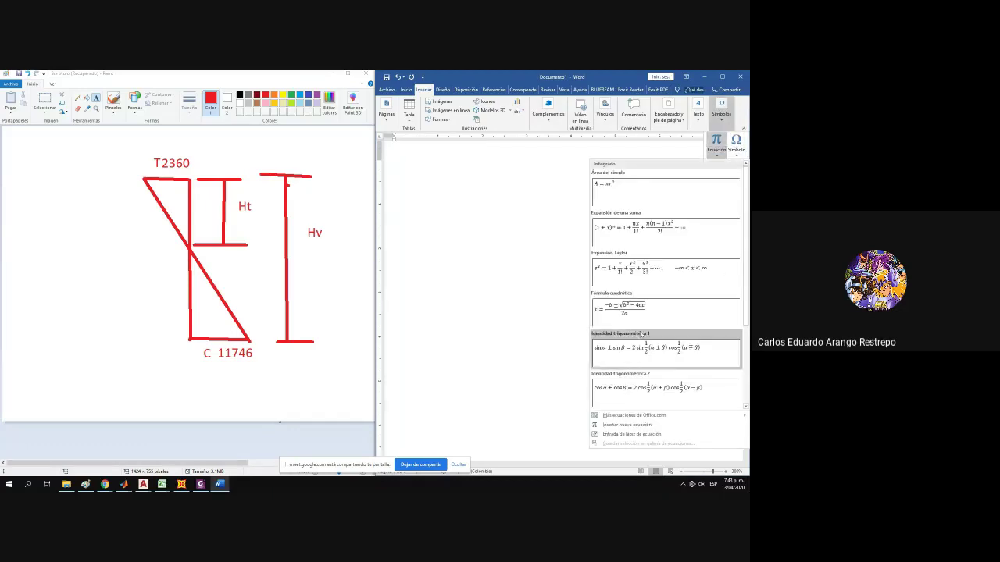
pyautogui.click(716, 142)
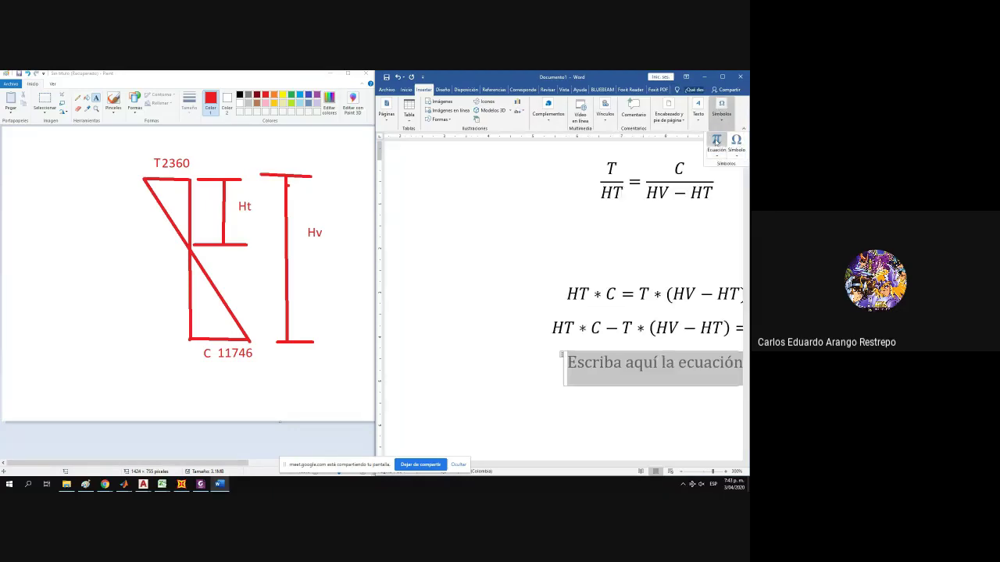
pyautogui.moveTo(576, 466); pyautogui.dragTo(614, 467)
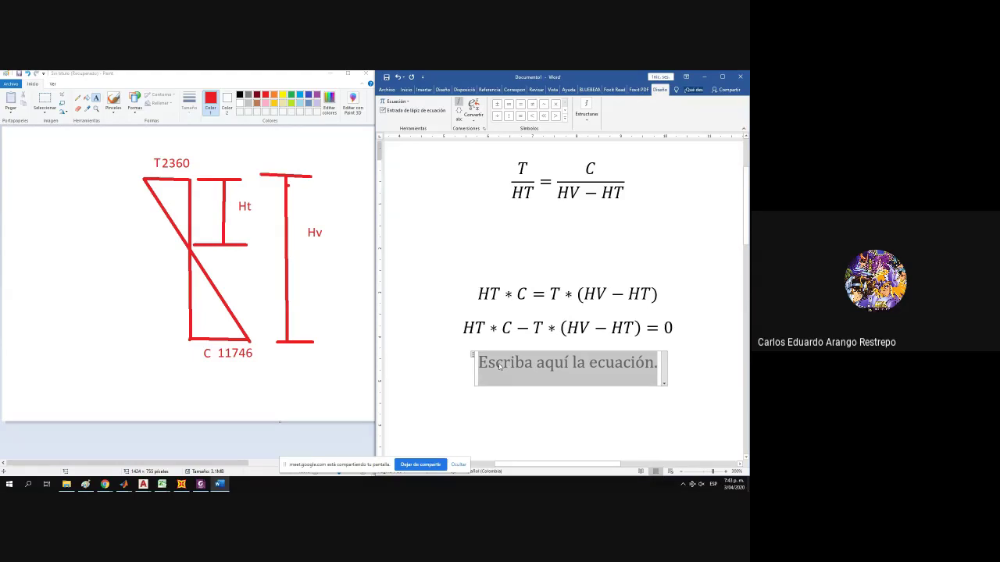
# Write the expanded form HT ∗ C − T ∗ HV + T ∗ HT = 0 in the blank equation.
pyautogui.write('HT*')
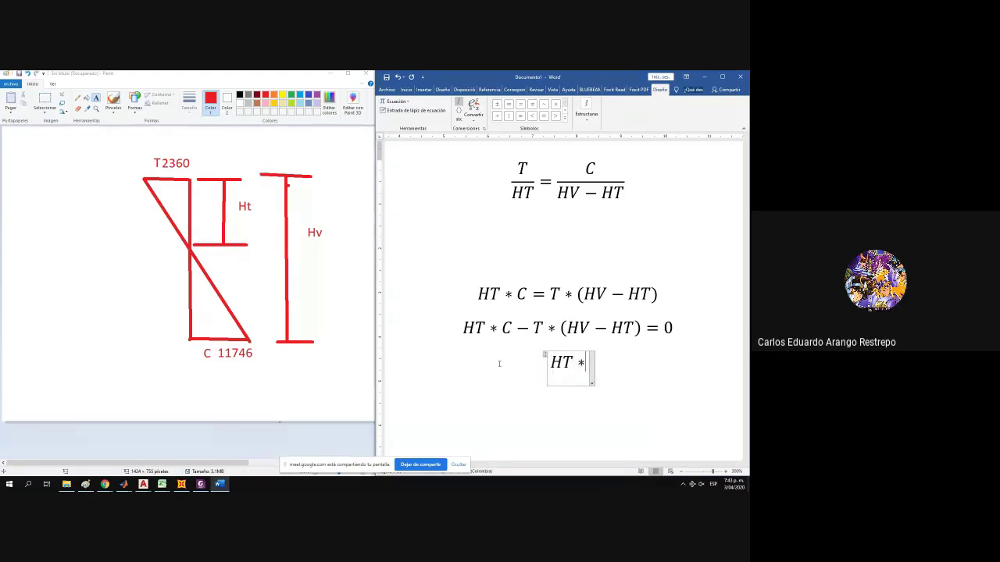
pyautogui.write('C-T*')
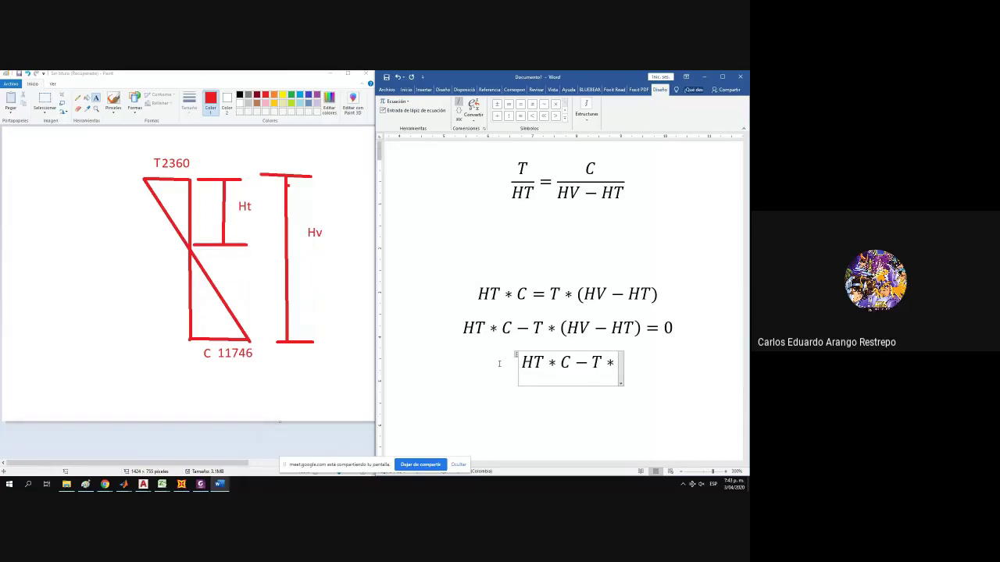
pyautogui.write('HV')
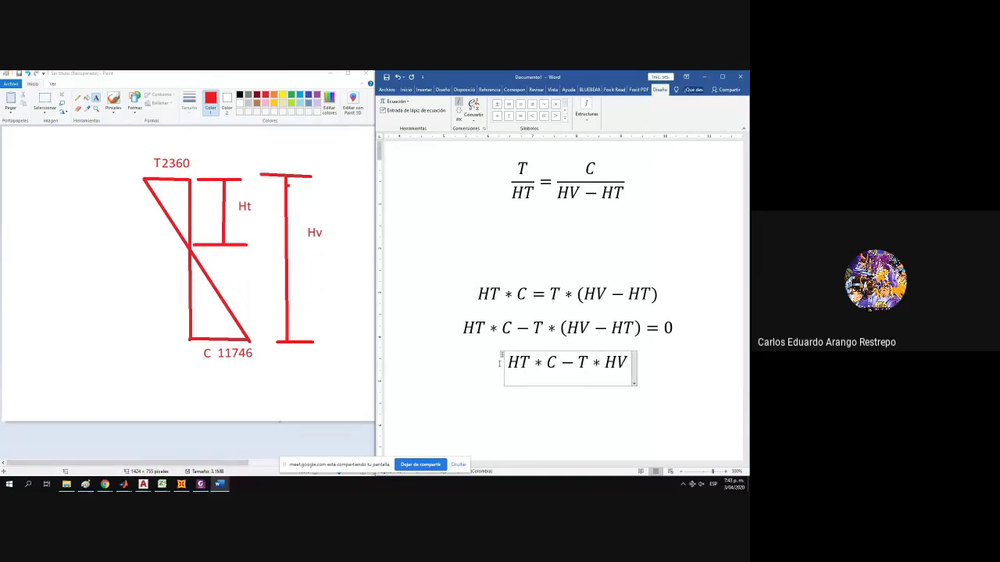
pyautogui.write('+')
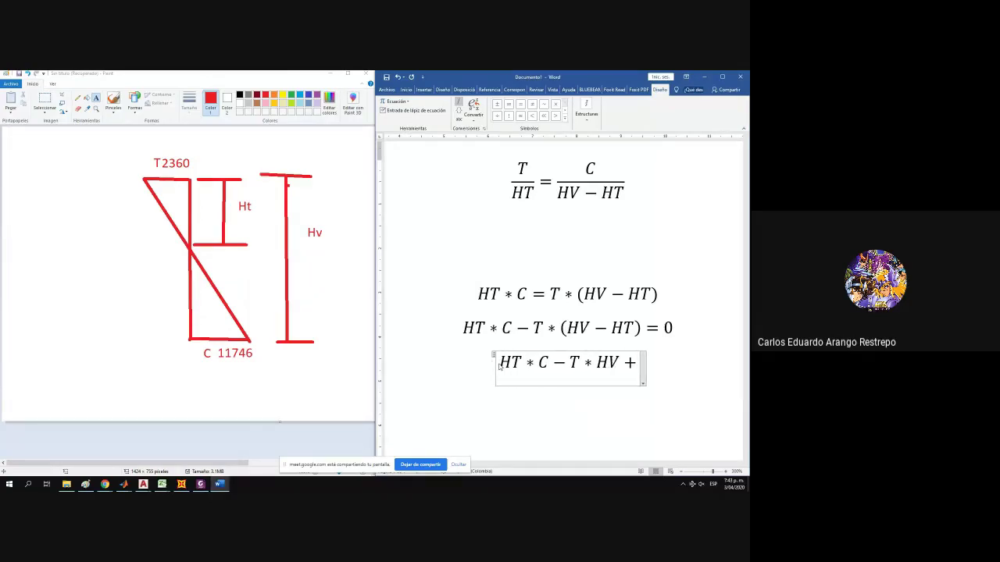
pyautogui.write('T')
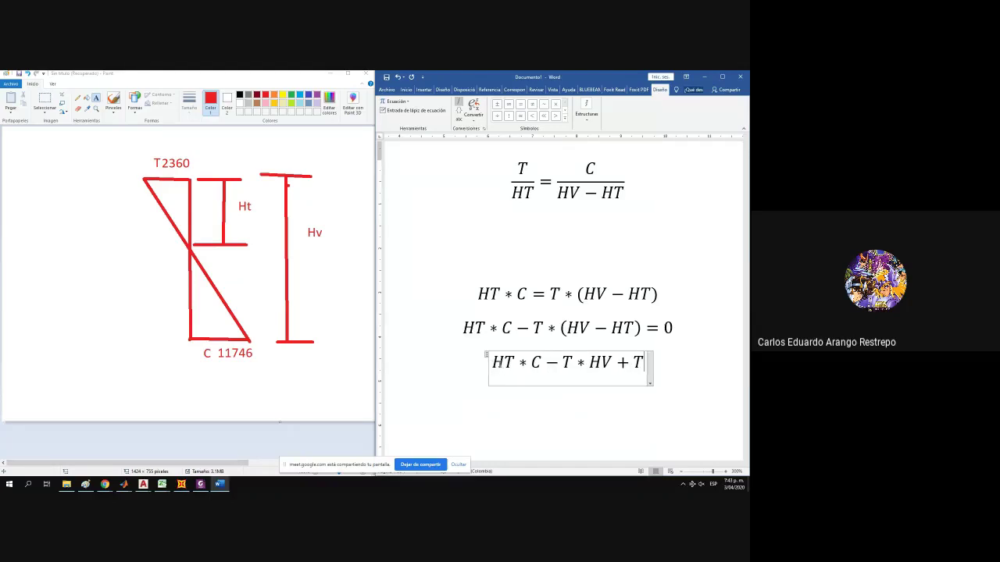
pyautogui.write('*')
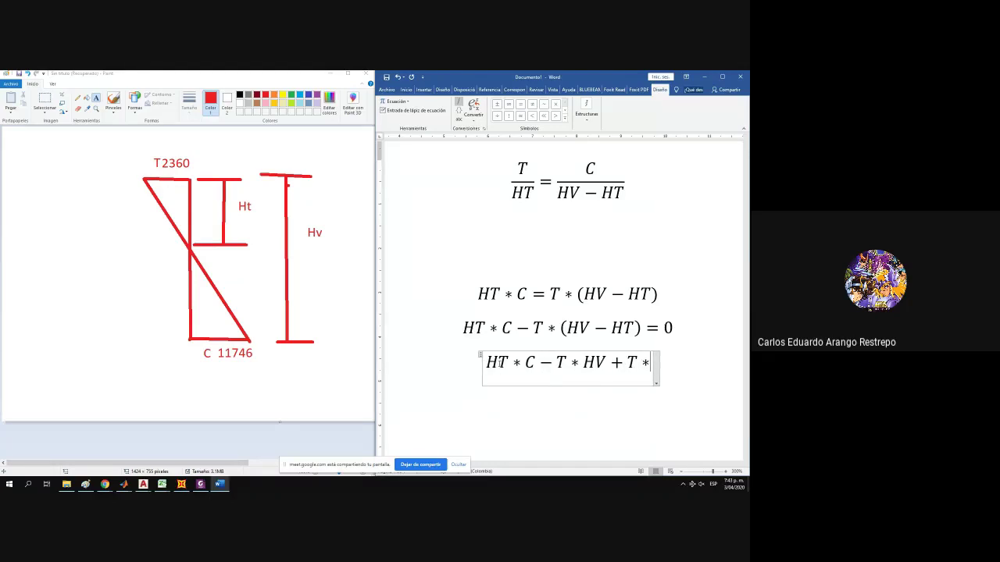
pyautogui.write('HT')
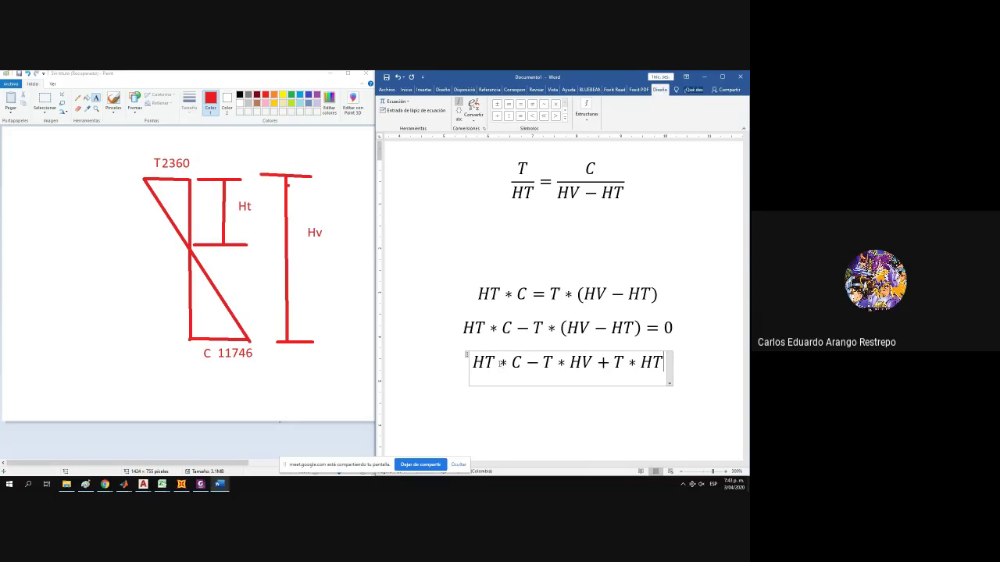
pyautogui.write('=0')
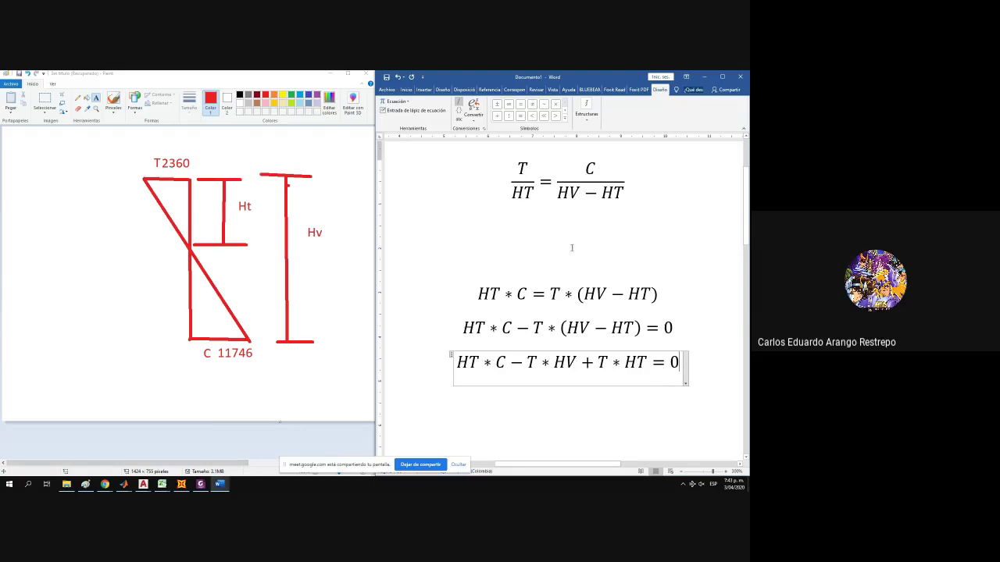
# Insert a blank equation on a new line below HT ∗ C − T ∗ HV + T ∗ HT = 0.
pyautogui.click(554, 400)
pyautogui.click(673, 383)
pyautogui.click(698, 379)
pyautogui.click(706, 363)
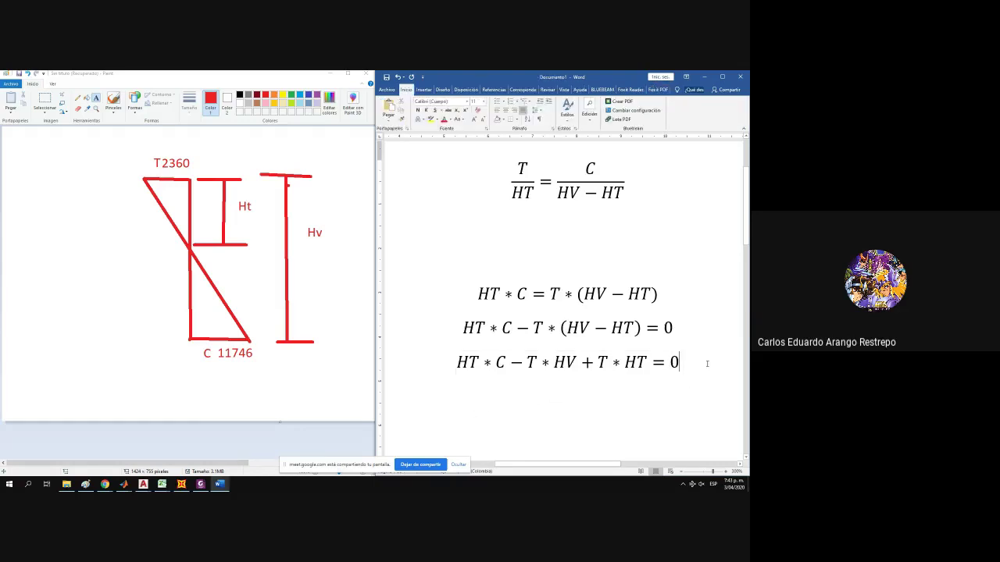
pyautogui.press('Return')
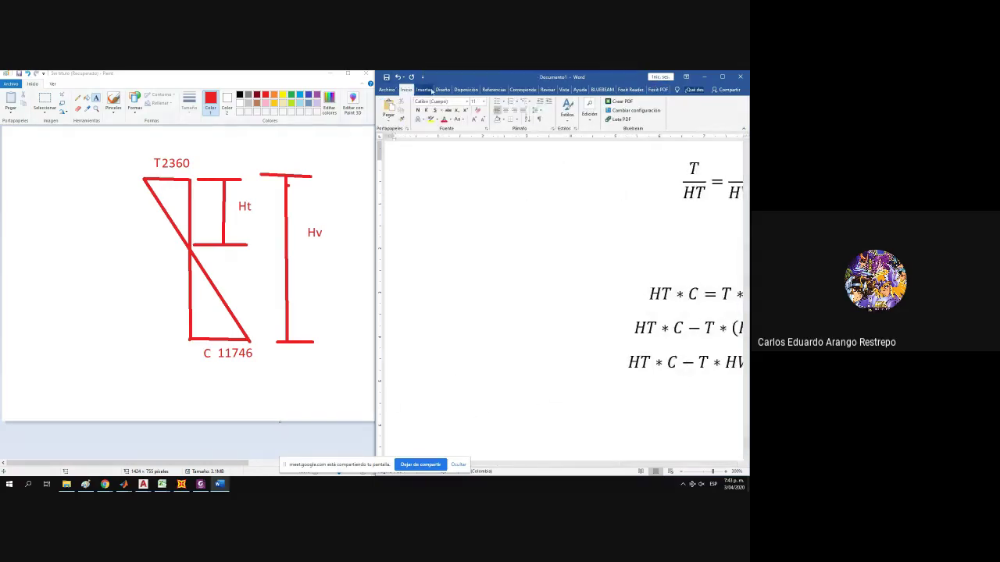
pyautogui.click(423, 89)
pyautogui.click(721, 114)
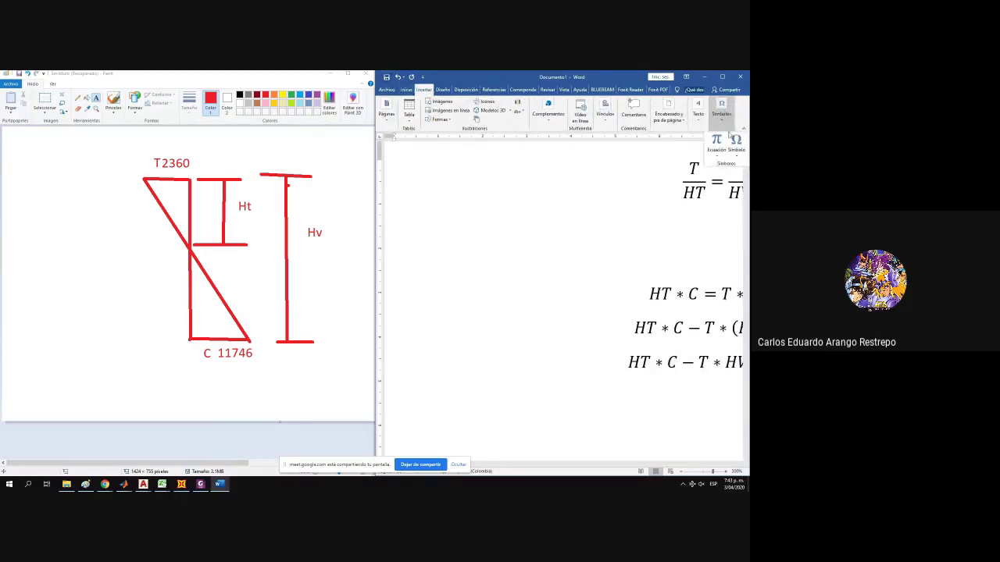
pyautogui.click(717, 142)
pyautogui.scroll(-1, 630, 410)
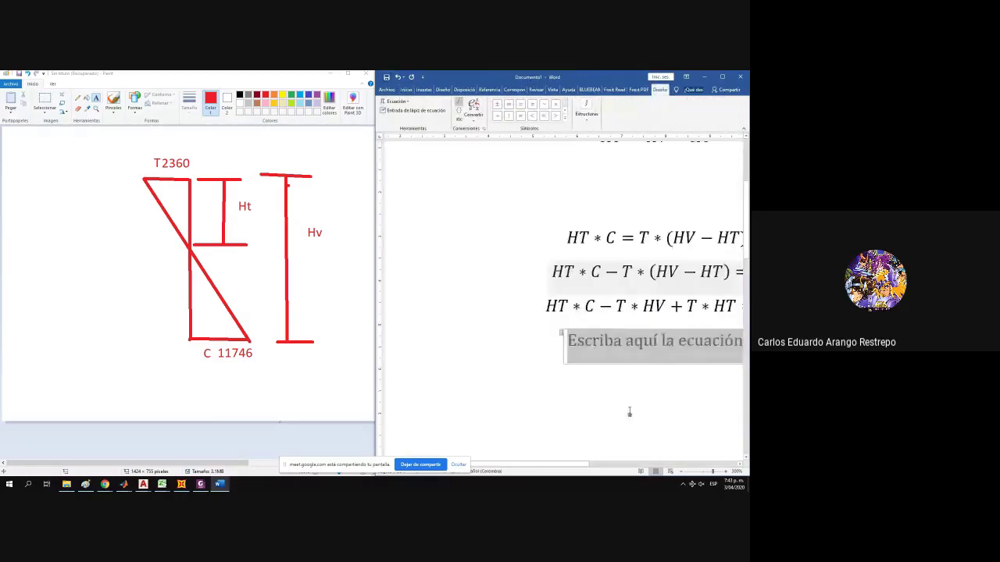
pyautogui.moveTo(581, 462); pyautogui.dragTo(653, 468)
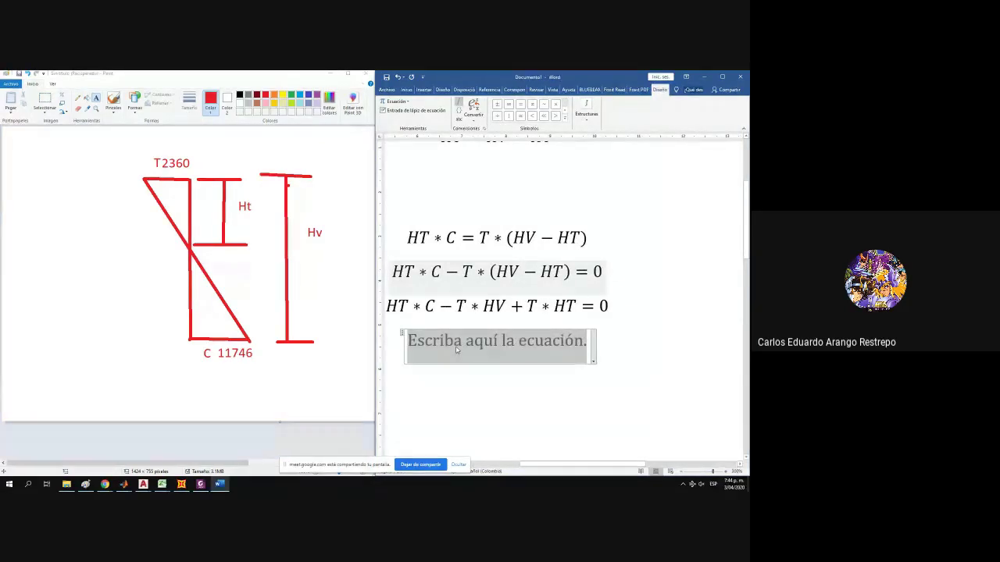
# Write the factored left side HT(C + T) in the blank equation.
pyautogui.write('HT(')
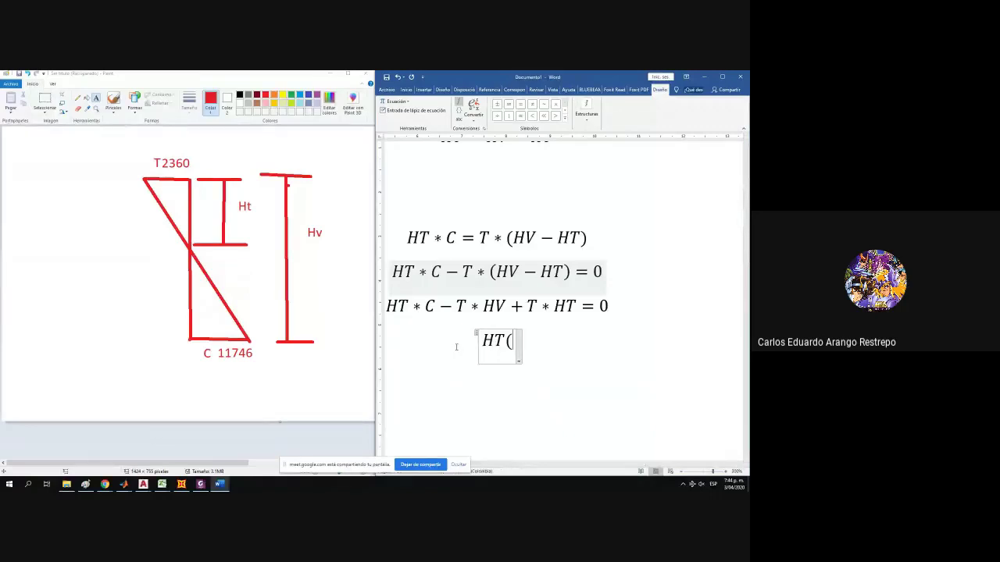
pyautogui.write('C')
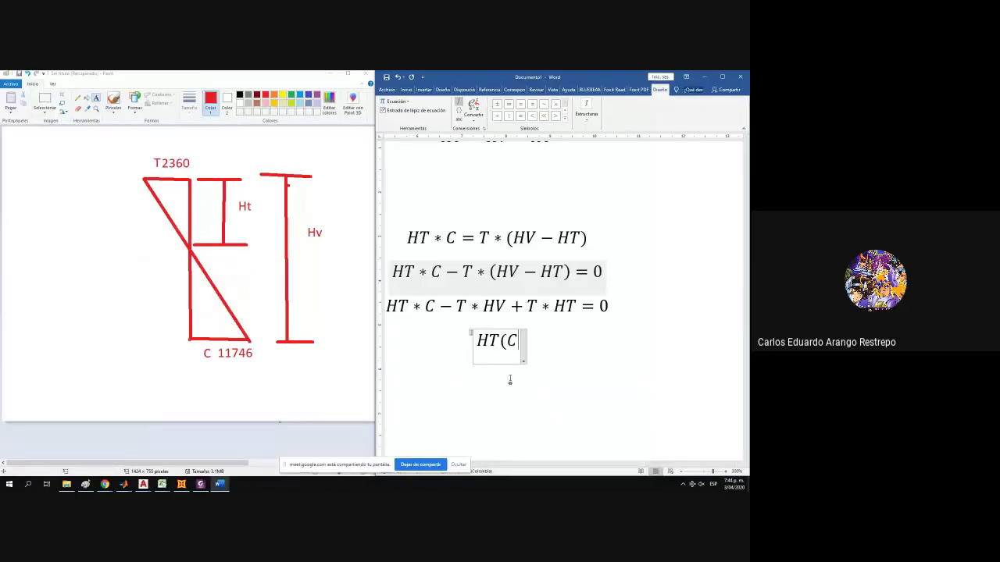
pyautogui.write('-')
pyautogui.press('BackSpace')
pyautogui.write('+ T')
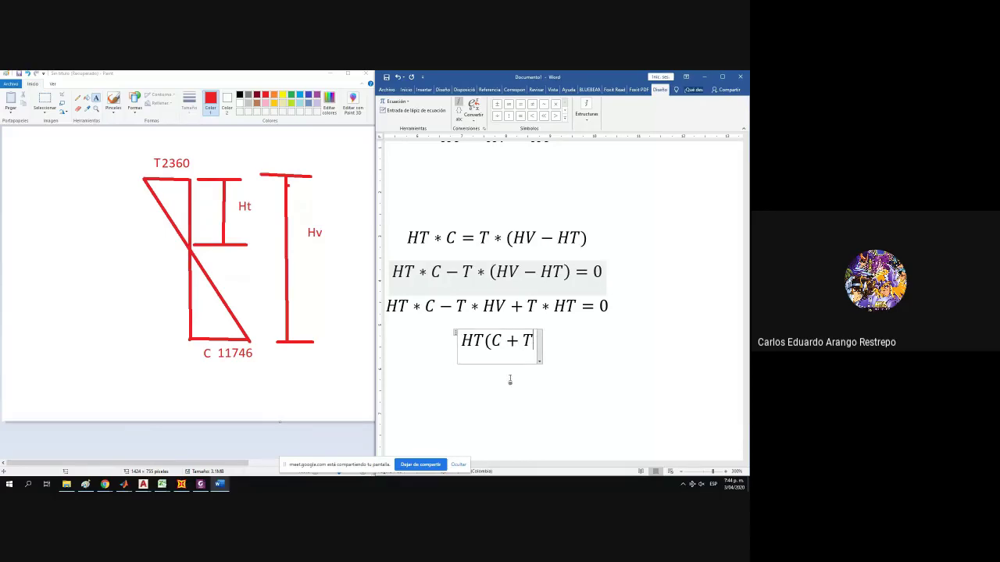
pyautogui.write(')')
# Review the HT terms of the expanded equation and complete the factored line with =T*HV after HT(C + T).
pyautogui.click(435, 307)
pyautogui.moveTo(409, 305); pyautogui.dragTo(388, 305)
pyautogui.moveTo(528, 305); pyautogui.dragTo(577, 305)
pyautogui.click(544, 339)
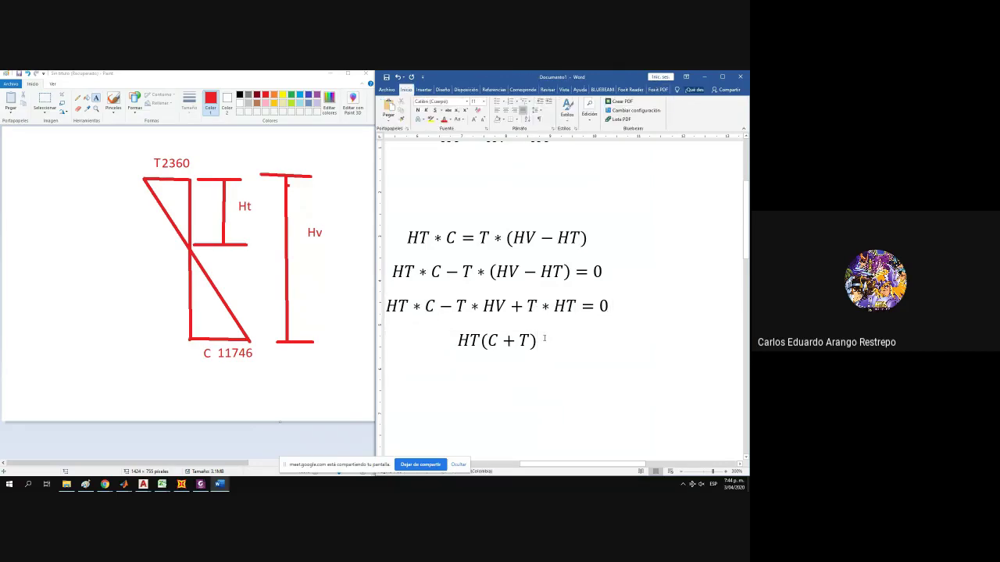
pyautogui.write('=T-')
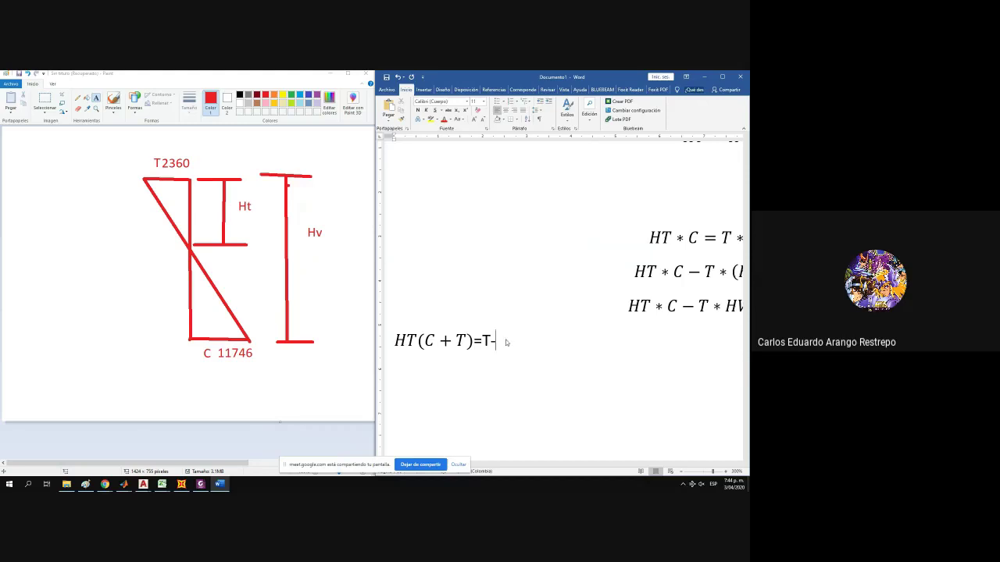
pyautogui.press('BackSpace')
pyautogui.write('*HV')
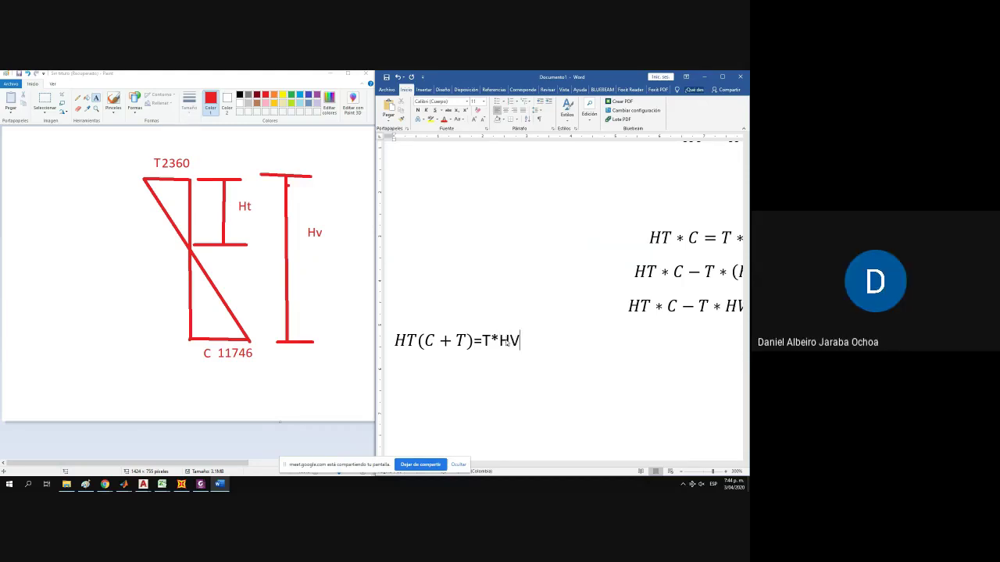
# Centre the line HT(C + T)=T*HV under the other equations.
pyautogui.click(424, 341)
pyautogui.click(396, 340)
pyautogui.click(505, 111)
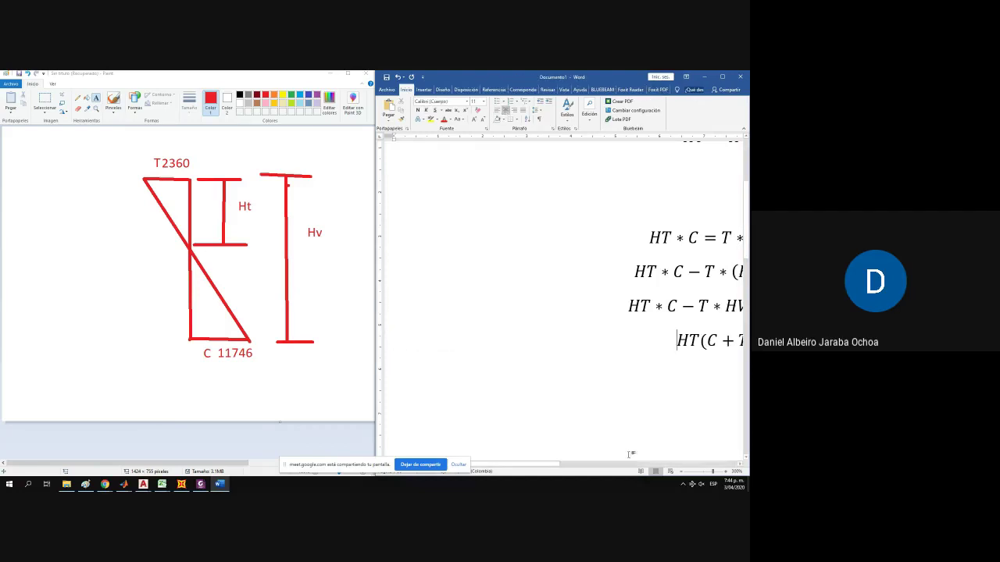
pyautogui.moveTo(558, 466); pyautogui.dragTo(628, 464)
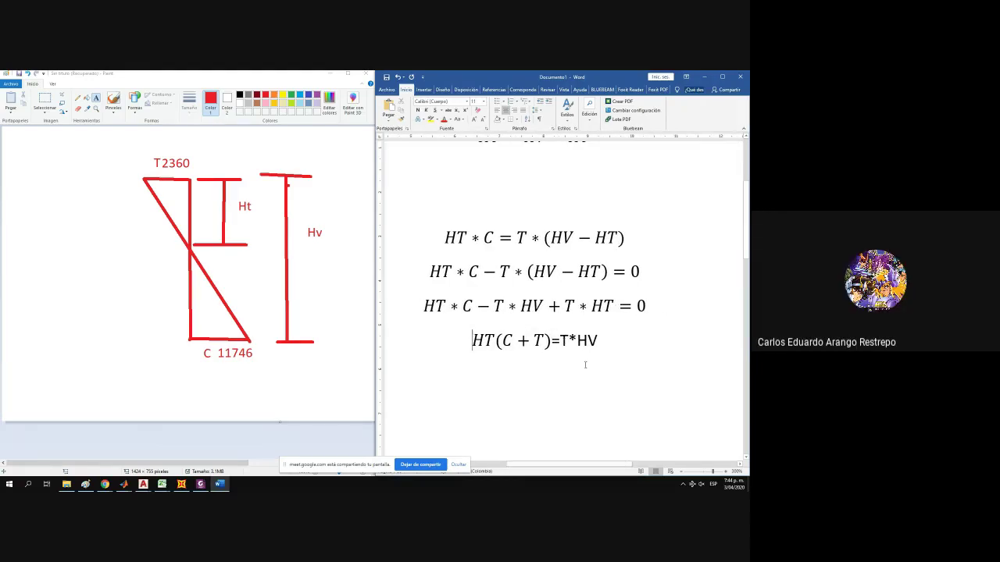
# Insert a blank equation on a new line below HT(C + T)=T*HV.
pyautogui.click(568, 340)
pyautogui.click(603, 344)
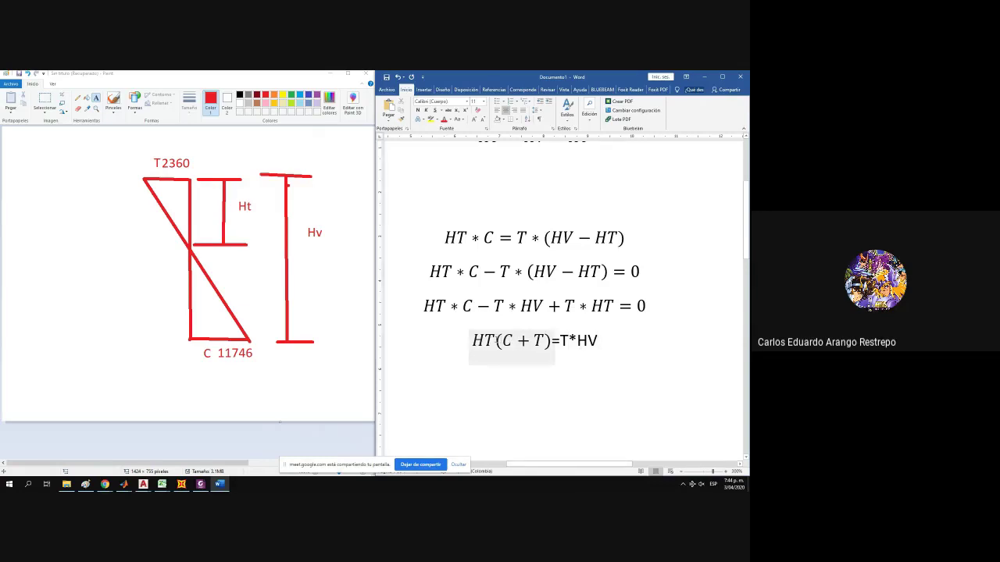
pyautogui.press('Return')
pyautogui.write('(')
pyautogui.press('BackSpace')
pyautogui.press('BackSpace')
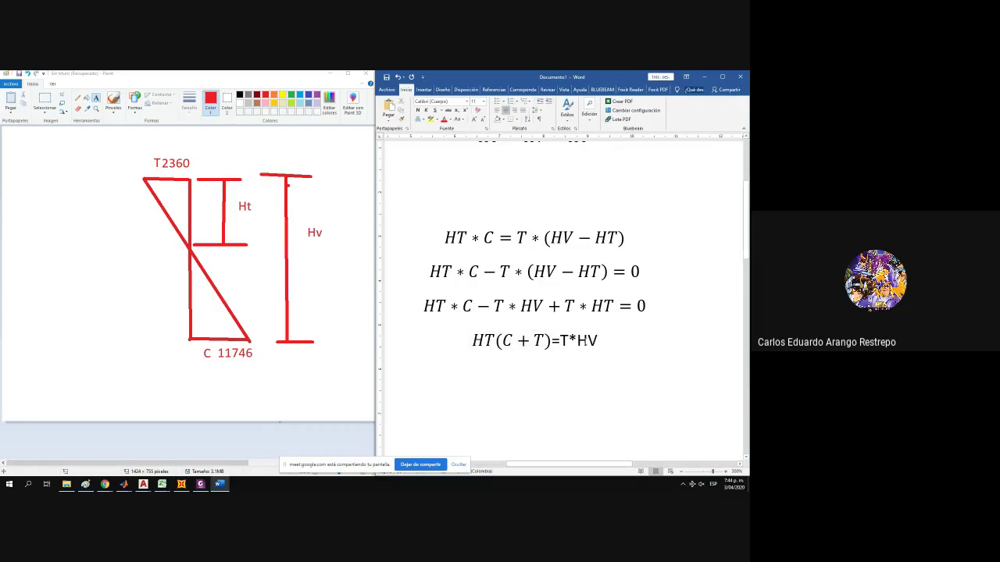
pyautogui.click(545, 341)
pyautogui.click(606, 373)
pyautogui.click(424, 89)
pyautogui.click(721, 111)
pyautogui.click(717, 134)
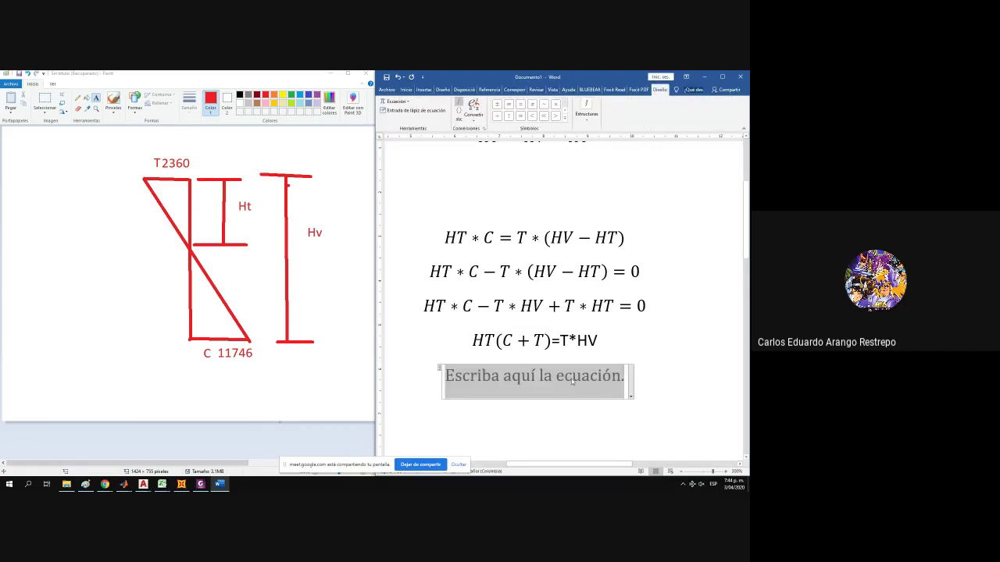
# Write the fraction T over HV(C + T), set equal to HT, in the blank equation.
pyautogui.write('T')
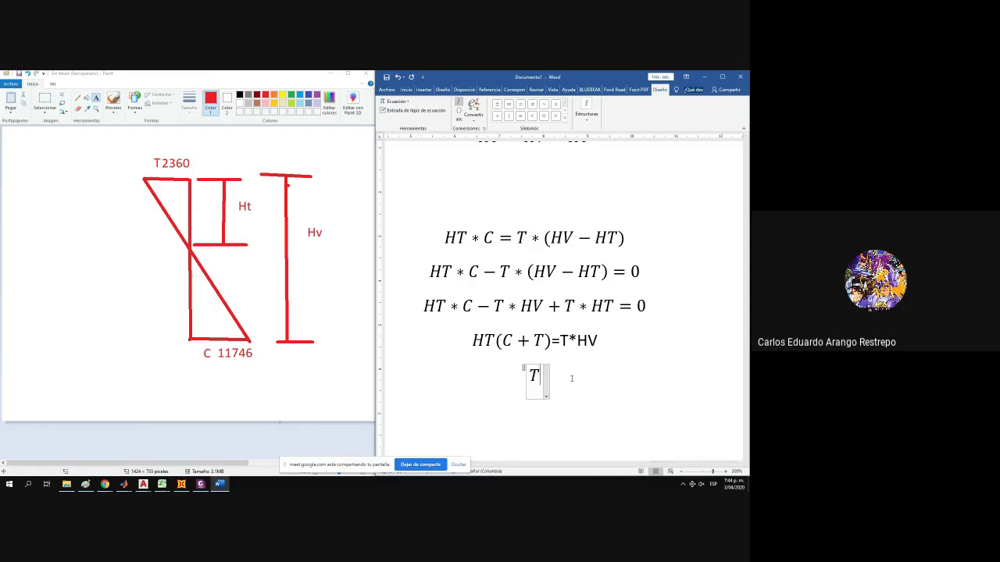
pyautogui.write('/HV')
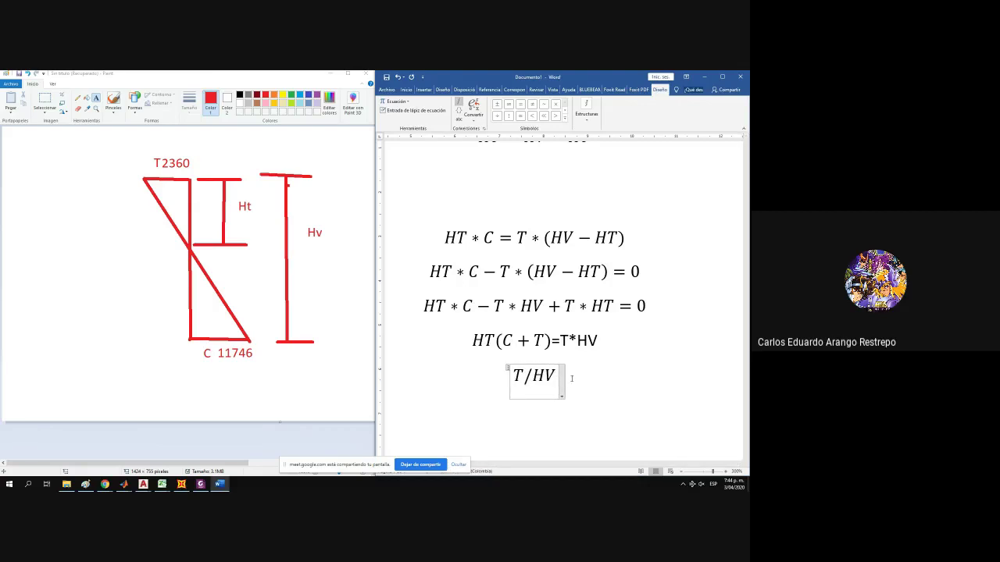
pyautogui.write('=')
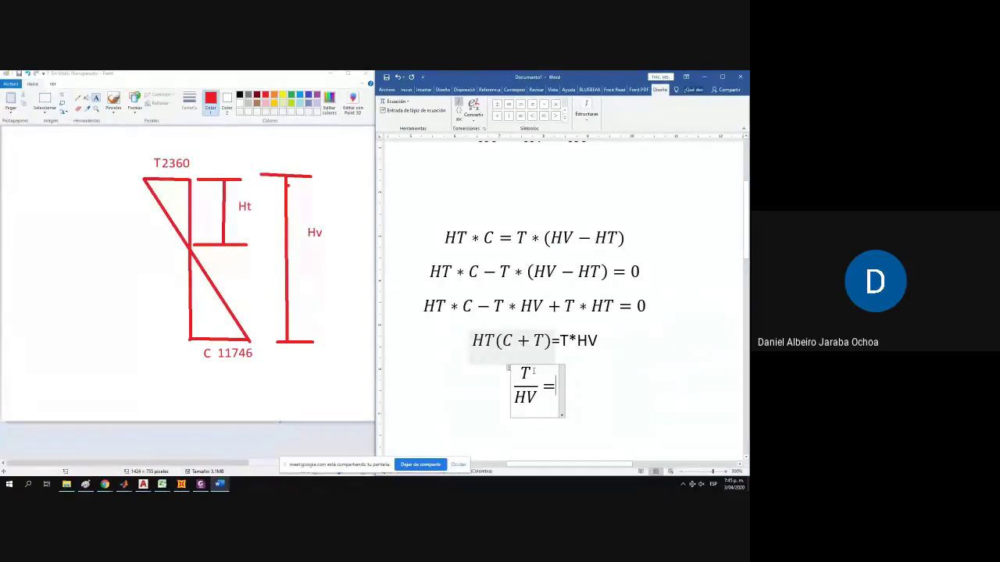
pyautogui.write('(')
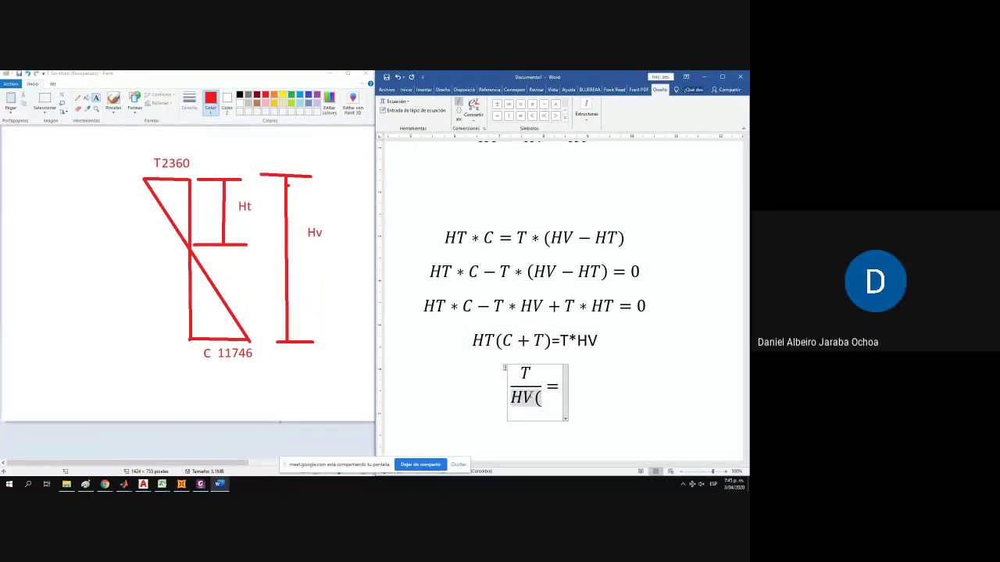
pyautogui.write('C + T) = ')
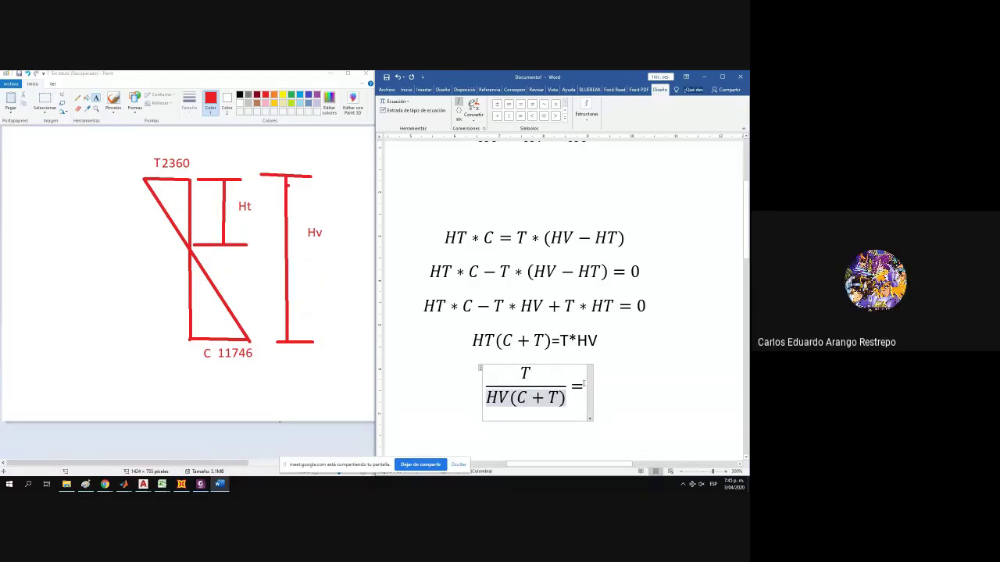
pyautogui.write('HT')
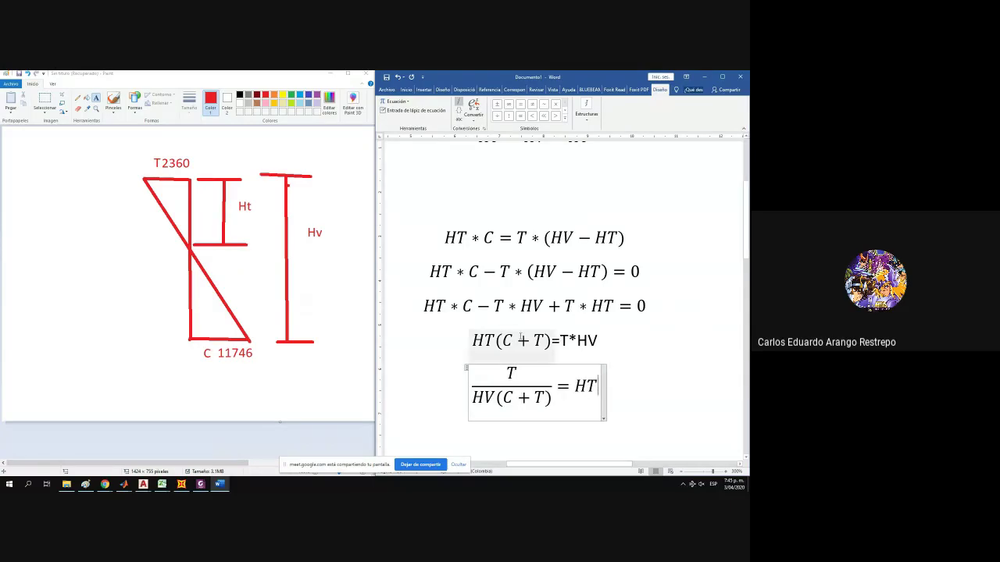
# Move HV from the denominator to the numerator so the equation reads T ∗ HV over (C + T) = HT.
pyautogui.doubleClick(523, 376)
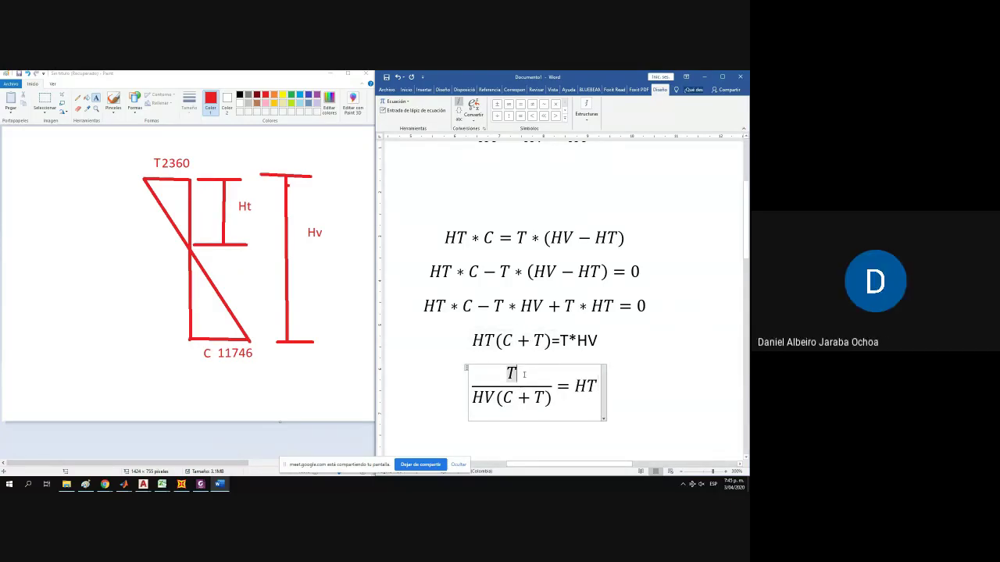
pyautogui.click(497, 396)
pyautogui.press('BackSpace')
pyautogui.press('BackSpace')
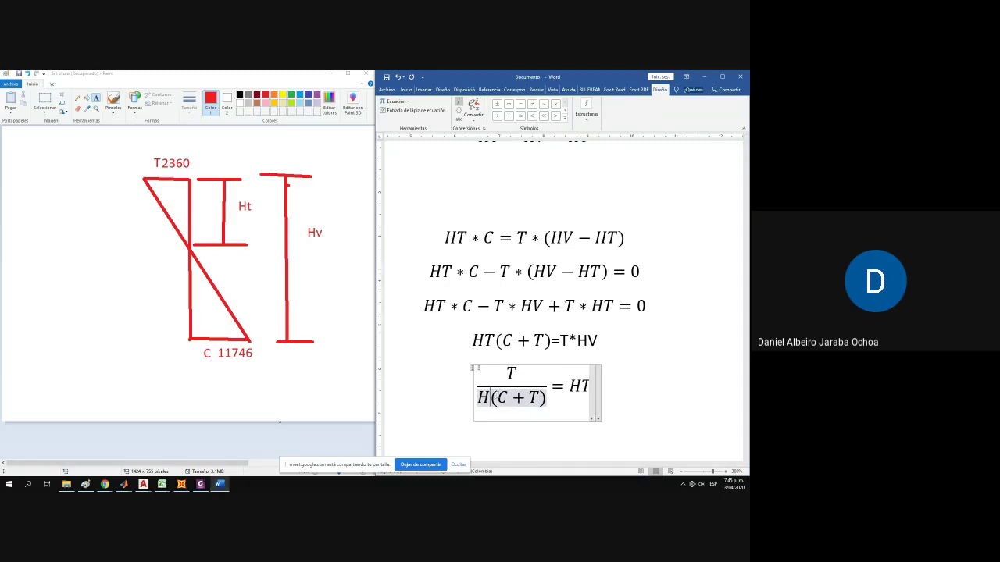
pyautogui.click(527, 377)
pyautogui.write('HV')
pyautogui.press('Left')
pyautogui.press('Left')
pyautogui.write('*')
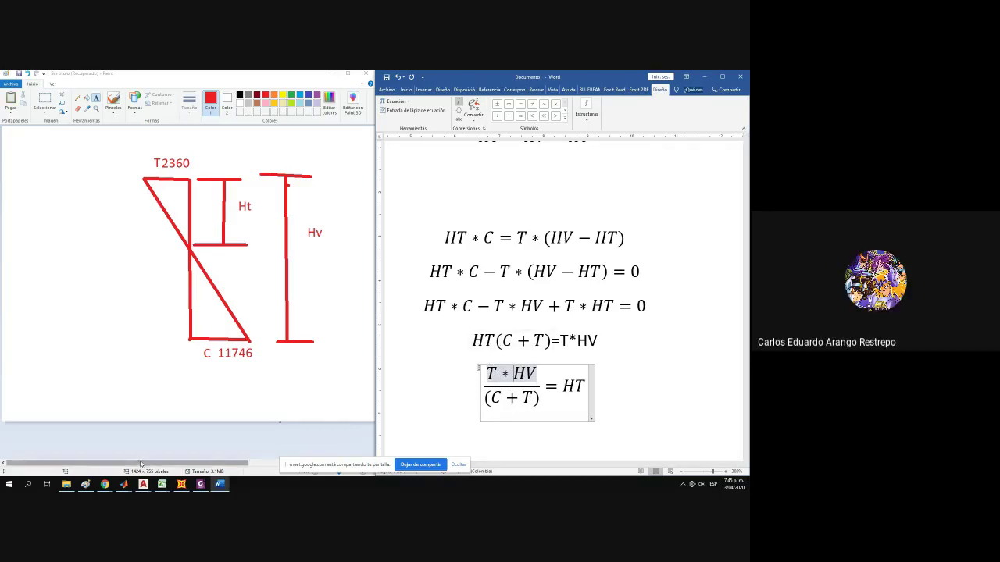
# Switch to the trazado de cables workbook in Excel and examine its multi-curve chart above the stress table.
pyautogui.click(143, 486)
pyautogui.moveTo(160, 488)
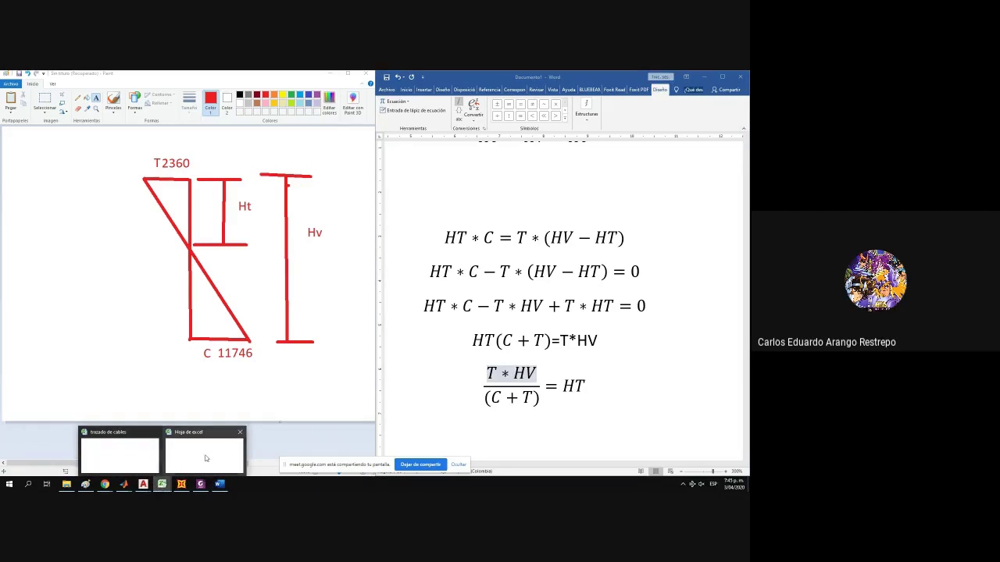
pyautogui.click(121, 451)
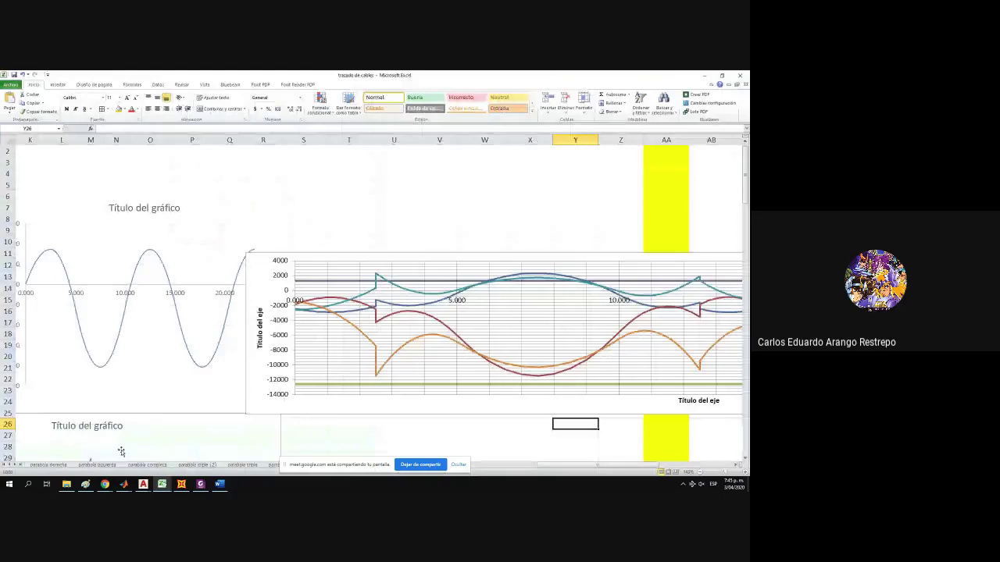
pyautogui.scroll(5, 317, 300)
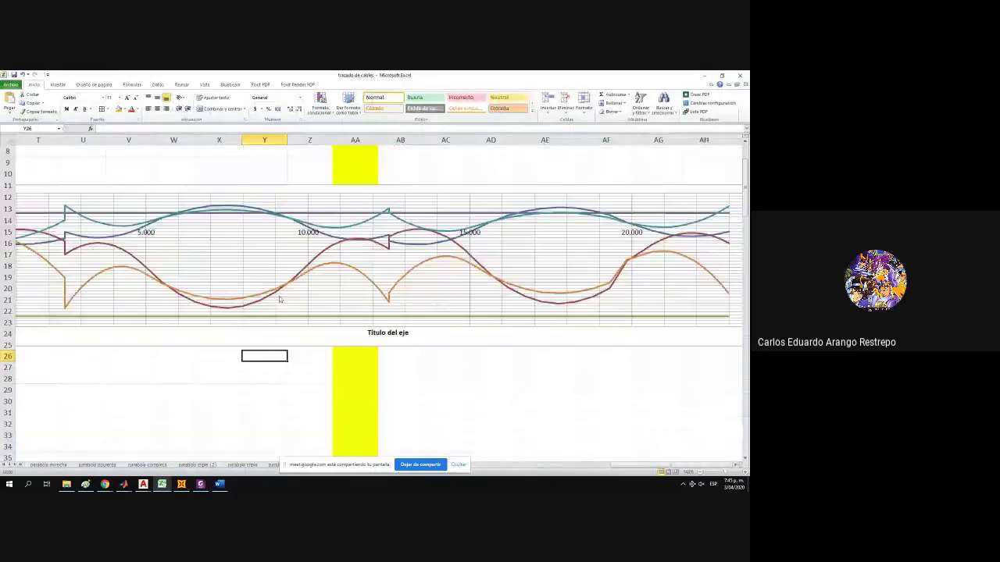
pyautogui.keyDown('ctrl'); pyautogui.scroll(-3, 414, 289); pyautogui.keyUp('ctrl')
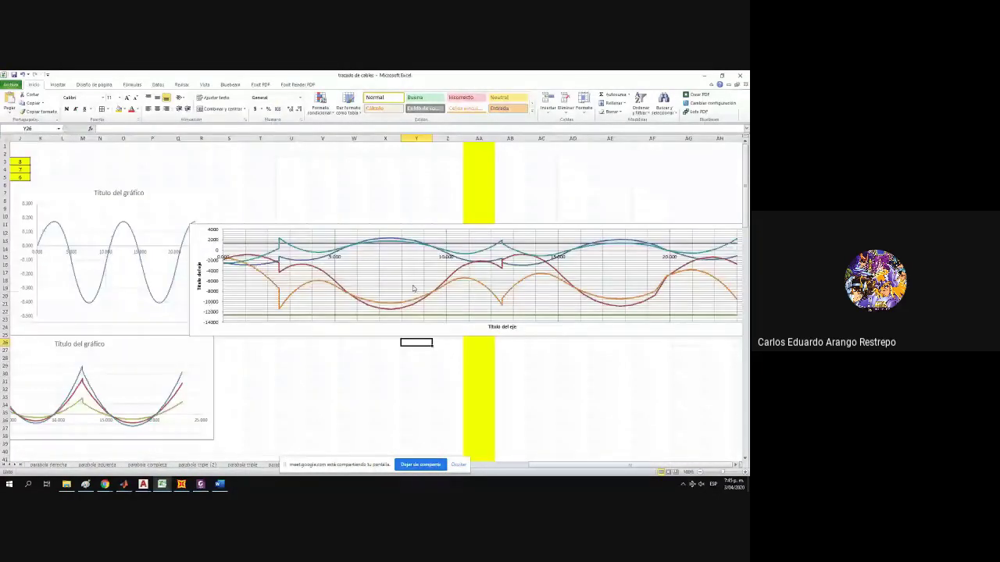
pyautogui.keyDown('ctrl'); pyautogui.scroll(-1, 413, 289); pyautogui.keyUp('ctrl')
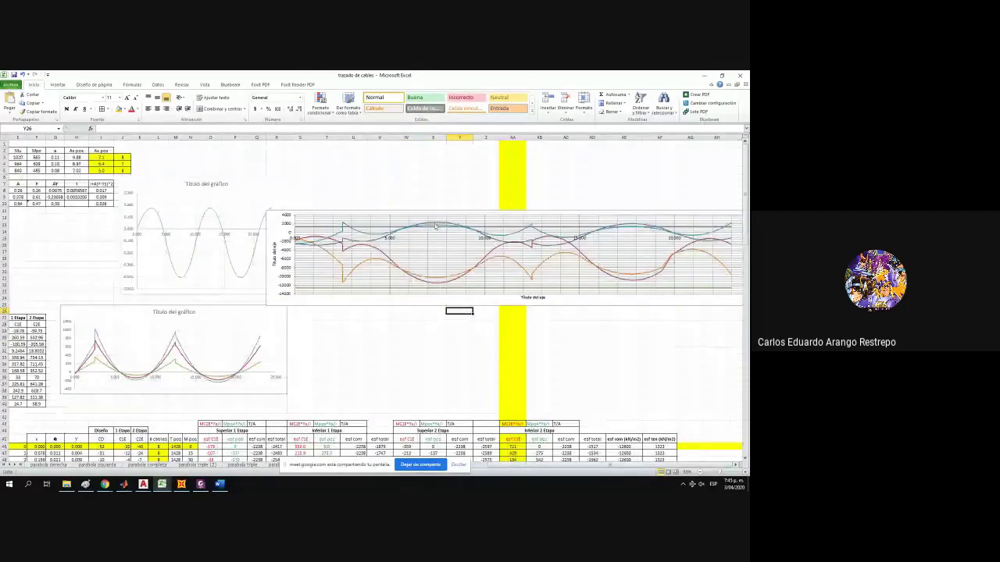
pyautogui.click(458, 358)
pyautogui.keyDown('ctrl'); pyautogui.scroll(2, 442, 318); pyautogui.keyUp('ctrl')
pyautogui.click(444, 355)
# Reduce the trazado de cables window, minimize the Word document and bring up the Hoja de excel workbook with the beam geometry data.
pyautogui.moveTo(416, 77); pyautogui.dragTo(404, 79)
pyautogui.click(511, 77)
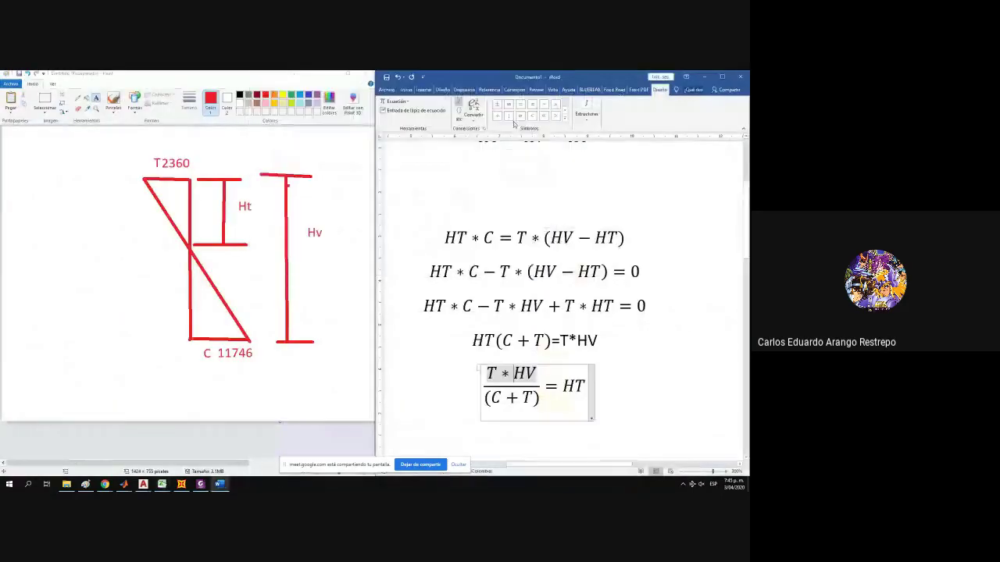
pyautogui.click(219, 484)
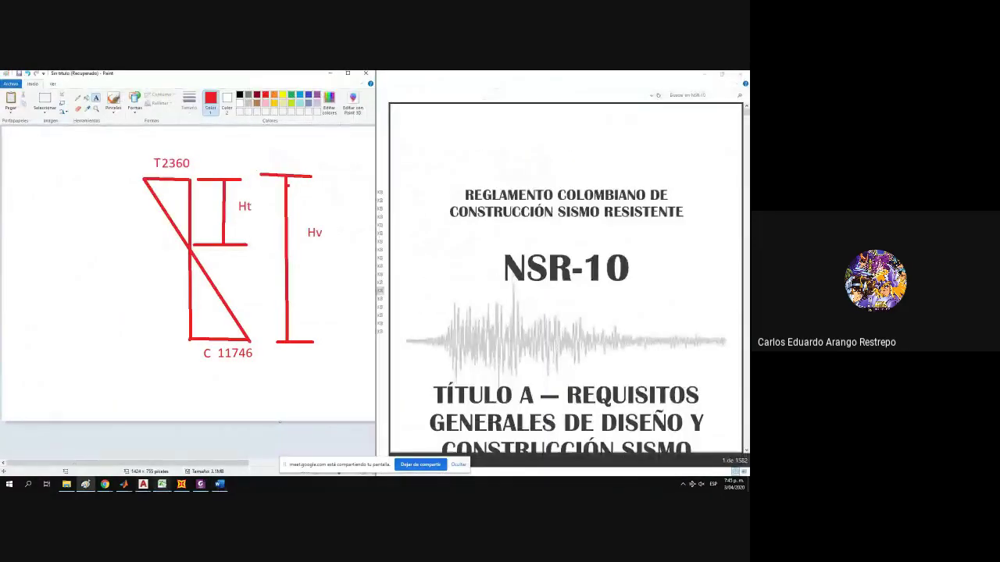
pyautogui.click(162, 485)
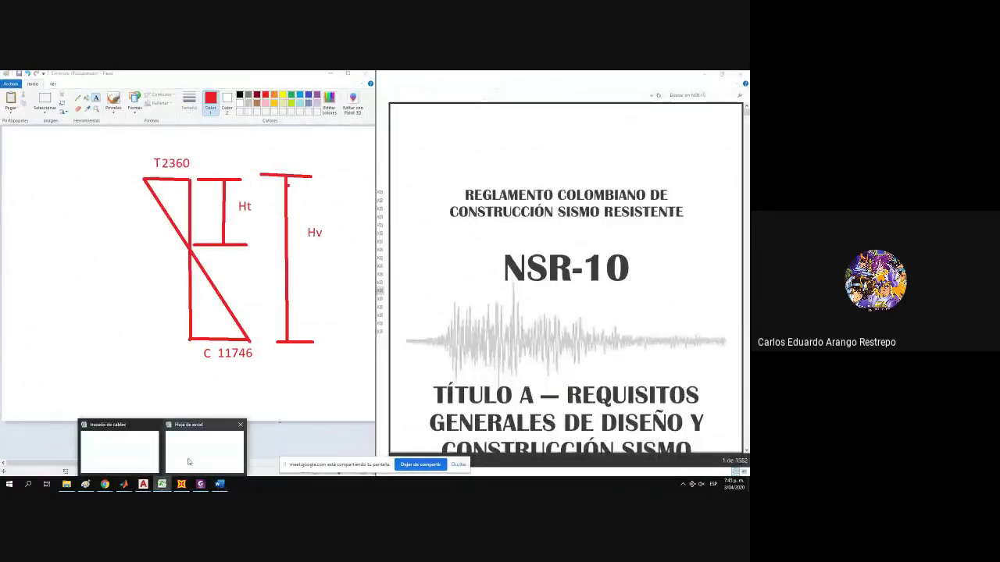
pyautogui.click(121, 457)
pyautogui.moveTo(162, 485)
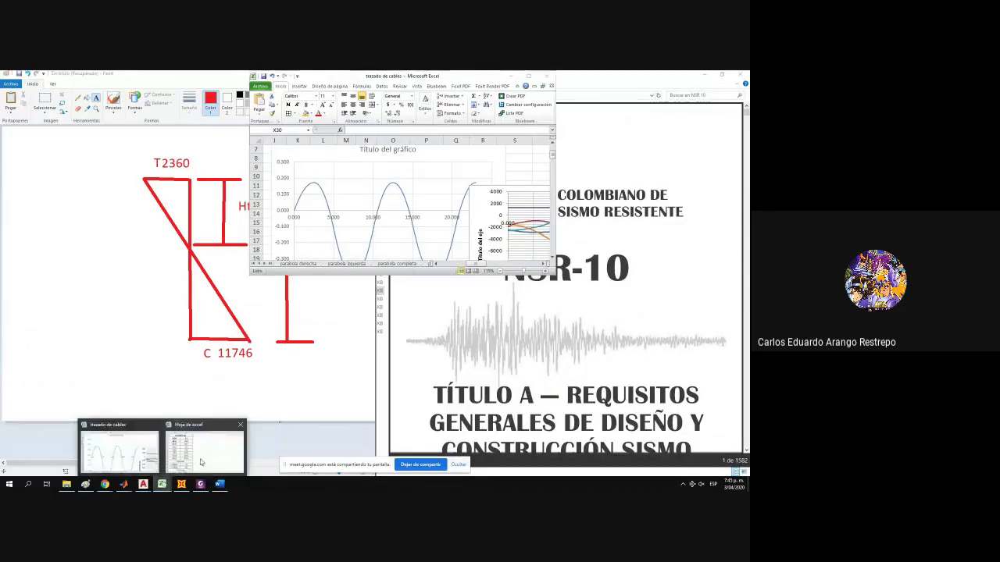
pyautogui.click(202, 453)
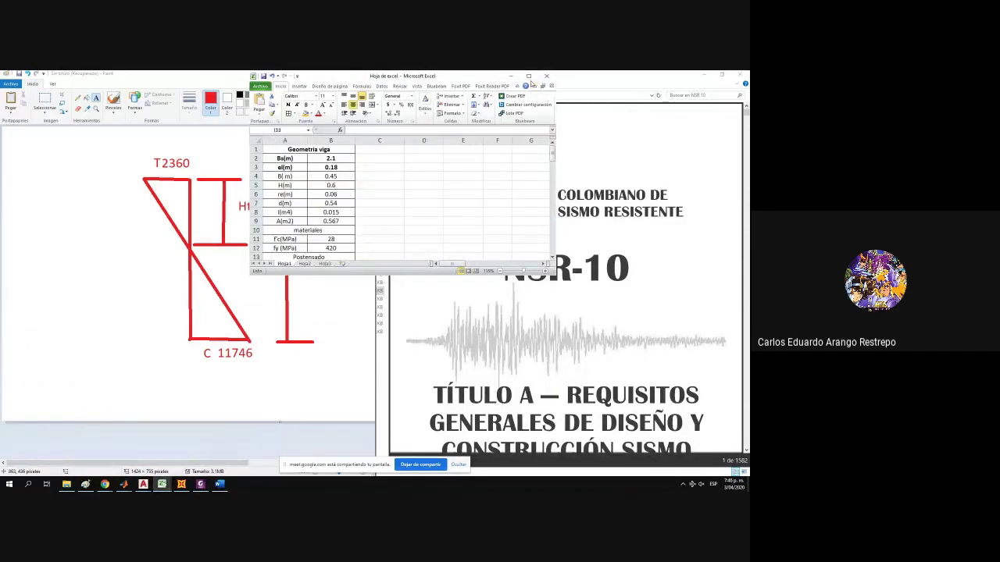
# Look over the Hoja de excel workbook and close it without saving, returning to the trazado de cables workbook.
pyautogui.click(530, 78)
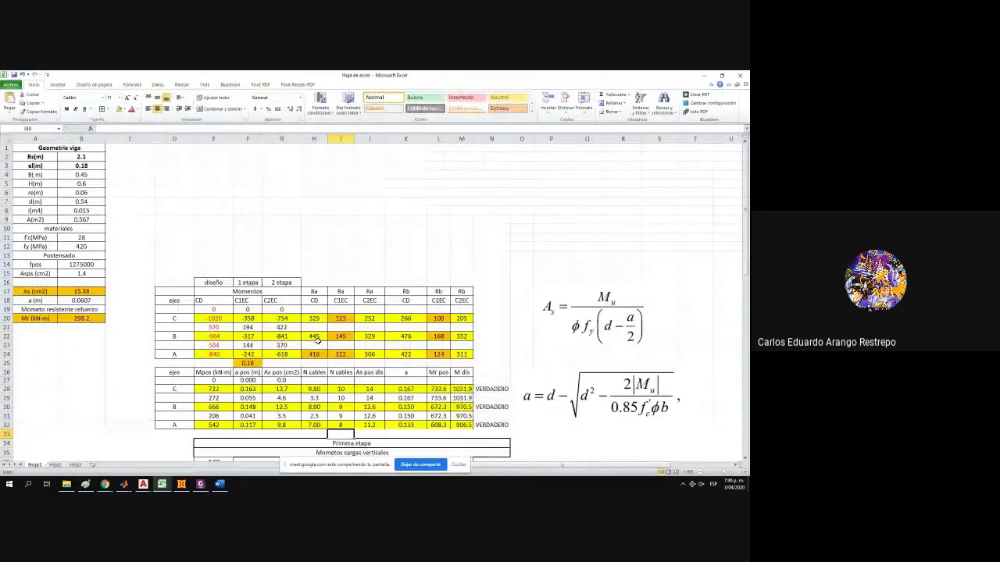
pyautogui.scroll(-9, 375, 297)
pyautogui.click(744, 75)
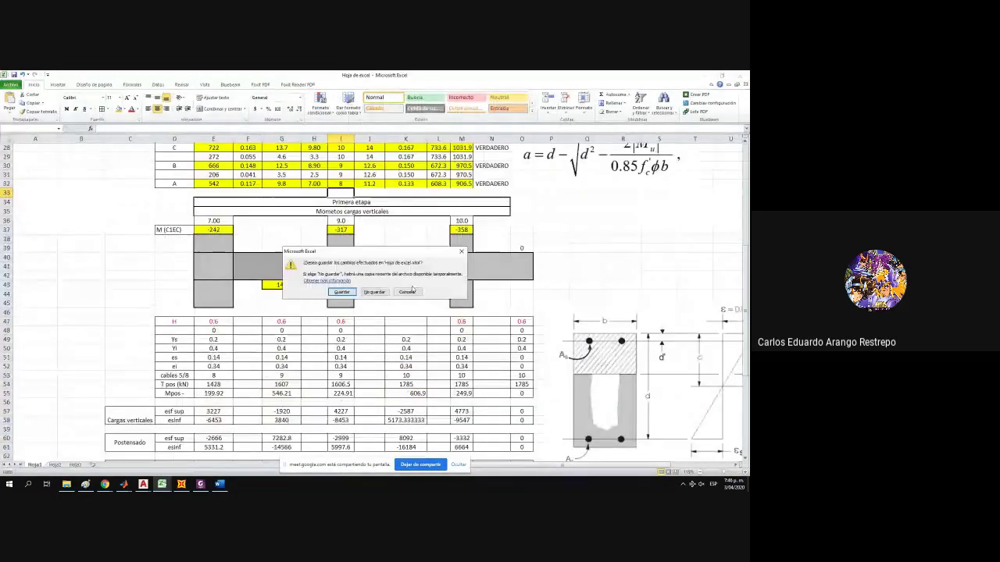
pyautogui.click(375, 294)
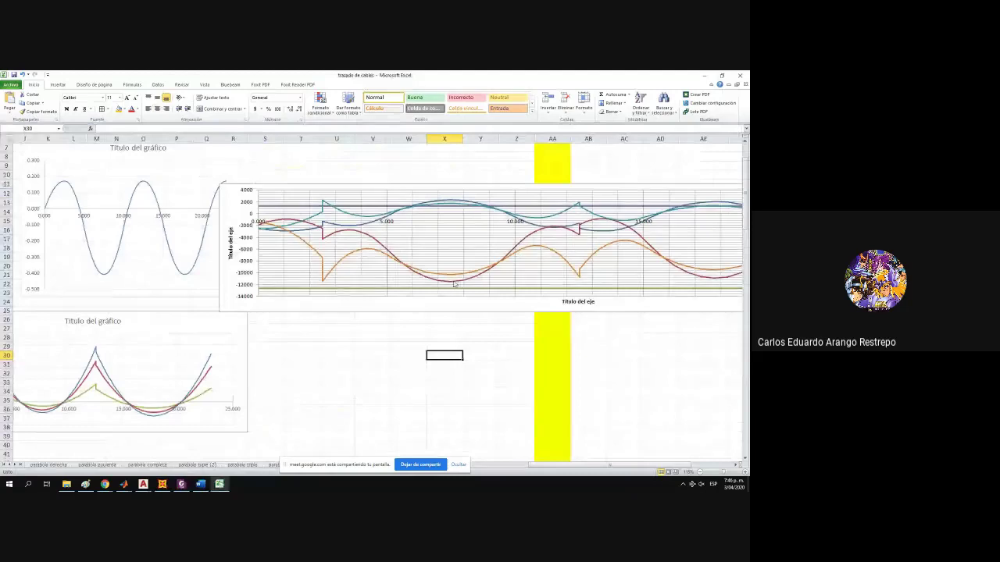
# Label cell X30 as T and enter 2360 beside it in Y30.
pyautogui.write('T')
pyautogui.press('Return')
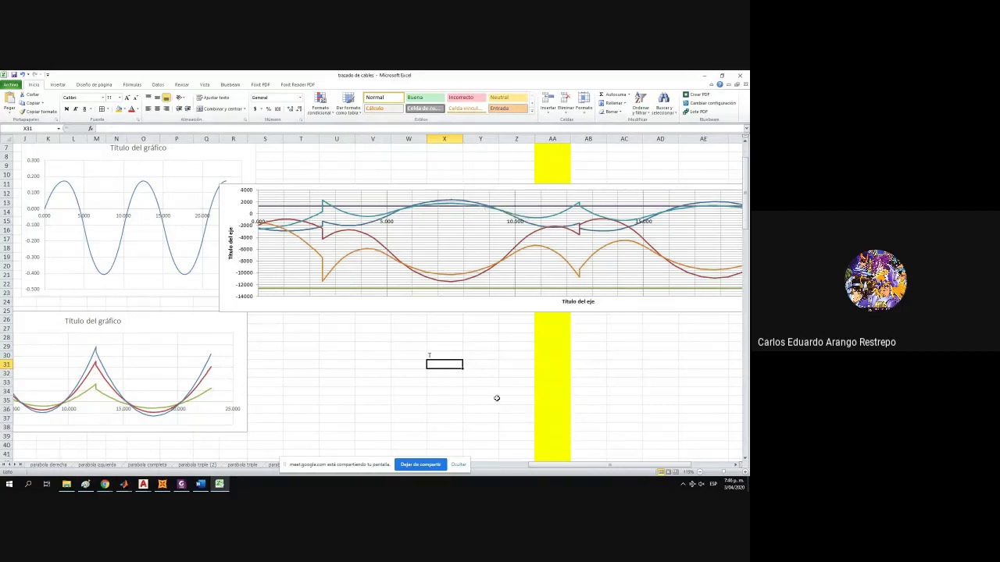
pyautogui.click(471, 356)
pyautogui.write('2360')
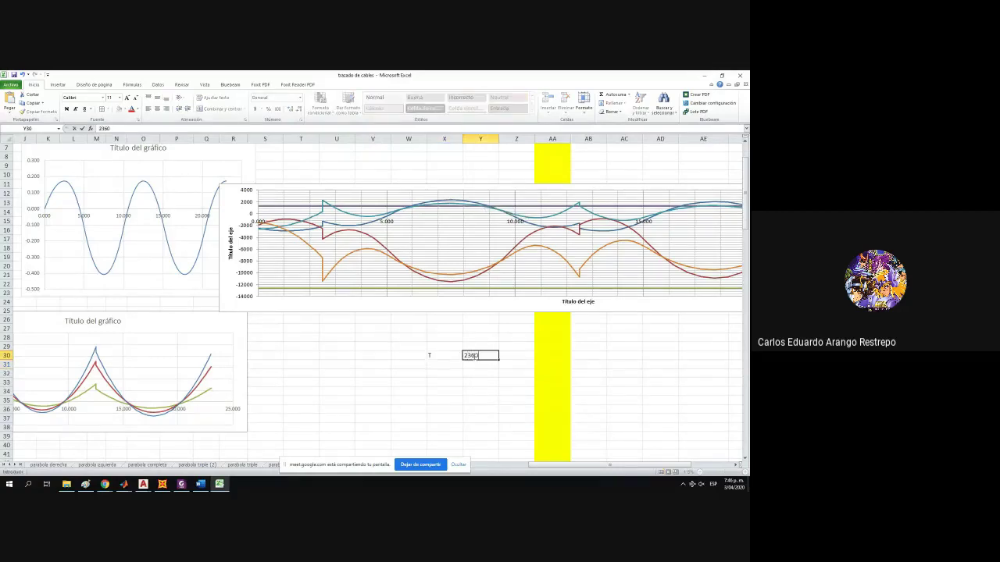
pyautogui.press('Return')
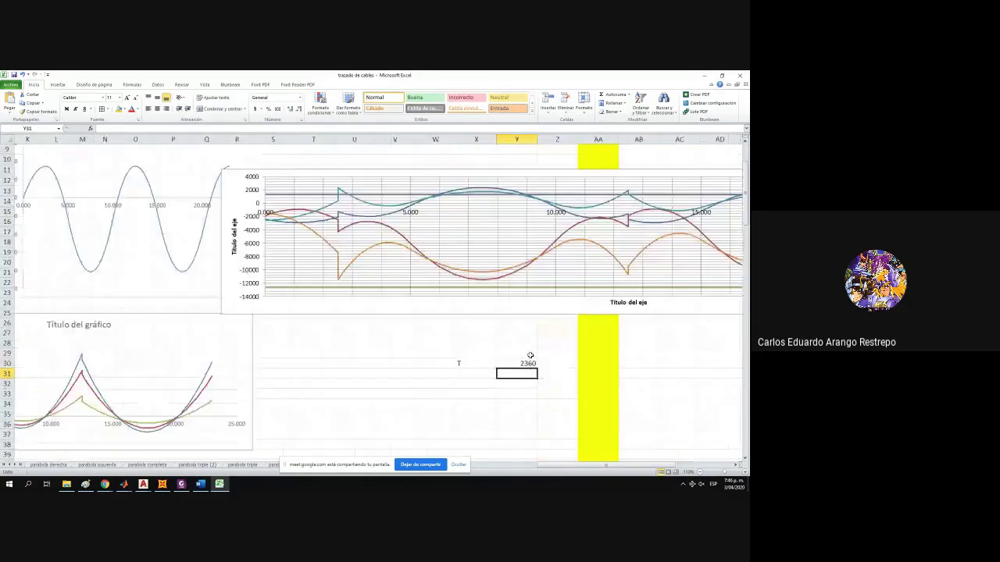
# Label cell X31 as C and enter 11476 beside it in Y31.
pyautogui.click(482, 188)
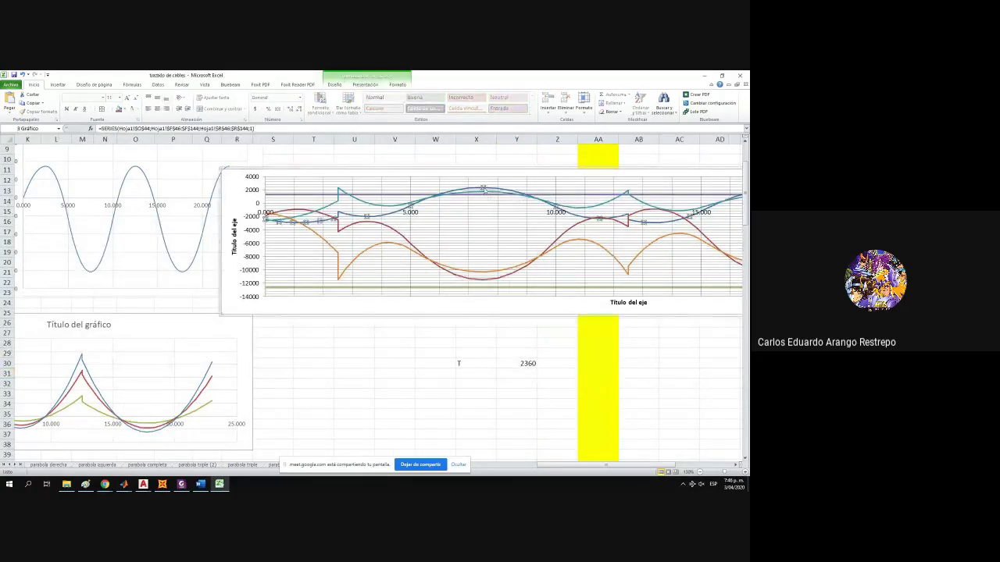
pyautogui.click(489, 377)
pyautogui.write('C')
pyautogui.press('Return')
pyautogui.press('Up')
pyautogui.press('Right')
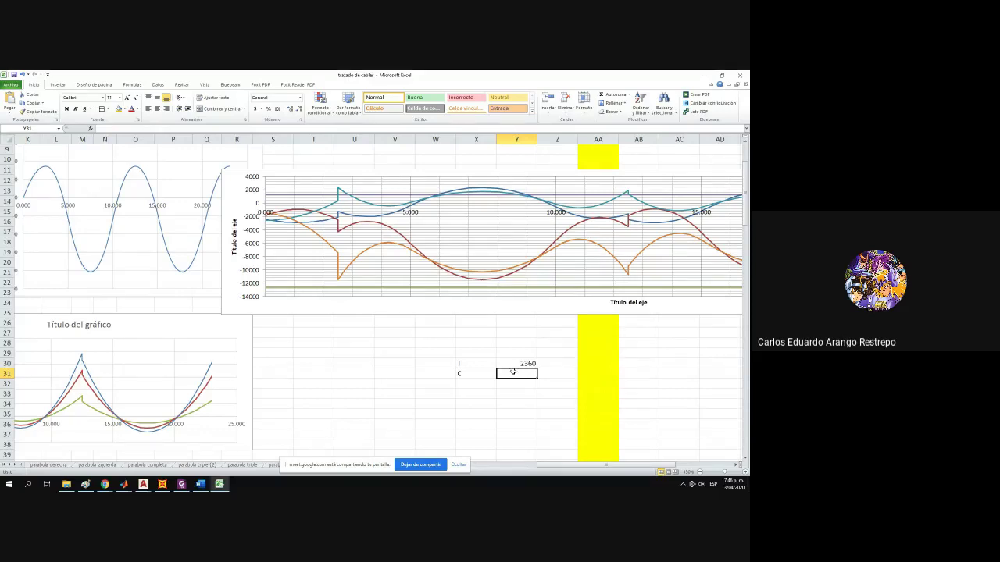
pyautogui.write('11476')
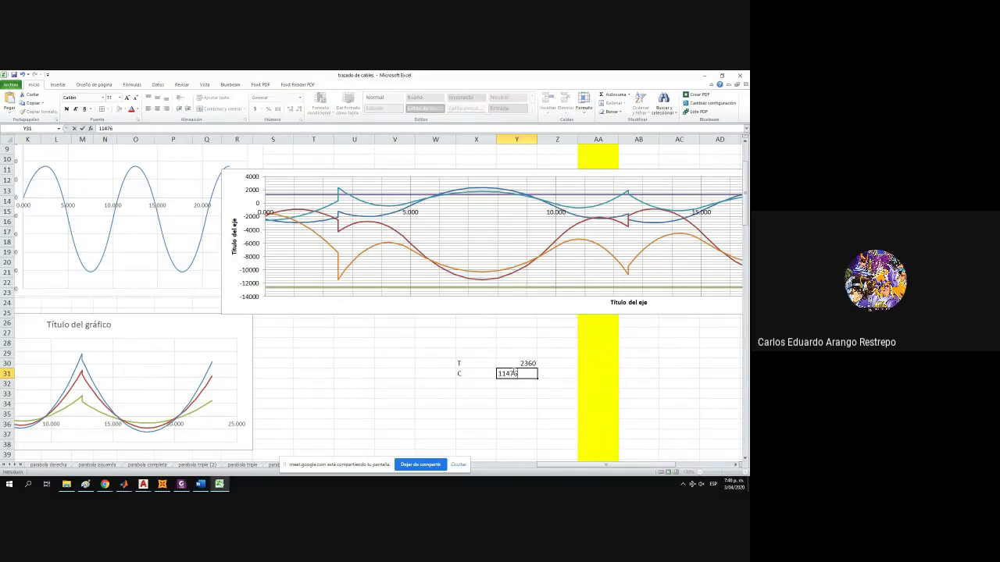
pyautogui.press('Return')
# Label cell X32 as HT and set the workbook side by side with the Word equations.
pyautogui.click(475, 384)
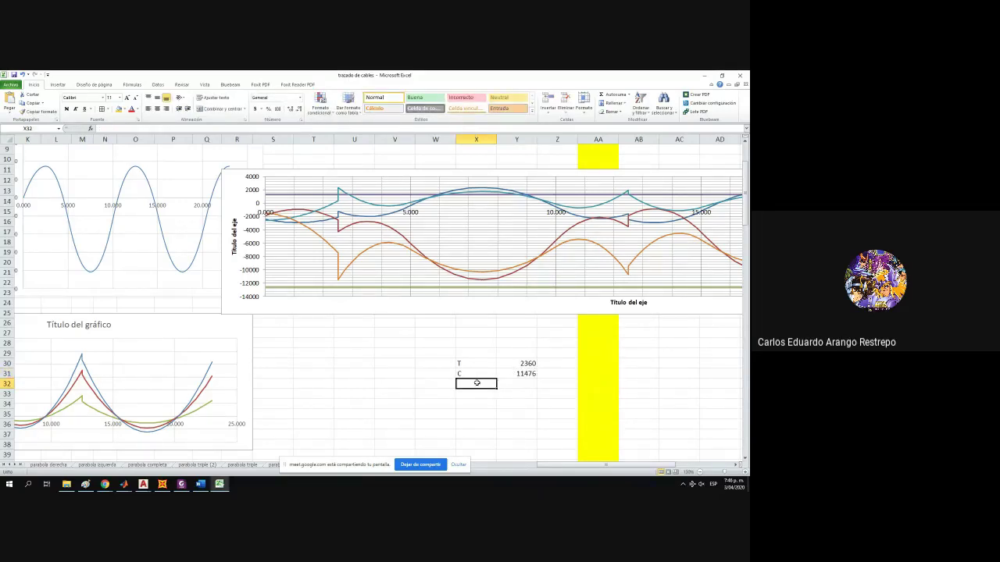
pyautogui.write('HT')
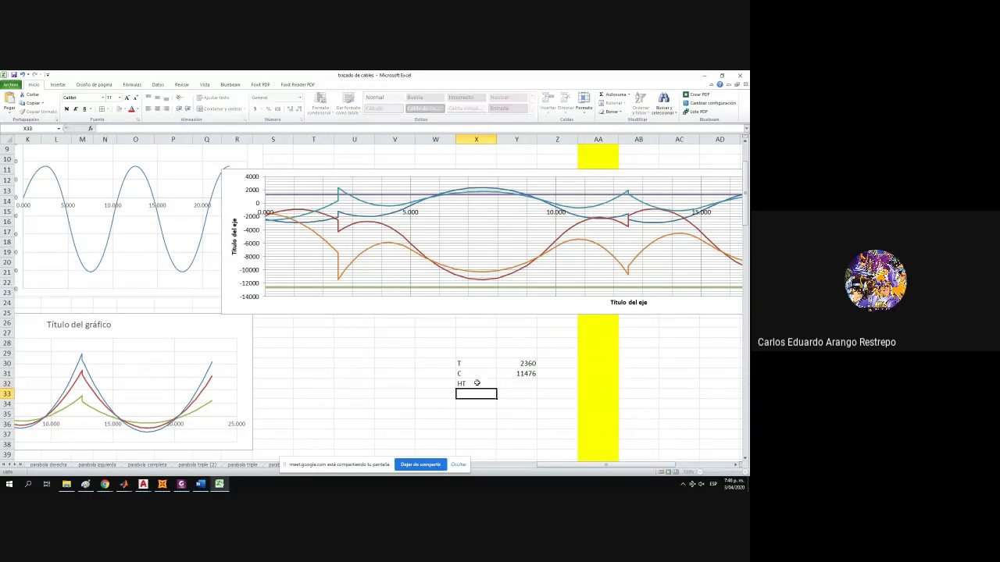
pyautogui.press('Return')
pyautogui.moveTo(2, 167); pyautogui.dragTo(2, 167)
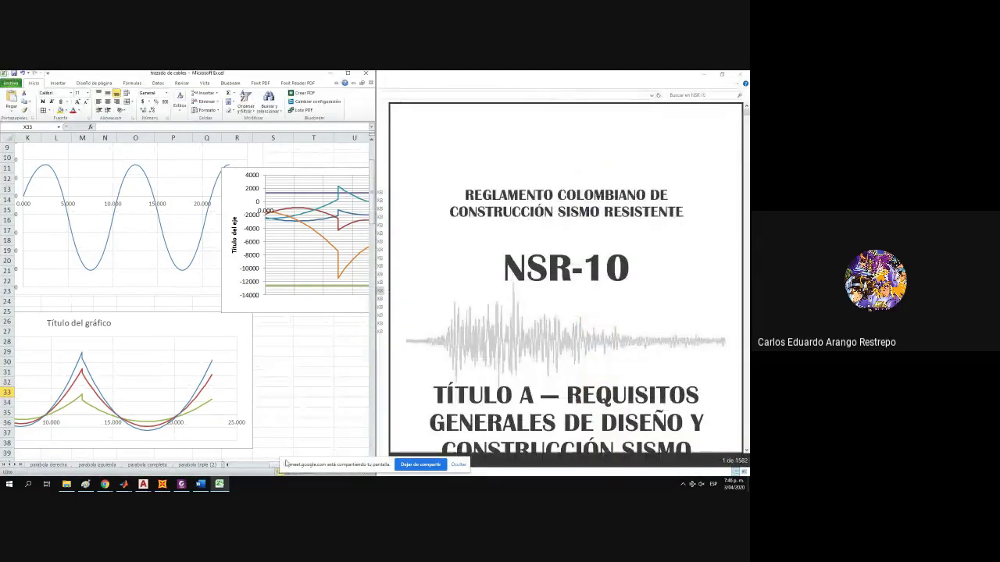
pyautogui.moveTo(277, 465); pyautogui.dragTo(311, 467)
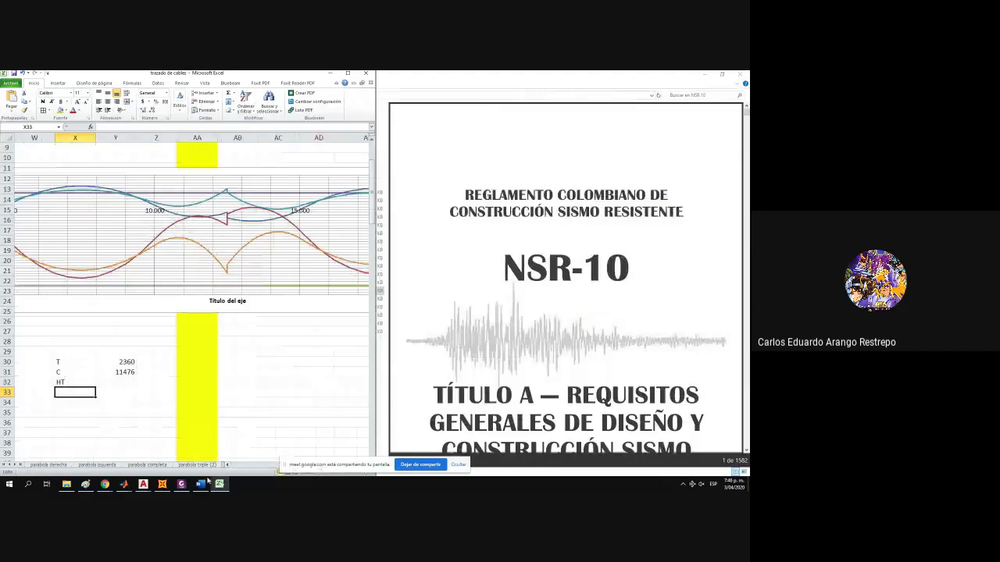
pyautogui.click(200, 484)
# Calculate HT in cell Y32 with the formula +Y30*H/(Y31+Y30), following the derived Word equation.
pyautogui.click(121, 383)
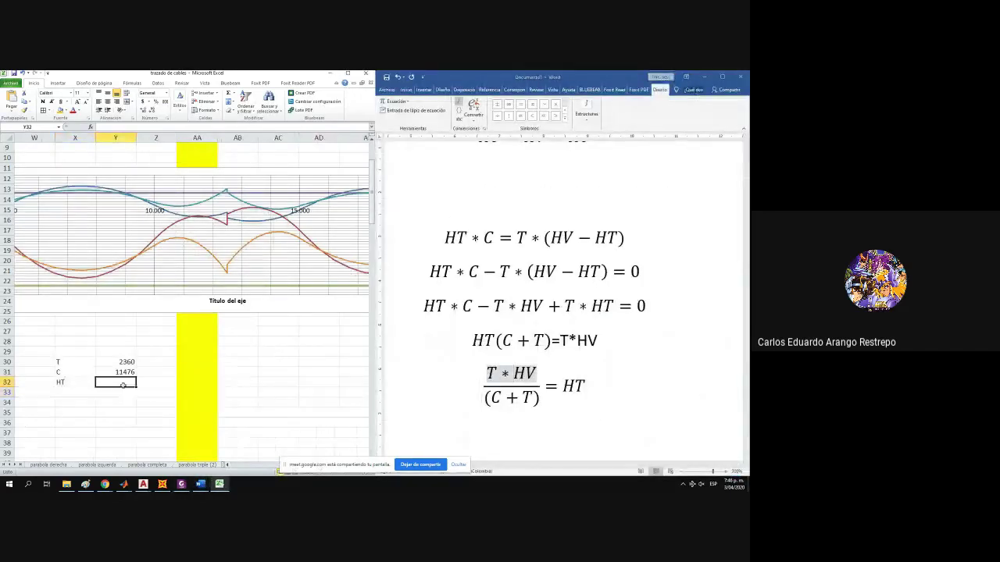
pyautogui.write('=')
pyautogui.click(123, 361)
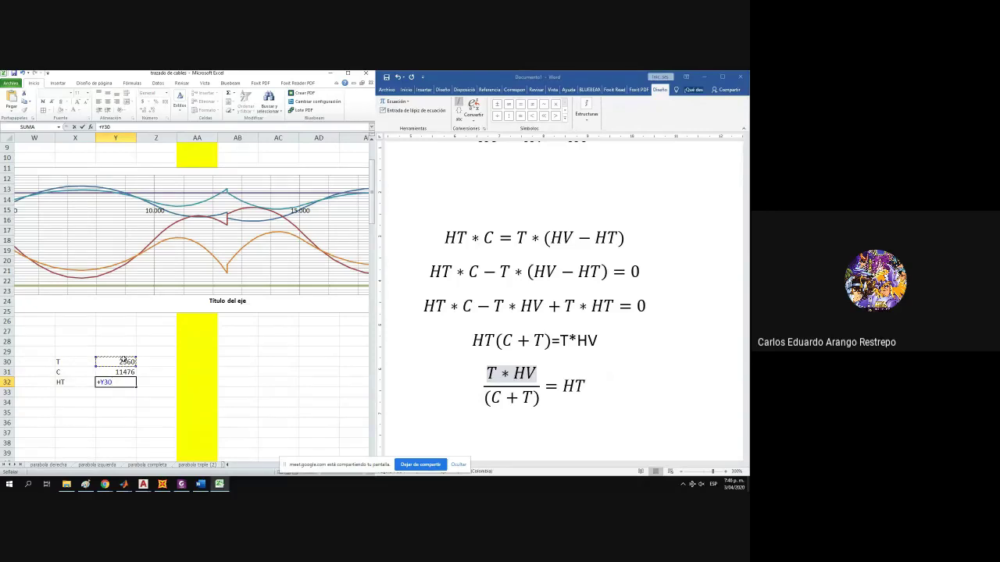
pyautogui.write('*')
pyautogui.moveTo(366, 468); pyautogui.dragTo(528, 431)
pyautogui.click(329, 467)
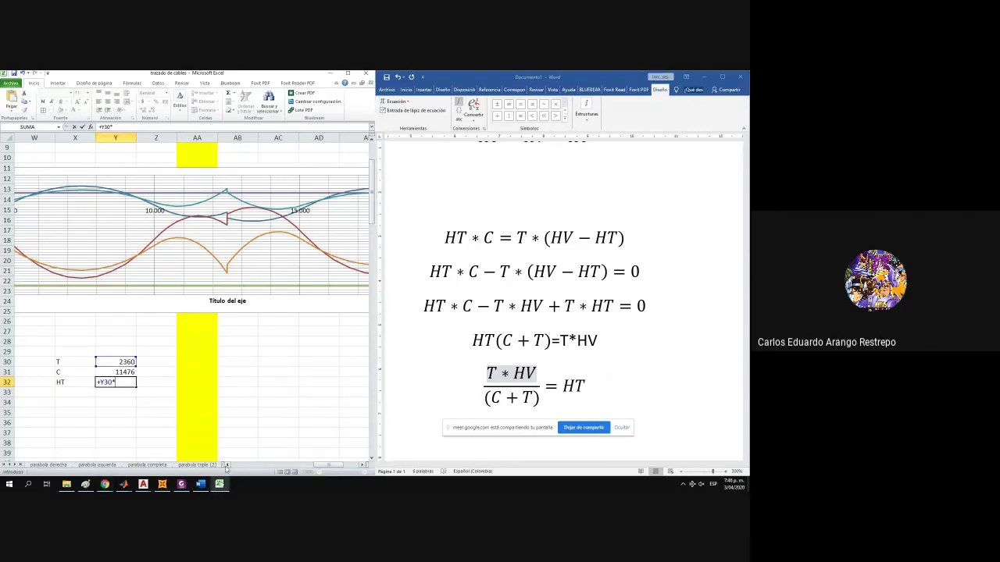
pyautogui.moveTo(331, 467)
pyautogui.mouseDown()
pyautogui.moveTo(245, 466)
pyautogui.moveTo(333, 467)
pyautogui.mouseUp()
pyautogui.scroll(3, 161, 451)
pyautogui.click(87, 171)
pyautogui.click(89, 179)
pyautogui.scroll(-5, 225, 357)
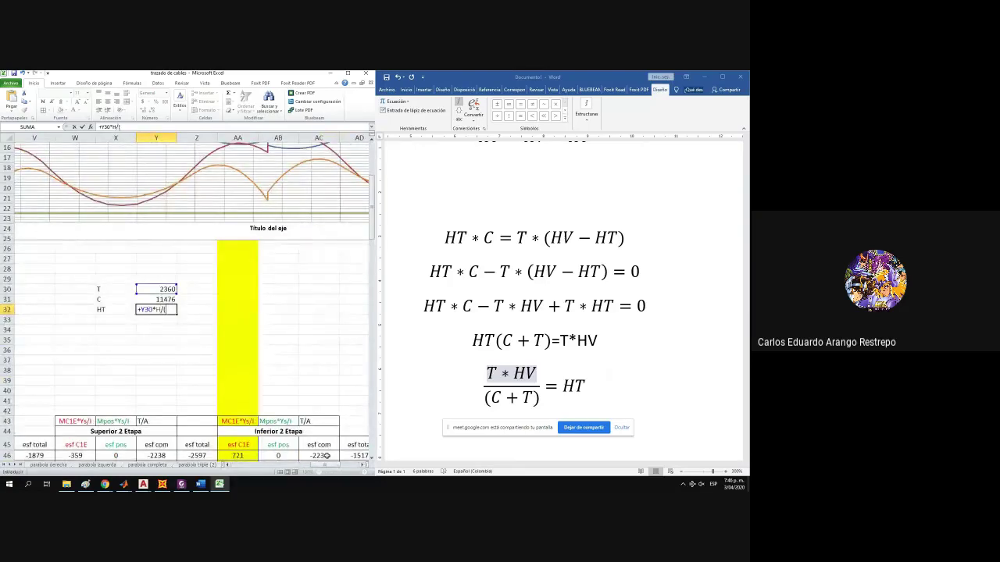
pyautogui.click(161, 299)
pyautogui.write('+')
pyautogui.click(164, 289)
pyautogui.write(')')
pyautogui.press('Return')
# Reduce the HT result in Y32 to three decimal places.
pyautogui.click(152, 111)
pyautogui.click(152, 110)
pyautogui.click(152, 110)
pyautogui.click(152, 110)
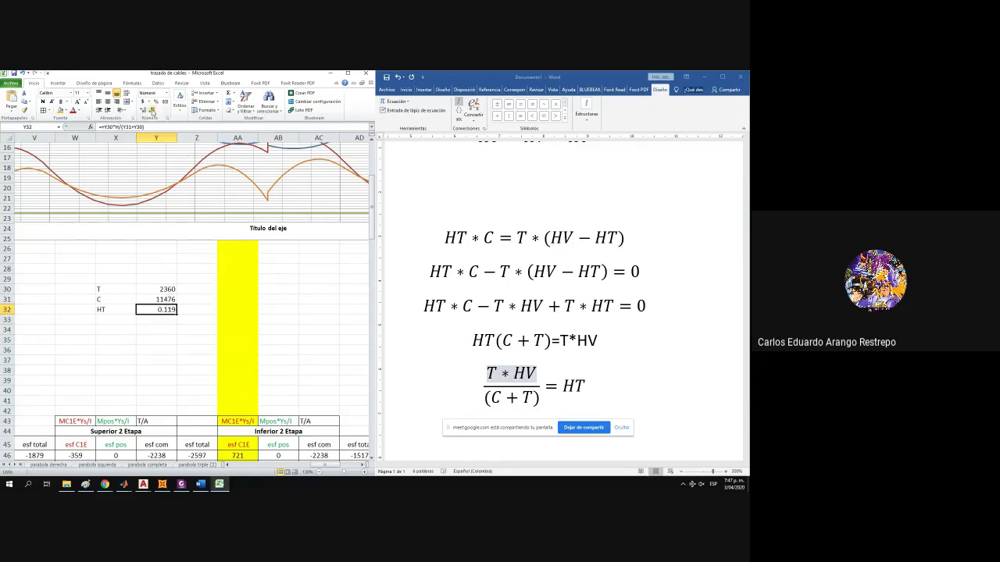
# Switch to the Paint sketch and draw a red rectangle about 113 × 175 px around the tension triangle.
pyautogui.click(528, 399)
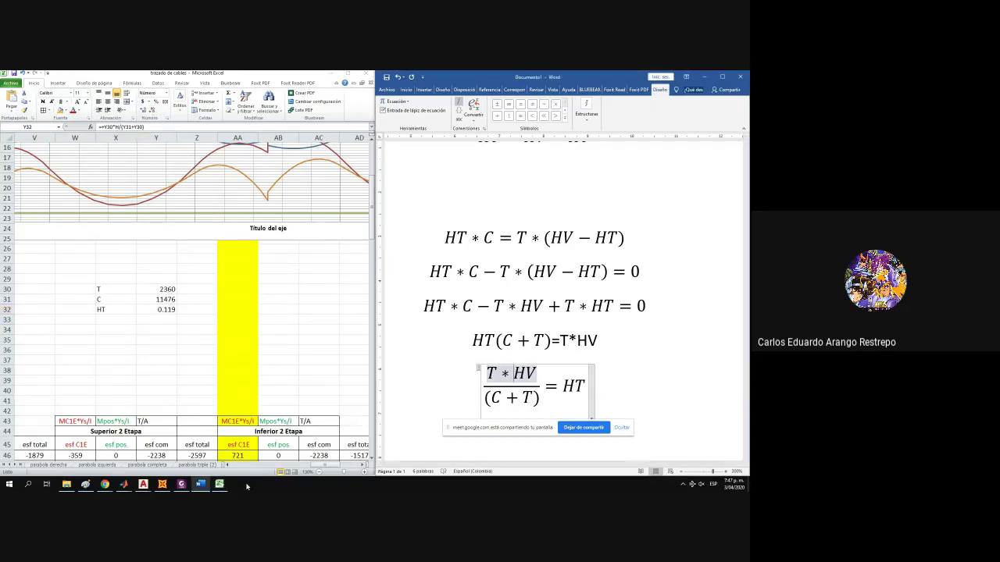
pyautogui.moveTo(199, 486)
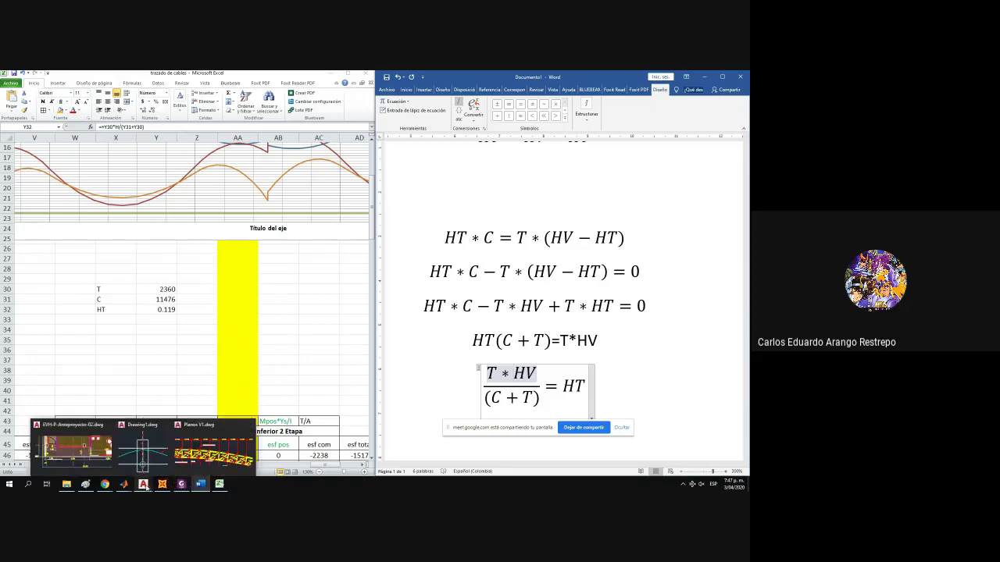
pyautogui.click(90, 485)
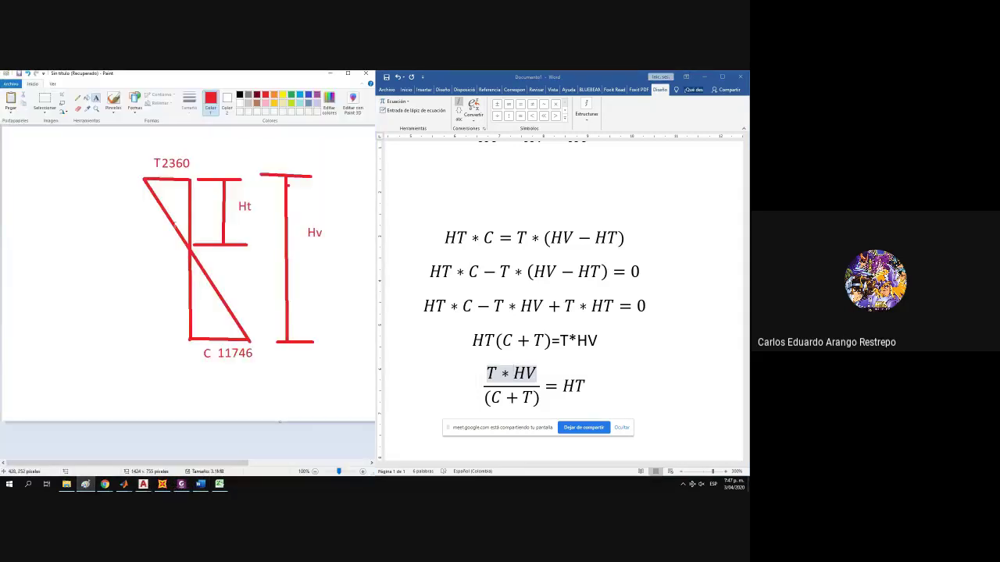
pyautogui.click(348, 73)
pyautogui.click(199, 95)
pyautogui.moveTo(189, 247)
pyautogui.mouseDown()
pyautogui.moveTo(146, 180)
pyautogui.moveTo(131, 179)
pyautogui.mouseUp()
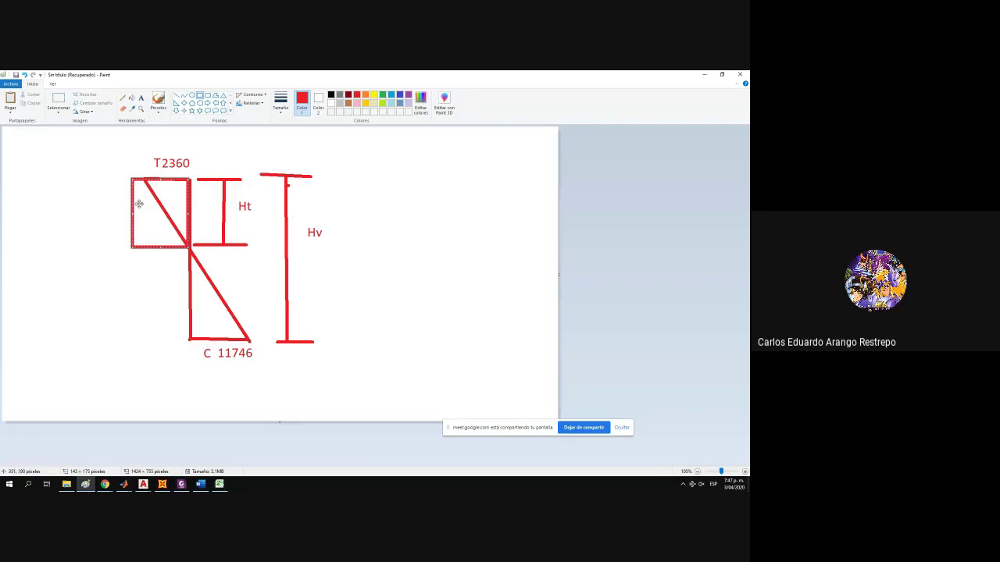
pyautogui.moveTo(134, 209); pyautogui.dragTo(146, 207)
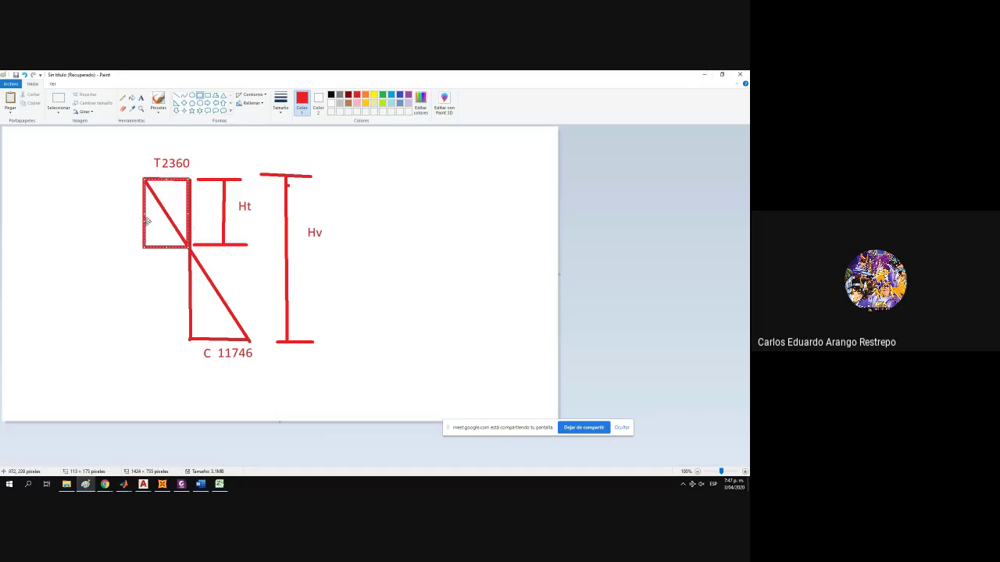
# Draw a beam section rectangle about 346 × 457 px beside the Hv dimension and another about 356 × 169 px over its upper part.
pyautogui.moveTo(364, 169)
pyautogui.mouseDown()
pyautogui.moveTo(395, 242)
pyautogui.moveTo(485, 349)
pyautogui.moveTo(501, 348)
pyautogui.mouseUp()
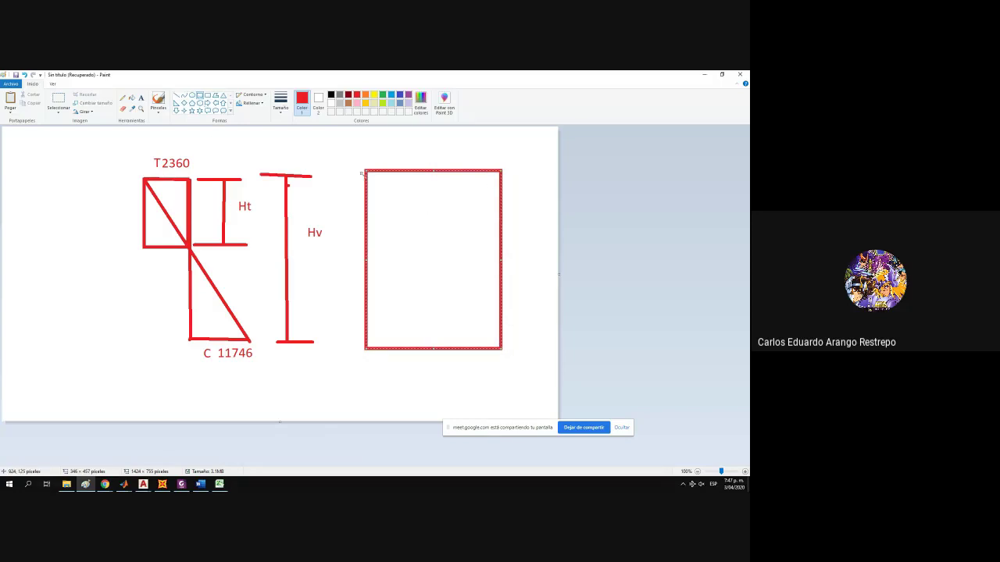
pyautogui.click(318, 165)
pyautogui.moveTo(362, 169)
pyautogui.mouseDown()
pyautogui.moveTo(478, 235)
pyautogui.moveTo(502, 236)
pyautogui.mouseUp()
# Fill the upper band of the beam section rectangle with brown.
pyautogui.click(132, 97)
pyautogui.click(348, 102)
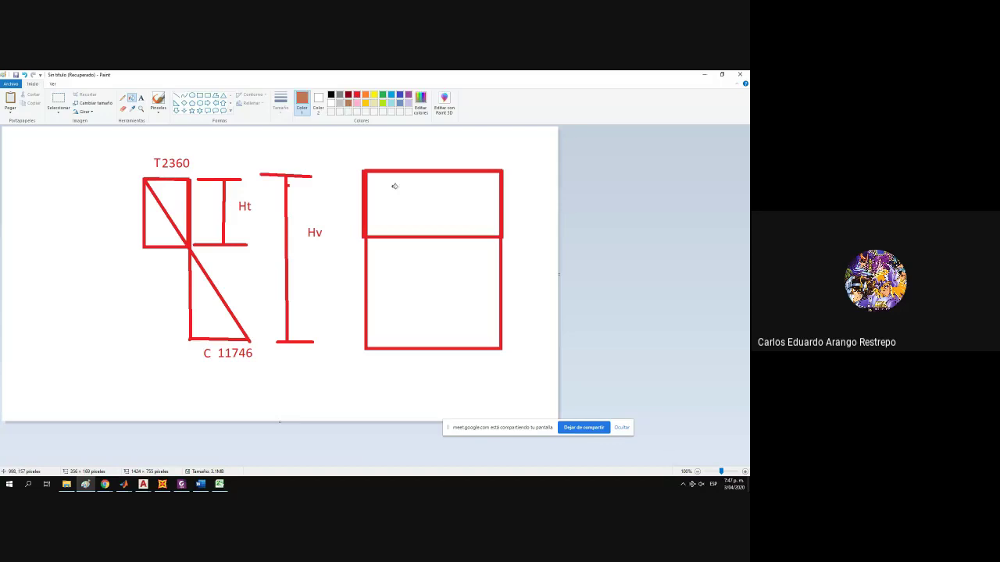
pyautogui.click(393, 185)
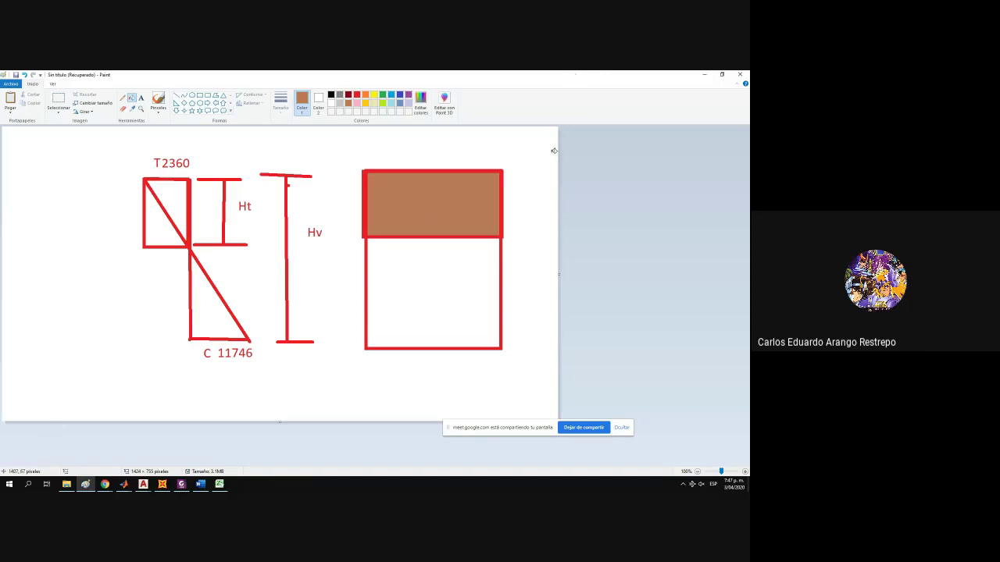
# Capture the stress triangles and beam section as an image and paste it into the trazado de cables worksheet.
pyautogui.press('ctrl+Print')
pyautogui.moveTo(136, 138); pyautogui.dragTo(523, 378)
pyautogui.click(705, 77)
pyautogui.click(115, 369)
pyautogui.hotkey('ctrl', 'v')
# Move the pasted sketch up beside the T, C and HT values, above the stress table.
pyautogui.scroll(-4, 140, 383)
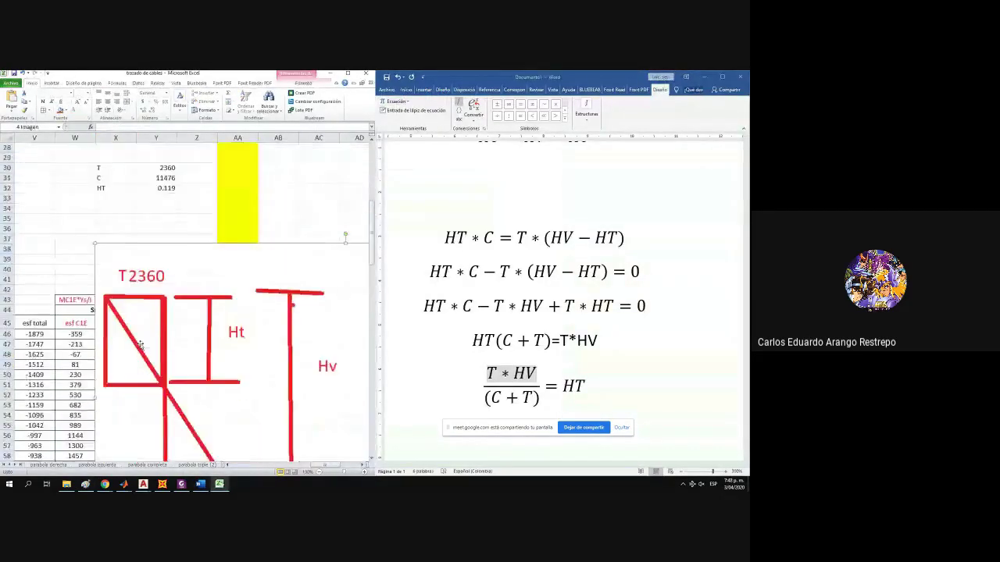
pyautogui.scroll(-3, 154, 348)
pyautogui.moveTo(35, 413); pyautogui.dragTo(148, 190)
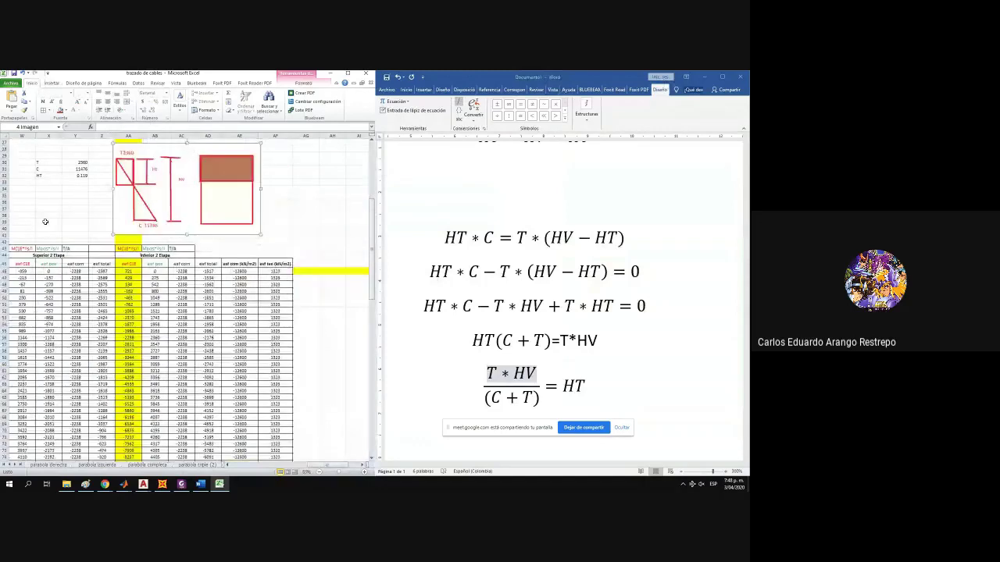
# Label cell X34 as T below the HT row and maximize the workbook window.
pyautogui.scroll(1, 45, 221)
pyautogui.scroll(1, 39, 209)
pyautogui.scroll(-1, 42, 207)
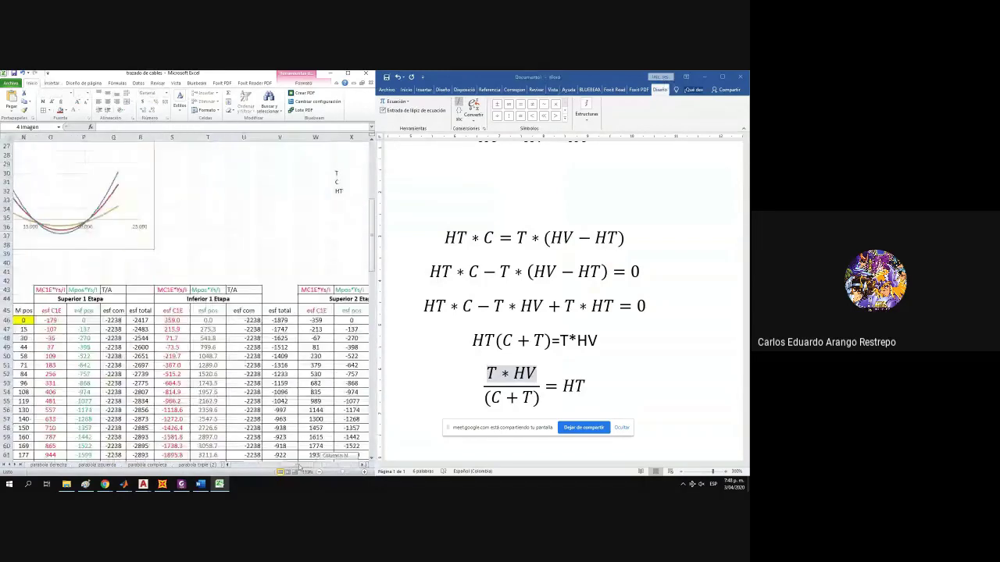
pyautogui.hscroll(3, 41, 206)
pyautogui.scroll(4, 151, 318)
pyautogui.click(152, 318)
pyautogui.write('T')
pyautogui.press('Tab')
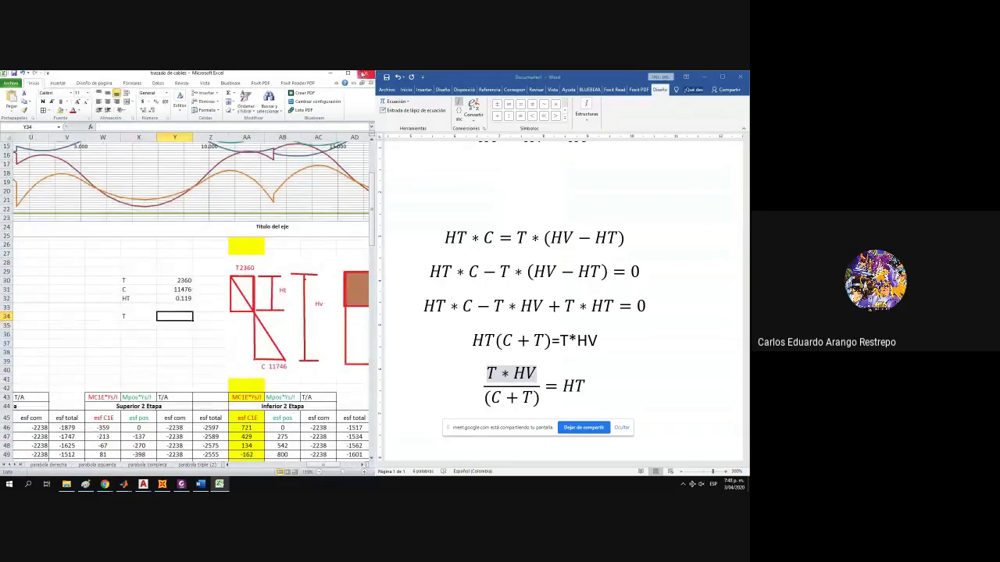
pyautogui.click(348, 73)
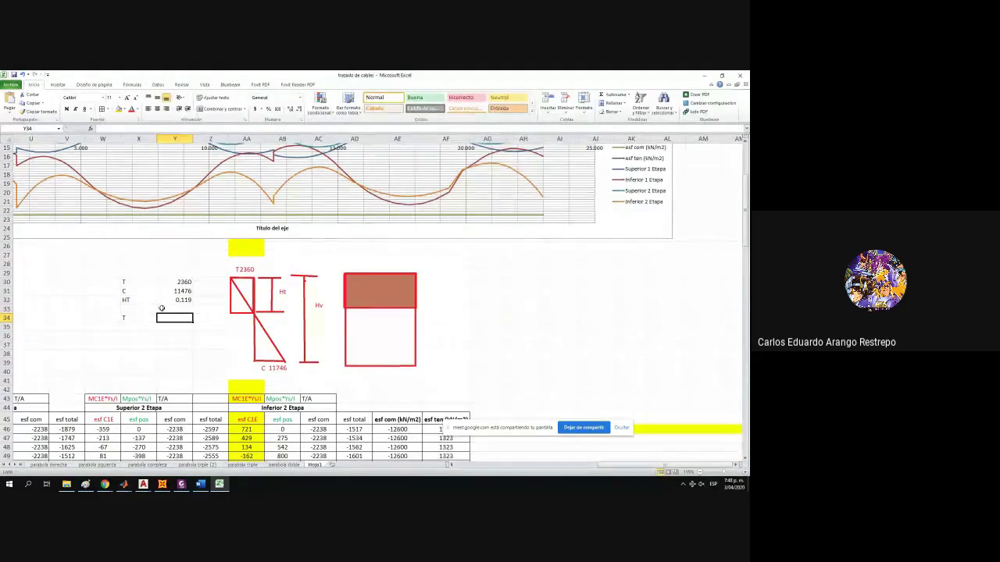
# Compute T in Y34 by multiplying HT (Y32), T (Y30) and the beam width B, as =+Y32*Y30*B.
pyautogui.scroll(3, 325, 312)
pyautogui.write('+')
pyautogui.click(314, 298)
pyautogui.write('*')
pyautogui.click(319, 273)
pyautogui.write('*')
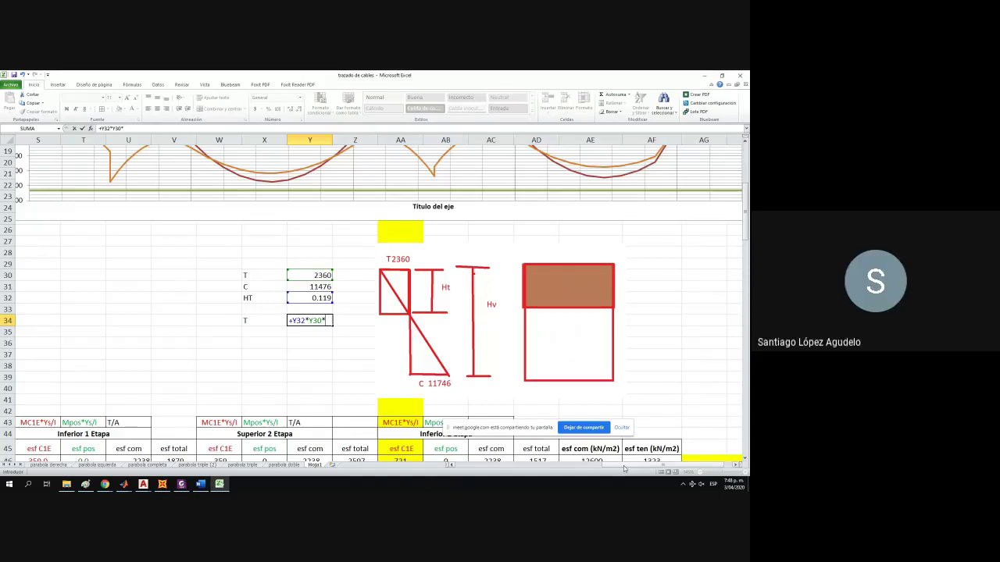
pyautogui.moveTo(625, 467); pyautogui.dragTo(364, 476)
pyautogui.scroll(6, 235, 313)
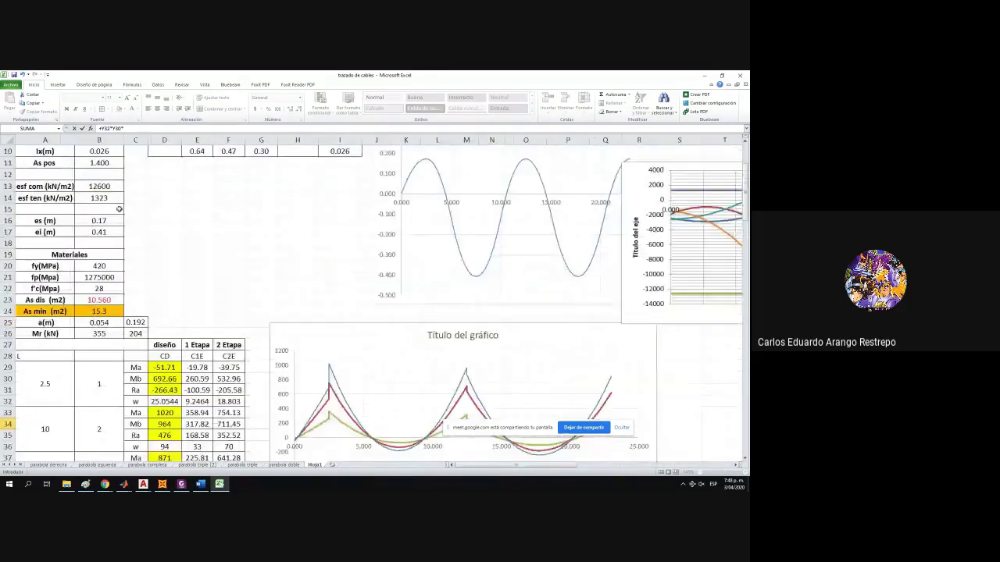
pyautogui.click(105, 162)
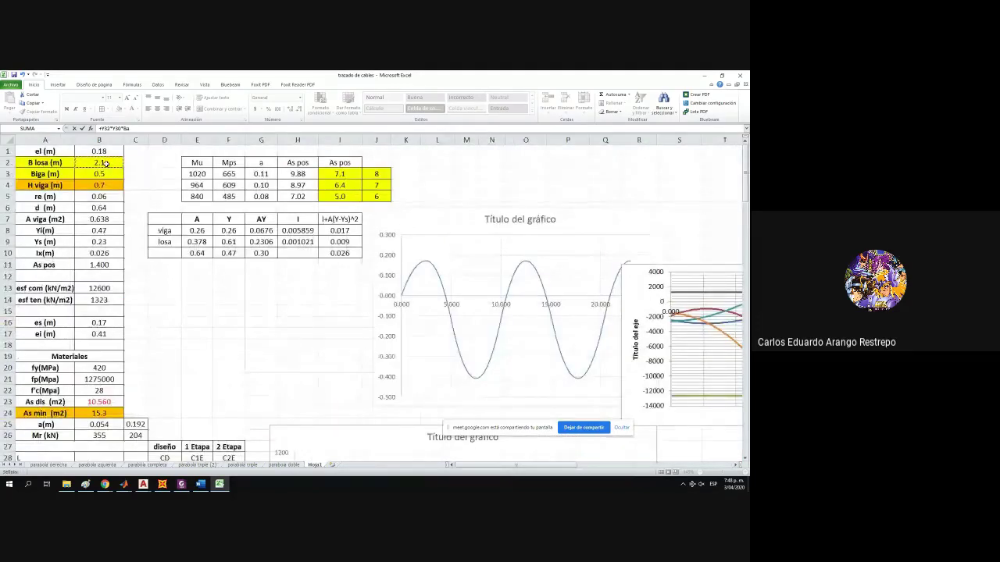
pyautogui.scroll(-5, 465, 365)
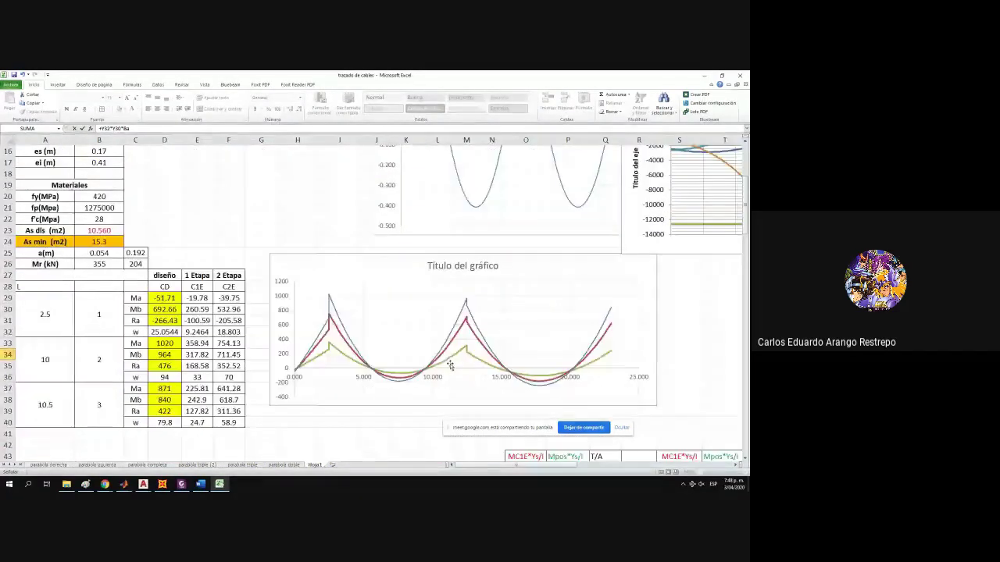
pyautogui.scroll(5, 464, 366)
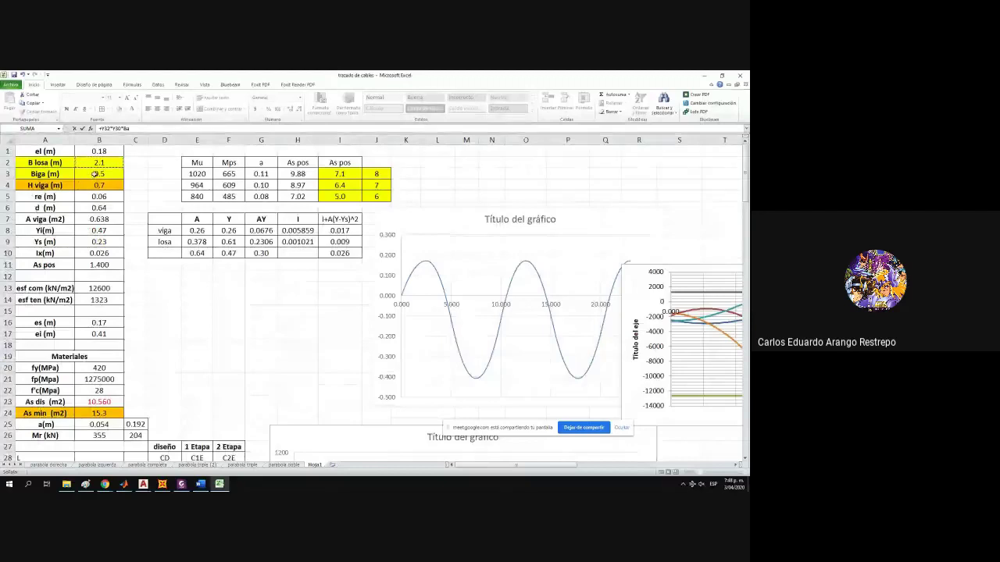
pyautogui.press('Return')
# Display the T result in Y34 without decimals.
pyautogui.scroll(-2, 523, 433)
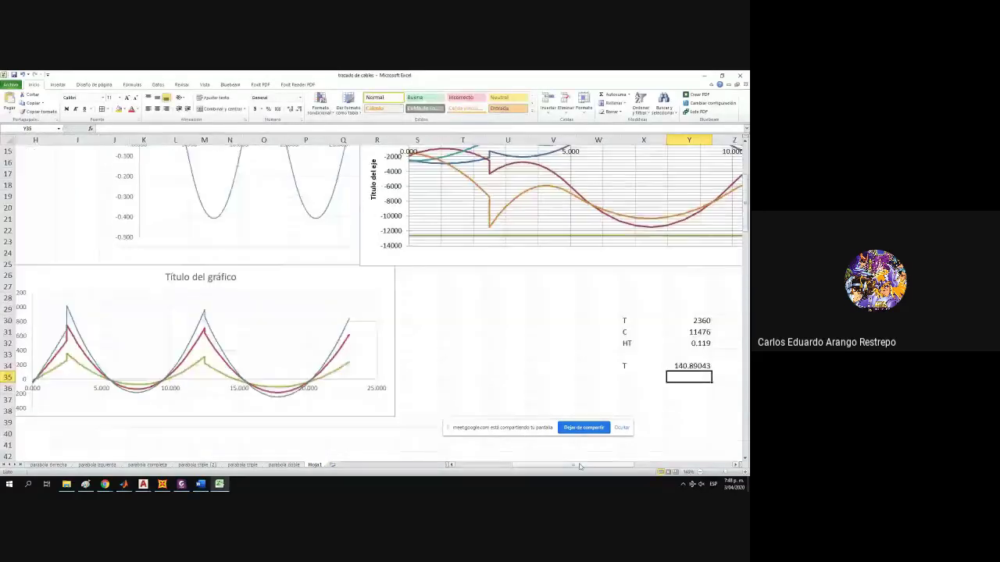
pyautogui.hscroll(6, 531, 414)
pyautogui.click(324, 364)
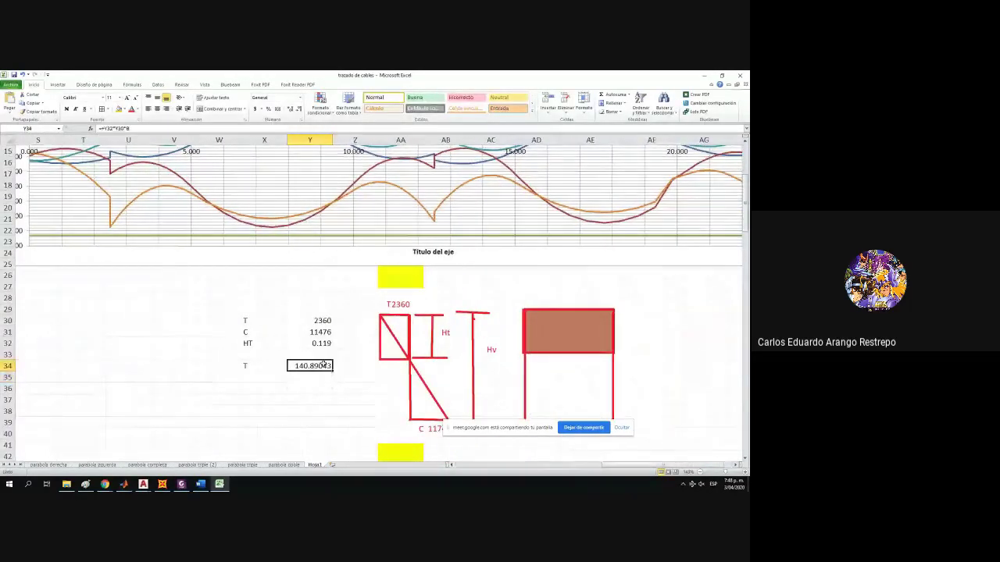
pyautogui.click(296, 109)
pyautogui.click(295, 109)
pyautogui.click(295, 109)
pyautogui.click(295, 109)
pyautogui.click(295, 109)
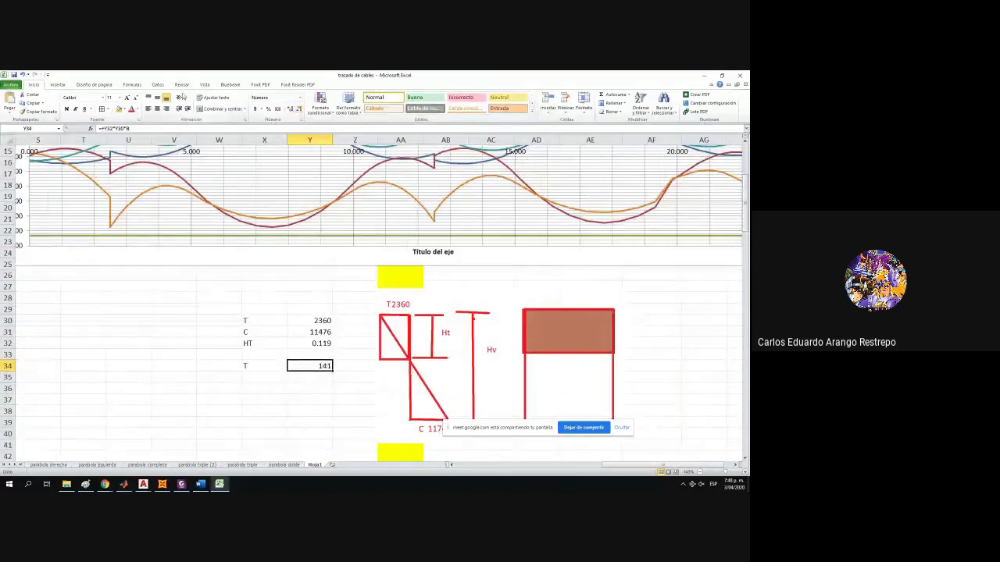
# Centre the T result in Y34 and the T, C and HT values in Y30:Y32.
pyautogui.click(157, 109)
pyautogui.moveTo(315, 321); pyautogui.dragTo(312, 342)
pyautogui.click(157, 109)
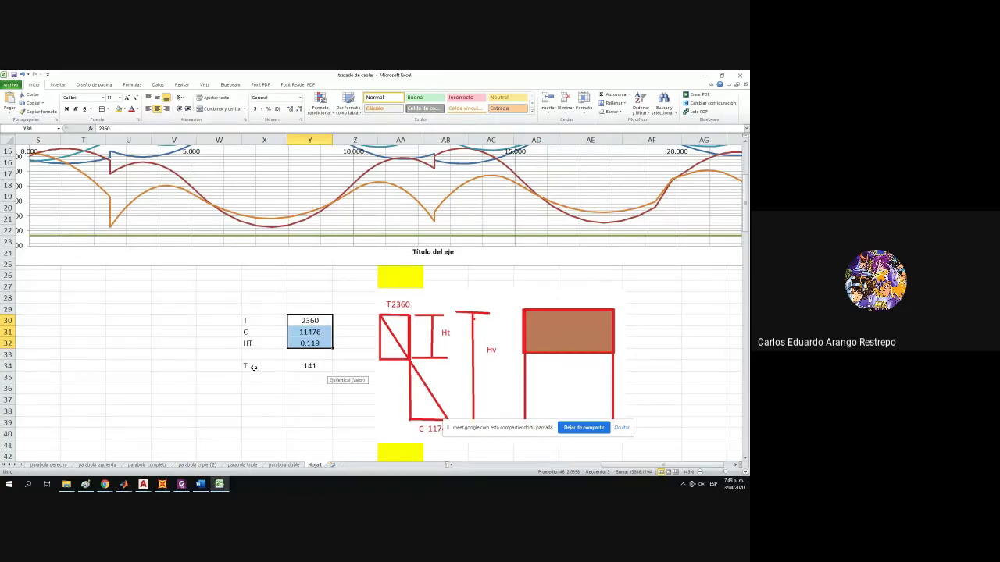
# Highlight the T result in Y34 with an orange fill and recheck its formula.
pyautogui.click(308, 366)
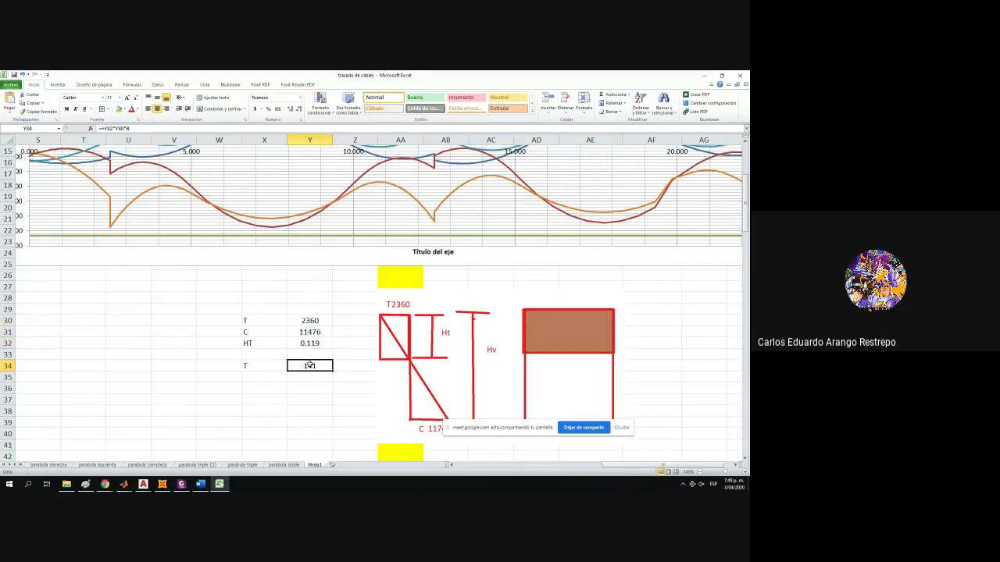
pyautogui.click(119, 108)
pyautogui.click(256, 365)
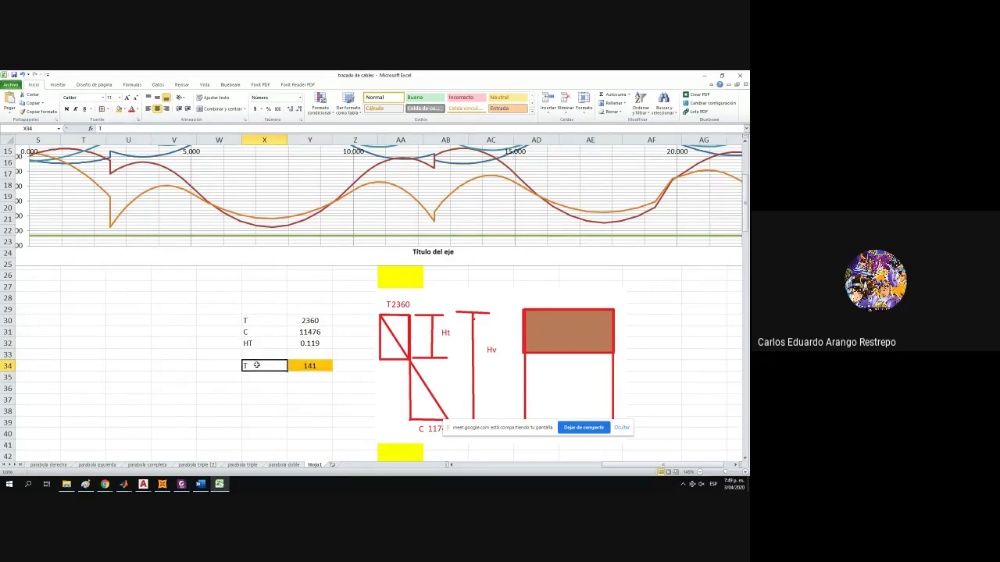
pyautogui.click(323, 363)
pyautogui.write('=+Y32*Y30*B')
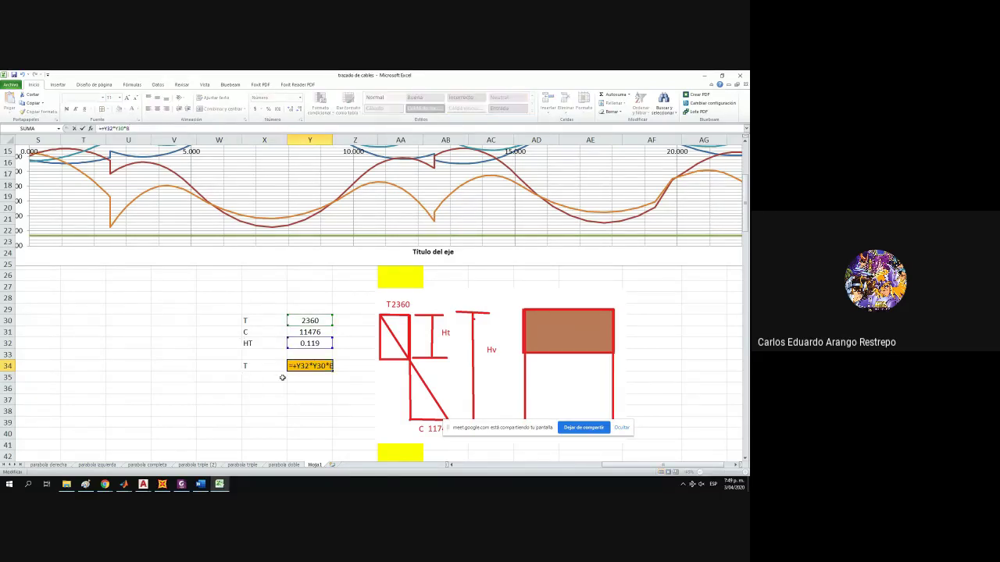
pyautogui.hotkey('ctrl', 'Return')
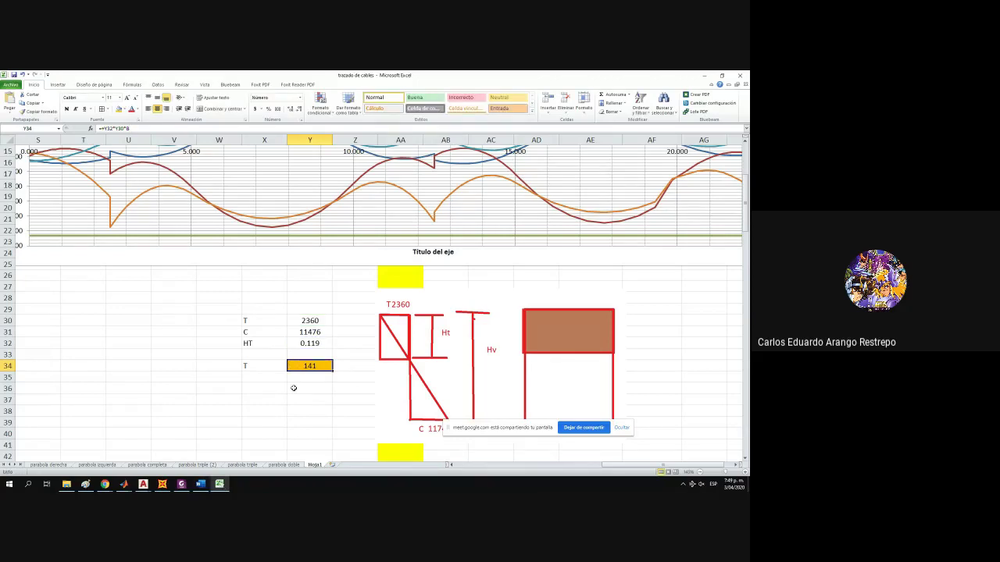
# Write the expression T*HT*Bv as centred text in Y33, above the T result.
pyautogui.click(298, 355)
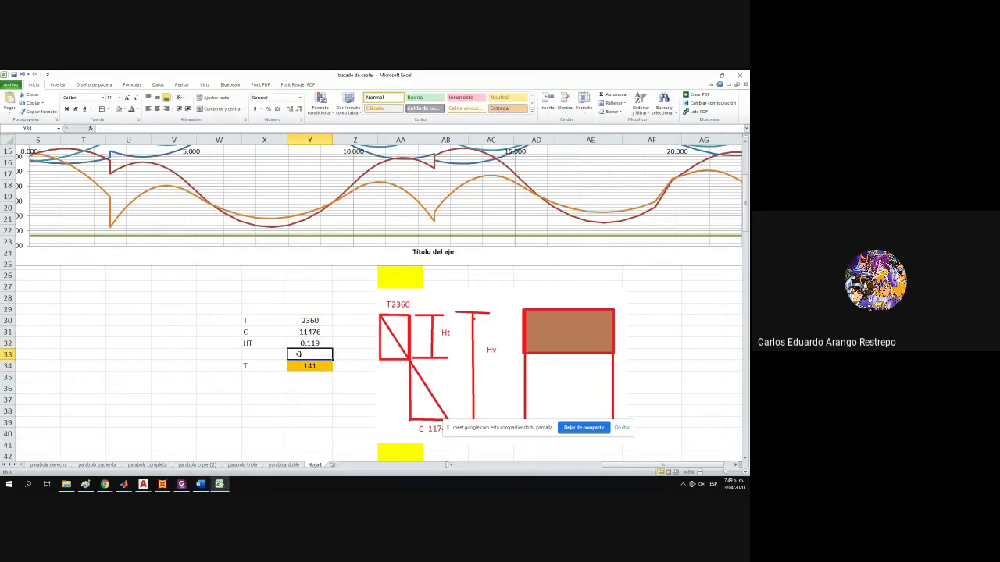
pyautogui.doubleClick(298, 355)
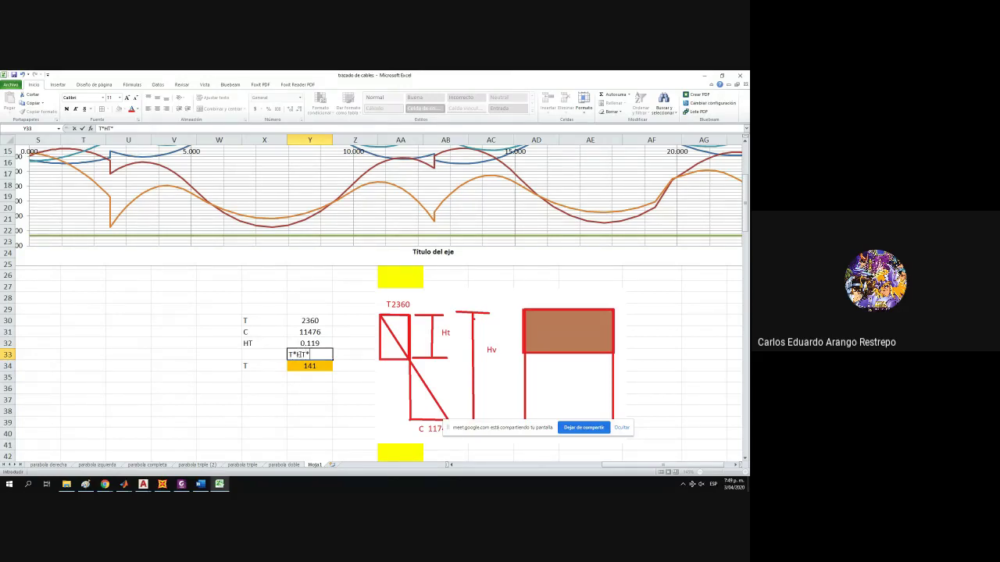
pyautogui.click(310, 400)
pyautogui.click(310, 353)
pyautogui.click(157, 109)
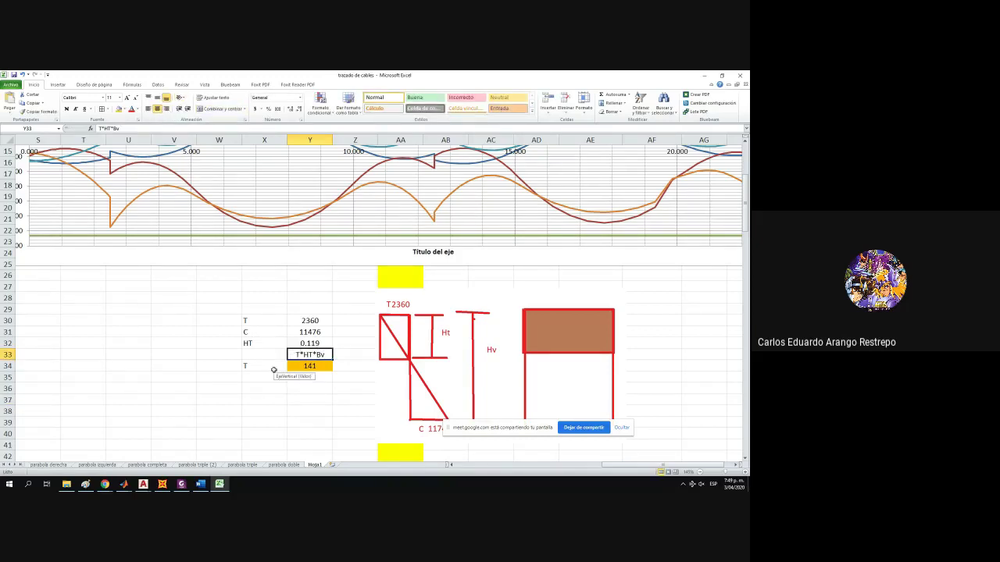
# Add the unit to the label in X34 so it reads T (kN), and centre it with its value.
pyautogui.scroll(-1, 271, 363)
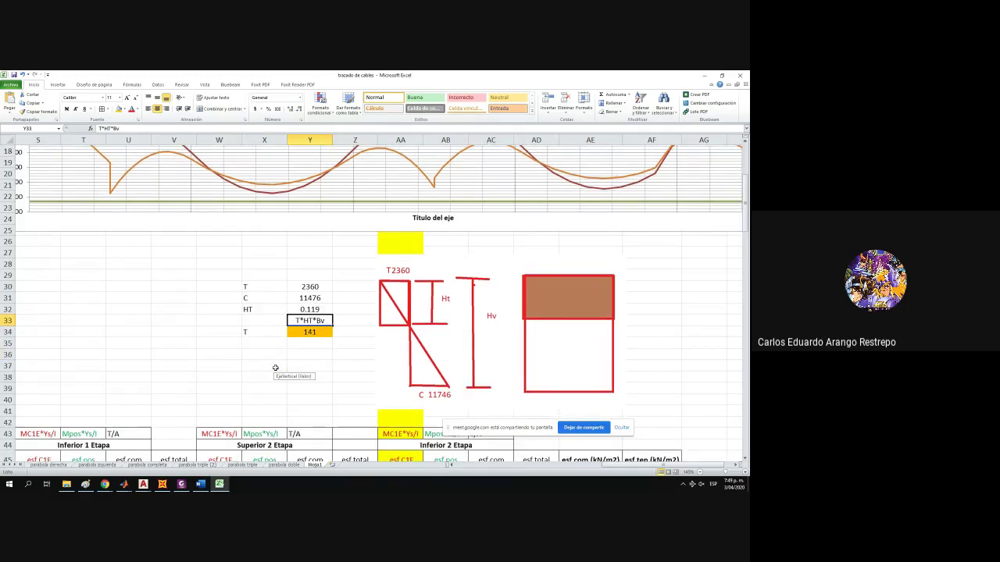
pyautogui.scroll(-1, 275, 368)
pyautogui.doubleClick(254, 298)
pyautogui.write('(')
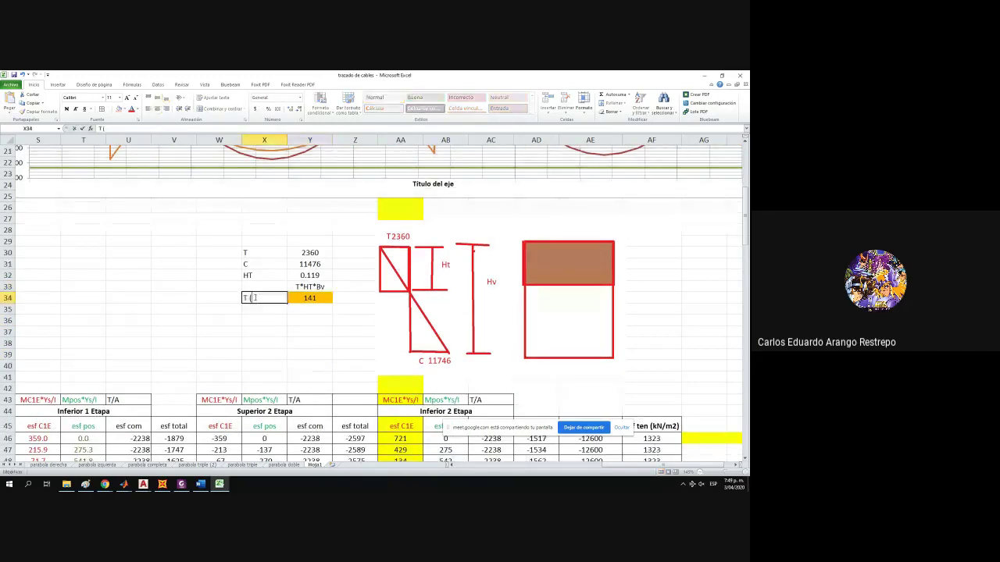
pyautogui.write('kN')
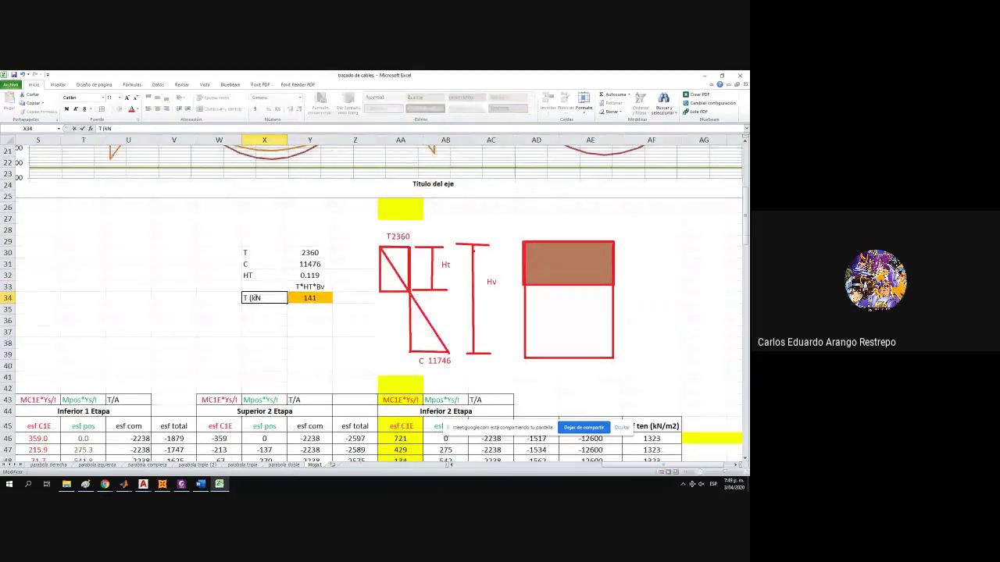
pyautogui.write(')')
pyautogui.press('Return')
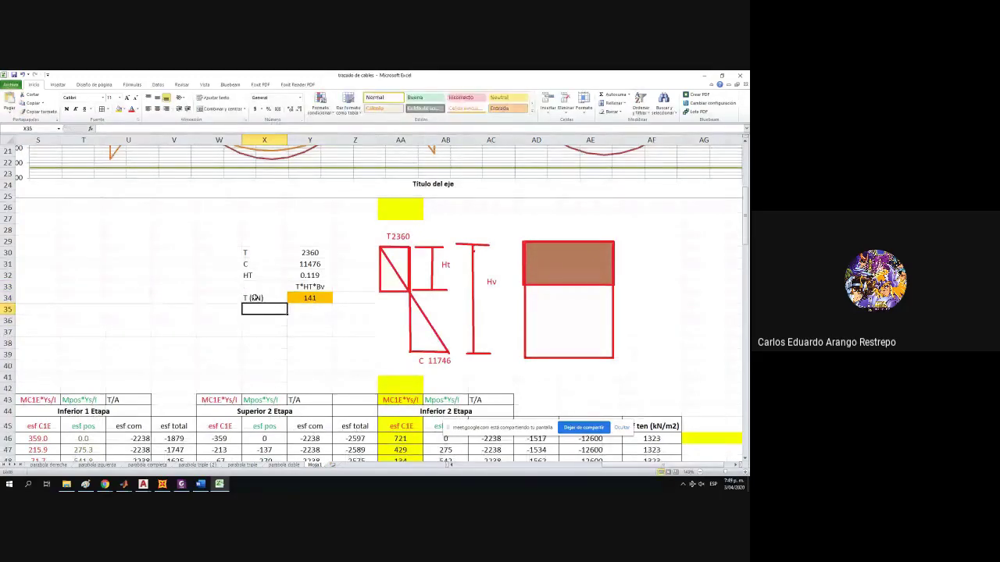
pyautogui.moveTo(255, 298); pyautogui.dragTo(305, 298)
pyautogui.click(157, 108)
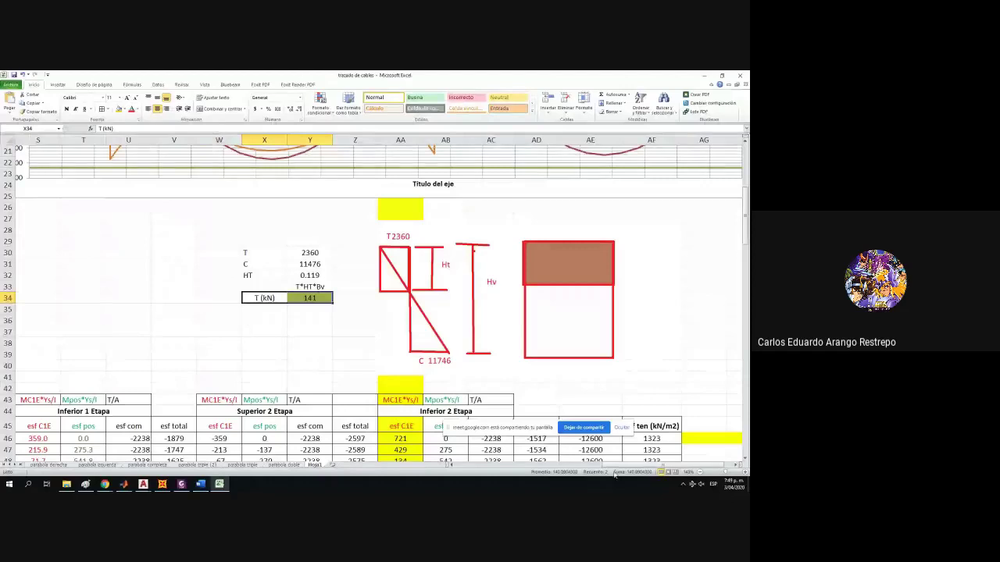
# Review the As dis and As min areas under Materiales and label X35, below T (kN), as T barras(kN).
pyautogui.moveTo(619, 469); pyautogui.dragTo(475, 465)
pyautogui.scroll(2, 131, 280)
pyautogui.click(100, 241)
pyautogui.click(101, 253)
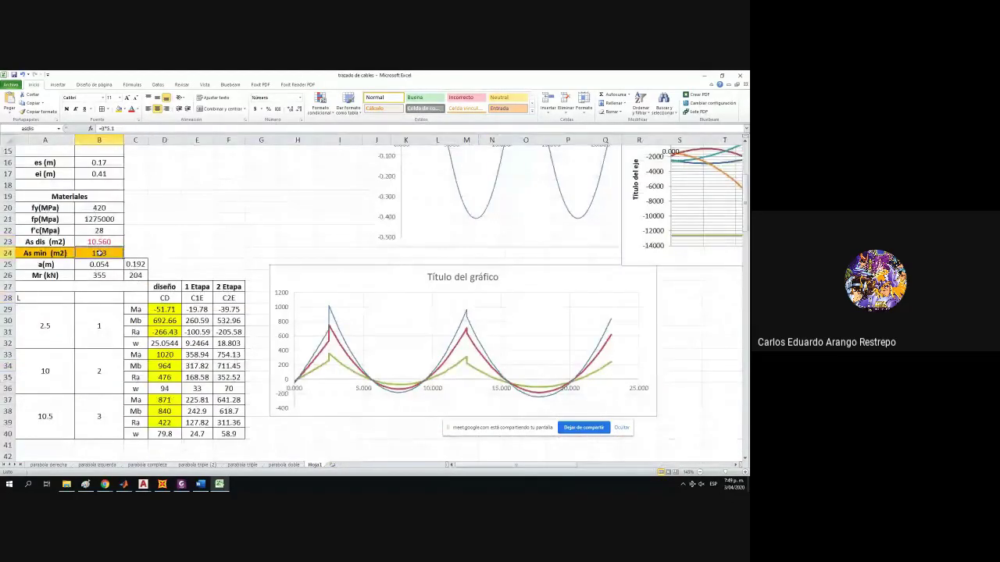
pyautogui.moveTo(536, 469); pyautogui.dragTo(656, 471)
pyautogui.scroll(-2, 400, 302)
pyautogui.click(400, 302)
pyautogui.click(407, 307)
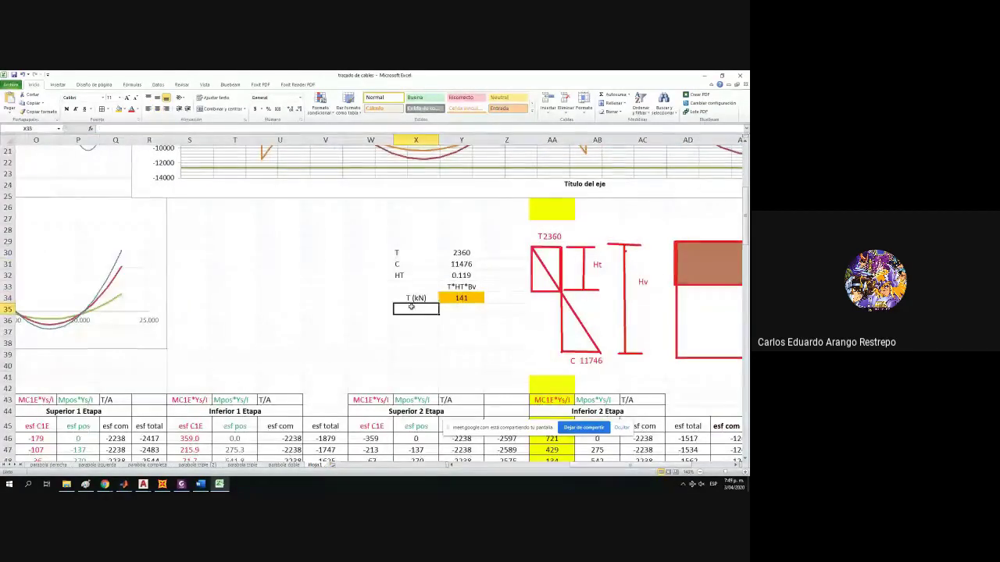
pyautogui.write('T battas')
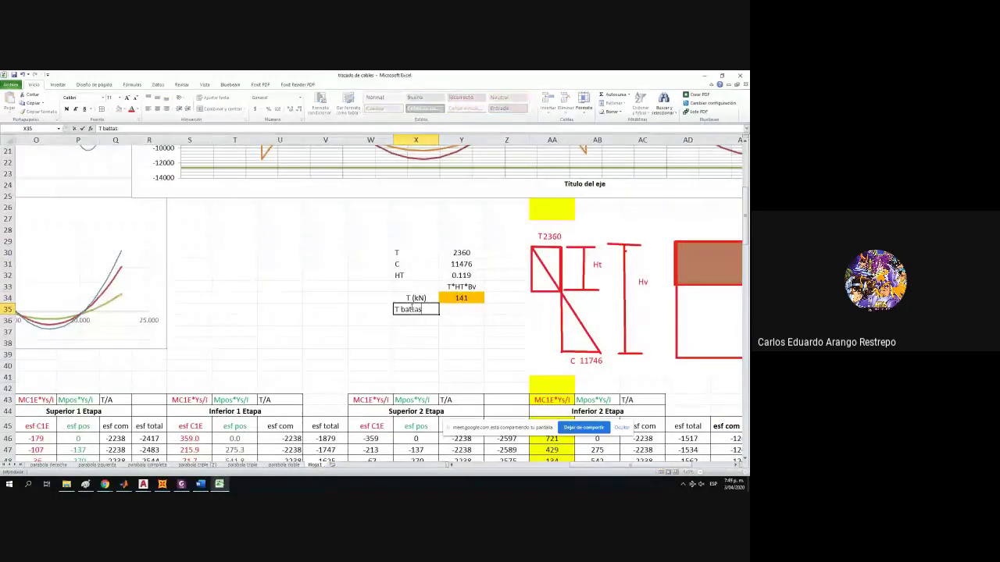
pyautogui.press('BackSpace')
pyautogui.press('BackSpace')
pyautogui.press('BackSpace')
pyautogui.press('BackSpace')
pyautogui.write('rra')
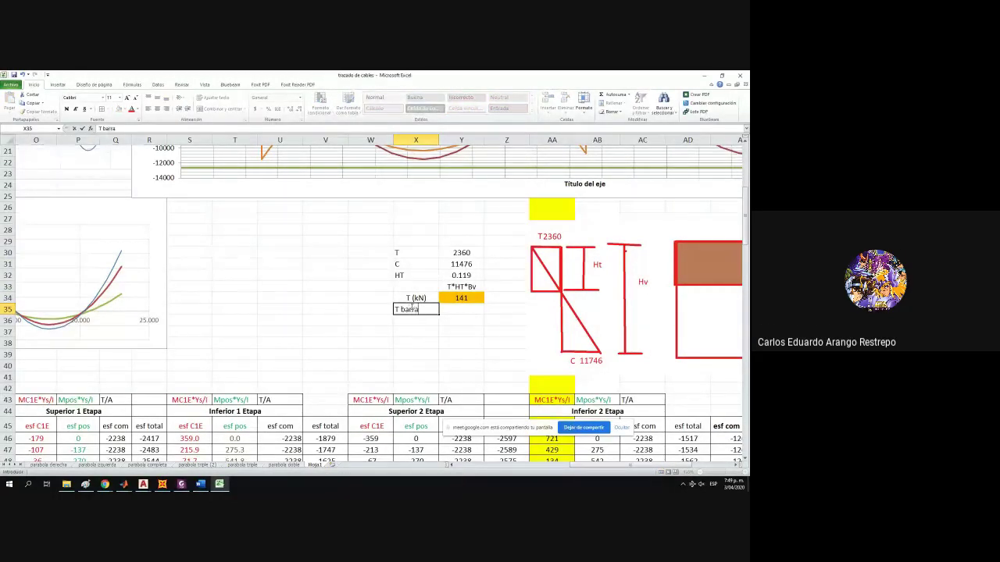
pyautogui.write('s(kN)')
# Calculate the bars' tension capacity in Y35 with the formula +asdis*0.9*fy*1000/100^2, taking asdis from the As min cell.
pyautogui.press('Tab')
pyautogui.write('+')
pyautogui.moveTo(611, 464); pyautogui.dragTo(492, 464)
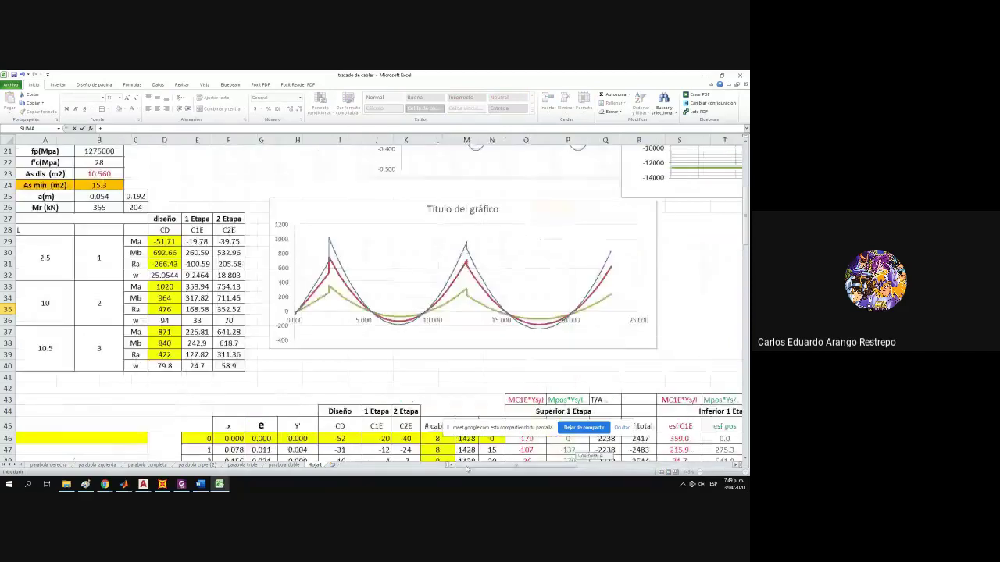
pyautogui.scroll(2, 288, 438)
pyautogui.click(99, 242)
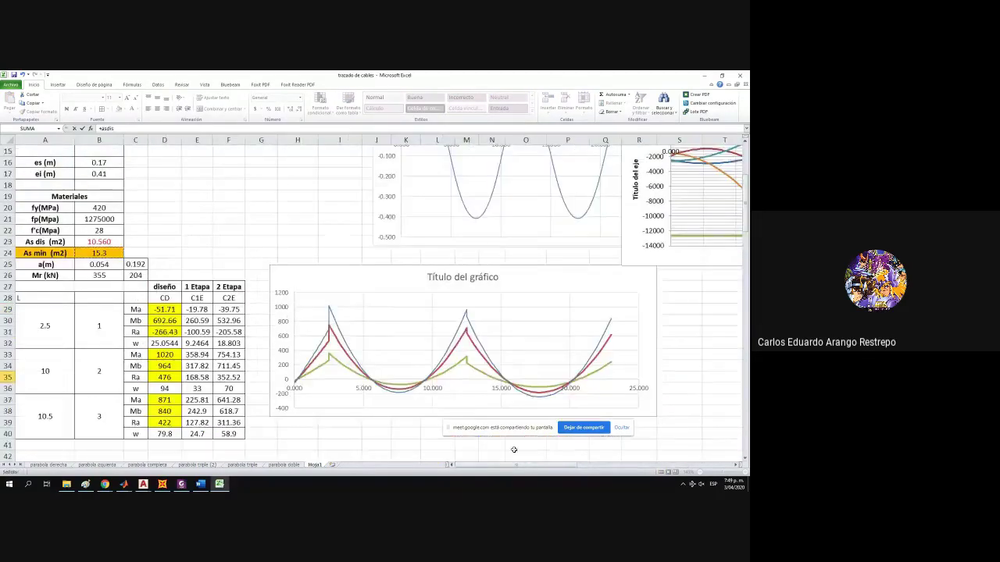
pyautogui.moveTo(518, 466); pyautogui.dragTo(631, 472)
pyautogui.hscroll(2, 632, 472)
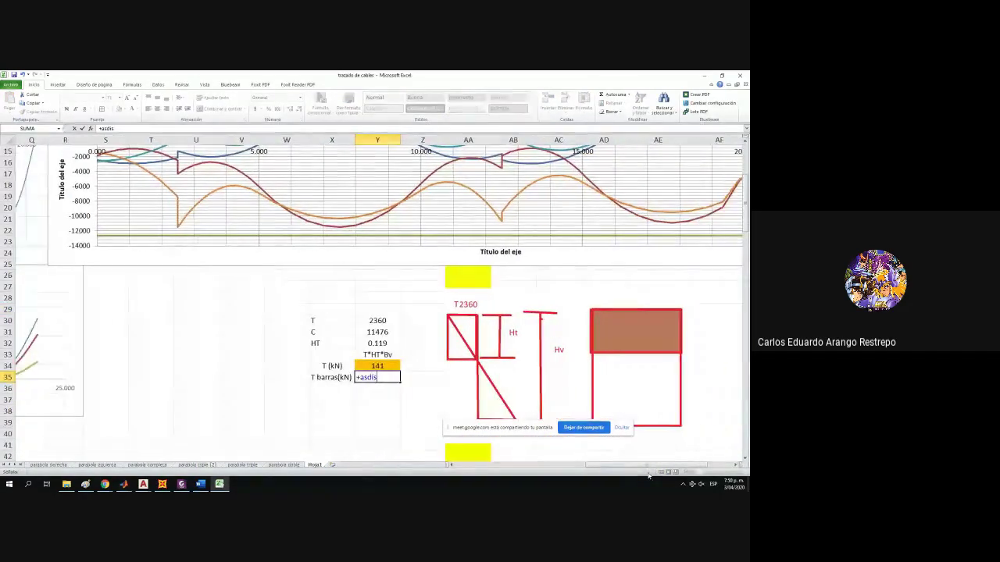
pyautogui.write('*0.9*')
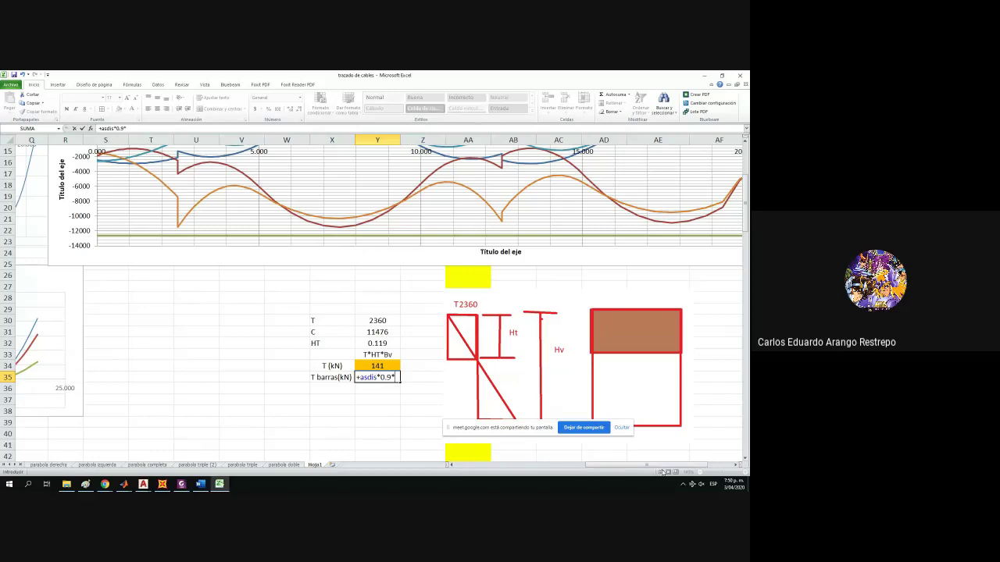
pyautogui.moveTo(619, 466); pyautogui.dragTo(500, 467)
pyautogui.scroll(4, 500, 313)
pyautogui.write('fy*1000/1000')
pyautogui.press('BackSpace')
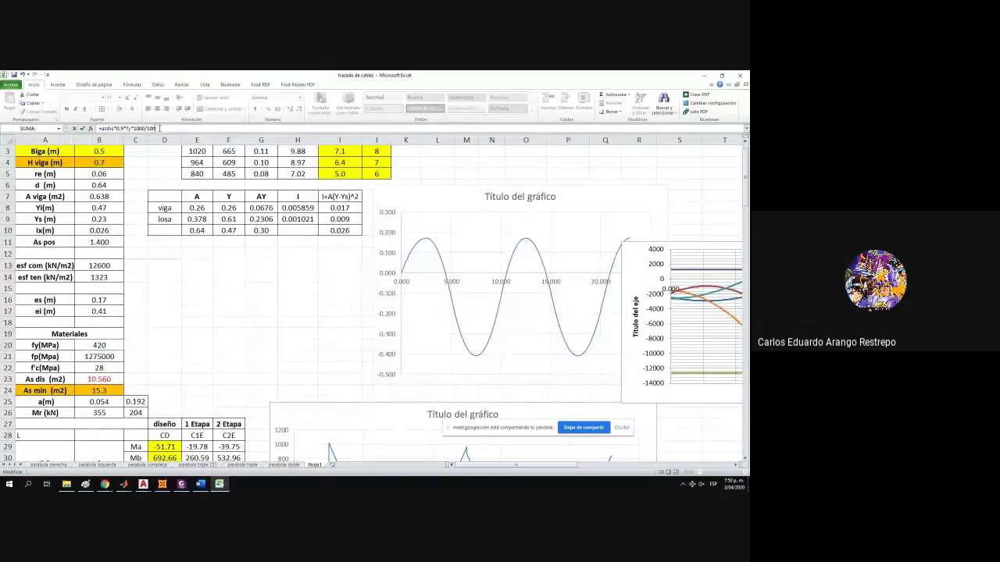
pyautogui.write('^2')
pyautogui.press('Return')
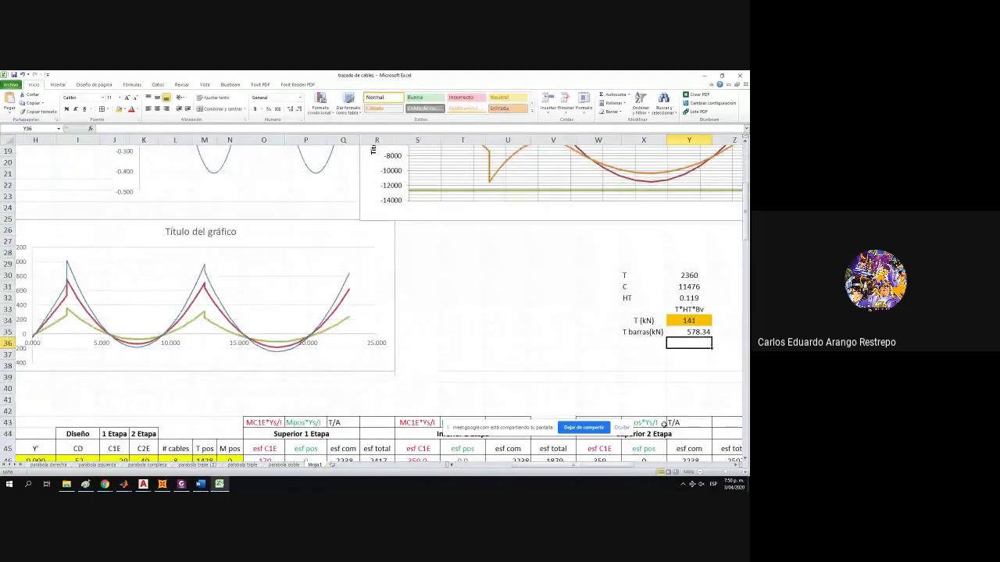
# Write the expression TΦAs*fy in Y36, below the bars' tension capacity, inserting Φ as a symbol.
pyautogui.hscroll(1, 664, 424)
pyautogui.scroll(3, 637, 389)
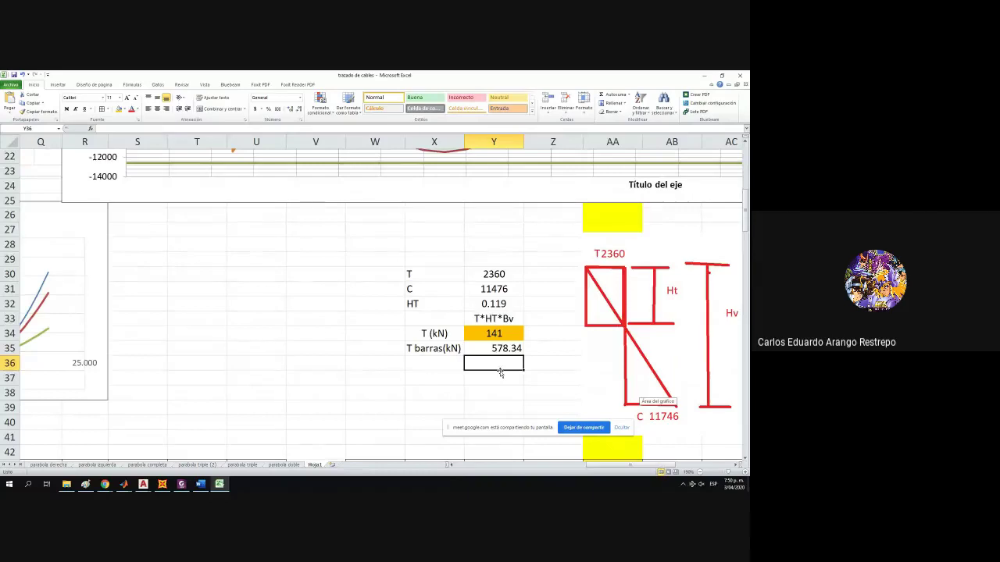
pyautogui.write('As*')
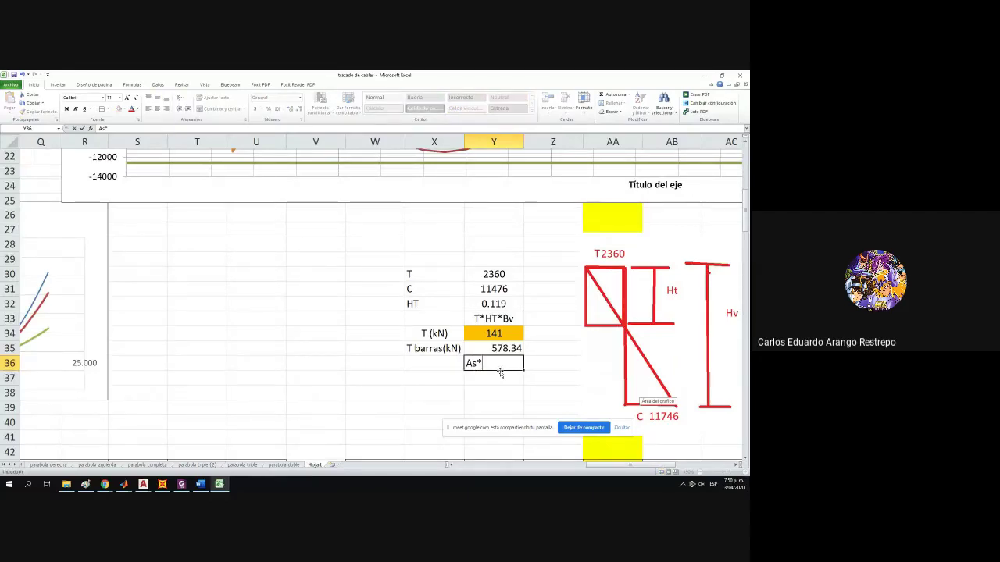
pyautogui.click(470, 363)
pyautogui.click(57, 85)
pyautogui.click(508, 102)
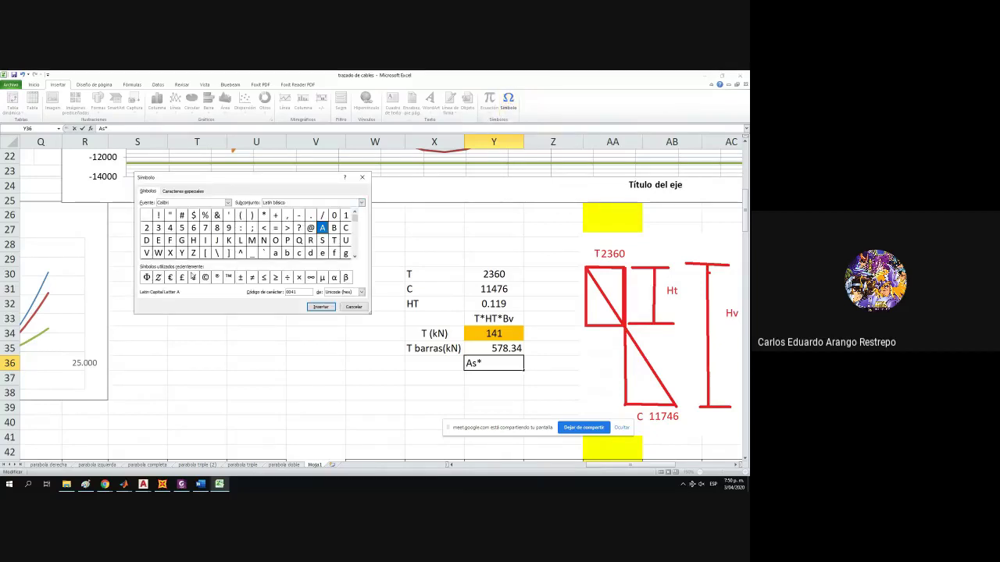
pyautogui.doubleClick(146, 277)
pyautogui.click(360, 308)
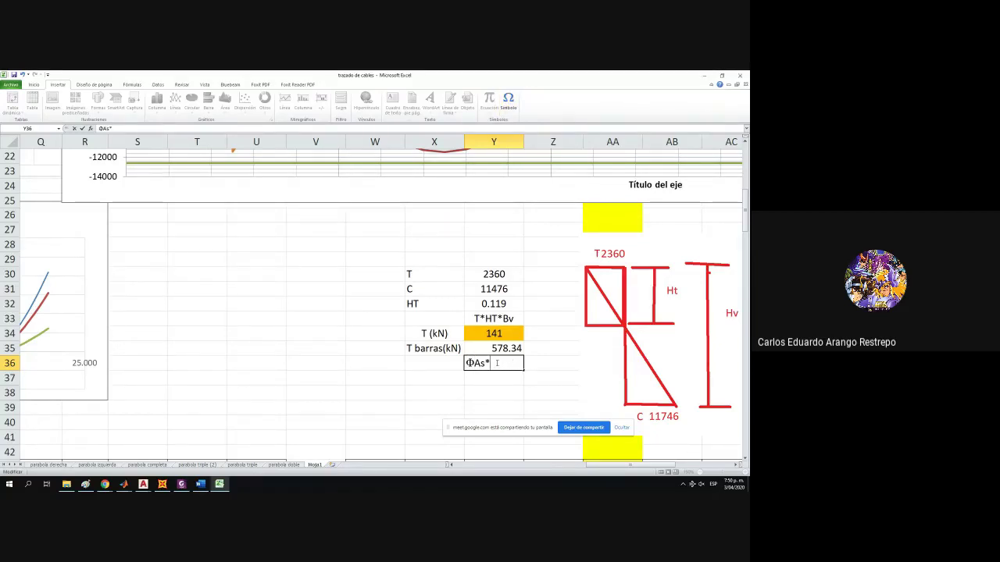
pyautogui.write('fy')
pyautogui.click(467, 363)
pyautogui.write('T')
pyautogui.press('Return')
# Rearrange the bars' rows so the TΦAs*fy expression sits in Y35 and the T barras(kN) label and value sit in row 36.
pyautogui.click(489, 365)
pyautogui.moveTo(444, 350); pyautogui.dragTo(487, 341)
pyautogui.click(505, 363)
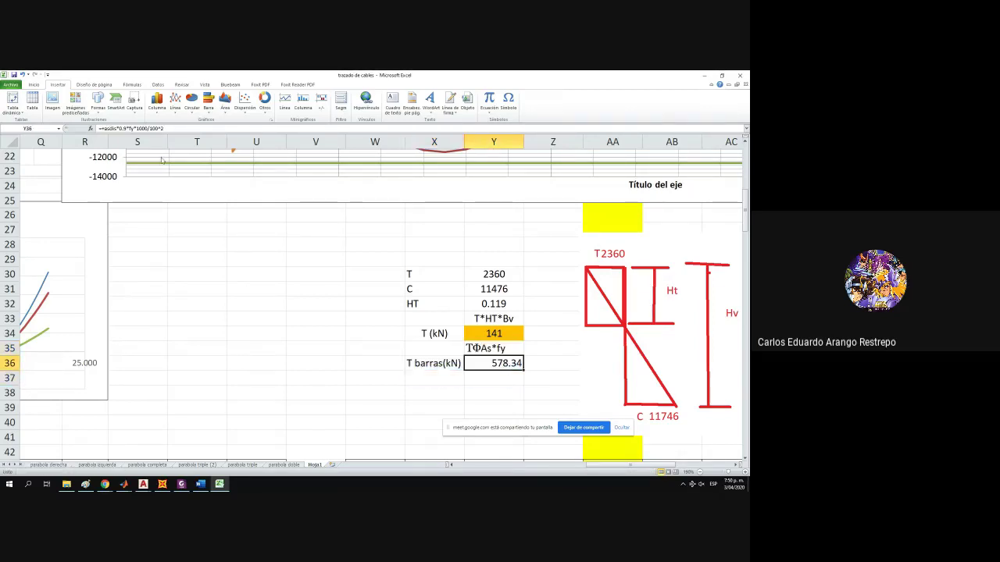
# Centre the bars' capacity value in Y36 and show it with one decimal place.
pyautogui.click(34, 85)
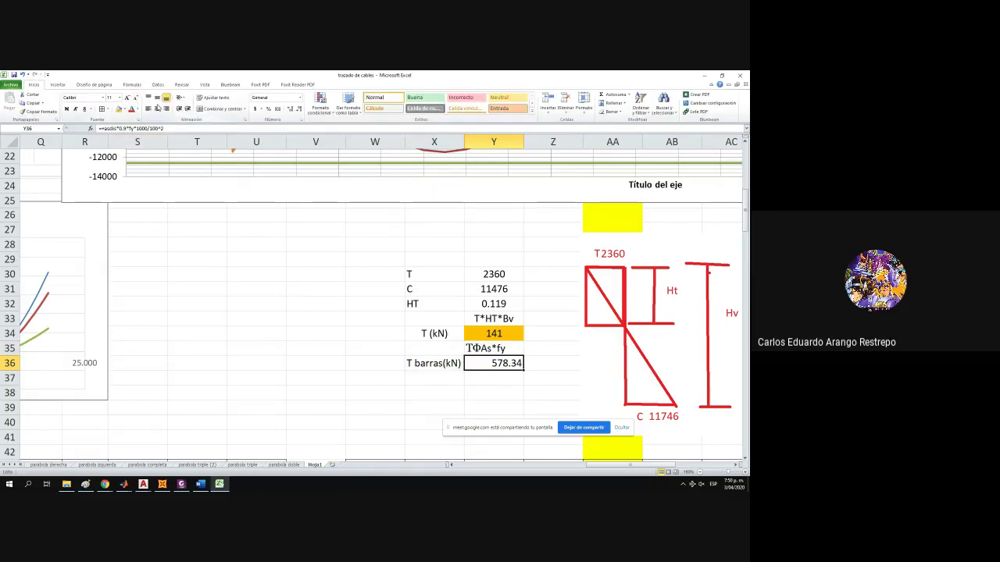
pyautogui.click(157, 109)
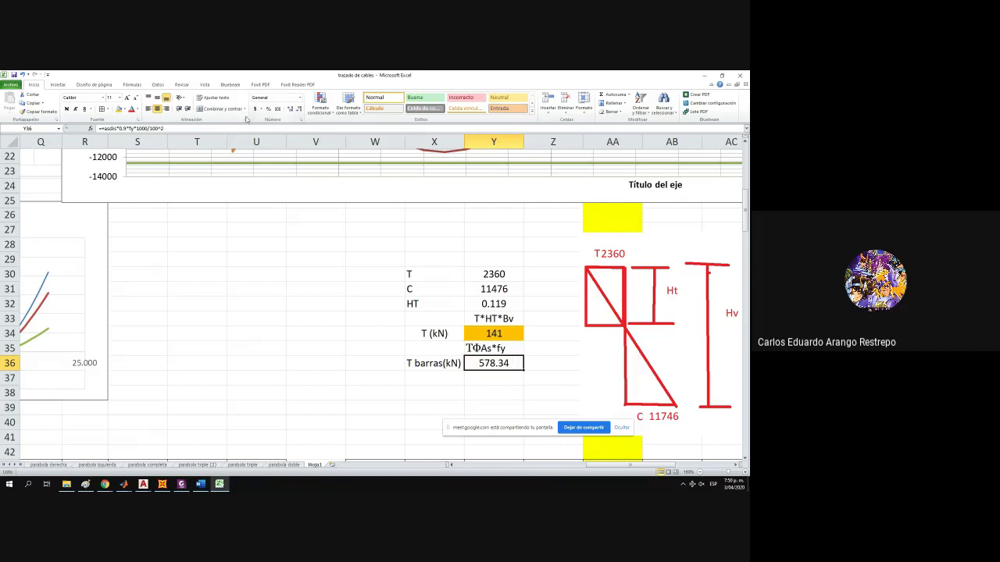
pyautogui.click(299, 109)
pyautogui.click(298, 108)
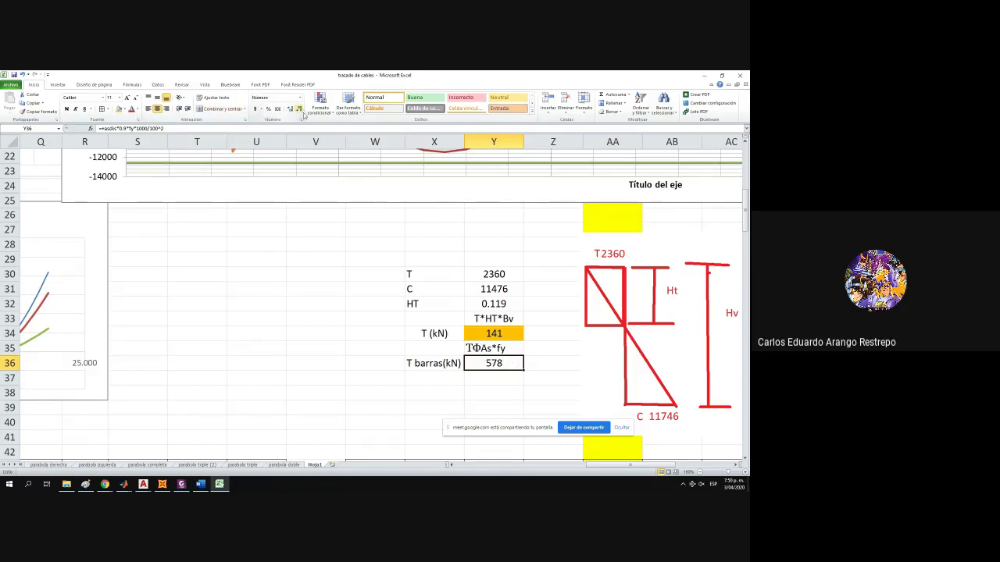
pyautogui.click(290, 110)
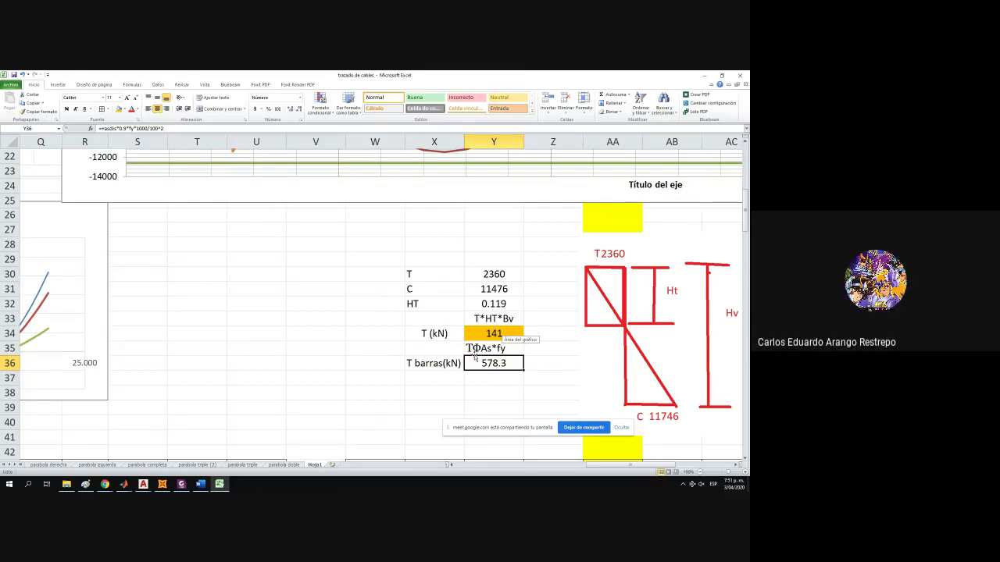
# Review the calculation block X30:Y36 against the Superior 2 Etapa peaks along the stress chart.
pyautogui.keyDown('ctrl'); pyautogui.scroll(-3, 539, 350); pyautogui.keyUp('ctrl')
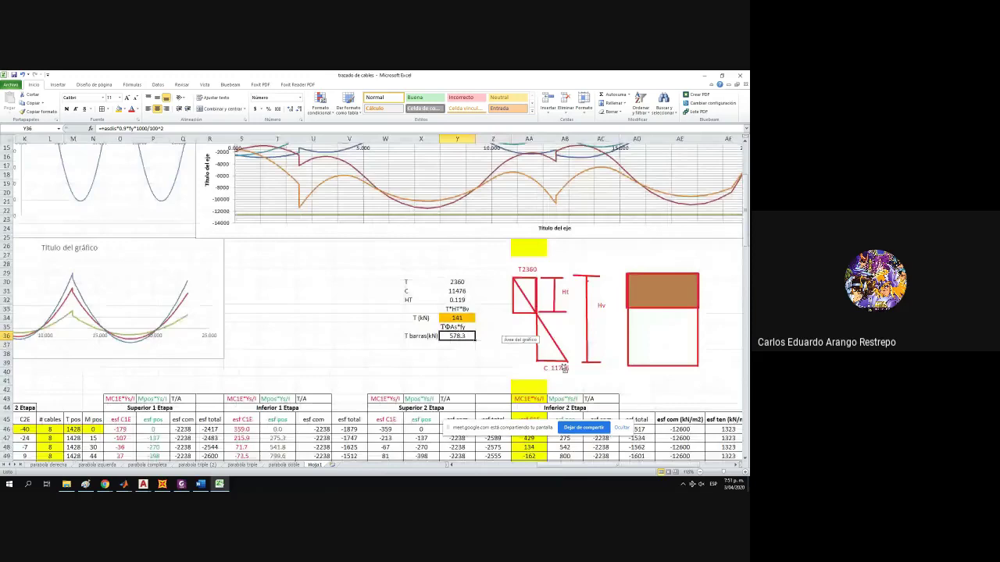
pyautogui.scroll(-1, 564, 368)
pyautogui.moveTo(420, 255); pyautogui.dragTo(469, 309)
pyautogui.keyDown('ctrl'); pyautogui.scroll(2, 489, 295); pyautogui.keyUp('ctrl')
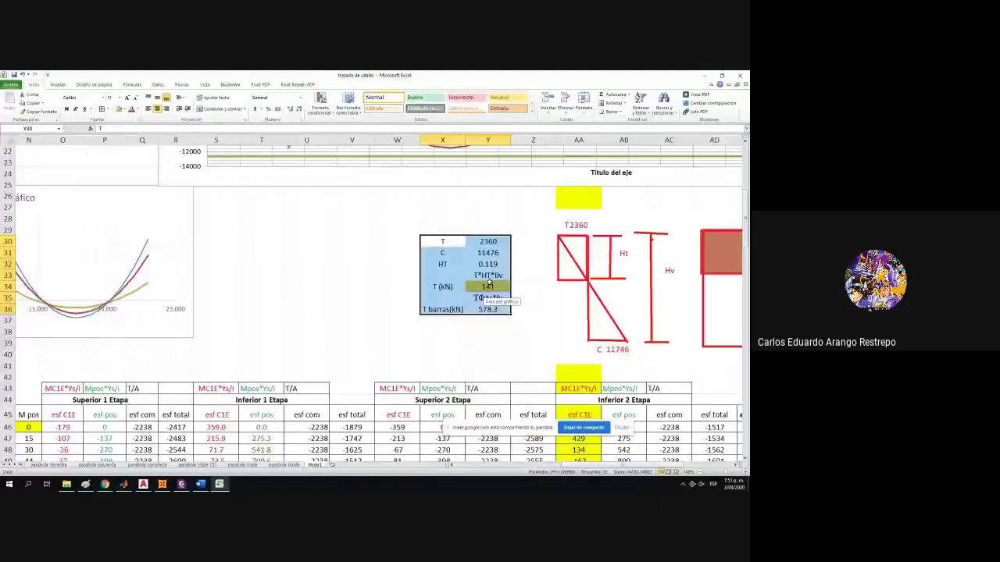
pyautogui.scroll(6, 488, 283)
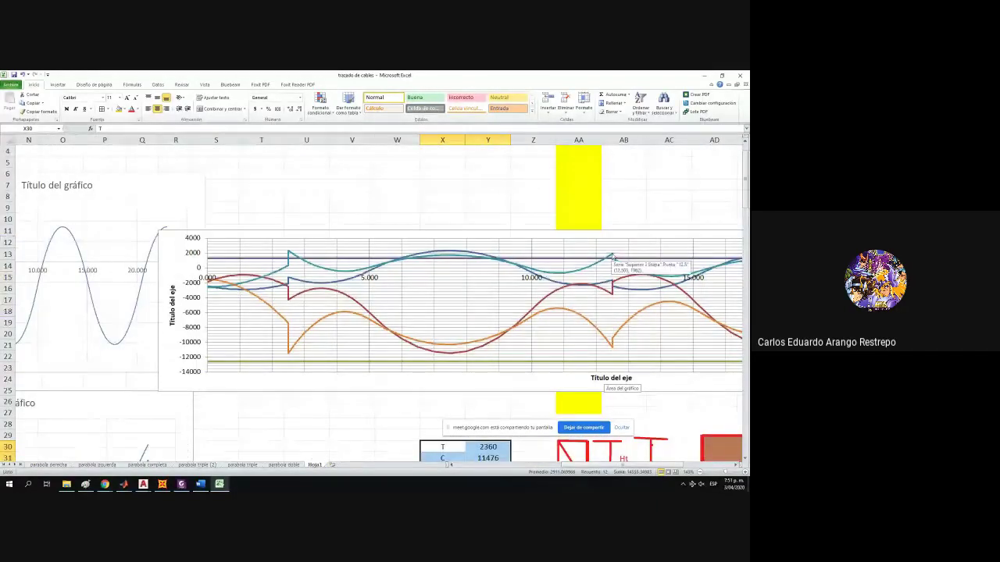
pyautogui.moveTo(579, 467); pyautogui.dragTo(583, 467)
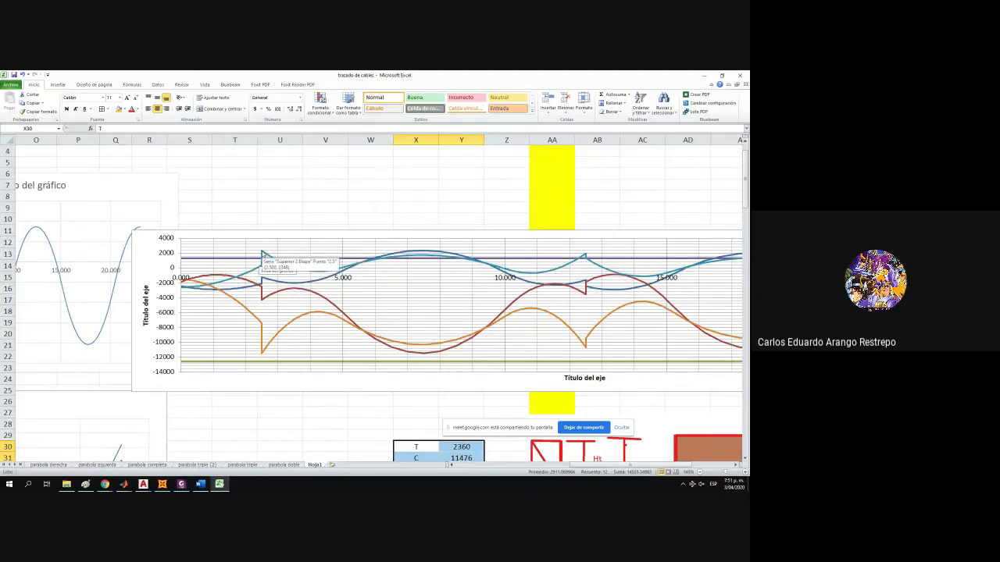
pyautogui.scroll(-4, 378, 294)
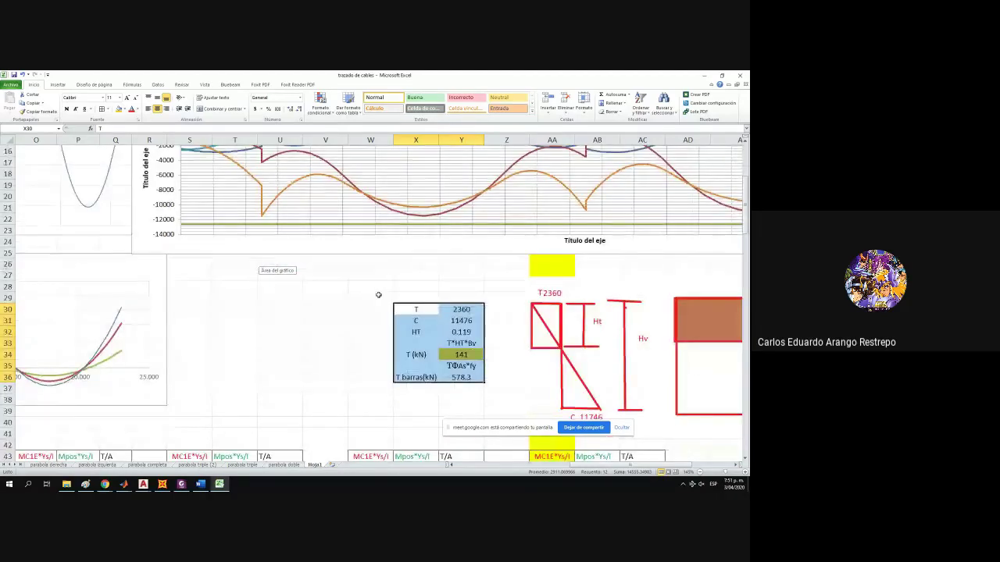
pyautogui.scroll(2, 378, 295)
pyautogui.moveTo(585, 469); pyautogui.dragTo(617, 469)
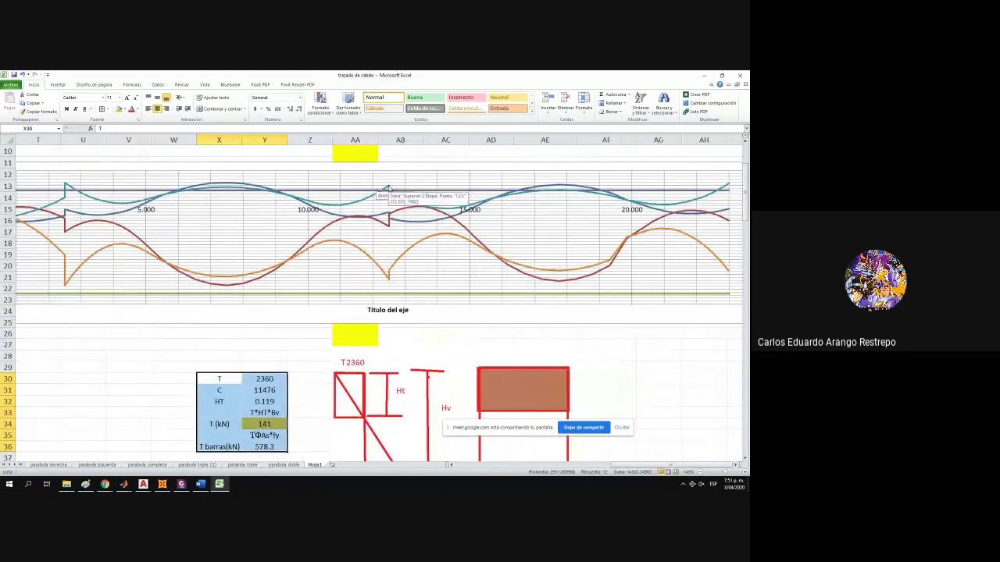
pyautogui.moveTo(660, 466); pyautogui.dragTo(712, 467)
pyautogui.click(735, 465)
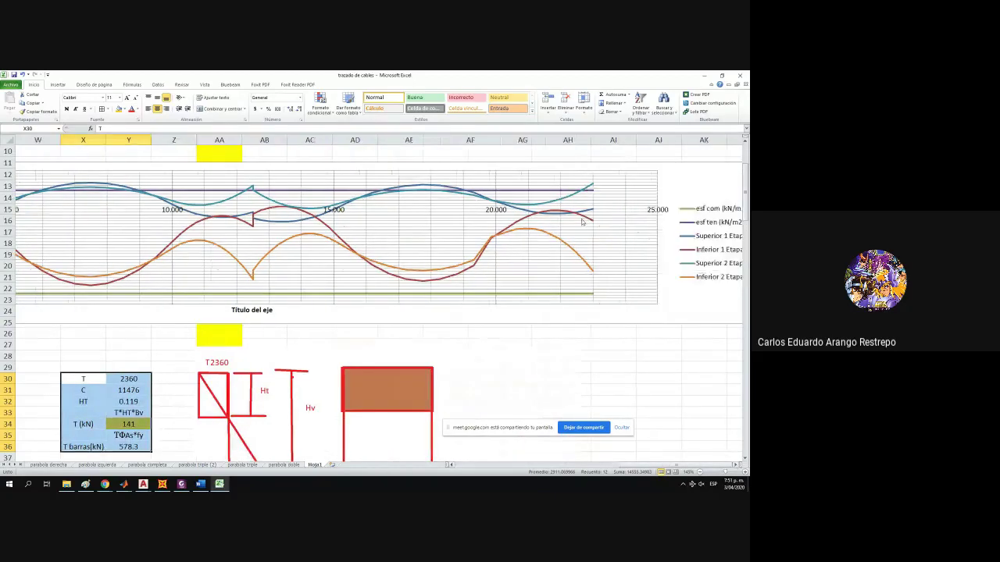
pyautogui.moveTo(592, 186)
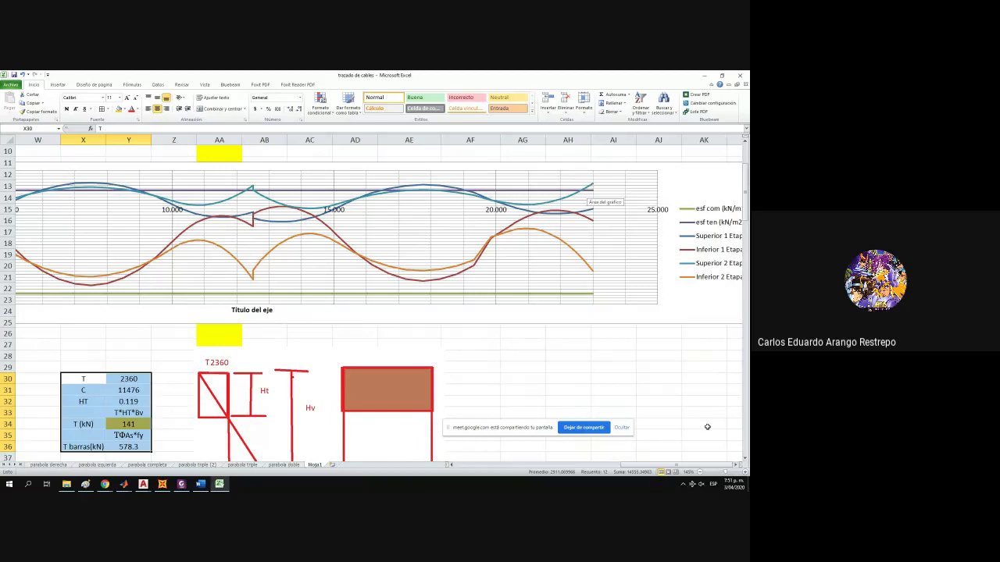
pyautogui.moveTo(679, 467); pyautogui.dragTo(641, 467)
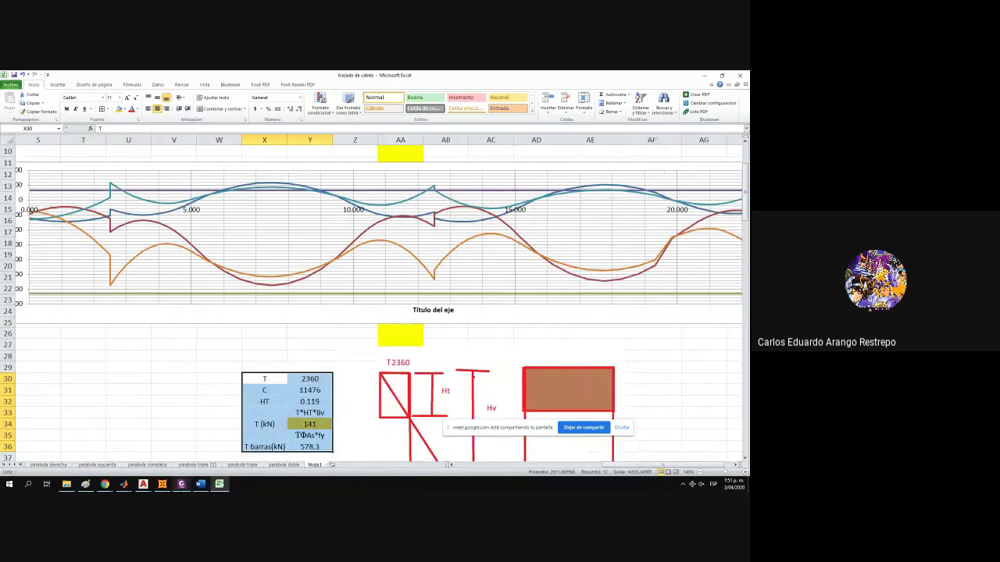
# Switch to the Word document and capture a screenshot of the final HT formula, T*HV/(C+T) = HT.
pyautogui.click(200, 484)
pyautogui.click(686, 393)
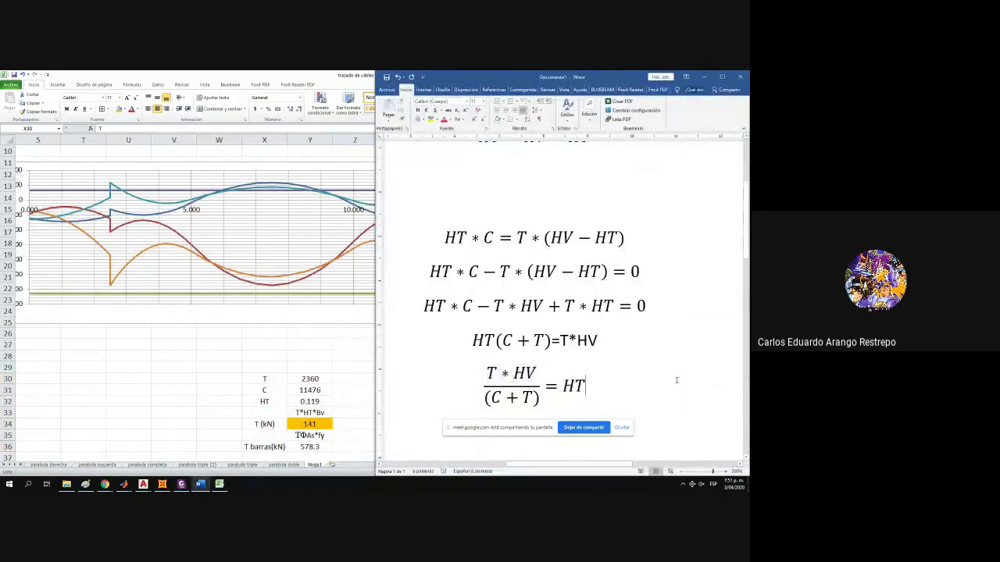
pyautogui.scroll(-1, 674, 374)
pyautogui.press('Print')
pyautogui.press('Escape')
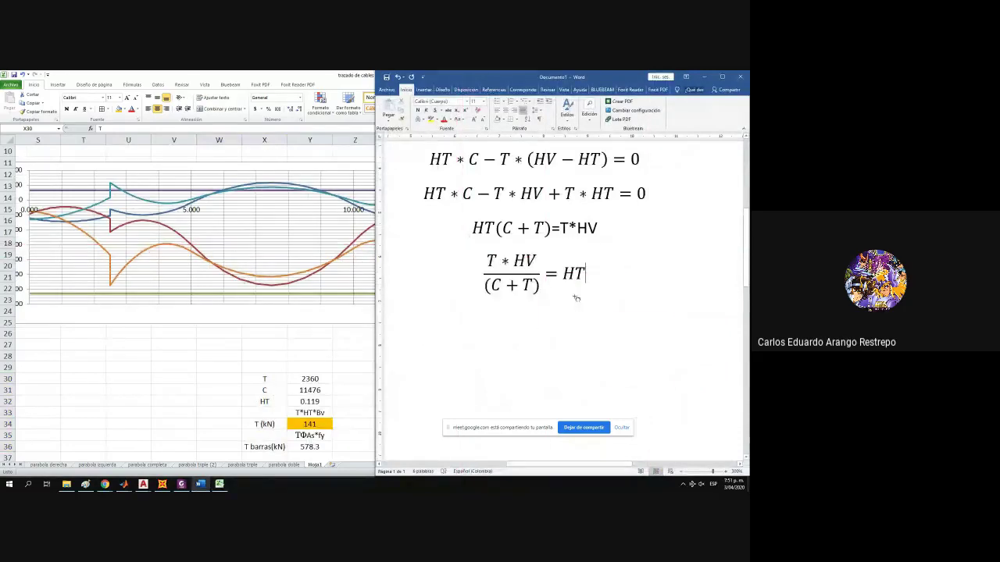
# Back in the Excel sheet, paste the captured HT formula image and place it beside the T, C and HT labels.
pyautogui.click(230, 361)
pyautogui.scroll(-3, 307, 324)
pyautogui.click(100, 309)
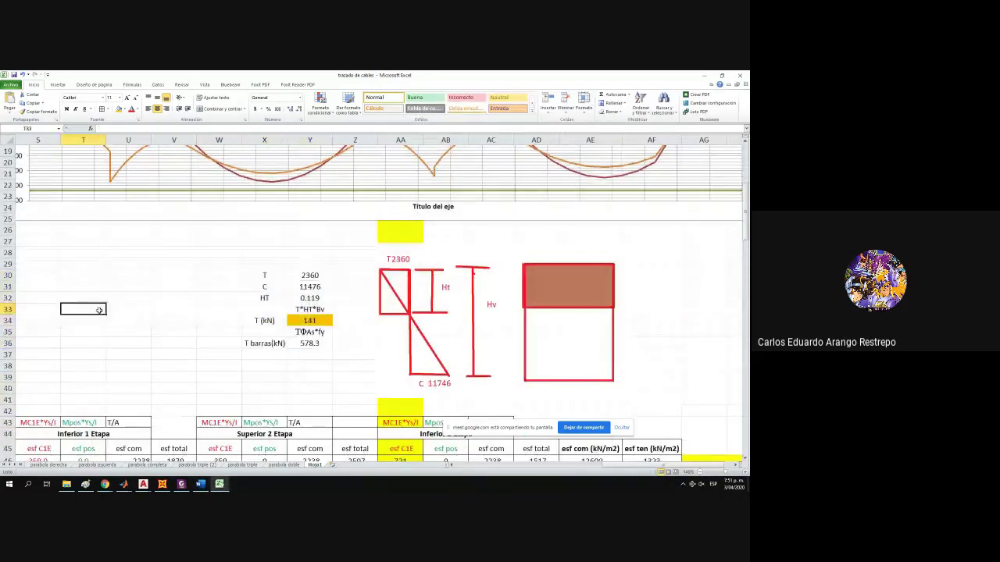
pyautogui.hotkey('ctrl', 'v')
pyautogui.moveTo(162, 327); pyautogui.dragTo(118, 276)
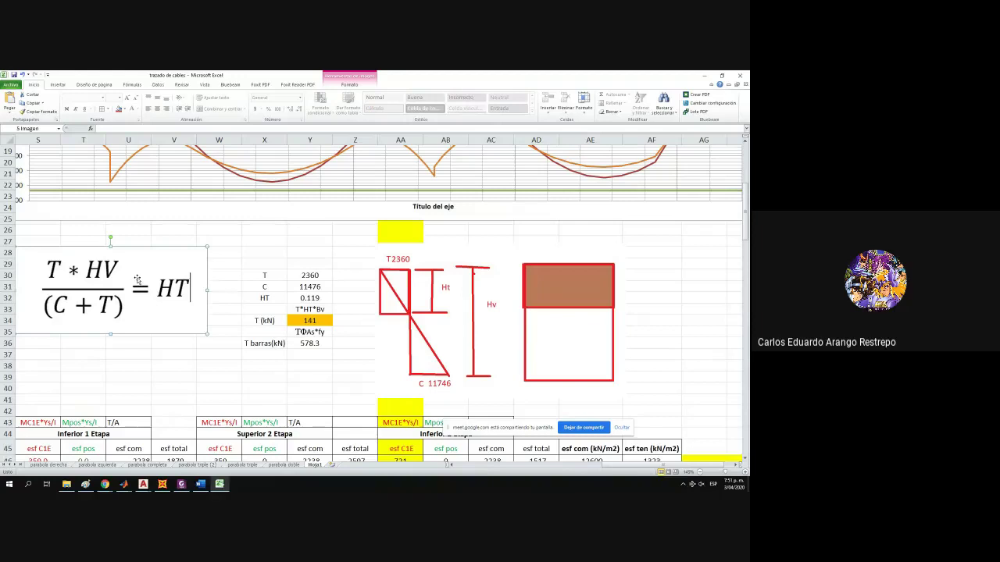
pyautogui.moveTo(162, 315); pyautogui.dragTo(188, 316)
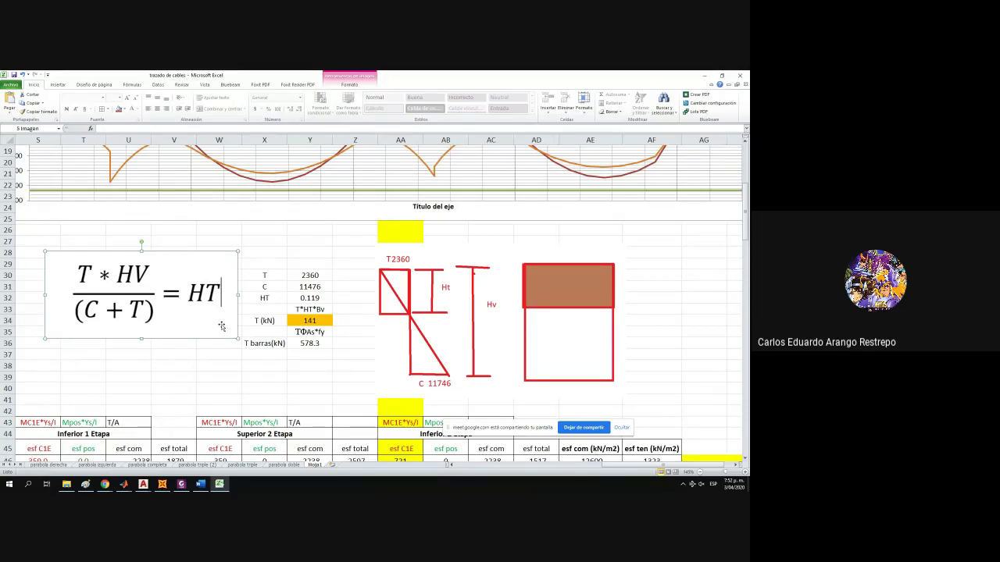
pyautogui.press('Escape')
pyautogui.scroll(-1, 220, 330)
pyautogui.scroll(-1, 220, 330)
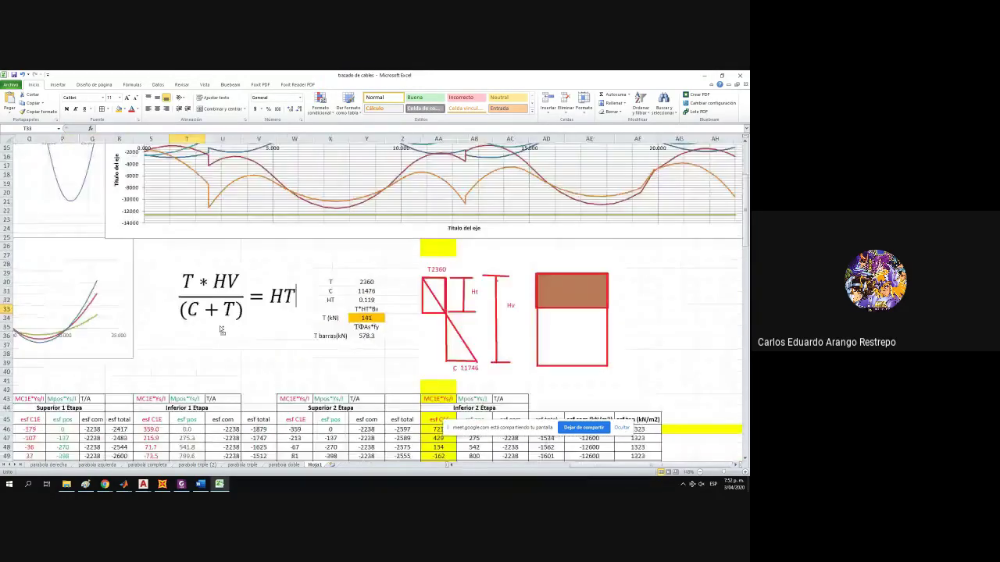
pyautogui.scroll(2, 220, 328)
pyautogui.scroll(-2, 573, 380)
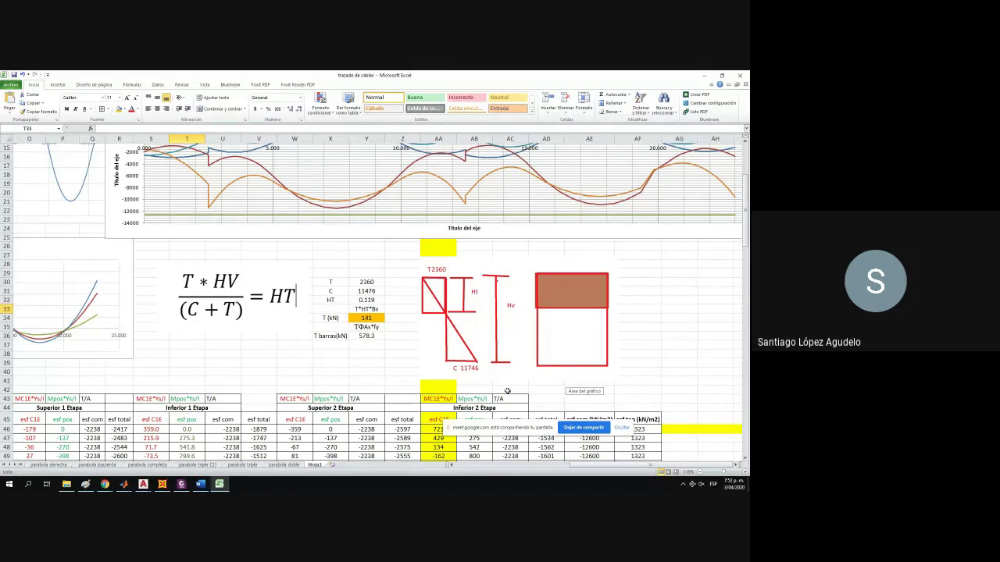
# Switch to NSR-10.pdf in Foxit PhantomPDF and search for "poste" to reach the post-tensioning provisions in chapter C.18.
pyautogui.click(181, 485)
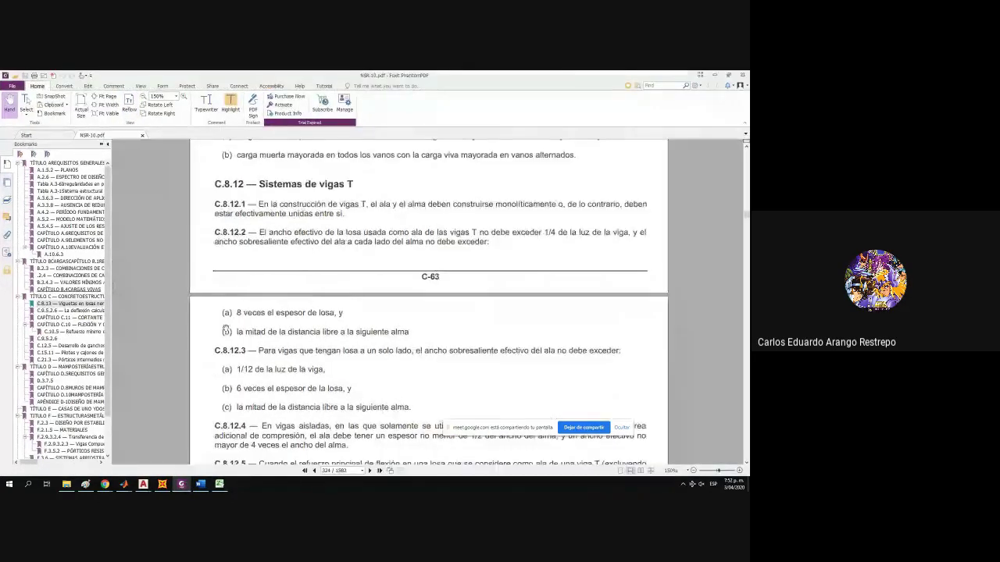
pyautogui.scroll(-4, 225, 331)
pyautogui.click(656, 87)
pyautogui.write('tipos')
pyautogui.press('Return')
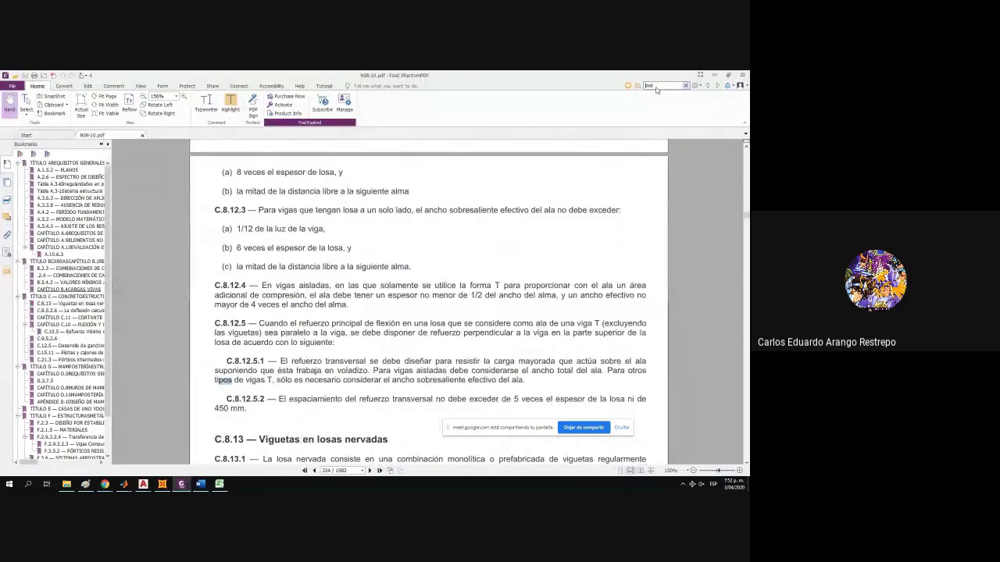
pyautogui.press('Return')
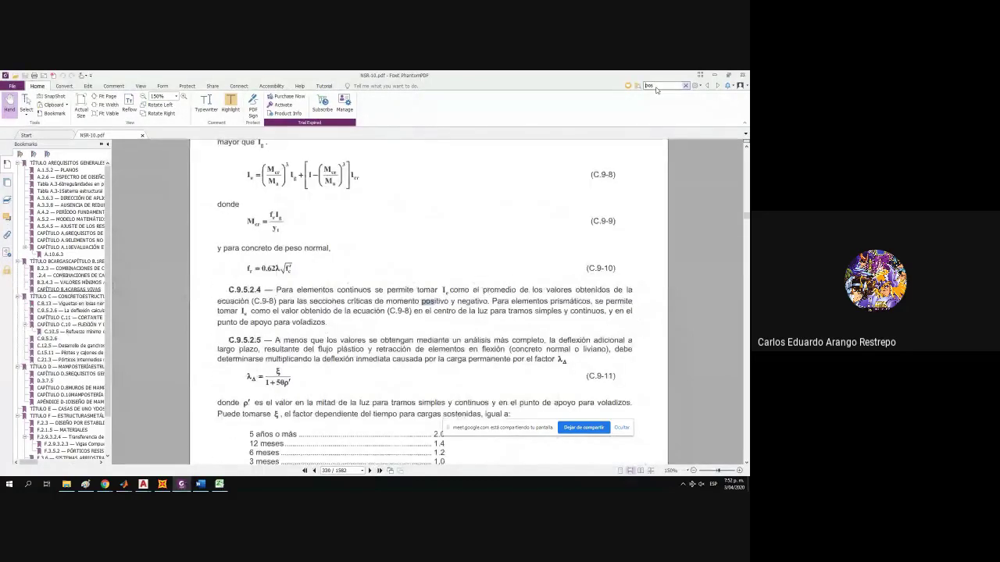
pyautogui.press('Return')
pyautogui.press('Return')
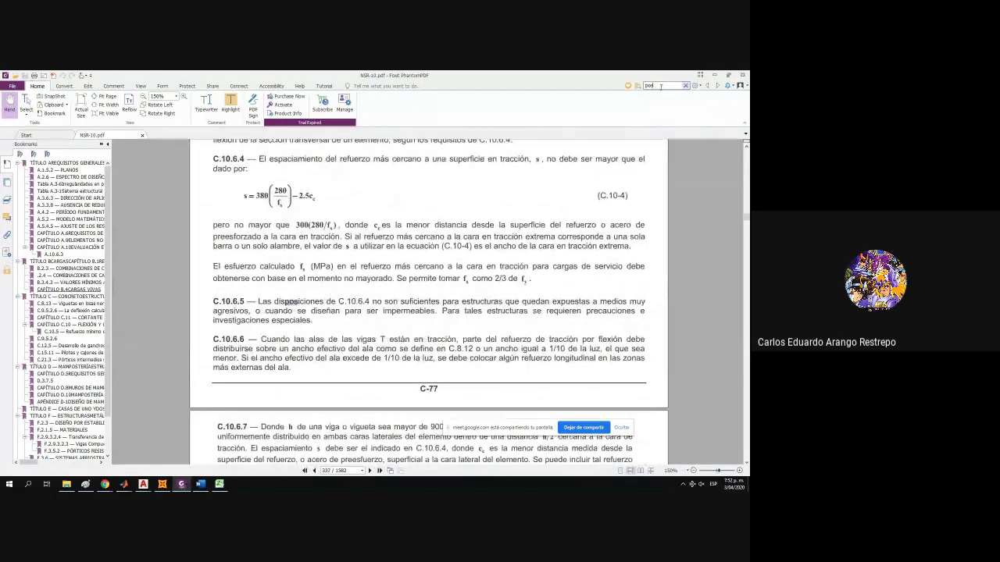
pyautogui.write('te')
pyautogui.press('Return')
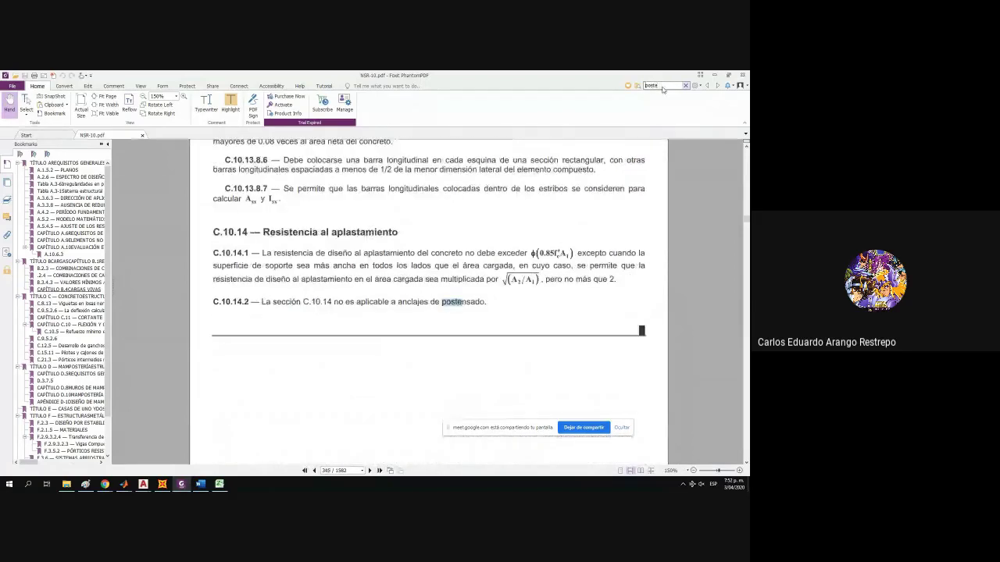
pyautogui.press('Return')
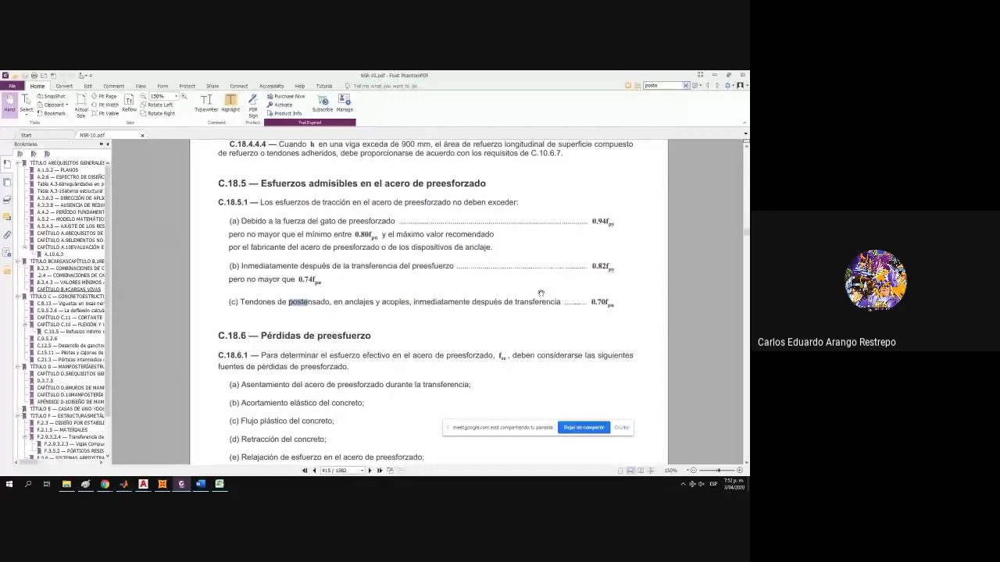
# Examine the C.18.5 prestressing steel stress limits and the C.18.6 prestress losses, then return to the C.18.4 concrete stress limits.
pyautogui.scroll(-3, 490, 304)
pyautogui.scroll(-5, 491, 304)
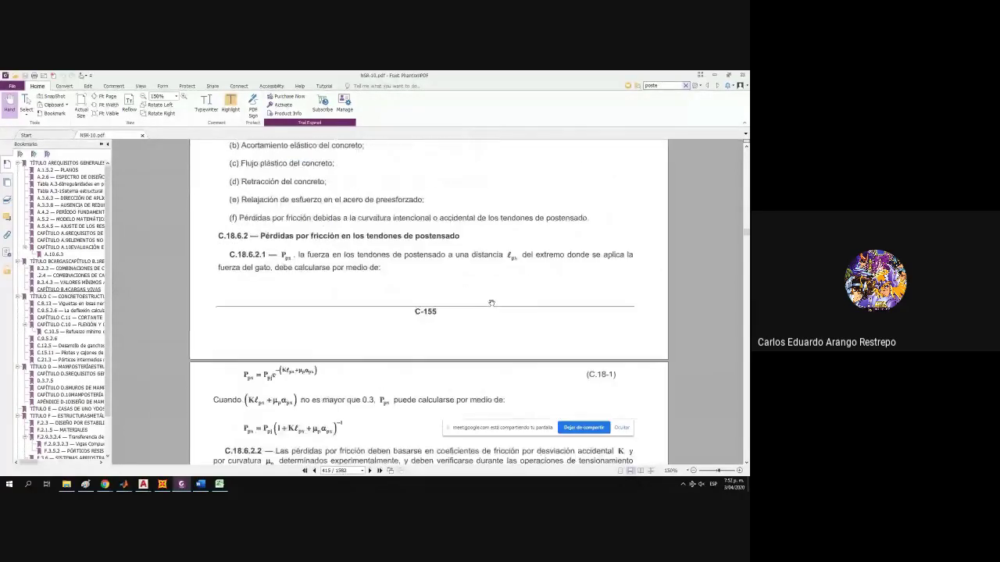
pyautogui.scroll(8, 492, 302)
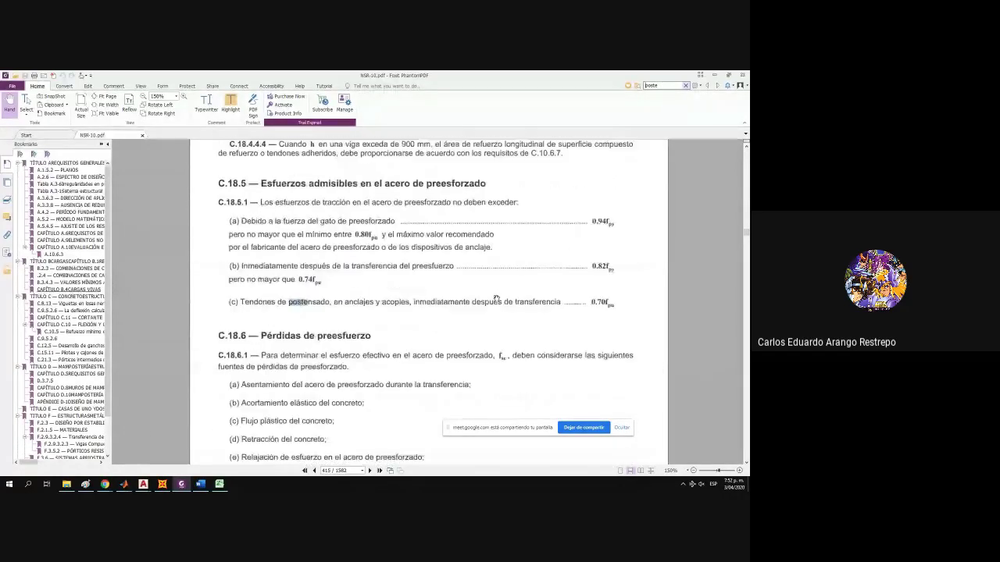
pyautogui.scroll(7, 497, 298)
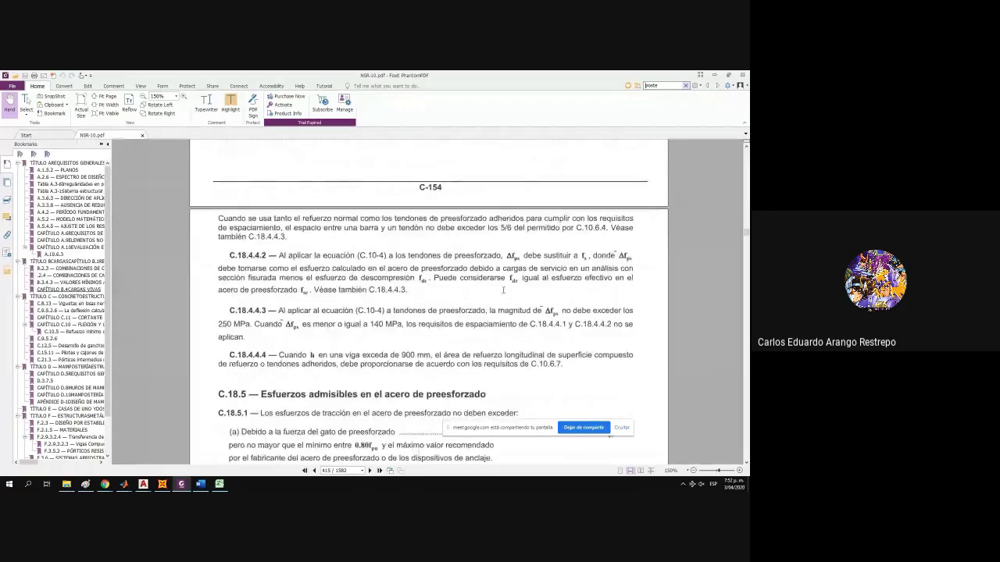
pyautogui.scroll(10, 503, 291)
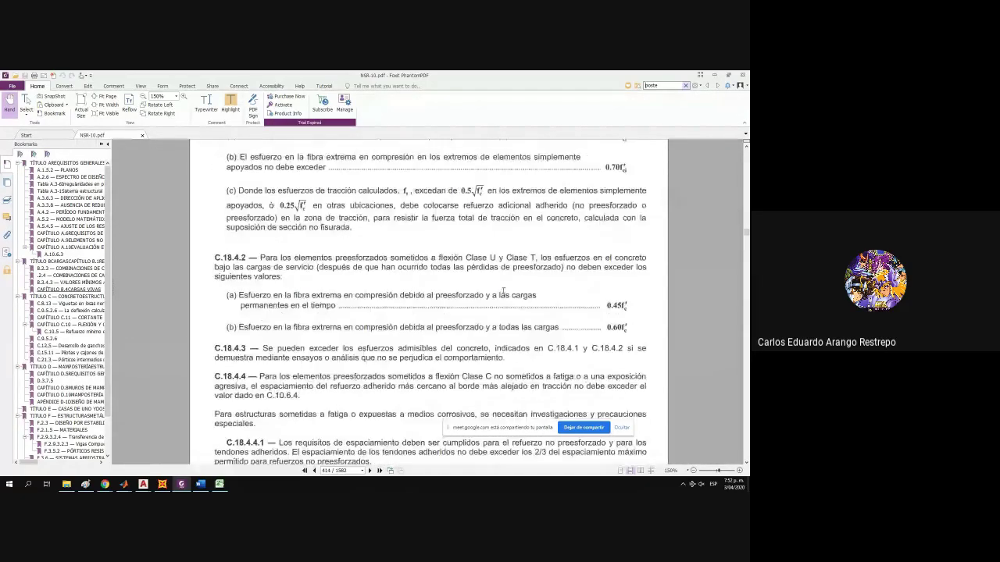
# Examine the allowable concrete stresses for flexural elements in C.18.4.2 and C.18.4.1 at an enlarged view.
pyautogui.keyDown('ctrl'); pyautogui.scroll(2, 629, 314); pyautogui.keyUp('ctrl')
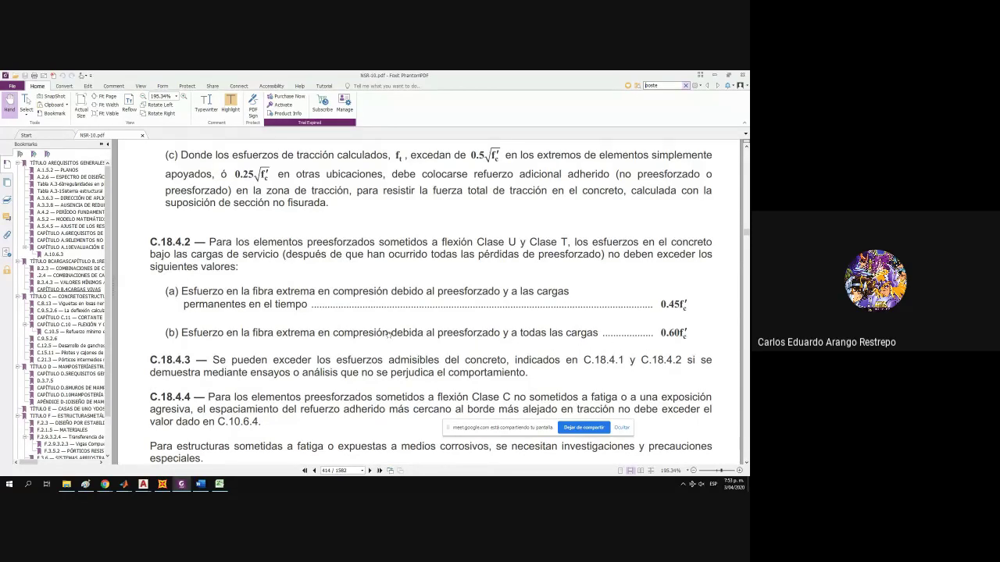
pyautogui.scroll(1, 407, 332)
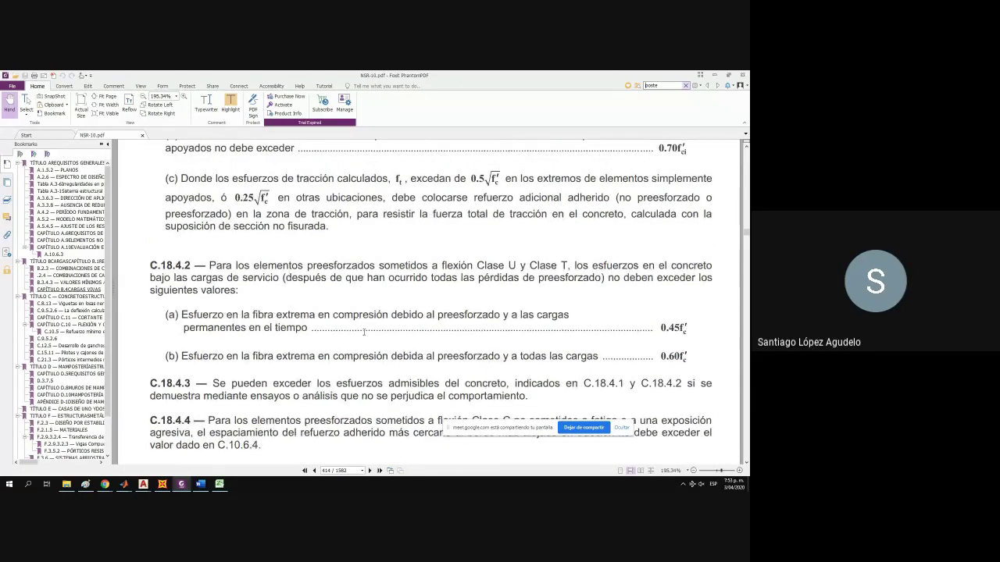
pyautogui.scroll(-1, 435, 327)
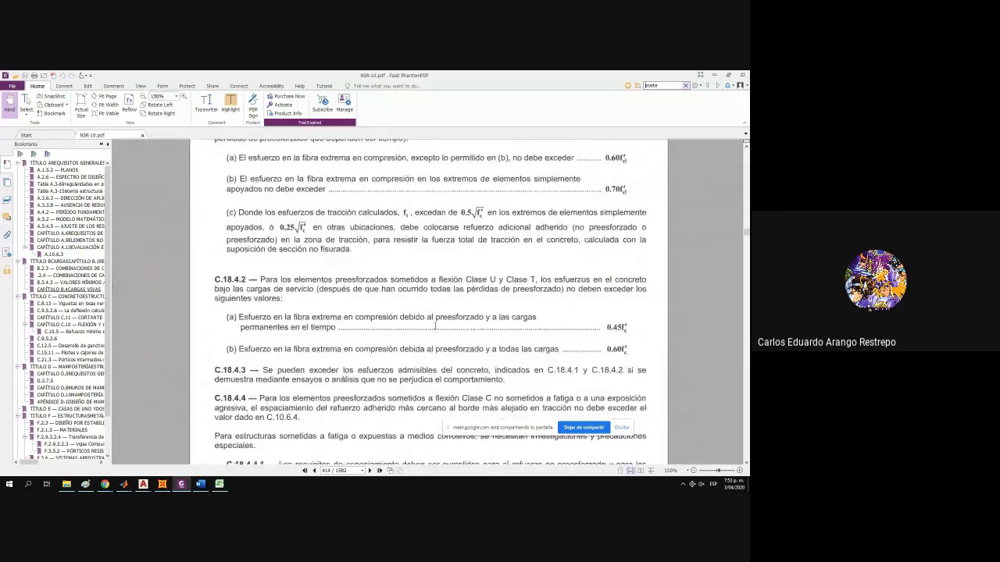
pyautogui.scroll(1, 399, 357)
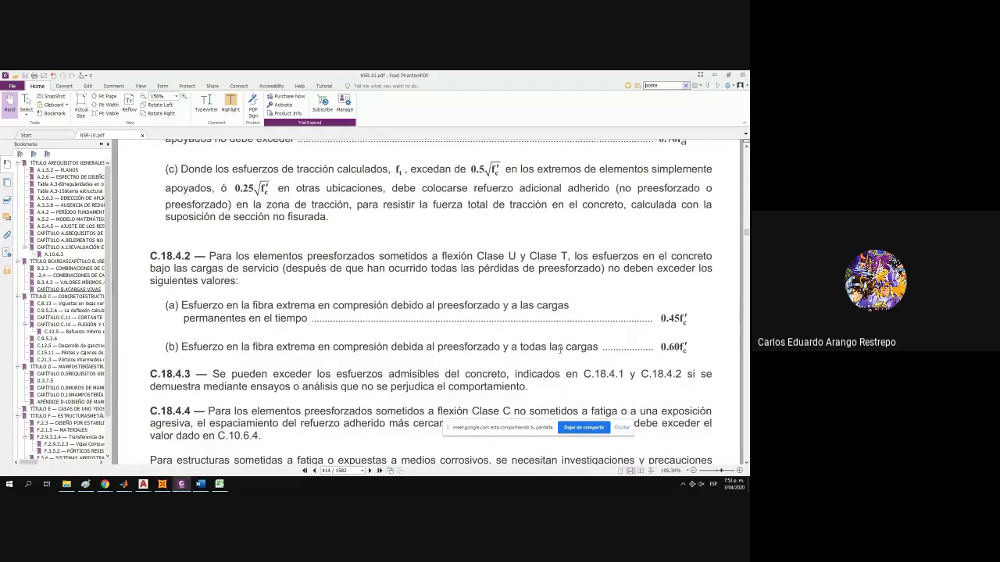
pyautogui.scroll(-1, 560, 349)
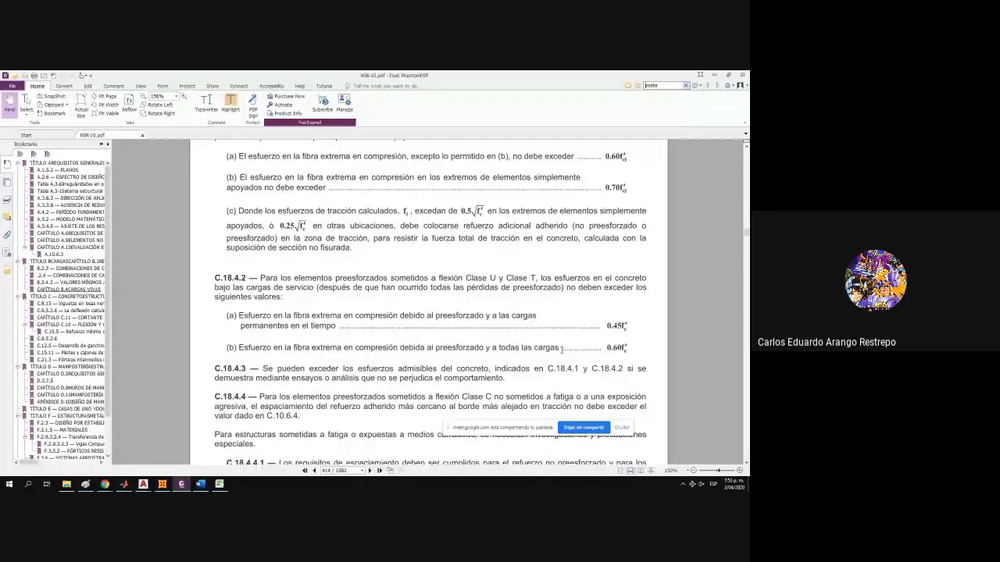
pyautogui.scroll(-3, 561, 350)
pyautogui.scroll(-3, 560, 350)
pyautogui.scroll(7, 502, 260)
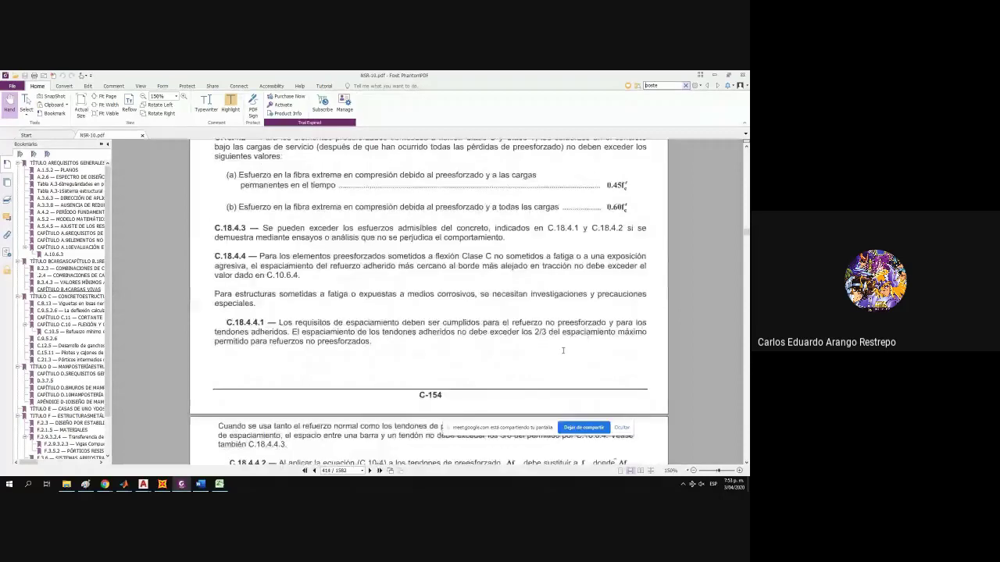
pyautogui.scroll(2, 501, 261)
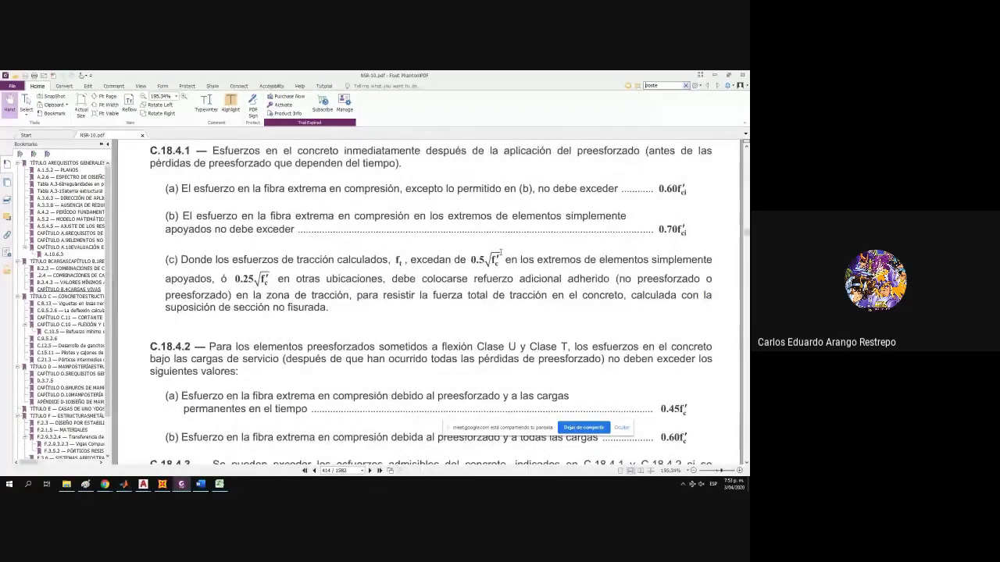
pyautogui.scroll(1, 356, 255)
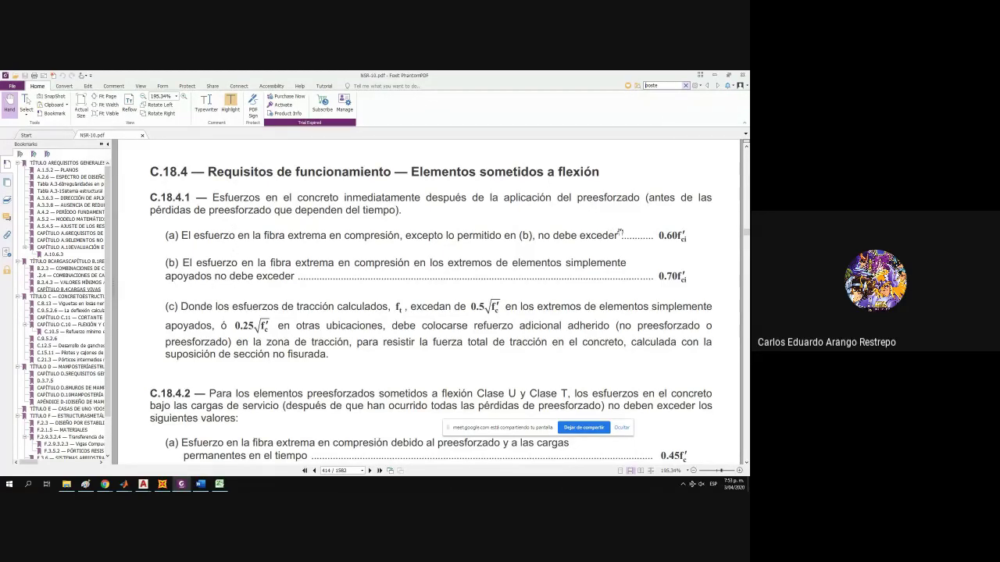
# Mark the compression limit text of C.18.4.1(a) and the 0.25√f'c tension limit in (c), and compare them with C.18.4.2.
pyautogui.moveTo(619, 233); pyautogui.dragTo(180, 226)
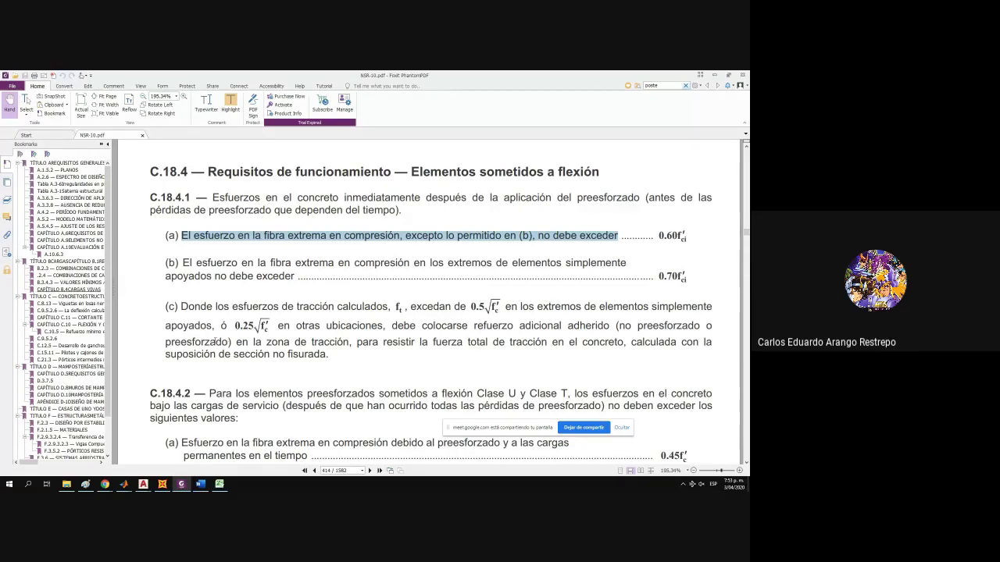
pyautogui.moveTo(234, 326); pyautogui.dragTo(267, 326)
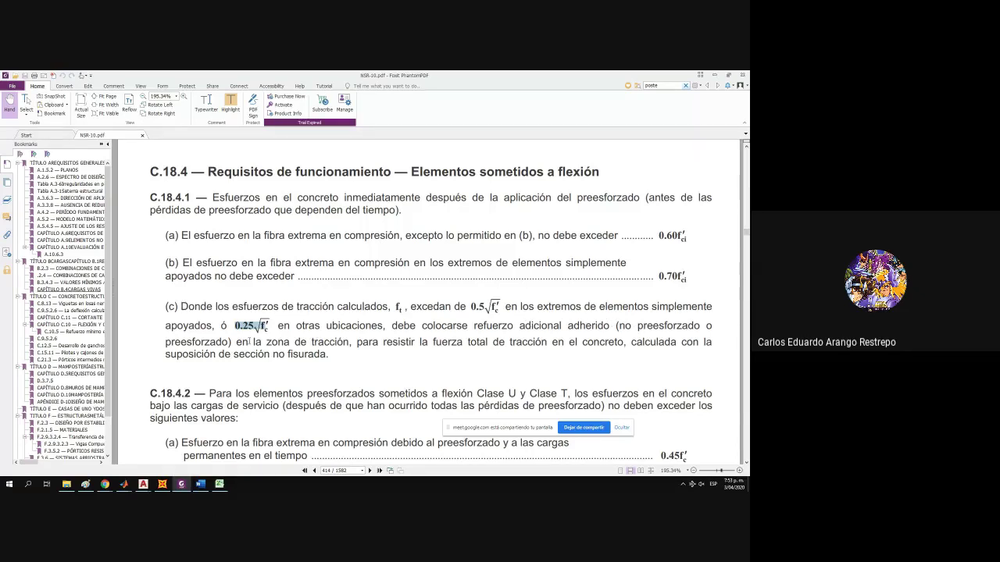
pyautogui.click(232, 327)
pyautogui.moveTo(232, 327); pyautogui.dragTo(268, 326)
pyautogui.scroll(-3, 591, 243)
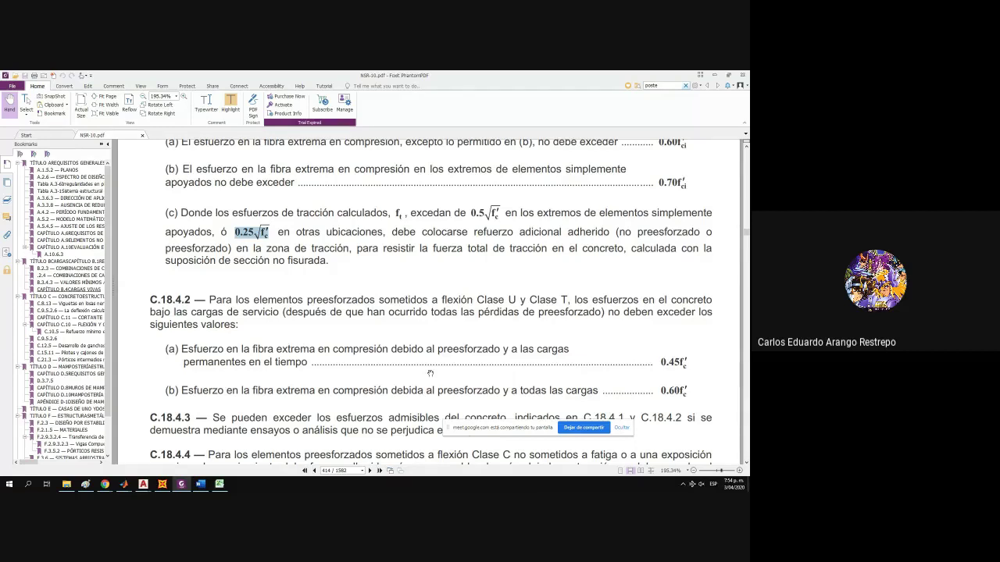
pyautogui.scroll(-1, 429, 374)
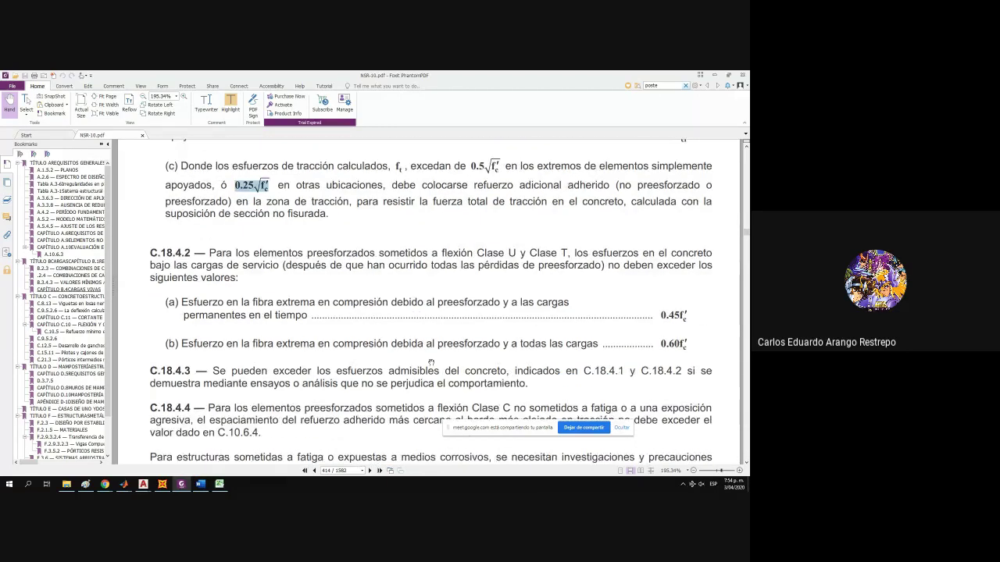
# Mark the C.18.4.1 statement on concrete stresses immediately after prestressing, and review its limits (a) to (c).
pyautogui.scroll(3, 418, 297)
pyautogui.moveTo(405, 211); pyautogui.dragTo(153, 198)
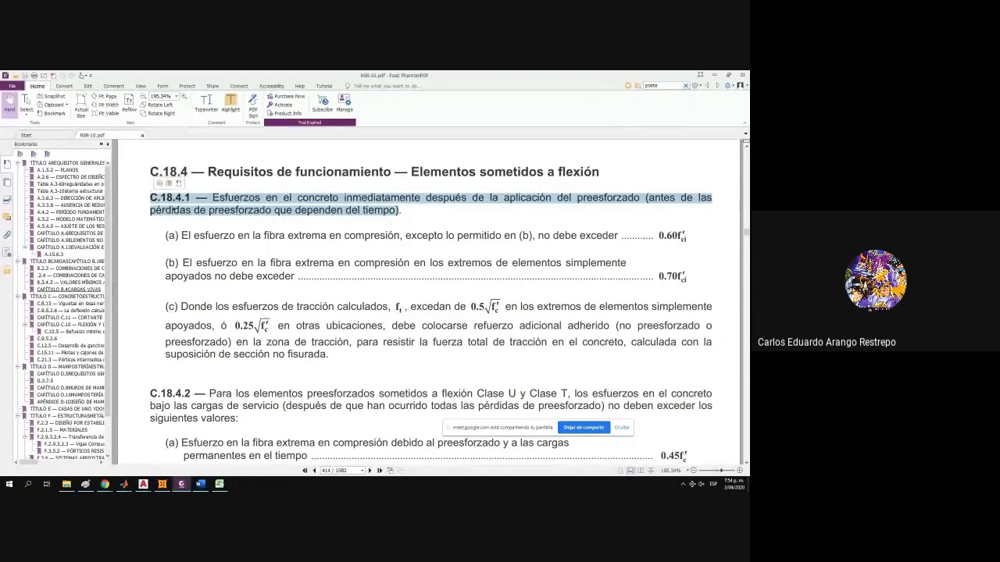
pyautogui.scroll(-1, 461, 311)
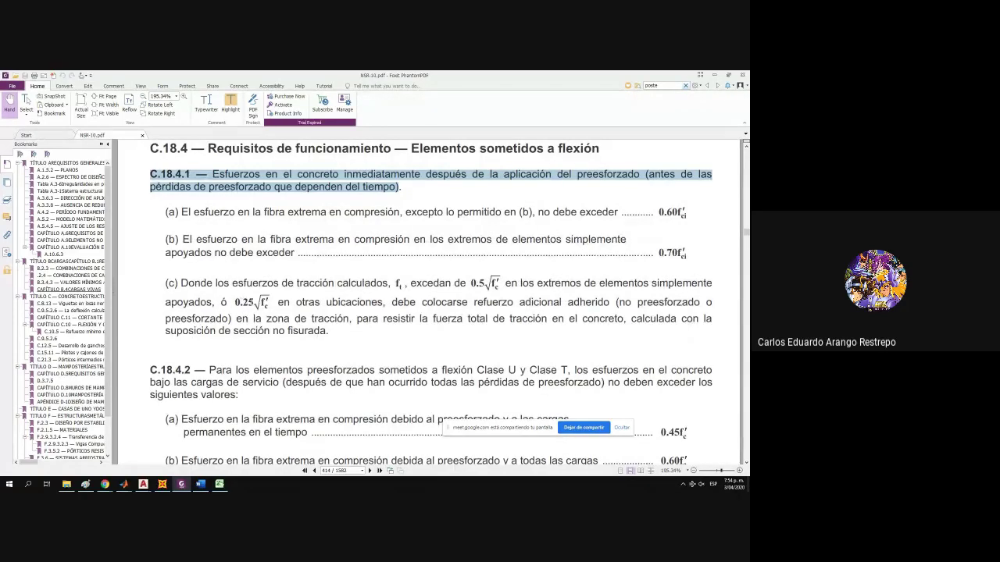
pyautogui.click(253, 304)
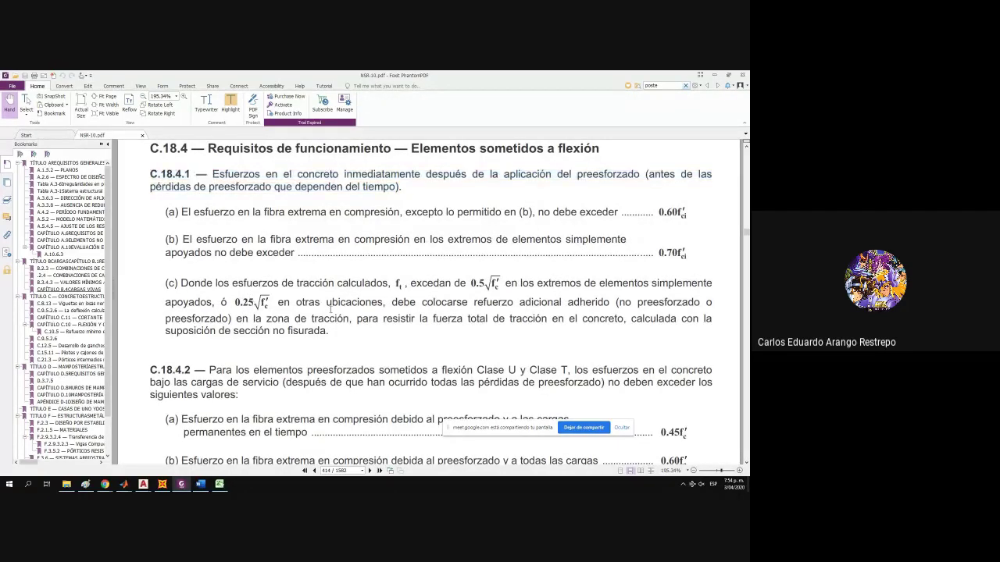
# Go to C.18.5.1 on admissible prestressing steel stresses and mark the 0.70fpu limit for post-tensioned tendons in item (c).
pyautogui.scroll(-1, 385, 280)
pyautogui.scroll(-10, 468, 320)
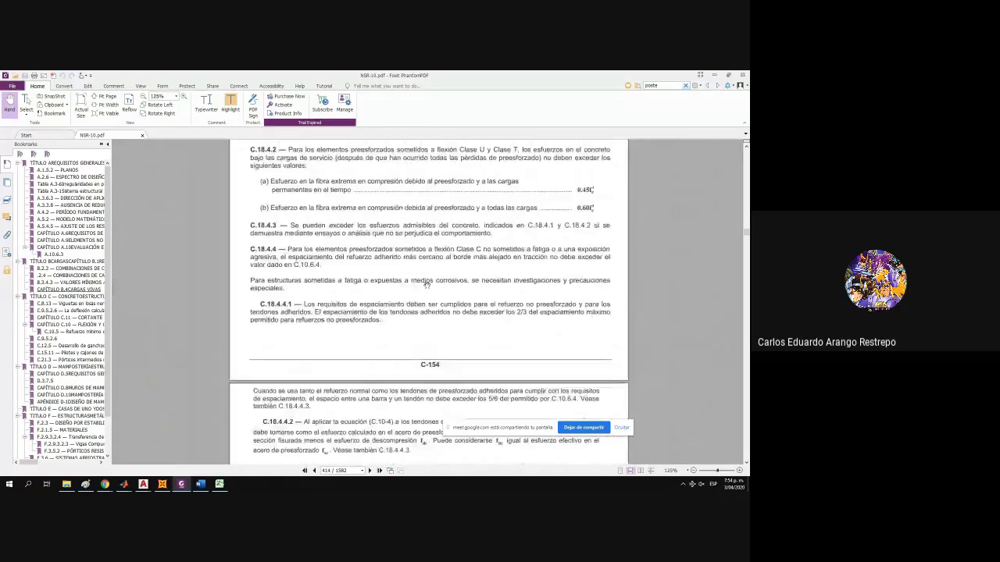
pyautogui.scroll(2, 553, 361)
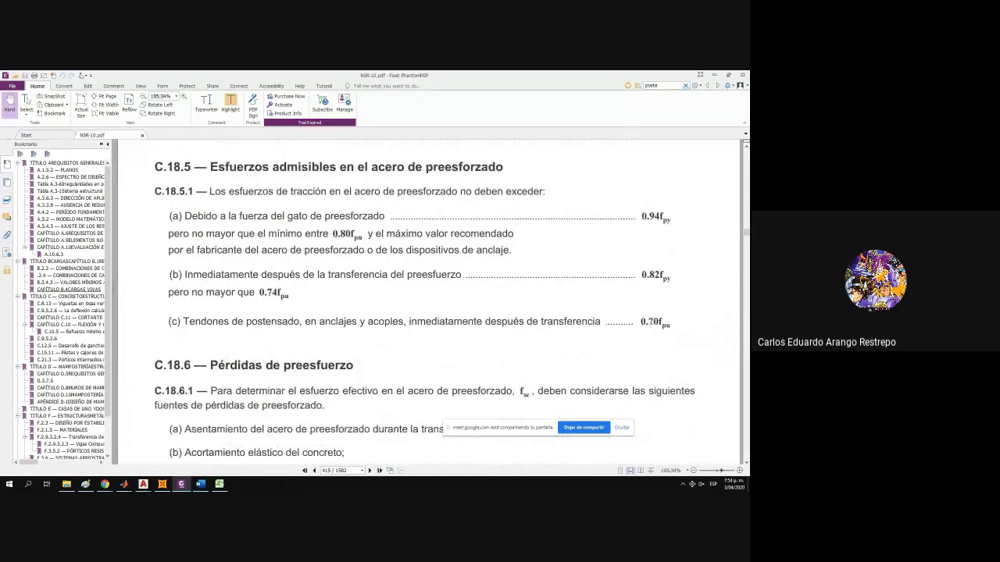
pyautogui.moveTo(642, 321); pyautogui.dragTo(672, 323)
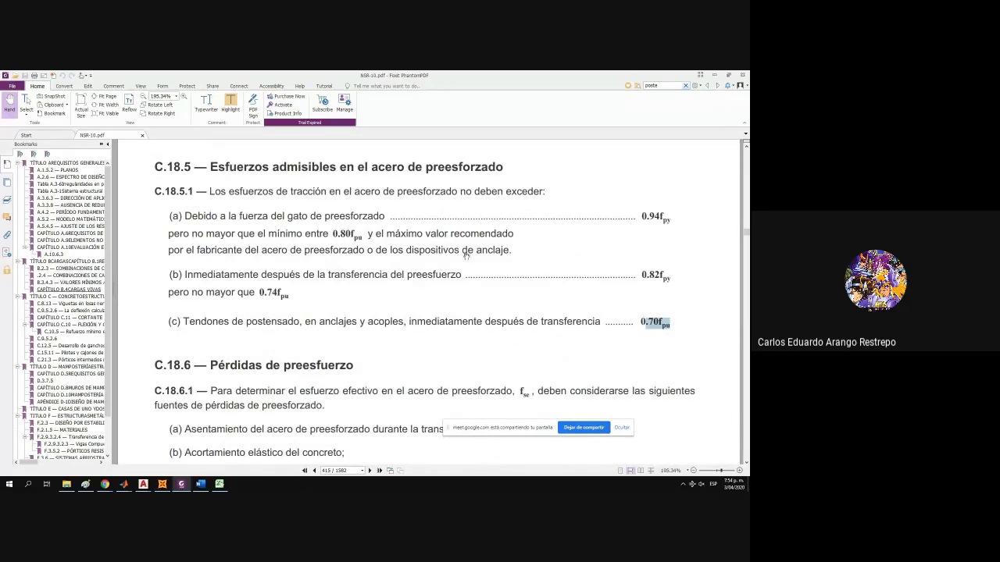
# Return to the Excel sheet, shrink the HT formula image and reposition it beside the T, C and HT values.
pyautogui.click(711, 74)
pyautogui.moveTo(310, 332); pyautogui.dragTo(247, 303)
pyautogui.moveTo(198, 284); pyautogui.dragTo(260, 295)
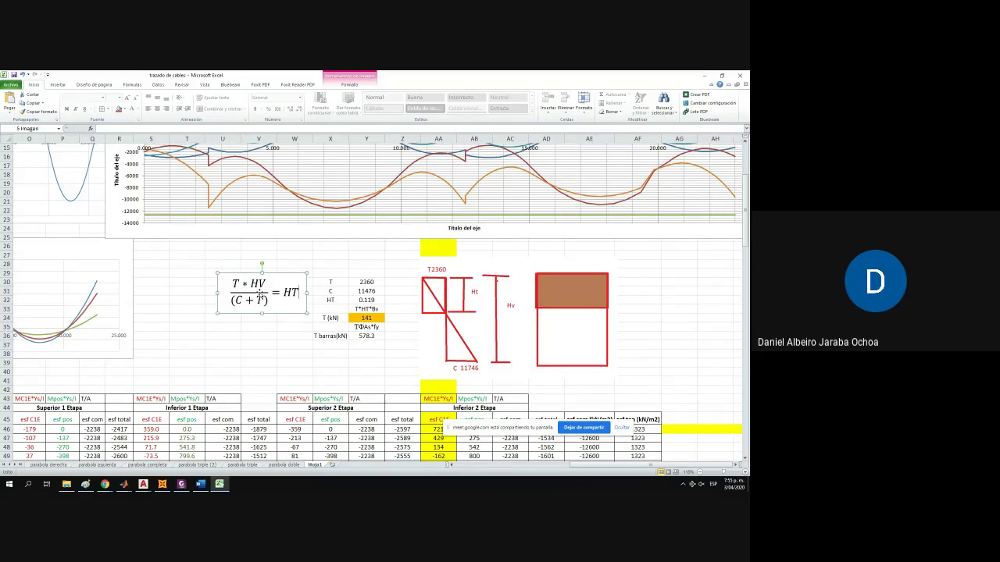
# Inspect the horizontal allowable tension series on the stress chart, then return to the calculation block below it.
pyautogui.scroll(3, 287, 302)
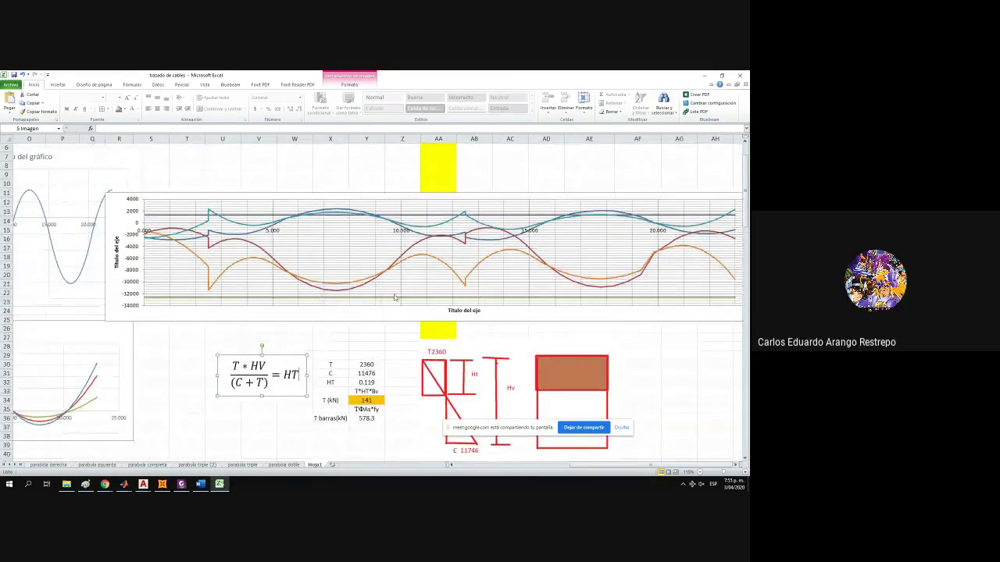
pyautogui.click(400, 215)
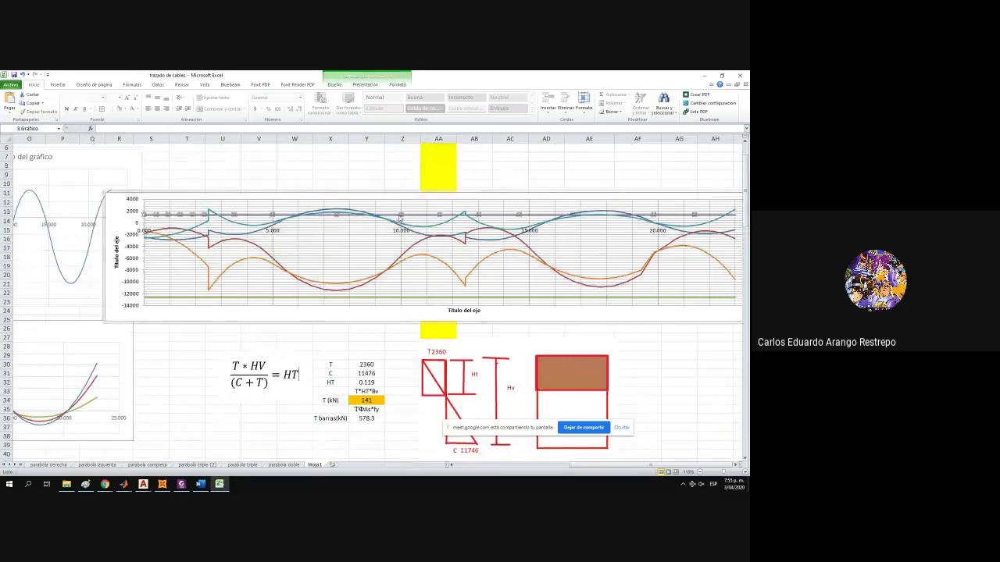
pyautogui.scroll(1, 399, 215)
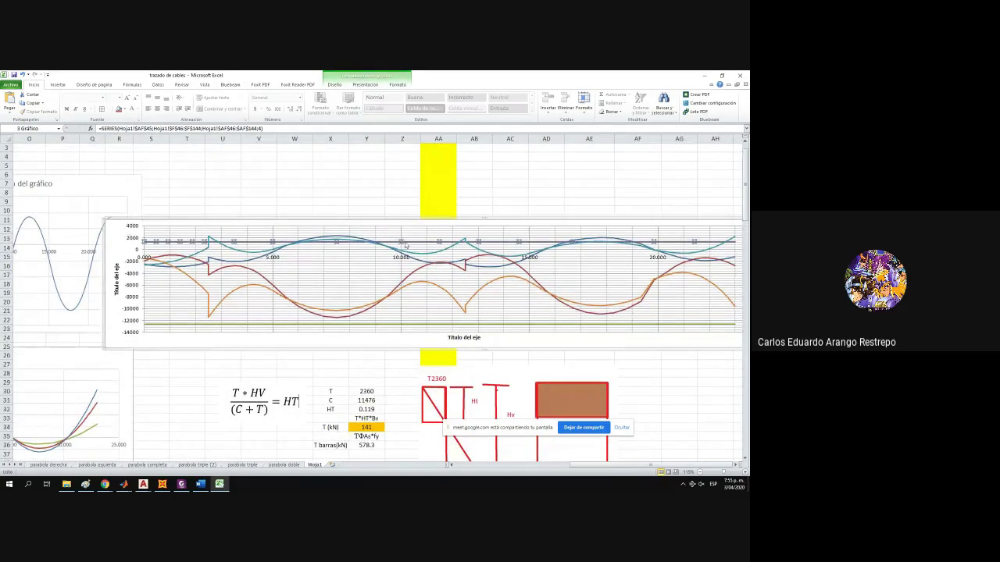
pyautogui.scroll(-4, 405, 245)
pyautogui.click(367, 353)
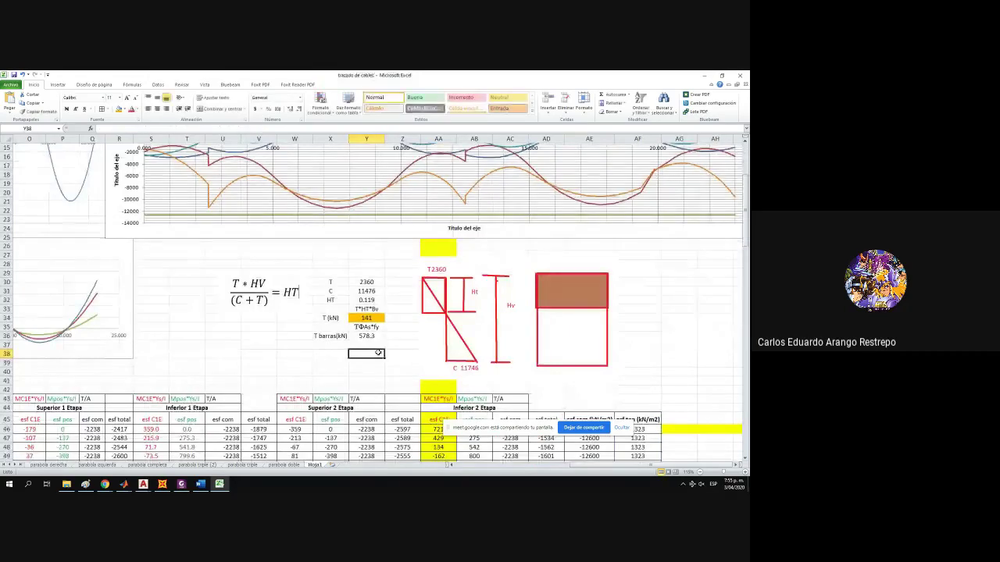
# Inspect the formula behind the esf ten (kN/m2) value in the section properties table.
pyautogui.moveTo(588, 466); pyautogui.dragTo(444, 466)
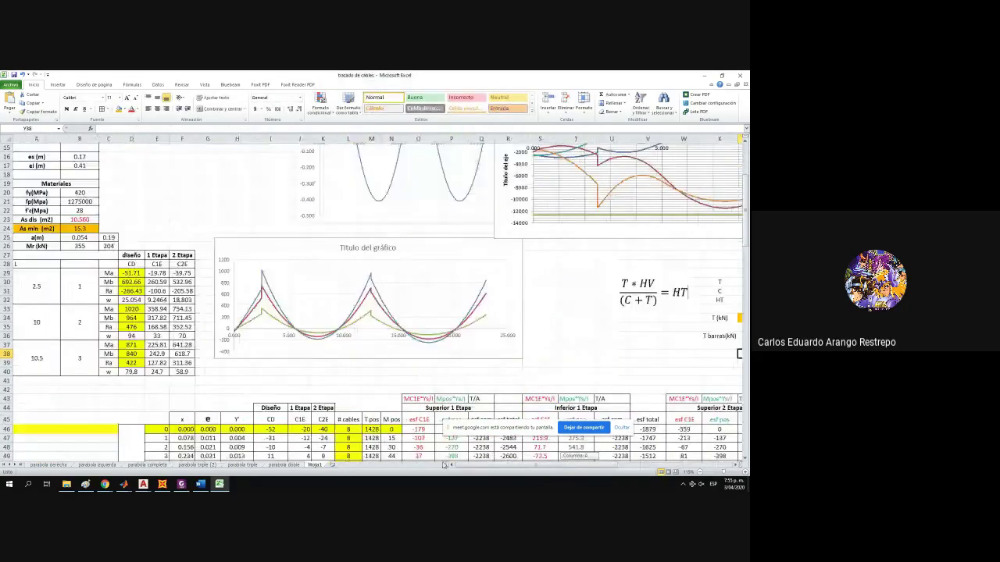
pyautogui.scroll(2, 121, 293)
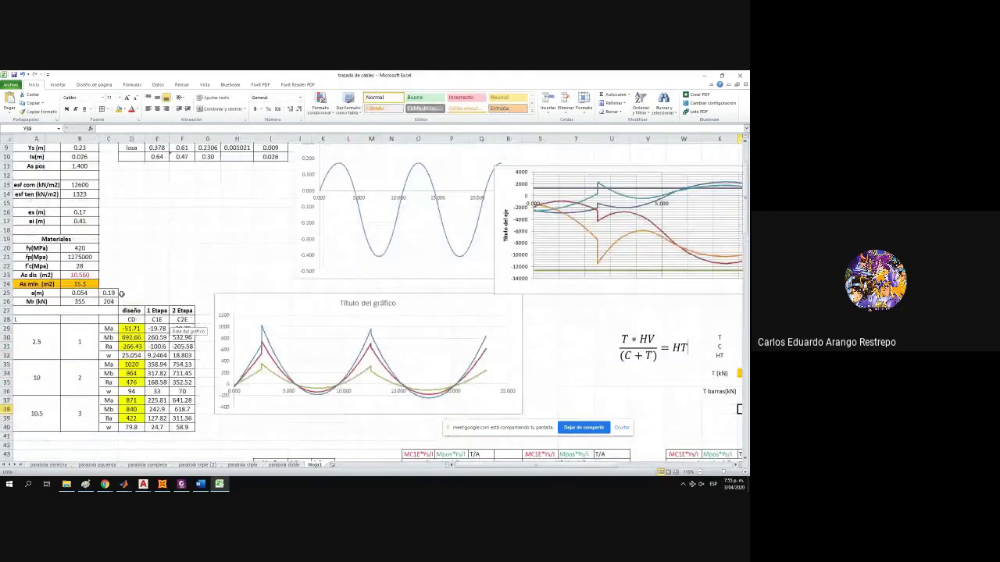
pyautogui.scroll(1, 121, 294)
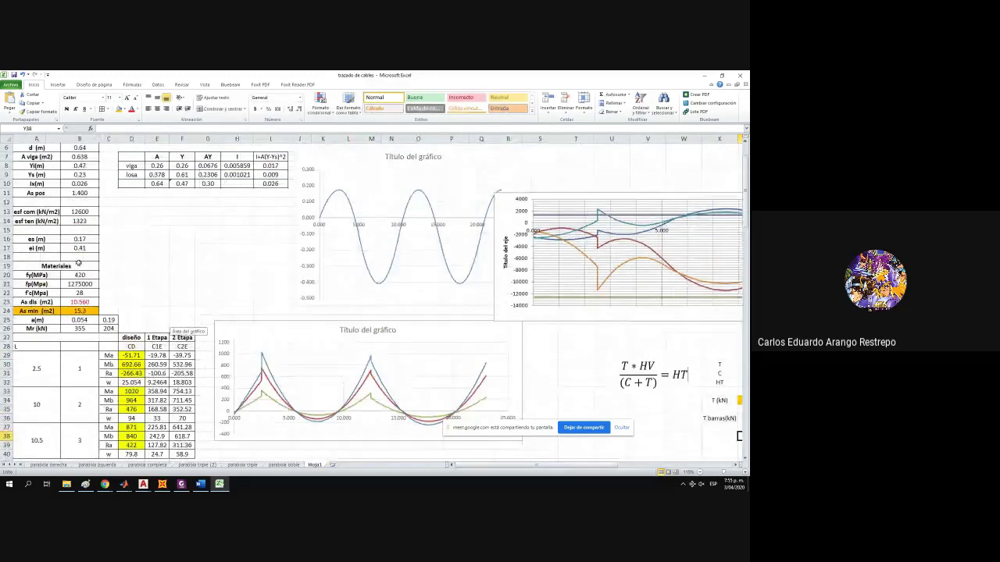
pyautogui.click(79, 221)
# Apply borders to all cells of the T, C, HT and bar capacity block X30:Y36.
pyautogui.moveTo(491, 466); pyautogui.dragTo(588, 473)
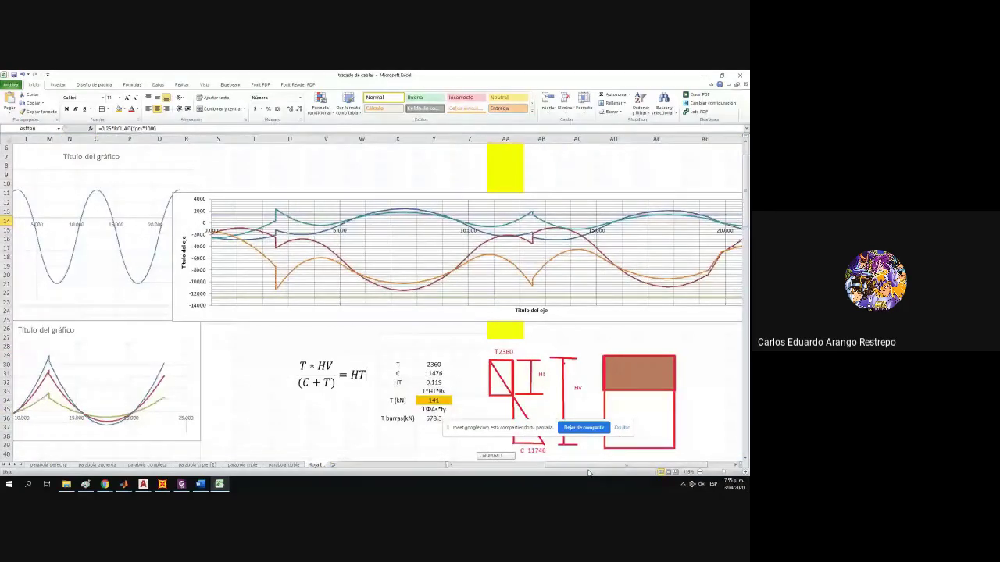
pyautogui.moveTo(398, 365); pyautogui.dragTo(451, 367)
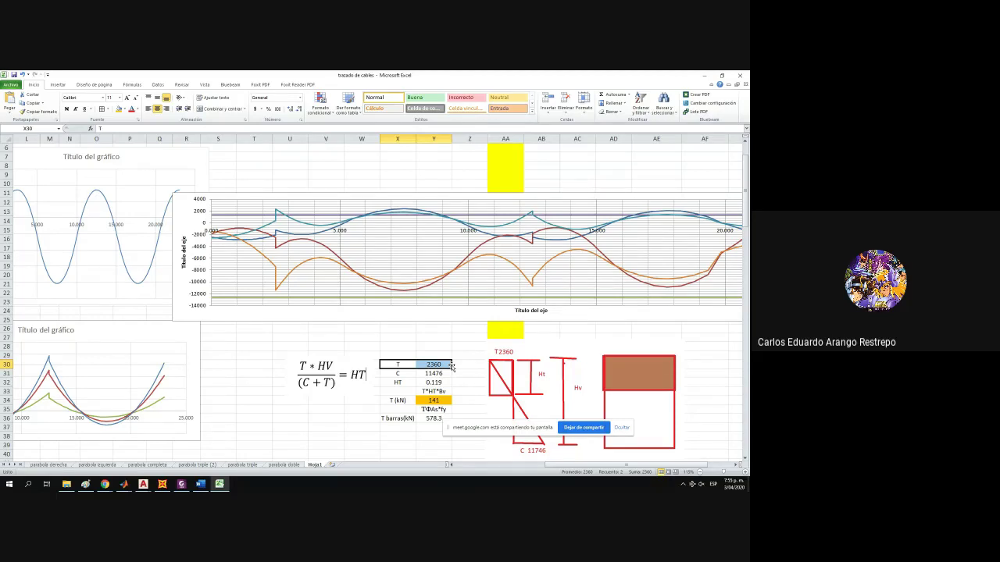
pyautogui.keyDown('ctrl'); pyautogui.scroll(-2, 451, 367); pyautogui.keyUp('ctrl')
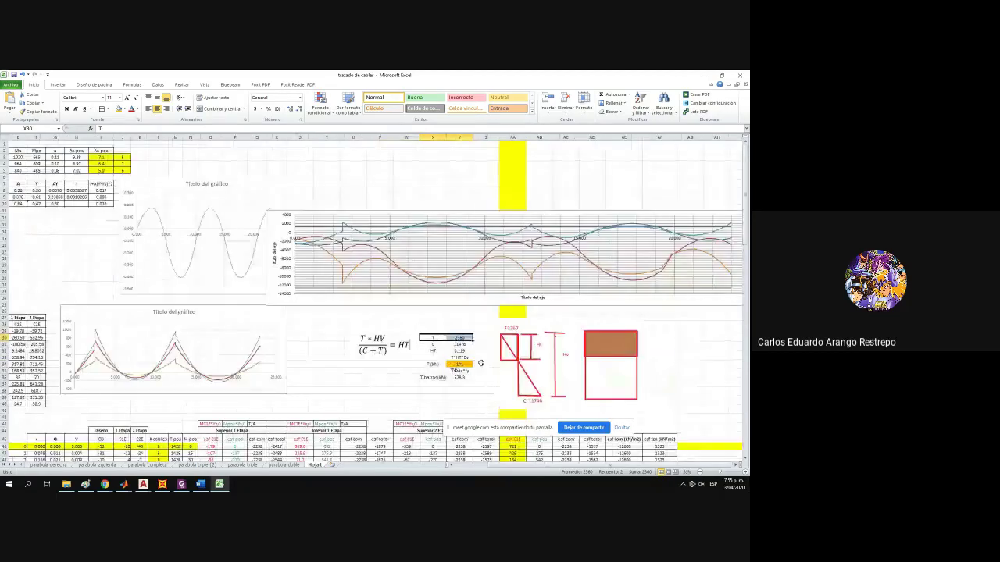
pyautogui.moveTo(460, 336); pyautogui.dragTo(426, 378)
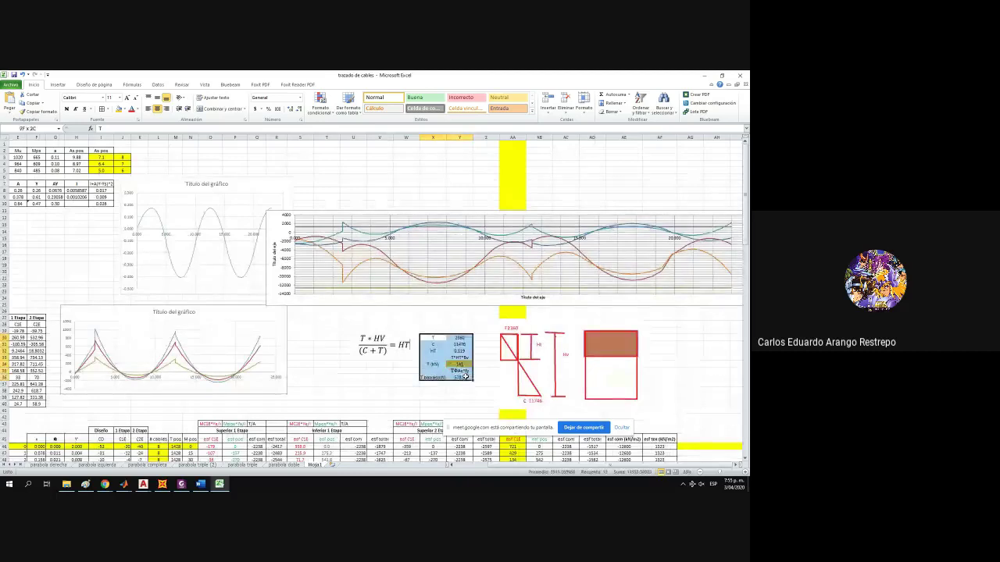
pyautogui.click(101, 109)
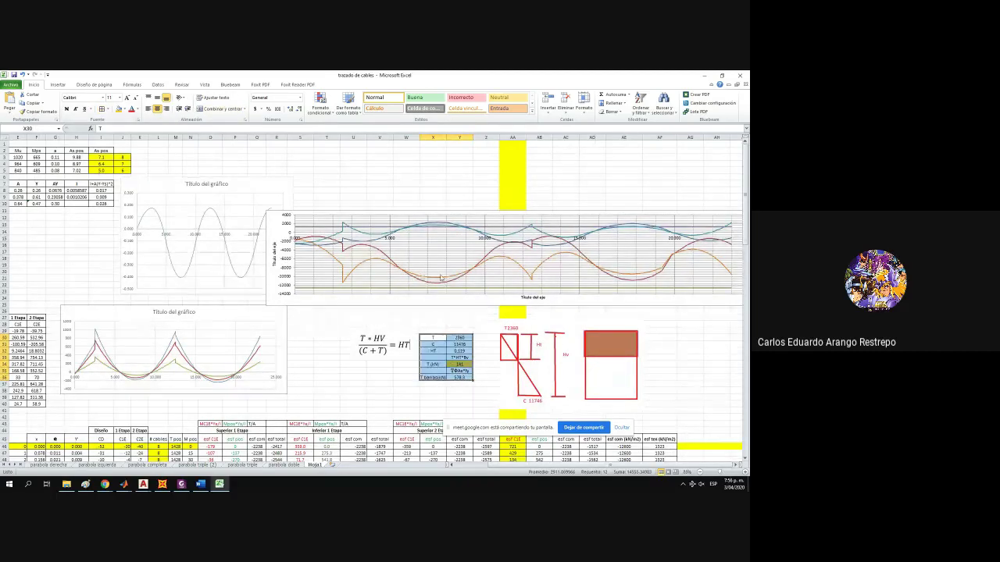
# Review the stress chart, the T and bar capacity block, the section sketches and the stress tables below them.
pyautogui.doubleClick(471, 136)
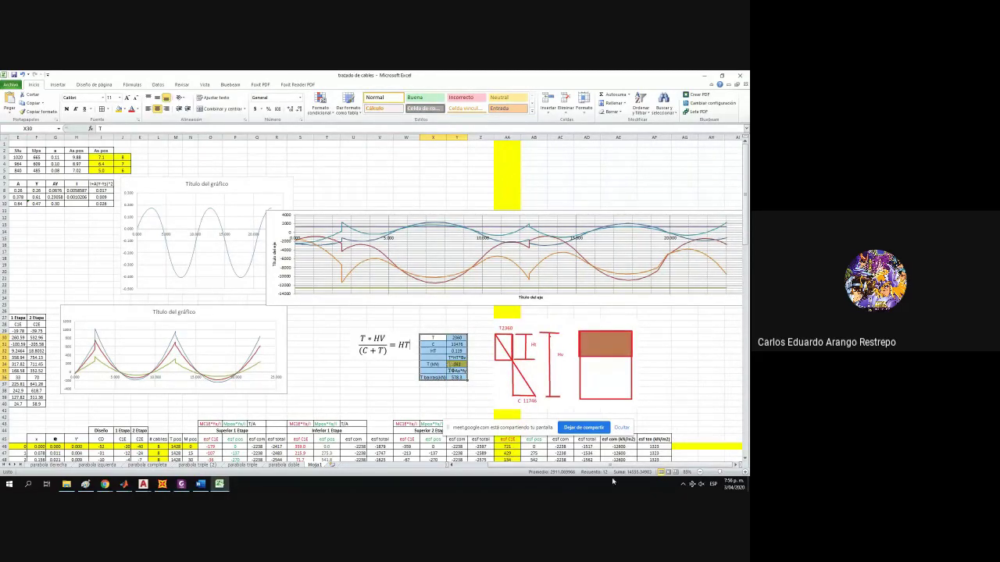
pyautogui.click(737, 465)
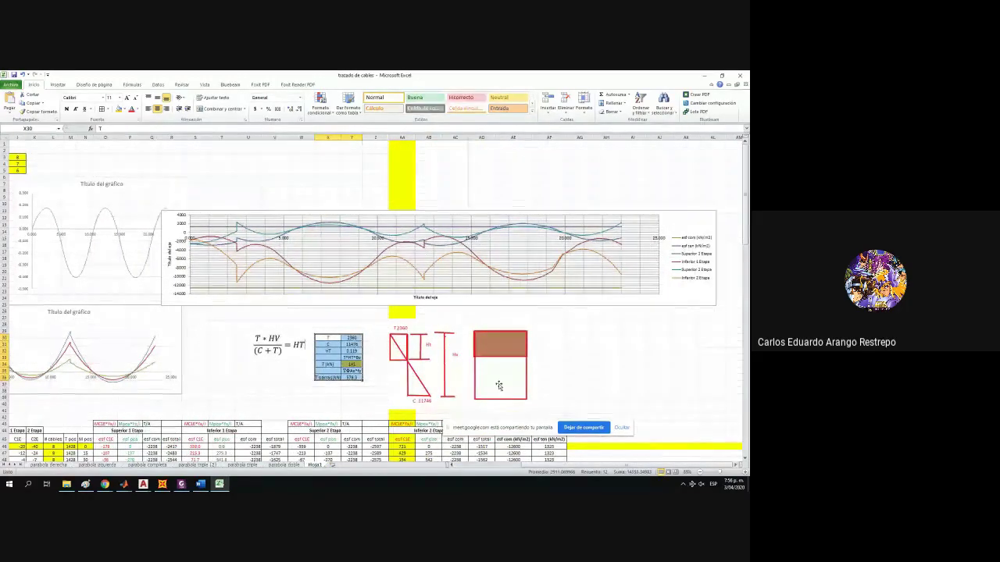
pyautogui.scroll(-4, 500, 383)
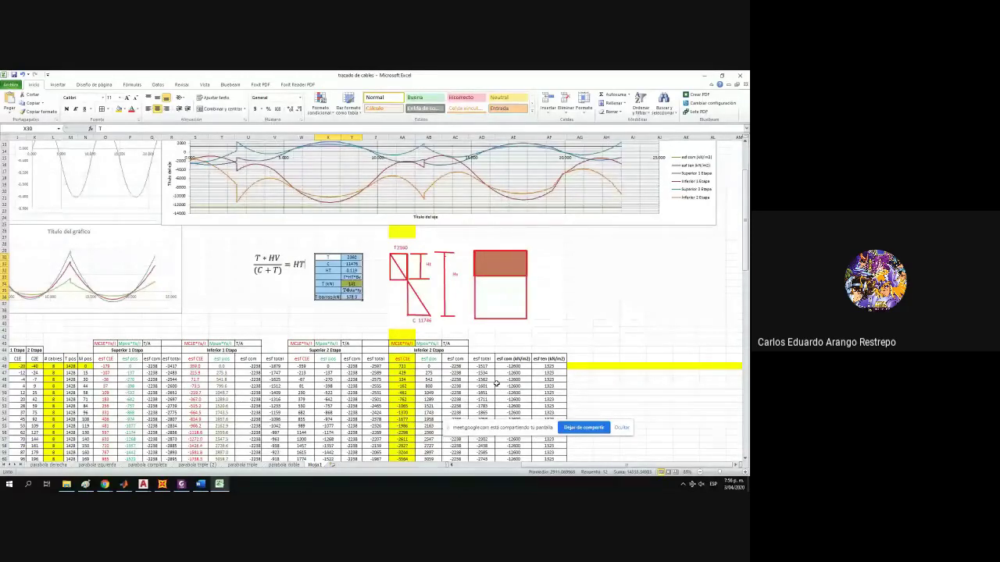
pyautogui.scroll(4, 550, 373)
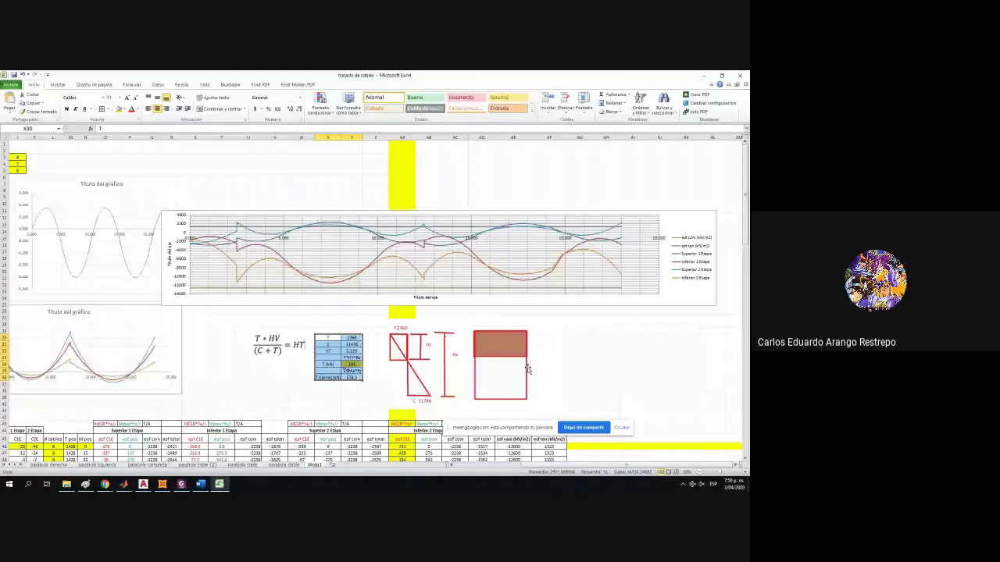
pyautogui.moveTo(569, 467); pyautogui.dragTo(627, 452)
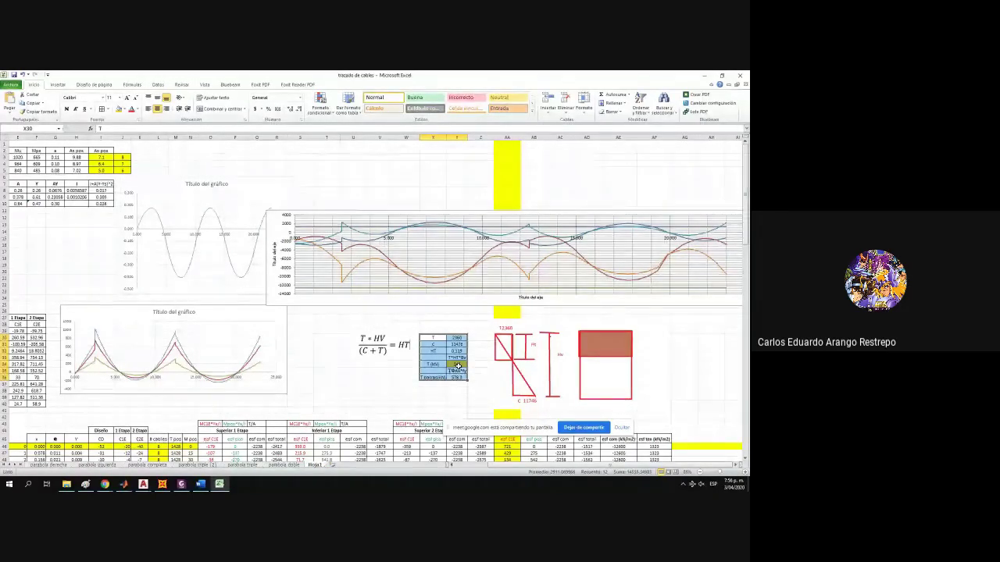
pyautogui.scroll(-1, 452, 351)
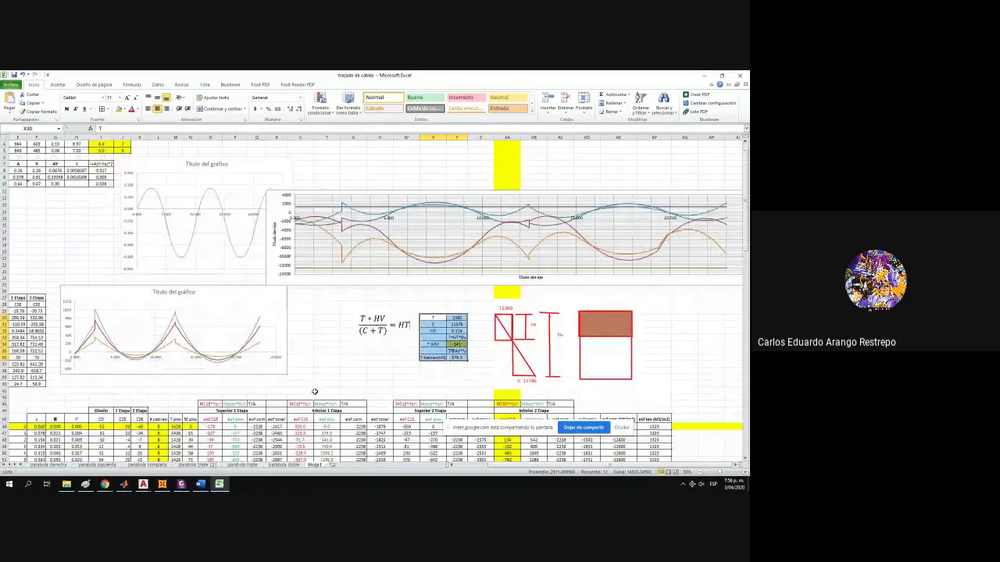
pyautogui.scroll(-2, 314, 392)
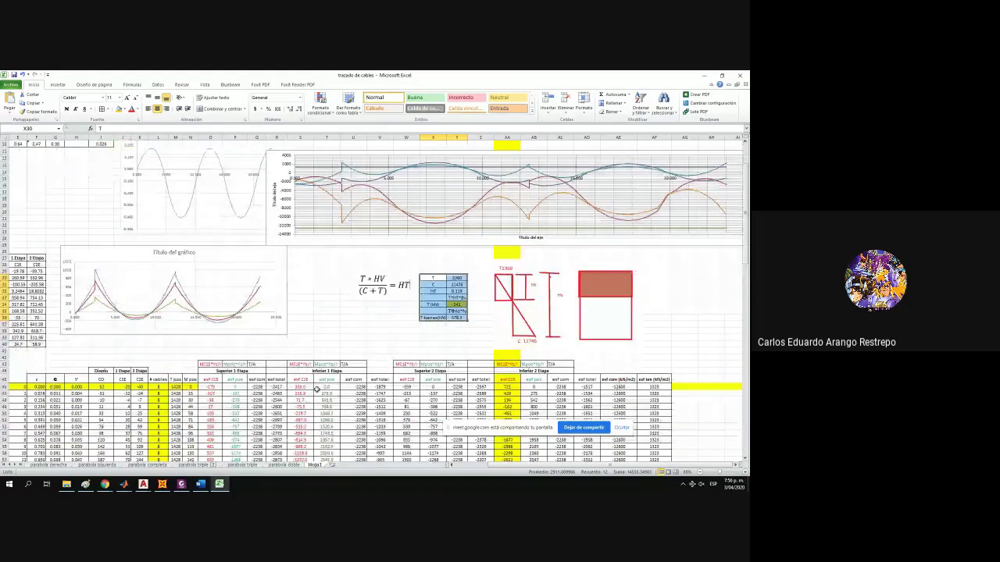
pyautogui.moveTo(515, 466); pyautogui.dragTo(482, 466)
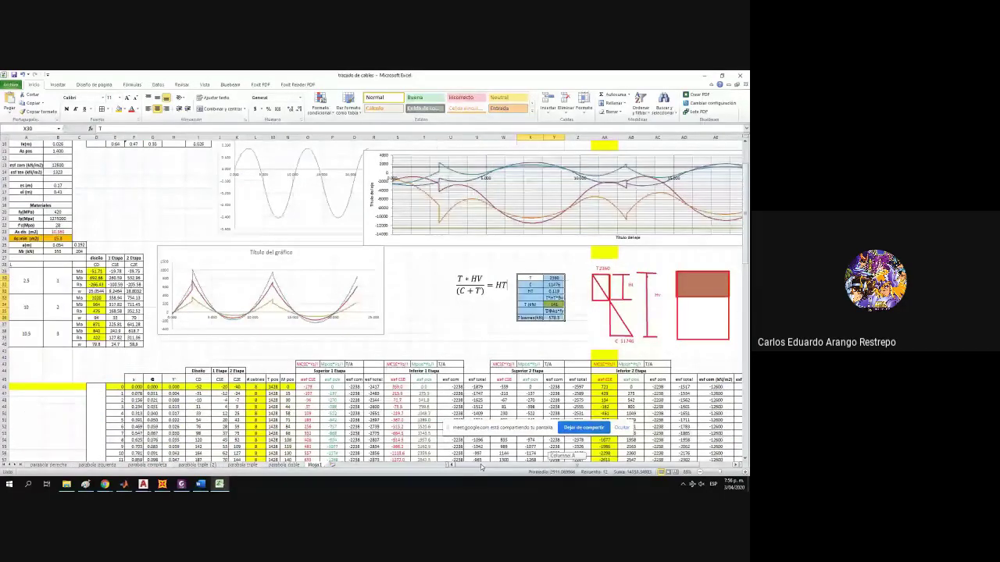
# Switch to the NSR-10 PDF and read the C.21.3 DMO beam provisions, especially the confinement stirrup spacing in C.21.3.4.6.
pyautogui.hotkey('alt', 'Tab')
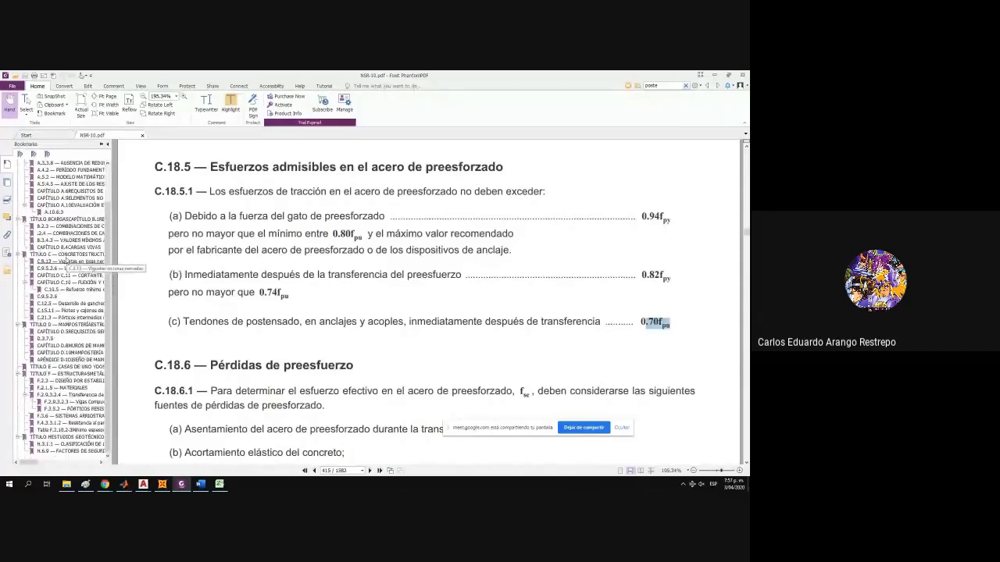
pyautogui.scroll(2, 68, 263)
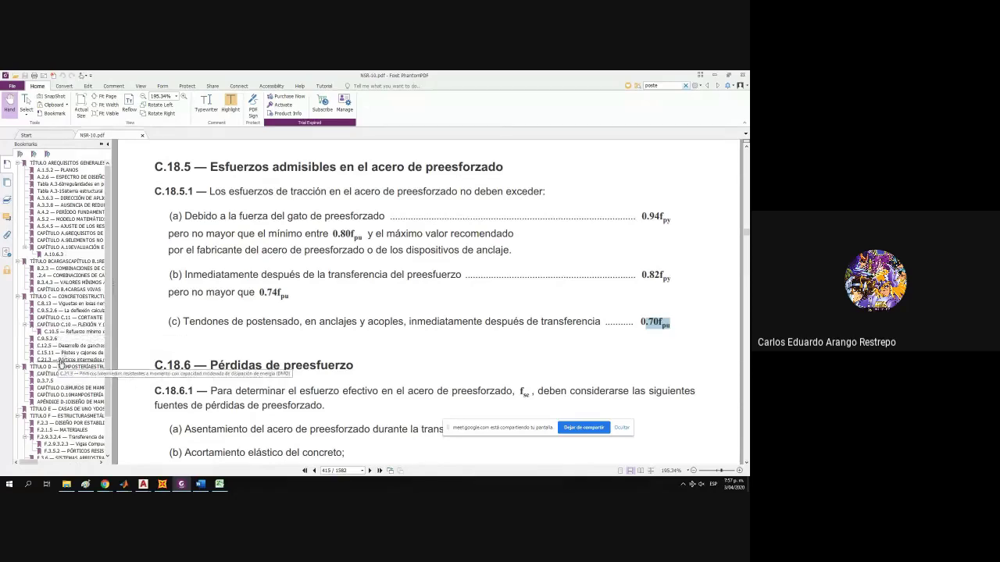
pyautogui.click(92, 359)
pyautogui.scroll(-5, 386, 301)
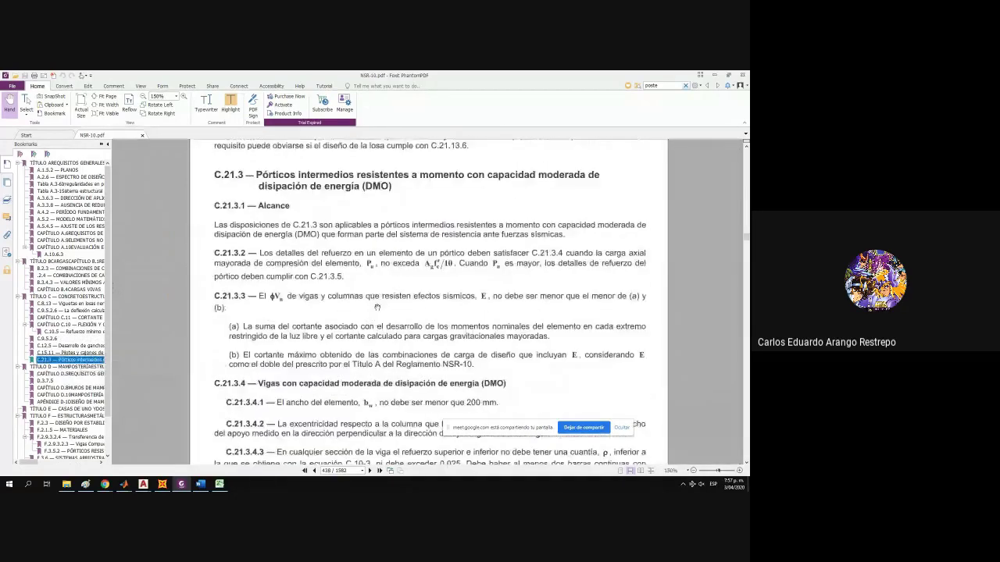
pyautogui.scroll(-4, 386, 301)
pyautogui.scroll(1, 384, 293)
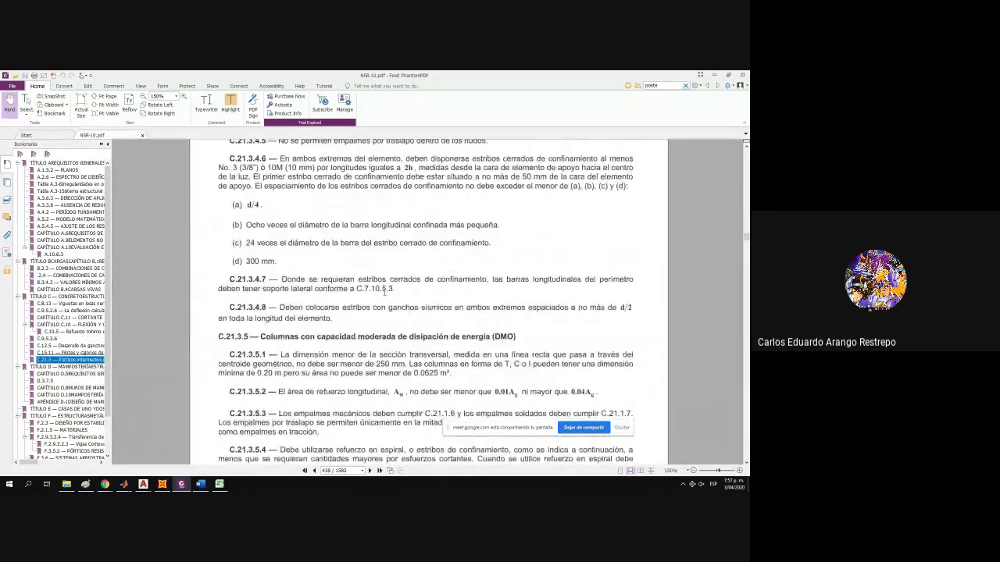
pyautogui.scroll(1, 385, 293)
pyautogui.scroll(2, 384, 293)
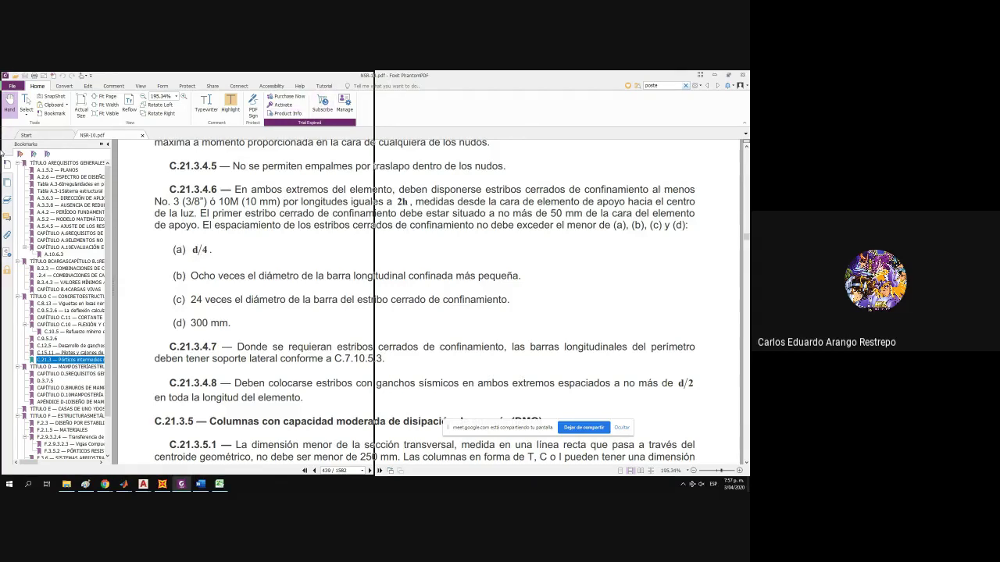
# Switch to Paint and erase the existing sketches from the canvas.
pyautogui.hotkey('alt', 'Tab')
pyautogui.click(63, 98)
pyautogui.moveTo(123, 146); pyautogui.dragTo(525, 386)
pyautogui.press('Delete')
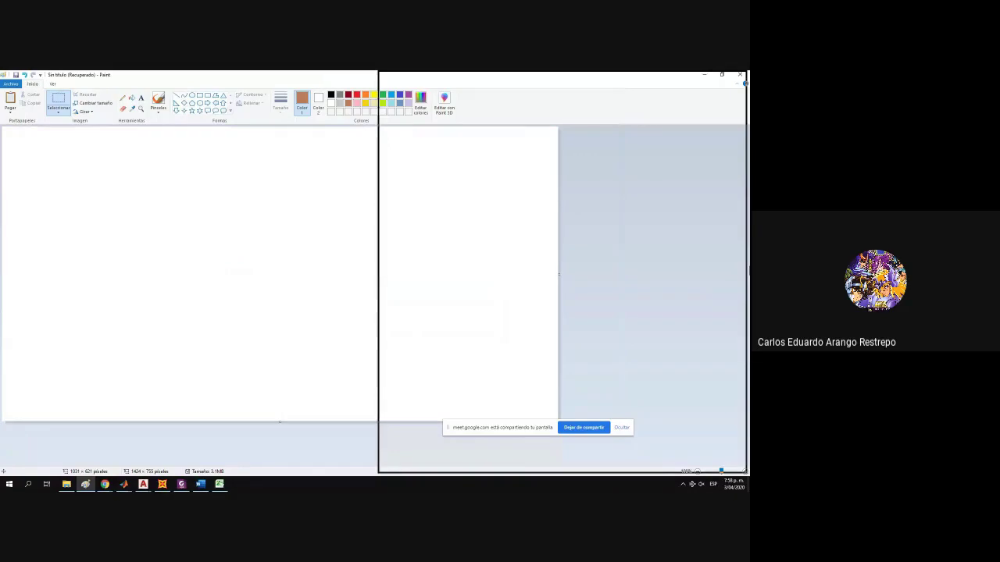
pyautogui.moveTo(747, 270); pyautogui.dragTo(748, 270)
# Switch to Drawing1 in AutoCAD, erase the leftover object at column C and give the drawing the full screen.
pyautogui.click(143, 484)
pyautogui.click(142, 455)
pyautogui.scroll(-2, 321, 332)
pyautogui.click(261, 346)
pyautogui.click(262, 349)
pyautogui.press('Delete')
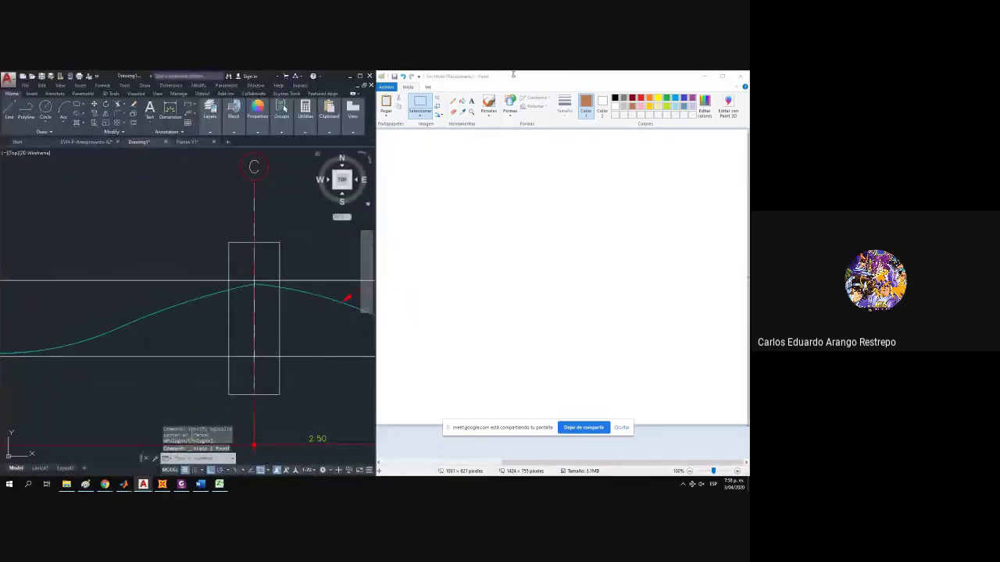
pyautogui.click(703, 77)
pyautogui.doubleClick(125, 75)
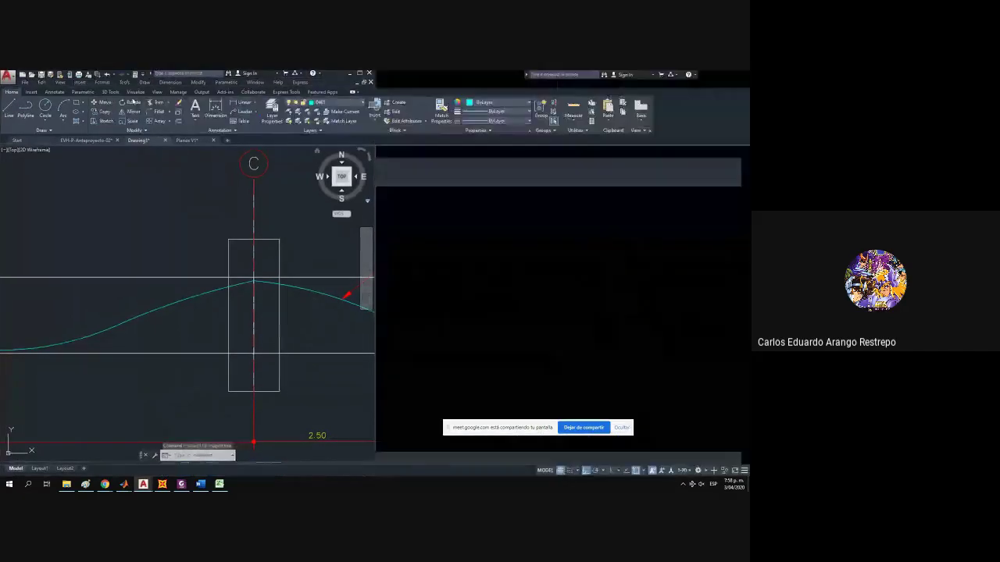
# Erase the remaining stray objects around the beam spans.
pyautogui.scroll(-2, 368, 254)
pyautogui.scroll(-2, 365, 256)
pyautogui.scroll(3, 313, 234)
pyautogui.click(352, 411)
pyautogui.click(240, 315)
pyautogui.press('Escape')
pyautogui.click(305, 399)
pyautogui.click(239, 374)
pyautogui.press('Delete')
pyautogui.click(602, 362)
pyautogui.moveTo(561, 360)
pyautogui.mouseDown()
pyautogui.moveTo(526, 360)
pyautogui.moveTo(586, 331)
pyautogui.mouseUp()
pyautogui.press('Delete')
pyautogui.moveTo(299, 295); pyautogui.dragTo(297, 374)
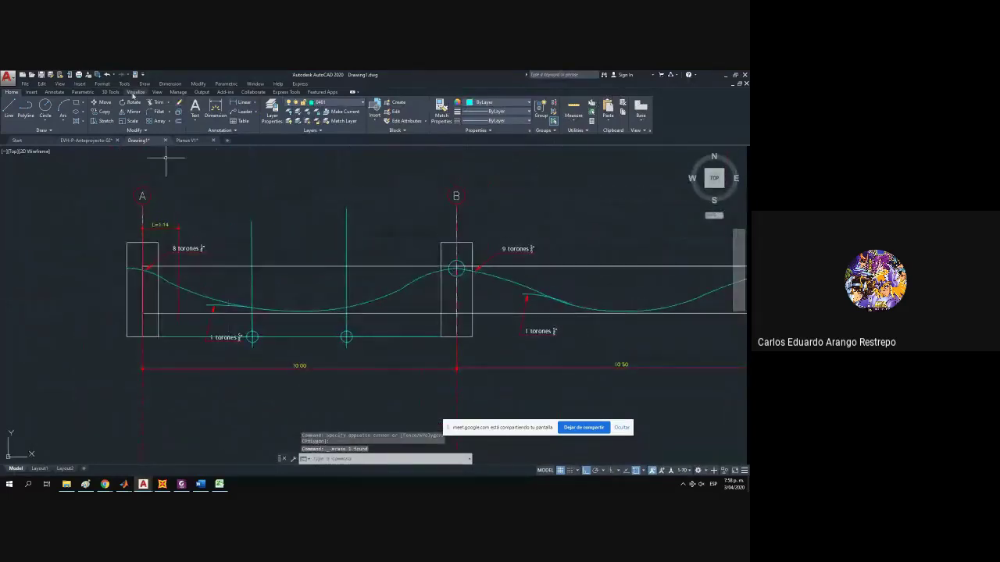
# Hatch the column A rectangle with the ANSI36 pattern at a scale of 0.05.
pyautogui.click(77, 121)
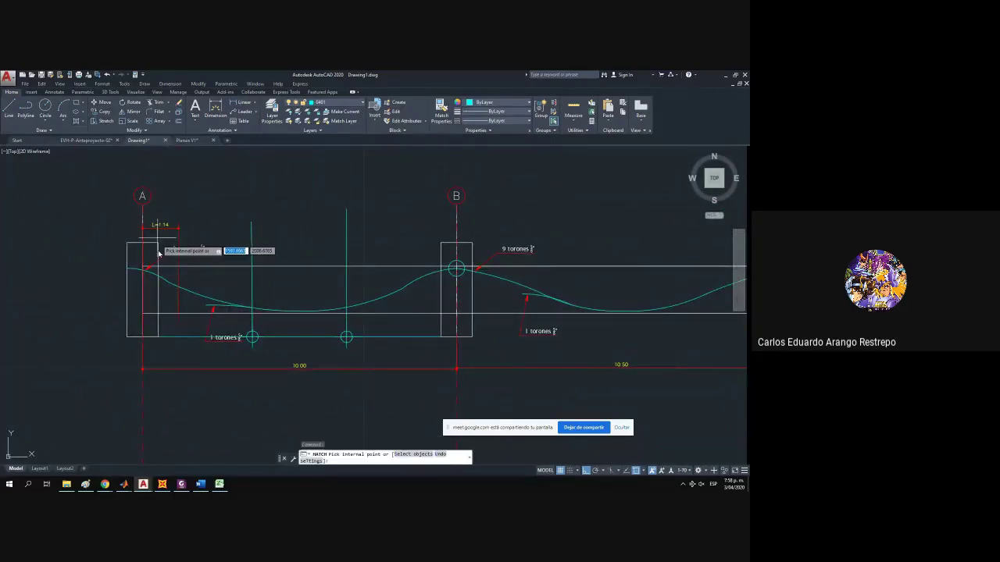
pyautogui.write('s')
pyautogui.press('Return')
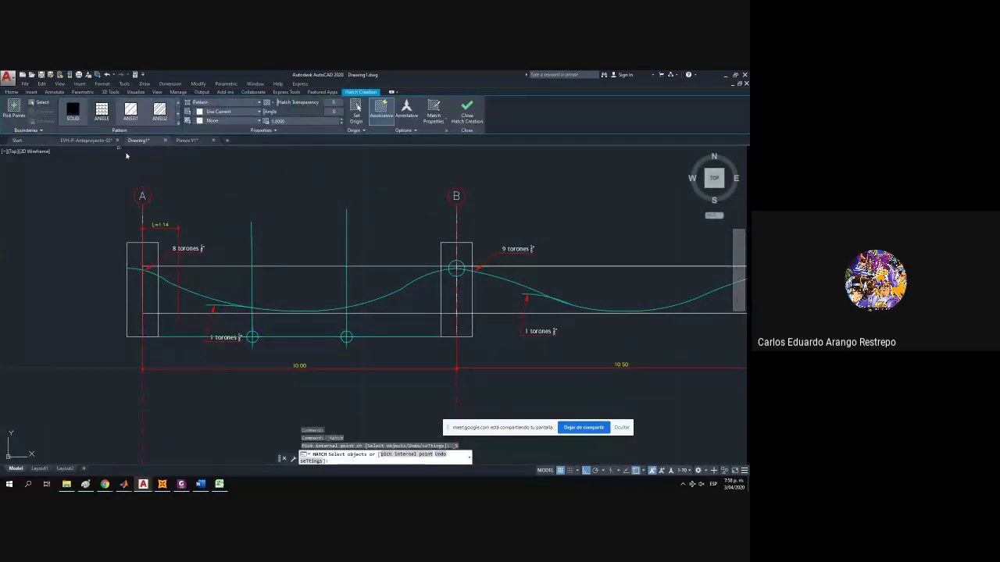
pyautogui.click(158, 254)
pyautogui.click(160, 111)
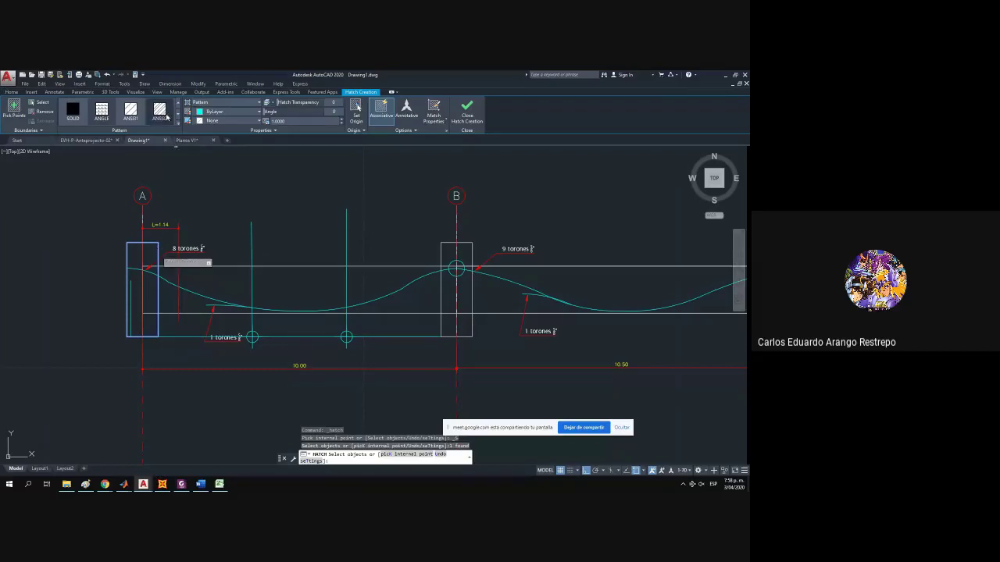
pyautogui.click(178, 119)
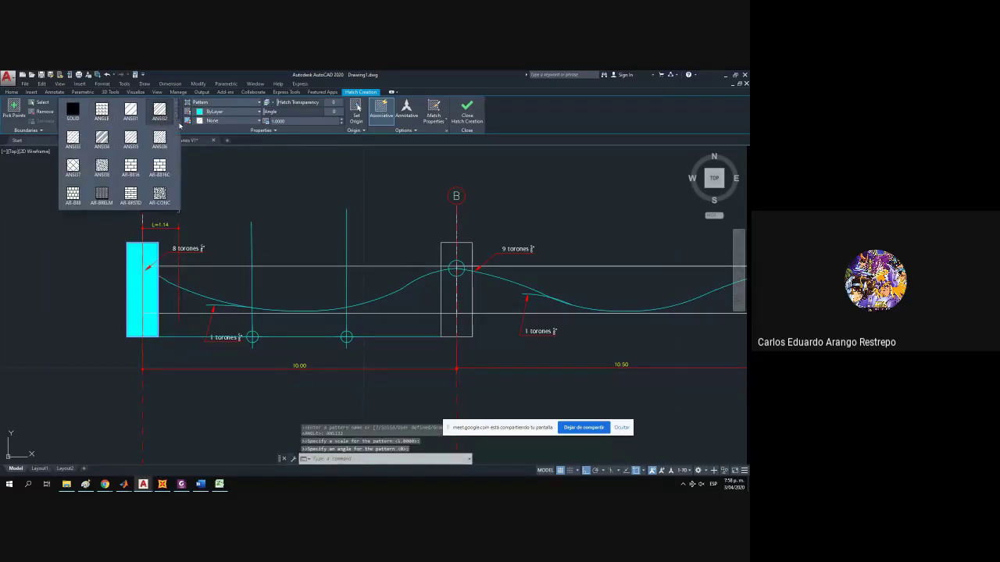
pyautogui.click(161, 140)
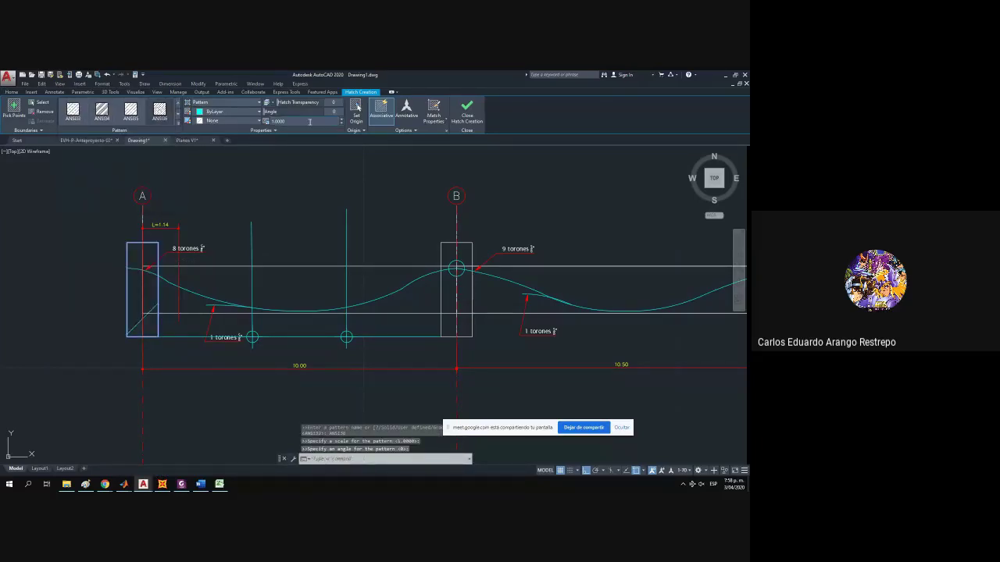
pyautogui.write('0.05')
pyautogui.press('Return')
pyautogui.press('Return')
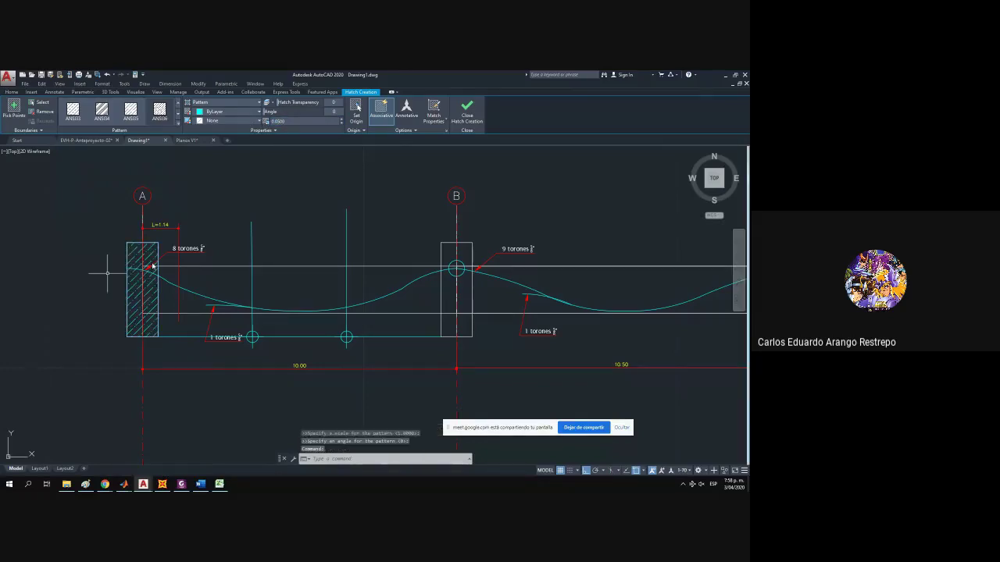
pyautogui.press('Return')
pyautogui.click(159, 257)
pyautogui.press('Escape')
pyautogui.click(157, 253)
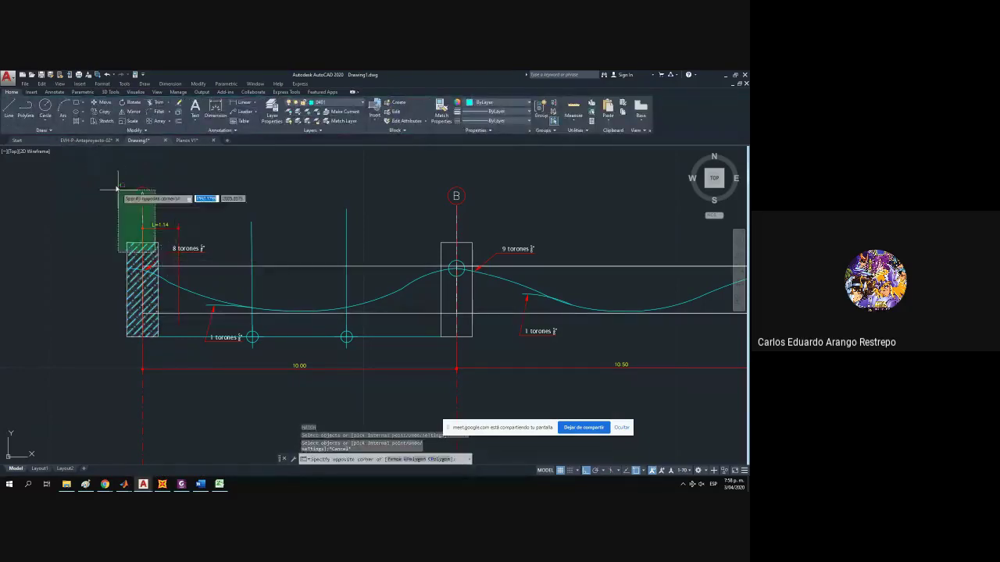
pyautogui.press('Escape')
# Copy the column A hatch onto columns B and C, using the column's upper corner as base point.
pyautogui.click(150, 258)
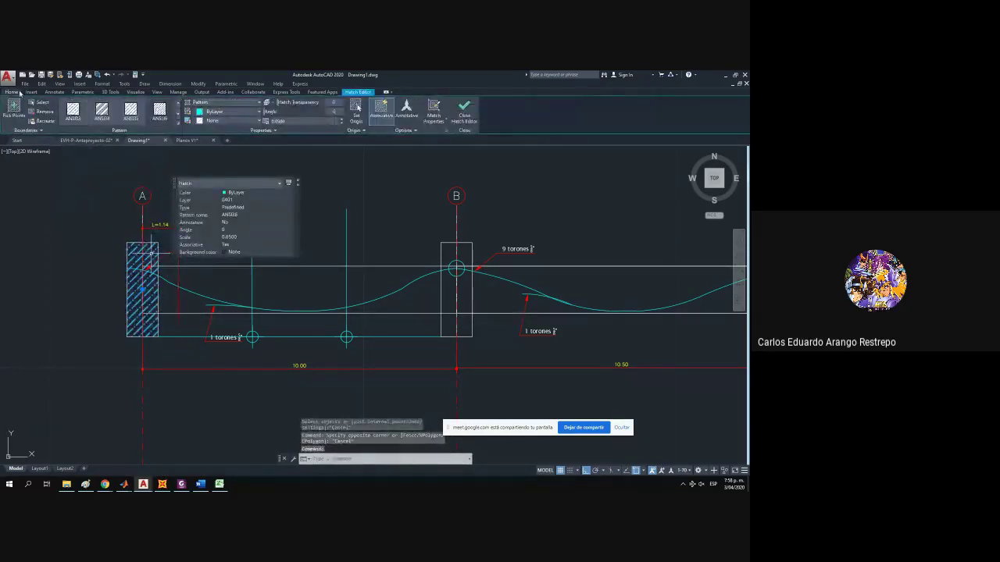
pyautogui.click(12, 92)
pyautogui.click(100, 111)
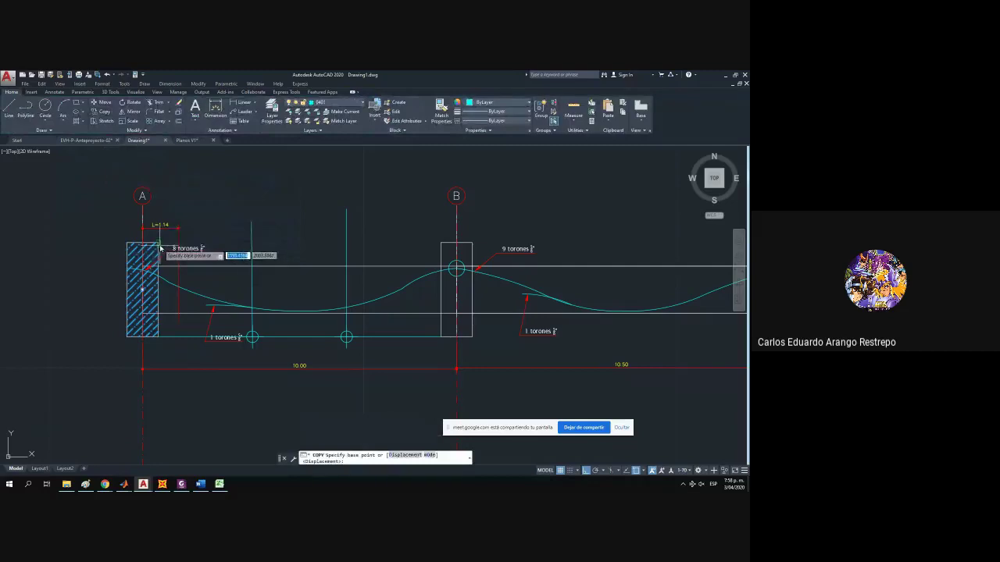
pyautogui.click(159, 244)
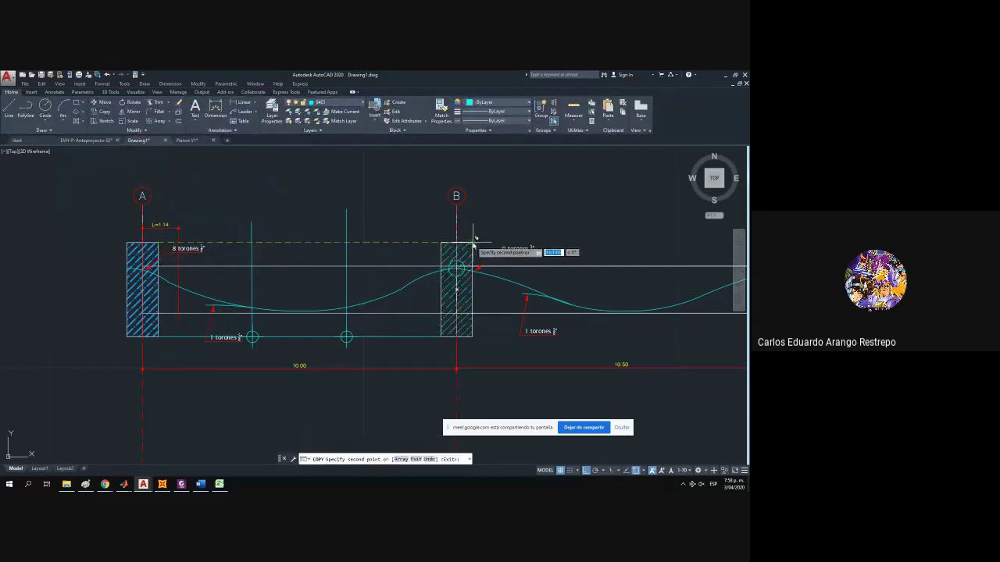
pyautogui.moveTo(473, 243); pyautogui.dragTo(256, 241)
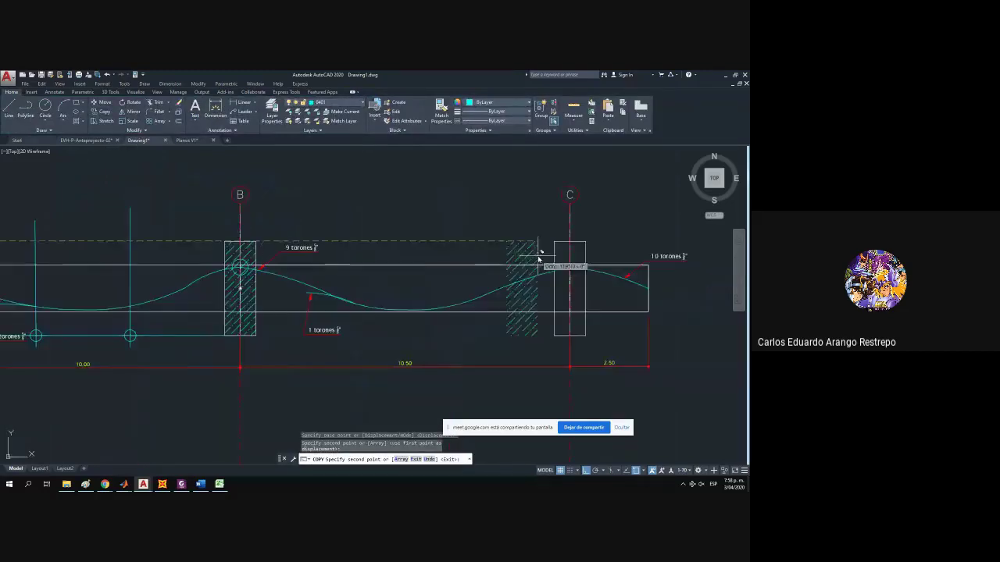
pyautogui.click(587, 247)
pyautogui.press('Escape')
# Move the tendon profile polyline to the red layer 0101.
pyautogui.click(598, 275)
pyautogui.scroll(-3, 387, 209)
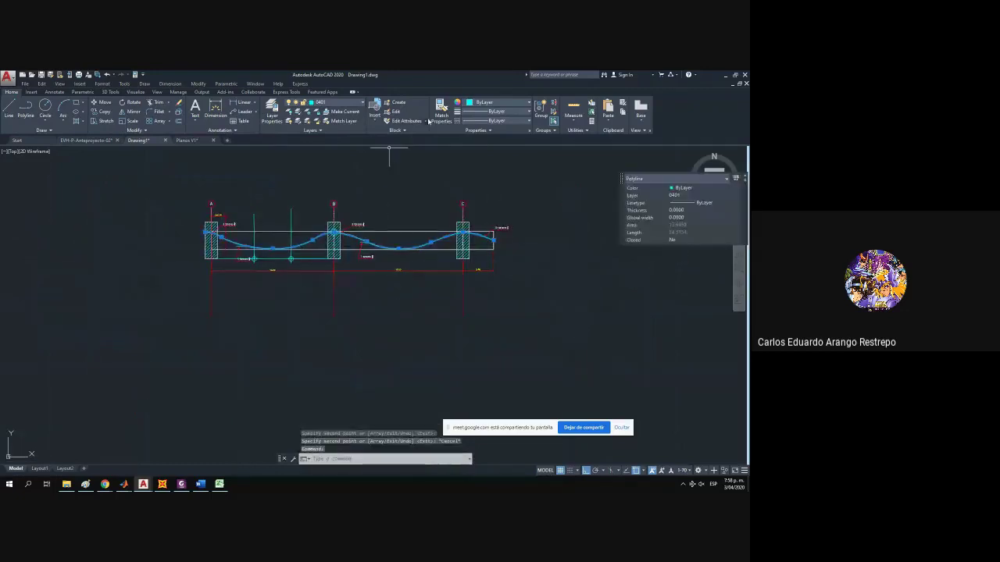
pyautogui.click(347, 103)
pyautogui.click(336, 131)
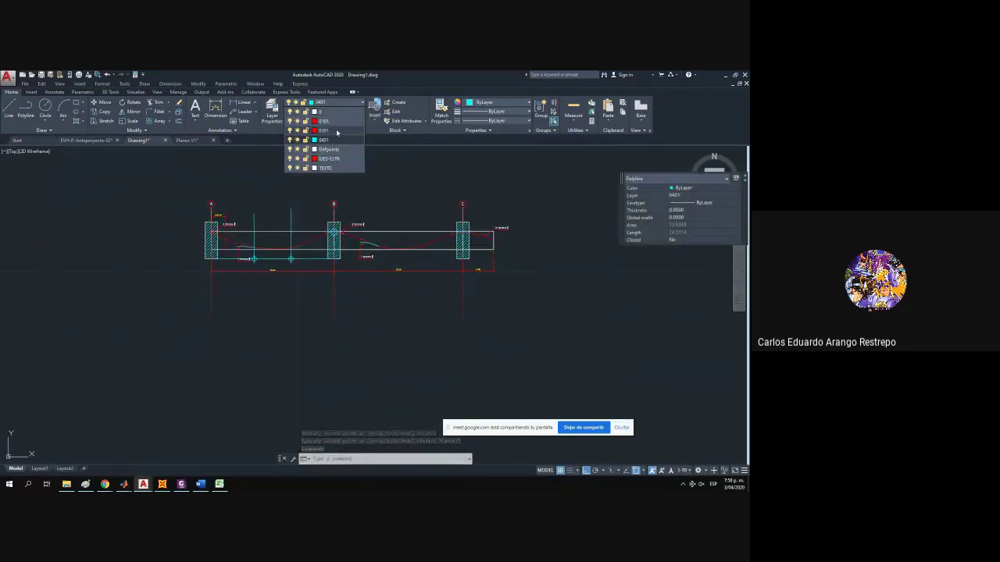
pyautogui.click(336, 130)
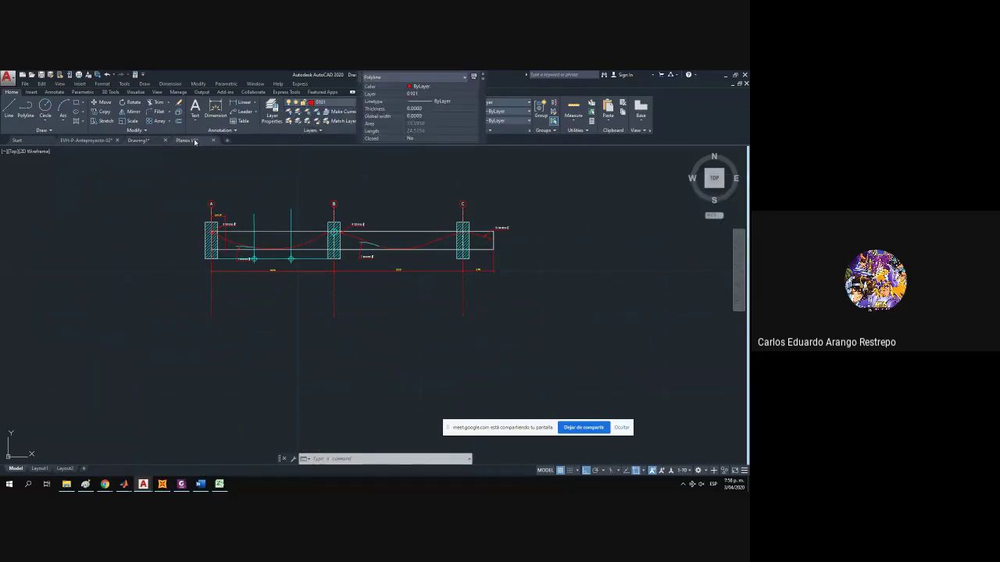
# Copy the rounded title frame of Columna C2 from the Planos V1 drawing and paste it into Drawing1 above the beam.
pyautogui.click(195, 142)
pyautogui.scroll(-3, 306, 236)
pyautogui.scroll(-1, 308, 227)
pyautogui.scroll(2, 369, 355)
pyautogui.scroll(-1, 374, 232)
pyautogui.scroll(-3, 394, 256)
pyautogui.scroll(-3, 459, 319)
pyautogui.scroll(5, 459, 318)
pyautogui.click(370, 293)
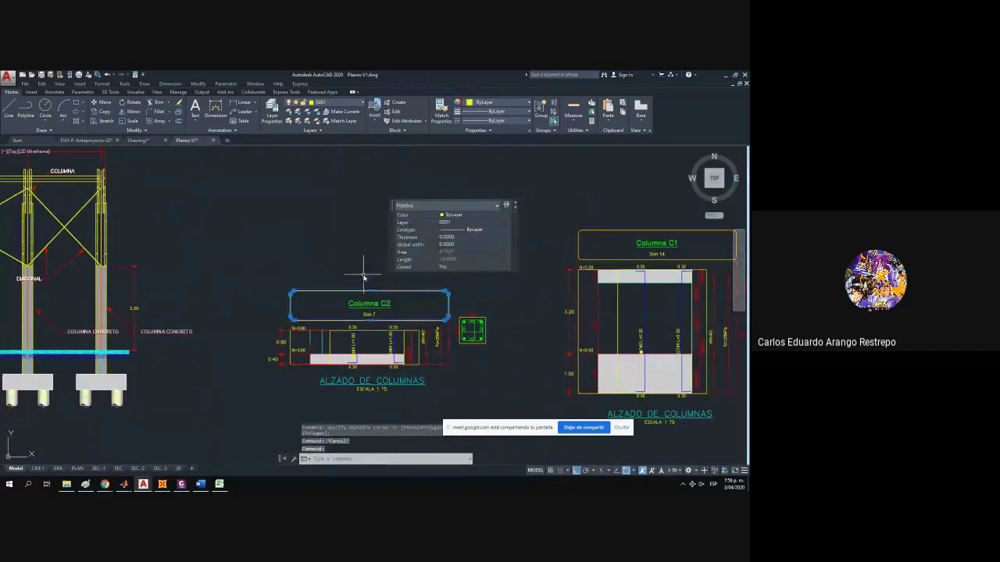
pyautogui.click(355, 295)
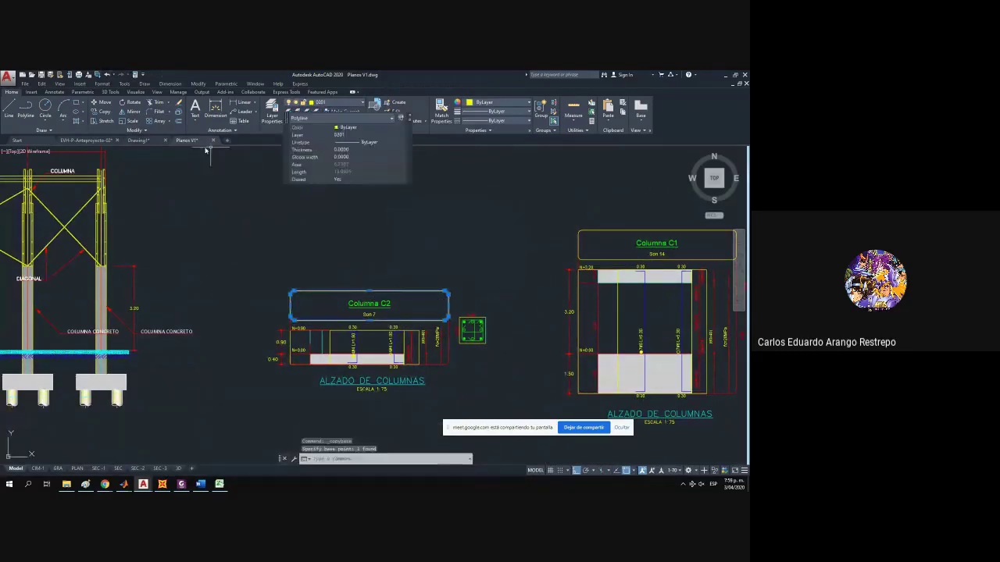
pyautogui.click(138, 140)
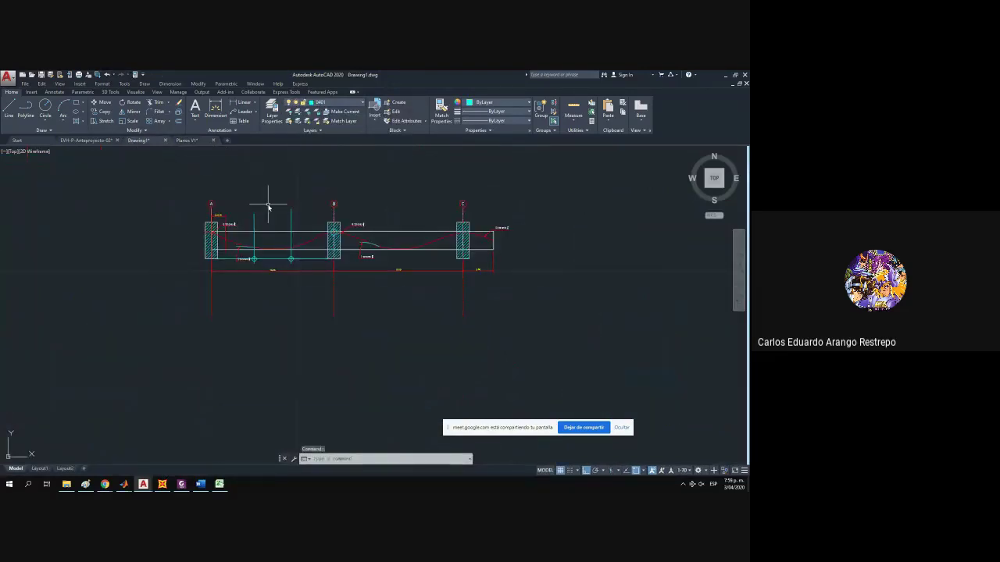
pyautogui.hotkey('ctrl', 'v')
# Erase the two vertical auxiliary lines crossing the beam span between columns A and B.
pyautogui.scroll(4, 265, 205)
pyautogui.scroll(-2, 250, 211)
pyautogui.moveTo(233, 237); pyautogui.dragTo(279, 239)
pyautogui.scroll(3, 277, 267)
pyautogui.click(348, 253)
pyautogui.click(215, 231)
pyautogui.press('Delete')
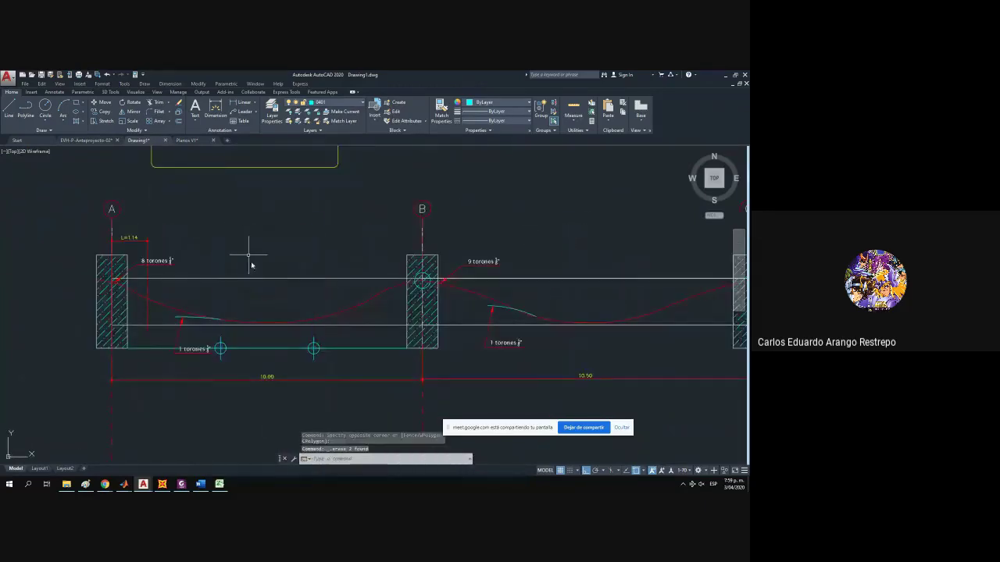
# Erase the horizontal auxiliary line and its two circles beneath the beam between columns A and B.
pyautogui.click(332, 348)
pyautogui.press('Delete')
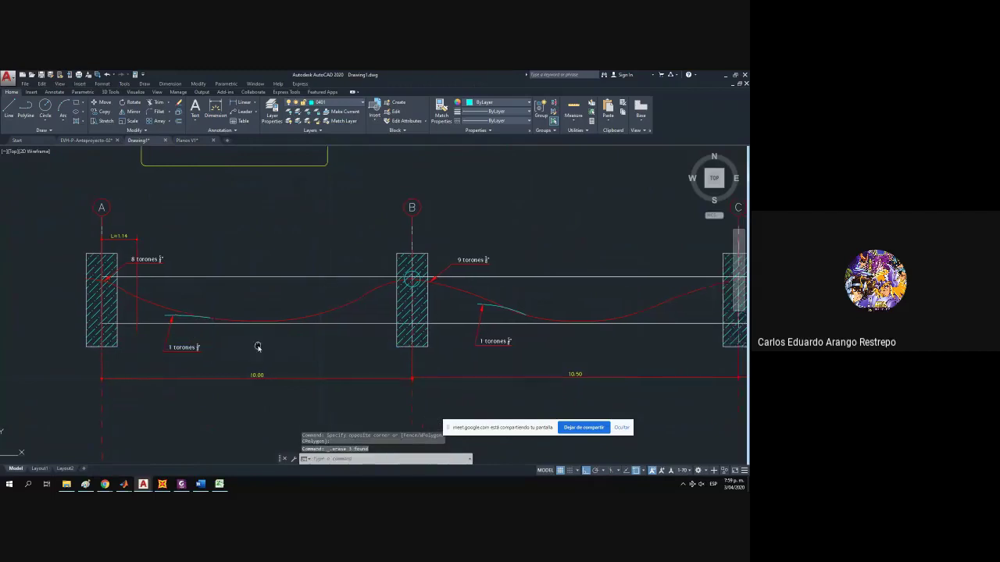
pyautogui.scroll(-2, 258, 347)
# Place the Excel workbook "trazado de cables" side by side with the drawing and bring its As pos strand table into view.
pyautogui.hotkey('alt', 'Tab')
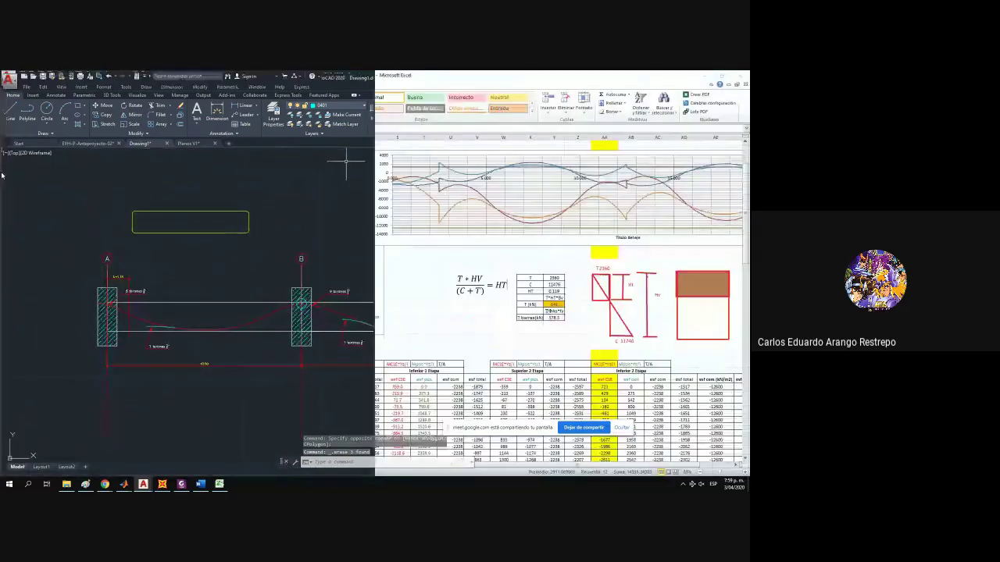
pyautogui.scroll(-2, 597, 252)
pyautogui.moveTo(530, 445); pyautogui.dragTo(496, 459)
pyautogui.scroll(5, 285, 244)
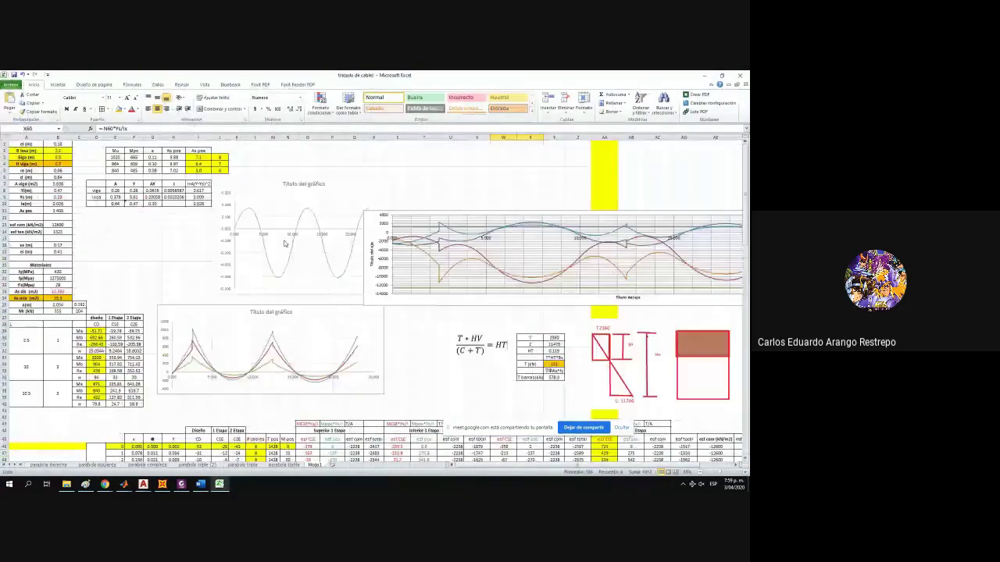
pyautogui.press('super+Right')
pyautogui.click(621, 215)
pyautogui.click(586, 156)
pyautogui.scroll(2, 591, 156)
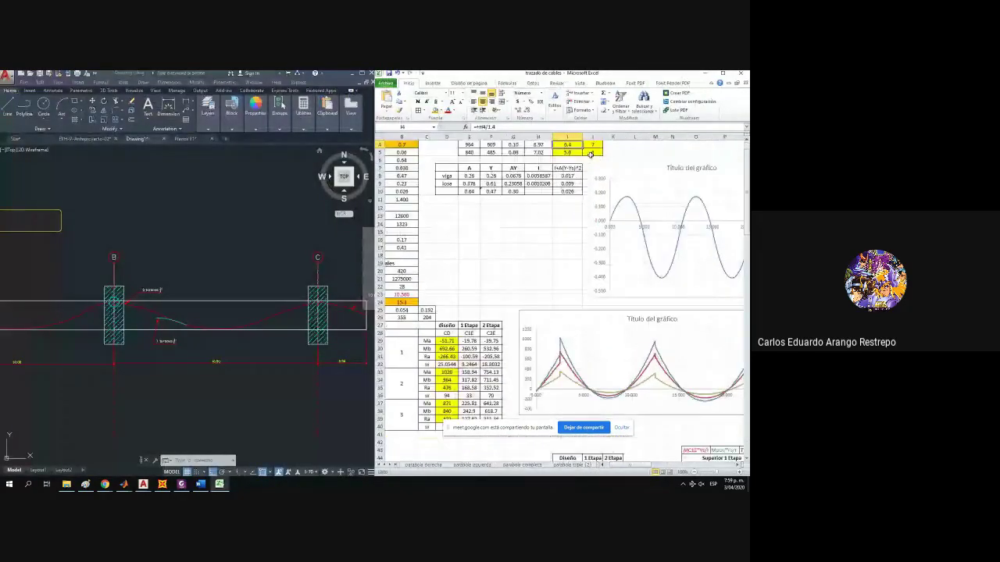
pyautogui.scroll(1, 588, 178)
pyautogui.scroll(4, 287, 332)
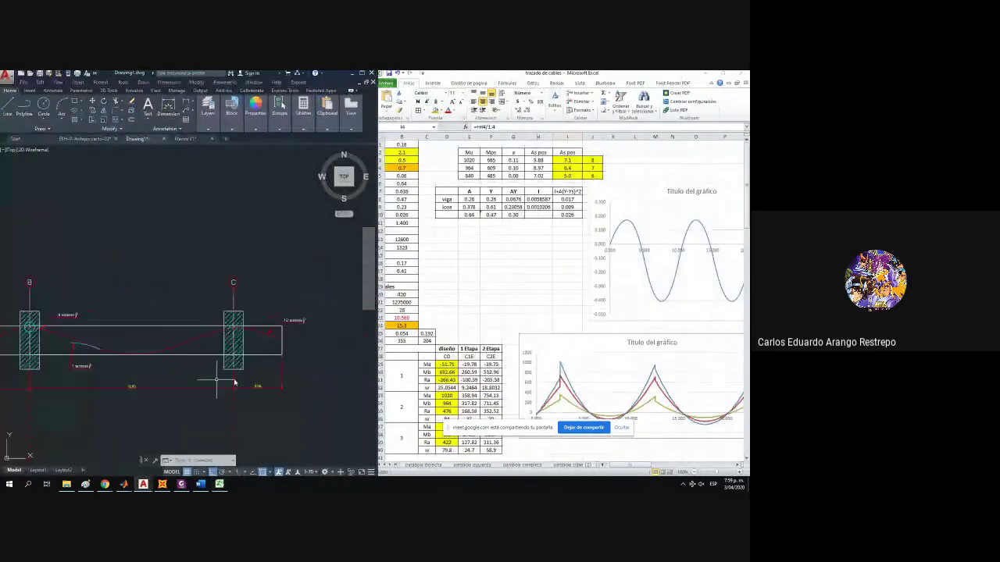
# Change the strand label at the cantilever end beyond column C to 8 torones 5/8".
pyautogui.doubleClick(285, 341)
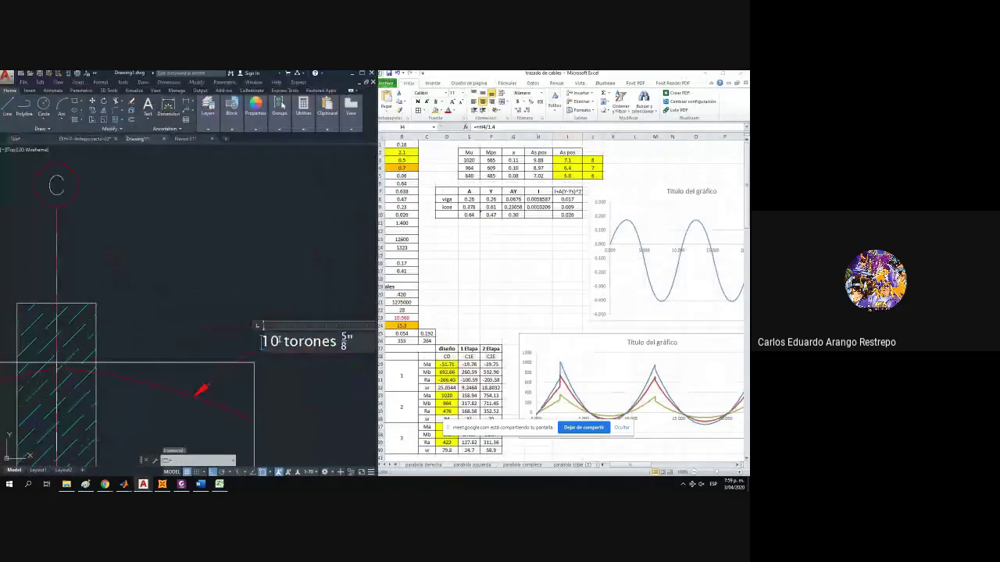
pyautogui.write('8')
pyautogui.click(250, 341)
pyautogui.scroll(-1, 250, 341)
pyautogui.moveTo(195, 361); pyautogui.dragTo(335, 360)
pyautogui.scroll(-3, 244, 359)
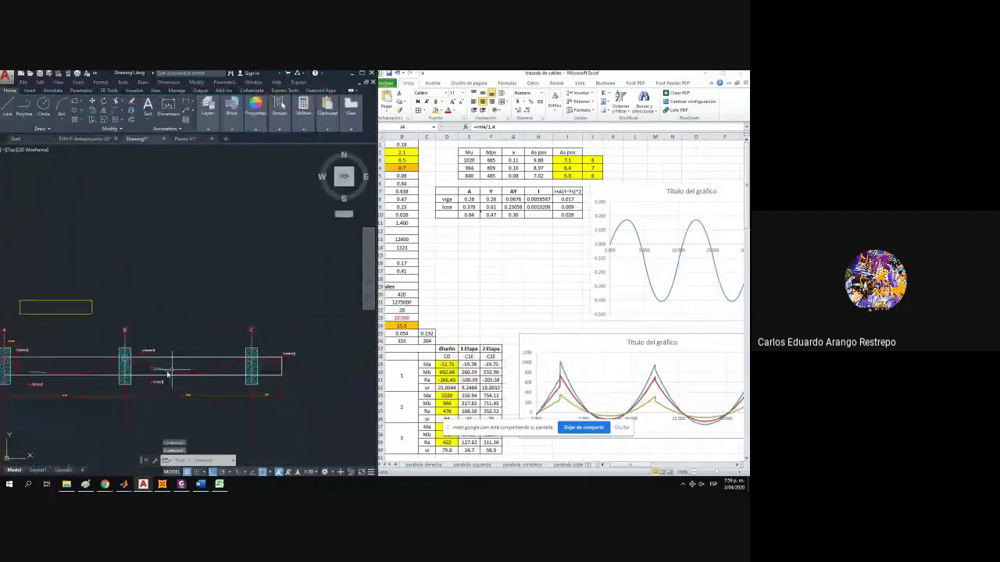
# Change the upper strand label beside column B to 7 torones 5/8".
pyautogui.scroll(4, 153, 388)
pyautogui.moveTo(91, 156); pyautogui.dragTo(163, 245)
pyautogui.doubleClick(156, 240)
pyautogui.doubleClick(154, 240)
pyautogui.press('BackSpace')
pyautogui.write('7 torones 5/8"')
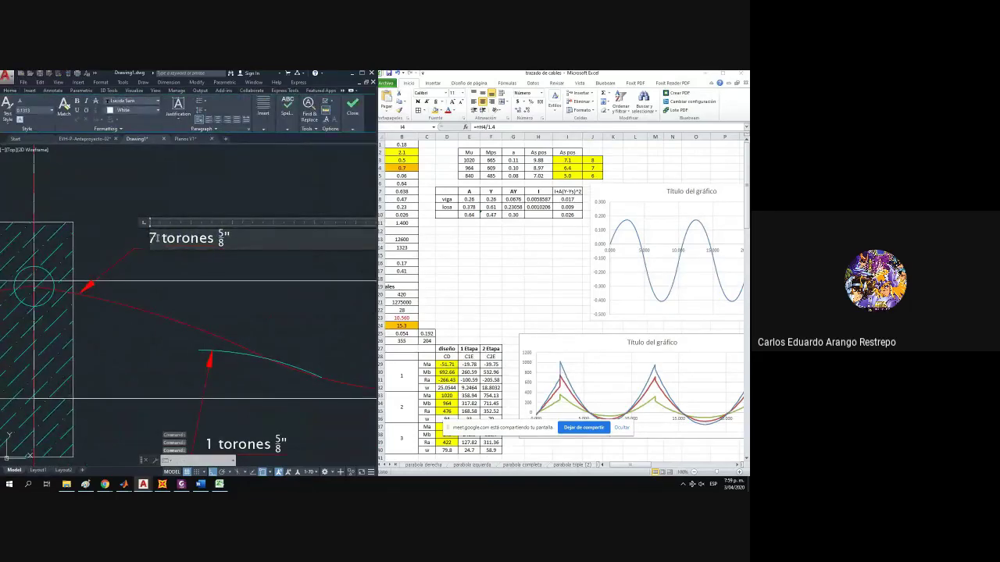
pyautogui.click(198, 304)
pyautogui.scroll(-6, 218, 302)
pyautogui.moveTo(128, 285); pyautogui.dragTo(211, 285)
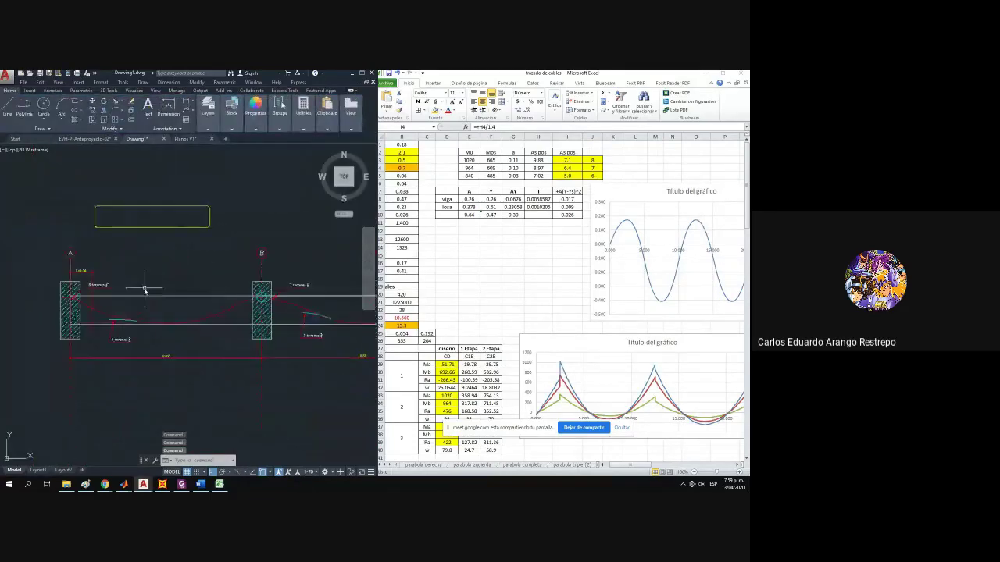
# Change the upper strand label beside column A to 7 torones 5/8".
pyautogui.scroll(4, 99, 301)
pyautogui.doubleClick(47, 247)
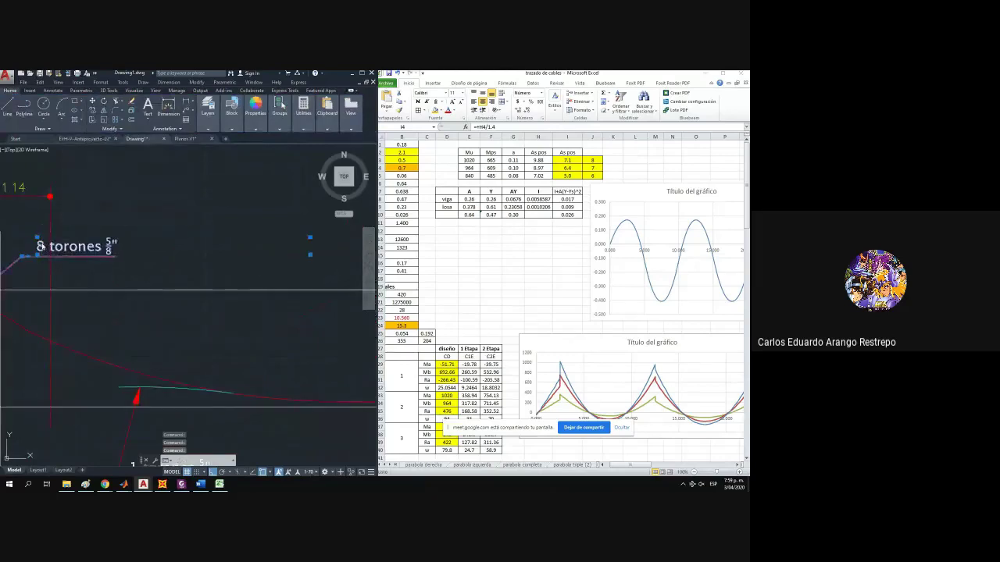
pyautogui.moveTo(43, 246); pyautogui.dragTo(36, 249)
pyautogui.write('7')
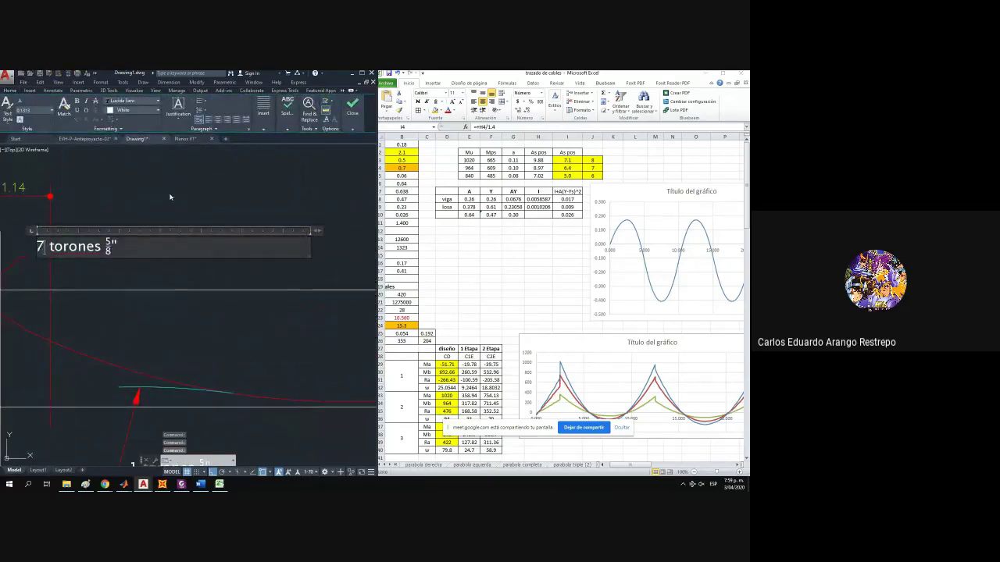
pyautogui.click(190, 201)
pyautogui.scroll(-3, 173, 217)
pyautogui.scroll(3, 170, 249)
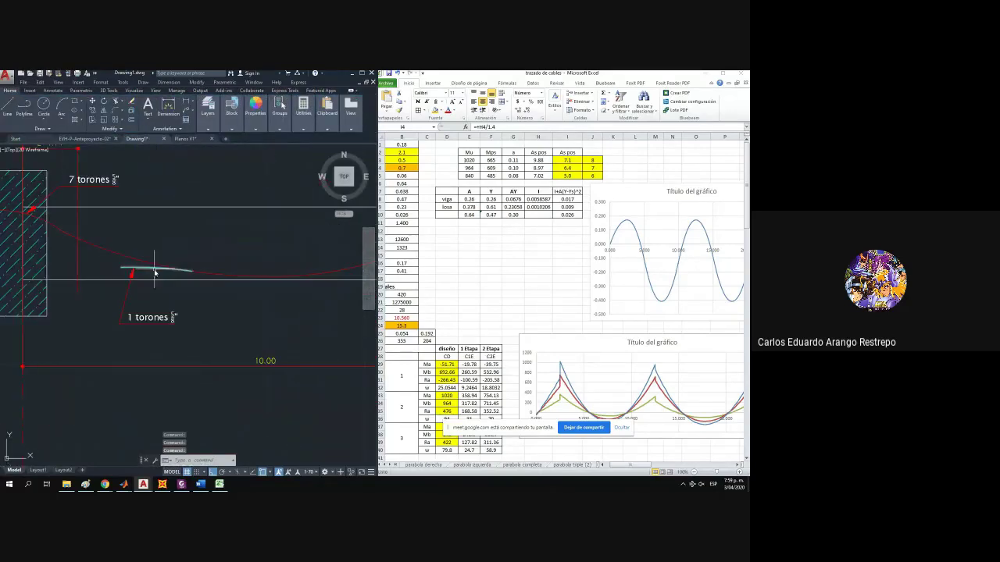
pyautogui.scroll(-3, 155, 272)
# Maximize the drawing window and increase the global width of the red tendon profile polyline.
pyautogui.click(362, 73)
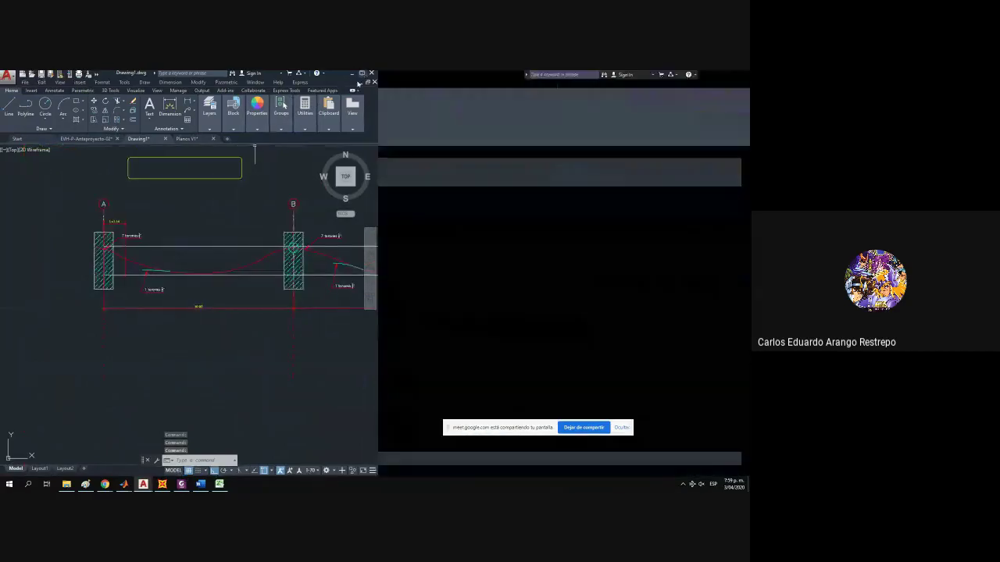
pyautogui.scroll(3, 266, 277)
pyautogui.scroll(3, 234, 273)
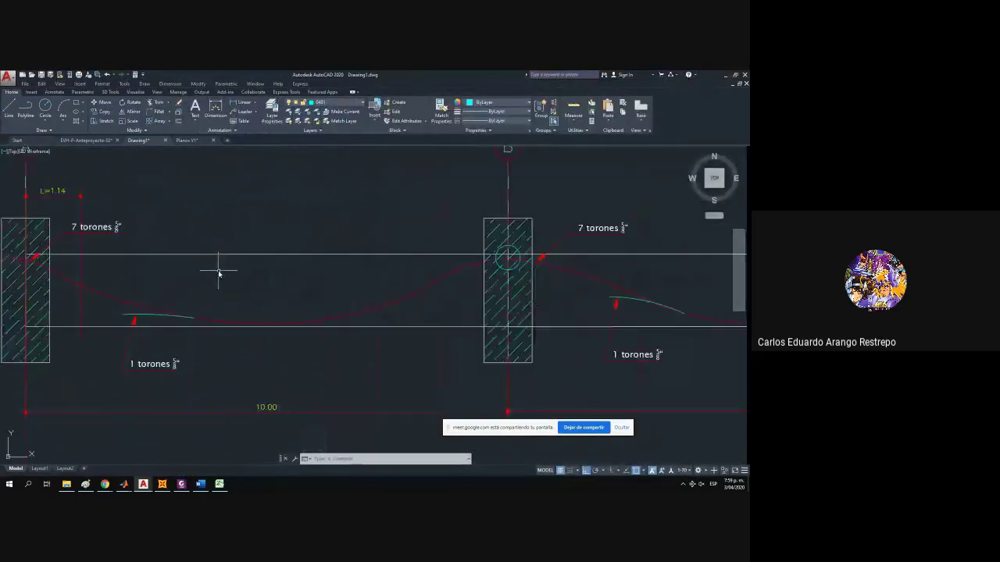
pyautogui.scroll(-3, 223, 285)
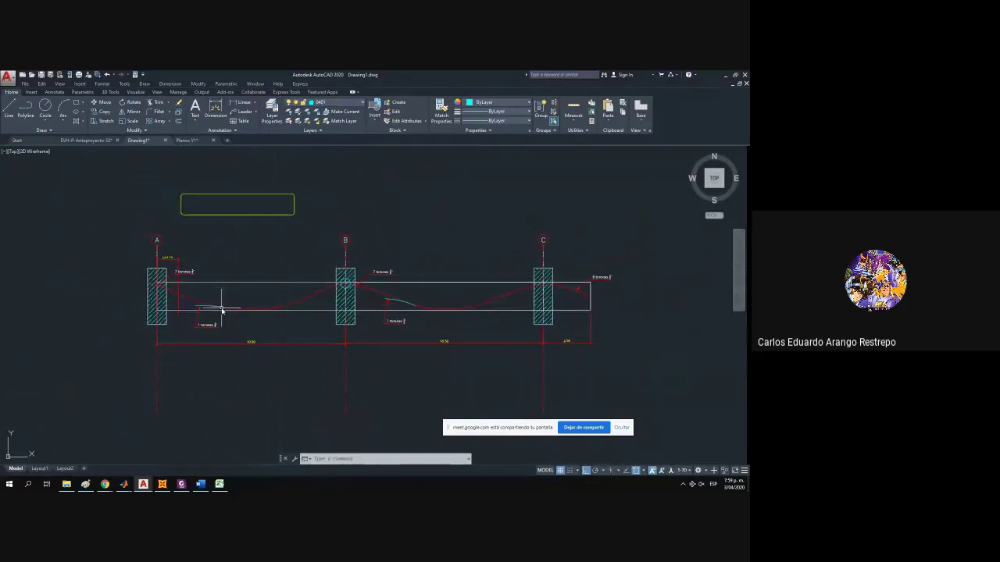
pyautogui.click(257, 305)
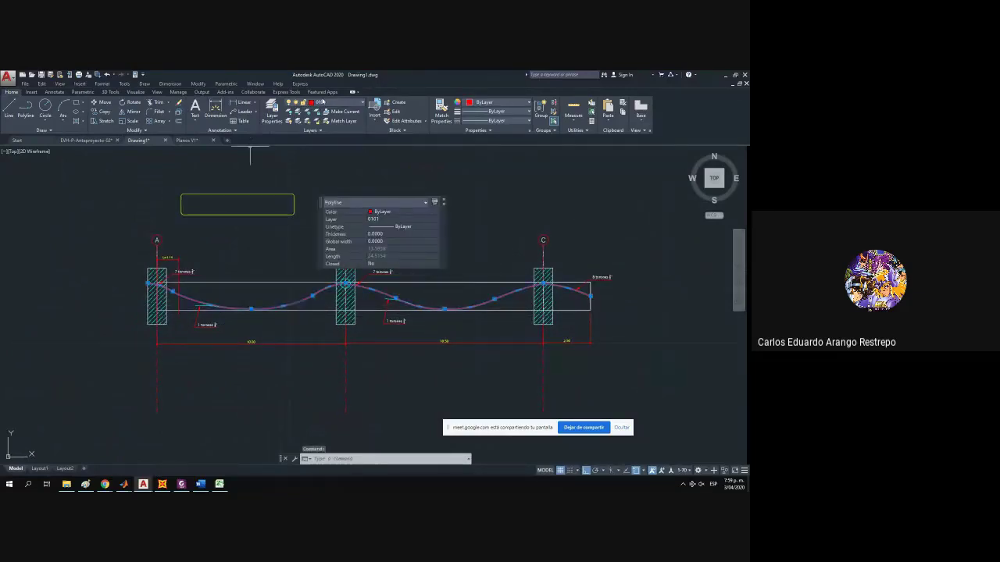
pyautogui.click(395, 242)
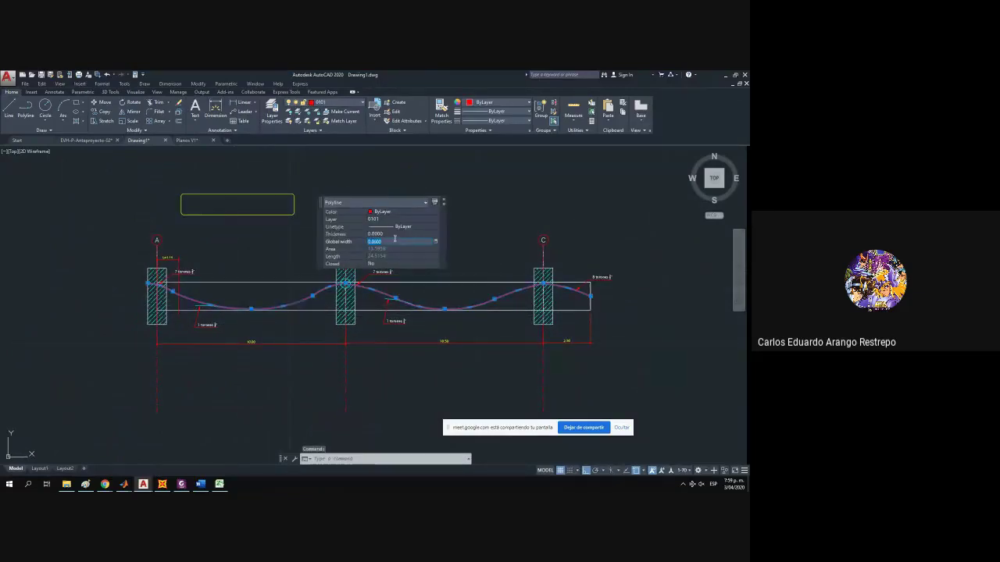
pyautogui.press('Return')
pyautogui.scroll(4, 279, 298)
pyautogui.press('Escape')
pyautogui.scroll(-5, 330, 320)
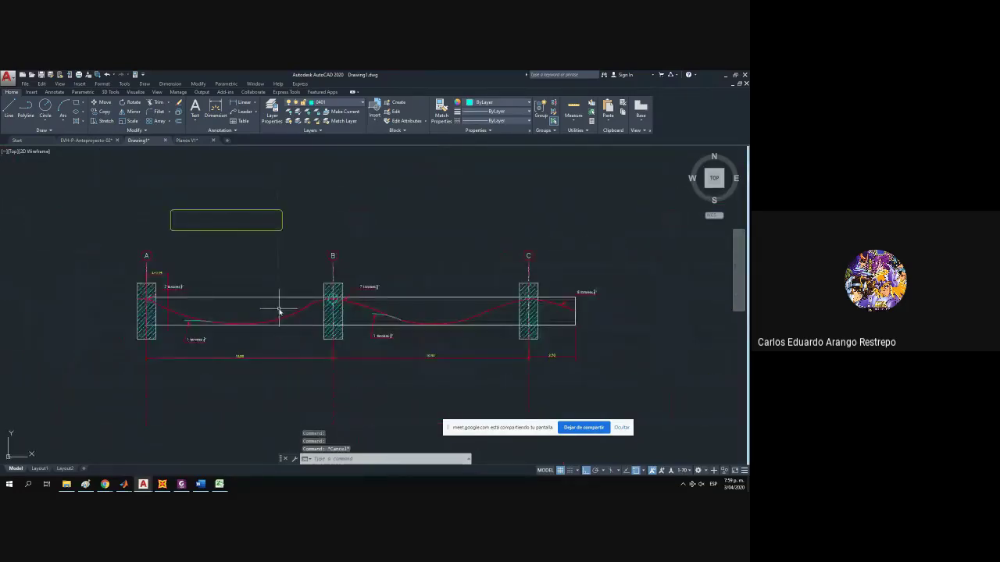
# Review the beam elevation and compare its strand labels with the Excel As pos table shown alongside.
pyautogui.moveTo(291, 320); pyautogui.dragTo(293, 305)
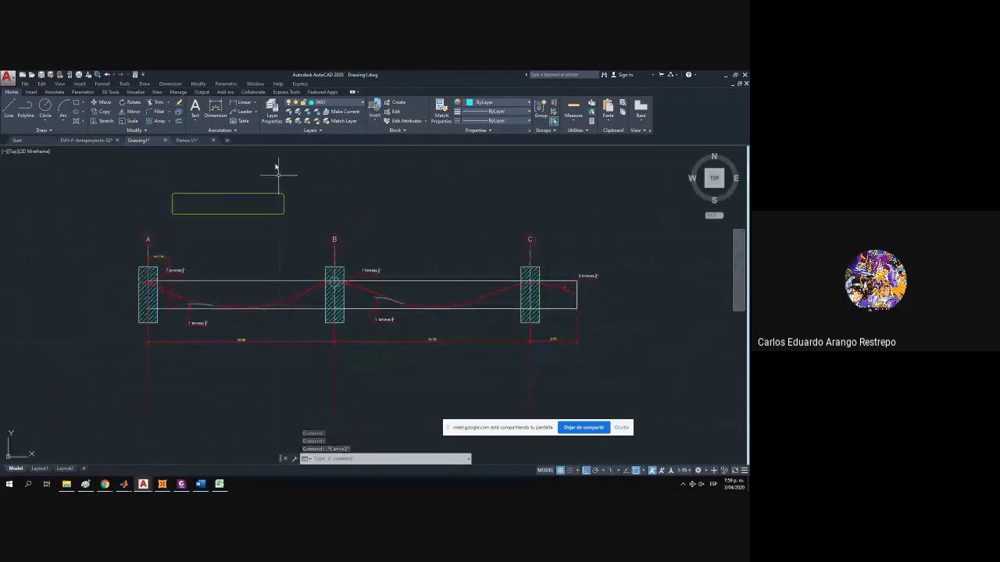
pyautogui.moveTo(172, 199); pyautogui.dragTo(155, 170)
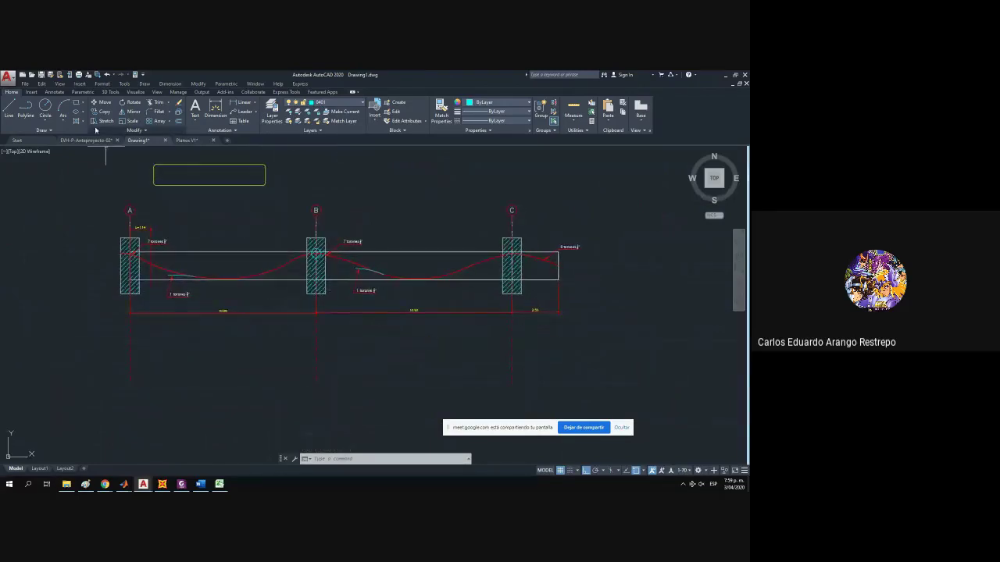
pyautogui.scroll(4, 146, 166)
pyautogui.scroll(-2, 143, 154)
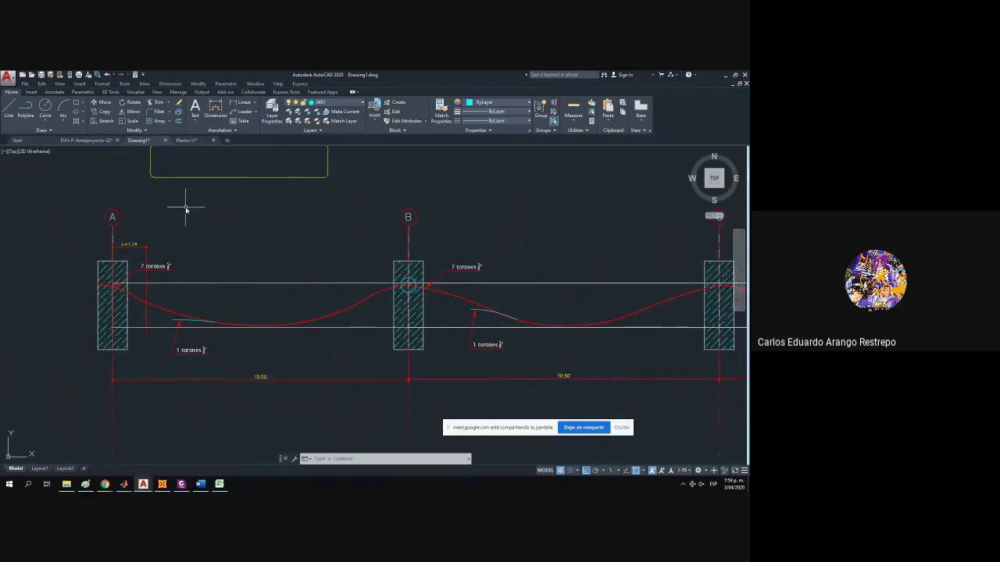
pyautogui.moveTo(290, 77); pyautogui.dragTo(1, 165)
pyautogui.scroll(-1, 145, 382)
pyautogui.scroll(1, 196, 383)
pyautogui.moveTo(167, 379); pyautogui.dragTo(136, 370)
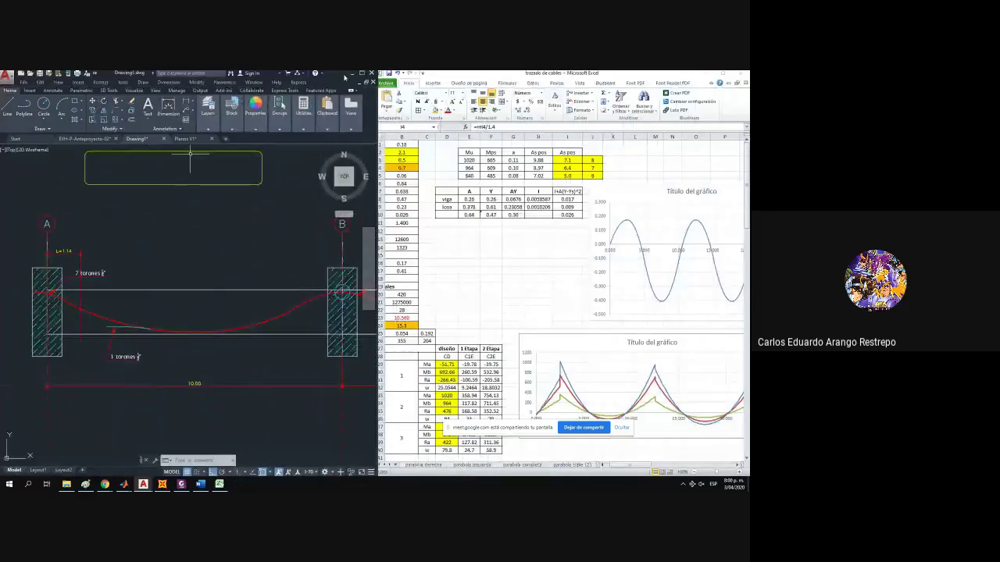
pyautogui.click(360, 73)
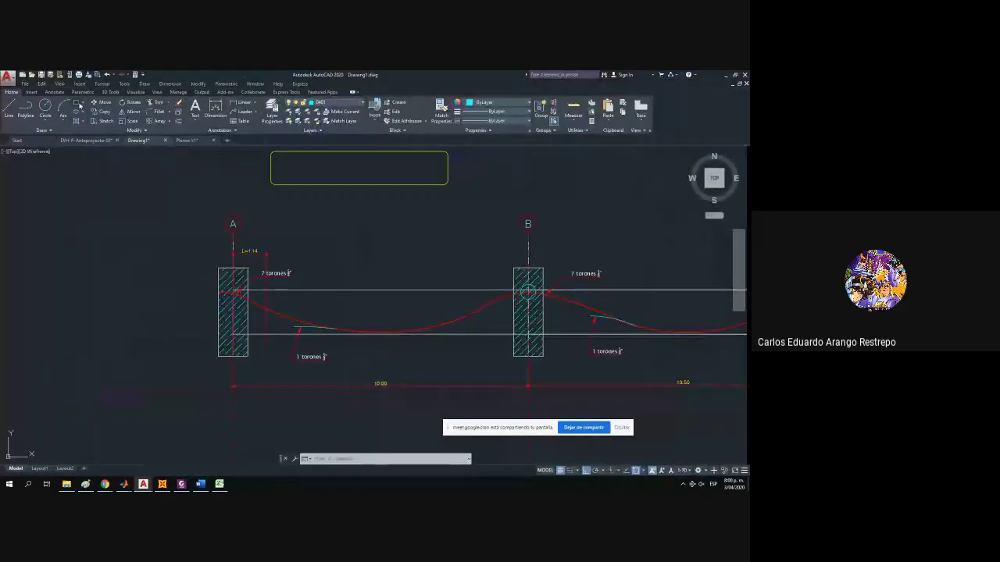
# Draw a rectangle over the full beam depth, starting at the inner face of column A and extending into span A-B.
pyautogui.click(79, 104)
pyautogui.scroll(2, 289, 298)
pyautogui.moveTo(288, 299); pyautogui.dragTo(177, 278)
pyautogui.click(73, 260)
pyautogui.scroll(-1, 173, 334)
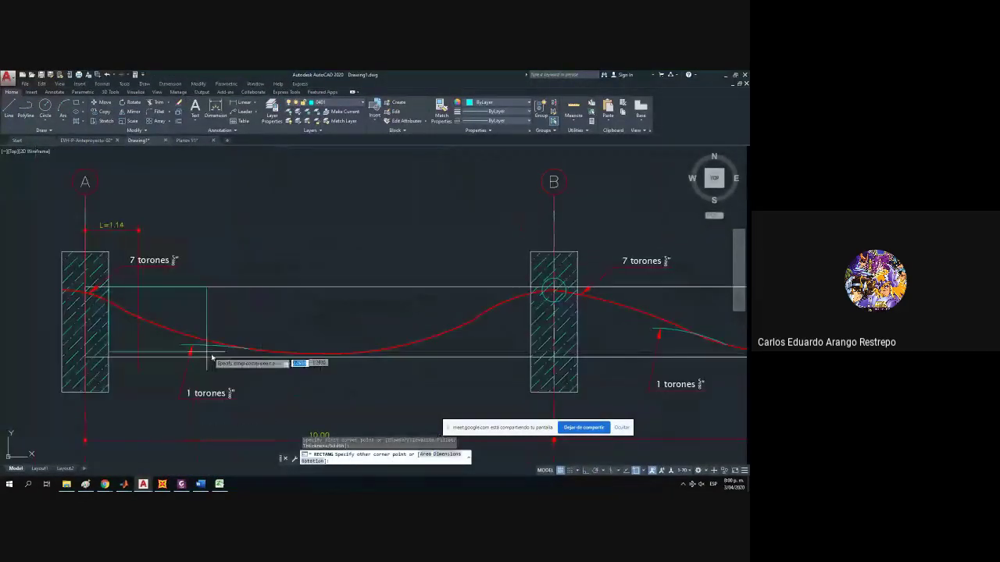
pyautogui.click(208, 357)
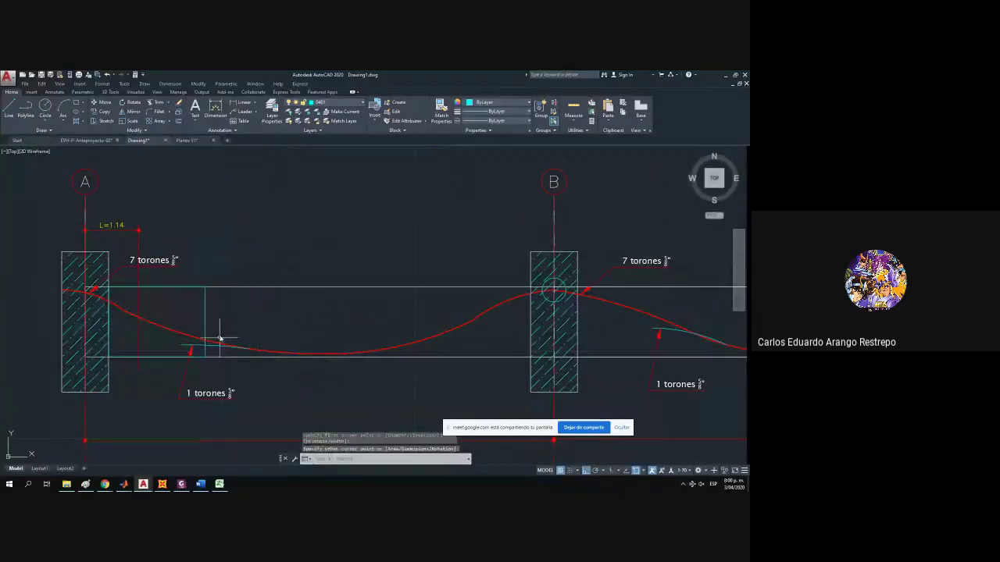
pyautogui.click(206, 338)
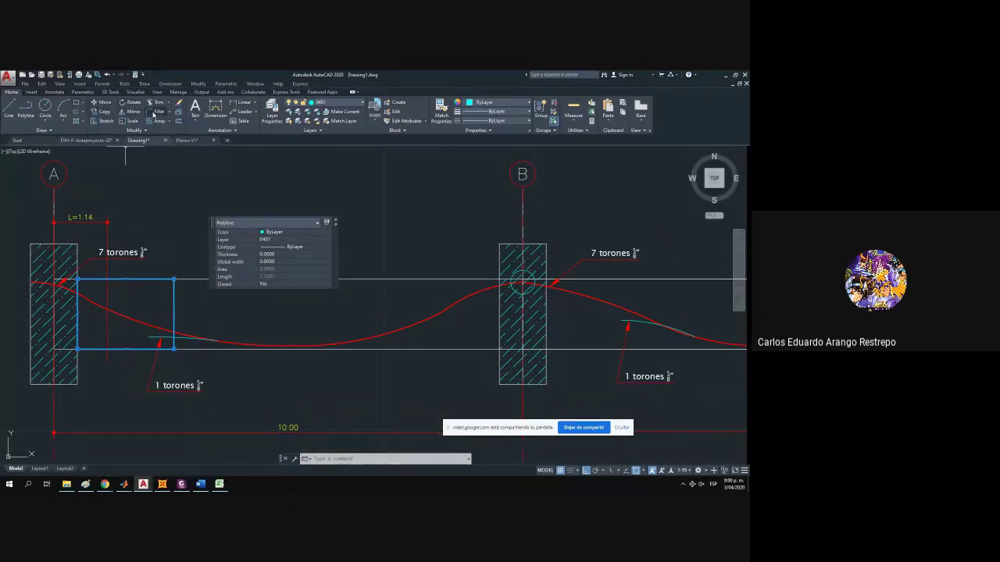
# Add the multiline text "ZC d/4" inside the new rectangle beside column A.
pyautogui.click(201, 109)
pyautogui.click(122, 300)
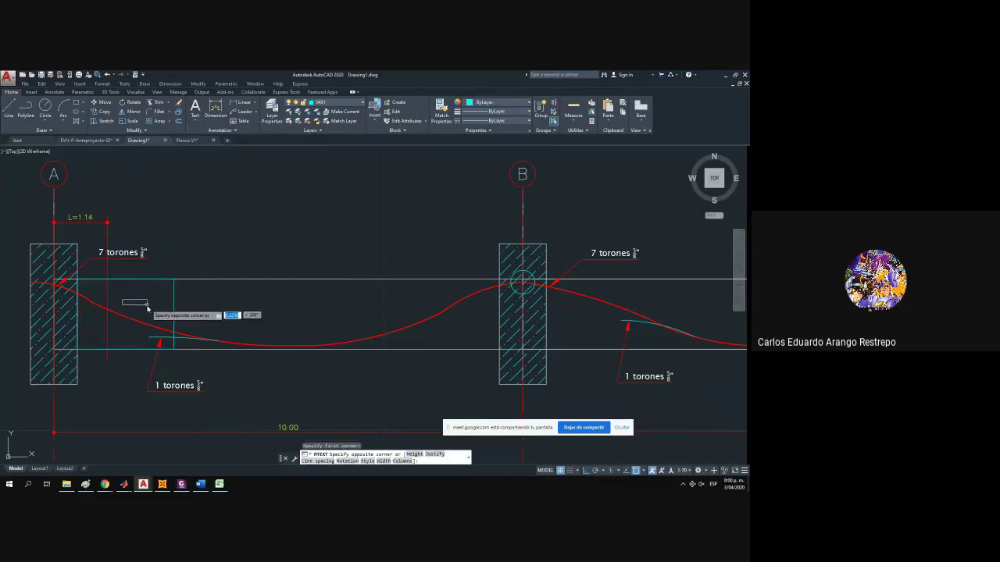
pyautogui.click(156, 322)
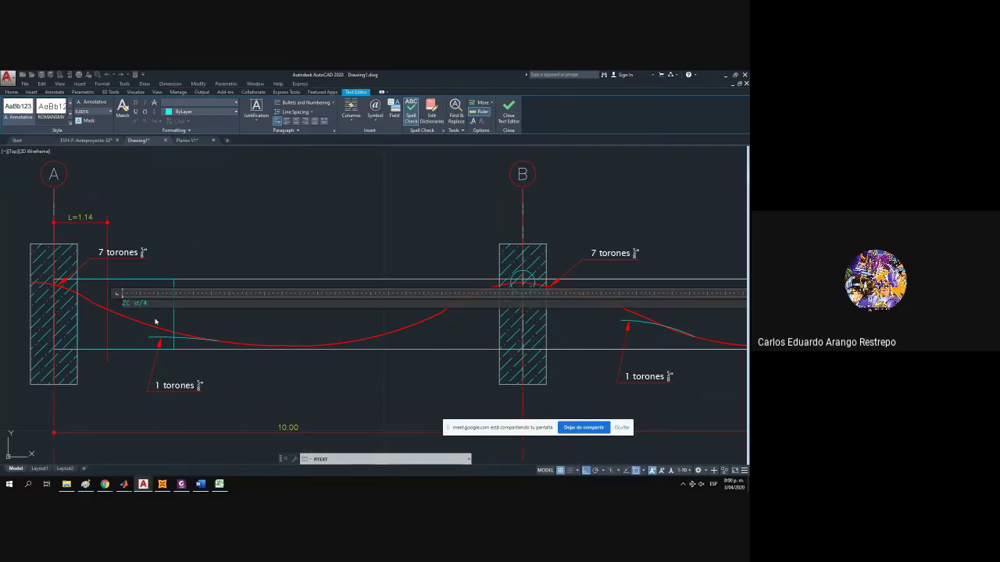
pyautogui.click(154, 322)
# Scale the "ZC d/4" text by a factor of 3 about its insertion corner.
pyautogui.click(149, 311)
pyautogui.click(118, 293)
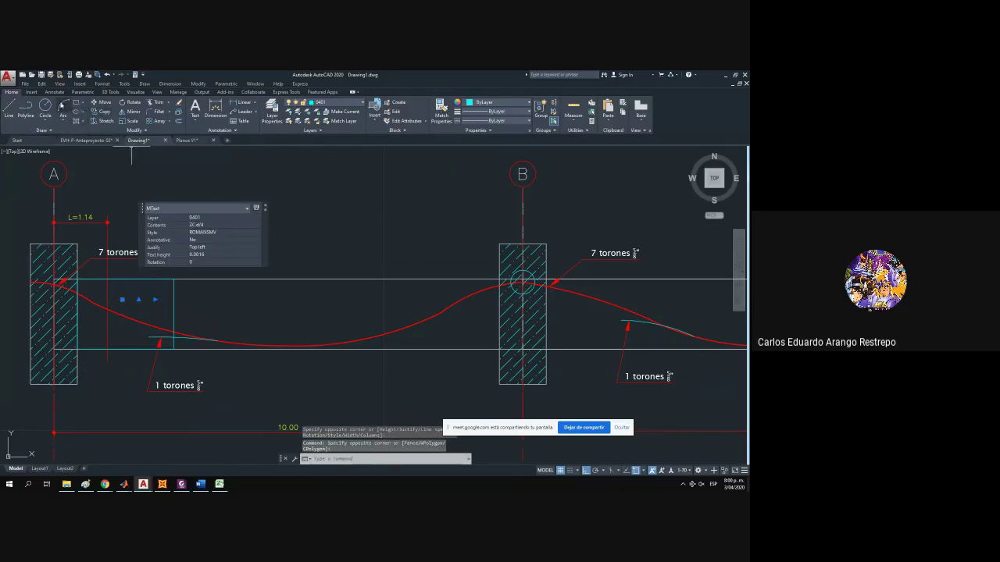
pyautogui.click(128, 121)
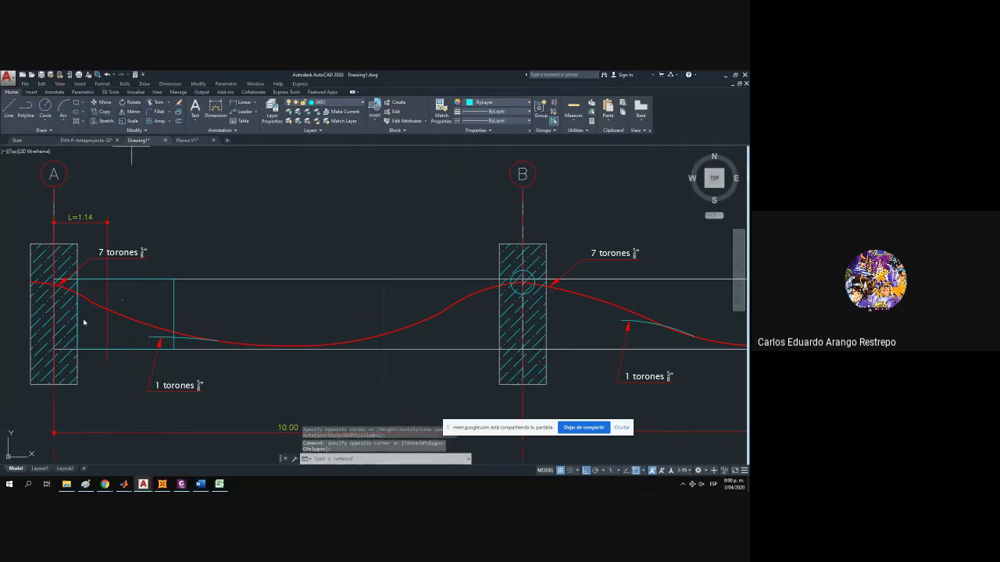
pyautogui.click(124, 314)
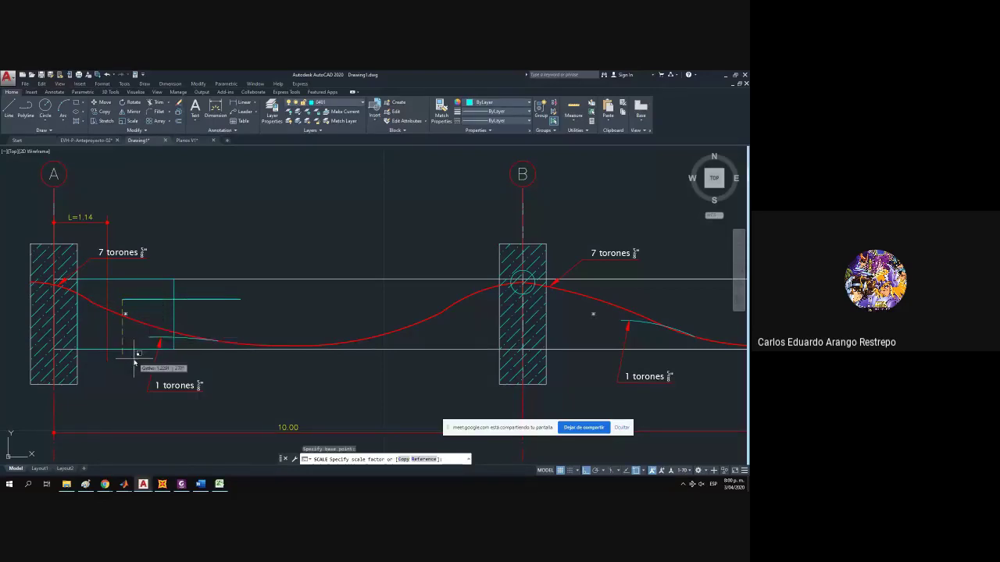
pyautogui.write('3')
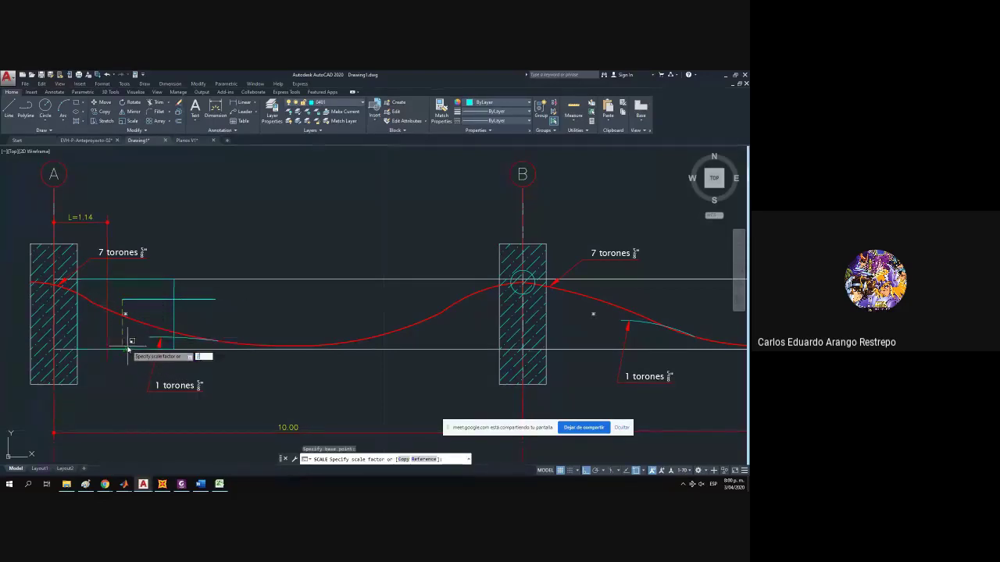
pyautogui.press('Return')
# Scale the "ZC d/4" text beside column A by a factor of 20 about its insertion corner.
pyautogui.scroll(6, 117, 310)
pyautogui.scroll(3, 147, 290)
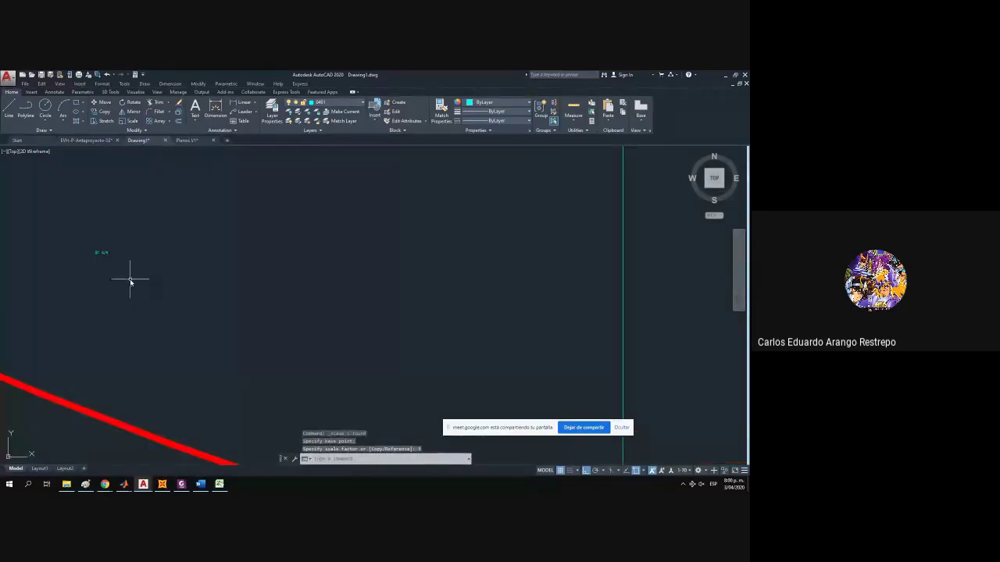
pyautogui.moveTo(130, 277); pyautogui.dragTo(102, 236)
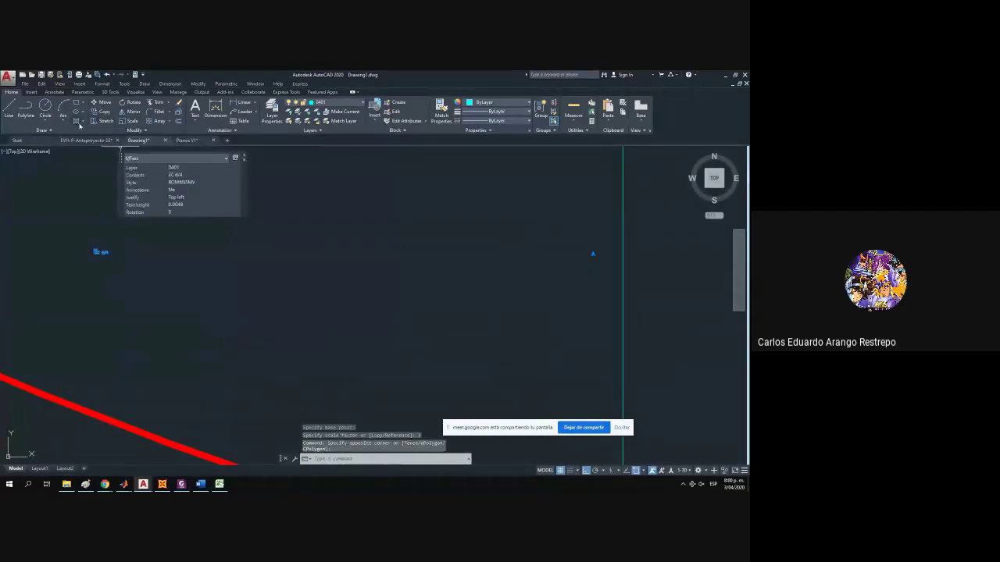
pyautogui.press('space')
pyautogui.click(101, 252)
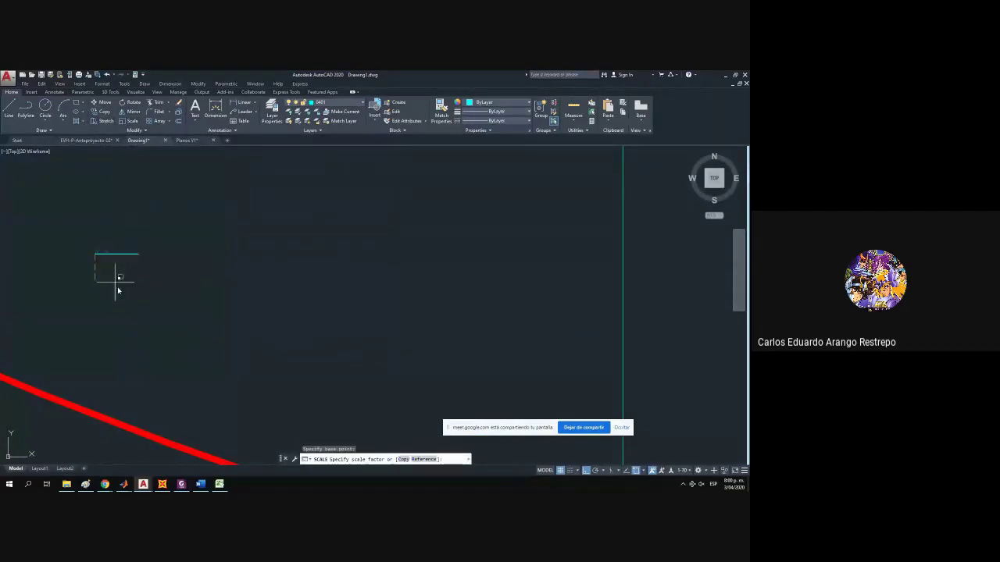
pyautogui.scroll(-4, 127, 319)
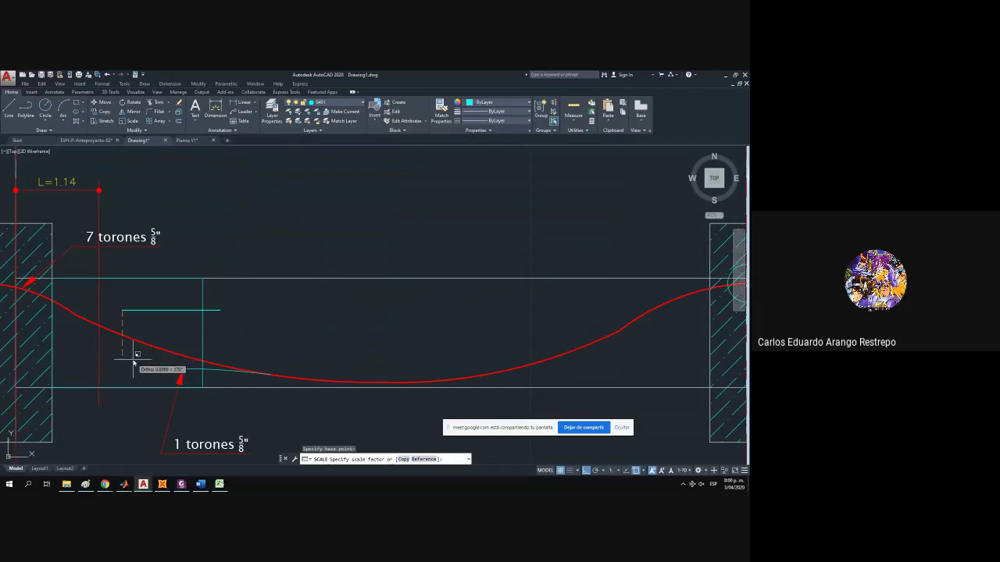
pyautogui.write('20')
pyautogui.press('Return')
pyautogui.moveTo(152, 328); pyautogui.dragTo(172, 293)
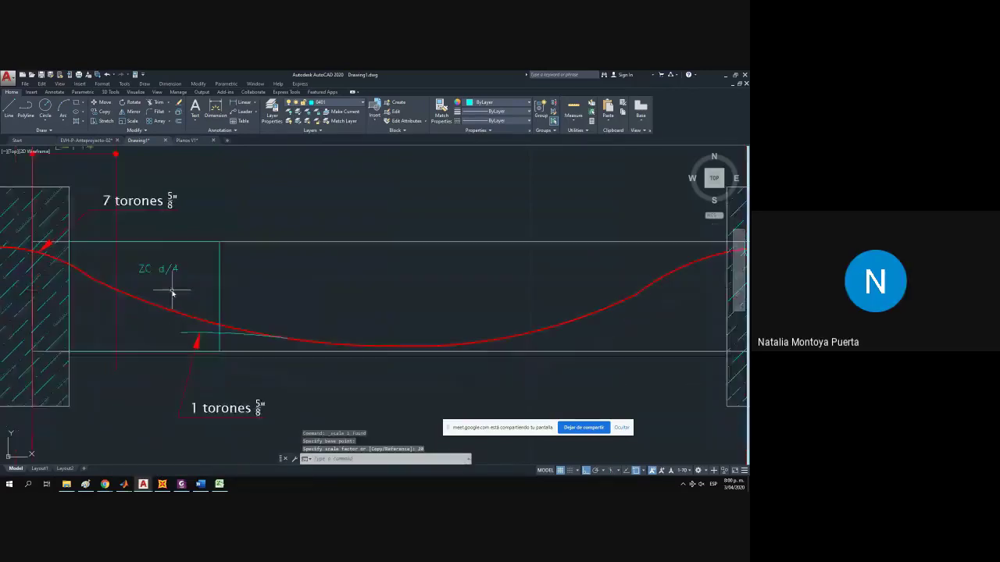
# Move the "ZC d/4" text slightly down inside the confinement rectangle beside column A.
pyautogui.click(160, 269)
pyautogui.click(101, 103)
pyautogui.click(273, 270)
pyautogui.click(273, 286)
pyautogui.scroll(-1, 246, 292)
pyautogui.moveTo(233, 292); pyautogui.dragTo(178, 287)
pyautogui.click(153, 286)
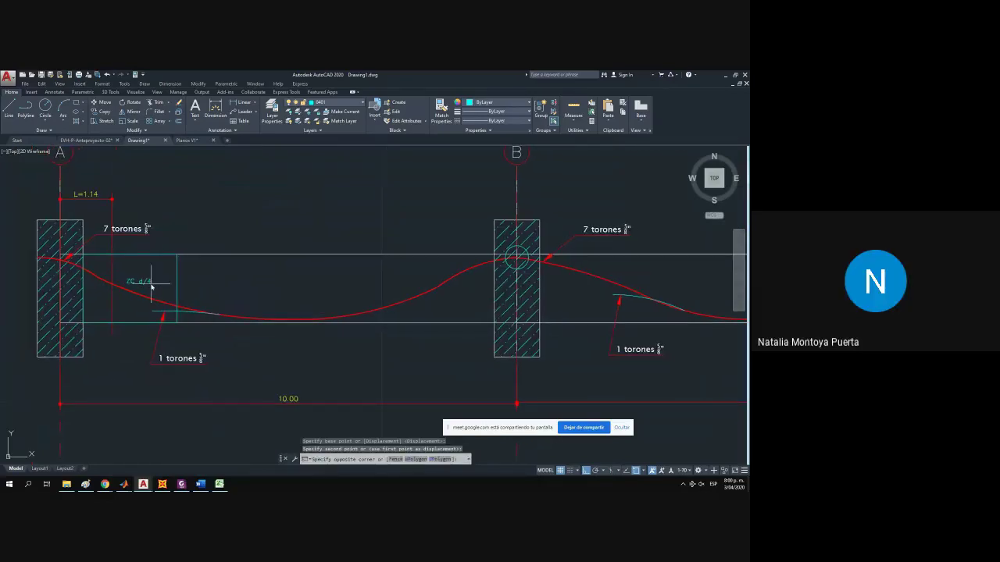
pyautogui.click(139, 277)
pyautogui.click(192, 284)
pyautogui.click(173, 277)
pyautogui.press('Escape')
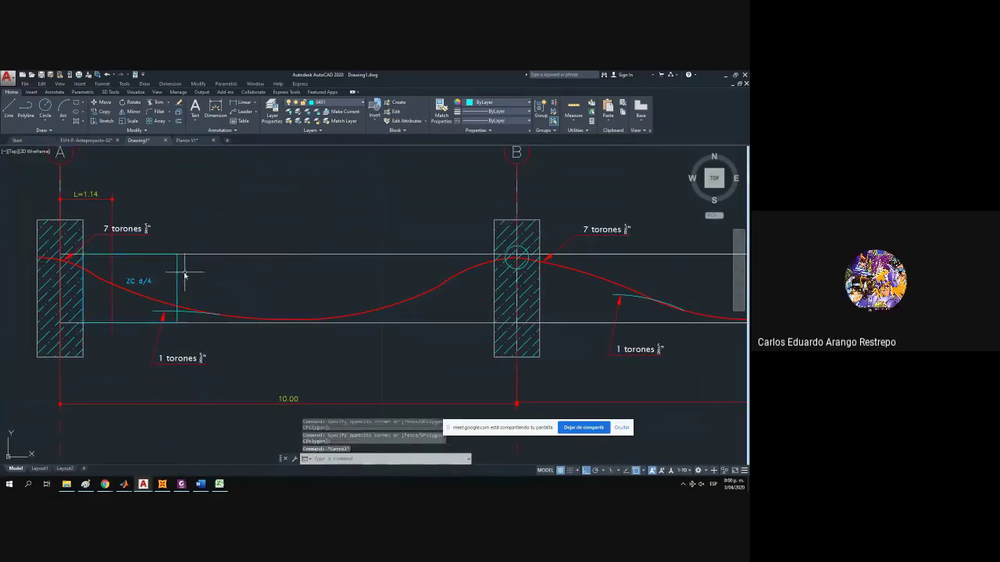
# Place the drawing beside the Excel sheet and calculate twice the beam depth as 0.7*2 in cell F14.
pyautogui.scroll(-2, 182, 275)
pyautogui.moveTo(178, 275); pyautogui.dragTo(162, 276)
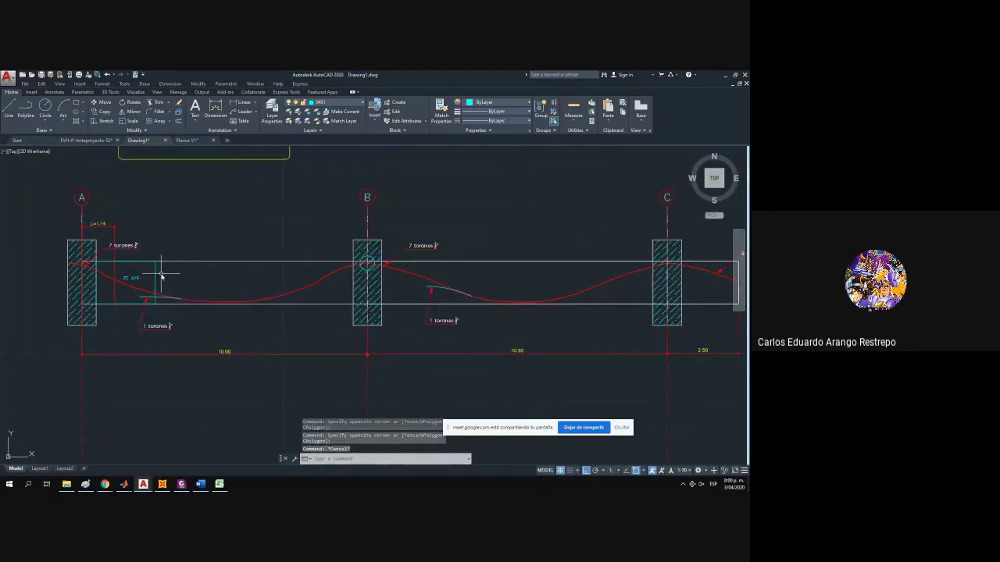
pyautogui.scroll(5, 161, 276)
pyautogui.scroll(-3, 205, 263)
pyautogui.moveTo(142, 294); pyautogui.dragTo(123, 311)
pyautogui.moveTo(232, 84); pyautogui.dragTo(2, 156)
pyautogui.click(402, 176)
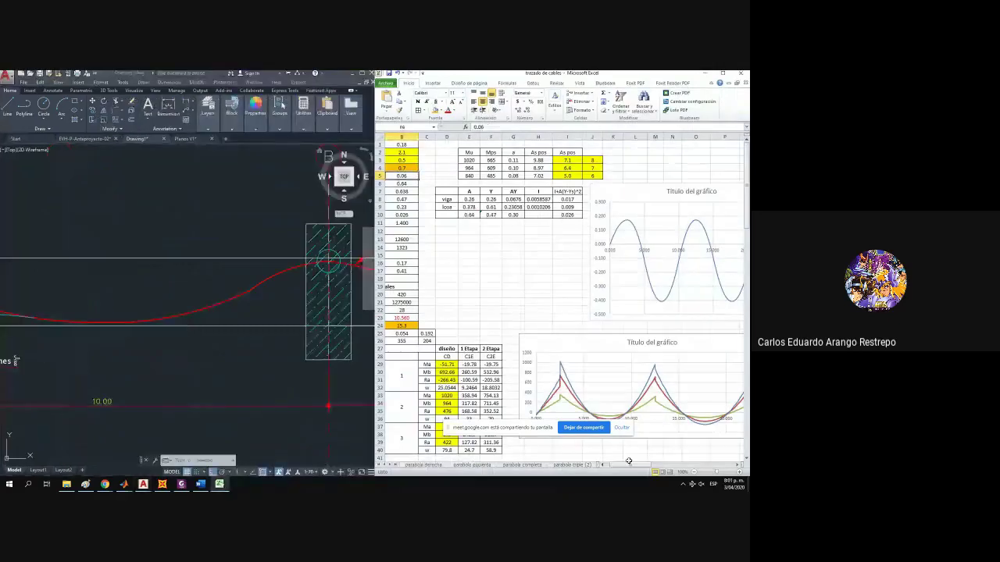
pyautogui.moveTo(627, 465); pyautogui.dragTo(614, 466)
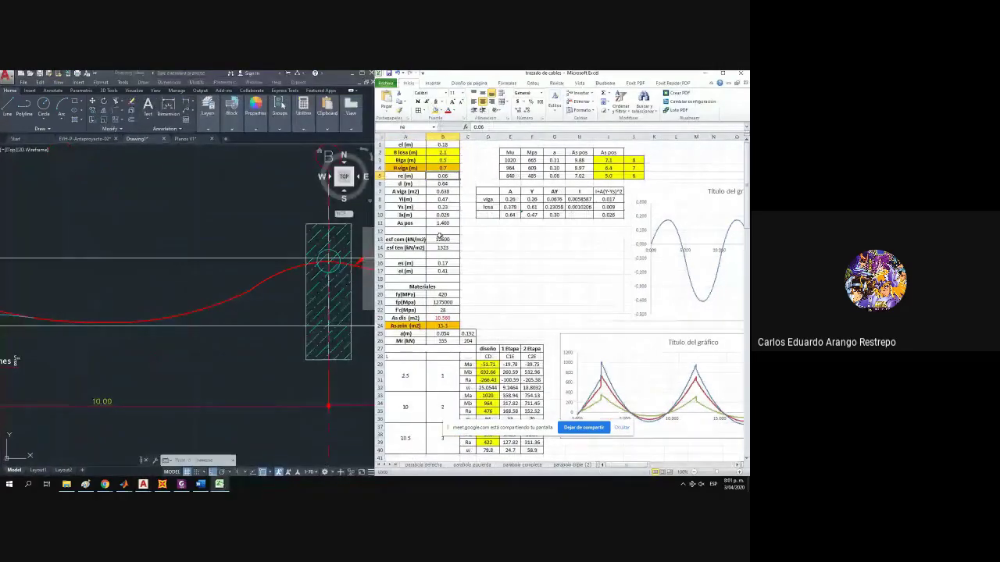
pyautogui.click(538, 246)
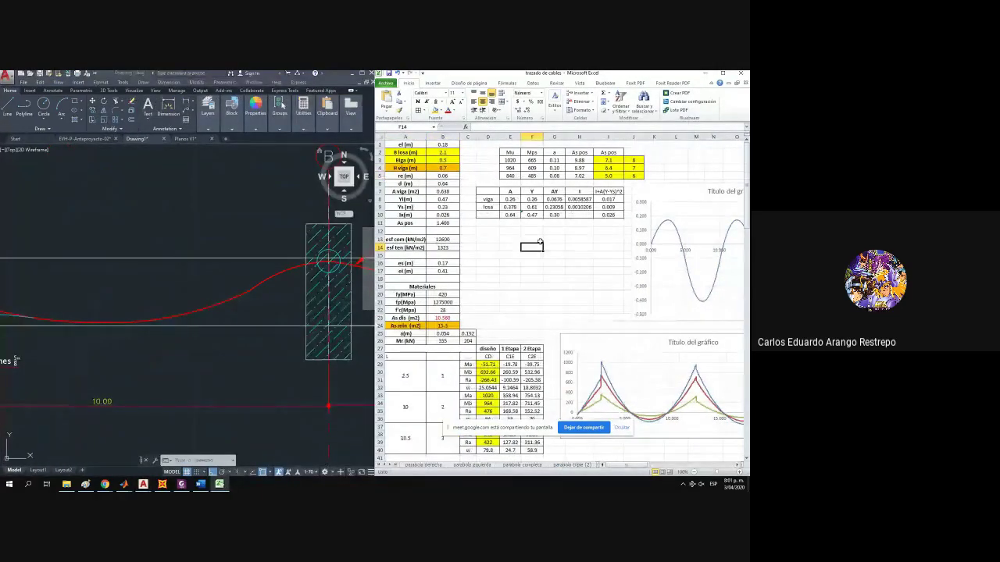
pyautogui.write('=0.4')
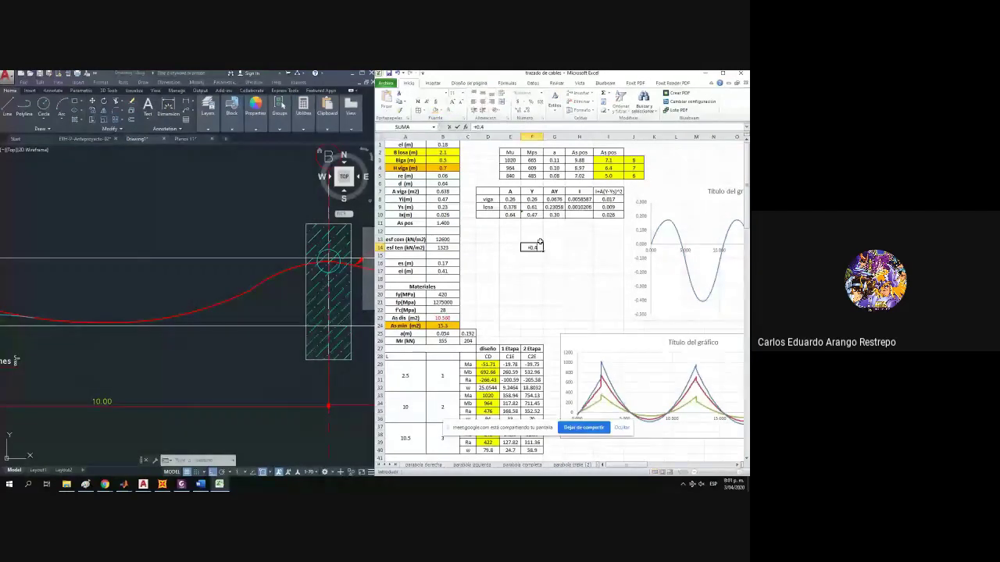
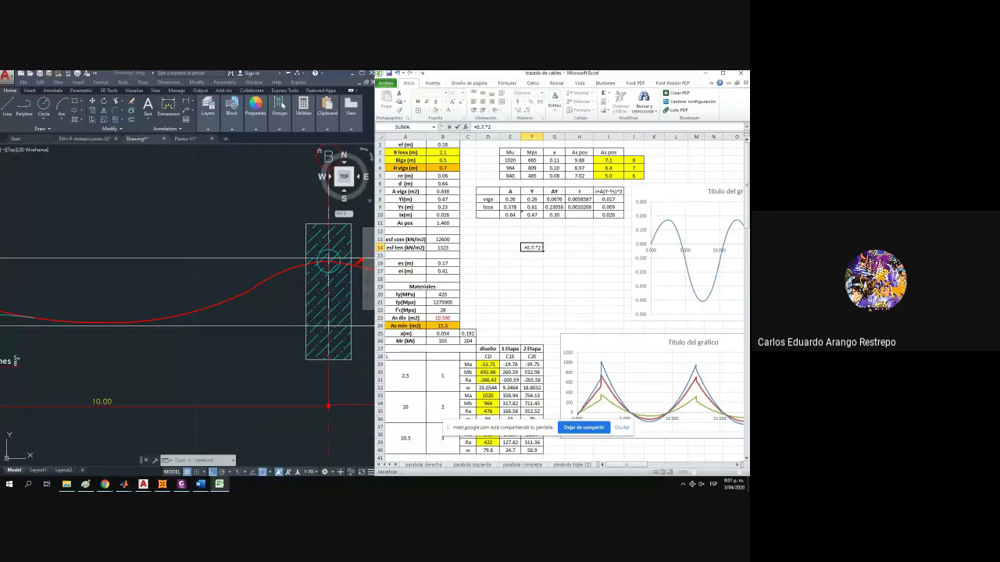
pyautogui.press('Return')
# Restore the full-size drawing and add a 1.40 horizontal linear dimension below the beam, from column A's inner face into span A-B.
pyautogui.click(58, 389)
pyautogui.scroll(-2, 59, 388)
pyautogui.moveTo(68, 386); pyautogui.dragTo(199, 368)
pyautogui.click(361, 73)
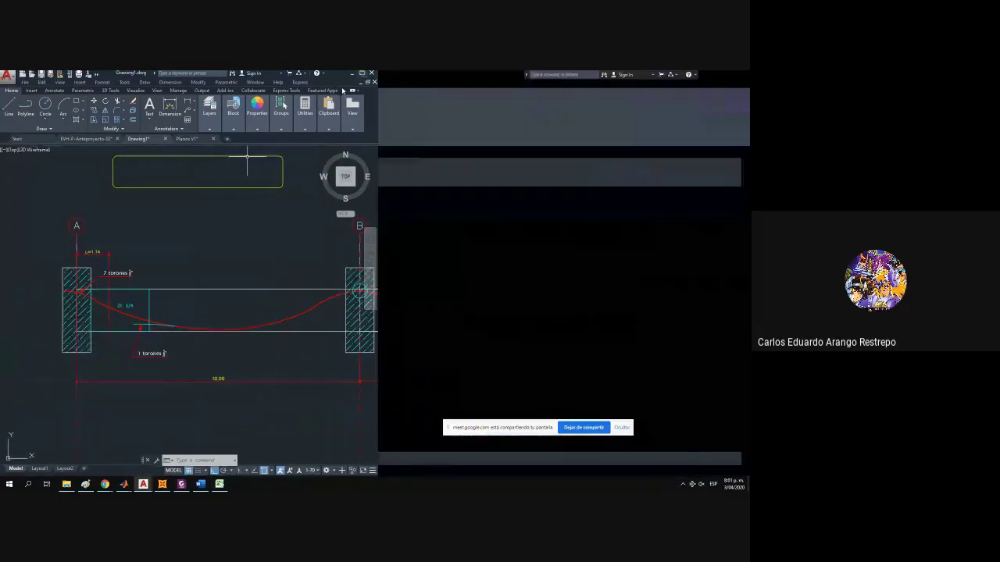
pyautogui.click(240, 102)
pyautogui.scroll(2, 293, 329)
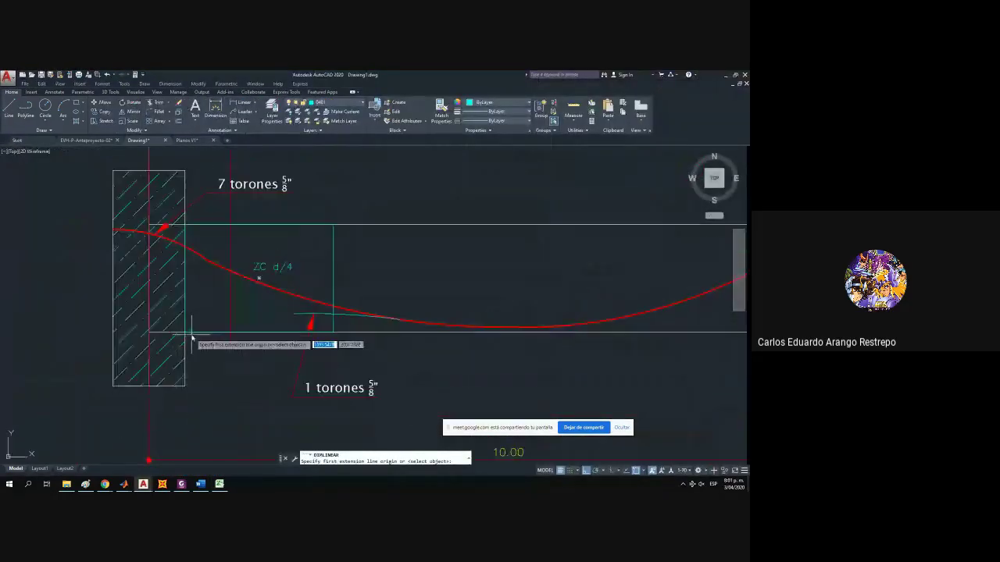
pyautogui.click(191, 338)
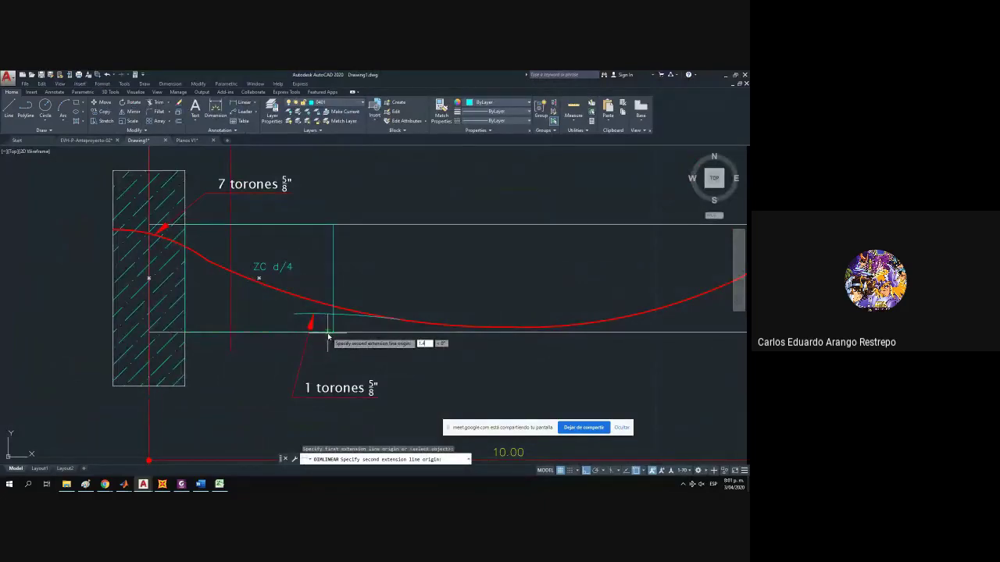
pyautogui.click(329, 337)
pyautogui.click(285, 380)
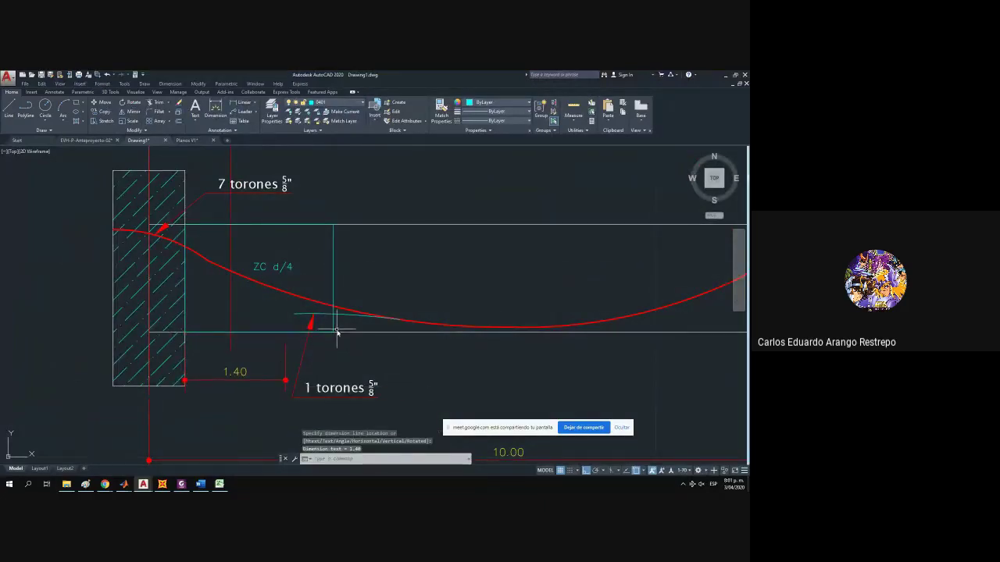
pyautogui.click(337, 332)
pyautogui.press('Escape')
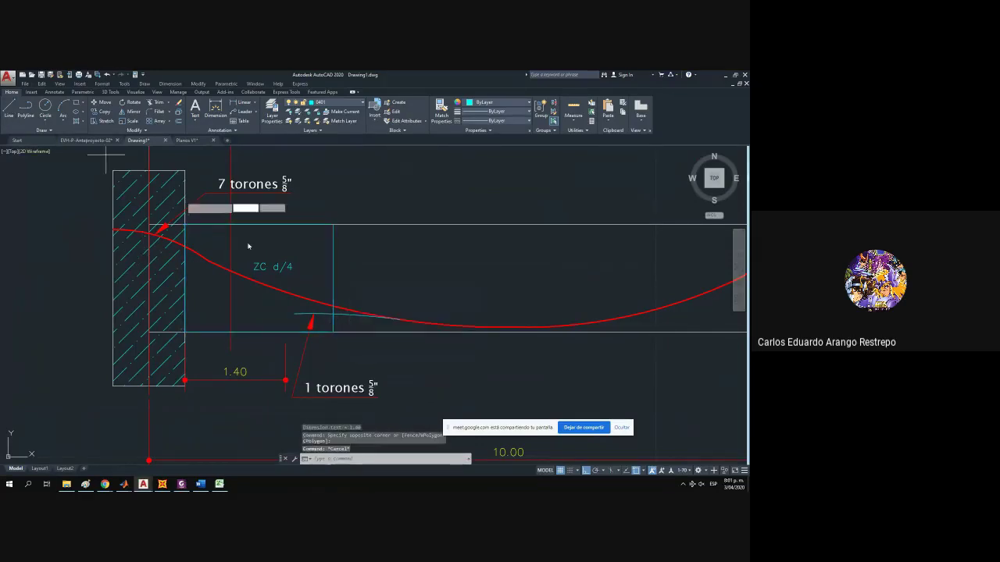
# Draw a vertical line across the beam at the span end of the 1.40 dimension.
pyautogui.write('l')
pyautogui.press('Return')
pyautogui.click(286, 337)
pyautogui.click(285, 161)
pyautogui.press('Escape')
# Stretch the span-side edge of the confinement rectangle back to the vertical line at 1.40.
pyautogui.click(359, 278)
pyautogui.click(328, 266)
pyautogui.click(332, 278)
pyautogui.click(285, 286)
pyautogui.press('Escape')
pyautogui.moveTo(307, 292); pyautogui.dragTo(307, 285)
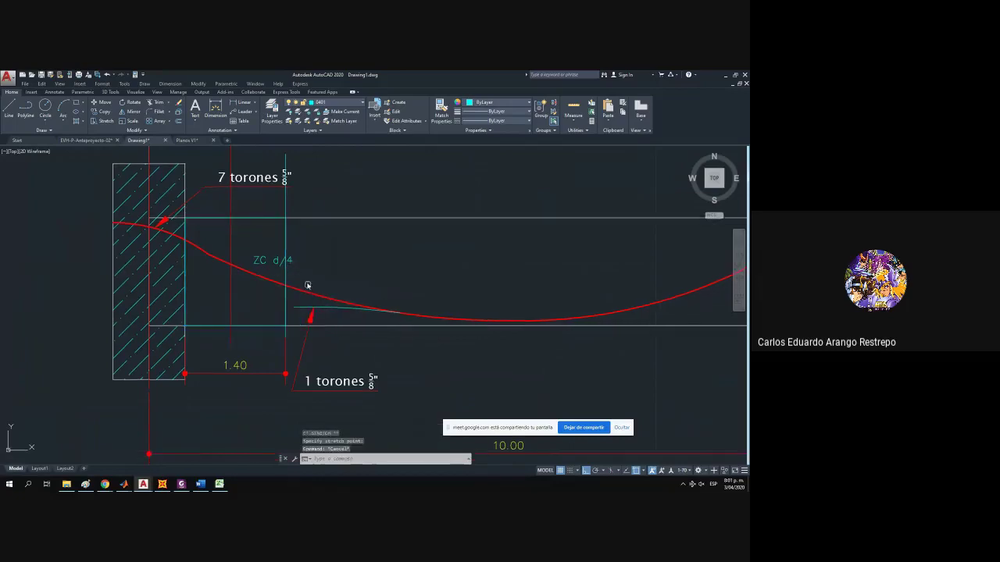
# Move the "ZC d/4" text a short distance towards column A so it sits inside the shortened rectangle.
pyautogui.click(265, 246)
pyautogui.click(100, 102)
pyautogui.click(386, 237)
pyautogui.click(367, 236)
pyautogui.moveTo(273, 363); pyautogui.dragTo(249, 385)
pyautogui.click(238, 262)
pyautogui.click(234, 268)
pyautogui.click(229, 268)
pyautogui.press('Escape')
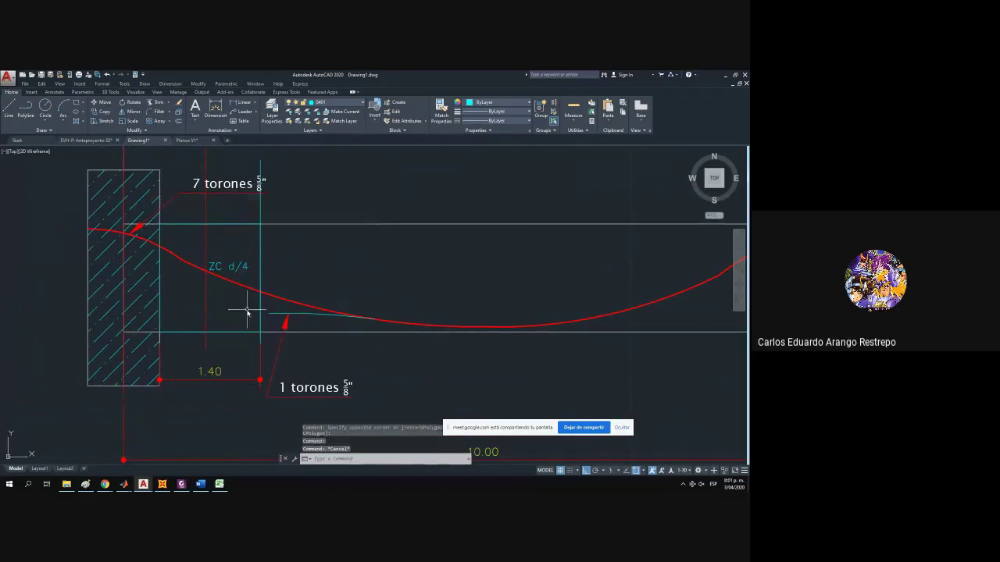
# Place the AutoCAD drawing beside the Excel sheet with the beam properties and select cell C12.
pyautogui.moveTo(246, 317); pyautogui.dragTo(246, 371)
pyautogui.moveTo(248, 336)
pyautogui.mouseDown()
pyautogui.moveTo(247, 307)
pyautogui.moveTo(213, 269)
pyautogui.moveTo(200, 313)
pyautogui.mouseUp()
pyautogui.moveTo(397, 75); pyautogui.dragTo(2, 145)
pyautogui.click(472, 234)
pyautogui.click(470, 231)
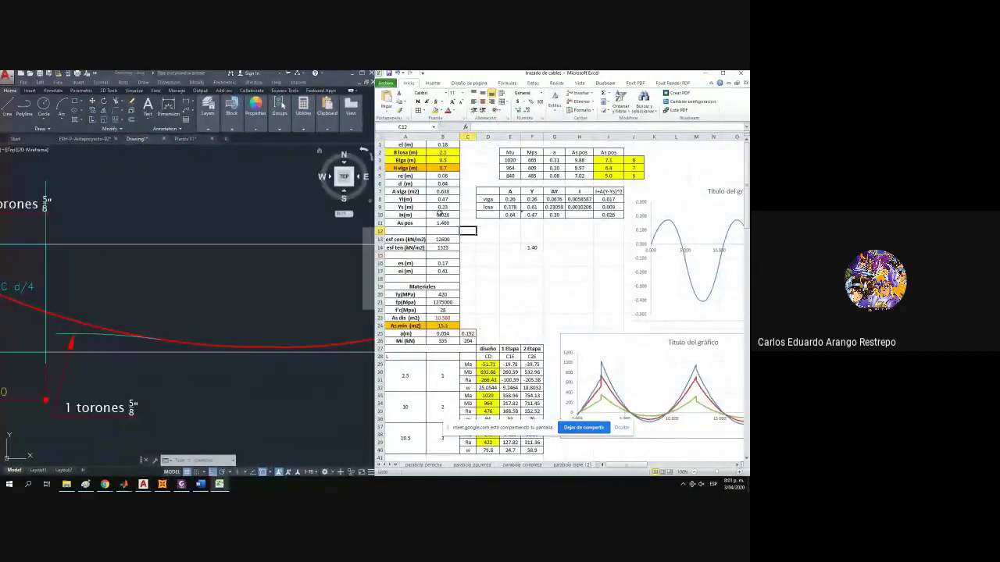
# Edit the text of the 1.40 dimension beside column A to read "Lc (2hv)=1.40".
pyautogui.moveTo(125, 419); pyautogui.dragTo(301, 409)
pyautogui.click(165, 385)
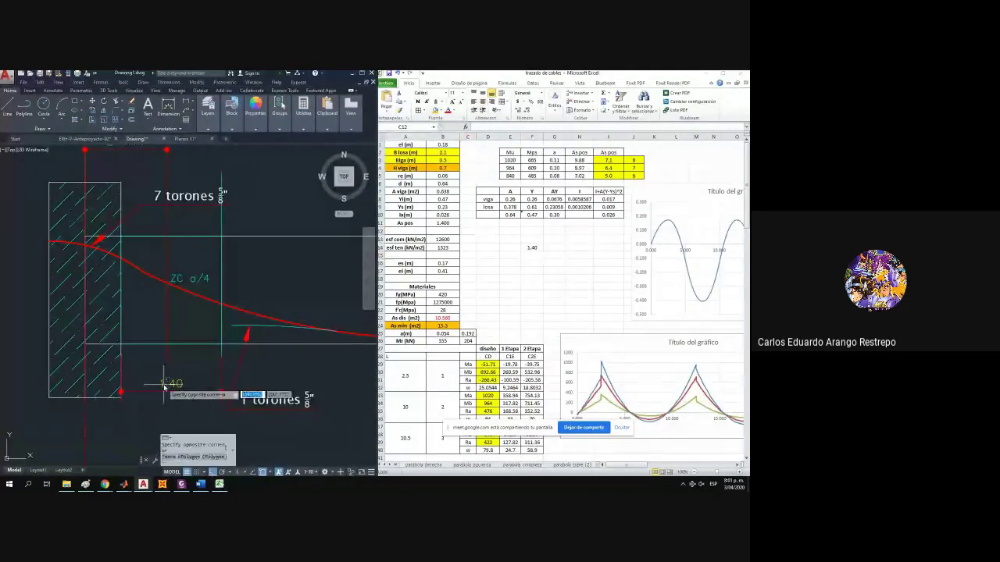
pyautogui.click(162, 384)
pyautogui.doubleClick(164, 384)
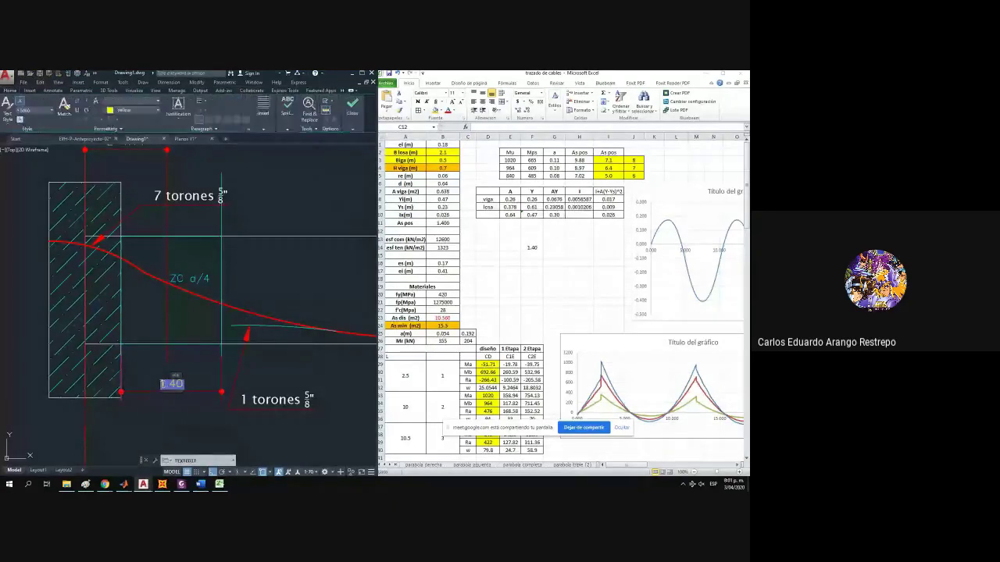
pyautogui.write('Ld')
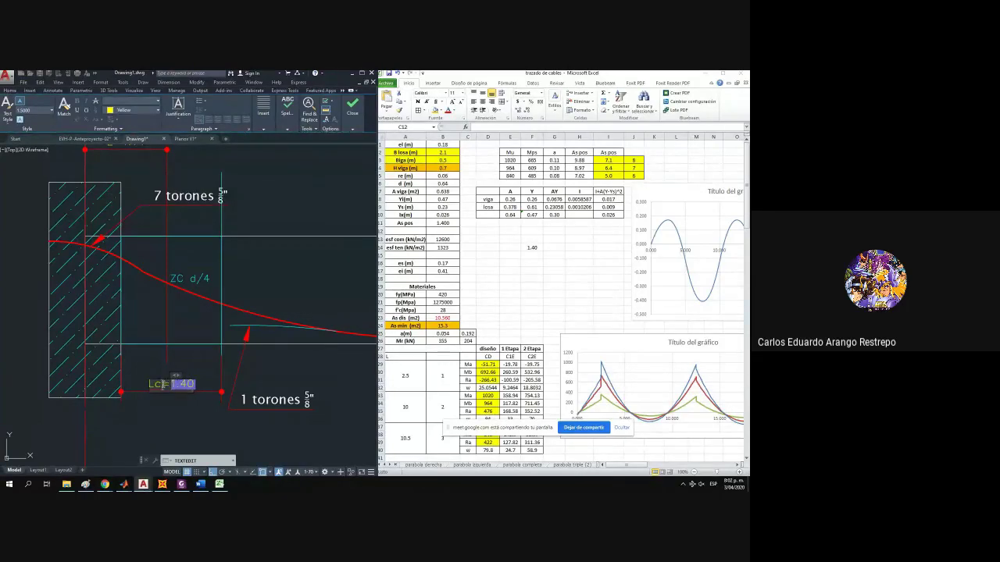
pyautogui.write('(')
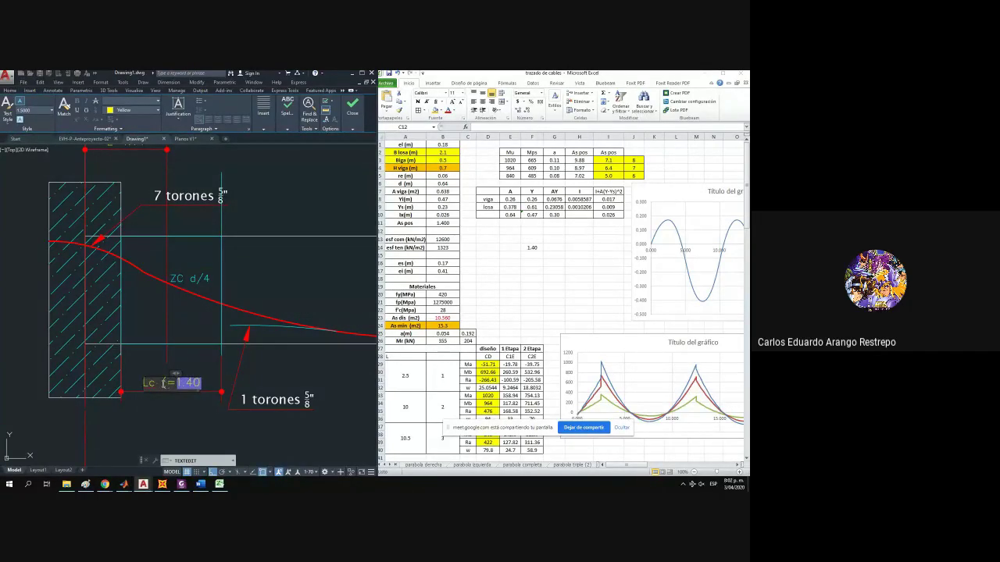
pyautogui.write('2h)')
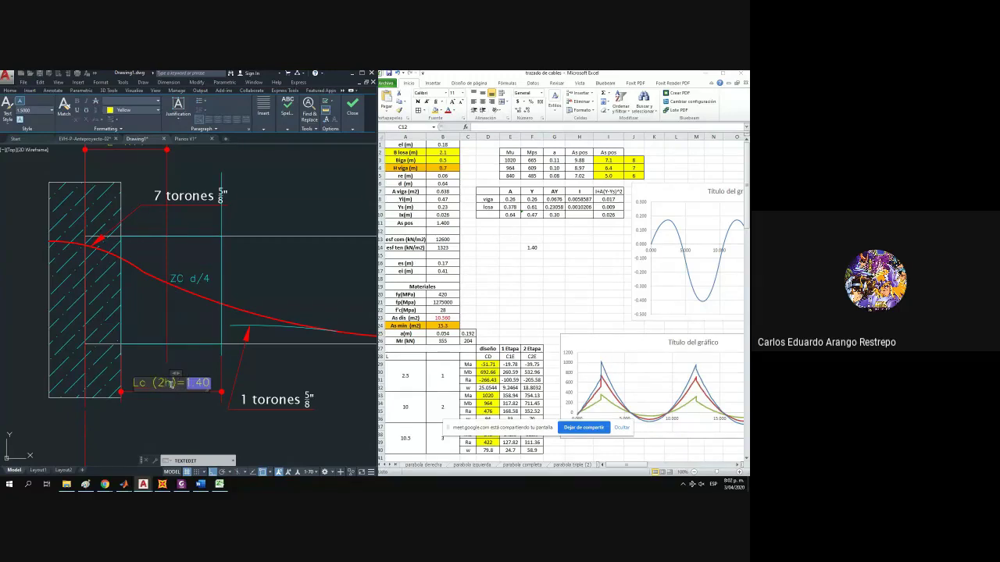
pyautogui.write('v')
pyautogui.click(173, 397)
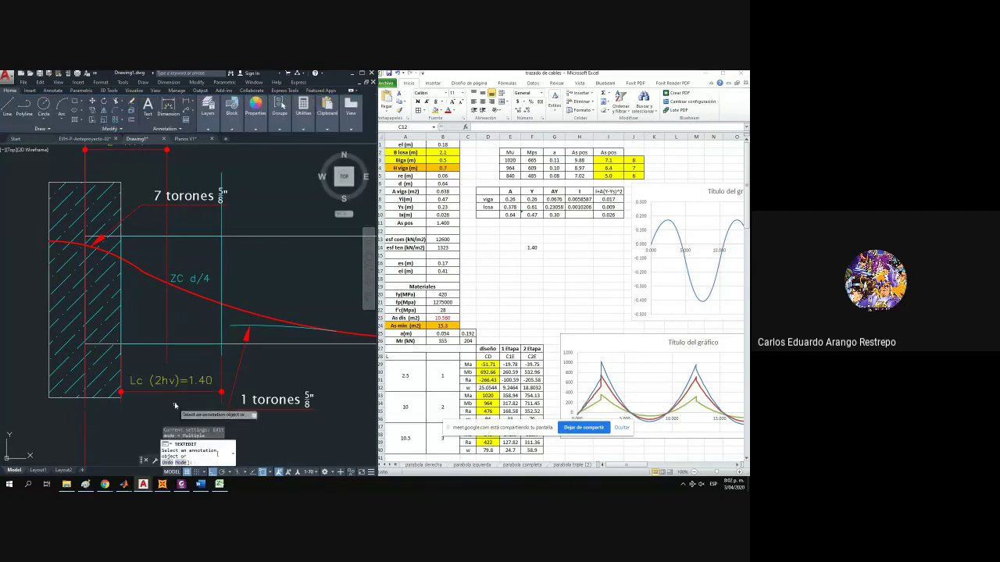
pyautogui.press('Escape')
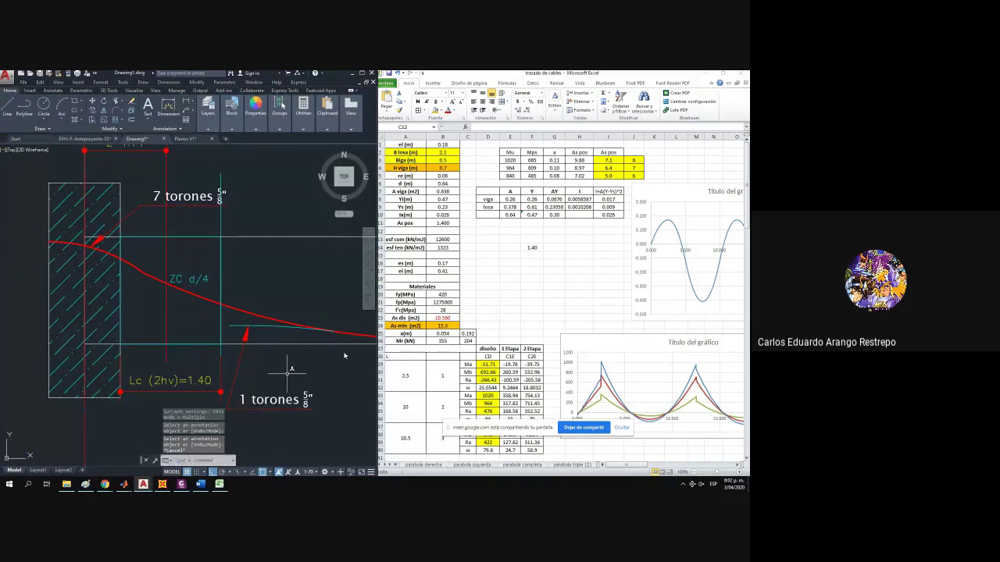
# Check the effective depth d among the enlarged beam properties in the Excel sheet.
pyautogui.click(443, 183)
pyautogui.scroll(2, 425, 146)
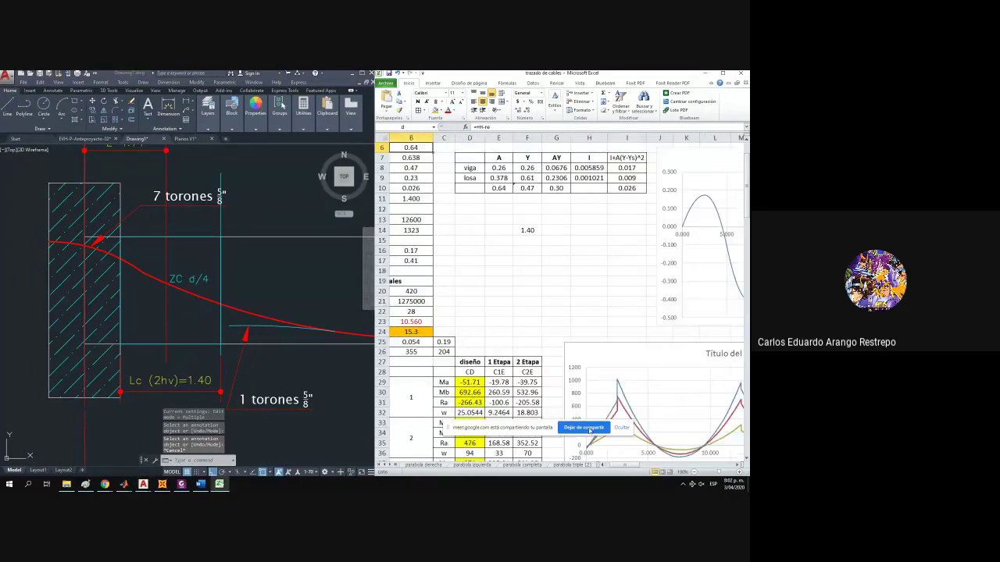
pyautogui.moveTo(614, 467); pyautogui.dragTo(603, 466)
pyautogui.scroll(2, 504, 254)
pyautogui.click(369, 338)
pyautogui.click(539, 290)
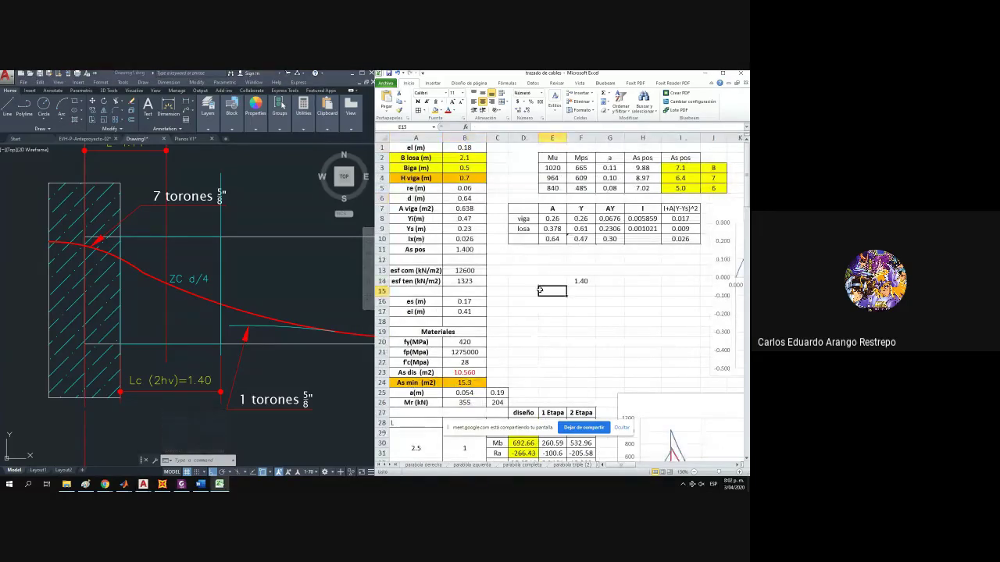
pyautogui.write('+')
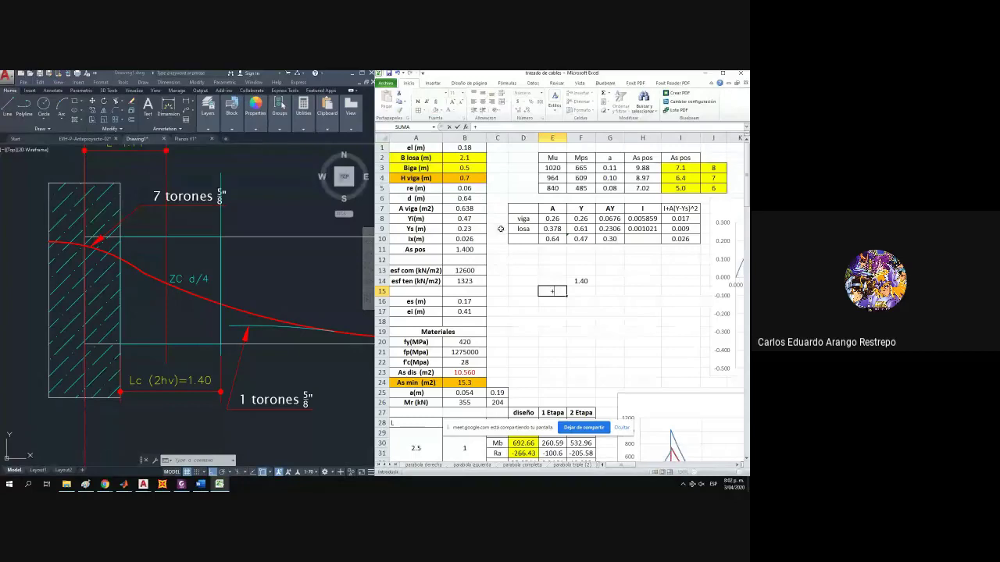
pyautogui.press('Escape')
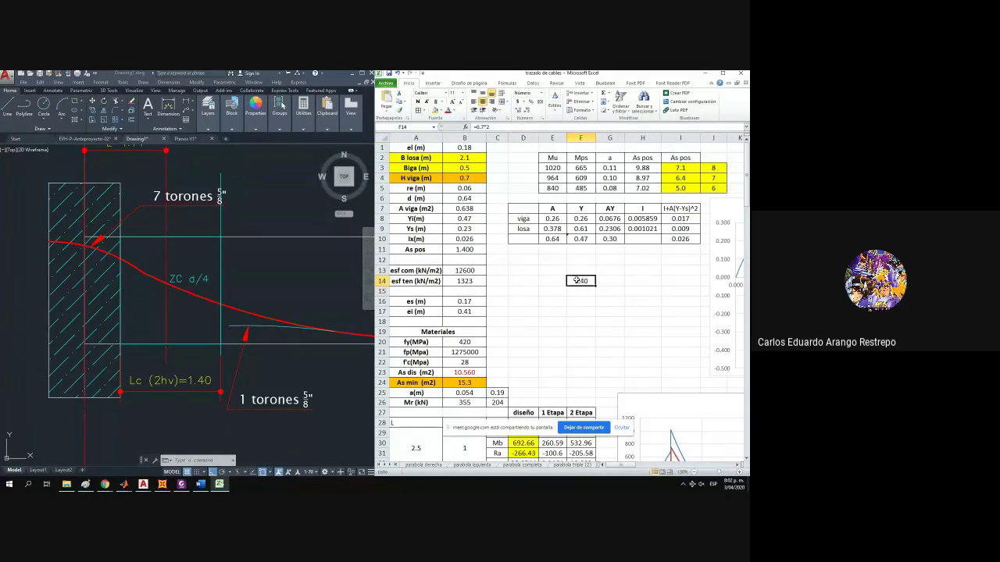
# Clear the 0.7*2 calculation from cell F14 and enter the label "d/2" in E13, corrected to "d/4".
pyautogui.click(541, 270)
pyautogui.write('d/2')
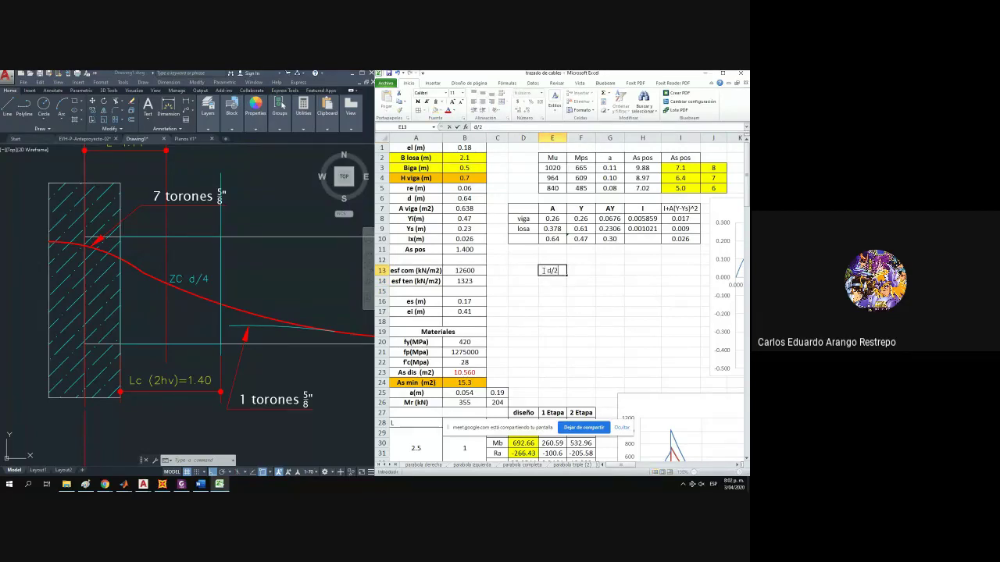
pyautogui.press('Return')
pyautogui.click(543, 270)
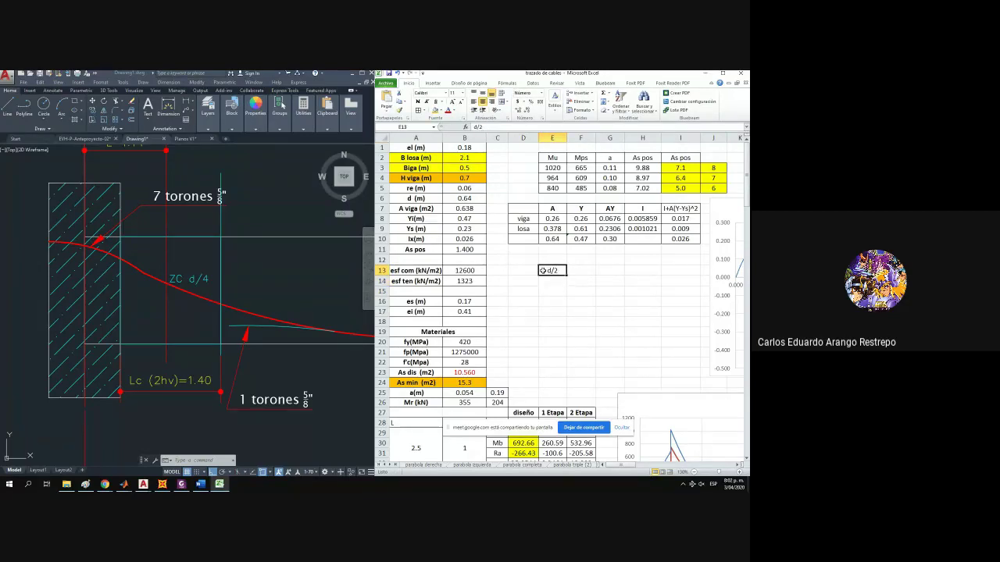
pyautogui.write('d/4')
pyautogui.press('Return')
pyautogui.click(181, 484)
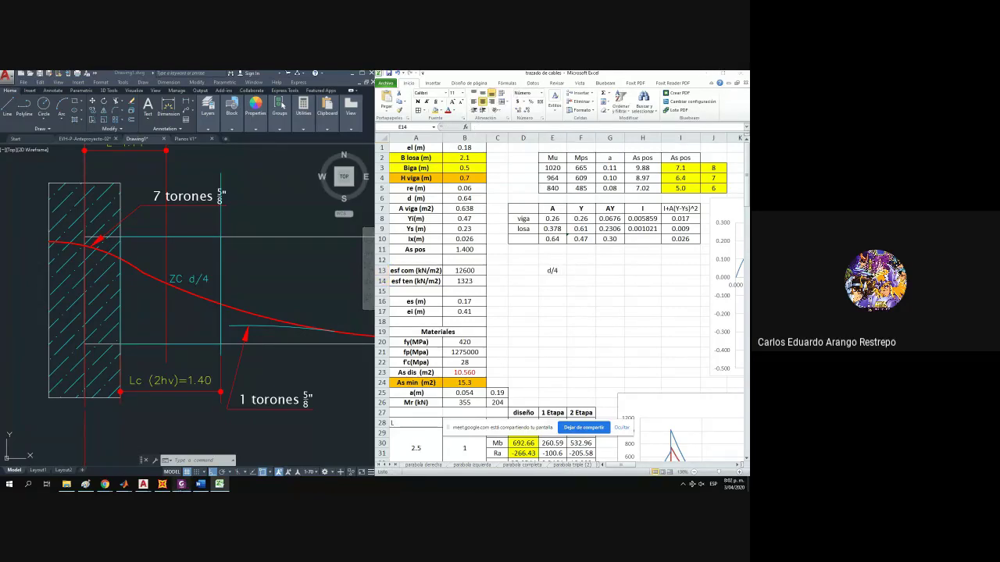
# Review the stirrup spacing limits in NSR-10 clause C.21.3.4.6 and place the PDF beside the Excel sheet.
pyautogui.click(354, 76)
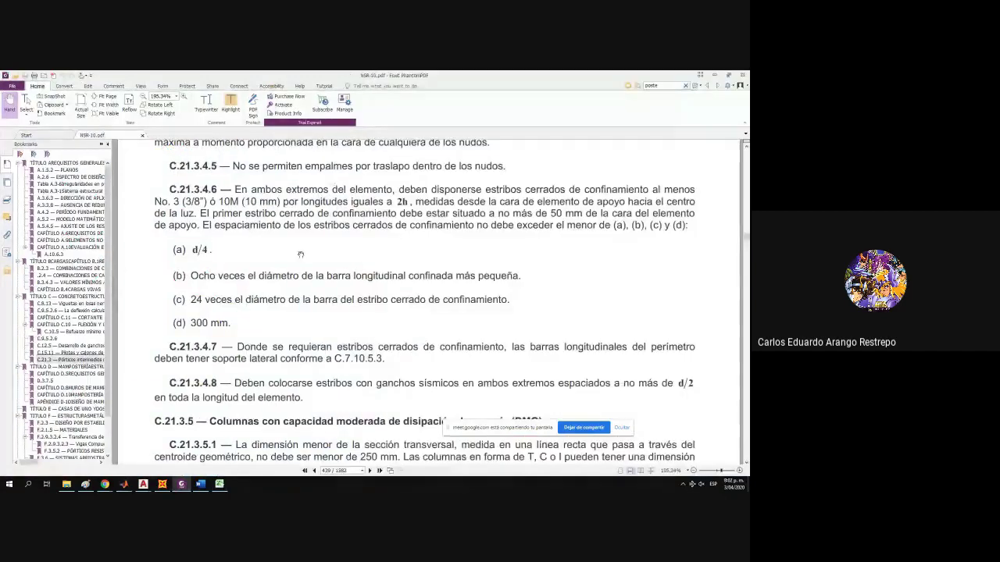
pyautogui.moveTo(521, 276); pyautogui.dragTo(168, 275)
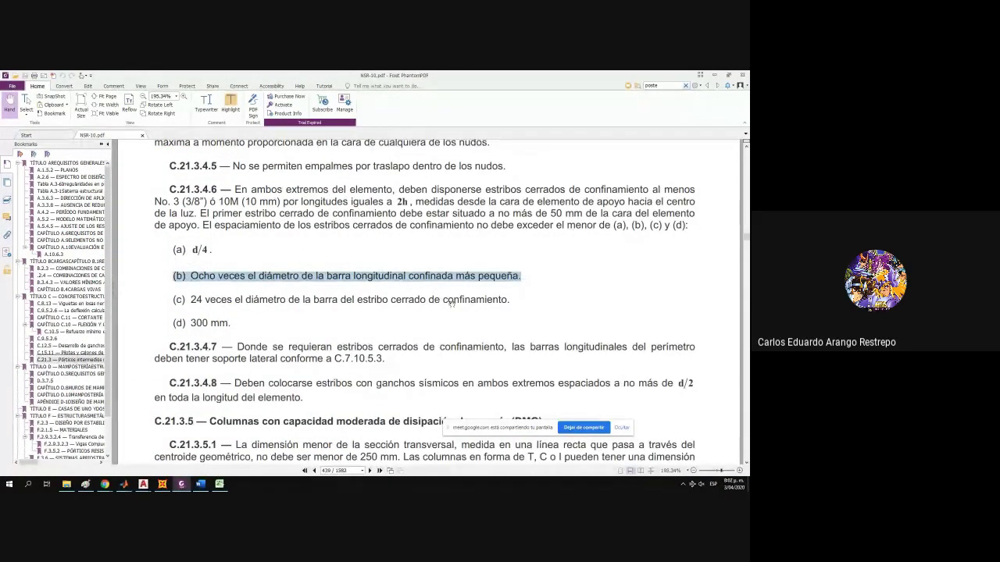
pyautogui.moveTo(512, 300); pyautogui.dragTo(317, 304)
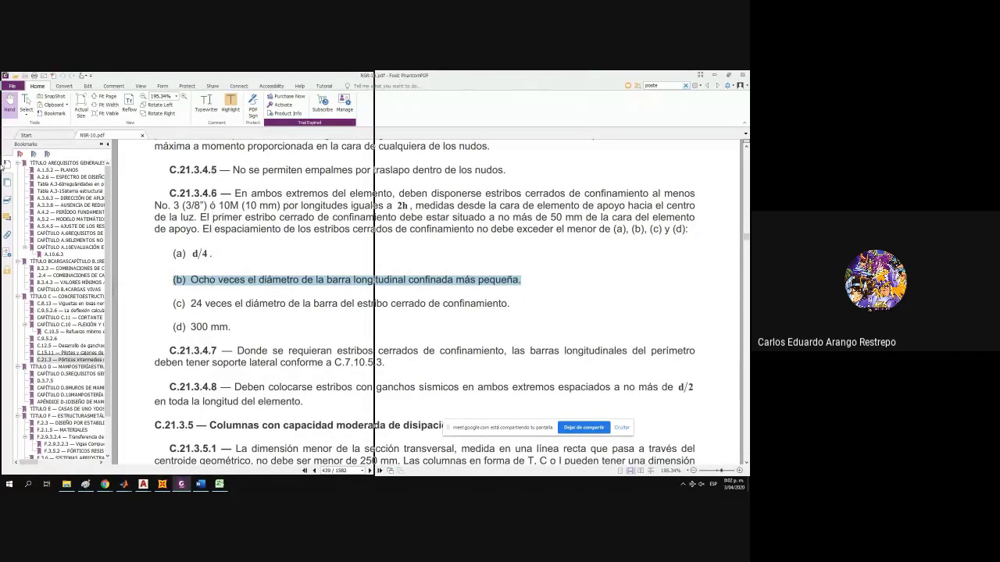
pyautogui.moveTo(3, 165); pyautogui.dragTo(2, 166)
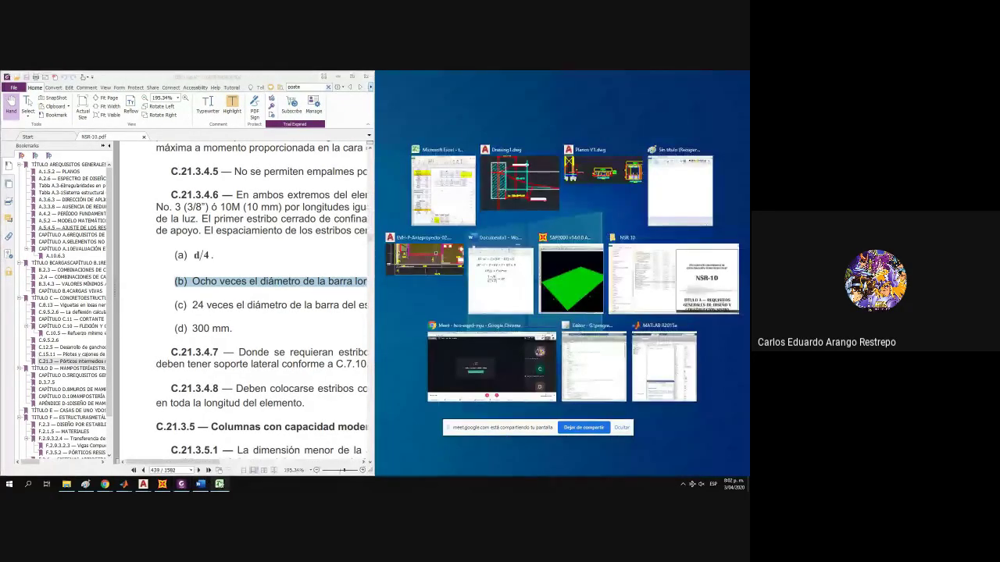
pyautogui.click(220, 484)
# Calculate eight bar diameters as =1*0.0254*8 in E14 and move the result to F14.
pyautogui.write('+8/')
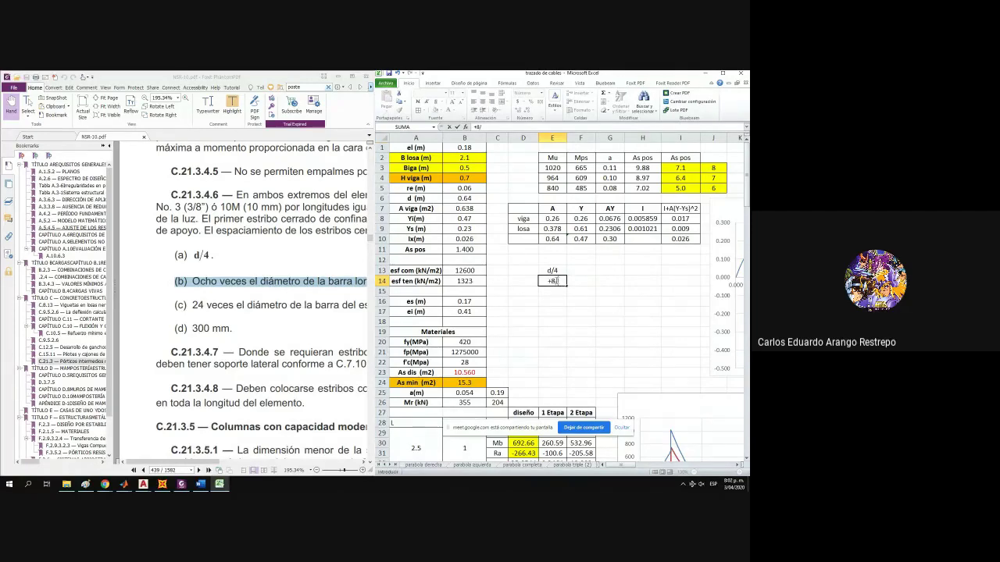
pyautogui.write('8*0.0254*8')
pyautogui.press('Return')
pyautogui.click(556, 282)
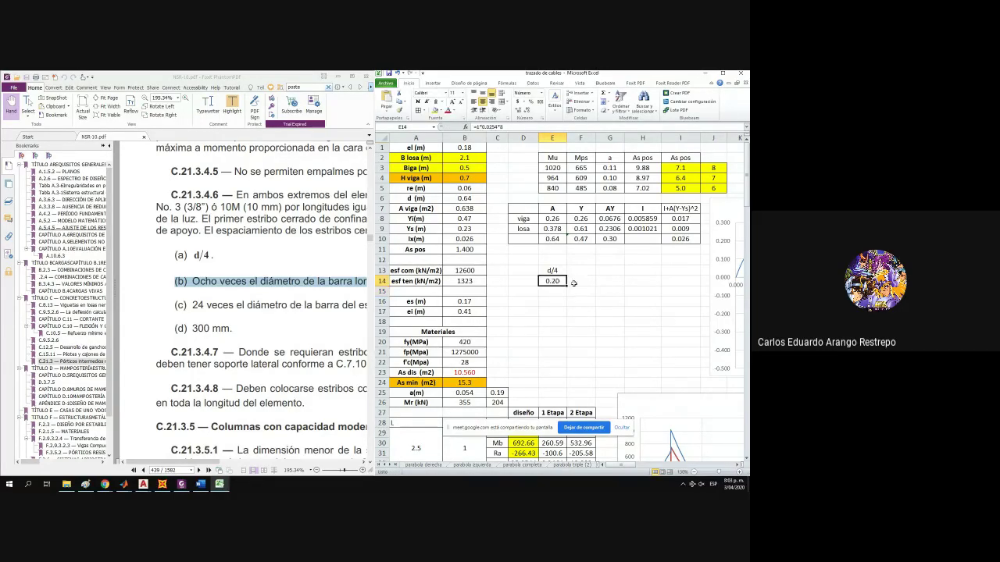
pyautogui.moveTo(558, 287); pyautogui.dragTo(581, 285)
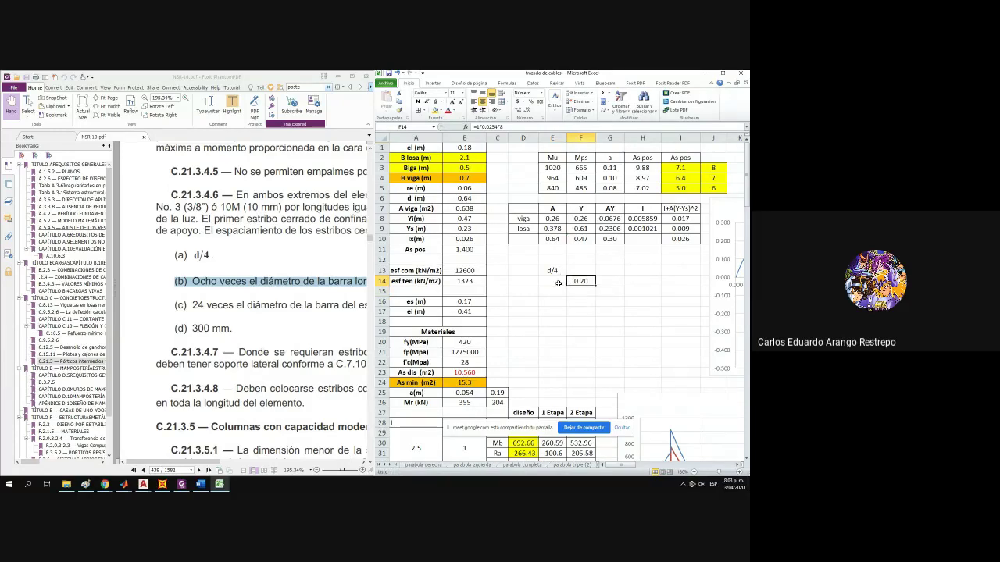
# Enter the effective depth d divided by 4 in F13 and the 0.3 spacing limit in F15.
pyautogui.click(580, 270)
pyautogui.write('+')
pyautogui.click(461, 200)
pyautogui.write('/4')
pyautogui.press('Return')
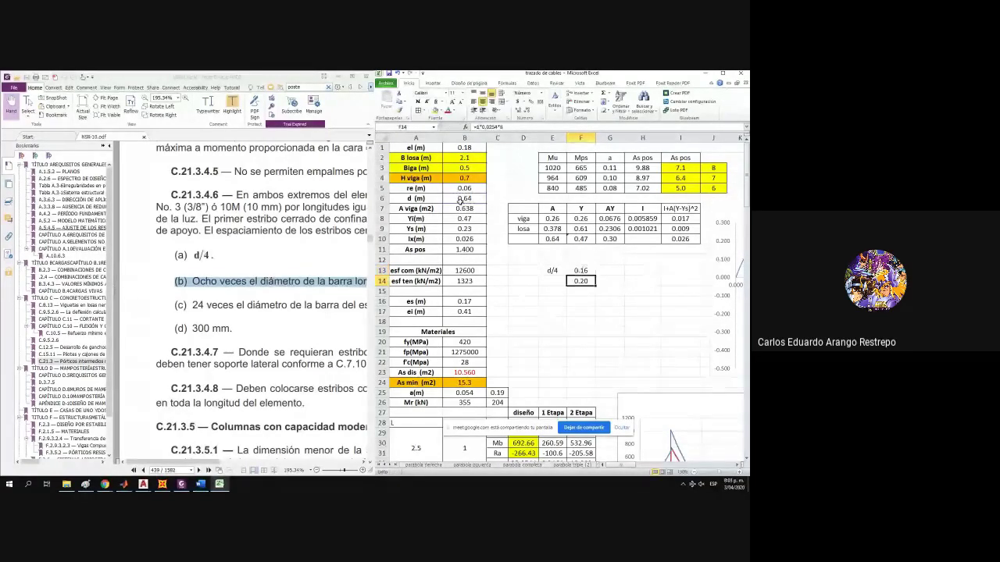
pyautogui.click(584, 290)
pyautogui.write('0.3')
pyautogui.press('Return')
# Label cell E14 "Φ lon", inserting the Greek capital phi from the symbols.
pyautogui.click(553, 282)
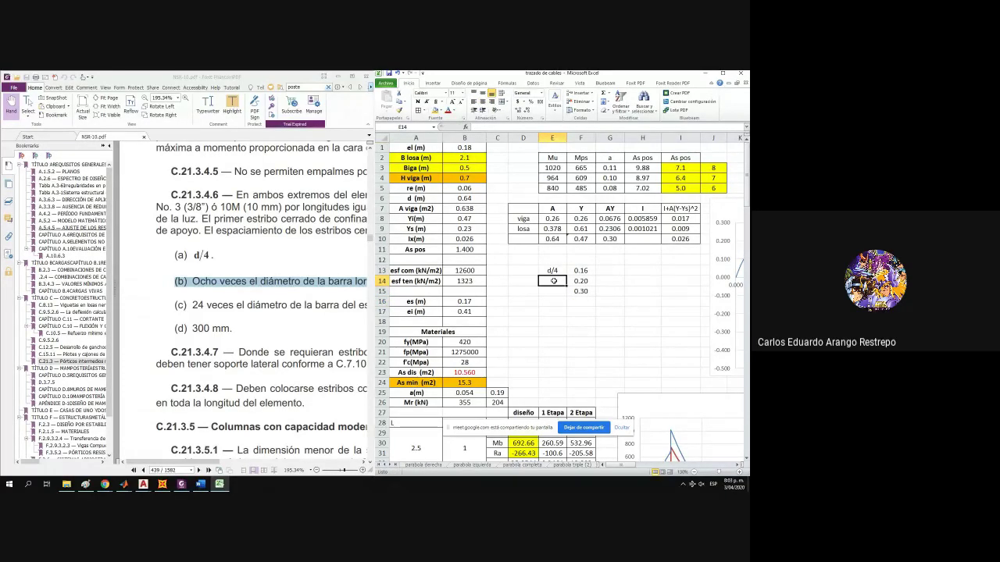
pyautogui.click(430, 84)
pyautogui.click(730, 106)
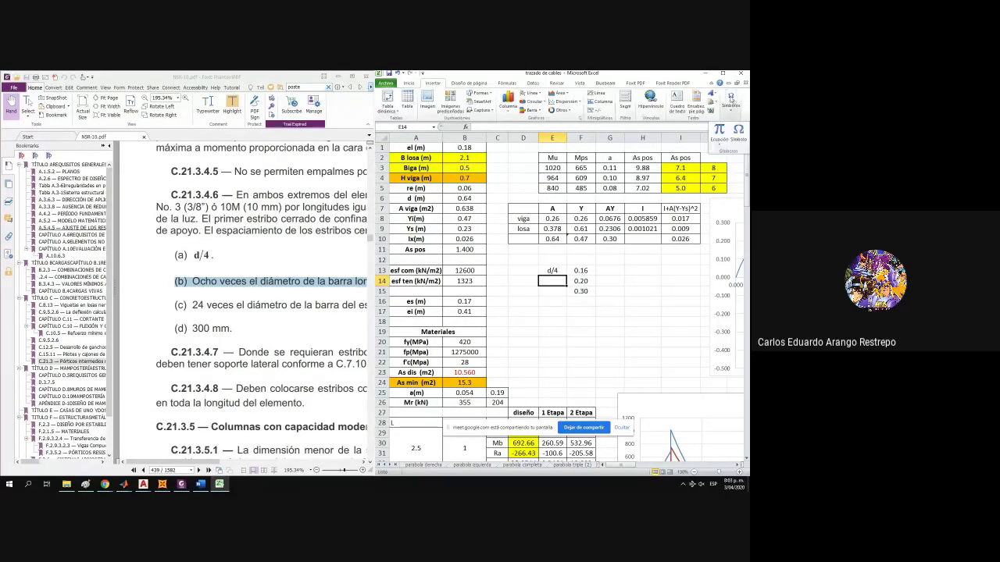
pyautogui.click(739, 138)
pyautogui.doubleClick(521, 278)
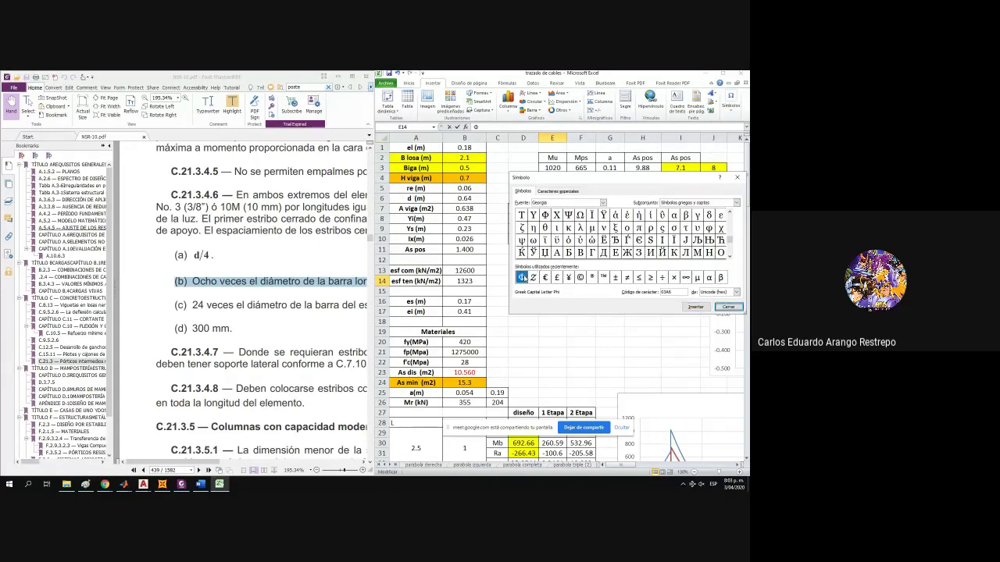
pyautogui.press('Escape')
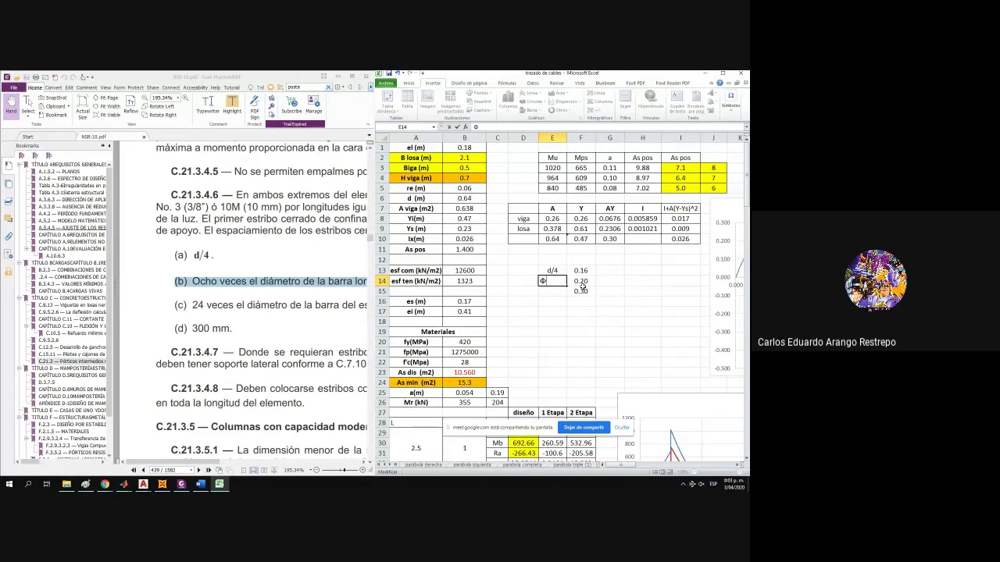
pyautogui.press('Return')
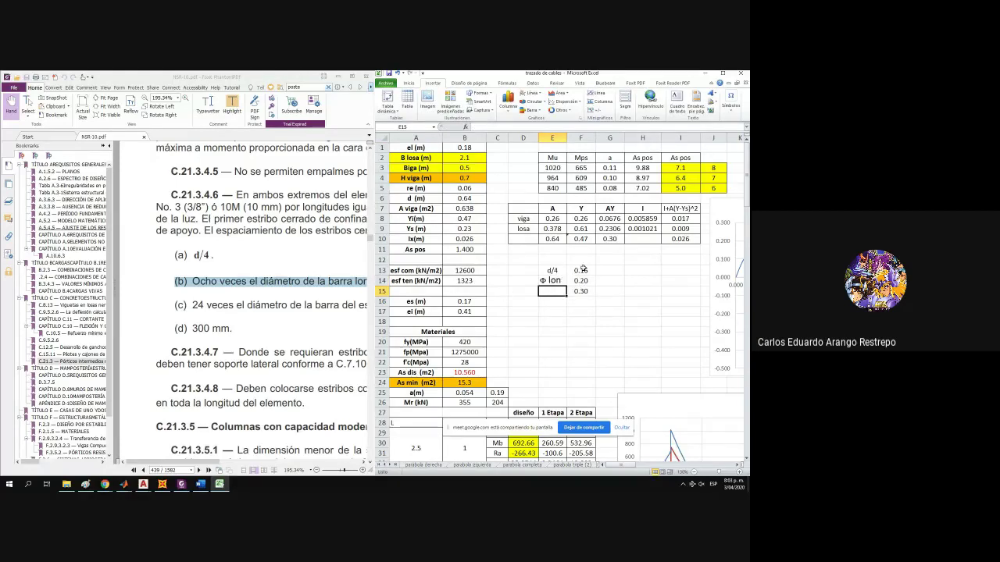
# Fill the d/4 label and its value in E13:F13 with orange.
pyautogui.moveTo(583, 270); pyautogui.dragTo(552, 270)
pyautogui.click(409, 82)
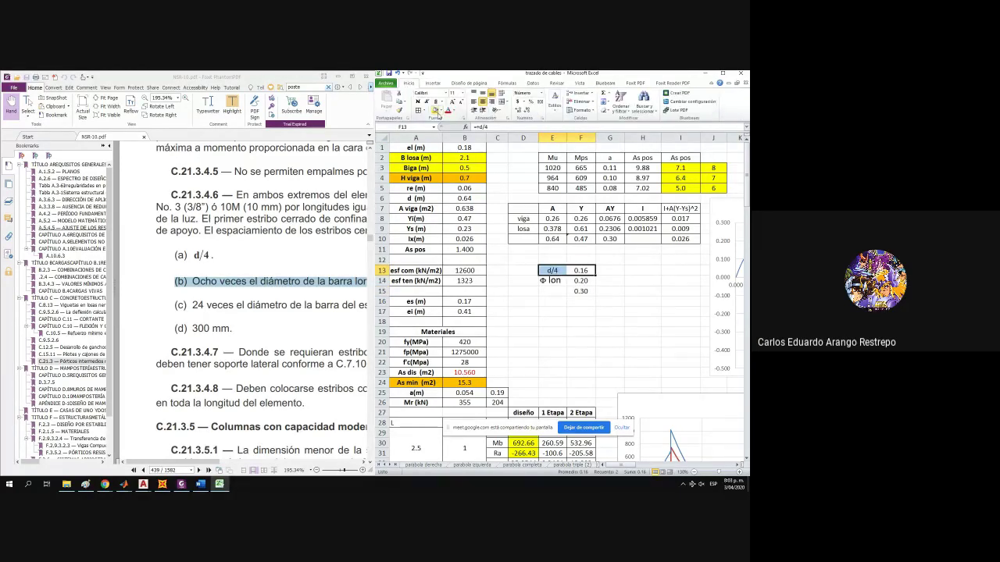
pyautogui.click(435, 111)
# Return to the AutoCAD elevation and copy the "Lc (2hv)=1.40" dimension from column A to the near face of column B.
pyautogui.click(252, 345)
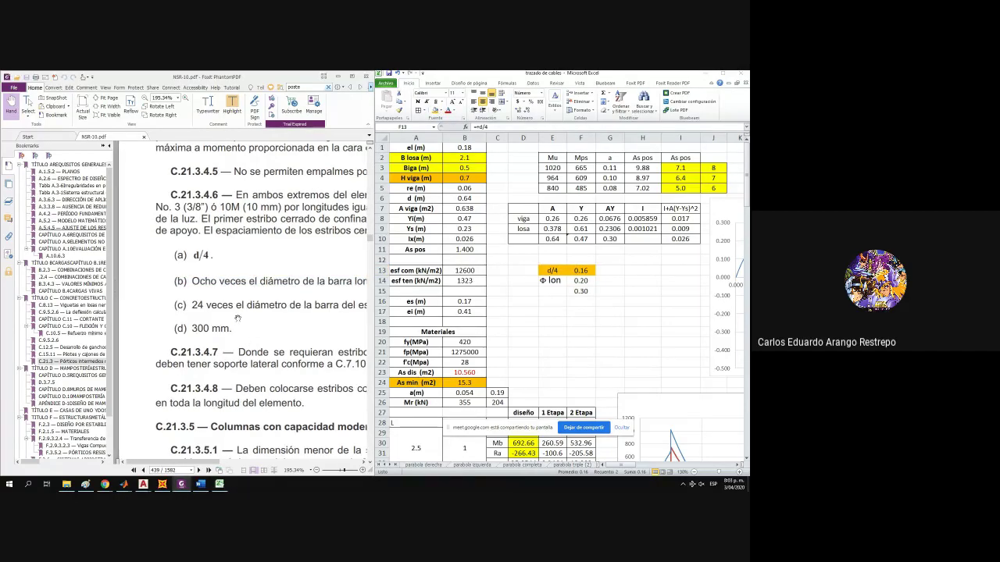
pyautogui.scroll(-4, 237, 320)
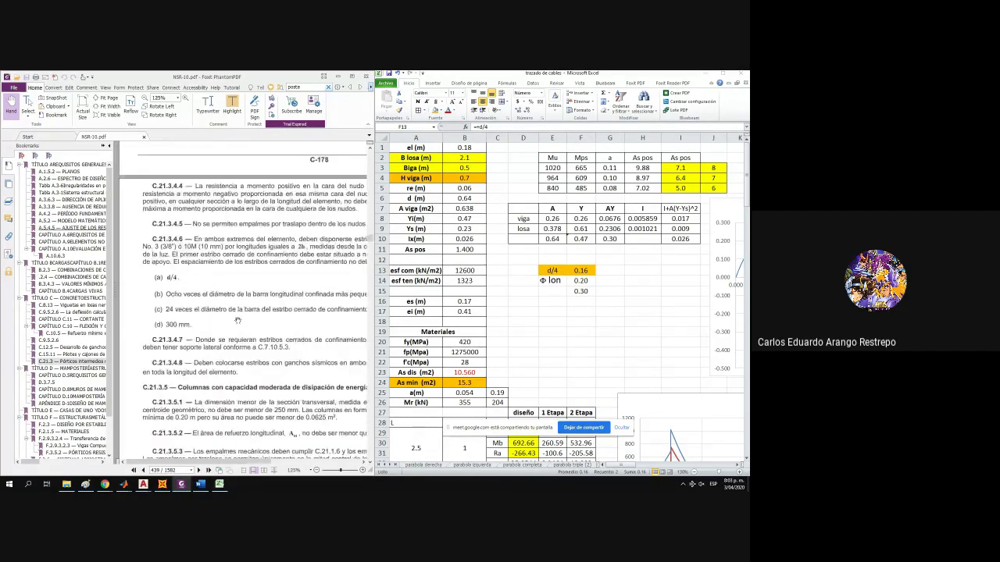
pyautogui.click(338, 80)
pyautogui.scroll(-5, 238, 307)
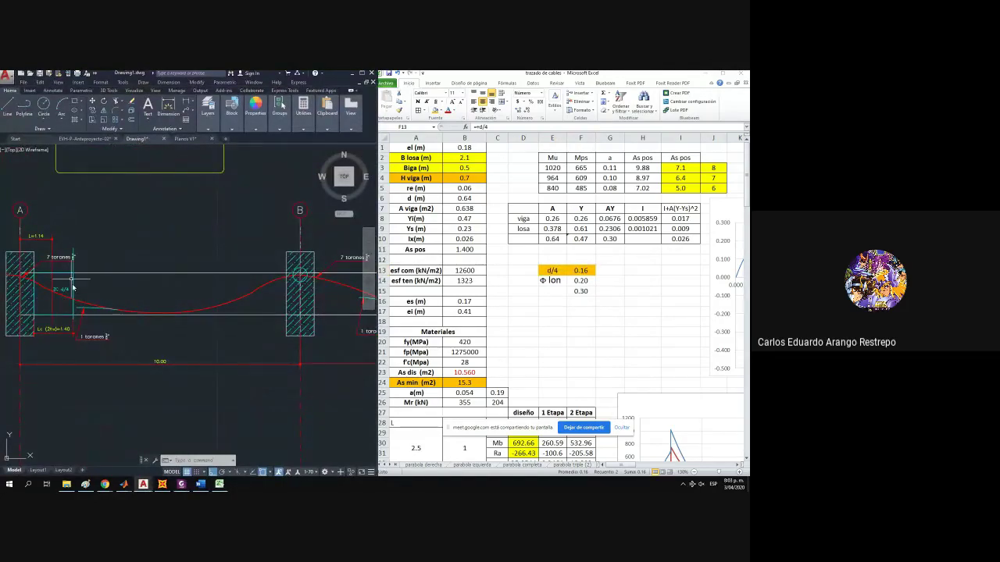
pyautogui.click(55, 329)
pyautogui.write('co')
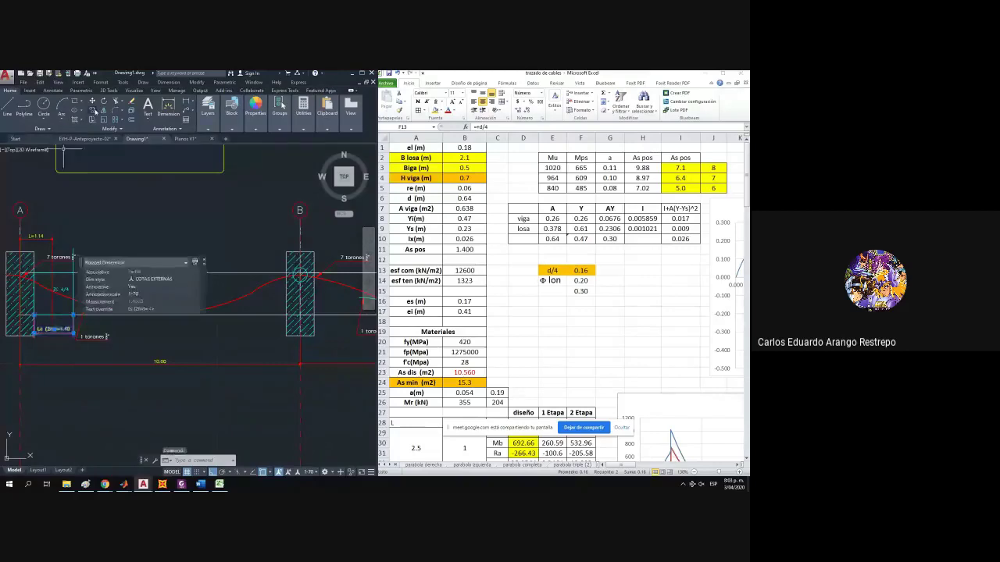
pyautogui.press('space')
pyautogui.click(73, 316)
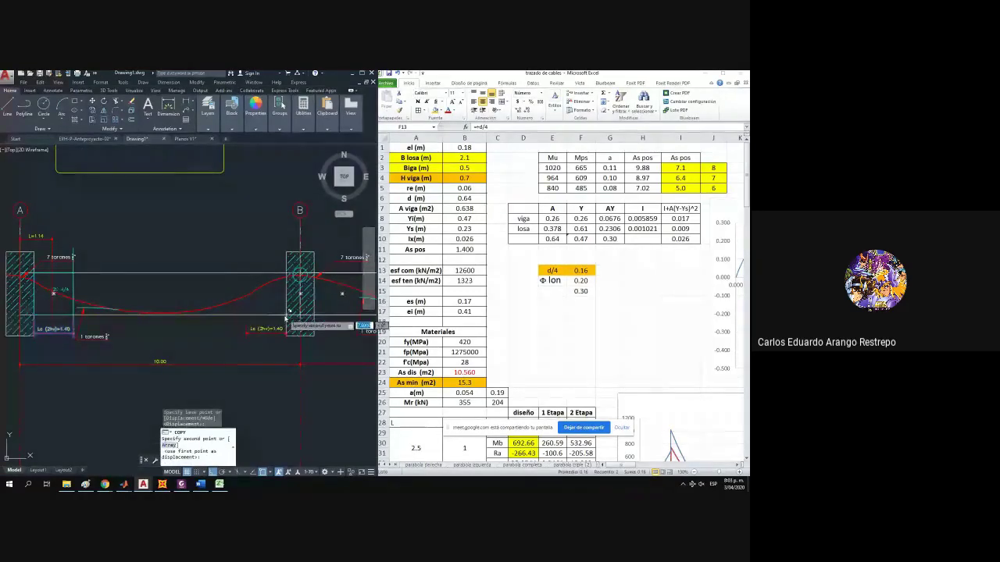
pyautogui.click(286, 316)
pyautogui.press('Escape')
# Copy the confinement zone outline beside column A to the matching zone at column B.
pyautogui.click(82, 289)
pyautogui.click(55, 301)
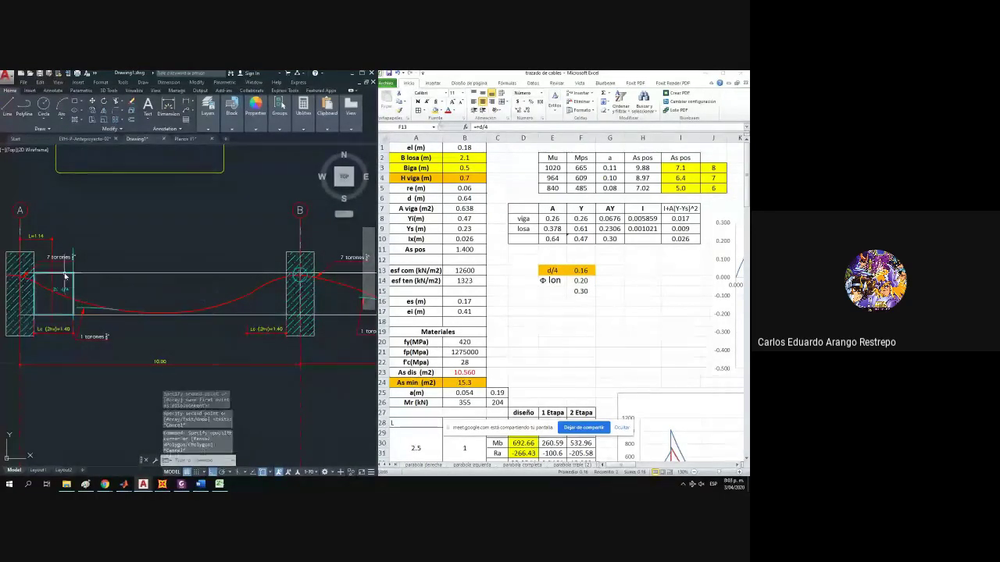
pyautogui.write('co')
pyautogui.press('Return')
pyautogui.click(34, 283)
pyautogui.press('Escape')
# Copy the "ZC d/4" label into the confinement zone beside column B.
pyautogui.click(60, 289)
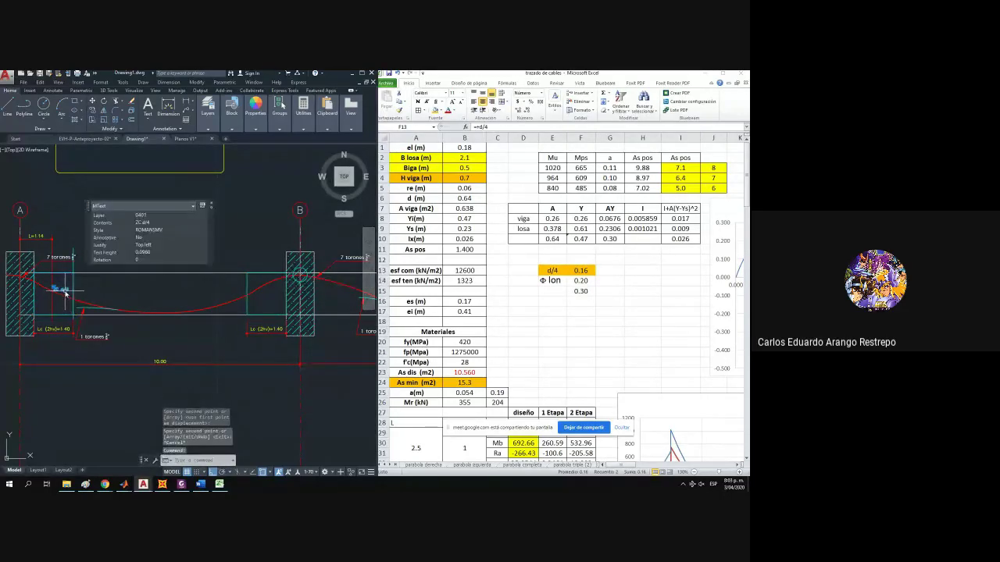
pyautogui.click(94, 113)
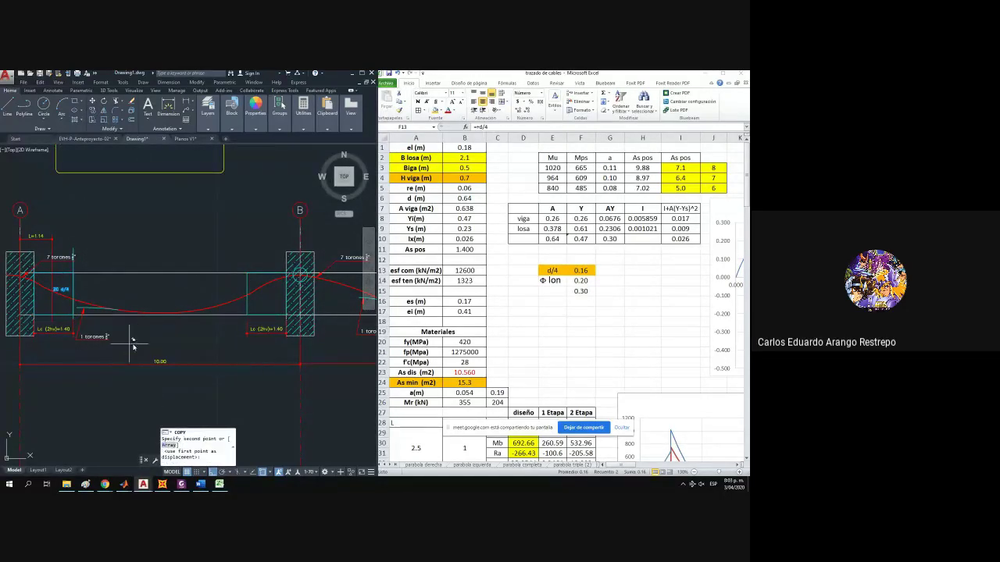
pyautogui.click(129, 343)
pyautogui.click(329, 342)
pyautogui.press('Escape')
# Add a linear dimension between the two confinement zones, in line with the Lc dimensions.
pyautogui.moveTo(203, 357)
pyautogui.mouseDown()
pyautogui.moveTo(250, 357)
pyautogui.moveTo(231, 344)
pyautogui.mouseUp()
pyautogui.scroll(1, 153, 324)
pyautogui.scroll(-1, 168, 320)
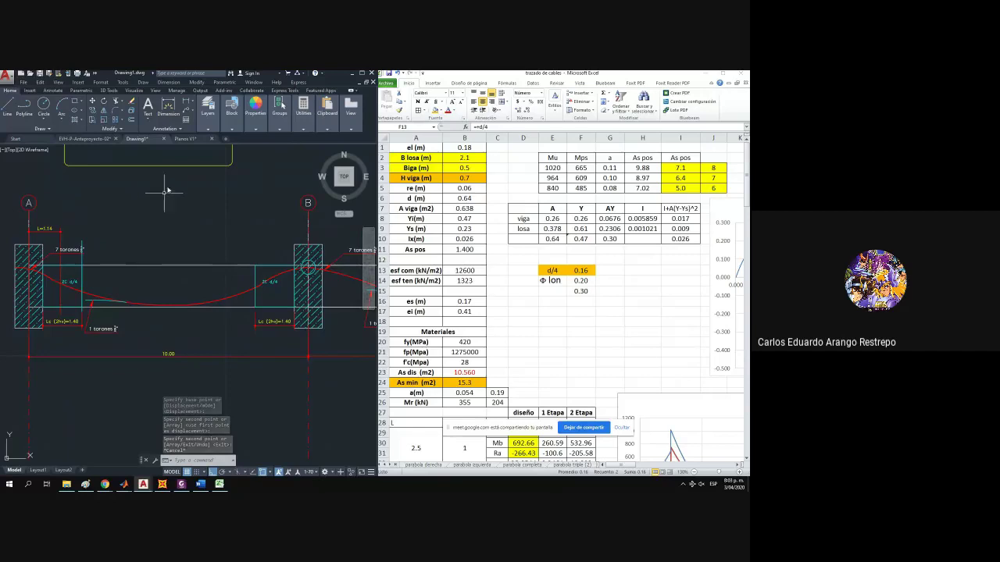
pyautogui.click(168, 105)
pyautogui.click(86, 301)
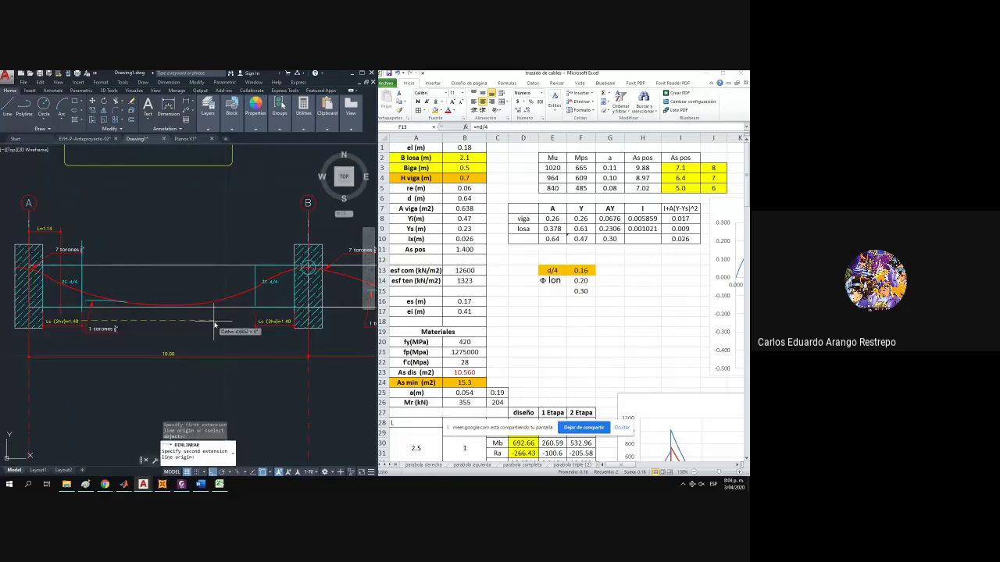
pyautogui.click(254, 321)
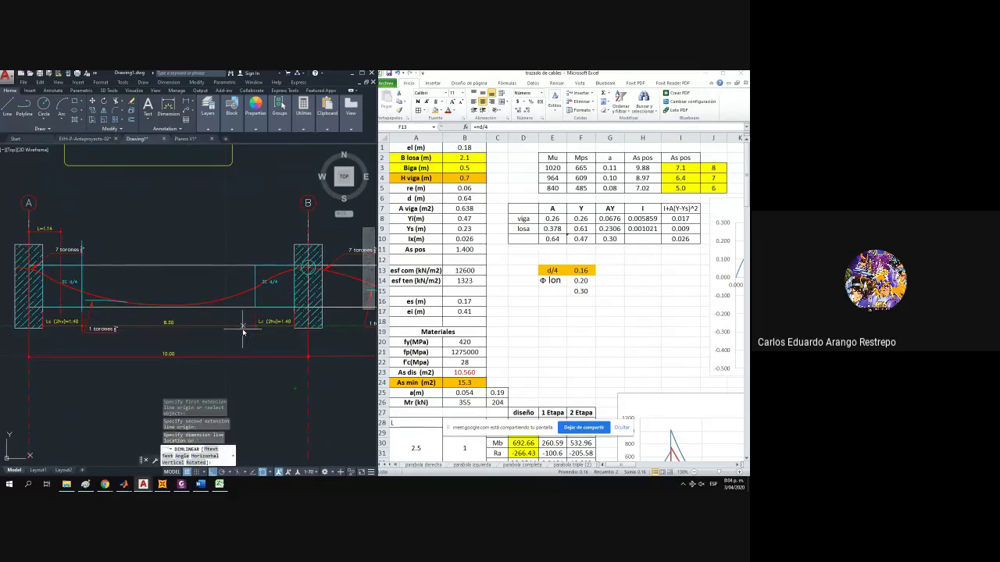
pyautogui.click(194, 327)
# Copy the "ZC d/4" label from the column A zone to the beam's midspan.
pyautogui.moveTo(193, 326); pyautogui.dragTo(199, 329)
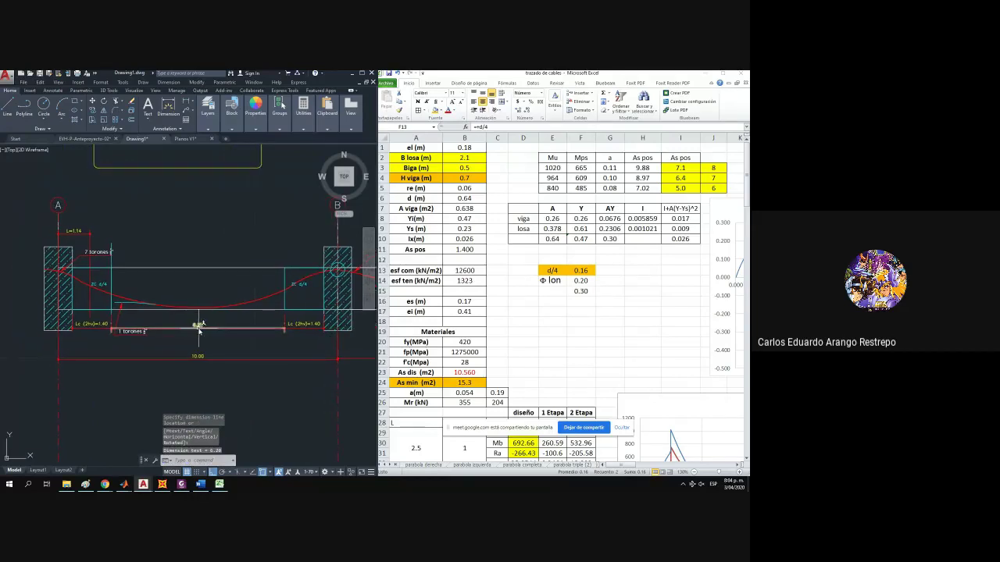
pyautogui.scroll(3, 123, 315)
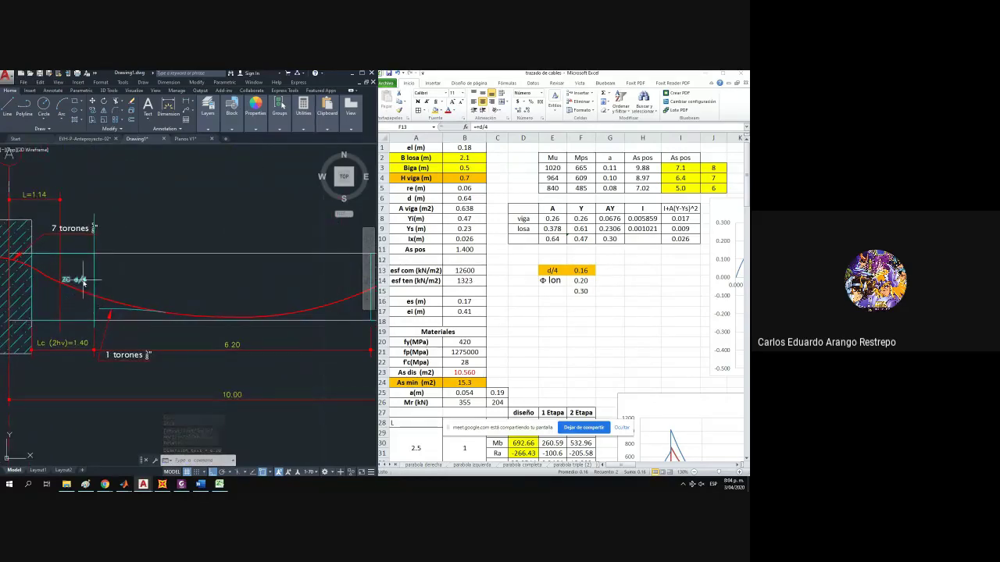
pyautogui.click(75, 280)
pyautogui.hscroll(1, 107, 288)
pyautogui.scroll(-2, 107, 288)
pyautogui.scroll(-1, 255, 290)
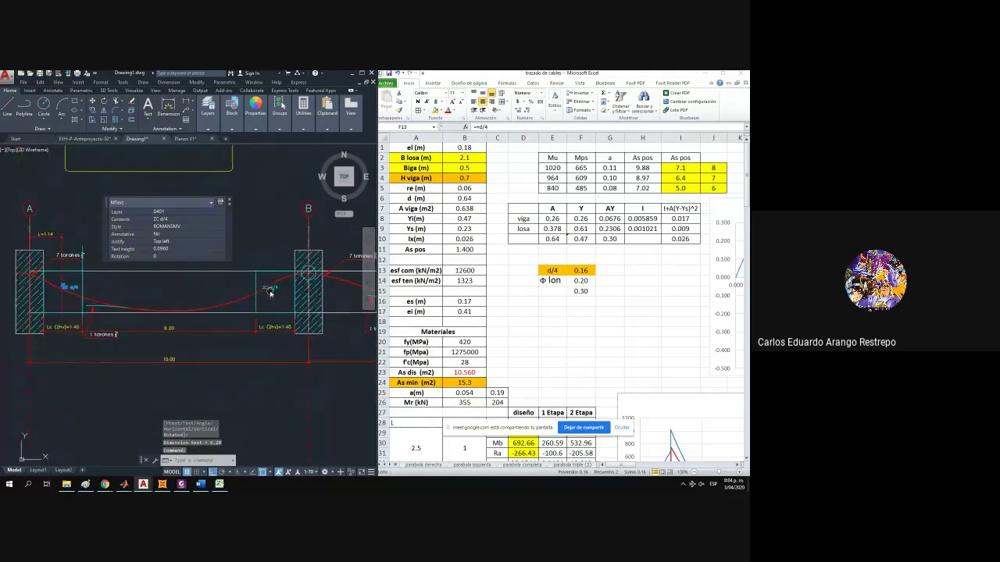
pyautogui.click(93, 110)
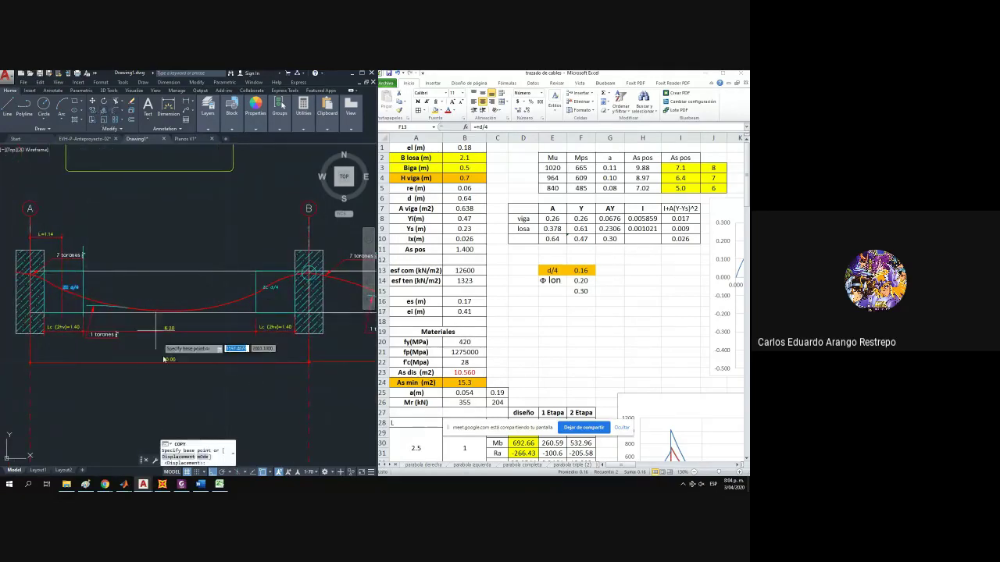
pyautogui.click(131, 370)
pyautogui.click(232, 382)
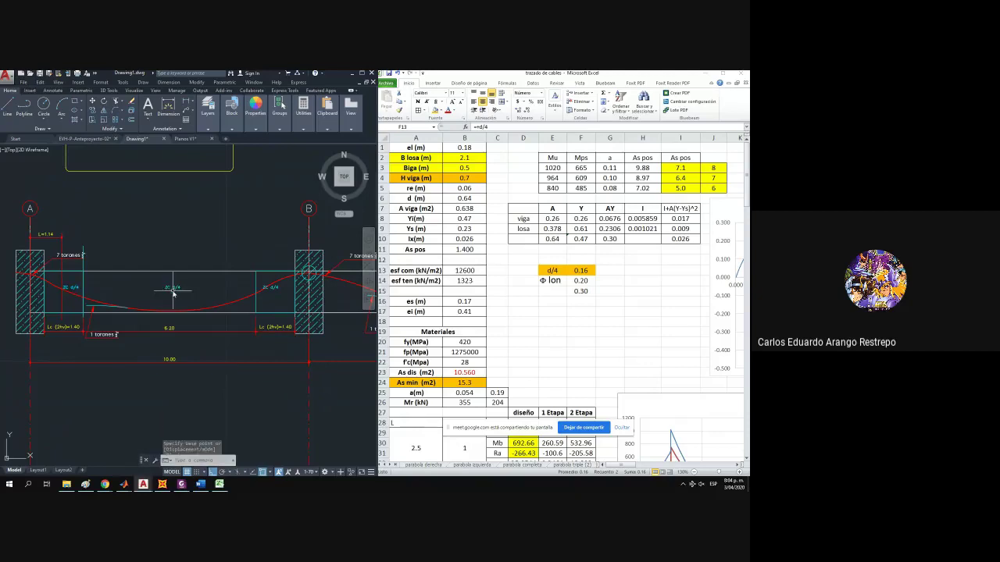
pyautogui.press('Escape')
# Change the midspan label's text to "Z3 d/2".
pyautogui.scroll(2, 167, 282)
pyautogui.doubleClick(171, 292)
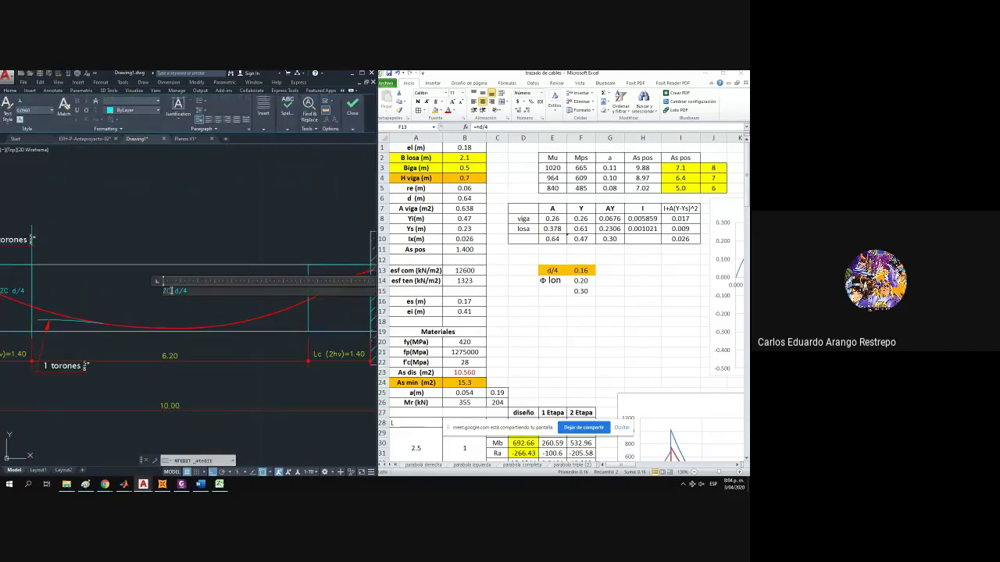
pyautogui.click(67, 287)
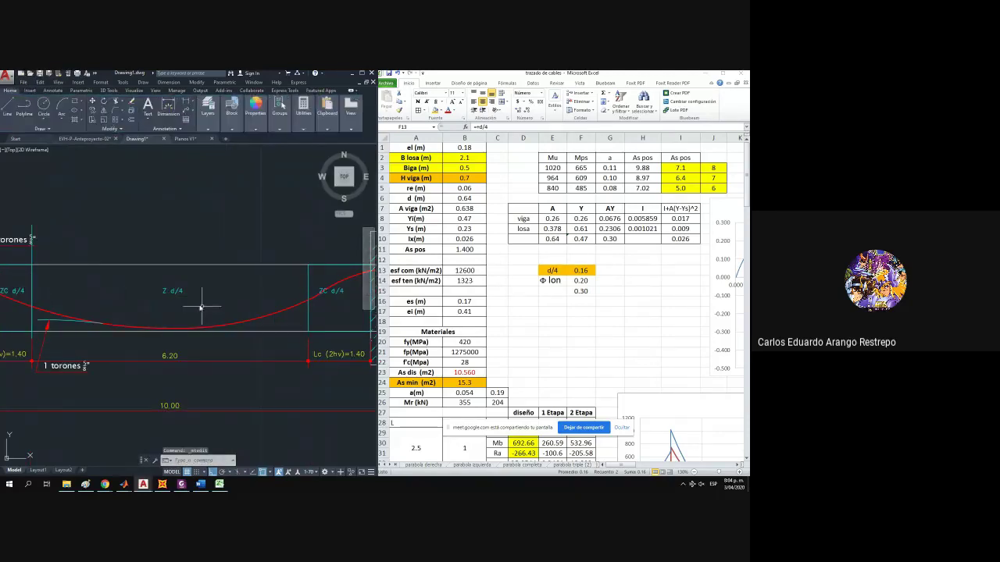
pyautogui.click(167, 291)
pyautogui.doubleClick(166, 291)
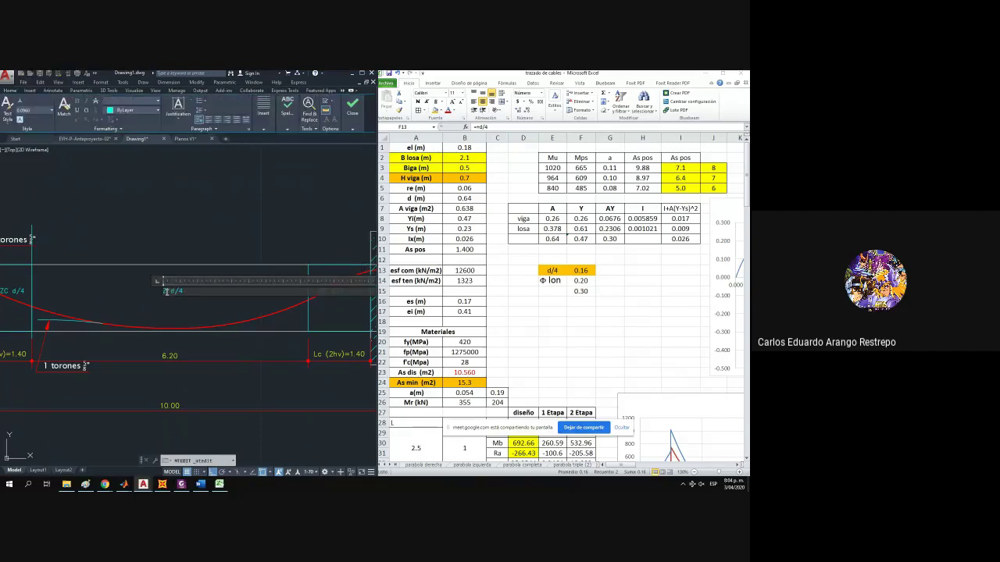
pyautogui.write('C')
pyautogui.press('Return')
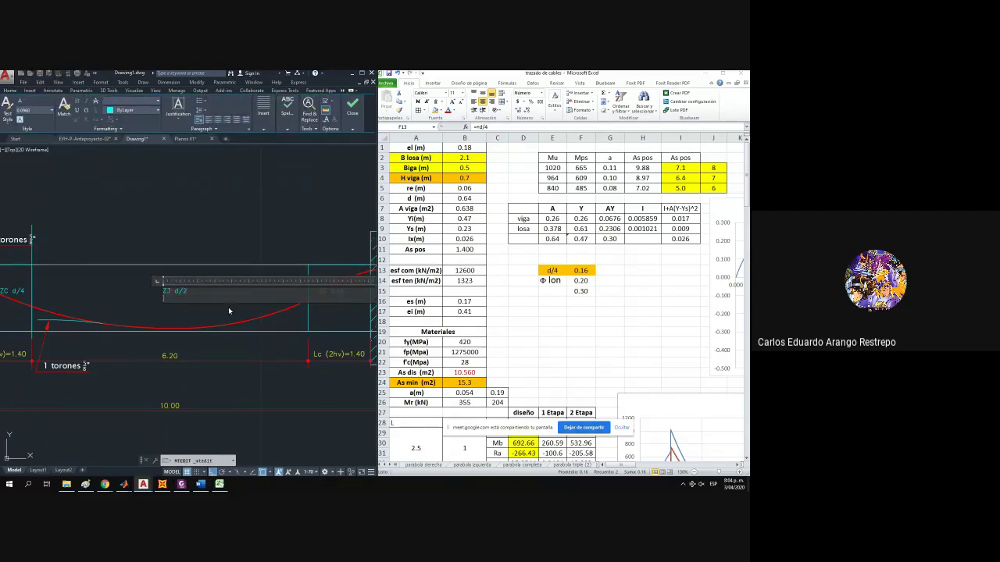
pyautogui.click(229, 311)
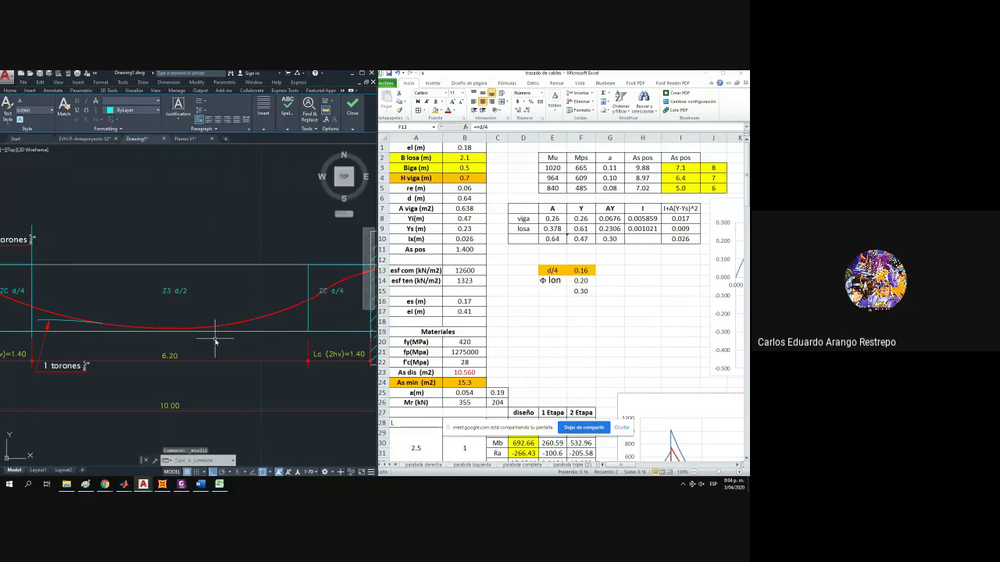
# Label cell E16 as "d/2" and calculate half of the effective depth d from B6 in F16.
pyautogui.click(603, 274)
pyautogui.moveTo(596, 269); pyautogui.dragTo(561, 292)
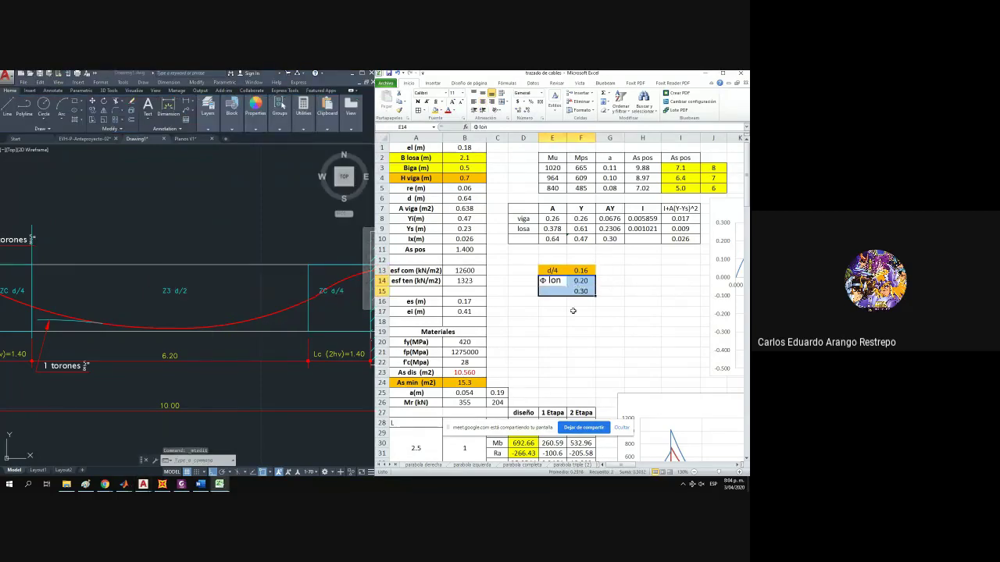
pyautogui.click(557, 301)
pyautogui.write('d')
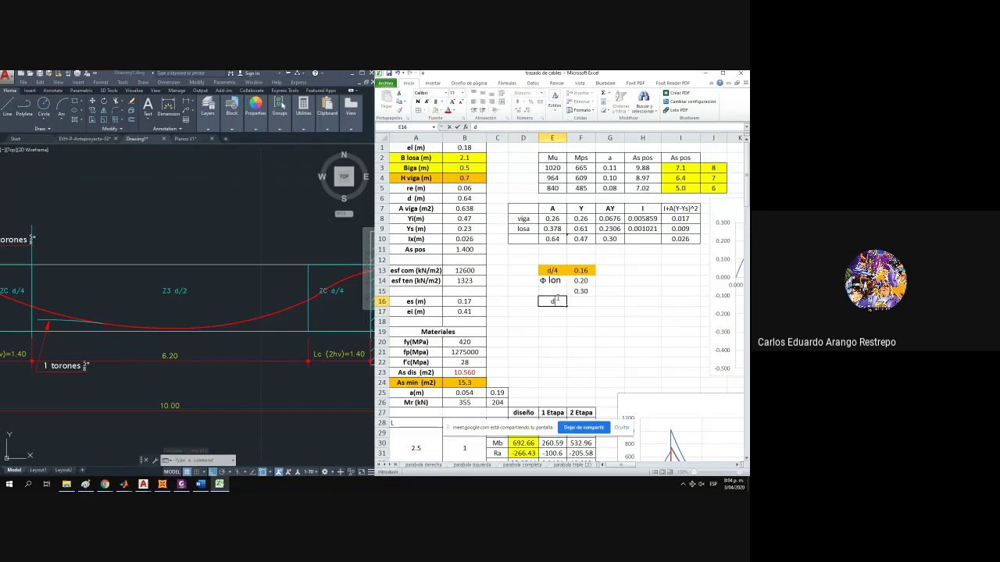
pyautogui.write('/2')
pyautogui.press('Tab')
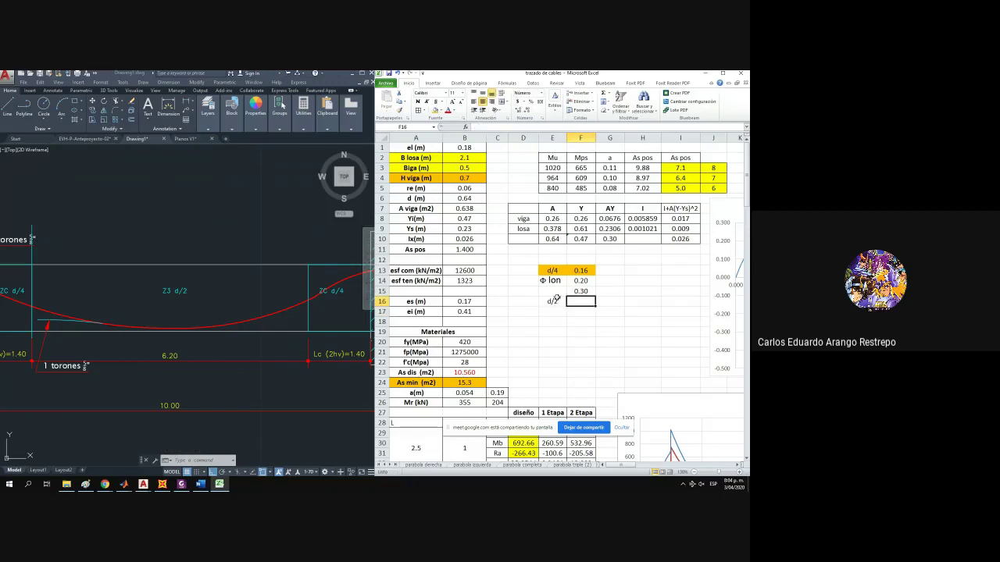
pyautogui.write('+')
pyautogui.click(461, 198)
pyautogui.write('/2')
pyautogui.press('Return')
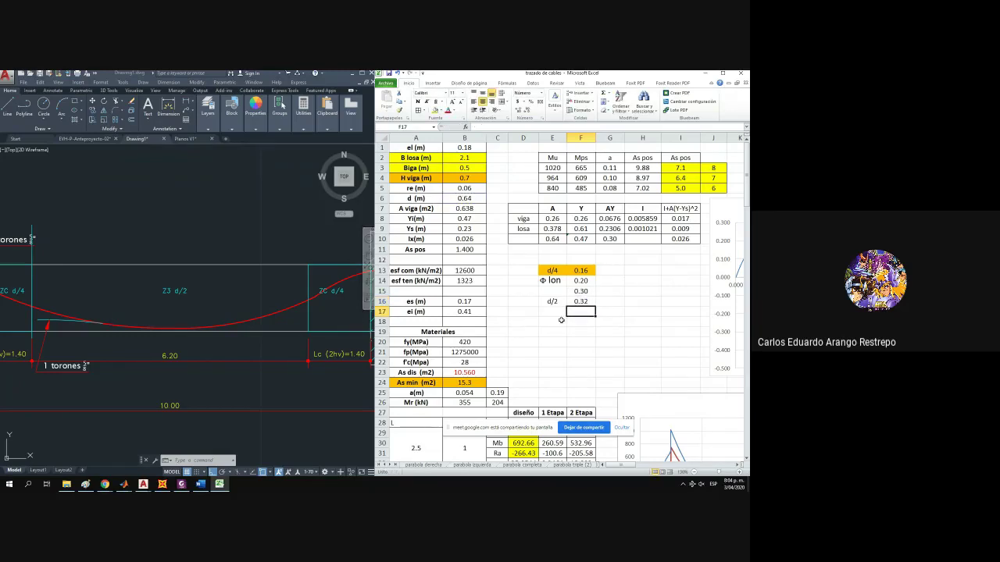
# Change the midspan stirrup spacing label to "Z3 d/2<=0.3 0.25" in the AutoCAD elevation.
pyautogui.click(180, 292)
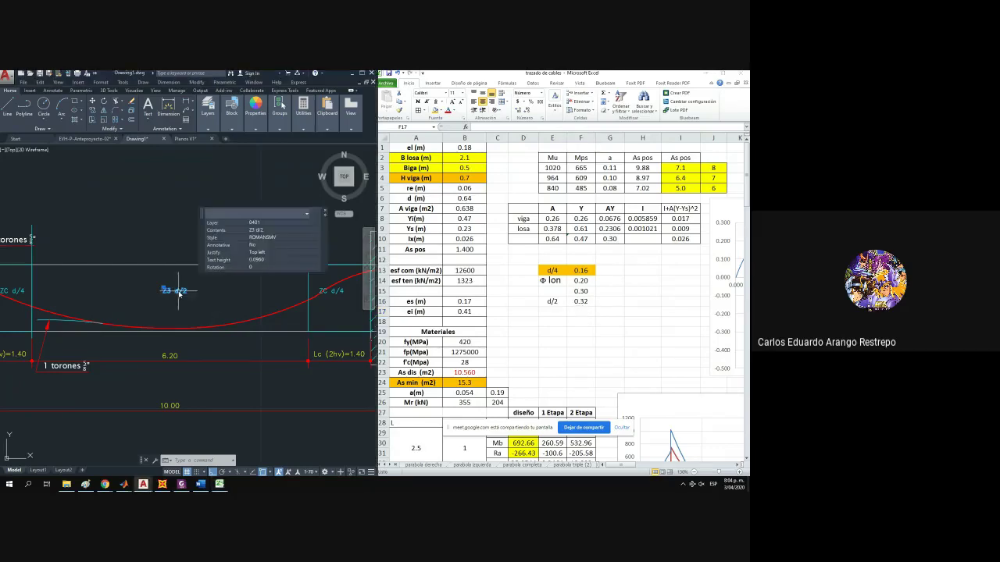
pyautogui.doubleClick(184, 293)
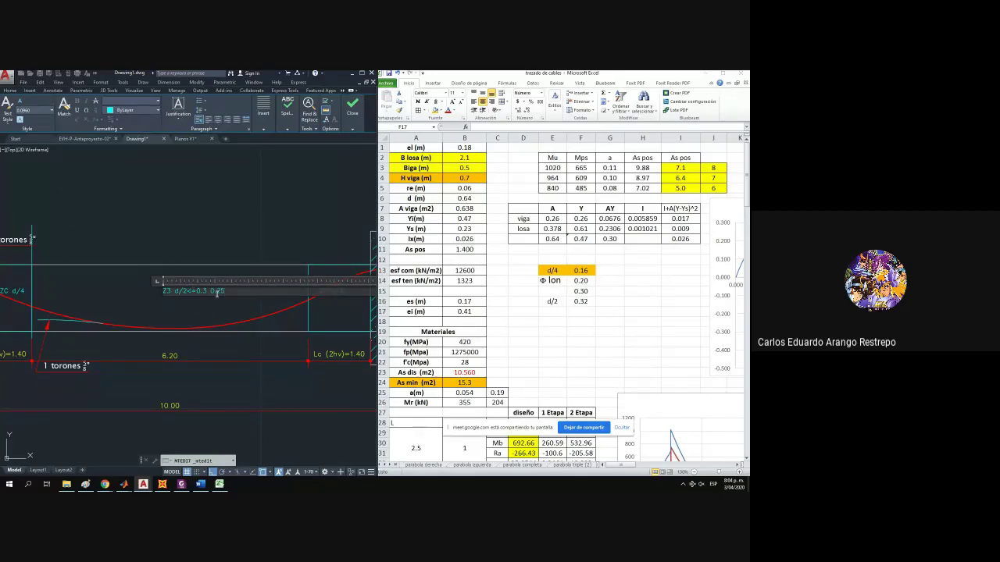
pyautogui.click(213, 326)
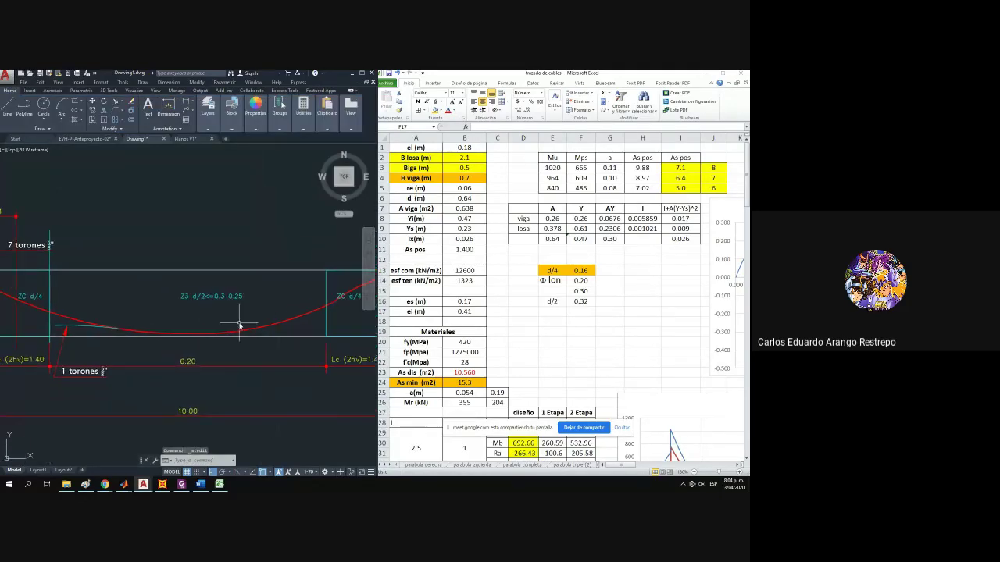
# Add a 0.70 linear dimension from the inner edge of column A's confinement zone towards midspan, below the beam.
pyautogui.scroll(-1, 237, 328)
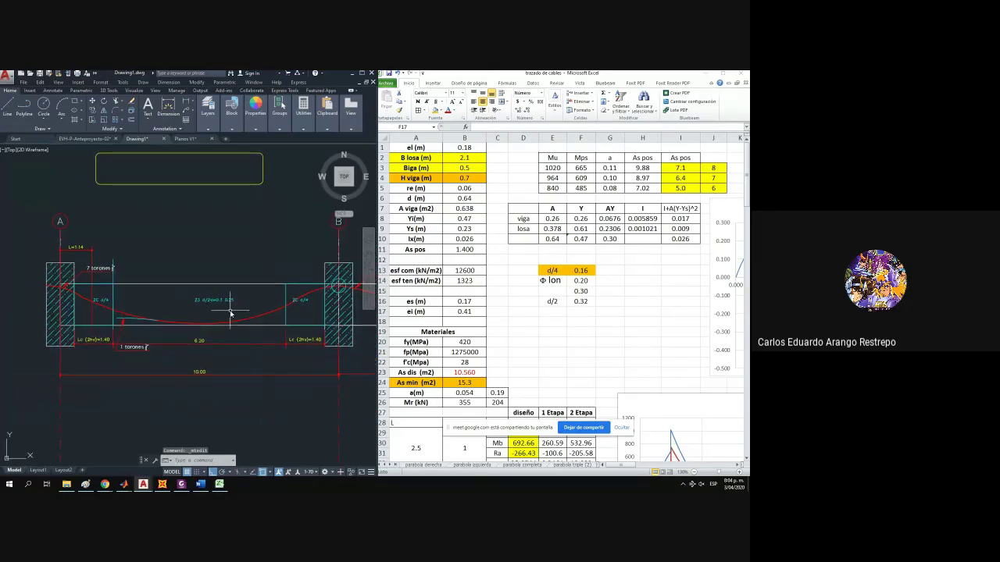
pyautogui.scroll(2, 150, 296)
pyautogui.scroll(-2, 151, 296)
pyautogui.scroll(2, 151, 297)
pyautogui.scroll(-2, 155, 298)
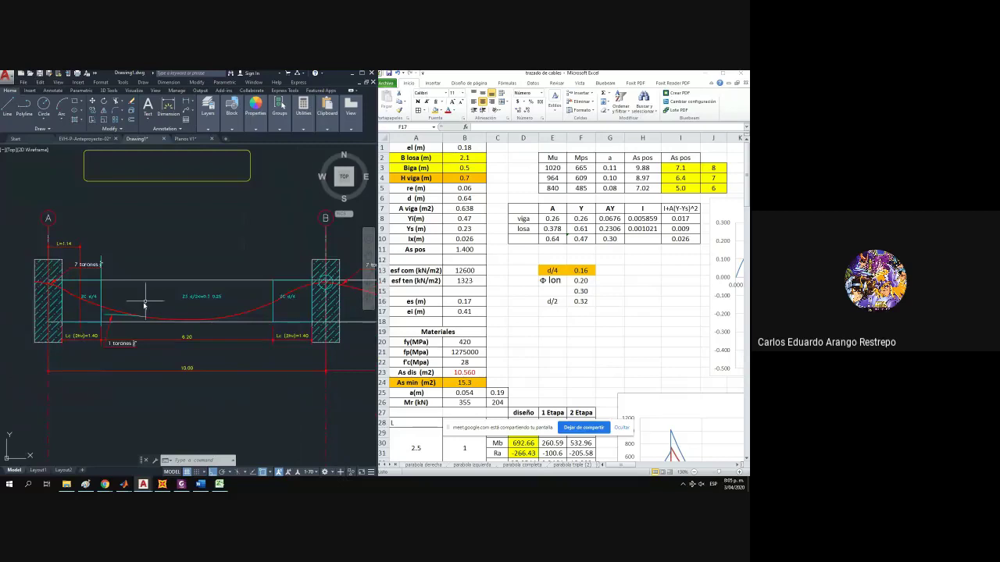
pyautogui.scroll(2, 131, 319)
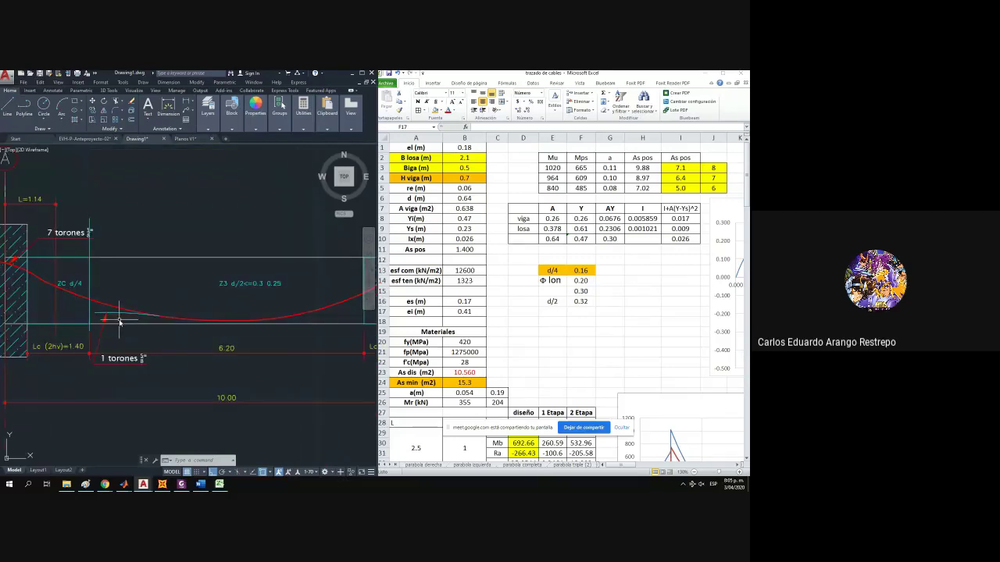
pyautogui.click(83, 349)
pyautogui.press('Escape')
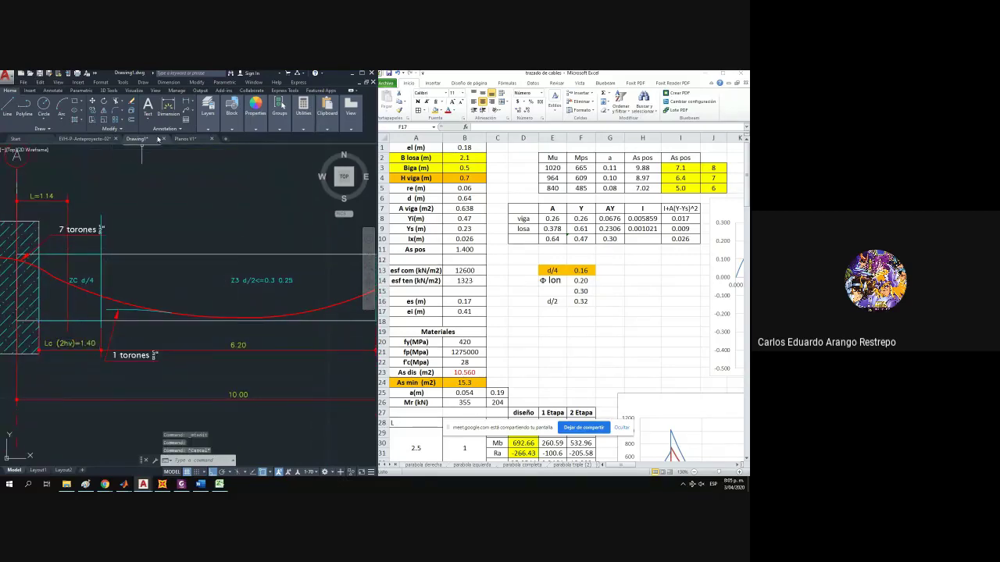
pyautogui.click(185, 105)
pyautogui.click(101, 321)
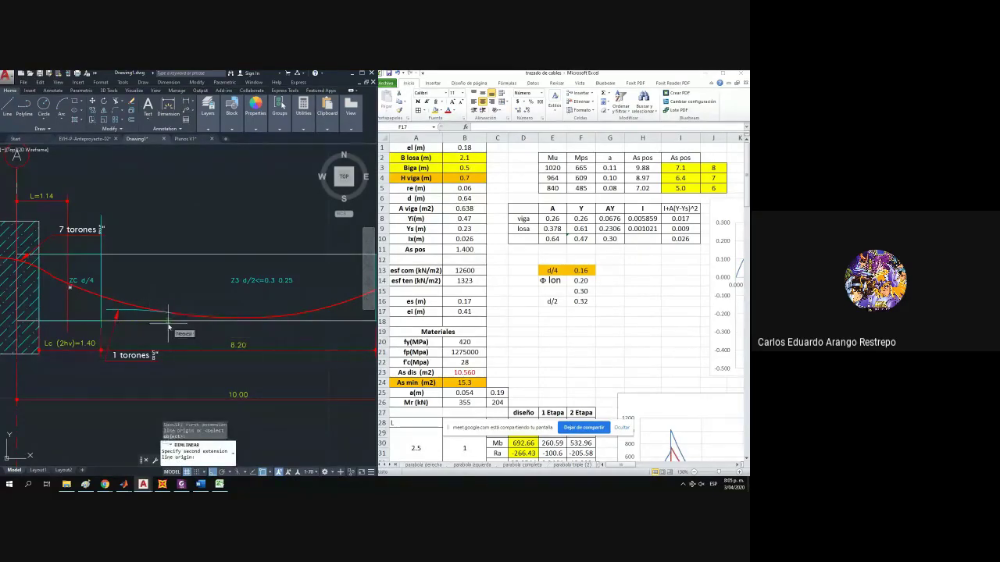
pyautogui.write('0.7')
pyautogui.press('Return')
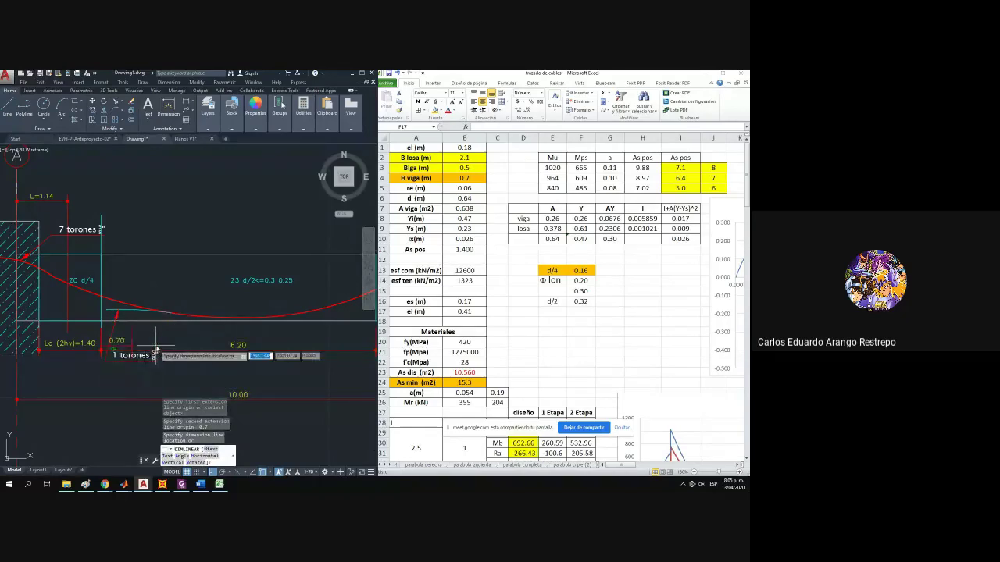
pyautogui.click(160, 350)
# Add a matching 0.70 linear dimension from the inner edge of column B's confinement zone towards midspan.
pyautogui.moveTo(189, 344); pyautogui.dragTo(132, 346)
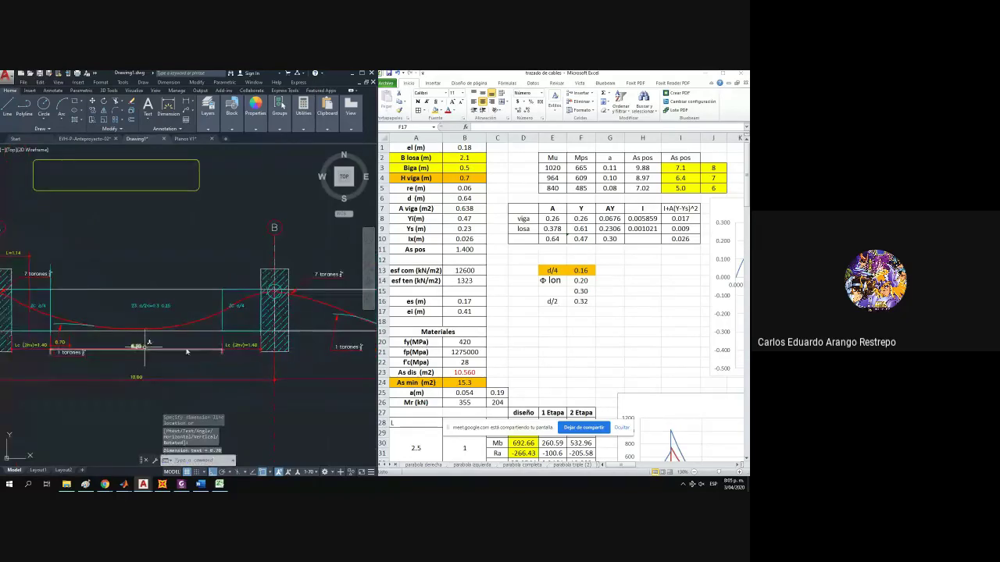
pyautogui.press('space')
pyautogui.scroll(-2, 328, 332)
pyautogui.click(327, 335)
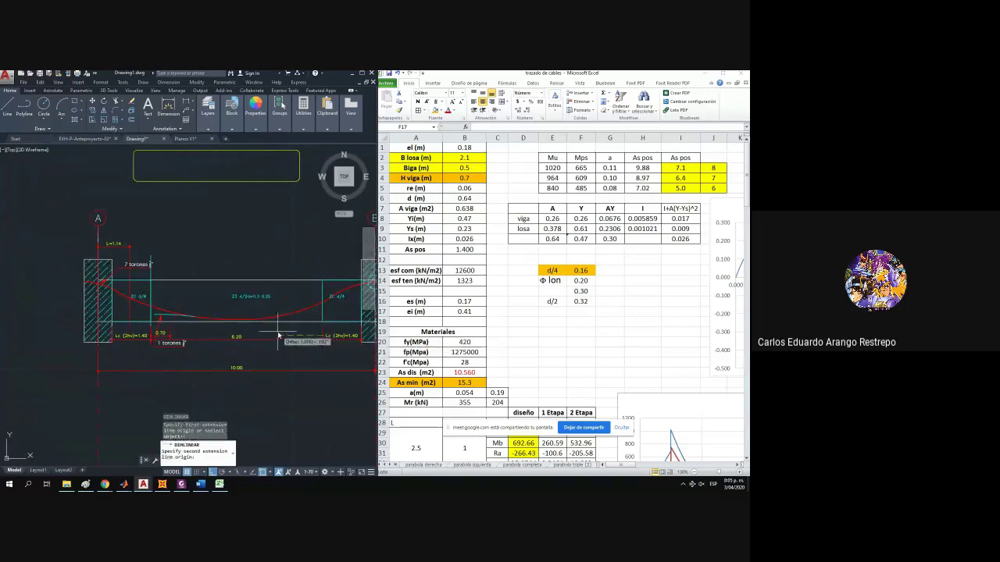
pyautogui.press('Return')
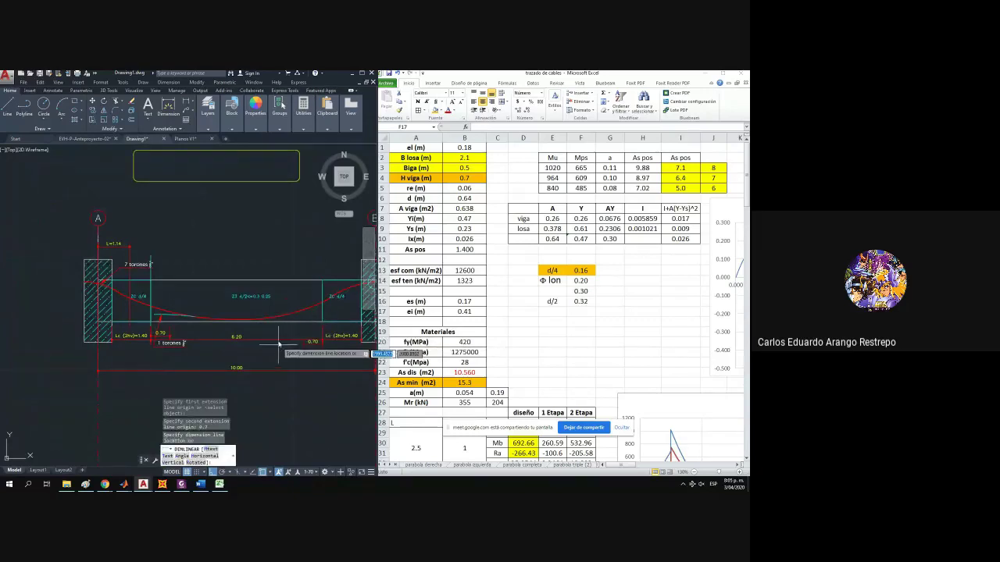
pyautogui.click(278, 339)
pyautogui.press('Escape')
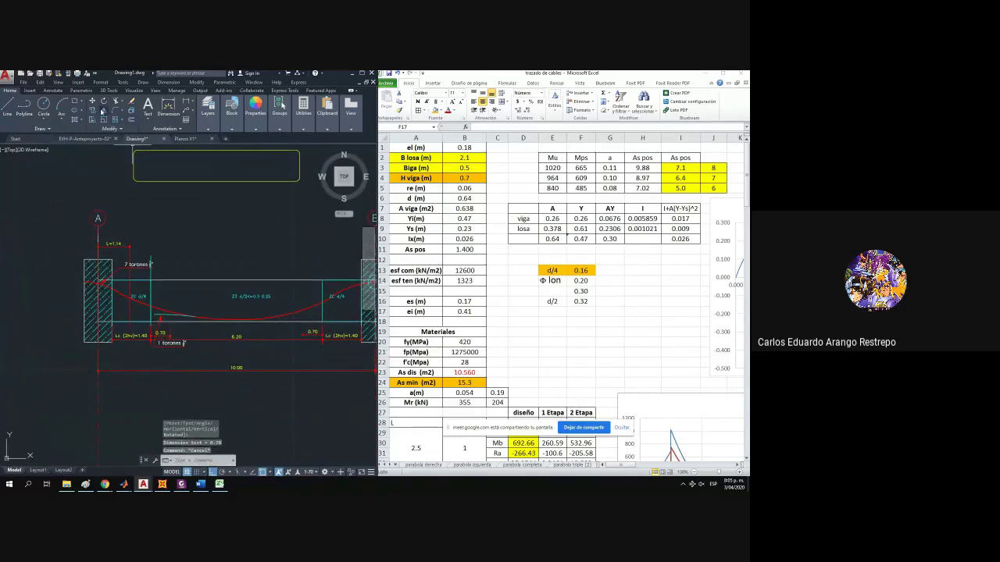
# Draw a full-depth rectangle over the 0.70 length next to column A's confinement zone.
pyautogui.click(77, 102)
pyautogui.scroll(2, 154, 285)
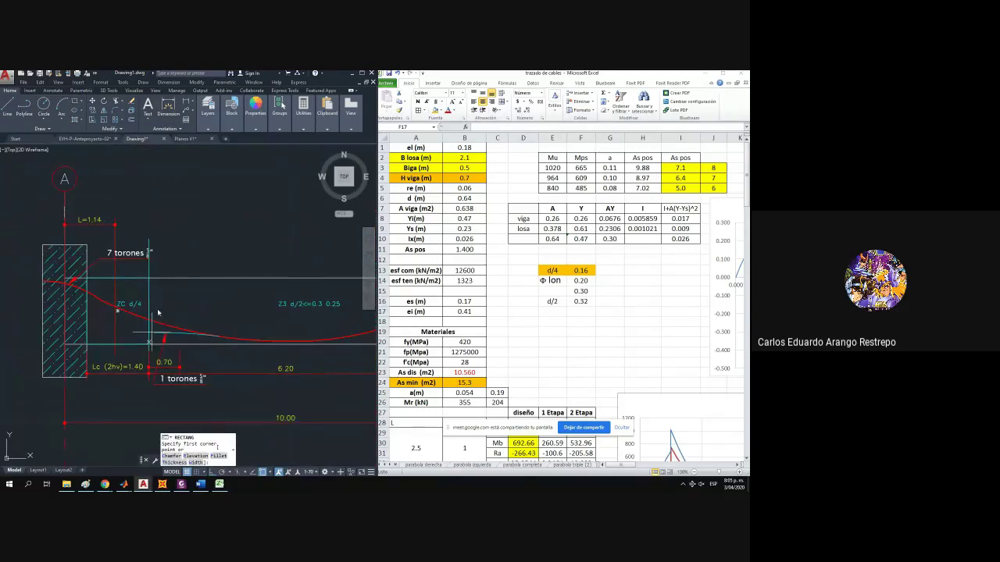
pyautogui.click(150, 277)
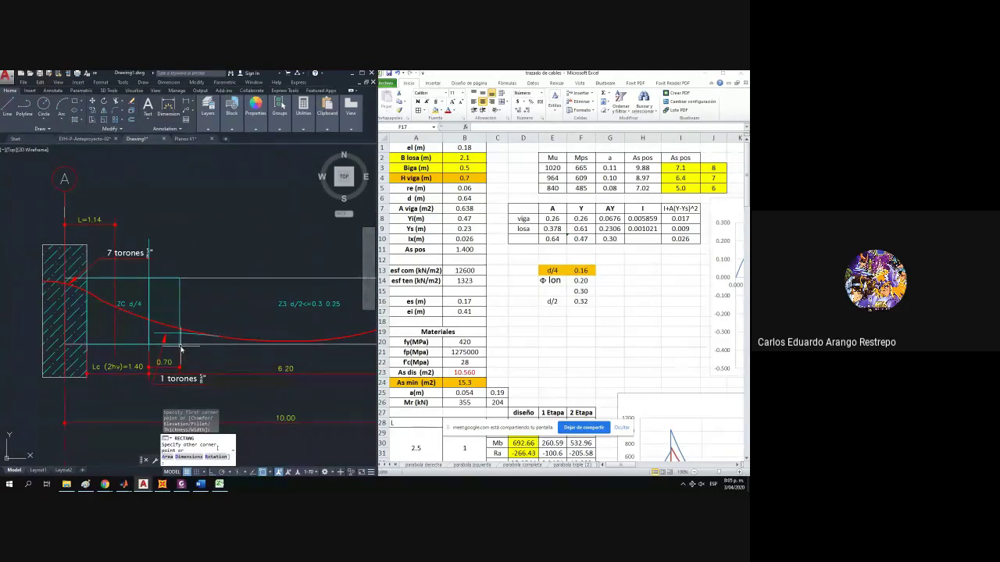
pyautogui.click(181, 345)
pyautogui.press('Escape')
# Copy the "ZC d/4" label from column A's confinement zone into the adjacent 0.70 rectangle.
pyautogui.click(129, 304)
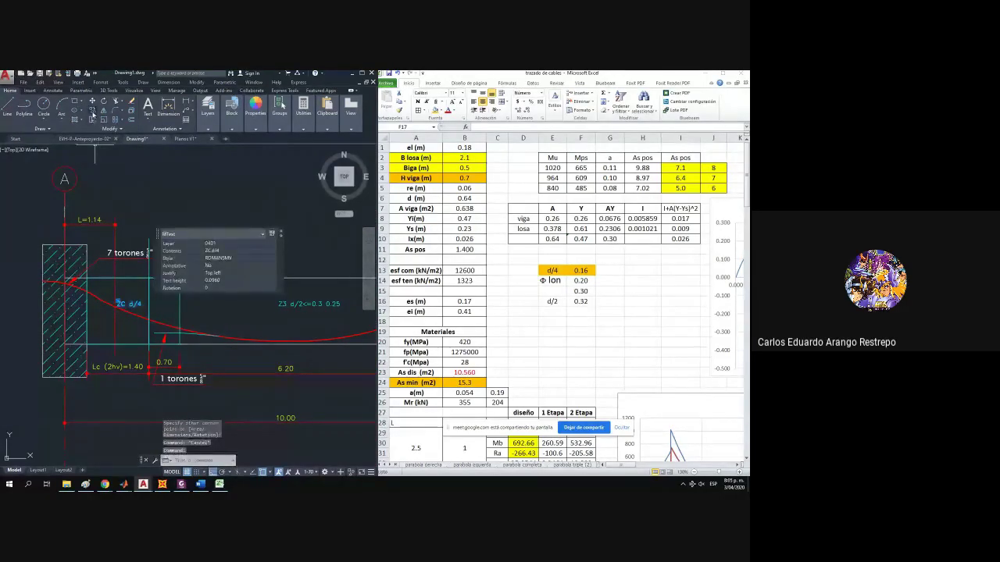
pyautogui.click(92, 113)
pyautogui.click(195, 246)
pyautogui.click(232, 246)
pyautogui.press('Escape')
# Change the copied label's text in the 0.70 zone to "Zt d/4".
pyautogui.scroll(2, 131, 322)
pyautogui.doubleClick(179, 293)
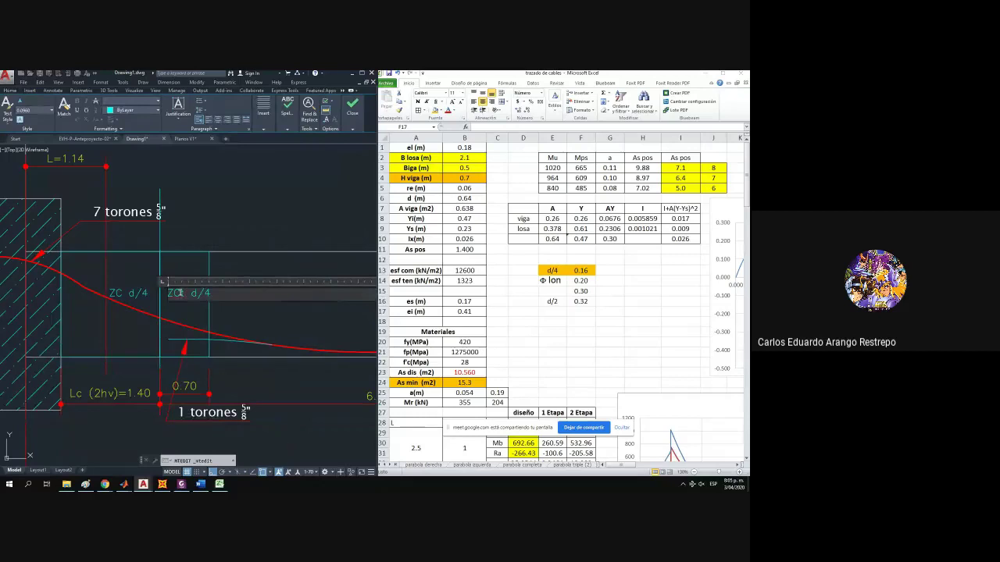
pyautogui.press('BackSpace')
pyautogui.click(226, 323)
pyautogui.moveTo(225, 323); pyautogui.dragTo(168, 314)
pyautogui.scroll(-1, 135, 296)
pyautogui.scroll(1, 161, 296)
pyautogui.click(162, 295)
pyautogui.press('Escape')
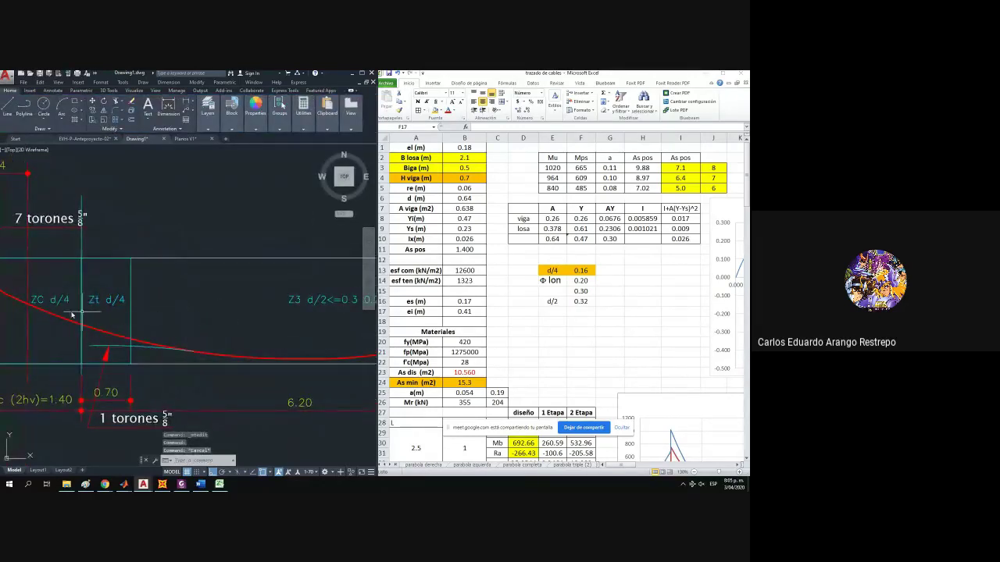
# Calculate the average of 1/4 and 1/2 in Excel cell E18 with the formula +(1/4+1/2)/2.
pyautogui.click(574, 326)
pyautogui.click(536, 323)
pyautogui.click(547, 321)
pyautogui.write('+1/')
pyautogui.write('4+1/2')
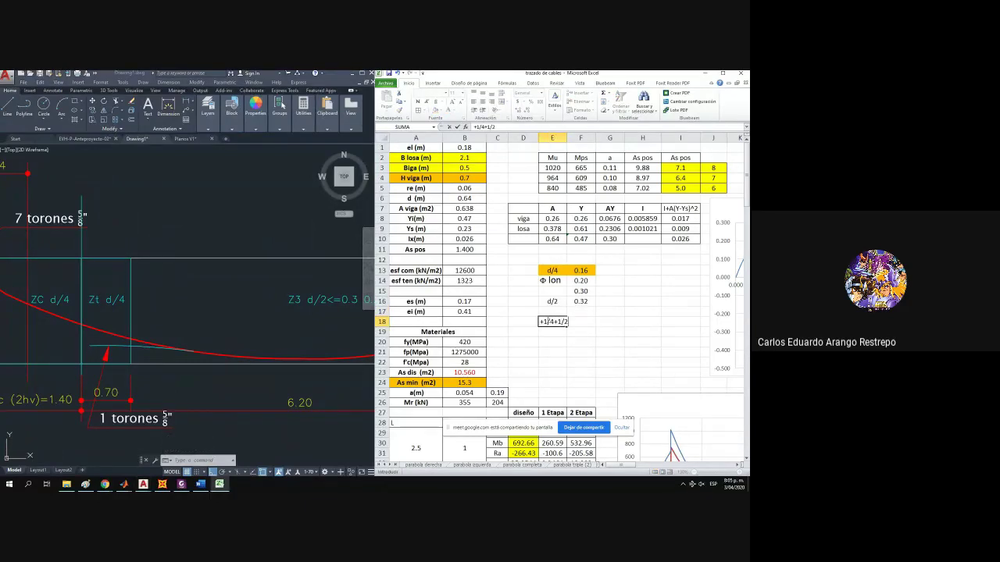
pyautogui.write('(')
pyautogui.press('Return')
pyautogui.click(560, 320)
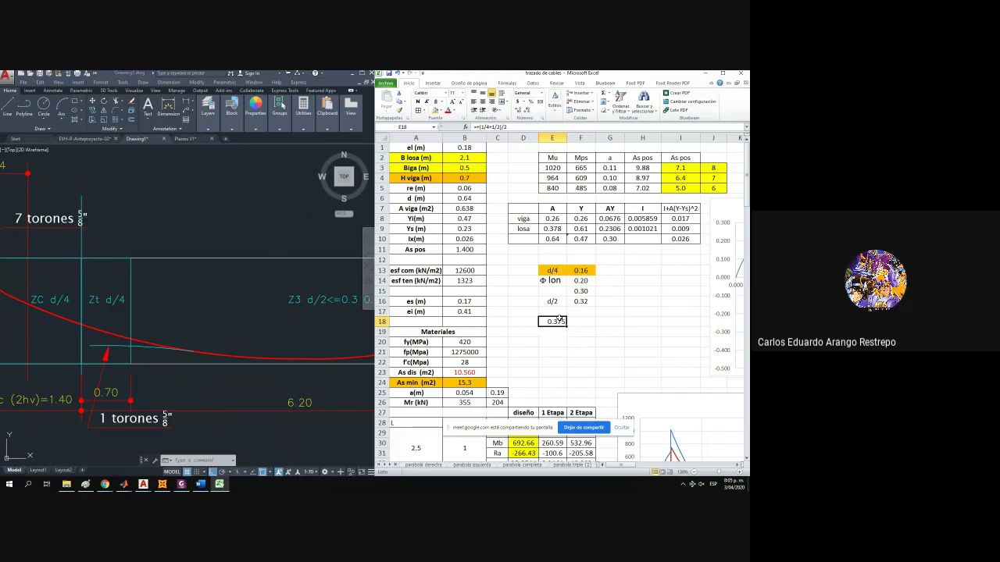
pyautogui.rightClick(560, 320)
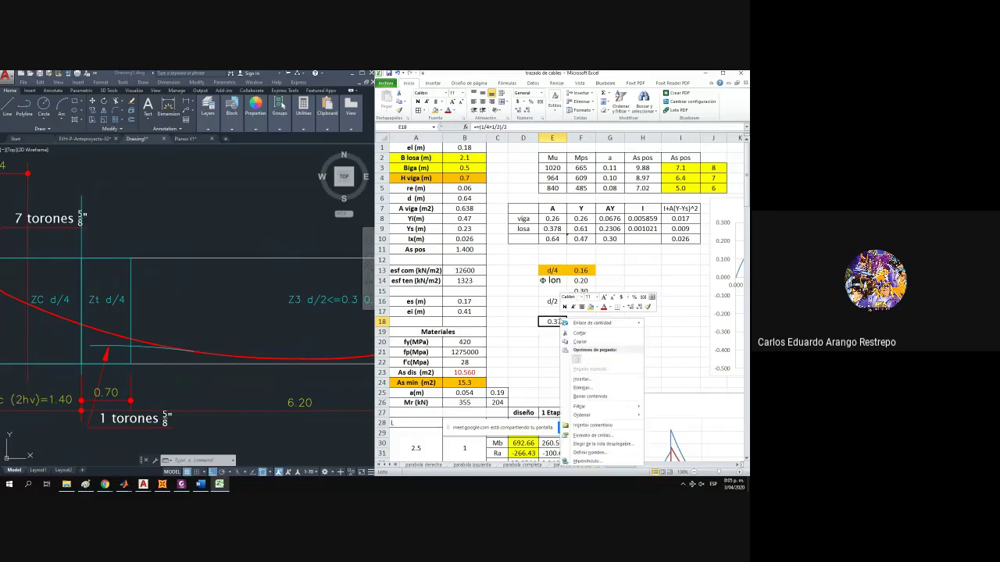
pyautogui.click(586, 439)
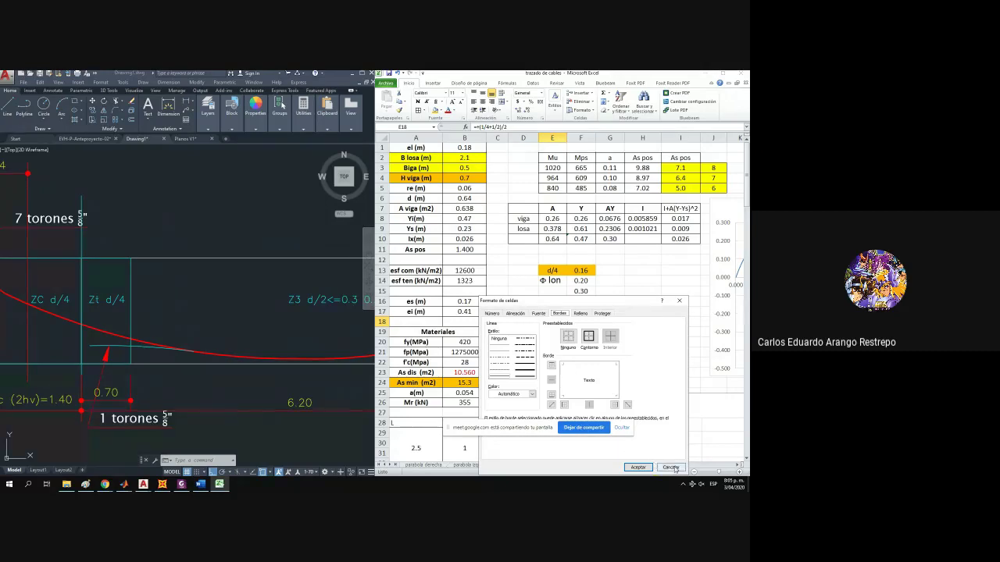
pyautogui.click(669, 467)
# Open the number format settings for cell E18.
pyautogui.rightClick(560, 320)
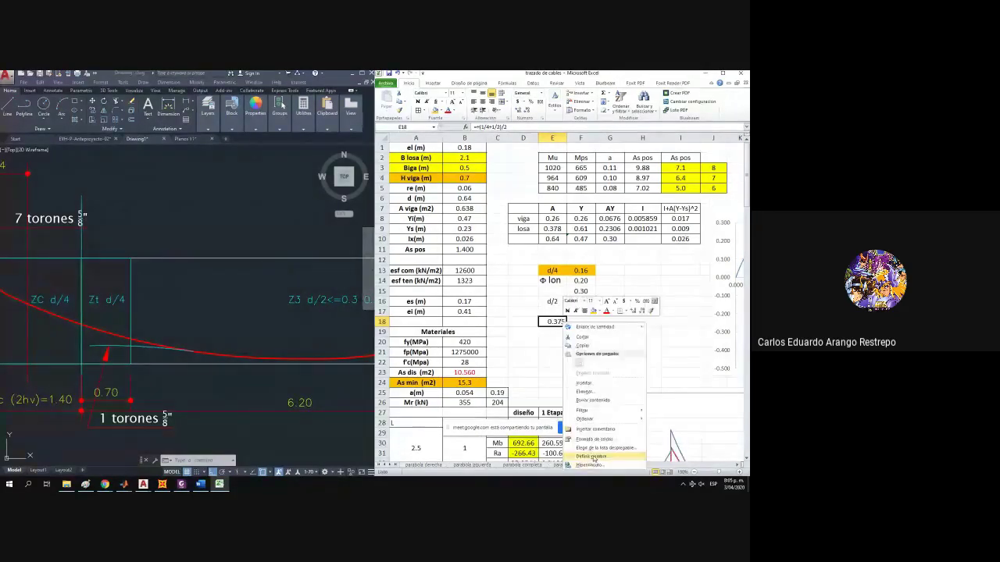
pyautogui.click(592, 439)
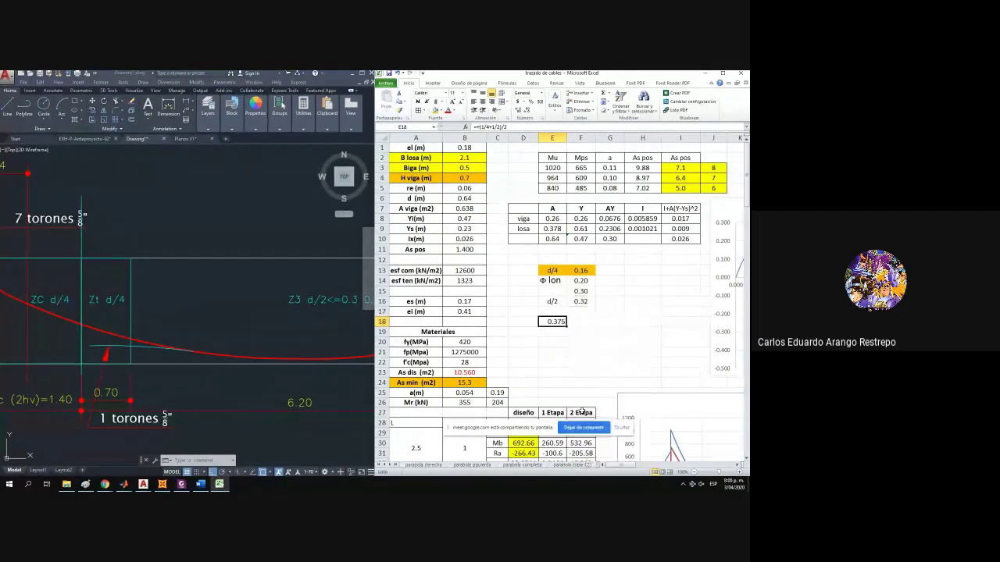
pyautogui.click(511, 314)
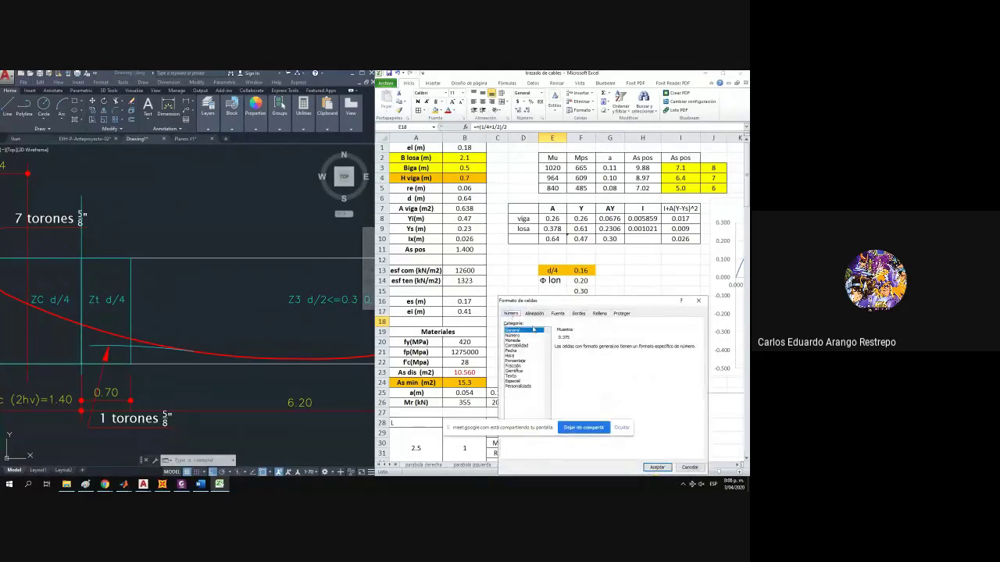
# Format cell E18 as a fraction with up to one digit.
pyautogui.click(514, 365)
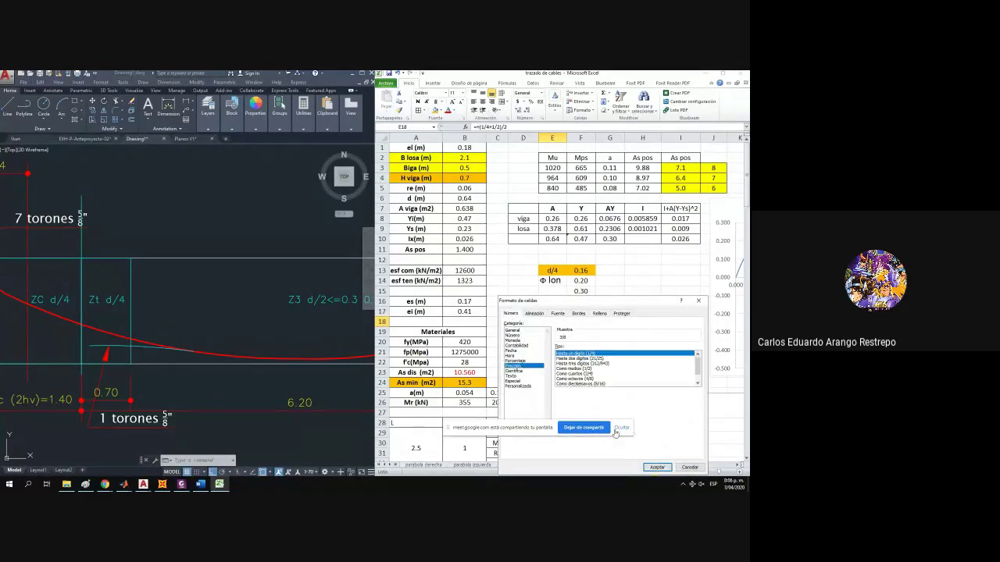
pyautogui.click(658, 467)
pyautogui.click(663, 472)
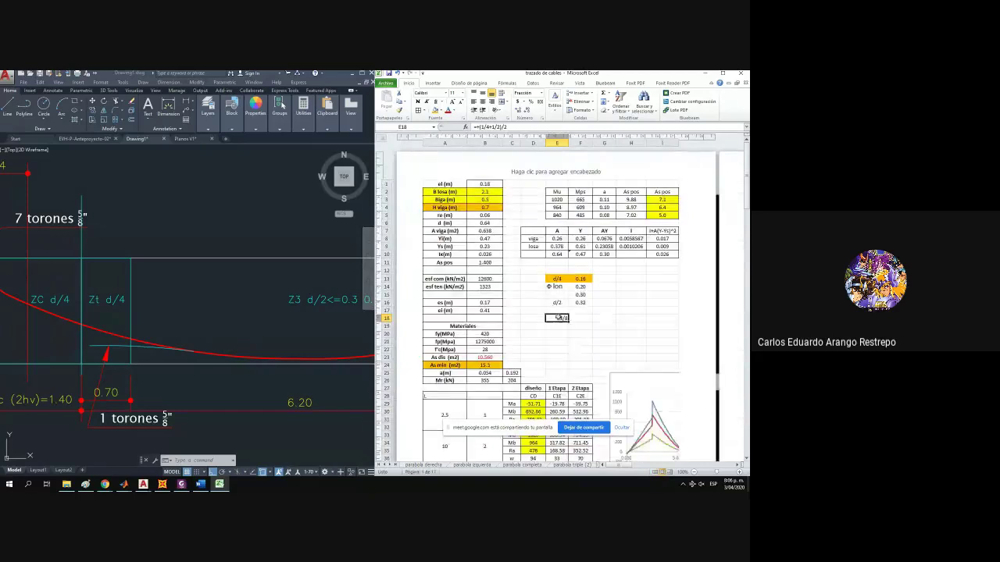
# Switch to the AutoCAD drawing and change the Zt zone label to "Zt d 3/8".
pyautogui.click(115, 303)
pyautogui.click(115, 304)
pyautogui.doubleClick(114, 303)
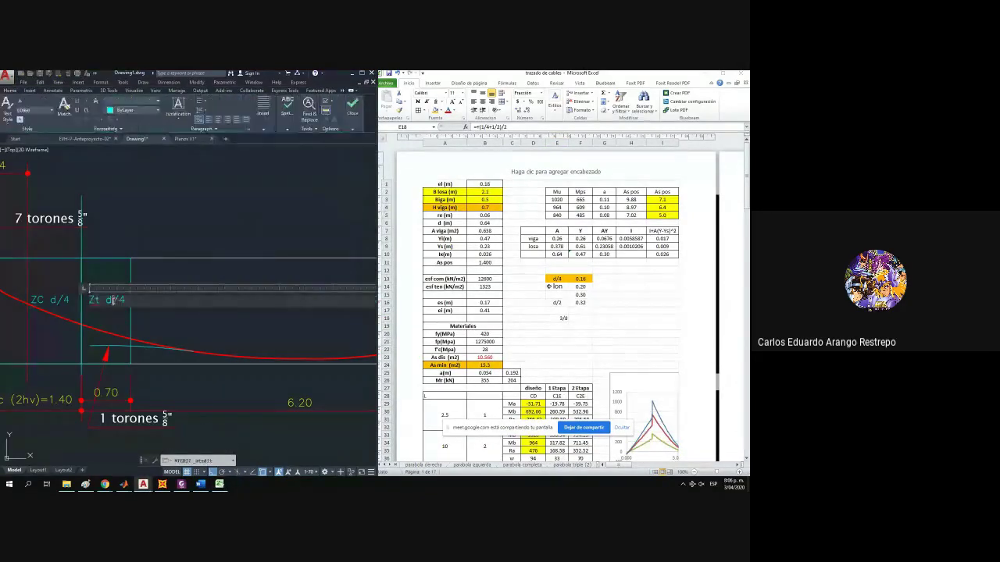
pyautogui.click(117, 300)
pyautogui.write('3')
pyautogui.press('BackSpace')
pyautogui.write('3')
# In the Excel sheet, enter a formula in F18 multiplying the E18 fraction by the effective depth d.
pyautogui.click(580, 318)
pyautogui.write('+')
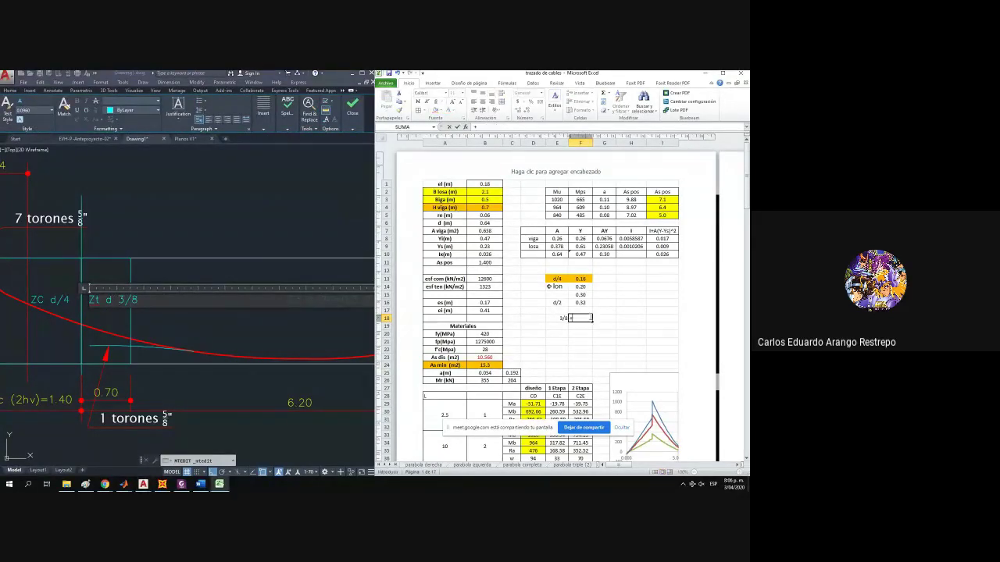
pyautogui.click(561, 318)
pyautogui.write('*')
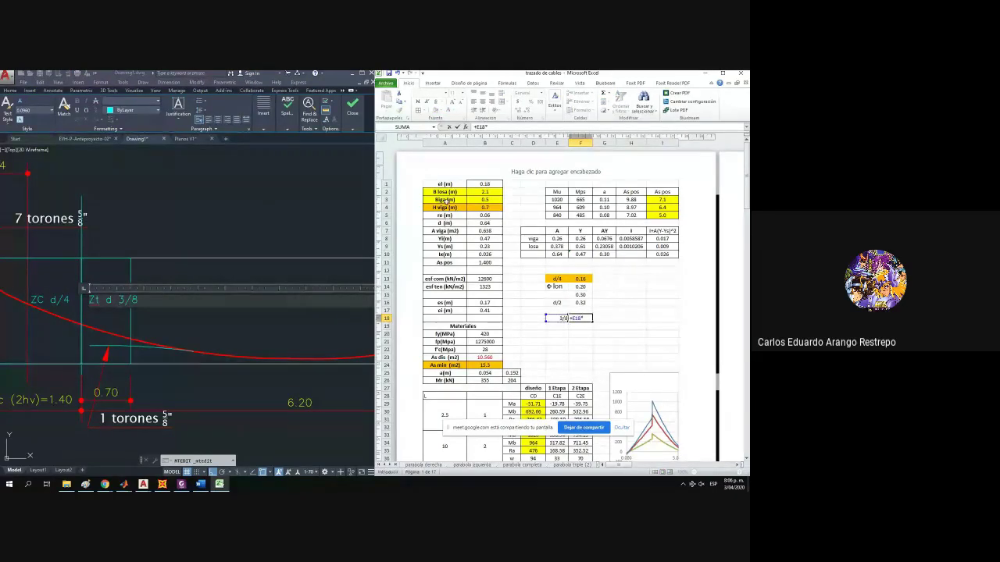
pyautogui.click(478, 223)
pyautogui.press('Return')
pyautogui.click(588, 318)
pyautogui.click(184, 322)
pyautogui.scroll(-3, 180, 321)
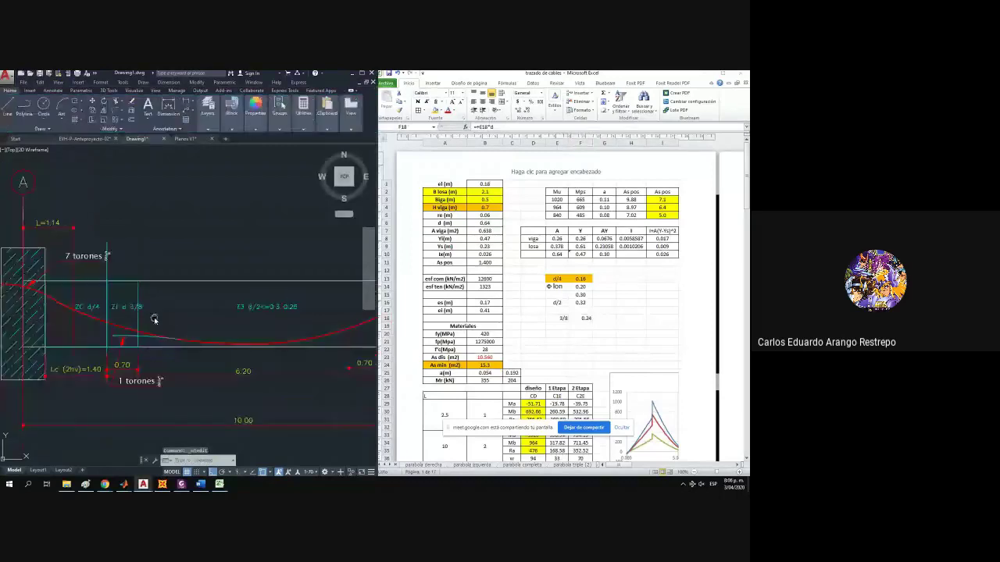
pyautogui.moveTo(178, 319); pyautogui.dragTo(202, 318)
pyautogui.click(596, 386)
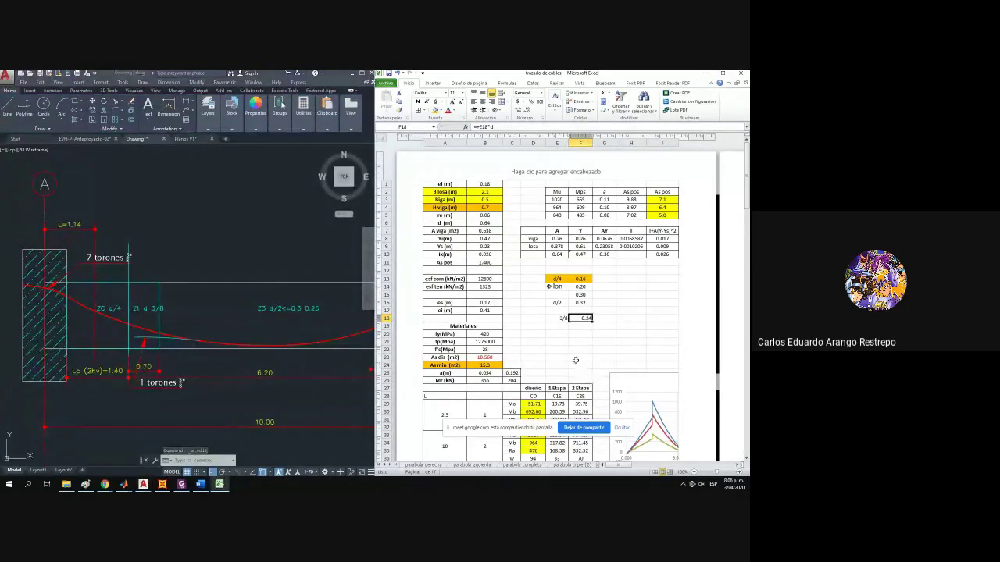
pyautogui.click(549, 315)
pyautogui.click(485, 126)
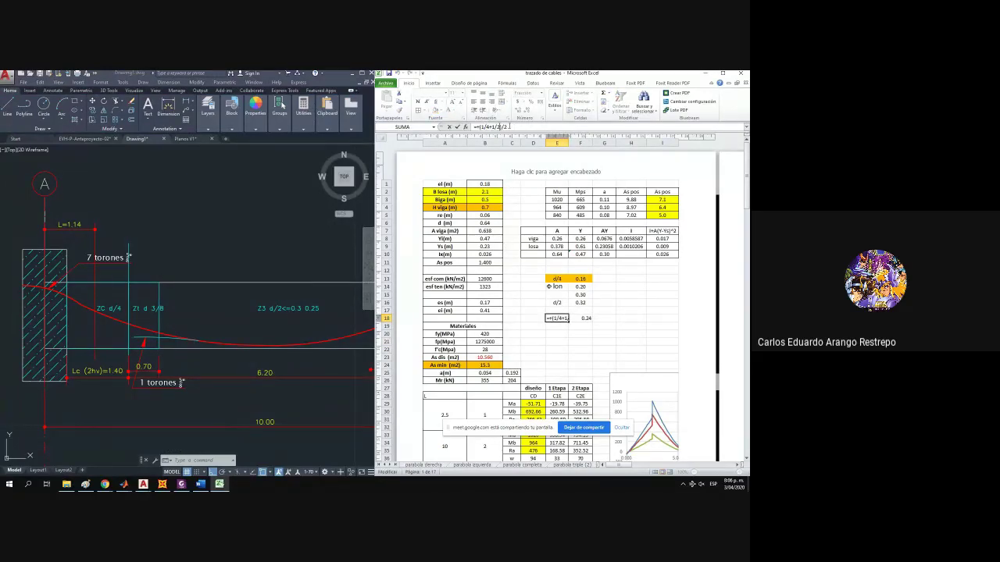
pyautogui.press('Escape')
pyautogui.click(570, 321)
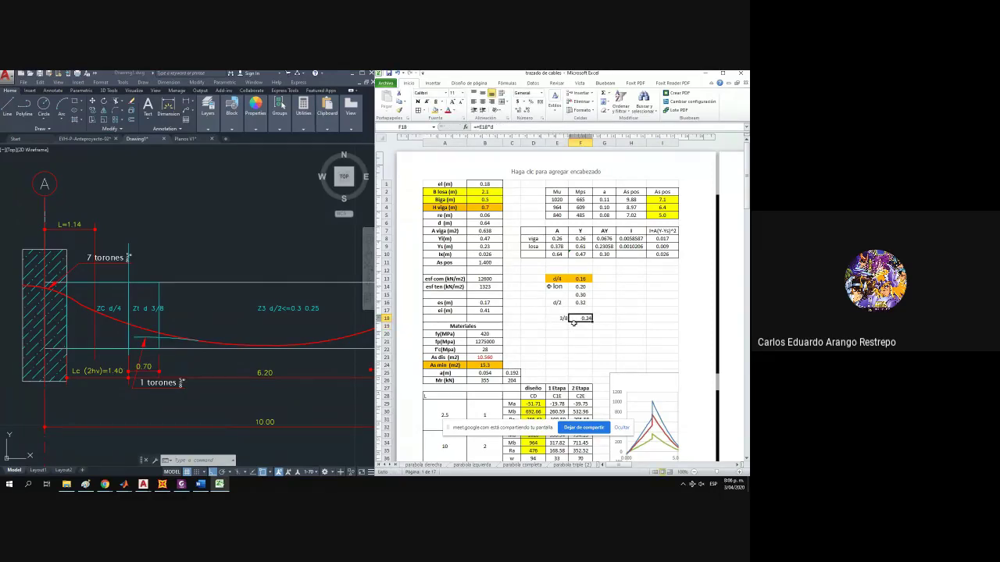
pyautogui.scroll(3, 574, 321)
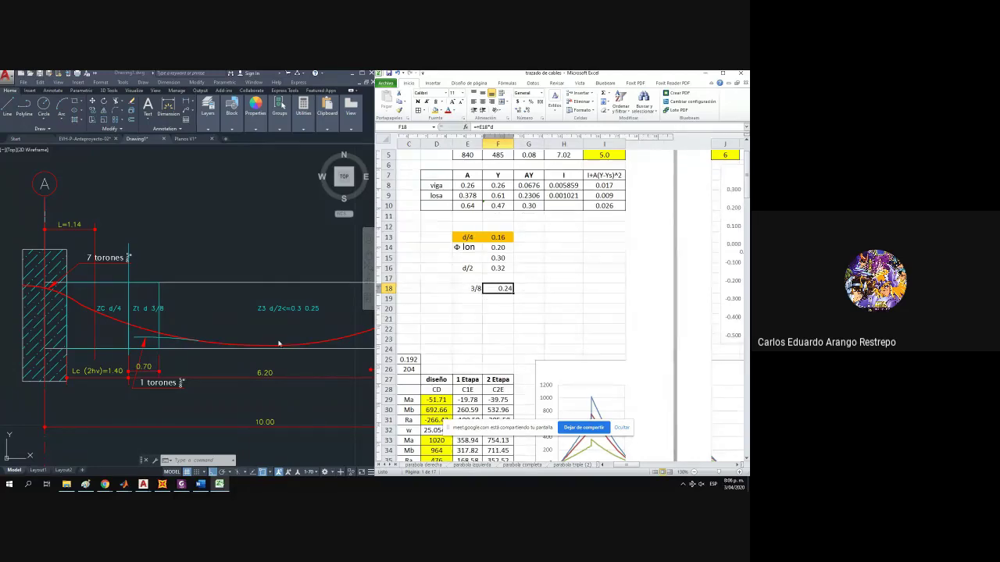
pyautogui.click(476, 321)
pyautogui.click(499, 307)
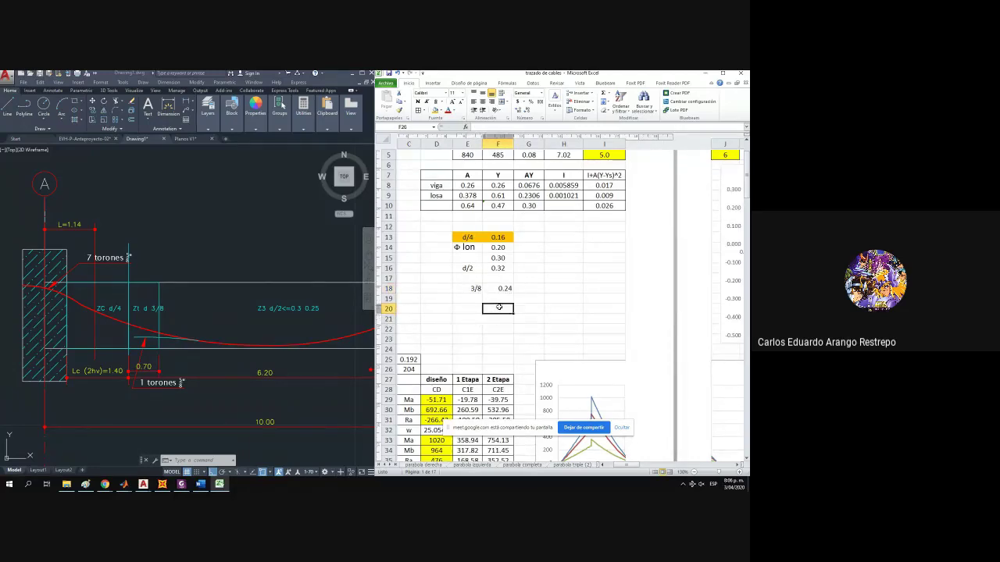
pyautogui.write('+')
pyautogui.press('Escape')
pyautogui.click(501, 290)
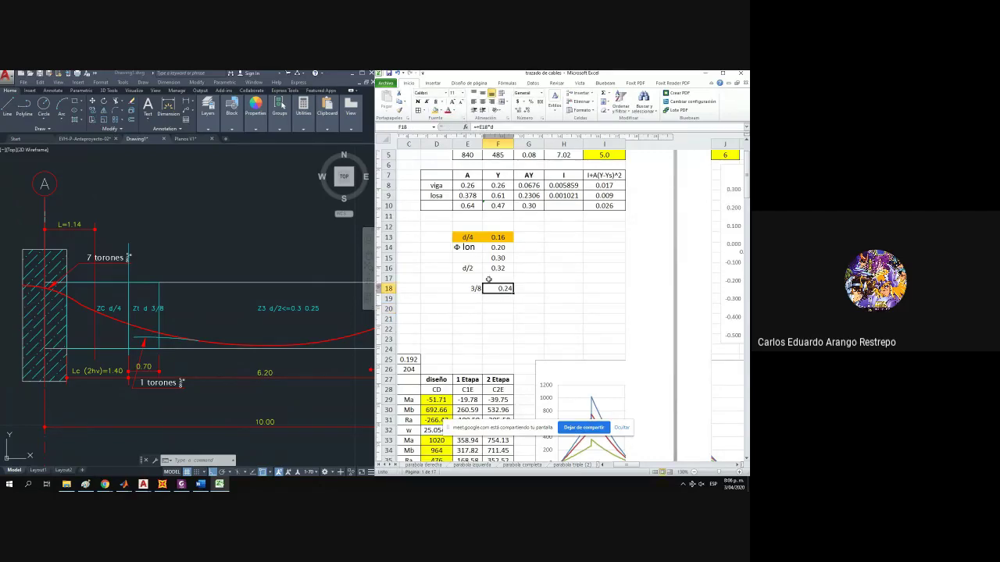
# Centre the contents of cells E18:F18.
pyautogui.moveTo(467, 288); pyautogui.dragTo(498, 288)
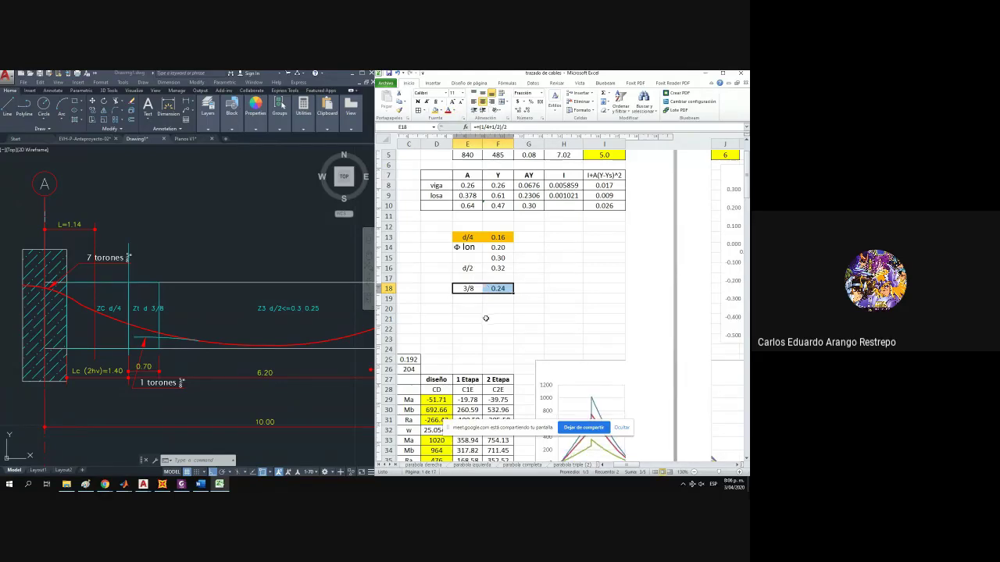
pyautogui.moveTo(622, 469)
pyautogui.mouseDown()
pyautogui.moveTo(613, 468)
pyautogui.moveTo(630, 467)
pyautogui.mouseUp()
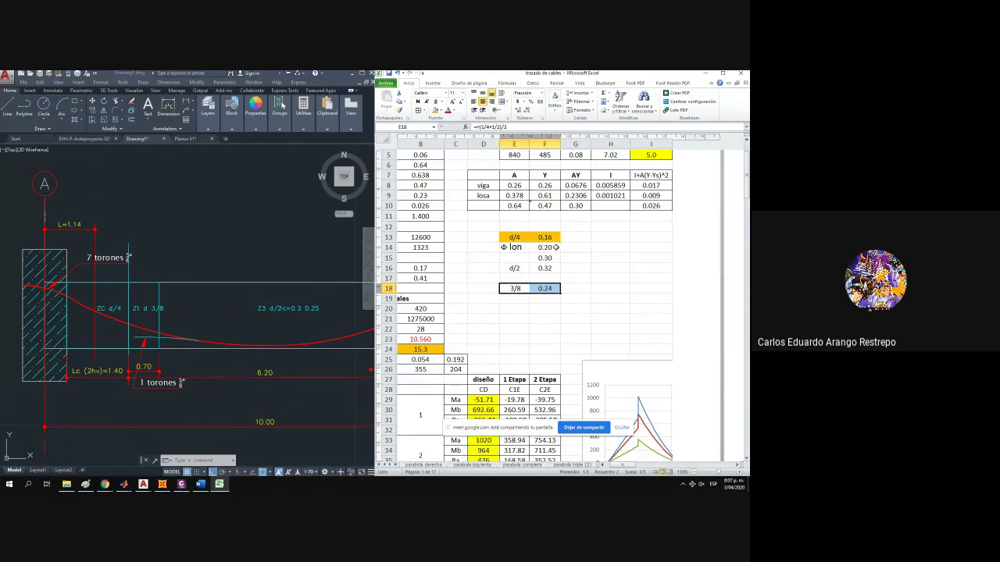
pyautogui.scroll(2, 104, 377)
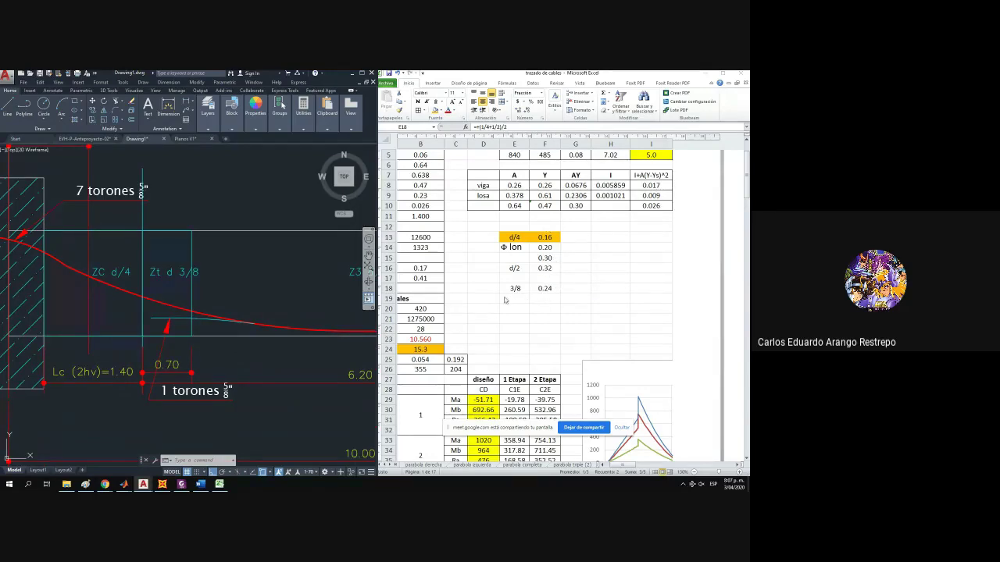
pyautogui.moveTo(506, 292); pyautogui.dragTo(545, 289)
pyautogui.click(543, 295)
# Calculate the average of 0.16 and 0.25 in cell H16 with the formula (0.16+0.25)/2.
pyautogui.click(601, 267)
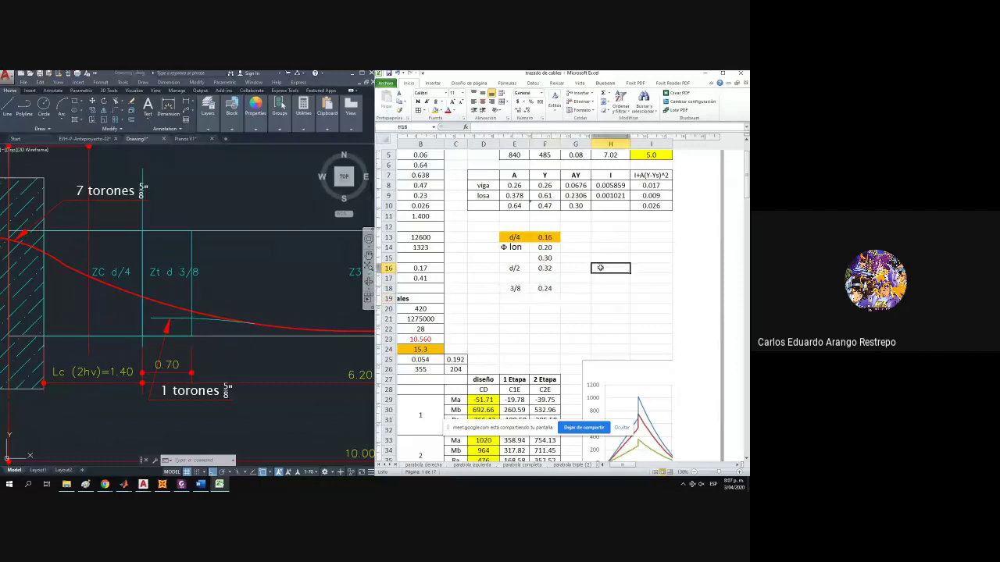
pyautogui.write('+0.16+')
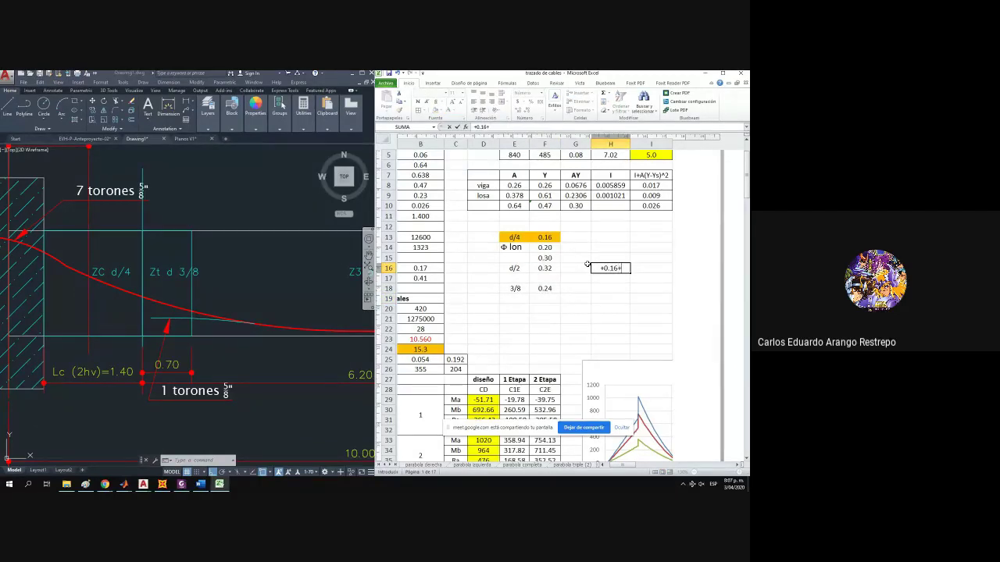
pyautogui.write('0.25')
pyautogui.write('(')
pyautogui.write(')')
pyautogui.write('/2')
pyautogui.press('Return')
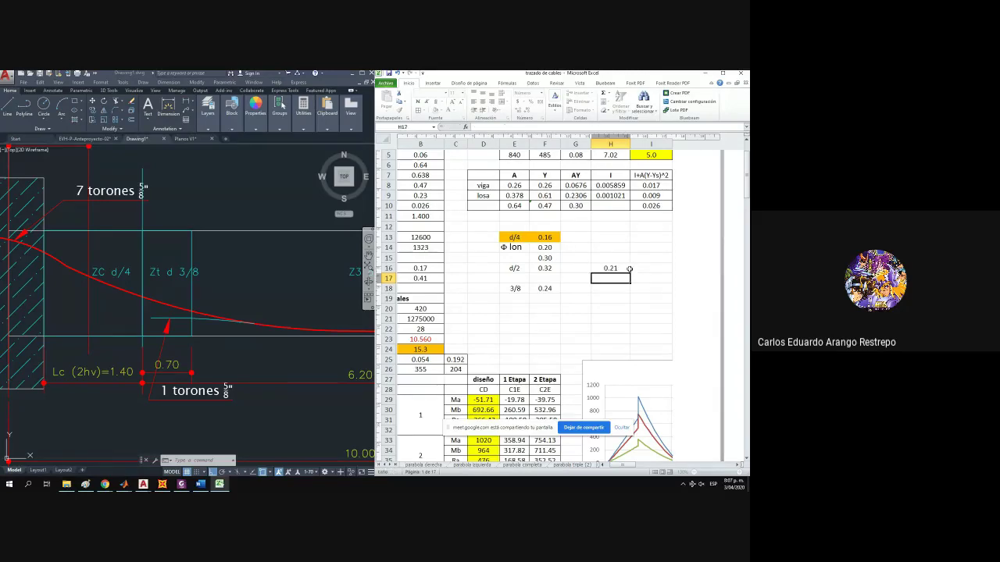
# In the AutoCAD drawing, add a second line reading 0.20 to the Zt zone label.
pyautogui.click(204, 280)
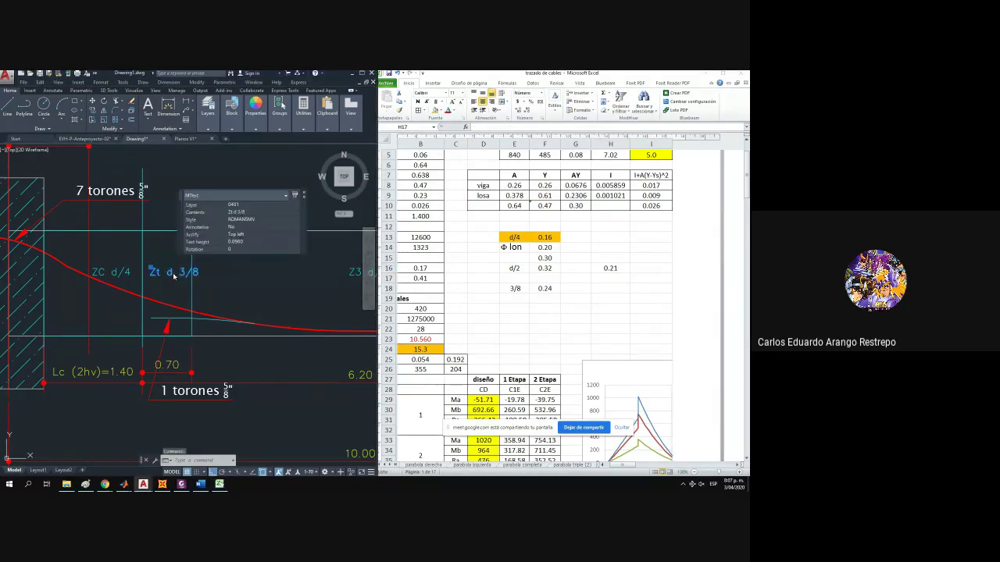
pyautogui.doubleClick(202, 274)
pyautogui.press('Return')
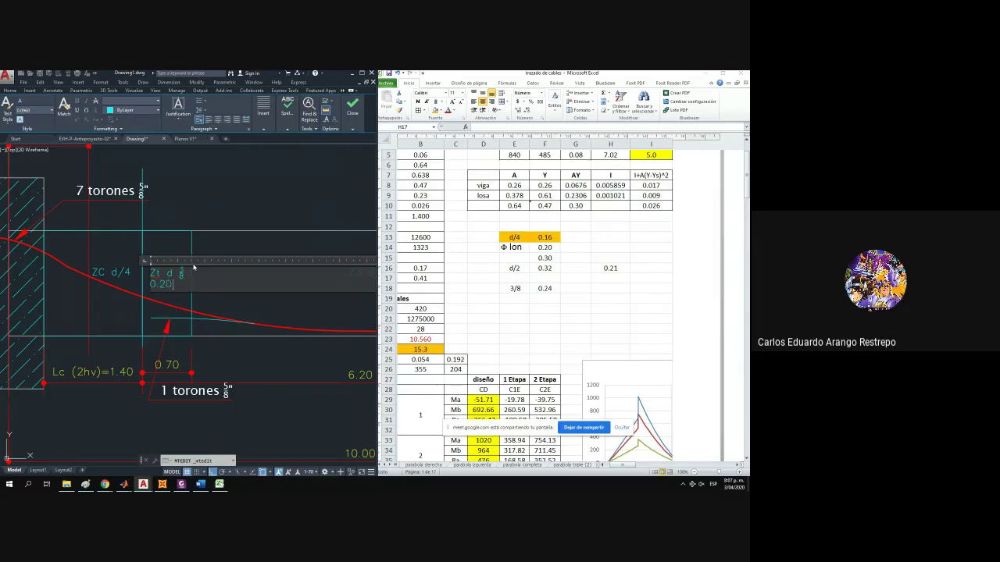
pyautogui.click(202, 294)
# Shorten the middle zone's label to "Z3 d/2< 0.25".
pyautogui.scroll(-2, 198, 289)
pyautogui.scroll(2, 261, 285)
pyautogui.click(266, 284)
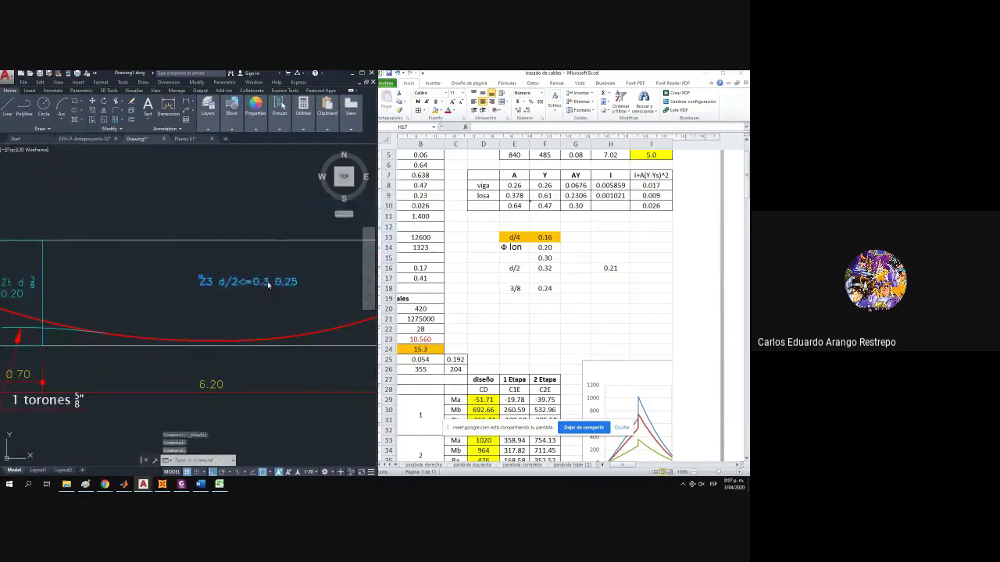
pyautogui.doubleClick(268, 285)
pyautogui.press('Delete')
pyautogui.press('BackSpace')
pyautogui.click(249, 302)
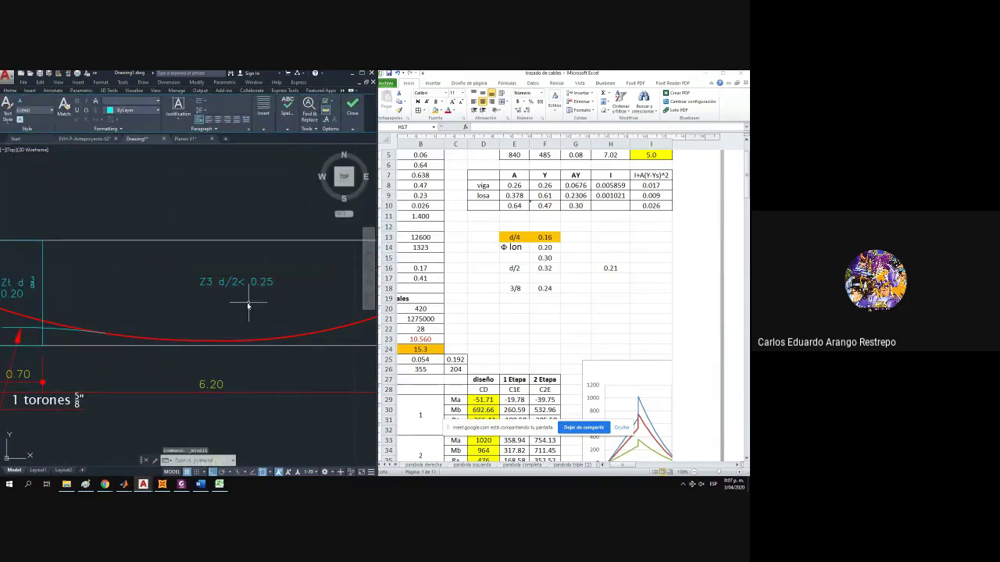
# Maximize the AutoCAD window and add a second line reading 0.16 to the first span's left ZC d/4 label.
pyautogui.click(362, 73)
pyautogui.moveTo(294, 246); pyautogui.dragTo(206, 236)
pyautogui.click(183, 258)
pyautogui.doubleClick(182, 258)
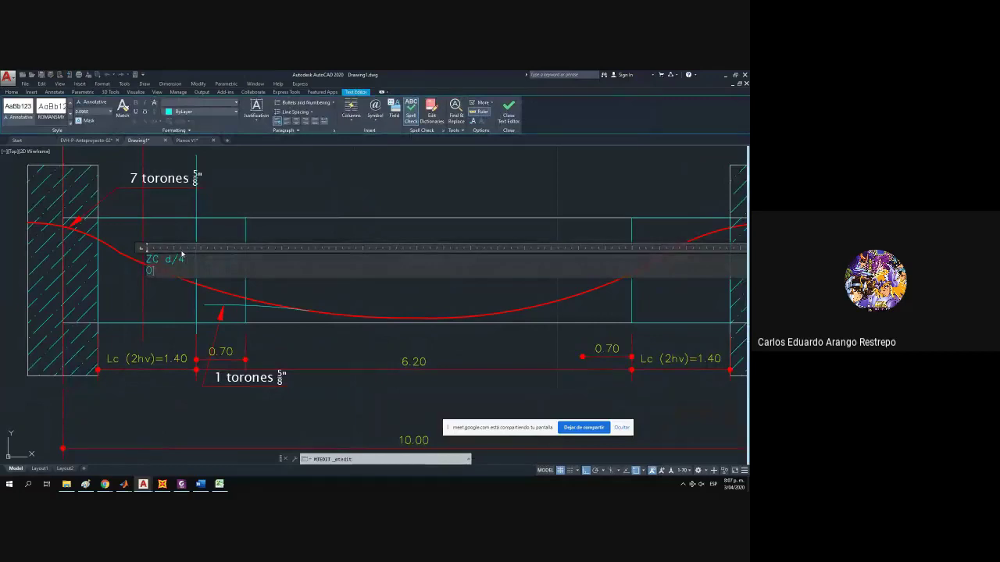
pyautogui.click(226, 296)
# Copy the Zt zone rectangle and its label to the opposite end of the span, ending at the ZC zone boundary.
pyautogui.moveTo(213, 294)
pyautogui.mouseDown()
pyautogui.moveTo(156, 297)
pyautogui.moveTo(161, 280)
pyautogui.mouseUp()
pyautogui.moveTo(357, 264); pyautogui.dragTo(355, 266)
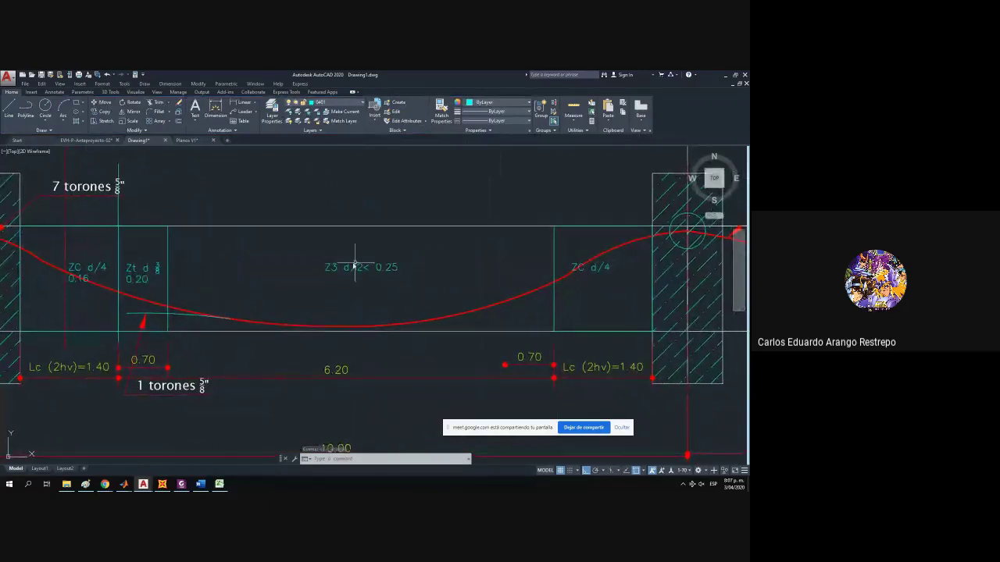
pyautogui.moveTo(460, 279); pyautogui.dragTo(451, 274)
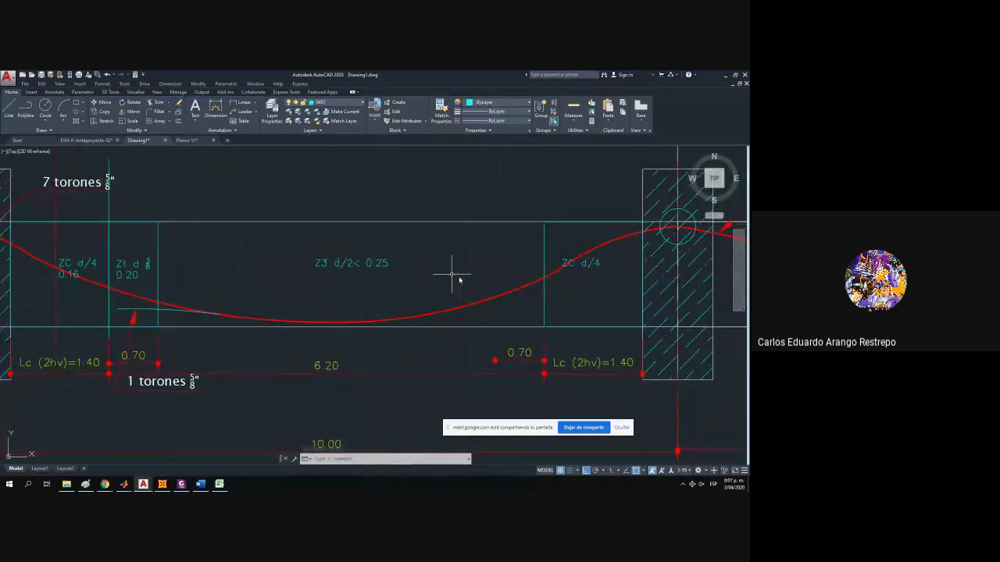
pyautogui.click(129, 264)
pyautogui.write('co')
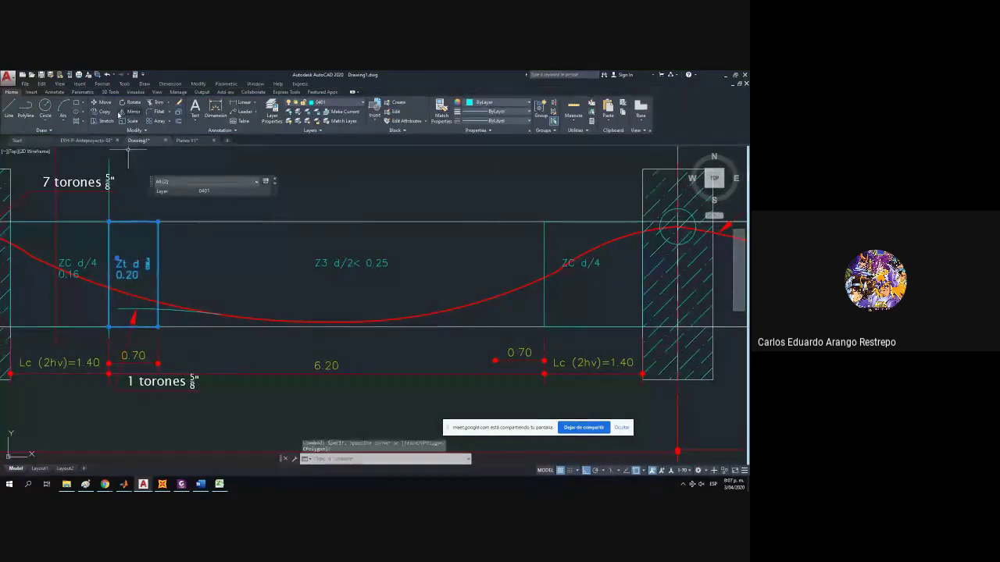
pyautogui.press('Return')
pyautogui.click(160, 327)
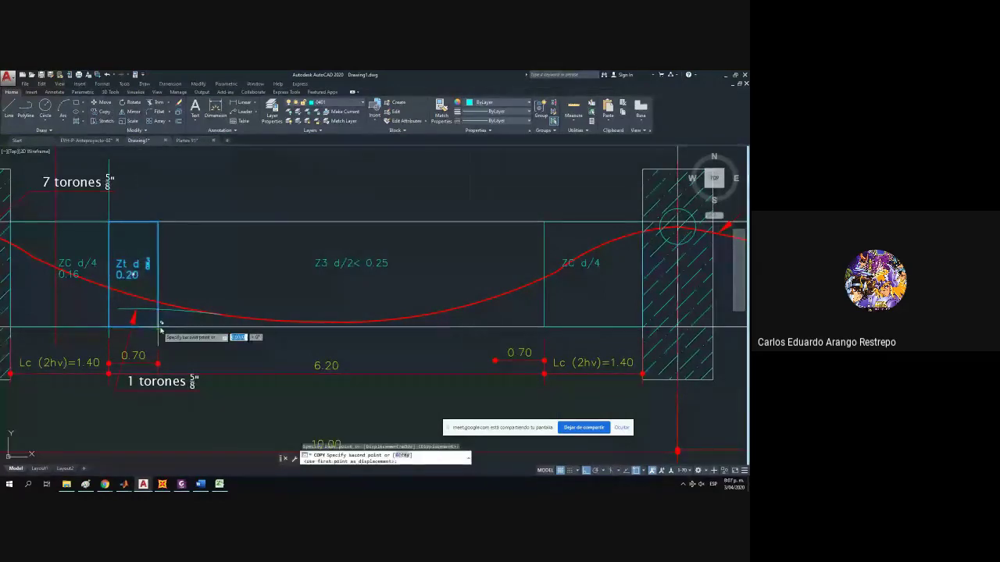
pyautogui.click(544, 326)
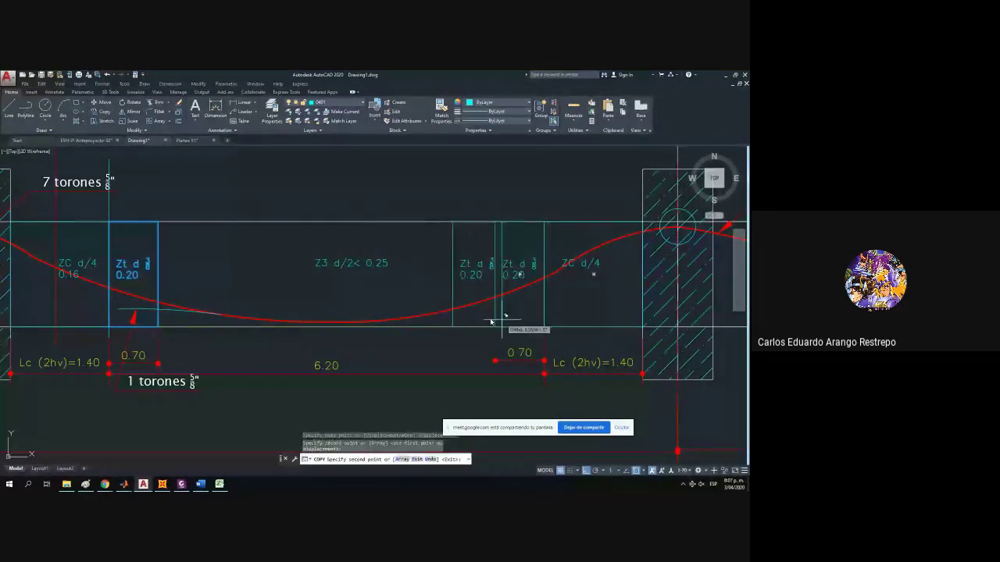
pyautogui.scroll(-1, 467, 306)
pyautogui.press('Escape')
# Delete the redundant vertical line at the boundary between the left ZC and Zt zones.
pyautogui.moveTo(527, 296); pyautogui.dragTo(503, 288)
pyautogui.click(218, 234)
pyautogui.press('Delete')
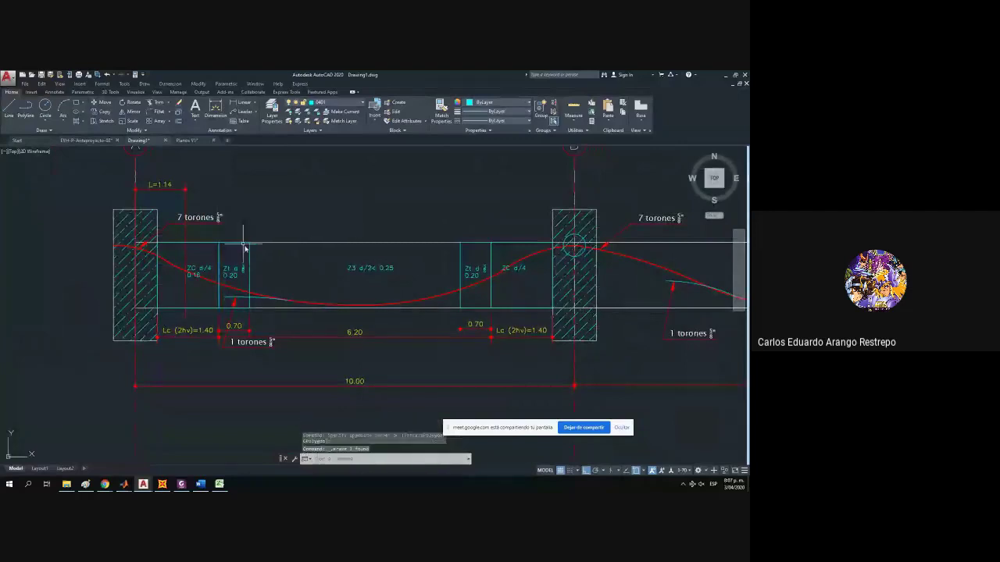
pyautogui.scroll(1, 241, 267)
pyautogui.moveTo(239, 268); pyautogui.dragTo(195, 257)
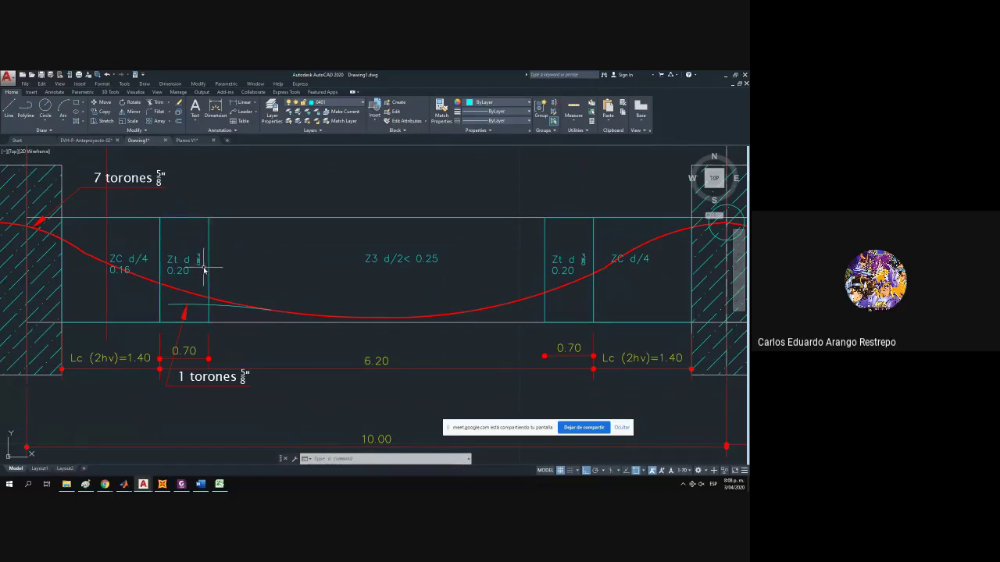
# Align the left Lc (2hv)=1.40 dimension line with the adjacent 0.70 dimension.
pyautogui.click(185, 357)
pyautogui.click(171, 359)
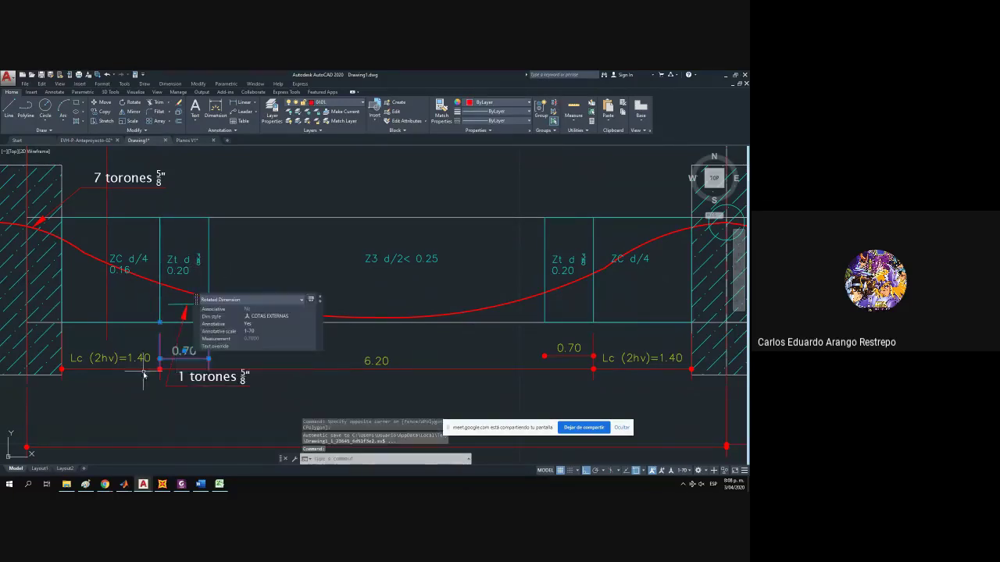
pyautogui.click(144, 376)
pyautogui.click(147, 373)
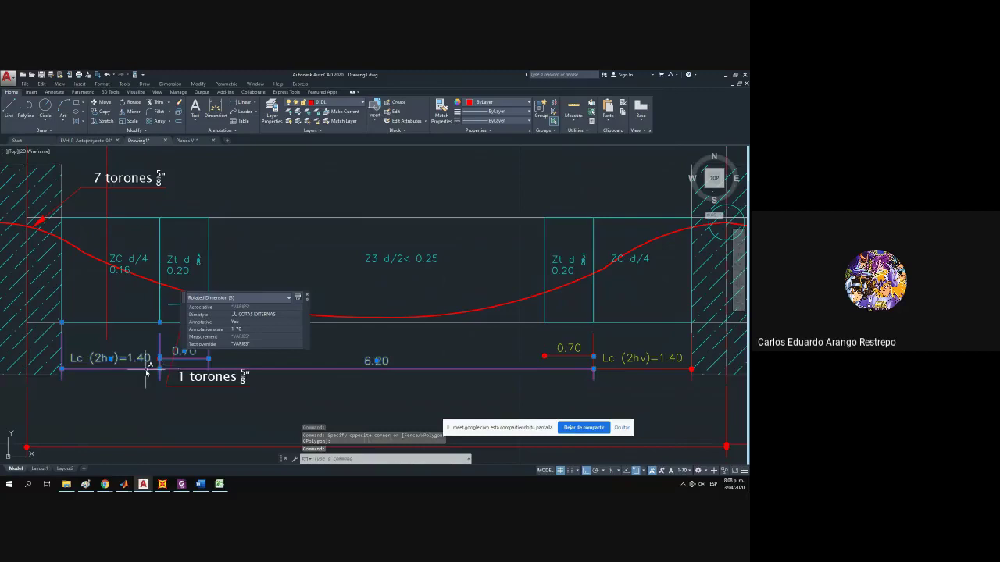
pyautogui.click(159, 359)
pyautogui.click(159, 361)
pyautogui.press('Escape')
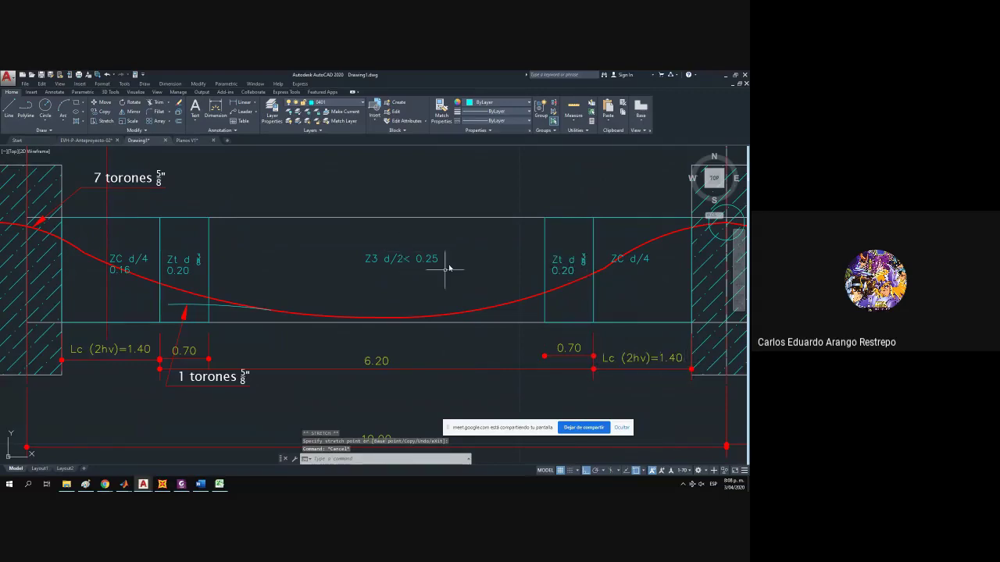
# Draw a vertical line along the left support's inner face, spanning the full depth of the beam.
pyautogui.moveTo(379, 233); pyautogui.dragTo(386, 240)
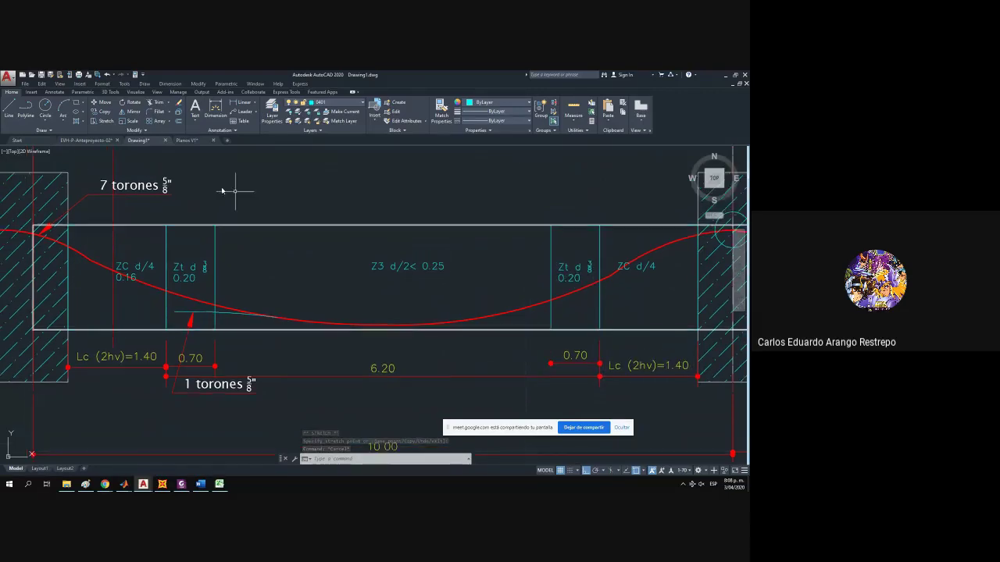
pyautogui.click(8, 109)
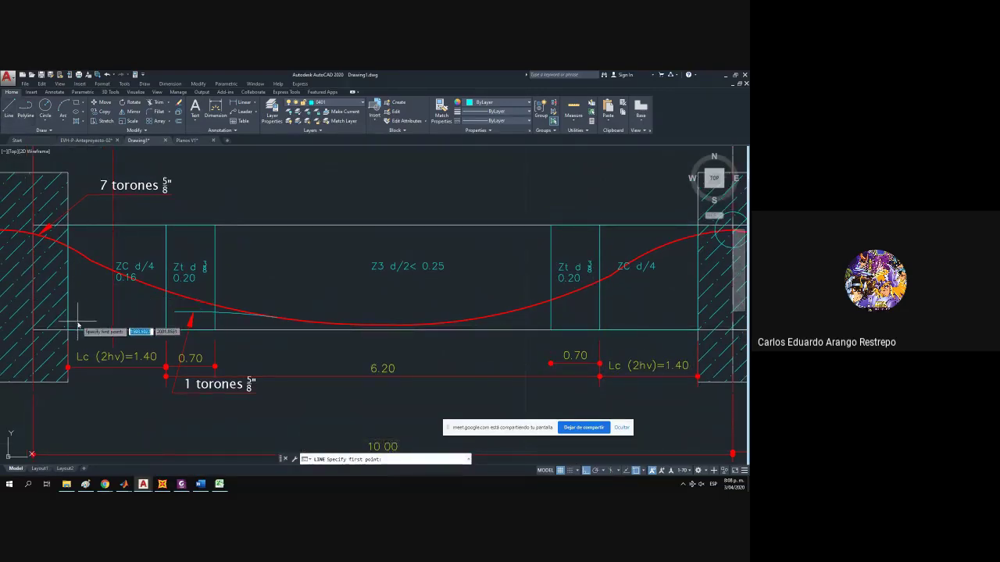
pyautogui.click(68, 233)
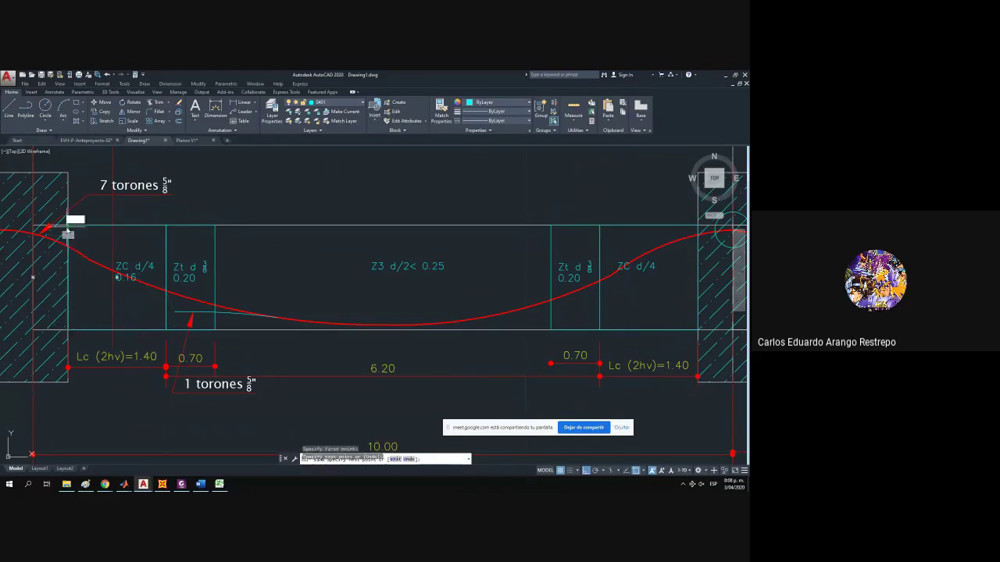
pyautogui.click(68, 330)
pyautogui.press('Escape')
# Move the new vertical line 0.05 horizontally from the support face into the left ZC zone.
pyautogui.click(68, 234)
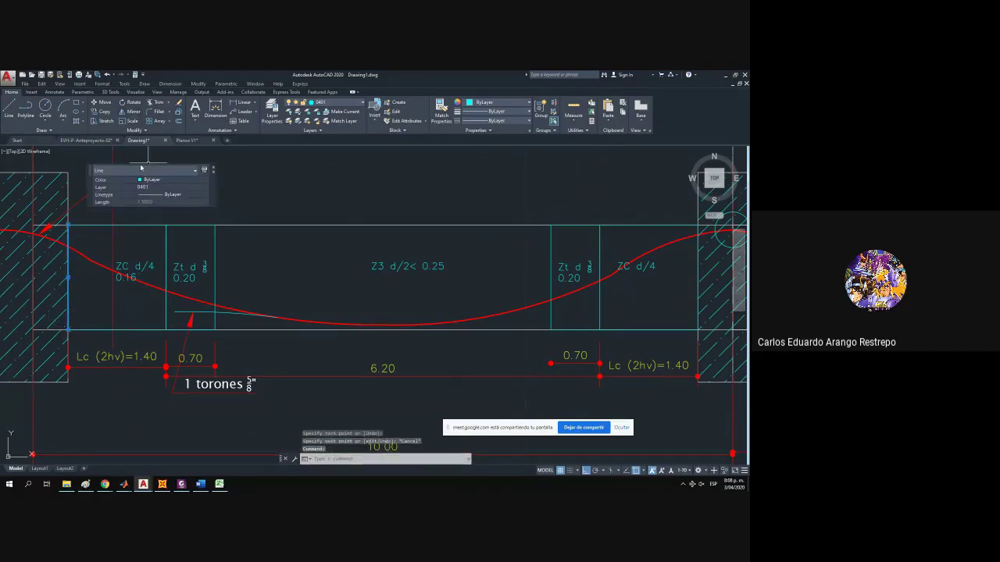
pyautogui.click(100, 103)
pyautogui.click(214, 179)
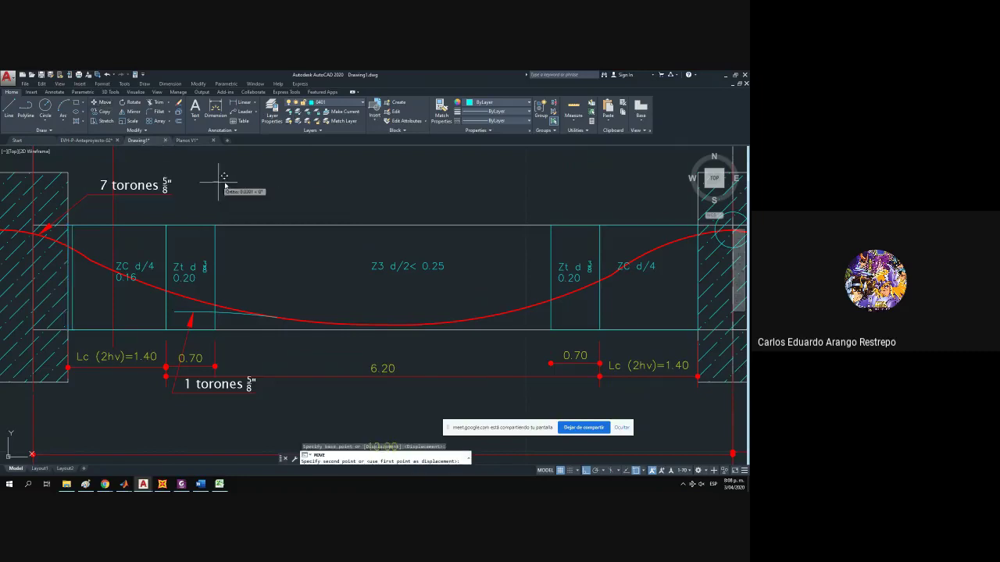
pyautogui.write('0.05')
pyautogui.press('Return')
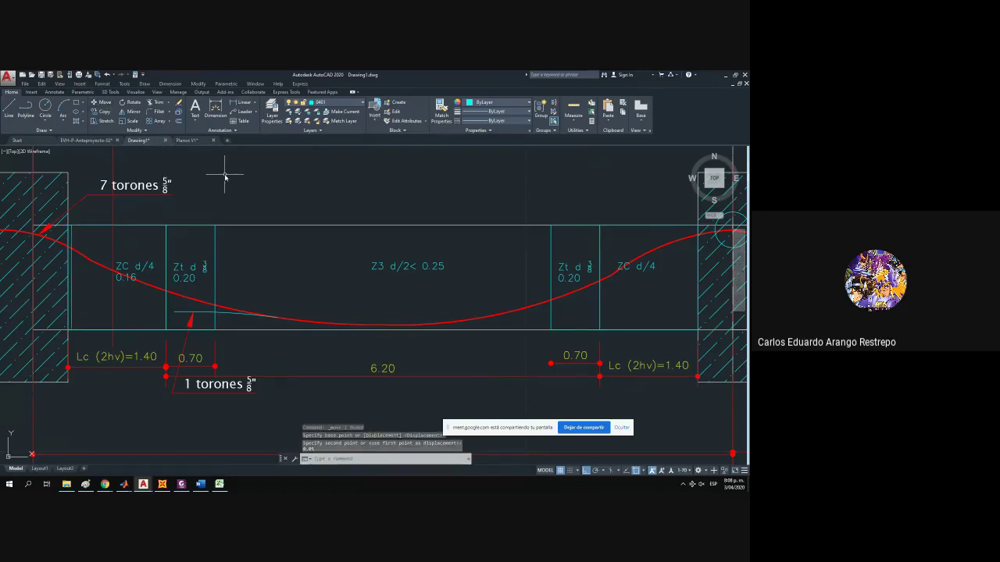
# Shorten both ends of the vertical line so that it stops just inside the beam's upper and lower edges.
pyautogui.scroll(2, 71, 223)
pyautogui.click(75, 229)
pyautogui.click(201, 389)
pyautogui.click(74, 231)
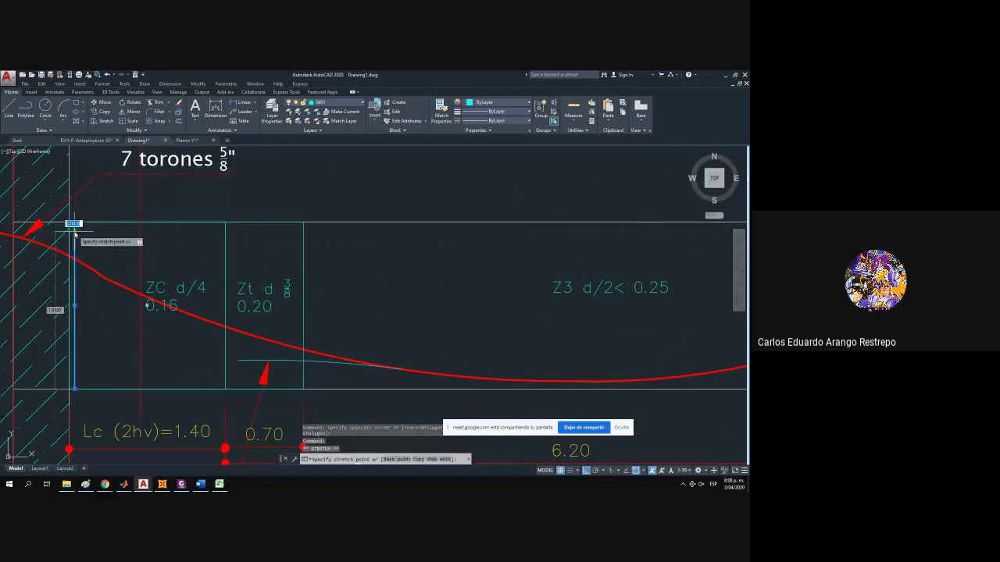
pyautogui.press('Escape')
pyautogui.press('Escape')
pyautogui.click(75, 382)
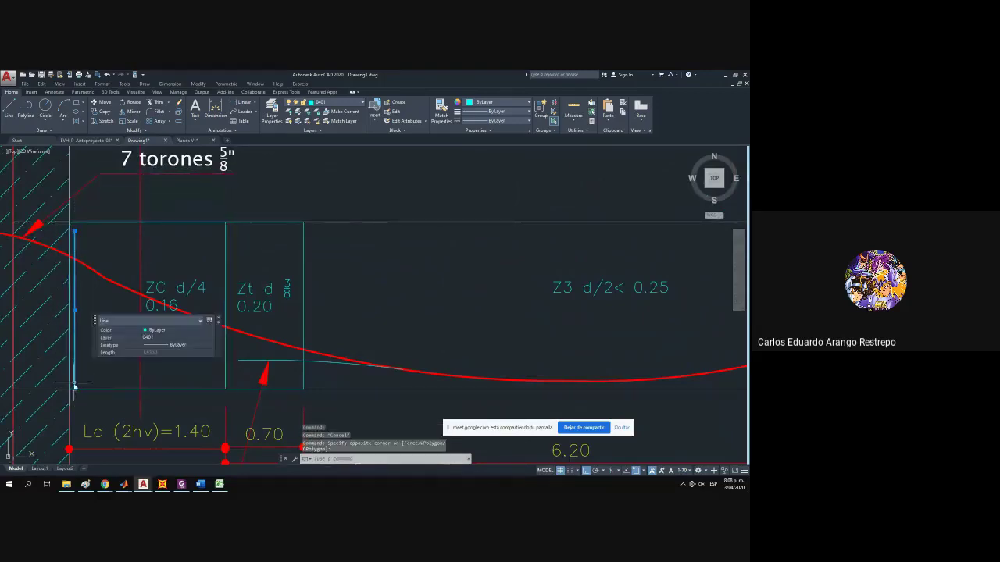
pyautogui.click(75, 375)
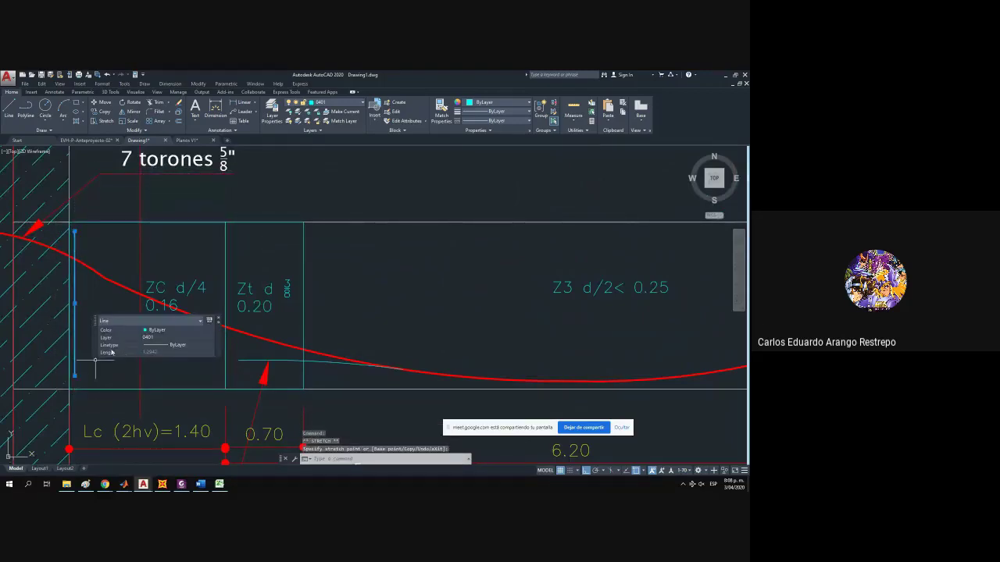
# Trace the shortened vertical line with a polyline from its lower end to its upper end.
pyautogui.click(9, 109)
pyautogui.click(26, 109)
pyautogui.click(69, 376)
pyautogui.click(74, 233)
pyautogui.press('Escape')
# Set the vertical stirrup polyline's global width to 0.0095.
pyautogui.click(75, 235)
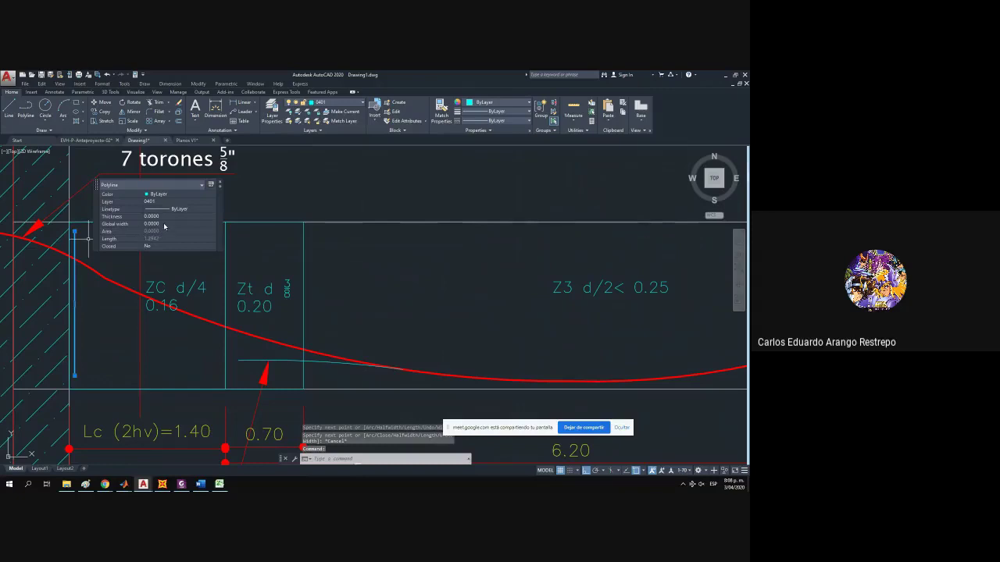
pyautogui.click(166, 224)
pyautogui.write('0.0953')
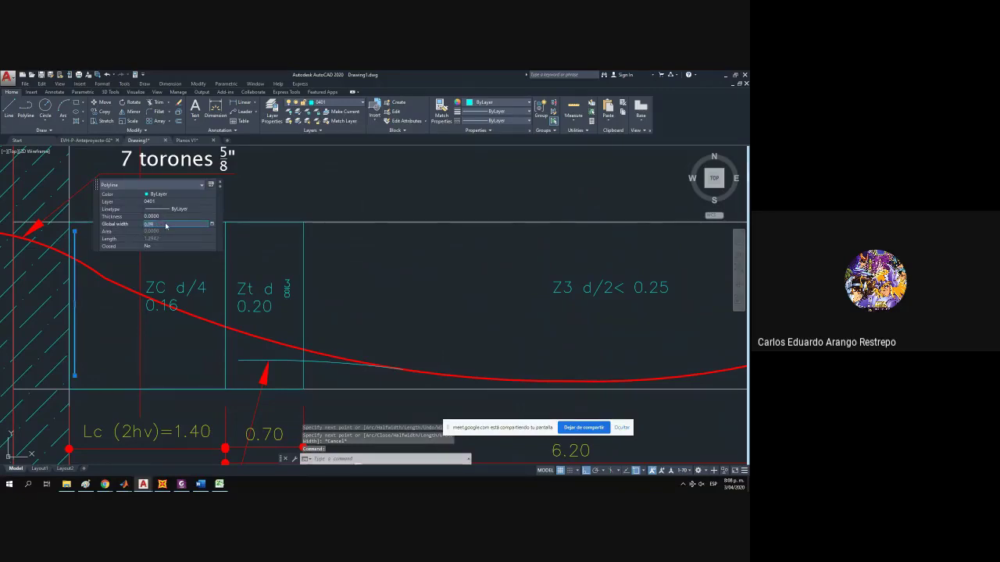
pyautogui.press('Return')
pyautogui.click(157, 224)
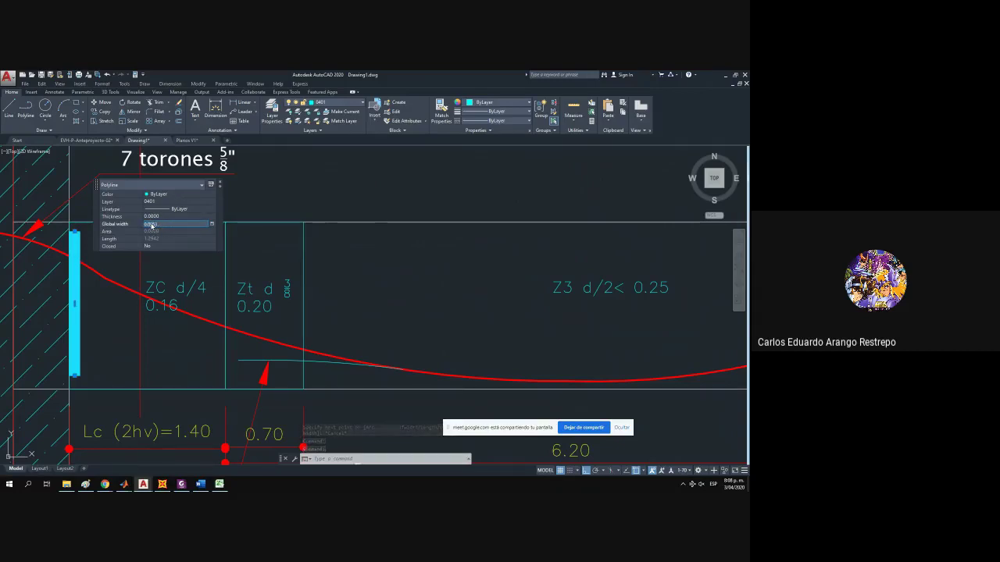
pyautogui.press('Return')
pyautogui.click(87, 303)
pyautogui.press('Escape')
pyautogui.press('Escape')
# Create a rectangular array from the stirrup polyline beside the left support.
pyautogui.moveTo(84, 309); pyautogui.dragTo(94, 311)
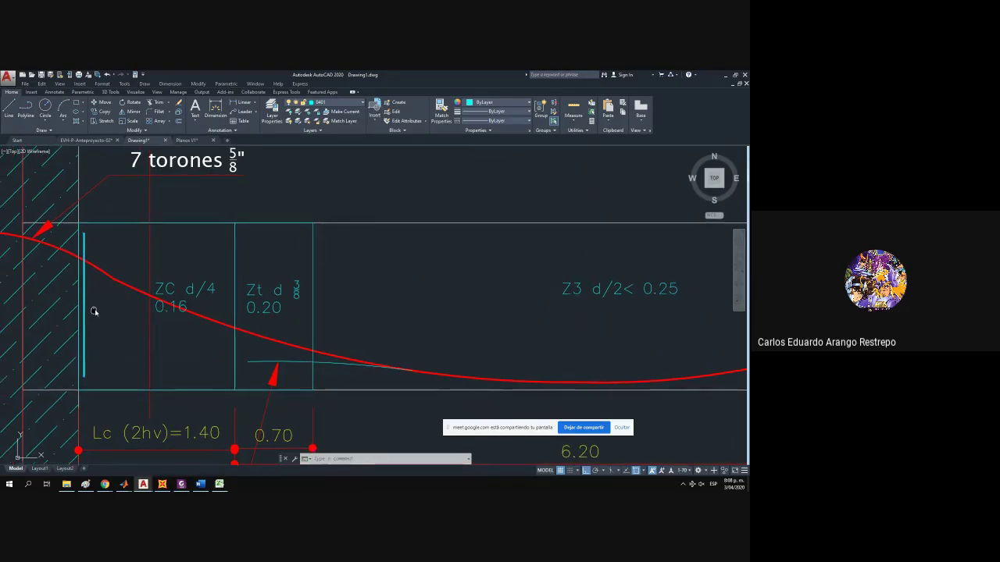
pyautogui.moveTo(95, 311); pyautogui.dragTo(108, 311)
pyautogui.write('Arr')
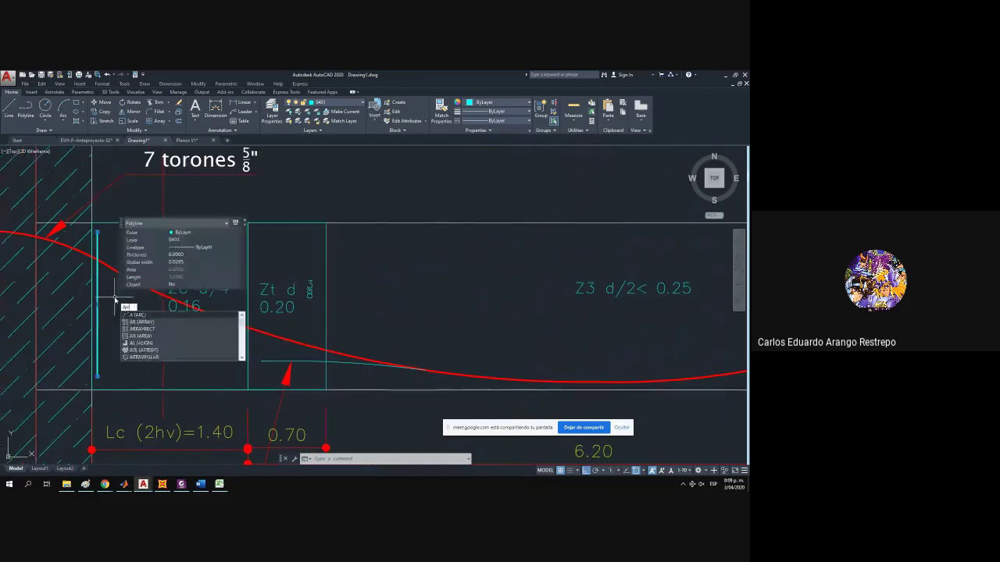
pyautogui.write('r')
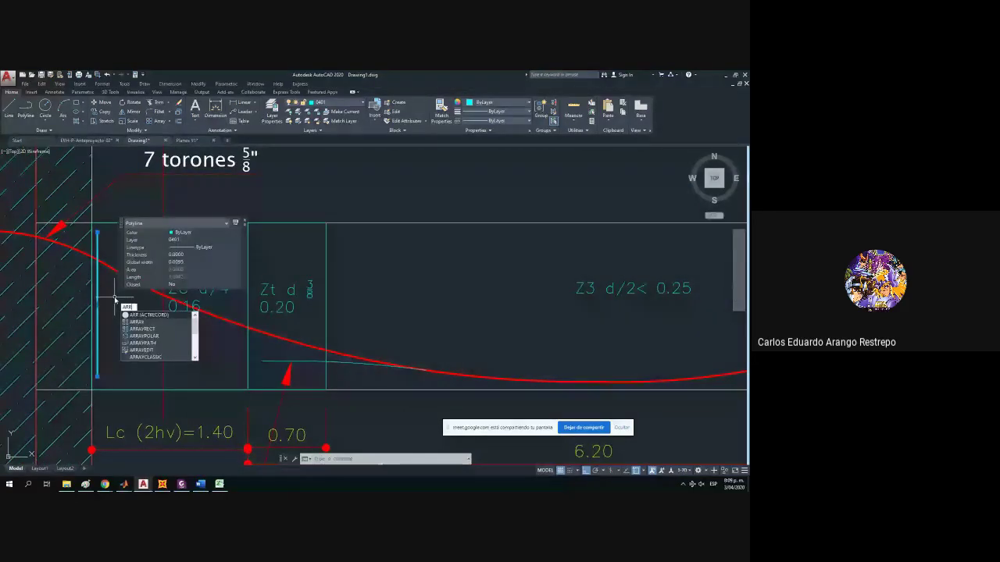
pyautogui.click(145, 323)
pyautogui.press('Return')
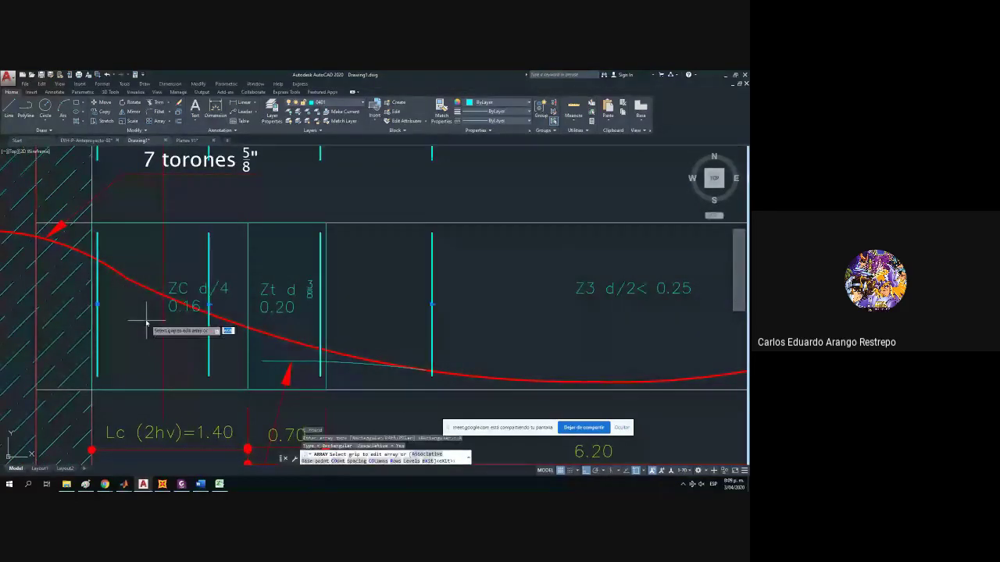
# Set the stirrup array's total column distance to 1.35 and reduce it to one row.
pyautogui.scroll(-1, 116, 371)
pyautogui.press('Escape')
pyautogui.click(312, 306)
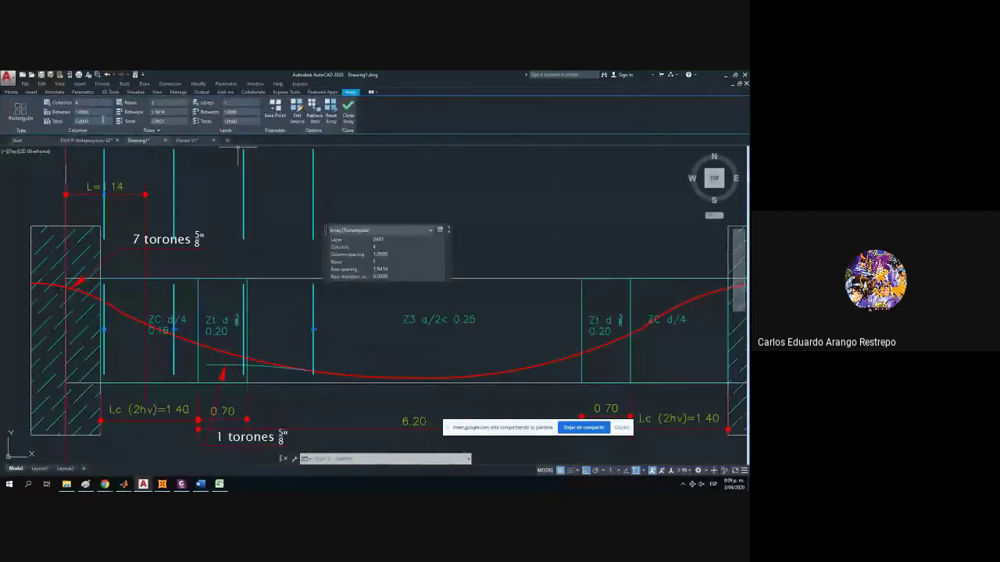
pyautogui.write('1.35')
pyautogui.press('Return')
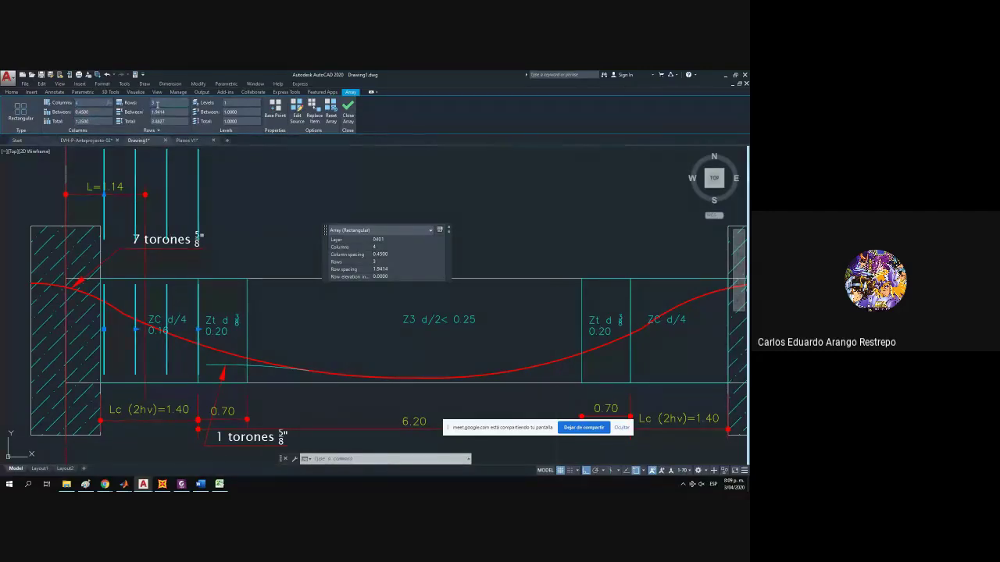
pyautogui.press('Return')
# Set the spacing between the stirrup array's columns to 0.16.
pyautogui.moveTo(90, 112); pyautogui.dragTo(68, 118)
pyautogui.write('0.16')
pyautogui.press('Return')
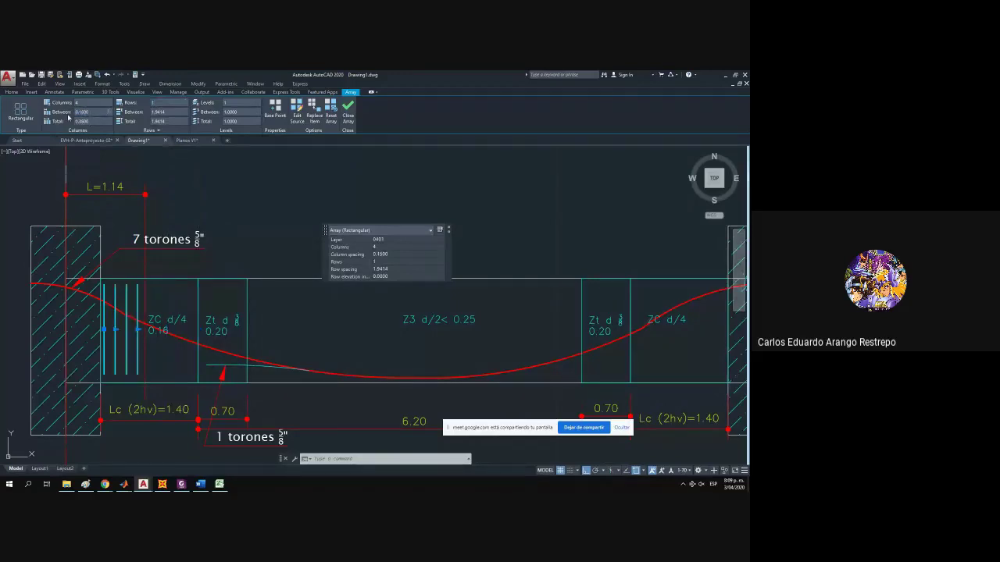
pyautogui.click(133, 327)
pyautogui.scroll(4, 137, 329)
pyautogui.press('Escape')
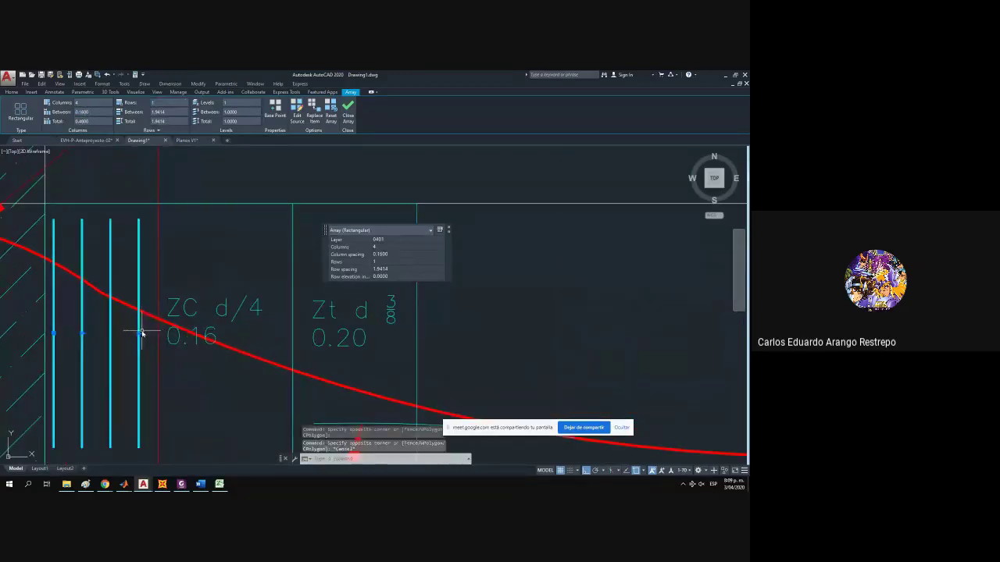
# Extend the stirrup array to 10 columns so that it passes the boundary between the left ZC and Zt zones.
pyautogui.click(139, 334)
pyautogui.click(276, 330)
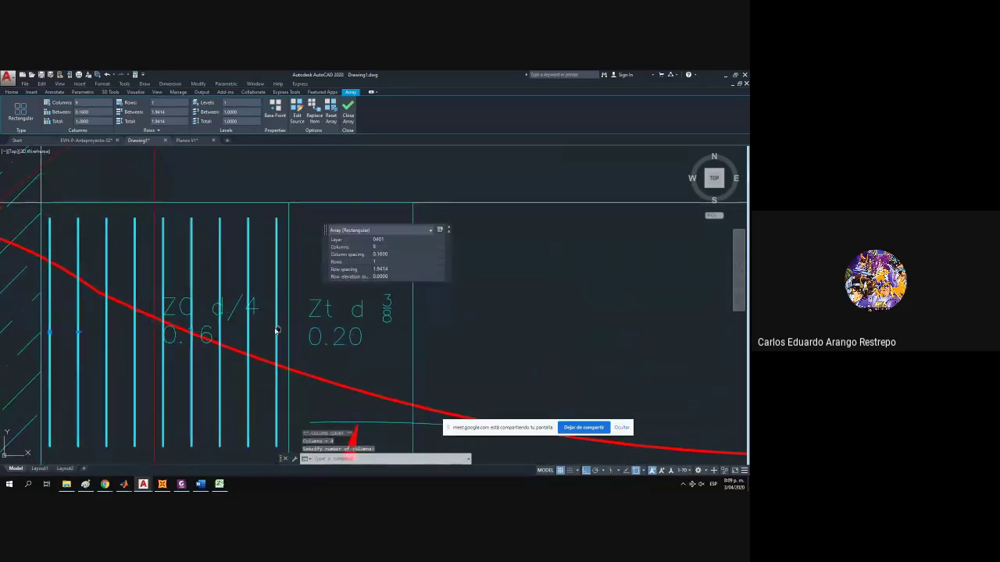
pyautogui.scroll(-2, 276, 330)
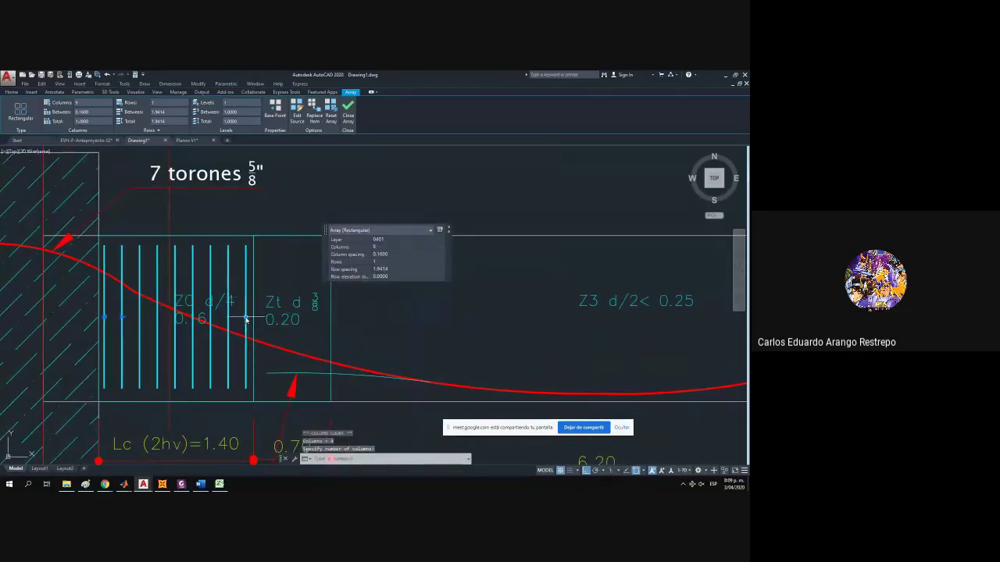
pyautogui.click(245, 318)
pyautogui.click(263, 321)
pyautogui.moveTo(259, 325); pyautogui.dragTo(252, 329)
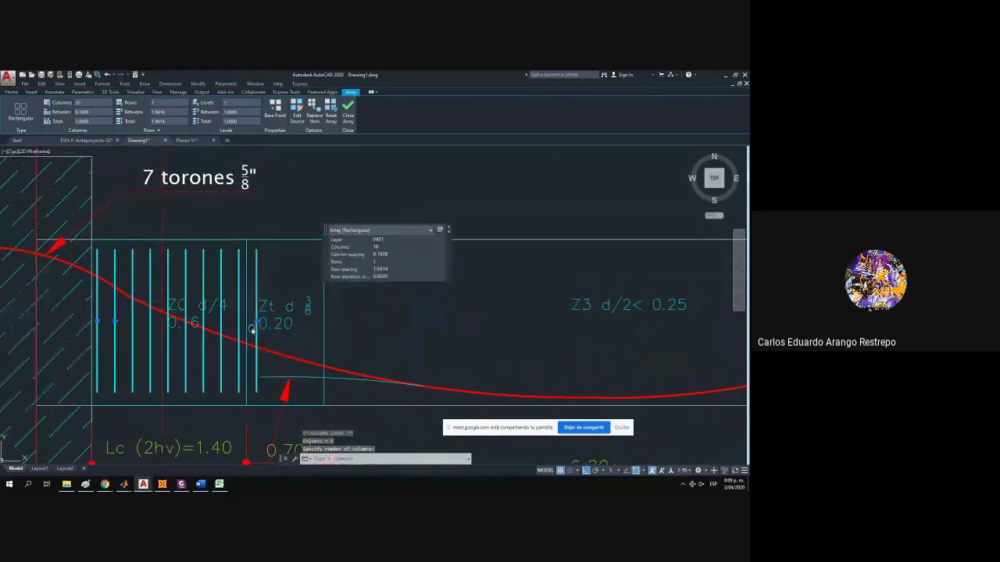
pyautogui.scroll(-2, 252, 330)
pyautogui.press('Escape')
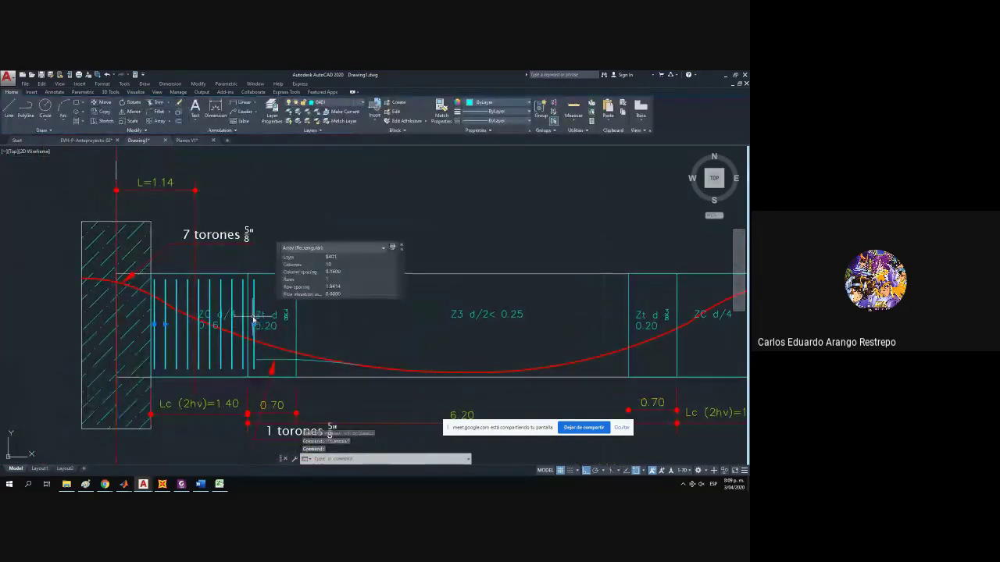
# Add a horizontal linear dimension above the beam from the first to the last stirrup of the array.
pyautogui.press('Escape')
pyautogui.click(216, 108)
pyautogui.click(252, 280)
pyautogui.click(253, 282)
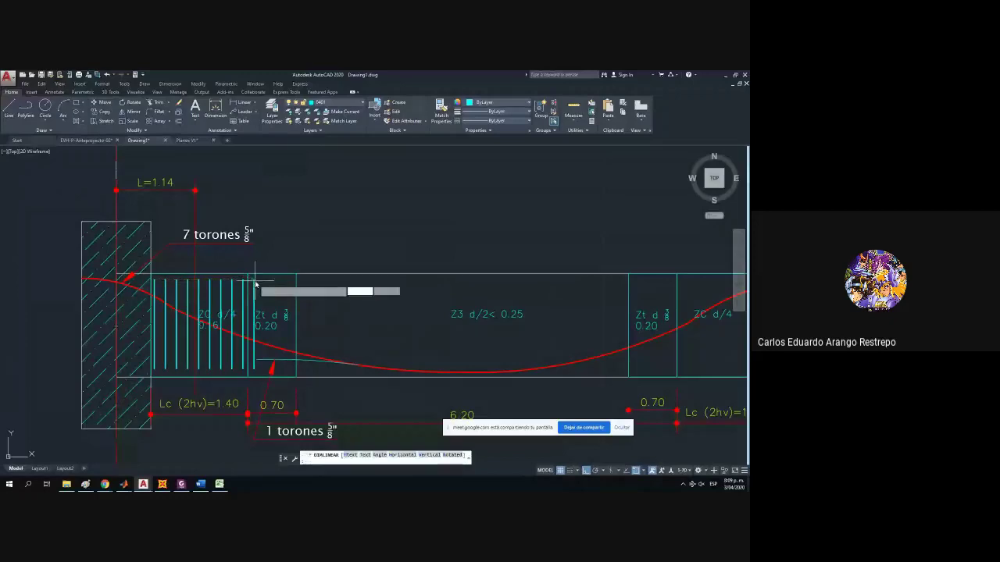
pyautogui.click(263, 214)
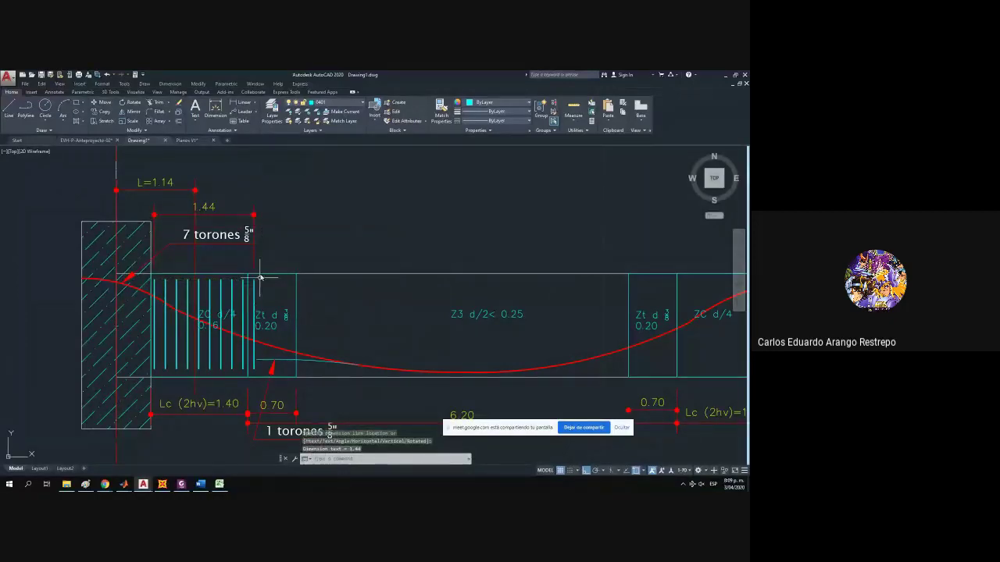
# Tile AutoCAD beside the Excel workbook and add a new blank worksheet to it.
pyautogui.moveTo(321, 74); pyautogui.dragTo(3, 132)
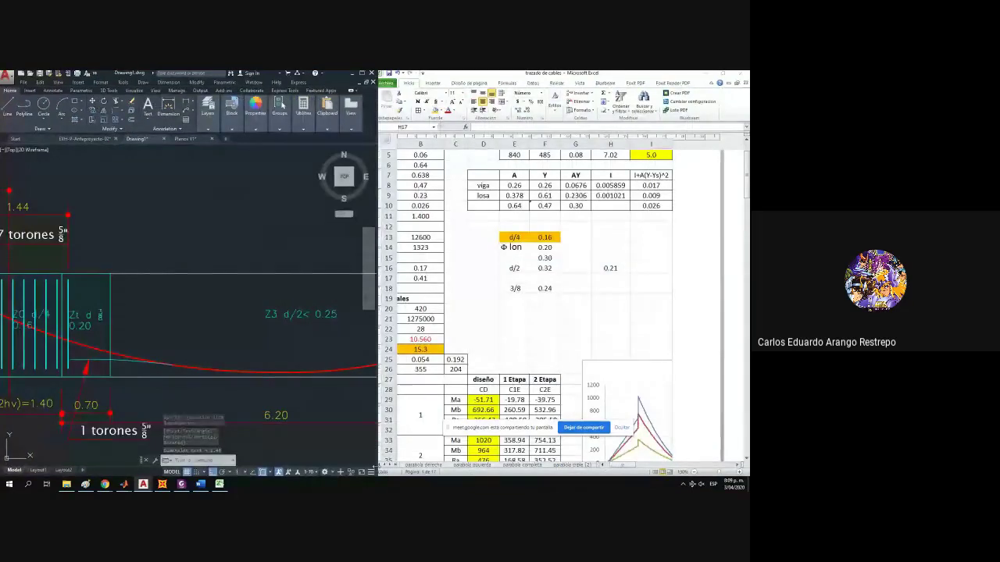
pyautogui.click(395, 466)
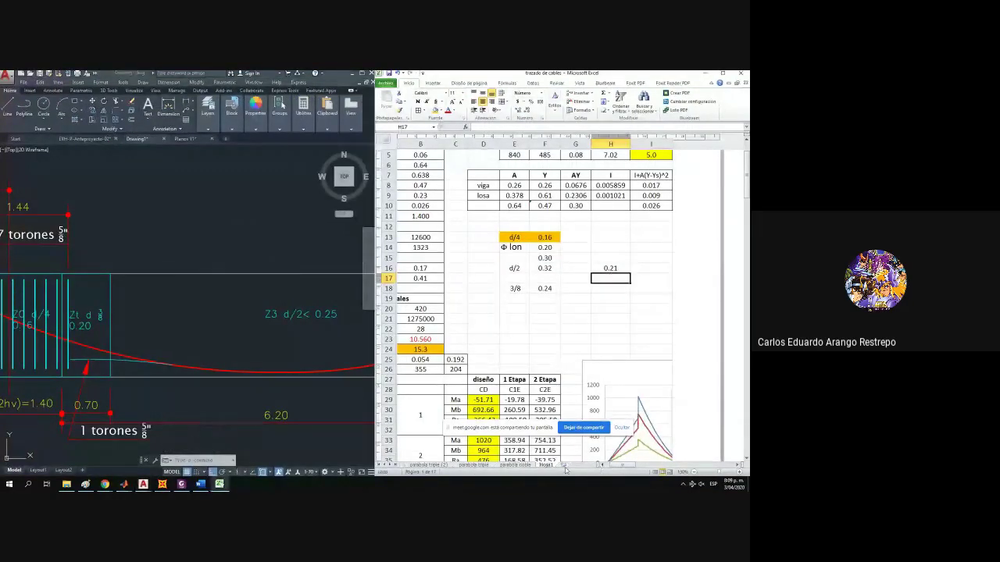
pyautogui.click(565, 468)
pyautogui.click(459, 206)
pyautogui.click(188, 232)
pyautogui.moveTo(188, 232); pyautogui.dragTo(282, 244)
pyautogui.click(468, 242)
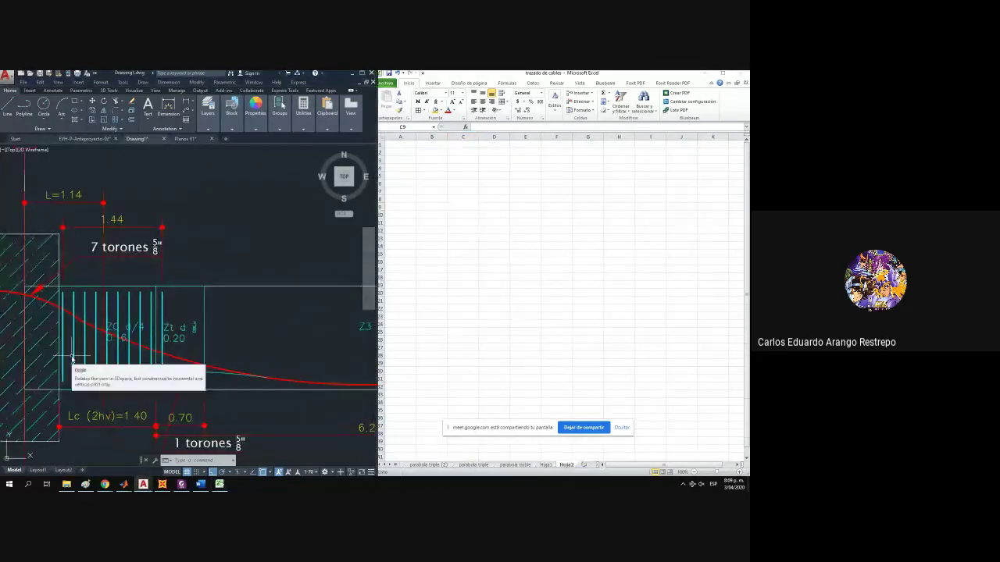
# Calculate the distance covered by the ZC stirrups in cell C9 with the formula =0.05+8*0.16.
pyautogui.scroll(2, 70, 337)
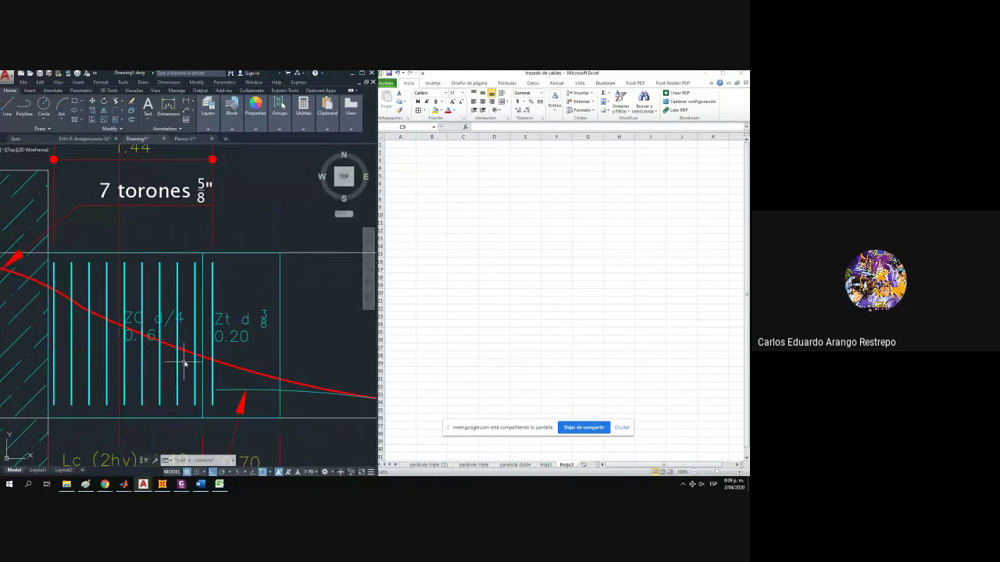
pyautogui.click(448, 201)
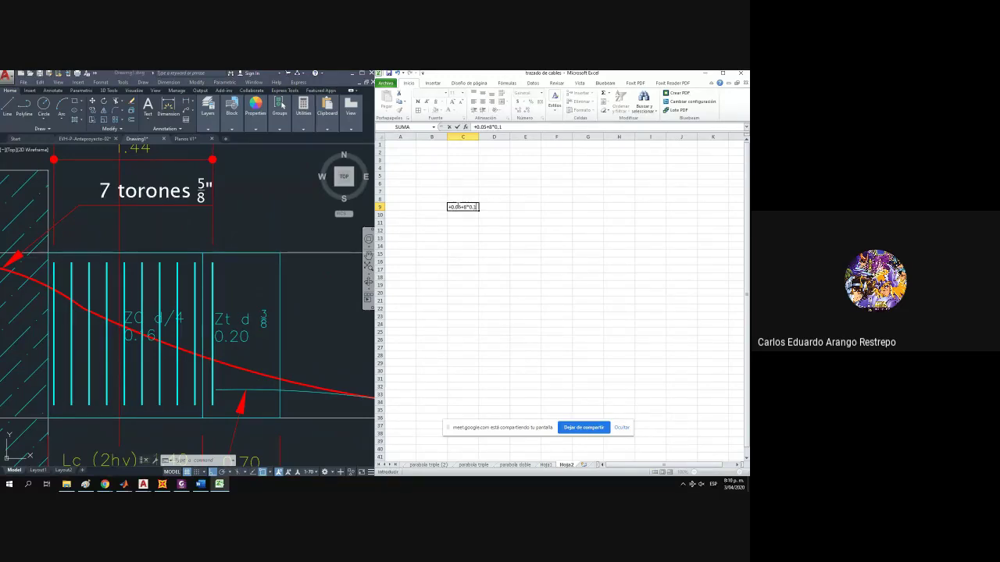
pyautogui.press('Return')
pyautogui.click(458, 206)
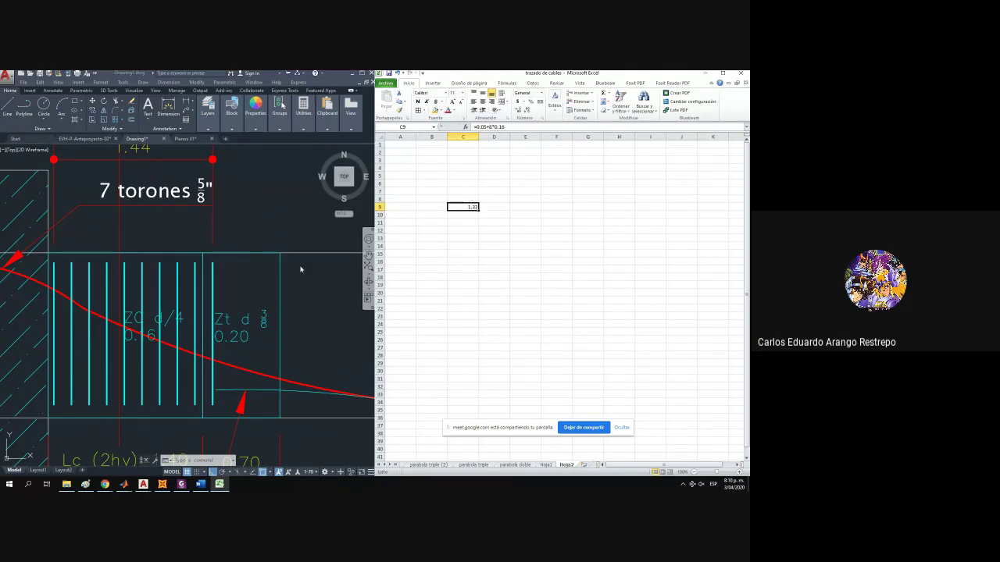
# Change the ZC stirrup distance formula in cell C9 to =0.05+9*0.16.
pyautogui.click(213, 286)
pyautogui.click(211, 293)
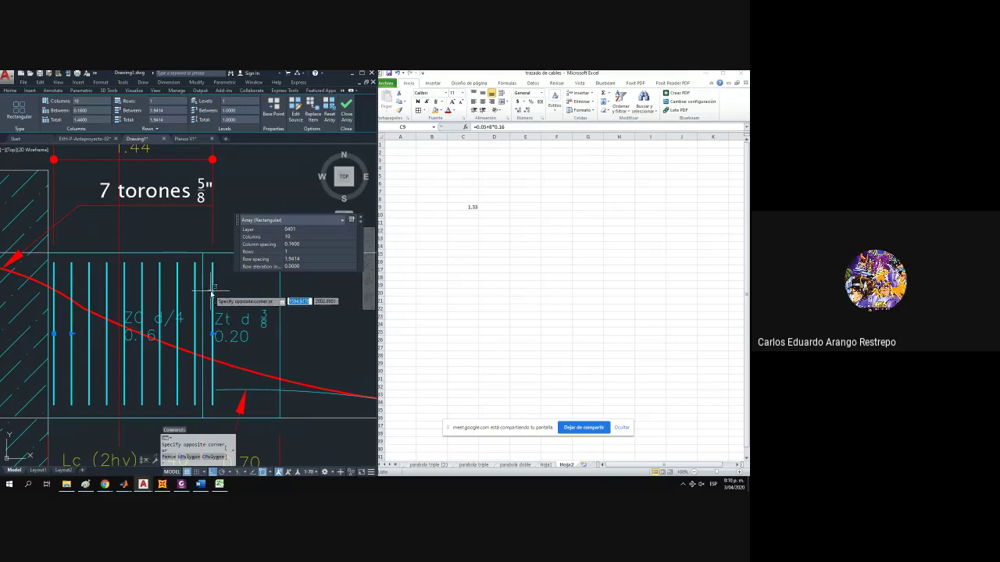
pyautogui.click(456, 208)
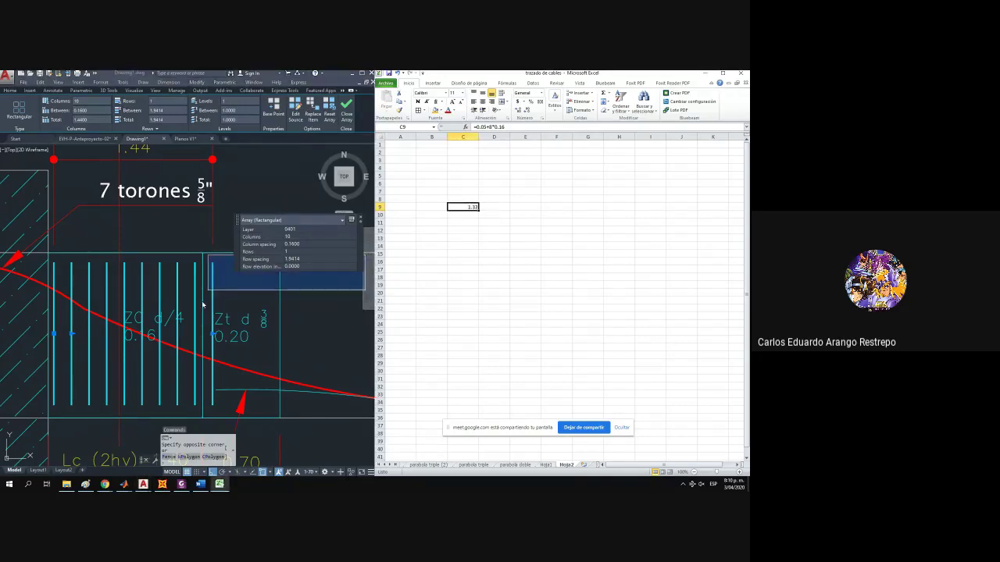
pyautogui.click(203, 305)
pyautogui.press('Escape')
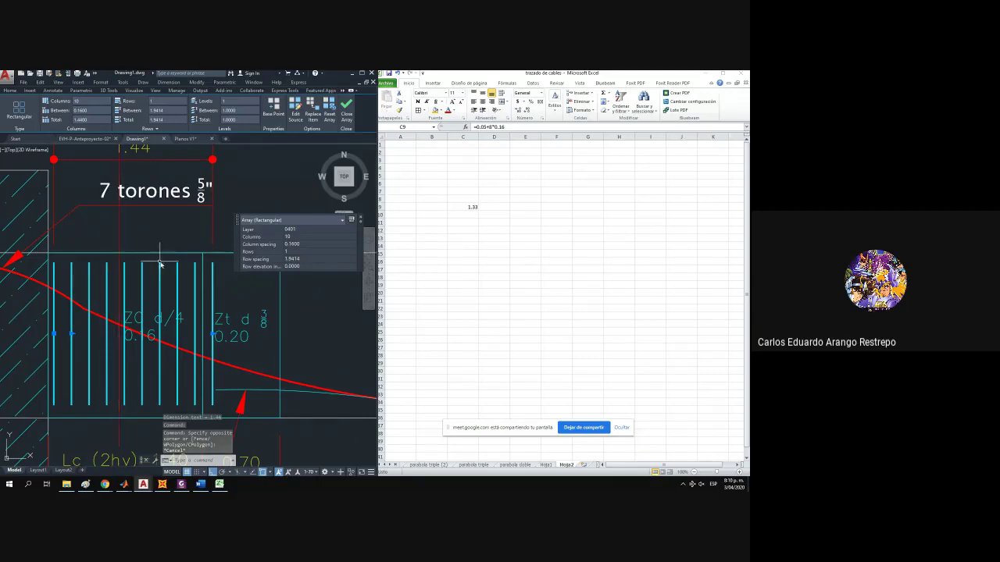
pyautogui.doubleClick(462, 207)
pyautogui.click(491, 128)
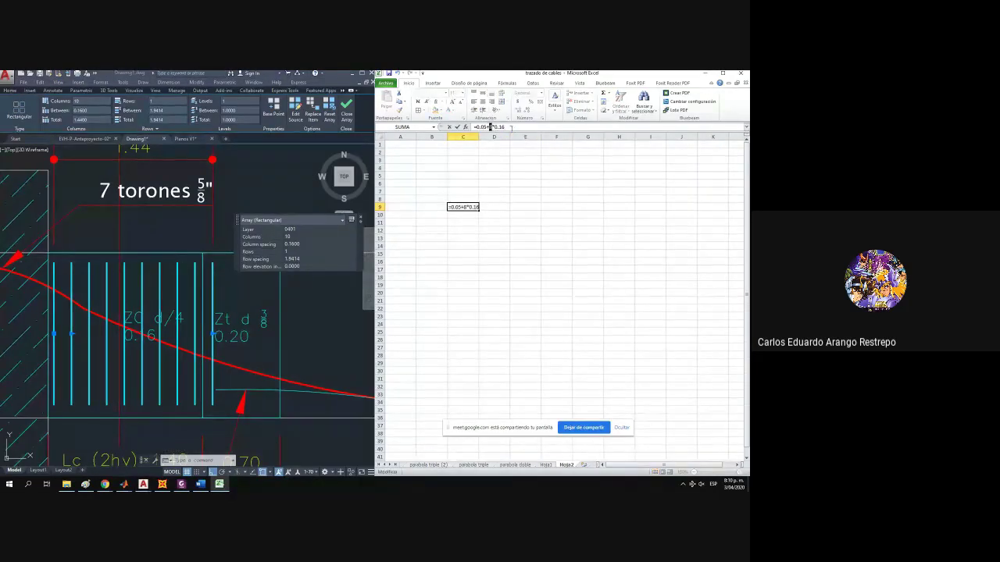
pyautogui.press('Return')
# Stretch the start of the dimension above the ZC stirrups from the first stirrup to the column face.
pyautogui.click(296, 286)
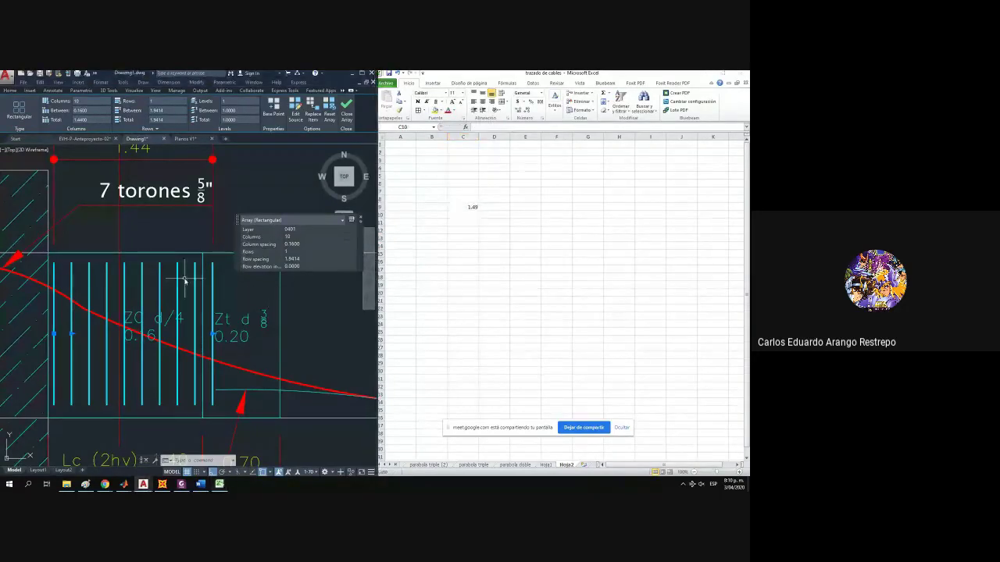
pyautogui.moveTo(185, 279); pyautogui.dragTo(184, 322)
pyautogui.click(176, 216)
pyautogui.click(154, 184)
pyautogui.click(54, 307)
pyautogui.click(49, 298)
pyautogui.press('Escape')
pyautogui.scroll(-2, 170, 262)
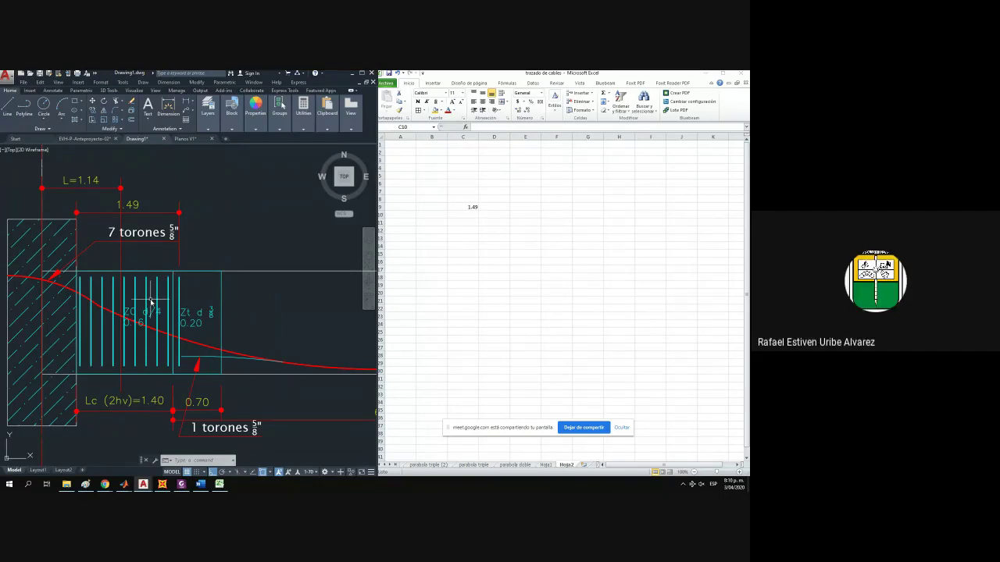
# Edit the text of the dimension above the ZC stirrups to add "10 E #3 a 0.16" on a line below the measured length.
pyautogui.moveTo(131, 297); pyautogui.dragTo(120, 292)
pyautogui.scroll(2, 100, 290)
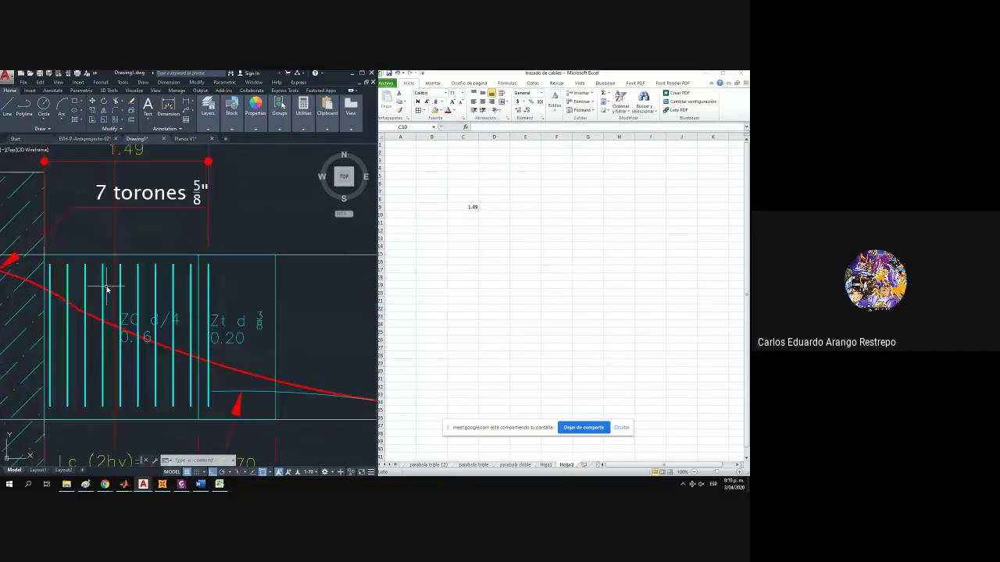
pyautogui.click(131, 286)
pyautogui.scroll(-4, 117, 273)
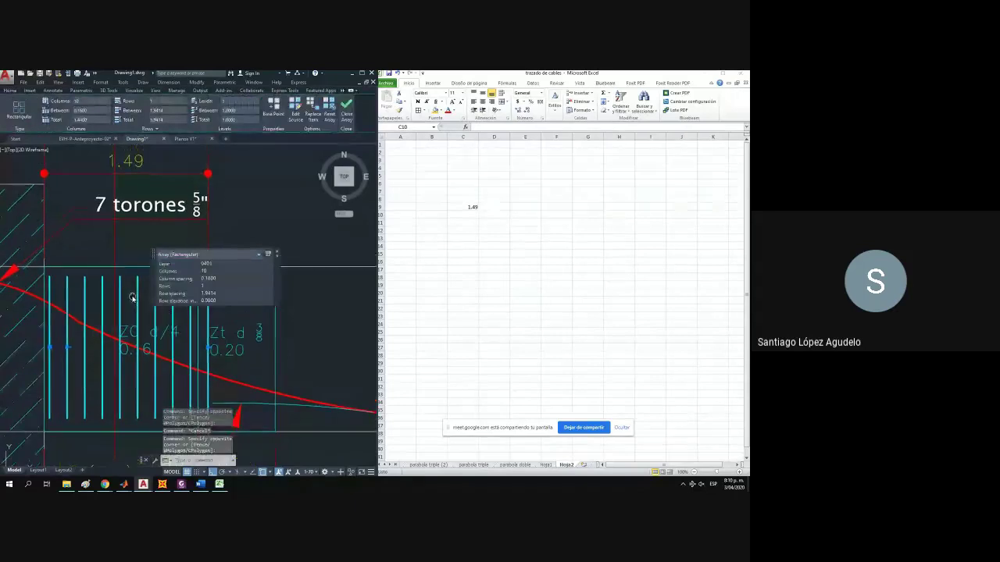
pyautogui.press('Escape')
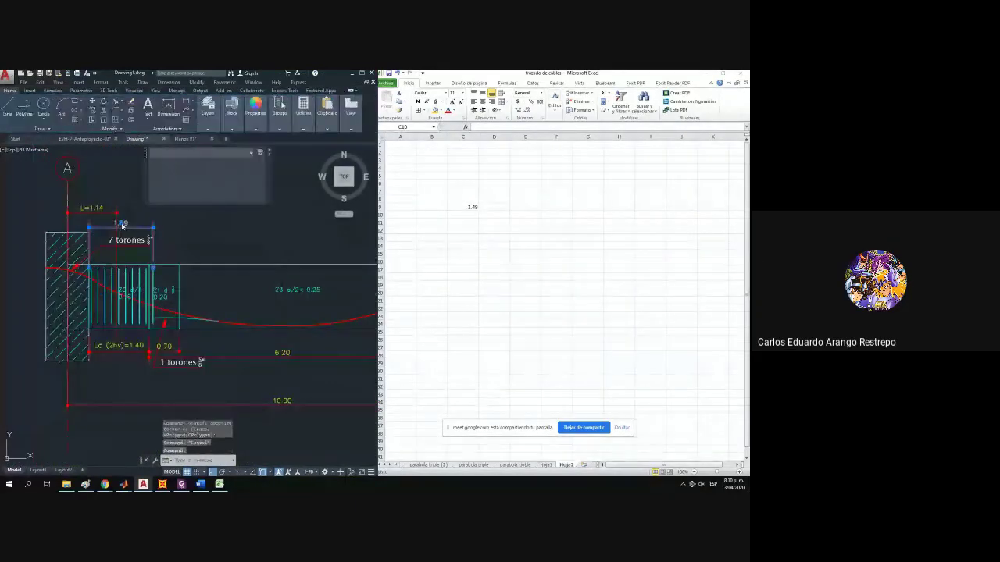
pyautogui.doubleClick(122, 223)
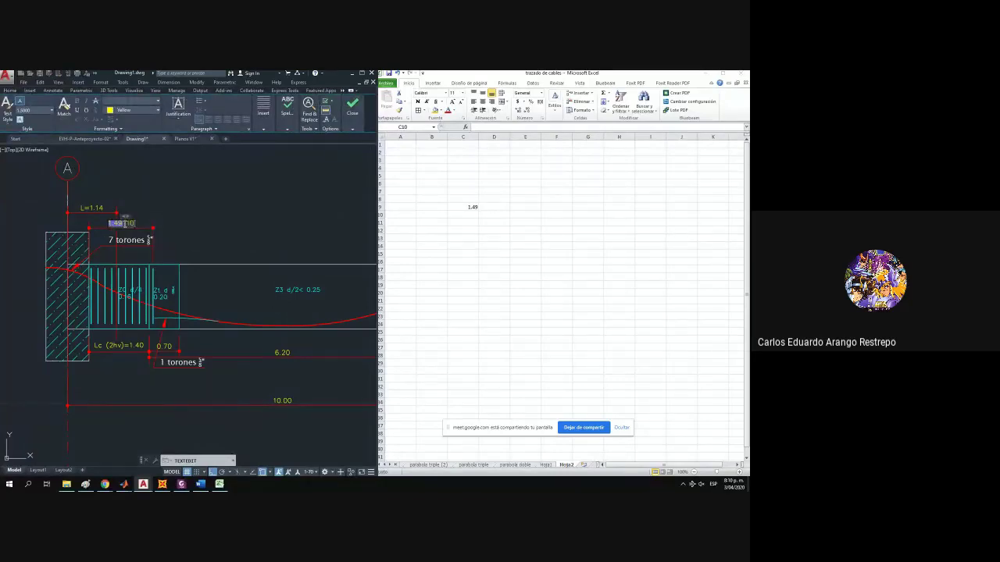
pyautogui.write('10E #3 a 0.1')
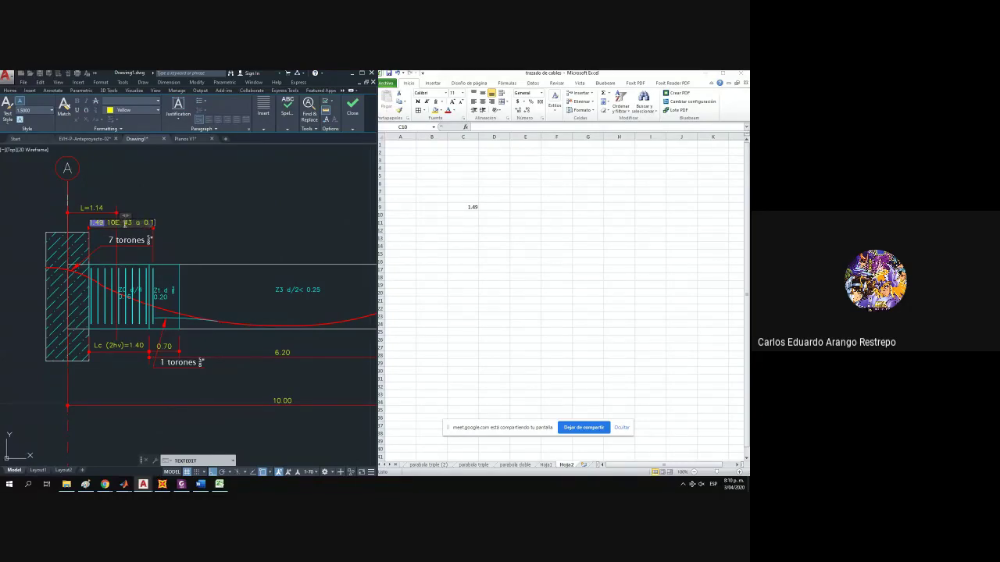
pyautogui.write('6')
pyautogui.click(103, 223)
pyautogui.press('Return')
pyautogui.click(104, 228)
pyautogui.click(134, 241)
pyautogui.scroll(2, 133, 241)
pyautogui.scroll(-2, 122, 240)
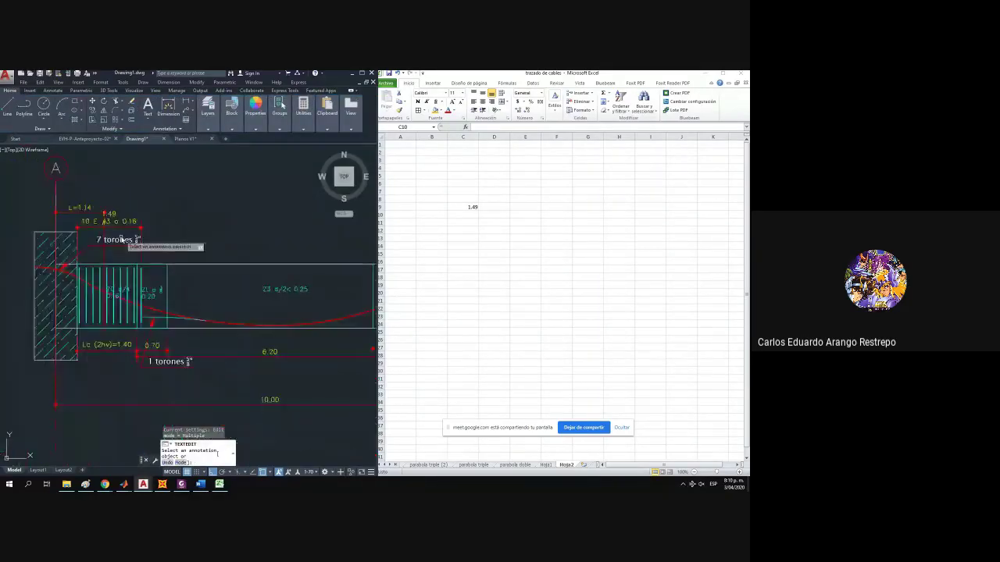
pyautogui.press('Escape')
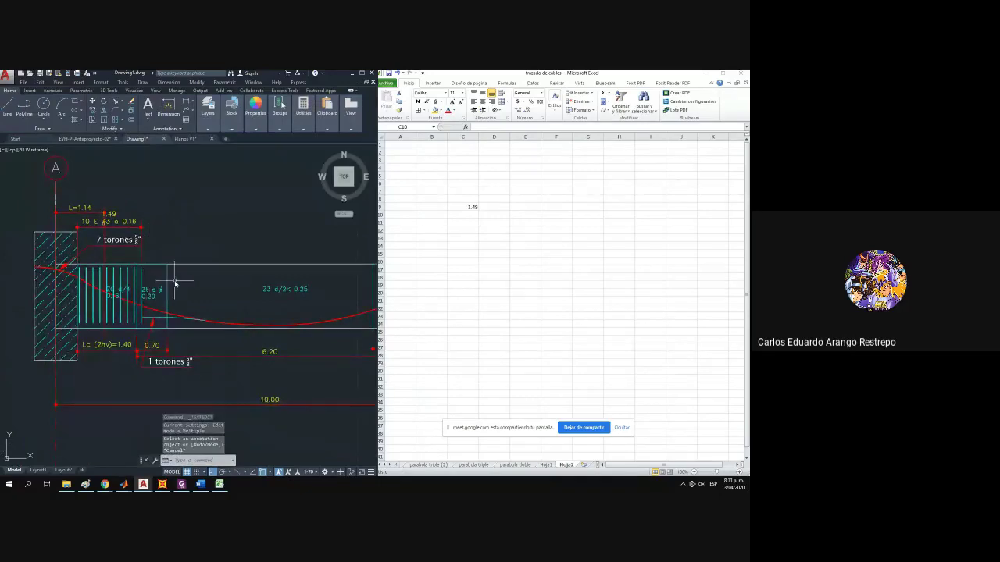
# Move the left Zt zone rectangle so that it starts at the last ZC stirrup.
pyautogui.click(174, 281)
pyautogui.click(163, 277)
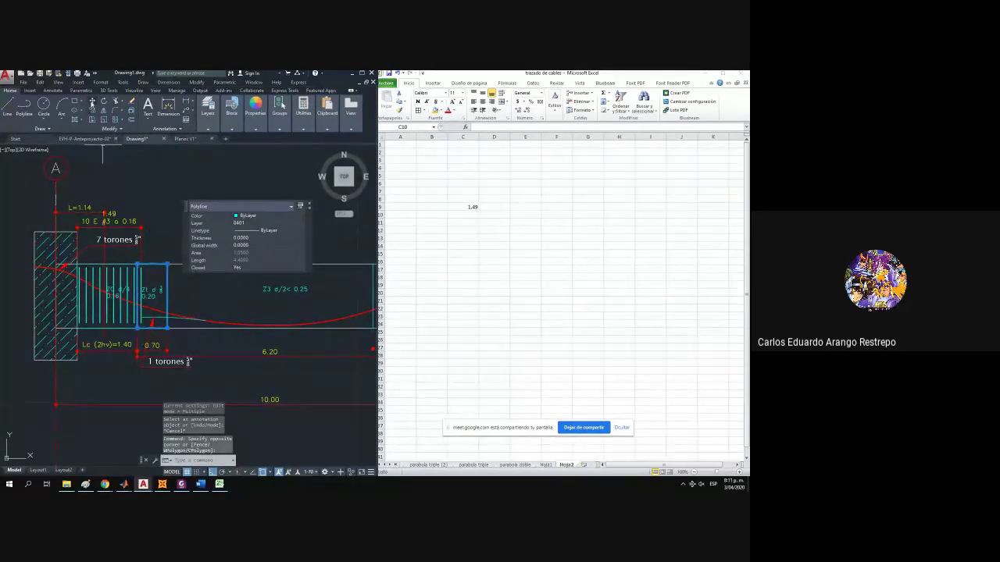
pyautogui.write('m')
pyautogui.press('space')
pyautogui.scroll(1, 161, 274)
pyautogui.click(122, 257)
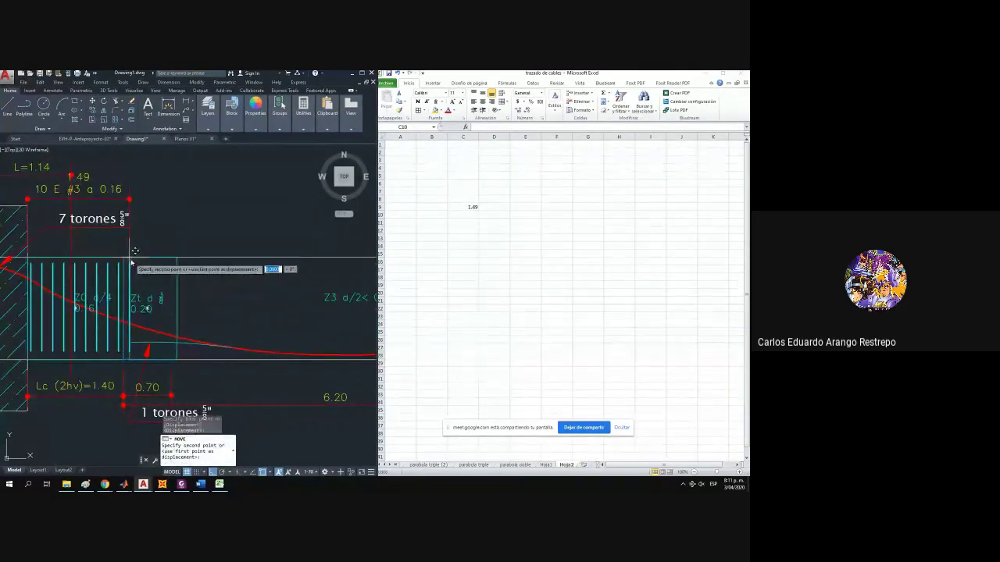
pyautogui.click(129, 258)
pyautogui.moveTo(144, 279)
pyautogui.mouseDown()
pyautogui.moveTo(203, 263)
pyautogui.moveTo(172, 285)
pyautogui.mouseUp()
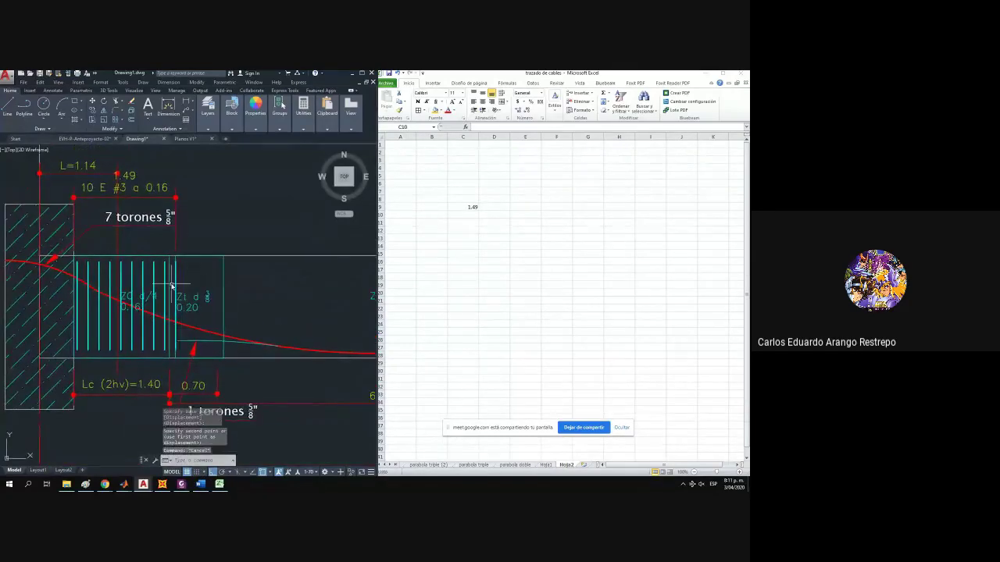
pyautogui.press('Escape')
# Stretch the right edge of the left ZC zone rectangle to the last ZC stirrup.
pyautogui.click(171, 282)
pyautogui.click(169, 285)
pyautogui.click(169, 307)
pyautogui.click(175, 307)
pyautogui.press('Escape')
pyautogui.scroll(-4, 173, 309)
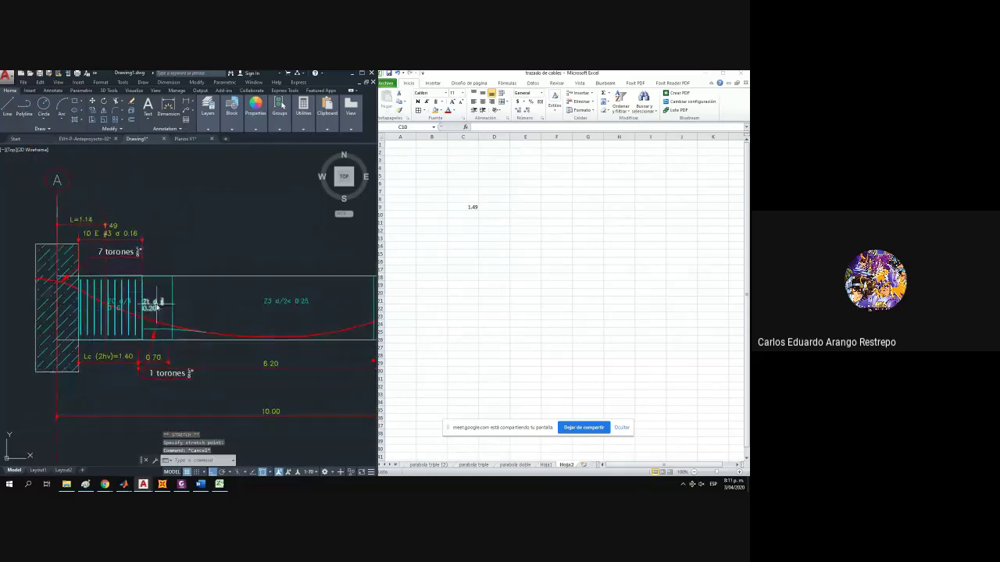
# Stretch the Lc (2hv) and 0.70 dimensions below the beam to match the shifted ZC and Zt zone boundaries.
pyautogui.click(167, 361)
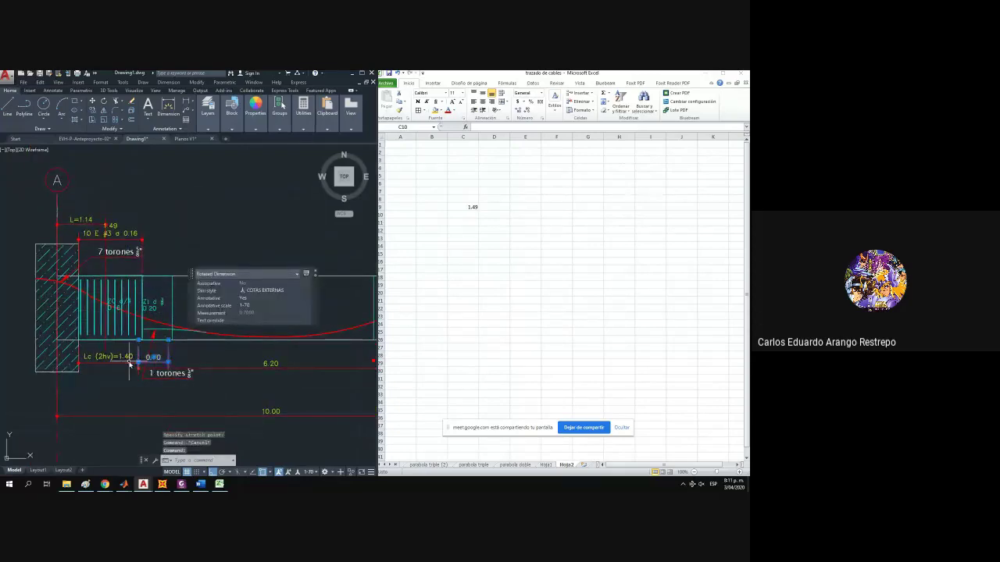
pyautogui.click(130, 368)
pyautogui.click(130, 349)
pyautogui.scroll(2, 133, 345)
pyautogui.click(91, 353)
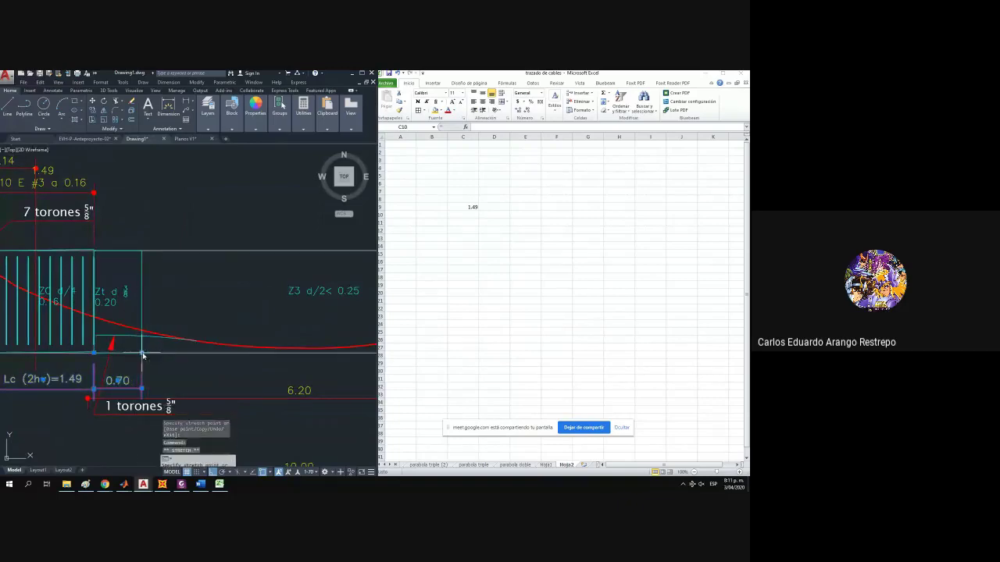
pyautogui.scroll(-2, 145, 361)
pyautogui.press('Escape')
pyautogui.scroll(4, 196, 340)
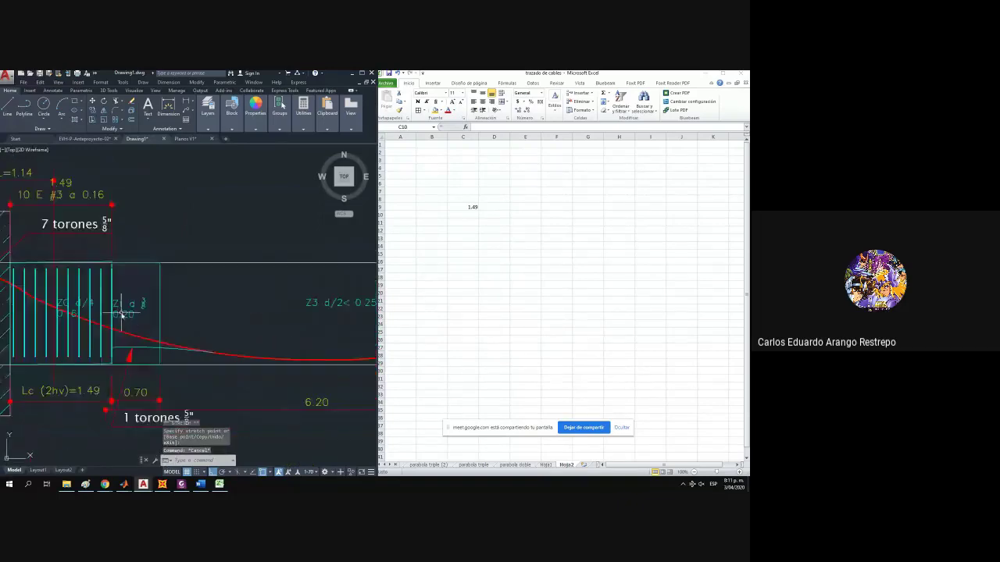
# Move the left Zt zone label slightly to the right, clear of the last ZC stirrup.
pyautogui.click(157, 269)
pyautogui.click(133, 250)
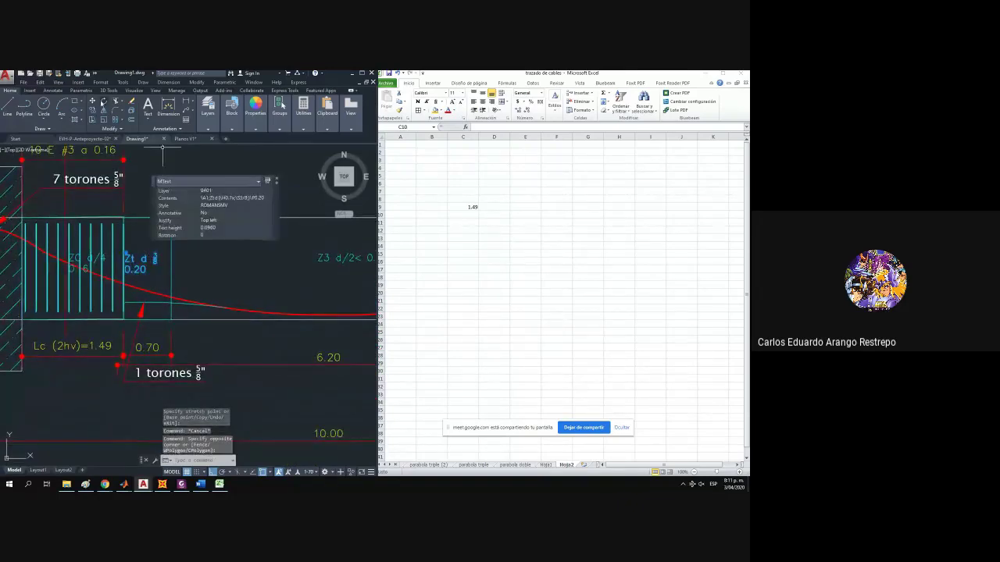
pyautogui.click(92, 102)
pyautogui.click(153, 162)
pyautogui.click(160, 161)
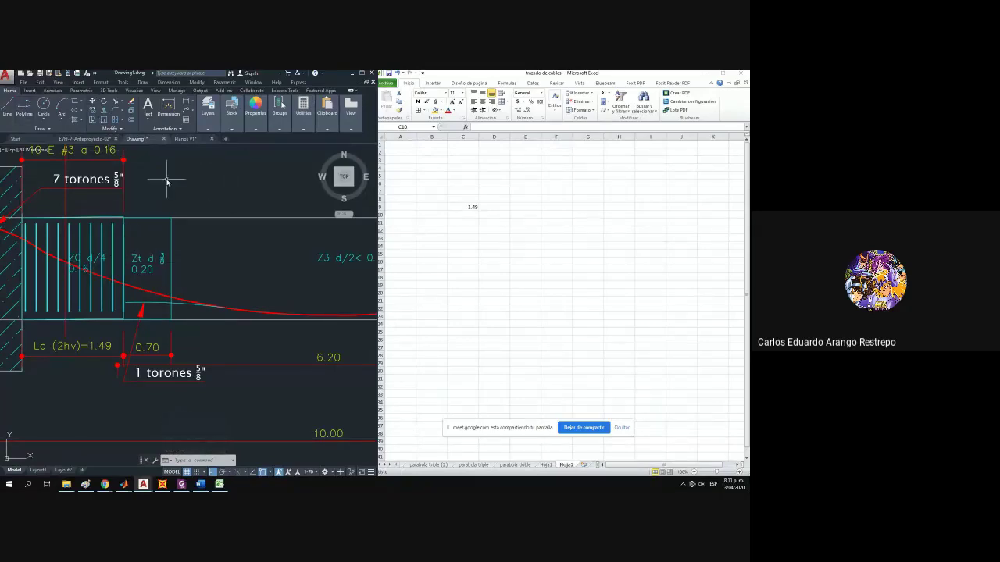
pyautogui.click(6, 107)
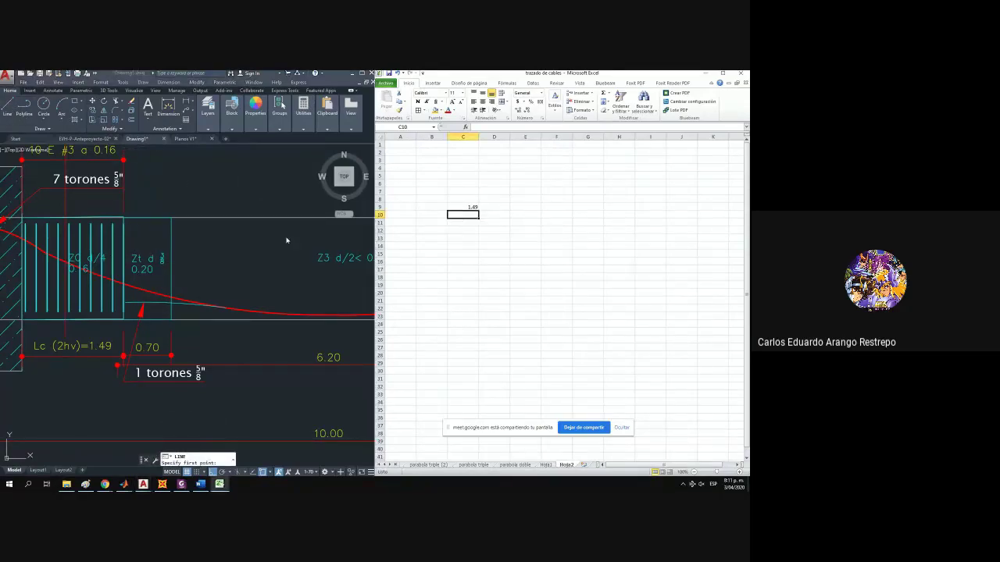
pyautogui.scroll(1, 76, 150)
pyautogui.press('Escape')
pyautogui.moveTo(107, 173); pyautogui.dragTo(142, 201)
pyautogui.scroll(-1, 60, 190)
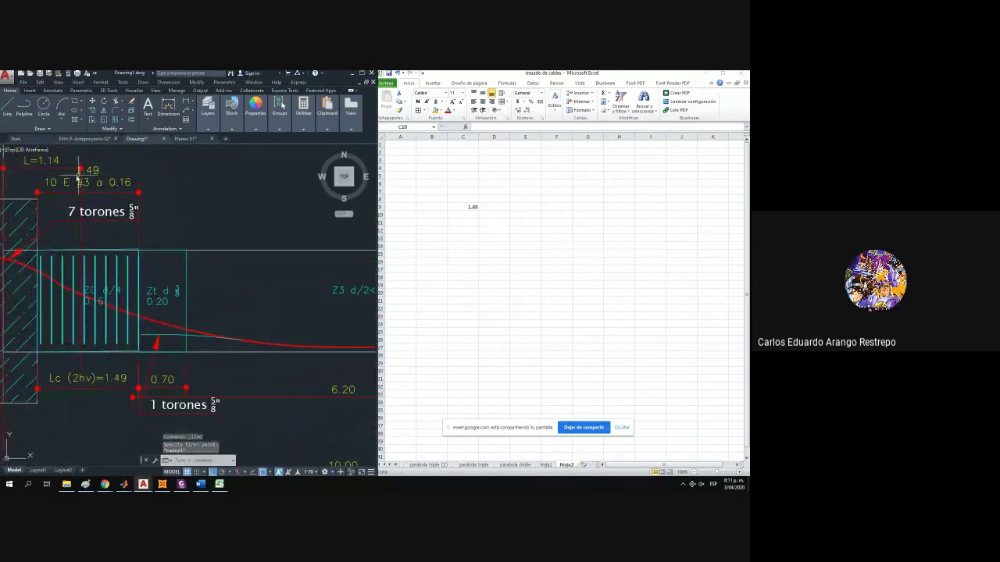
pyautogui.moveTo(173, 290); pyautogui.dragTo(160, 285)
pyautogui.click(160, 285)
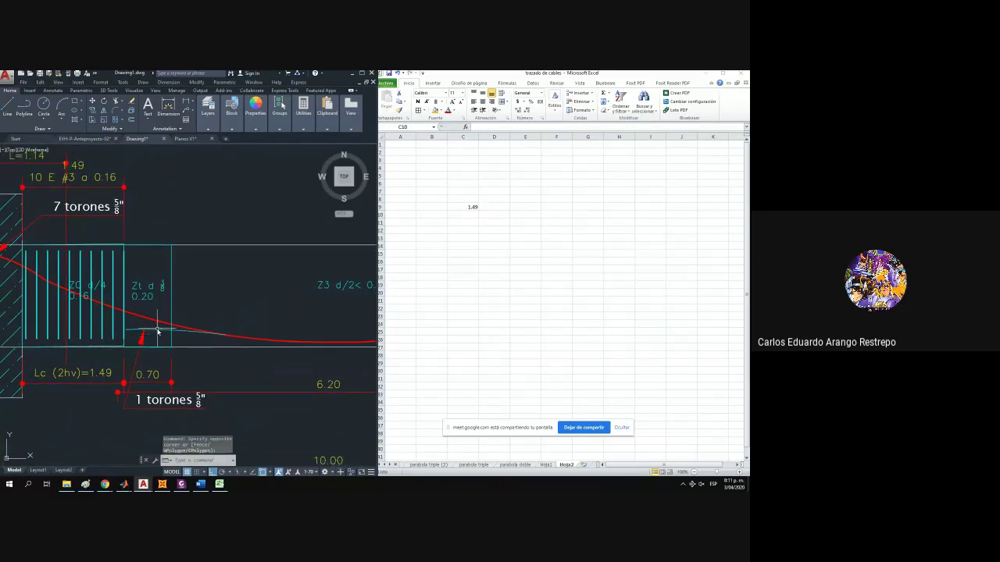
pyautogui.click(7, 111)
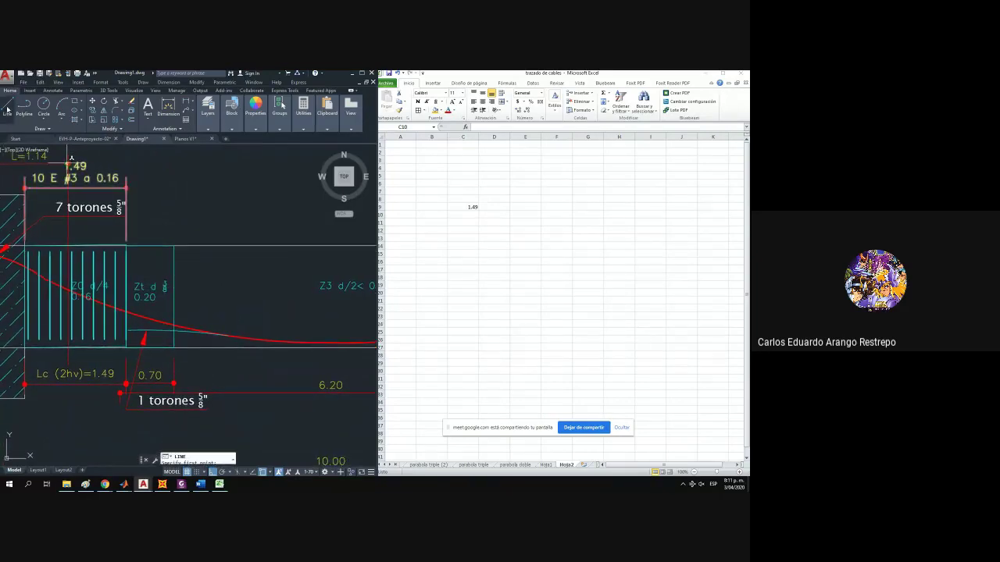
pyautogui.press('Escape')
# Draw a polyline over the last ZC stirrup from its lower end to its upper end and set its global width.
pyautogui.click(25, 109)
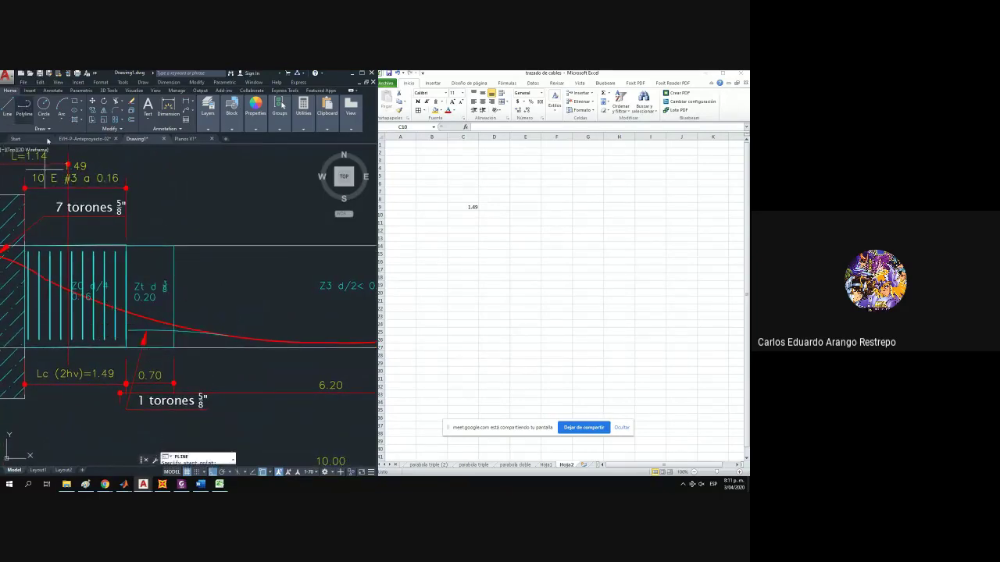
pyautogui.click(126, 340)
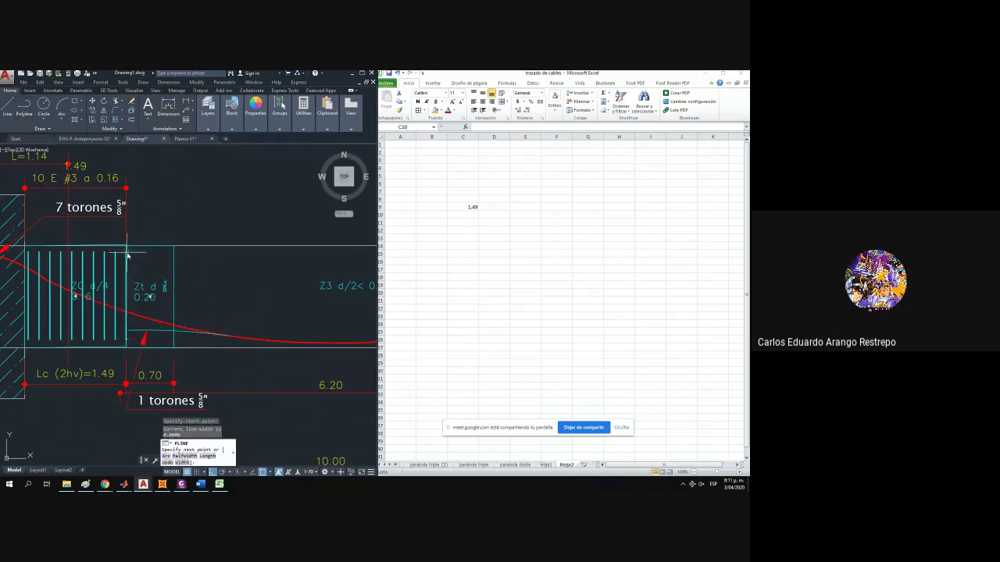
pyautogui.click(126, 252)
pyautogui.press('Escape')
pyautogui.click(127, 263)
pyautogui.click(211, 224)
pyautogui.write('0.03')
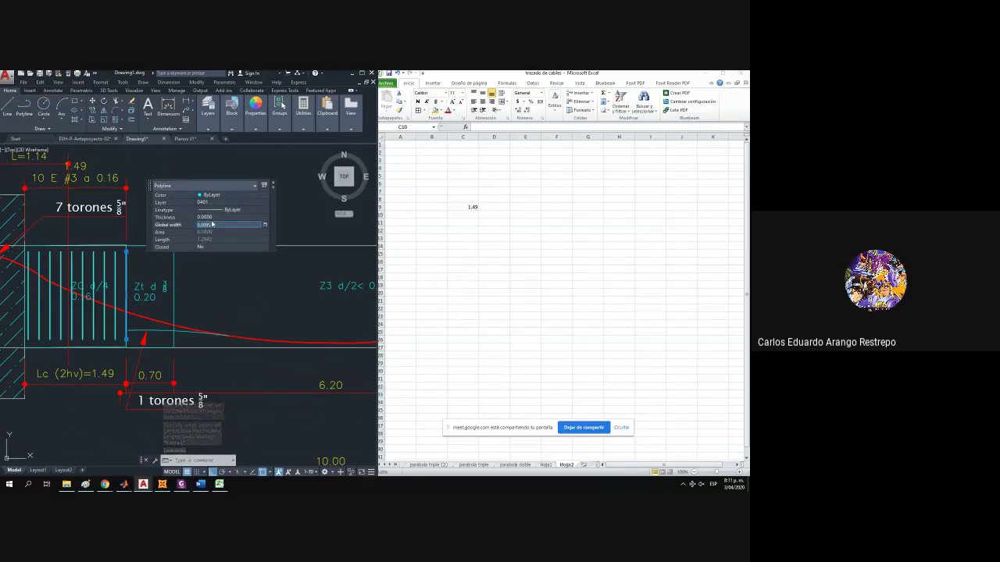
pyautogui.press('Return')
# Move the new stirrup polyline 0.2 to the right into the Zt zone.
pyautogui.click(92, 101)
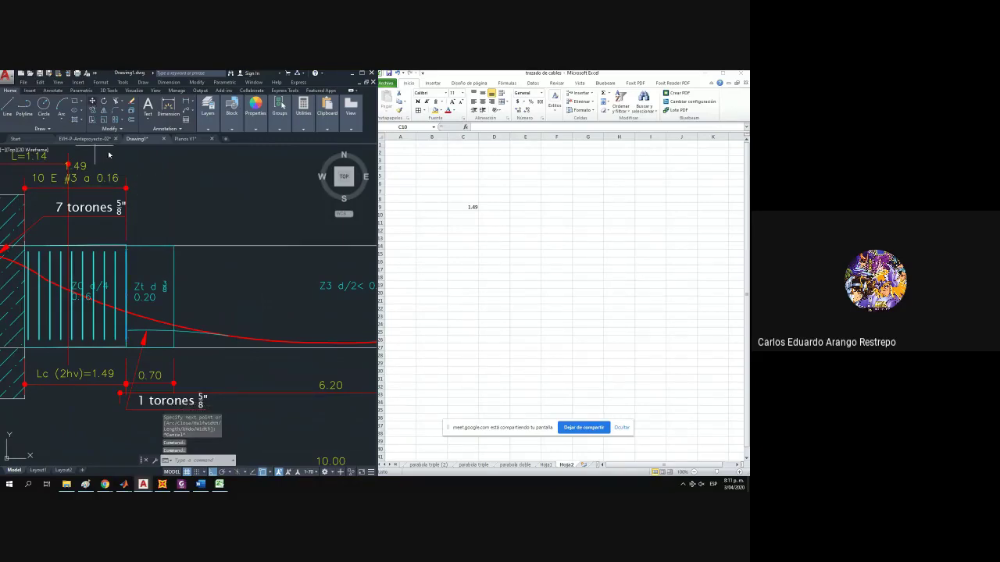
pyautogui.click(157, 207)
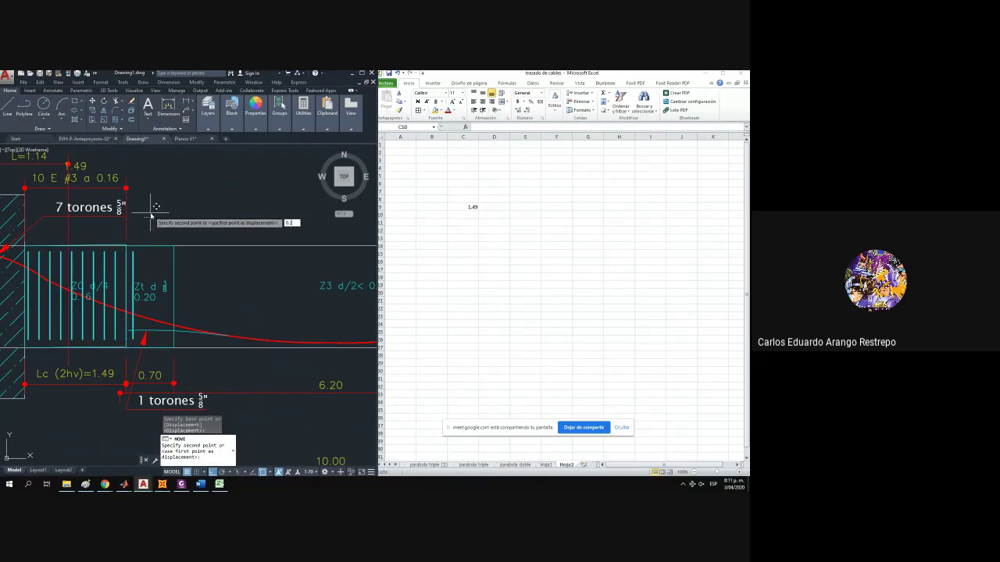
pyautogui.write('0.2')
pyautogui.press('Return')
pyautogui.press('Escape')
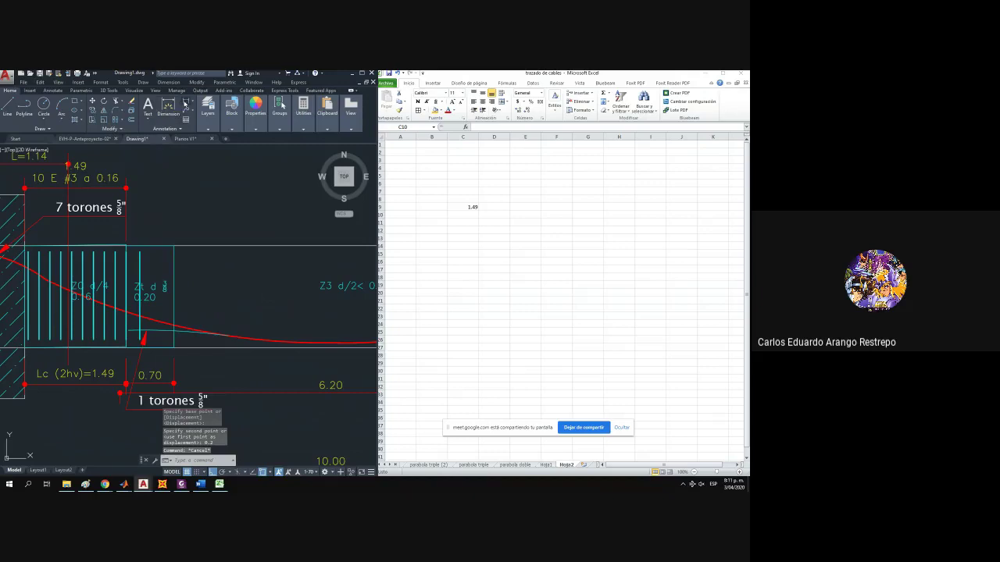
# Add a horizontal linear dimension above the beam between the last ZC stirrup and the first Zt stirrup.
pyautogui.click(185, 104)
pyautogui.click(126, 247)
pyautogui.click(140, 246)
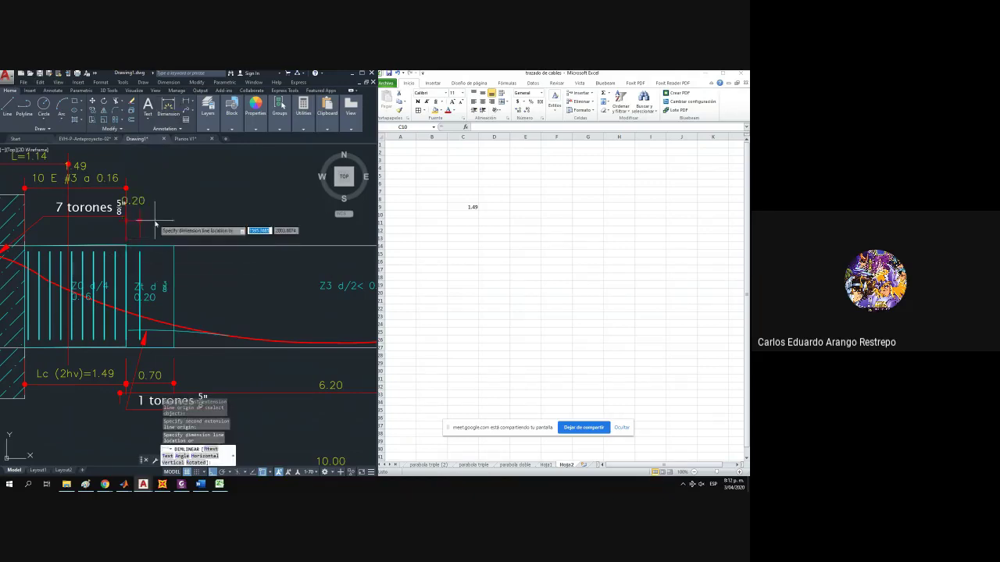
pyautogui.click(166, 225)
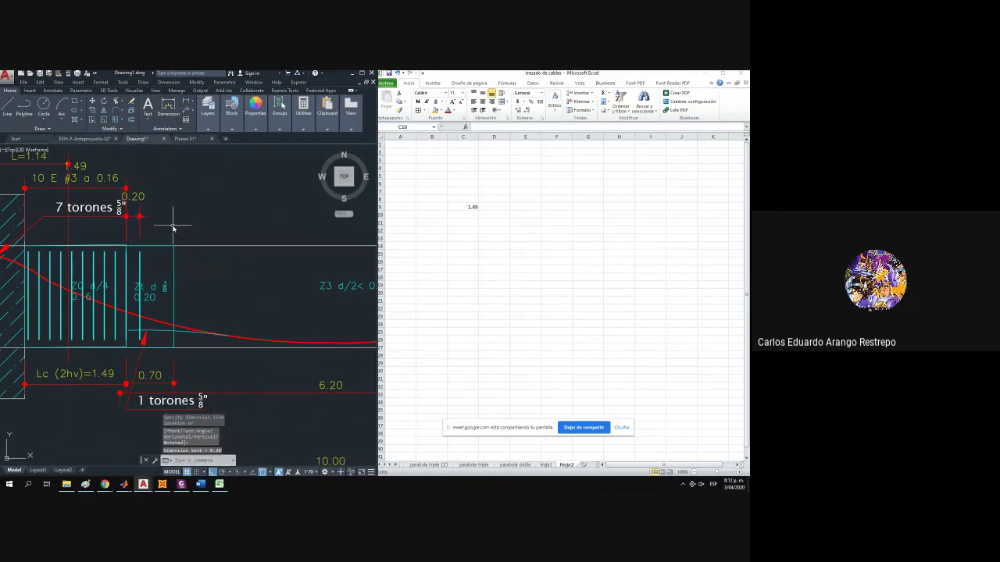
# Create a rectangular array of the first Zt stirrup with 5 columns and 1 row.
pyautogui.moveTo(172, 226); pyautogui.dragTo(155, 223)
pyautogui.click(128, 255)
pyautogui.click(122, 254)
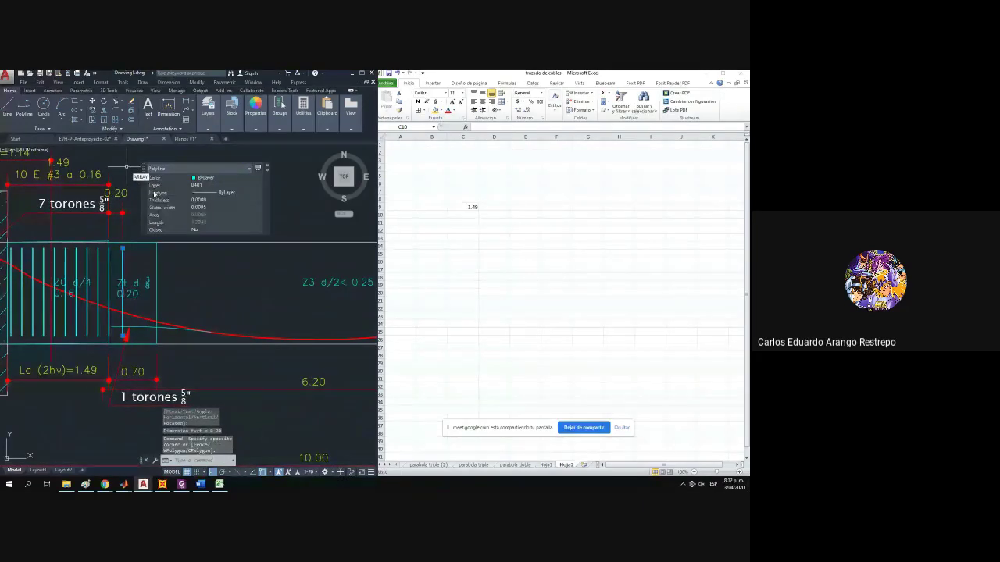
pyautogui.press('Return')
pyautogui.press('Return')
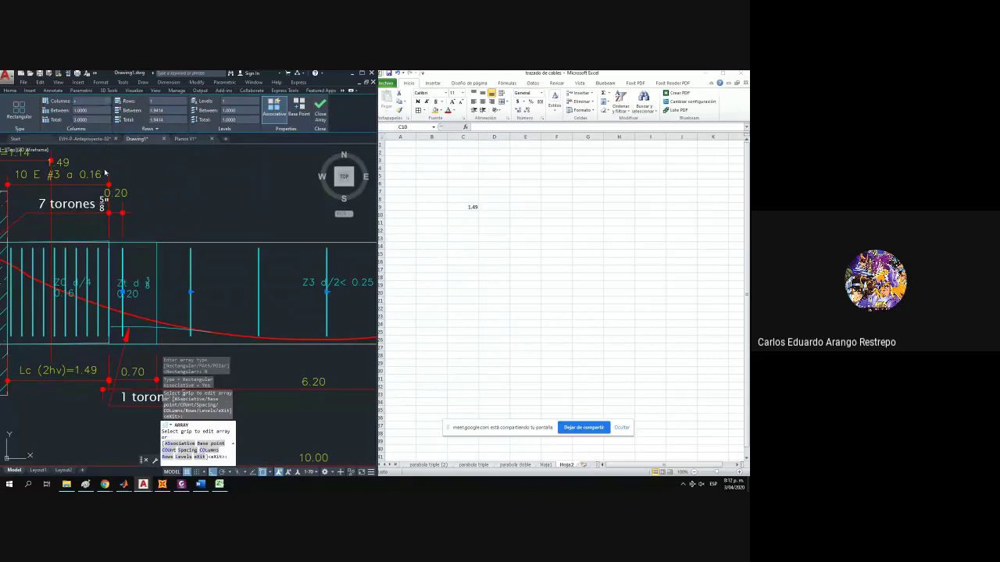
pyautogui.press('Return')
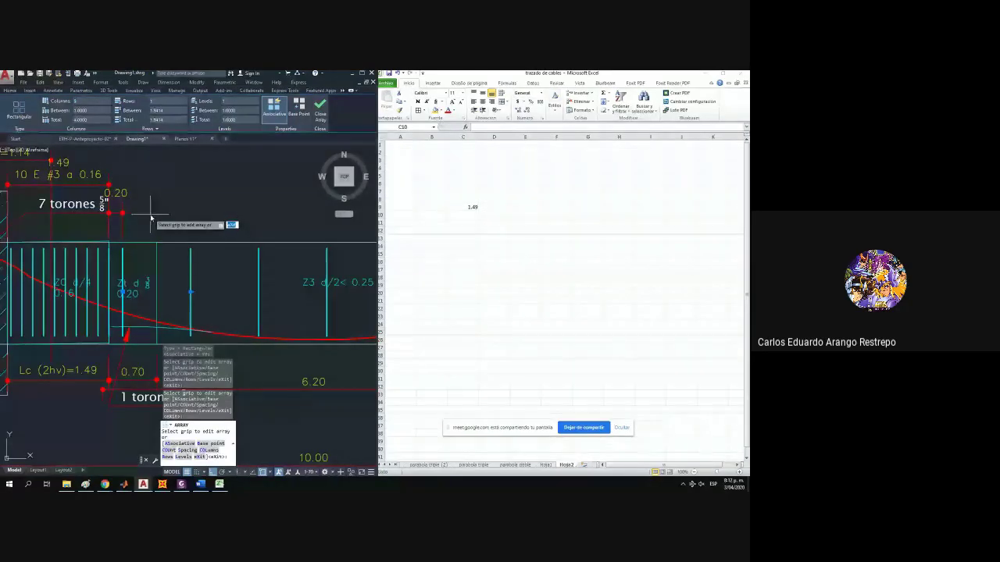
pyautogui.moveTo(151, 215); pyautogui.dragTo(148, 232)
pyautogui.press('Escape')
# Set the column spacing of the Zt stirrup array to 0.2.
pyautogui.click(196, 290)
pyautogui.click(181, 286)
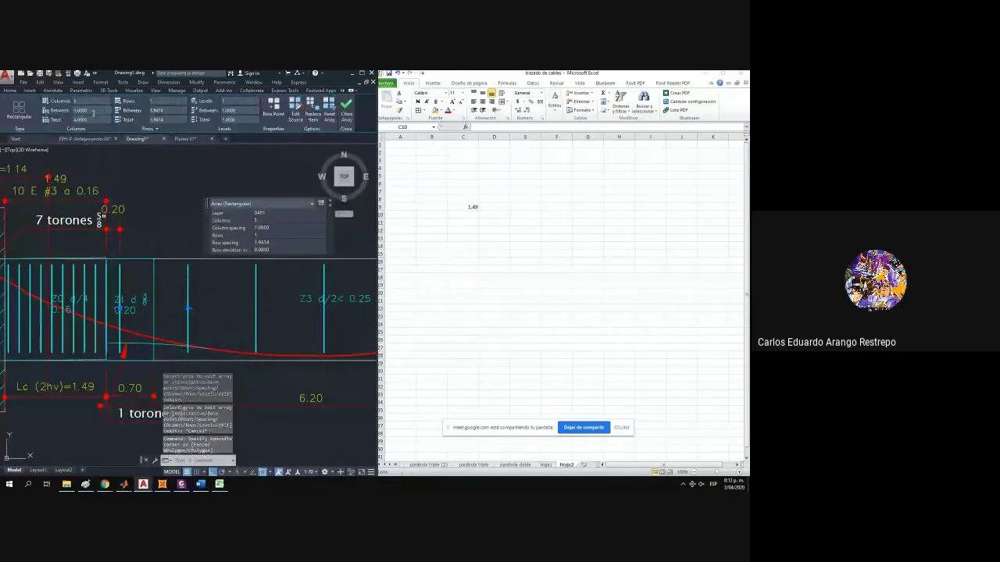
pyautogui.press('Return')
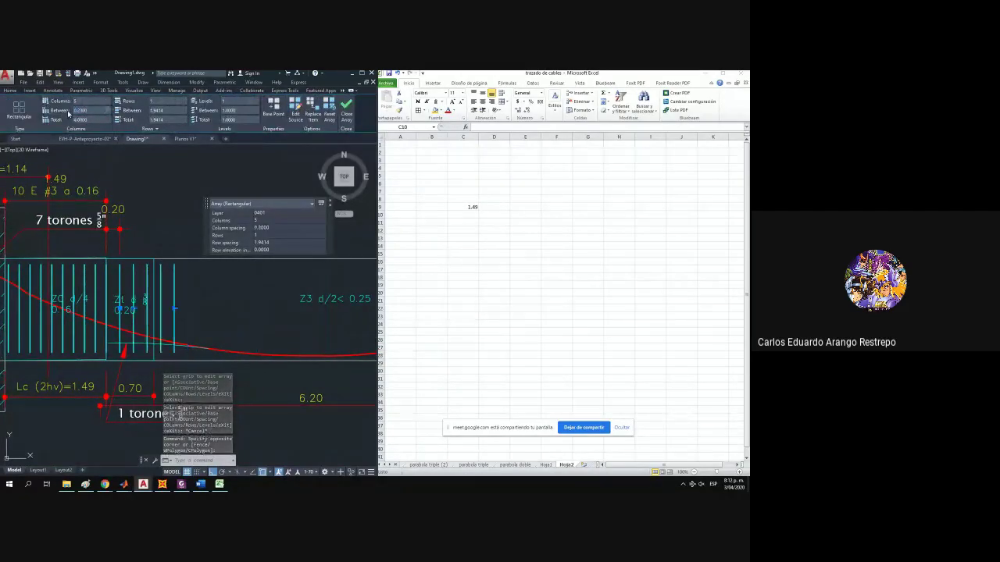
pyautogui.press('Escape')
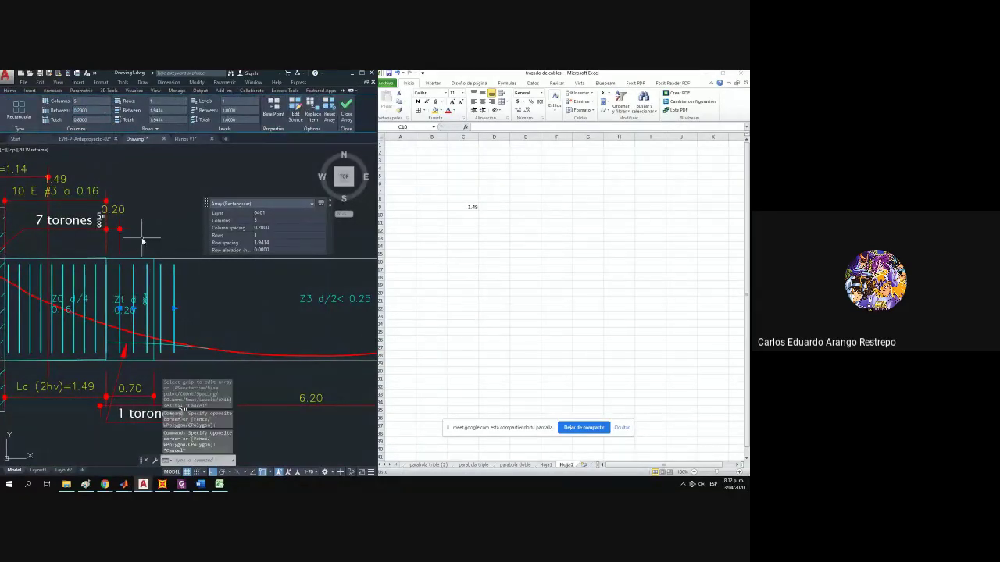
pyautogui.click(177, 285)
pyautogui.press('Escape')
pyautogui.press('Escape')
pyautogui.click(175, 286)
pyautogui.press('Escape')
# Copy the "10 E #3 a 0.16" dimension from the ZC zone to the first Zt stirrup.
pyautogui.click(72, 198)
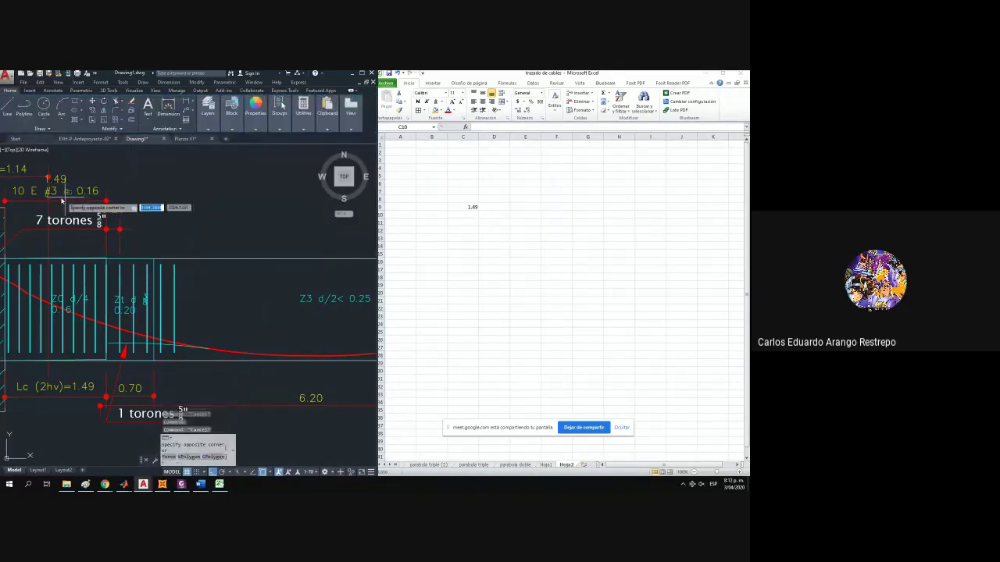
pyautogui.click(57, 199)
pyautogui.click(92, 111)
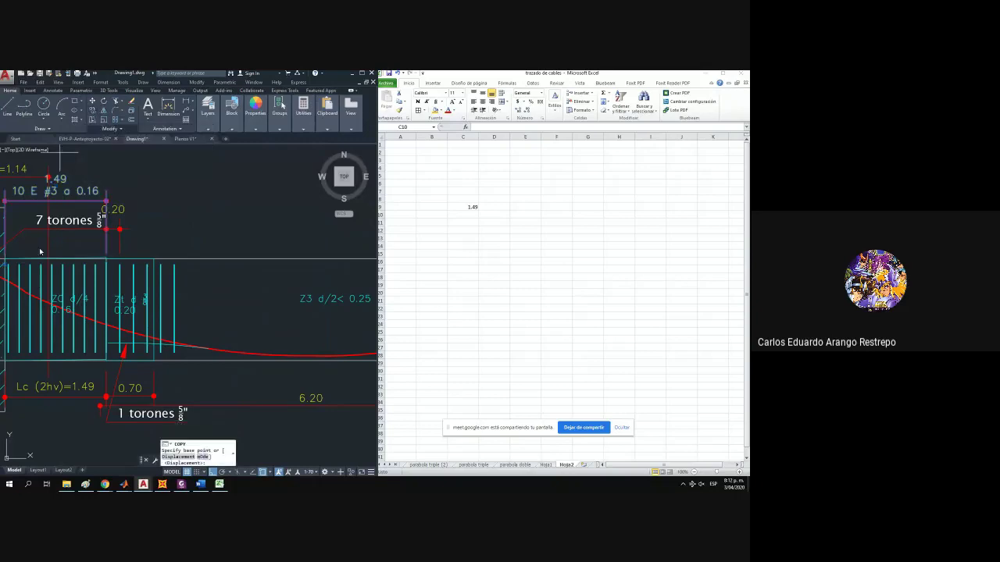
pyautogui.click(8, 265)
pyautogui.click(119, 264)
pyautogui.press('Return')
# Stretch the copied dimension's endpoints so it spans from the first to the last Zt stirrup.
pyautogui.click(190, 236)
pyautogui.click(151, 184)
pyautogui.click(117, 265)
pyautogui.click(120, 265)
pyautogui.click(218, 265)
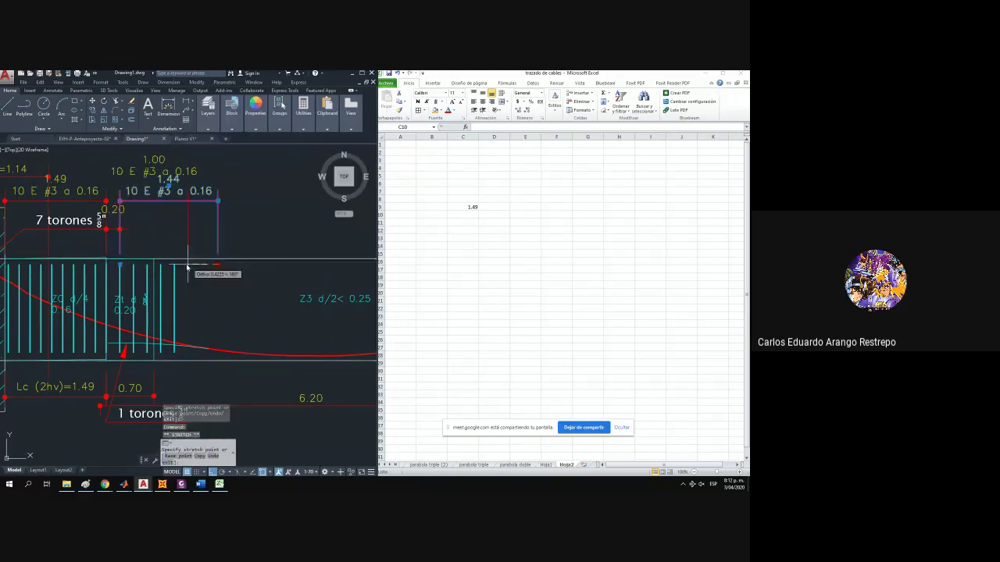
pyautogui.click(173, 201)
pyautogui.press('Escape')
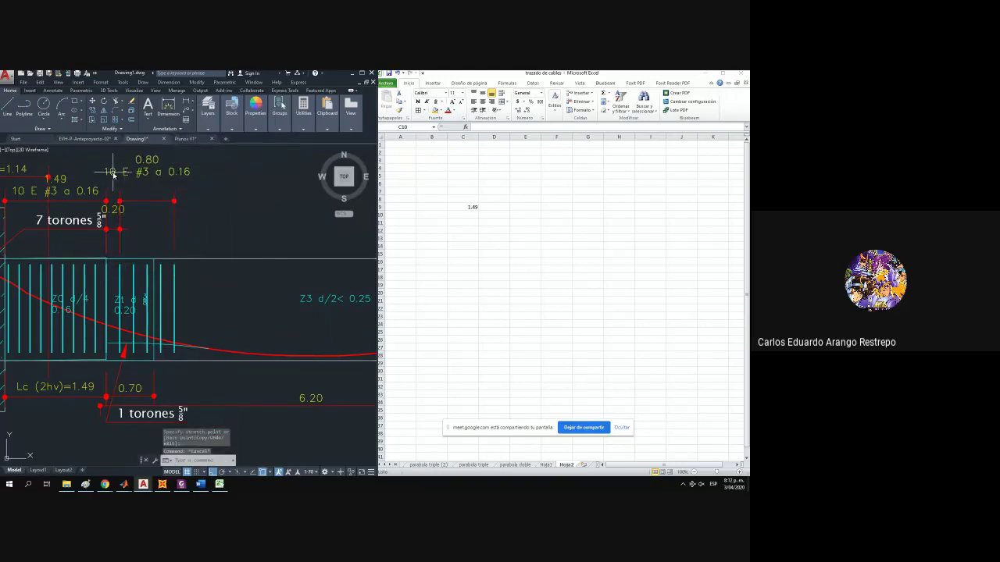
# Change the copied dimension's second text line to "5 E #3 a 0.2".
pyautogui.doubleClick(113, 175)
pyautogui.click(109, 171)
pyautogui.write('5')
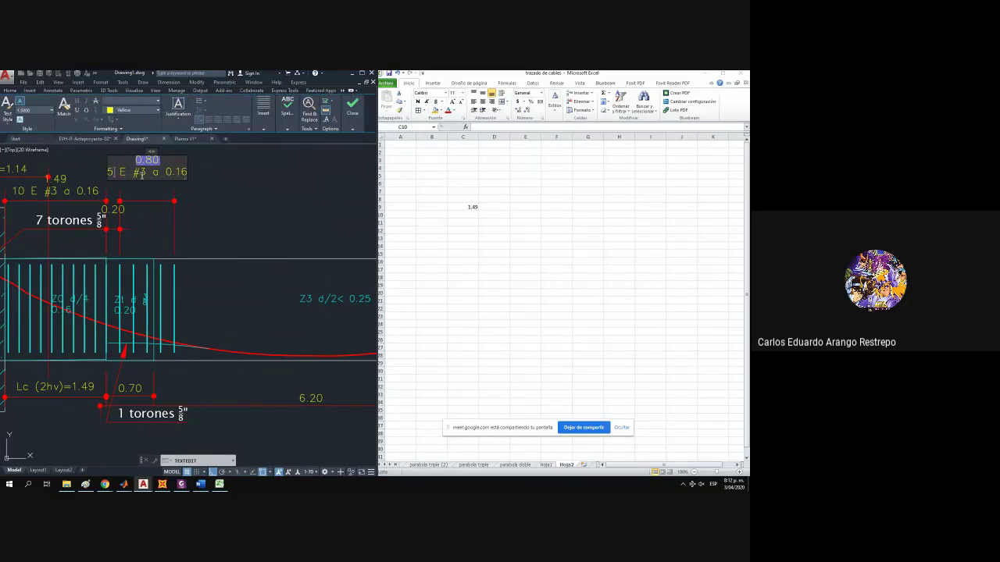
pyautogui.press('BackSpace')
pyautogui.press('BackSpace')
pyautogui.write('0.2')
pyautogui.press('BackSpace')
pyautogui.press('BackSpace')
pyautogui.click(195, 200)
pyautogui.scroll(-2, 174, 240)
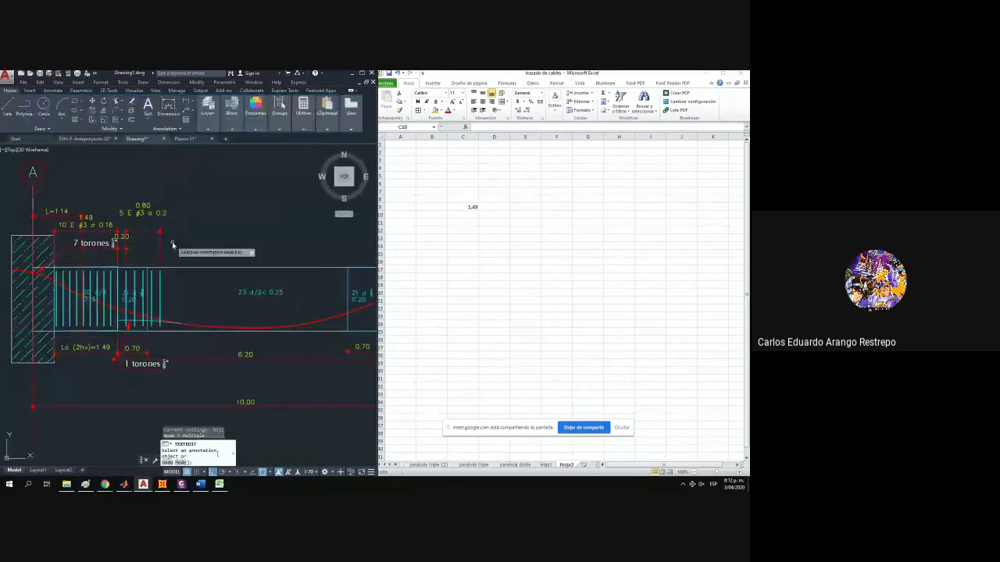
pyautogui.press('Escape')
# Stretch the left Zt zone outline and its width dimension below the beam to the last Zt stirrup.
pyautogui.click(146, 300)
pyautogui.scroll(3, 146, 299)
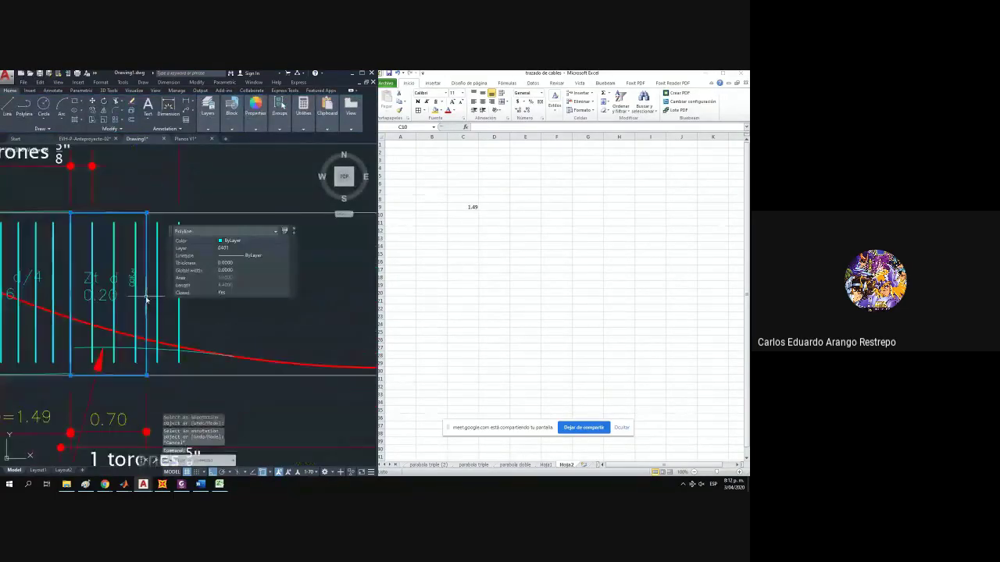
pyautogui.click(146, 299)
pyautogui.scroll(-2, 146, 299)
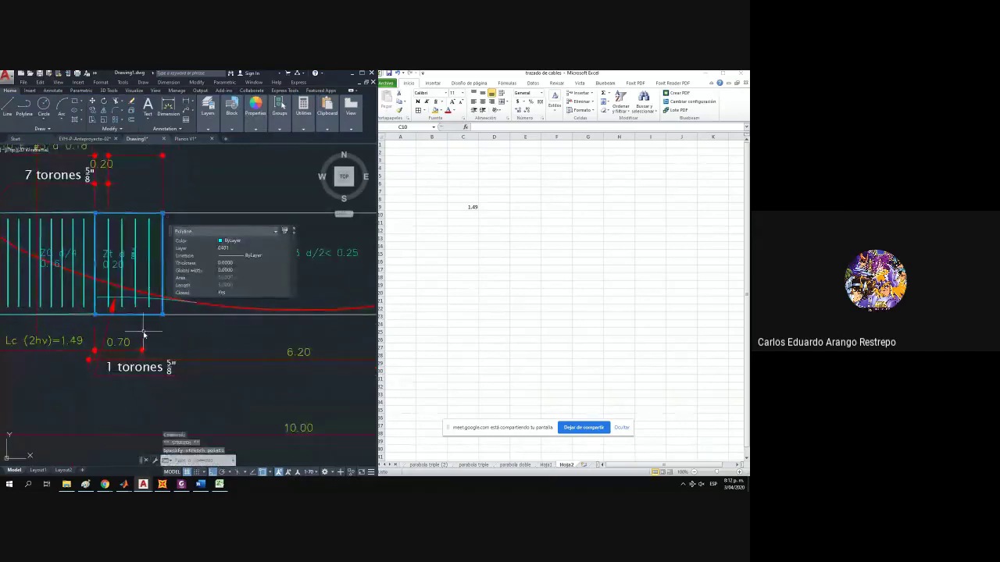
pyautogui.click(162, 316)
pyautogui.press('Escape')
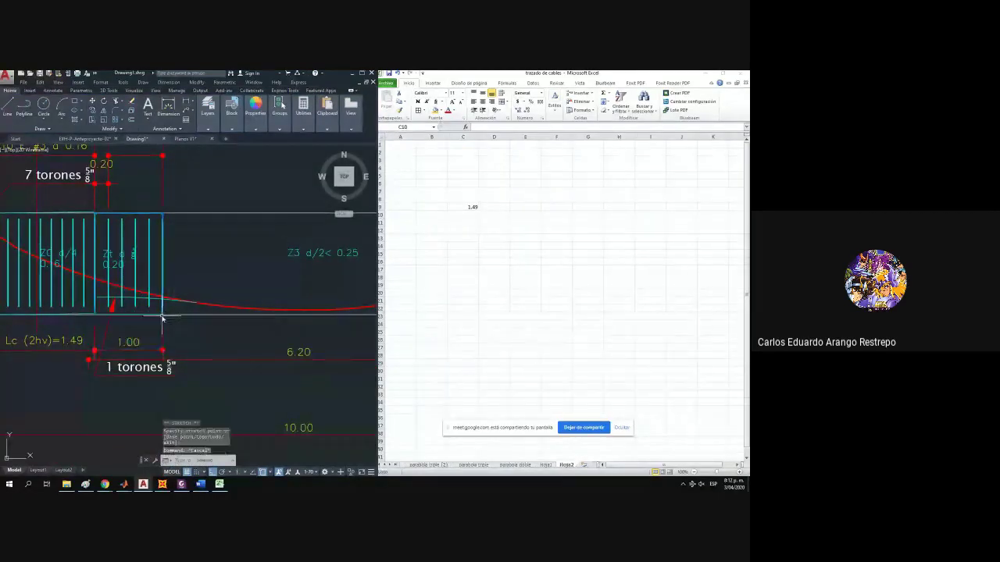
pyautogui.scroll(-3, 162, 319)
pyautogui.moveTo(115, 333); pyautogui.dragTo(111, 326)
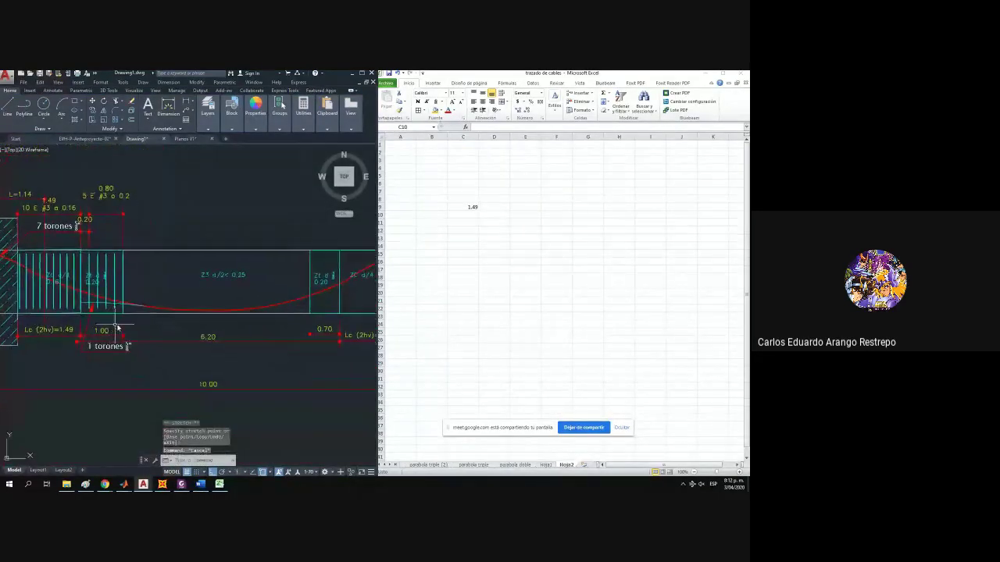
pyautogui.moveTo(96, 272)
pyautogui.mouseDown()
pyautogui.moveTo(87, 281)
pyautogui.moveTo(127, 260)
pyautogui.moveTo(100, 274)
pyautogui.moveTo(146, 265)
pyautogui.moveTo(65, 265)
pyautogui.mouseUp()
pyautogui.click(125, 275)
pyautogui.click(102, 256)
pyautogui.scroll(-2, 133, 257)
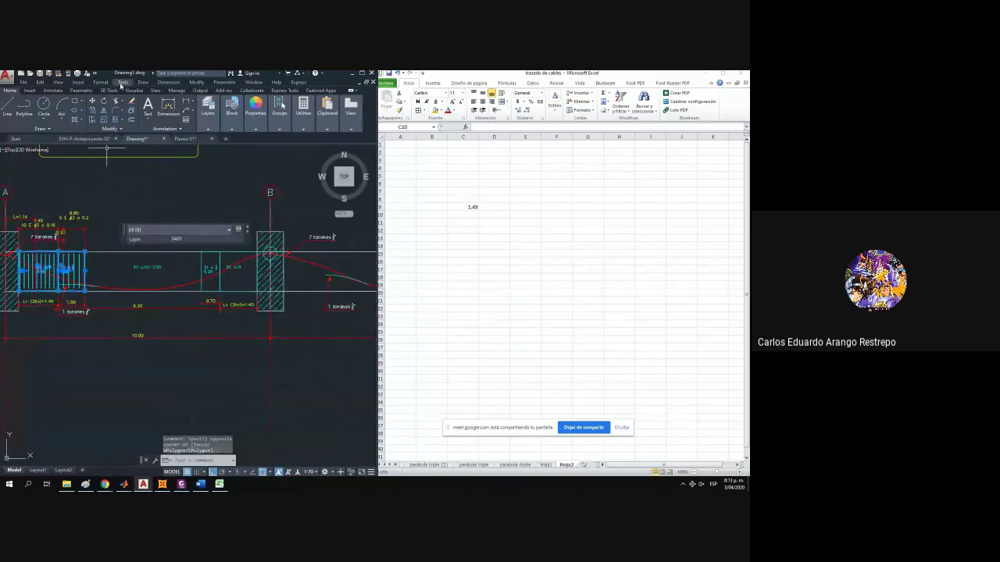
pyautogui.click(103, 110)
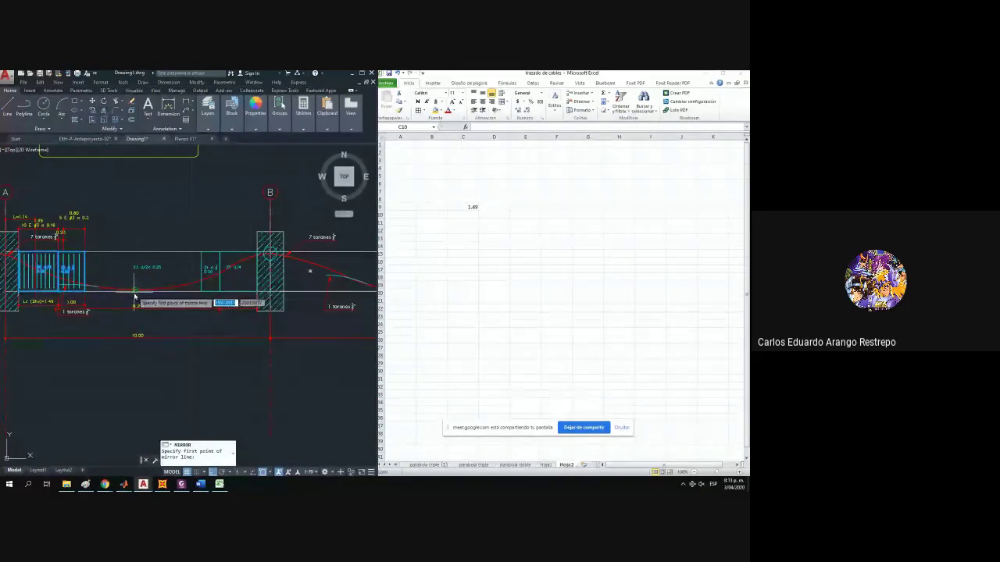
pyautogui.click(138, 304)
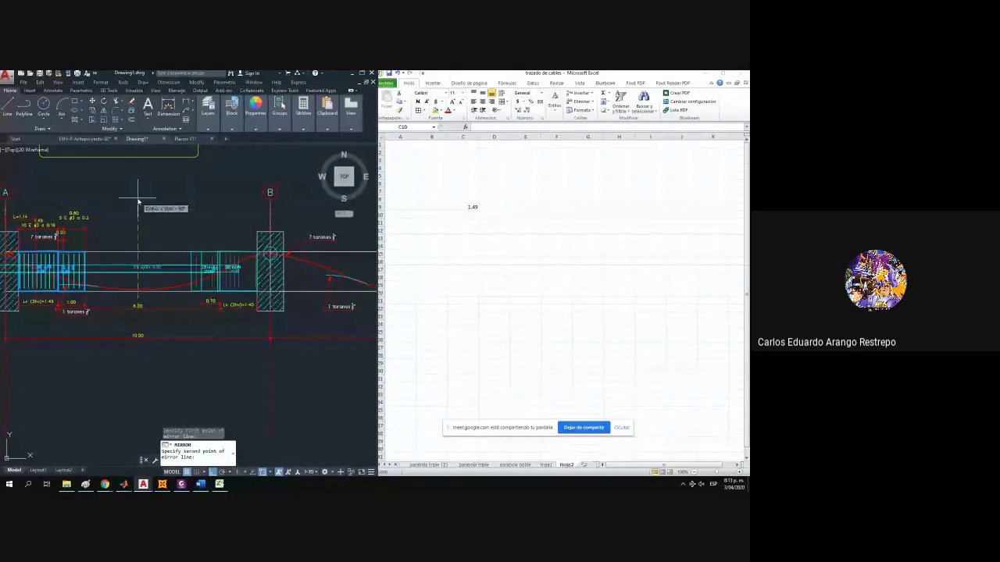
pyautogui.press('Escape')
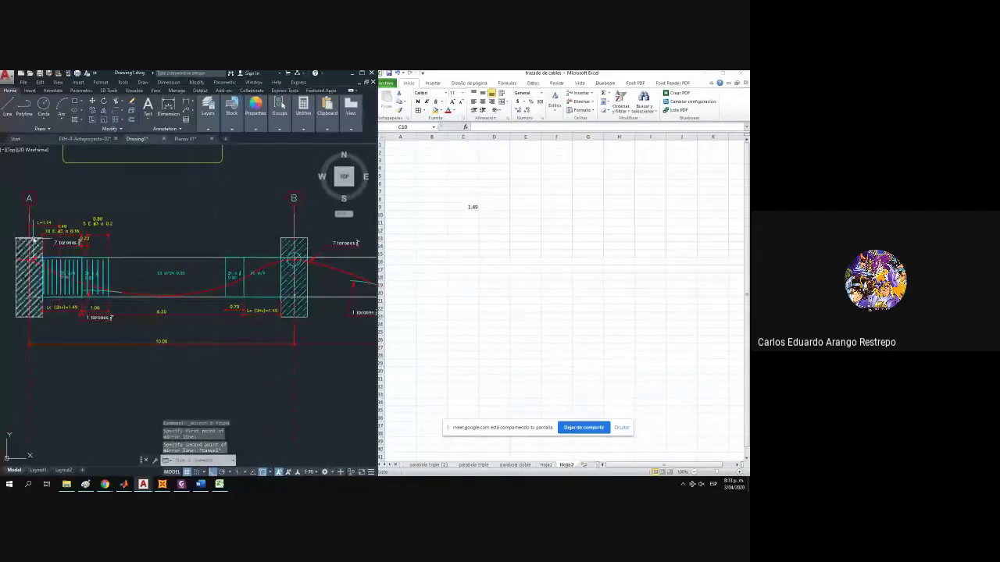
# Mirror the left ZC and Zt stirrups, outlines, labels and dimensions about the vertical midspan line, keeping the originals.
pyautogui.click(35, 217)
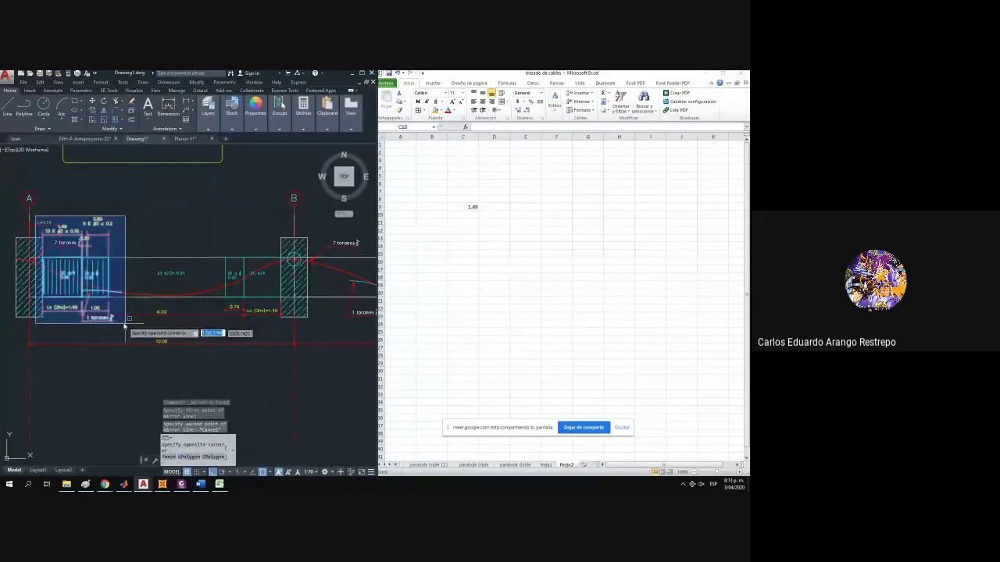
pyautogui.click(123, 332)
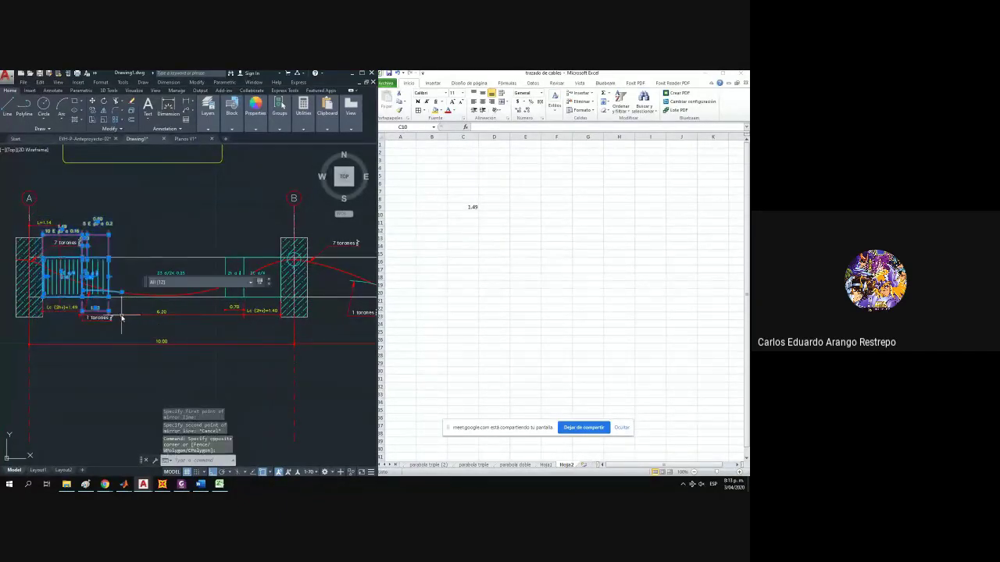
pyautogui.click(68, 311)
pyautogui.click(59, 308)
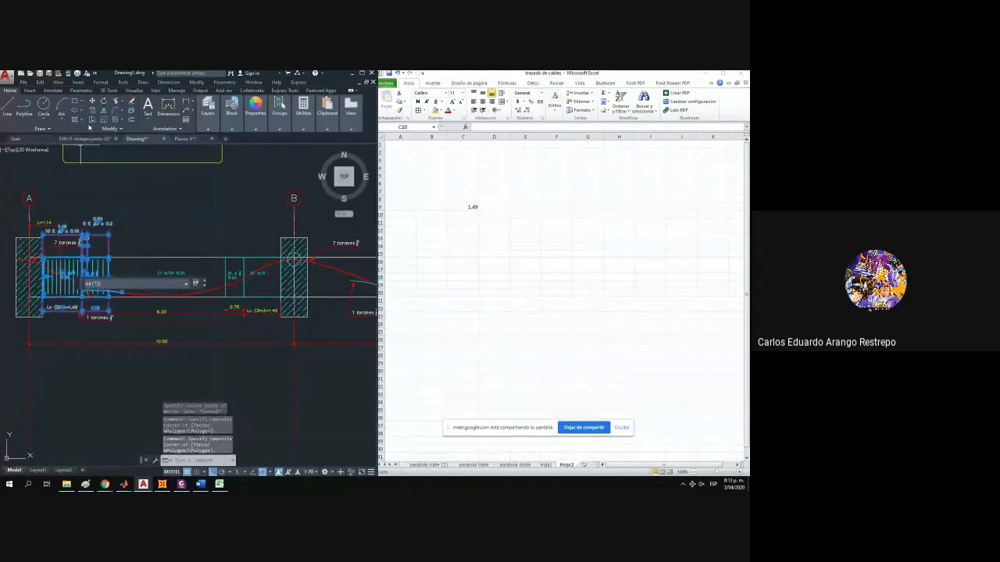
pyautogui.click(104, 111)
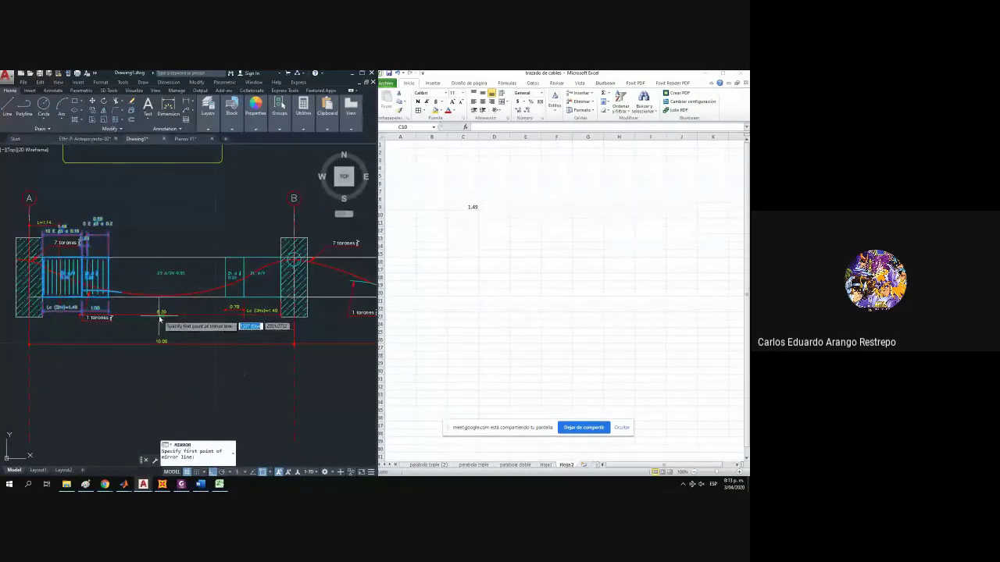
pyautogui.click(160, 320)
pyautogui.click(165, 229)
pyautogui.press('Return')
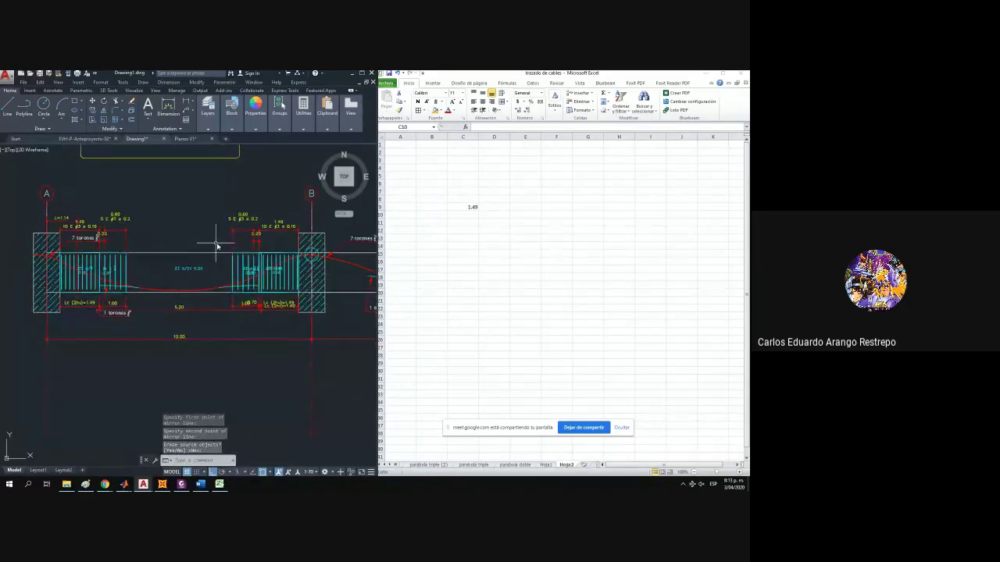
# Try to trace a polyline over the last left Zt stirrup from its lower end to its upper end.
pyautogui.scroll(2, 217, 247)
pyautogui.scroll(-2, 204, 247)
pyautogui.scroll(2, 125, 266)
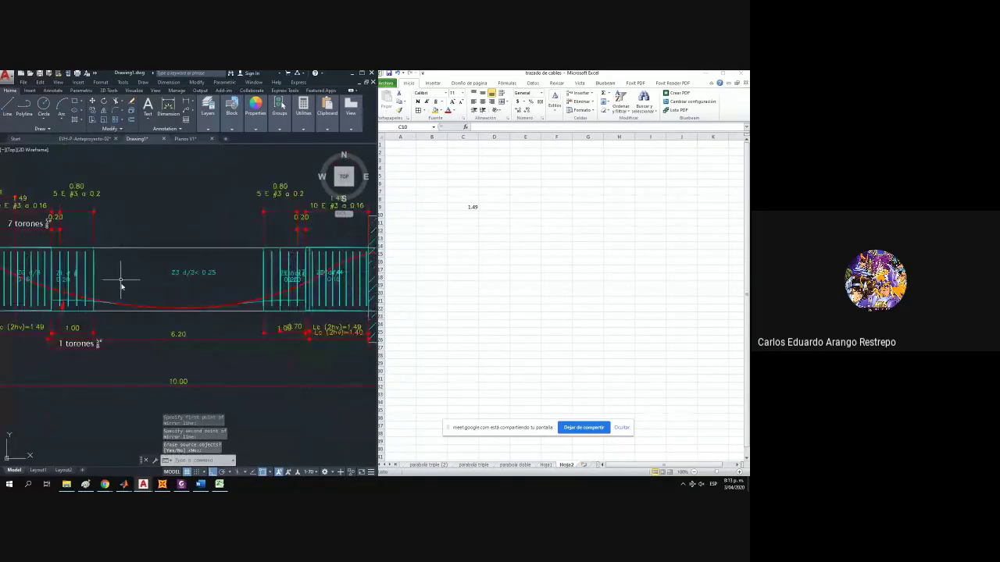
pyautogui.click(10, 107)
pyautogui.click(23, 107)
pyautogui.scroll(4, 96, 289)
pyautogui.click(91, 325)
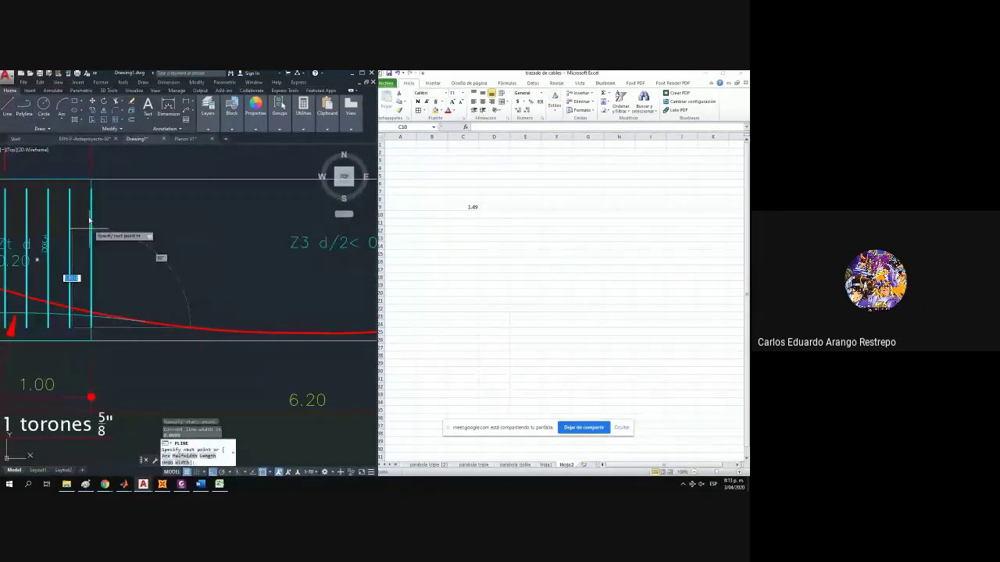
pyautogui.click(92, 195)
pyautogui.press('Escape')
pyautogui.click(93, 209)
pyautogui.press('Escape')
pyautogui.click(91, 217)
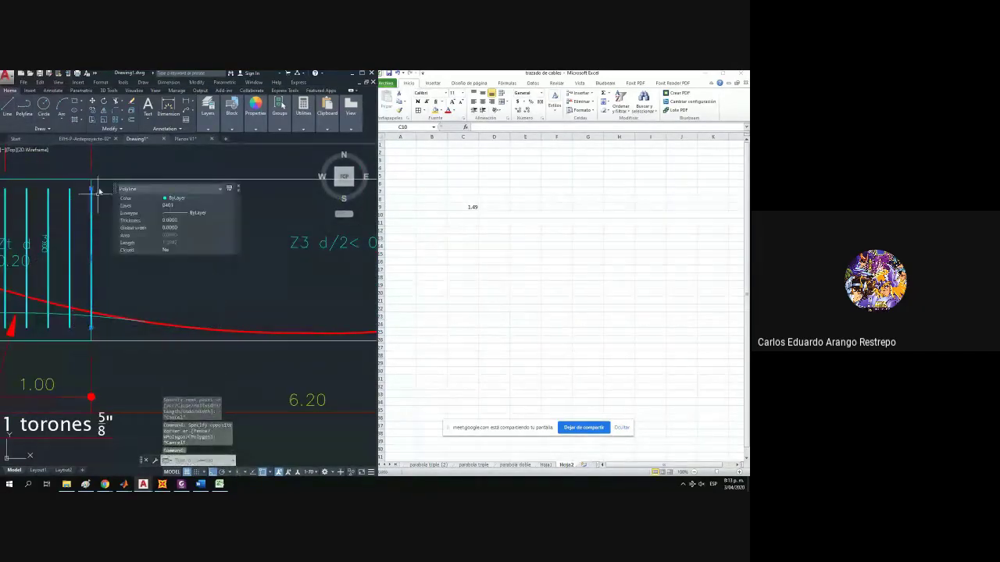
pyautogui.press('Escape')
# Draw a polyline over the last left Zt stirrup from bottom to top and set its global width to 0.009525.
pyautogui.click(23, 107)
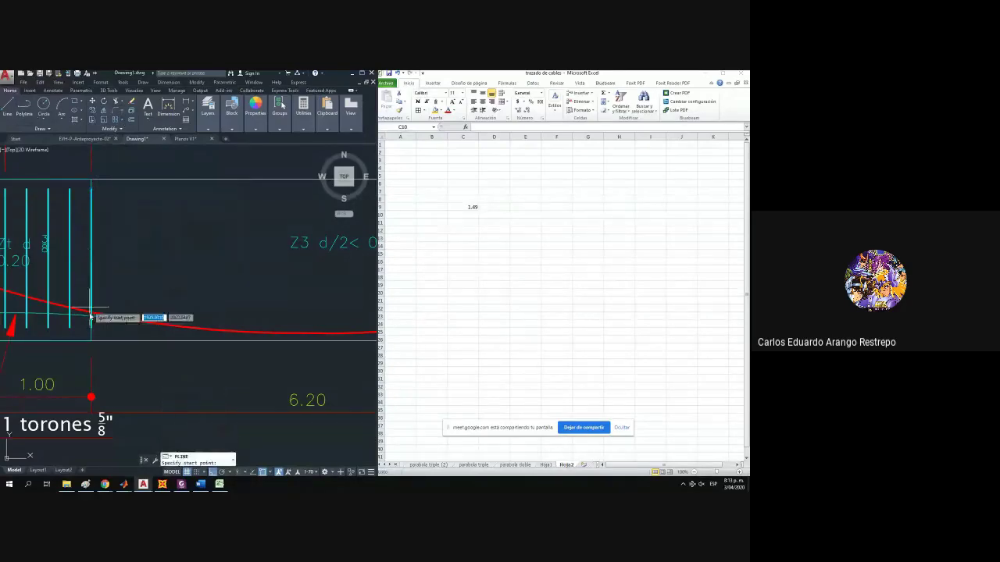
pyautogui.click(91, 328)
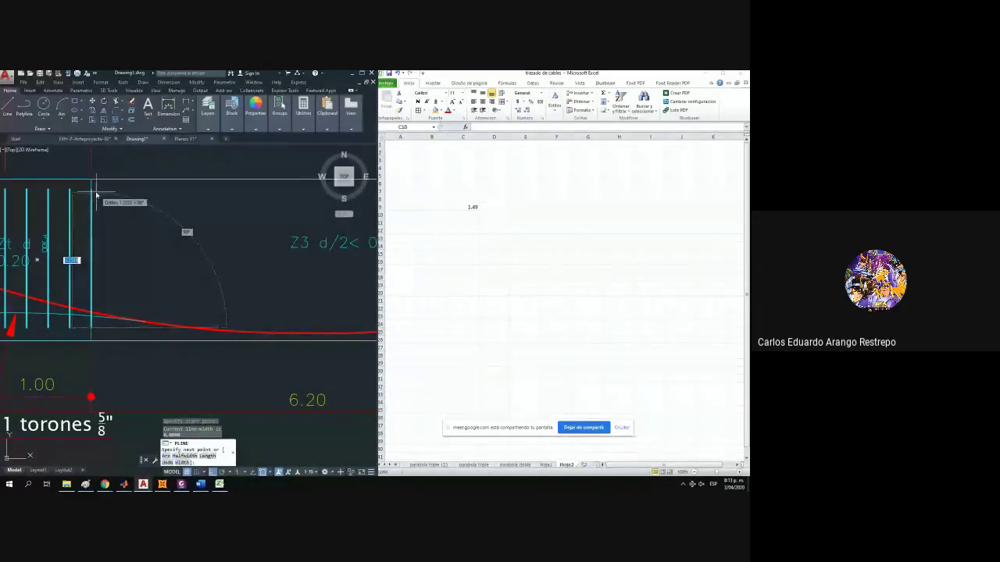
pyautogui.click(92, 206)
pyautogui.press('Escape')
pyautogui.click(92, 207)
pyautogui.click(184, 159)
pyautogui.write('0.003')
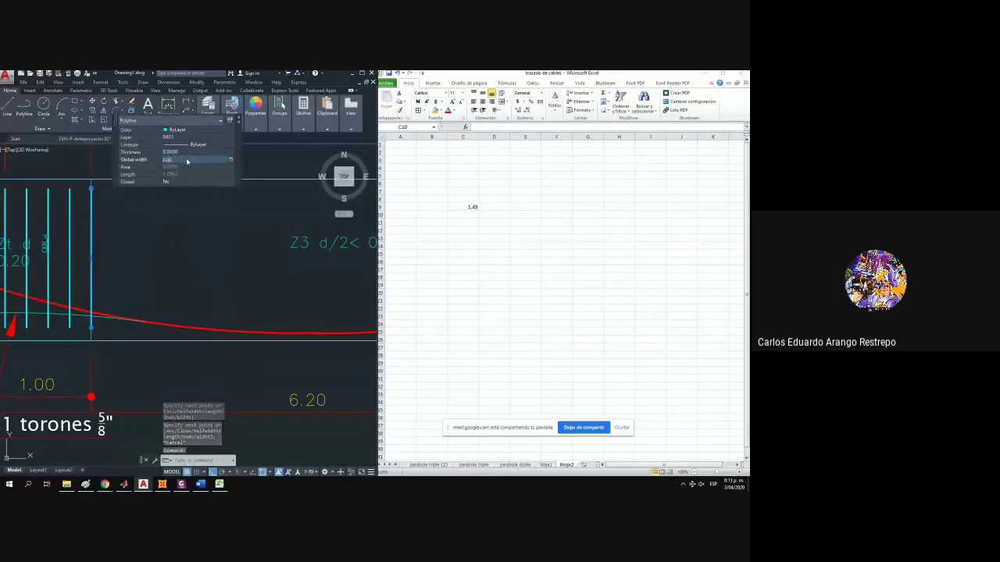
pyautogui.write('25')
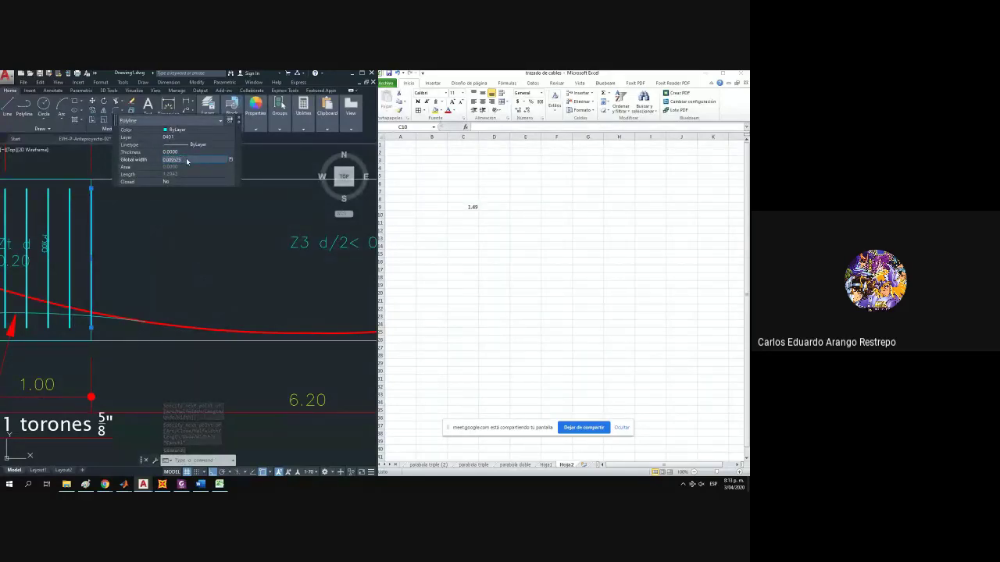
pyautogui.press('Return')
pyautogui.scroll(-3, 117, 308)
pyautogui.press('Escape')
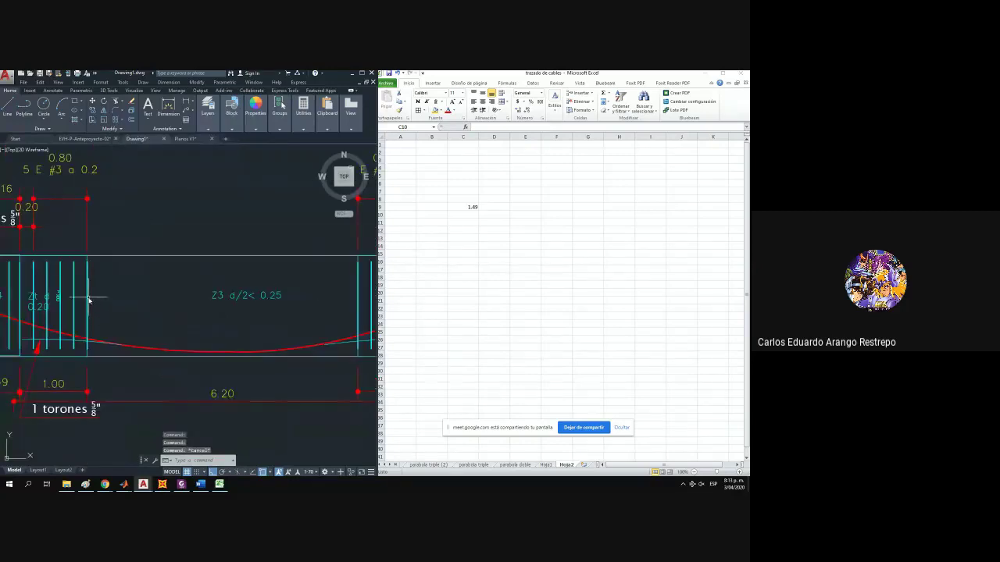
# Move the new polyline stirrup 0.25 to the right of the last left Zt stirrup.
pyautogui.click(89, 300)
pyautogui.click(93, 102)
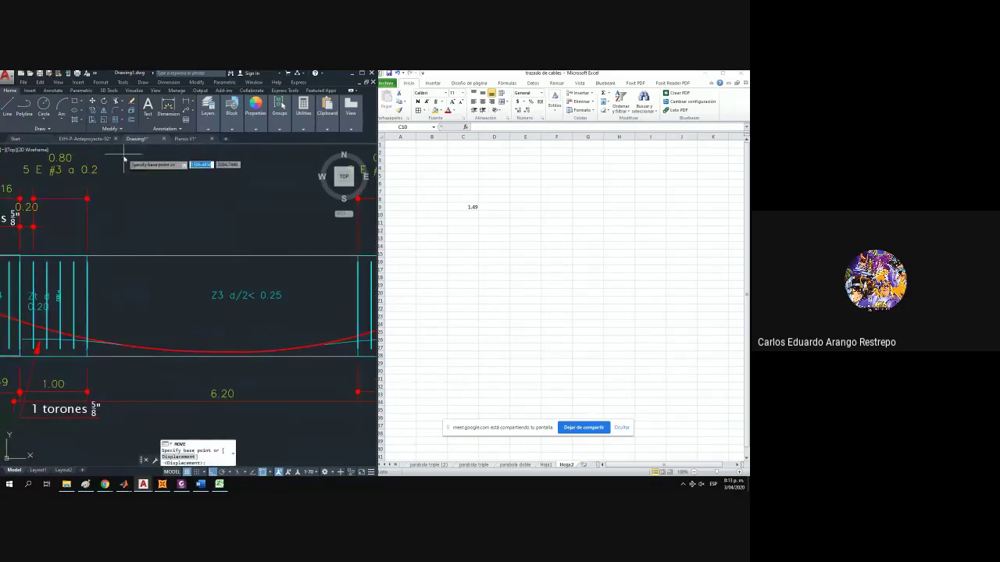
pyautogui.click(124, 155)
pyautogui.write('0.2')
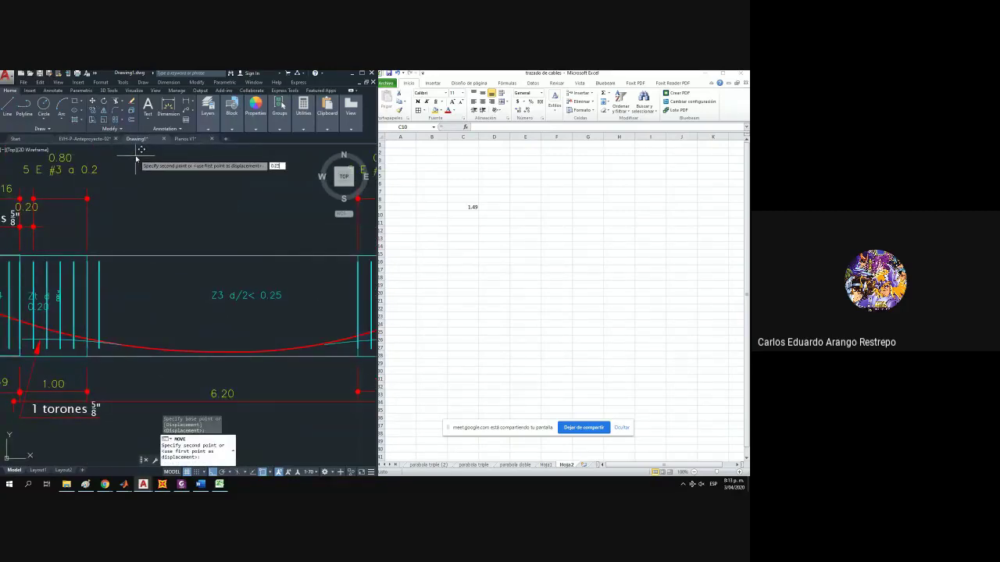
pyautogui.write('5')
pyautogui.press('Return')
# Add a linear dimension above the beam between the last left Zt stirrup and the first Z3 stirrup.
pyautogui.click(188, 104)
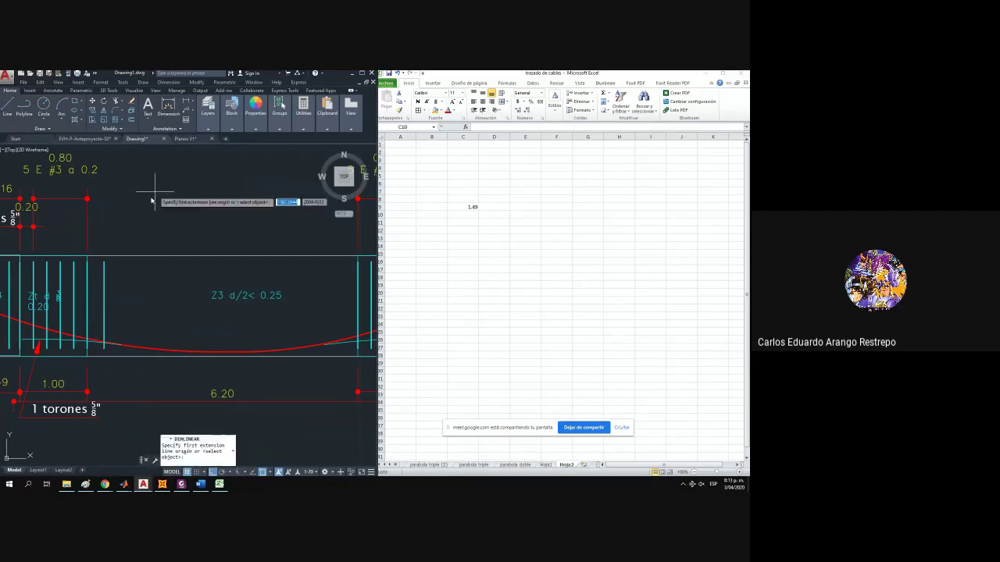
pyautogui.click(87, 257)
pyautogui.click(104, 261)
pyautogui.click(120, 227)
# Create a rectangular array of the first Z3 stirrup with 4 columns spaced 0.25 and a single row.
pyautogui.scroll(-2, 118, 226)
pyautogui.click(100, 262)
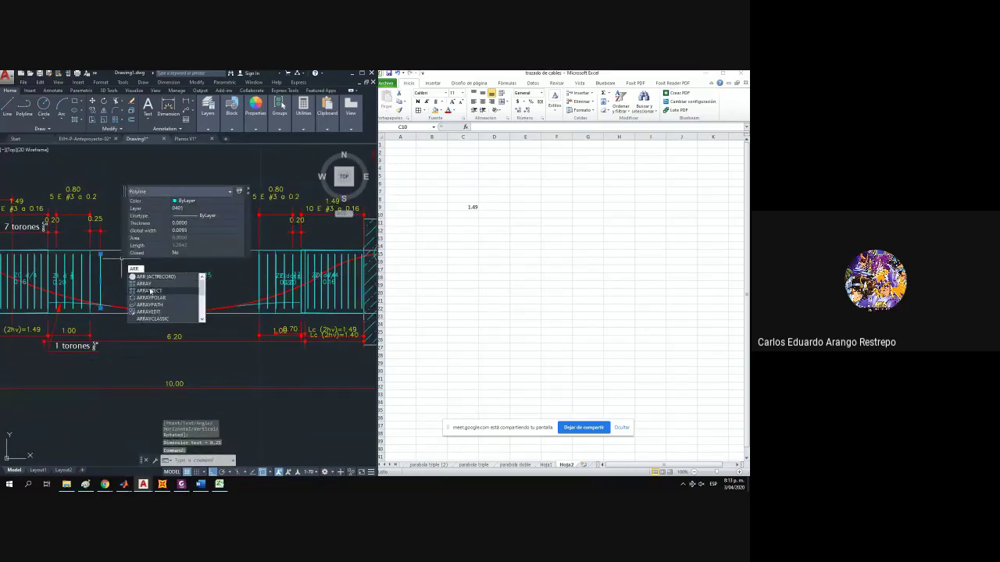
pyautogui.click(152, 289)
pyautogui.click(178, 305)
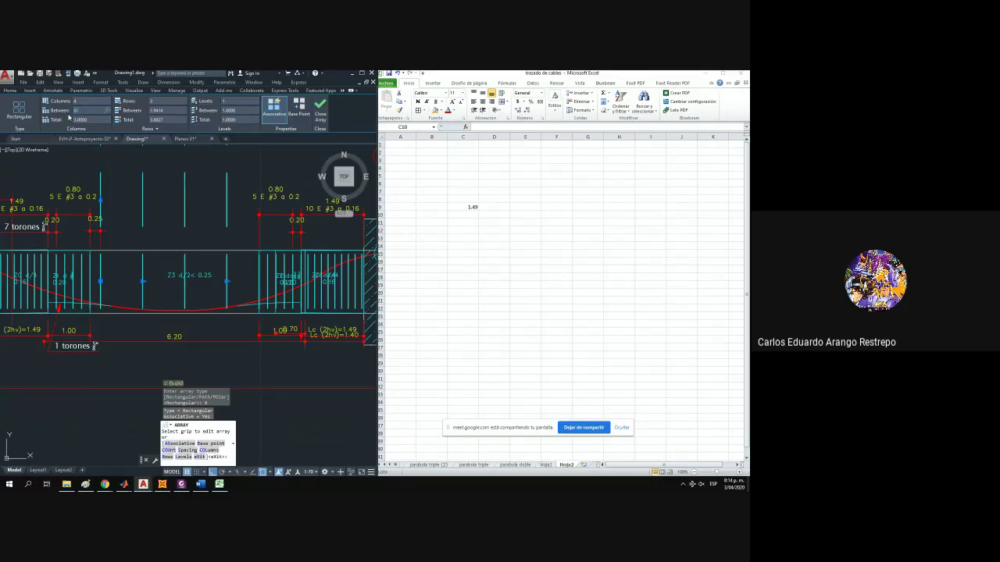
pyautogui.press('Return')
pyautogui.click(156, 101)
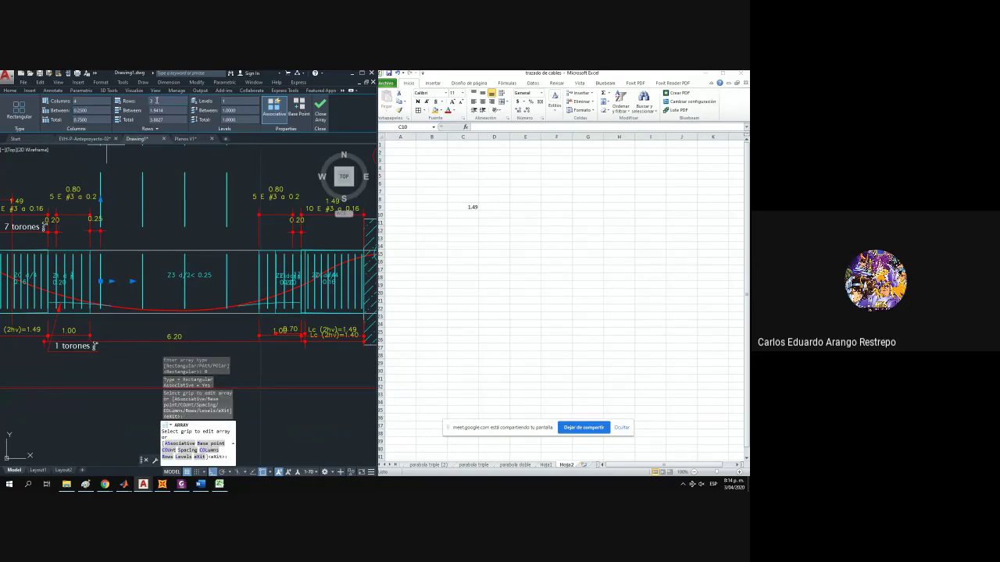
pyautogui.write('3')
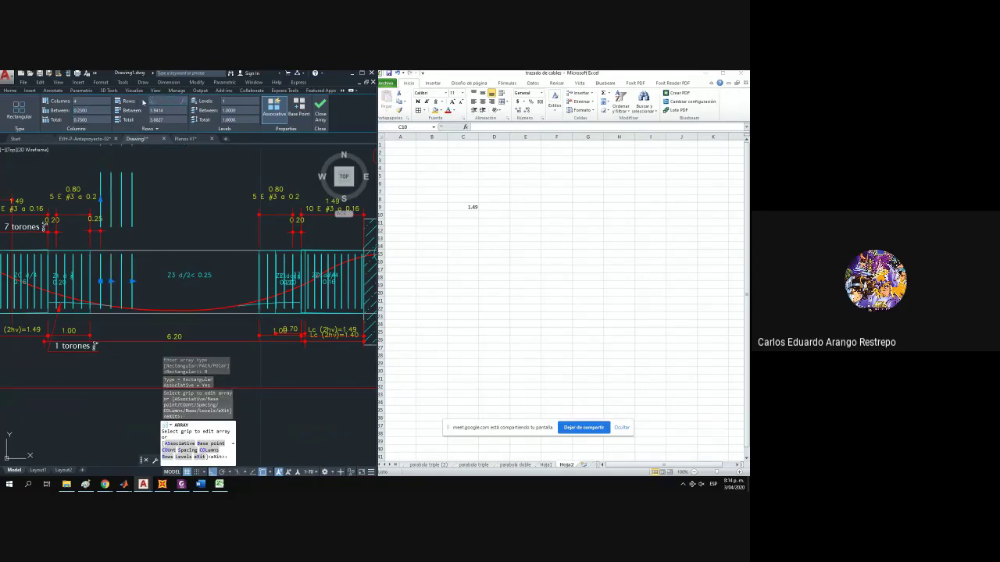
pyautogui.press('Return')
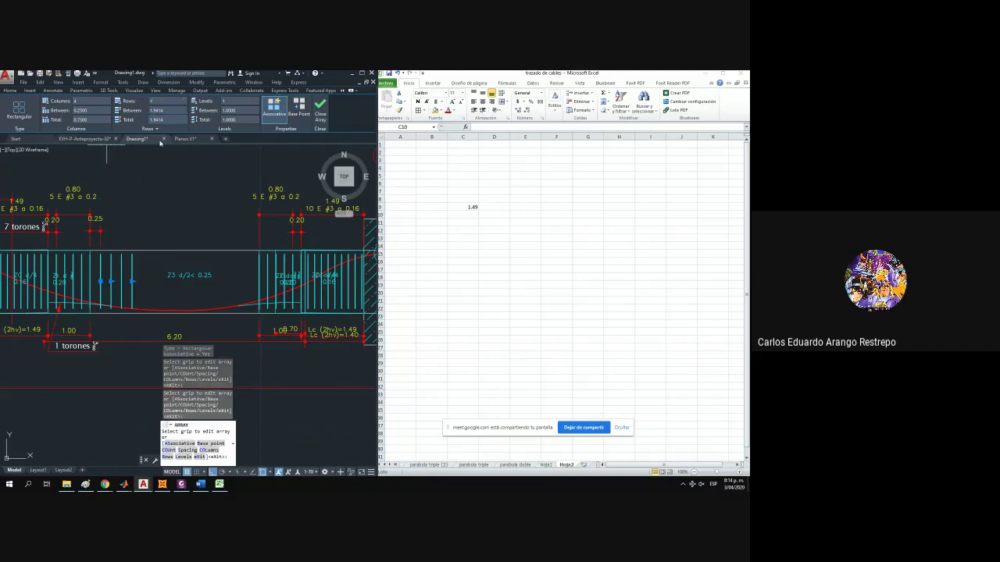
pyautogui.press('Escape')
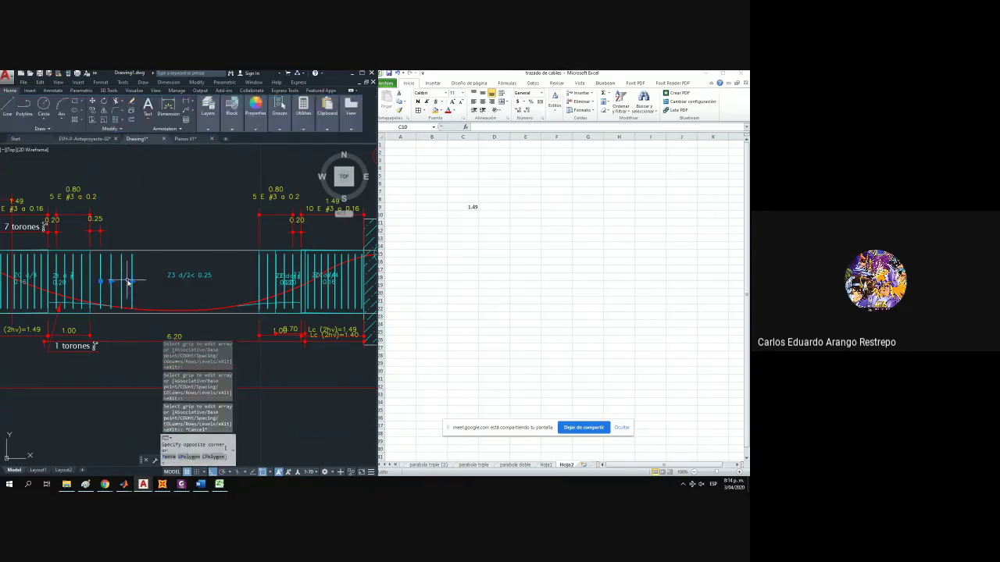
# Extend the Z3 stirrup array towards the right Zt zone to 15 columns.
pyautogui.click(131, 282)
pyautogui.click(132, 281)
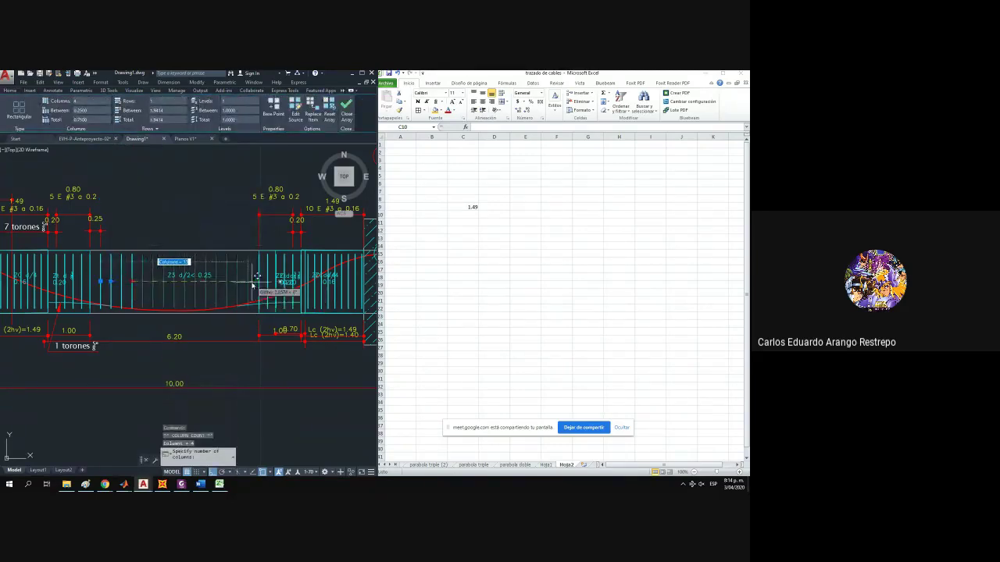
pyautogui.scroll(3, 254, 283)
pyautogui.click(252, 283)
pyautogui.scroll(-4, 250, 283)
pyautogui.press('Escape')
pyautogui.scroll(4, 215, 273)
pyautogui.click(110, 232)
pyautogui.press('Escape')
pyautogui.moveTo(130, 241); pyautogui.dragTo(151, 250)
pyautogui.scroll(-5, 152, 250)
# Copy the left Zt dimension labelled 5 E #3 a 0.2 into the Z3 zone above the beam.
pyautogui.click(124, 221)
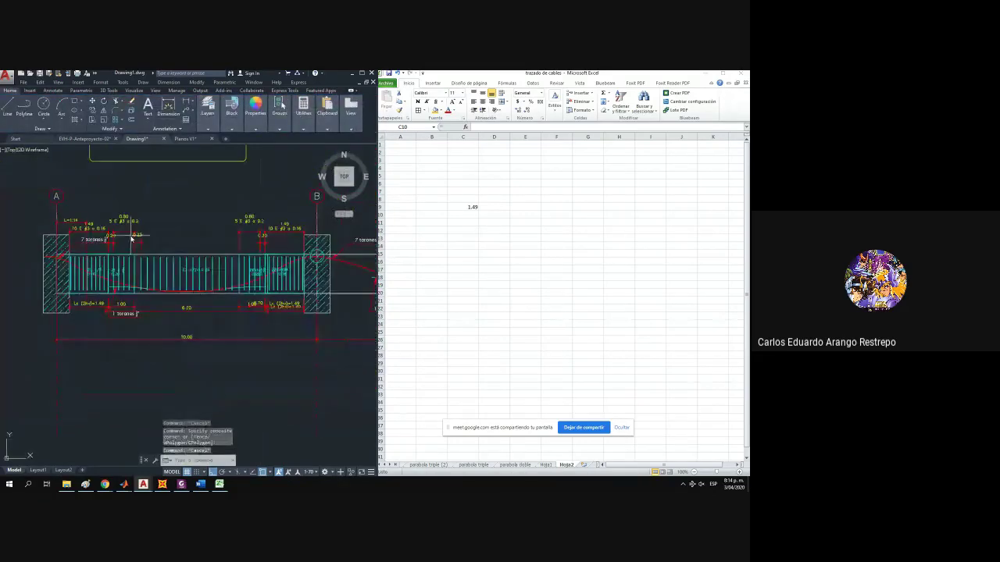
pyautogui.write('co')
pyautogui.press('space')
pyautogui.scroll(3, 123, 252)
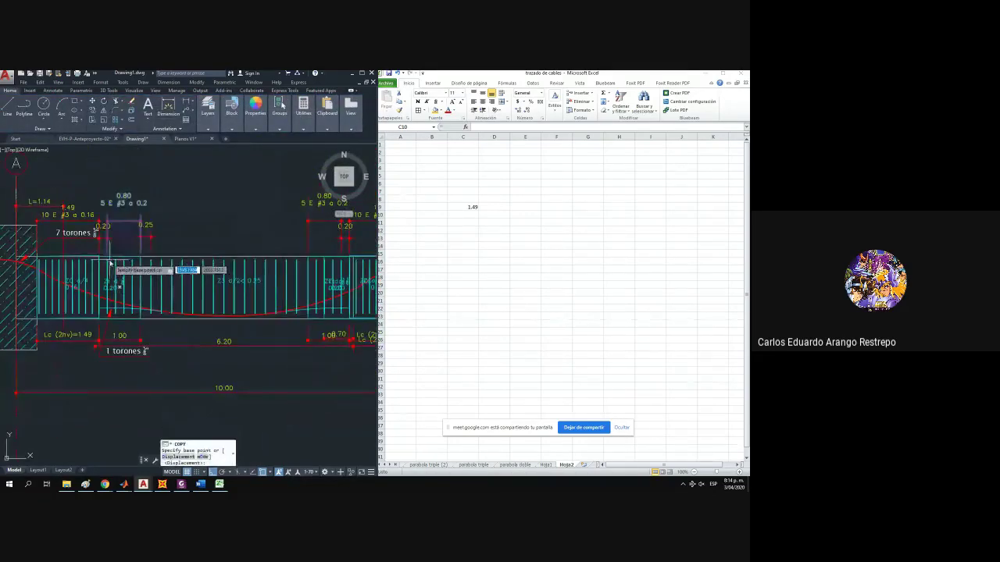
pyautogui.click(107, 258)
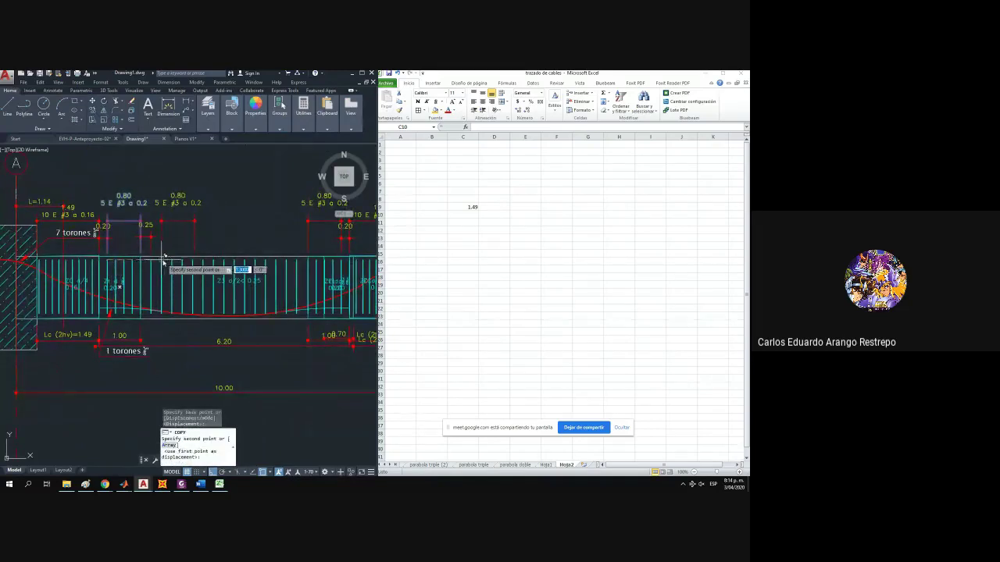
pyautogui.click(162, 259)
pyautogui.press('Escape')
# Stretch the copied dimension so it spans from the first to the last Z3 stirrup.
pyautogui.click(170, 246)
pyautogui.click(156, 243)
pyautogui.click(160, 258)
pyautogui.click(151, 260)
pyautogui.click(194, 261)
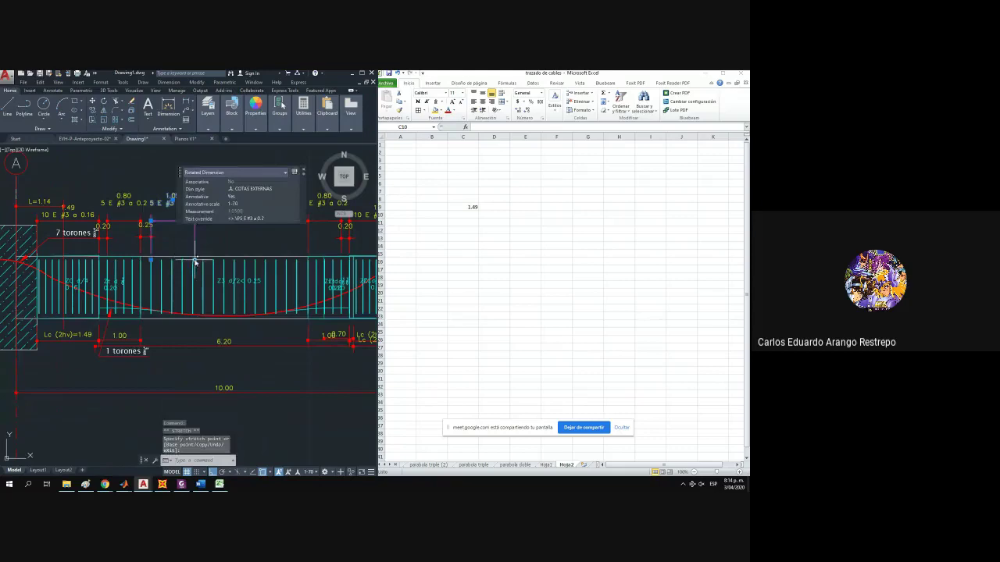
pyautogui.click(297, 260)
pyautogui.press('Escape')
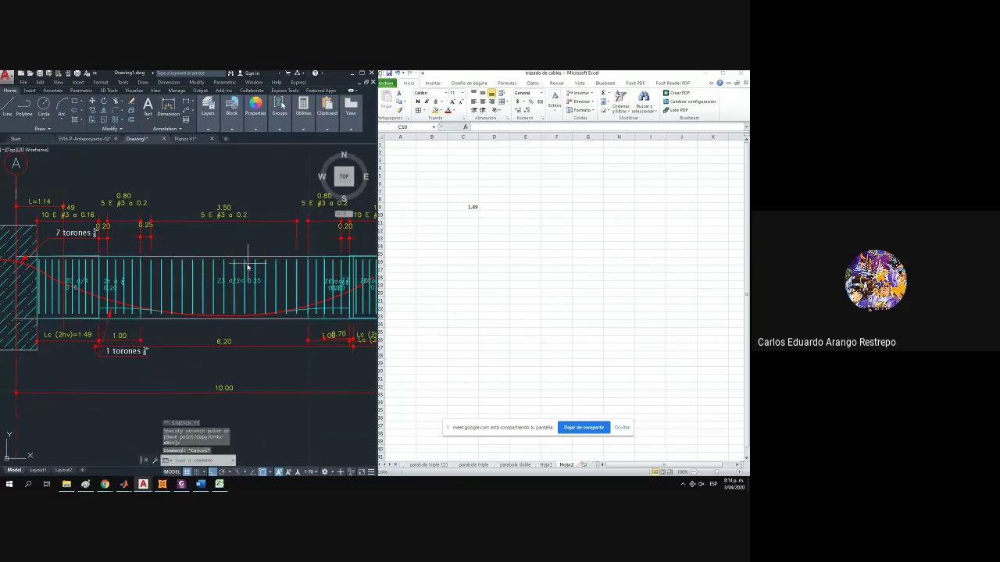
# Check the array's column count and change the stirrup quantity in the Z3 dimension text to 15 E #3.
pyautogui.click(248, 268)
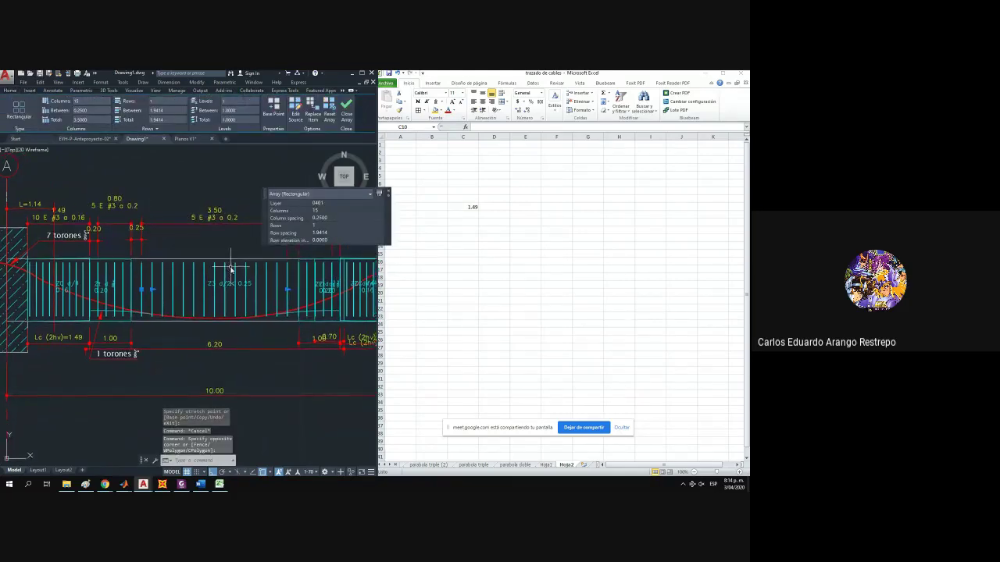
pyautogui.press('Escape')
pyautogui.click(193, 224)
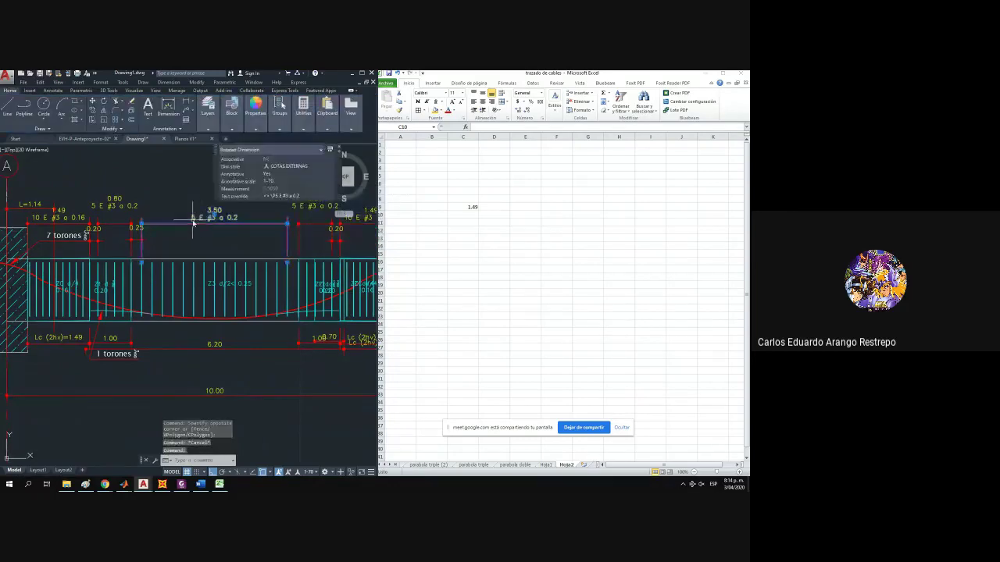
pyautogui.doubleClick(194, 224)
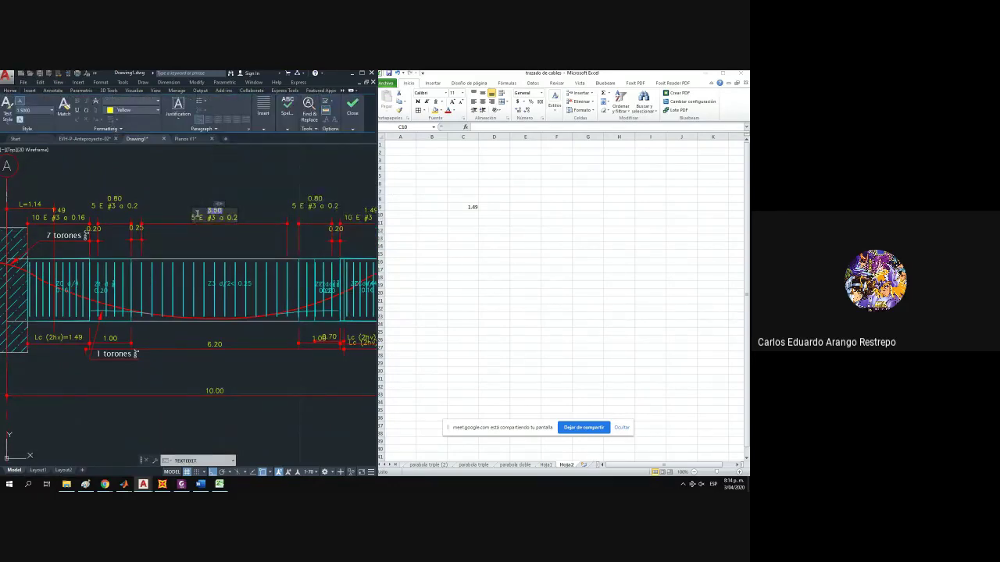
pyautogui.press('Escape')
pyautogui.click(212, 268)
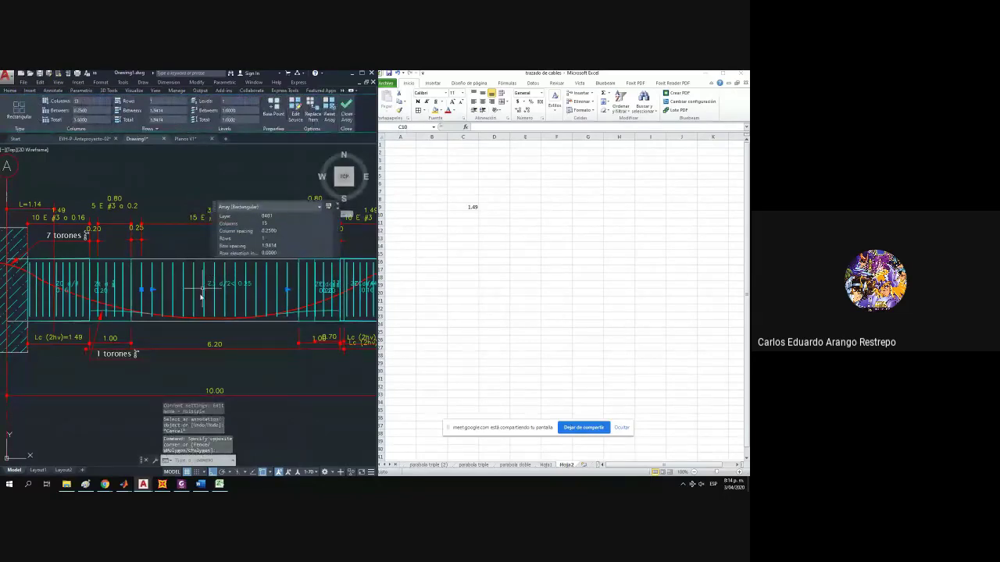
pyautogui.press('Escape')
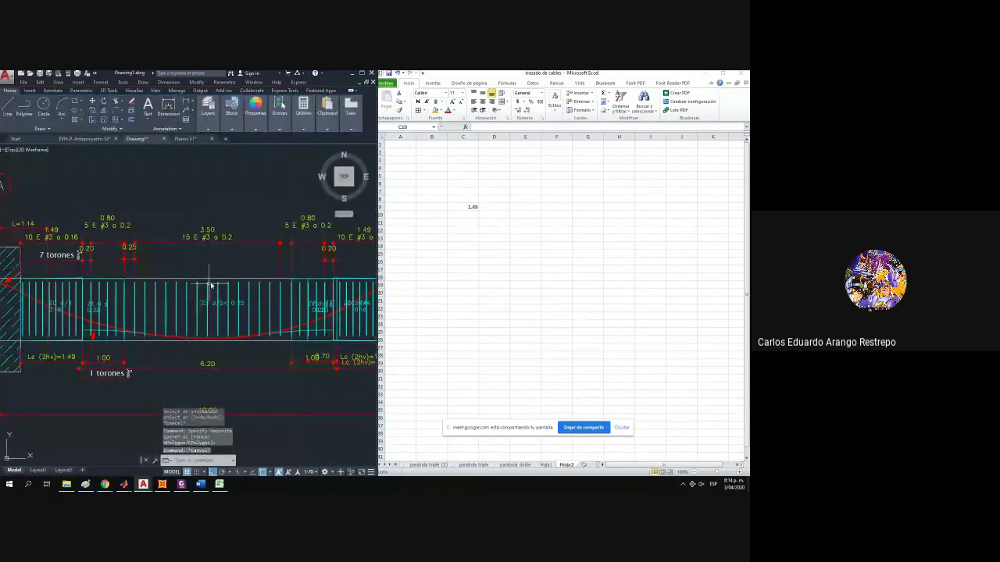
# Change the spacing in the Z3 dimension text so it reads 15 E #3 a 0.25.
pyautogui.moveTo(219, 270); pyautogui.dragTo(226, 271)
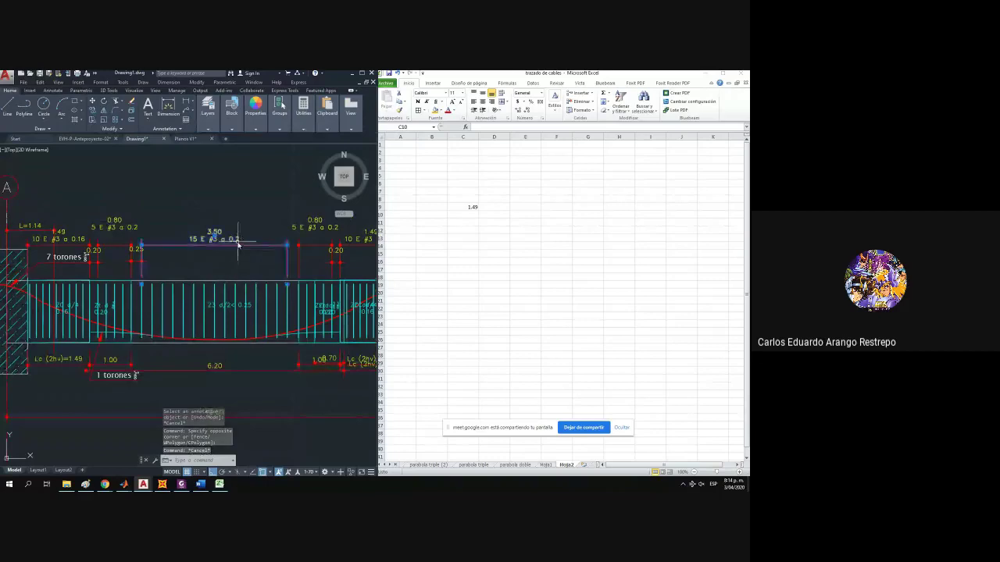
pyautogui.doubleClick(240, 240)
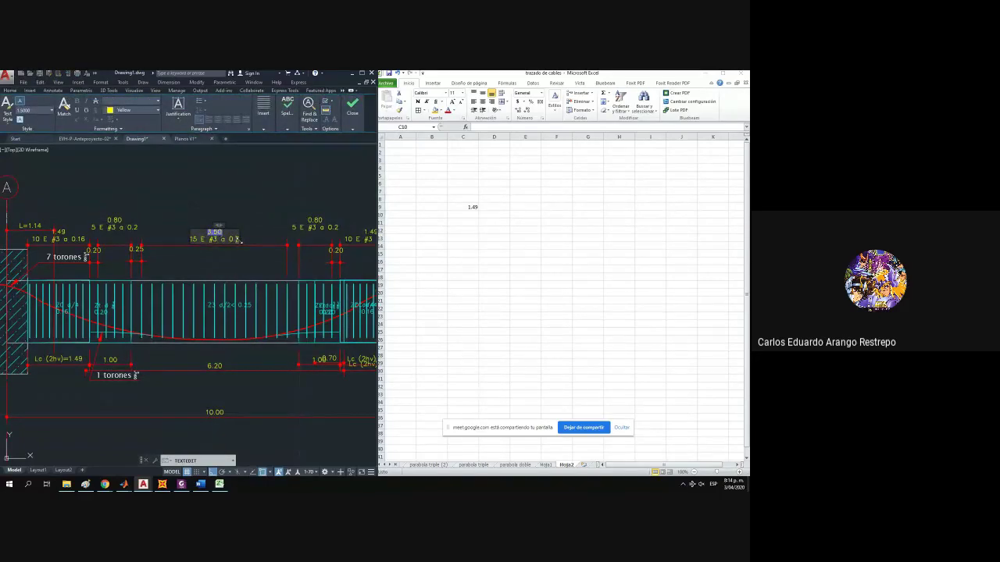
pyautogui.write('5')
pyautogui.click(263, 196)
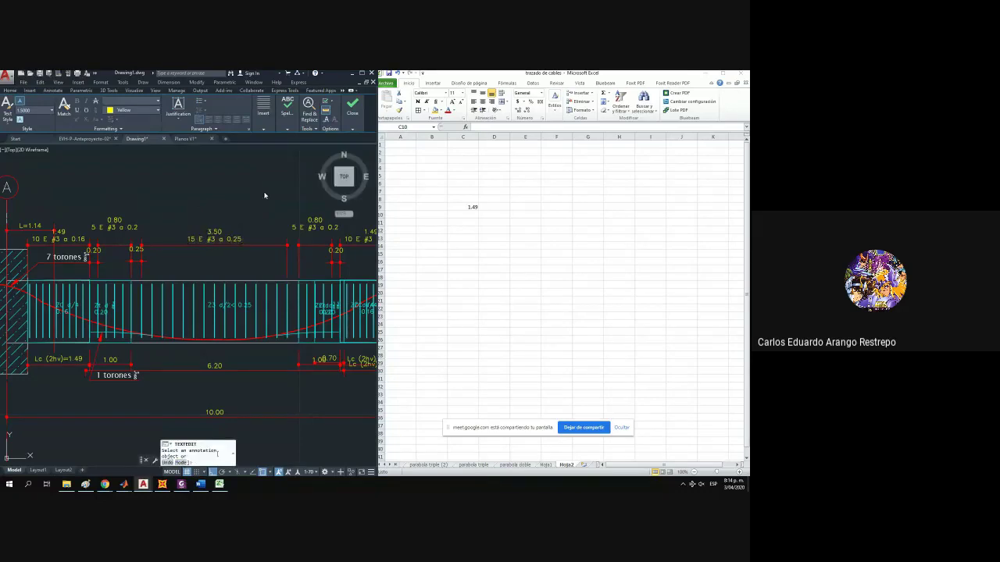
pyautogui.scroll(-3, 230, 208)
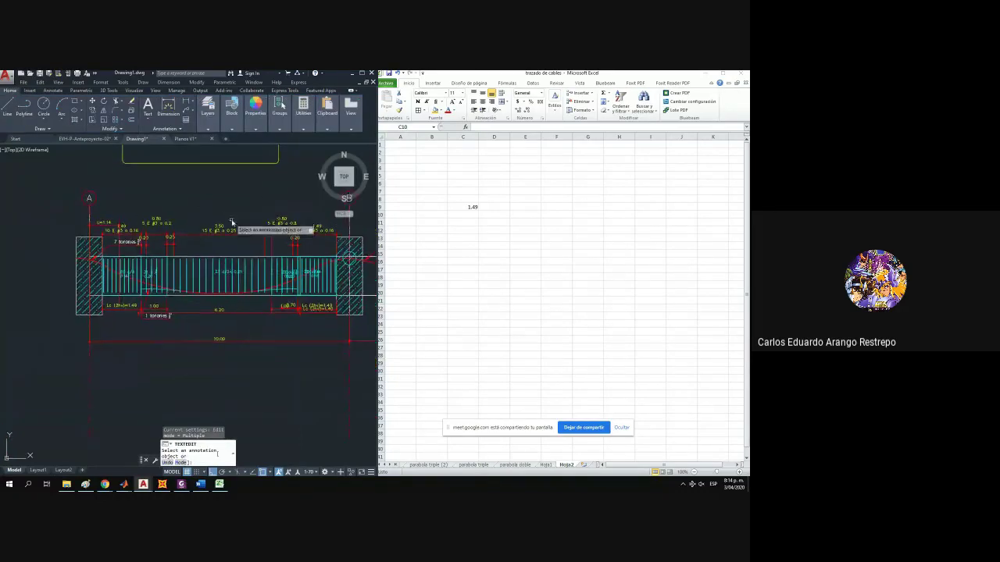
# Copy the 0.25 spacing dimension to the gap between the last Z3 stirrup and the right Zt zone.
pyautogui.click(170, 239)
pyautogui.click(92, 110)
pyautogui.scroll(2, 187, 238)
pyautogui.click(155, 268)
pyautogui.click(313, 274)
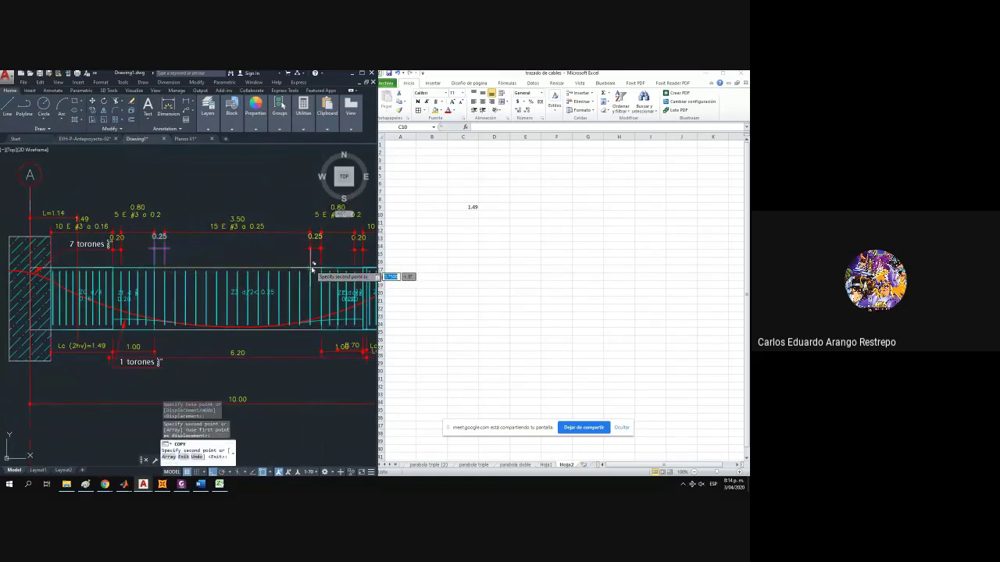
pyautogui.press('Escape')
# Examine the stirrup layout and spacing dimensions across the span between axes A and B.
pyautogui.scroll(-3, 265, 282)
pyautogui.scroll(-3, 227, 277)
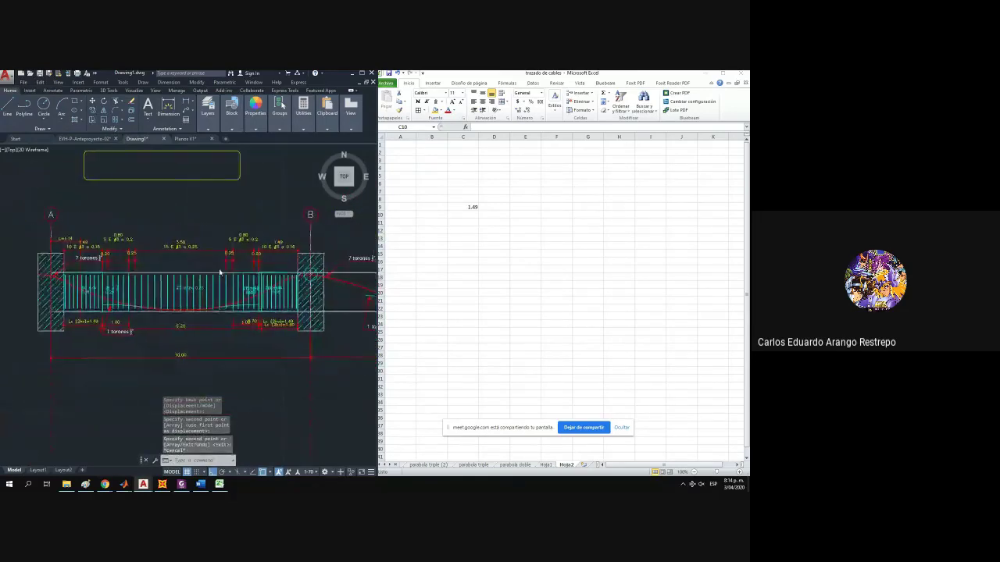
pyautogui.scroll(6, 131, 270)
pyautogui.scroll(-4, 166, 274)
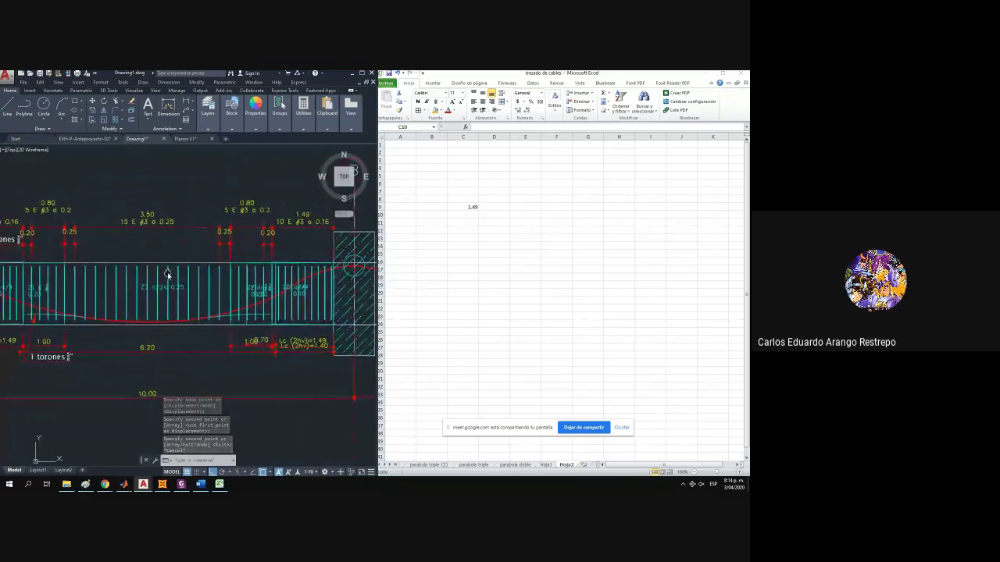
pyautogui.scroll(4, 166, 275)
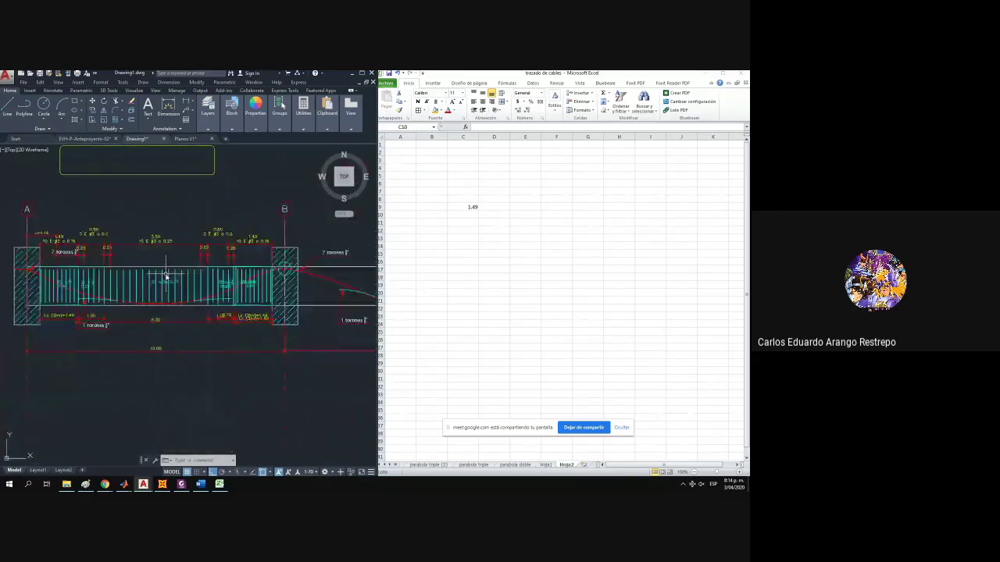
pyautogui.scroll(-4, 174, 275)
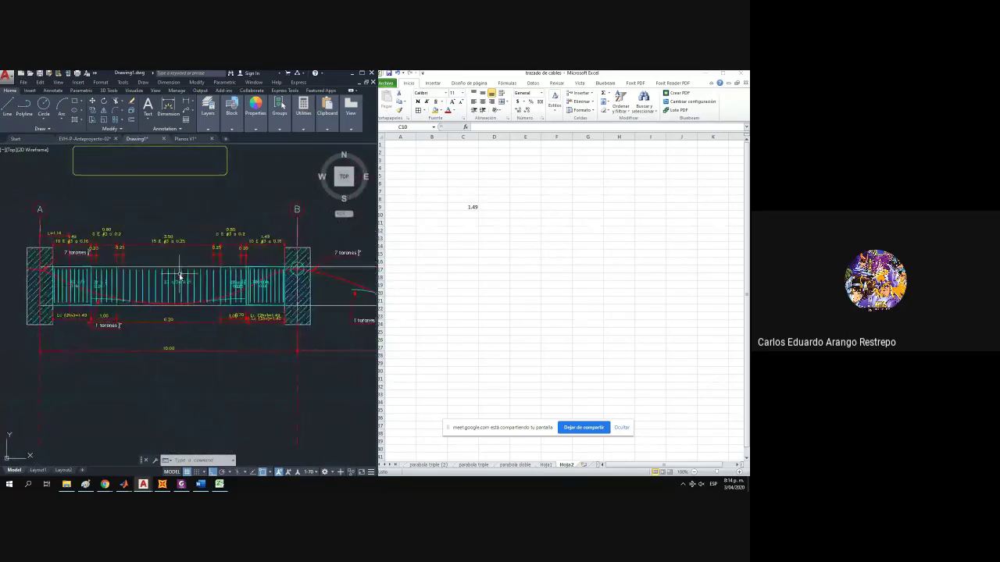
pyautogui.scroll(4, 179, 282)
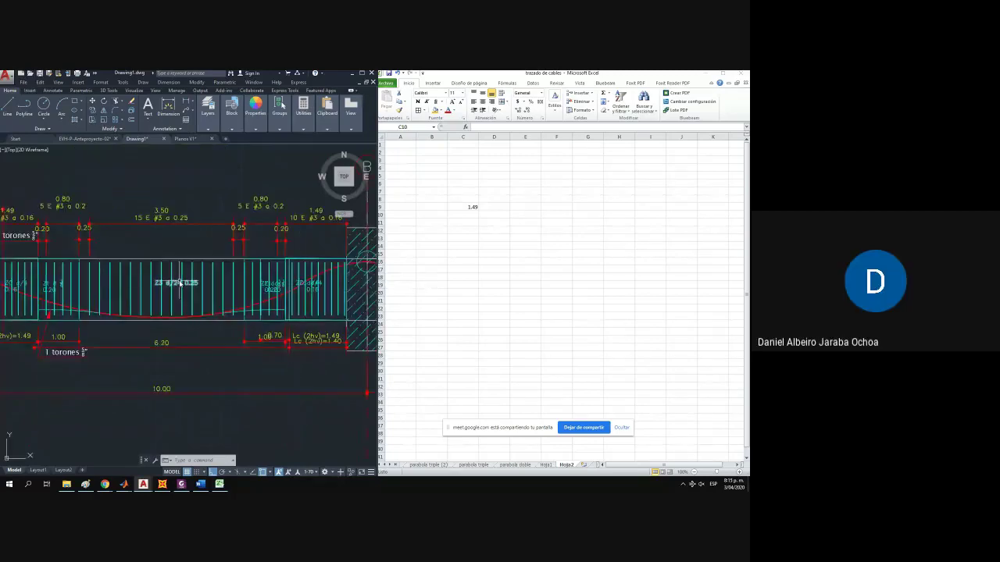
pyautogui.scroll(-4, 180, 283)
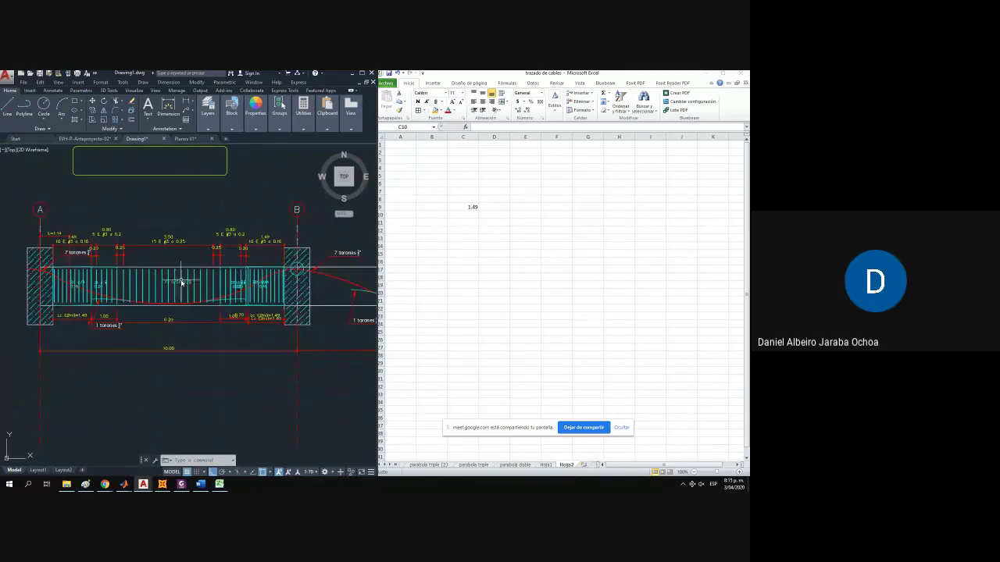
# Switch to the Excel sheet, clear cell C9 and enter the label Z1 in cell C4.
pyautogui.click(478, 208)
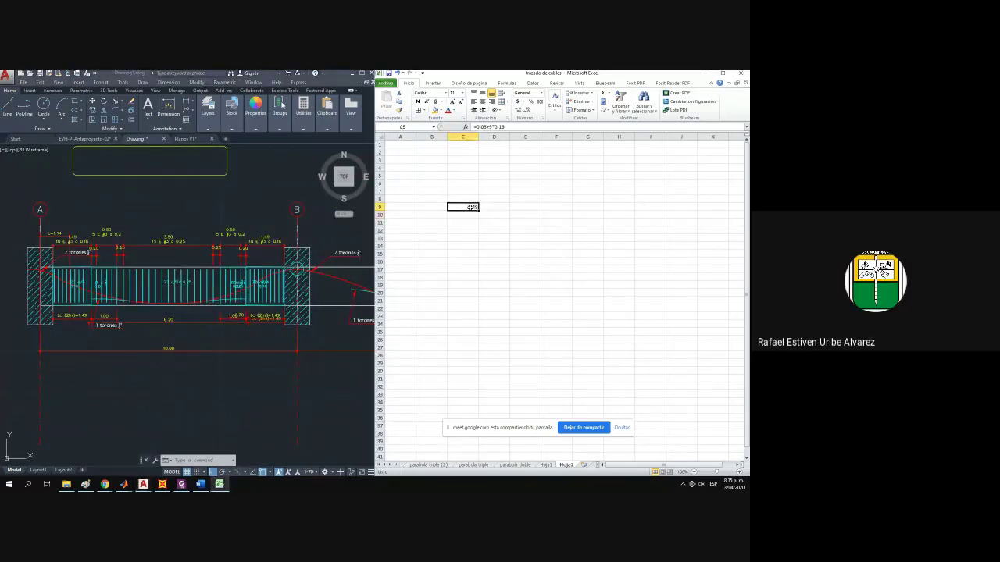
pyautogui.click(465, 167)
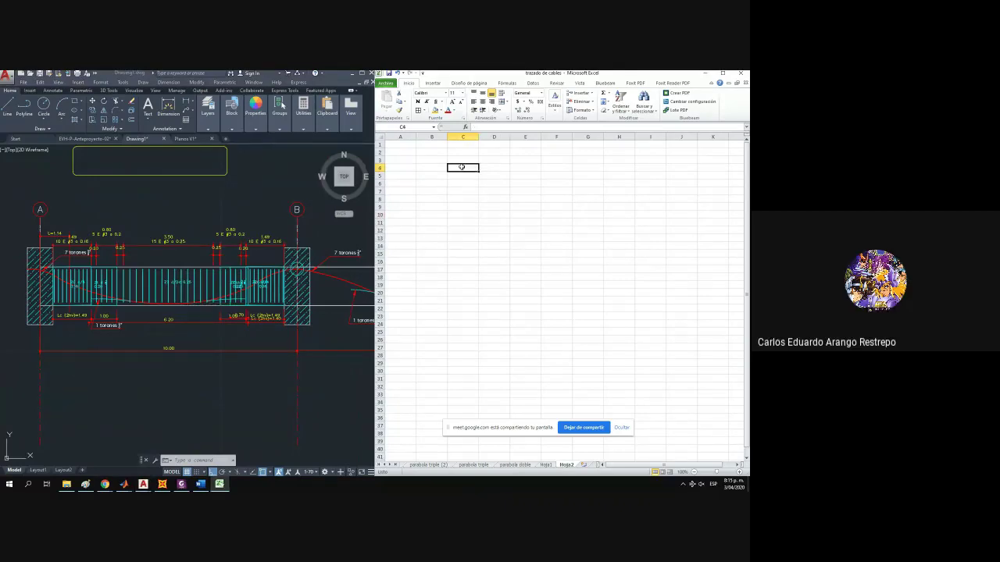
pyautogui.write('21')
pyautogui.press('Return')
pyautogui.press('Up')
# Complete the Z1 row with bar size #3, spacing 0.16 and length 1.49 in cells D4 to F4.
pyautogui.press('Right')
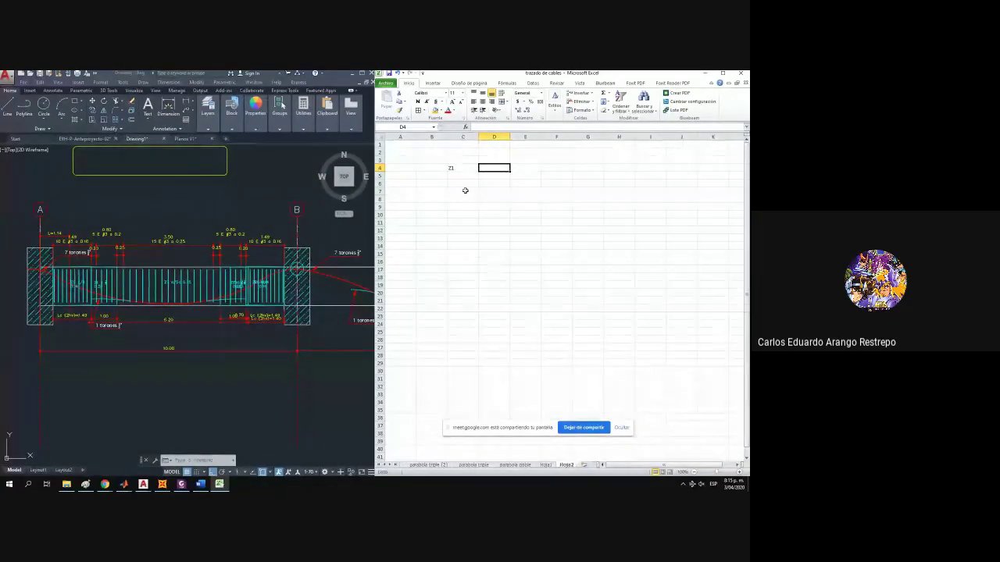
pyautogui.write('=')
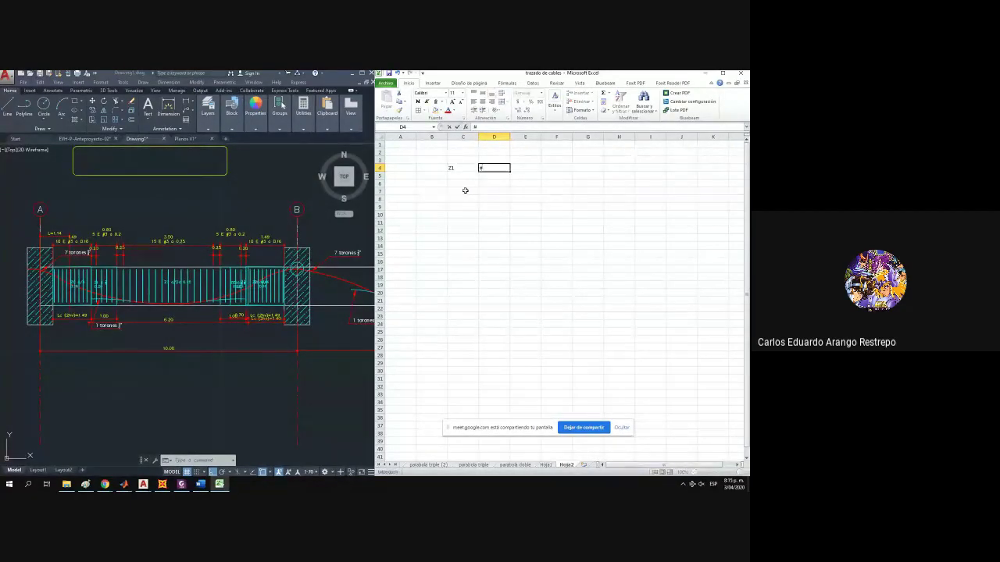
pyautogui.write('3')
pyautogui.press('Tab')
pyautogui.write('0.16')
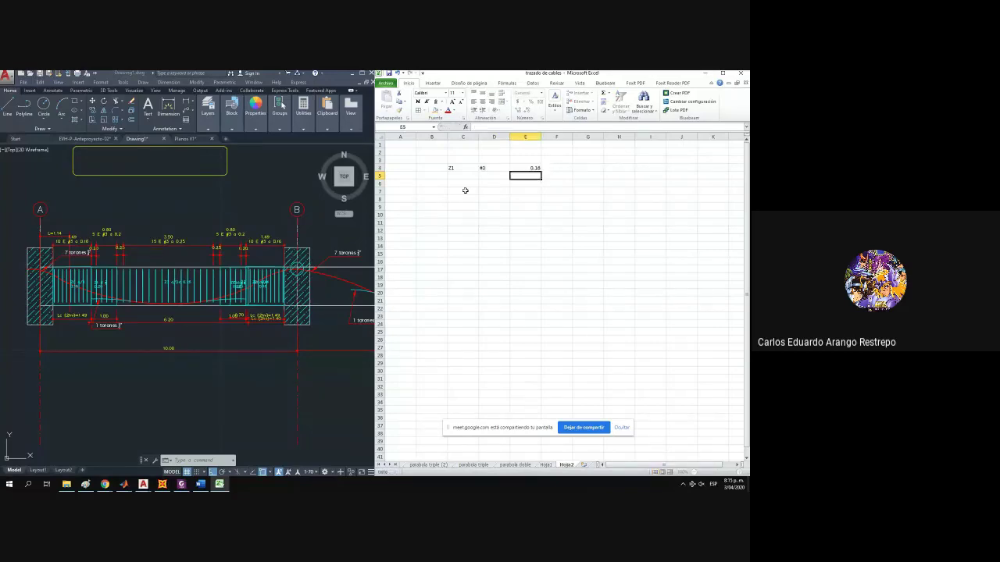
pyautogui.press('Tab')
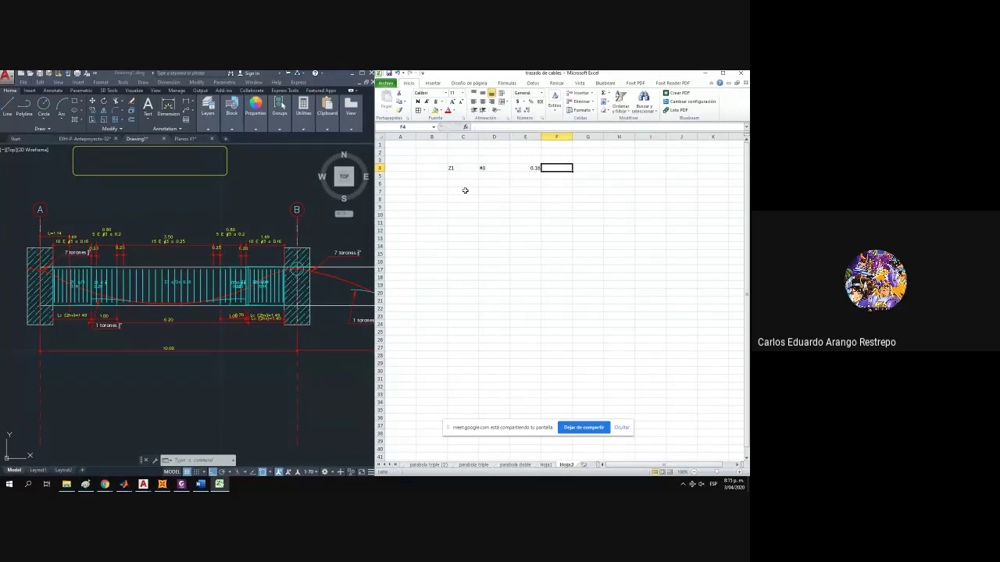
pyautogui.write('1.49')
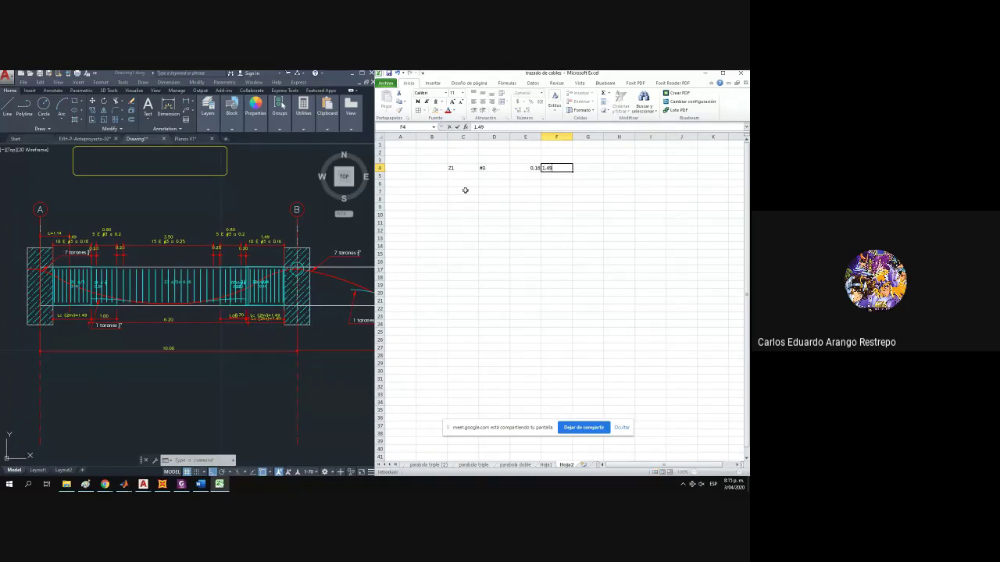
pyautogui.press('Return')
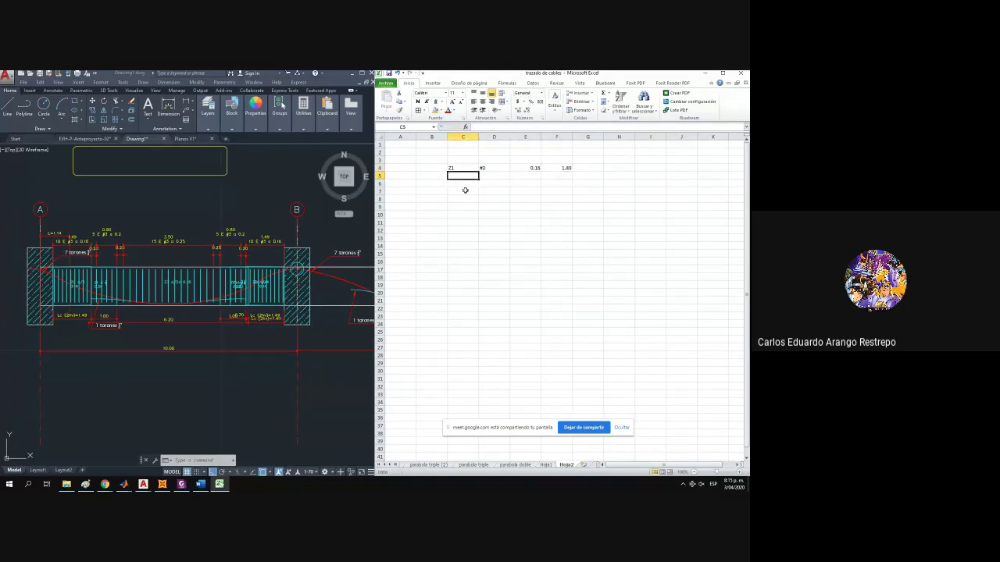
# Add a Z2 row below Z1 with bar size #3, spacing 0.2 and length 0.8.
pyautogui.write('Z2')
pyautogui.press('Tab')
pyautogui.write('#3')
pyautogui.press('Tab')
pyautogui.write('0.')
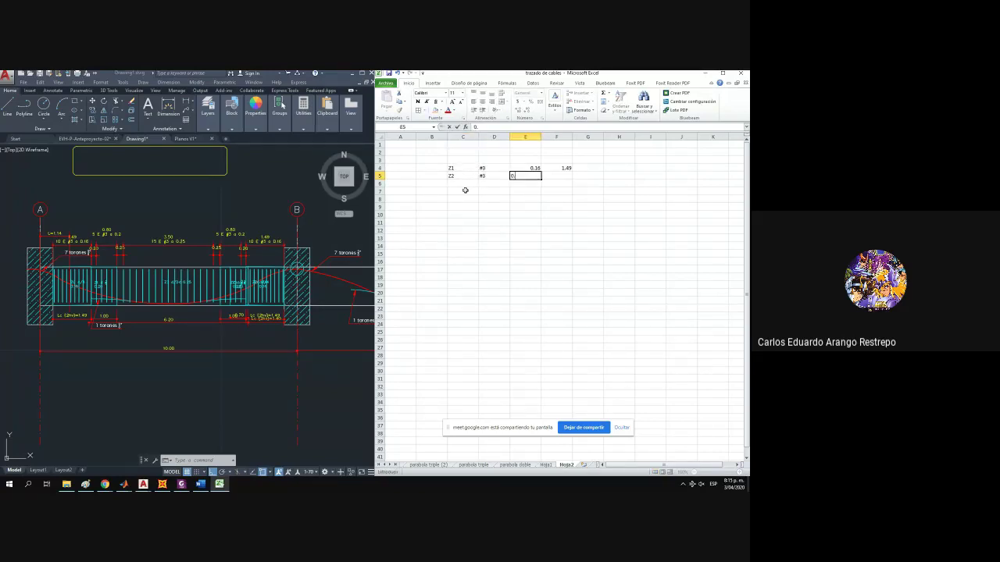
pyautogui.press('Tab')
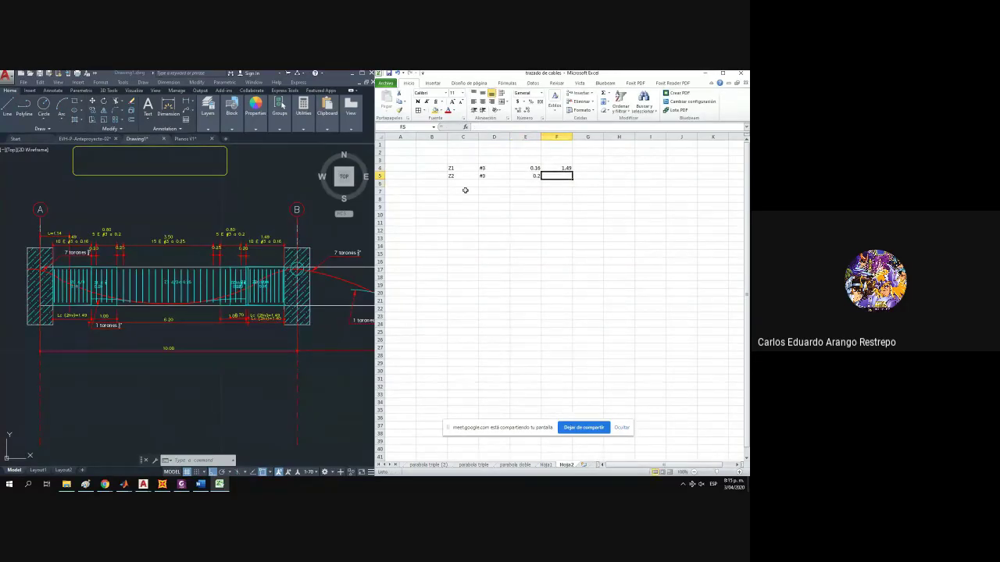
pyautogui.write('0.8')
pyautogui.press('Return')
# Add a Z3 row below Z2 with bar size #3, spacing 0.25 and length 3.5.
pyautogui.press('Left')
pyautogui.press('Left')
pyautogui.press('Left')
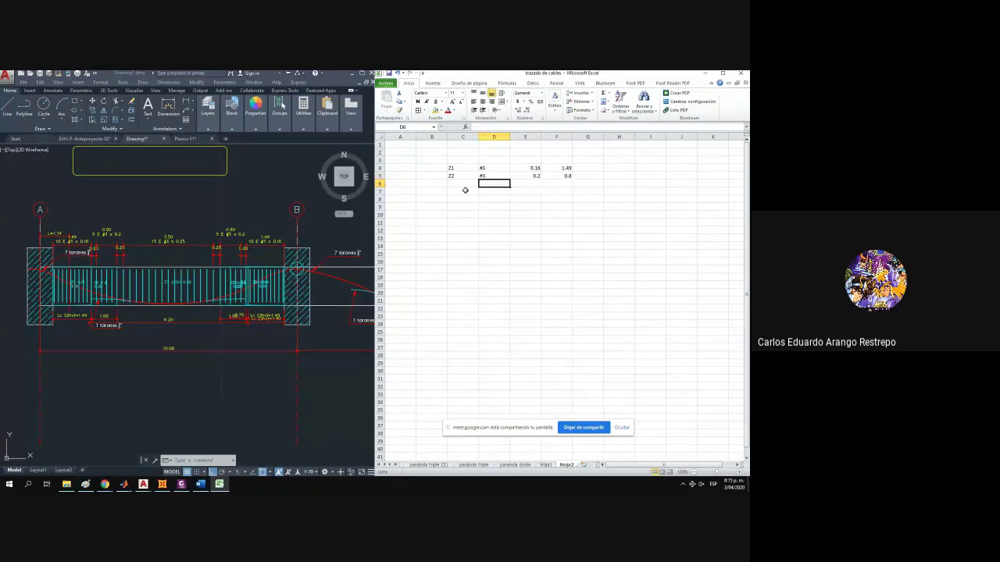
pyautogui.write('Z3')
pyautogui.press('Tab')
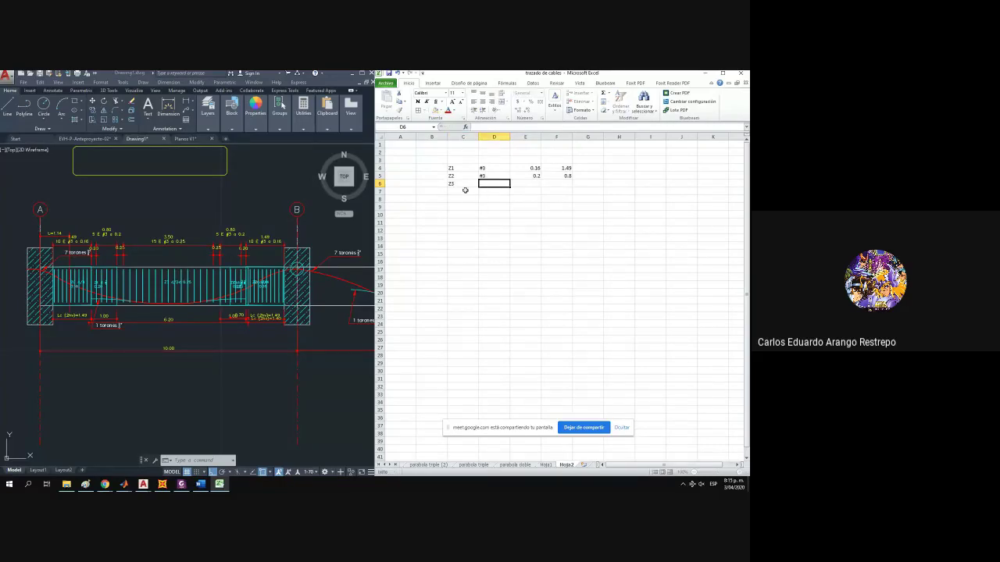
pyautogui.write('#3')
pyautogui.press('Tab')
pyautogui.write('0.25')
pyautogui.press('Return')
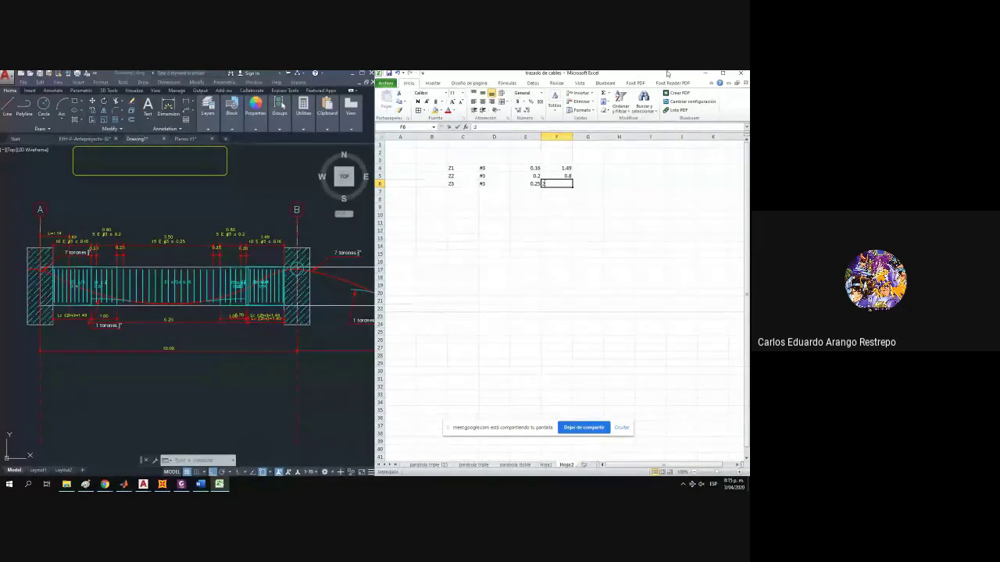
pyautogui.write('3.5')
pyautogui.press('Return')
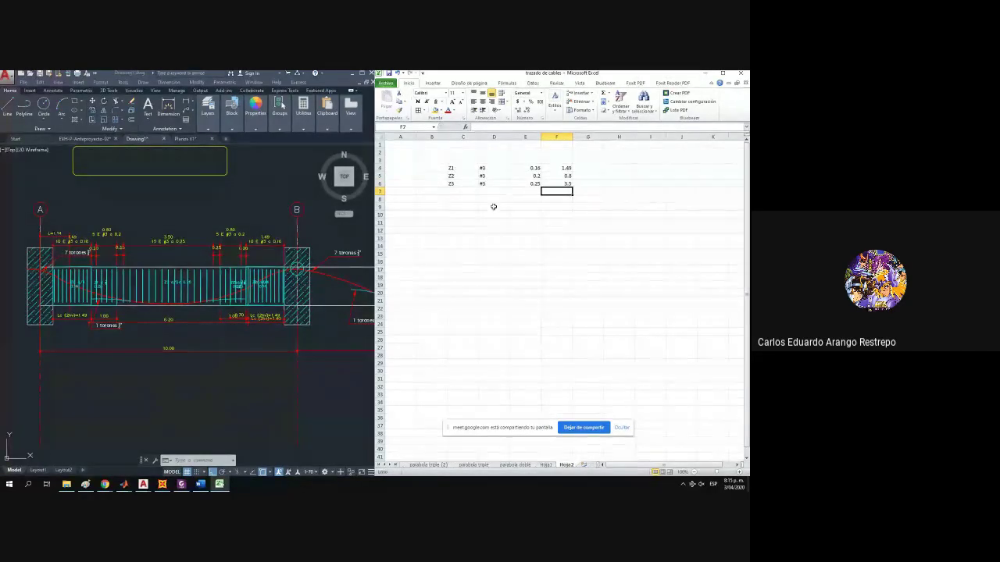
# Switch to AutoCAD and copy the ZC and Zt stirrups beside axis A, with their dimensions, to the right face of the axis B support.
pyautogui.click(237, 266)
pyautogui.scroll(4, 88, 240)
pyautogui.moveTo(100, 251); pyautogui.dragTo(162, 223)
pyautogui.scroll(-2, 163, 224)
pyautogui.click(180, 241)
pyautogui.click(159, 211)
pyautogui.click(134, 233)
pyautogui.click(143, 281)
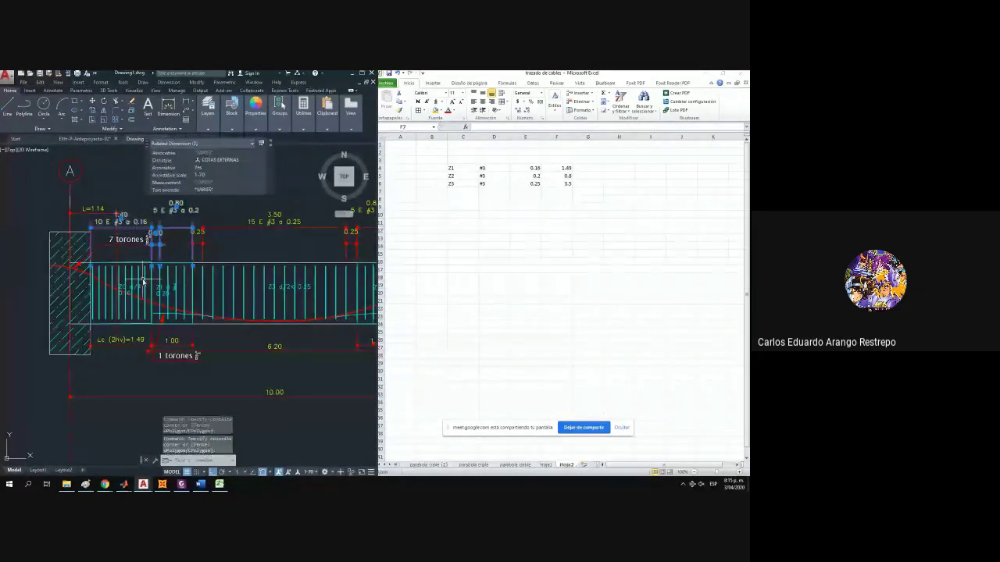
pyautogui.click(170, 283)
pyautogui.click(170, 281)
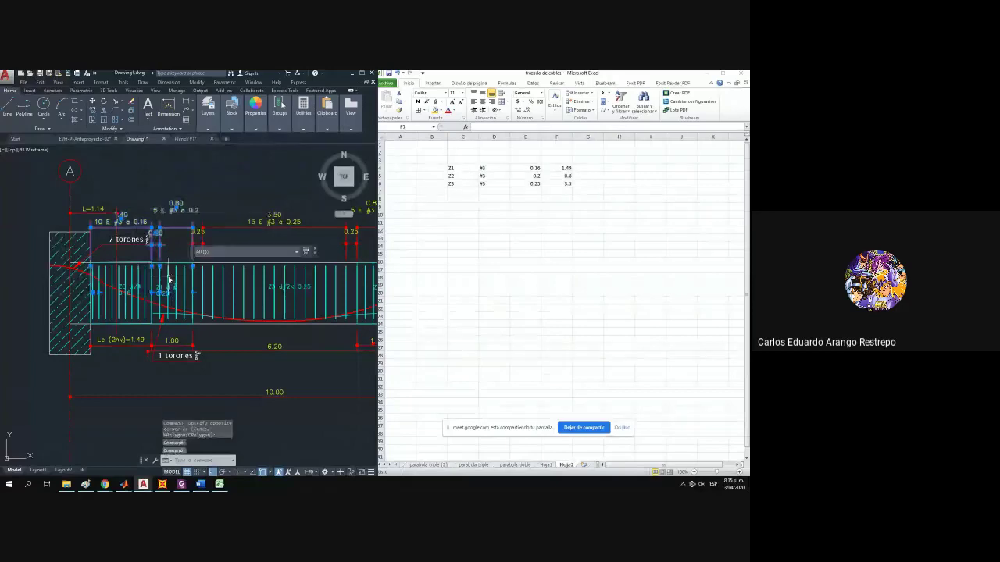
pyautogui.scroll(-2, 161, 277)
pyautogui.moveTo(161, 277); pyautogui.dragTo(139, 278)
pyautogui.moveTo(164, 221); pyautogui.dragTo(151, 220)
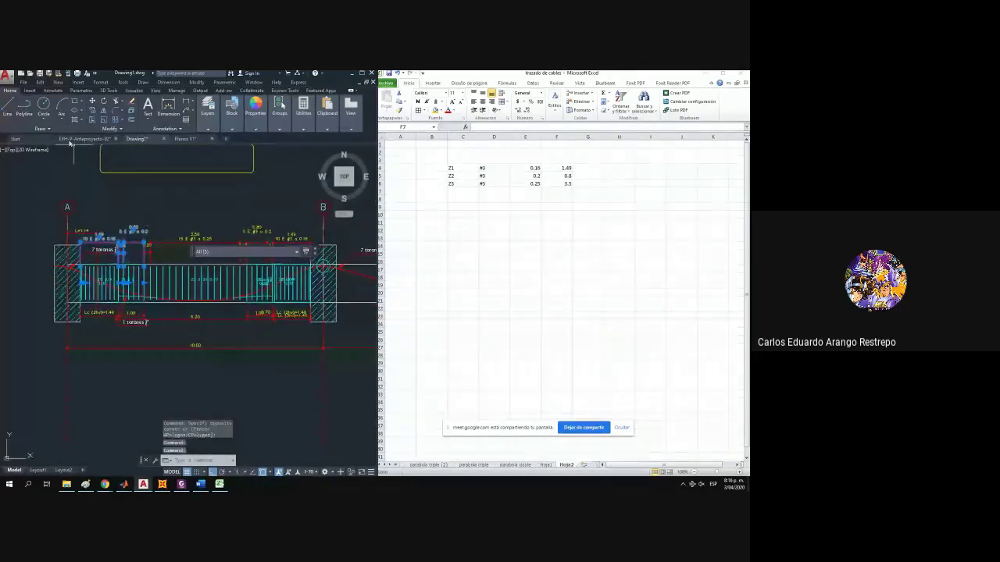
pyautogui.click(93, 112)
pyautogui.click(81, 323)
pyautogui.scroll(-2, 145, 326)
pyautogui.moveTo(143, 326); pyautogui.dragTo(47, 319)
pyautogui.scroll(5, 164, 318)
pyautogui.click(180, 317)
pyautogui.scroll(-5, 222, 317)
pyautogui.moveTo(229, 317); pyautogui.dragTo(74, 298)
pyautogui.moveTo(159, 297)
pyautogui.mouseDown()
pyautogui.moveTo(208, 300)
pyautogui.moveTo(171, 294)
pyautogui.mouseUp()
pyautogui.press('Escape')
# Copy the ZC and Zt stirrups and their dimensions from the left side of axis B to the left face of the axis C support.
pyautogui.scroll(4, 117, 281)
pyautogui.click(121, 276)
pyautogui.press('Escape')
pyautogui.click(120, 276)
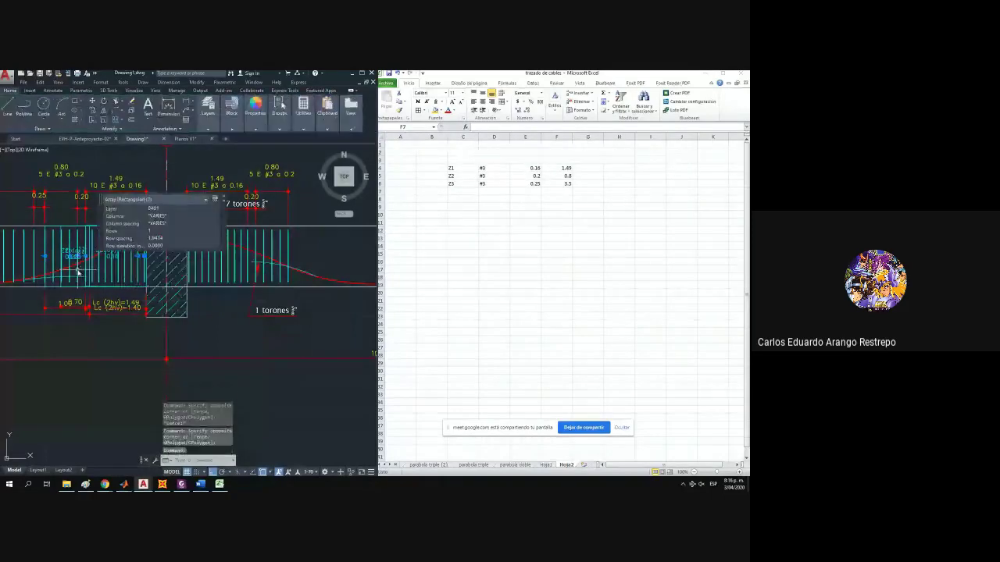
pyautogui.press('Escape')
pyautogui.click(76, 189)
pyautogui.press('Escape')
pyautogui.click(96, 200)
pyautogui.click(76, 175)
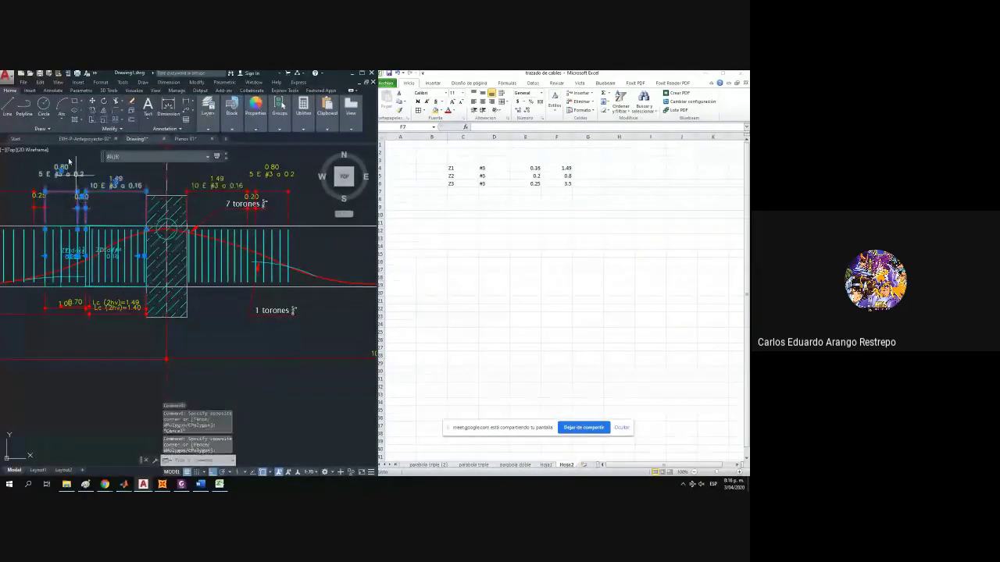
pyautogui.click(93, 112)
pyautogui.click(145, 318)
pyautogui.moveTo(344, 312); pyautogui.dragTo(199, 297)
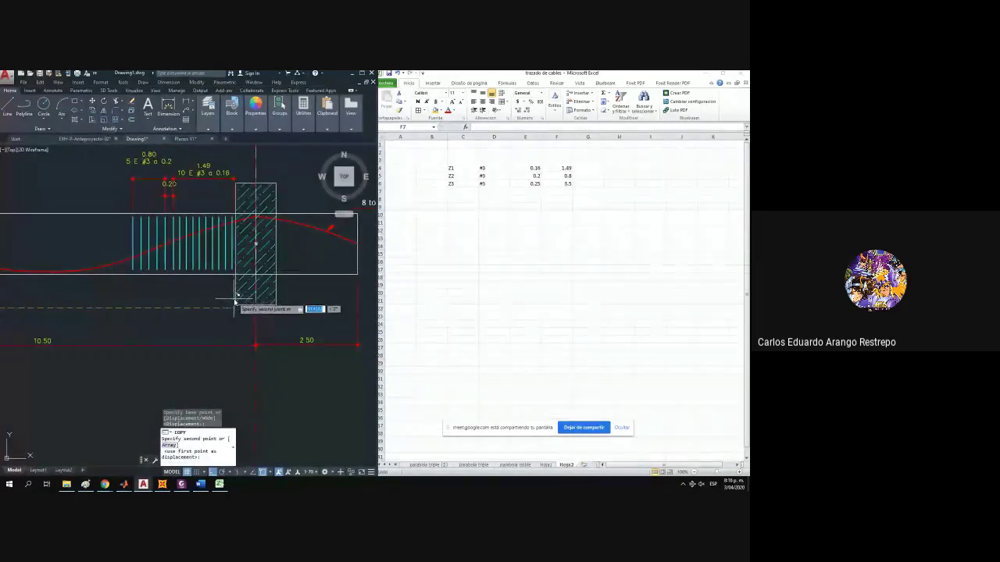
pyautogui.click(218, 310)
pyautogui.press('Escape')
# Copy the Z3 stirrup array with its 3.50 and 0.25 dimensions from span A-B into span B-C, following the Zt stirrups beside axis B.
pyautogui.scroll(-3, 218, 310)
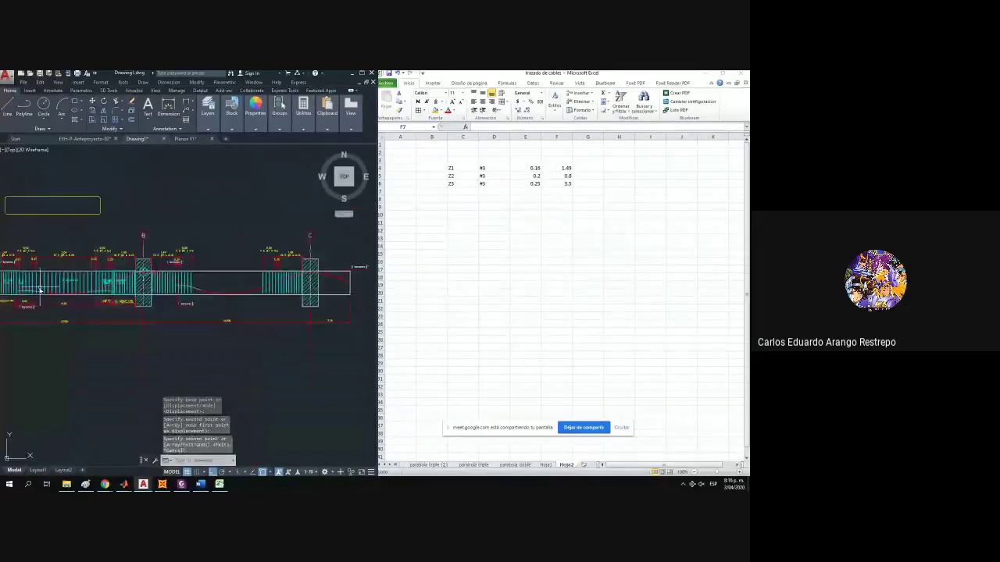
pyautogui.click(130, 291)
pyautogui.scroll(5, 130, 291)
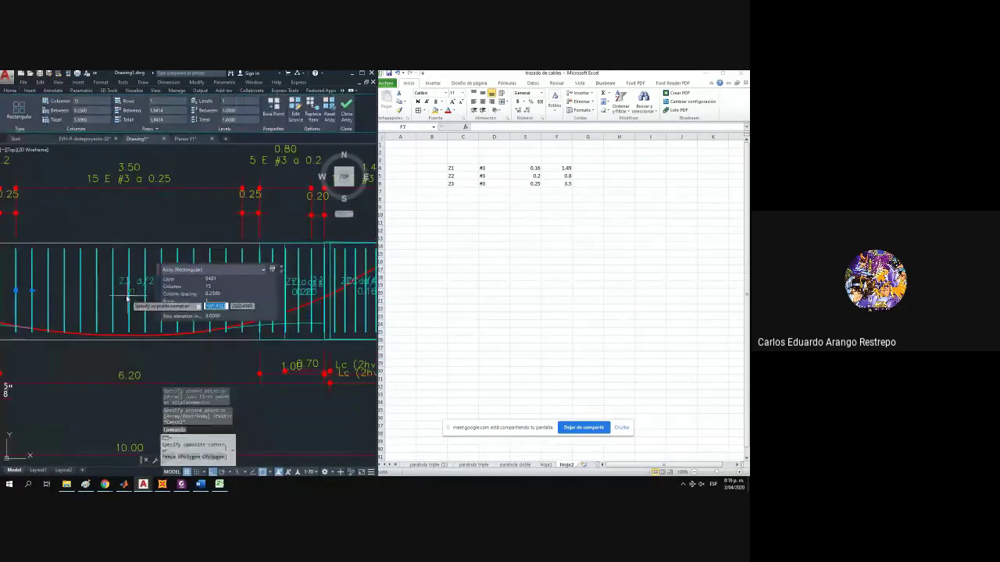
pyautogui.moveTo(39, 213); pyautogui.dragTo(108, 227)
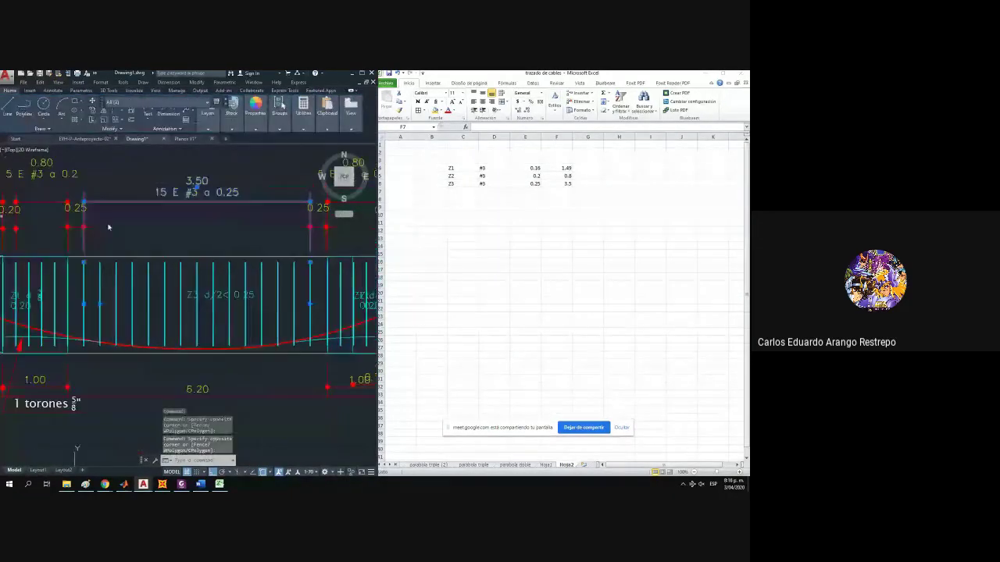
pyautogui.click(84, 227)
pyautogui.click(93, 112)
pyautogui.click(68, 346)
pyautogui.scroll(-5, 69, 336)
pyautogui.moveTo(247, 334); pyautogui.dragTo(165, 328)
pyautogui.scroll(5, 166, 324)
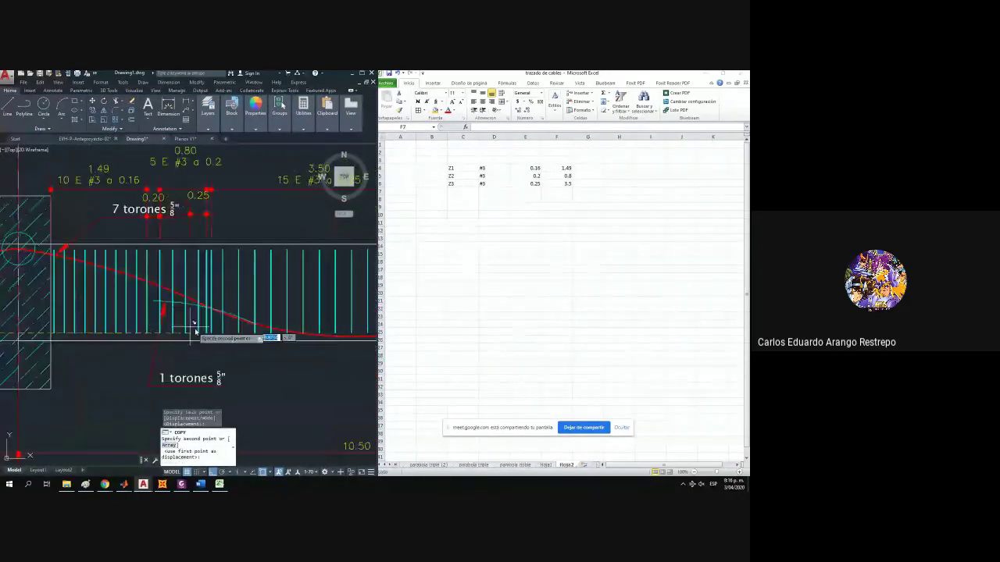
pyautogui.moveTo(71, 316); pyautogui.dragTo(14, 308)
pyautogui.press('Escape')
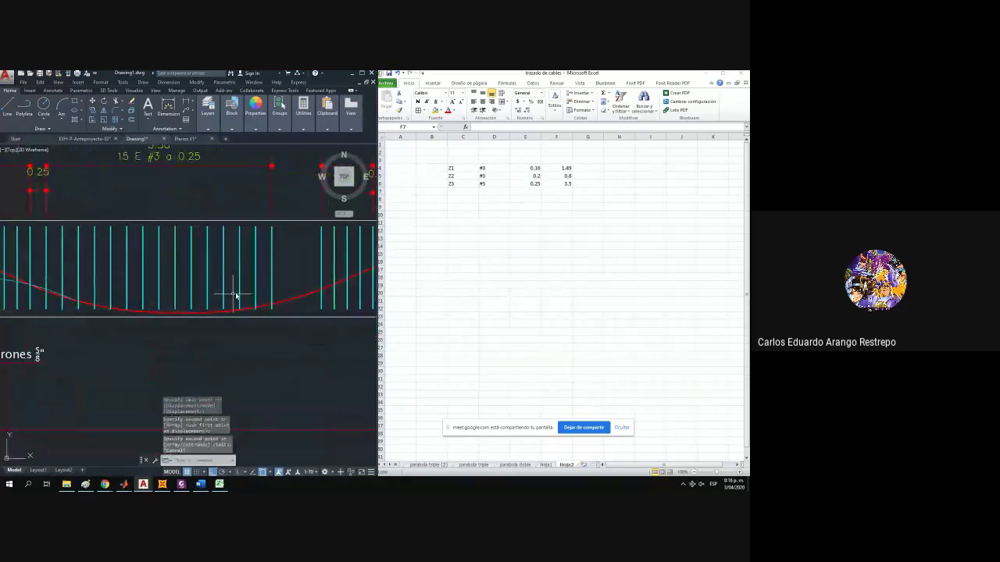
# Extend the Z3 stirrup array in span B-C to 17 columns, reaching towards the Zt stirrups near axis C.
pyautogui.click(271, 284)
pyautogui.click(271, 268)
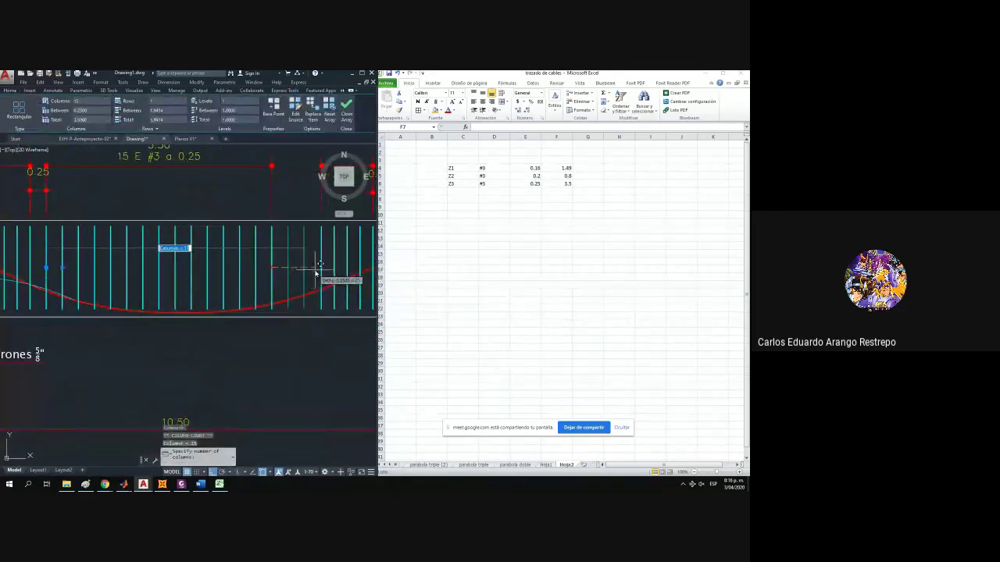
pyautogui.click(315, 269)
pyautogui.moveTo(290, 207); pyautogui.dragTo(267, 267)
pyautogui.press('Escape')
# Stretch the Z3 dimension in span B-C to the last stirrup of the extended array.
pyautogui.click(276, 248)
pyautogui.click(238, 223)
pyautogui.click(256, 268)
pyautogui.click(288, 268)
pyautogui.press('Escape')
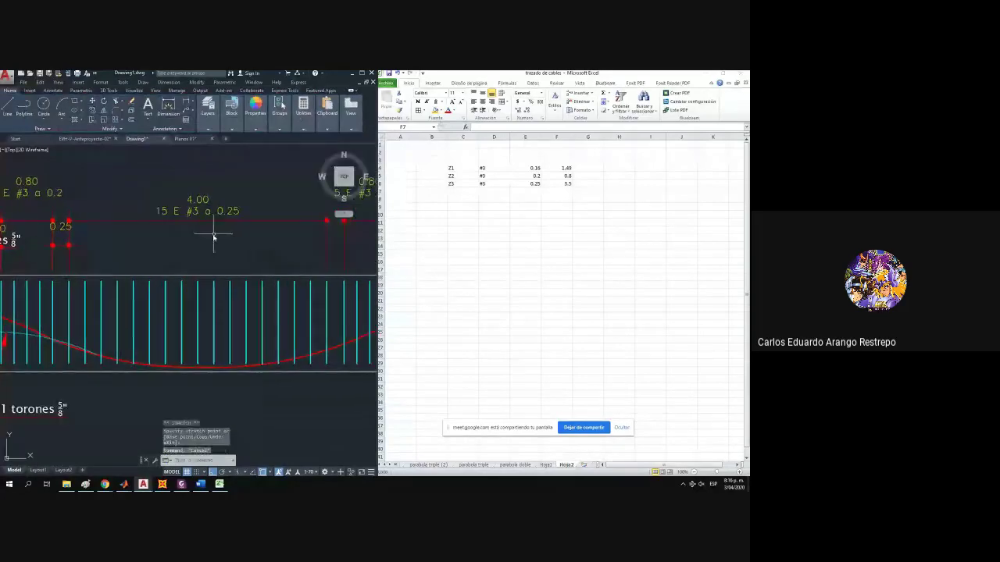
# Check the Z3 array's column count in span B-C and change its dimension text to 17 E #3 a 0.25.
pyautogui.click(197, 302)
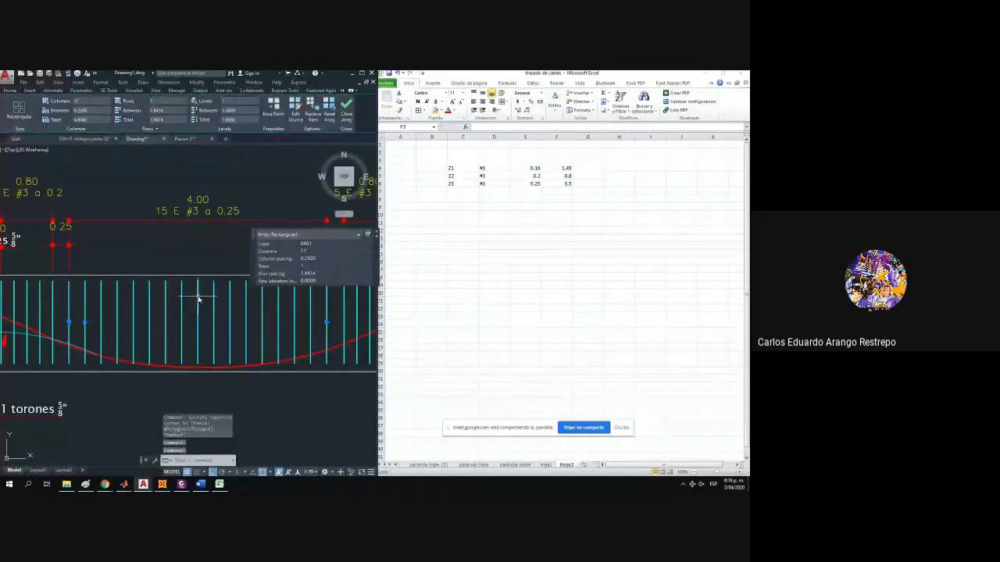
pyautogui.press('Escape')
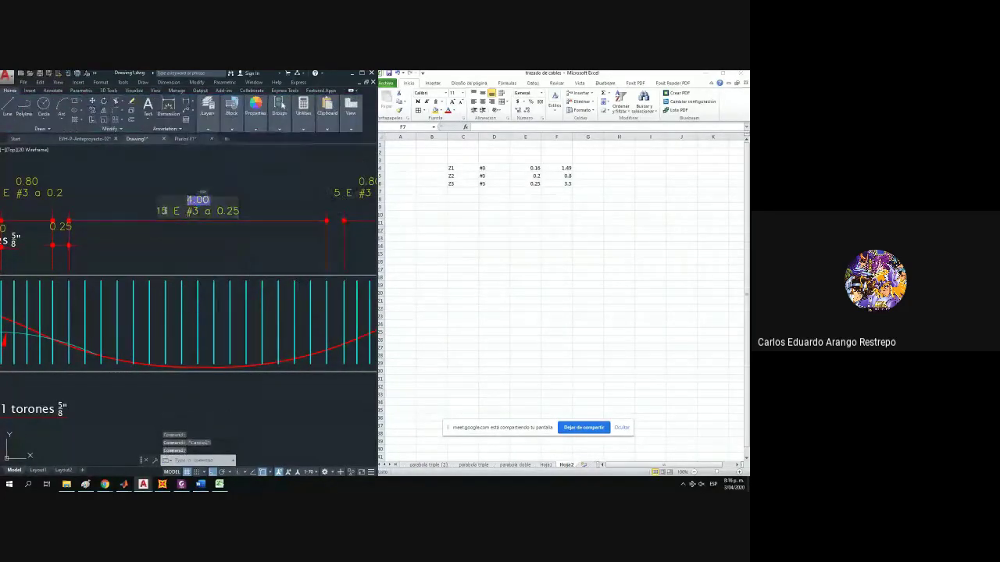
pyautogui.doubleClick(168, 209)
pyautogui.press('Escape')
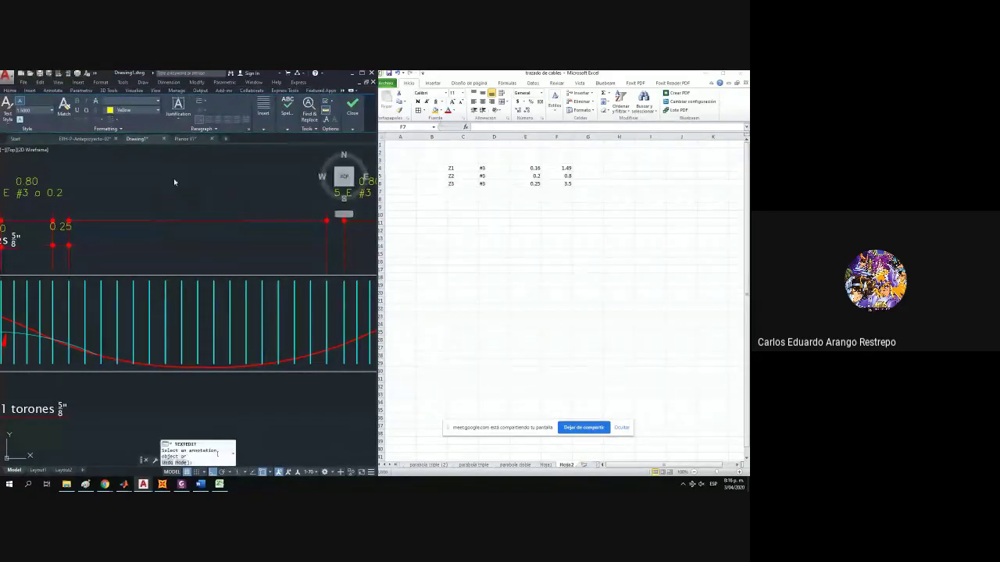
pyautogui.scroll(-2, 268, 214)
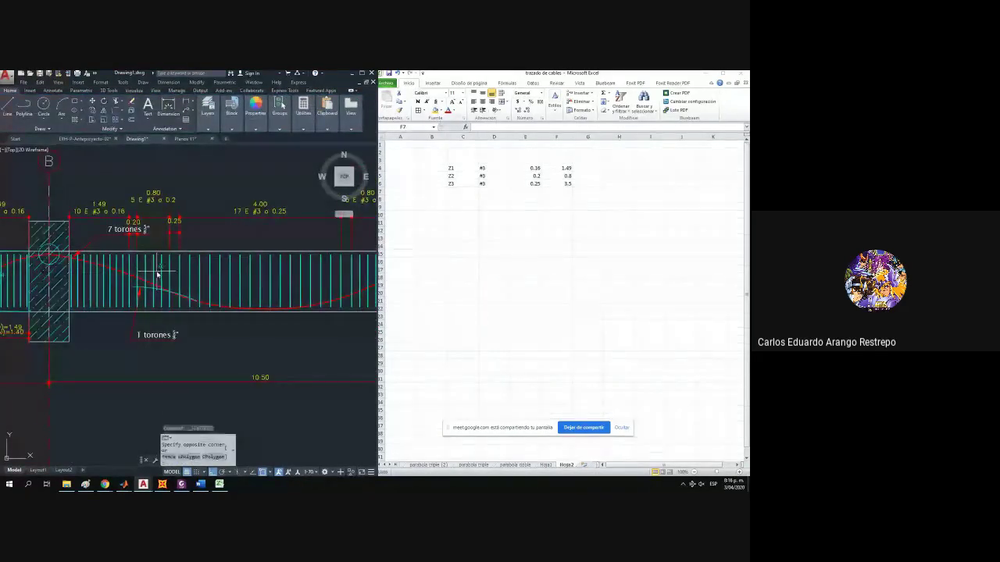
# Copy the ZC and Zt stirrups and their dimensions from the right side of axis B to the cantilever beyond the axis C support.
pyautogui.click(120, 266)
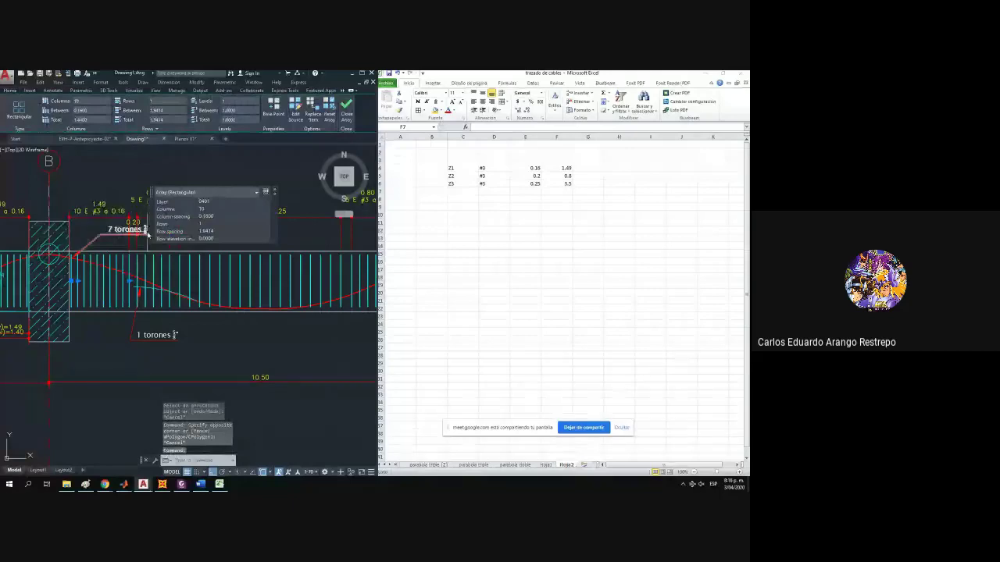
pyautogui.moveTo(145, 233); pyautogui.dragTo(118, 282)
pyautogui.click(164, 312)
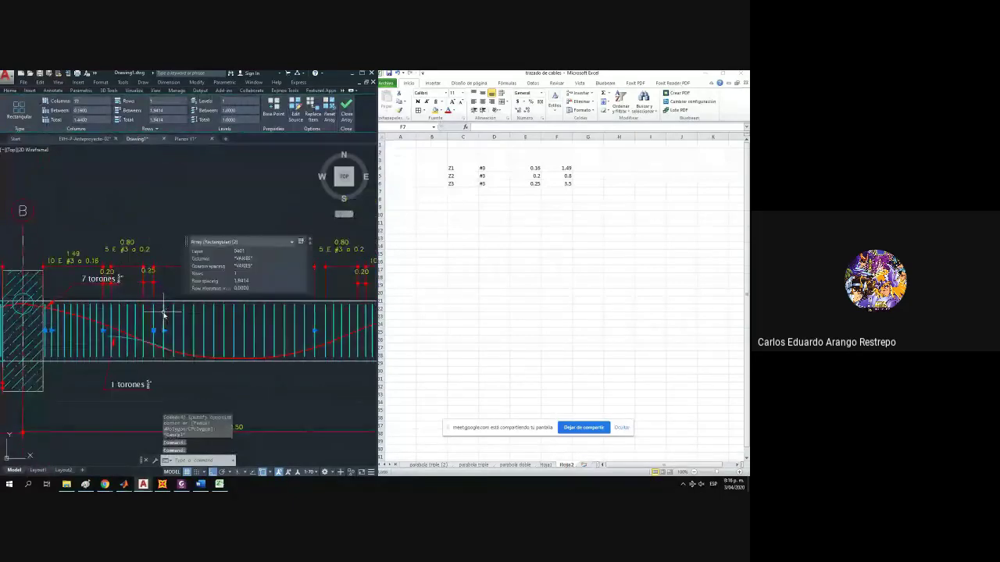
pyautogui.press('Escape')
pyautogui.click(137, 262)
pyautogui.click(120, 237)
pyautogui.click(82, 272)
pyautogui.click(73, 262)
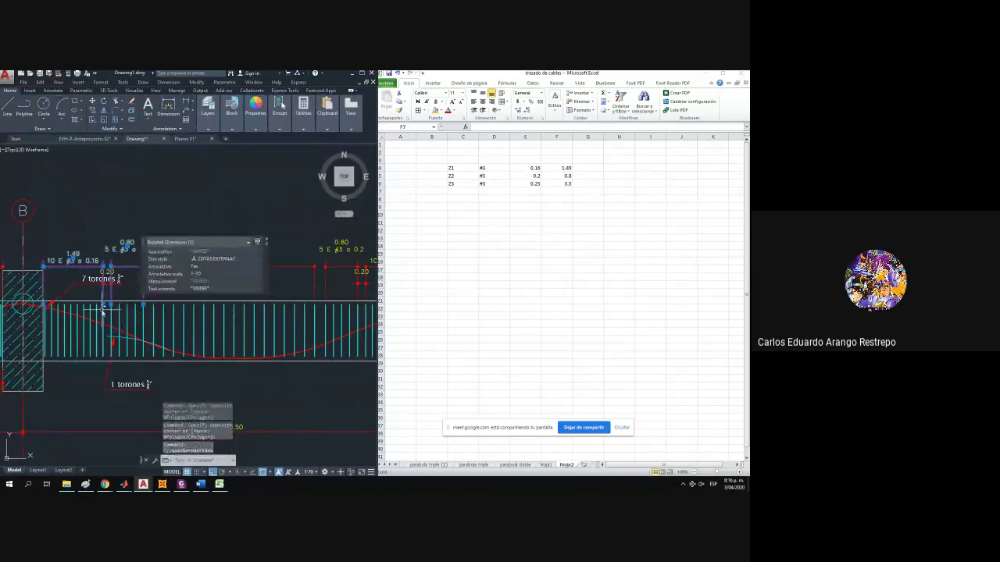
pyautogui.click(98, 312)
pyautogui.click(90, 113)
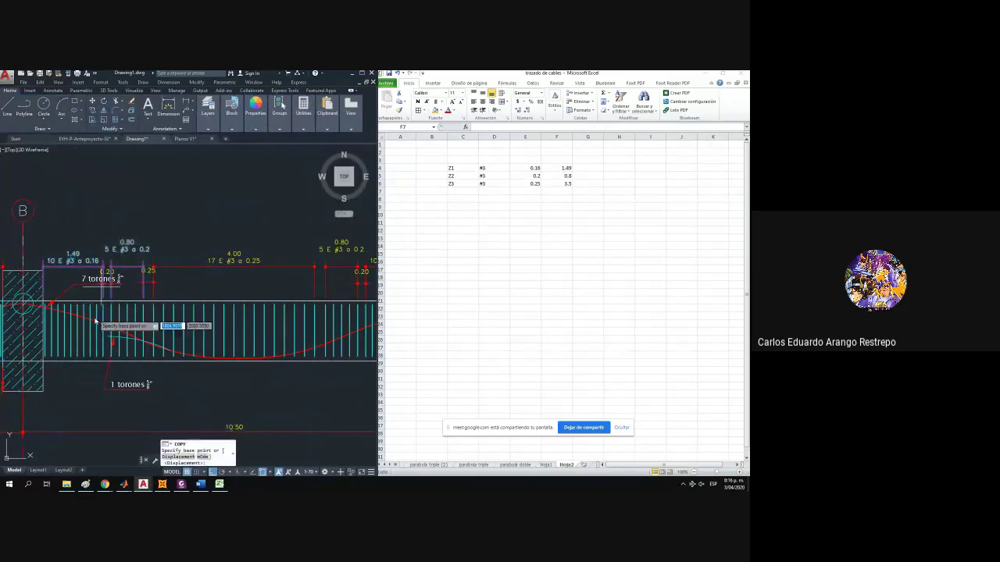
pyautogui.moveTo(94, 318); pyautogui.dragTo(98, 246)
pyautogui.click(46, 319)
pyautogui.moveTo(283, 331); pyautogui.dragTo(85, 320)
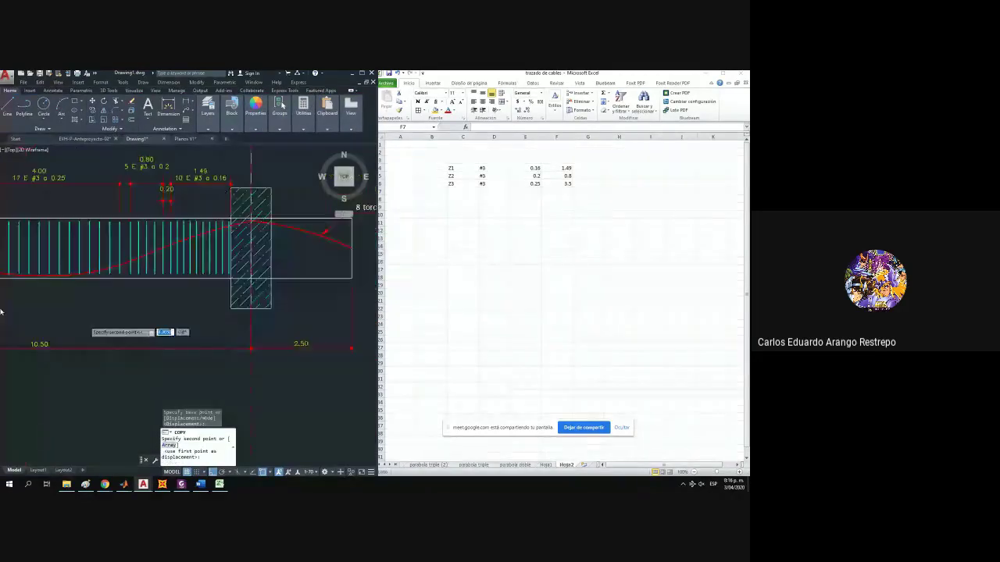
pyautogui.click(271, 279)
pyautogui.scroll(-2, 270, 284)
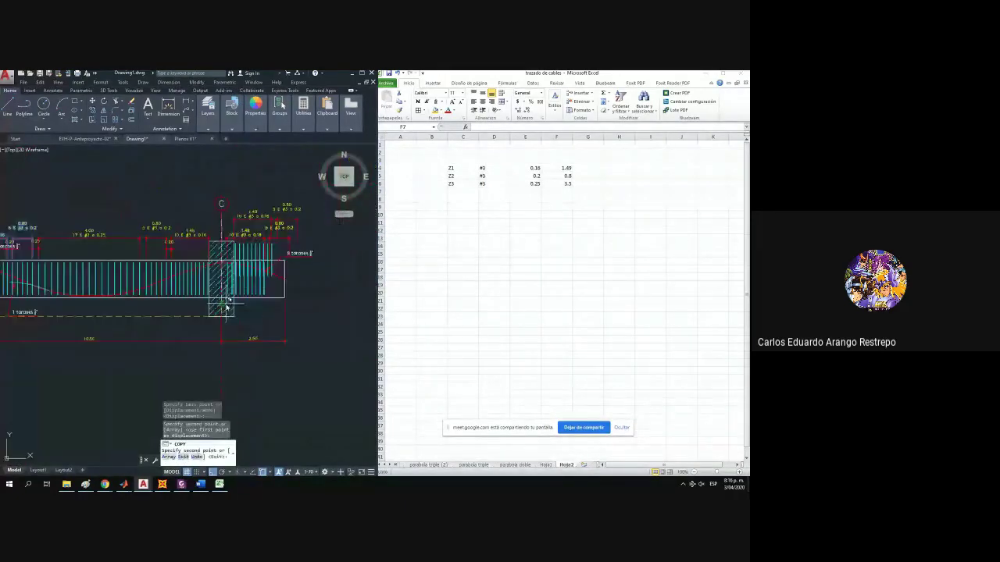
# Undo the last stirrup copy, and copy only the ZC stirrups and their dimension from the right of axis B to the cantilever beside axis C.
pyautogui.press('Escape')
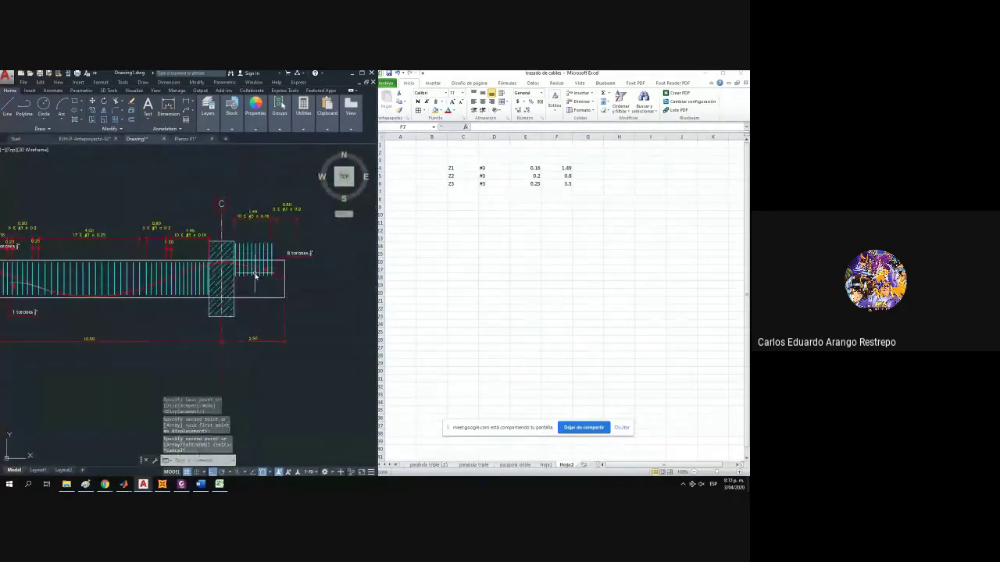
pyautogui.hotkey('ctrl', 'z')
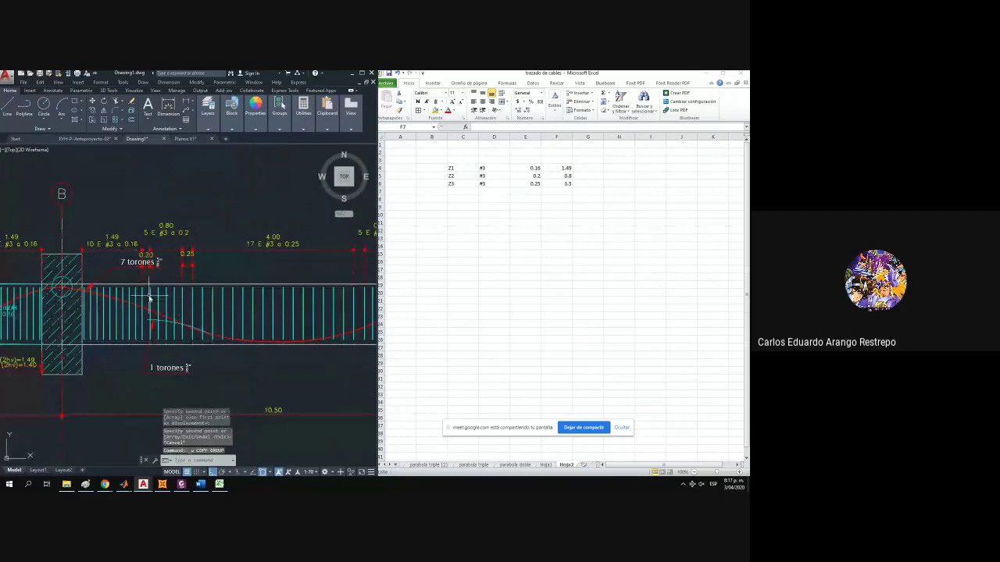
pyautogui.click(148, 298)
pyautogui.click(133, 294)
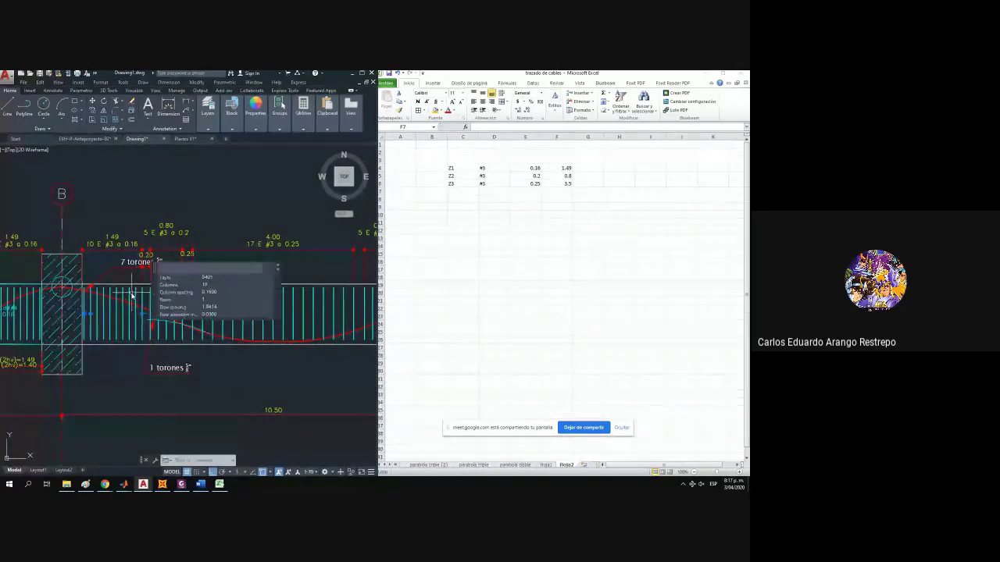
pyautogui.write('co')
pyautogui.press('Return')
pyautogui.press('Escape')
pyautogui.click(117, 257)
pyautogui.click(110, 233)
pyautogui.click(103, 322)
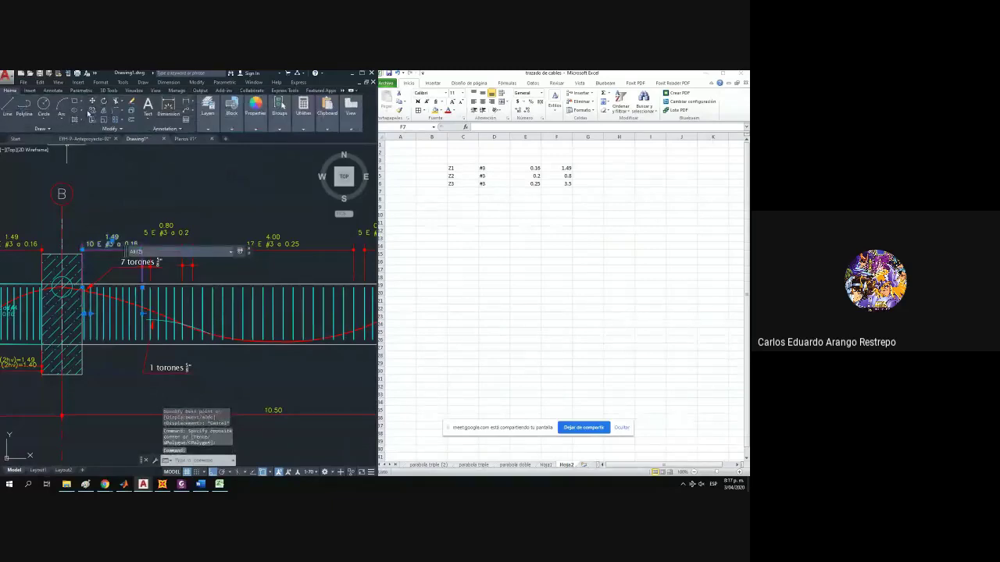
pyautogui.click(90, 111)
pyautogui.click(82, 361)
pyautogui.scroll(-2, 175, 360)
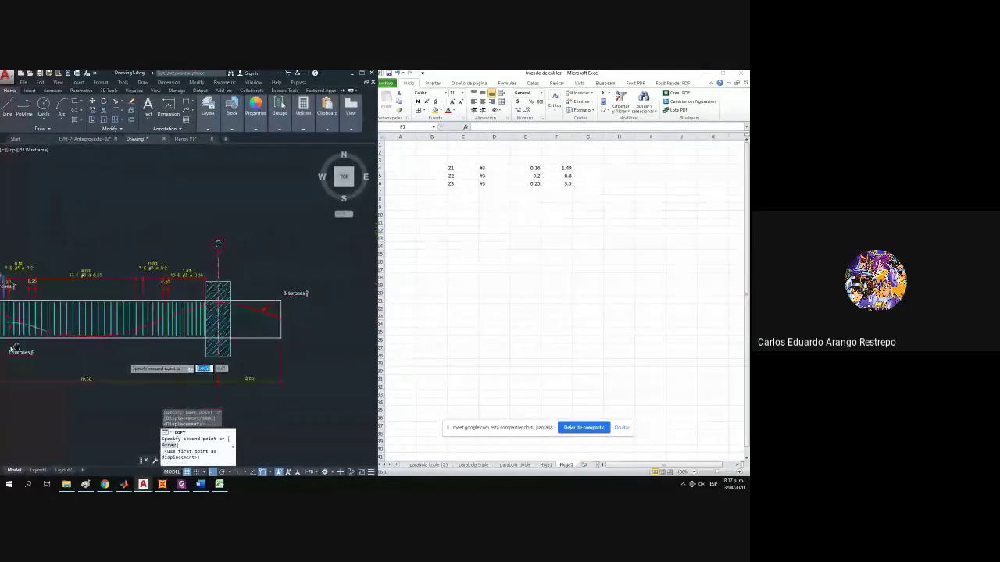
pyautogui.scroll(2, 230, 349)
pyautogui.click(211, 344)
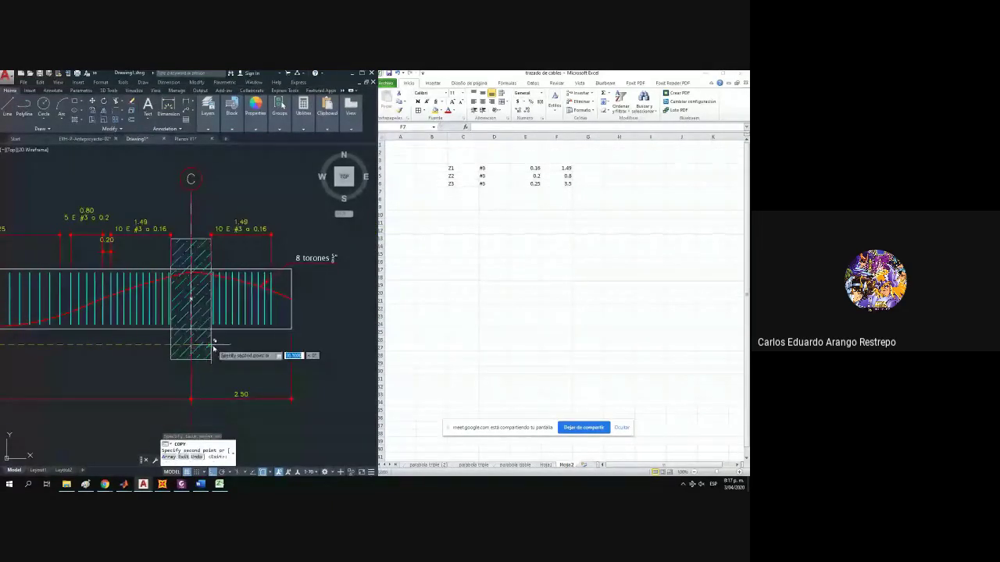
pyautogui.press('Escape')
# Copy the Zt stirrups with their 0.80 and 0.20 dimensions from the right of axis B to the end of the cantilever's ZC stirrups.
pyautogui.moveTo(183, 318); pyautogui.dragTo(285, 315)
pyautogui.moveTo(19, 279)
pyautogui.mouseDown()
pyautogui.moveTo(224, 279)
pyautogui.moveTo(199, 278)
pyautogui.mouseUp()
pyautogui.click(167, 277)
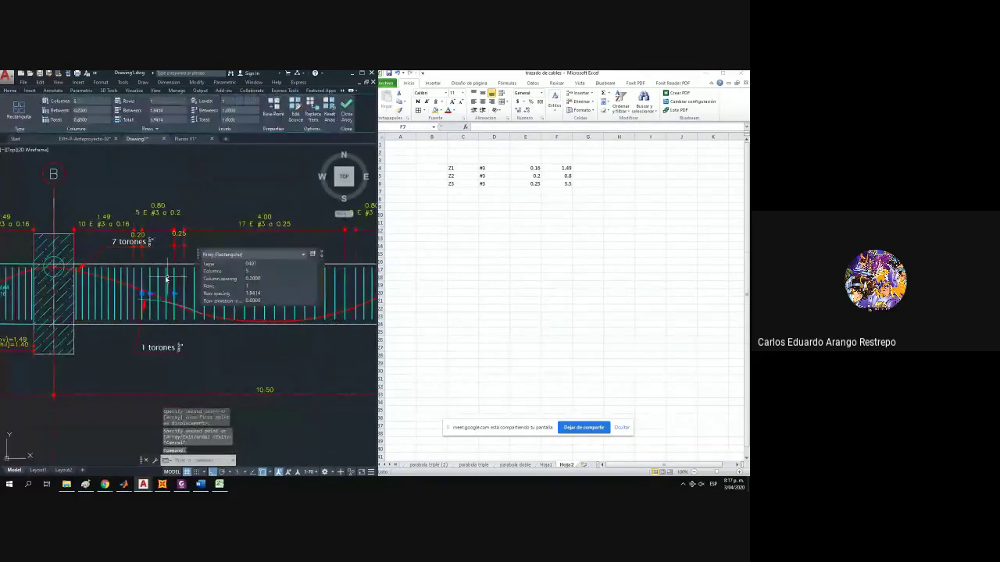
pyautogui.click(164, 224)
pyautogui.click(150, 198)
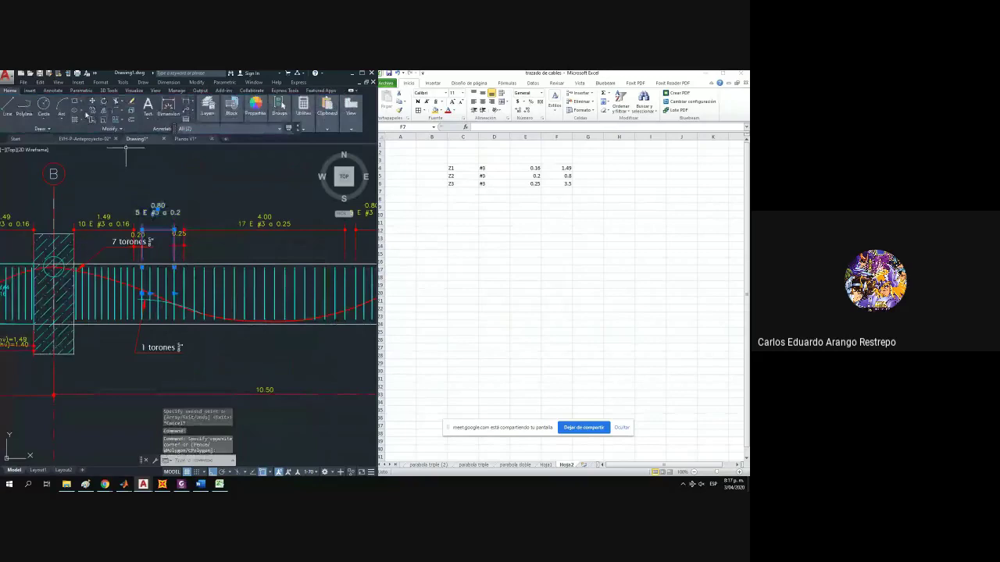
pyautogui.click(88, 112)
pyautogui.scroll(2, 137, 327)
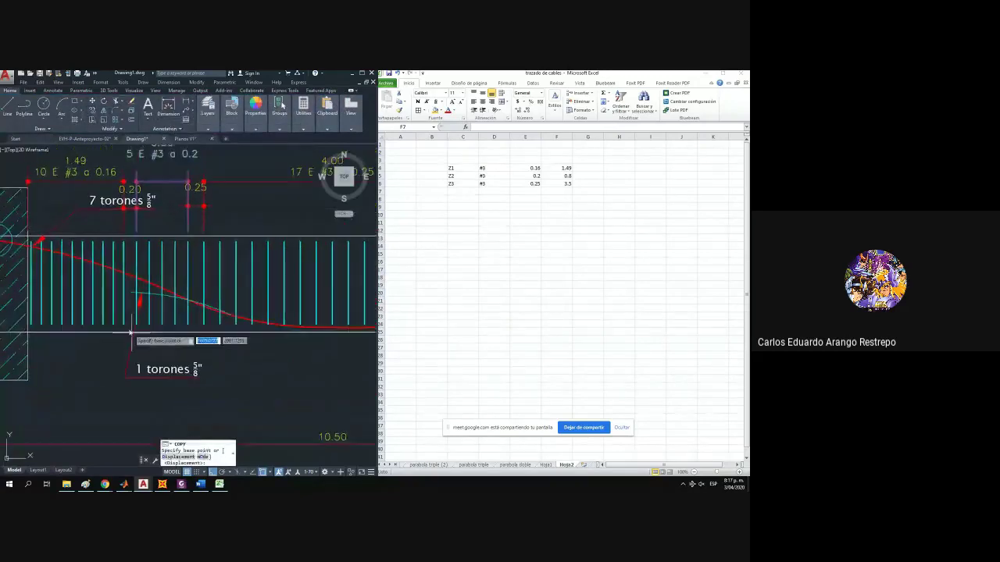
pyautogui.press('Escape')
pyautogui.click(130, 208)
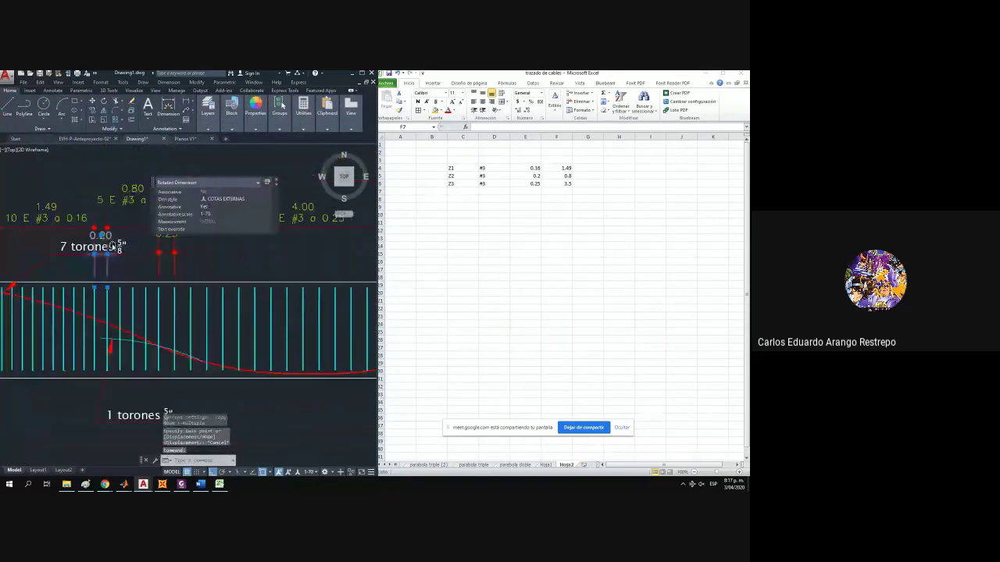
pyautogui.click(121, 190)
pyautogui.click(111, 201)
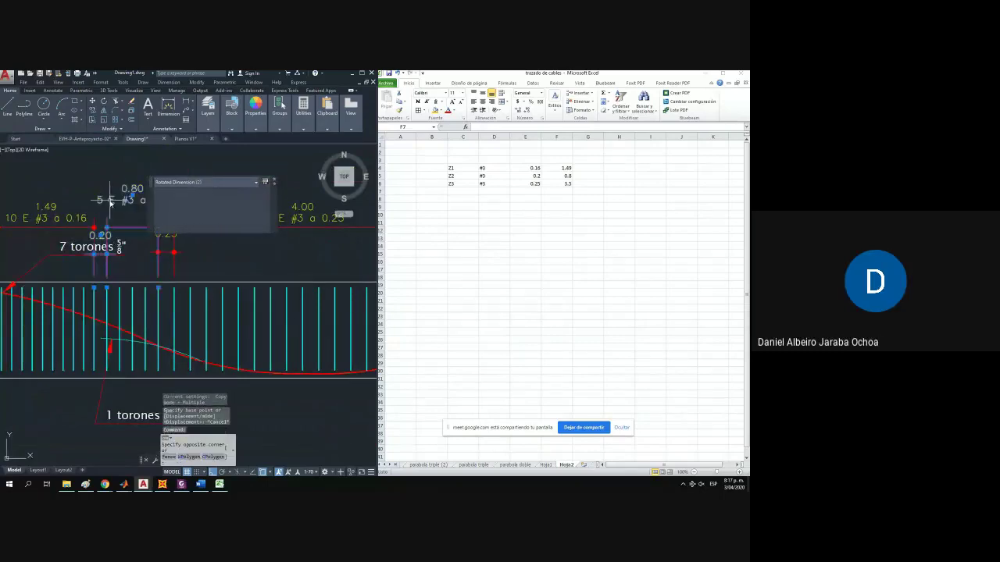
pyautogui.moveTo(139, 283); pyautogui.dragTo(102, 166)
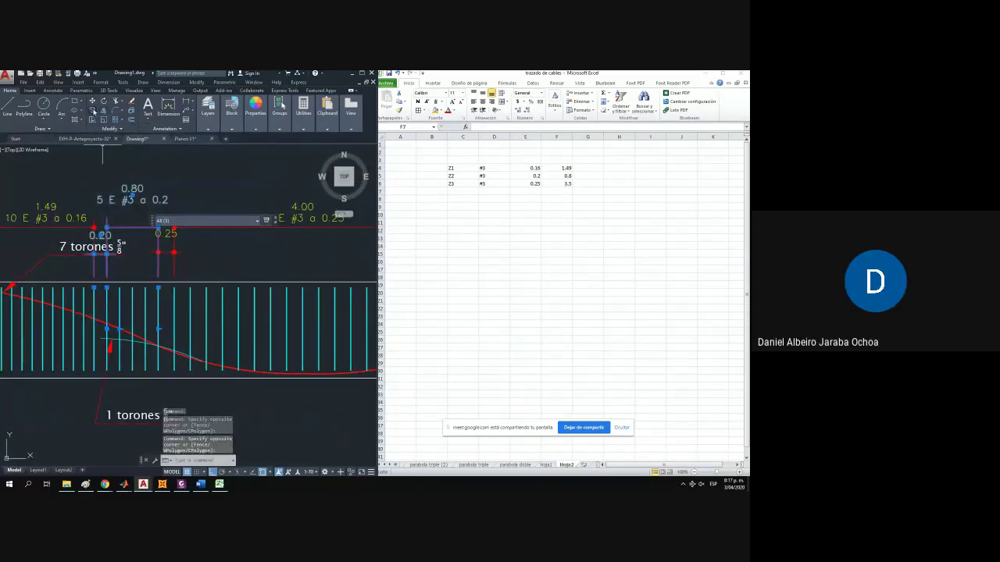
pyautogui.click(93, 110)
pyautogui.click(94, 370)
pyautogui.scroll(-3, 66, 369)
pyautogui.scroll(5, 208, 385)
pyautogui.moveTo(223, 366); pyautogui.dragTo(204, 380)
pyautogui.press('Escape')
# Reduce the copied Zt stirrup array on the cantilever to 2 columns.
pyautogui.click(275, 348)
pyautogui.click(277, 332)
pyautogui.scroll(1, 241, 332)
pyautogui.click(234, 331)
pyautogui.moveTo(221, 332); pyautogui.dragTo(215, 361)
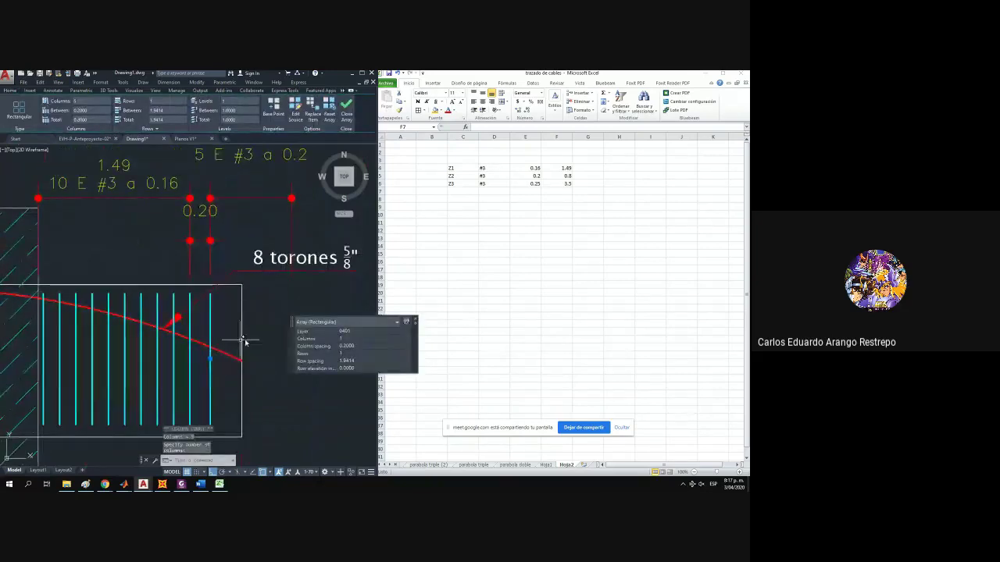
pyautogui.write('2')
pyautogui.press('Tab')
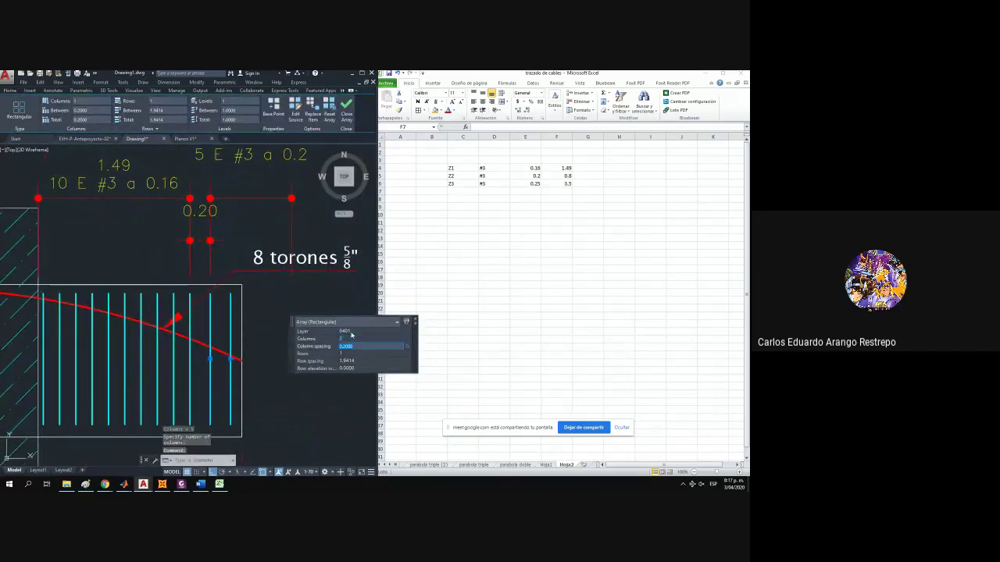
pyautogui.moveTo(281, 268); pyautogui.dragTo(278, 282)
pyautogui.scroll(1, 278, 282)
pyautogui.press('Escape')
# Shorten the Zt zone dimension on the cantilever so it ends at the last stirrup of the reduced array.
pyautogui.click(323, 214)
pyautogui.click(271, 205)
pyautogui.click(295, 323)
pyautogui.press('Escape')
pyautogui.click(295, 323)
pyautogui.click(199, 324)
pyautogui.moveTo(199, 346); pyautogui.dragTo(204, 389)
pyautogui.scroll(-4, 205, 389)
pyautogui.press('Escape')
# Change the cantilever's Zt dimension text to 2 E #3 a 0.2.
pyautogui.click(186, 297)
pyautogui.doubleClick(179, 297)
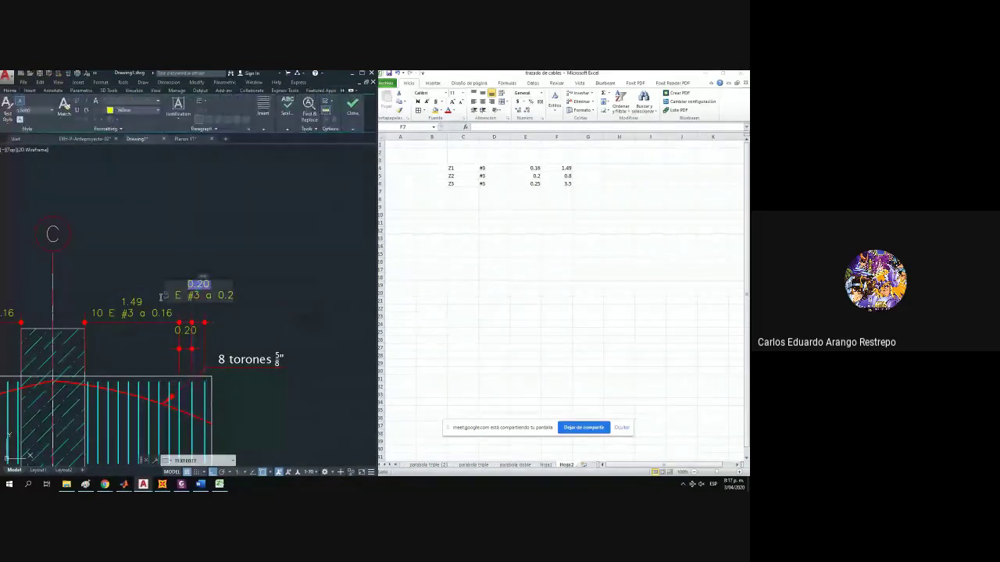
pyautogui.click(242, 320)
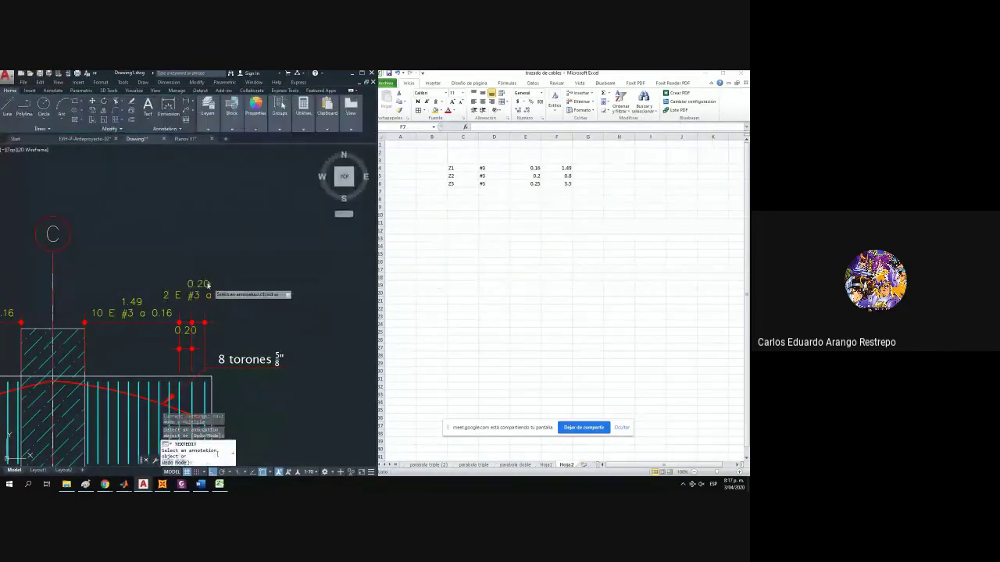
pyautogui.press('Escape')
# Turn off ortho mode and move the cantilever's Zt dimension text clear of the ZC dimension, beyond the beam's end.
pyautogui.click(226, 308)
pyautogui.click(194, 279)
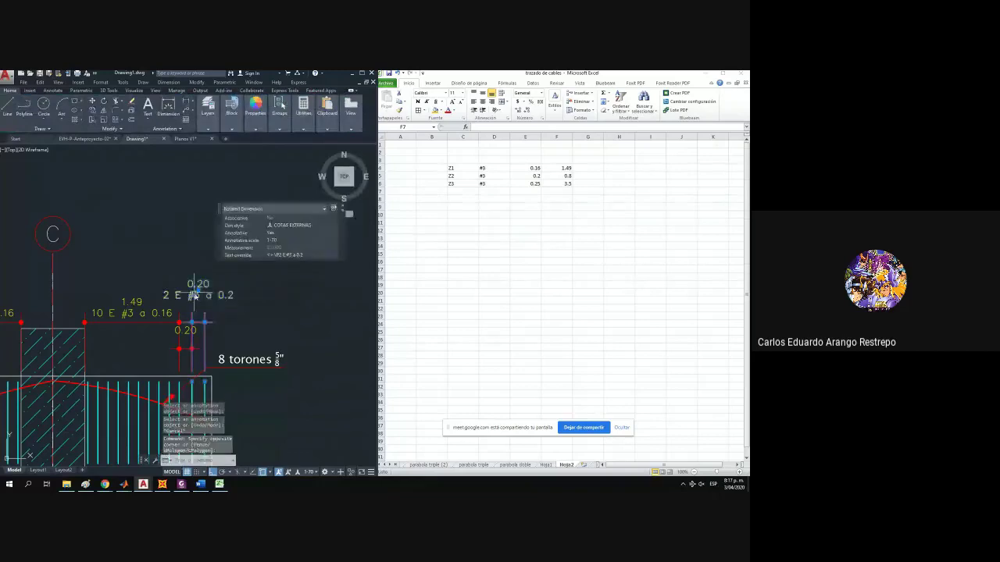
pyautogui.click(199, 291)
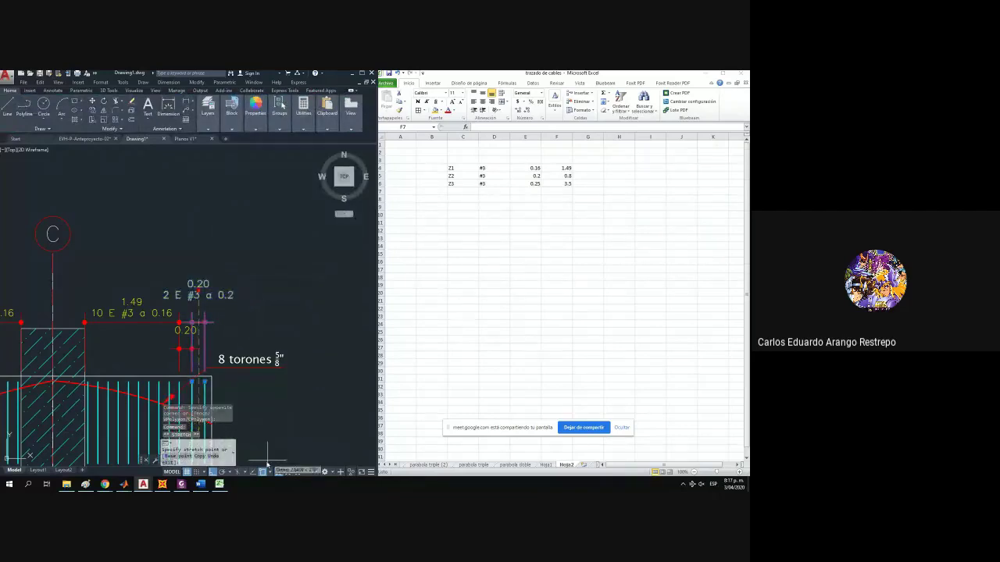
pyautogui.click(212, 472)
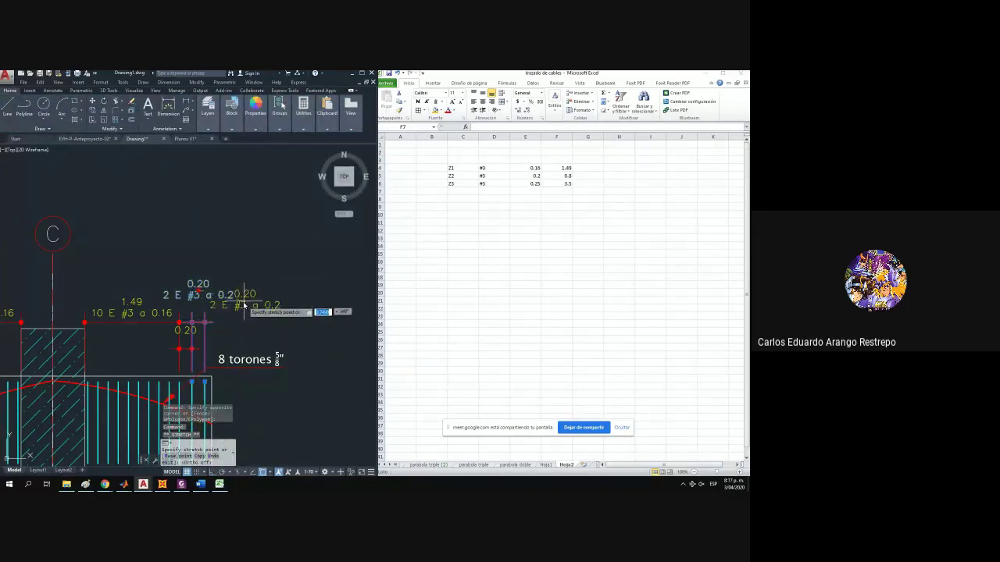
pyautogui.click(242, 306)
pyautogui.scroll(-2, 255, 312)
pyautogui.scroll(-2, 262, 303)
pyautogui.press('Escape')
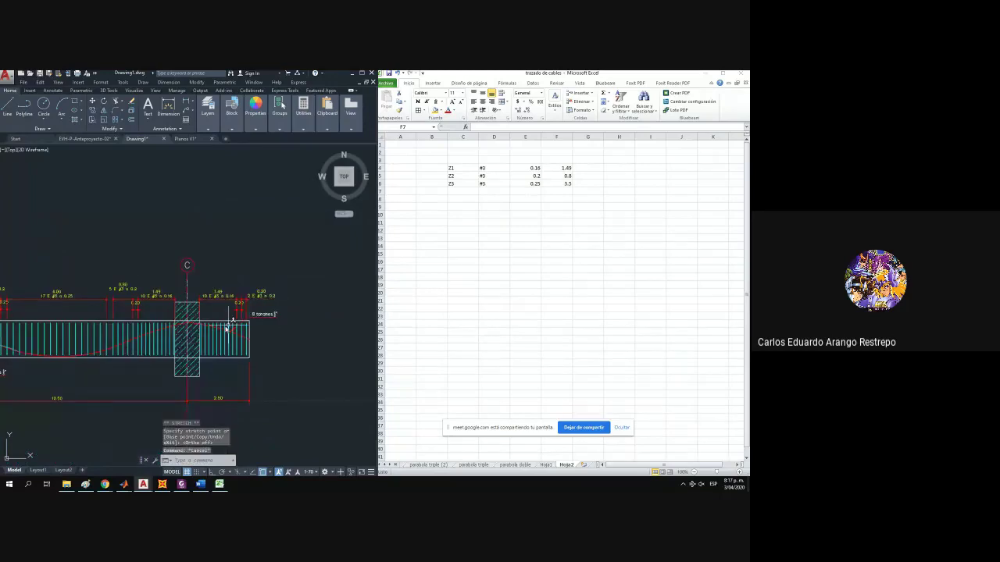
# Change the upper strand label near axis A to 6 torones 5/8".
pyautogui.scroll(-4, 229, 325)
pyautogui.scroll(7, 109, 347)
pyautogui.click(109, 273)
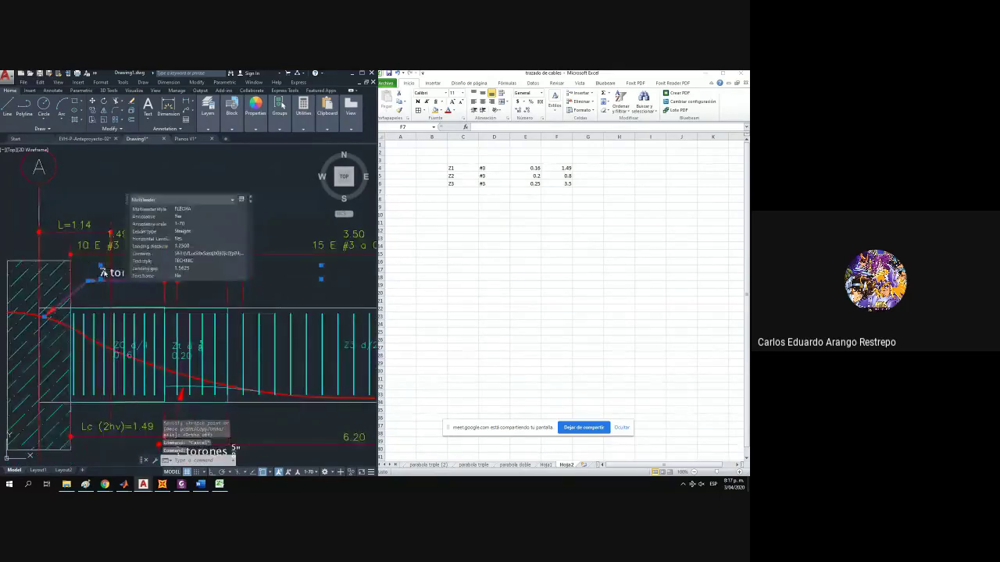
pyautogui.doubleClick(106, 272)
pyautogui.write('6')
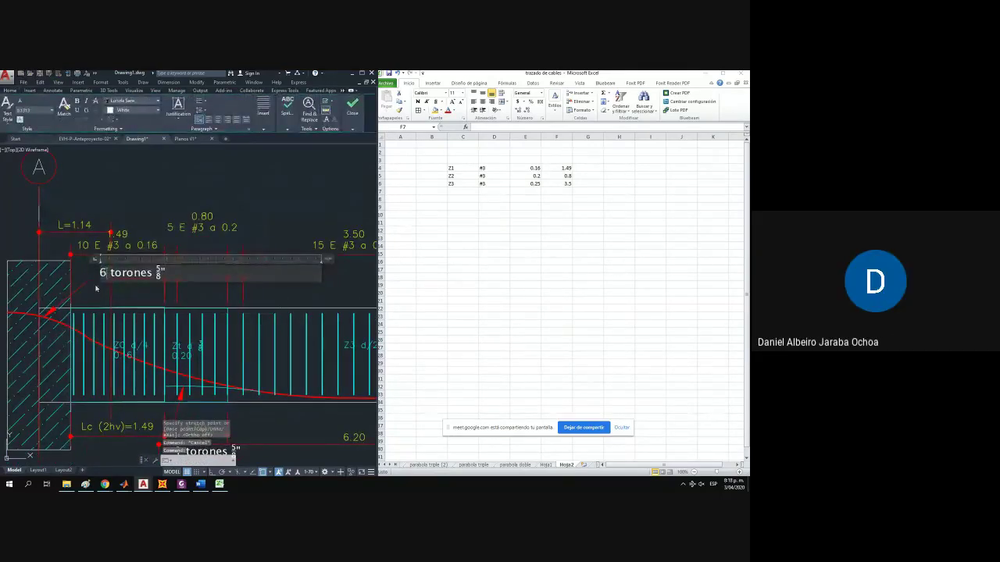
pyautogui.click(96, 288)
# Switch to the Excel workbook and look up the strand counts beside the As pos table on sheet Hoja1, using normal view.
pyautogui.scroll(-3, 103, 288)
pyautogui.moveTo(134, 289); pyautogui.dragTo(62, 287)
pyautogui.scroll(2, 189, 285)
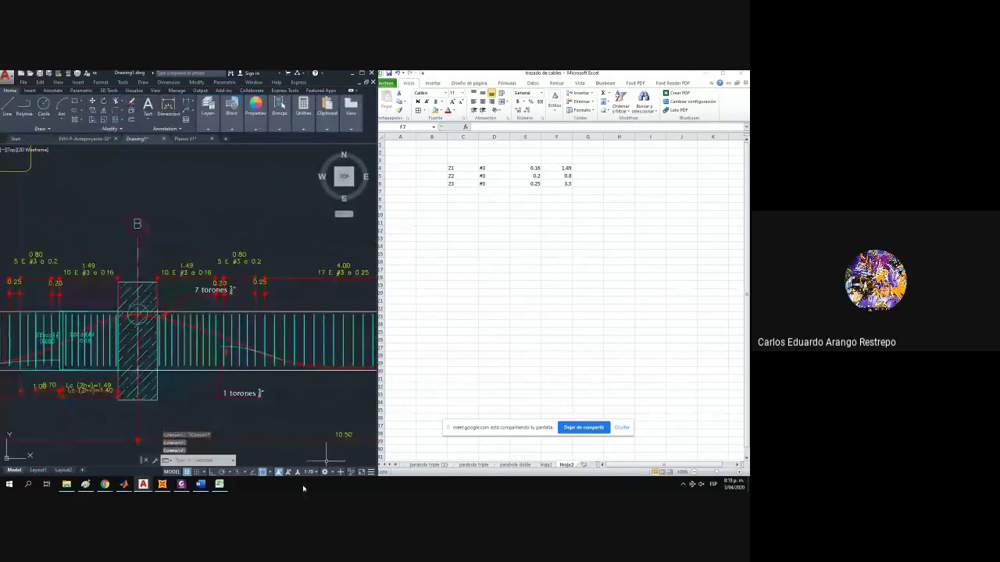
pyautogui.click(220, 485)
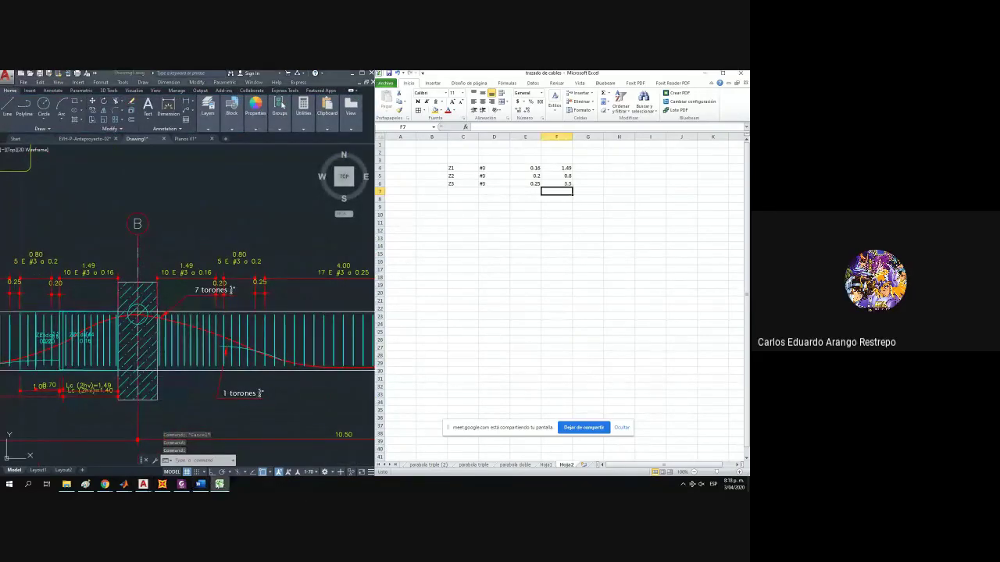
pyautogui.click(220, 484)
pyautogui.click(221, 485)
pyautogui.click(220, 484)
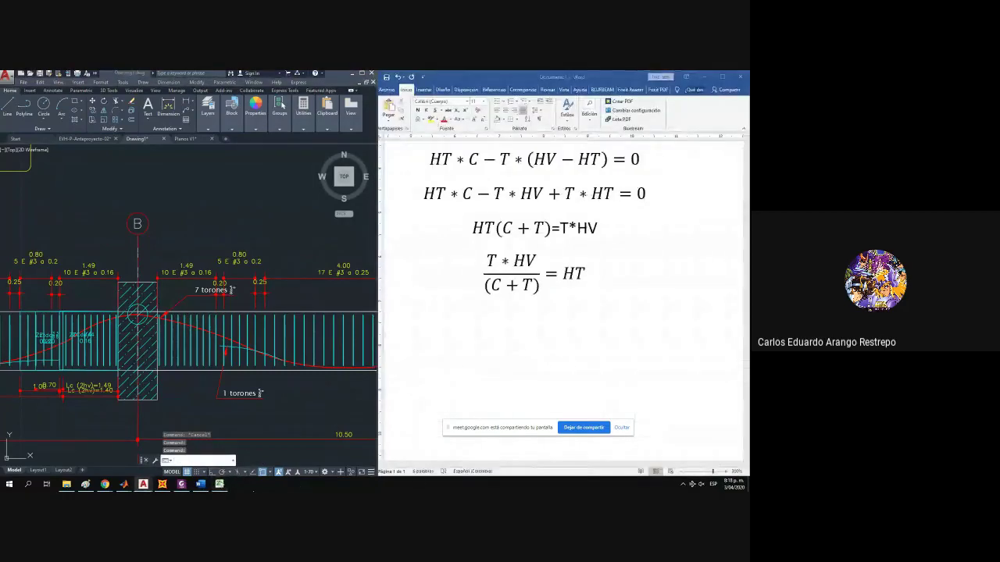
pyautogui.click(220, 485)
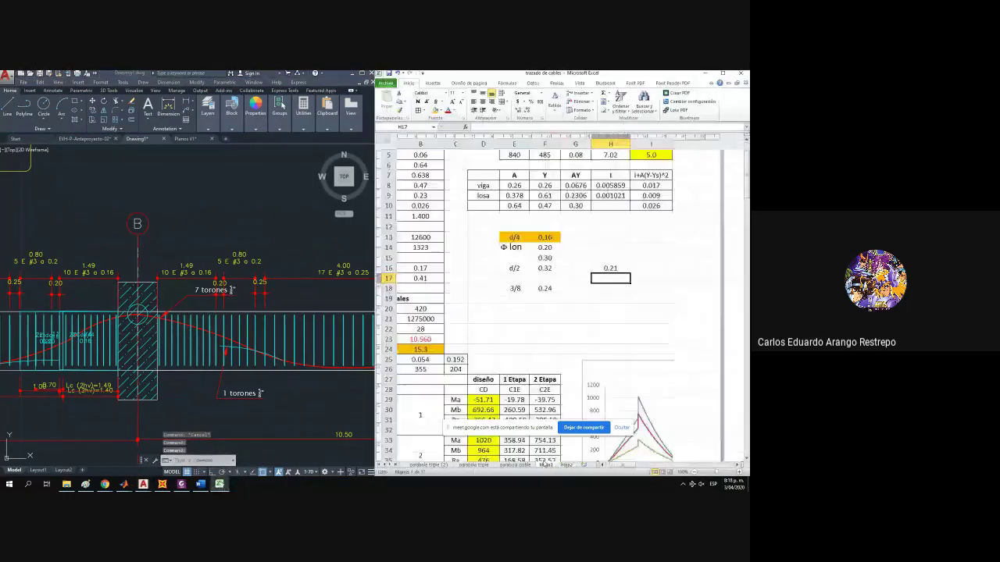
pyautogui.click(659, 236)
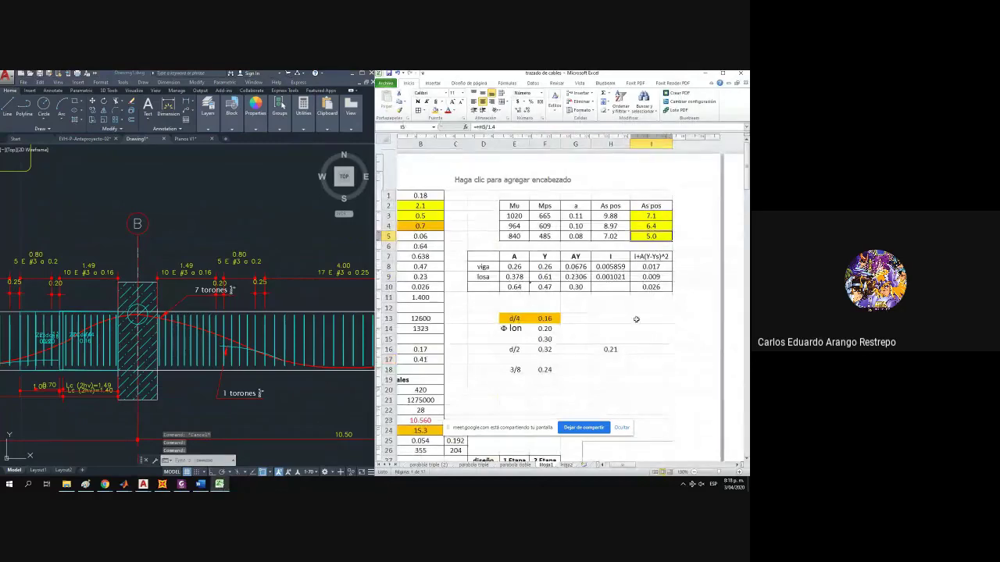
pyautogui.moveTo(618, 468); pyautogui.dragTo(625, 468)
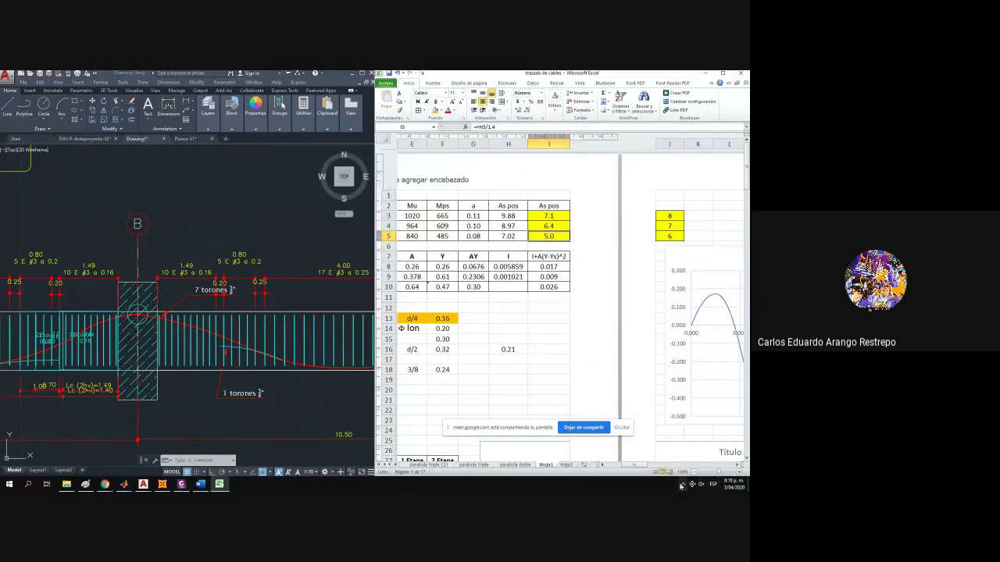
pyautogui.click(656, 471)
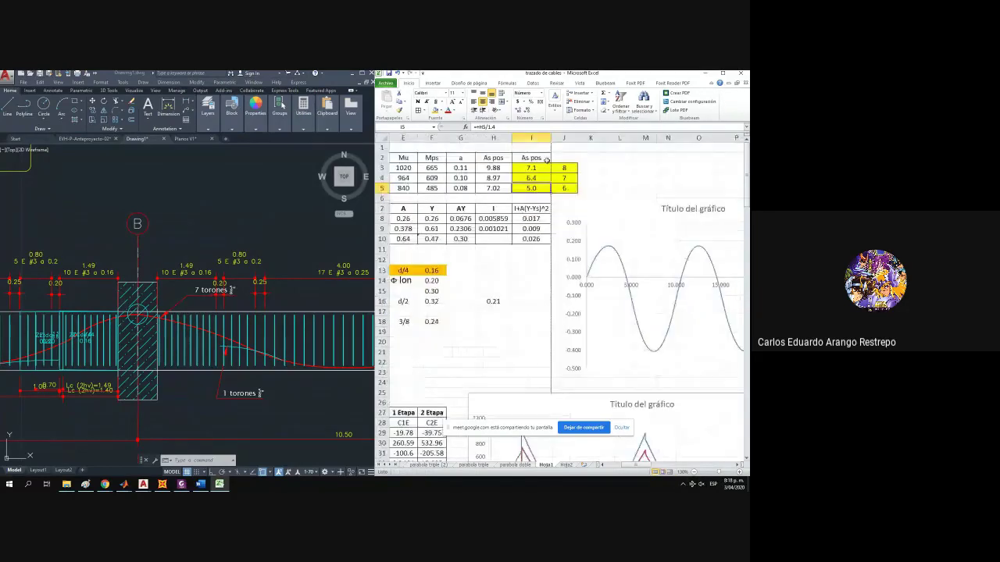
# Return to AutoCAD, check the strand labels along the beam, and maximize the drawing window to review all spans.
pyautogui.click(159, 248)
pyautogui.moveTo(189, 262)
pyautogui.mouseDown()
pyautogui.moveTo(139, 276)
pyautogui.moveTo(1, 276)
pyautogui.moveTo(330, 297)
pyautogui.mouseUp()
pyautogui.moveTo(156, 314); pyautogui.dragTo(356, 308)
pyautogui.moveTo(125, 312); pyautogui.dragTo(246, 307)
pyautogui.moveTo(61, 313); pyautogui.dragTo(149, 315)
pyautogui.moveTo(4, 316)
pyautogui.mouseDown()
pyautogui.moveTo(142, 309)
pyautogui.moveTo(160, 323)
pyautogui.mouseUp()
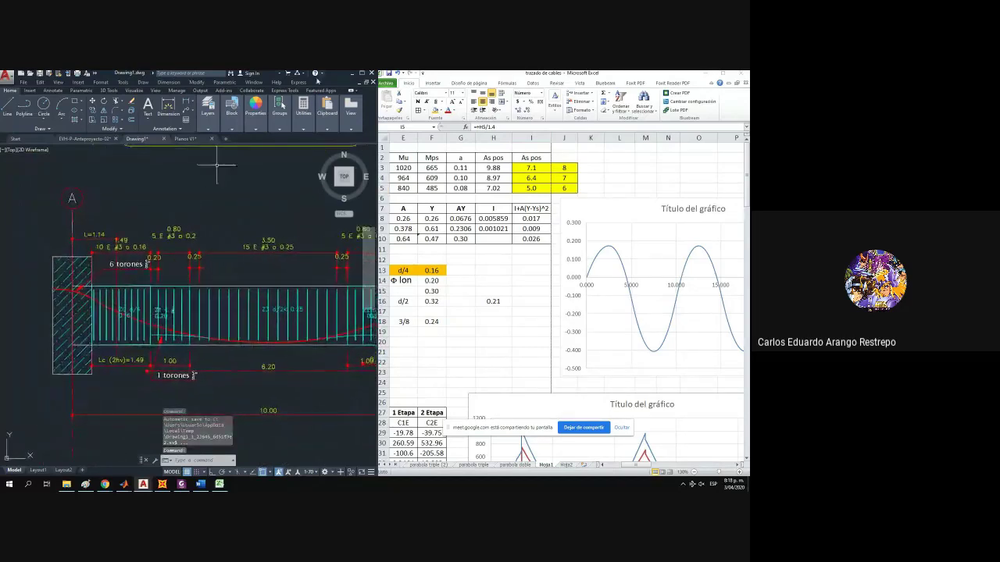
pyautogui.click(364, 73)
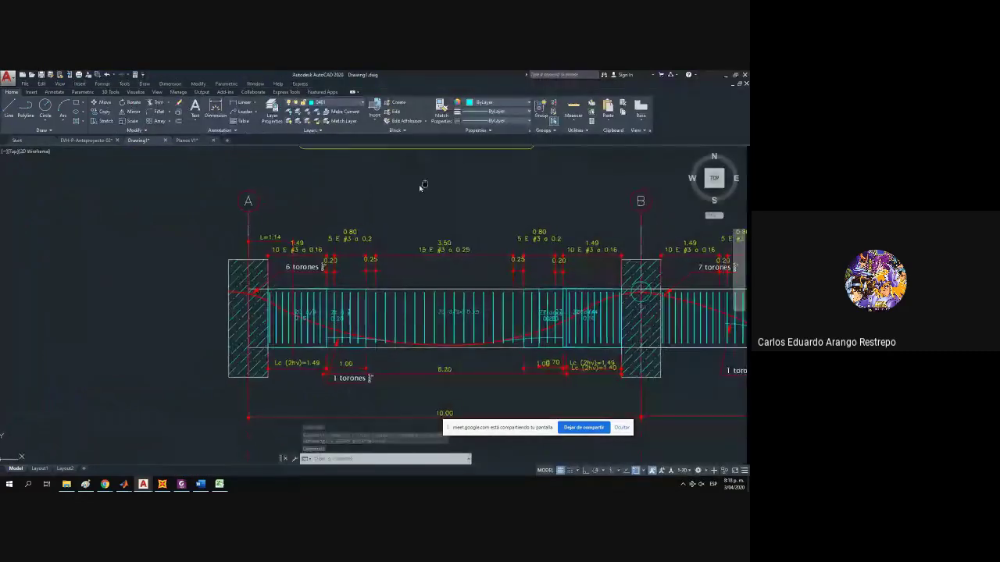
pyautogui.scroll(-2, 227, 204)
pyautogui.scroll(2, 257, 219)
pyautogui.scroll(-2, 257, 223)
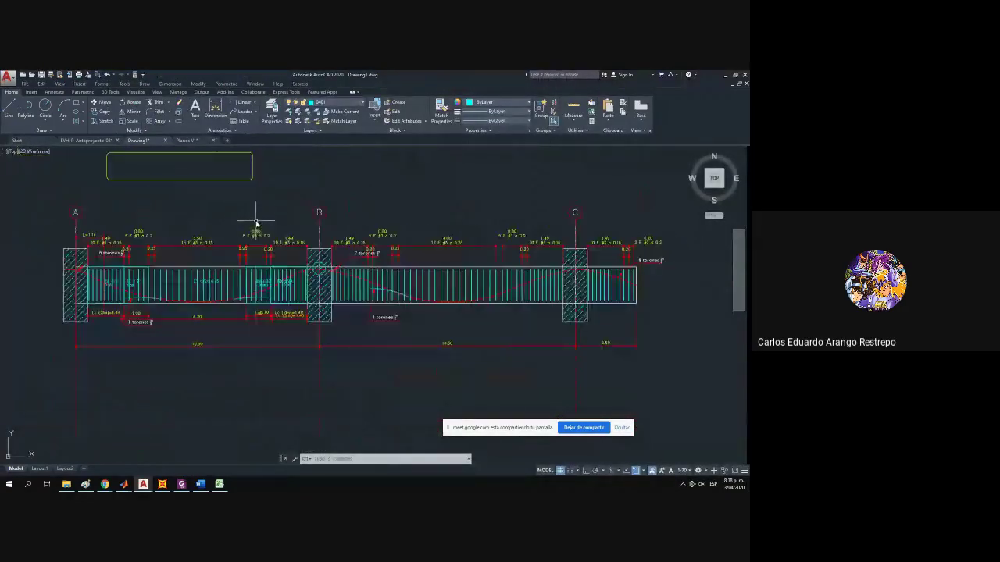
# Switch to File Explorer and list the root folders of the Extreno (G:) drive.
pyautogui.click(67, 484)
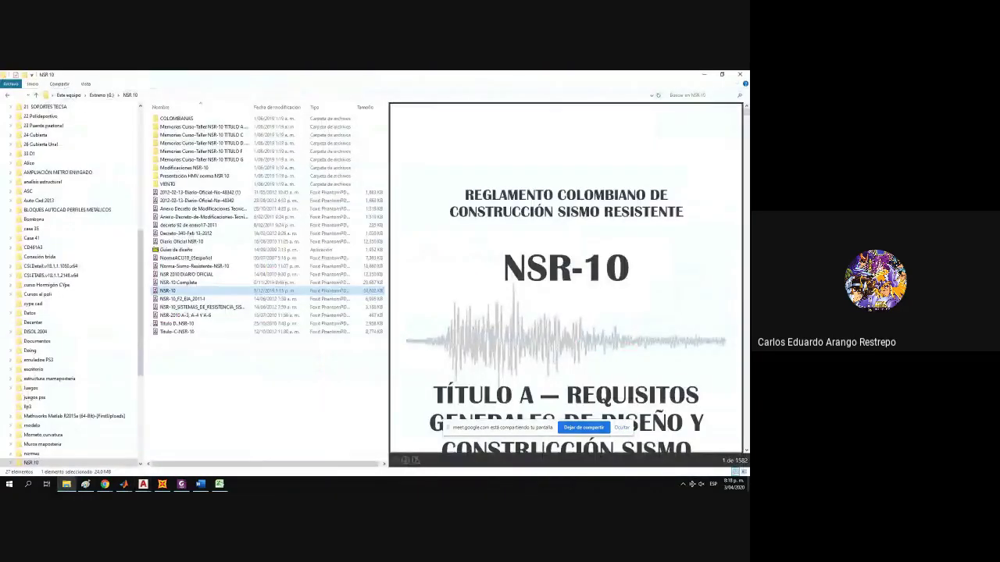
pyautogui.click(68, 484)
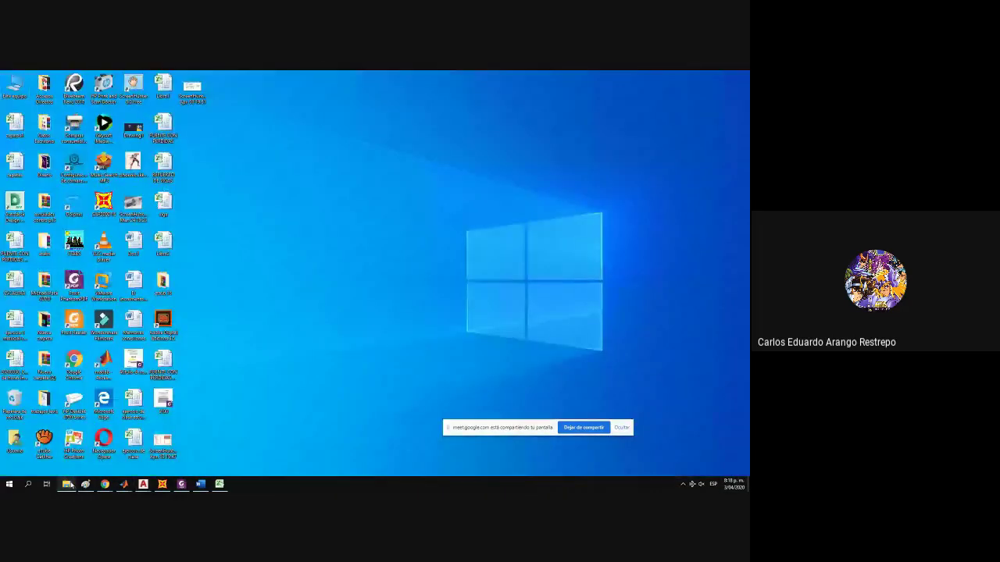
pyautogui.click(68, 484)
pyautogui.scroll(5, 63, 203)
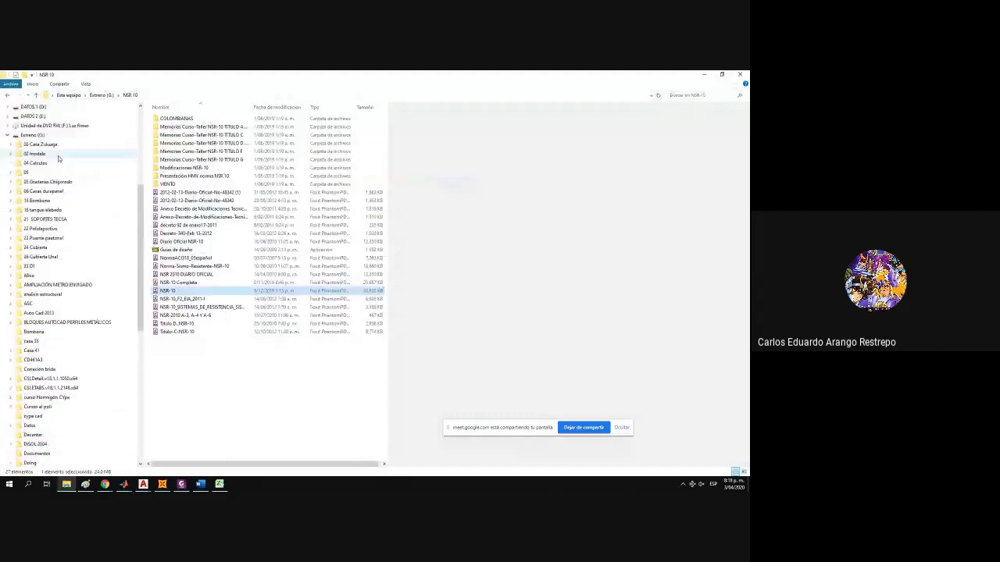
pyautogui.click(41, 156)
pyautogui.click(122, 200)
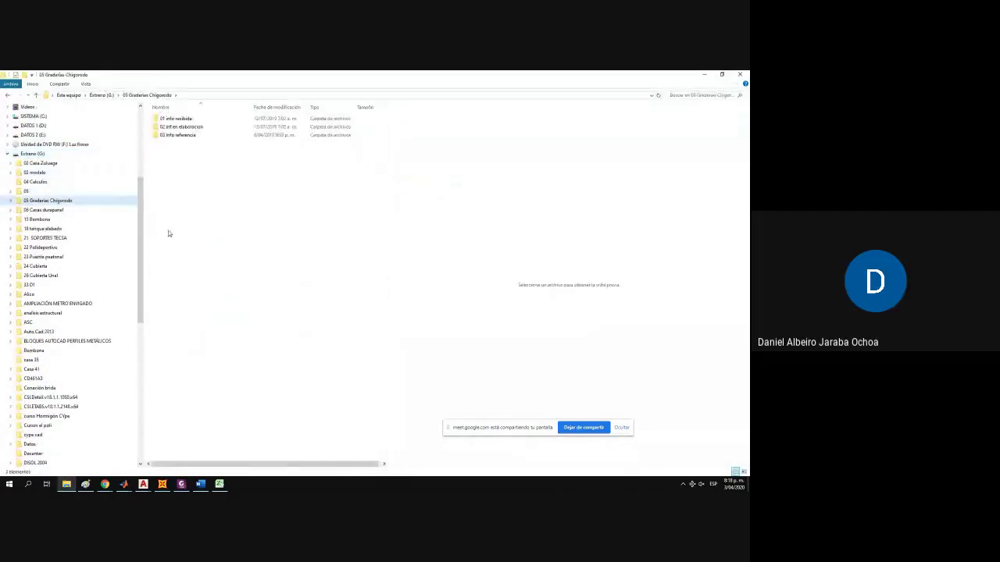
pyautogui.click(54, 154)
pyautogui.click(209, 193)
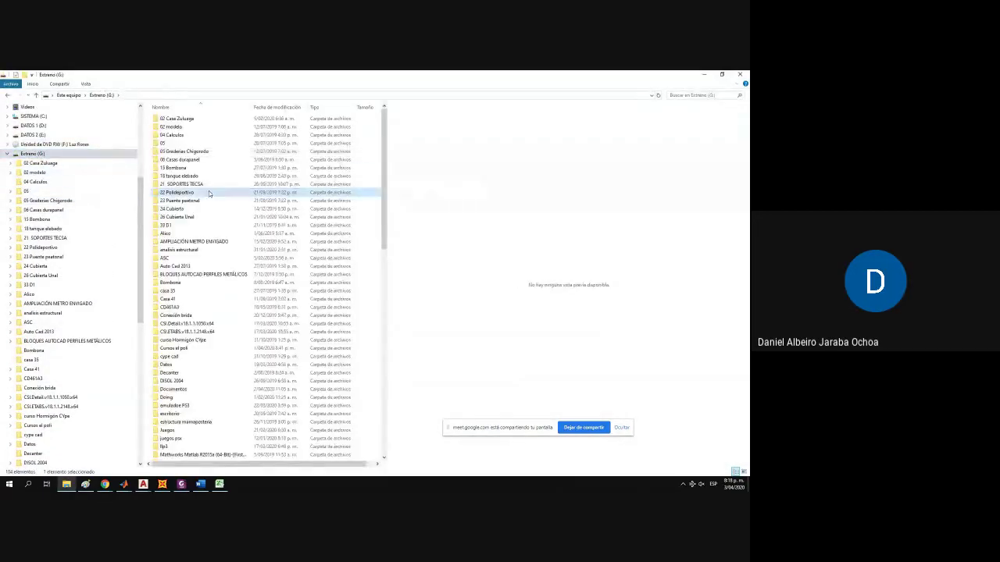
# Find the programas folder among the root folders of the G: drive and open it.
pyautogui.write('cu')
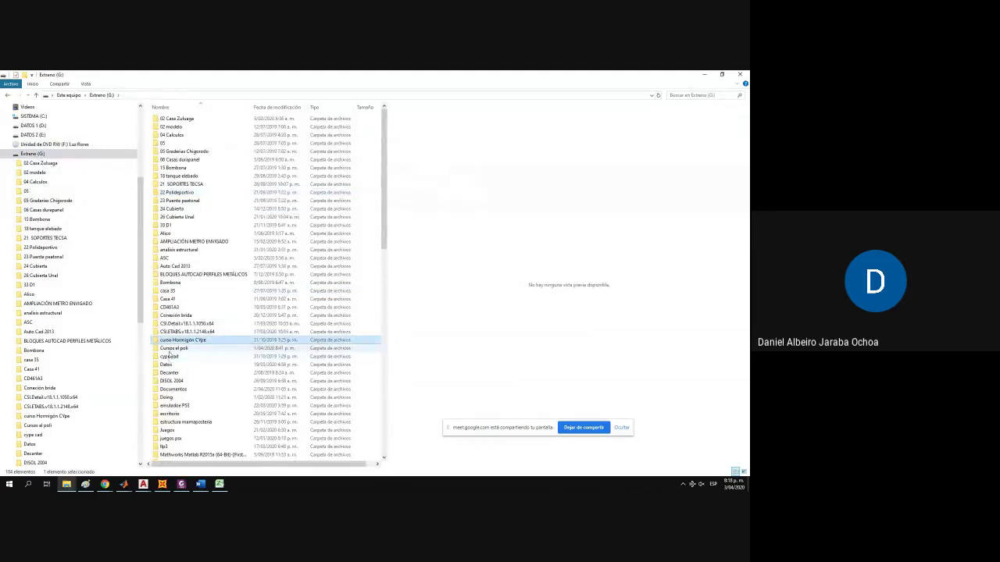
pyautogui.click(169, 349)
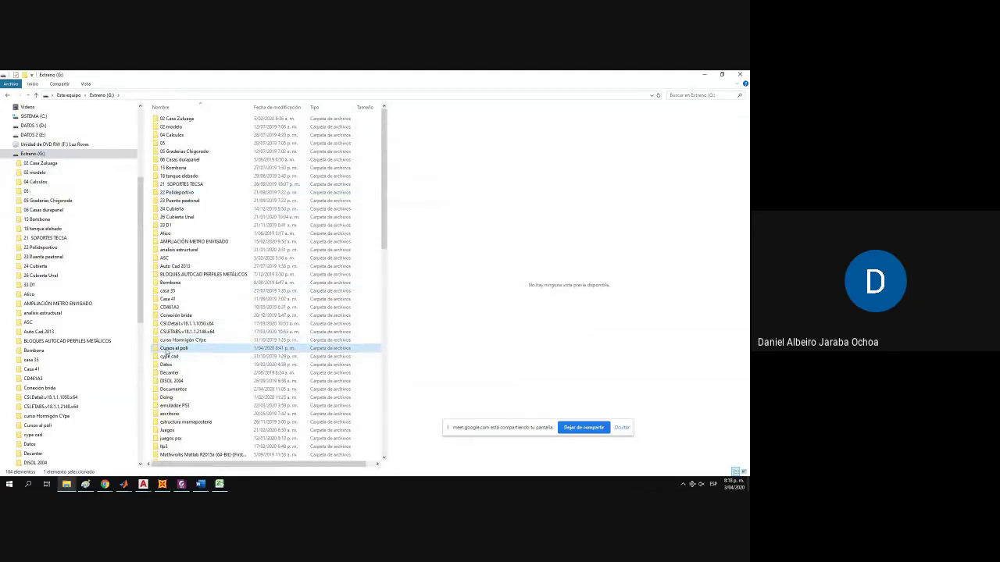
pyautogui.write('pro')
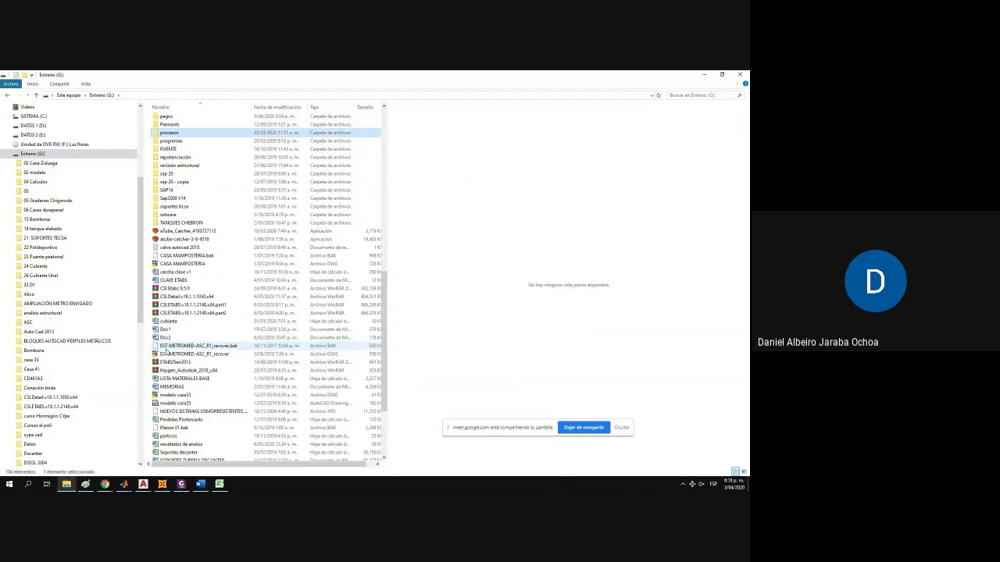
pyautogui.press('Down')
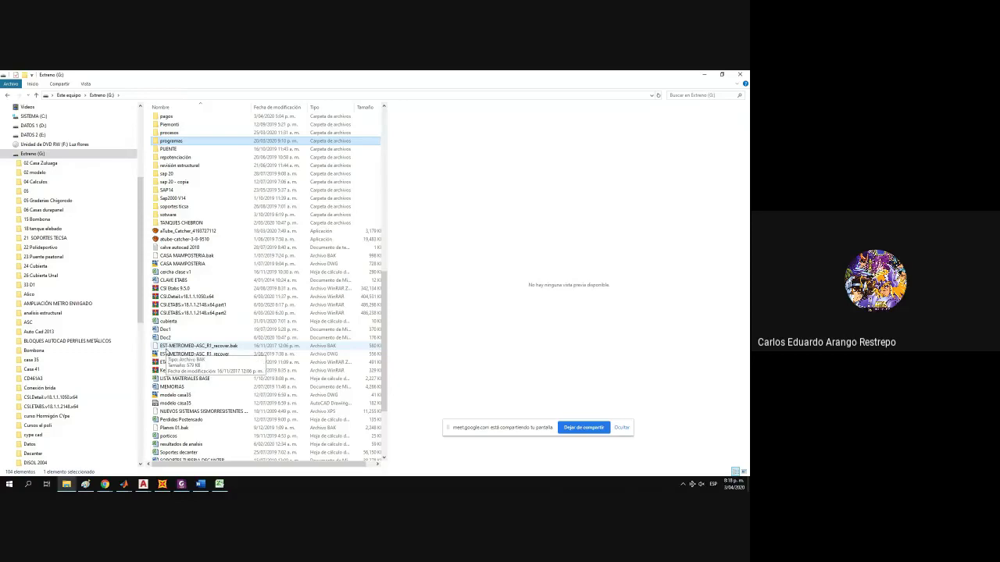
pyautogui.press('Up')
pyautogui.press('Up')
pyautogui.press('Up')
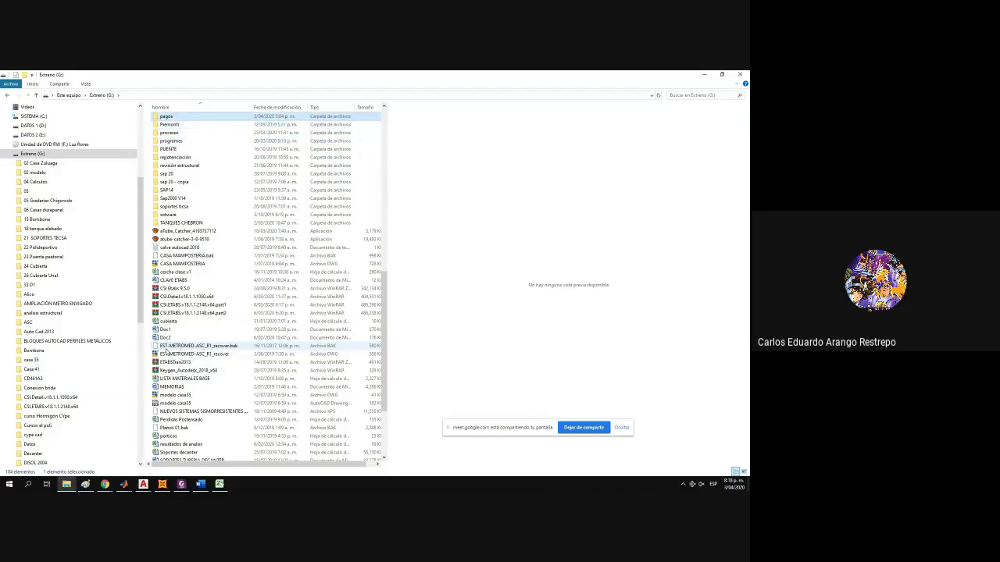
pyautogui.press('Up')
pyautogui.press('Up')
pyautogui.press('Up')
pyautogui.press('Up')
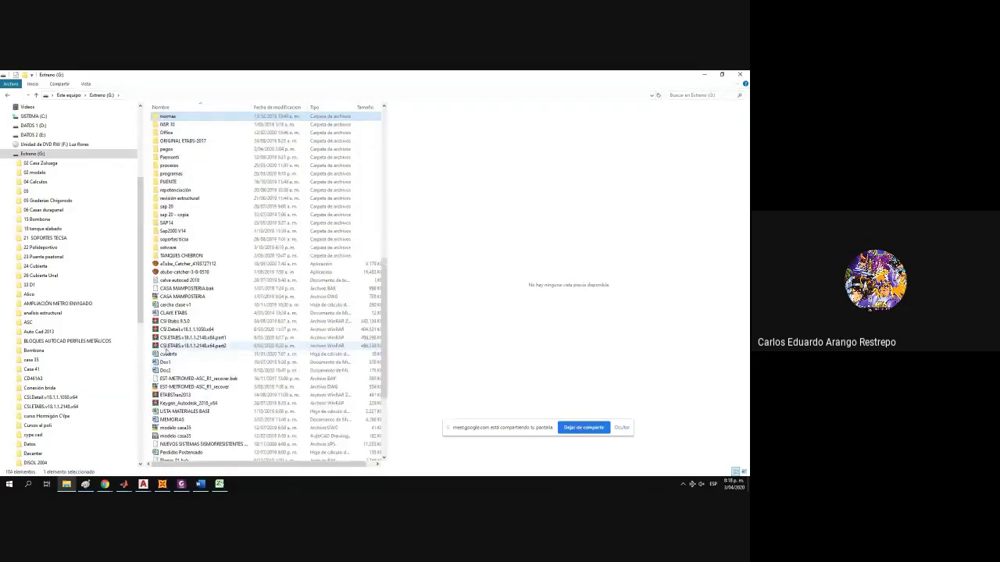
pyautogui.press('Down')
pyautogui.press('Down')
pyautogui.press('Down')
pyautogui.press('Down')
pyautogui.press('Down')
pyautogui.press('Down')
pyautogui.press('Down')
pyautogui.press('Up')
pyautogui.press('Up')
pyautogui.press('Up')
pyautogui.press('Up')
pyautogui.press('Up')
pyautogui.press('Up')
pyautogui.press('Up')
pyautogui.press('Up')
pyautogui.press('Up')
pyautogui.press('Down')
pyautogui.press('Down')
pyautogui.press('Down')
pyautogui.press('Down')
pyautogui.press('Down')
pyautogui.press('Down')
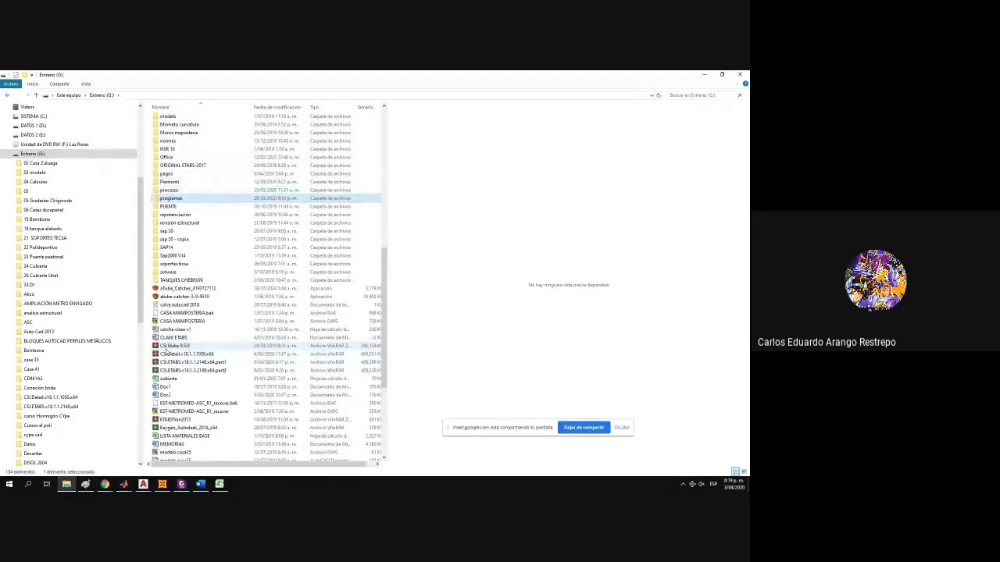
pyautogui.scroll(-7, 166, 353)
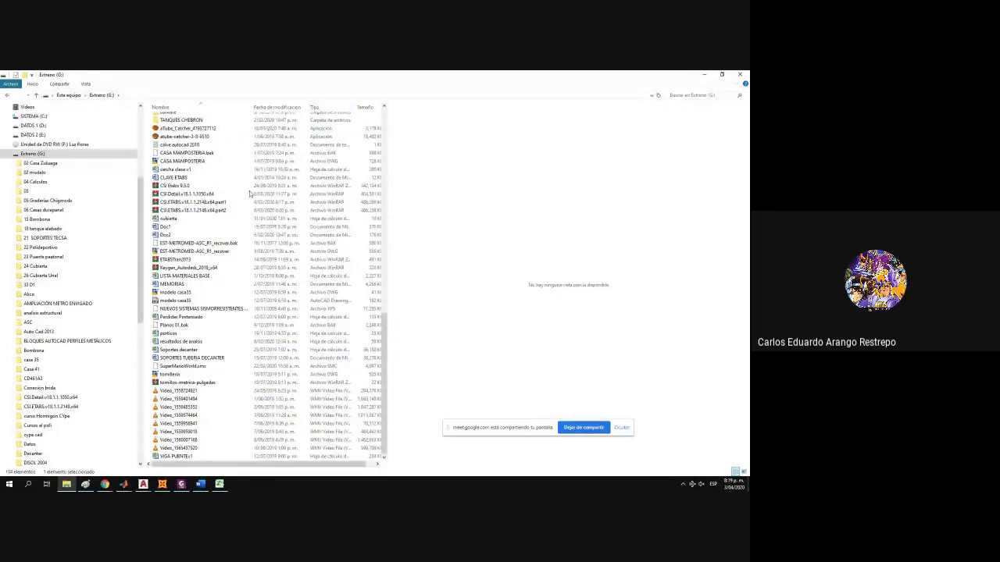
pyautogui.scroll(5, 253, 193)
pyautogui.scroll(6, 206, 314)
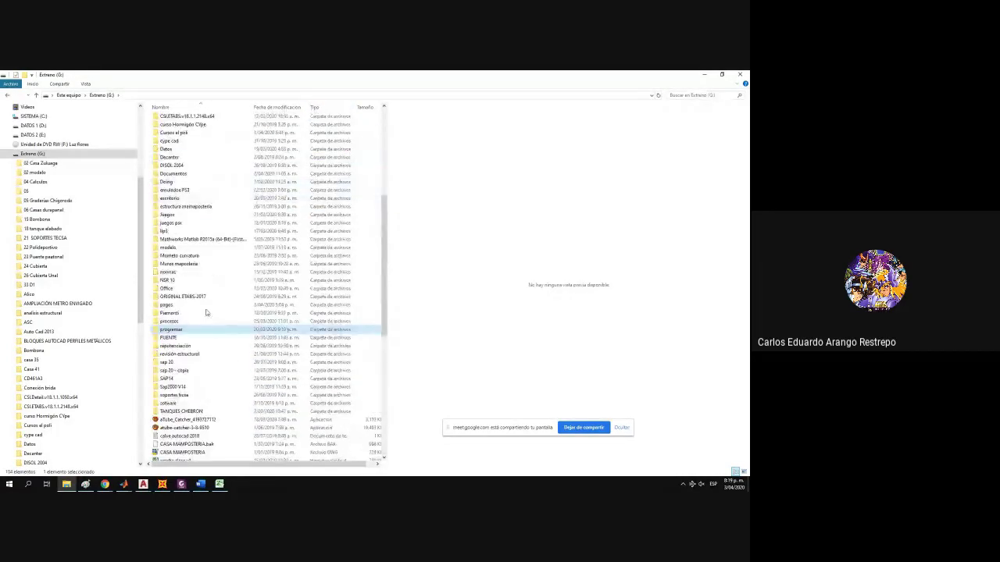
pyautogui.doubleClick(190, 336)
# Widen the file name column in the programas folder and open the workbook Longitudes de desarrollo y traslapo corregido V1.
pyautogui.scroll(-10, 195, 324)
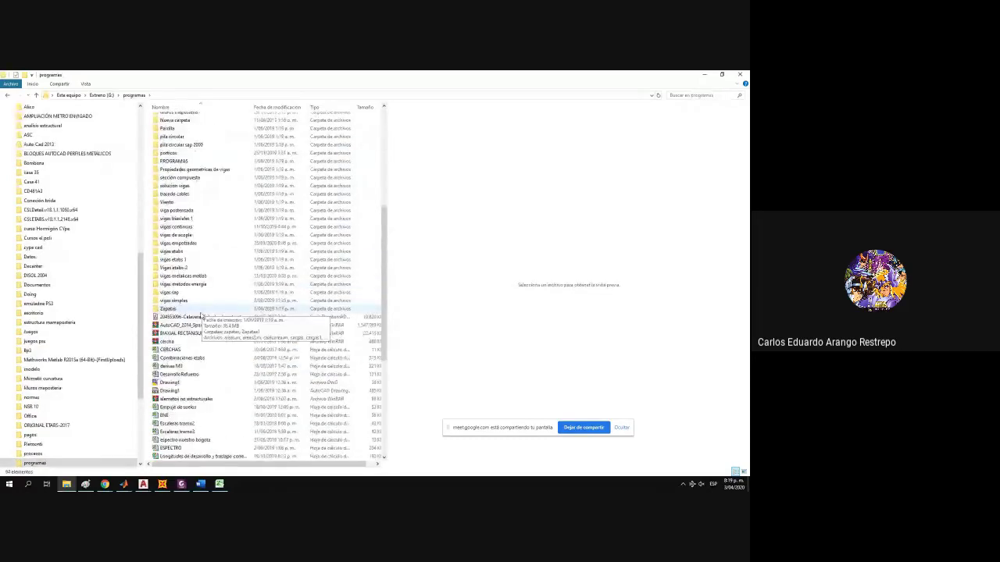
pyautogui.scroll(-3, 201, 316)
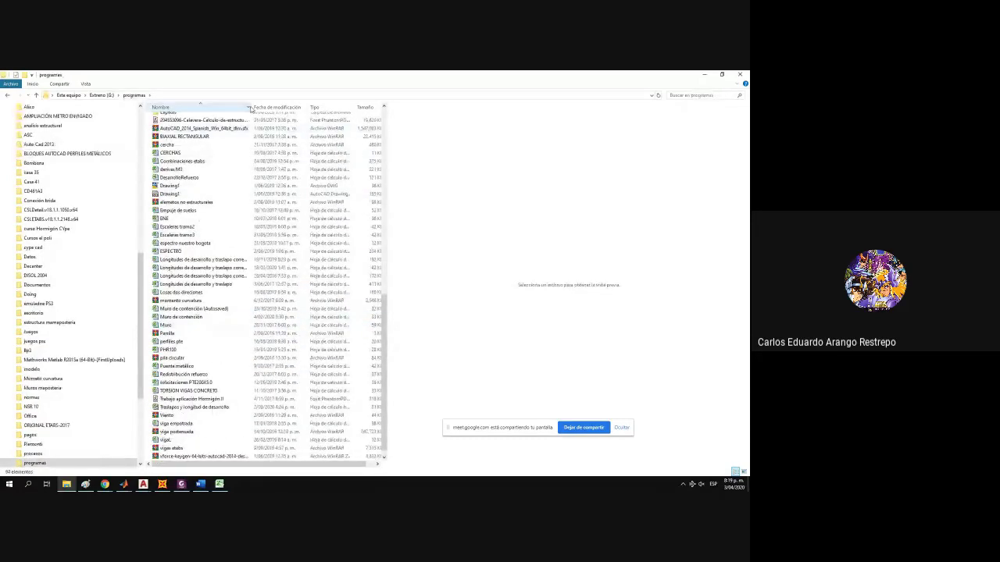
pyautogui.moveTo(250, 106); pyautogui.dragTo(335, 107)
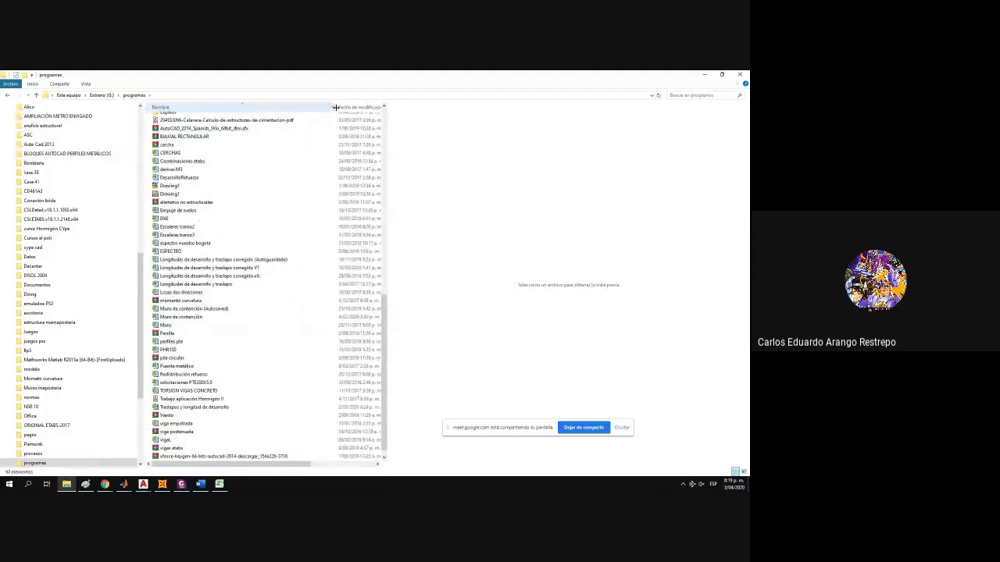
pyautogui.doubleClick(234, 267)
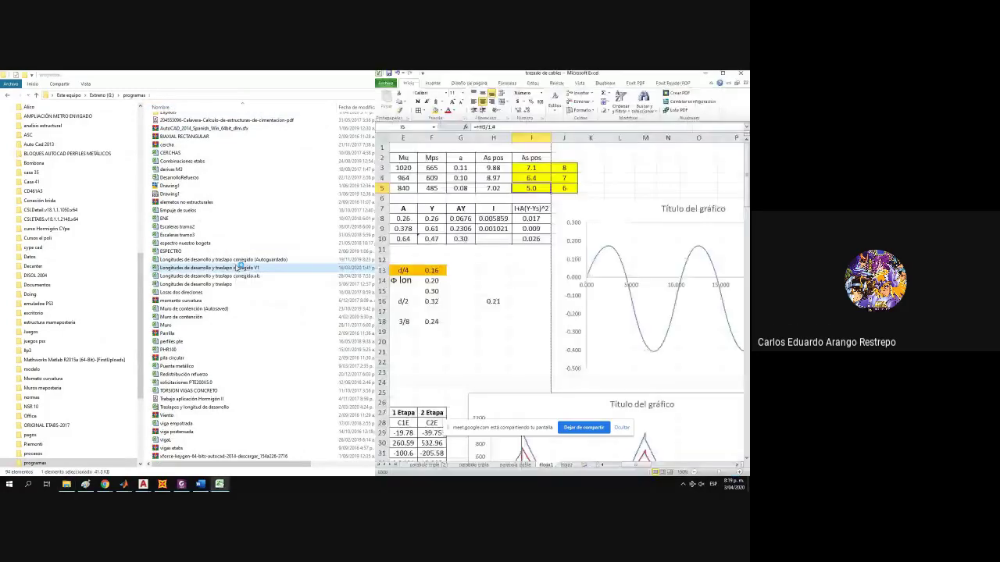
# Review the tension, compression and anchorage length tables on sheet Hoja1, and dock the workbook window to half the screen.
pyautogui.click(723, 73)
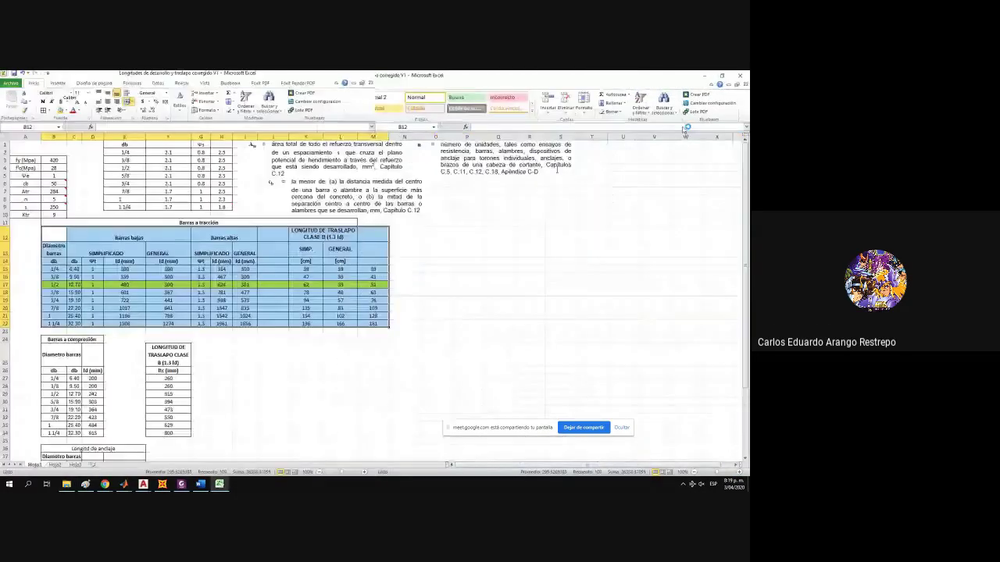
pyautogui.scroll(-5, 200, 362)
pyautogui.scroll(2, 142, 372)
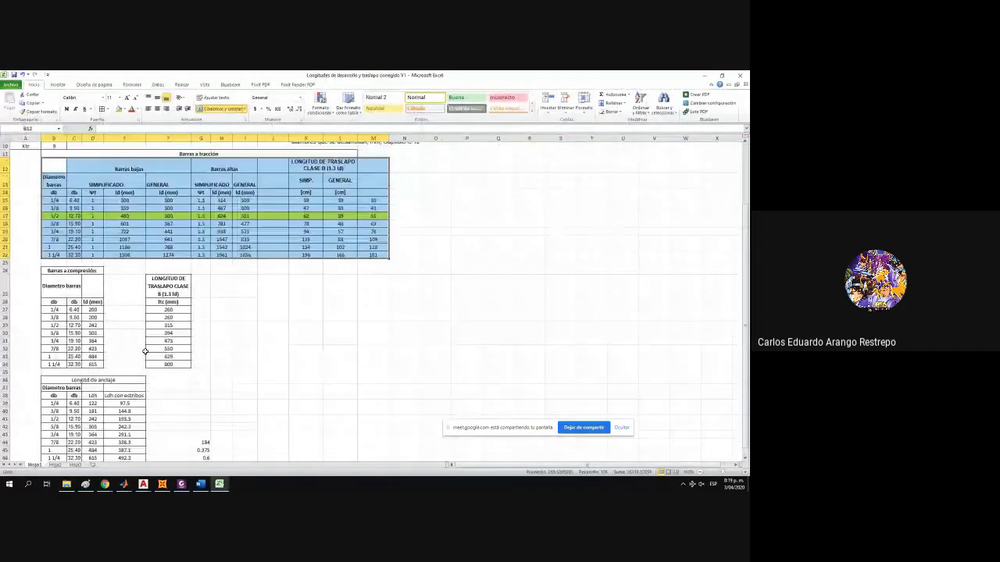
pyautogui.scroll(-1, 145, 352)
pyautogui.moveTo(201, 404); pyautogui.dragTo(217, 436)
pyautogui.scroll(4, 181, 427)
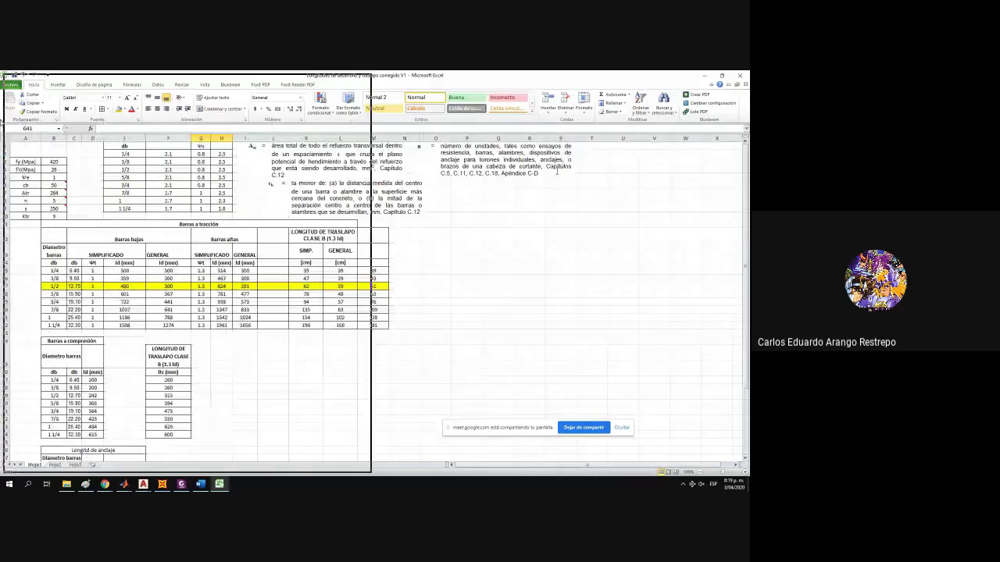
pyautogui.moveTo(1, 123); pyautogui.dragTo(1, 291)
pyautogui.scroll(-5, 146, 257)
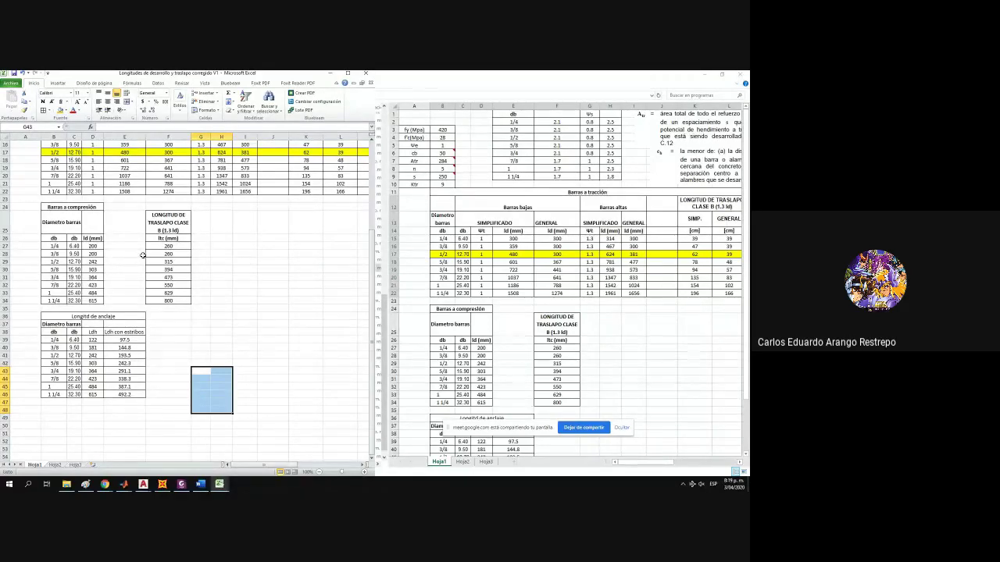
pyautogui.scroll(5, 143, 255)
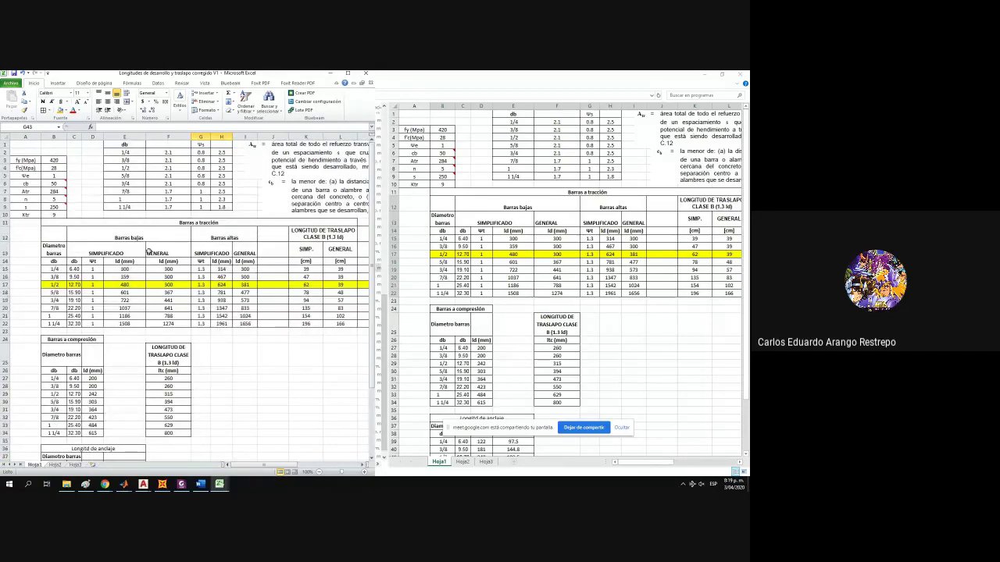
pyautogui.scroll(-5, 148, 254)
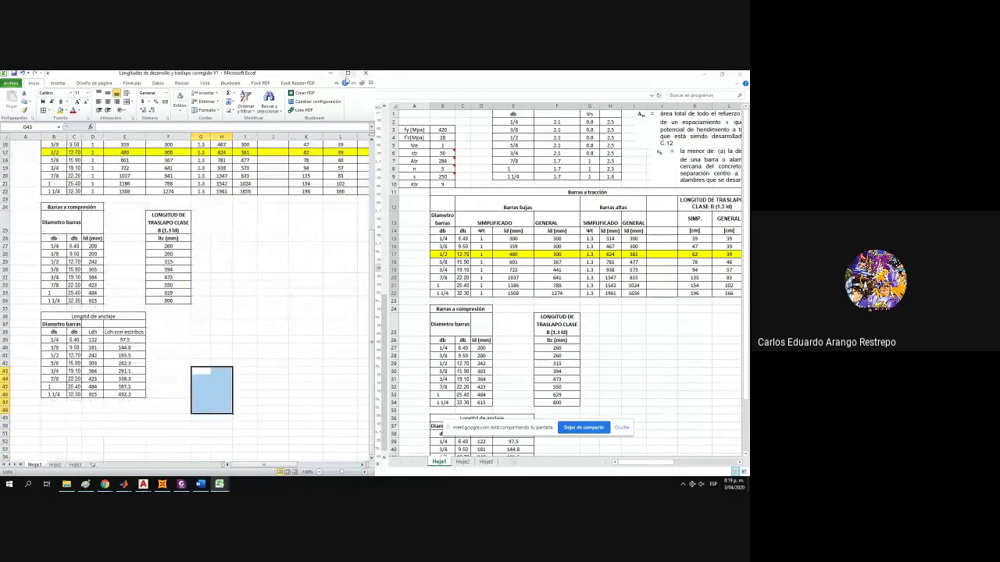
# Minimize the lengths workbook and File Explorer, and show sheet Hoja2 of the trazado de cables workbook in a maximized window.
pyautogui.click(331, 73)
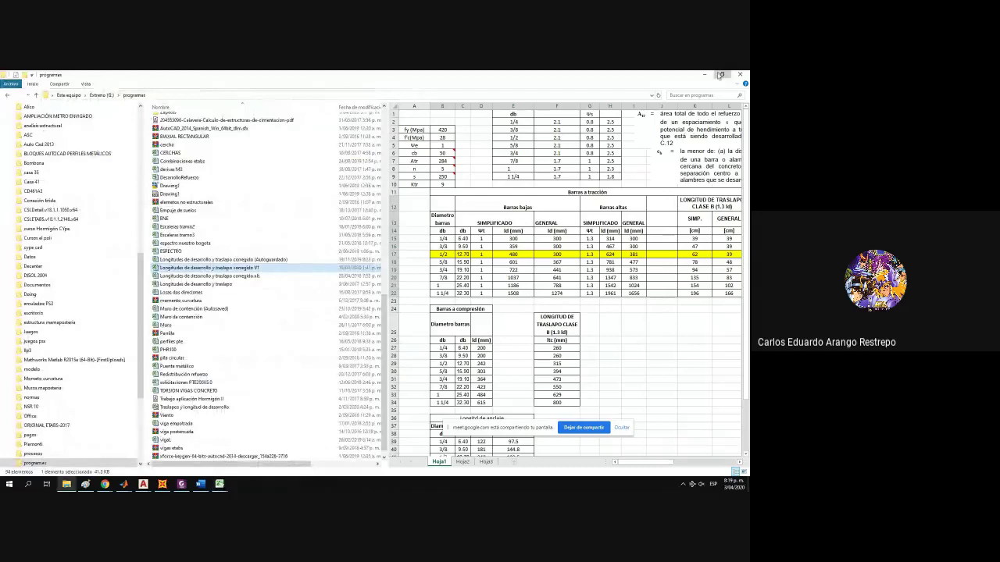
pyautogui.click(720, 74)
pyautogui.click(475, 108)
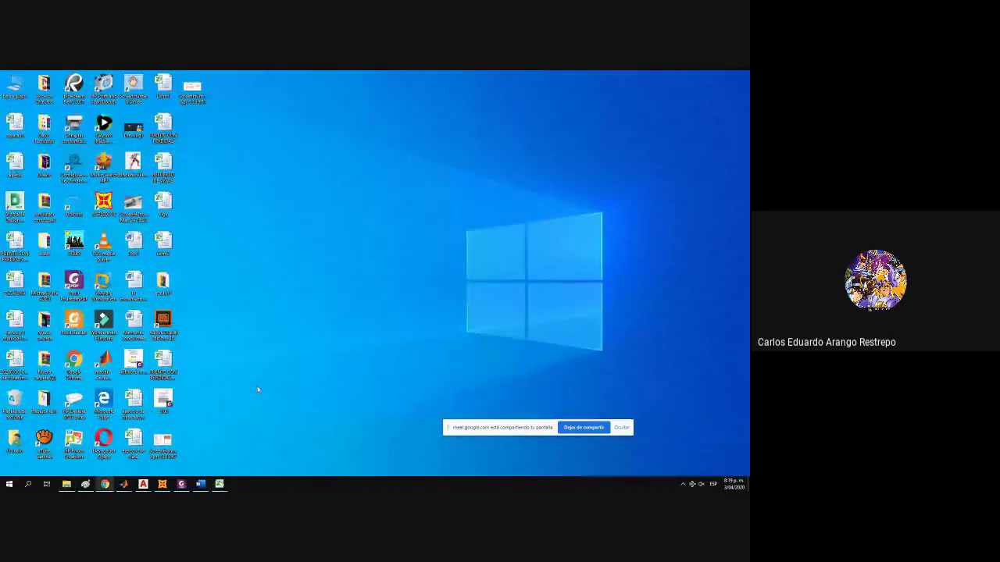
pyautogui.click(220, 484)
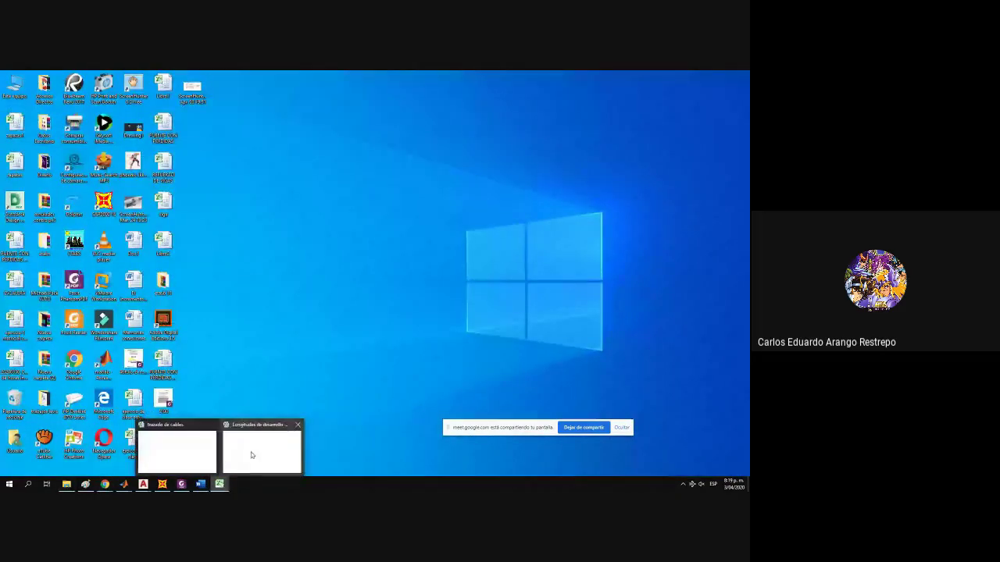
pyautogui.click(186, 453)
pyautogui.click(220, 484)
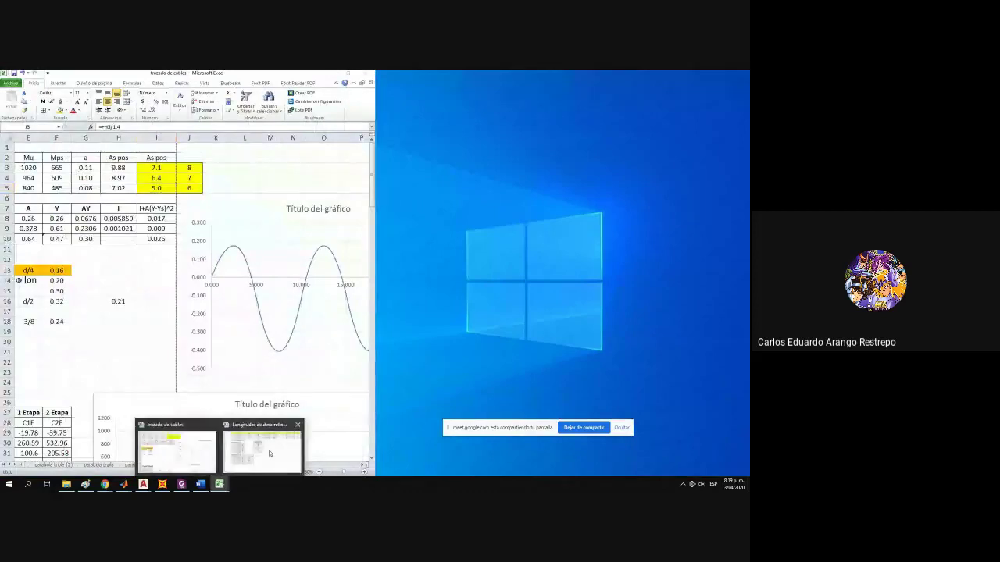
pyautogui.click(192, 458)
pyautogui.click(191, 465)
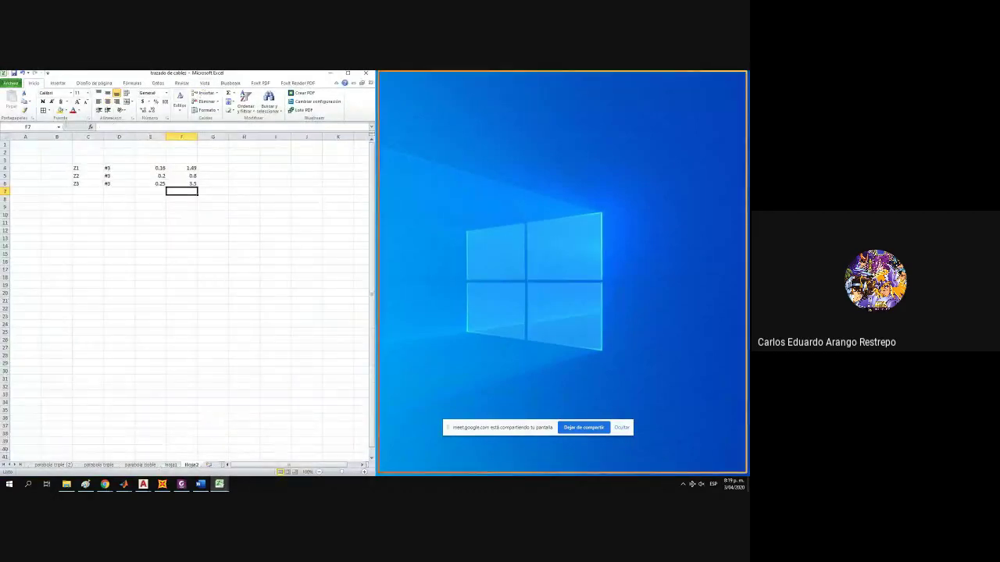
pyautogui.moveTo(195, 73); pyautogui.dragTo(747, 221)
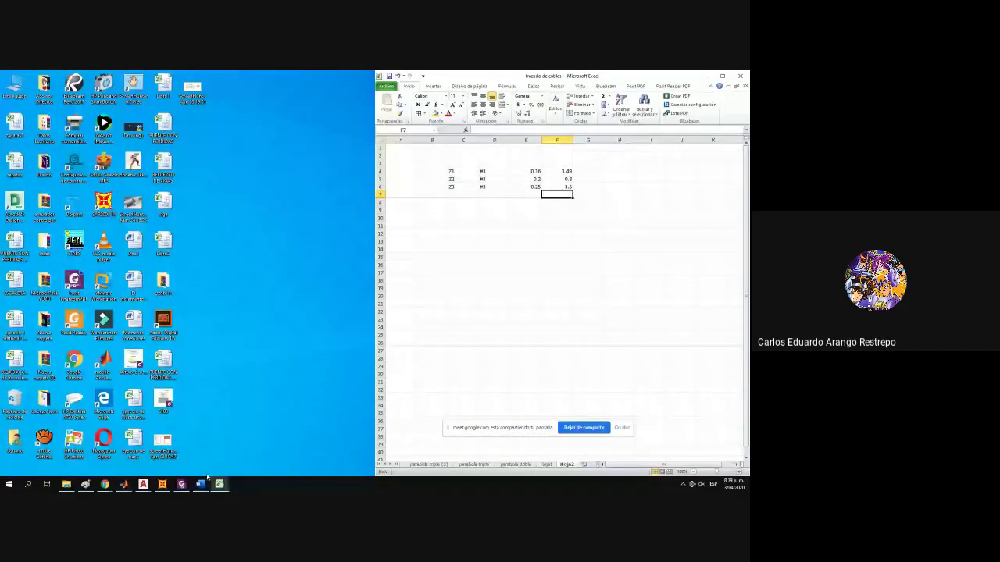
pyautogui.click(723, 75)
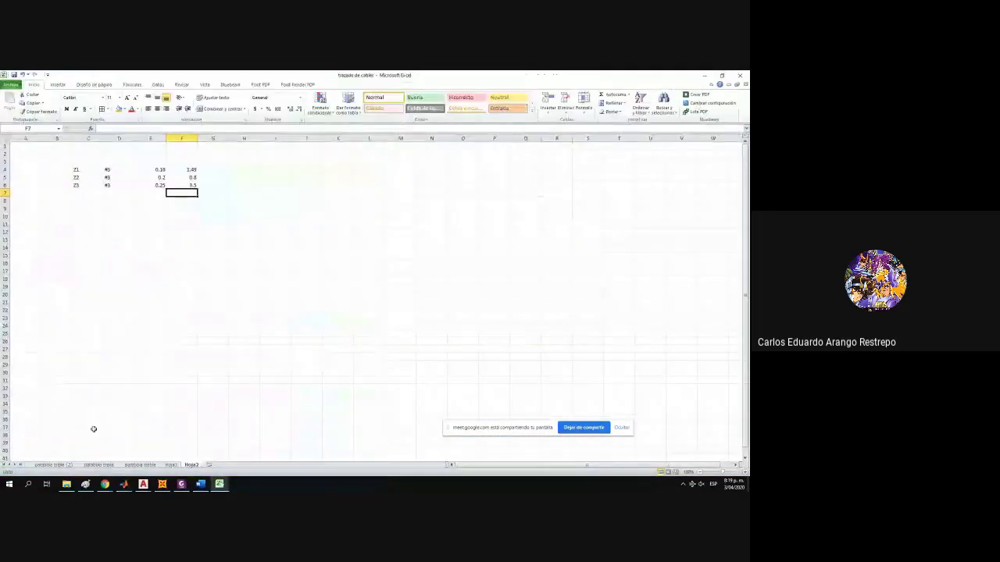
# Switch to the LOSA model in SAP2000, select the frames of the interior beam line and show only that selection.
pyautogui.click(161, 484)
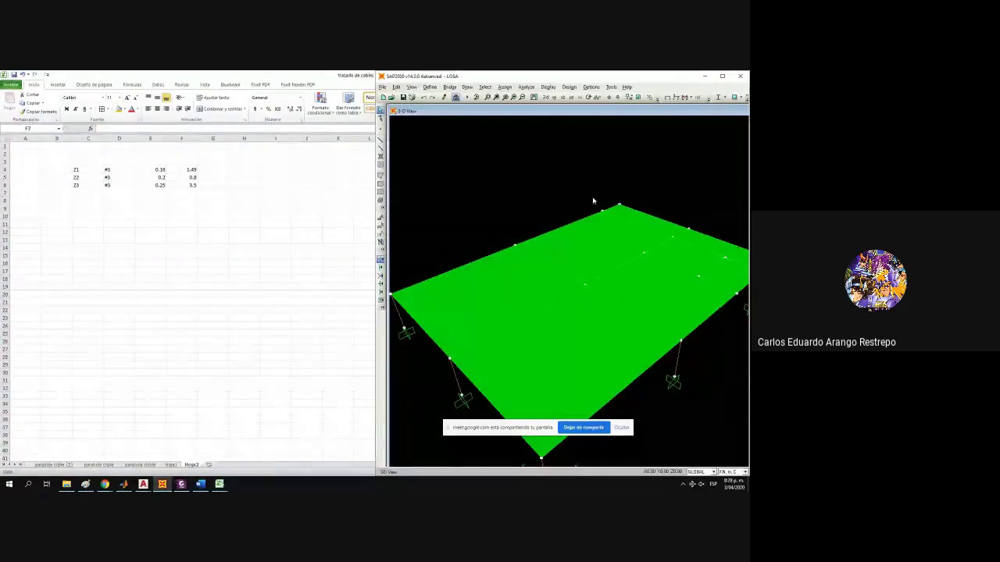
pyautogui.click(605, 288)
pyautogui.rightClick(682, 203)
pyautogui.click(694, 262)
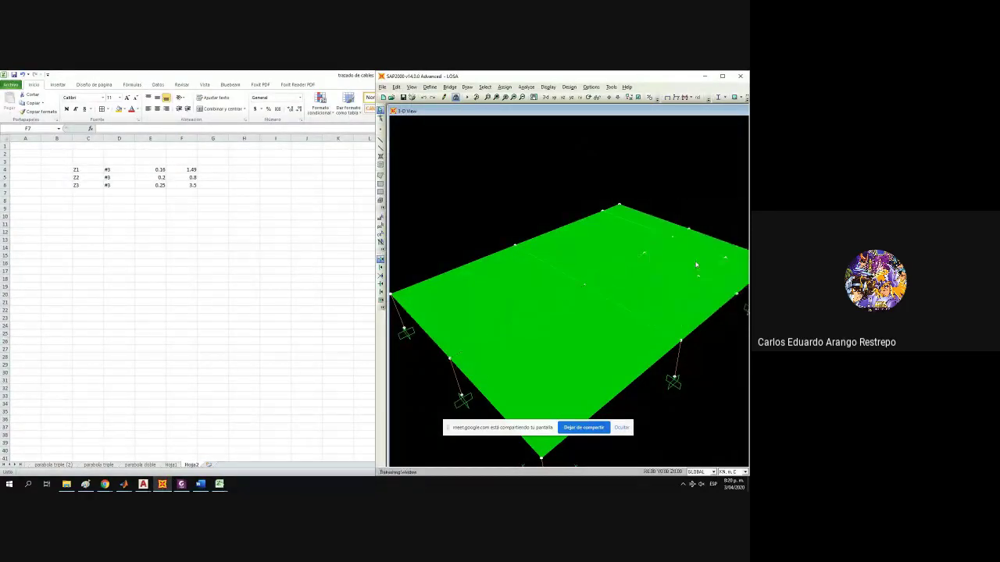
# Display the Shear 2-2 force diagram of the isolated beam for the DIS combination, with values shown on the diagram.
pyautogui.click(548, 87)
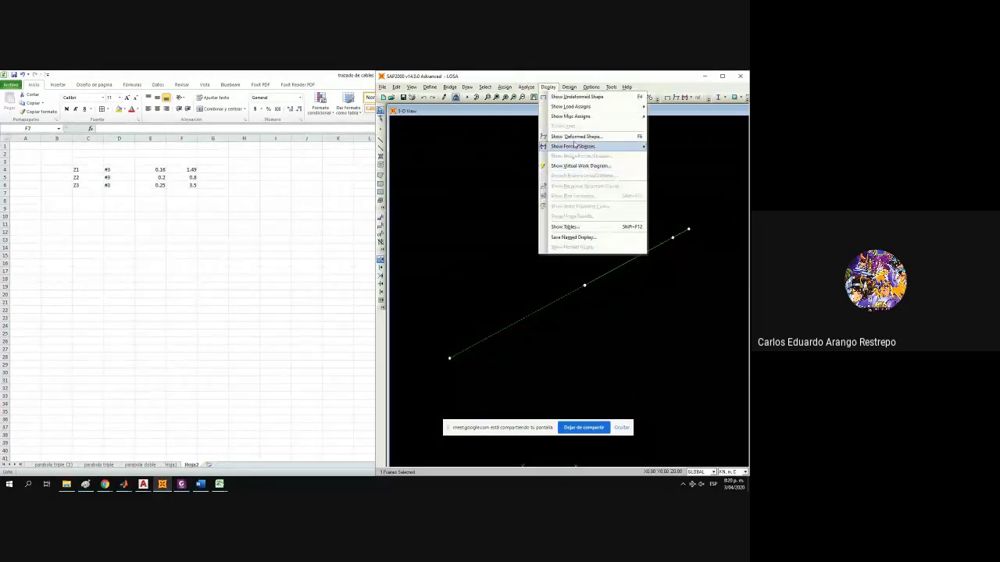
pyautogui.moveTo(574, 146)
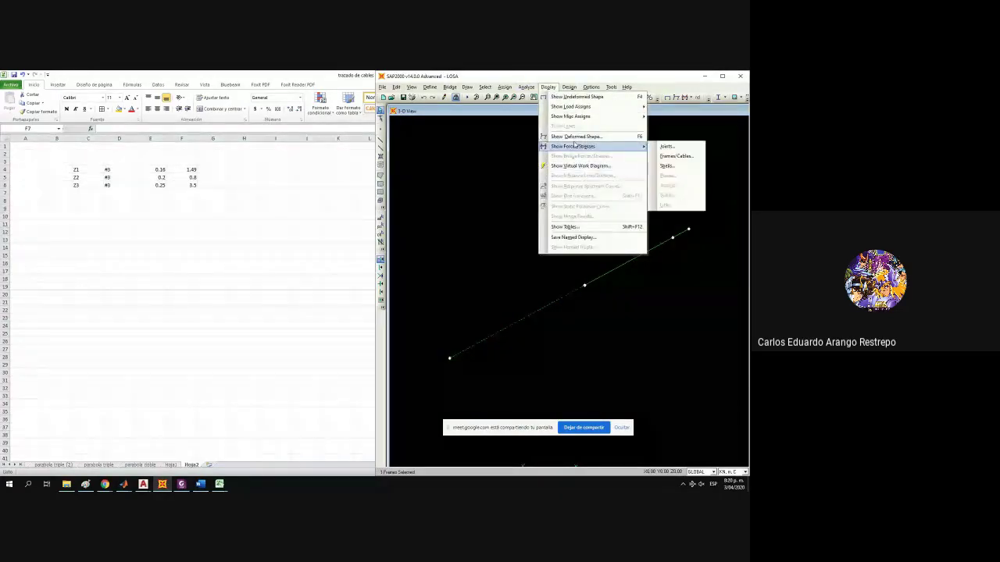
pyautogui.click(677, 157)
pyautogui.click(400, 222)
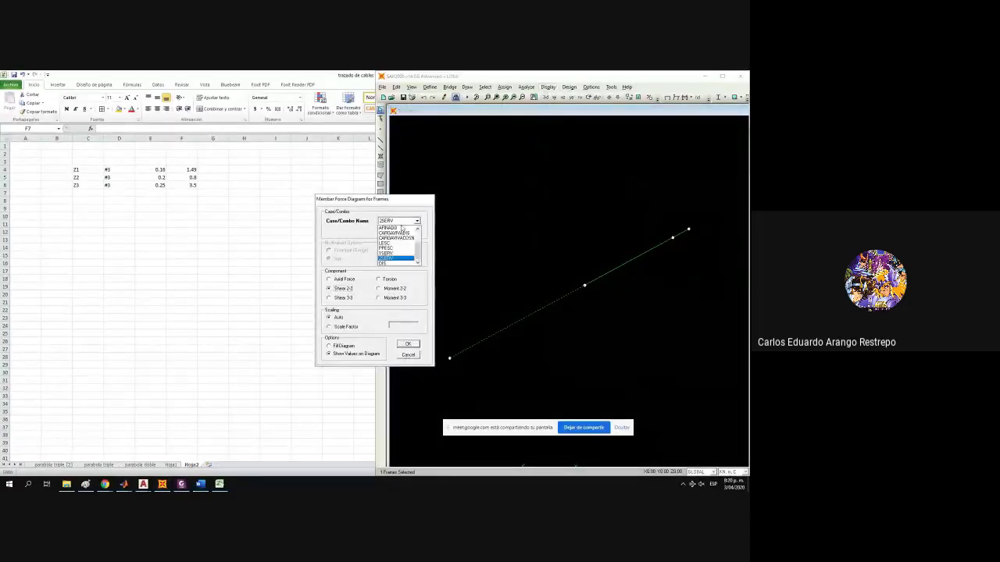
pyautogui.click(399, 264)
pyautogui.click(407, 344)
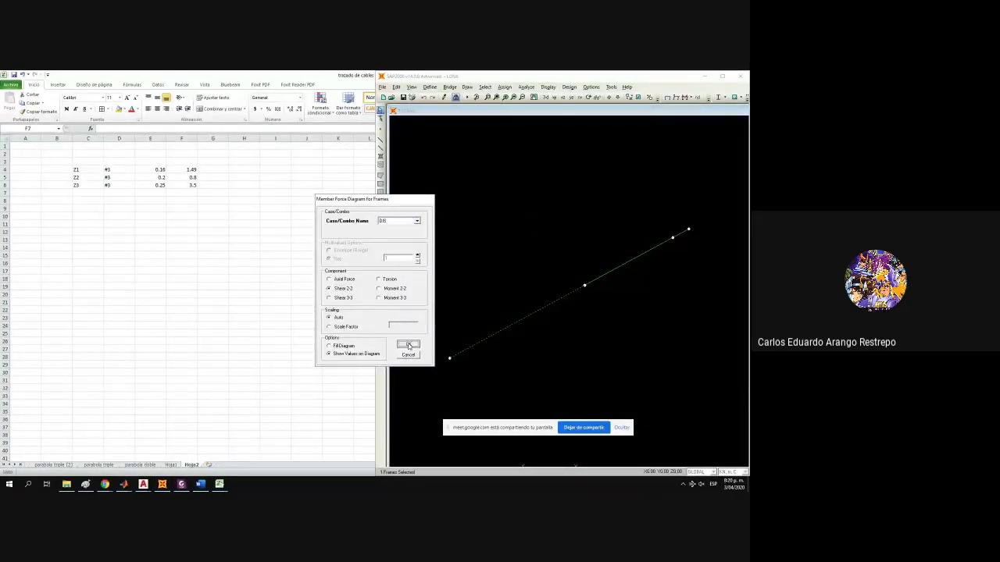
# Return to the trazado de cables workbook and dock its window to half the screen beside the SAP2000 model.
pyautogui.click(232, 245)
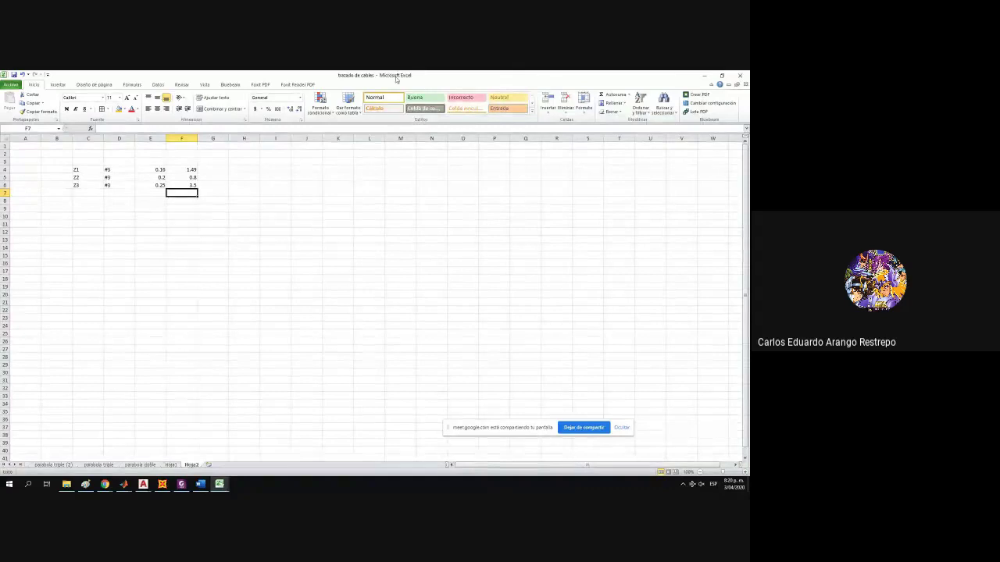
pyautogui.doubleClick(397, 75)
pyautogui.click(119, 245)
pyautogui.click(213, 168)
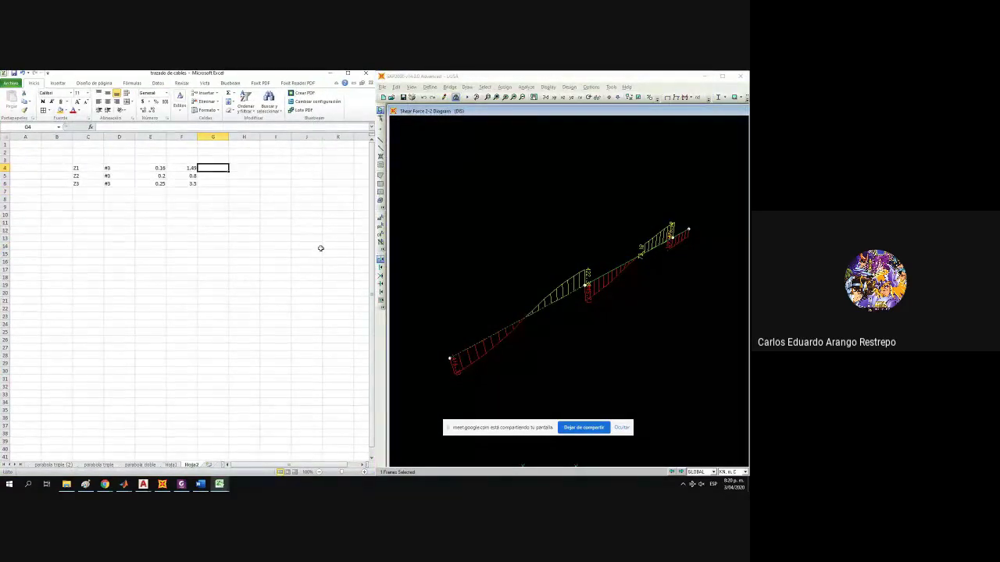
# Enter the shear value 416 in cell C9 of sheet Hoja2.
pyautogui.click(90, 207)
pyautogui.write('416')
pyautogui.press('Return')
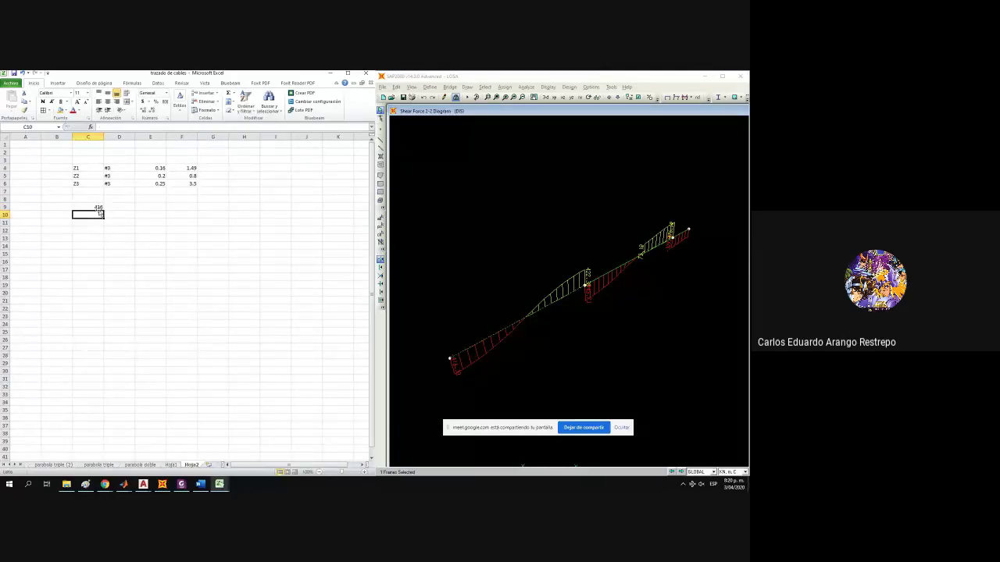
# Open the middle span's force diagrams in SAP2000 and enter its starting-end shear, 445, in cell C9.
pyautogui.click(676, 250)
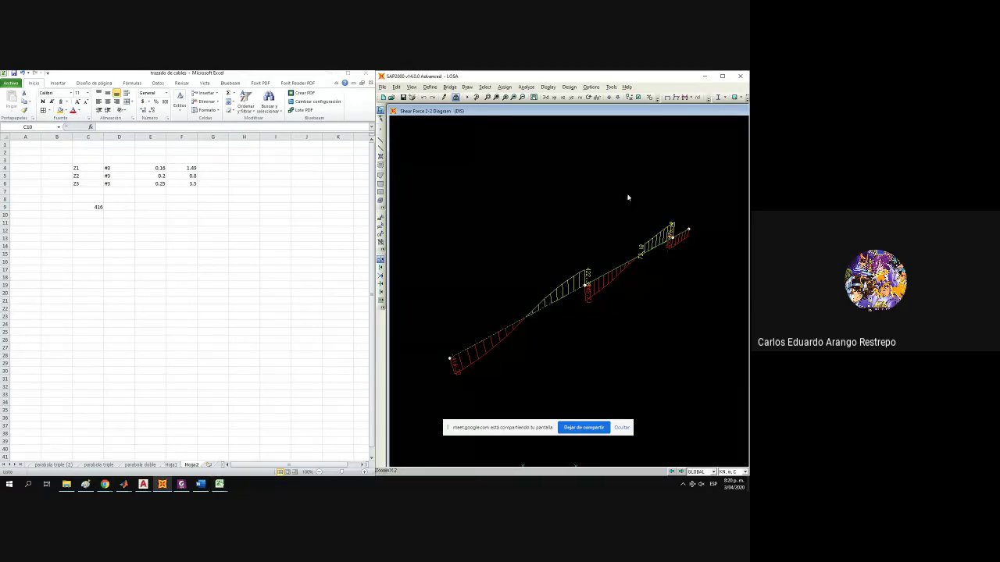
pyautogui.rightClick(587, 278)
pyautogui.click(75, 206)
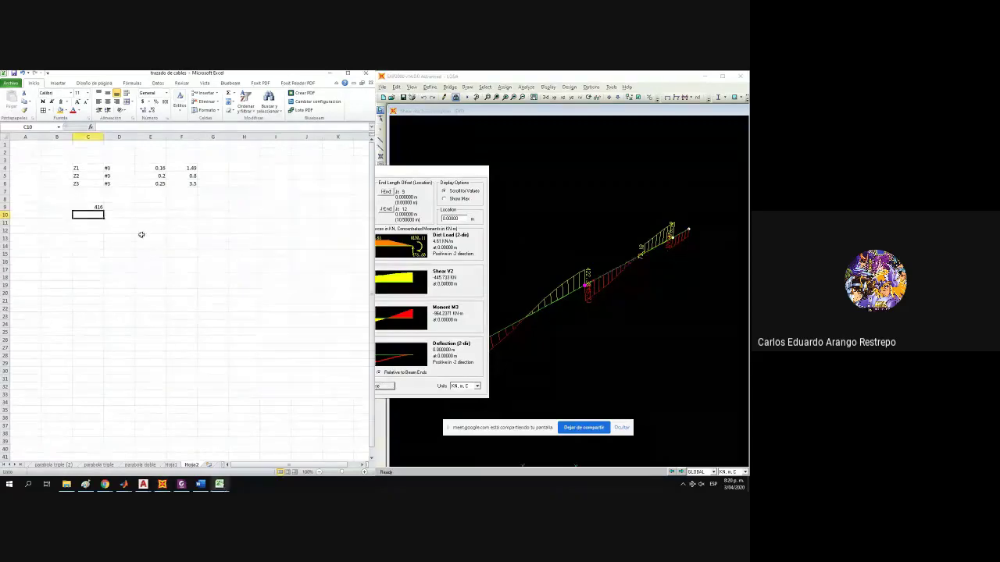
pyautogui.write('445')
pyautogui.press('Return')
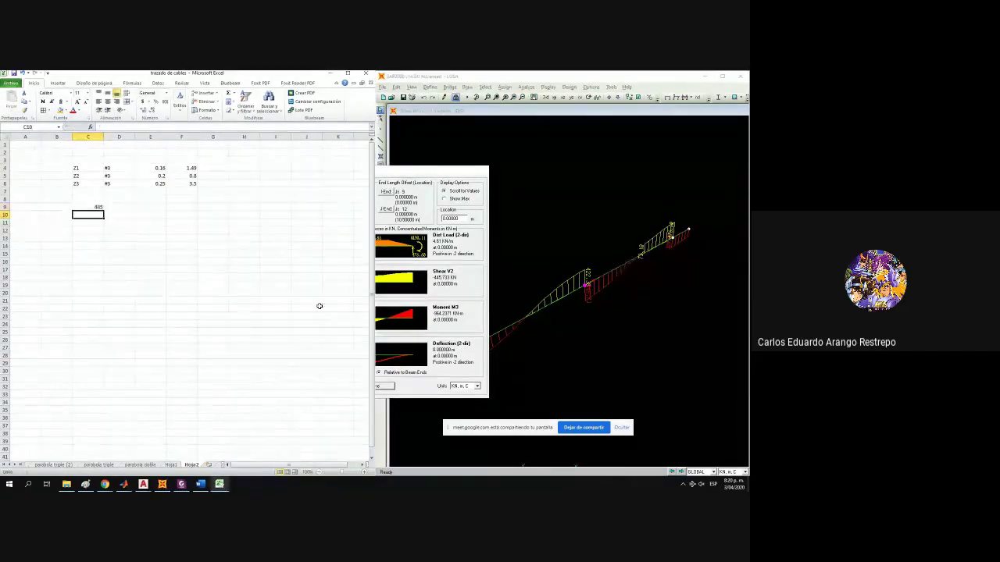
# Close the middle span's diagrams and check the shear along the 10 m span in its frame diagrams.
pyautogui.click(606, 353)
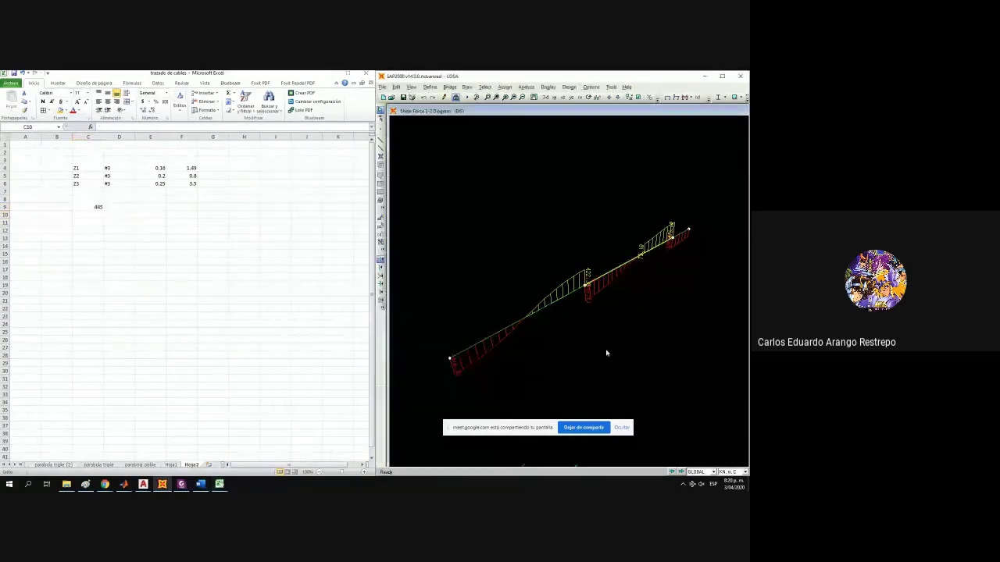
pyautogui.rightClick(647, 249)
pyautogui.click(633, 261)
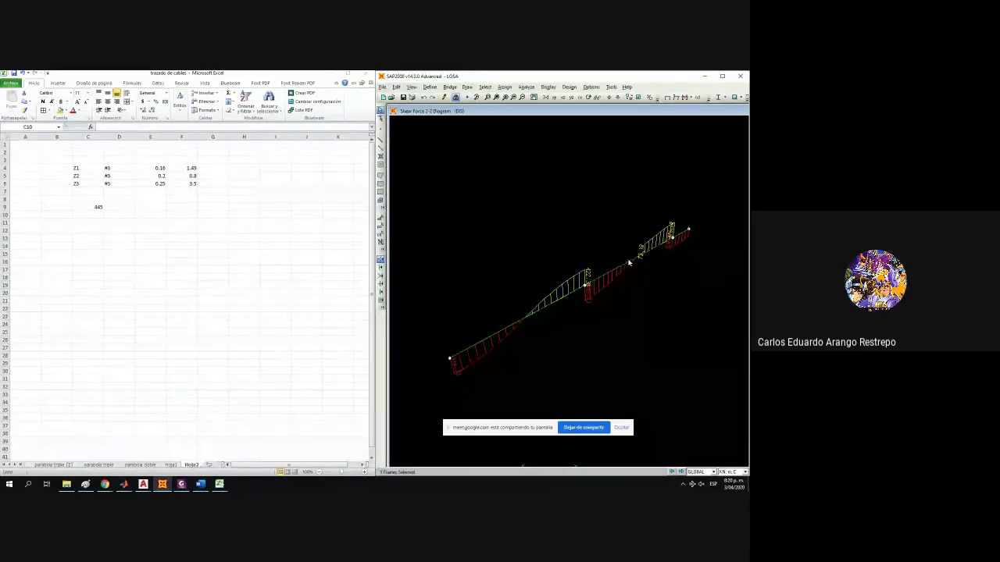
pyautogui.rightClick(561, 300)
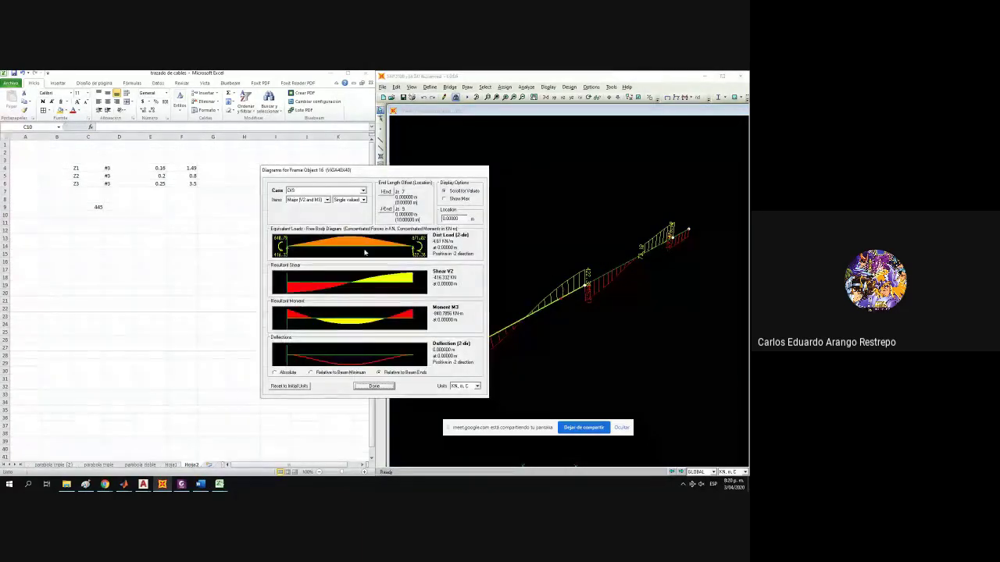
pyautogui.click(374, 386)
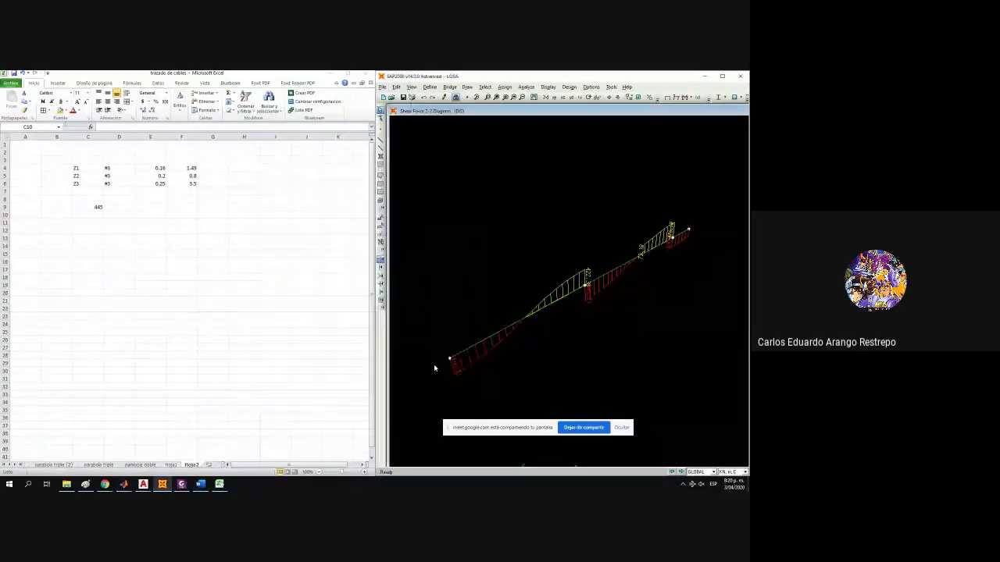
# Read the middle span's shear at the 10.5 m location, enter 476 in cell C9 and close the frame diagrams.
pyautogui.rightClick(618, 271)
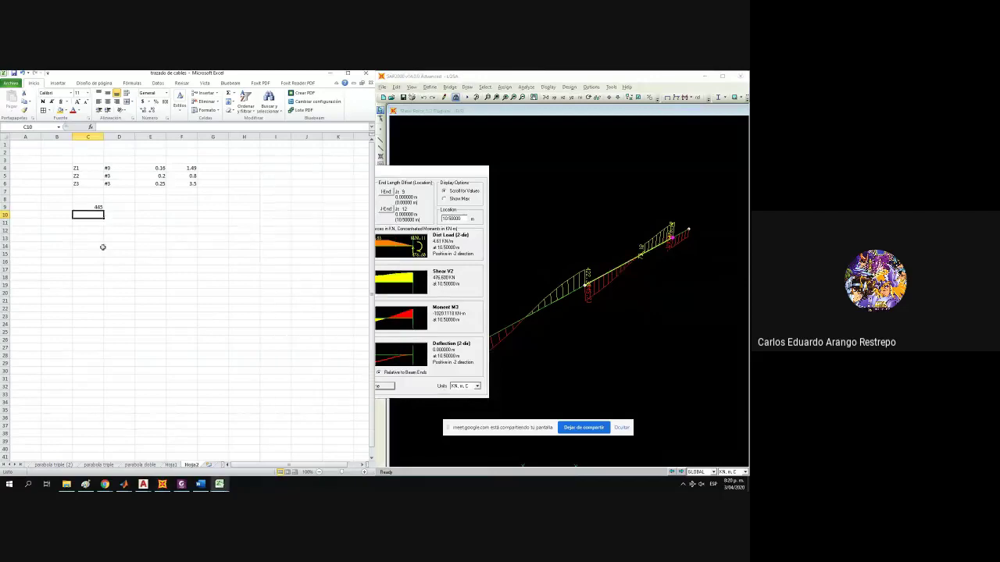
pyautogui.click(92, 207)
pyautogui.write('476')
pyautogui.press('Return')
pyautogui.click(420, 335)
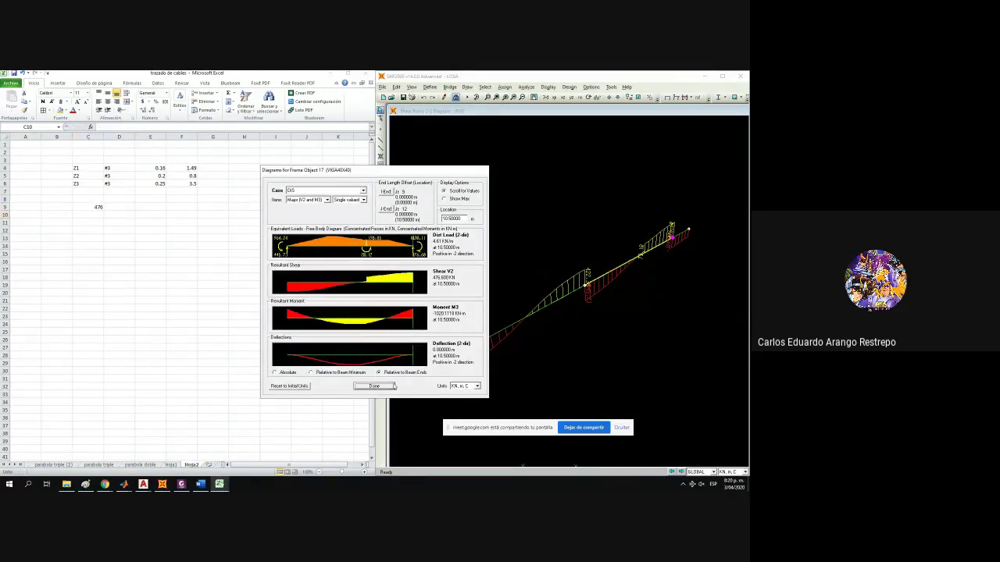
pyautogui.click(385, 386)
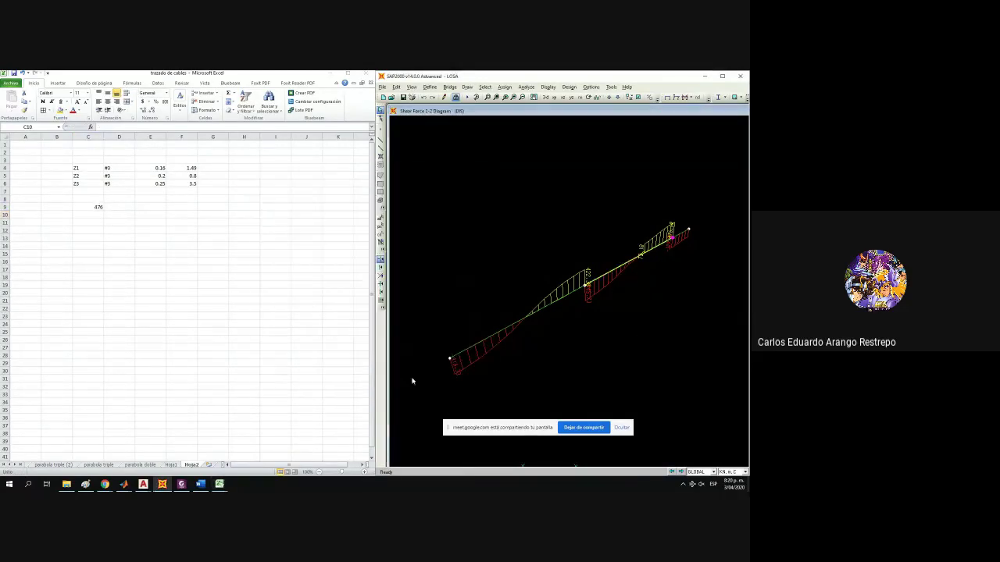
# Recheck the middle span's frame diagrams and examine the shear in the short 2.5 m end segment.
pyautogui.click(629, 259)
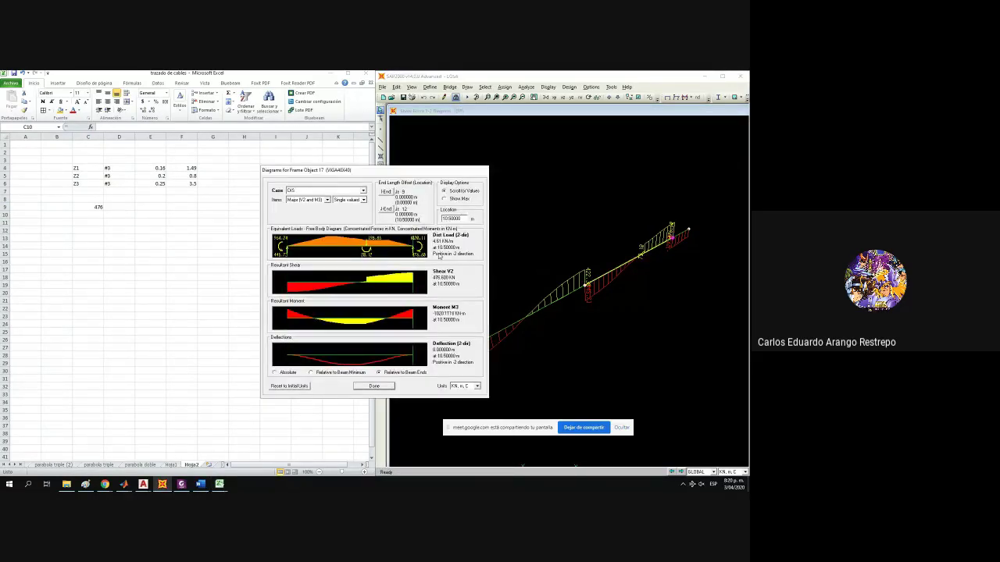
pyautogui.click(386, 388)
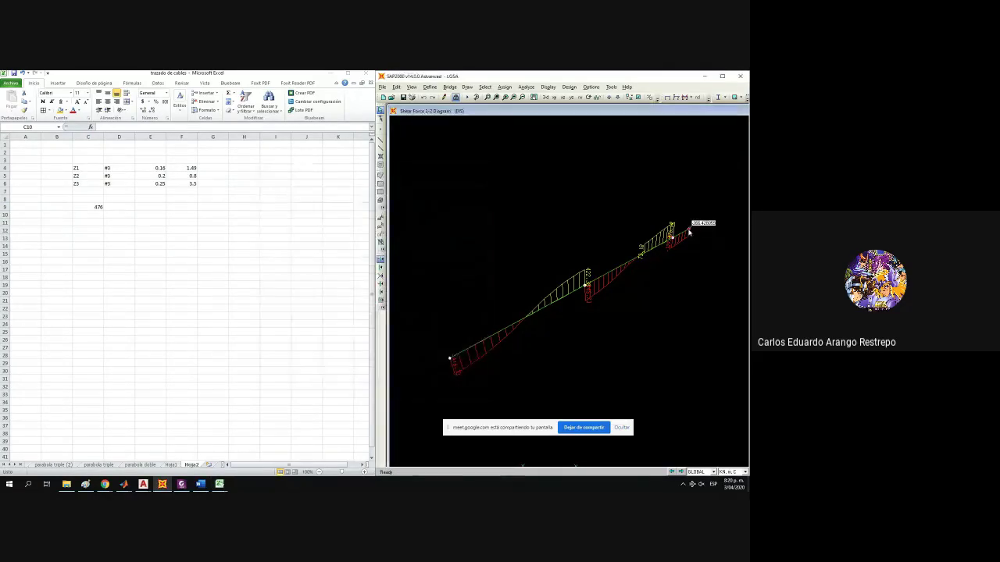
pyautogui.rightClick(681, 232)
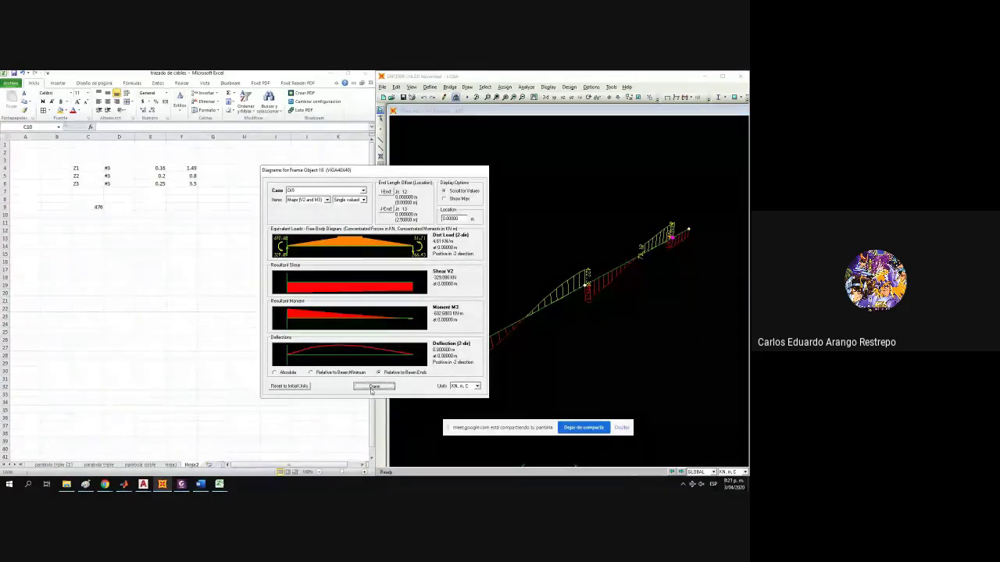
pyautogui.click(373, 387)
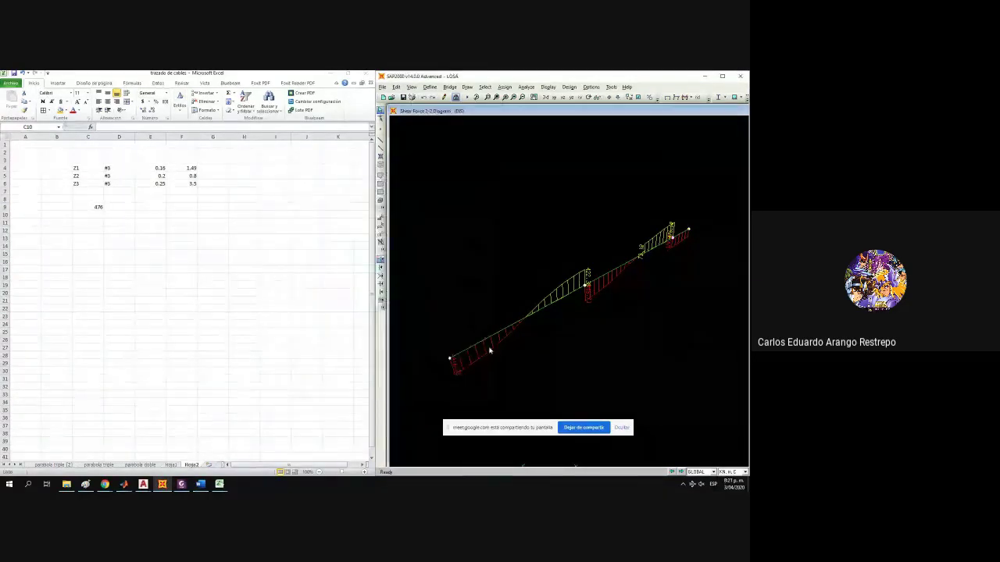
# Move the 476 shear value from C9 to C10 and label it Vu in cell B10.
pyautogui.click(89, 208)
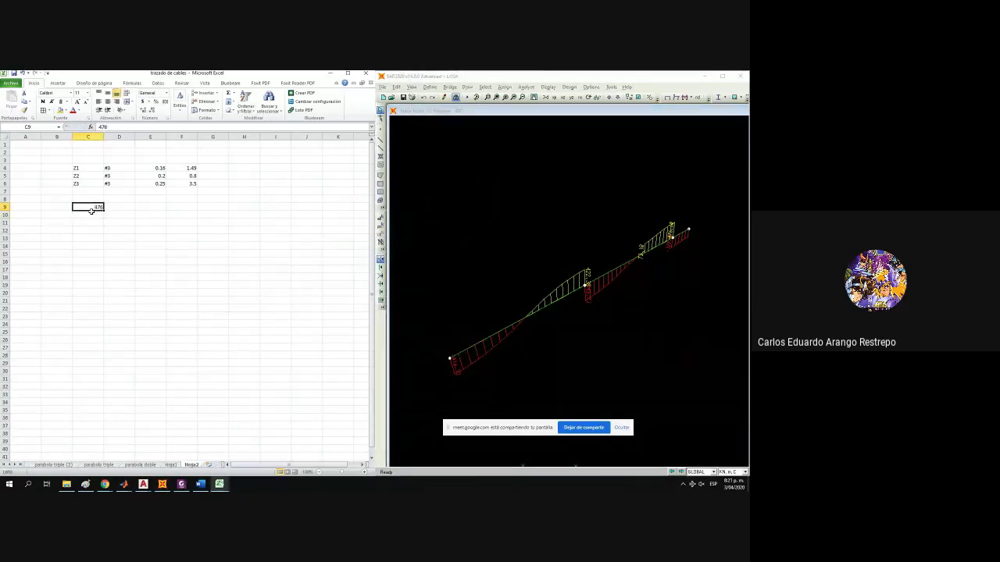
pyautogui.moveTo(90, 210); pyautogui.dragTo(92, 219)
pyautogui.click(45, 215)
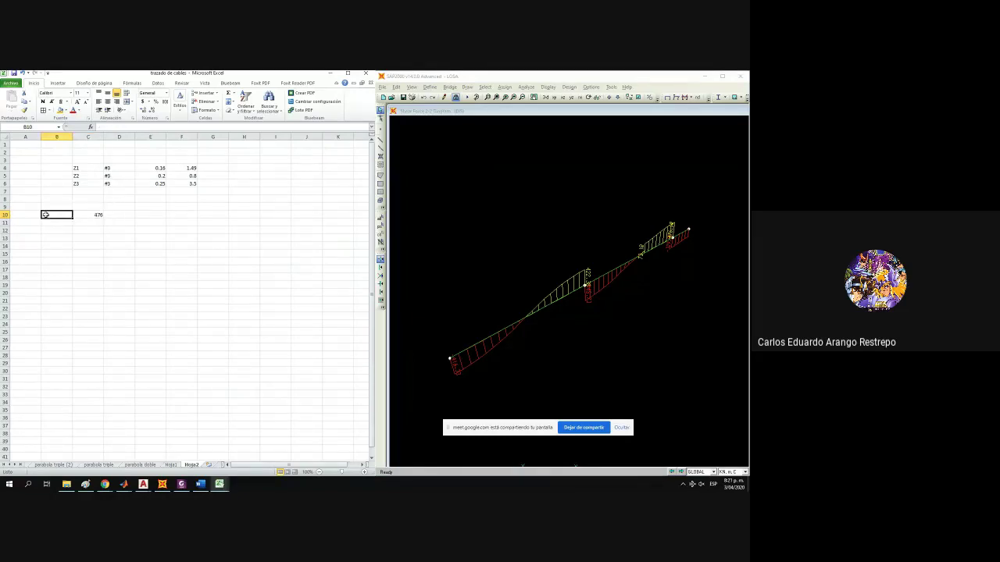
pyautogui.write('V')
pyautogui.press('Return')
# Switch to NSR-10.pdf in Foxit PhantomPDF and dock it to half the screen beside the workbook.
pyautogui.click(182, 485)
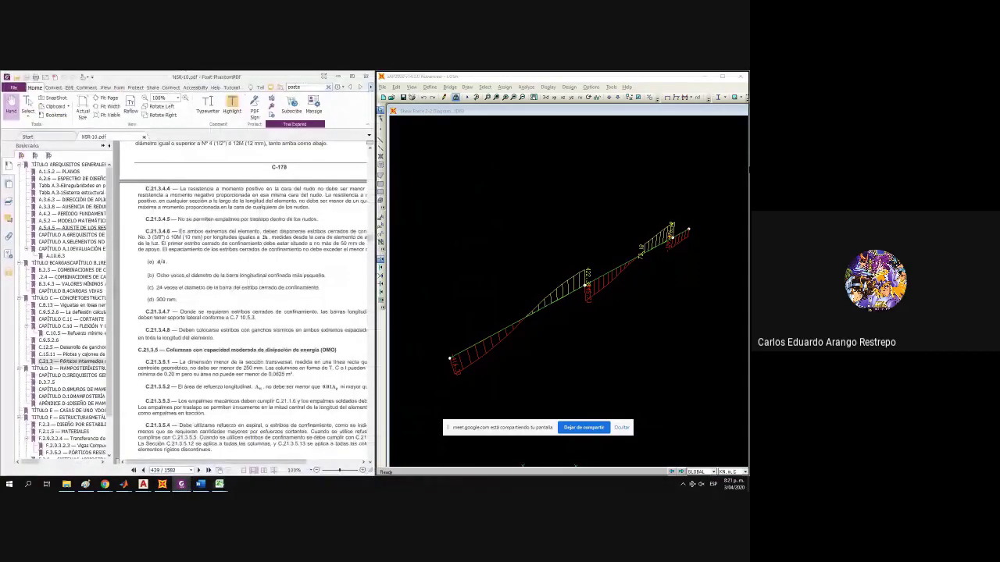
pyautogui.press('super+Right')
pyautogui.click(227, 125)
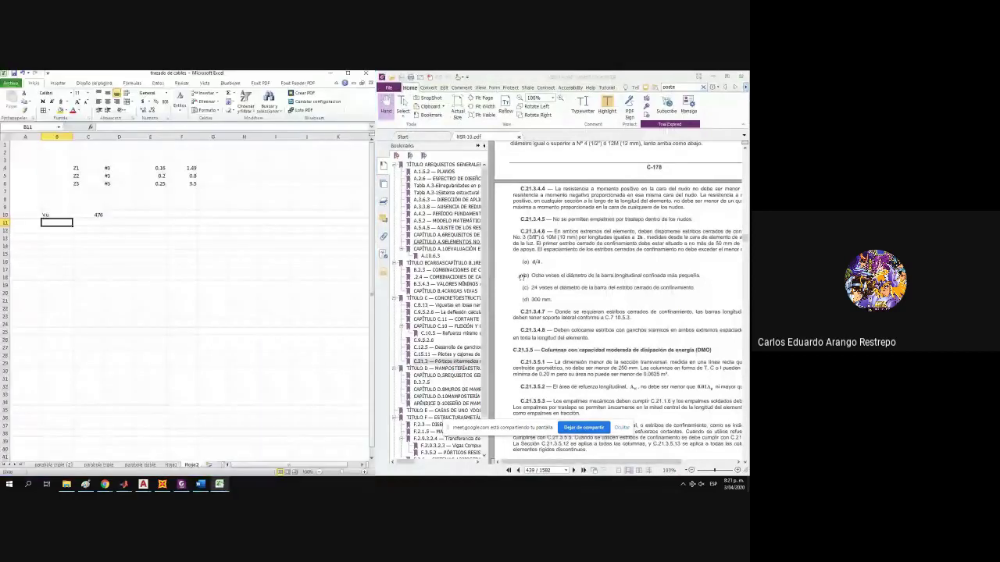
# Browse the NSR-10 bookmarks for C.9.5.2.6 and C.8.13, and look back through chapters C.8 and C.7 to chapter C.6.
pyautogui.click(444, 313)
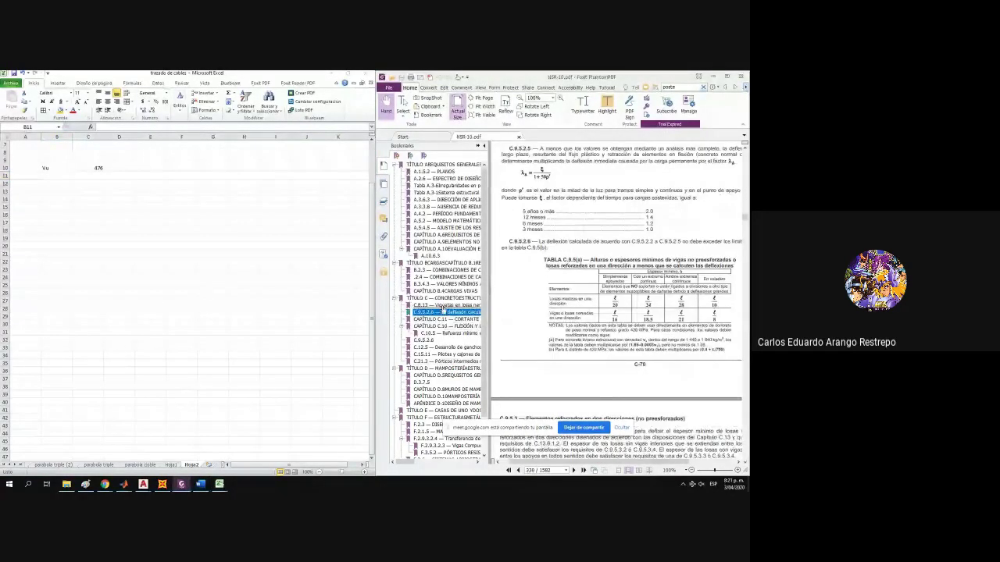
pyautogui.click(443, 305)
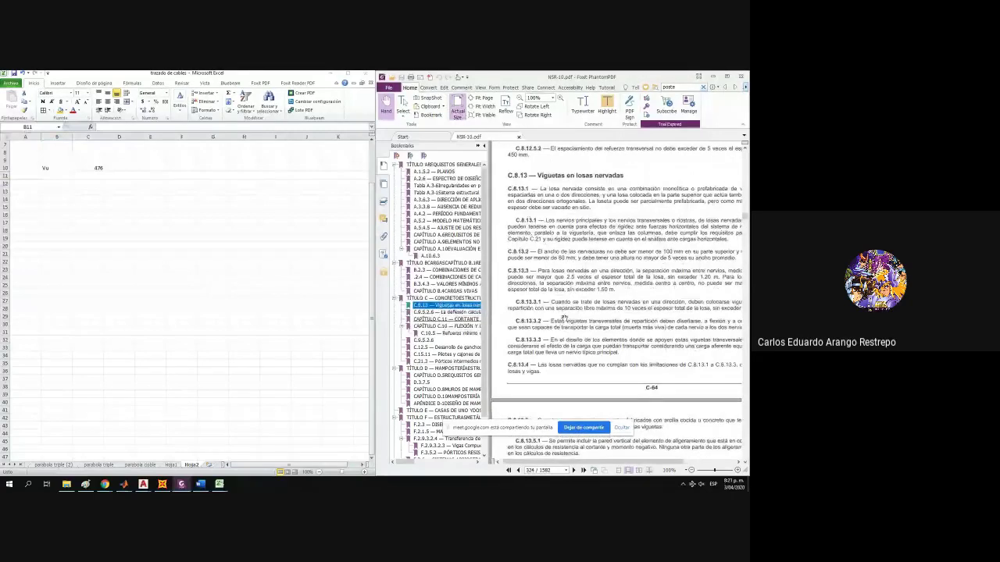
pyautogui.scroll(10, 564, 319)
pyautogui.scroll(2, 656, 254)
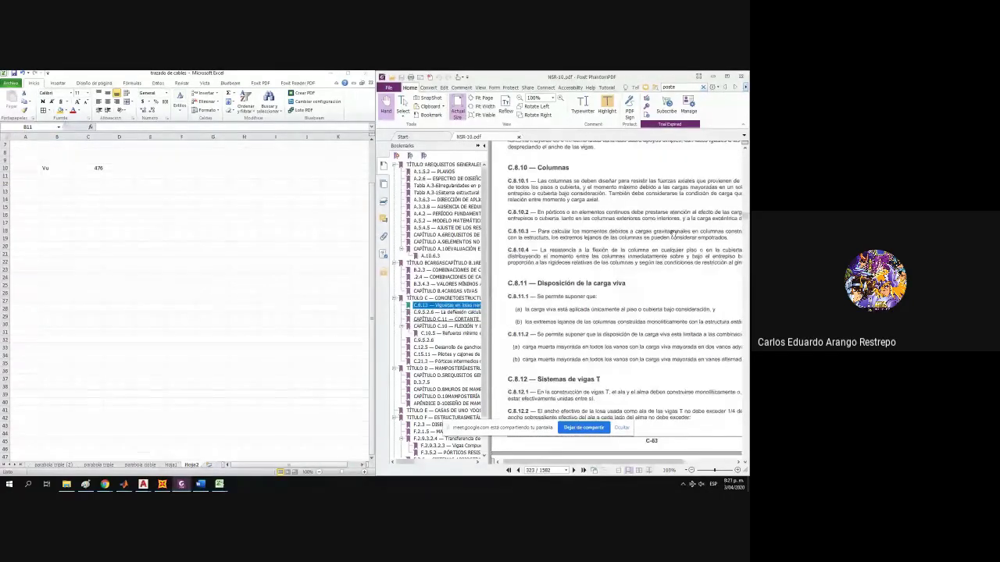
pyautogui.scroll(15, 670, 232)
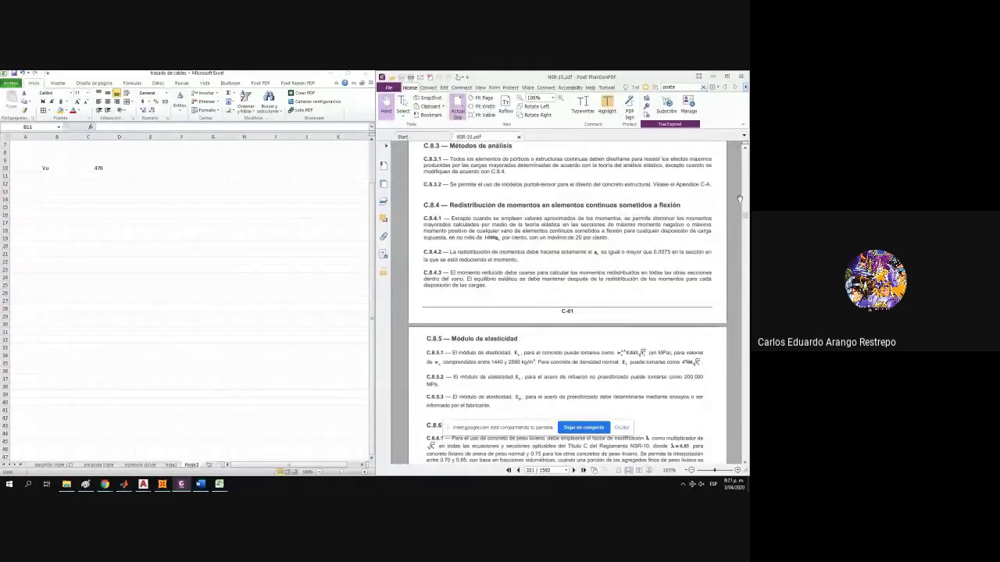
pyautogui.scroll(20, 745, 185)
pyautogui.scroll(5, 745, 186)
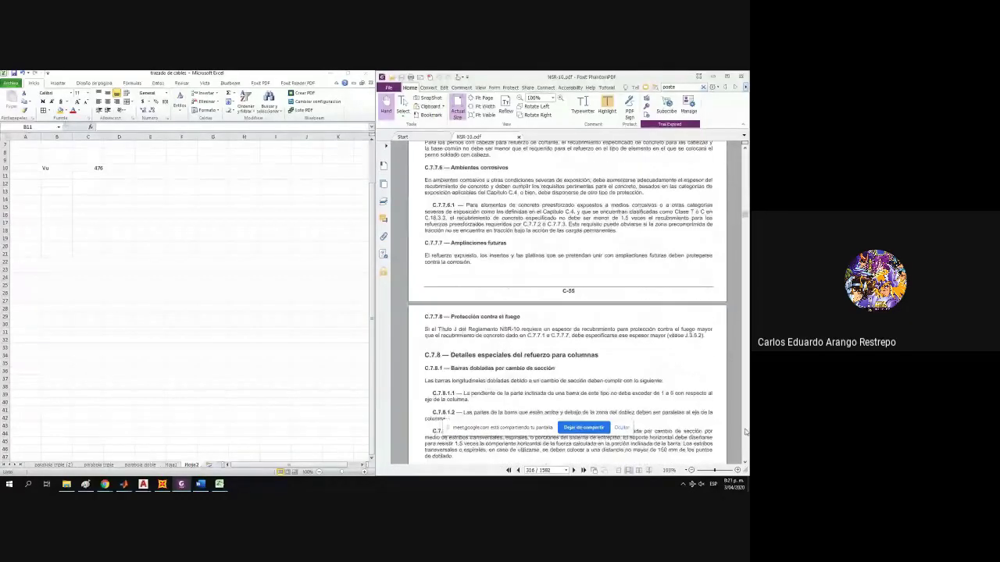
pyautogui.scroll(-5, 746, 432)
pyautogui.scroll(20, 745, 432)
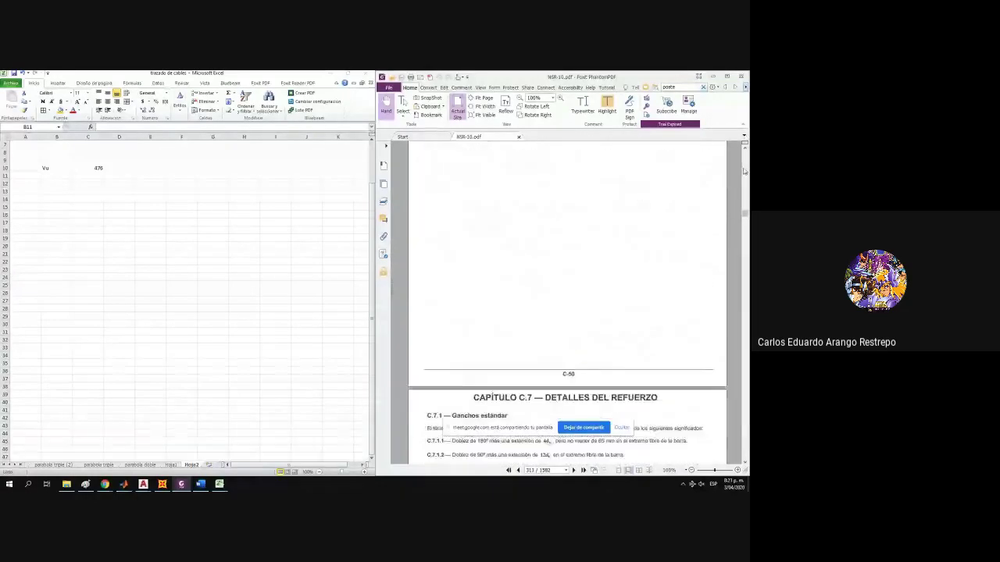
pyautogui.scroll(15, 746, 171)
pyautogui.scroll(8, 745, 171)
# Search the NSR-10 document for "tors" and go through the matches to the C.11.4.6 minimum shear reinforcement provisions.
pyautogui.click(695, 87)
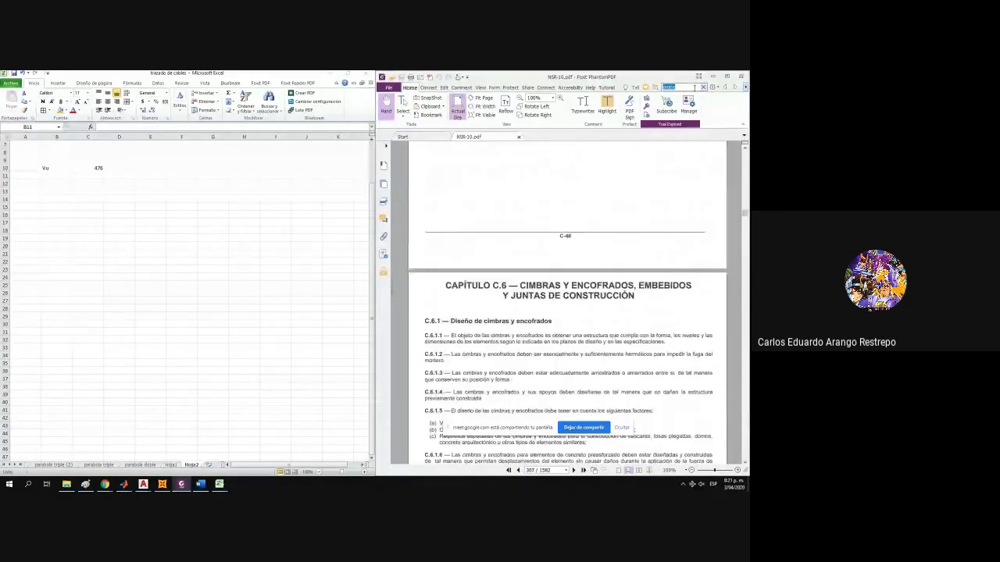
pyautogui.write('No')
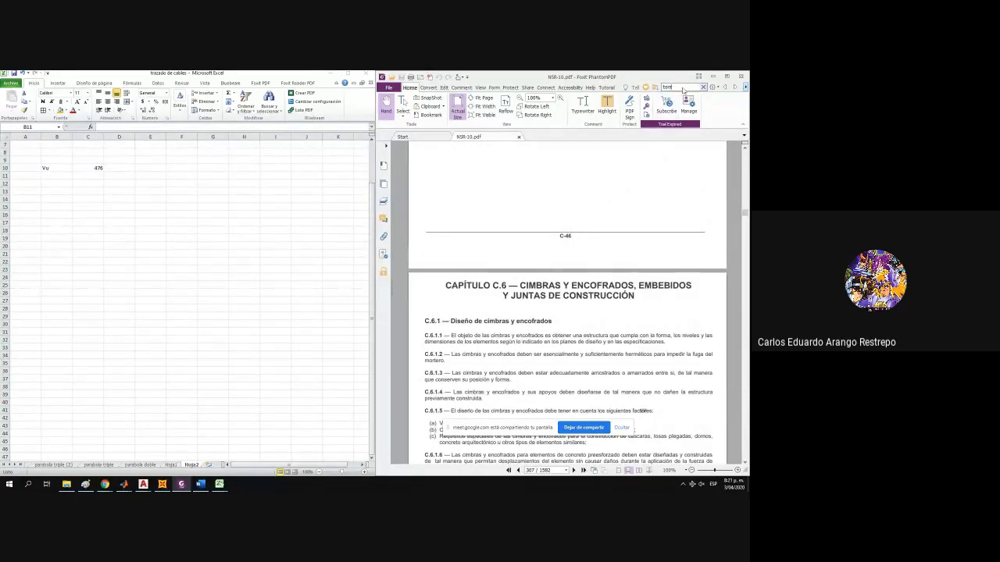
pyautogui.press('Return')
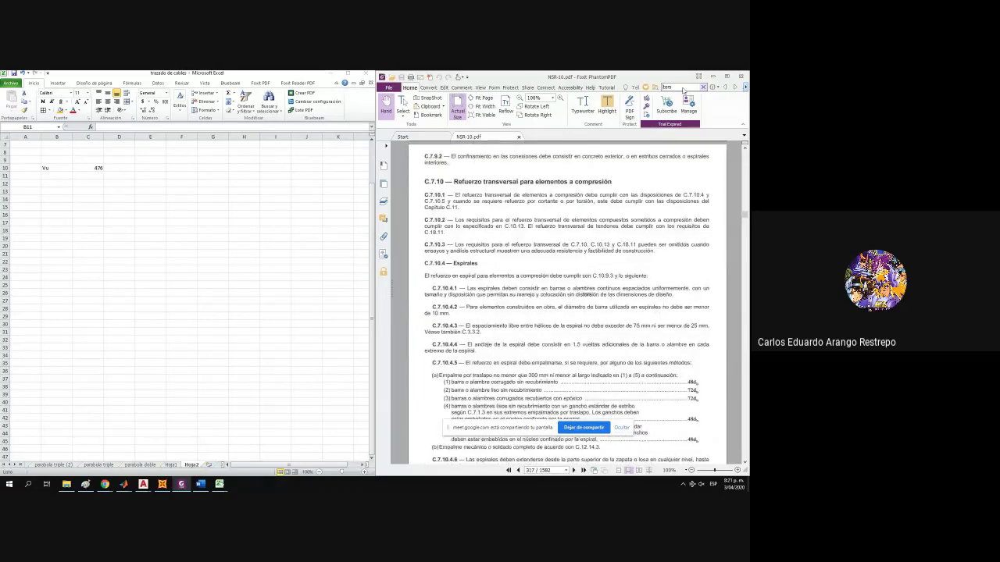
pyautogui.press('Return')
pyautogui.press('Return')
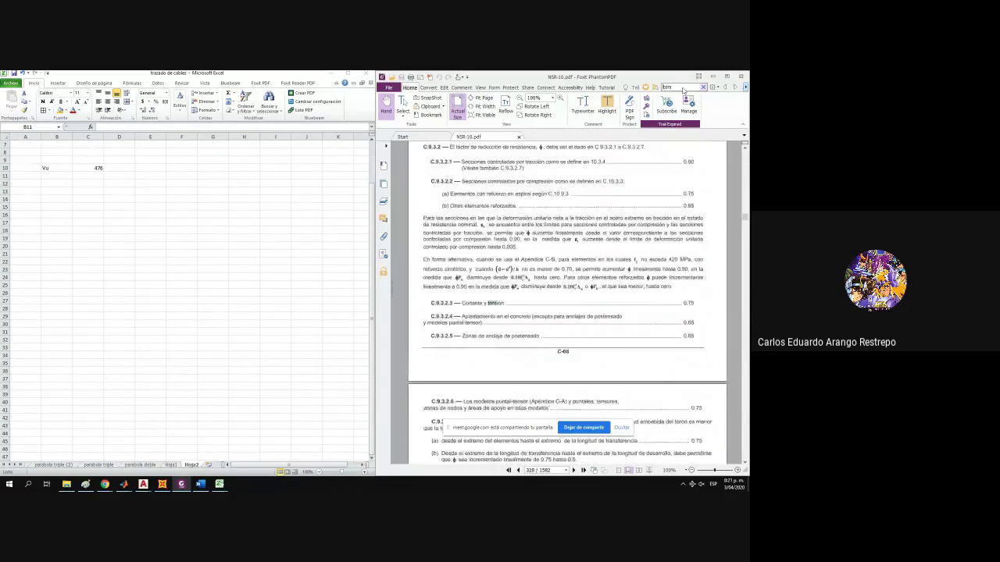
pyautogui.press('Return')
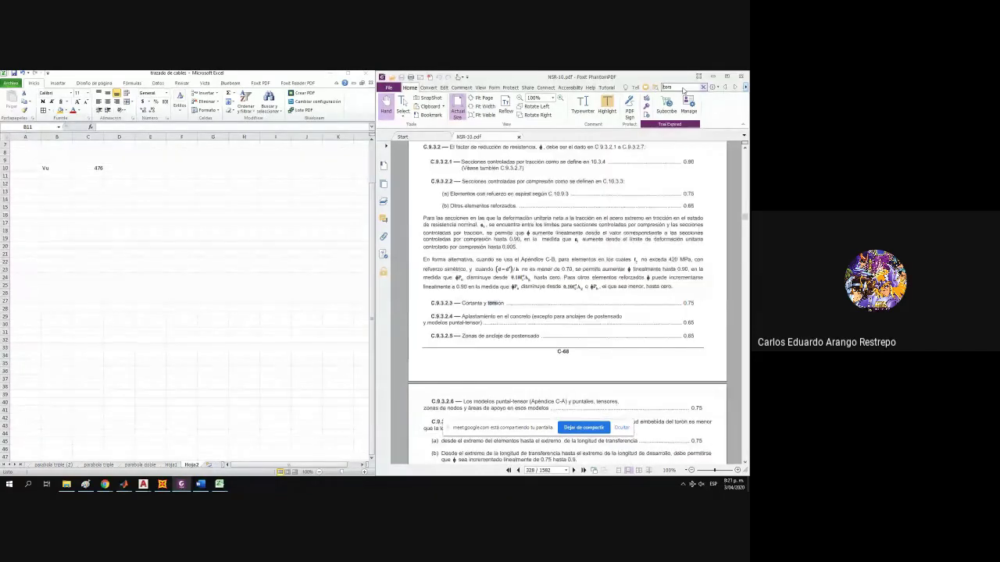
pyautogui.press('Return')
pyautogui.press('Return')
pyautogui.press('Return')
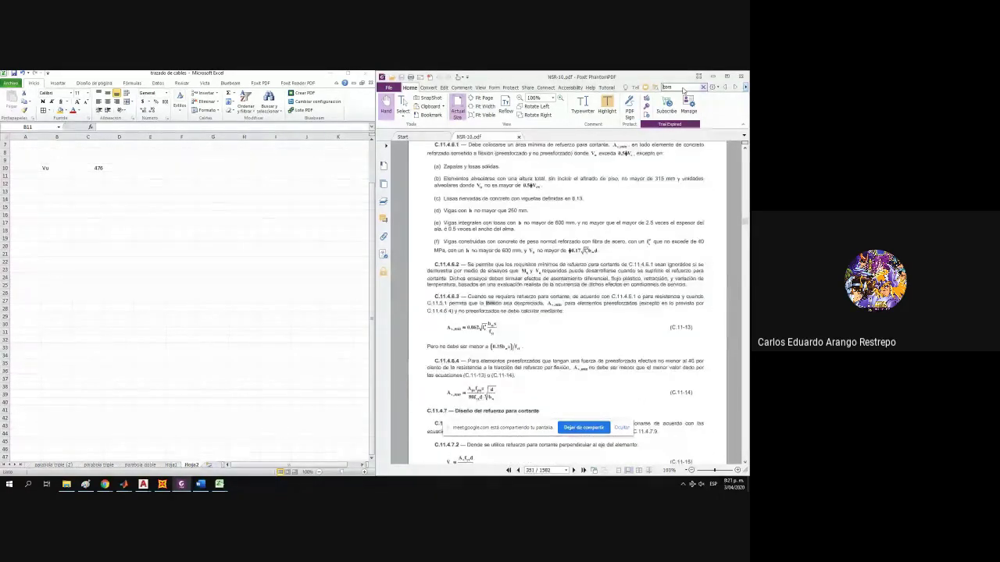
# Look back through chapter C.11 to section C.11.2.1.1 and examine the Vc equation for shear and flexure.
pyautogui.scroll(10, 595, 258)
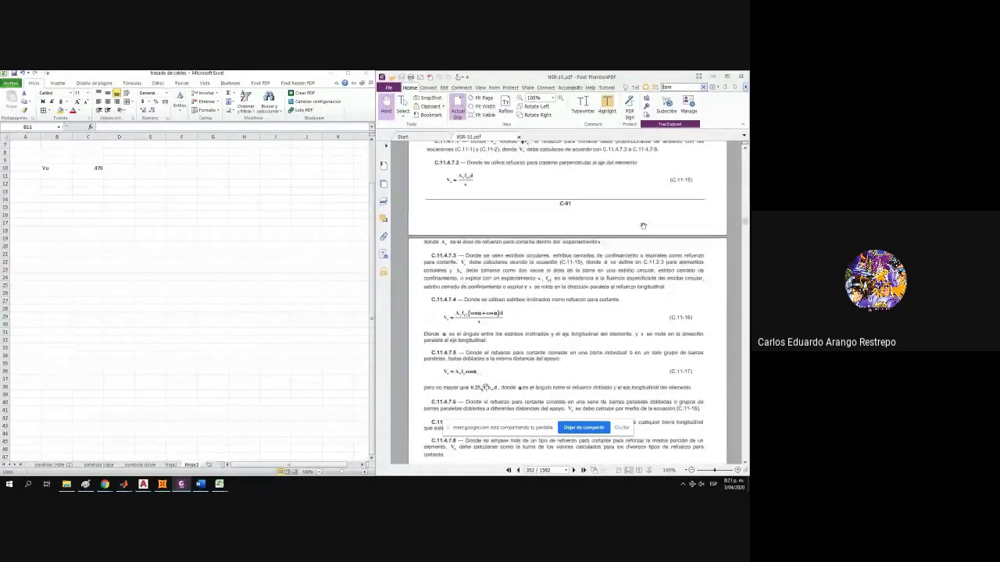
pyautogui.scroll(8, 595, 259)
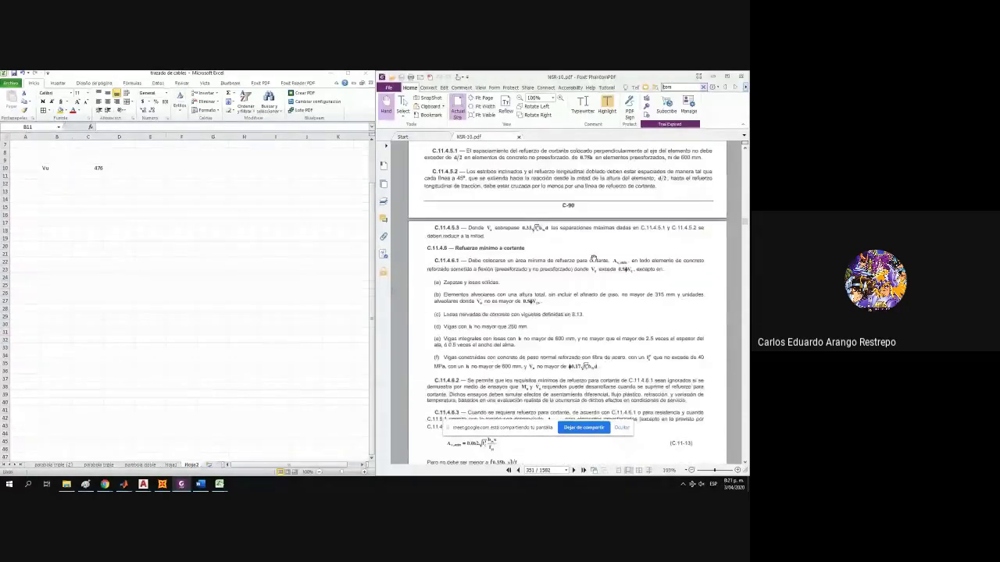
pyautogui.scroll(10, 595, 256)
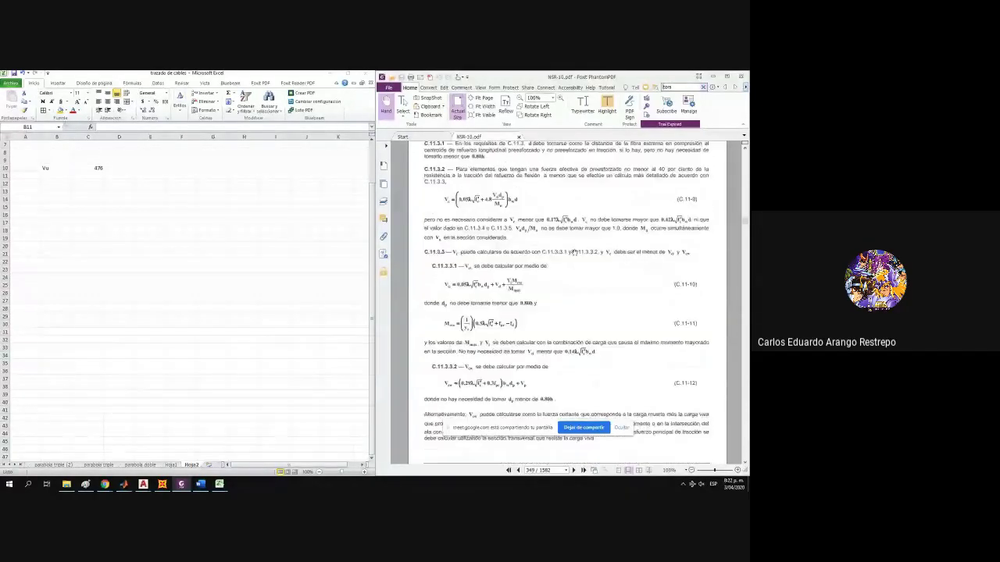
pyautogui.scroll(5, 540, 250)
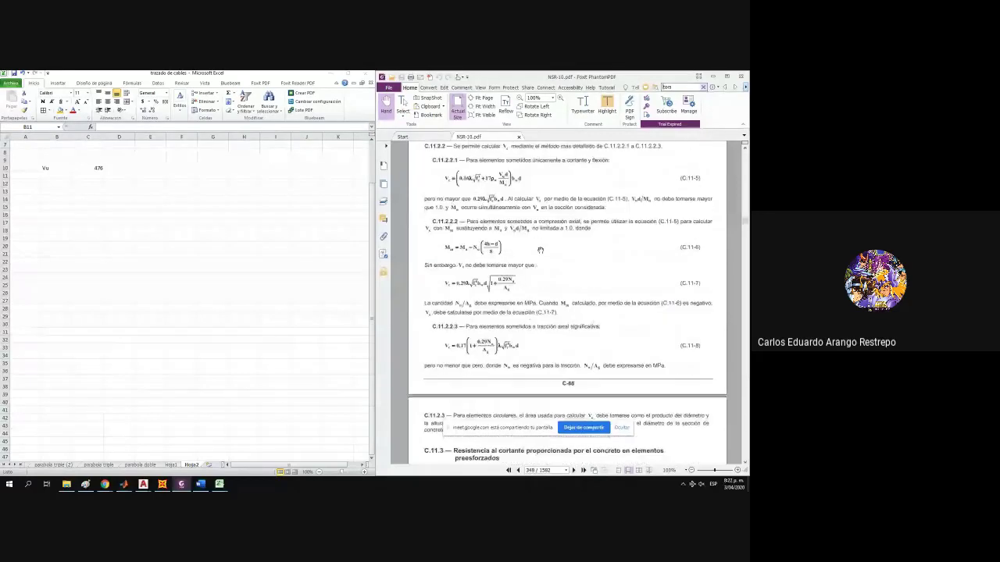
pyautogui.scroll(5, 540, 250)
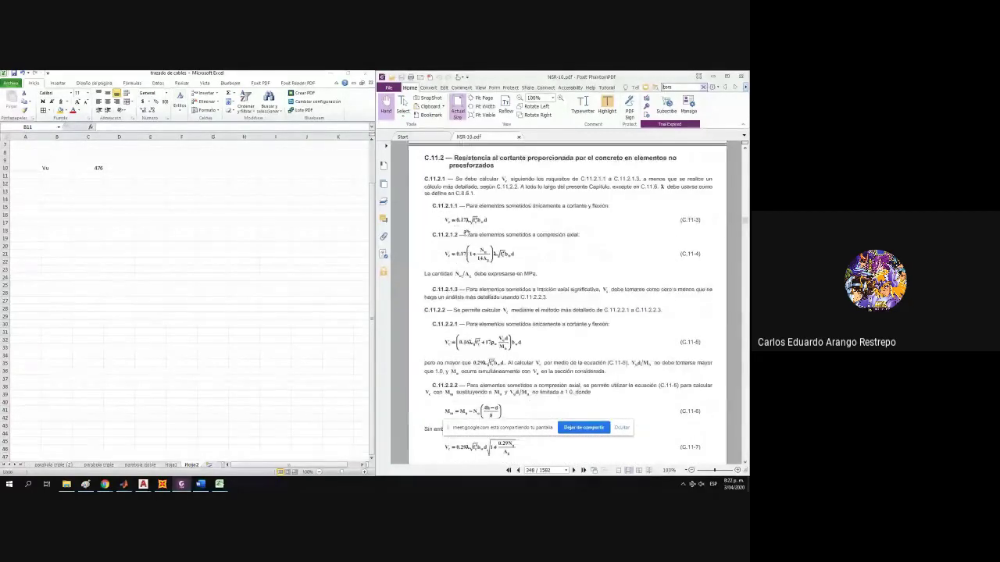
pyautogui.keyDown('ctrl'); pyautogui.scroll(3, 456, 220); pyautogui.keyUp('ctrl')
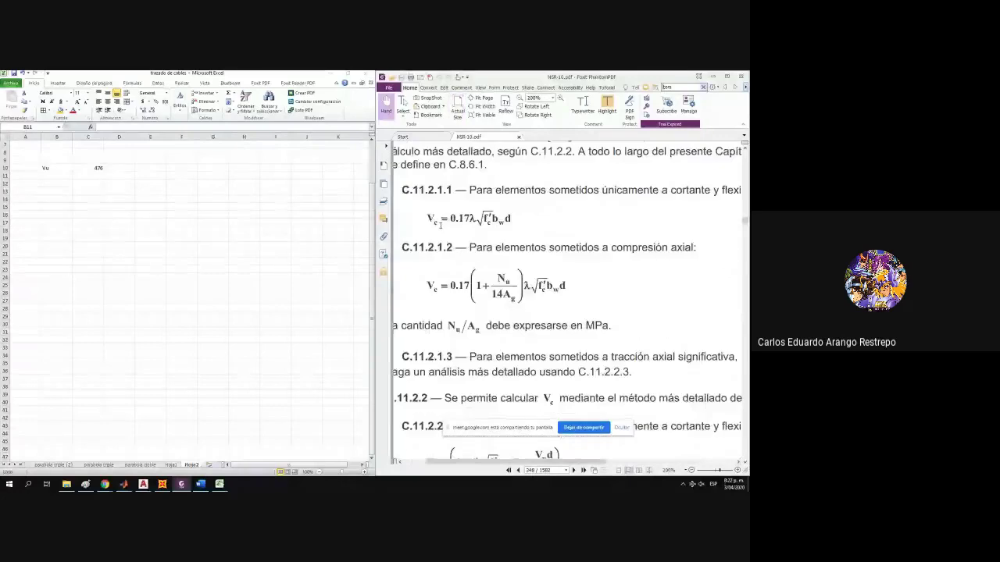
pyautogui.keyDown('ctrl'); pyautogui.scroll(-3, 443, 222); pyautogui.keyUp('ctrl')
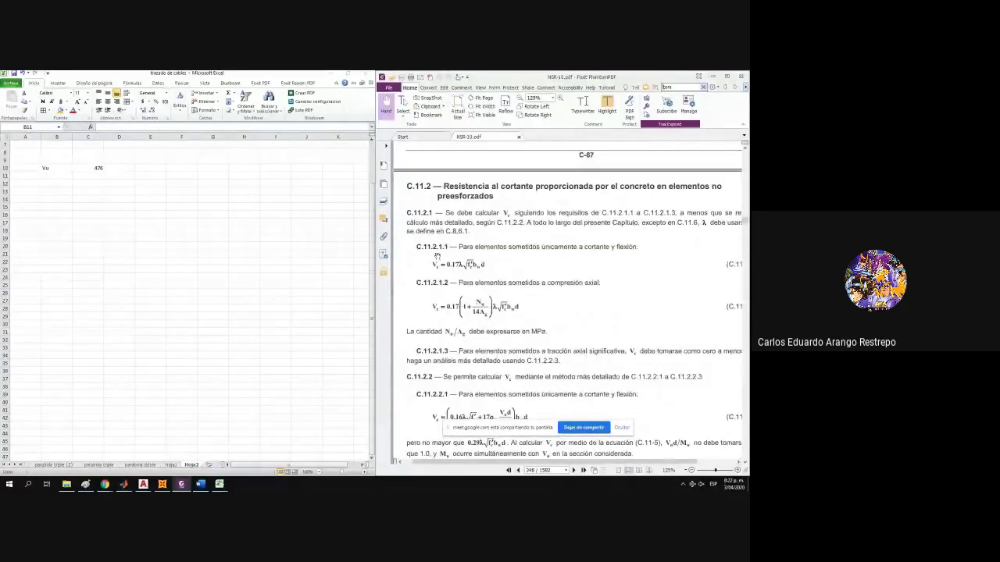
# Capture the C.11.2.1.1 Vc equation as an image and place it in the Hoja2 sheet beside the Vu data.
pyautogui.press('Print')
pyautogui.moveTo(423, 256); pyautogui.dragTo(493, 273)
pyautogui.click(218, 240)
pyautogui.click(126, 214)
pyautogui.hotkey('ctrl', 'v')
pyautogui.moveTo(165, 231); pyautogui.dragTo(143, 186)
pyautogui.scroll(2, 131, 185)
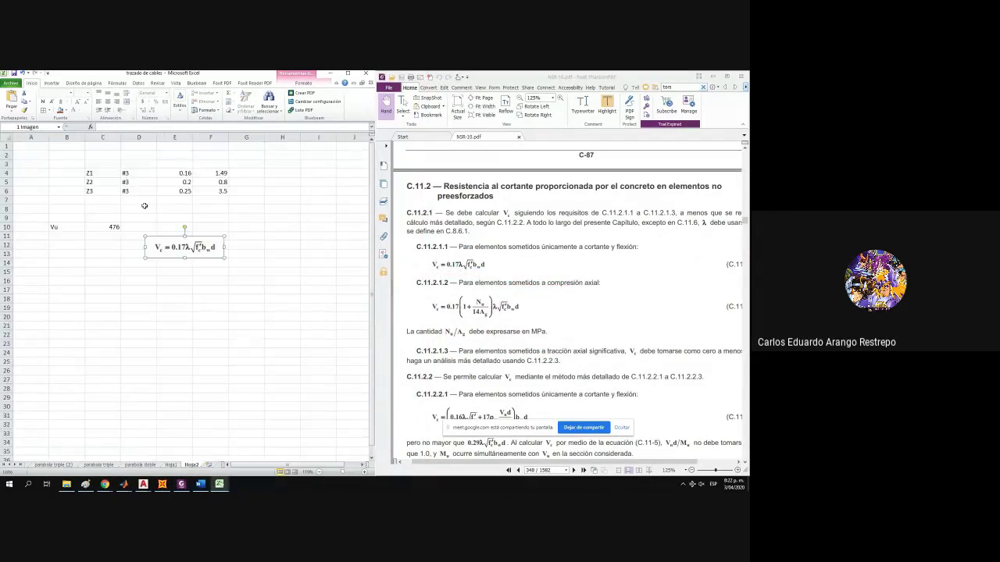
# Label cell B11 Vc and enter the partial formula =0.75*0.17 in C11.
pyautogui.click(58, 233)
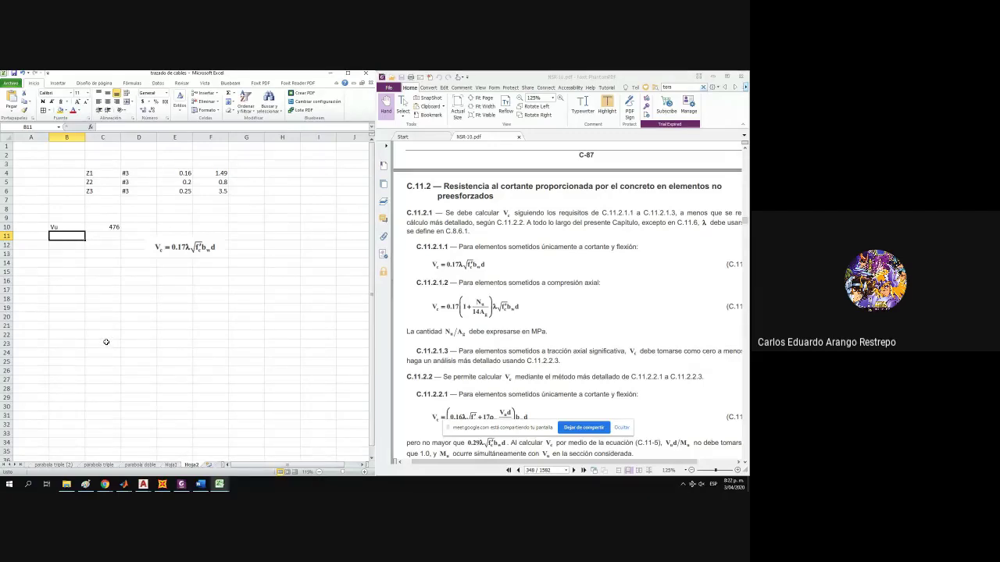
pyautogui.write('Vu')
pyautogui.write('c')
pyautogui.press('Tab')
pyautogui.write('=')
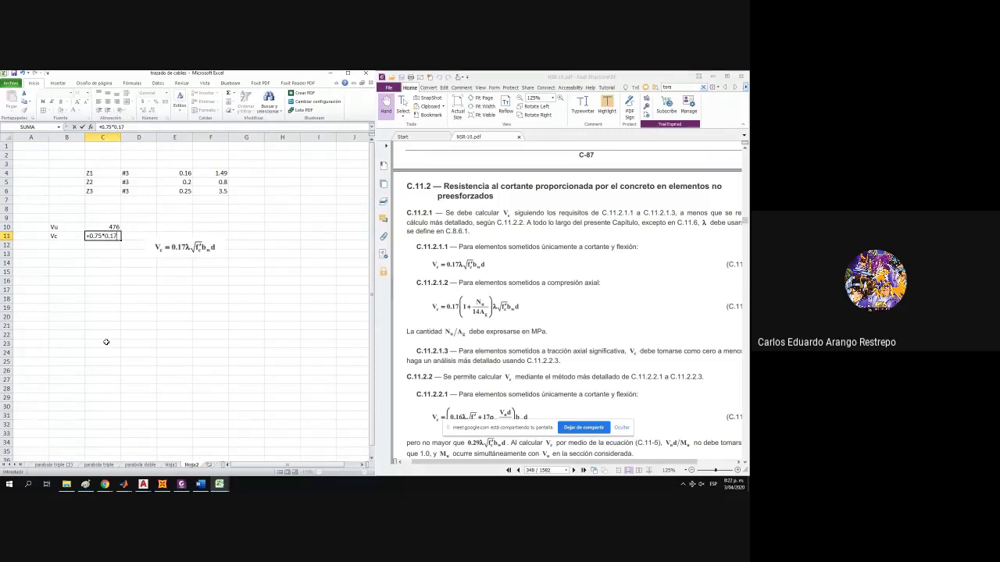
pyautogui.write('0.75*0.17*ra')
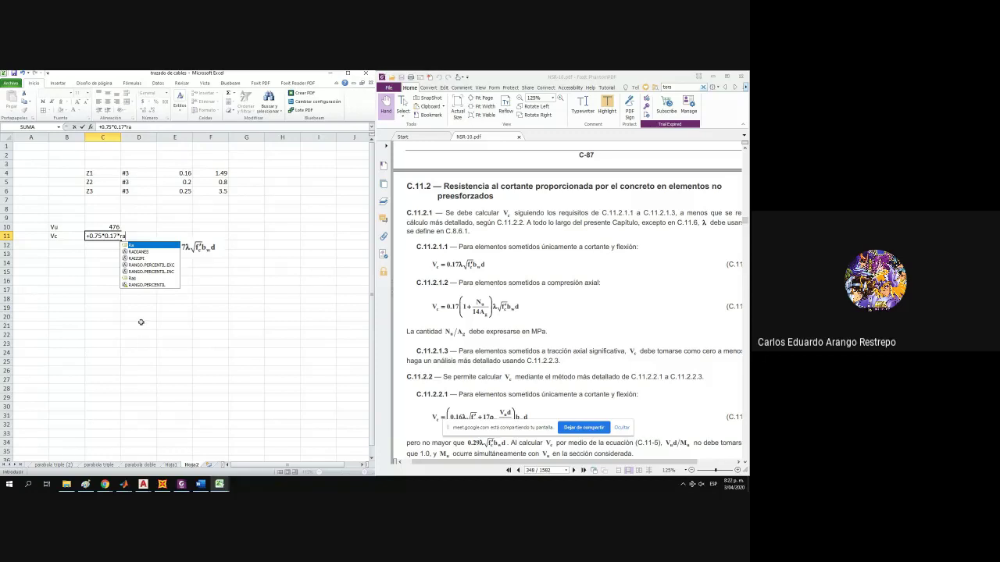
pyautogui.press('BackSpace')
pyautogui.write('c')
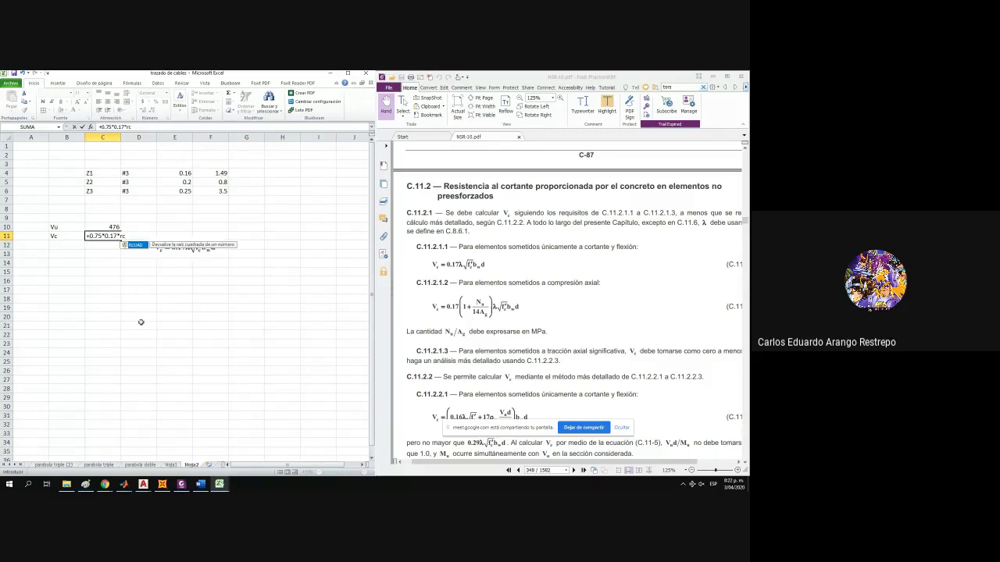
pyautogui.press('Return')
pyautogui.press('Return')
pyautogui.press('BackSpace')
# Label cell B9 f'c and link C9 to the f'c value in the materials table of Hoja1.
pyautogui.click(69, 216)
pyautogui.write("f'c")
pyautogui.press('Tab')
pyautogui.write('+')
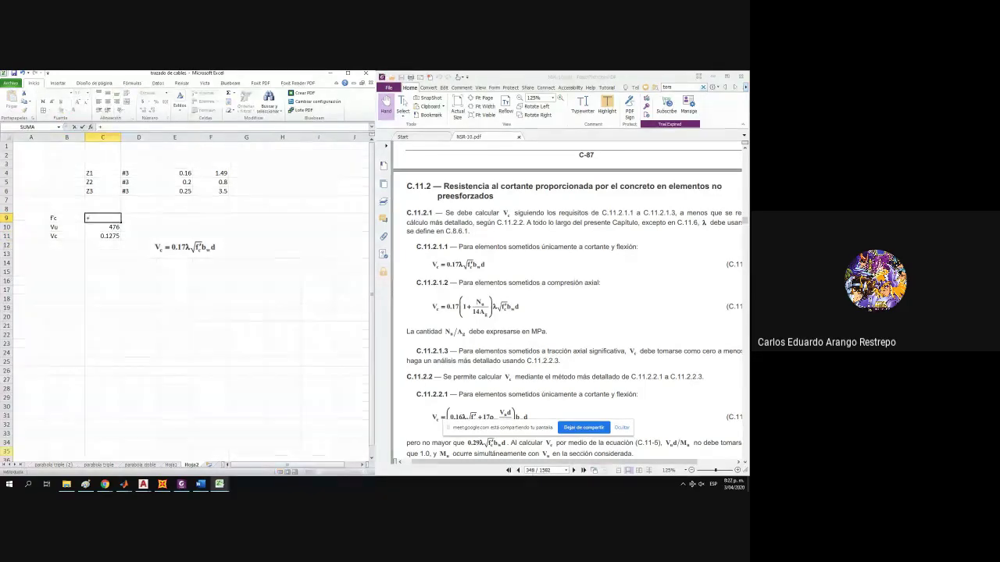
pyautogui.click(5, 464)
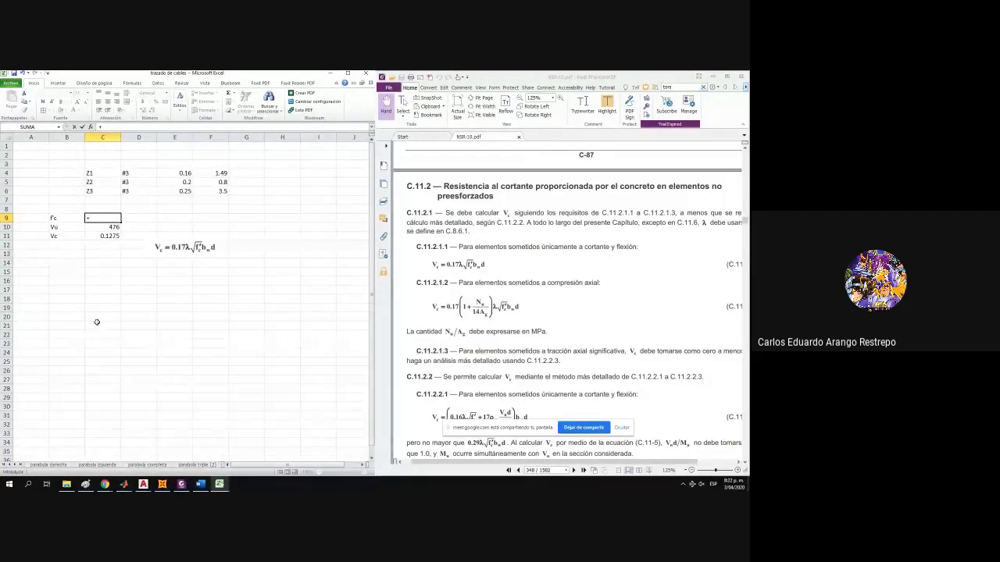
pyautogui.write('fpc')
pyautogui.press('Return')
pyautogui.click(109, 220)
pyautogui.write('+')
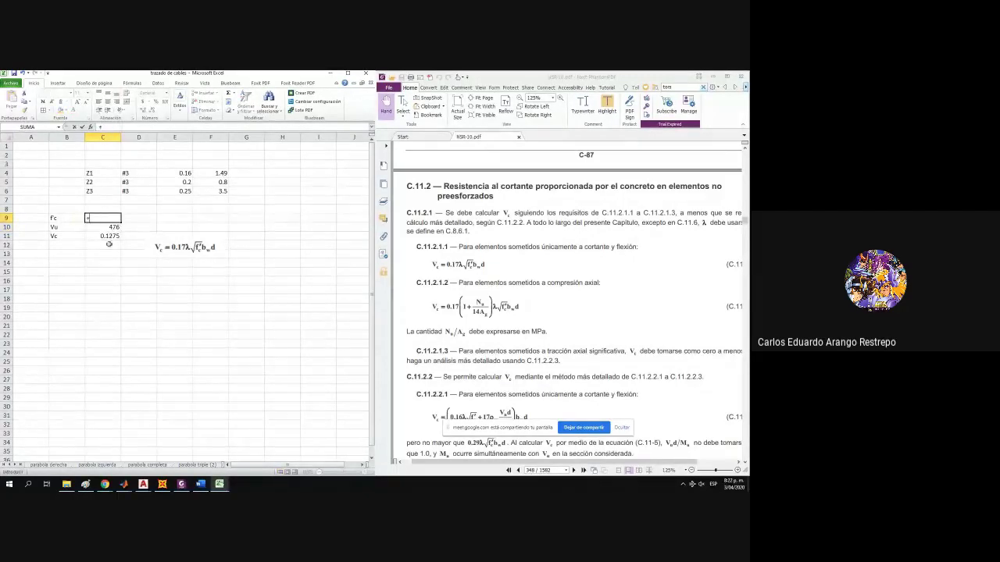
pyautogui.click(14, 465)
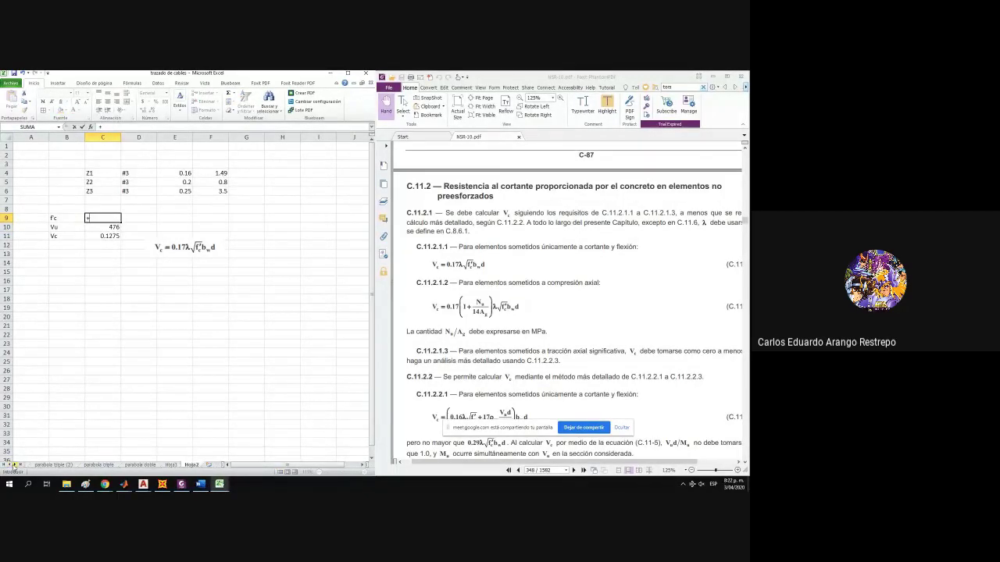
pyautogui.click(170, 465)
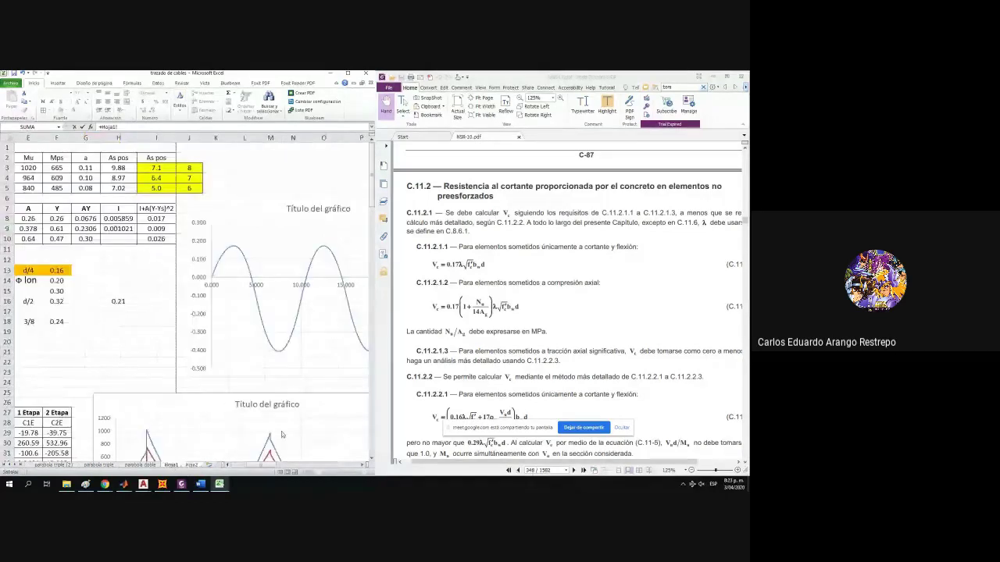
pyautogui.moveTo(267, 463); pyautogui.dragTo(226, 464)
pyautogui.scroll(-1, 74, 217)
pyautogui.scroll(1, 73, 217)
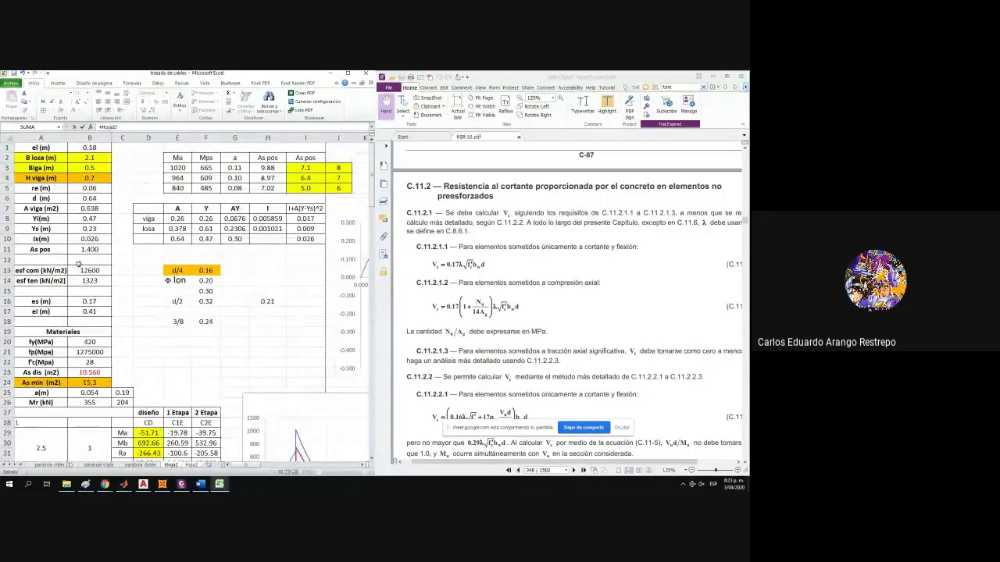
pyautogui.click(87, 361)
pyautogui.press('Return')
# Give the f'c value cell C9 the defined name fpca.
pyautogui.click(111, 218)
pyautogui.click(37, 128)
pyautogui.write('fpc')
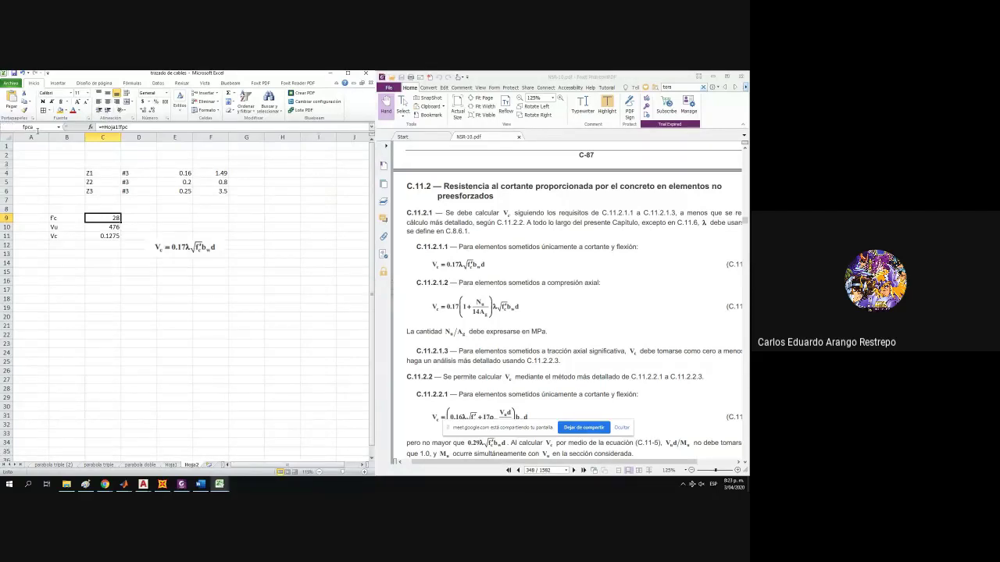
pyautogui.click(193, 248)
# Extend the Vc formula in C11 to =0.75*0.17*RCUAD(fpca).
pyautogui.click(115, 235)
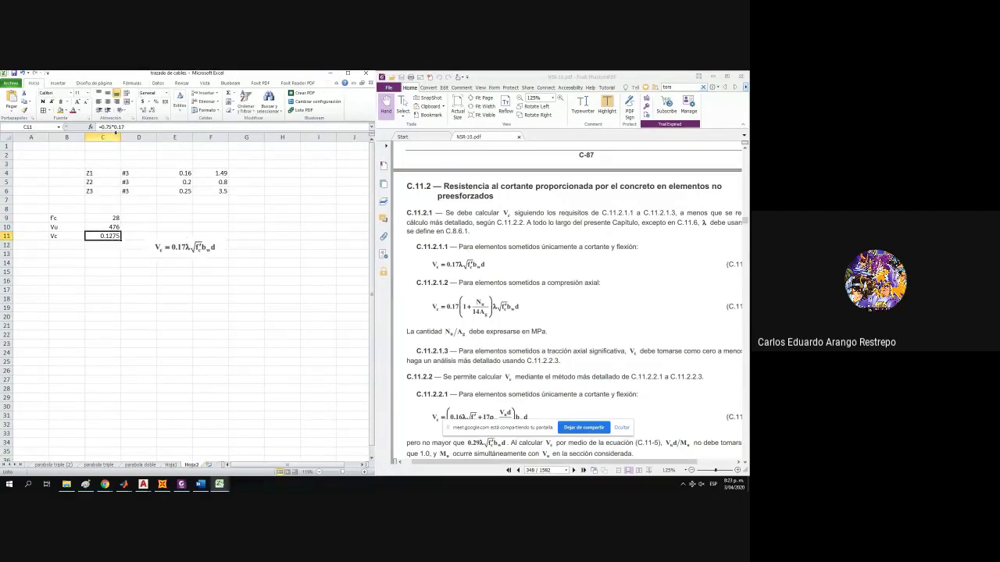
pyautogui.click(123, 127)
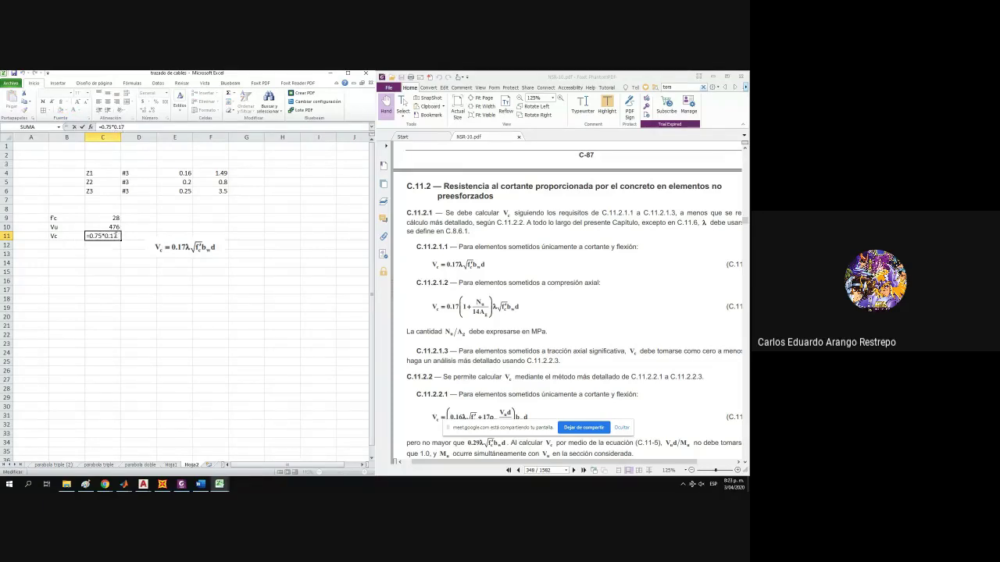
pyautogui.write('*ra')
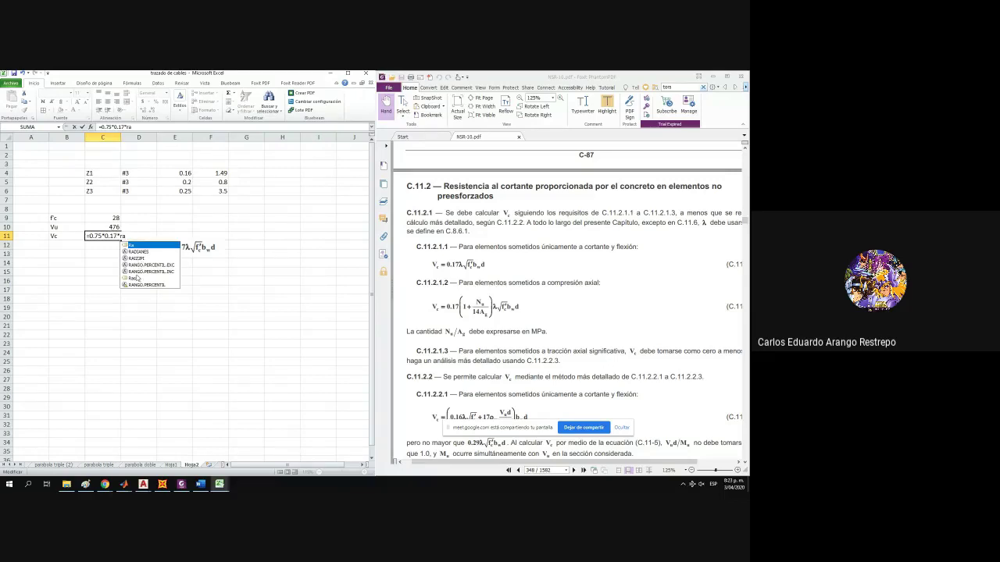
pyautogui.write('c')
pyautogui.press('BackSpace')
pyautogui.press('BackSpace')
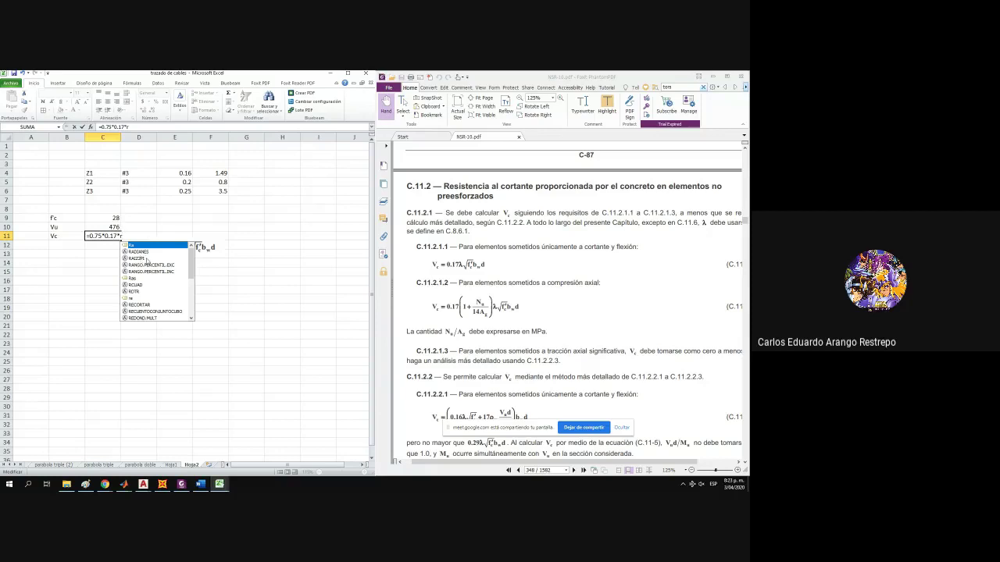
pyautogui.write('c')
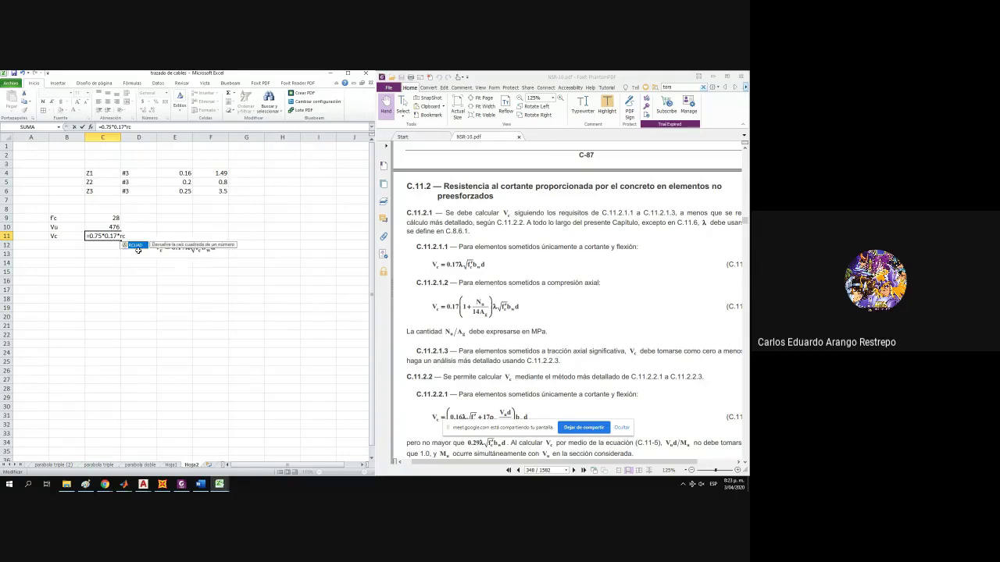
pyautogui.doubleClick(136, 245)
pyautogui.click(122, 217)
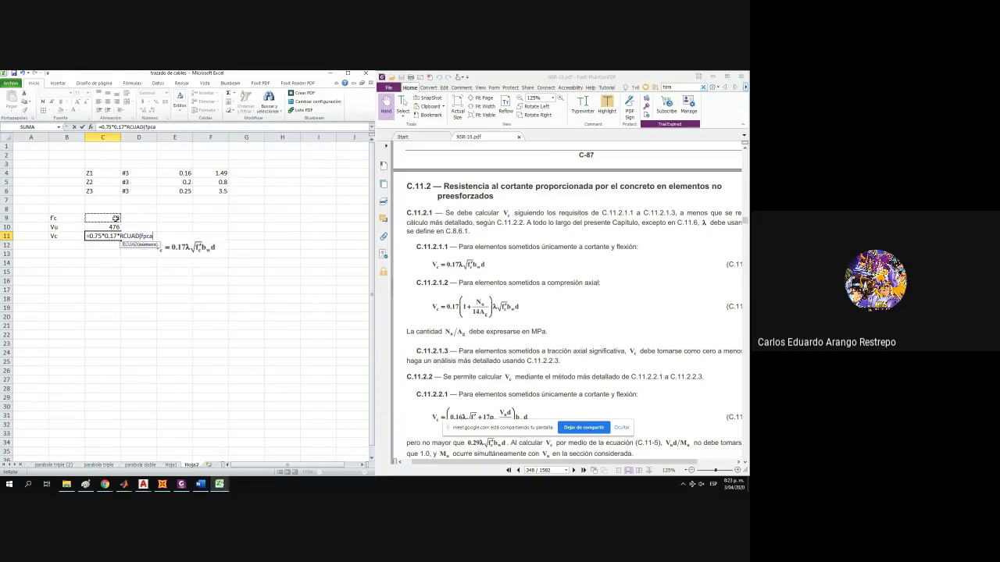
pyautogui.write(')')
pyautogui.press('Return')
# Move the f'c, Vu and Vc rows down to B11:C13, and label cell B8 b and cell B9 d.
pyautogui.moveTo(67, 218); pyautogui.dragTo(97, 257)
pyautogui.click(72, 212)
pyautogui.write('b')
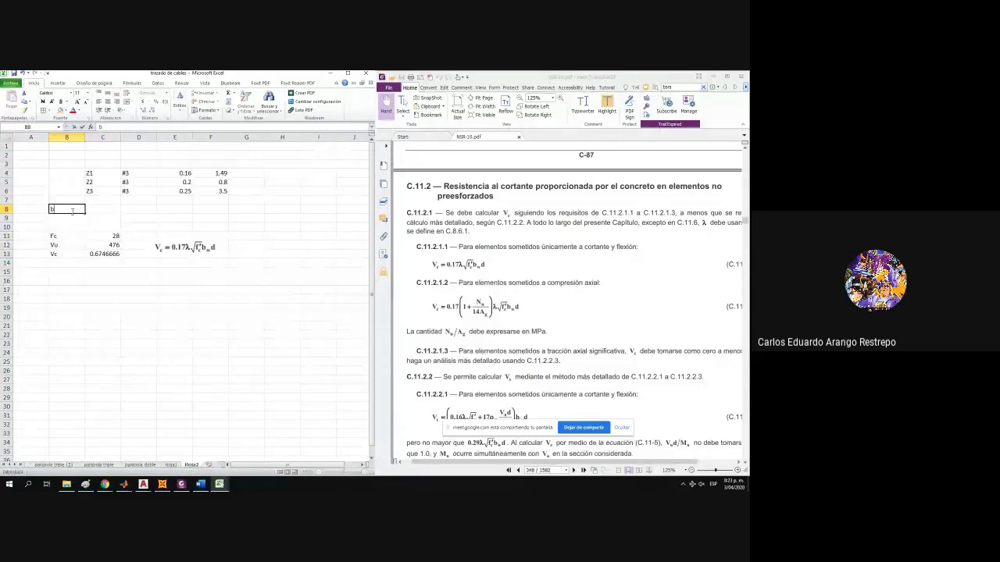
pyautogui.press('Return')
pyautogui.write('d')
pyautogui.press('Tab')
# Link cell C8 to the beam width Biga on Hoja1.
pyautogui.press('Up')
pyautogui.write('+')
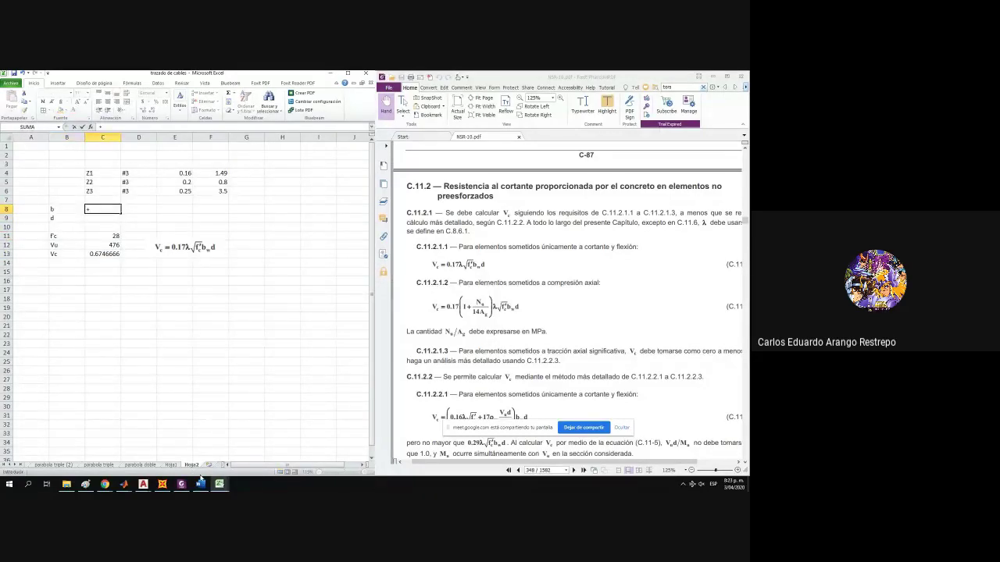
pyautogui.click(171, 465)
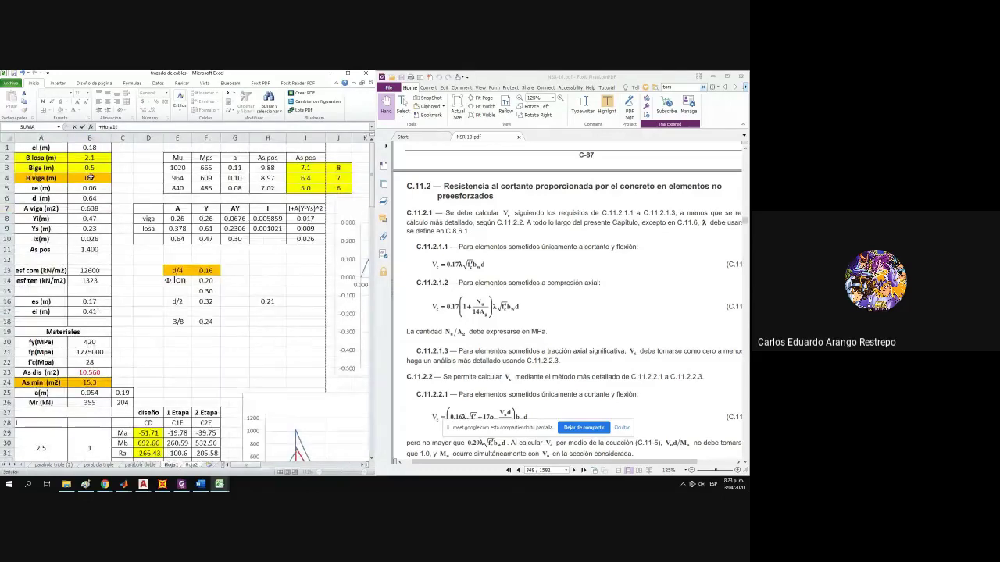
pyautogui.click(94, 170)
pyautogui.press('Return')
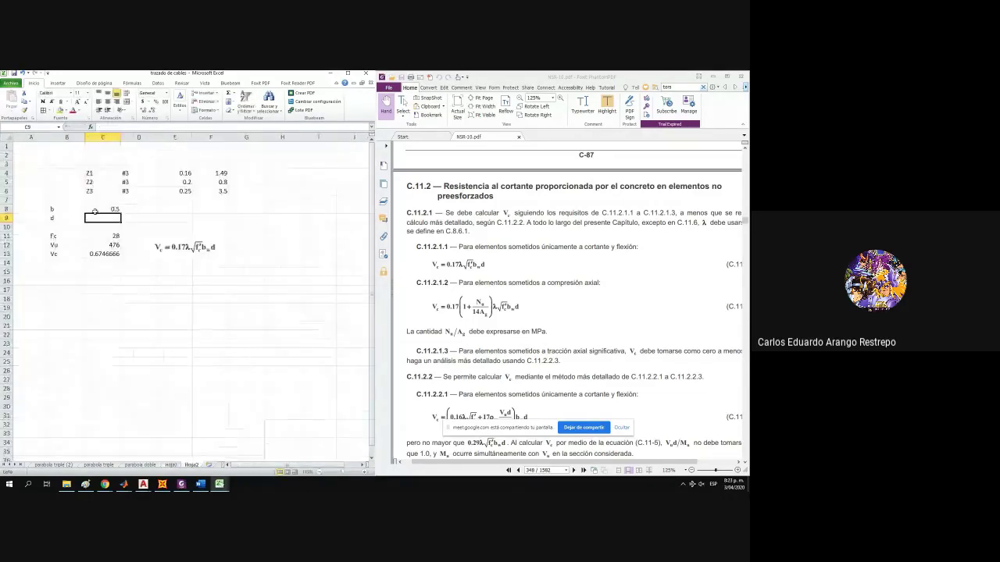
# Link cell C9 to the beam's effective depth d on Hoja1.
pyautogui.write('+')
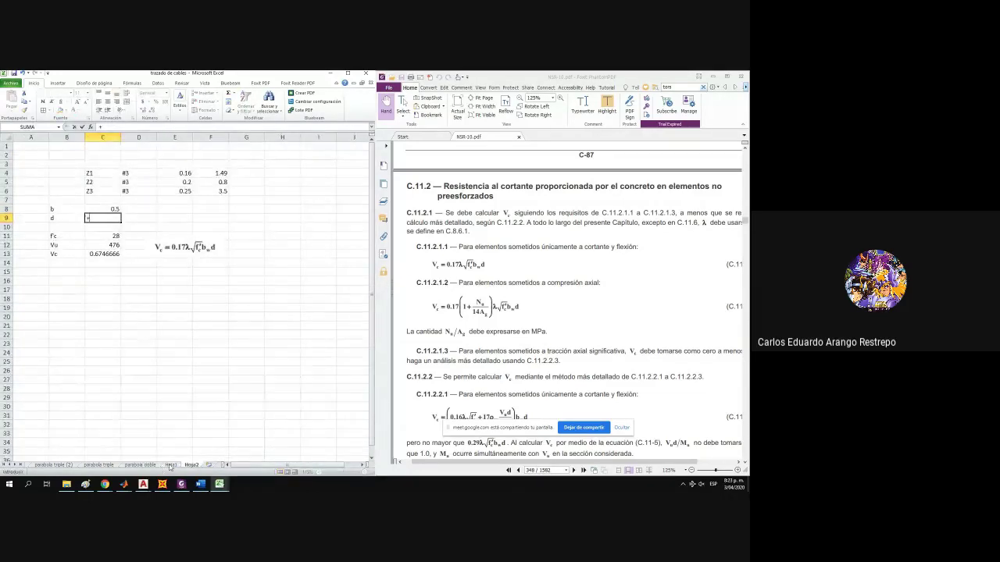
pyautogui.click(170, 464)
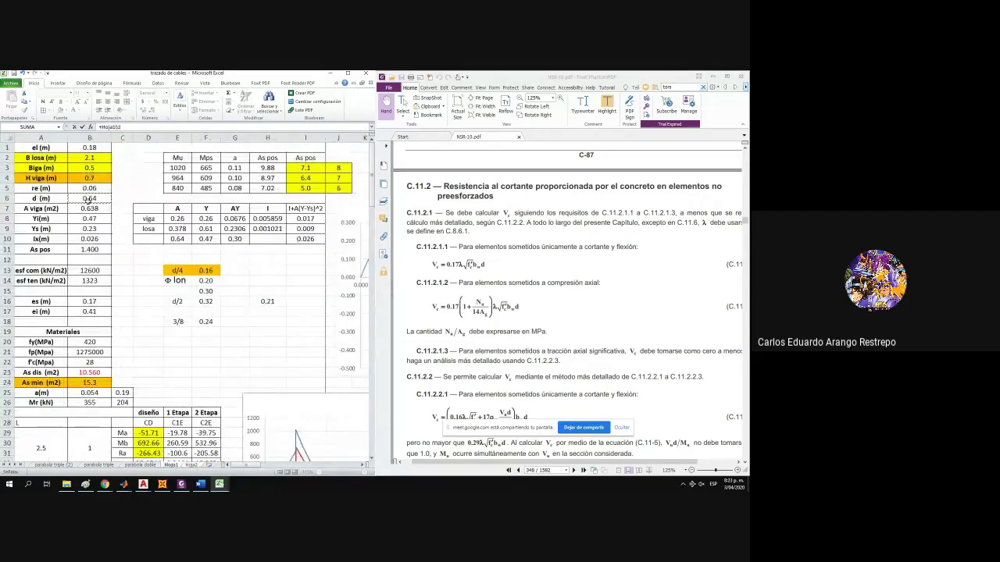
pyautogui.click(89, 201)
pyautogui.press('Return')
# Give the beam width cell C8 the defined name Bv and the effective depth cell C9 the name dV.
pyautogui.click(108, 209)
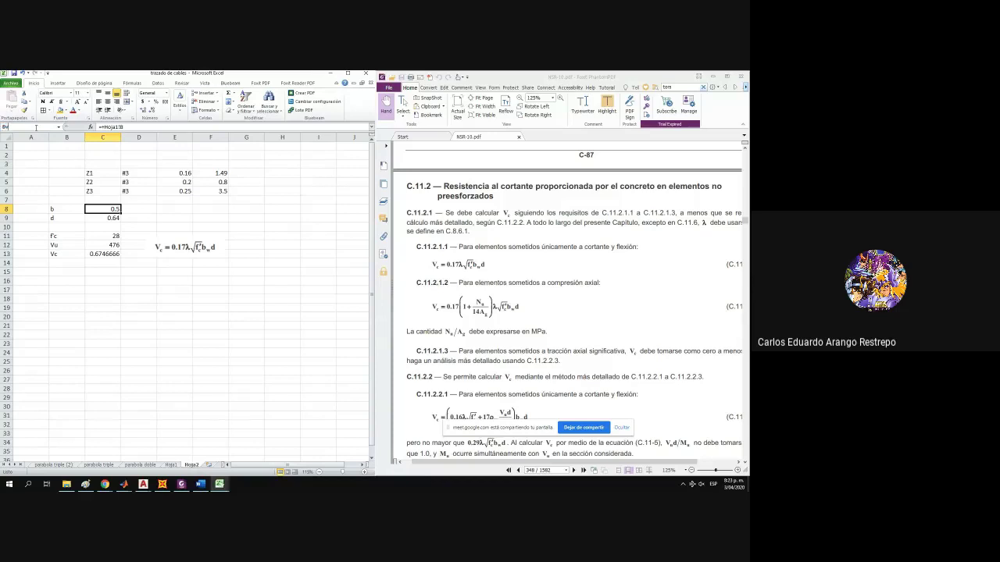
pyautogui.click(104, 217)
pyautogui.write('dV')
# Extend the Vc formula in C13 to =0.75*0.17*RCUAD(fpca)*Bv*dV*1000.
pyautogui.click(101, 253)
pyautogui.click(167, 127)
pyautogui.write('*')
pyautogui.click(102, 210)
pyautogui.click(104, 219)
pyautogui.press('Return')
pyautogui.doubleClick(112, 254)
pyautogui.write('*1000')
pyautogui.press('Return')
pyautogui.click(112, 254)
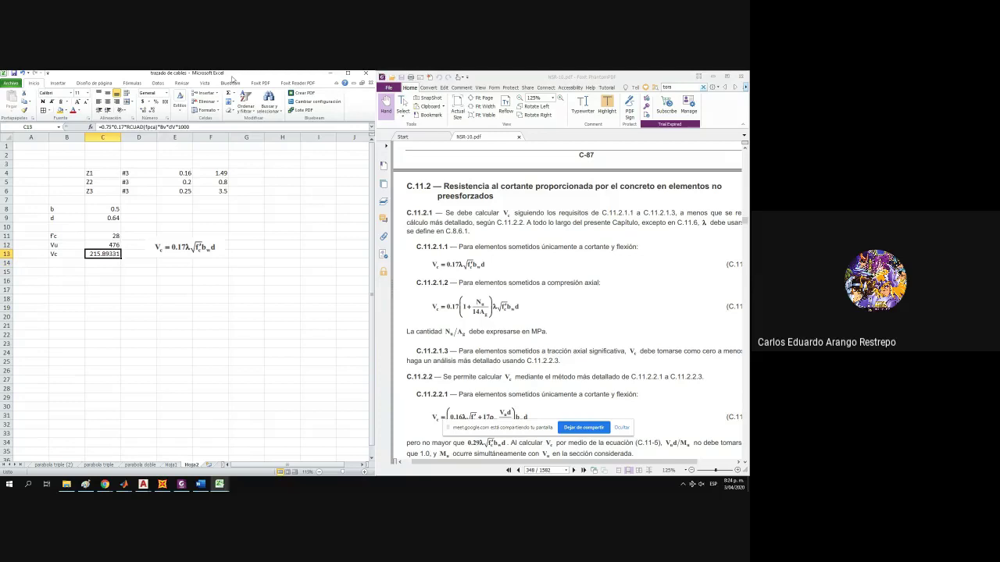
# Format the Vc value in C13 with no decimals and centre the f'c, Vu and Vc values in C11:C13.
pyautogui.click(152, 110)
pyautogui.click(152, 110)
pyautogui.click(153, 110)
pyautogui.click(152, 110)
pyautogui.click(152, 110)
pyautogui.click(107, 103)
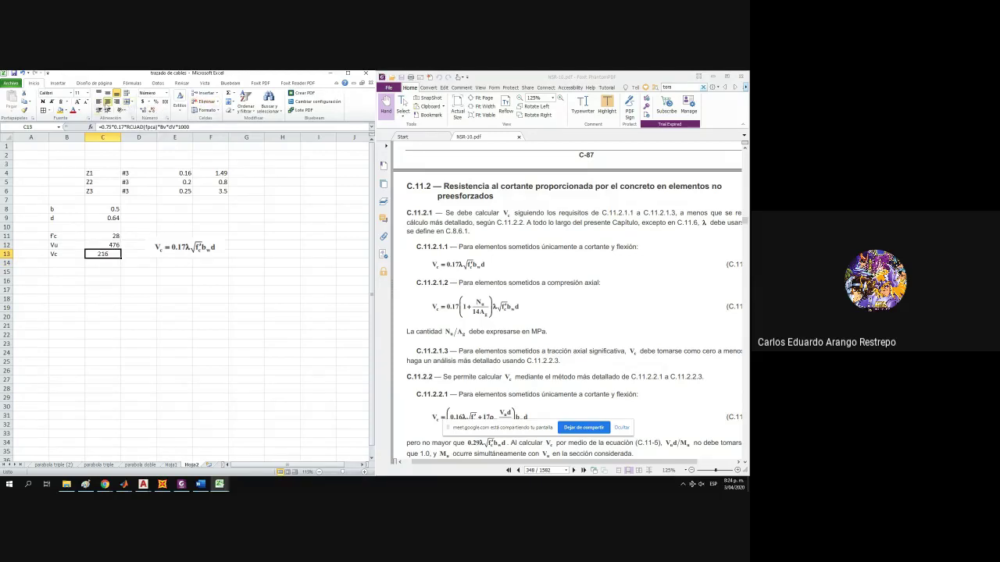
pyautogui.click(109, 227)
pyautogui.moveTo(108, 236); pyautogui.dragTo(109, 245)
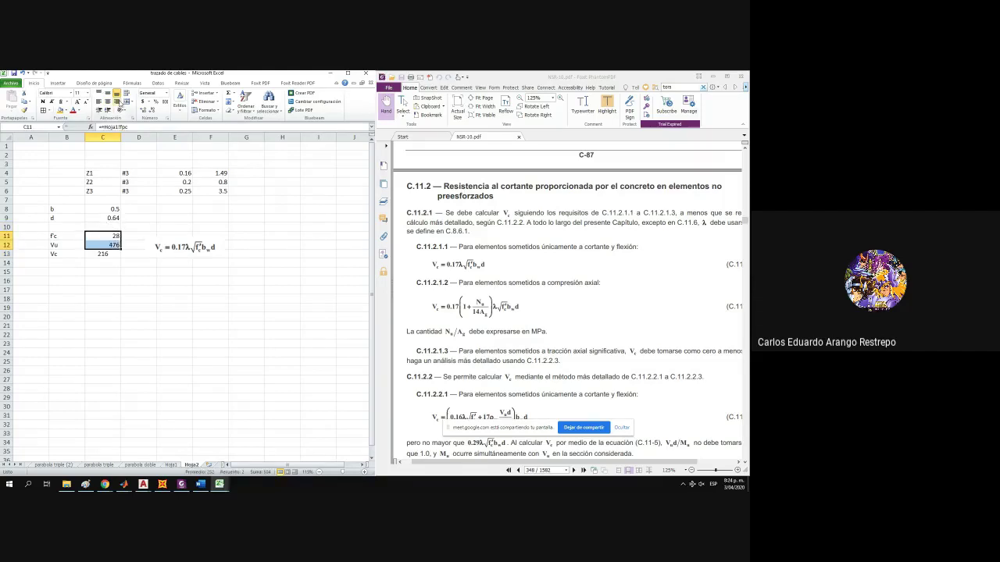
pyautogui.click(107, 102)
# Switch to SAP2000 and inspect the shear and moment diagrams of the beam span beyond the interior support.
pyautogui.click(162, 485)
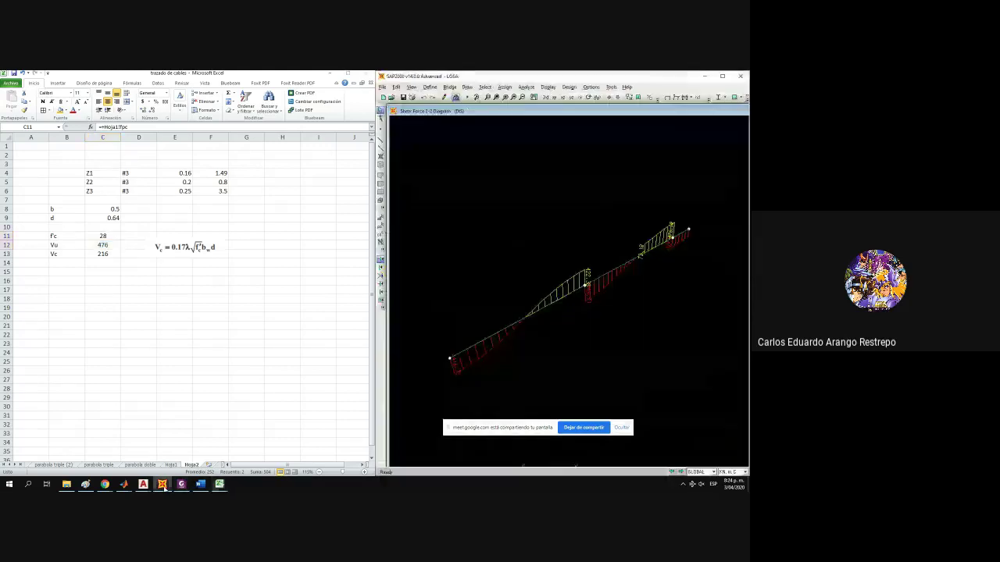
pyautogui.rightClick(610, 276)
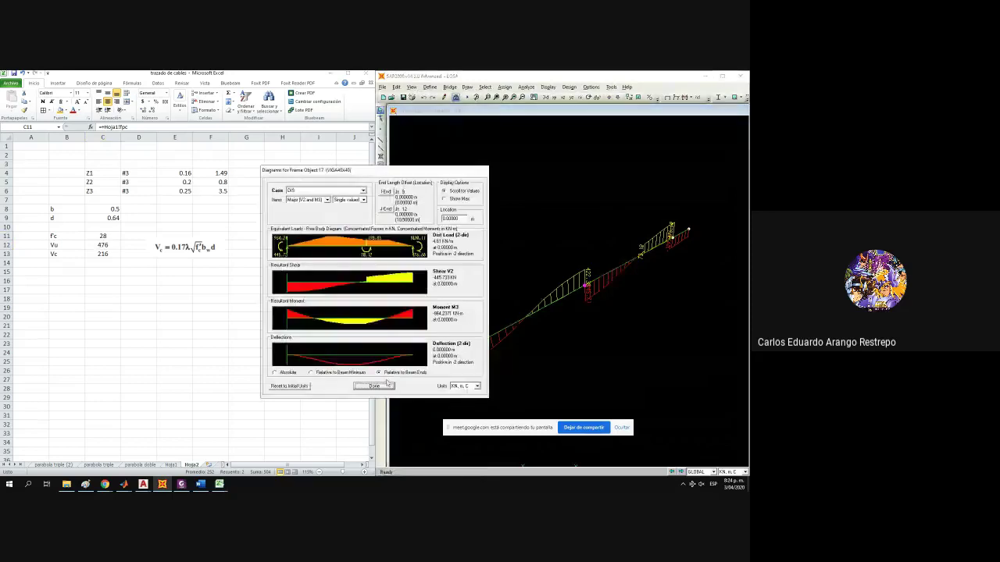
pyautogui.click(383, 384)
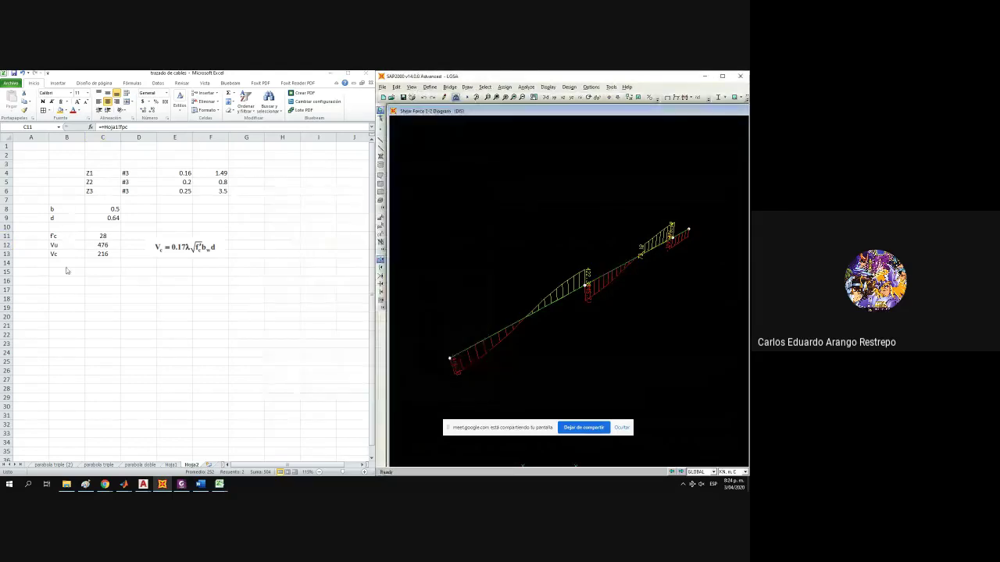
# Move the f'c, Vu and Vc block down to B14:C16 in Excel, and add a centred Vu entry of 475 in B12:C12.
pyautogui.click(68, 271)
pyautogui.moveTo(58, 238); pyautogui.dragTo(96, 288)
pyautogui.click(68, 244)
pyautogui.write('Vu')
pyautogui.press('Right')
pyautogui.write('475')
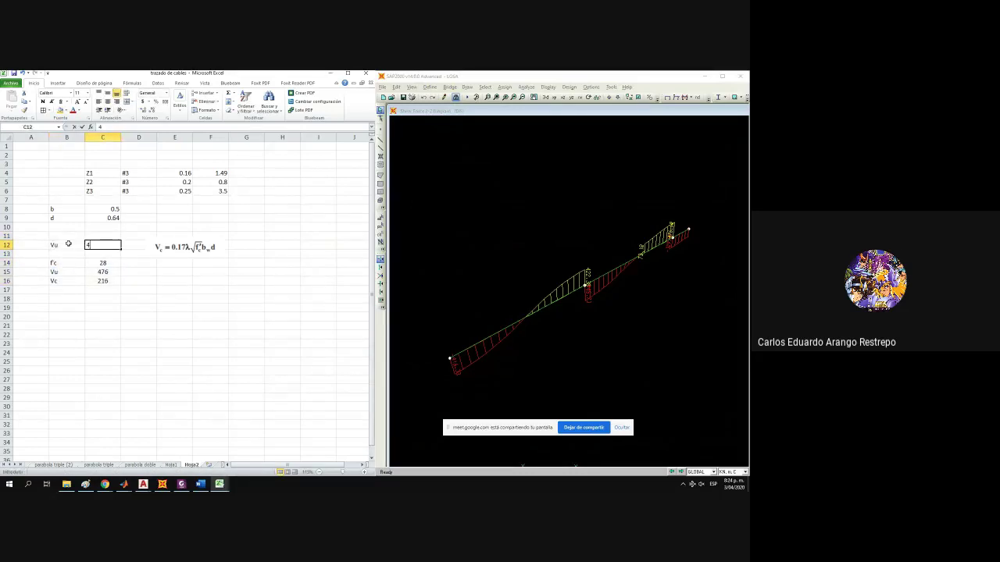
pyautogui.press('Return')
pyautogui.moveTo(69, 245); pyautogui.dragTo(102, 245)
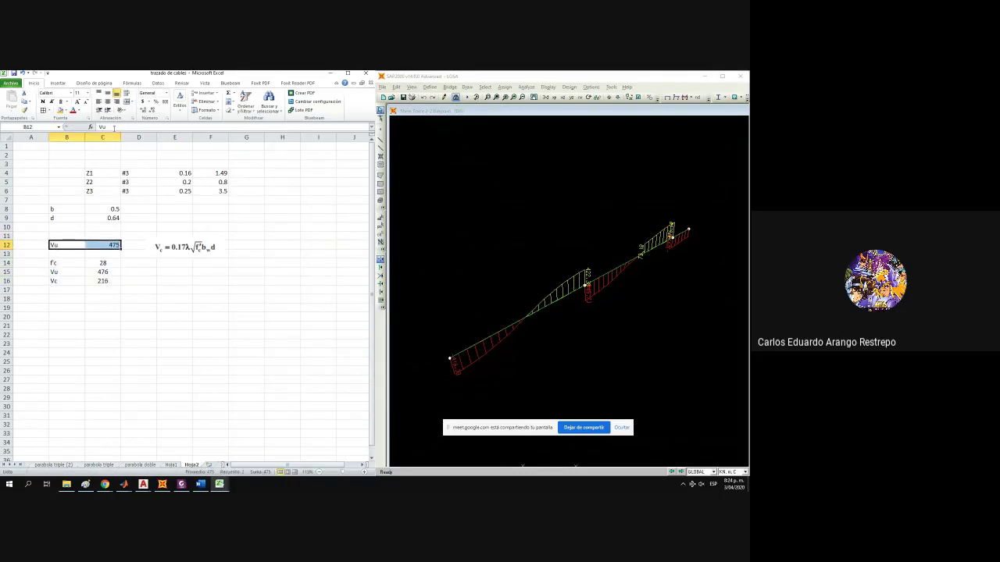
pyautogui.click(107, 102)
# Switch to the NSR-10 PDF and look through chapter C.11 for the provisions on shear reinforcement strength.
pyautogui.click(143, 484)
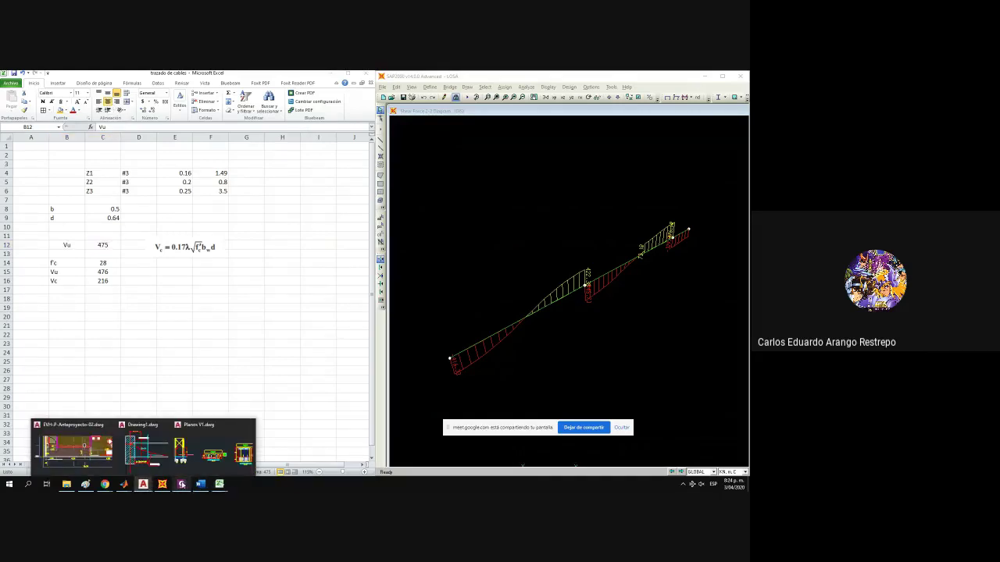
pyautogui.click(181, 484)
pyautogui.scroll(-10, 561, 303)
pyautogui.scroll(-10, 561, 303)
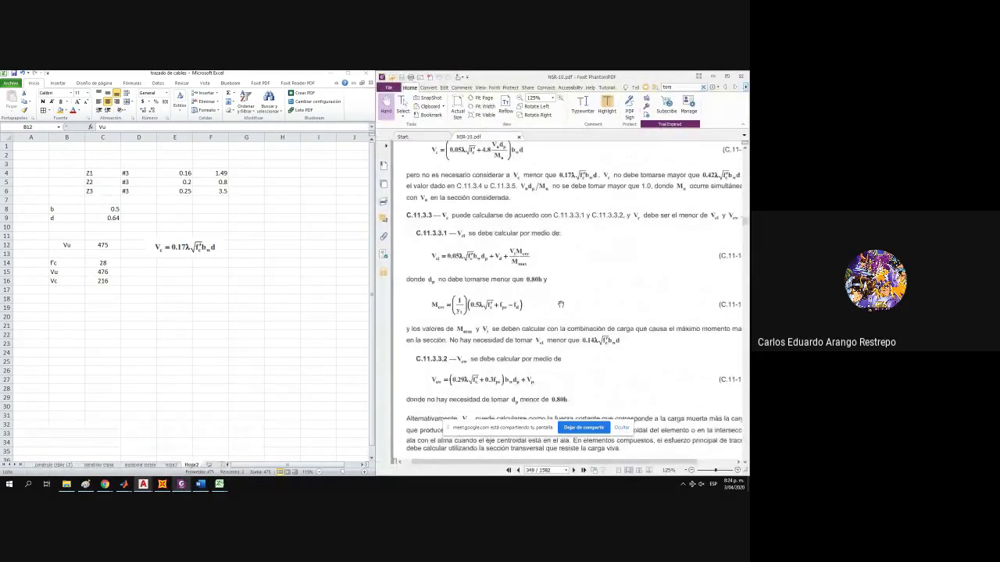
pyautogui.scroll(-10, 561, 304)
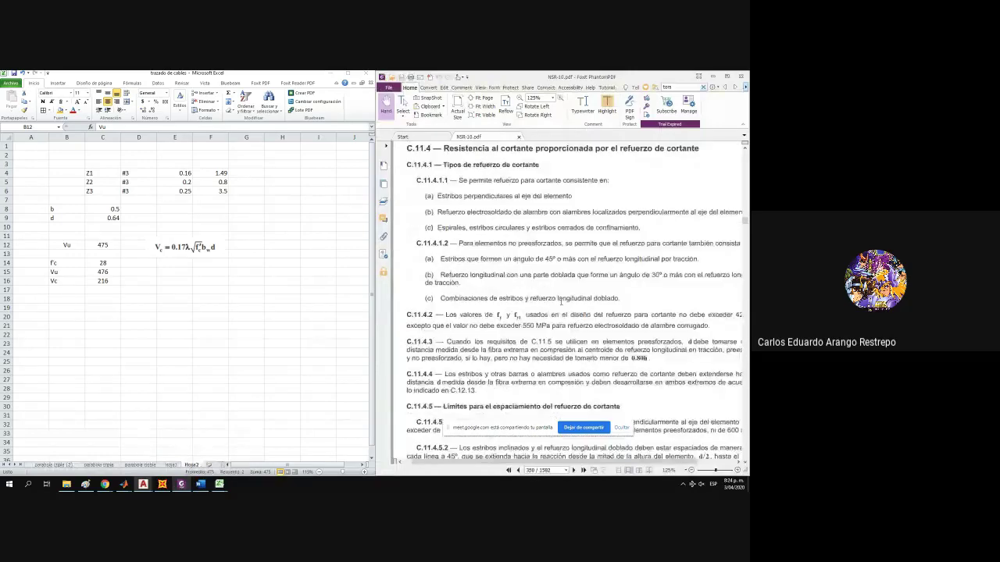
pyautogui.scroll(10, 561, 303)
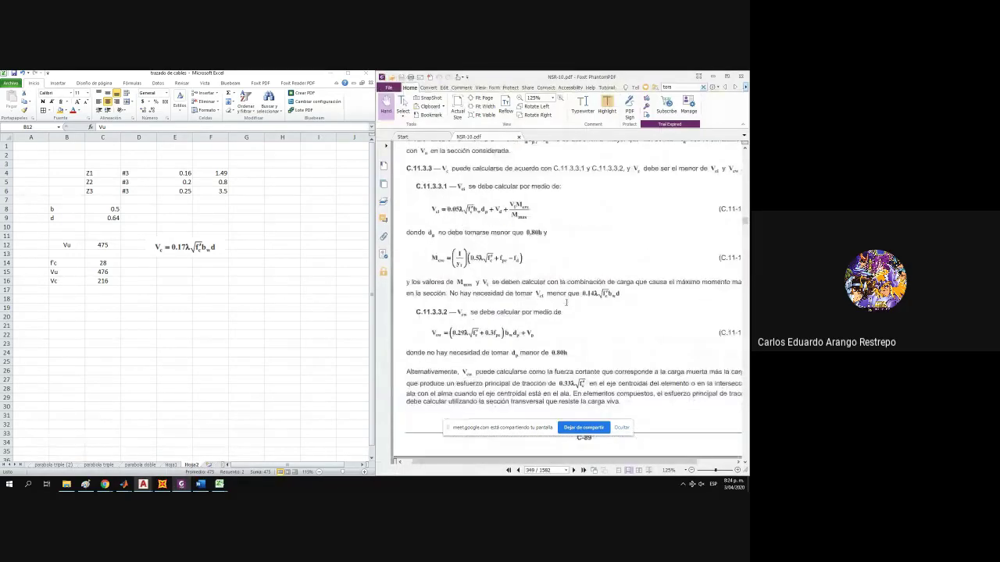
pyautogui.scroll(8, 567, 302)
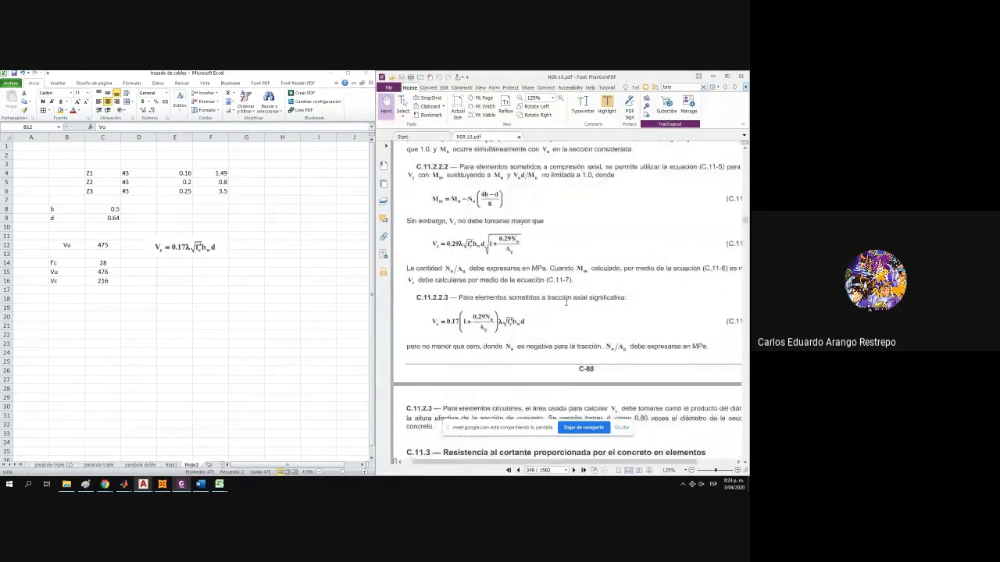
pyautogui.scroll(4, 567, 302)
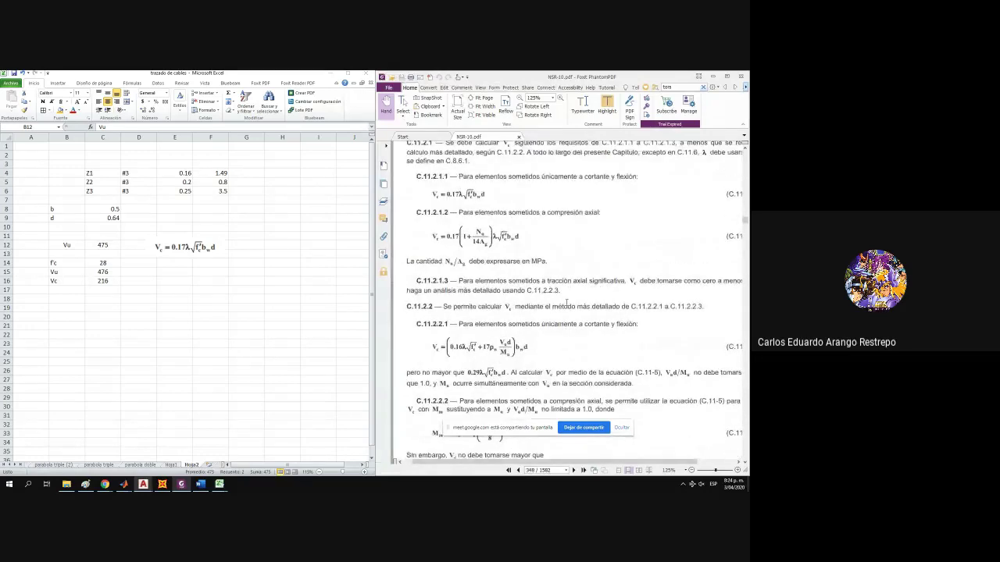
pyautogui.scroll(3, 568, 303)
pyautogui.scroll(5, 569, 303)
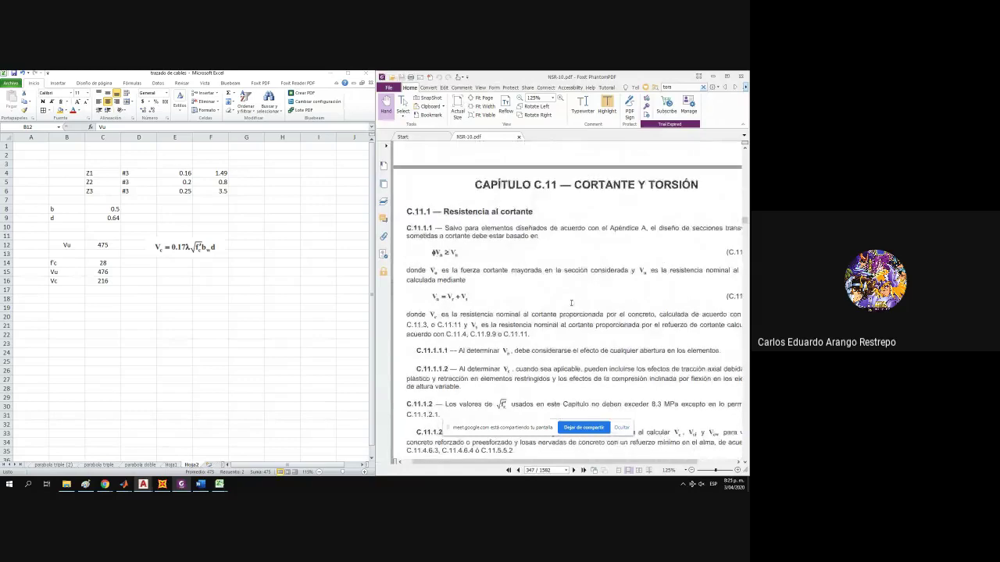
pyautogui.scroll(-10, 570, 306)
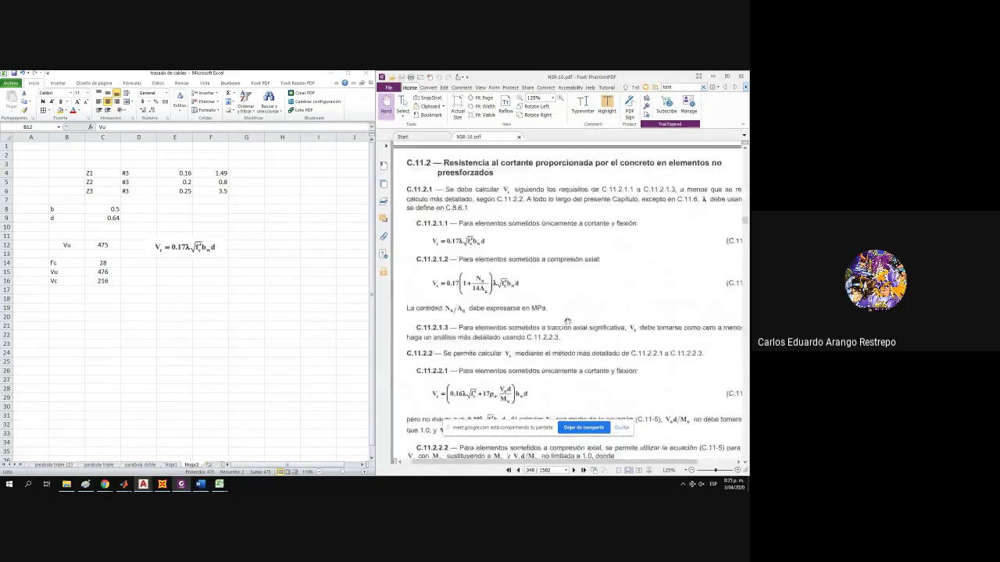
pyautogui.scroll(-10, 567, 322)
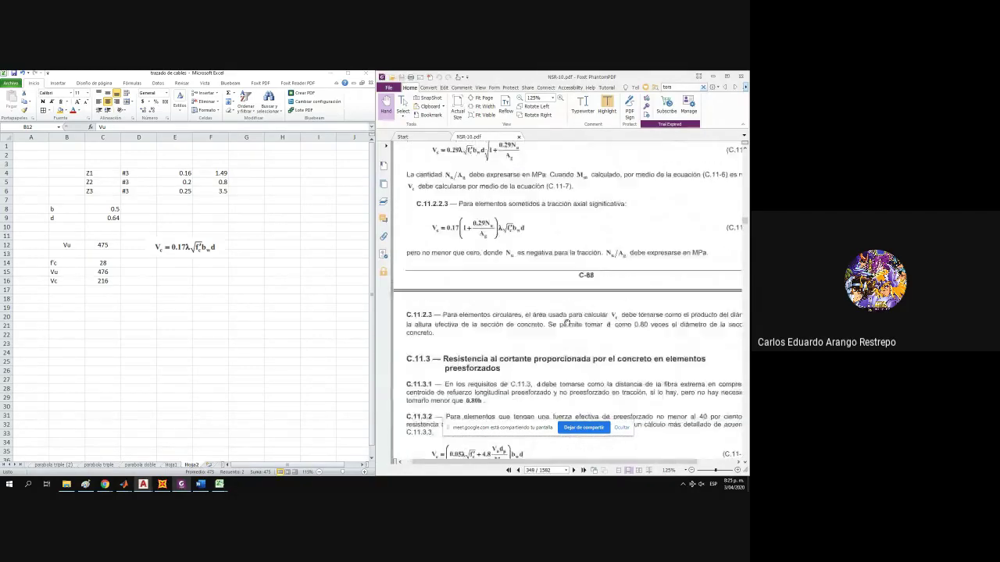
pyautogui.scroll(-10, 567, 322)
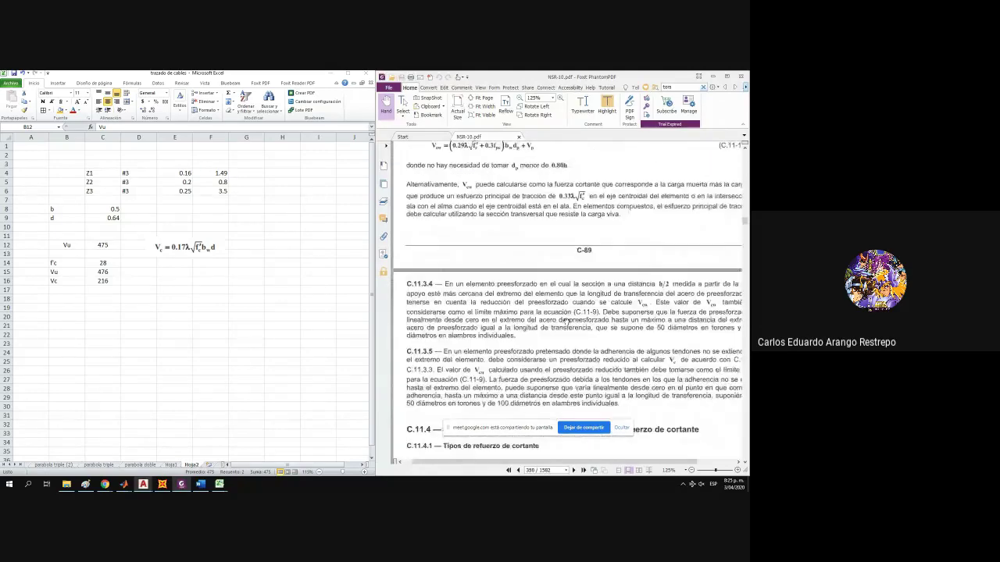
pyautogui.scroll(-5, 566, 318)
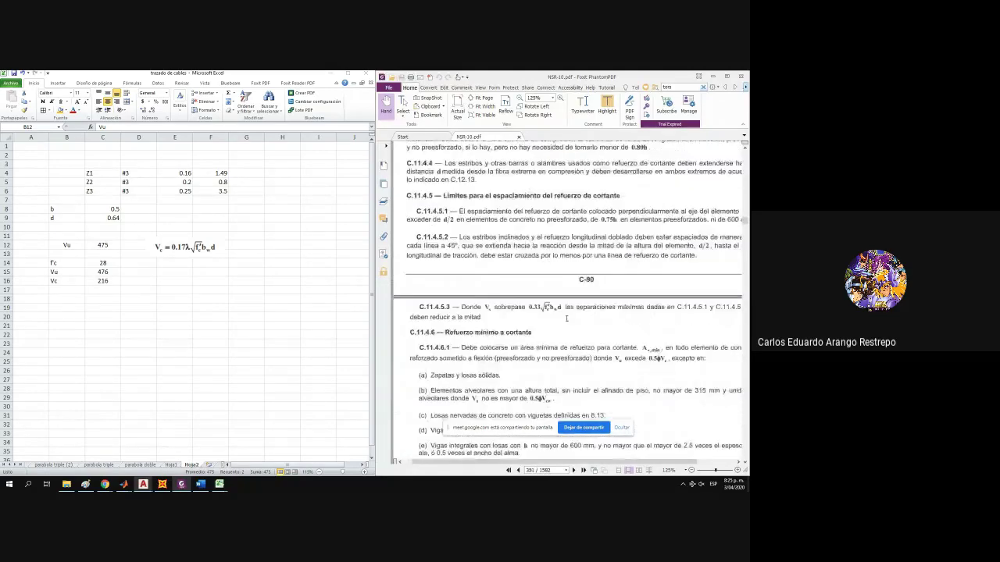
# Capture the Vs equation from NSR-10 C.11.4.7.2 and paste it into Hoja2 beneath the Vc equation.
pyautogui.hotkey('ctrl', '-')
pyautogui.scroll(-5, 566, 319)
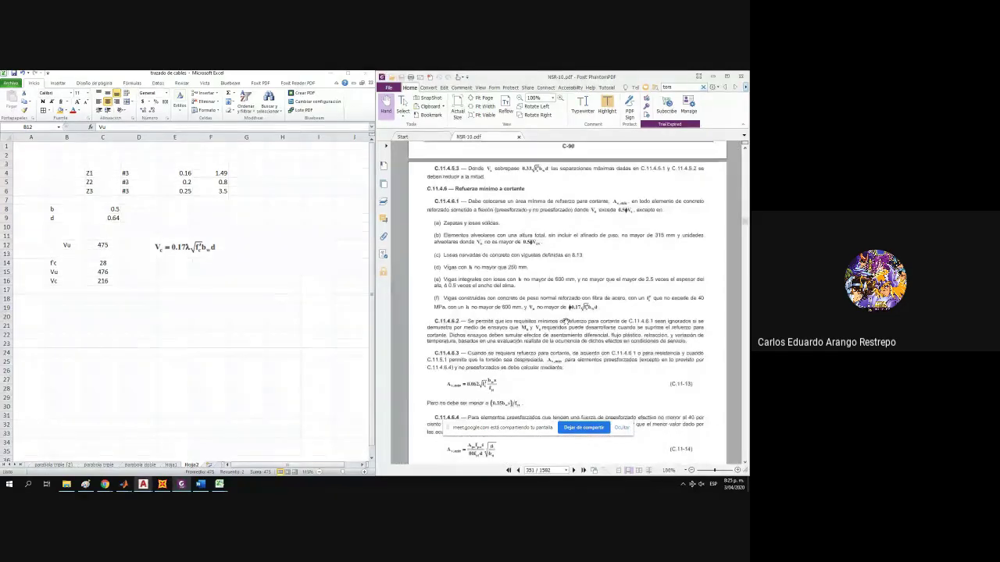
pyautogui.hotkey('ctrl', '+')
pyautogui.hotkey('ctrl', '+')
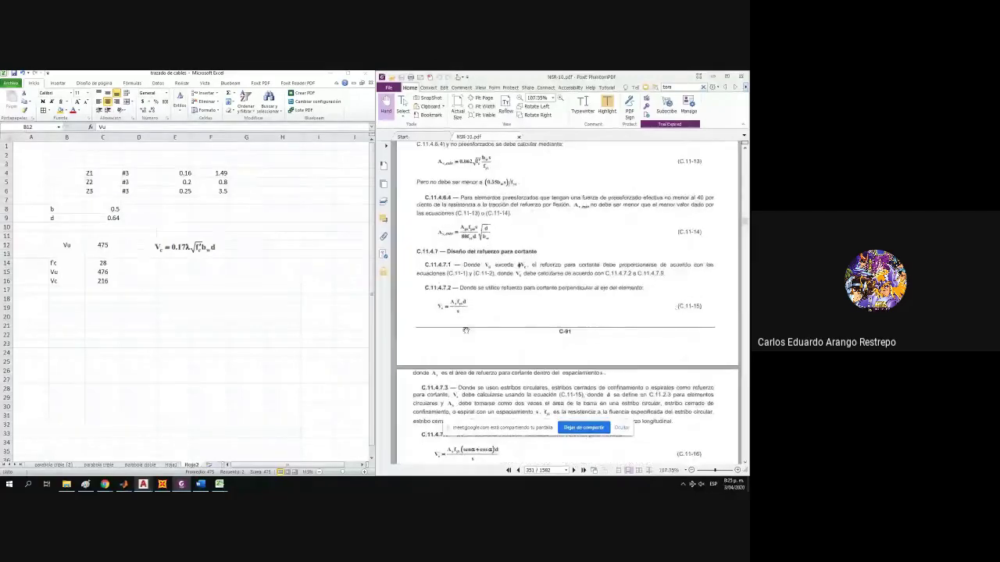
pyautogui.hotkey('ctrl', '+')
pyautogui.press('Print')
pyautogui.press('Escape')
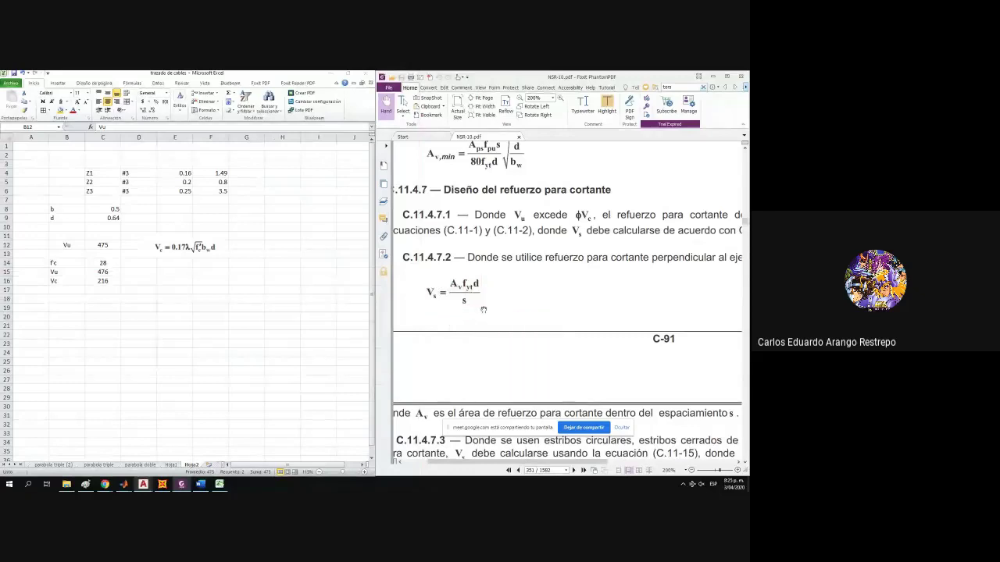
pyautogui.click(201, 299)
pyautogui.hotkey('ctrl', 'v')
pyautogui.moveTo(201, 299); pyautogui.dragTo(150, 275)
# Review the stirrup spacings in E4:E6 and the definition of the Vs terms in NSR-10 C.11.4.7.2.
pyautogui.click(65, 289)
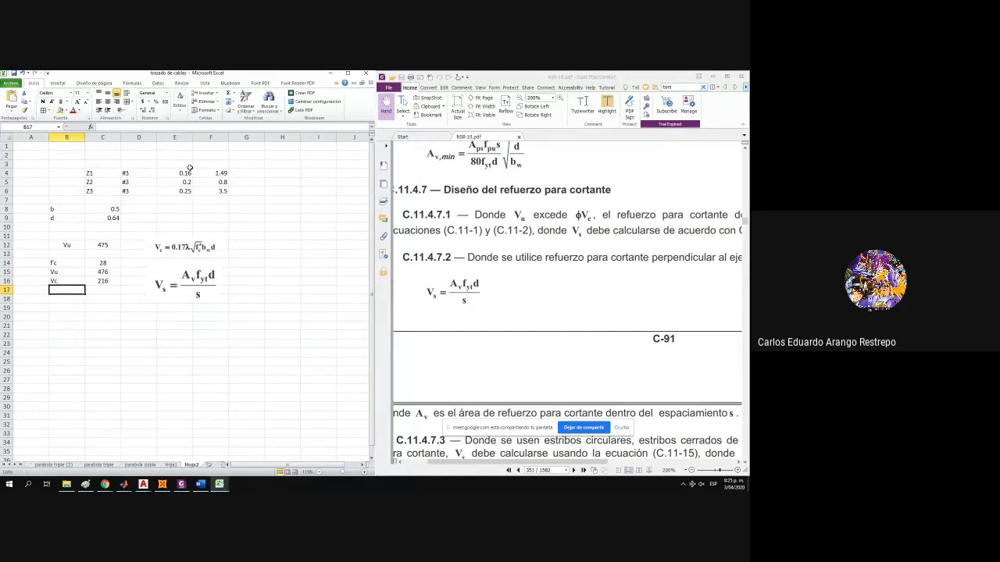
pyautogui.moveTo(182, 172); pyautogui.dragTo(185, 191)
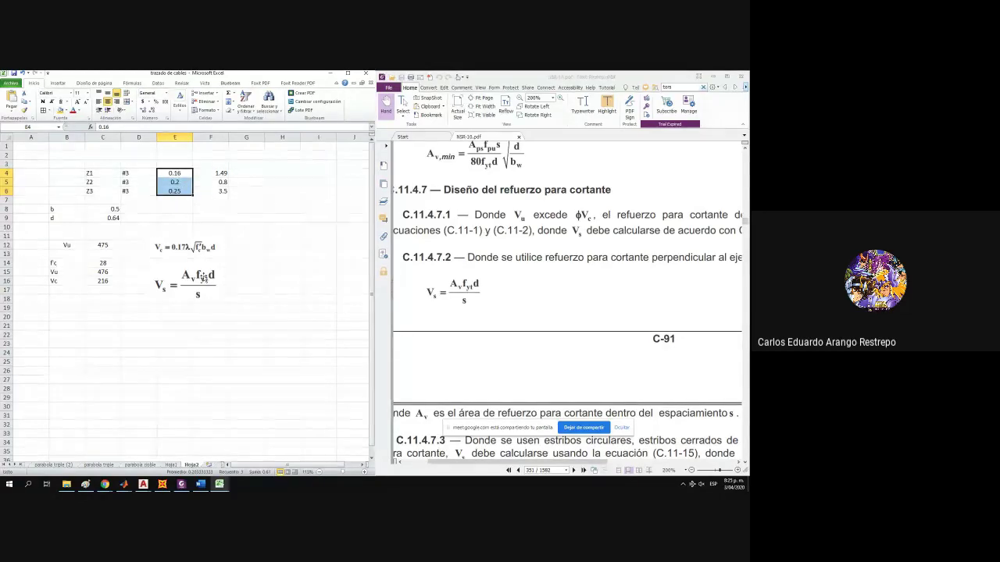
pyautogui.click(577, 381)
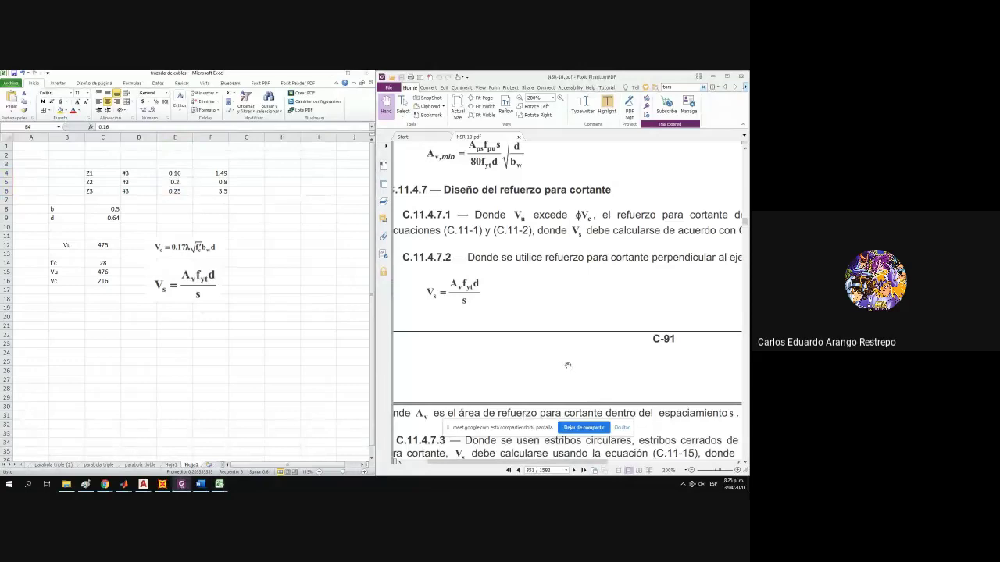
pyautogui.scroll(-3, 570, 365)
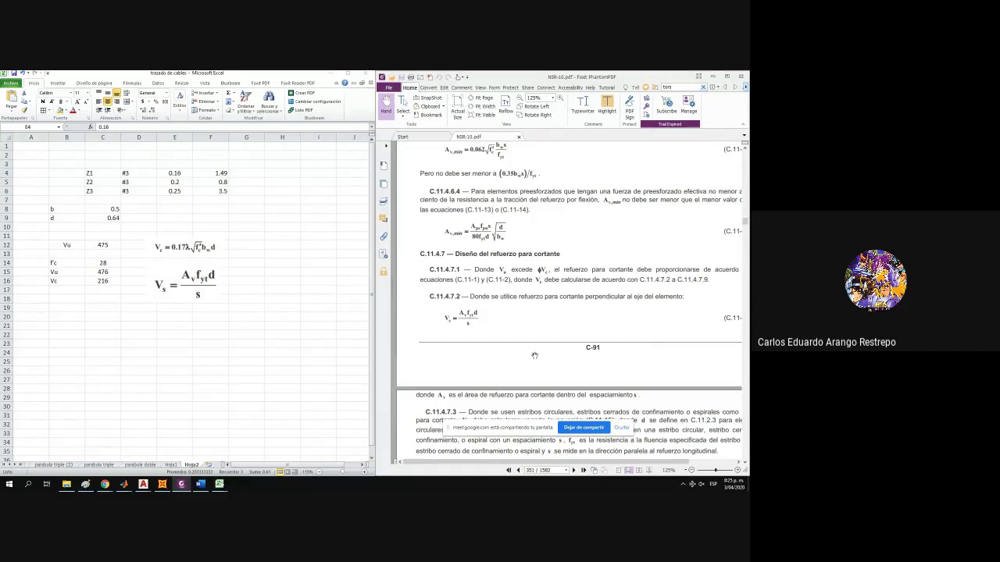
pyautogui.scroll(-1, 534, 355)
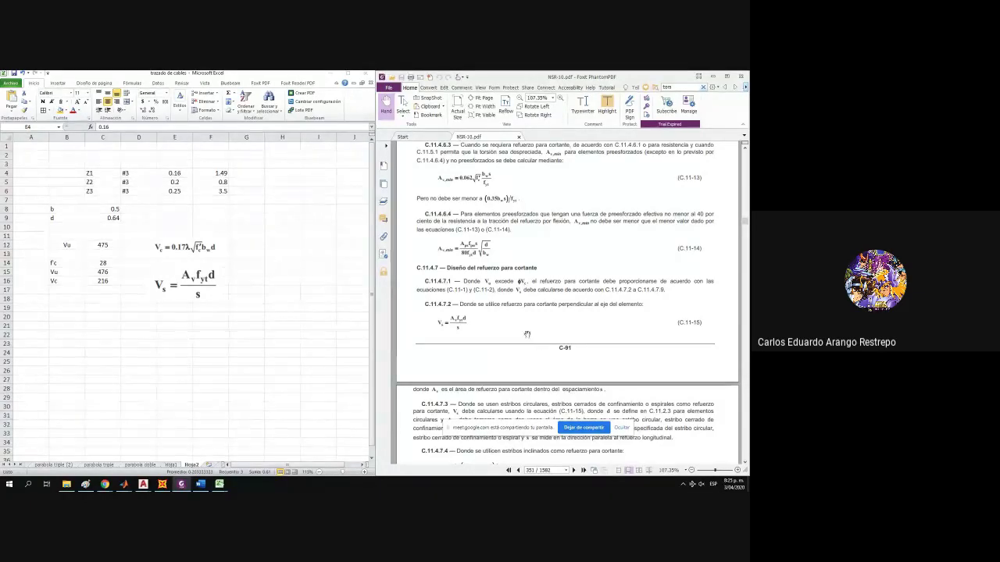
# Calculate 0.5-0.06*2 in cell E20 below the Vs formula.
pyautogui.click(175, 330)
pyautogui.click(163, 321)
pyautogui.write('+5')
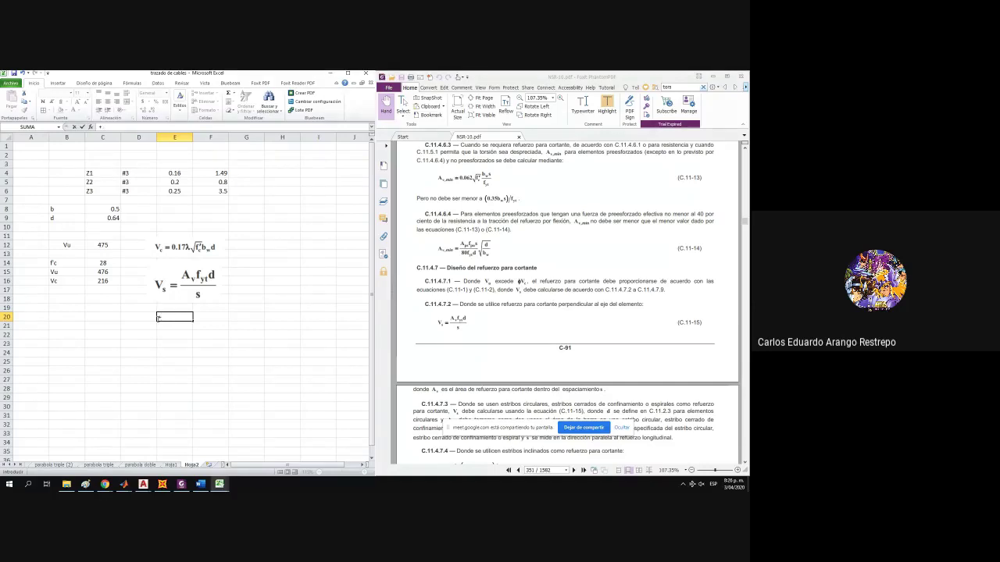
pyautogui.write('0.5-0.06*2')
pyautogui.hotkey('ctrl', 'Return')
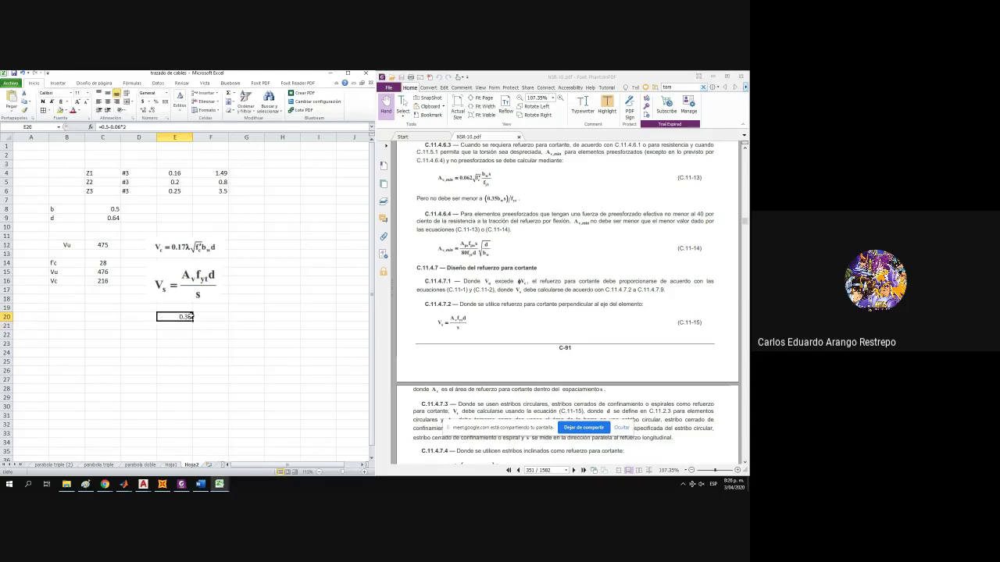
# Center the value in E20, keep its formula as =0.5-0.06*2, and move the cell to F20.
pyautogui.click(108, 102)
pyautogui.click(107, 127)
pyautogui.press('Return')
pyautogui.click(137, 126)
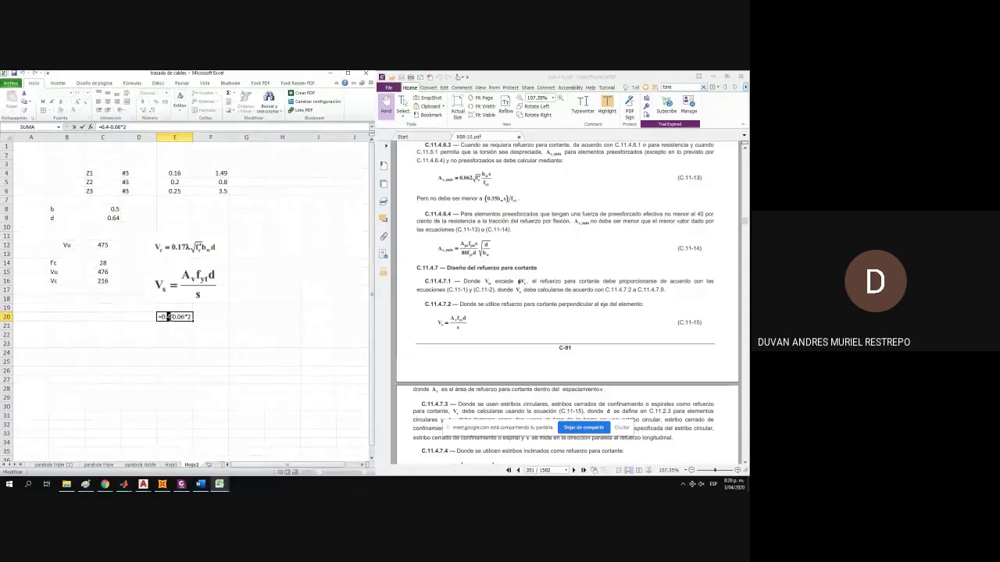
pyautogui.press('Return')
pyautogui.click(181, 317)
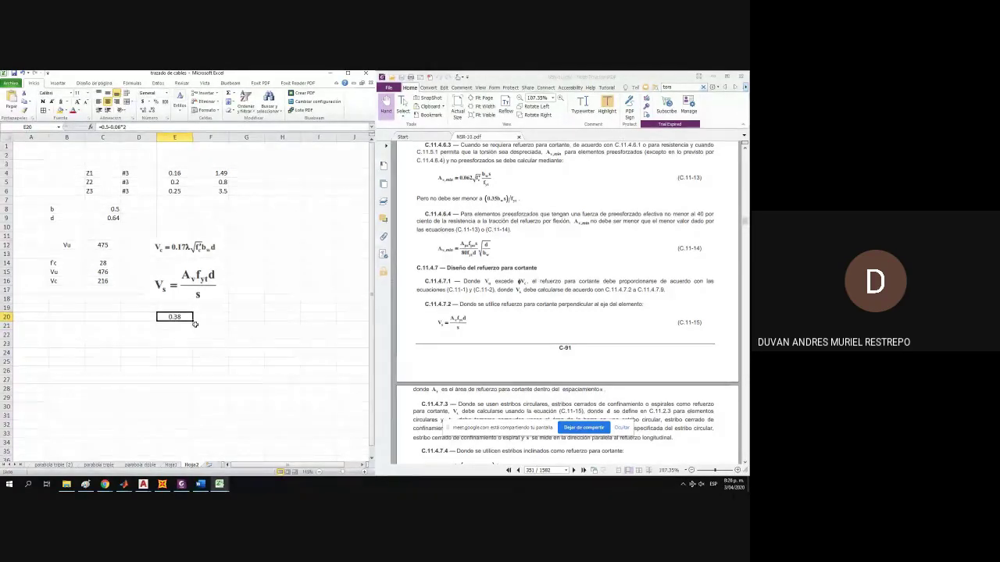
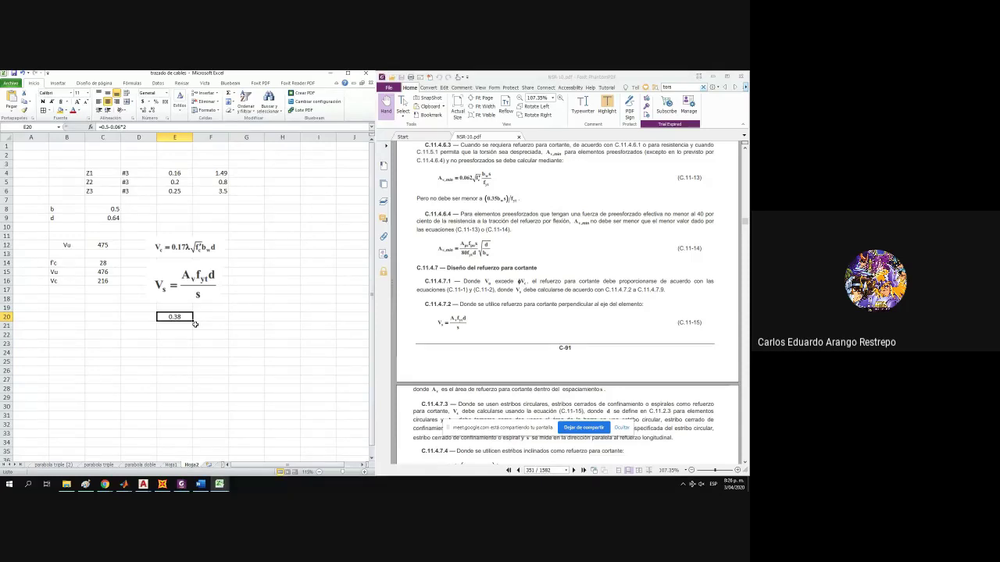
pyautogui.moveTo(178, 322); pyautogui.dragTo(203, 322)
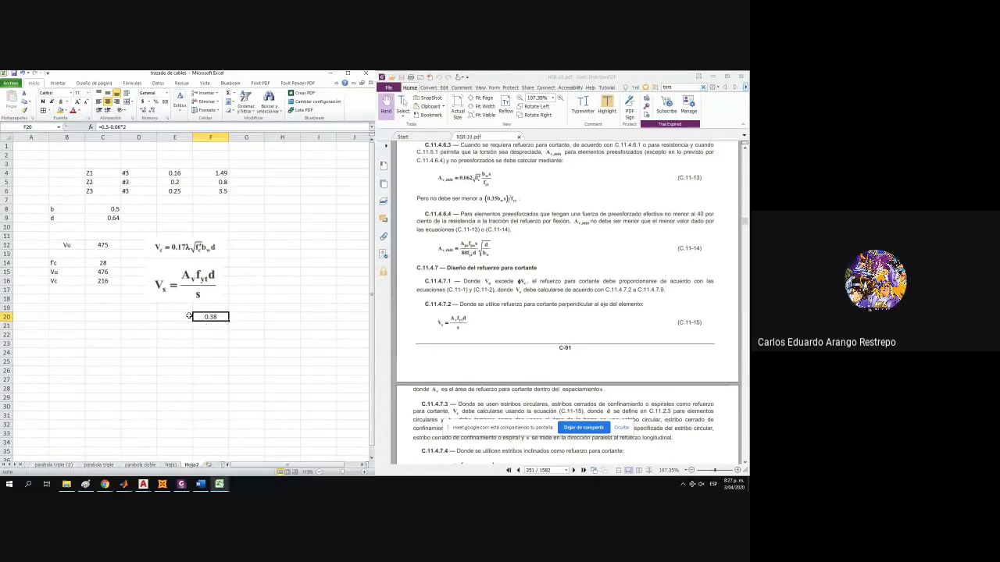
# Enter the heading Ramas in cell G3.
pyautogui.click(253, 164)
pyautogui.write('Ramas')
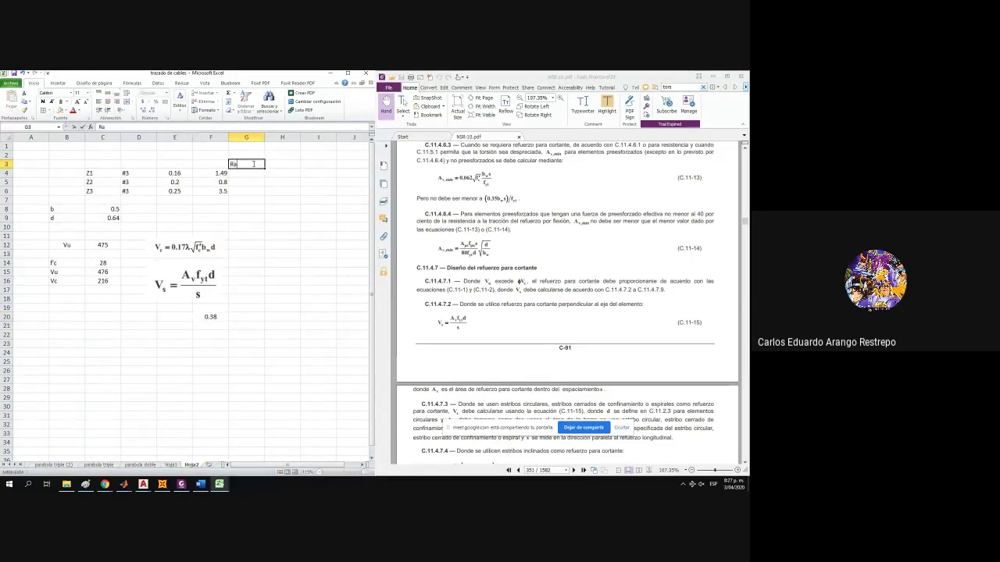
pyautogui.press('Return')
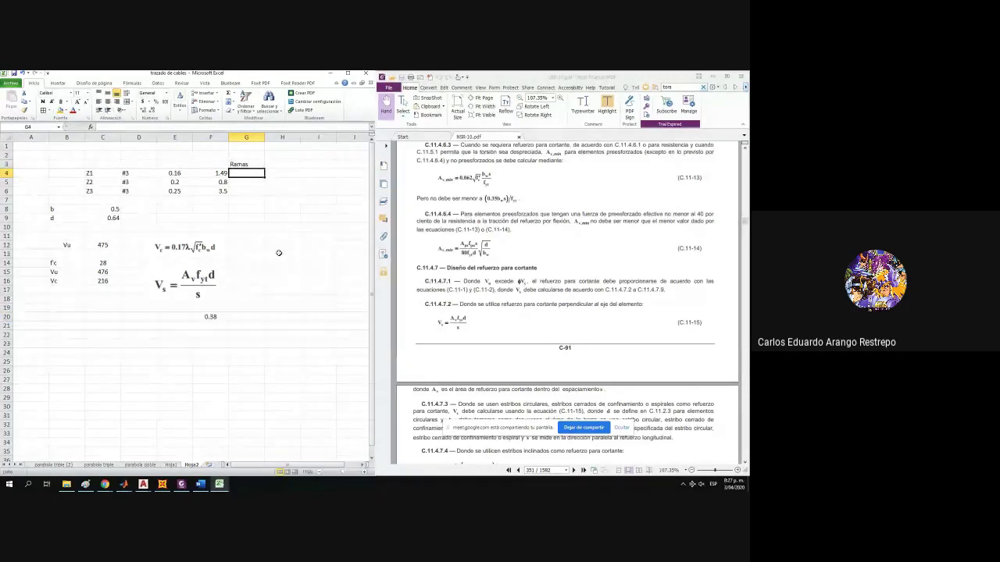
# Switch to Paint, maximize it, and draw a tall black rectangle about 354 × 481 pixels on the canvas.
pyautogui.click(85, 485)
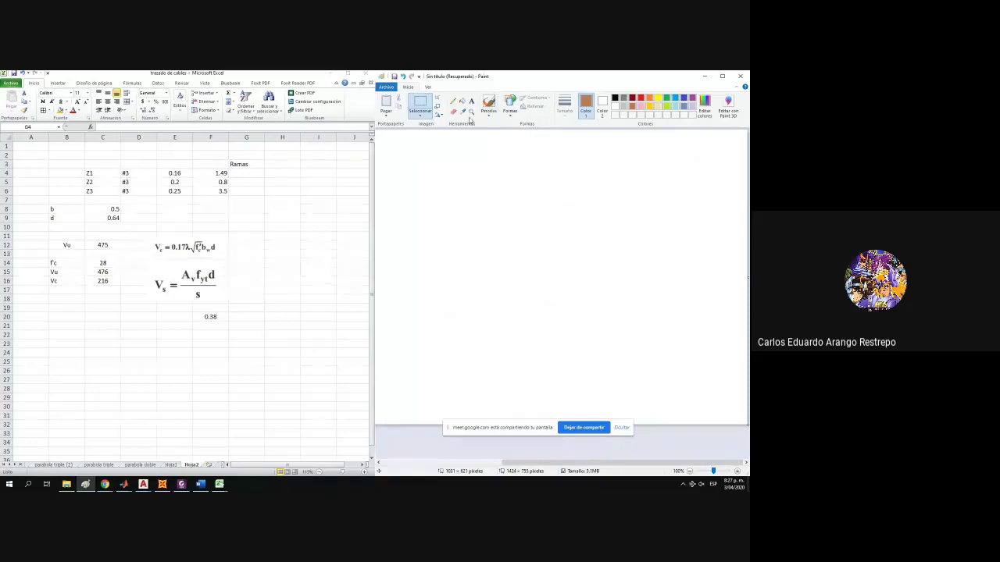
pyautogui.click(420, 114)
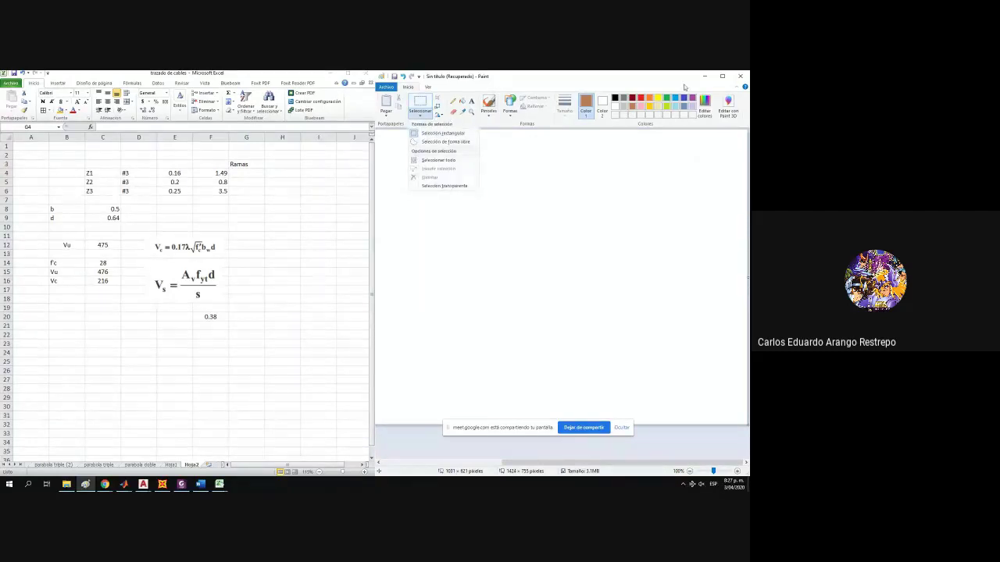
pyautogui.click(722, 77)
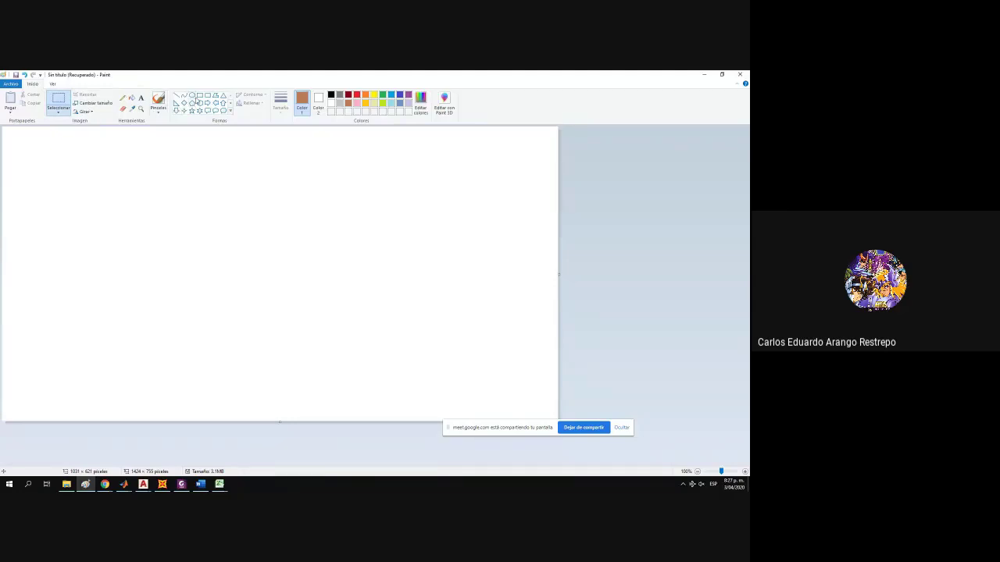
pyautogui.click(200, 95)
pyautogui.moveTo(160, 165)
pyautogui.mouseDown()
pyautogui.moveTo(206, 259)
pyautogui.moveTo(299, 354)
pyautogui.mouseUp()
pyautogui.click(331, 96)
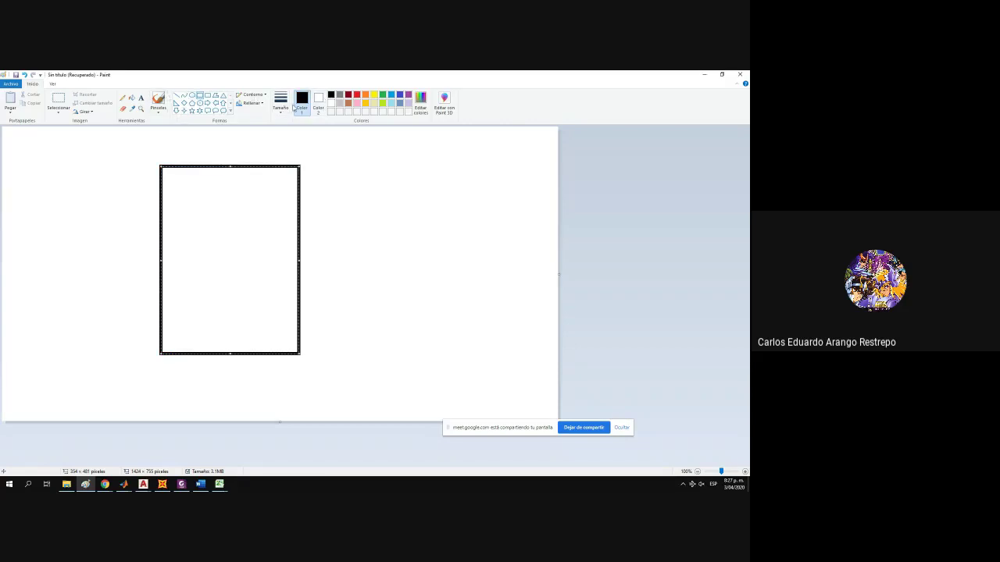
# Draw a second rectangle about 306 × 420 pixels inside the first and a vertical line through its middle.
pyautogui.click(190, 107)
pyautogui.moveTo(171, 174); pyautogui.dragTo(290, 339)
pyautogui.click(177, 96)
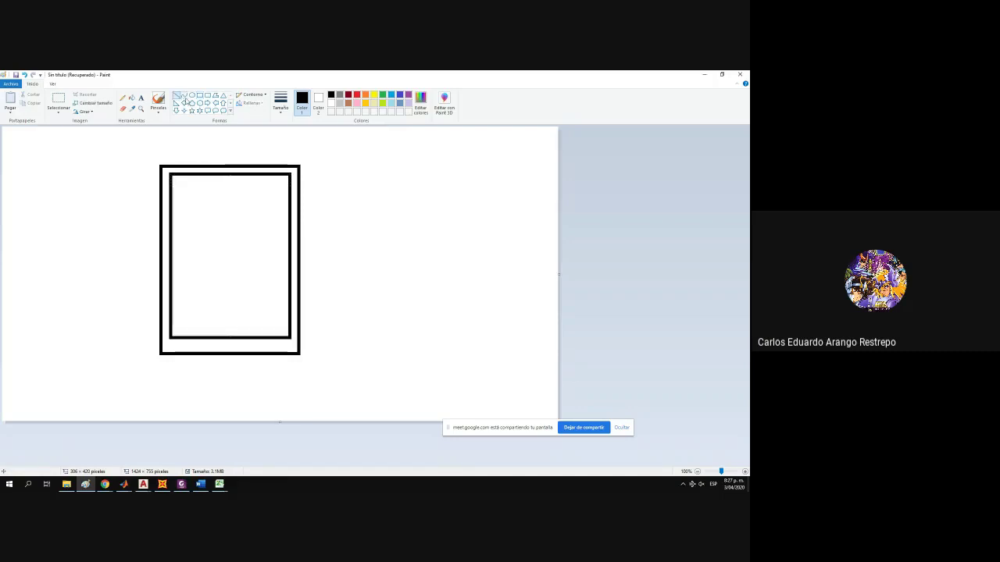
pyautogui.moveTo(229, 170)
pyautogui.mouseDown()
pyautogui.moveTo(229, 341)
pyautogui.moveTo(222, 335)
pyautogui.moveTo(231, 344)
pyautogui.mouseUp()
# Draw a small circle and a short hook line beside the middle line at both ends of the inner rectangle.
pyautogui.click(192, 96)
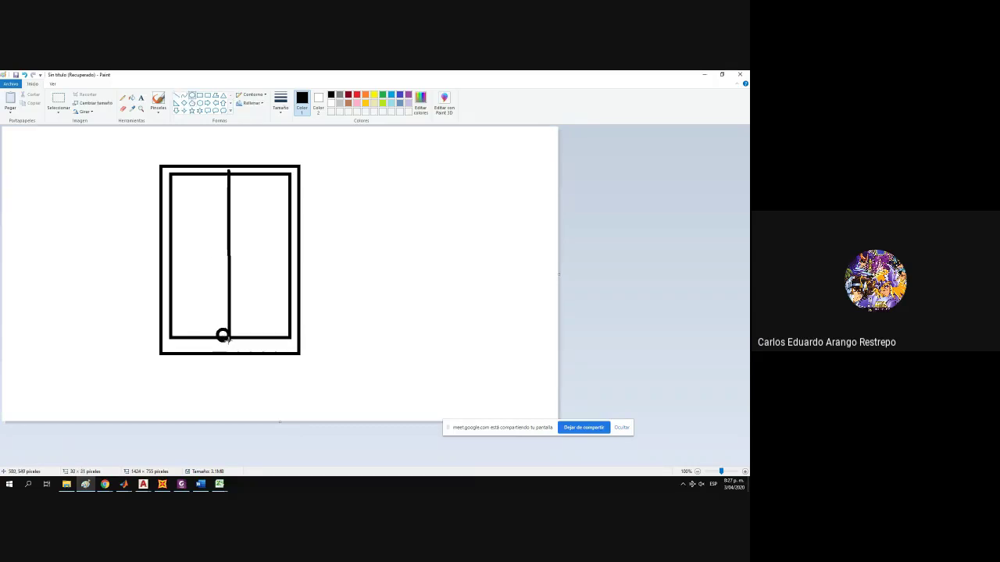
pyautogui.moveTo(218, 173)
pyautogui.mouseDown()
pyautogui.moveTo(232, 187)
pyautogui.moveTo(212, 174)
pyautogui.moveTo(214, 197)
pyautogui.mouseUp()
pyautogui.click(212, 182)
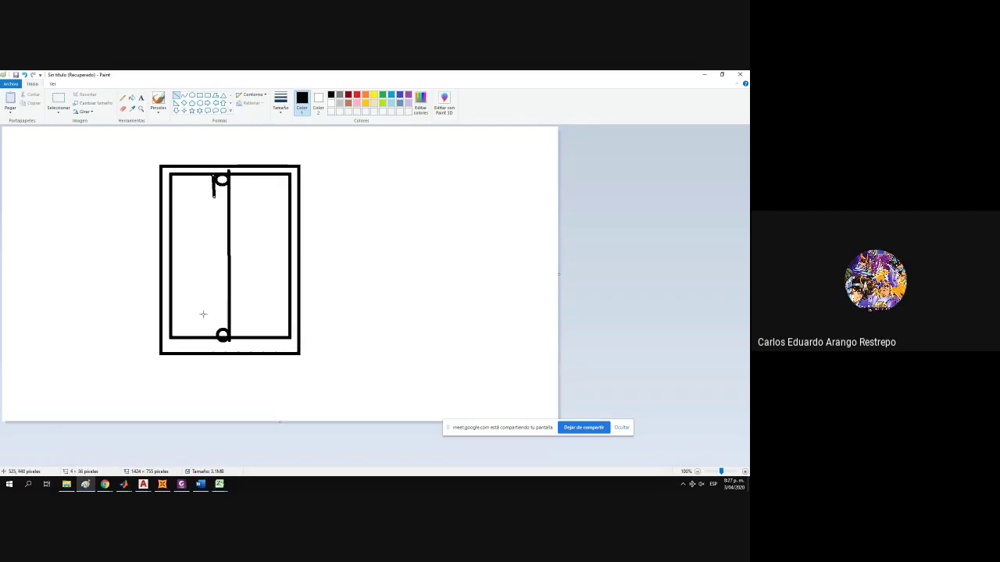
pyautogui.moveTo(213, 341); pyautogui.dragTo(213, 325)
# Draw small circles for the reinforcing bars in the four corners of the inner rectangle.
pyautogui.click(191, 94)
pyautogui.moveTo(182, 335); pyautogui.dragTo(171, 325)
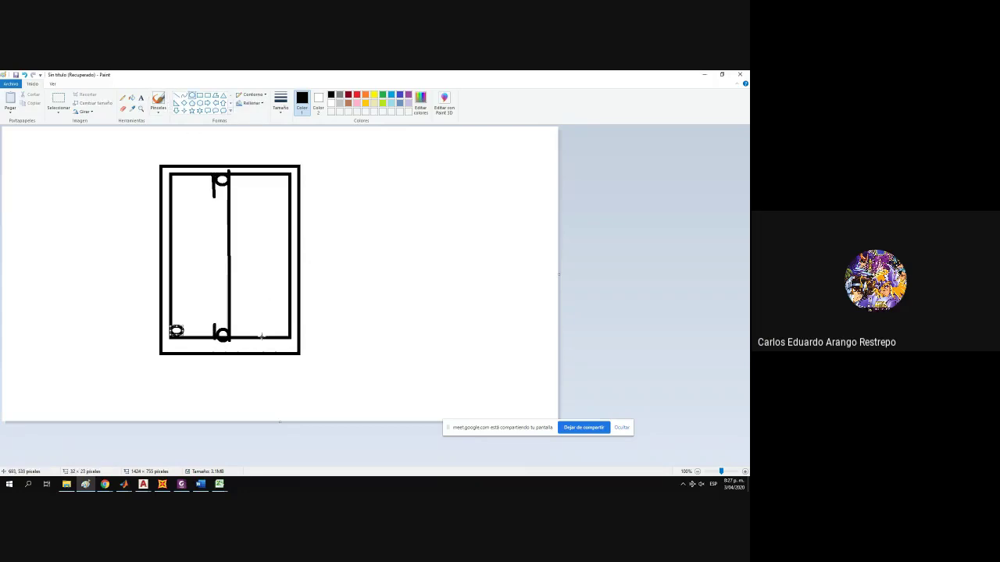
pyautogui.moveTo(288, 336); pyautogui.dragTo(282, 326)
pyautogui.moveTo(285, 186); pyautogui.dragTo(273, 174)
pyautogui.moveTo(179, 186); pyautogui.dragTo(174, 179)
pyautogui.press('Delete')
pyautogui.moveTo(187, 188); pyautogui.dragTo(174, 175)
# Switch to the AutoCAD drawing Planos V1 and copy the 0.40 × 0.60 column cross-section with a base point.
pyautogui.click(705, 74)
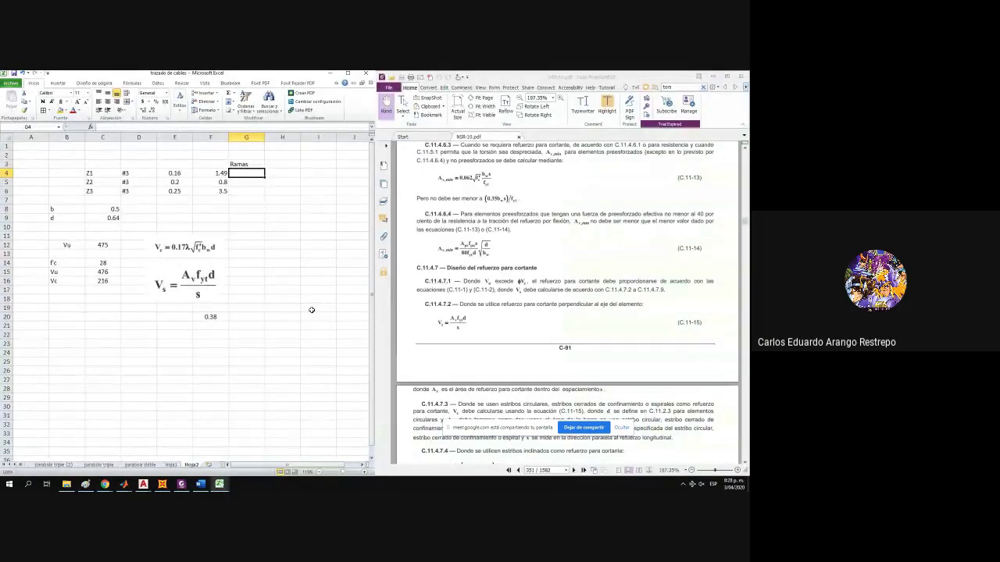
pyautogui.click(143, 485)
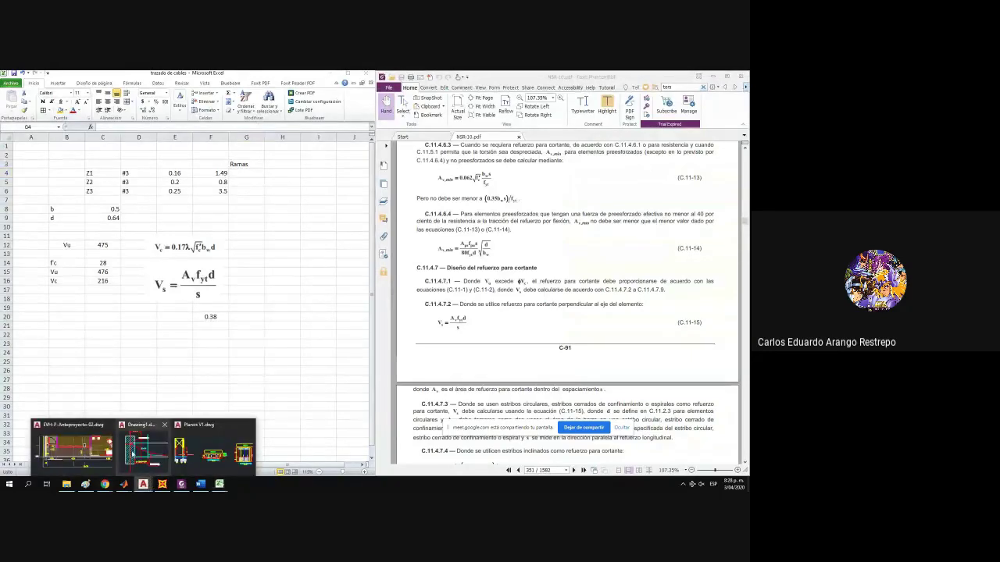
pyautogui.click(229, 420)
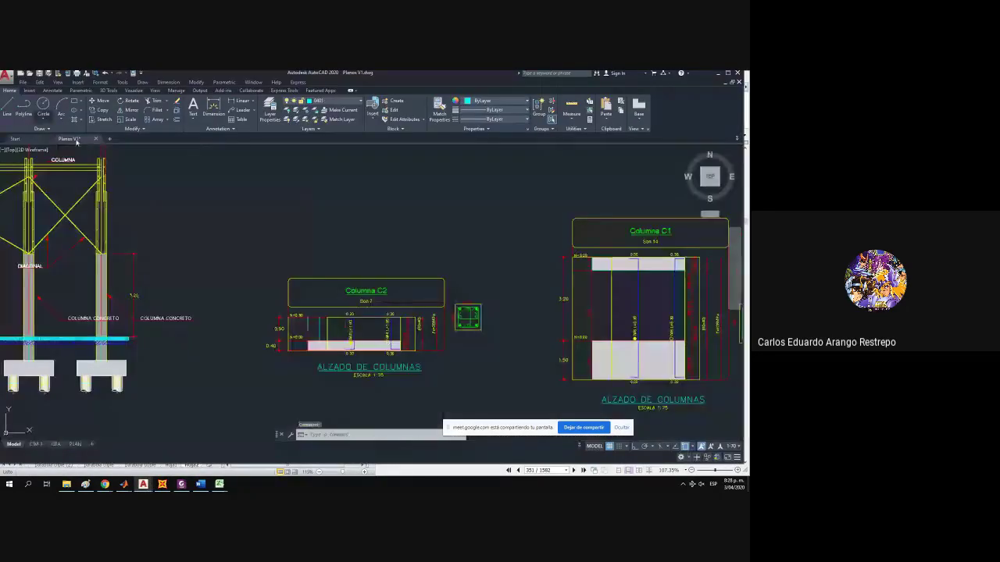
pyautogui.scroll(-5, 304, 316)
pyautogui.scroll(3, 382, 323)
pyautogui.moveTo(286, 320); pyautogui.dragTo(303, 303)
pyautogui.scroll(6, 305, 303)
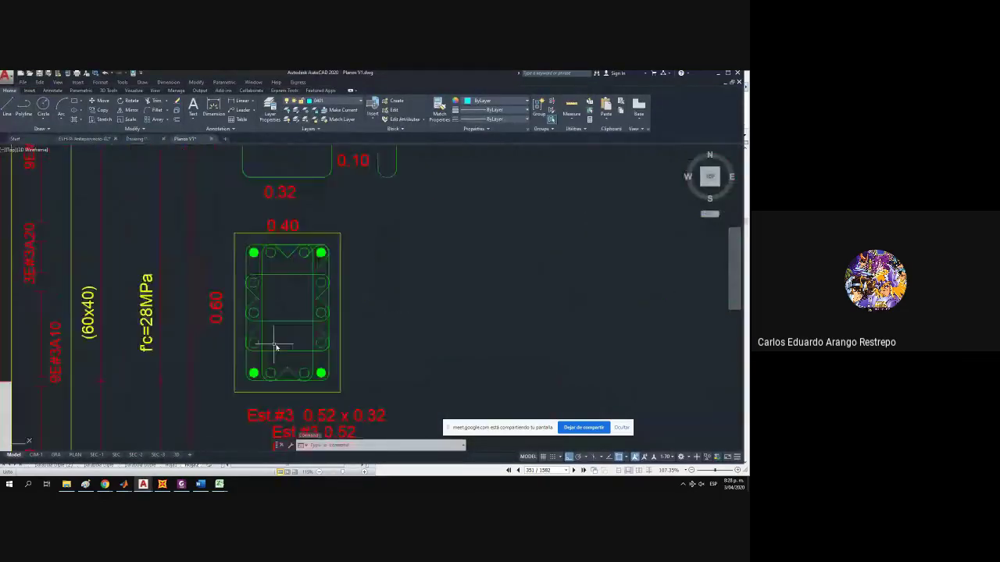
pyautogui.click(326, 376)
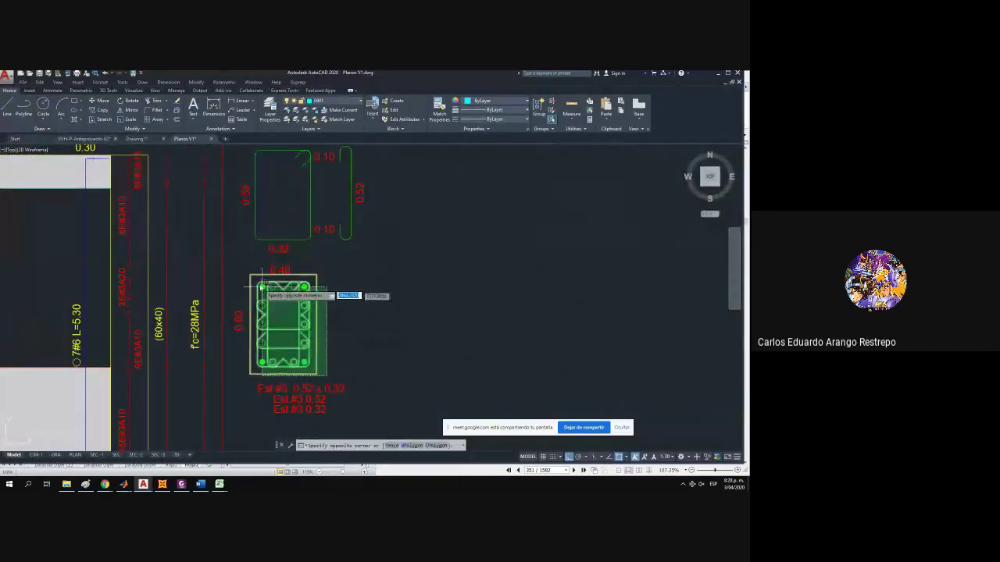
pyautogui.click(231, 264)
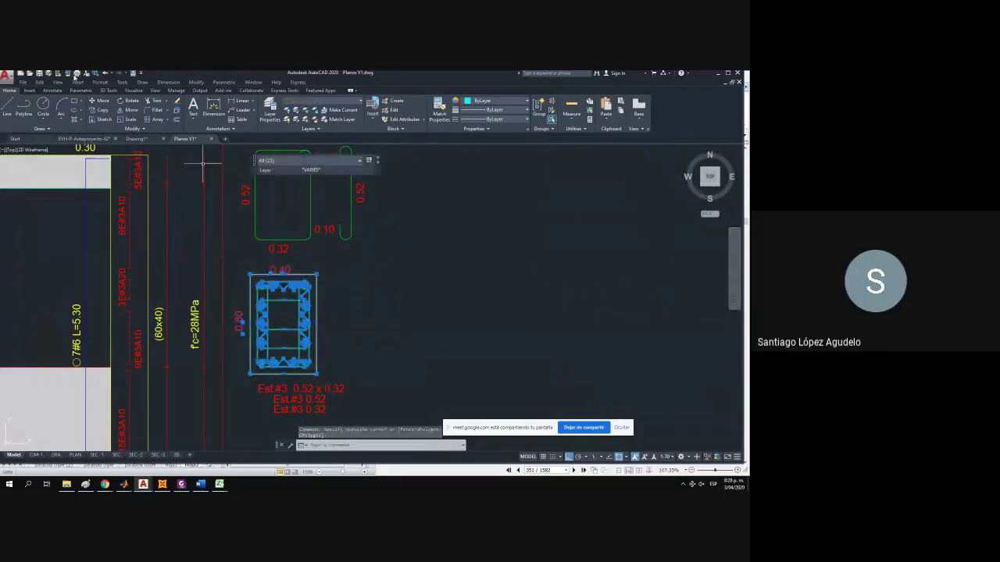
pyautogui.hotkey('ctrl', 'shift', 'c')
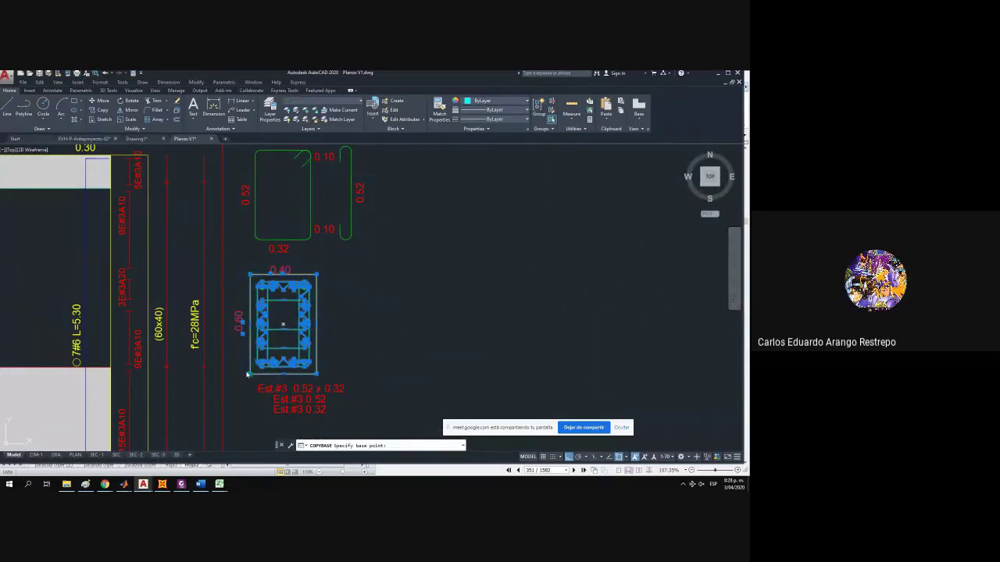
pyautogui.press('Escape')
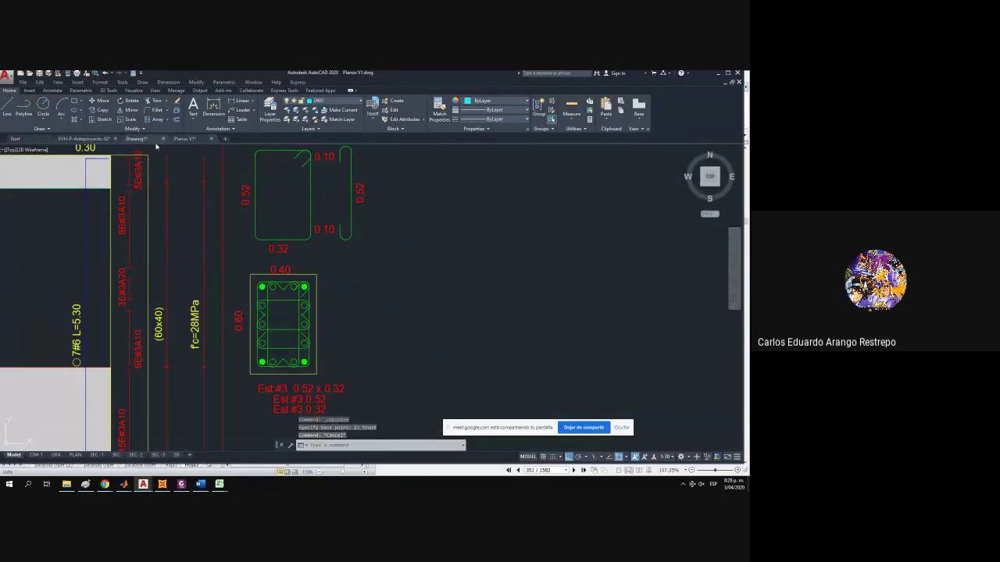
# Paste the column section as a block into Drawing1 beside the beam elevation, with grid and snap turned off.
pyautogui.click(155, 140)
pyautogui.press('F9')
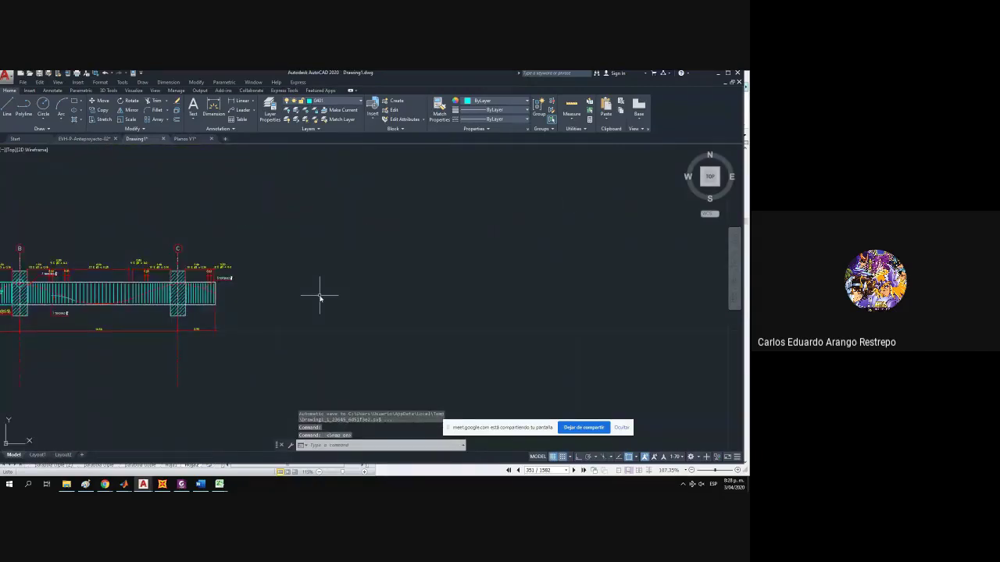
pyautogui.hotkey('ctrl', 'shift', 'v')
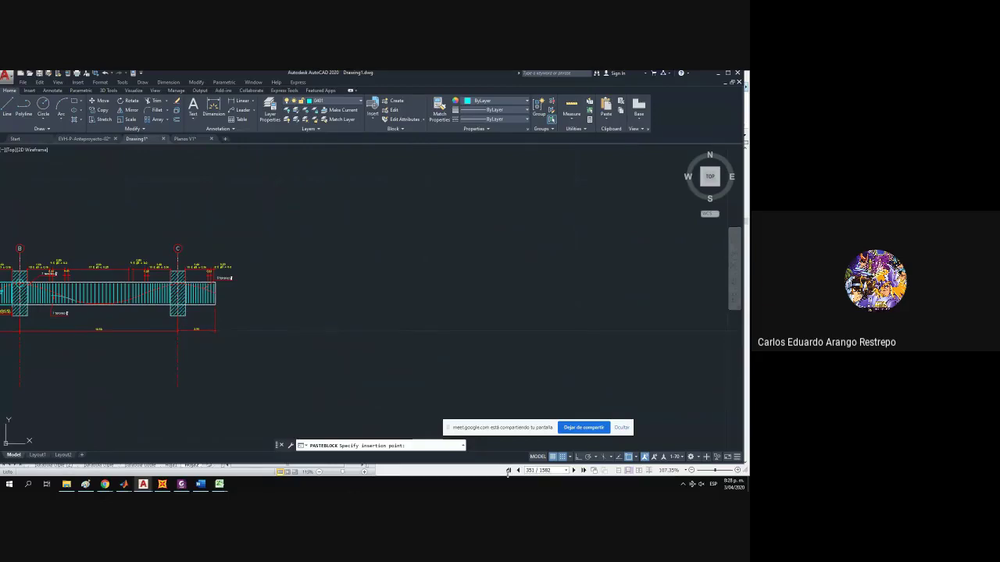
pyautogui.click(554, 457)
pyautogui.click(562, 457)
pyautogui.click(273, 311)
# Explode the pasted section block and delete its height and width dimensions.
pyautogui.scroll(3, 288, 299)
pyautogui.scroll(1, 288, 299)
pyautogui.click(252, 270)
pyautogui.click(177, 111)
pyautogui.click(179, 338)
pyautogui.click(159, 276)
pyautogui.press('Delete')
pyautogui.click(245, 225)
pyautogui.click(211, 212)
pyautogui.press('Delete')
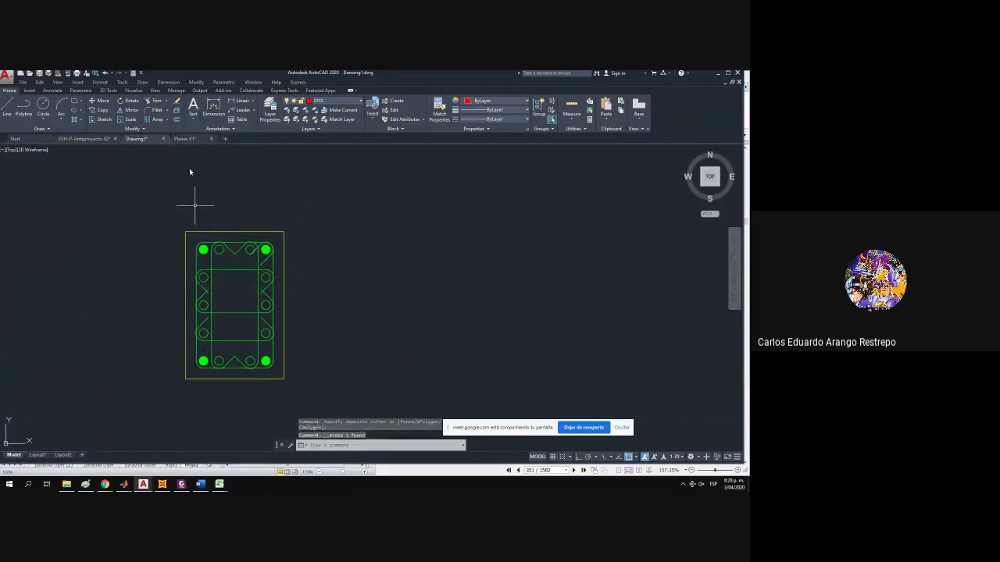
# Add a 0.50 horizontal linear dimension from the section's upper-left corner with ortho on, placed above the section.
pyautogui.click(239, 101)
pyautogui.click(186, 232)
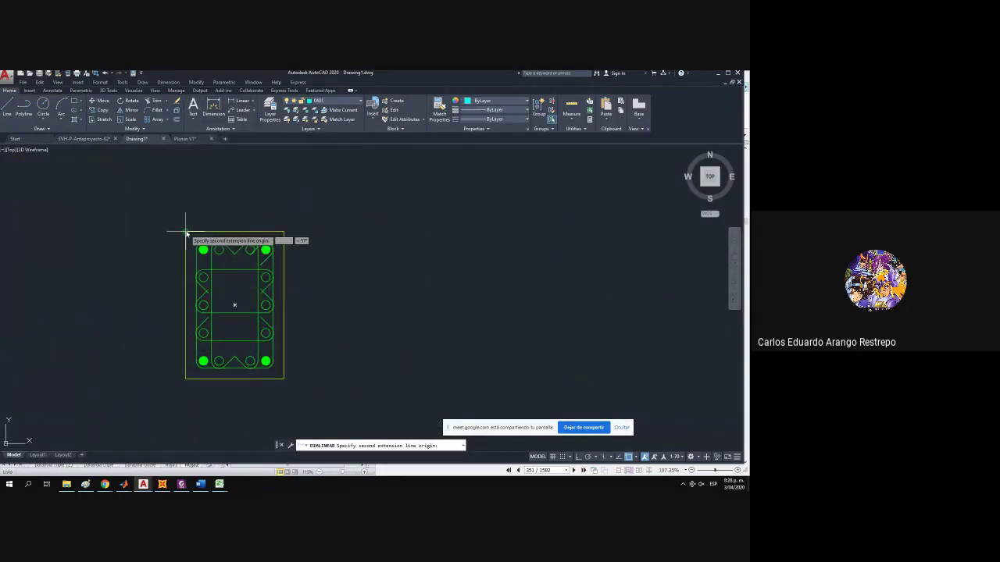
pyautogui.click(578, 459)
pyautogui.write('0.5')
pyautogui.press('Return')
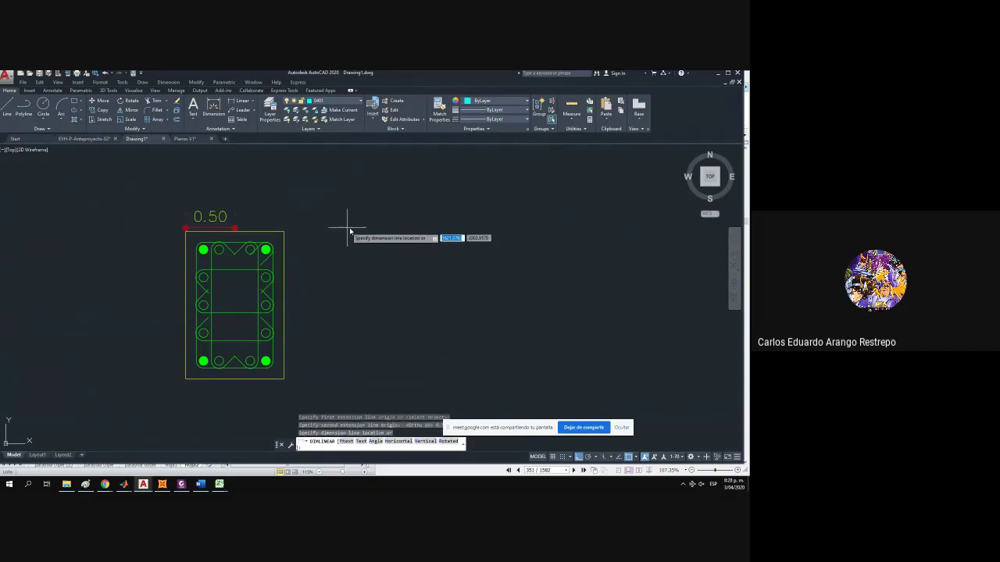
pyautogui.click(302, 173)
pyautogui.scroll(-2, 297, 234)
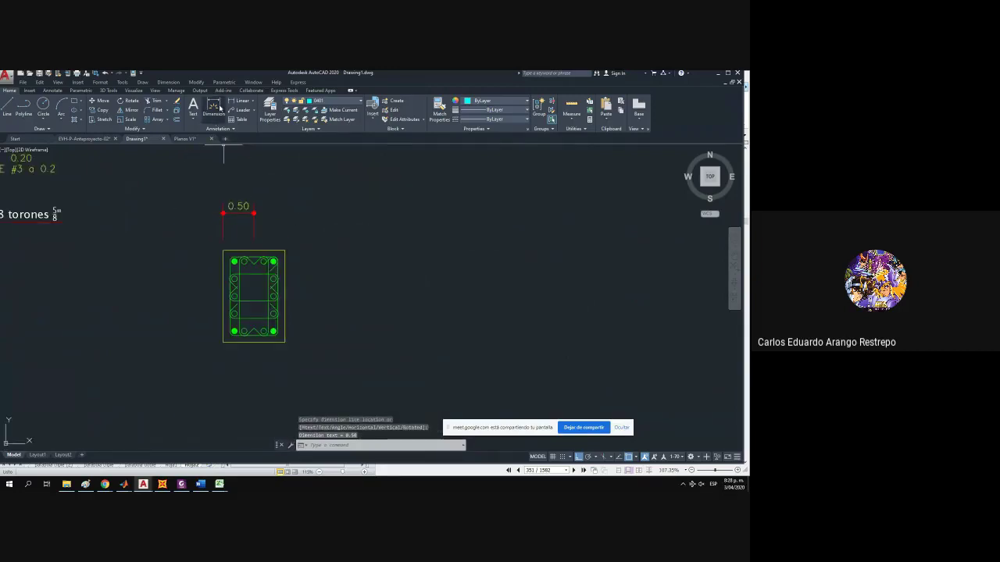
pyautogui.press('Return')
pyautogui.click(223, 341)
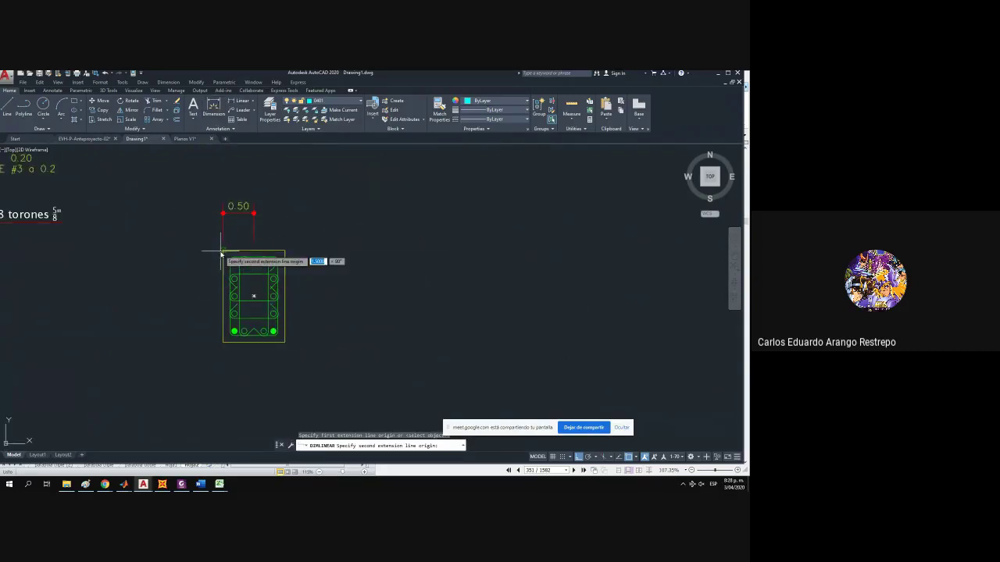
pyautogui.write('0.7')
pyautogui.press('Return')
pyautogui.press('Escape')
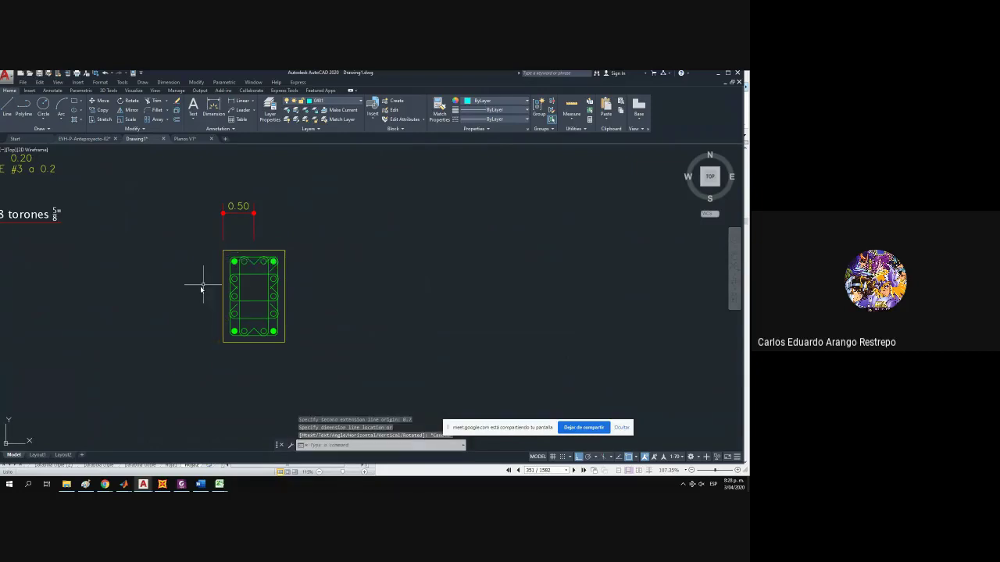
# Add a 0.70 vertical linear dimension down from the section's upper-left corner, placed beside the section.
pyautogui.press('Return')
pyautogui.scroll(2, 225, 258)
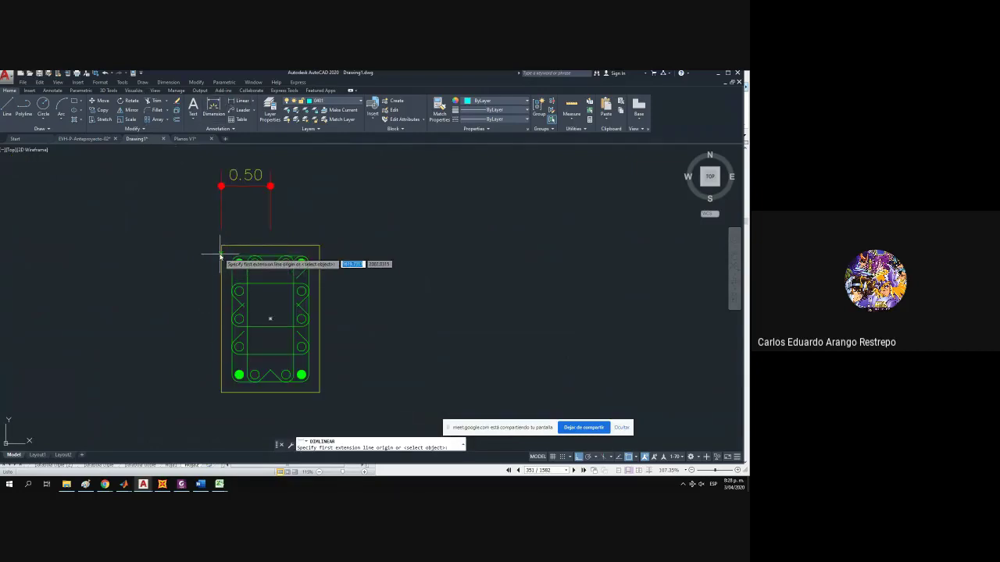
pyautogui.click(221, 246)
pyautogui.write('0.7')
pyautogui.press('Return')
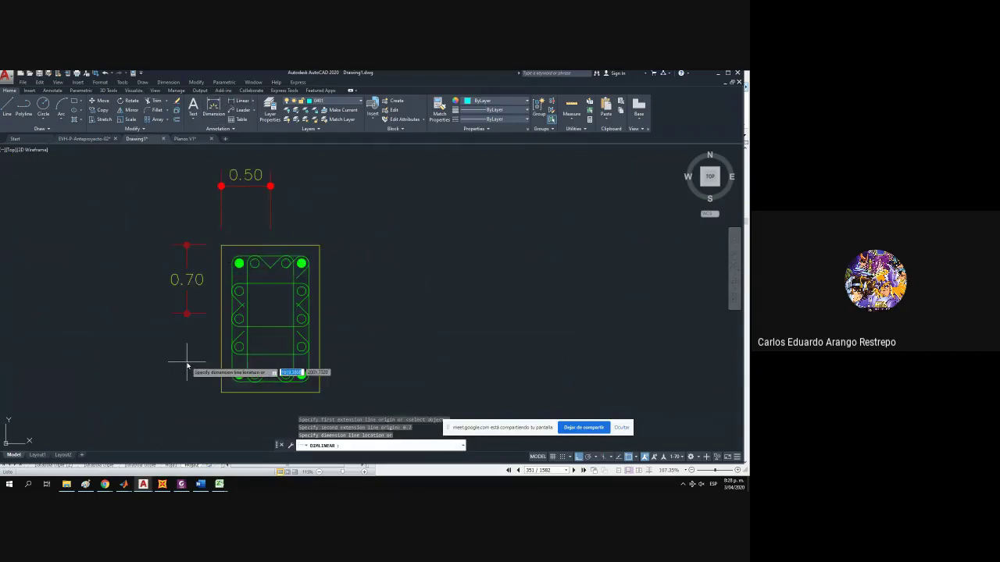
pyautogui.click(161, 364)
pyautogui.press('Escape')
# Delete the intermediate horizontal stirrups and the side bars inside the section, keeping the top and bottom bars.
pyautogui.scroll(4, 302, 377)
pyautogui.scroll(-2, 291, 378)
pyautogui.click(194, 336)
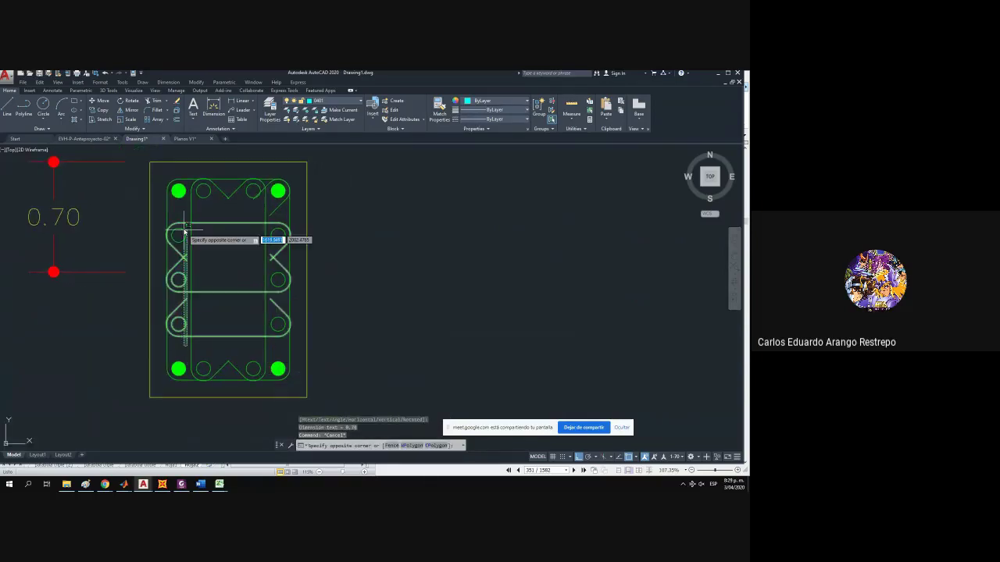
pyautogui.click(196, 263)
pyautogui.moveTo(275, 353); pyautogui.dragTo(279, 216)
pyautogui.press('Delete')
# Stretch the lower part of the section upward so its height matches the 0.70 dimension.
pyautogui.click(102, 119)
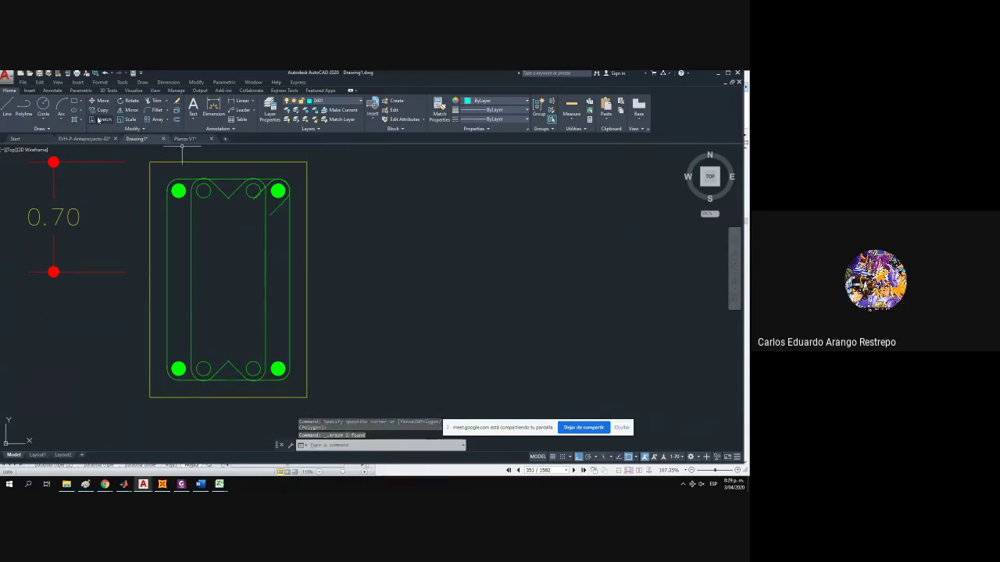
pyautogui.scroll(-2, 221, 281)
pyautogui.click(313, 384)
pyautogui.click(124, 206)
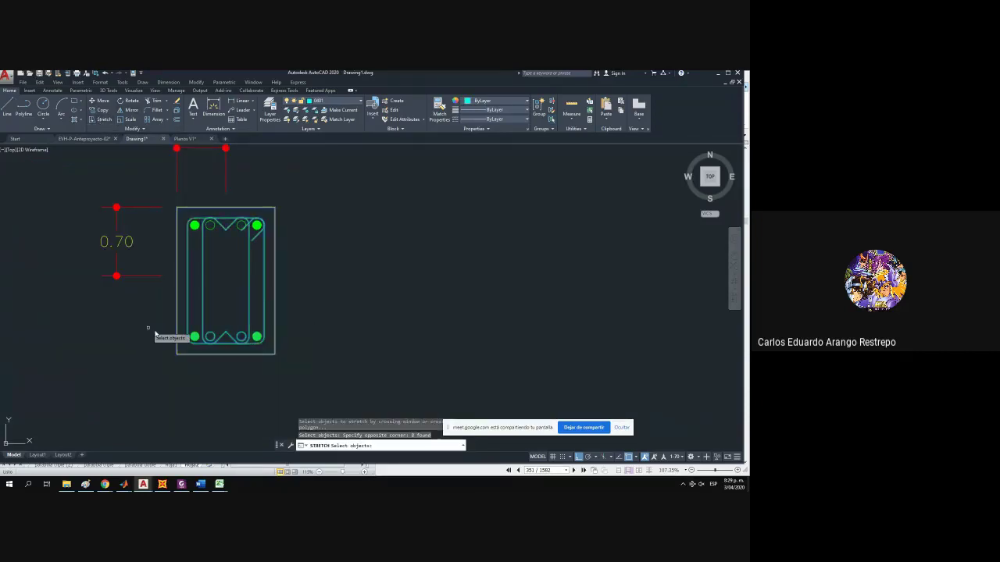
pyautogui.press('Return')
pyautogui.click(176, 353)
pyautogui.click(178, 277)
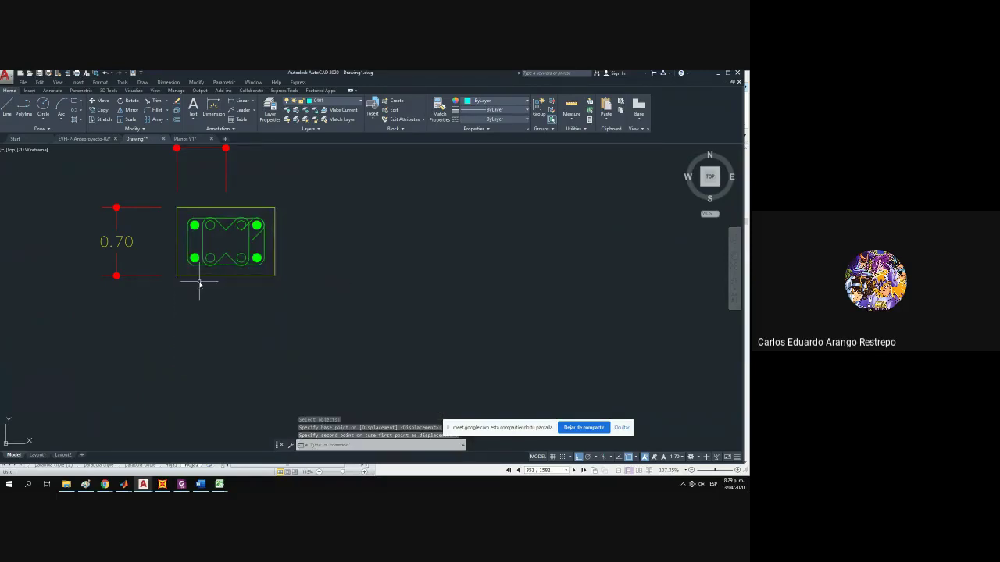
# Stretch the right part of the section leftward so its width matches the 0.50 dimension.
pyautogui.moveTo(199, 282); pyautogui.dragTo(193, 334)
pyautogui.click(100, 120)
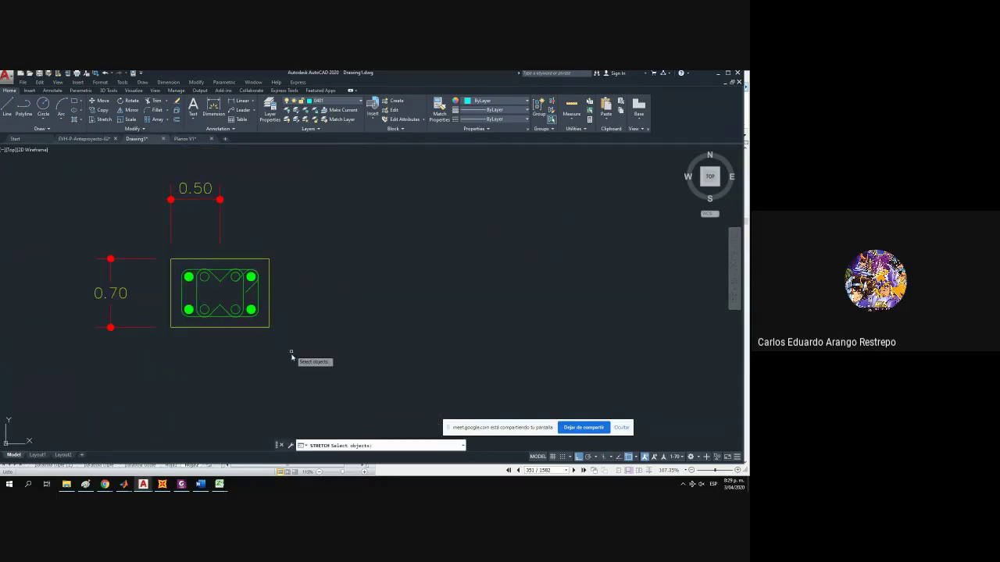
pyautogui.click(291, 356)
pyautogui.click(212, 258)
pyautogui.press('Return')
pyautogui.scroll(2, 252, 290)
pyautogui.scroll(2, 253, 290)
pyautogui.scroll(-2, 302, 348)
pyautogui.click(296, 263)
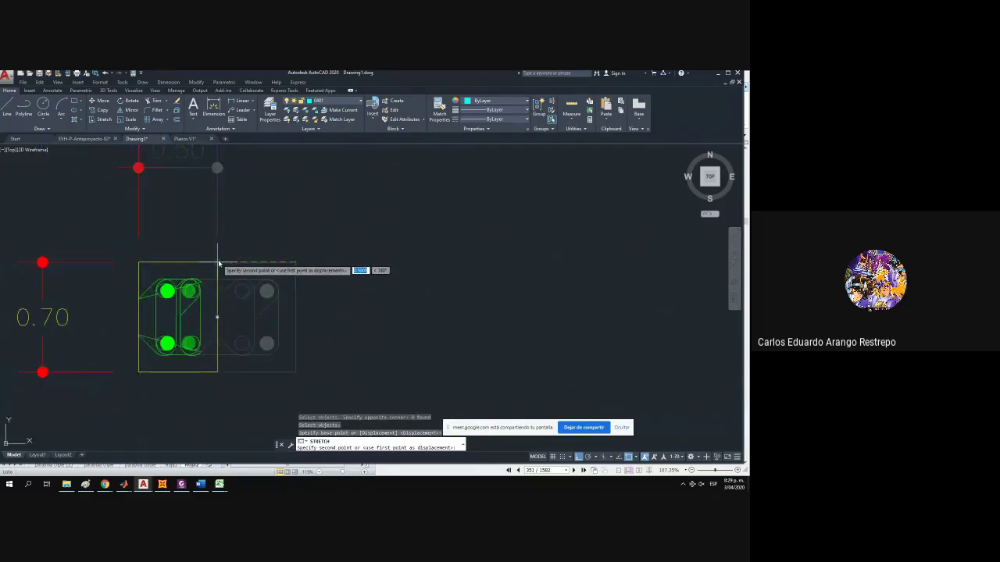
pyautogui.click(218, 263)
pyautogui.press('Return')
# Delete the collapsed horizontal dimension and add a new linear dimension across the section's top edge, placed above it.
pyautogui.scroll(-2, 221, 261)
pyautogui.scroll(2, 192, 265)
pyautogui.click(186, 258)
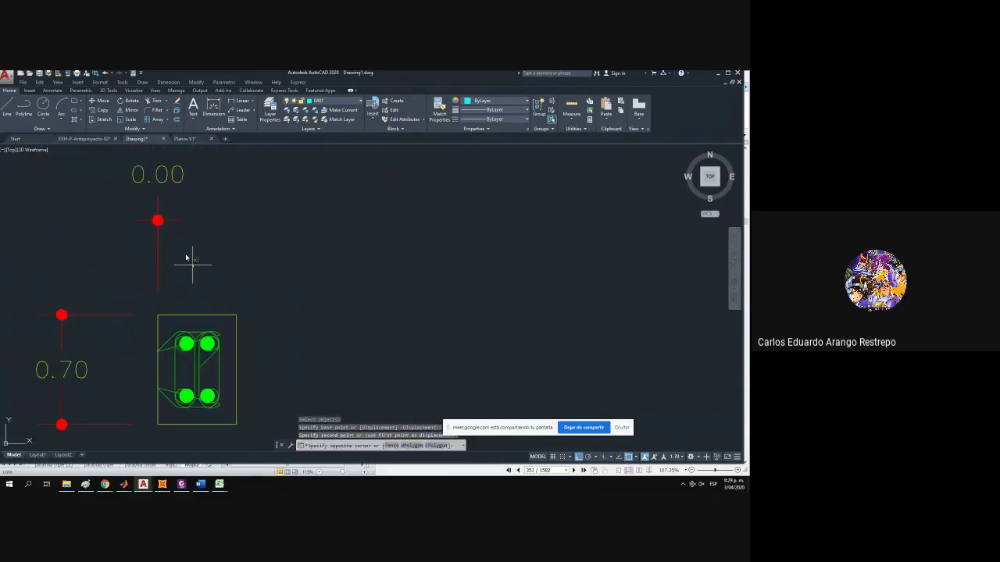
pyautogui.click(159, 222)
pyautogui.press('Delete')
pyautogui.click(236, 102)
pyautogui.click(157, 315)
pyautogui.click(235, 316)
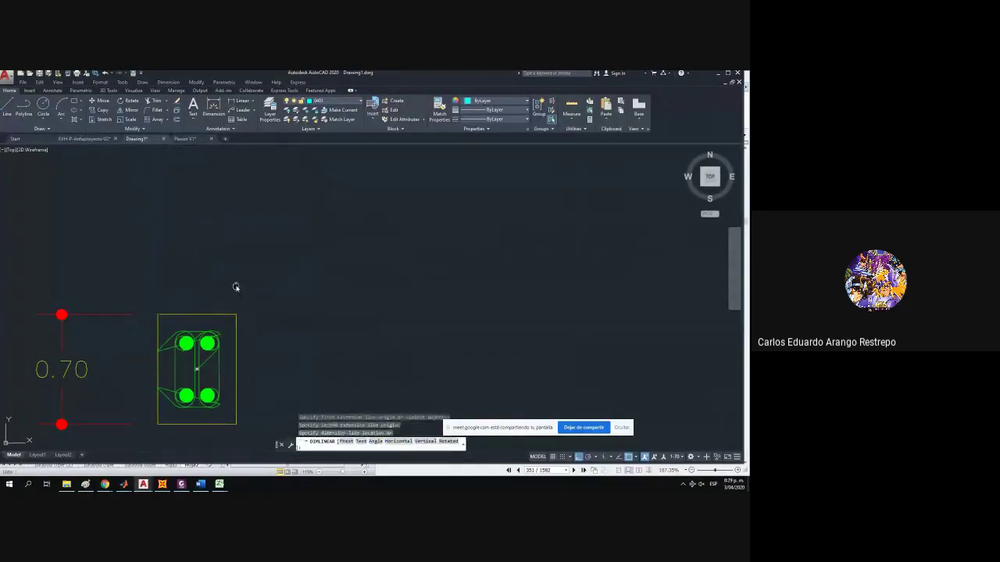
pyautogui.click(239, 252)
pyautogui.press('Escape')
# Delete the distorted stirrups inside the section.
pyautogui.click(225, 354)
pyautogui.press('Delete')
pyautogui.moveTo(205, 341); pyautogui.dragTo(251, 310)
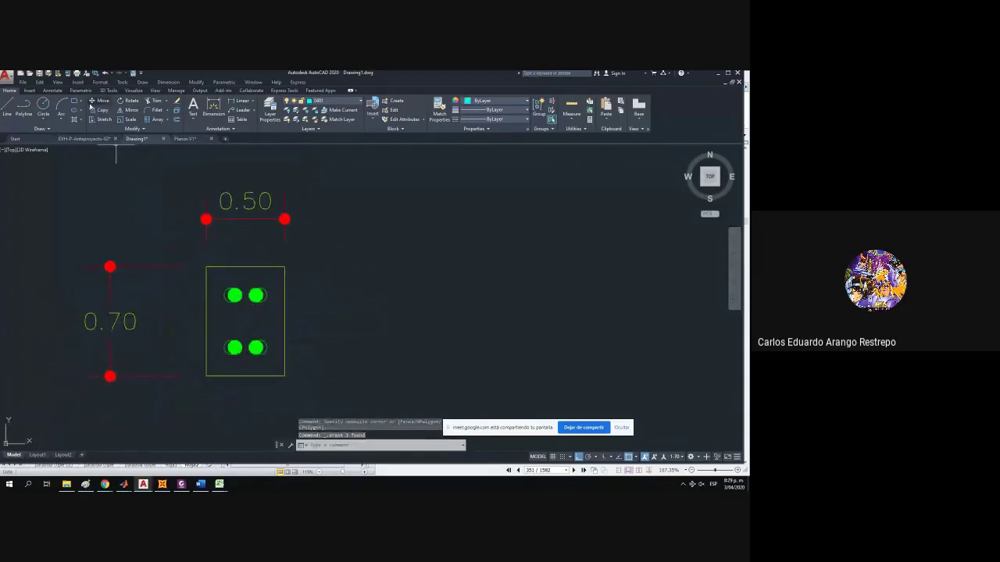
# Offset the section's outline inward by 0.04.
pyautogui.click(253, 270)
pyautogui.click(233, 251)
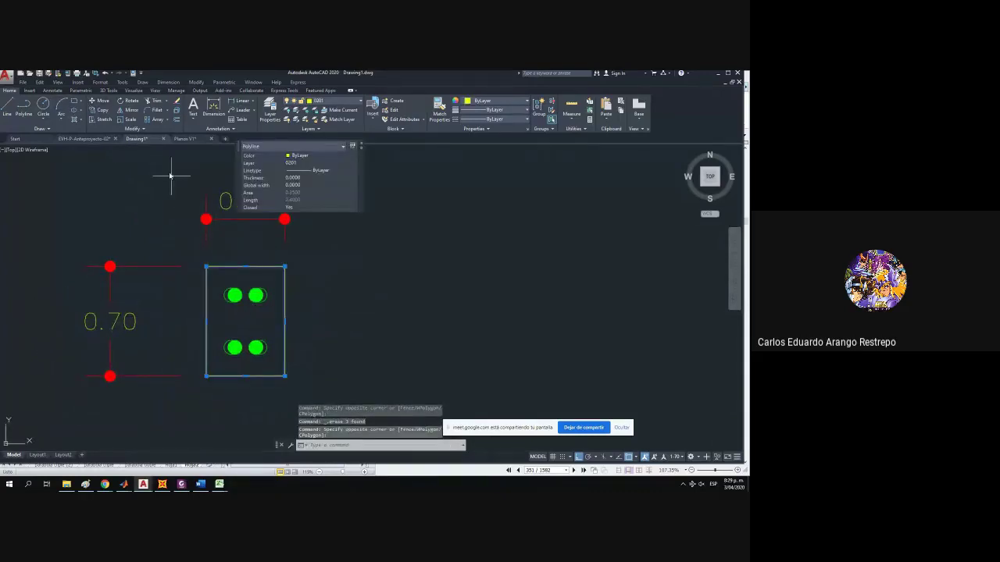
pyautogui.click(176, 121)
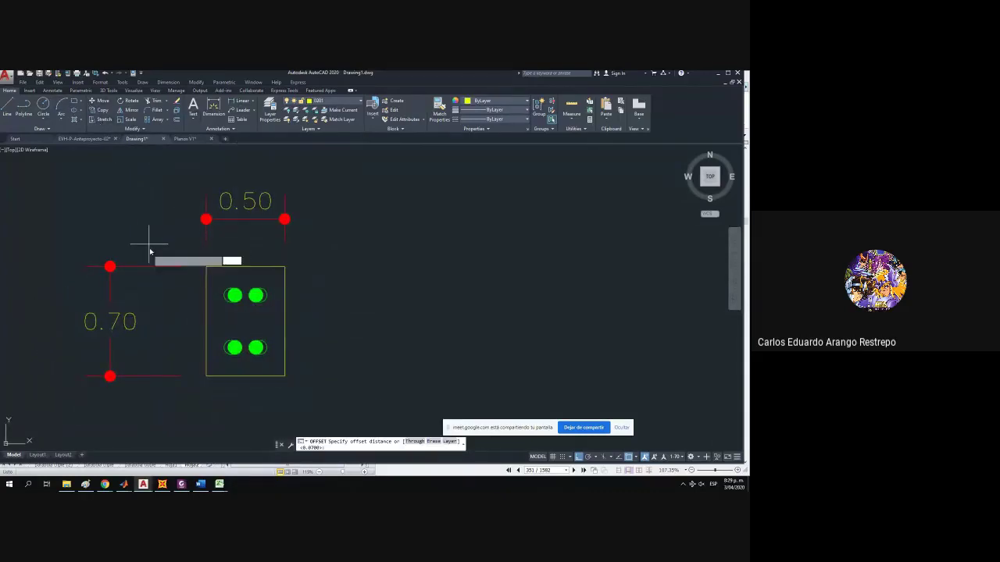
pyautogui.write('0.04')
pyautogui.press('Return')
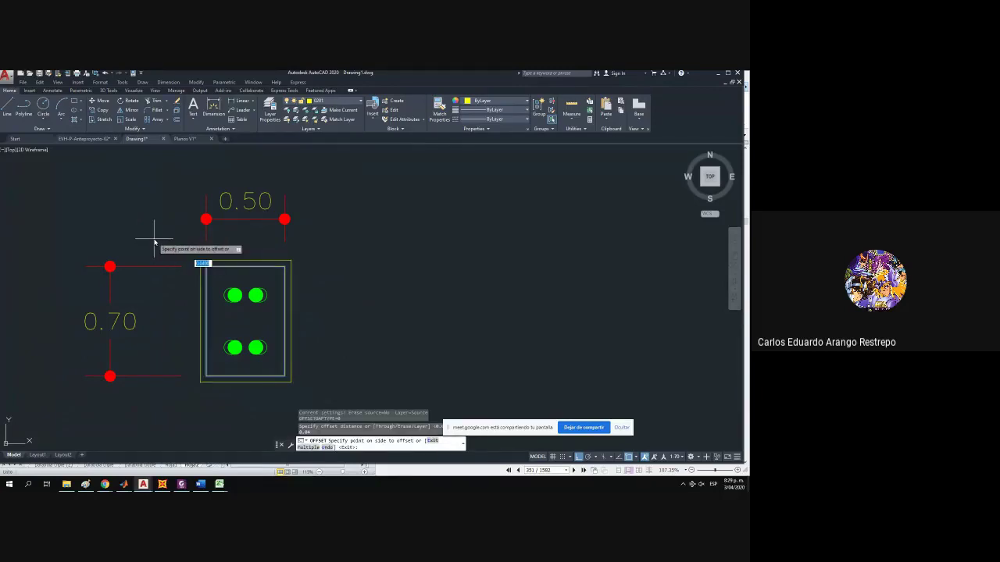
pyautogui.click(283, 319)
pyautogui.click(257, 308)
pyautogui.press('Escape')
# Delete the remaining upper and lower bars inside the section.
pyautogui.scroll(1, 256, 306)
pyautogui.click(270, 316)
pyautogui.click(223, 285)
pyautogui.press('Delete')
pyautogui.click(277, 387)
pyautogui.click(205, 353)
pyautogui.press('Delete')
pyautogui.scroll(-3, 207, 324)
pyautogui.scroll(3, 212, 321)
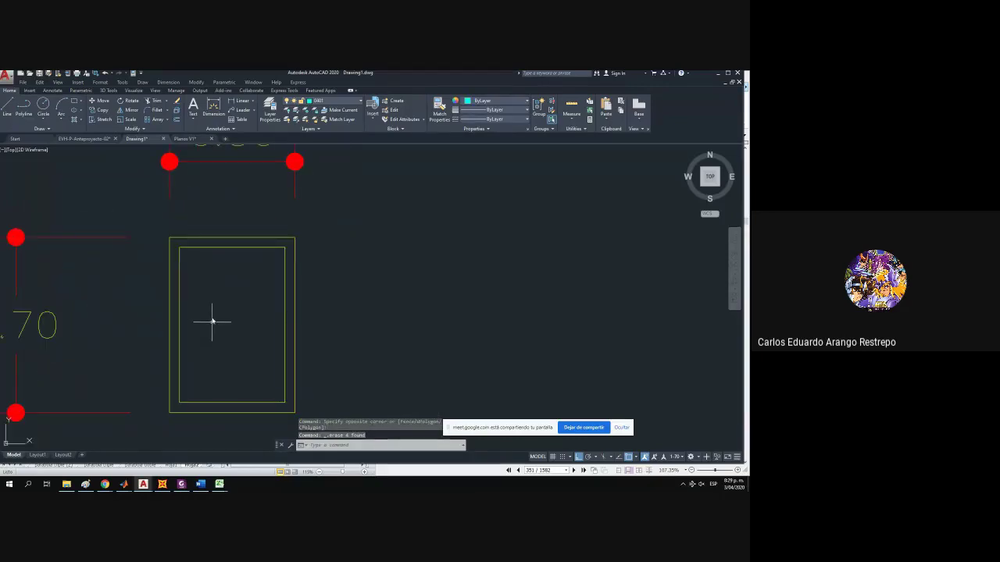
pyautogui.click(46, 104)
pyautogui.press('Escape')
pyautogui.click(186, 252)
pyautogui.click(177, 243)
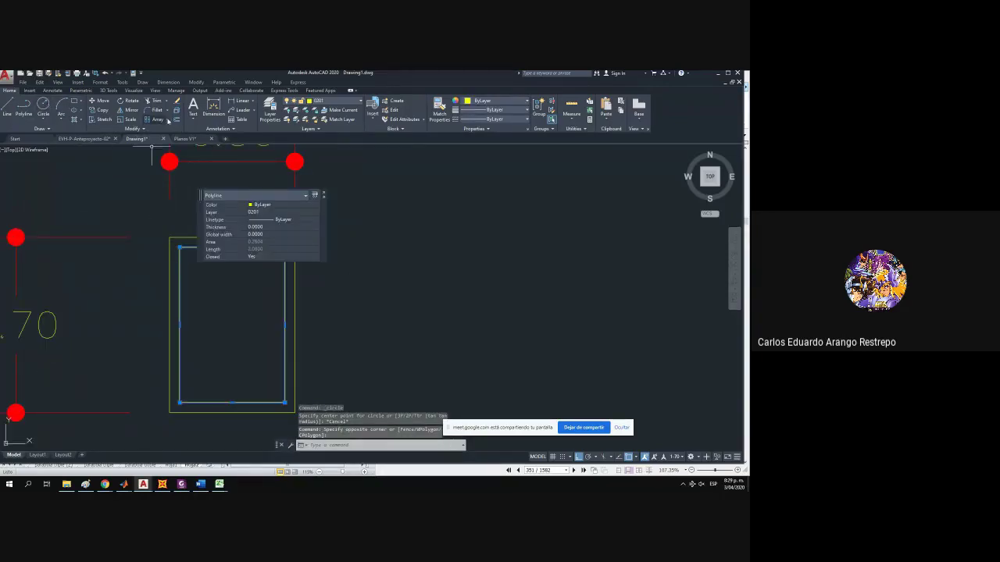
pyautogui.click(176, 120)
pyautogui.write('0')
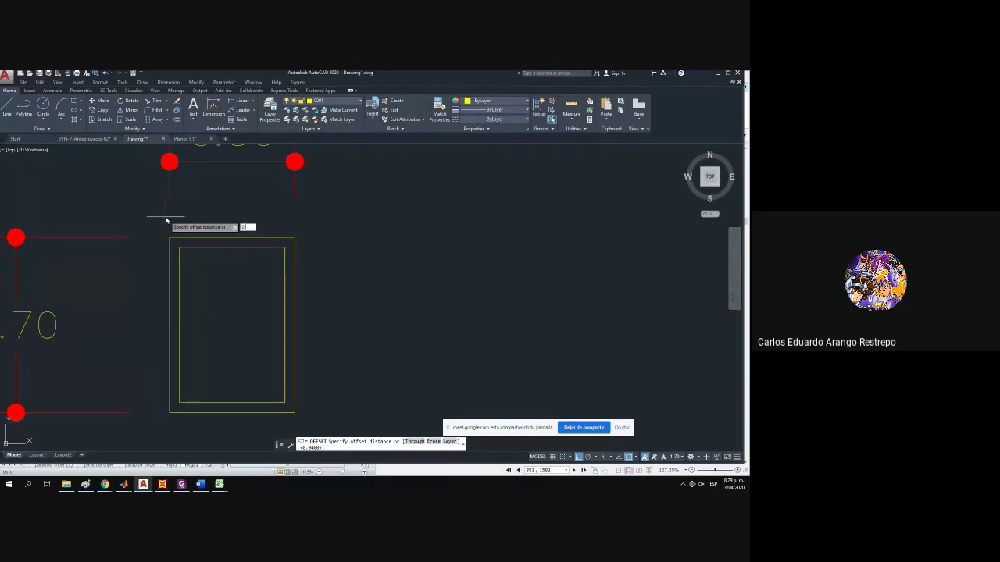
pyautogui.write('.001')
pyautogui.press('Return')
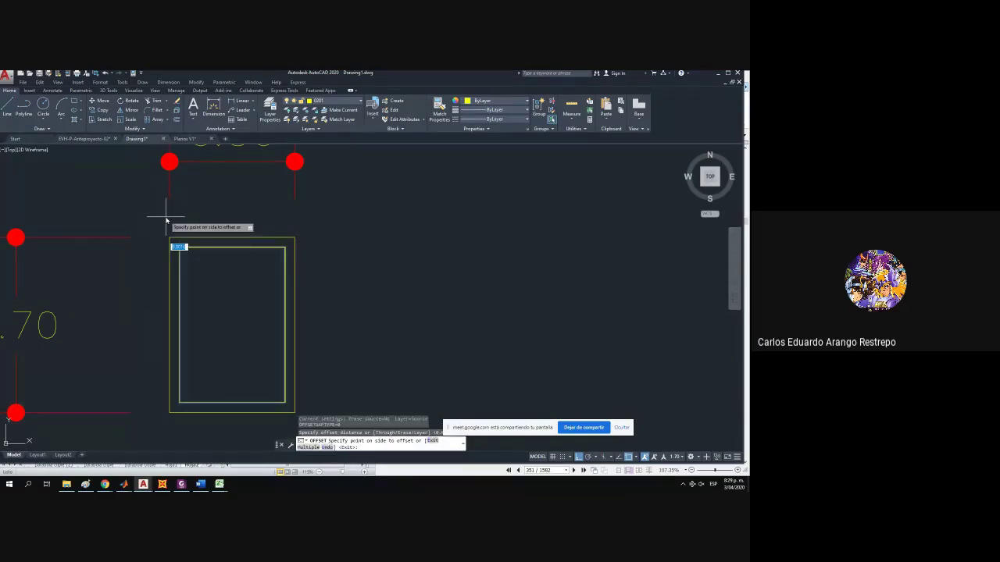
pyautogui.press('Escape')
pyautogui.click(165, 217)
pyautogui.press('Escape')
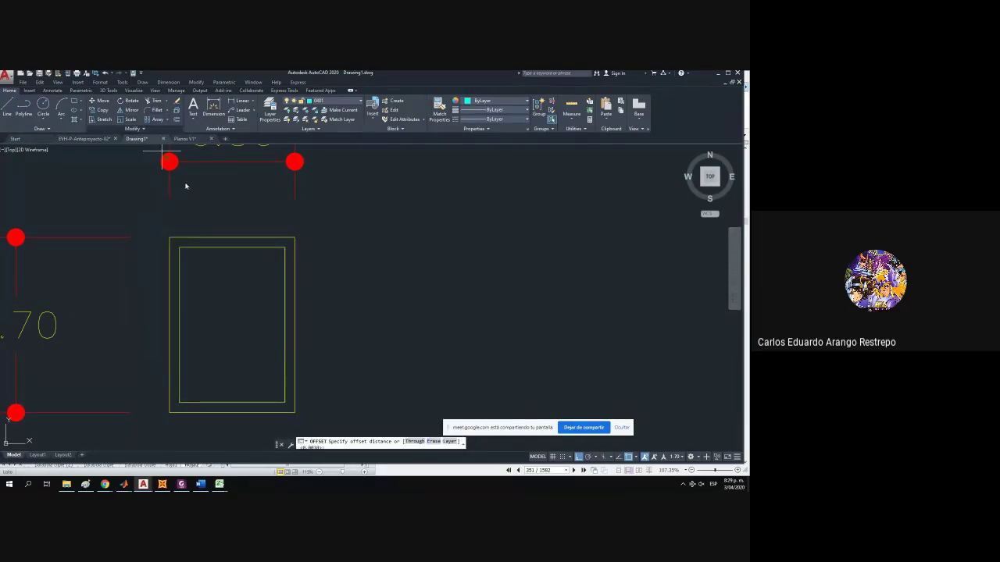
# Offset the inner rectangle inward by 0.01 to form the stirrup thickness.
pyautogui.press('Return')
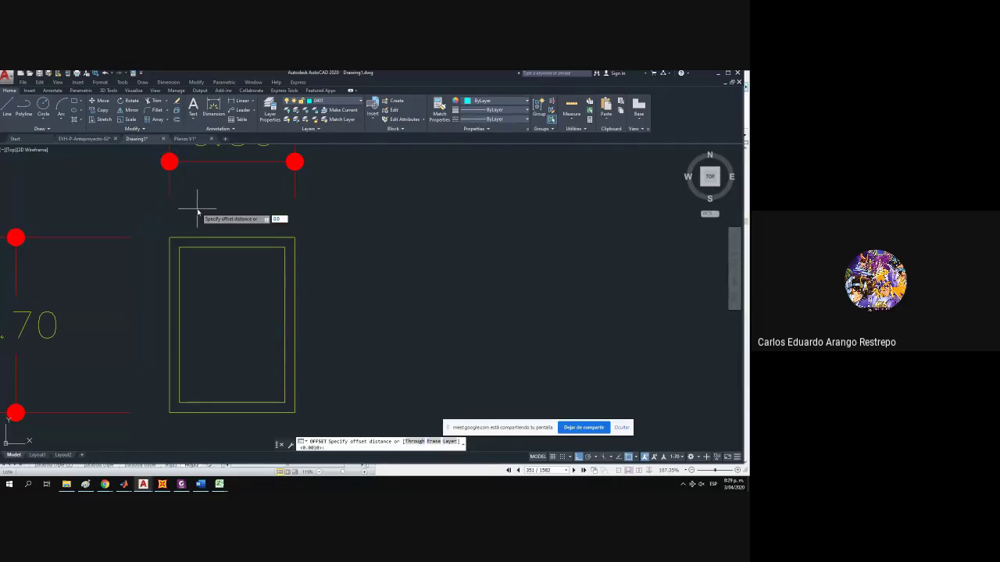
pyautogui.press('Return')
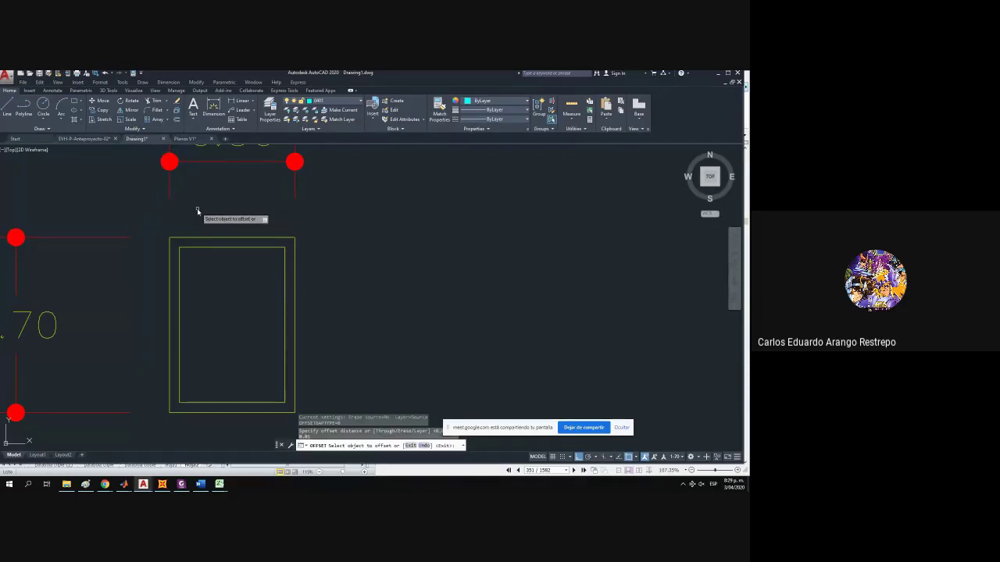
pyautogui.click(246, 248)
pyautogui.click(243, 264)
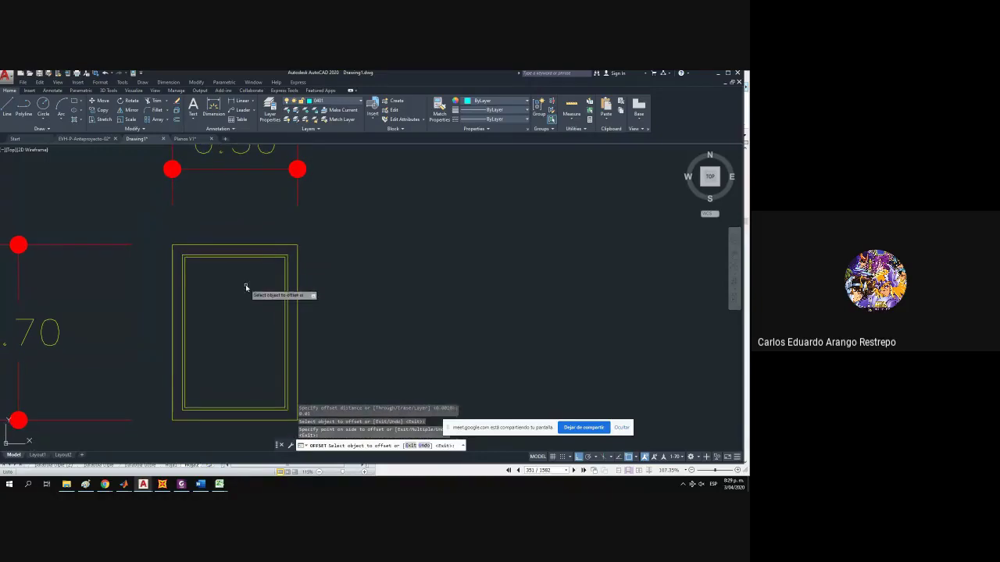
pyautogui.press('Escape')
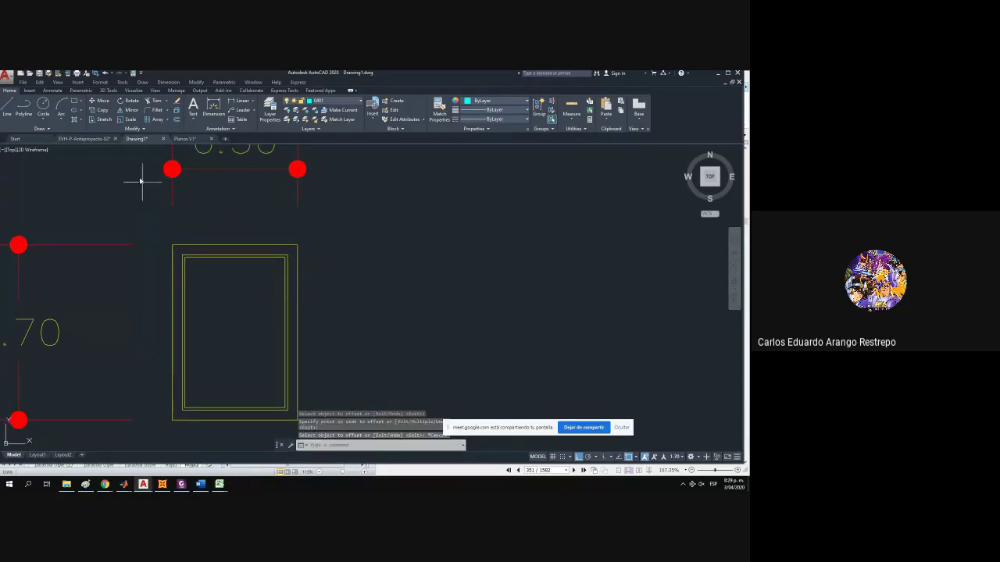
# Draw a circle with a diameter of 0.0254 inside the section for a longitudinal bar.
pyautogui.click(45, 105)
pyautogui.click(219, 336)
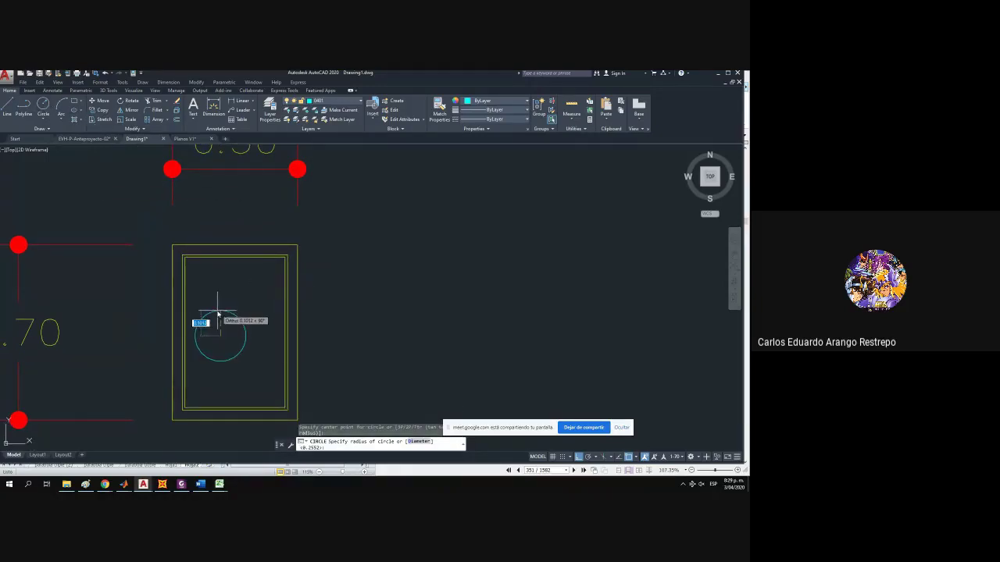
pyautogui.write('d')
pyautogui.press('Return')
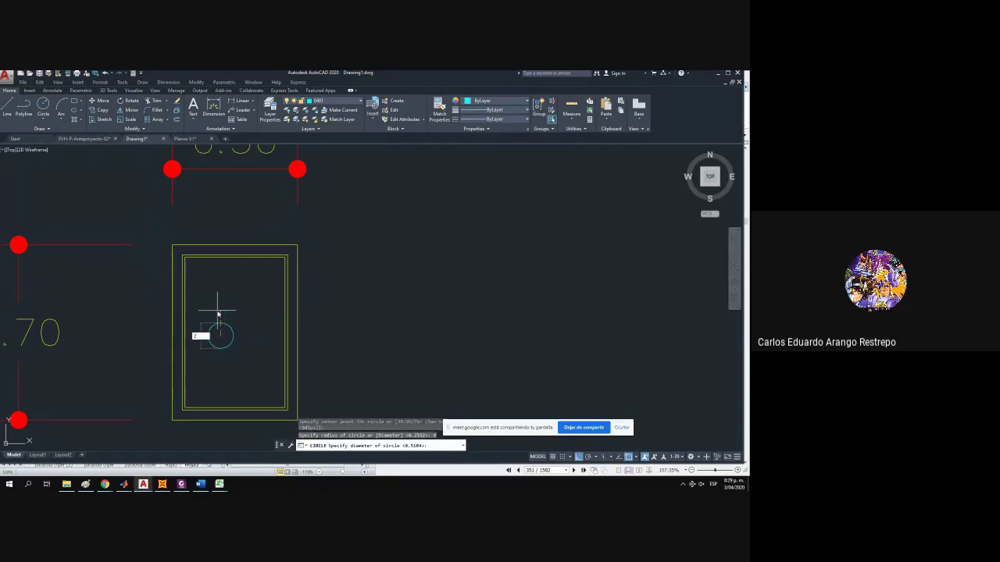
pyautogui.write('0.0254')
pyautogui.press('Return')
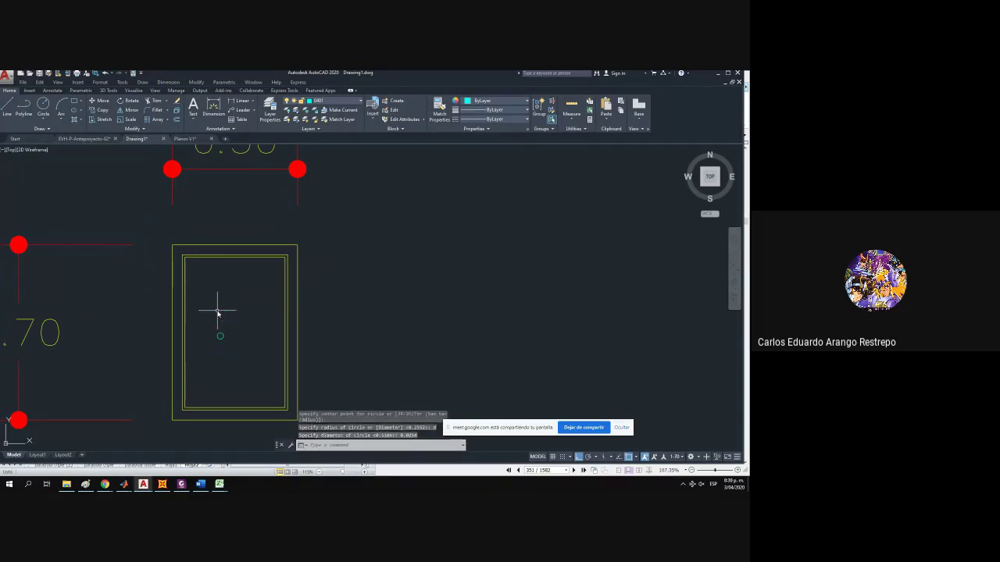
# Move the bar circle close to the upper-left corner of the innermost rectangle.
pyautogui.click(246, 346)
pyautogui.click(198, 242)
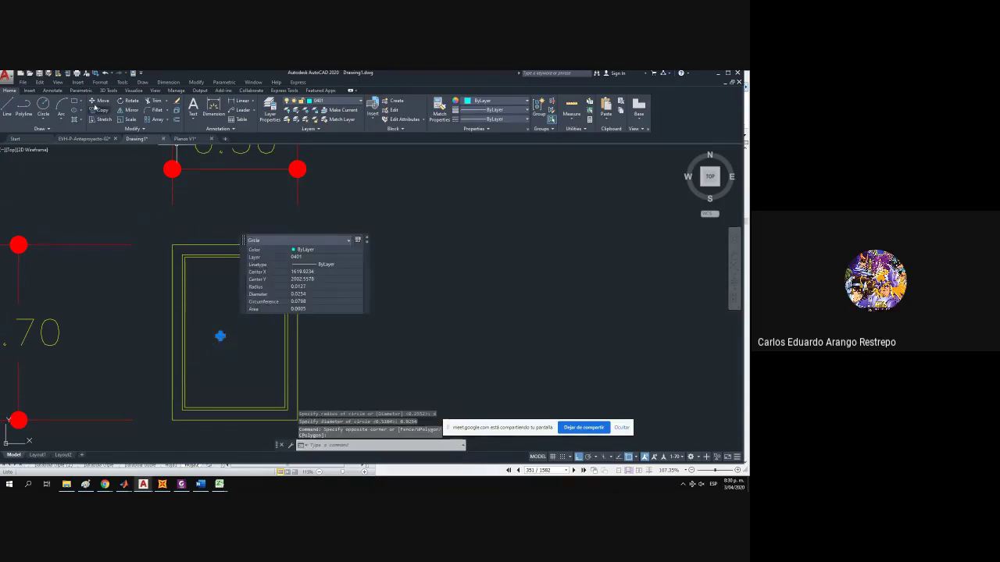
pyautogui.scroll(-3, 96, 105)
pyautogui.click(10, 91)
pyautogui.click(101, 101)
pyautogui.click(218, 336)
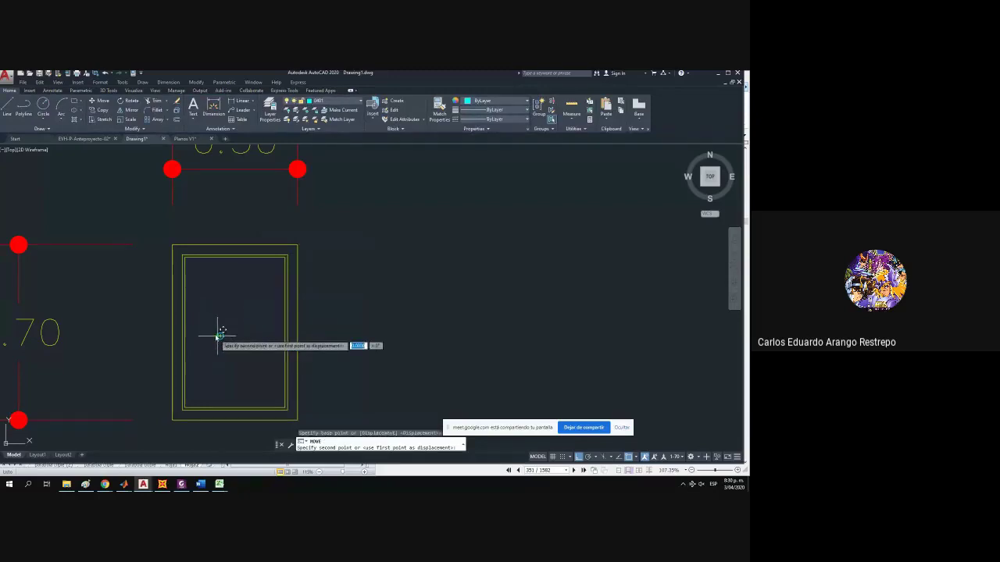
pyautogui.click(187, 268)
# Move the bar circle straight up so it touches the top edge of the innermost rectangle.
pyautogui.scroll(5, 188, 268)
pyautogui.click(206, 286)
pyautogui.click(192, 268)
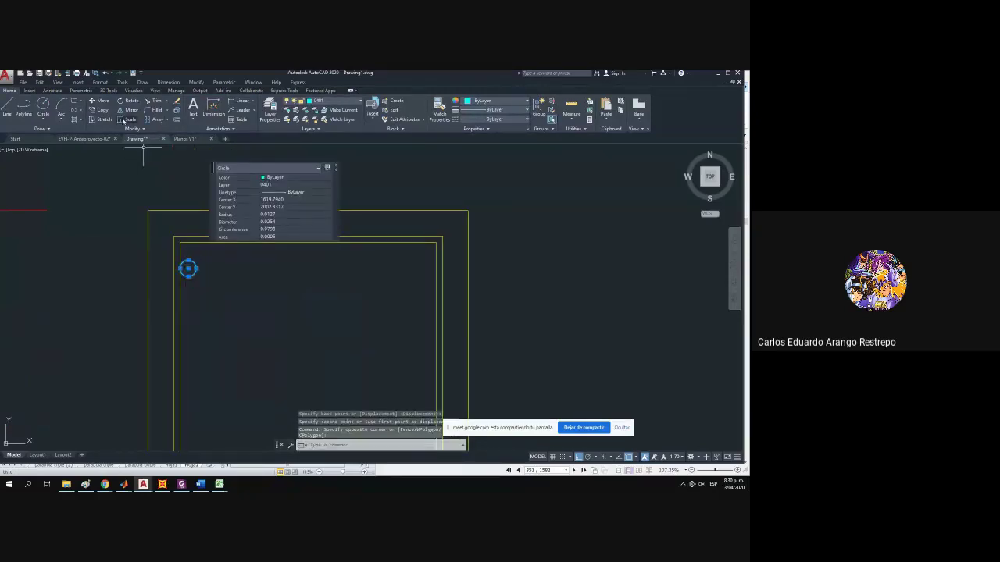
pyautogui.click(101, 103)
pyautogui.click(187, 267)
pyautogui.click(187, 248)
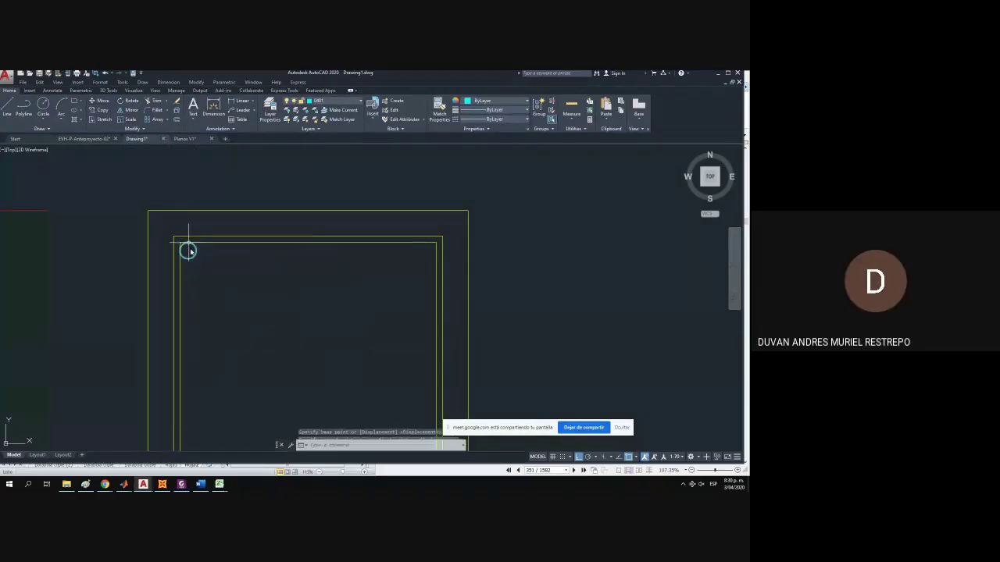
# Look through the sheets of the development-length and cable-layout workbooks in Excel, and return to the AutoCAD drawing.
pyautogui.click(220, 485)
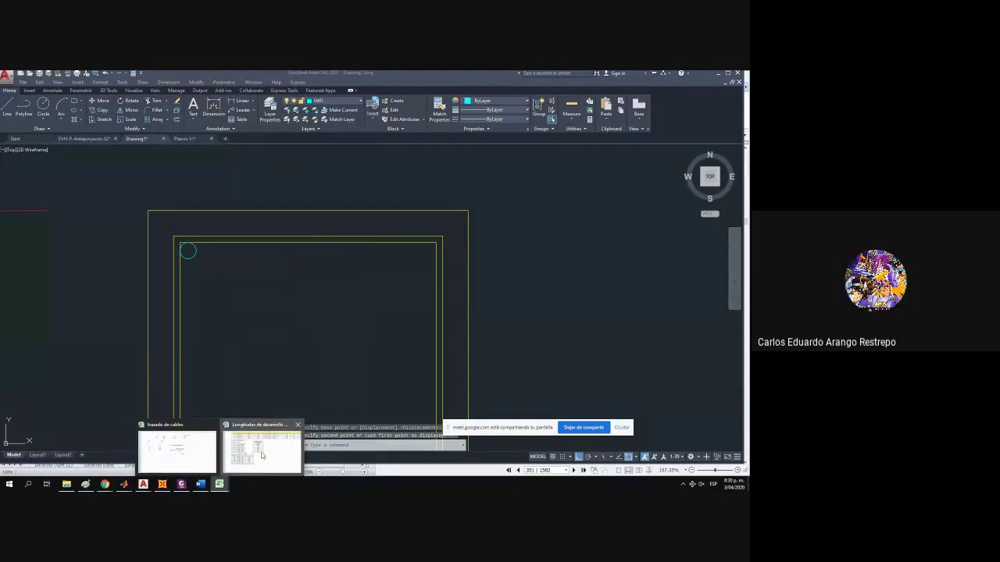
pyautogui.click(262, 455)
pyautogui.click(55, 465)
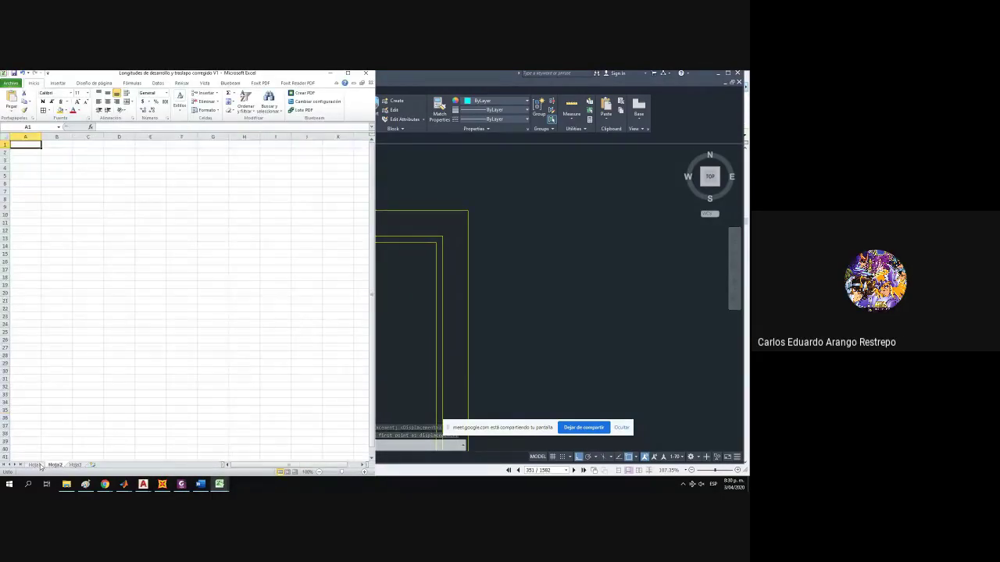
pyautogui.click(35, 465)
pyautogui.click(220, 485)
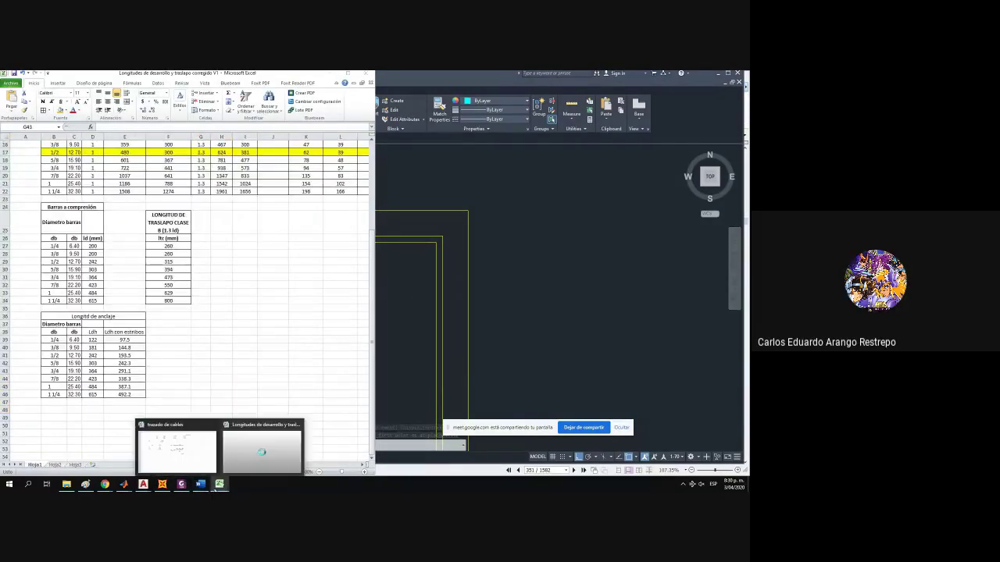
pyautogui.click(178, 467)
pyautogui.click(102, 465)
pyautogui.click(55, 464)
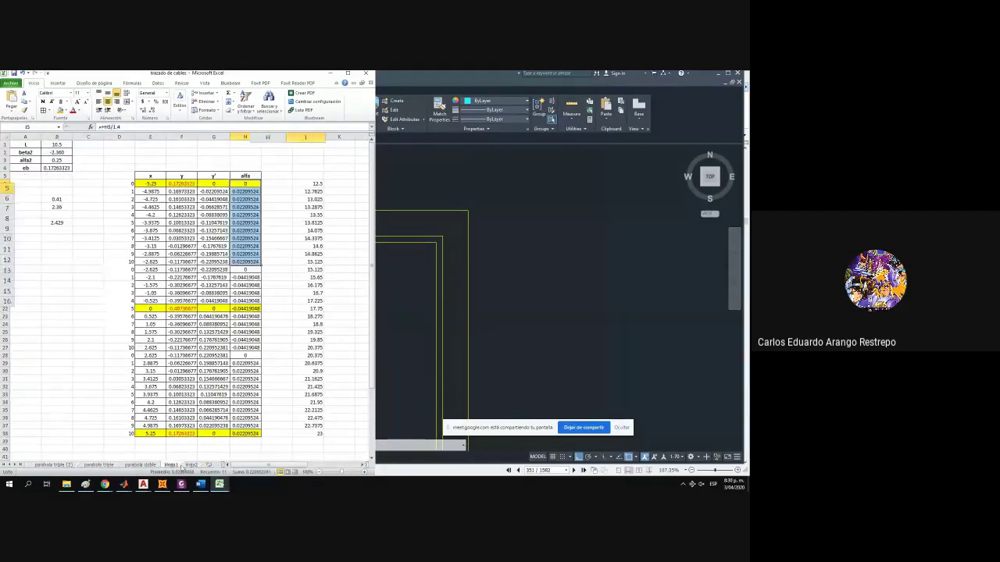
pyautogui.click(171, 465)
pyautogui.click(97, 383)
pyautogui.click(568, 335)
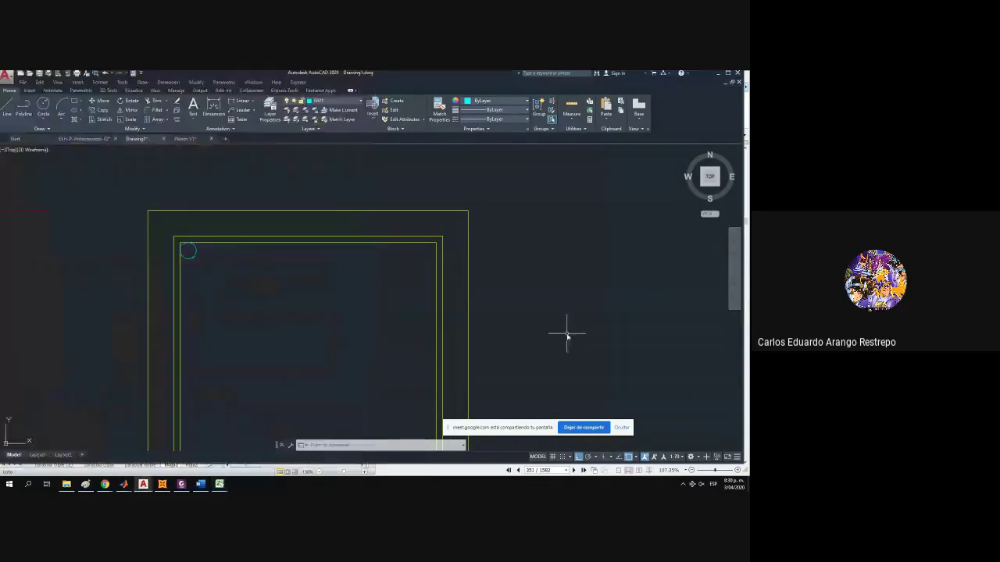
# Copy the upper-left bar circle horizontally to the middle of the innermost rectangle's top edge.
pyautogui.click(188, 250)
pyautogui.click(101, 110)
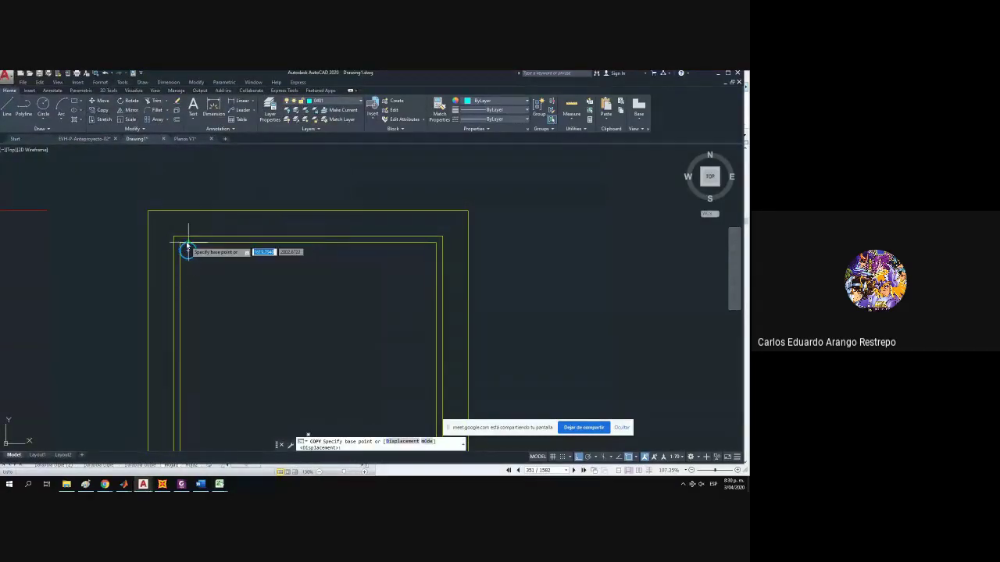
pyautogui.click(187, 250)
pyautogui.click(308, 242)
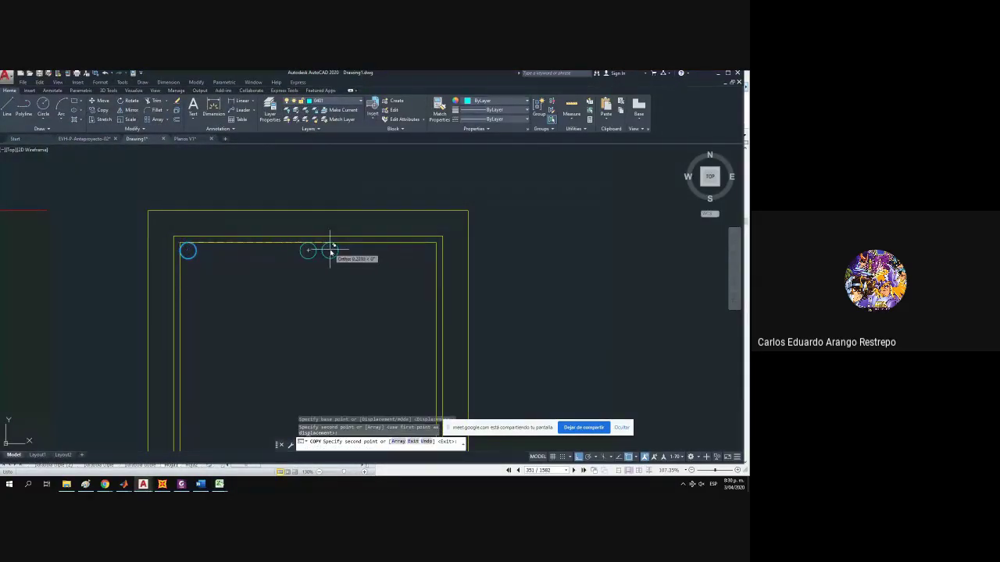
pyautogui.press('Escape')
# Copy the top middle bar circle horizontally to the upper-right corner of the innermost rectangle.
pyautogui.click(334, 261)
pyautogui.click(309, 257)
pyautogui.press('space')
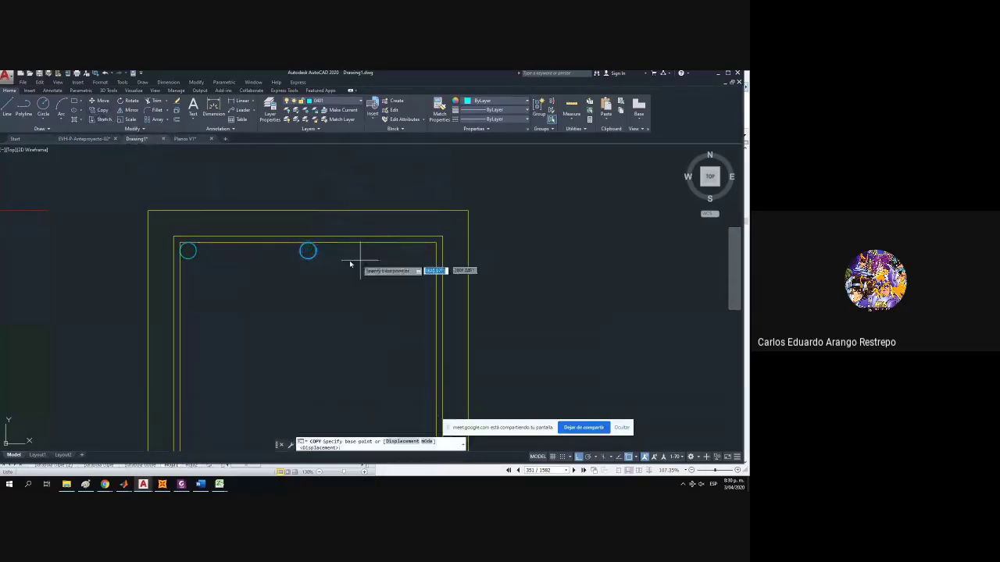
pyautogui.click(307, 250)
pyautogui.click(435, 251)
pyautogui.press('Escape')
# Copy the three top bar circles straight down to the bottom edge of the innermost rectangle.
pyautogui.scroll(-3, 435, 251)
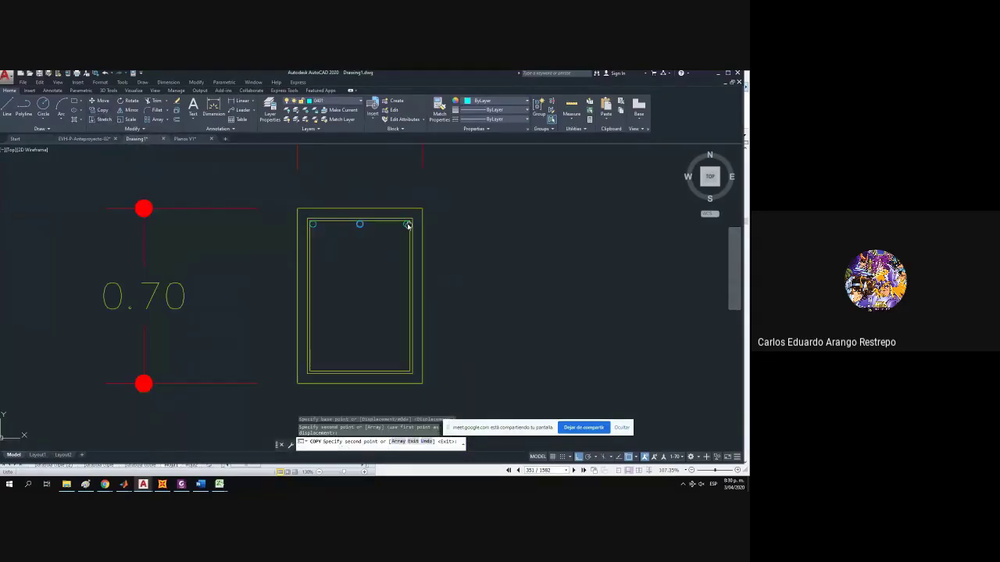
pyautogui.click(335, 217)
pyautogui.click(424, 234)
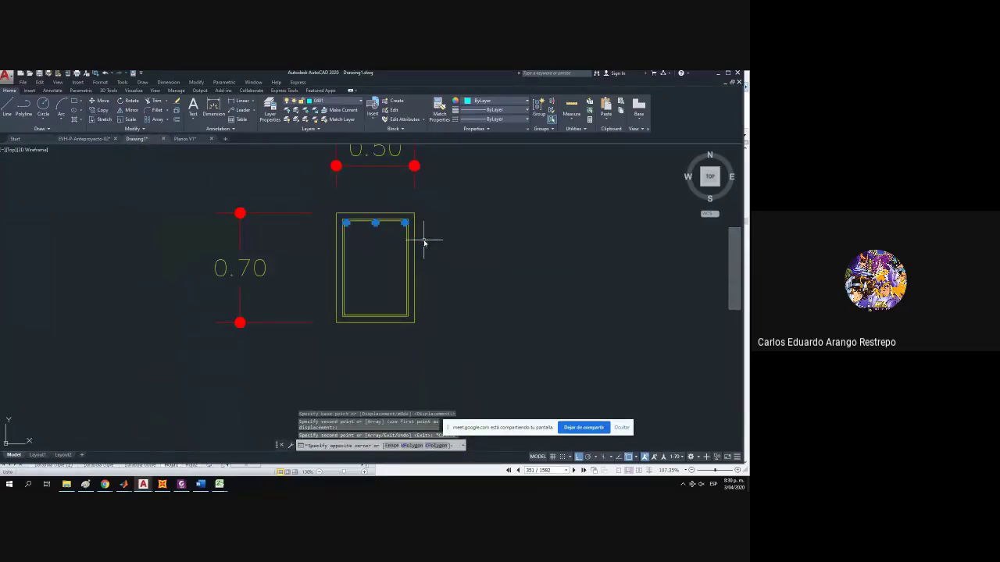
pyautogui.click(102, 114)
pyautogui.scroll(2, 419, 200)
pyautogui.click(400, 234)
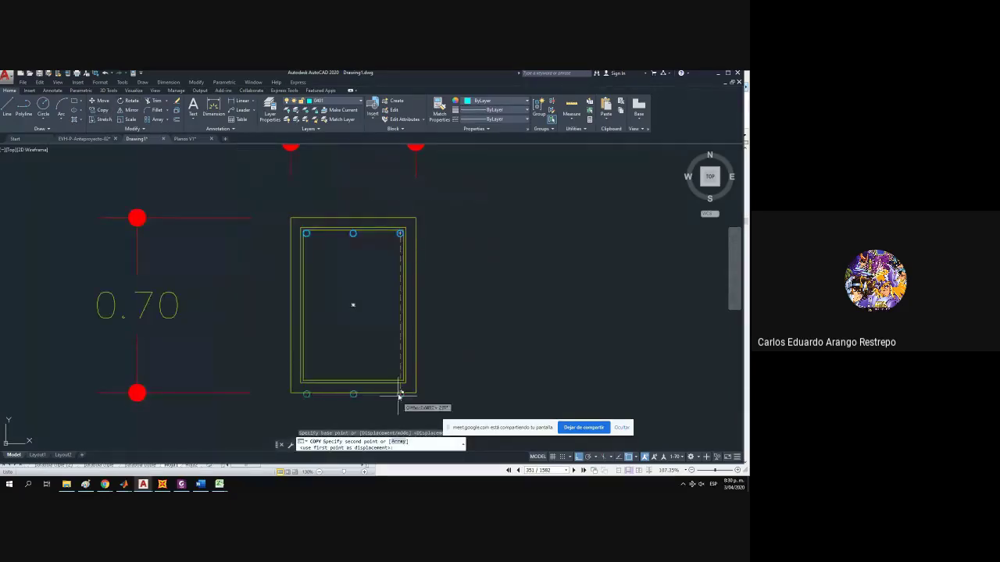
pyautogui.click(400, 378)
pyautogui.press('Escape')
pyautogui.scroll(-2, 383, 346)
pyautogui.scroll(2, 373, 349)
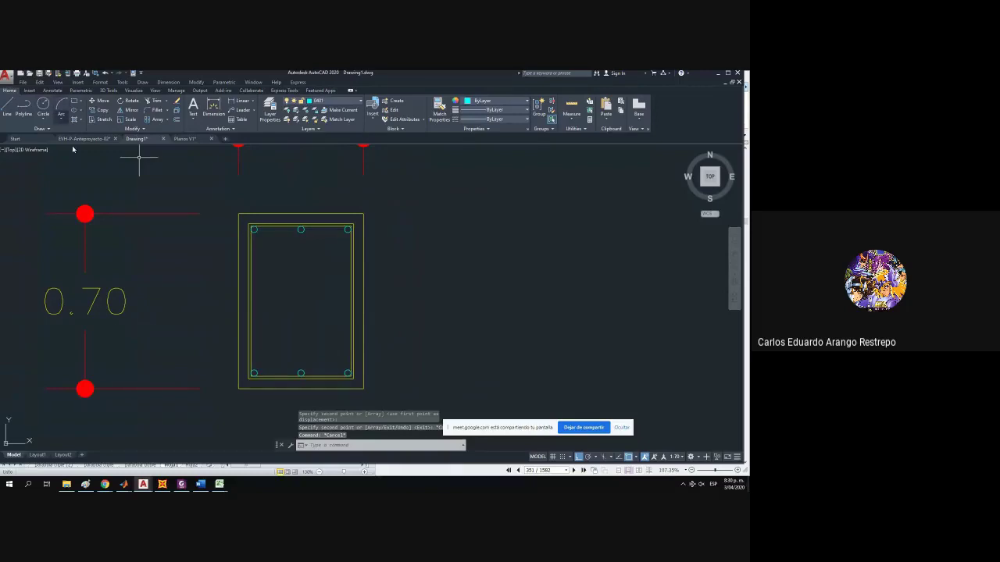
# Switch to the Planos V1 drawing and select the vertical hooked tie polyline beside the 0.52 × 0.32 stirrup.
pyautogui.click(183, 139)
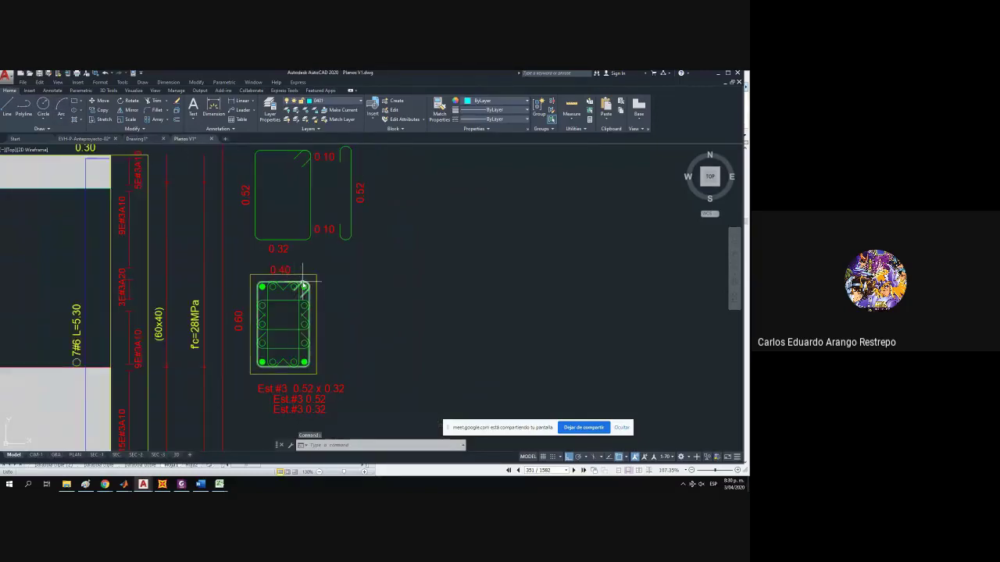
pyautogui.scroll(2, 344, 289)
pyautogui.click(340, 266)
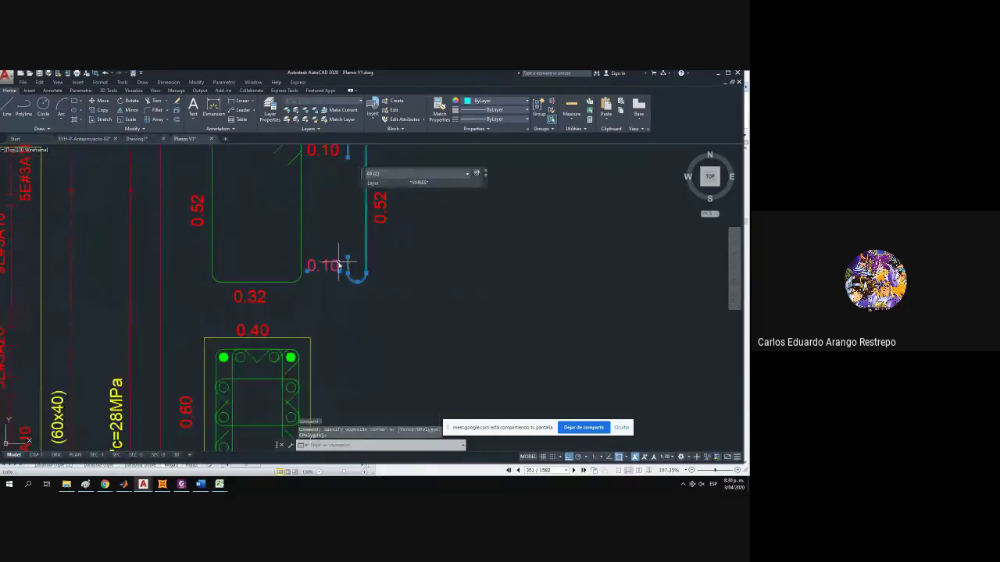
pyautogui.moveTo(345, 307); pyautogui.dragTo(331, 342)
pyautogui.press('Escape')
pyautogui.click(358, 332)
pyautogui.click(339, 305)
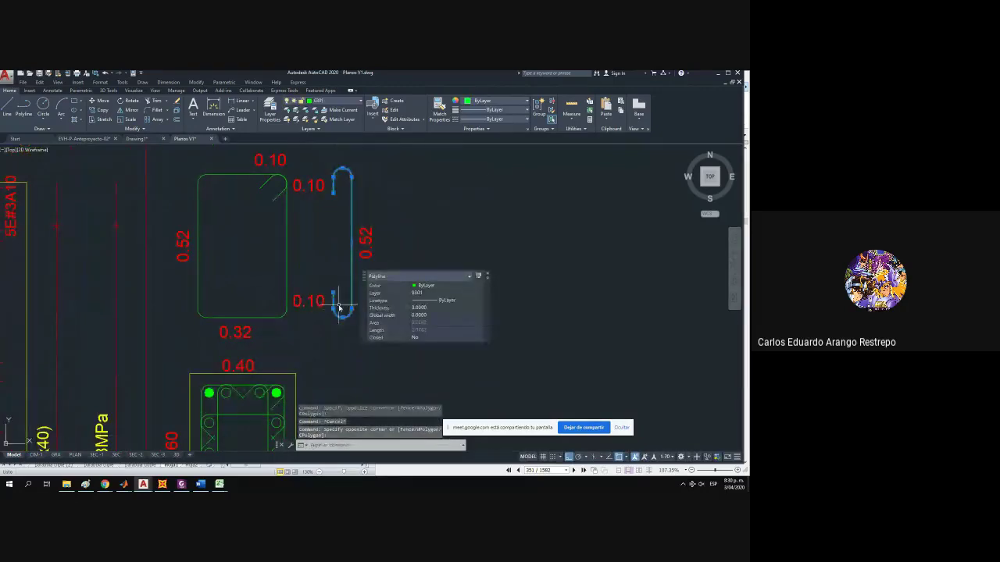
pyautogui.press('Escape')
pyautogui.click(367, 321)
pyautogui.click(355, 313)
pyautogui.click(373, 323)
pyautogui.click(329, 284)
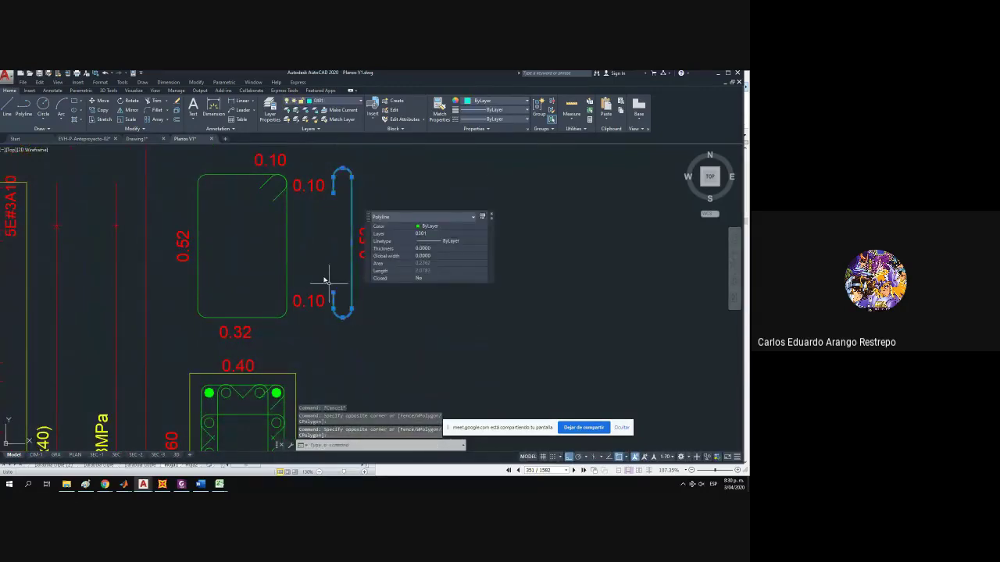
pyautogui.click(103, 110)
pyautogui.click(343, 169)
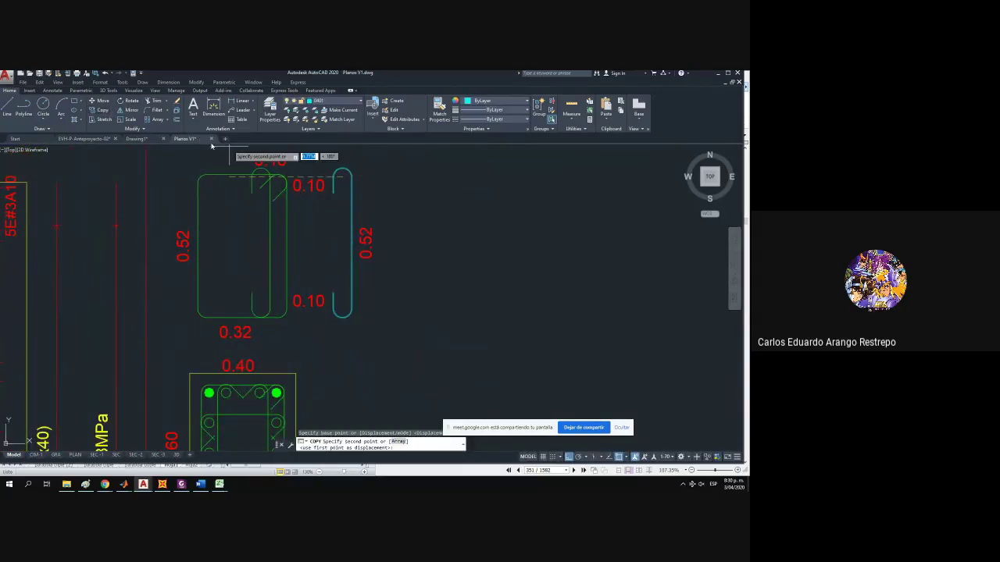
pyautogui.press('Escape')
# Copy the hooked tie with a base point and paste it as a block beside the beam section in Drawing1.
pyautogui.click(346, 174)
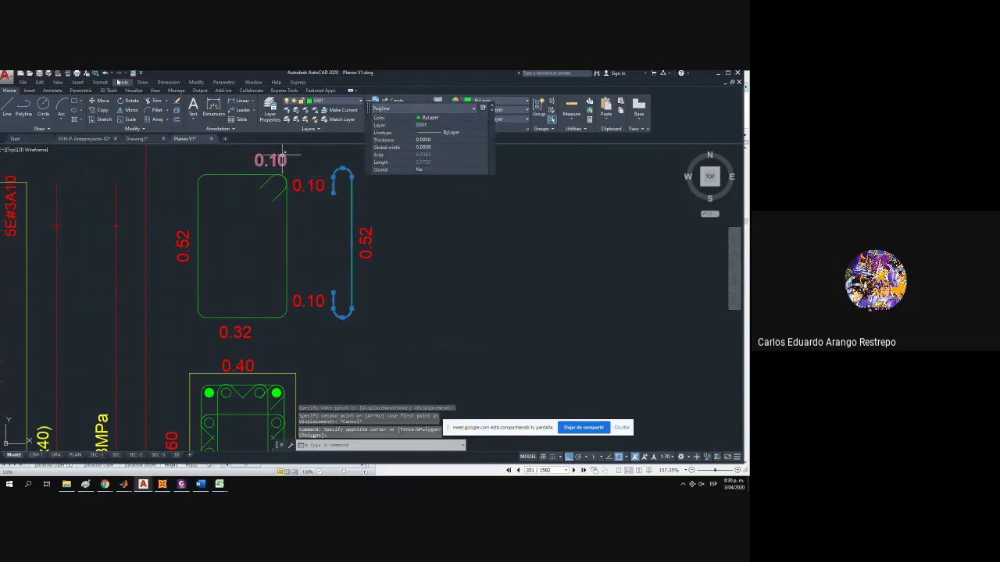
pyautogui.hotkey('ctrl', 'shift', 'c')
pyautogui.press('Escape')
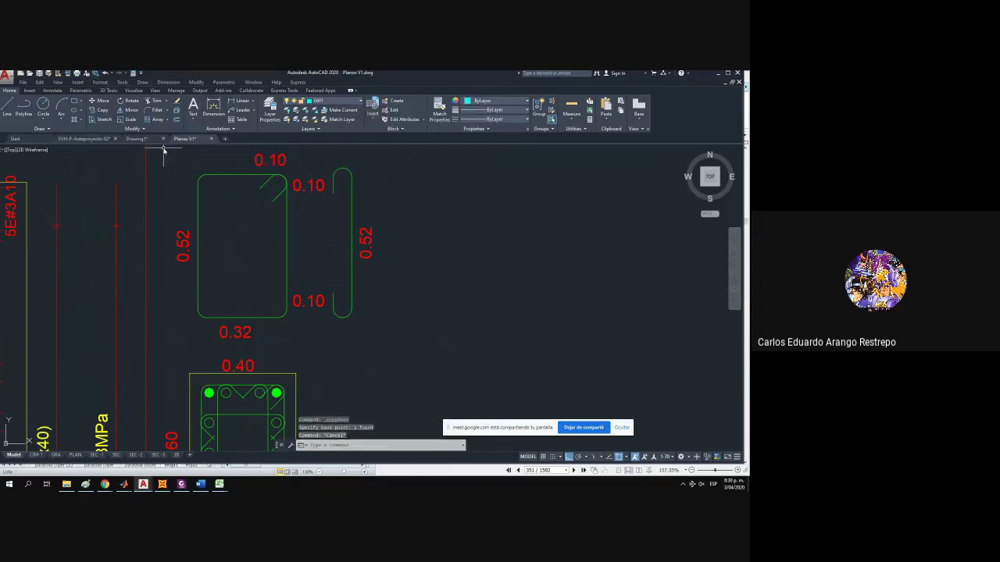
pyautogui.click(135, 139)
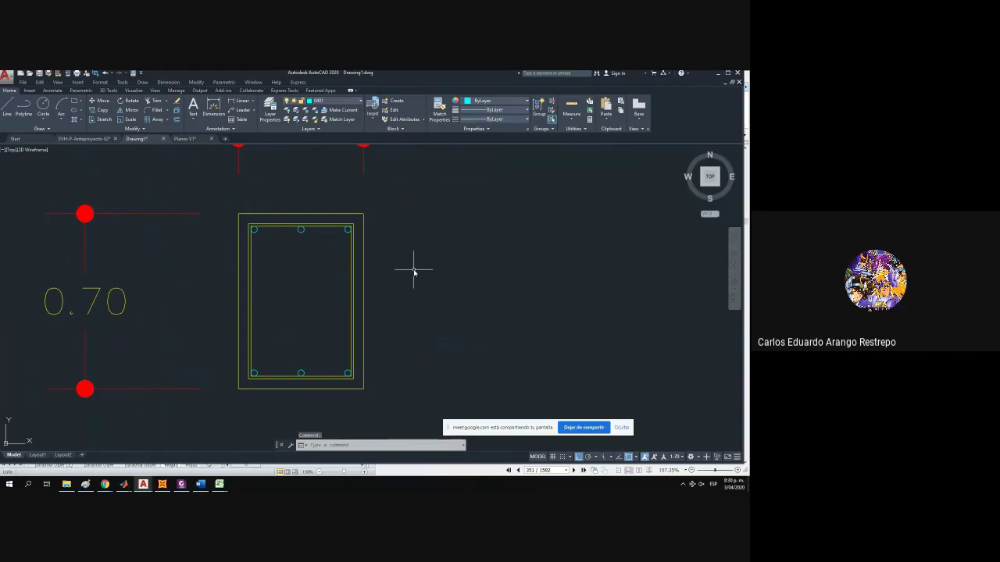
pyautogui.hotkey('ctrl', 'v')
pyautogui.click(450, 240)
# Scale the pasted hooked tie down about its upper hook until it is shorter than the beam section.
pyautogui.click(498, 290)
pyautogui.click(419, 231)
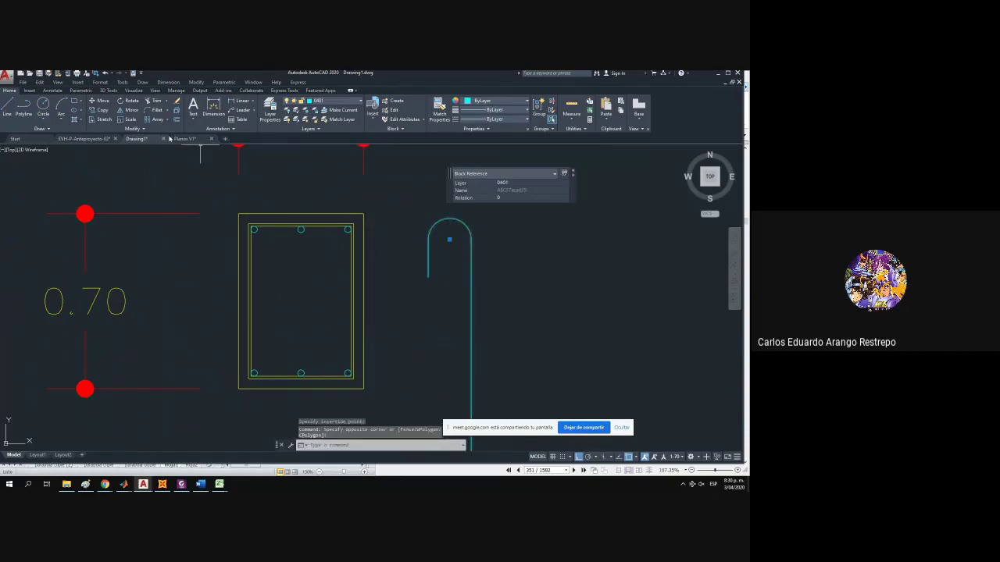
pyautogui.click(121, 119)
pyautogui.scroll(-2, 366, 241)
pyautogui.click(419, 243)
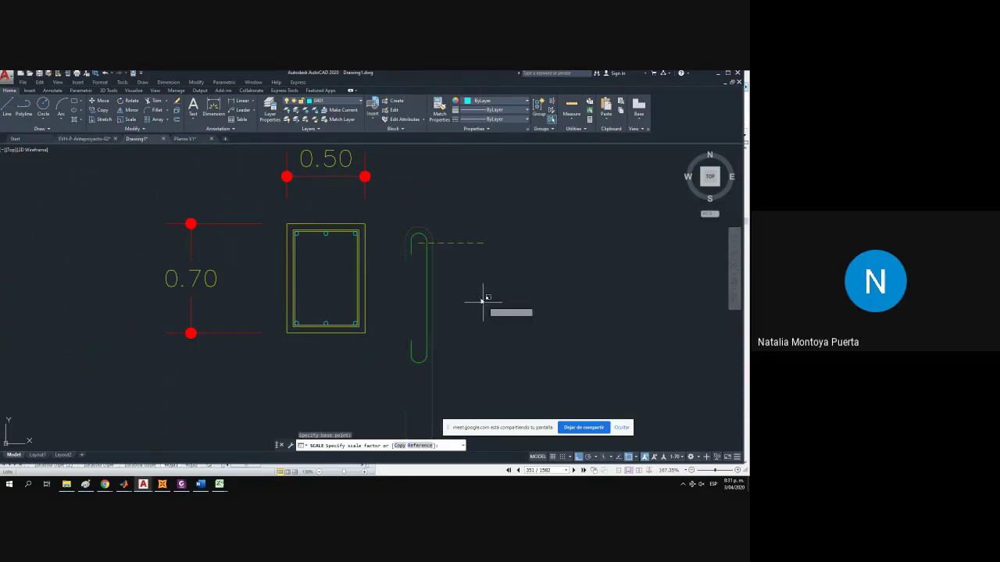
pyautogui.click(460, 263)
# Move the hooked tie into the section, centring its upper hook on the top middle bar.
pyautogui.click(467, 267)
pyautogui.click(427, 267)
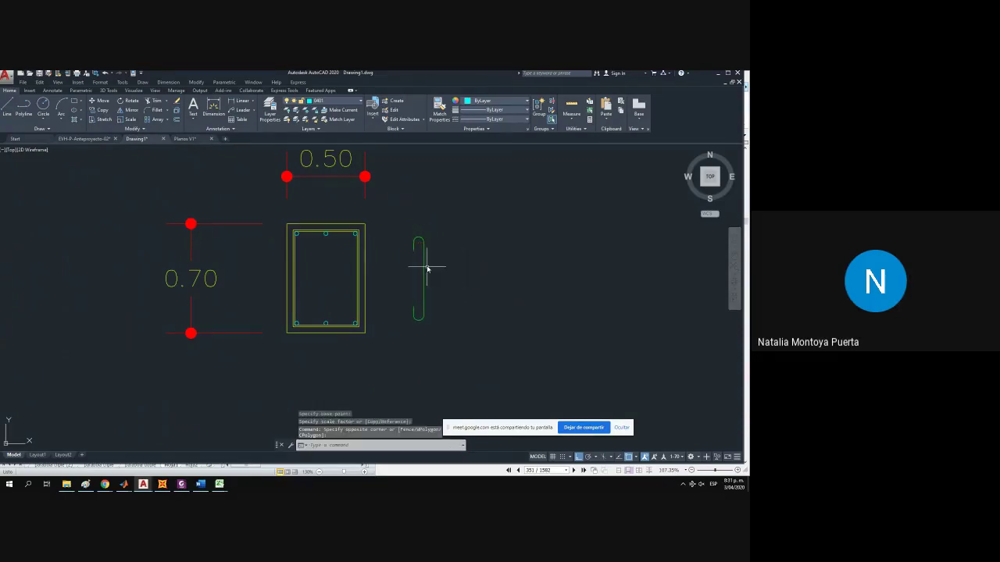
pyautogui.click(418, 258)
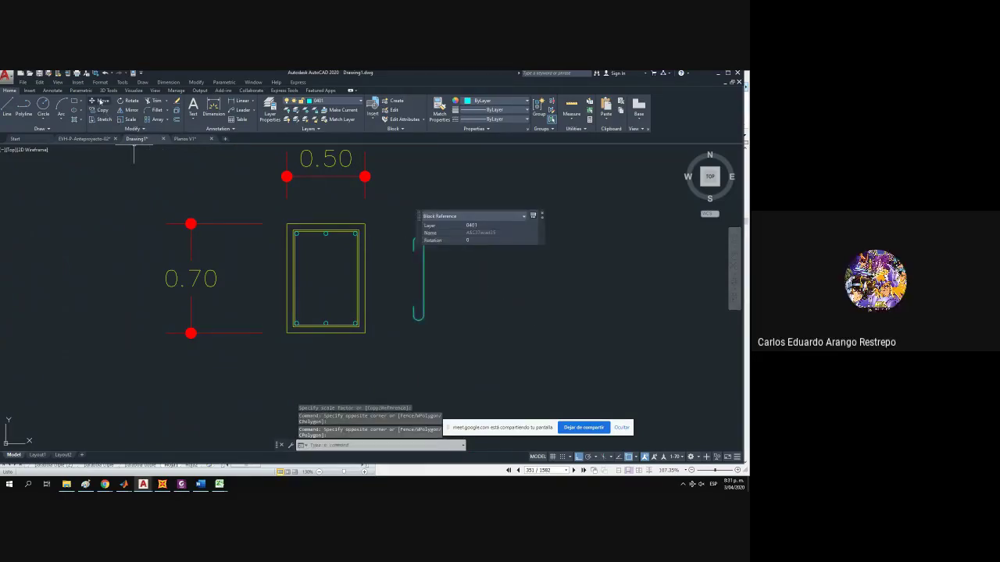
pyautogui.click(99, 100)
pyautogui.click(416, 239)
pyautogui.scroll(4, 318, 239)
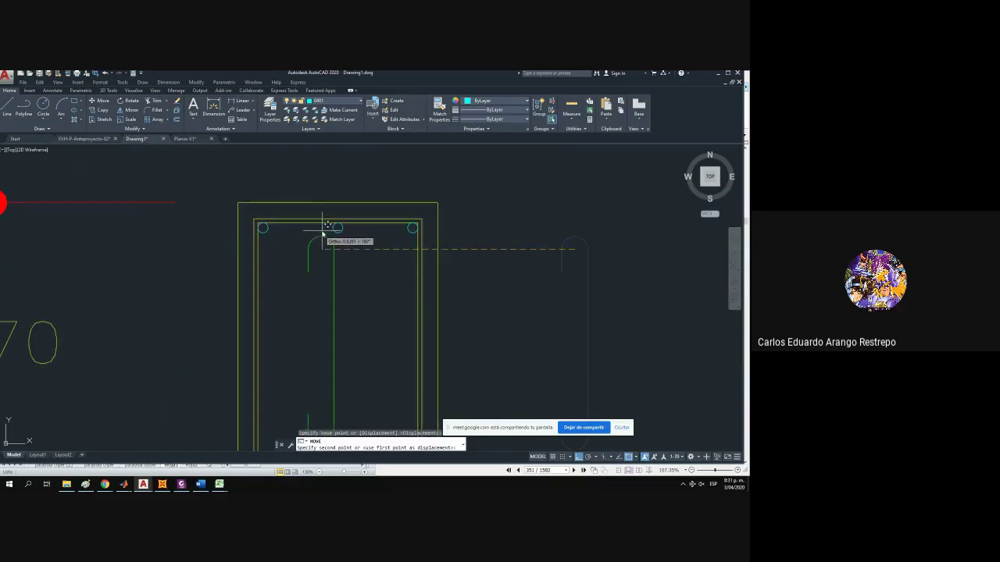
pyautogui.click(337, 229)
pyautogui.click(338, 239)
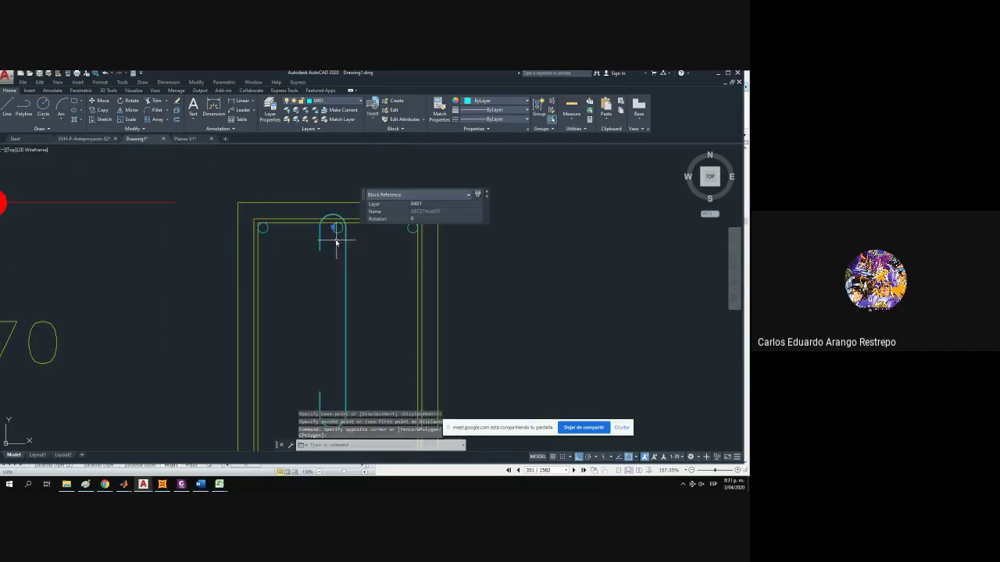
pyautogui.click(331, 229)
# Try to stretch the tie block's lower hook down to the bottom middle bar.
pyautogui.scroll(-3, 320, 222)
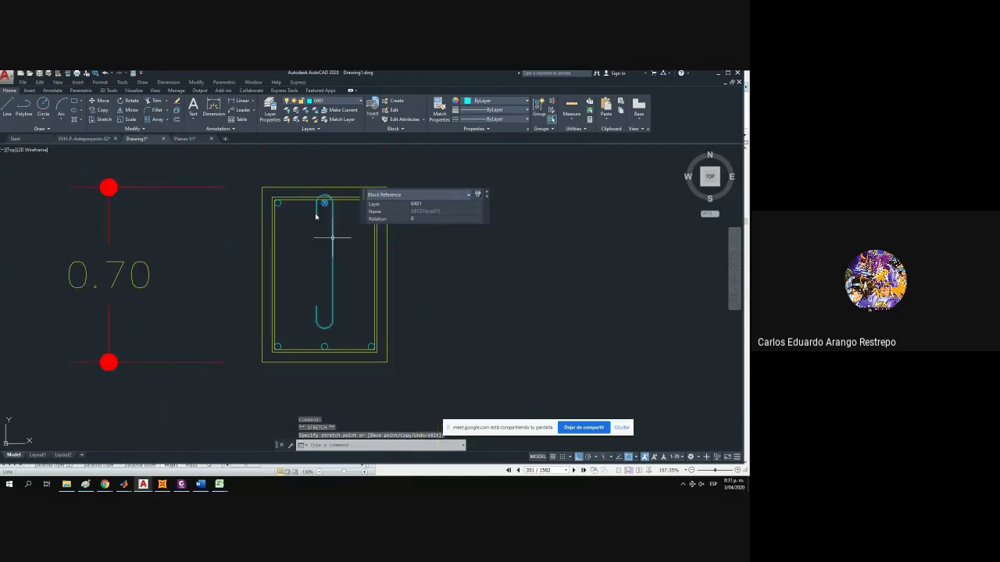
pyautogui.click(101, 119)
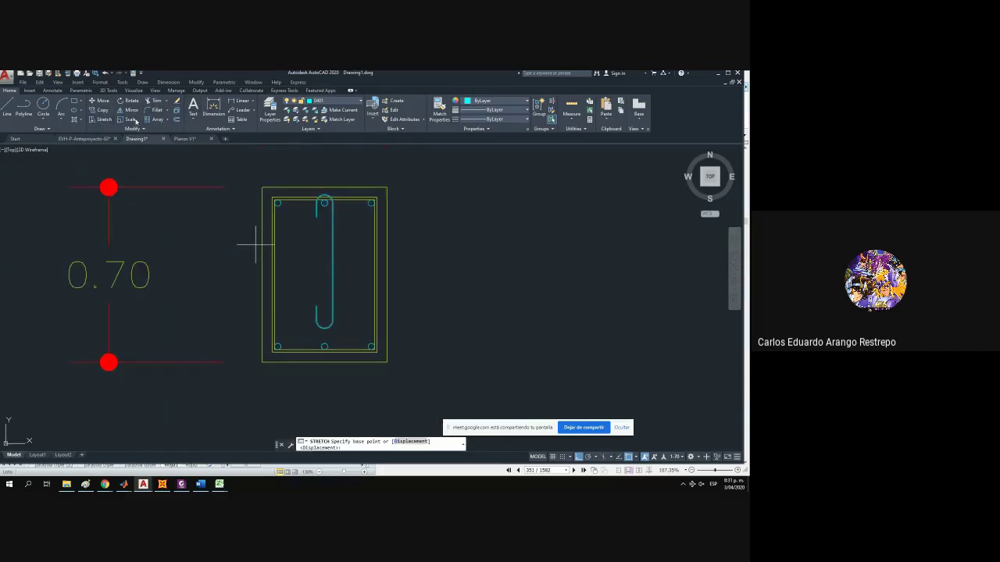
pyautogui.click(103, 123)
pyautogui.scroll(2, 297, 309)
pyautogui.click(364, 349)
pyautogui.click(308, 285)
pyautogui.press('Return')
pyautogui.click(340, 336)
pyautogui.scroll(2, 341, 364)
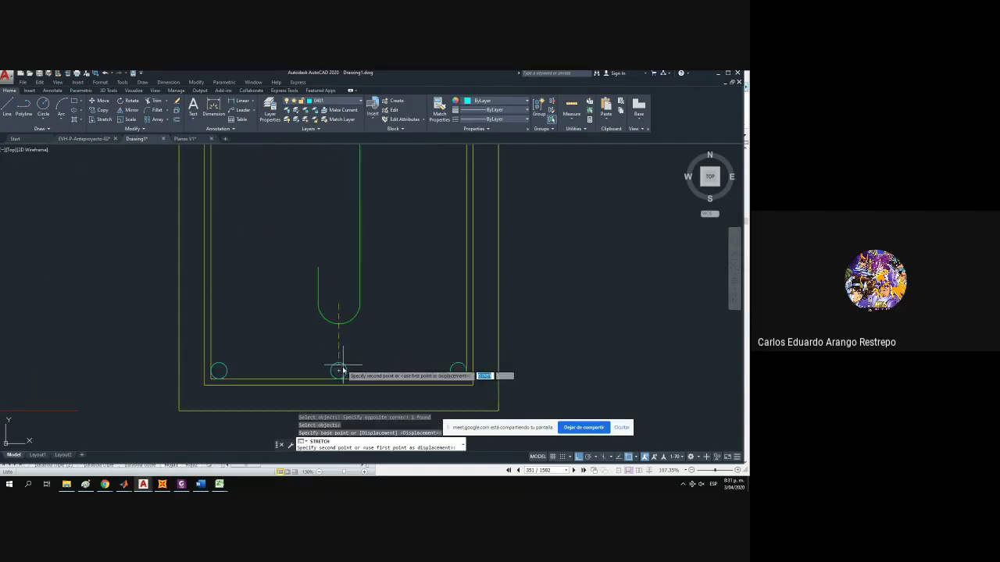
pyautogui.click(338, 372)
# Explode the hooked tie block into an editable polyline.
pyautogui.click(362, 335)
pyautogui.click(325, 291)
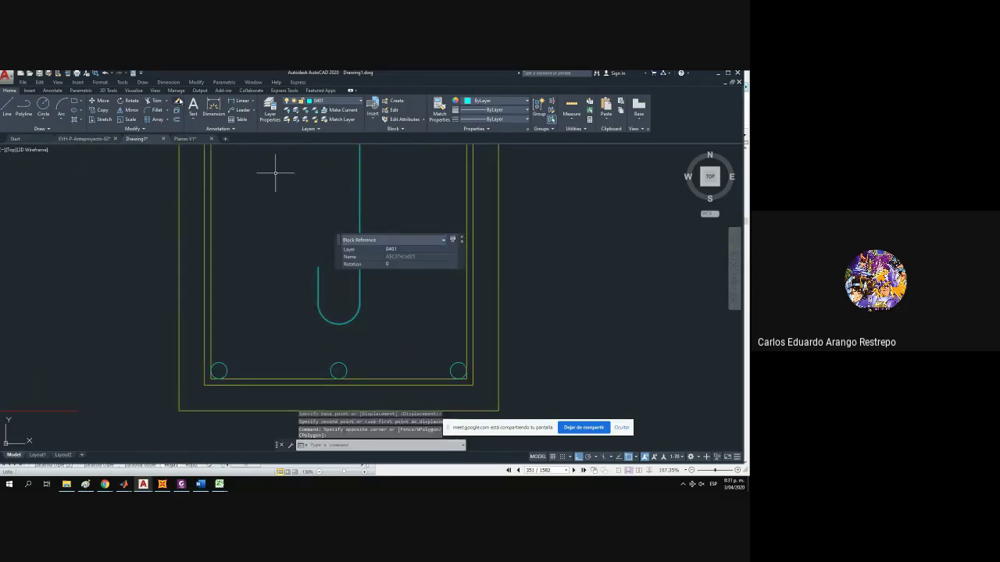
pyautogui.click(176, 111)
# Stretch the tie polyline's lower hook straight down so it is centred on the bottom middle bar.
pyautogui.click(101, 119)
pyautogui.click(376, 342)
pyautogui.click(272, 239)
pyautogui.press('Return')
pyautogui.click(338, 304)
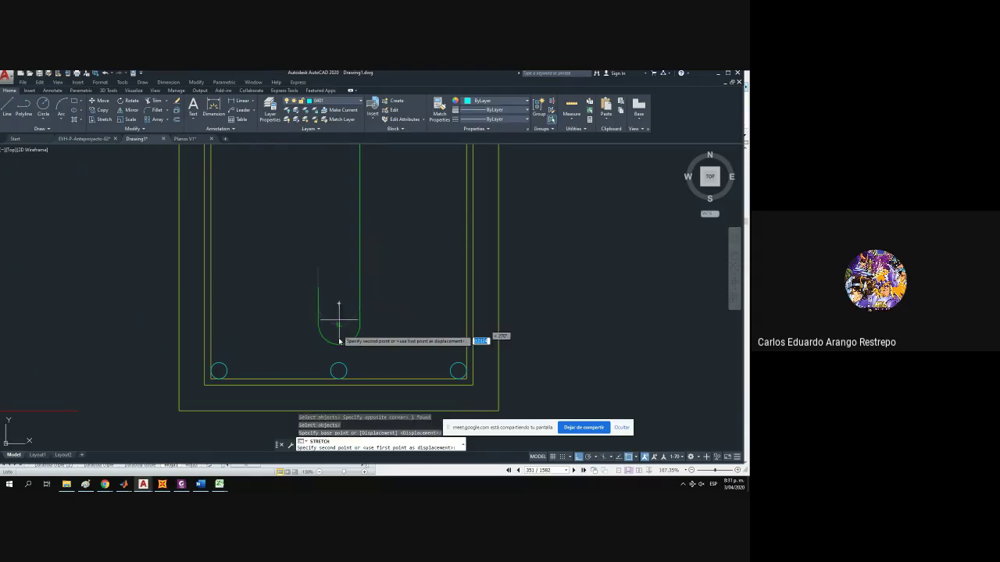
pyautogui.click(338, 372)
# Set the tie polyline's global width to 0.01.
pyautogui.scroll(-4, 338, 371)
pyautogui.scroll(3, 297, 357)
pyautogui.click(338, 327)
pyautogui.click(279, 293)
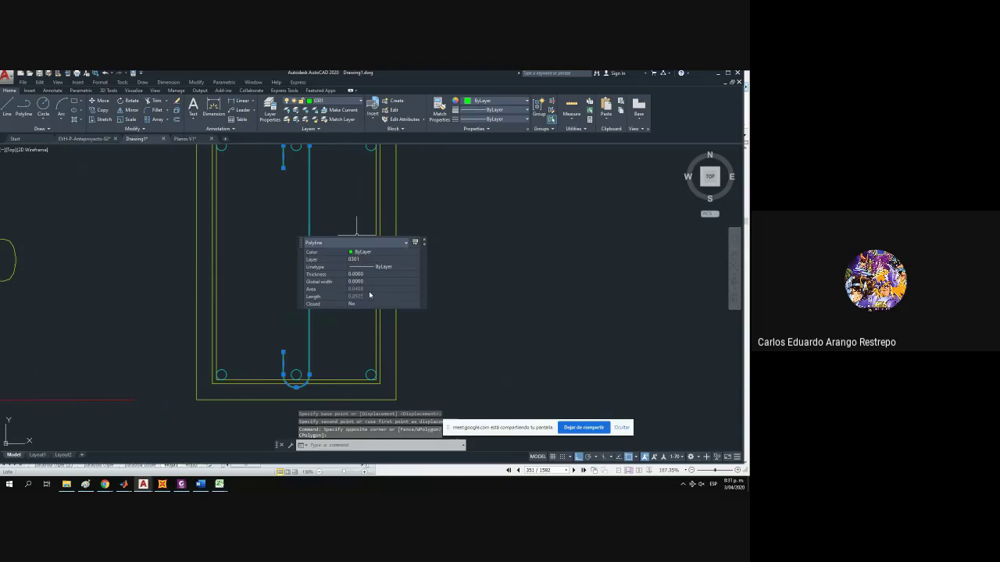
pyautogui.click(366, 281)
pyautogui.write('0.01')
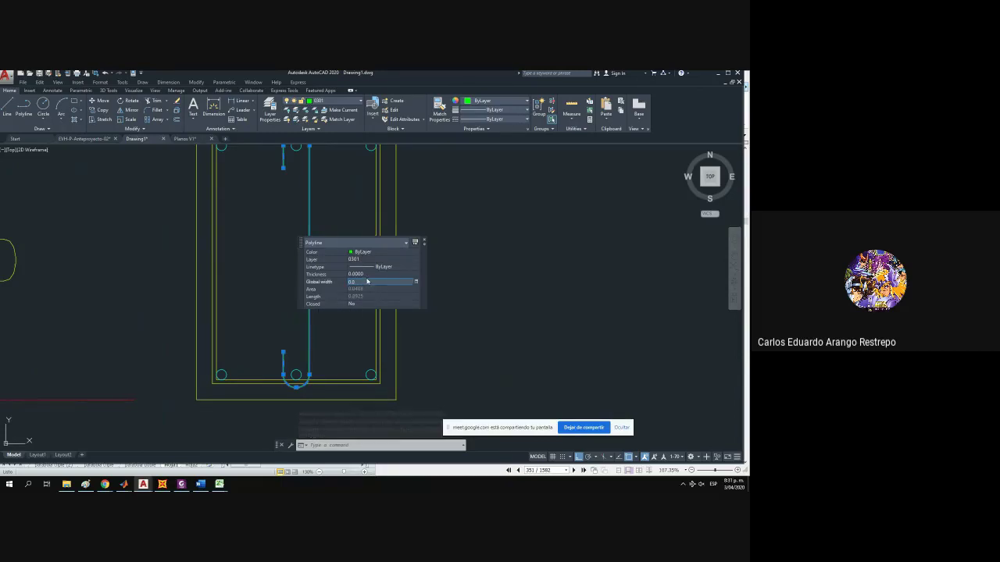
pyautogui.press('Return')
pyautogui.press('Escape')
pyautogui.scroll(-3, 381, 326)
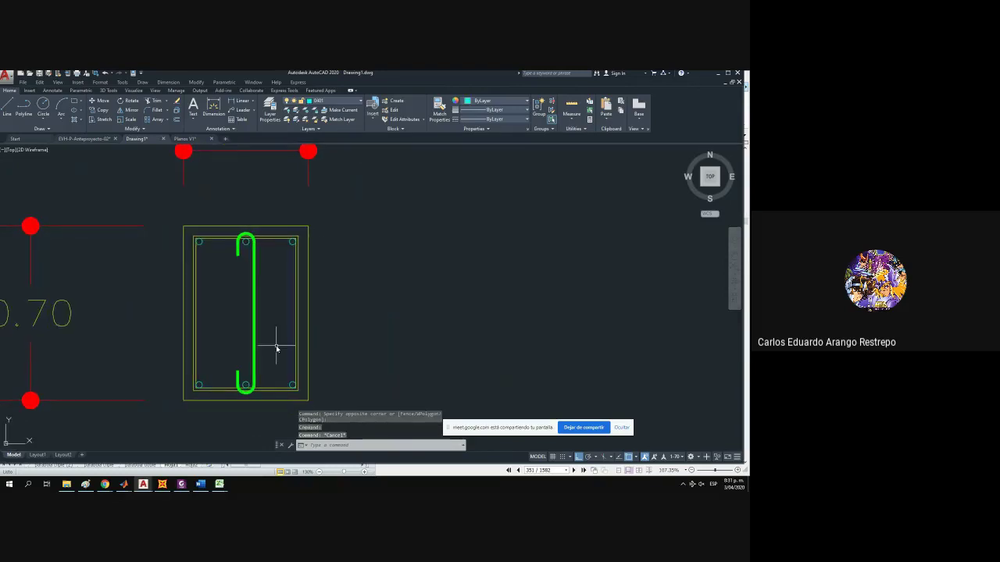
pyautogui.moveTo(298, 292); pyautogui.dragTo(315, 276)
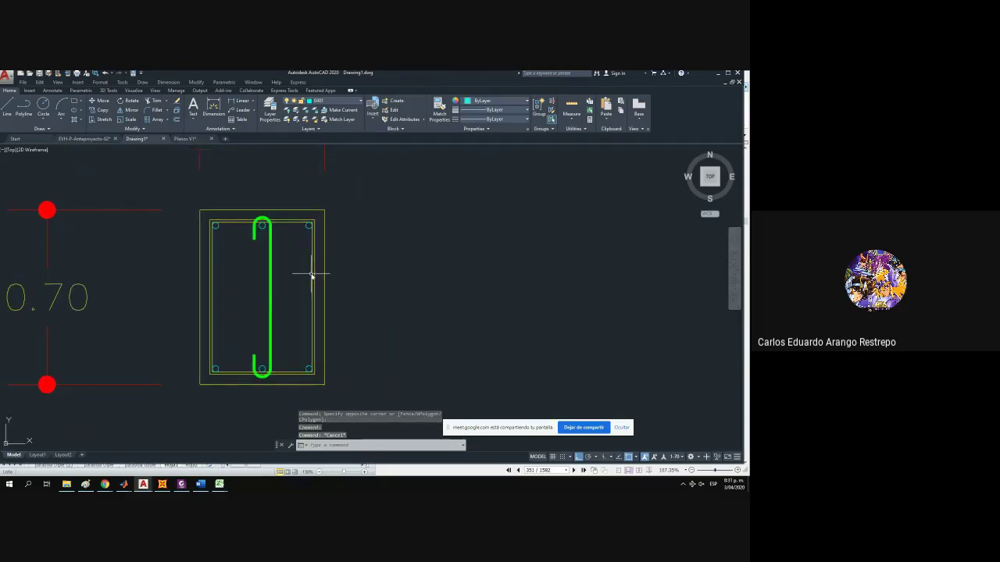
pyautogui.click(315, 274)
pyautogui.click(316, 275)
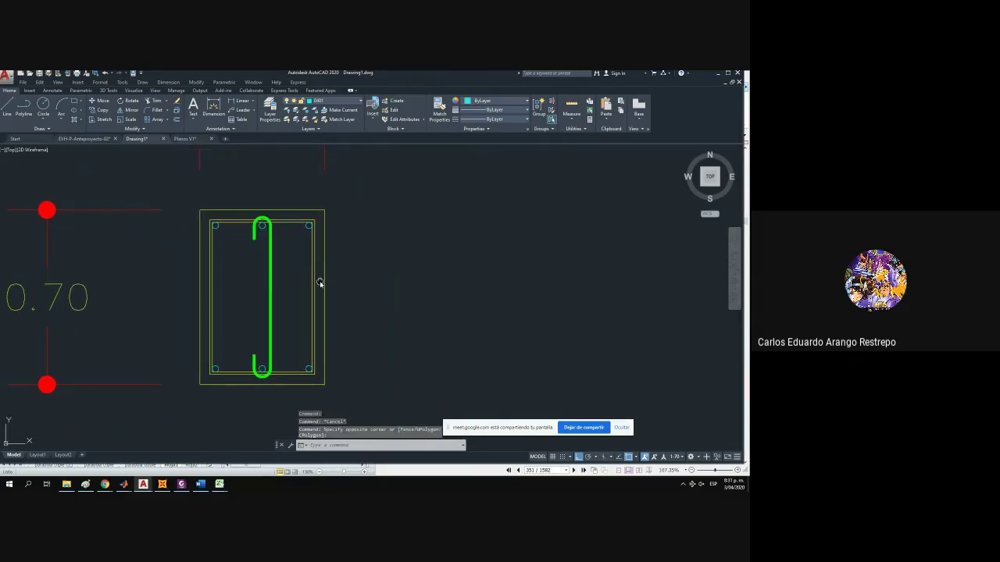
# Move the 0.70 height dimension closer to the beam section.
pyautogui.scroll(-2, 297, 307)
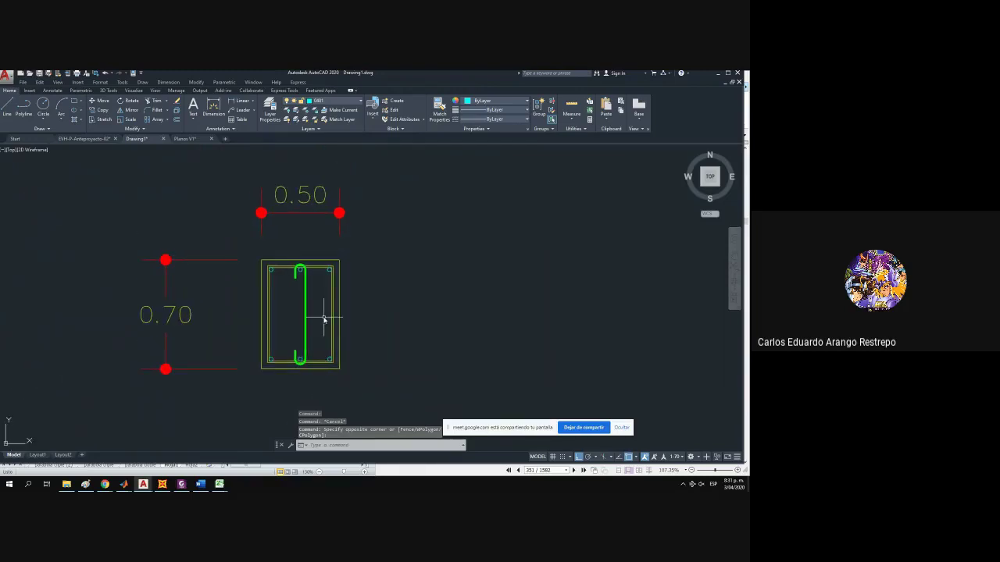
pyautogui.click(245, 375)
pyautogui.click(193, 358)
pyautogui.click(166, 368)
pyautogui.click(213, 369)
pyautogui.press('Escape')
pyautogui.moveTo(320, 301); pyautogui.dragTo(310, 302)
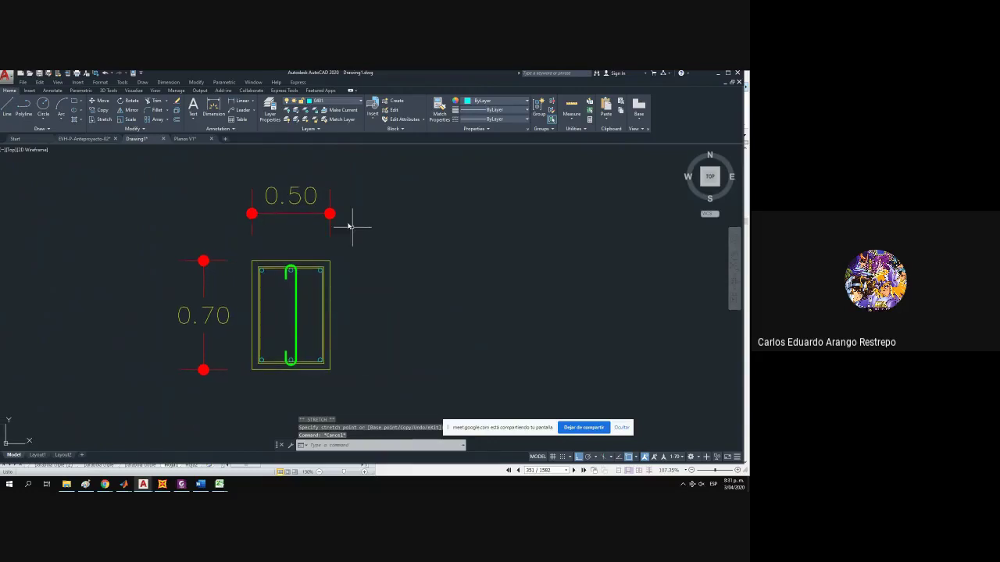
# Tile the AutoCAD window over half the screen, beside the NSR-10 PDF.
pyautogui.moveTo(312, 78); pyautogui.dragTo(2, 123)
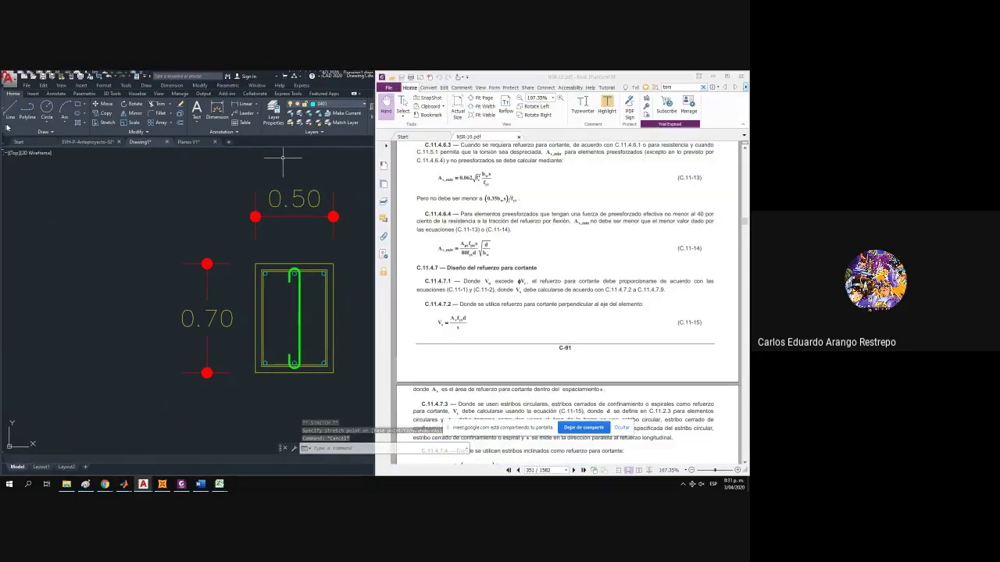
pyautogui.moveTo(156, 489)
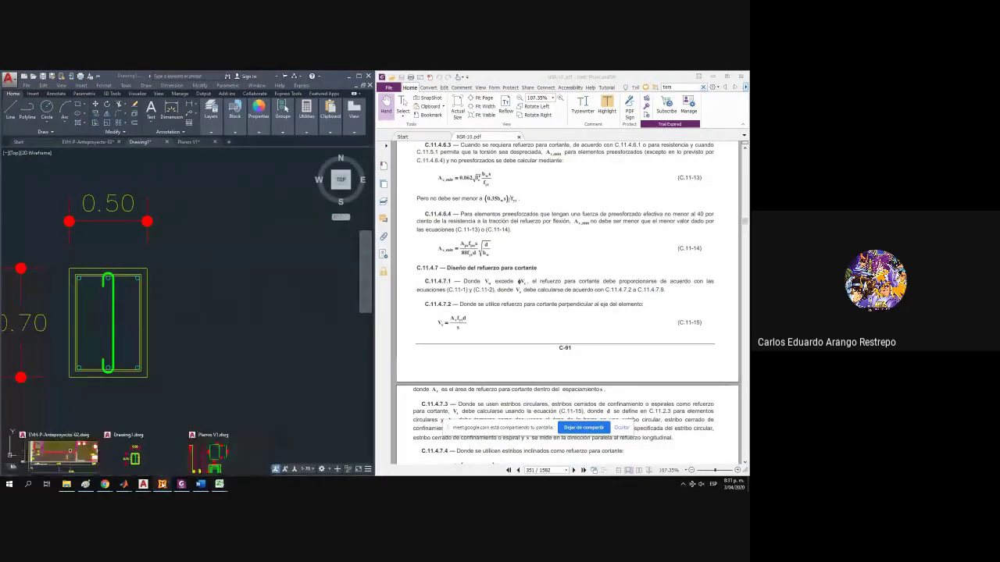
# Switch to the Excel workbook trazado de cables, open sheet Hoja2 and tile it over half the screen beside AutoCAD.
pyautogui.moveTo(220, 483)
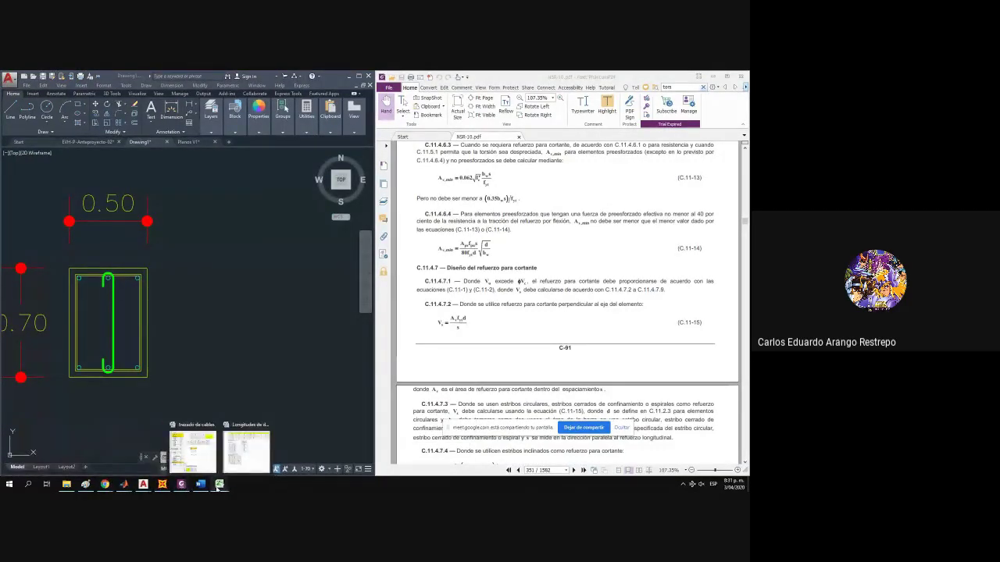
pyautogui.click(206, 466)
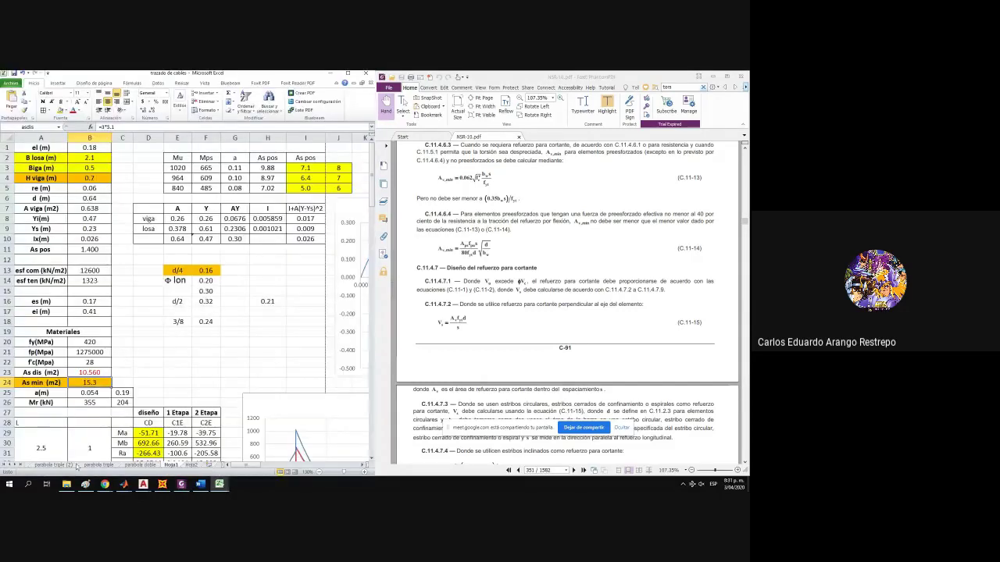
pyautogui.click(190, 466)
pyautogui.press('super+Right')
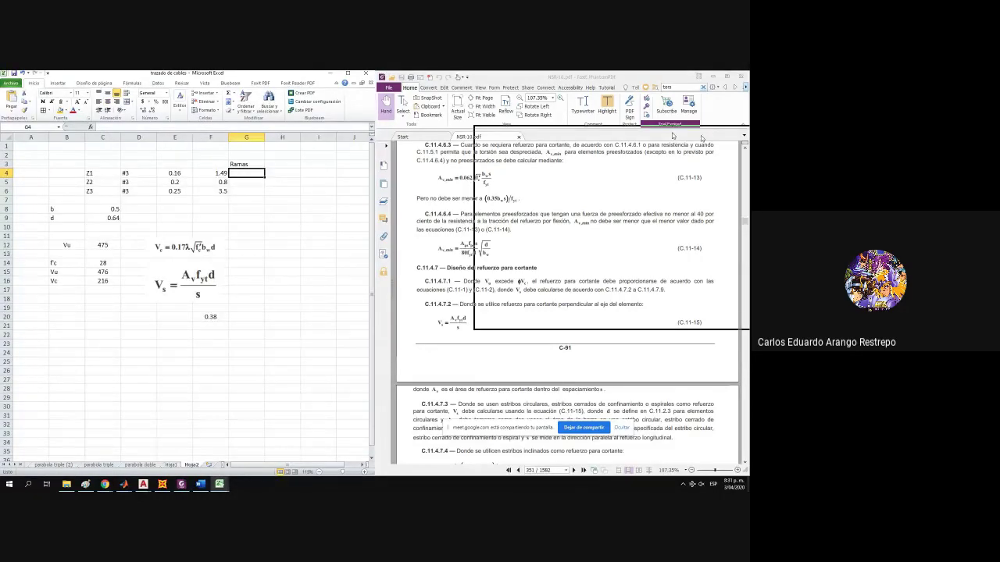
pyautogui.click(187, 110)
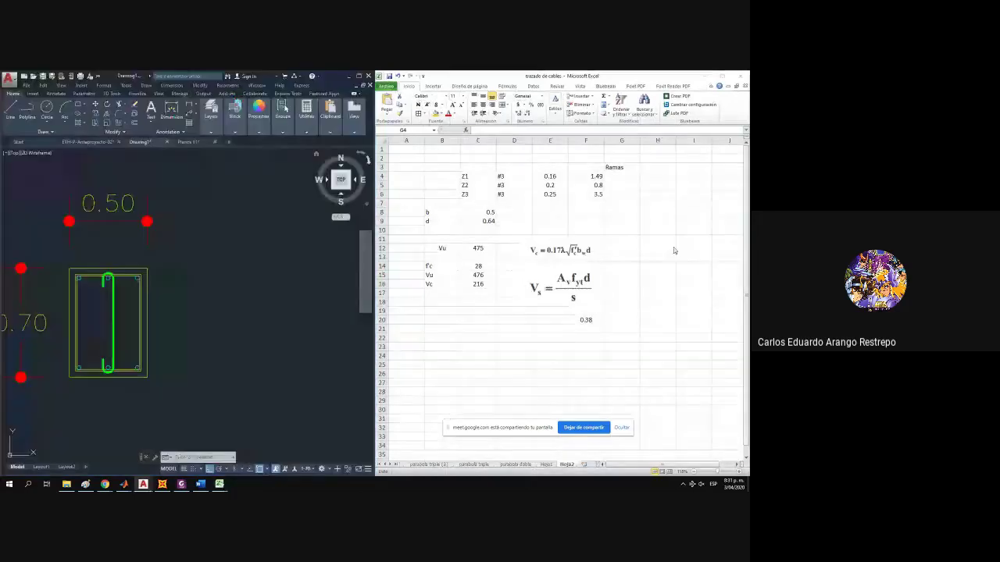
# Enter 3 stirrup branches for each of Z1, Z2 and Z3 in the Ramas column and centre the values.
pyautogui.write('3')
pyautogui.press('Return')
pyautogui.write('3')
pyautogui.press('Return')
pyautogui.write('3')
pyautogui.press('Return')
pyautogui.moveTo(616, 173); pyautogui.dragTo(621, 189)
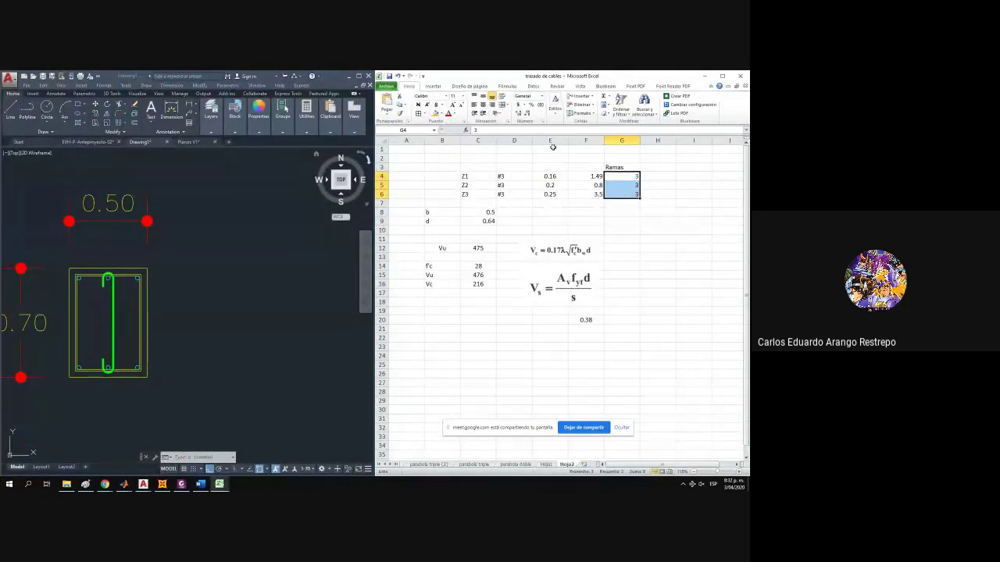
# Add a centred Av column beside Ramas with 0.71 for Z1, and copy that value to Z2 and Z3.
pyautogui.click(647, 166)
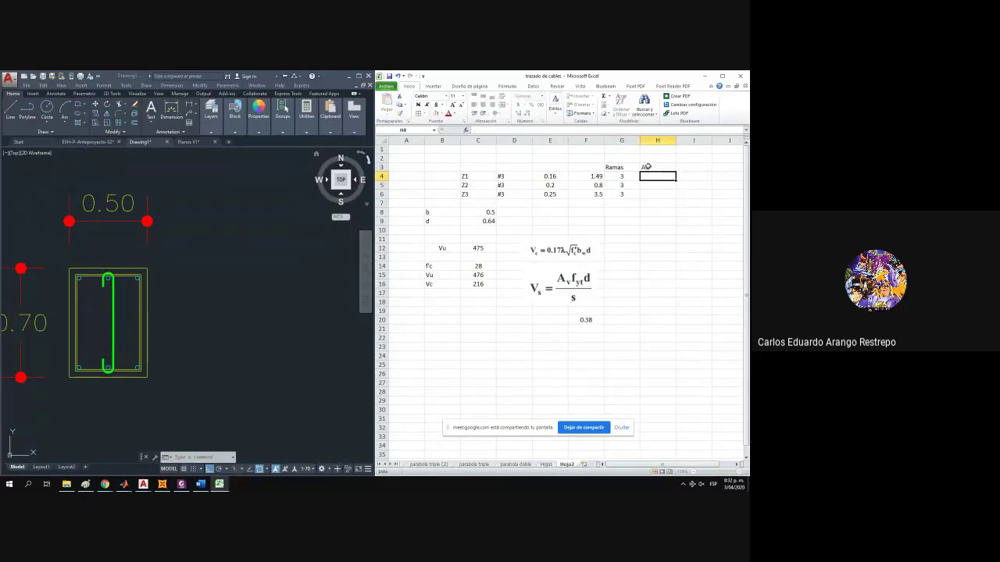
pyautogui.write('0.')
pyautogui.press('Return')
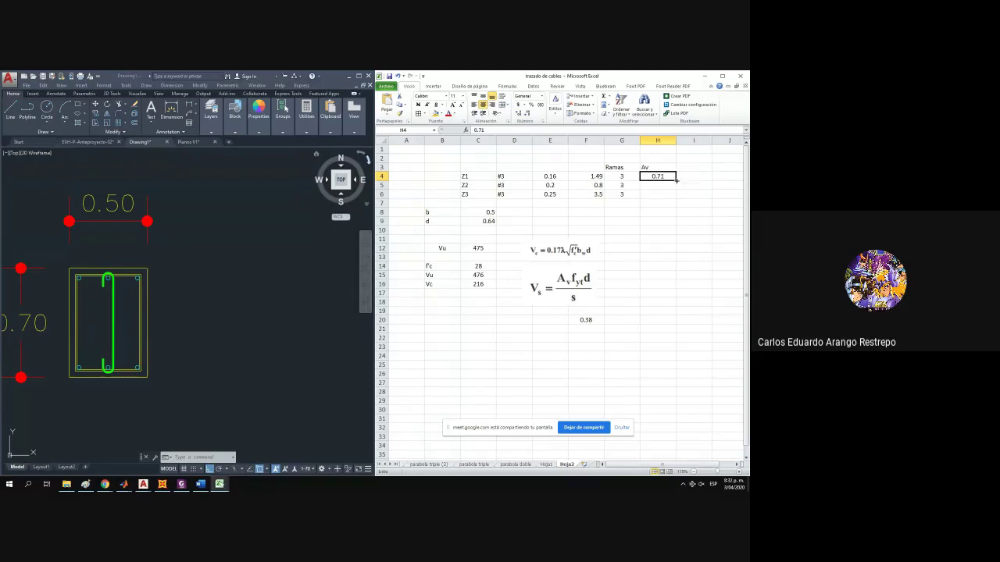
pyautogui.moveTo(677, 180); pyautogui.dragTo(676, 195)
pyautogui.click(651, 167)
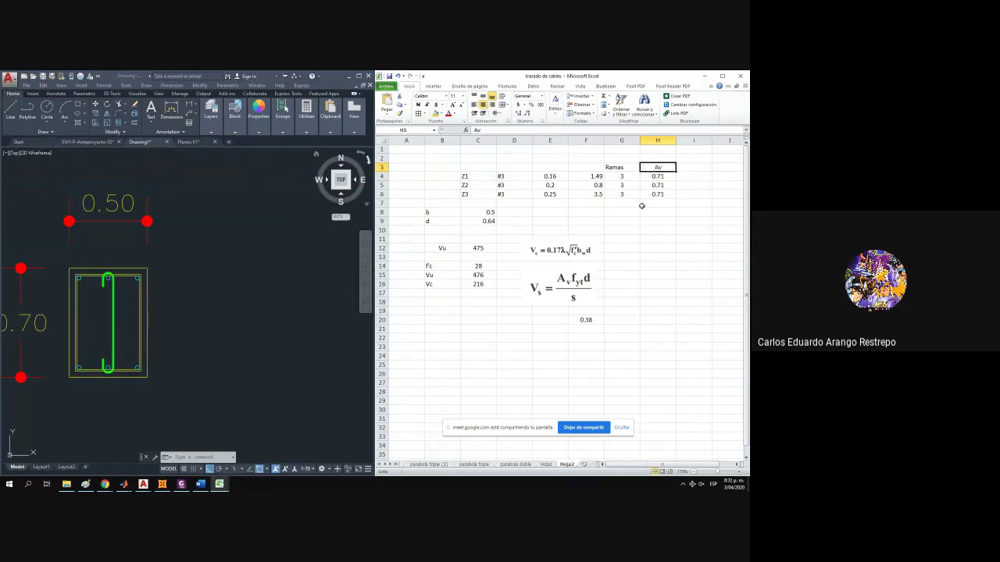
# Label cell B10 as fy and link C10 to the fy(MPa) value in sheet Hoja1.
pyautogui.click(687, 177)
pyautogui.click(445, 231)
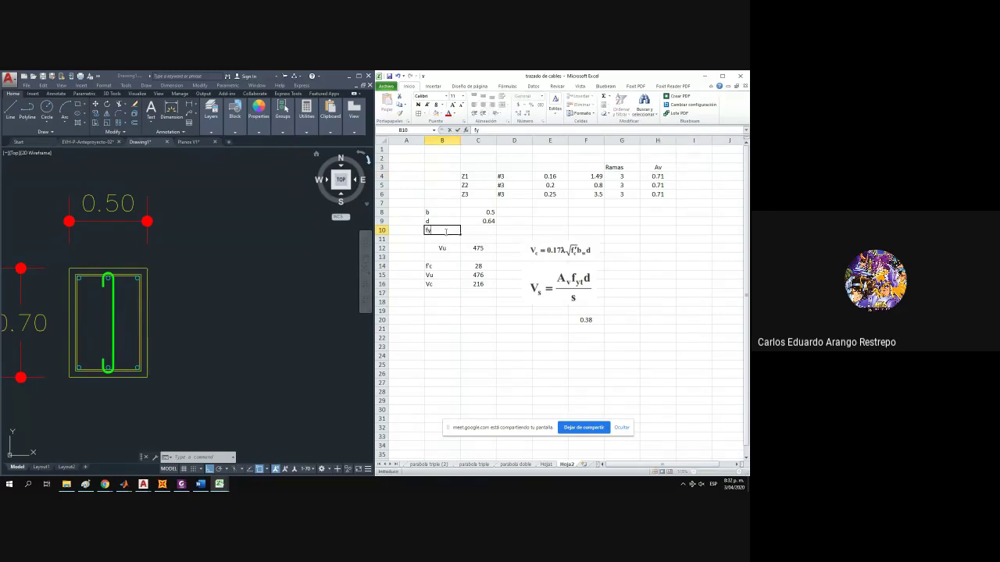
pyautogui.click(483, 229)
pyautogui.write('=')
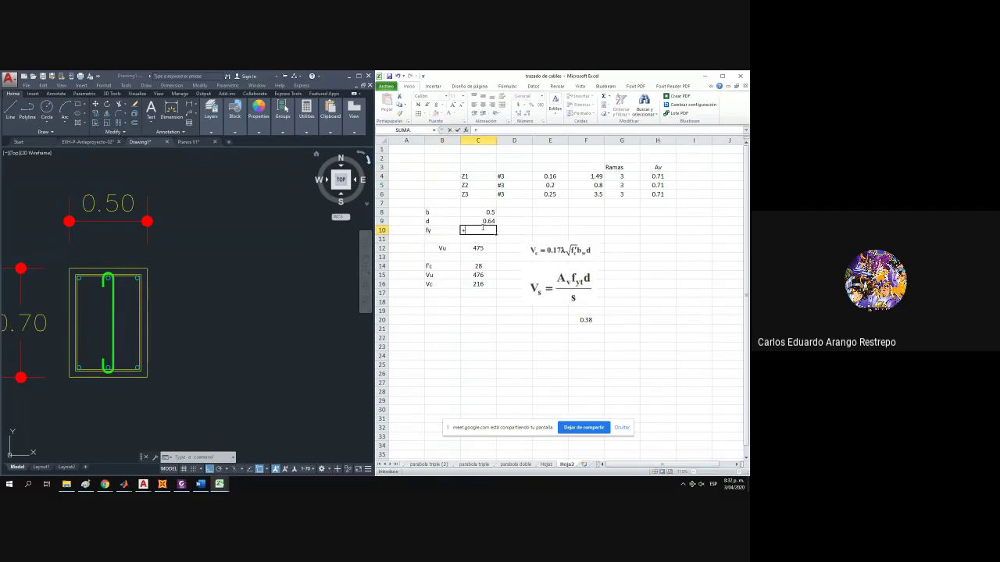
pyautogui.moveTo(550, 455); pyautogui.dragTo(549, 468)
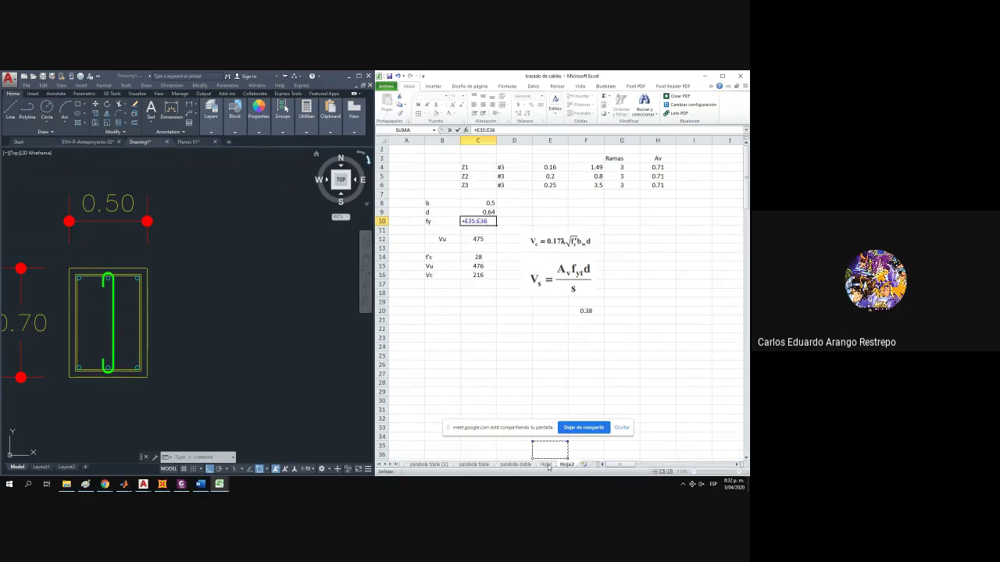
pyautogui.click(546, 464)
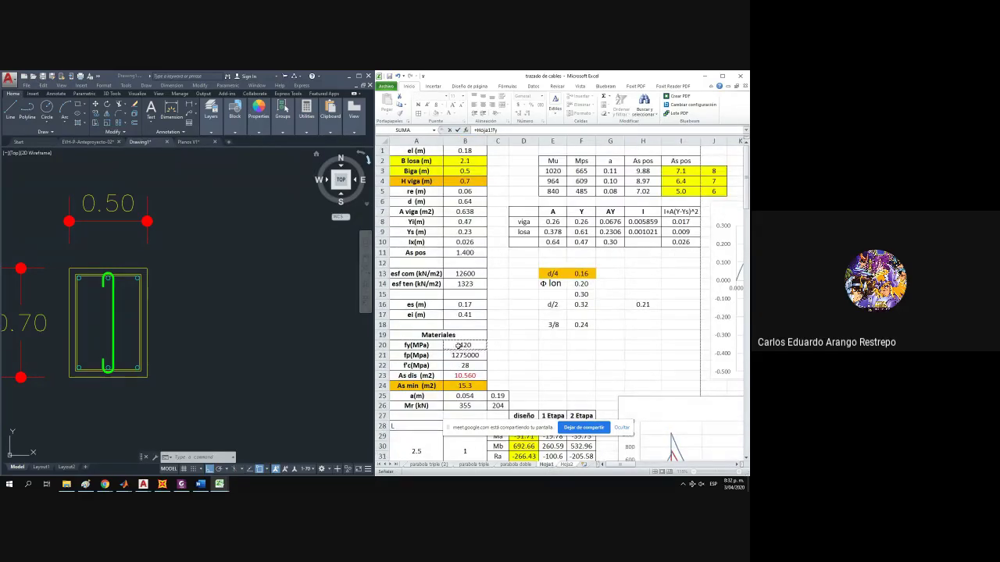
pyautogui.click(457, 346)
pyautogui.press('Return')
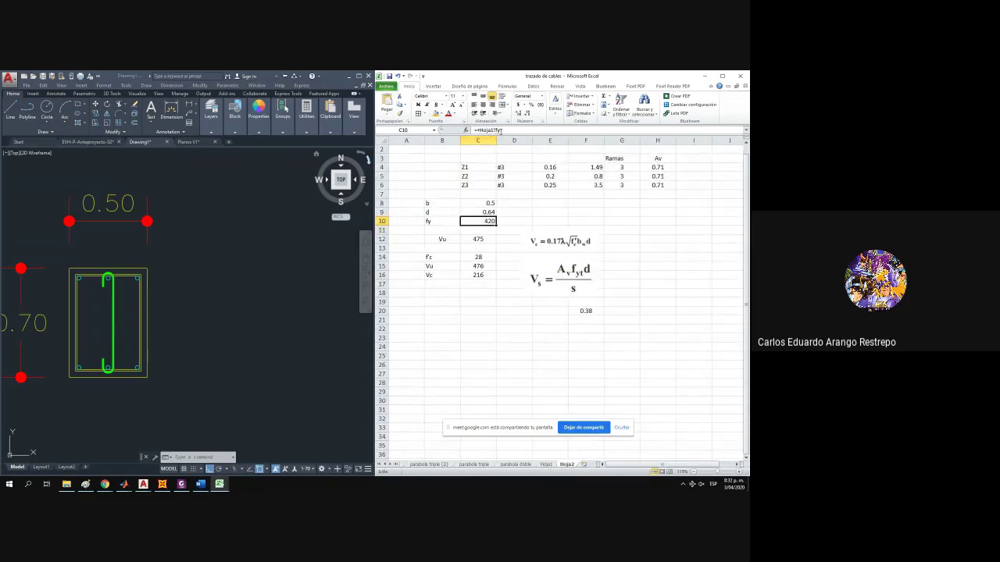
# Assign the name fyy to the fy value cell C10.
pyautogui.click(406, 130)
pyautogui.write('fy')
pyautogui.press('Return')
# Enter the formula =0.75*H4*G4*dV/E4 for Z1 in cell I4.
pyautogui.click(623, 193)
pyautogui.click(685, 168)
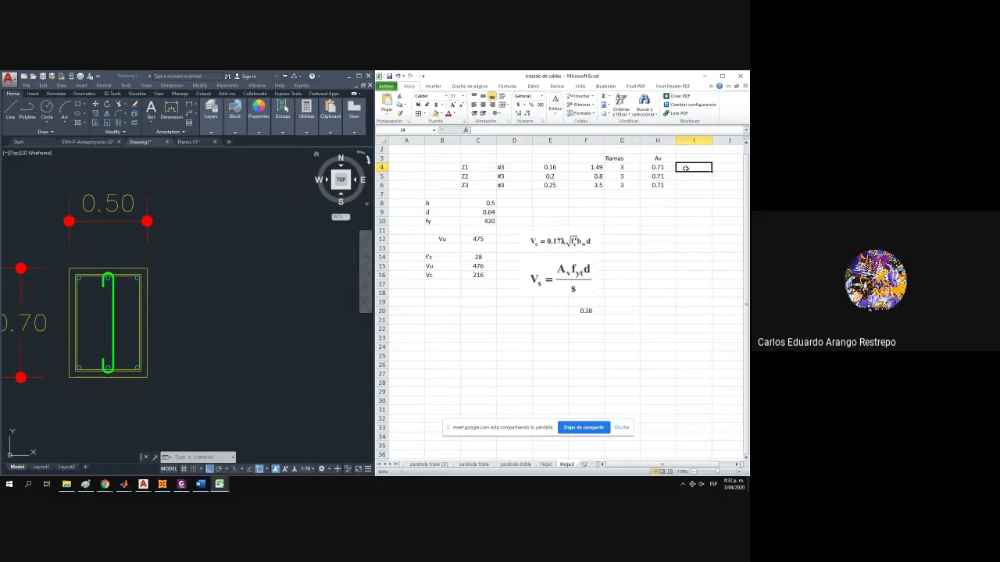
pyautogui.write('=')
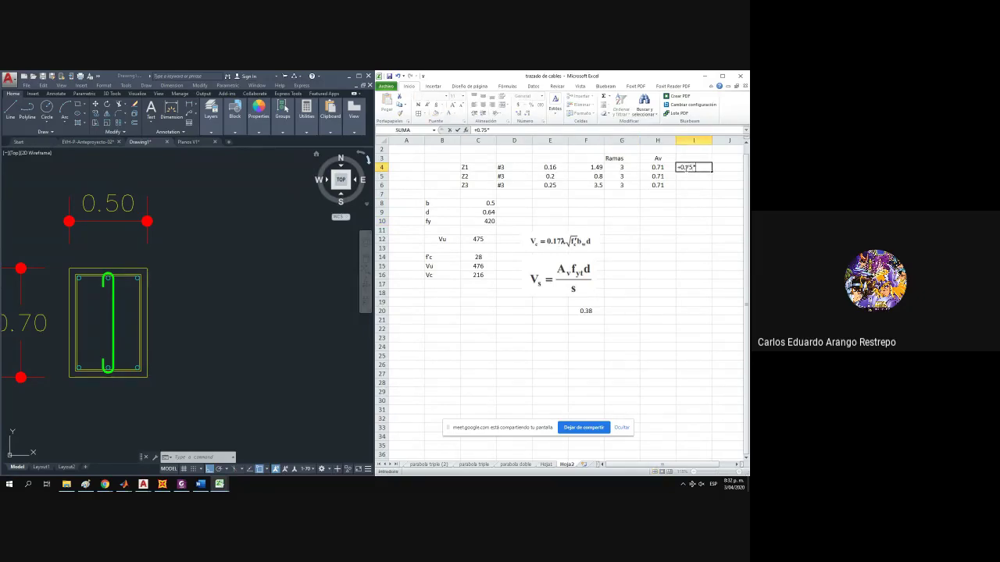
pyautogui.write('0.75*')
pyautogui.click(656, 167)
pyautogui.write('*')
pyautogui.click(481, 214)
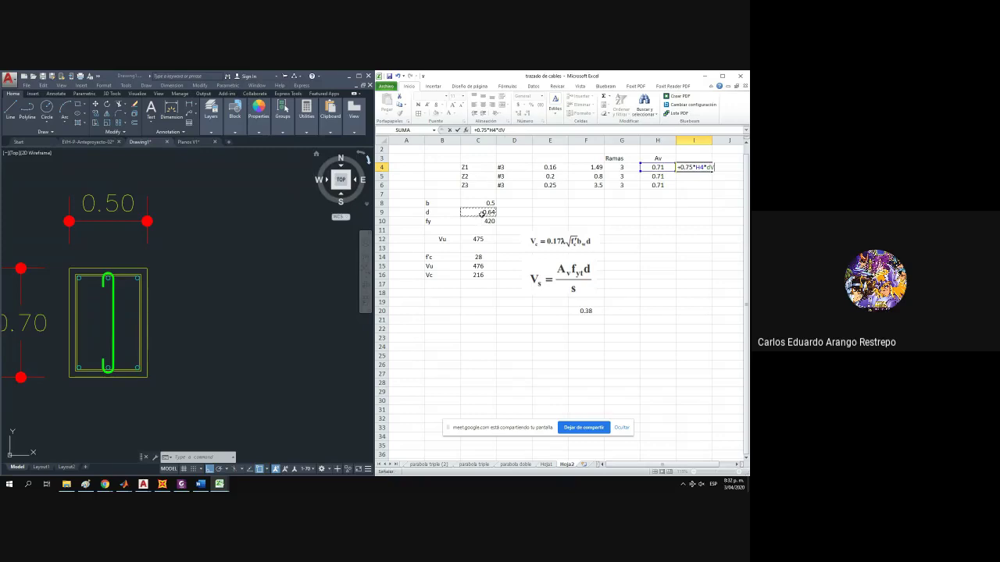
pyautogui.write('/')
pyautogui.press('BackSpace')
pyautogui.press('BackSpace')
pyautogui.click(616, 167)
pyautogui.write('*')
pyautogui.click(480, 212)
pyautogui.write('/')
pyautogui.click(550, 167)
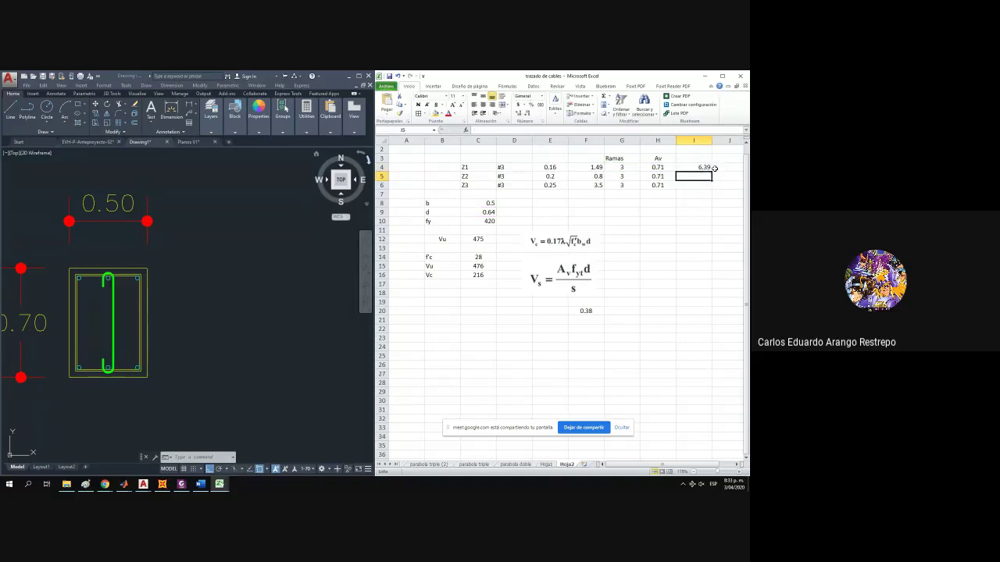
# Try to append the fy factor to Z1's shear formula in I4 and erase the formula's terms.
pyautogui.click(539, 131)
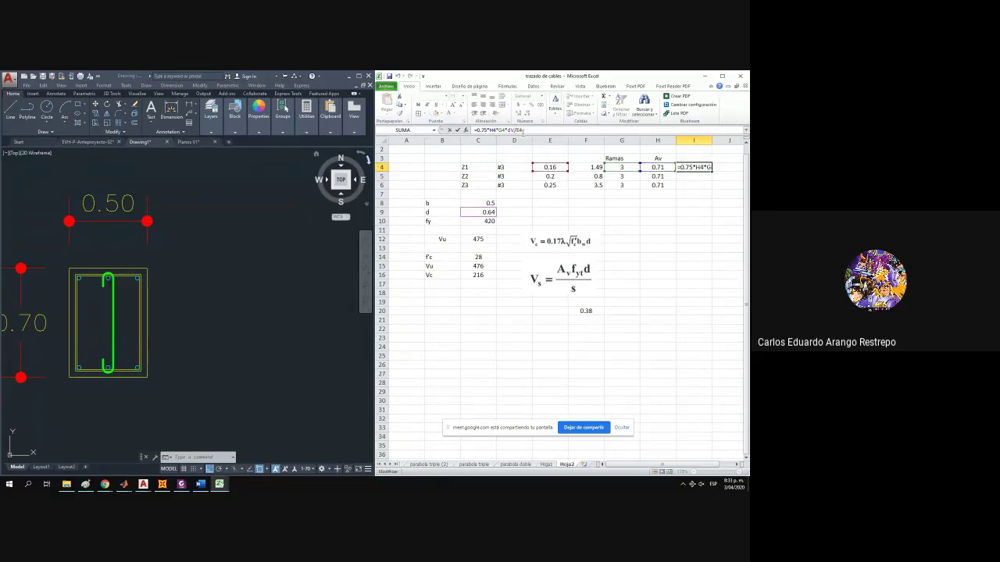
pyautogui.write('*')
pyautogui.click(480, 221)
pyautogui.press('BackSpace')
pyautogui.press('BackSpace')
pyautogui.press('BackSpace')
pyautogui.press('BackSpace')
pyautogui.press('BackSpace')
pyautogui.press('BackSpace')
pyautogui.press('BackSpace')
pyautogui.press('BackSpace')
pyautogui.press('BackSpace')
pyautogui.press('BackSpace')
pyautogui.press('BackSpace')
pyautogui.press('BackSpace')
pyautogui.press('BackSpace')
pyautogui.press('BackSpace')
pyautogui.press('BackSpace')
pyautogui.press('BackSpace')
pyautogui.press('BackSpace')
pyautogui.press('BackSpace')
pyautogui.press('BackSpace')
pyautogui.press('BackSpace')
# Enter Z1's shear formula in I4 as =0.75*H4*G4*fyy*1000*dV/E4.
pyautogui.write('0.75*')
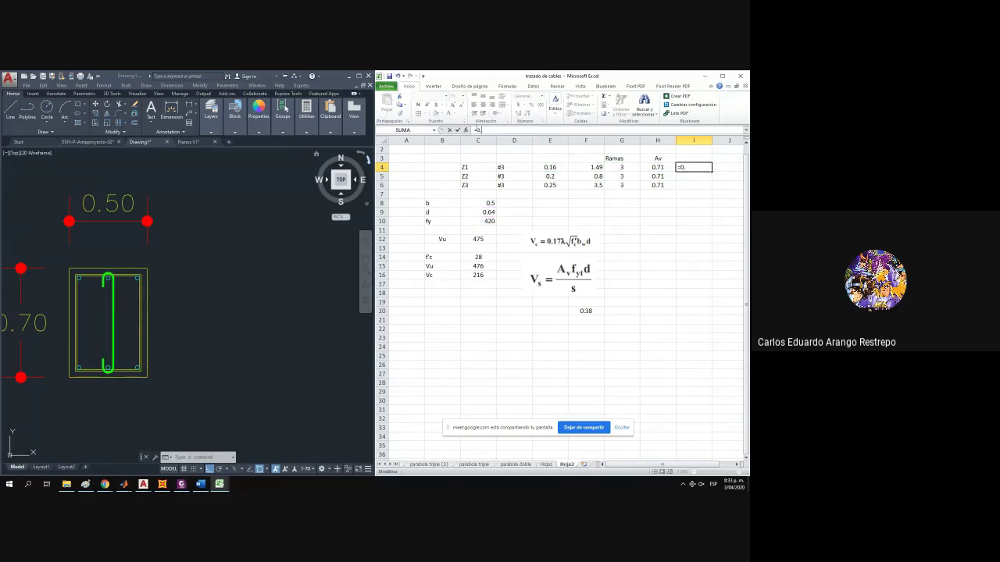
pyautogui.click(657, 166)
pyautogui.write('*')
pyautogui.click(624, 167)
pyautogui.write('*')
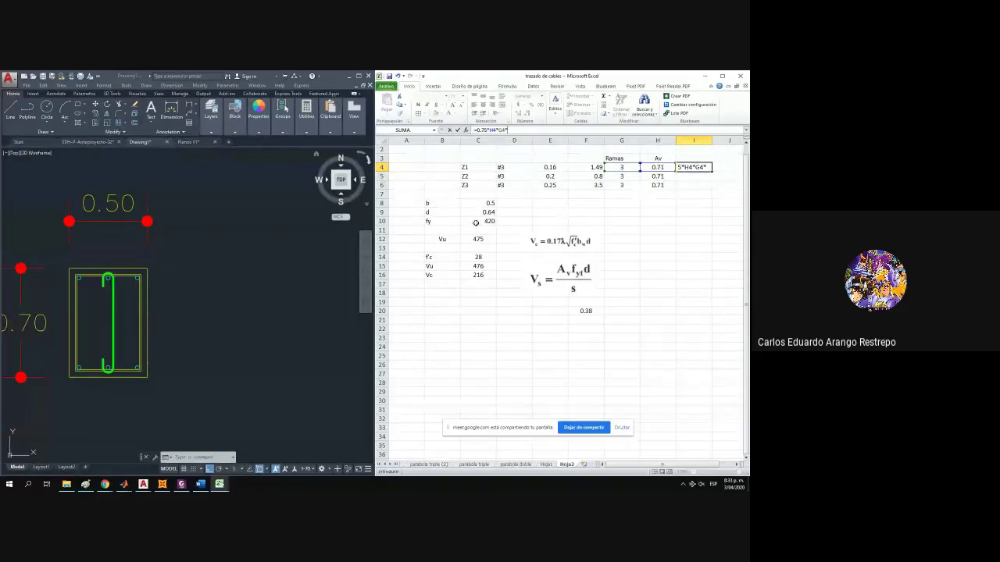
pyautogui.click(476, 221)
pyautogui.click(480, 213)
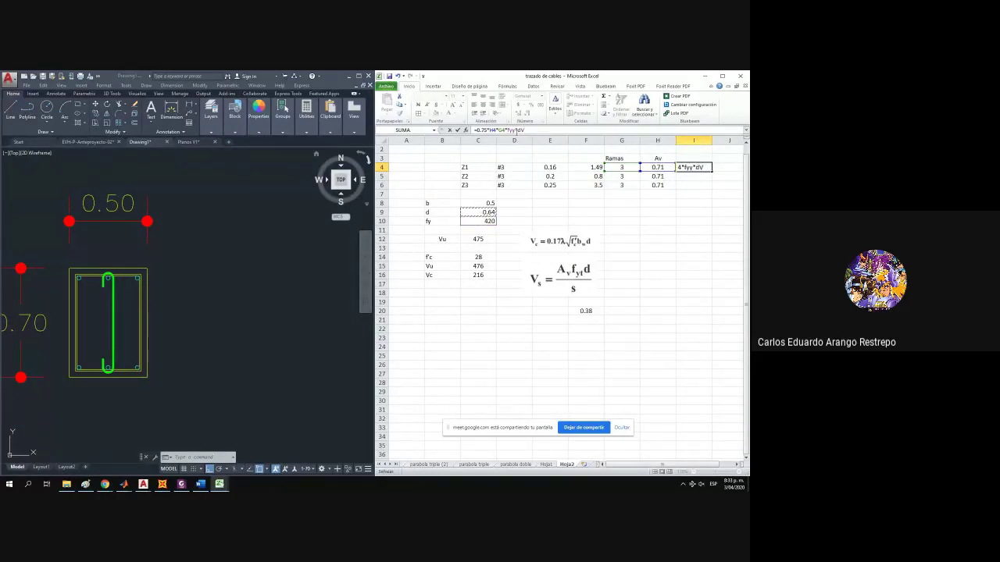
pyautogui.write('*1000*dV/')
pyautogui.click(550, 167)
pyautogui.press('Return')
# Change the divisor of Z1's shear formula to (E4*100^2) and fill the formula down to Z3.
pyautogui.click(710, 168)
pyautogui.click(551, 131)
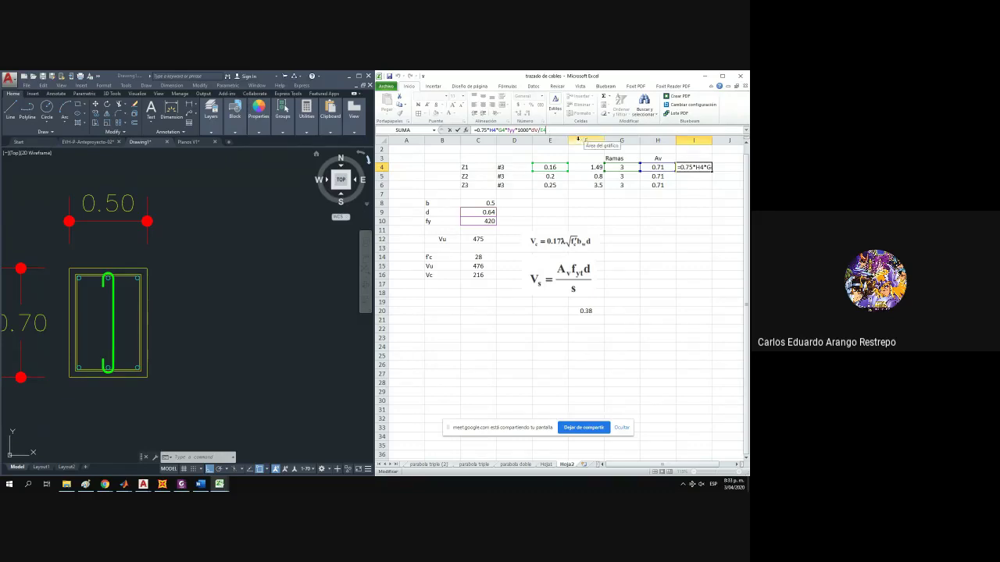
pyautogui.write('4*')
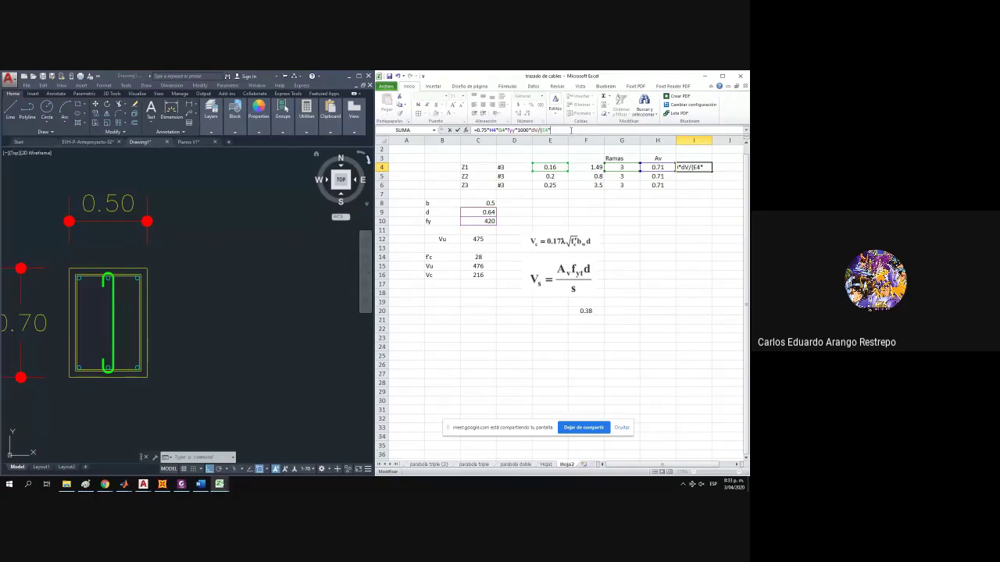
pyautogui.write('100^2')
pyautogui.press('Return')
pyautogui.click(693, 168)
pyautogui.moveTo(712, 171); pyautogui.dragTo(713, 189)
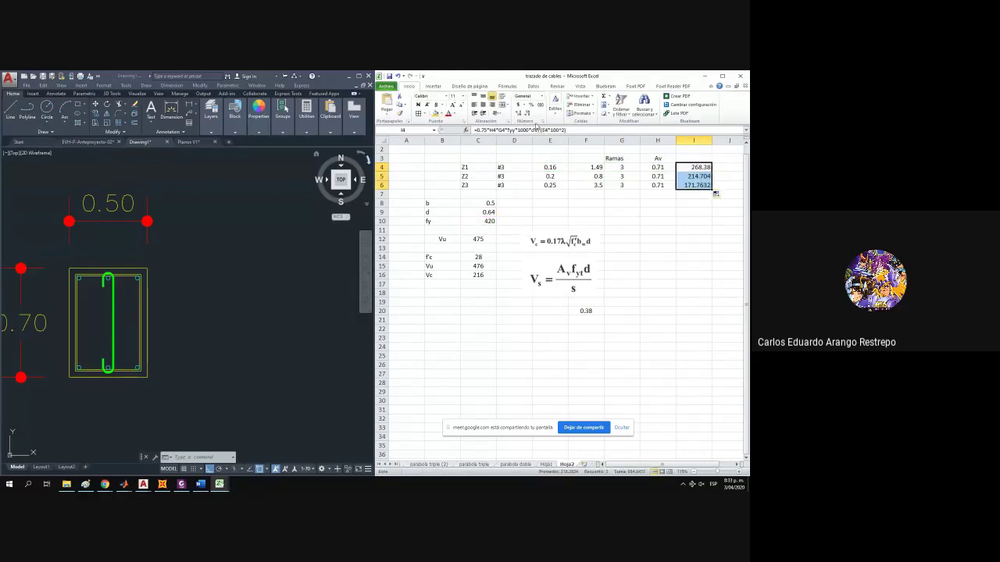
# Head the calculated shear column with Vs in cell I3.
pyautogui.click(687, 159)
pyautogui.write('V')
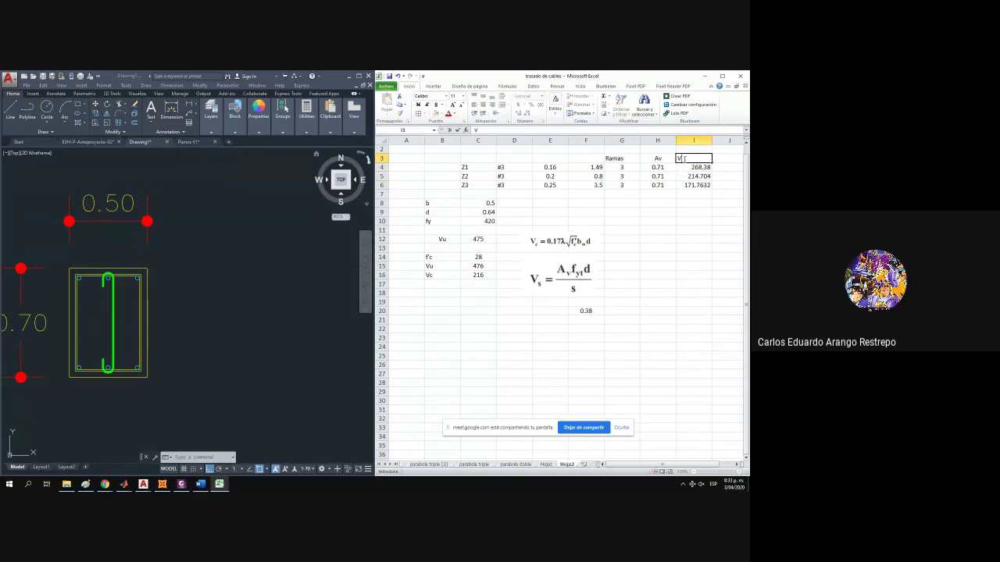
pyautogui.write('s')
pyautogui.press('Return')
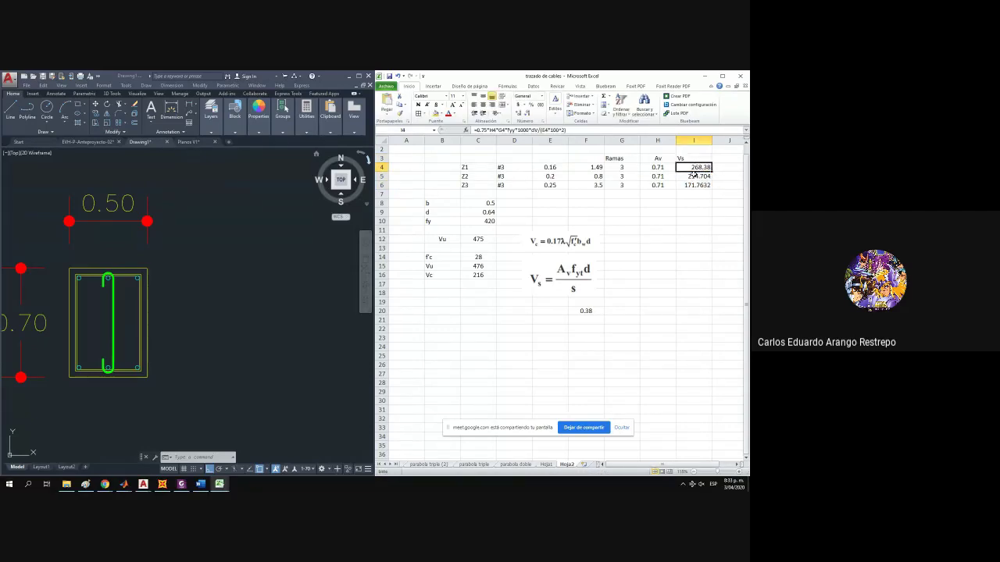
# Add a Vs+Vc heading in J3 and enter Z1's sum of I4 and C16 below it.
pyautogui.moveTo(709, 465); pyautogui.dragTo(721, 464)
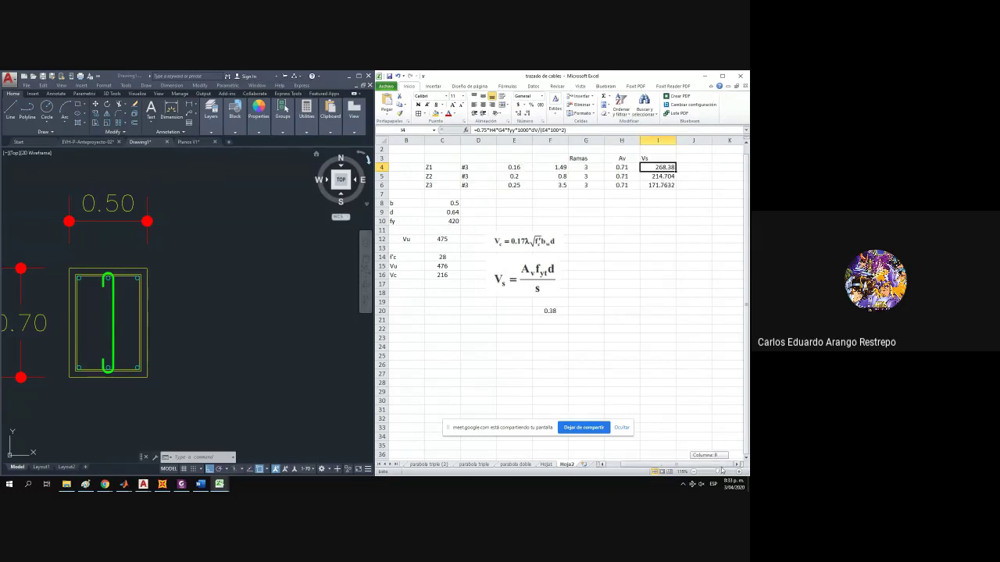
pyautogui.click(692, 166)
pyautogui.click(686, 158)
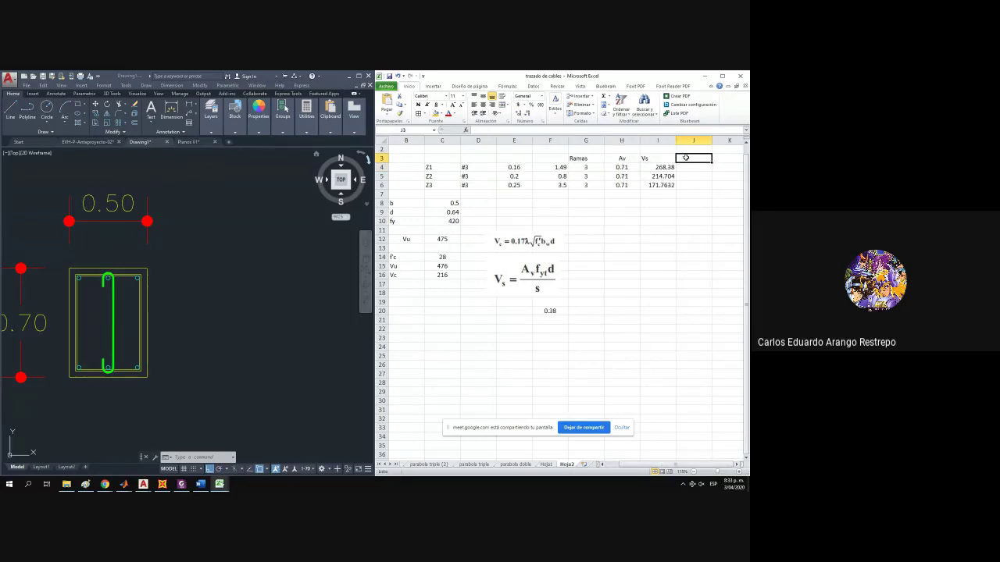
pyautogui.write('Vs+Vc')
pyautogui.press('Return')
pyautogui.write('+-')
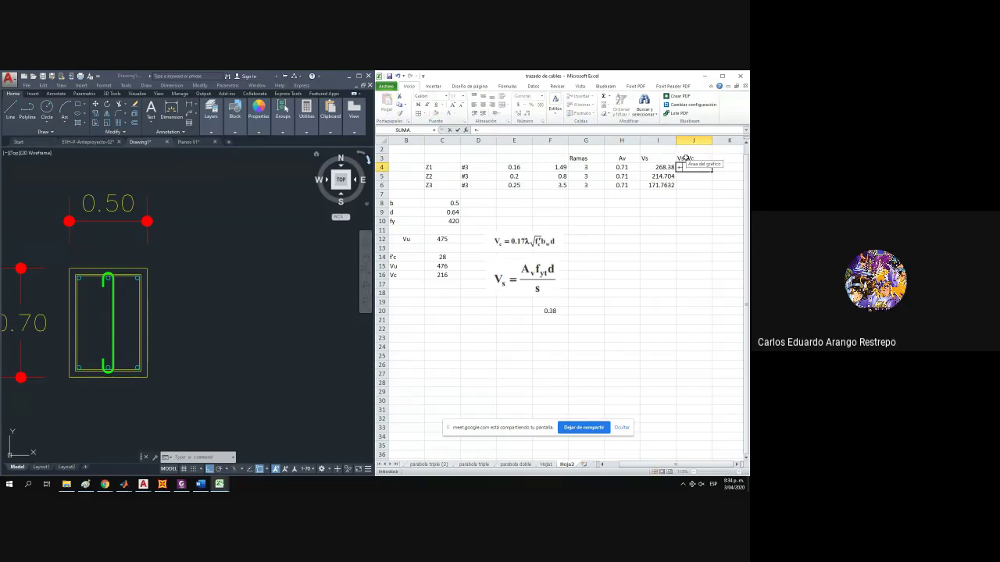
pyautogui.click(668, 166)
pyautogui.write('+')
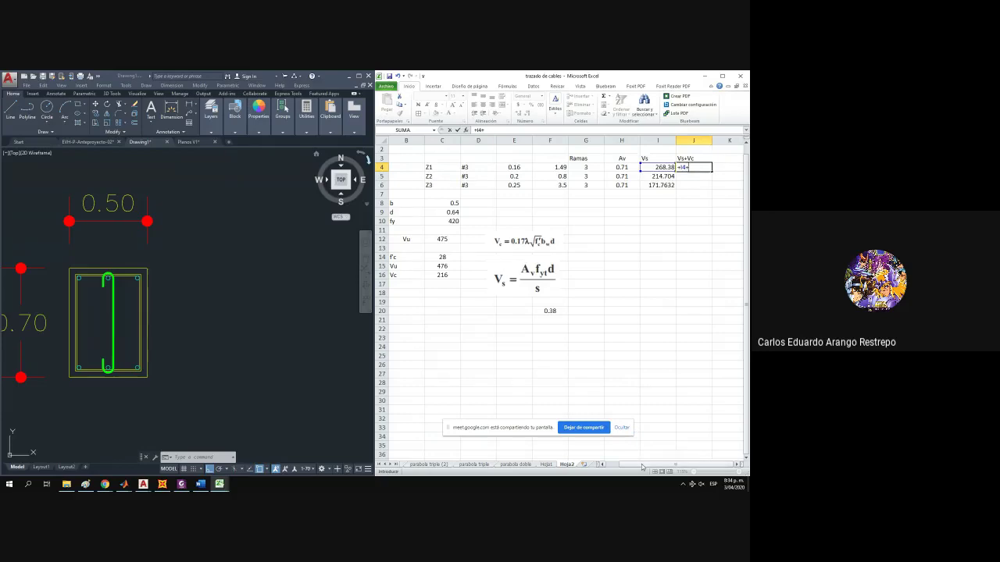
pyautogui.hscroll(-1, 642, 467)
pyautogui.click(478, 275)
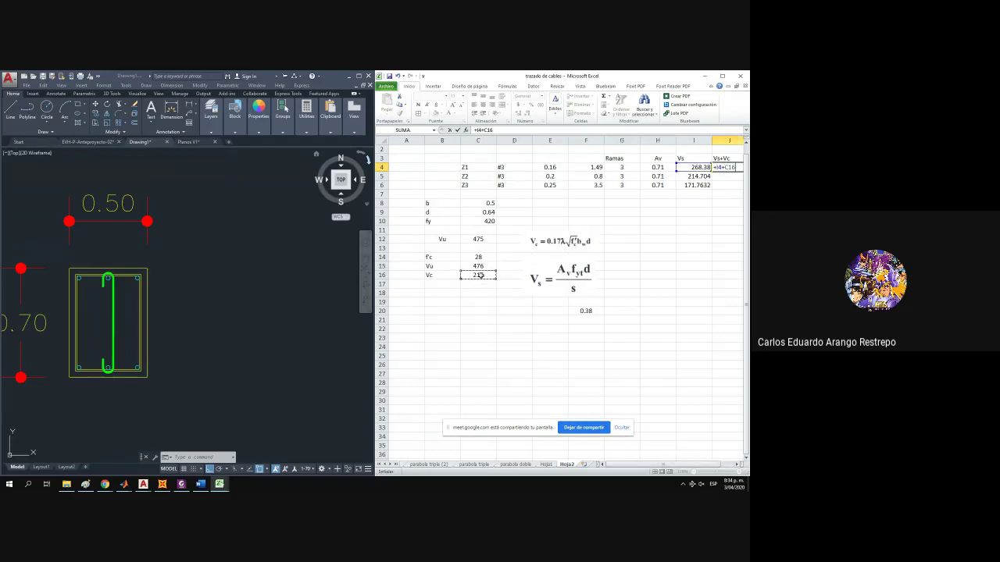
pyautogui.hscroll(3, 478, 275)
pyautogui.press('Return')
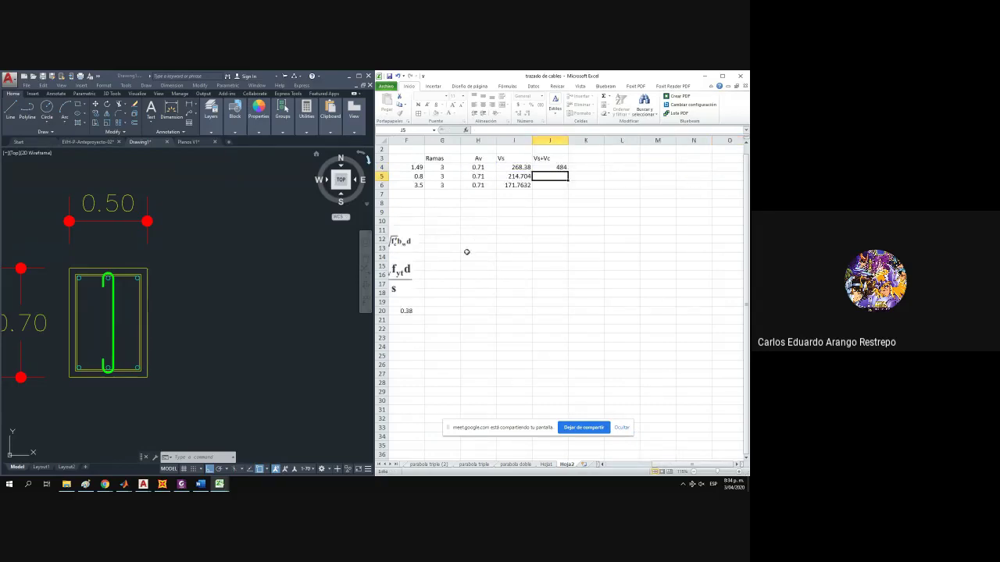
# Fill the Vs+Vc formula down to Z3 with the Vc reference kept on C16, and centre the values.
pyautogui.click(557, 168)
pyautogui.moveTo(567, 172); pyautogui.dragTo(568, 190)
pyautogui.click(483, 104)
pyautogui.moveTo(685, 466); pyautogui.dragTo(639, 473)
pyautogui.click(586, 302)
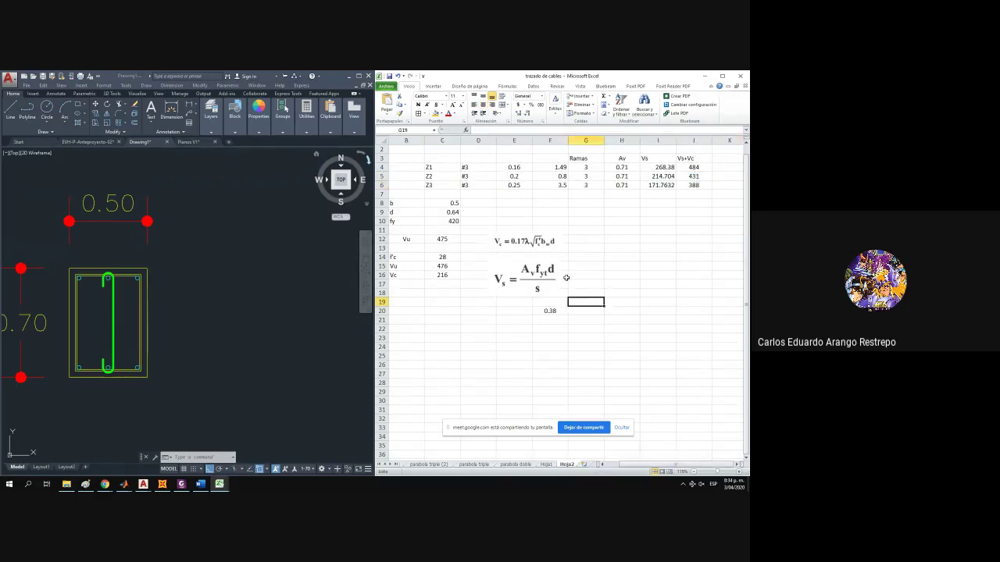
# Highlight the Vu label and its value in row 12 with an orange fill.
pyautogui.keyDown('ctrl'); pyautogui.scroll(-1, 568, 281); pyautogui.keyUp('ctrl')
pyautogui.moveTo(433, 235); pyautogui.dragTo(467, 234)
pyautogui.click(434, 114)
pyautogui.click(469, 241)
pyautogui.keyDown('ctrl'); pyautogui.scroll(1, 472, 239); pyautogui.keyUp('ctrl')
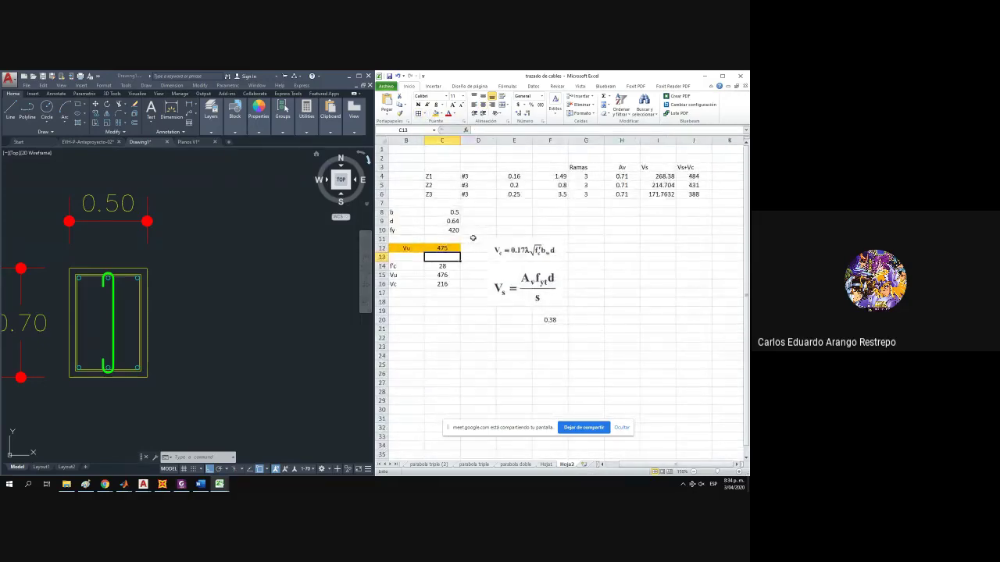
pyautogui.click(657, 177)
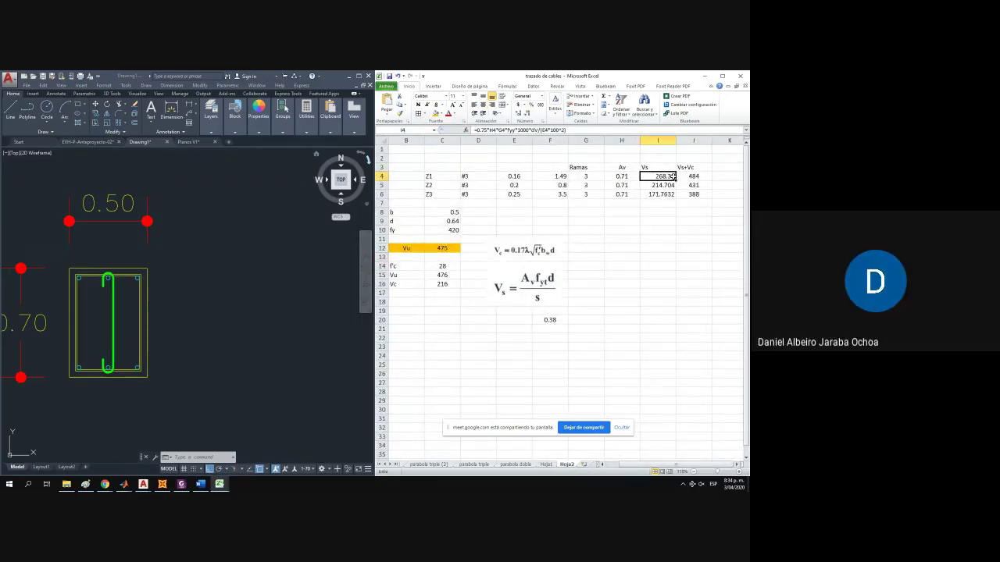
# Enlarge the spreadsheet window and give the f'c, Vu and Vc cells in B14:C16 centred text and full borders.
pyautogui.click(723, 77)
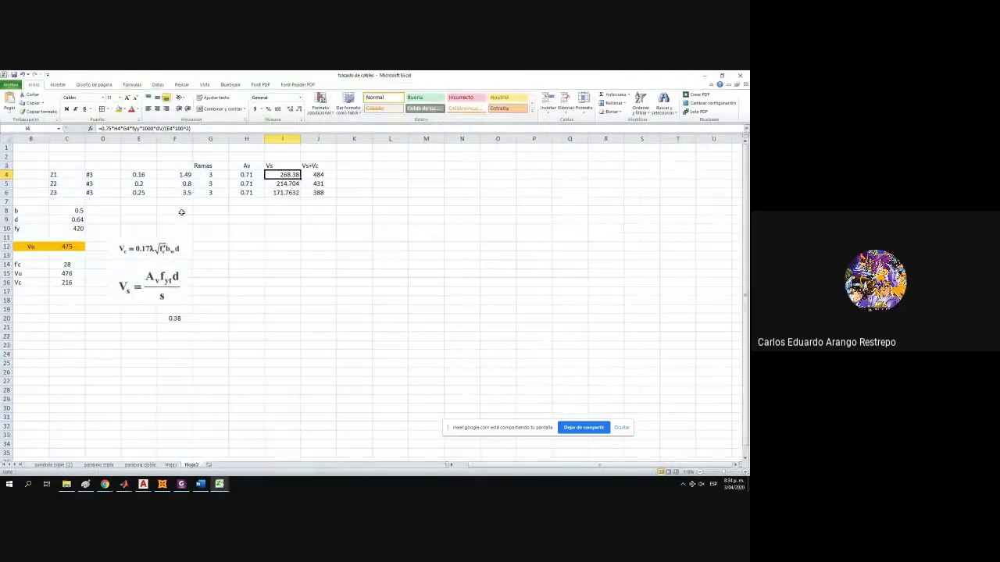
pyautogui.moveTo(467, 468); pyautogui.dragTo(458, 467)
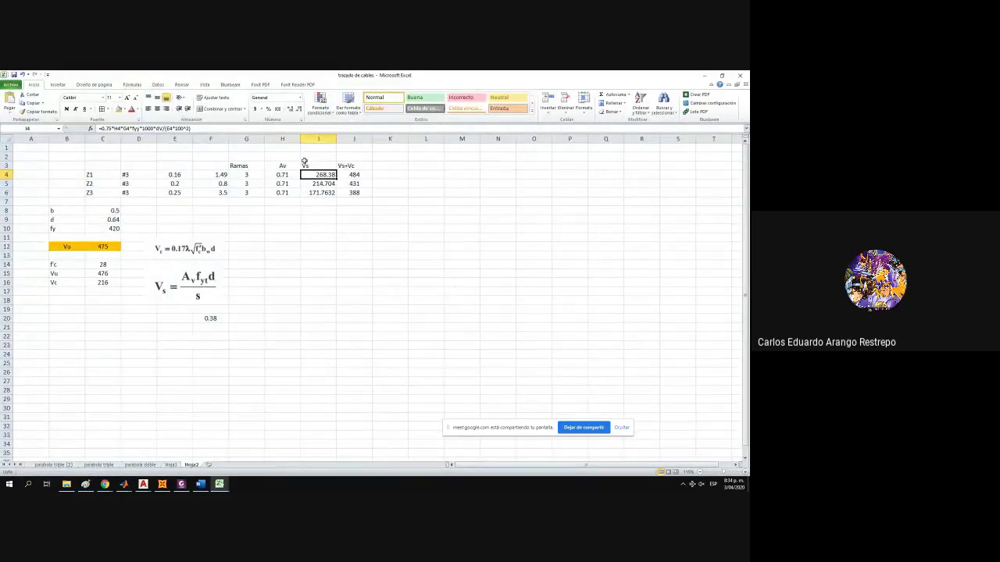
pyautogui.moveTo(316, 175); pyautogui.dragTo(354, 175)
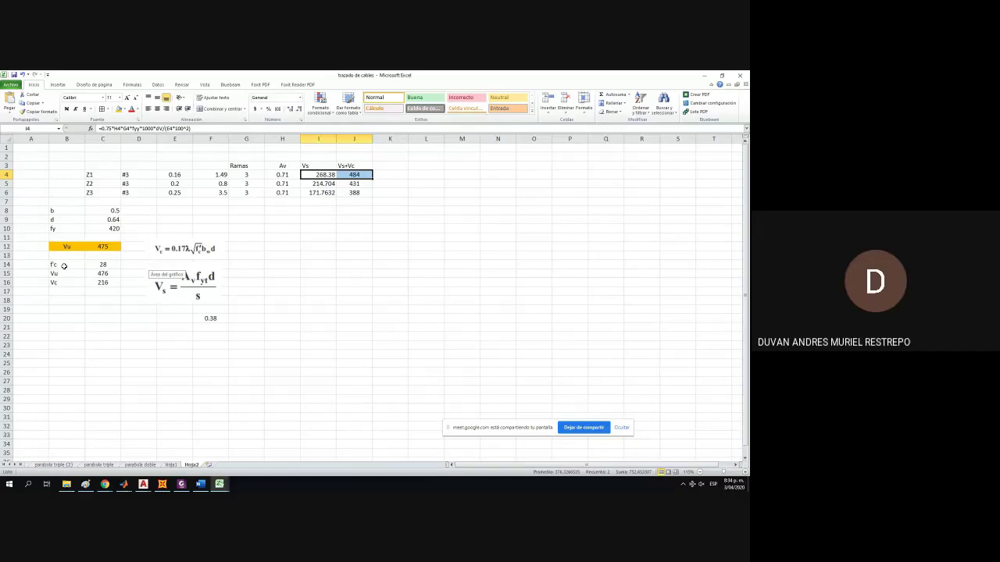
pyautogui.moveTo(60, 266); pyautogui.dragTo(103, 281)
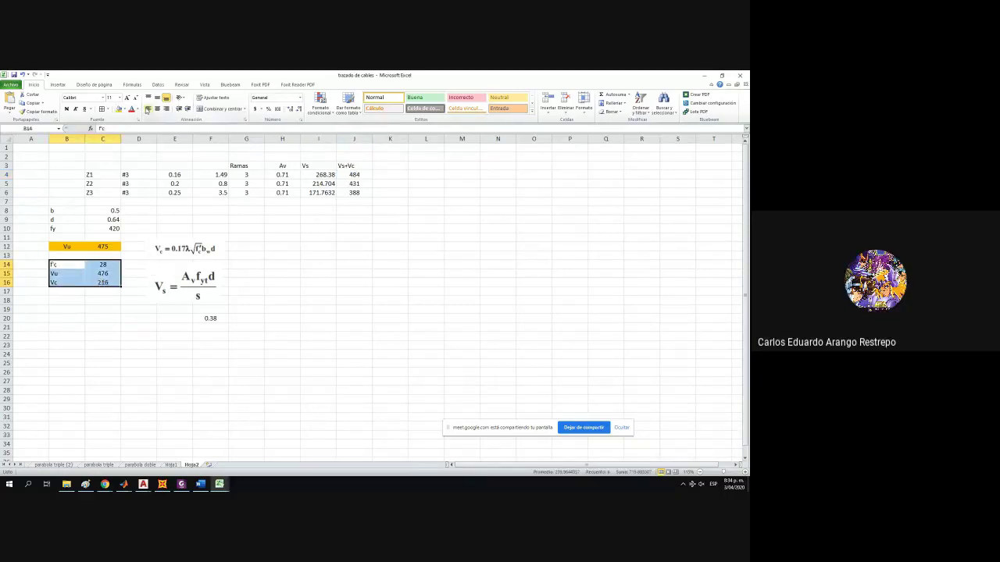
pyautogui.click(158, 110)
pyautogui.click(101, 109)
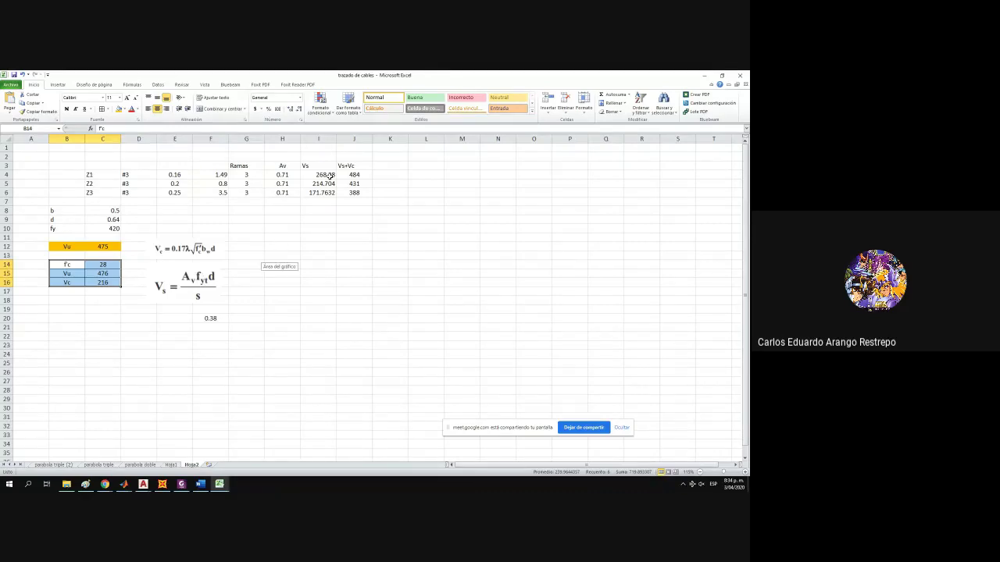
# Examine the Vs+Vc formula in J4 and the Vs formula in I4.
pyautogui.click(349, 175)
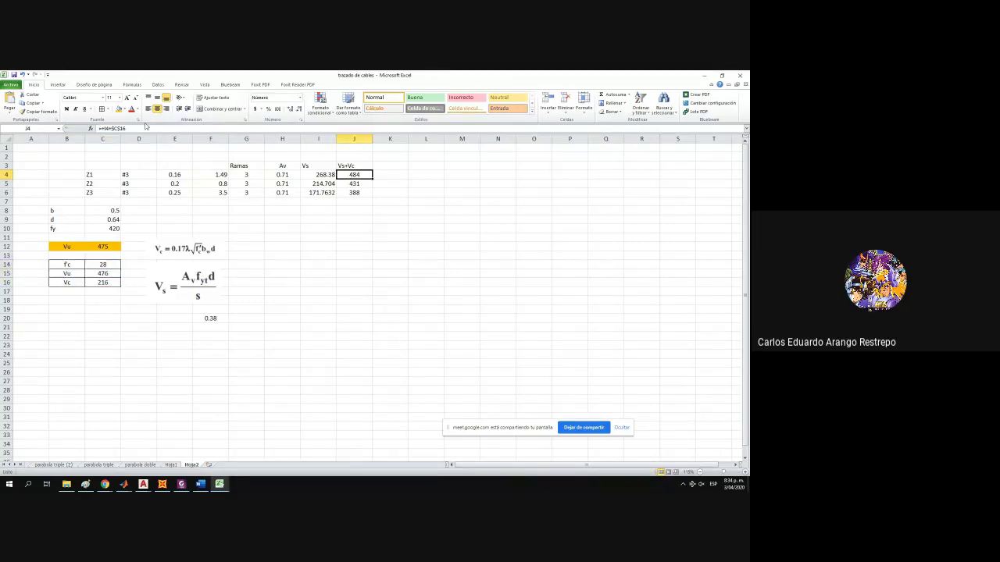
pyautogui.click(146, 129)
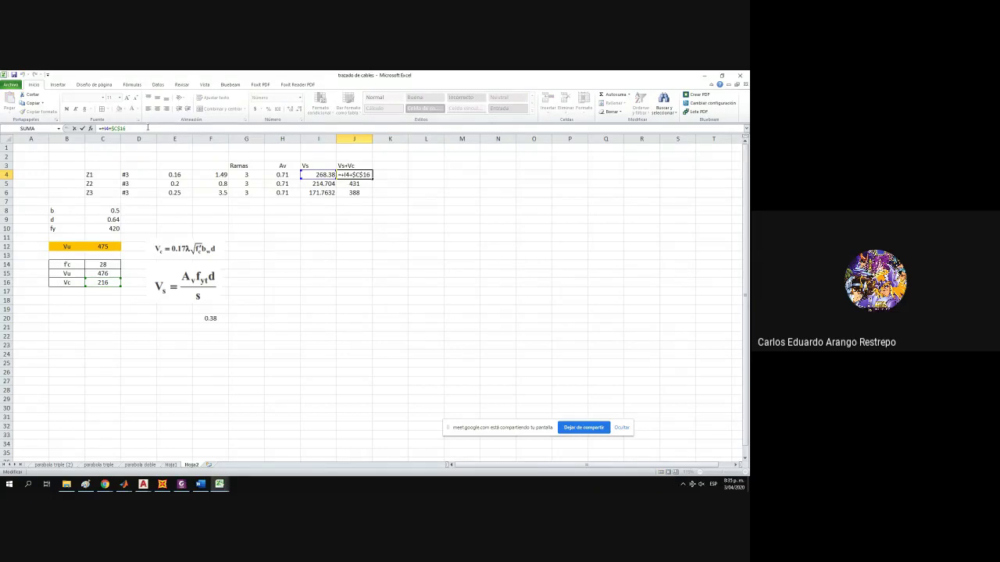
pyautogui.press('Return')
pyautogui.click(330, 176)
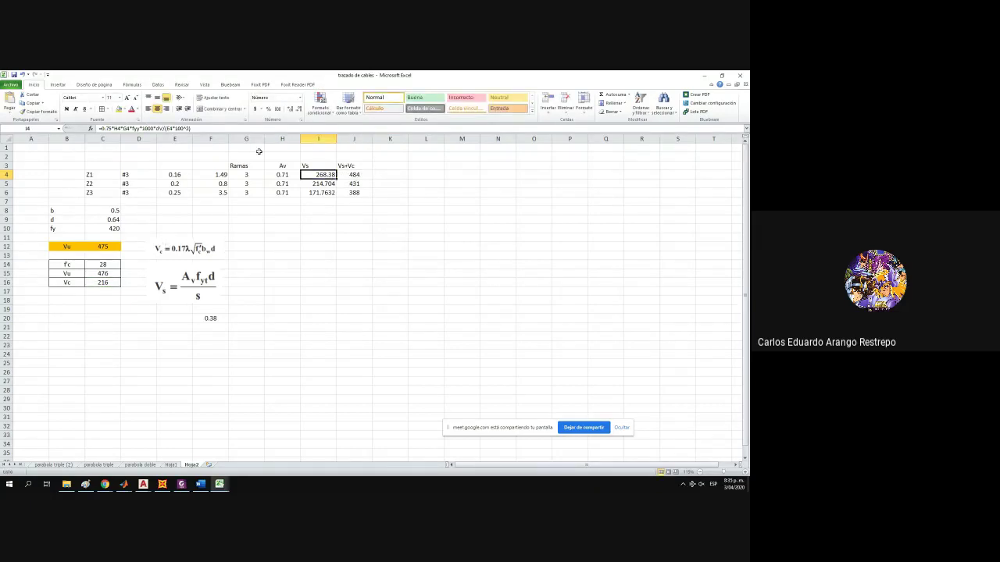
pyautogui.click(202, 129)
pyautogui.press('Return')
pyautogui.press('Down')
pyautogui.press('Down')
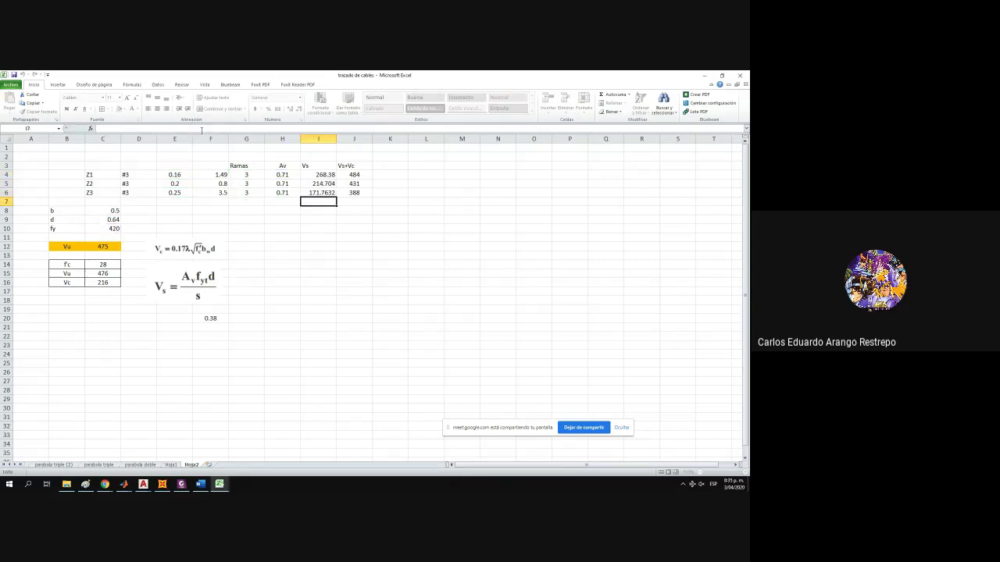
# Show the Vs values in I4:I6 without decimals and centre them.
pyautogui.moveTo(320, 175); pyautogui.dragTo(320, 192)
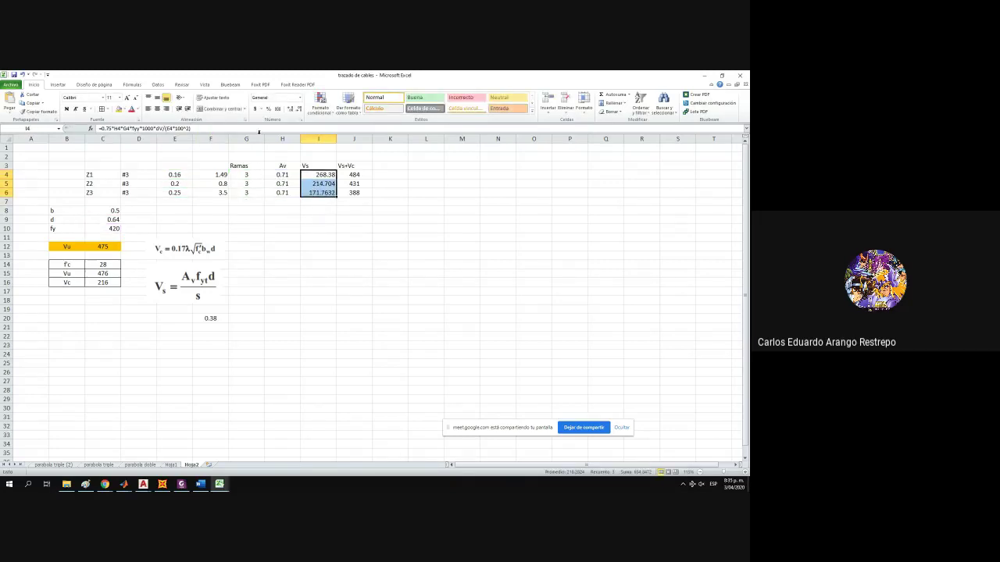
pyautogui.click(297, 109)
pyautogui.click(297, 109)
pyautogui.click(156, 109)
# Check Z3's Vs+Vc formula in J6 and highlight the Vc label and value in row 16 with an orange fill.
pyautogui.click(353, 193)
pyautogui.write('=+I6+$C$16')
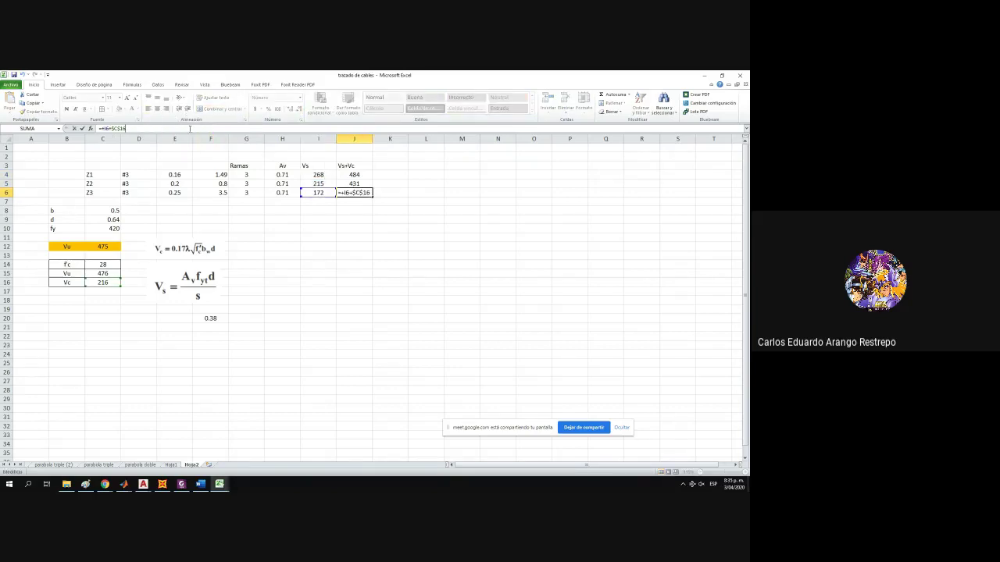
pyautogui.press('Return')
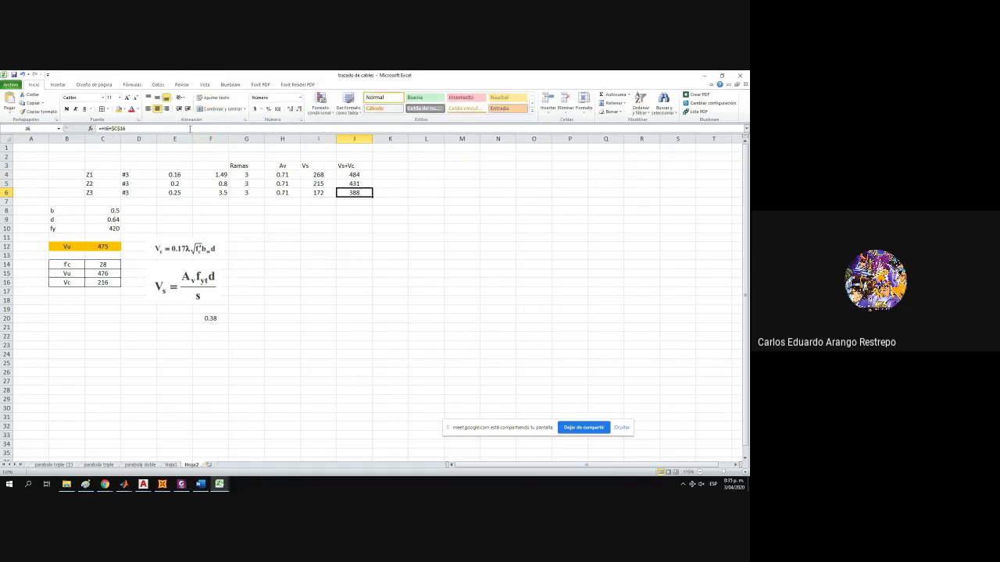
pyautogui.moveTo(116, 283); pyautogui.dragTo(67, 283)
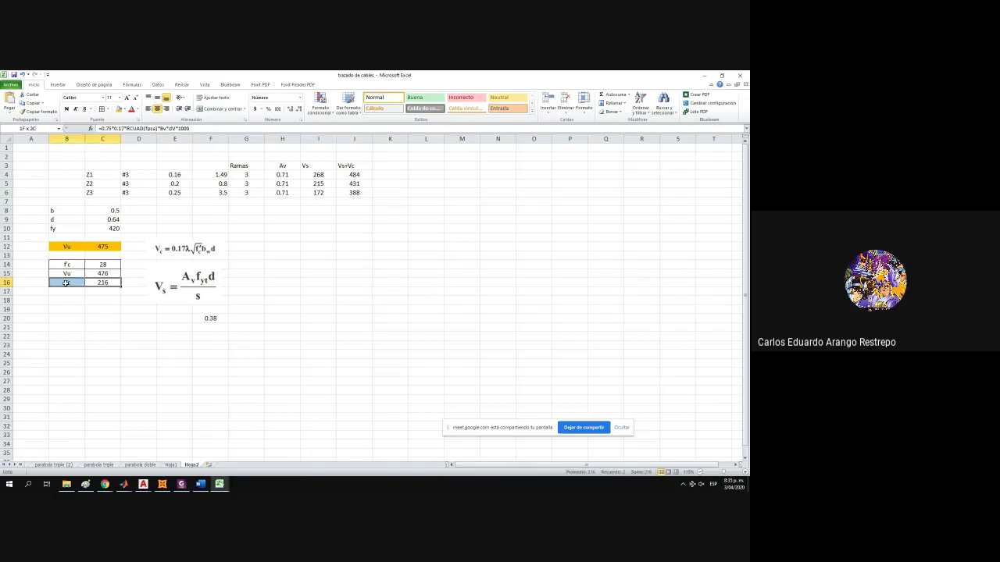
pyautogui.click(119, 110)
# Review how the Vs+Vc formulas for Z1 and Z2 in J4 and J5 refer to Vs and Vc.
pyautogui.click(315, 203)
pyautogui.click(322, 175)
pyautogui.click(348, 175)
pyautogui.write('=+I4+$C$16')
pyautogui.press('Return')
pyautogui.click(266, 129)
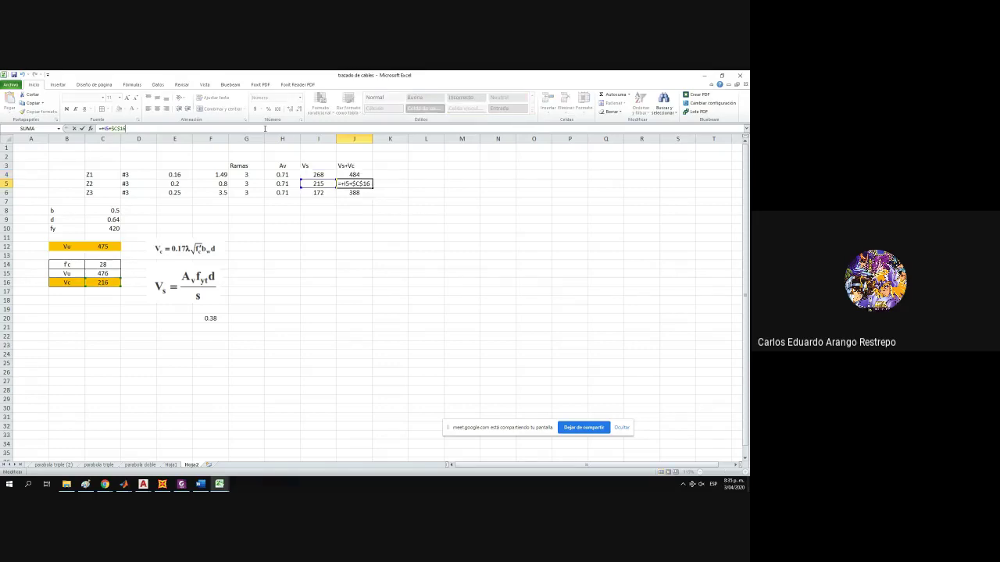
pyautogui.press('Return')
pyautogui.click(265, 129)
pyautogui.press('Return')
pyautogui.click(283, 209)
# Centre the b, d and fy cells in B8:C10 and give them full borders.
pyautogui.scroll(2, 227, 207)
pyautogui.moveTo(78, 275); pyautogui.dragTo(134, 275)
pyautogui.moveTo(78, 231); pyautogui.dragTo(131, 239)
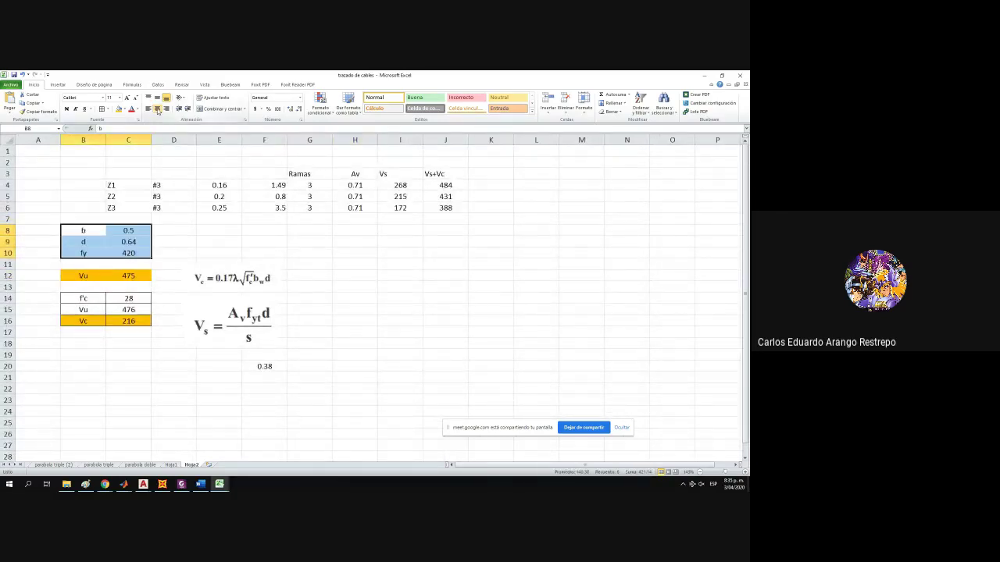
pyautogui.click(157, 109)
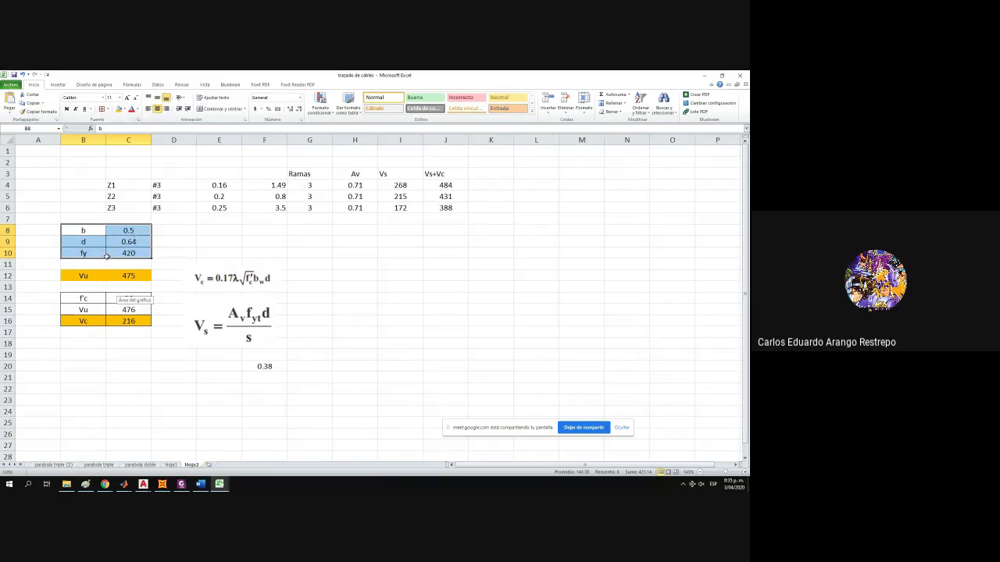
# Check the zones' Vs+Vc and stirrup spacing cells, and add full borders to the zone table in C3:J6.
pyautogui.click(439, 188)
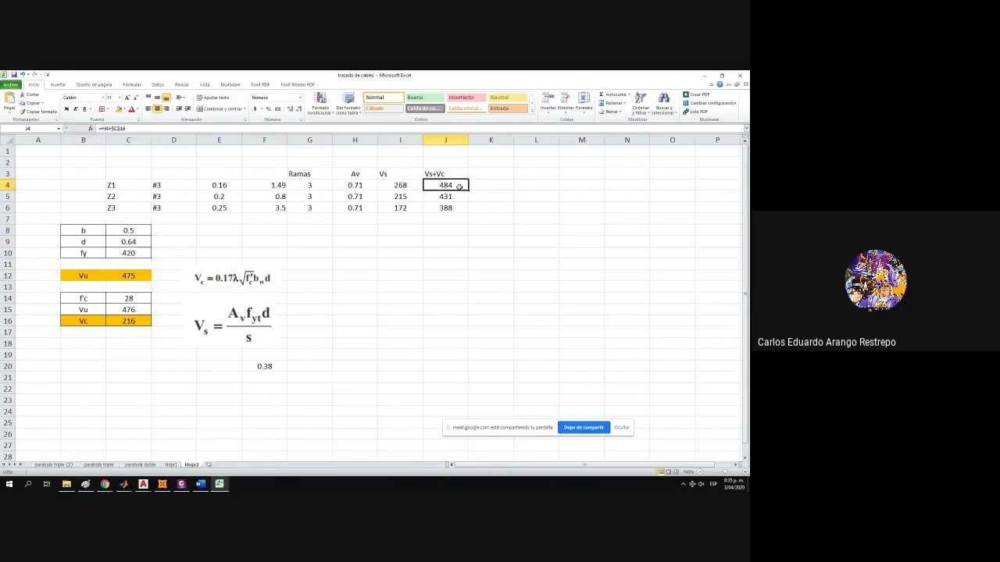
pyautogui.click(284, 188)
pyautogui.click(439, 195)
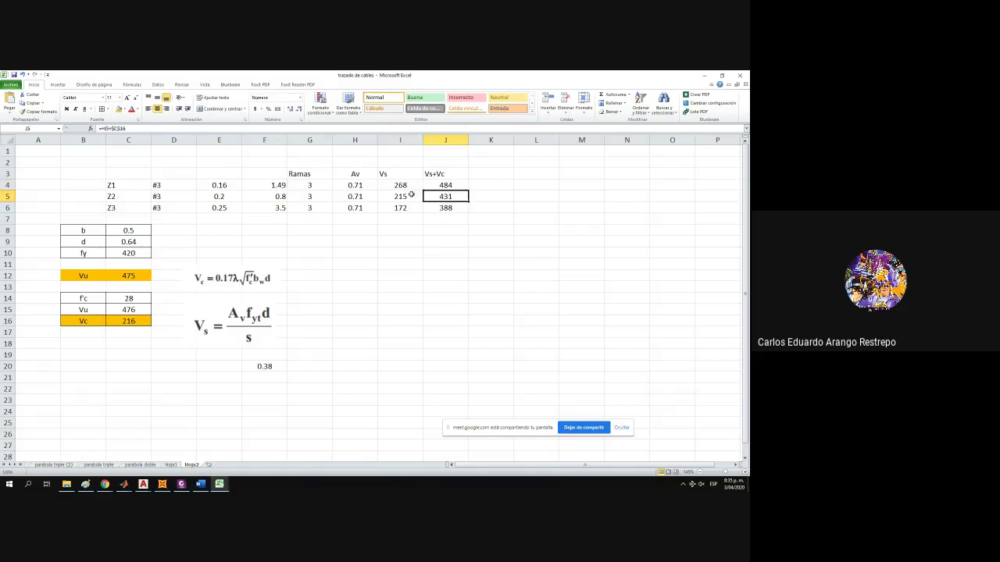
pyautogui.click(208, 196)
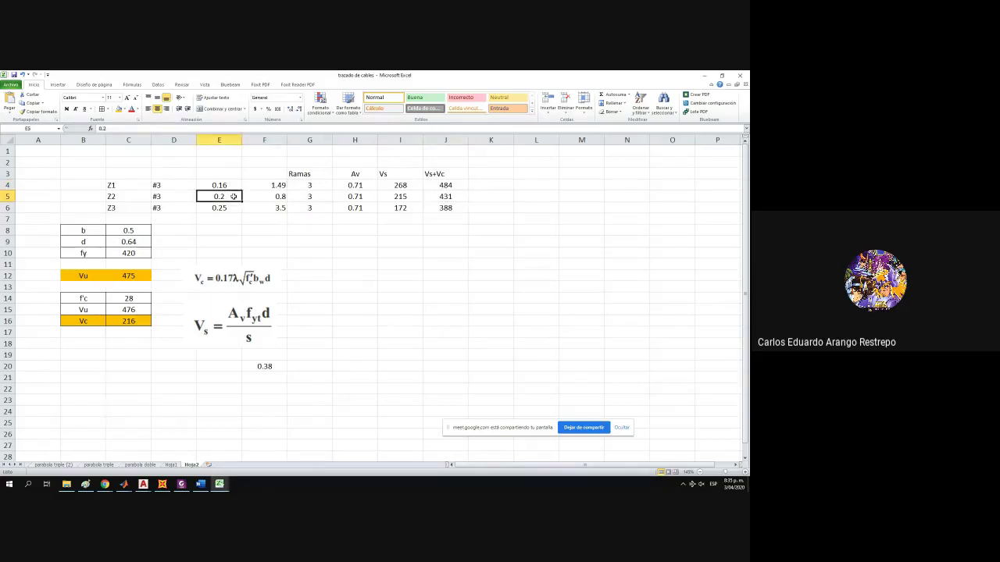
pyautogui.click(450, 206)
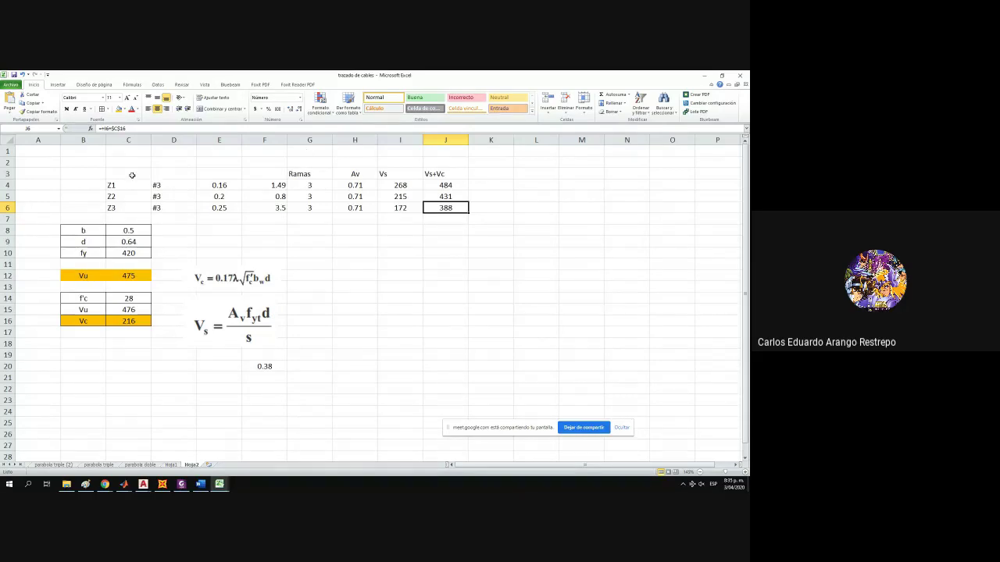
pyautogui.moveTo(129, 173); pyautogui.dragTo(449, 208)
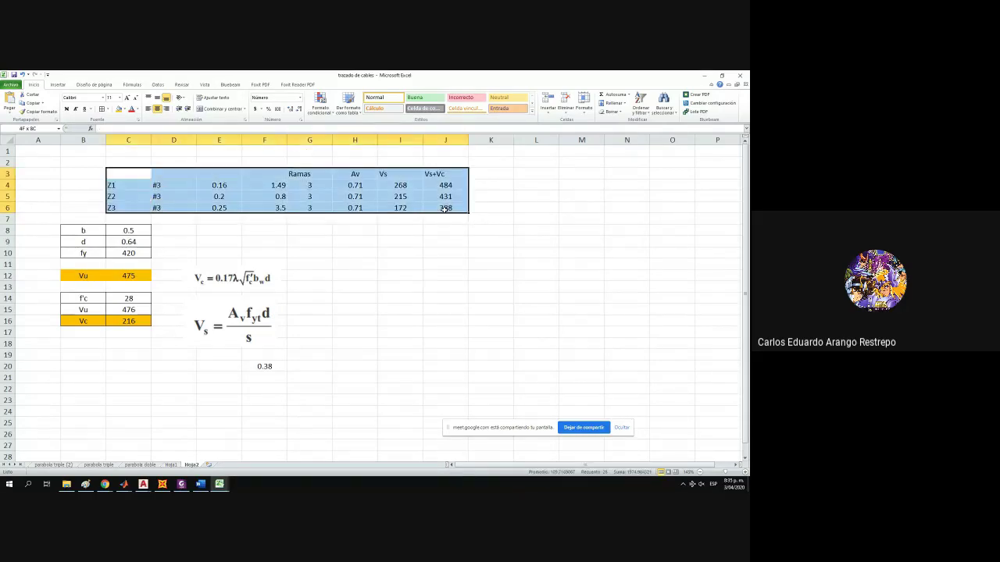
pyautogui.click(102, 109)
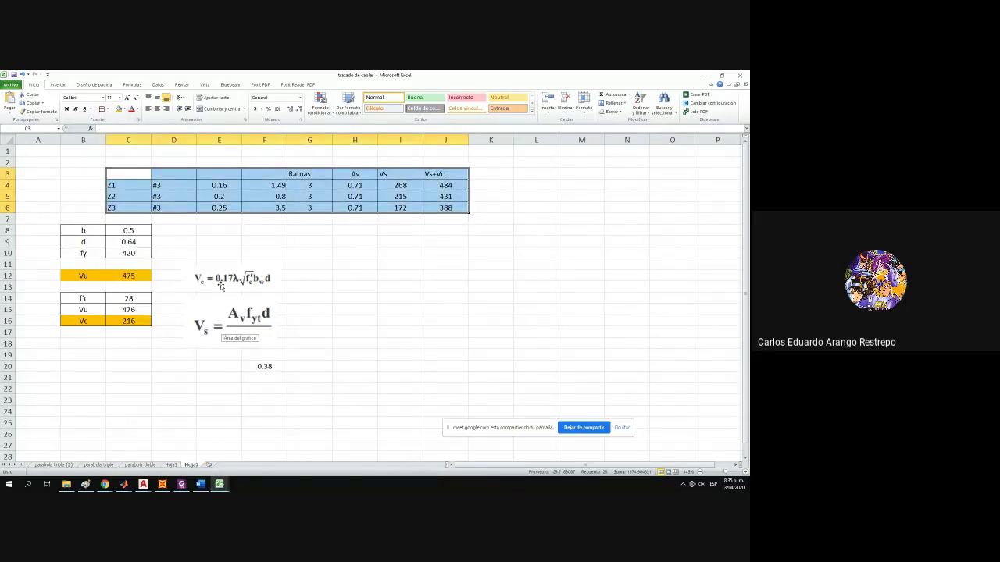
# Switch to Drawing1 in AutoCAD, enlarge its window and examine the beam elevation's stirrup zones between axes A and B.
pyautogui.click(143, 484)
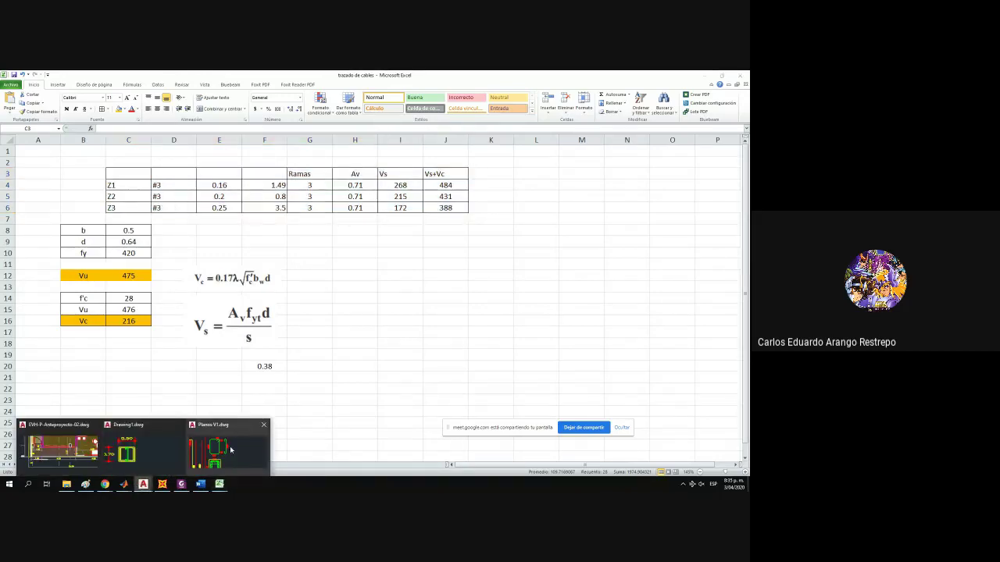
pyautogui.click(127, 450)
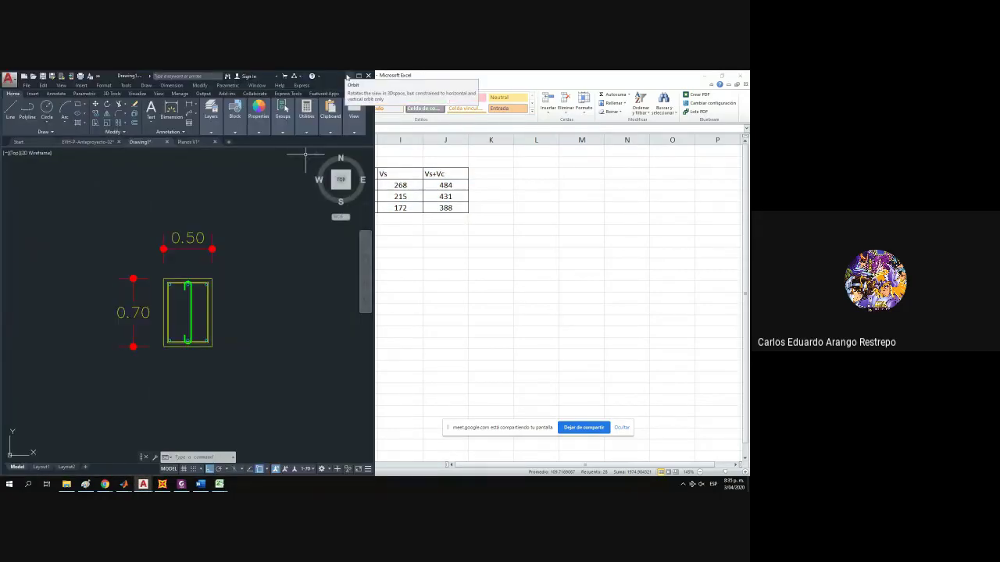
pyautogui.click(358, 76)
pyautogui.scroll(-2, 448, 341)
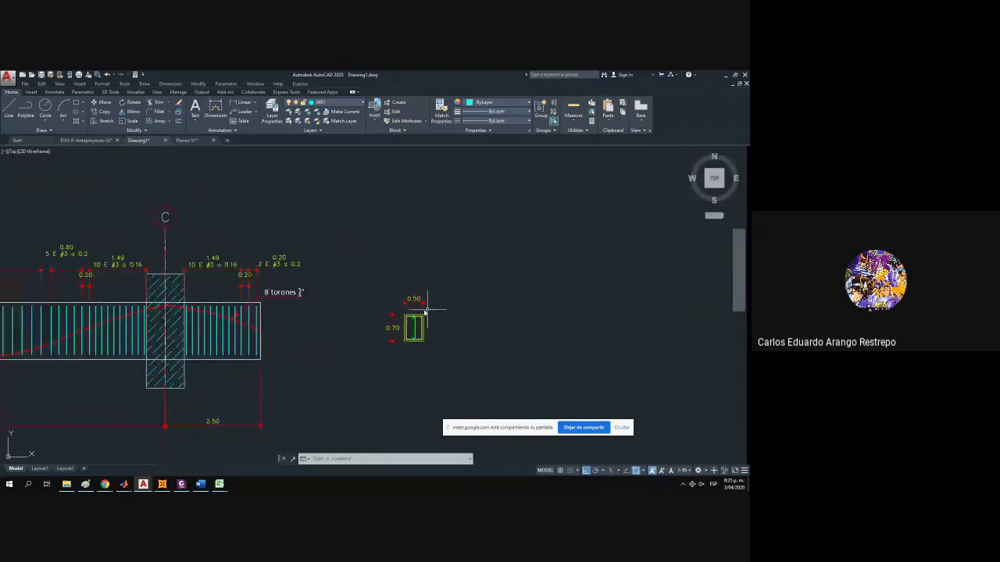
pyautogui.scroll(3, 414, 323)
pyautogui.scroll(-2, 396, 351)
pyautogui.moveTo(400, 340); pyautogui.dragTo(522, 326)
pyautogui.scroll(-2, 174, 321)
pyautogui.moveTo(174, 321); pyautogui.dragTo(284, 331)
pyautogui.scroll(4, 237, 328)
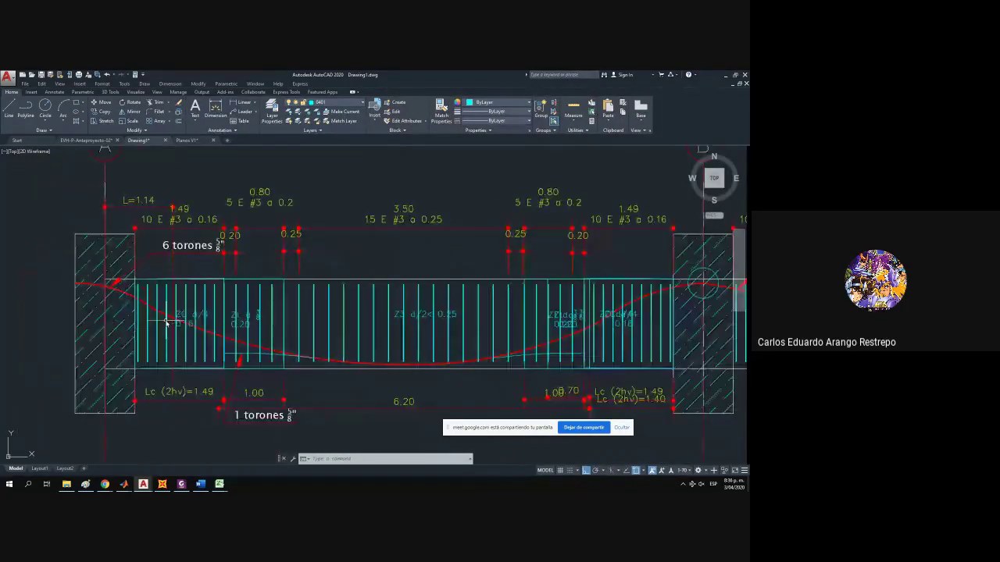
# In the Planos V1 drawing, copy the blue reinforcing bar polyline from the Columna C1 elevation with a base point.
pyautogui.click(187, 140)
pyautogui.scroll(-5, 243, 227)
pyautogui.scroll(4, 246, 233)
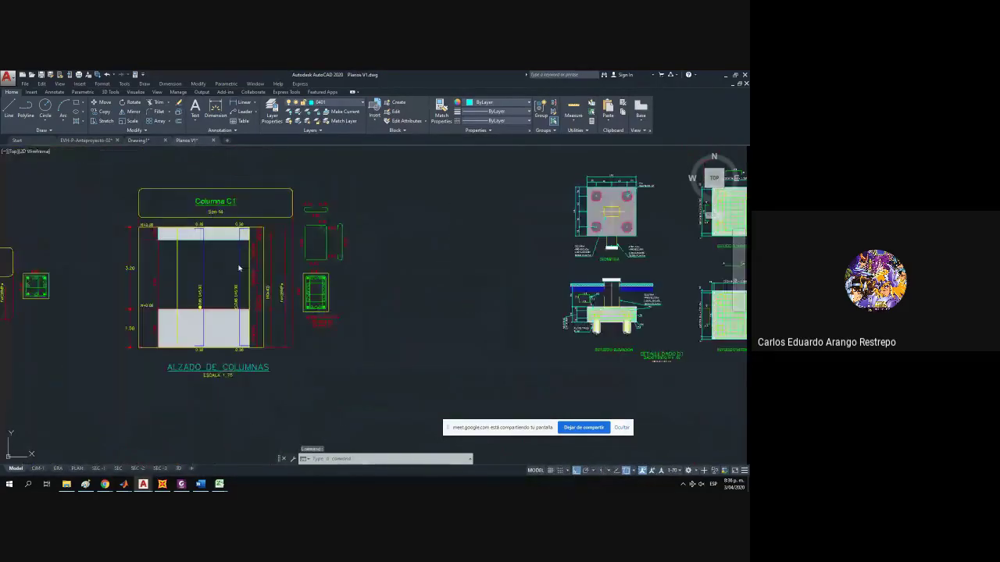
pyautogui.click(239, 267)
pyautogui.click(230, 261)
pyautogui.click(243, 266)
pyautogui.click(231, 261)
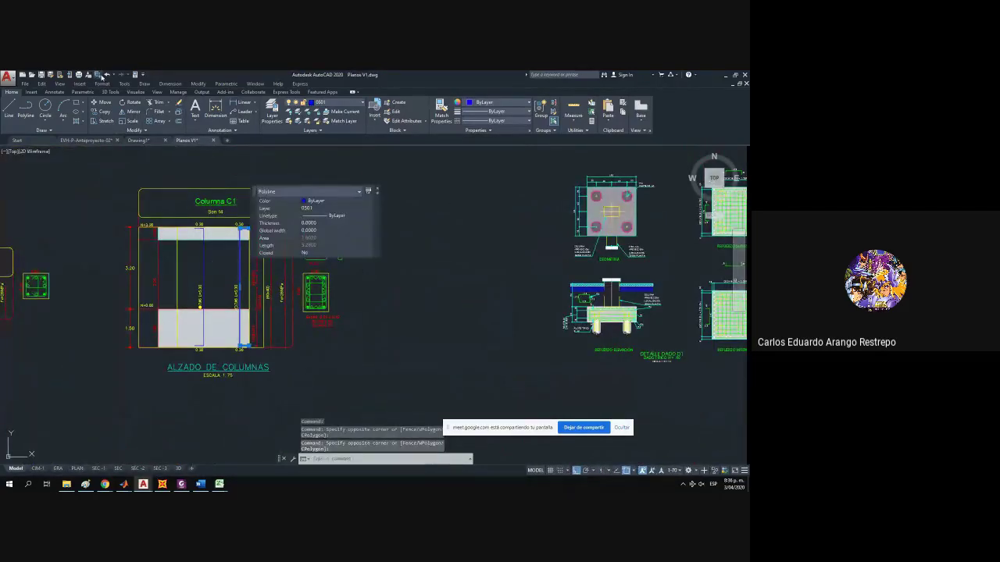
pyautogui.hotkey('ctrl', 'shift', 'c')
pyautogui.press('Escape')
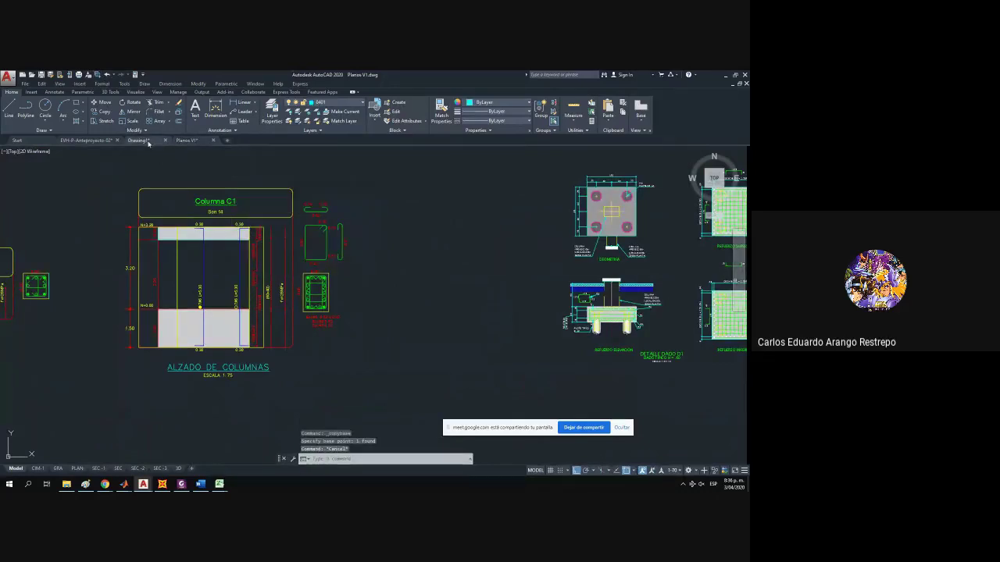
# Paste the copied bar as a block into Drawing1, in the empty space beside the beam's axis A end.
pyautogui.click(139, 140)
pyautogui.hotkey('ctrl', 'v')
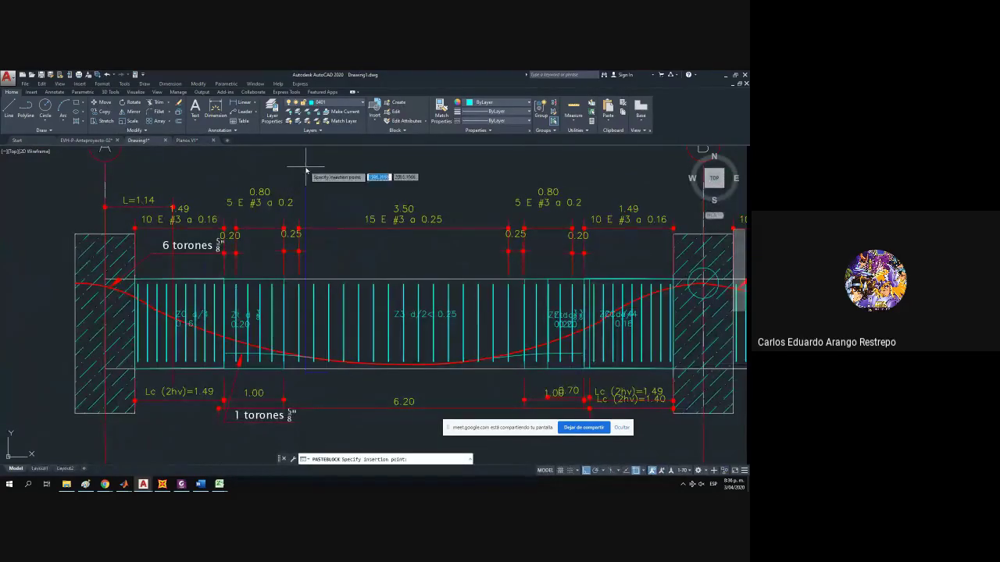
pyautogui.scroll(-4, 279, 169)
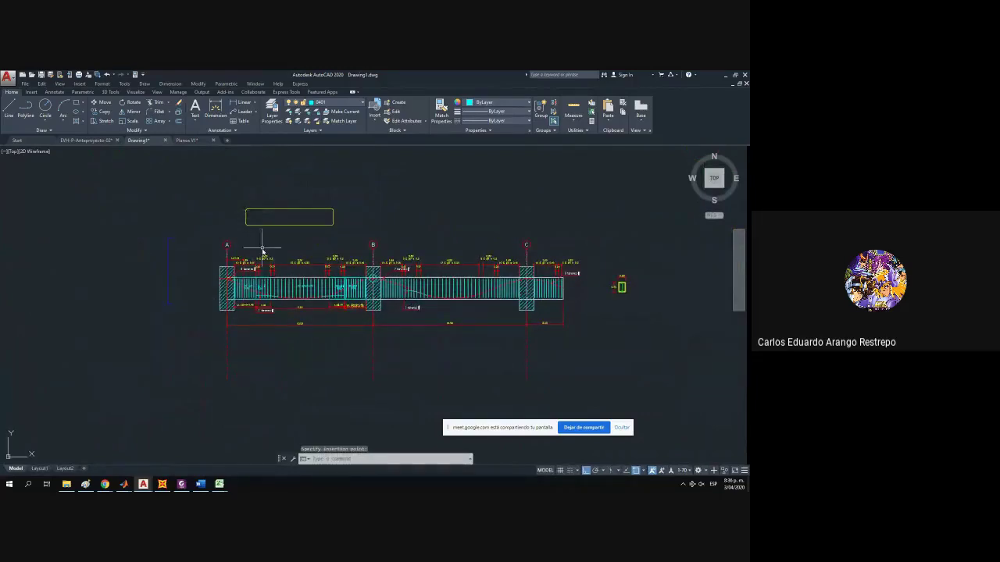
pyautogui.scroll(4, 302, 270)
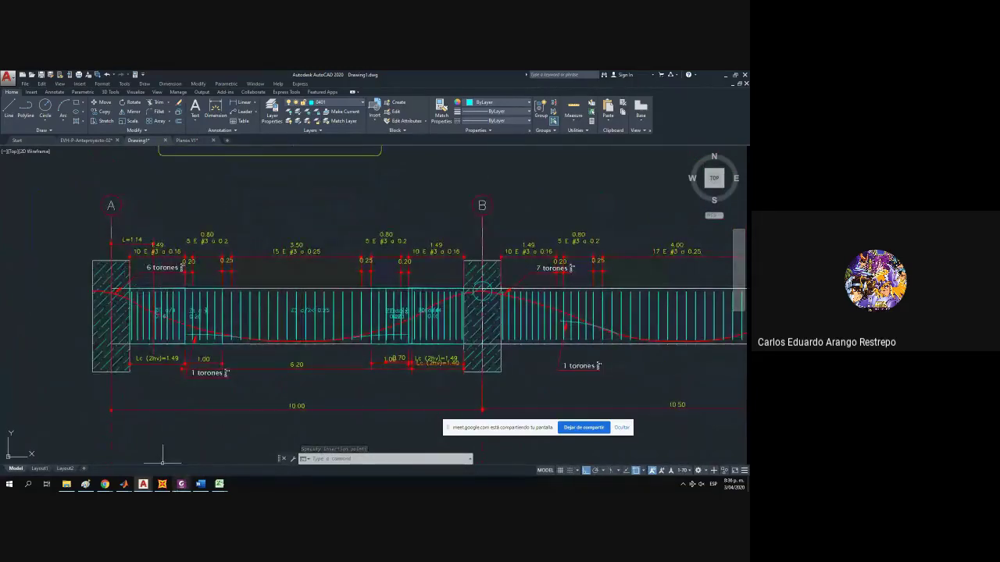
# Switch to the Excel workbook Longitudes de desarrollo y traslapo corregido V1 and examine the Barras a tracción development length table.
pyautogui.click(220, 484)
pyautogui.click(248, 469)
pyautogui.scroll(6, 98, 302)
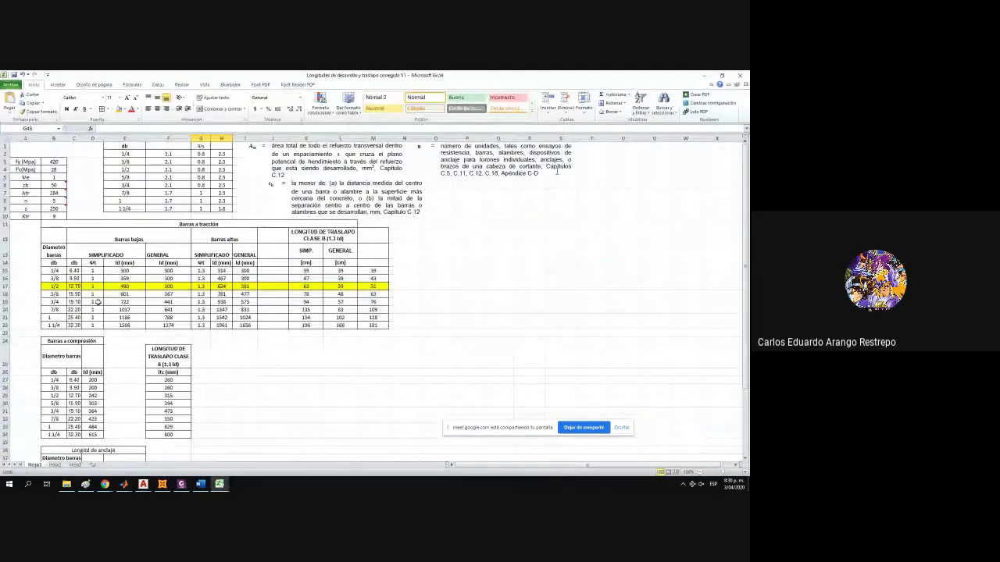
pyautogui.click(107, 333)
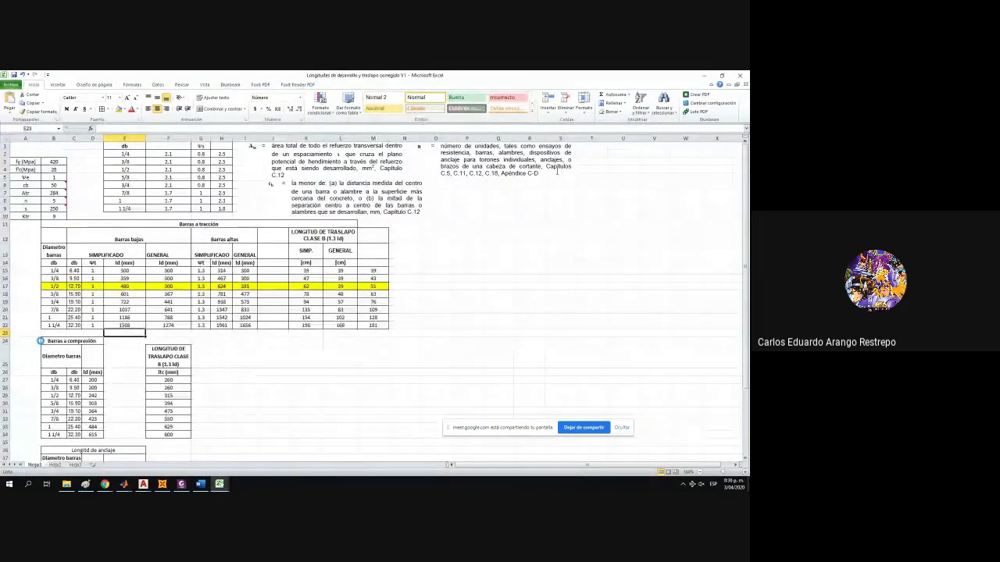
pyautogui.keyDown('ctrl'); pyautogui.scroll(1, 40, 341); pyautogui.keyUp('ctrl')
pyautogui.scroll(1, 41, 341)
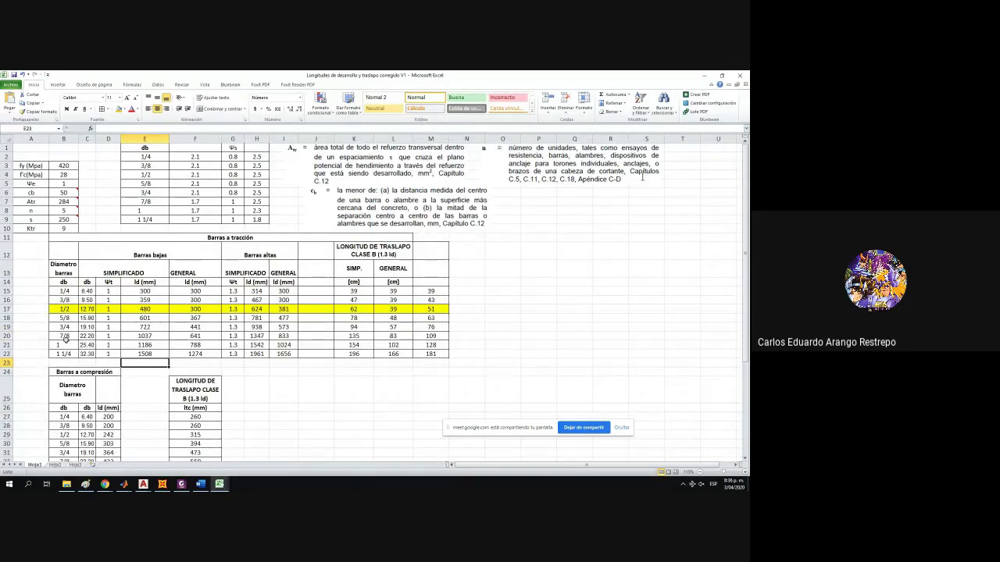
# Fill the 1" bar's averaged tension lap length in M21 with orange and check its row against the material and cover inputs.
pyautogui.moveTo(60, 345); pyautogui.dragTo(432, 344)
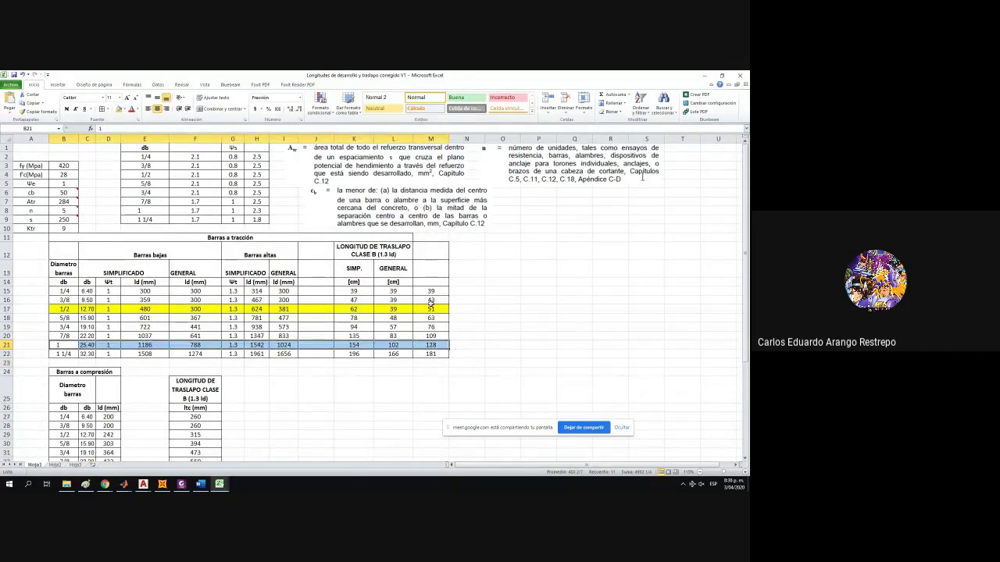
pyautogui.click(432, 344)
pyautogui.click(119, 108)
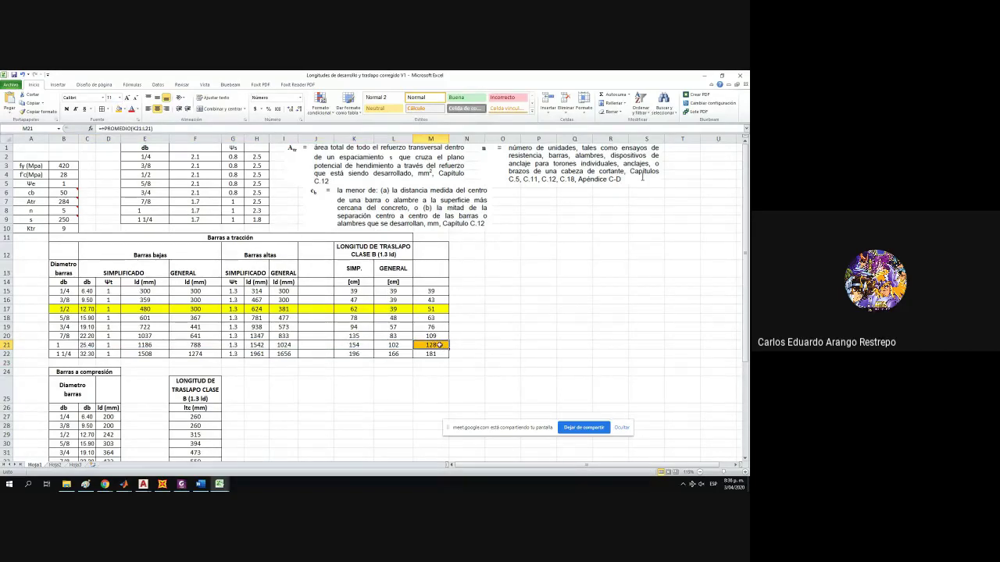
pyautogui.click(397, 344)
pyautogui.click(436, 345)
pyautogui.moveTo(436, 345); pyautogui.dragTo(78, 344)
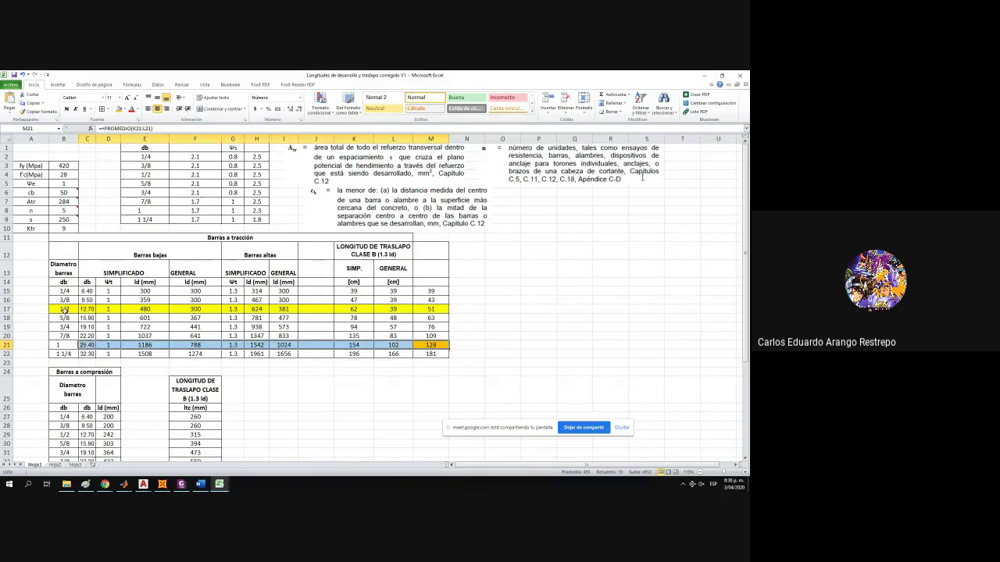
pyautogui.click(64, 175)
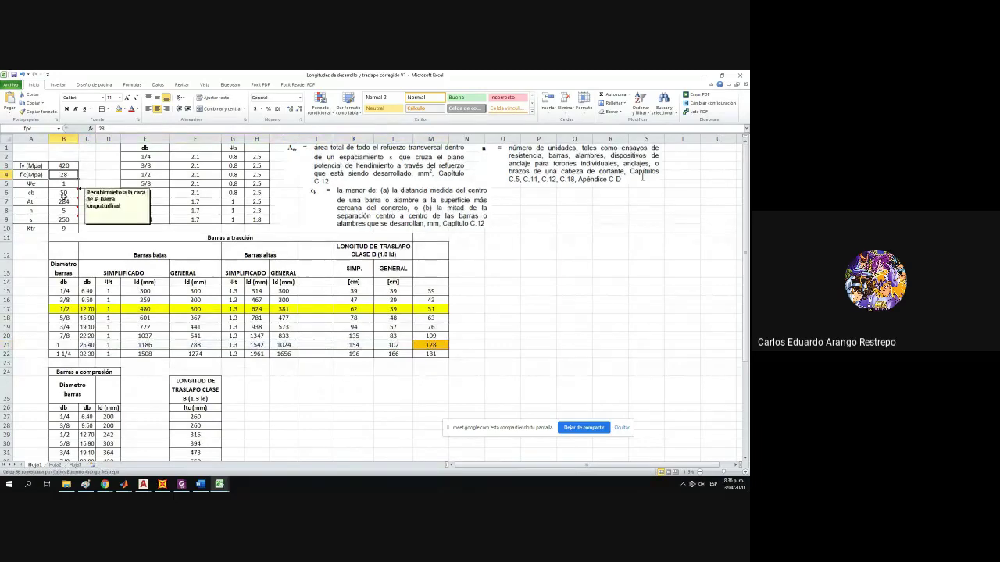
pyautogui.moveTo(64, 221)
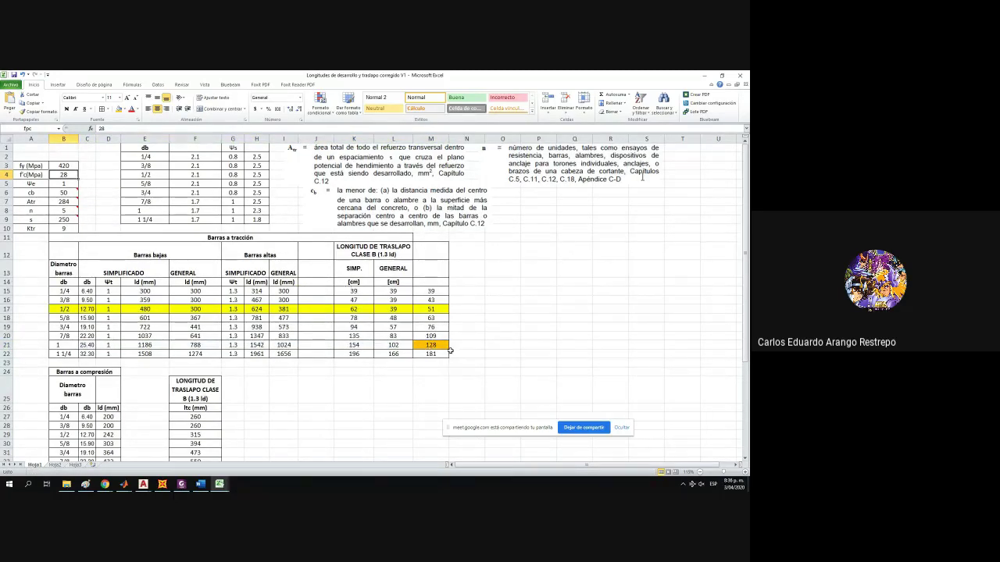
pyautogui.moveTo(445, 349); pyautogui.dragTo(65, 348)
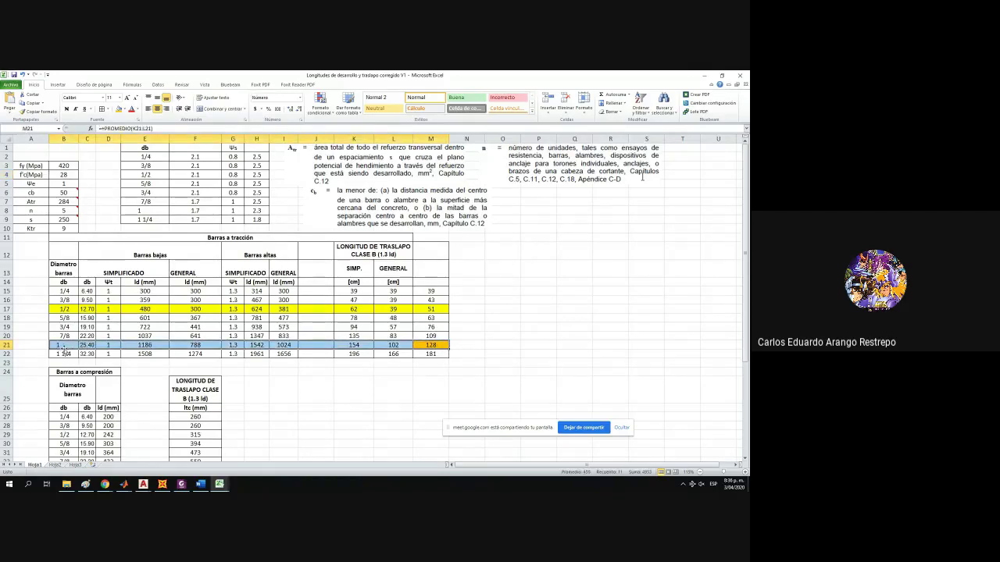
# In the Barras a compresión table, fill the 1" bar's lap length orange and enter 650 in the cell beside it.
pyautogui.scroll(-3, 82, 353)
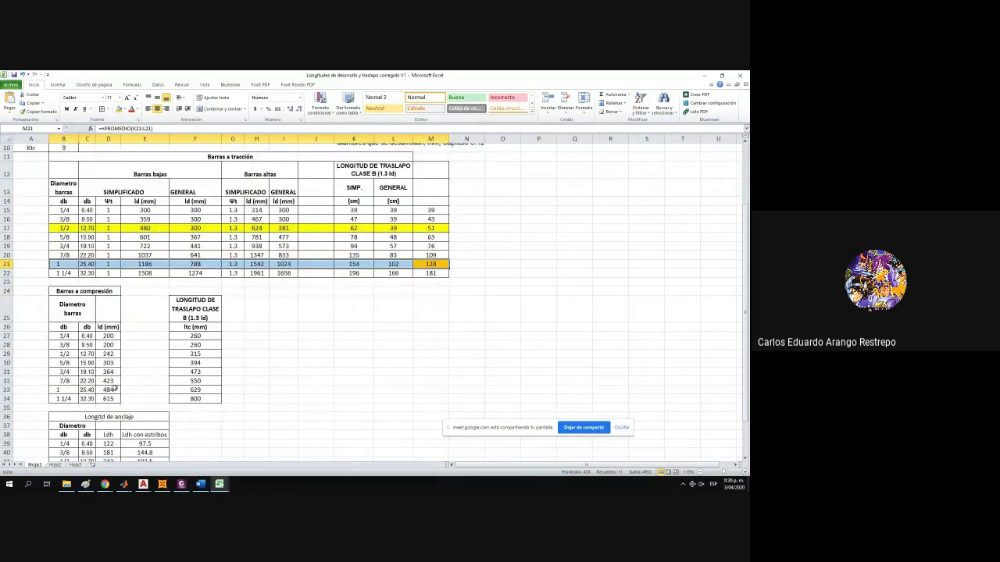
pyautogui.click(197, 390)
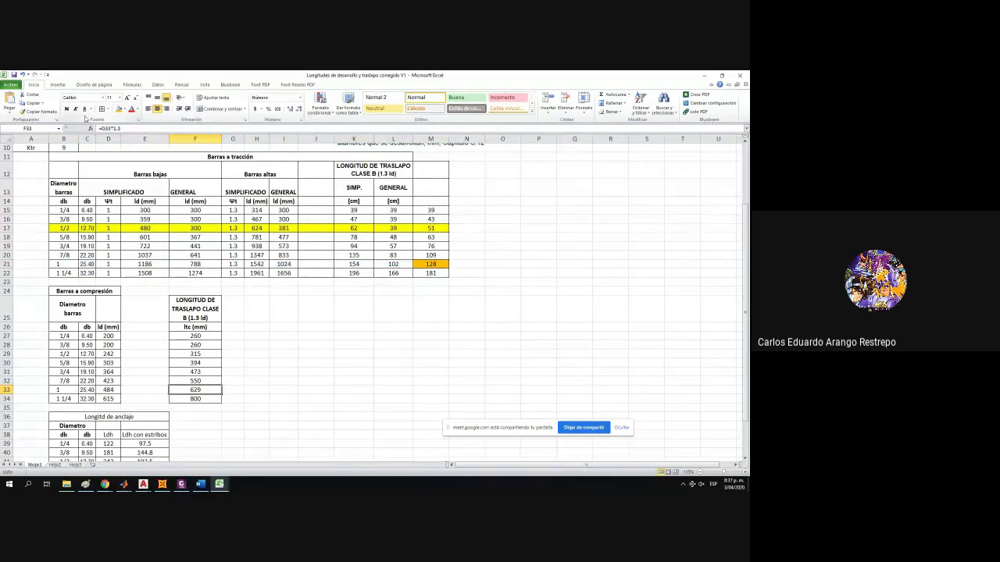
pyautogui.click(119, 109)
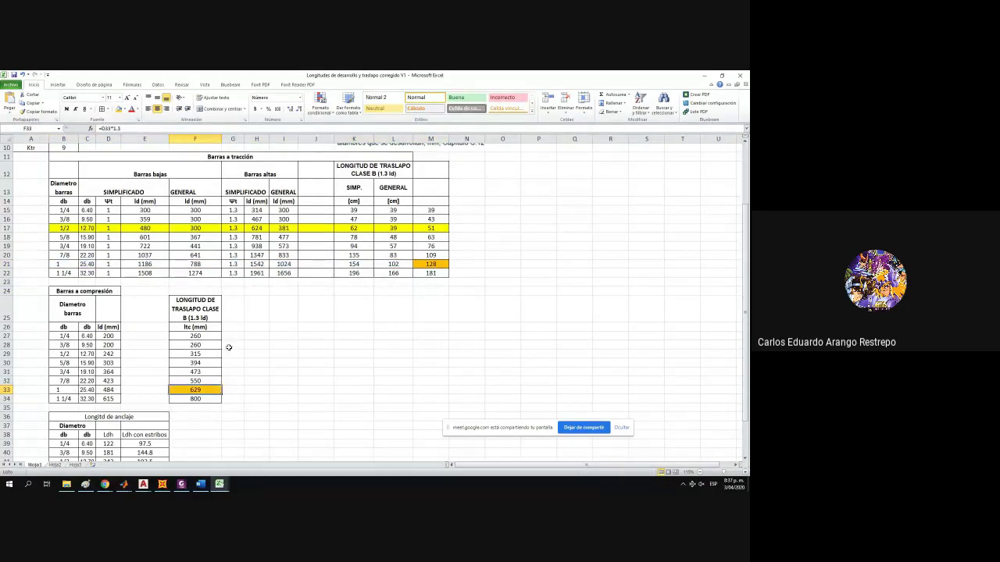
pyautogui.click(241, 389)
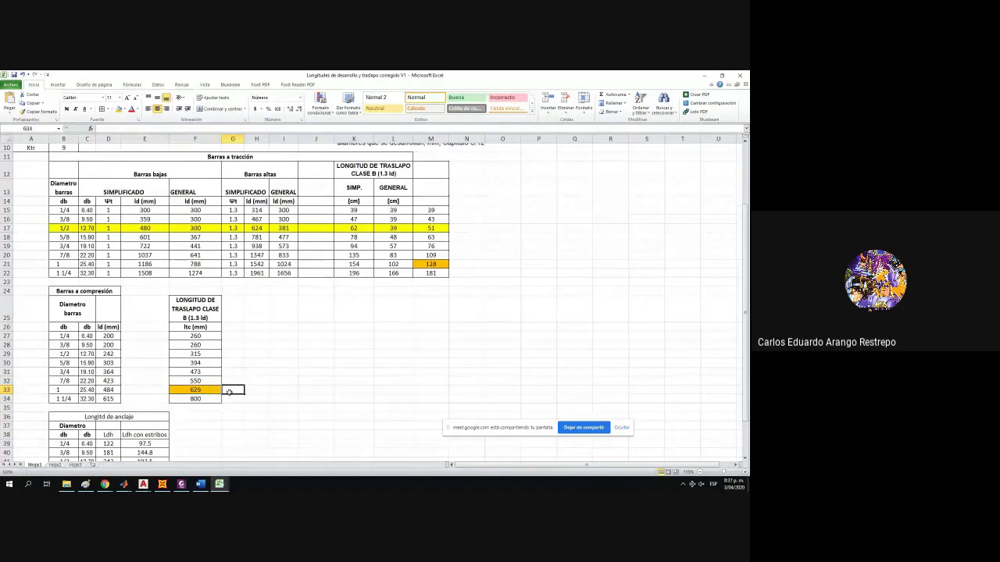
pyautogui.write('0.65')
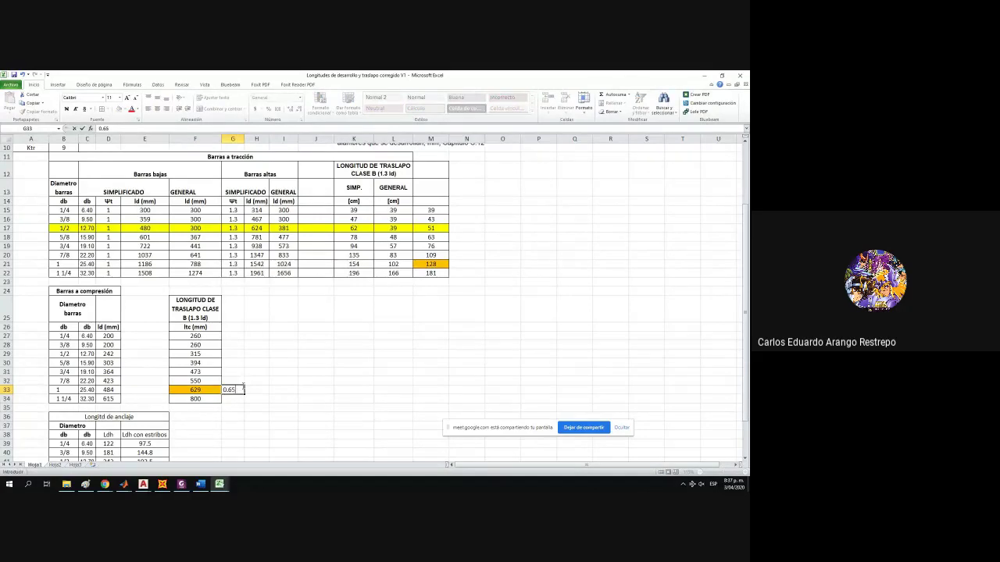
pyautogui.press('Return')
pyautogui.click(230, 390)
pyautogui.press('Return')
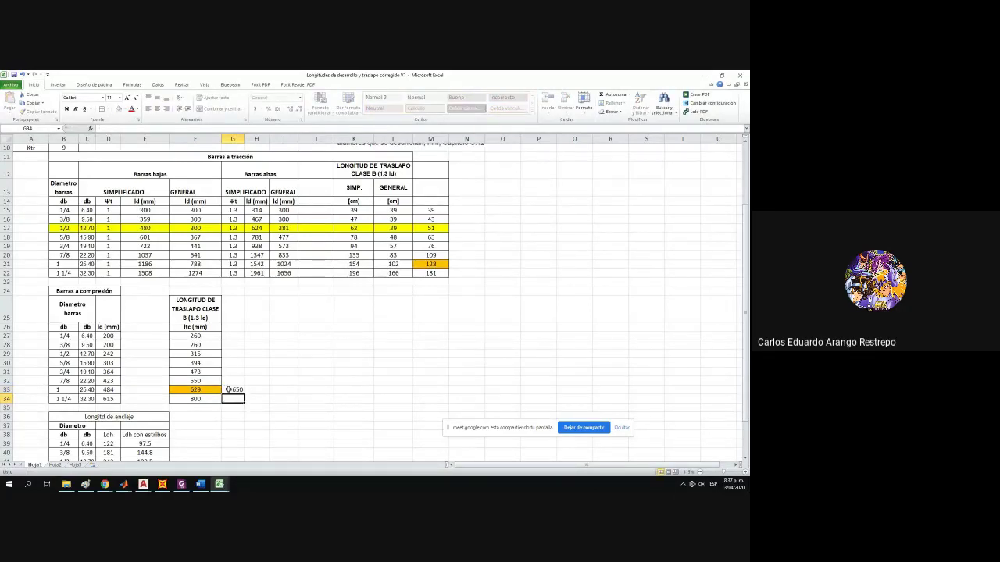
# Label the averaged lap length column "Tralapo" in M14 and compare the 3/4" and 1" bar rows.
pyautogui.click(431, 202)
pyautogui.write('Tralap')
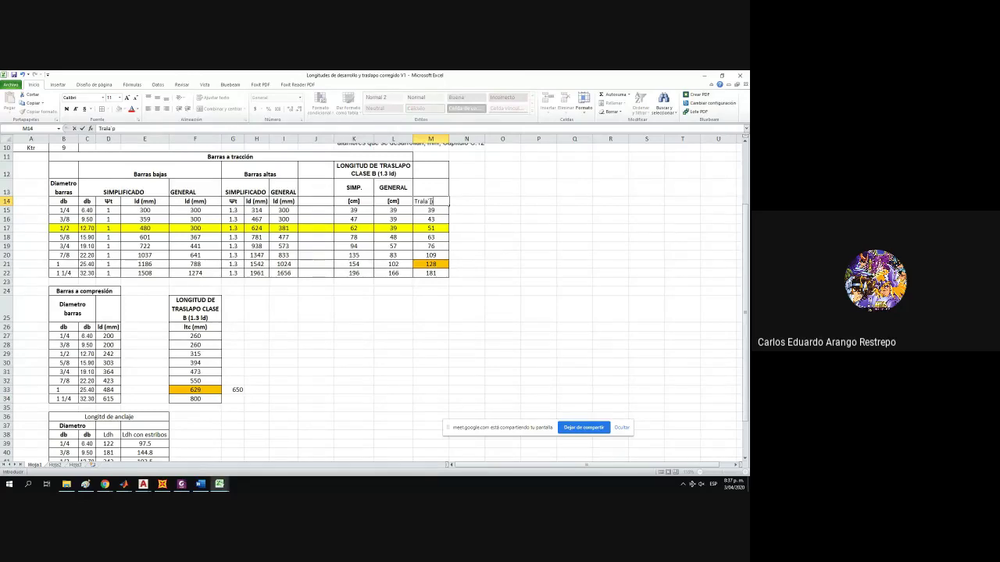
pyautogui.write('e')
pyautogui.press('Return')
pyautogui.moveTo(440, 264); pyautogui.dragTo(81, 273)
pyautogui.moveTo(422, 247); pyautogui.dragTo(62, 247)
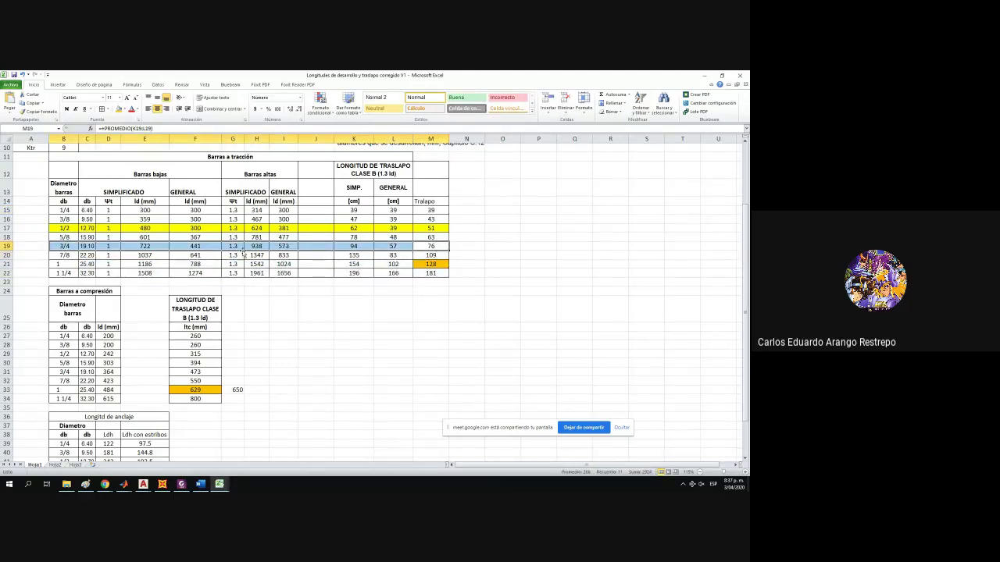
pyautogui.click(440, 264)
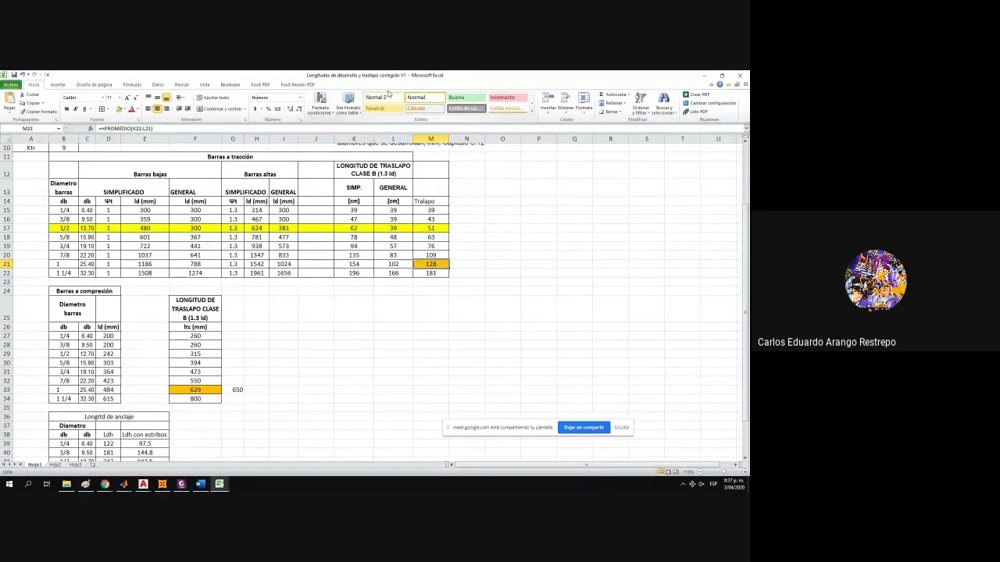
# Place the workbook side by side with Drawing1 in AutoCAD and examine the beam's stirrup zones between axes A and B.
pyautogui.moveTo(402, 80); pyautogui.dragTo(748, 158)
pyautogui.click(143, 257)
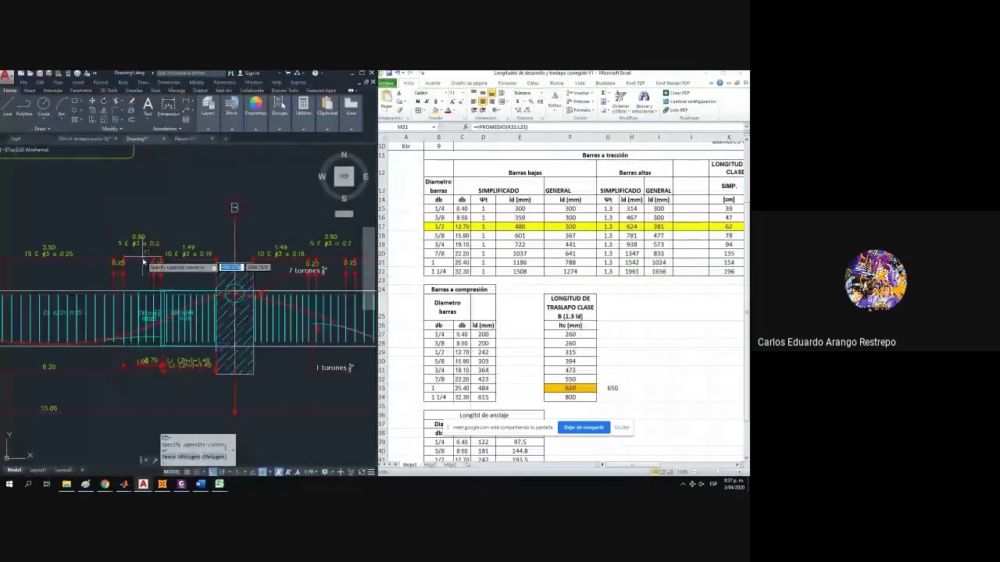
pyautogui.click(167, 274)
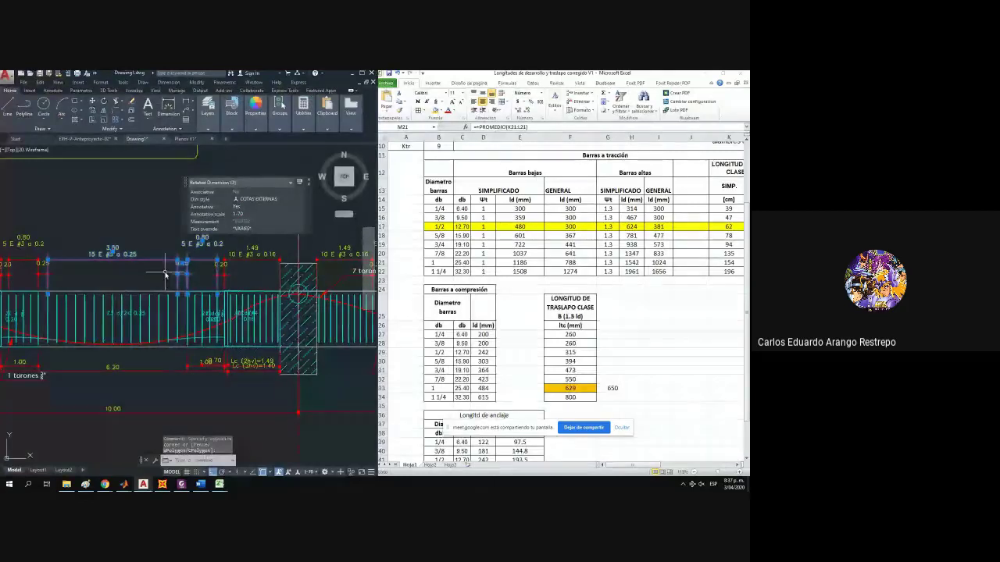
pyautogui.moveTo(167, 274); pyautogui.dragTo(214, 282)
pyautogui.press('Escape')
pyautogui.moveTo(127, 292); pyautogui.dragTo(169, 292)
pyautogui.scroll(-1, 196, 230)
pyautogui.scroll(-1, 197, 219)
pyautogui.moveTo(197, 218); pyautogui.dragTo(183, 221)
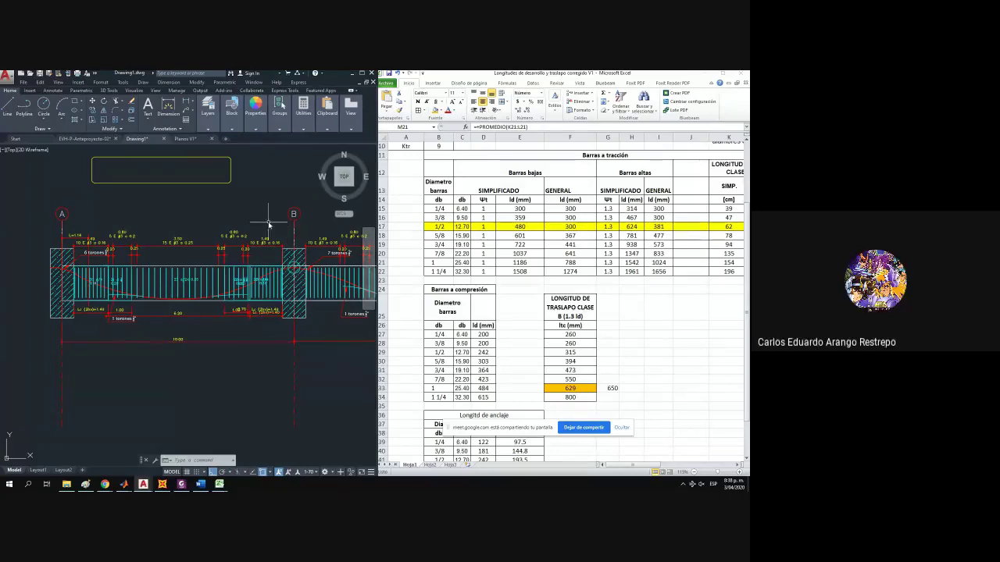
pyautogui.scroll(4, 197, 293)
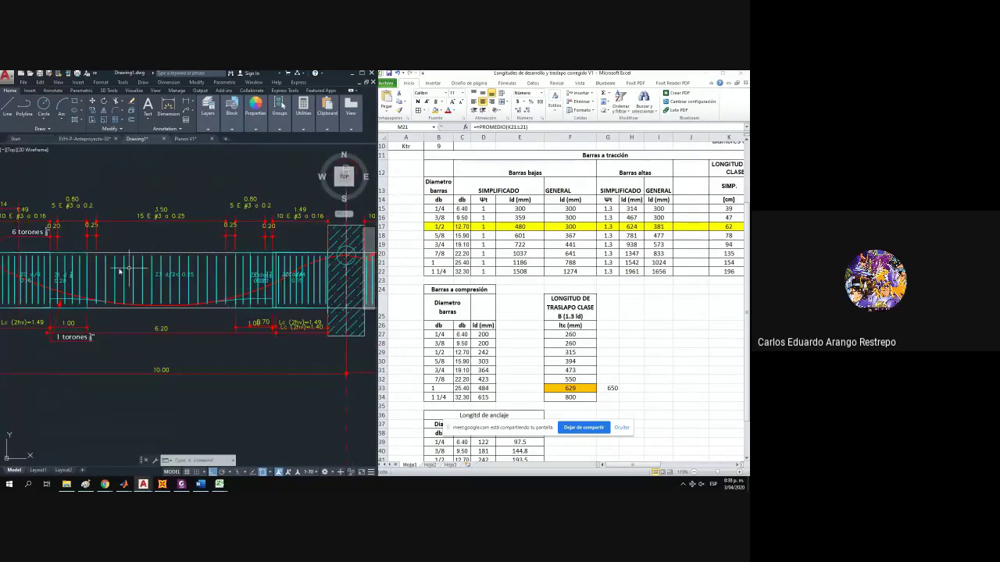
pyautogui.click(24, 106)
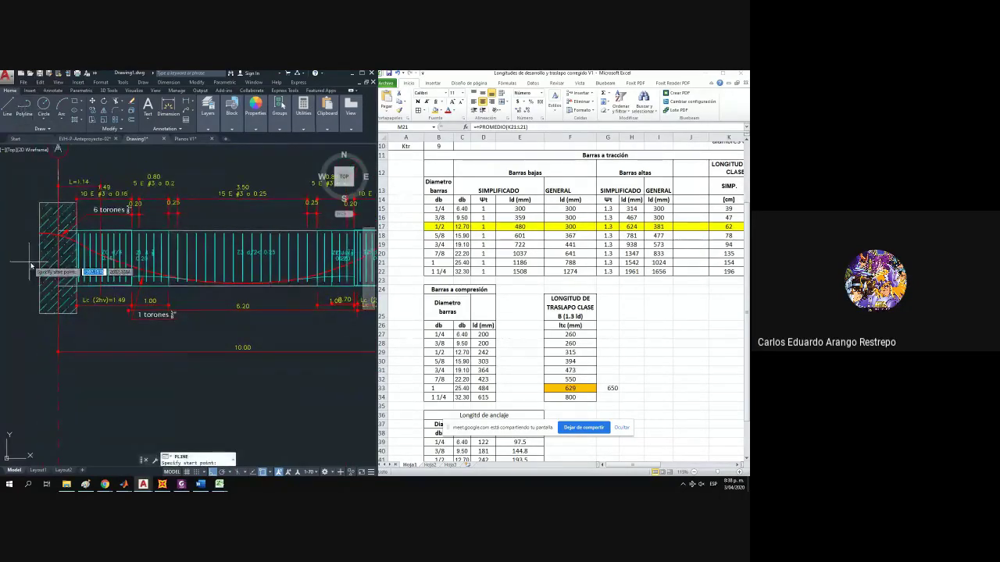
pyautogui.scroll(3, 60, 277)
pyautogui.scroll(-5, 59, 277)
pyautogui.press('Escape')
# Check the anchorage length table in the workbook, then enlarge its window and review the tension table.
pyautogui.scroll(-3, 620, 340)
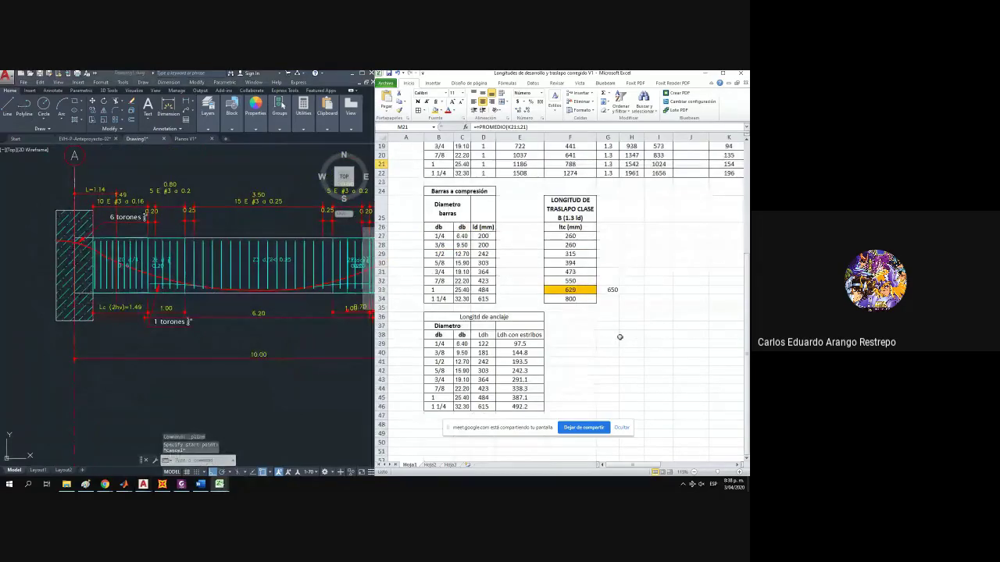
pyautogui.click(722, 72)
pyautogui.scroll(4, 232, 258)
pyautogui.scroll(2, 232, 259)
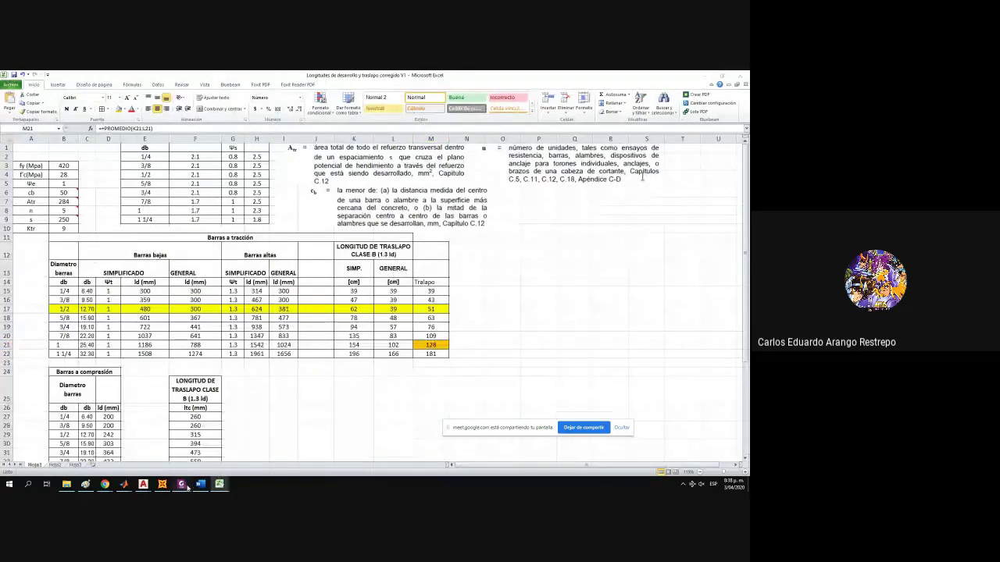
# Switch to NSR-10.pdf in Foxit PhantomPDF and search the code for "gancho", stepping through its occurrences.
pyautogui.click(182, 484)
pyautogui.click(728, 78)
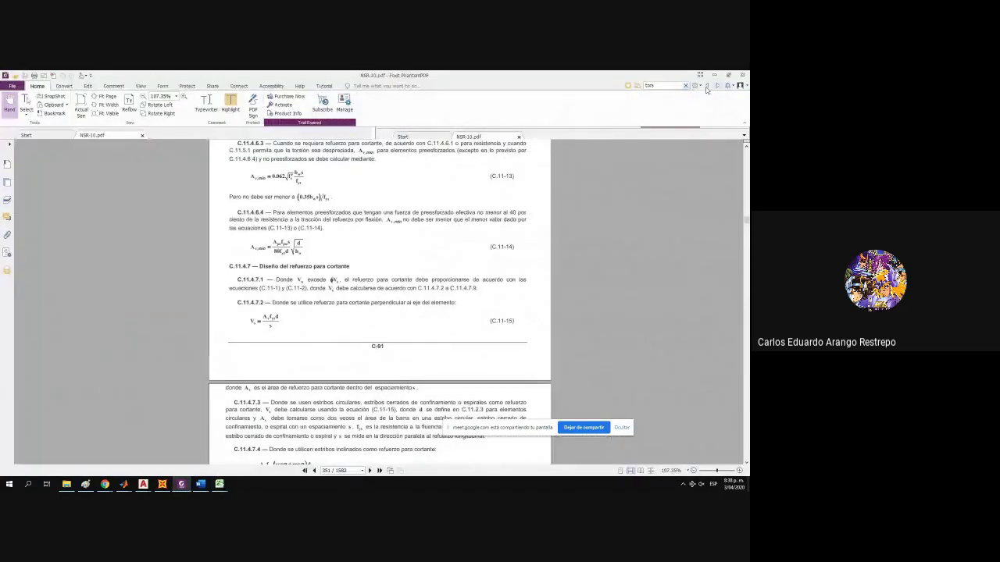
pyautogui.write('gancho')
pyautogui.press('Return')
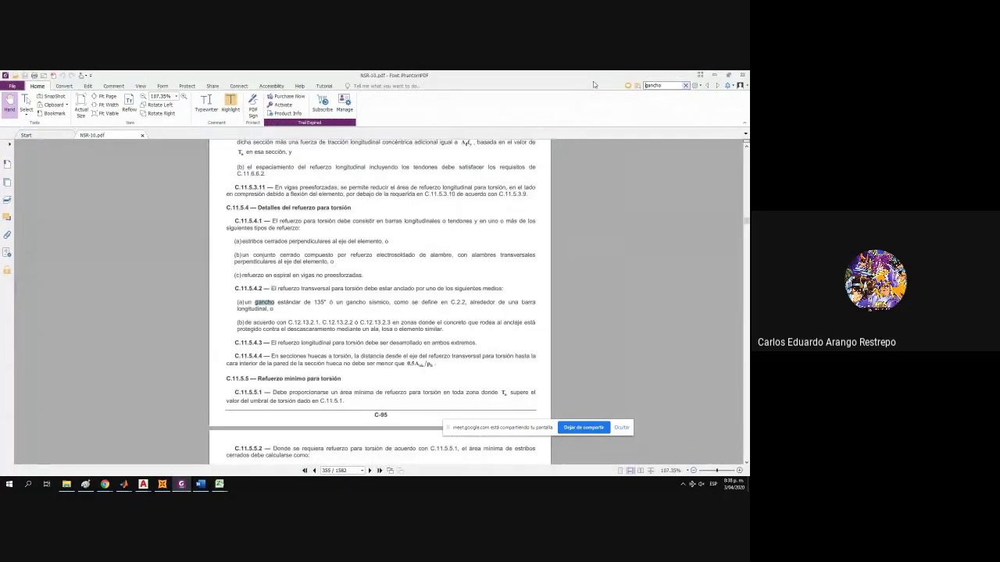
pyautogui.press('Return')
pyautogui.press('Return')
pyautogui.press('Return')
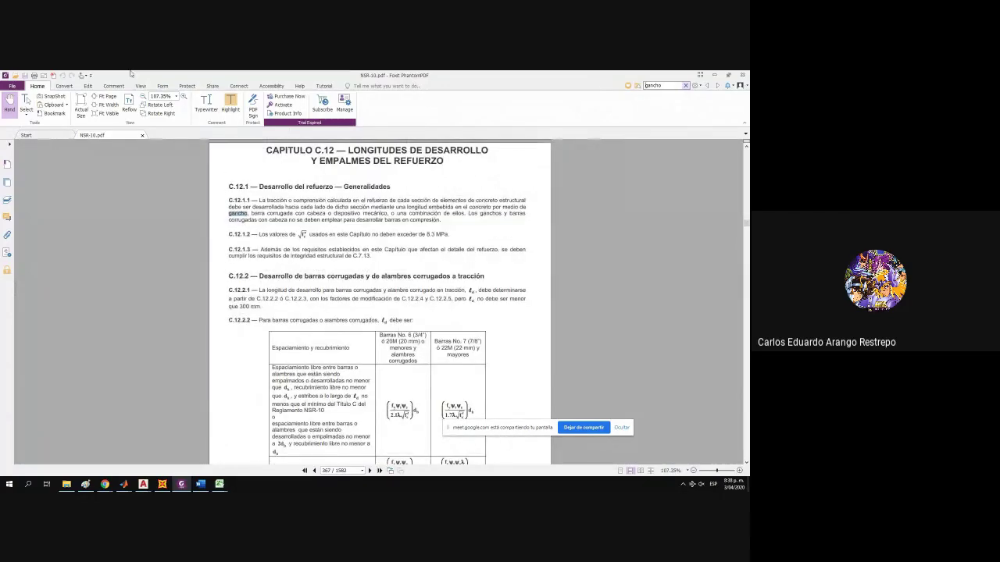
# Find section C.7.1 Ganchos estándar through the Título C bookmarks and select the 90° hook's extension value in C.7.1.2.
pyautogui.click(7, 163)
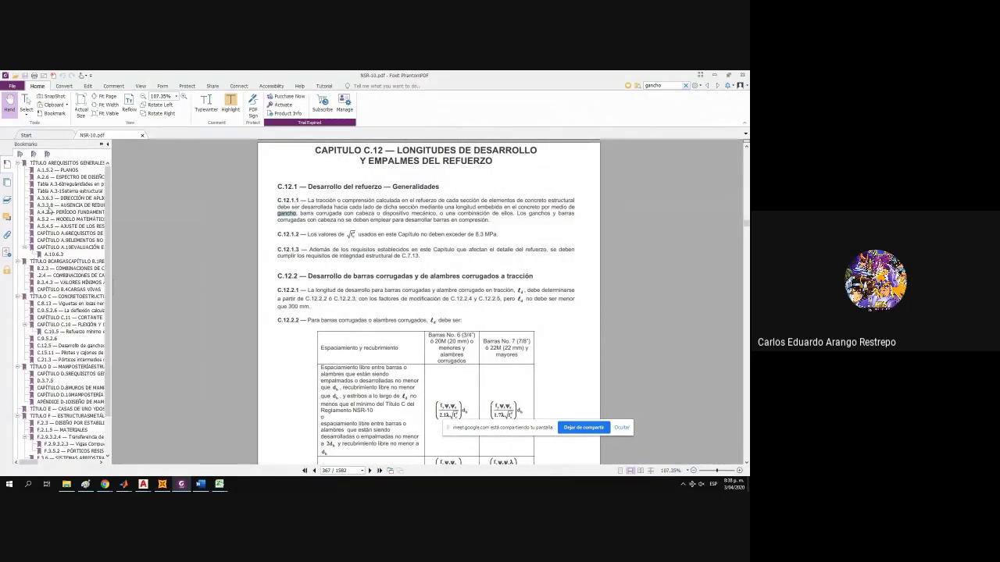
pyautogui.click(53, 305)
pyautogui.scroll(4, 368, 307)
pyautogui.scroll(20, 747, 171)
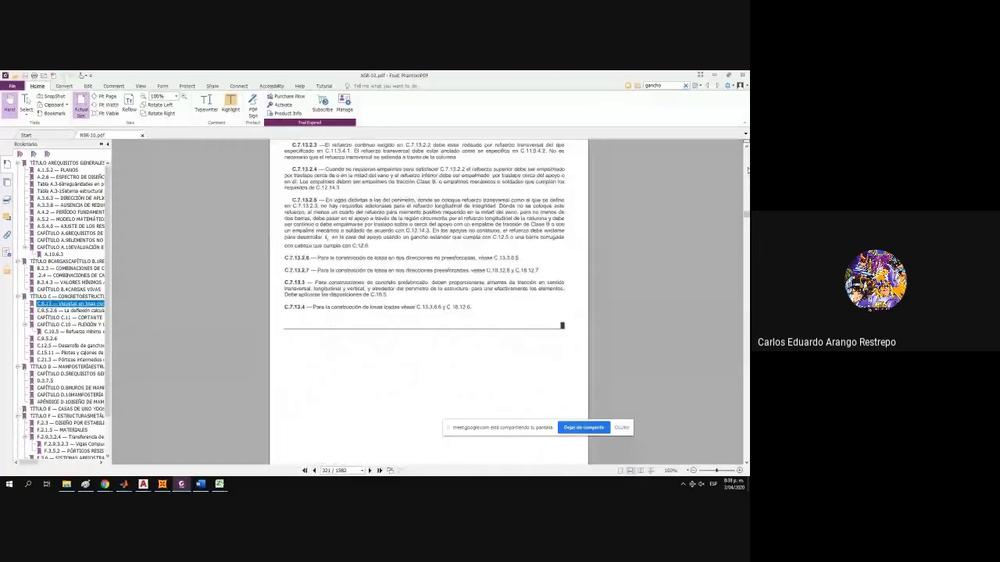
pyautogui.scroll(10, 747, 171)
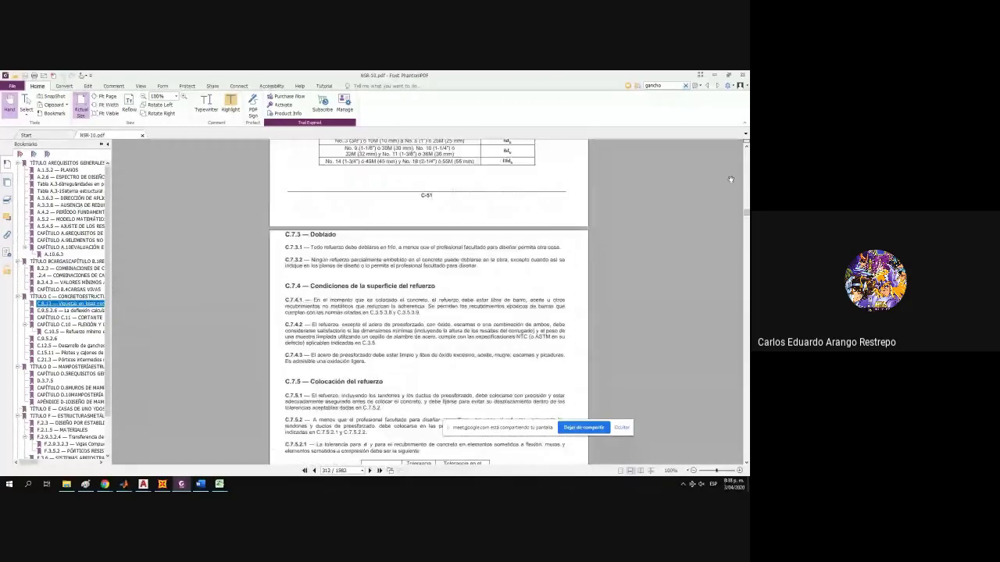
pyautogui.scroll(15, 473, 304)
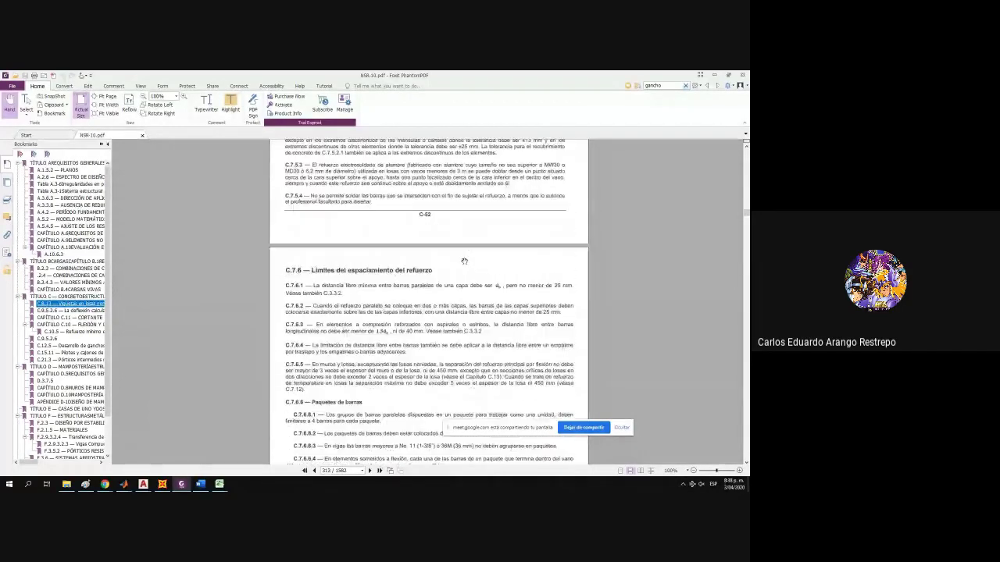
pyautogui.scroll(-10, 479, 322)
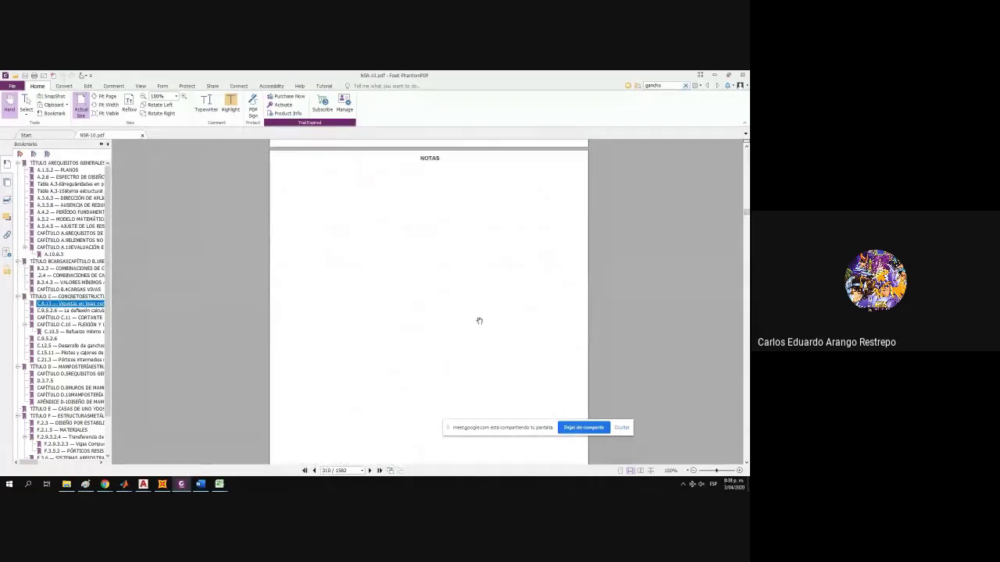
pyautogui.keyDown('ctrl'); pyautogui.scroll(2, 472, 338); pyautogui.keyUp('ctrl')
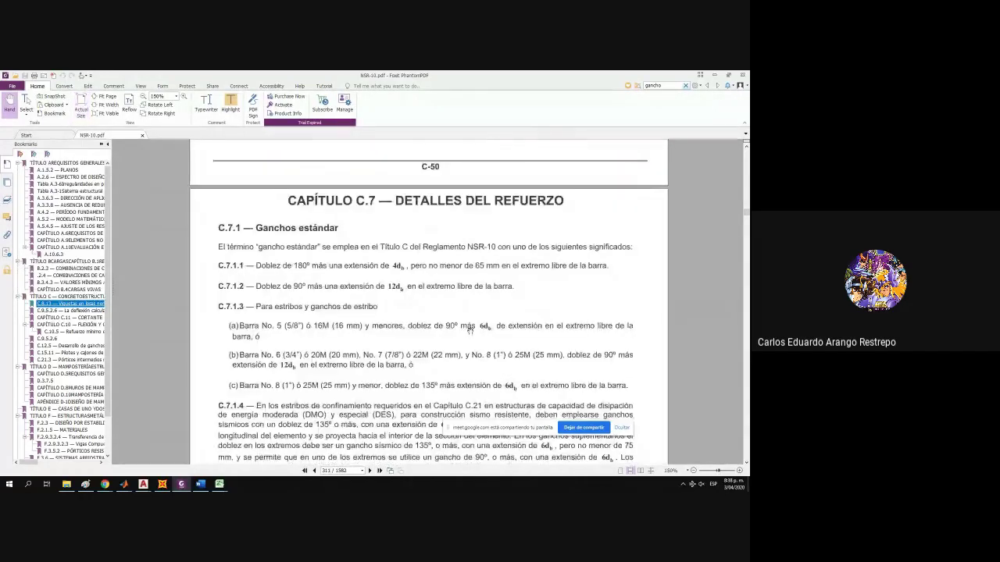
pyautogui.keyDown('ctrl'); pyautogui.scroll(2, 219, 277); pyautogui.keyUp('ctrl')
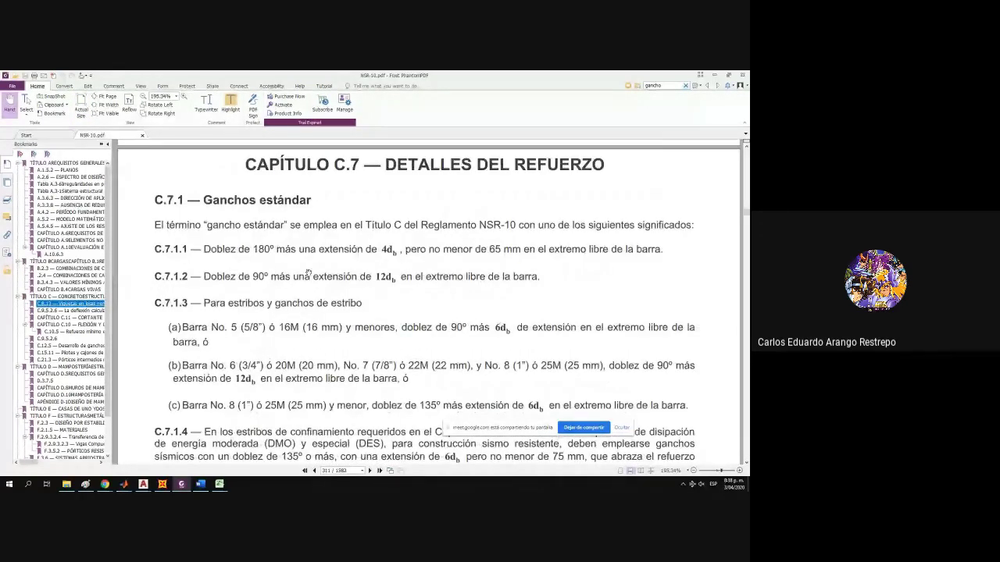
pyautogui.click(396, 278)
pyautogui.doubleClick(397, 278)
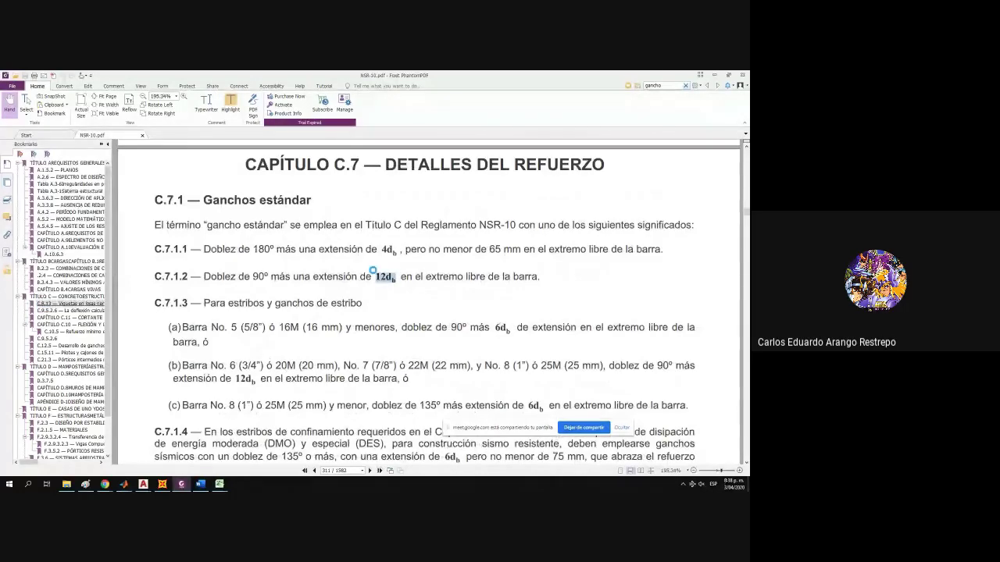
# Return to the Excel workbook and enter the heading "Gnachos 90°" in G37, beside the anchorage length table.
pyautogui.click(714, 76)
pyautogui.scroll(-4, 237, 339)
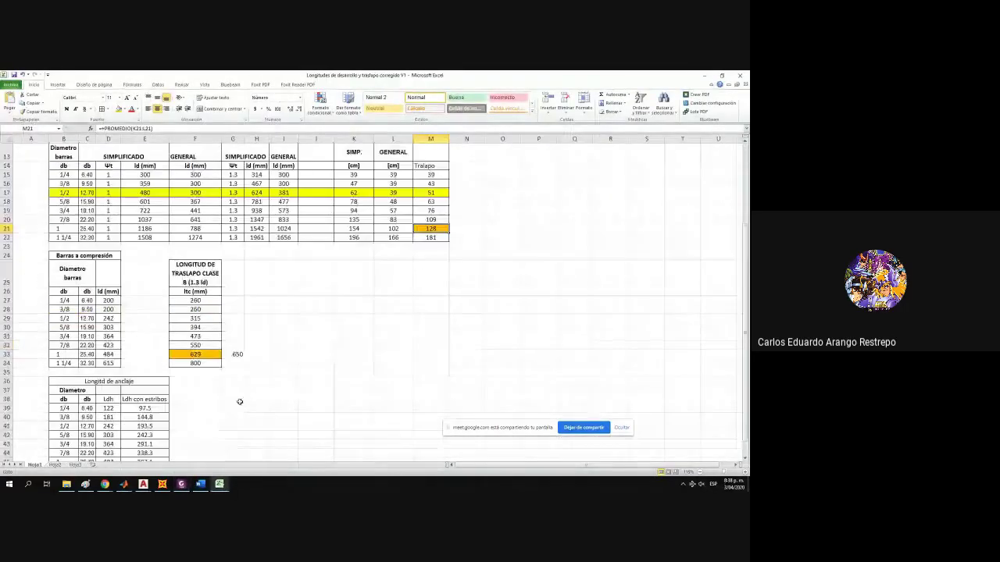
pyautogui.scroll(-3, 247, 348)
pyautogui.scroll(1, 208, 349)
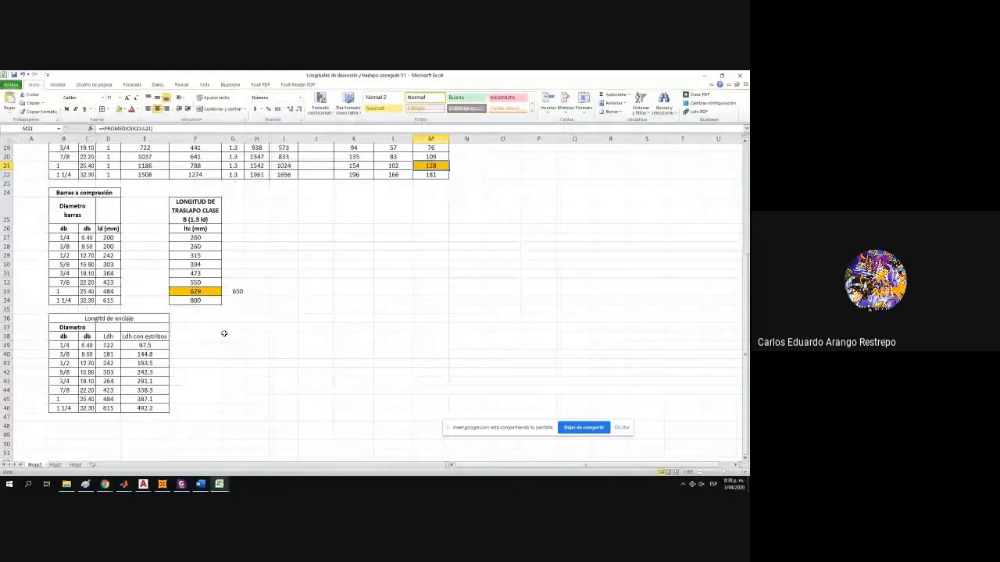
pyautogui.click(234, 327)
pyautogui.write('Ganchos 9')
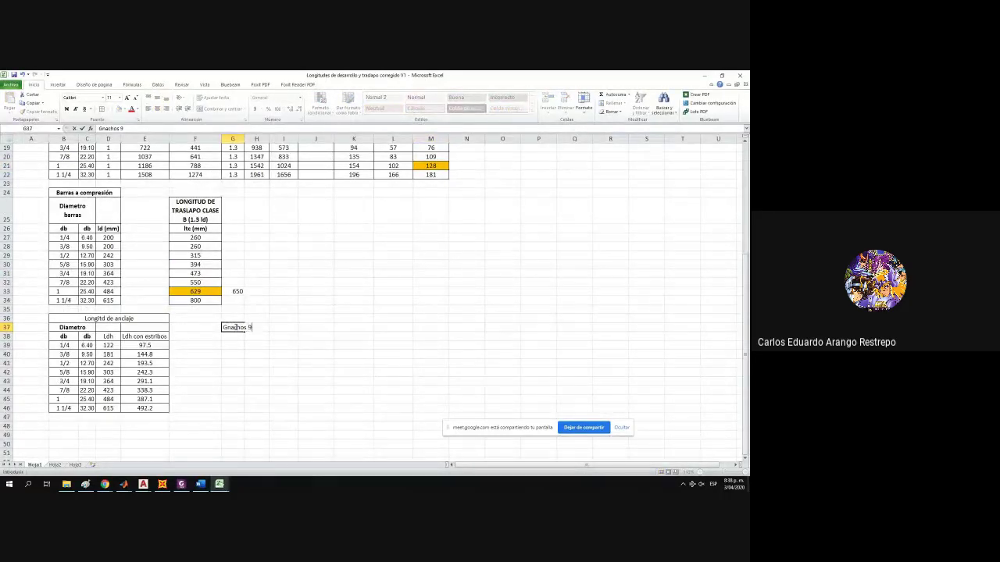
pyautogui.write('0')
pyautogui.hotkey('ctrl', 'Return')
# Copy the two db columns of the anchorage length table to G38:H46.
pyautogui.moveTo(235, 381); pyautogui.dragTo(234, 374)
pyautogui.scroll(2, 235, 368)
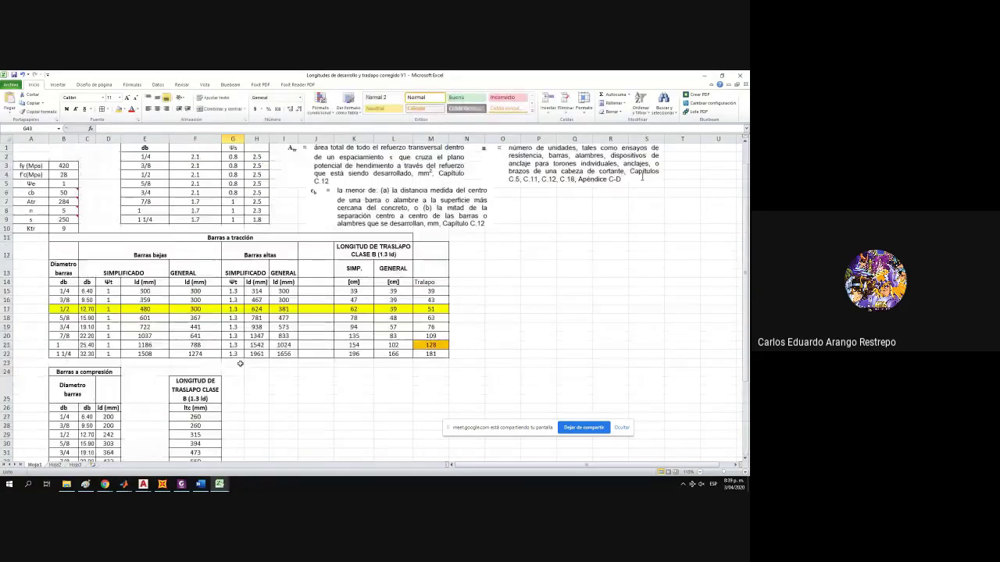
pyautogui.scroll(-7, 242, 363)
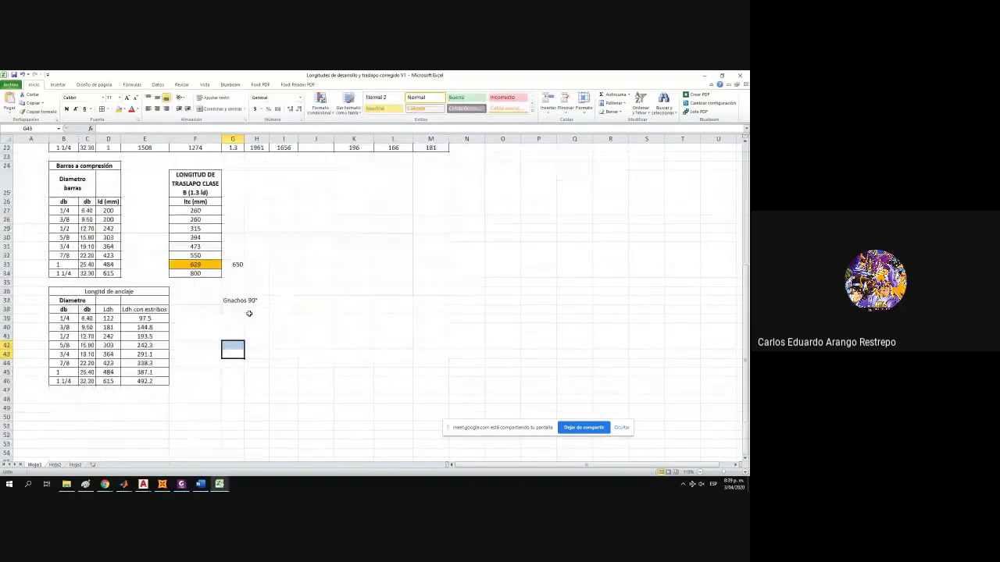
pyautogui.moveTo(63, 310); pyautogui.dragTo(64, 382)
pyautogui.hotkey('ctrl', 'c')
pyautogui.click(211, 308)
pyautogui.click(227, 310)
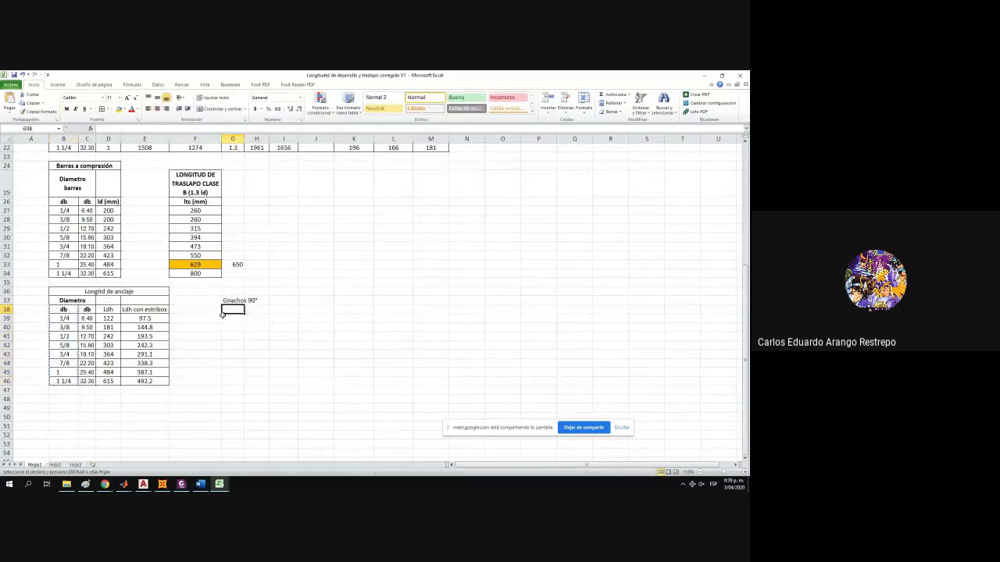
pyautogui.moveTo(66, 310); pyautogui.dragTo(86, 382)
pyautogui.click(217, 313)
pyautogui.click(232, 310)
pyautogui.hotkey('ctrl', 'v')
# Move the "Gnachos 90°" heading to I38, next to the copied diameter columns.
pyautogui.click(257, 309)
pyautogui.click(242, 303)
pyautogui.moveTo(242, 304); pyautogui.dragTo(286, 311)
# Calculate the 90° hook lengths in I39:I46 with =12*H39 filled down for all bars, and centre them.
pyautogui.click(285, 318)
pyautogui.write('+')
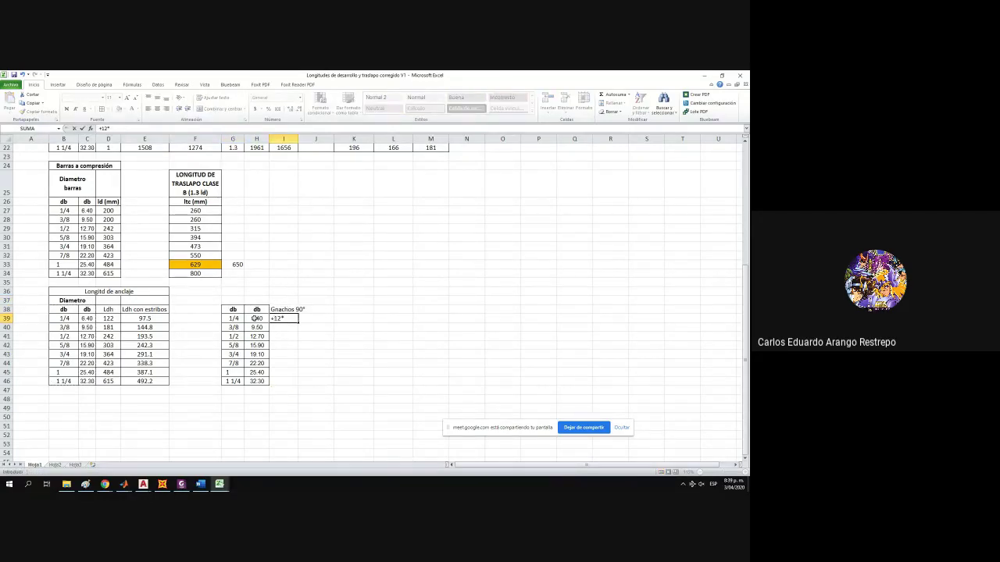
pyautogui.press('Return')
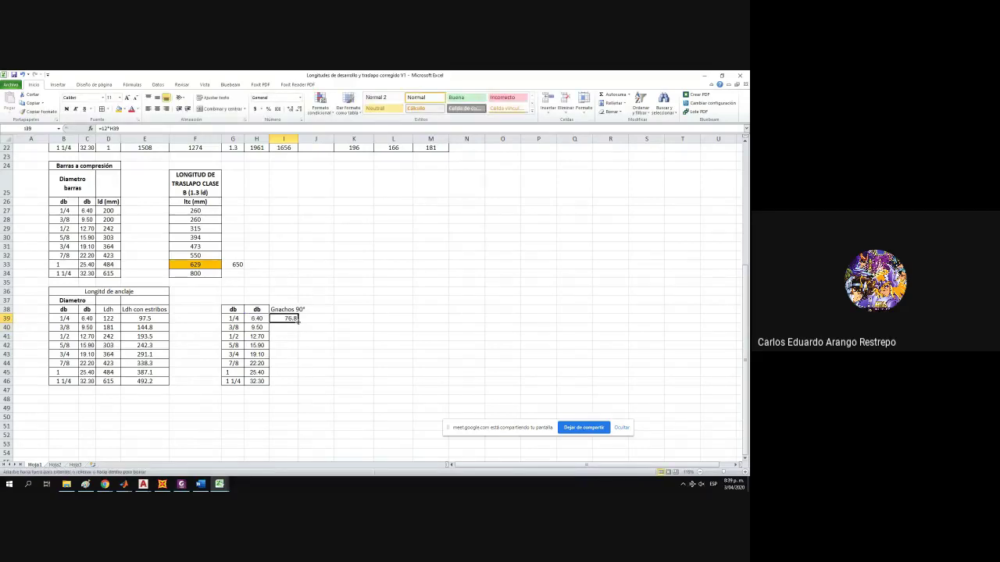
pyautogui.doubleClick(298, 321)
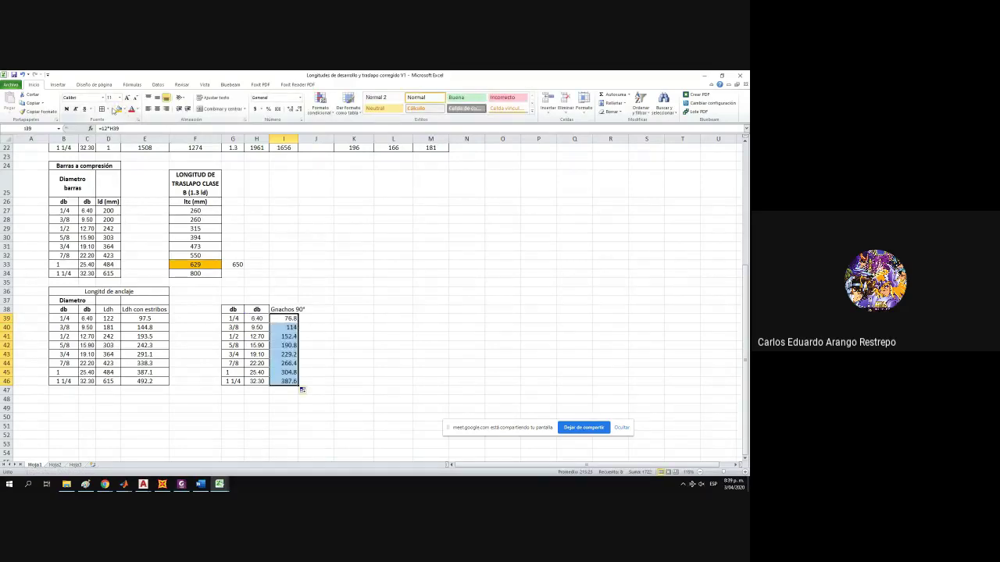
pyautogui.click(156, 109)
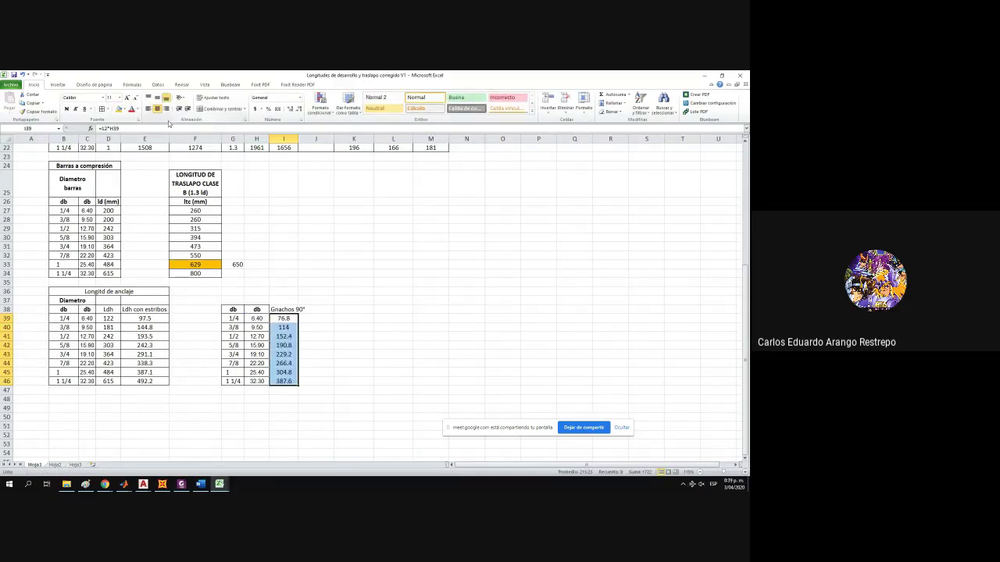
# Enter rounded hook lengths in J41:J45 as 25, 25, 30, 35 and 45, and centre the column.
pyautogui.click(312, 380)
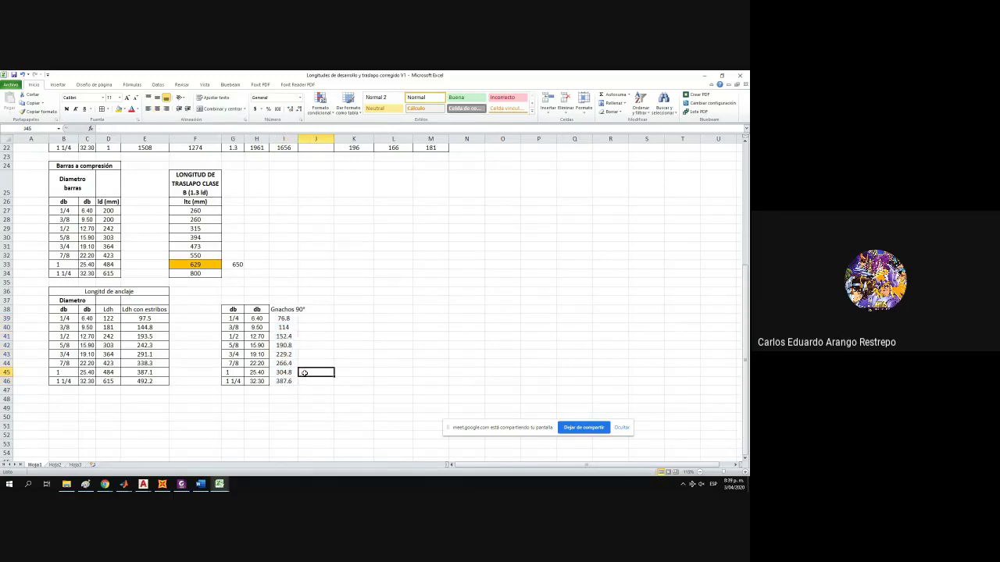
pyautogui.click(303, 372)
pyautogui.write('45')
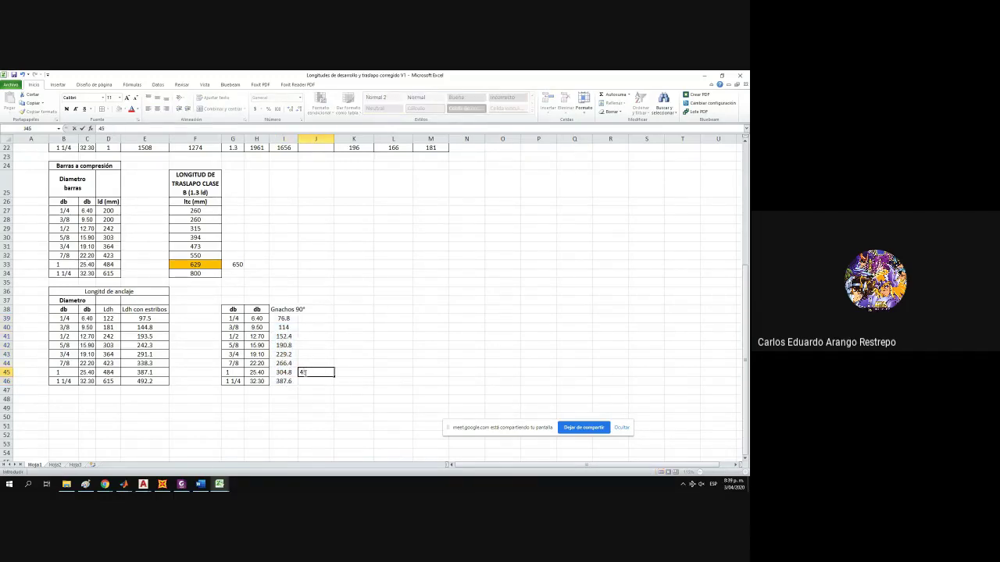
pyautogui.press('Up')
pyautogui.press('Up')
pyautogui.press('Up')
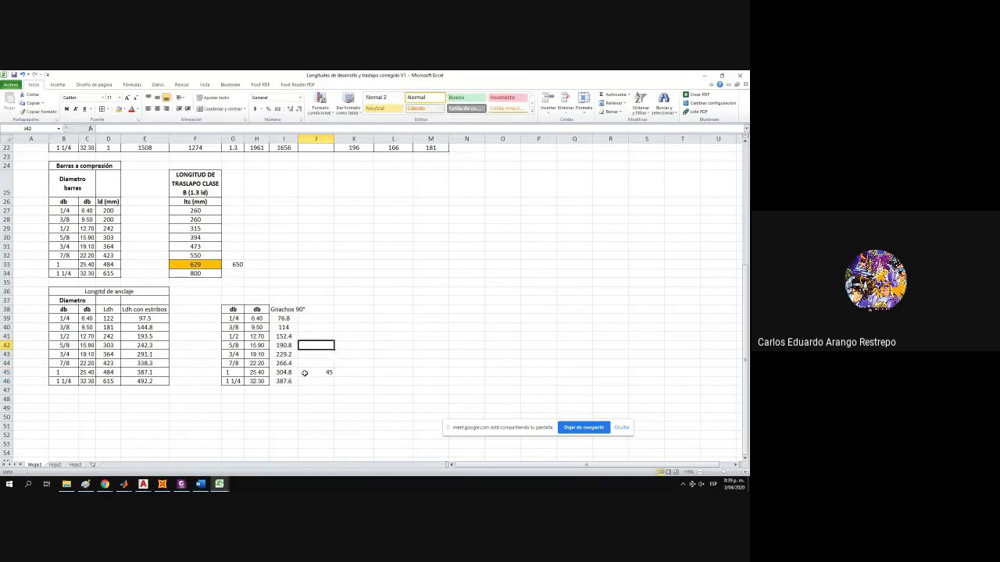
pyautogui.press('Return')
pyautogui.write('25')
pyautogui.press('Return')
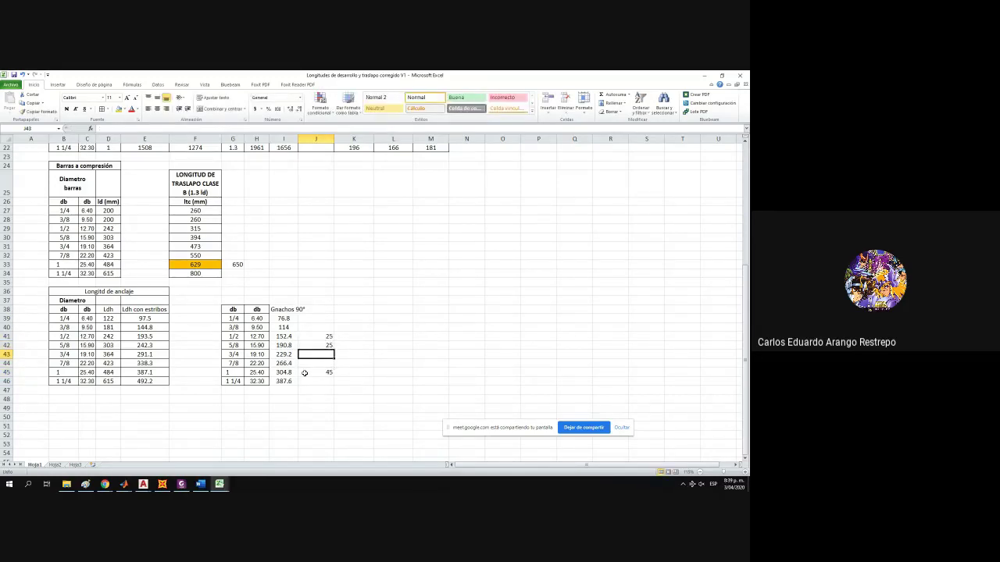
pyautogui.write('30')
pyautogui.press('Return')
pyautogui.write('35')
pyautogui.click(313, 325)
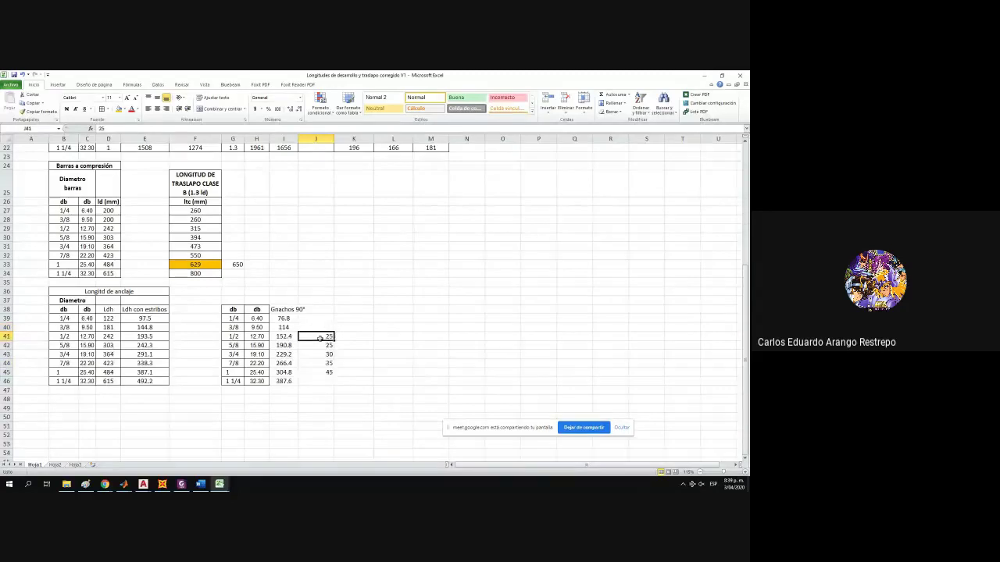
pyautogui.moveTo(320, 338); pyautogui.dragTo(316, 381)
pyautogui.click(157, 108)
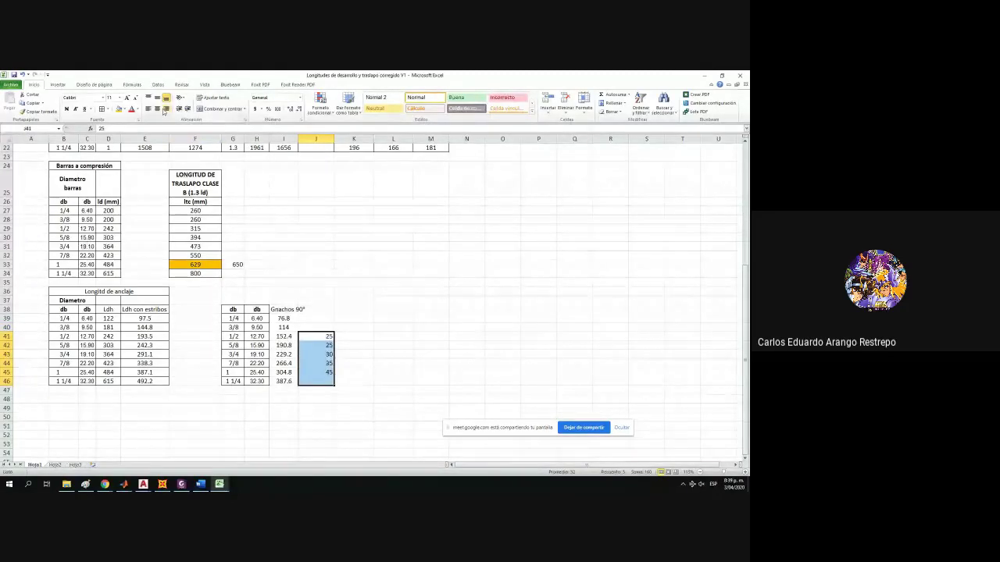
# Enter 50 for the 1 1/4 bar in J46 and highlight the 1-inch bar's row G45:J45 in orange.
pyautogui.click(320, 380)
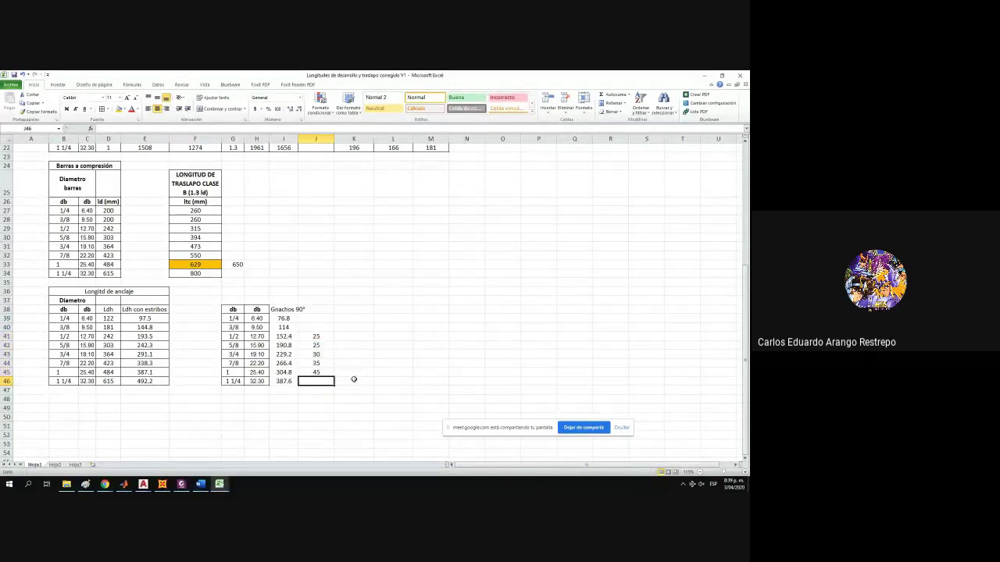
pyautogui.moveTo(319, 334); pyautogui.dragTo(237, 372)
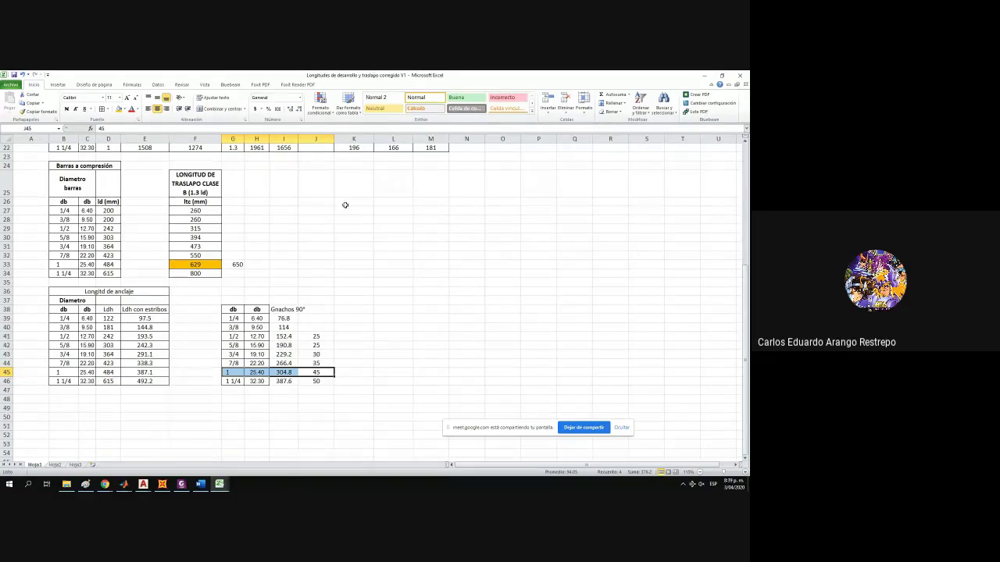
pyautogui.click(118, 110)
# Place the workbook beside Drawing1, then maximize AutoCAD and make the blue layer current.
pyautogui.press('super+Right')
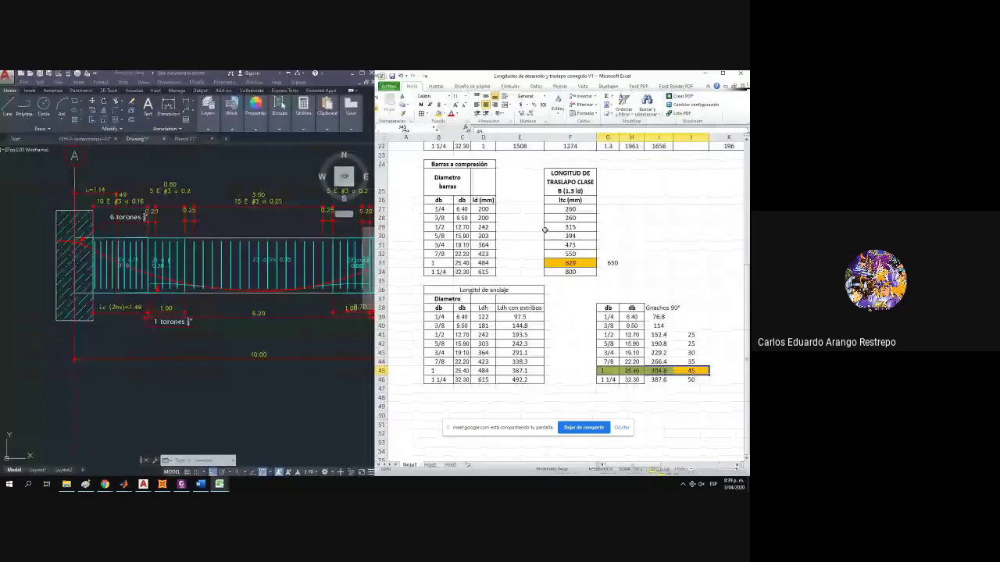
pyautogui.click(237, 320)
pyautogui.click(24, 108)
pyautogui.scroll(1, 19, 210)
pyautogui.scroll(2, 91, 284)
pyautogui.press('Escape')
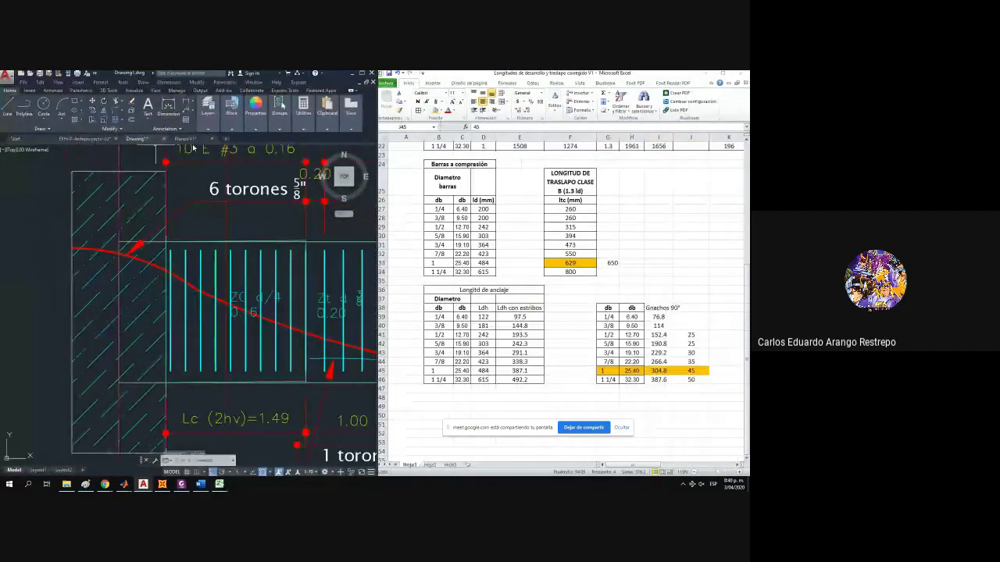
pyautogui.press('super+Up')
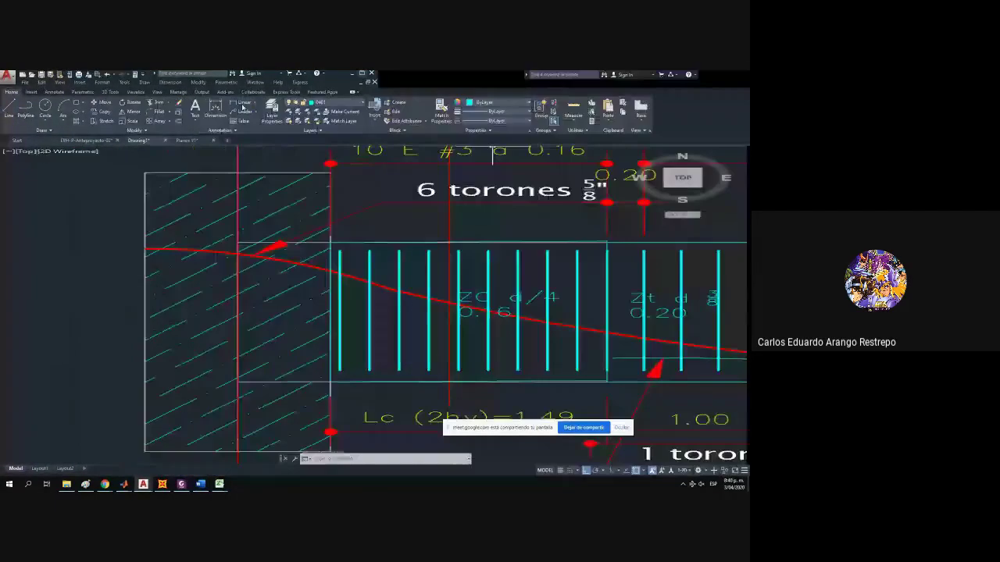
pyautogui.click(339, 104)
pyautogui.click(323, 168)
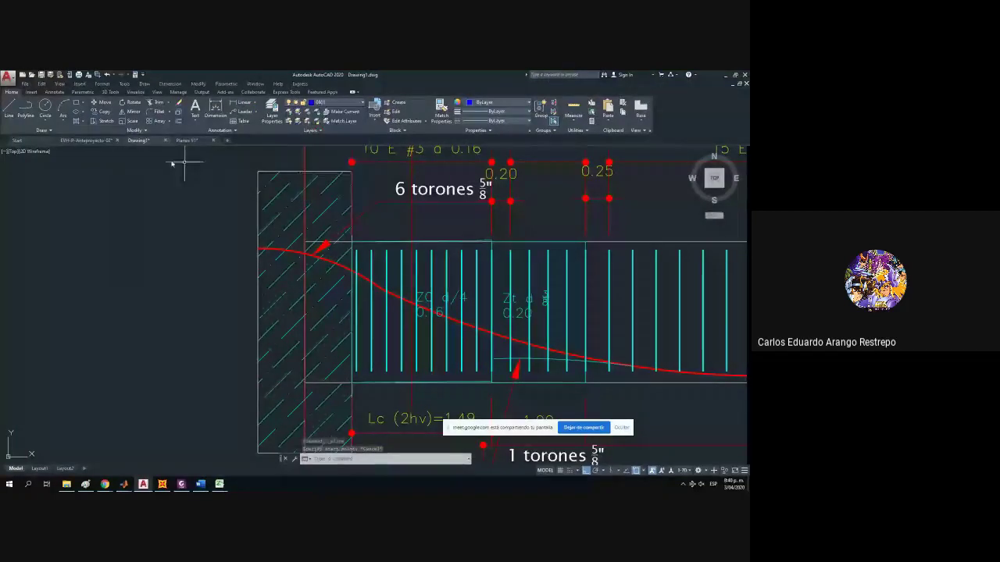
# Draw the upper bar as a polyline with a 0.45 vertical hook inside column A, running horizontally to near midspan.
pyautogui.press('space')
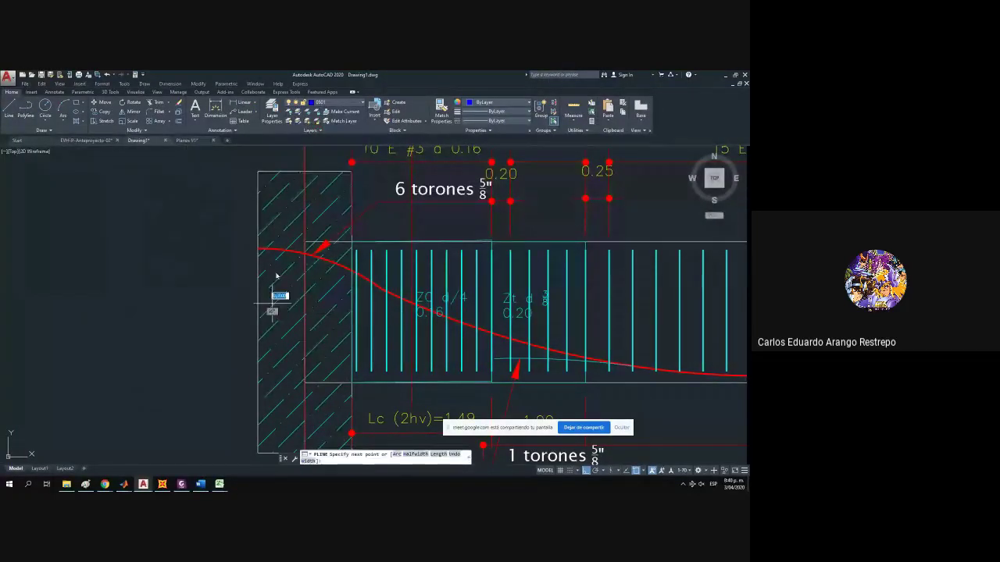
pyautogui.click(279, 290)
pyautogui.write('0')
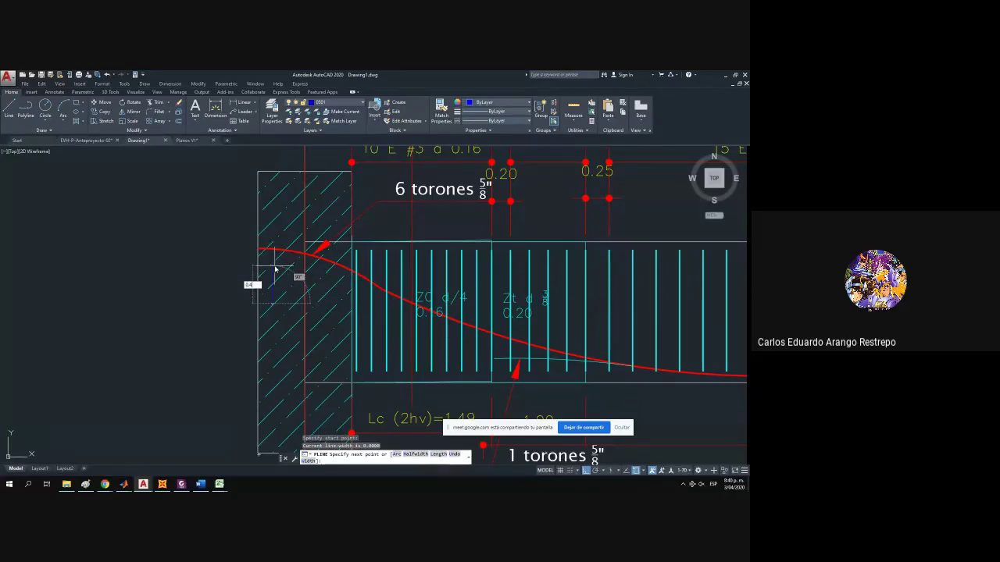
pyautogui.write('.45')
pyautogui.press('Return')
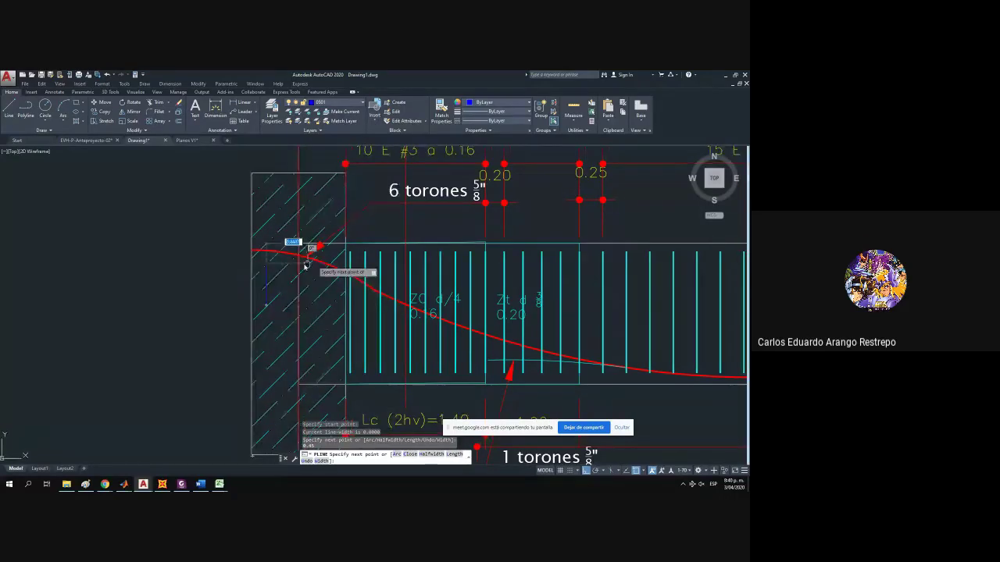
pyautogui.moveTo(449, 262); pyautogui.dragTo(215, 279)
pyautogui.scroll(-1, 264, 282)
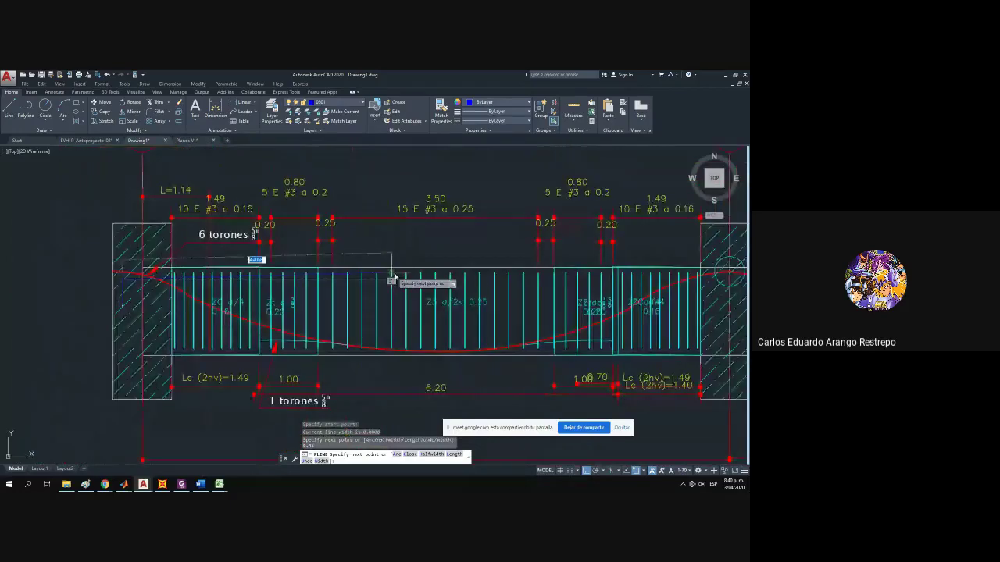
pyautogui.moveTo(397, 280); pyautogui.dragTo(363, 282)
pyautogui.scroll(1, 364, 283)
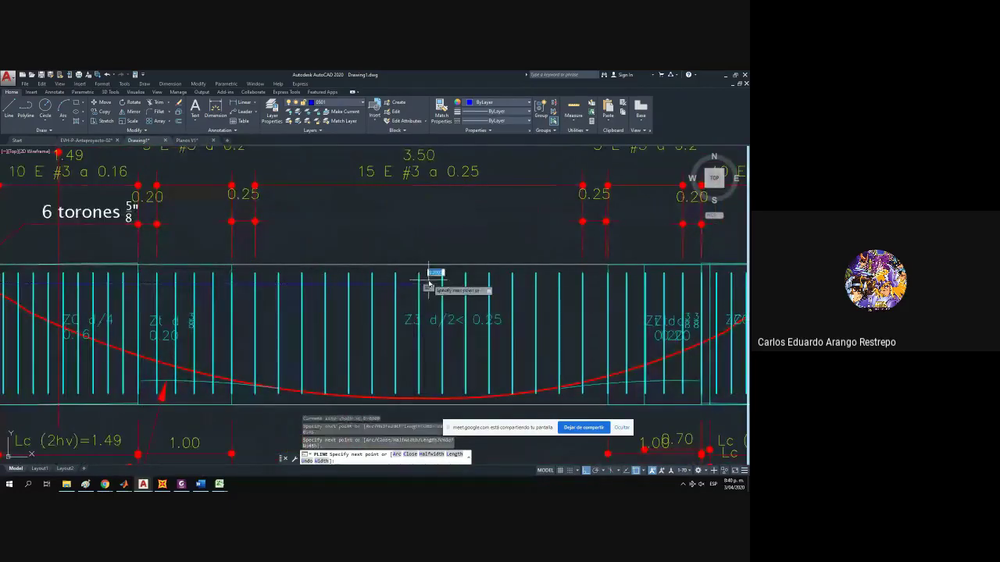
pyautogui.press('Escape')
pyautogui.scroll(-2, 414, 287)
pyautogui.click(414, 288)
pyautogui.press('Escape')
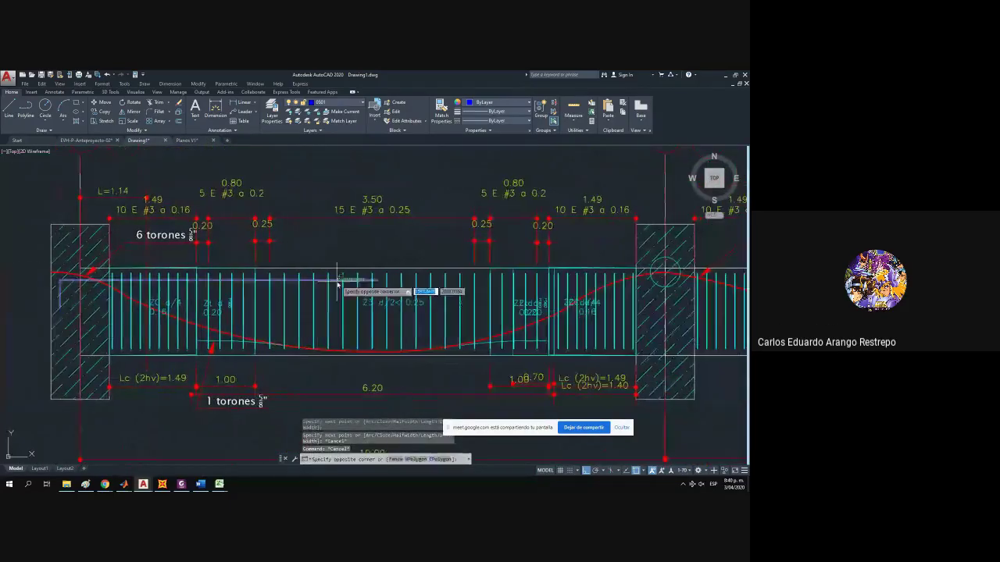
# Draw a vertical guide line at midspan from the middle of the 3.50 dimension to the 6.20 dimension.
pyautogui.write('l')
pyautogui.press('Return')
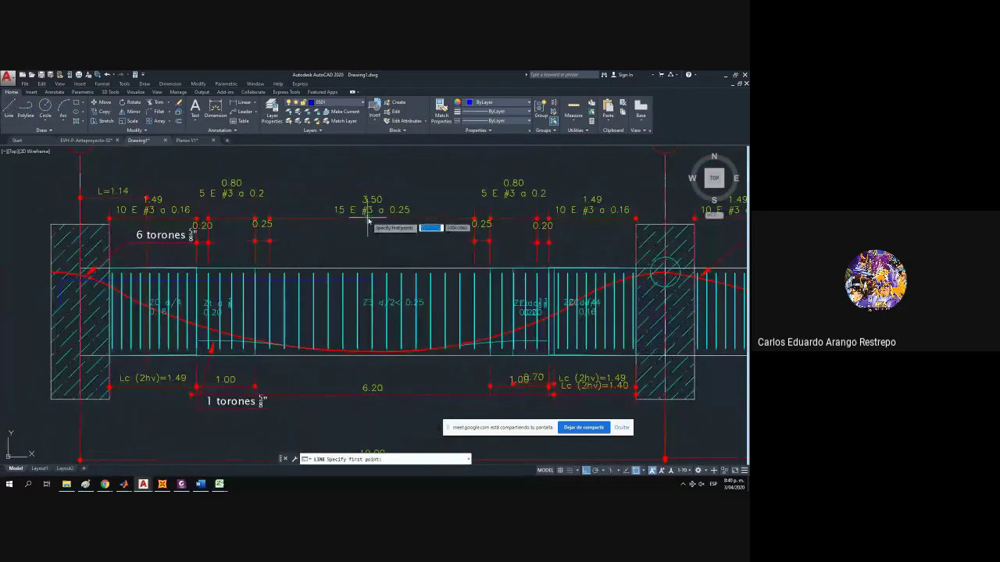
pyautogui.click(372, 219)
pyautogui.moveTo(362, 419); pyautogui.dragTo(369, 336)
pyautogui.click(372, 398)
pyautogui.scroll(5, 393, 192)
pyautogui.moveTo(393, 189); pyautogui.dragTo(389, 298)
pyautogui.press('Escape')
# Stretch the upper bar's free end to the vertical guide line at midspan.
pyautogui.click(373, 317)
pyautogui.click(368, 300)
pyautogui.click(368, 307)
pyautogui.scroll(5, 352, 306)
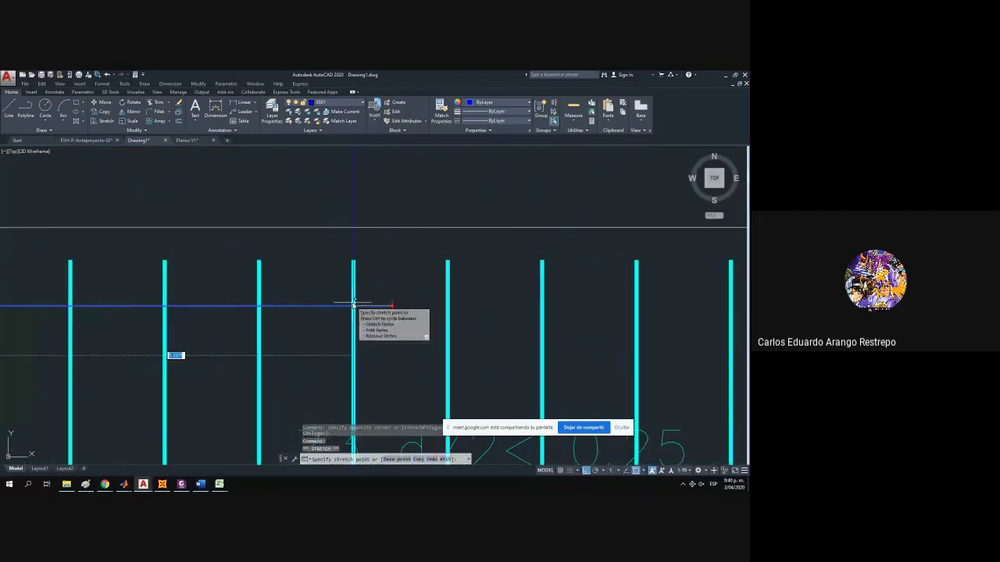
pyautogui.click(354, 305)
pyautogui.press('Escape')
# Switch back to the Excel lengths workbook and check the 90° hook and anchorage lengths for the 1-inch bar.
pyautogui.click(200, 485)
pyautogui.moveTo(220, 484)
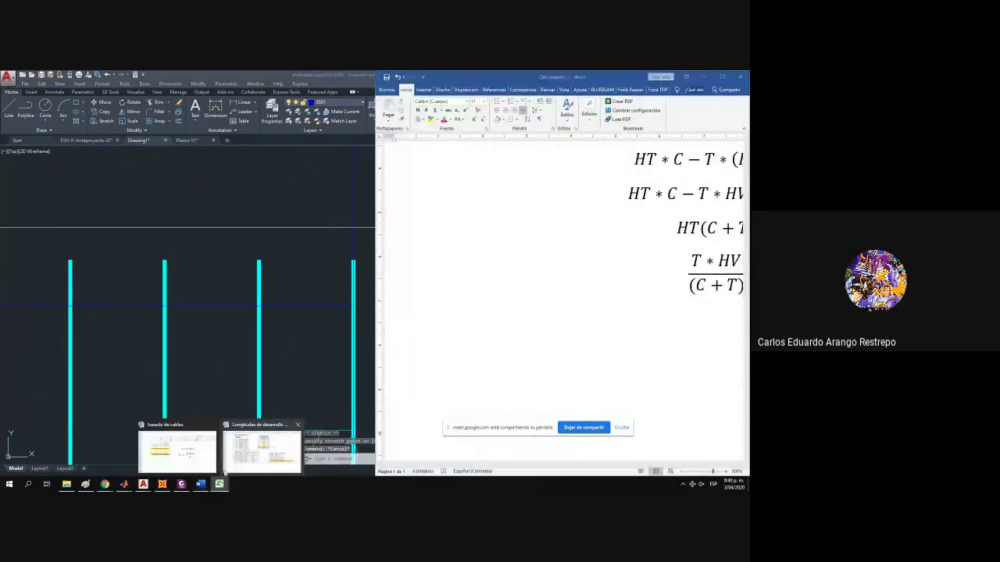
pyautogui.click(238, 457)
pyautogui.click(548, 364)
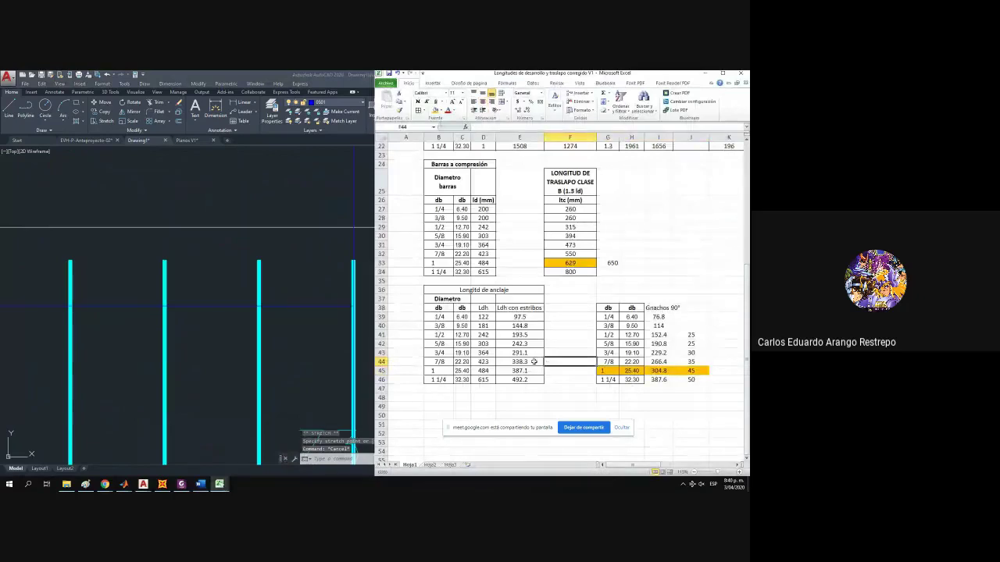
pyautogui.scroll(4, 537, 357)
pyautogui.moveTo(656, 466); pyautogui.dragTo(546, 357)
pyautogui.scroll(-4, 550, 357)
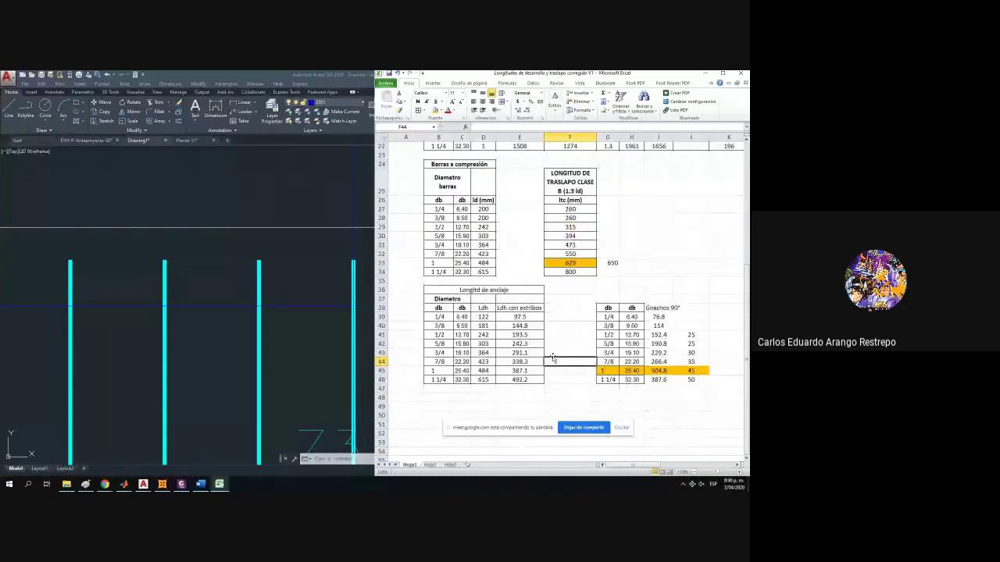
pyautogui.moveTo(692, 372); pyautogui.dragTo(607, 361)
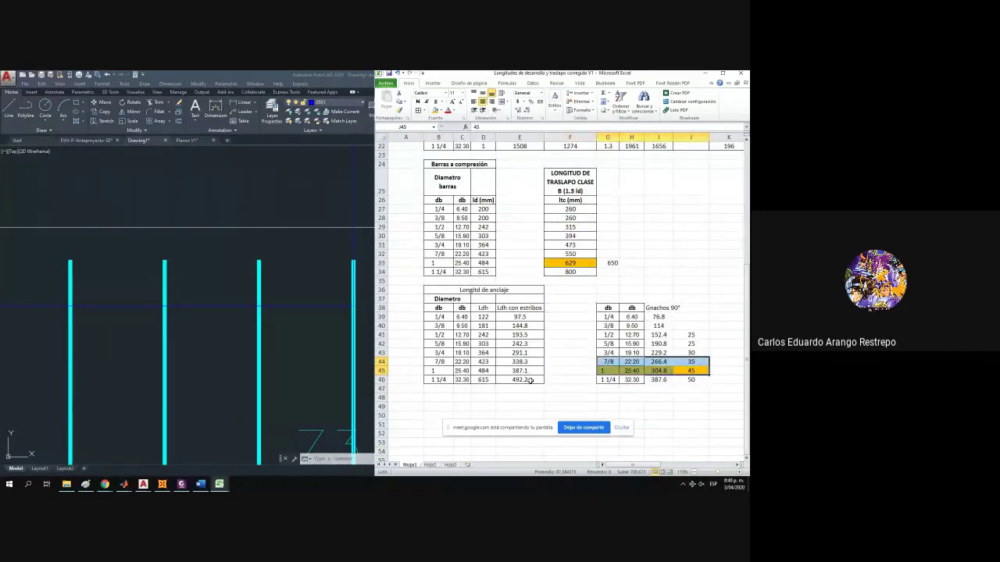
pyautogui.click(546, 379)
pyautogui.moveTo(532, 369); pyautogui.dragTo(437, 370)
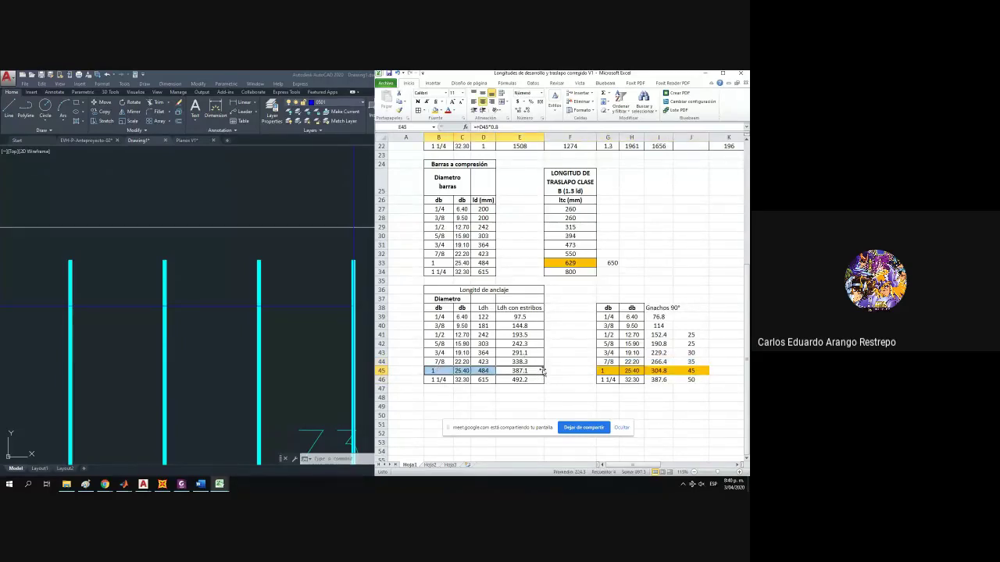
# Return to the AutoCAD drawing and draw a 0.65 horizontal lap line from the midspan guide towards column A.
pyautogui.scroll(4, 547, 354)
pyautogui.moveTo(609, 388); pyautogui.dragTo(570, 389)
pyautogui.click(163, 379)
pyautogui.scroll(-5, 158, 378)
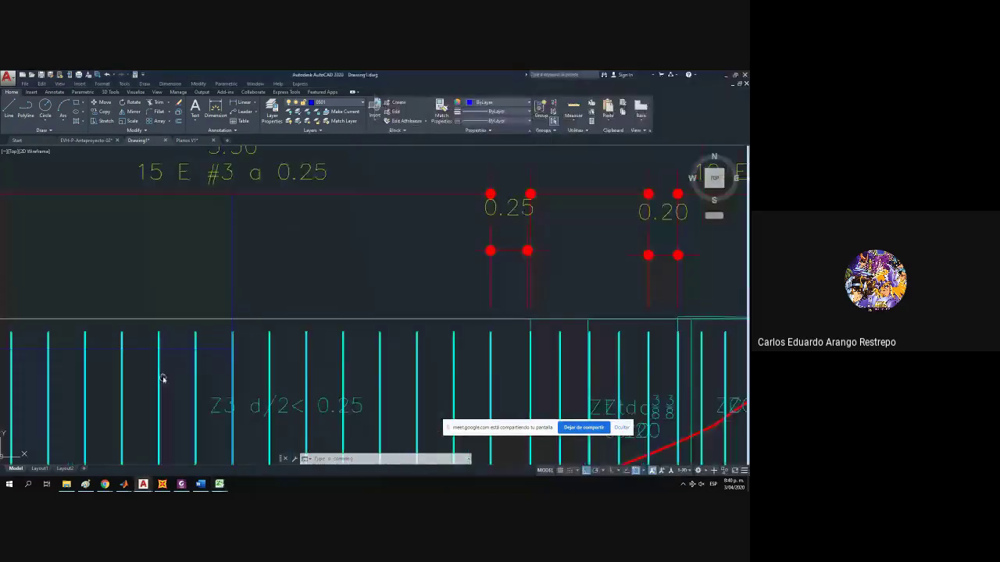
pyautogui.click(9, 110)
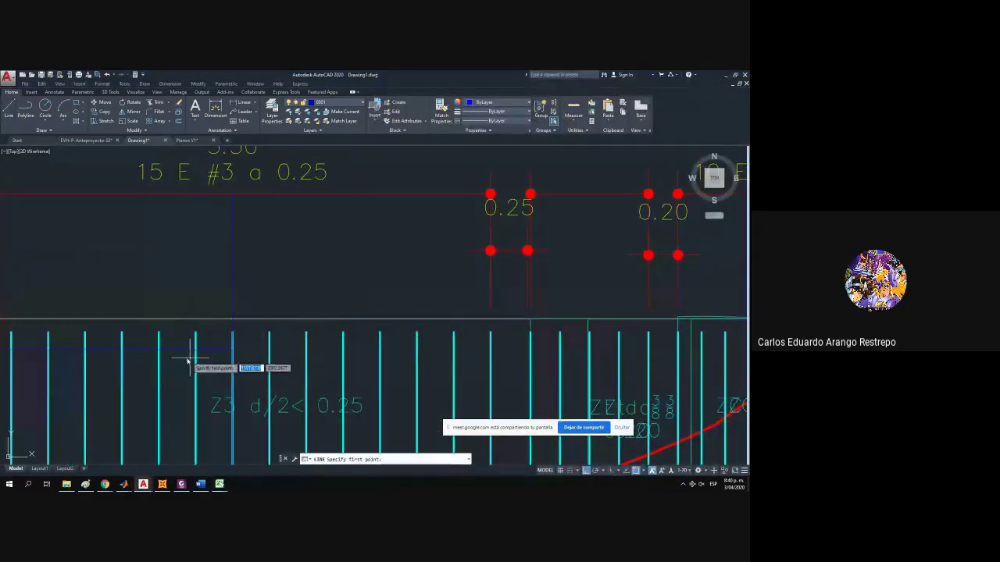
pyautogui.click(233, 361)
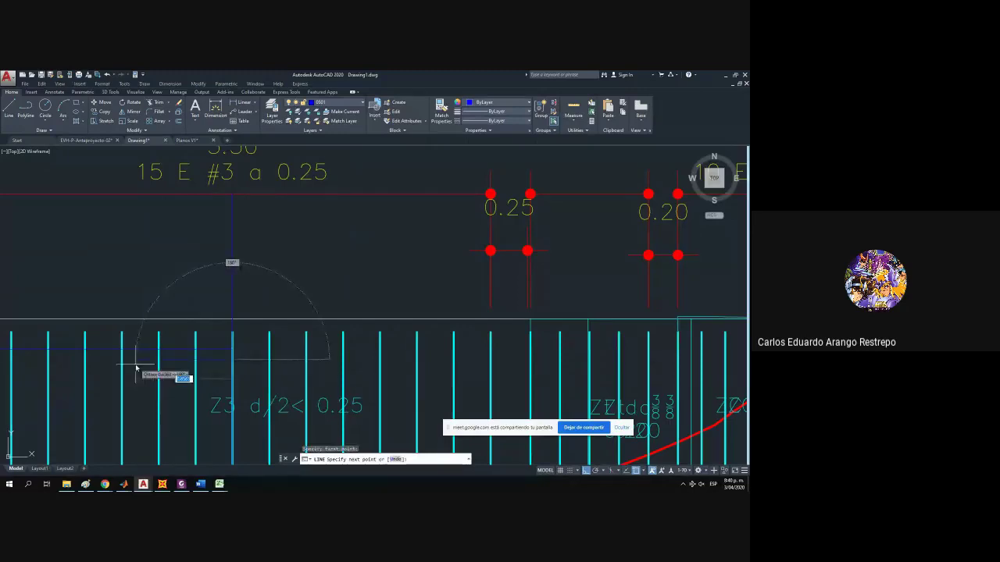
pyautogui.write('0.65')
pyautogui.press('Escape')
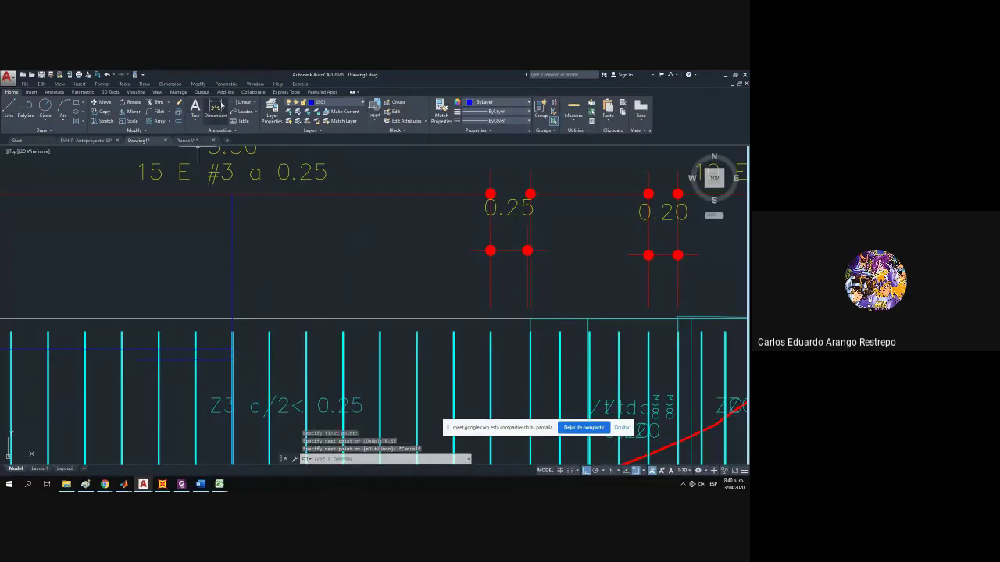
# Add a linear dimension above the 0.65 lap line at midspan of span A–B.
pyautogui.click(244, 102)
pyautogui.click(138, 361)
pyautogui.click(233, 359)
pyautogui.click(211, 275)
pyautogui.scroll(-2, 217, 332)
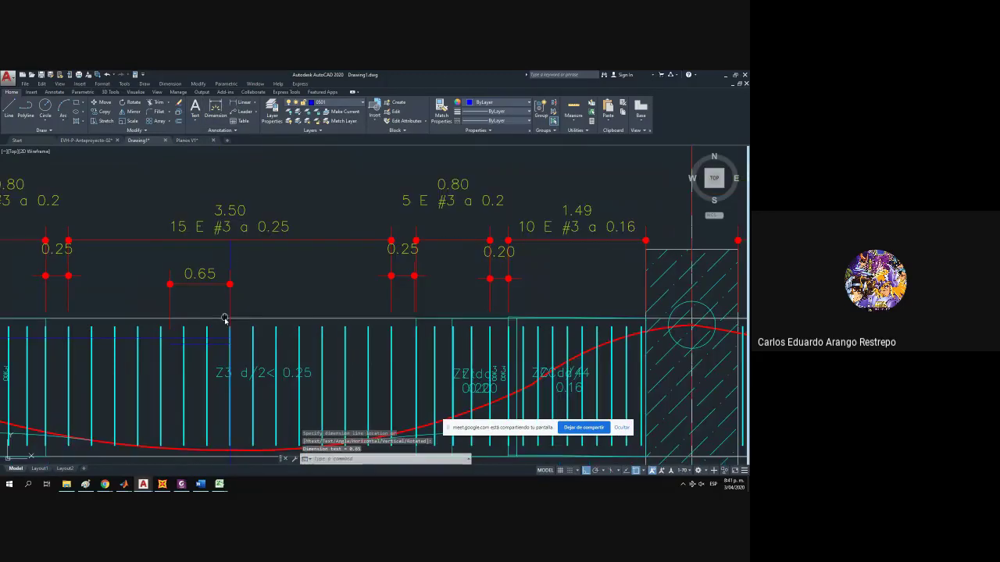
# Stretch the lap line's free end past column B to near the middle of span B–C to form the second upper bar.
pyautogui.click(217, 352)
pyautogui.click(226, 352)
pyautogui.scroll(-2, 156, 351)
pyautogui.moveTo(350, 356); pyautogui.dragTo(275, 351)
pyautogui.scroll(5, 367, 353)
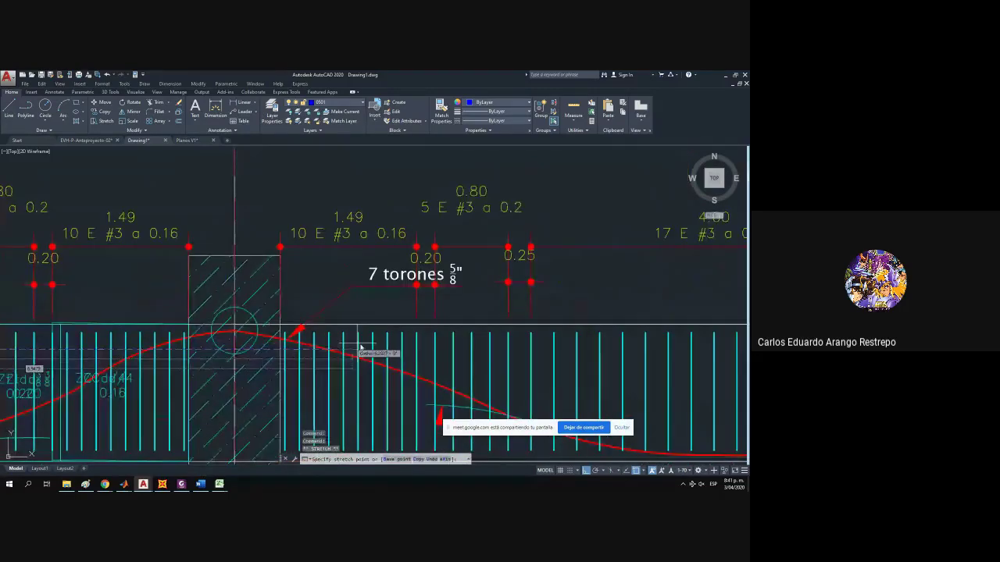
pyautogui.scroll(-2, 274, 355)
pyautogui.scroll(2, 366, 356)
pyautogui.click(432, 353)
pyautogui.press('Escape')
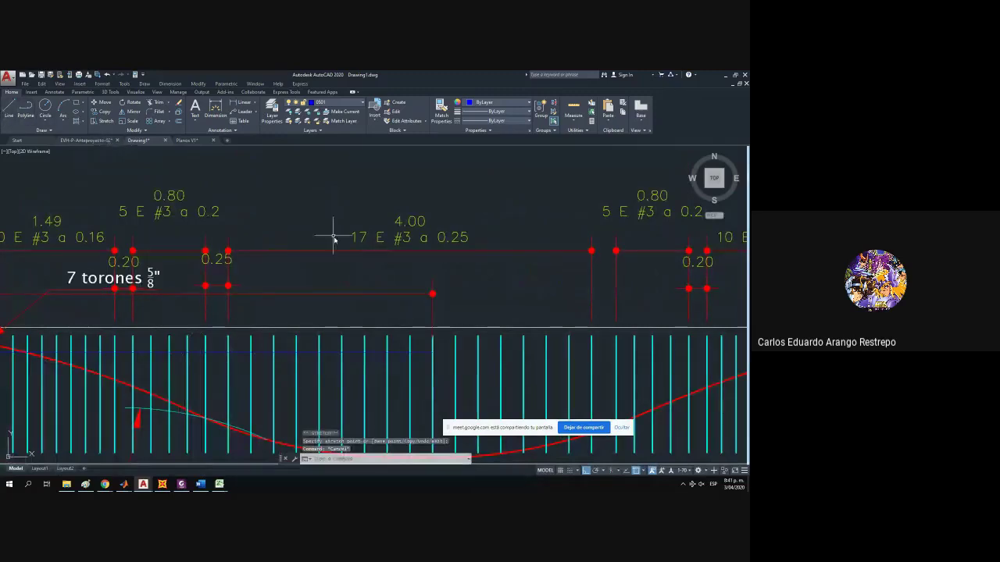
# Draw a vertical guide line downward from the middle of the 4.00 dimension in span B–C.
pyautogui.click(17, 114)
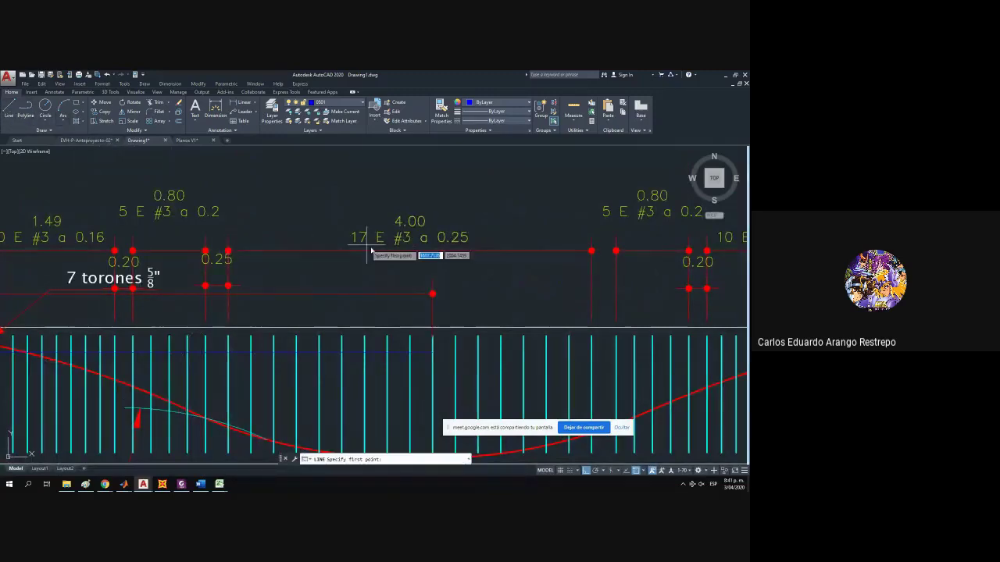
pyautogui.click(410, 256)
pyautogui.scroll(-1, 408, 265)
pyautogui.press('Escape')
# Stretch the second upper bar's free end to the vertical guide line in span B–C.
pyautogui.scroll(1, 407, 297)
pyautogui.click(417, 327)
pyautogui.click(411, 309)
pyautogui.scroll(2, 418, 309)
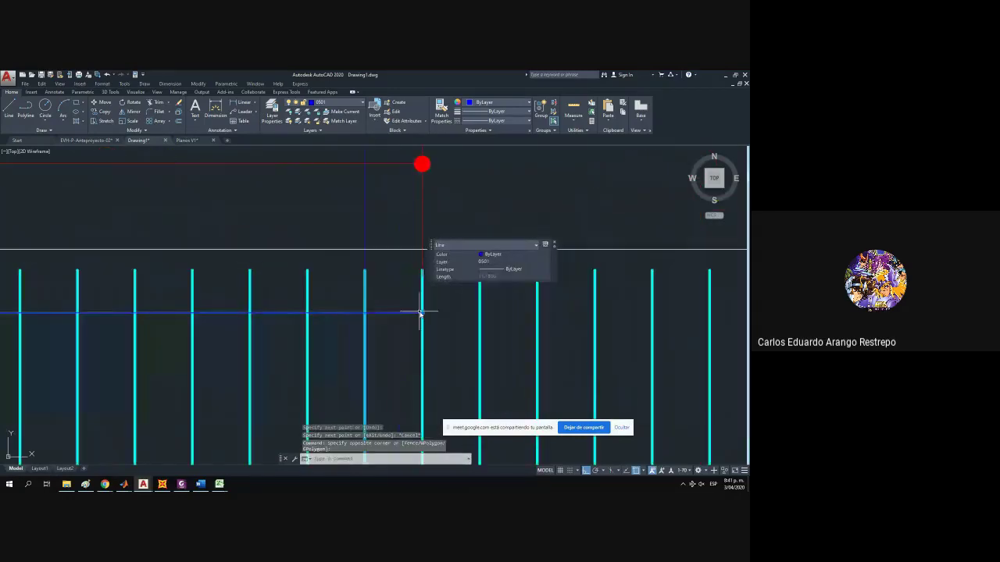
pyautogui.click(422, 313)
pyautogui.click(365, 313)
pyautogui.press('Escape')
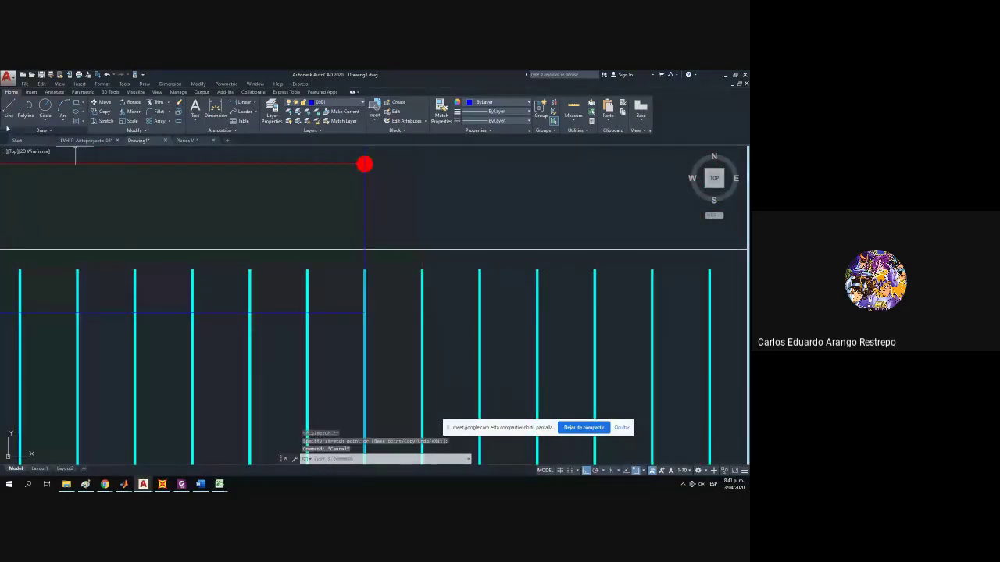
# Draw a 0.65 horizontal lap line from the guide in span B–C towards column B.
pyautogui.click(7, 112)
pyautogui.click(364, 305)
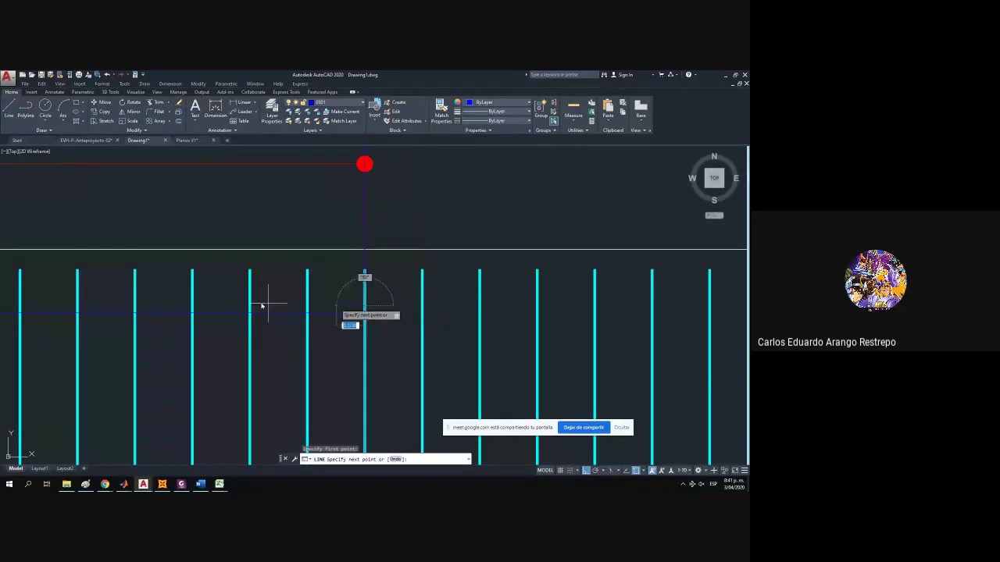
pyautogui.write('0.8')
pyautogui.press('Return')
pyautogui.press('Escape')
pyautogui.scroll(-4, 161, 319)
# Draw the third upper bar from the lap start in span B–C to the cantilever end, finishing with a 0.45 downward hook.
pyautogui.click(8, 111)
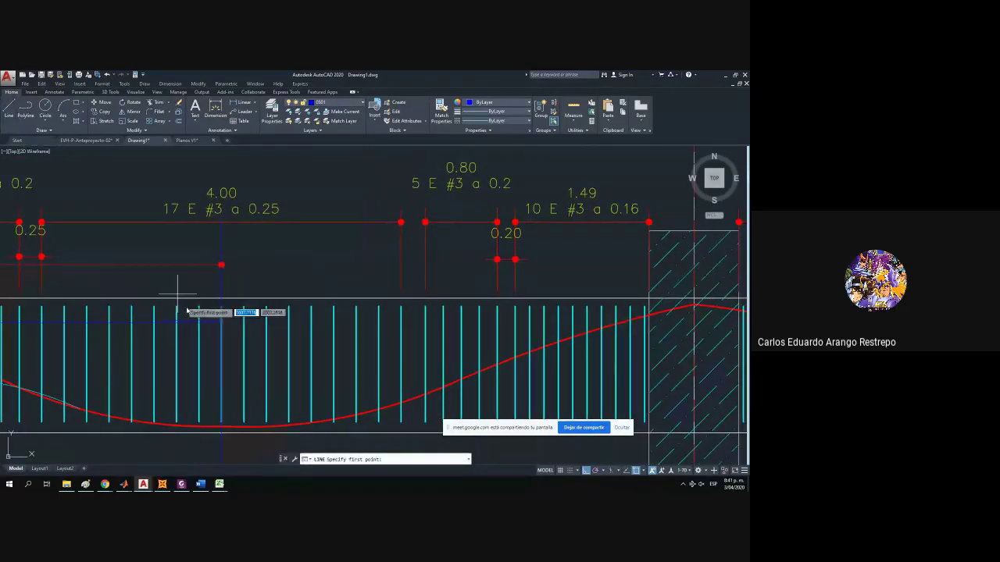
pyautogui.click(165, 319)
pyautogui.scroll(-1, 165, 320)
pyautogui.scroll(4, 563, 319)
pyautogui.click(563, 339)
pyautogui.moveTo(565, 397); pyautogui.dragTo(551, 340)
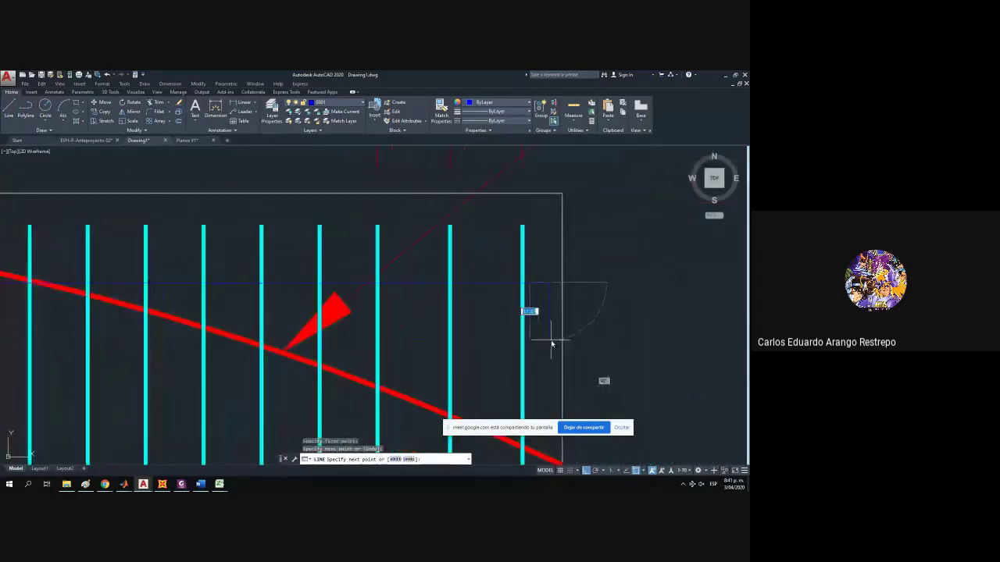
pyautogui.write('0.45')
pyautogui.press('Return')
pyautogui.press('Escape')
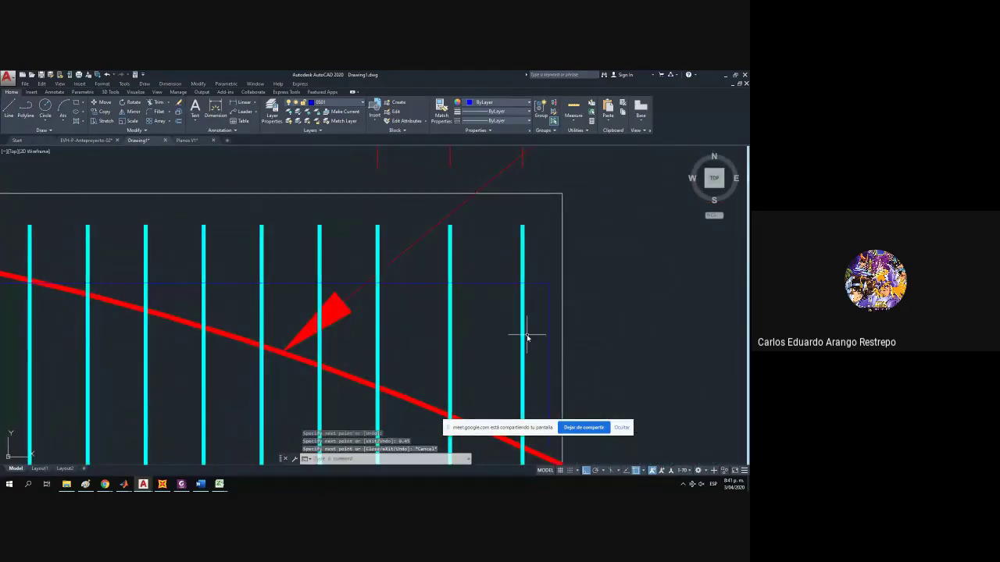
# Erase the vertical guide lines at the midspans of spans B–C and A–B.
pyautogui.scroll(-4, 521, 335)
pyautogui.click(424, 273)
pyautogui.click(366, 261)
pyautogui.press('Delete')
pyautogui.scroll(-4, 408, 312)
pyautogui.scroll(2, 283, 313)
pyautogui.scroll(4, 216, 323)
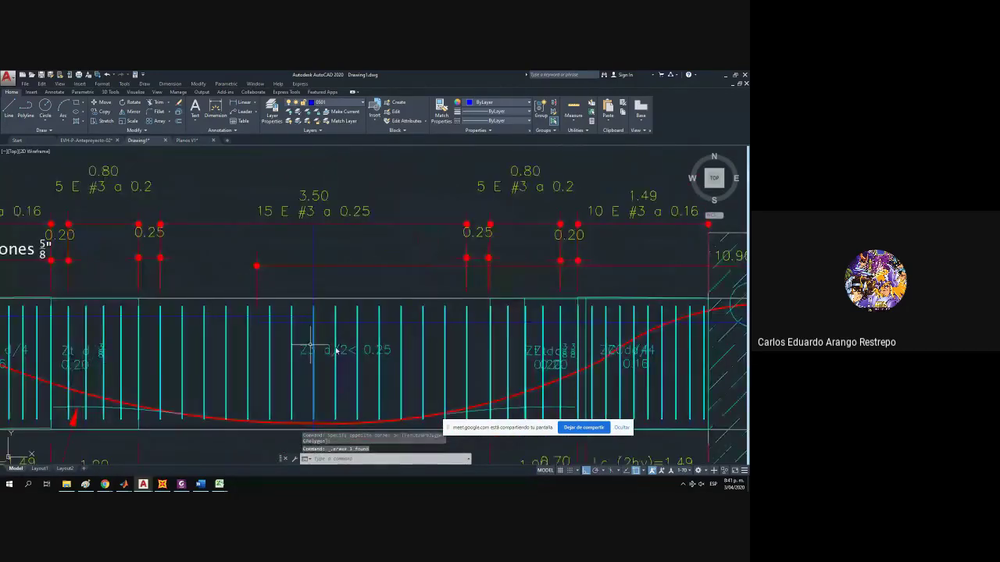
pyautogui.click(330, 252)
pyautogui.click(303, 261)
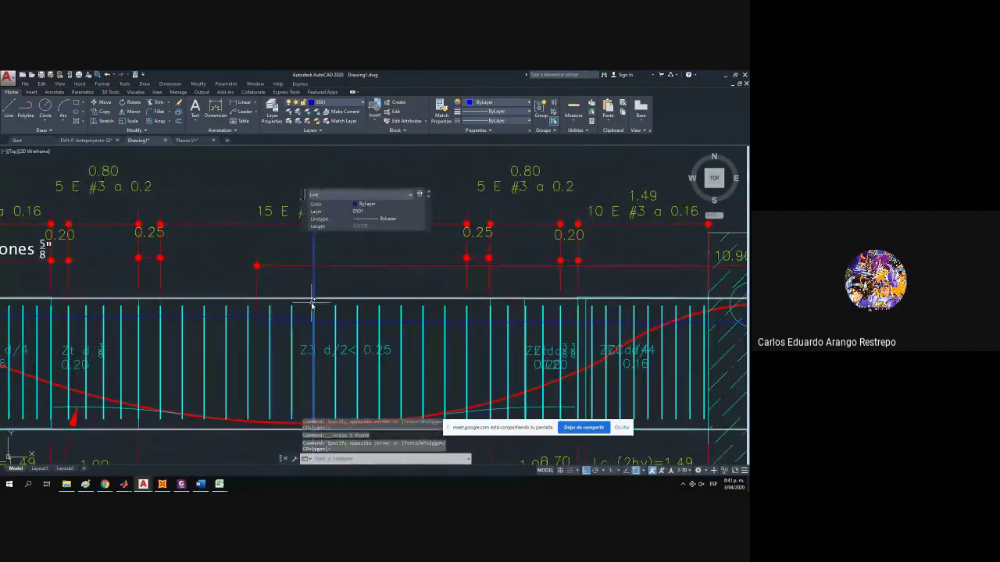
pyautogui.press('Delete')
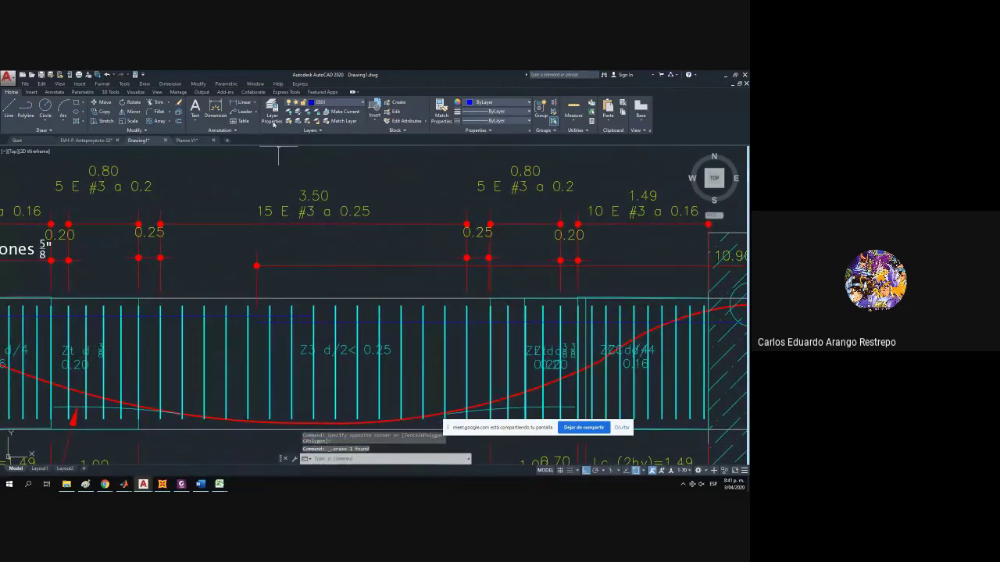
# Dimension the bar lap at midspan of span A–B and erase the overlong stretched dimension beside it.
pyautogui.click(244, 103)
pyautogui.click(255, 323)
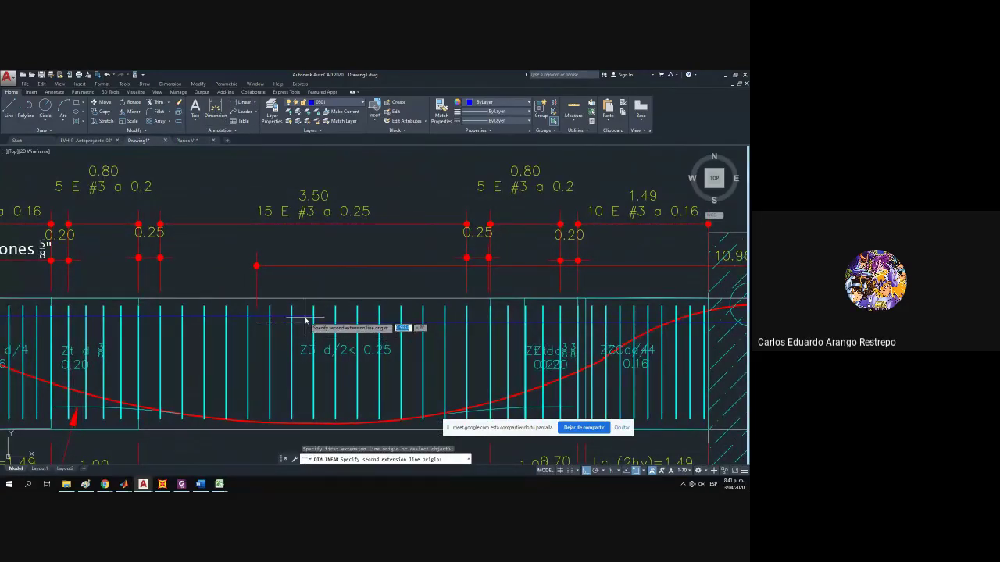
pyautogui.click(312, 325)
pyautogui.click(296, 284)
pyautogui.click(339, 263)
pyautogui.click(332, 284)
pyautogui.press('Delete')
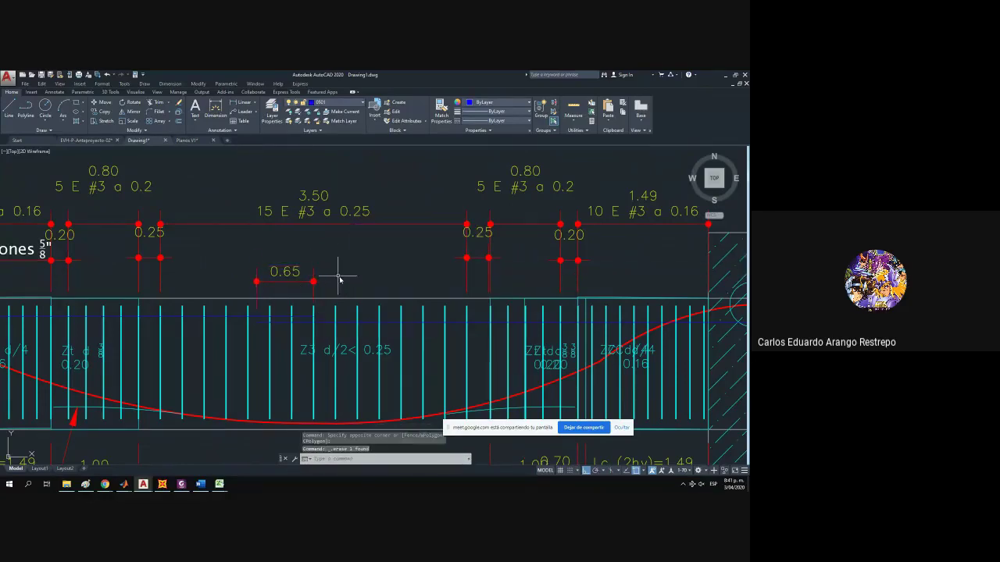
# Dimension the bar lap at midspan of span B–C with a linear dimension.
pyautogui.scroll(-4, 310, 283)
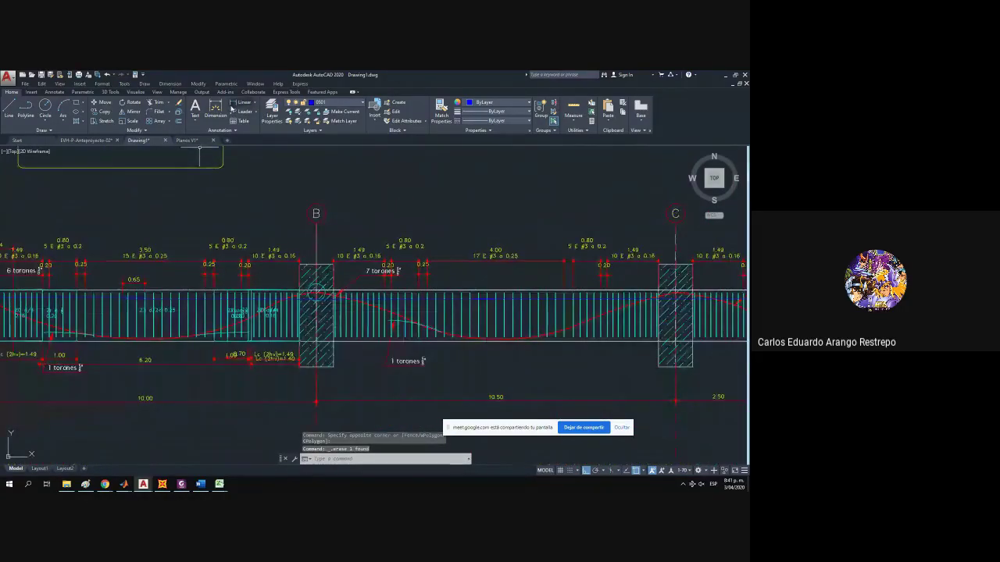
pyautogui.click(241, 102)
pyautogui.scroll(3, 573, 290)
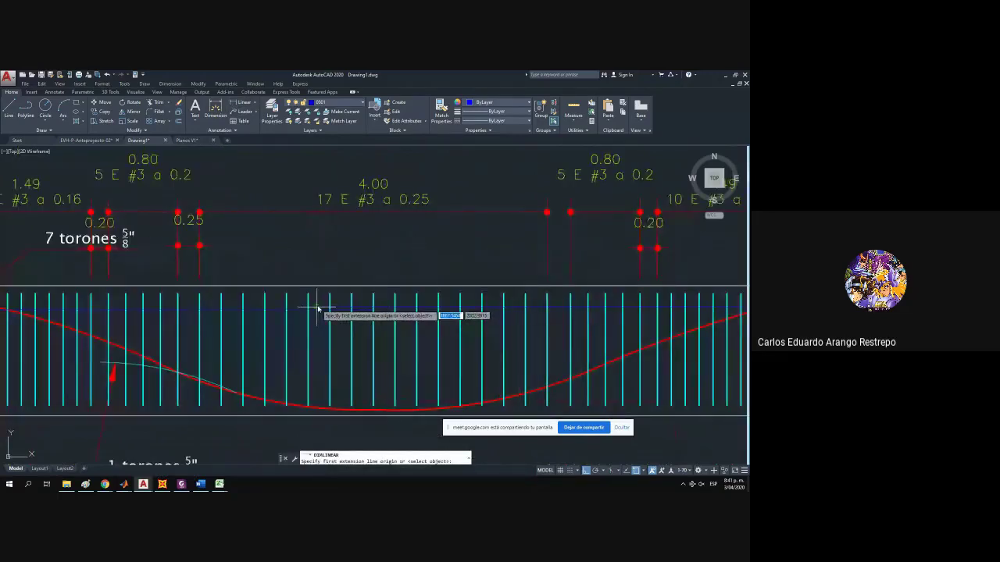
pyautogui.click(318, 309)
pyautogui.click(371, 313)
pyautogui.click(371, 261)
# Set the global width of the first upper bar's polyline, hooked at column A, to 0.0254.
pyautogui.scroll(-2, 375, 269)
pyautogui.scroll(-3, 441, 278)
pyautogui.scroll(3, 235, 299)
pyautogui.click(250, 297)
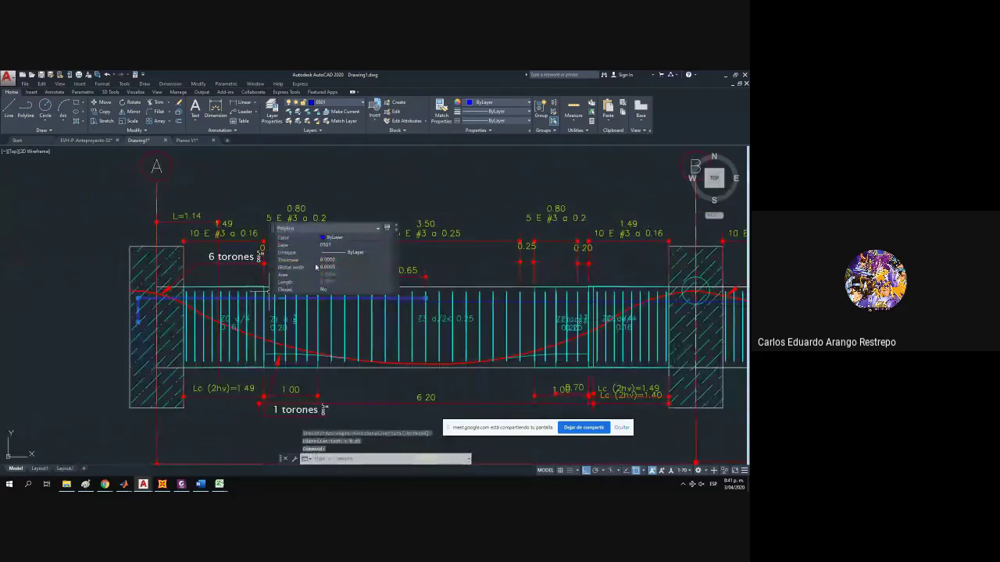
pyautogui.click(339, 268)
pyautogui.write('0.0254')
pyautogui.press('Return')
pyautogui.press('Escape')
# Trace the second upper bar with a polyline from the lap start in span A–B to the lap end in span B–C.
pyautogui.moveTo(447, 304); pyautogui.dragTo(256, 333)
pyautogui.click(257, 331)
pyautogui.press('Escape')
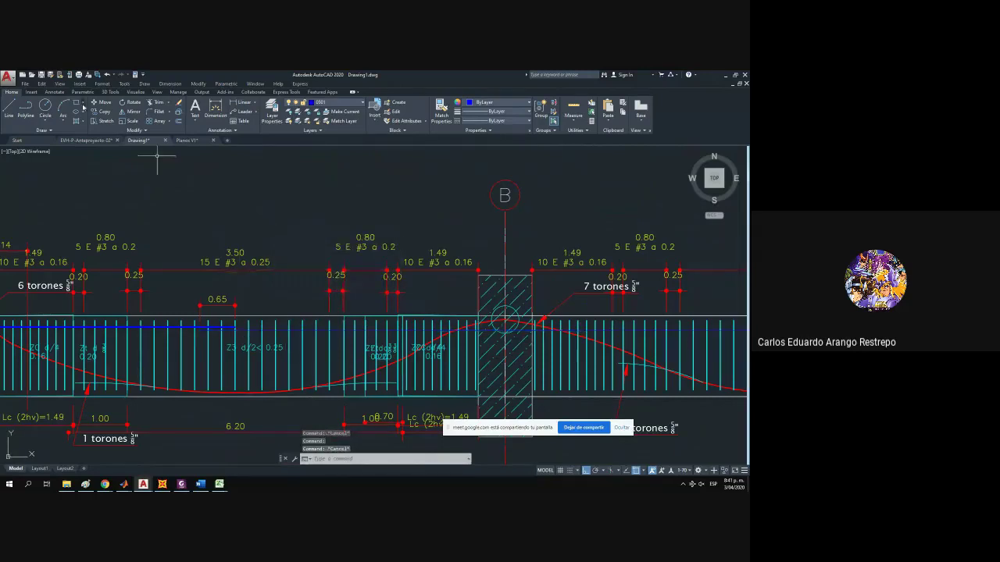
pyautogui.write('pl')
pyautogui.press('Return')
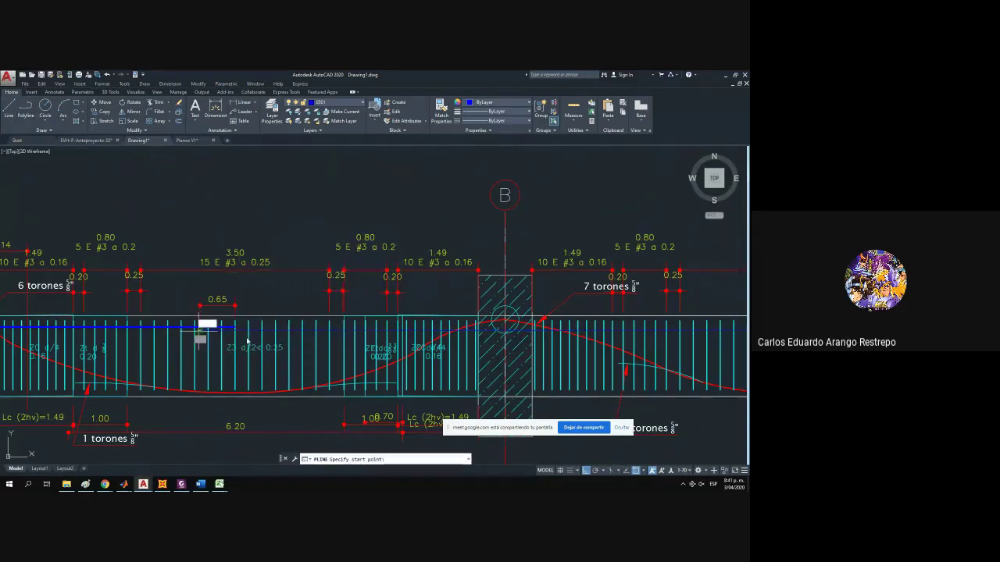
pyautogui.click(200, 331)
pyautogui.moveTo(648, 352); pyautogui.dragTo(200, 354)
pyautogui.moveTo(609, 347); pyautogui.dragTo(94, 348)
pyautogui.scroll(3, 330, 349)
pyautogui.click(313, 299)
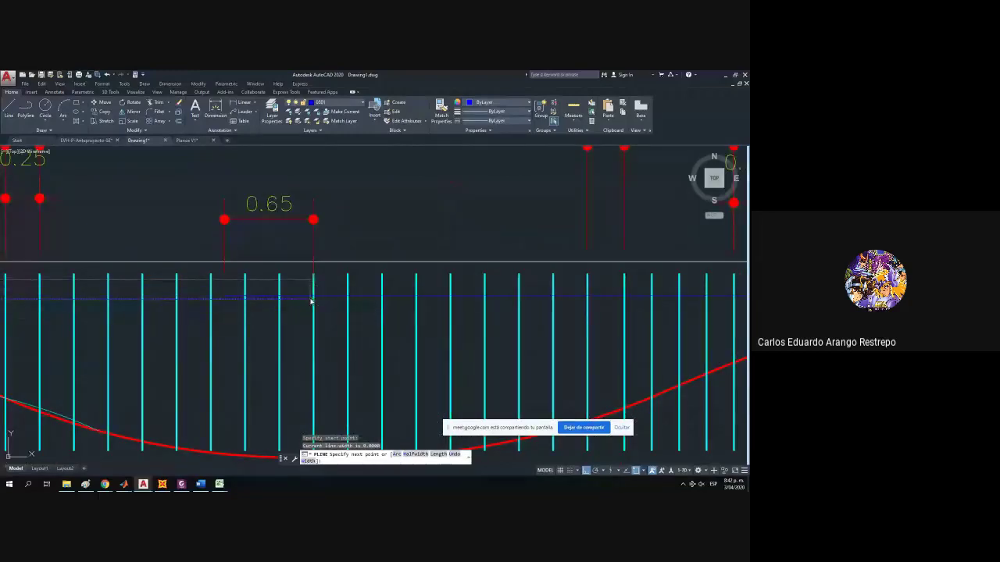
pyautogui.scroll(1, 314, 299)
pyautogui.press('Escape')
# Set the global width of the second upper bar's polyline to 0.0254.
pyautogui.click(294, 300)
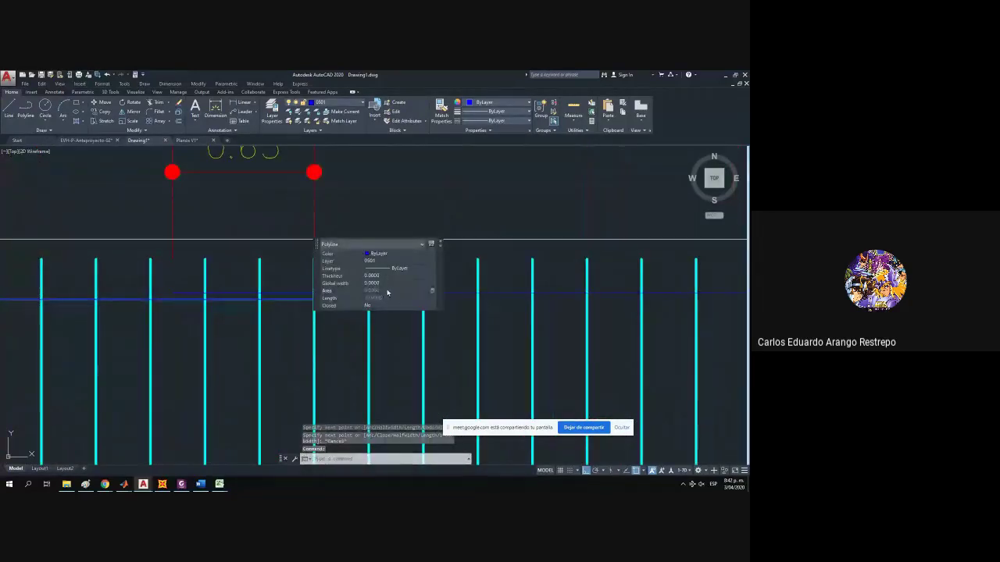
pyautogui.click(382, 283)
pyautogui.write('0.075')
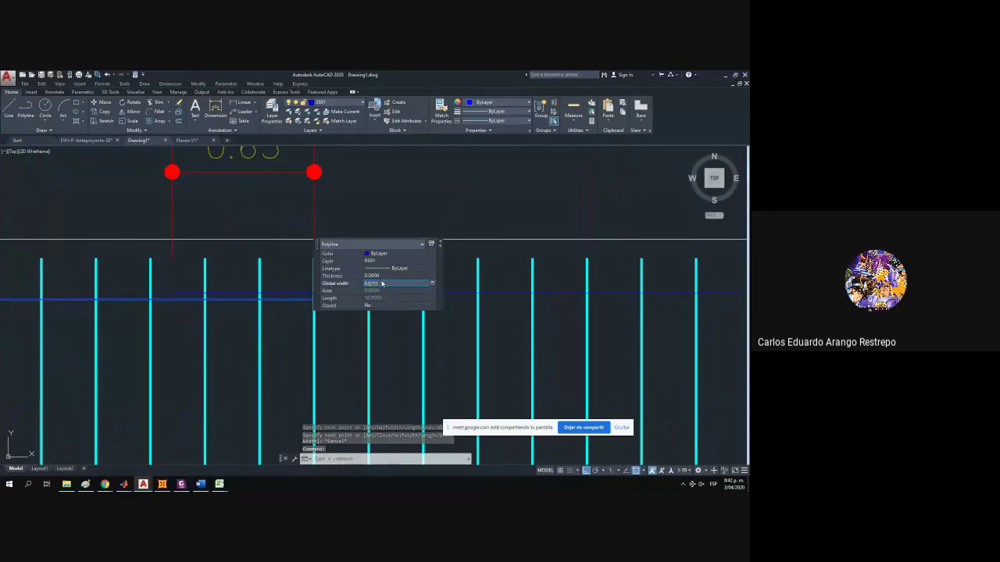
pyautogui.write('4')
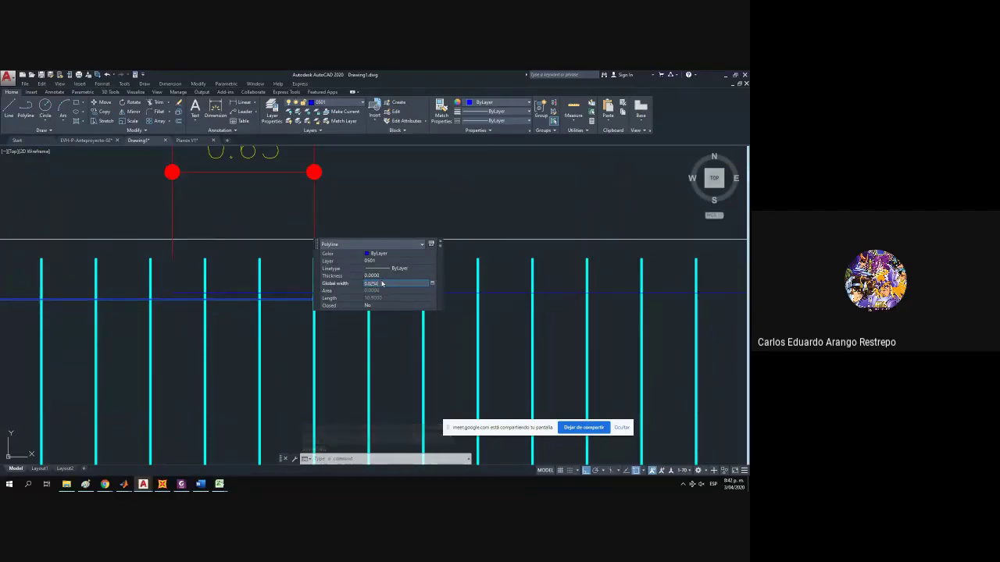
pyautogui.press('Return')
pyautogui.click(375, 284)
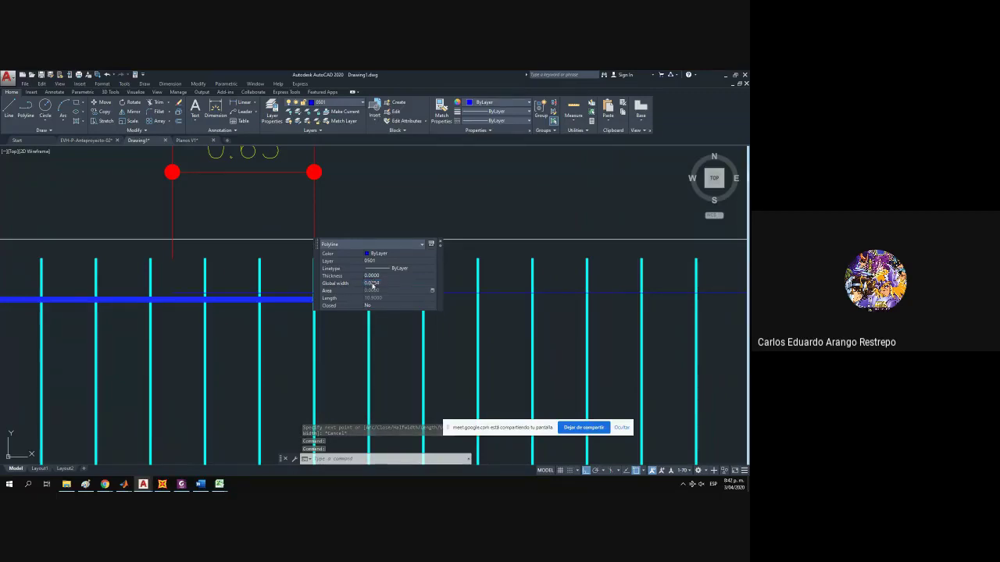
pyautogui.click(290, 400)
pyautogui.scroll(-2, 290, 400)
pyautogui.press('Escape')
pyautogui.click(313, 357)
pyautogui.press('Escape')
pyautogui.press('Escape')
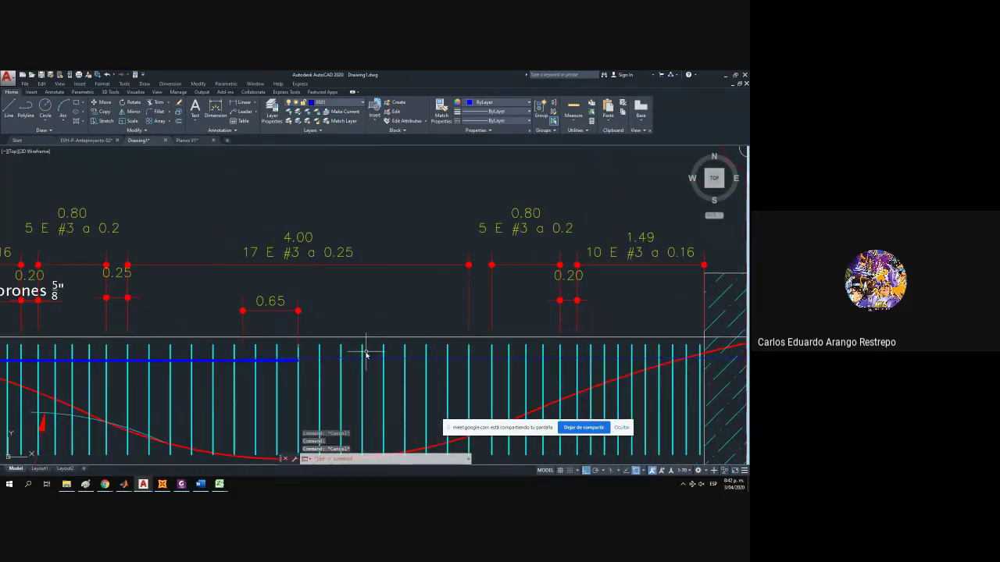
# Trace the third upper bar with a polyline from the lap start in span B–C through the downward hook at the cantilever end.
pyautogui.click(28, 110)
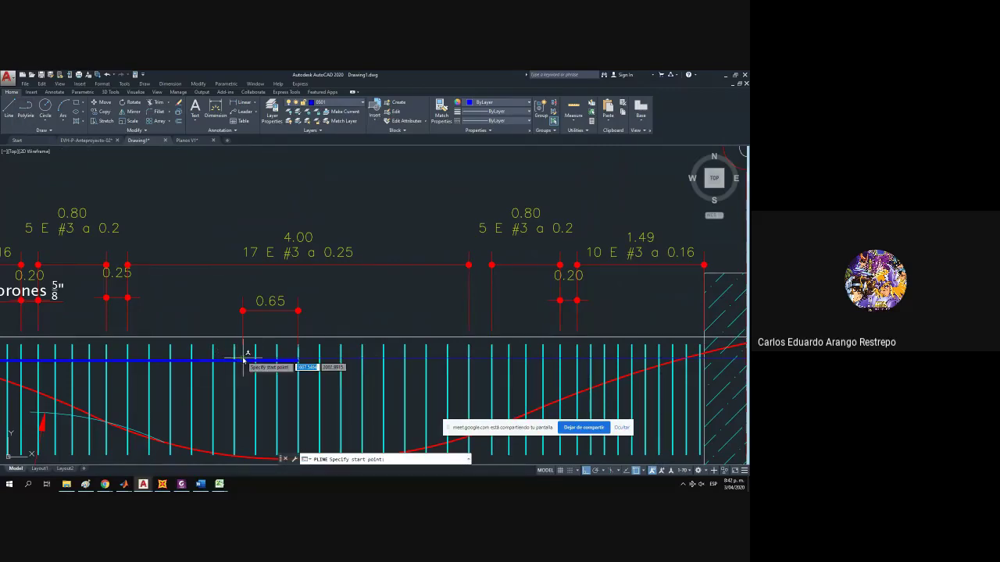
pyautogui.click(243, 358)
pyautogui.moveTo(525, 390); pyautogui.dragTo(38, 392)
pyautogui.scroll(1, 424, 382)
pyautogui.click(493, 348)
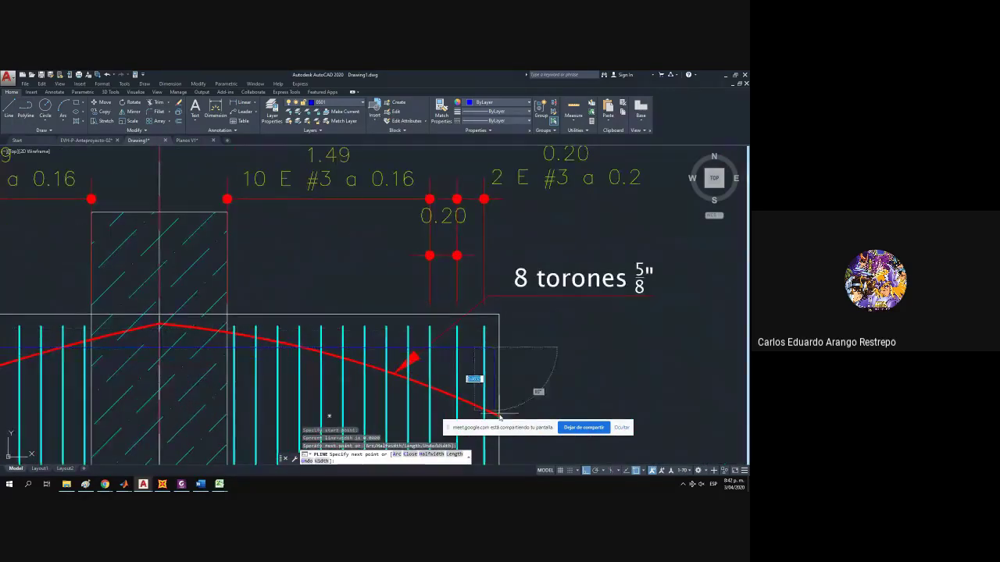
pyautogui.click(494, 408)
pyautogui.press('Return')
# Set the global width of the third upper bar's polyline to 0.0254.
pyautogui.click(452, 348)
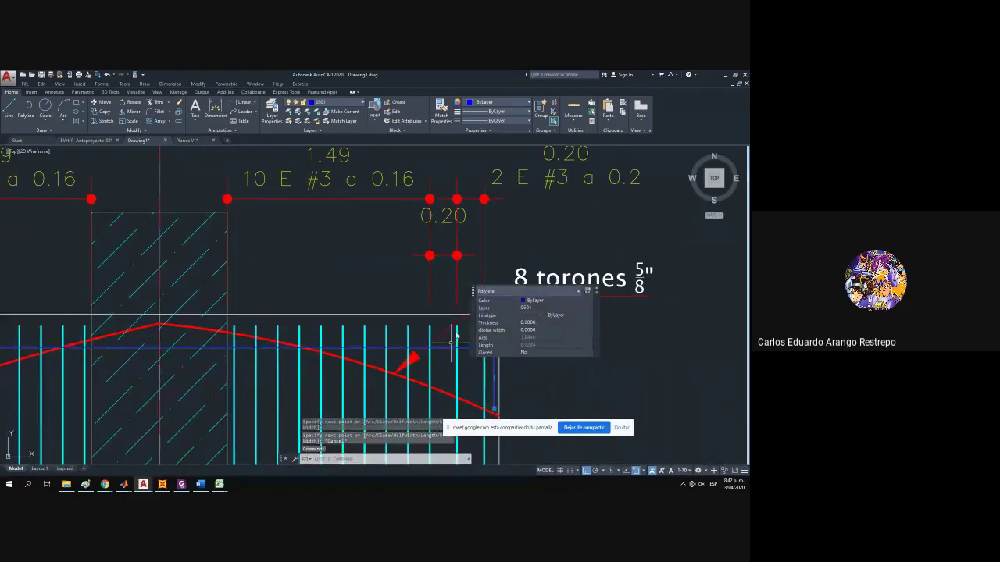
pyautogui.click(542, 330)
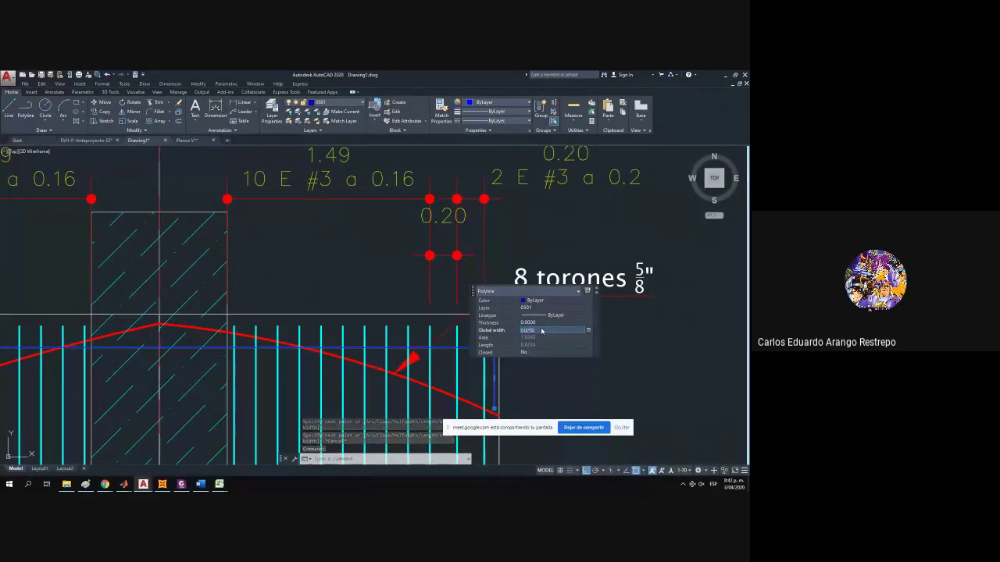
pyautogui.press('Return')
pyautogui.scroll(-2, 178, 328)
pyautogui.moveTo(173, 342); pyautogui.dragTo(411, 384)
pyautogui.press('Escape')
# Review the upper bars and their laps along the whole beam.
pyautogui.scroll(1, 185, 365)
pyautogui.moveTo(185, 365); pyautogui.dragTo(290, 355)
pyautogui.scroll(2, 261, 371)
pyautogui.scroll(-5, 232, 389)
pyautogui.moveTo(179, 353); pyautogui.dragTo(405, 353)
pyautogui.scroll(1, 227, 379)
pyautogui.scroll(1, 223, 382)
pyautogui.moveTo(224, 381); pyautogui.dragTo(43, 362)
pyautogui.scroll(-1, 229, 343)
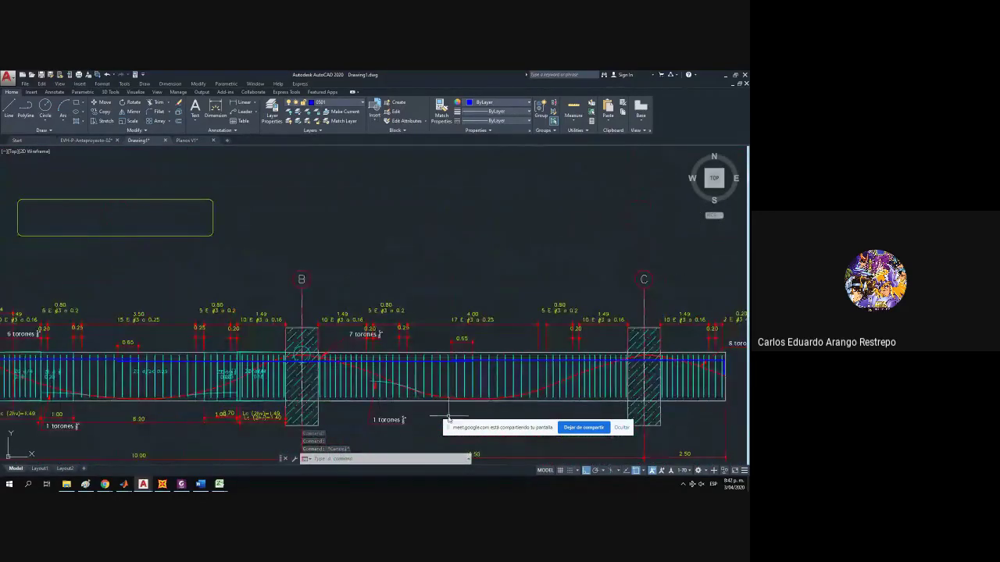
# Trace the first lower bar with a polyline, starting with a 0.45 vertical hook in column A and ending in span A–B.
pyautogui.moveTo(373, 394); pyautogui.dragTo(570, 331)
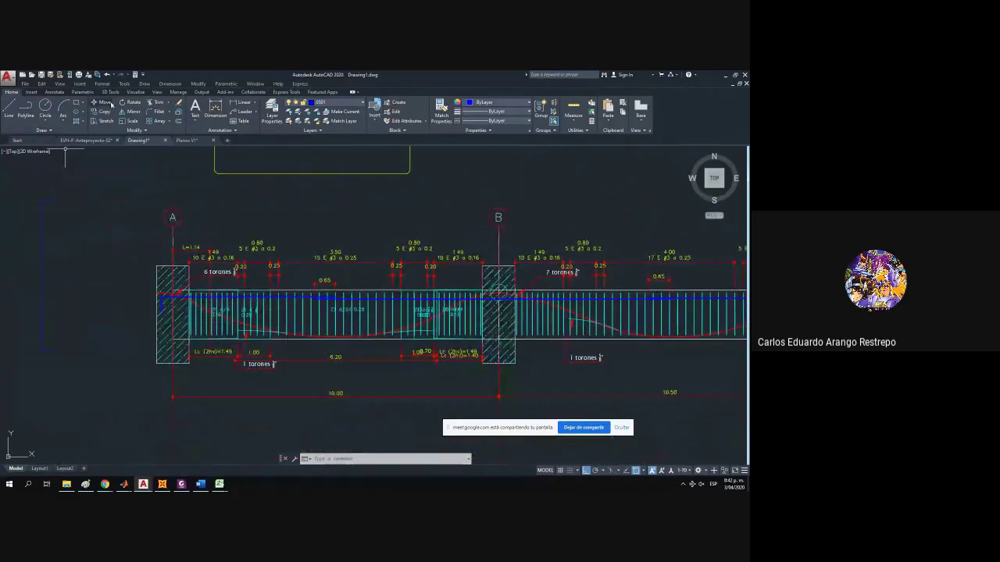
pyautogui.scroll(2, 166, 365)
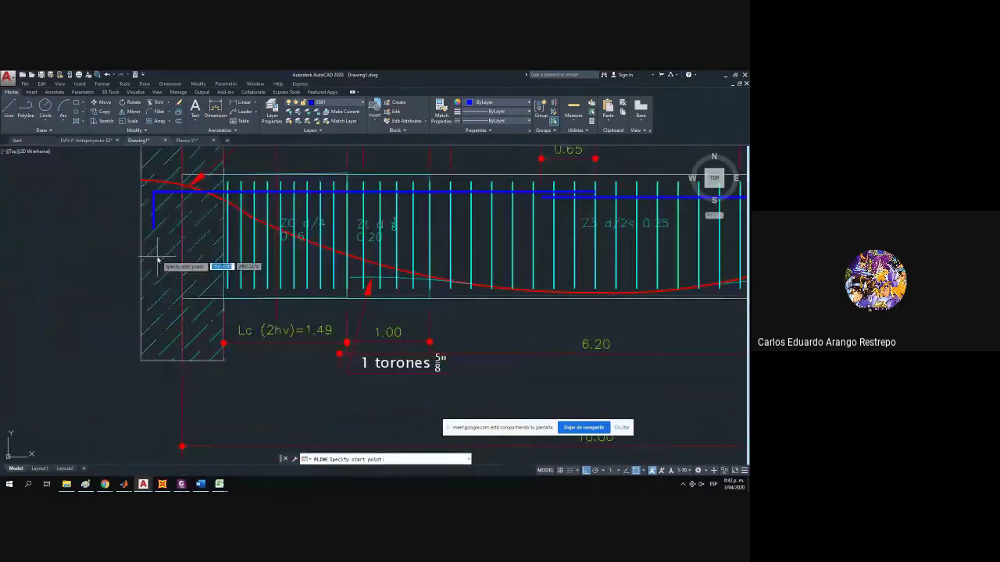
pyautogui.click(155, 256)
pyautogui.write('0.45')
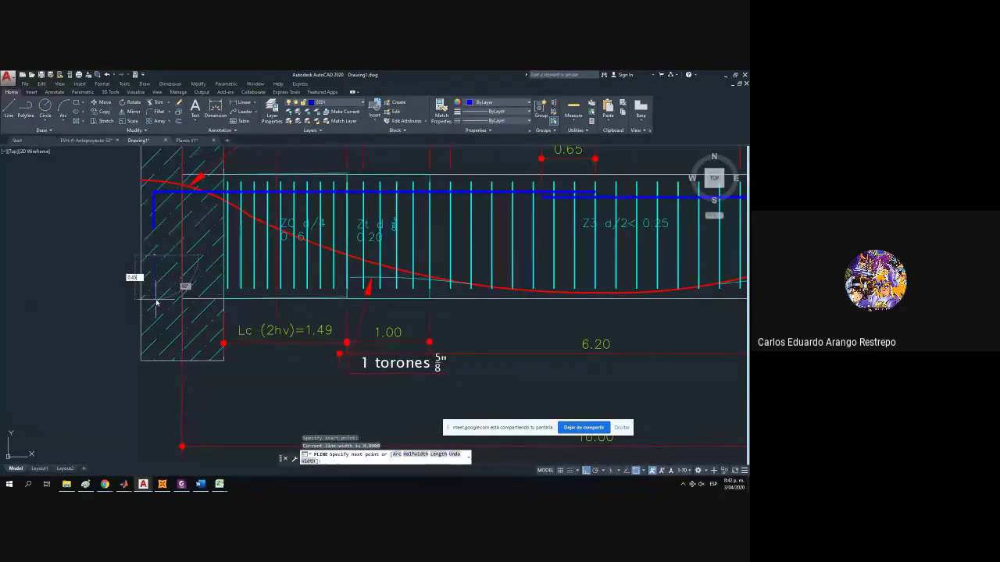
pyautogui.press('Return')
pyautogui.moveTo(350, 293); pyautogui.dragTo(115, 304)
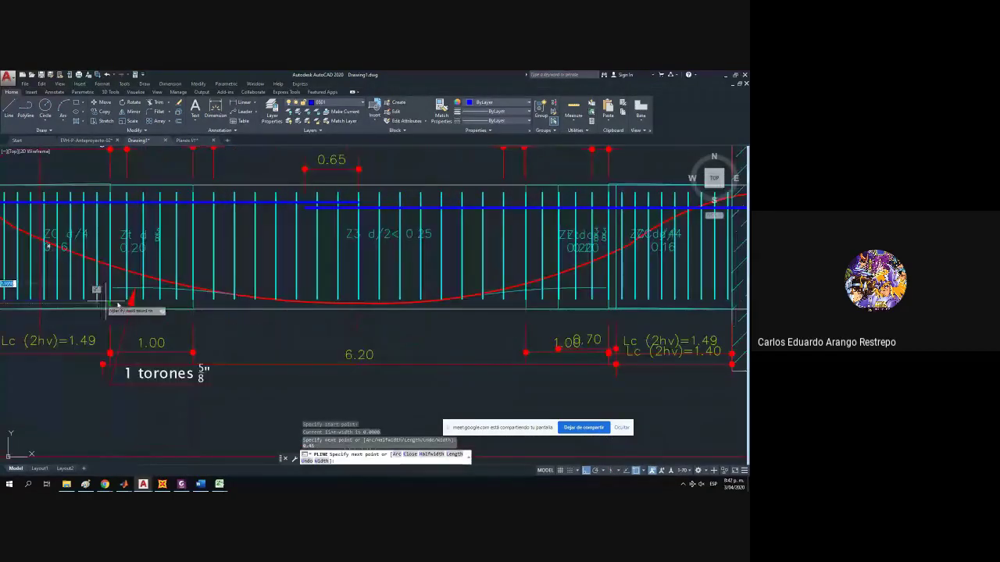
pyautogui.moveTo(209, 303)
pyautogui.mouseDown()
pyautogui.moveTo(297, 317)
pyautogui.moveTo(312, 337)
pyautogui.mouseUp()
pyautogui.click(307, 320)
pyautogui.press('Escape')
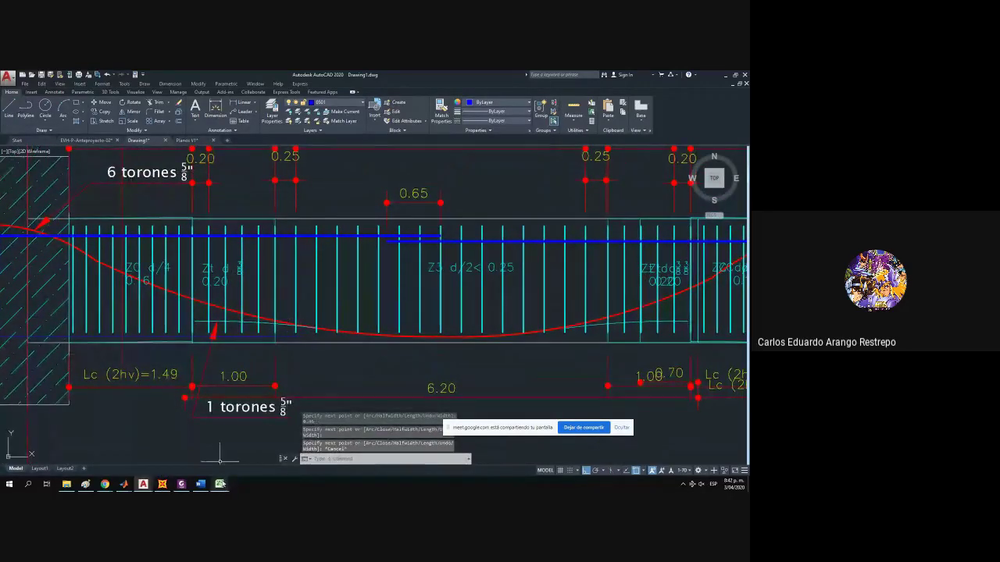
# Check the development and lap length tables in the Excel workbook for the lower bars, and return to the AutoCAD drawing.
pyautogui.click(220, 483)
pyautogui.click(267, 461)
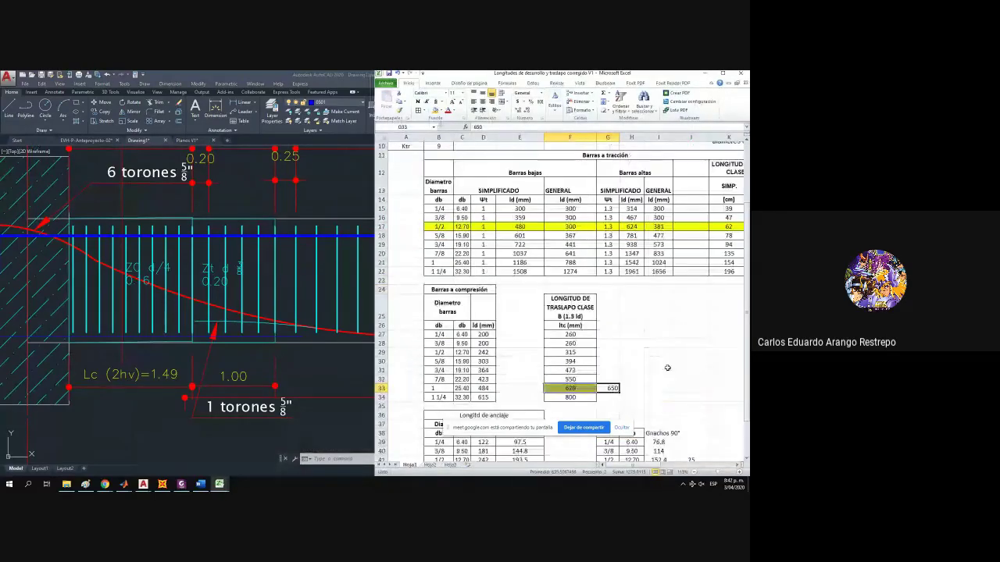
pyautogui.scroll(3, 667, 368)
pyautogui.moveTo(643, 464); pyautogui.dragTo(680, 462)
pyautogui.click(122, 184)
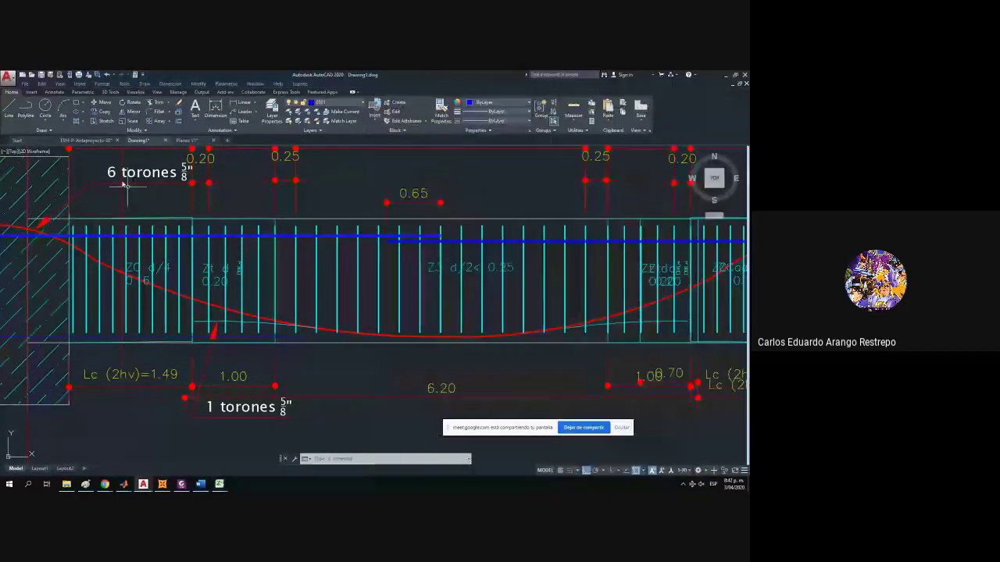
# Draw a 1.3 lap reference line back toward column A from just above the first lower bar's end in span A–B.
pyautogui.click(8, 111)
pyautogui.scroll(4, 313, 340)
pyautogui.click(287, 316)
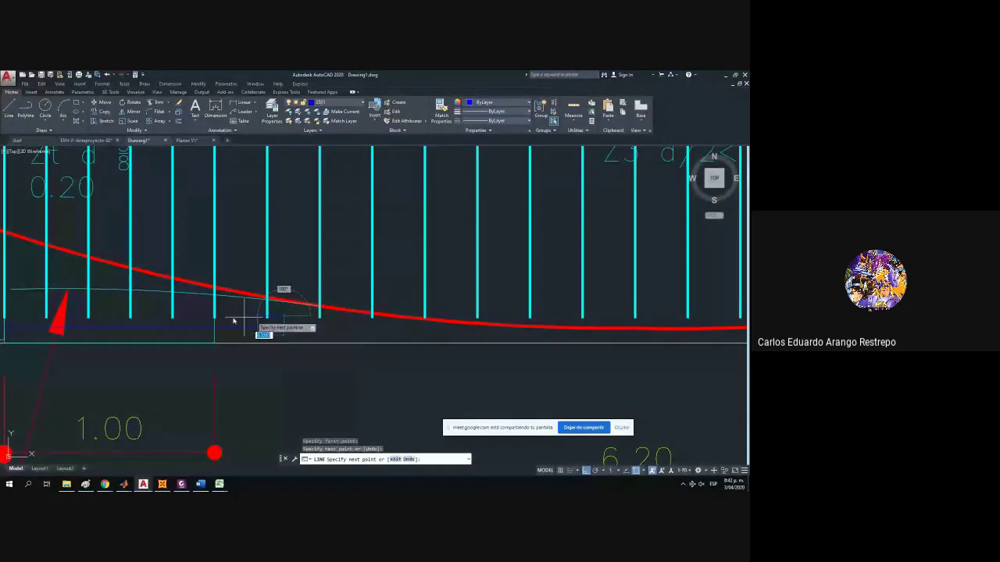
pyautogui.write('1.3')
pyautogui.press('Return')
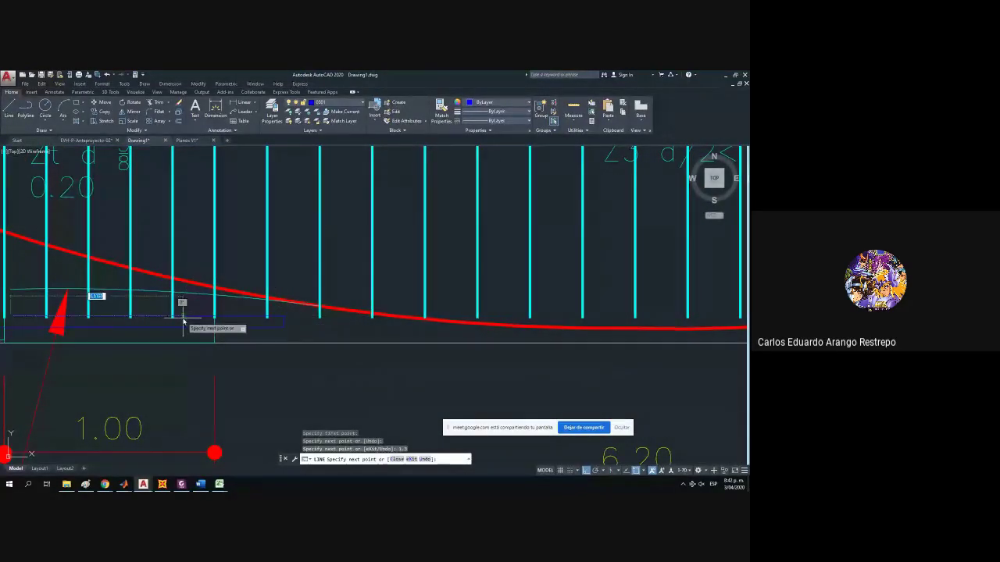
pyautogui.press('Return')
# Draw the second lower bar as a line from the lap start in span A–B past column B into span B–C.
pyautogui.scroll(-3, 183, 329)
pyautogui.press('Return')
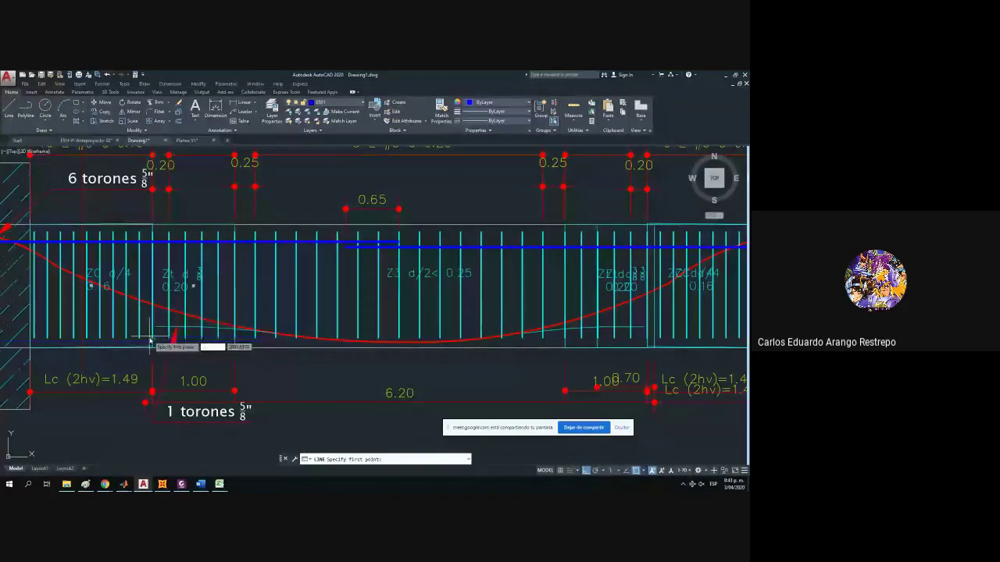
pyautogui.scroll(5, 170, 338)
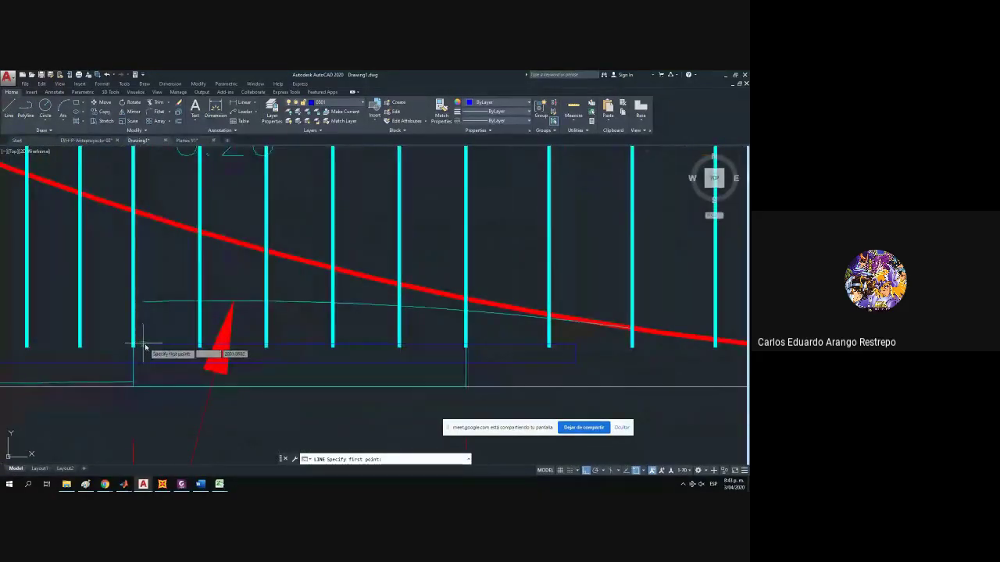
pyautogui.scroll(-5, 355, 360)
pyautogui.click(43, 361)
pyautogui.scroll(2, 383, 359)
pyautogui.scroll(2, 235, 343)
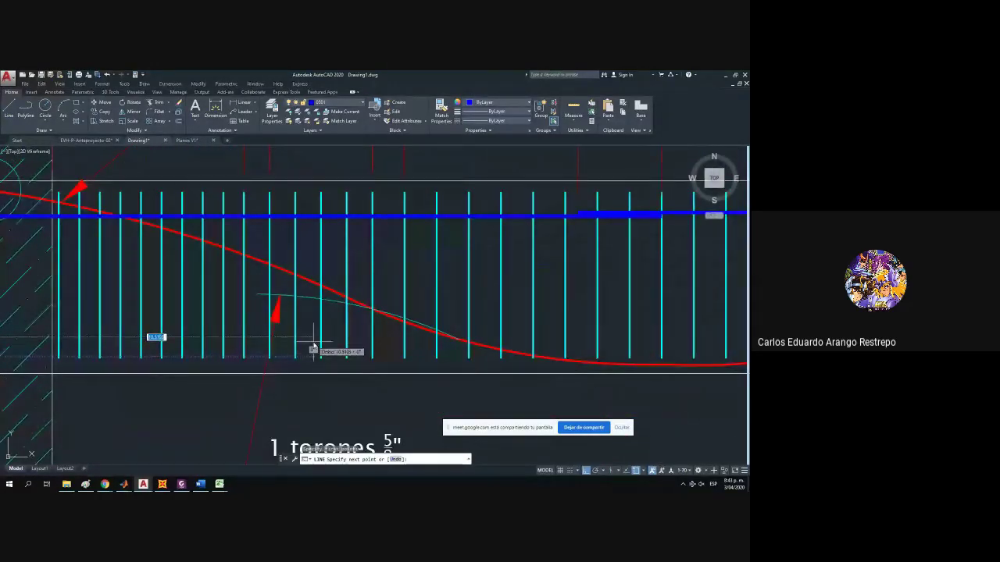
pyautogui.click(353, 351)
pyautogui.press('Escape')
# Draw a short vertical offset at the second lower bar's end in span B–C and a 1.3 lap line back toward column B.
pyautogui.press('space')
pyautogui.scroll(4, 356, 355)
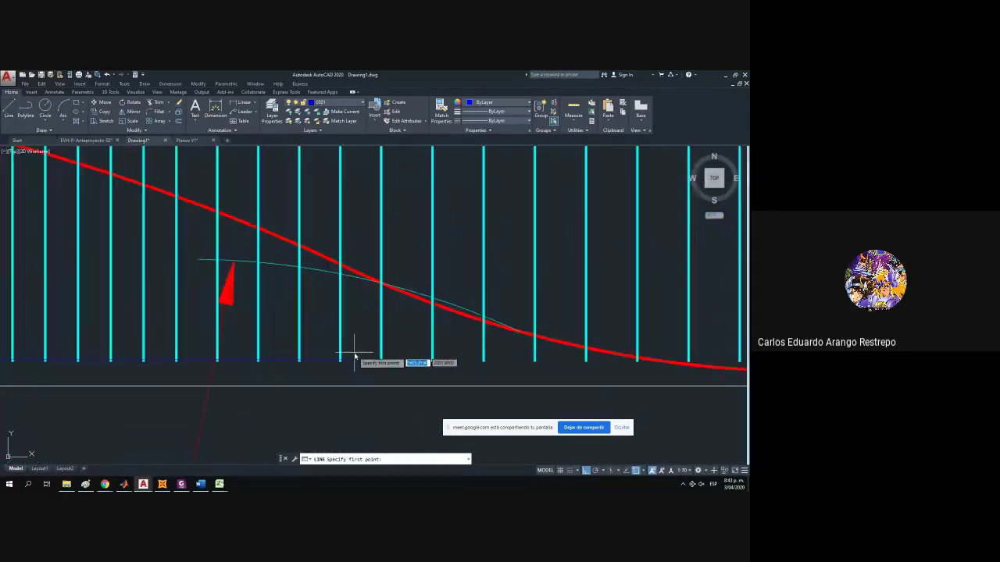
pyautogui.click(353, 320)
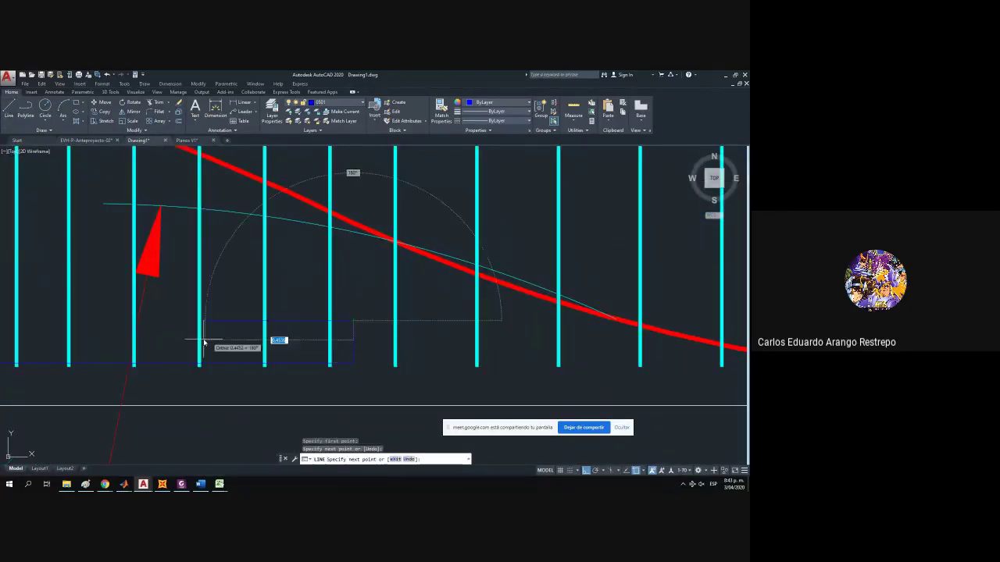
pyautogui.write('1.3')
pyautogui.press('Return')
pyautogui.press('Escape')
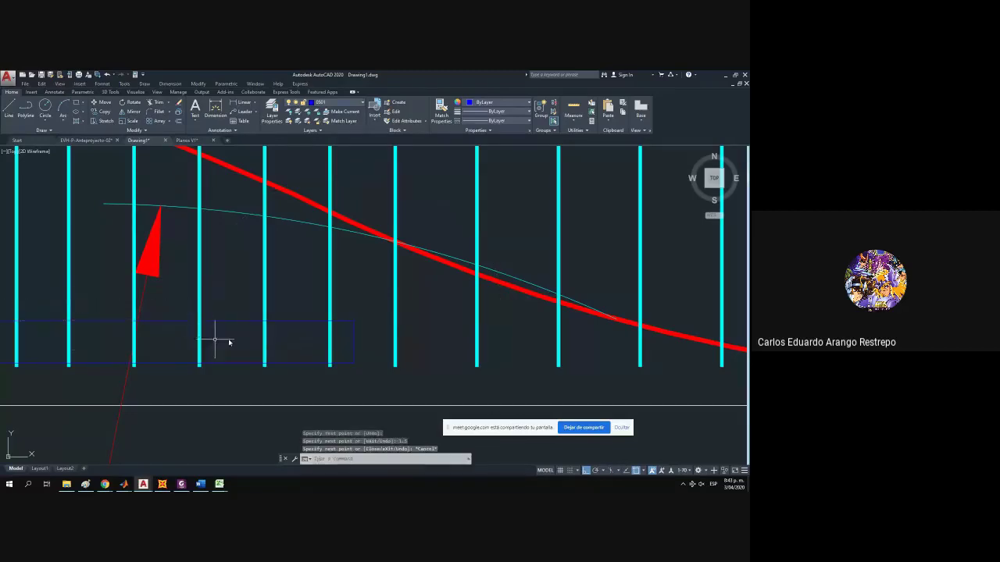
# Draw the third lower bar as a line from the lap start in span B–C to the cantilever end, with a 0.45 hook.
pyautogui.scroll(-5, 273, 356)
pyautogui.click(9, 109)
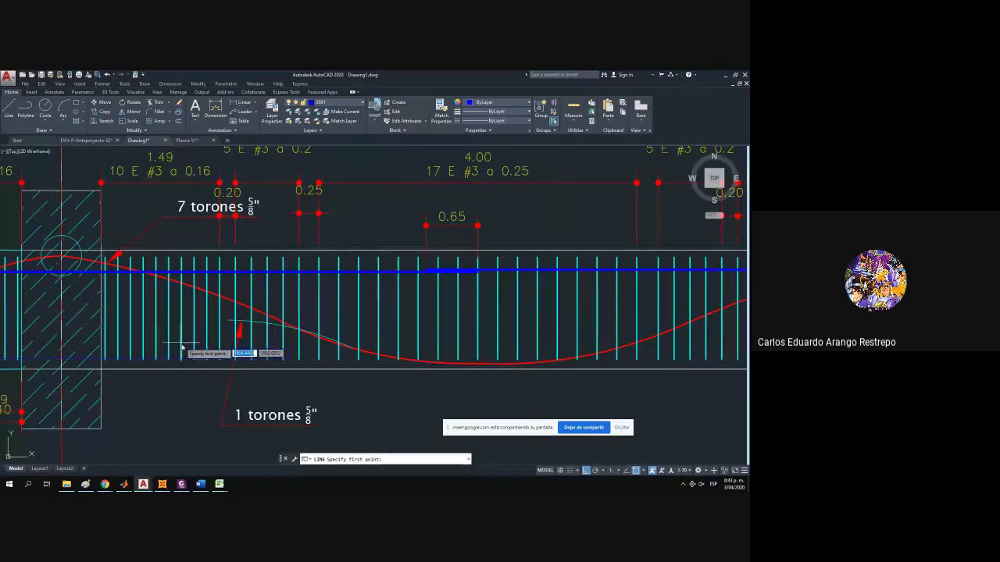
pyautogui.click(188, 348)
pyautogui.moveTo(500, 366); pyautogui.dragTo(22, 353)
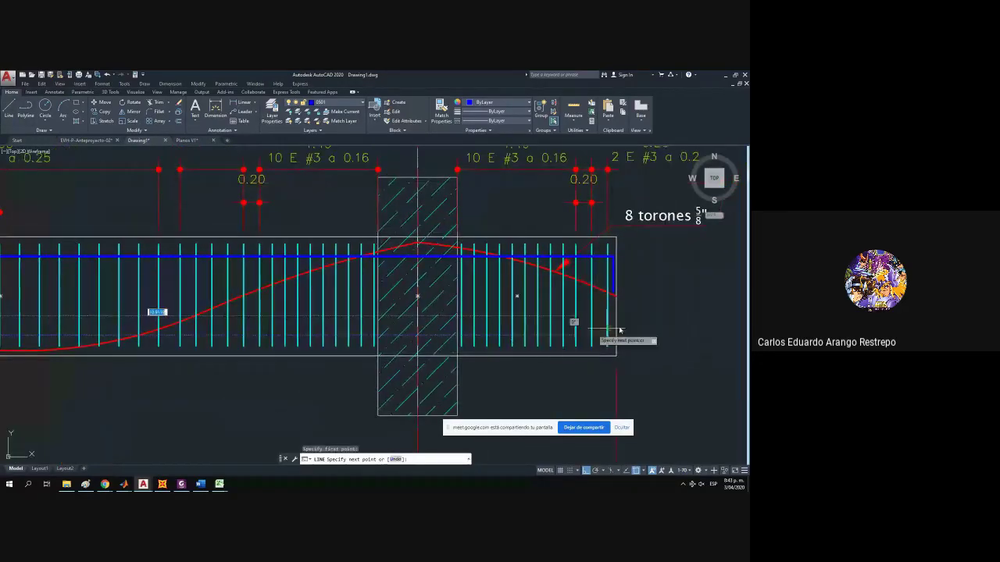
pyautogui.scroll(4, 621, 328)
pyautogui.click(591, 348)
pyautogui.write('0.45')
pyautogui.press('Return')
pyautogui.press('Escape')
# Delete the auxiliary line at the end of the first lower bar's lap in span A–B.
pyautogui.scroll(-5, 592, 297)
pyautogui.scroll(1, 147, 314)
pyautogui.scroll(3, 226, 299)
pyautogui.moveTo(274, 320); pyautogui.dragTo(232, 270)
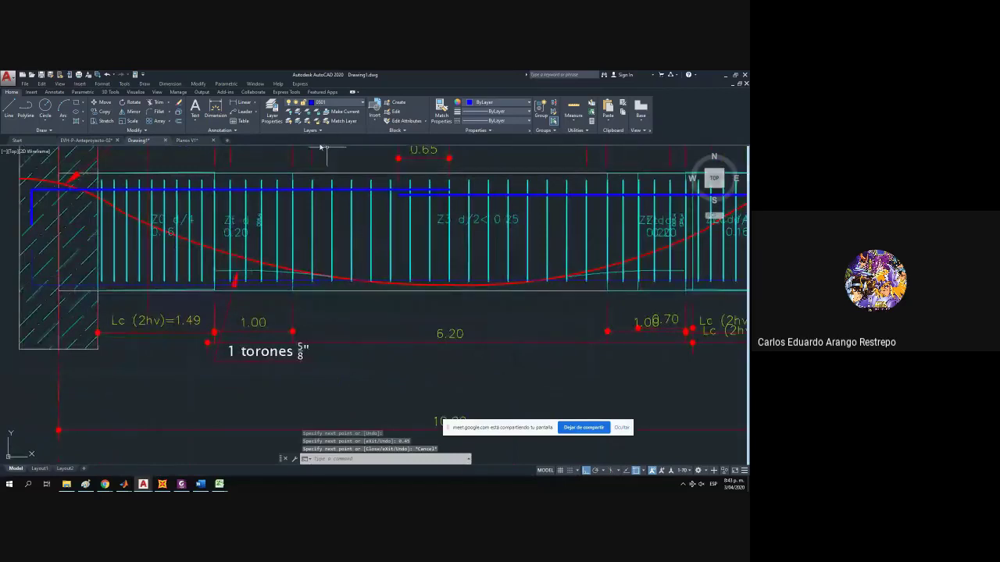
pyautogui.scroll(4, 326, 288)
pyautogui.click(311, 275)
pyautogui.press('Delete')
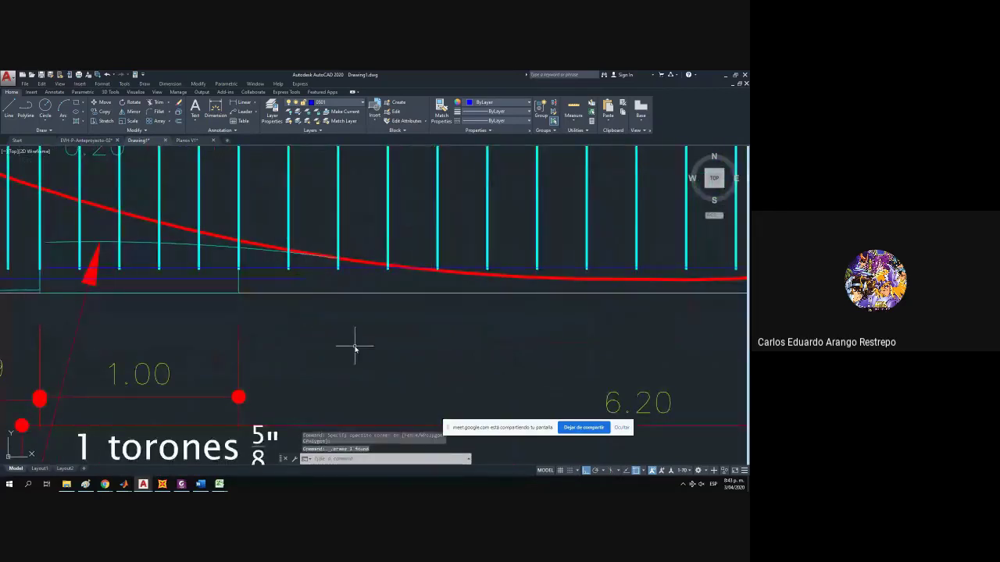
pyautogui.scroll(-4, 355, 348)
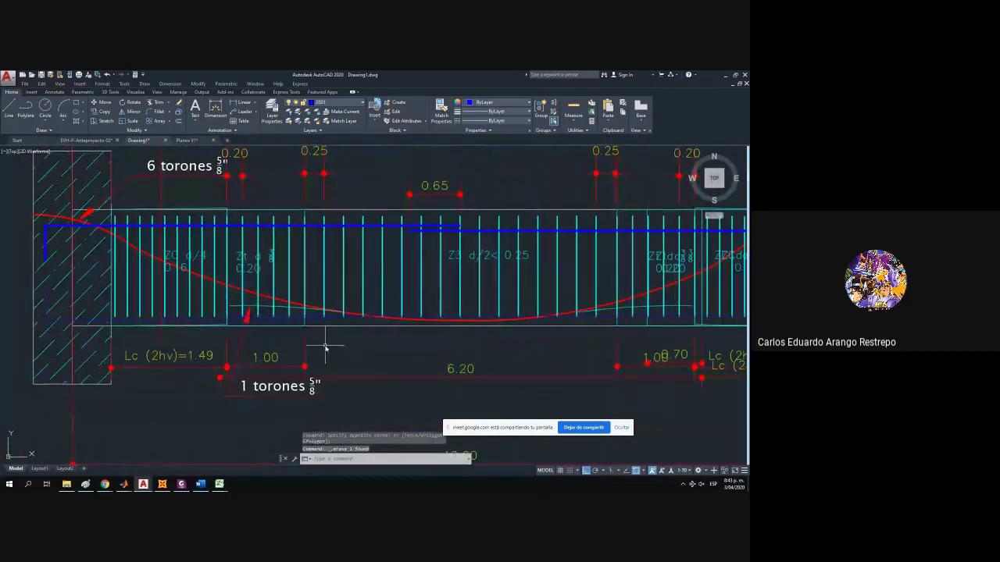
pyautogui.click(259, 368)
pyautogui.click(256, 359)
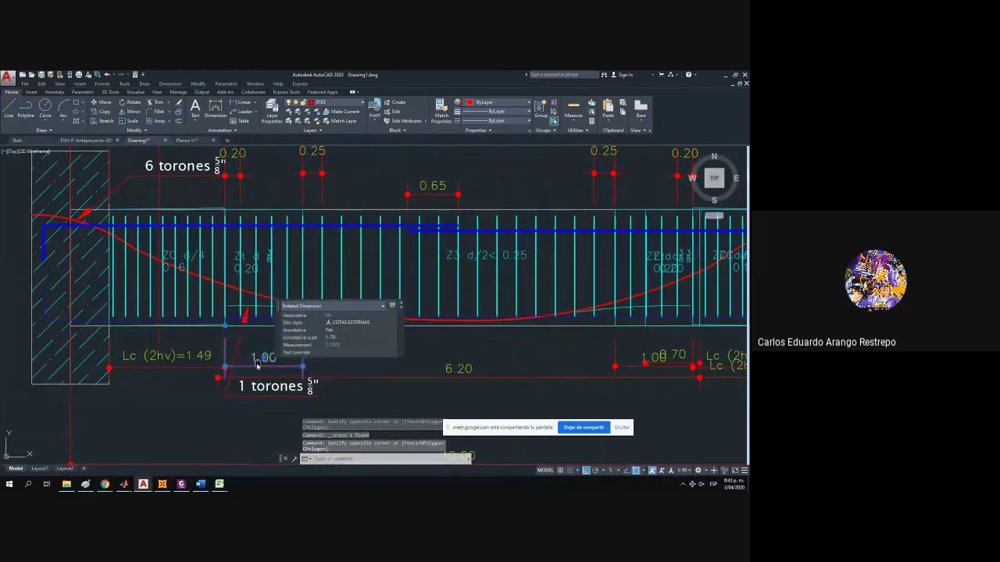
pyautogui.moveTo(258, 364); pyautogui.dragTo(236, 360)
pyautogui.press('Escape')
# Add a linear dimension below the beam for the lap between the first and second lower bars in span A–B.
pyautogui.click(235, 106)
pyautogui.scroll(1, 236, 305)
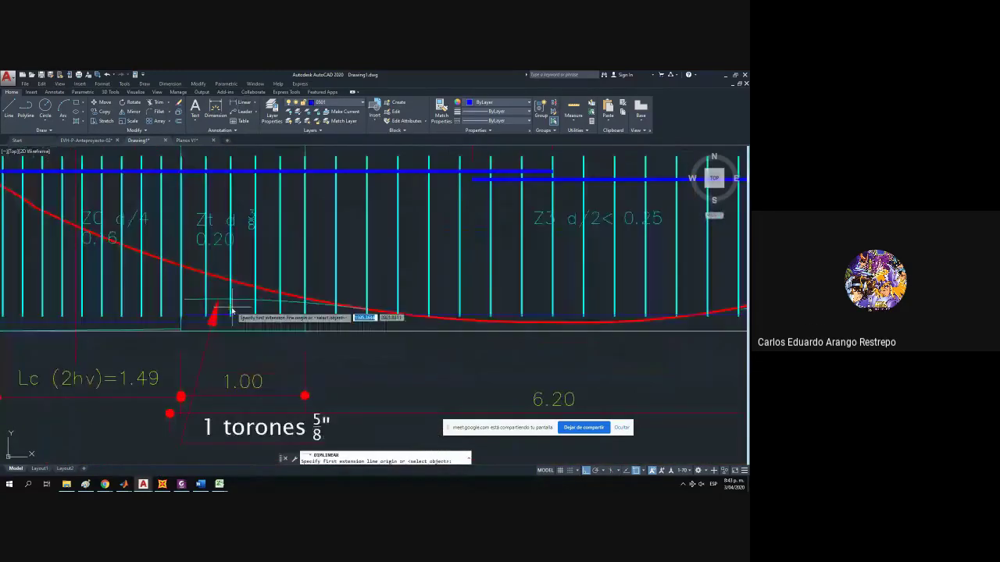
pyautogui.click(184, 314)
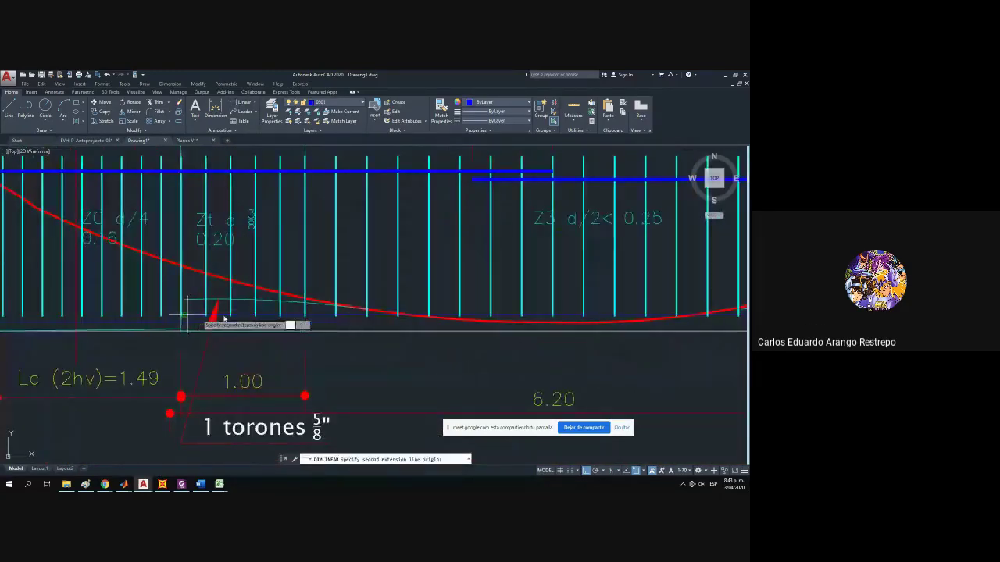
pyautogui.click(346, 328)
pyautogui.click(359, 359)
# Set the global width of the first lower bar's polyline to 0.0254.
pyautogui.scroll(-4, 359, 359)
pyautogui.scroll(4, 227, 356)
pyautogui.click(207, 344)
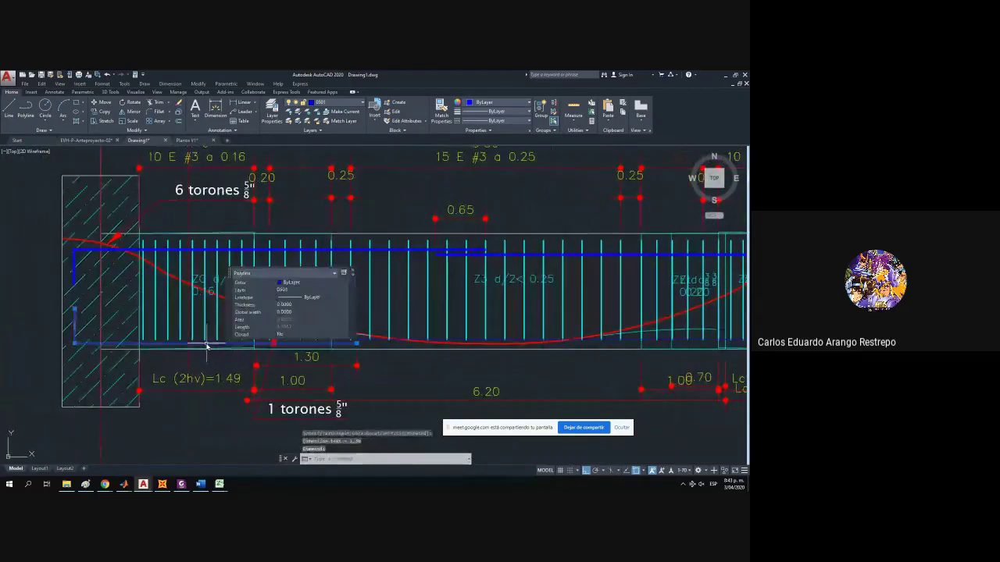
pyautogui.click(295, 311)
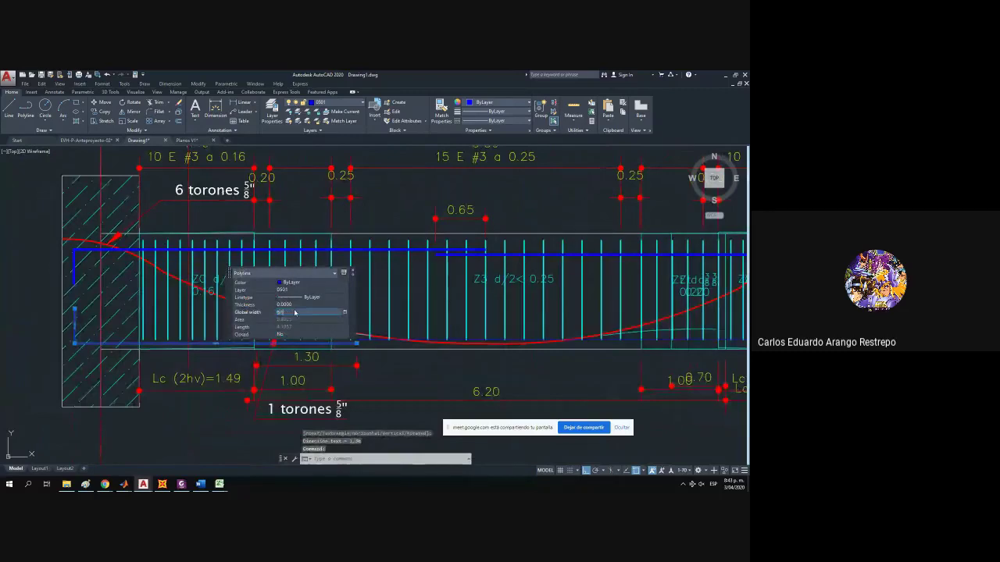
pyautogui.write('0.0254')
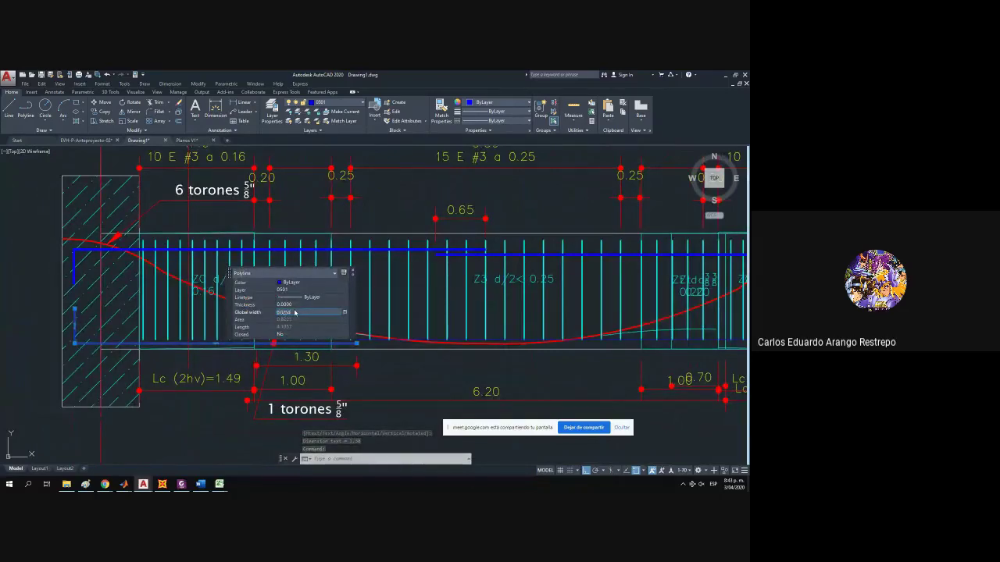
pyautogui.press('Return')
pyautogui.moveTo(402, 409); pyautogui.dragTo(308, 411)
pyautogui.press('Escape')
# Trace the second lower bar with a polyline from the lap start in span A–B to its end in span B–C.
pyautogui.click(301, 341)
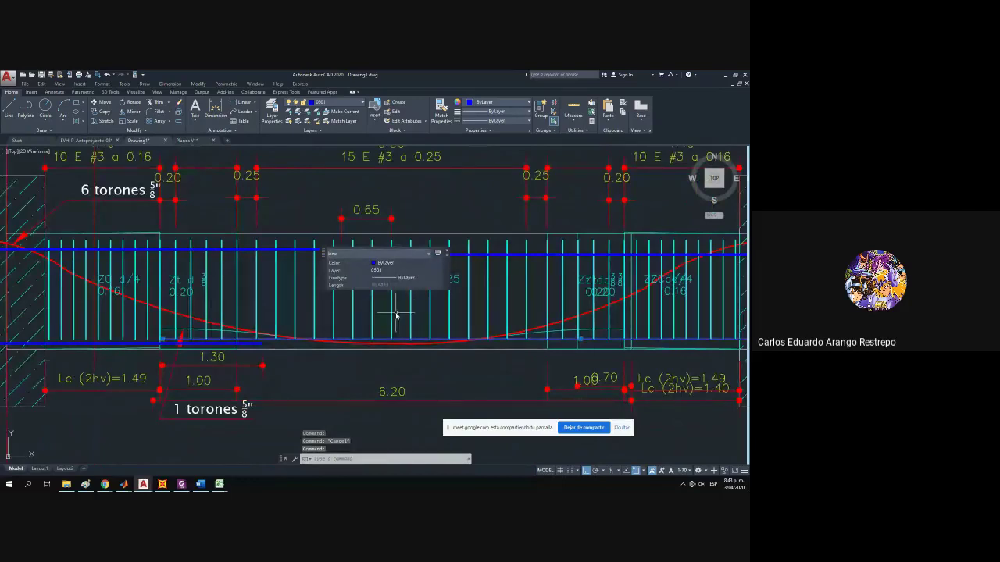
pyautogui.click(26, 110)
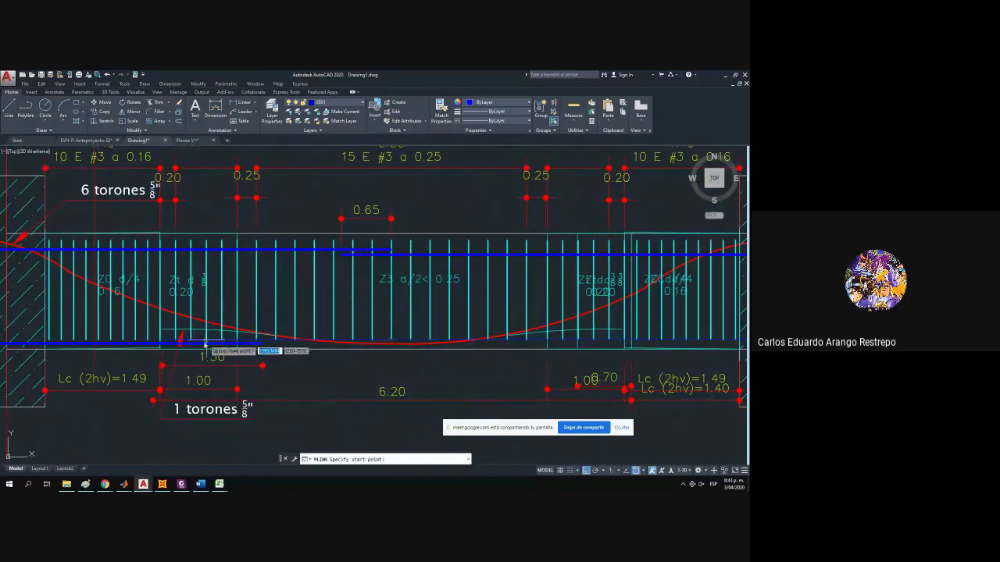
pyautogui.click(163, 344)
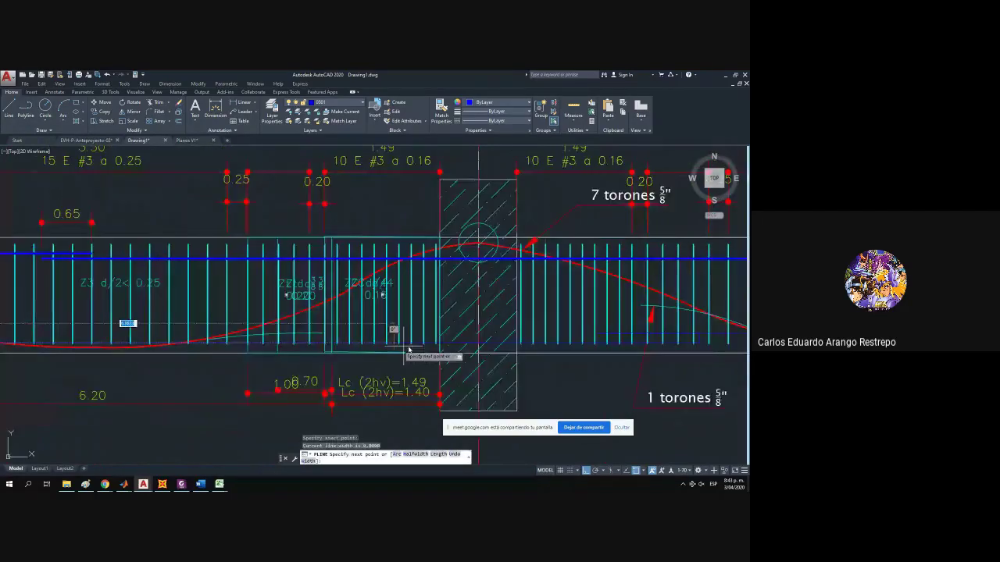
pyautogui.press('Escape')
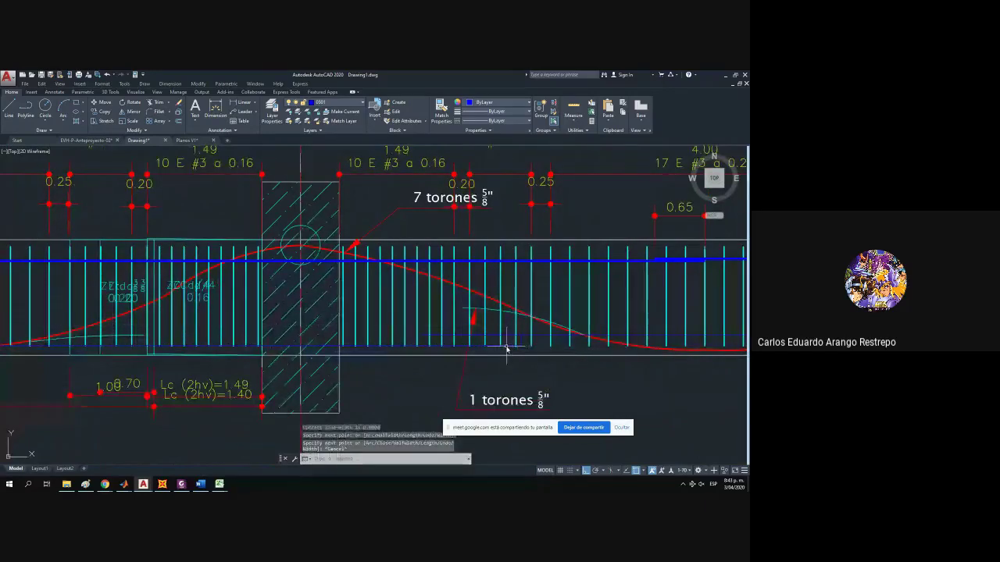
# Set the global width of the second lower bar's polyline to 0.0254.
pyautogui.click(595, 329)
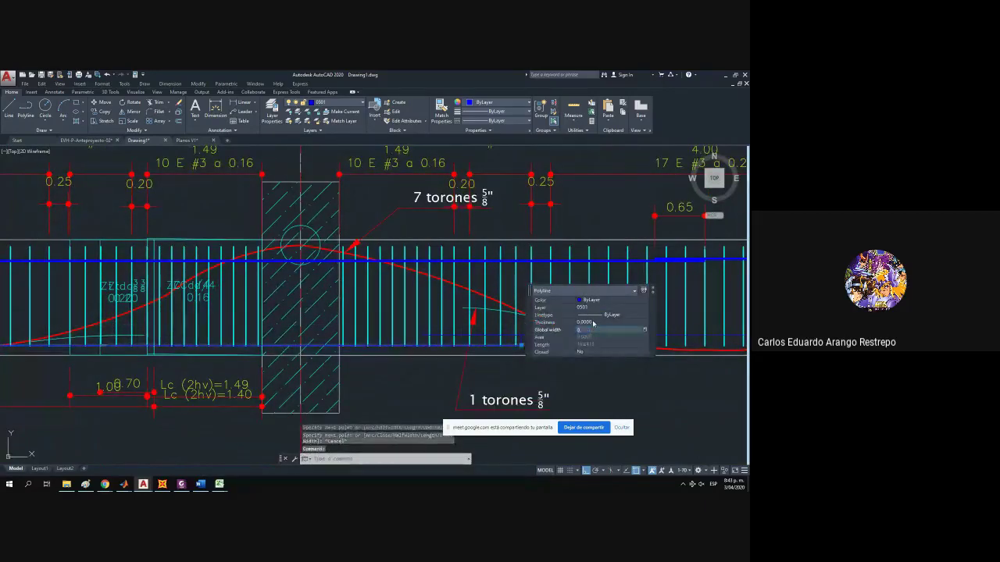
pyautogui.press('Return')
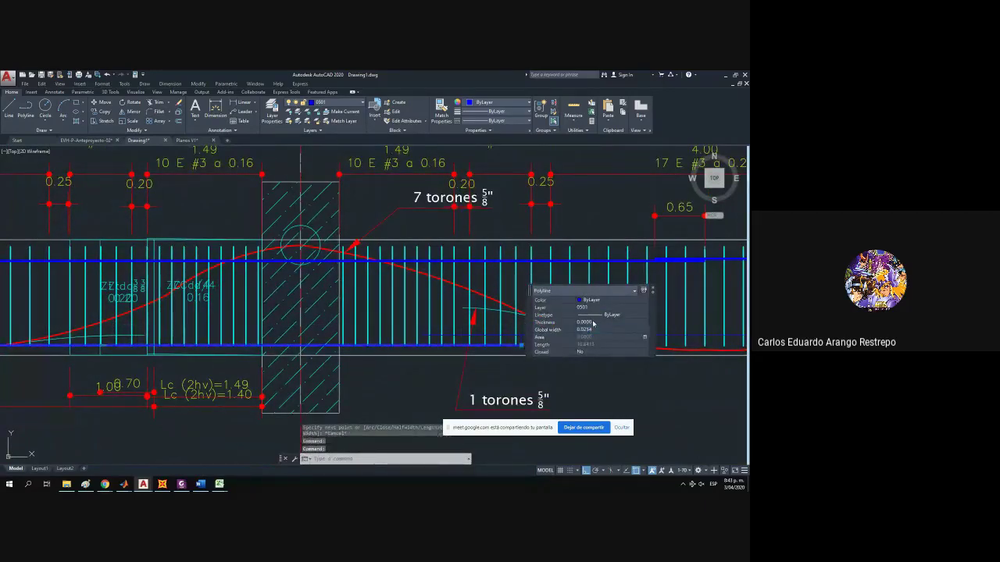
pyautogui.press('Escape')
# Move the third lower bar's line down, closer to the second lower bar in span B–C.
pyautogui.moveTo(536, 344); pyautogui.dragTo(435, 361)
pyautogui.click(435, 354)
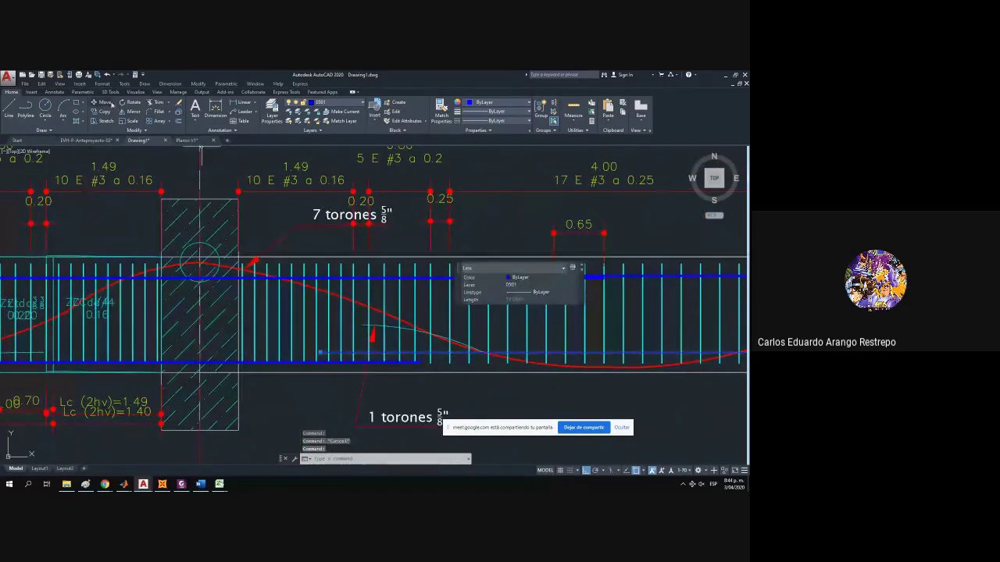
pyautogui.press('Escape')
pyautogui.scroll(2, 312, 398)
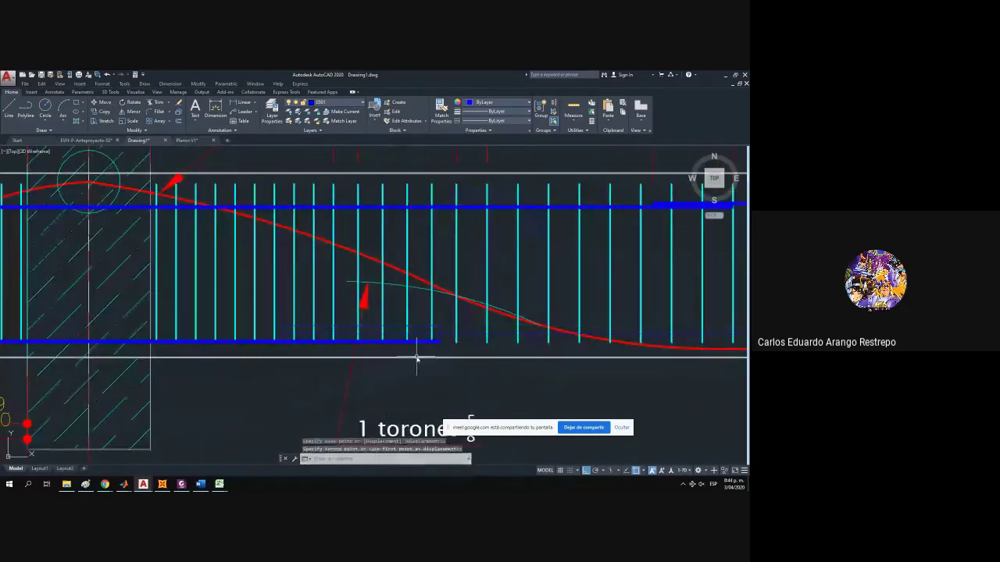
# Erase the two auxiliary lines above the second lower bar's end at the lap in span B–C.
pyautogui.click(440, 334)
pyautogui.click(439, 326)
pyautogui.click(437, 327)
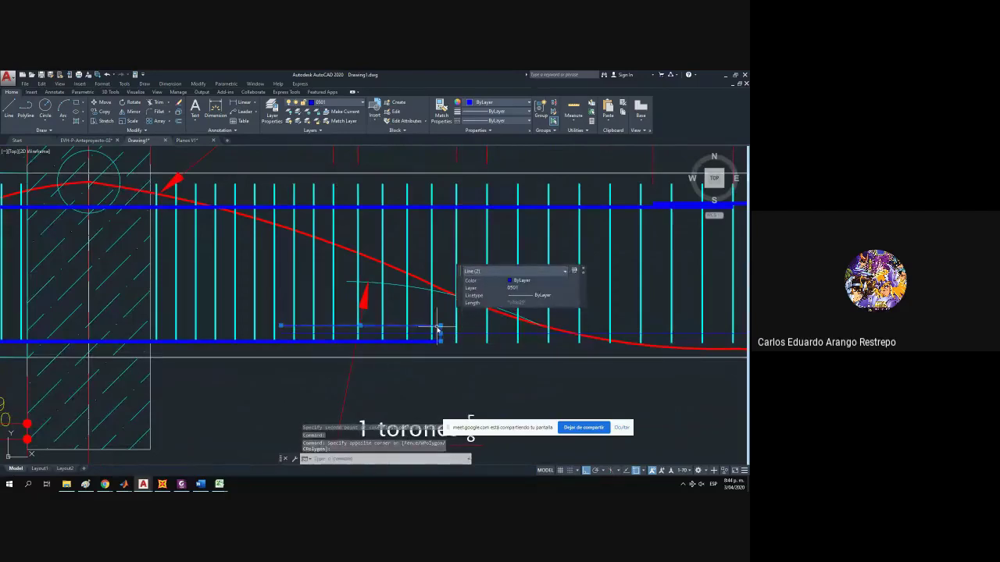
pyautogui.press('Delete')
# Examine the lower bars and their laps along spans A–B and B–C.
pyautogui.click(451, 332)
pyautogui.click(429, 337)
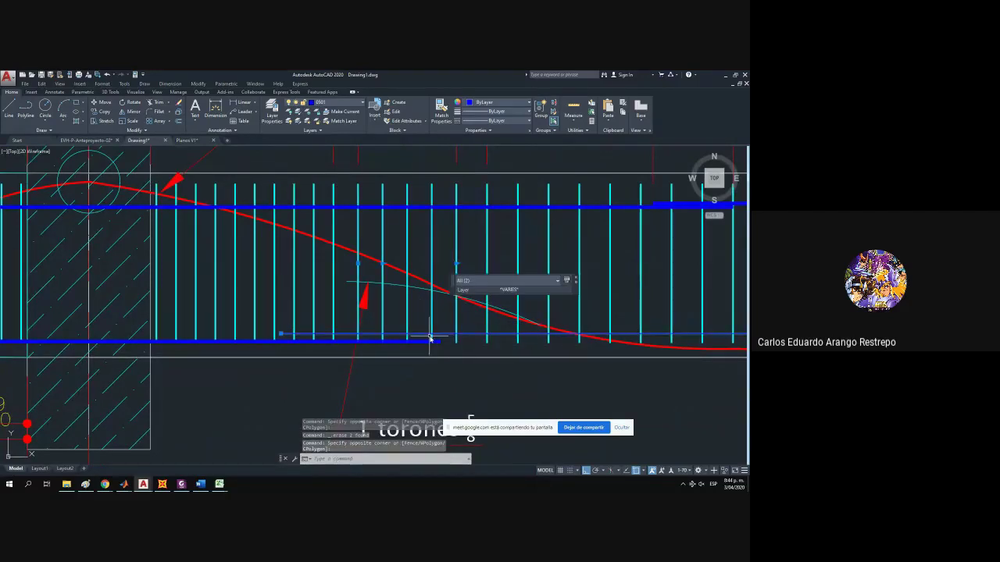
pyautogui.scroll(-2, 382, 294)
pyautogui.scroll(-2, 380, 295)
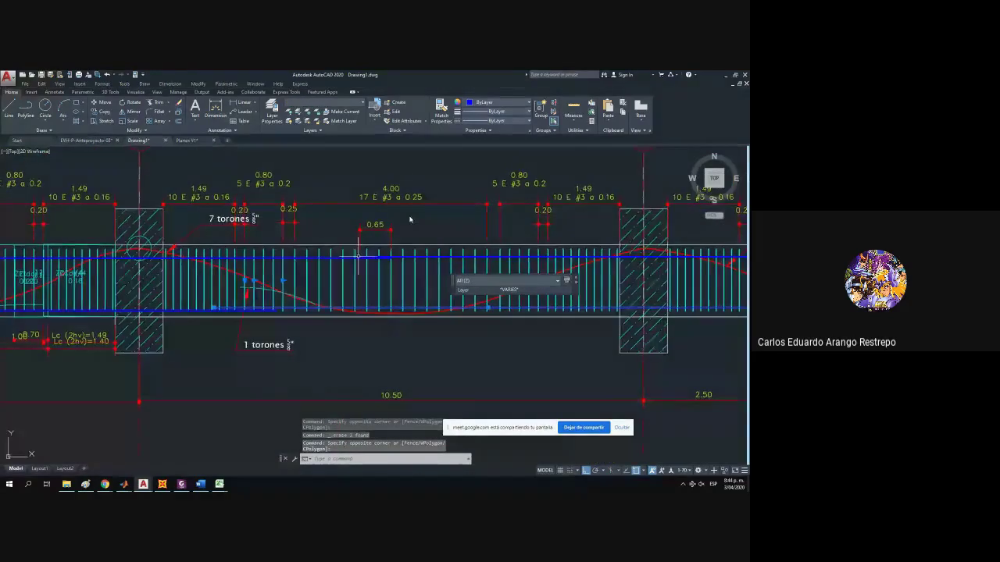
pyautogui.scroll(4, 371, 263)
pyautogui.scroll(-4, 388, 297)
pyautogui.moveTo(267, 338); pyautogui.dragTo(480, 296)
pyautogui.scroll(1, 442, 298)
pyautogui.moveTo(281, 308); pyautogui.dragTo(599, 305)
pyautogui.scroll(-1, 621, 303)
pyautogui.scroll(2, 293, 303)
pyautogui.scroll(-3, 275, 320)
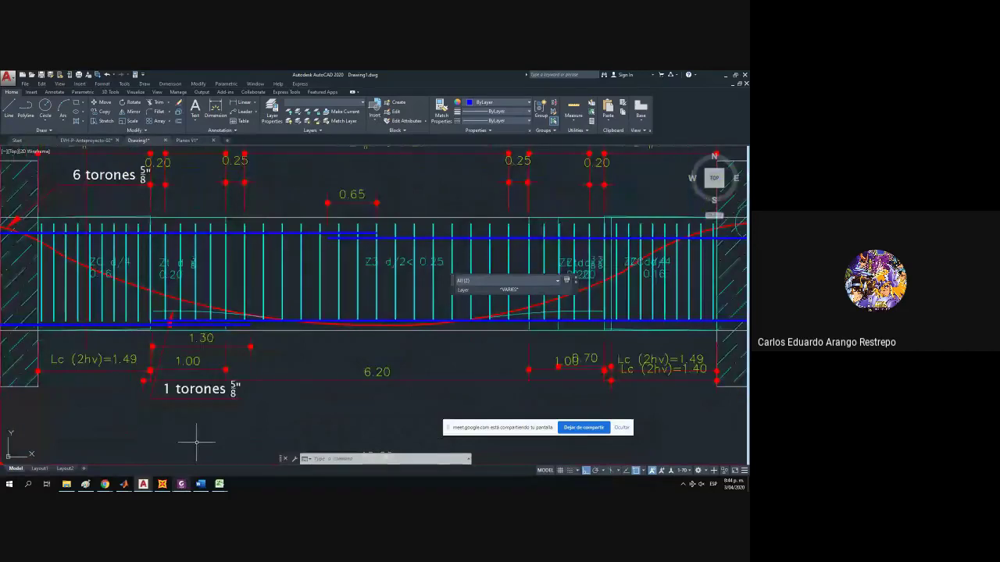
# Switch to the Excel workbook, change the header in M14 to "Tralapo tracción", and fit column M to its text.
pyautogui.moveTo(219, 484)
pyautogui.click(260, 454)
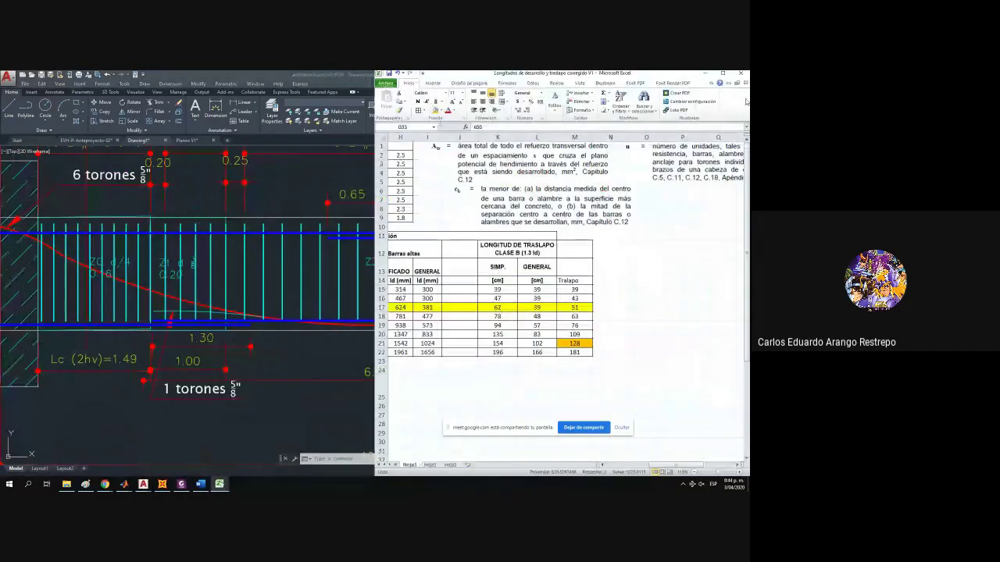
pyautogui.click(723, 74)
pyautogui.doubleClick(204, 282)
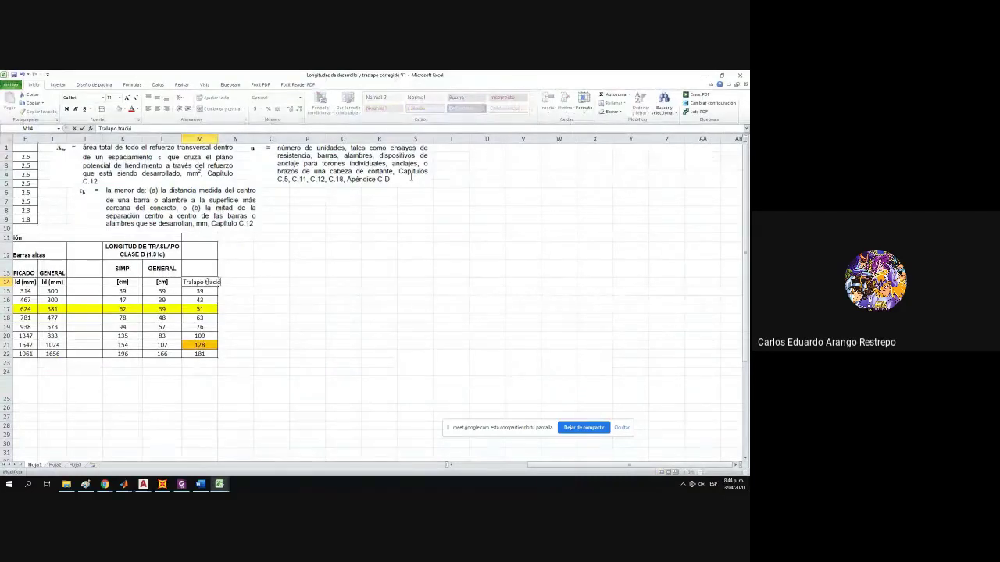
pyautogui.click(216, 309)
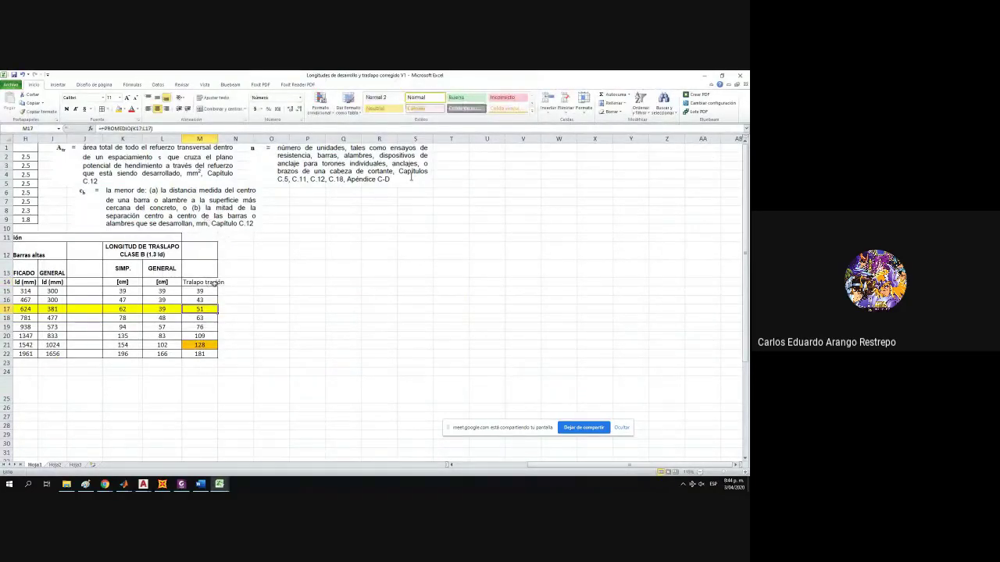
pyautogui.click(236, 345)
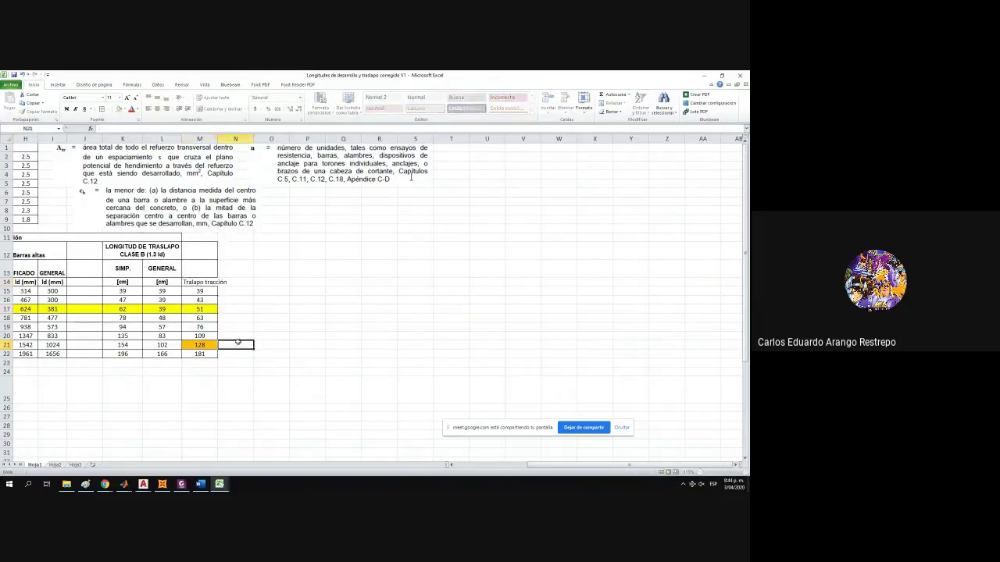
pyautogui.doubleClick(217, 138)
# Extend the header in M14 to "Tralapo tracción cara inferior" and widen column M to fit it.
pyautogui.moveTo(620, 462); pyautogui.dragTo(500, 466)
pyautogui.scroll(2, 559, 237)
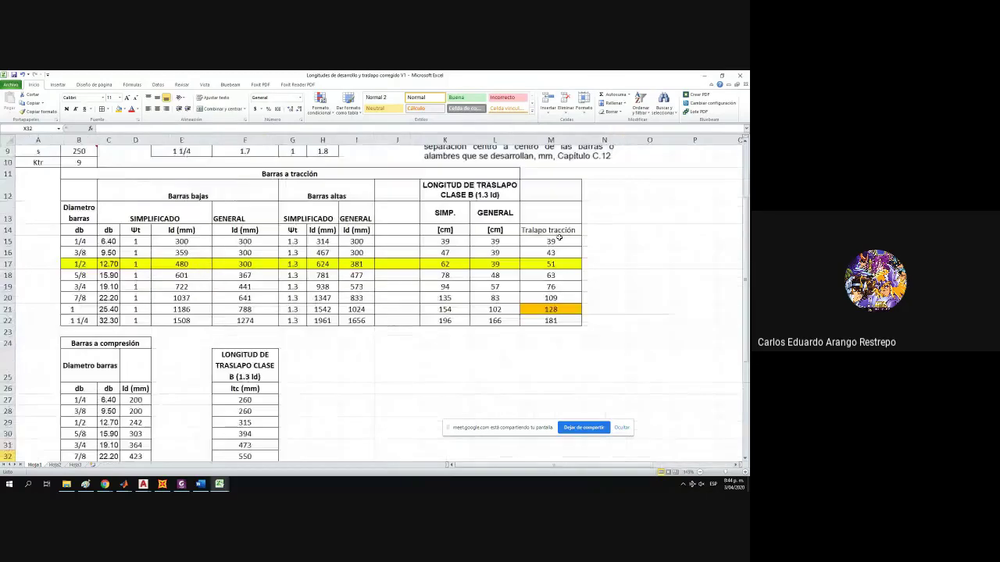
pyautogui.moveTo(552, 231); pyautogui.dragTo(558, 320)
pyautogui.doubleClick(578, 230)
pyautogui.write('inferior')
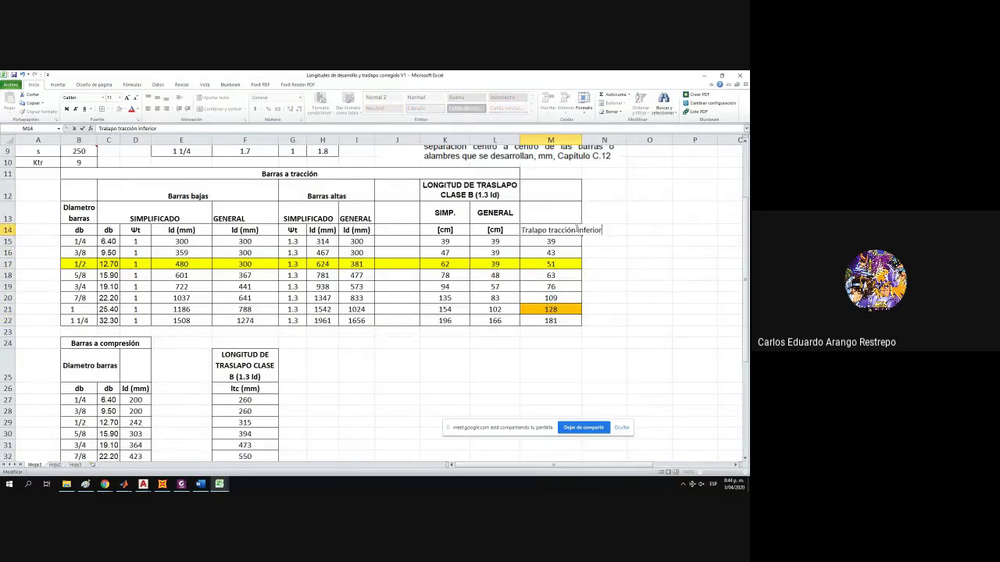
pyautogui.click(603, 241)
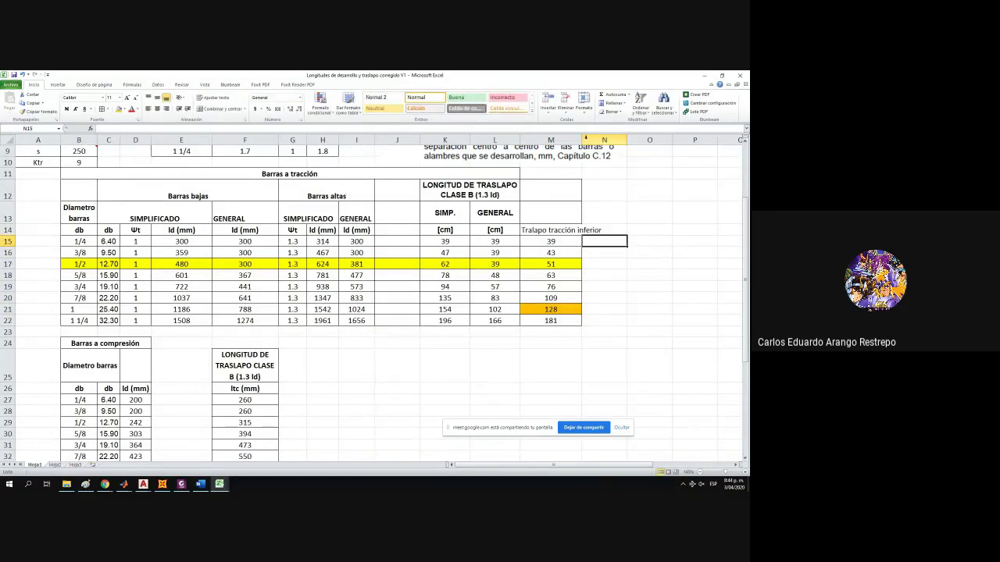
pyautogui.moveTo(581, 140); pyautogui.dragTo(610, 139)
pyautogui.doubleClick(579, 230)
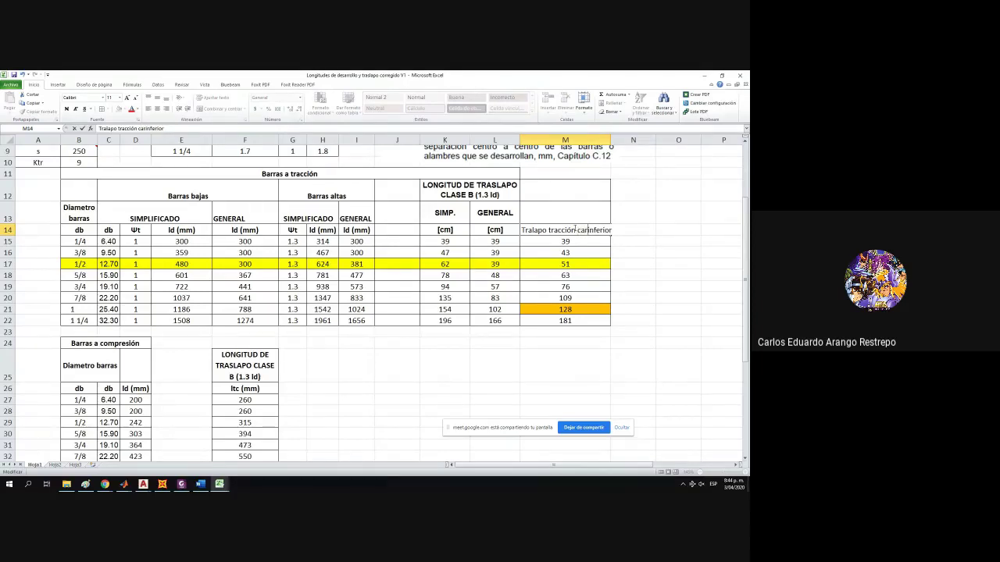
pyautogui.write('cara')
pyautogui.click(570, 264)
pyautogui.moveTo(610, 140); pyautogui.dragTo(627, 140)
# Add "cara superior" to the end of the class B lap length header in F25 of the compression table.
pyautogui.scroll(-3, 246, 330)
pyautogui.scroll(-3, 245, 331)
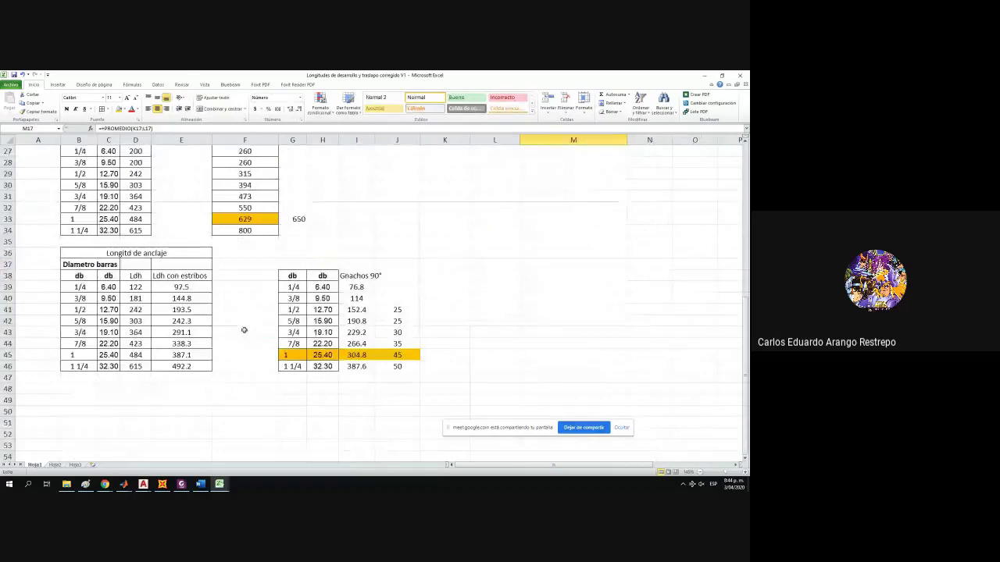
pyautogui.scroll(4, 244, 330)
pyautogui.click(296, 283)
pyautogui.click(267, 285)
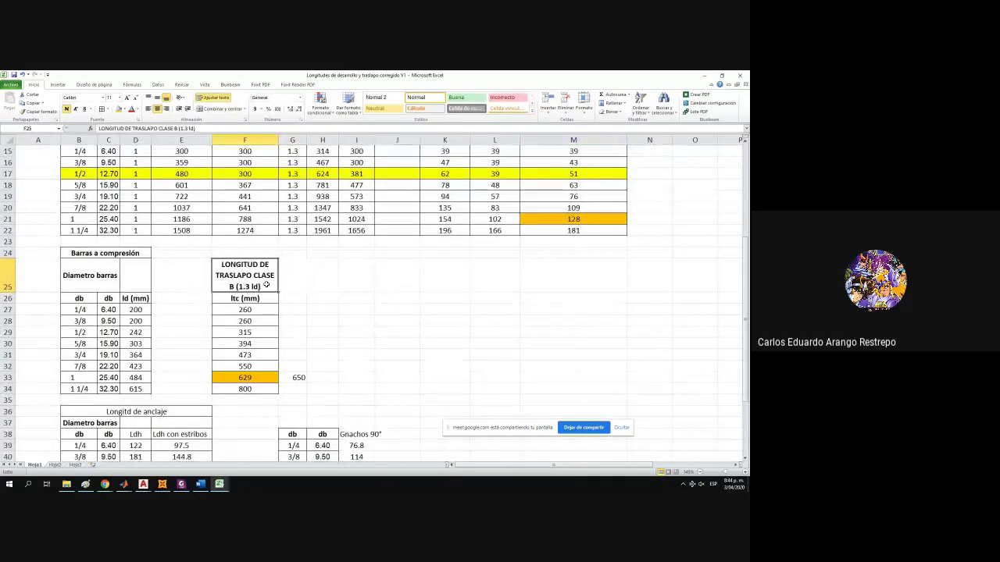
pyautogui.doubleClick(267, 285)
pyautogui.write('cara superoro')
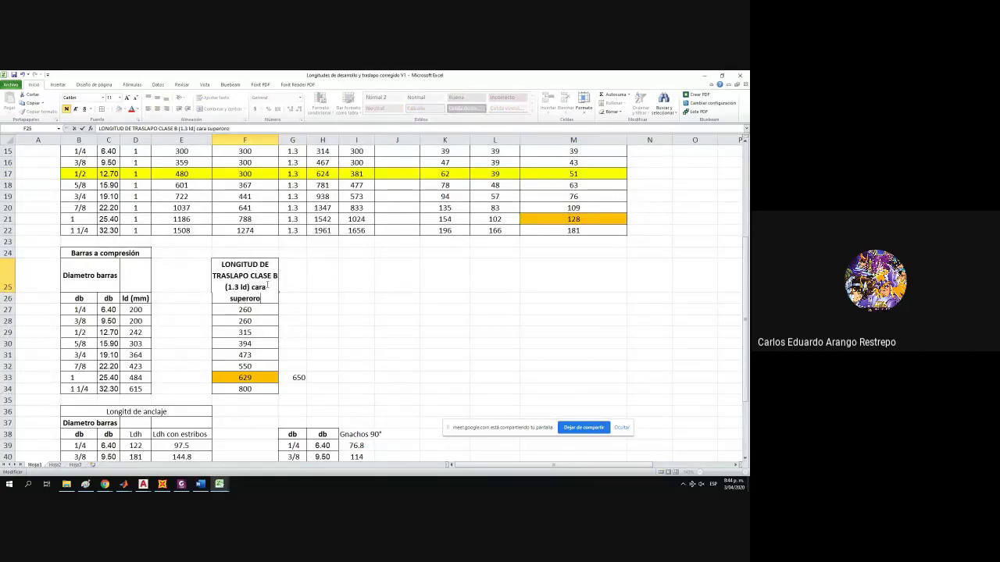
pyautogui.press('BackSpace')
pyautogui.press('BackSpace')
pyautogui.write('io')
pyautogui.scroll(3, 291, 286)
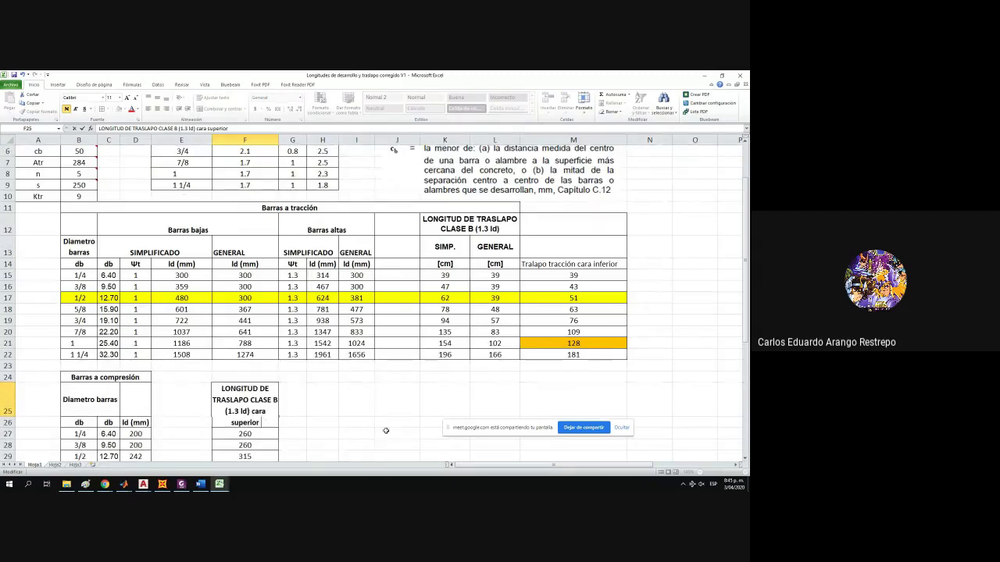
pyautogui.press('Return')
# Make the header in M14 bold, add "apoyo" to its end, and format it with wrapped, centred text.
pyautogui.click(596, 262)
pyautogui.click(66, 110)
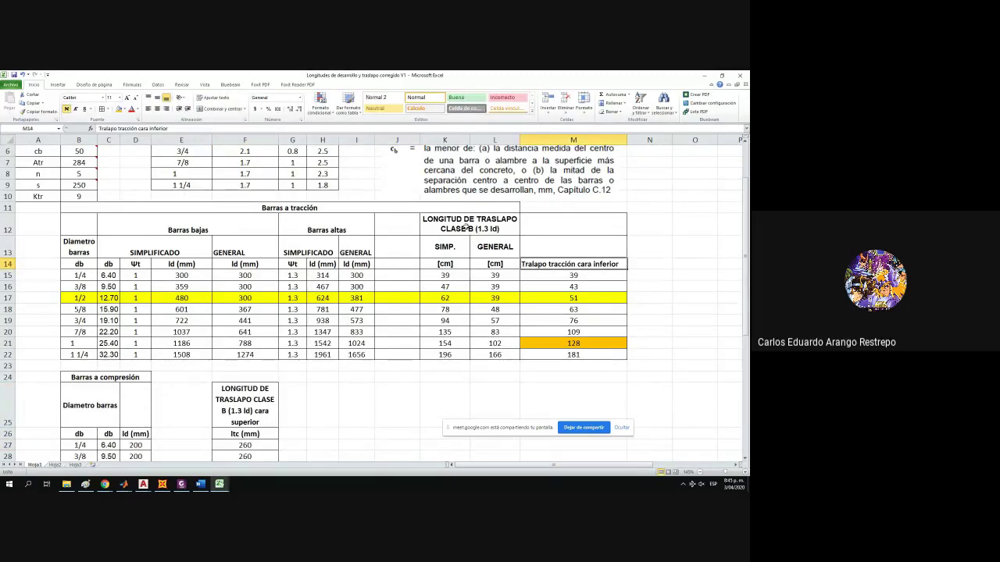
pyautogui.doubleClick(621, 265)
pyautogui.write('ap')
pyautogui.hotkey('ctrl', 'Return')
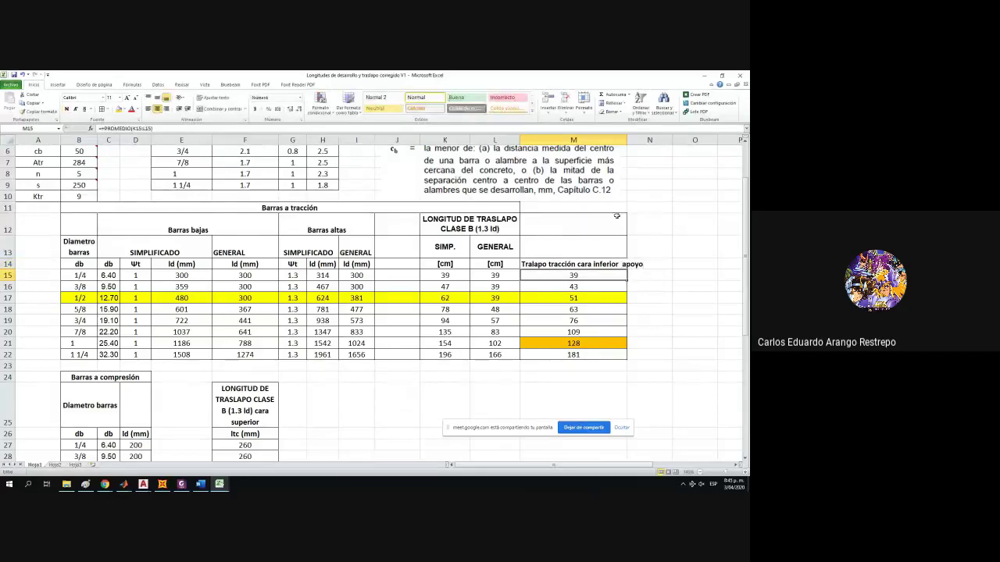
pyautogui.click(201, 99)
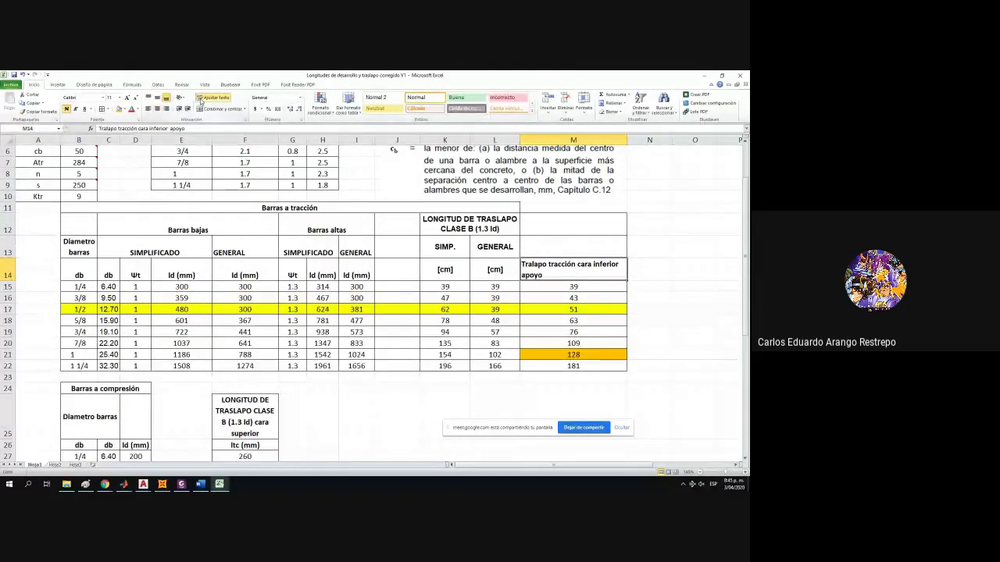
pyautogui.click(157, 109)
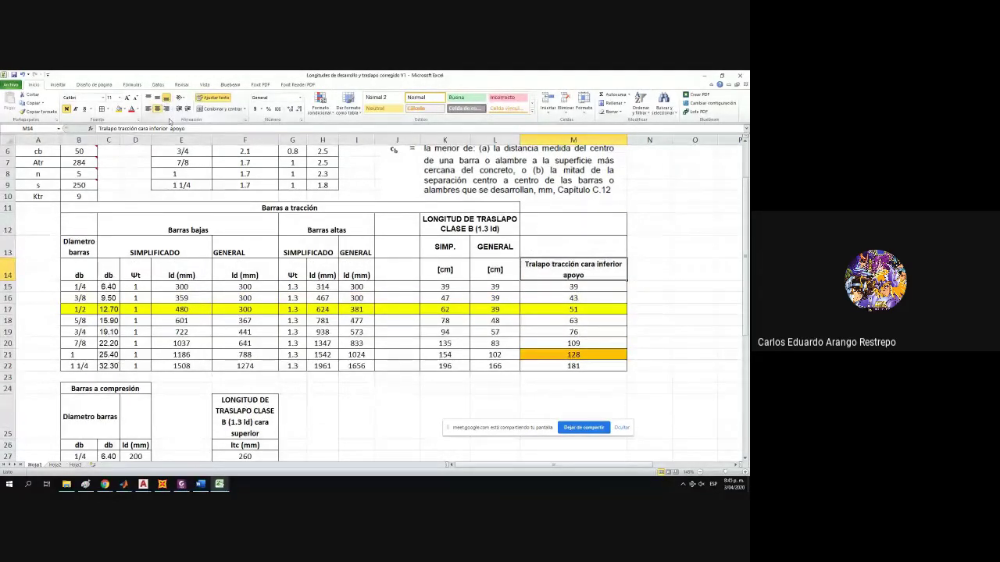
# Add "central" to the end of the compression lap length header in F25.
pyautogui.scroll(-3, 261, 290)
pyautogui.scroll(1, 261, 290)
pyautogui.doubleClick(267, 365)
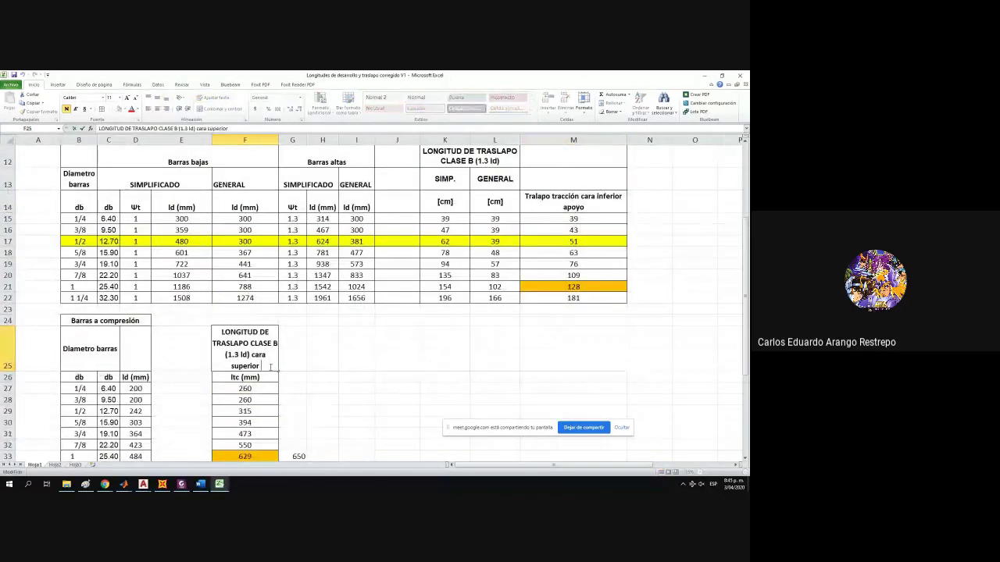
pyautogui.click(275, 367)
pyautogui.click(318, 364)
# Move the "Gnachos 90°" heading from I38 to J38, above the rounded hook lengths.
pyautogui.scroll(-3, 318, 365)
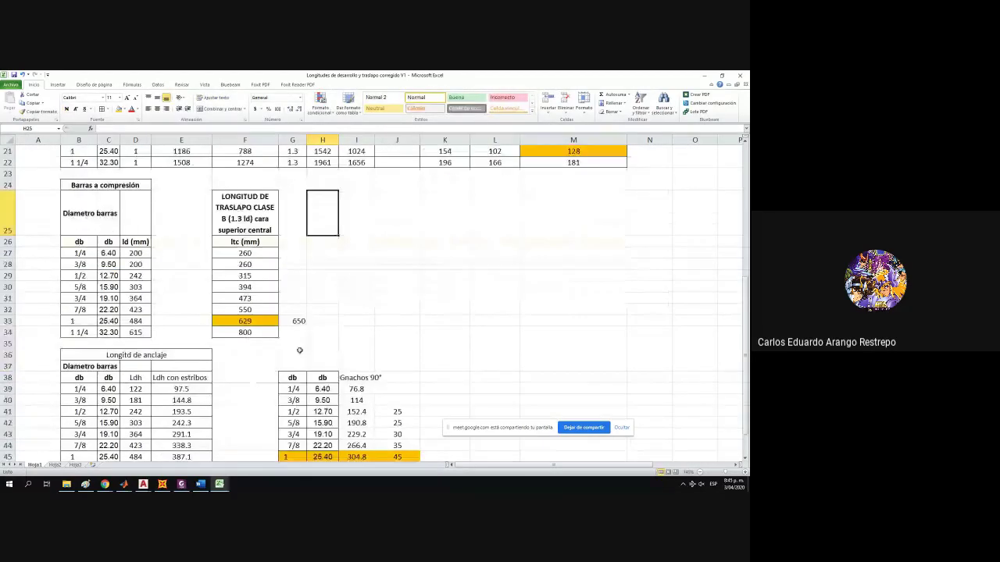
pyautogui.scroll(2, 322, 352)
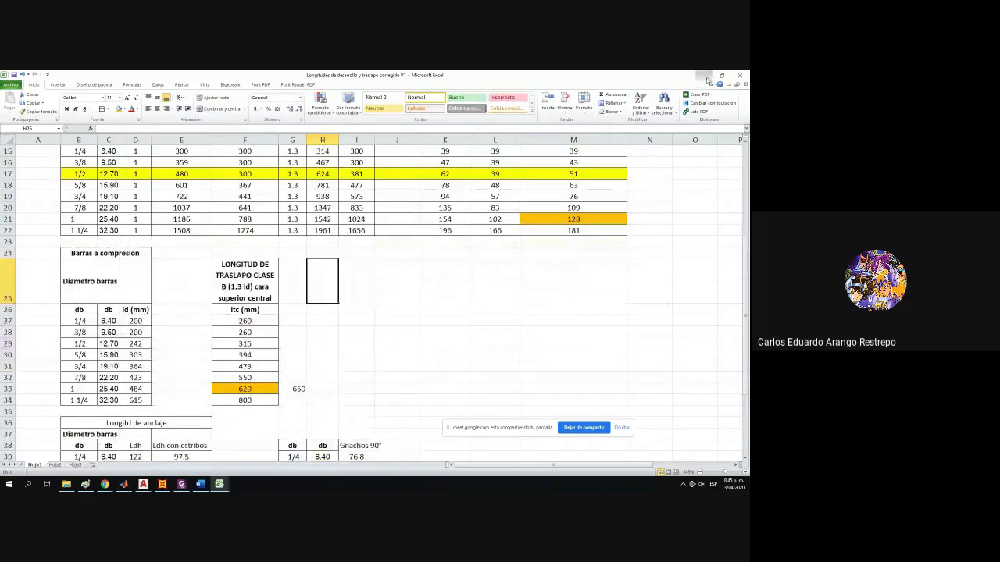
pyautogui.scroll(-6, 436, 293)
pyautogui.scroll(2, 436, 293)
pyautogui.moveTo(397, 310); pyautogui.dragTo(397, 356)
pyautogui.click(358, 273)
pyautogui.moveTo(367, 284); pyautogui.dragTo(399, 280)
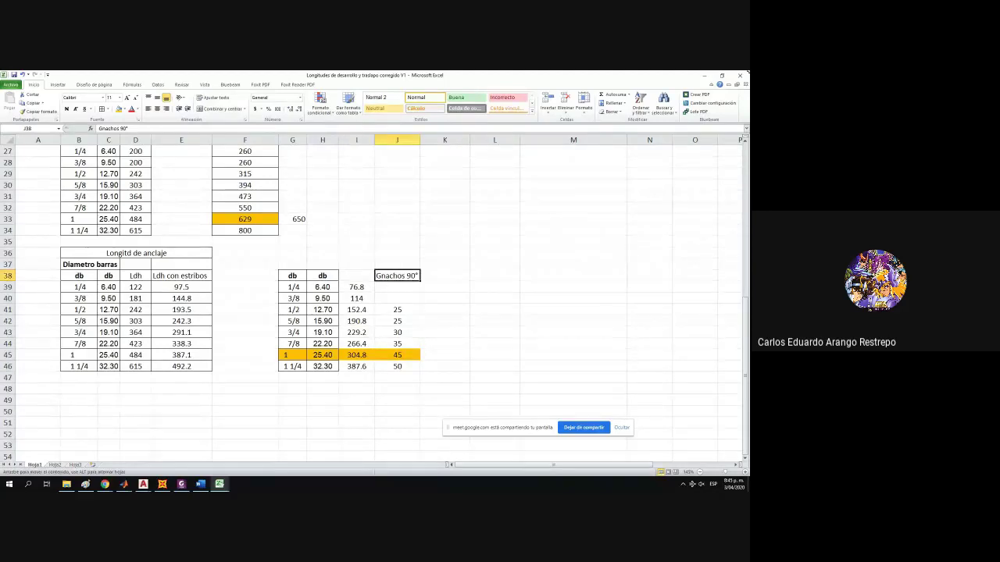
# Switch back to AutoCAD and add a linear dimension for the lower bars' lap in span B–C, placed below the beam.
pyautogui.click(703, 75)
pyautogui.scroll(-4, 239, 417)
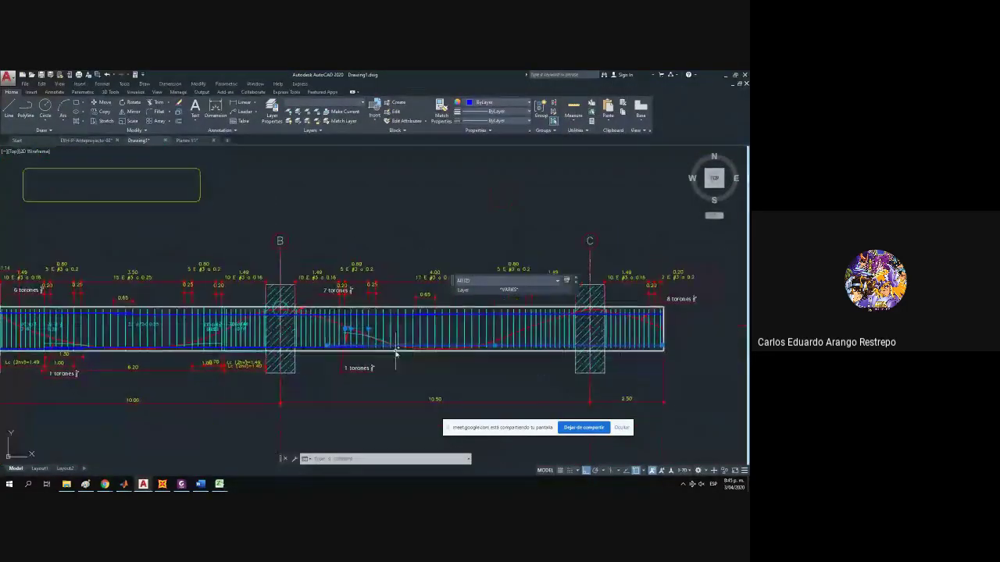
pyautogui.scroll(4, 401, 357)
pyautogui.press('Escape')
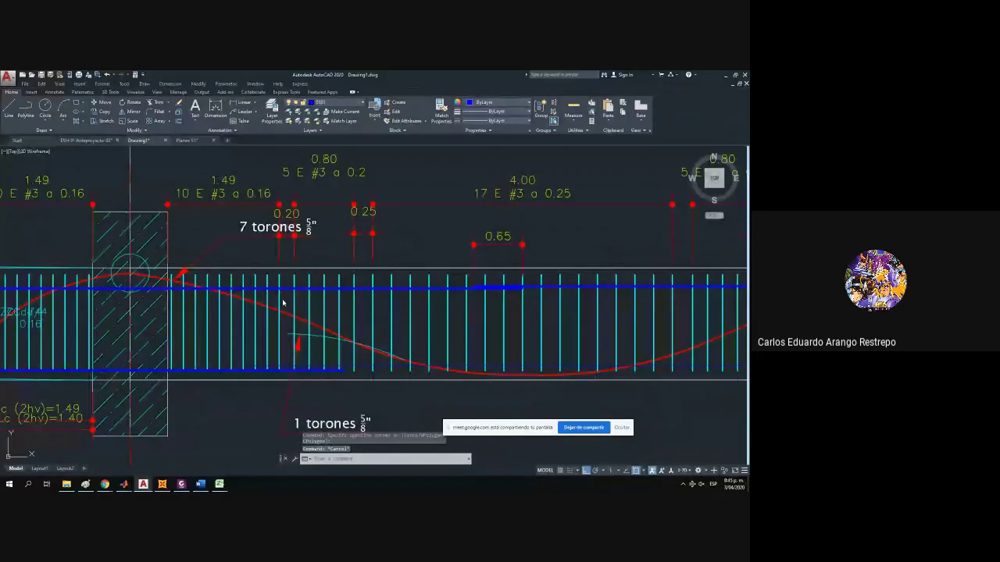
pyautogui.scroll(2, 330, 381)
pyautogui.press('space')
pyautogui.click(198, 363)
pyautogui.click(352, 364)
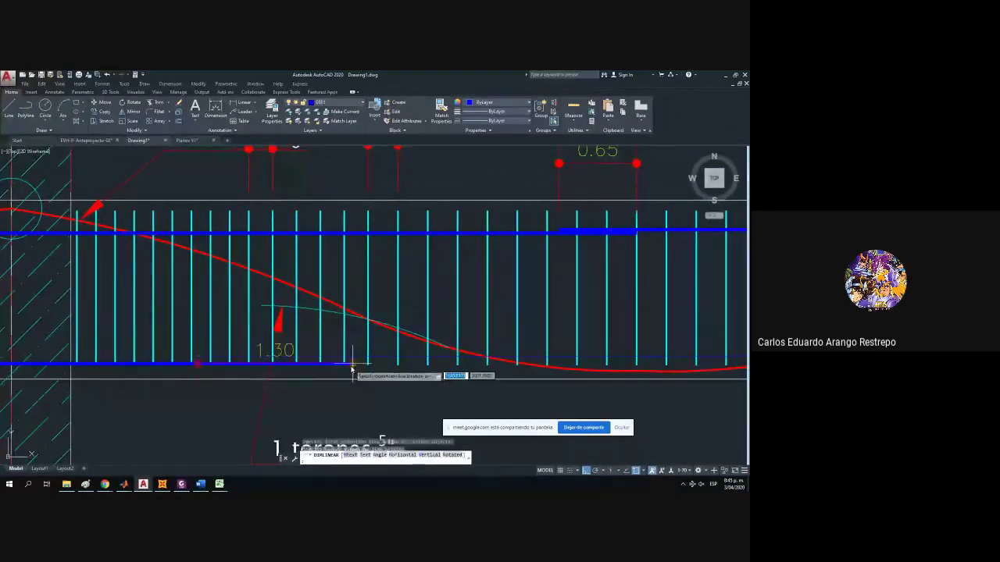
pyautogui.moveTo(352, 364); pyautogui.dragTo(352, 290)
pyautogui.click(346, 336)
pyautogui.scroll(-2, 302, 334)
pyautogui.press('Escape')
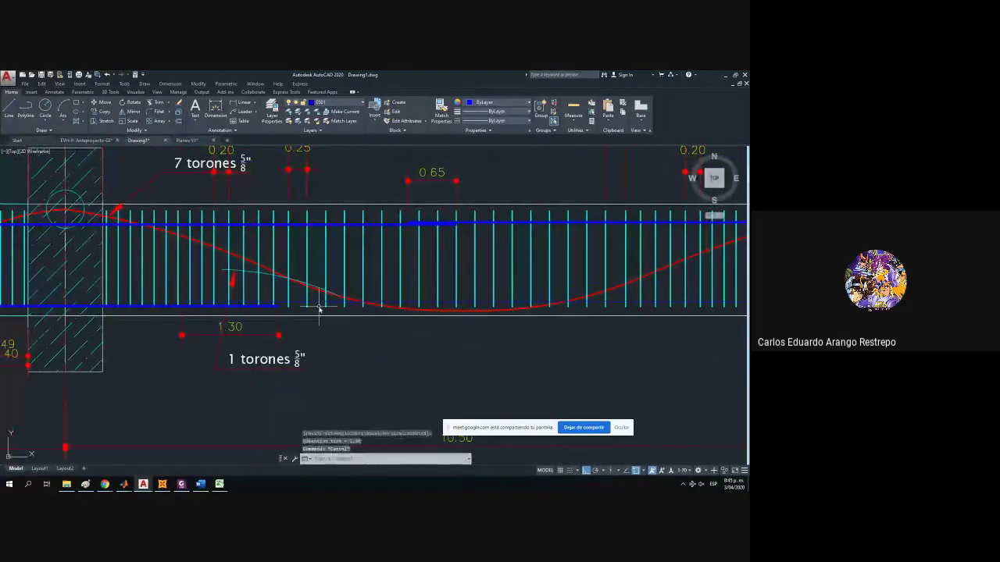
# Trace the third lower bar with a polyline from the lap start in span B–C to the cantilever end, finishing with a 0.45 upward hook.
pyautogui.click(319, 308)
pyautogui.press('Escape')
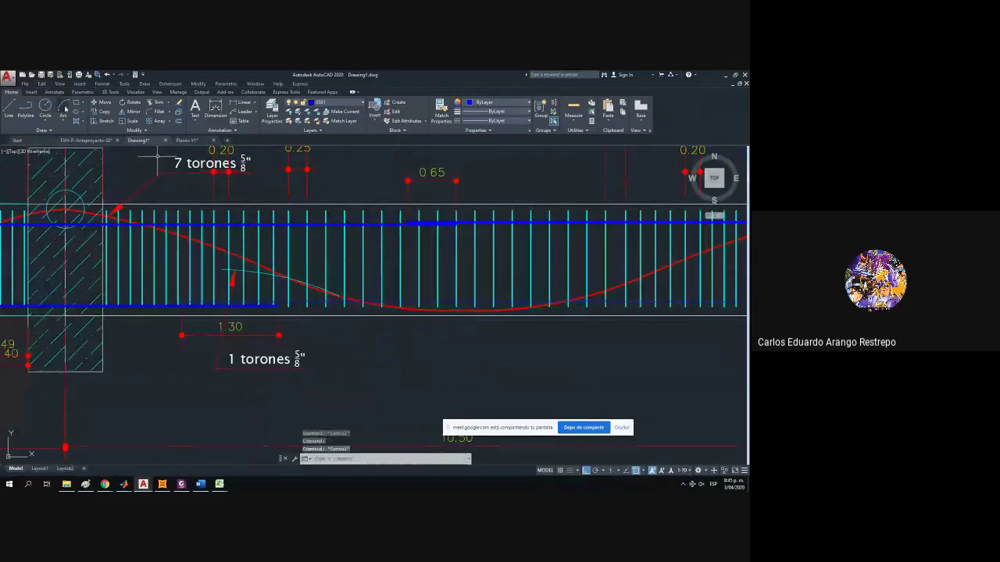
pyautogui.click(27, 111)
pyautogui.click(186, 302)
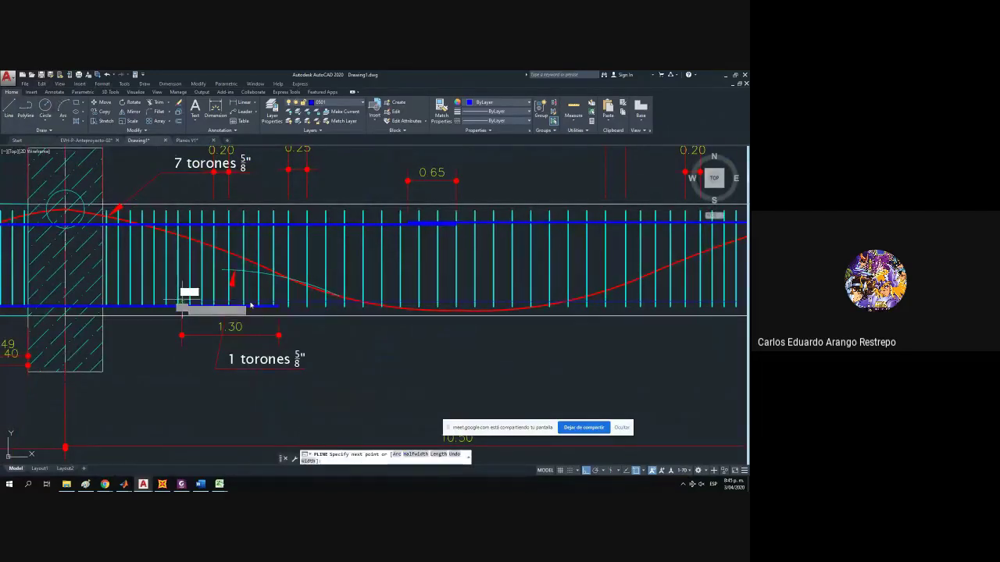
pyautogui.scroll(-3, 187, 305)
pyautogui.scroll(5, 176, 308)
pyautogui.scroll(4, 173, 311)
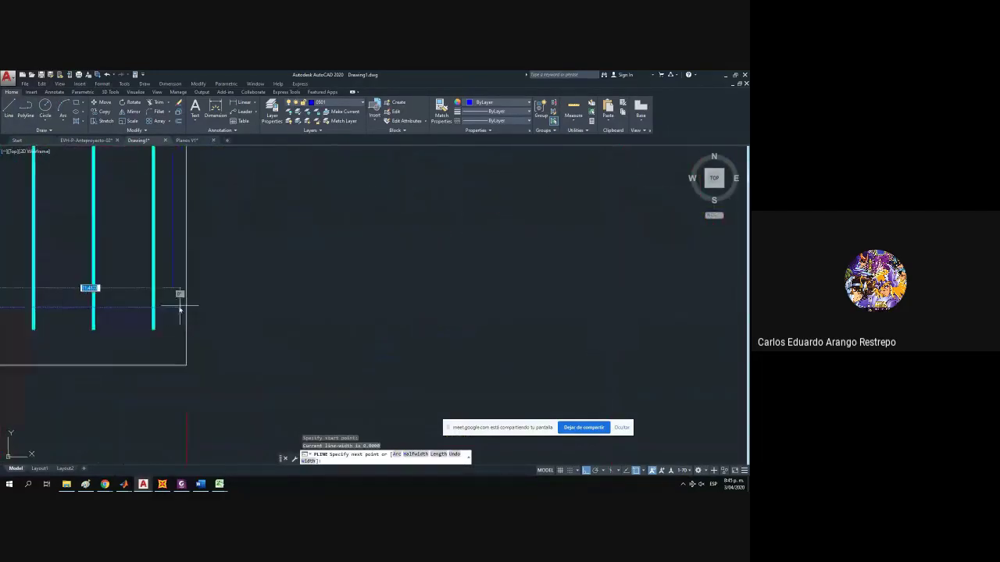
pyautogui.click(175, 305)
pyautogui.write('0.45')
pyautogui.press('Return')
pyautogui.press('Escape')
# Set the global width of the third lower bar's polyline to 0.0254.
pyautogui.scroll(-2, 274, 303)
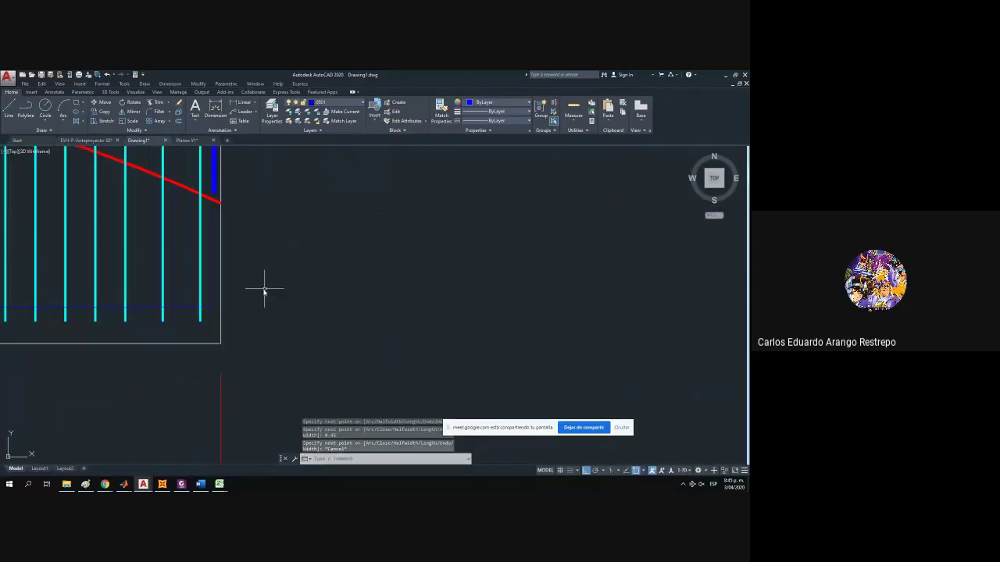
pyautogui.click(185, 308)
pyautogui.click(273, 291)
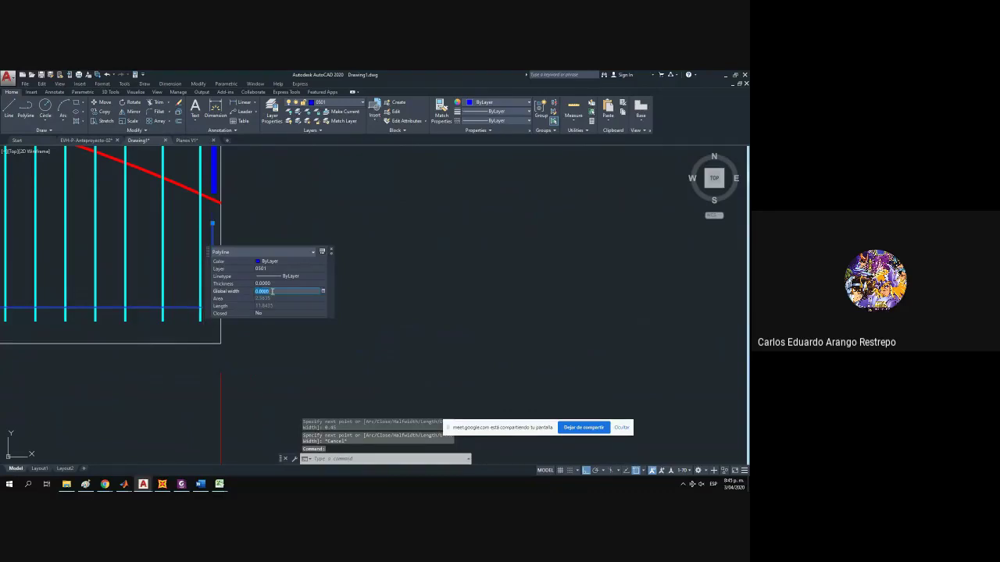
pyautogui.write('0.0254')
pyautogui.press('Return')
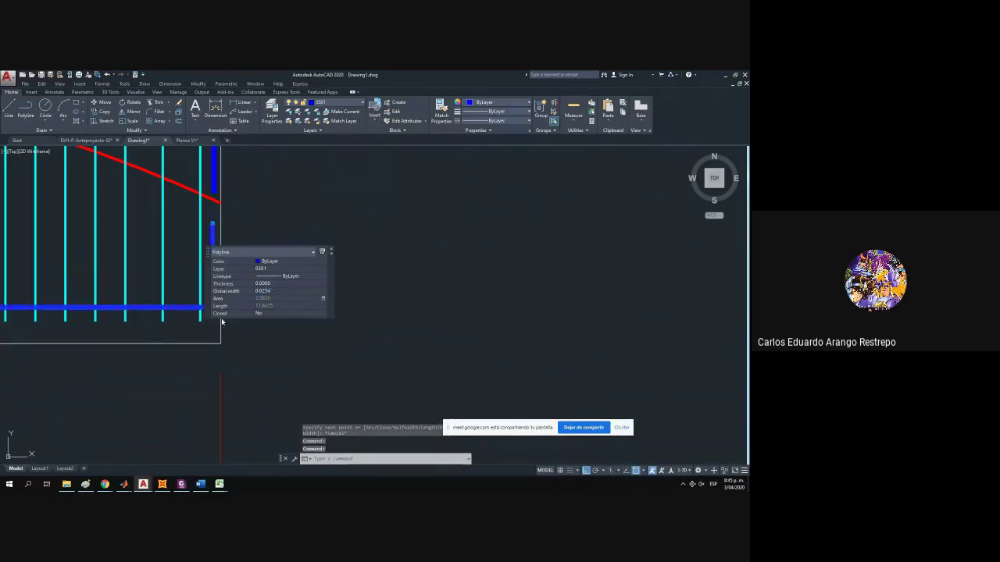
pyautogui.scroll(-6, 222, 321)
pyautogui.press('Escape')
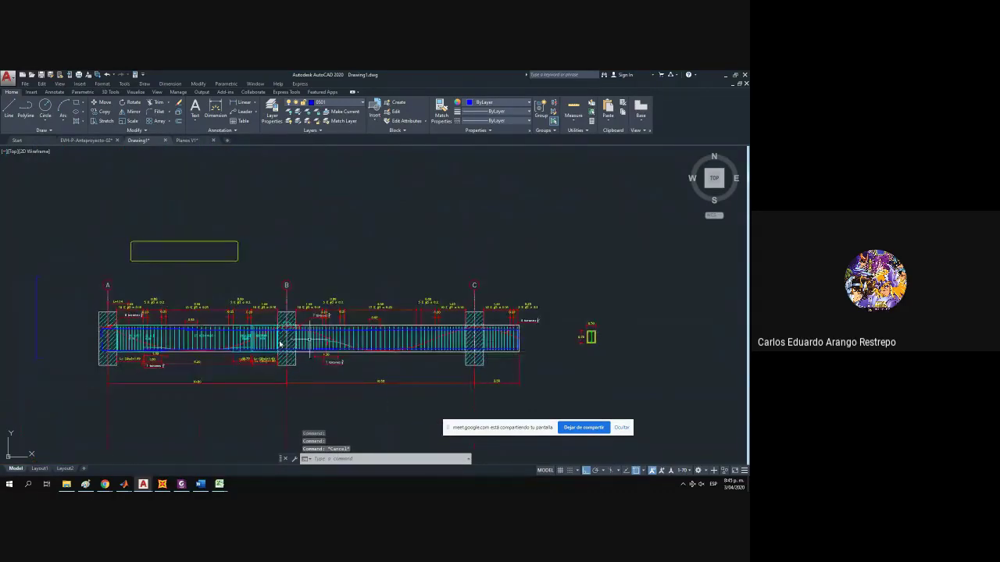
# Copy the "6 torones 5/8"" leader at axis A onto the upper bar in span A–B.
pyautogui.scroll(6, 136, 321)
pyautogui.click(135, 321)
pyautogui.click(125, 304)
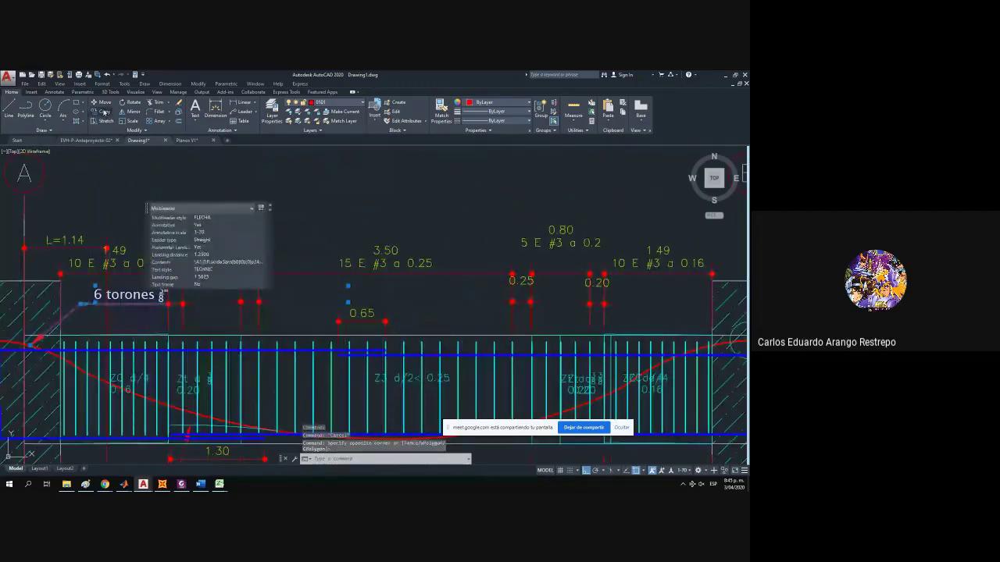
pyautogui.click(104, 111)
pyautogui.scroll(-2, 195, 235)
pyautogui.click(91, 304)
pyautogui.scroll(2, 220, 307)
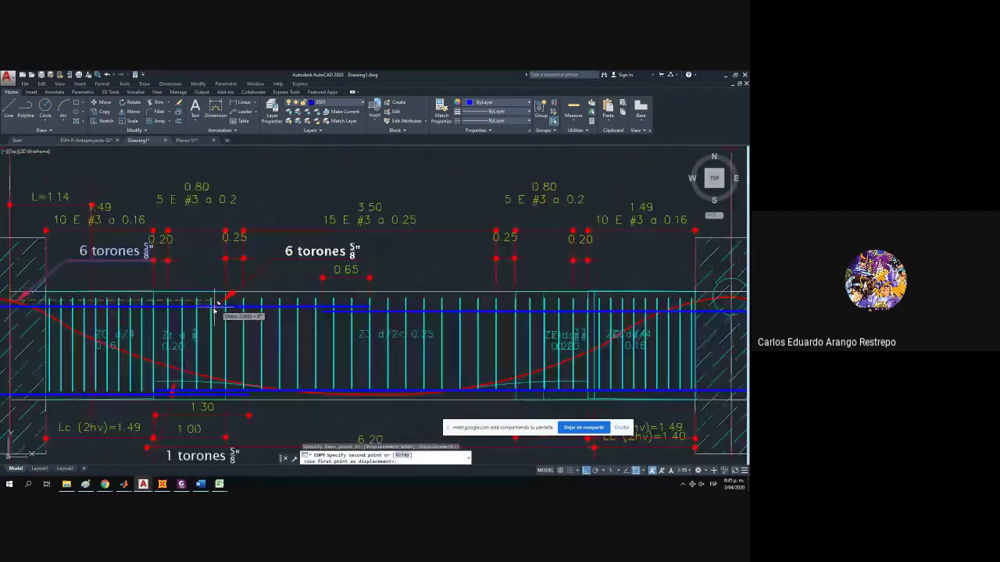
pyautogui.click(209, 305)
pyautogui.press('Escape')
# Raise the copied leader's text above the stirrup spacing labels of span A–B.
pyautogui.click(258, 266)
pyautogui.click(259, 266)
pyautogui.click(257, 180)
pyautogui.press('Escape')
# Check the first upper bar's length and replace the copied leader's text with "3#8 L=5.70".
pyautogui.click(272, 309)
pyautogui.moveTo(270, 294)
pyautogui.mouseDown()
pyautogui.moveTo(230, 353)
pyautogui.moveTo(210, 337)
pyautogui.moveTo(177, 340)
pyautogui.mouseUp()
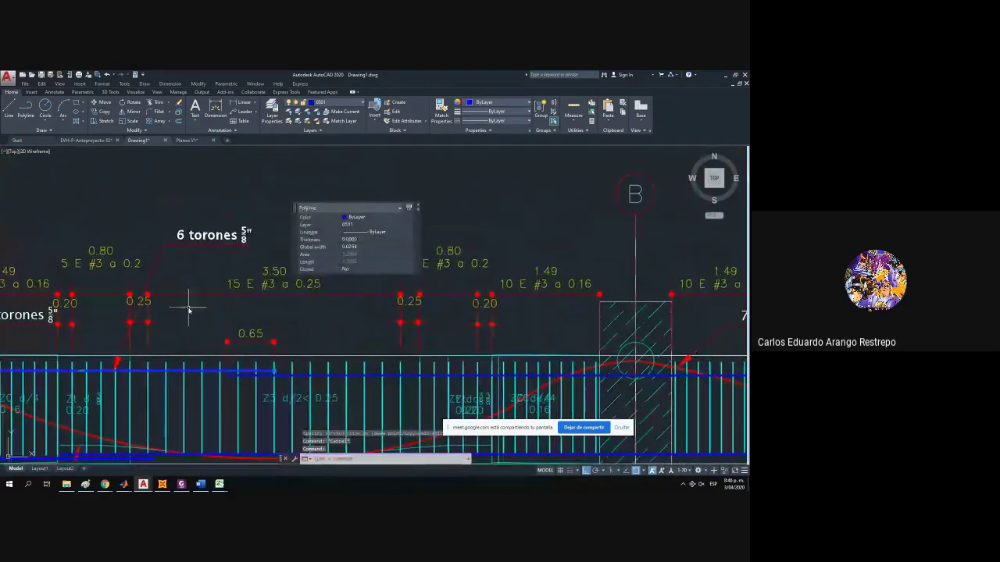
pyautogui.press('Escape')
pyautogui.doubleClick(188, 236)
pyautogui.write('3')
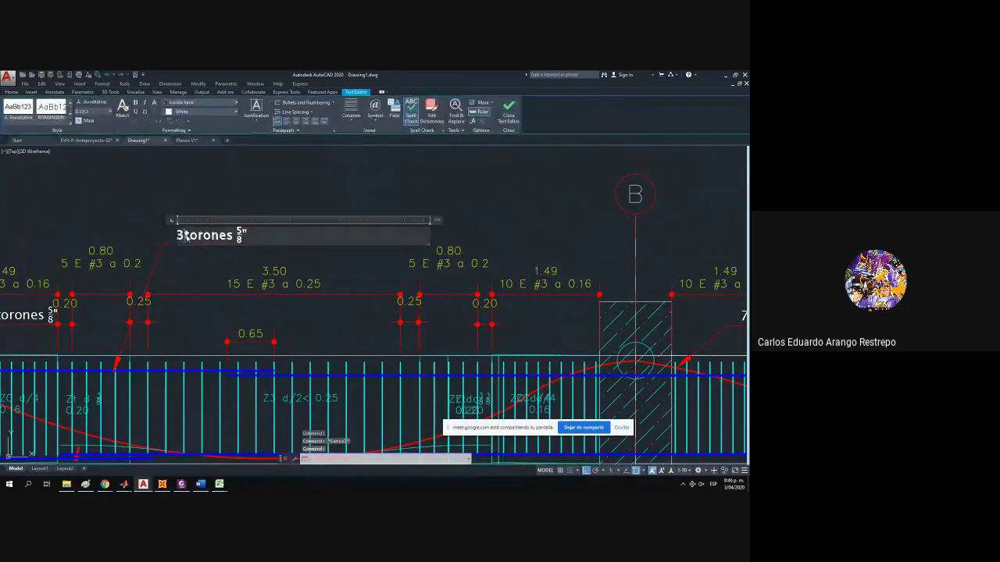
pyautogui.moveTo(219, 235); pyautogui.dragTo(278, 220)
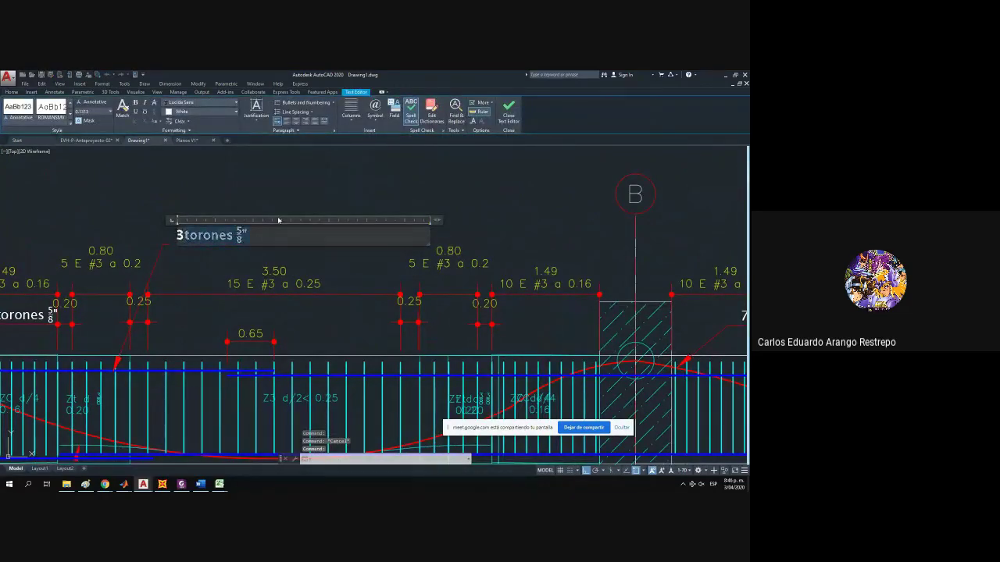
pyautogui.hotkey('ctrl', 'shift', 'End')
pyautogui.write('#8')
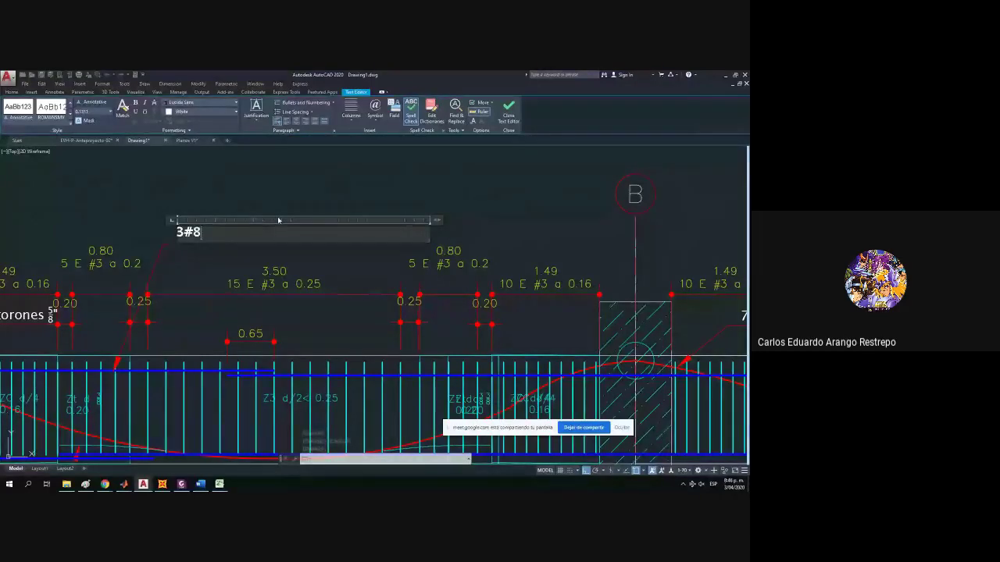
pyautogui.hotkey('ctrl', 'z')
pyautogui.write('L=5.70')
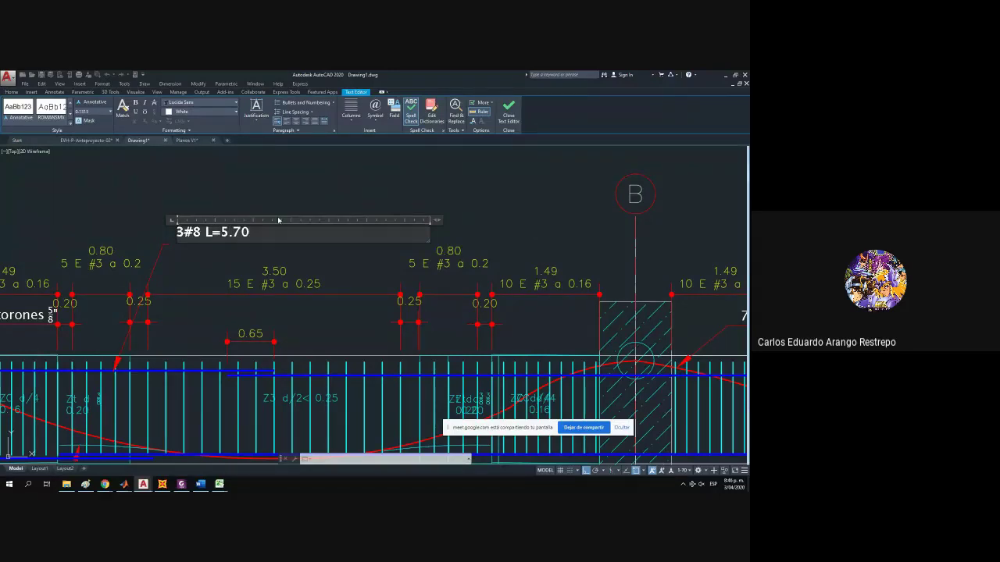
pyautogui.click(286, 242)
# Recheck the first upper bar's length and correct its label to "3#8 L=5.80".
pyautogui.click(160, 372)
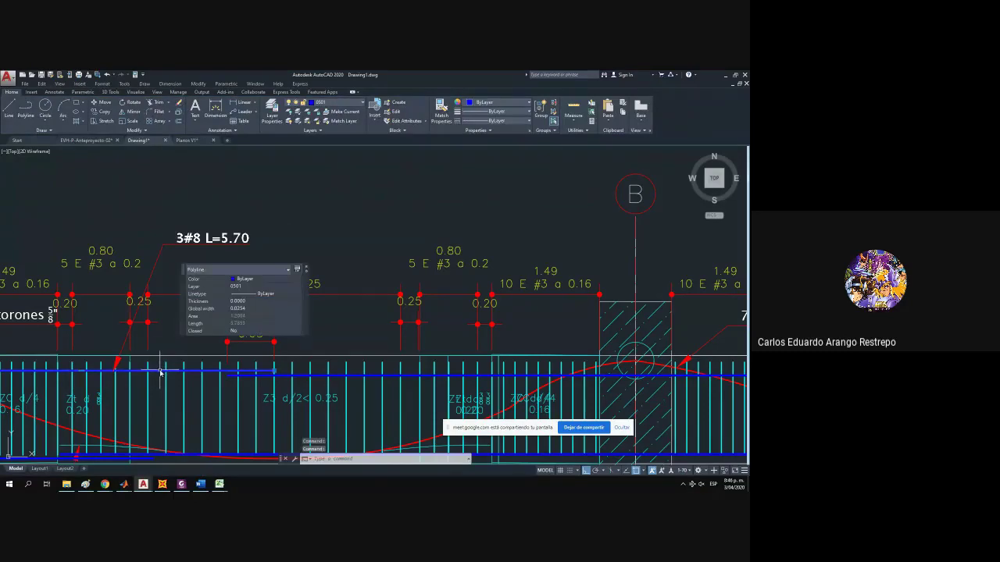
pyautogui.moveTo(160, 372); pyautogui.dragTo(142, 372)
pyautogui.press('Escape')
pyautogui.doubleClick(221, 238)
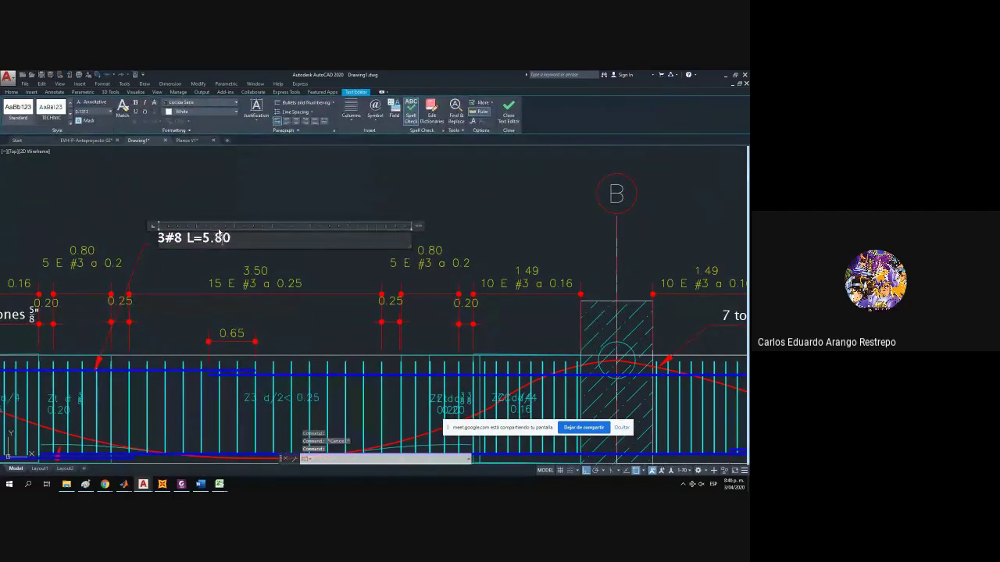
pyautogui.click(234, 252)
# Copy the "3#8 L=5.80" leader onto the upper bar just past axis B in span B–C.
pyautogui.click(161, 232)
pyautogui.scroll(-2, 161, 232)
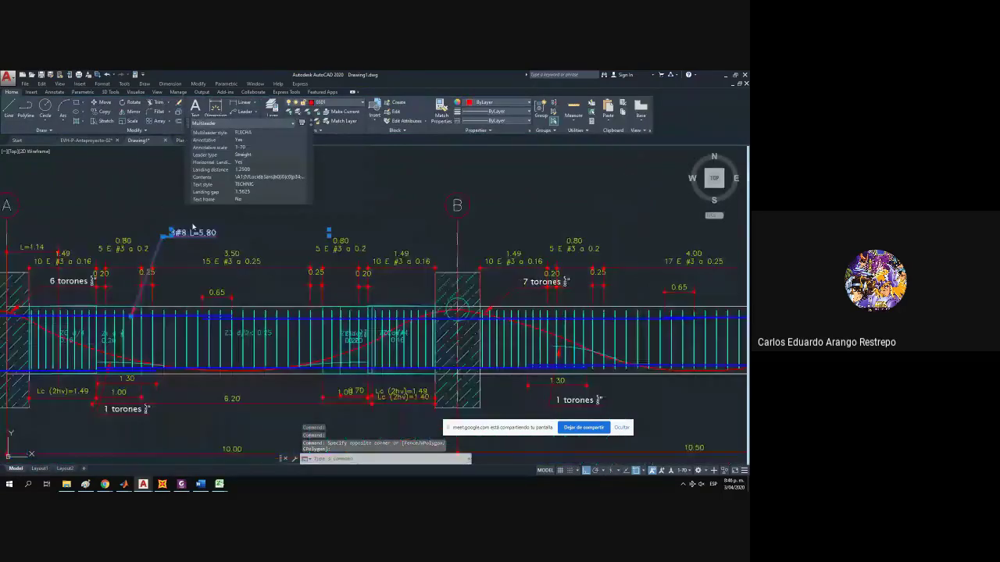
pyautogui.click(104, 111)
pyautogui.click(138, 311)
pyautogui.moveTo(223, 318); pyautogui.dragTo(82, 330)
pyautogui.click(432, 322)
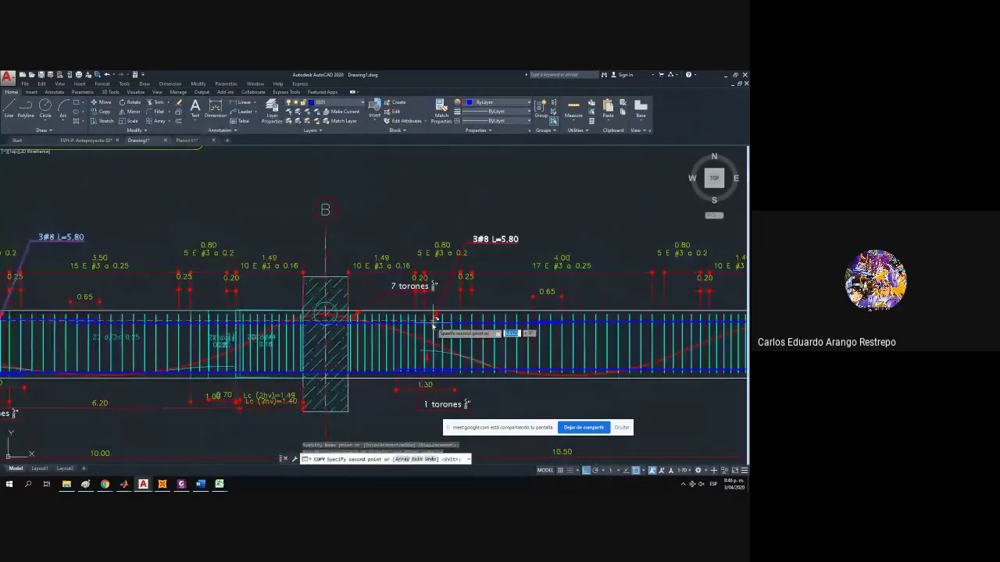
pyautogui.moveTo(433, 321); pyautogui.dragTo(290, 344)
pyautogui.press('Return')
pyautogui.click(367, 345)
pyautogui.press('Escape')
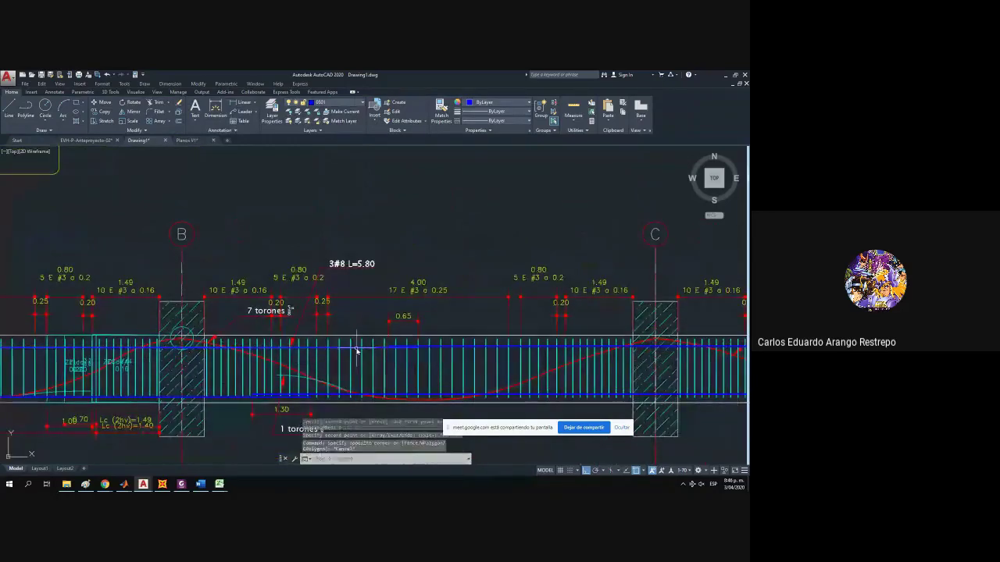
# Check the second upper bar's length and change its copied label in span B–C to "3#8 L=10.90".
pyautogui.click(356, 346)
pyautogui.moveTo(355, 346); pyautogui.dragTo(325, 346)
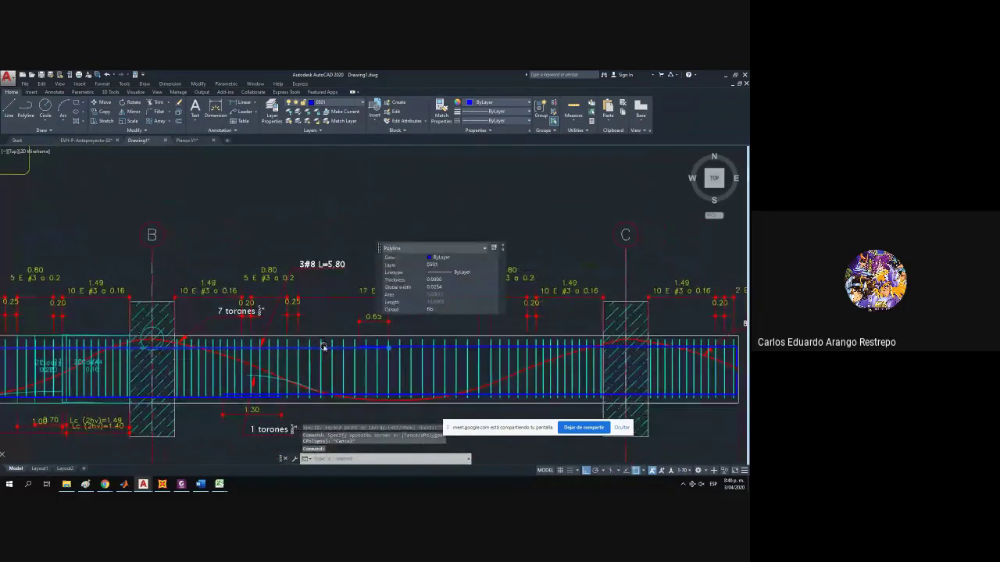
pyautogui.press('Escape')
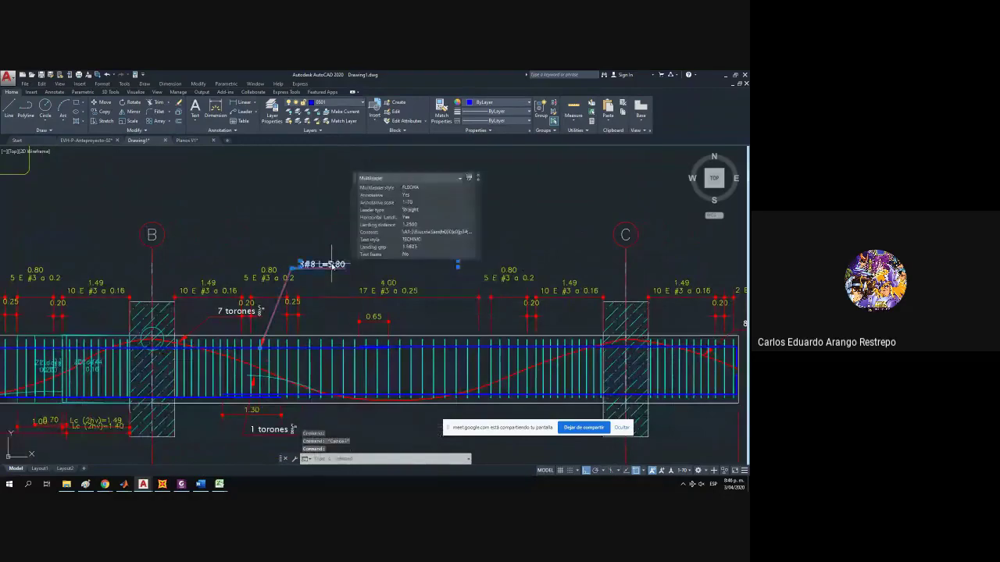
pyautogui.doubleClick(322, 264)
pyautogui.press('Delete')
pyautogui.press('Delete')
pyautogui.press('Delete')
pyautogui.press('Delete')
pyautogui.write('103.')
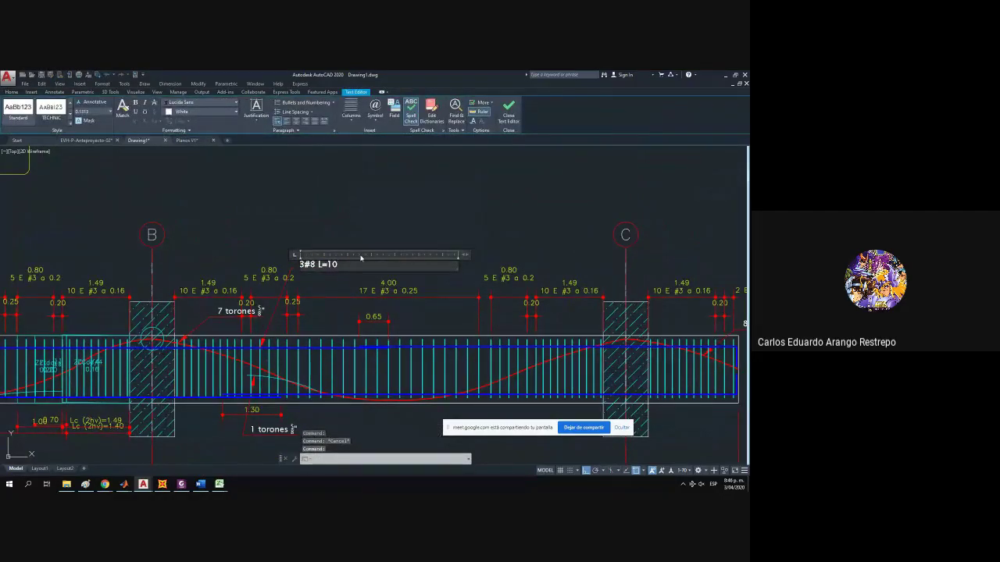
pyautogui.click(355, 286)
pyautogui.click(355, 285)
# Copy the "3#8 L=10.90" leader onto the upper bar in the cantilever beyond axis C.
pyautogui.click(320, 238)
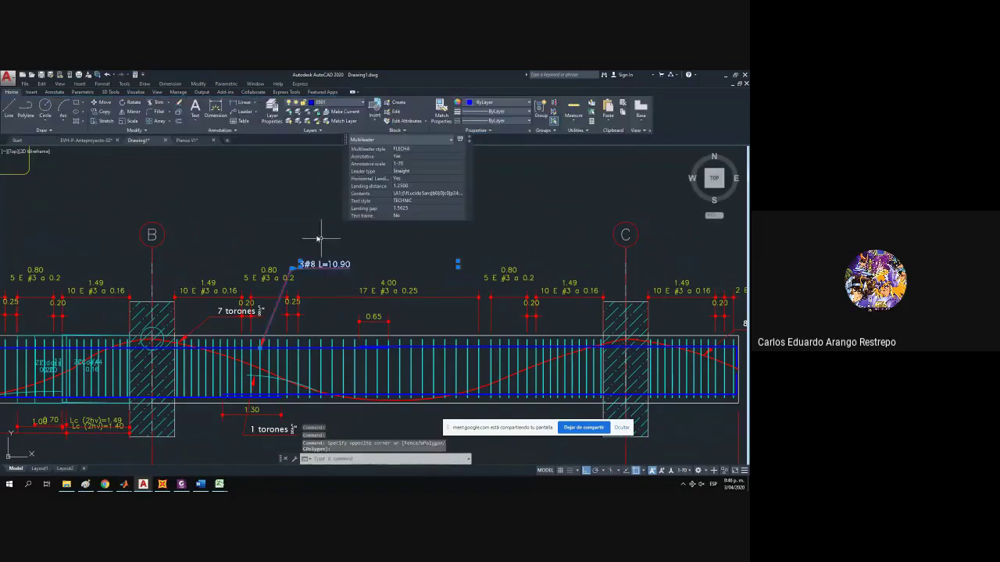
pyautogui.click(103, 111)
pyautogui.click(363, 353)
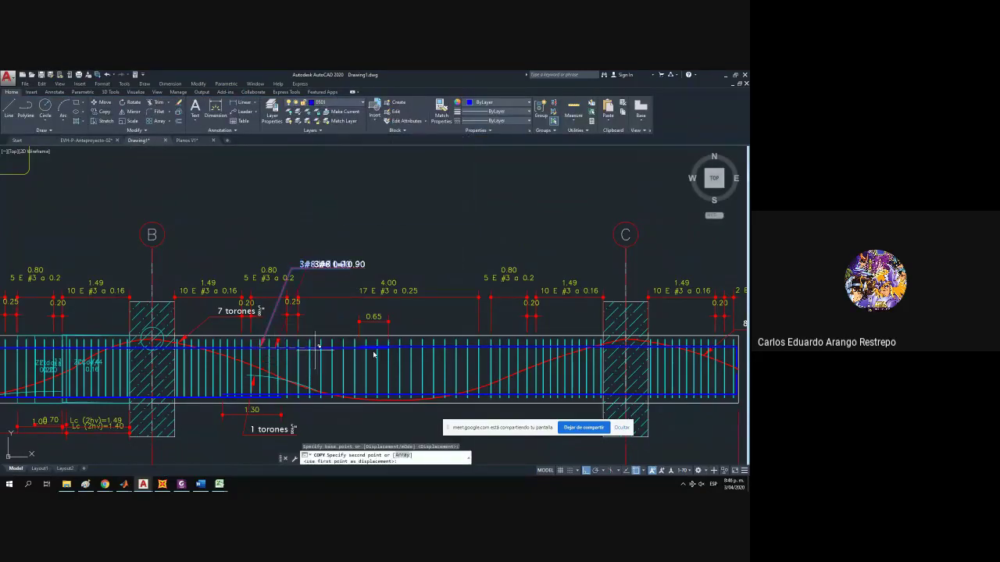
pyautogui.scroll(-2, 374, 355)
pyautogui.scroll(3, 543, 359)
pyautogui.click(304, 315)
pyautogui.press('Escape')
# Check the length of the third upper bar, which ends in the cantilever.
pyautogui.click(351, 320)
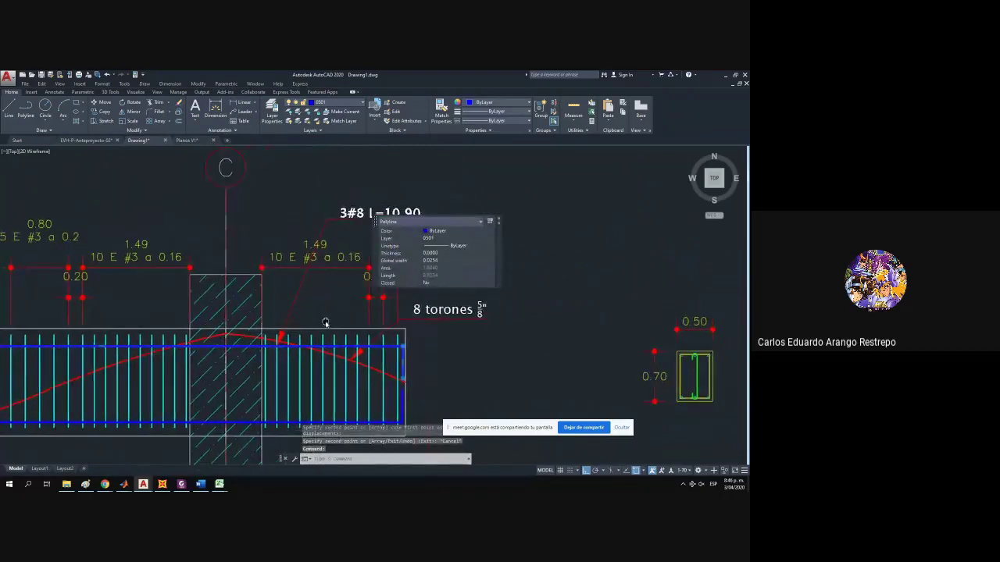